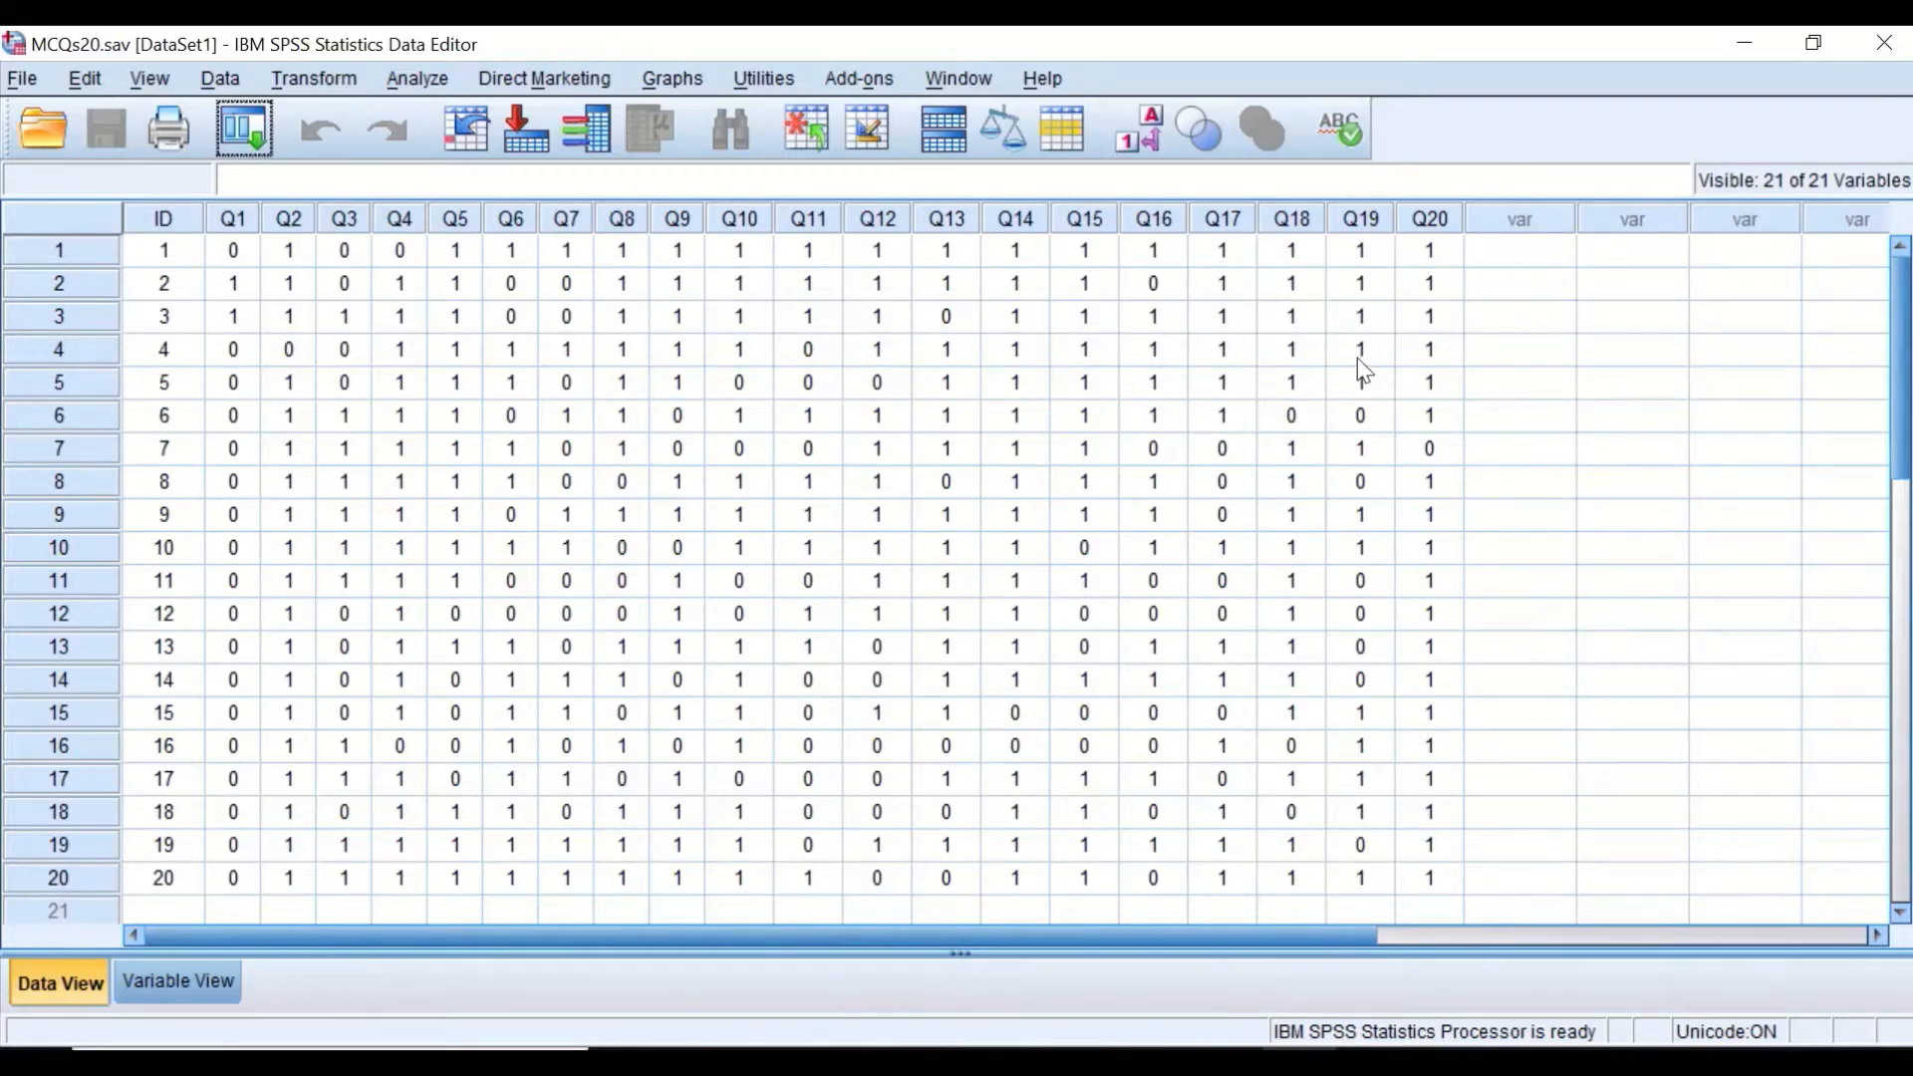
# - Start a Compute Variable operation and name the target variable TOTALSCORE
pyautogui.click(317, 82)
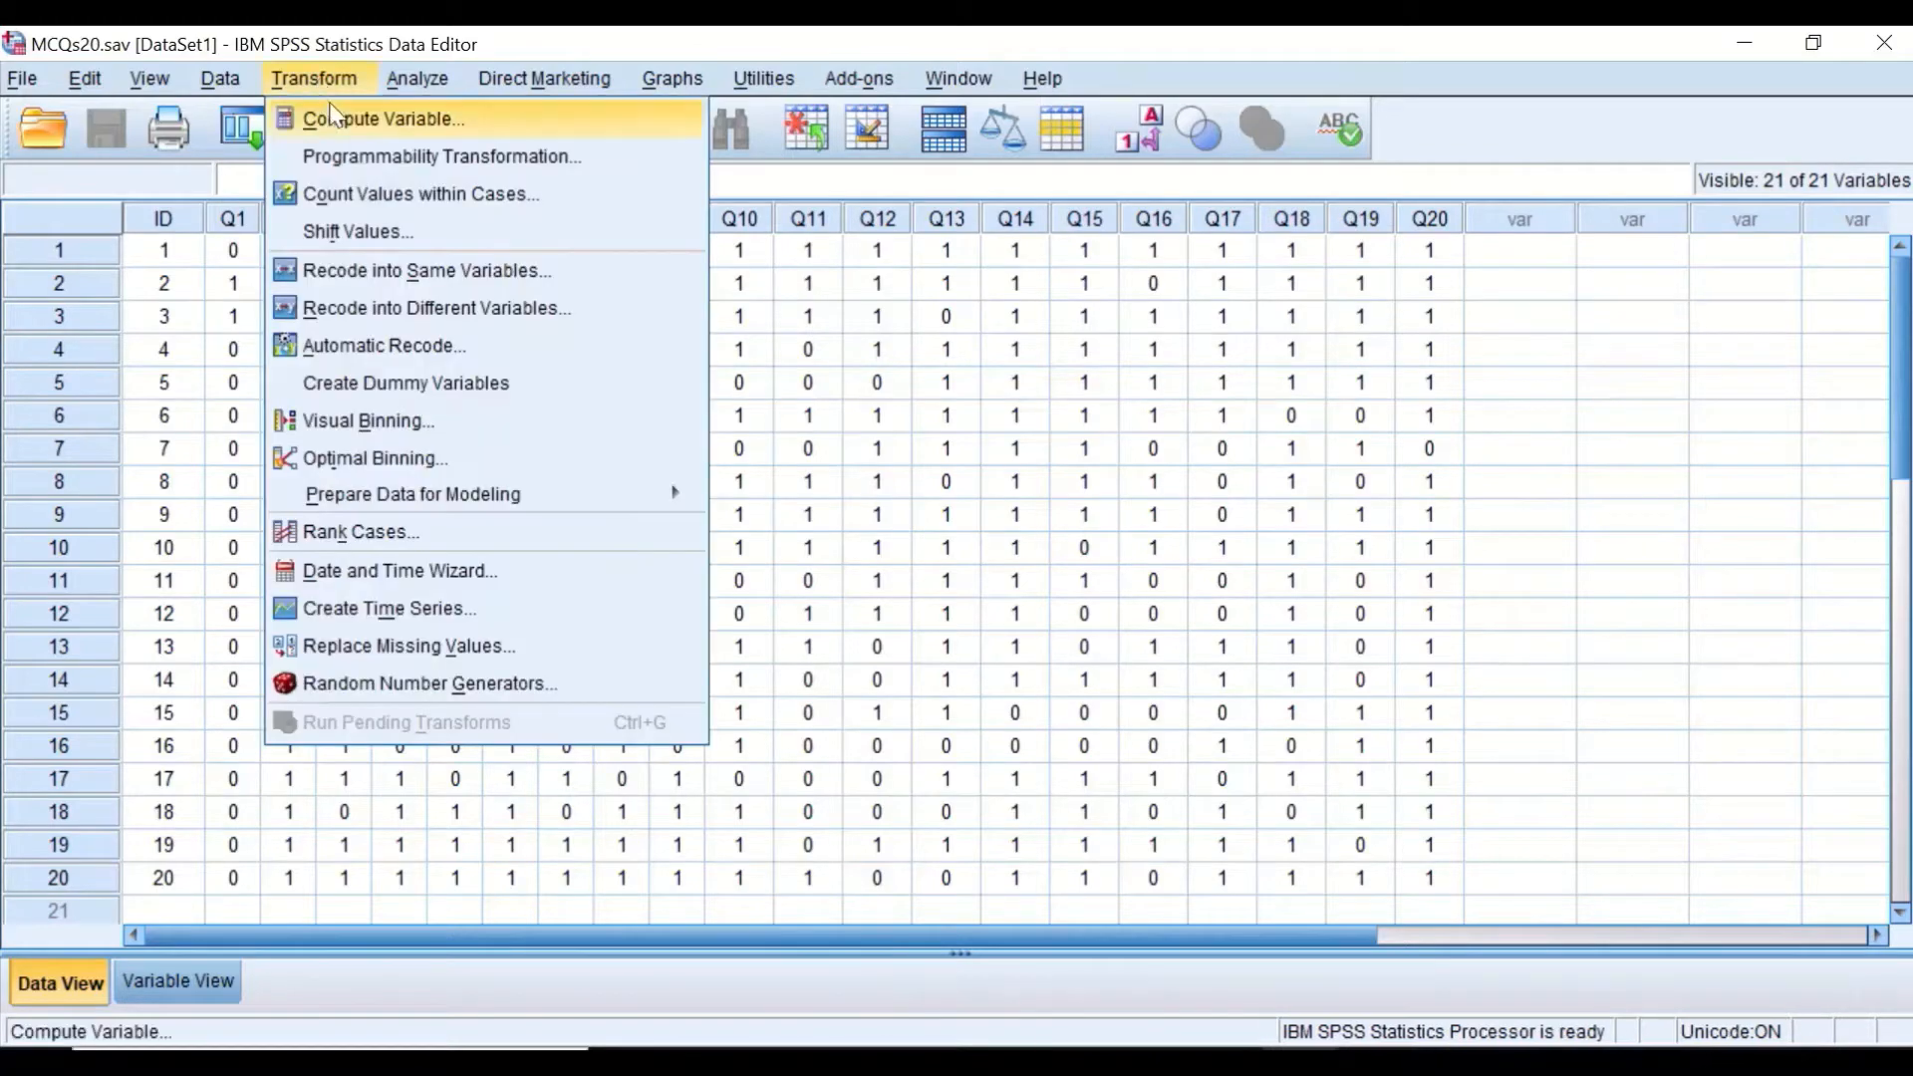
pyautogui.click(339, 120)
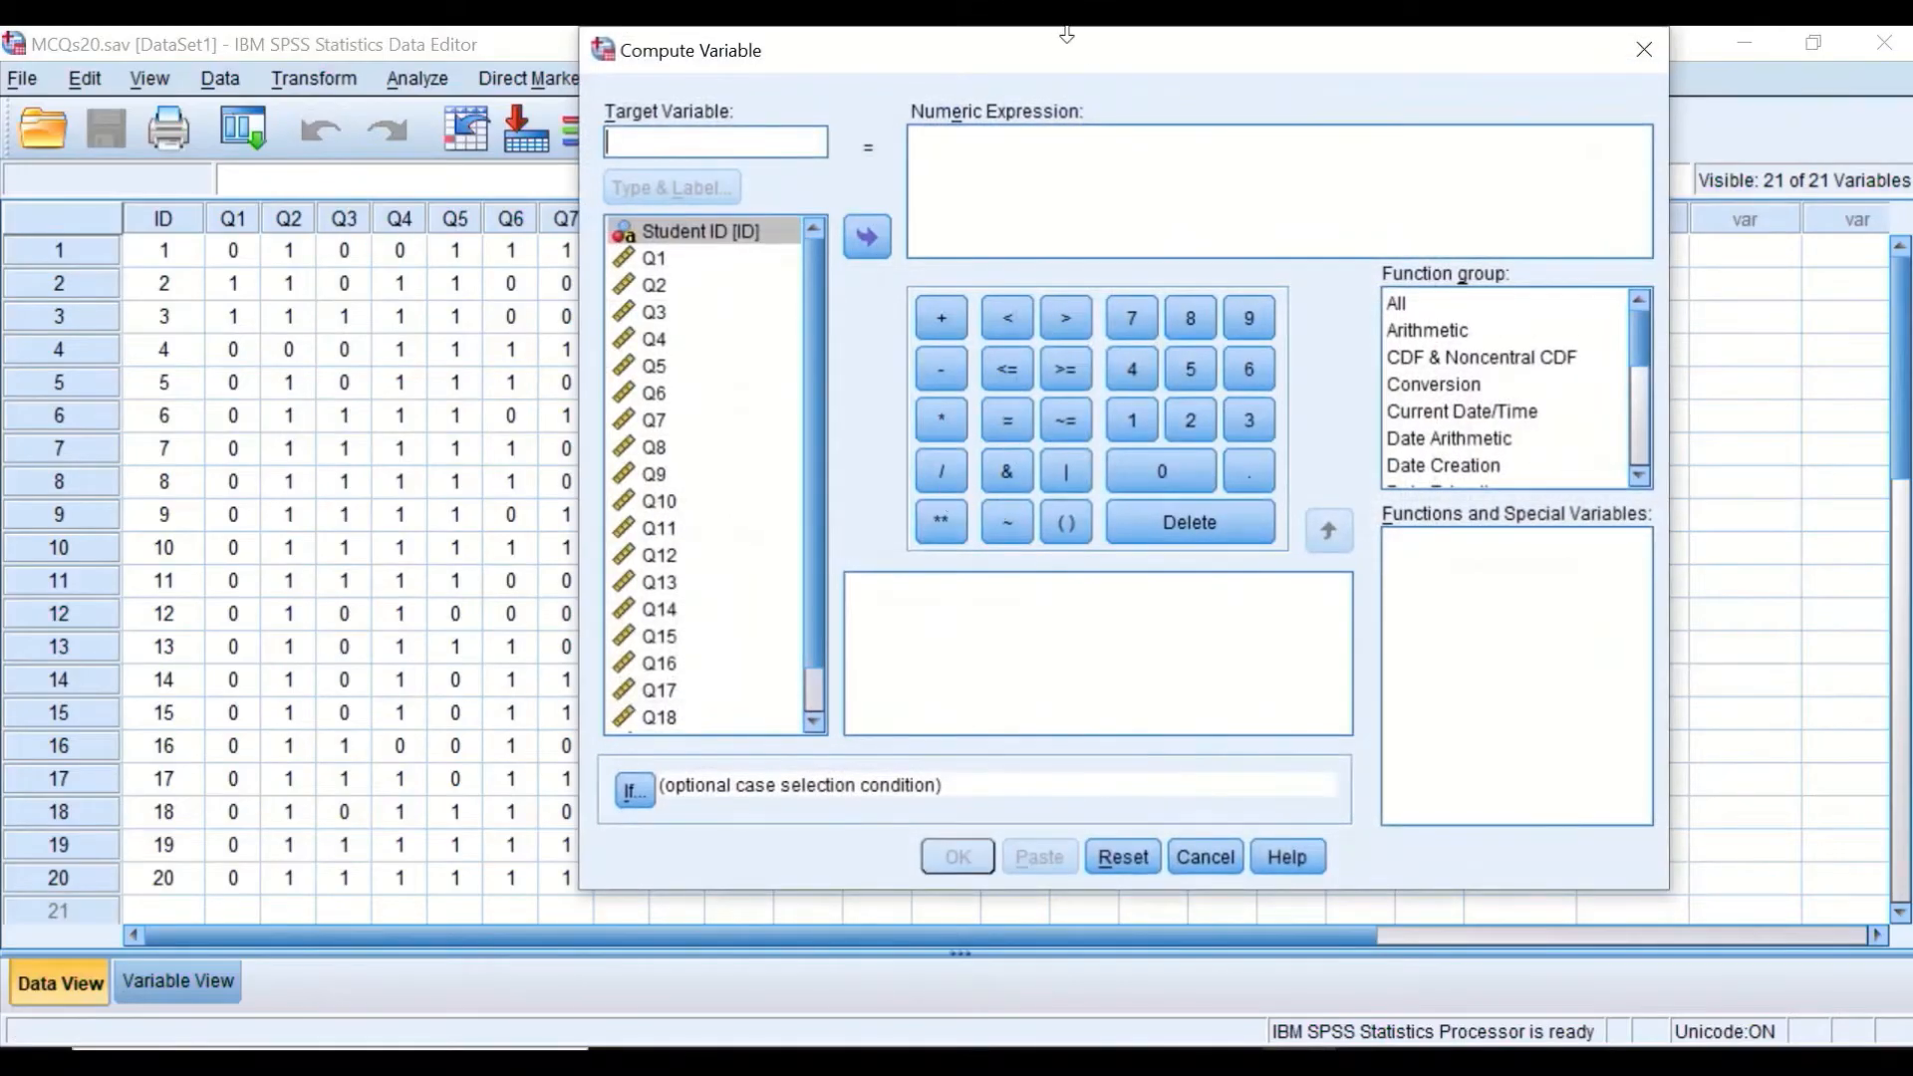
pyautogui.moveTo(1391, 52); pyautogui.dragTo(1501, 158)
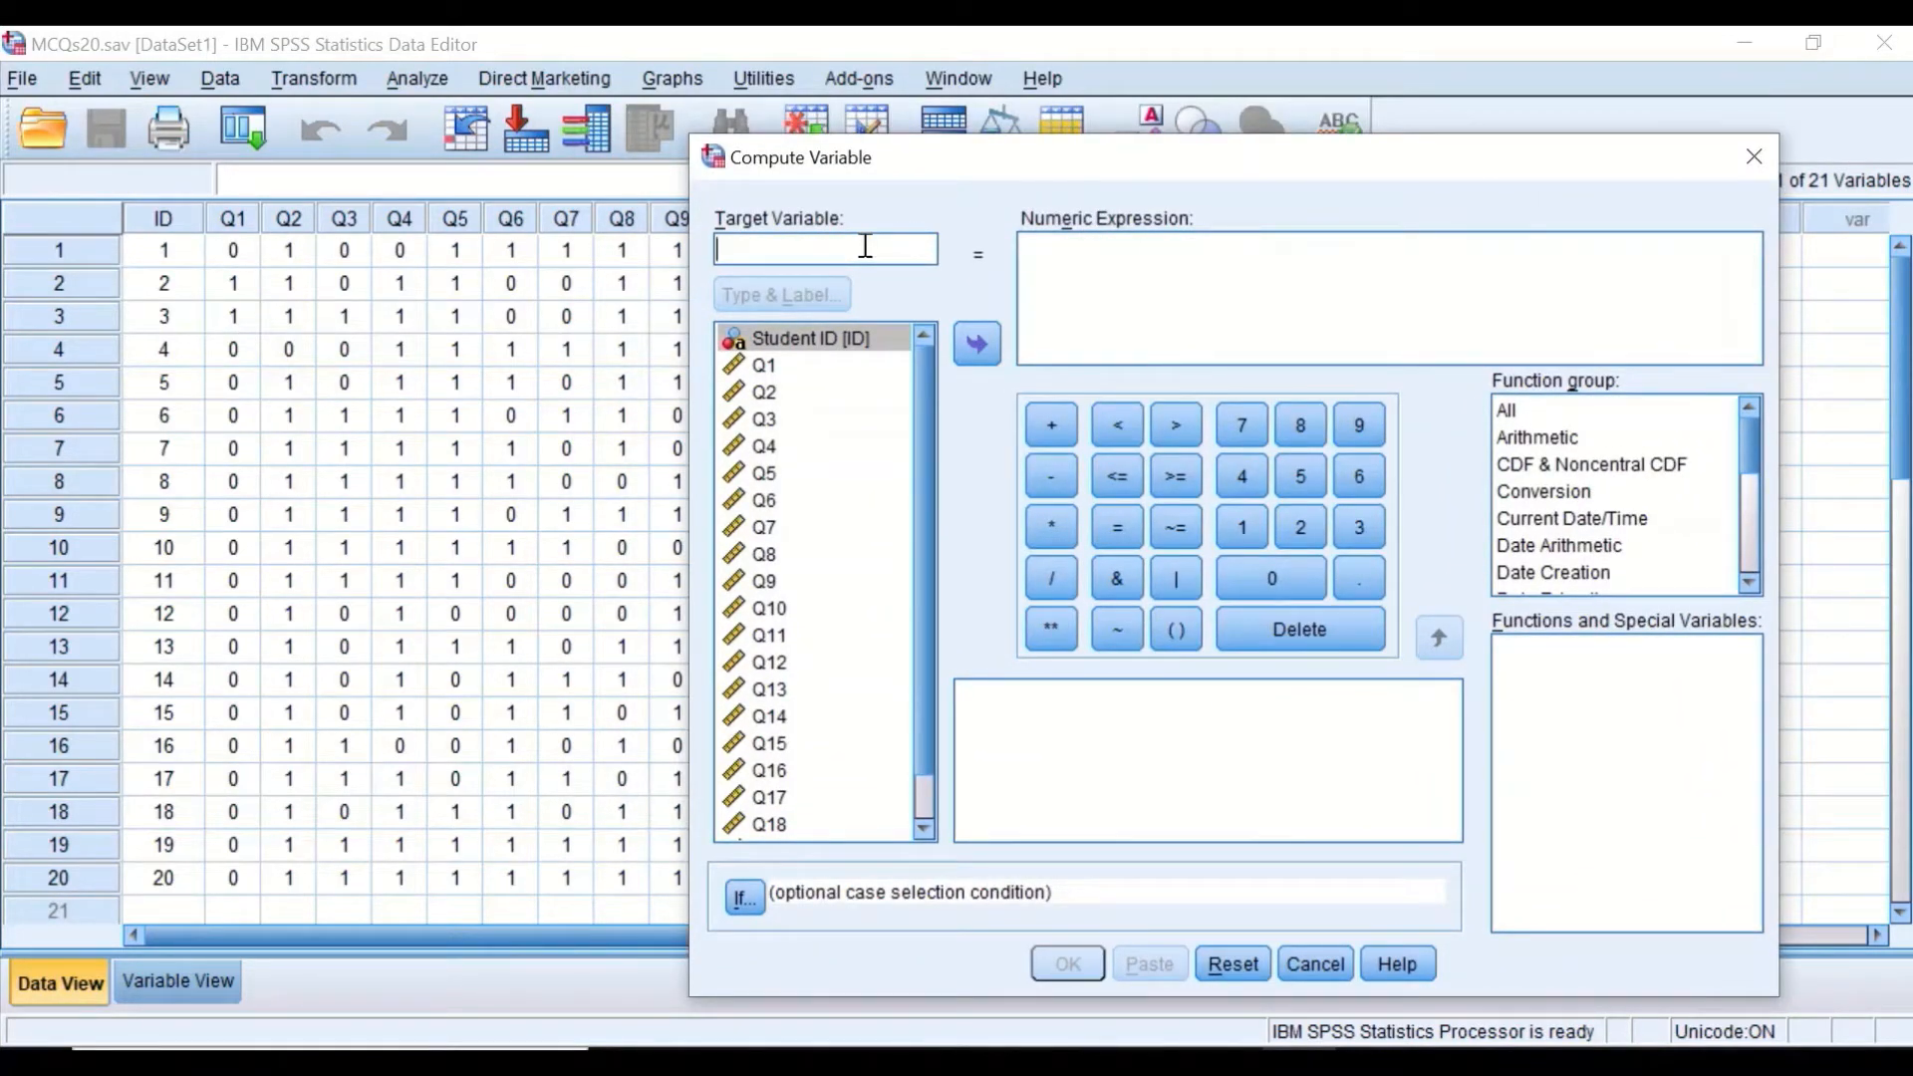
pyautogui.write('T')
pyautogui.press('BackSpace')
pyautogui.write('TOTALSCORE')
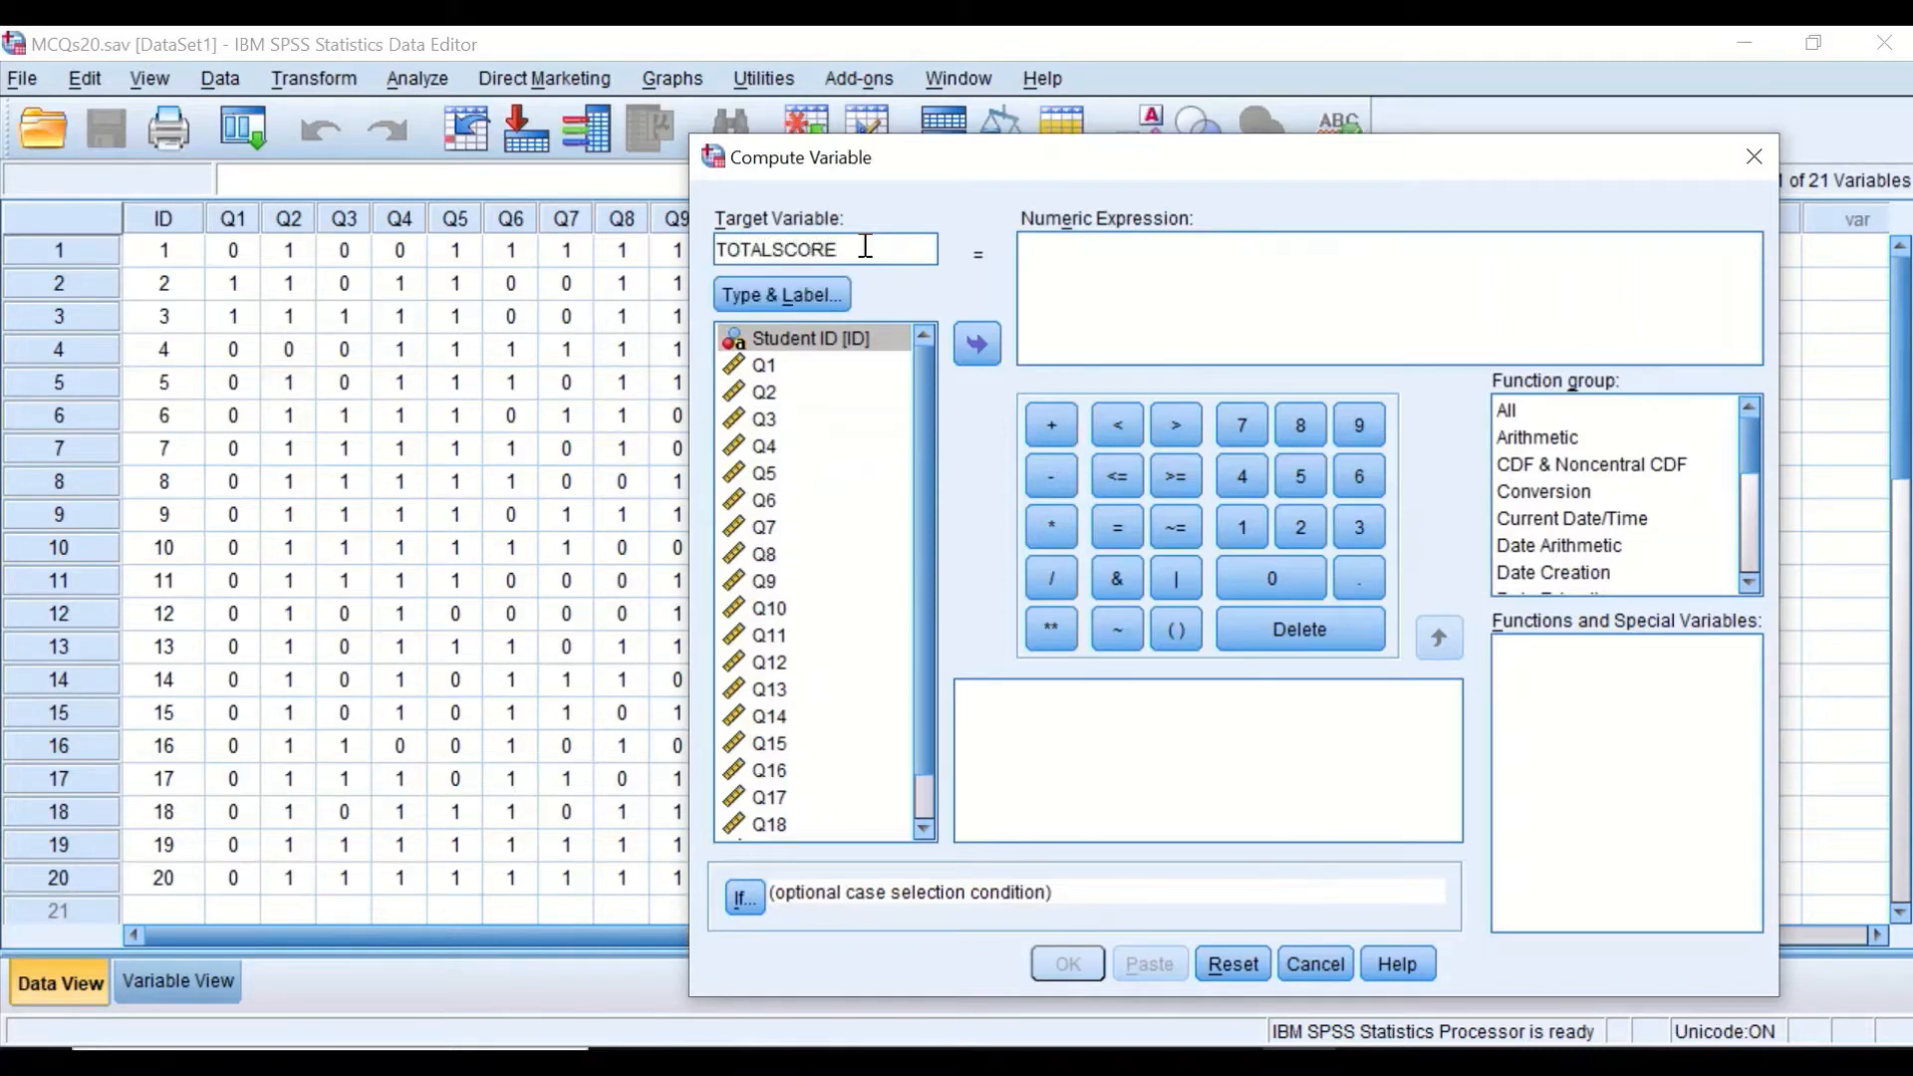
pyautogui.moveTo(1350, 164); pyautogui.dragTo(1608, 487)
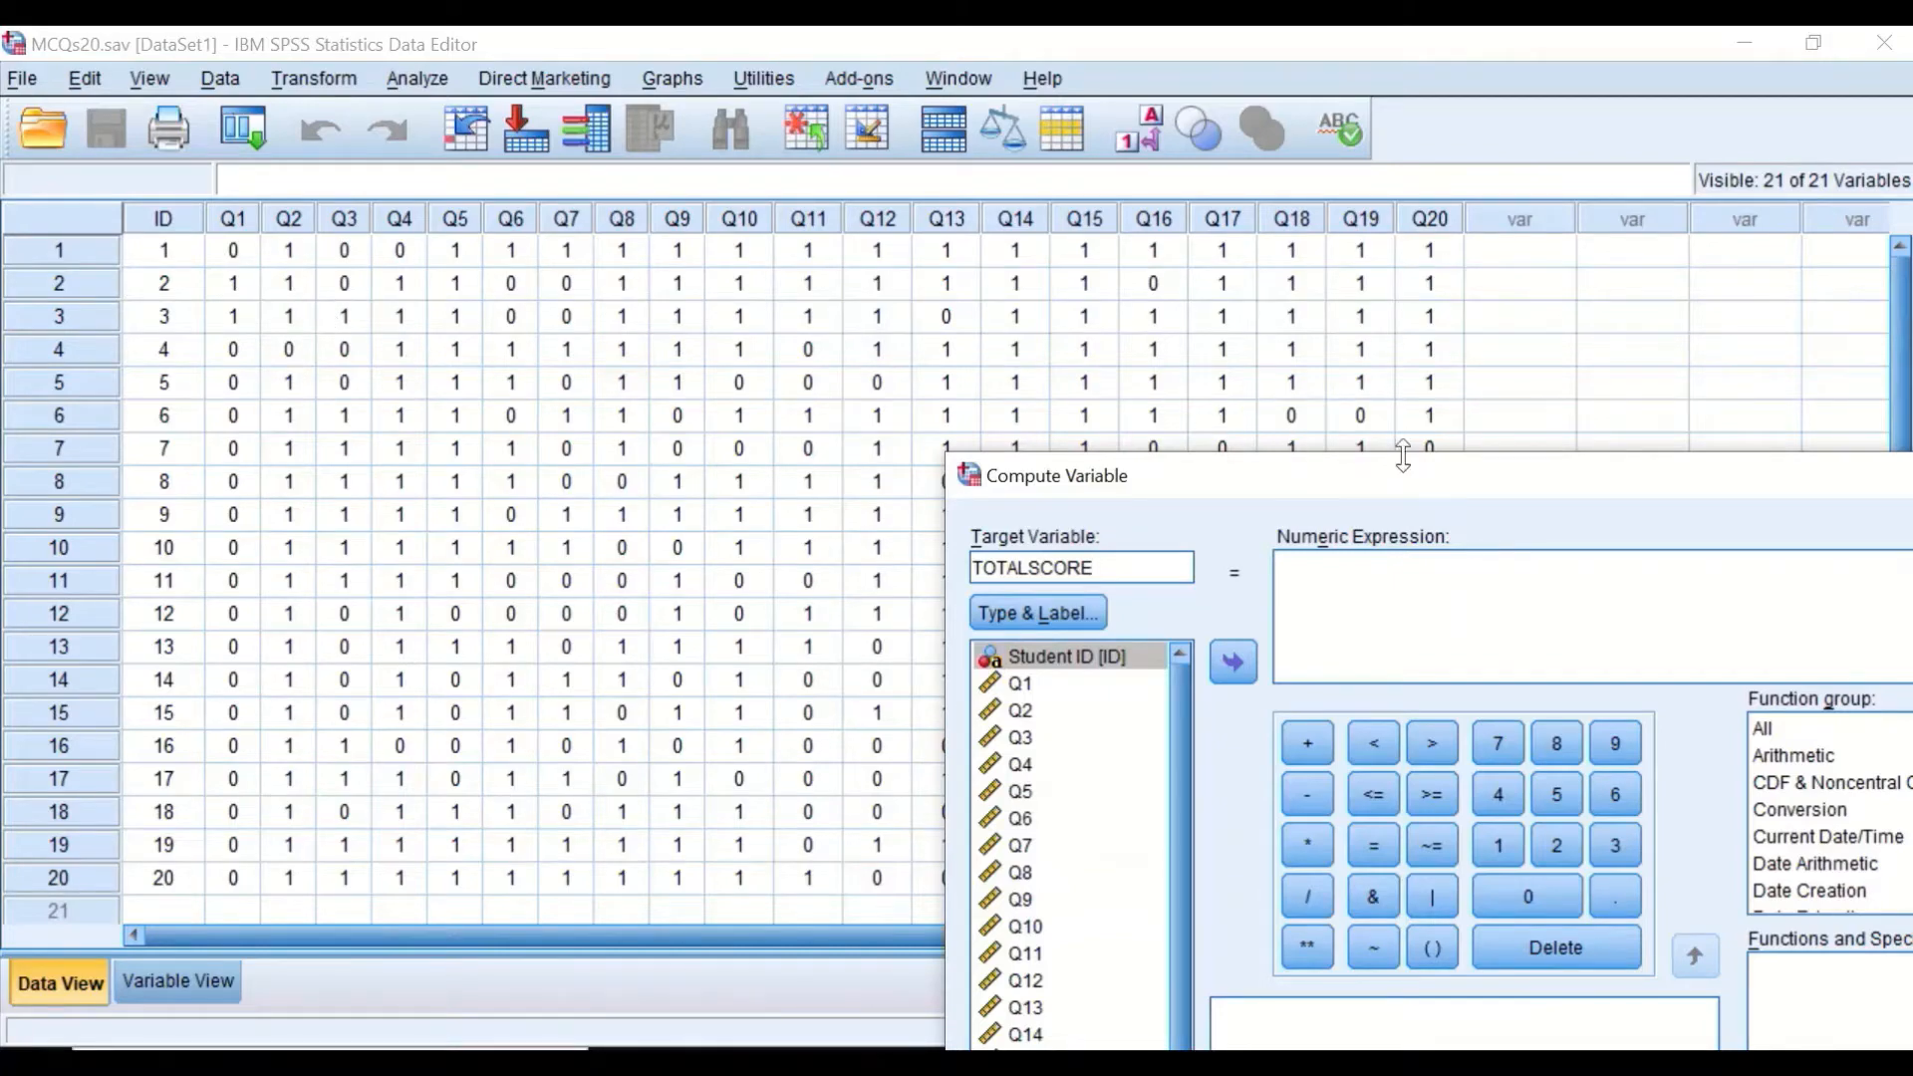
pyautogui.moveTo(1504, 481); pyautogui.dragTo(984, 313)
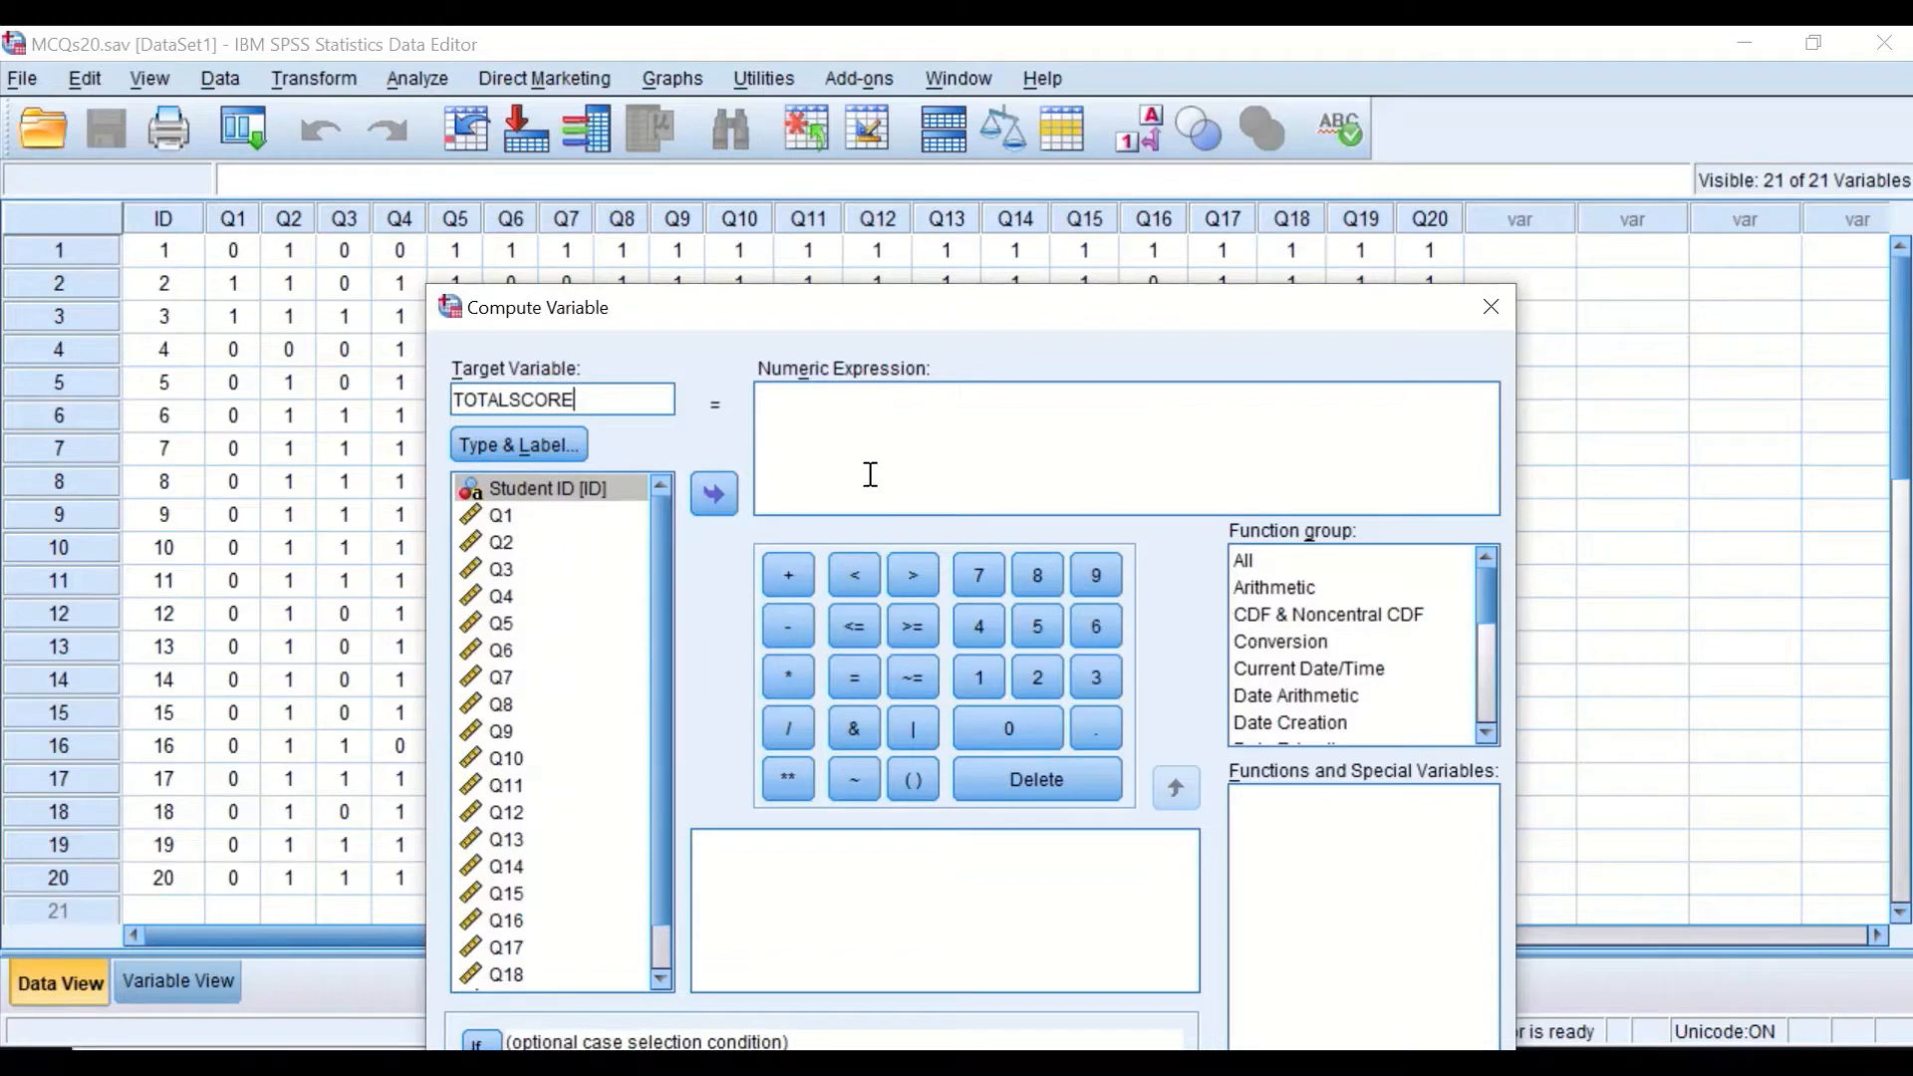
# - Insert the statistical Sum function into the numeric expression and clear its placeholder arguments
pyautogui.click(1121, 437)
pyautogui.click(1240, 562)
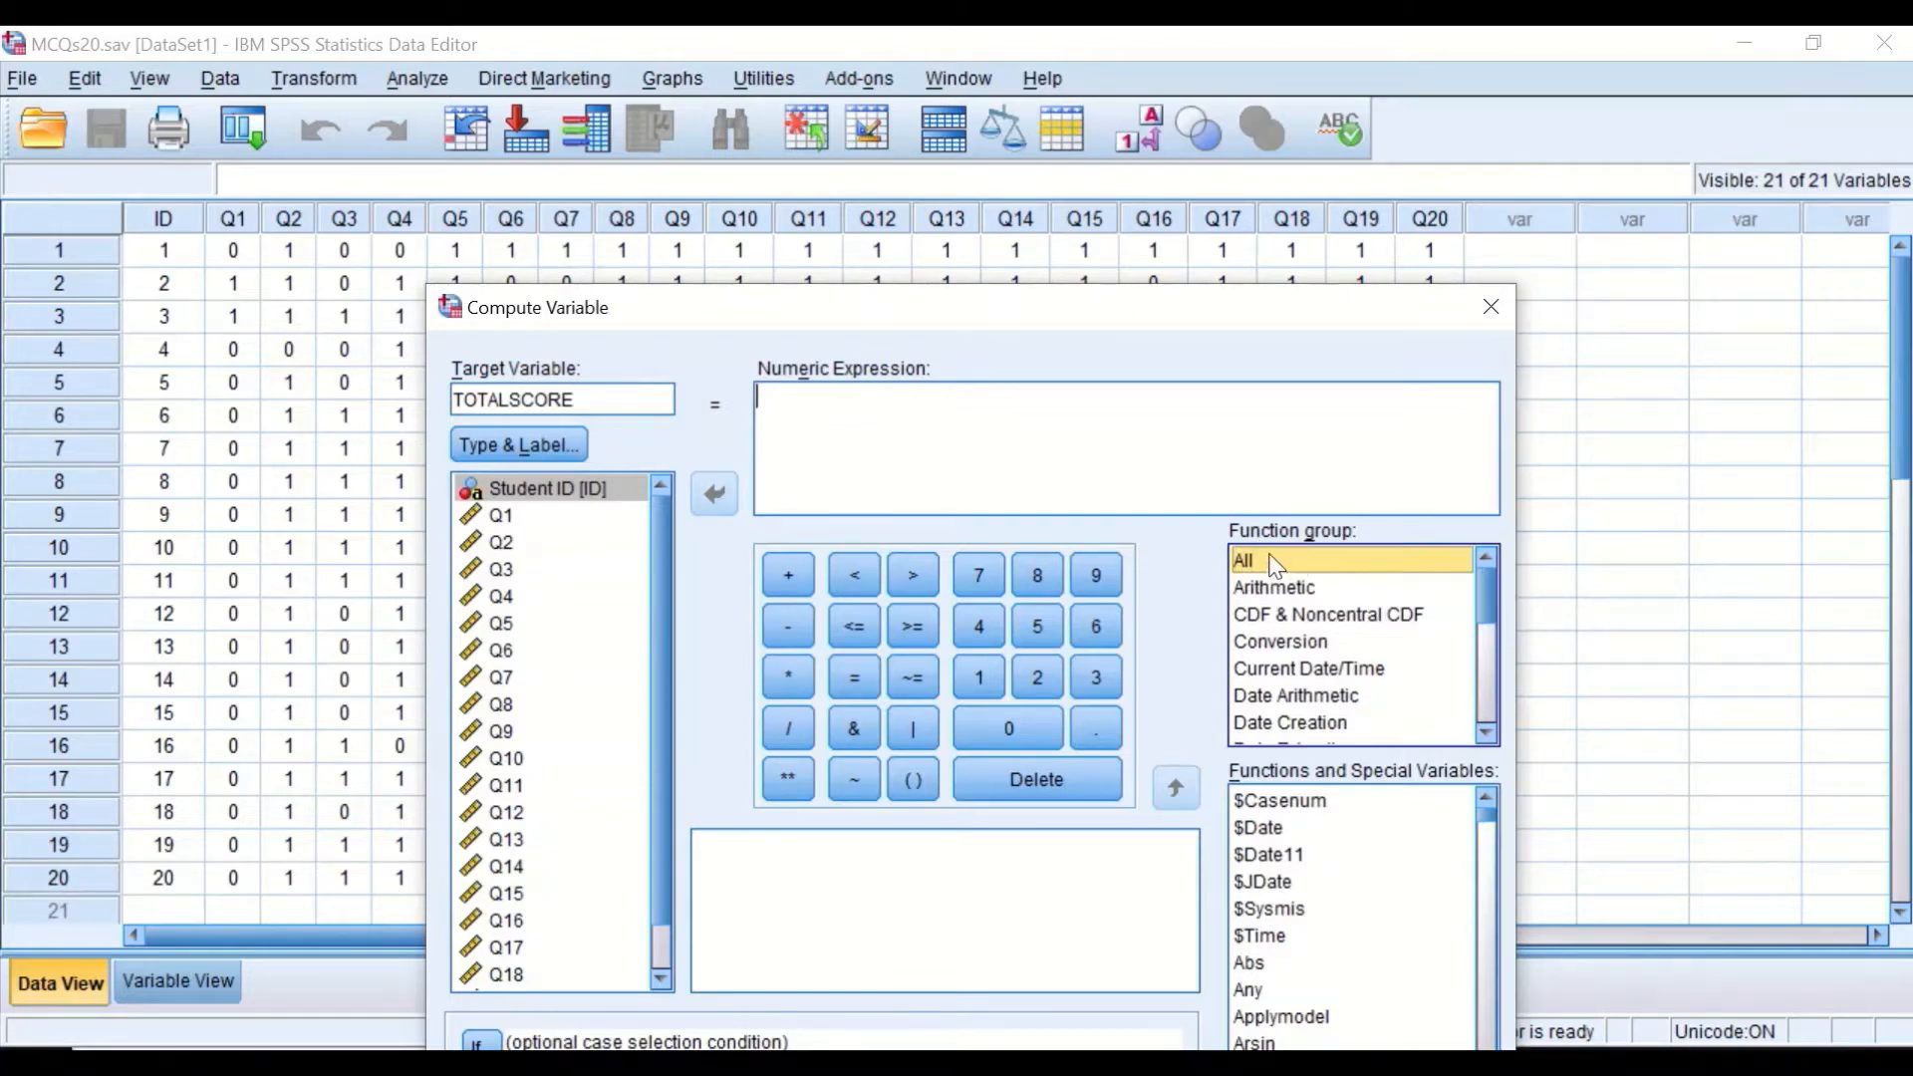
pyautogui.moveTo(1479, 590); pyautogui.dragTo(1469, 650)
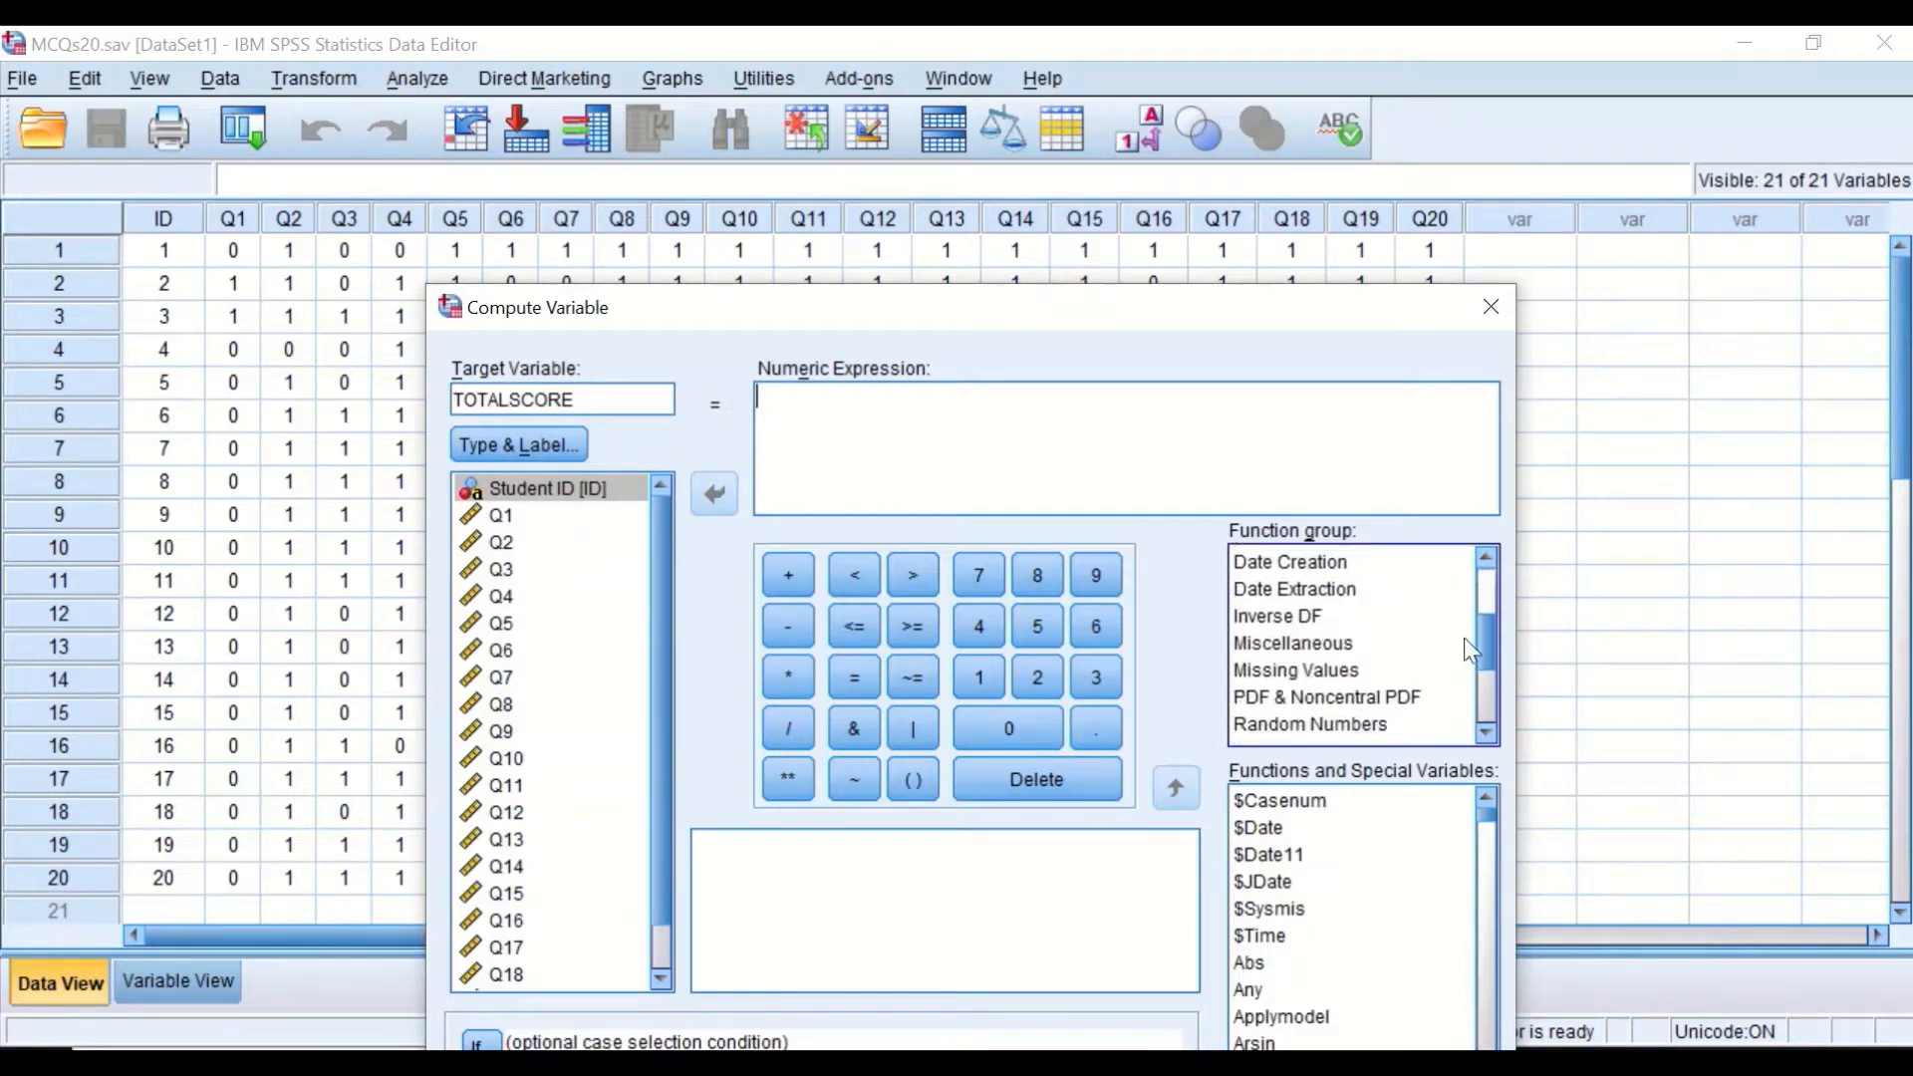
pyautogui.scroll(-3, 1342, 677)
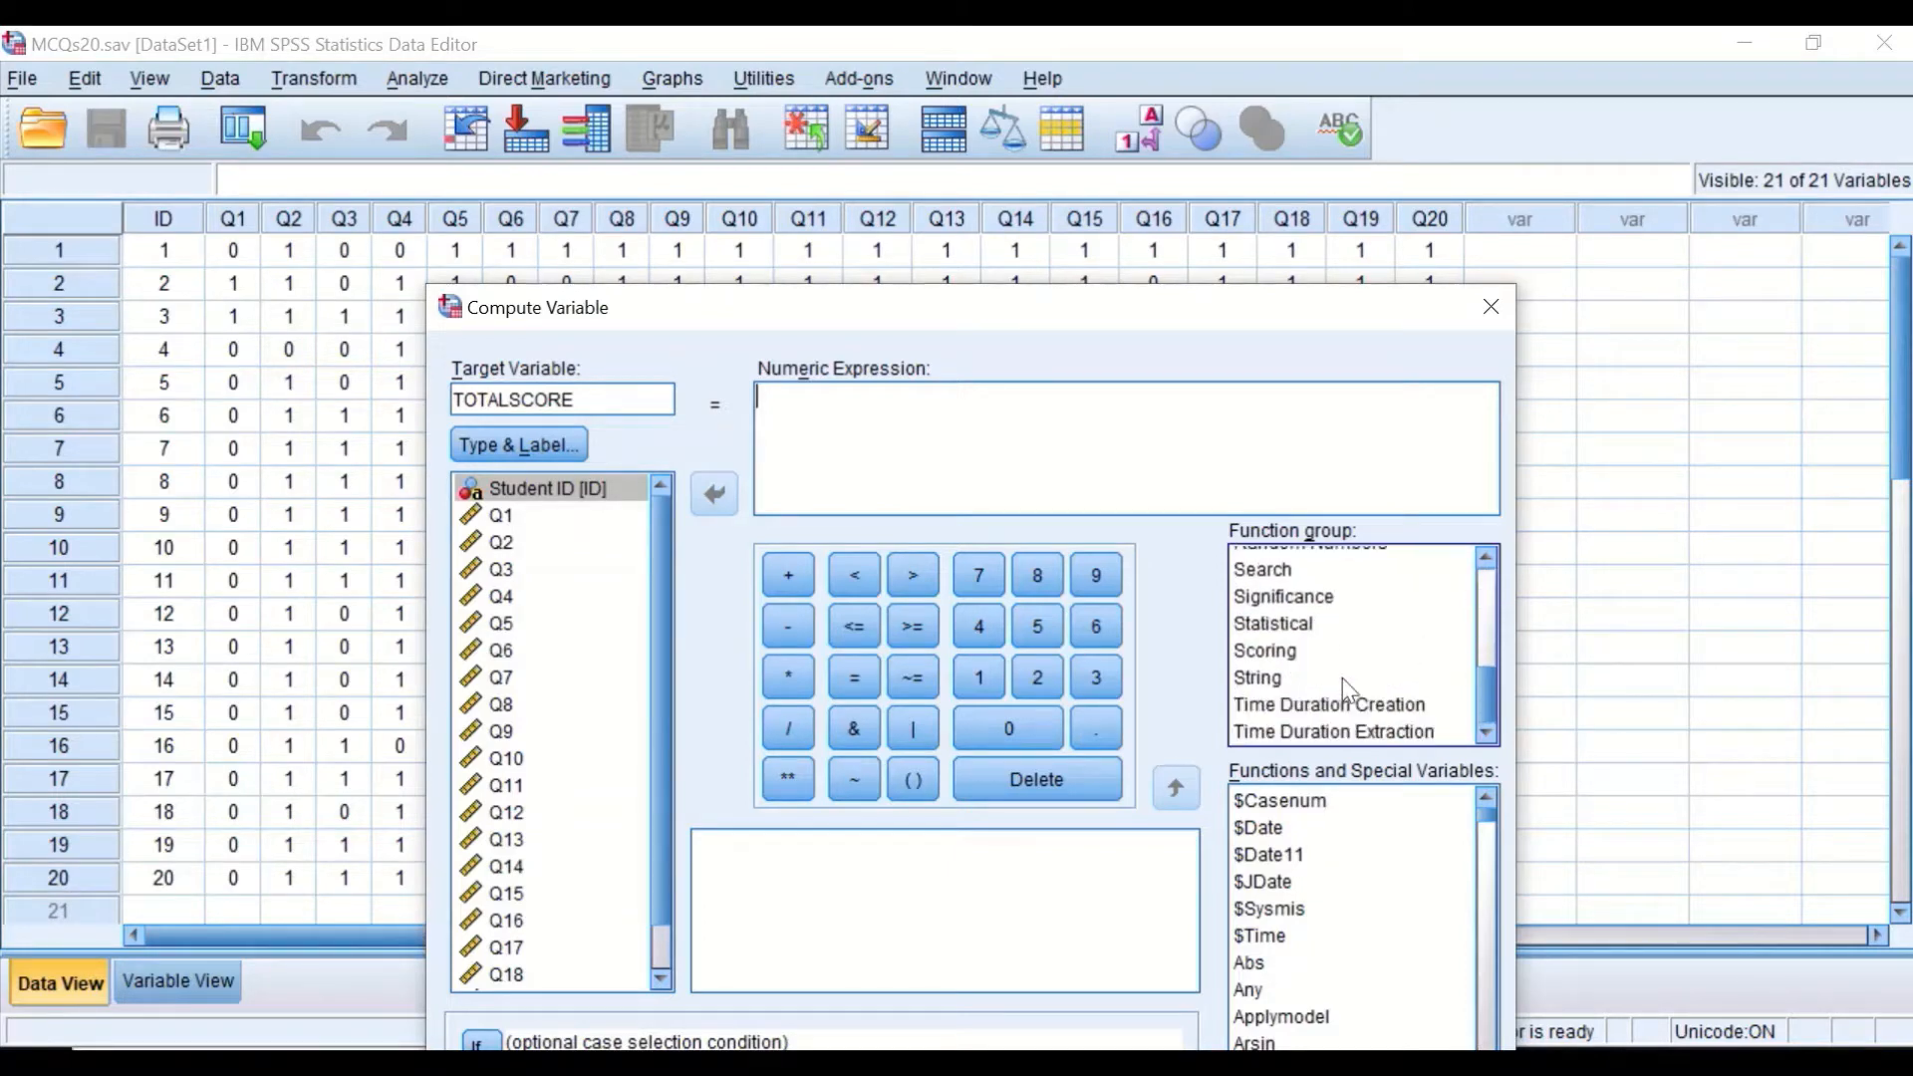
pyautogui.click(1296, 628)
pyautogui.click(1279, 965)
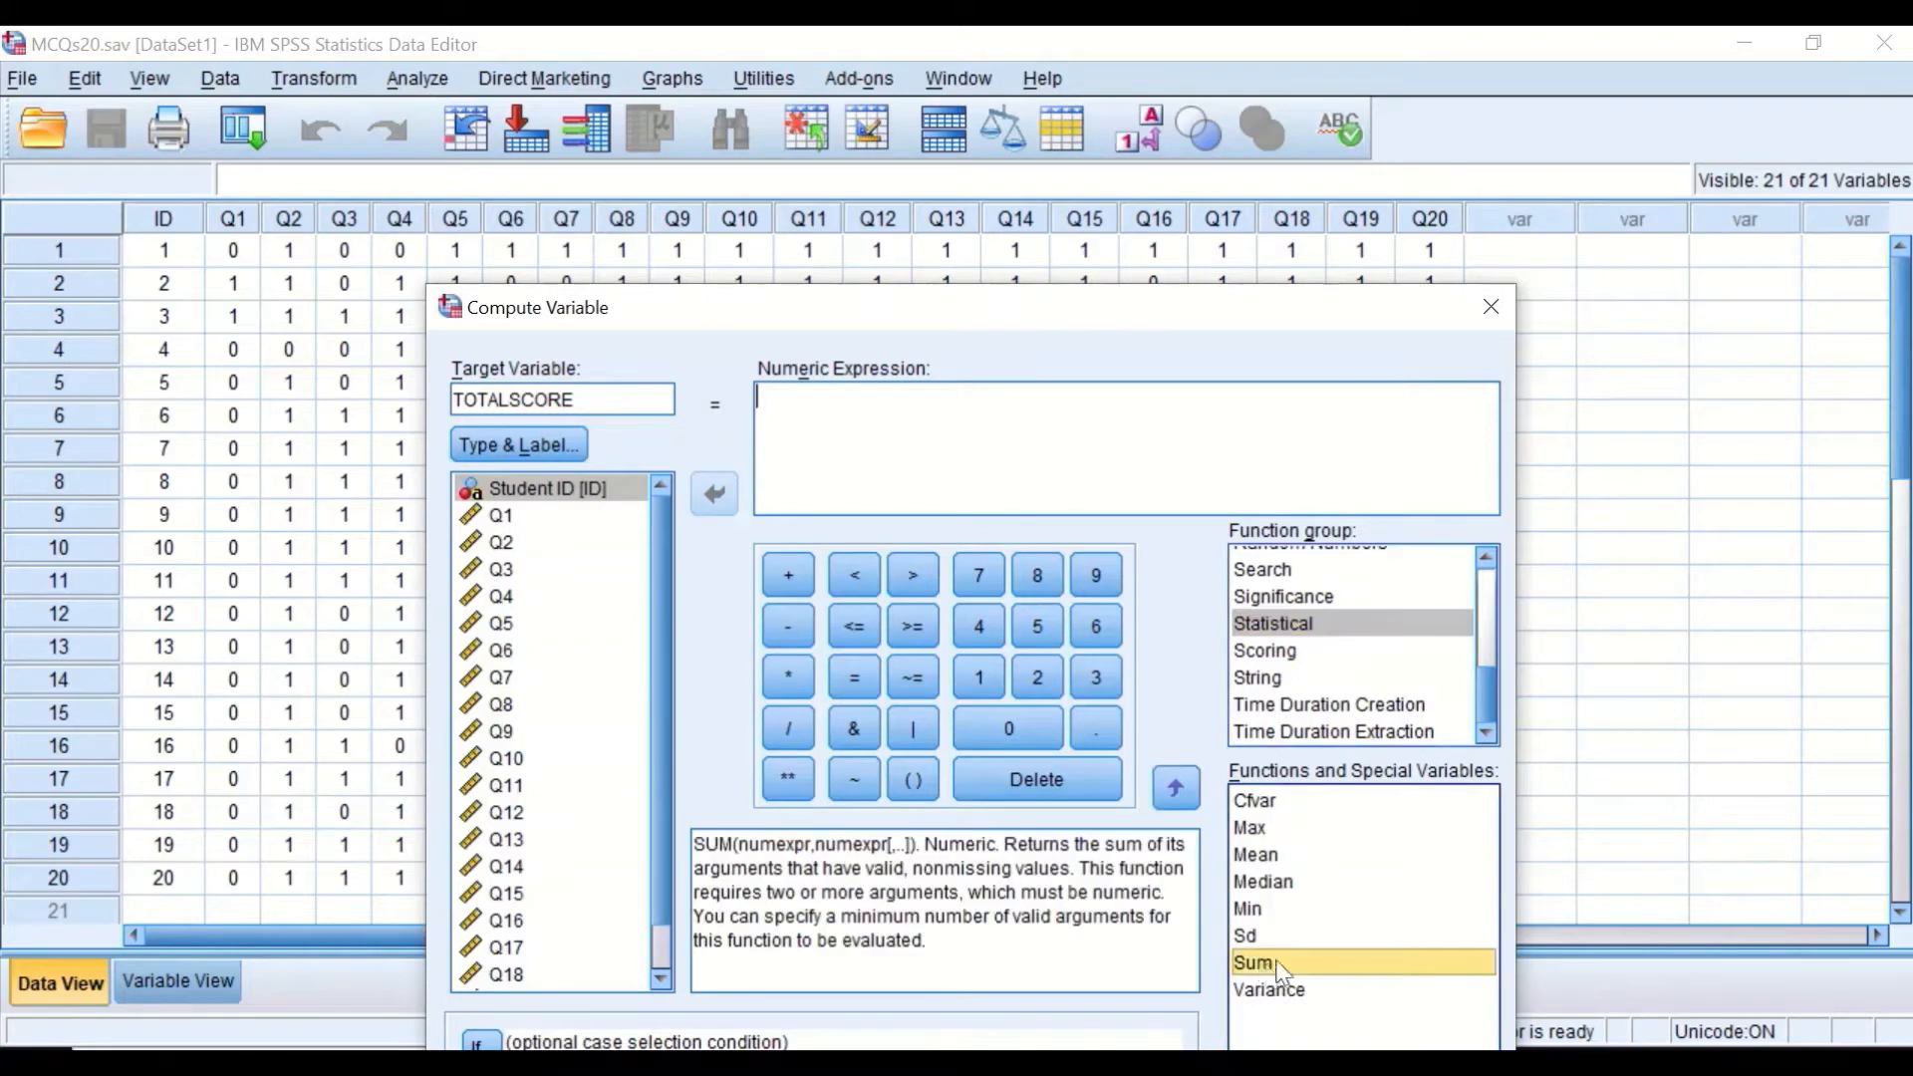
pyautogui.moveTo(1336, 967); pyautogui.dragTo(803, 379)
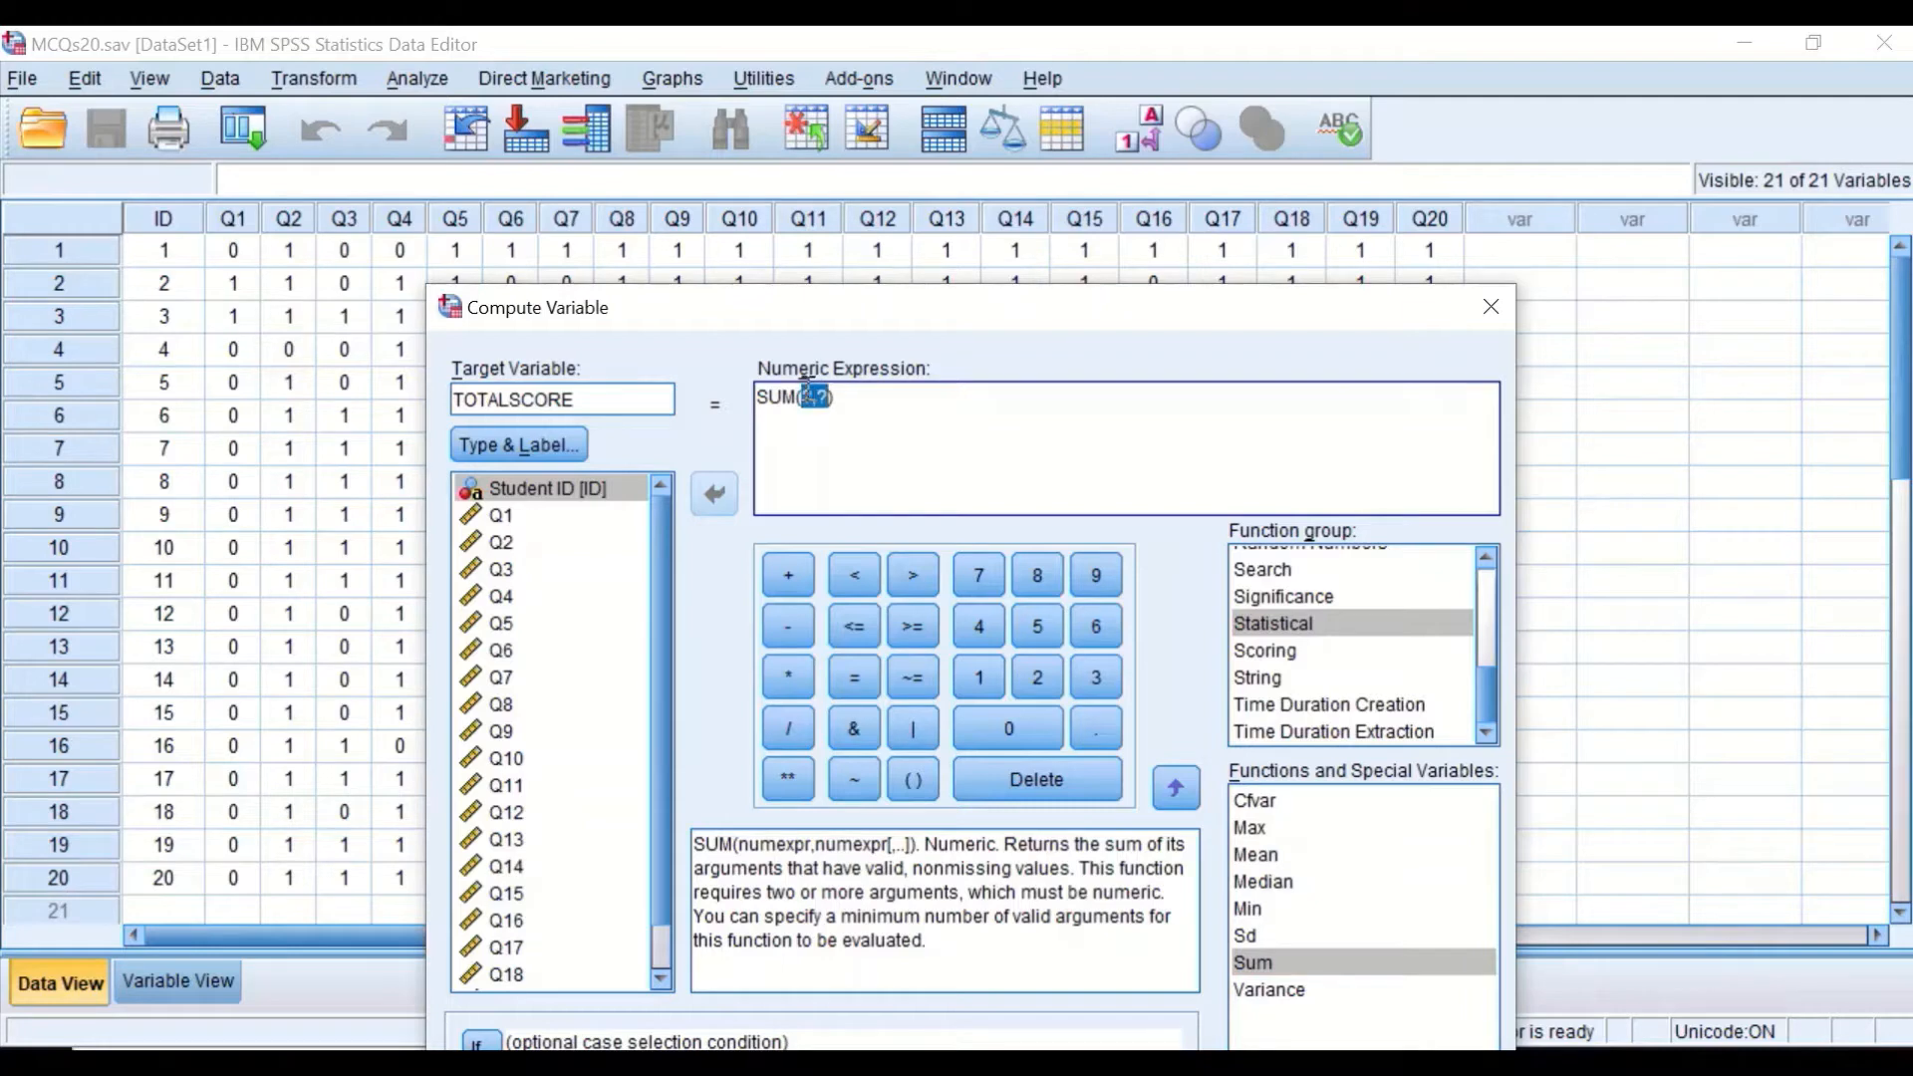
pyautogui.press('Delete')
# - Add Q1, Q2 and Q3 as comma-separated arguments inside the SUM function
pyautogui.click(564, 506)
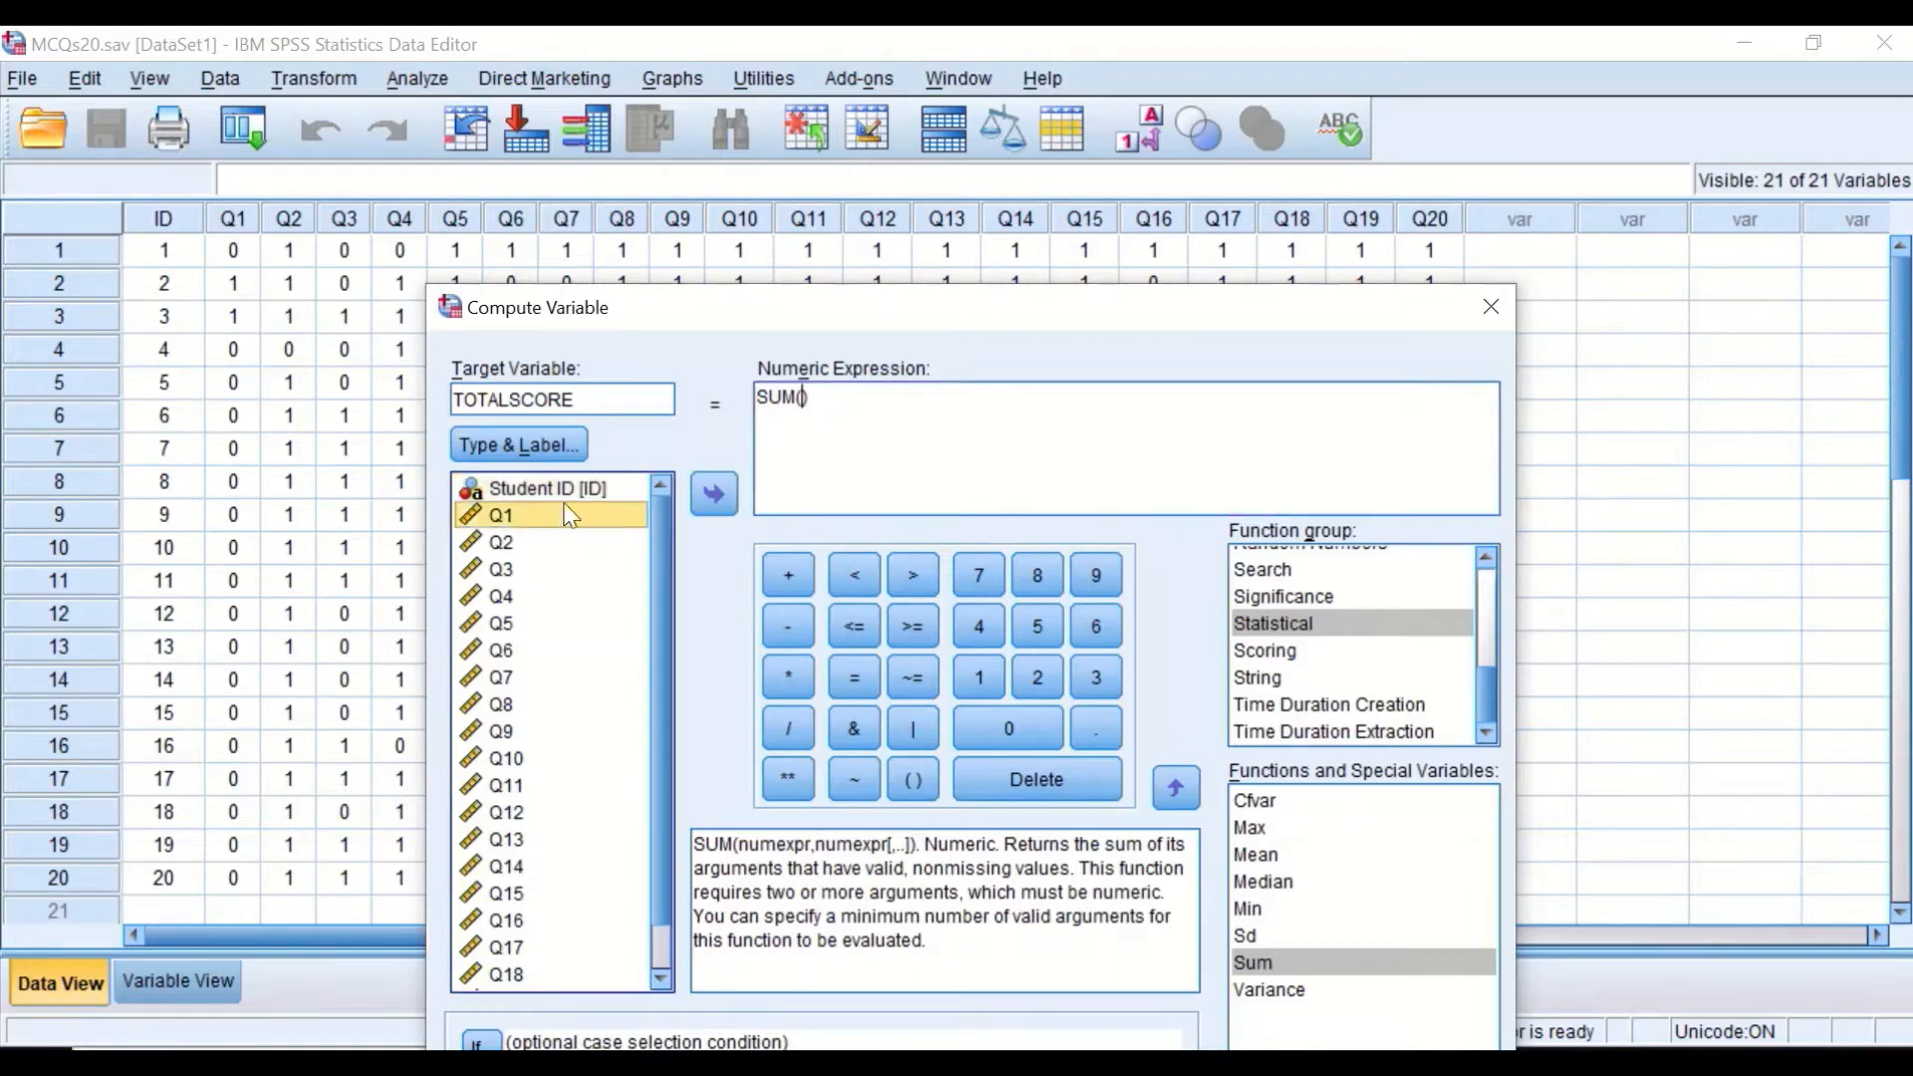
pyautogui.click(710, 495)
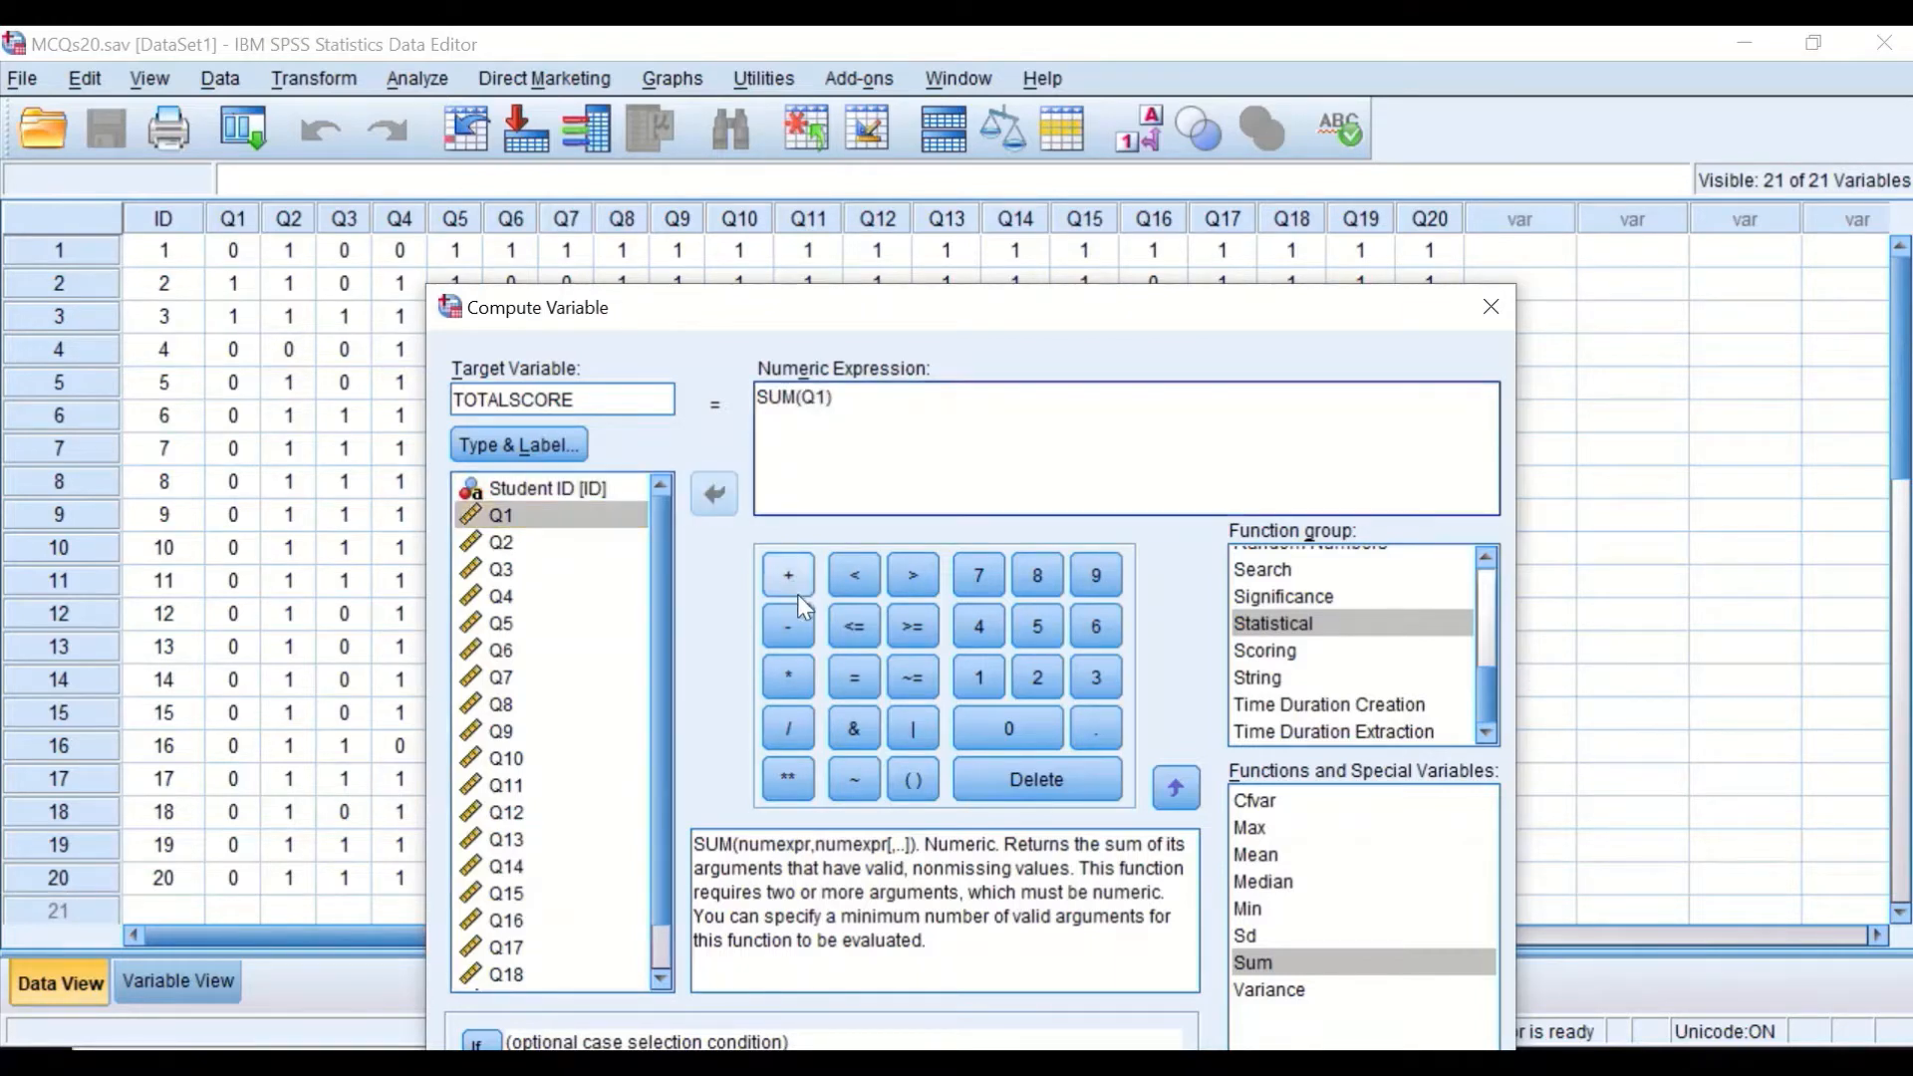
pyautogui.write(',')
pyautogui.click(506, 544)
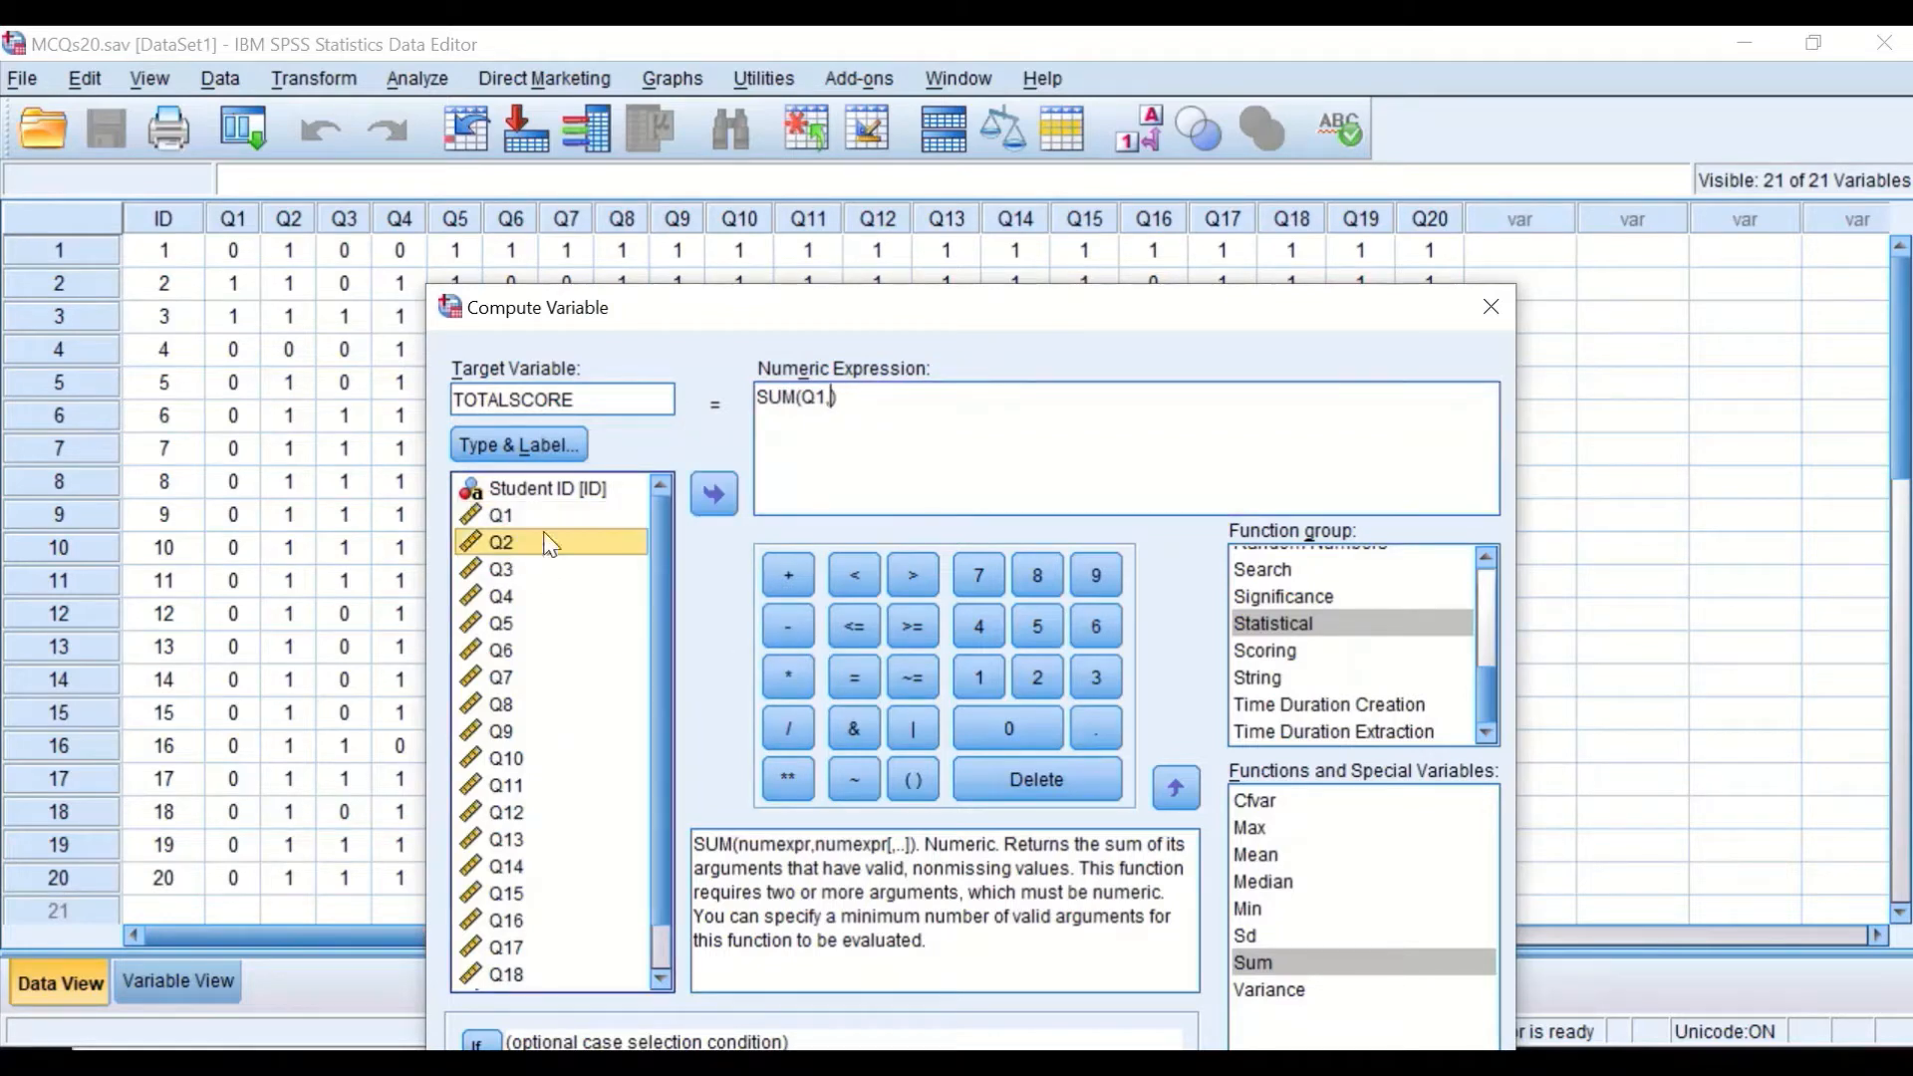
pyautogui.click(709, 493)
pyautogui.write(',')
pyautogui.click(499, 569)
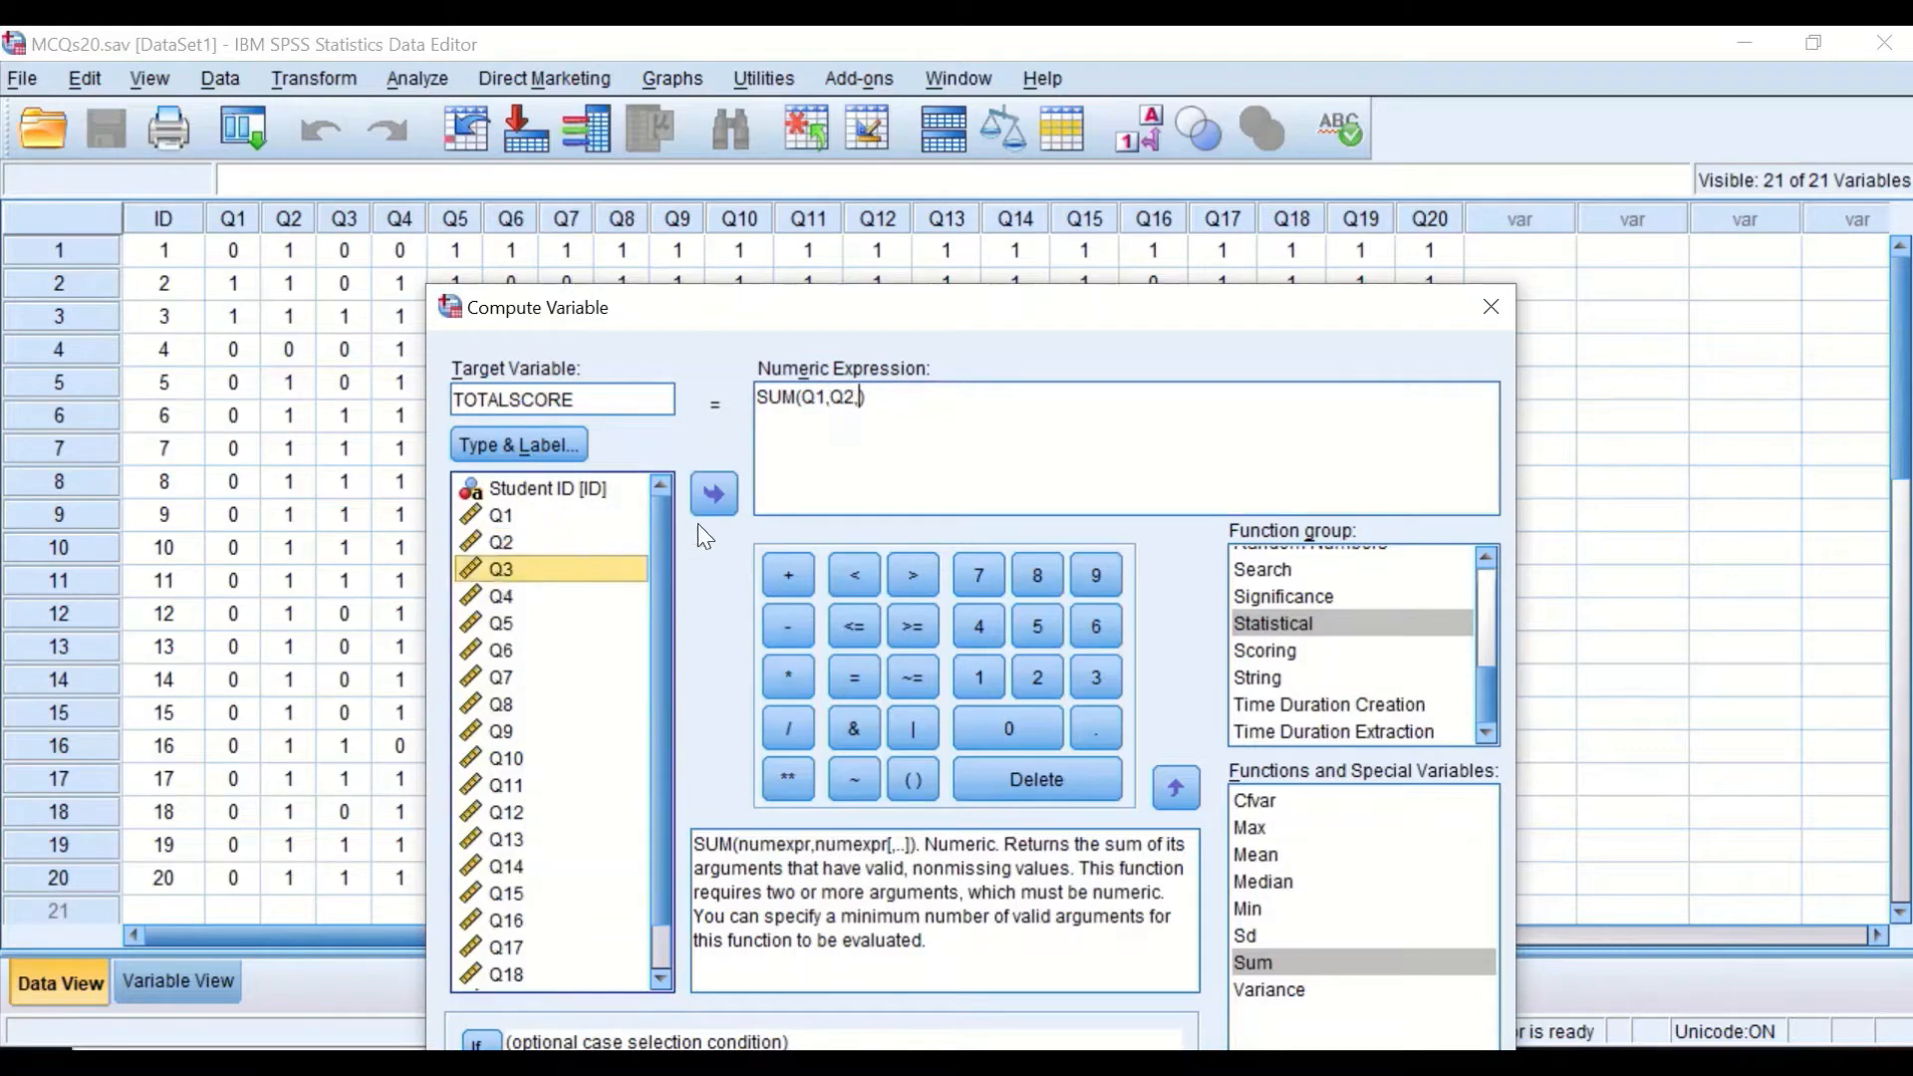
pyautogui.click(709, 498)
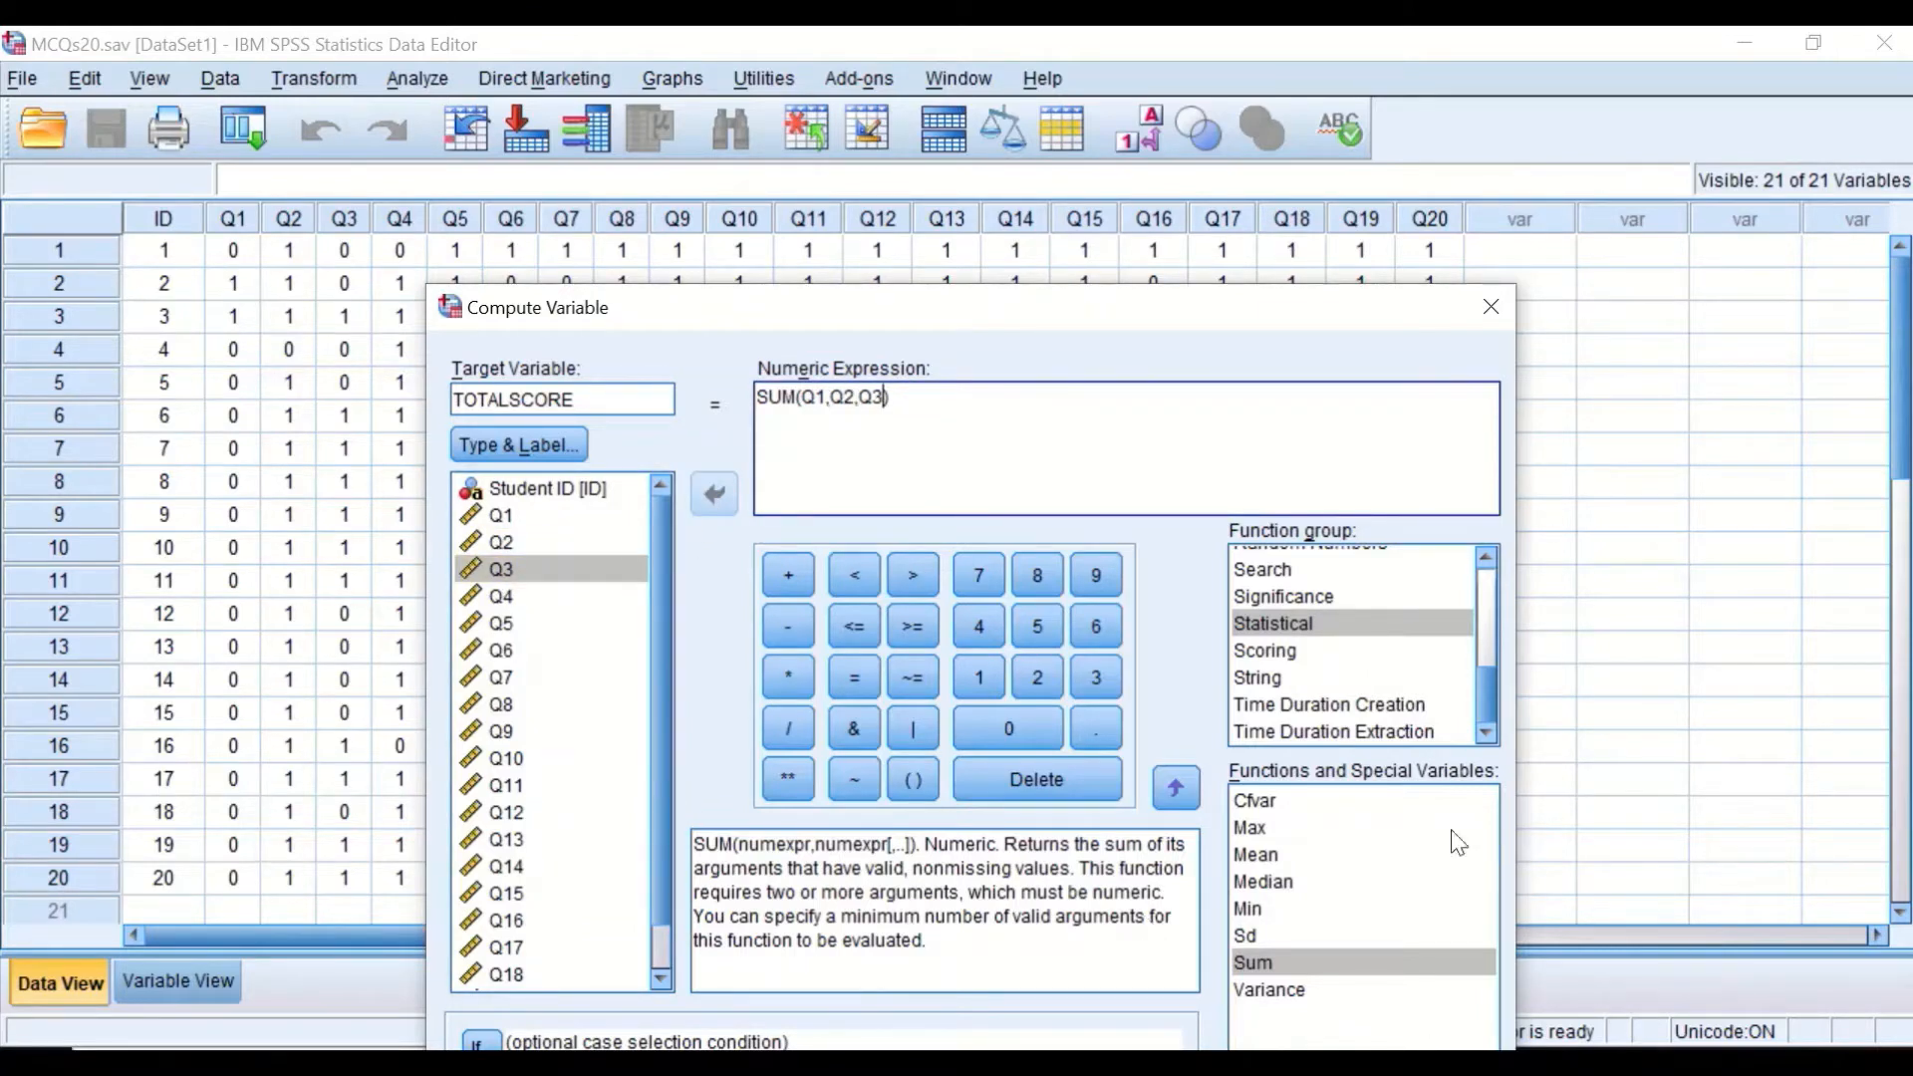
# - Switch to Plus.docx in Word and copy the comma-separated list from Q1 to Q20
pyautogui.moveTo(1156, 304); pyautogui.dragTo(1296, 164)
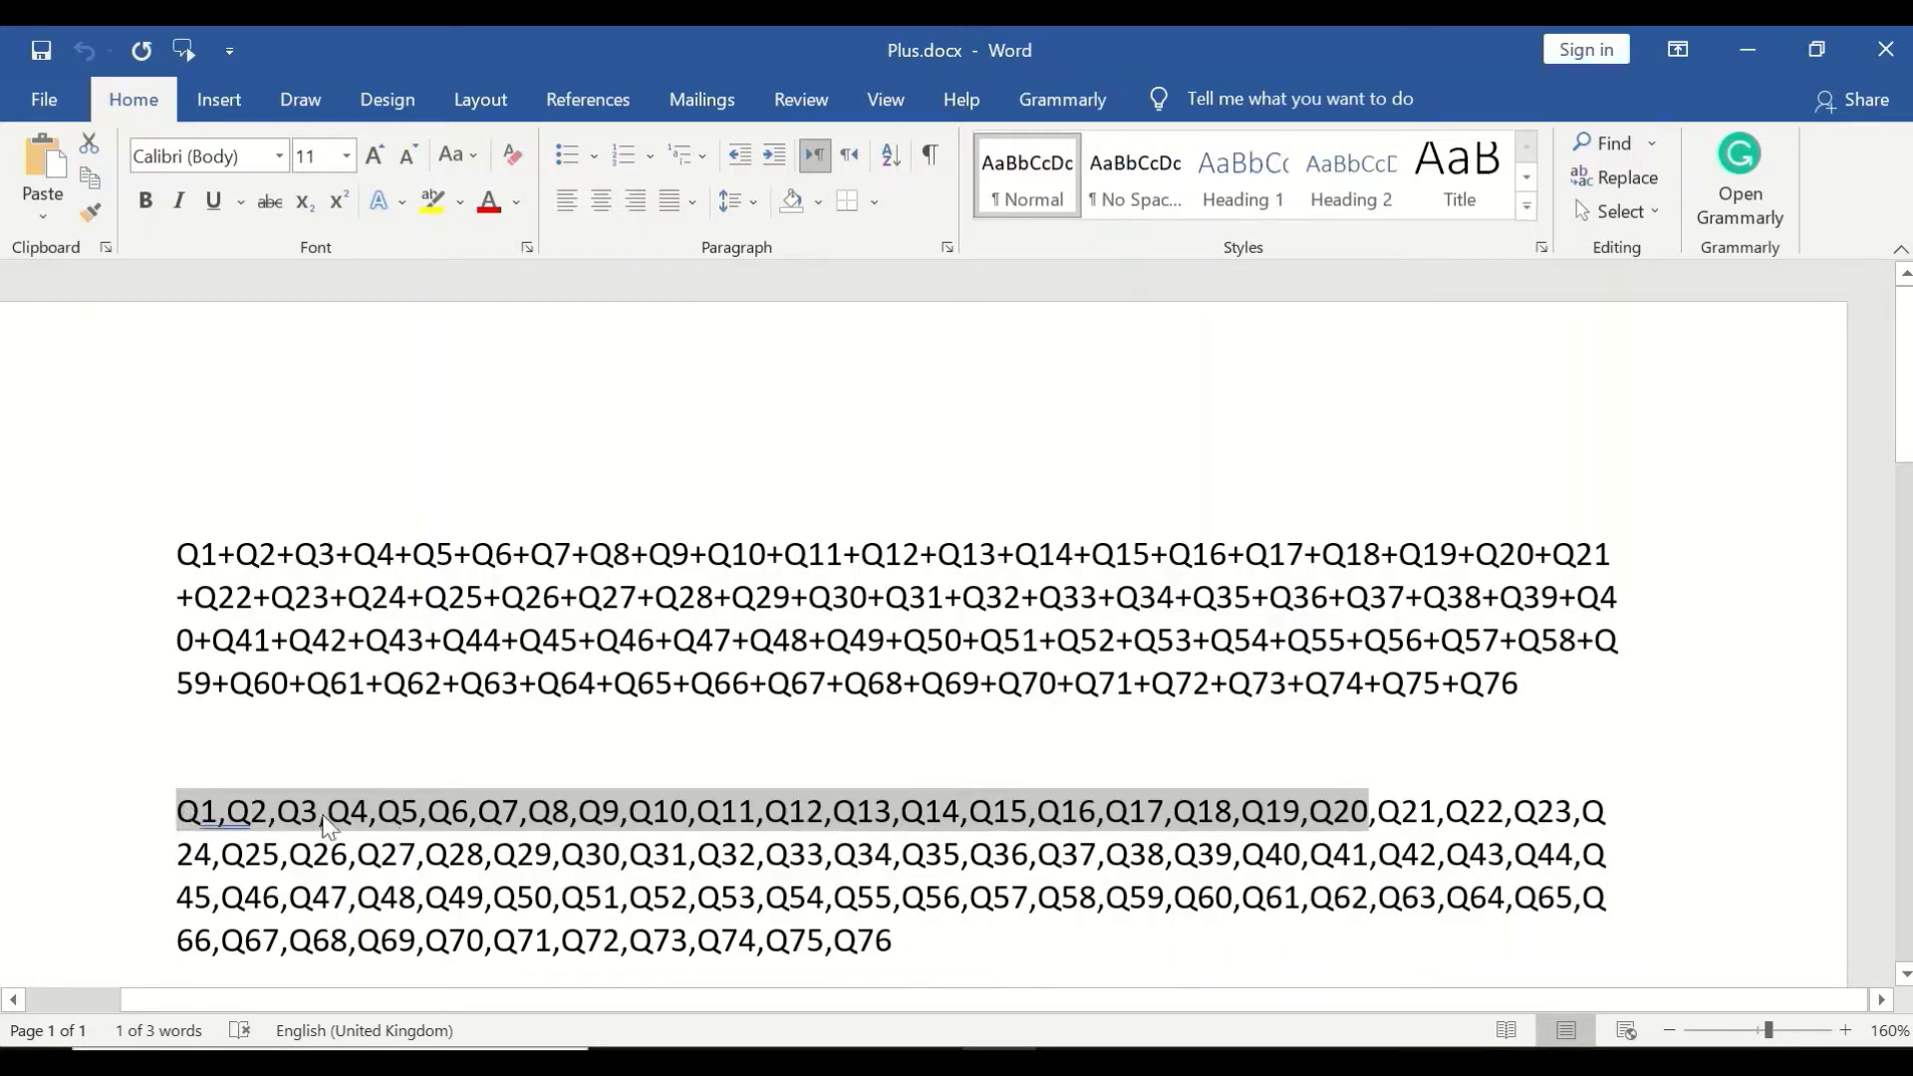
pyautogui.click(184, 810)
pyautogui.moveTo(181, 809); pyautogui.dragTo(1369, 805)
pyautogui.rightClick(1232, 819)
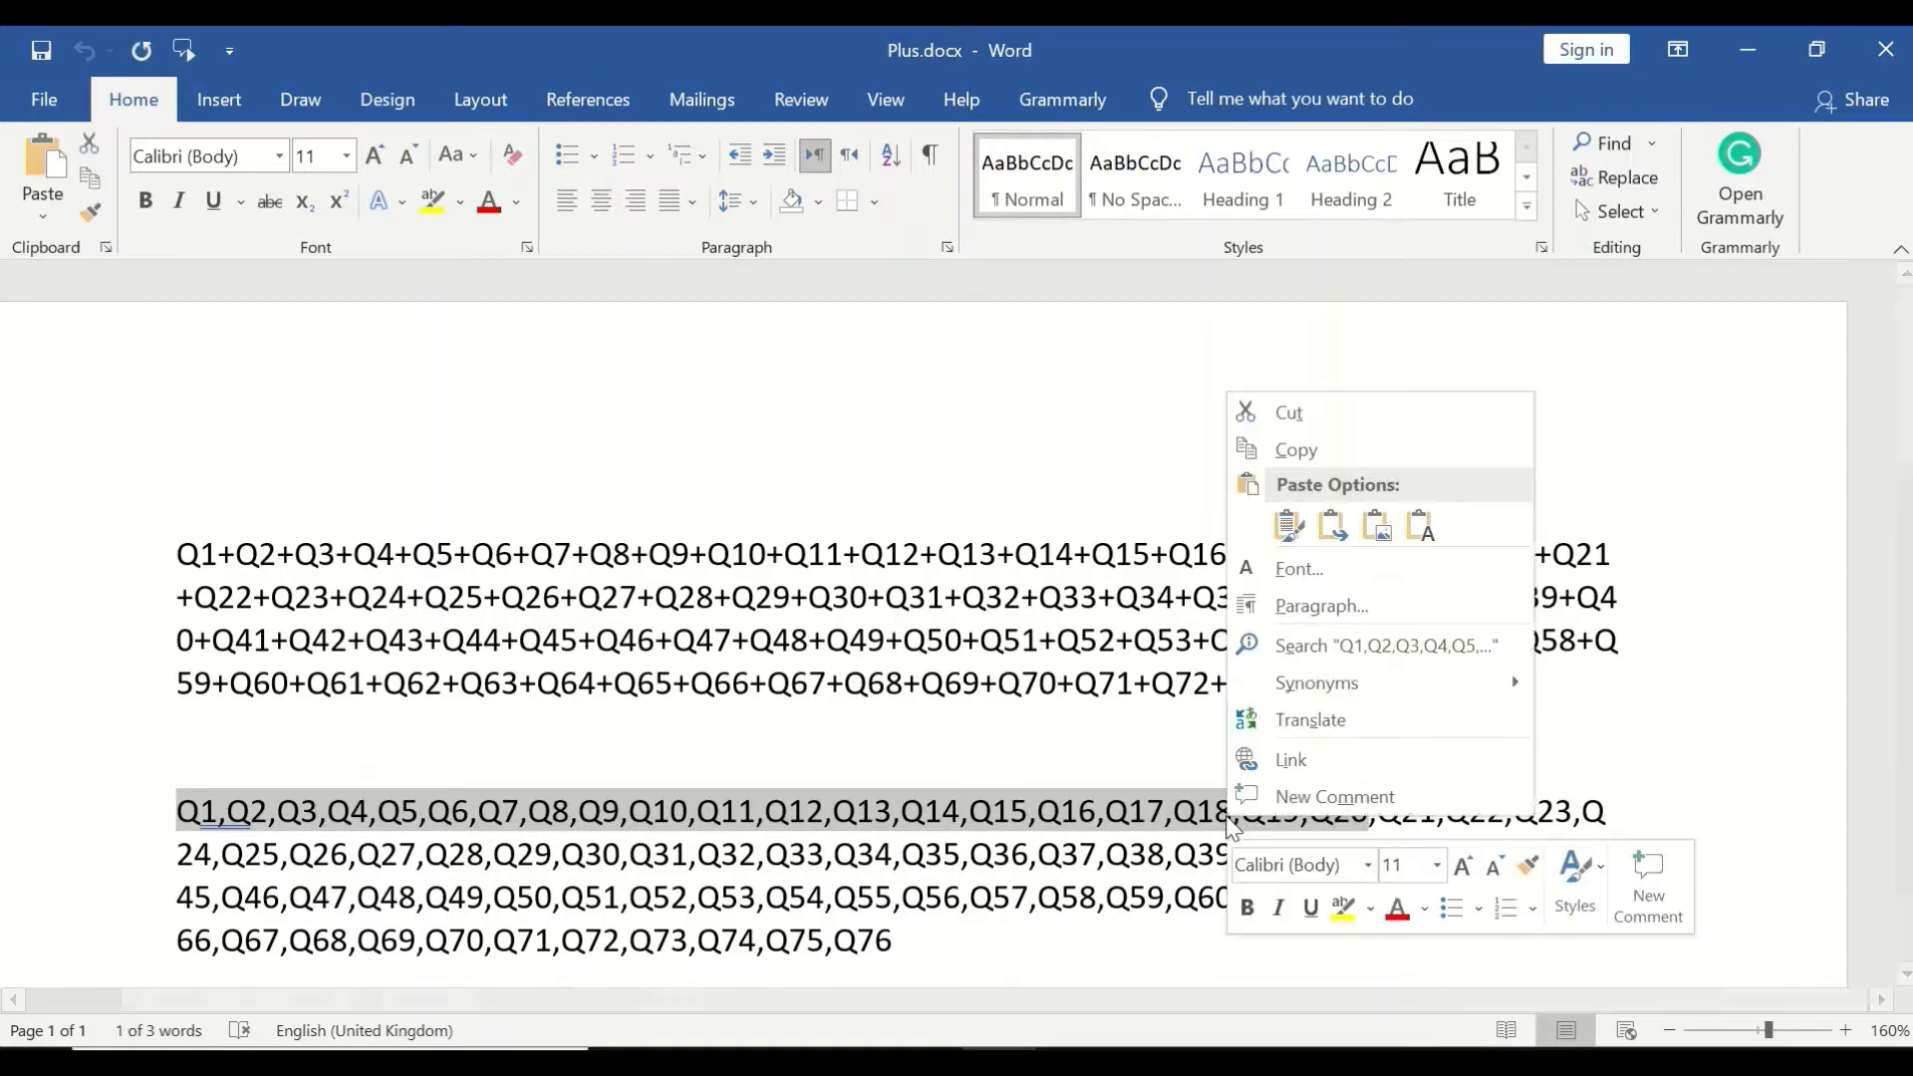
pyautogui.click(1307, 447)
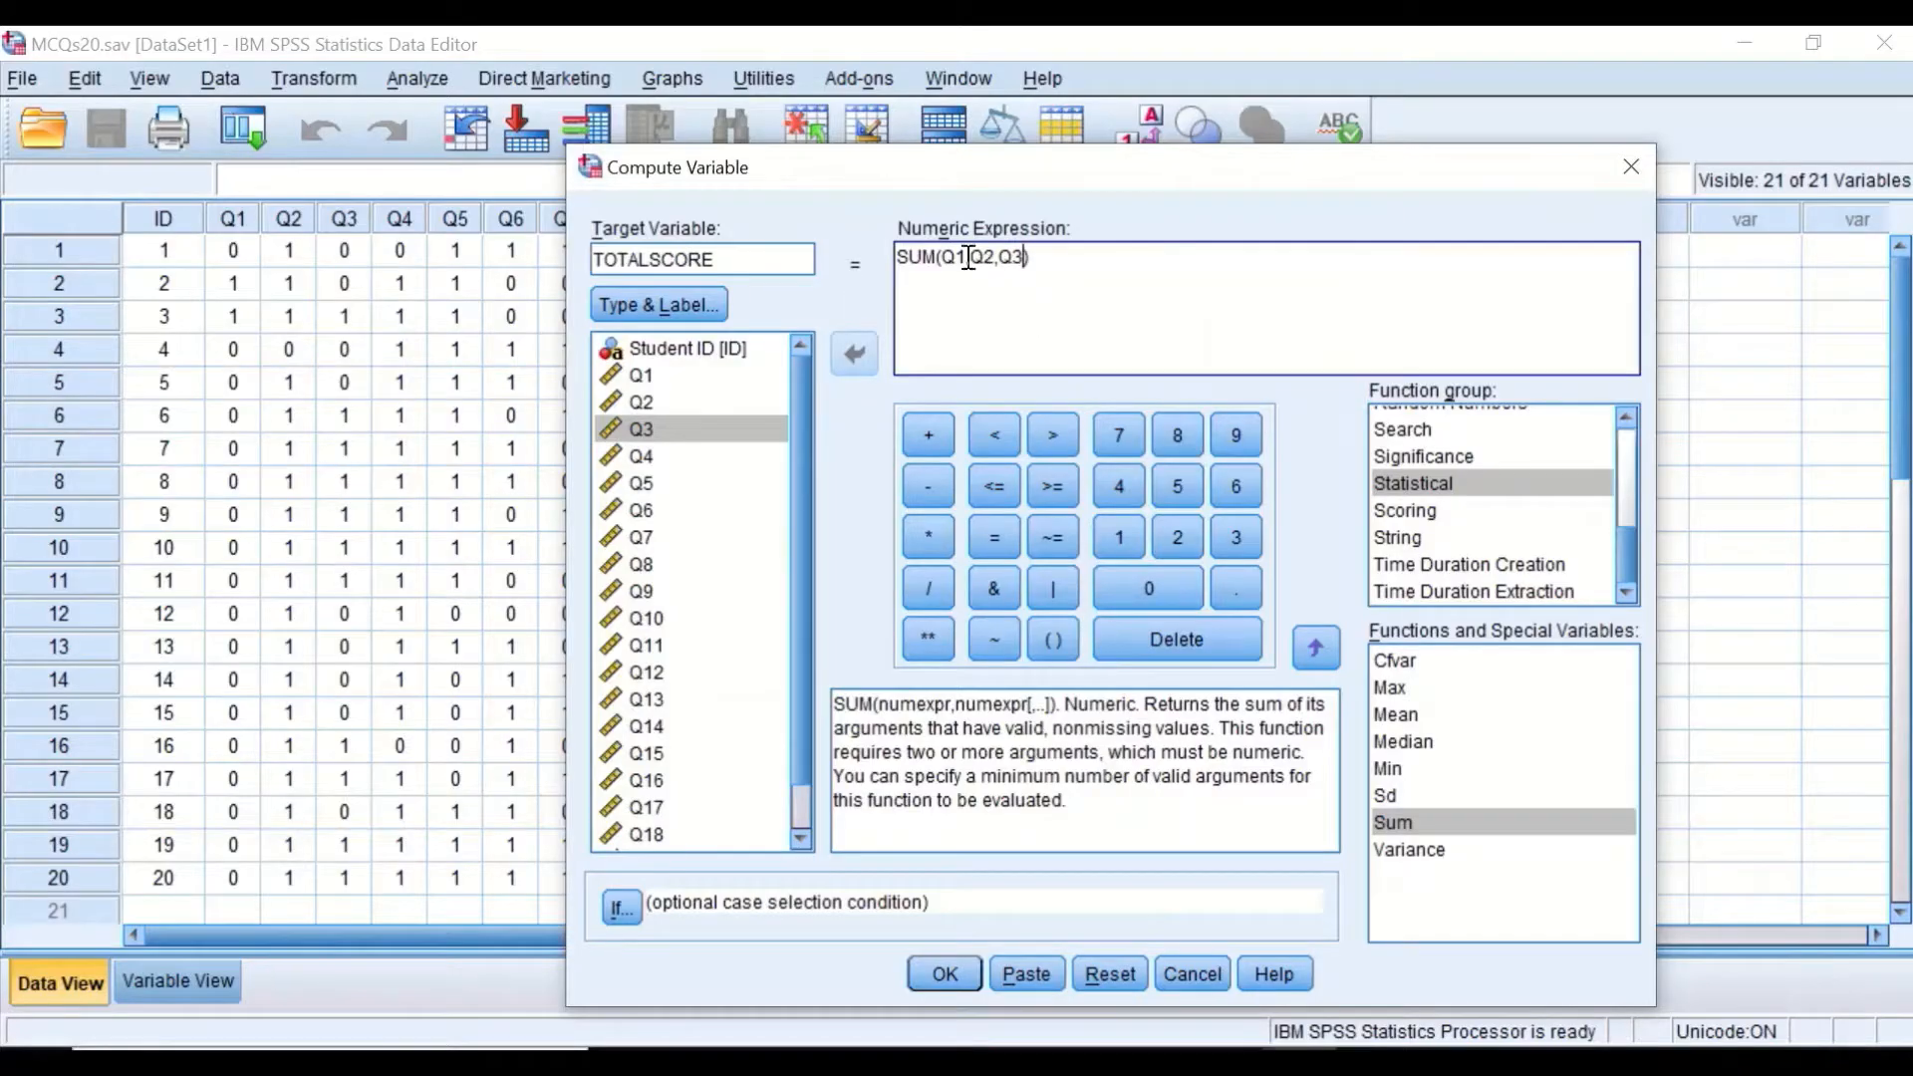
# - Replace the SUM arguments with the copied Q1 to Q20 list and run the computation, then return to the data
pyautogui.moveTo(941, 257); pyautogui.dragTo(1033, 260)
pyautogui.press('BackSpace')
pyautogui.write(')')
pyautogui.press('Left')
pyautogui.hotkey('ctrl', 'v')
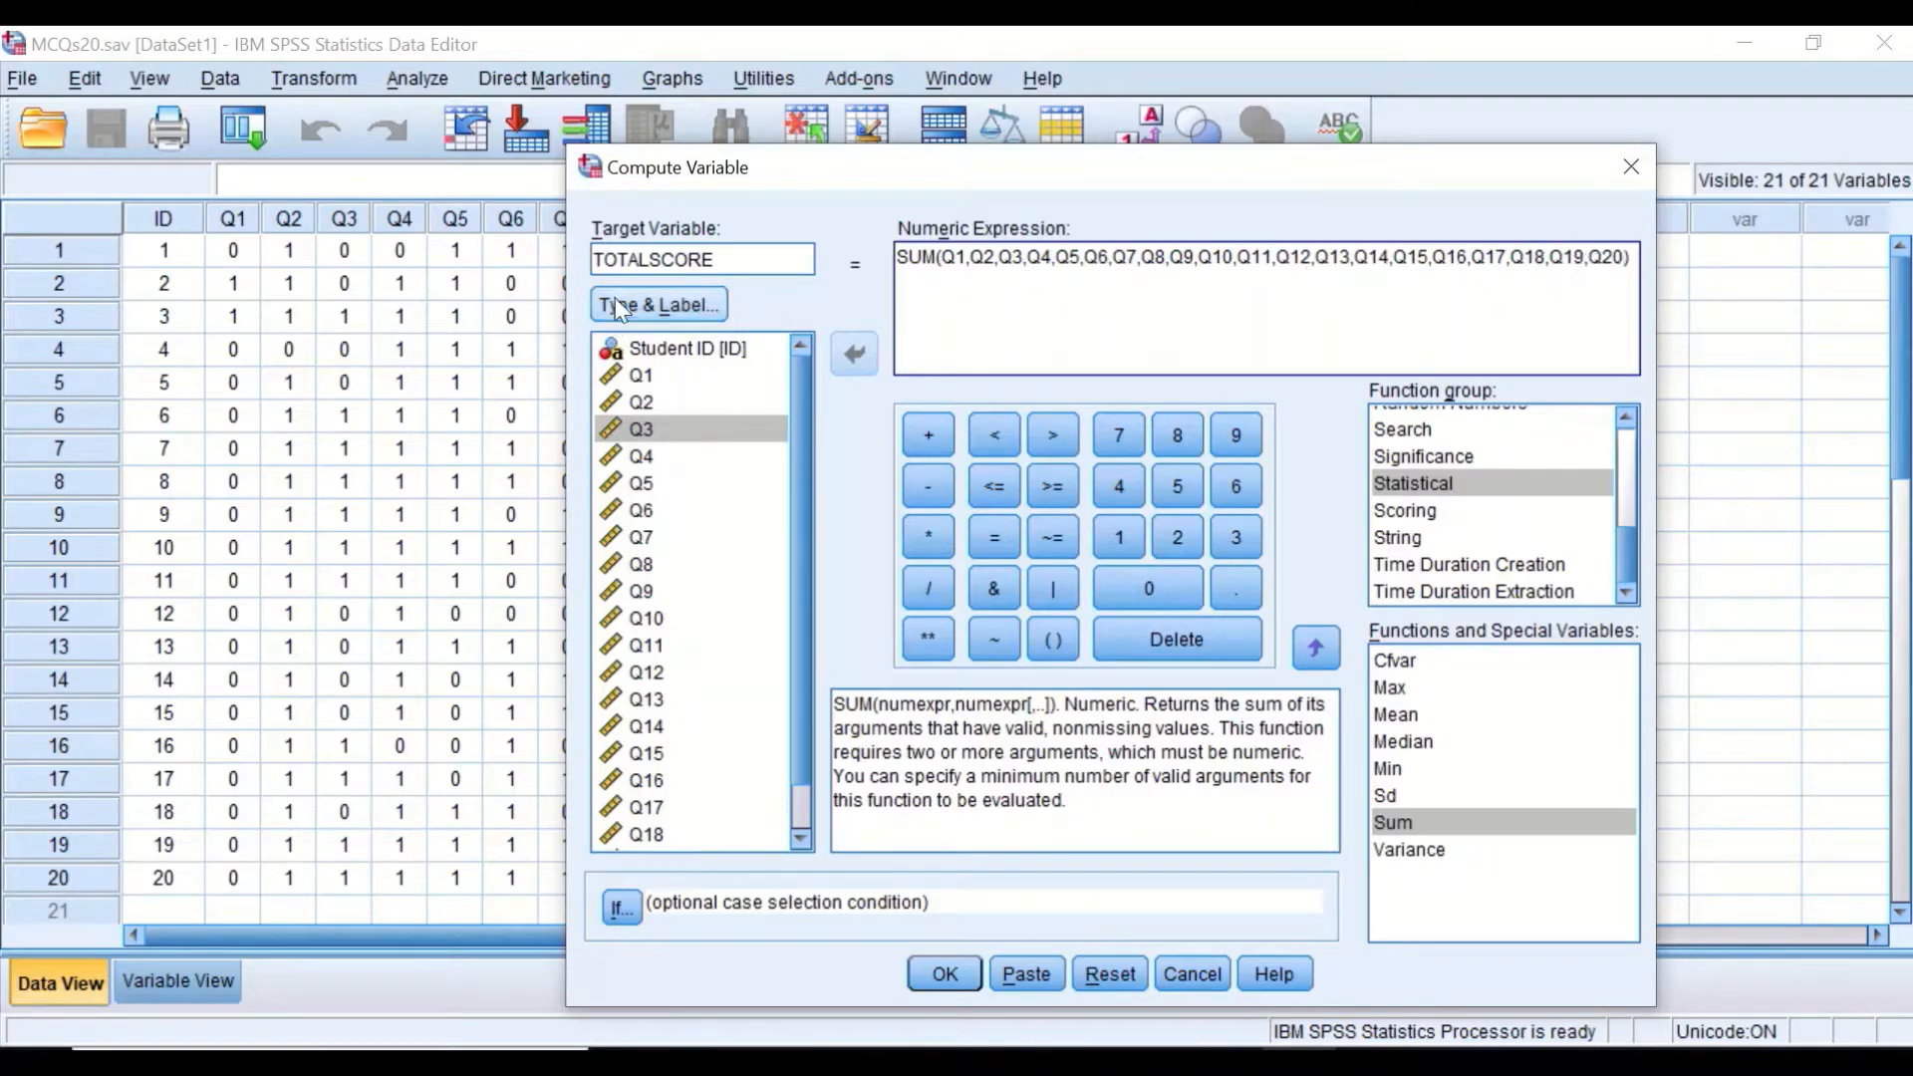
pyautogui.click(945, 971)
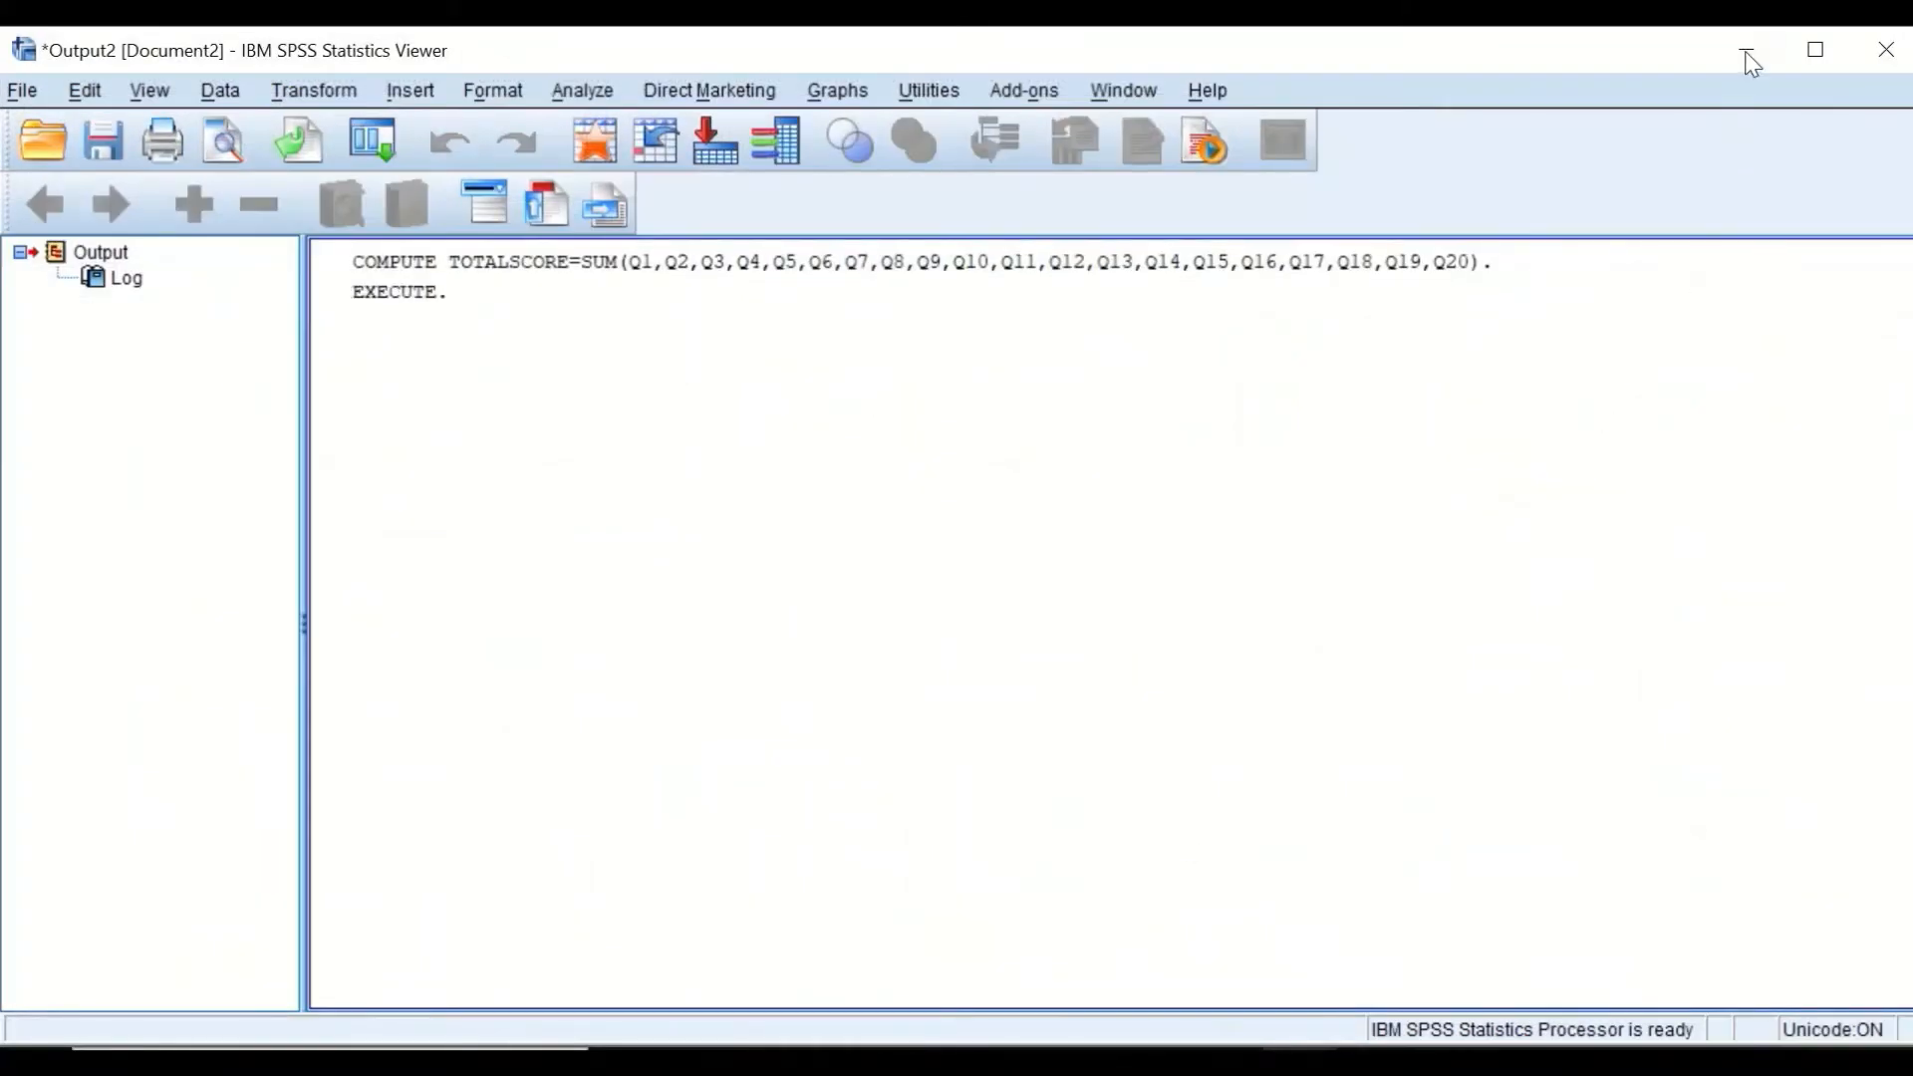
pyautogui.click(1746, 52)
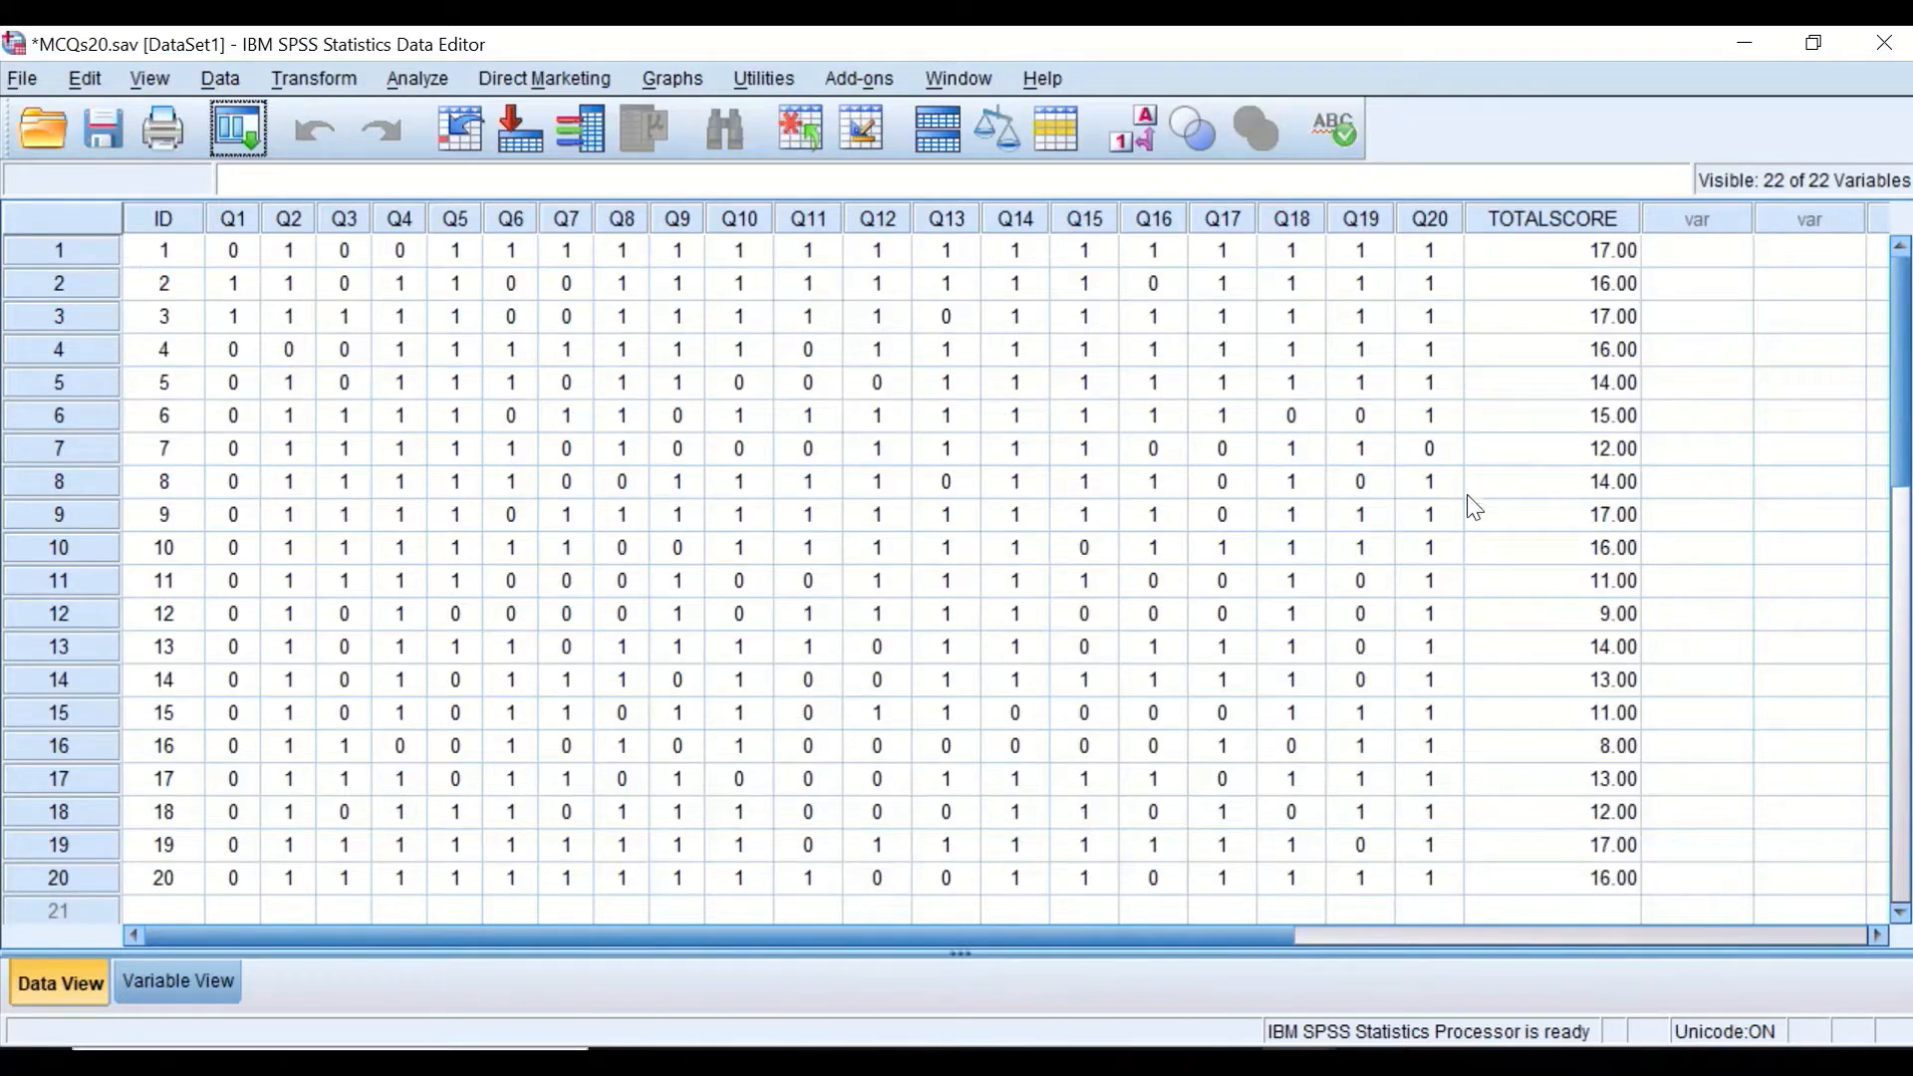
# - Set the TOTALSCORE variable to 0 decimals and centre alignment
pyautogui.click(1569, 224)
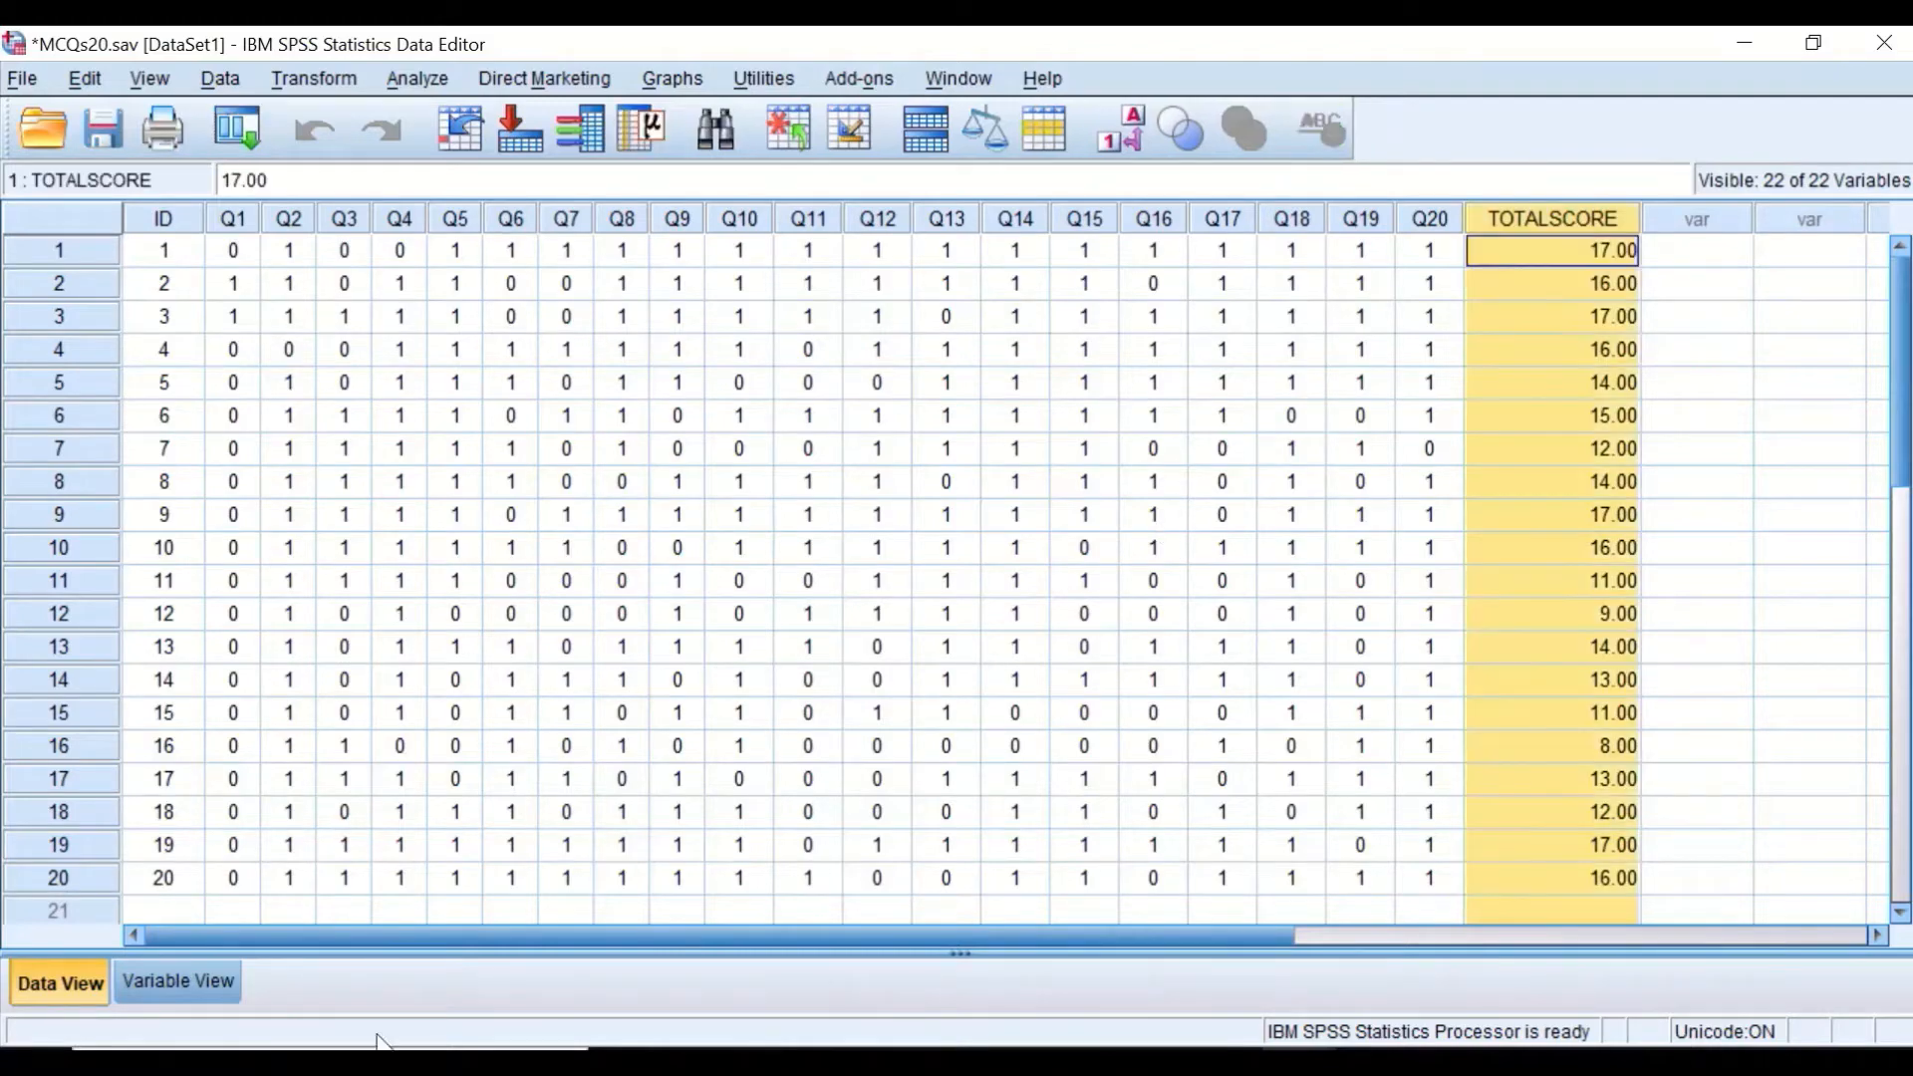
pyautogui.click(163, 987)
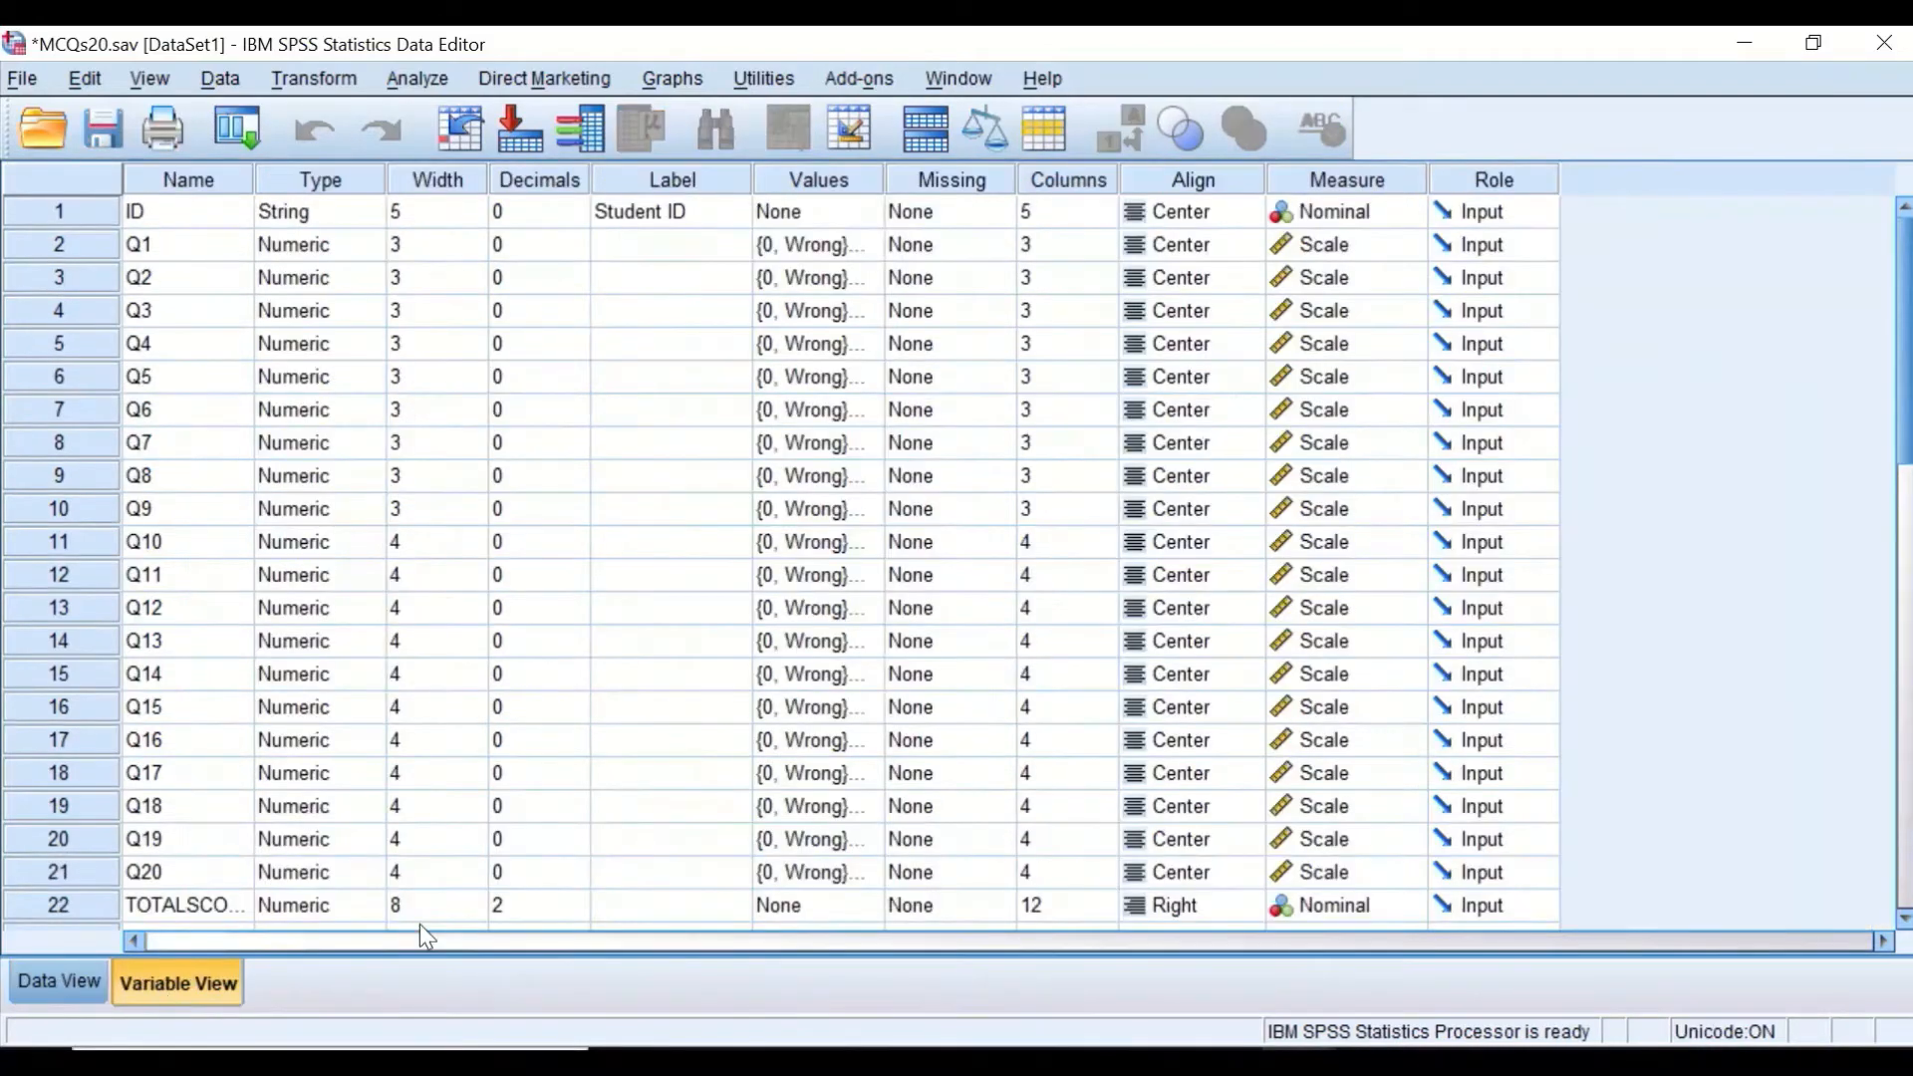
pyautogui.click(531, 907)
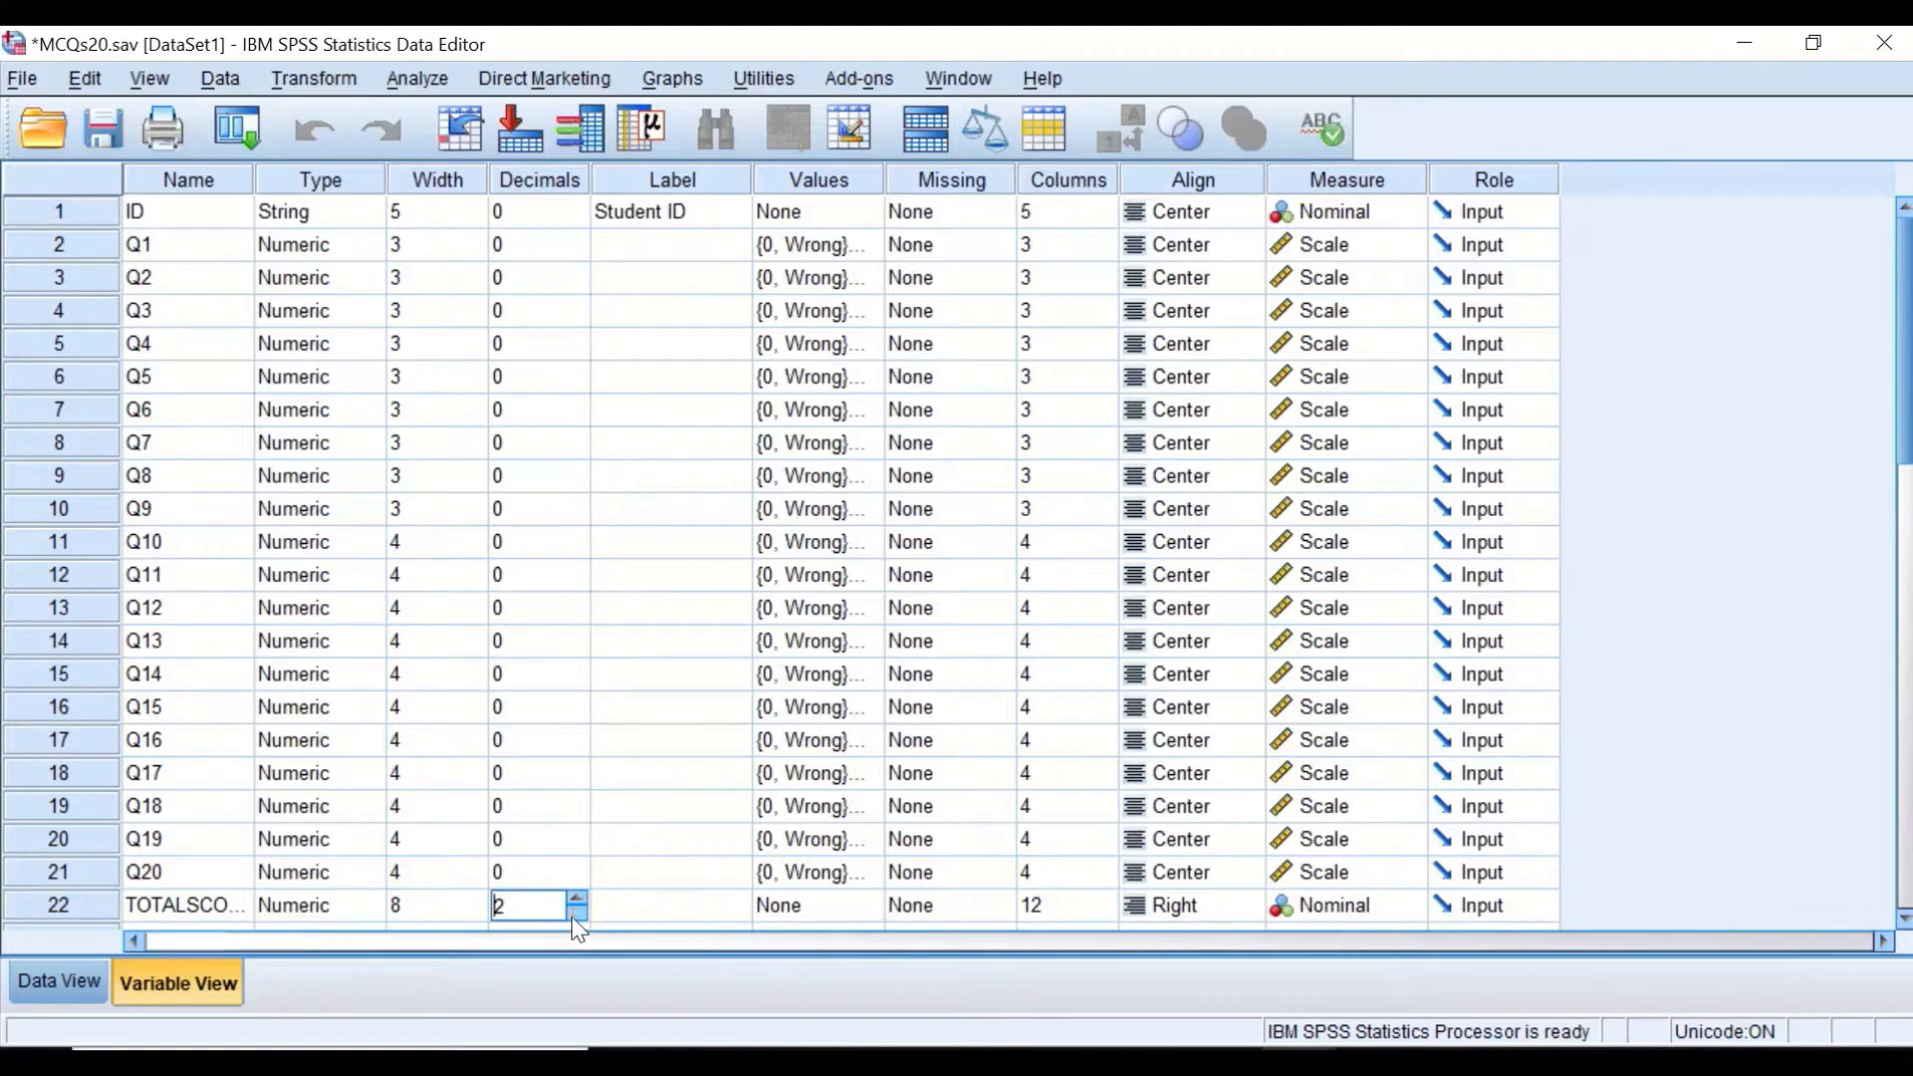
pyautogui.click(576, 914)
pyautogui.click(576, 914)
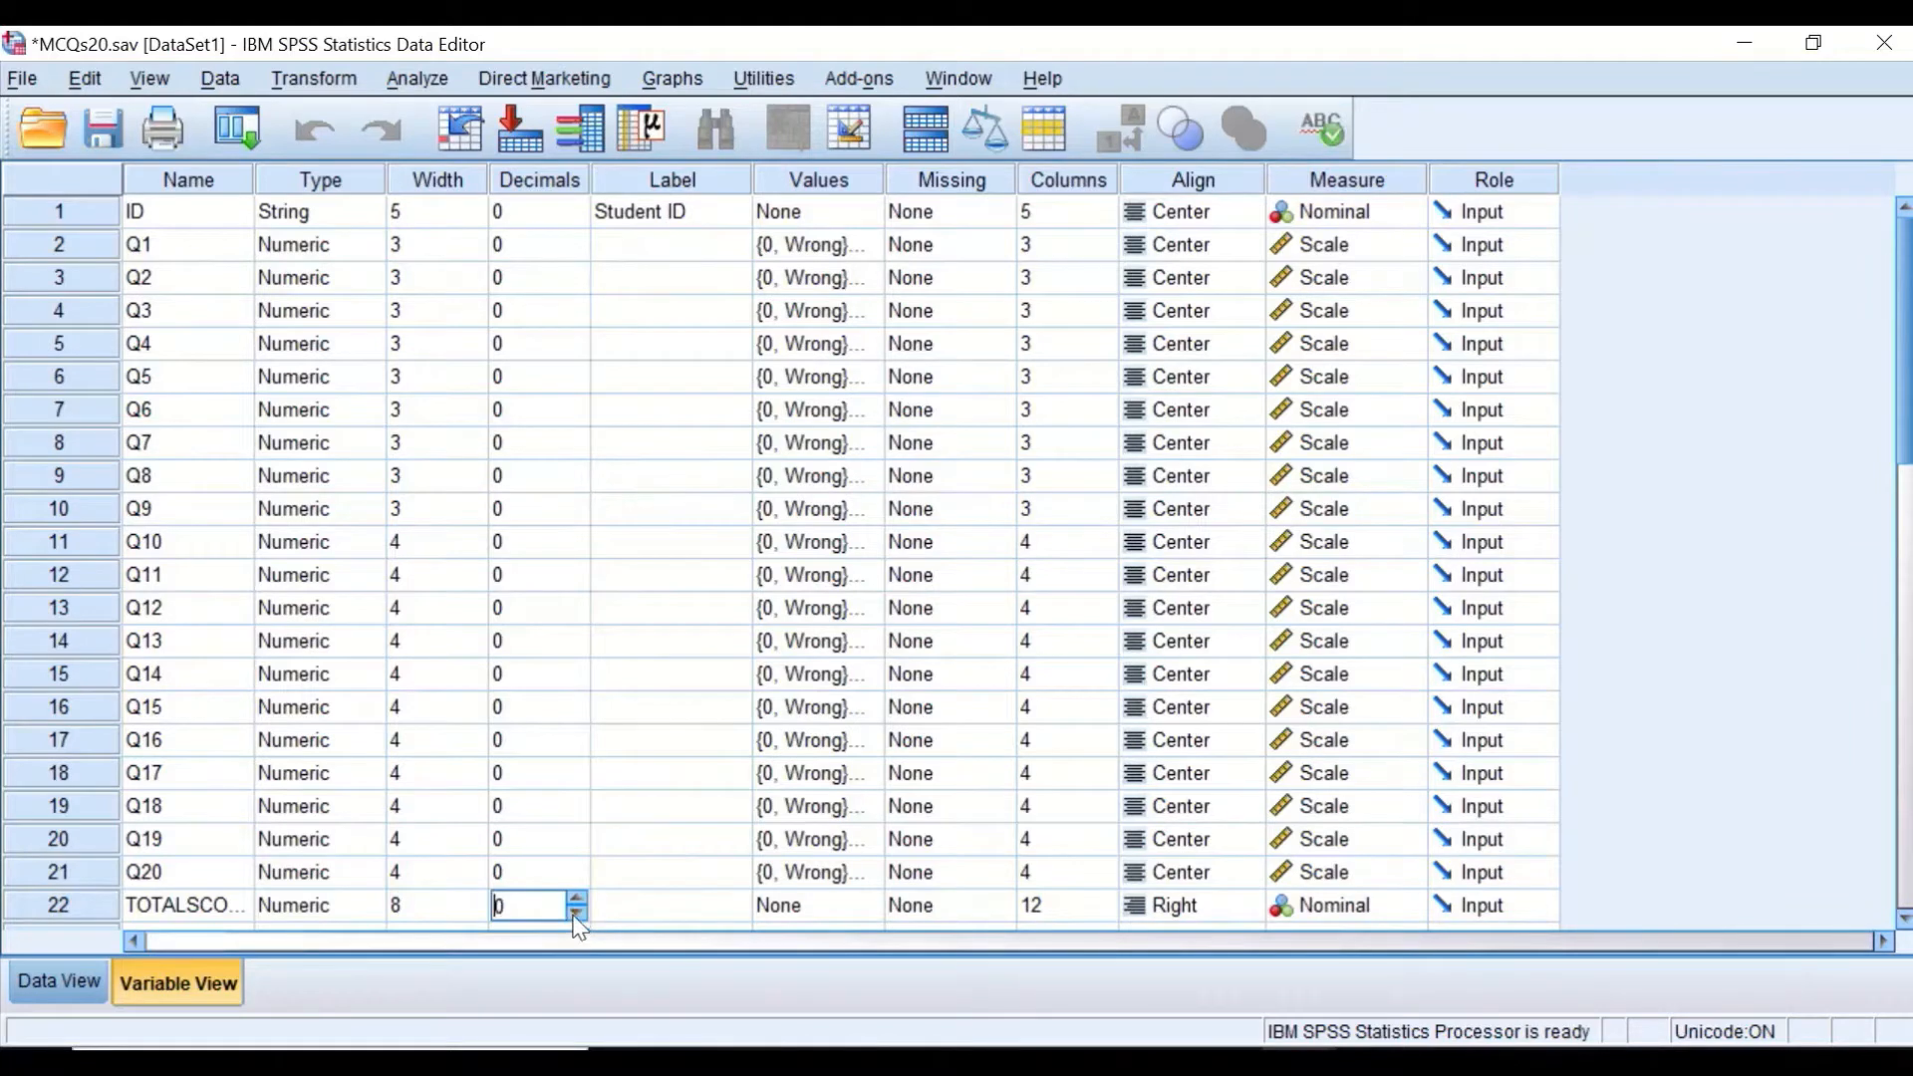
pyautogui.click(1216, 910)
pyautogui.click(1194, 992)
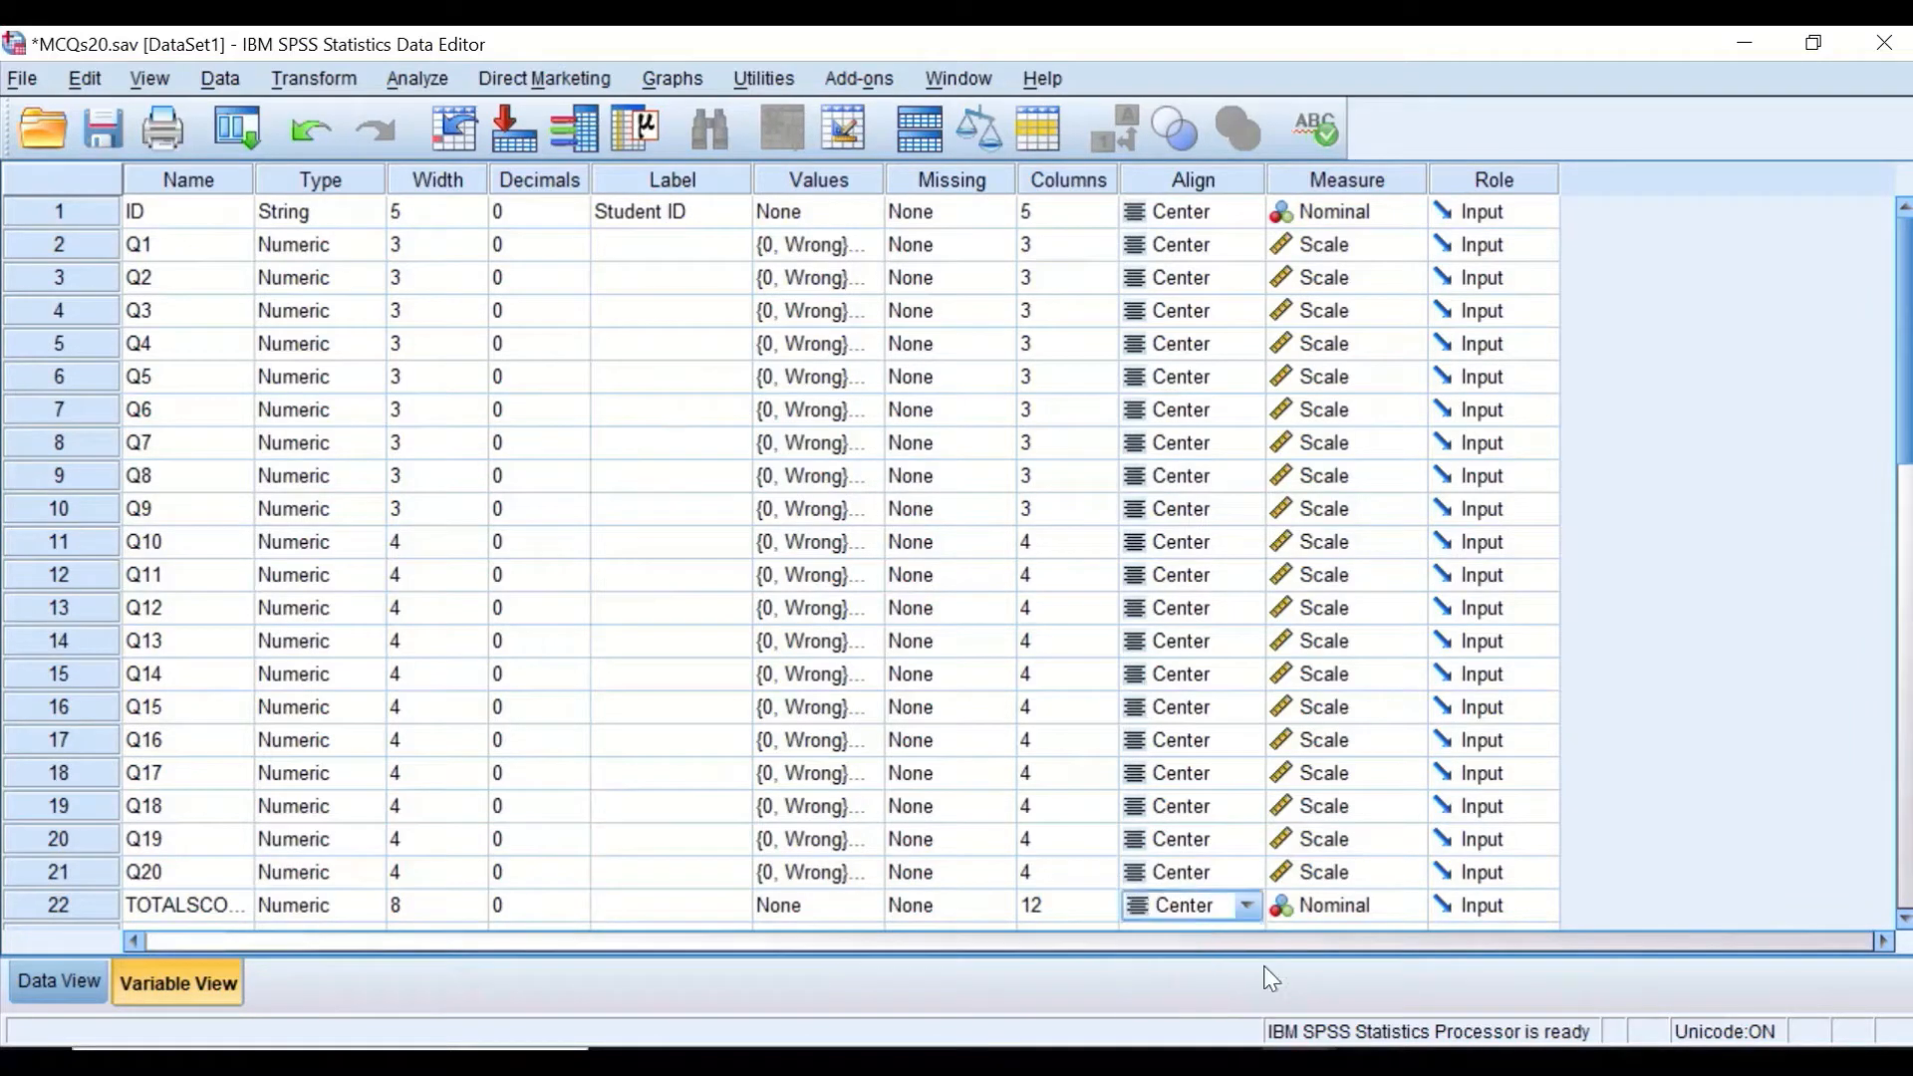
# - Set TOTALSCORE's measure to Scale and its column width to 6, and return to the data sheet
pyautogui.click(1331, 915)
pyautogui.click(1326, 915)
pyautogui.click(1315, 947)
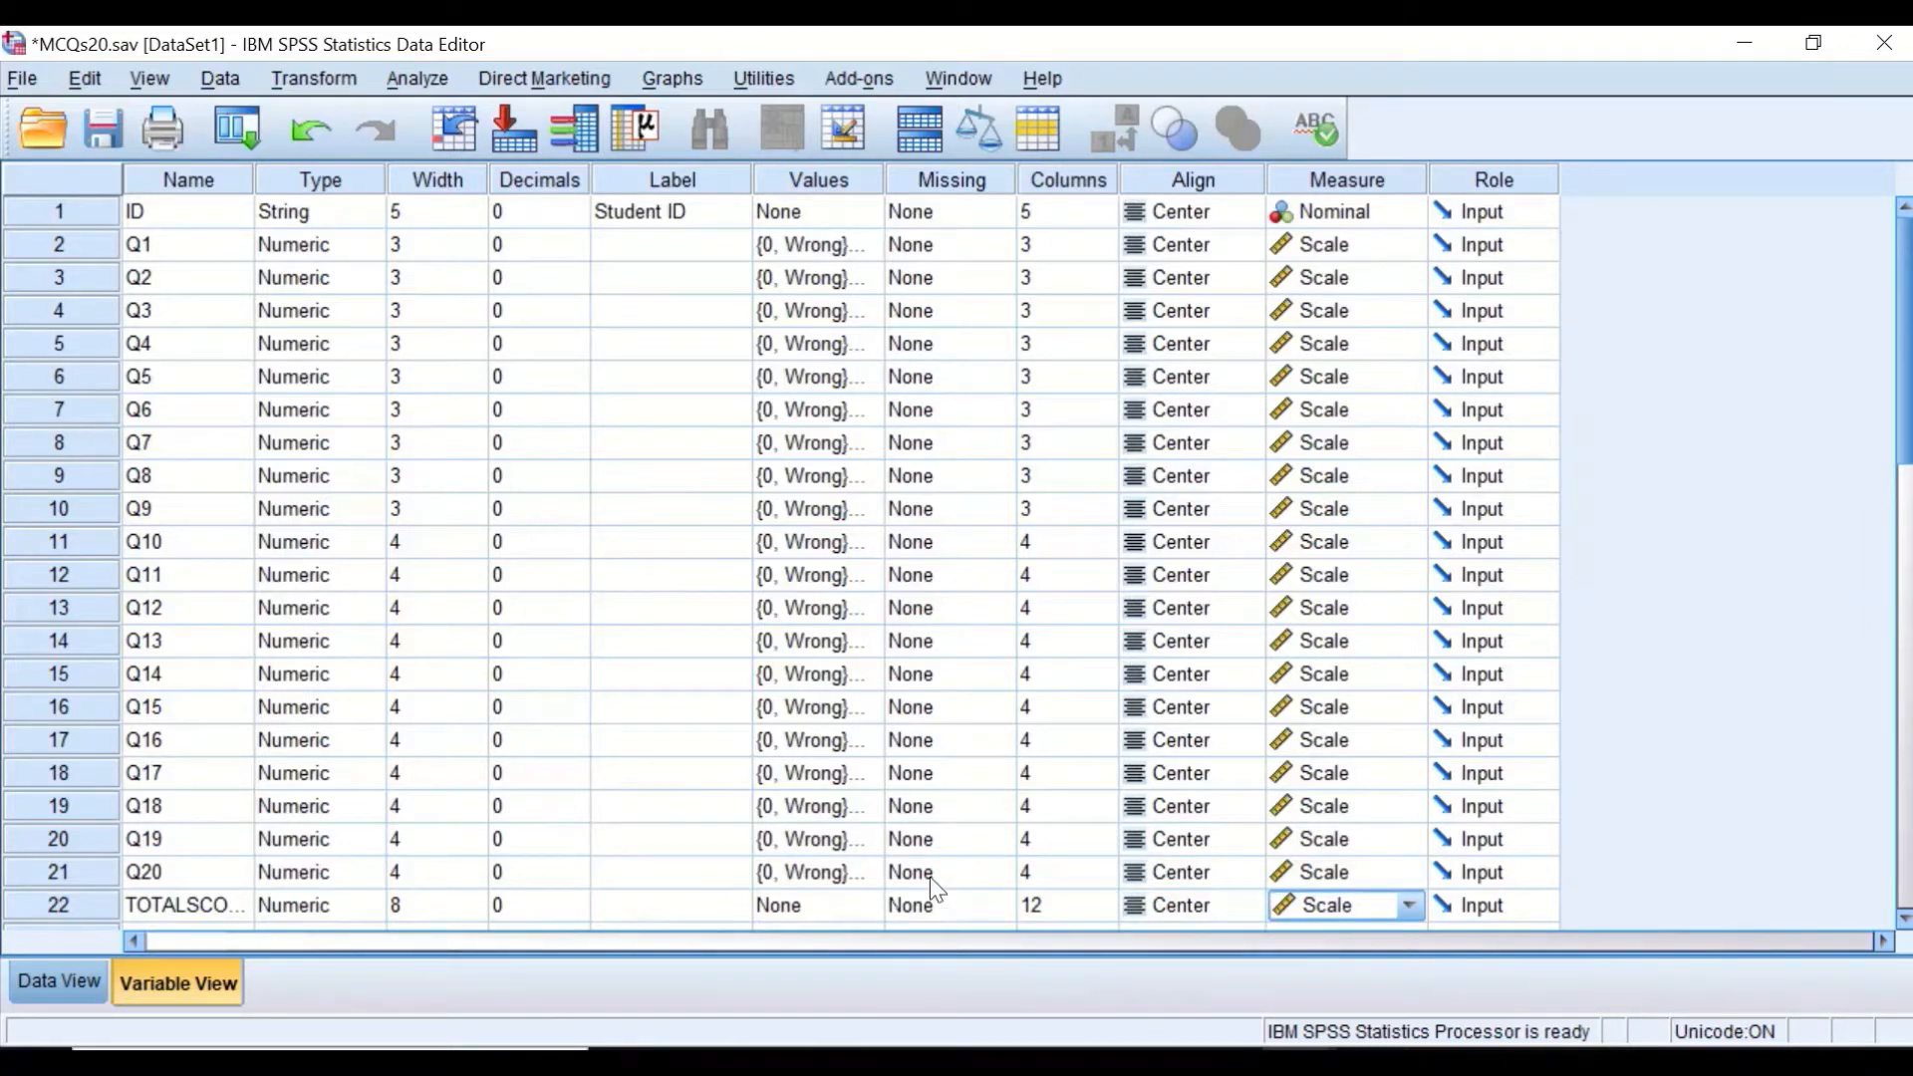
pyautogui.click(1051, 908)
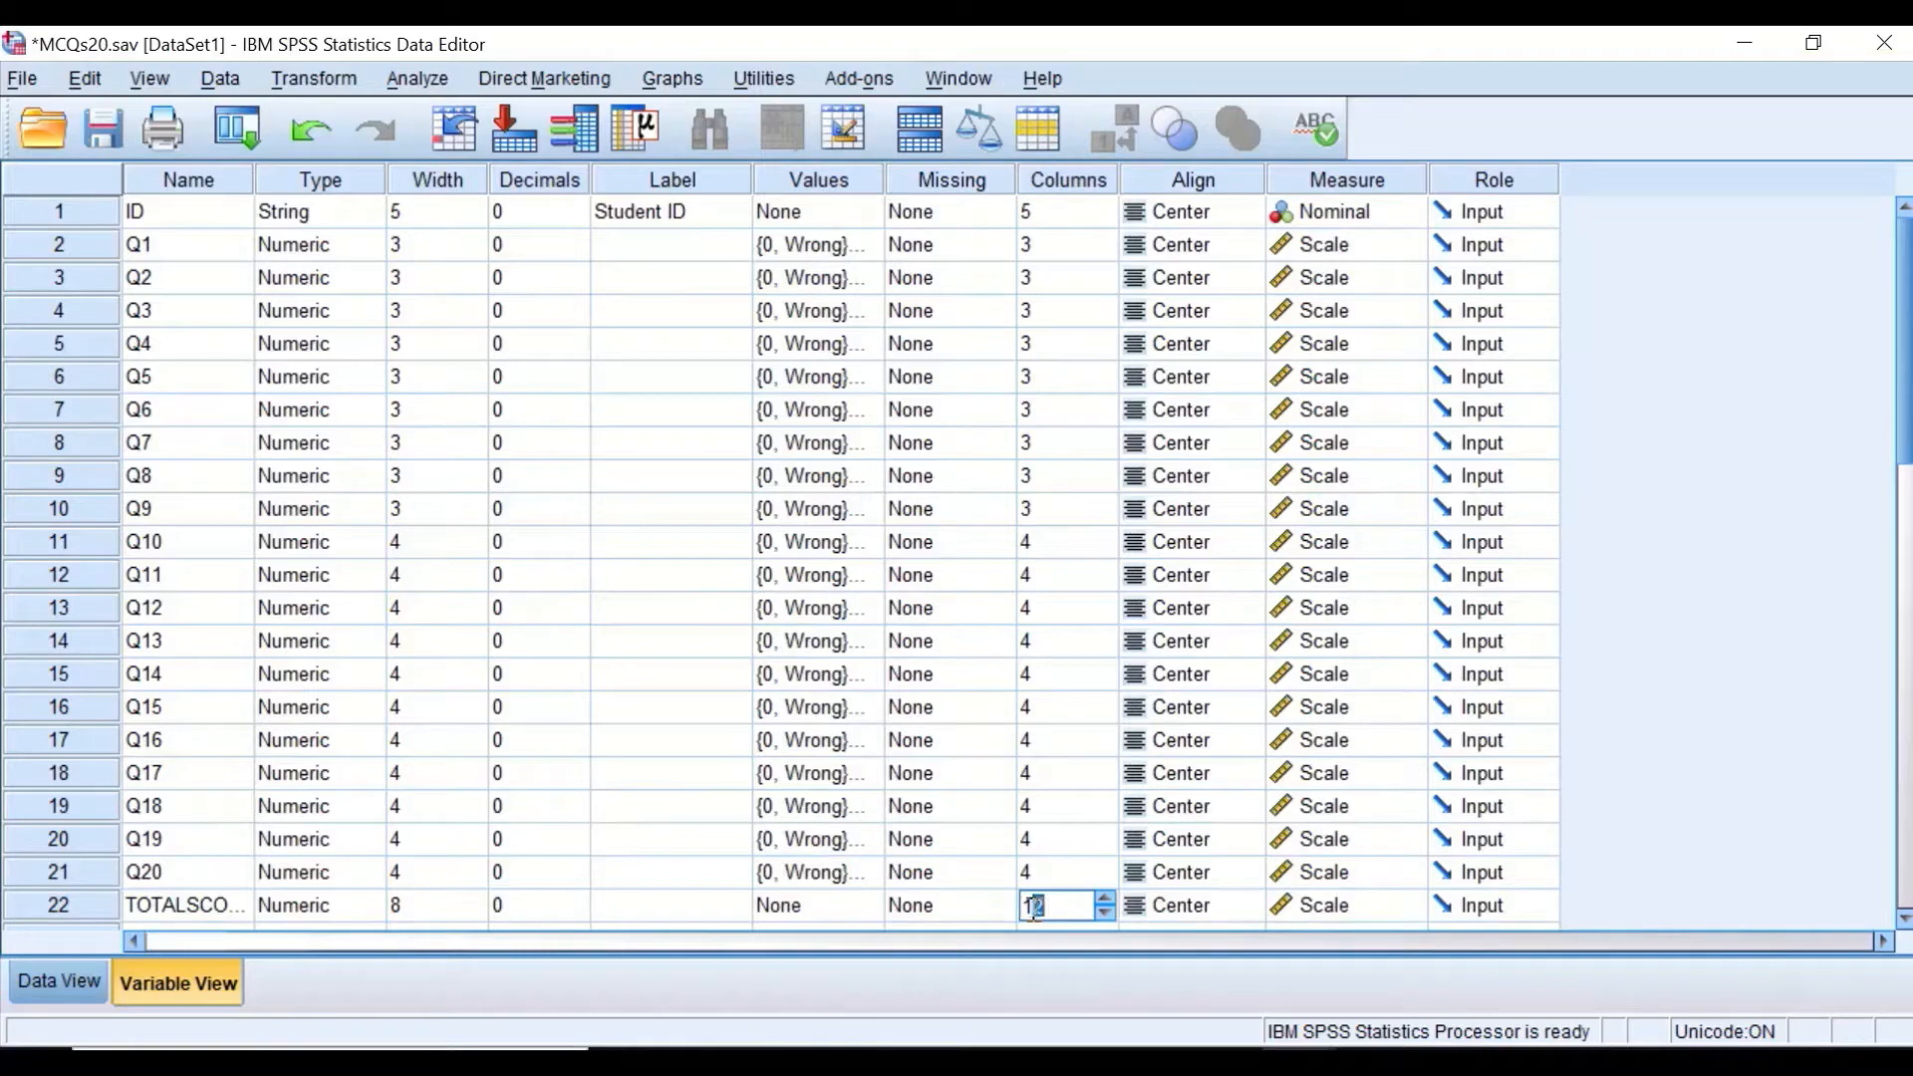
pyautogui.moveTo(1034, 910); pyautogui.dragTo(1017, 910)
pyautogui.write('6')
pyautogui.click(58, 982)
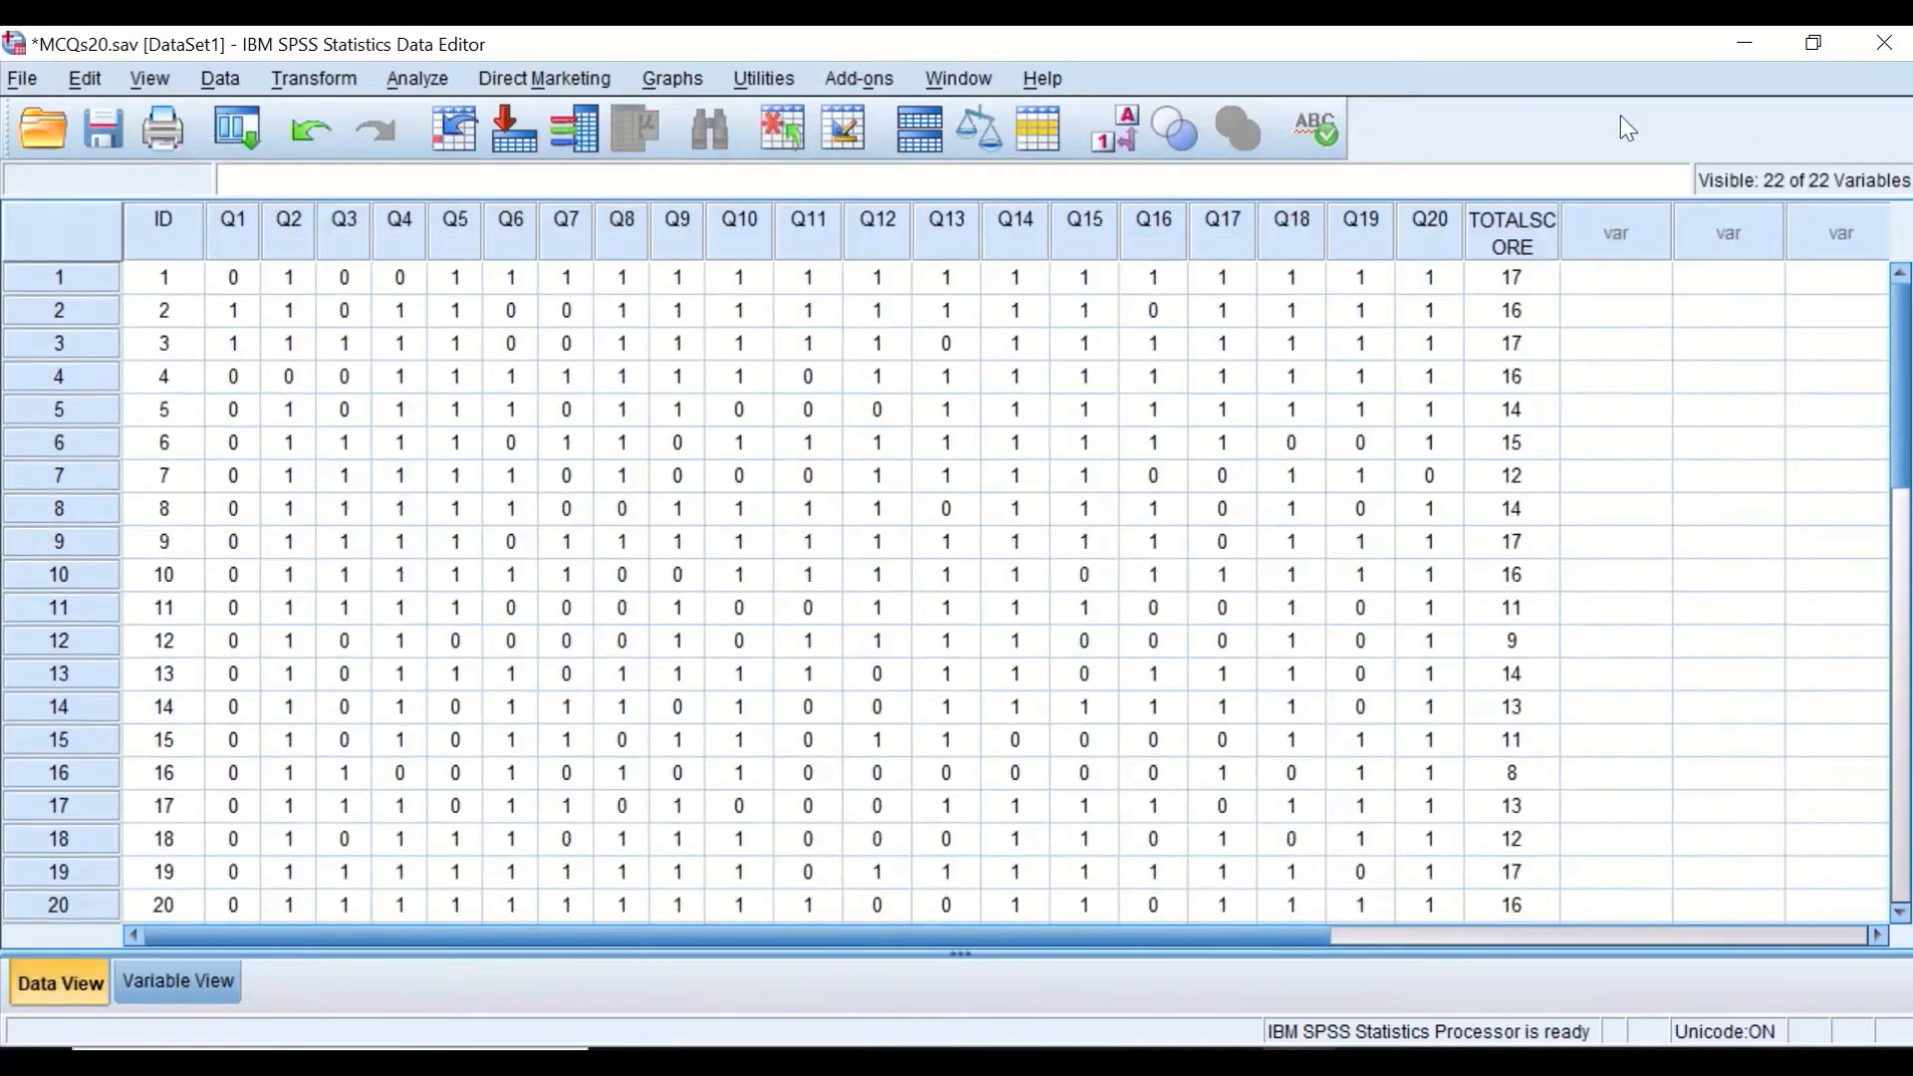
# - Sort the cases by TOTALSCORE in descending order, then minimise the output viewer to return to the data
pyautogui.scroll(-1, 1545, 339)
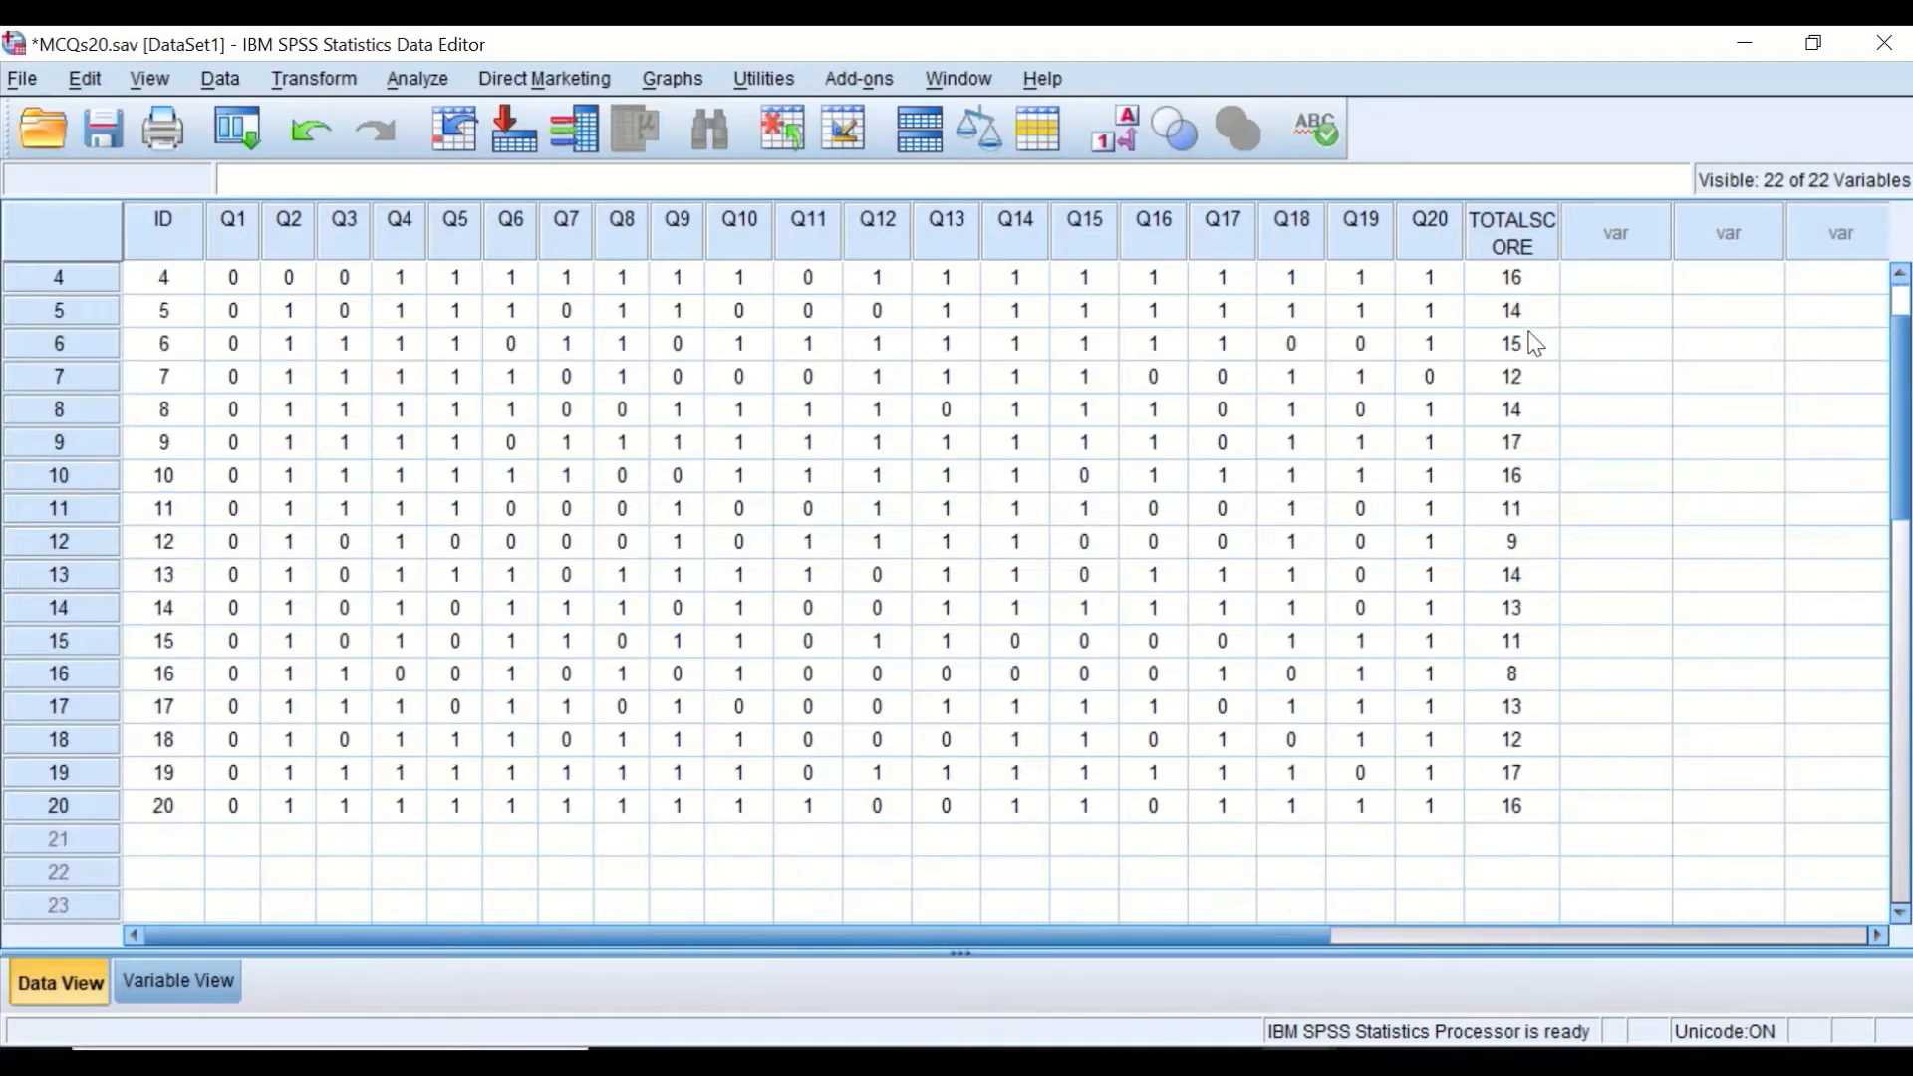
pyautogui.scroll(1, 1516, 371)
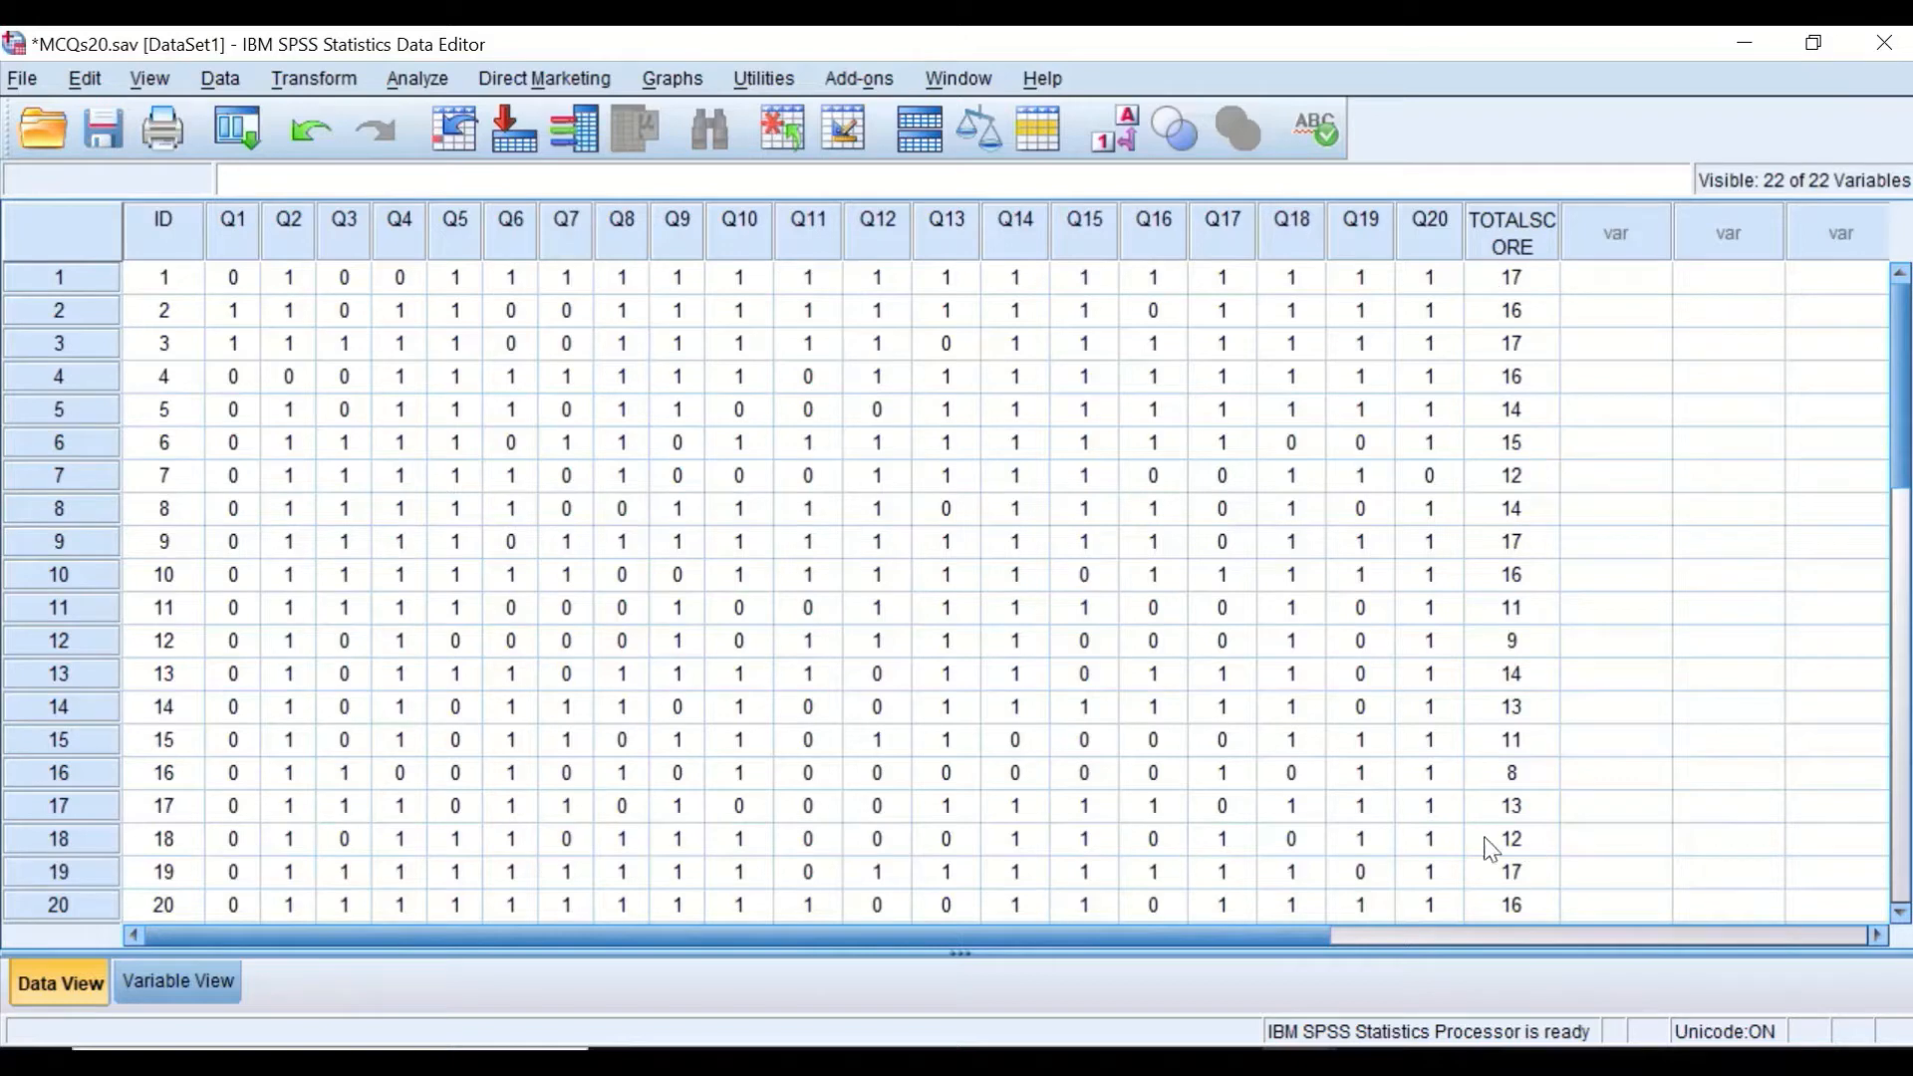
pyautogui.click(223, 80)
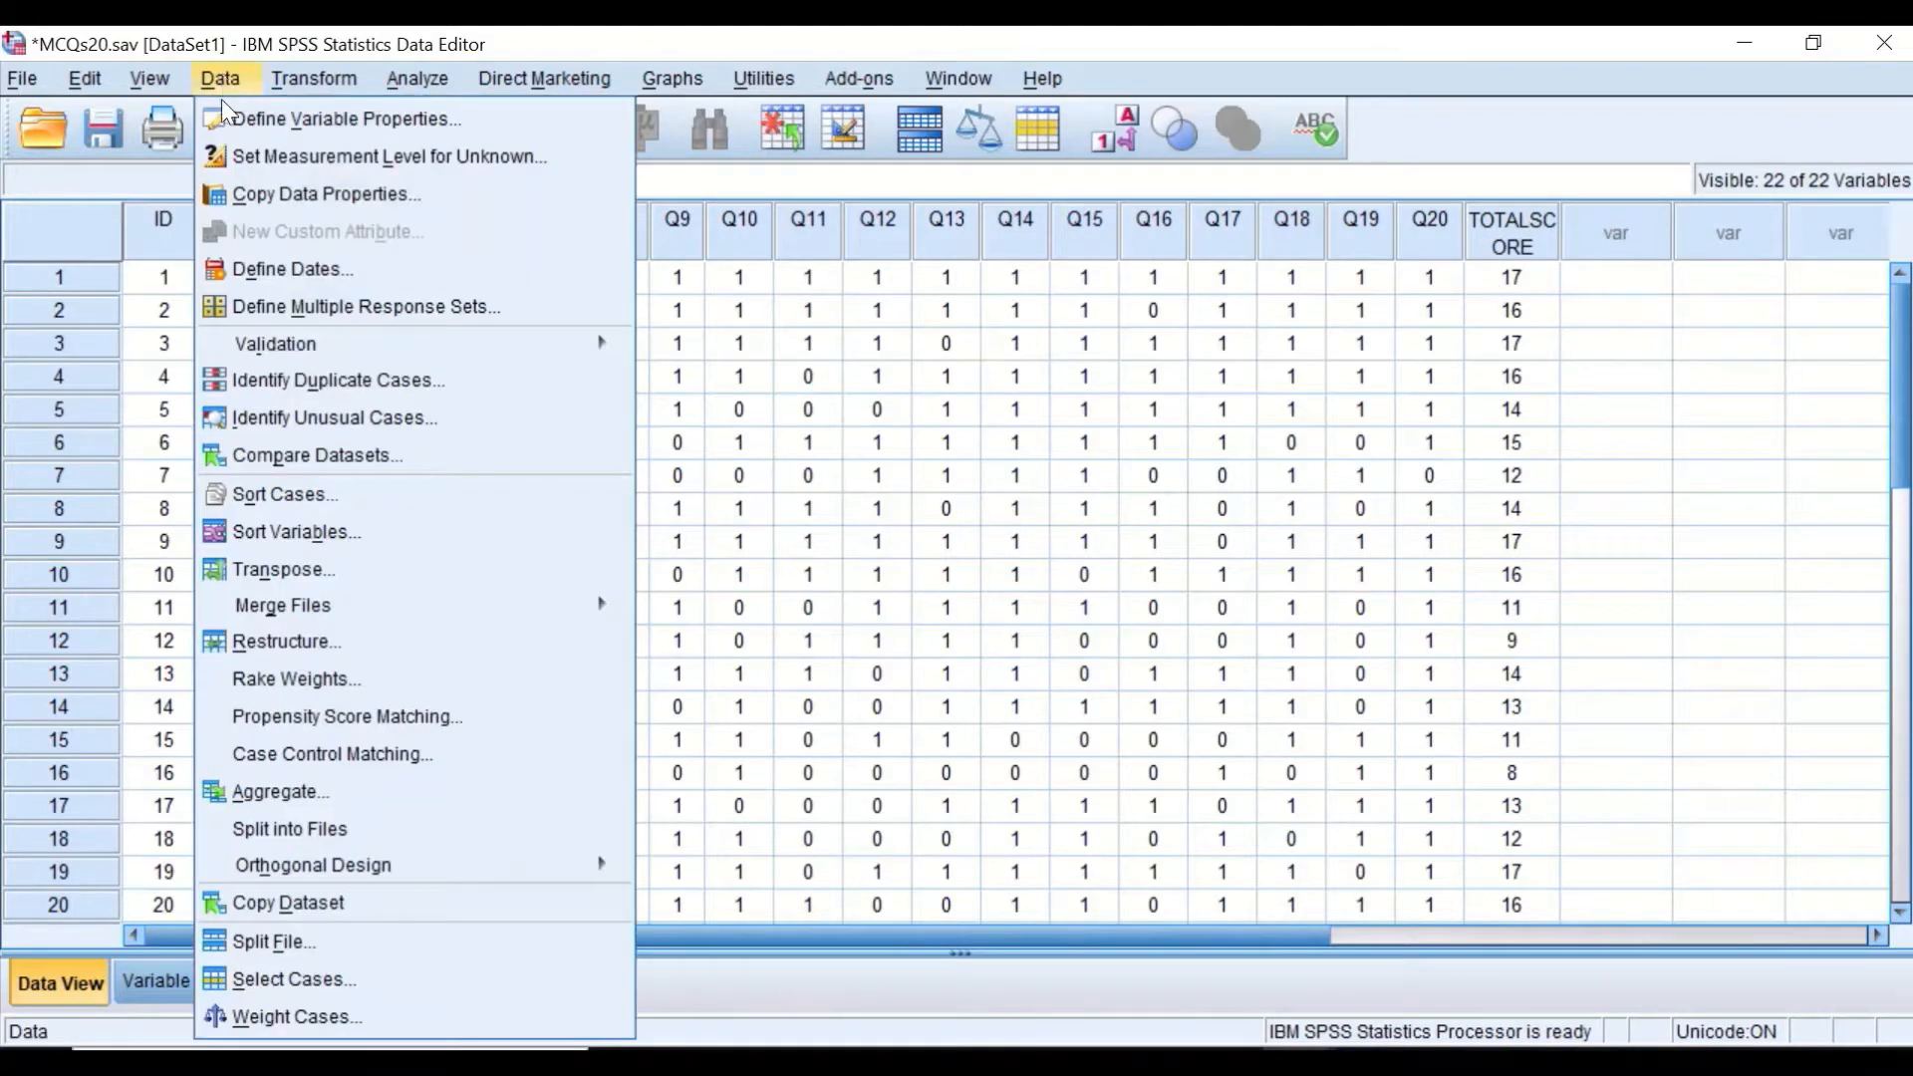
pyautogui.click(297, 496)
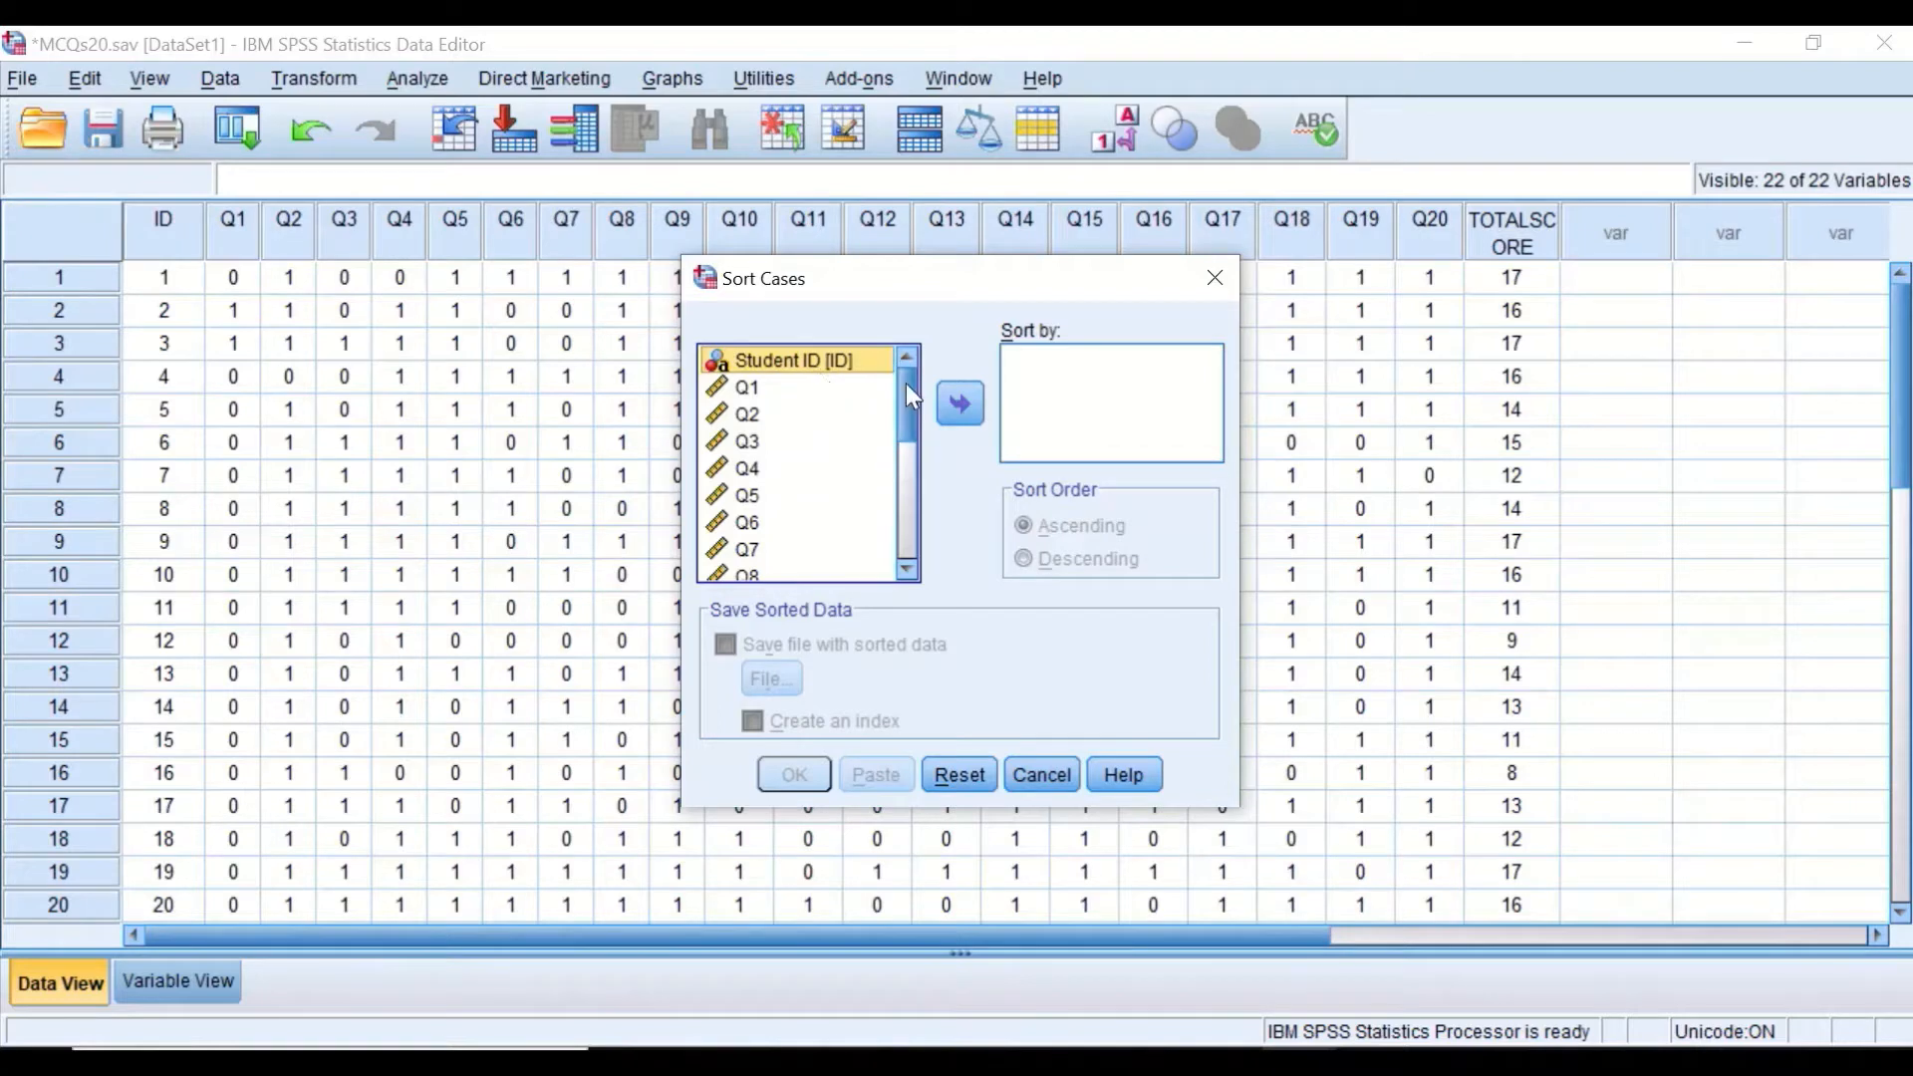
pyautogui.scroll(-5, 906, 385)
pyautogui.click(780, 569)
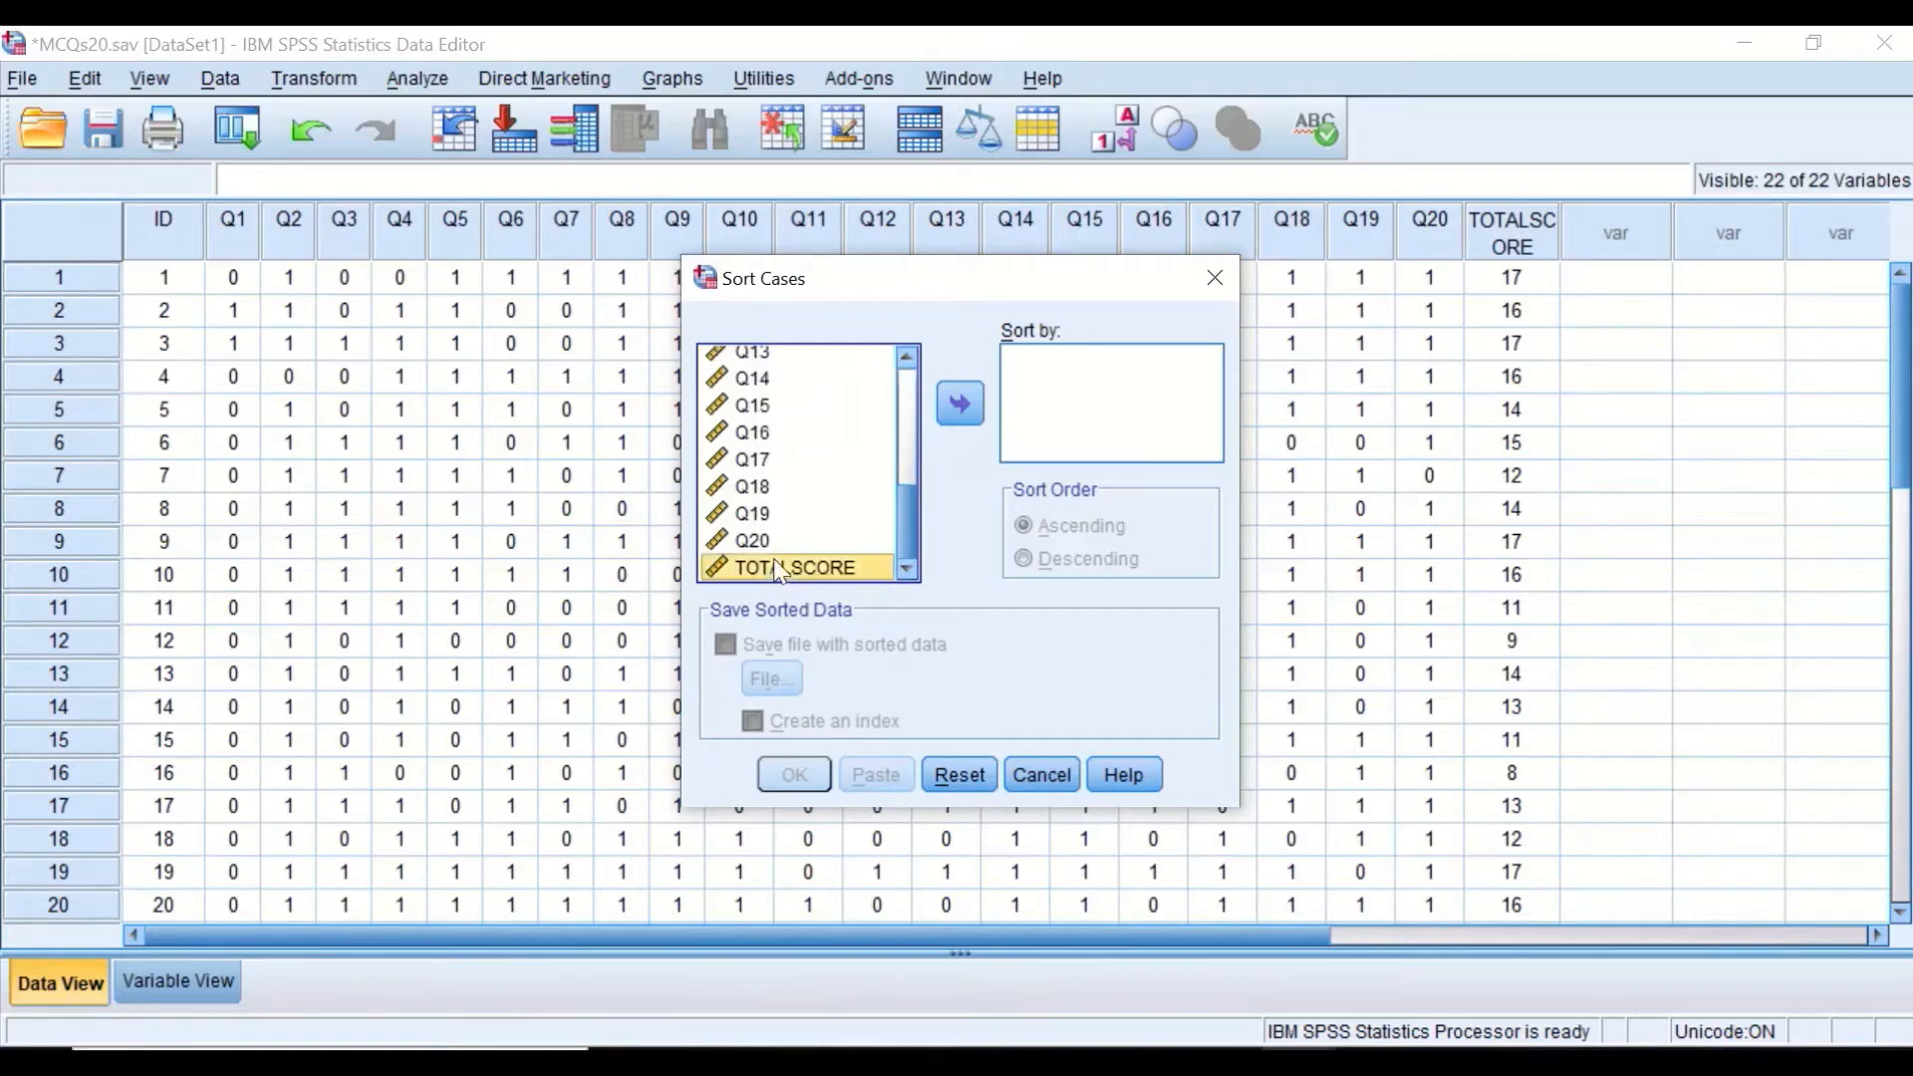
pyautogui.click(946, 404)
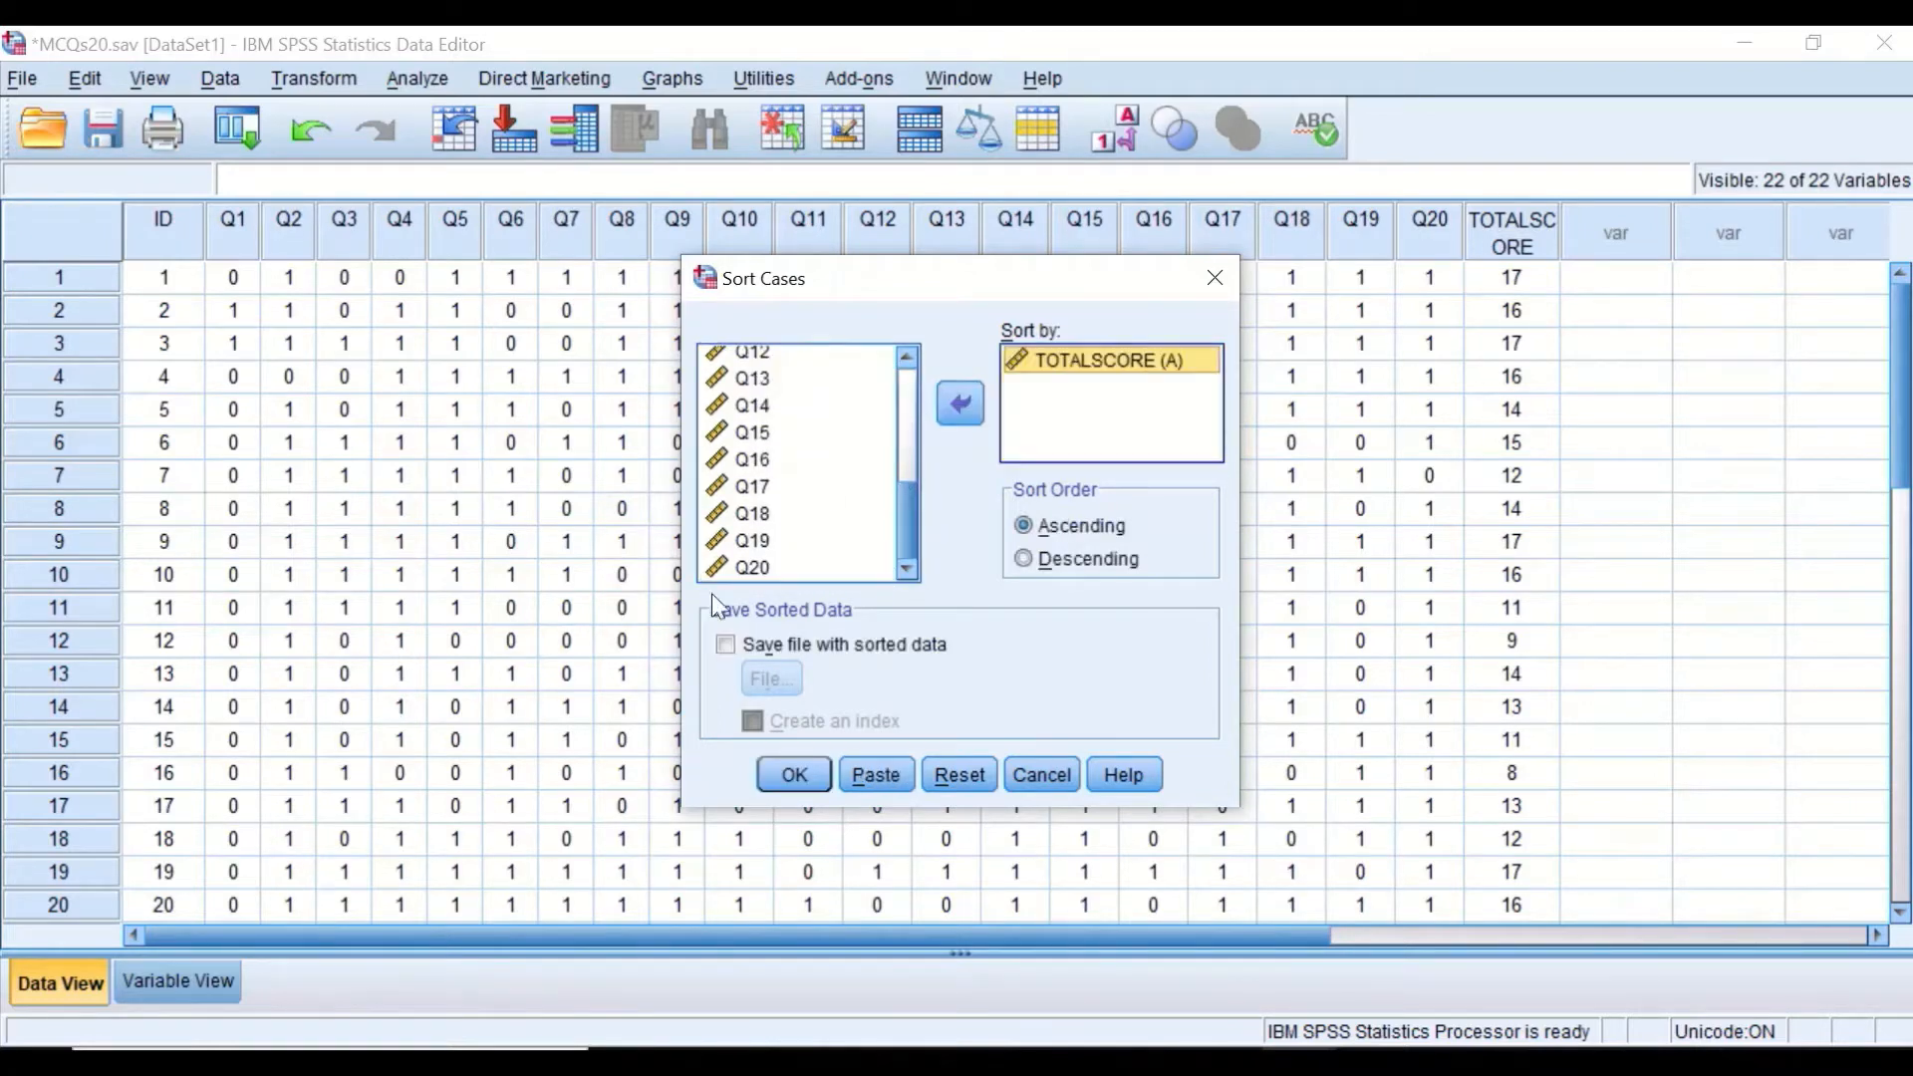
pyautogui.click(1056, 561)
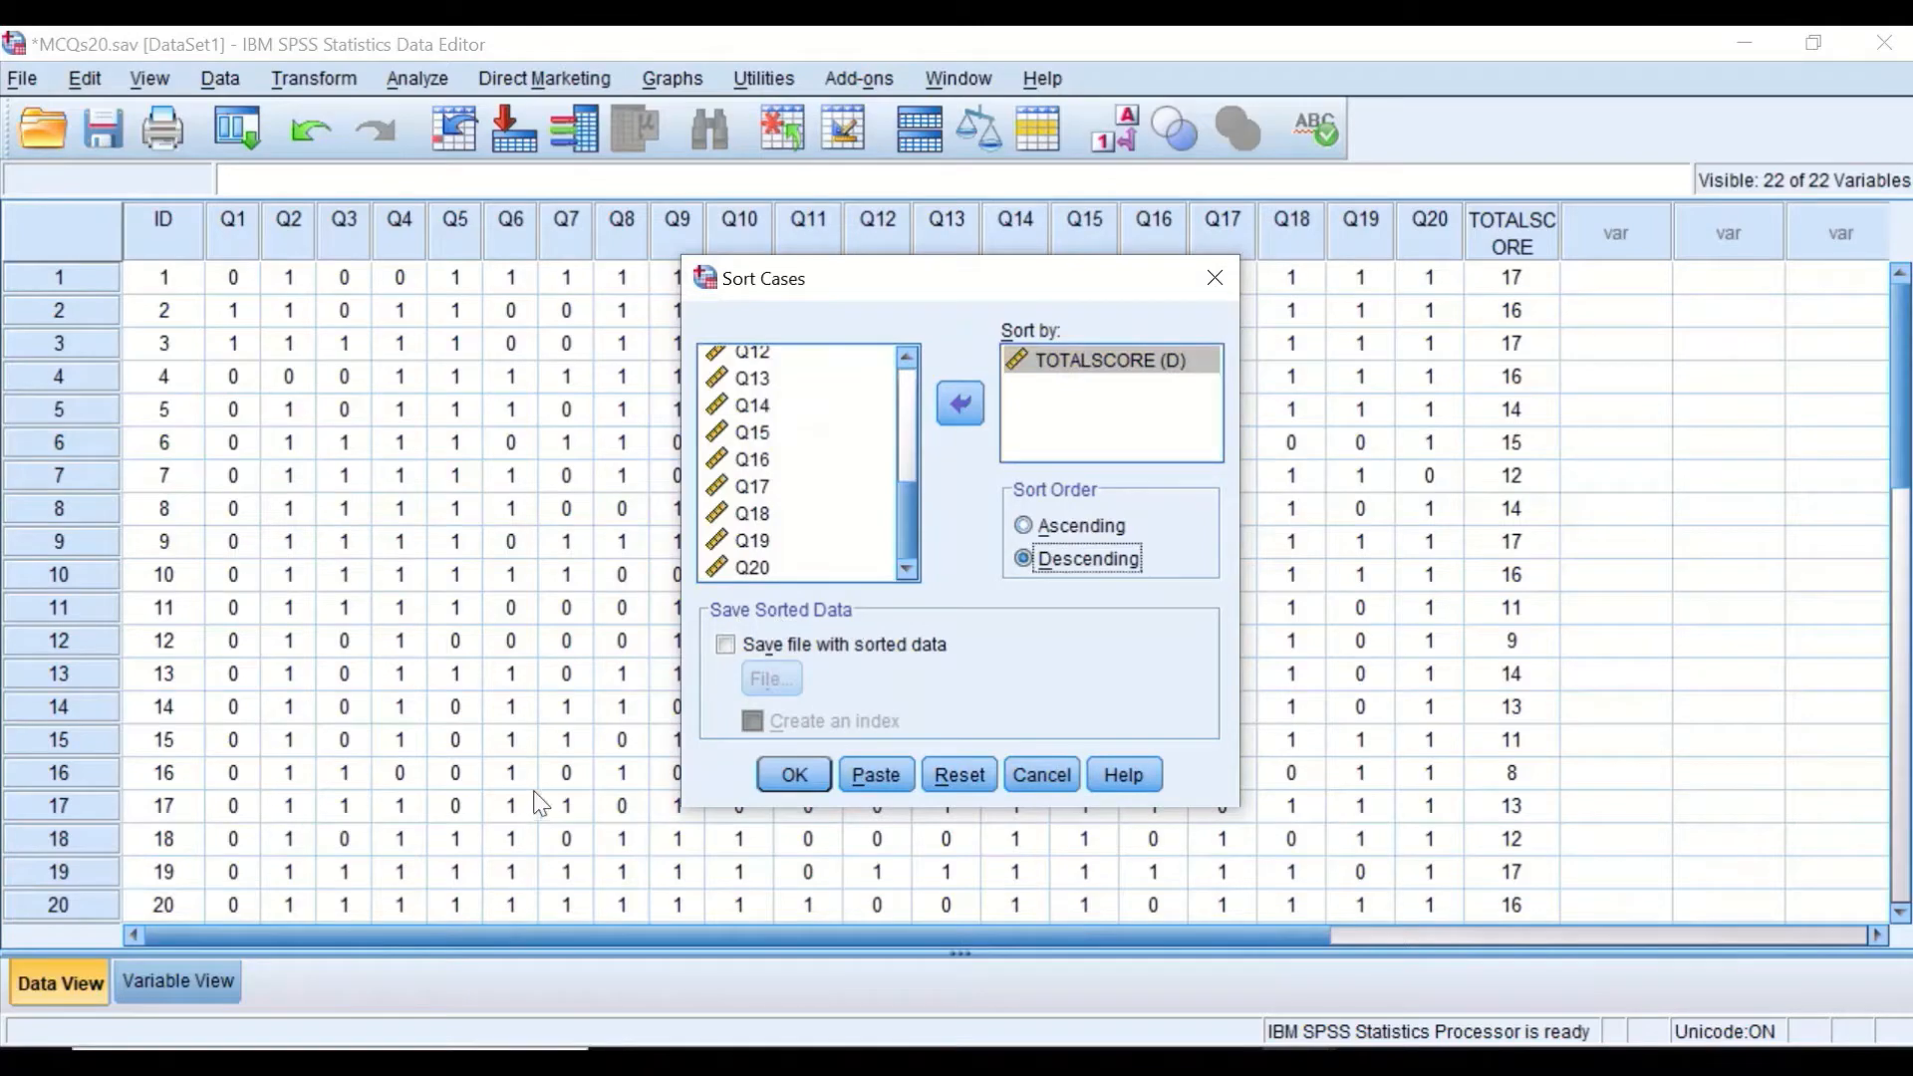
pyautogui.click(832, 776)
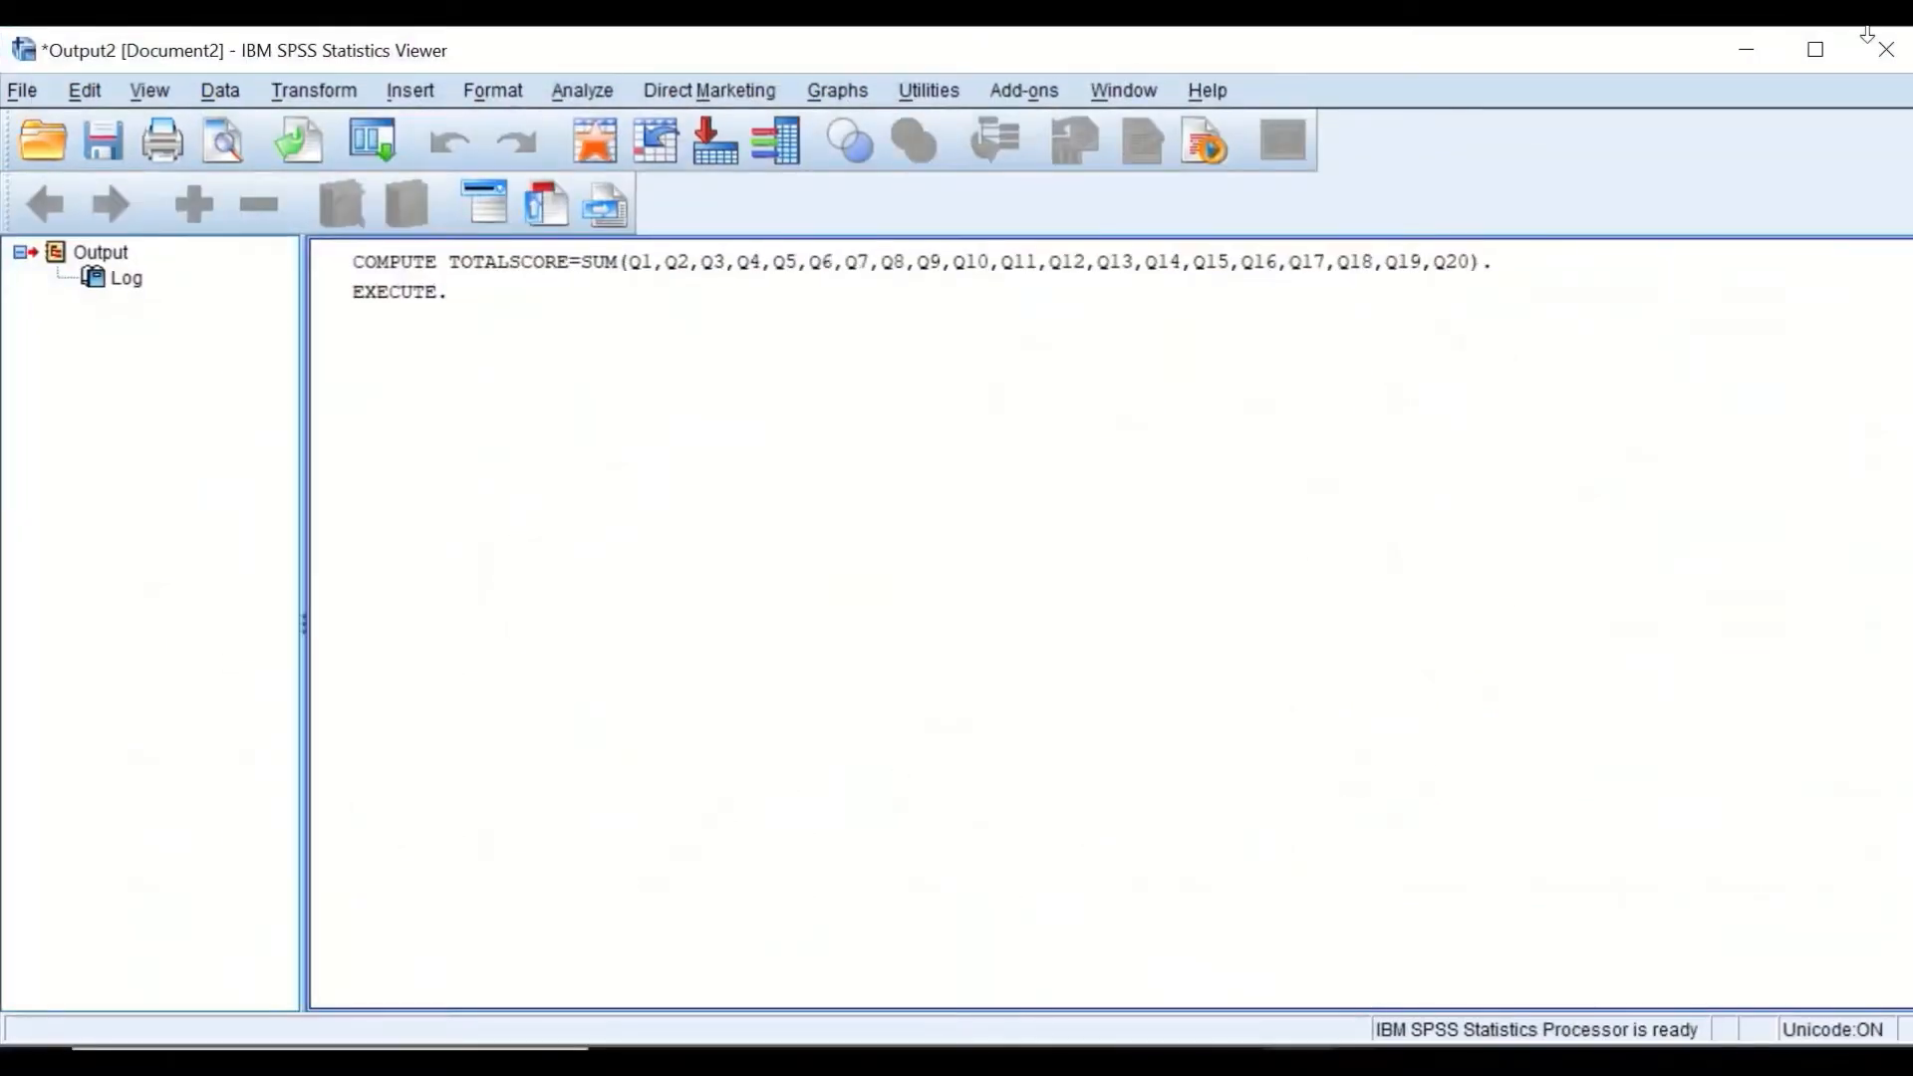
pyautogui.click(1751, 50)
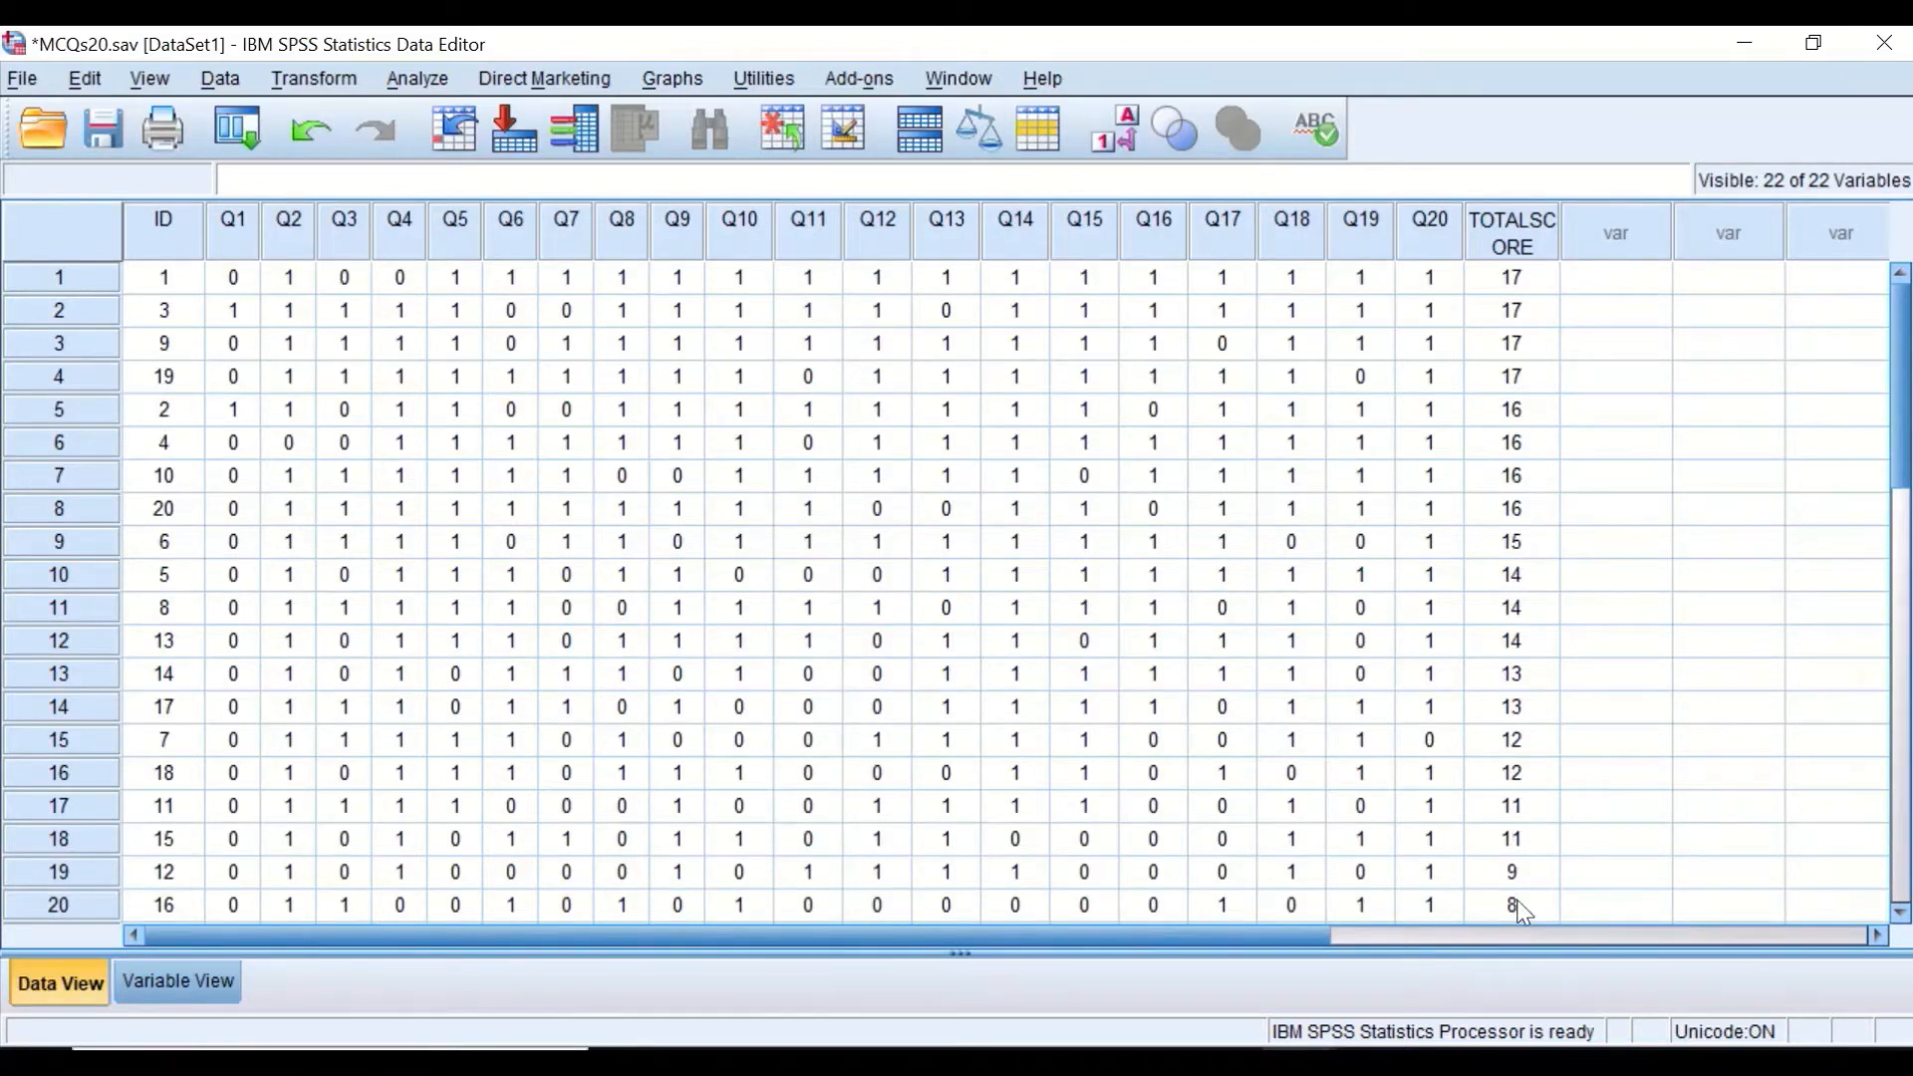
# - Transpose the variables Q1 to Q20 and TOTALSCORE into a new dataset, using Student ID as the name variable
pyautogui.scroll(-1, 1511, 877)
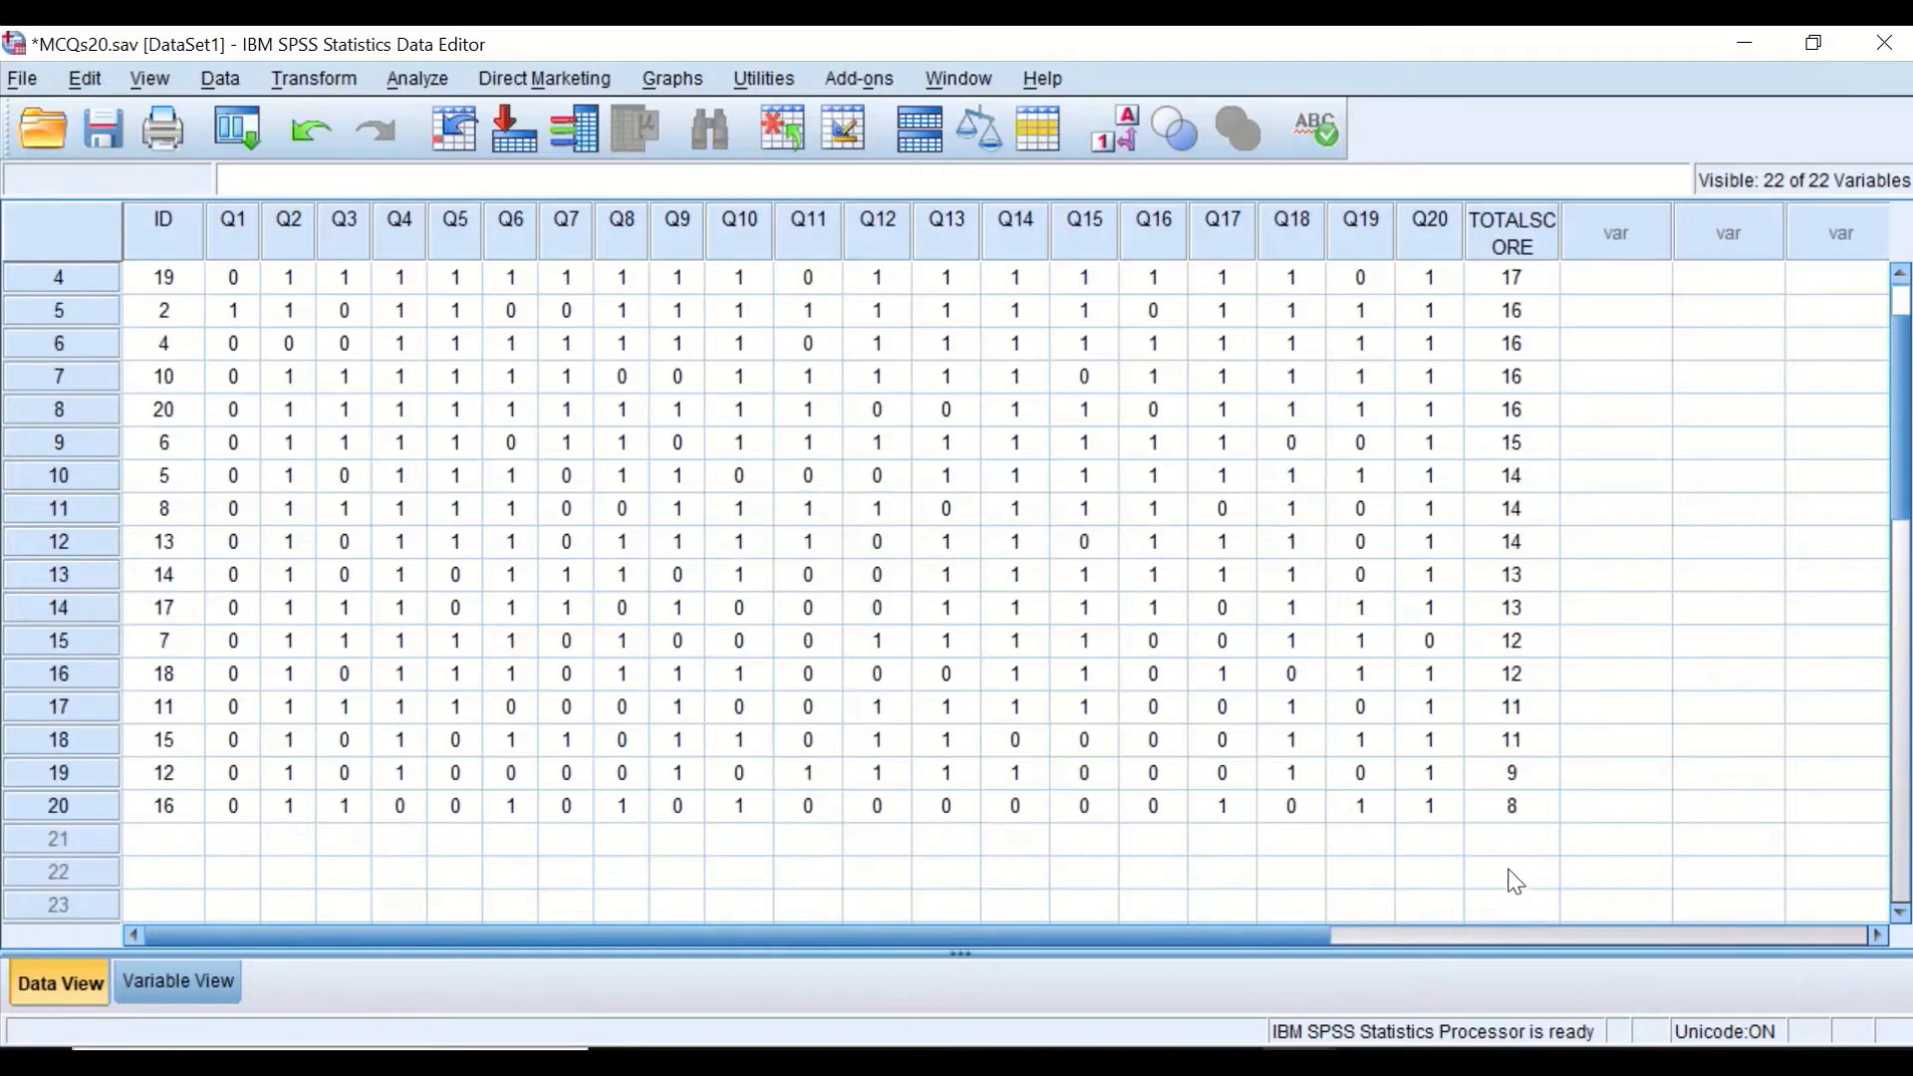
pyautogui.scroll(1, 1498, 839)
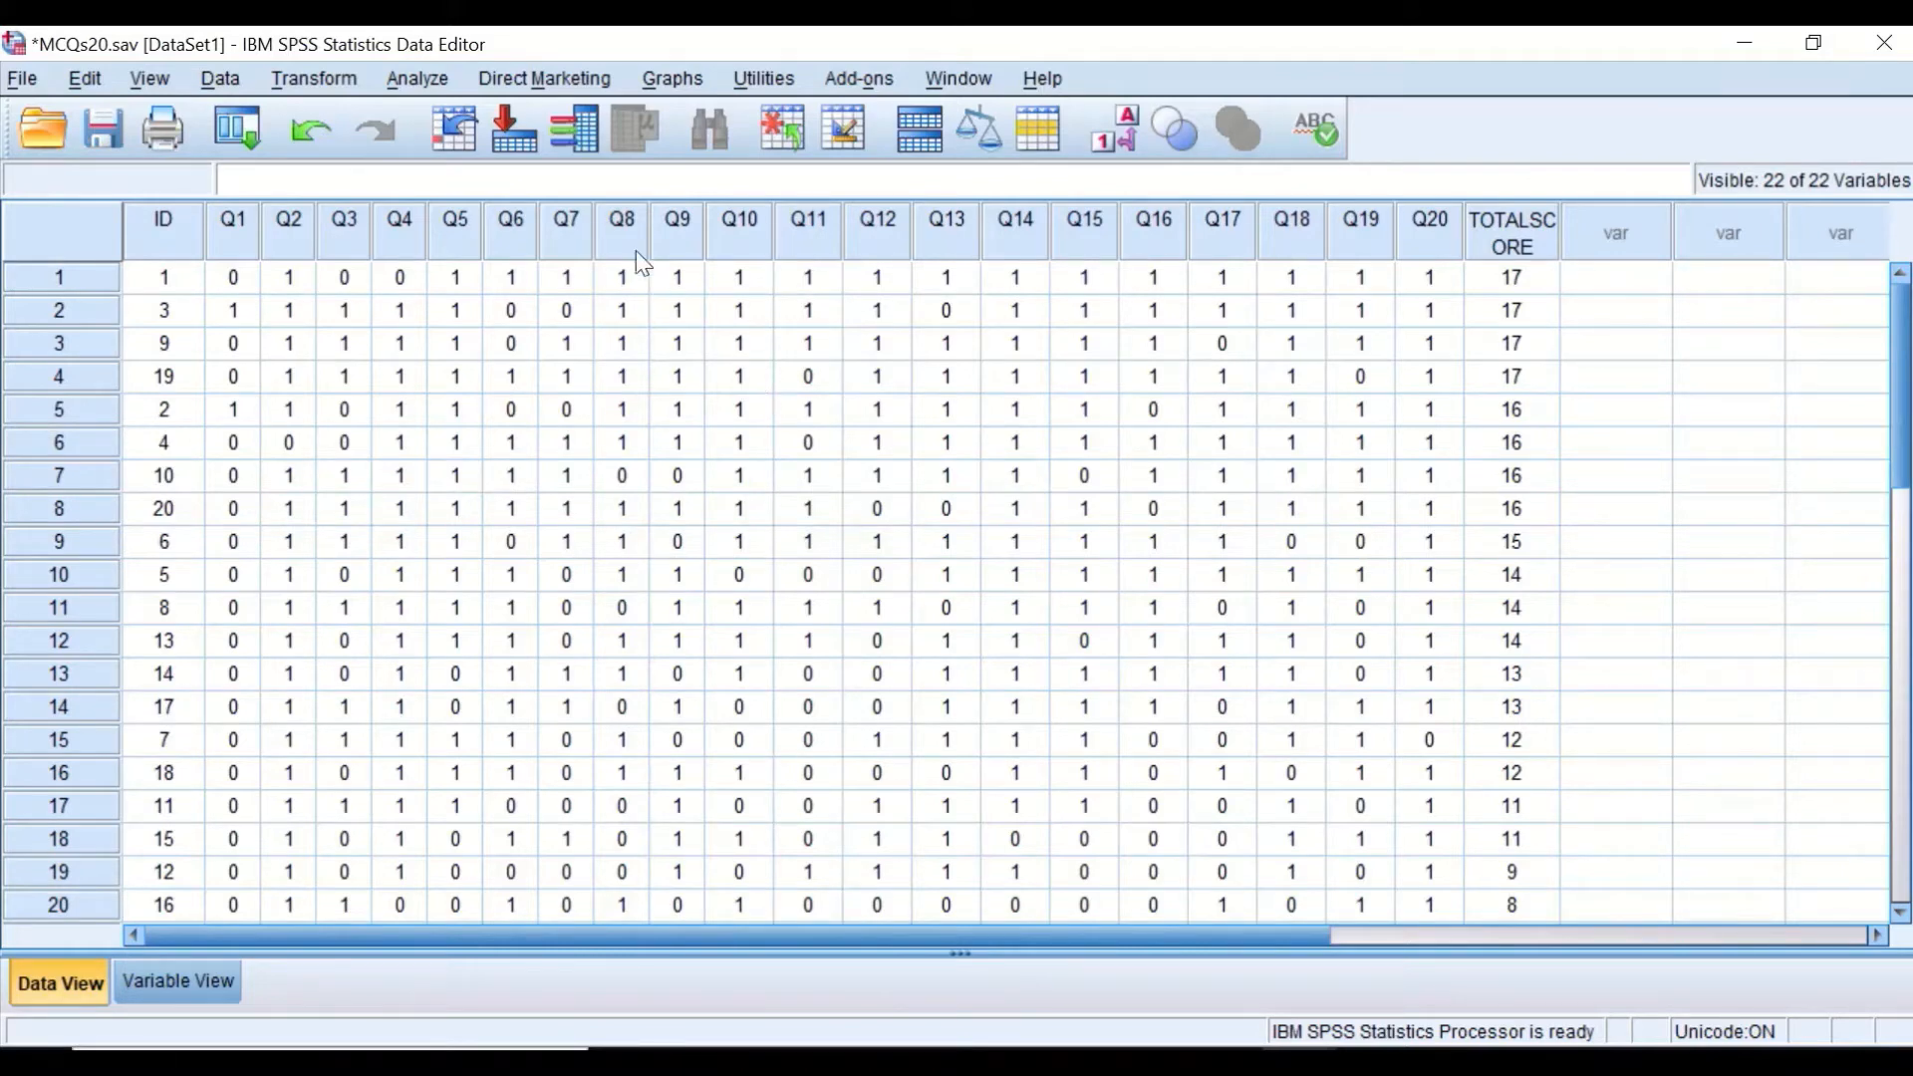
pyautogui.click(221, 78)
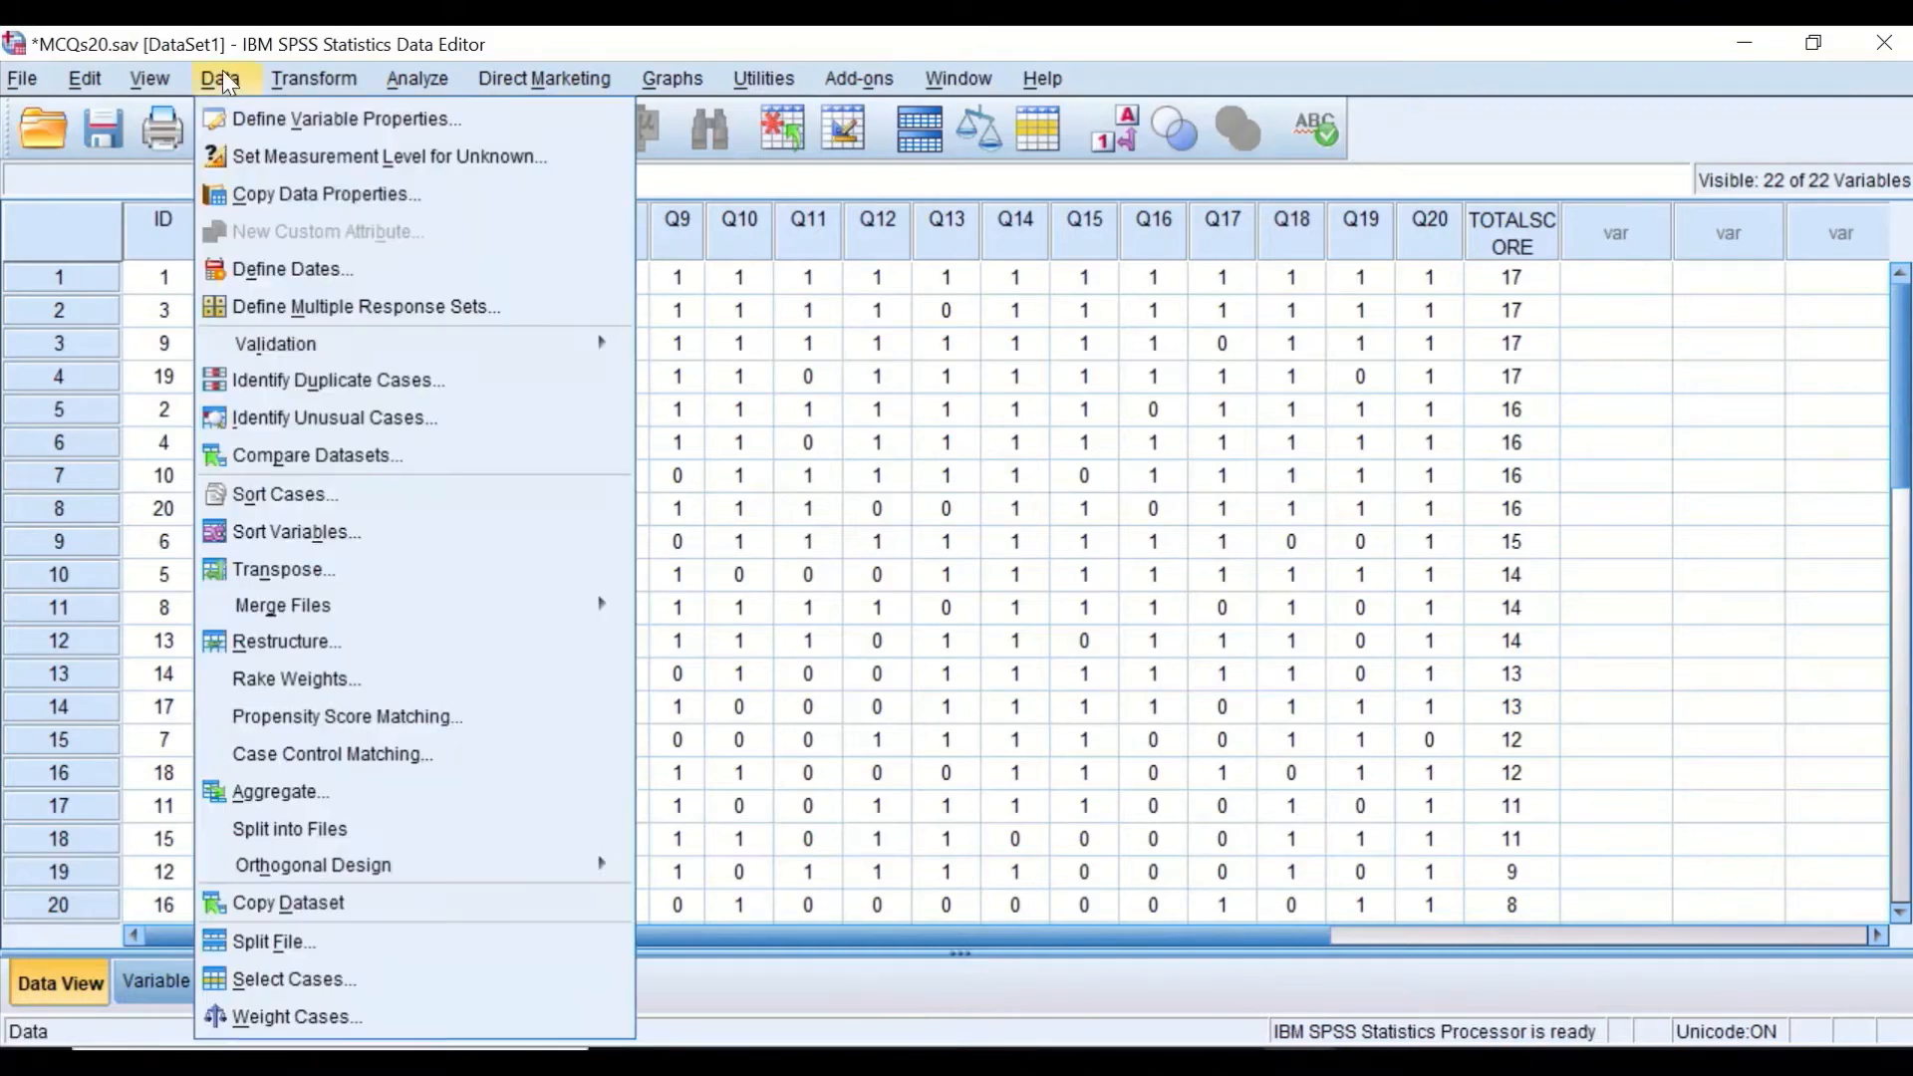
pyautogui.click(260, 573)
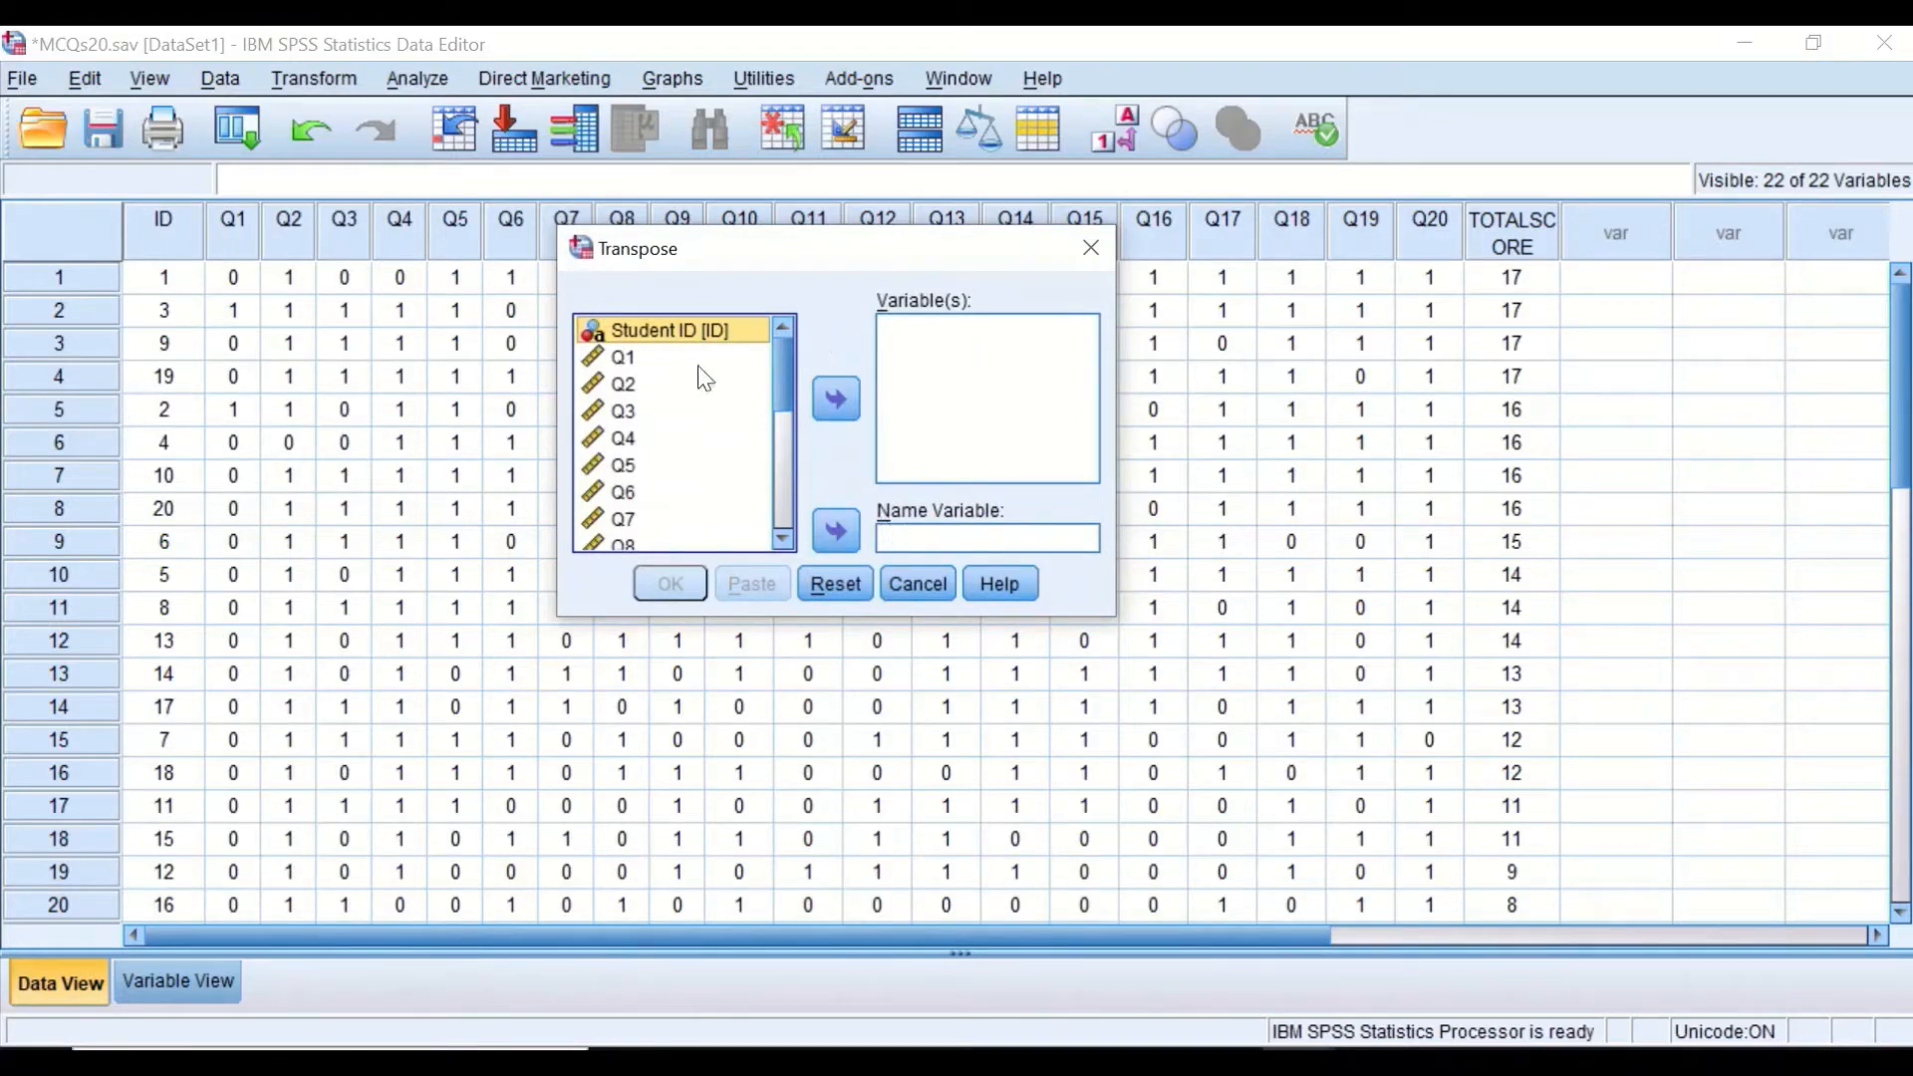
pyautogui.click(758, 359)
pyautogui.moveTo(777, 355); pyautogui.dragTo(765, 518)
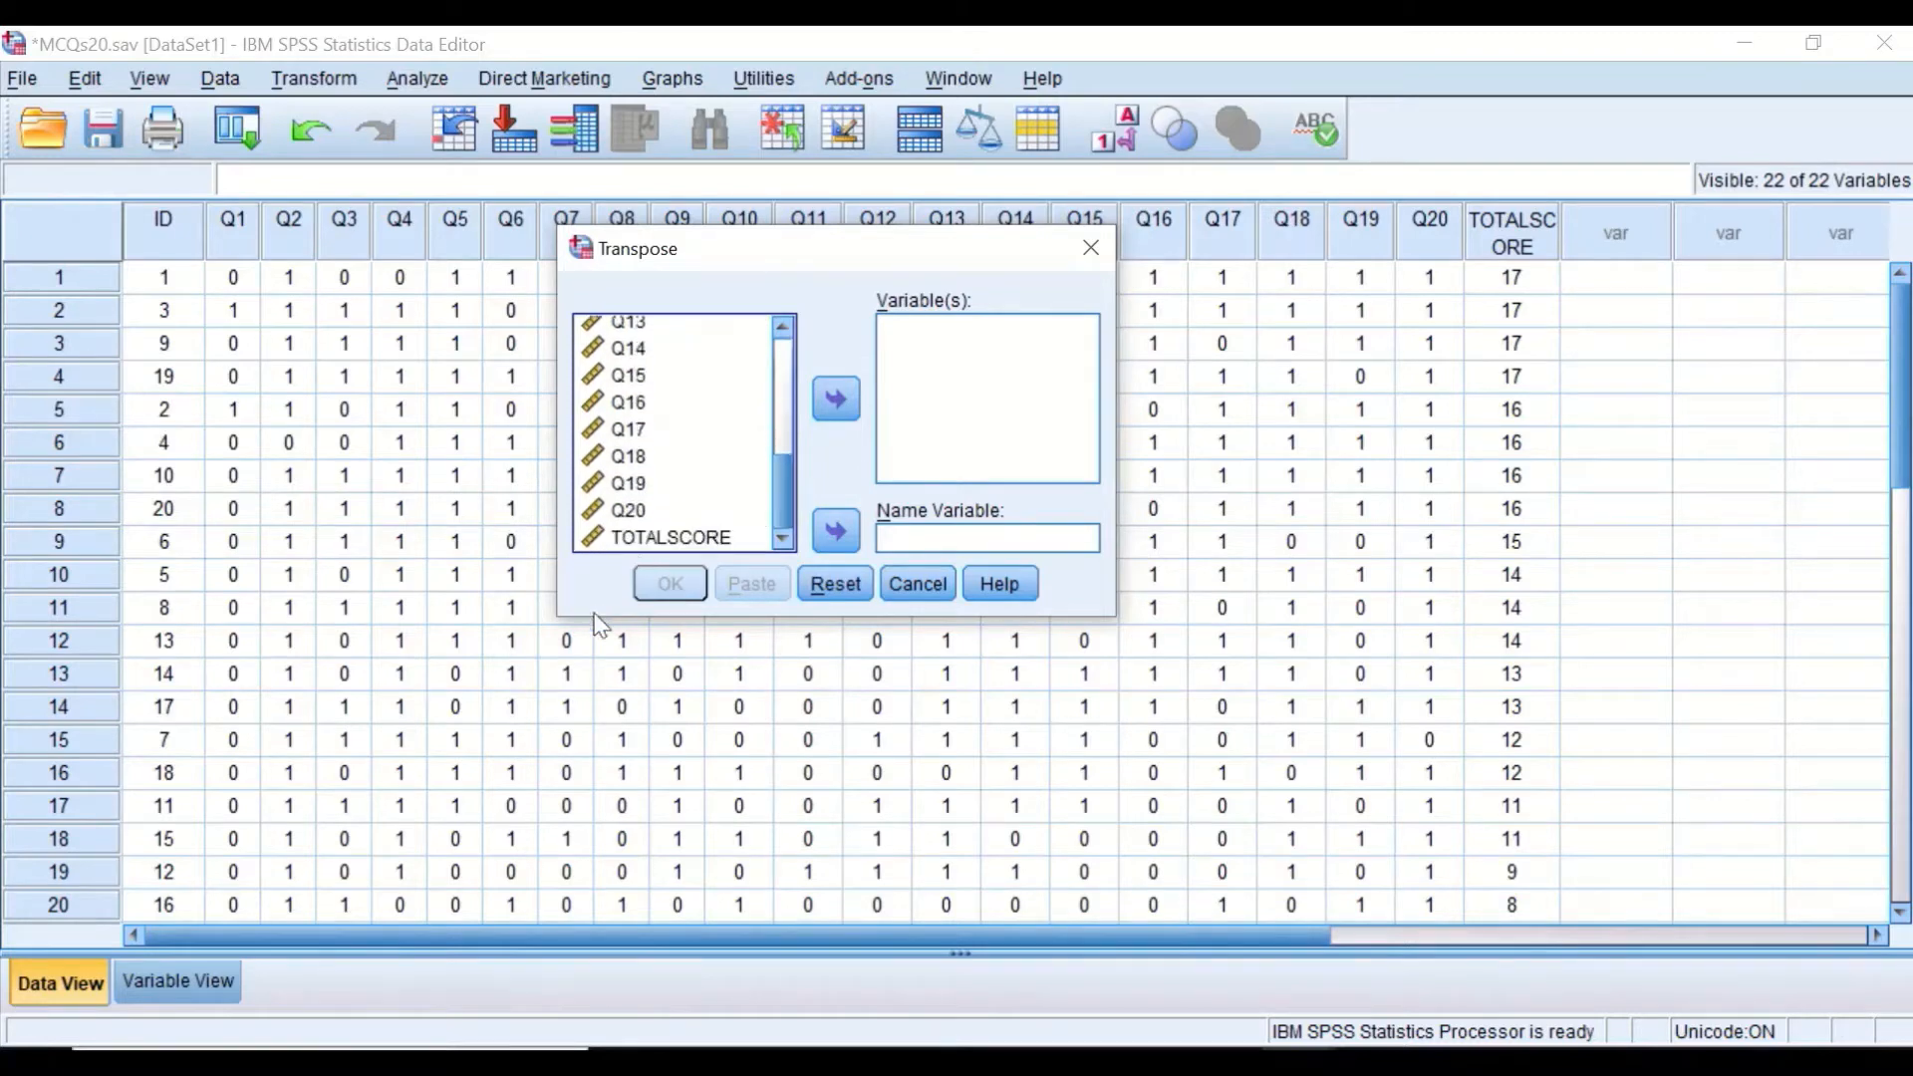
pyautogui.keyDown('shift'); pyautogui.click(630, 536); pyautogui.keyUp('shift')
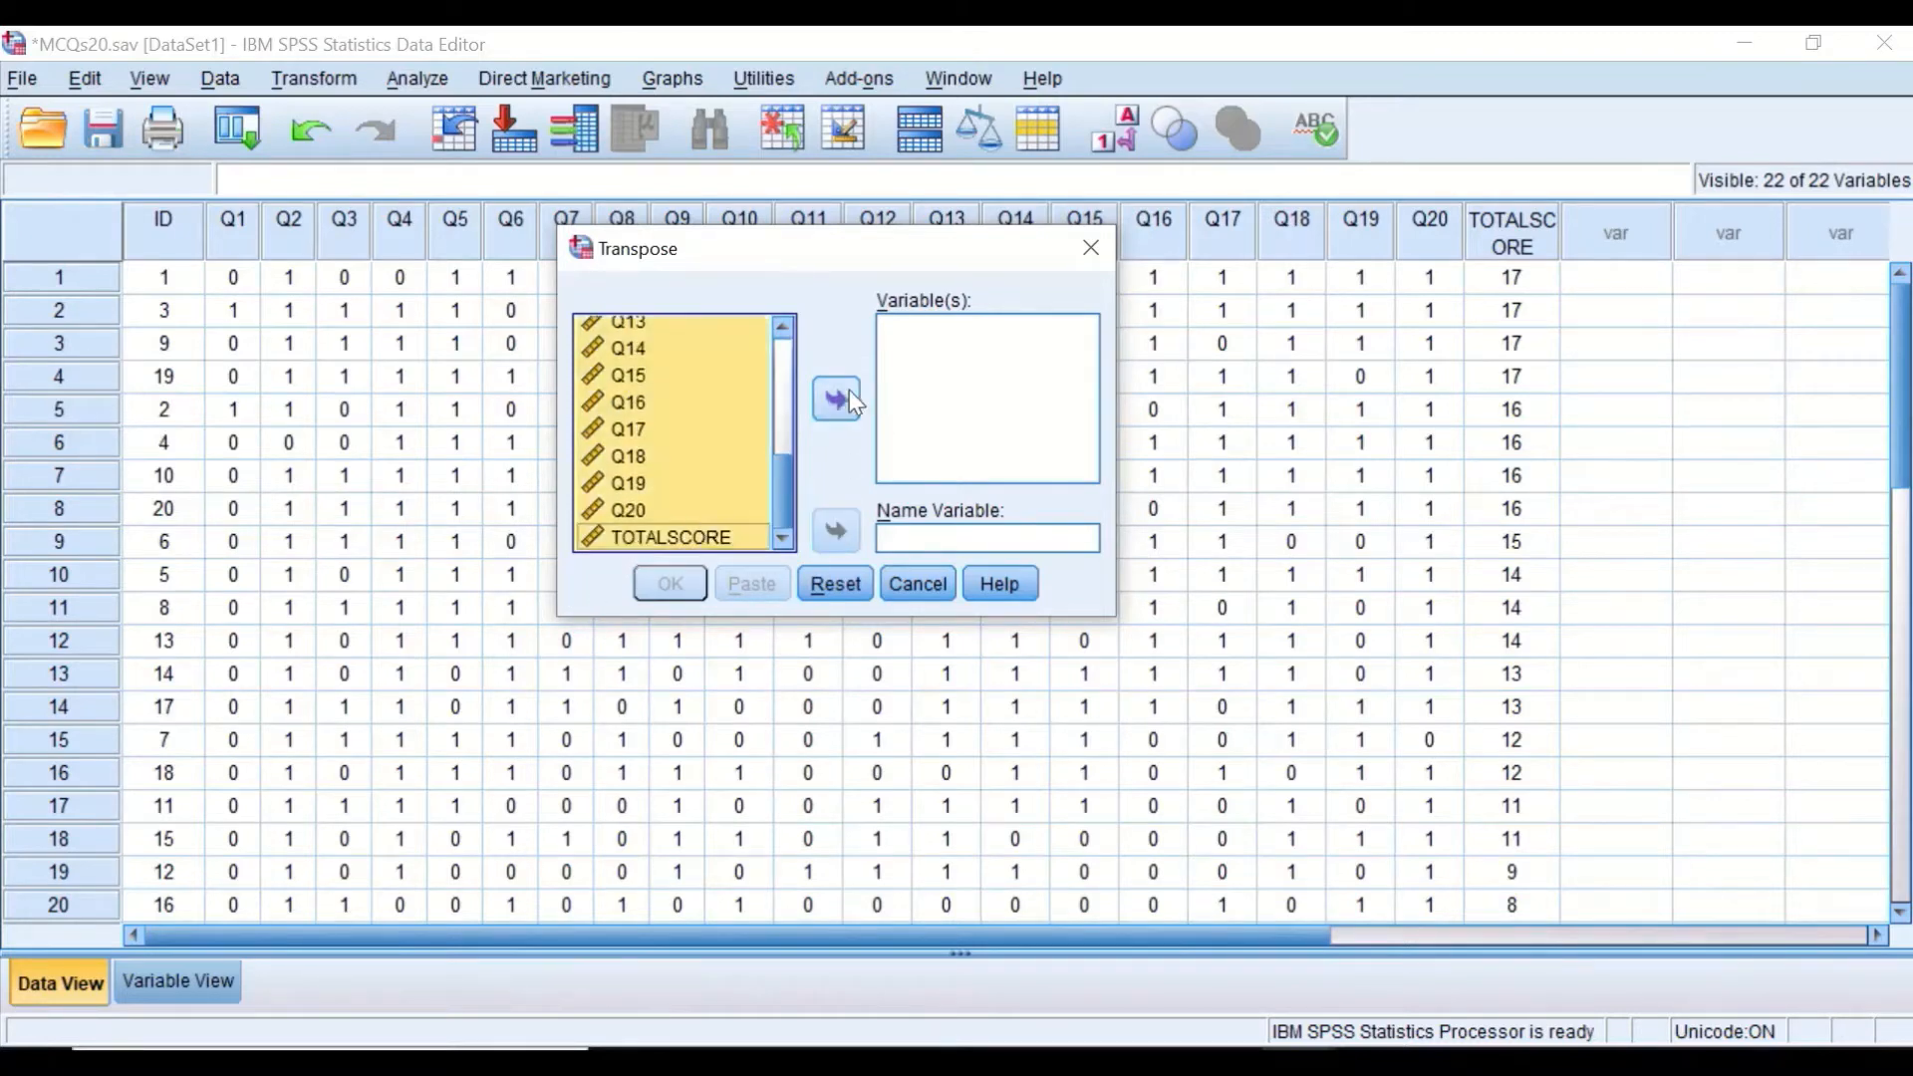
pyautogui.click(848, 398)
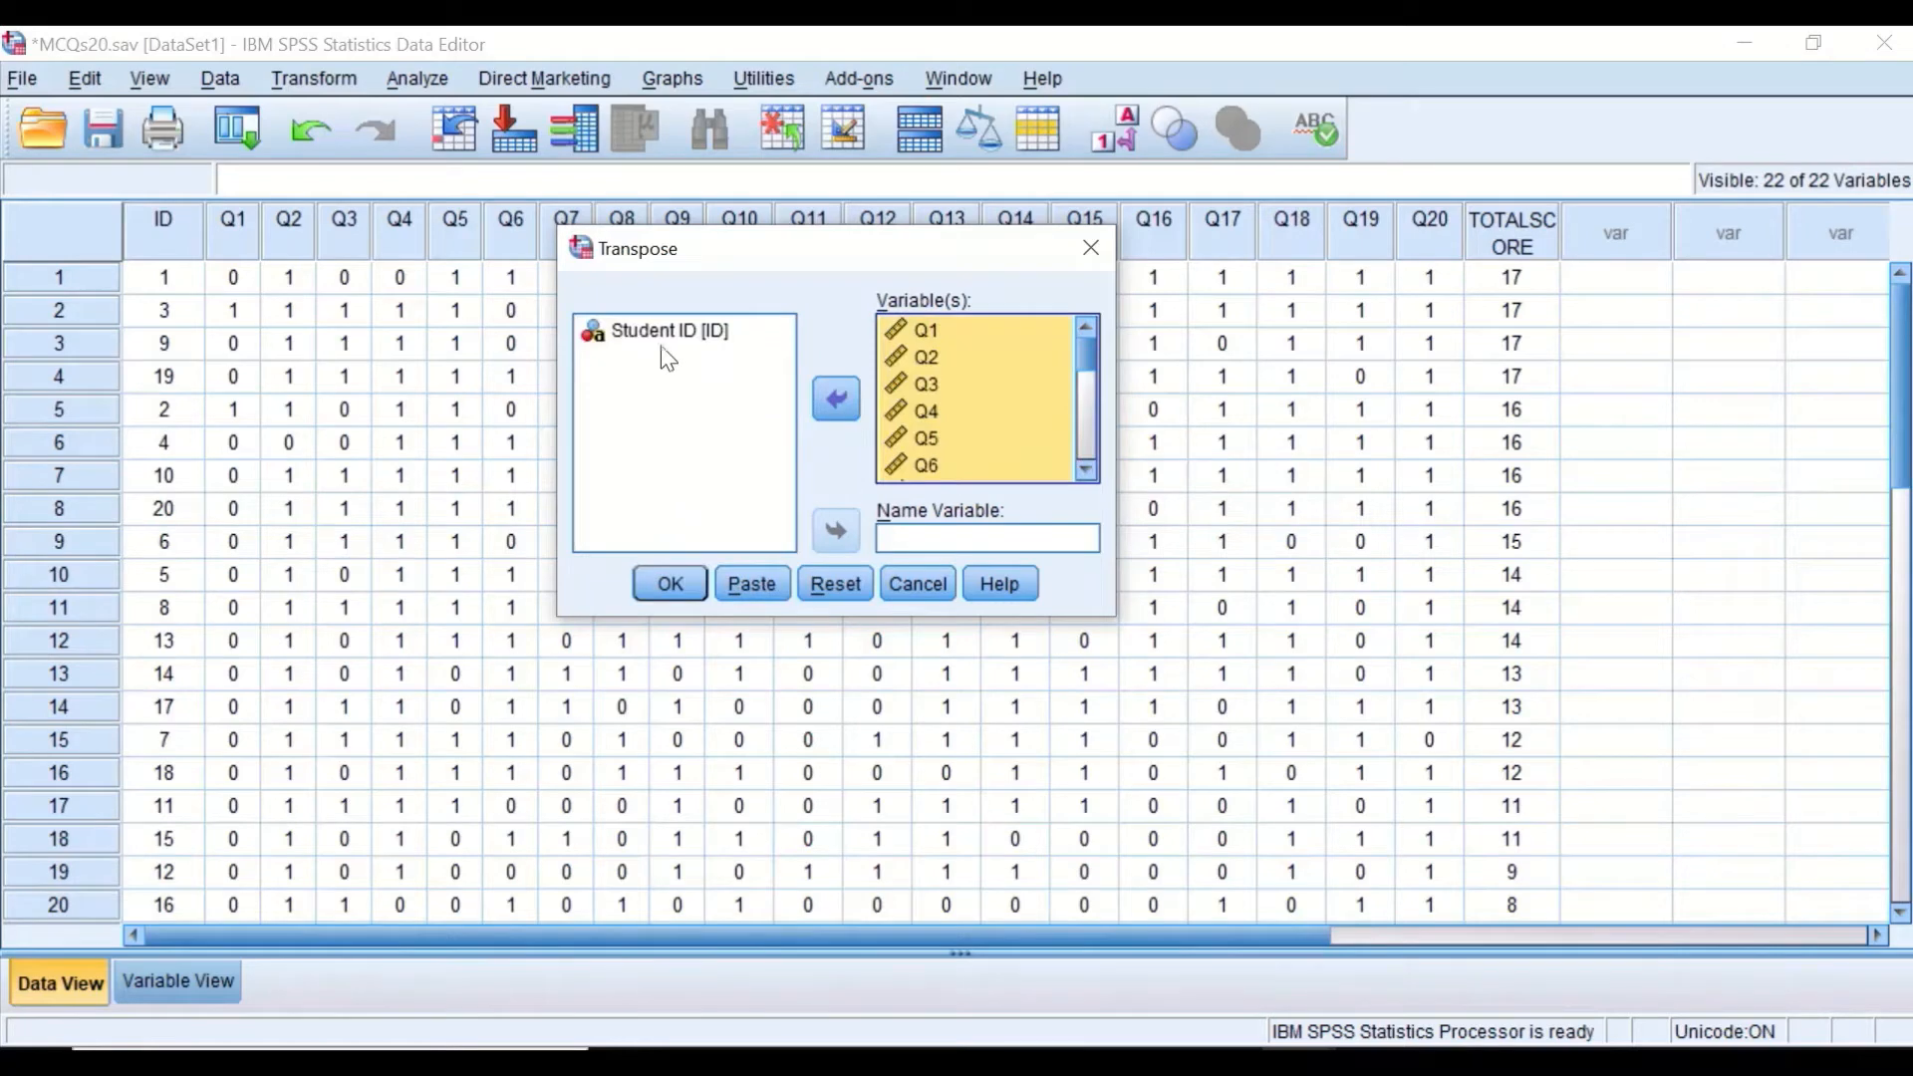
pyautogui.moveTo(666, 334); pyautogui.dragTo(921, 543)
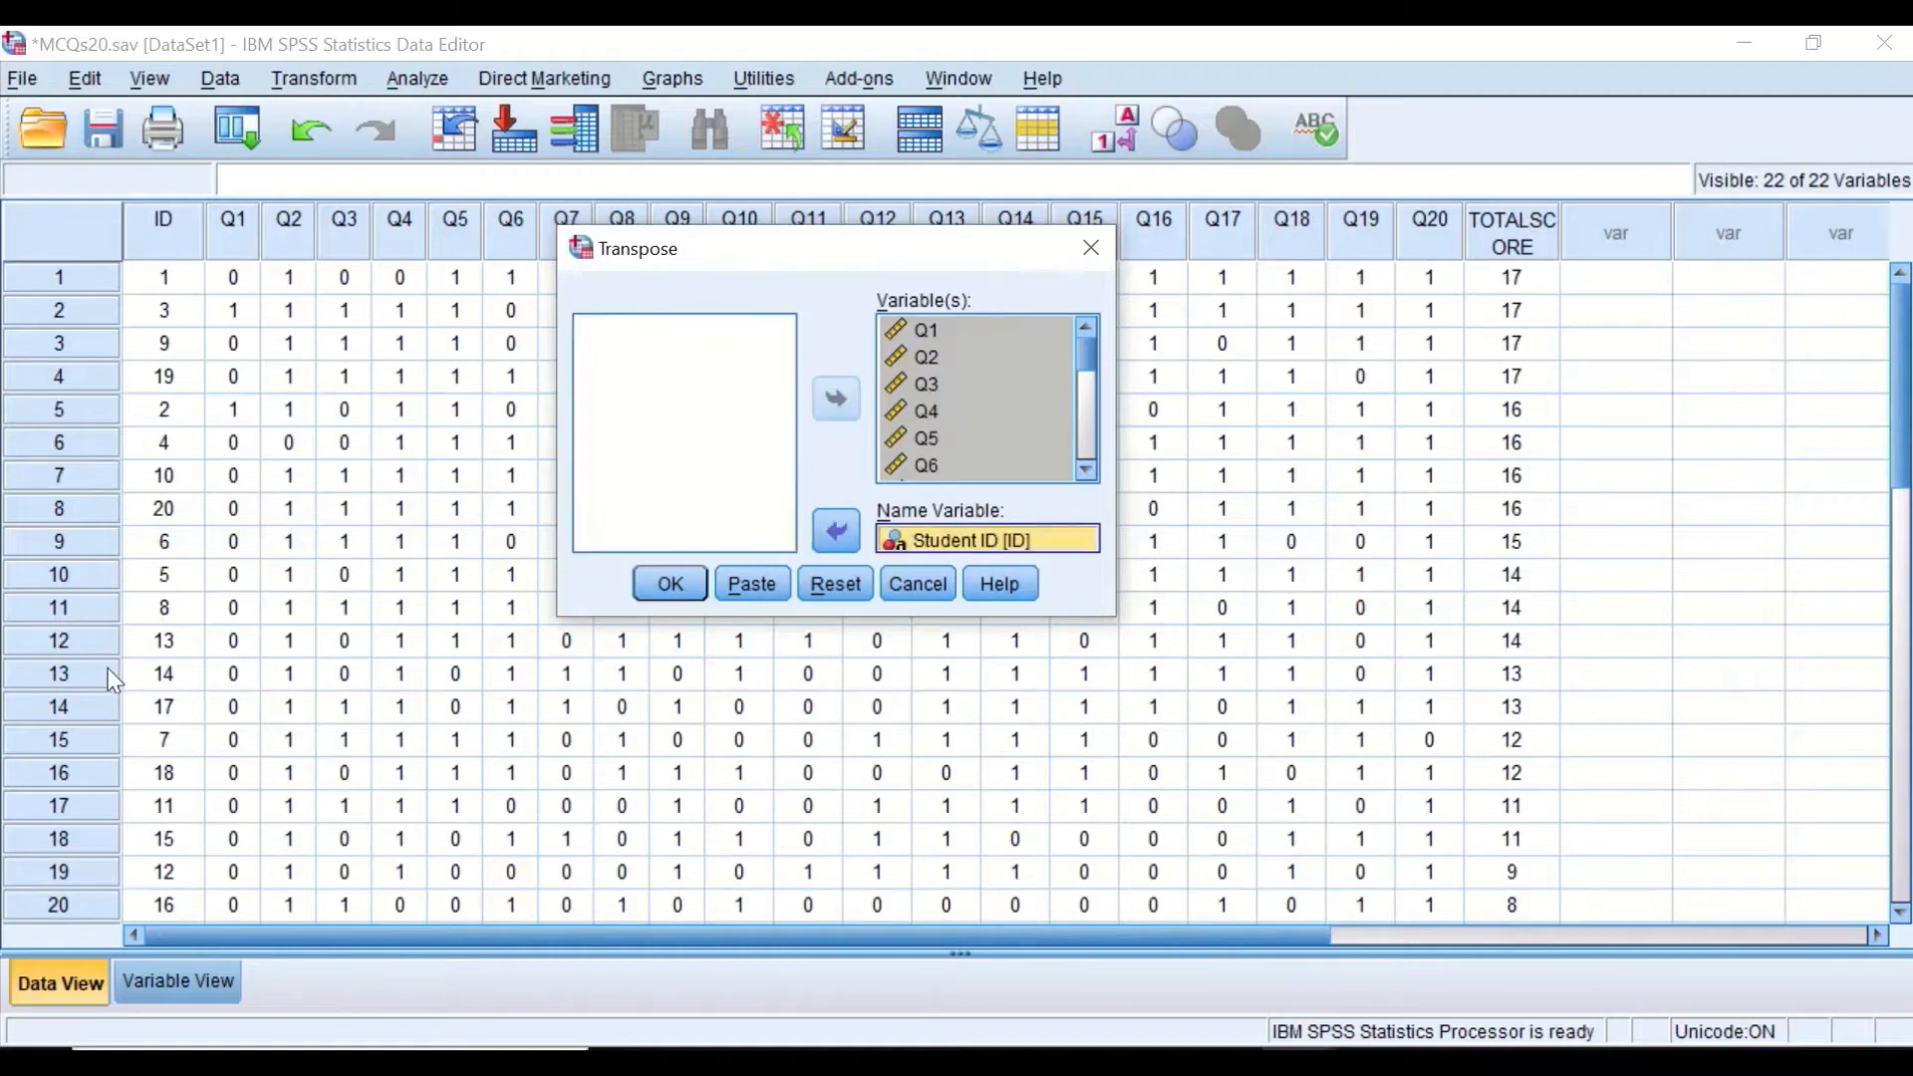
pyautogui.click(667, 584)
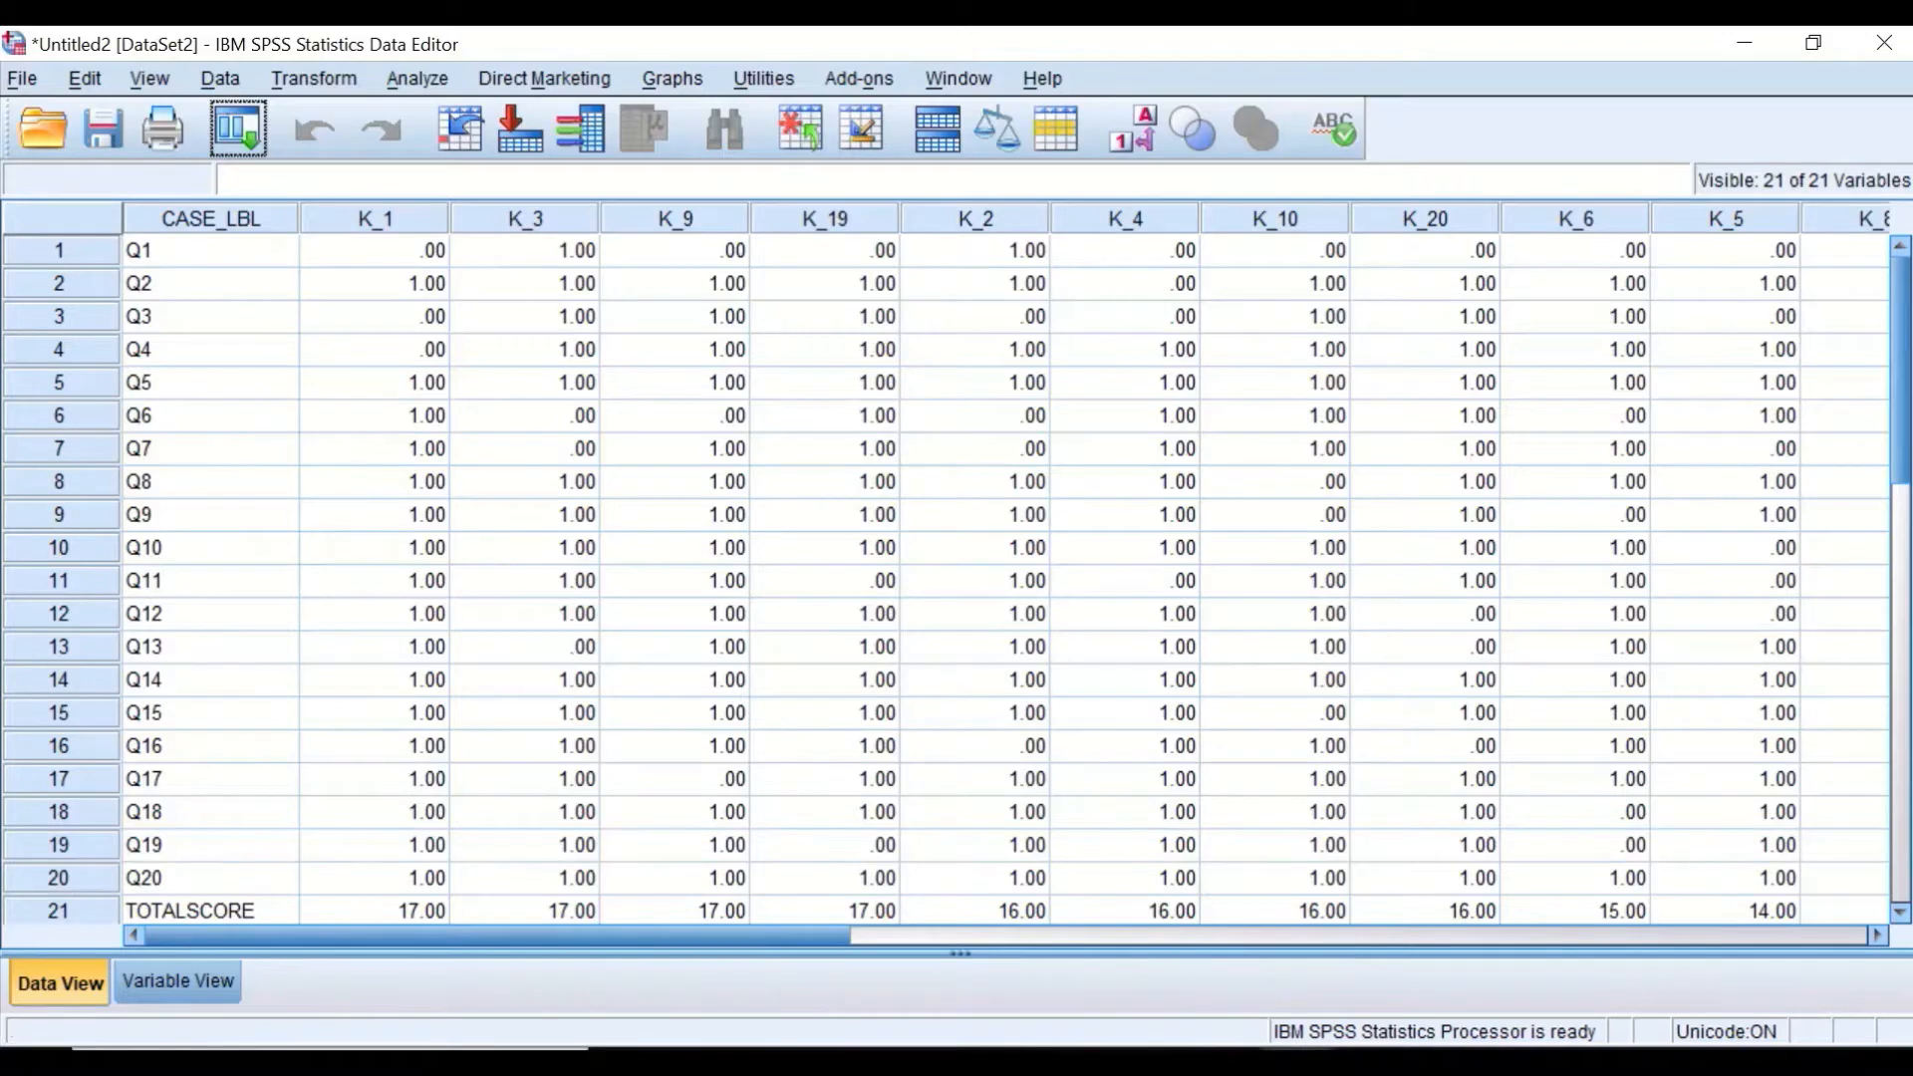
# - In the variable definitions of the transposed dataset, set K_1's decimals to 0
pyautogui.click(1005, 961)
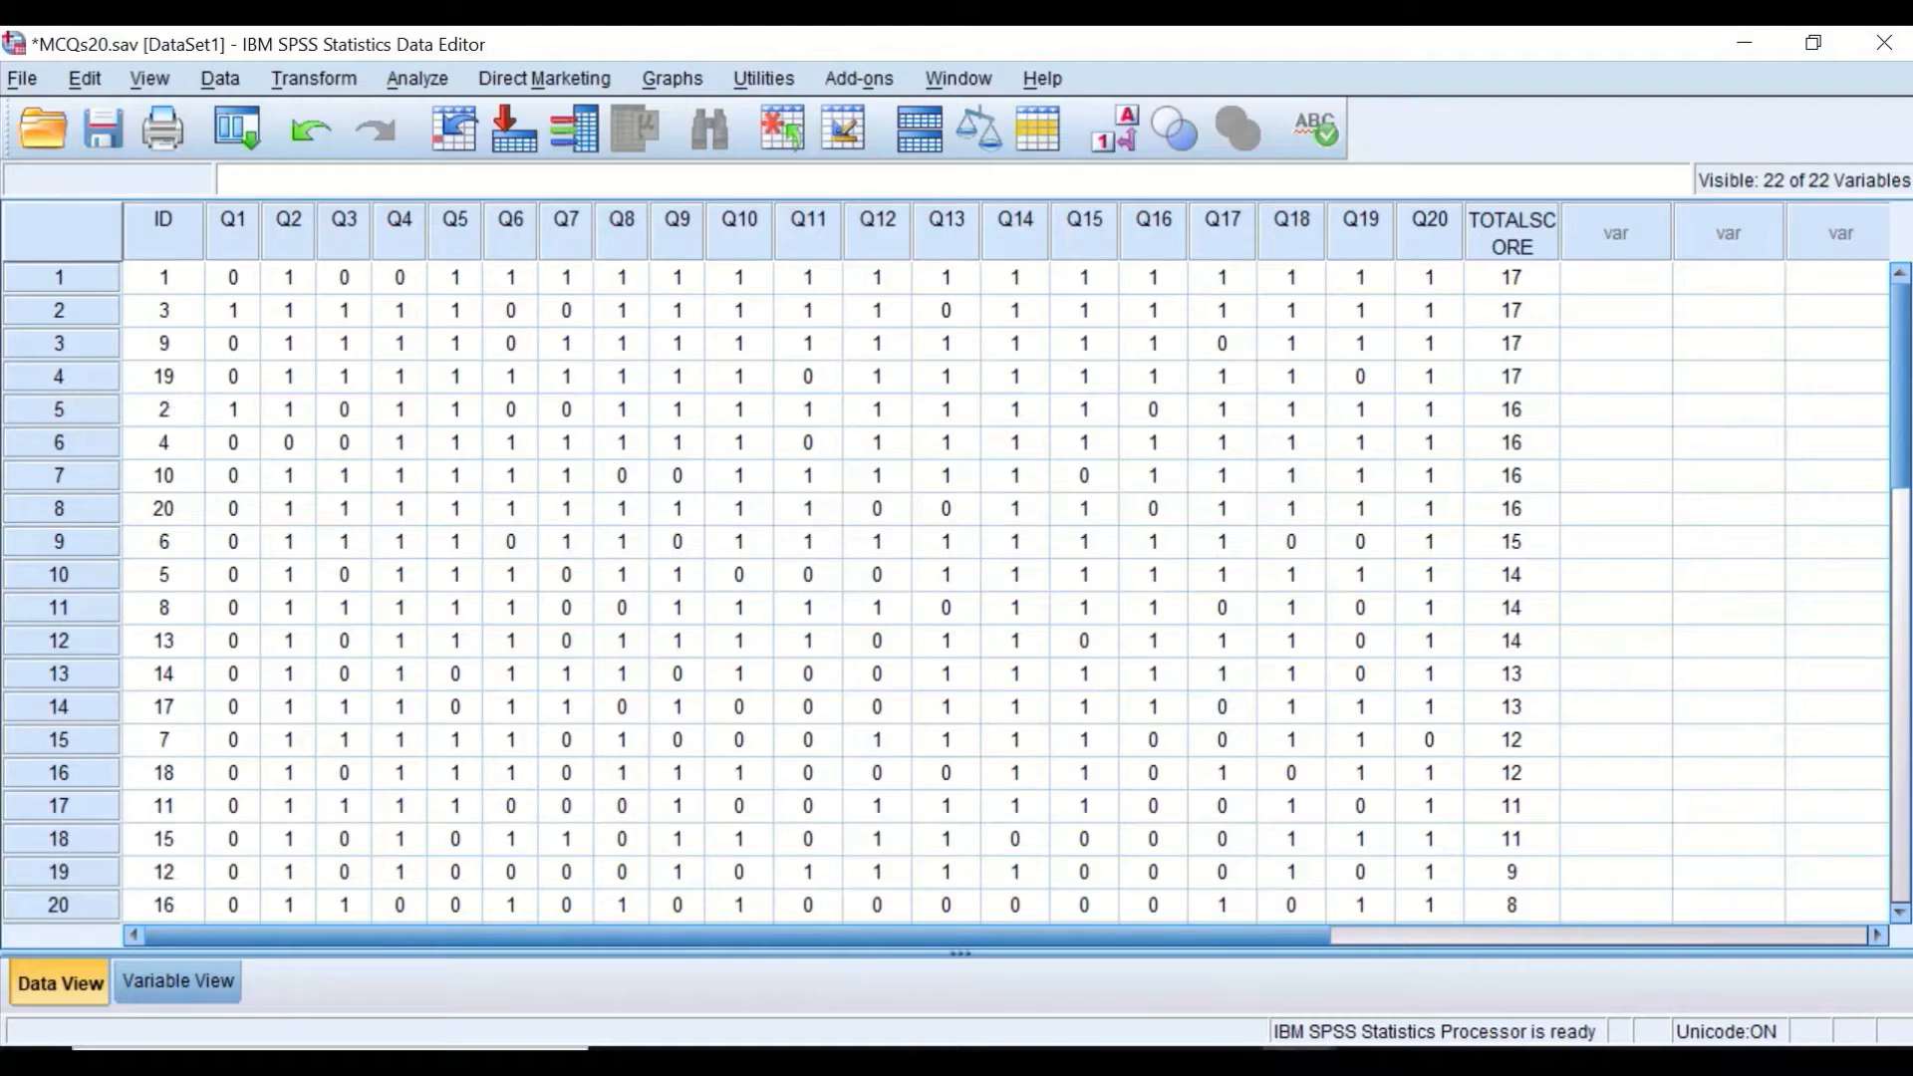
pyautogui.moveTo(1376, 1042)
pyautogui.click(1544, 987)
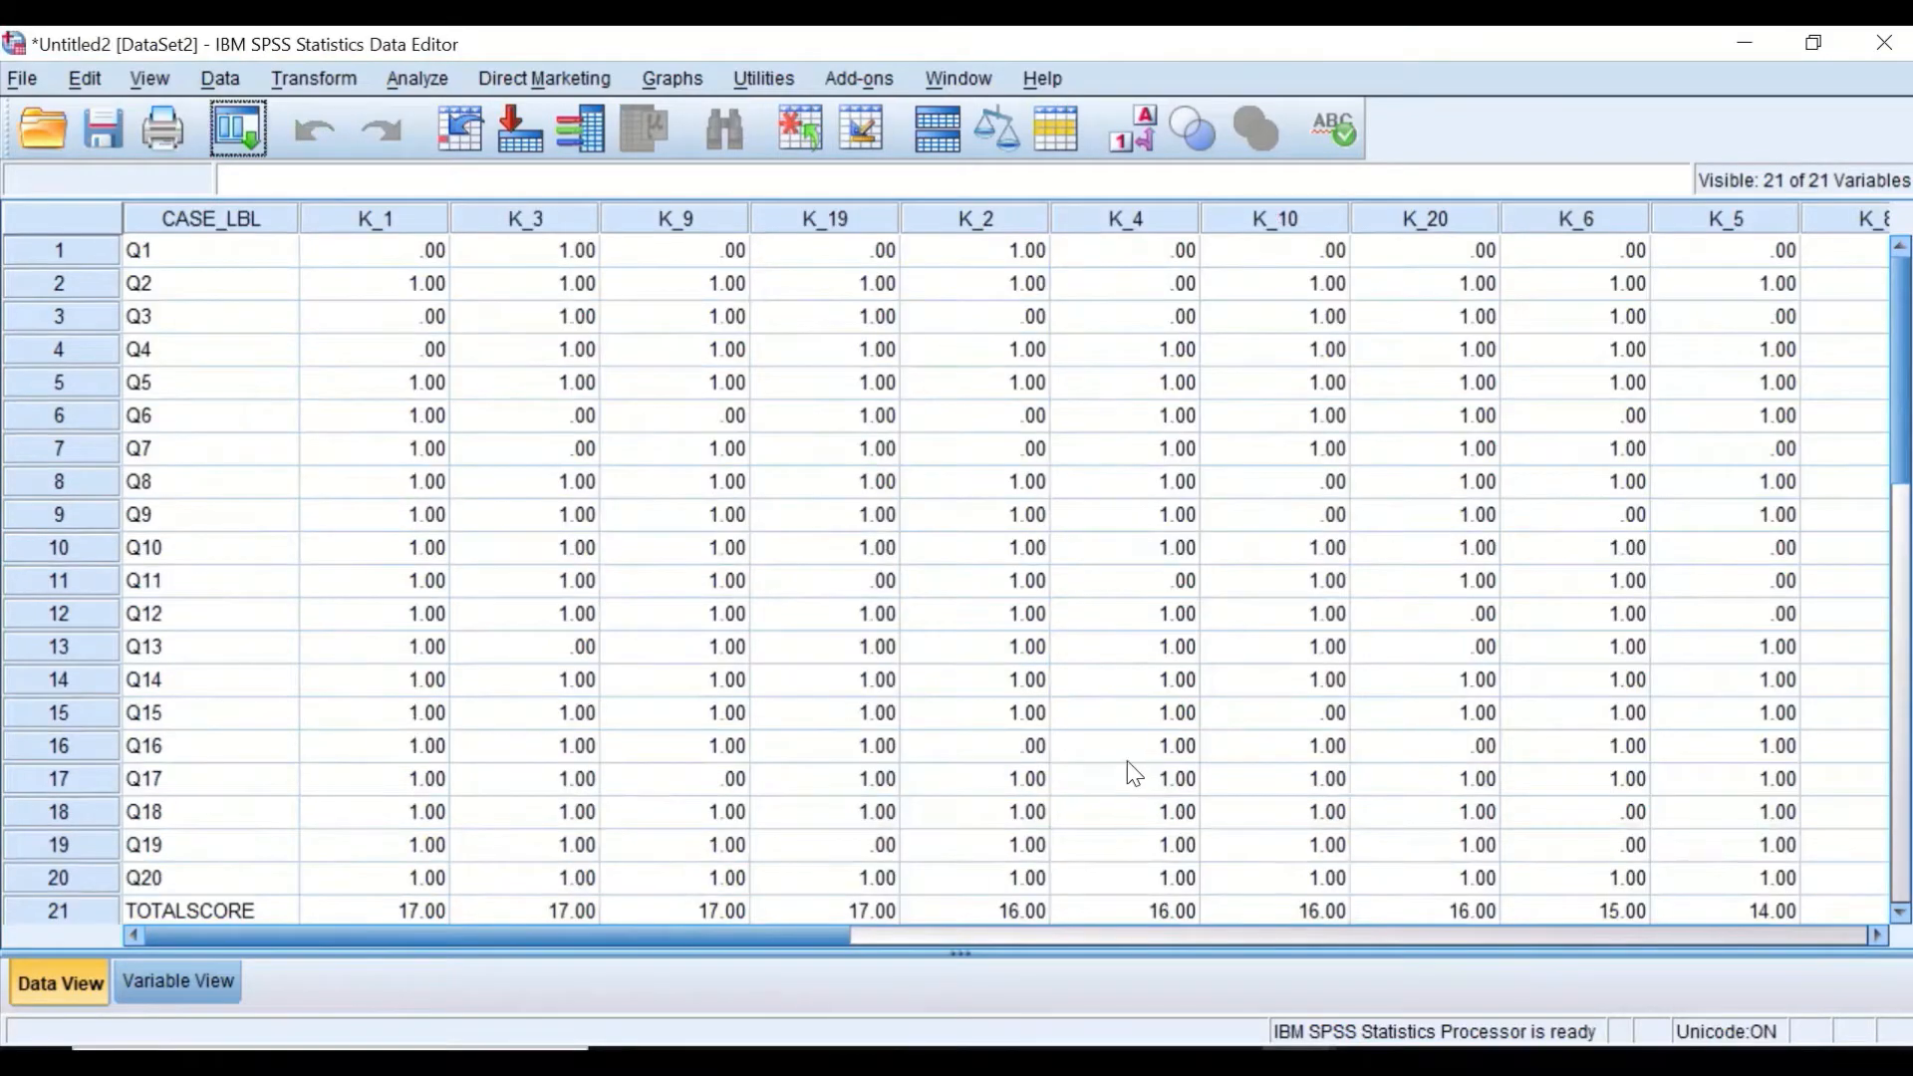
pyautogui.moveTo(781, 938); pyautogui.dragTo(337, 917)
pyautogui.click(216, 980)
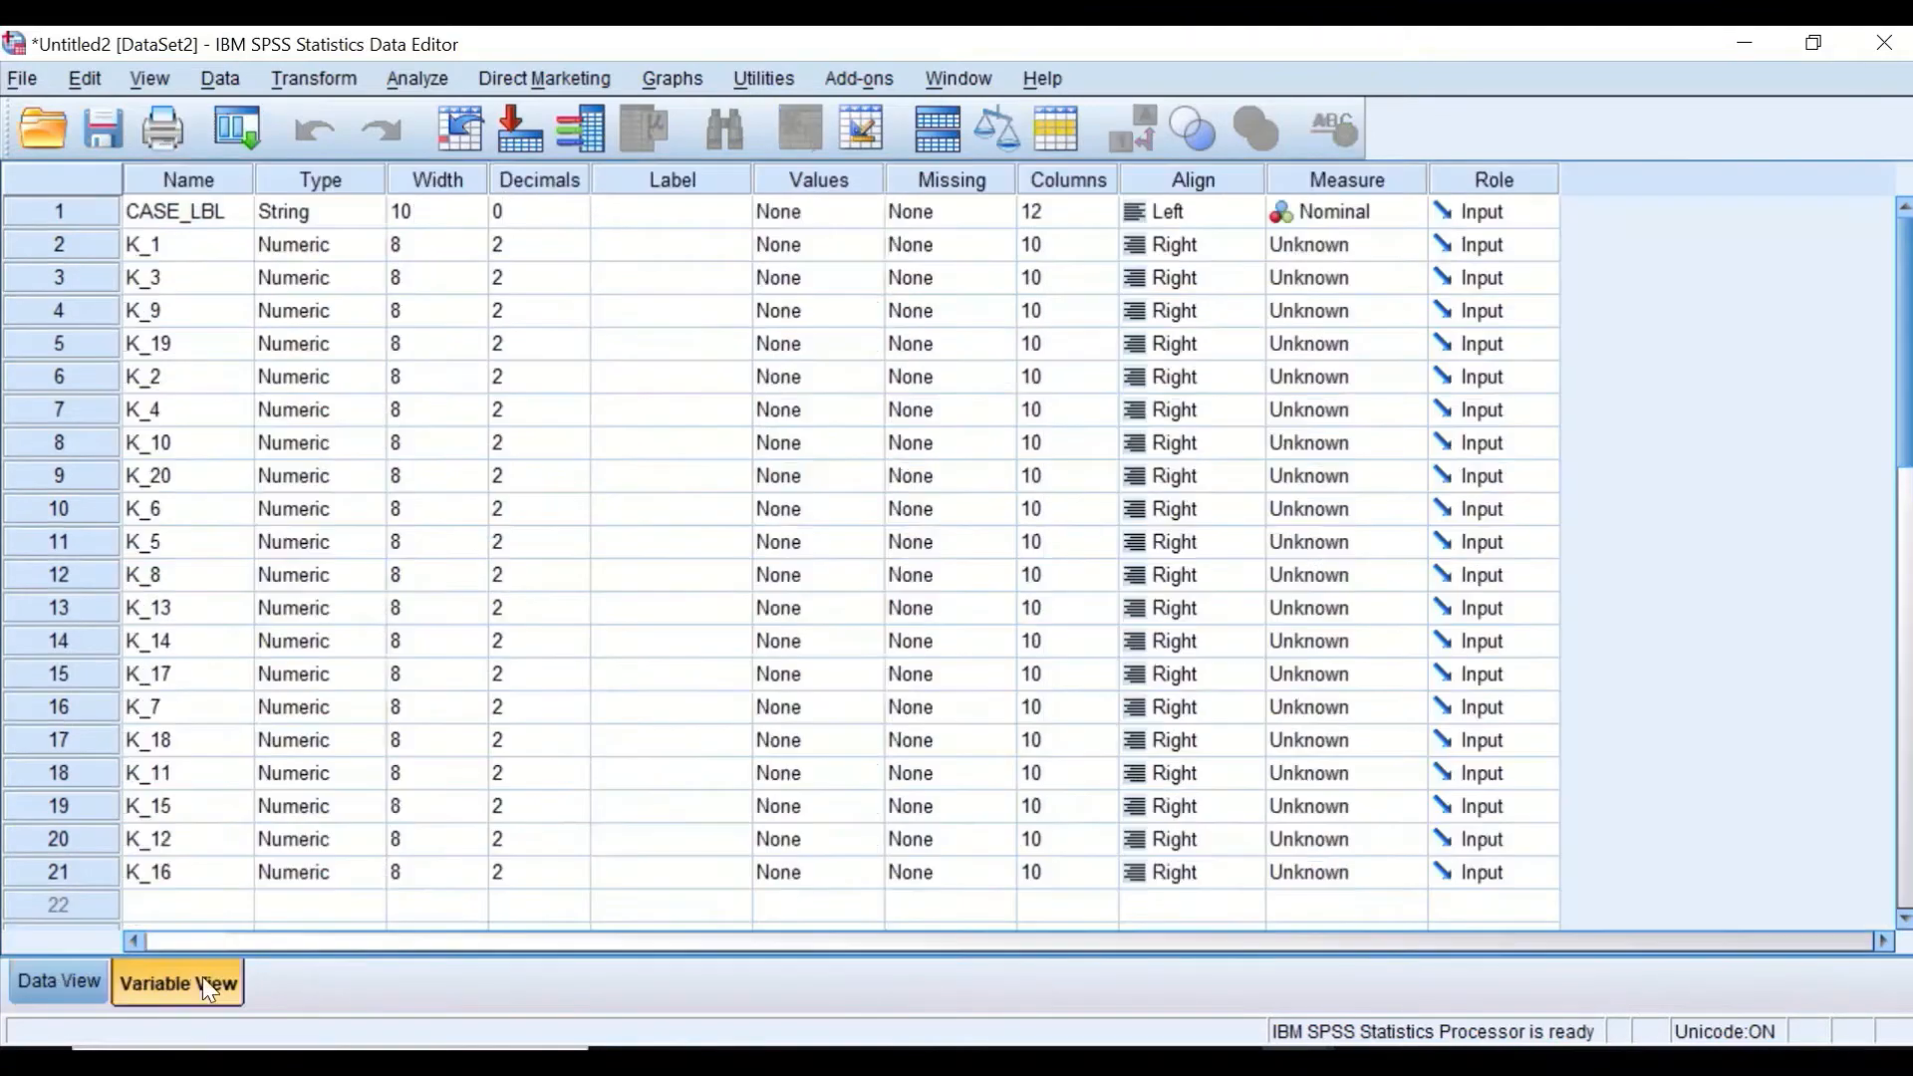
pyautogui.click(566, 244)
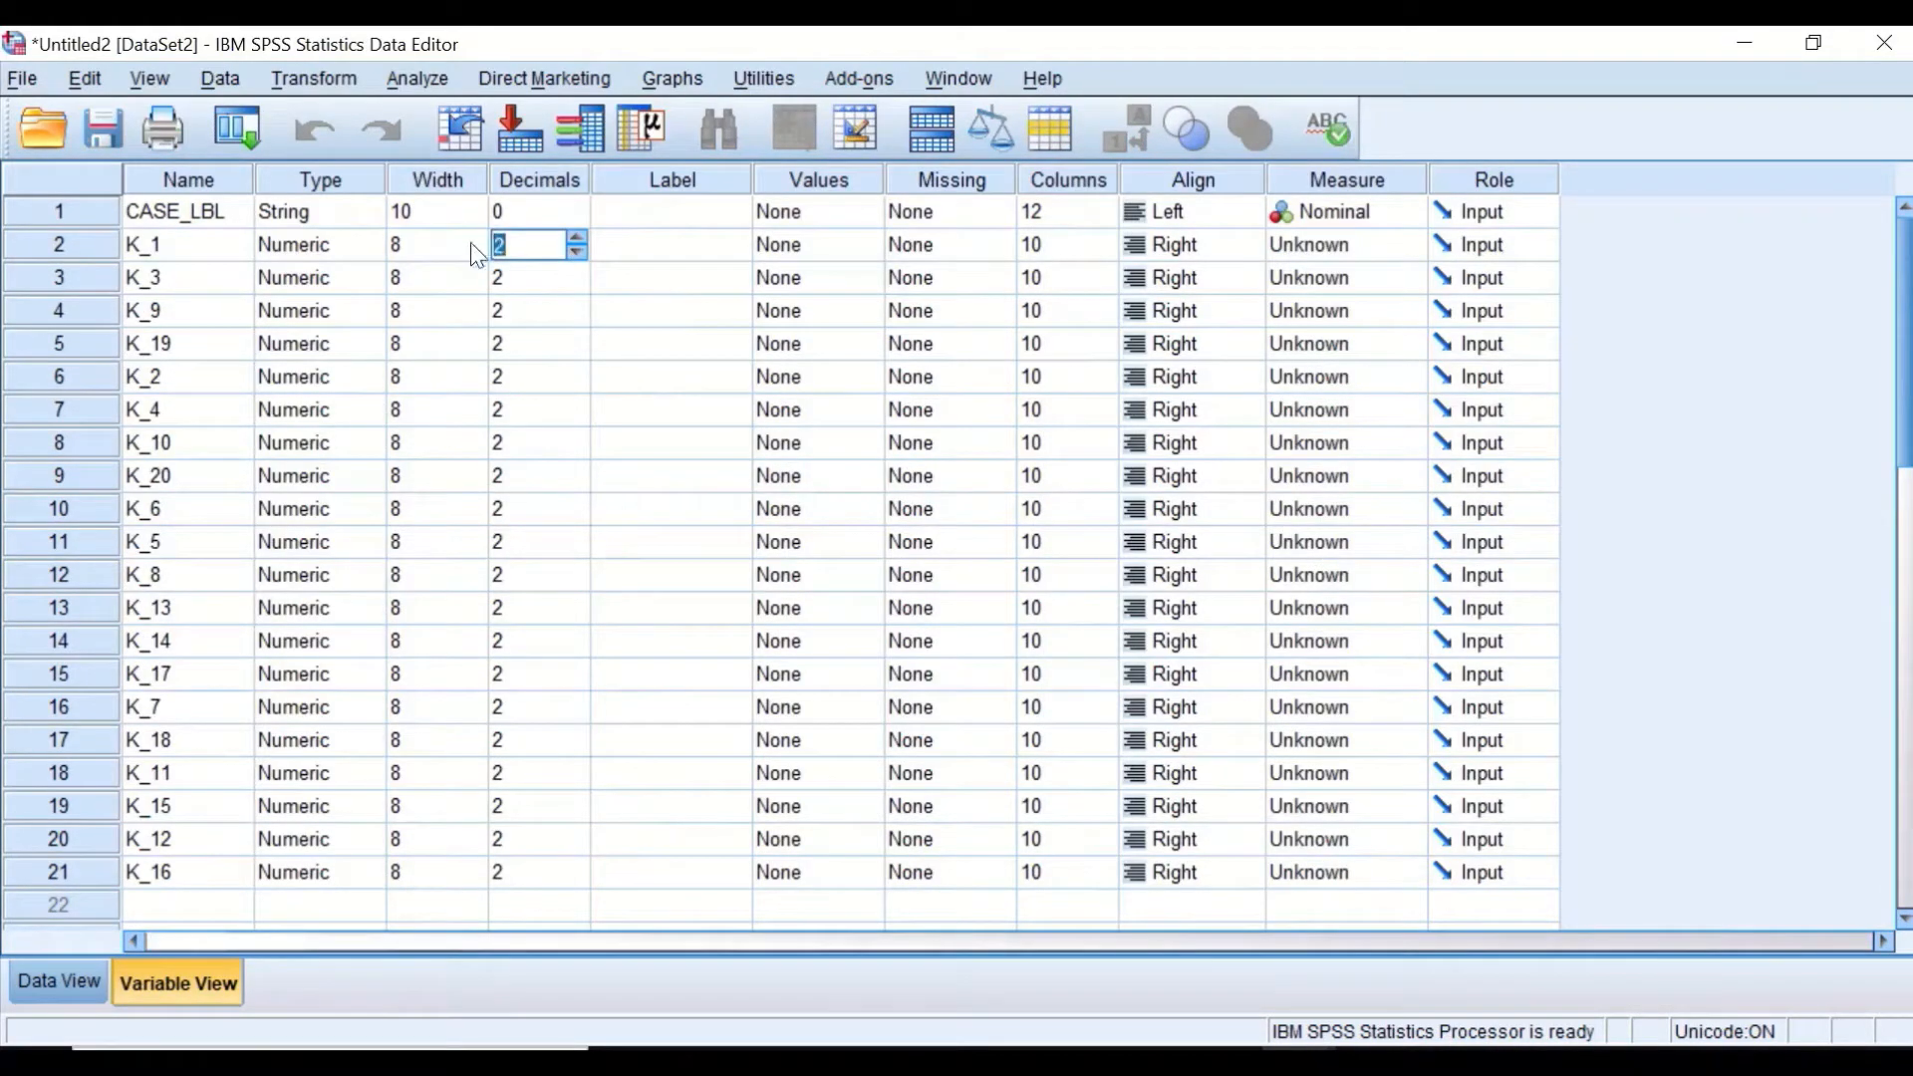
pyautogui.write('0')
pyautogui.click(526, 279)
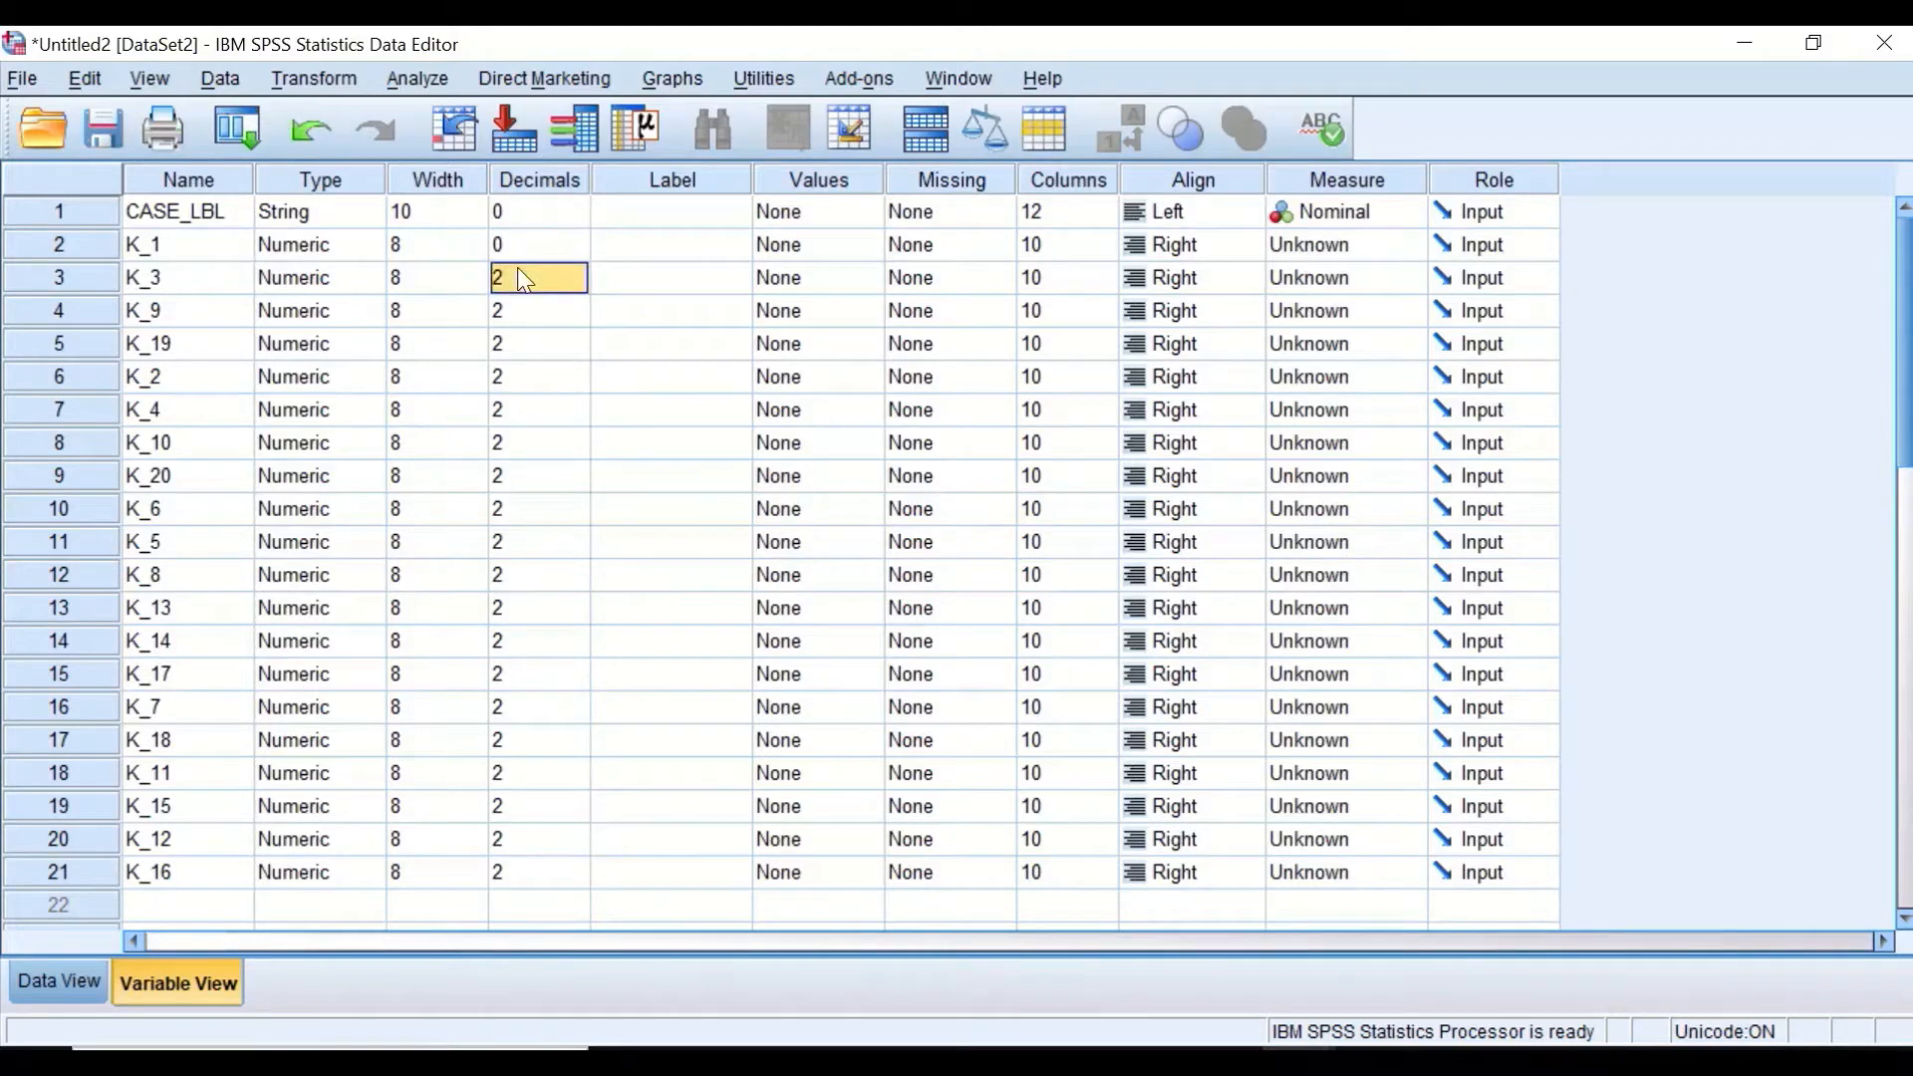
pyautogui.click(525, 245)
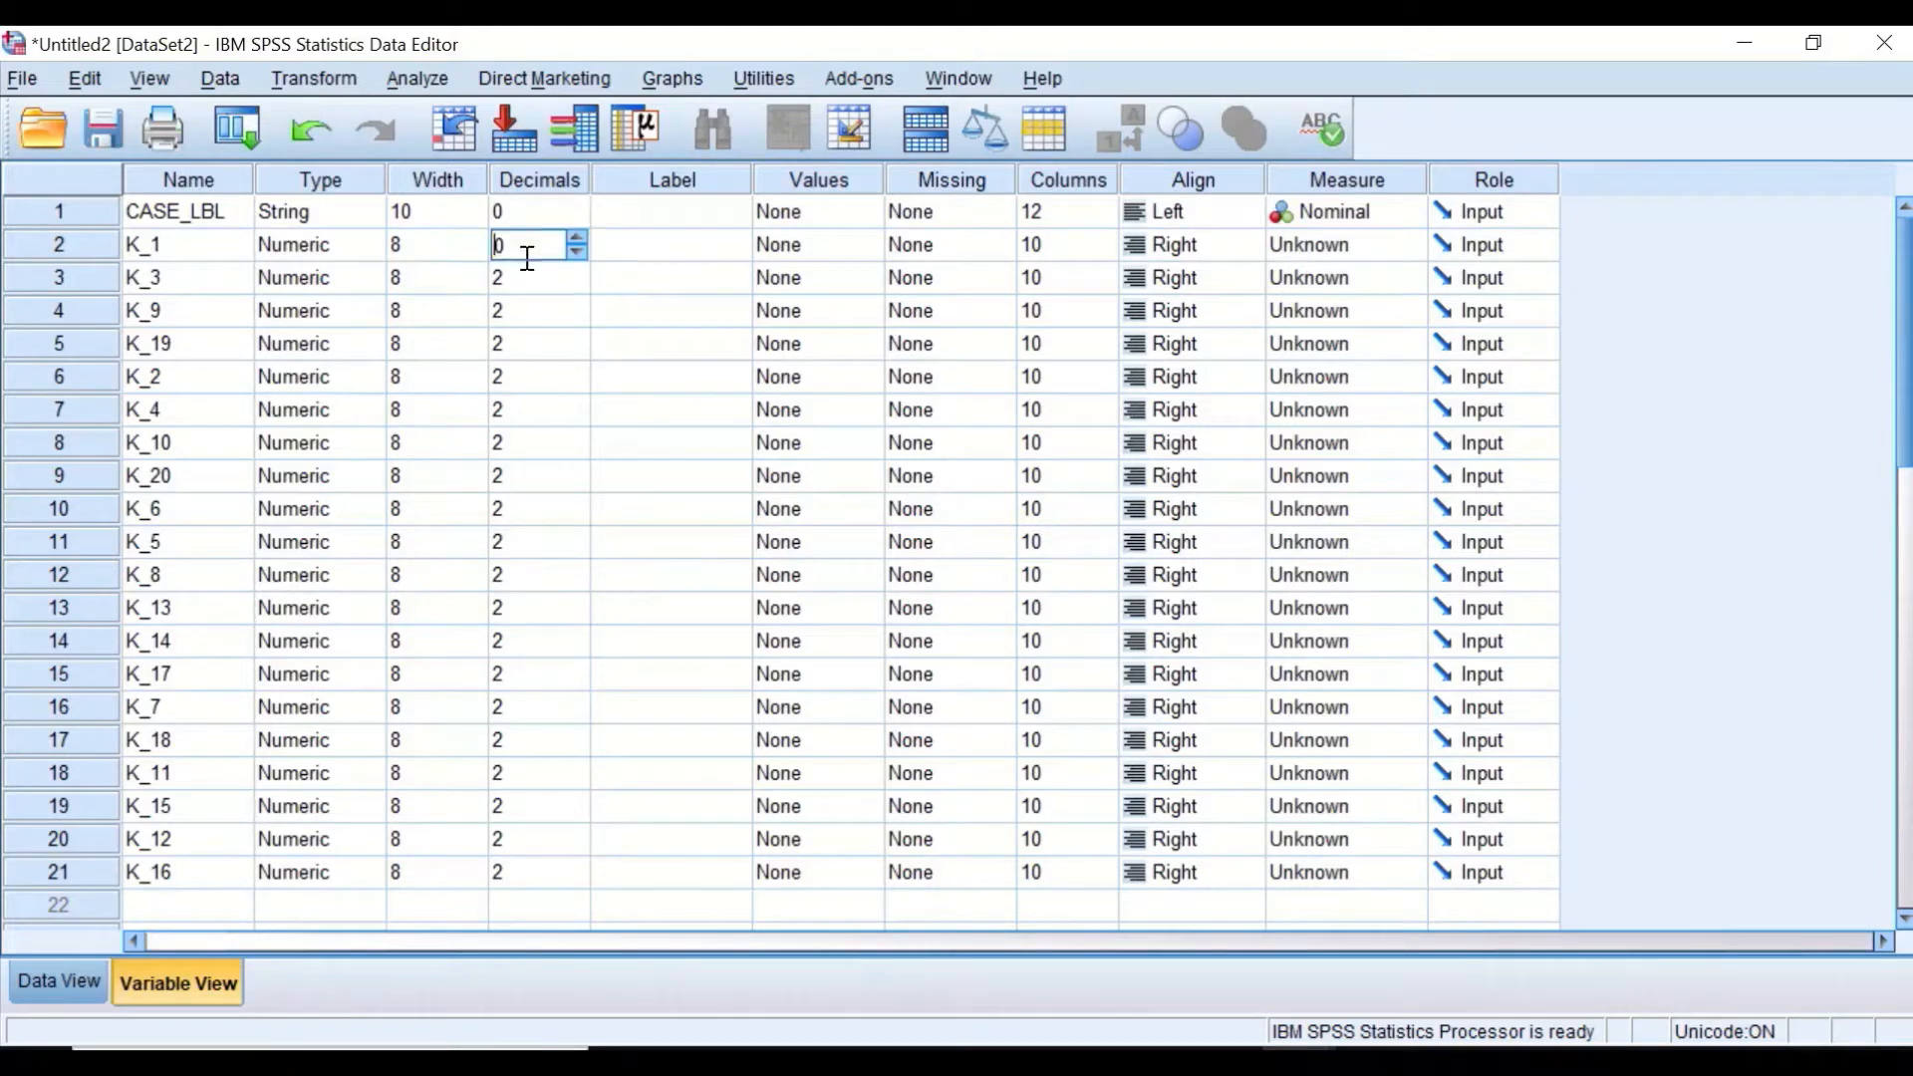
pyautogui.press('Return')
# - Copy the 0 decimals setting from CASE_LBL to all variables from K_3 to K_16
pyautogui.click(516, 212)
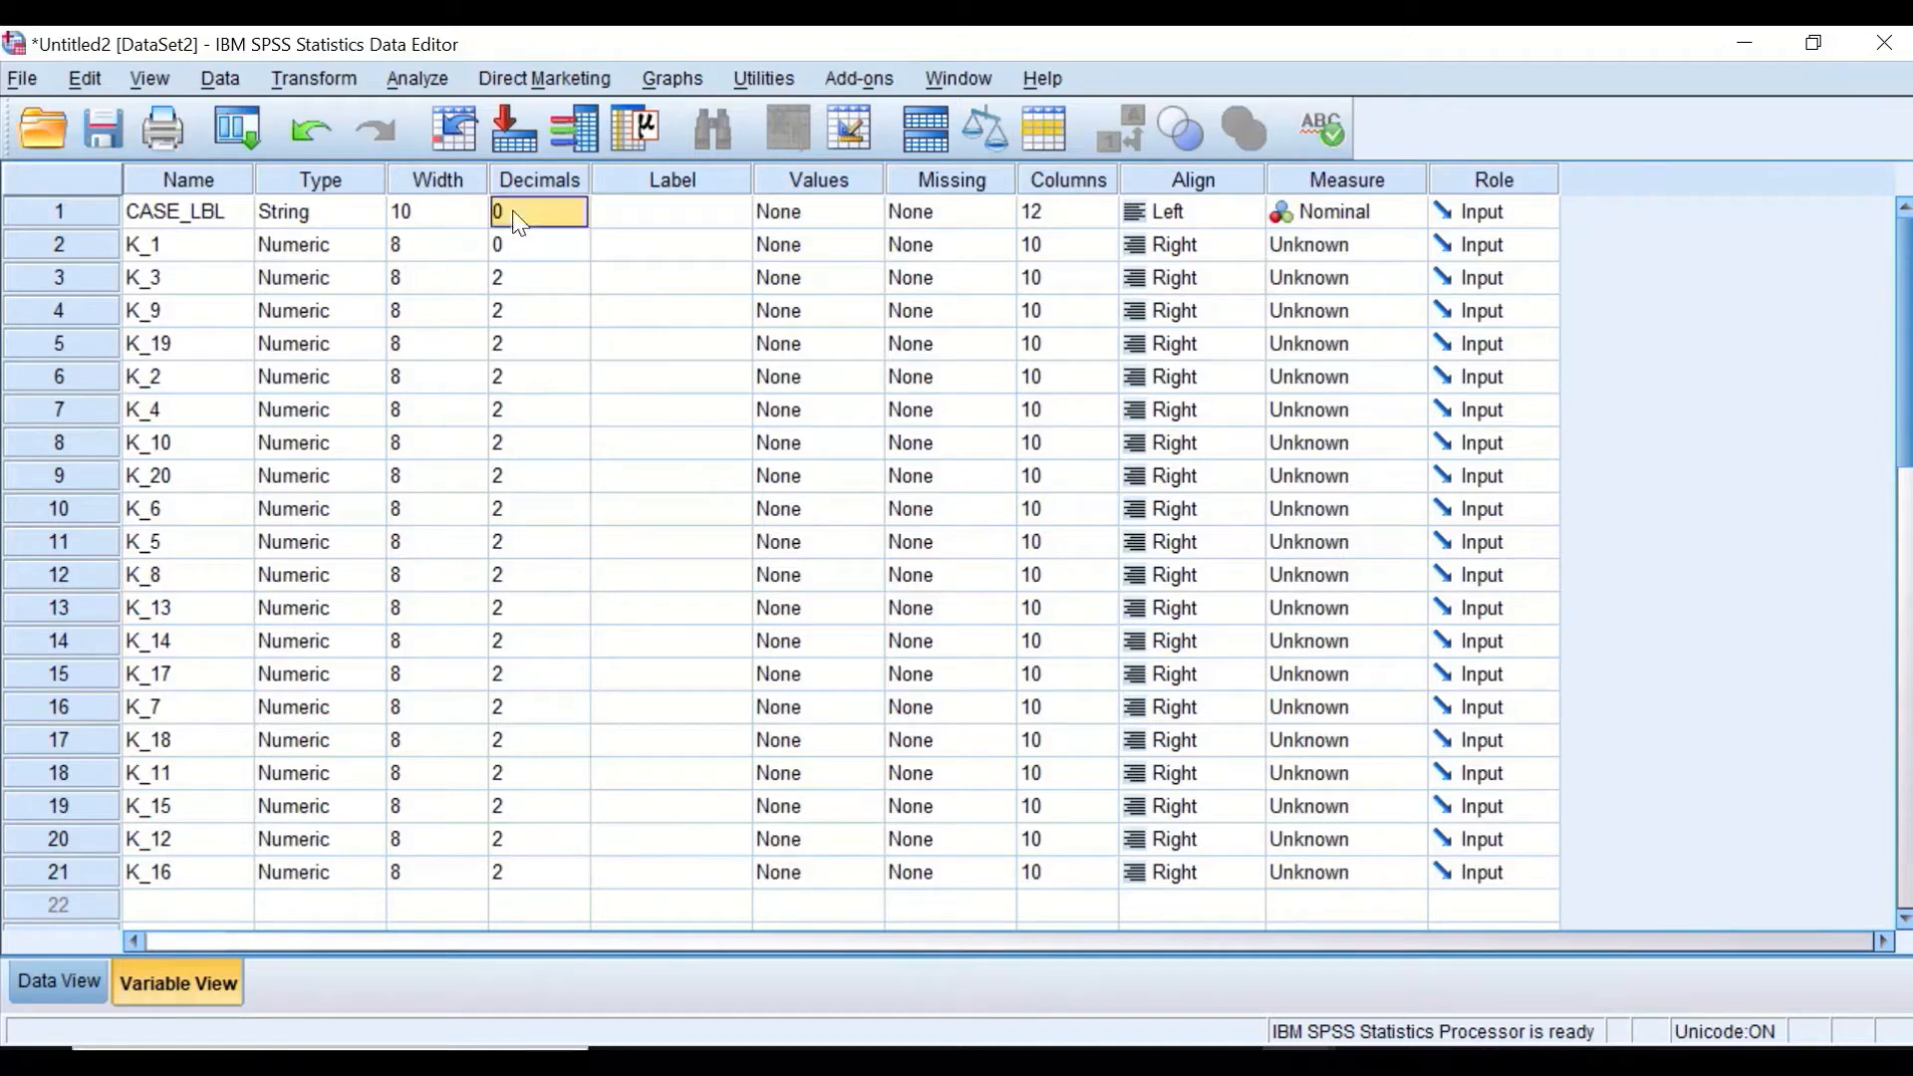
pyautogui.rightClick(513, 213)
pyautogui.click(539, 235)
pyautogui.moveTo(551, 282); pyautogui.dragTo(516, 863)
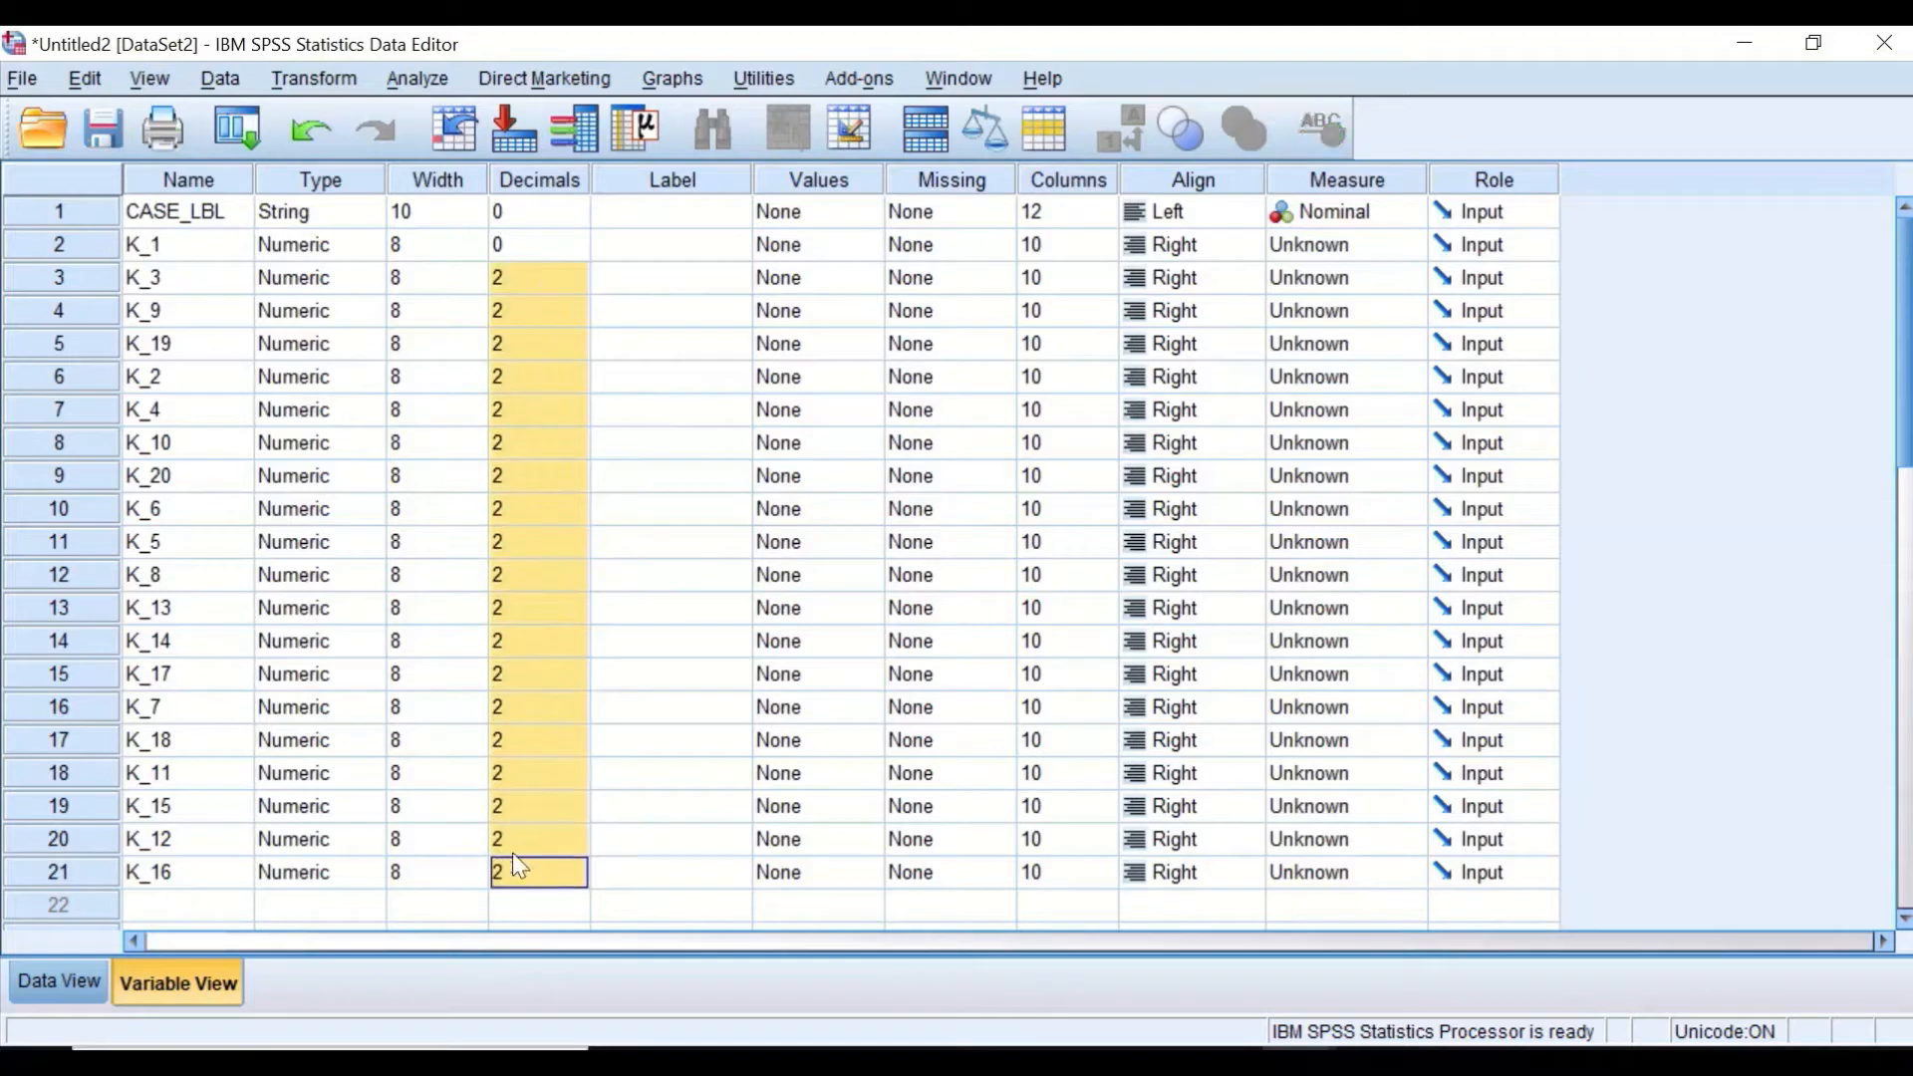
pyautogui.rightClick(514, 355)
pyautogui.click(558, 414)
# - Set the display column width of CASE_LBL and K_1 to 6
pyautogui.click(1086, 213)
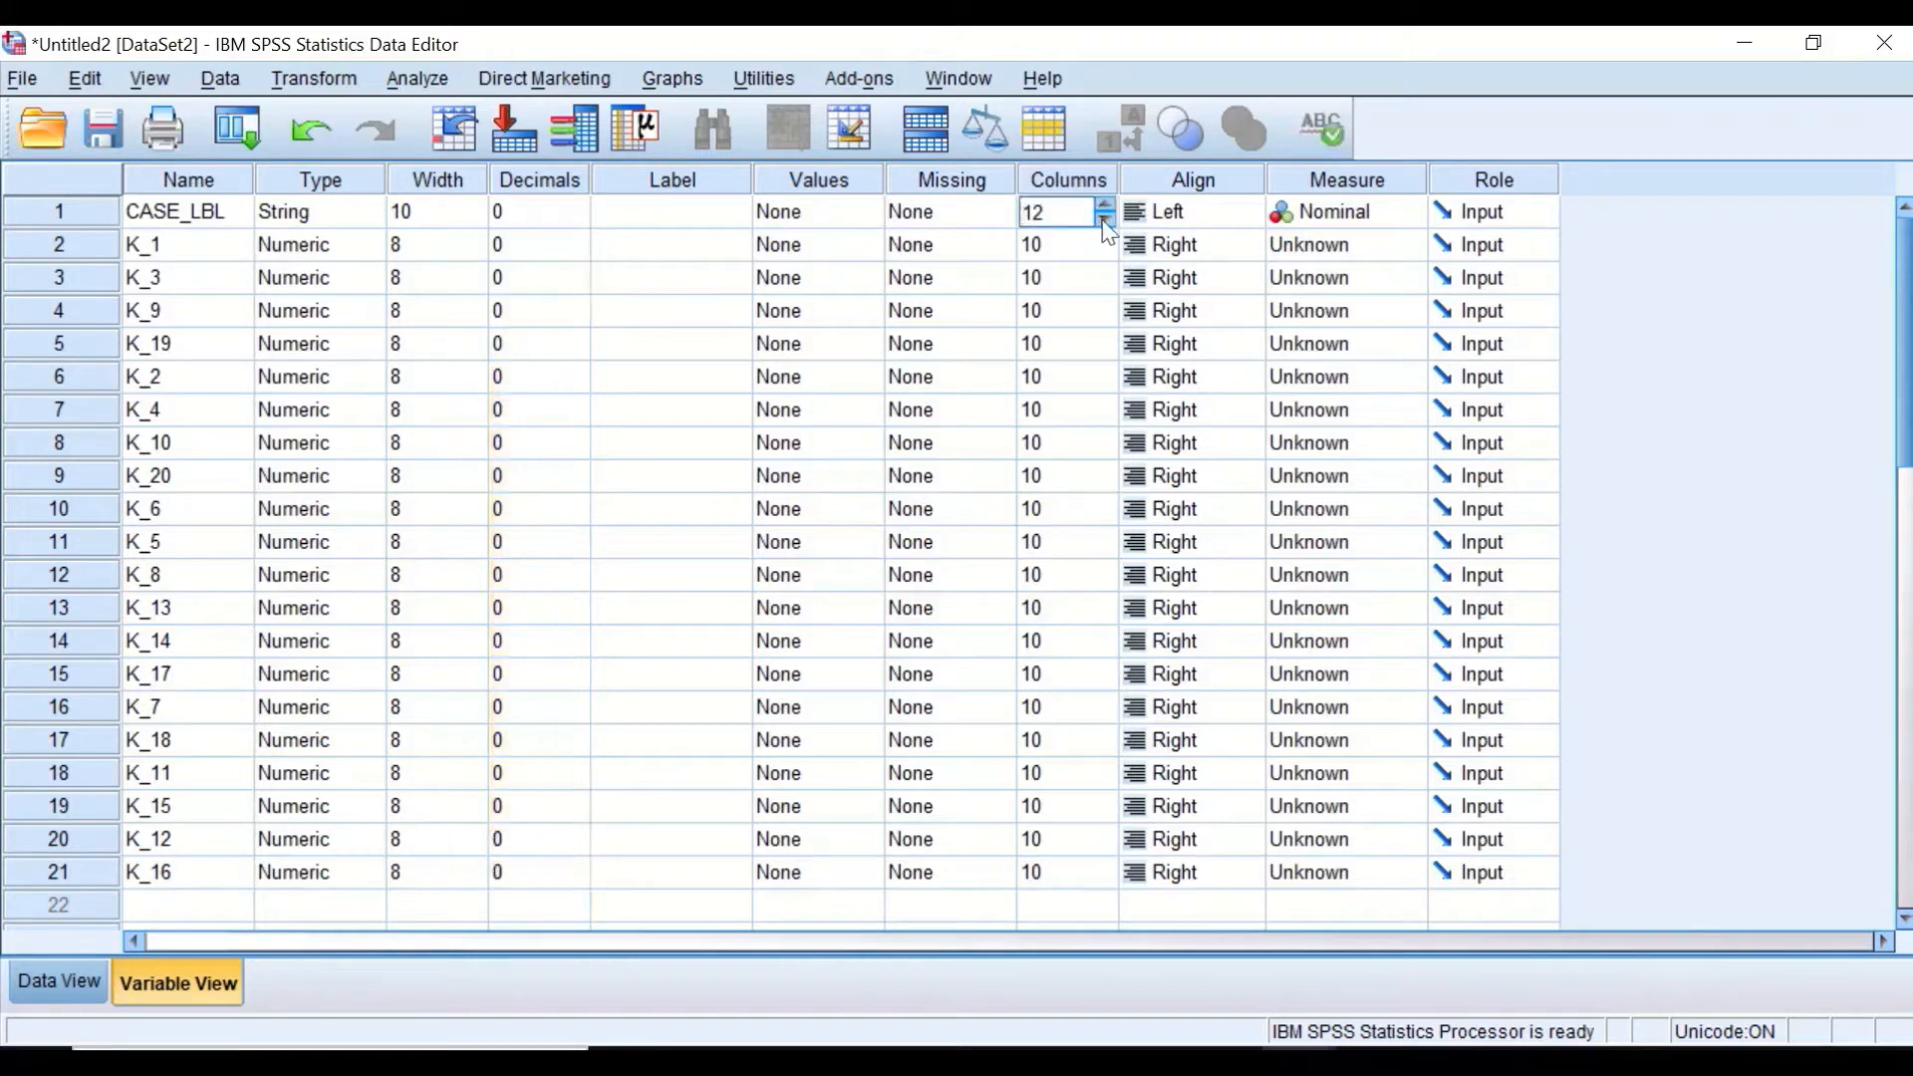
pyautogui.moveTo(1062, 214); pyautogui.dragTo(1017, 221)
pyautogui.write('6')
pyautogui.press('Return')
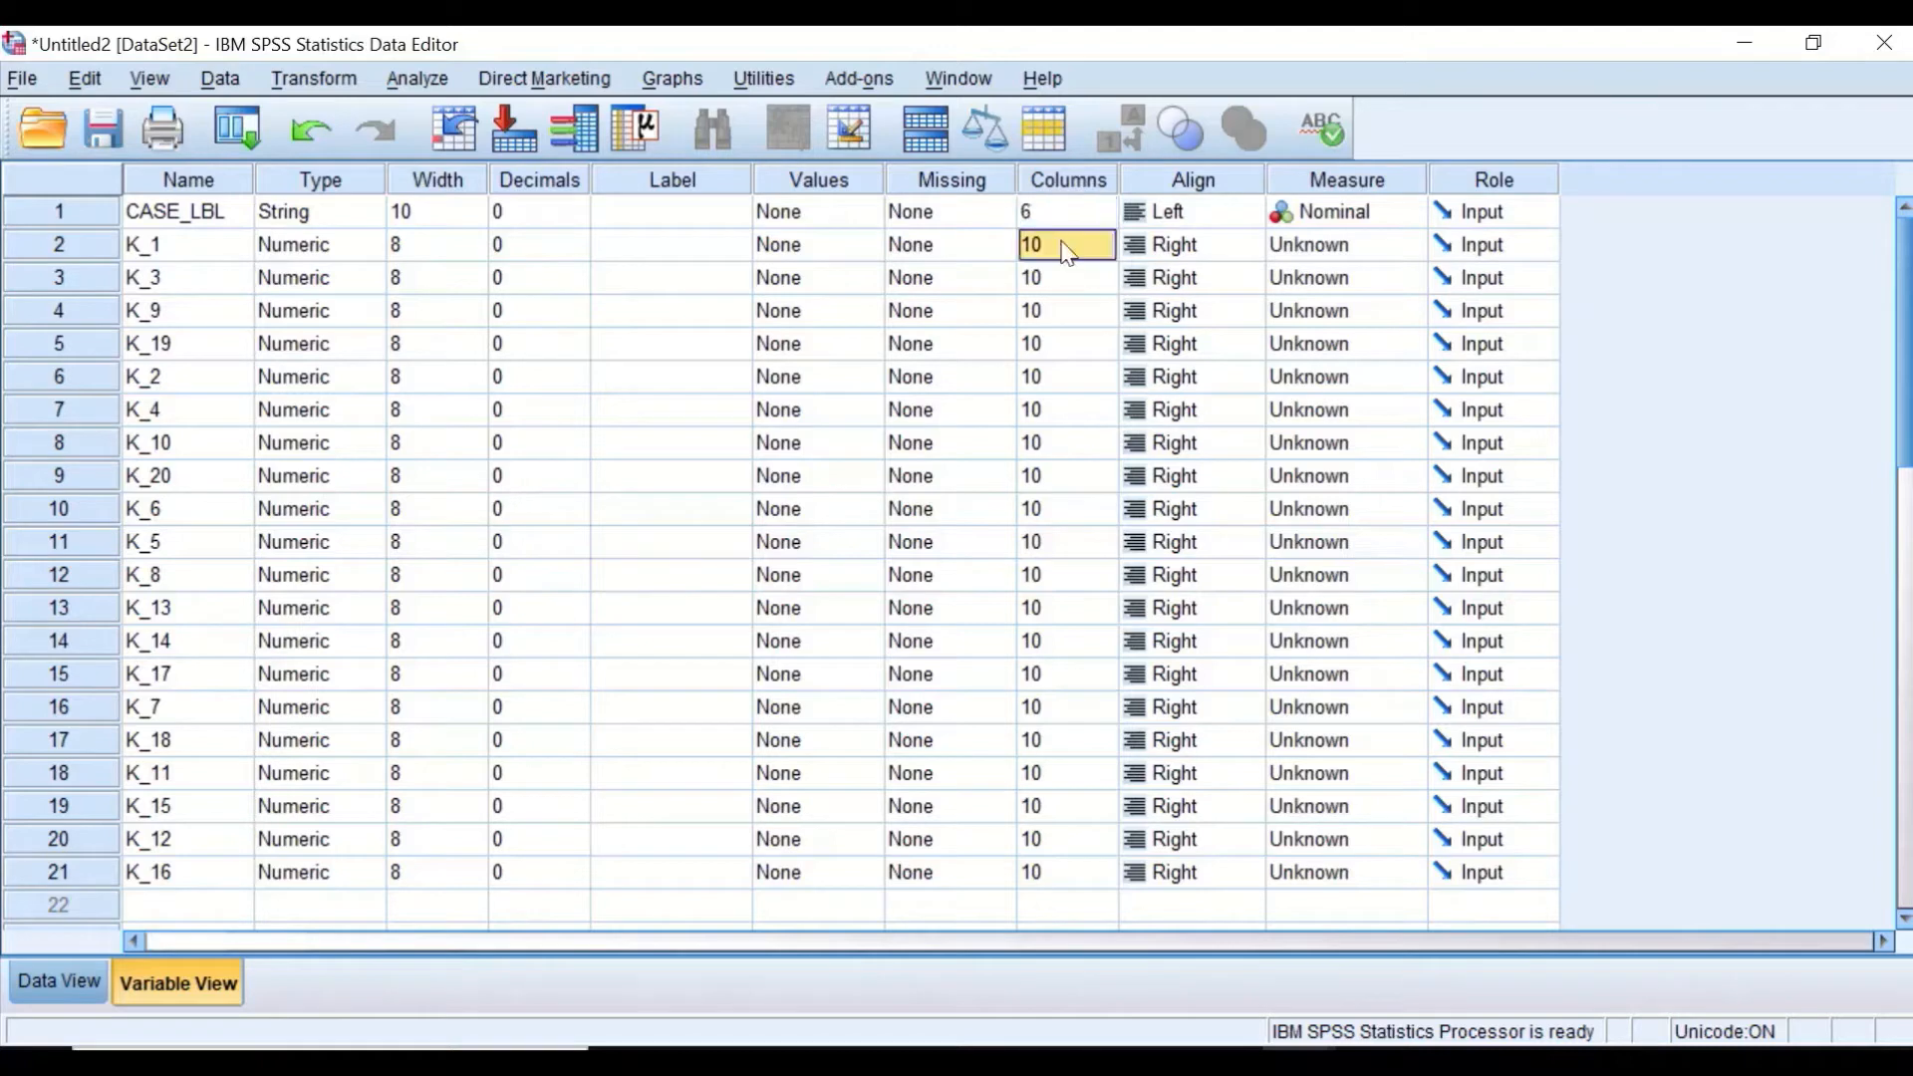
pyautogui.click(1058, 212)
pyautogui.click(1049, 249)
pyautogui.write('6')
pyautogui.press('Return')
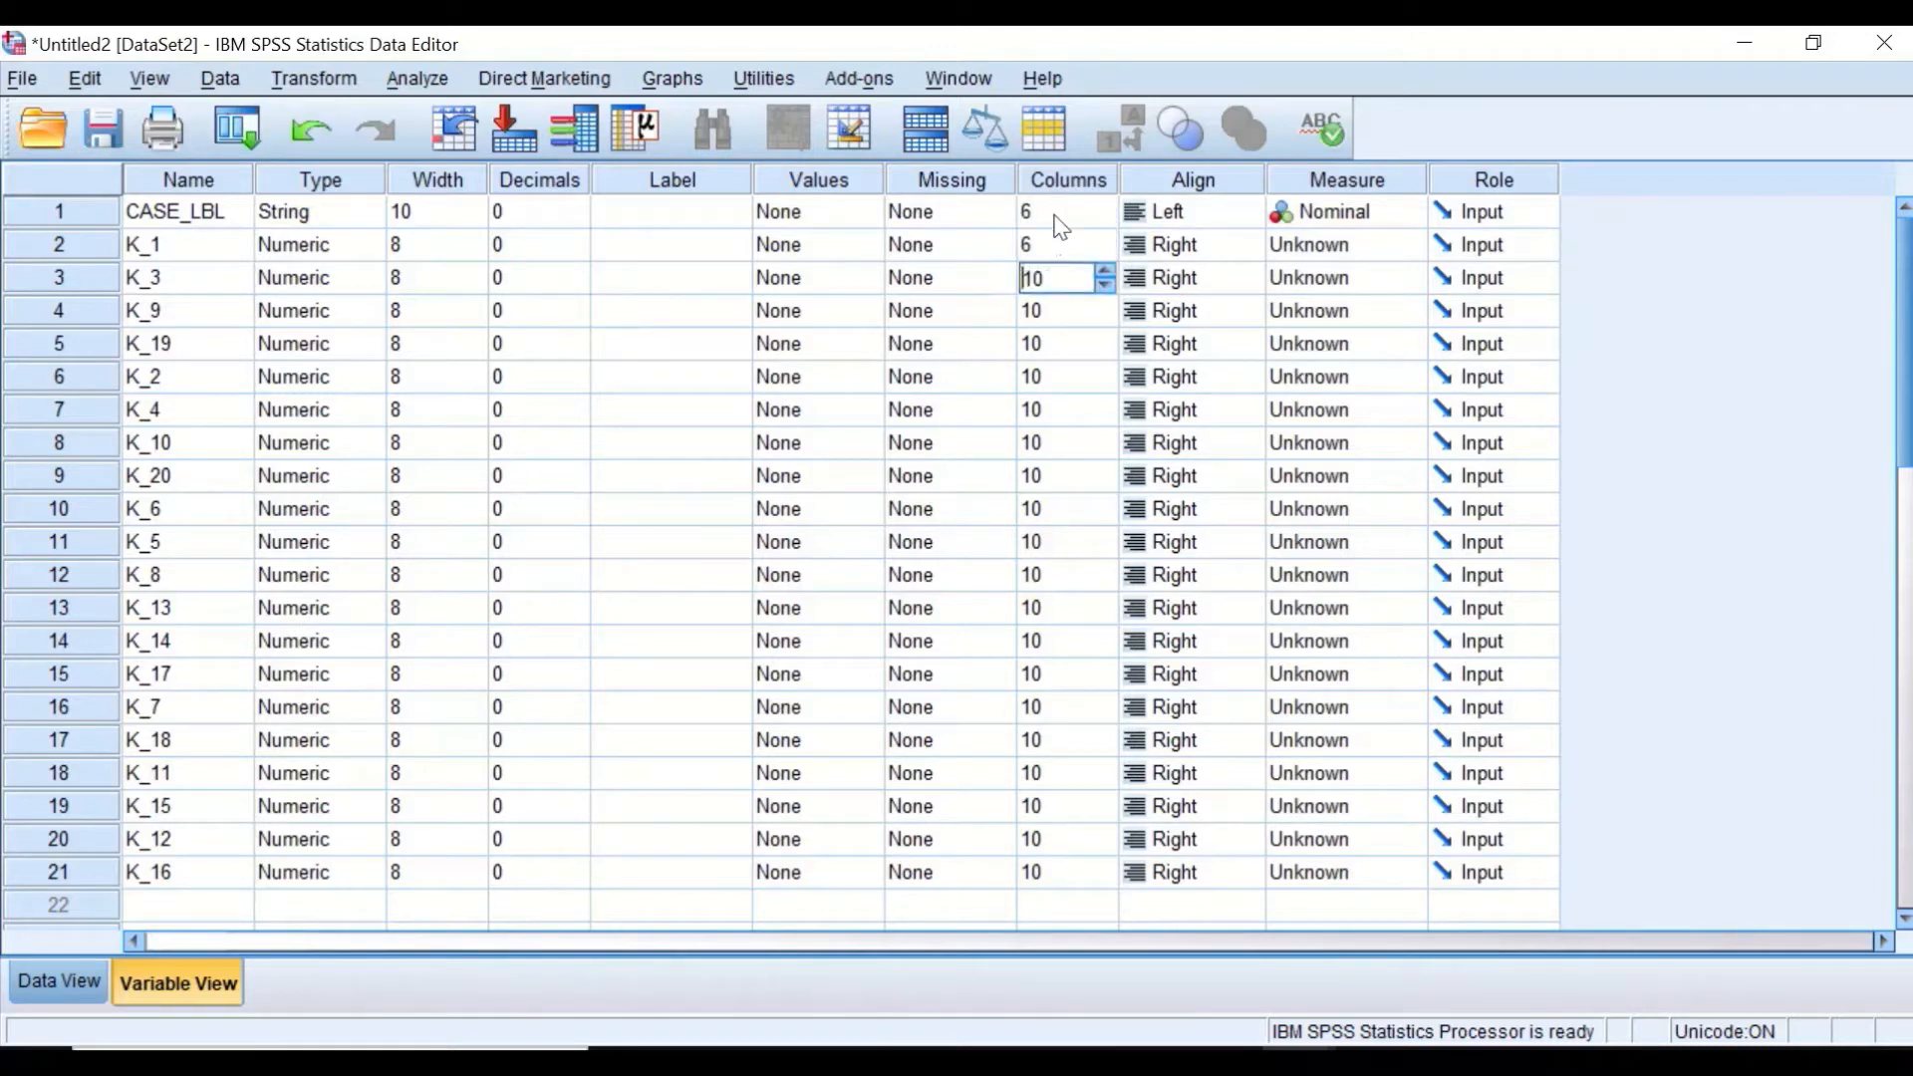
# - Copy the column width of 6 from CASE_LBL to all variables from K_3 to K_16
pyautogui.click(1053, 212)
pyautogui.moveTo(1052, 211); pyautogui.dragTo(1014, 212)
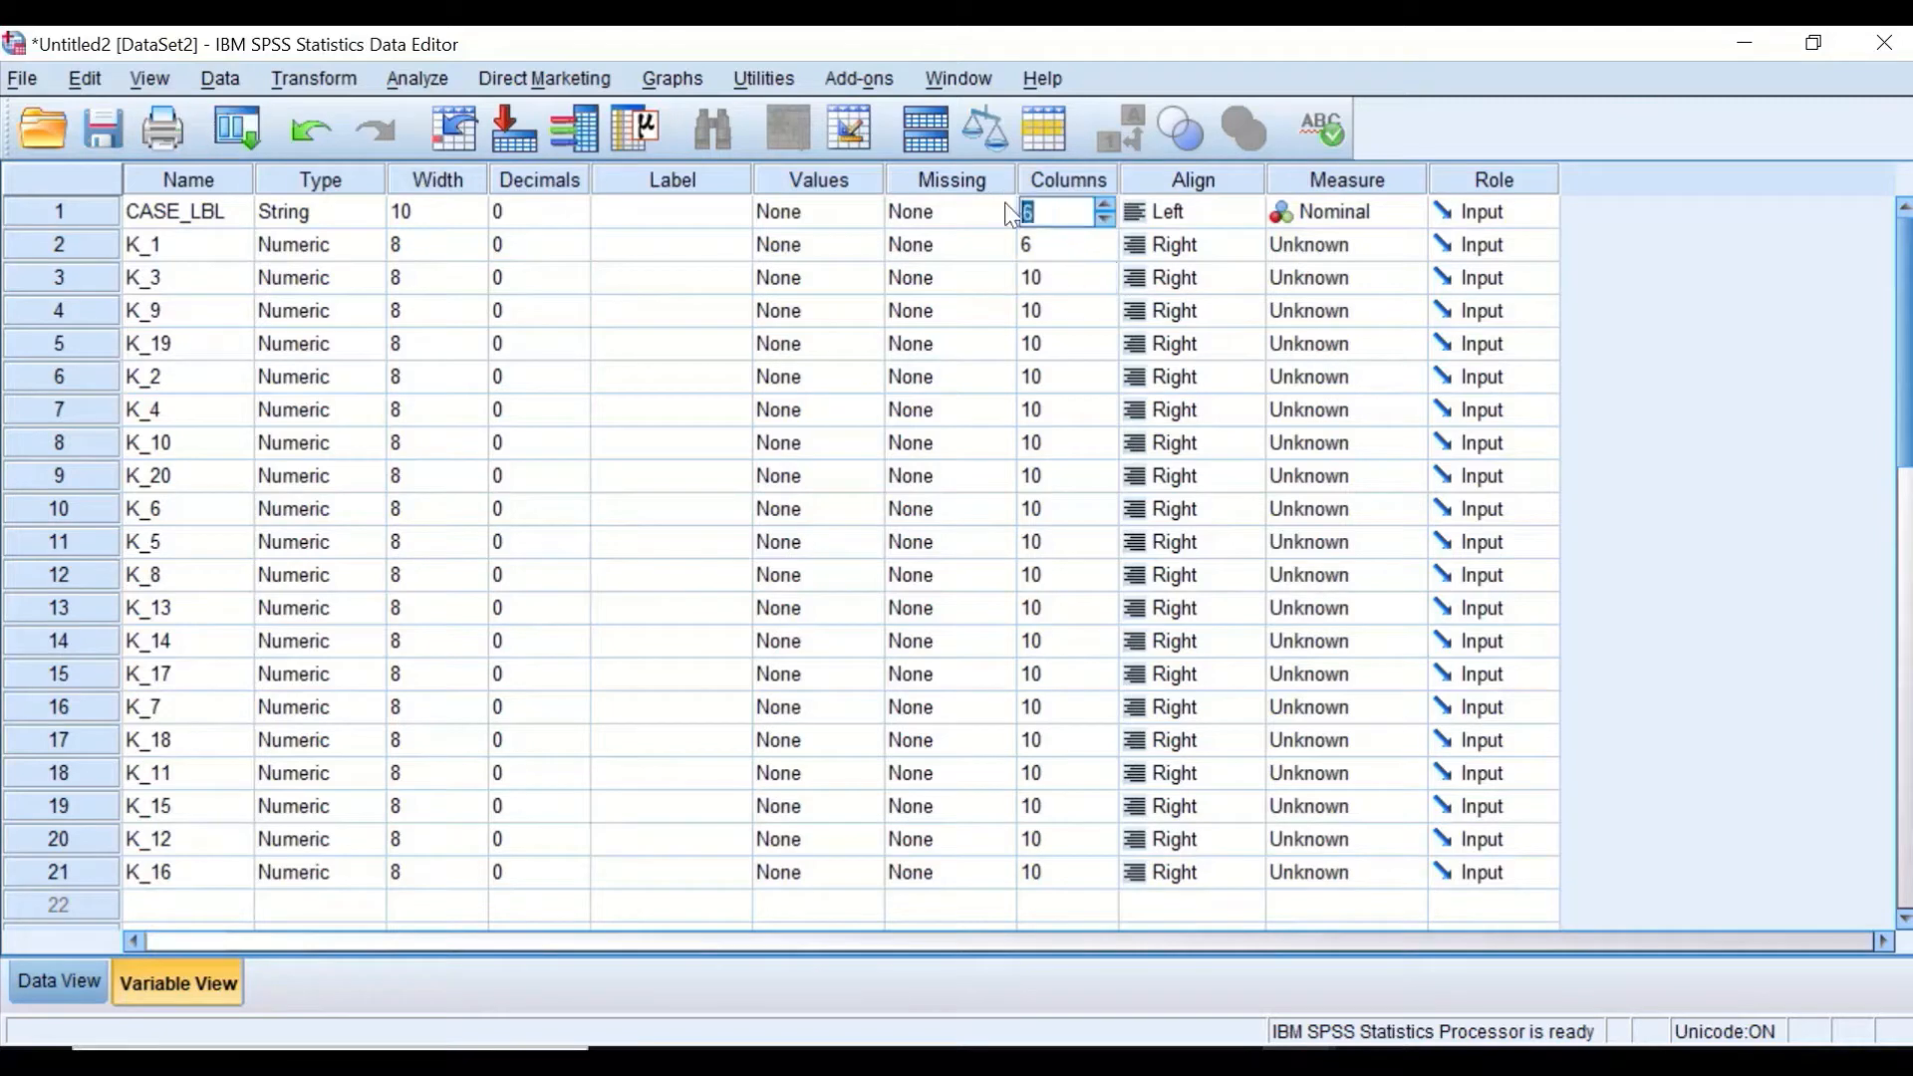
pyautogui.rightClick(1066, 213)
pyautogui.click(1085, 244)
pyautogui.moveTo(1059, 277); pyautogui.dragTo(1089, 859)
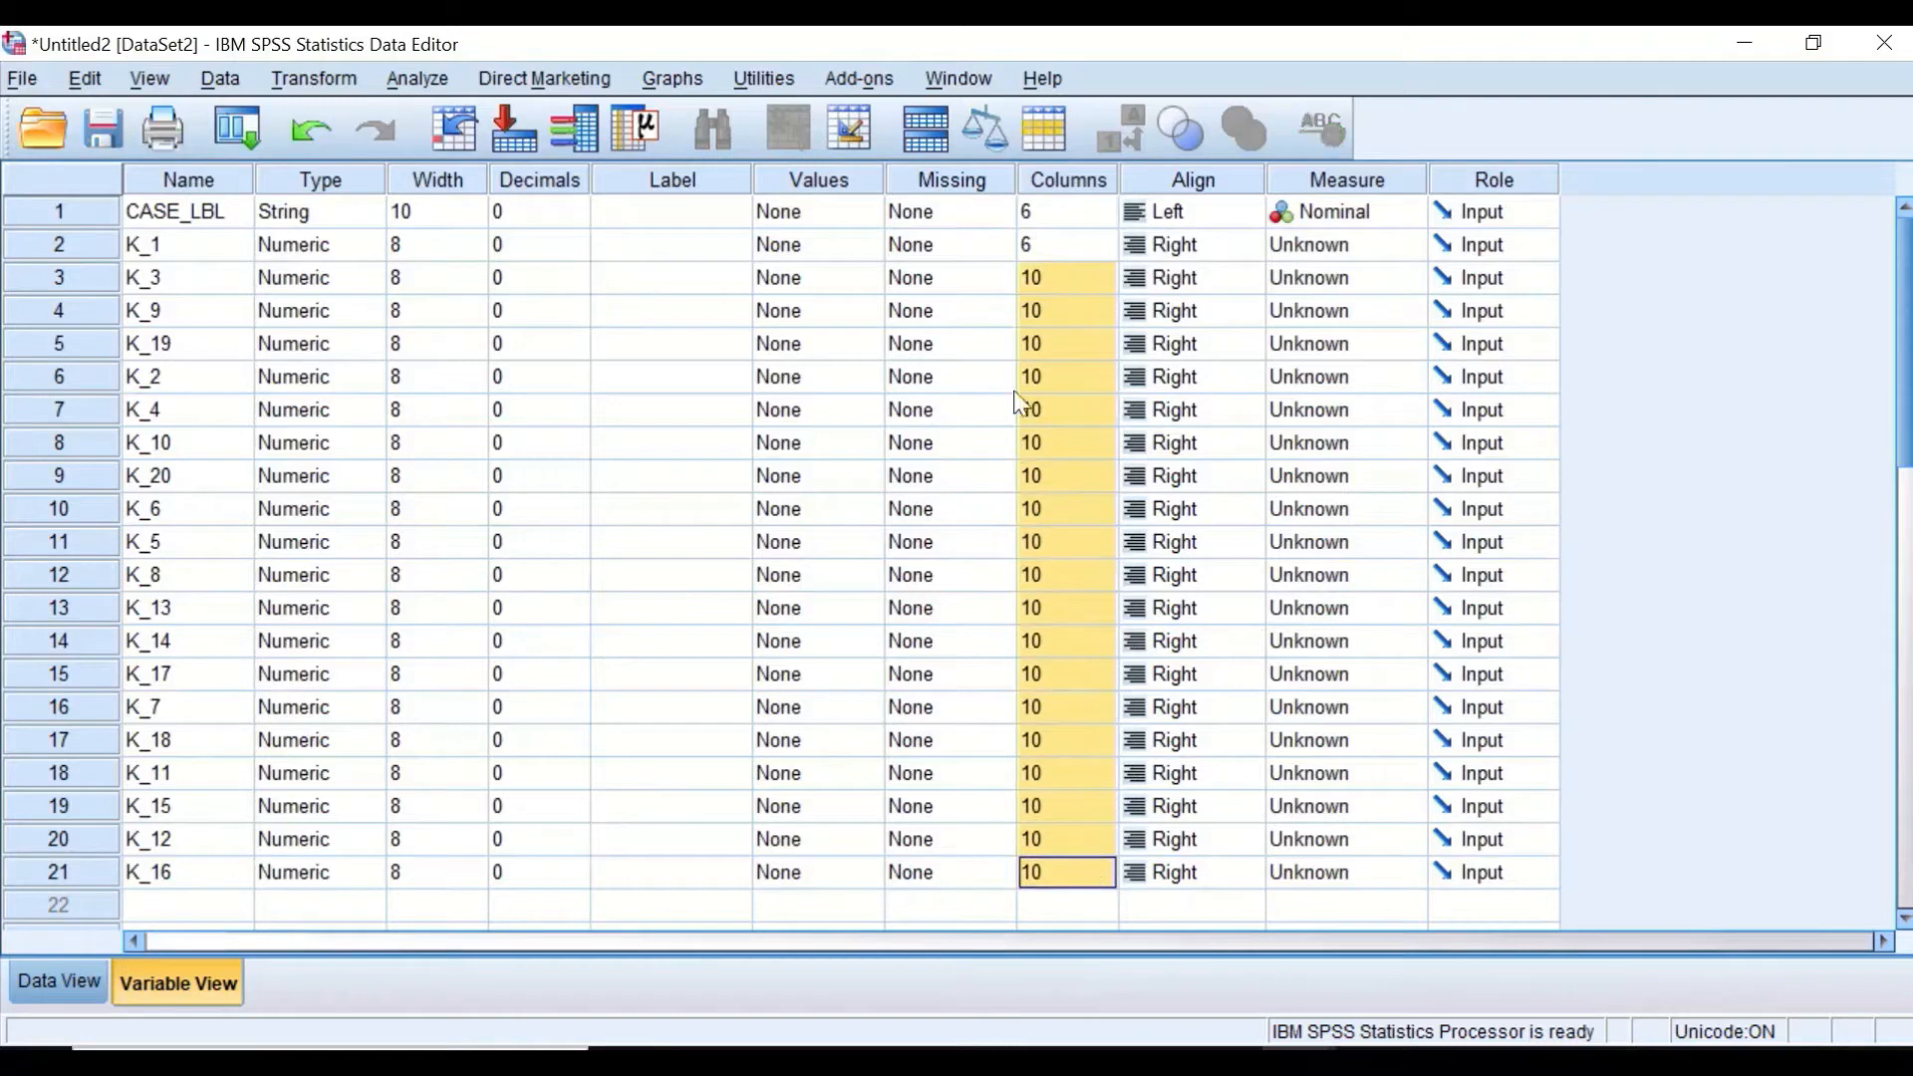
pyautogui.rightClick(1084, 393)
pyautogui.moveTo(1046, 277); pyautogui.dragTo(1036, 882)
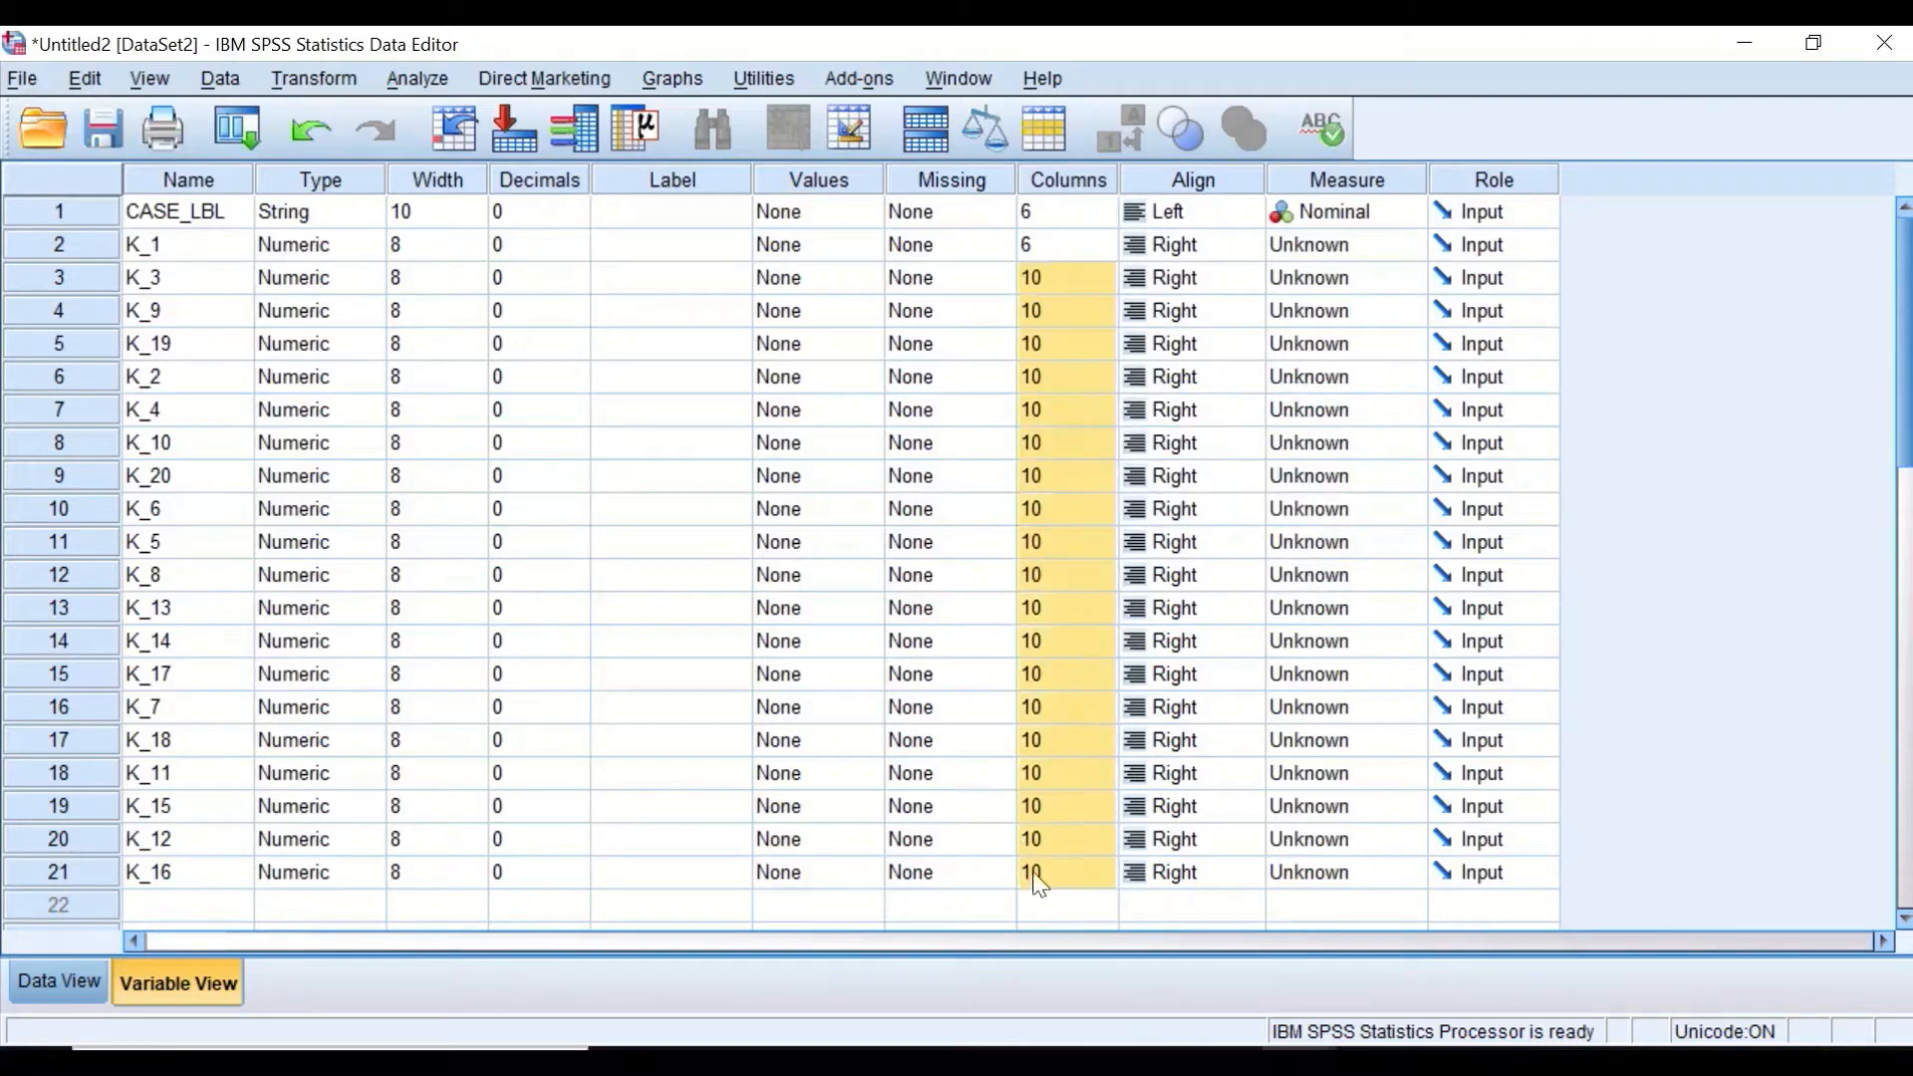
pyautogui.rightClick(1061, 313)
pyautogui.moveTo(1059, 278); pyautogui.dragTo(1098, 871)
pyautogui.hotkey('ctrl', 'v')
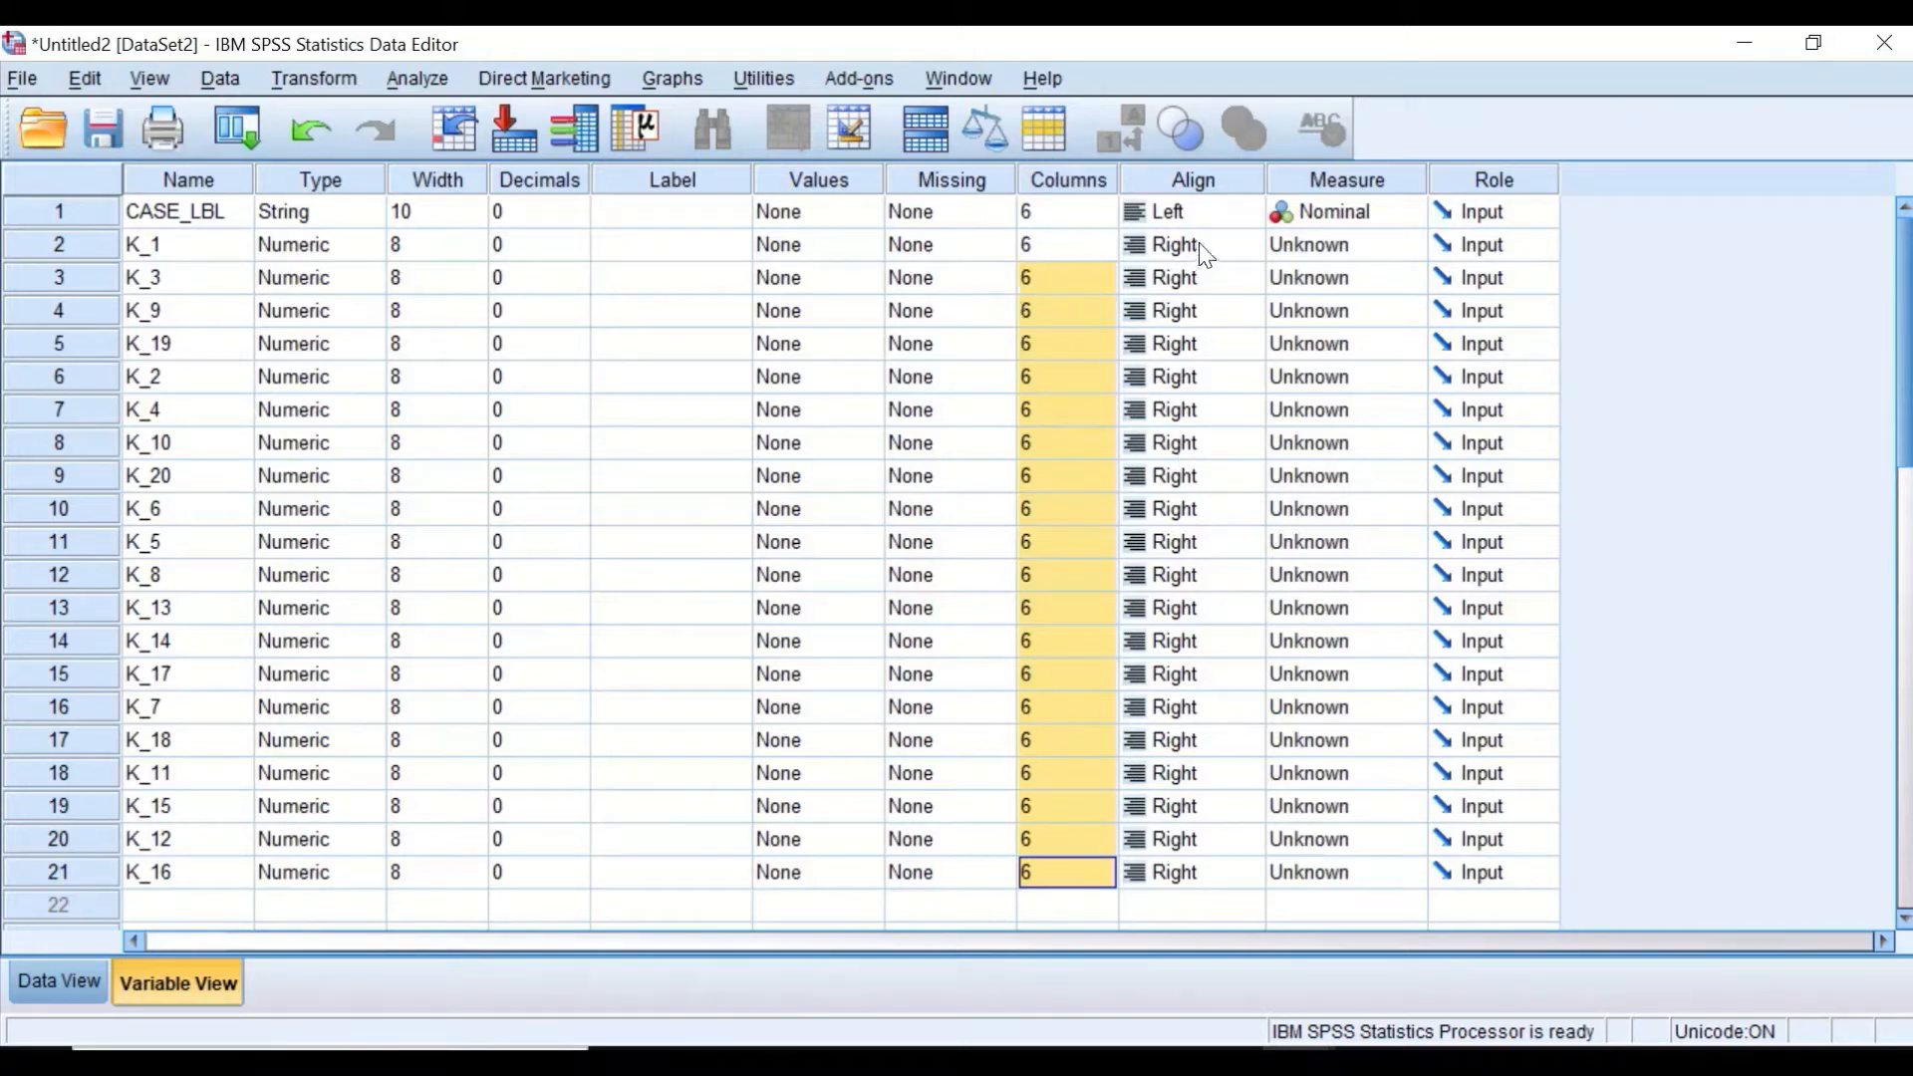
# - Set the alignment of the variables CASE_LBL and K_1 to Center
pyautogui.click(1204, 213)
pyautogui.click(1210, 211)
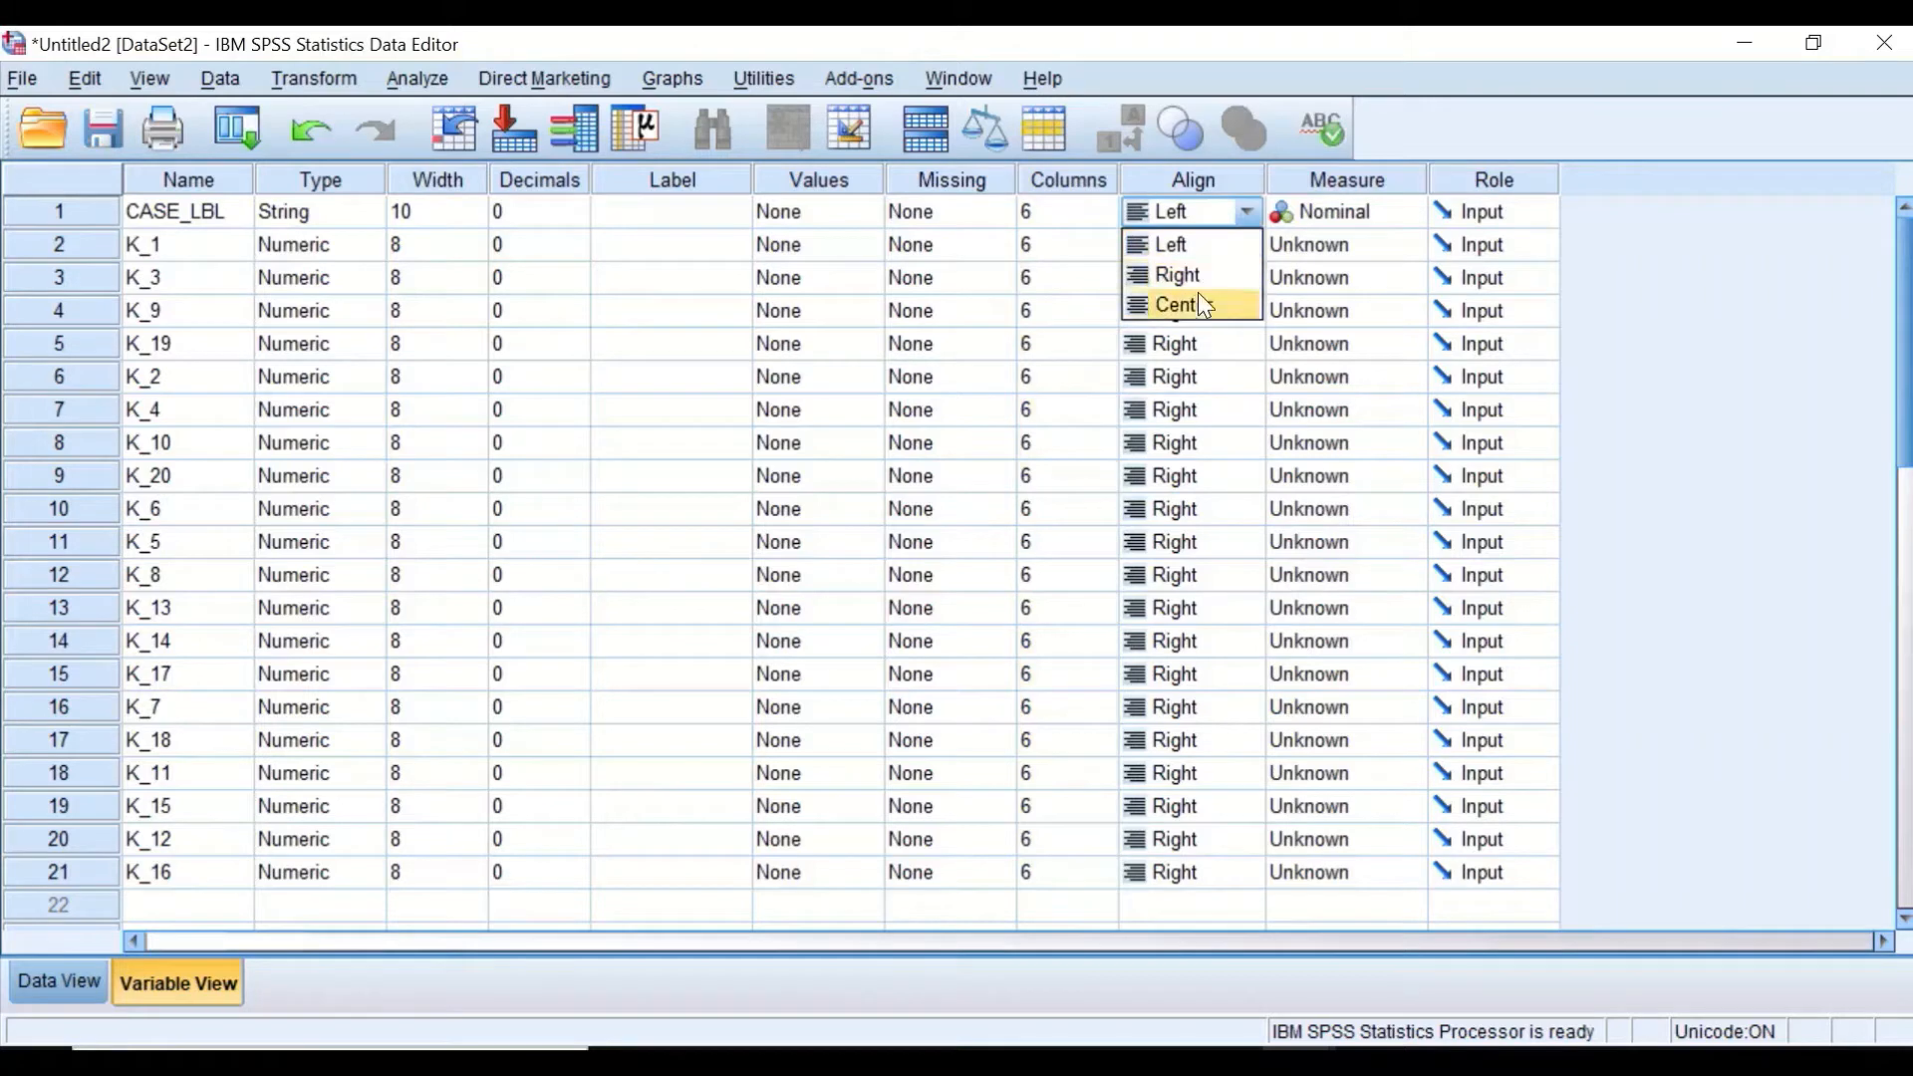
pyautogui.click(1200, 302)
pyautogui.click(1199, 244)
pyautogui.click(1208, 251)
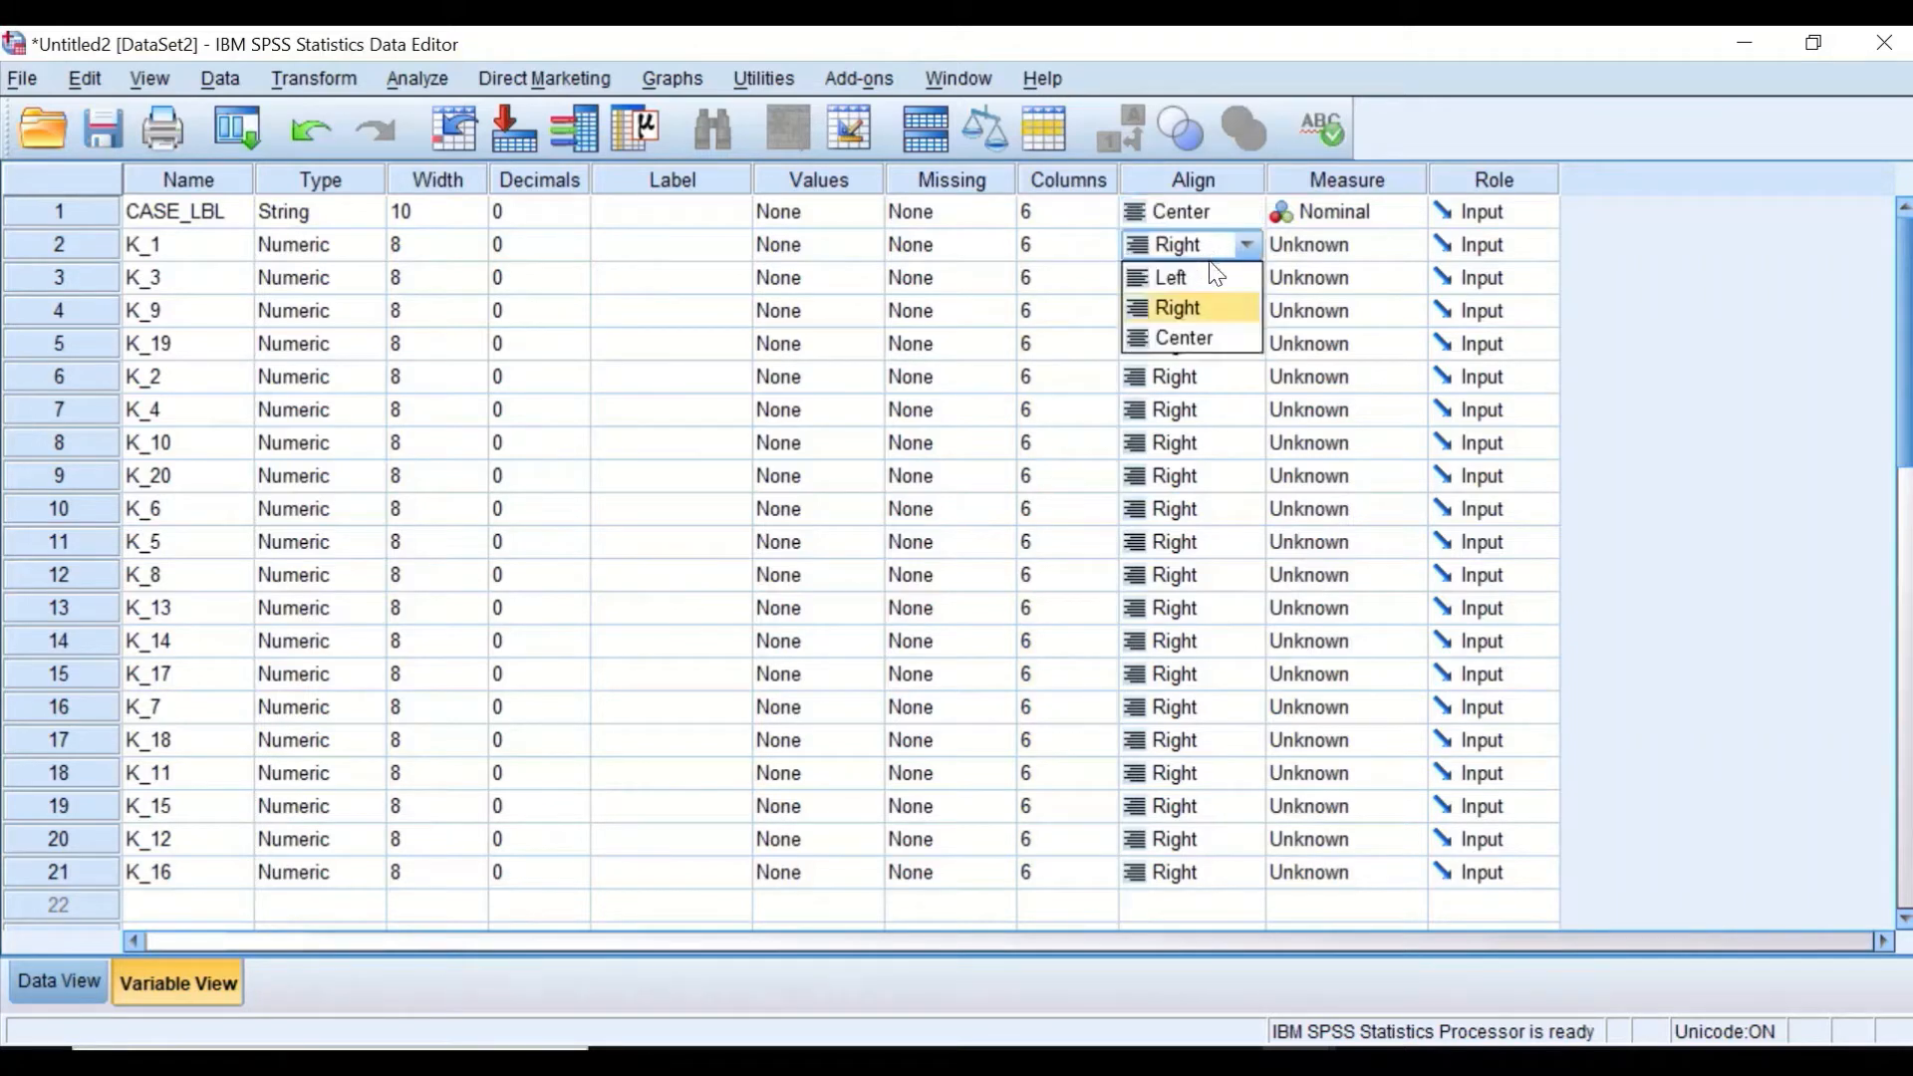
pyautogui.click(1209, 333)
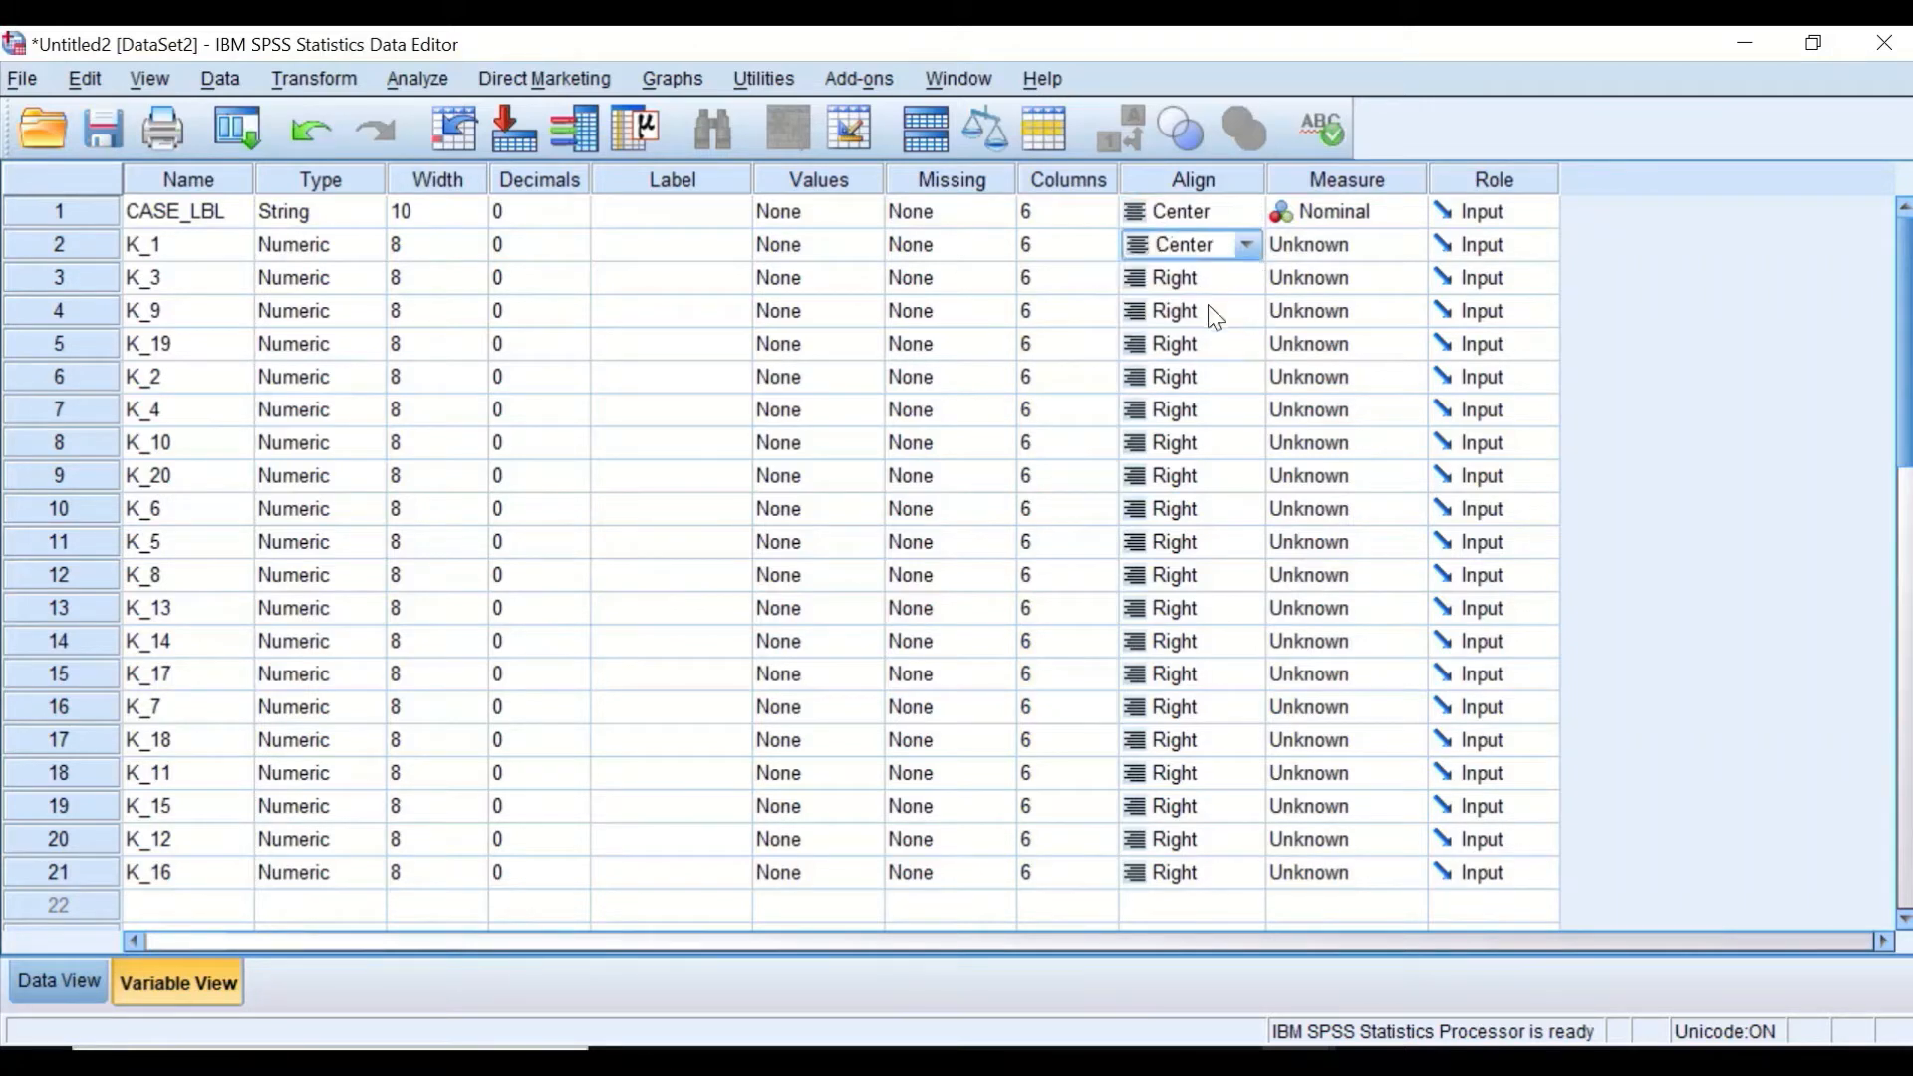
# - Copy the Center alignment from CASE_LBL to all variables from K_1 to K_16
pyautogui.click(1199, 207)
pyautogui.click(1201, 213)
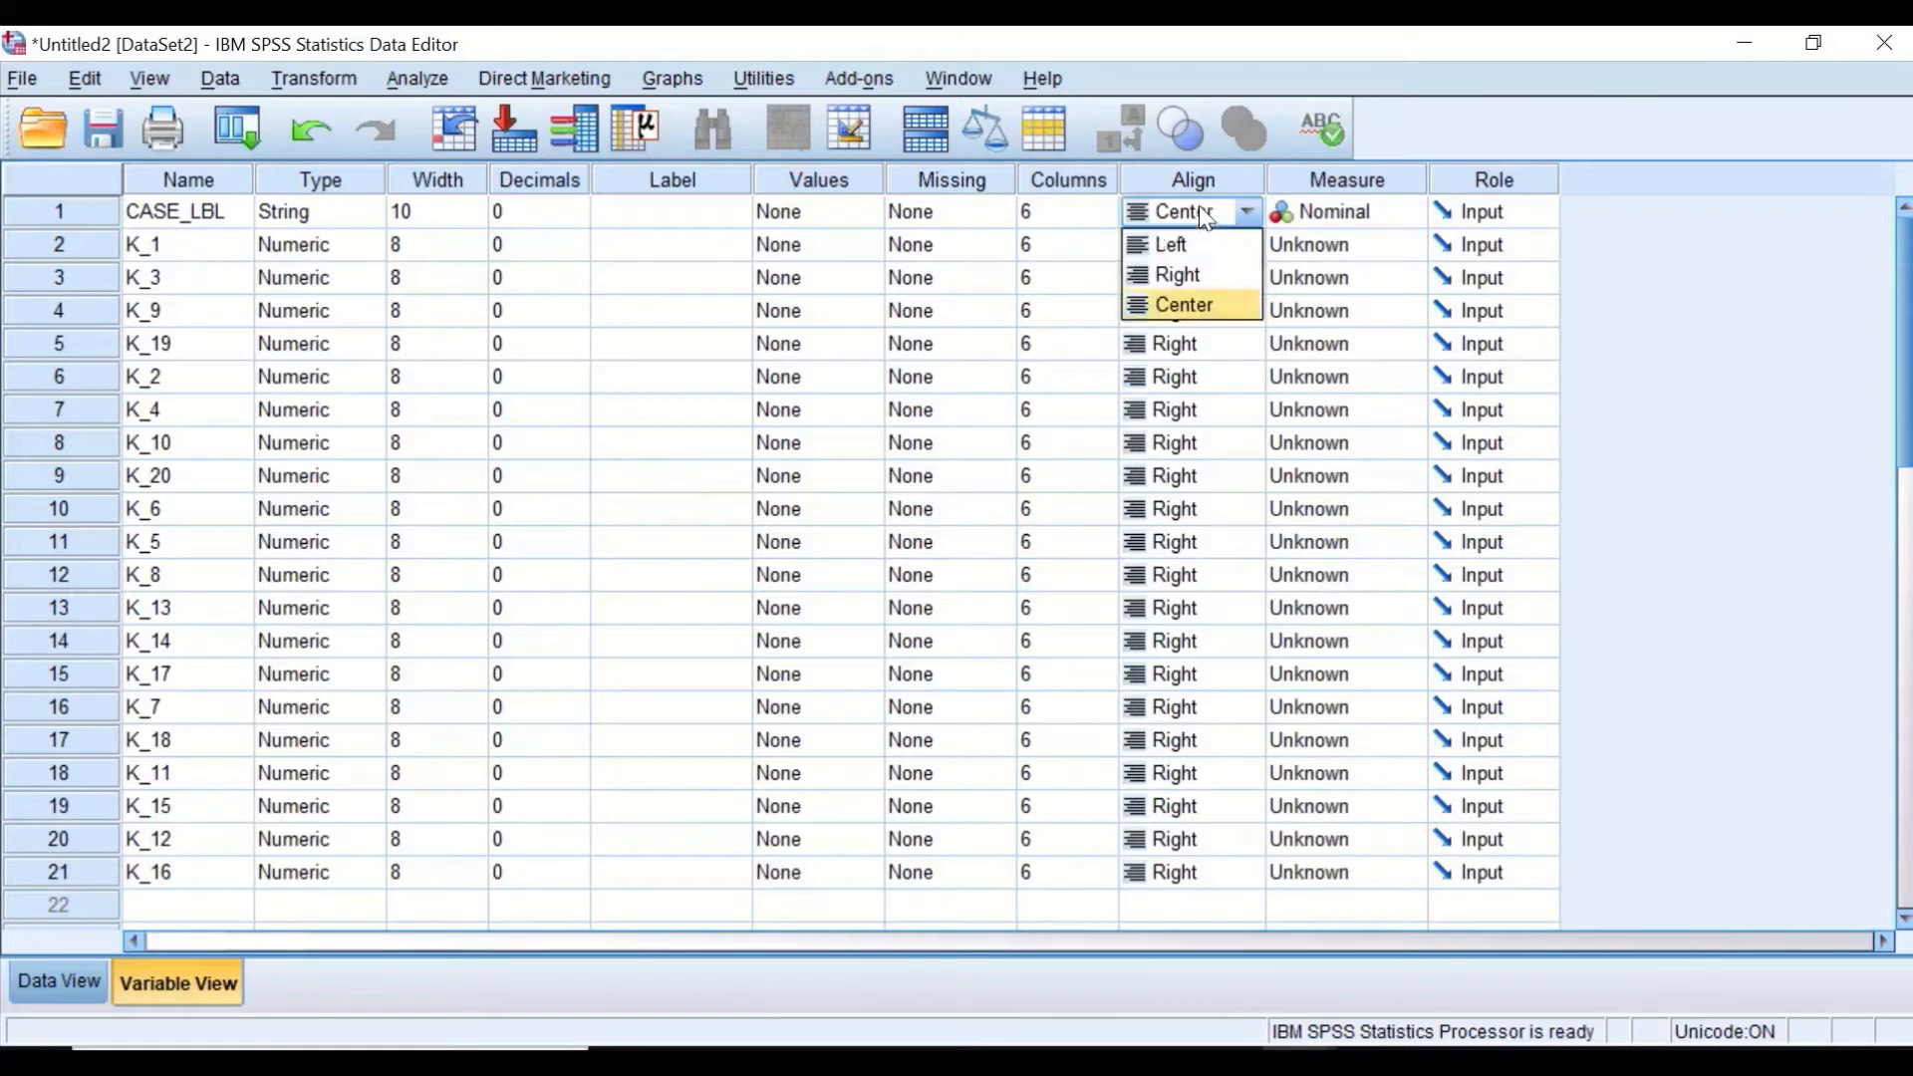
pyautogui.click(1188, 300)
pyautogui.click(1192, 209)
pyautogui.click(1192, 206)
pyautogui.moveTo(1186, 253); pyautogui.dragTo(1250, 869)
pyautogui.rightClick(1215, 351)
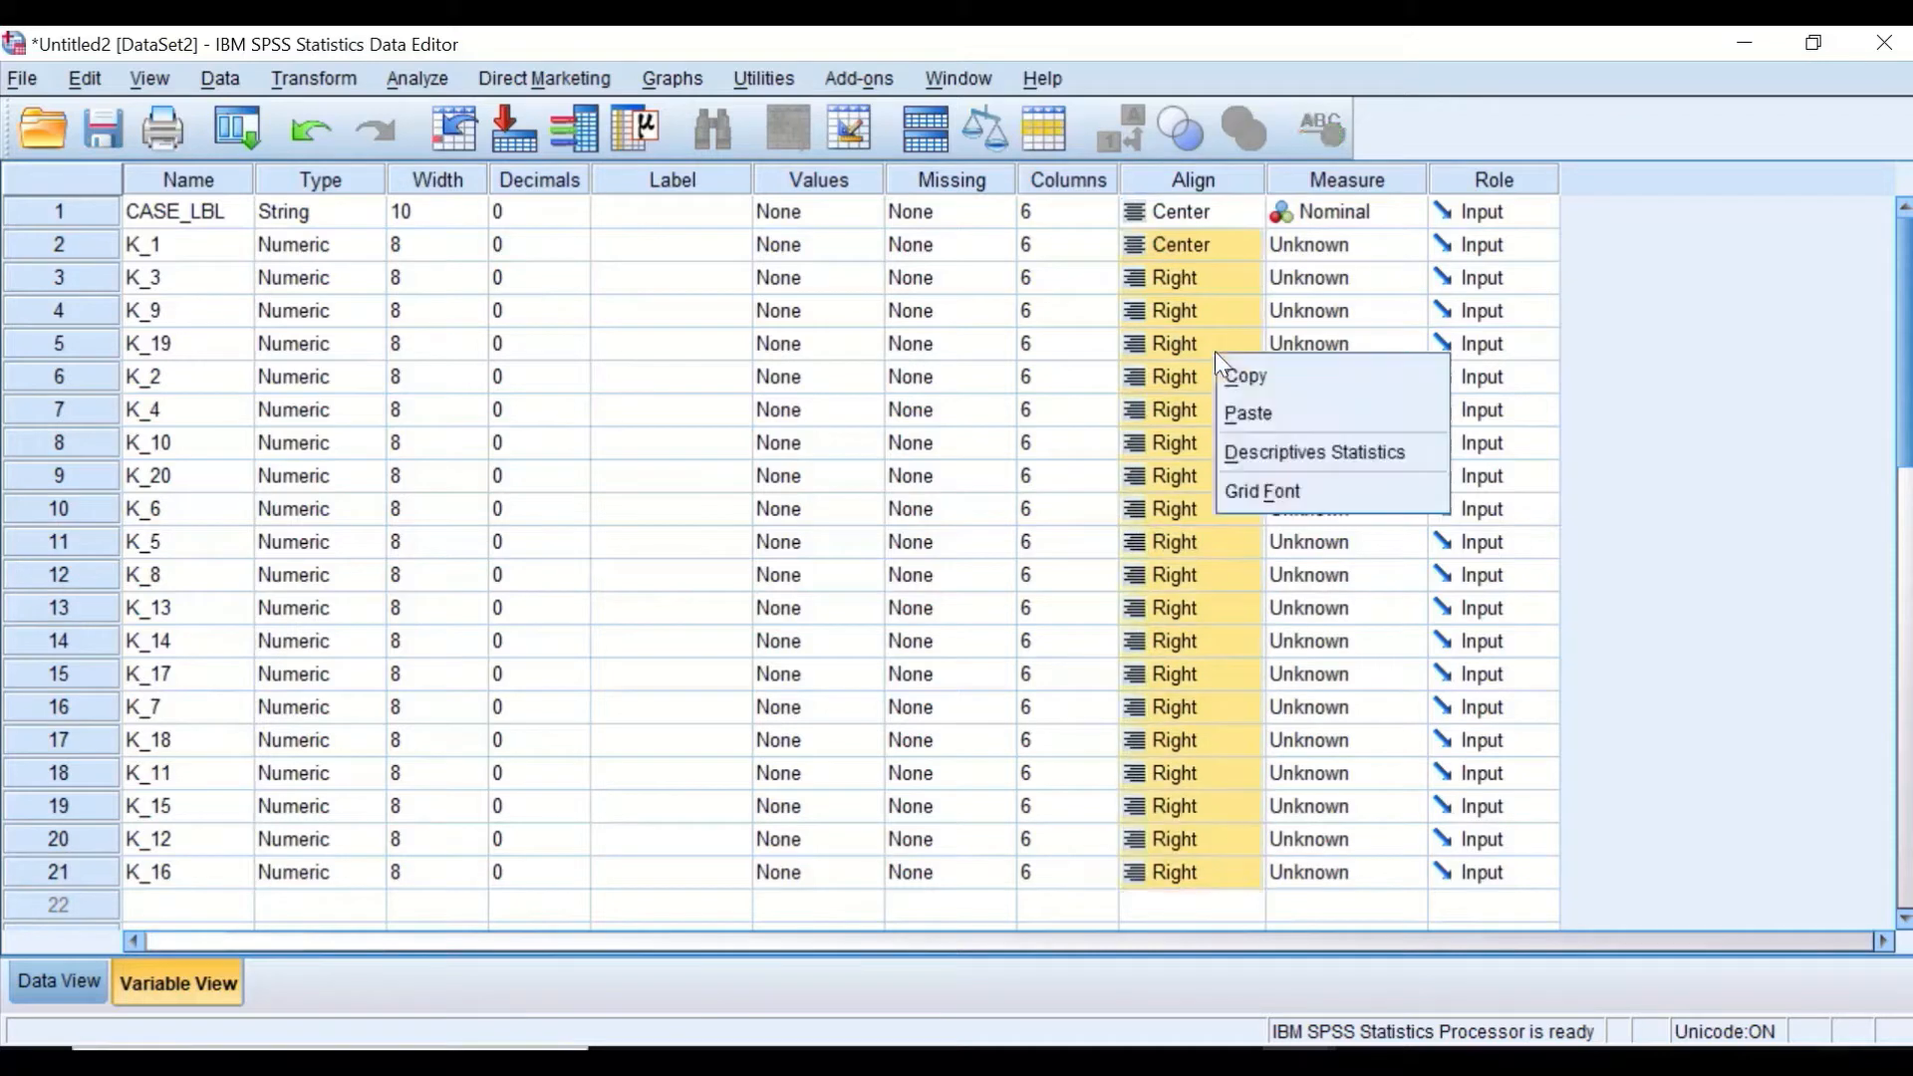
pyautogui.click(1244, 410)
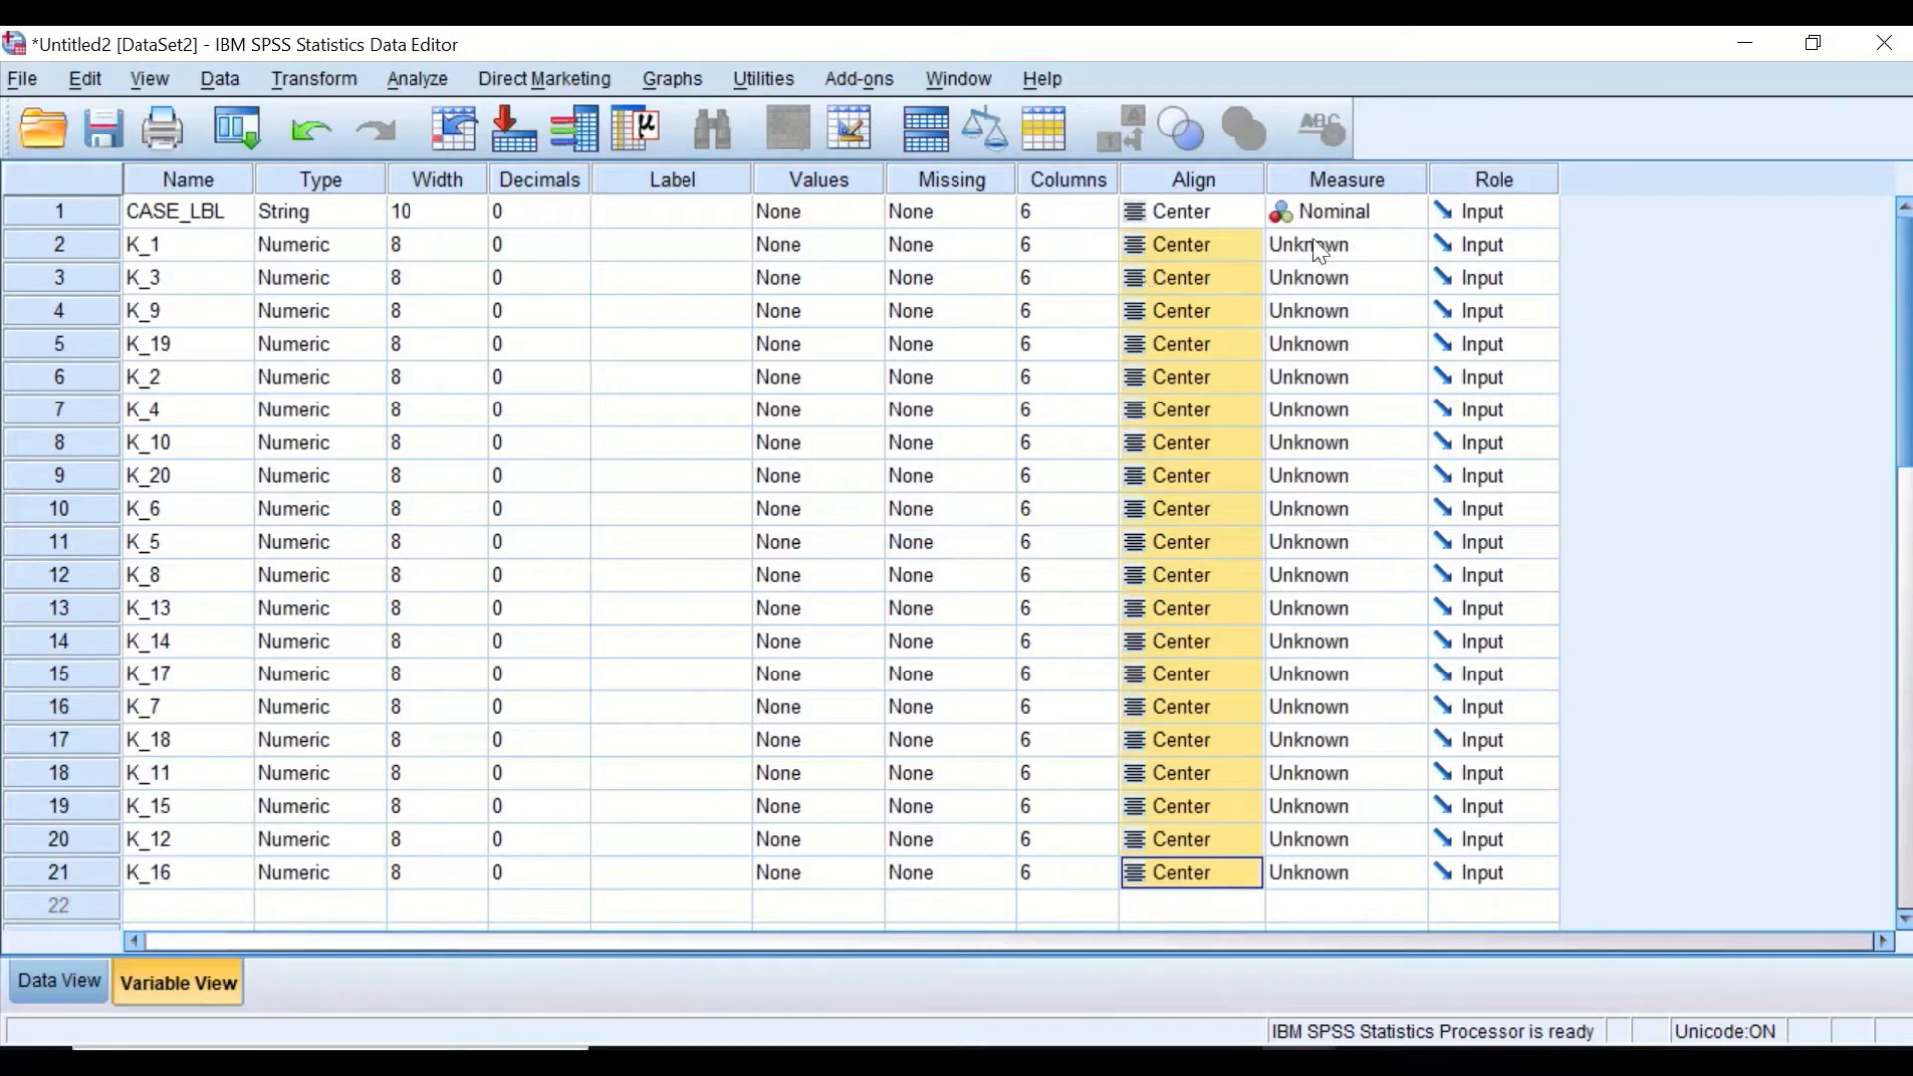
# - Set the measurement level of K_1 and K_3 to Scale
pyautogui.click(1346, 254)
pyautogui.click(1351, 285)
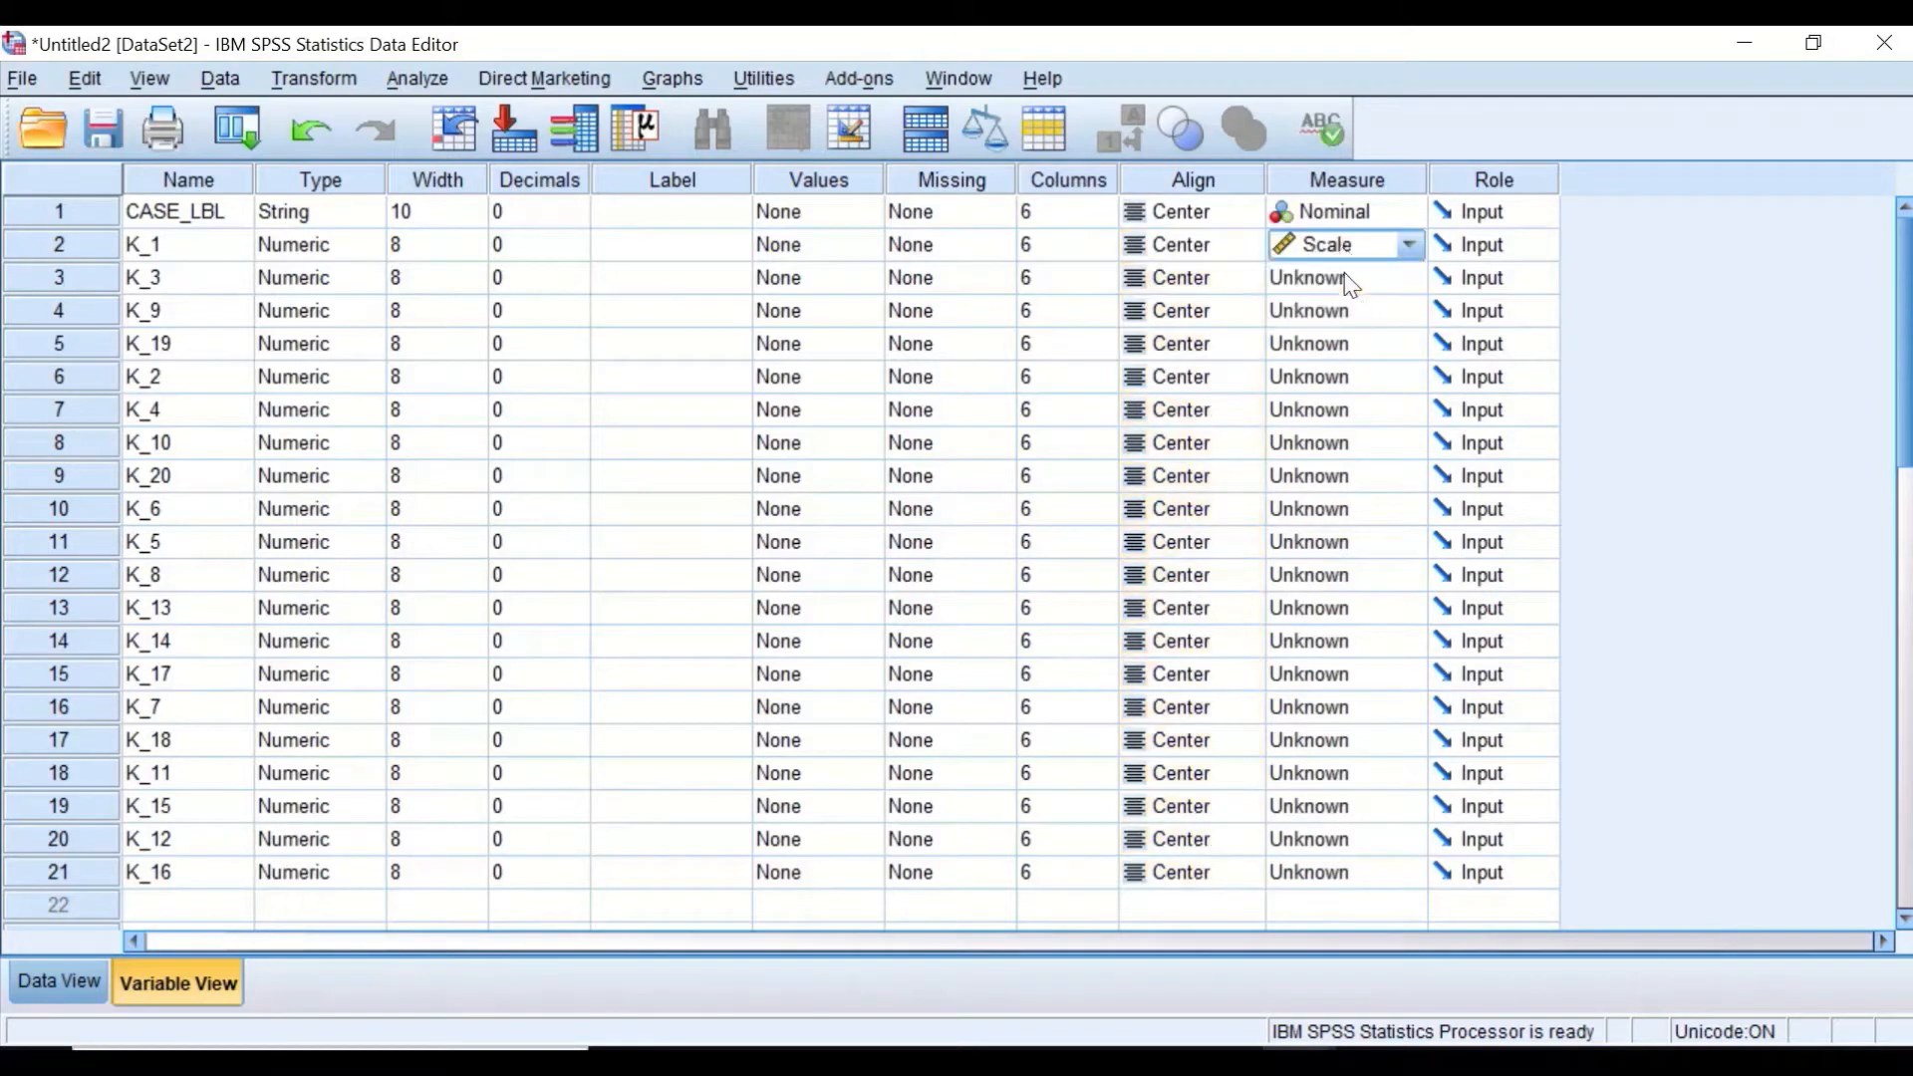
pyautogui.click(1350, 287)
pyautogui.click(1343, 309)
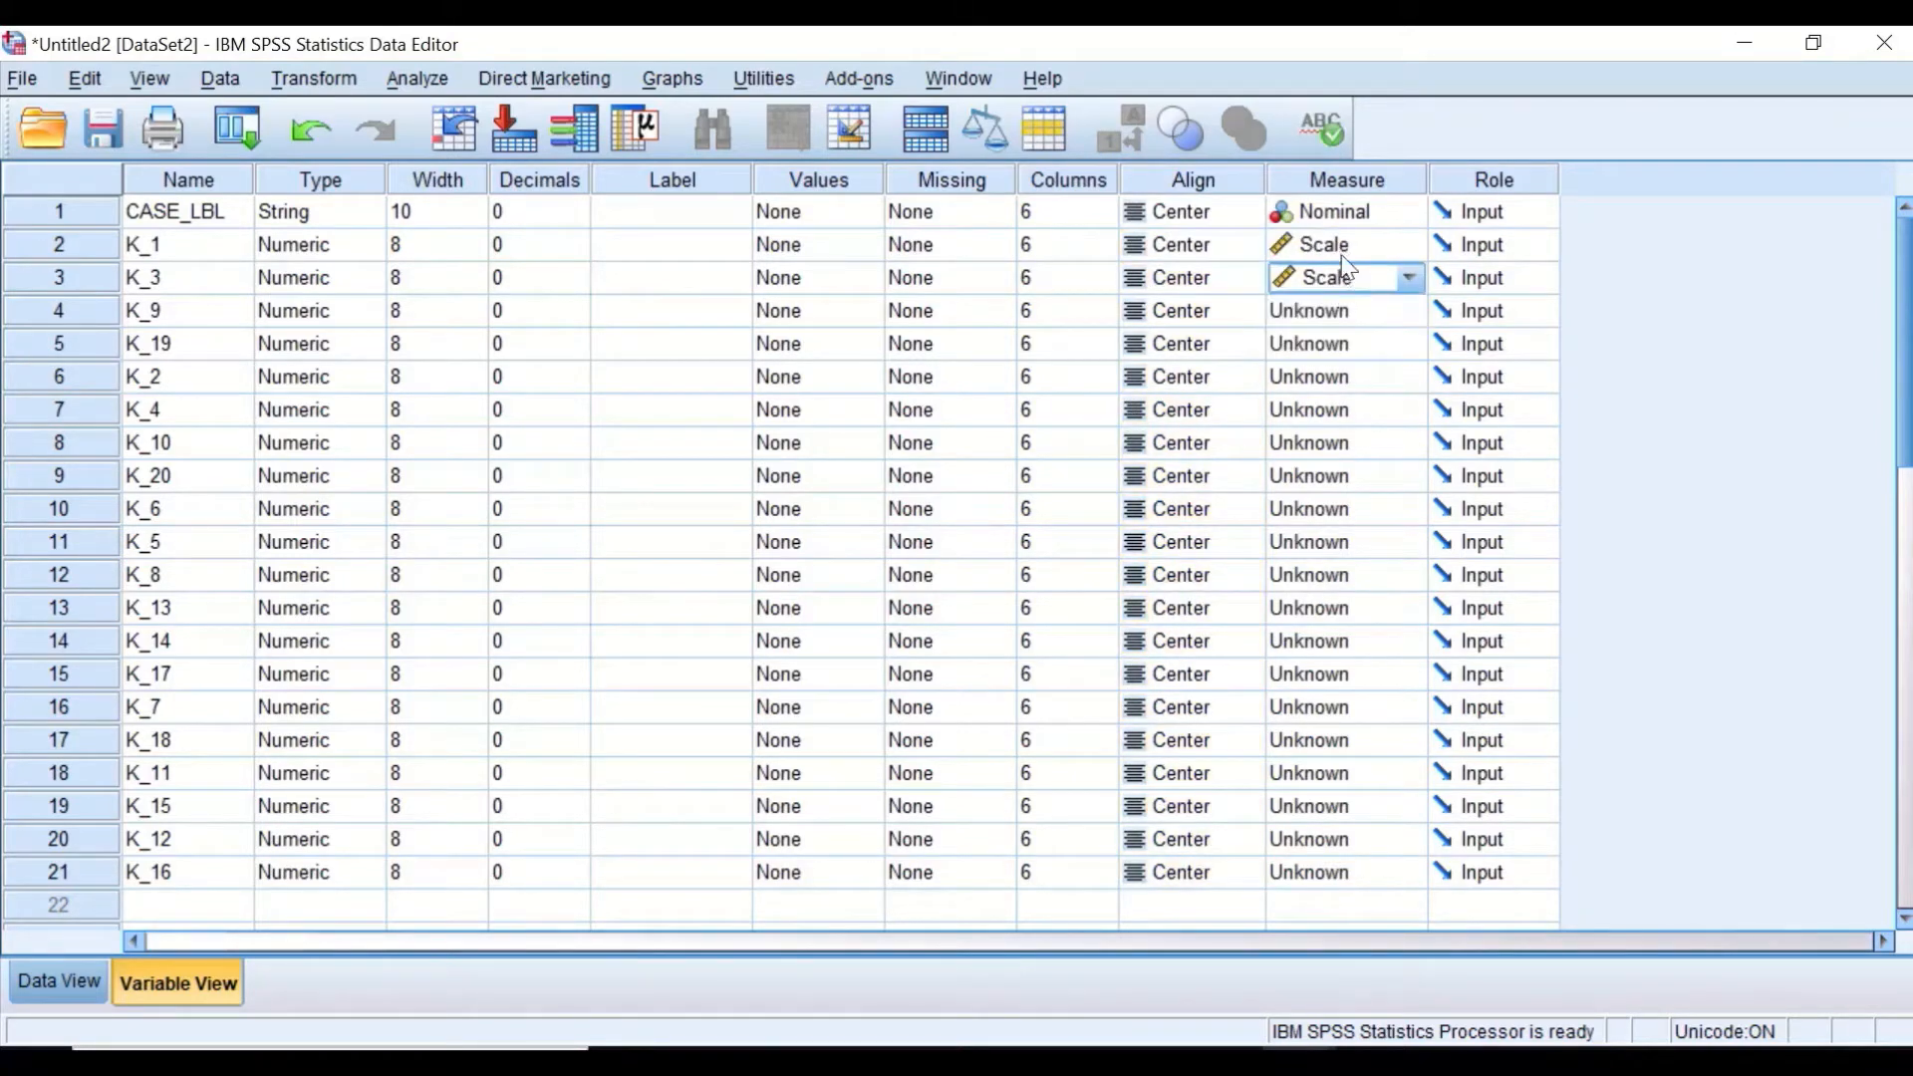
# - Copy the Scale measurement level from K_1 to all variables from K_9 to K_16
pyautogui.click(1344, 257)
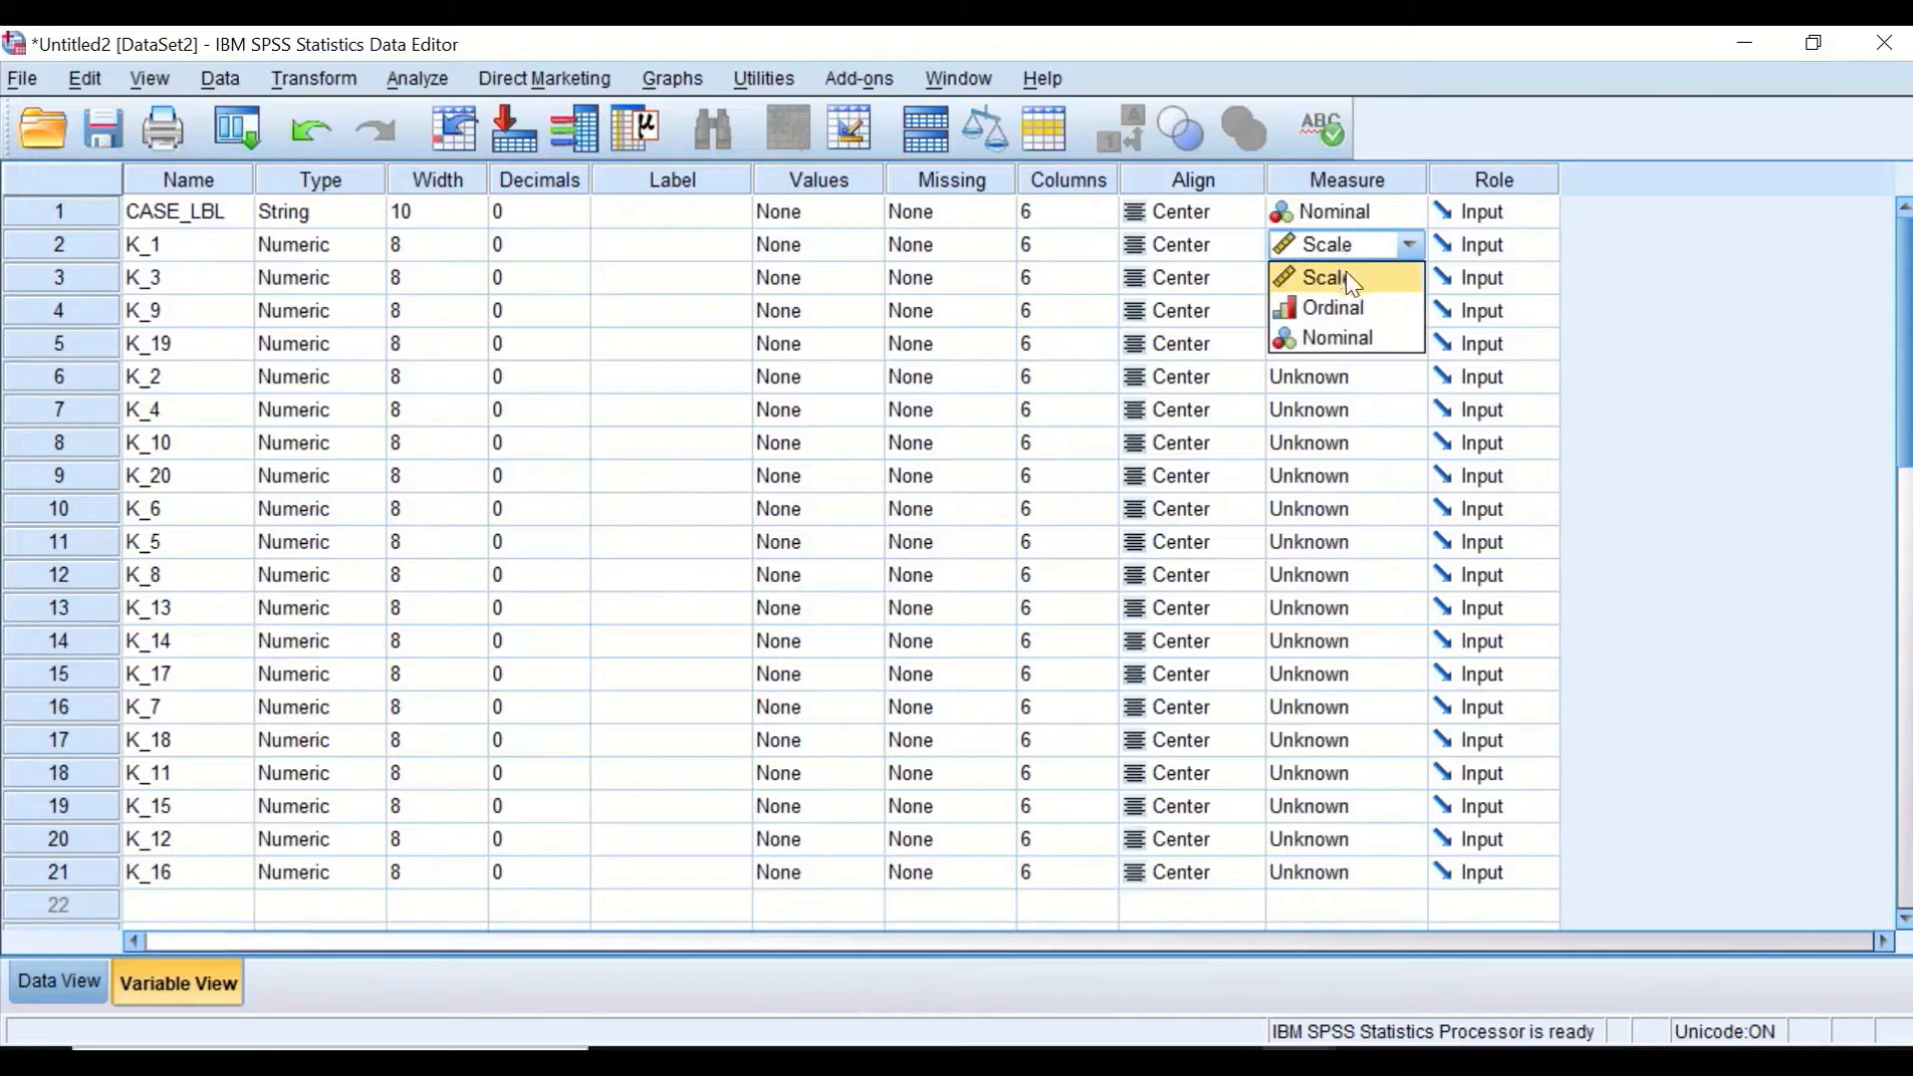
pyautogui.click(1353, 279)
pyautogui.moveTo(1340, 312); pyautogui.dragTo(1336, 867)
pyautogui.rightClick(1332, 489)
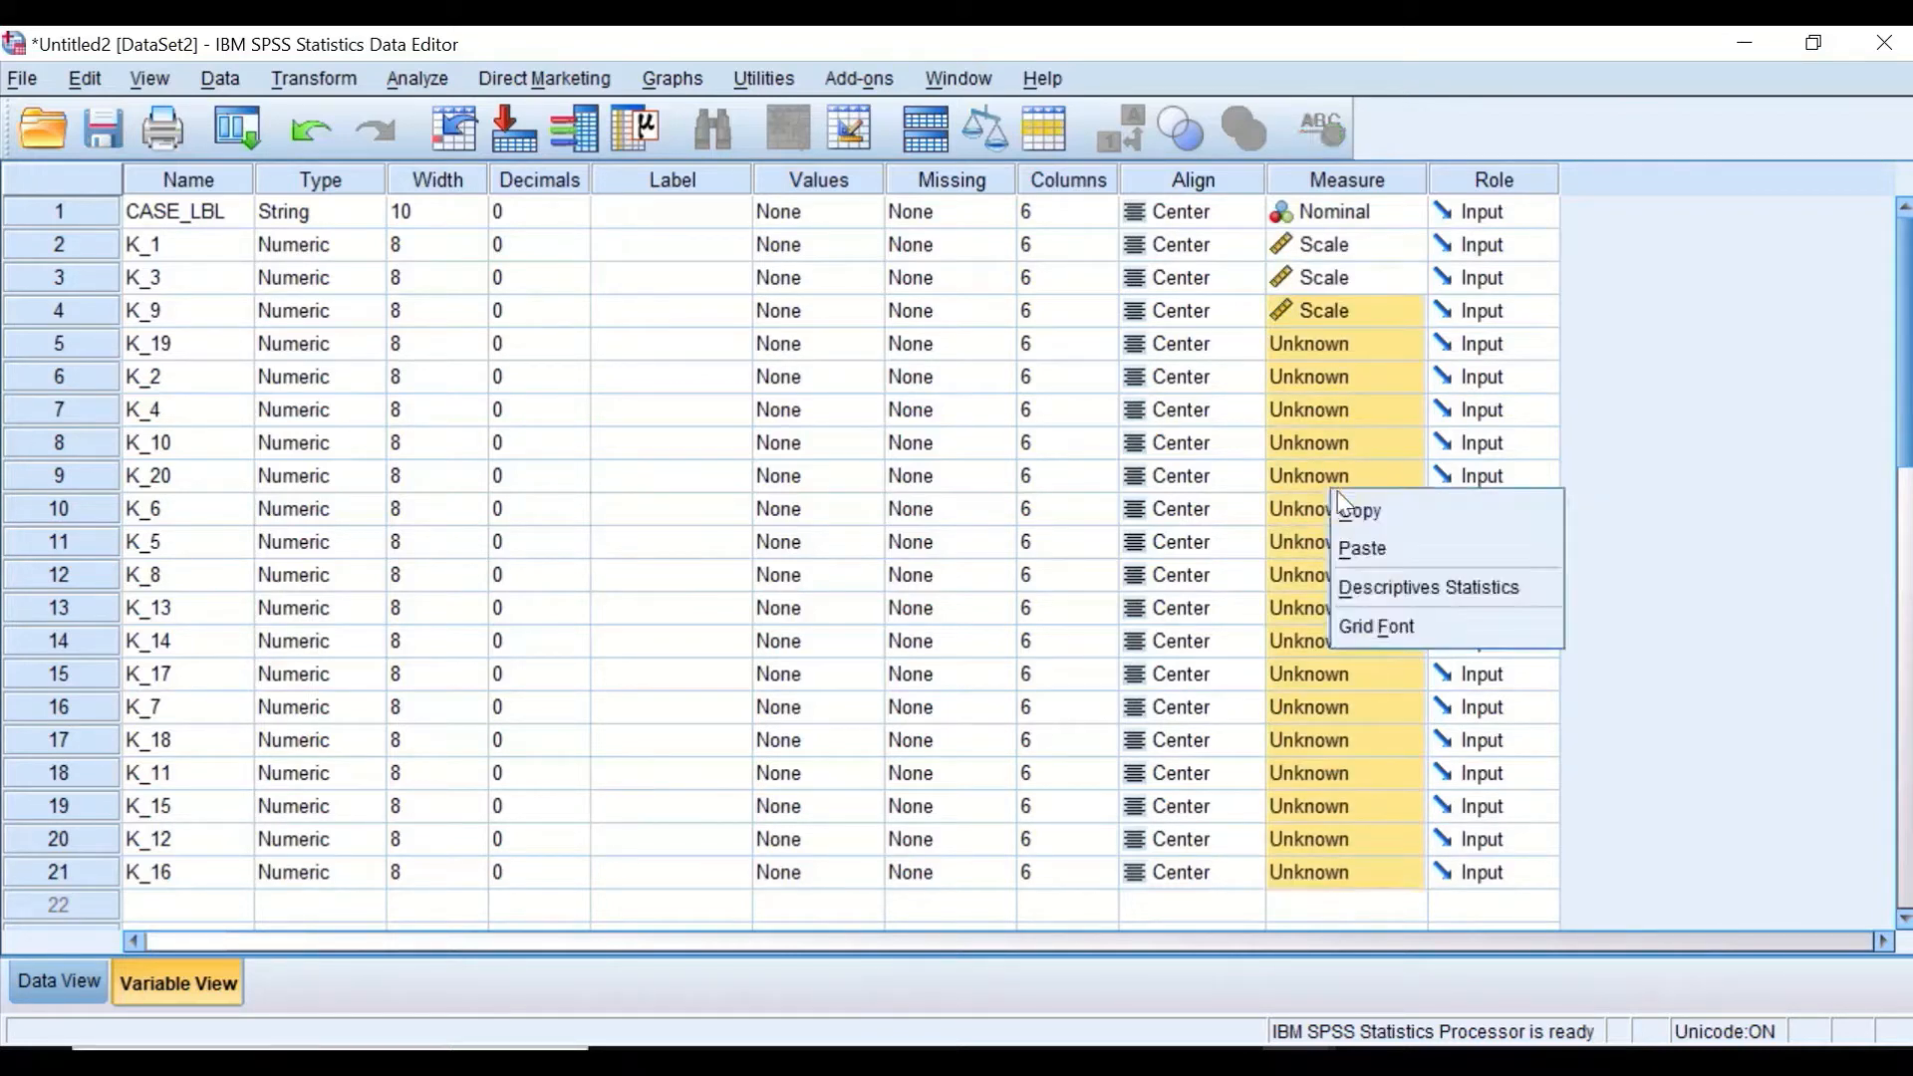
pyautogui.click(1364, 549)
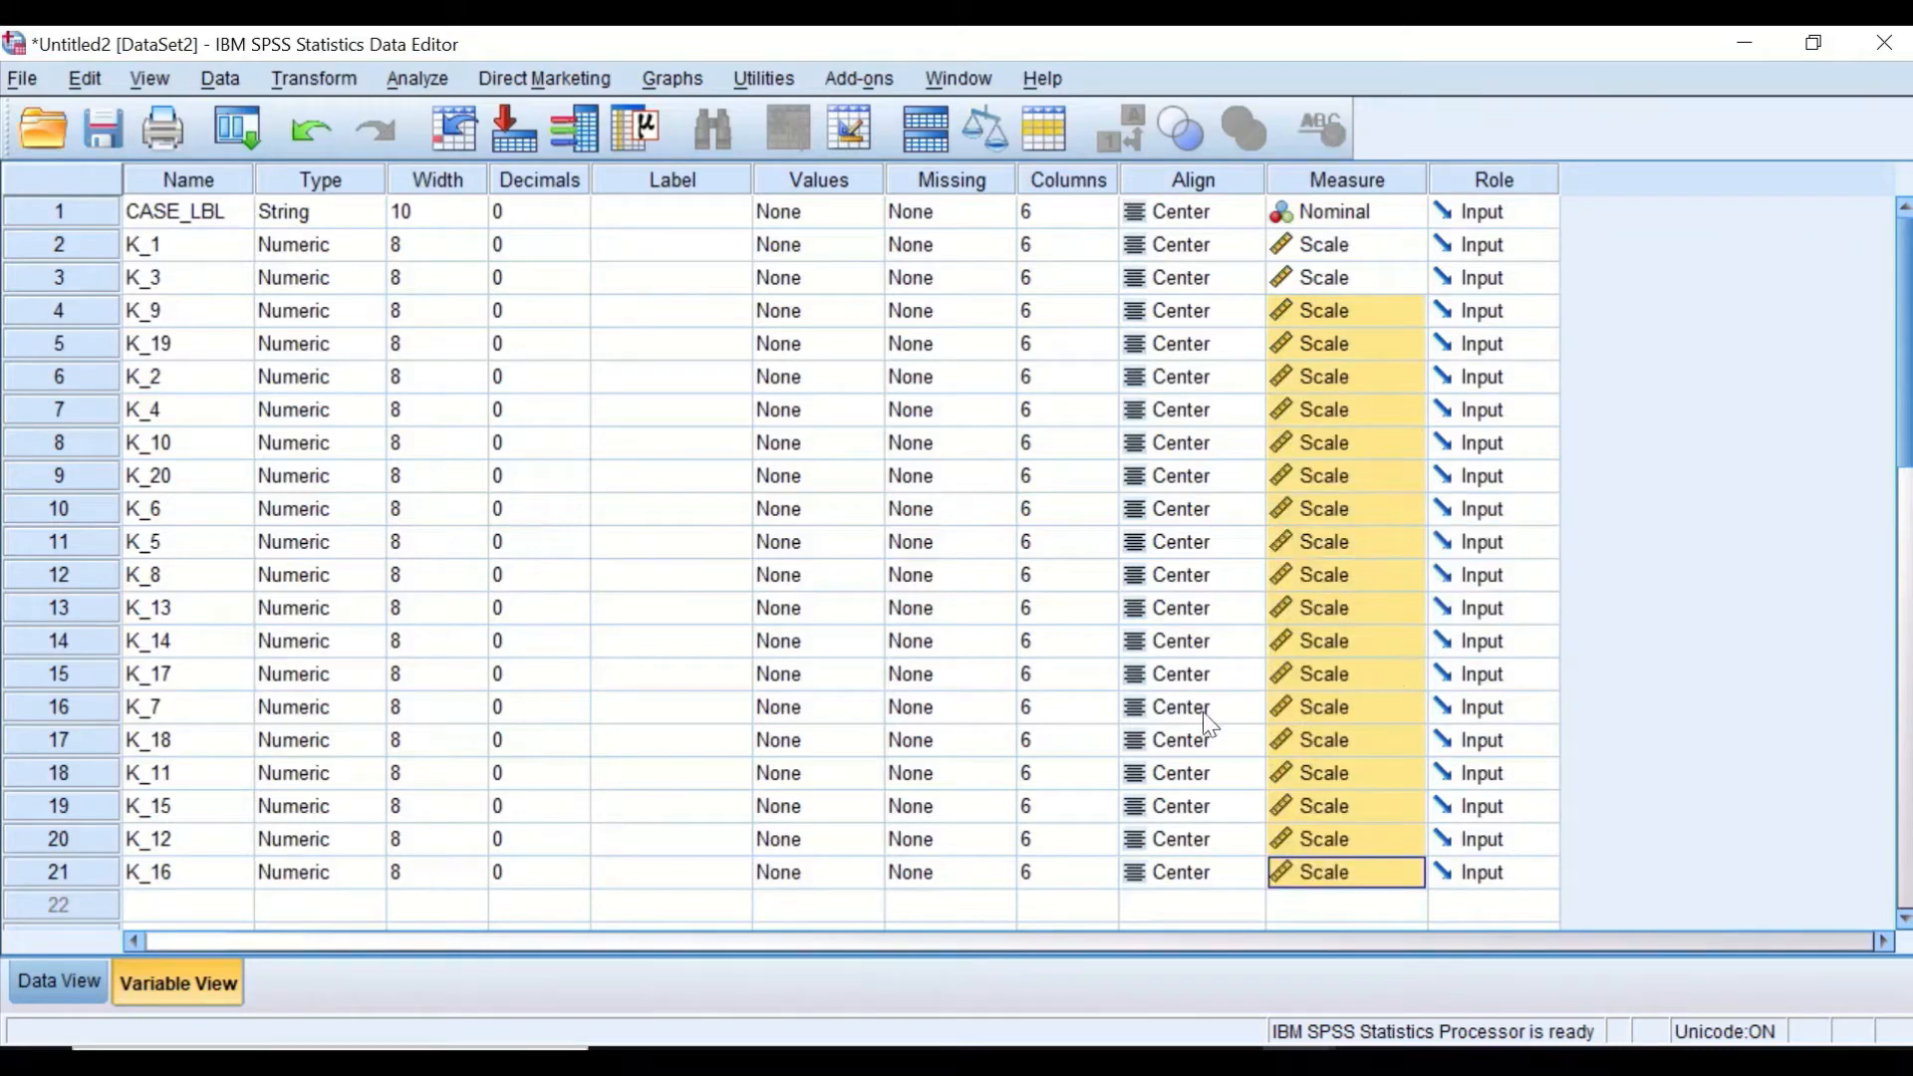
# - Examine the transposed data, checking the item rows Q1 to Q20 and the total score row for each student
pyautogui.click(60, 983)
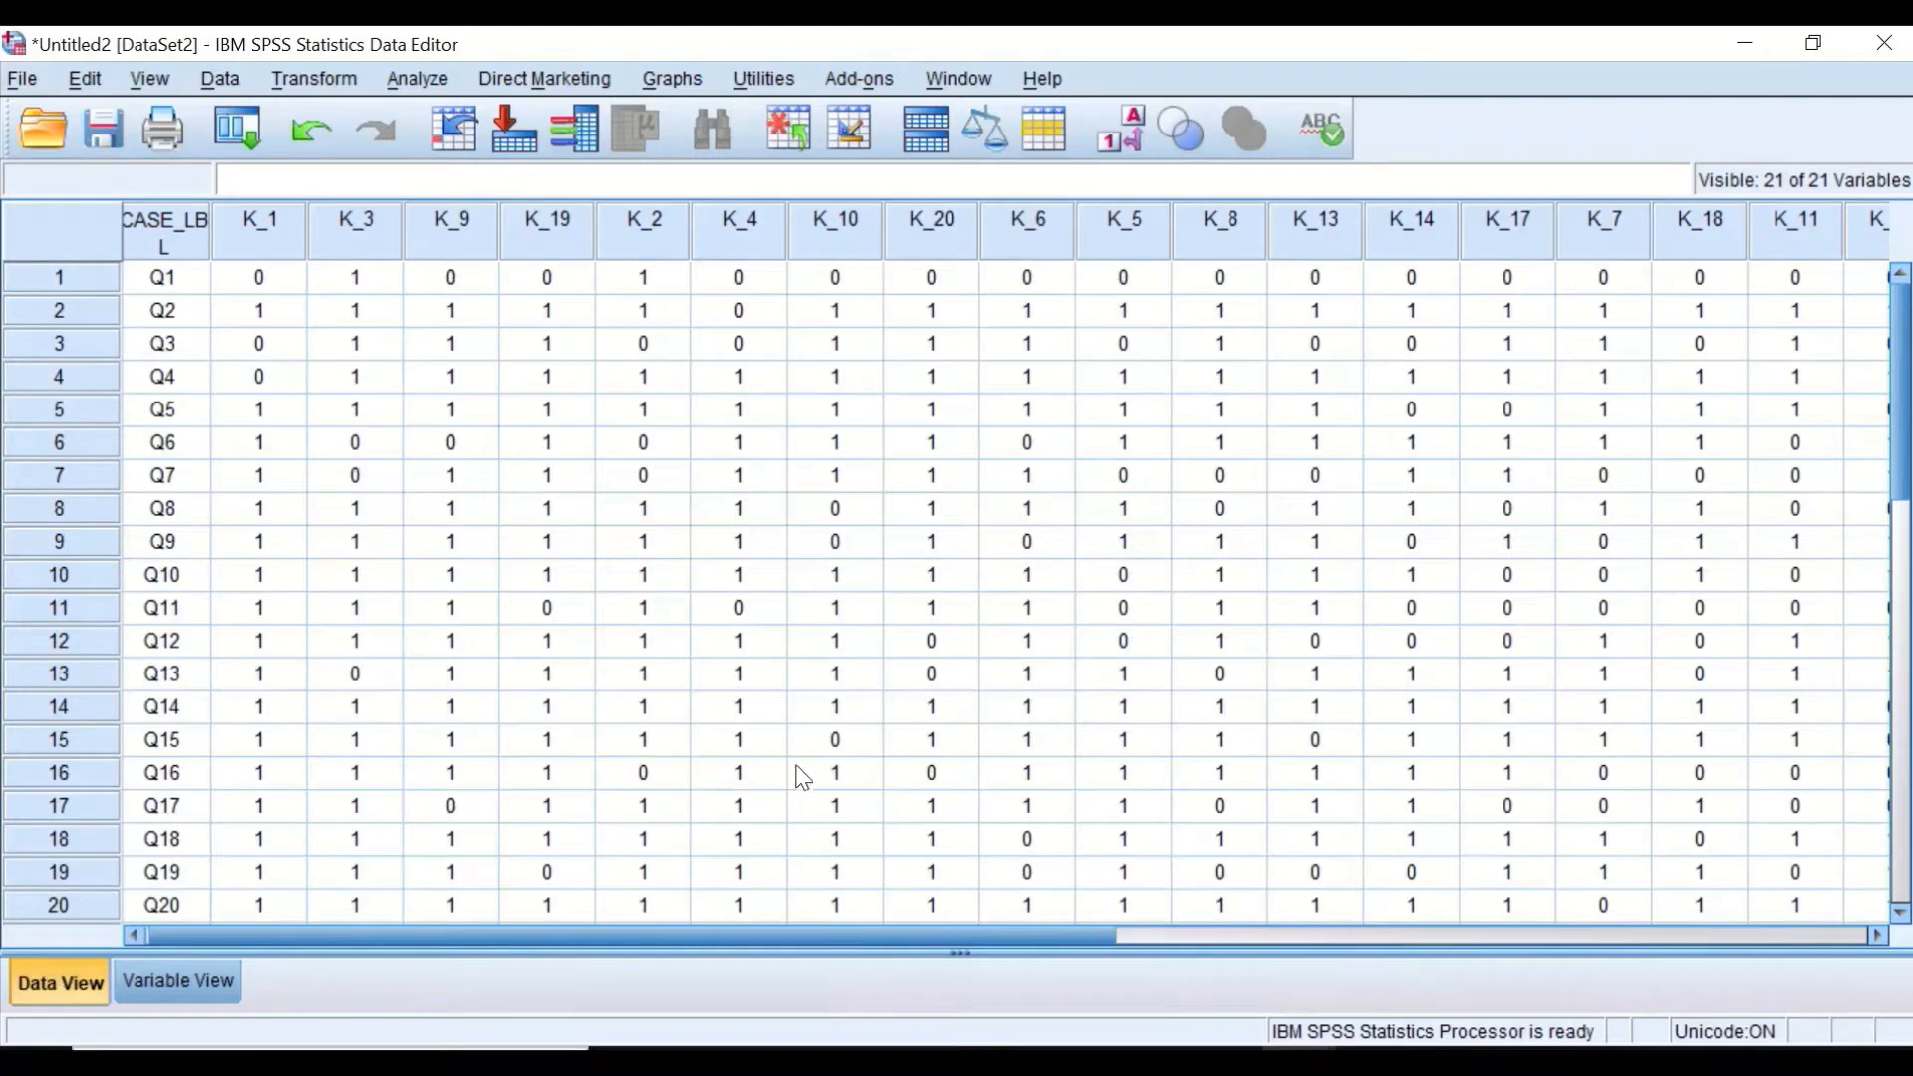
pyautogui.scroll(-1, 803, 778)
pyautogui.moveTo(837, 936); pyautogui.dragTo(634, 904)
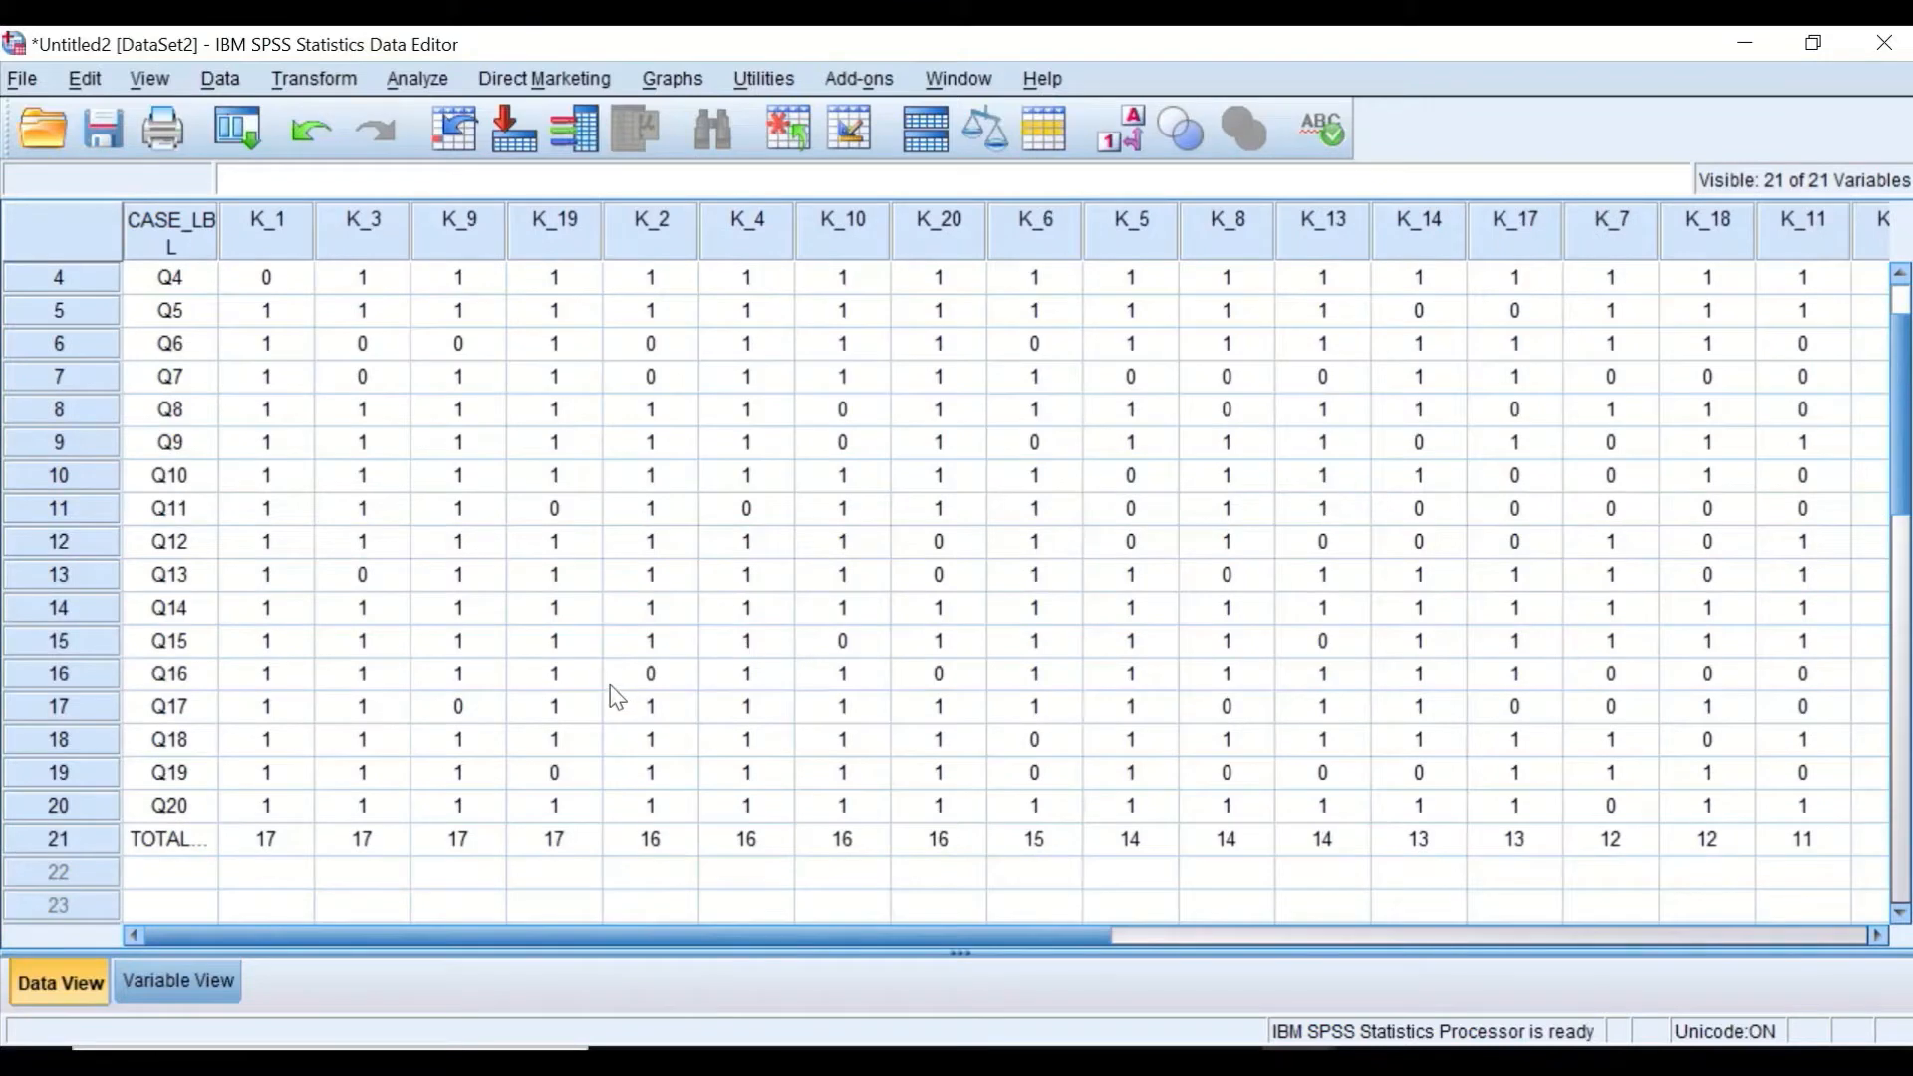
pyautogui.scroll(-1, 617, 697)
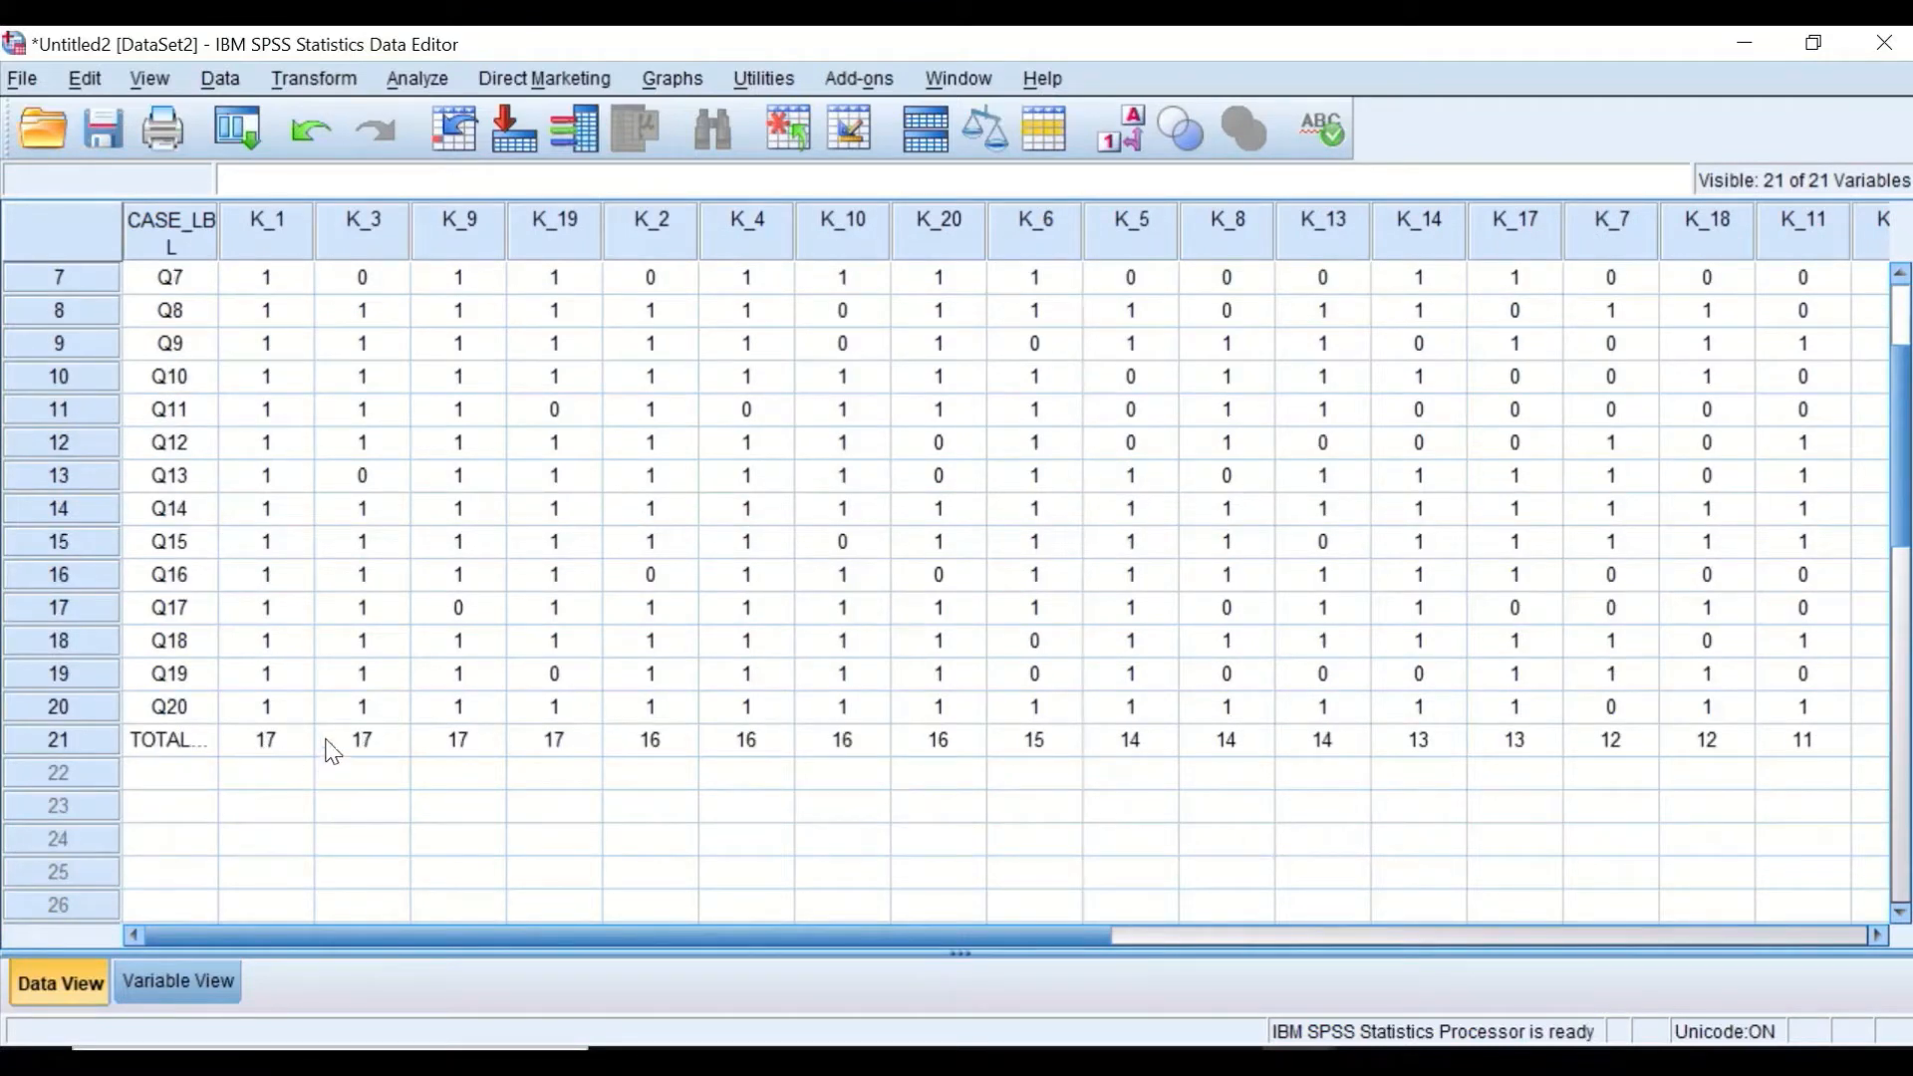
pyautogui.moveTo(363, 933)
pyautogui.mouseDown()
pyautogui.moveTo(785, 939)
pyautogui.moveTo(349, 907)
pyautogui.mouseUp()
pyautogui.scroll(2, 754, 634)
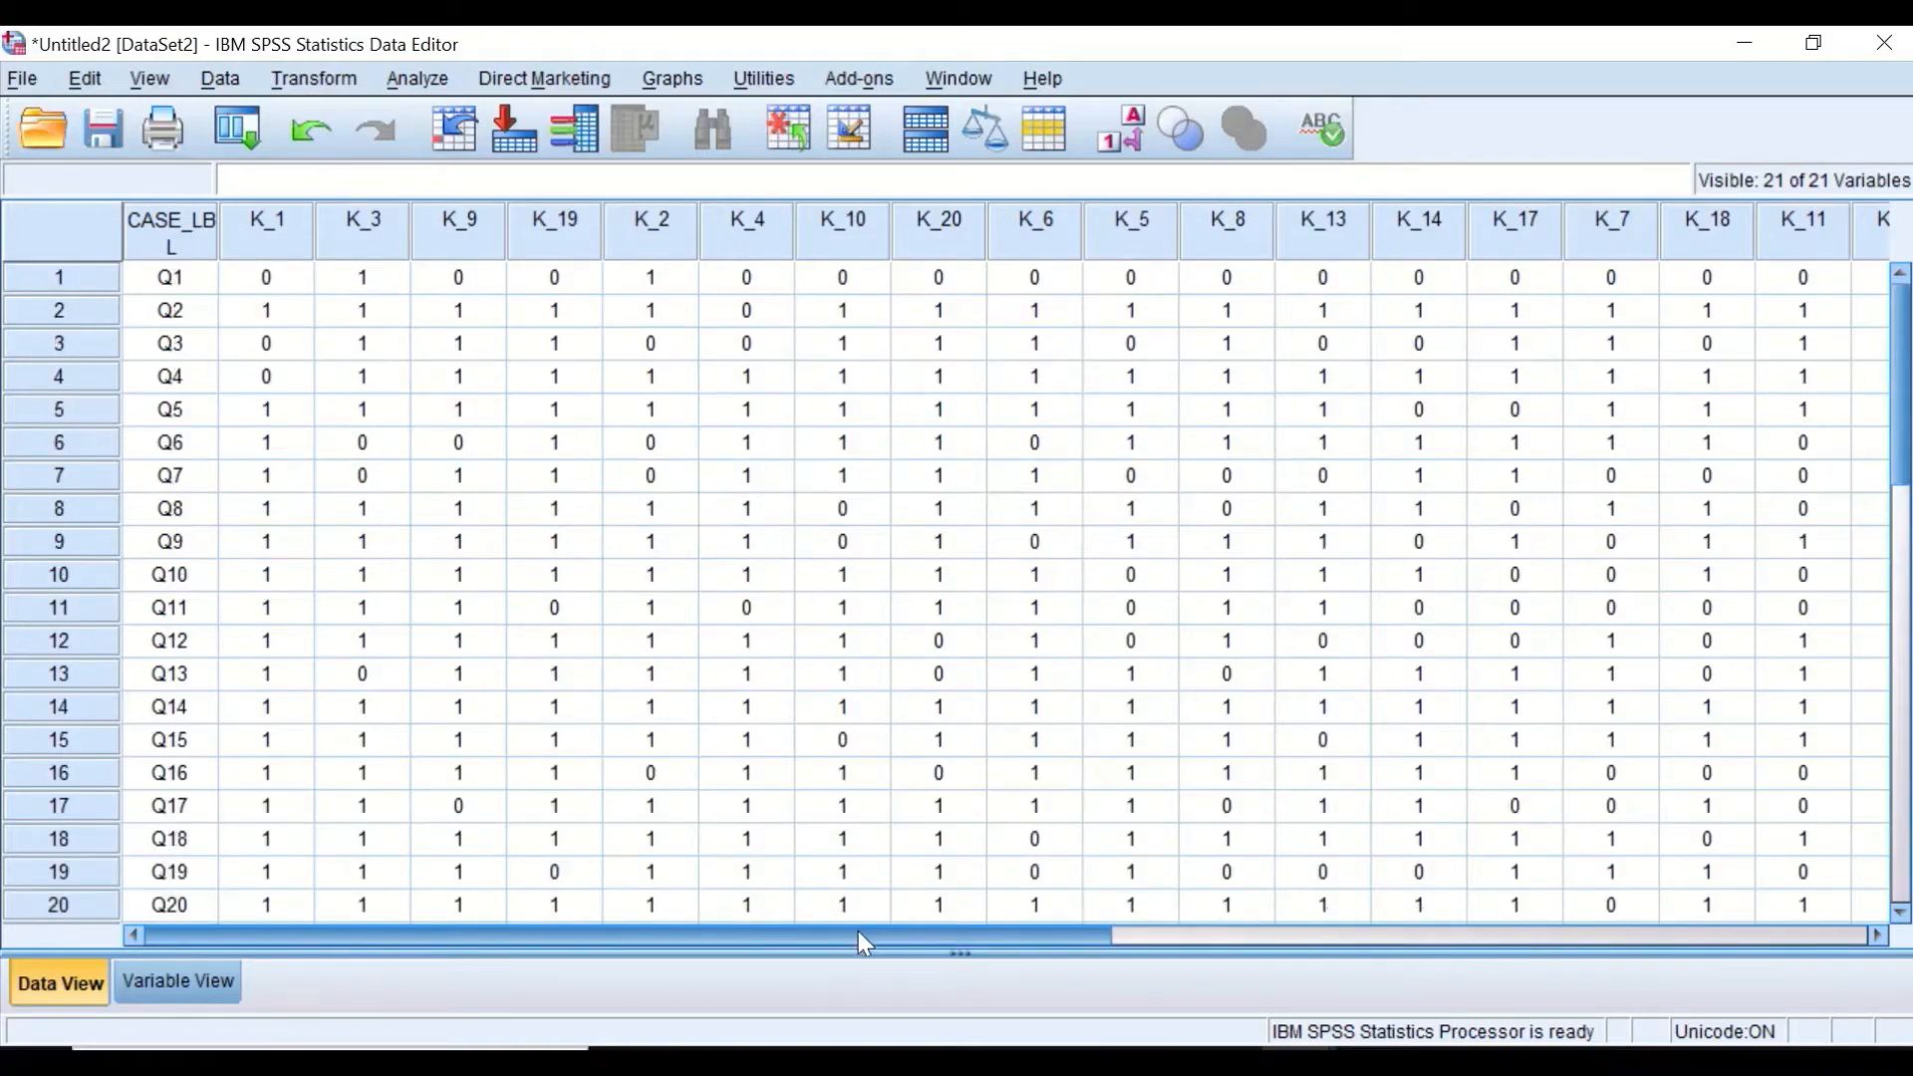
pyautogui.moveTo(858, 933); pyautogui.dragTo(807, 648)
pyautogui.scroll(-4, 807, 647)
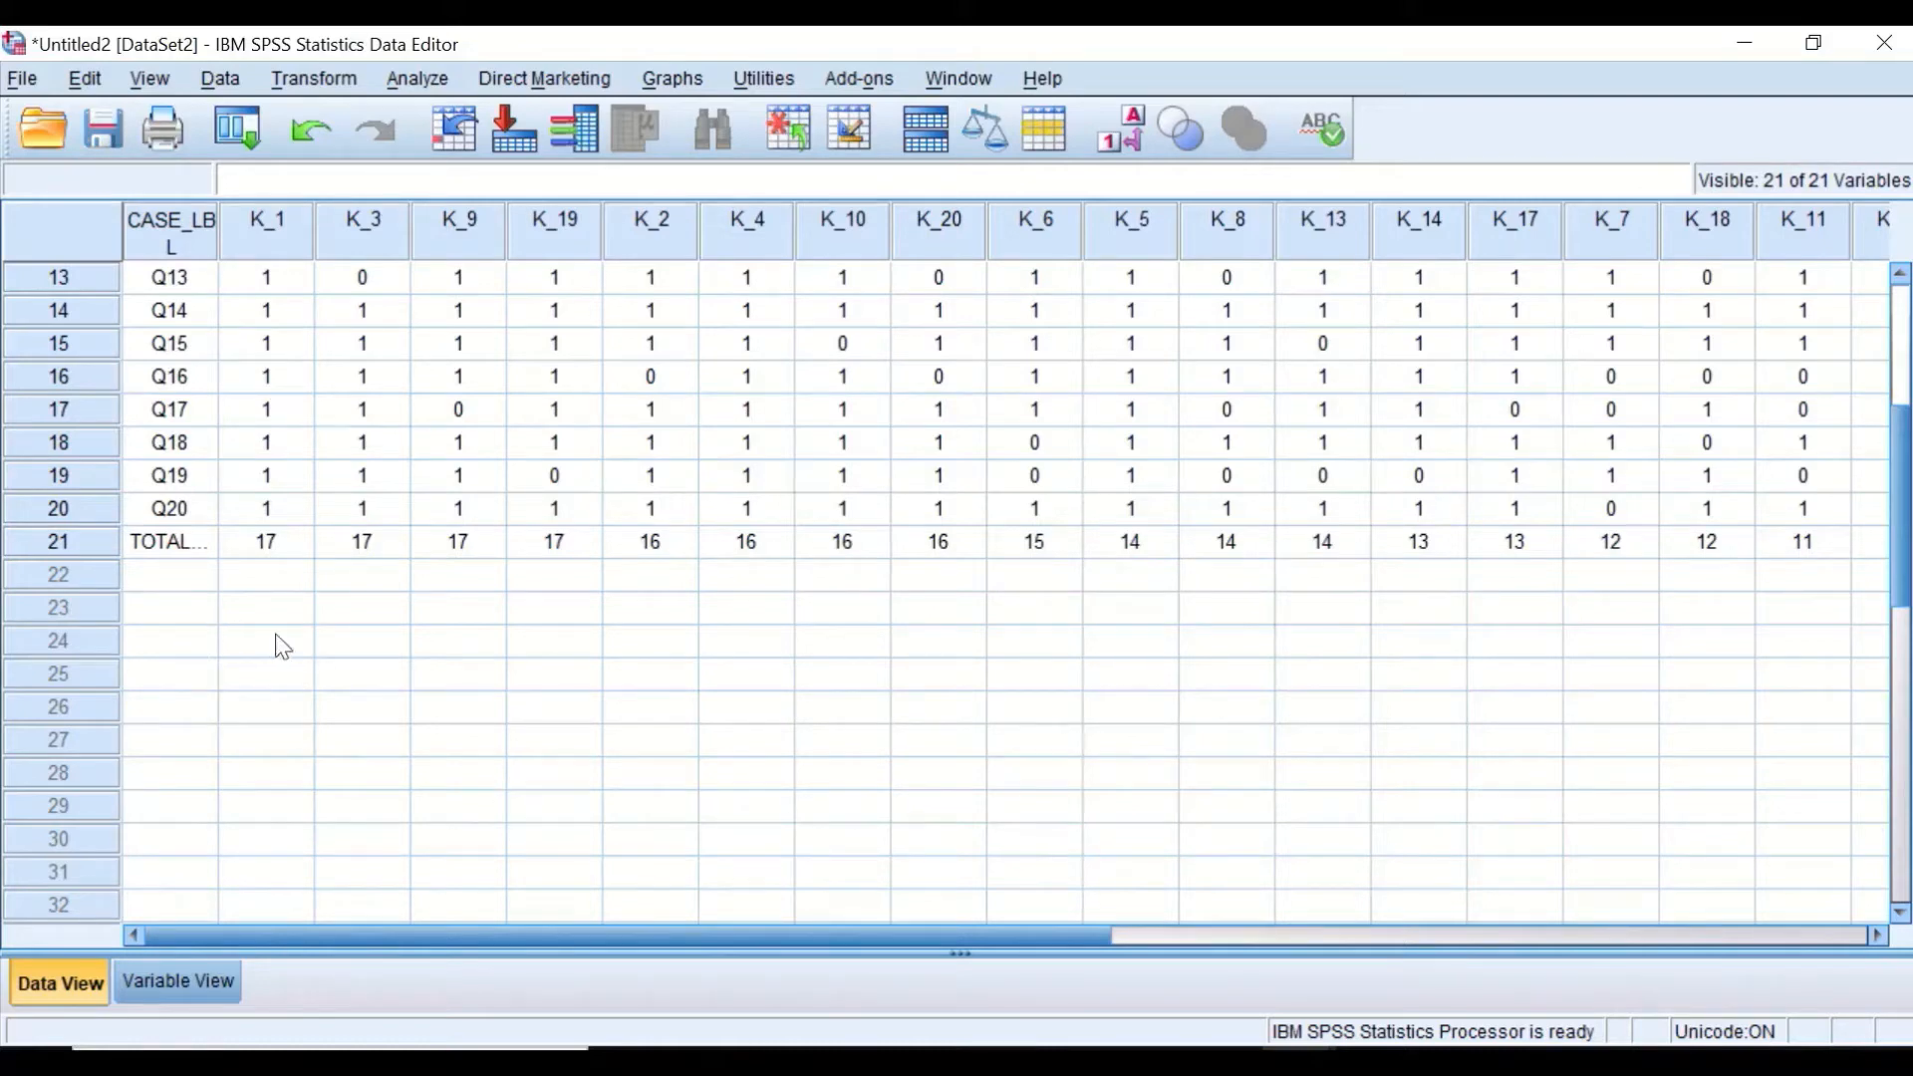
pyautogui.scroll(1, 279, 644)
pyautogui.scroll(3, 282, 646)
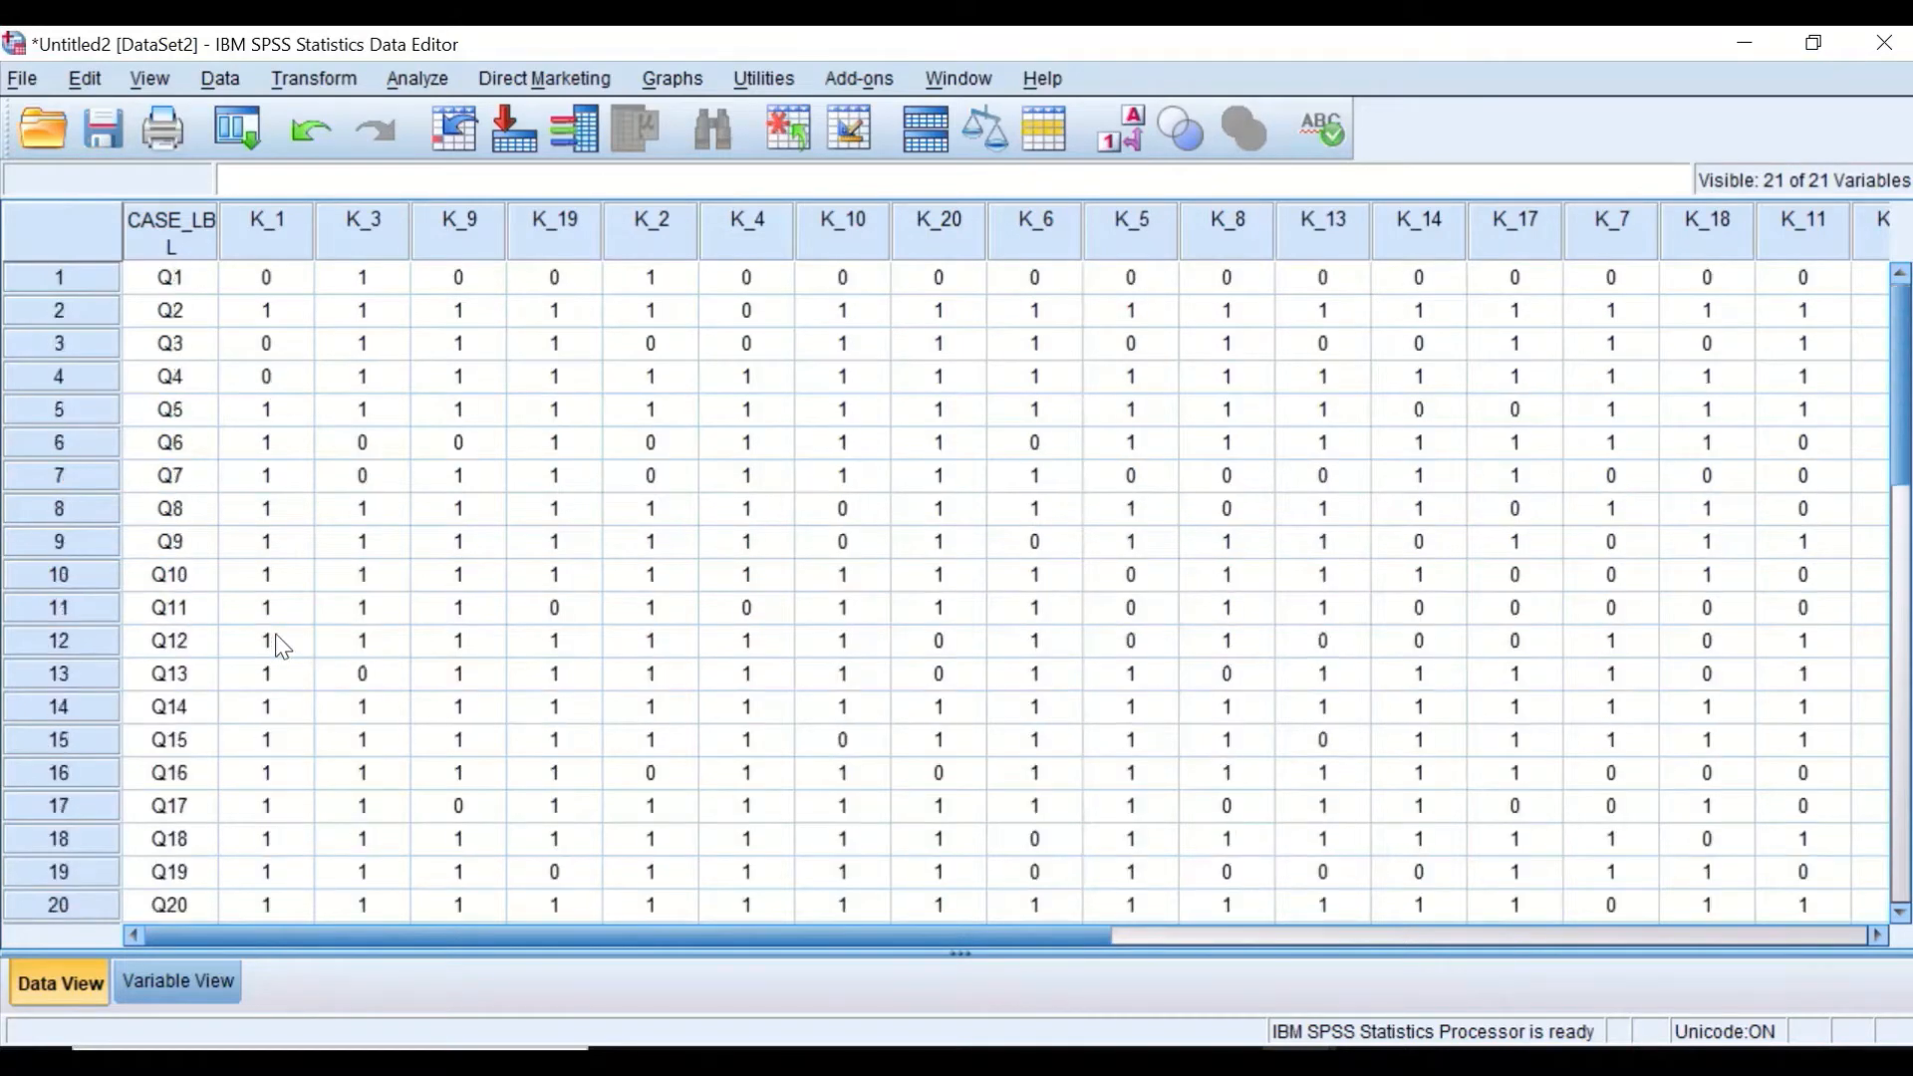
pyautogui.scroll(-1, 282, 646)
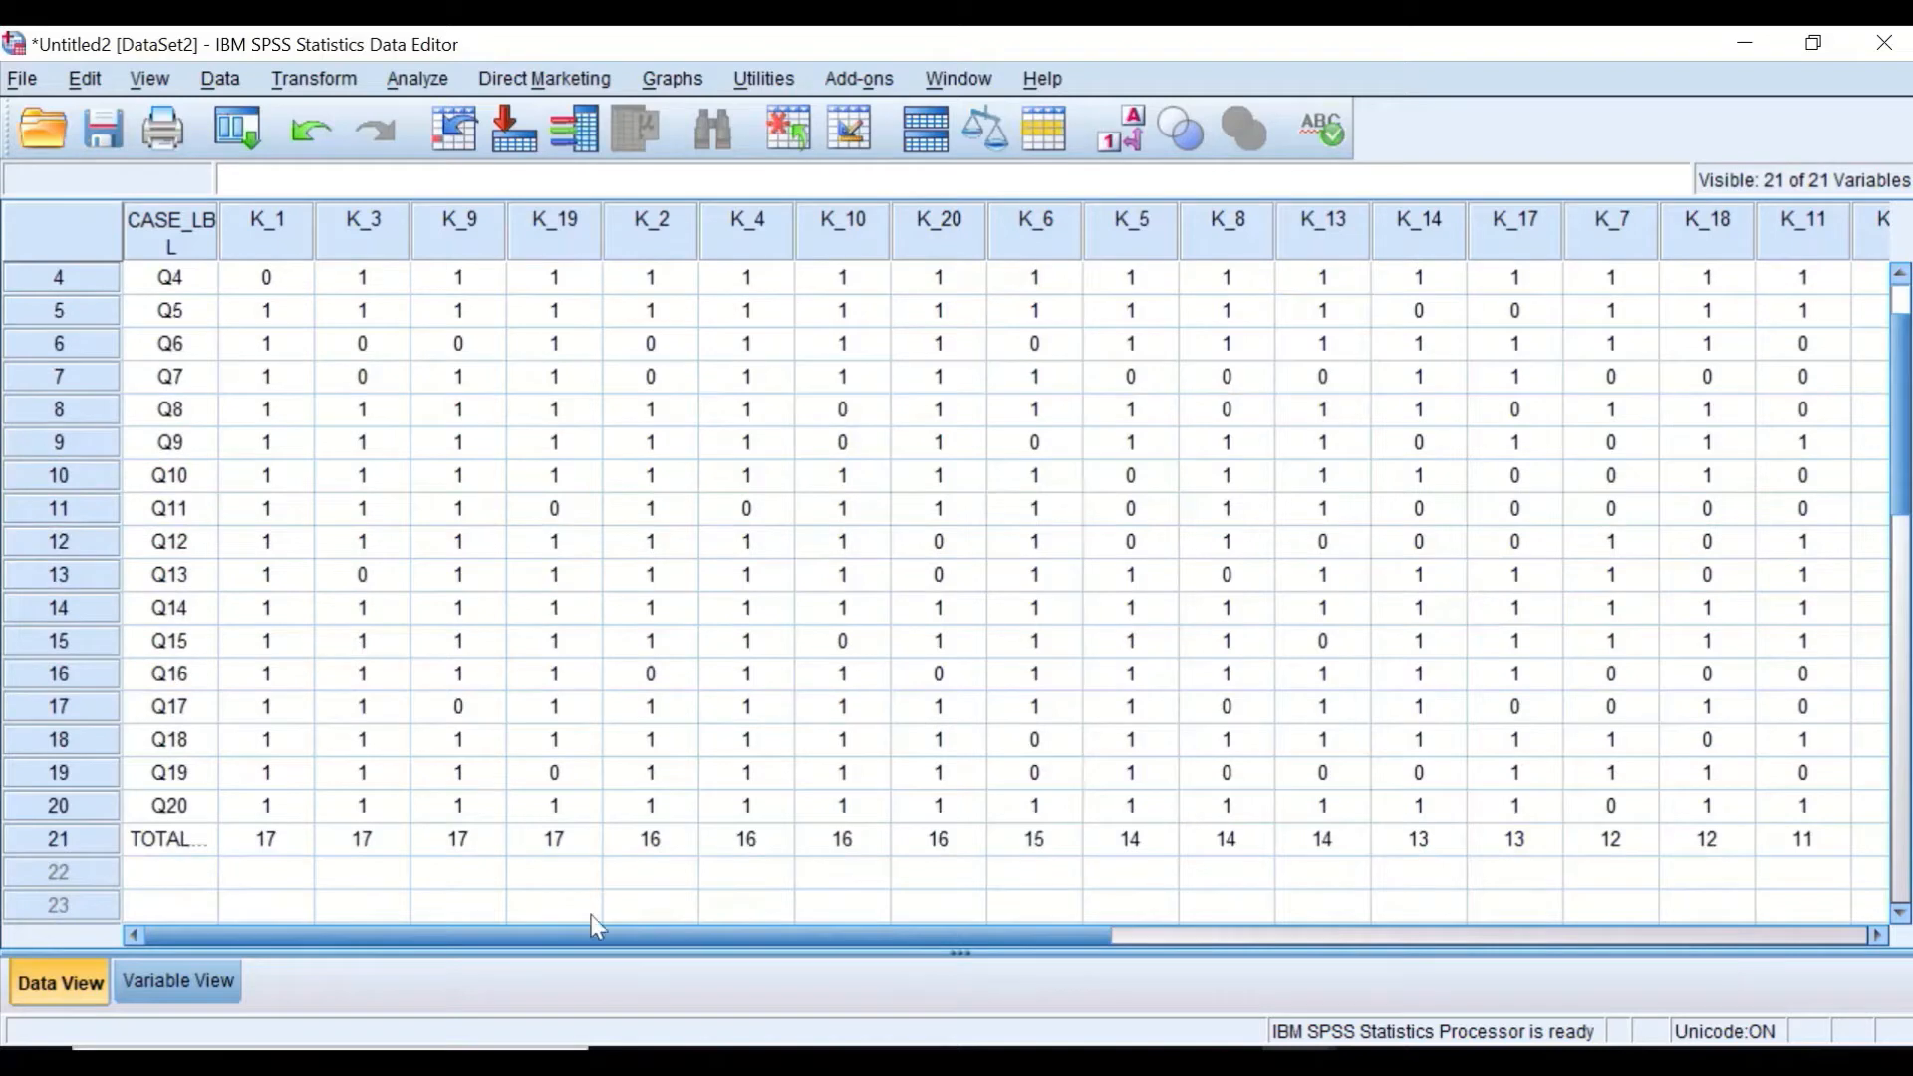
# - Switch to Calculator, work out 20 × 0.27 for the size of the upper and lower groups, and close it
pyautogui.press('super')
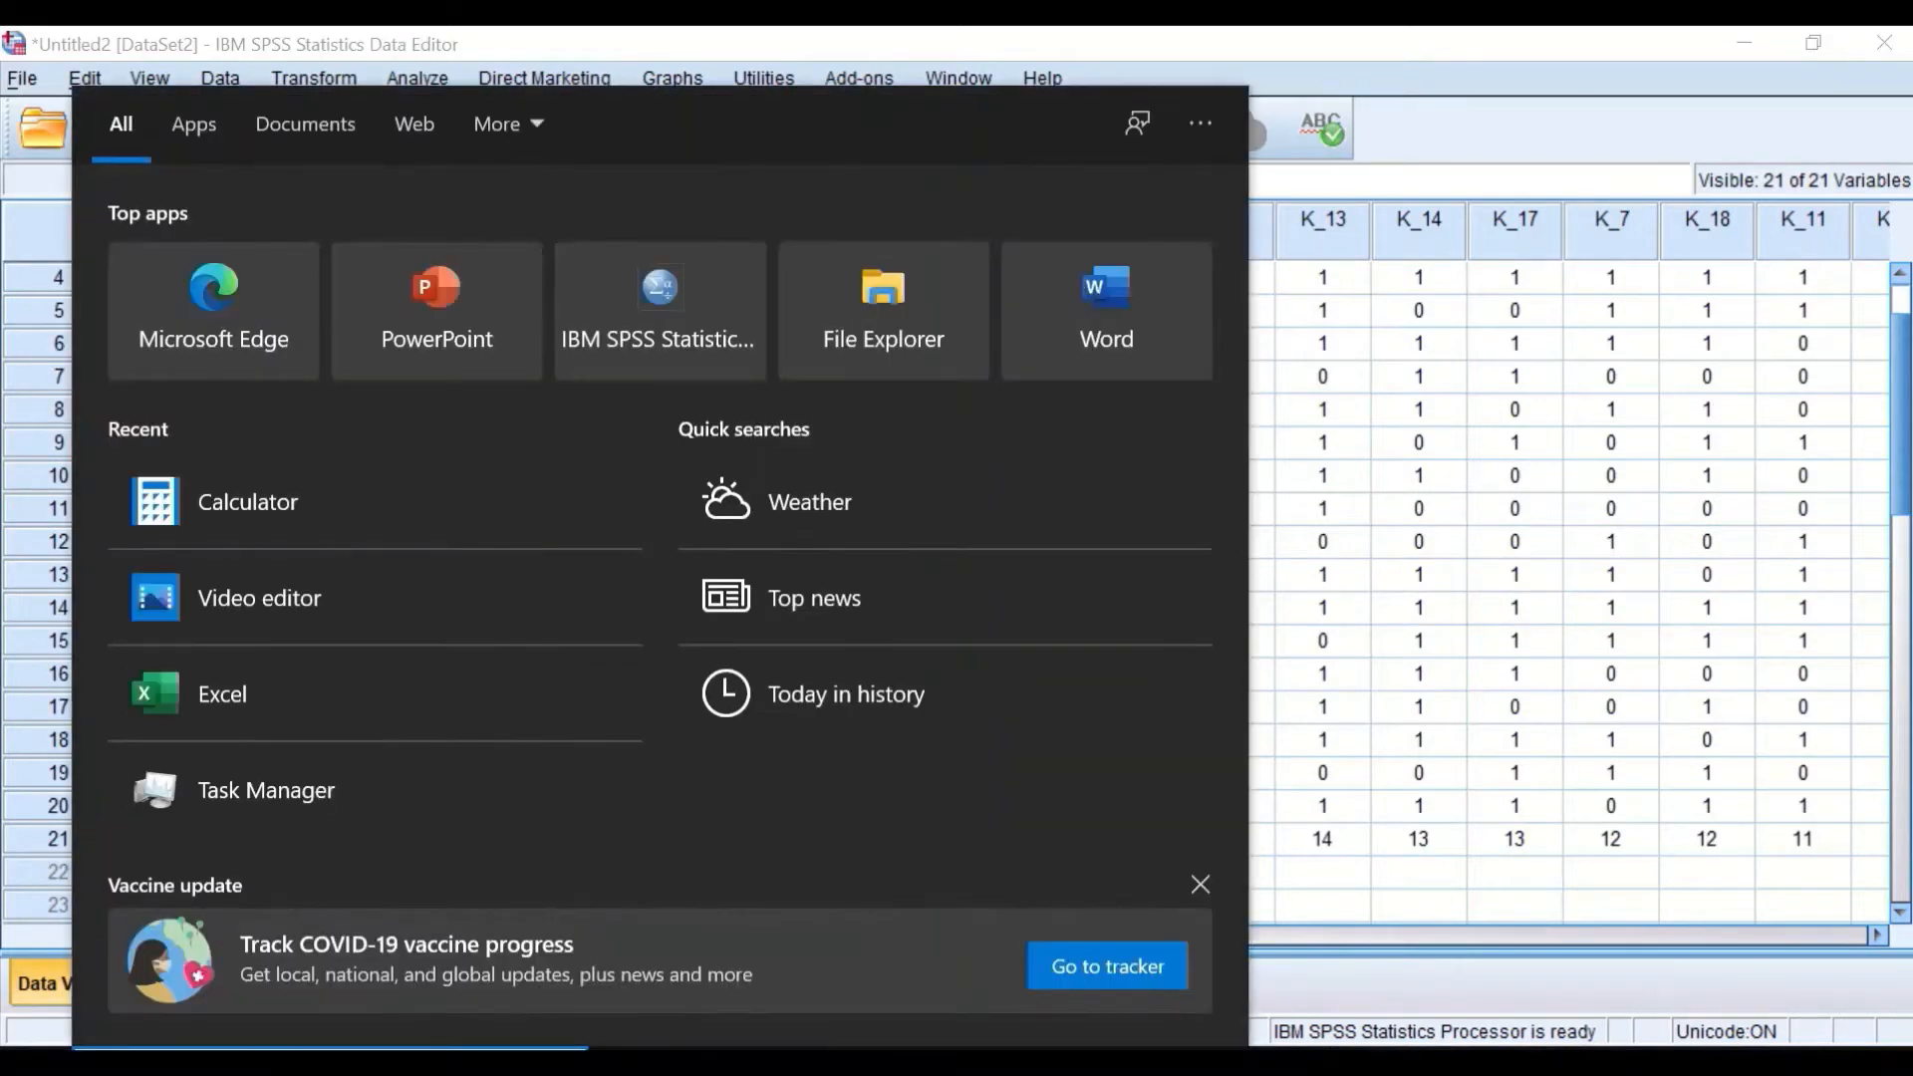
pyautogui.write('CA')
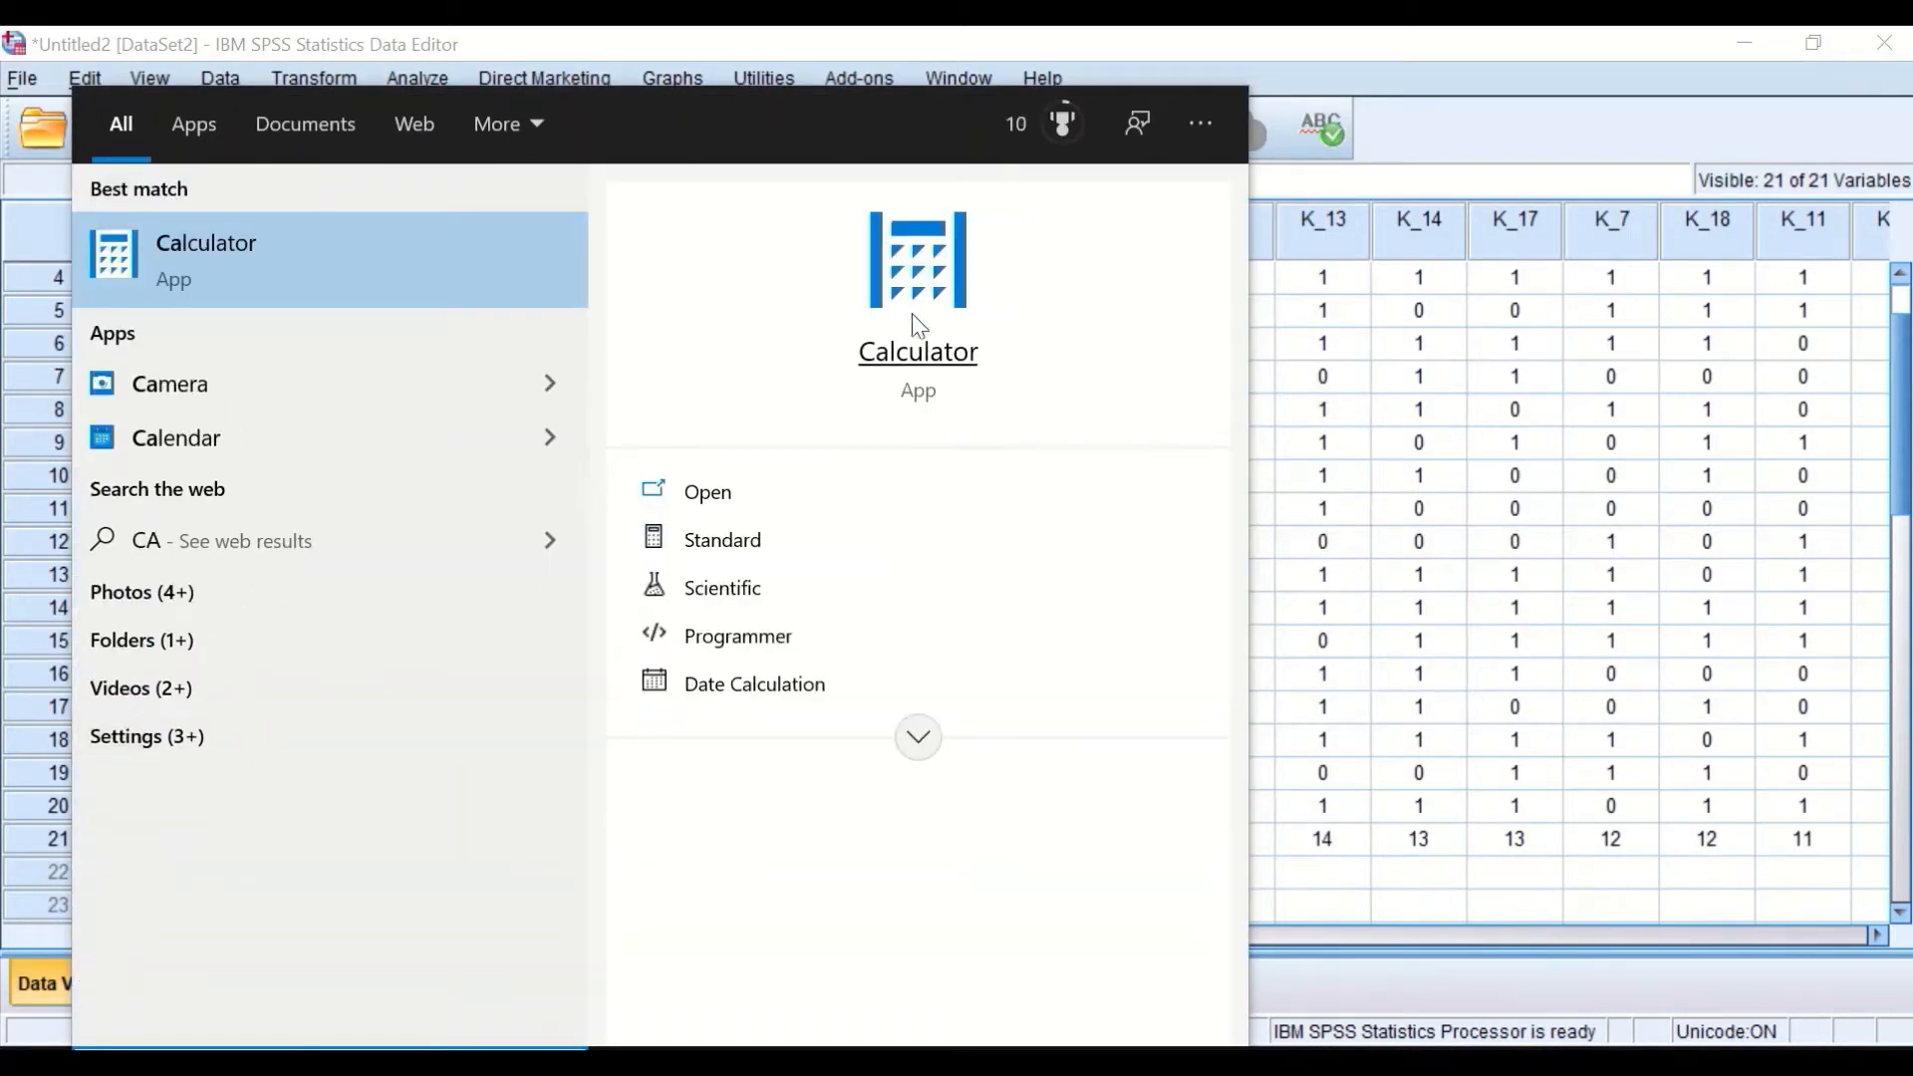
pyautogui.click(919, 354)
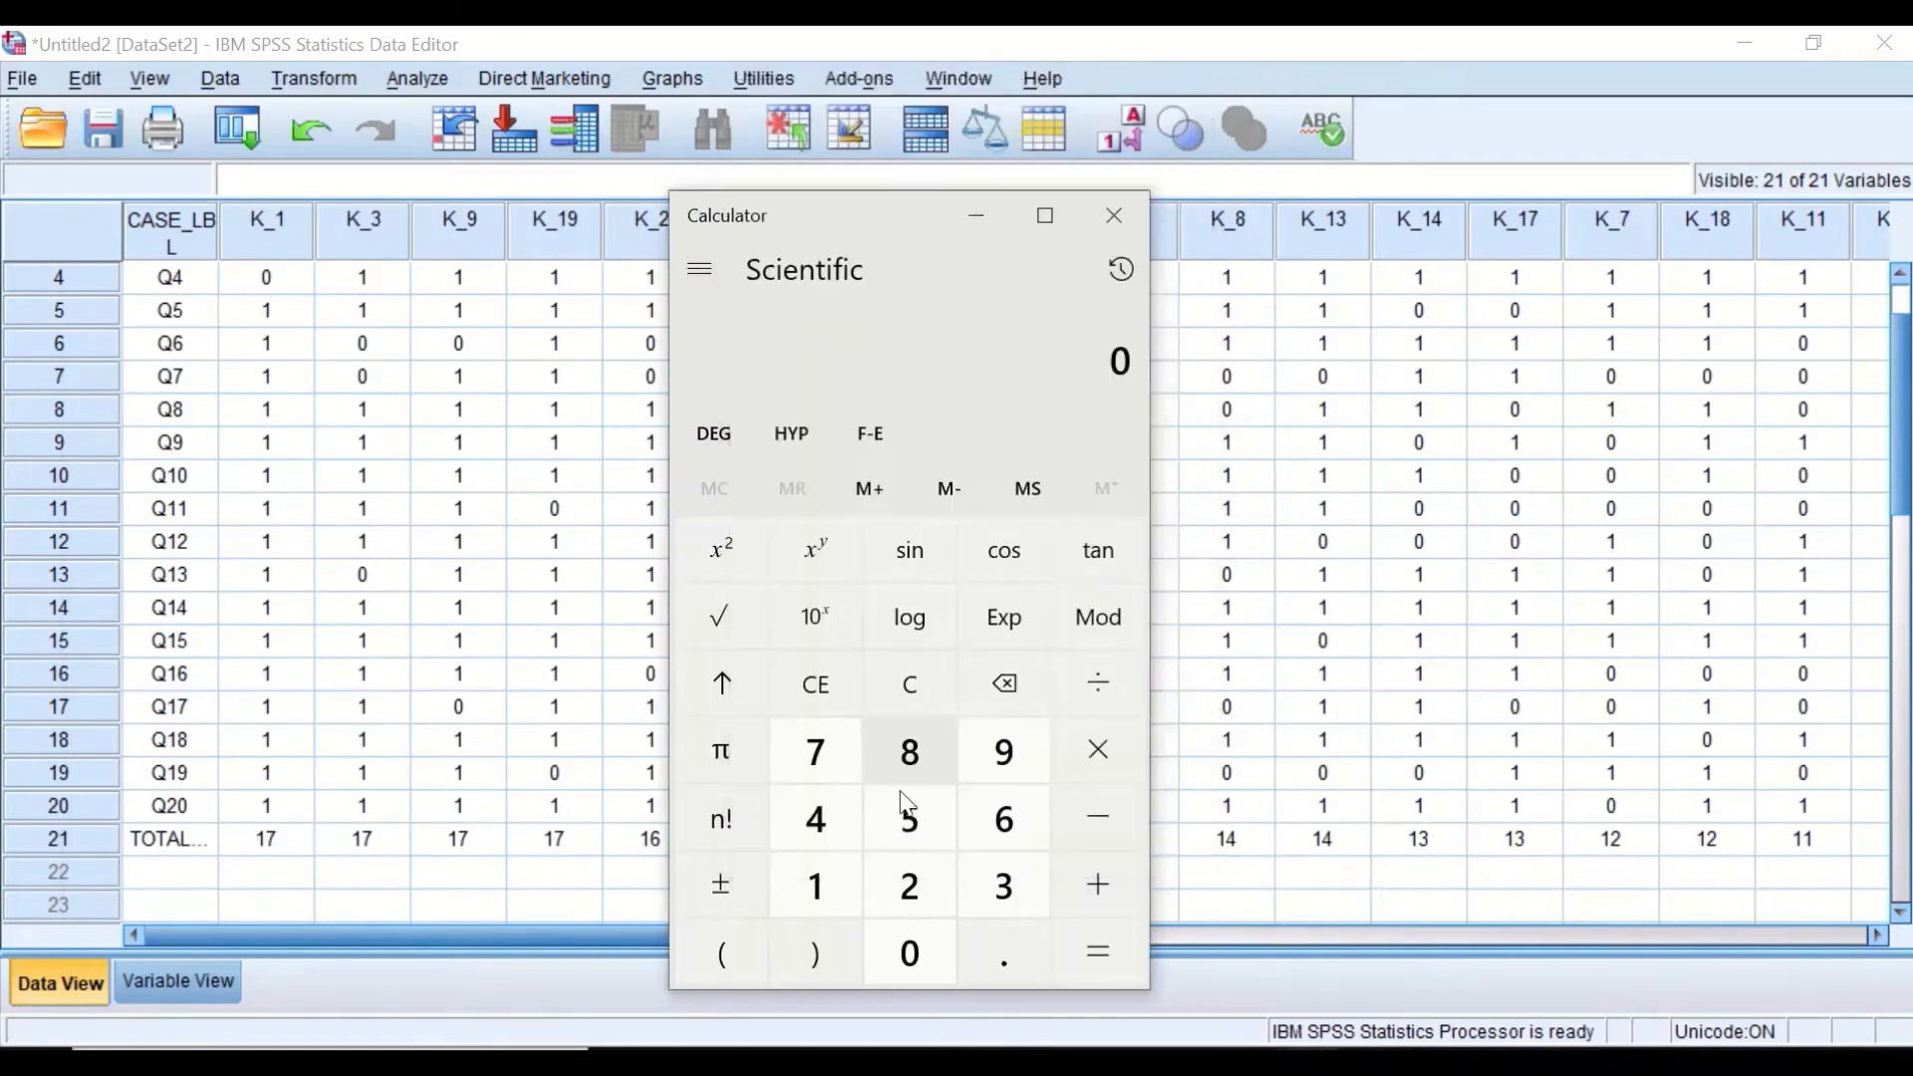
pyautogui.click(910, 887)
pyautogui.click(908, 957)
pyautogui.click(1101, 767)
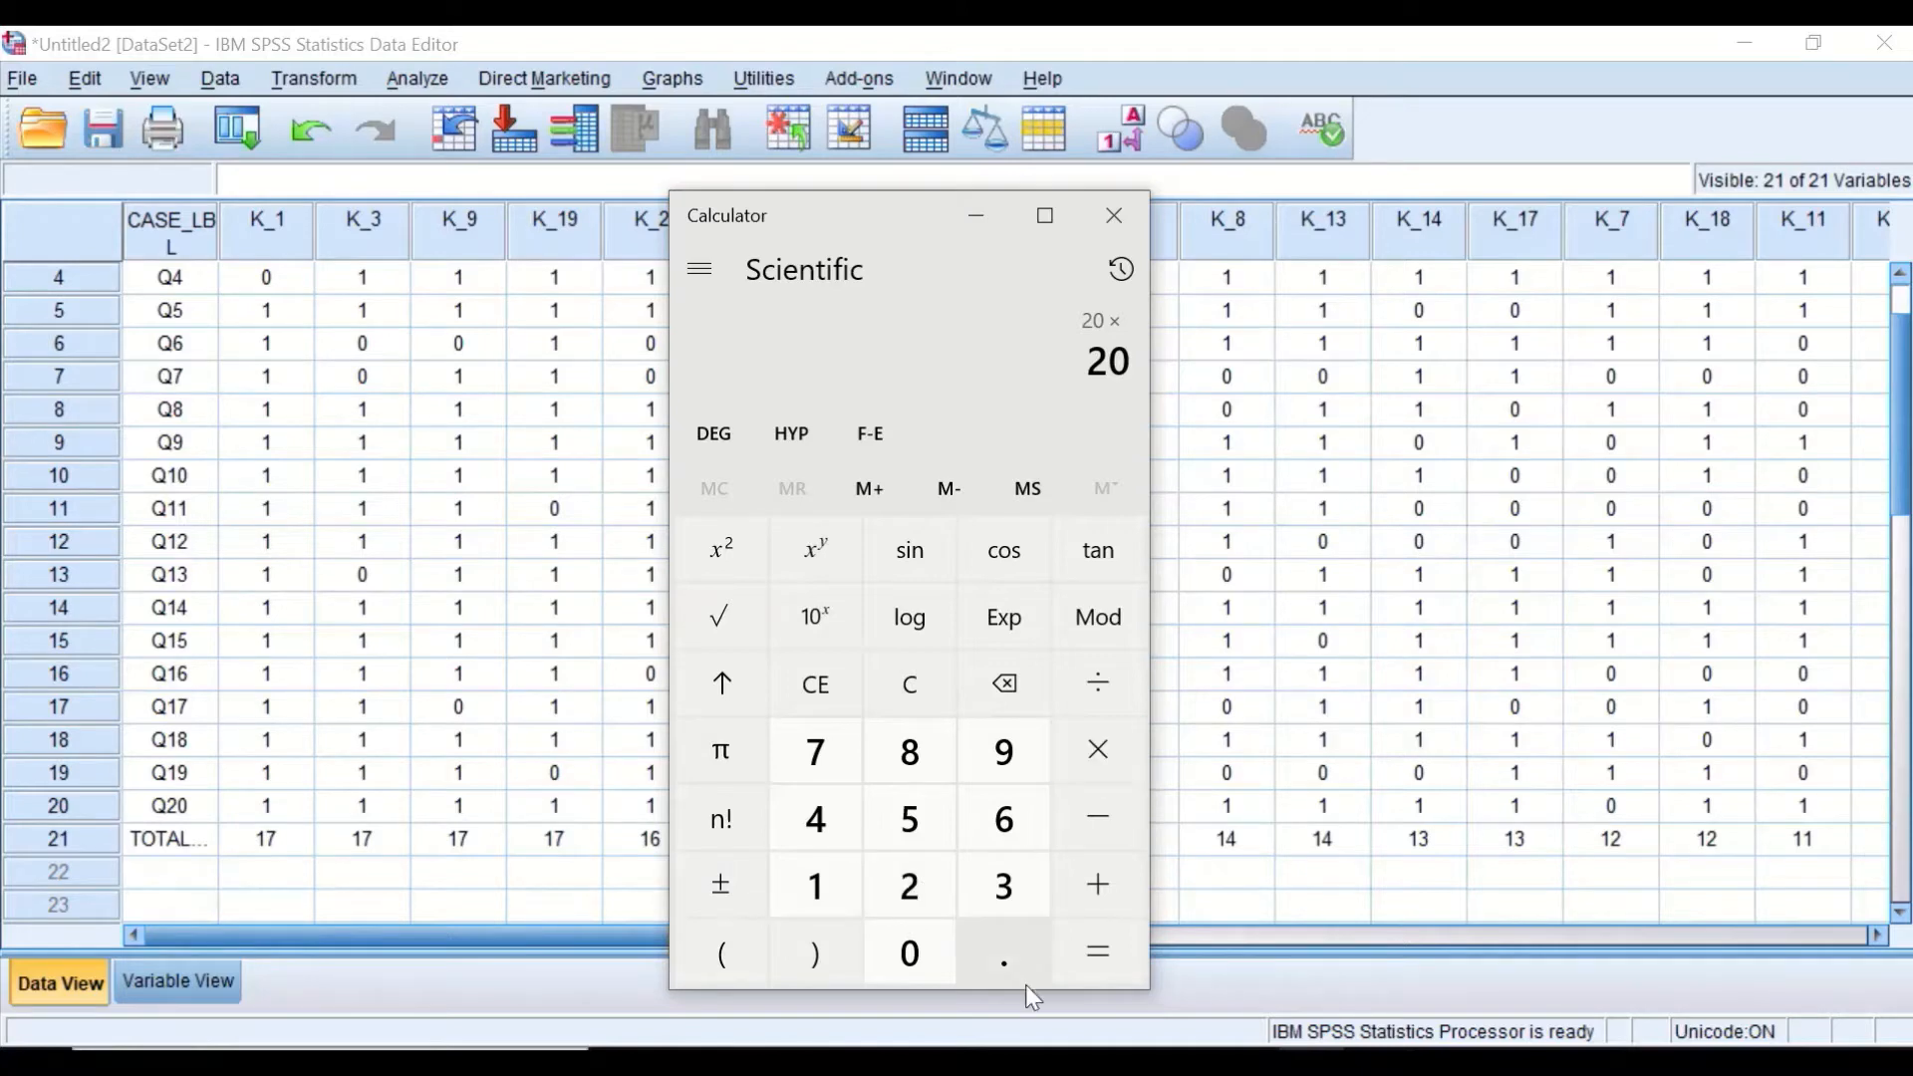
pyautogui.click(986, 946)
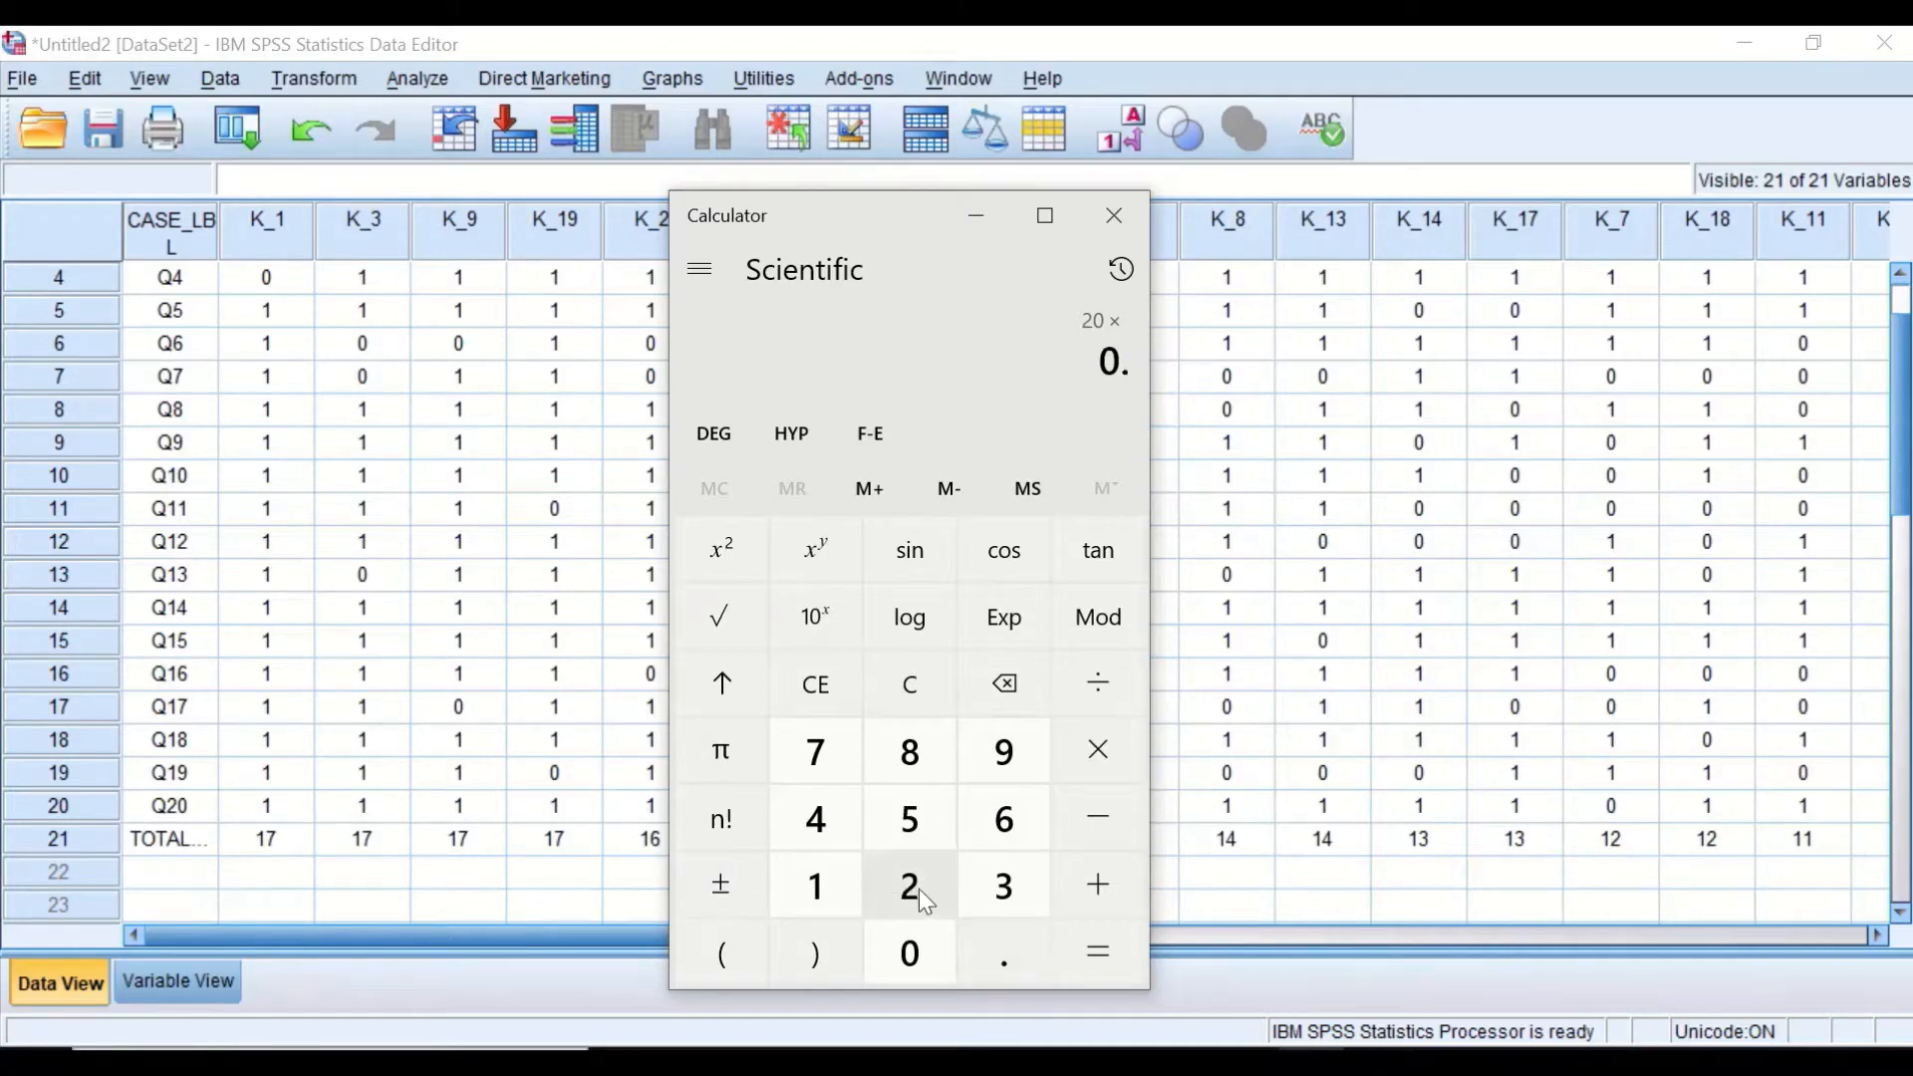
pyautogui.click(919, 889)
pyautogui.click(813, 749)
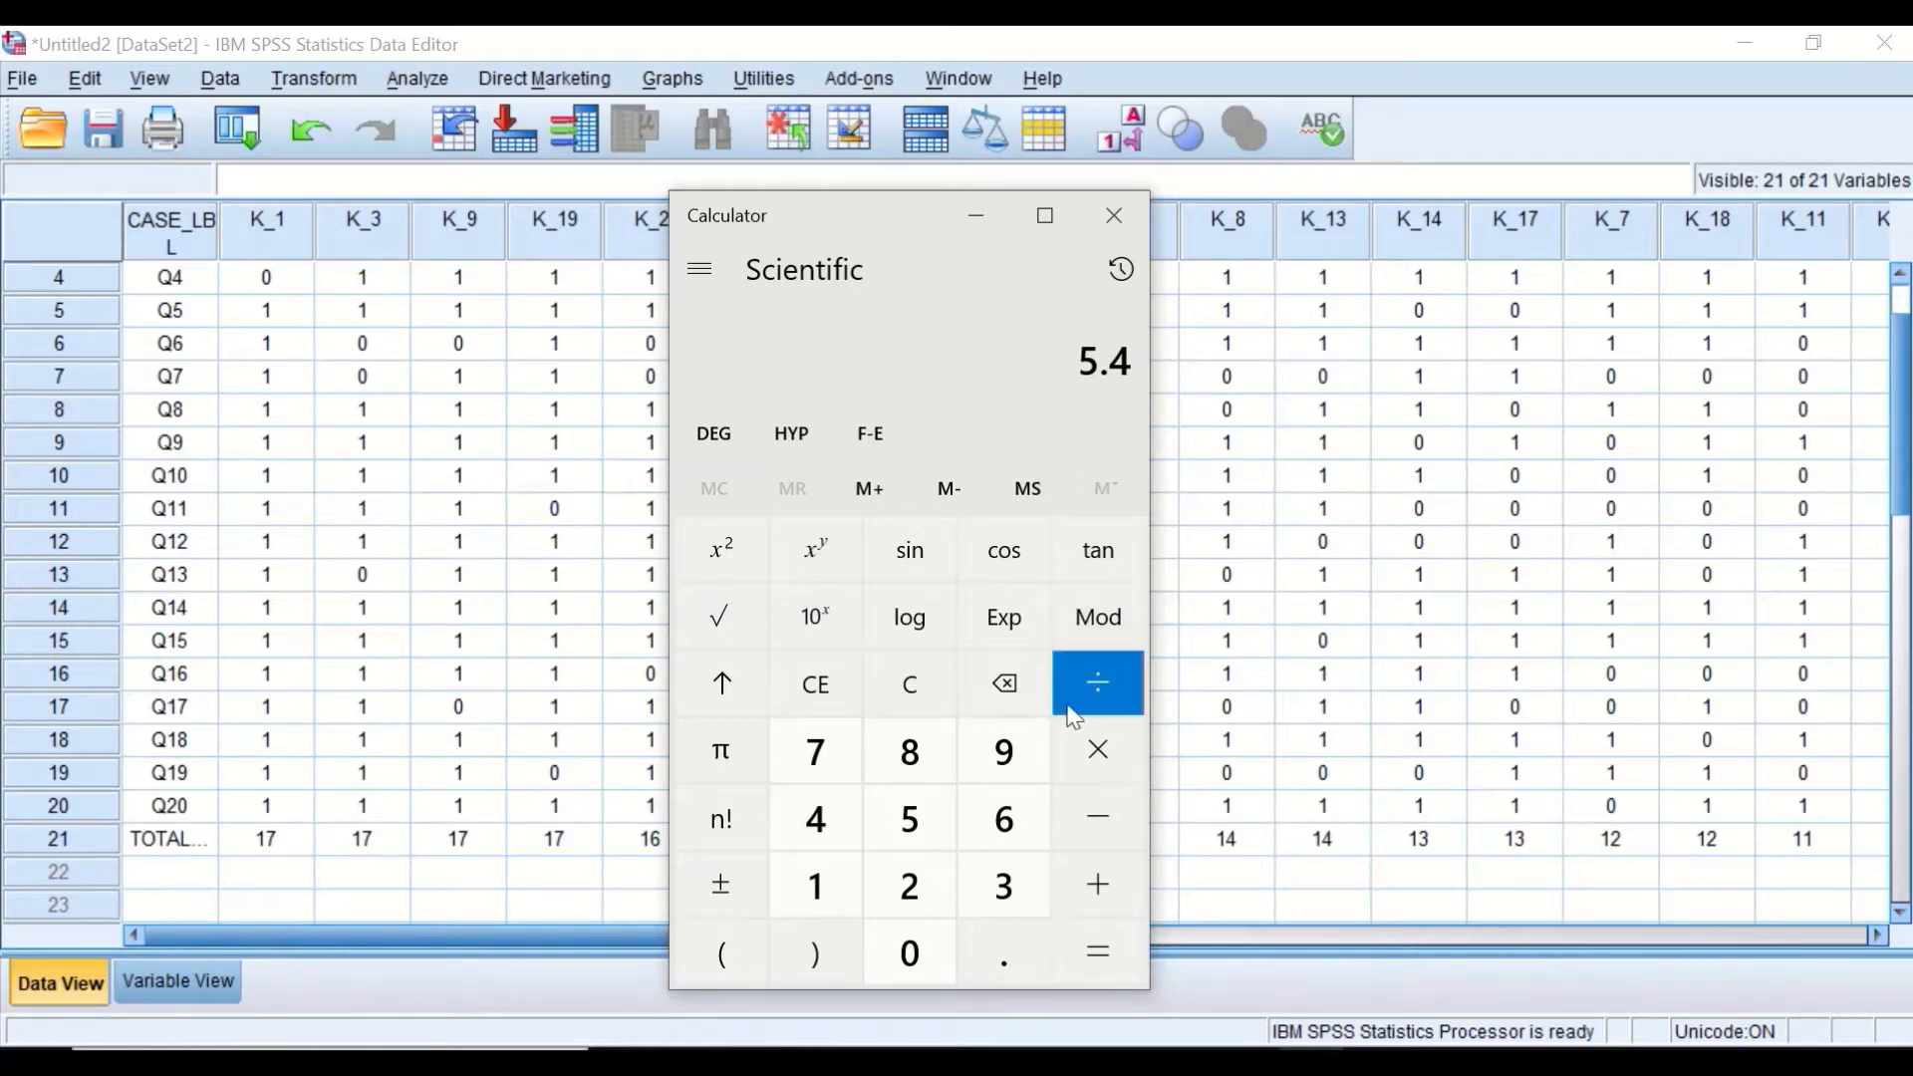
pyautogui.click(1112, 214)
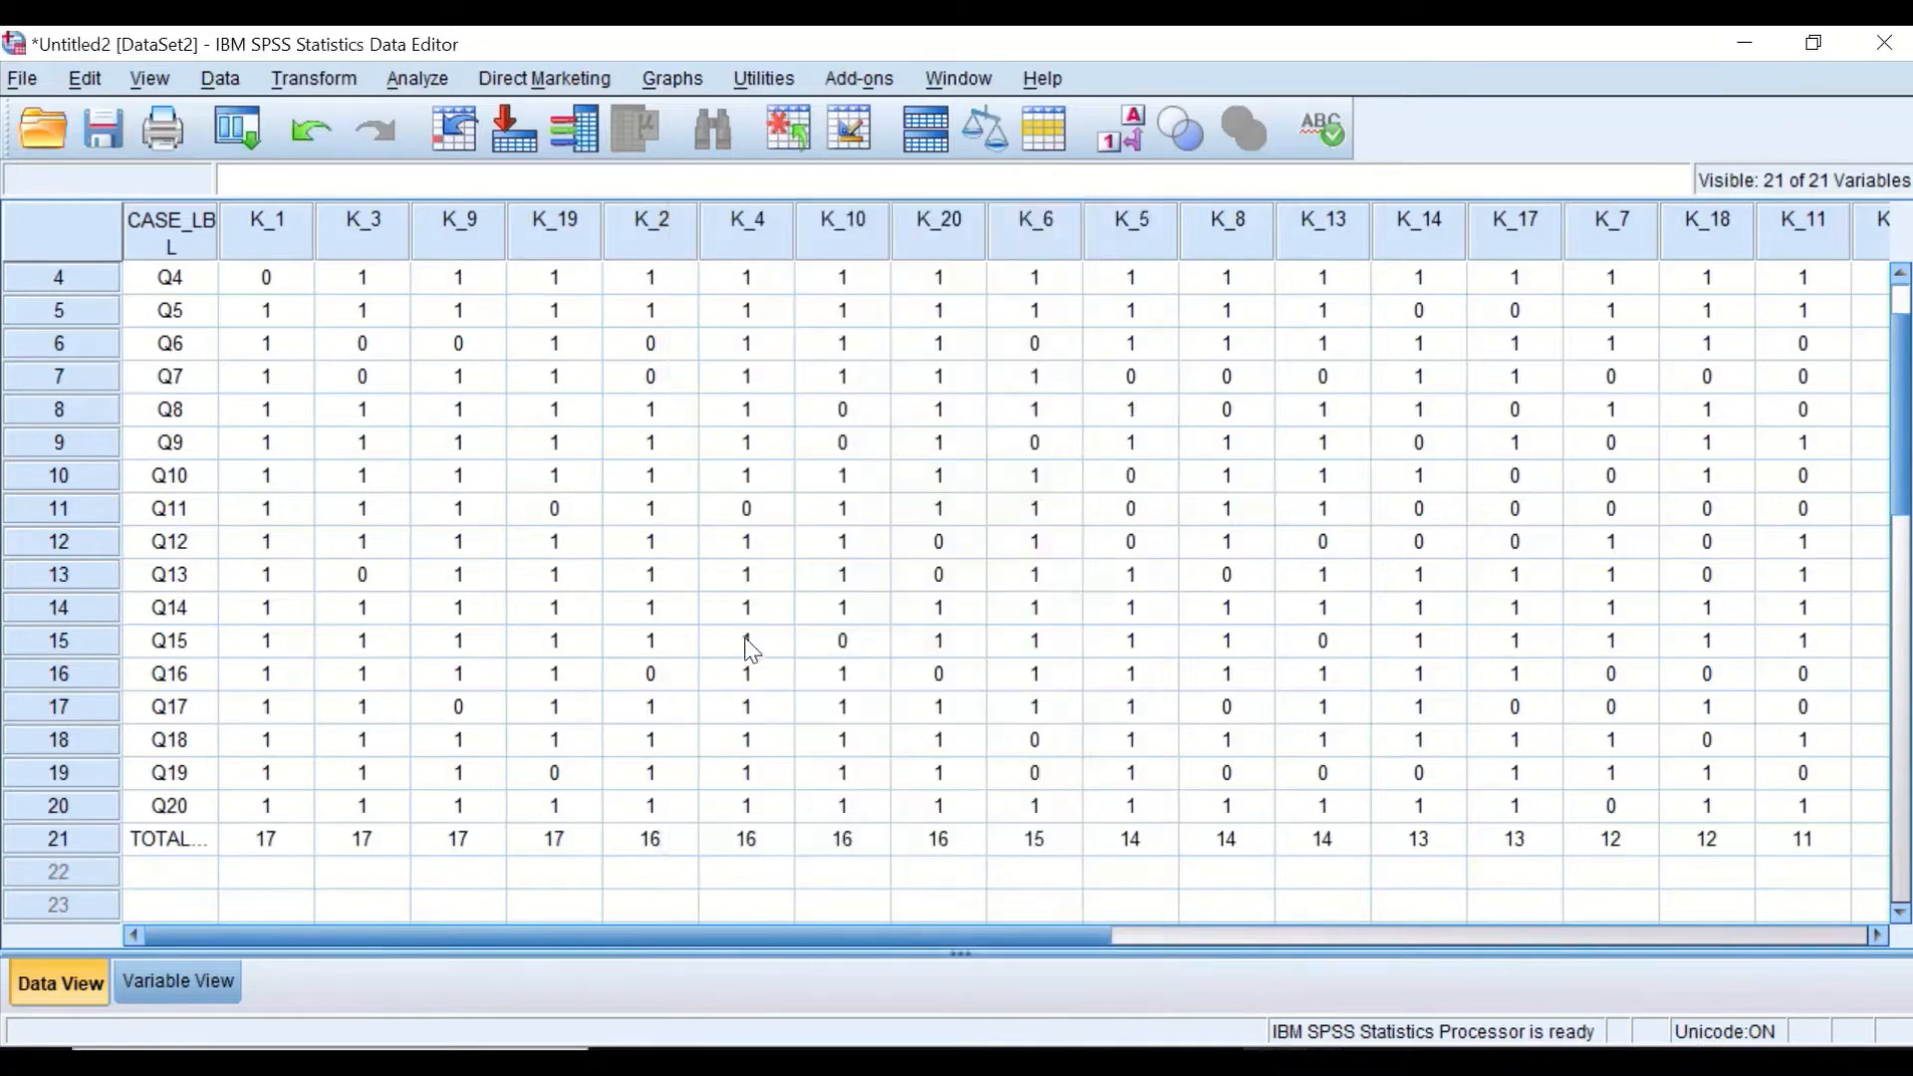
# - Review the students' item scores and total row across to the last variable, K_16
pyautogui.scroll(1, 527, 608)
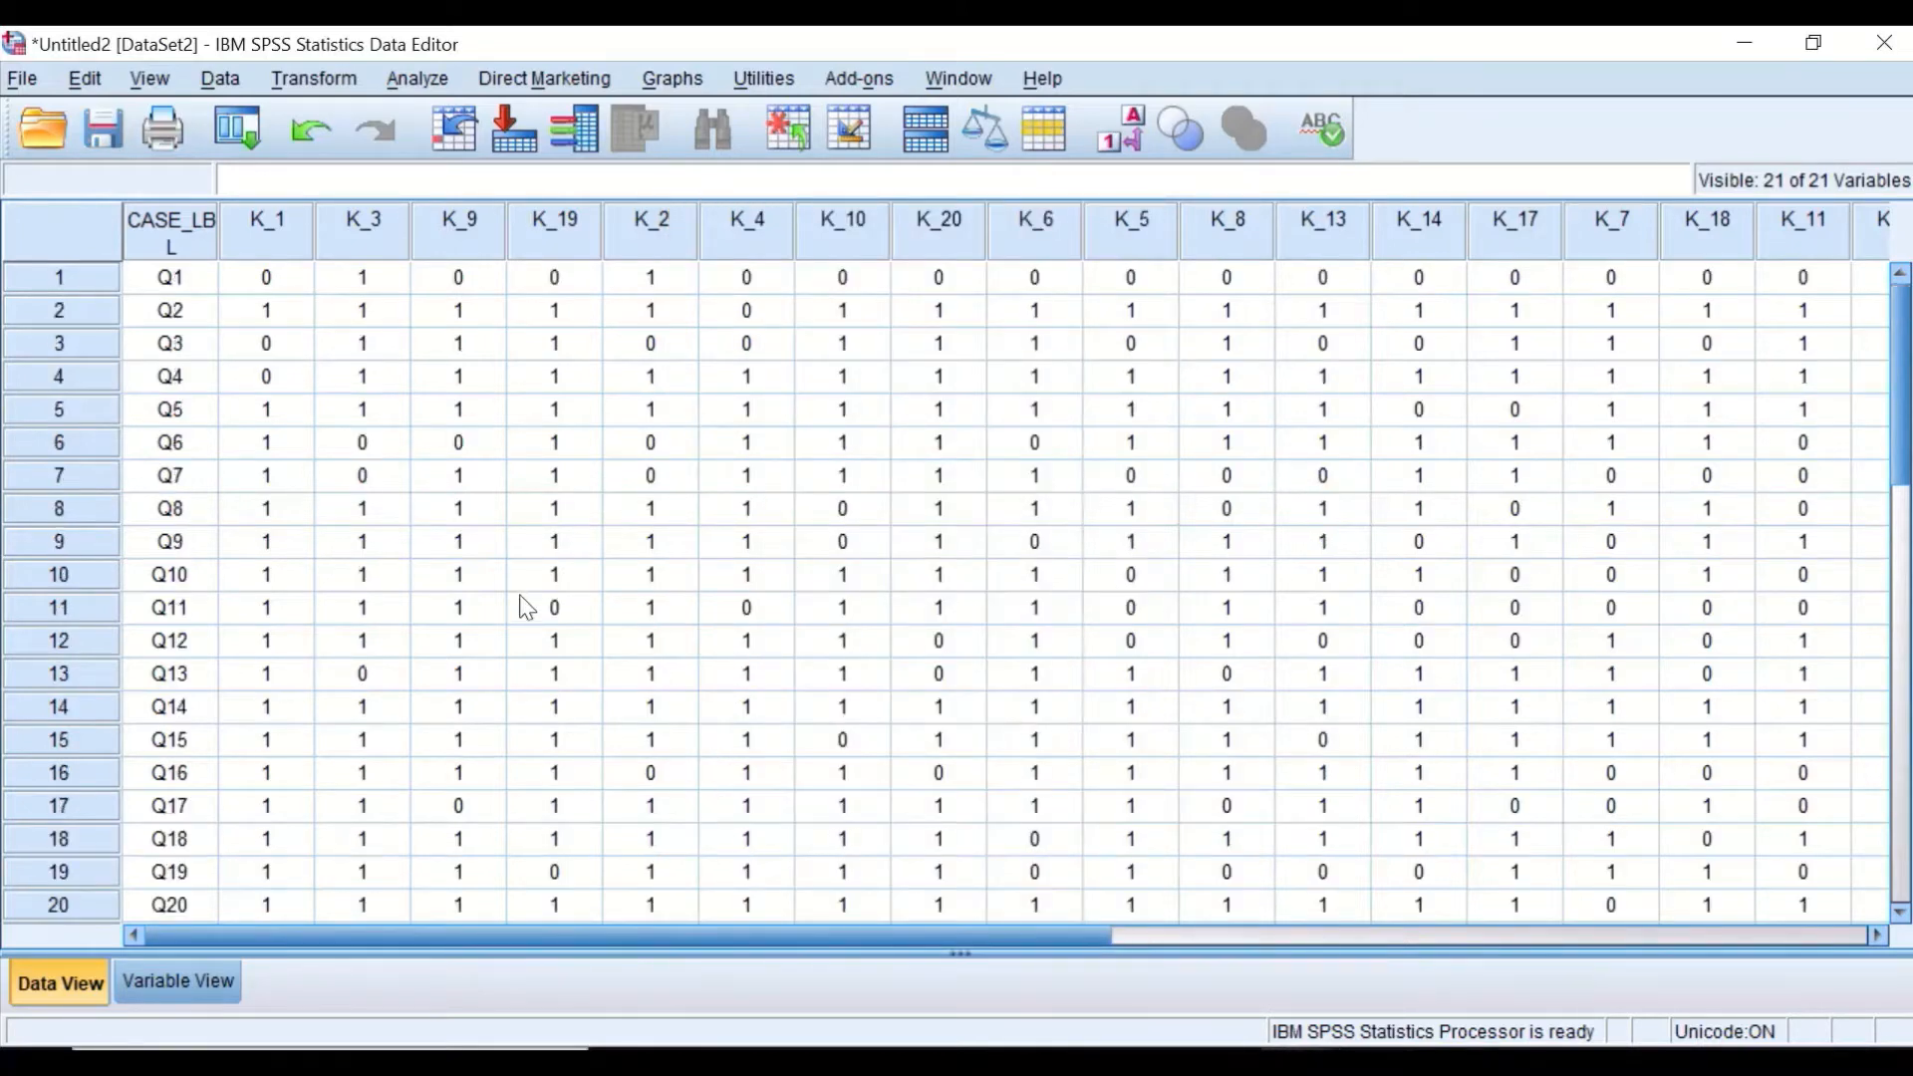
pyautogui.scroll(-1, 527, 633)
pyautogui.scroll(1, 527, 636)
pyautogui.scroll(-1, 518, 638)
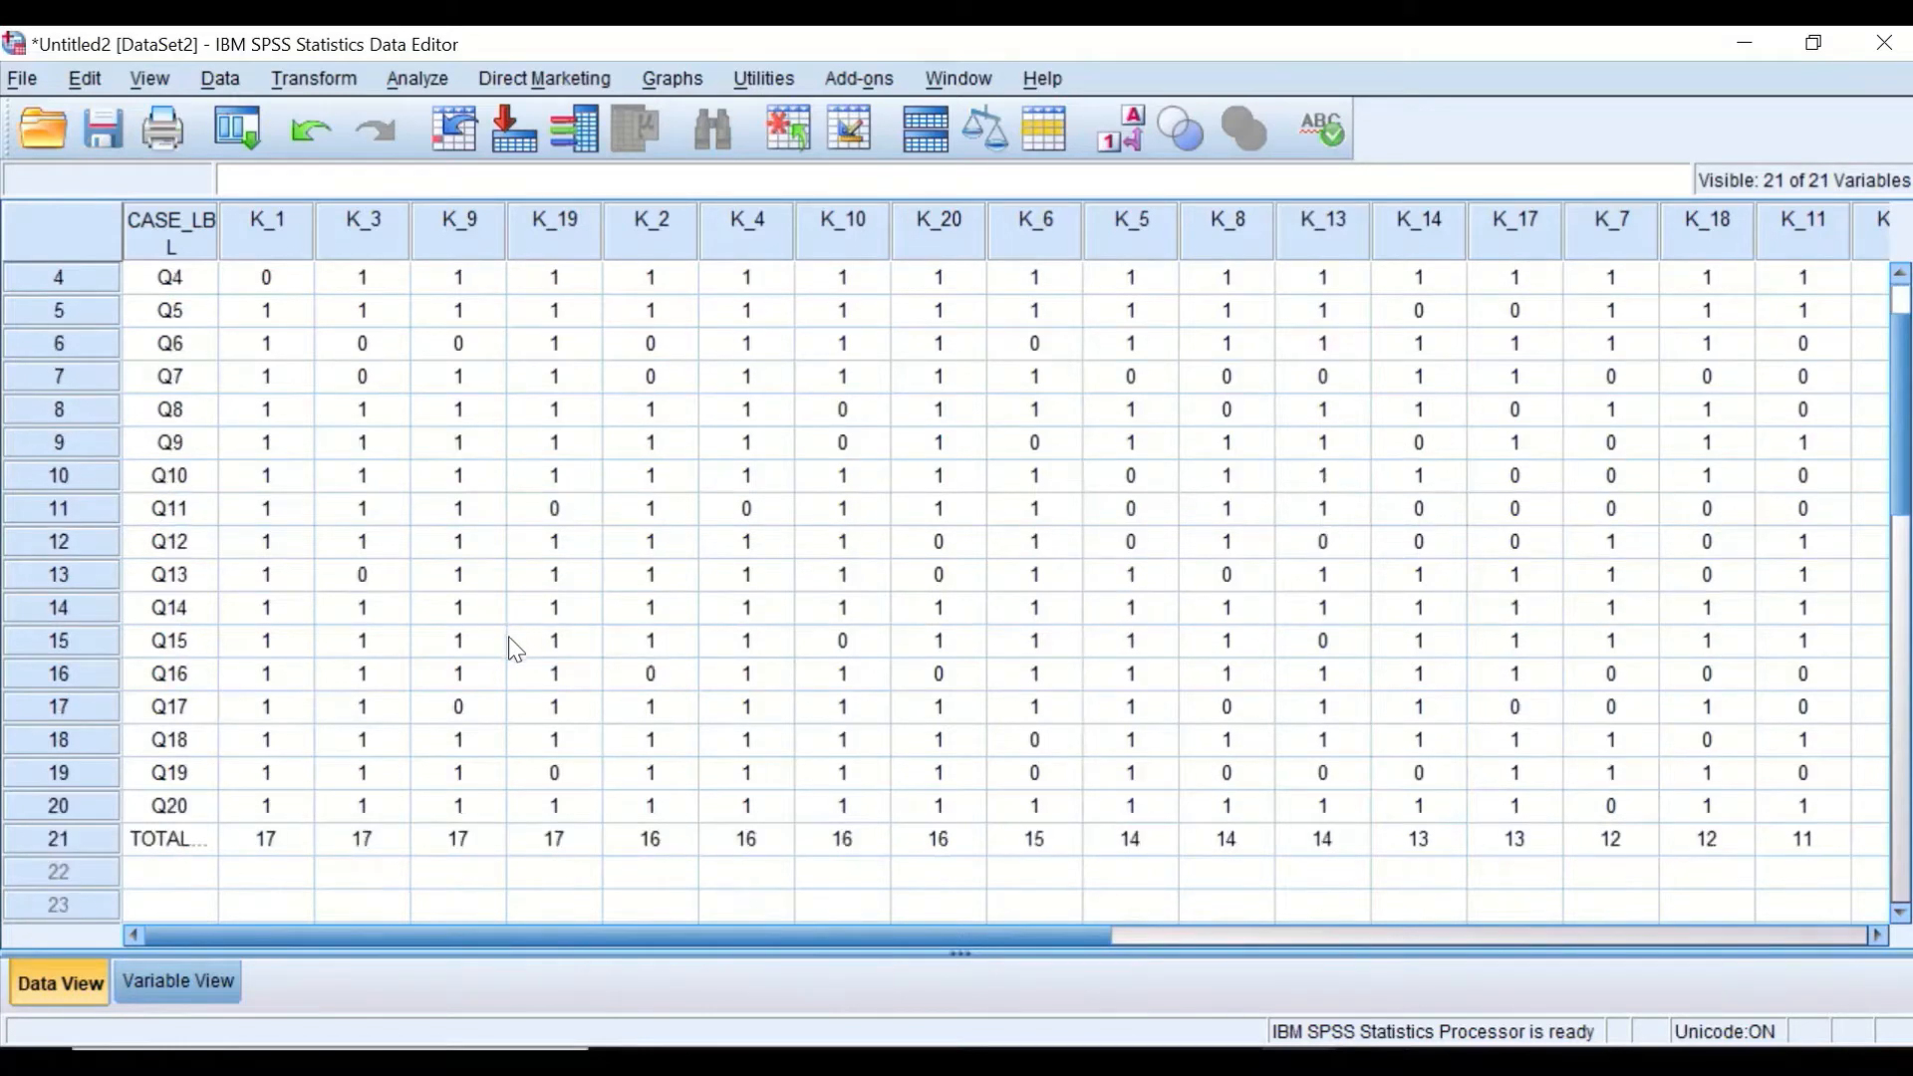
pyautogui.scroll(1, 520, 662)
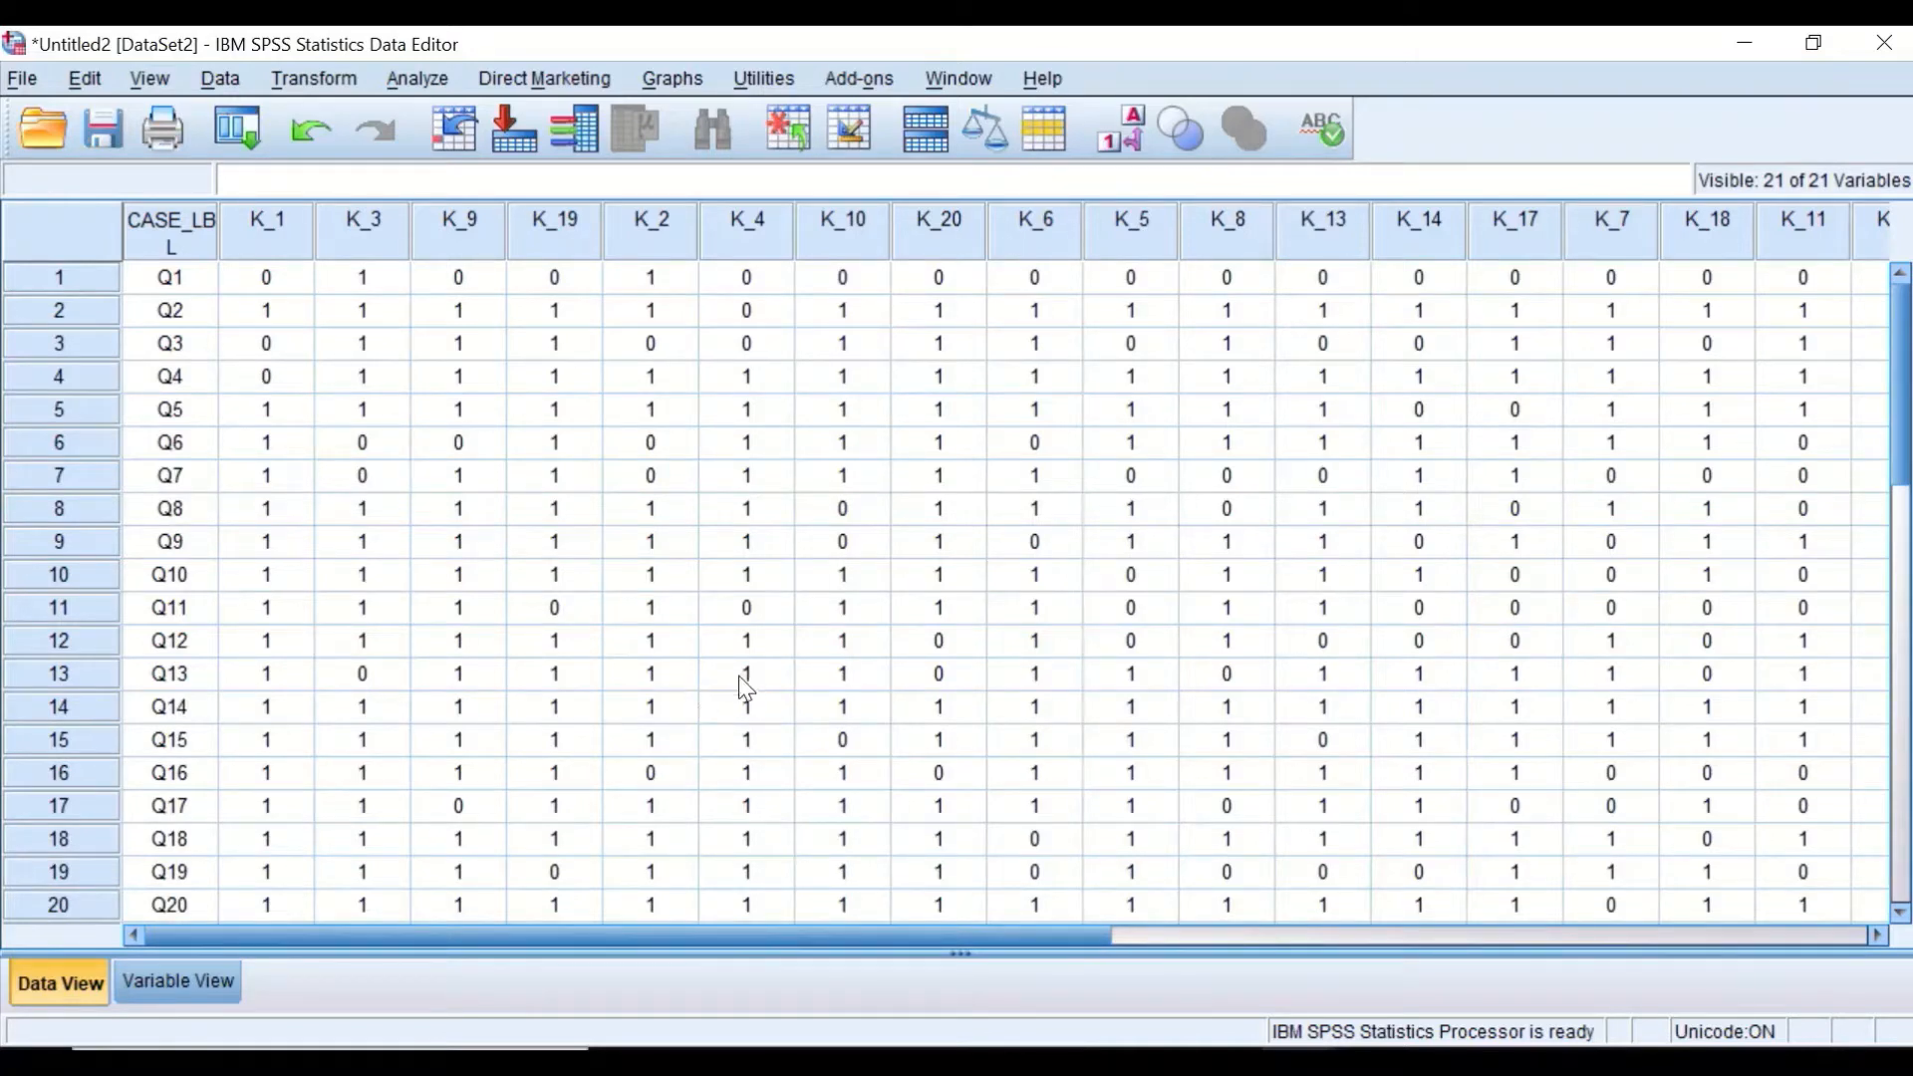
pyautogui.scroll(-1, 869, 780)
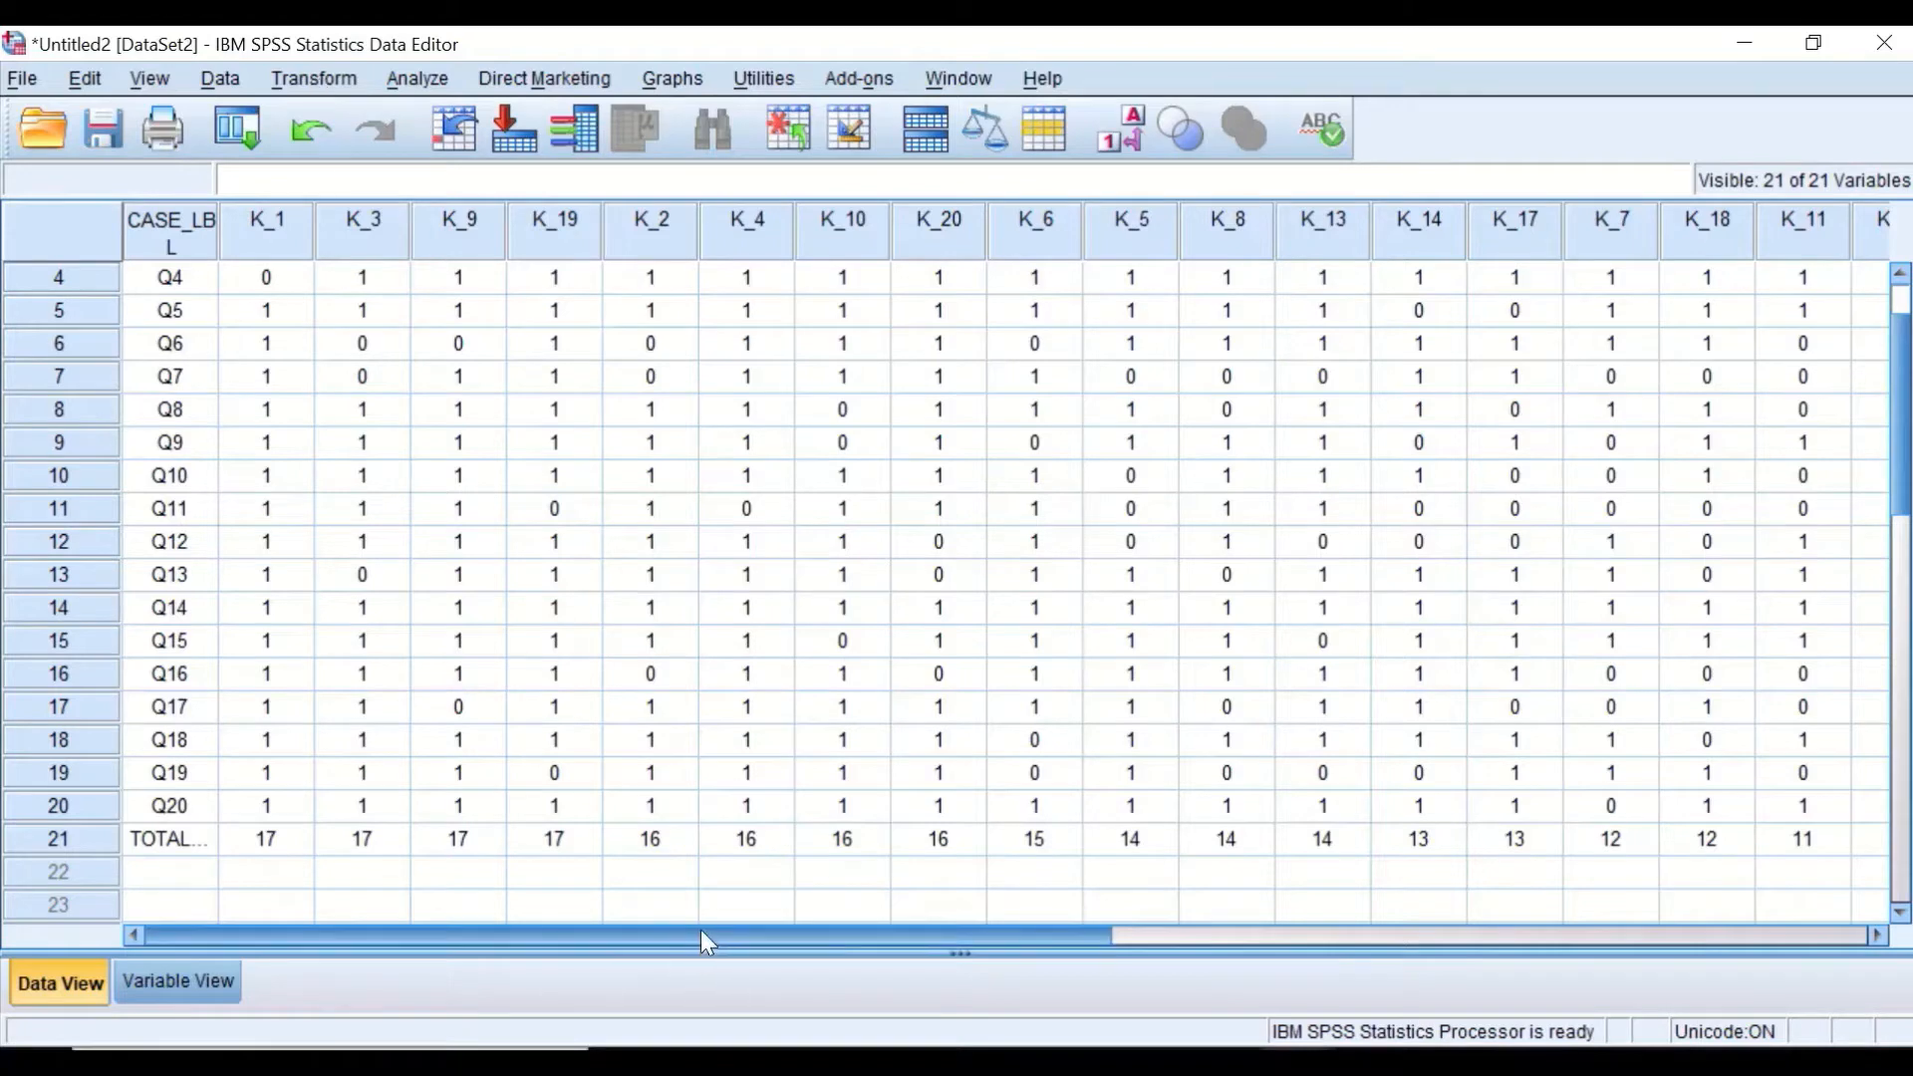
pyautogui.moveTo(701, 932); pyautogui.dragTo(1385, 937)
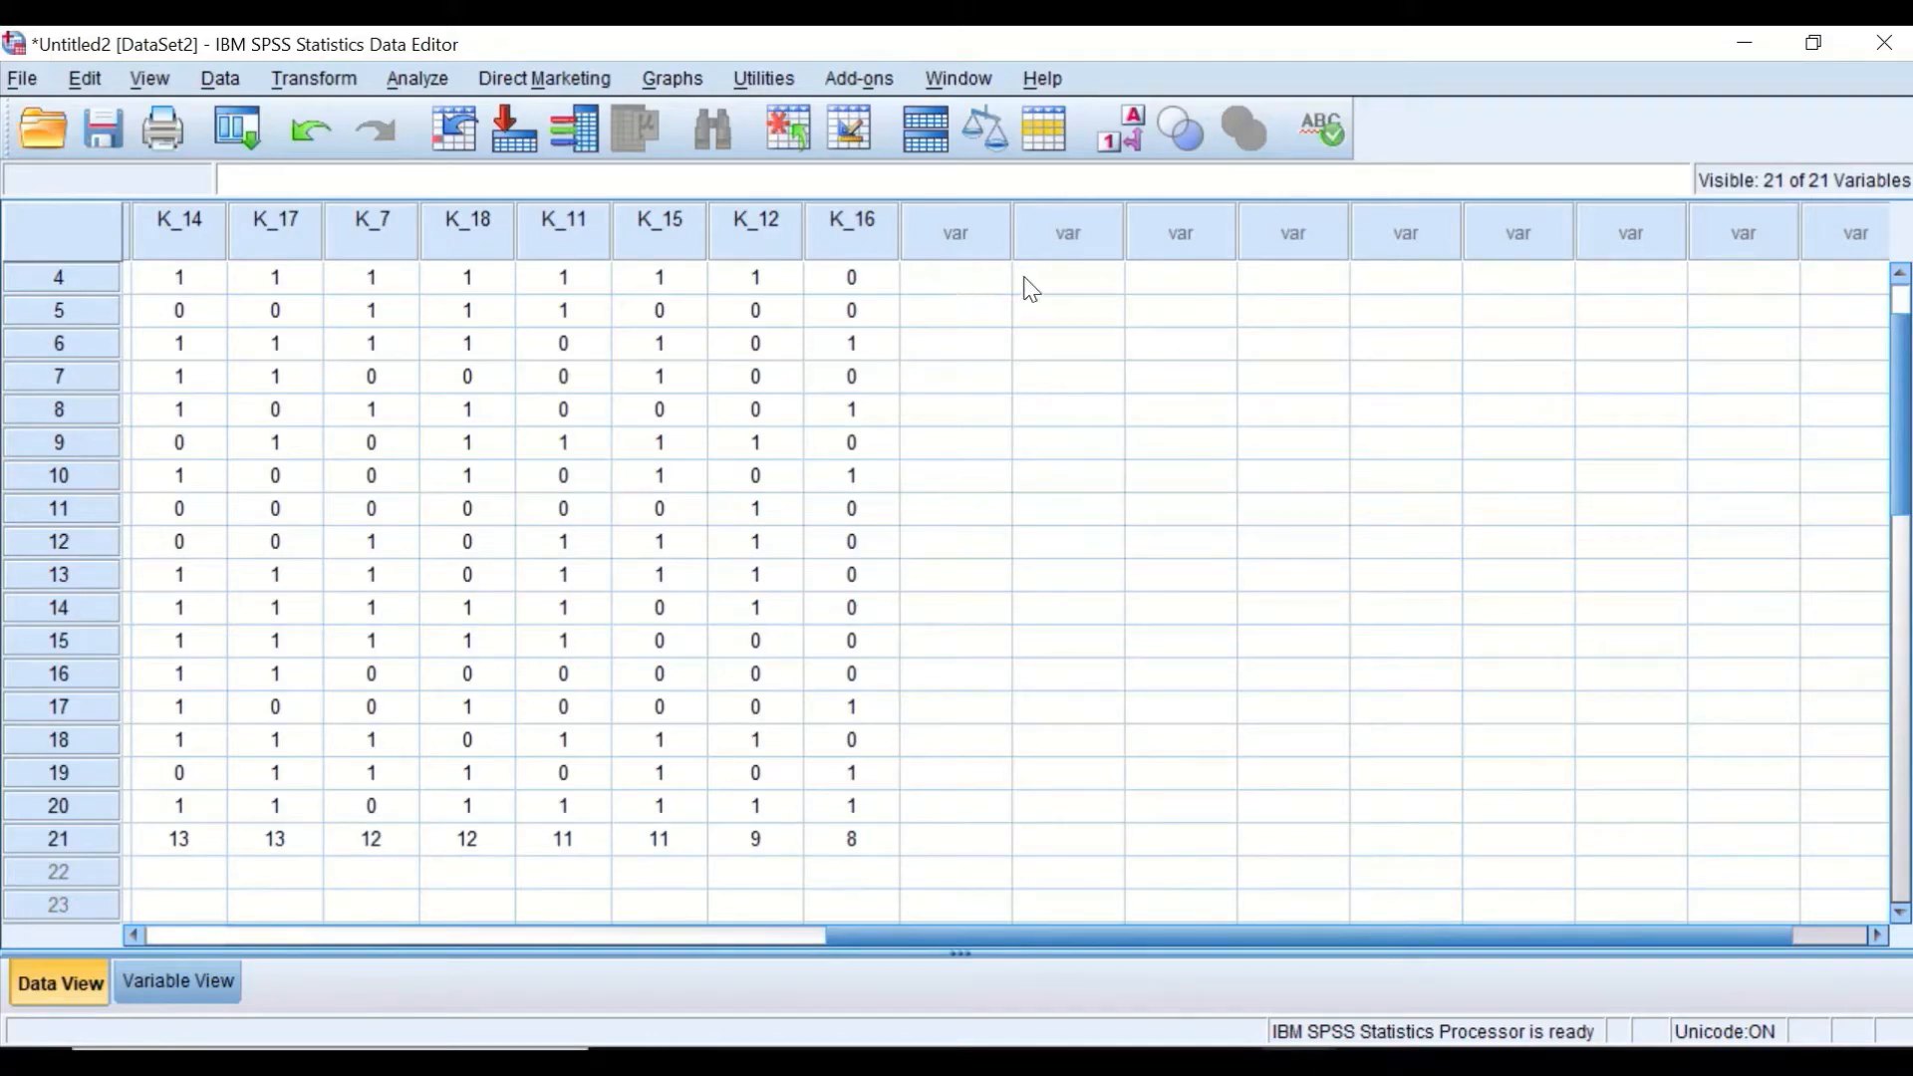
# - Start computing a new variable with UG as the target variable
pyautogui.click(339, 84)
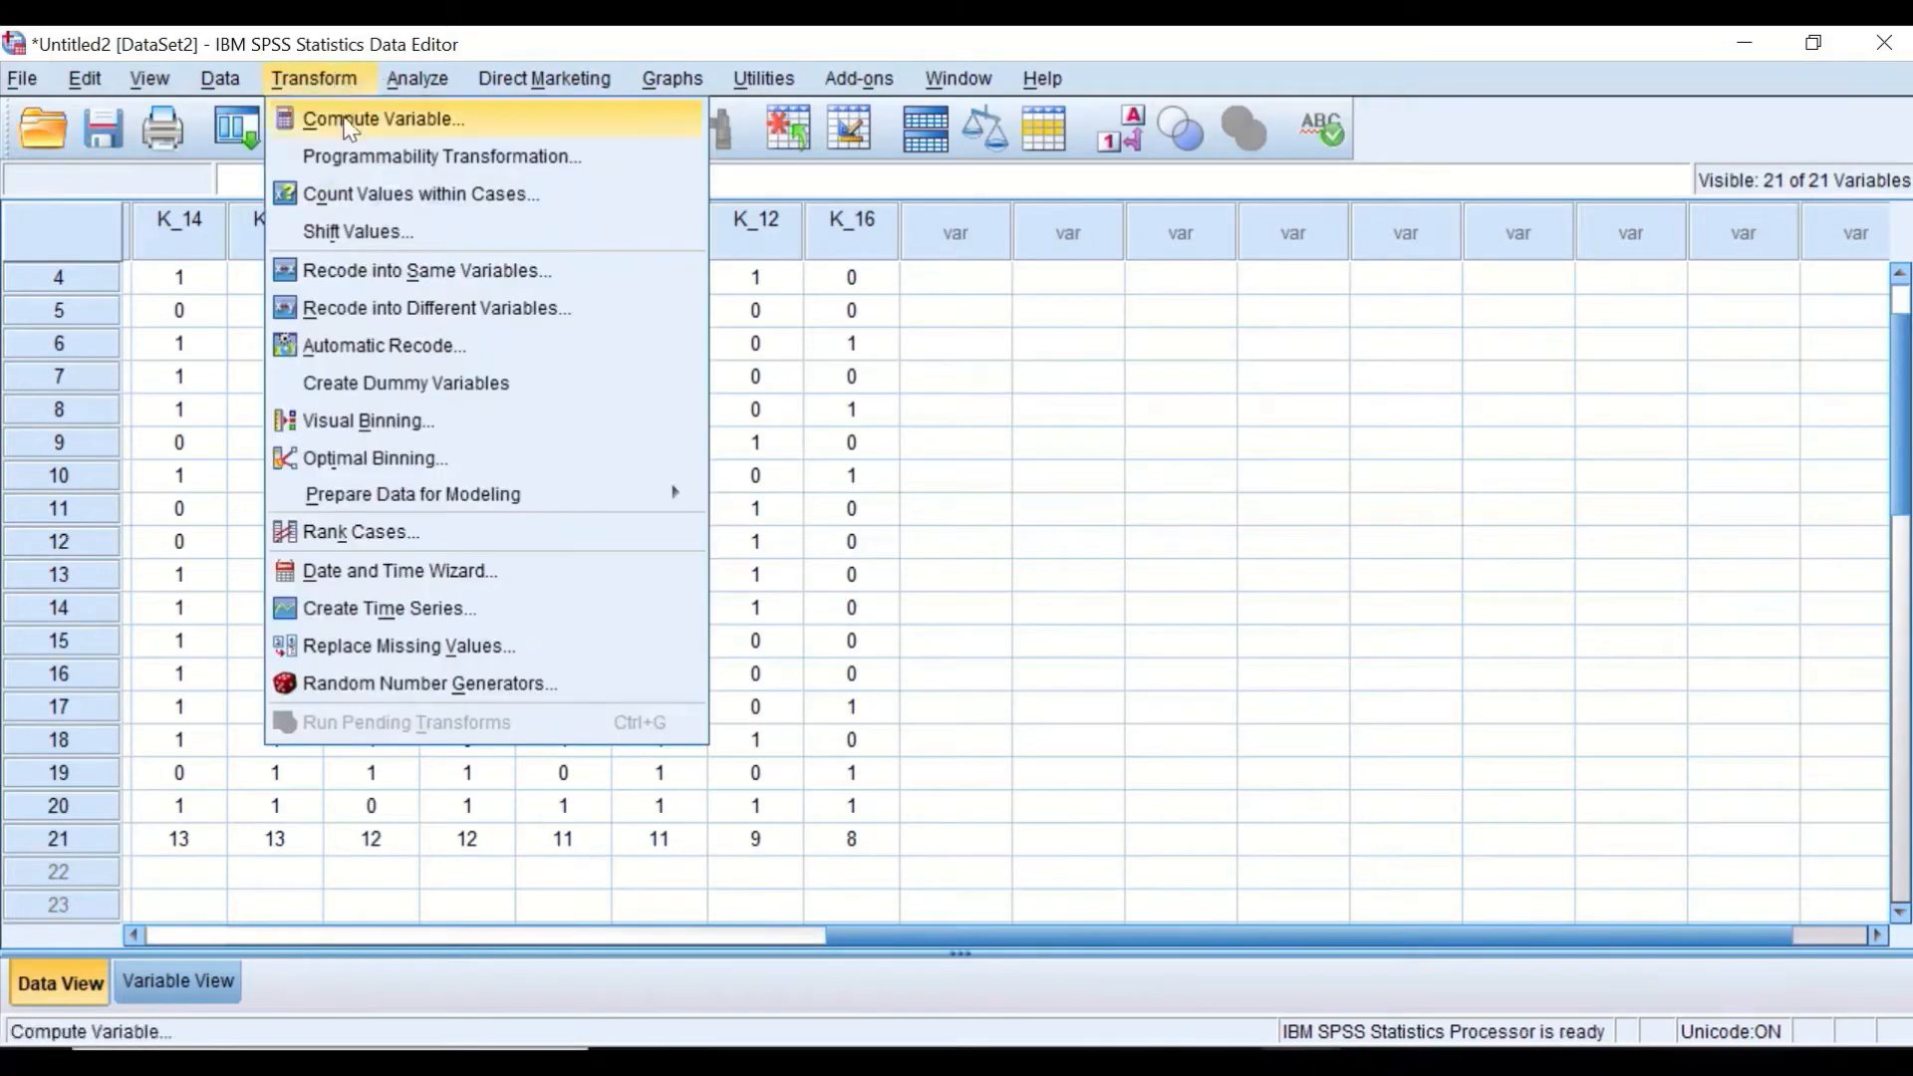
pyautogui.click(347, 119)
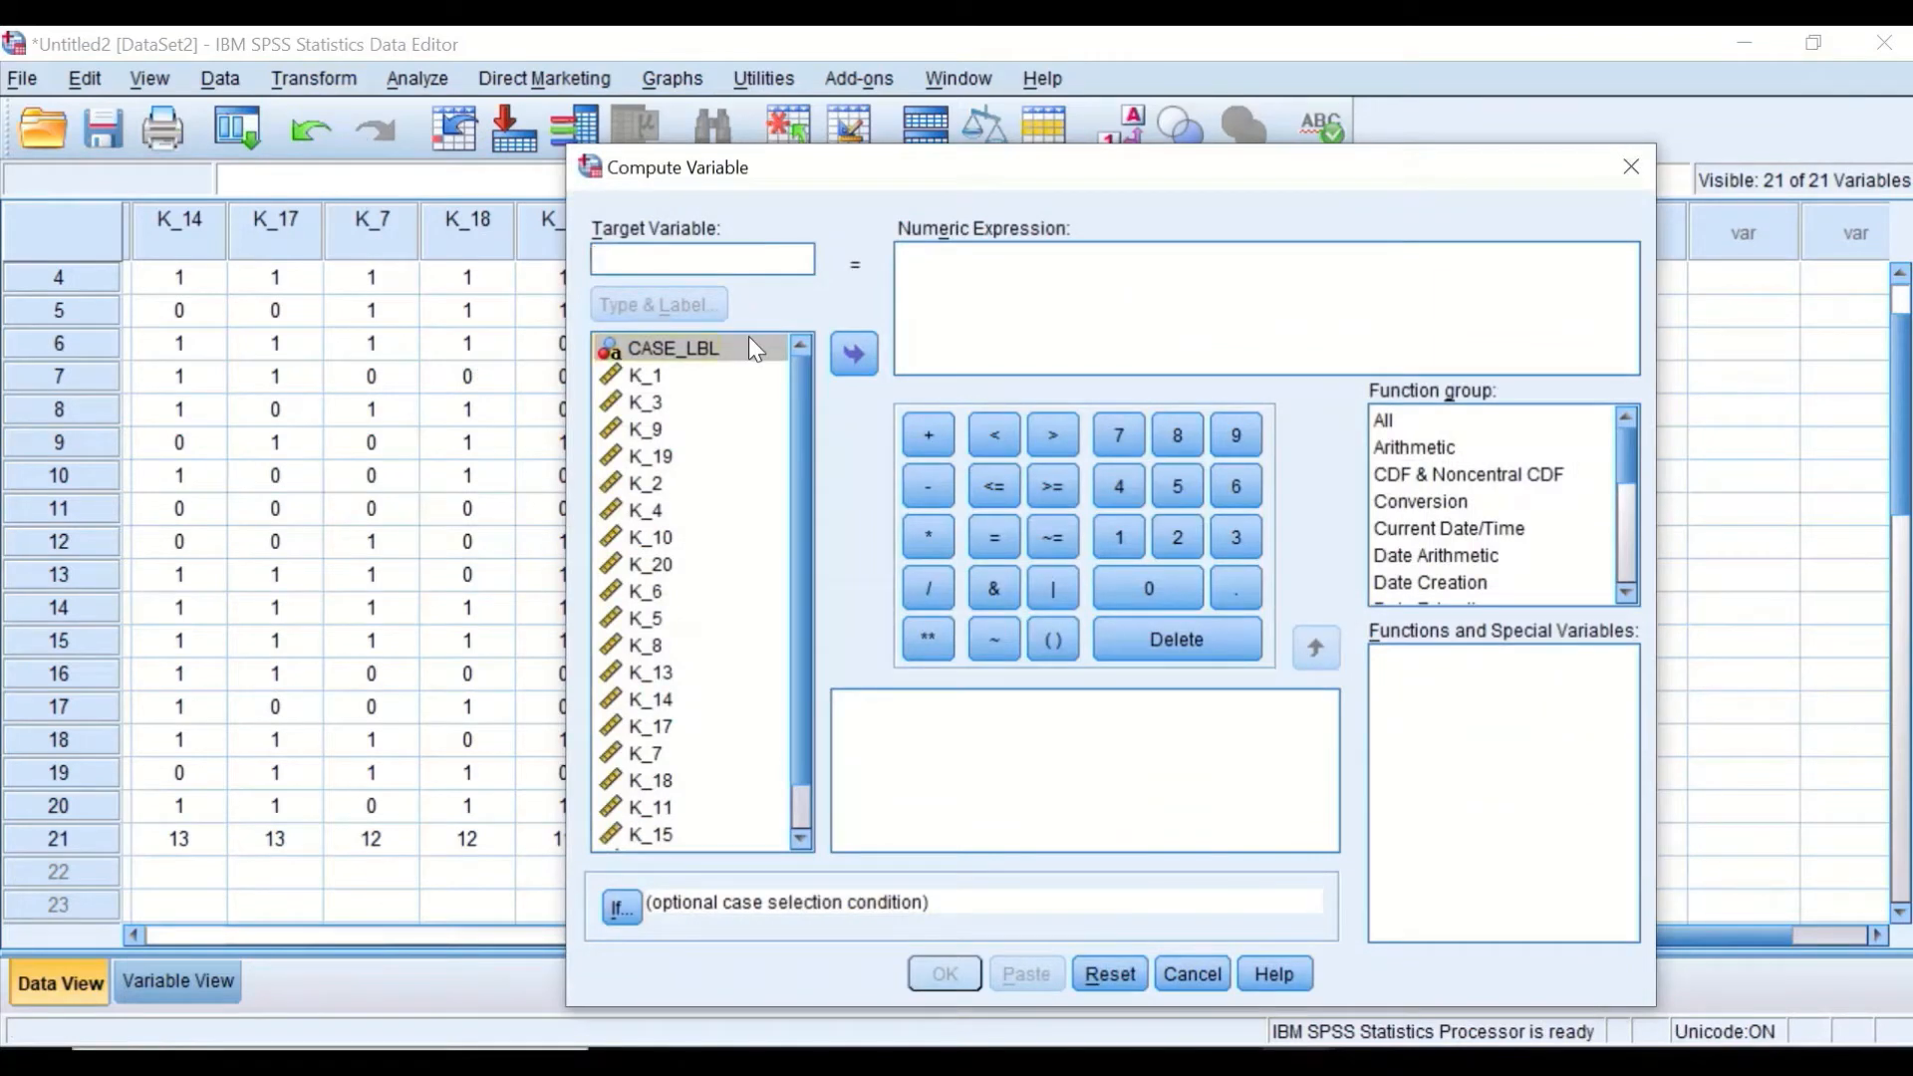
pyautogui.write('UG')
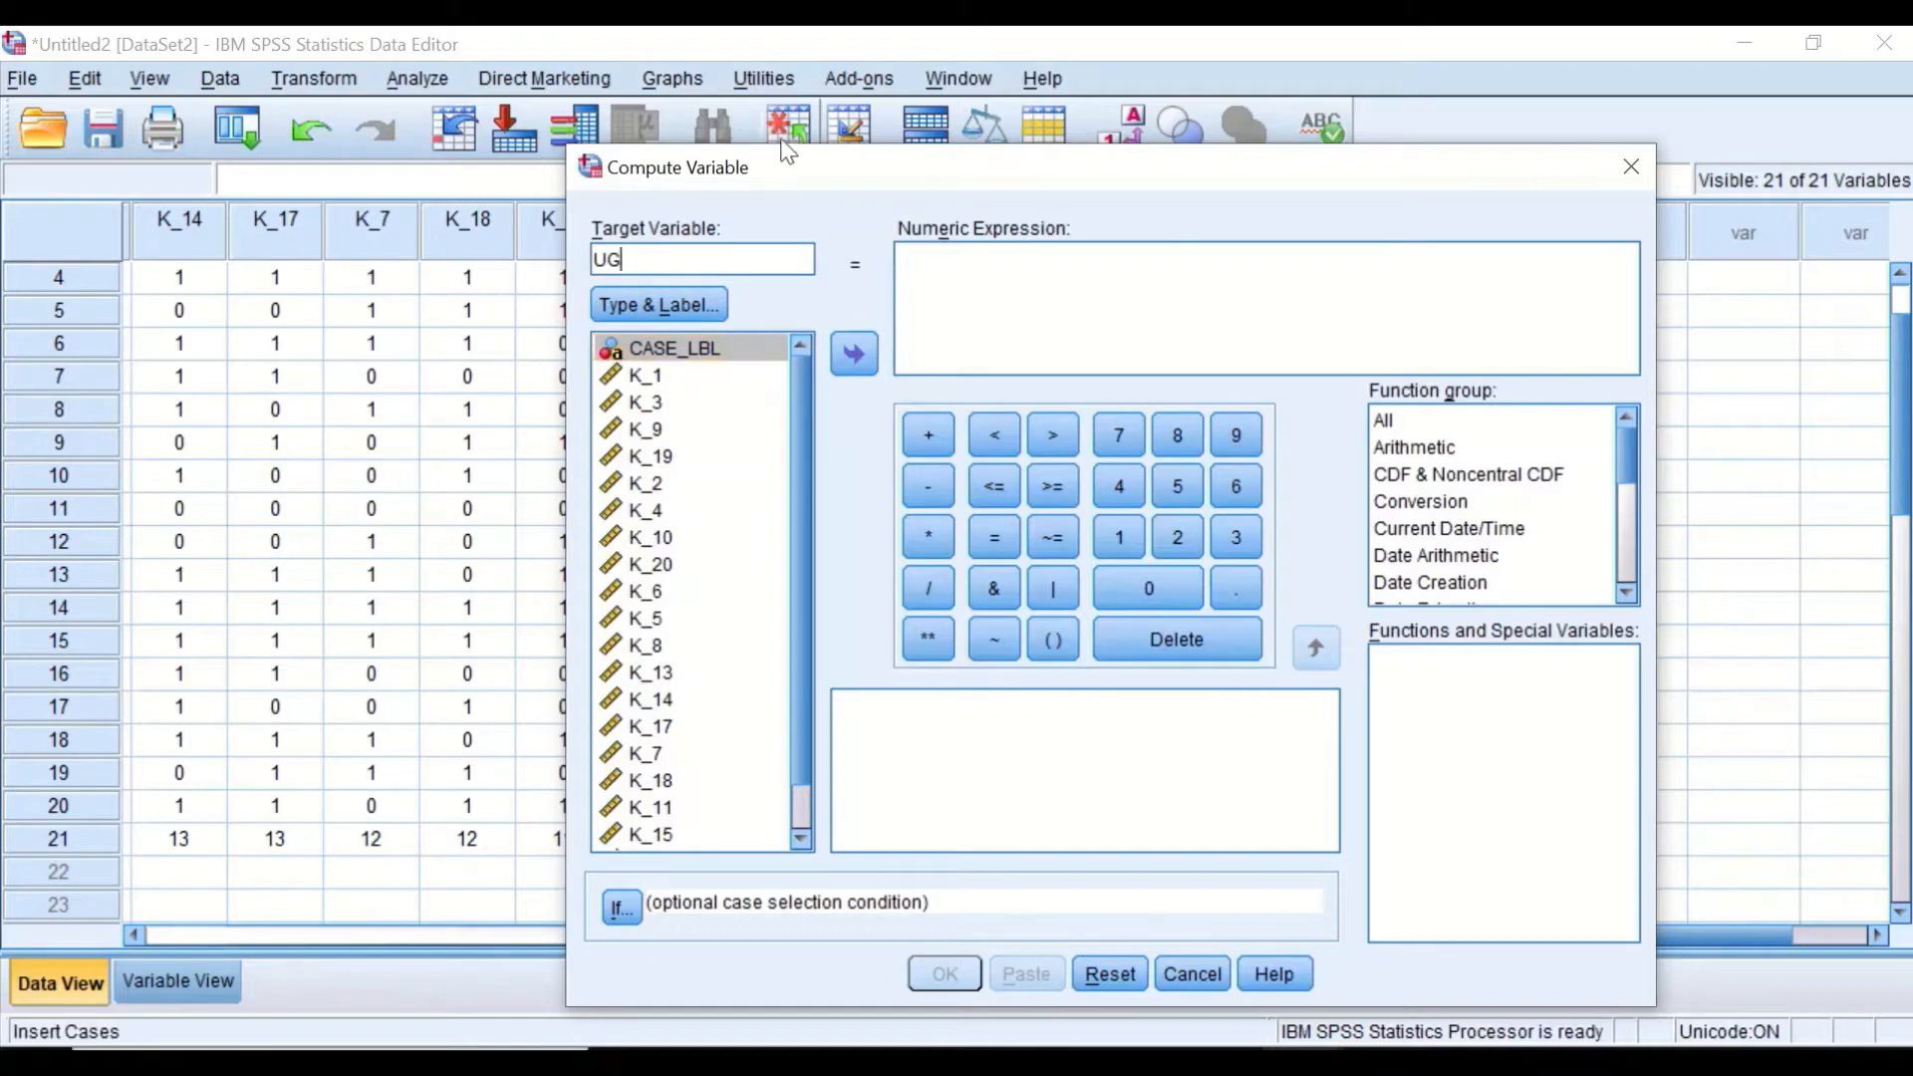
# - Examine the total score row for the six highest-scoring students, from K_1 across to K_4
pyautogui.moveTo(836, 167); pyautogui.dragTo(1092, 160)
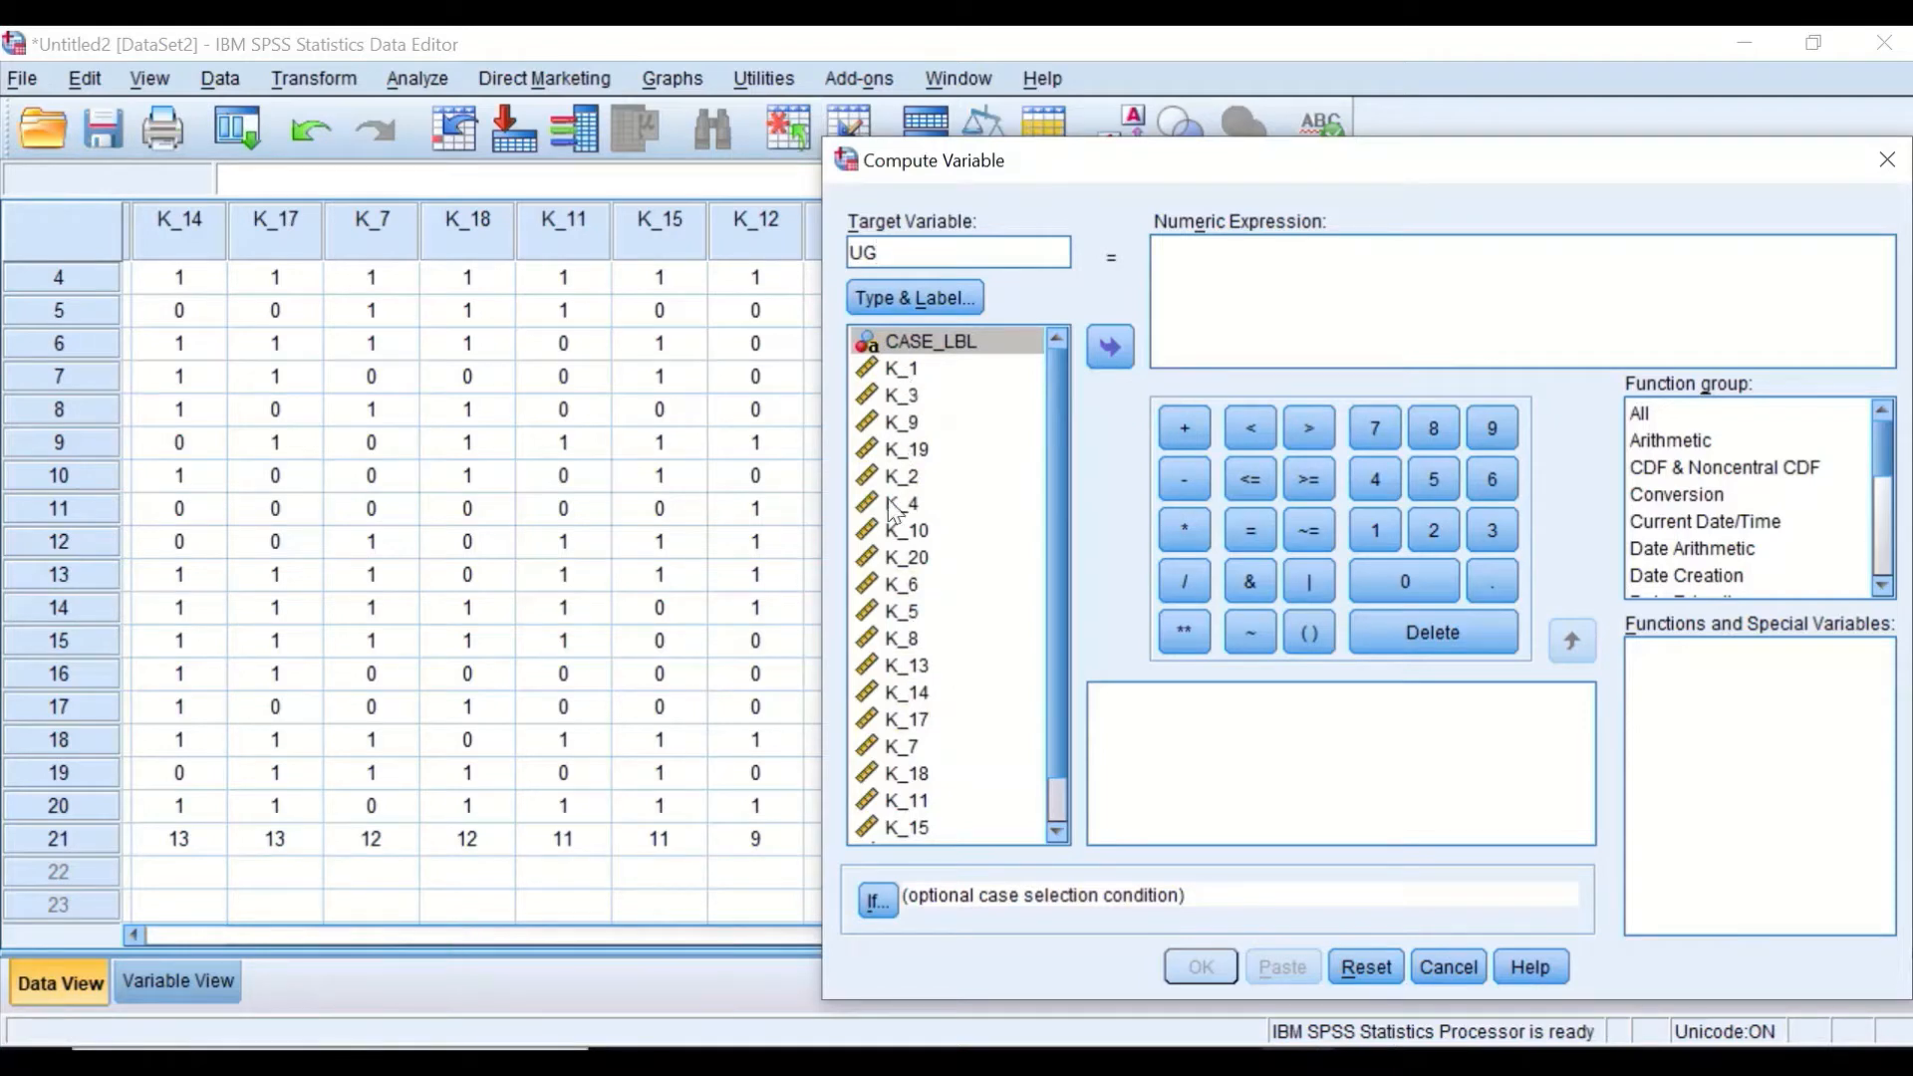
pyautogui.moveTo(1070, 181); pyautogui.dragTo(1711, 334)
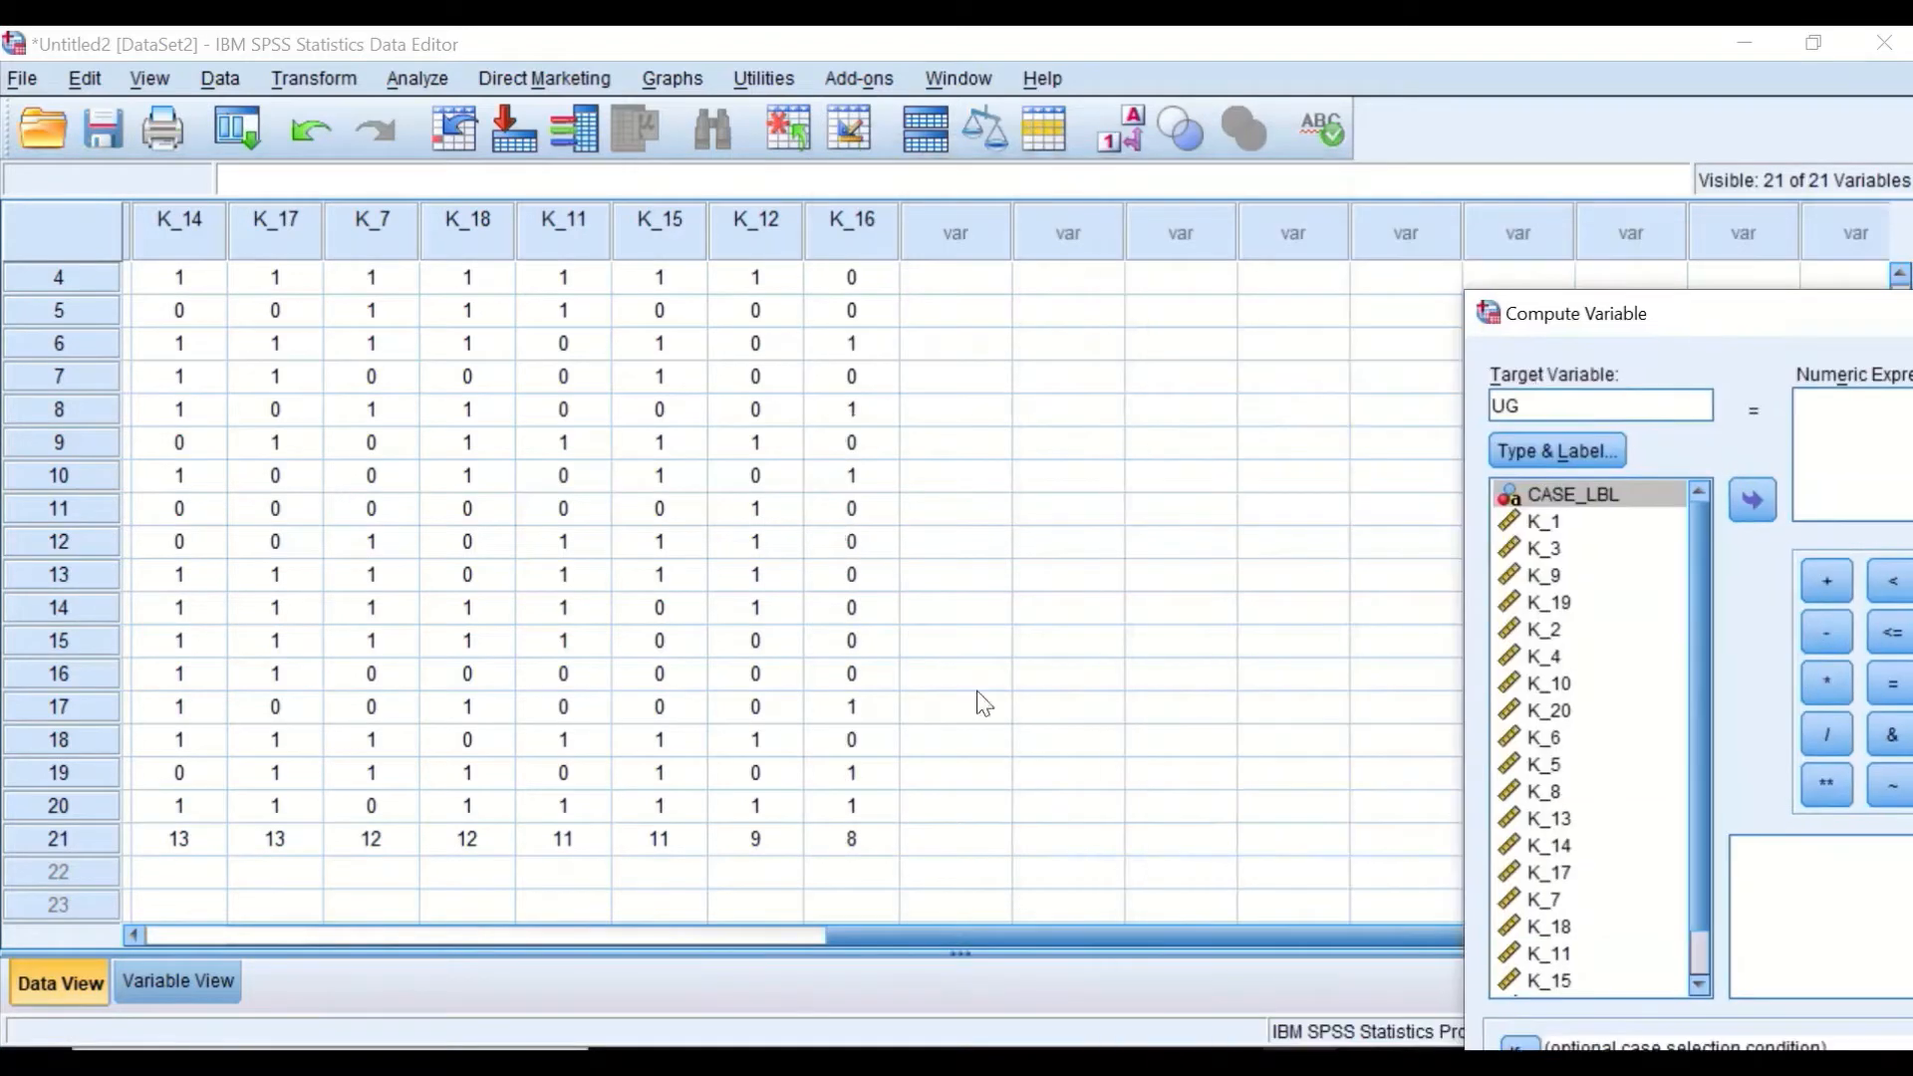
pyautogui.moveTo(995, 935); pyautogui.dragTo(257, 863)
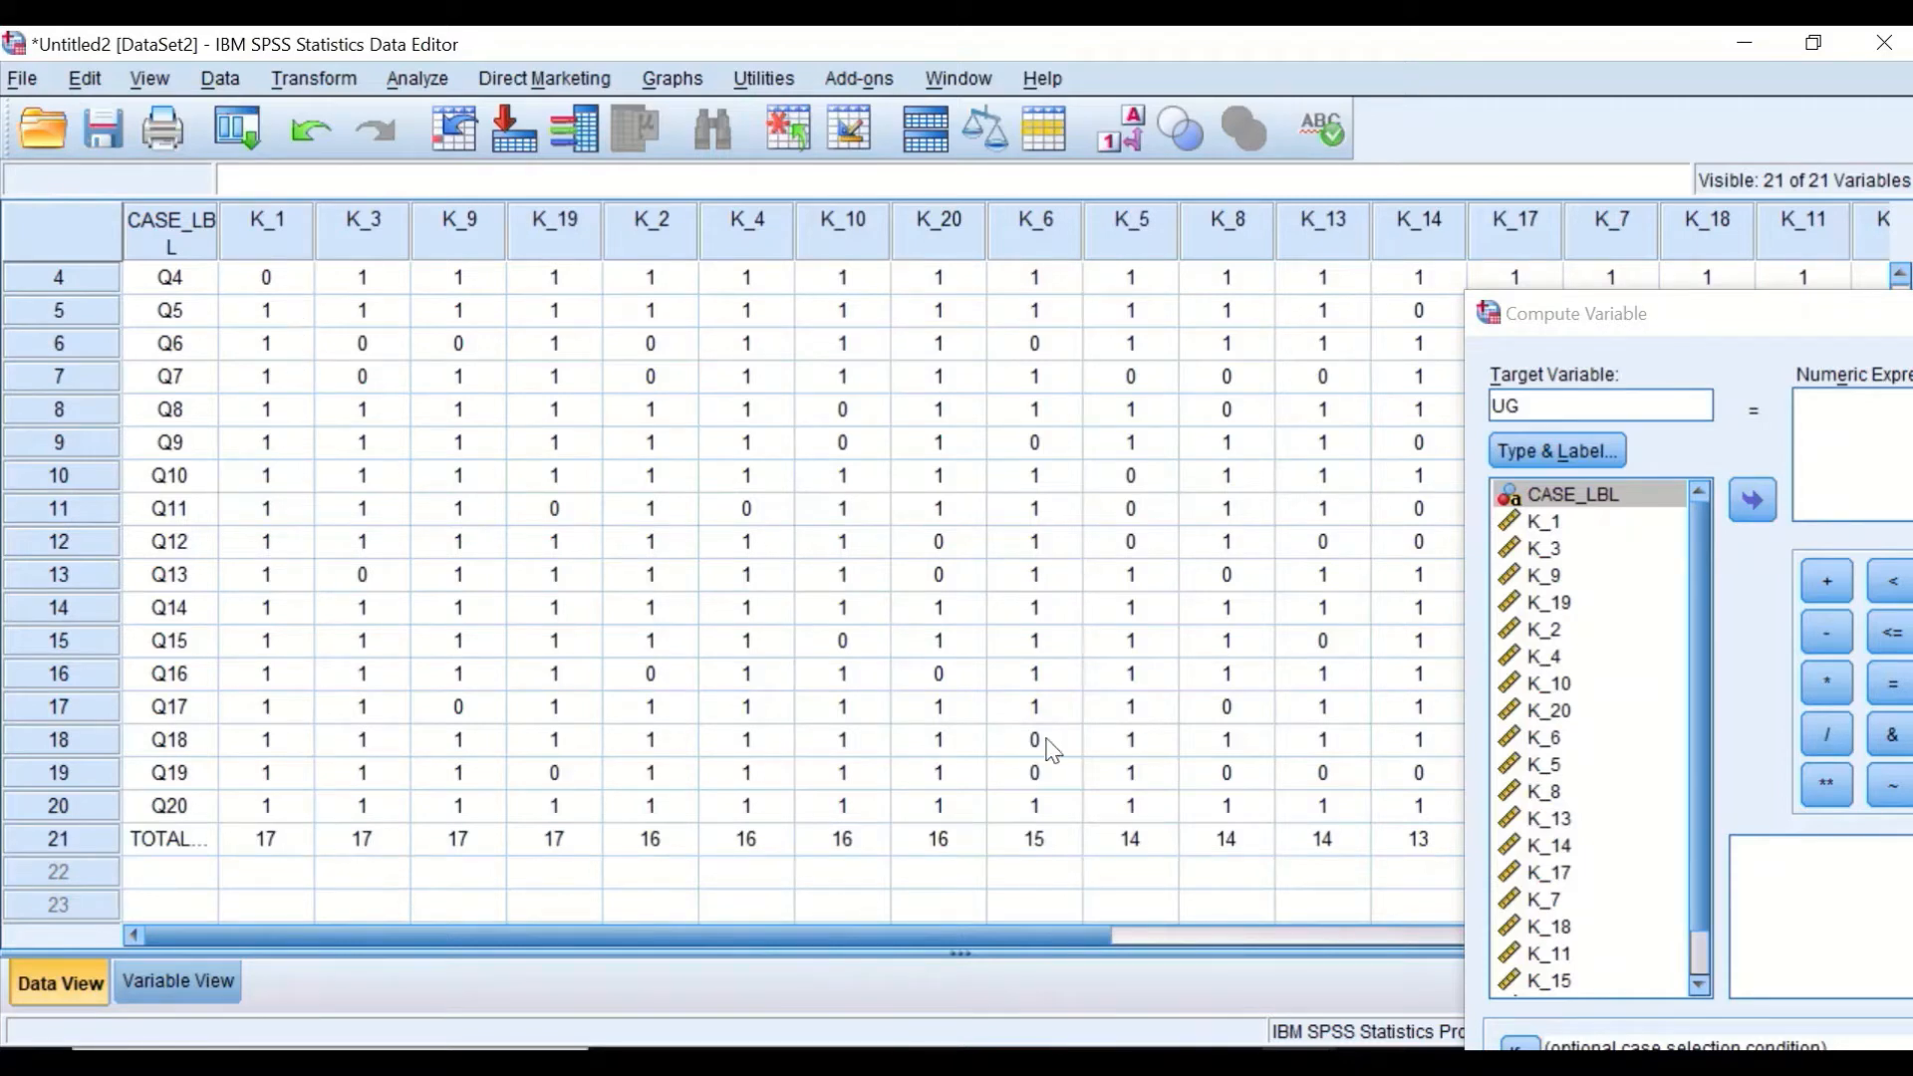
pyautogui.click(284, 839)
pyautogui.click(393, 845)
pyautogui.click(476, 842)
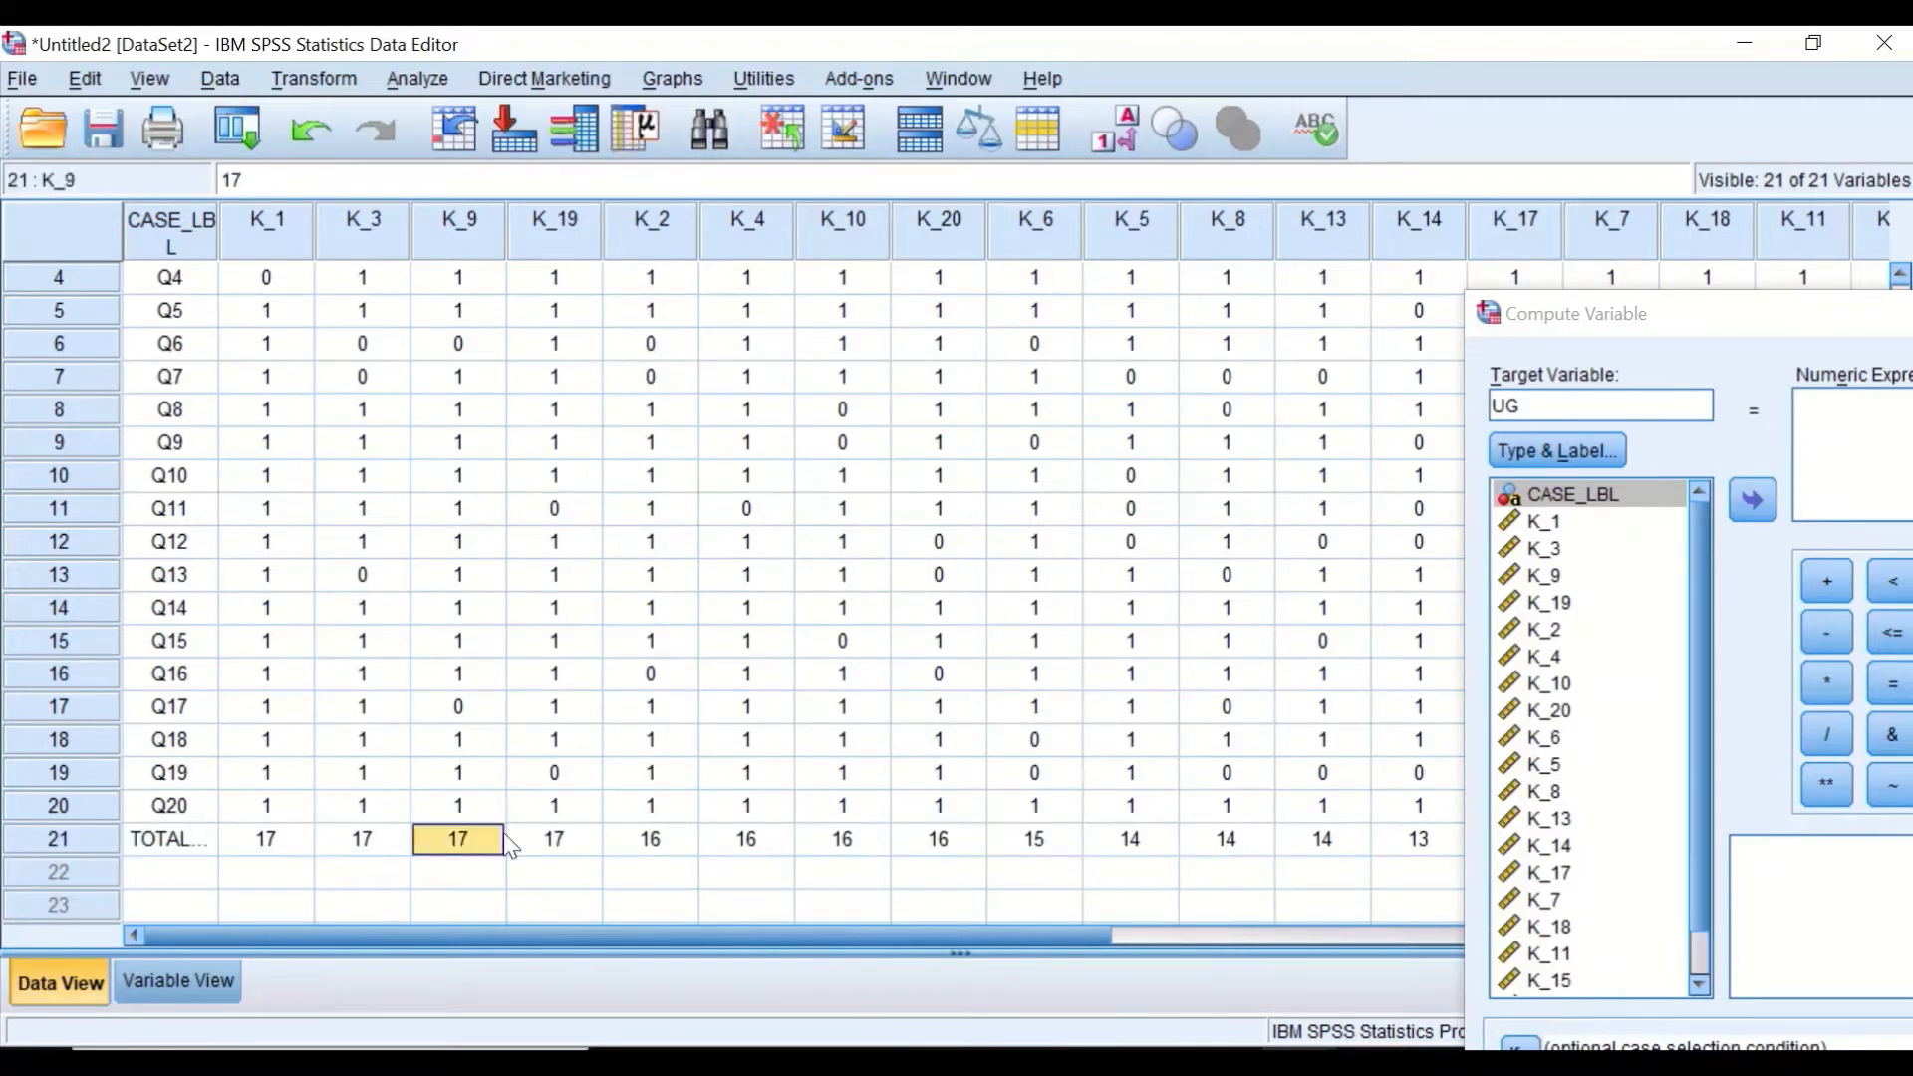
pyautogui.click(560, 844)
pyautogui.click(648, 844)
pyautogui.click(773, 842)
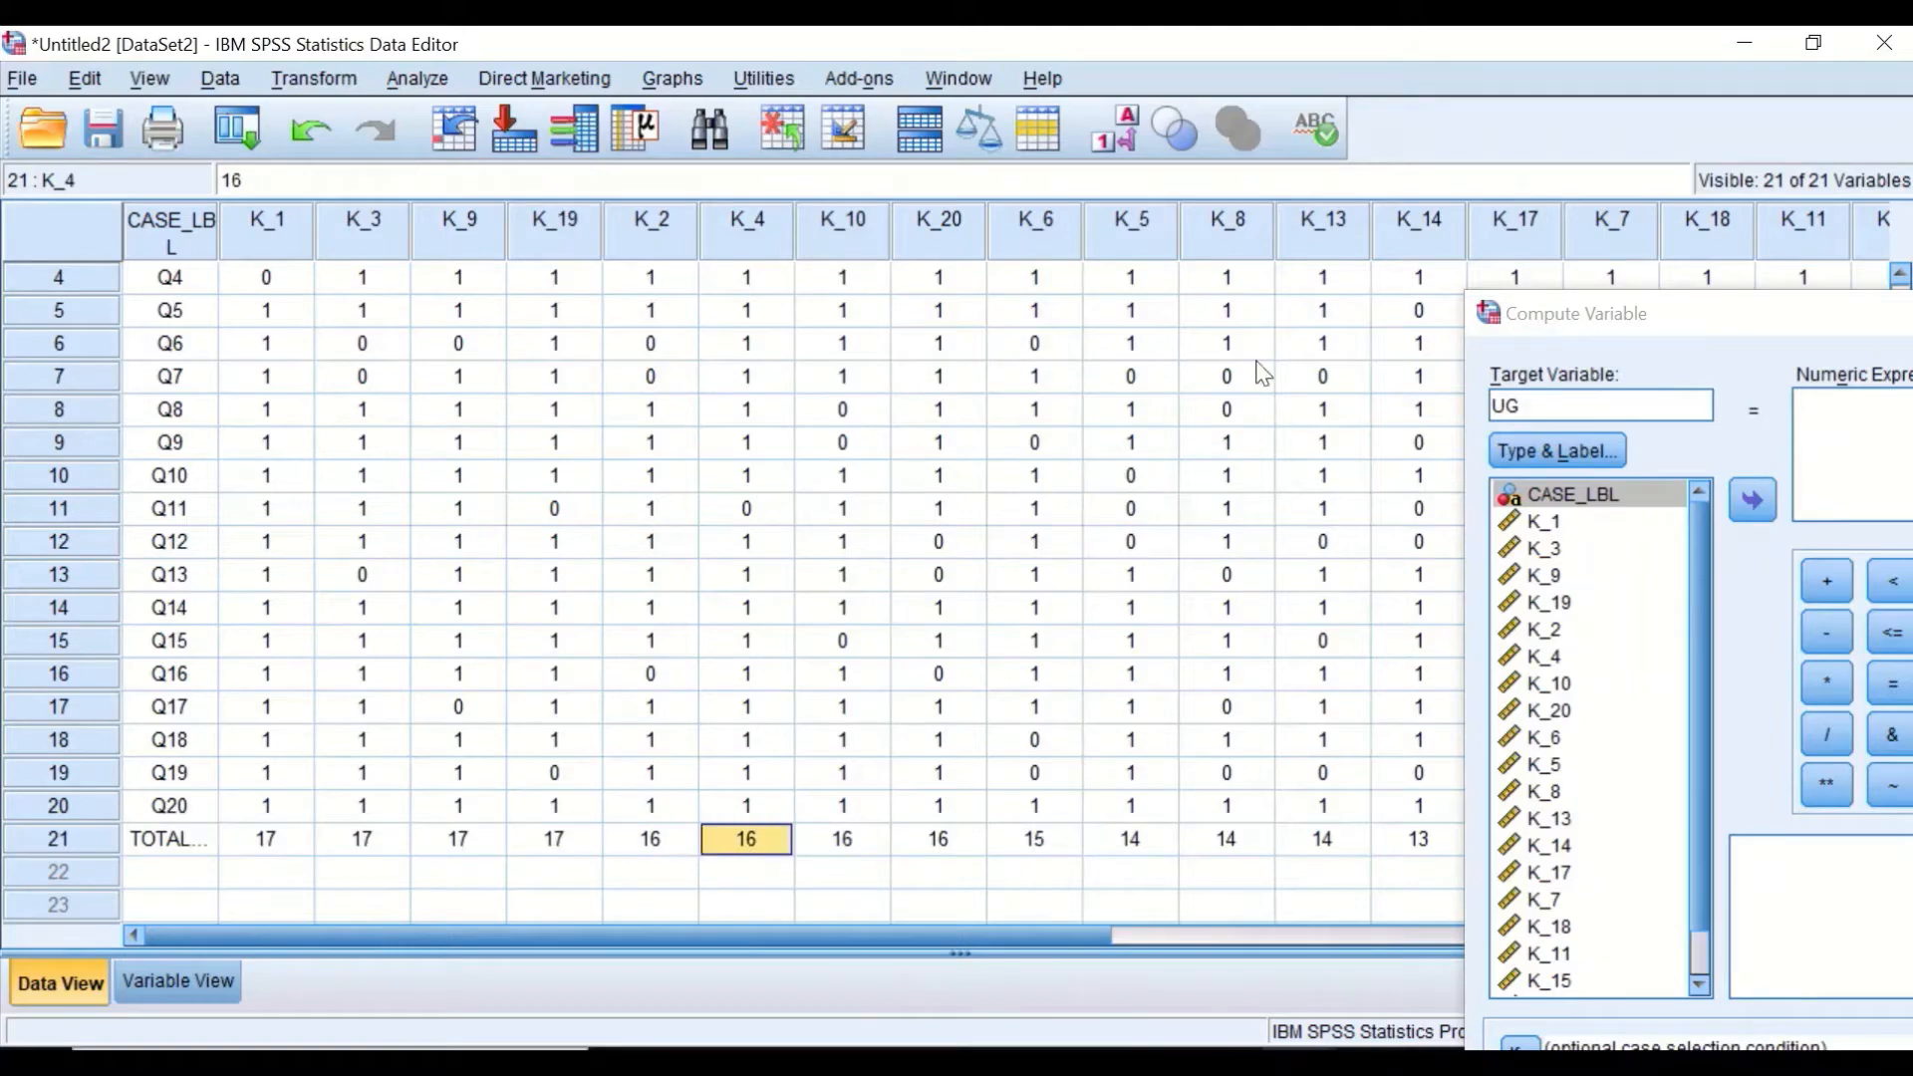
# - Begin the UG numeric expression with the parenthesised sum (K_1 + K_3 + K_9)
pyautogui.moveTo(1783, 331); pyautogui.dragTo(722, 156)
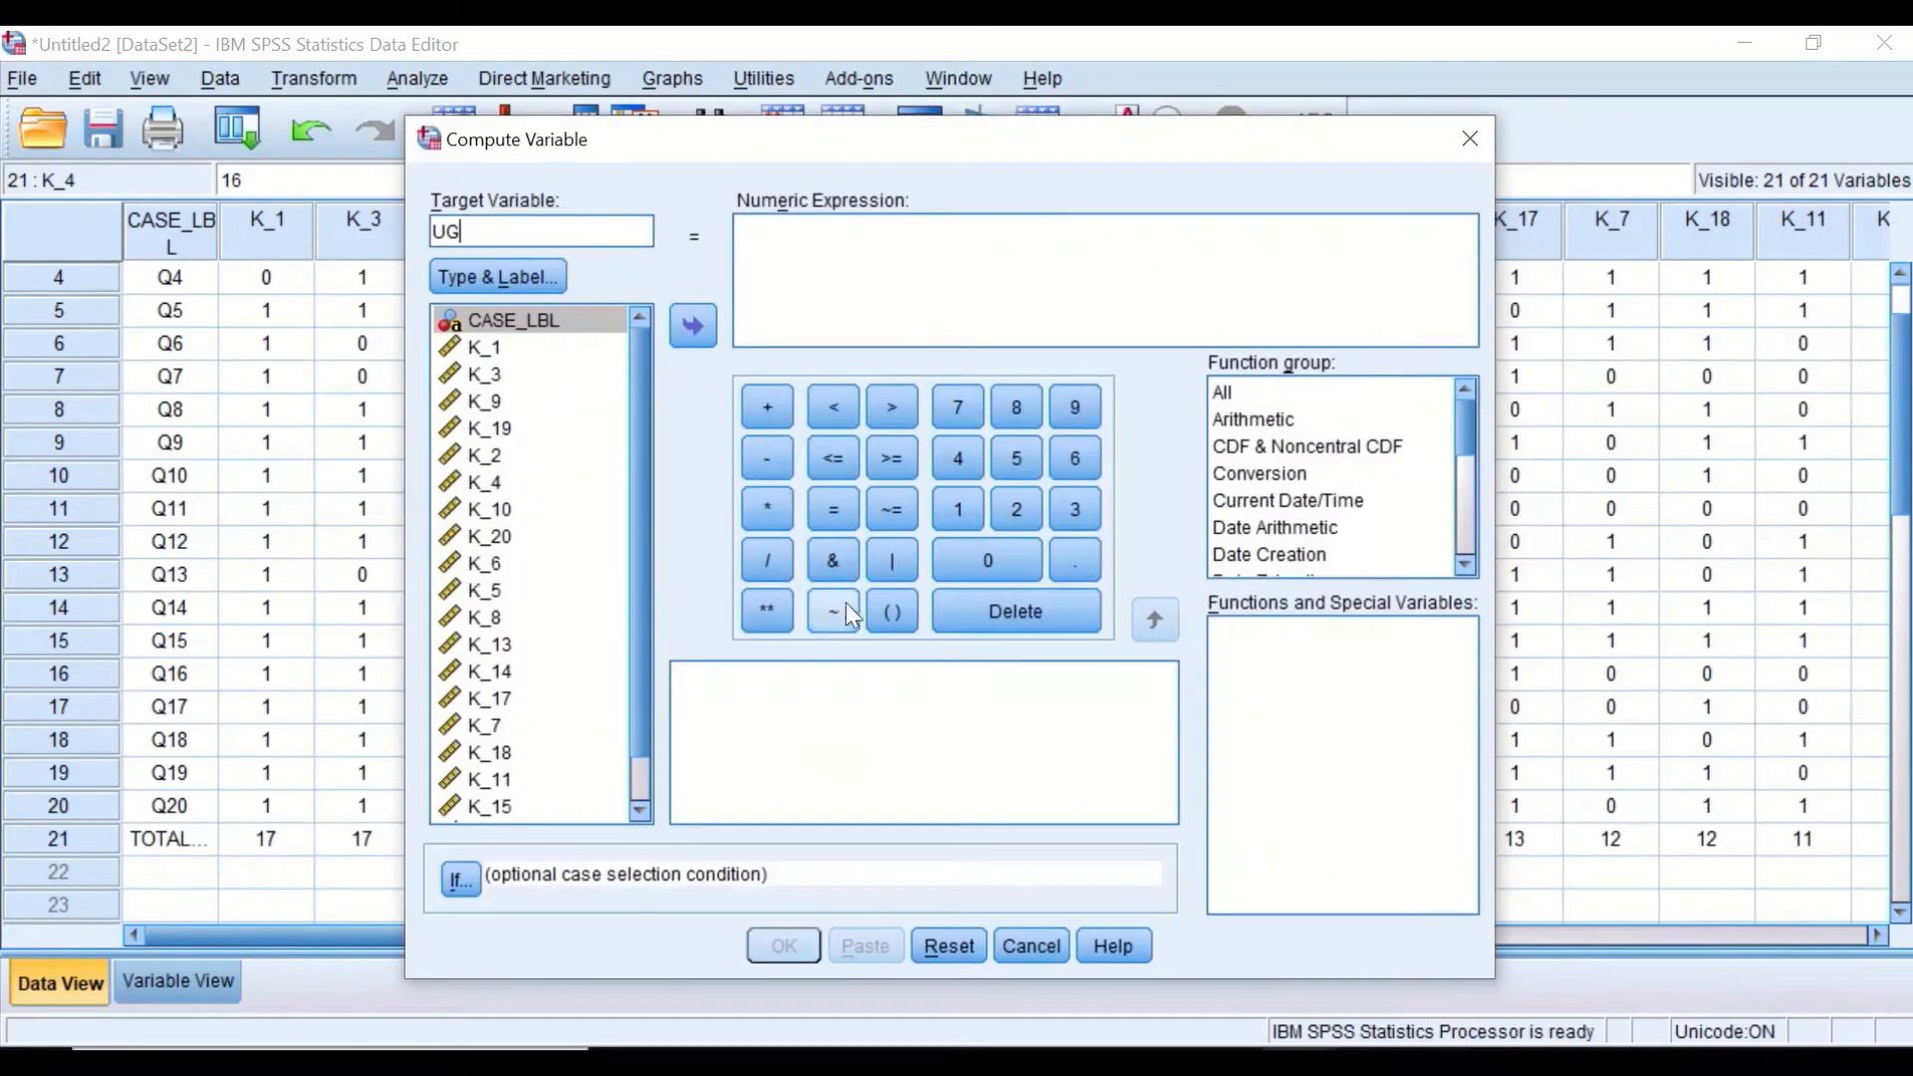
pyautogui.click(890, 611)
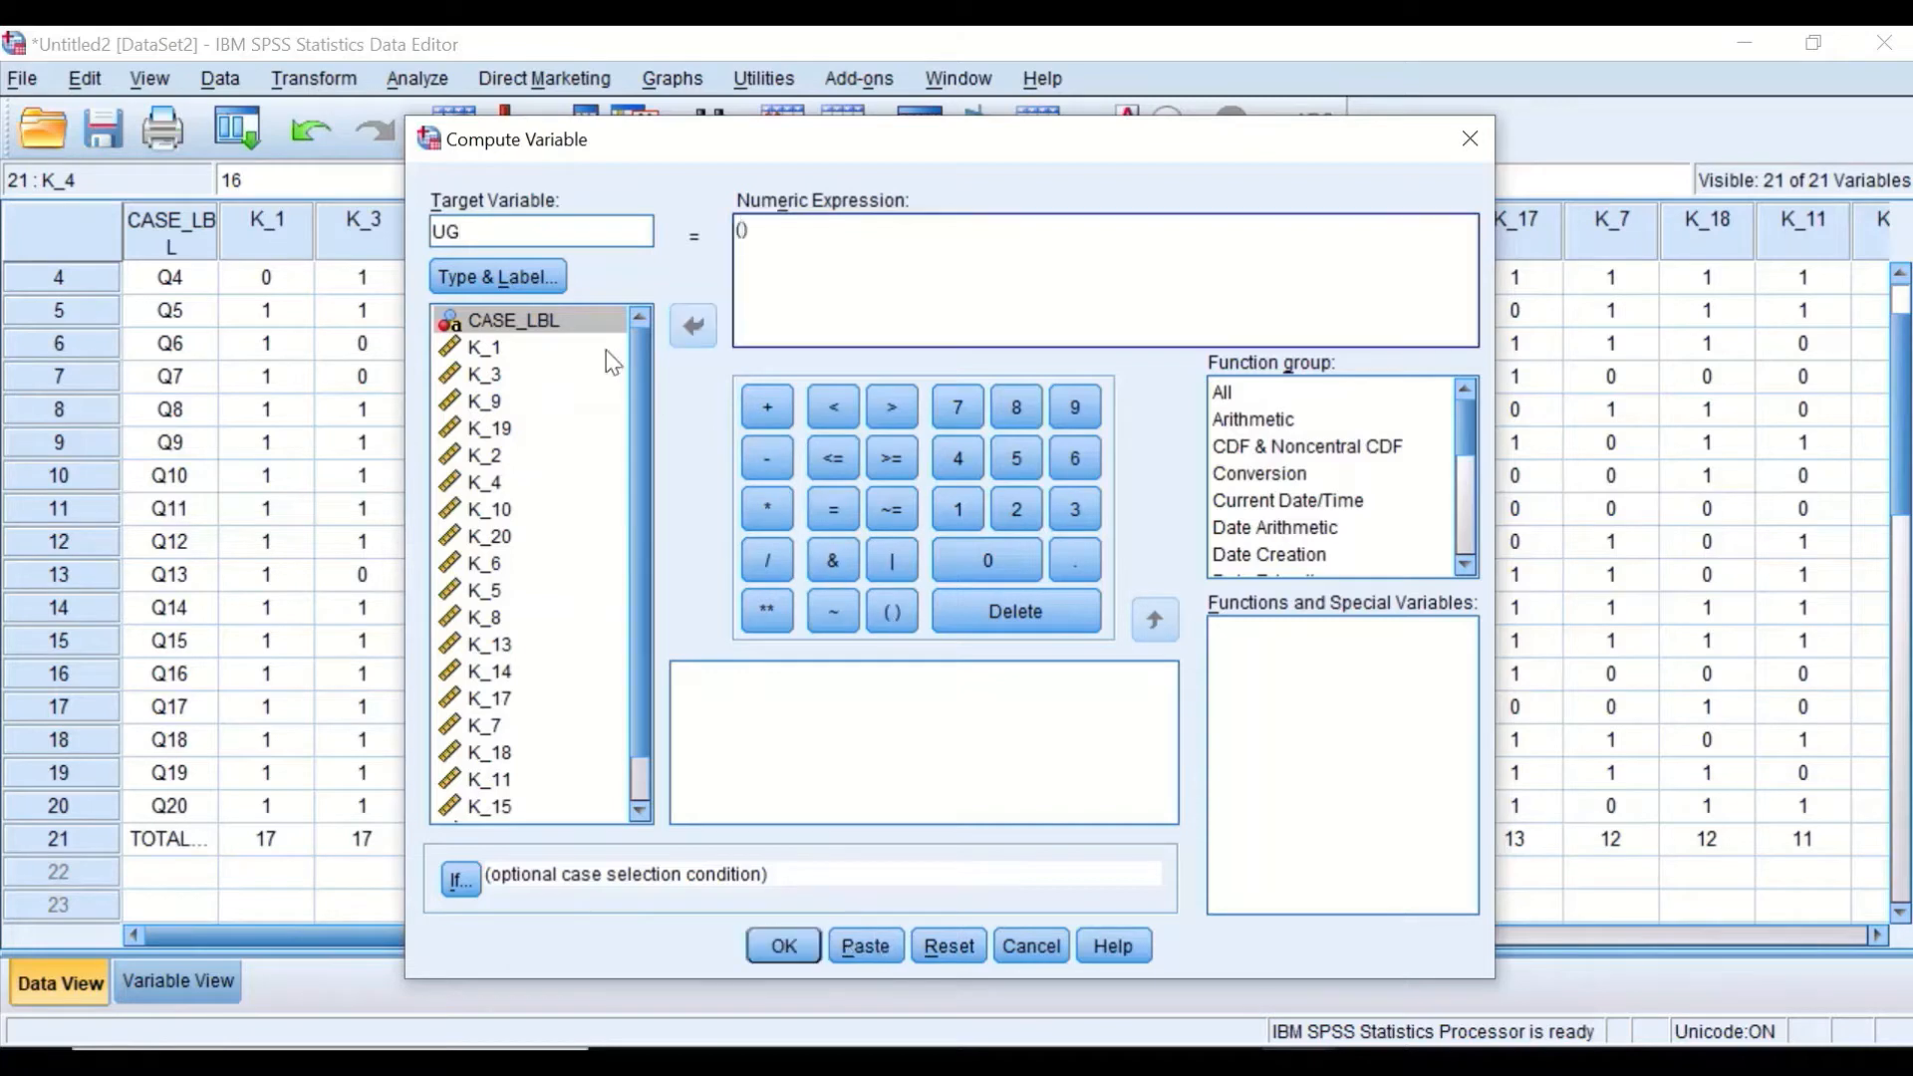
pyautogui.click(497, 347)
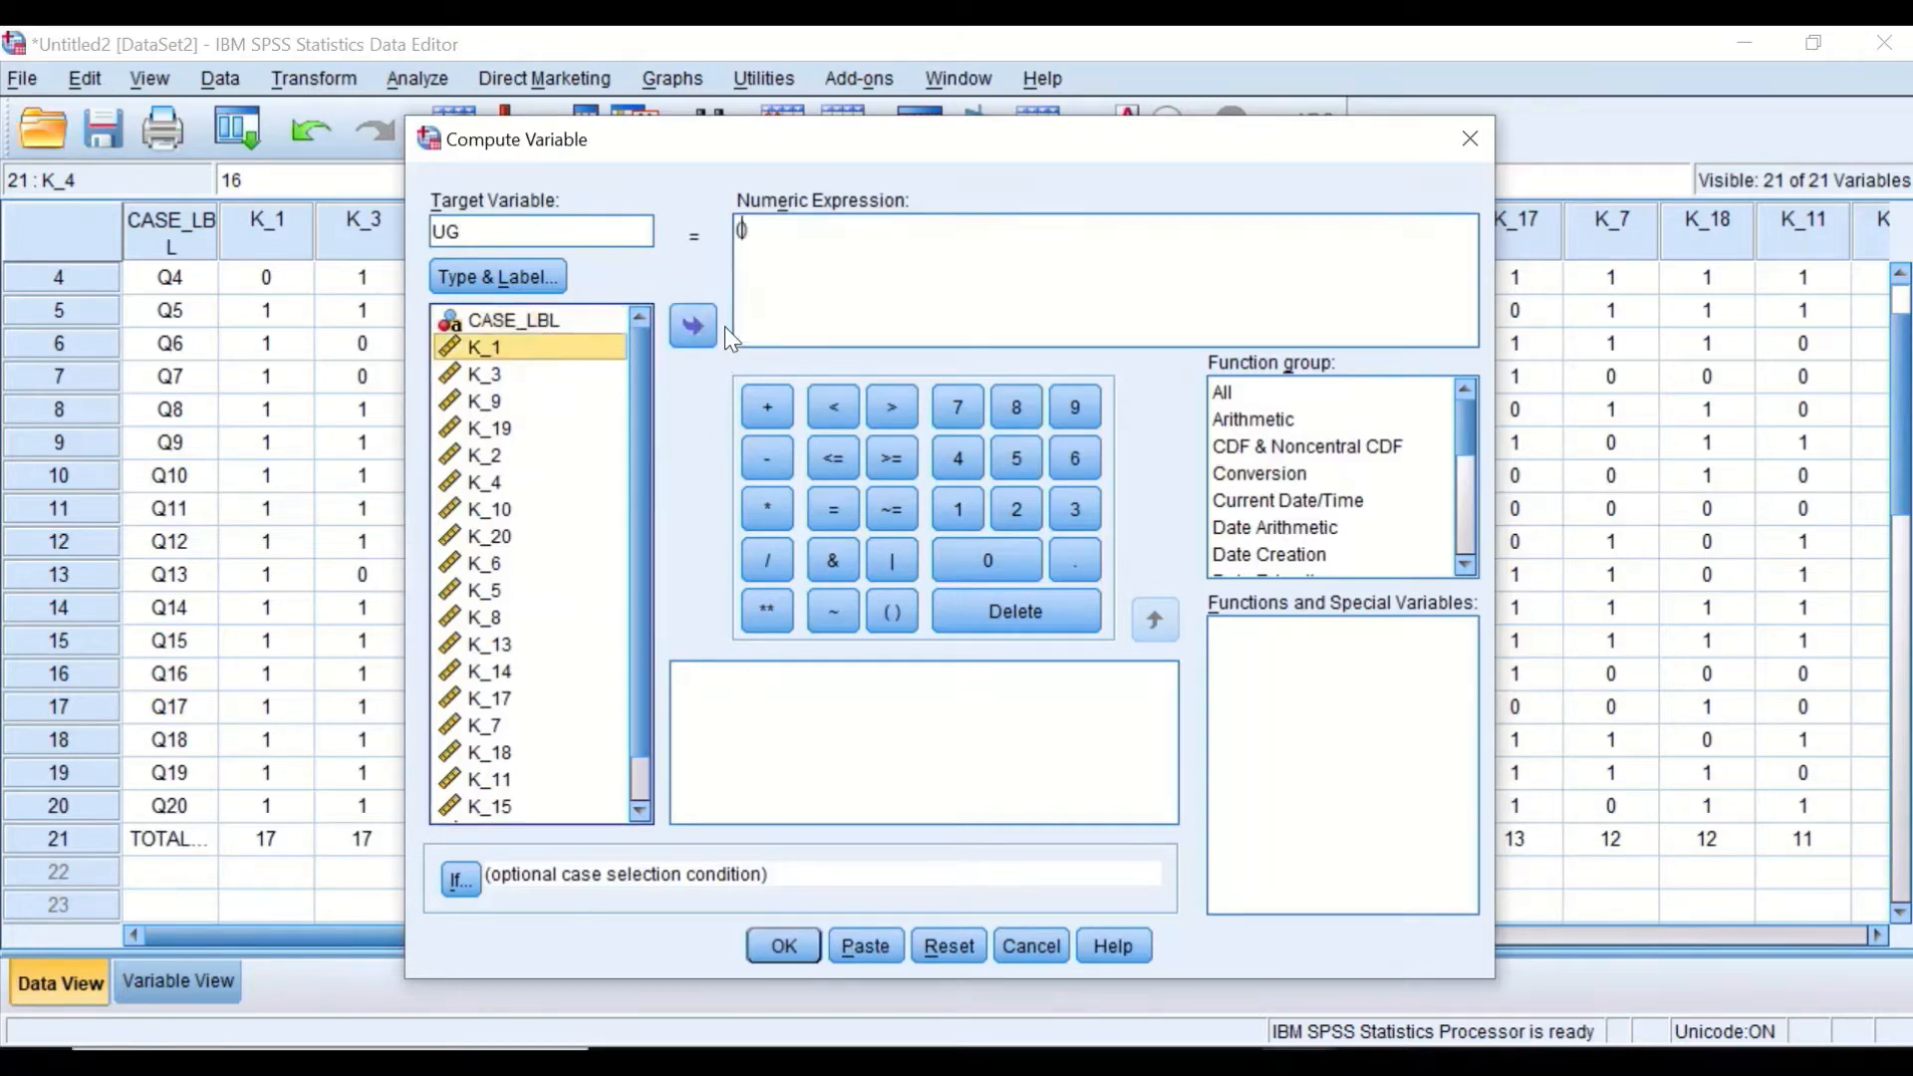
pyautogui.click(693, 325)
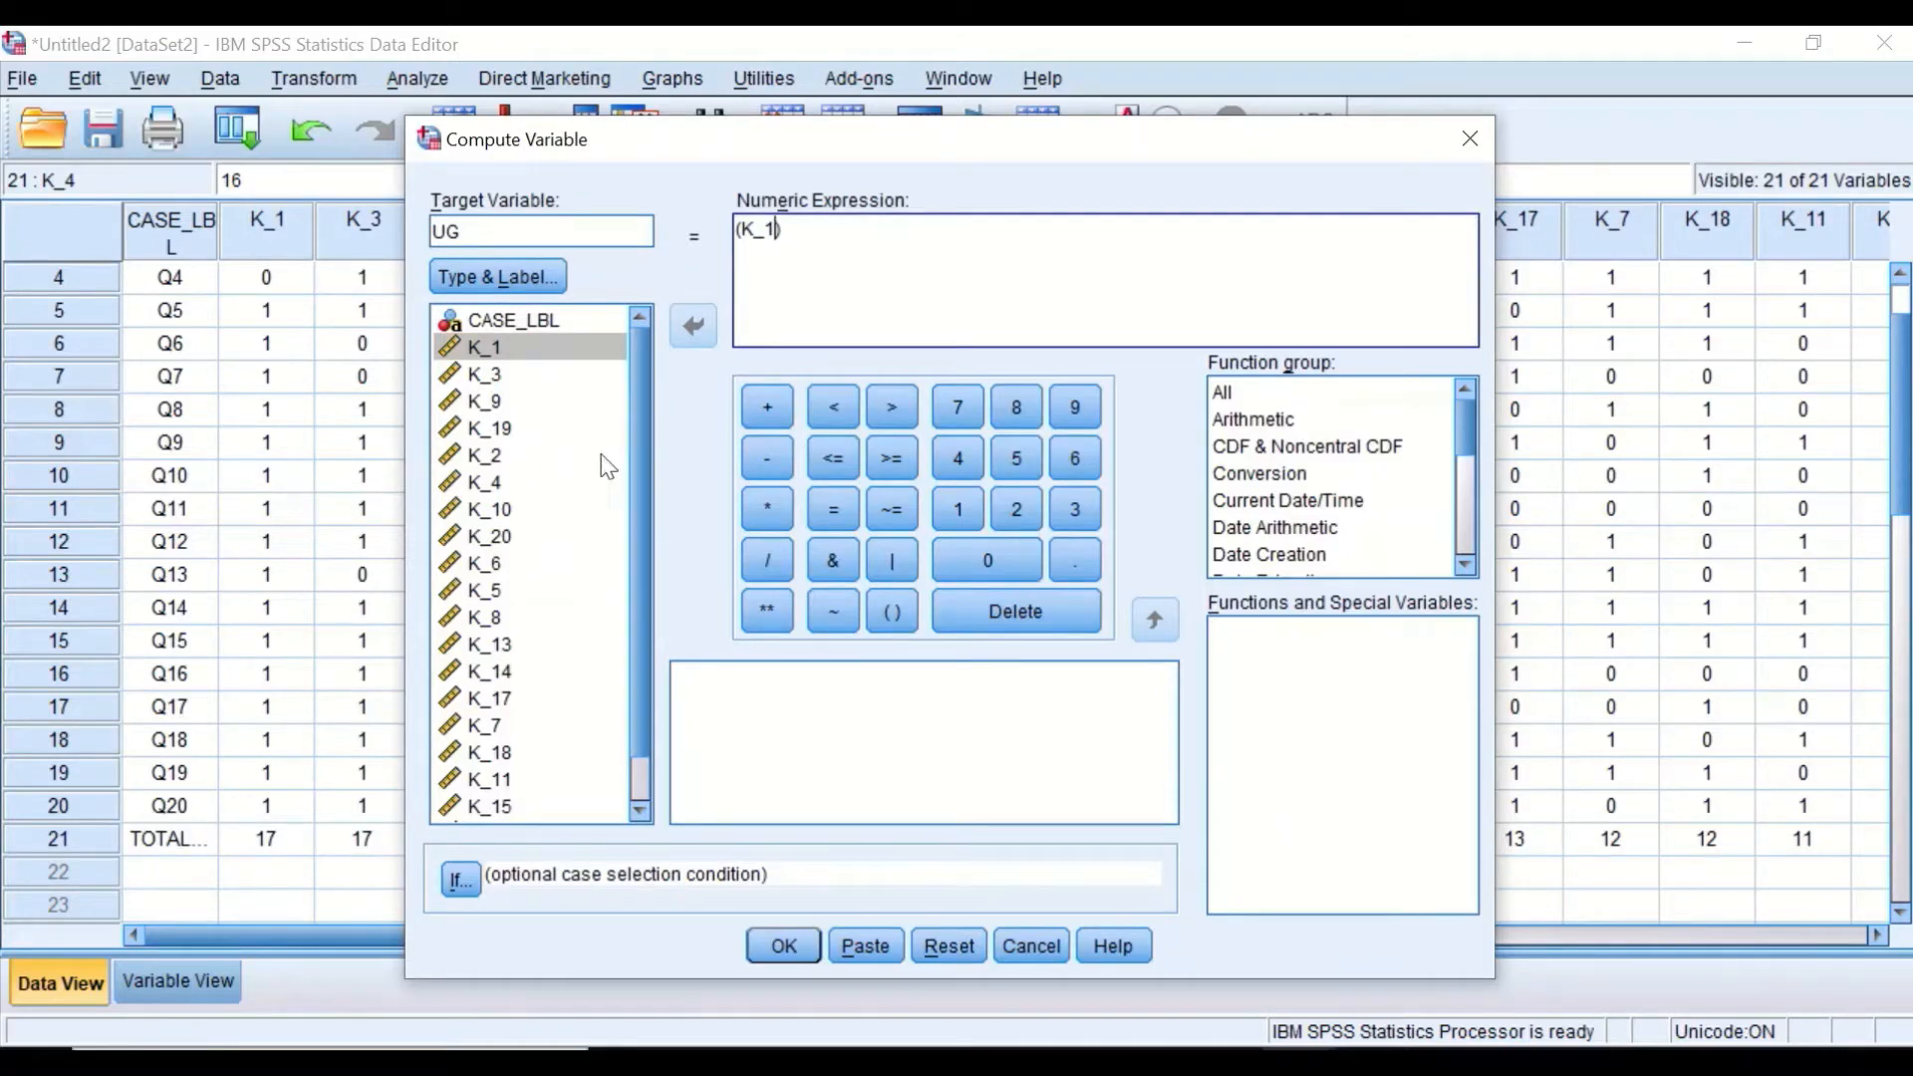
pyautogui.click(769, 411)
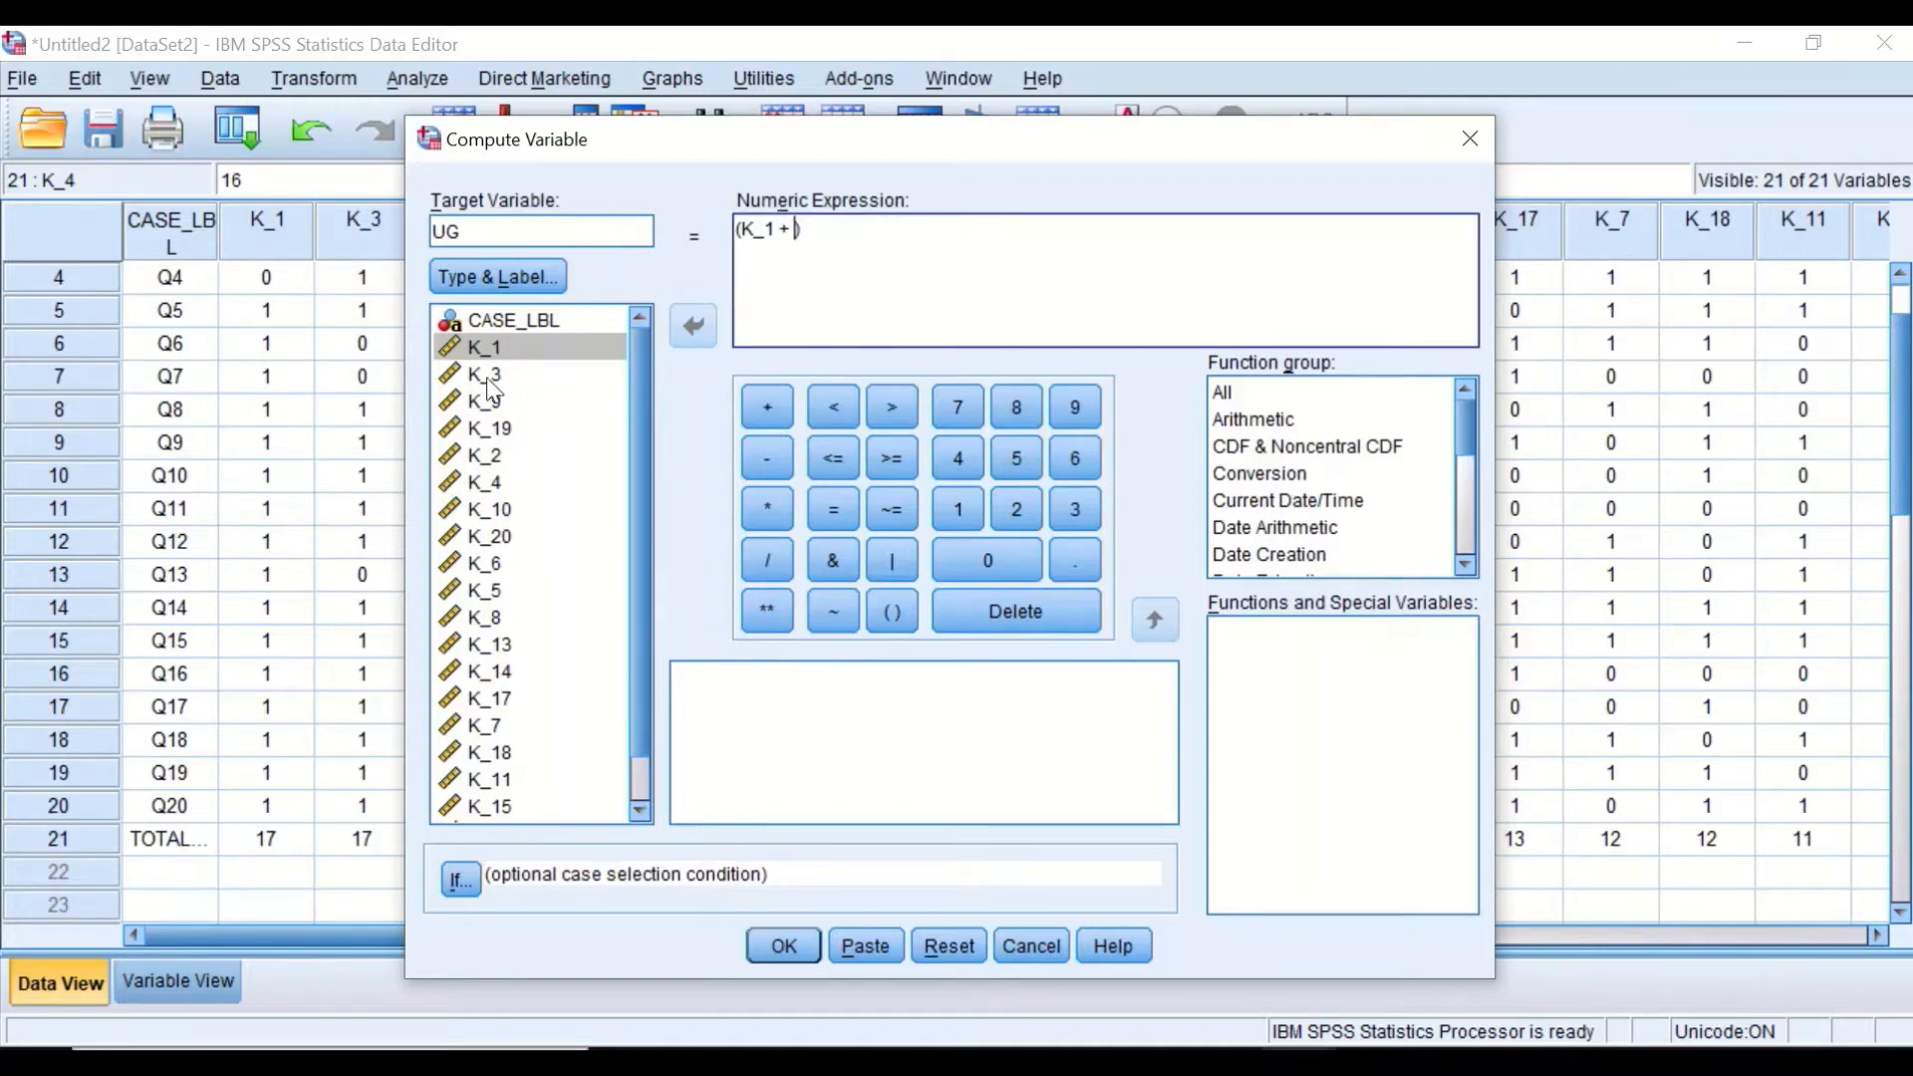
pyautogui.click(593, 374)
pyautogui.click(693, 326)
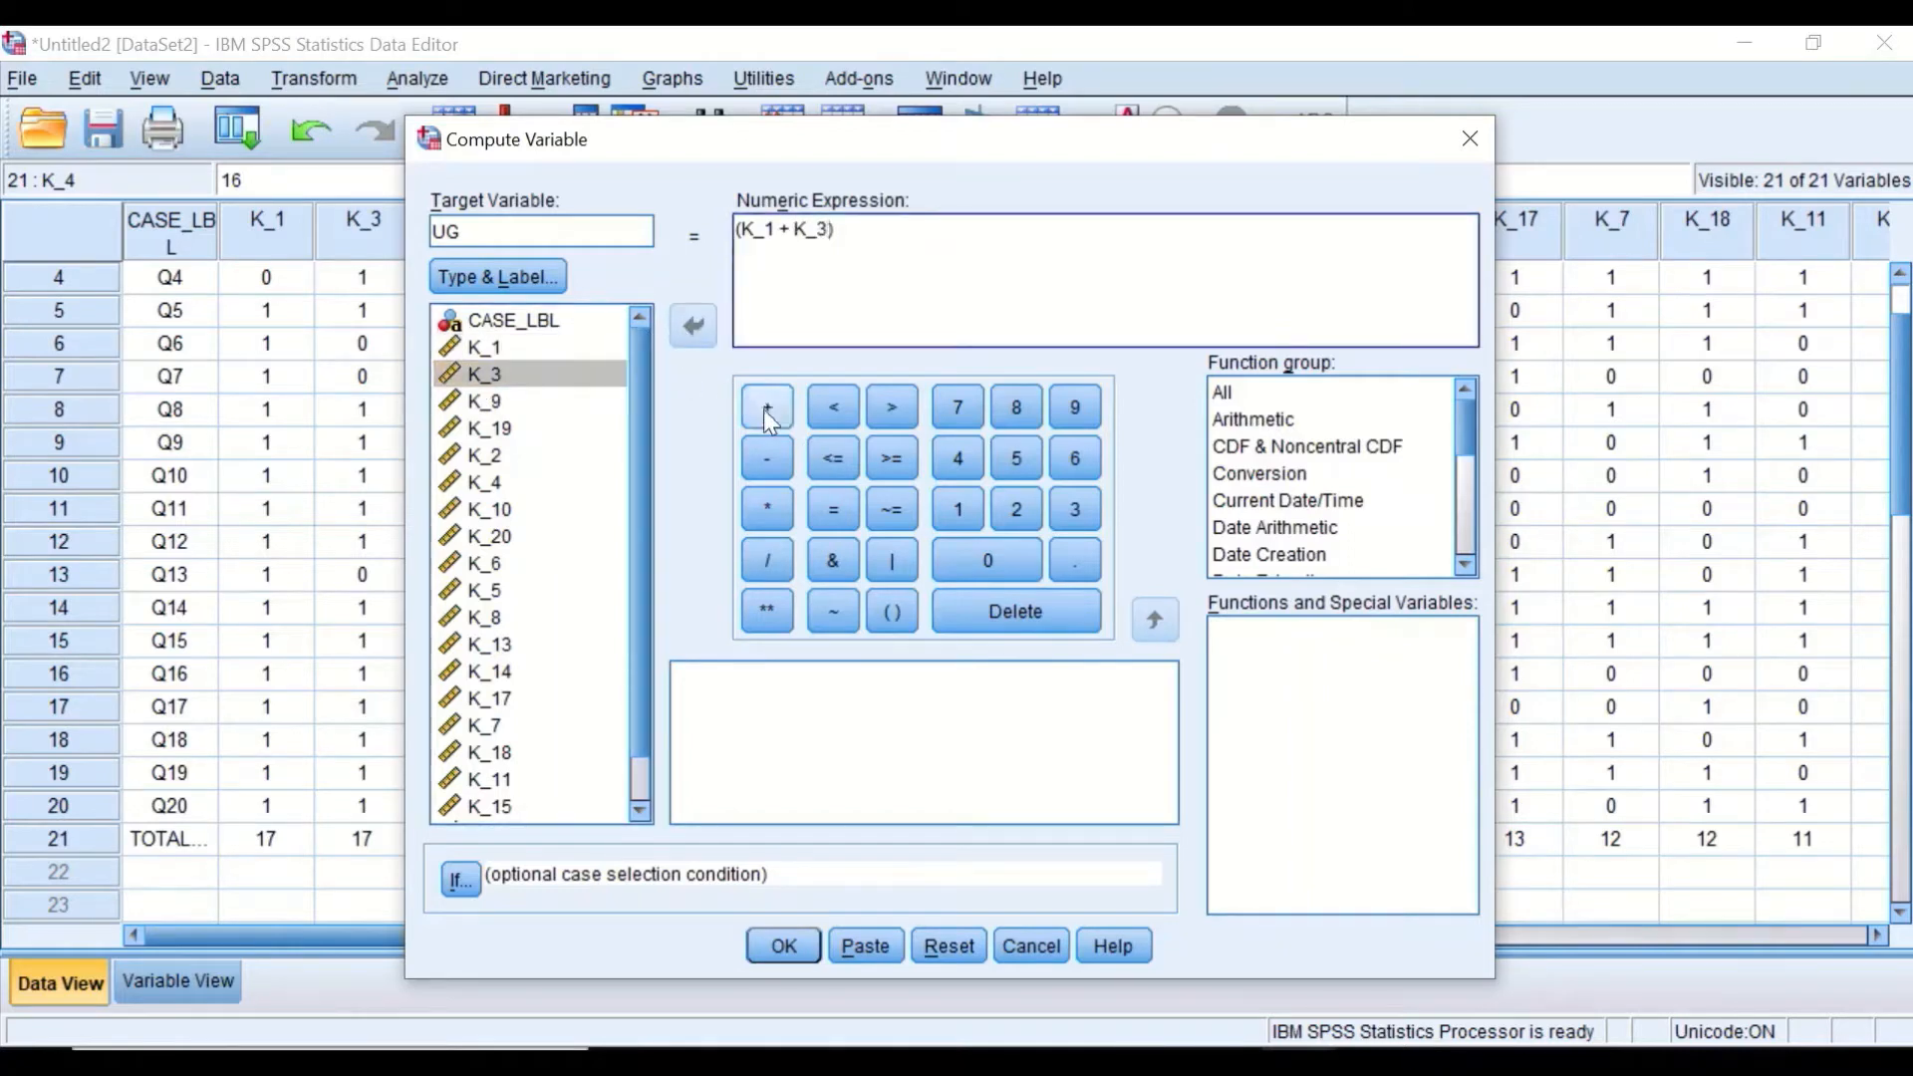
pyautogui.click(770, 411)
pyautogui.click(487, 402)
pyautogui.click(692, 326)
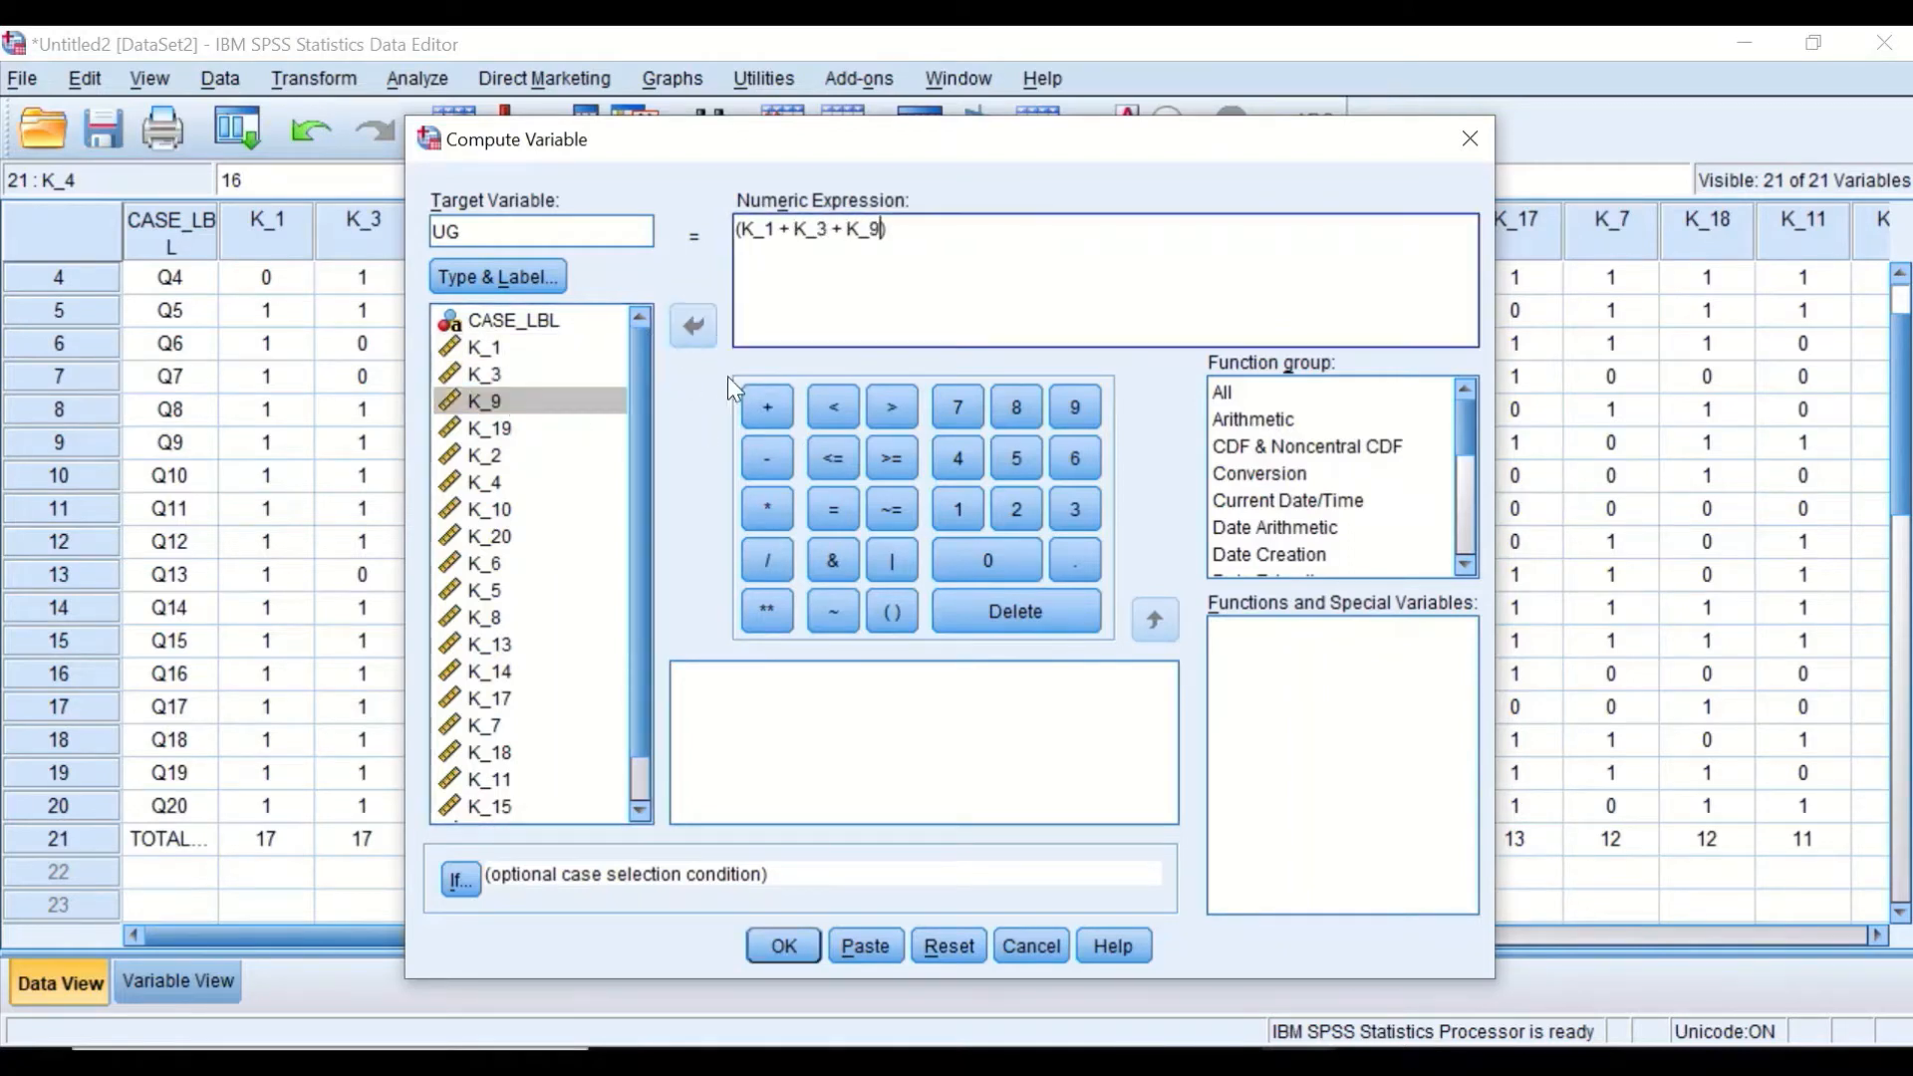
# - Extend the parenthesised sum for UG with K_19, K_2 and K_4
pyautogui.click(767, 411)
pyautogui.click(490, 428)
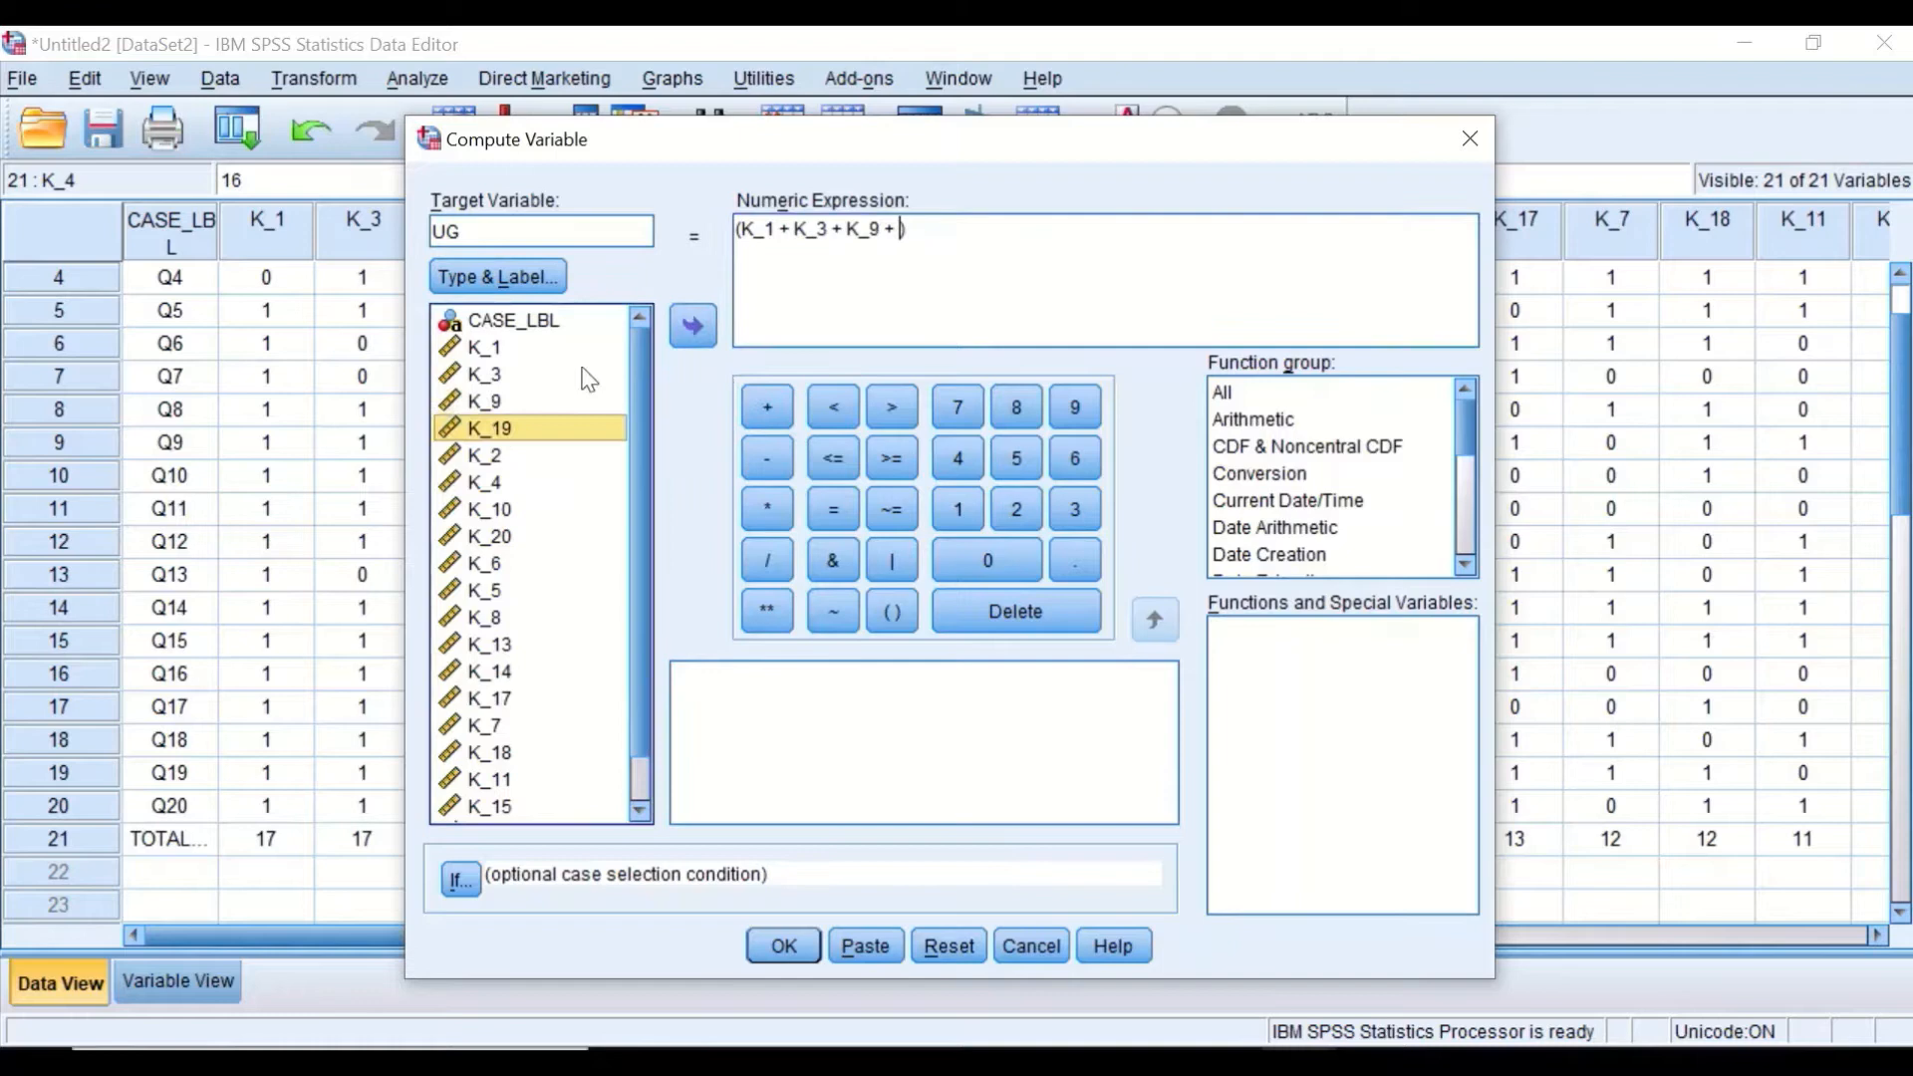
pyautogui.click(693, 326)
pyautogui.click(769, 412)
pyautogui.click(486, 456)
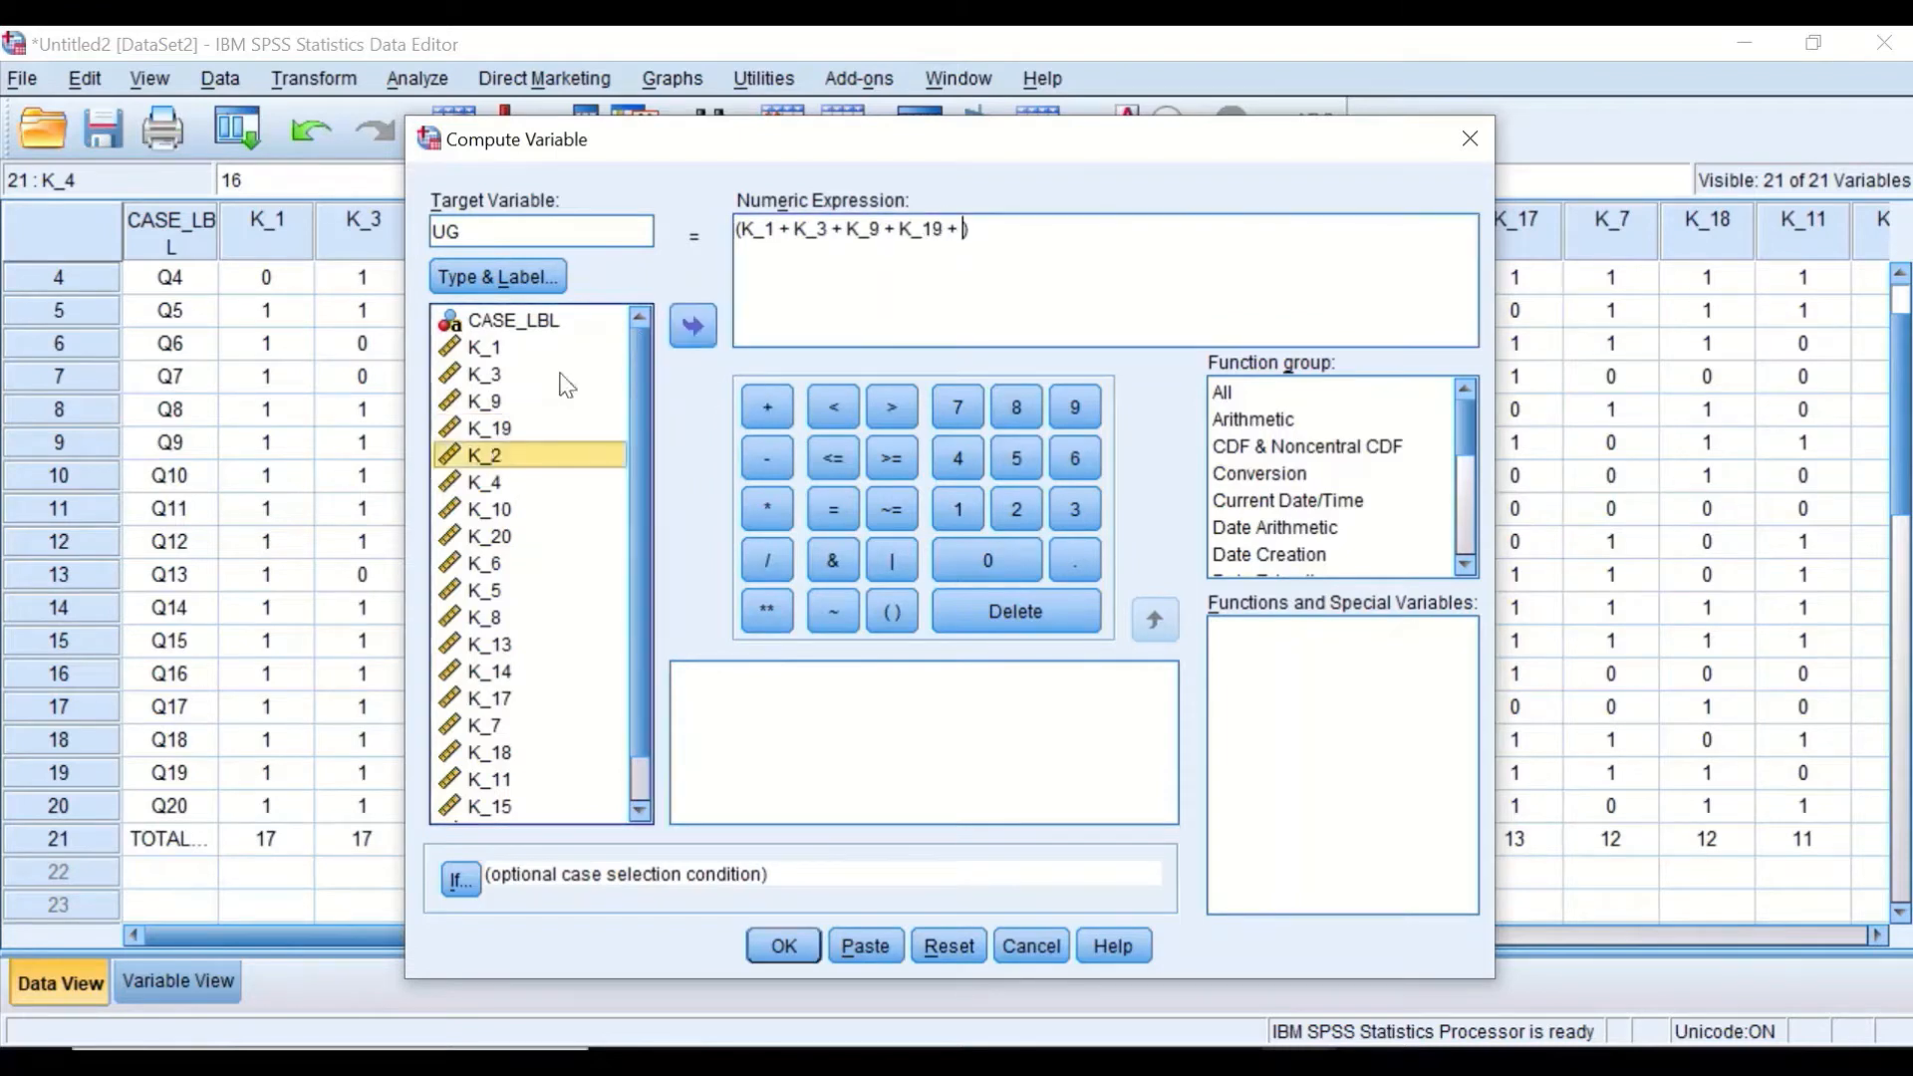
pyautogui.click(691, 327)
pyautogui.click(768, 408)
pyautogui.click(485, 482)
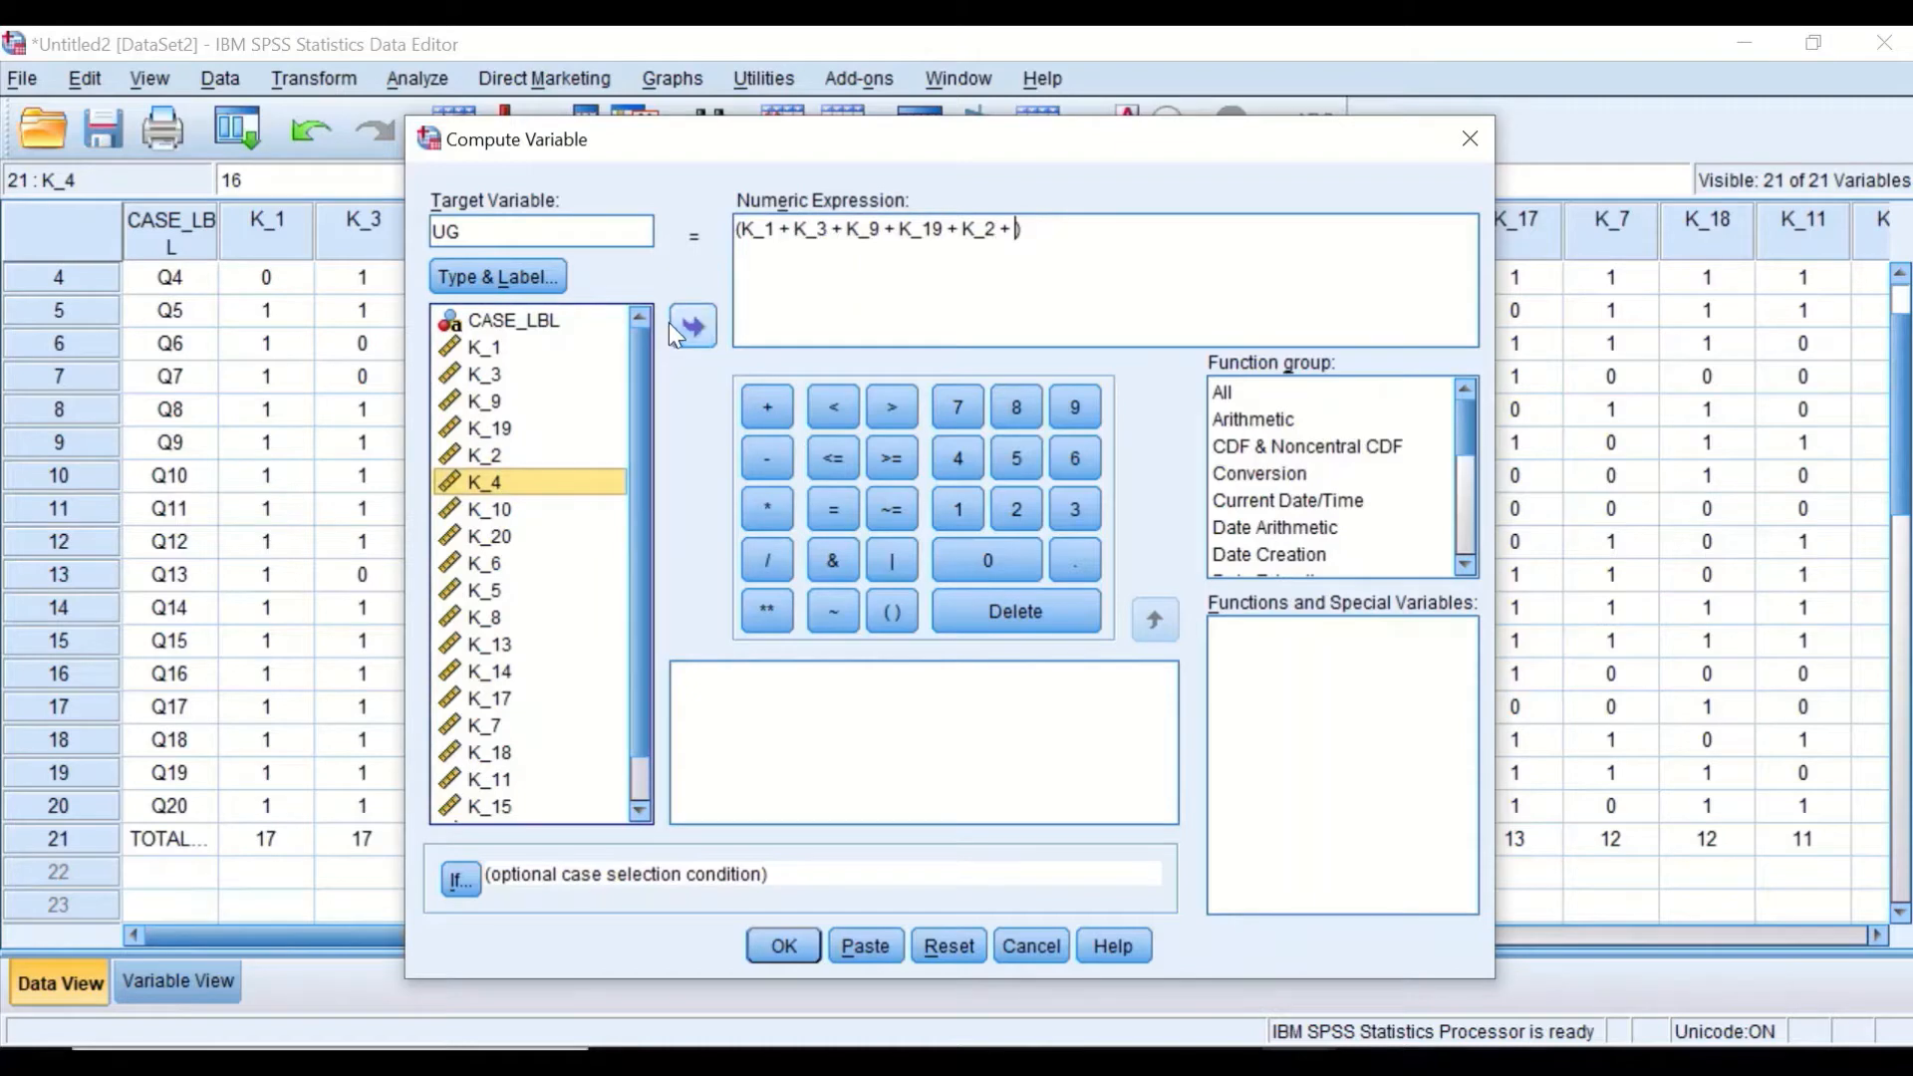
pyautogui.click(693, 326)
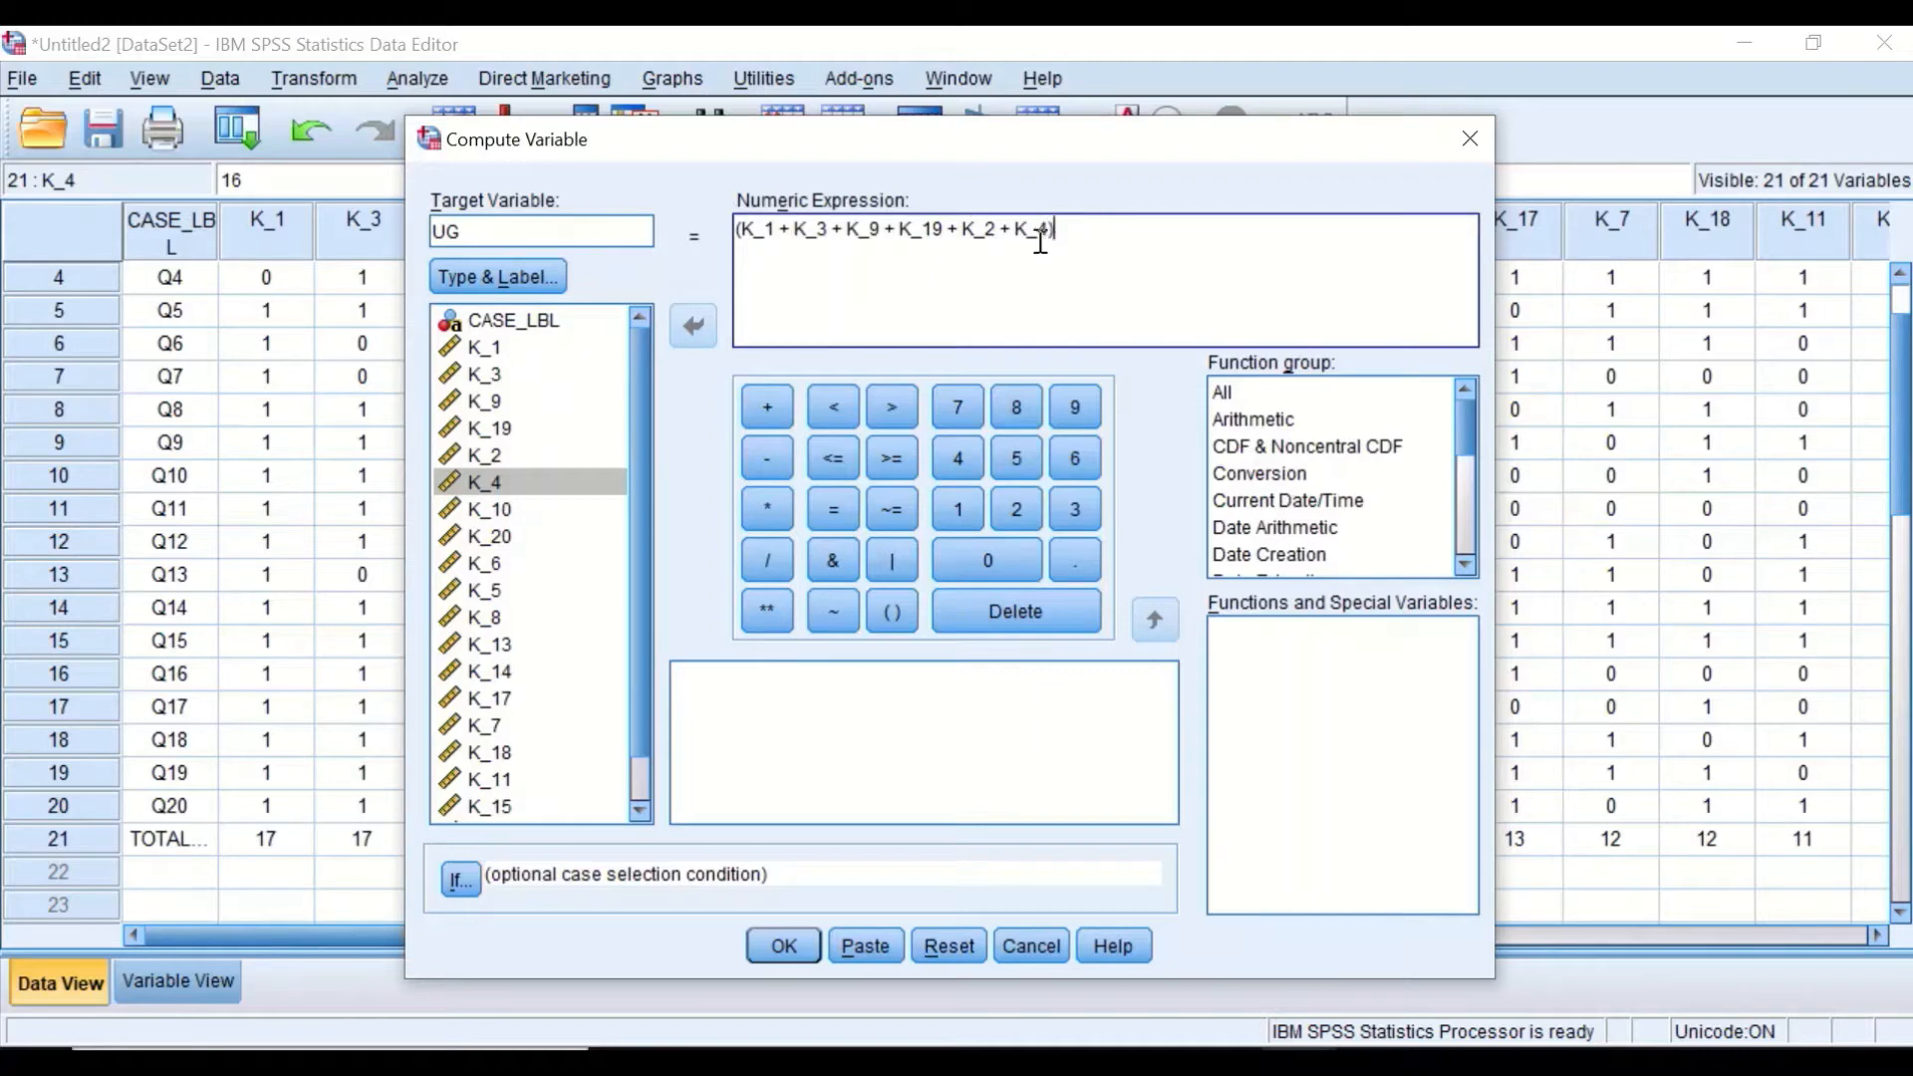
# - Divide the upper-group sum by 6, compute UG, and review the new column in the data for all items
pyautogui.click(767, 559)
pyautogui.click(1080, 450)
pyautogui.click(786, 946)
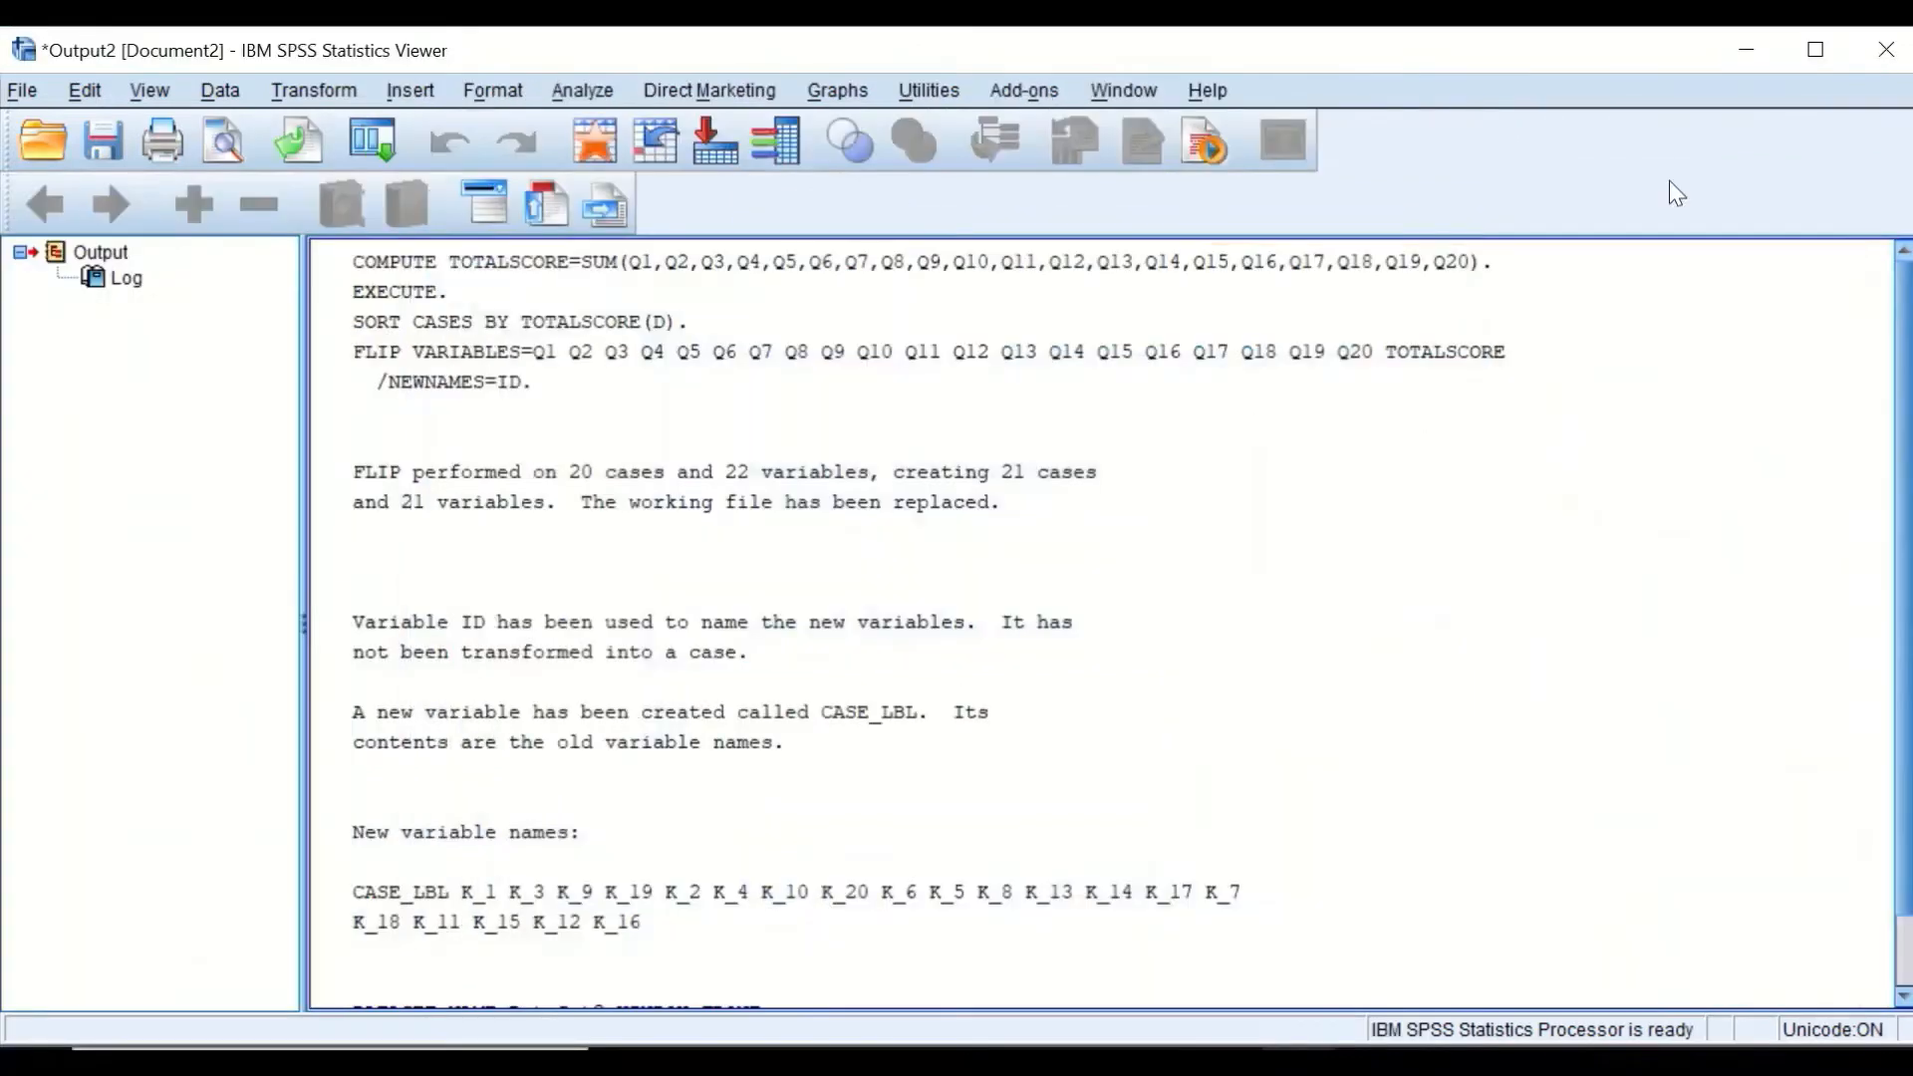
pyautogui.click(1739, 49)
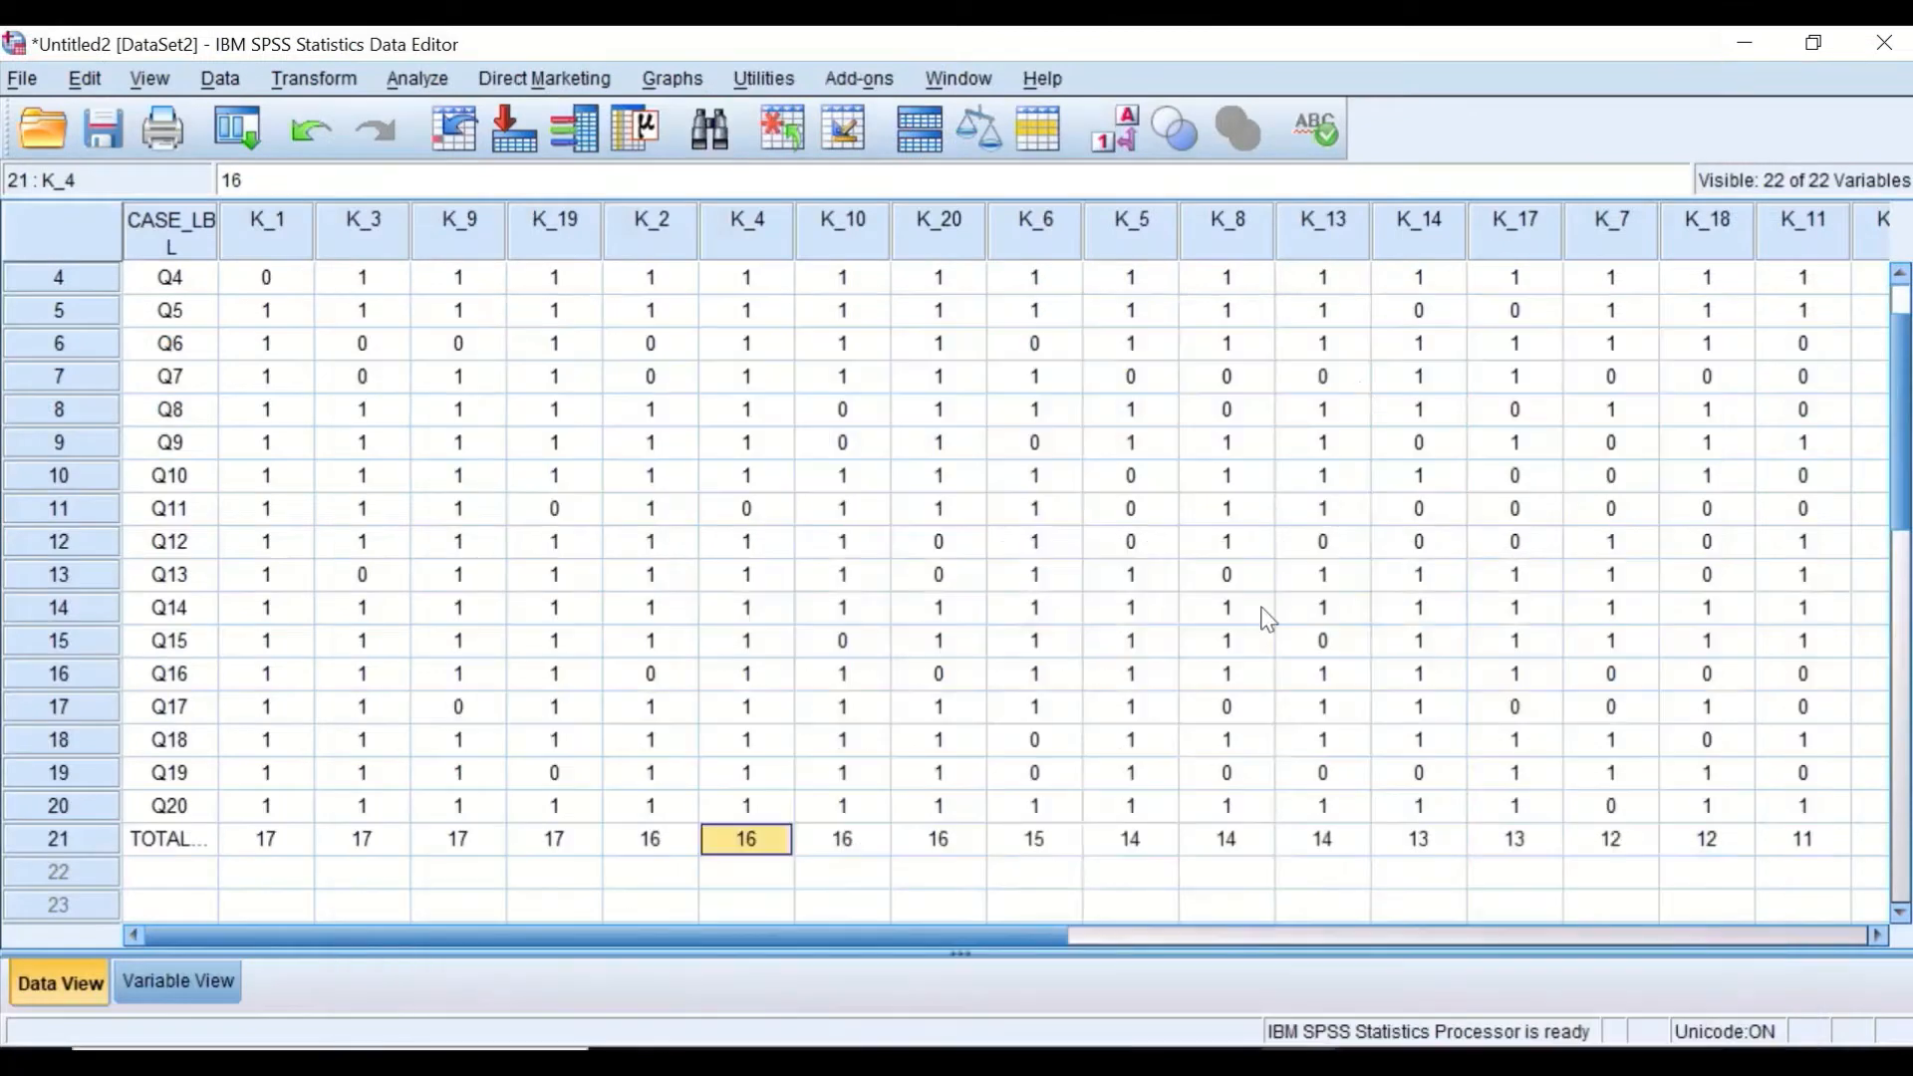
pyautogui.moveTo(947, 933); pyautogui.dragTo(1422, 897)
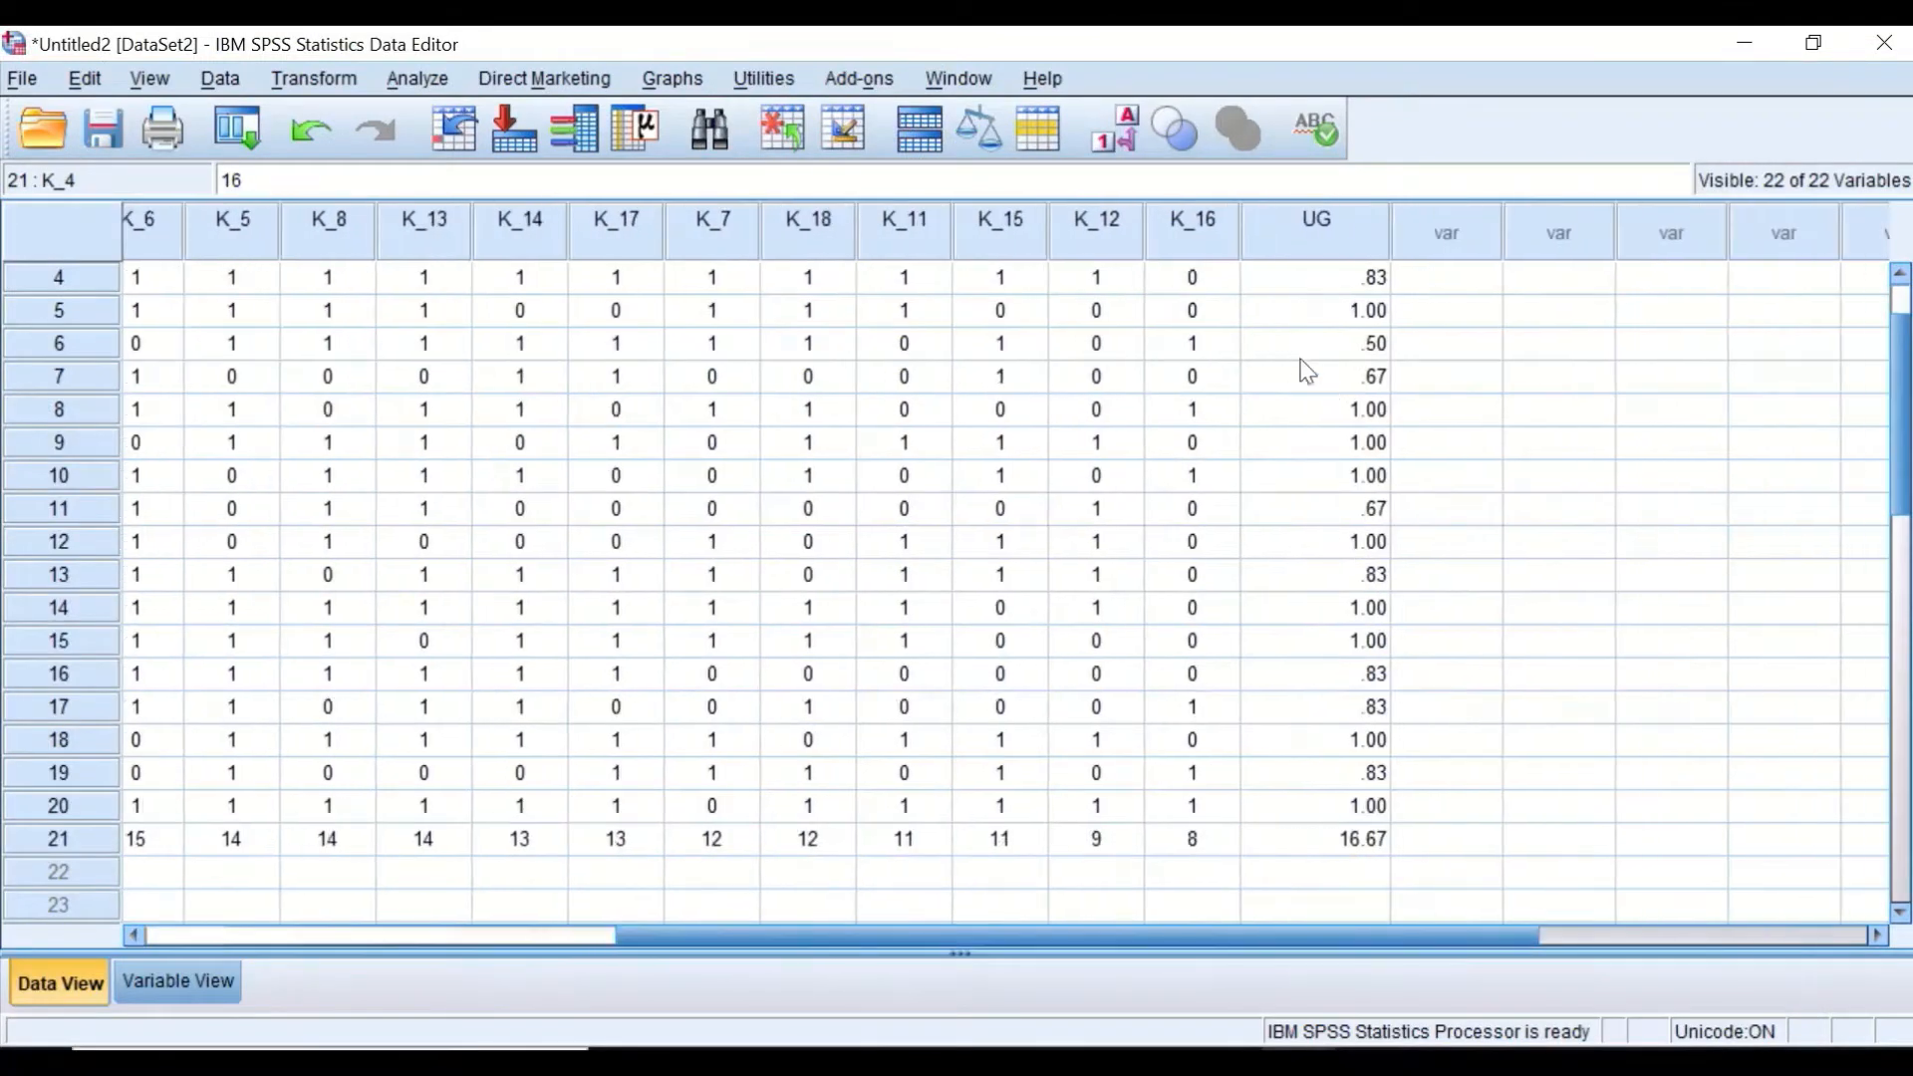
pyautogui.scroll(1, 1301, 364)
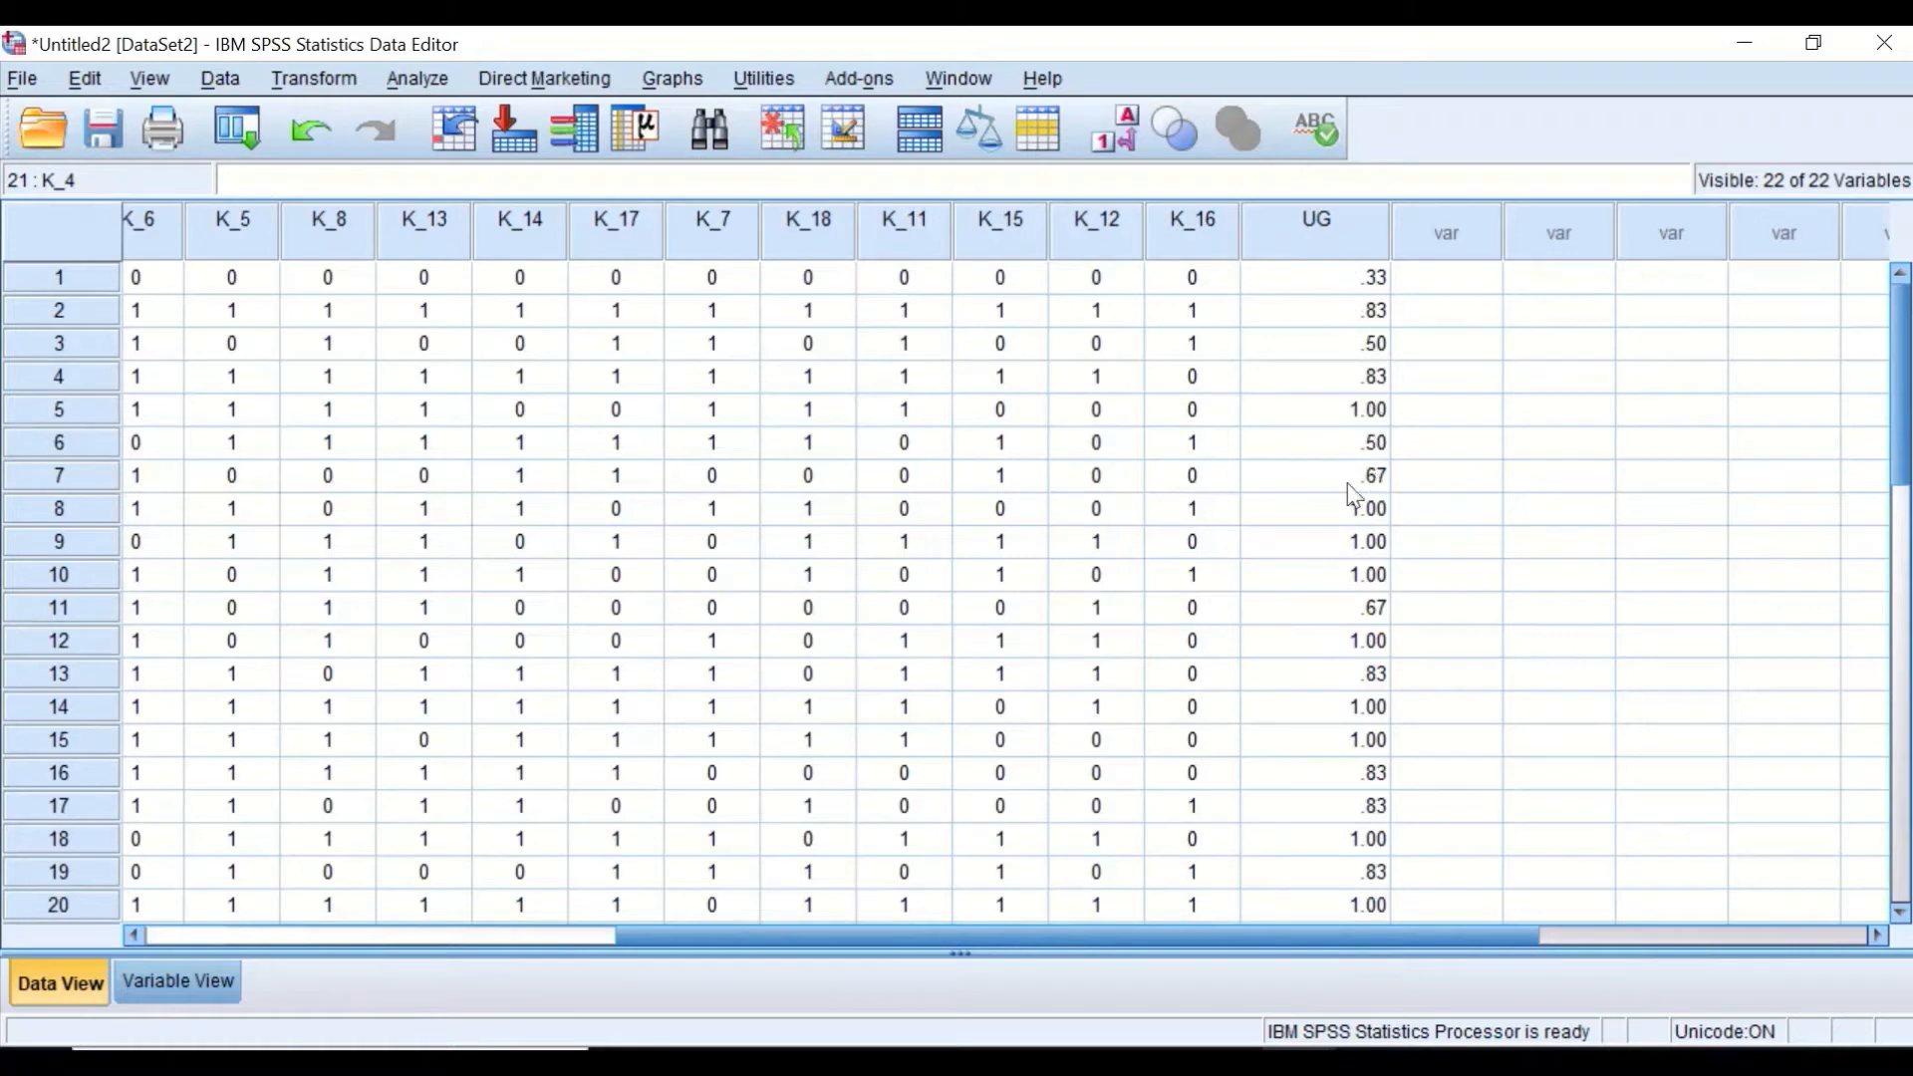
pyautogui.scroll(-1, 1094, 444)
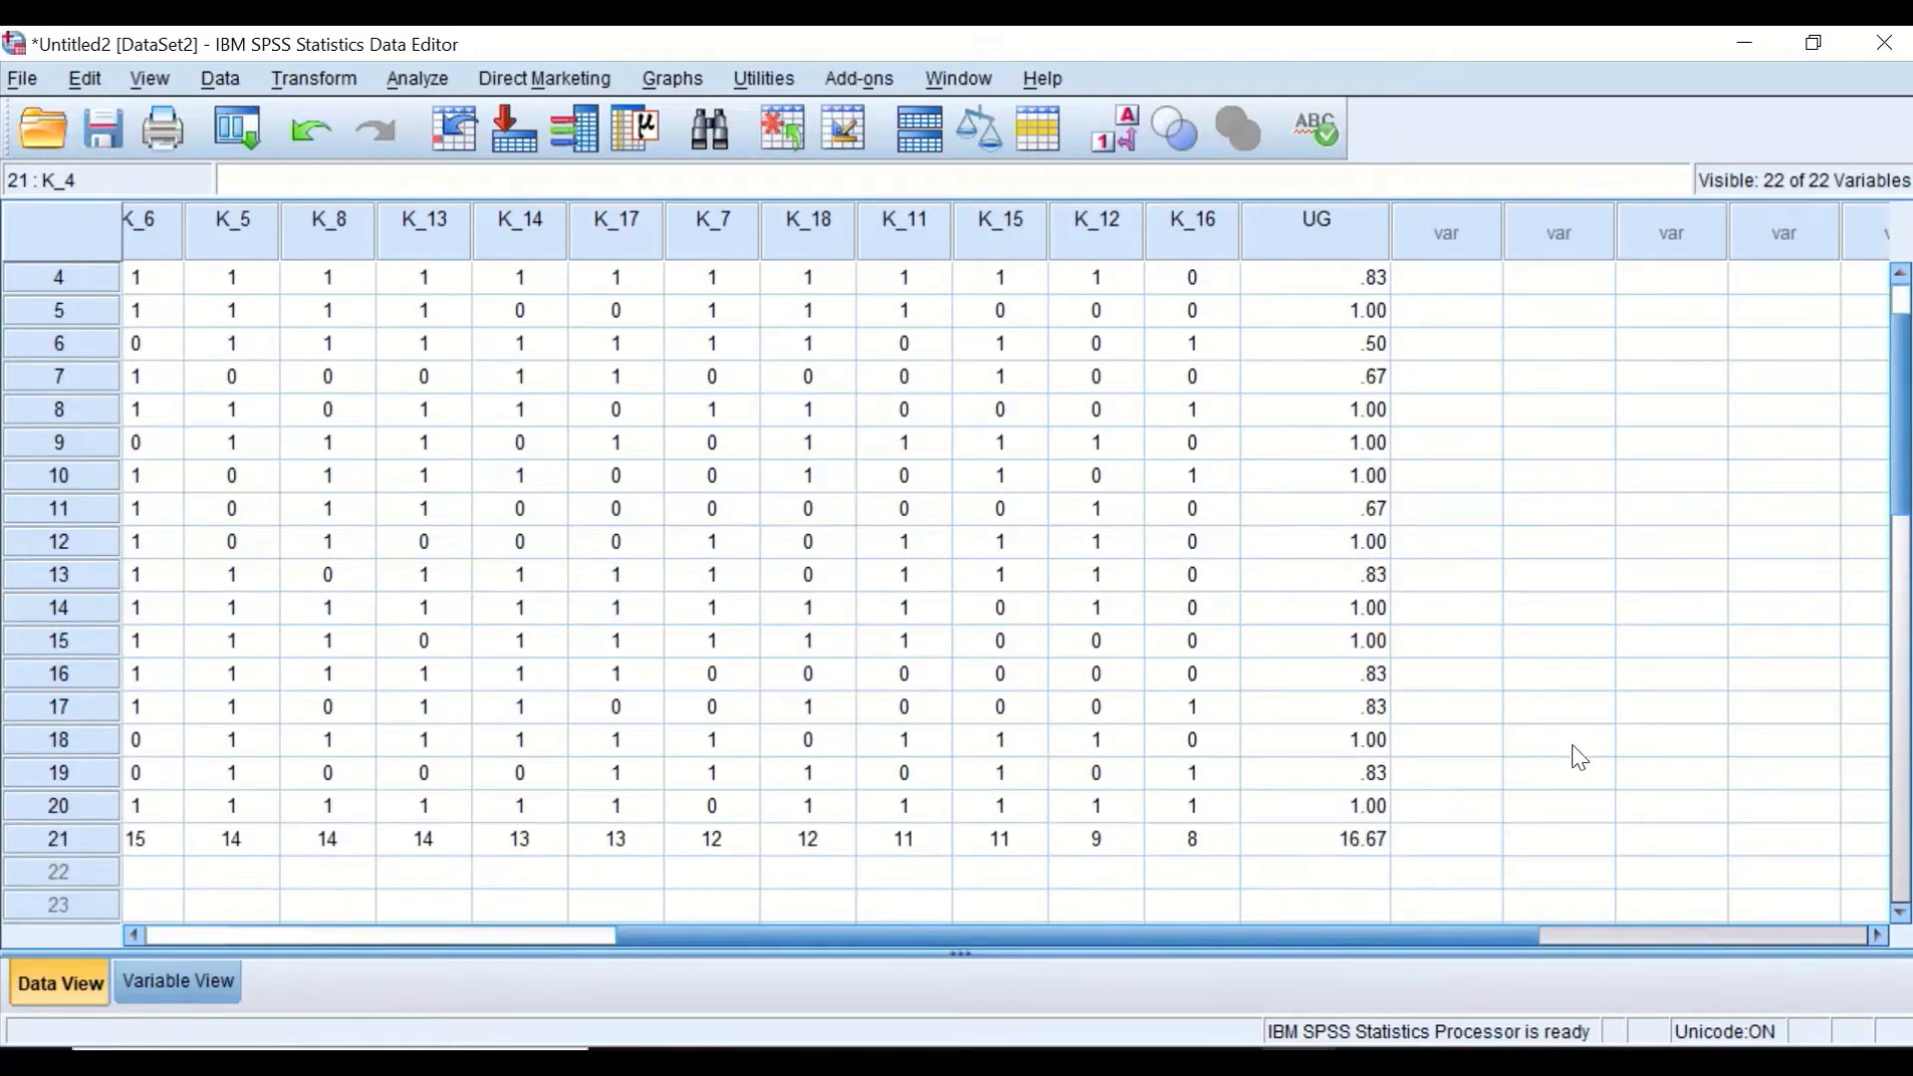
pyautogui.scroll(1, 1574, 755)
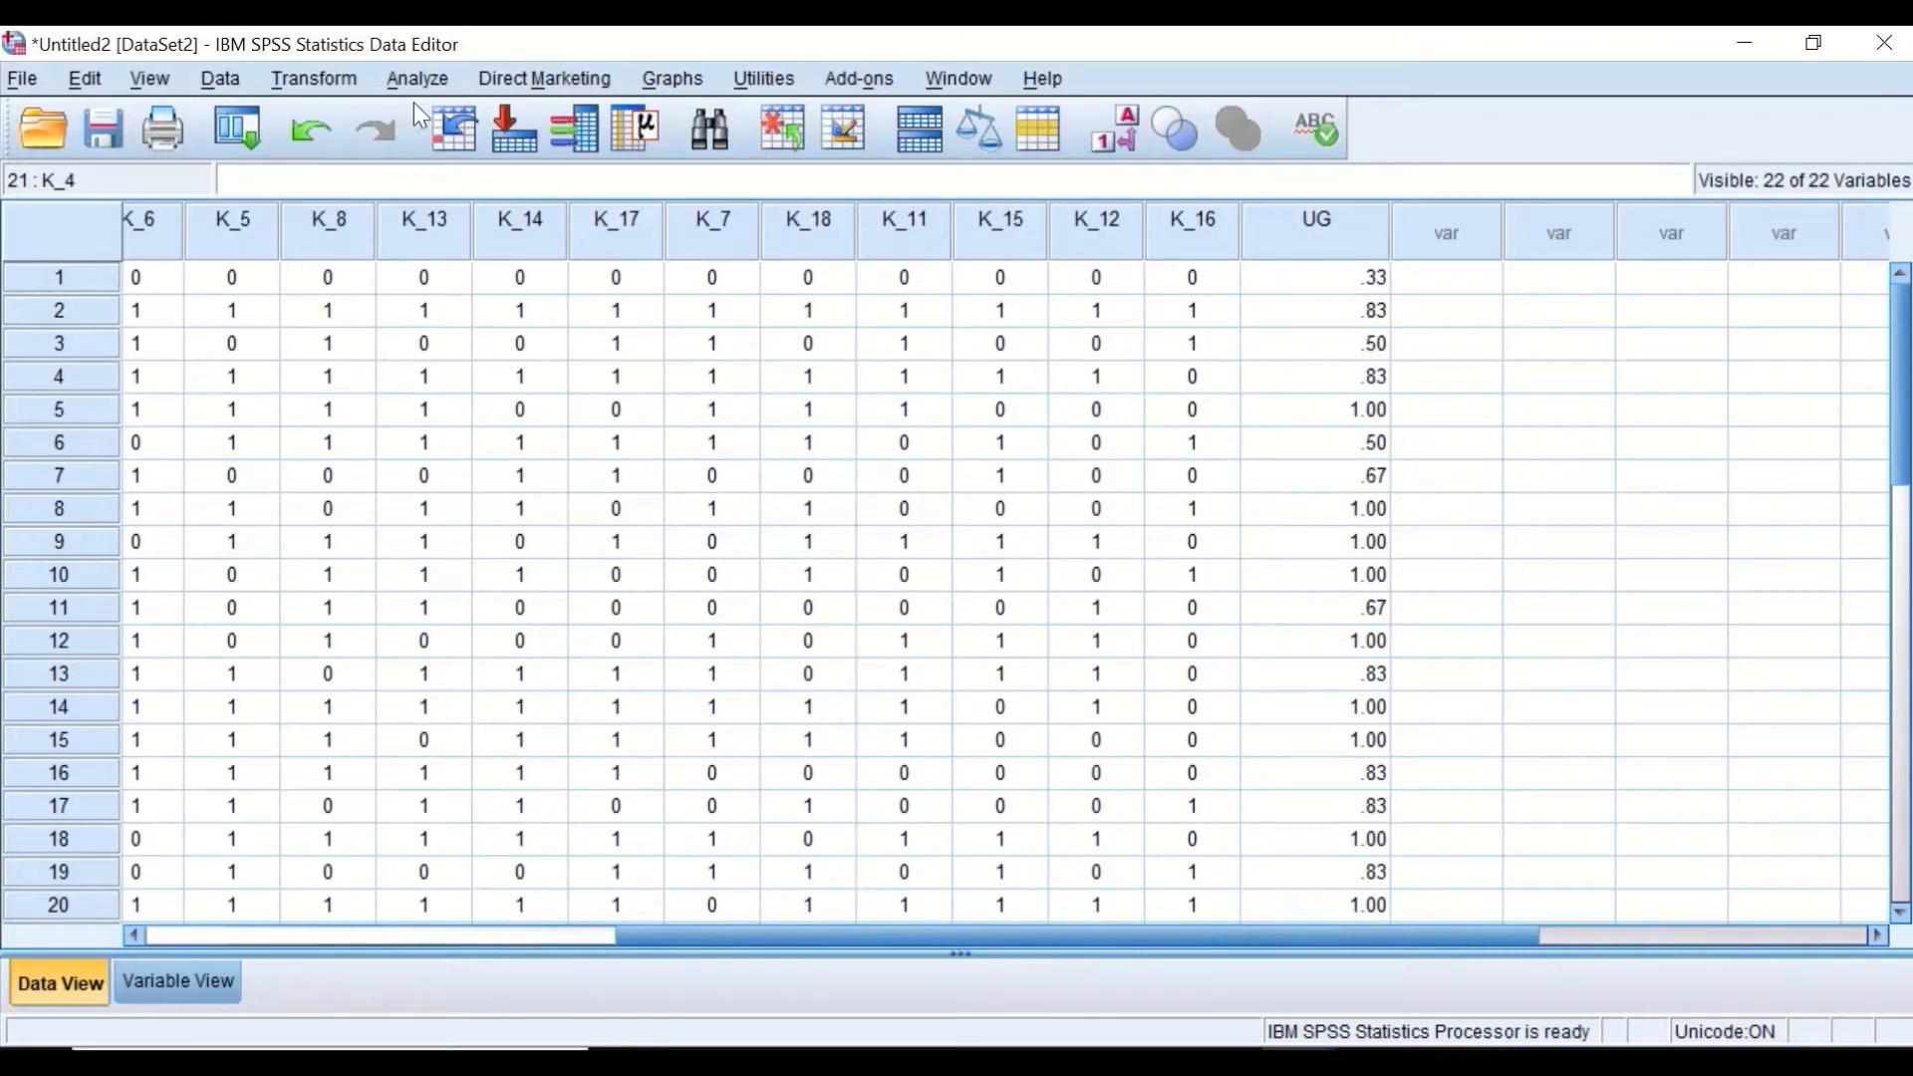
# - Start another computed variable with target LG, clearing the upper-group terms so the expression reads () / 6
pyautogui.click(313, 78)
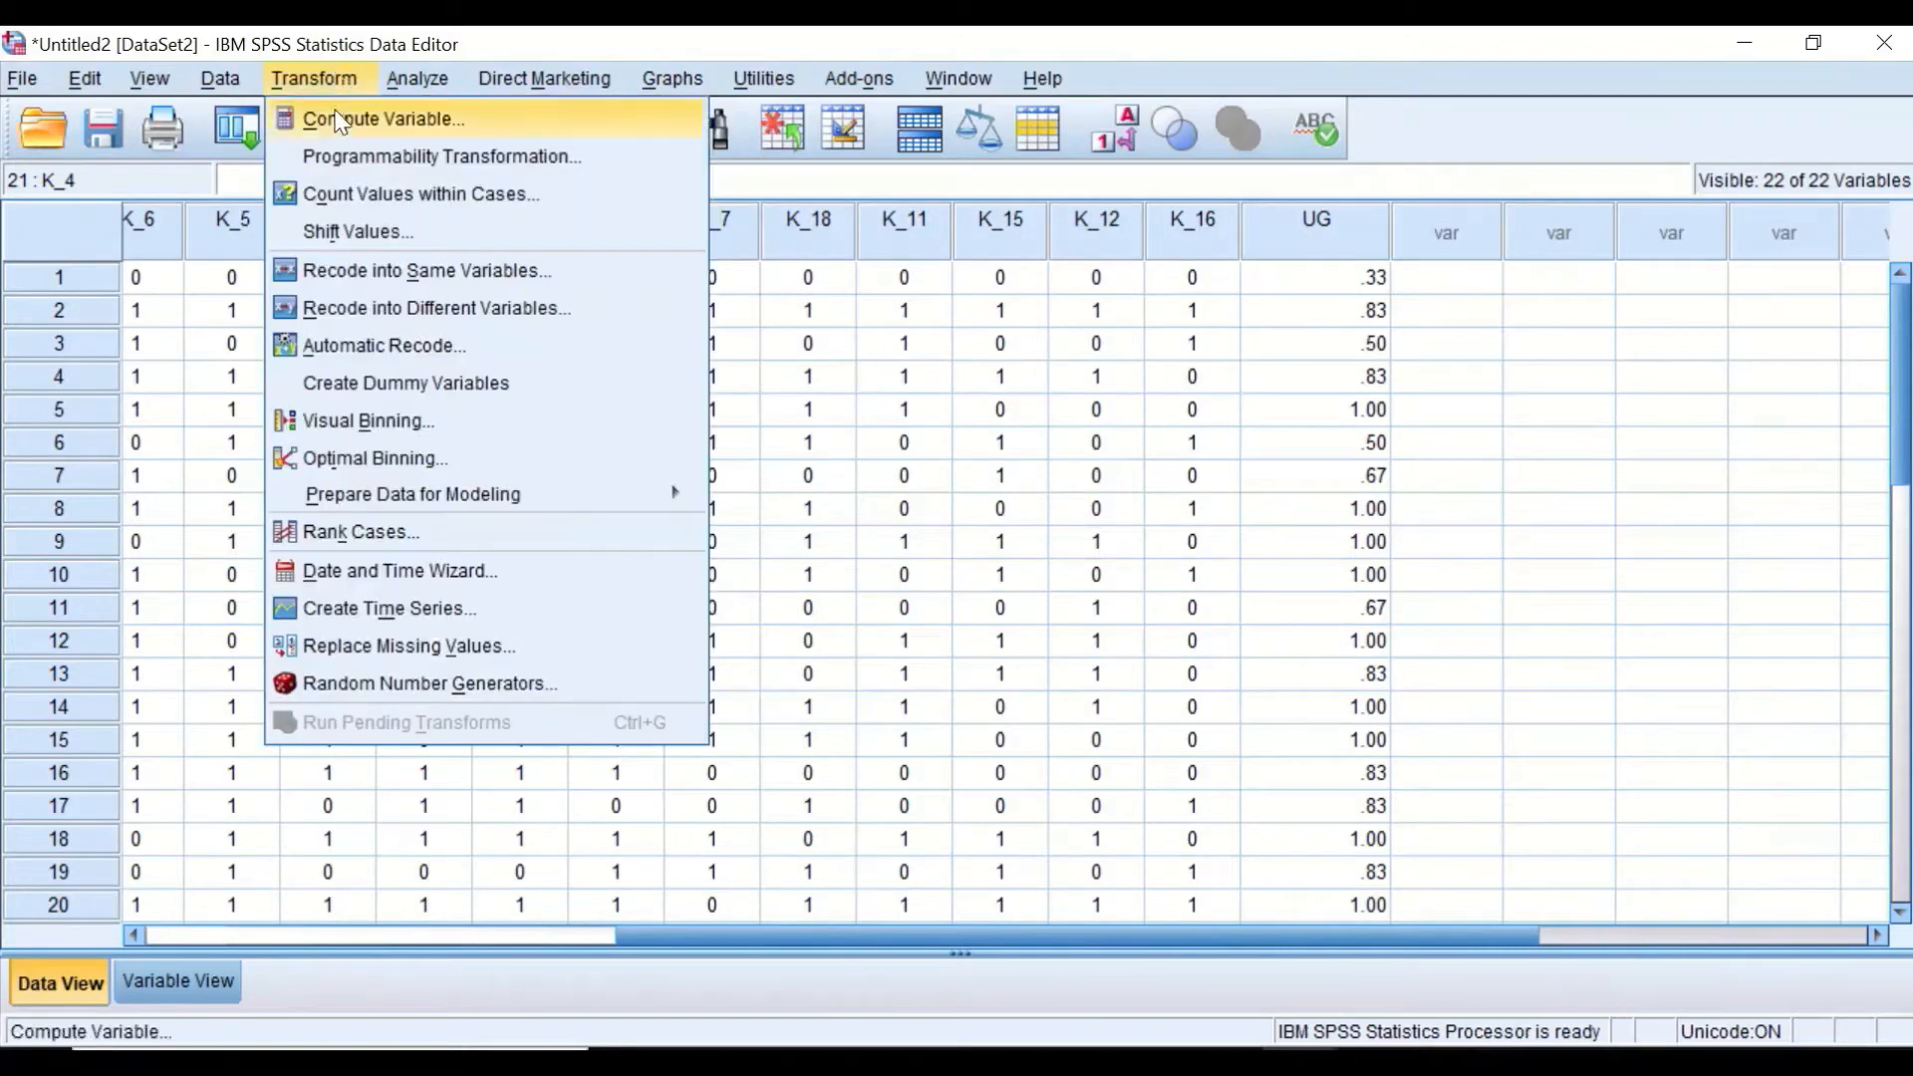
pyautogui.click(365, 117)
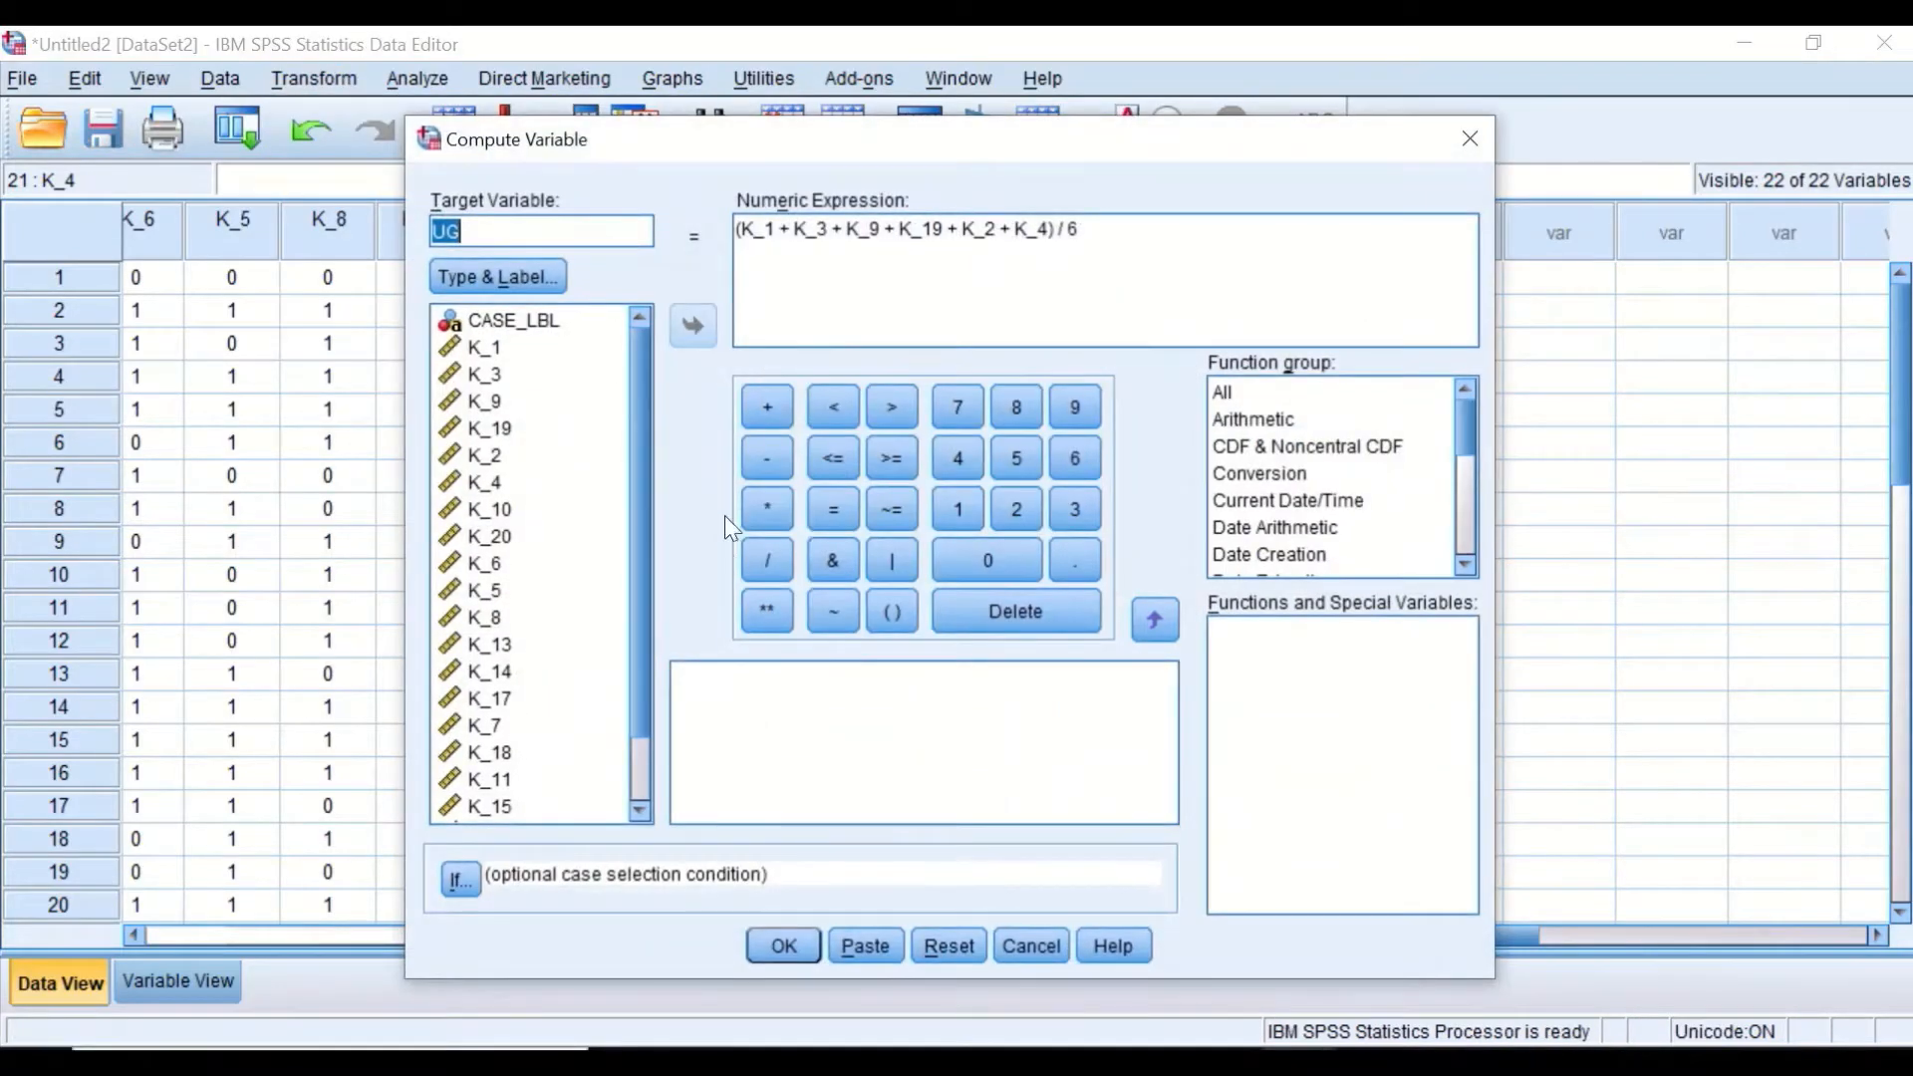
pyautogui.moveTo(488, 237); pyautogui.dragTo(435, 237)
pyautogui.write('LG')
pyautogui.moveTo(1049, 230); pyautogui.dragTo(737, 229)
pyautogui.press('Delete')
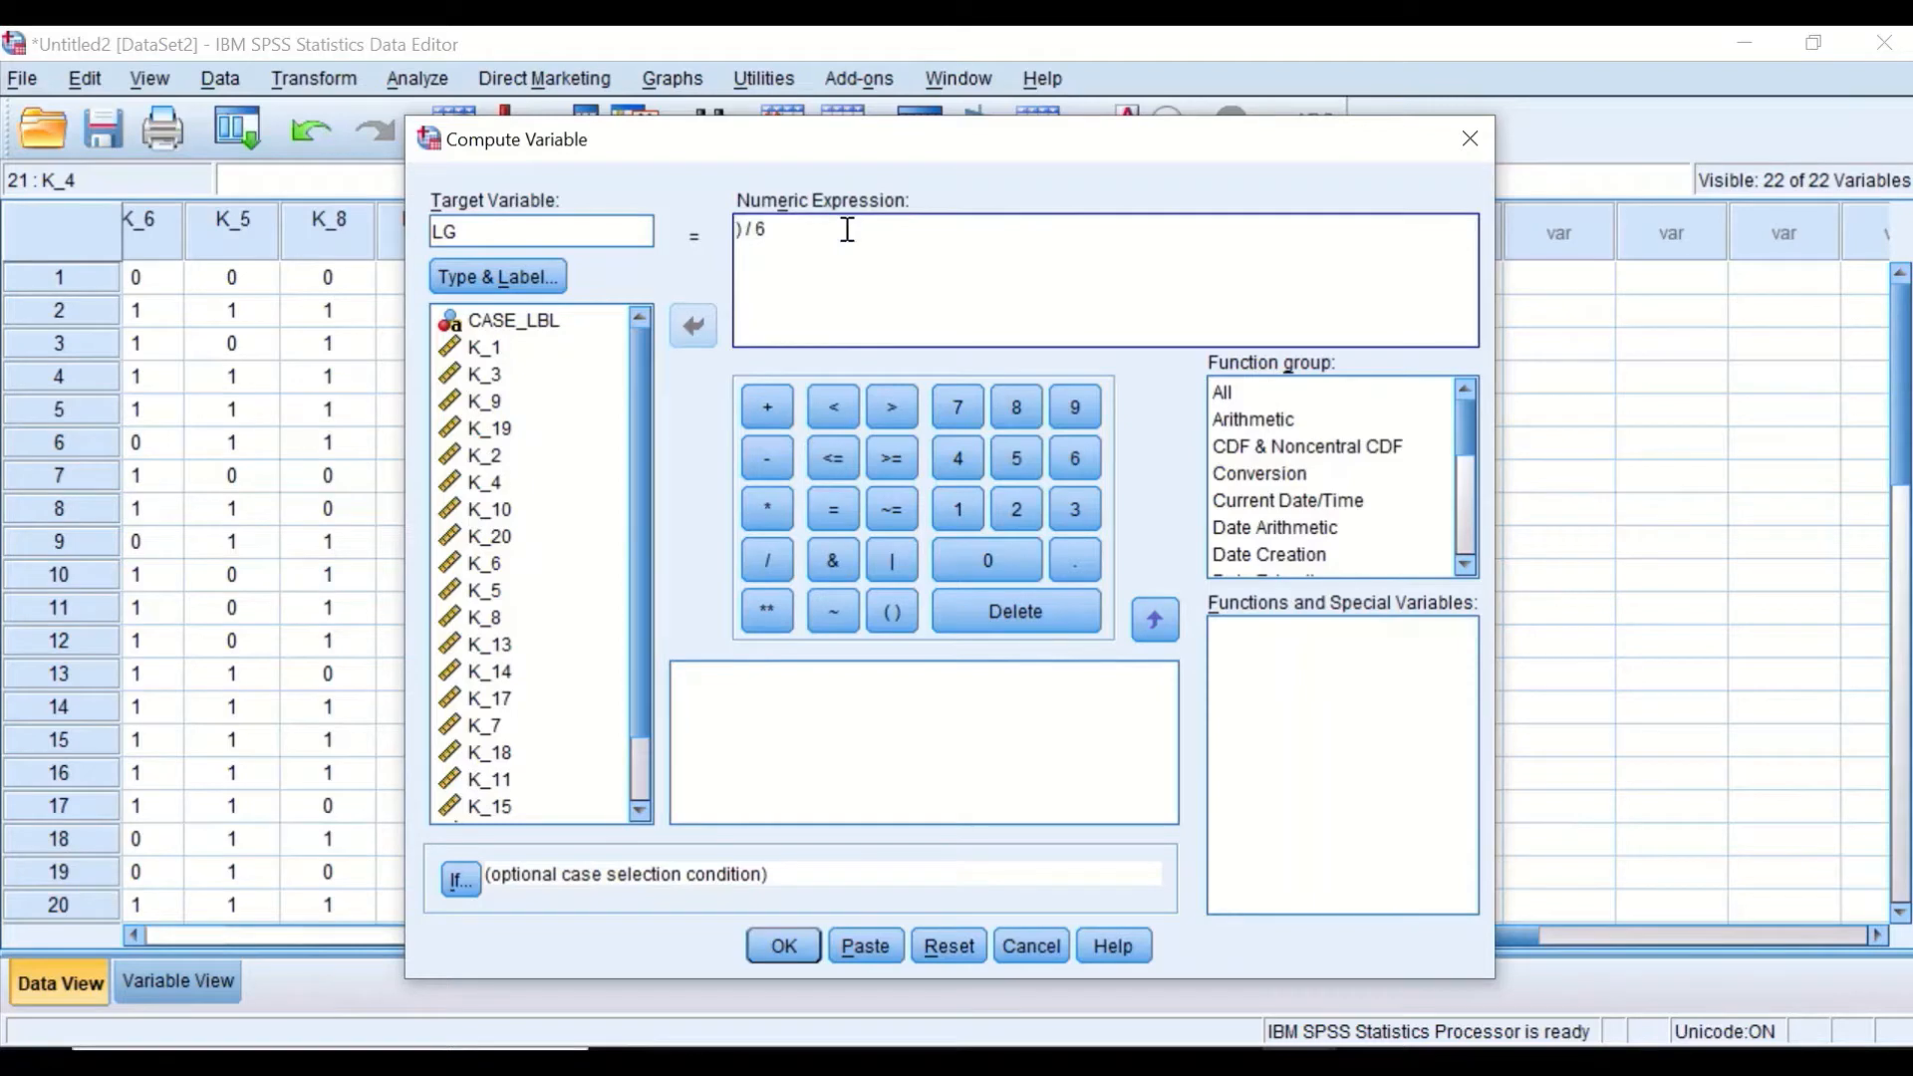
pyautogui.write('(')
# - Begin the sum inside the LG expression's parentheses with K_7 + K_18
pyautogui.scroll(-1, 585, 512)
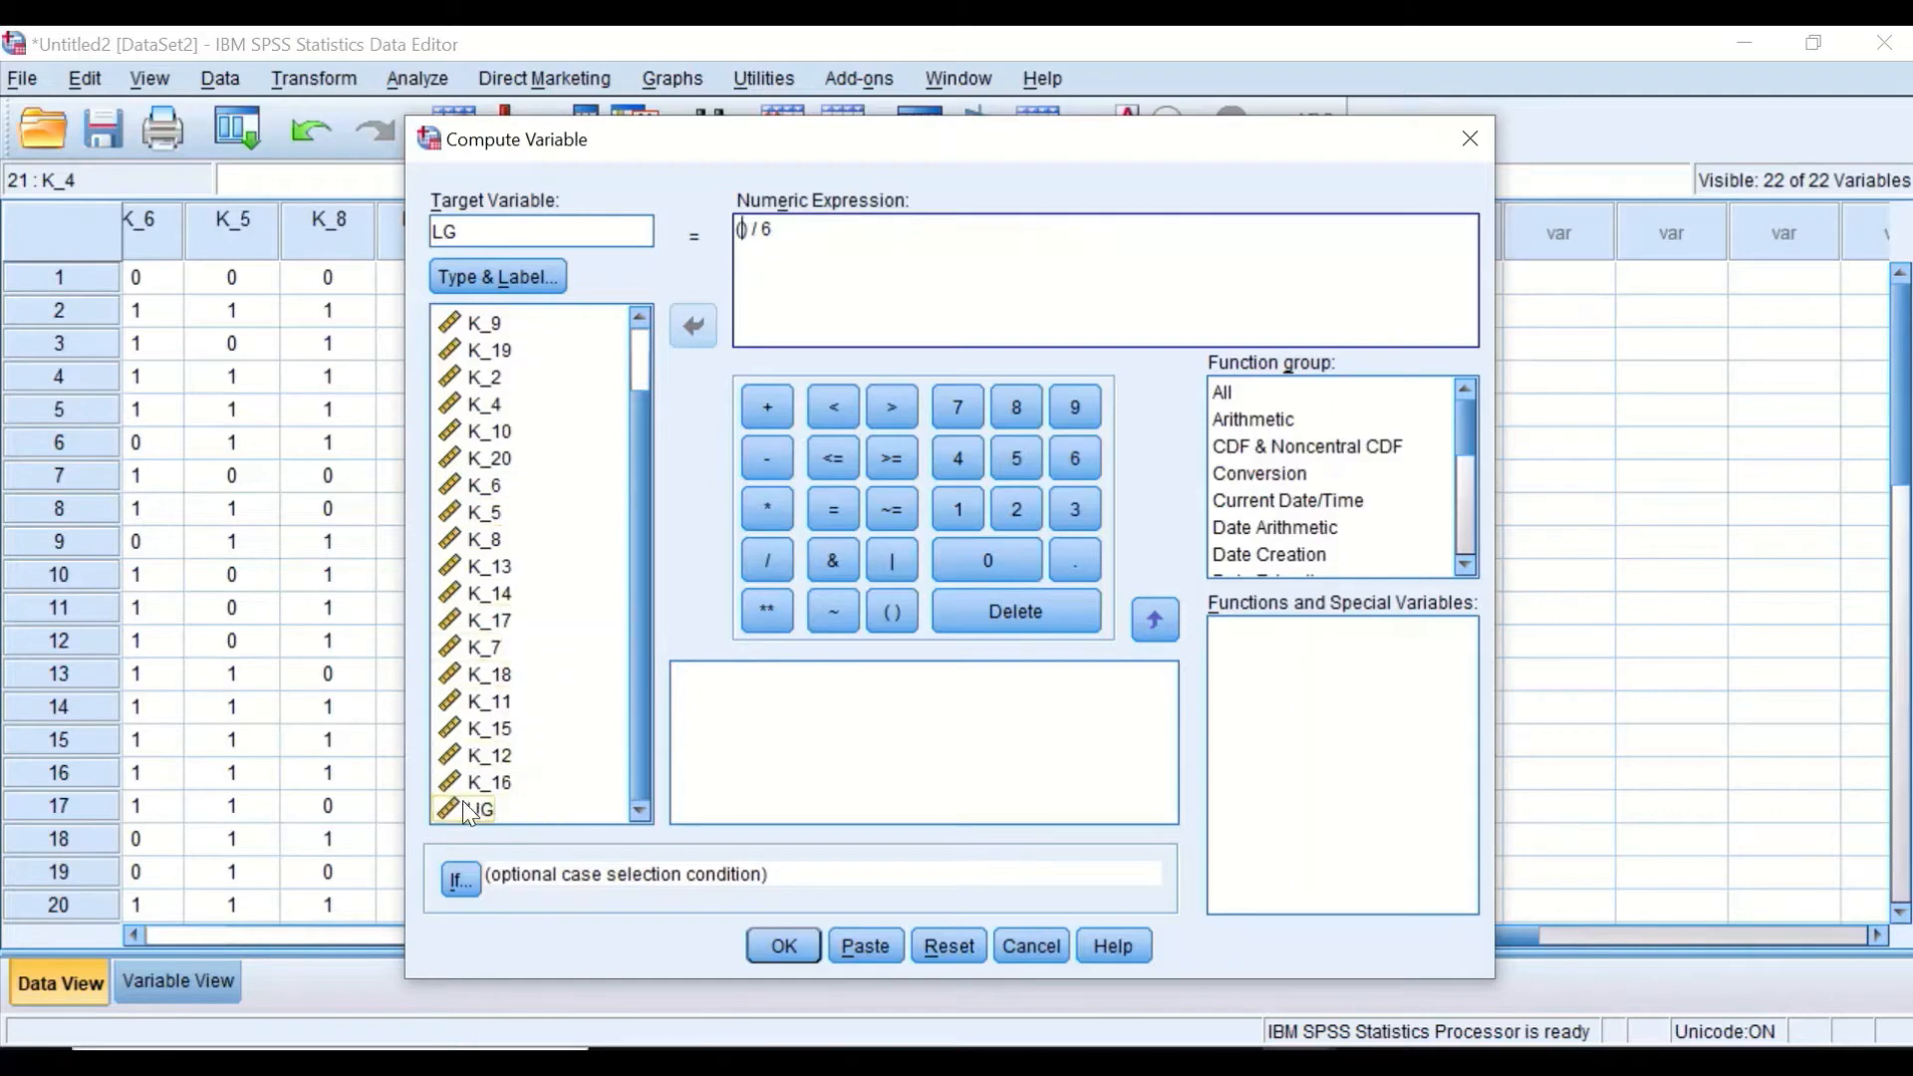
pyautogui.click(493, 784)
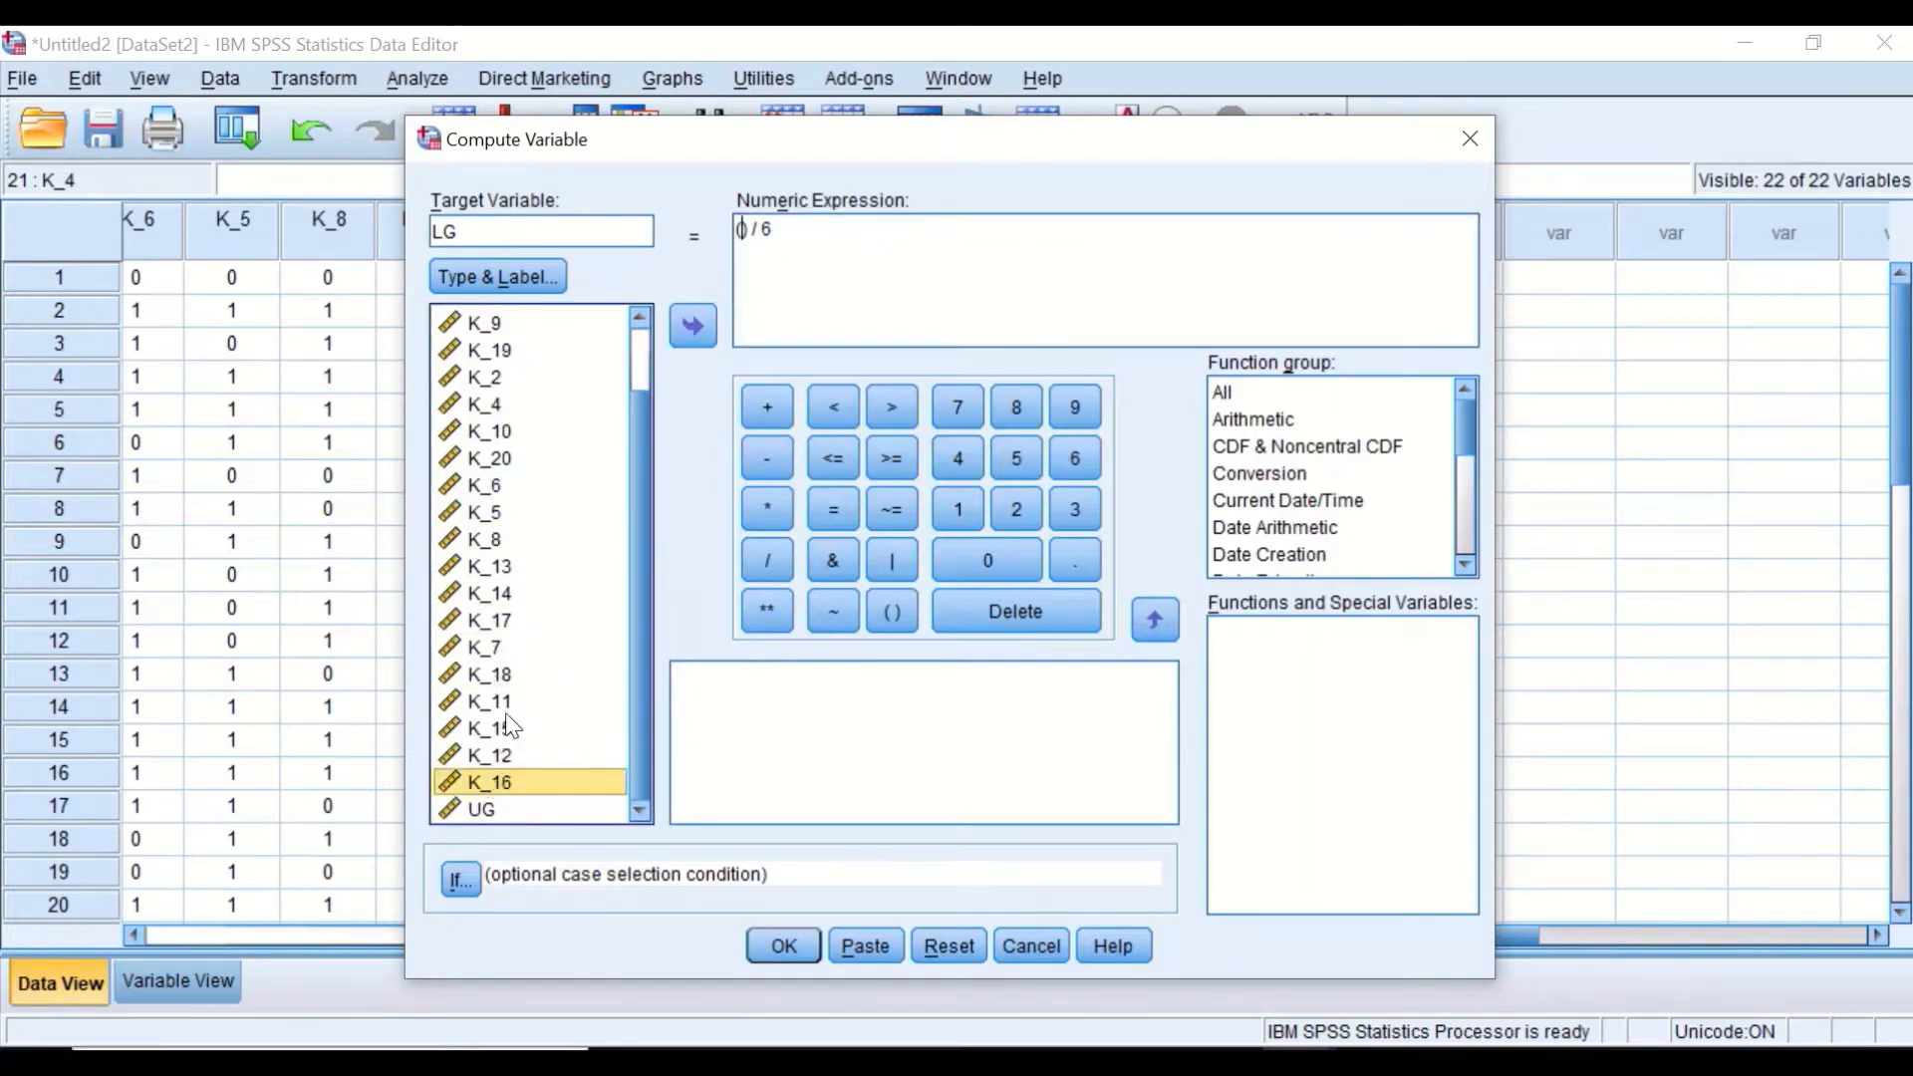
pyautogui.click(493, 649)
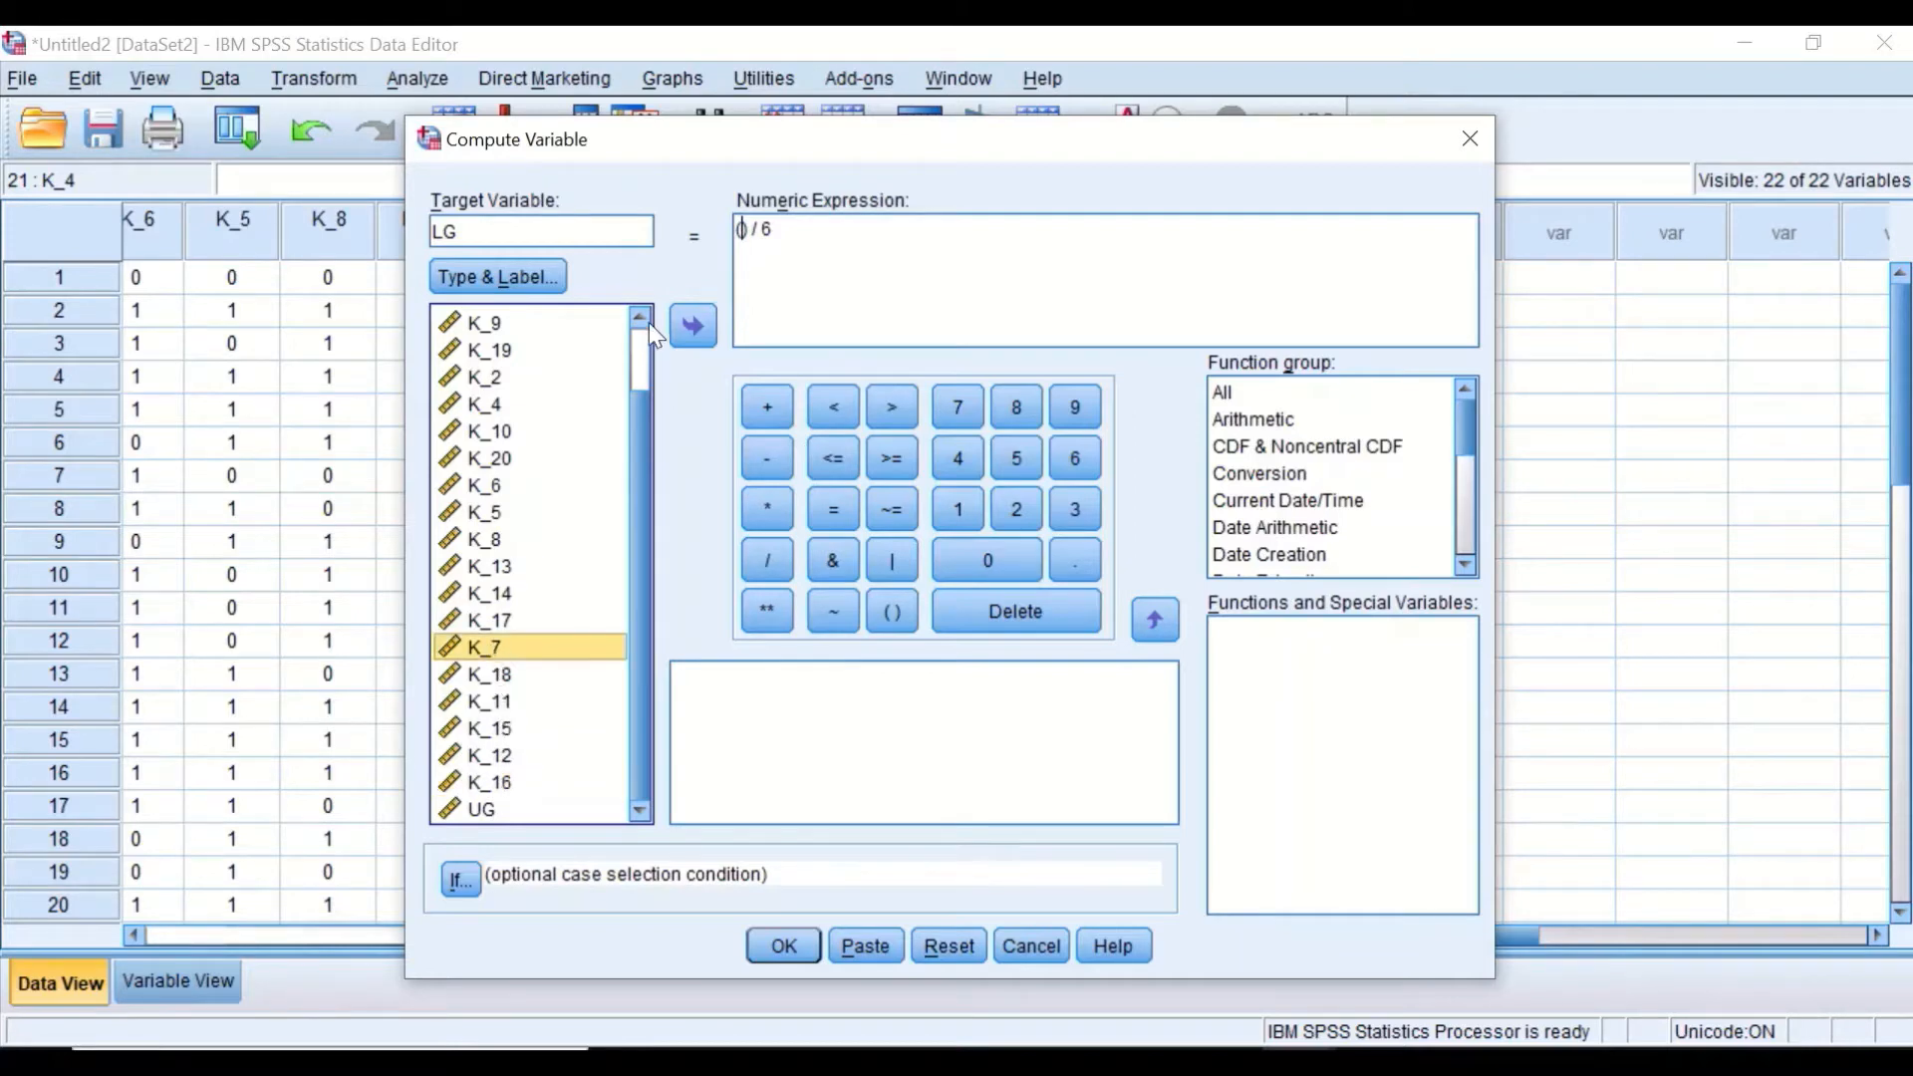
pyautogui.click(692, 325)
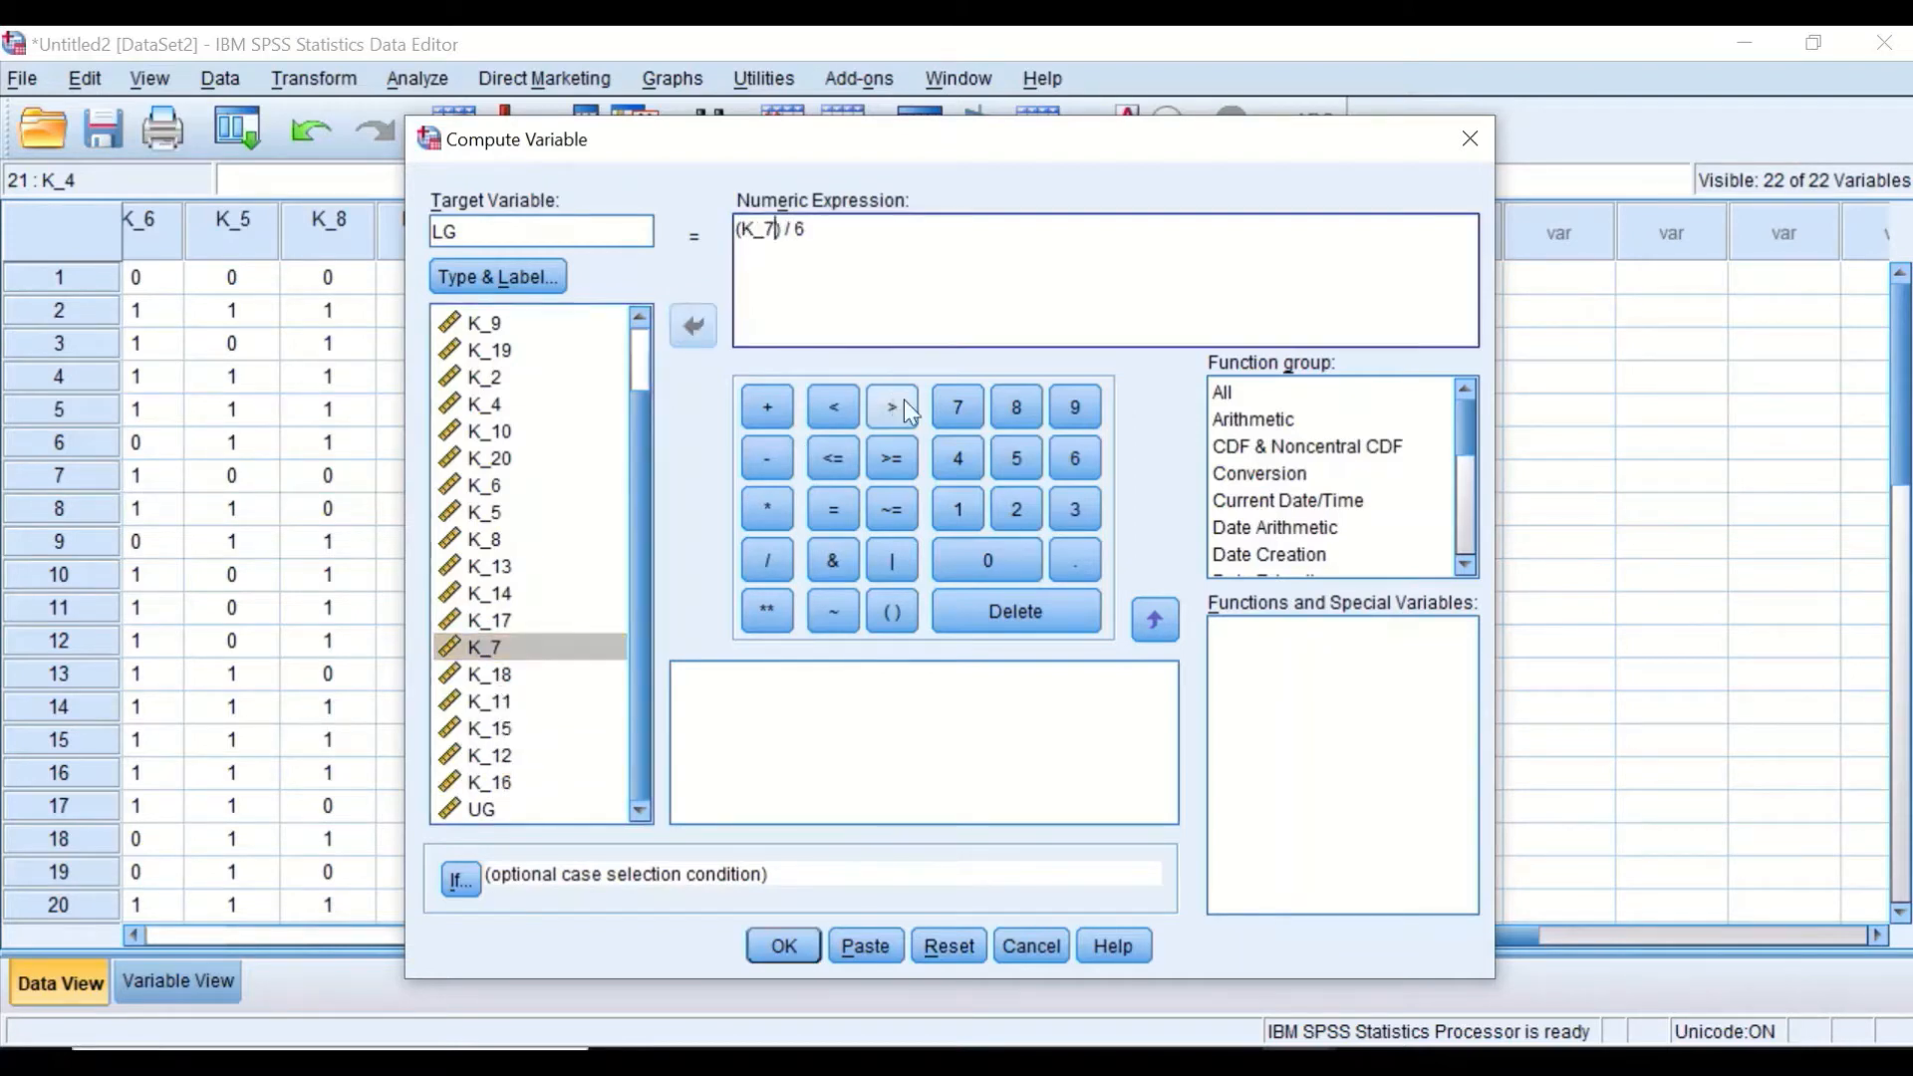
pyautogui.click(768, 409)
pyautogui.click(491, 676)
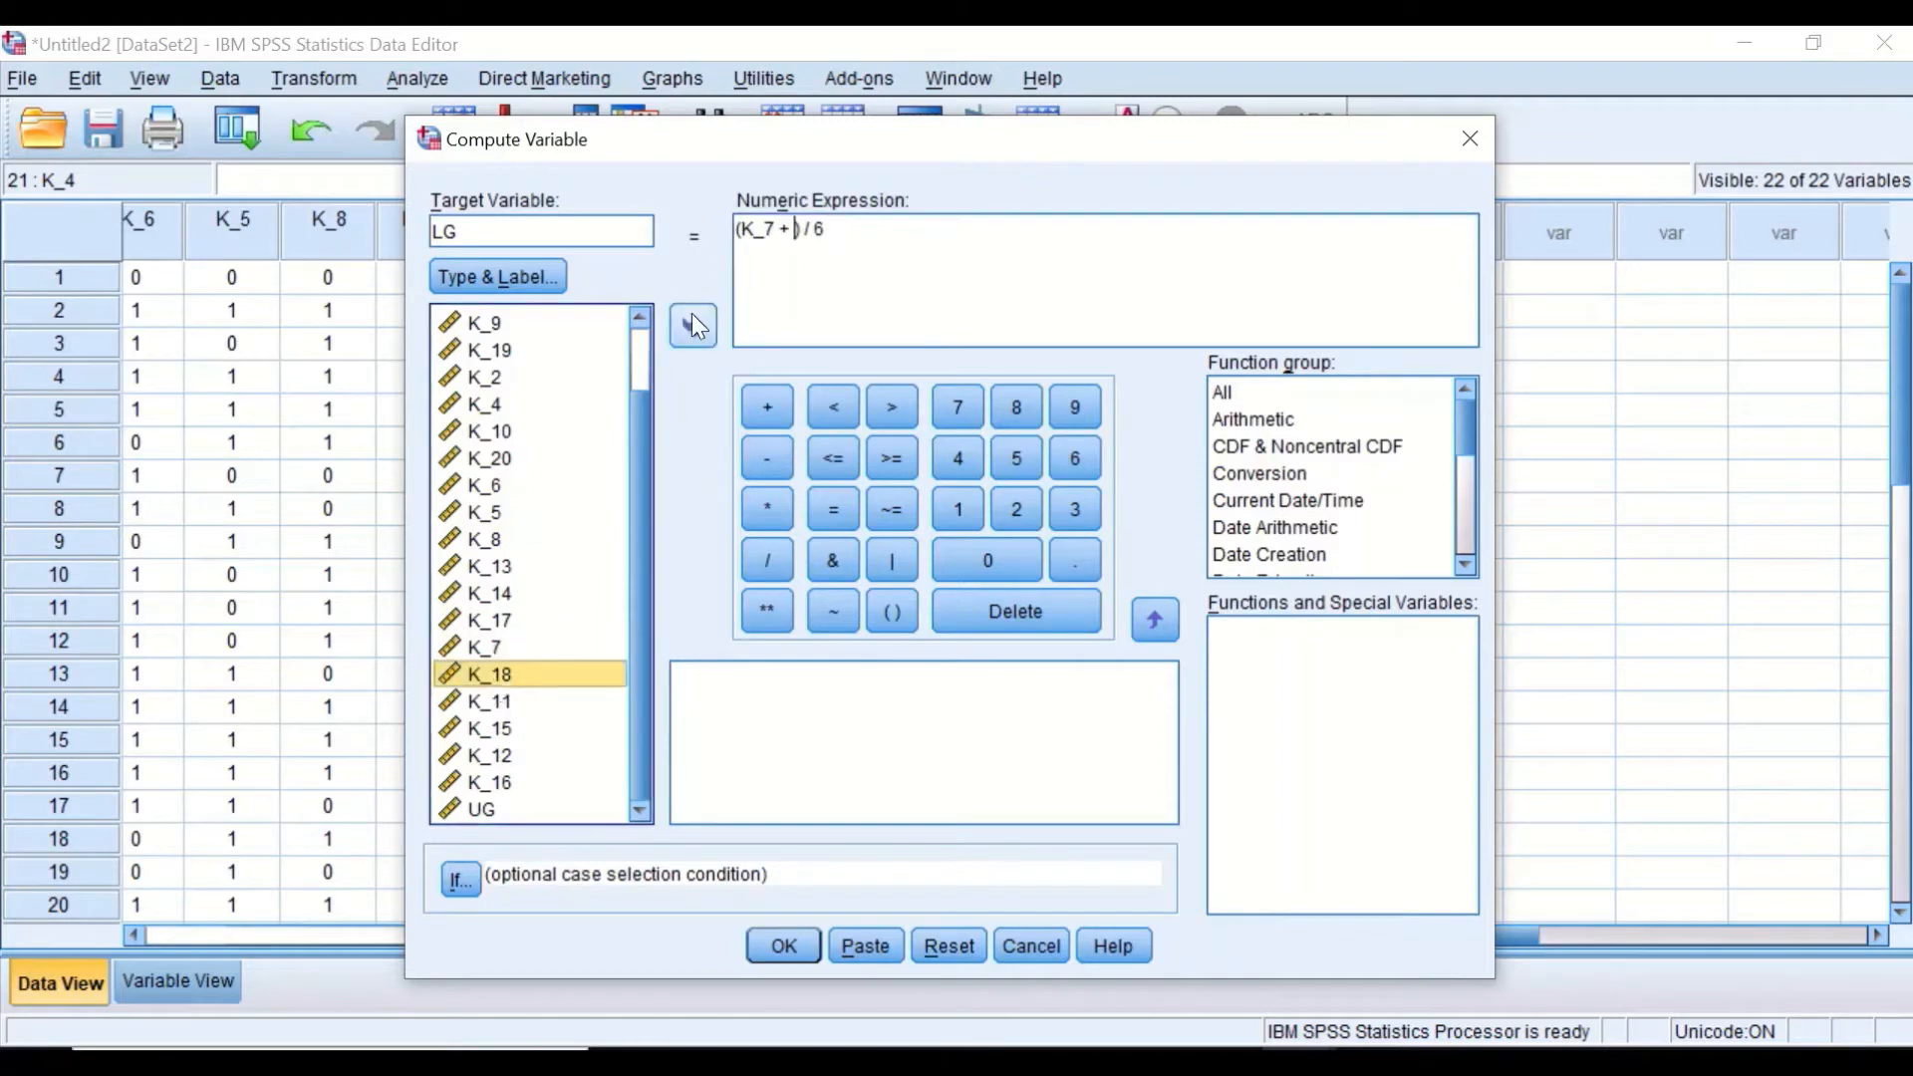
pyautogui.click(692, 326)
# - Extend the parenthesised sum for LG with K_11 and K_15
pyautogui.click(767, 404)
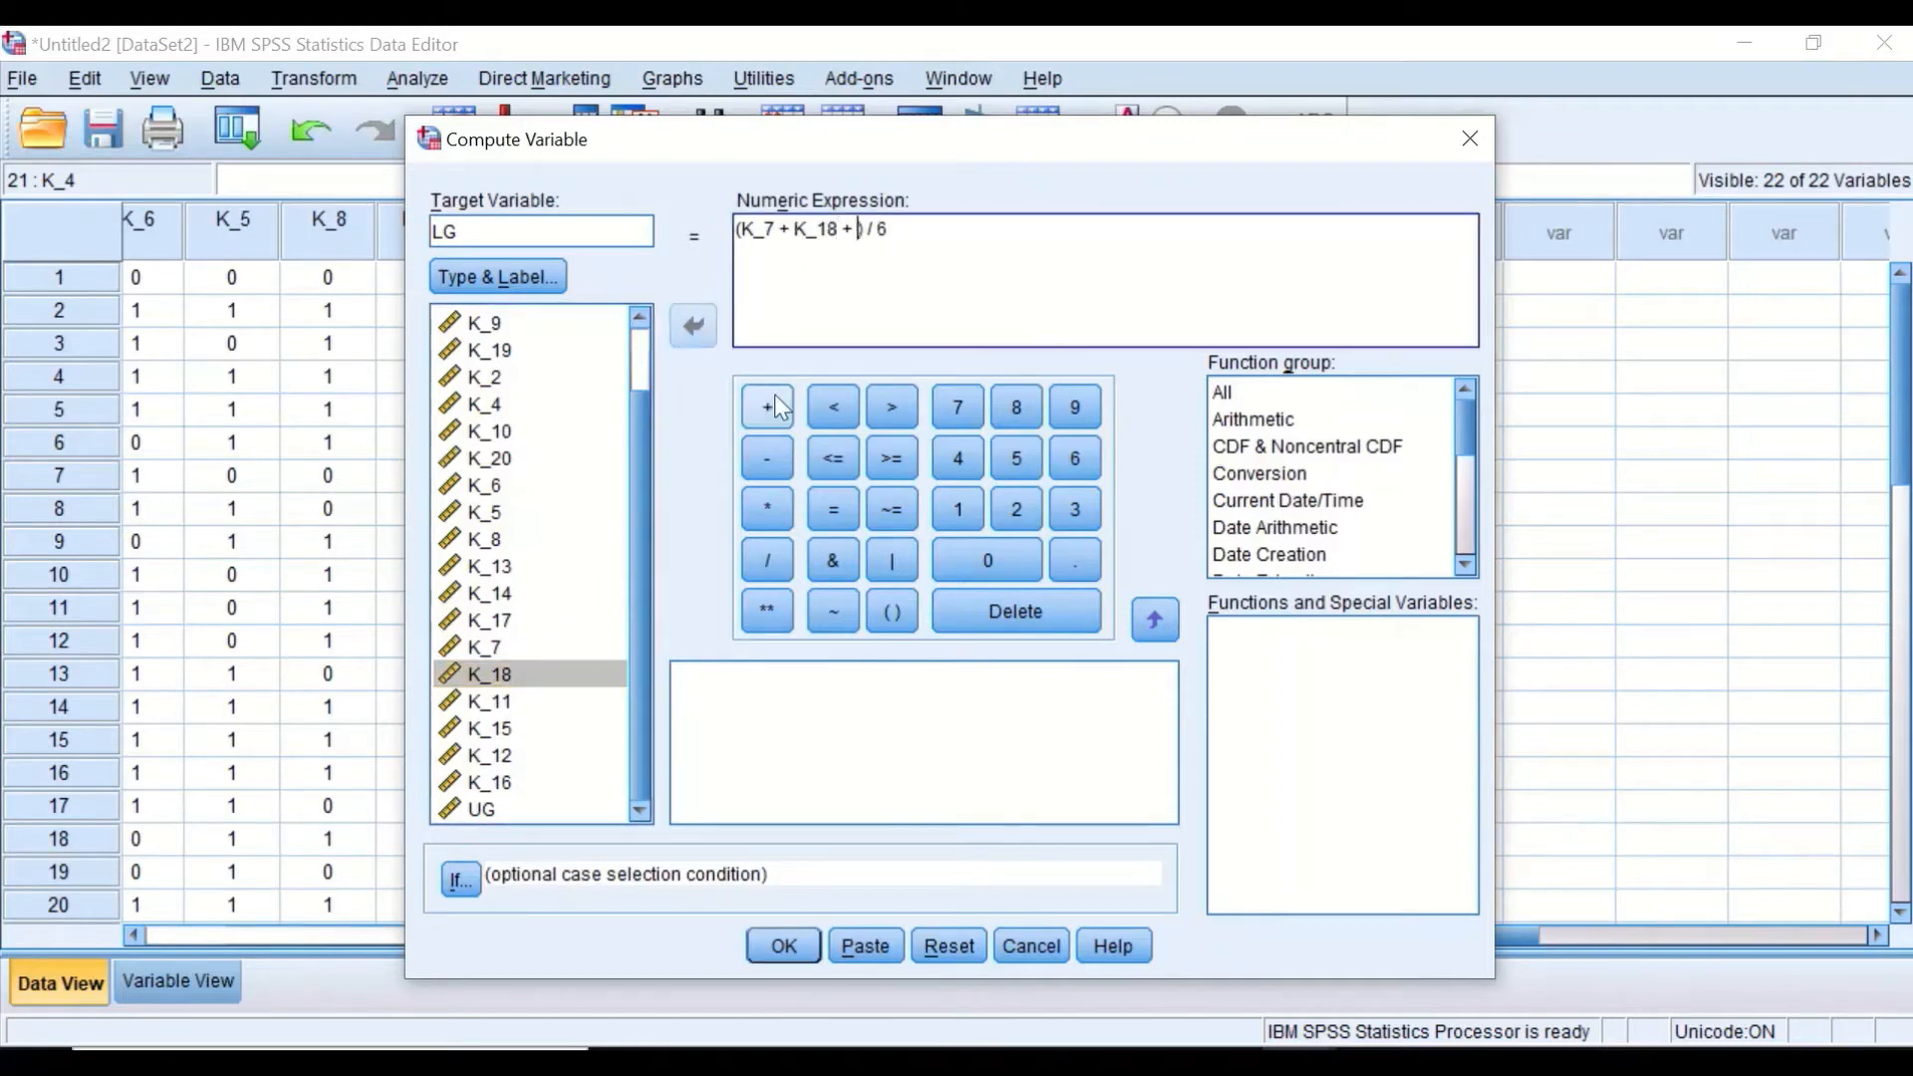
pyautogui.click(488, 701)
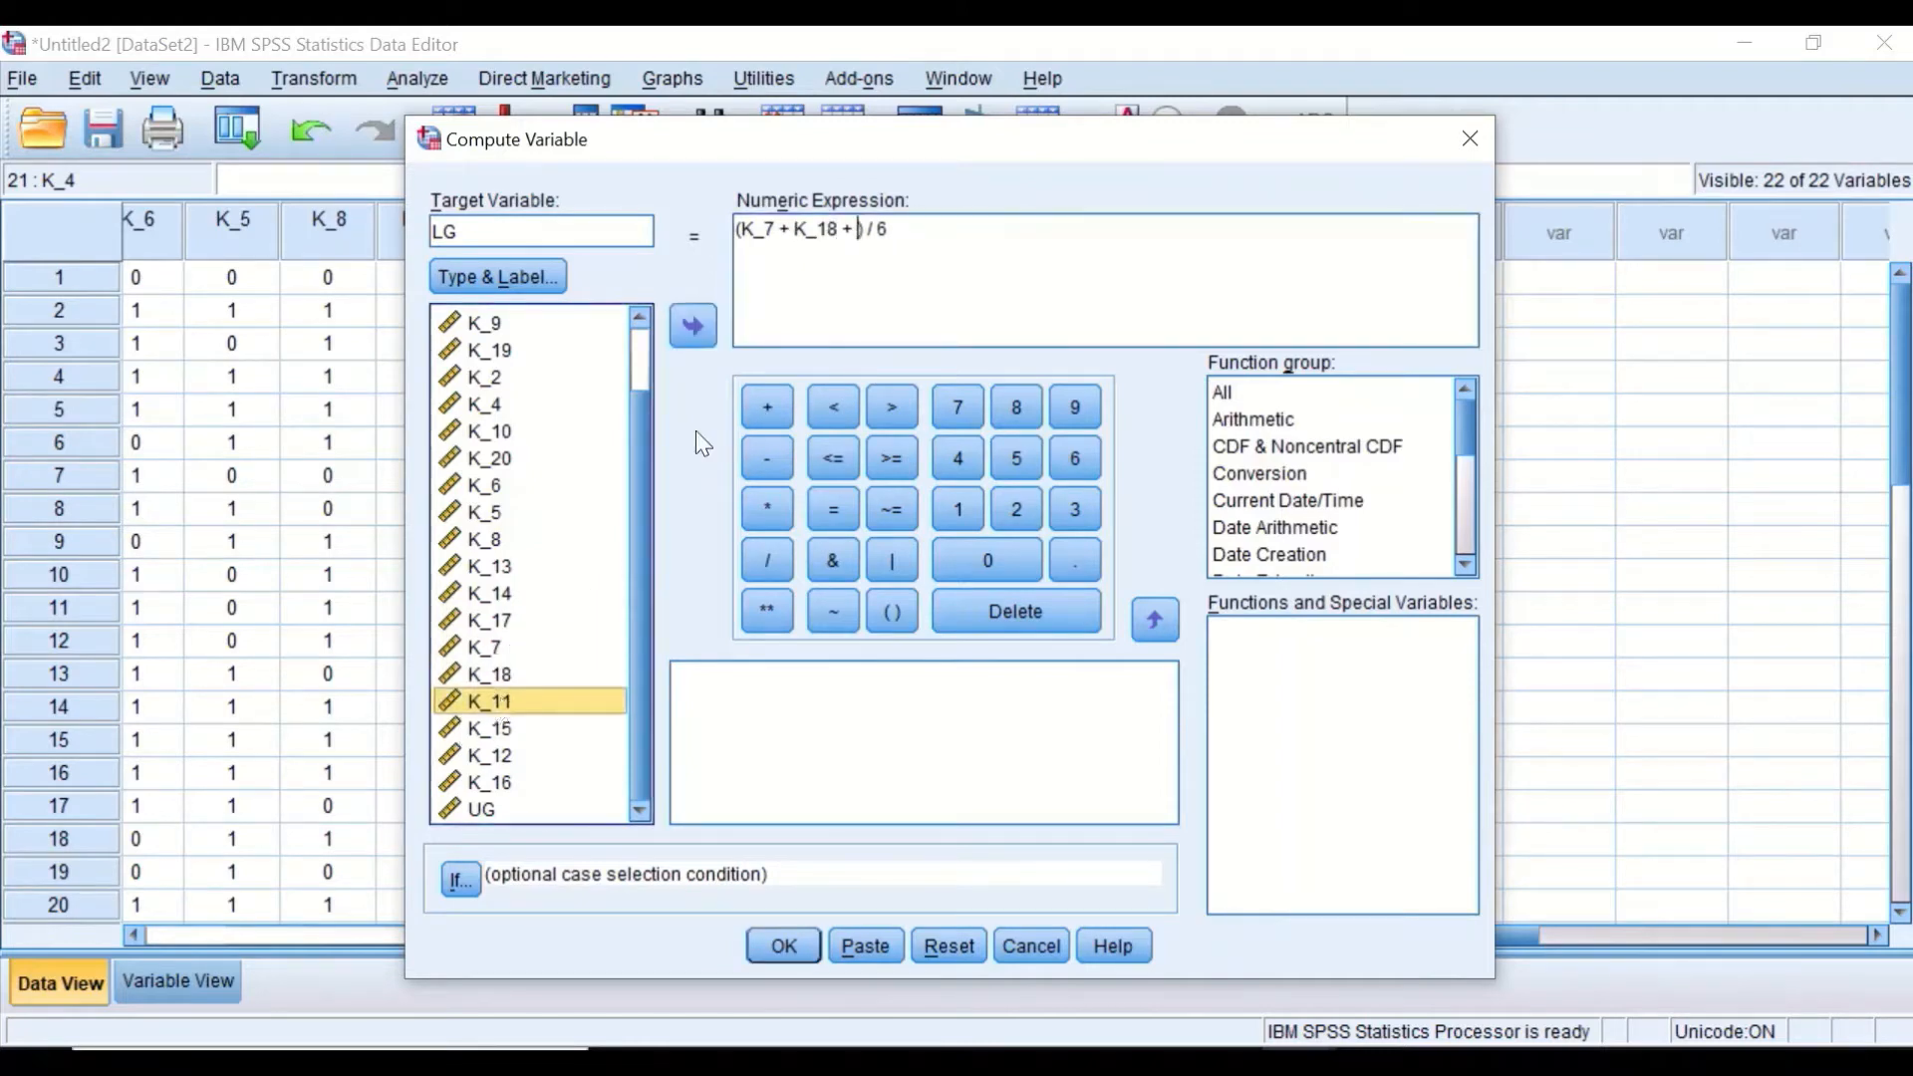
pyautogui.click(763, 405)
pyautogui.click(496, 726)
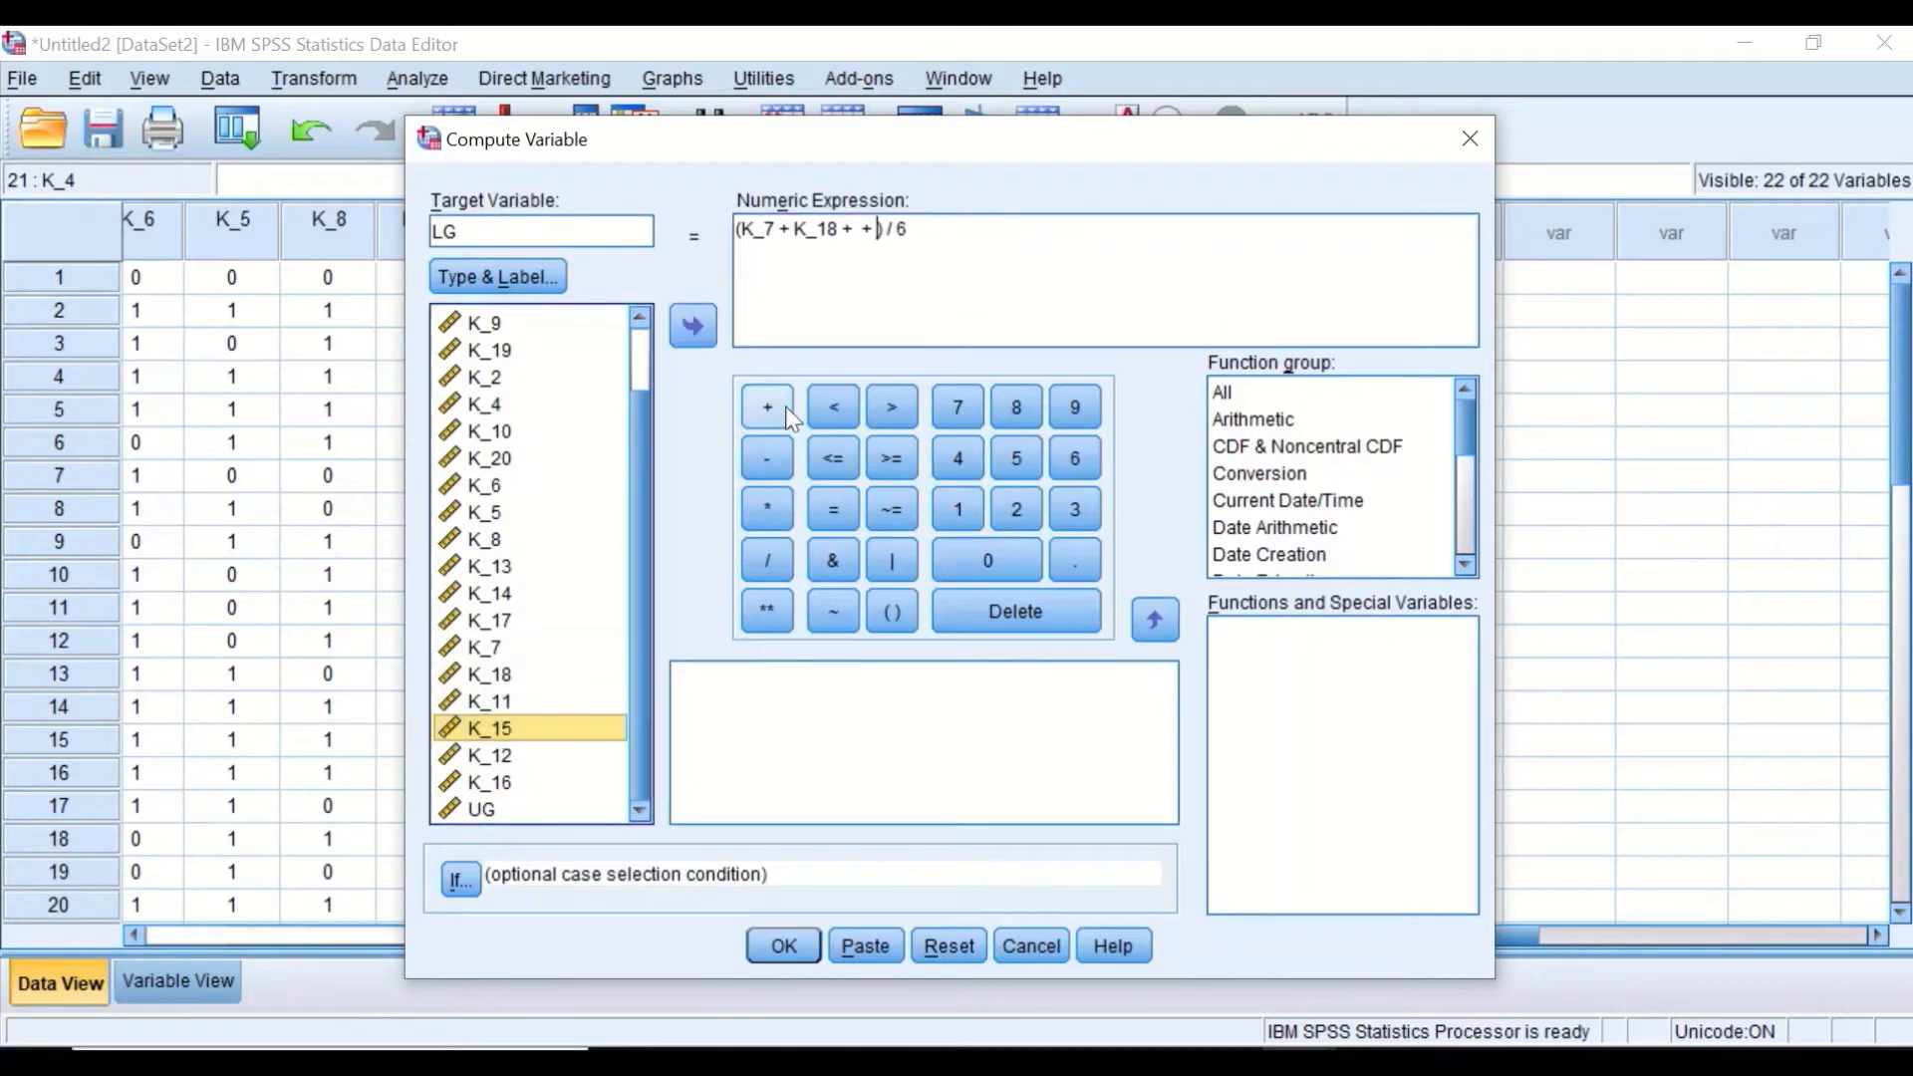
pyautogui.click(849, 230)
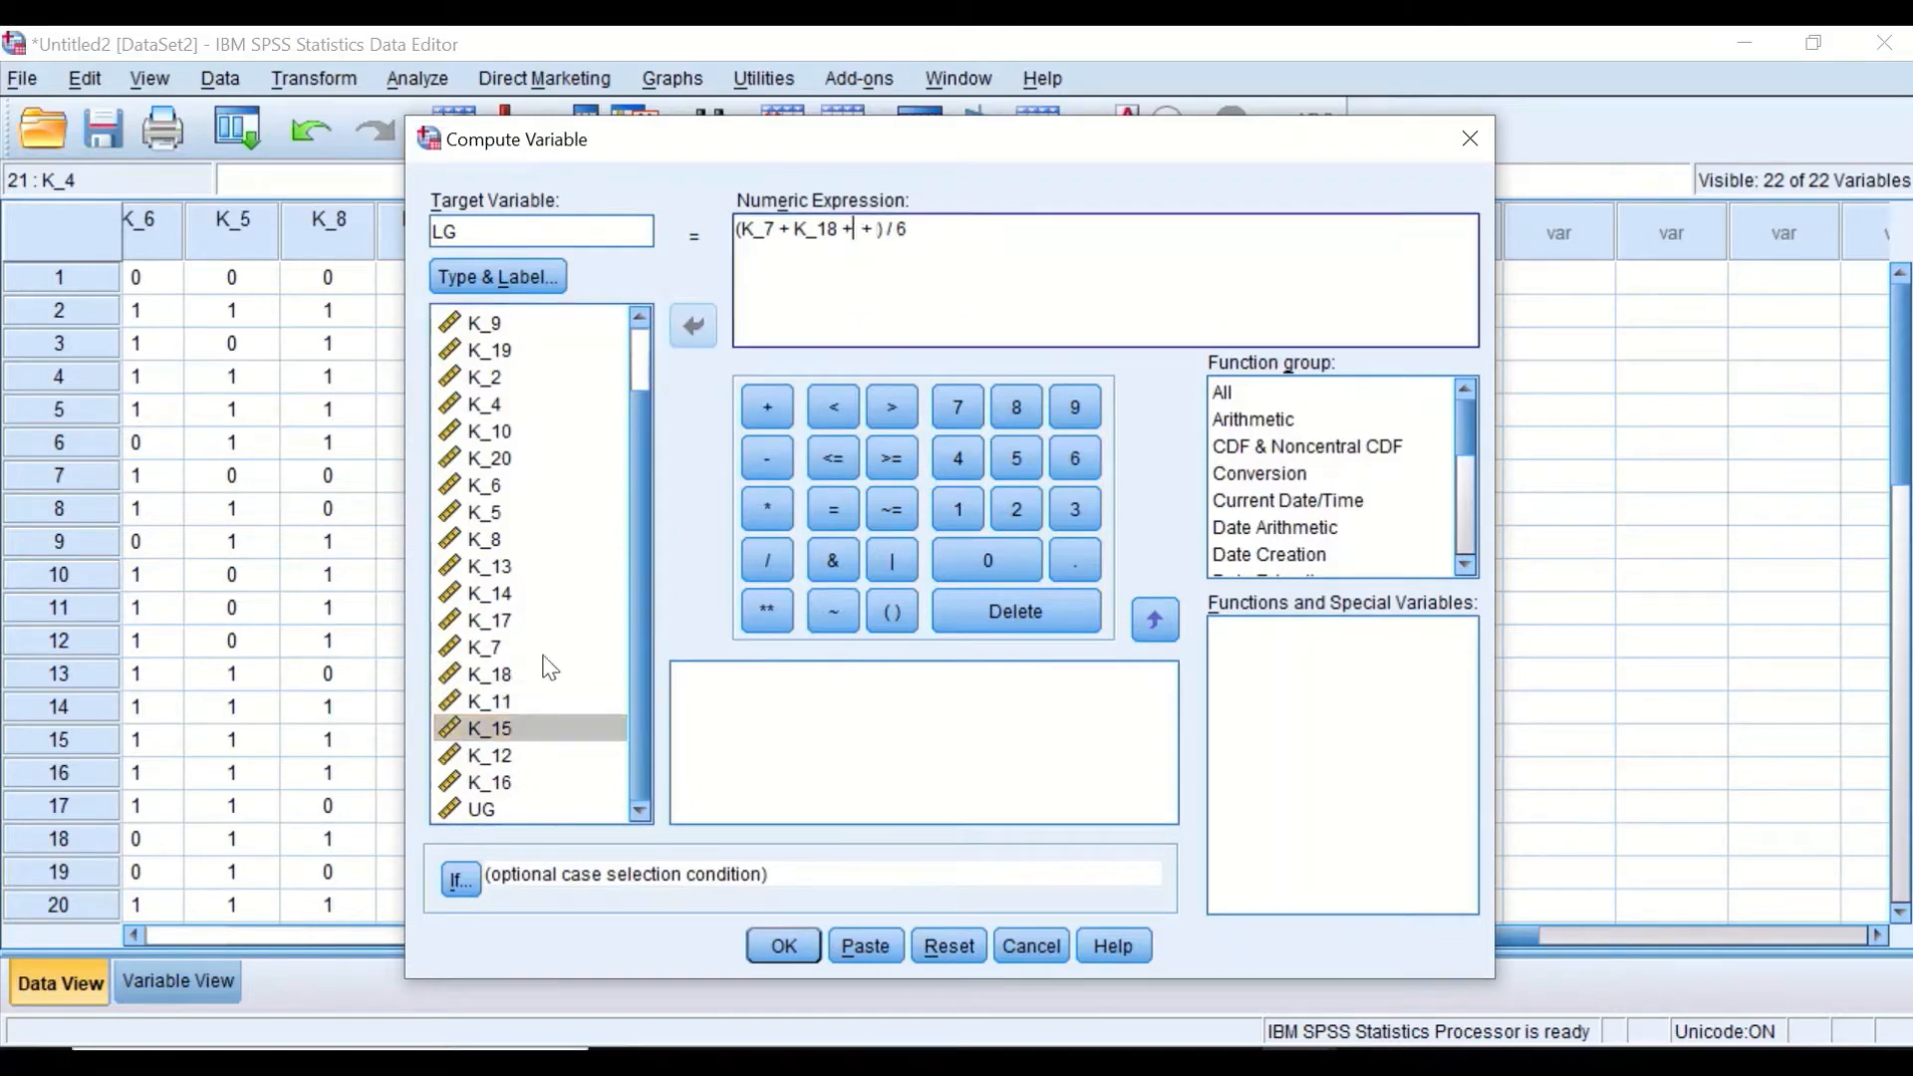
pyautogui.click(505, 701)
pyautogui.click(696, 315)
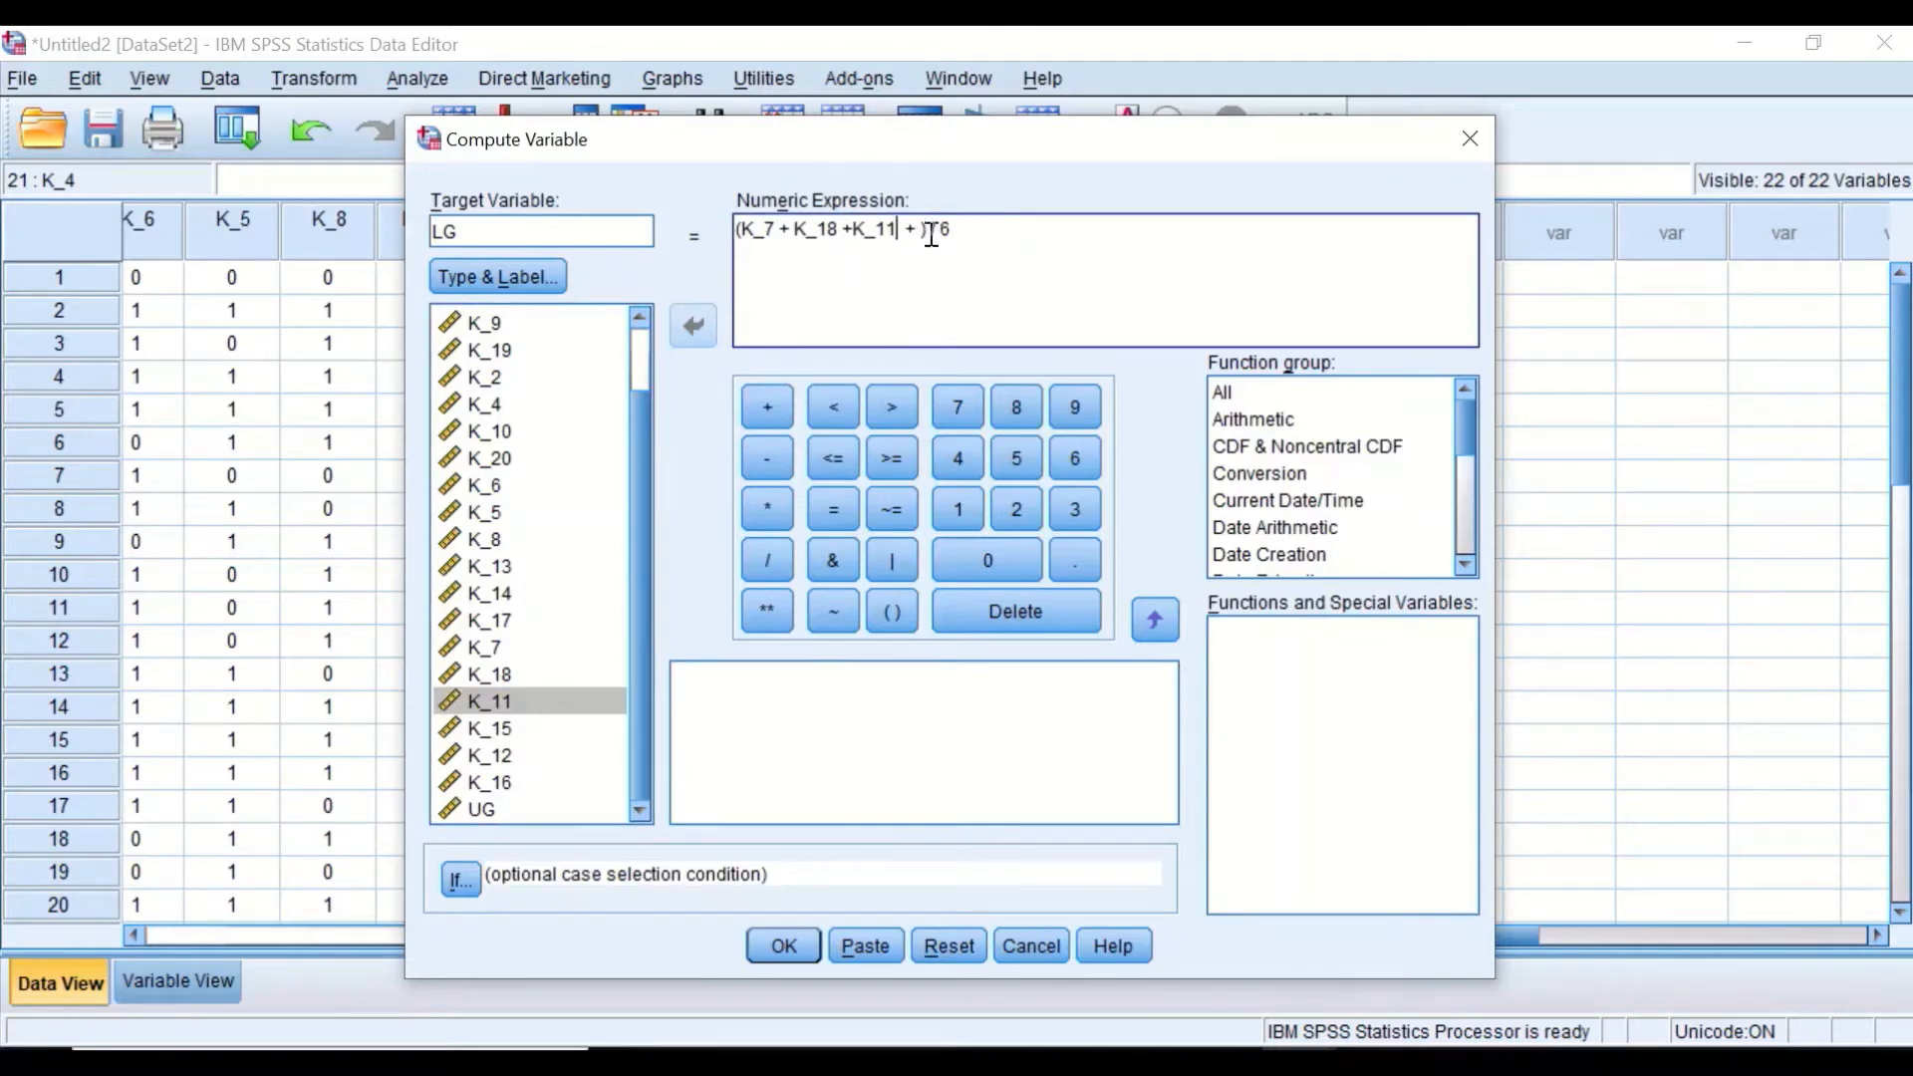
pyautogui.click(493, 724)
pyautogui.click(687, 325)
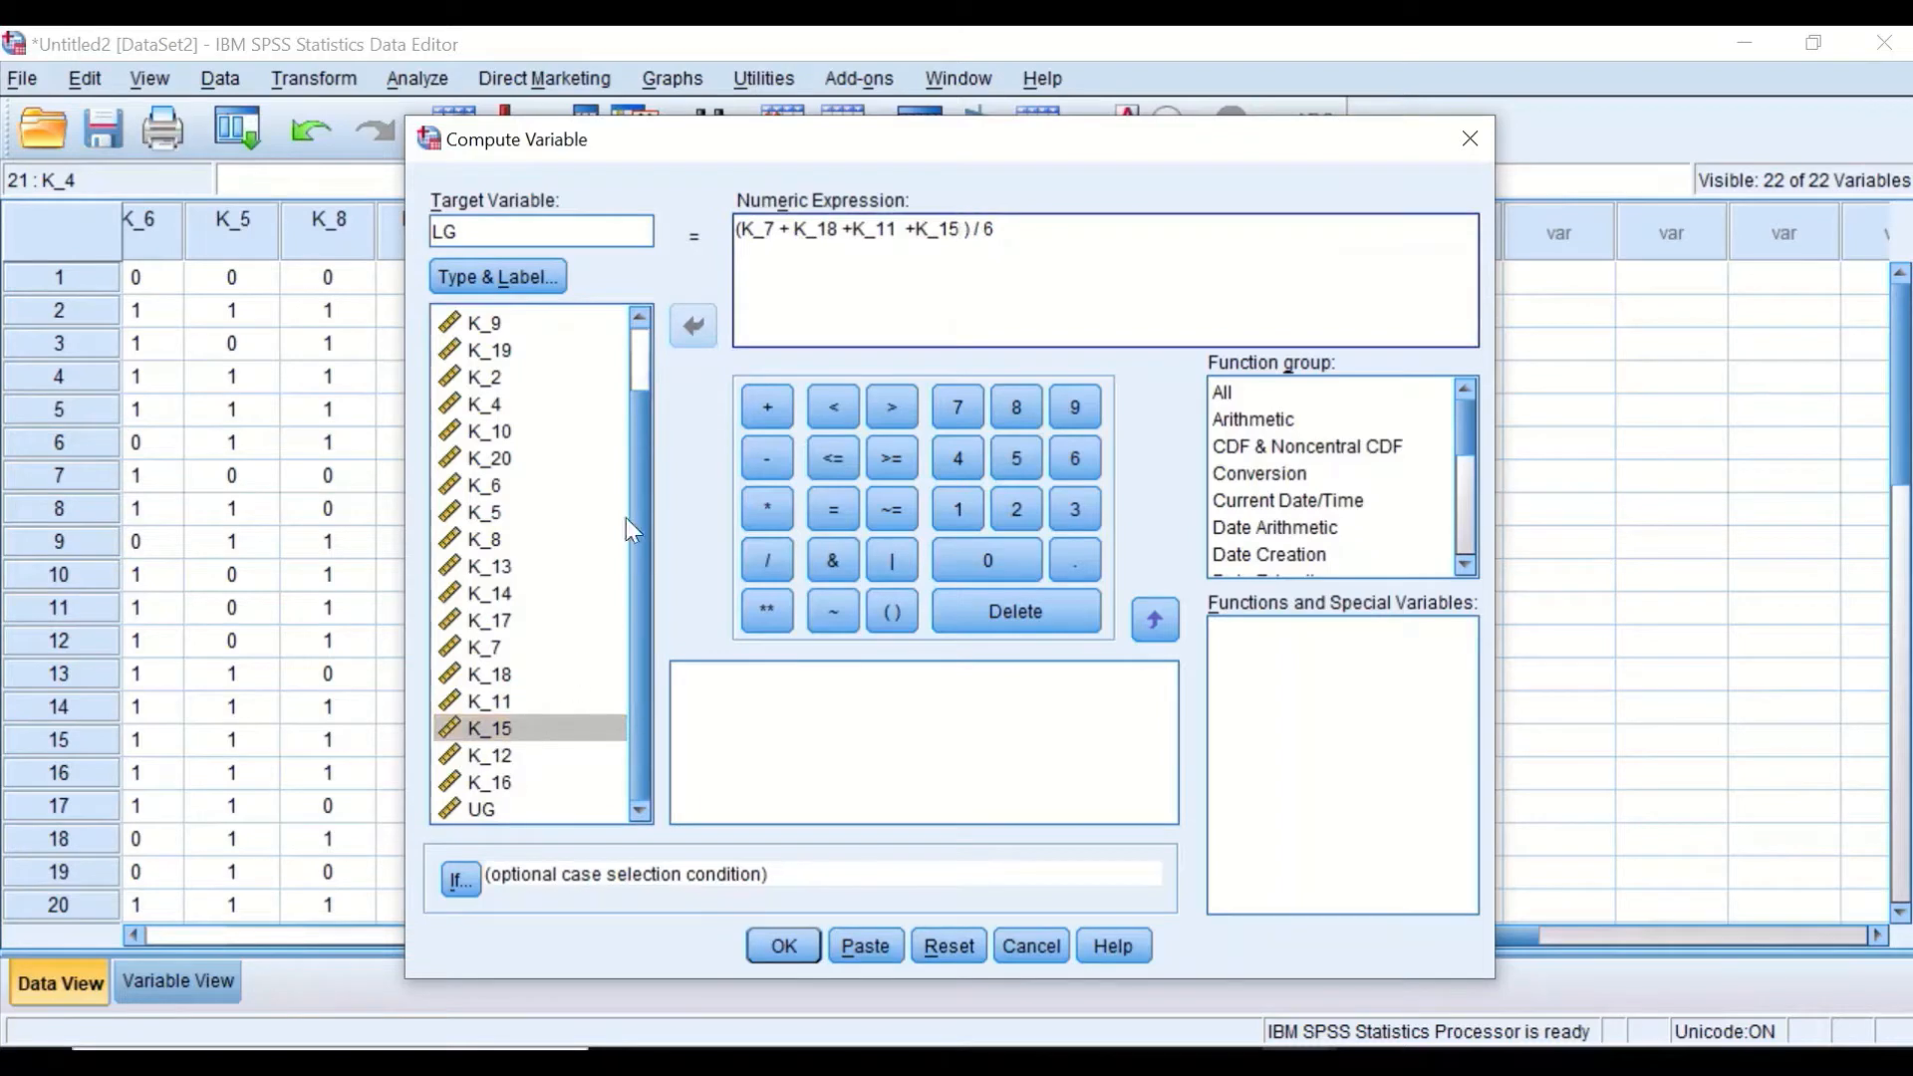
# - Complete the LG sum with K_12 and K_16, compute the variable, and return to the data
pyautogui.click(767, 407)
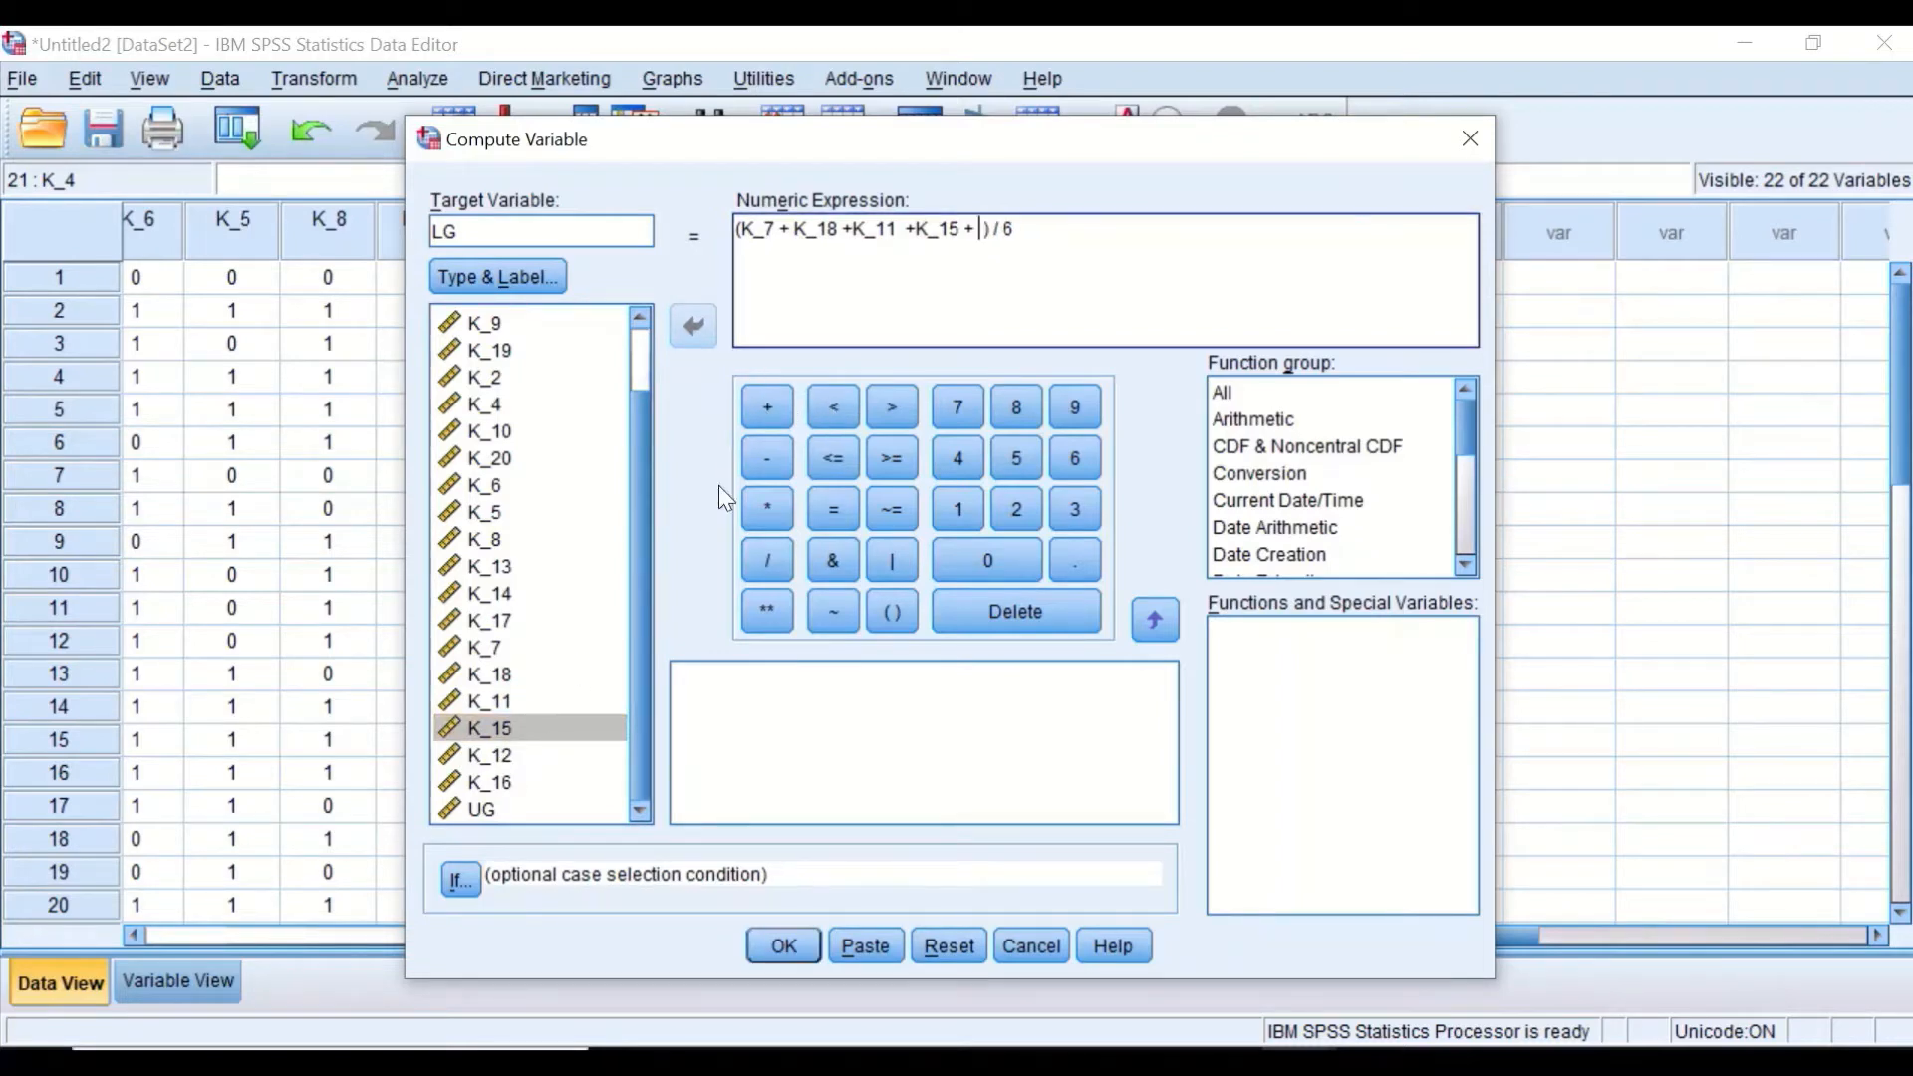
pyautogui.click(487, 757)
pyautogui.click(696, 321)
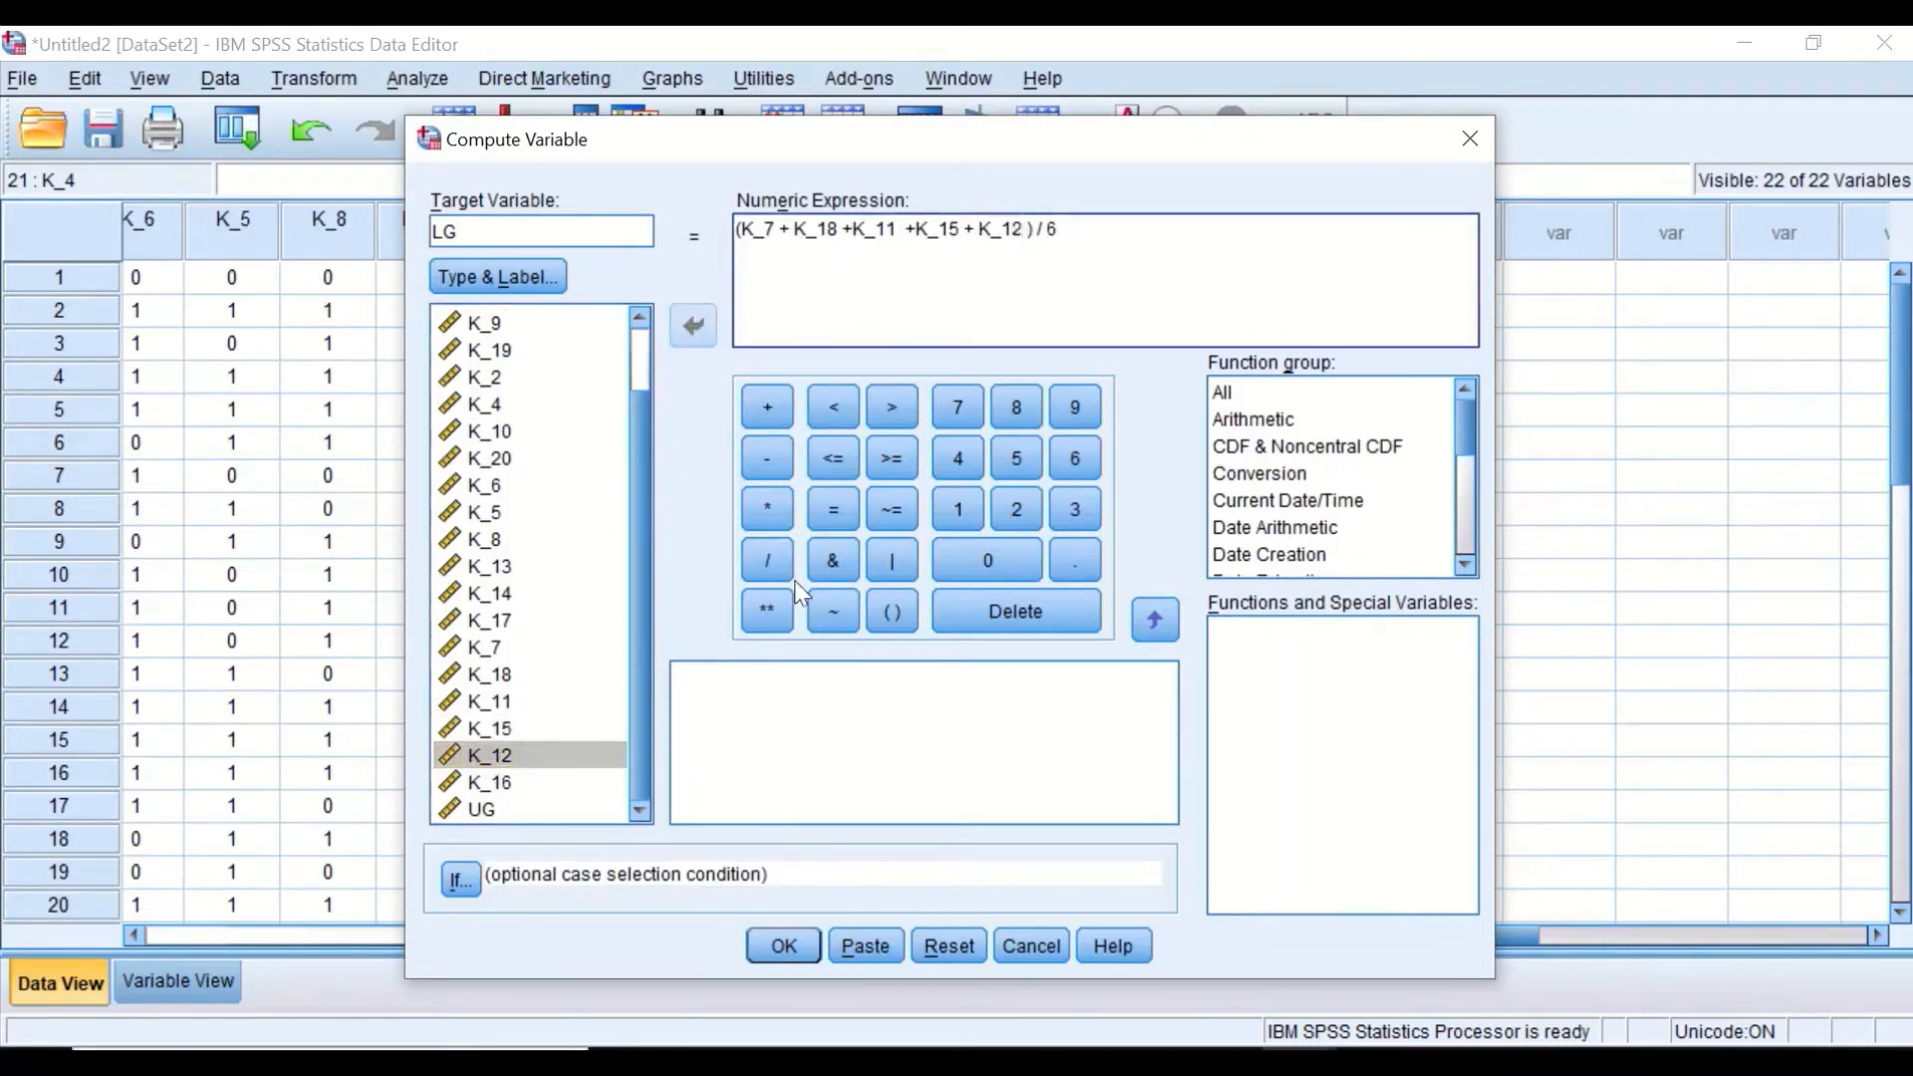
pyautogui.click(760, 408)
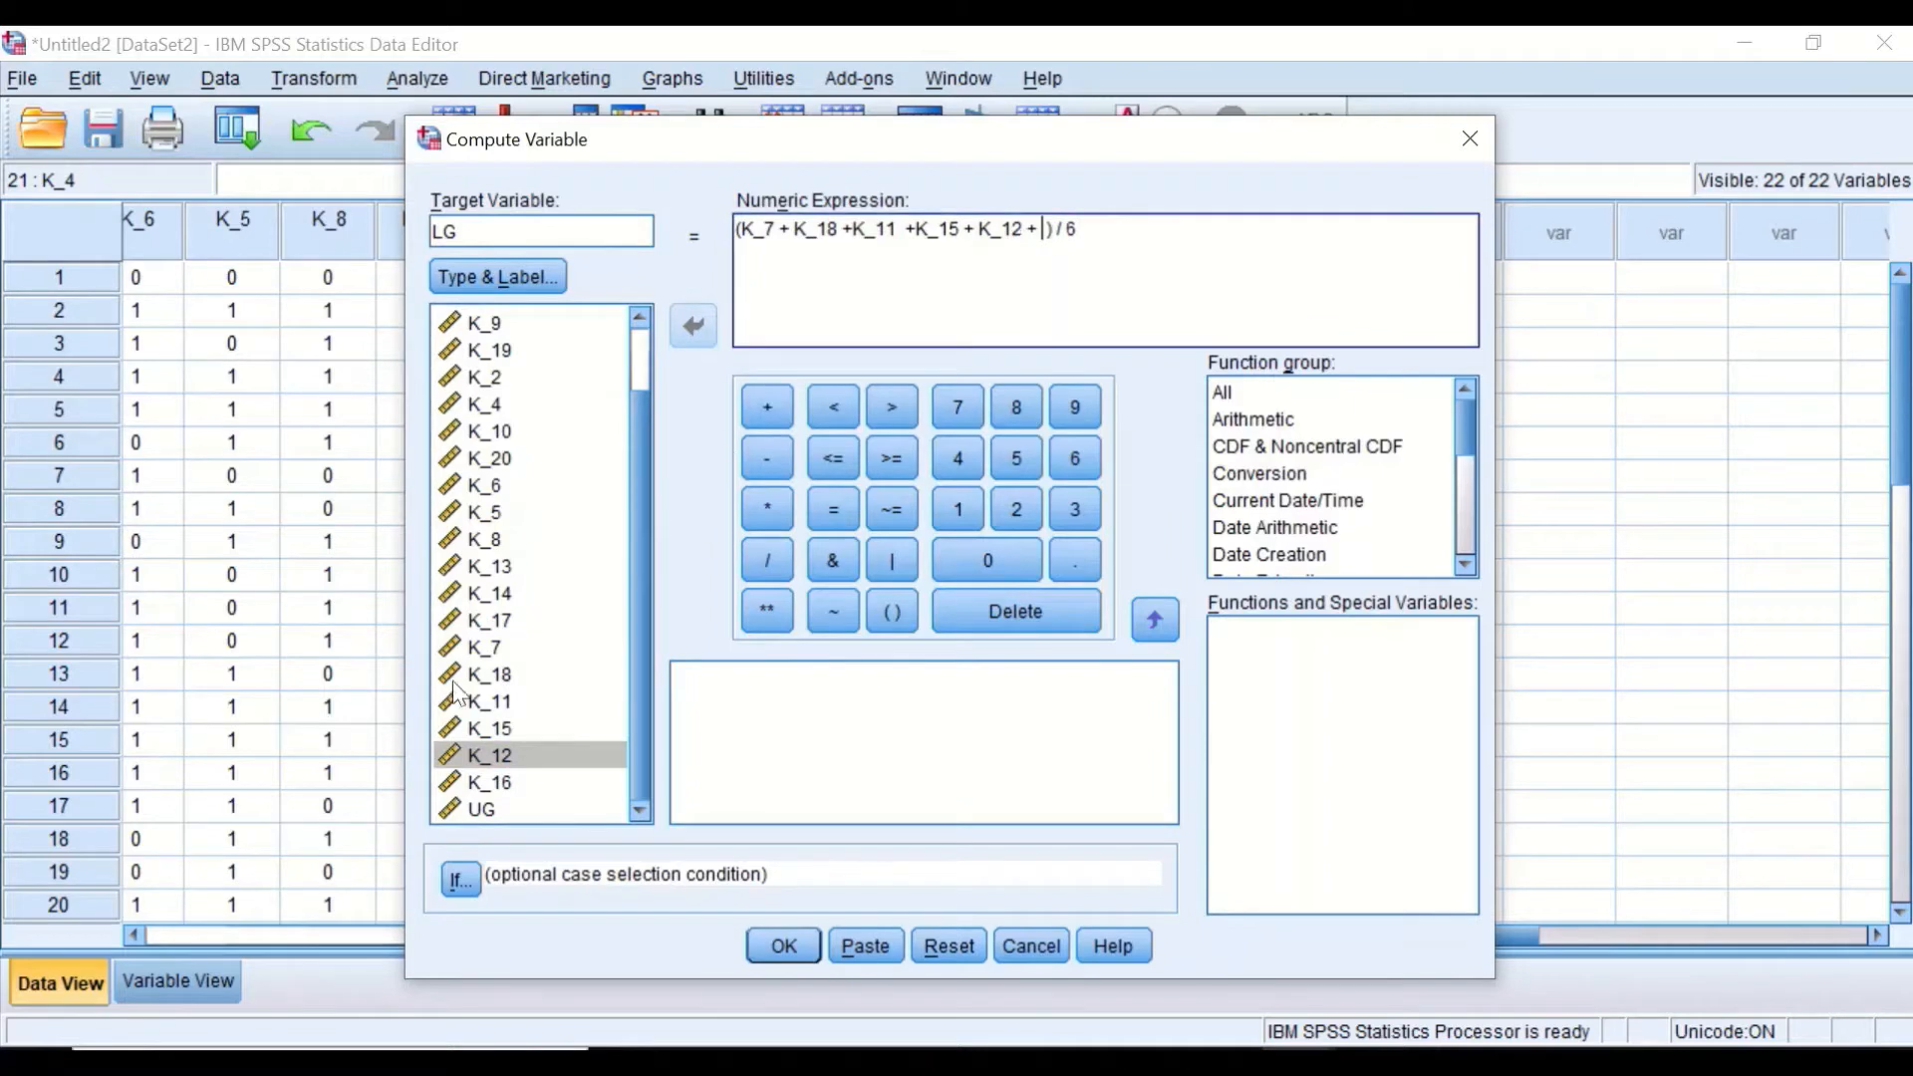
pyautogui.click(493, 785)
pyautogui.click(706, 315)
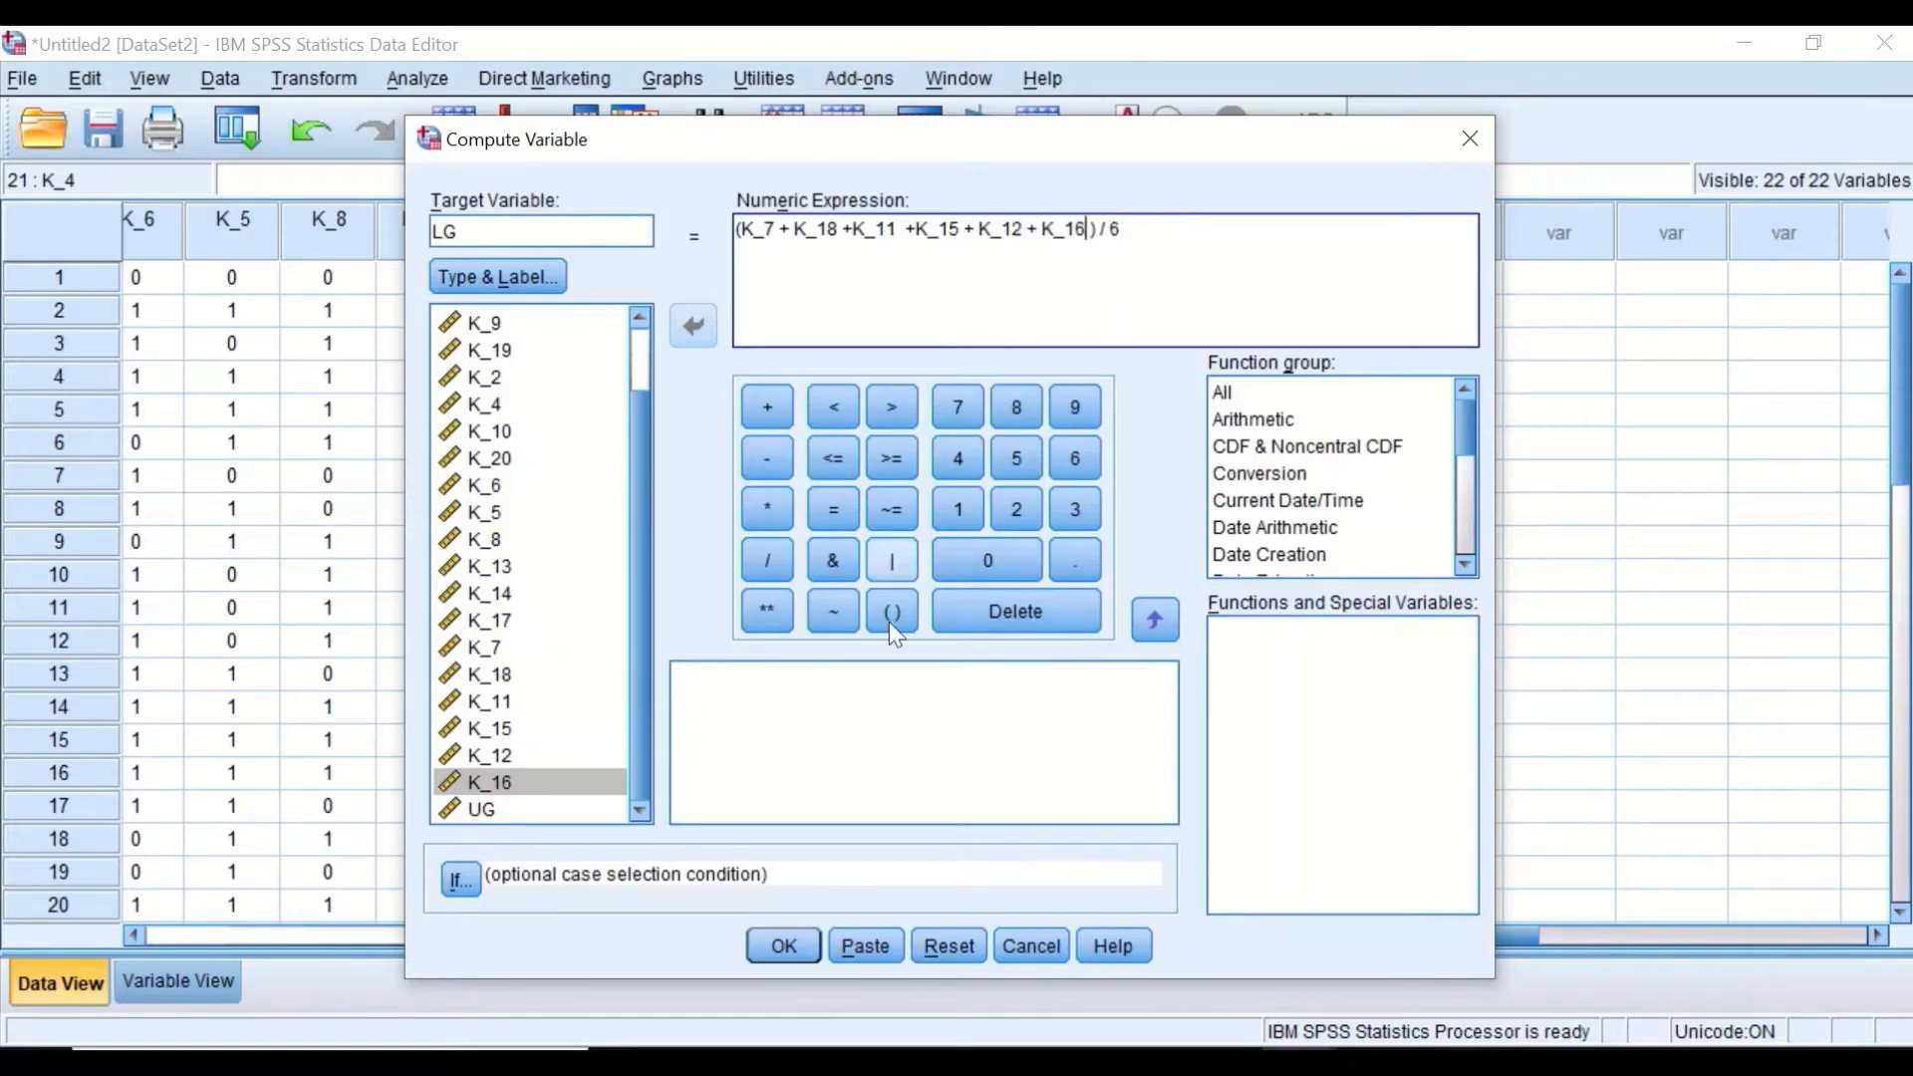
pyautogui.click(783, 947)
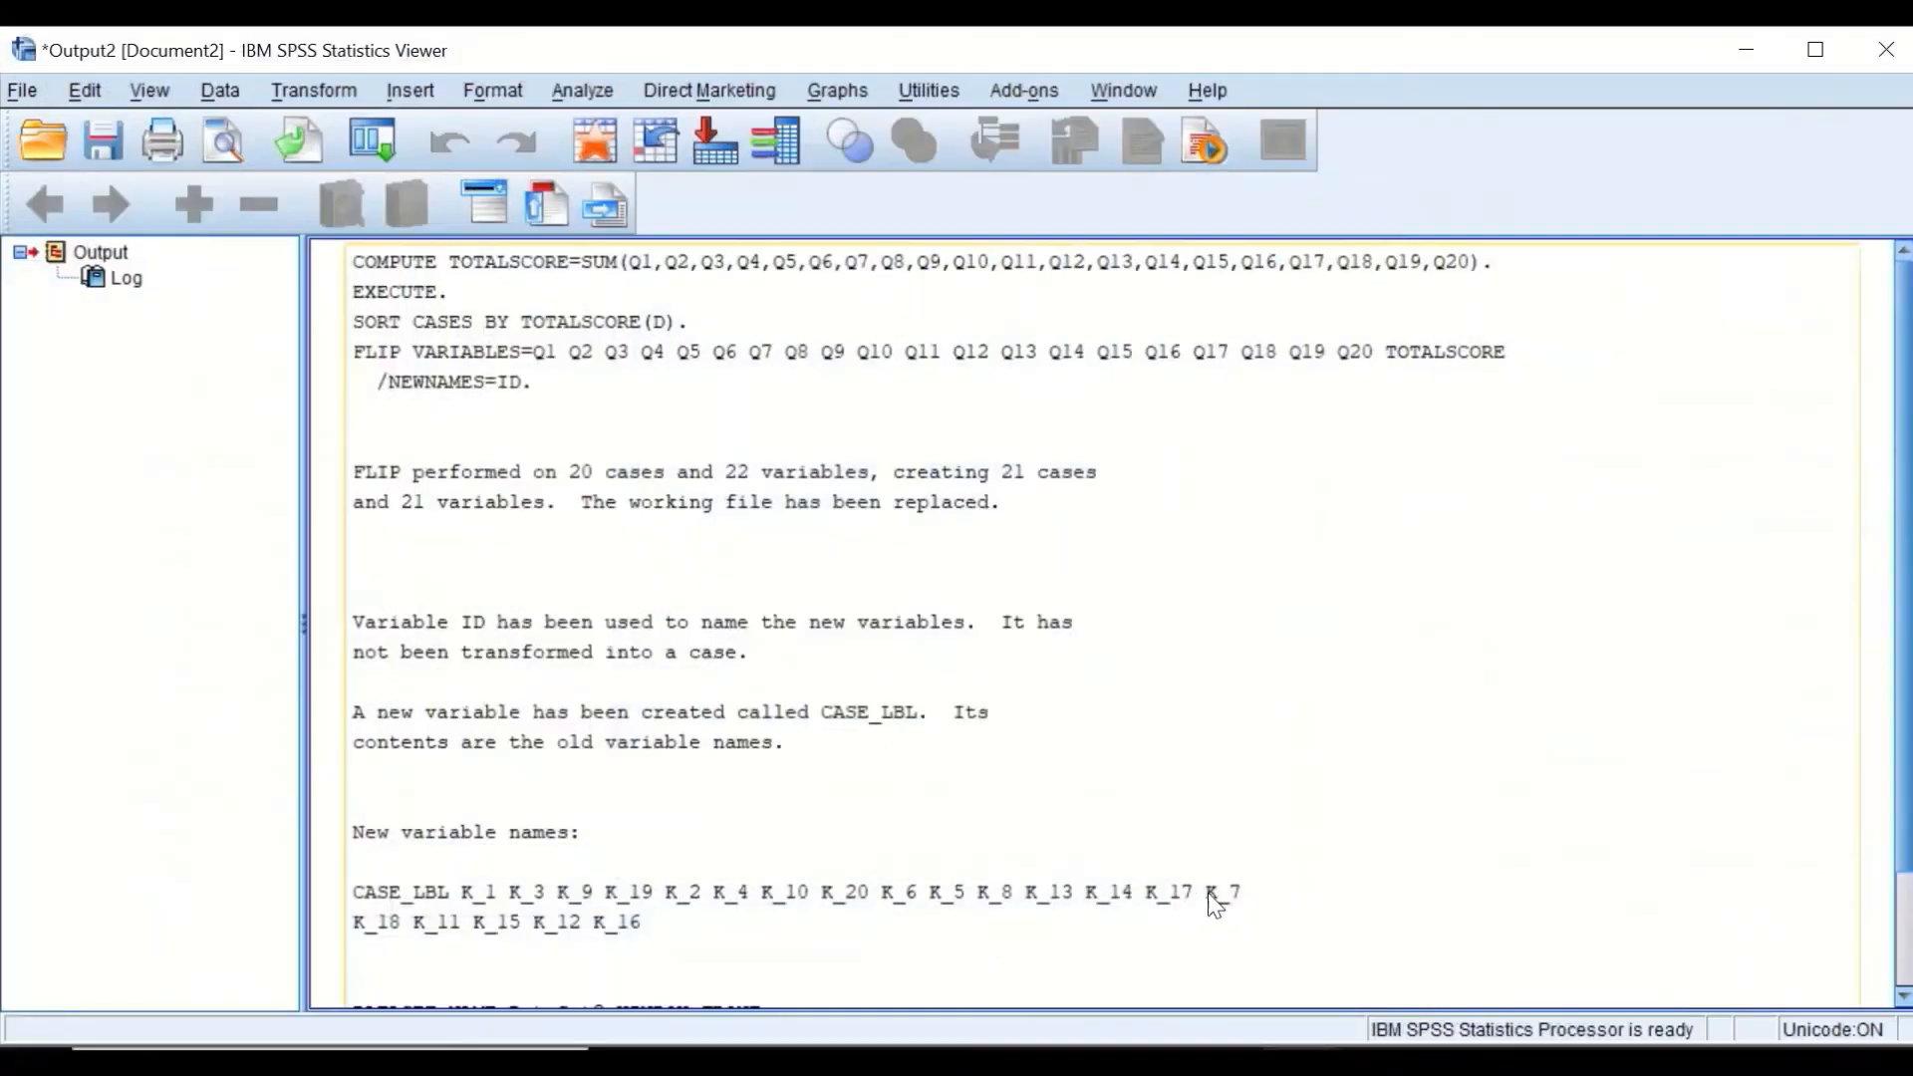
pyautogui.click(1746, 52)
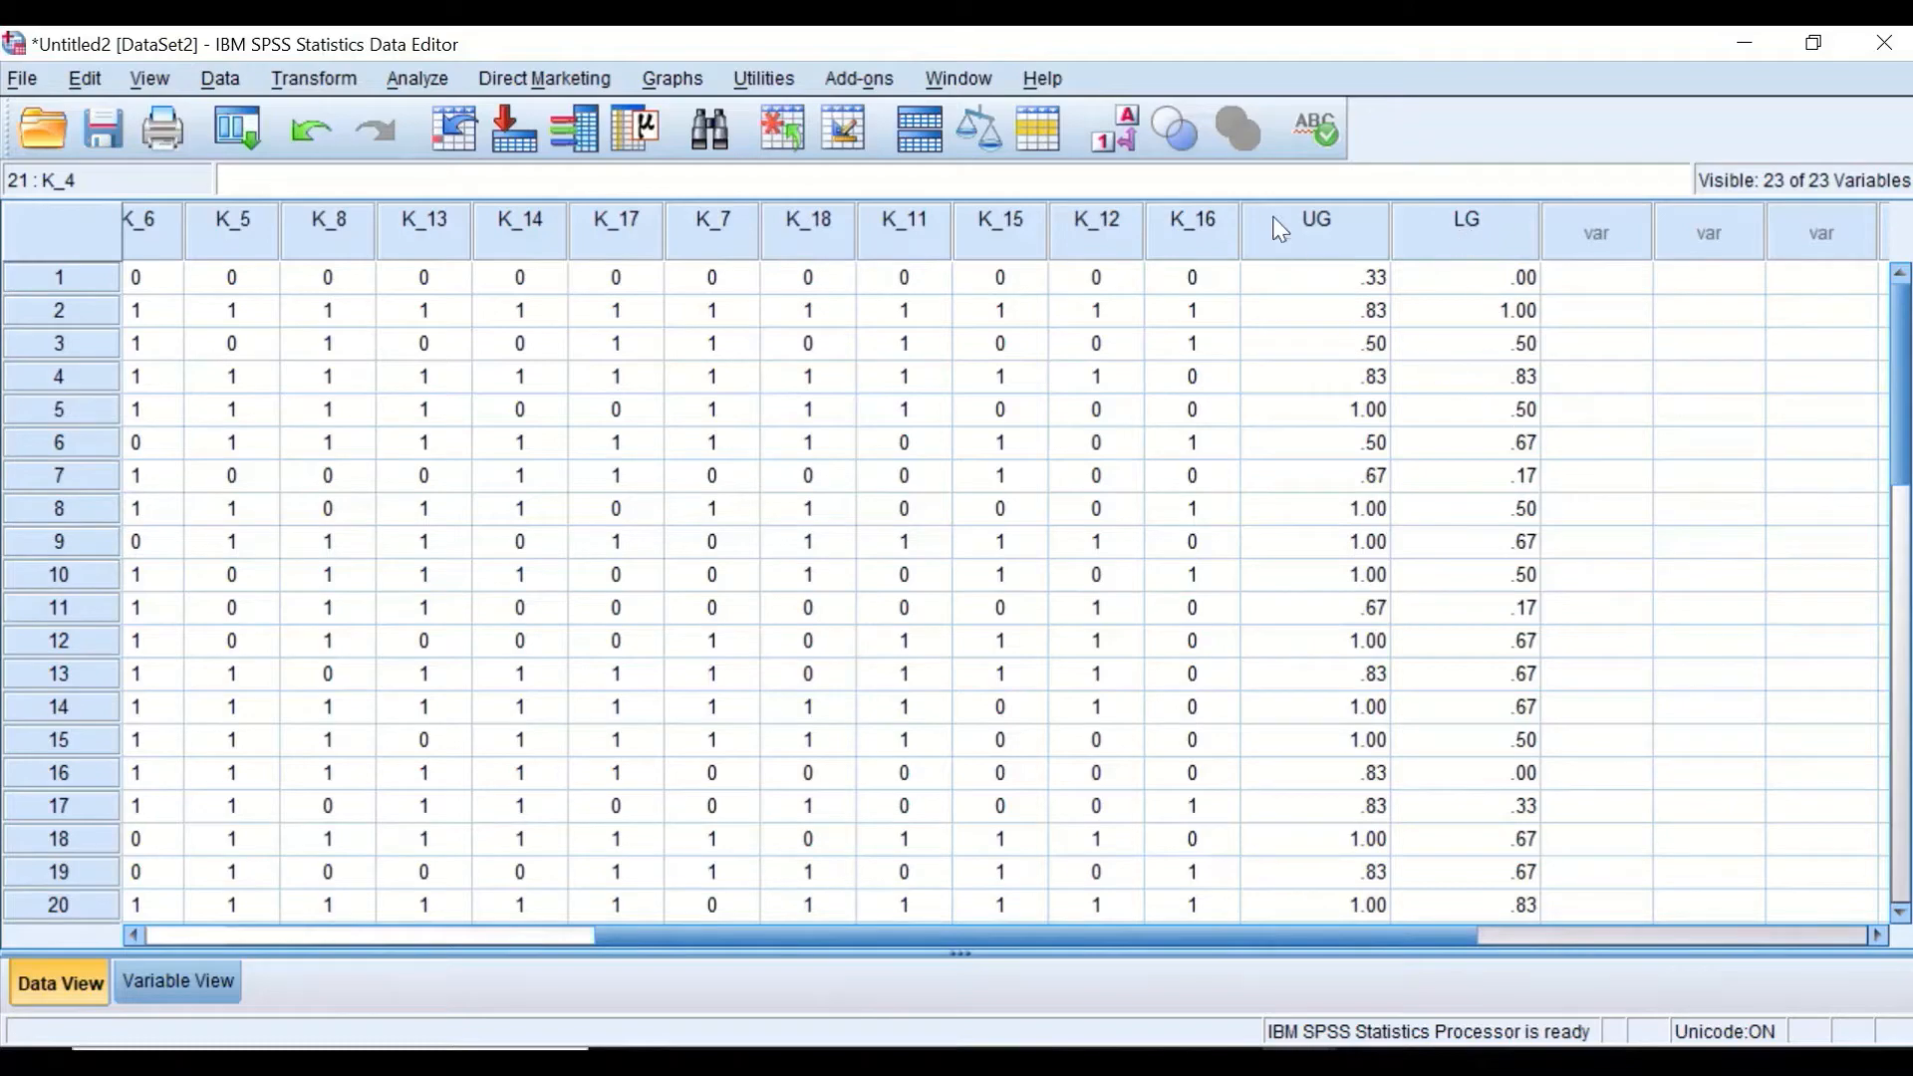
# - Start another computed variable from a cleared Compute Variable dialog, with the target variable ID
pyautogui.click(312, 80)
pyautogui.click(331, 120)
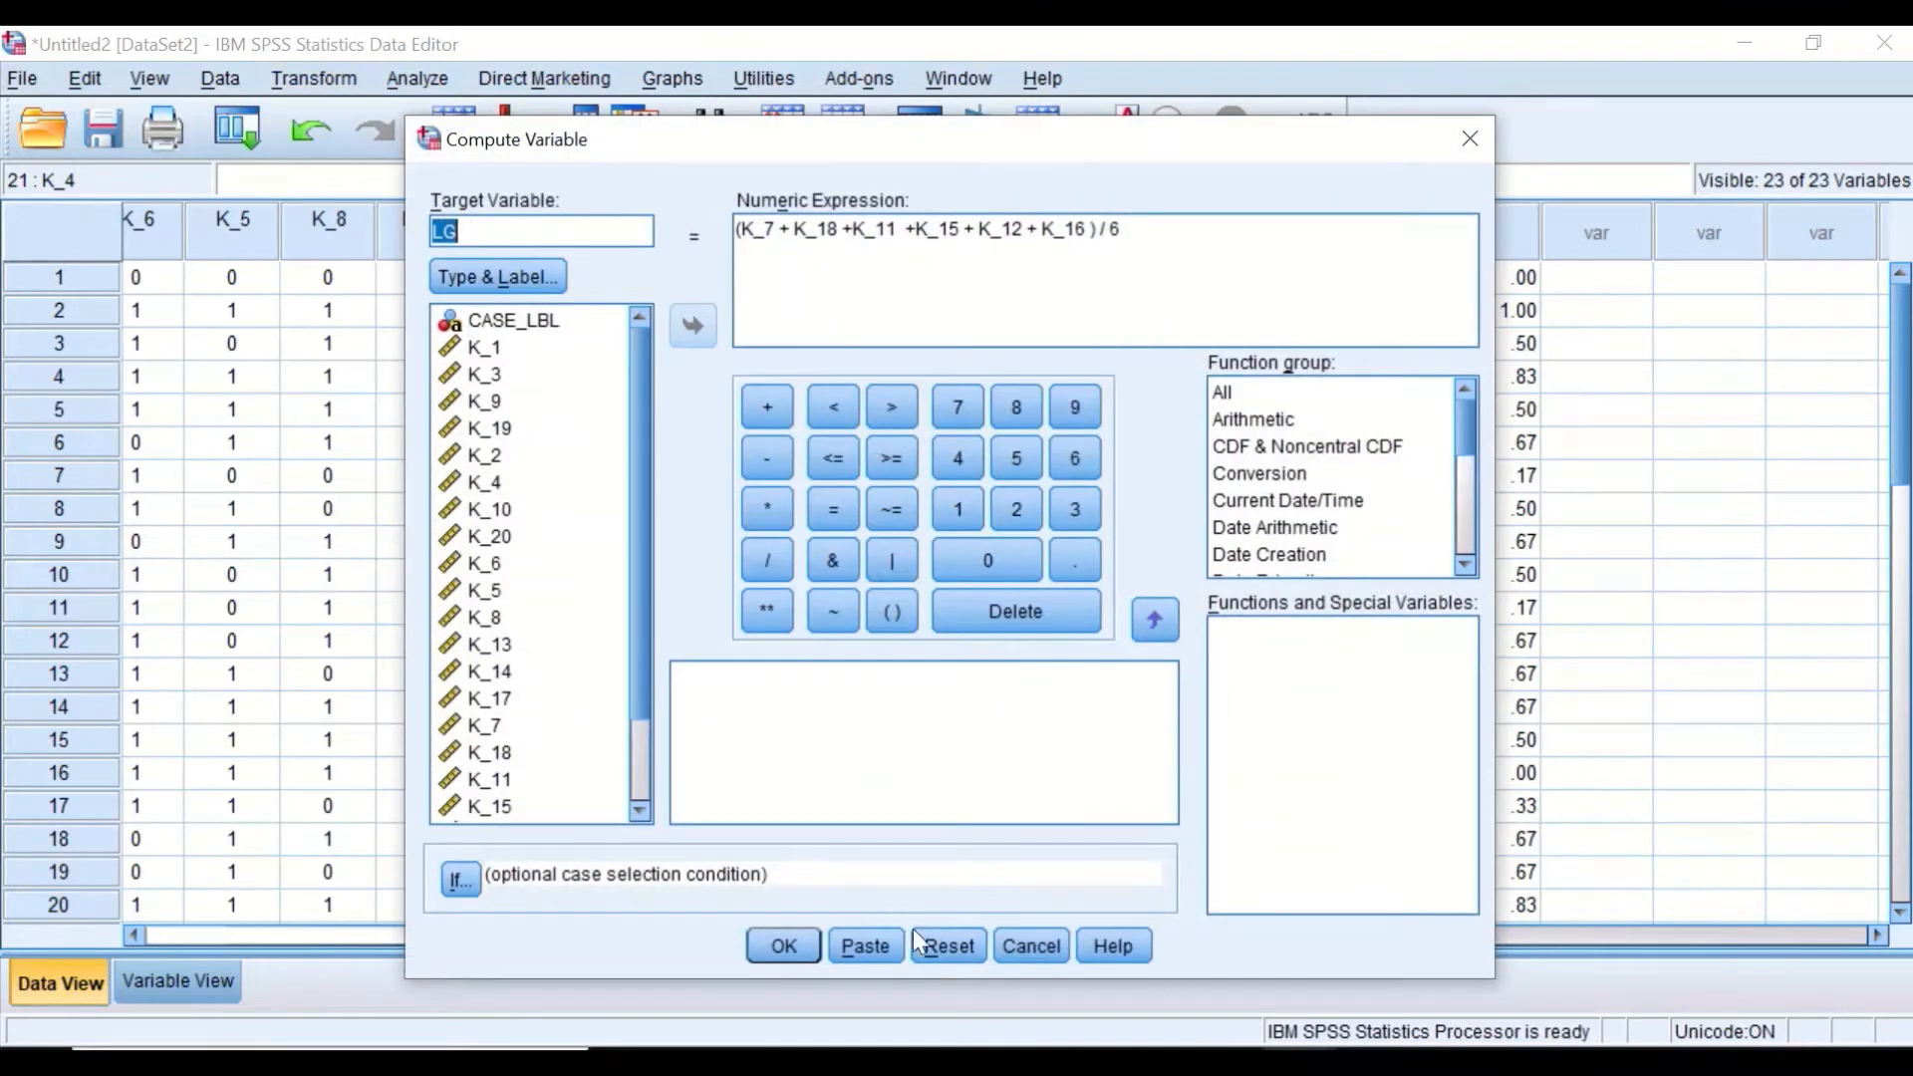
pyautogui.click(942, 945)
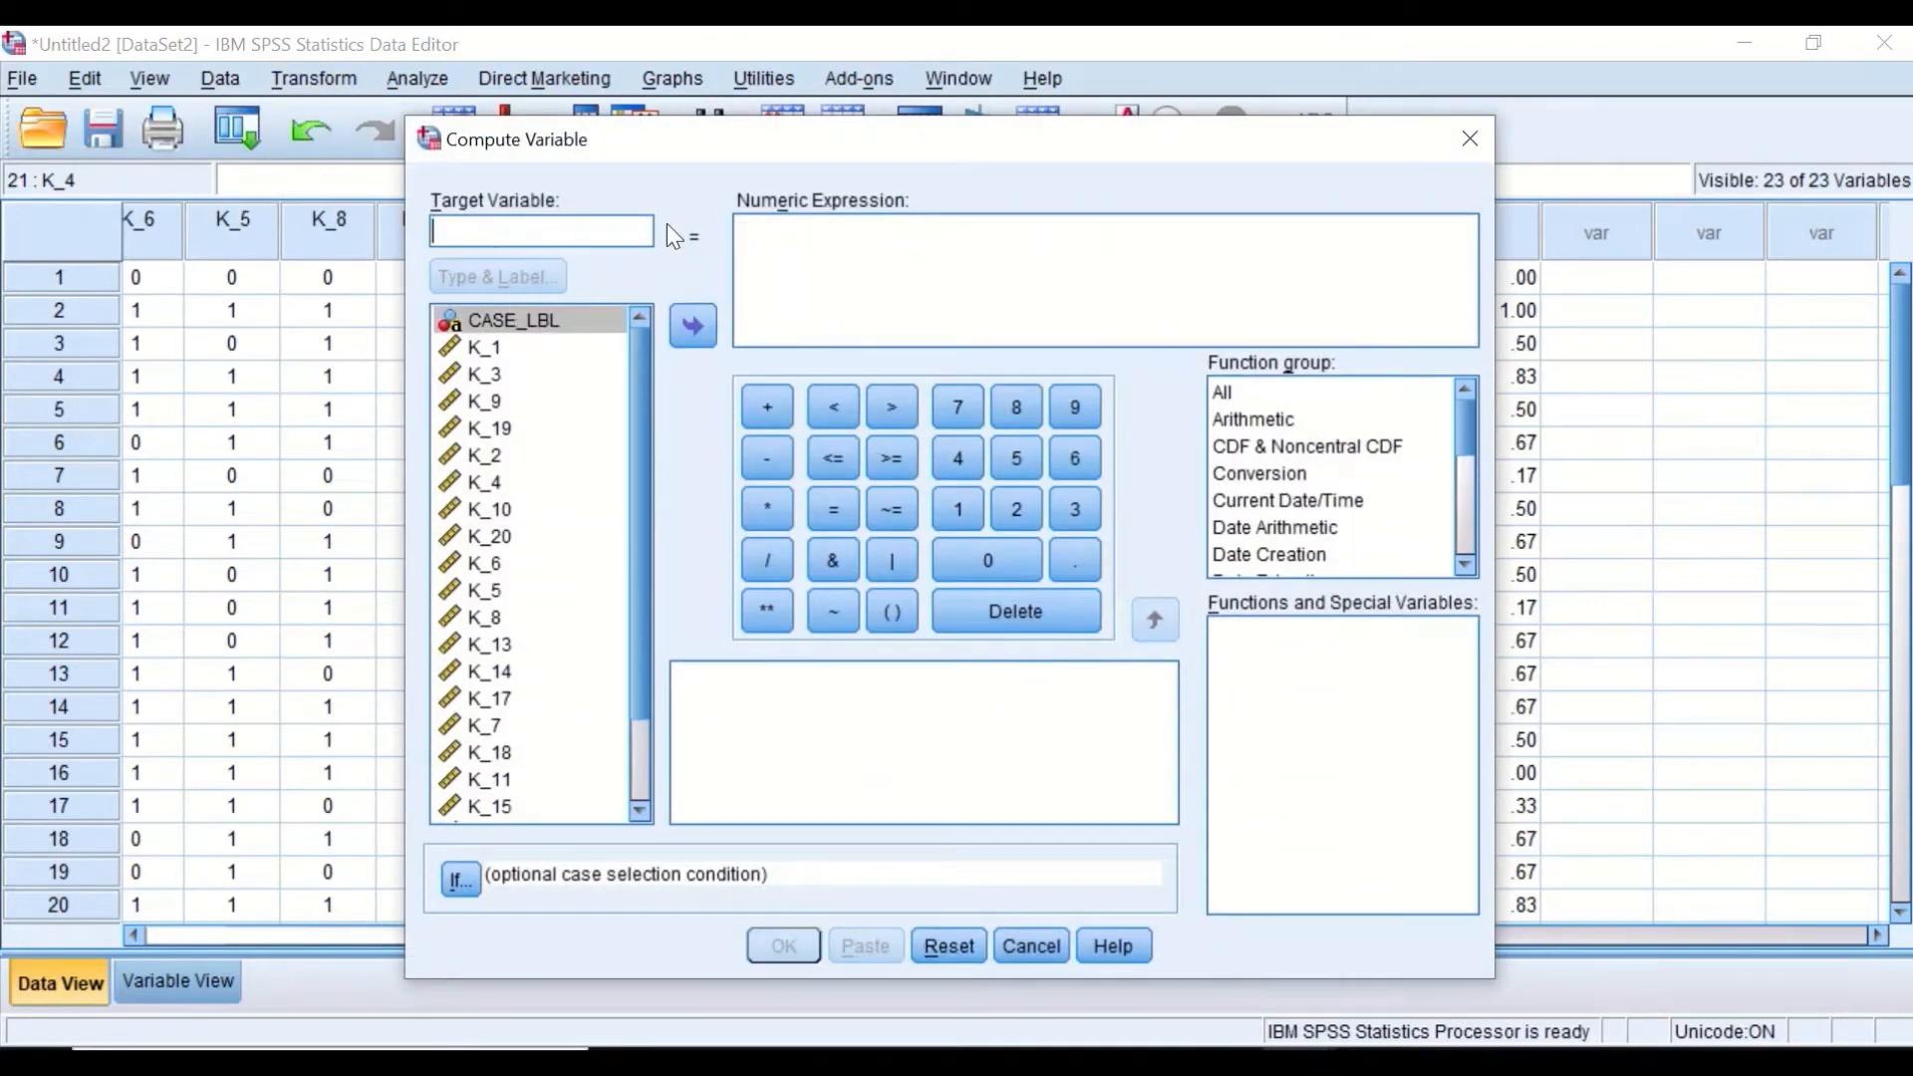
pyautogui.write('ID')
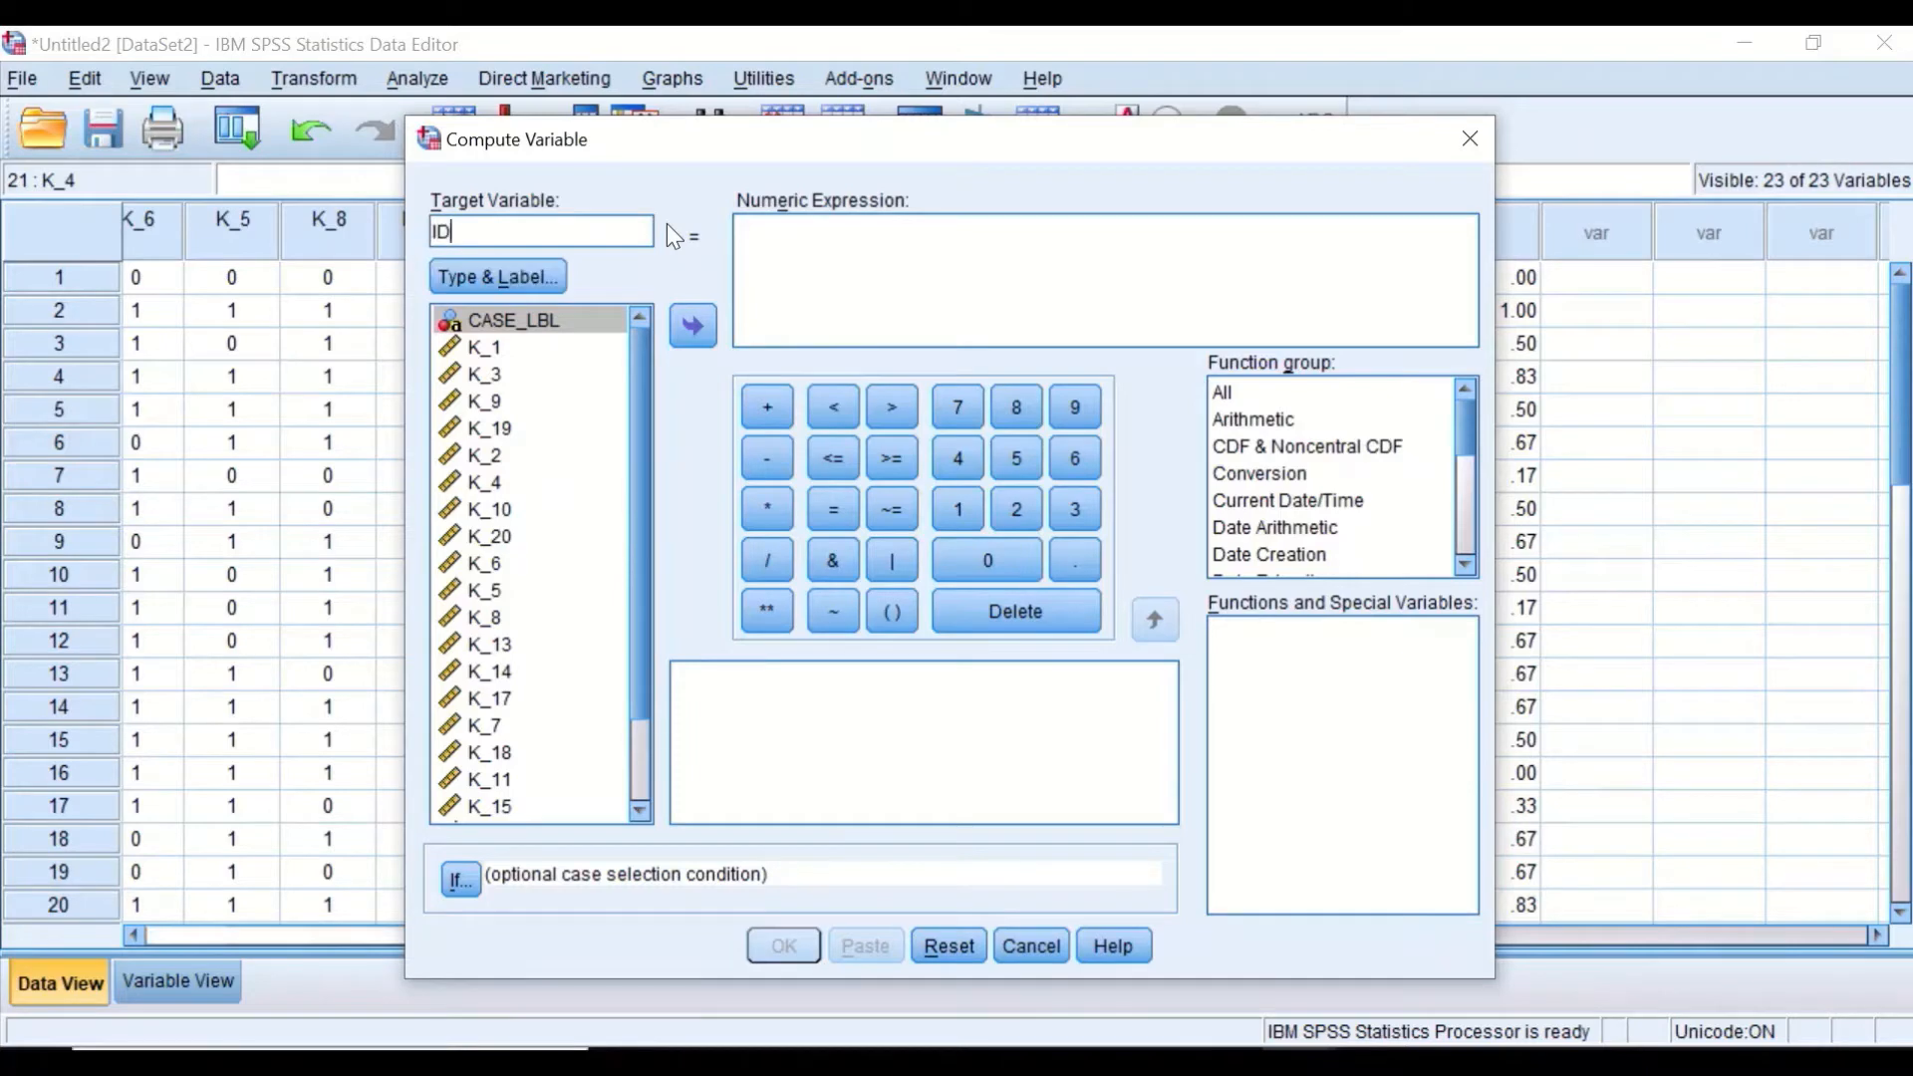
# - Set the numeric expression for ID to UG - LG, compute it, and return to the data
pyautogui.scroll(-2, 630, 419)
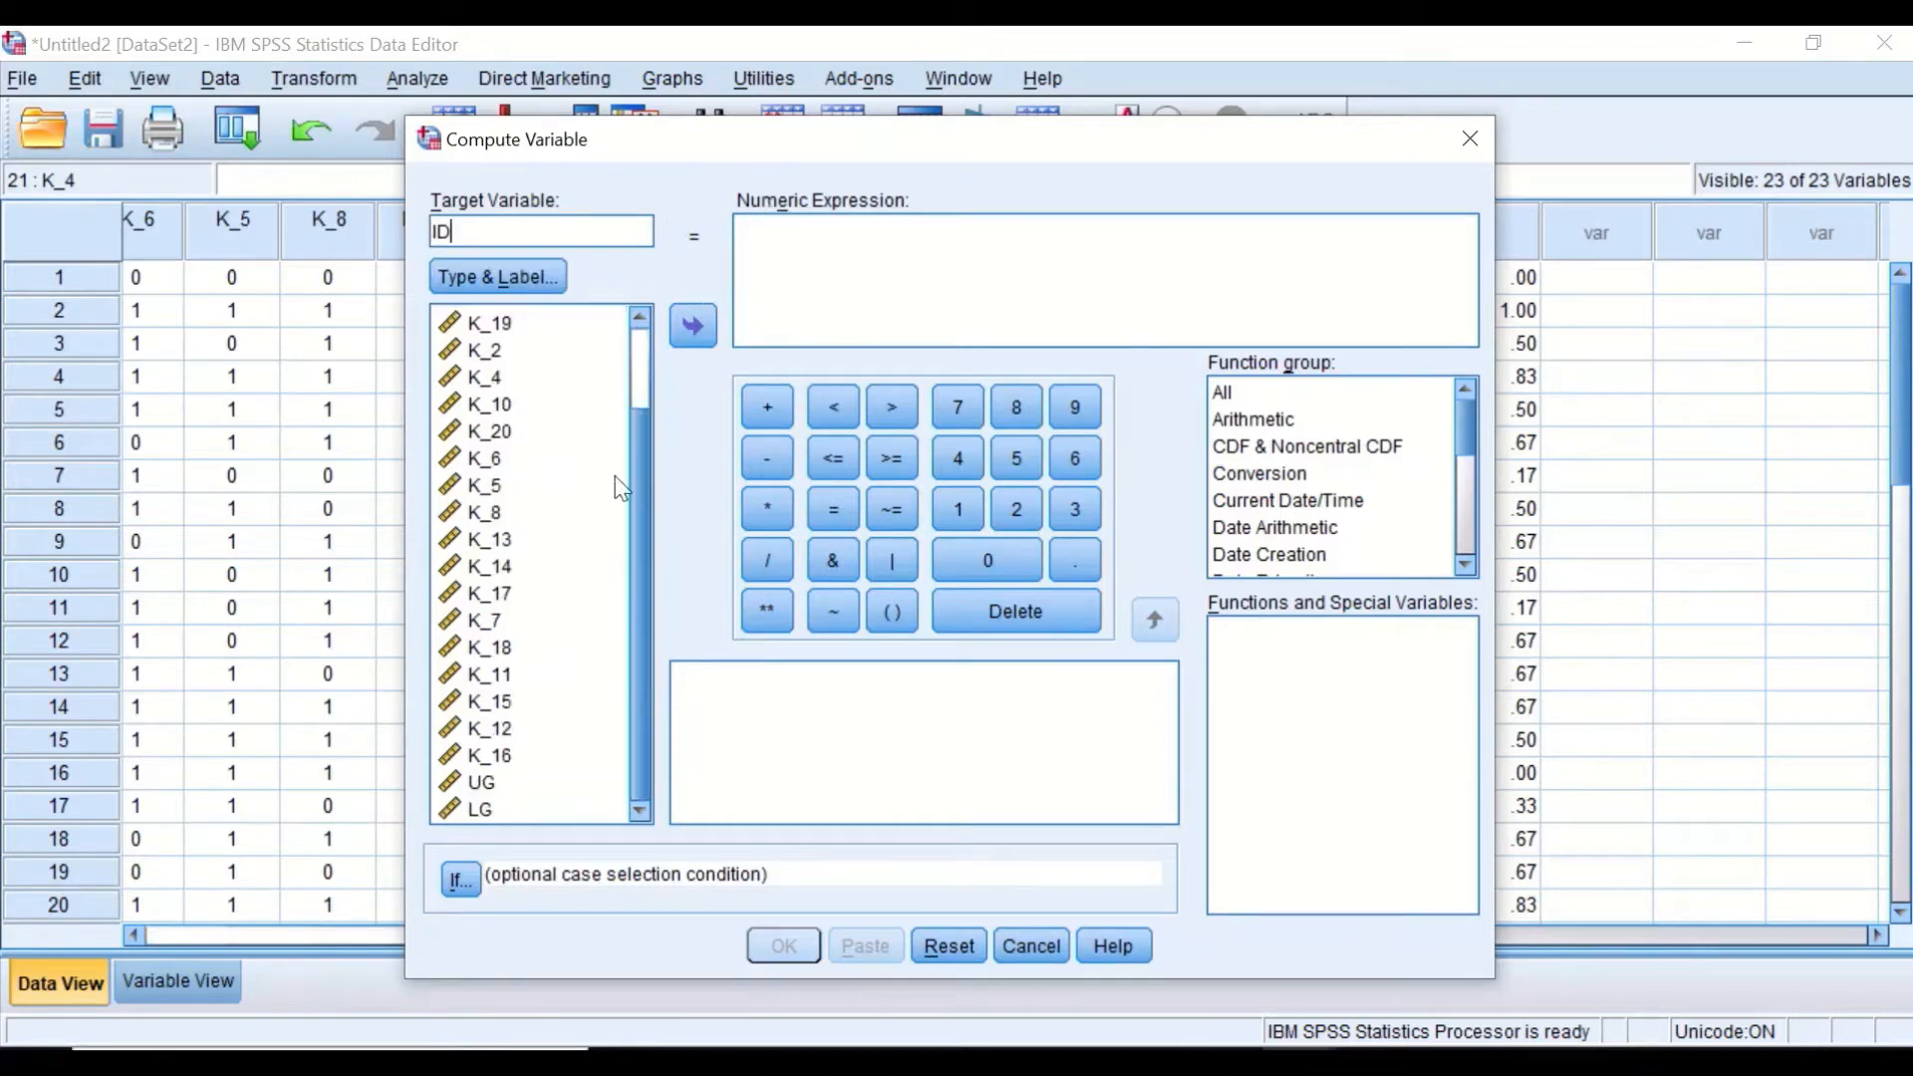
pyautogui.click(477, 782)
pyautogui.click(696, 324)
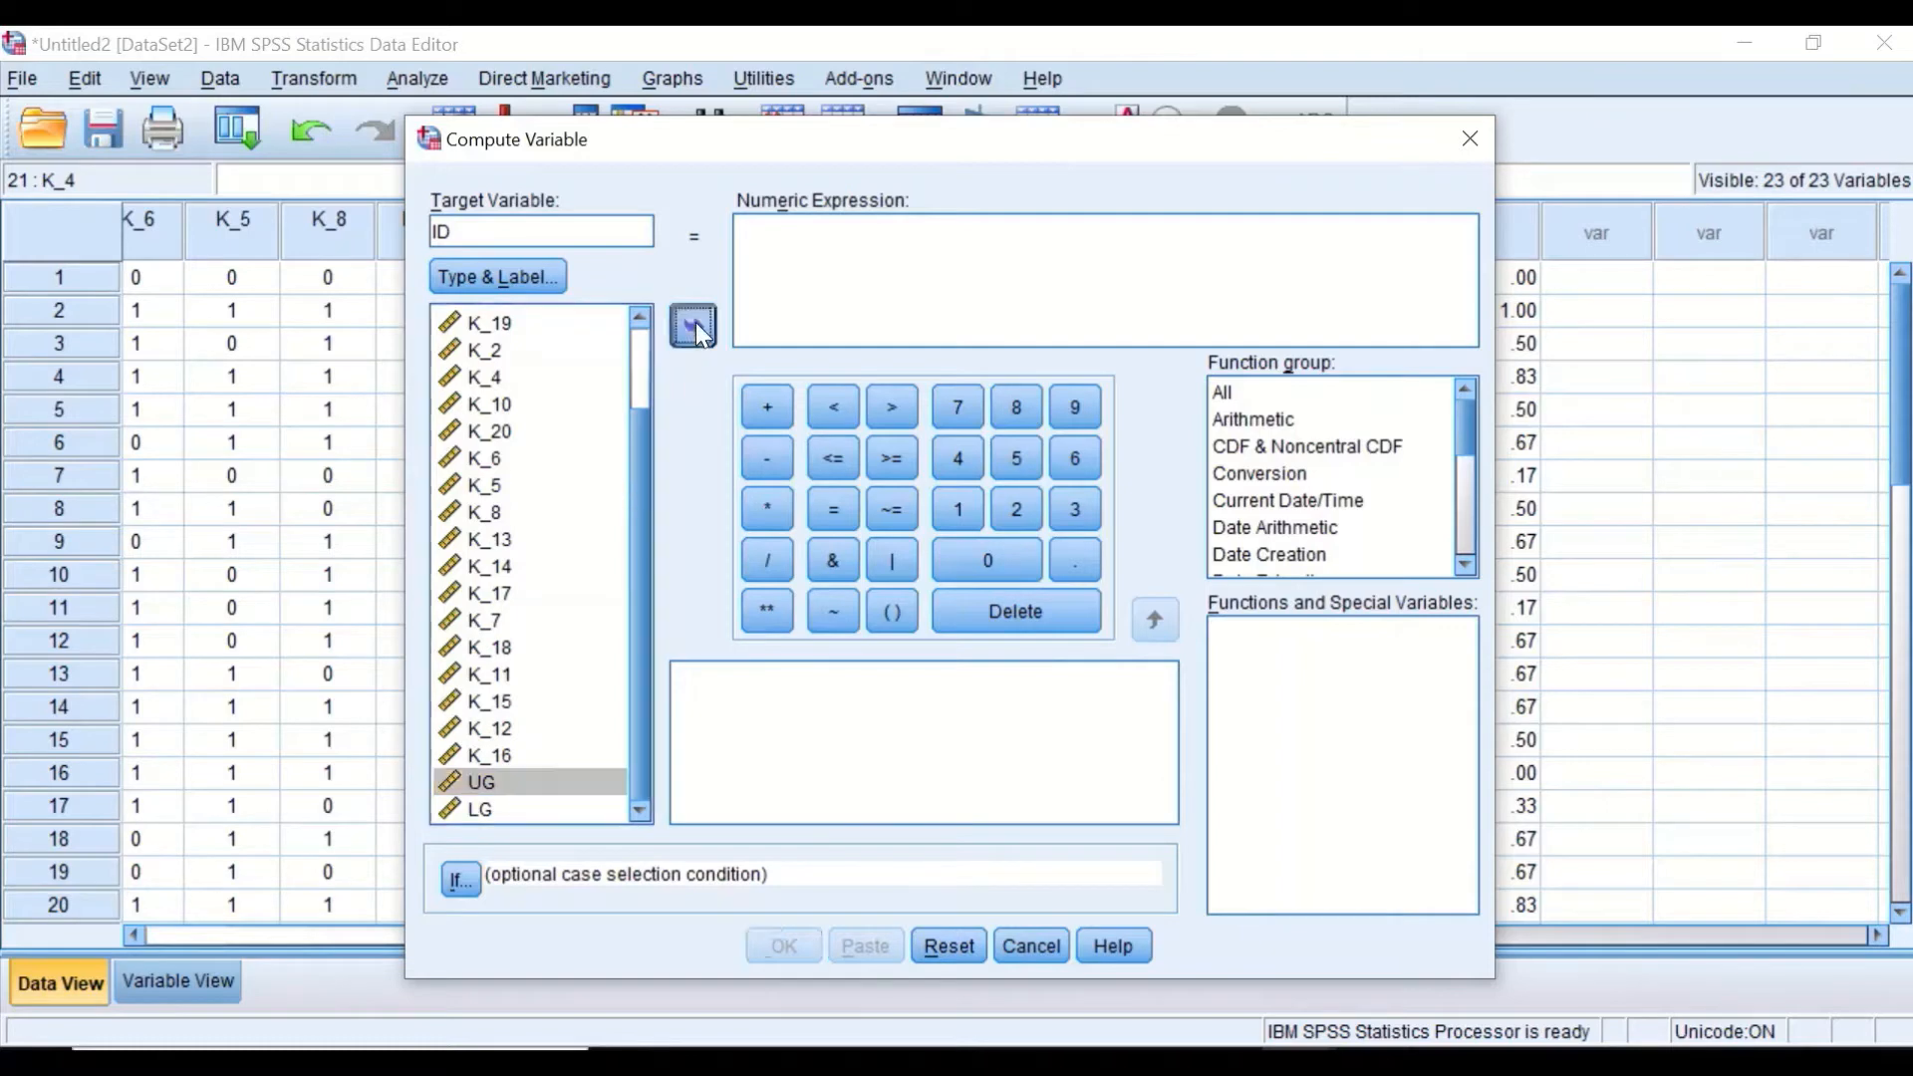
pyautogui.click(767, 467)
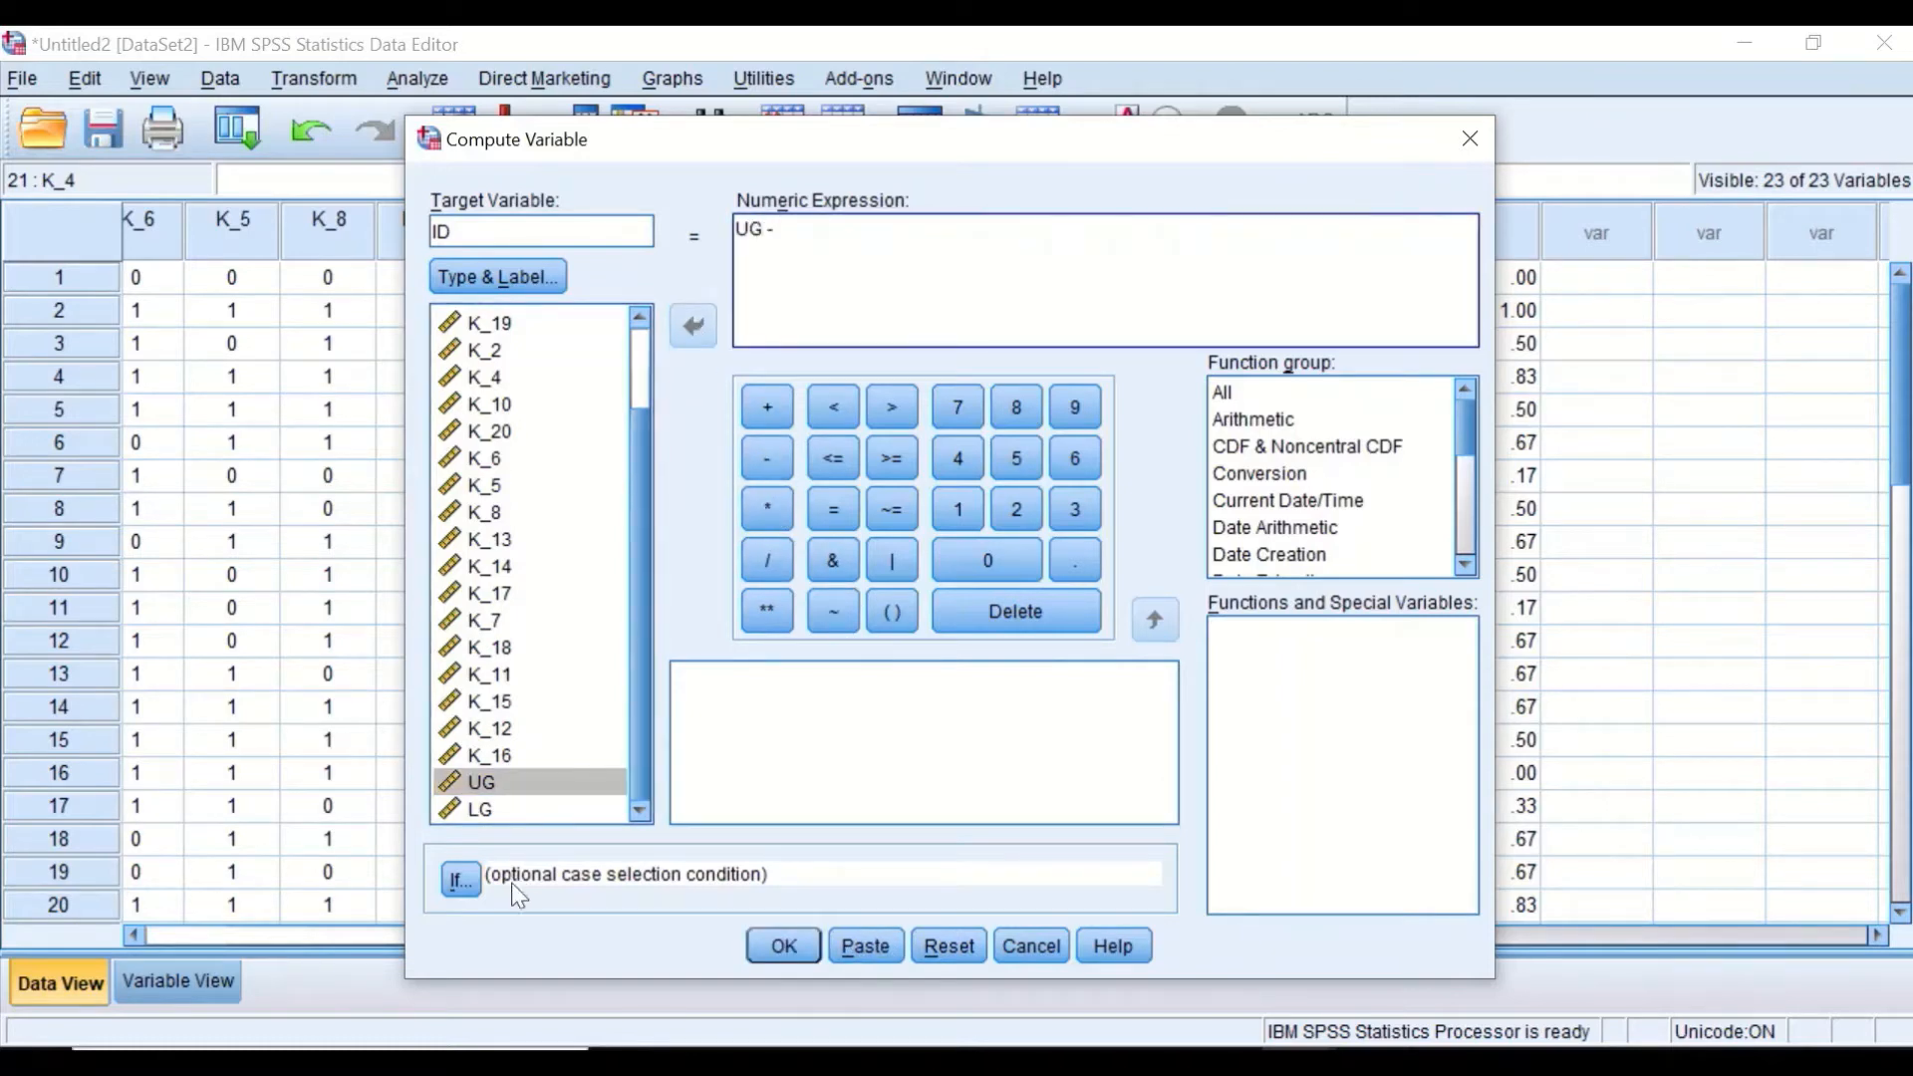
pyautogui.click(493, 809)
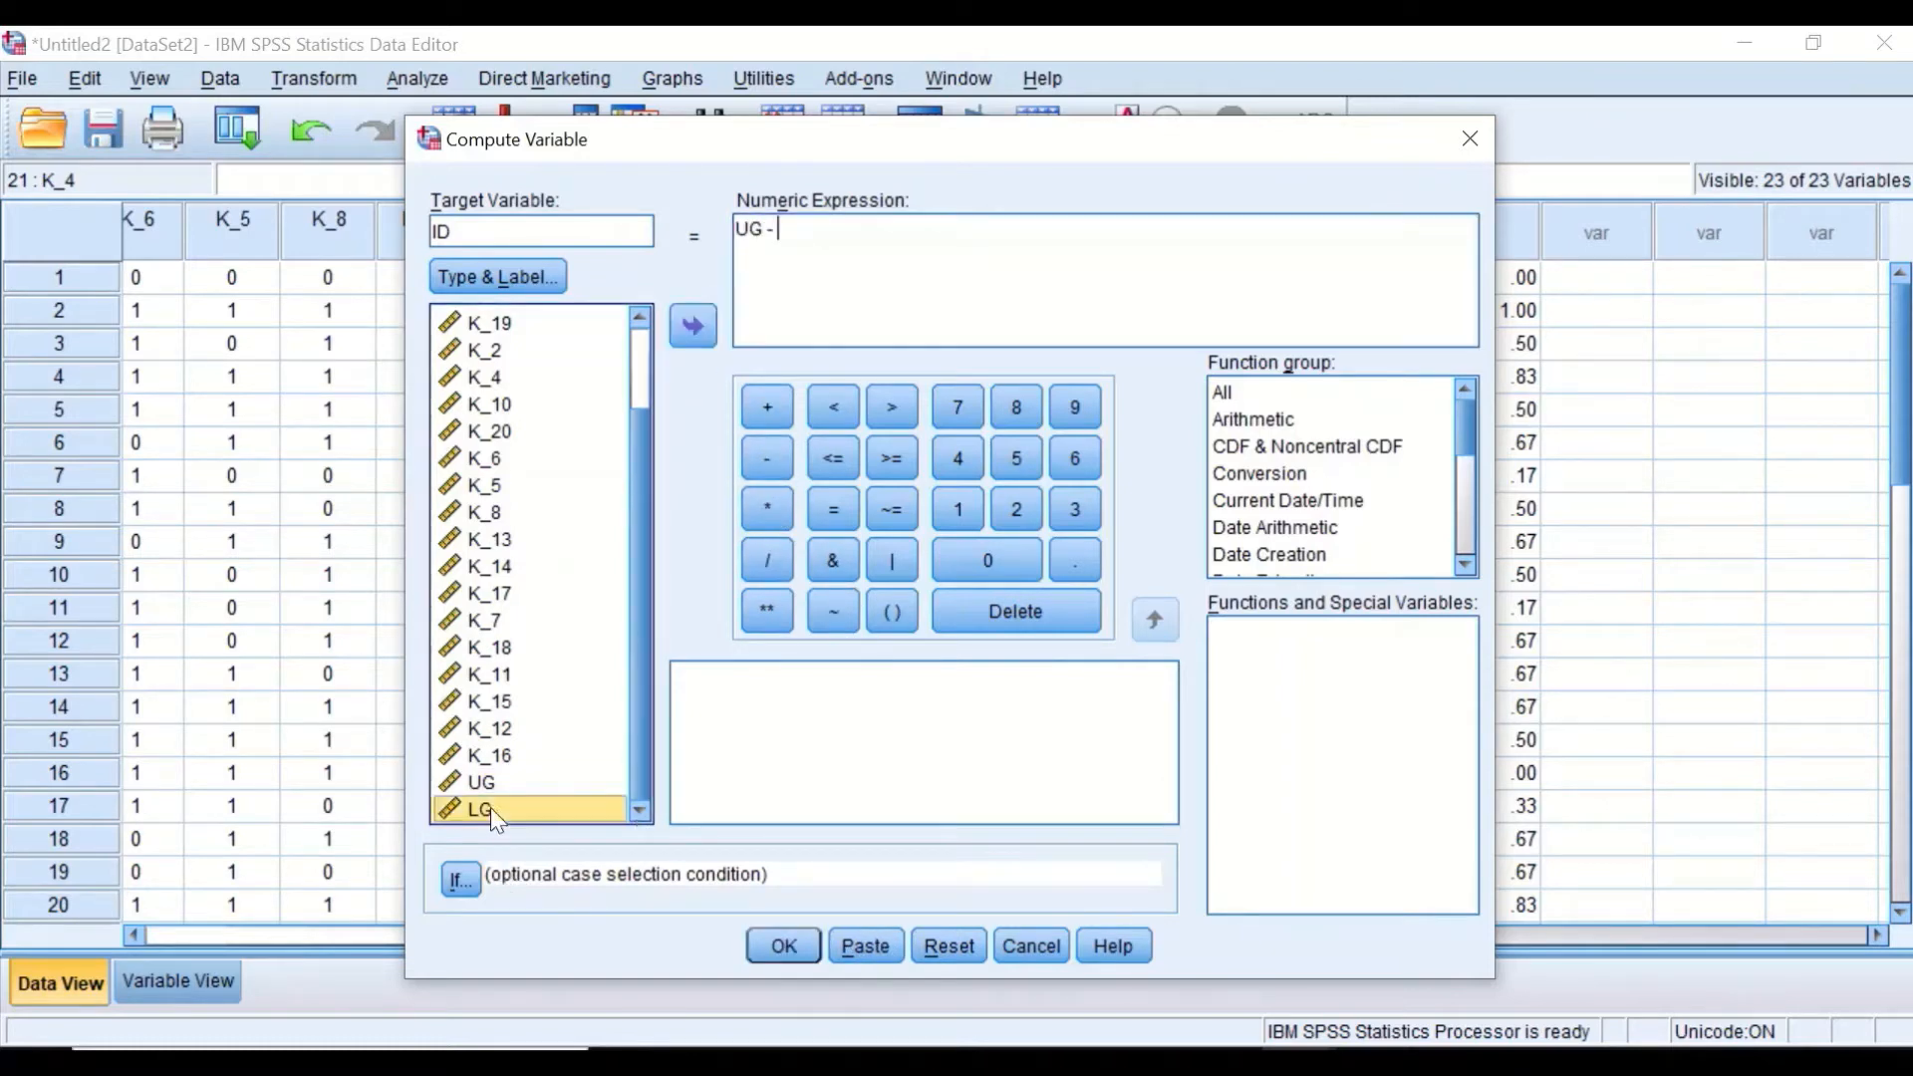
pyautogui.click(700, 323)
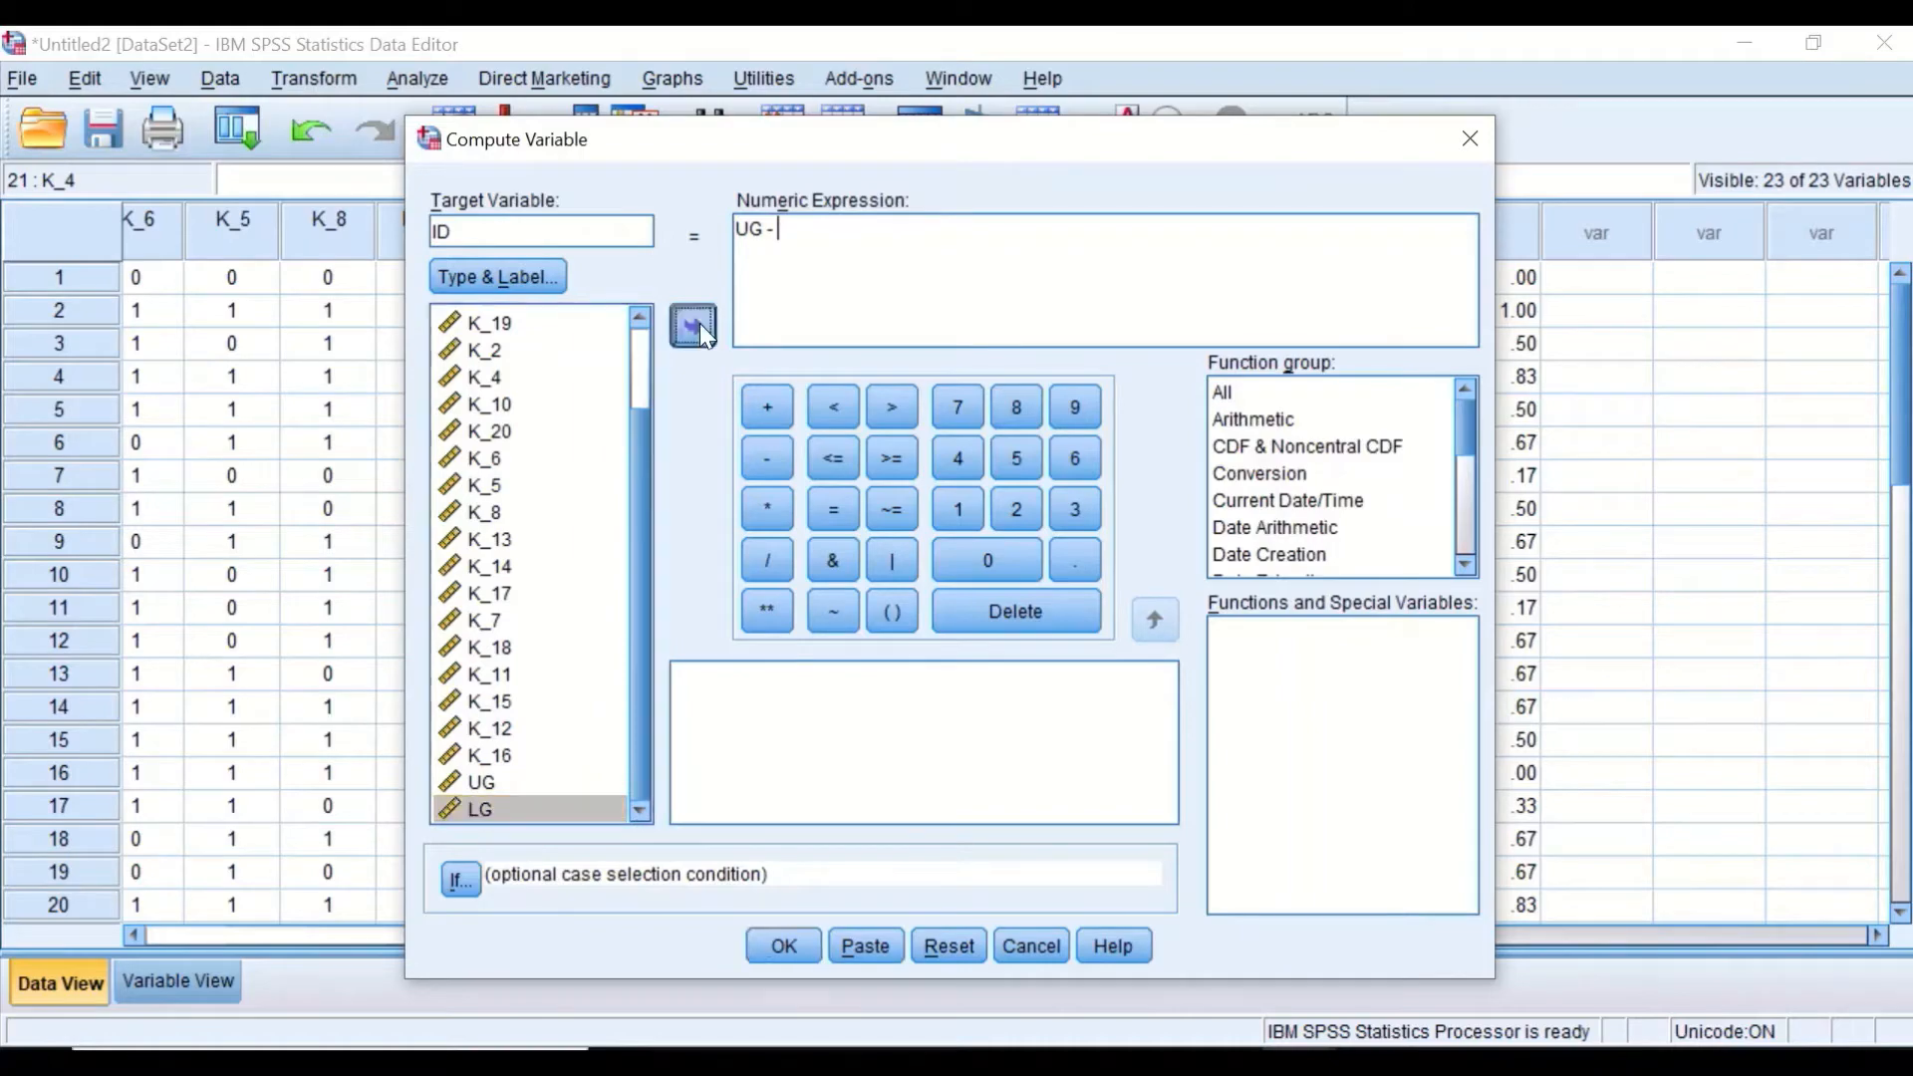
pyautogui.click(780, 945)
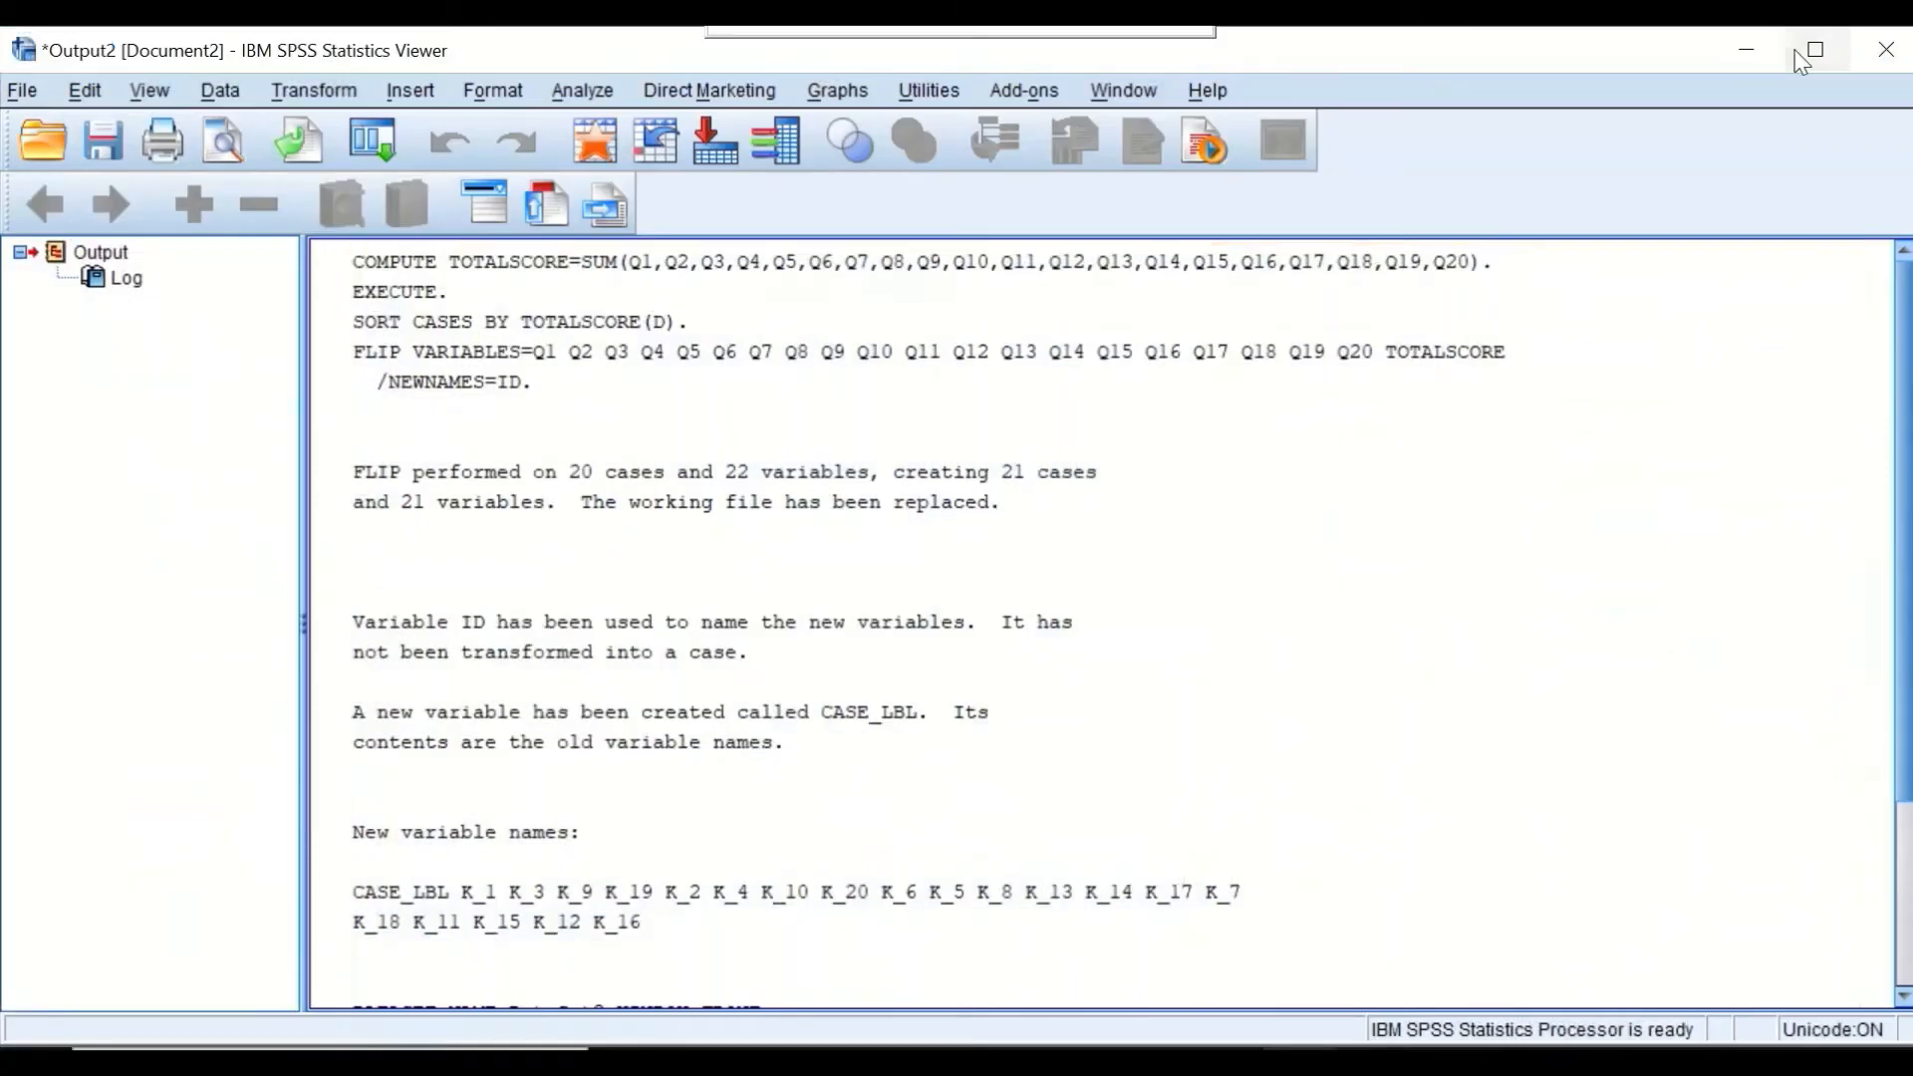
pyautogui.click(1735, 58)
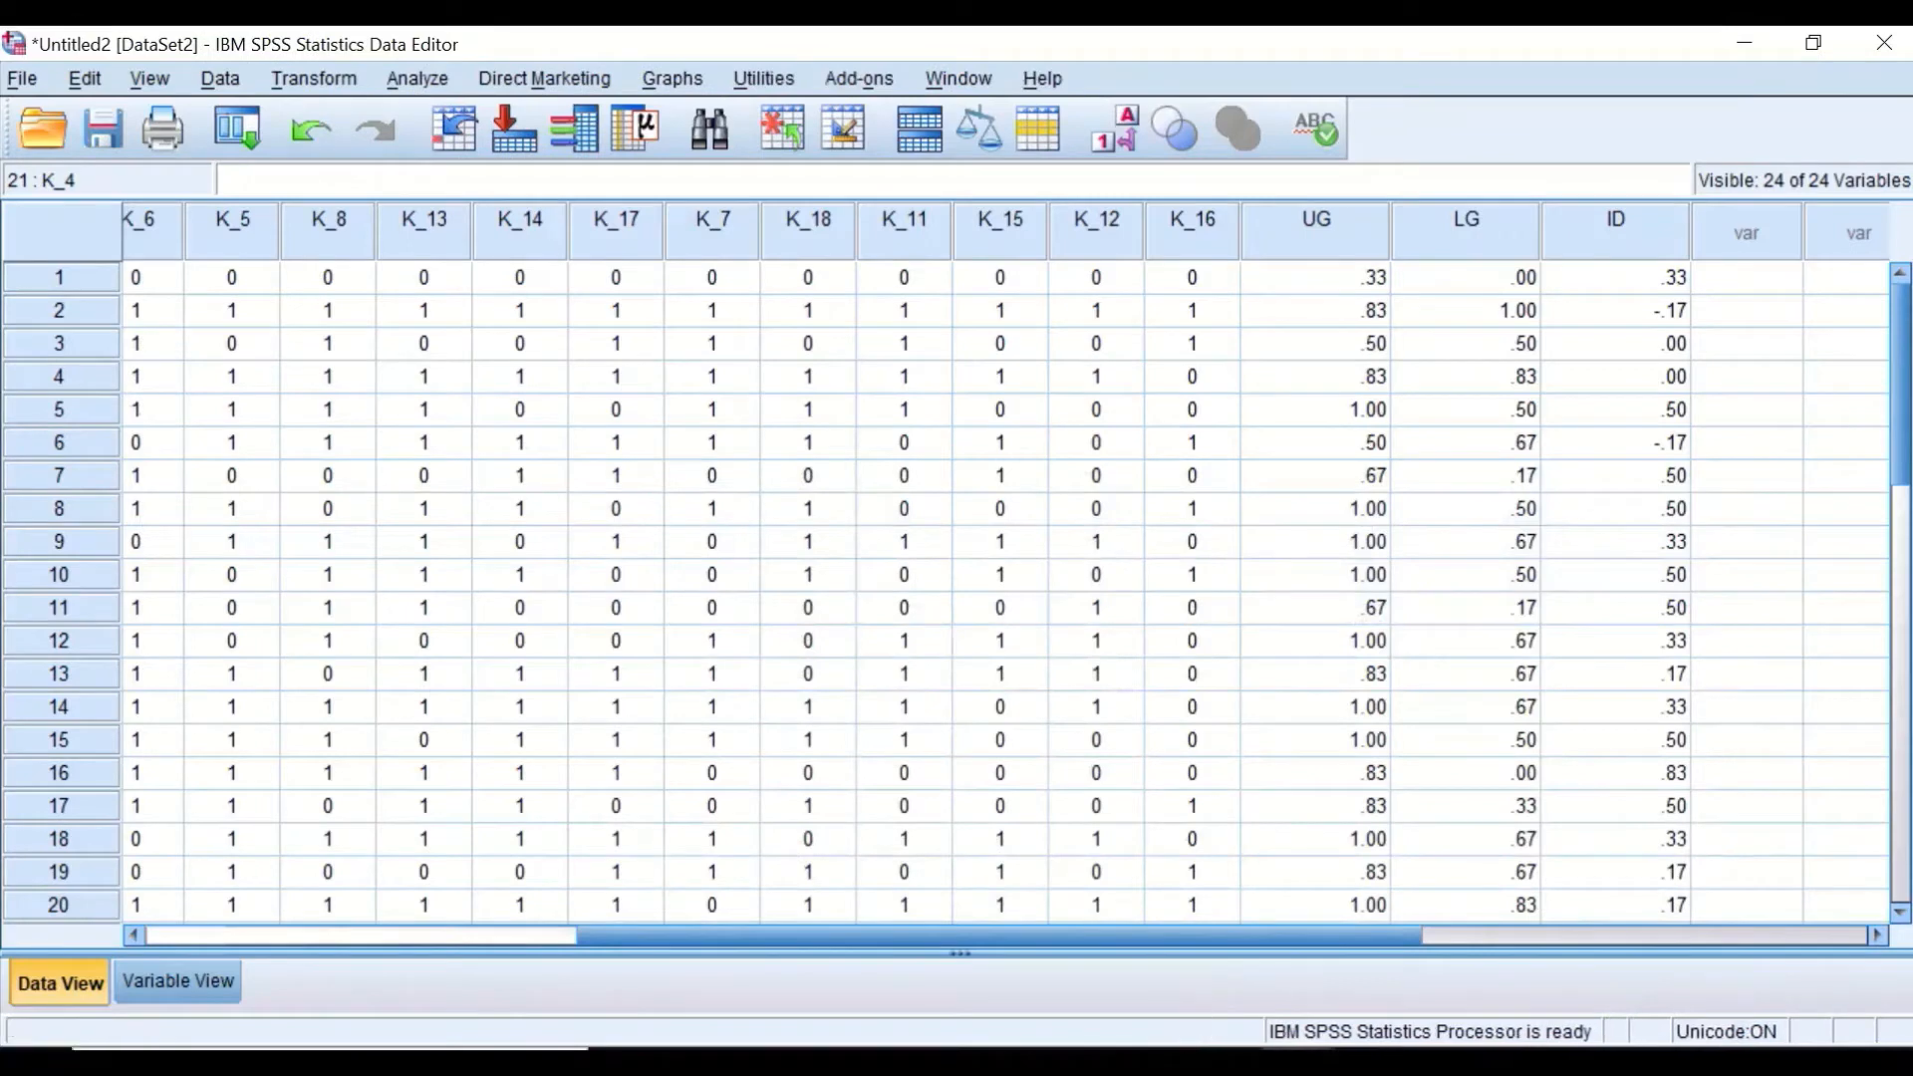
# - Examine the ID value of each item against its UG and LG proportions, including the total row
pyautogui.moveTo(1208, 933); pyautogui.dragTo(1566, 918)
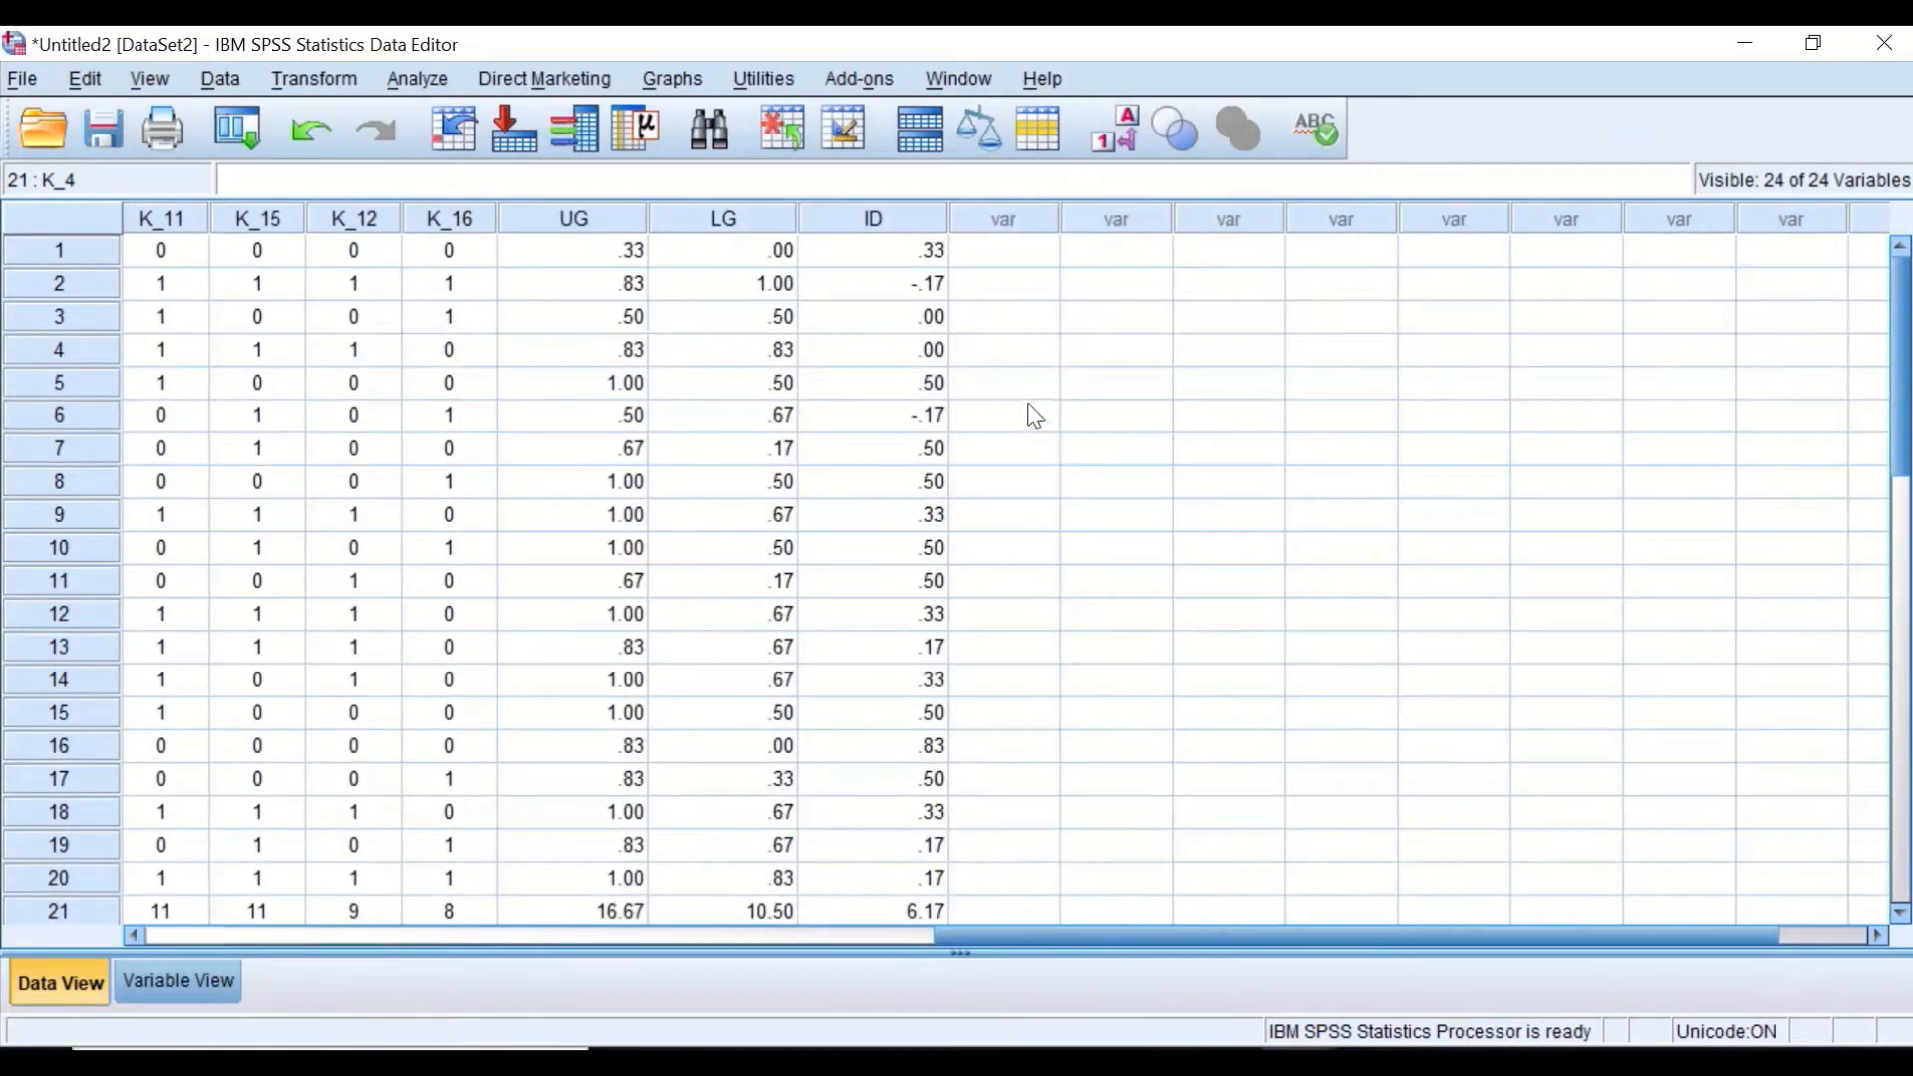
pyautogui.scroll(-2, 1002, 819)
pyautogui.scroll(1, 1002, 819)
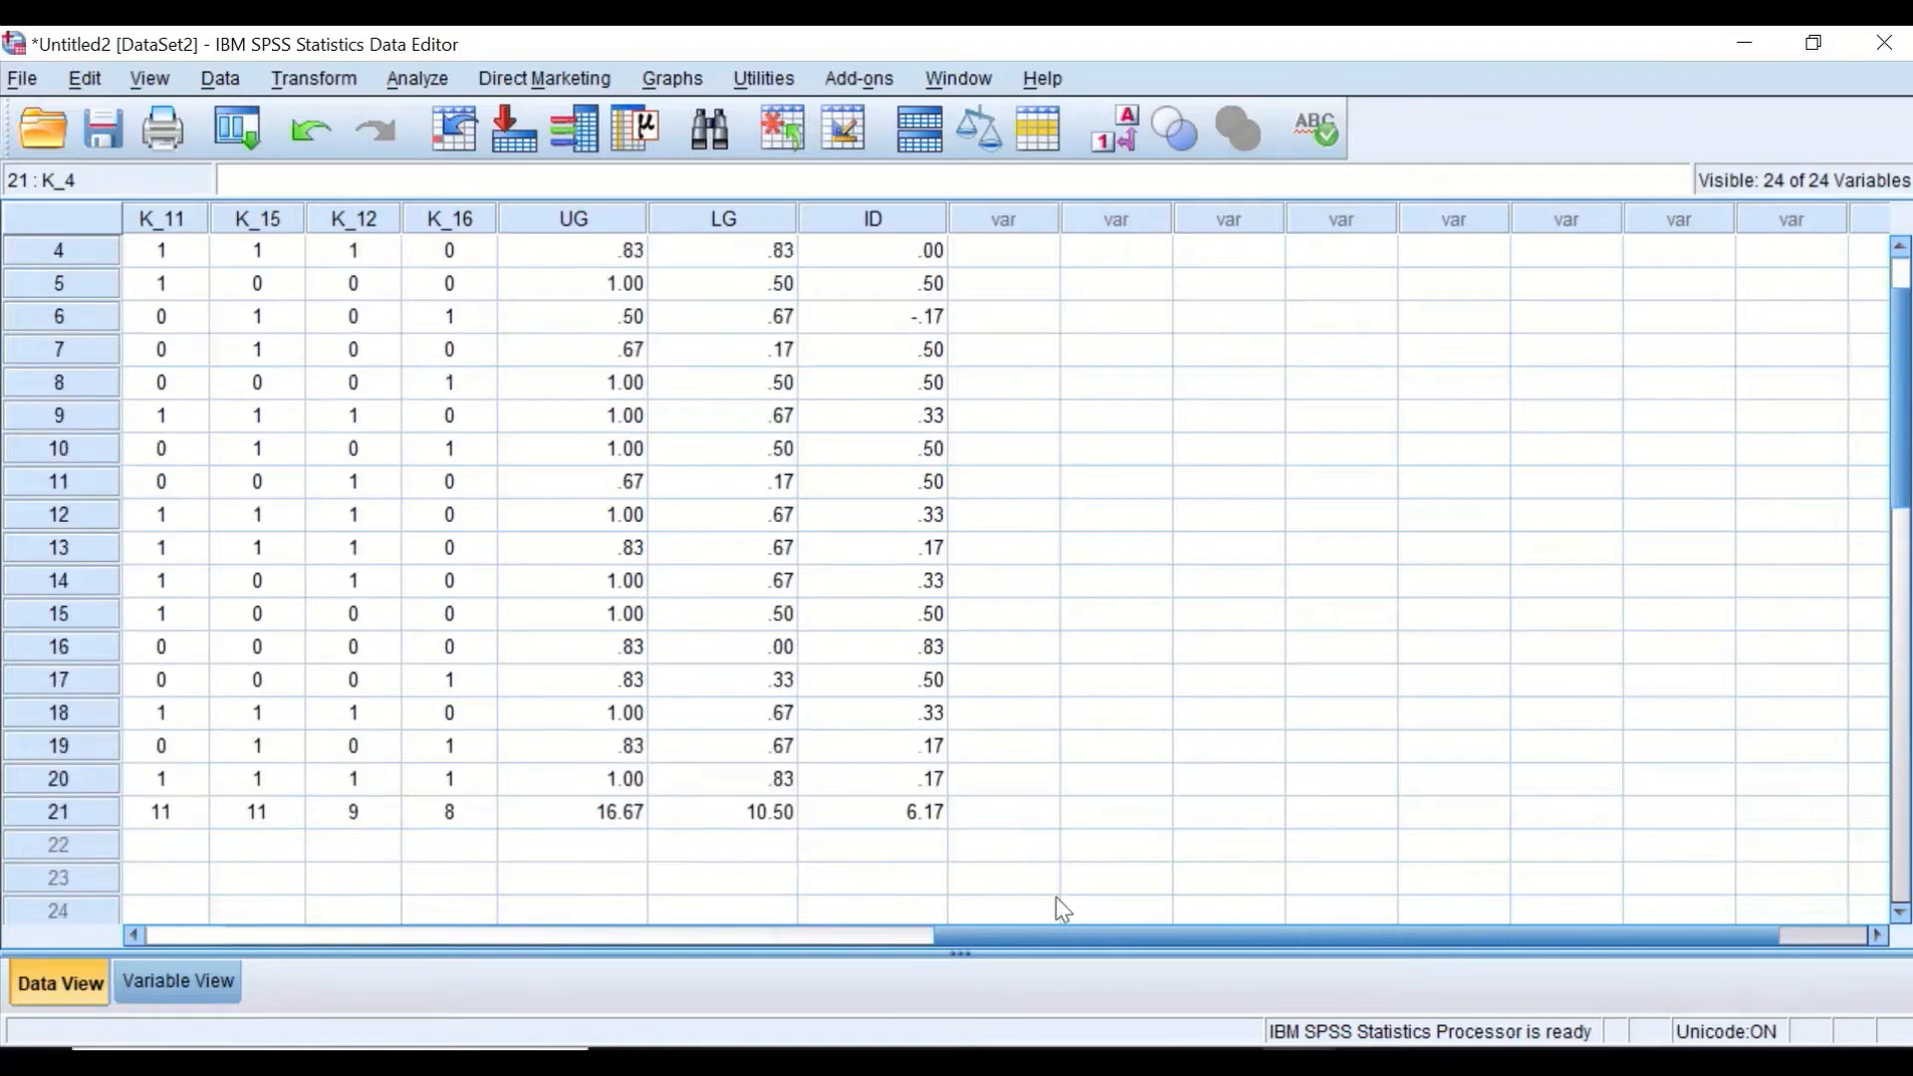
pyautogui.moveTo(1098, 935); pyautogui.dragTo(304, 897)
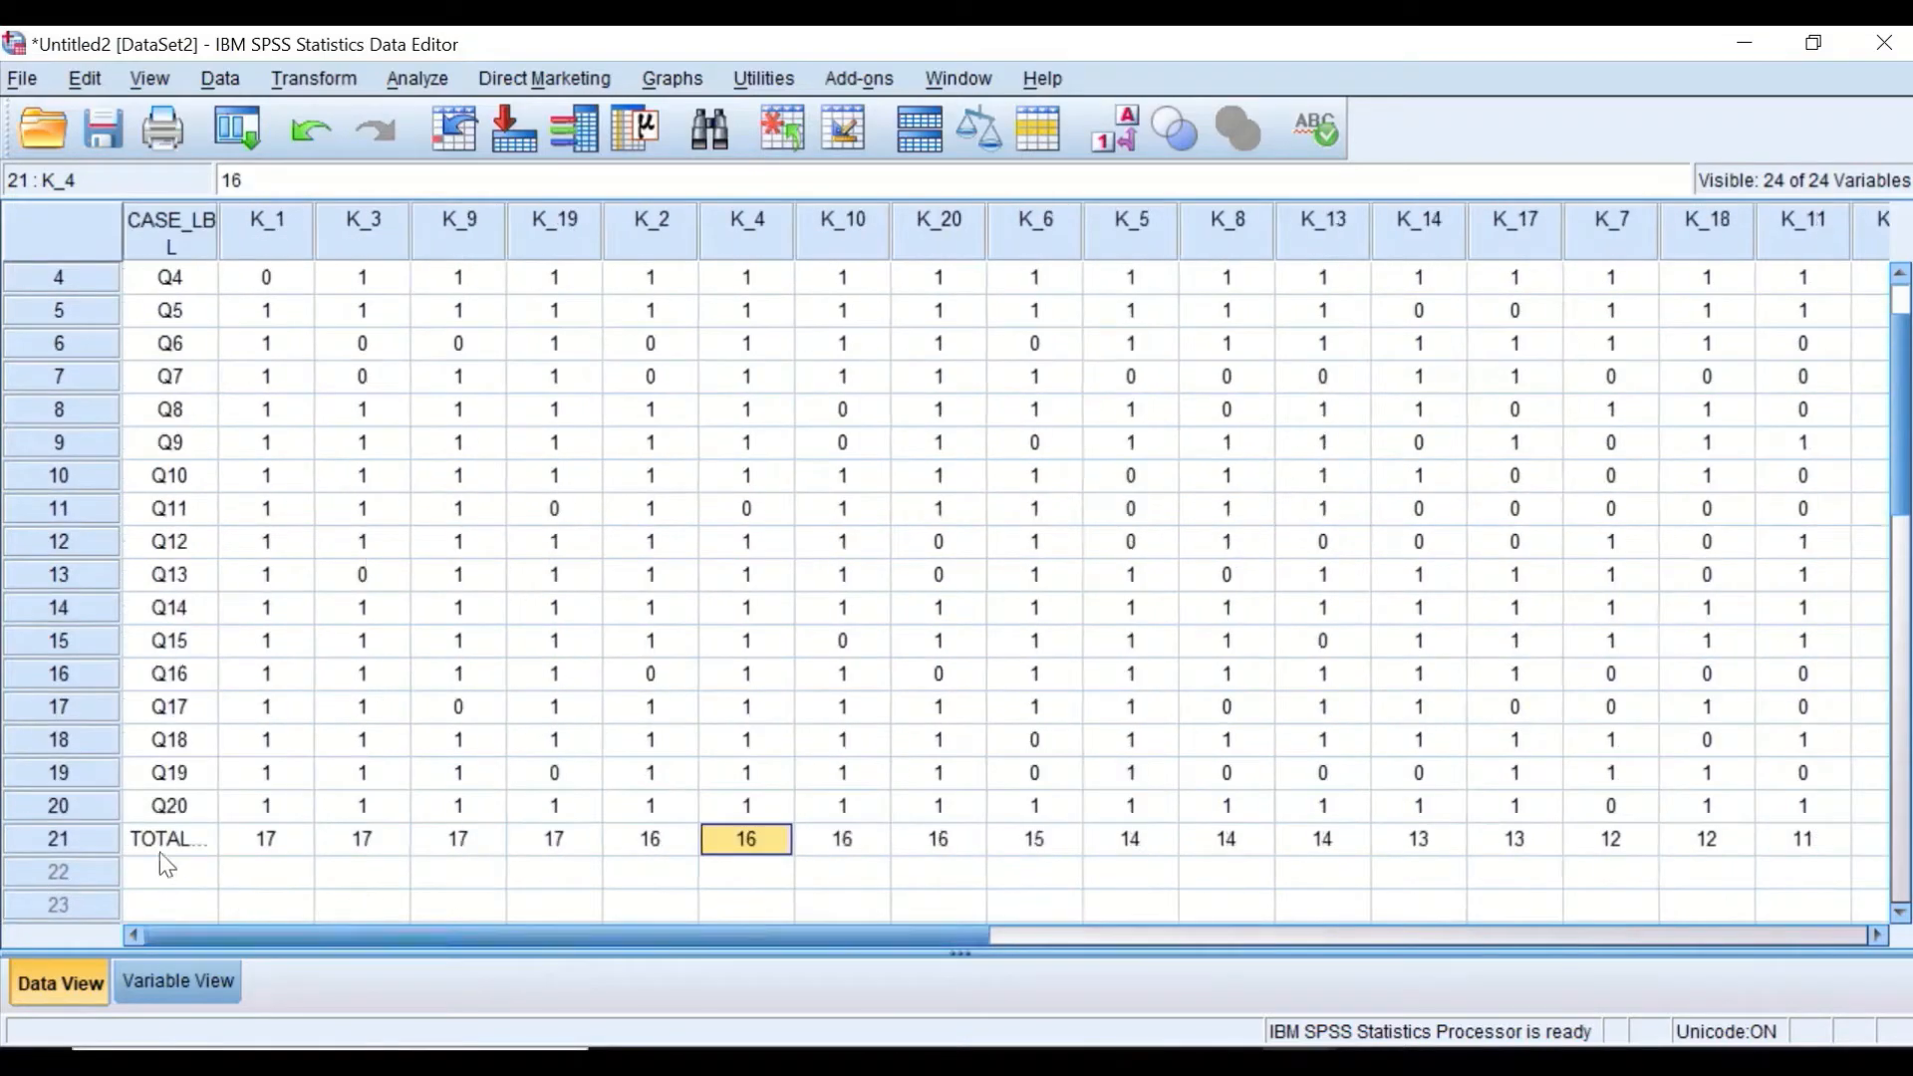
pyautogui.moveTo(544, 937); pyautogui.dragTo(1192, 961)
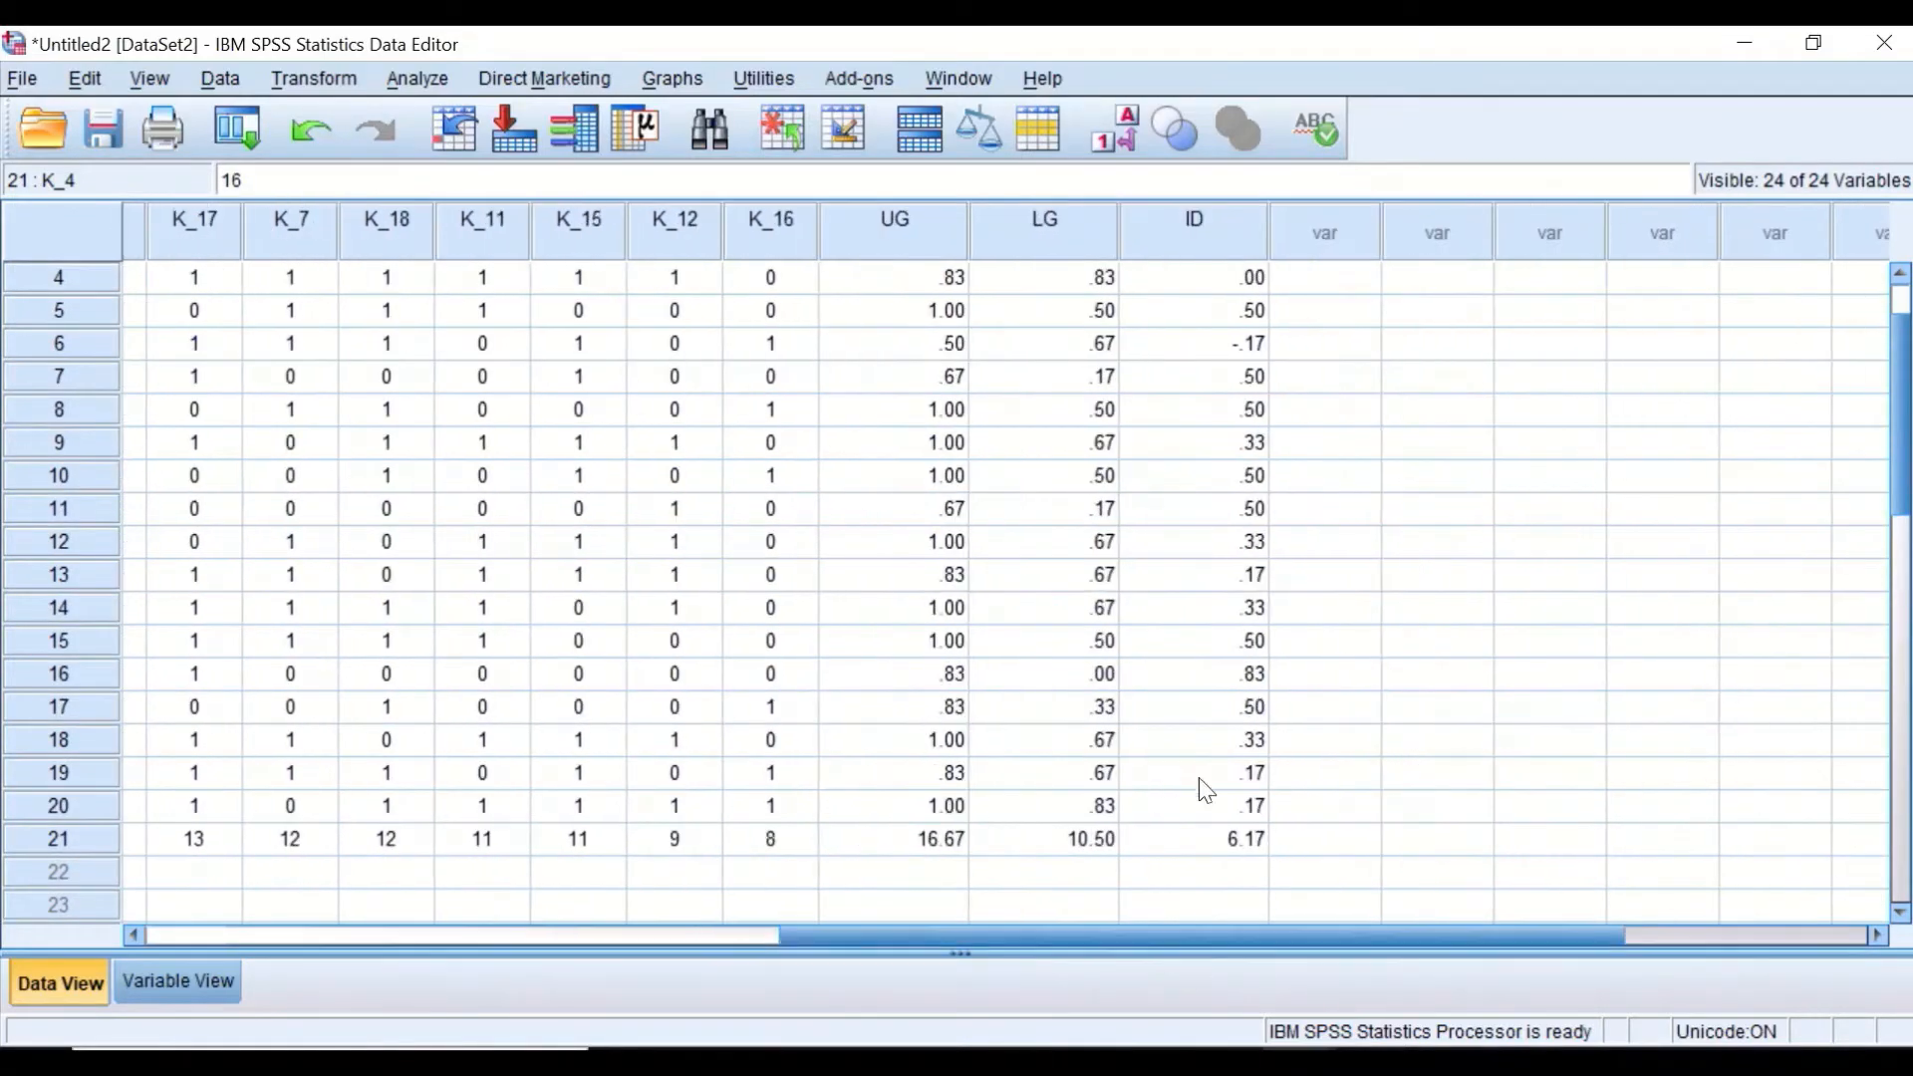
pyautogui.scroll(1, 1278, 730)
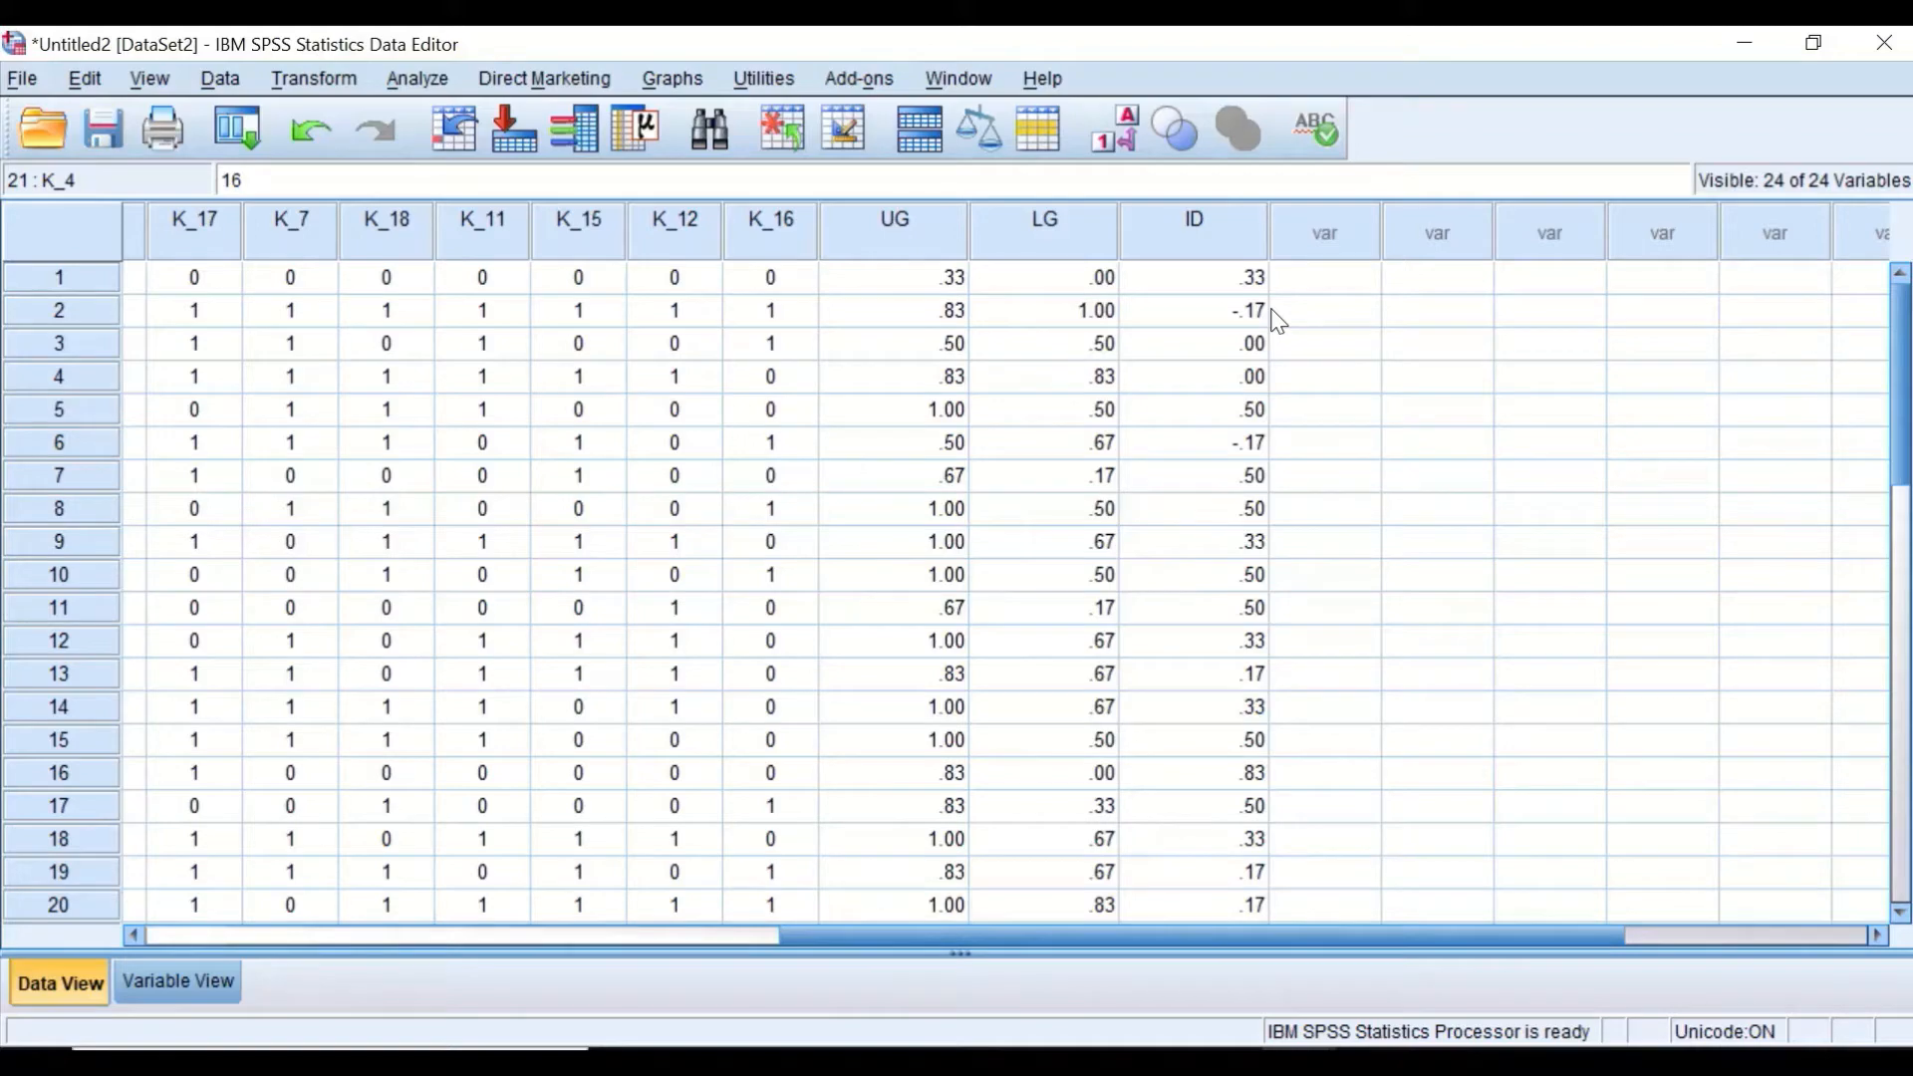
pyautogui.moveTo(1473, 931); pyautogui.dragTo(1352, 426)
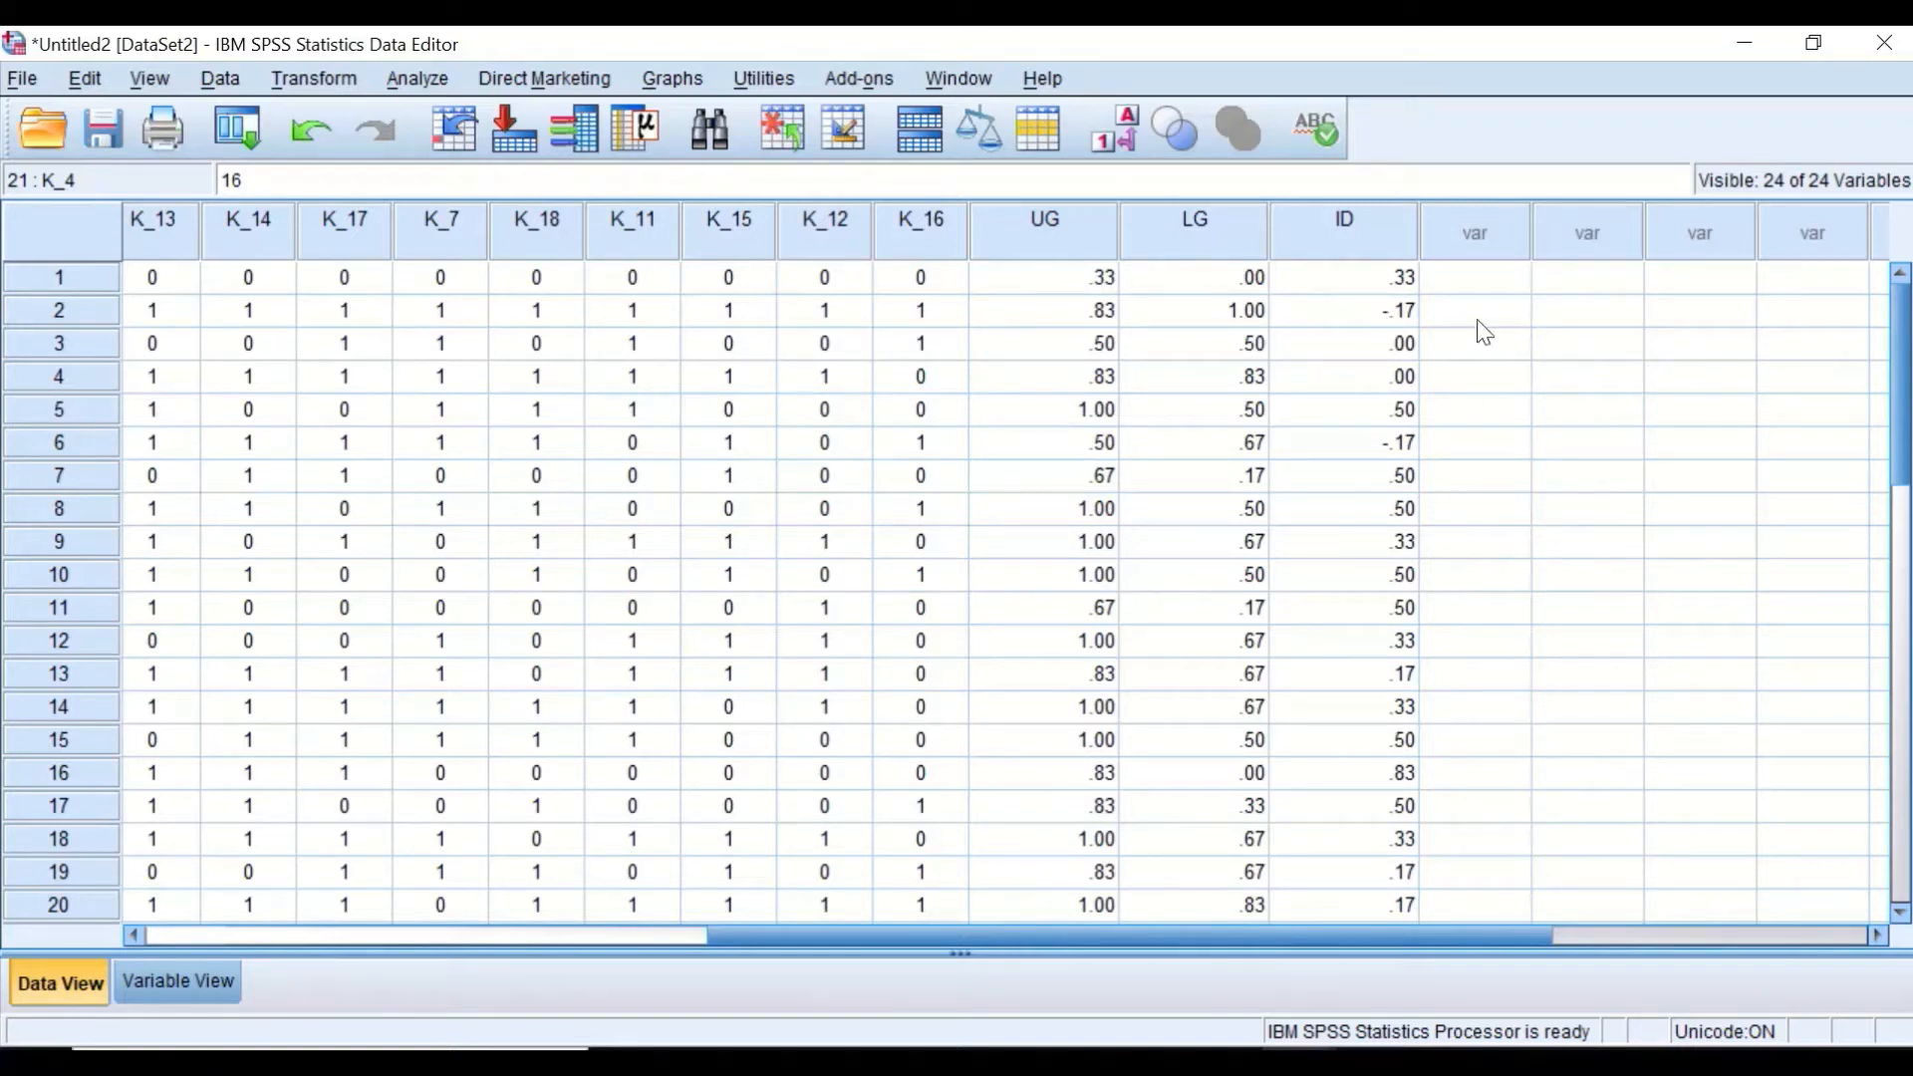
pyautogui.click(1395, 355)
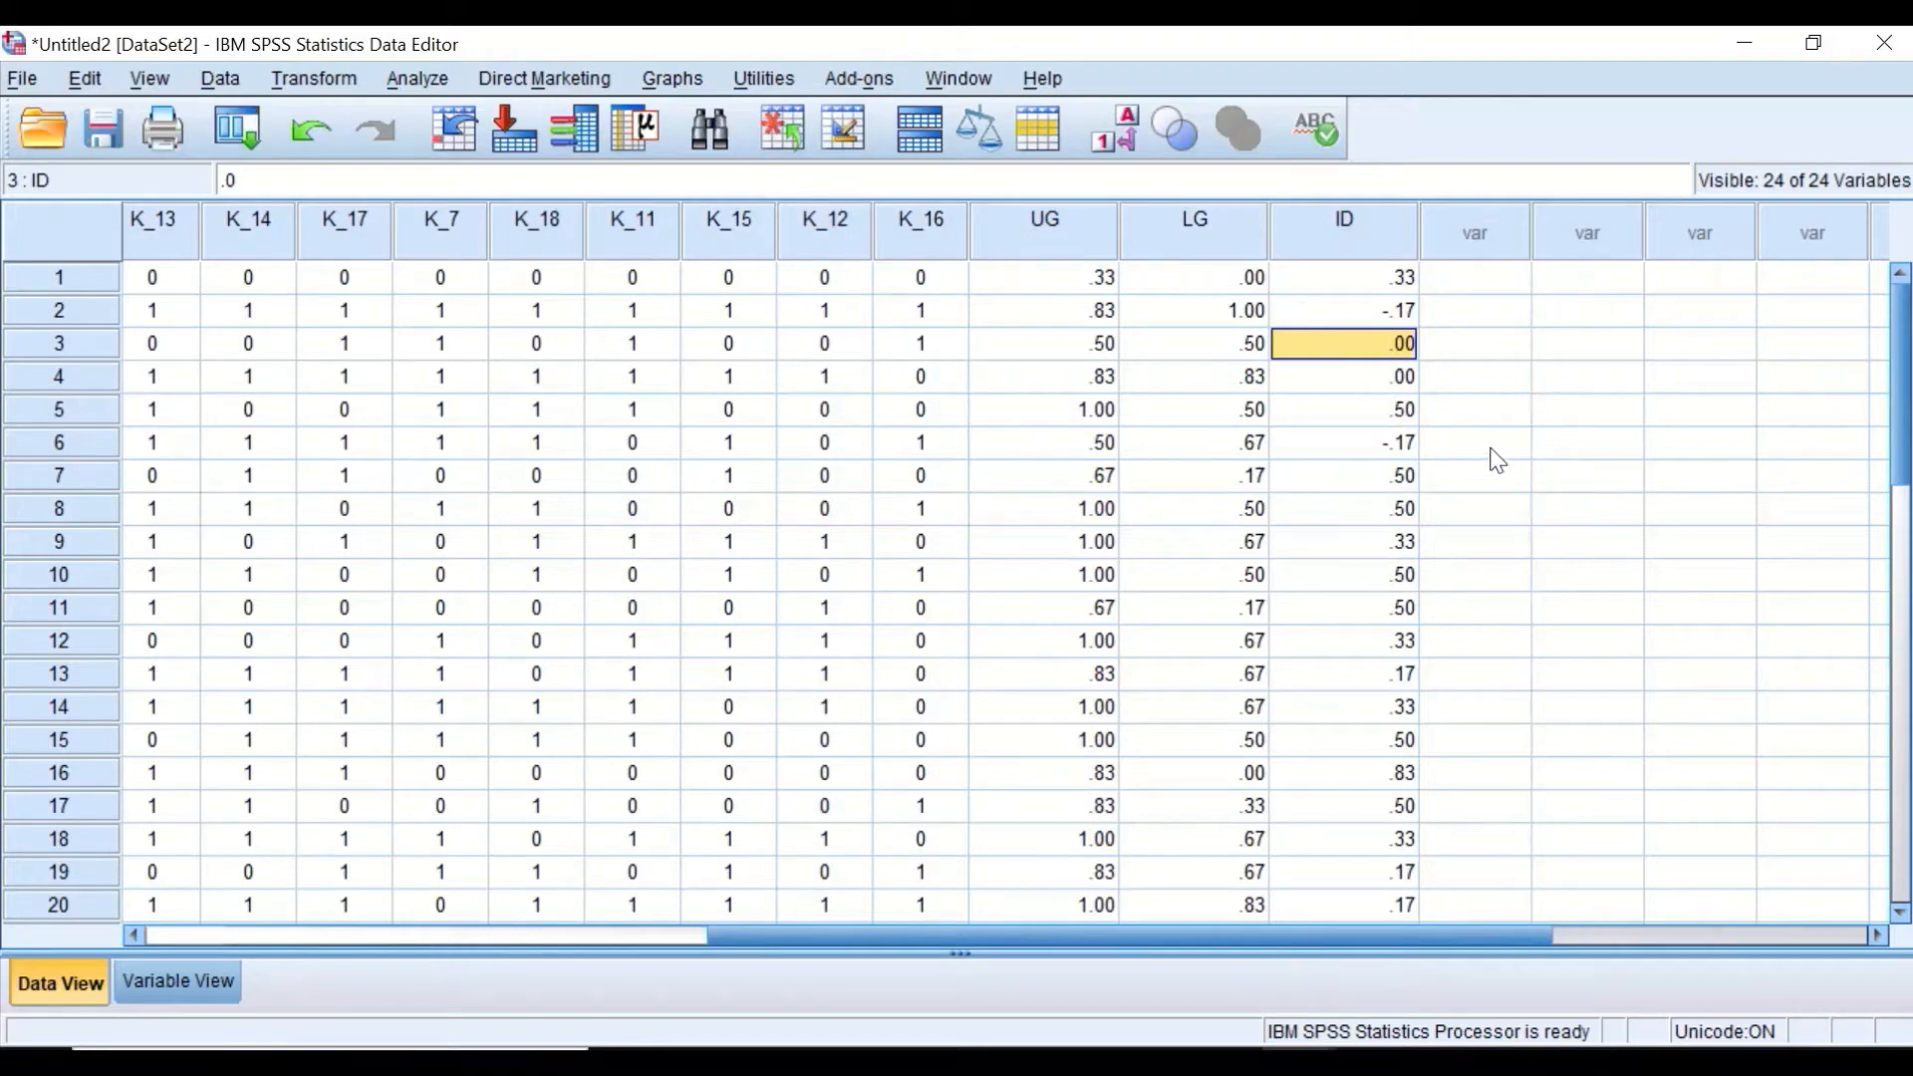
pyautogui.click(1241, 380)
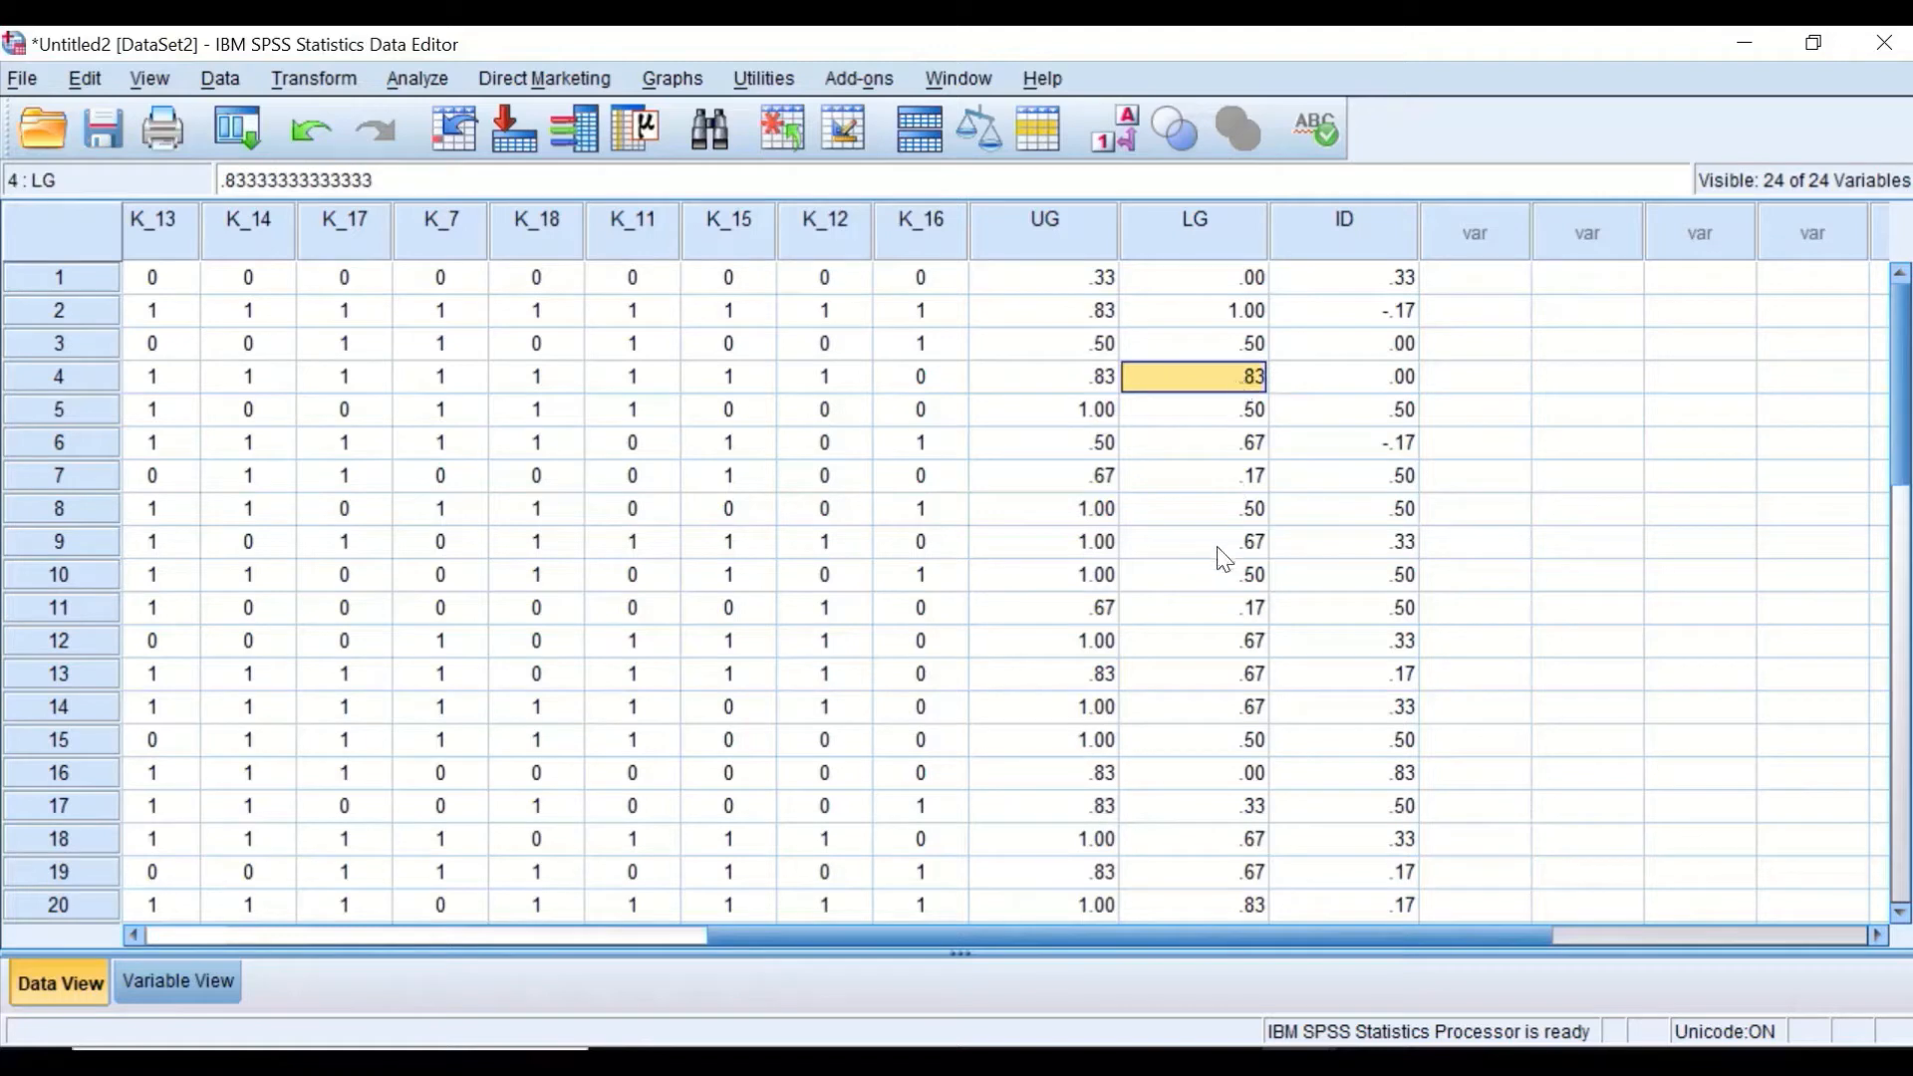
# - Examine item Q16's row, comparing the students' answers with its UG, LG and ID values
pyautogui.scroll(-1, 1425, 442)
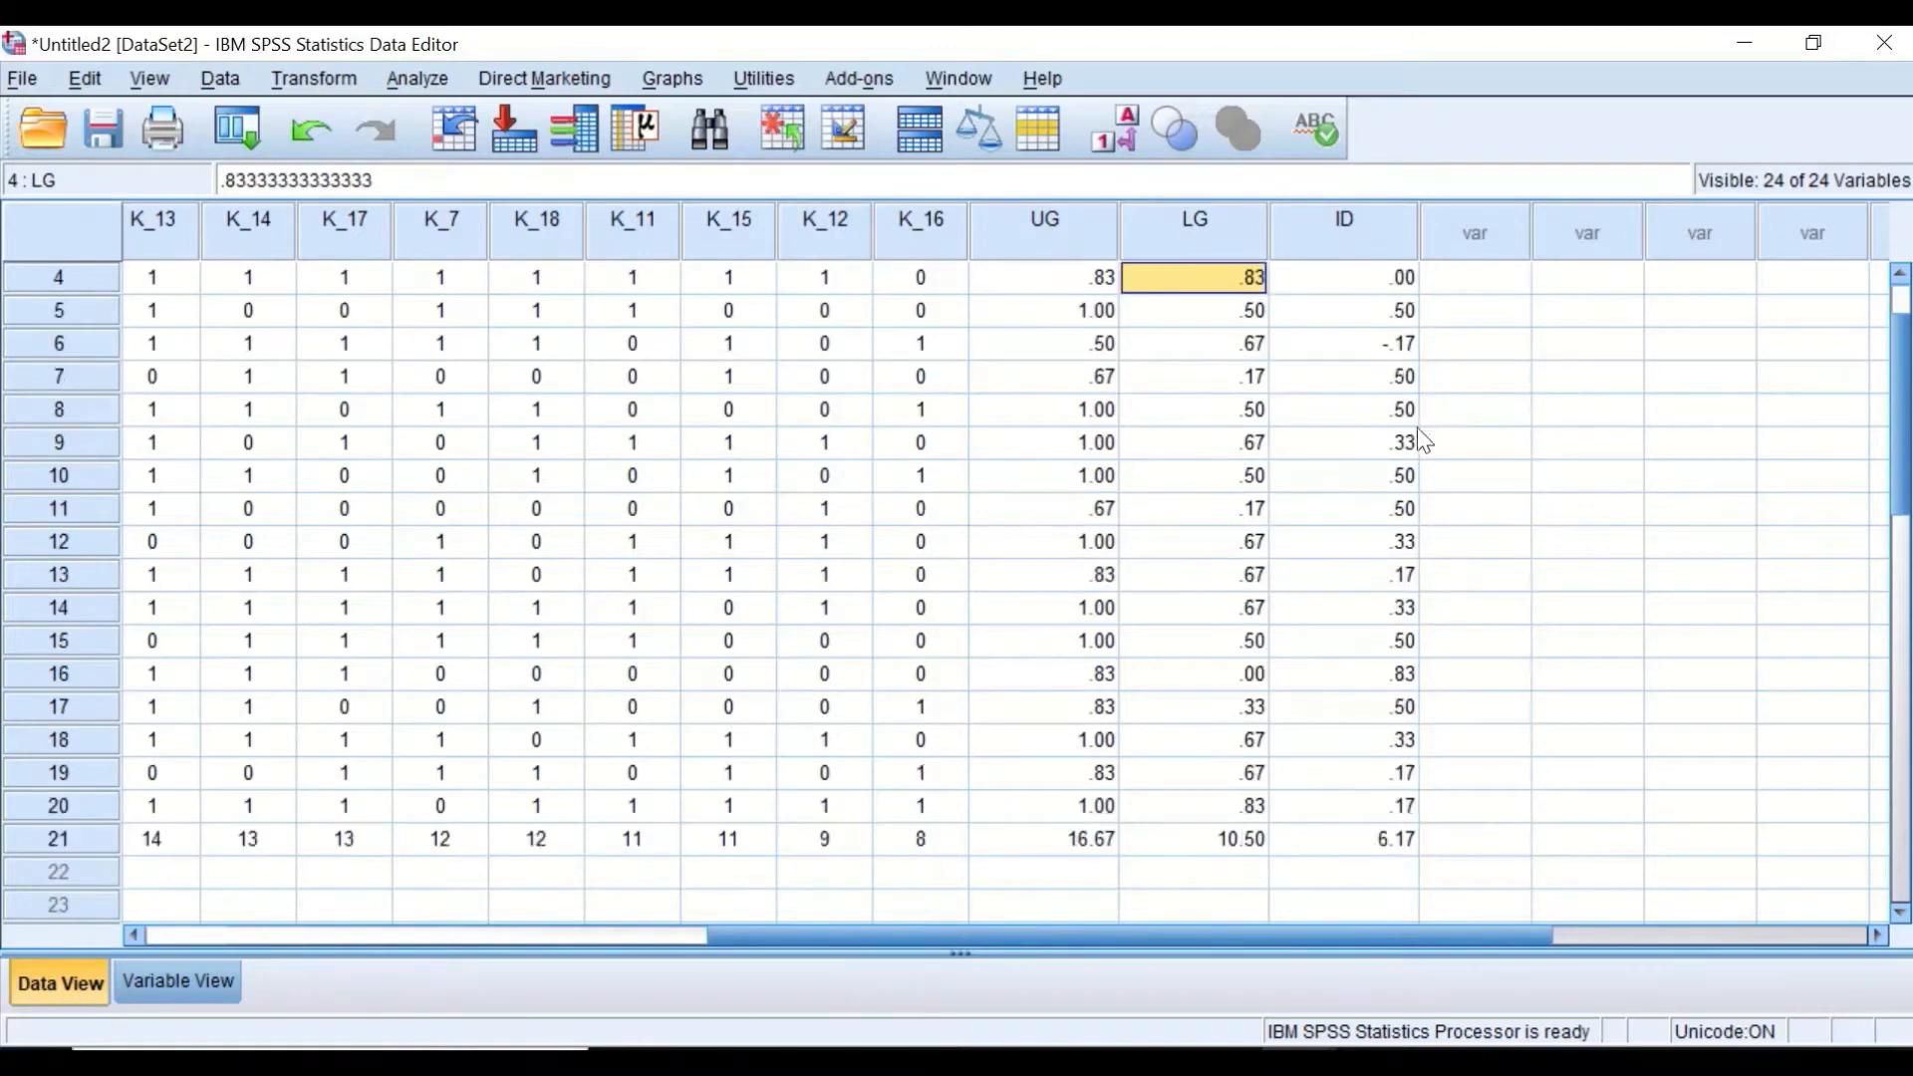
pyautogui.click(1373, 678)
pyautogui.click(79, 675)
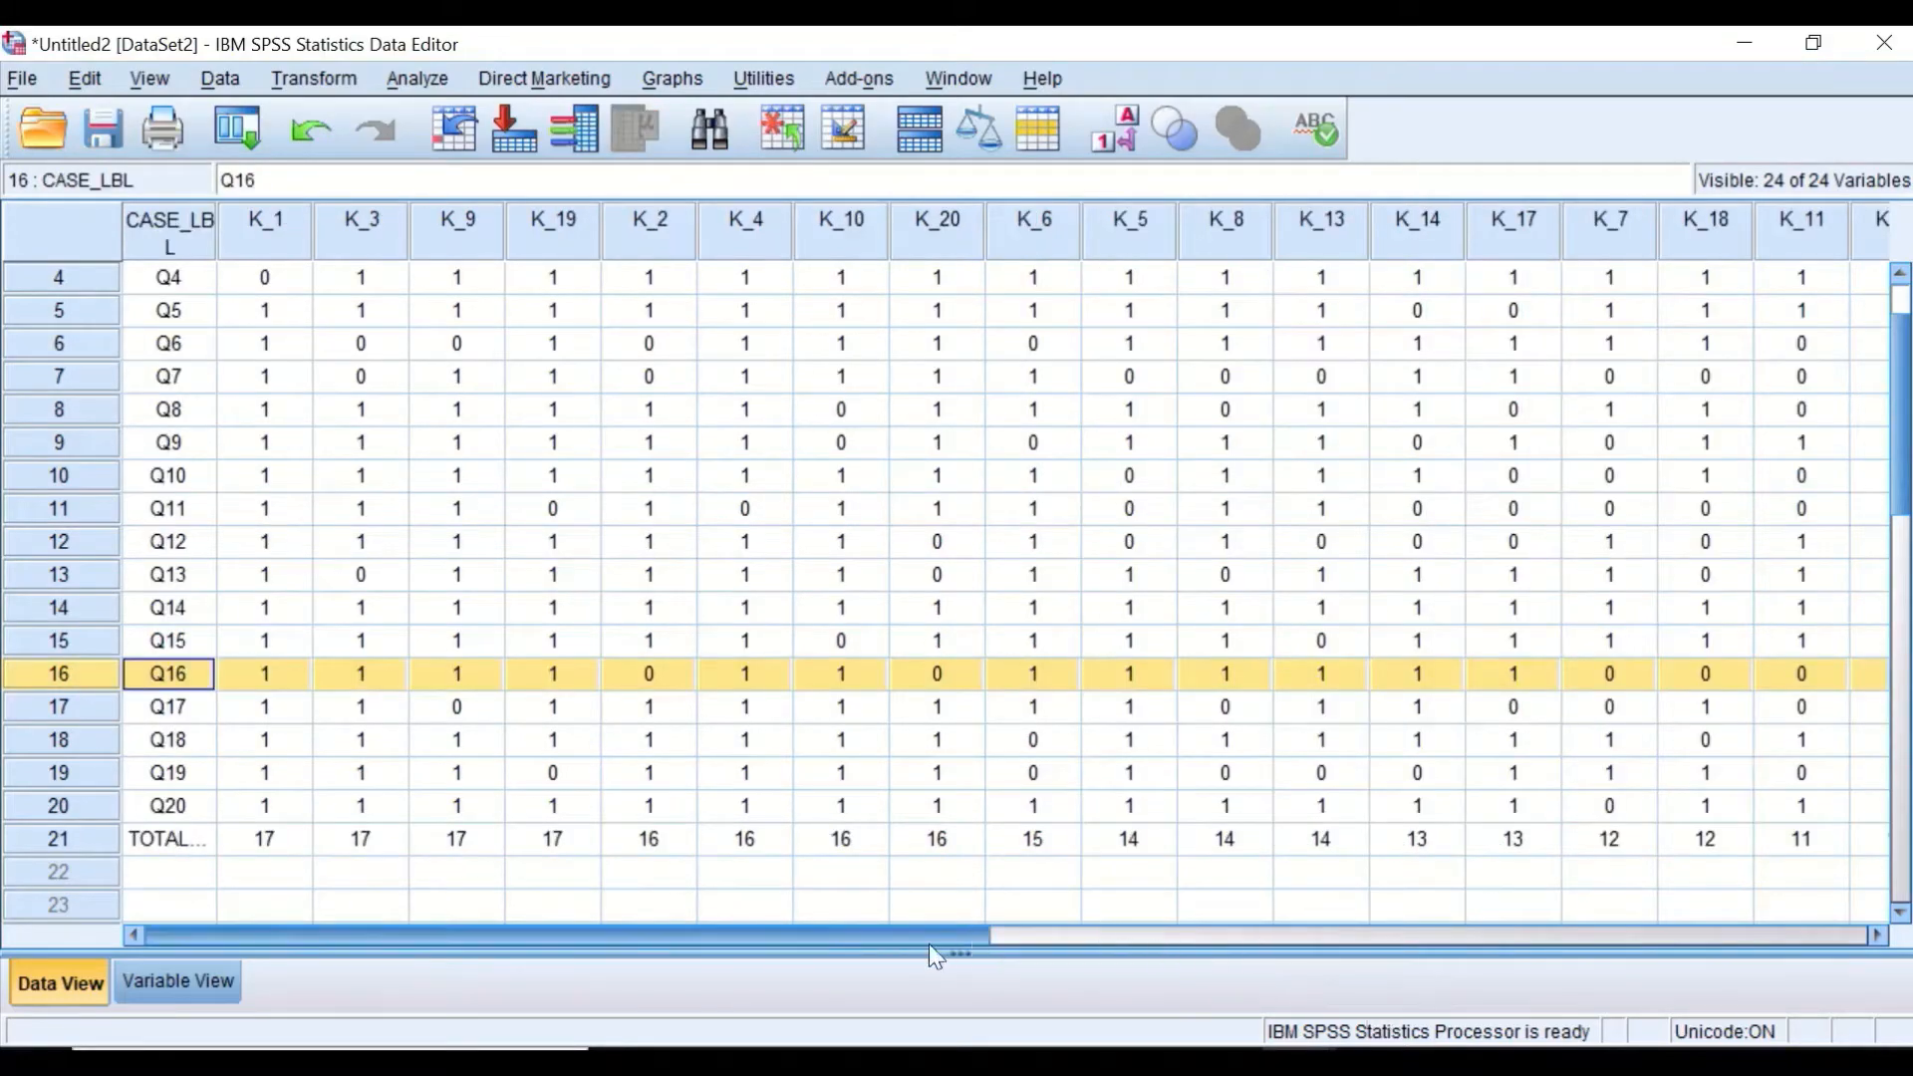
pyautogui.moveTo(929, 942); pyautogui.dragTo(1545, 927)
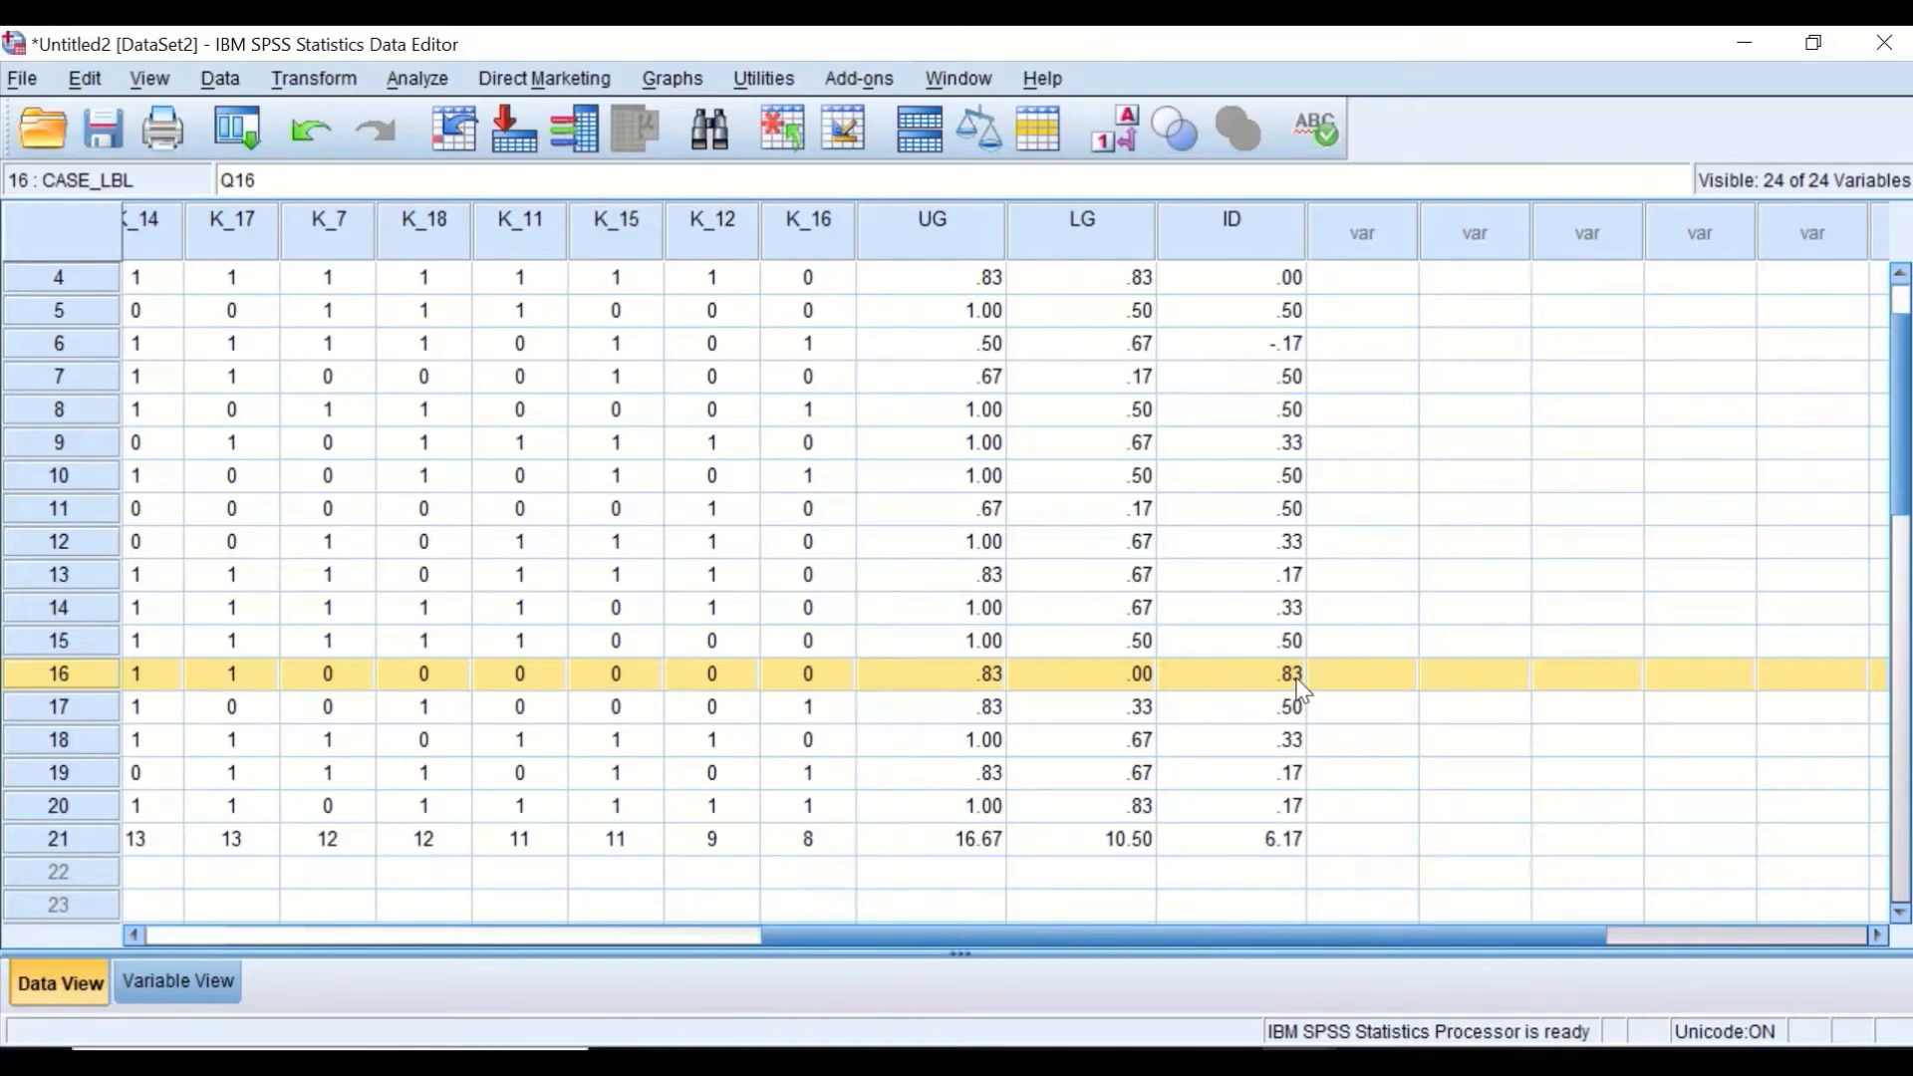
pyautogui.click(1369, 644)
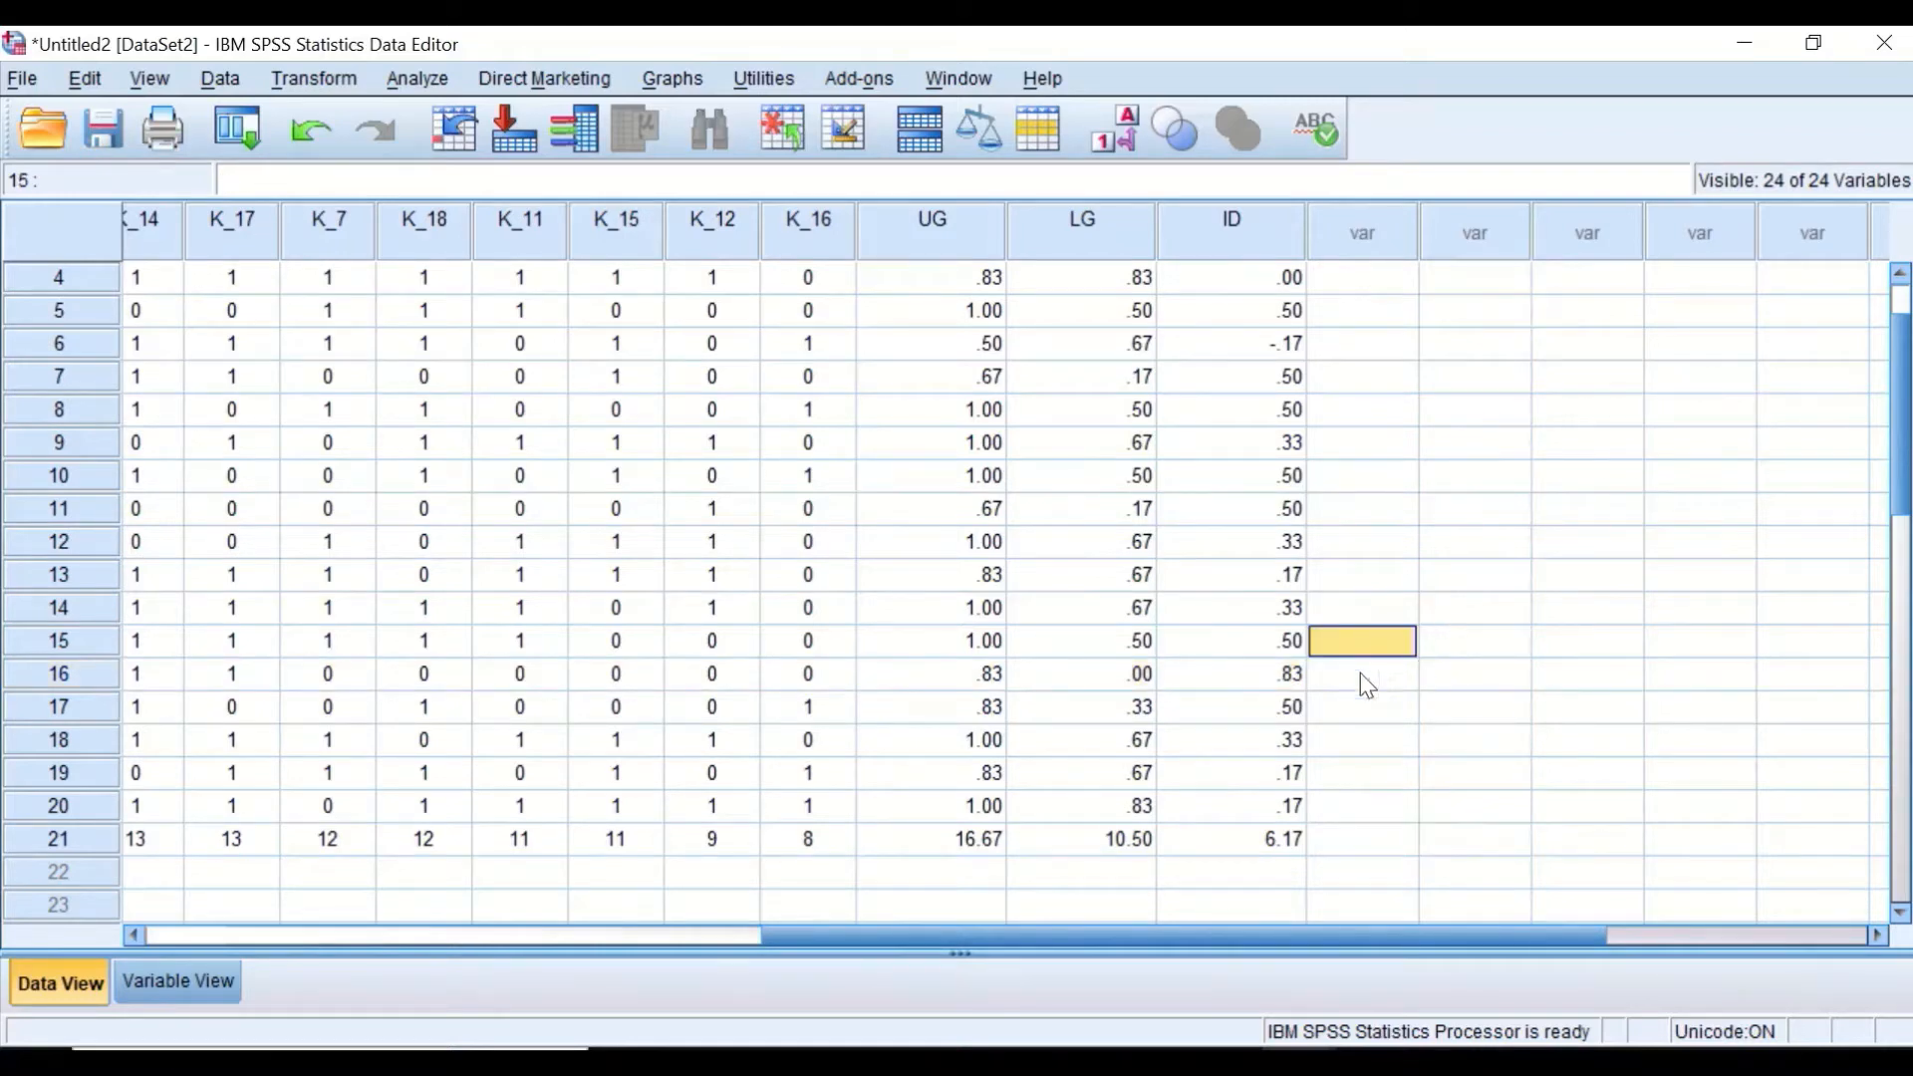
pyautogui.click(1283, 682)
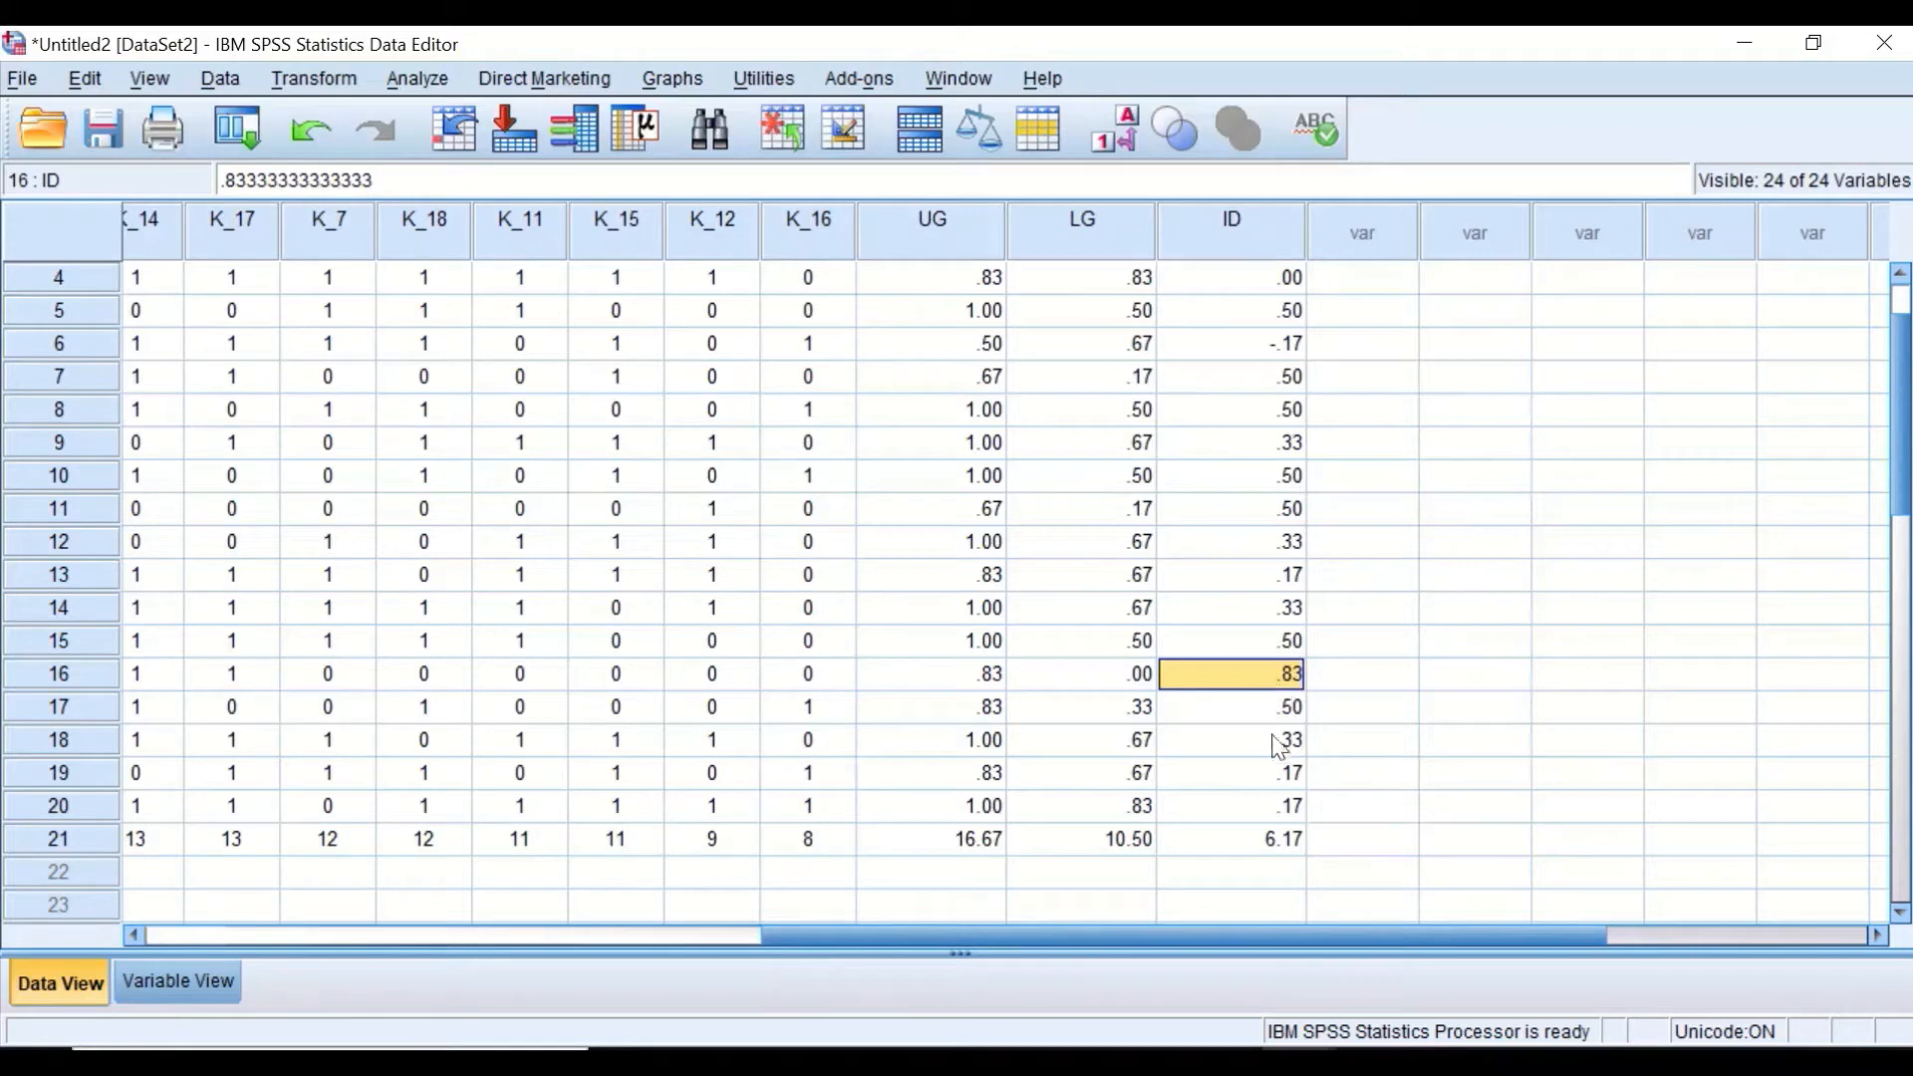
# - Inspect the ID values of the individual items one by one, from row 20 up to row 9
pyautogui.click(1285, 784)
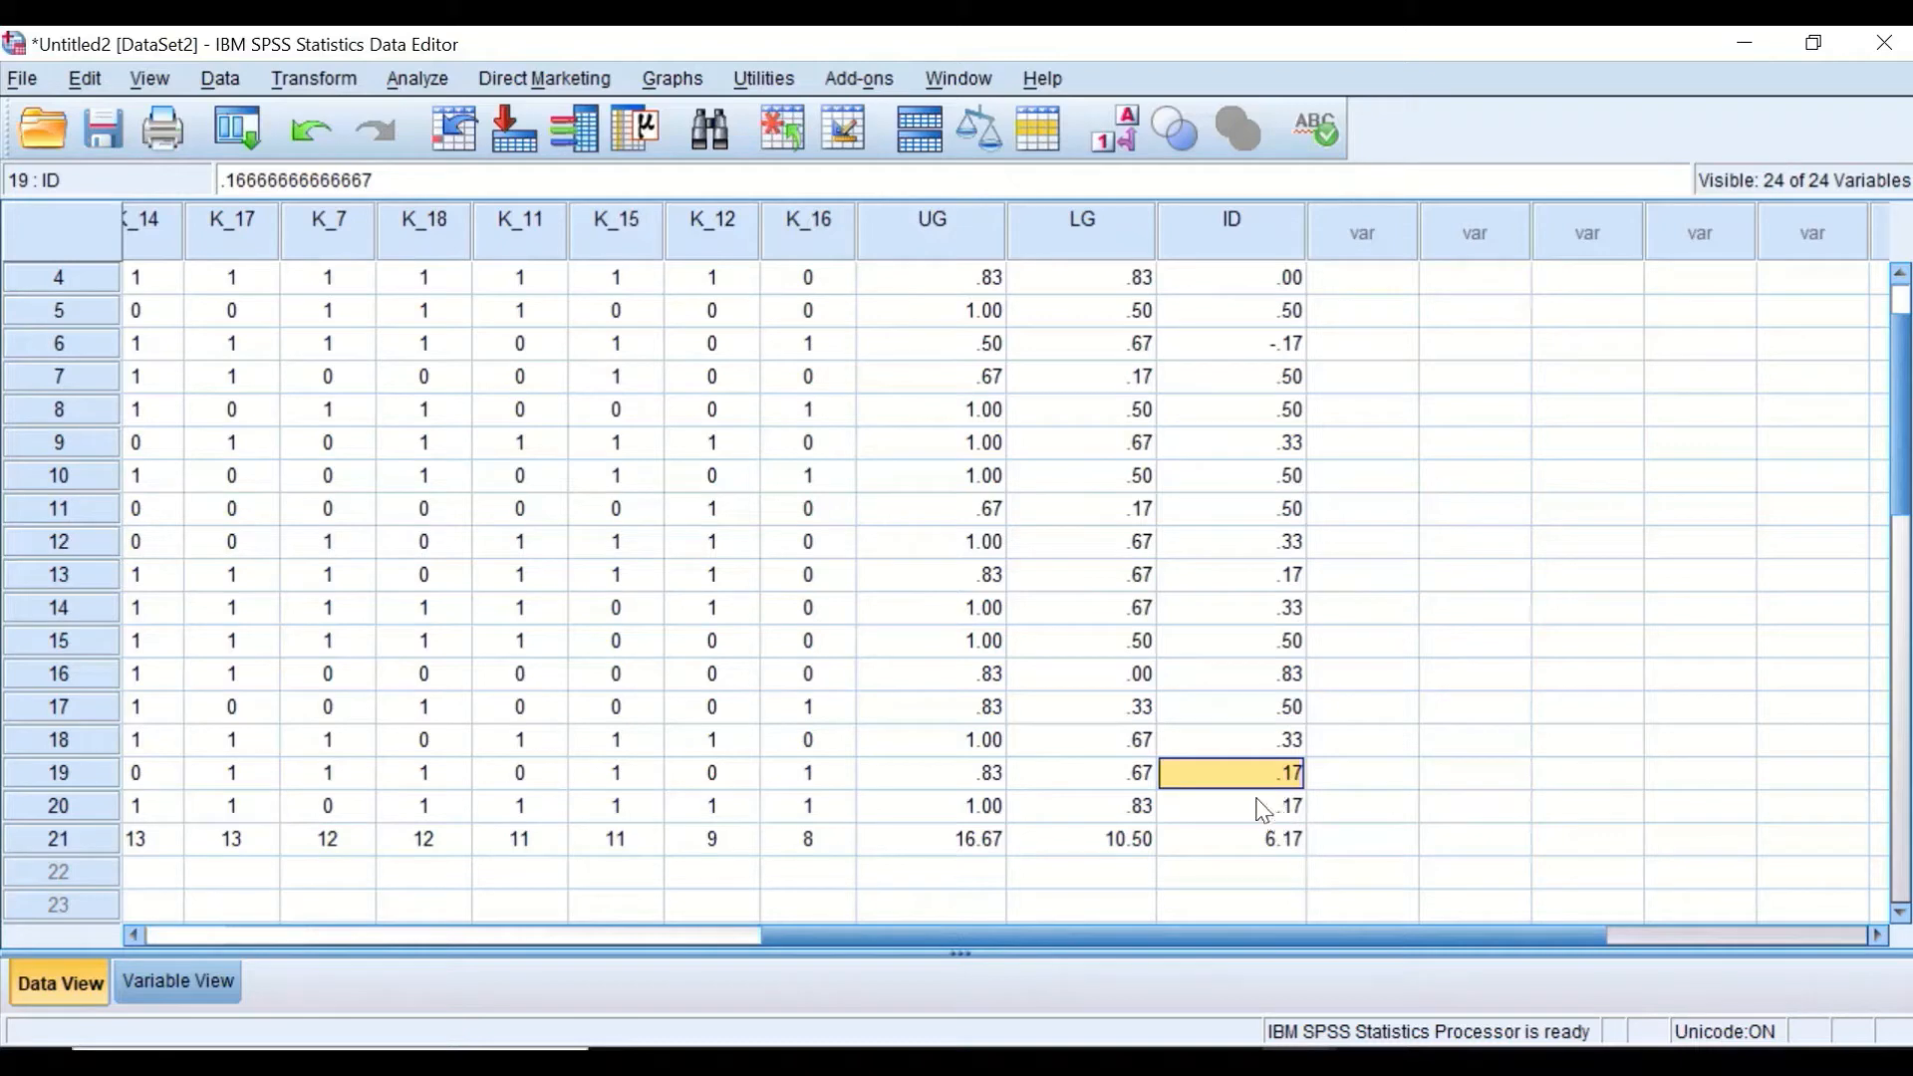
pyautogui.rightClick(1254, 764)
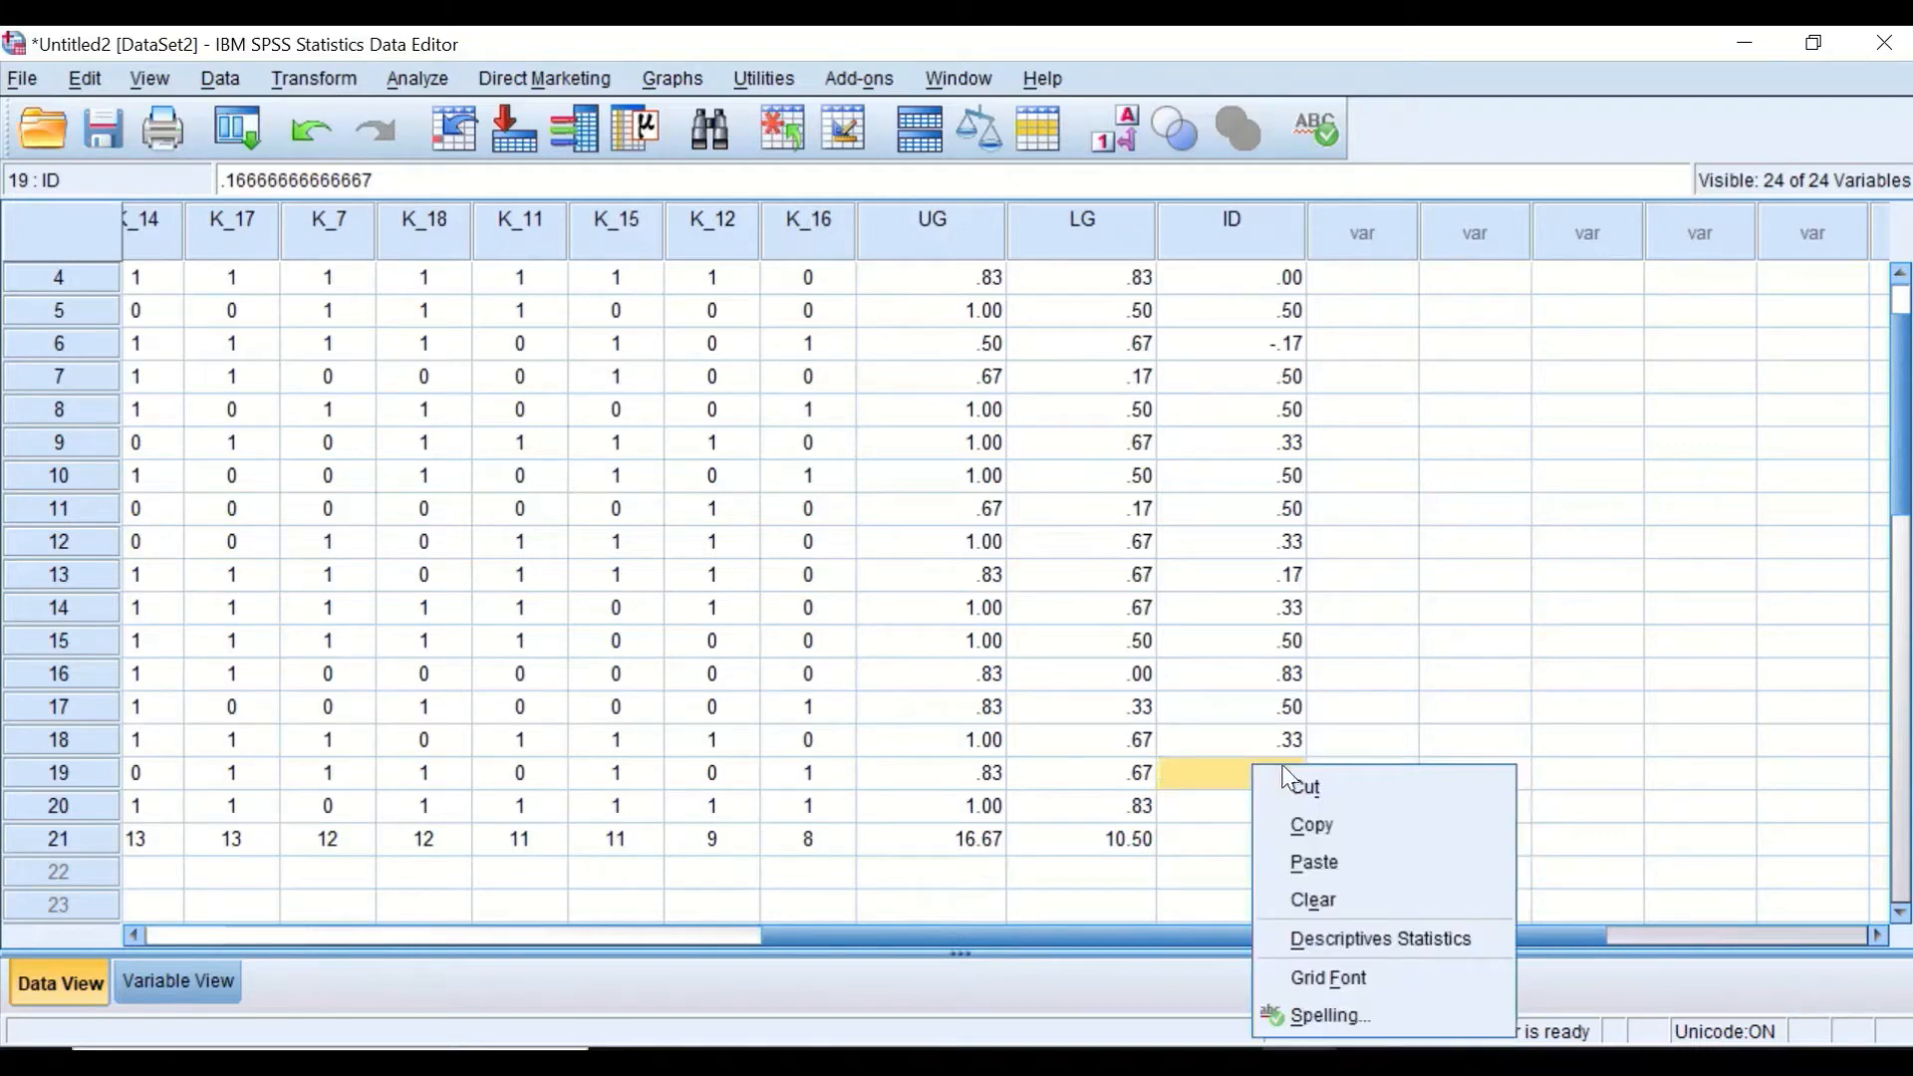
pyautogui.click(1468, 749)
pyautogui.click(1276, 803)
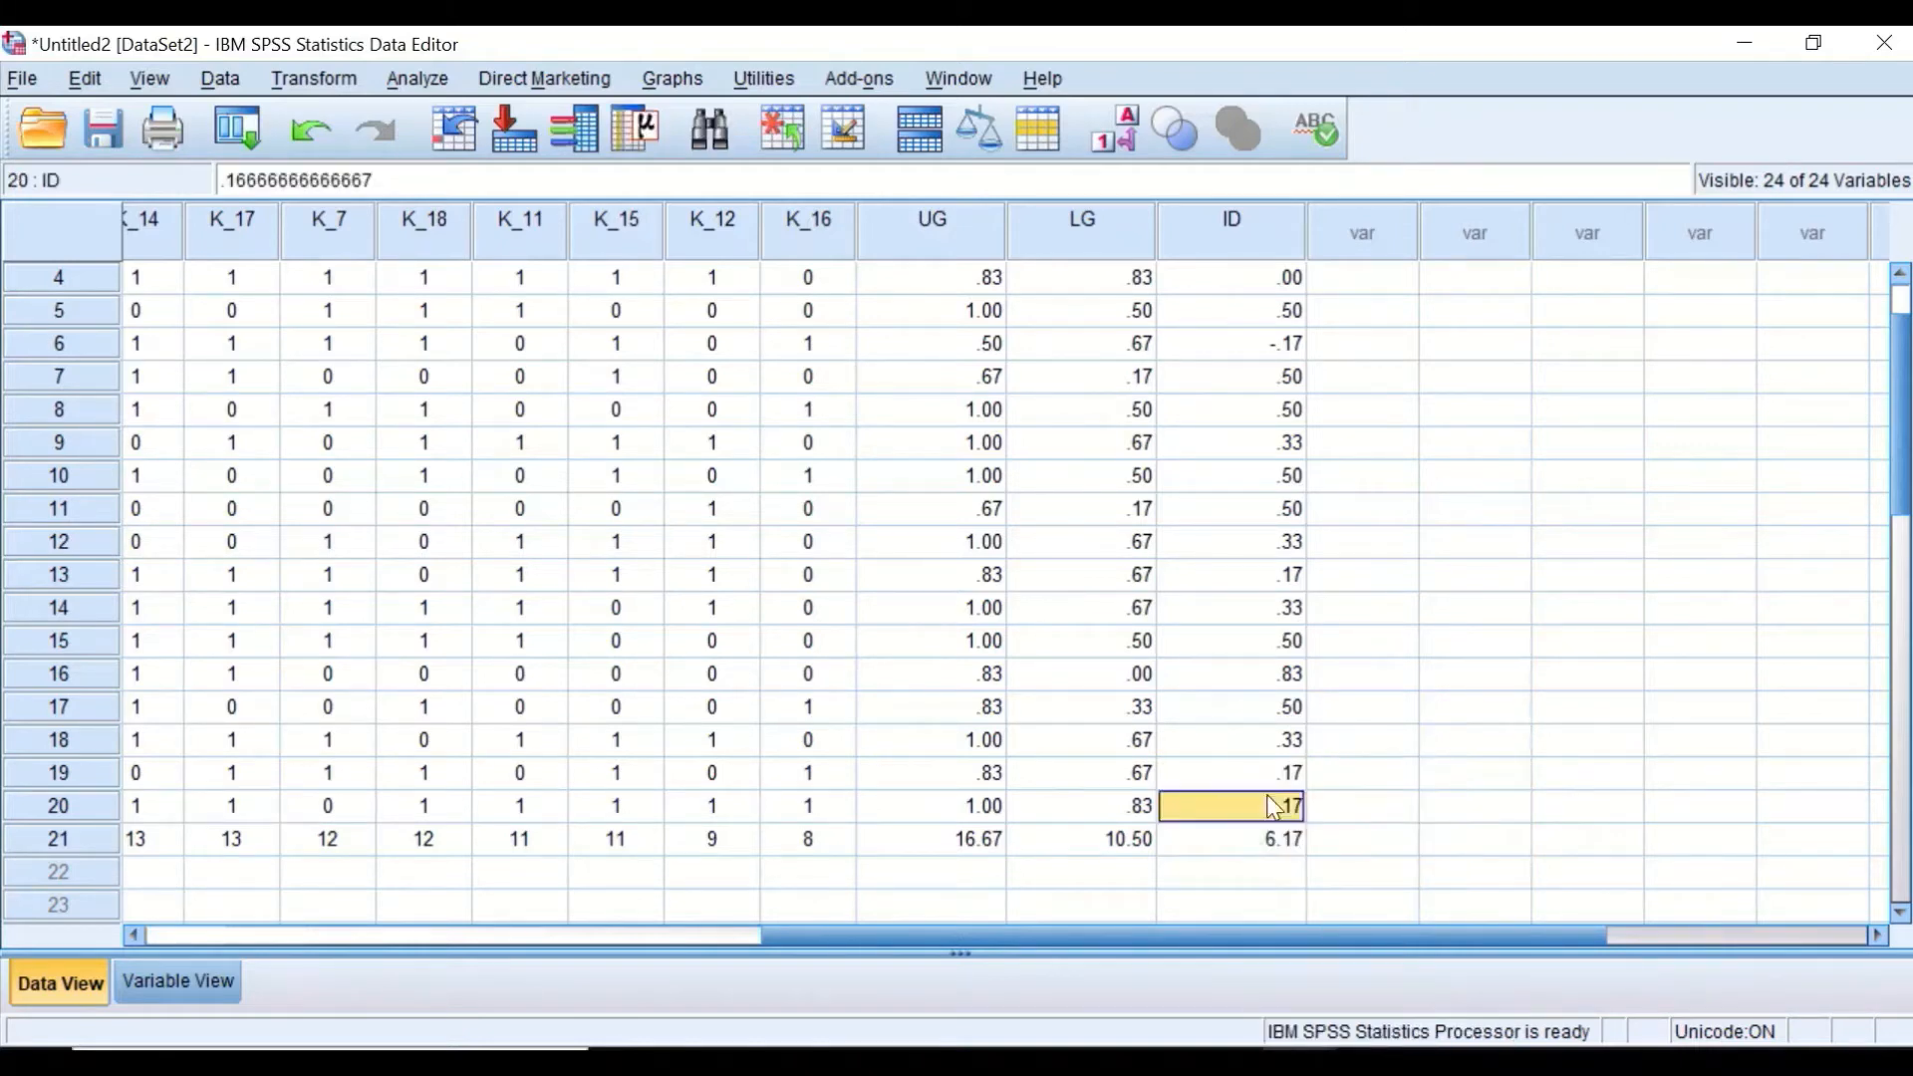
pyautogui.click(1282, 706)
pyautogui.click(1289, 646)
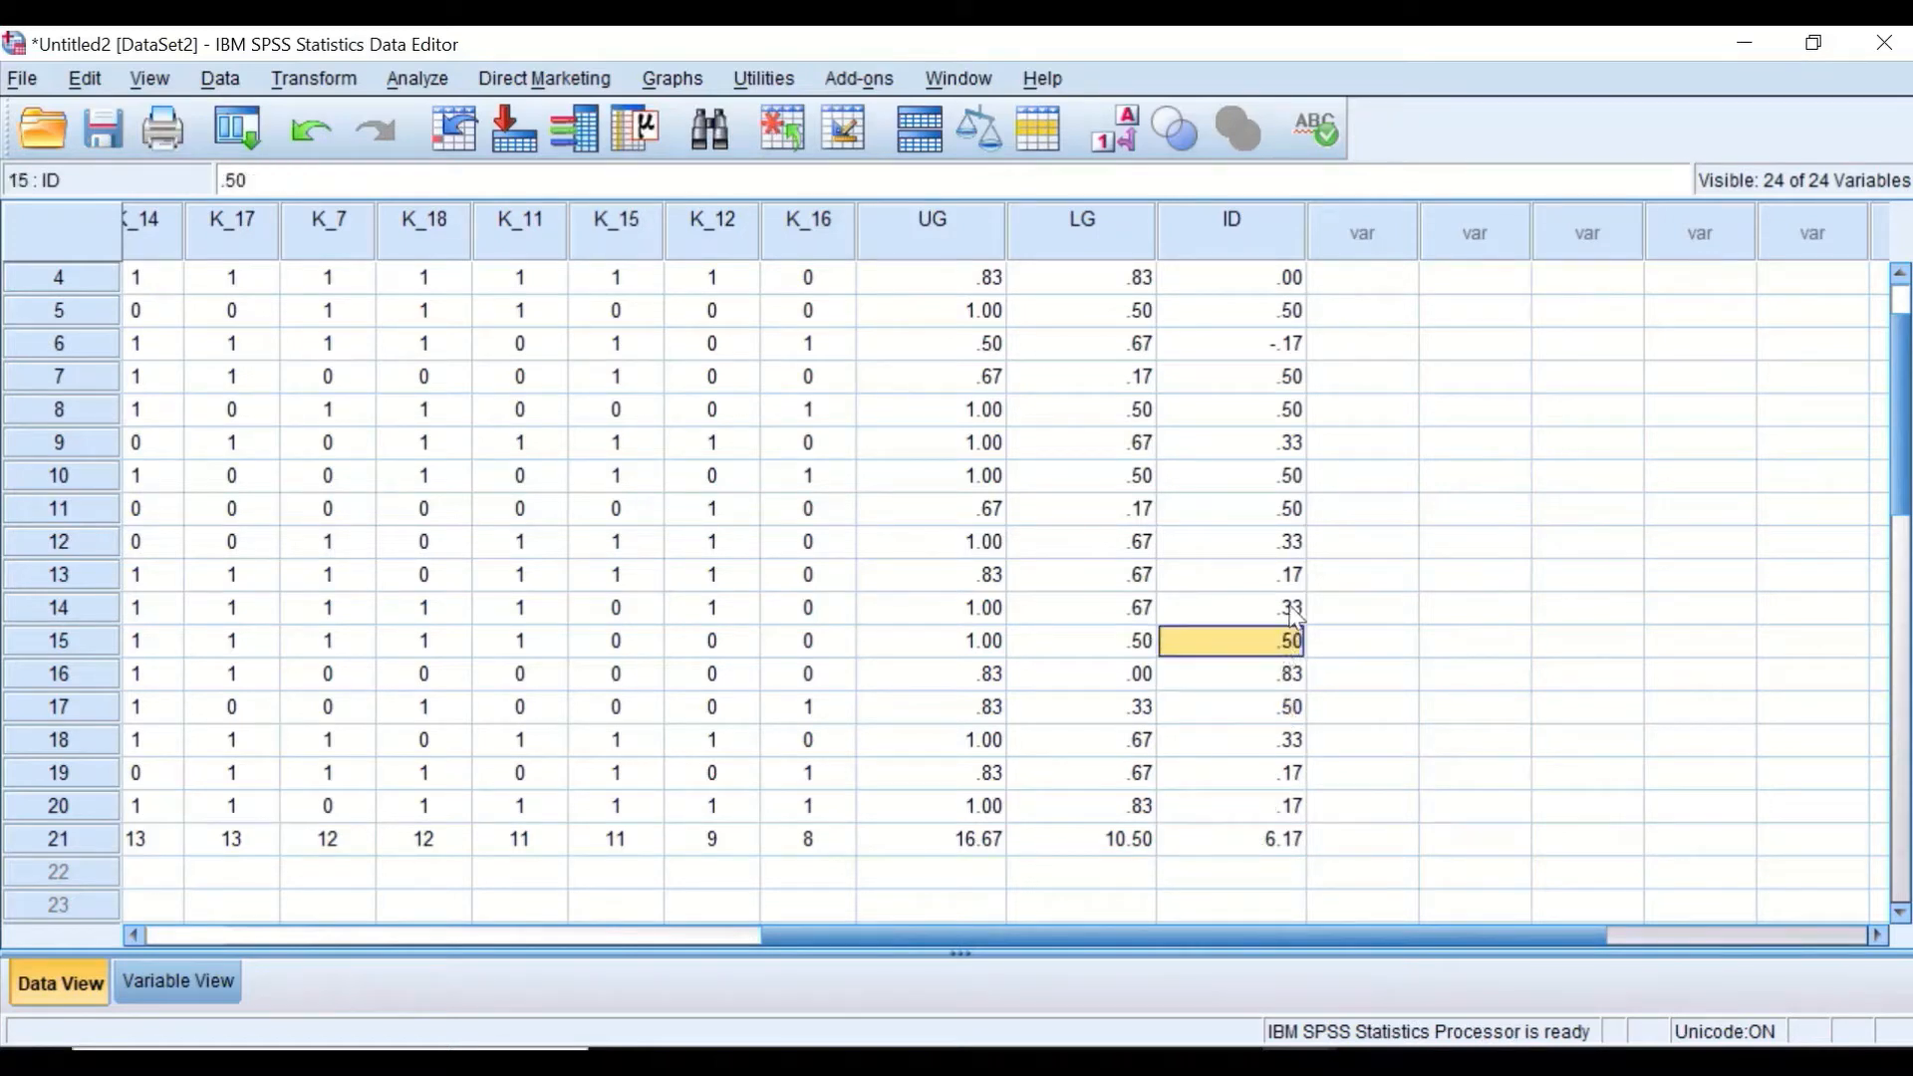
pyautogui.click(1290, 607)
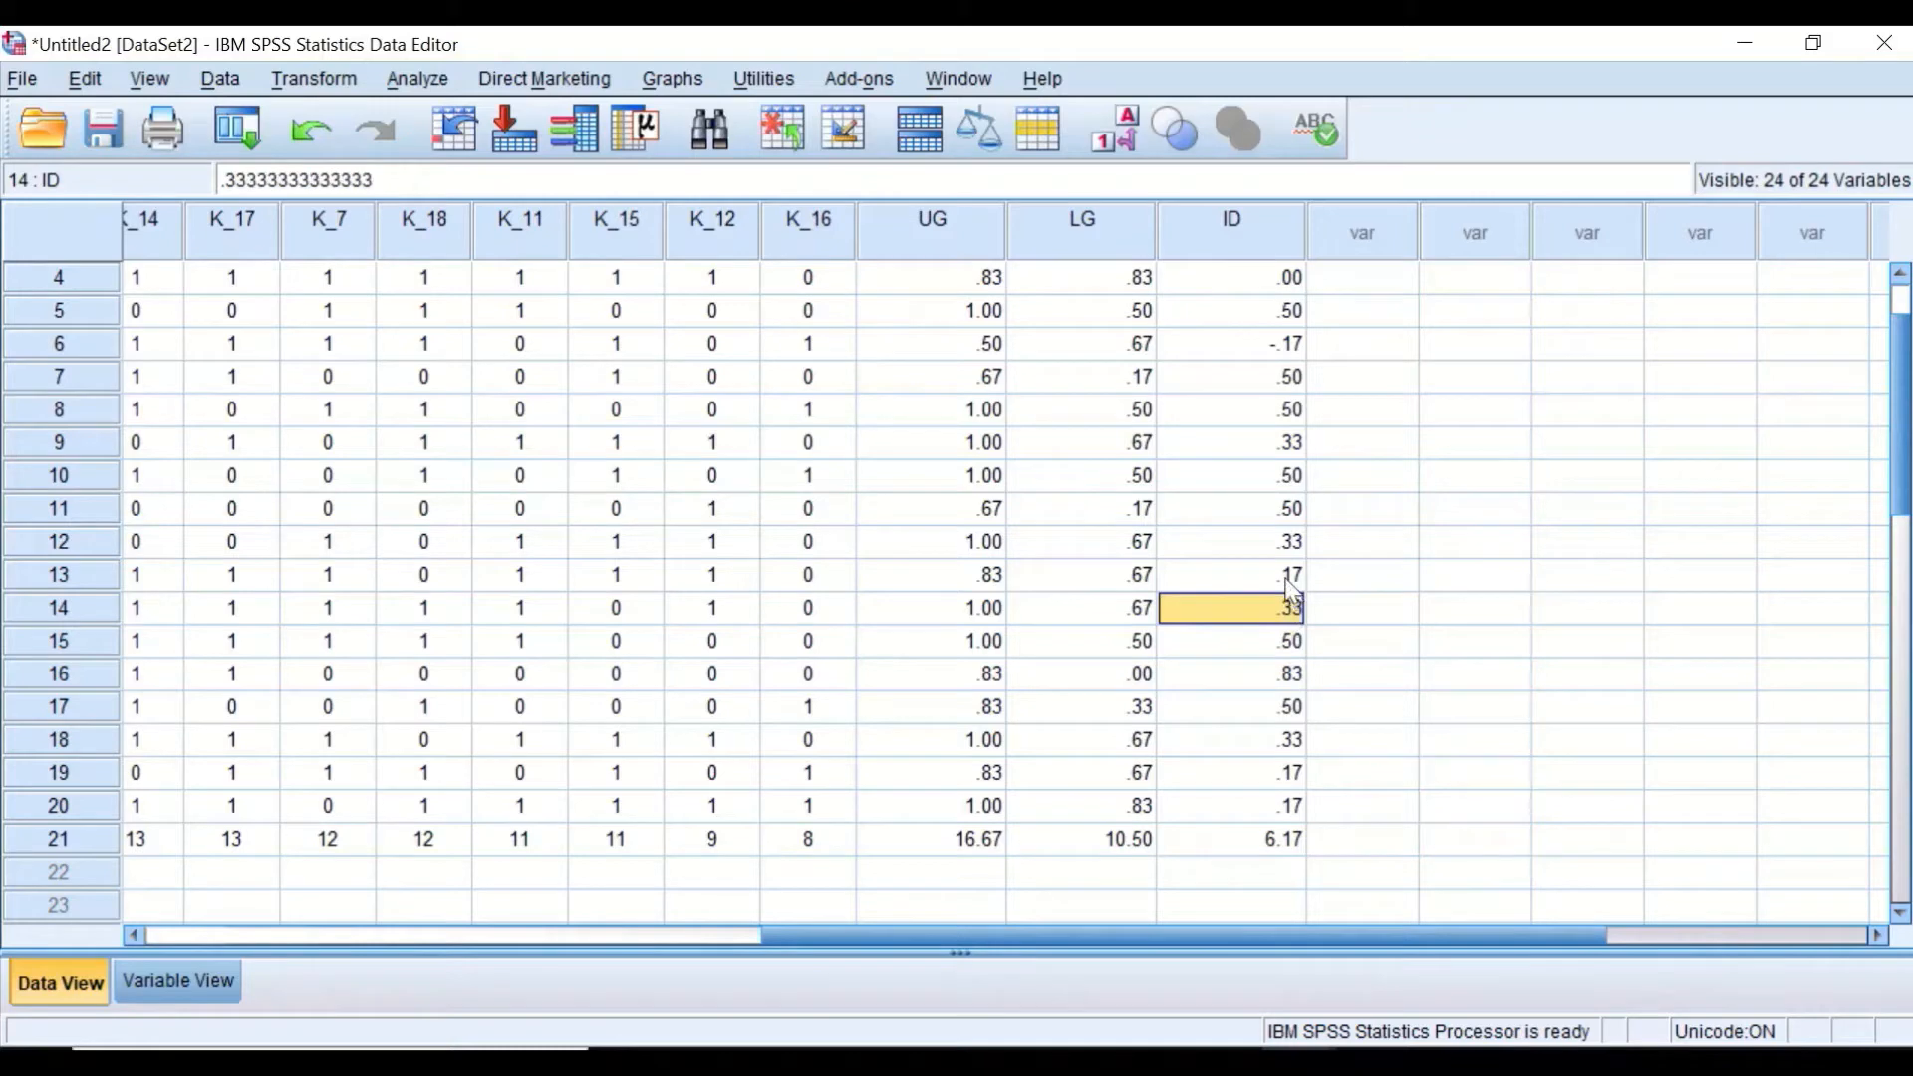
pyautogui.click(1286, 578)
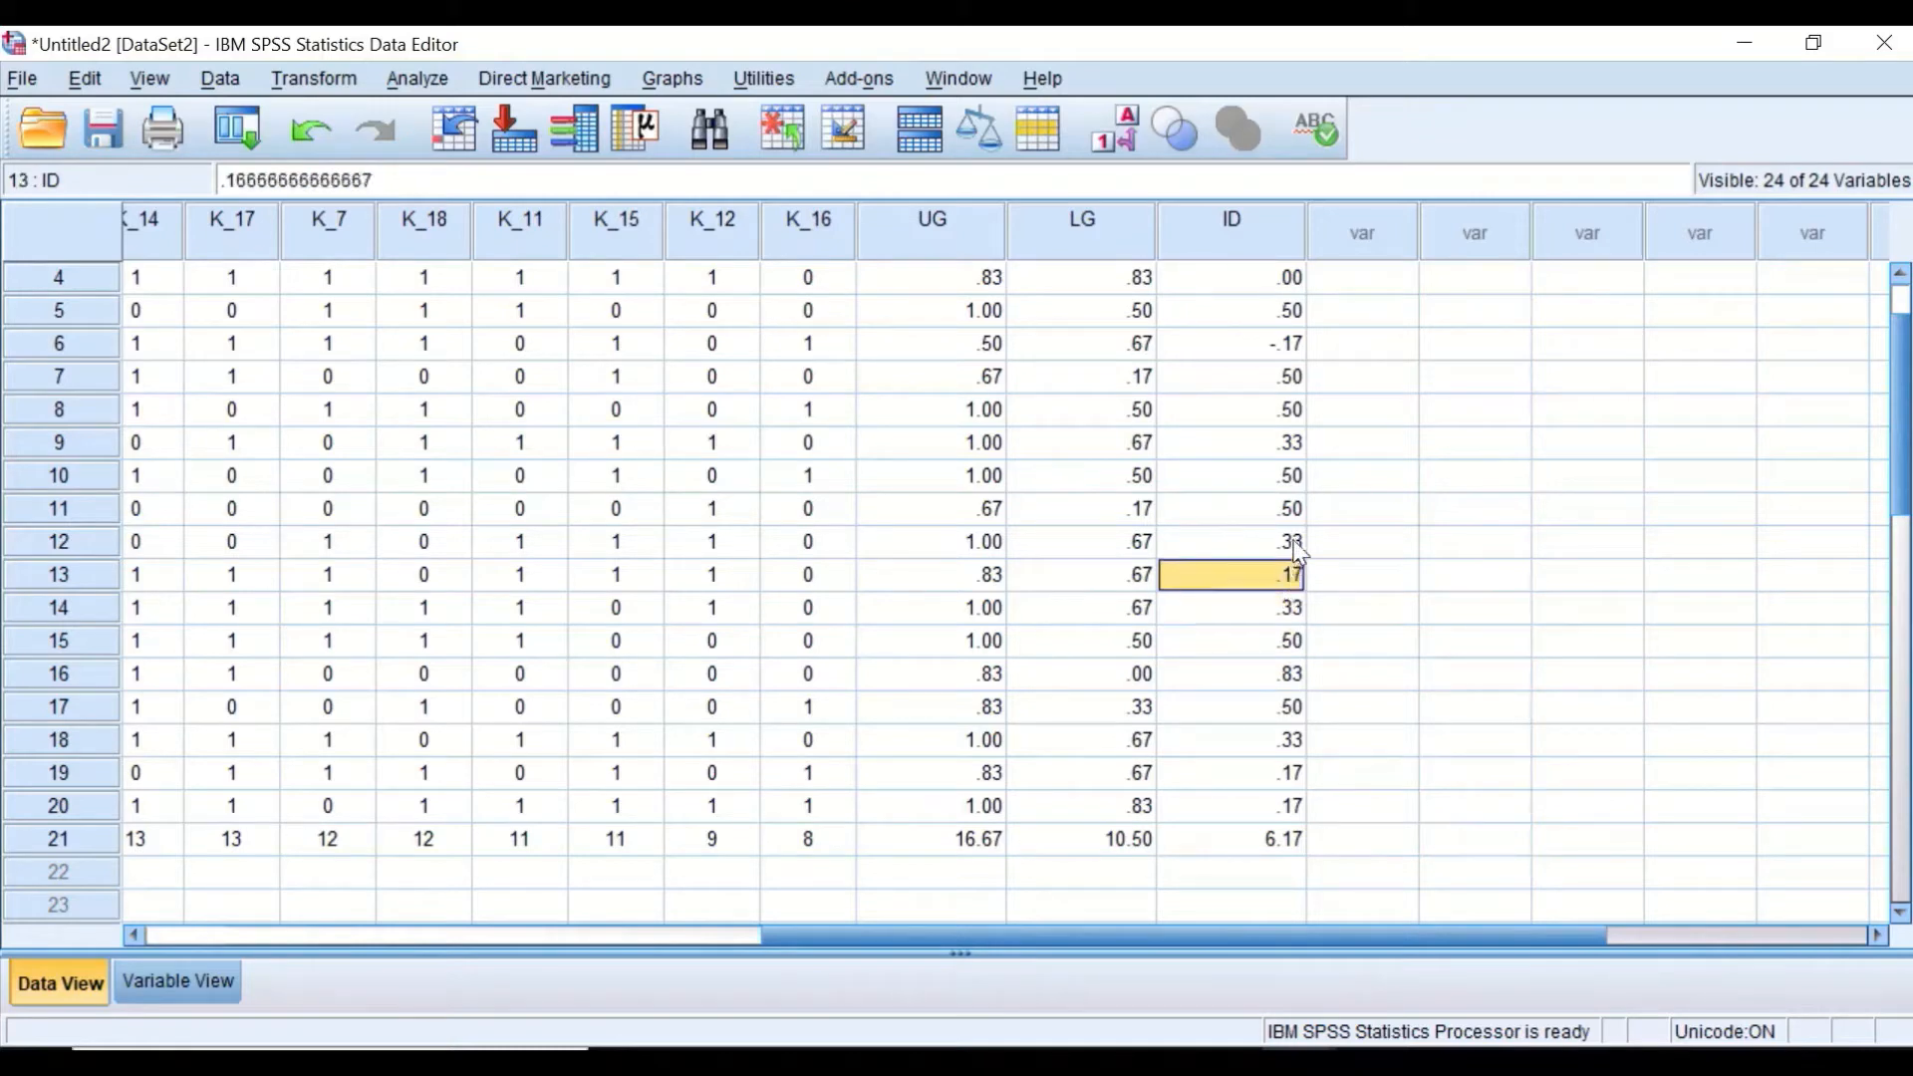
pyautogui.click(1294, 541)
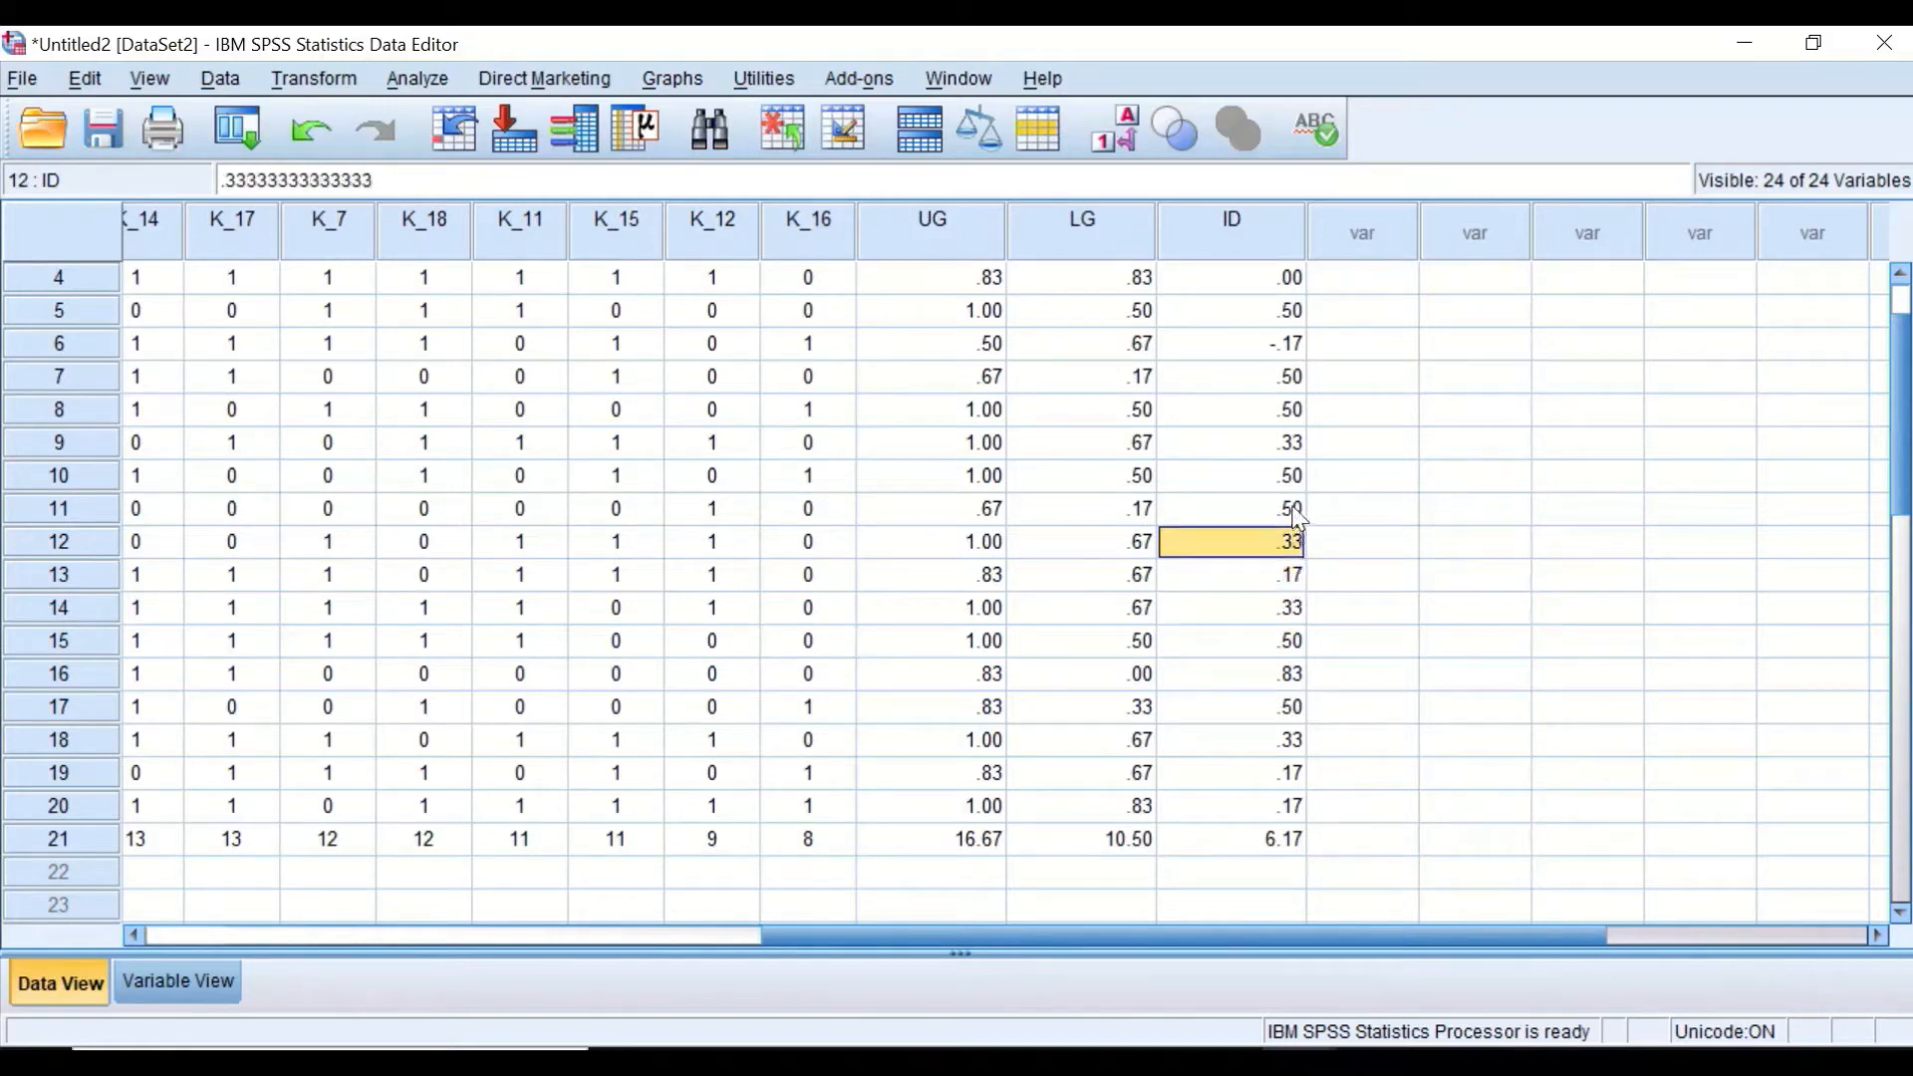
pyautogui.click(1294, 510)
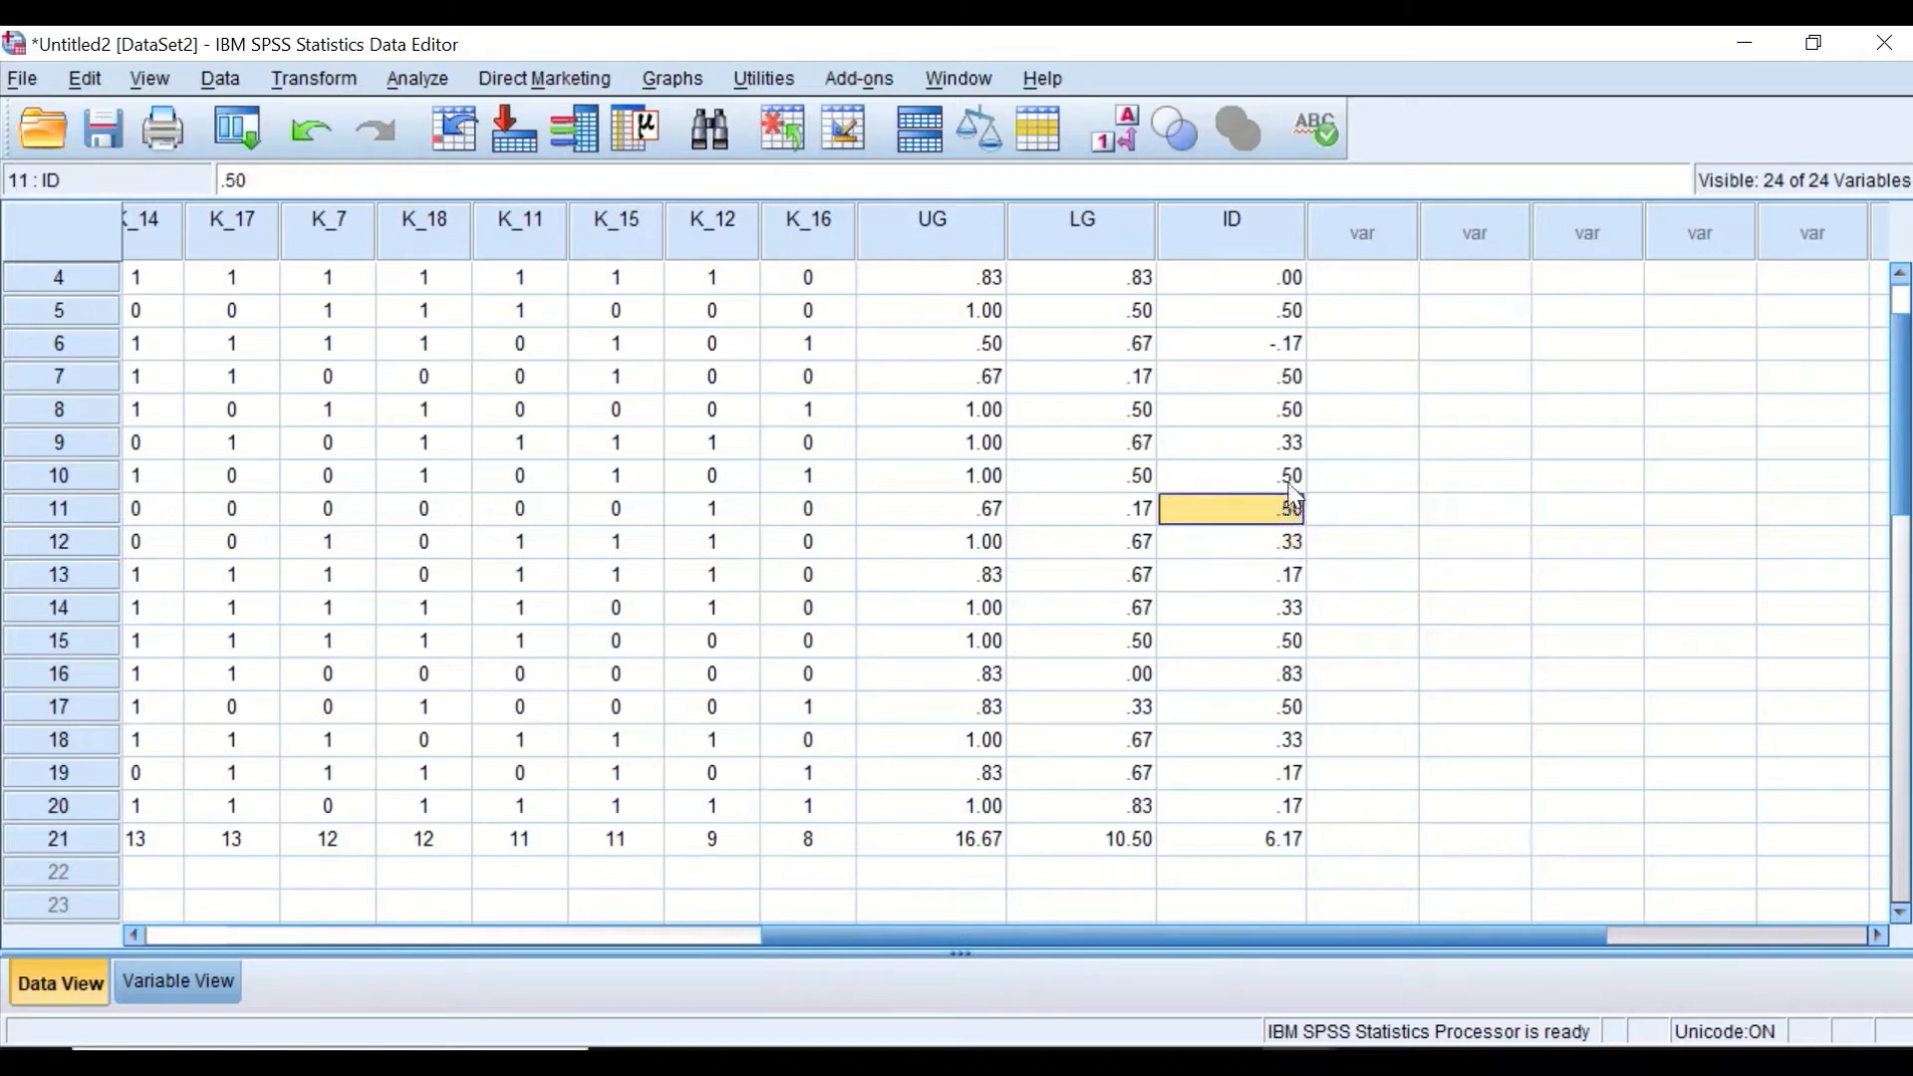
pyautogui.click(1295, 483)
pyautogui.click(1294, 445)
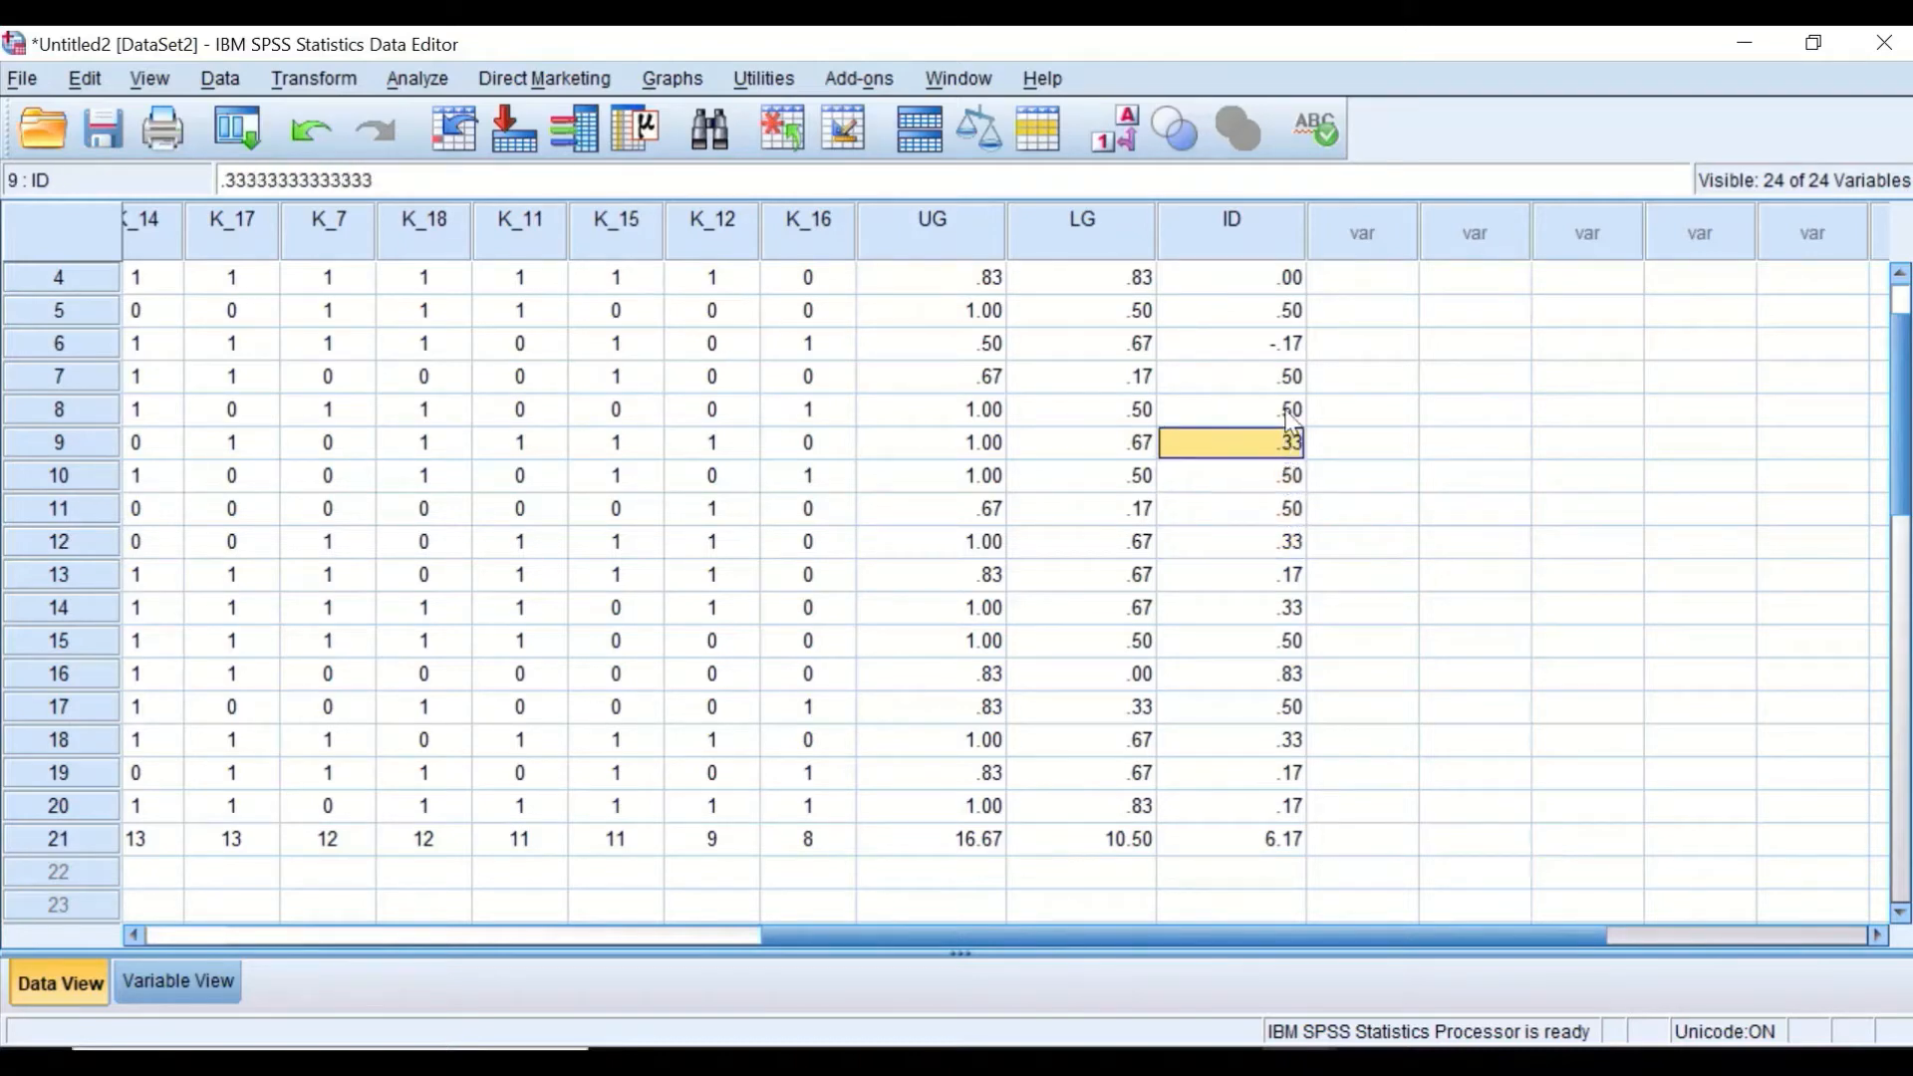
# - Start another computed variable with the target variable IDpERCENTAGE and clear the previous numeric expression
pyautogui.scroll(1, 1404, 666)
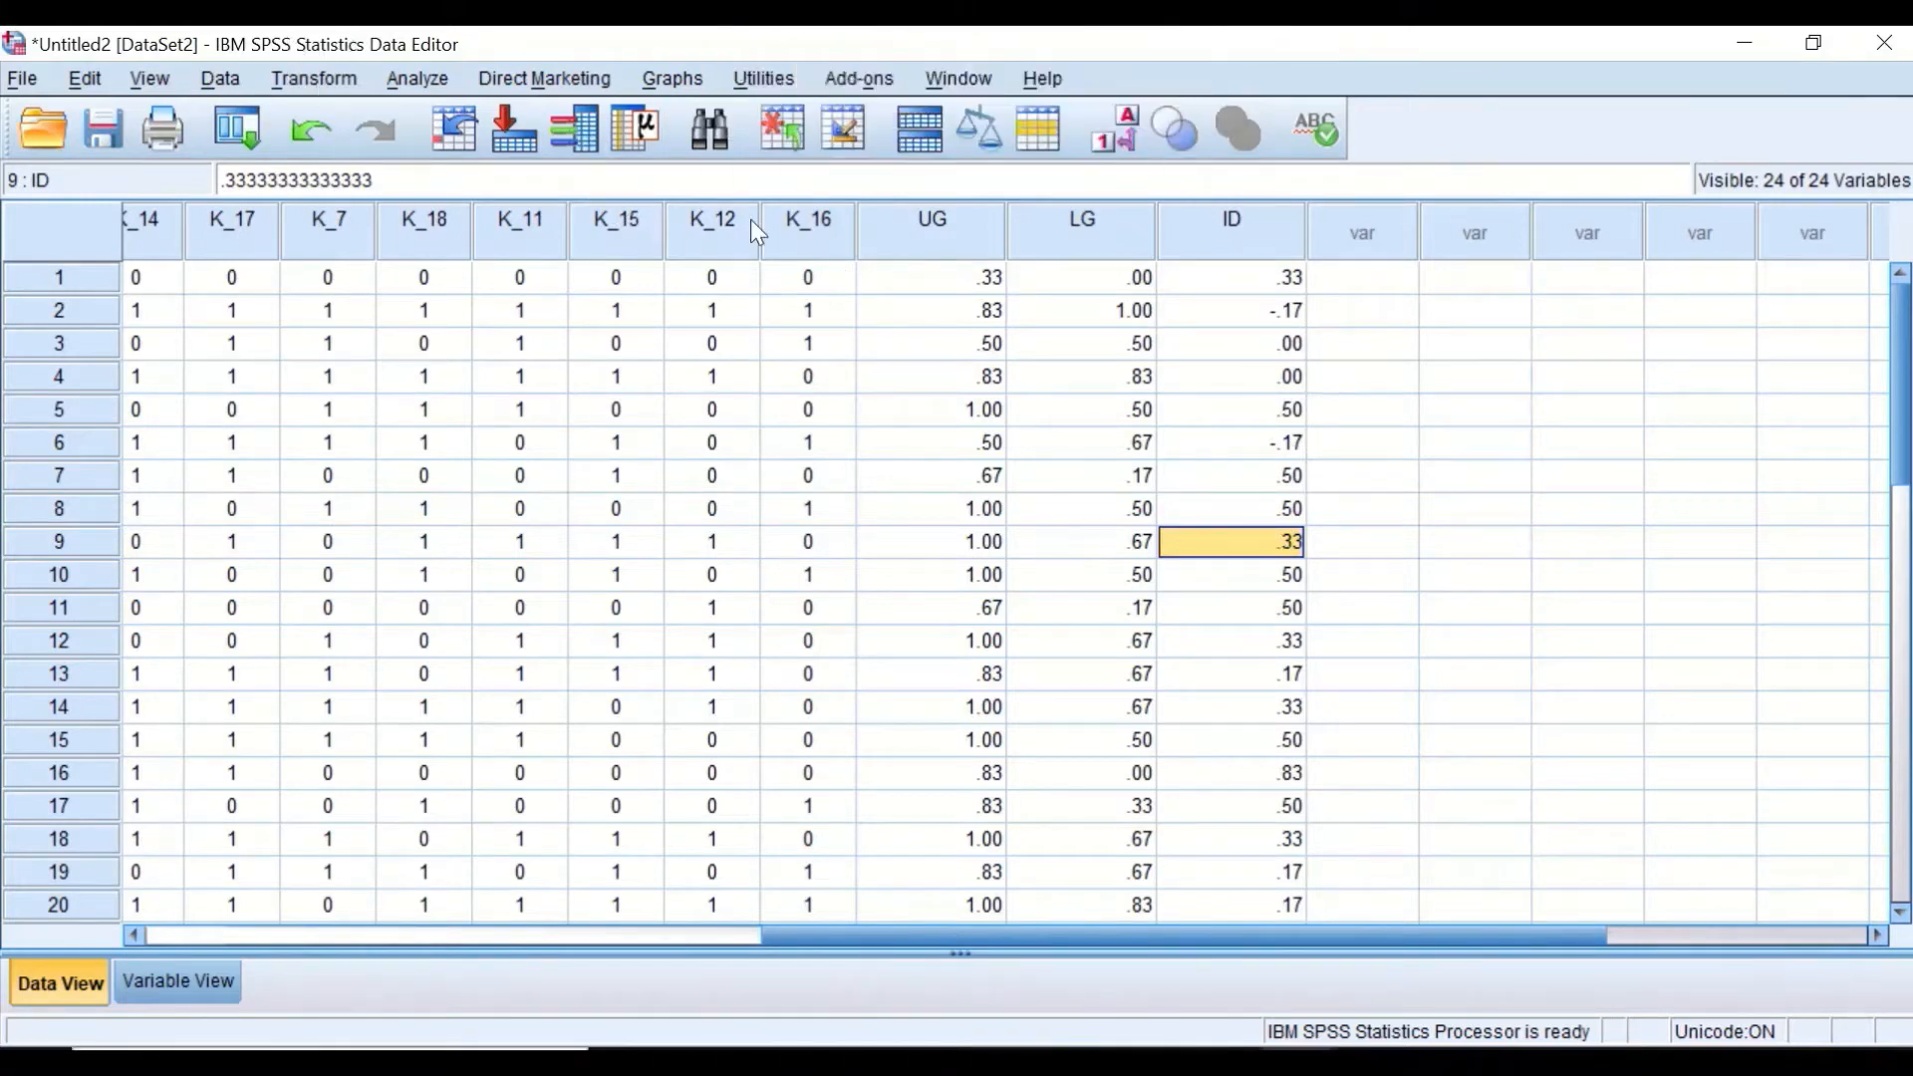
pyautogui.click(325, 89)
pyautogui.click(339, 120)
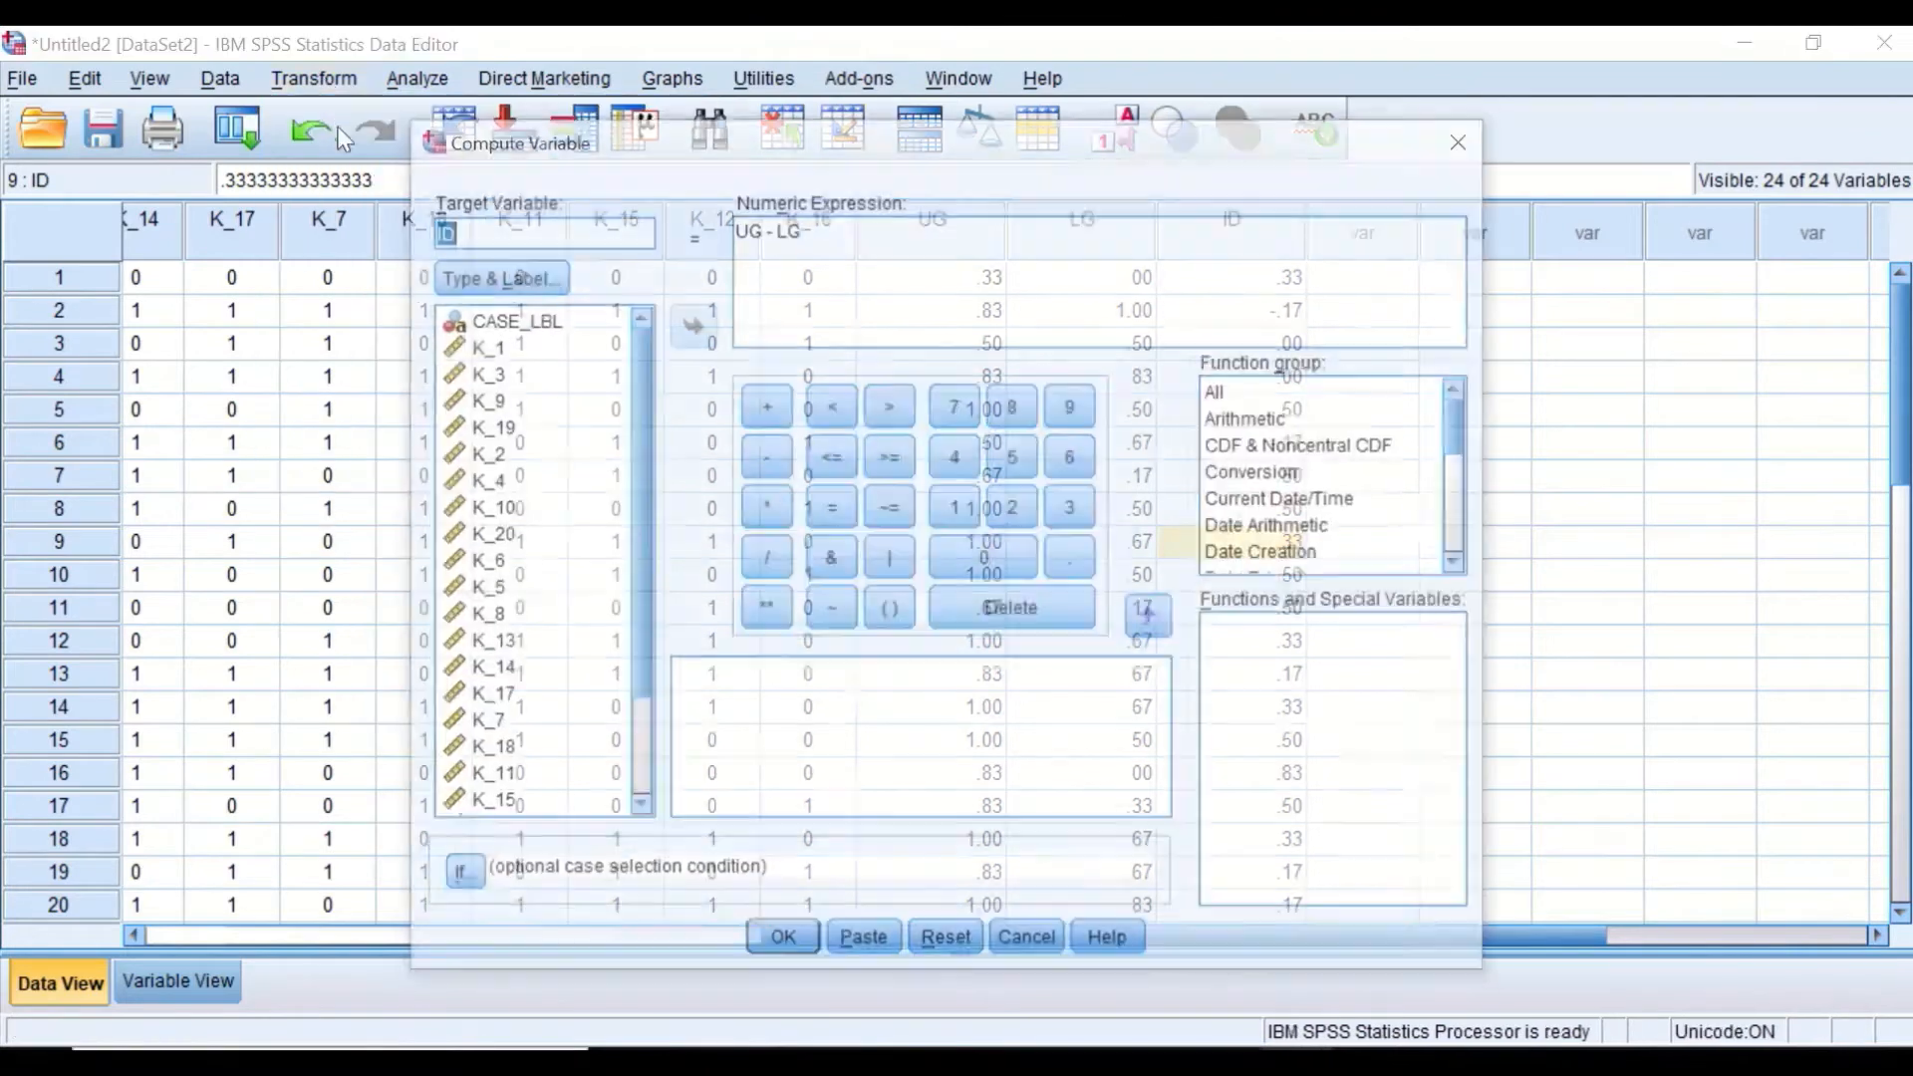
pyautogui.click(517, 230)
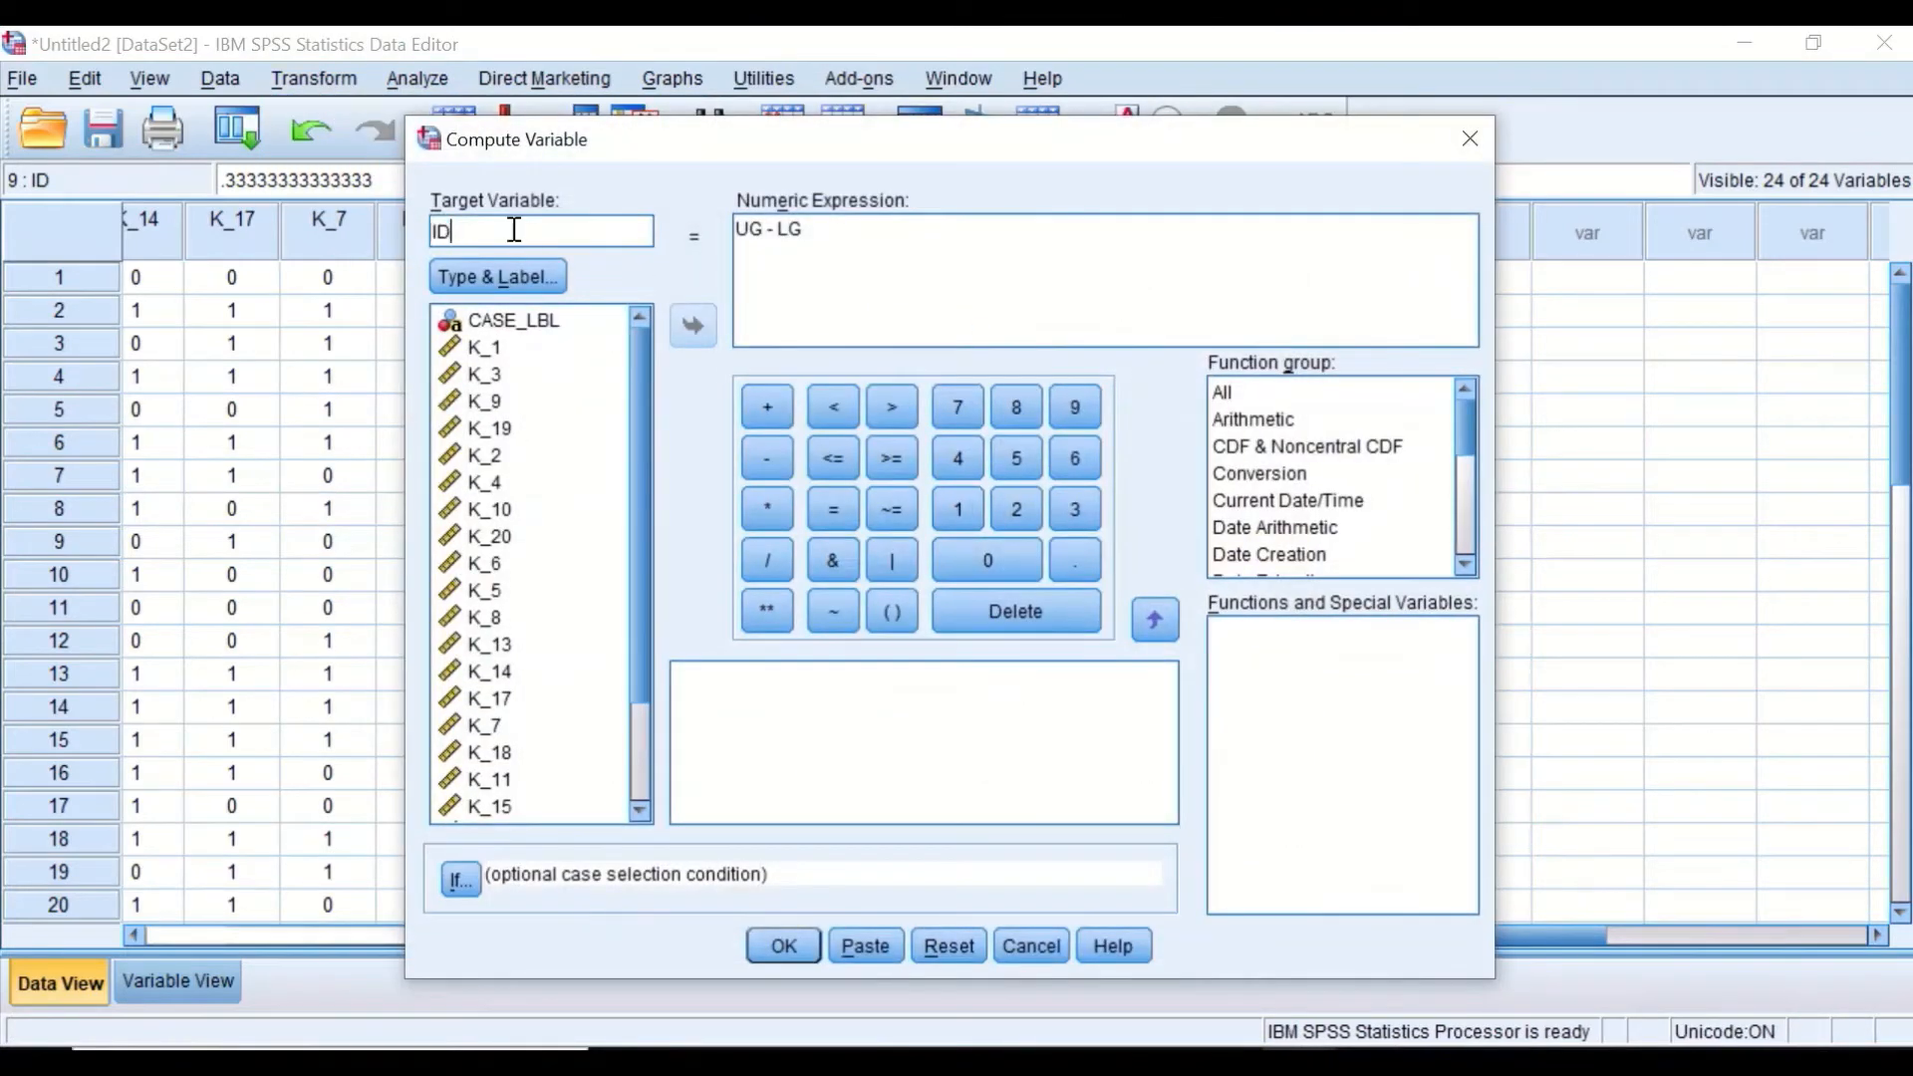
pyautogui.write('pERCENTAGE')
pyautogui.moveTo(827, 231); pyautogui.dragTo(701, 237)
pyautogui.press('BackSpace')
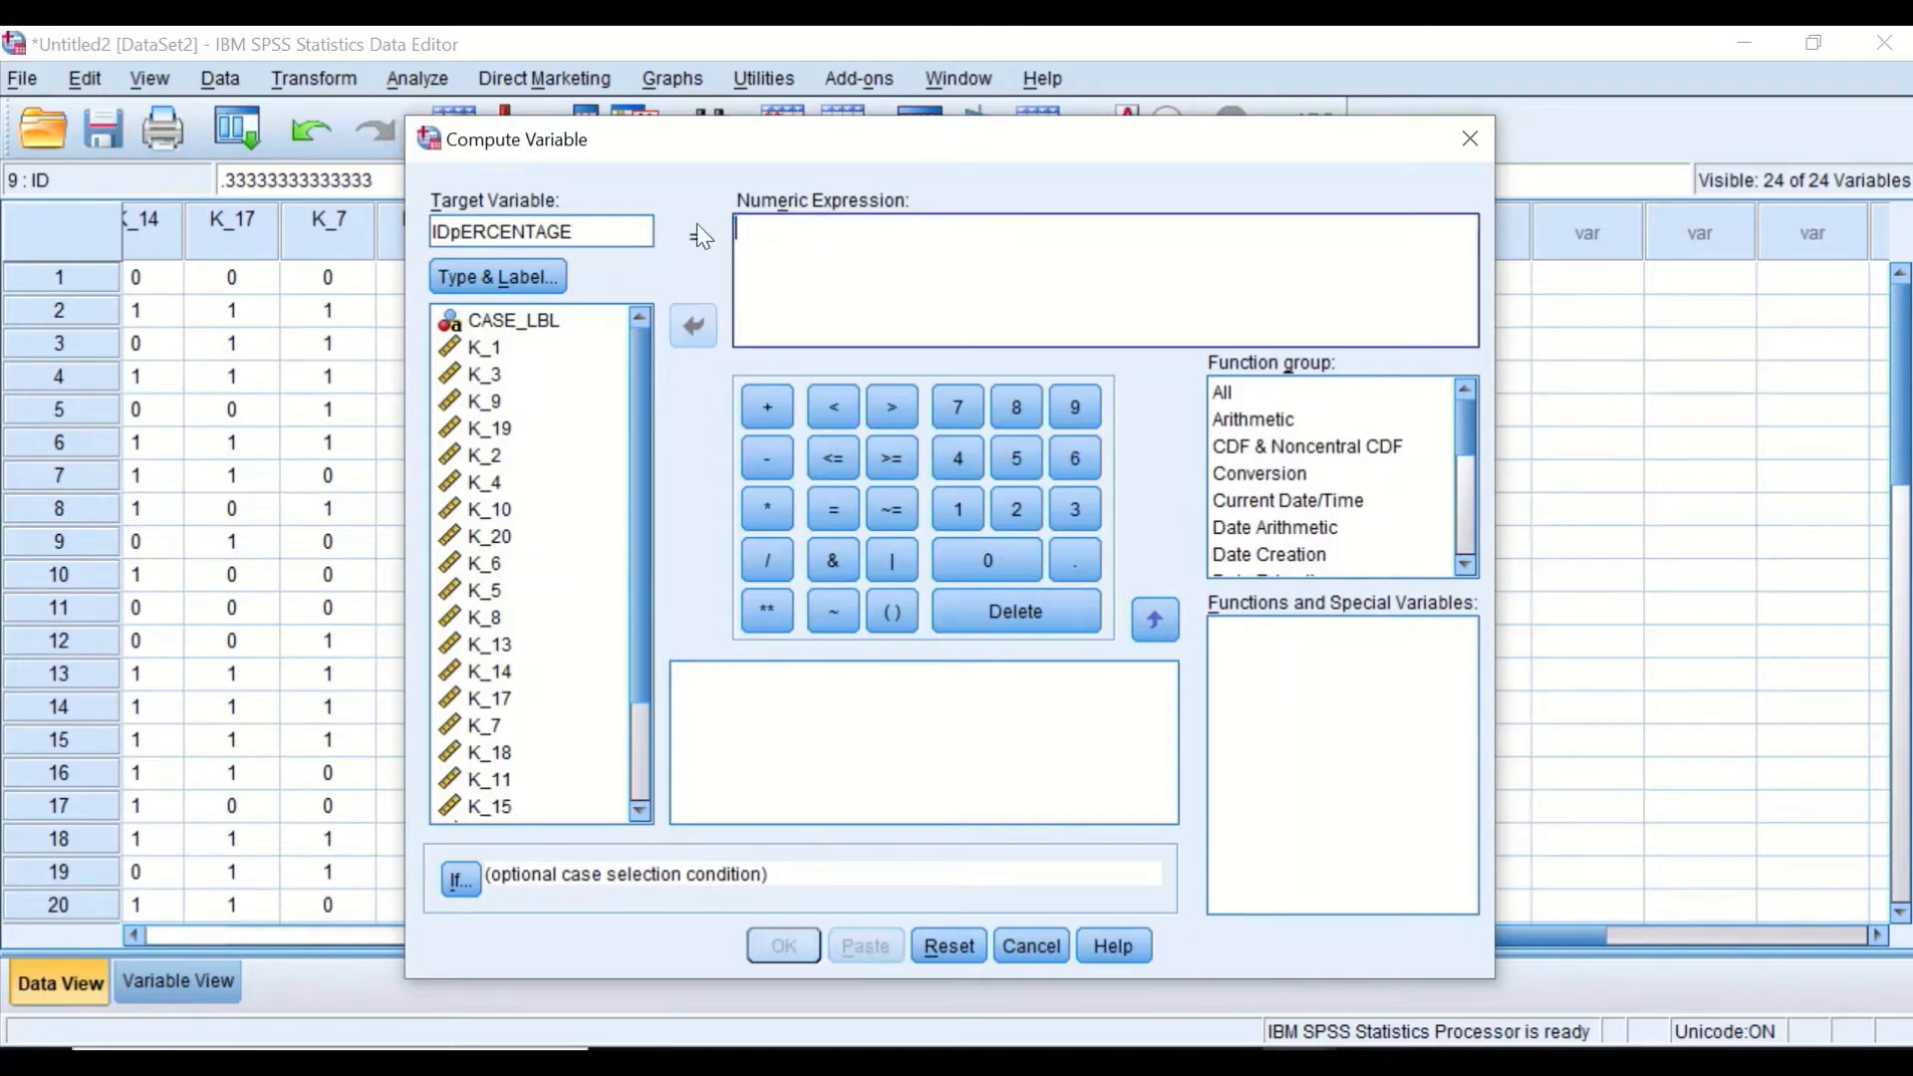
# - Set the numeric expression for IDpERCENTAGE to ID * 100, compute it, and return to the data to check the new column
pyautogui.scroll(-2, 637, 548)
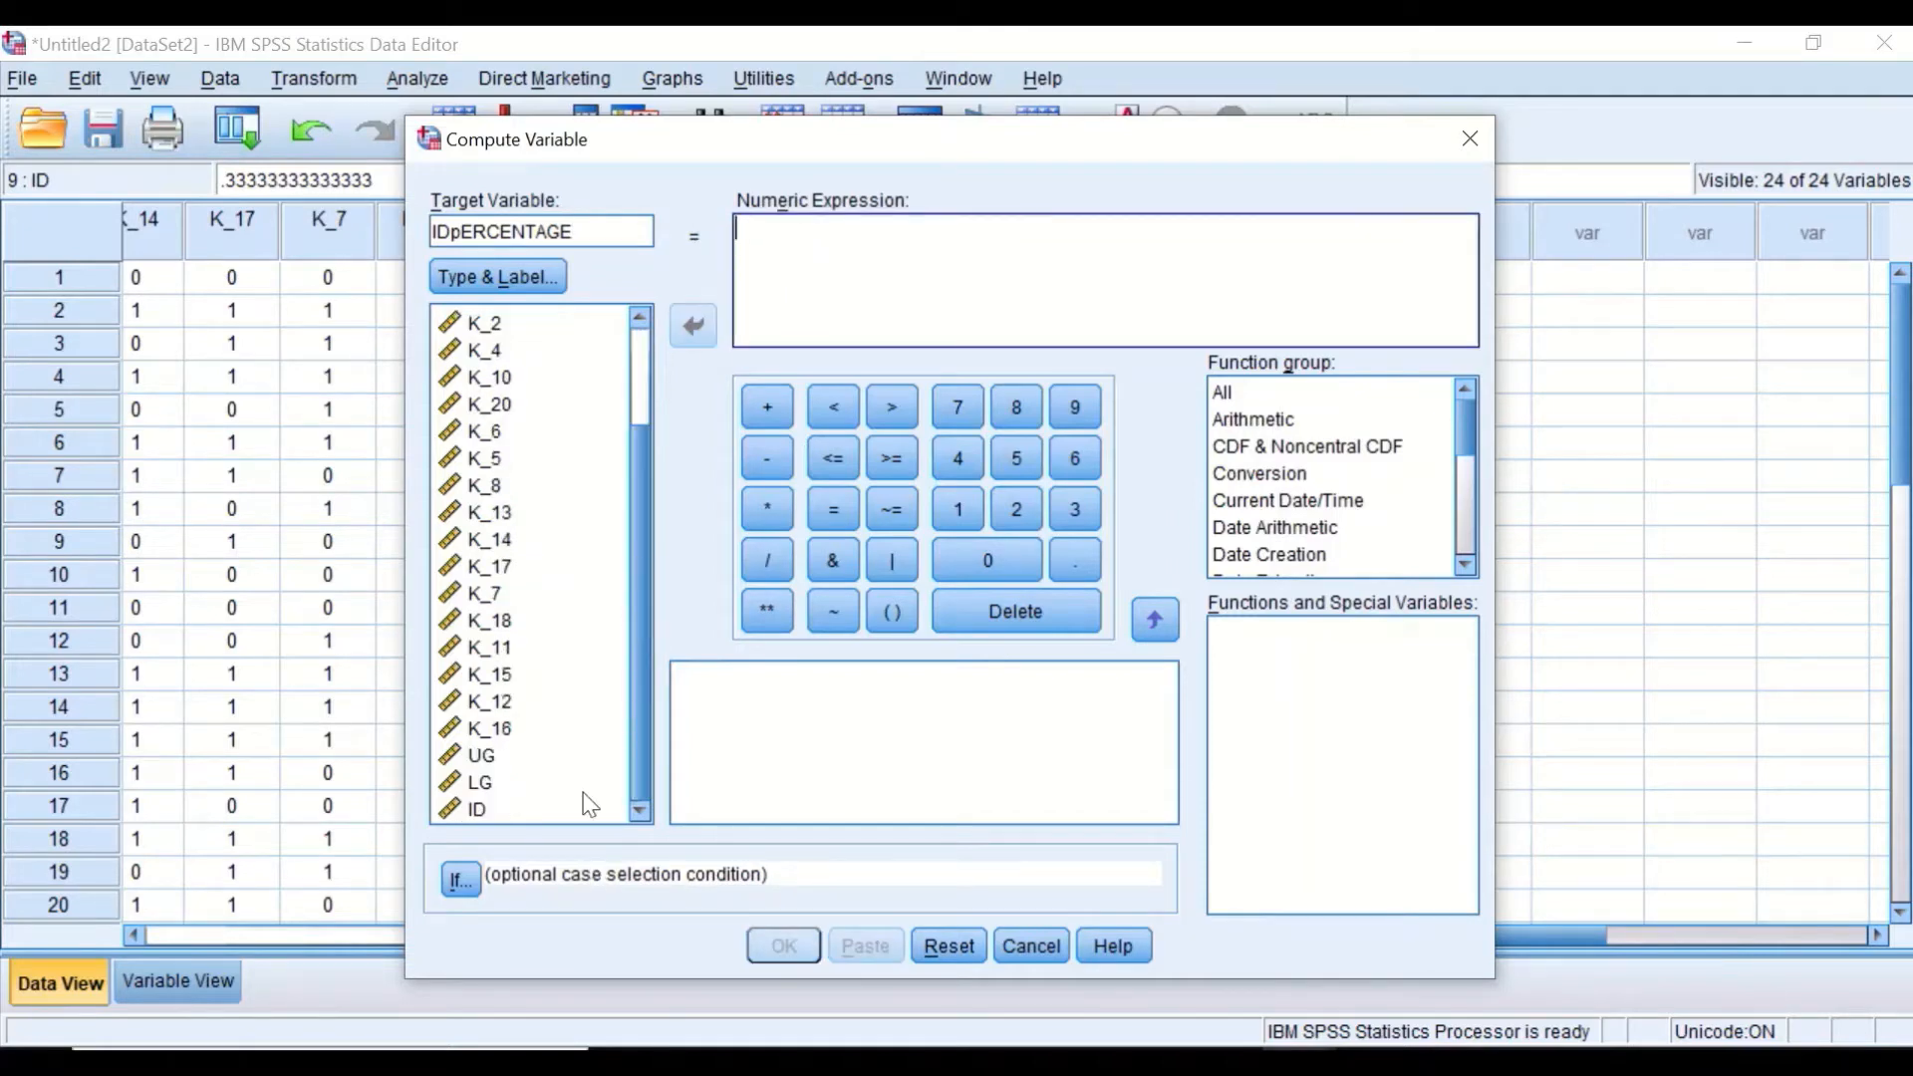
pyautogui.click(503, 810)
pyautogui.click(691, 325)
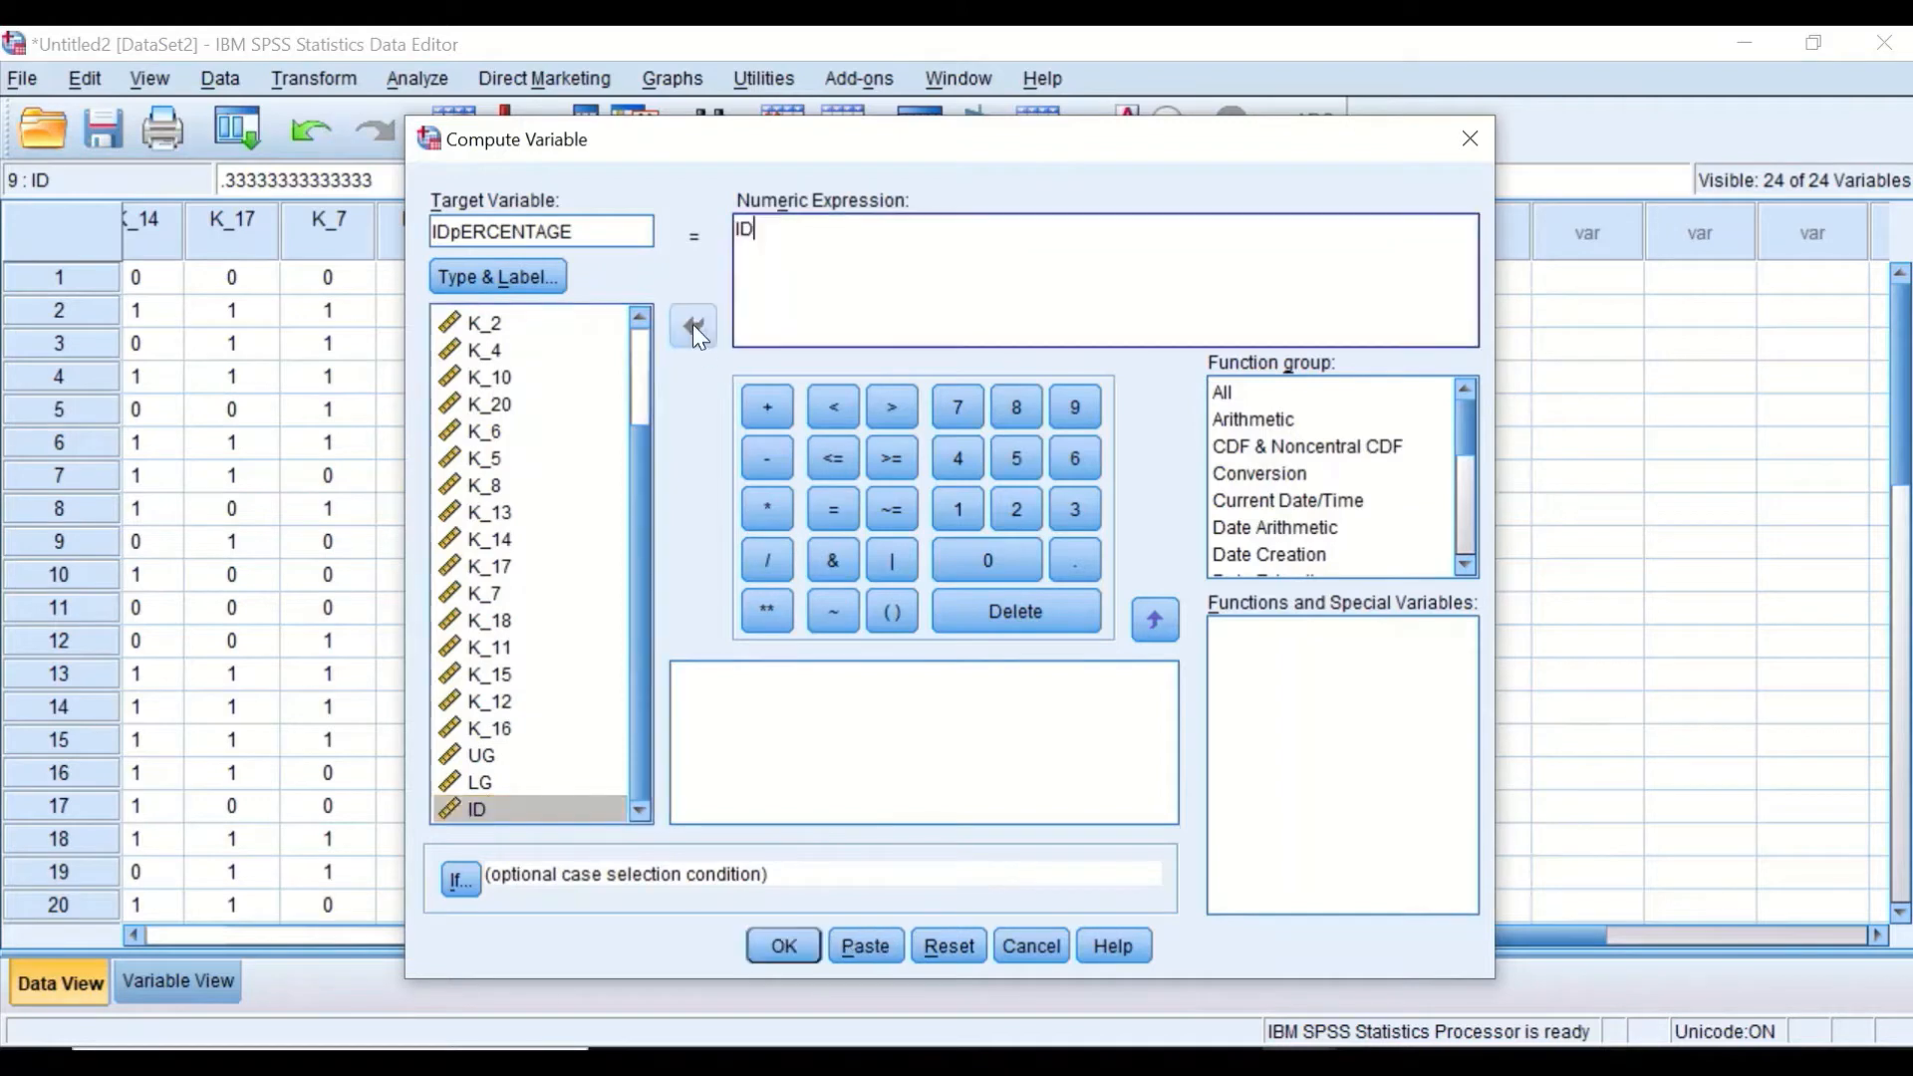
pyautogui.click(766, 506)
pyautogui.click(955, 506)
pyautogui.click(978, 553)
pyautogui.click(981, 552)
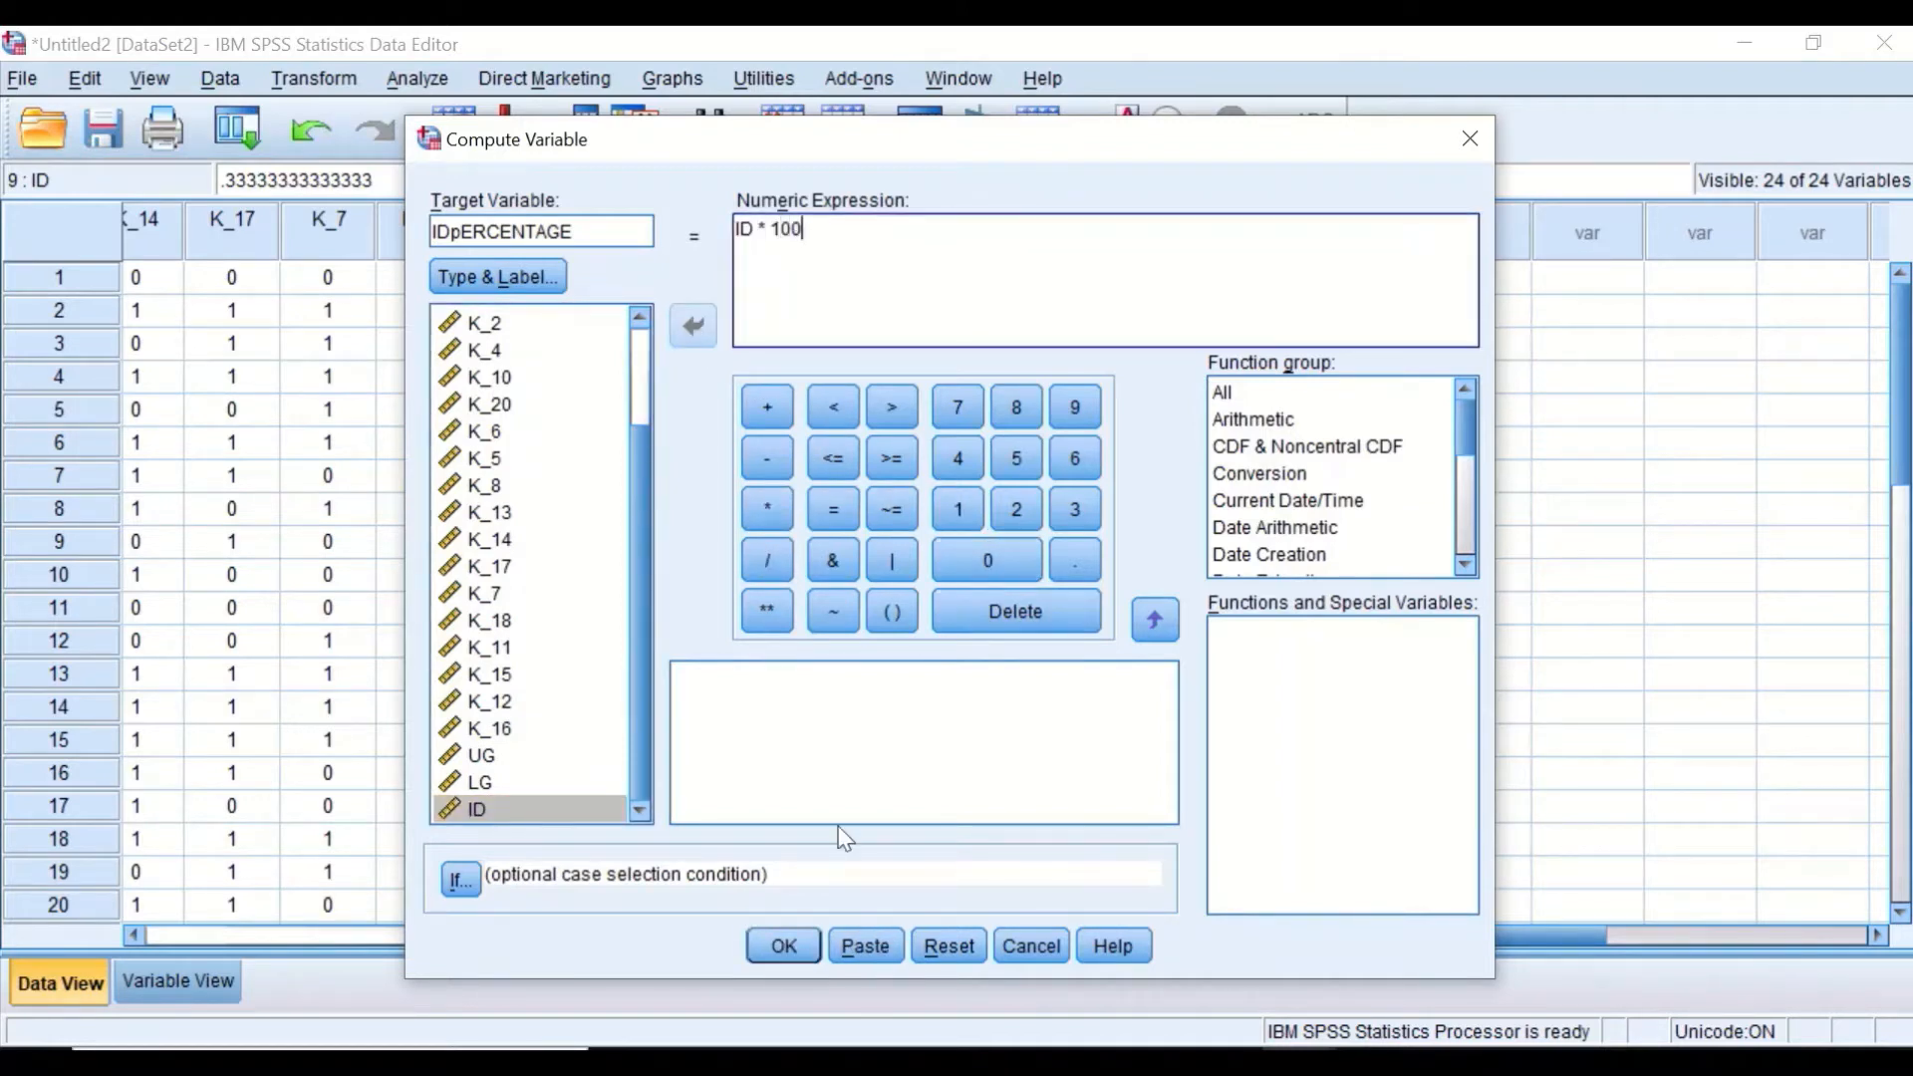
pyautogui.click(783, 947)
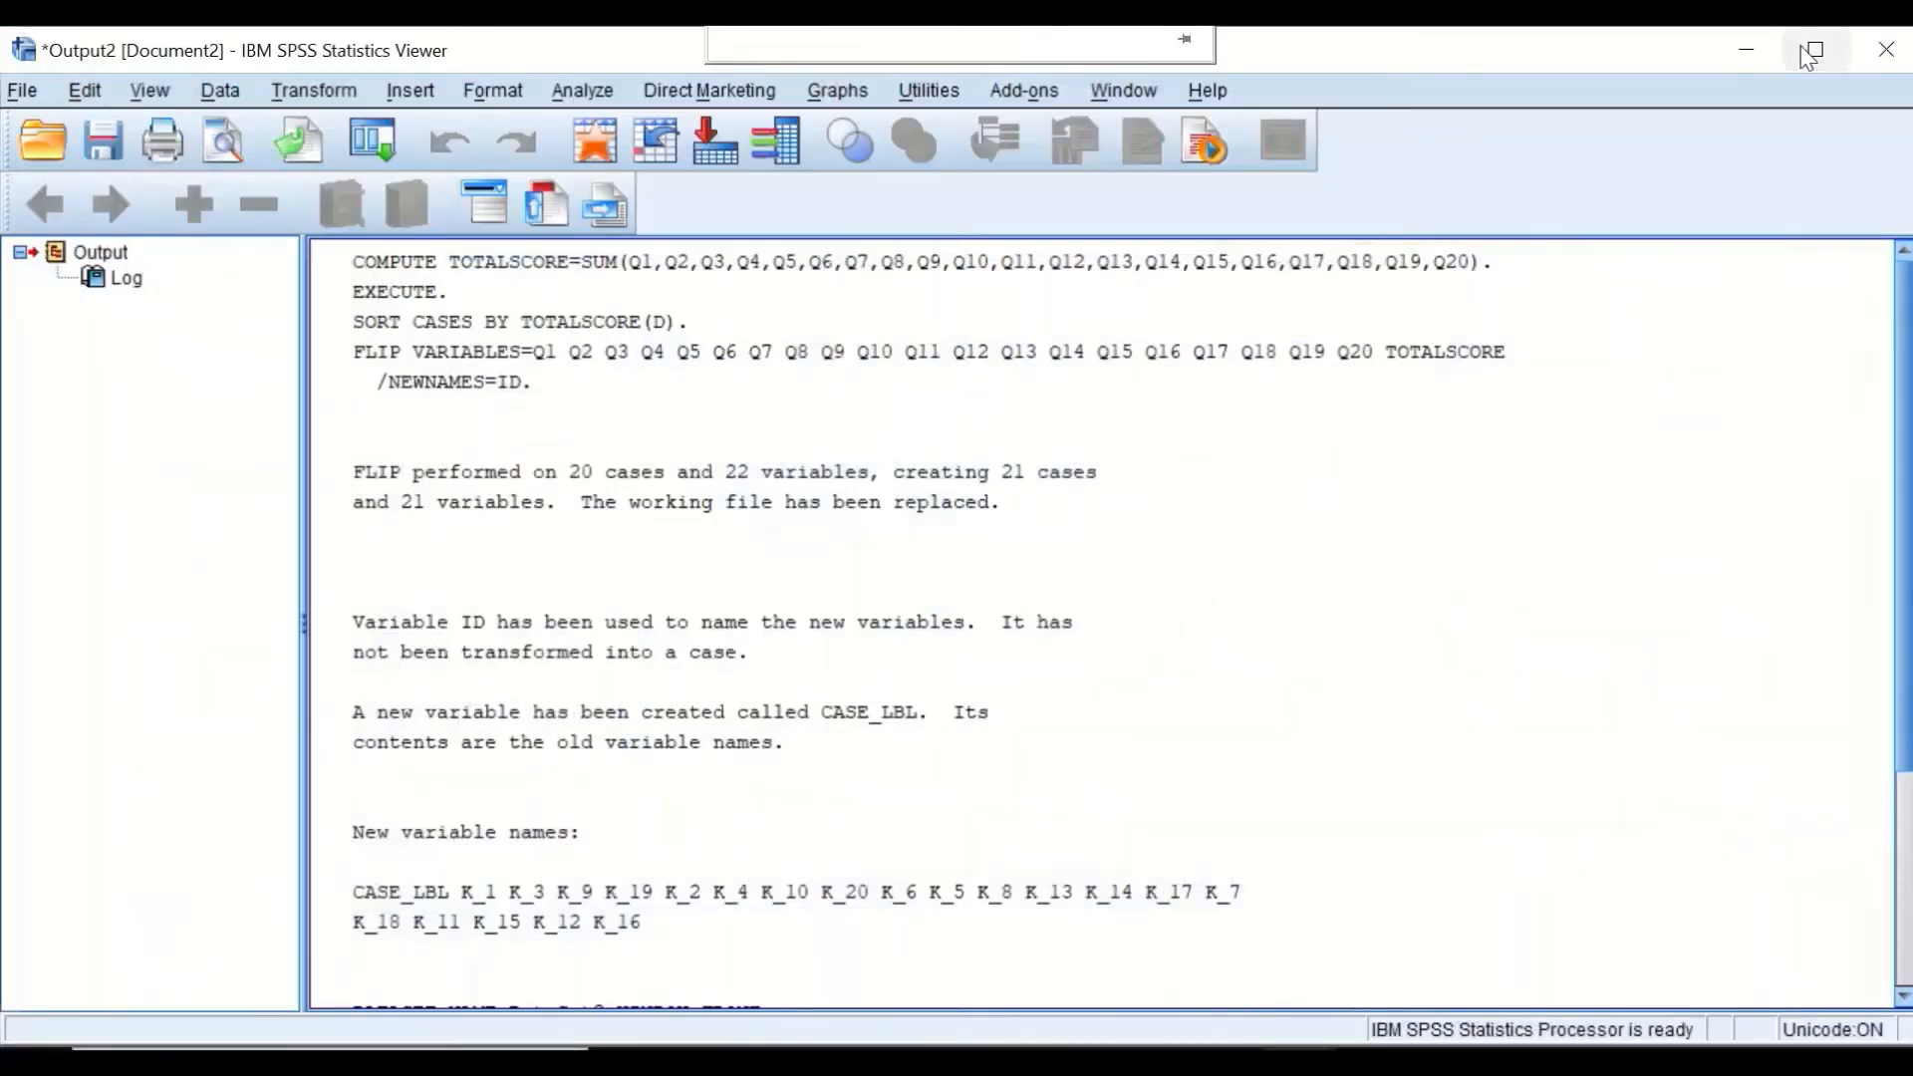
pyautogui.click(1754, 49)
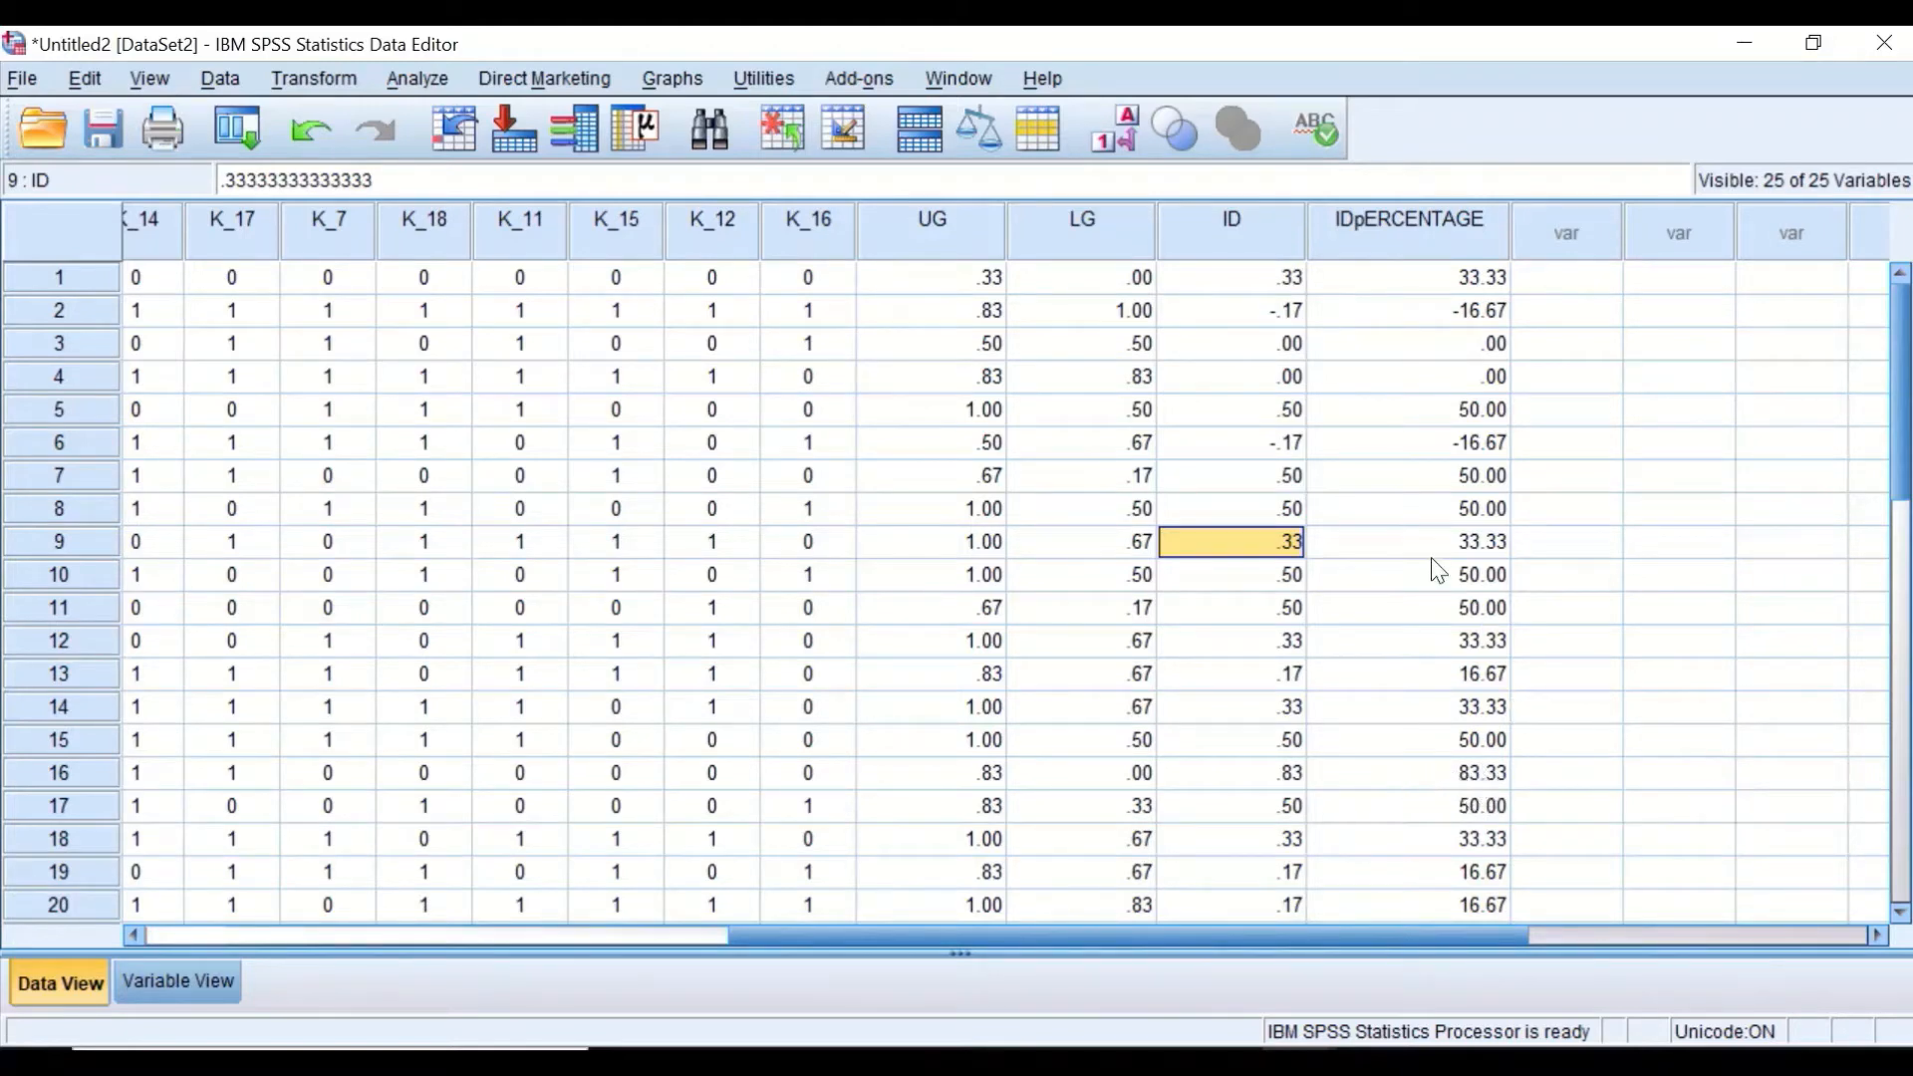
pyautogui.scroll(-1, 1435, 593)
pyautogui.scroll(1, 1432, 656)
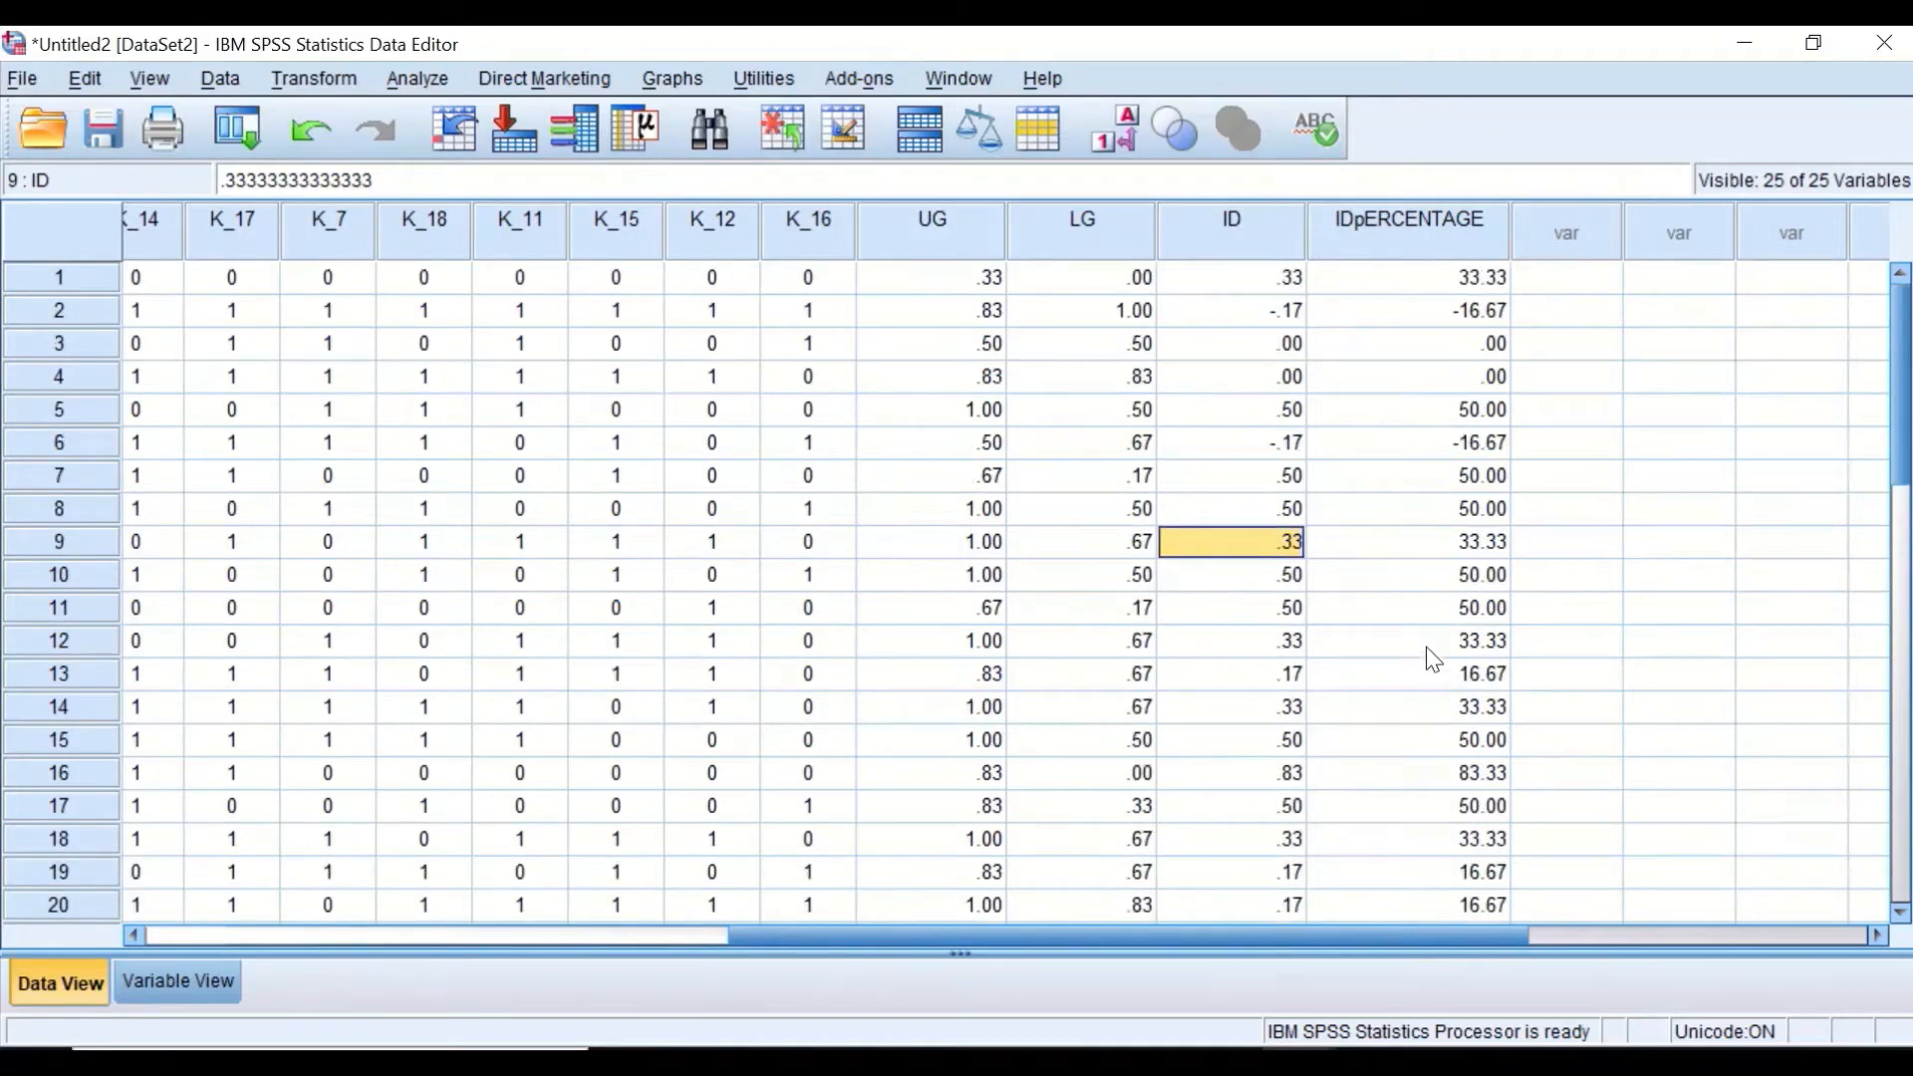
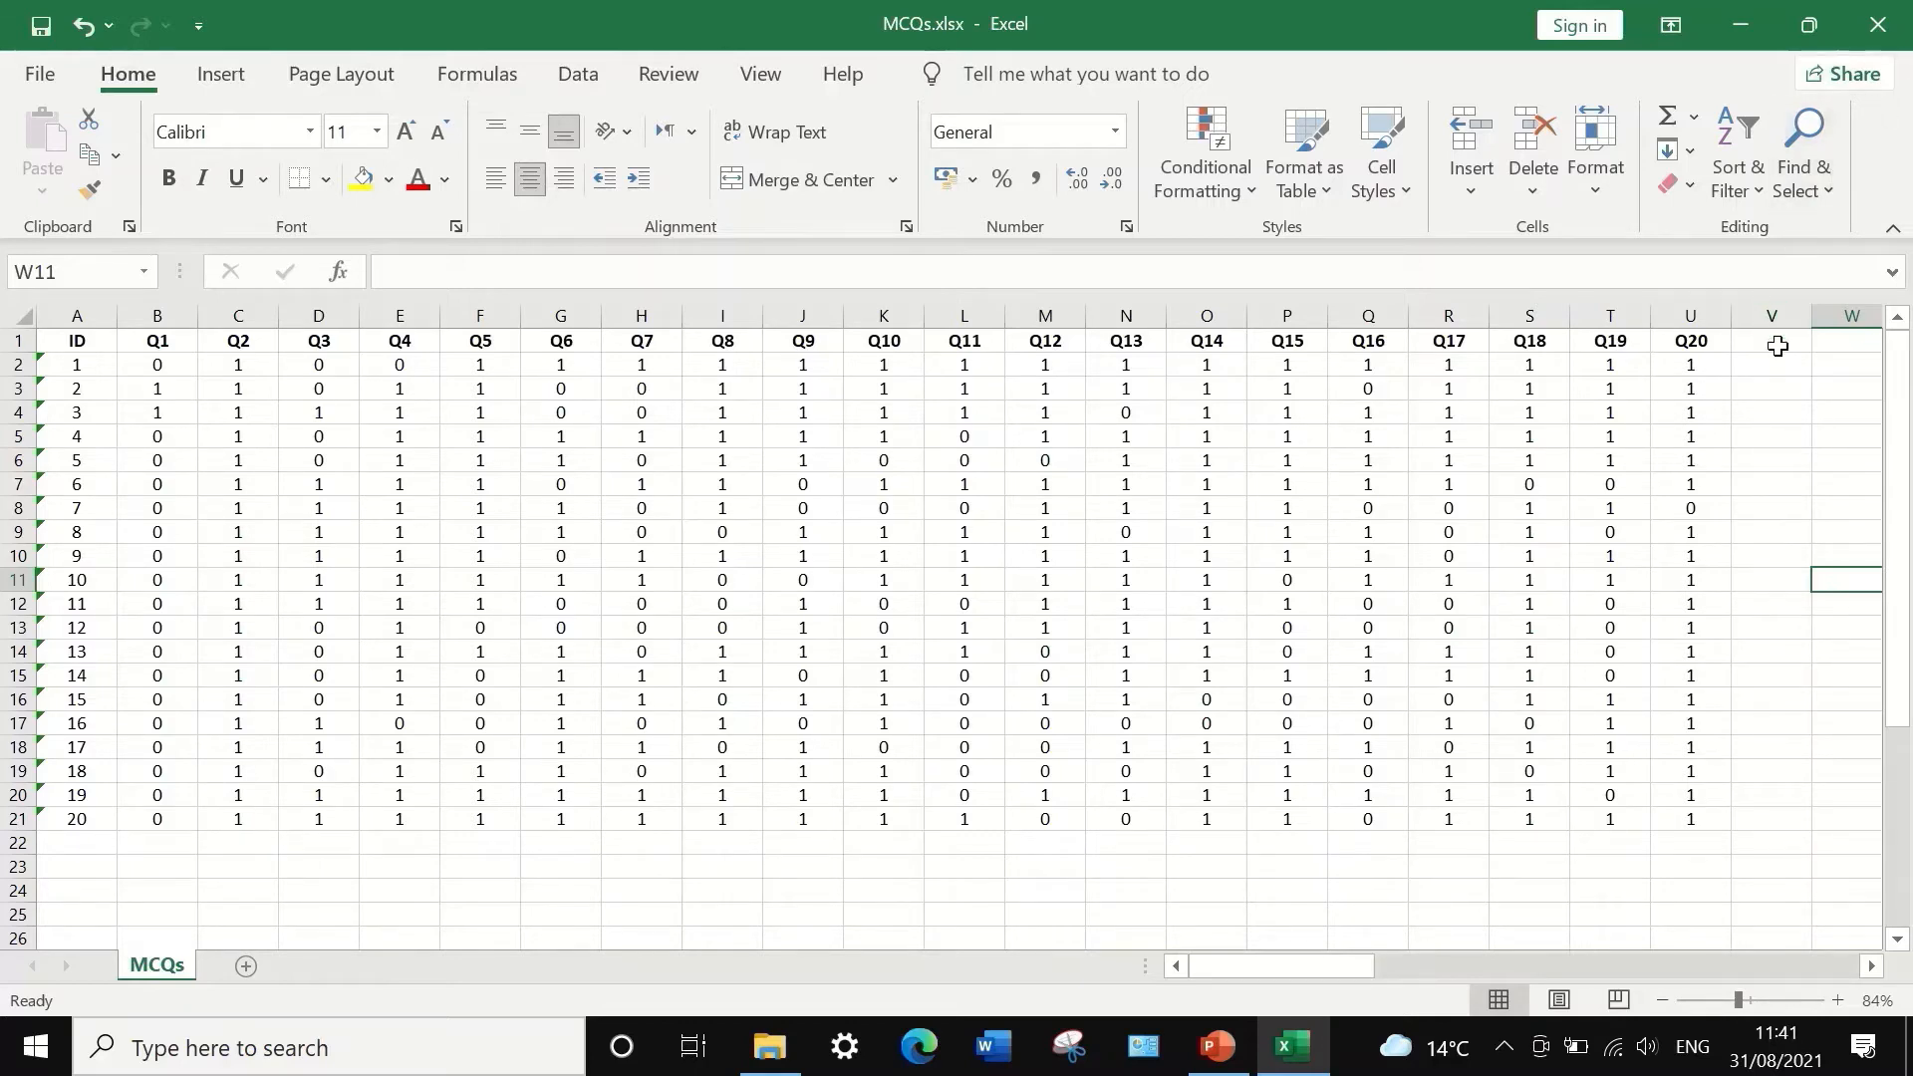
# - In the MCQs.xlsx workbook in Excel, enter the column header "Overall mark" in cell V1
pyautogui.click(1778, 345)
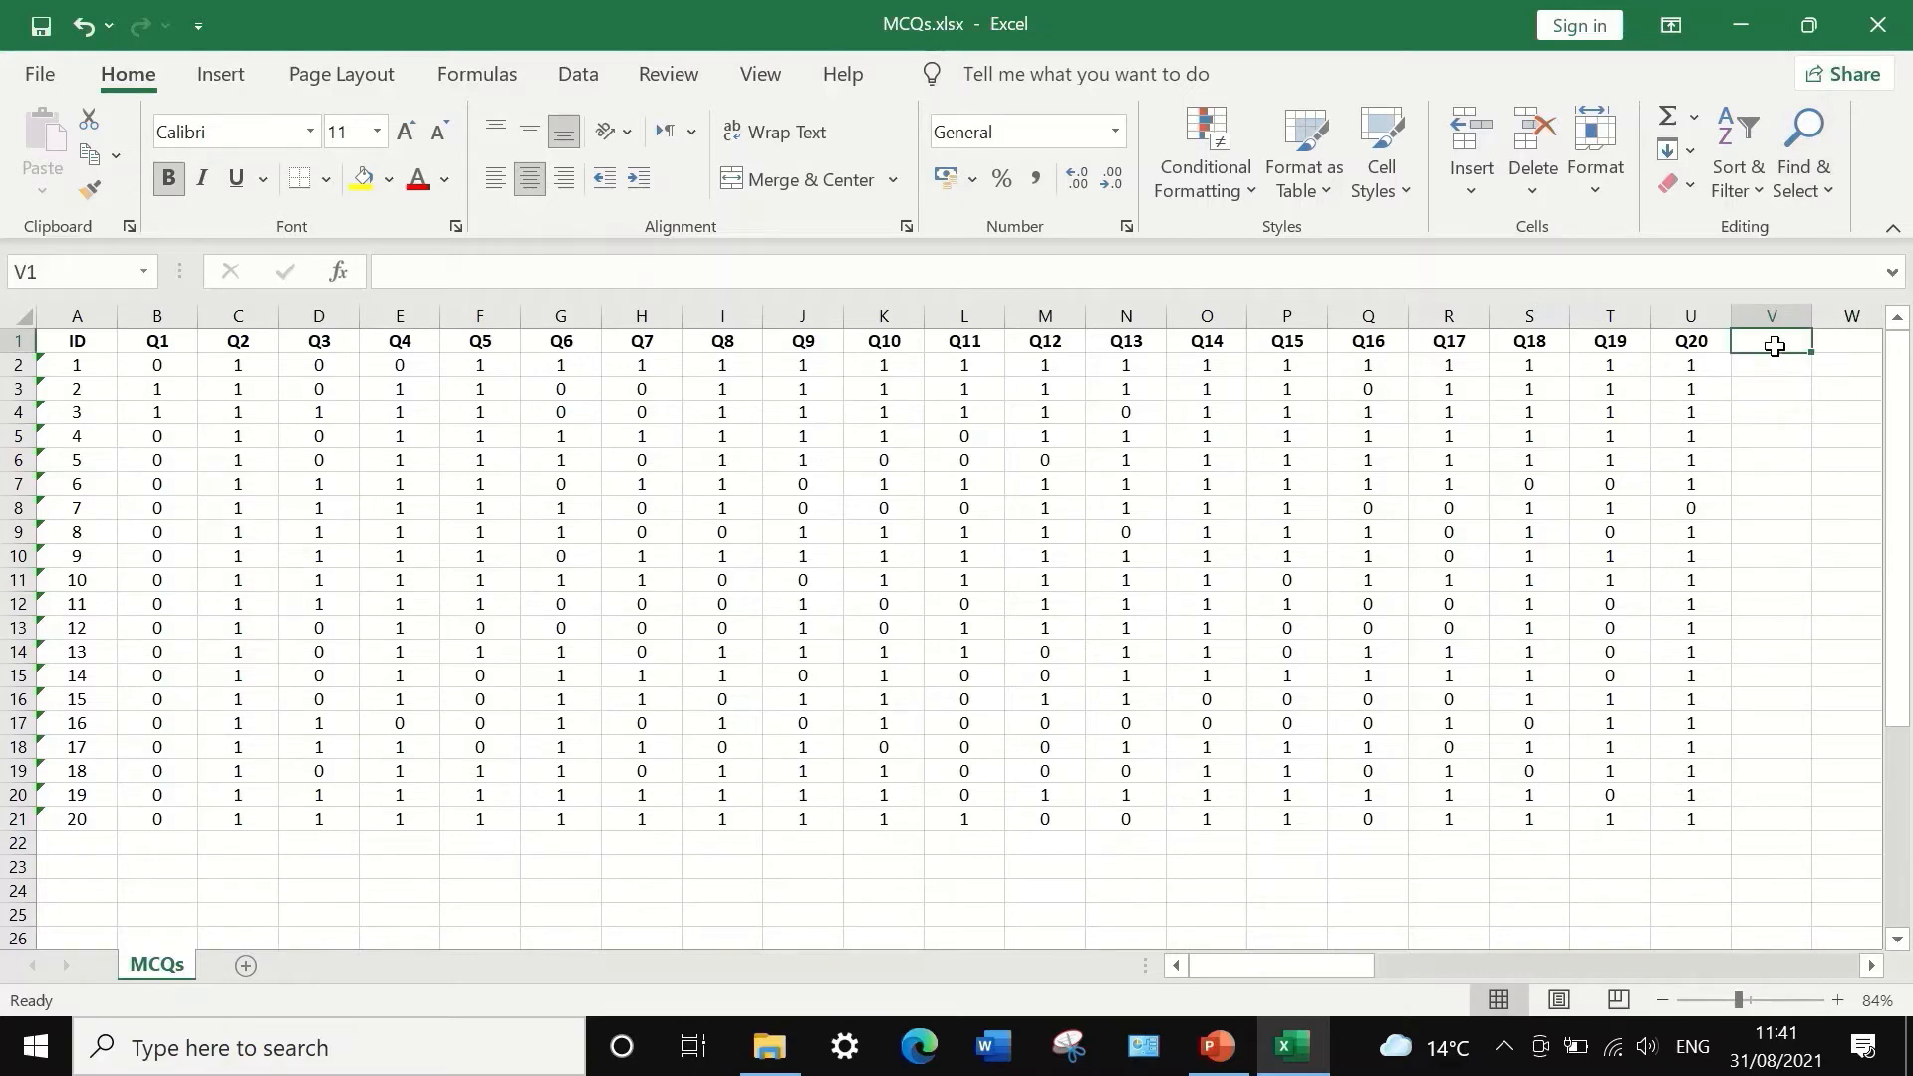
pyautogui.write('oVERALL')
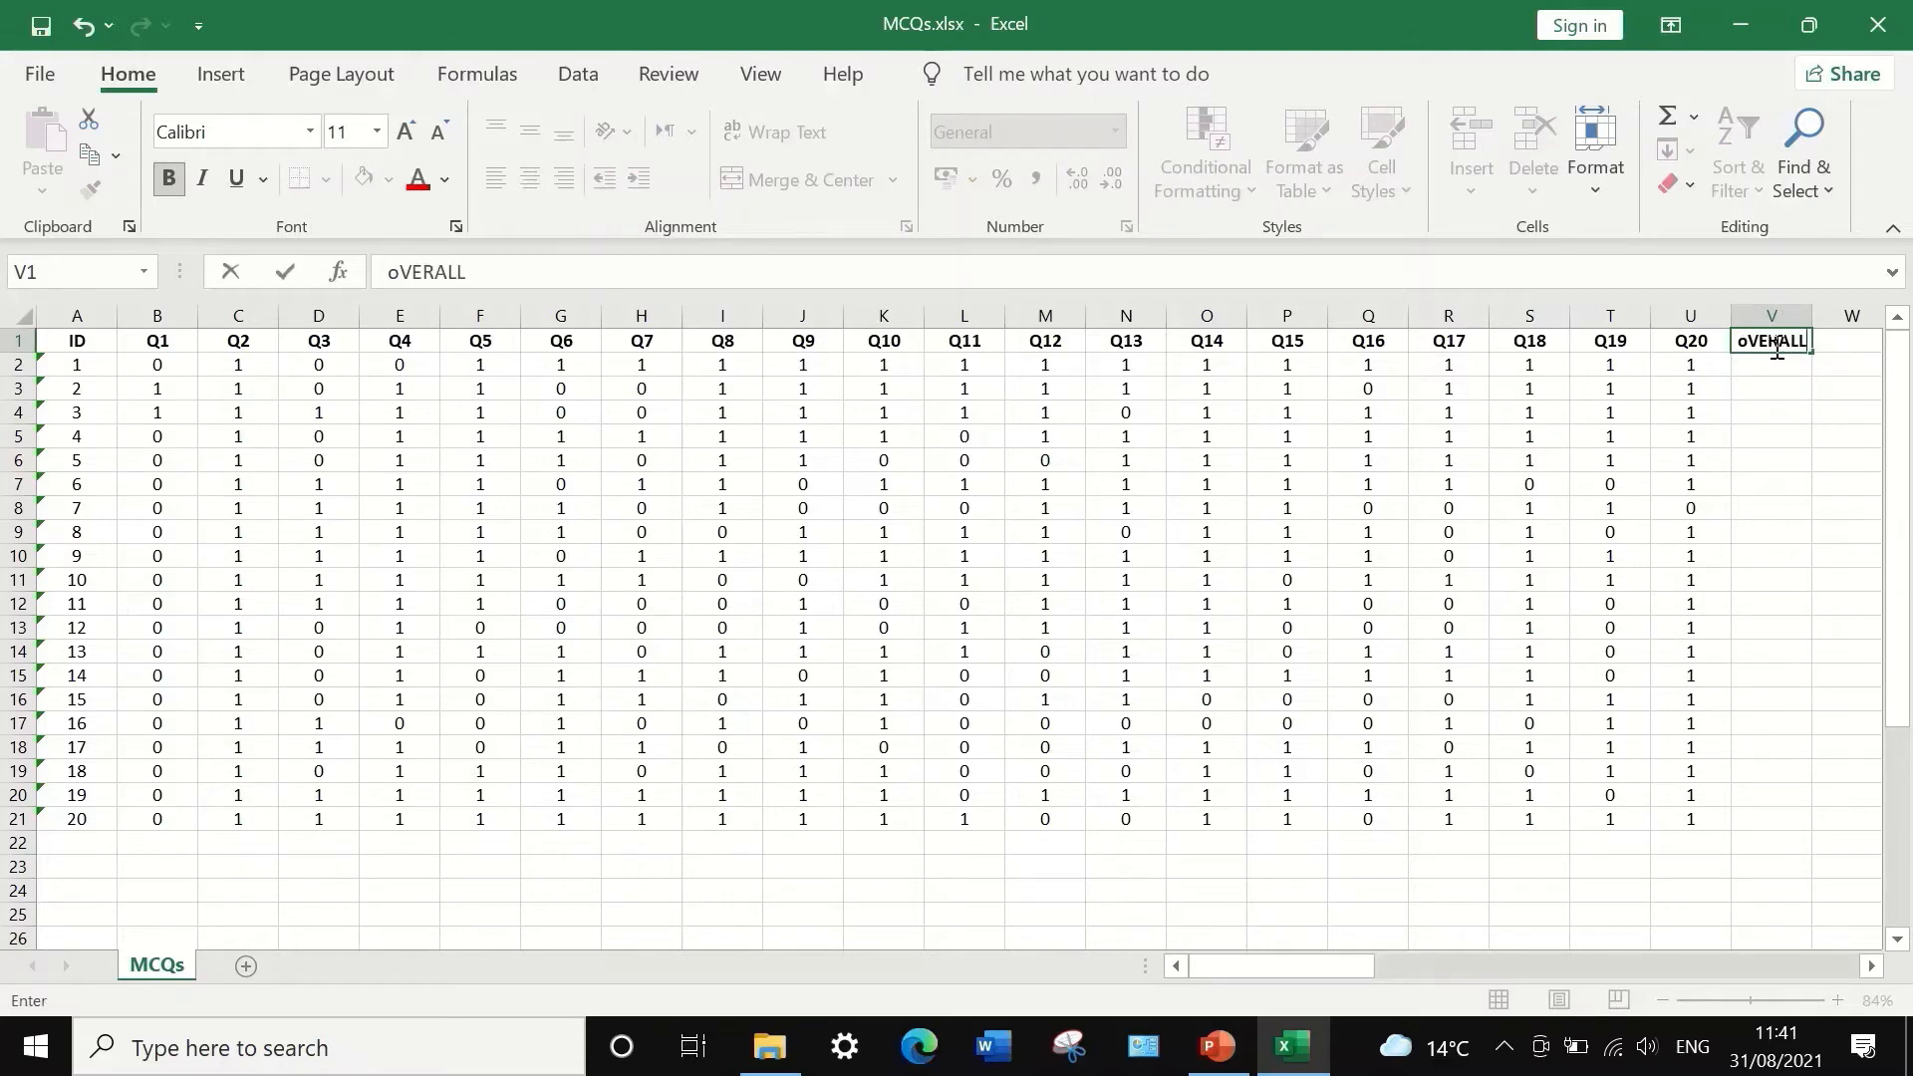
pyautogui.write(' mark')
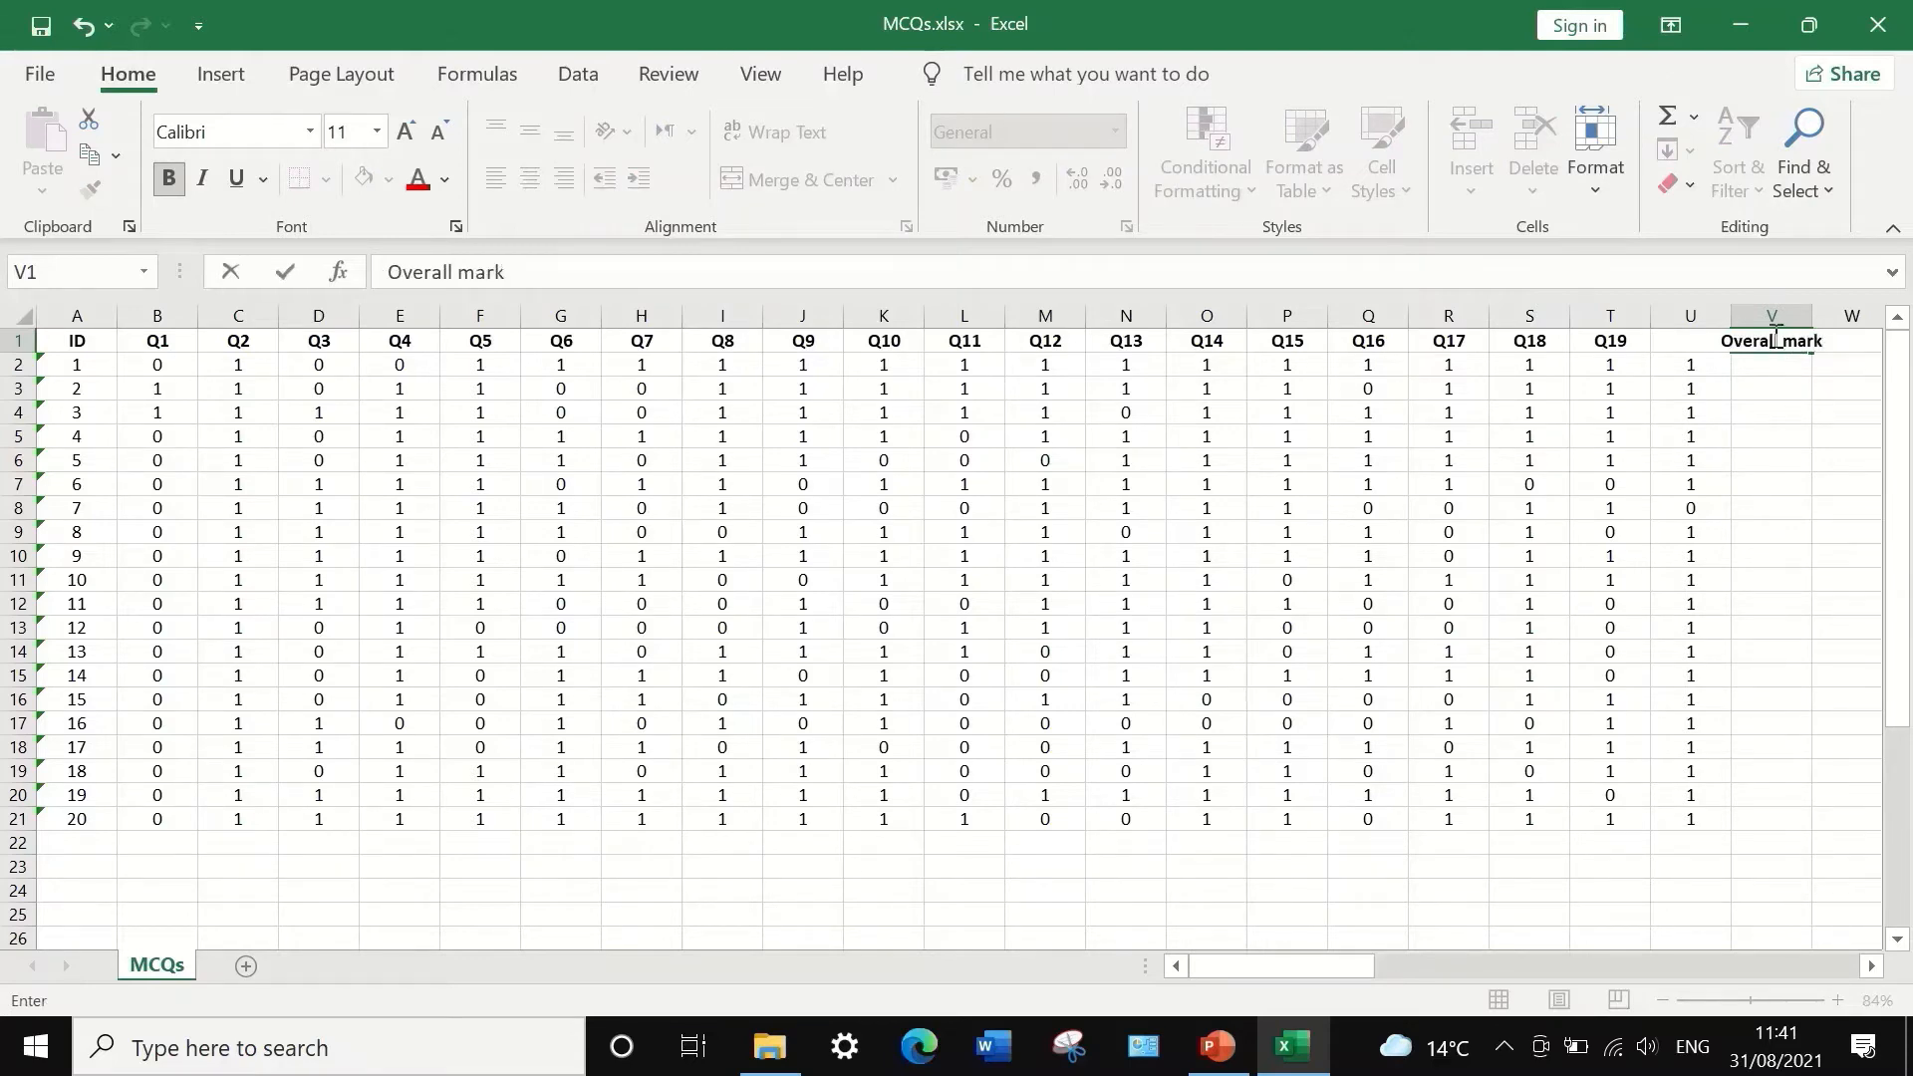
pyautogui.hotkey('ctrl', 'Return')
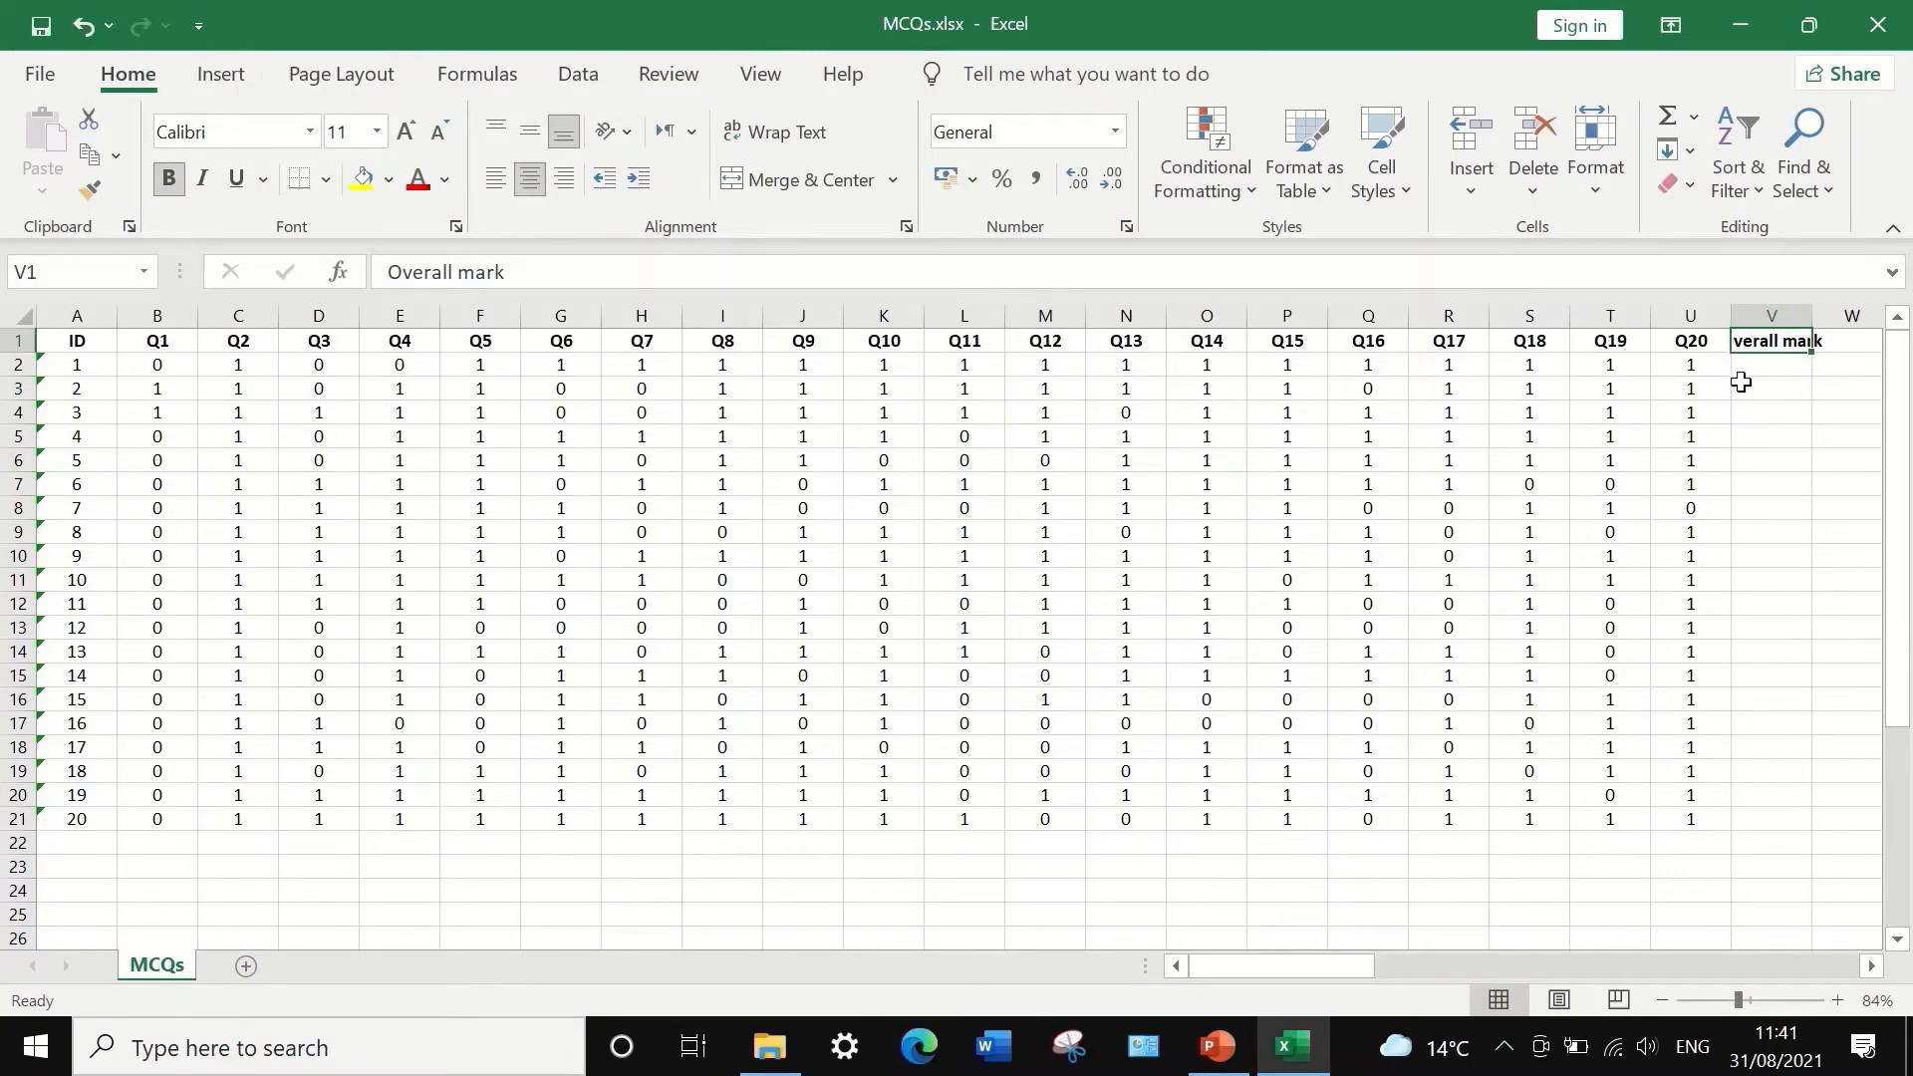
# - Calculate the first student's overall mark in cell V2 with a SUM formula over B2:U2
pyautogui.click(1773, 367)
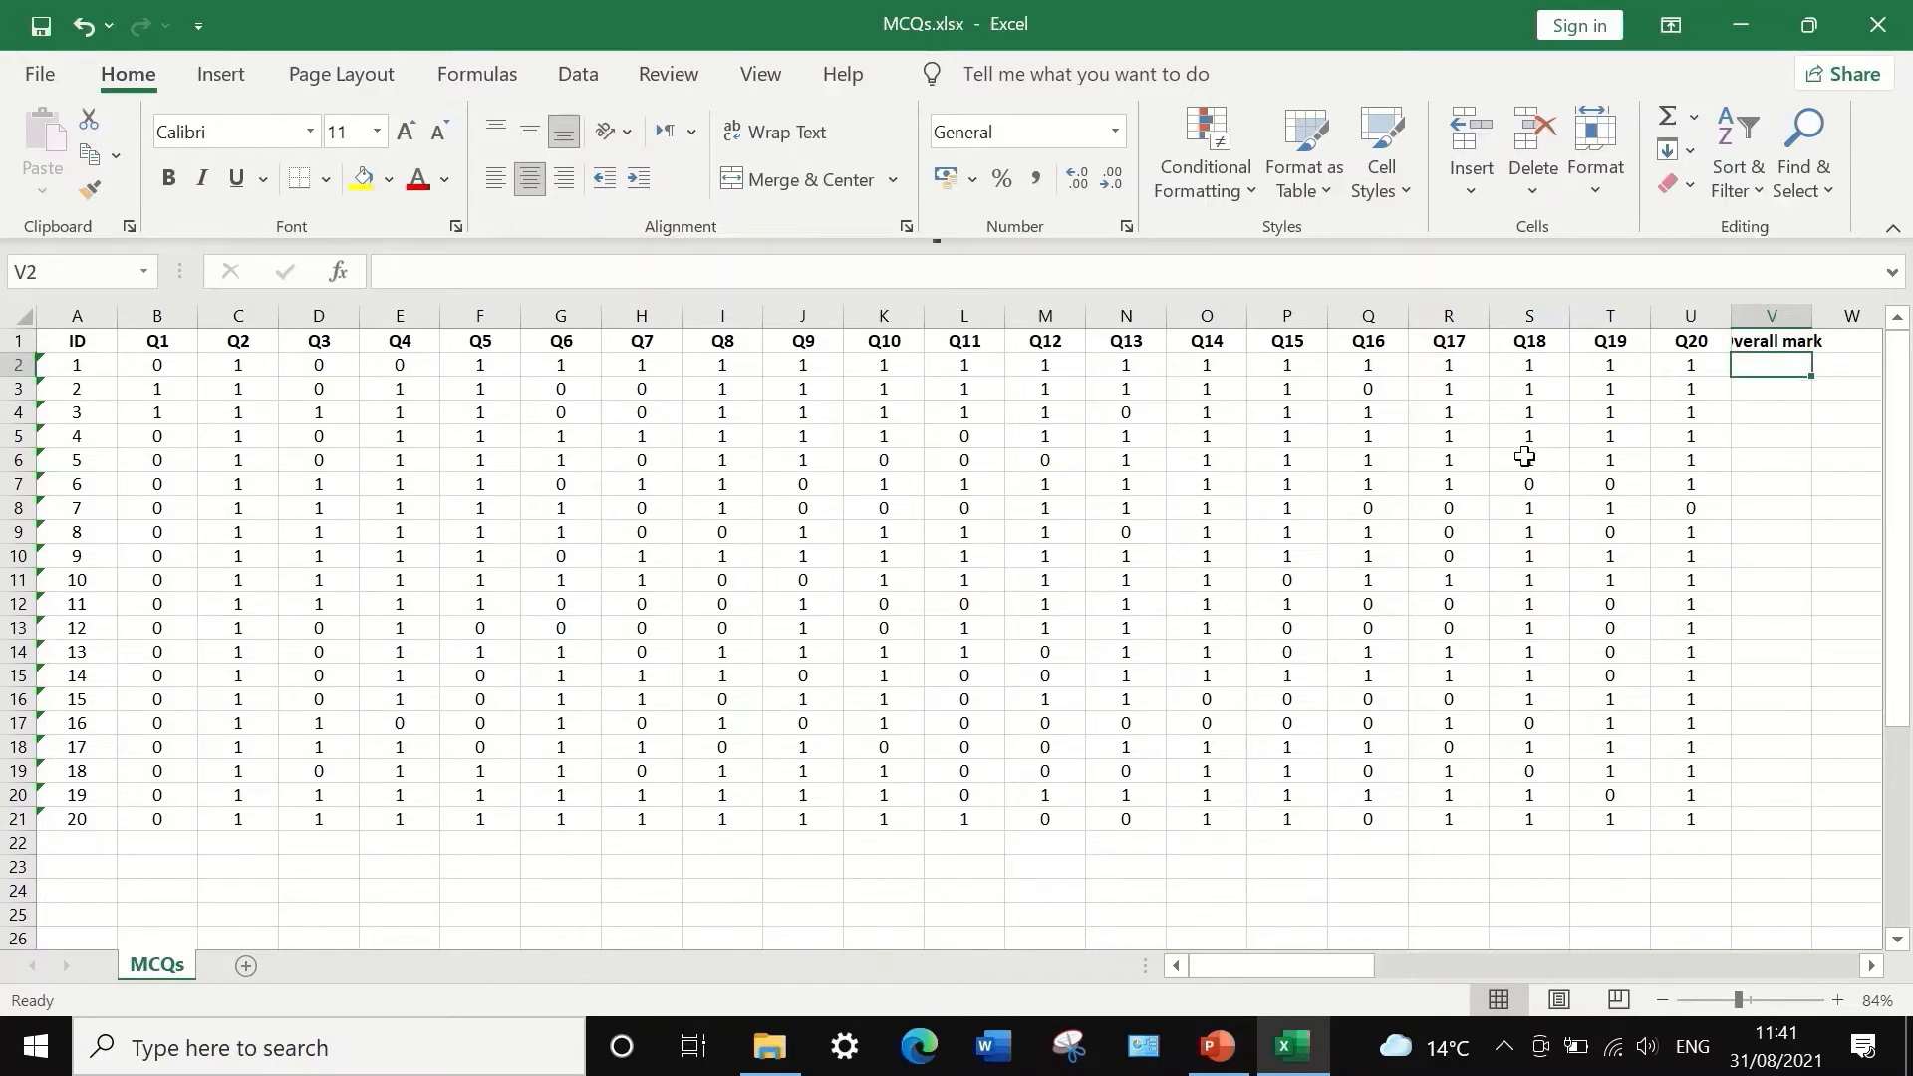
pyautogui.write('=')
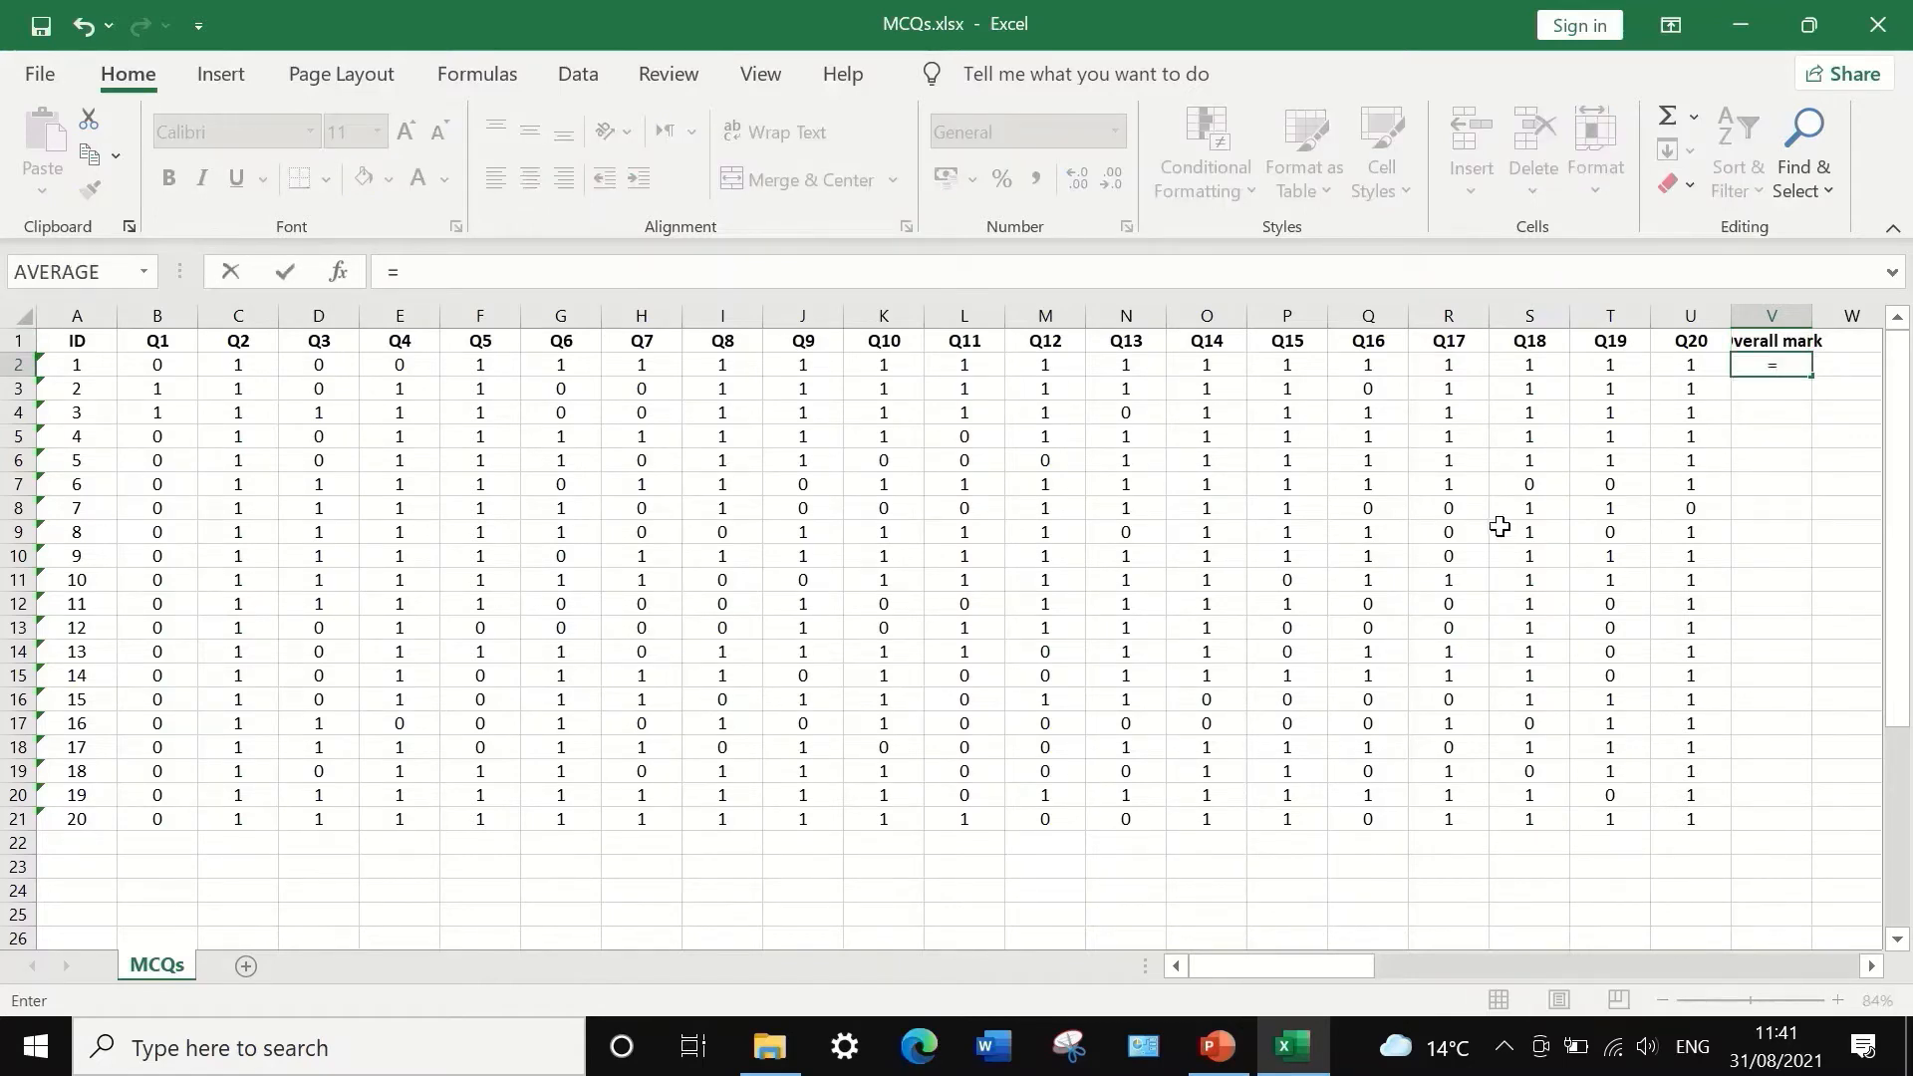
pyautogui.write('sum')
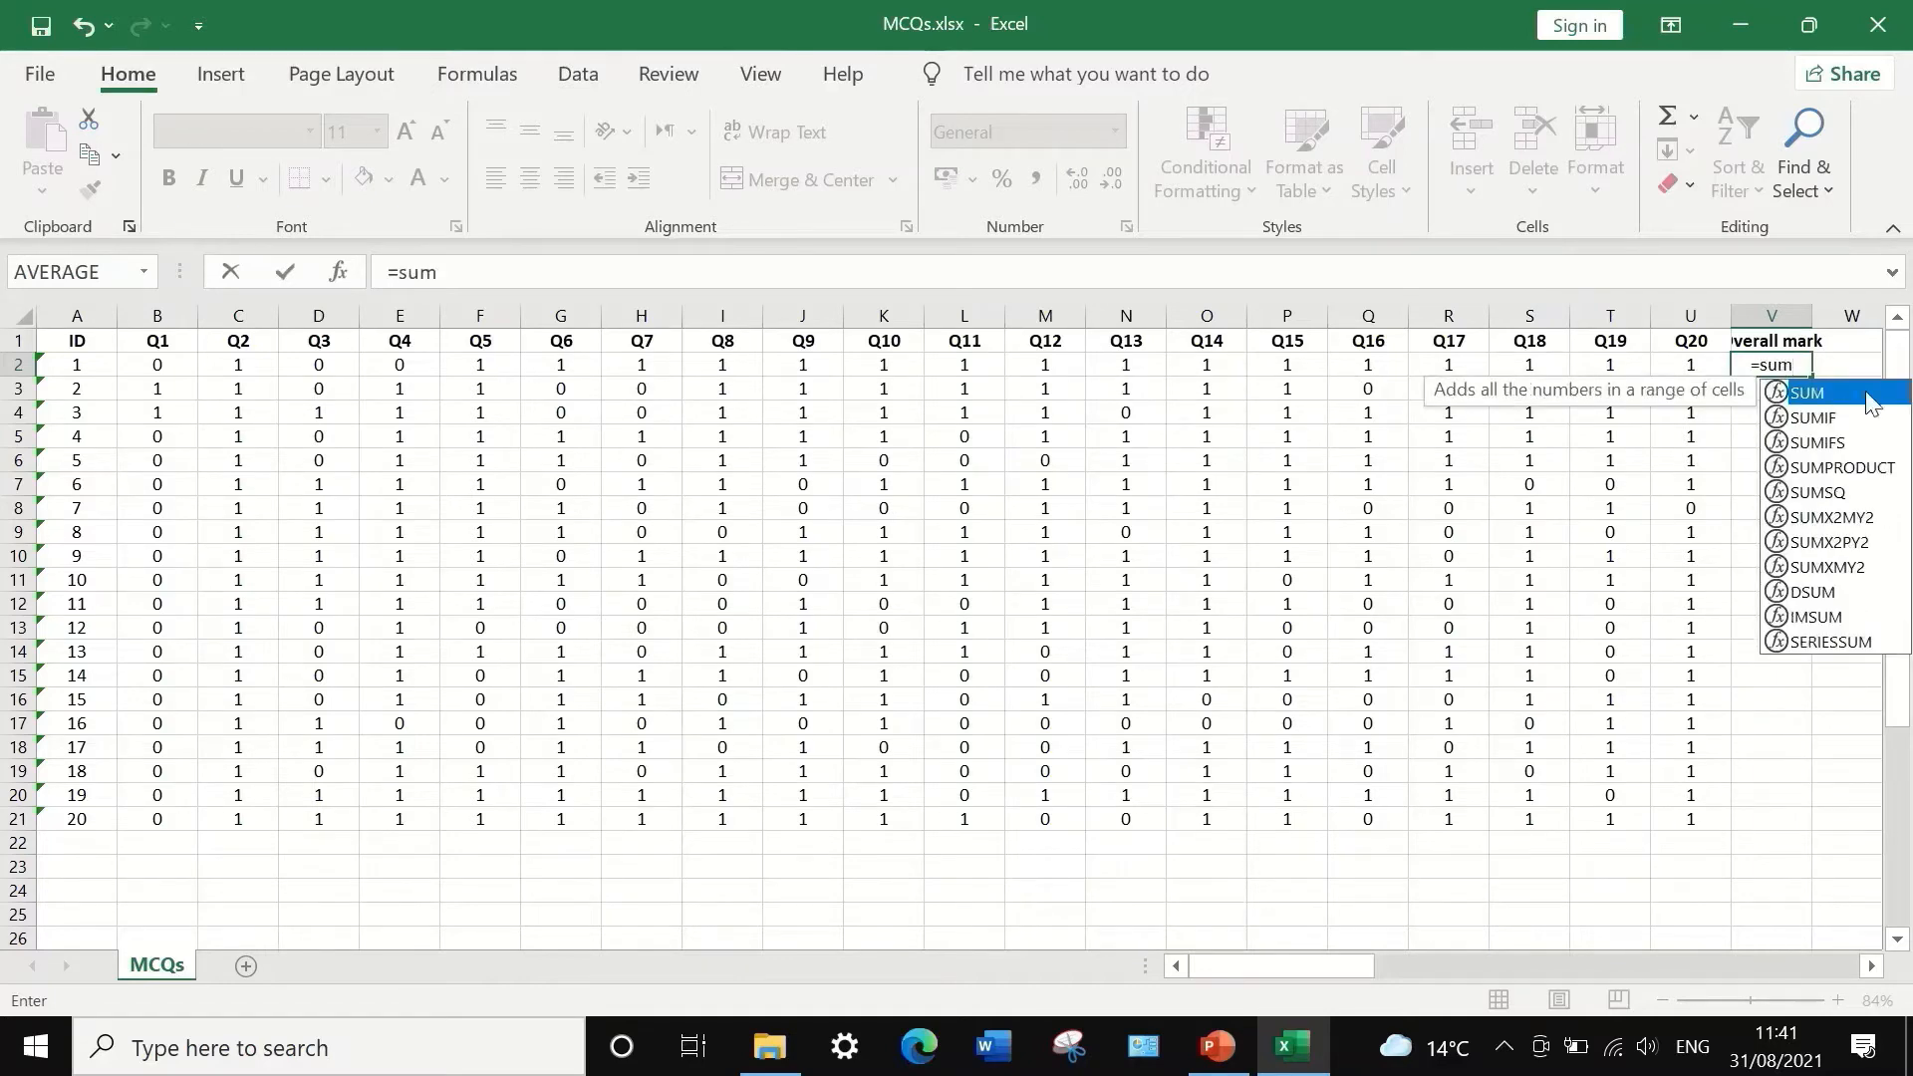
pyautogui.doubleClick(1832, 399)
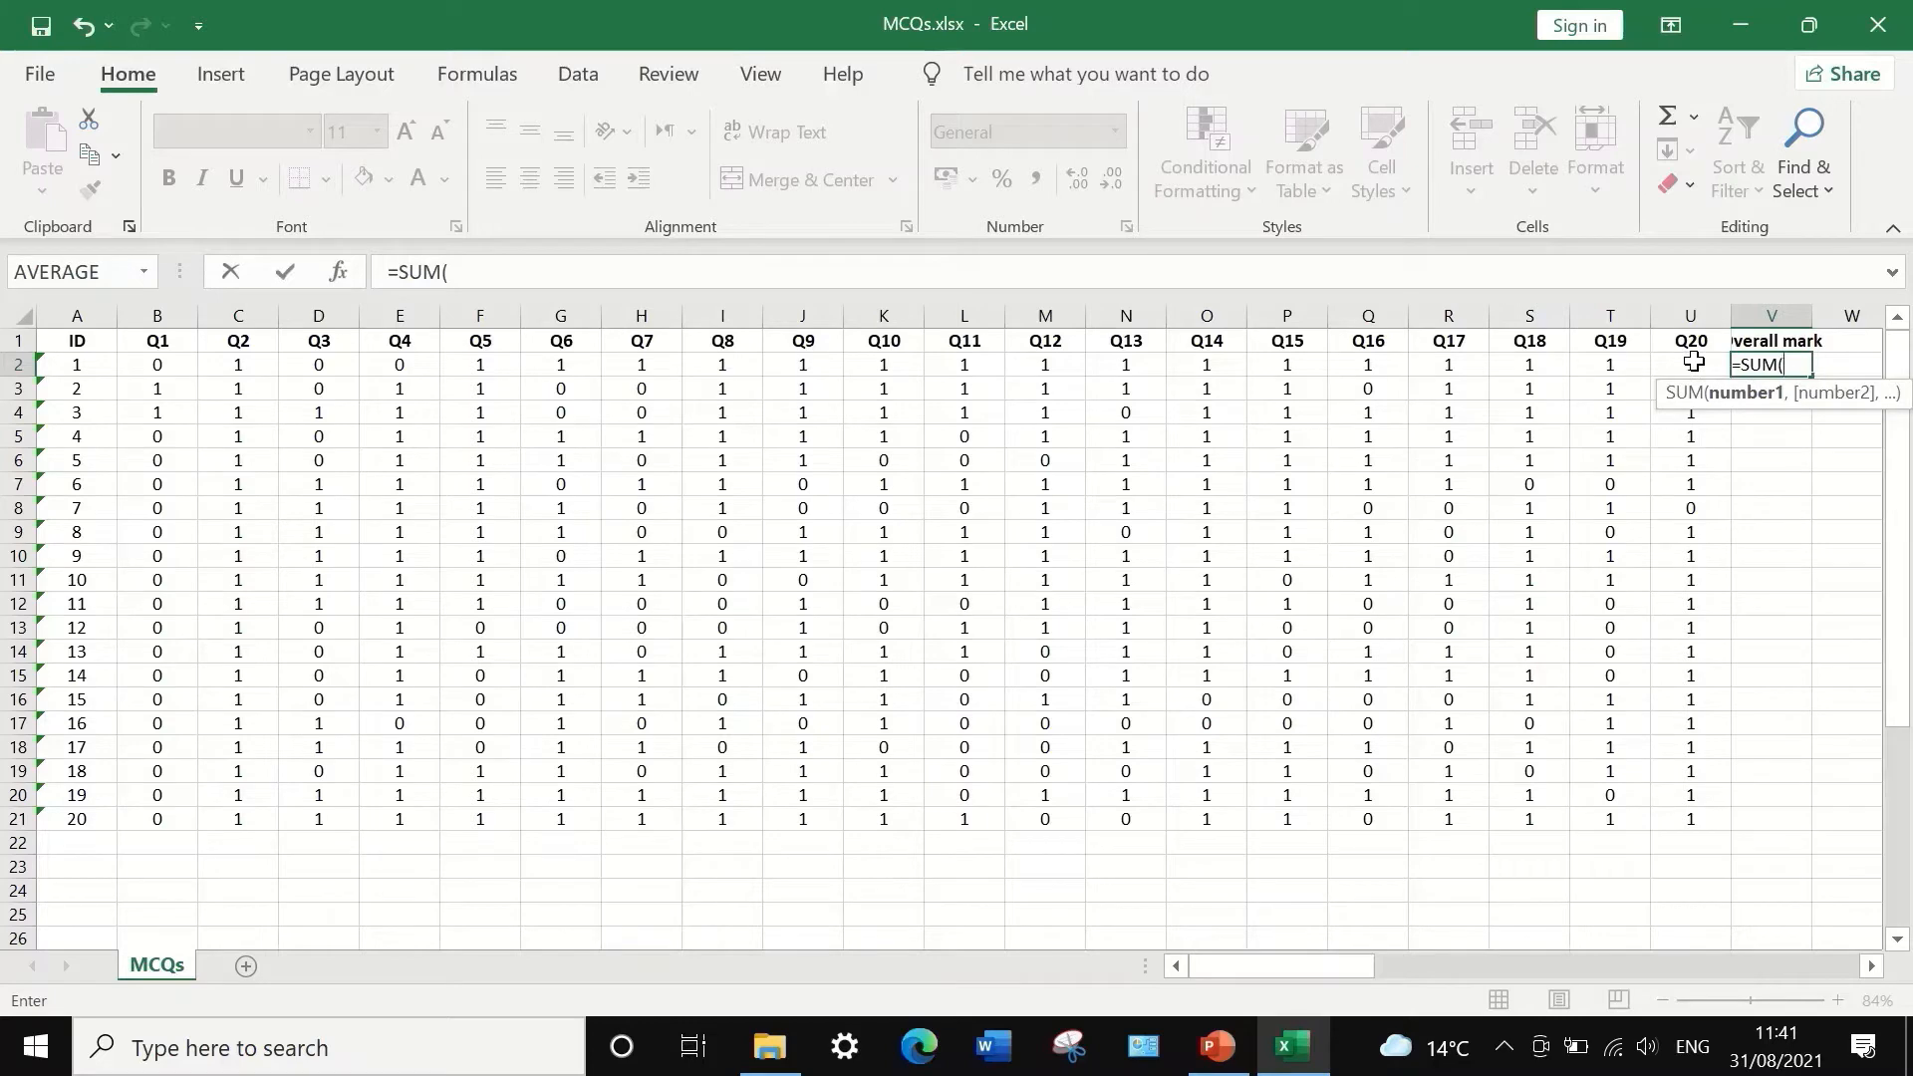
pyautogui.moveTo(1694, 362); pyautogui.dragTo(192, 367)
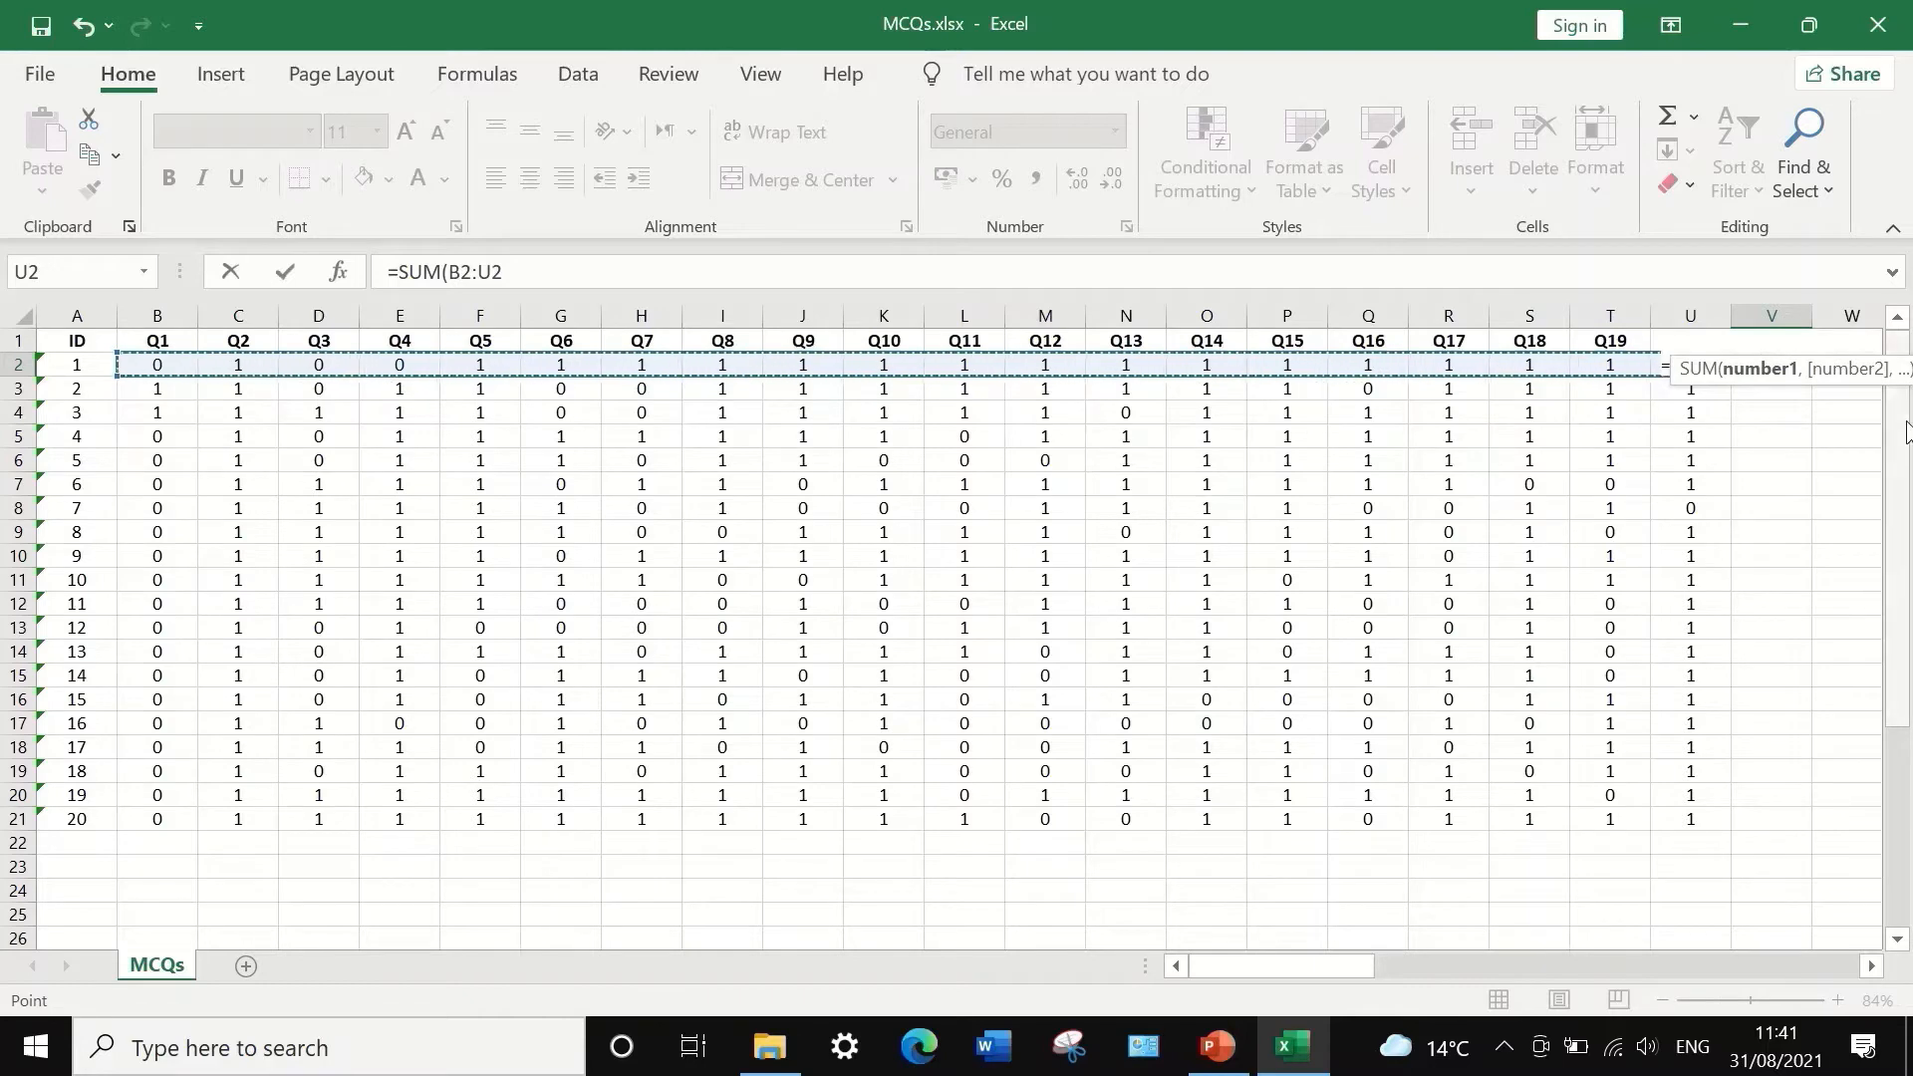
pyautogui.press('Return')
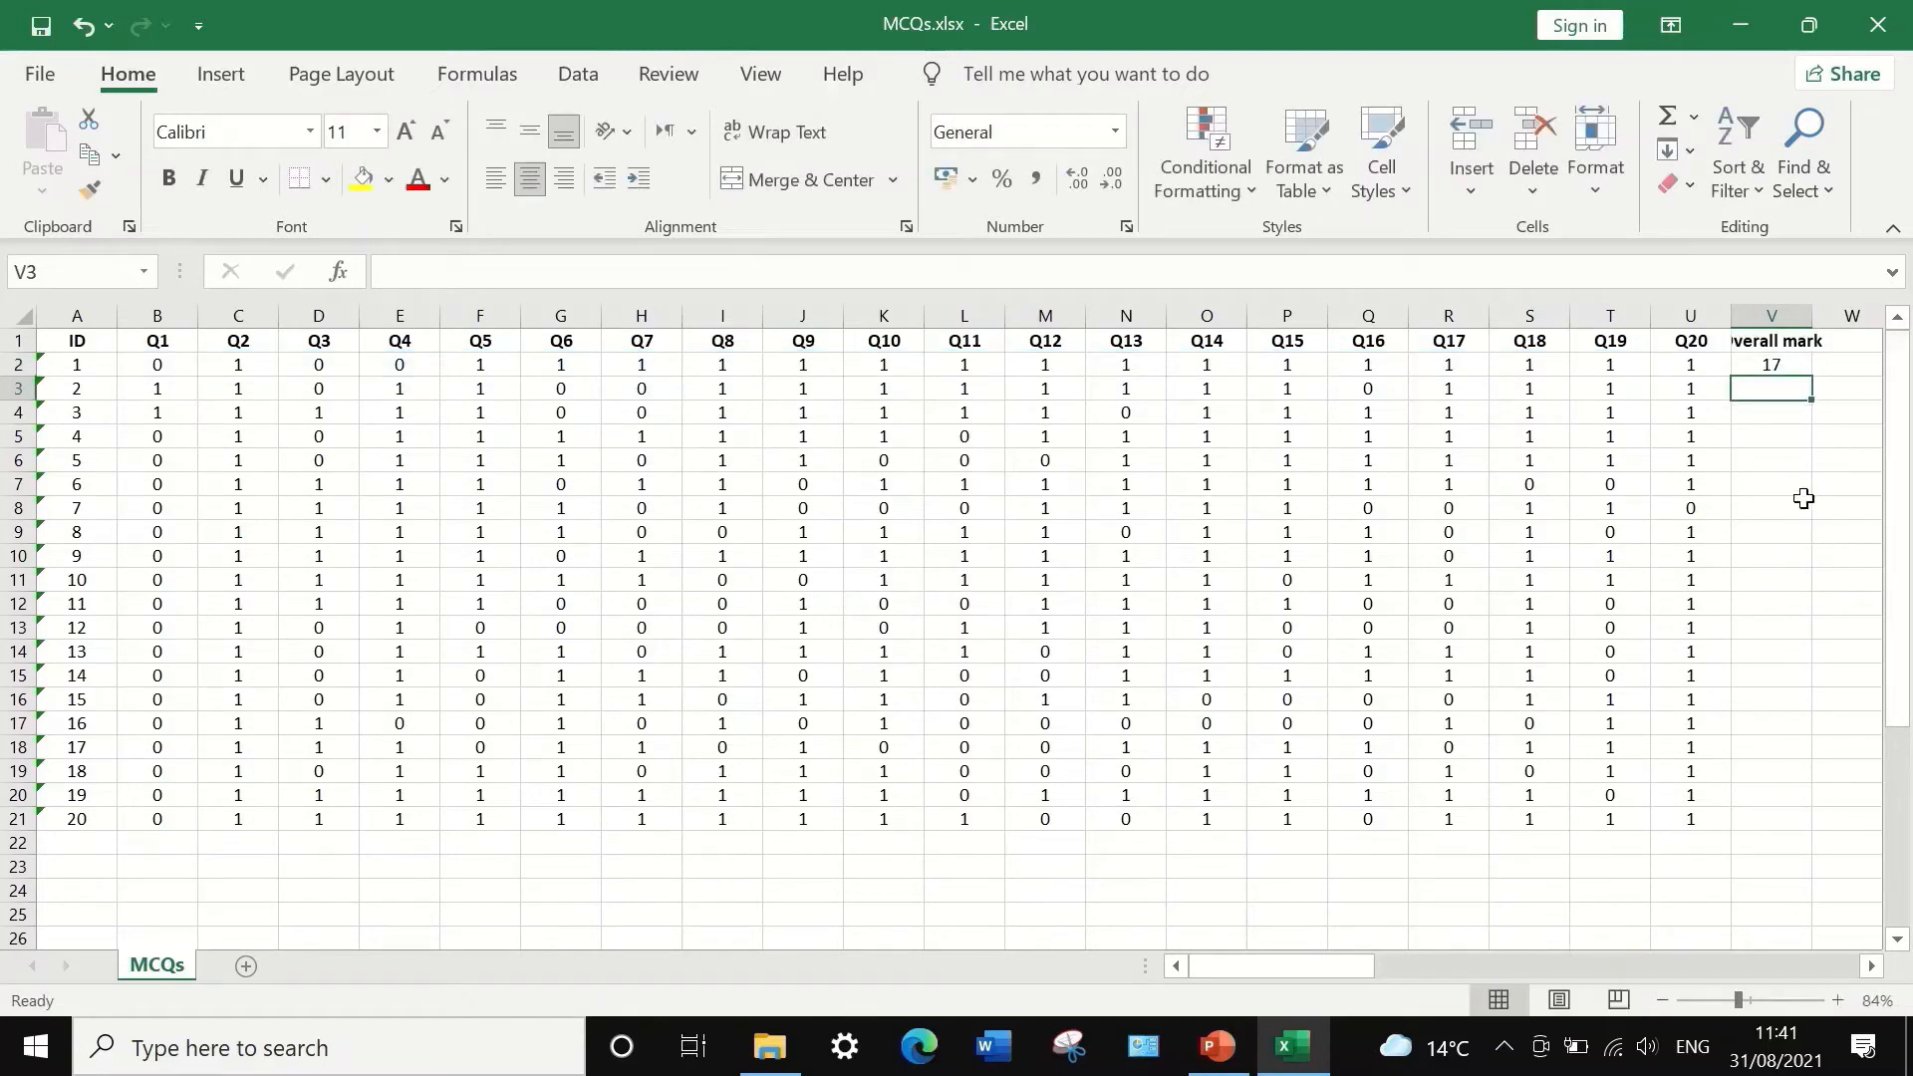
# - Fill the SUM formula from V2 down through V21 to calculate every student's overall mark
pyautogui.click(1794, 362)
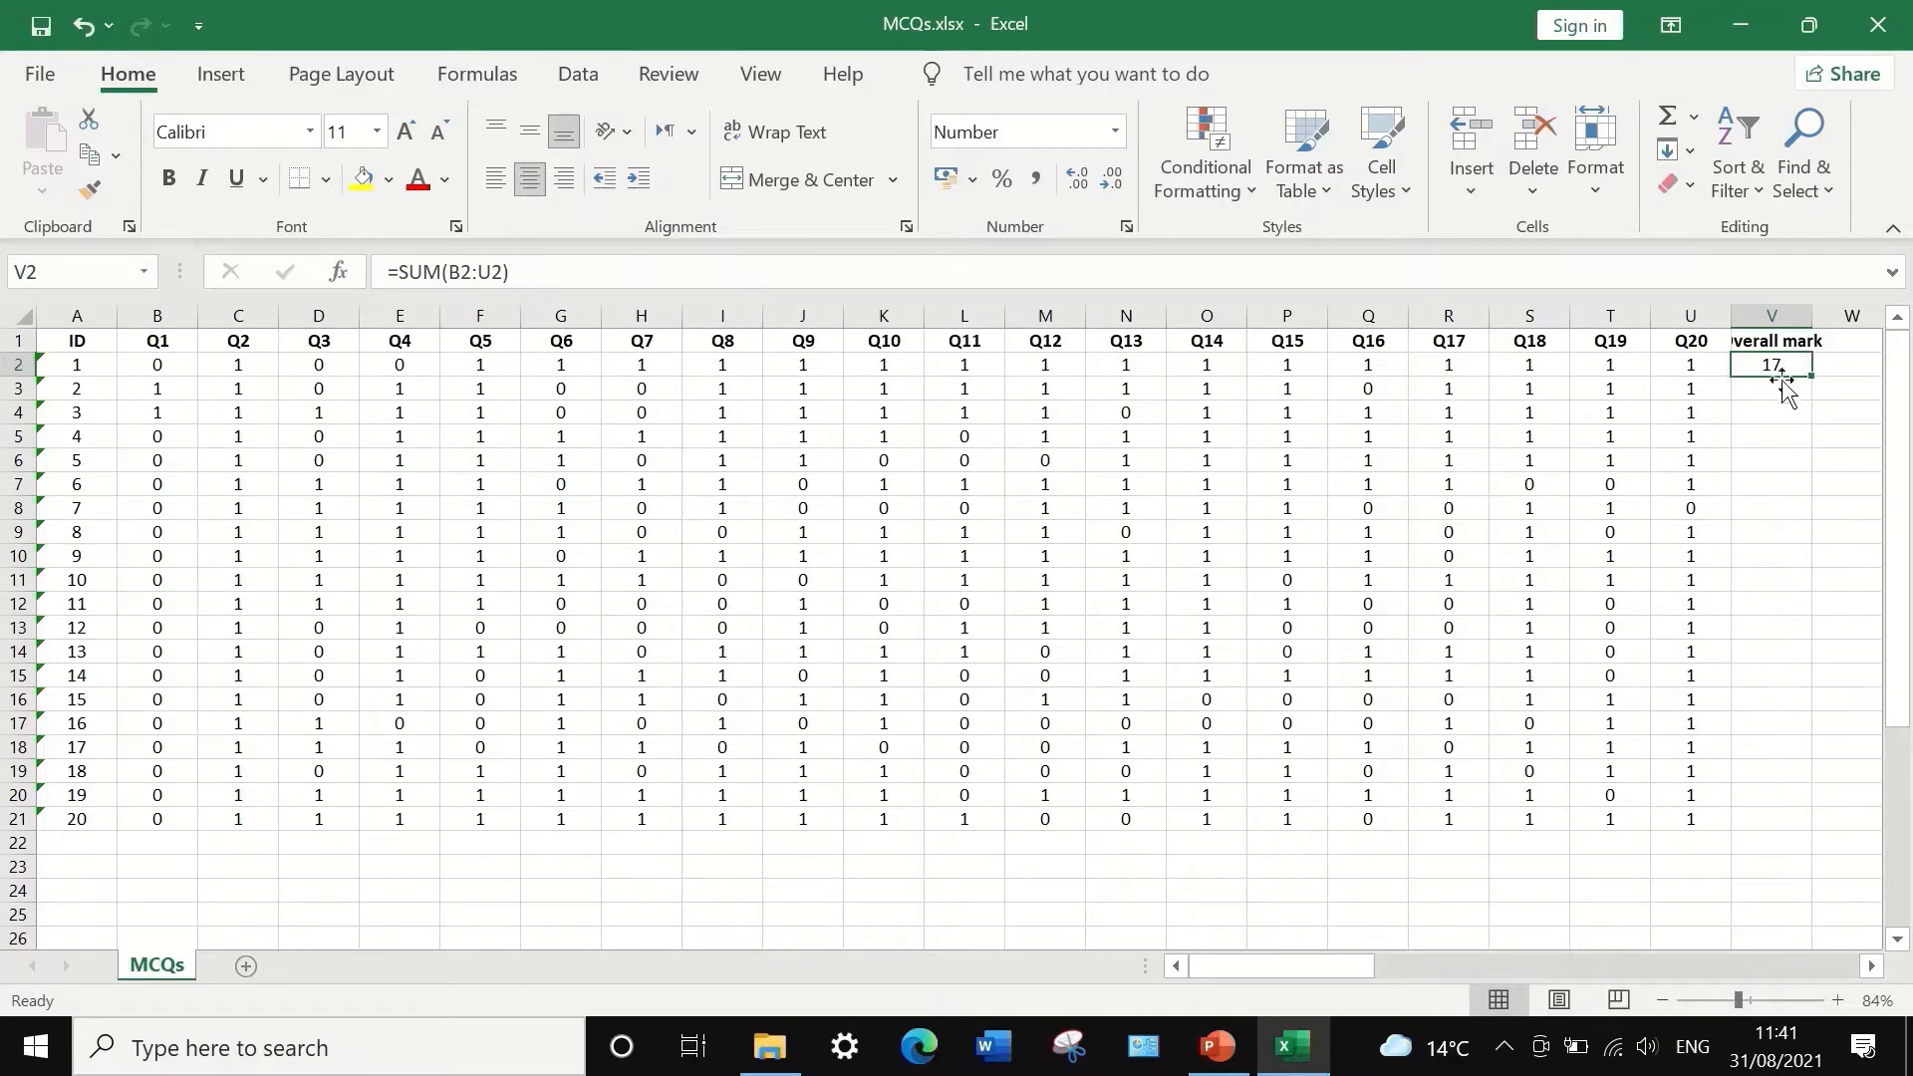
pyautogui.moveTo(1811, 375); pyautogui.dragTo(1784, 833)
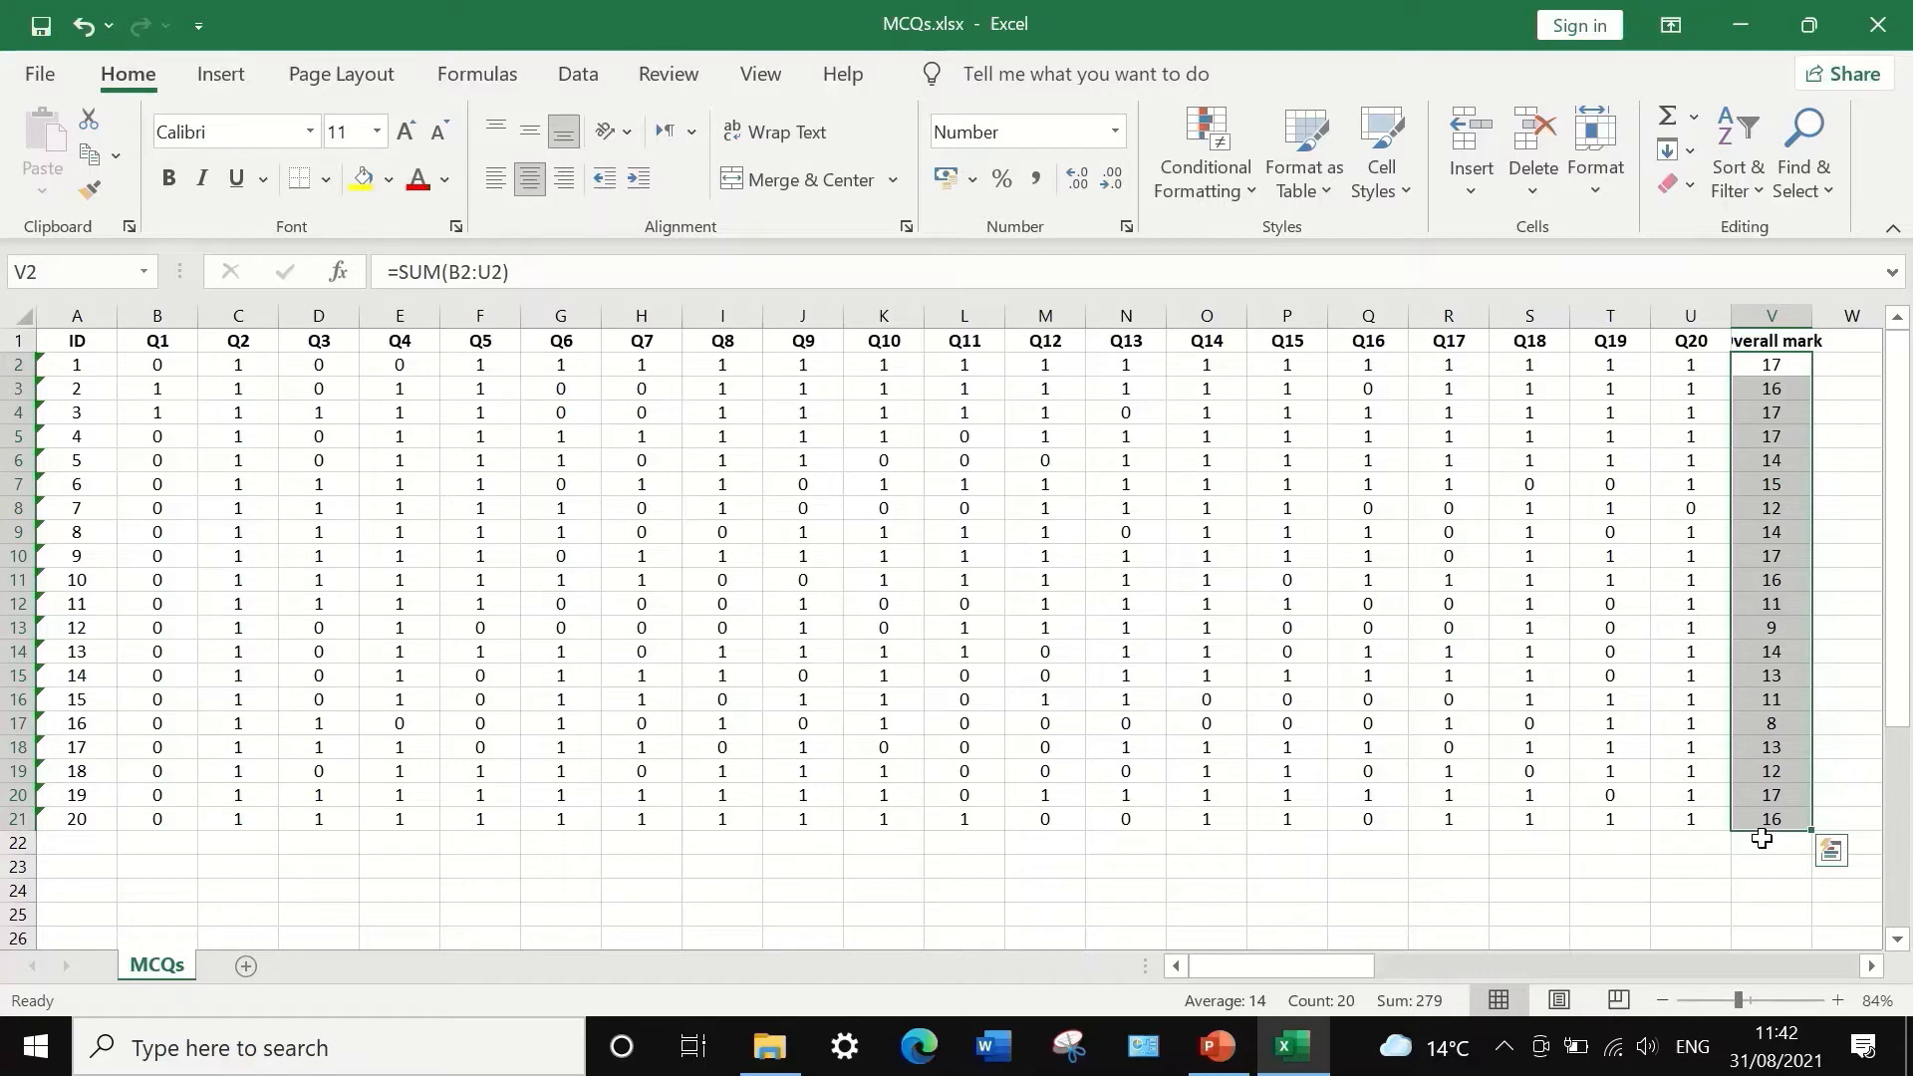
pyautogui.click(1739, 892)
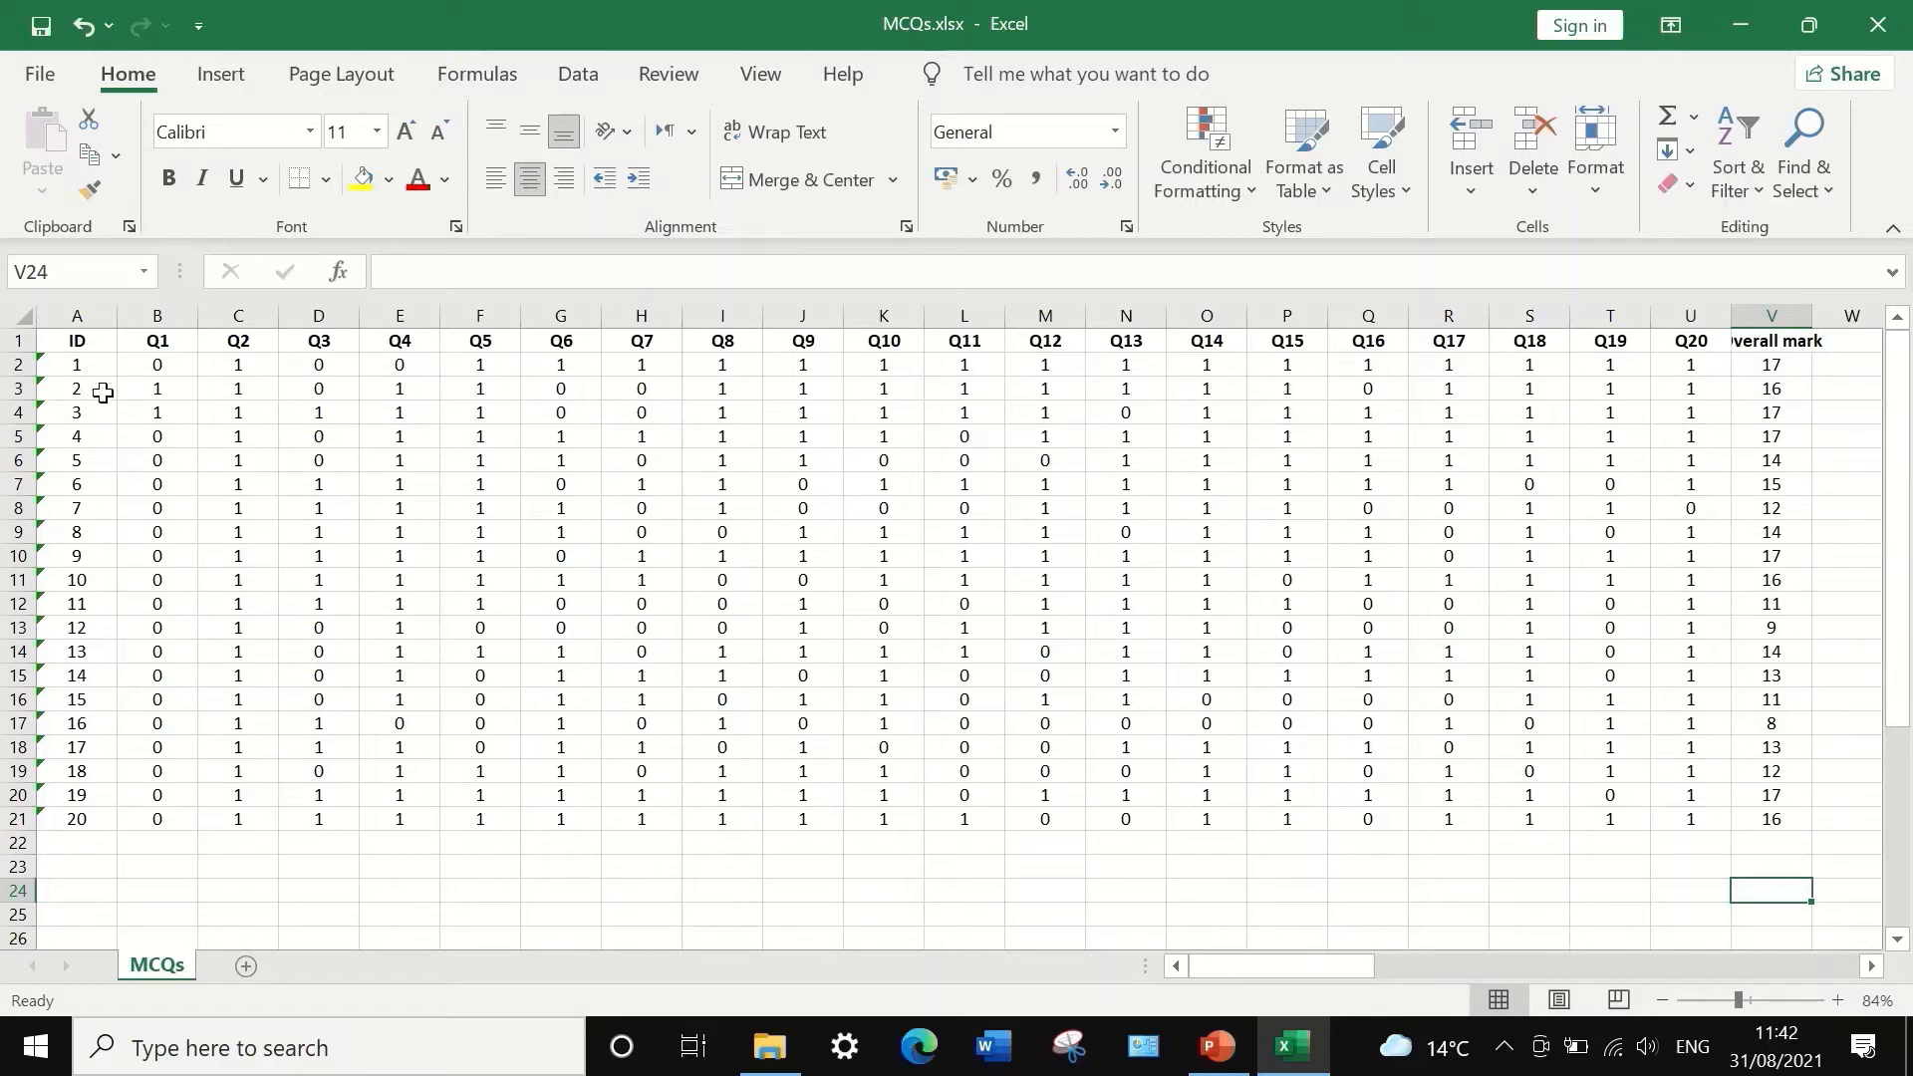
# - Sort the whole table A1:V21 by the Overall mark column on cell values, from largest to smallest
pyautogui.click(72, 344)
pyautogui.moveTo(72, 344); pyautogui.dragTo(1783, 828)
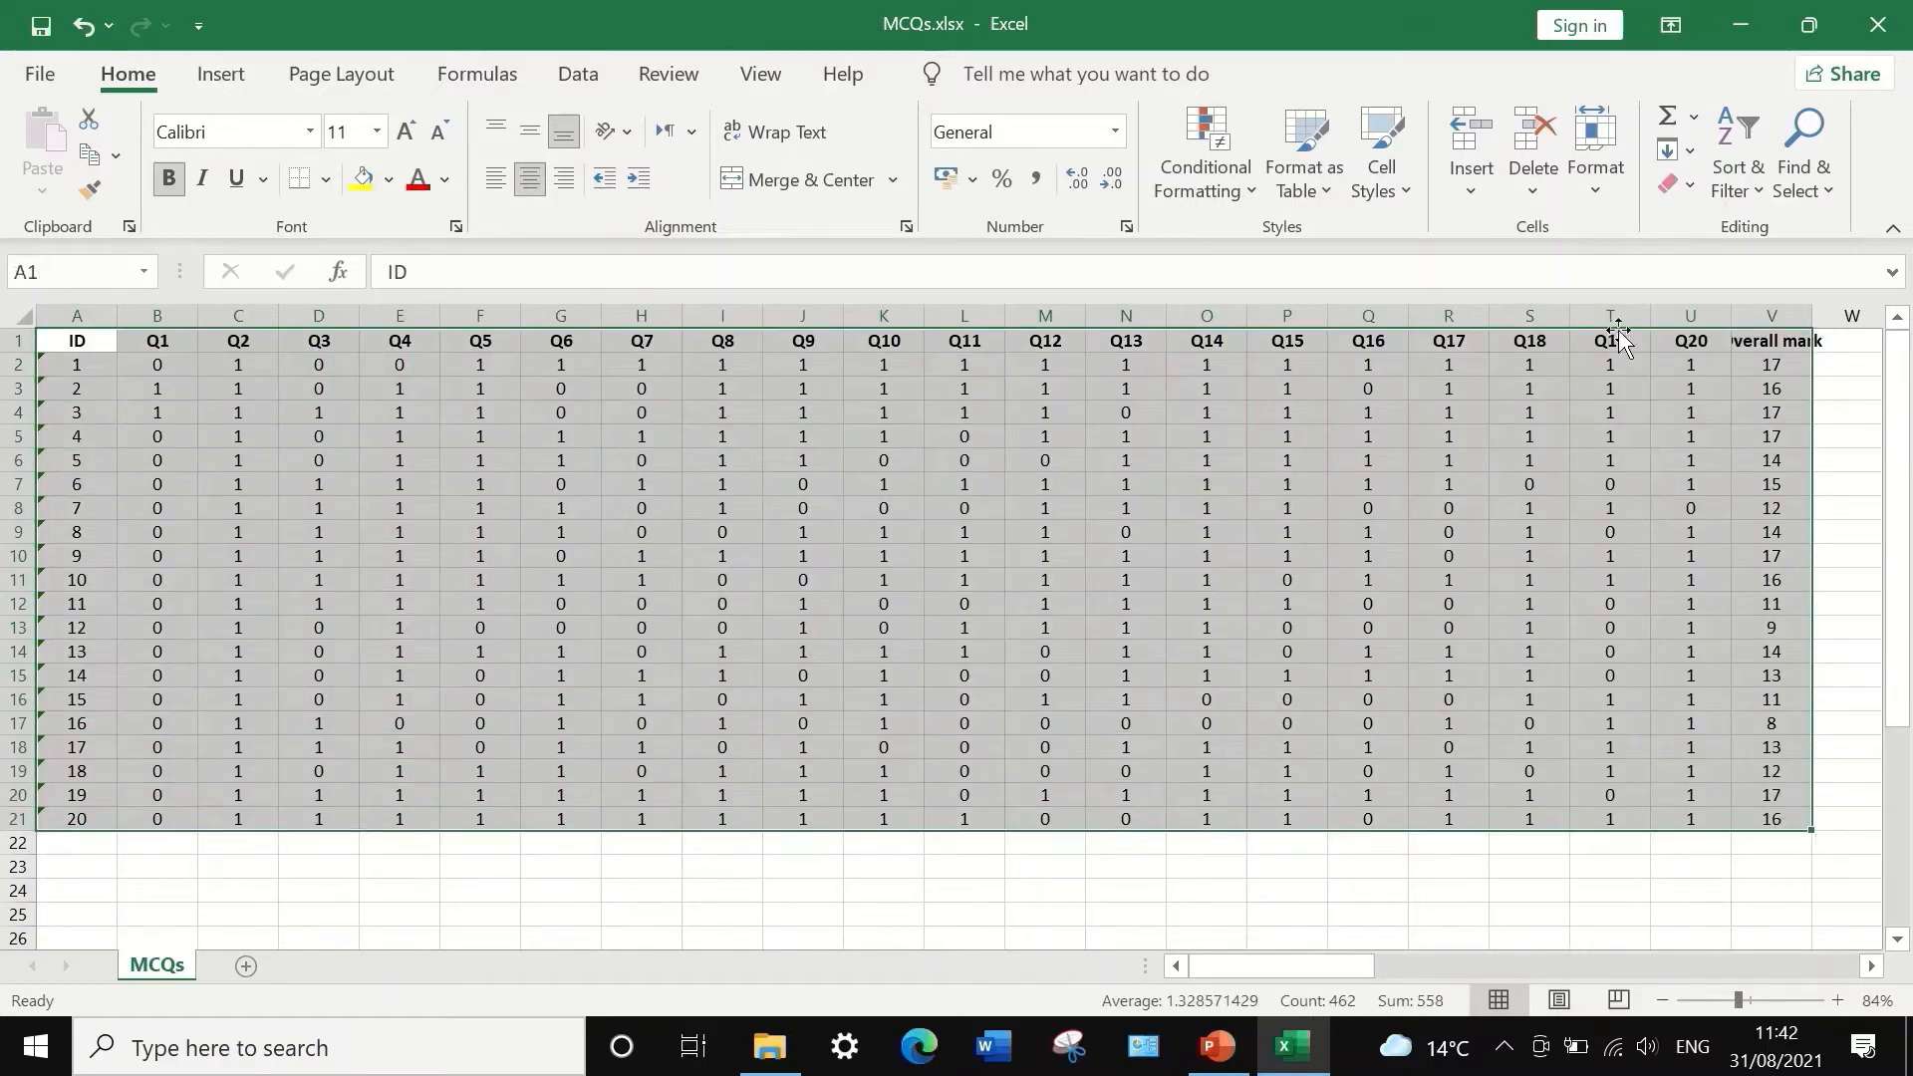
pyautogui.click(1741, 176)
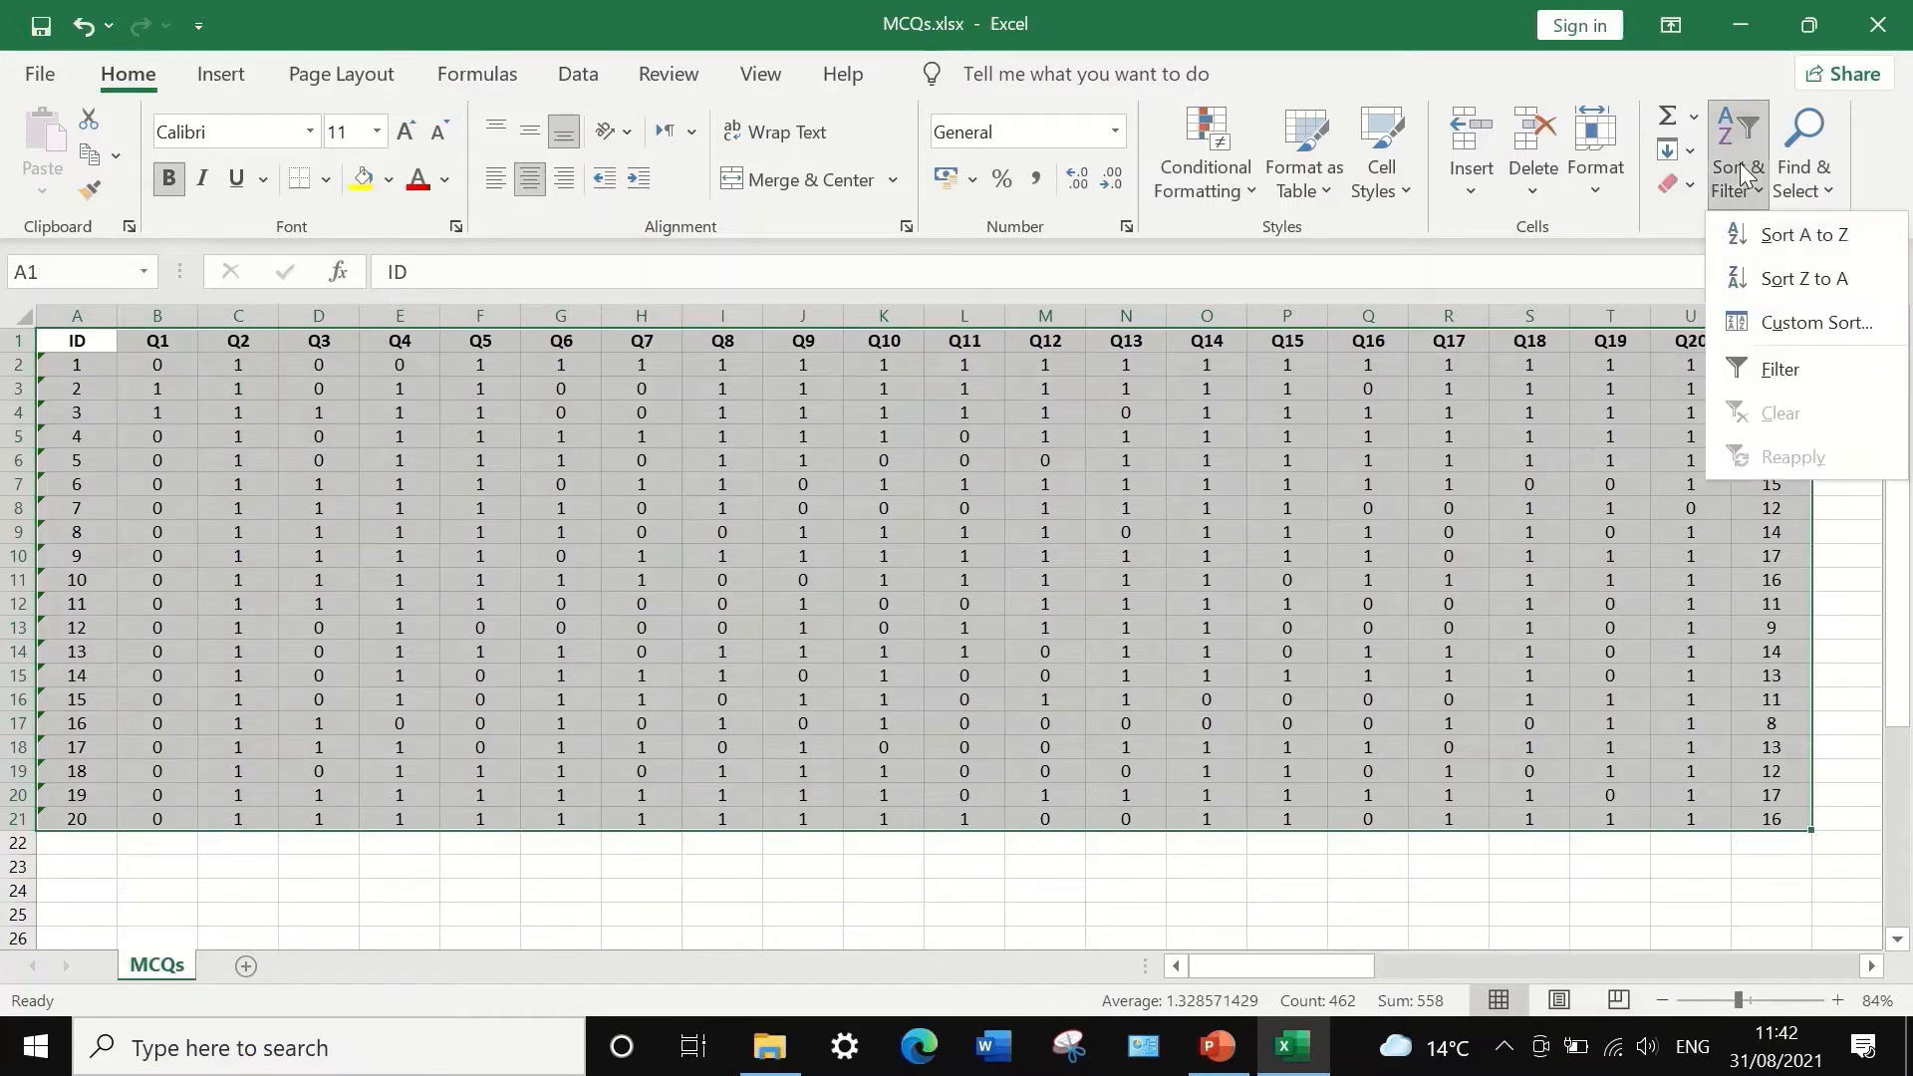
pyautogui.click(1809, 326)
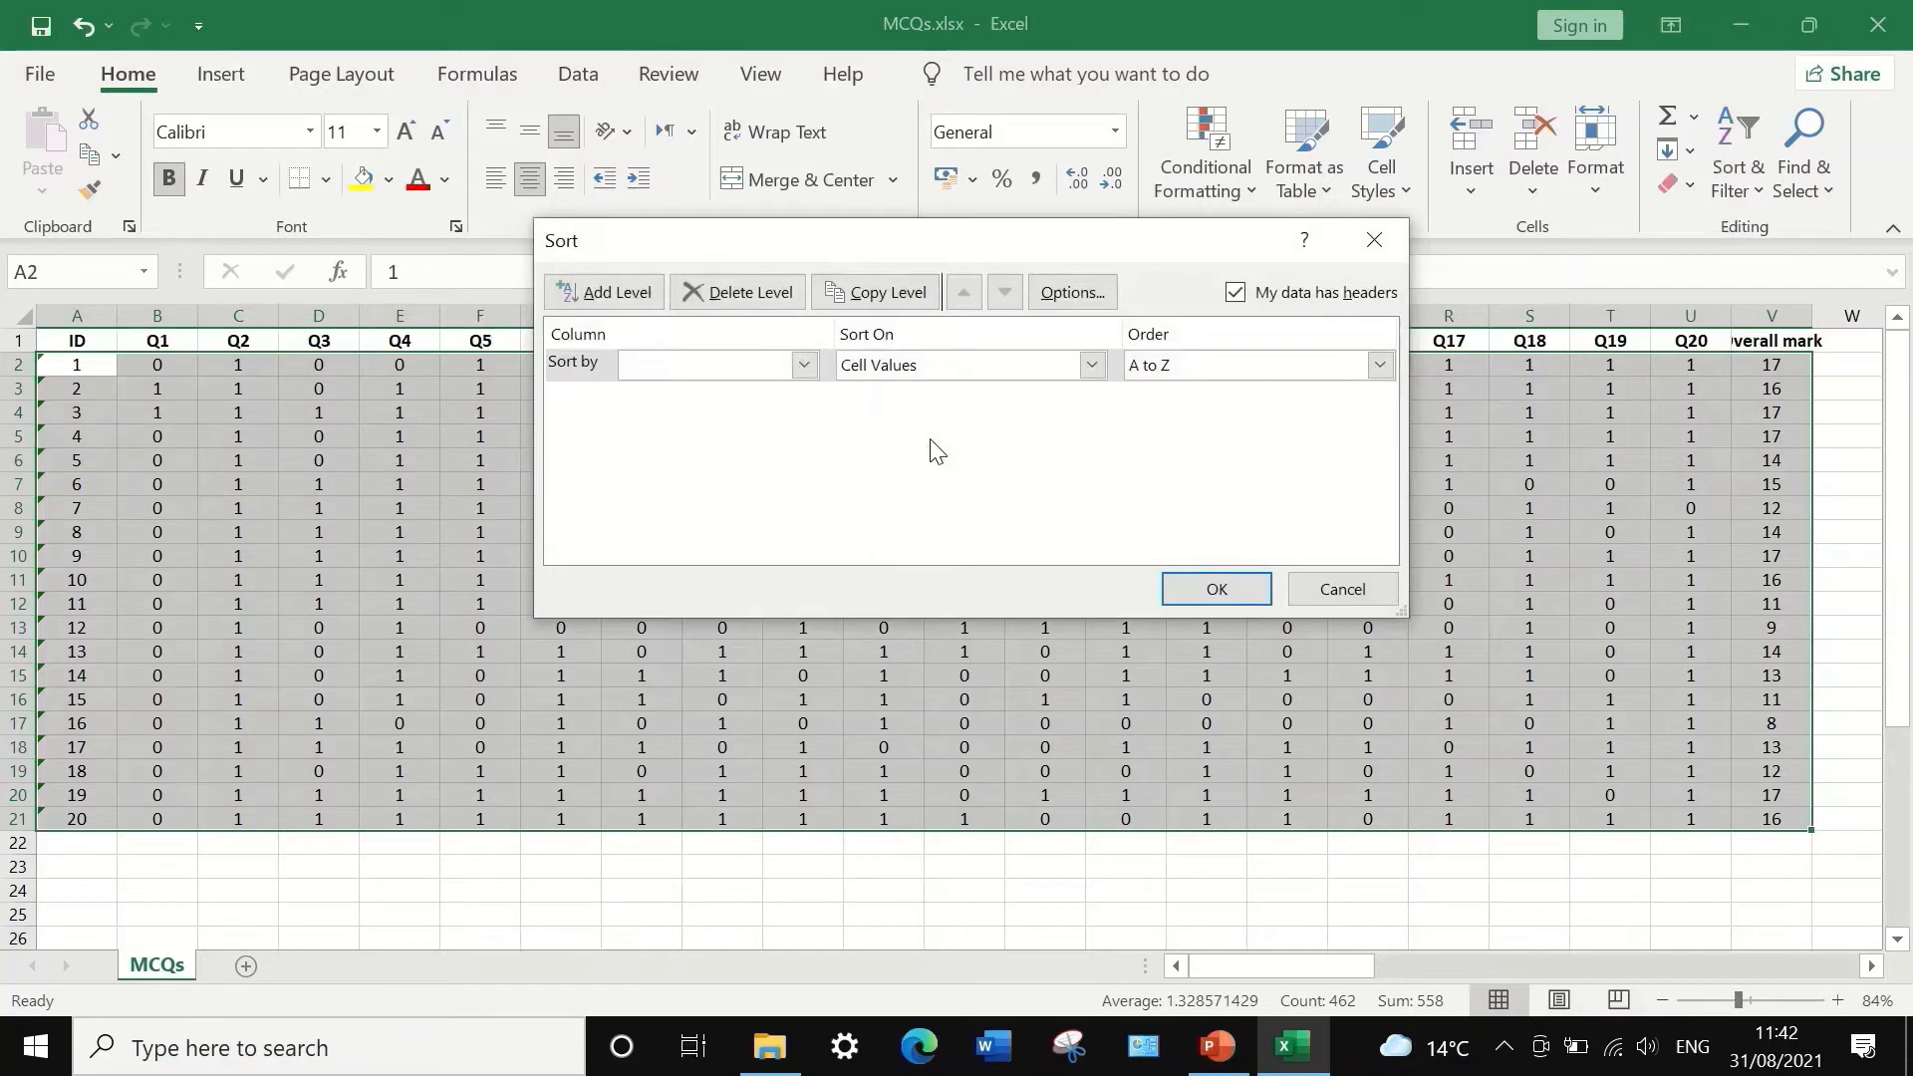
pyautogui.moveTo(1014, 239); pyautogui.dragTo(898, 254)
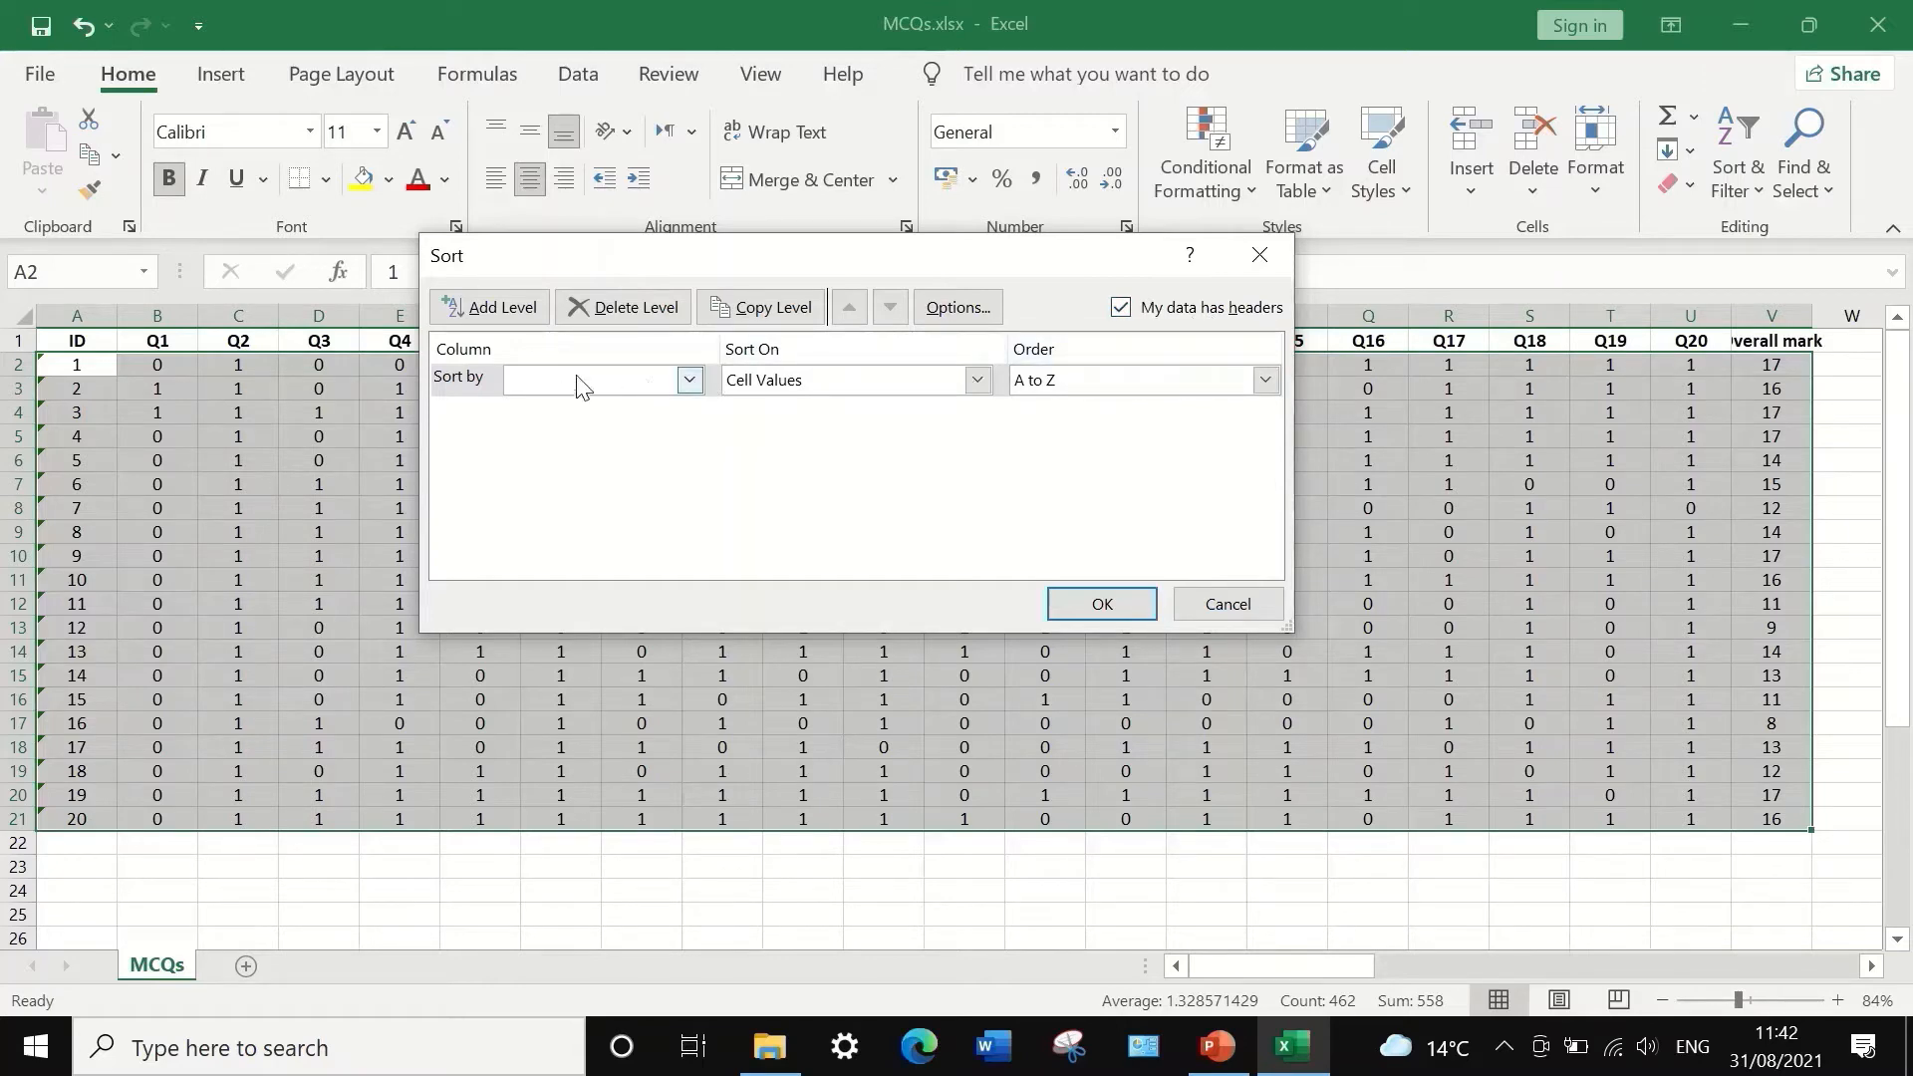
pyautogui.click(690, 380)
pyautogui.moveTo(687, 431); pyautogui.dragTo(689, 596)
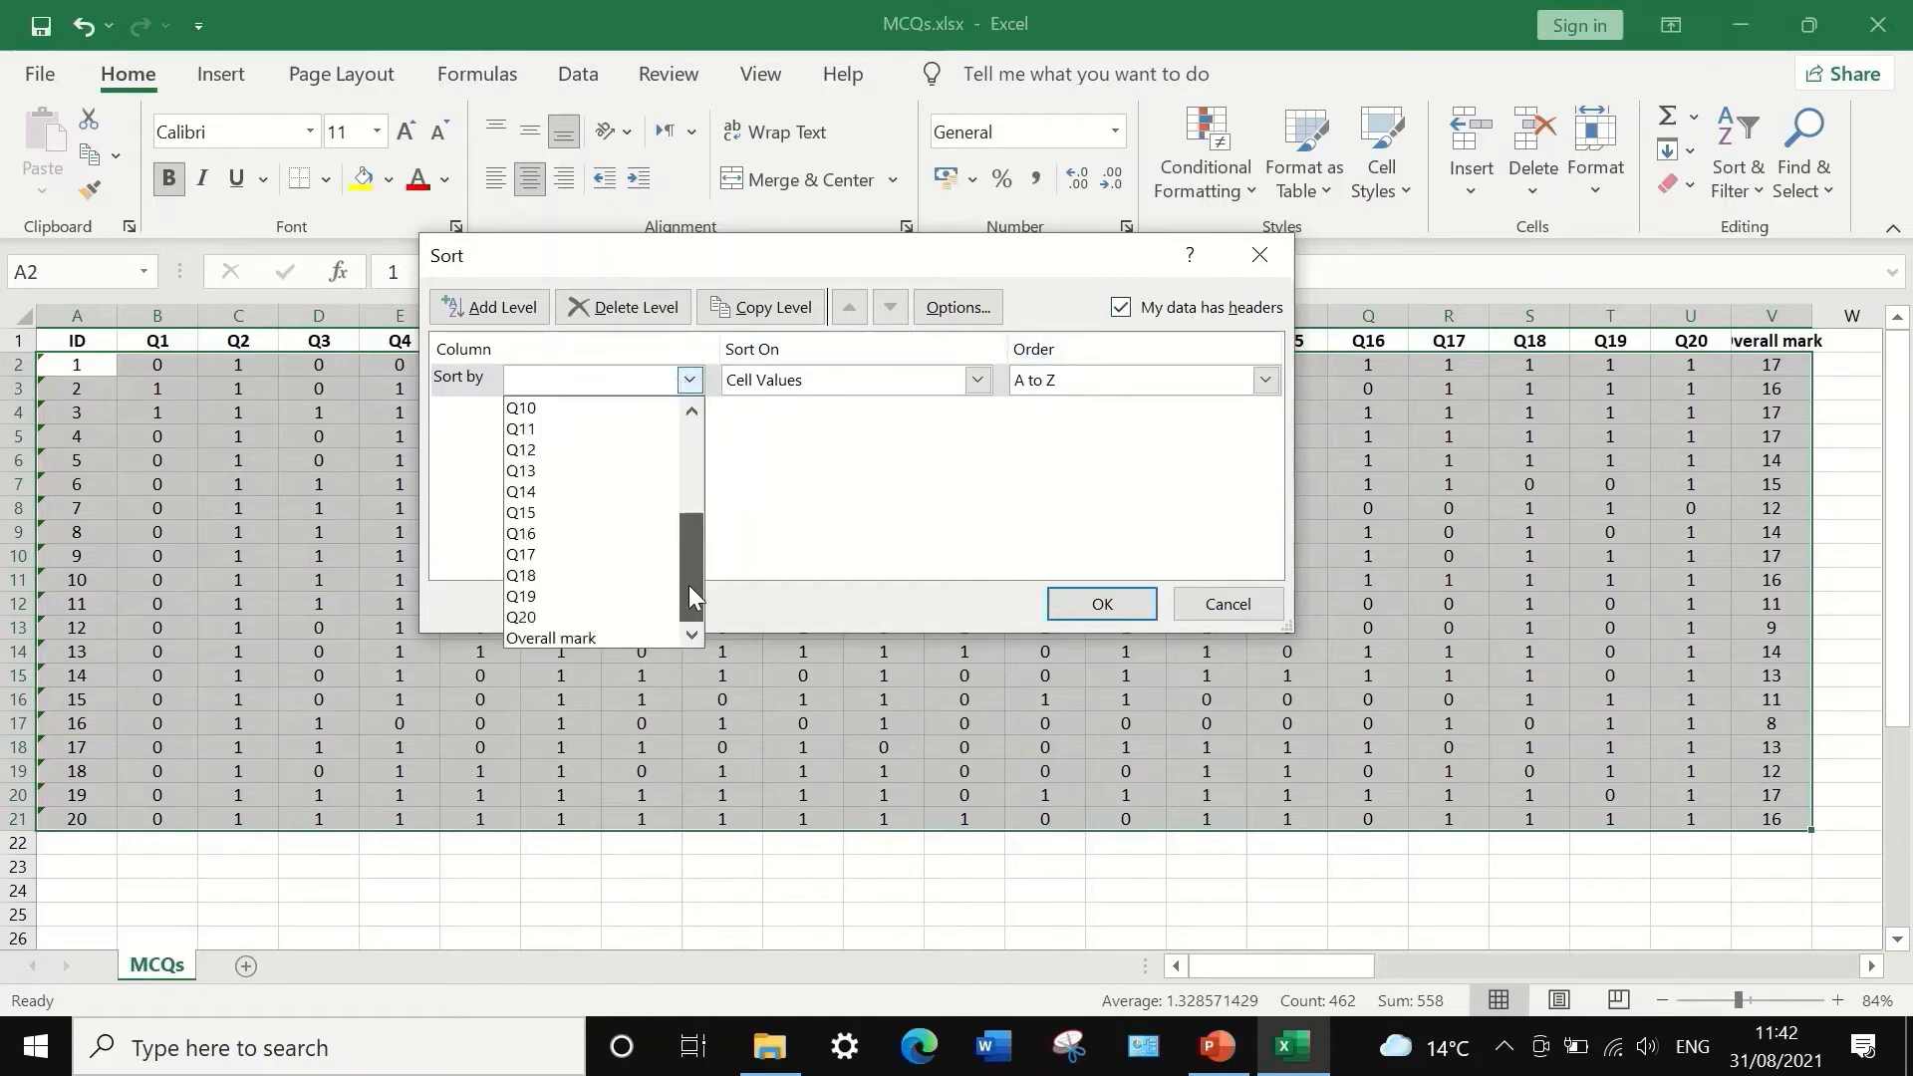
pyautogui.click(610, 638)
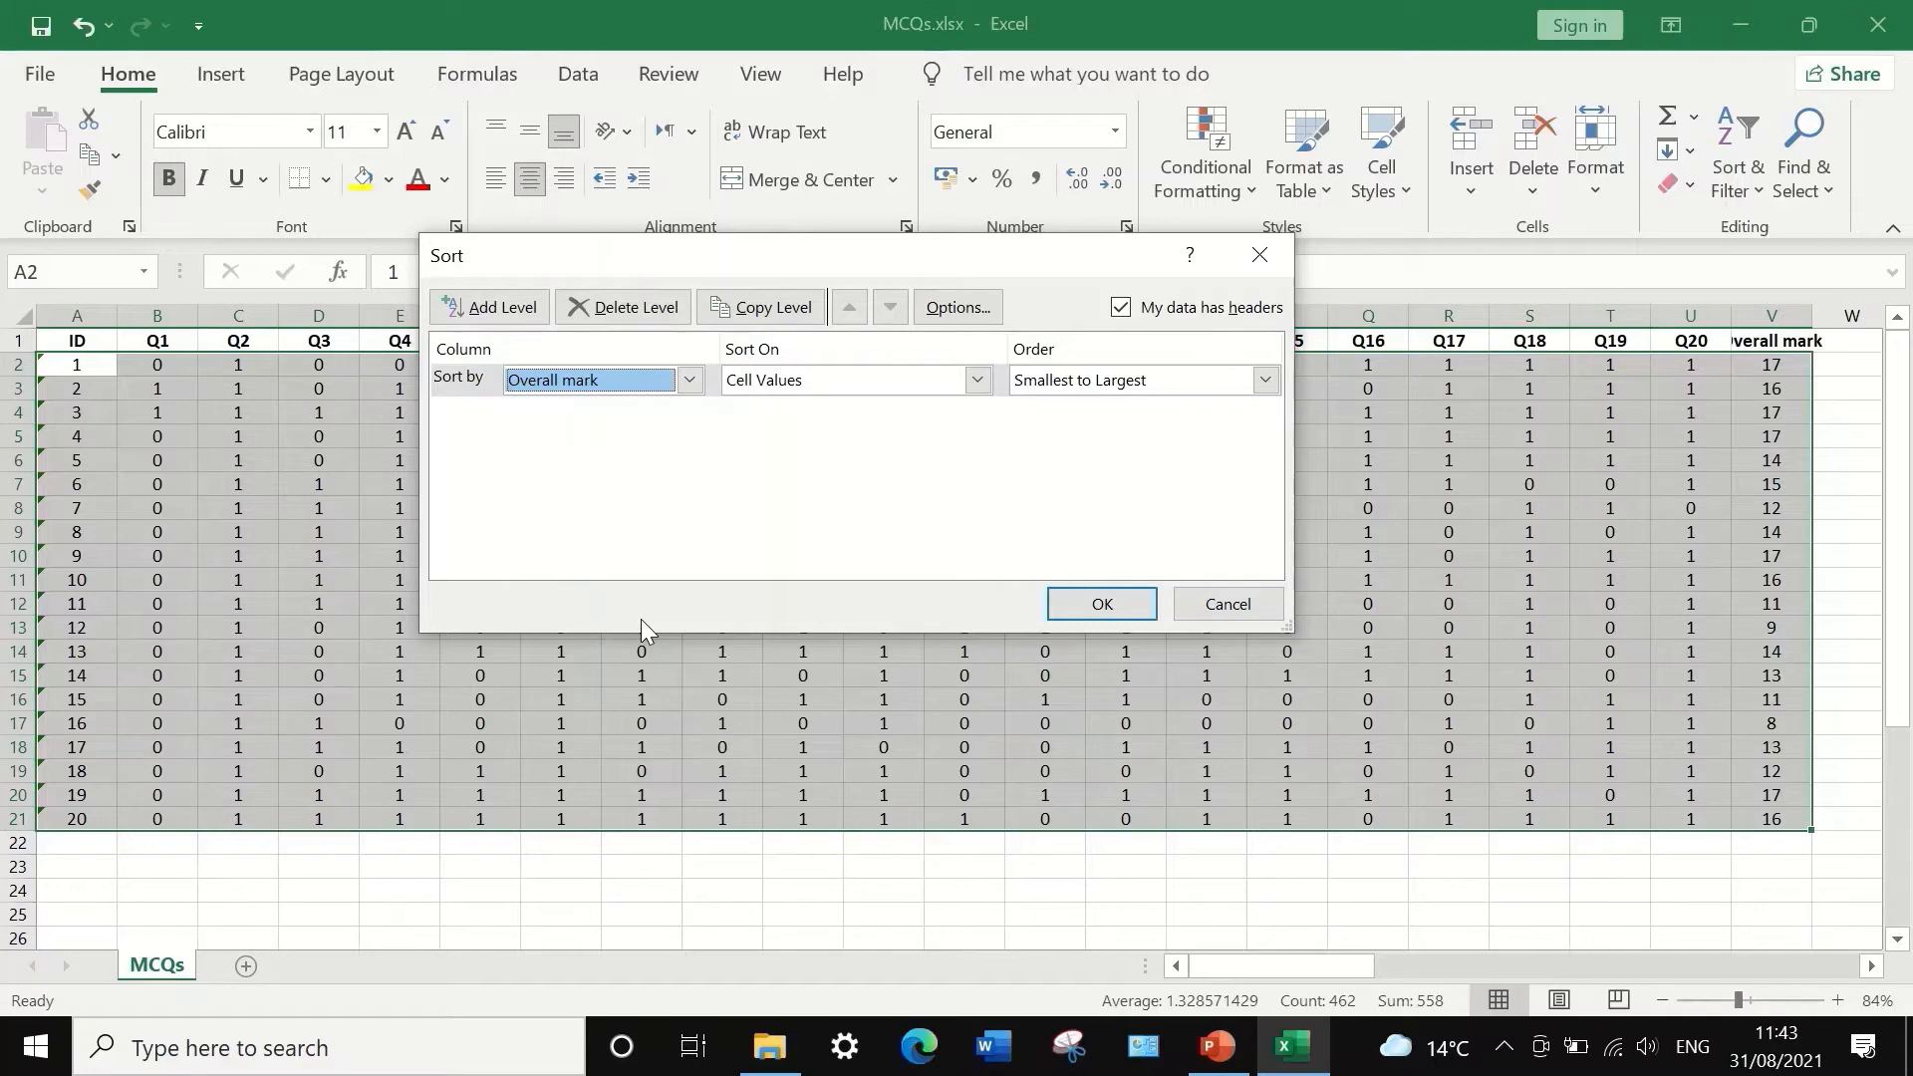
pyautogui.click(1265, 380)
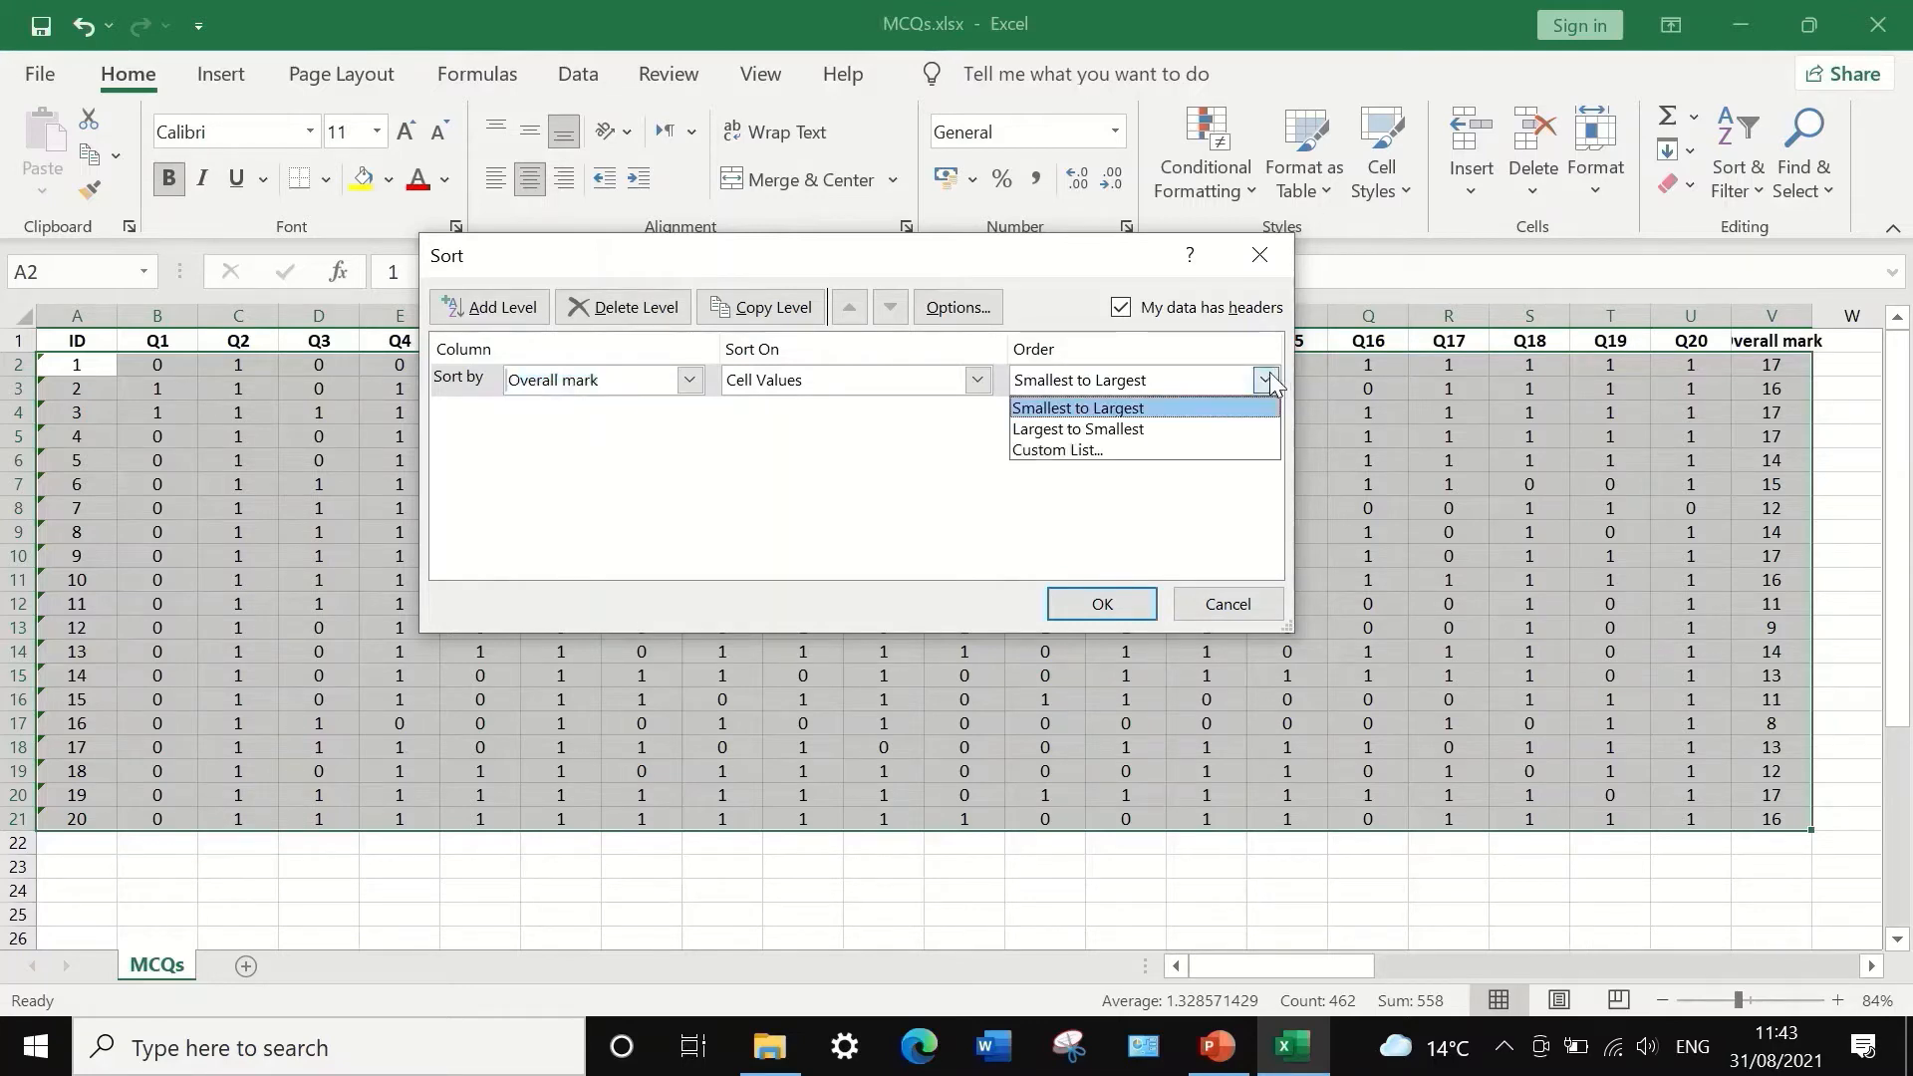
pyautogui.click(1132, 432)
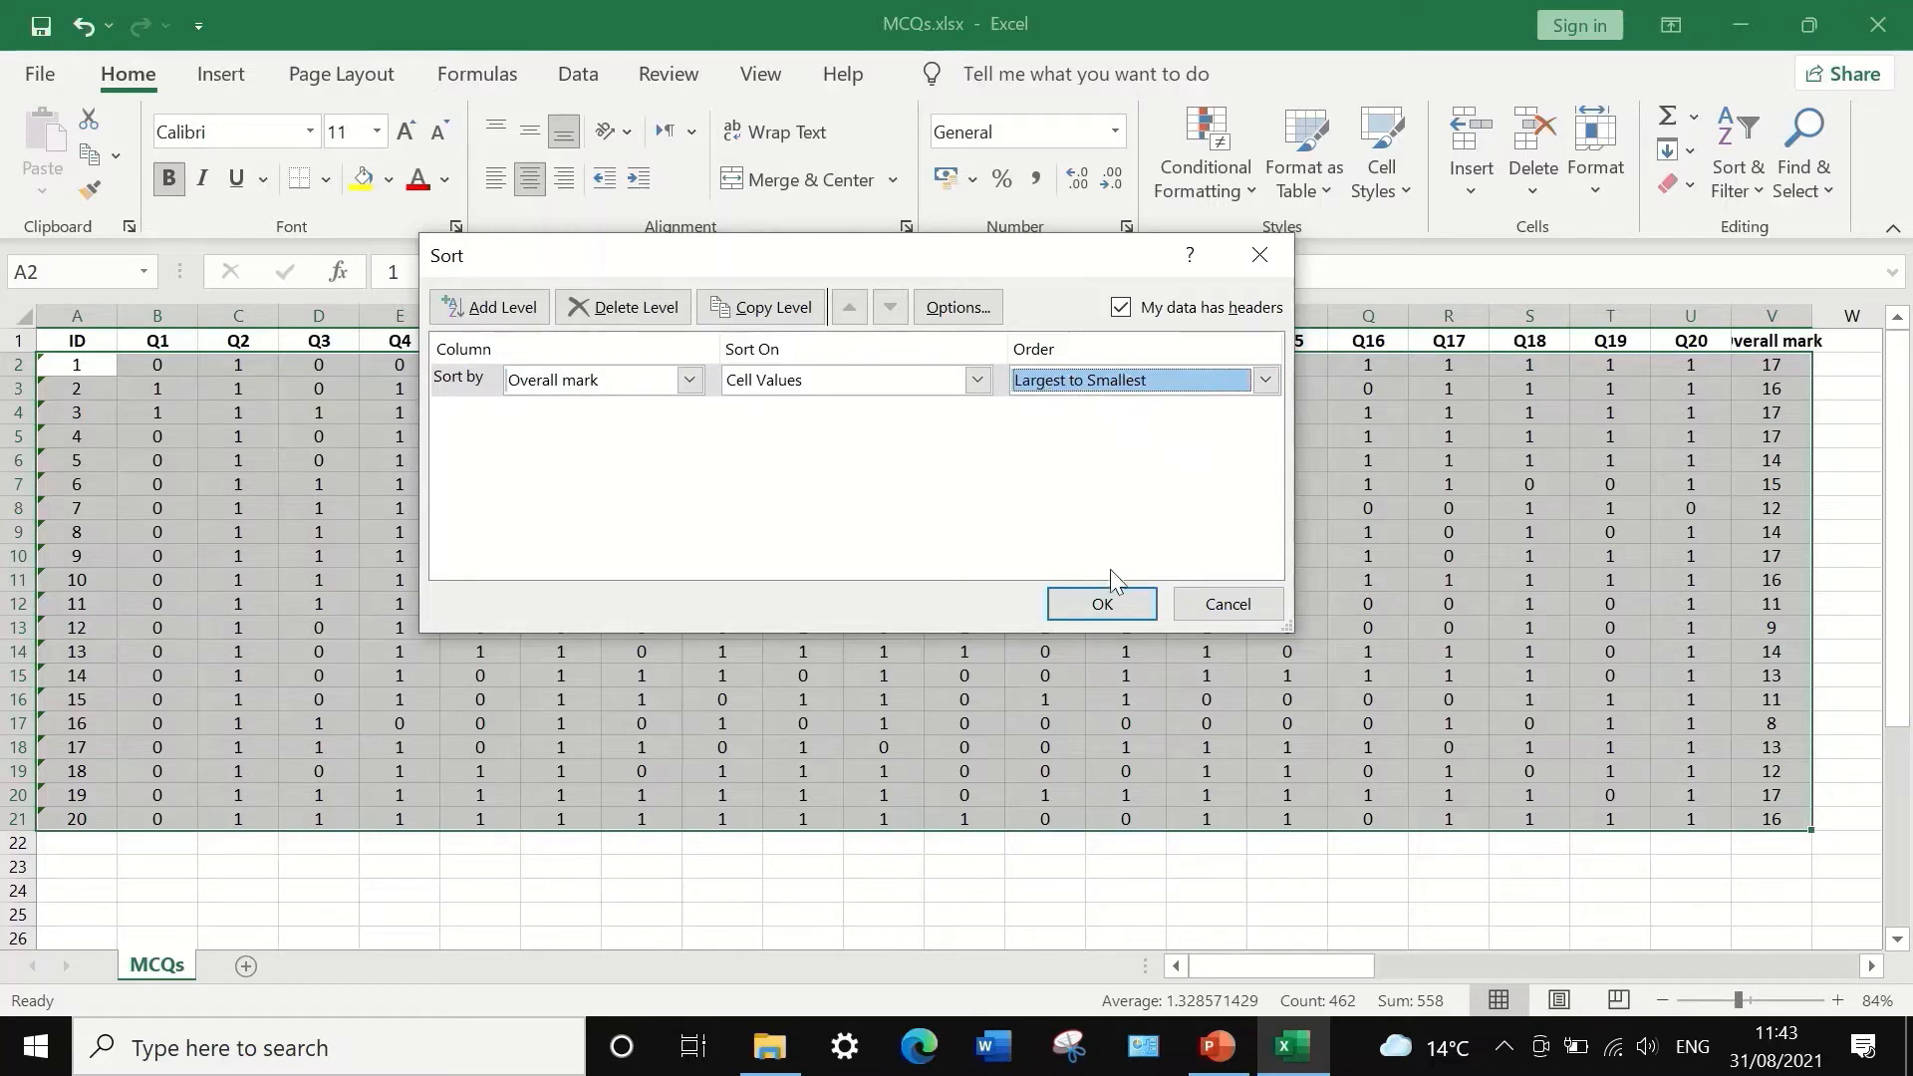
pyautogui.click(1123, 602)
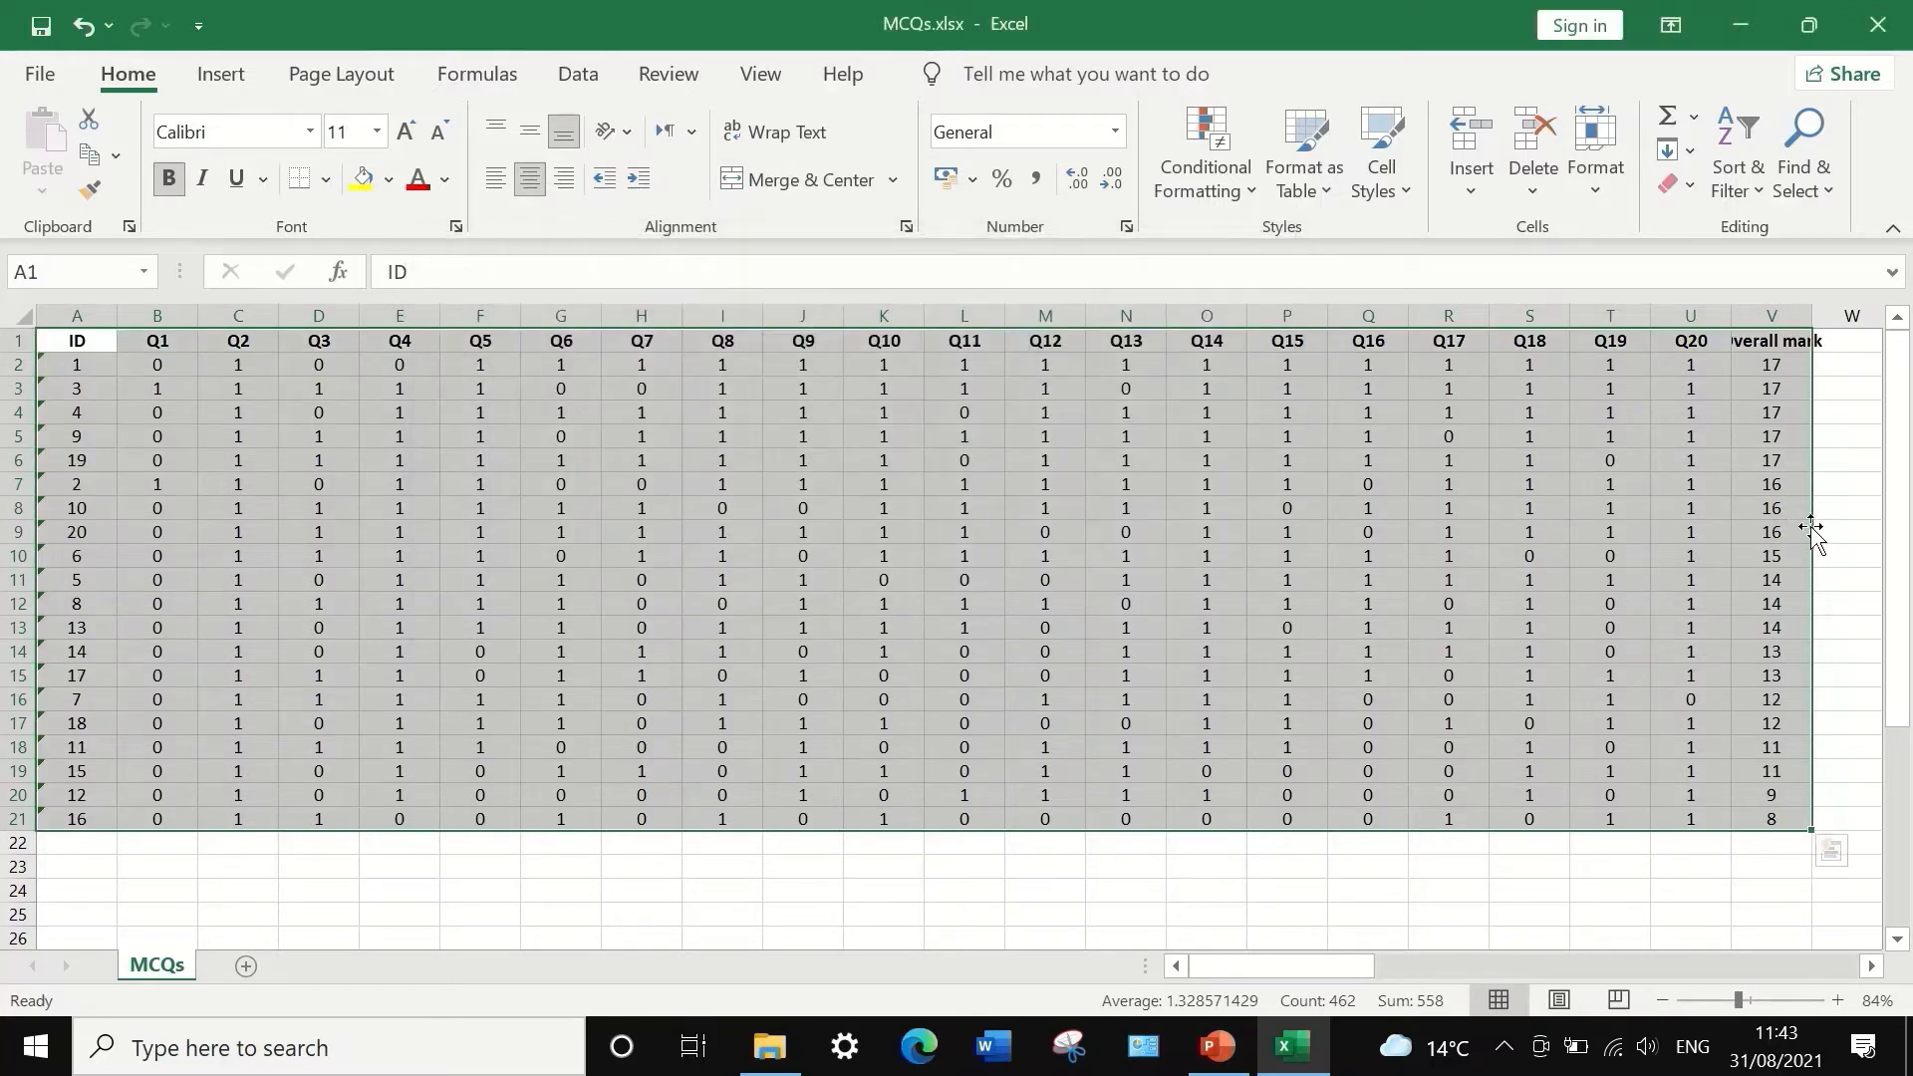
pyautogui.click(1846, 393)
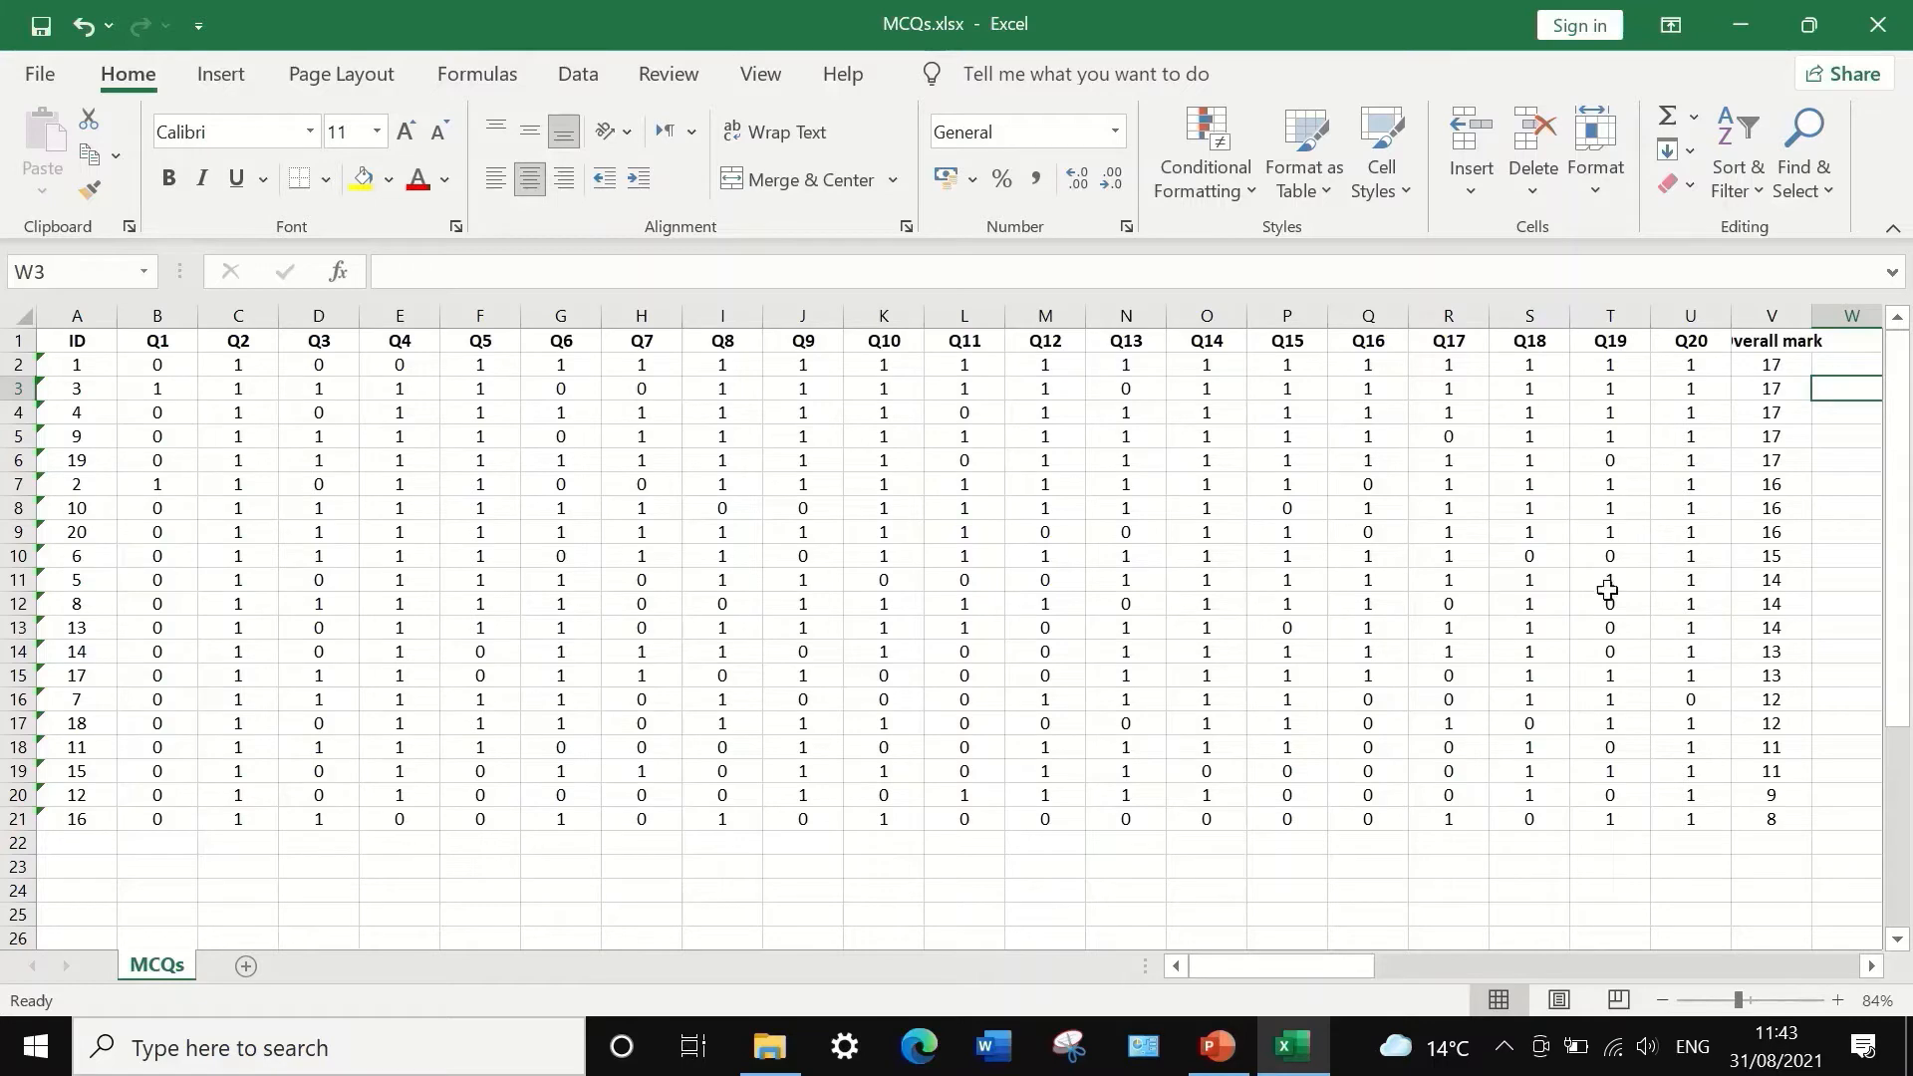
# - Enter the row labels UP, LG, ID and ID% in cells A23 to A26 below the data
pyautogui.click(91, 869)
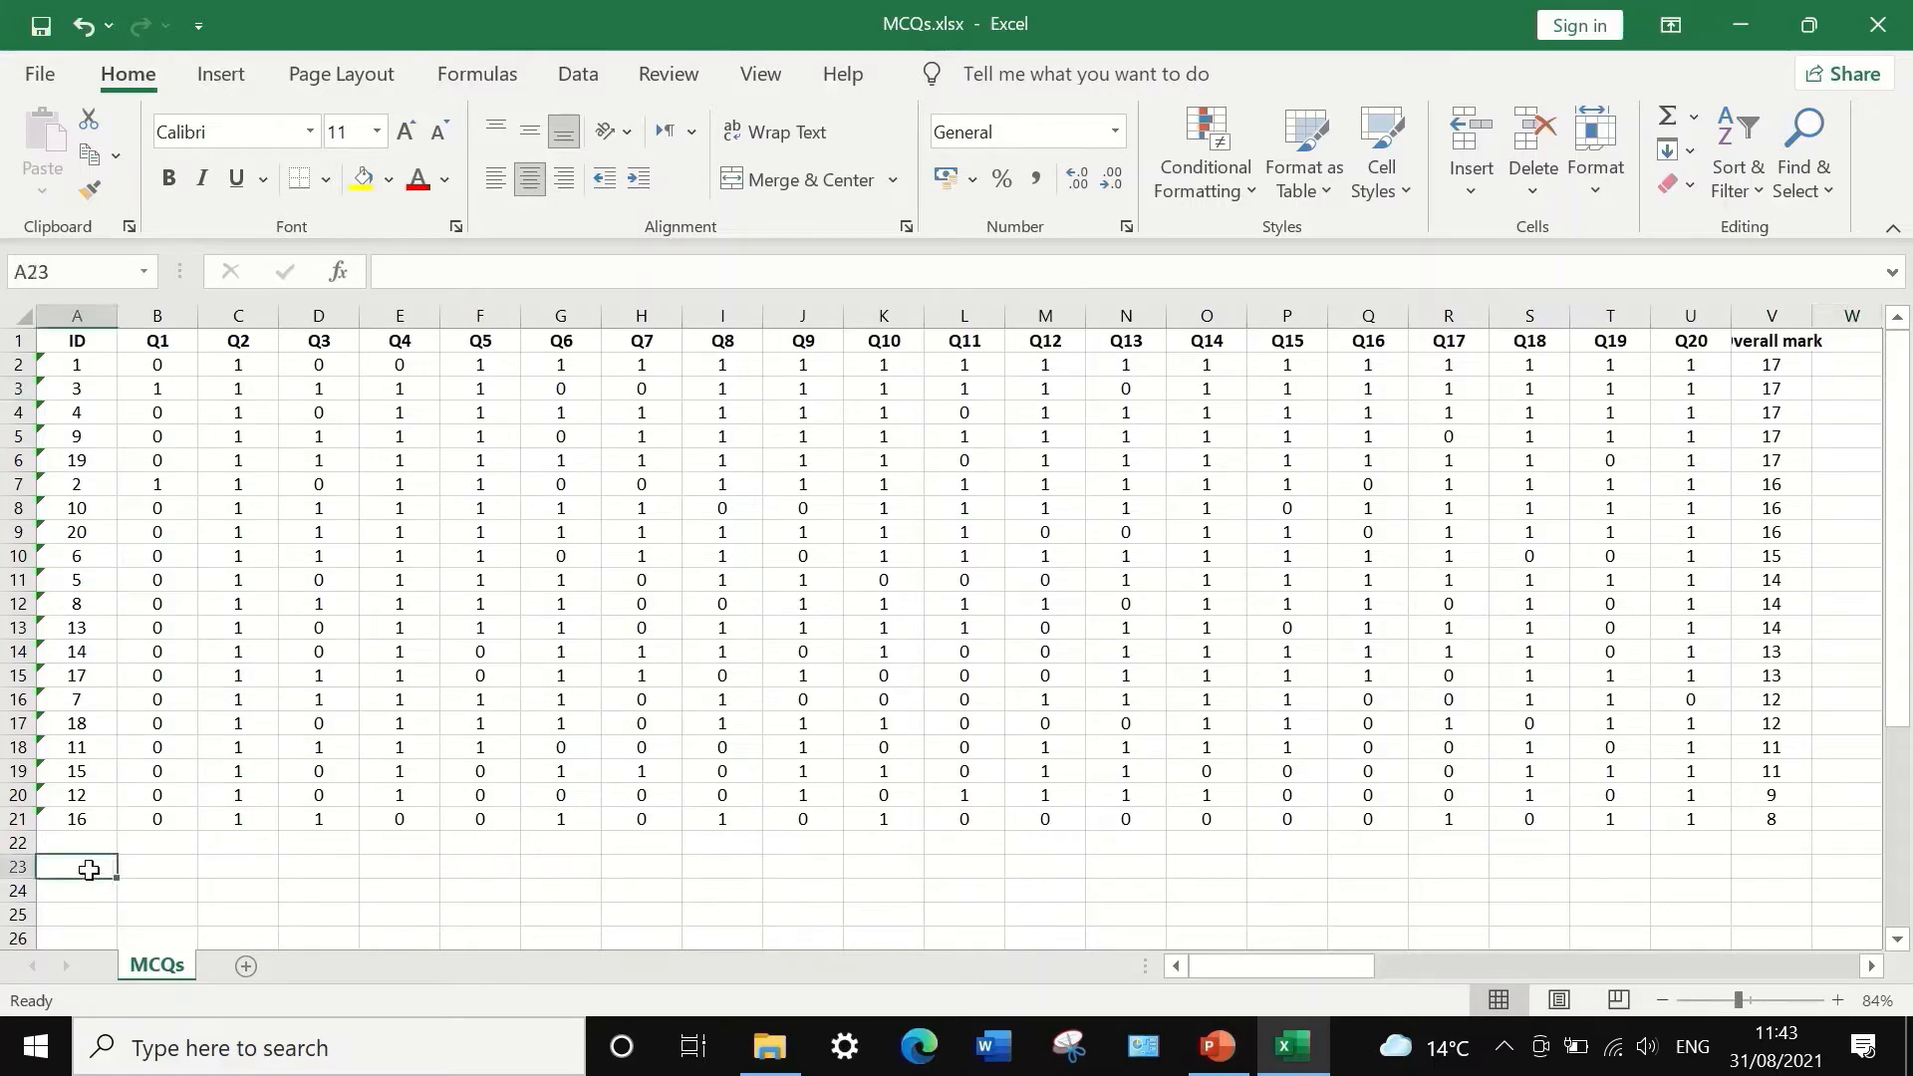
pyautogui.write('UP')
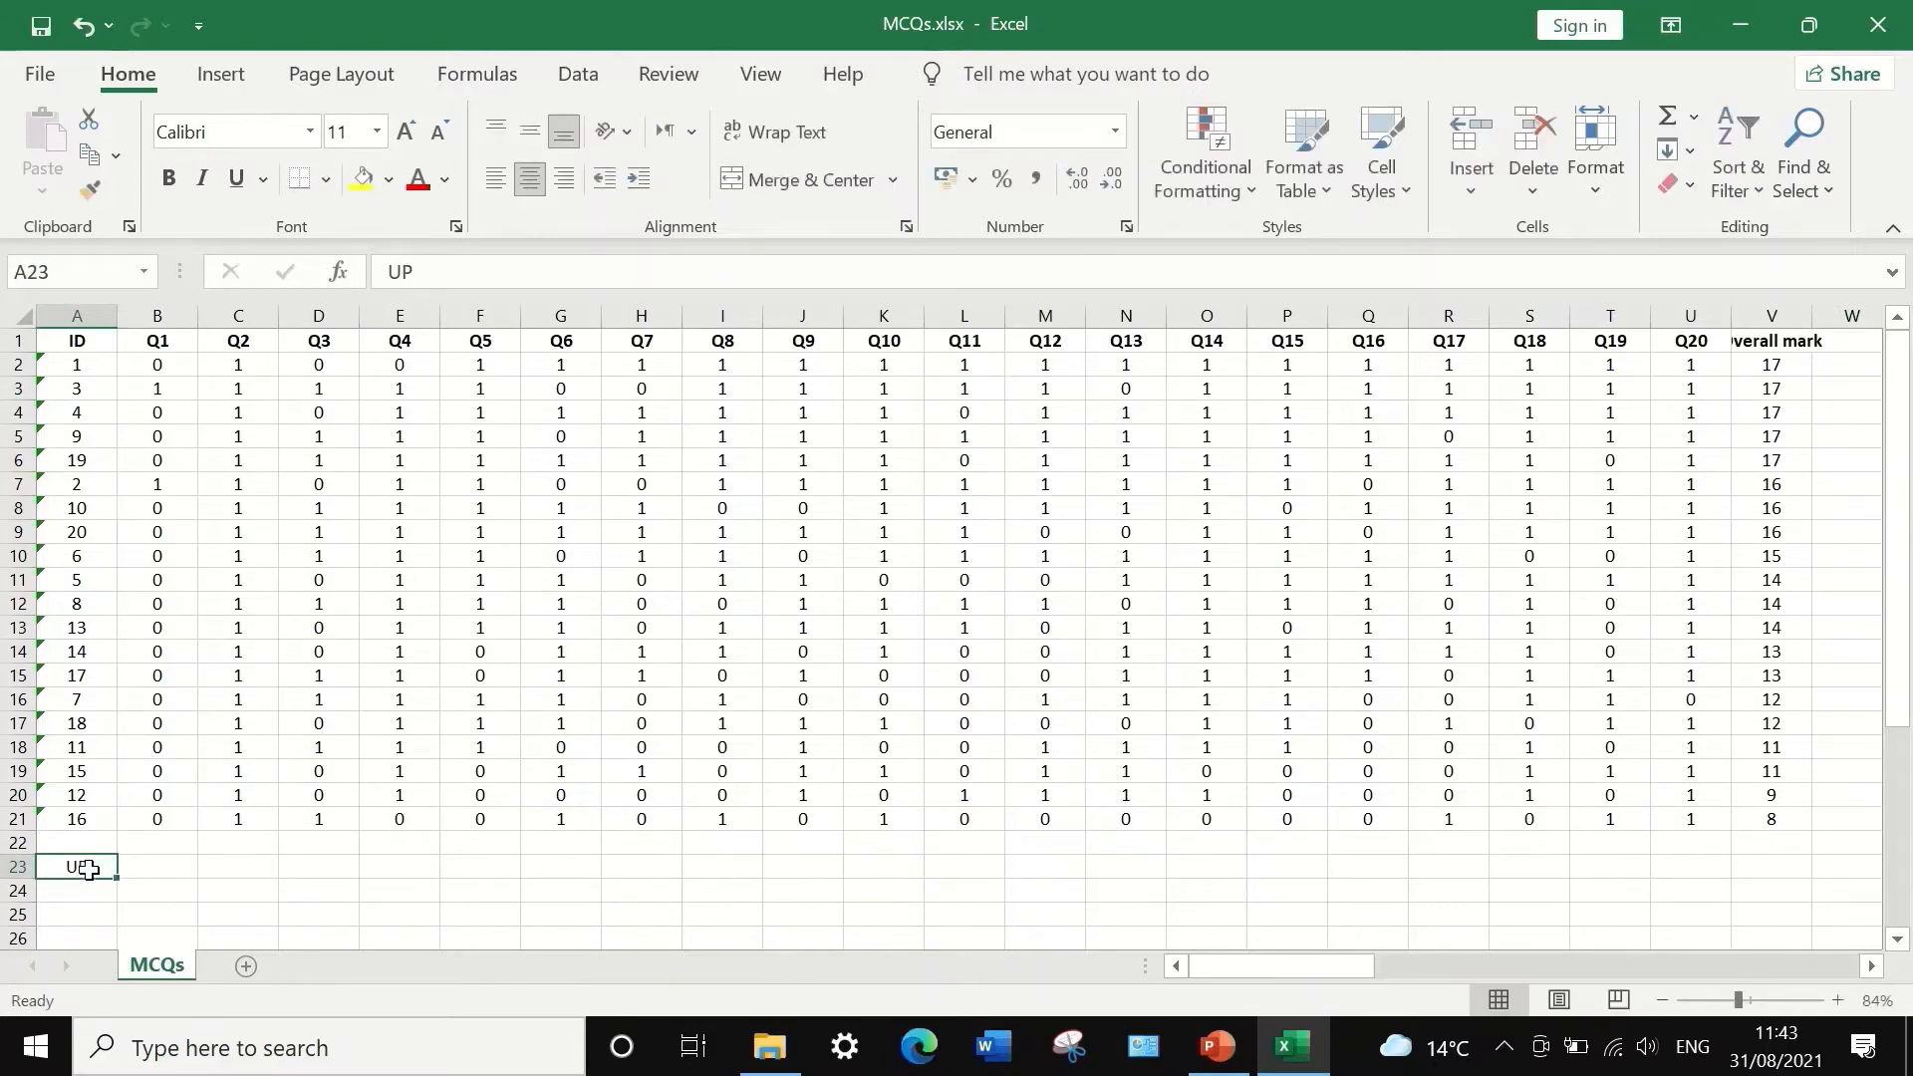
pyautogui.press('Return')
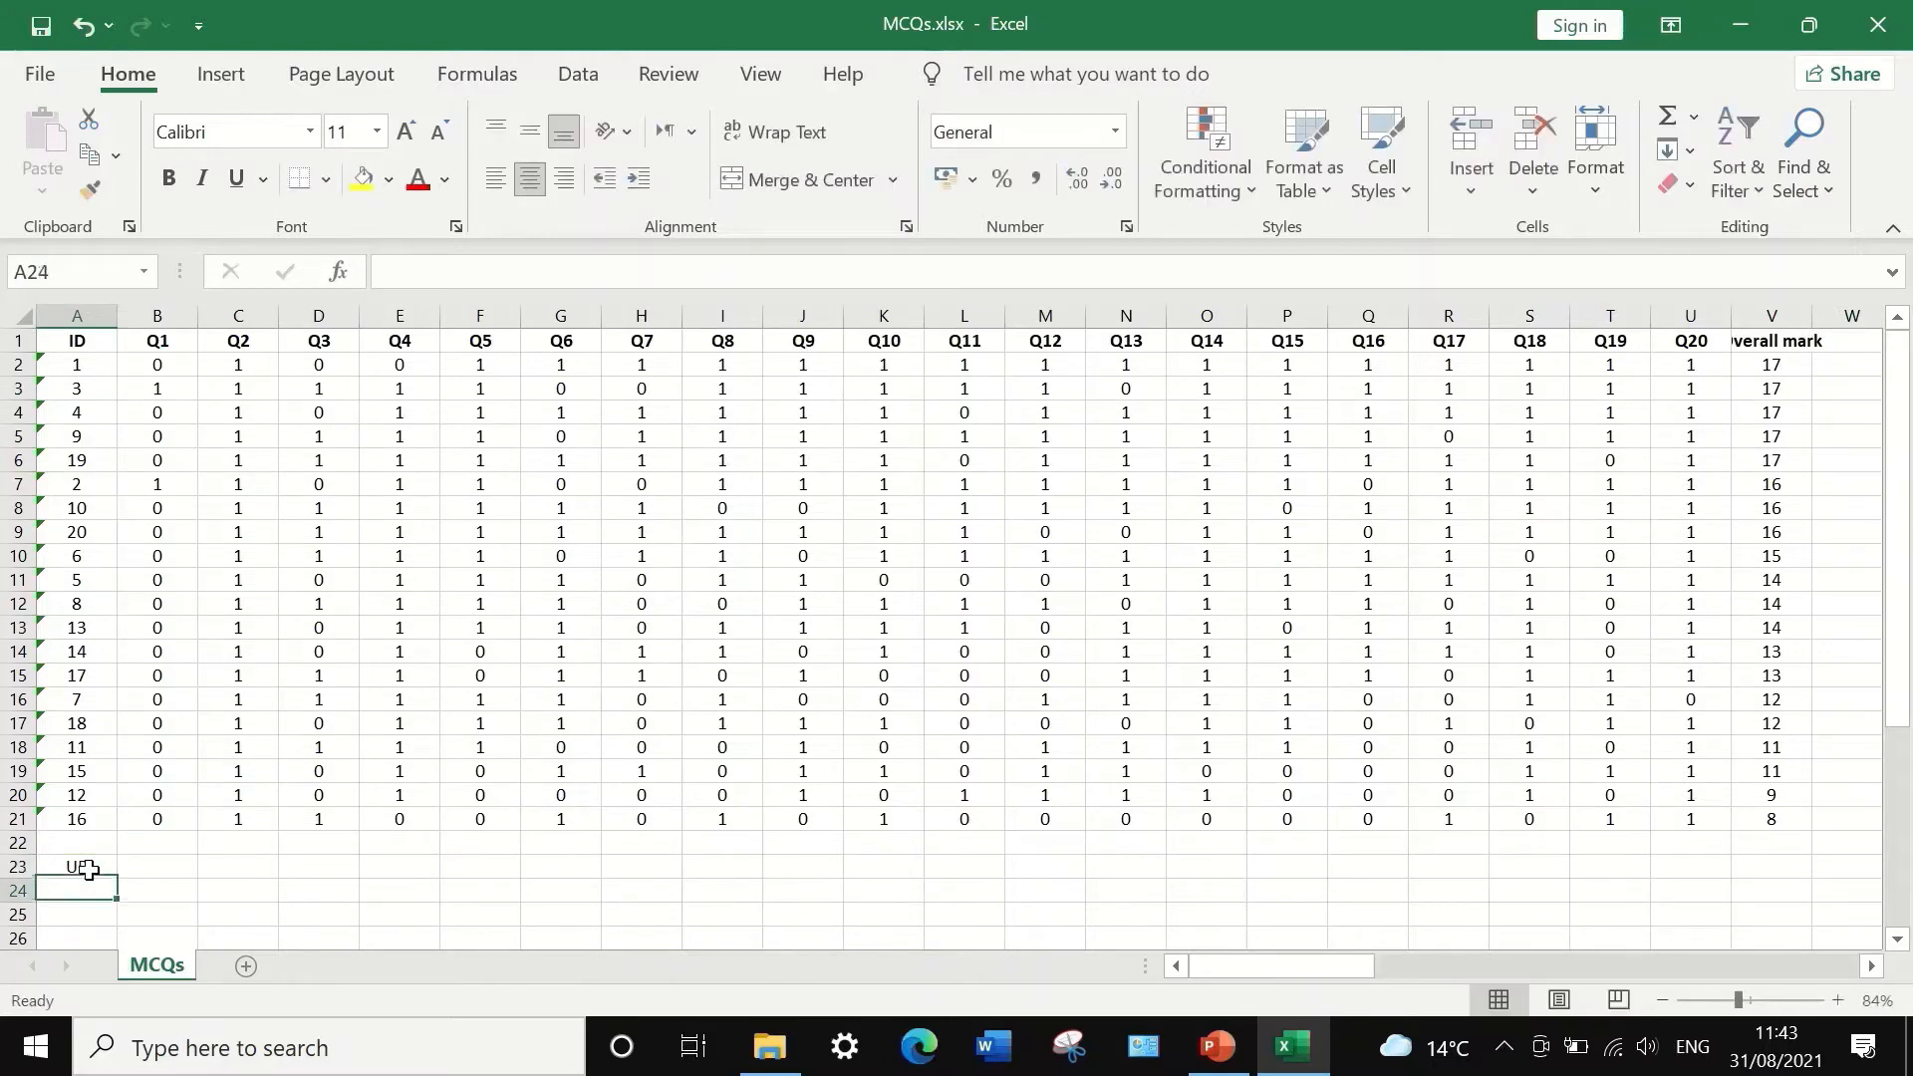
pyautogui.write('LG')
pyautogui.press('Return')
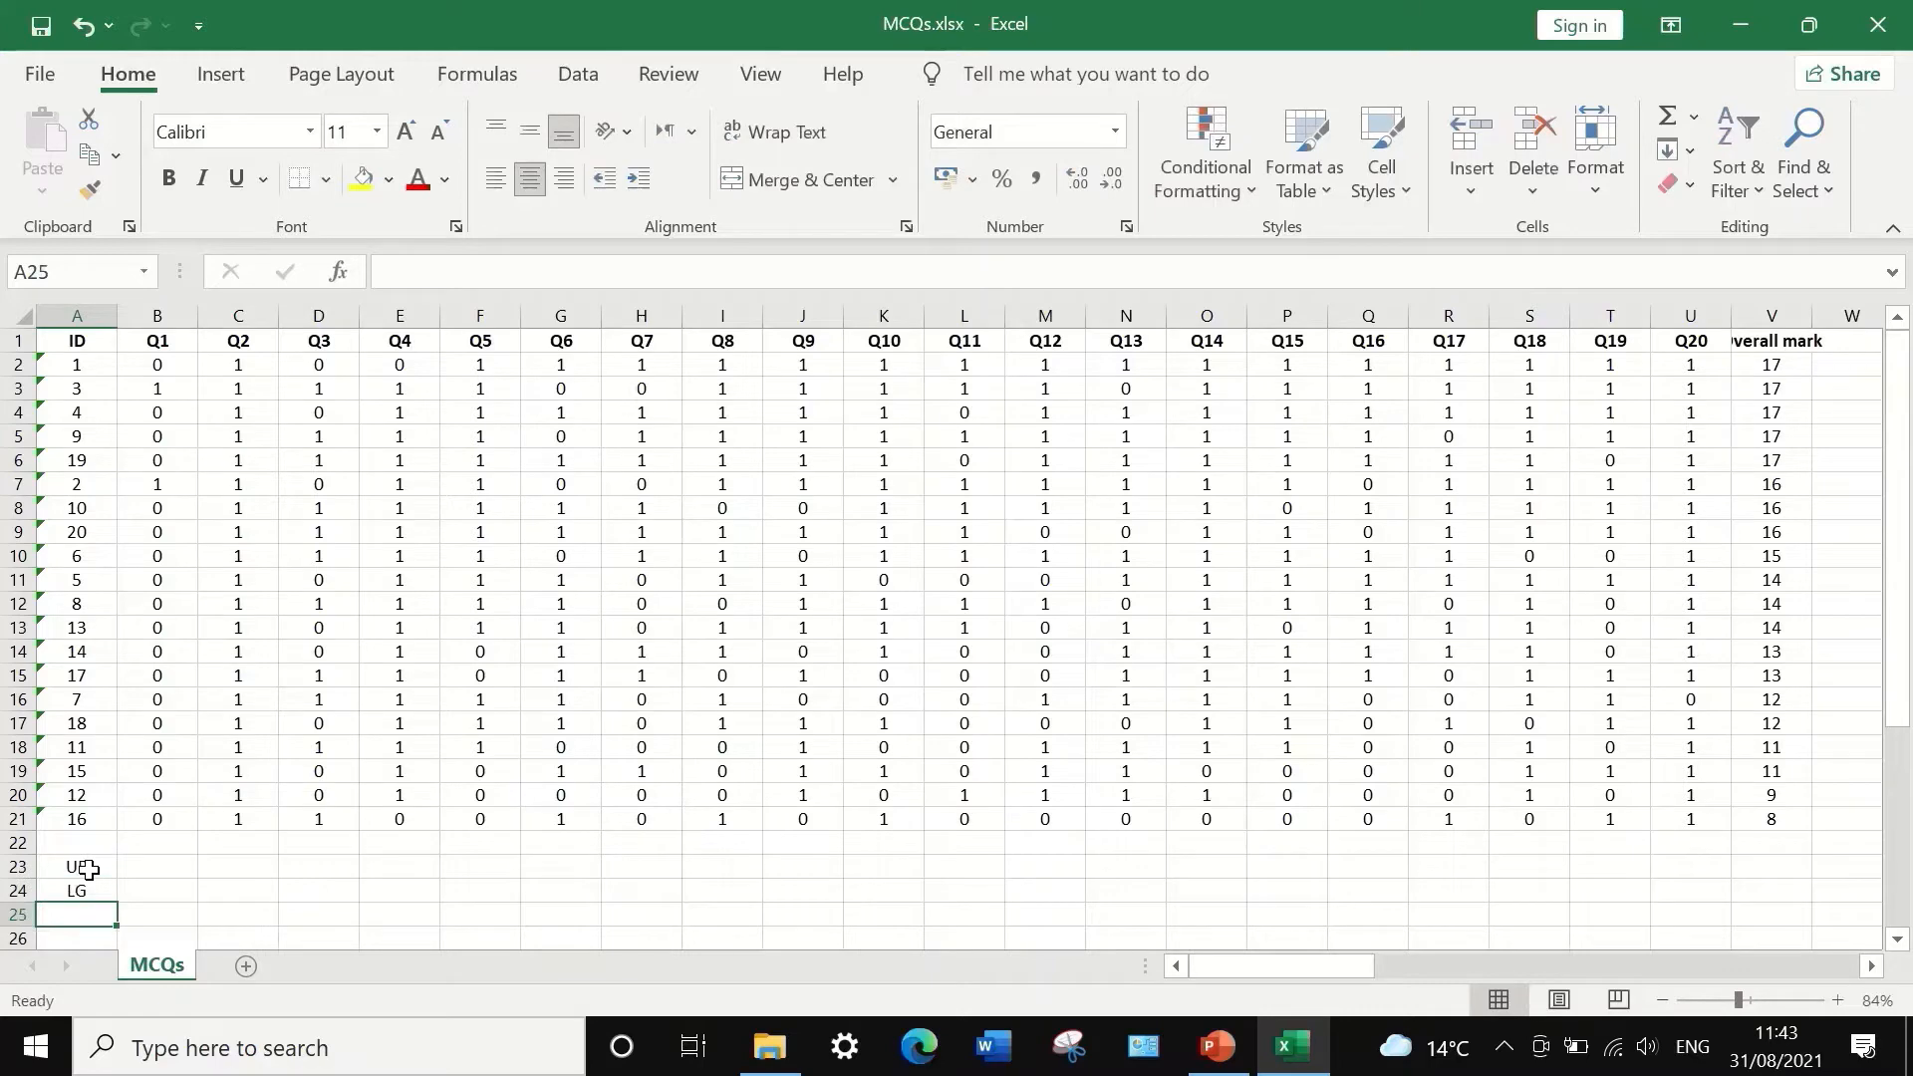
pyautogui.write('ID')
pyautogui.press('Return')
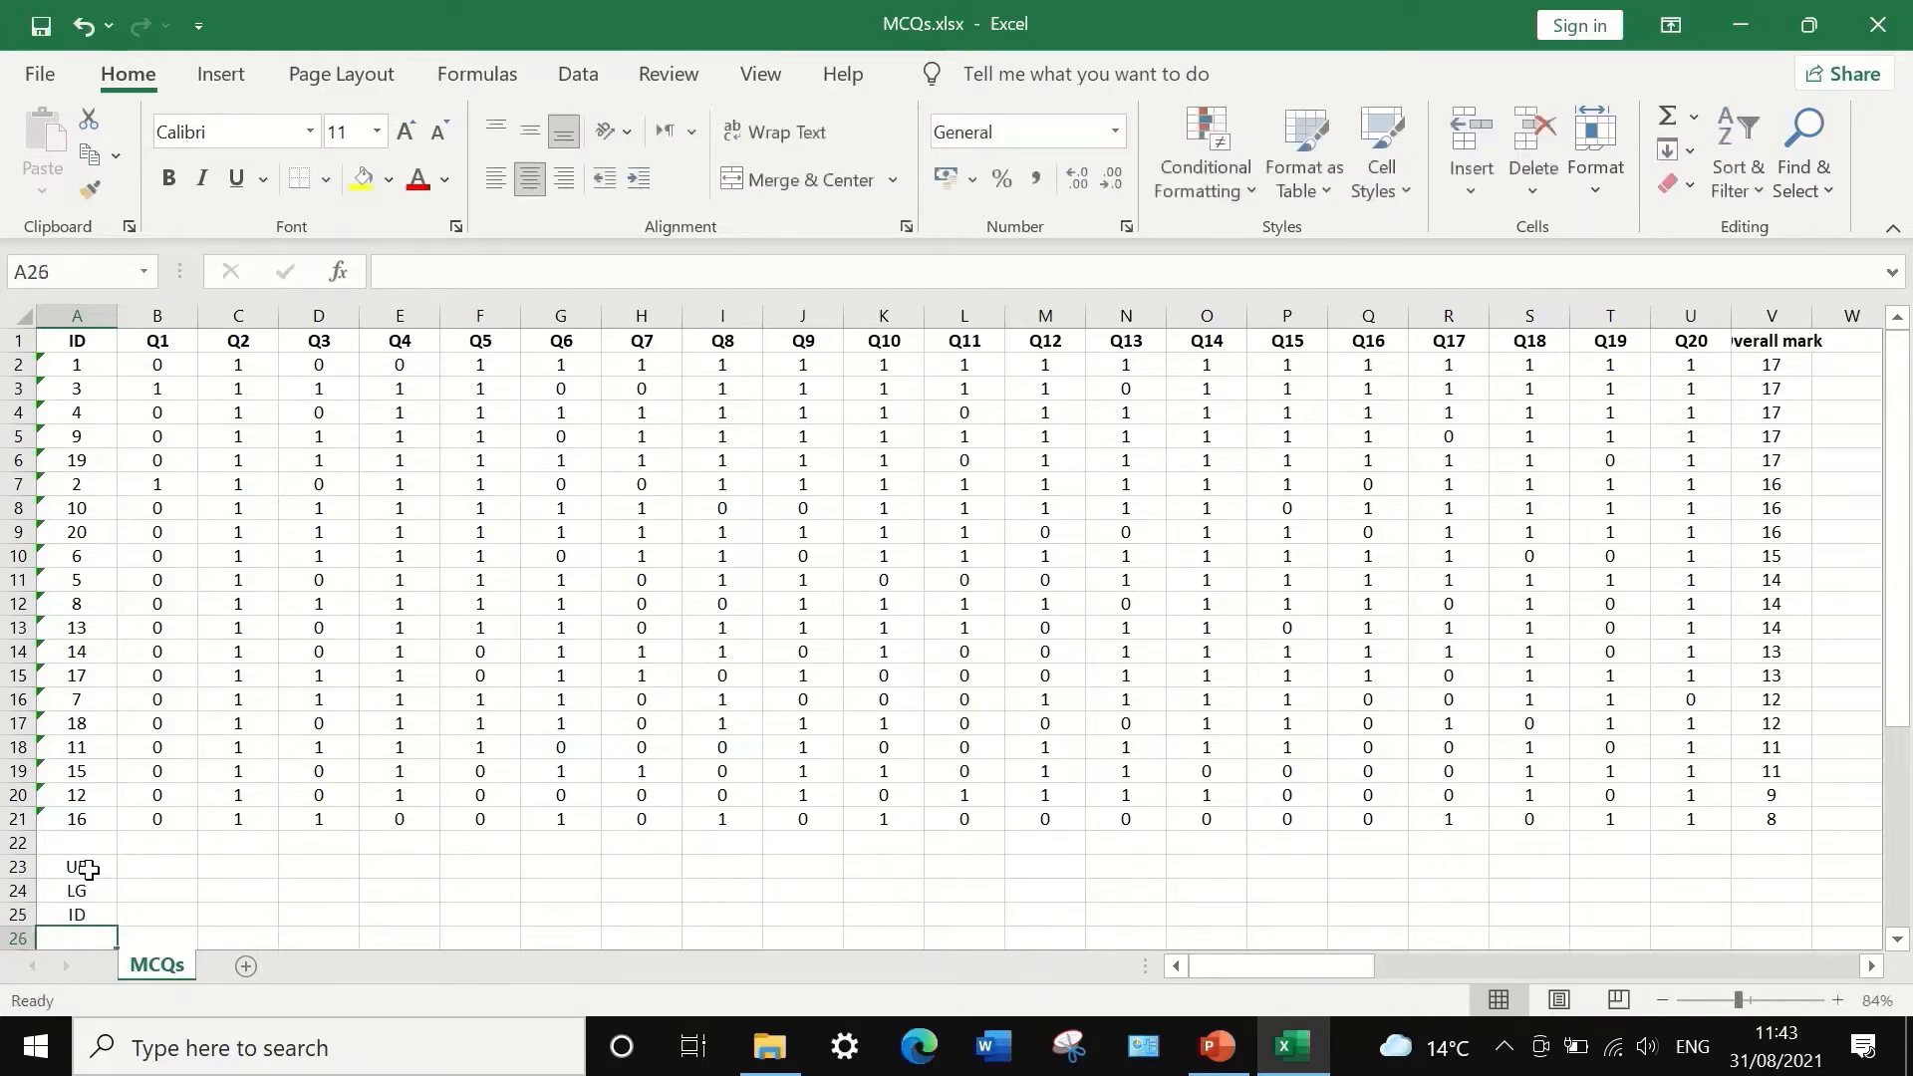
pyautogui.write('ID')
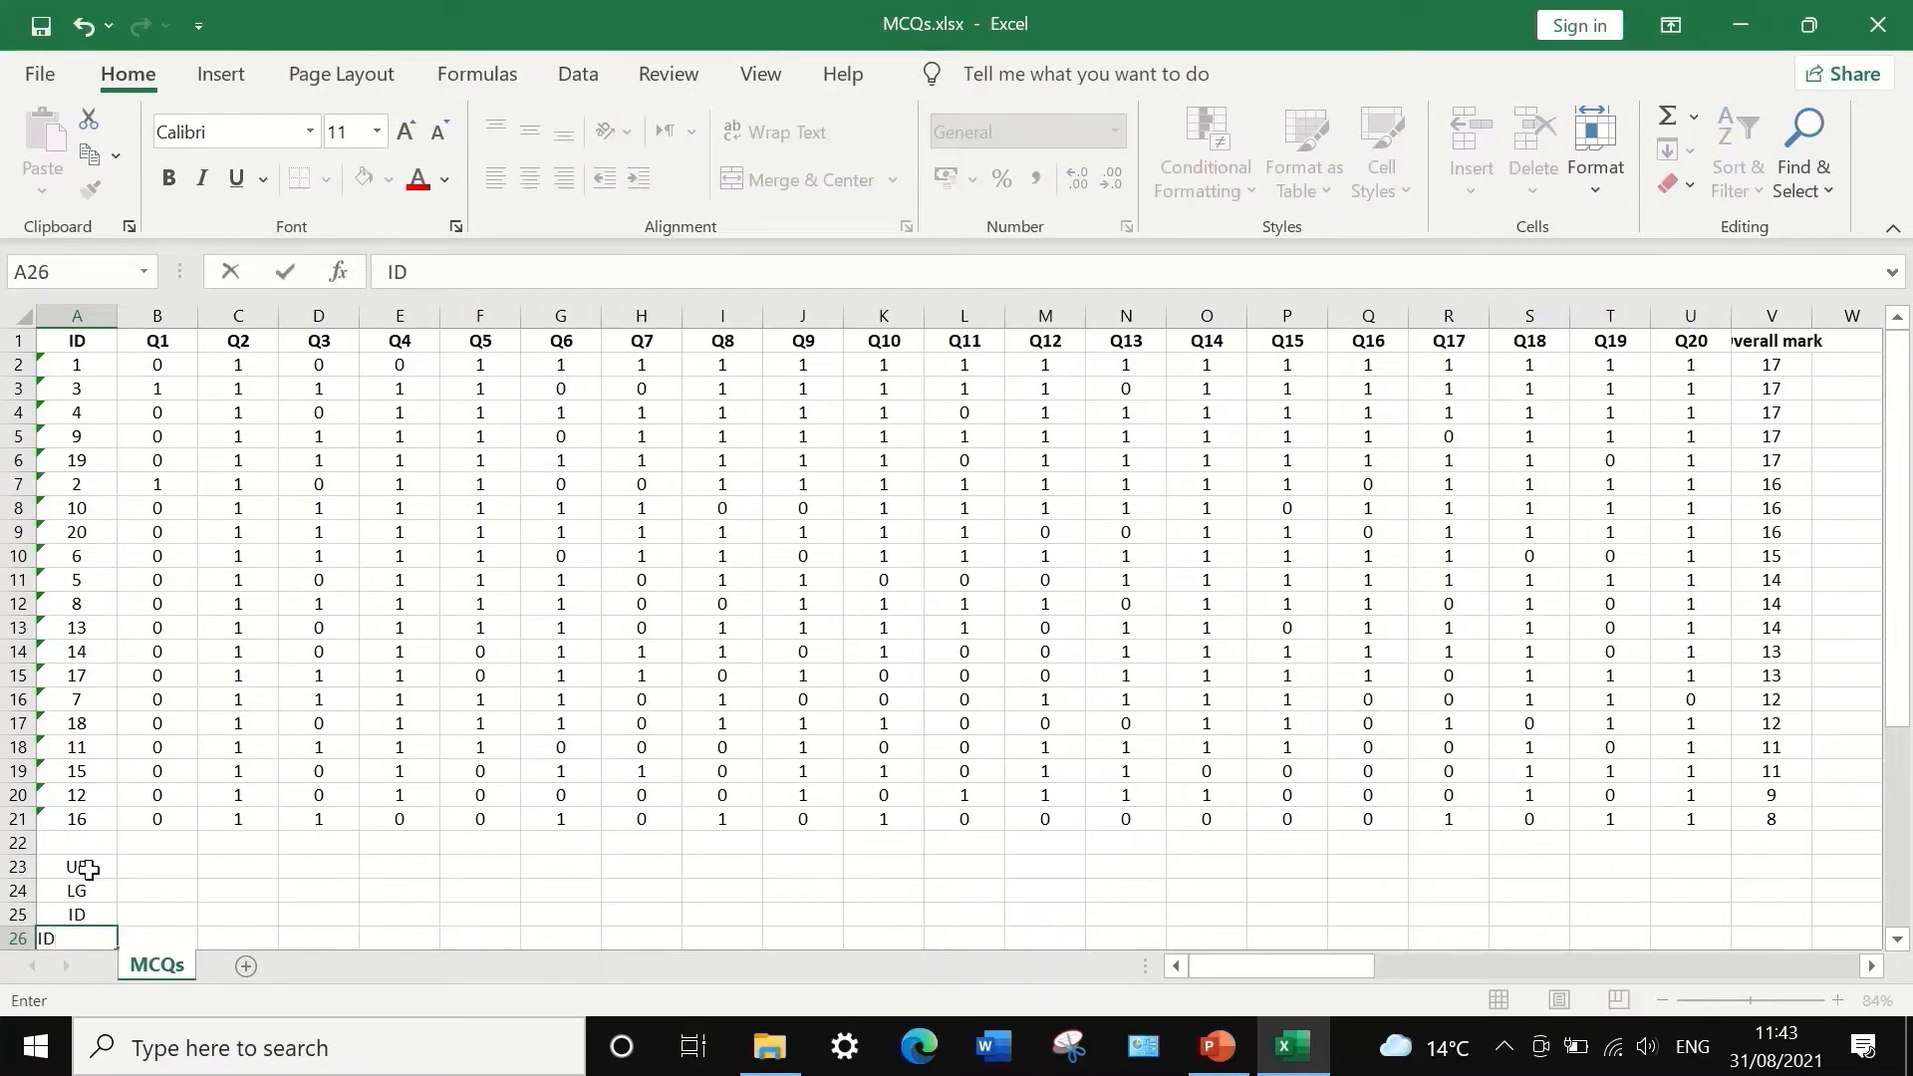
pyautogui.write('%')
pyautogui.scroll(-1, 144, 873)
pyautogui.press('Return')
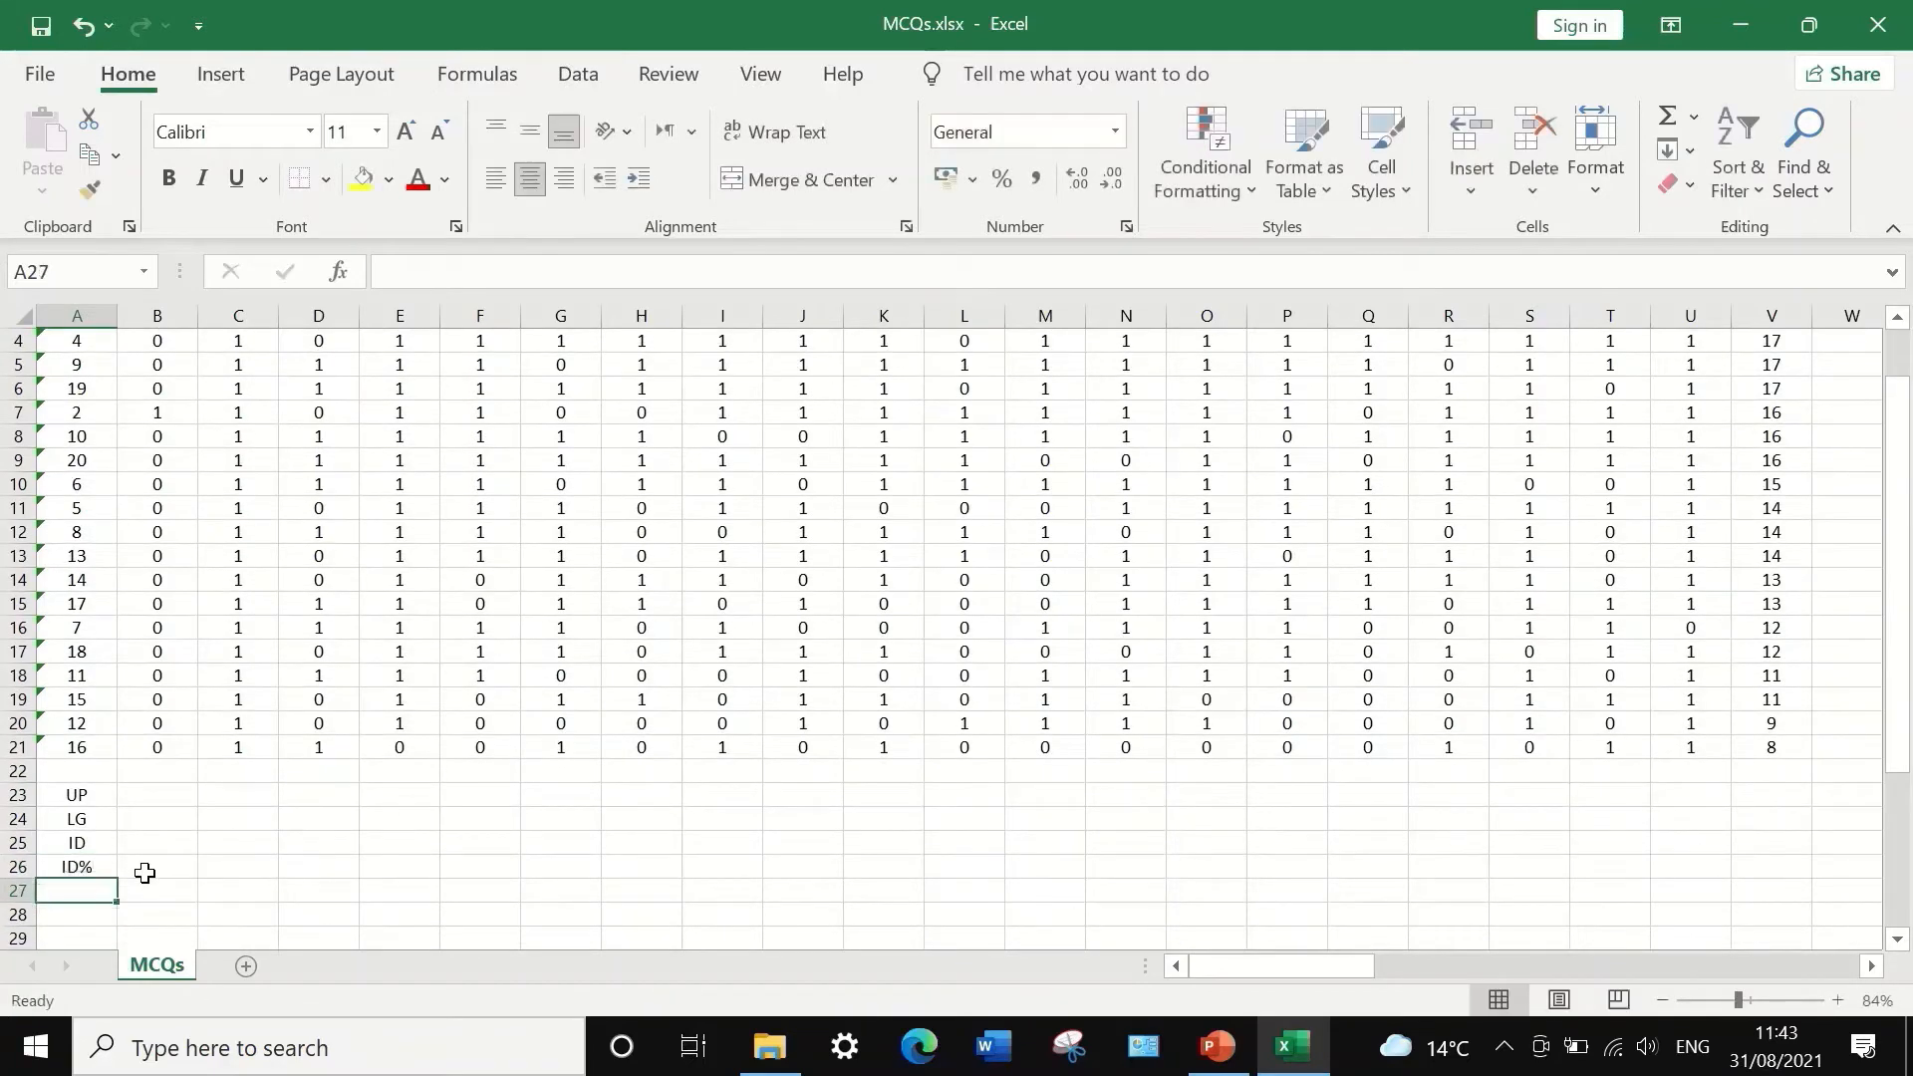
pyautogui.scroll(1, 204, 802)
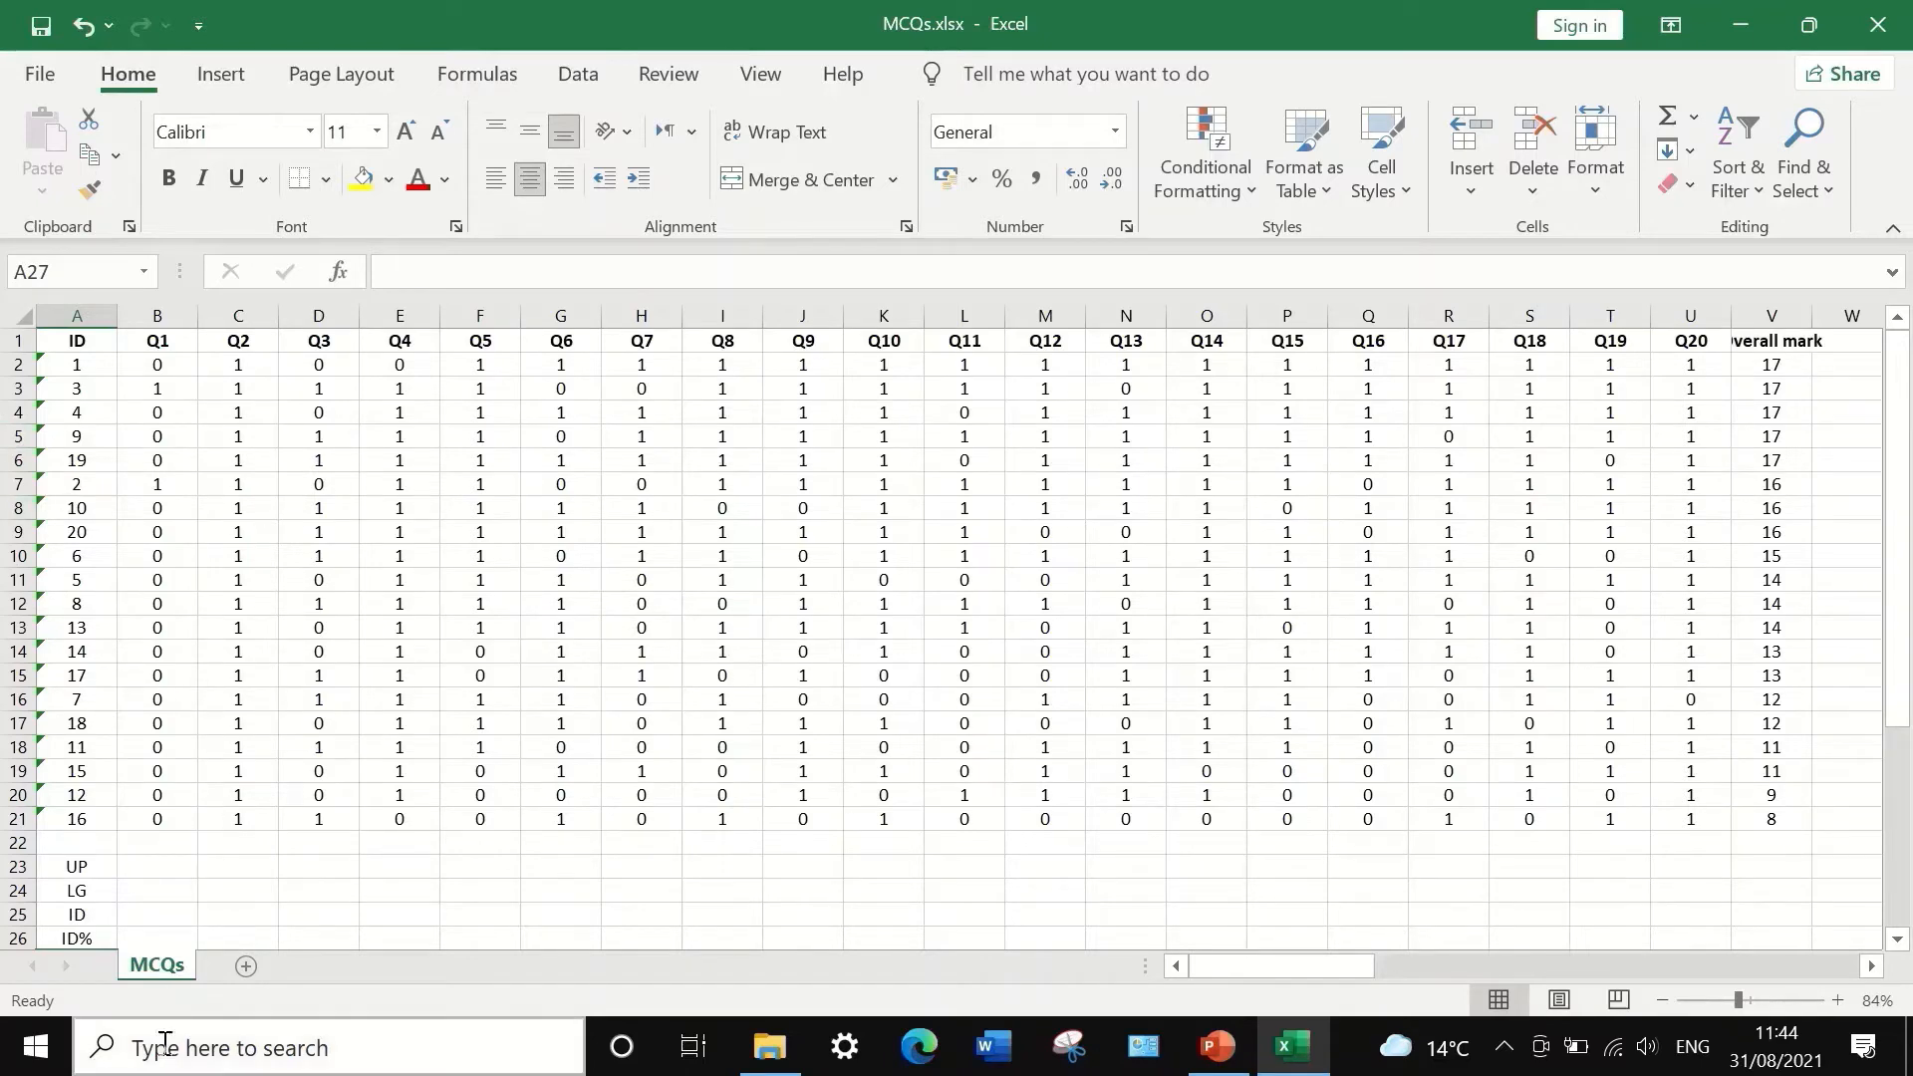
# - Switch to Calculator, multiply 20 by 0.27 to find the group size, and close it again
pyautogui.click(222, 1058)
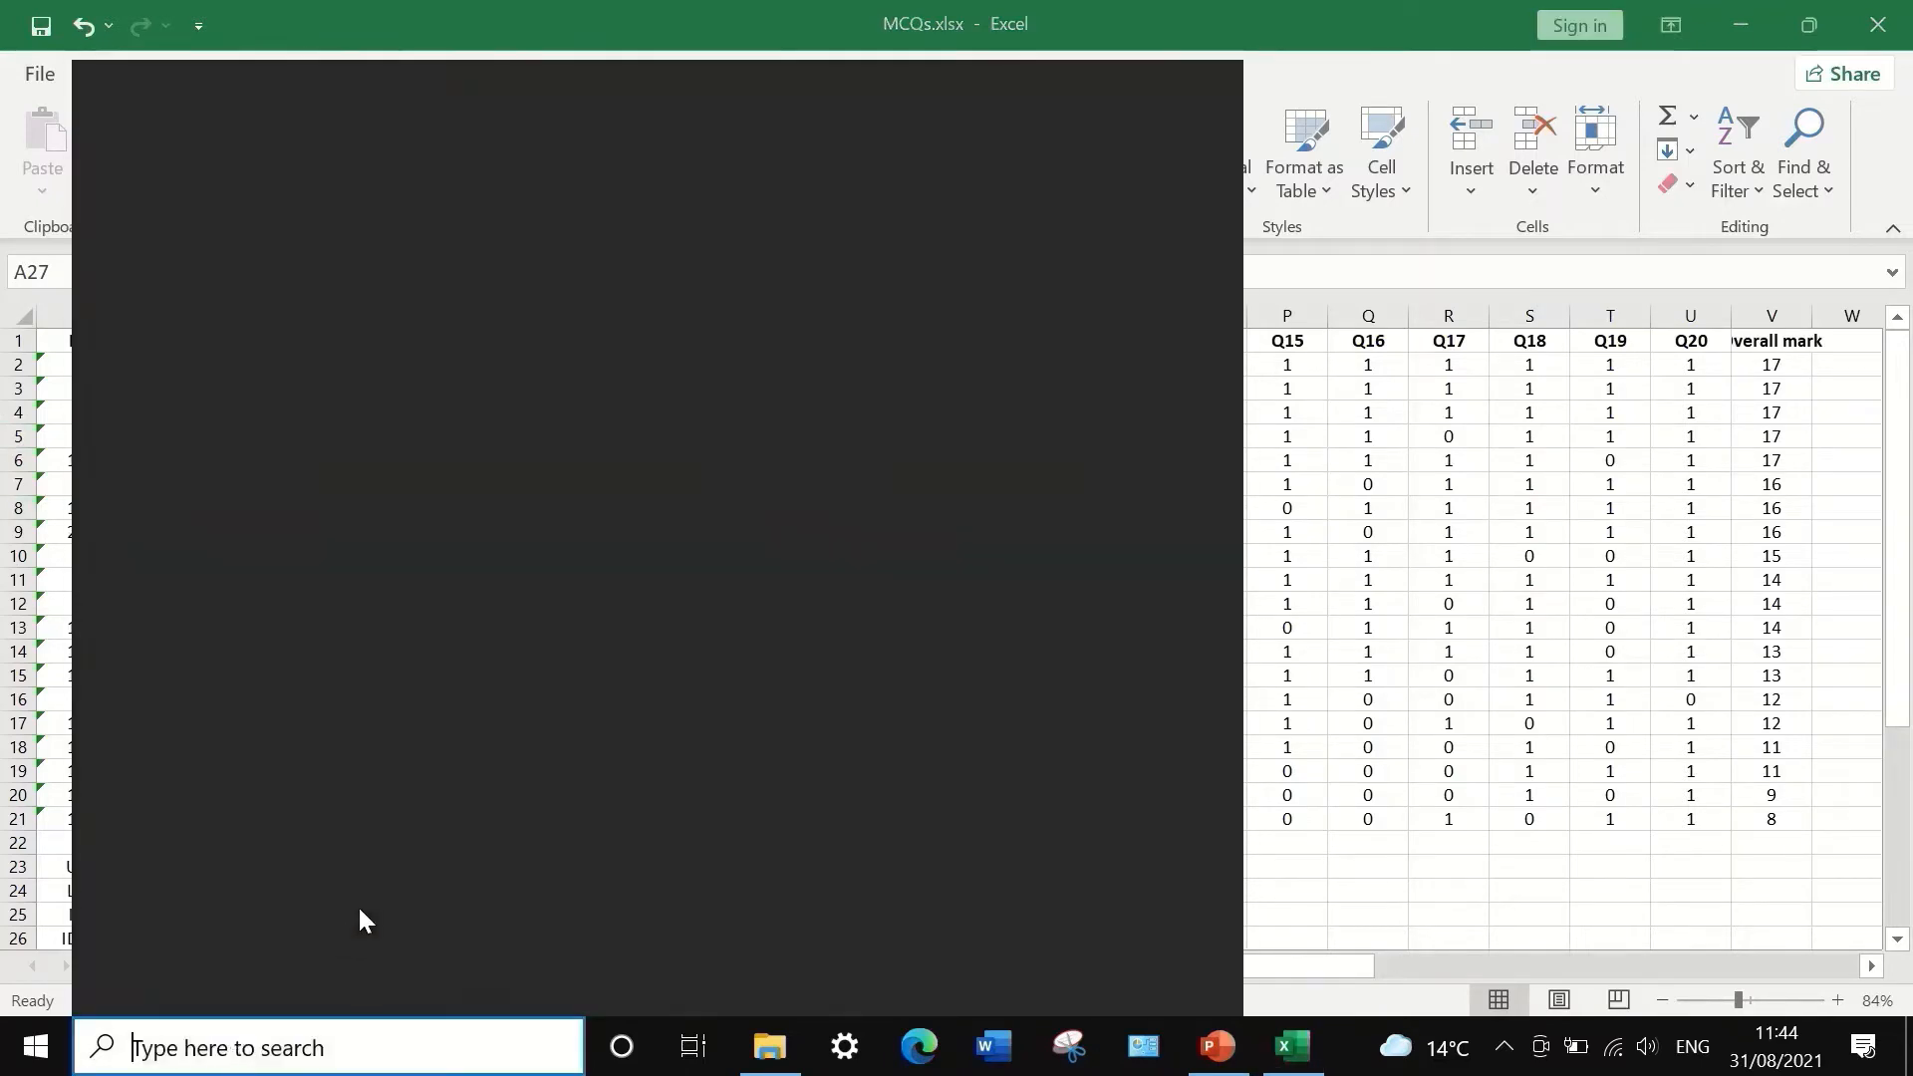
pyautogui.click(198, 503)
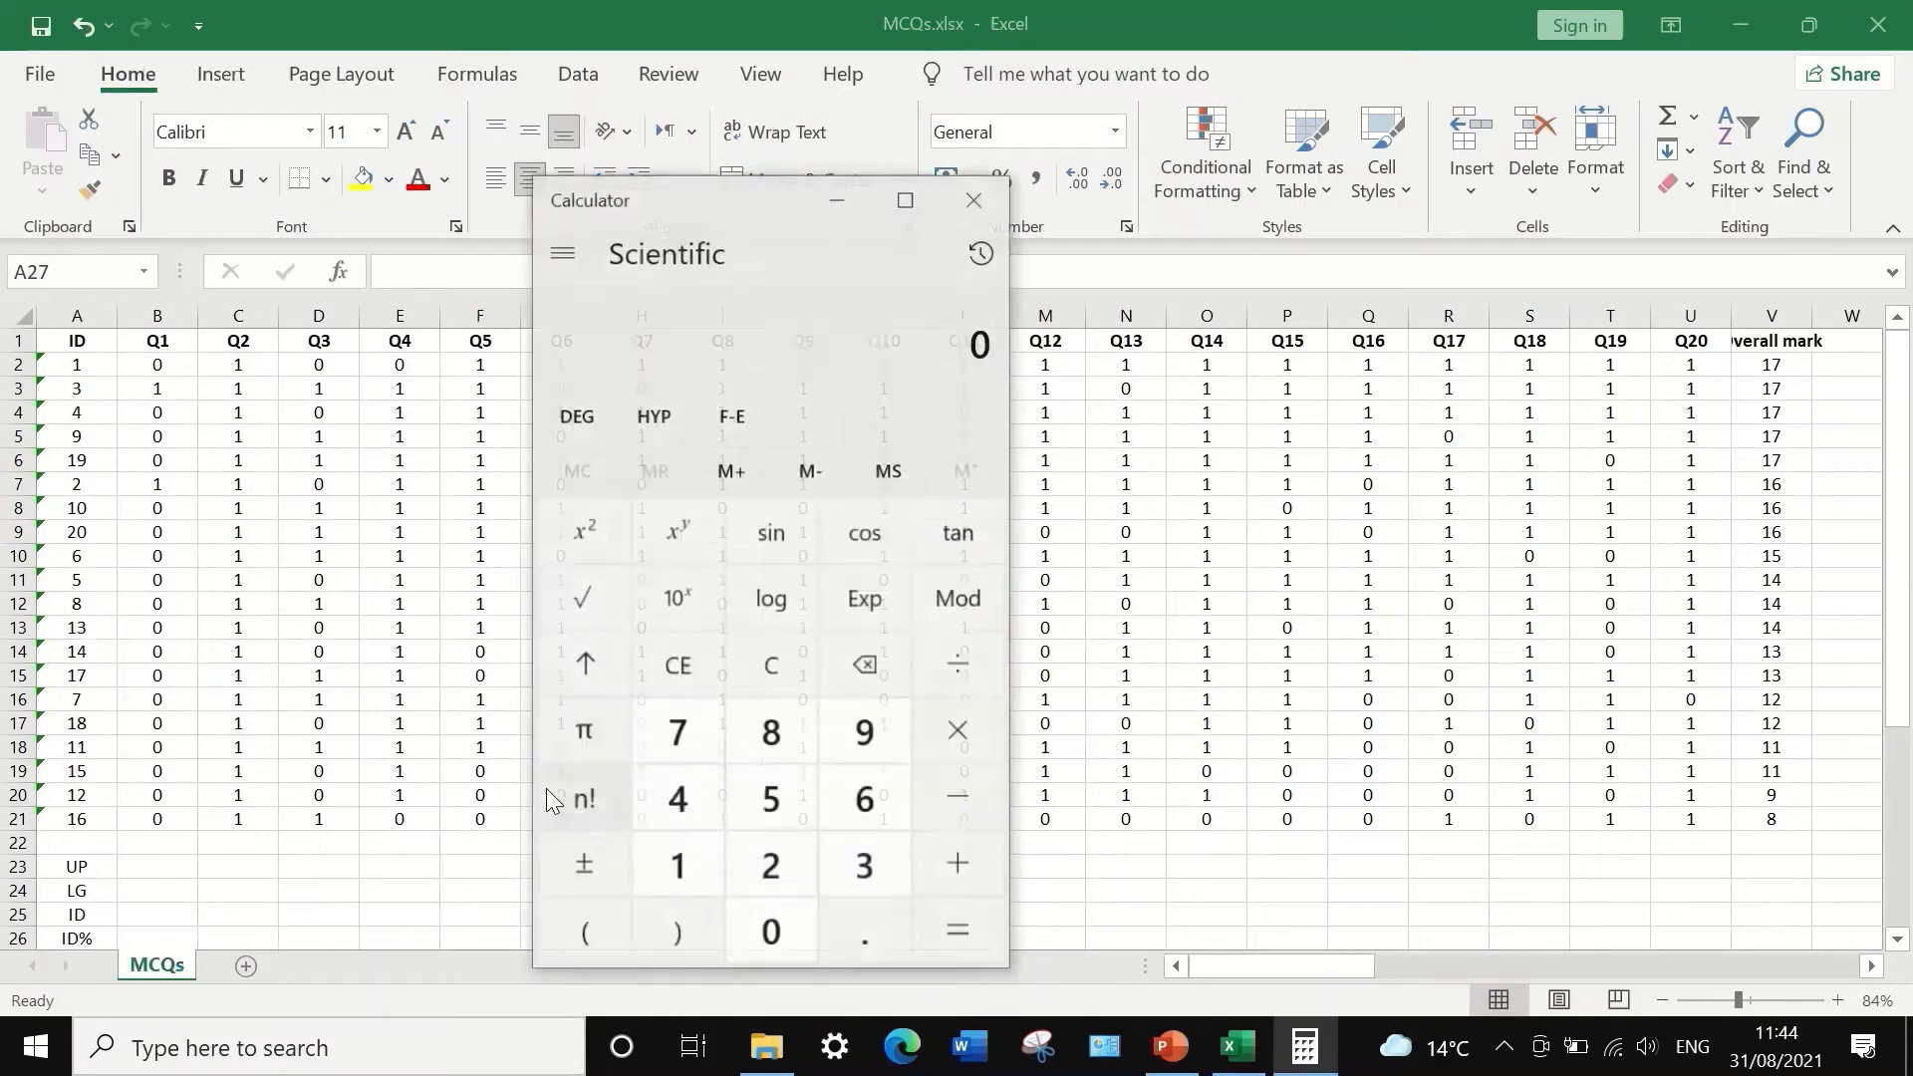
pyautogui.click(773, 867)
pyautogui.click(771, 932)
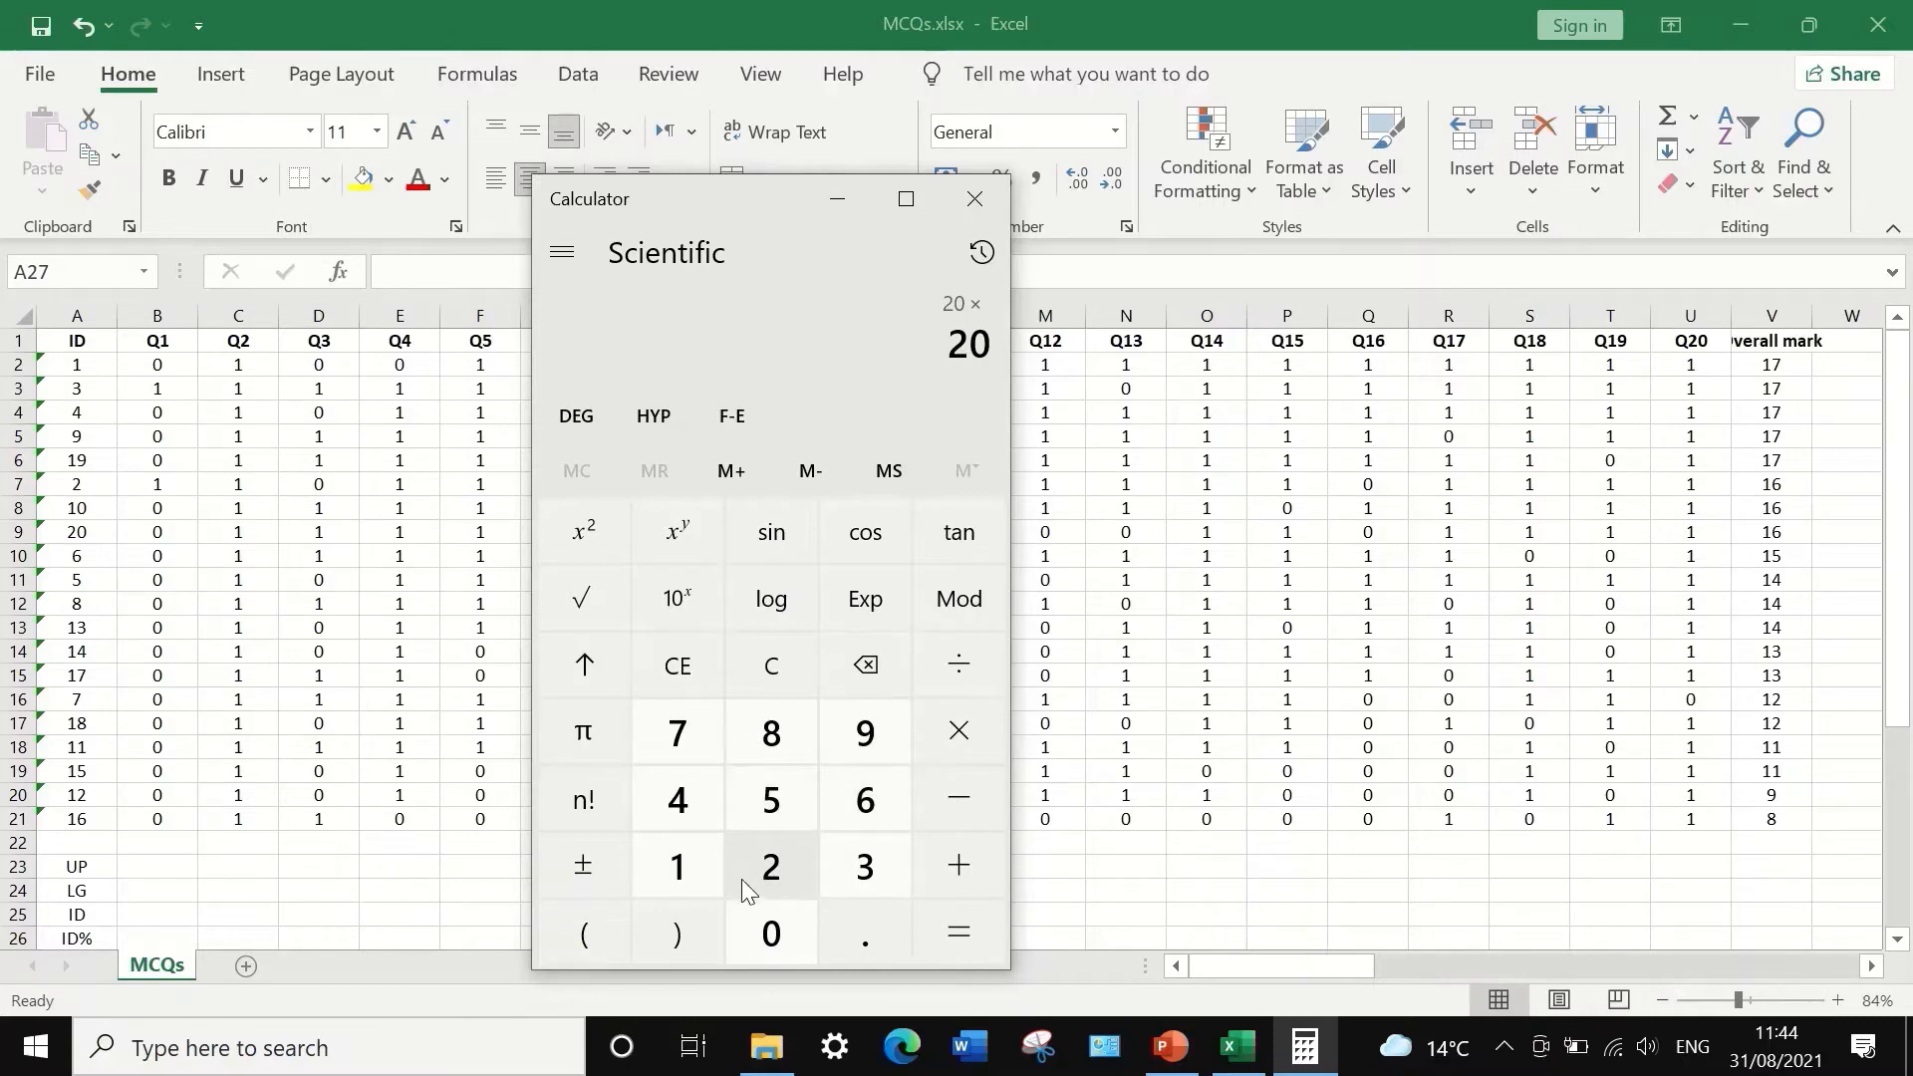
pyautogui.click(865, 926)
pyautogui.click(782, 872)
pyautogui.click(674, 733)
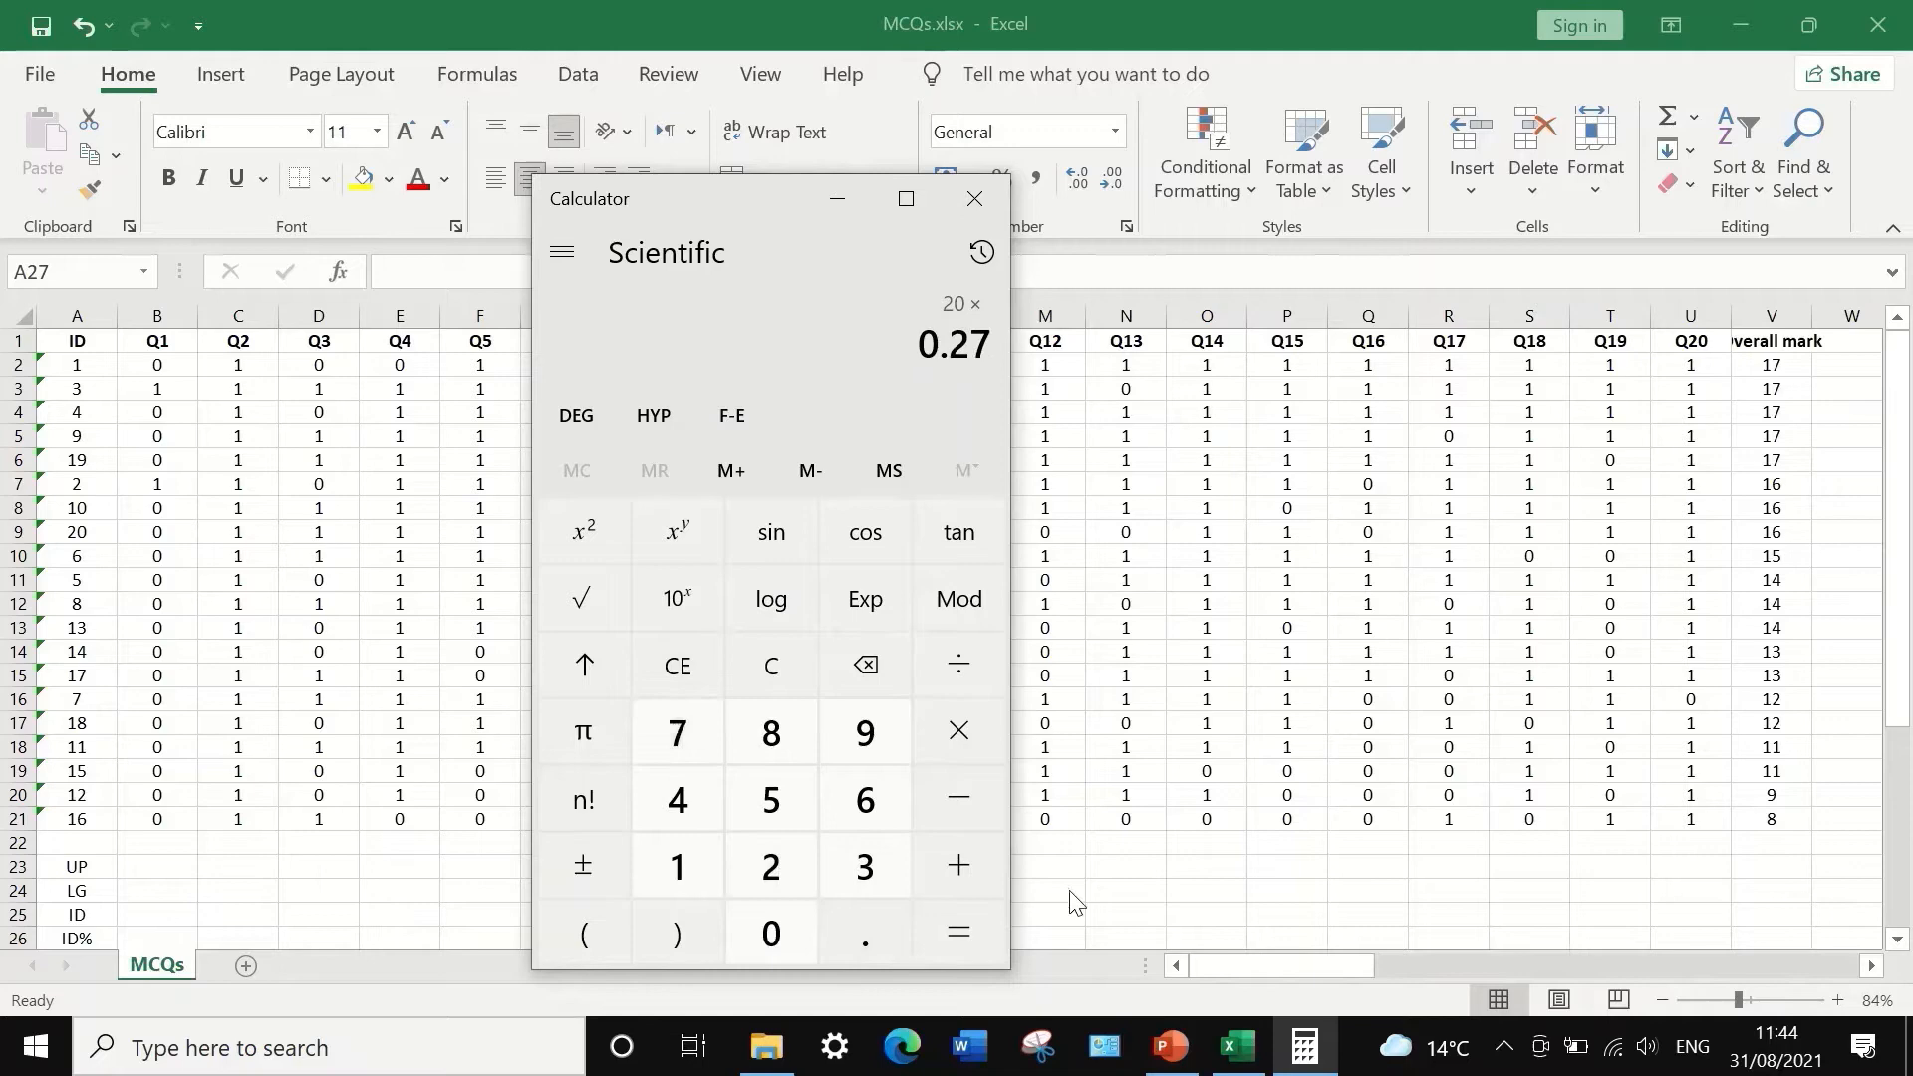
pyautogui.click(958, 932)
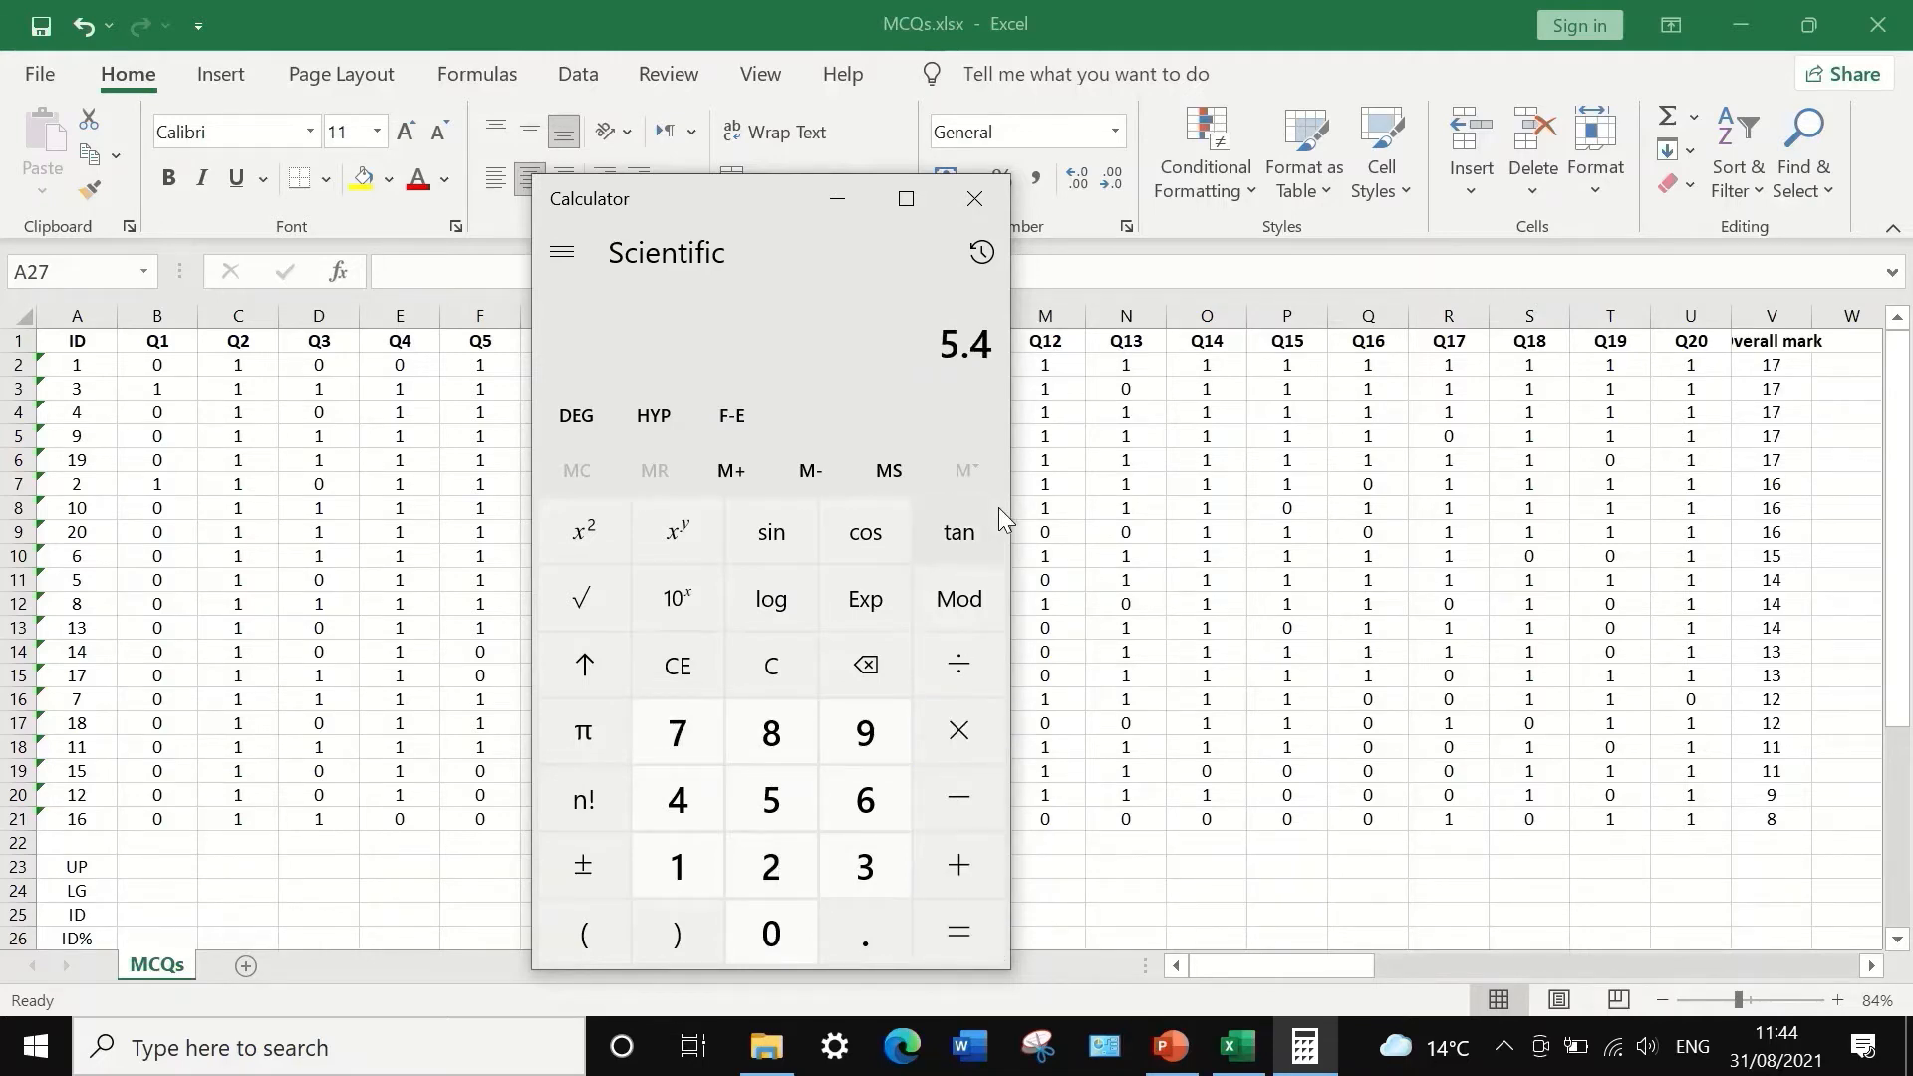
pyautogui.click(975, 198)
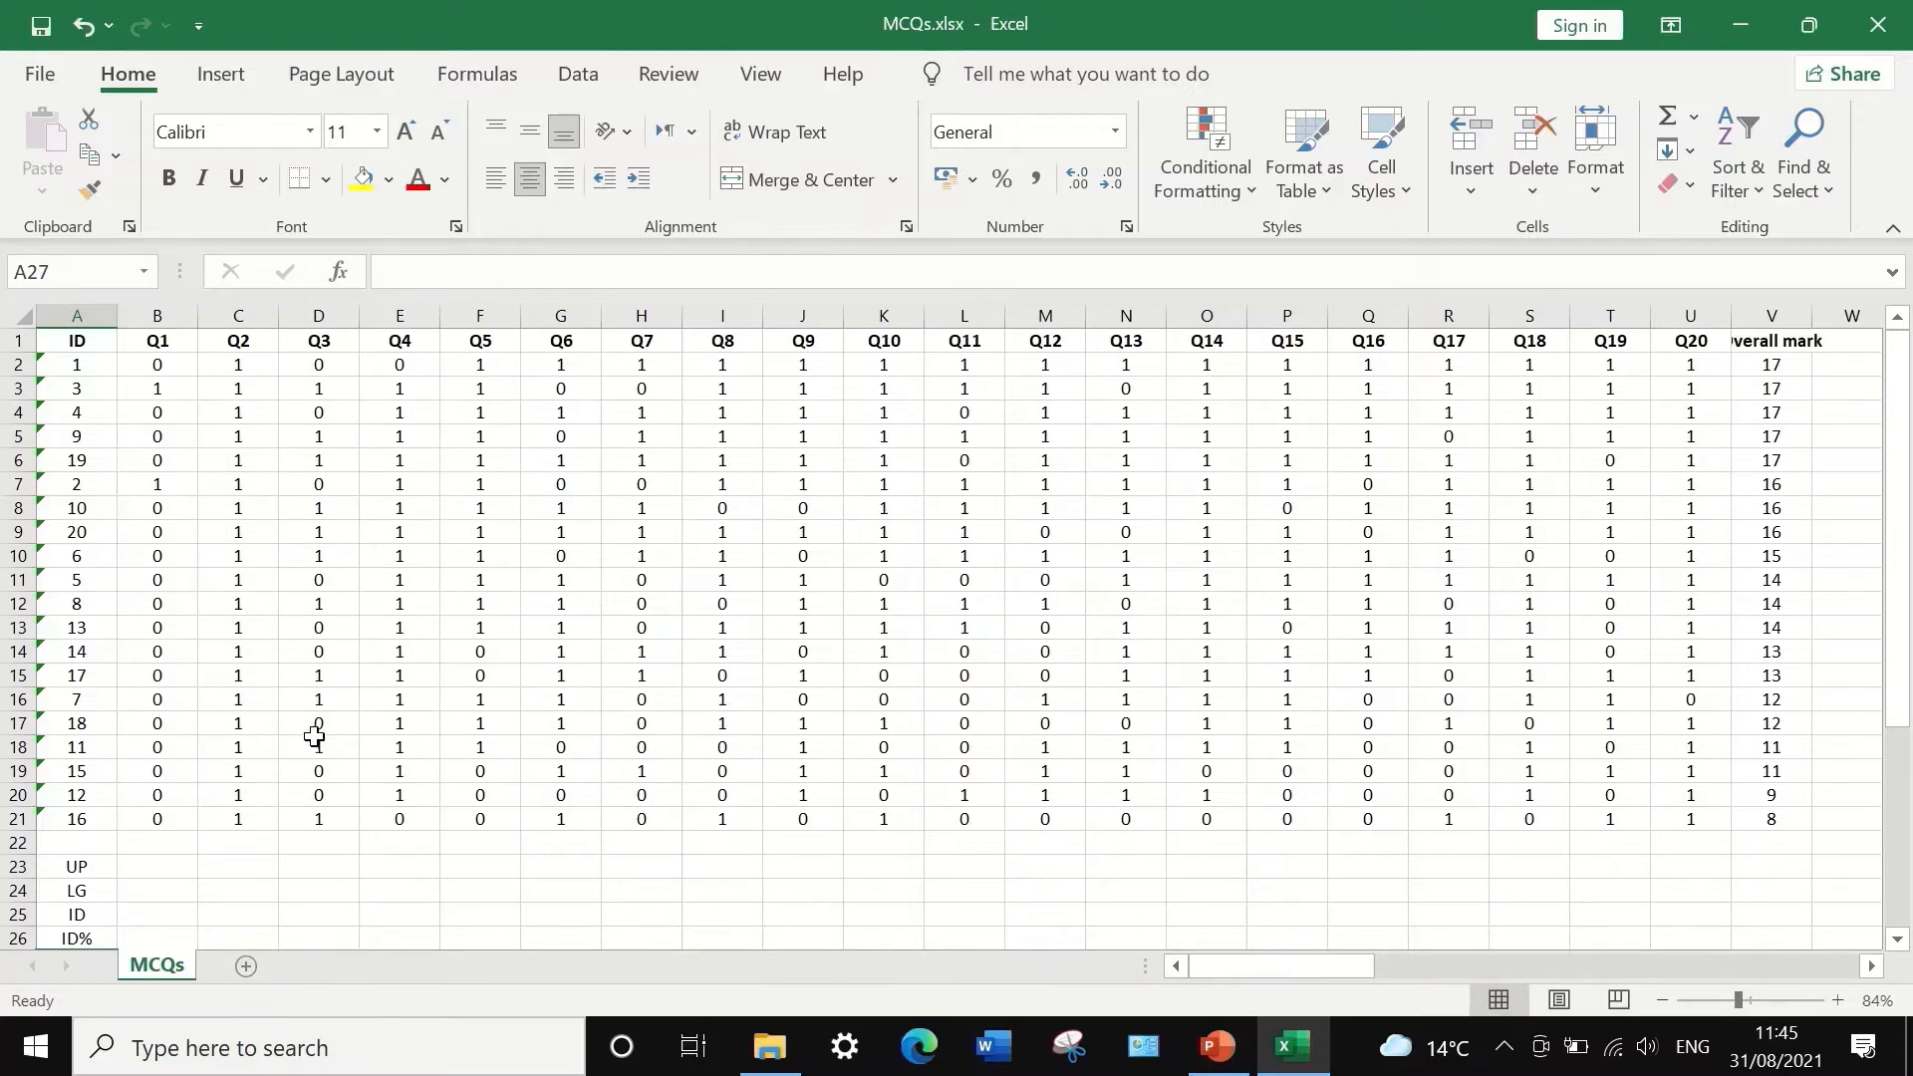
# - Fill rows 2 to 7, the six students with the highest overall marks, with the standard light green colour
pyautogui.click(154, 870)
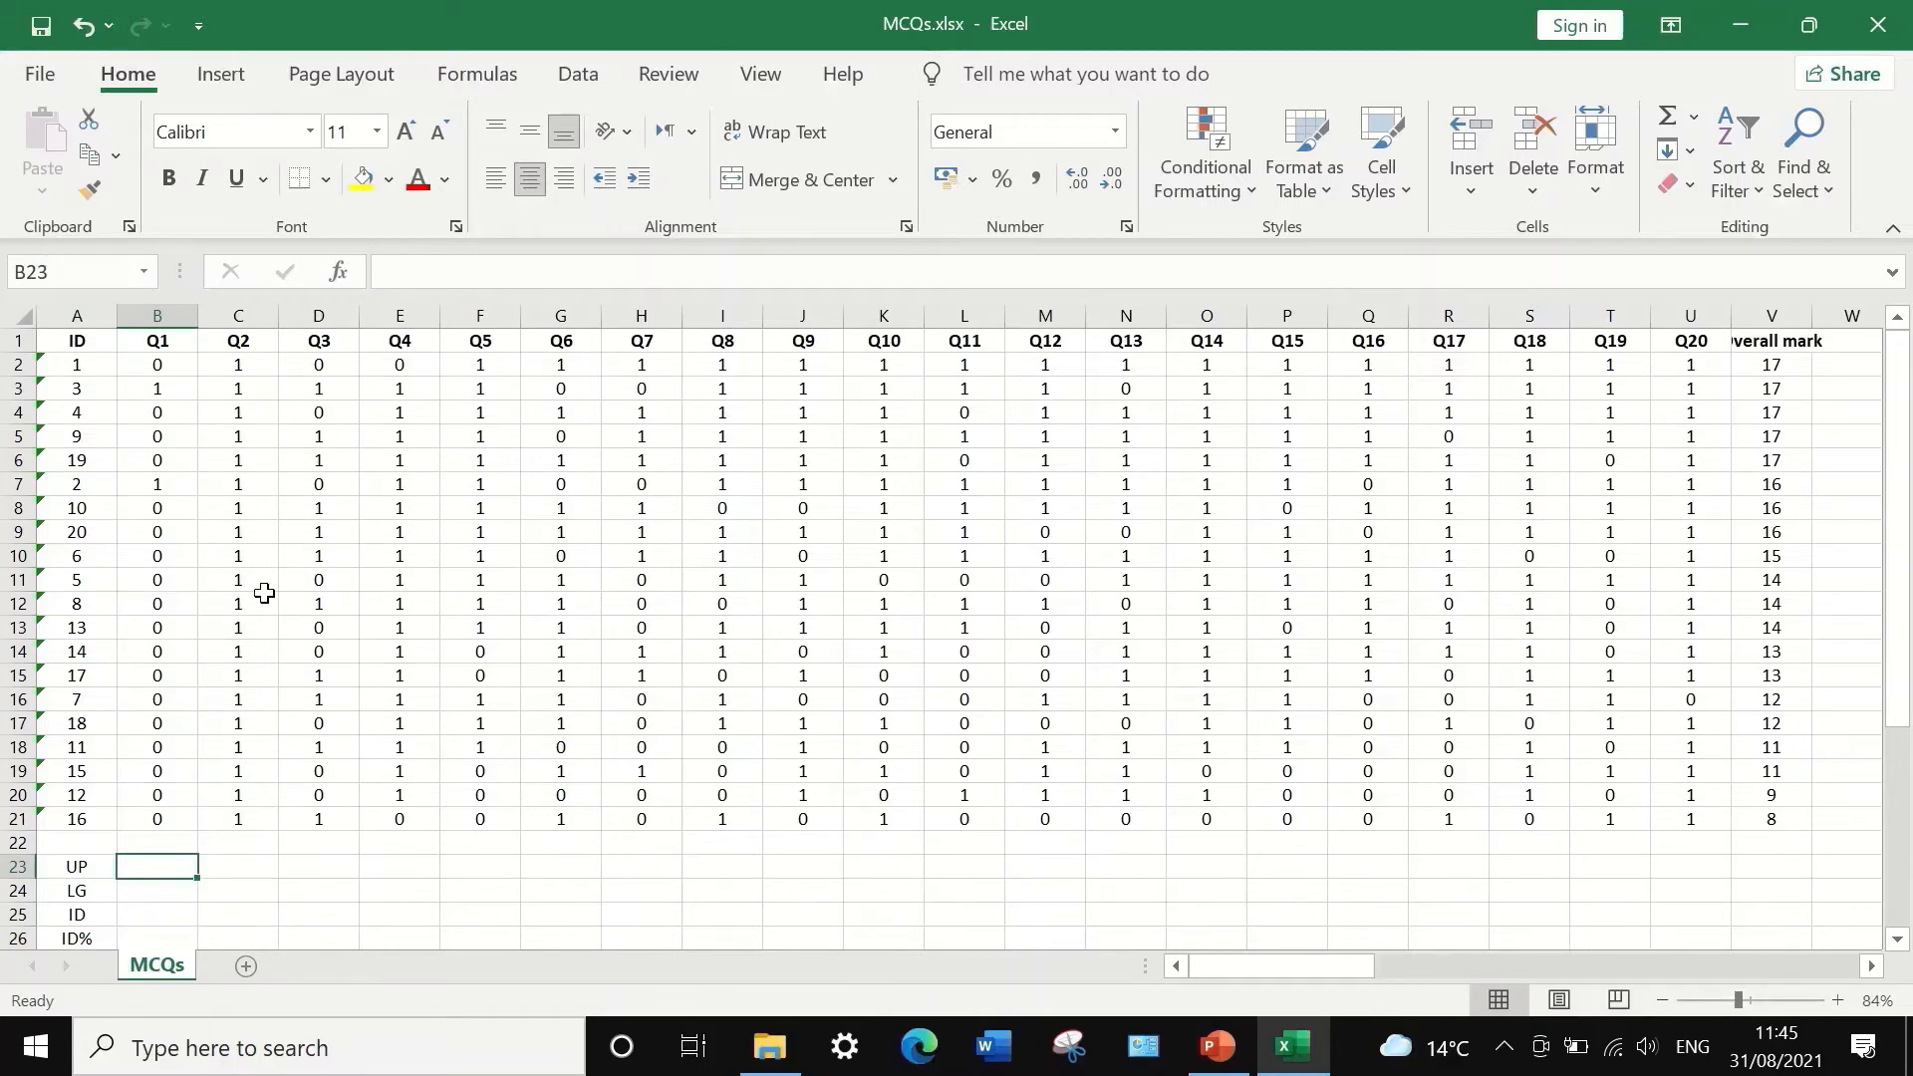
pyautogui.click(17, 365)
pyautogui.moveTo(17, 365); pyautogui.dragTo(28, 488)
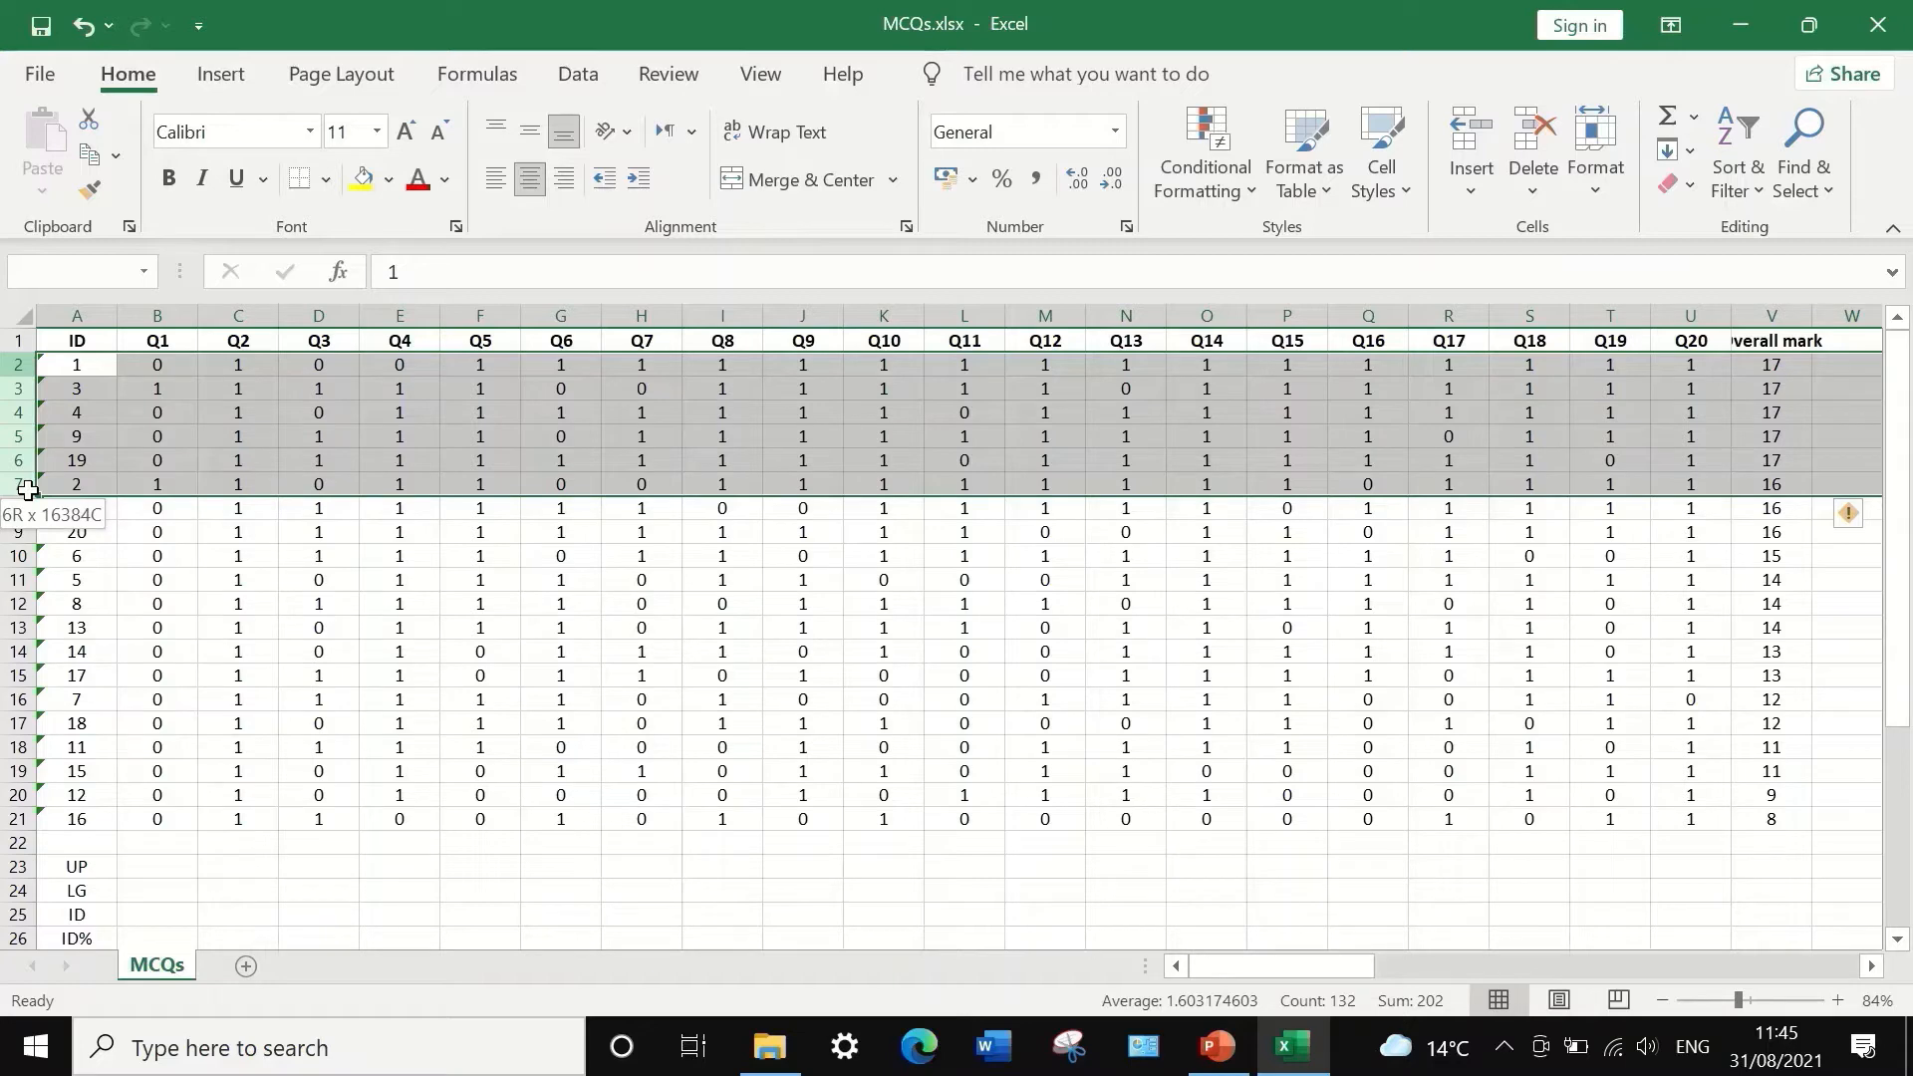
pyautogui.moveTo(28, 488); pyautogui.dragTo(27, 486)
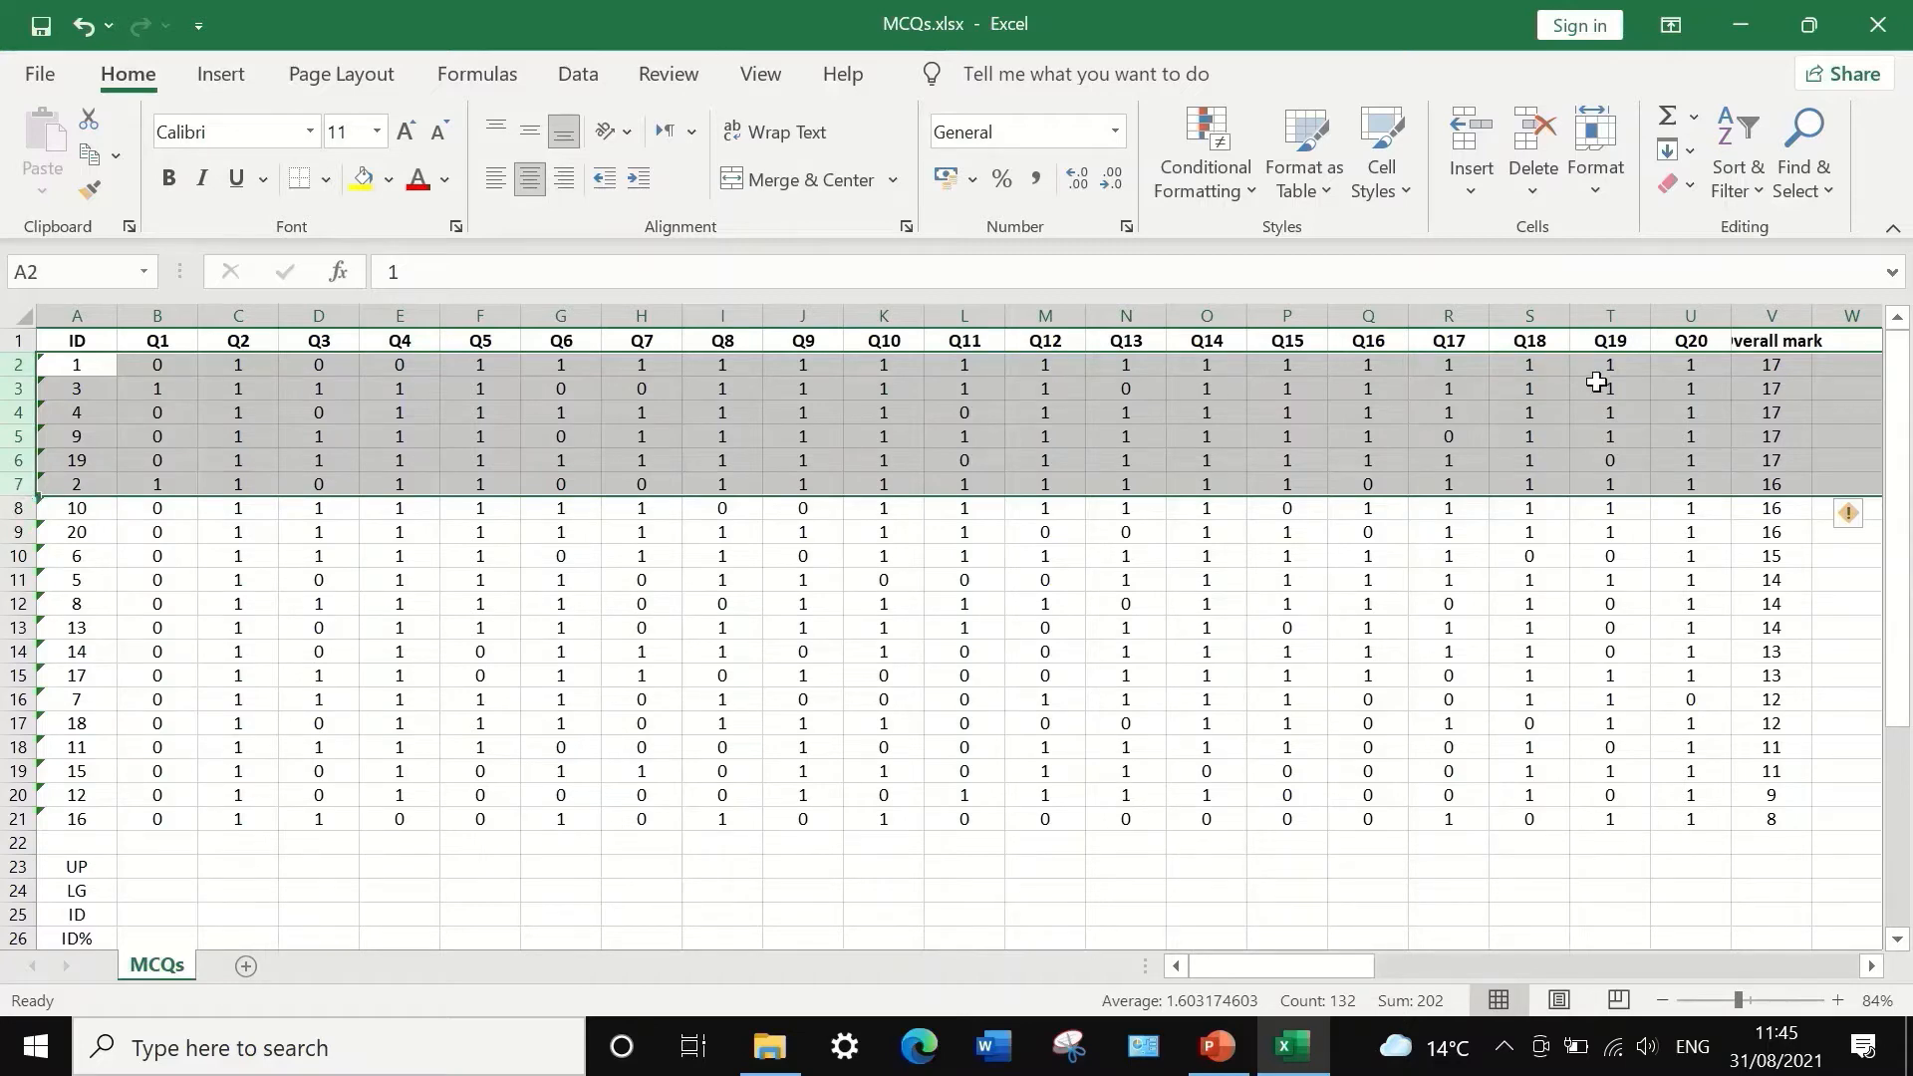
pyautogui.click(391, 180)
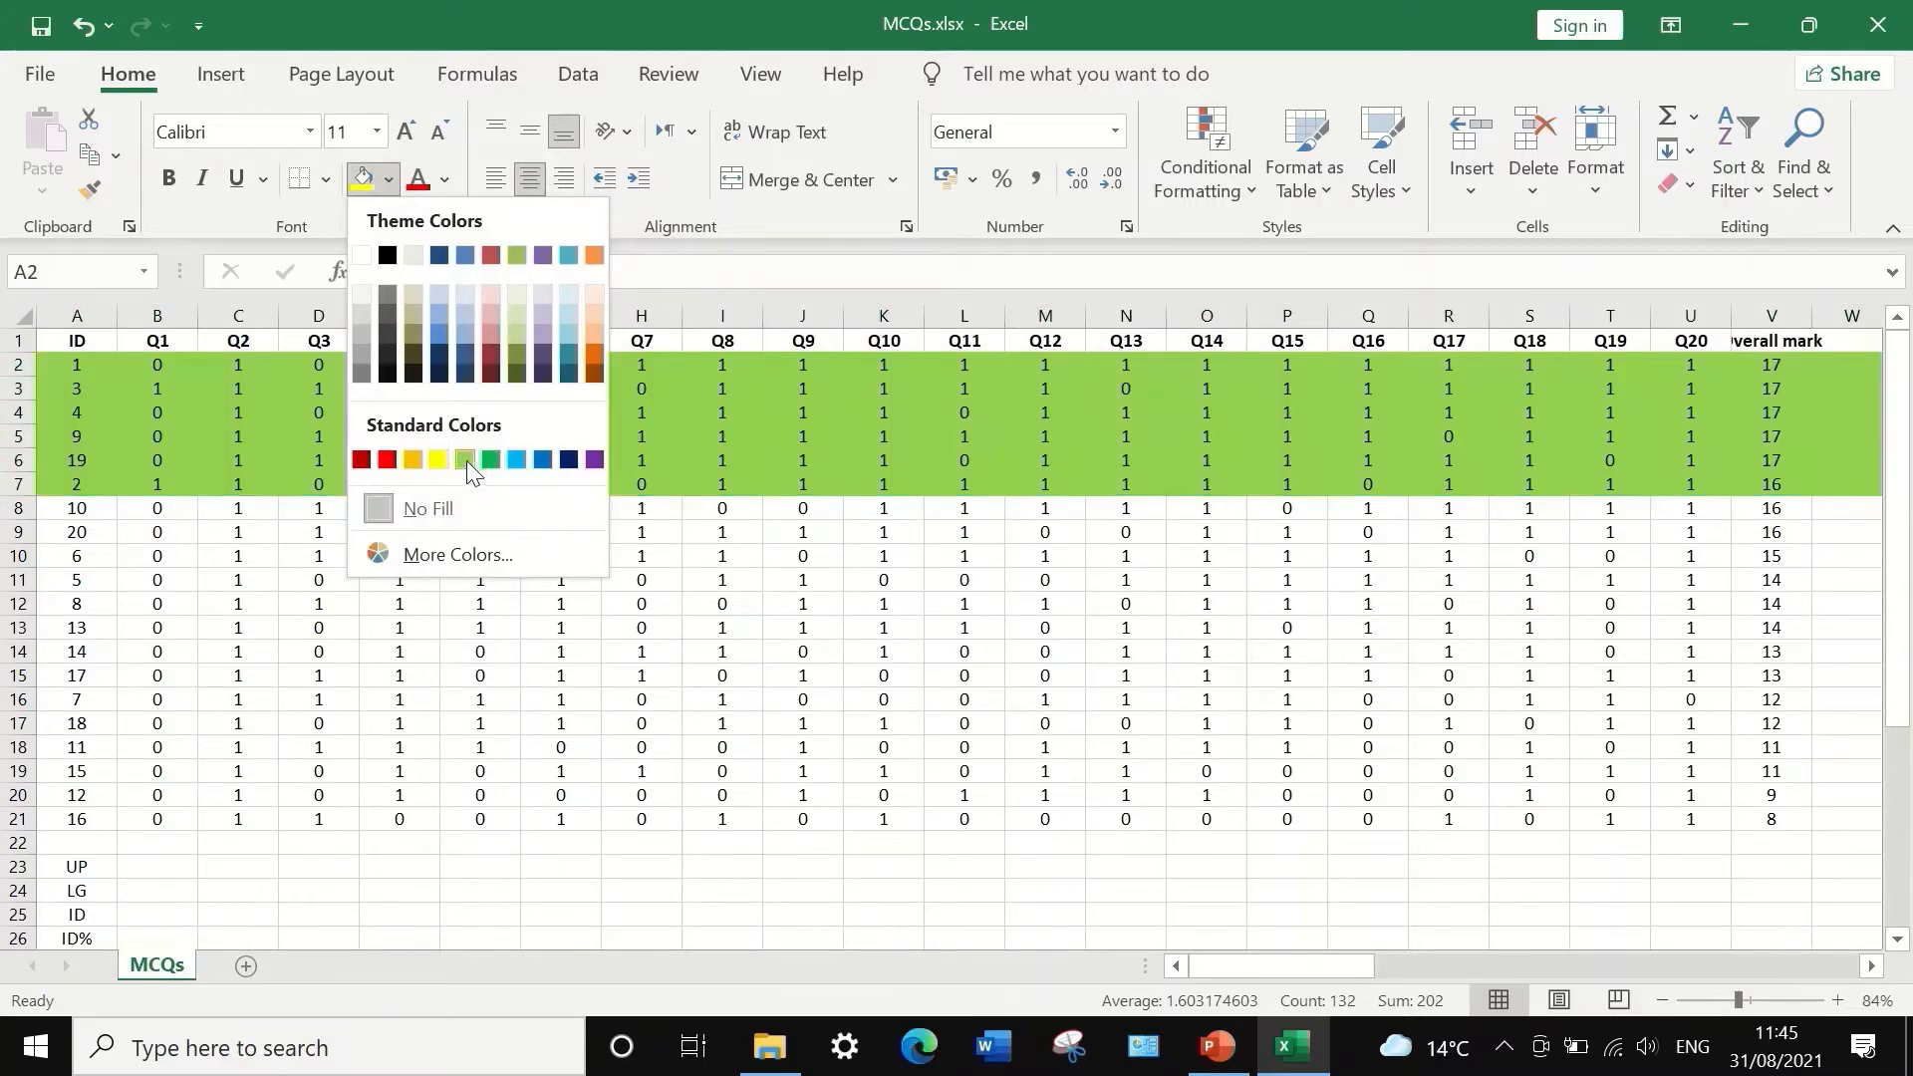
pyautogui.click(466, 460)
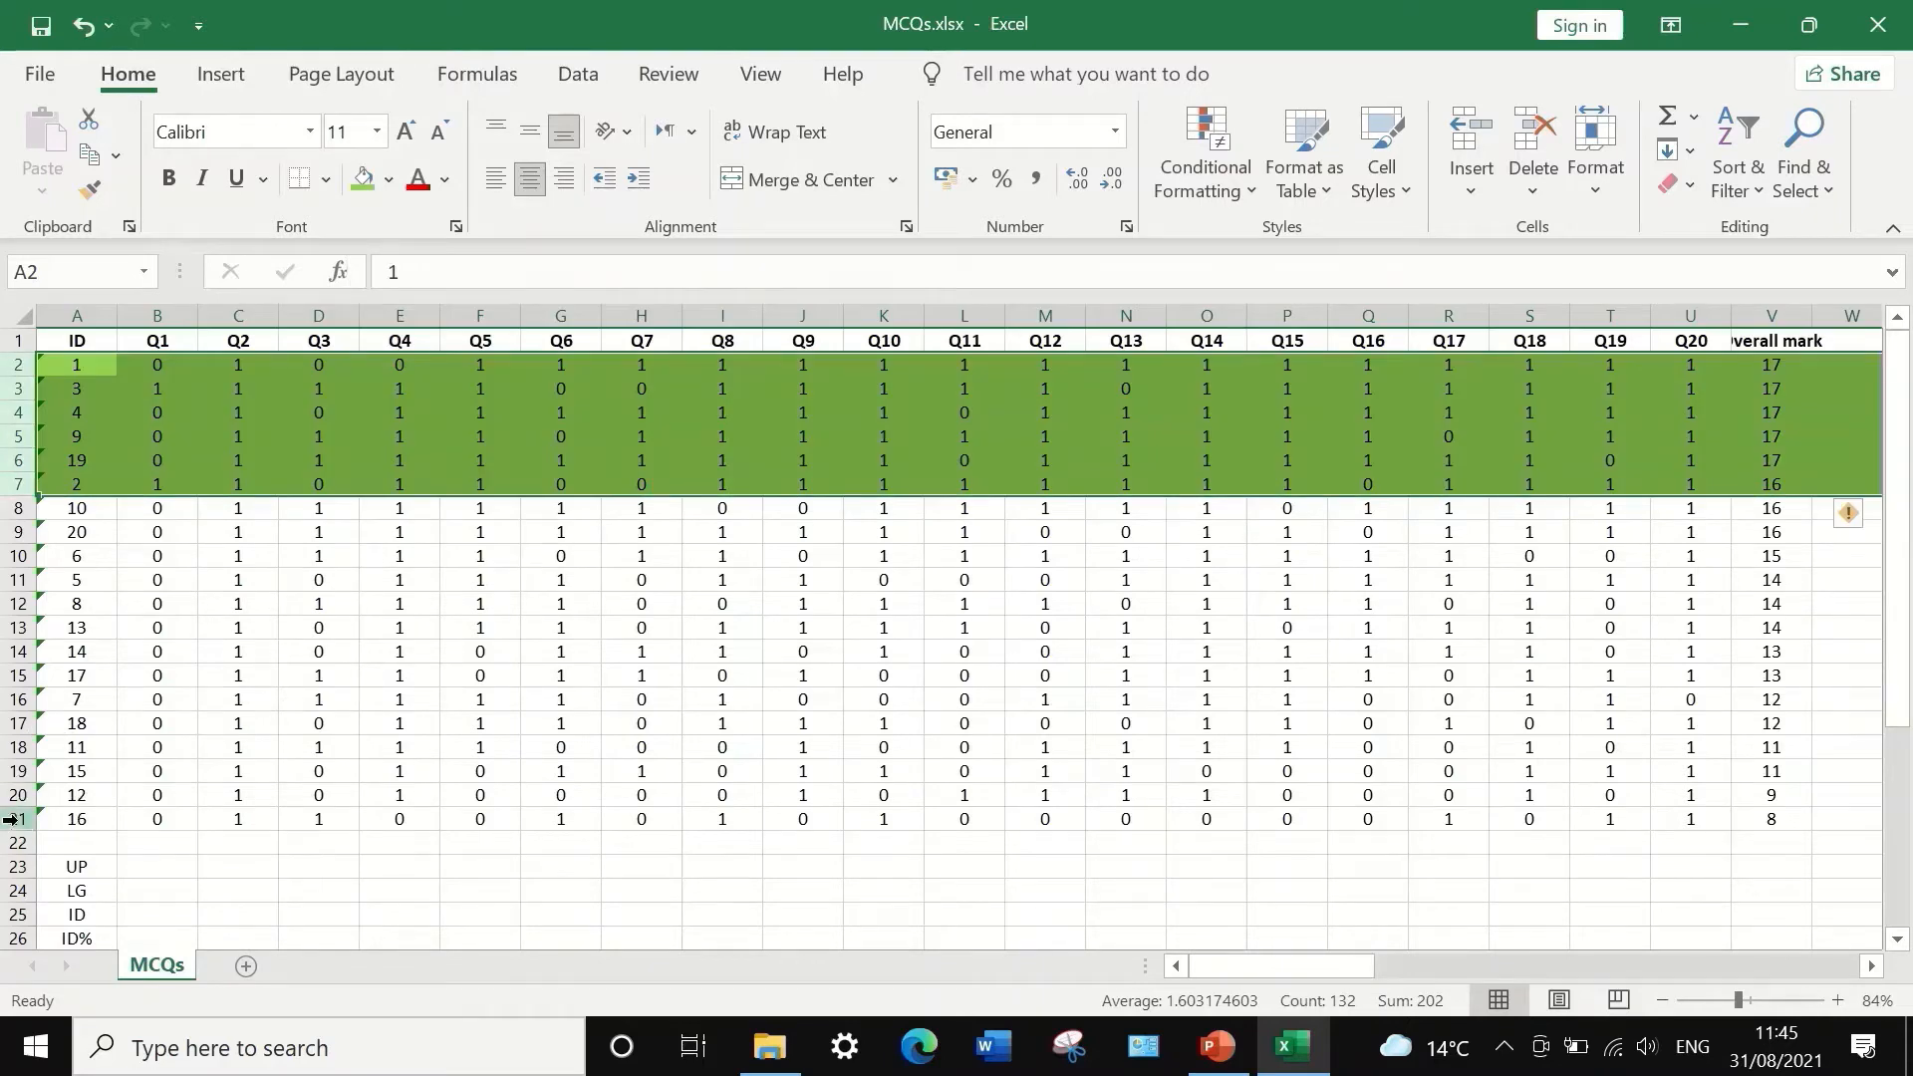
# - Set the font colour of rows 16 to 21, the six lowest-scoring students, to standard red
pyautogui.moveTo(12, 819); pyautogui.dragTo(22, 708)
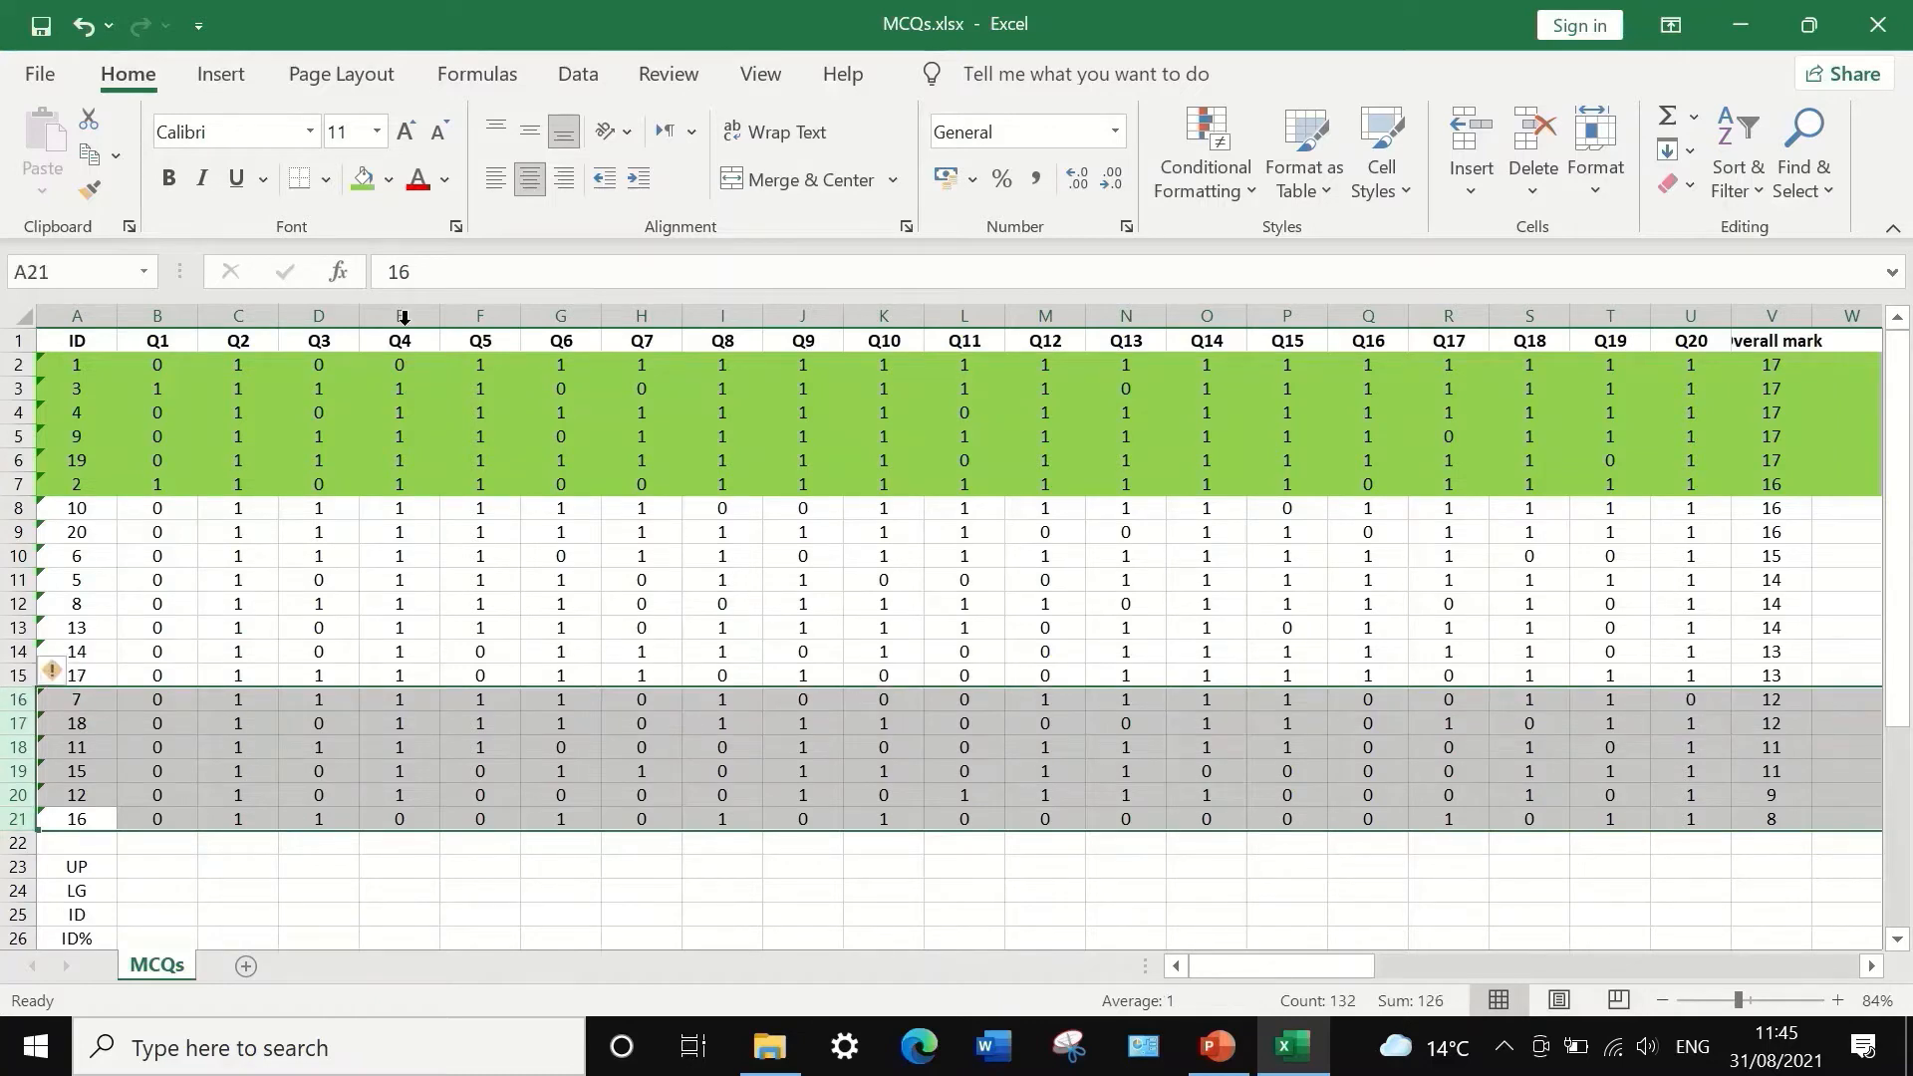
pyautogui.click(444, 183)
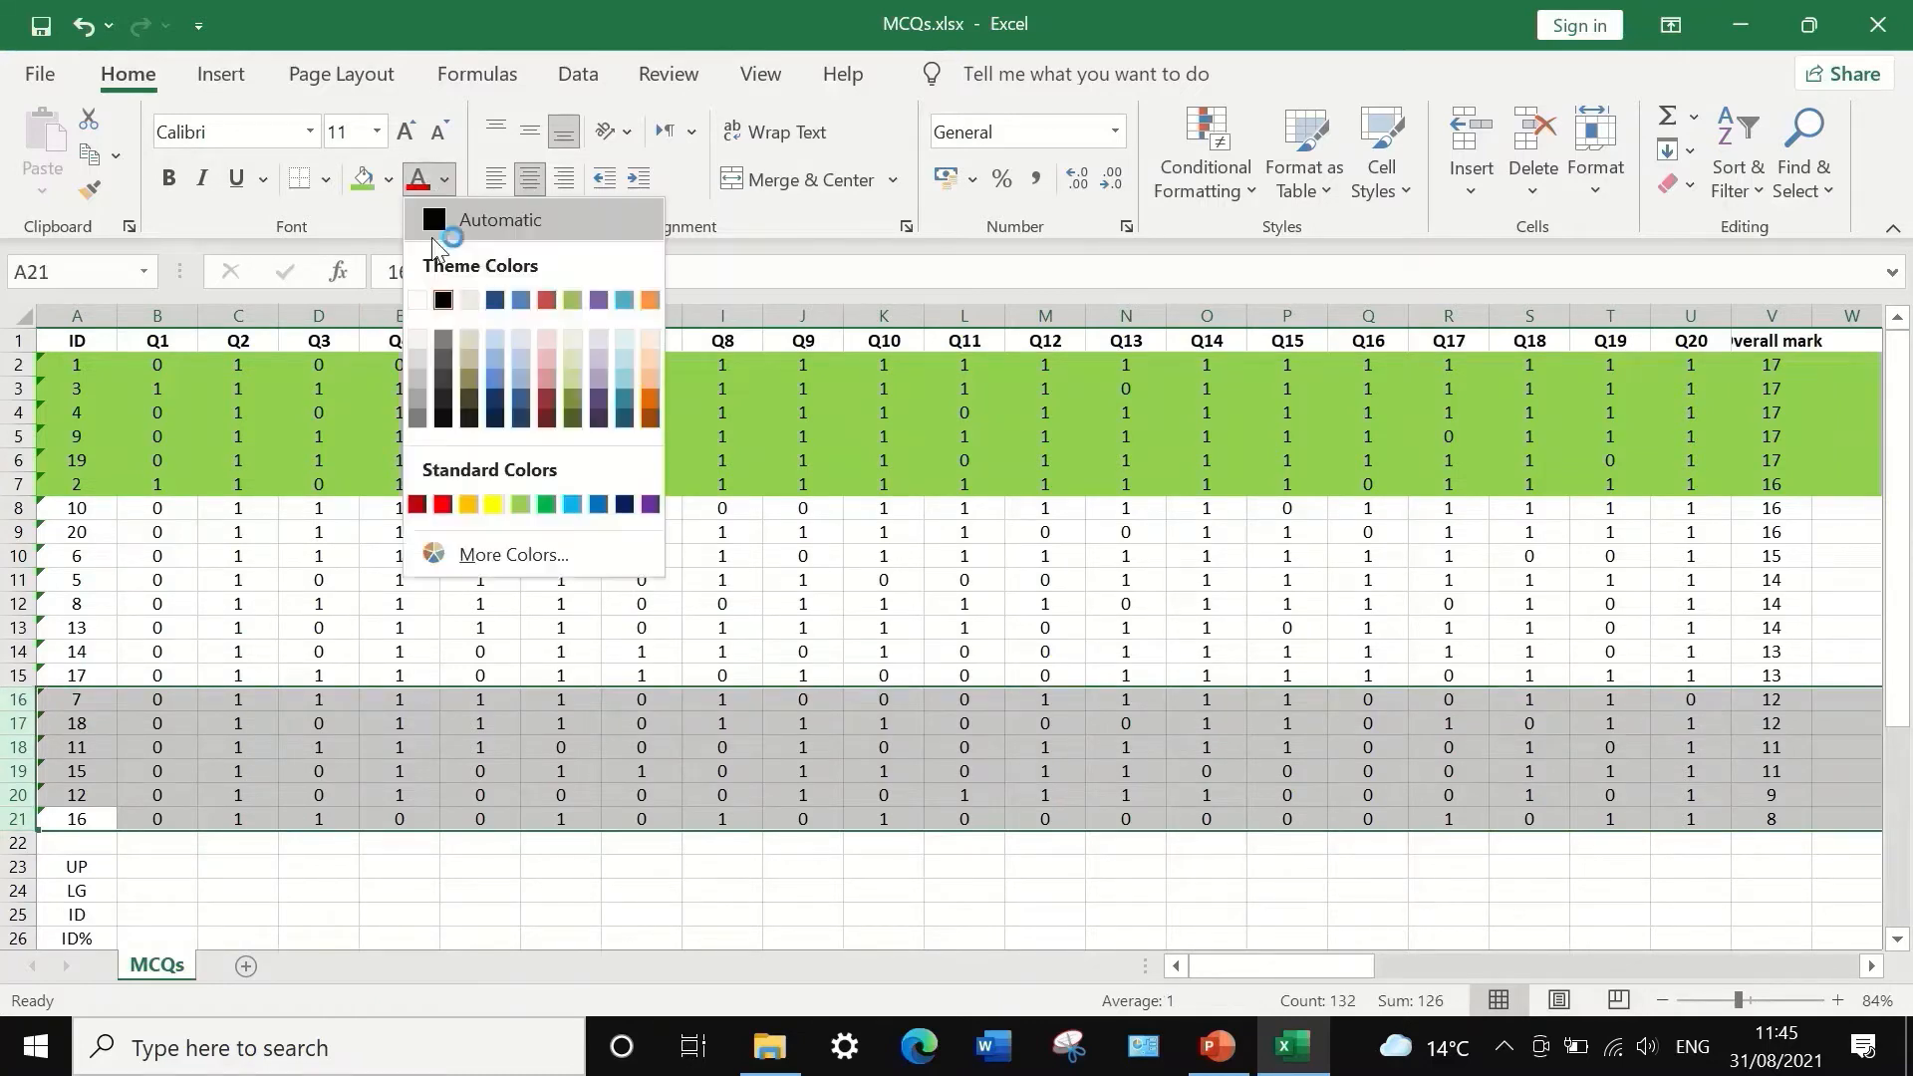
pyautogui.click(443, 505)
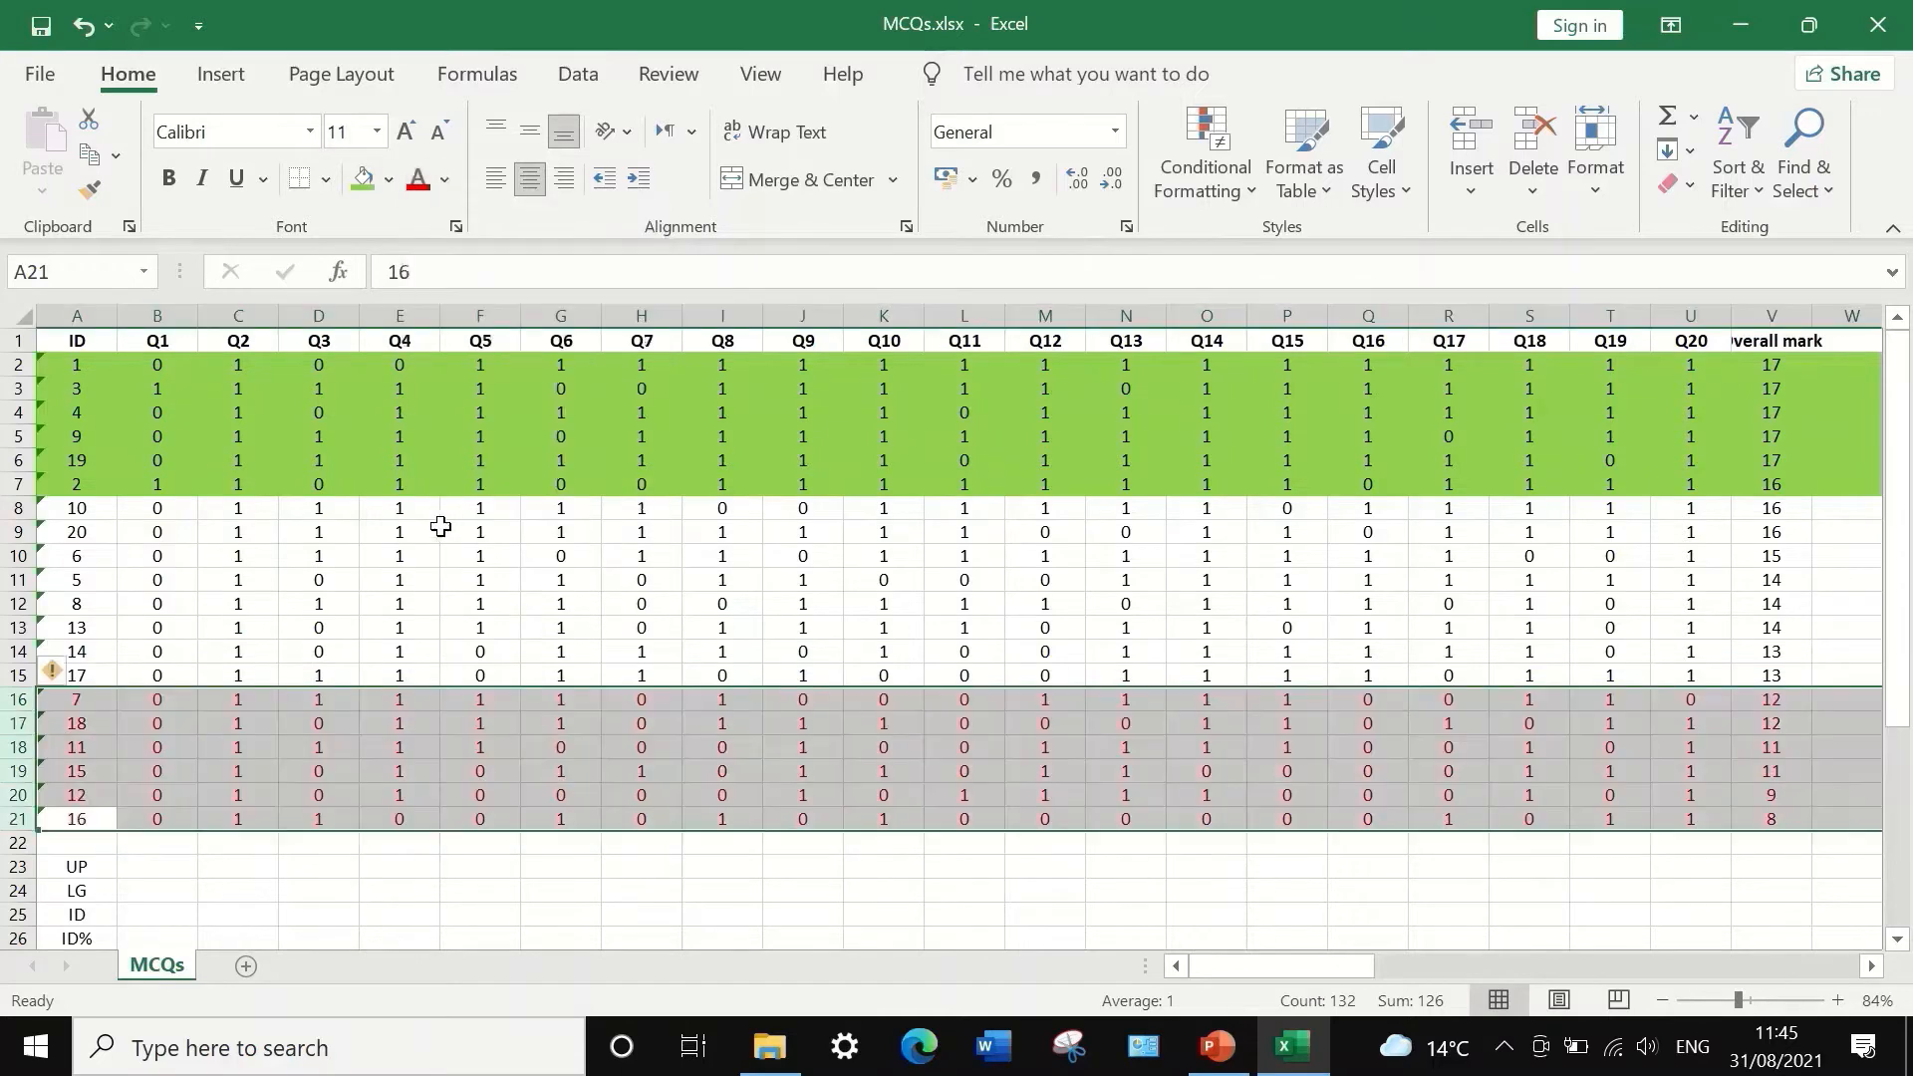
# - Reset the font colour of rows 16 to 21 to Automatic and fill those rows with standard red
pyautogui.click(441, 185)
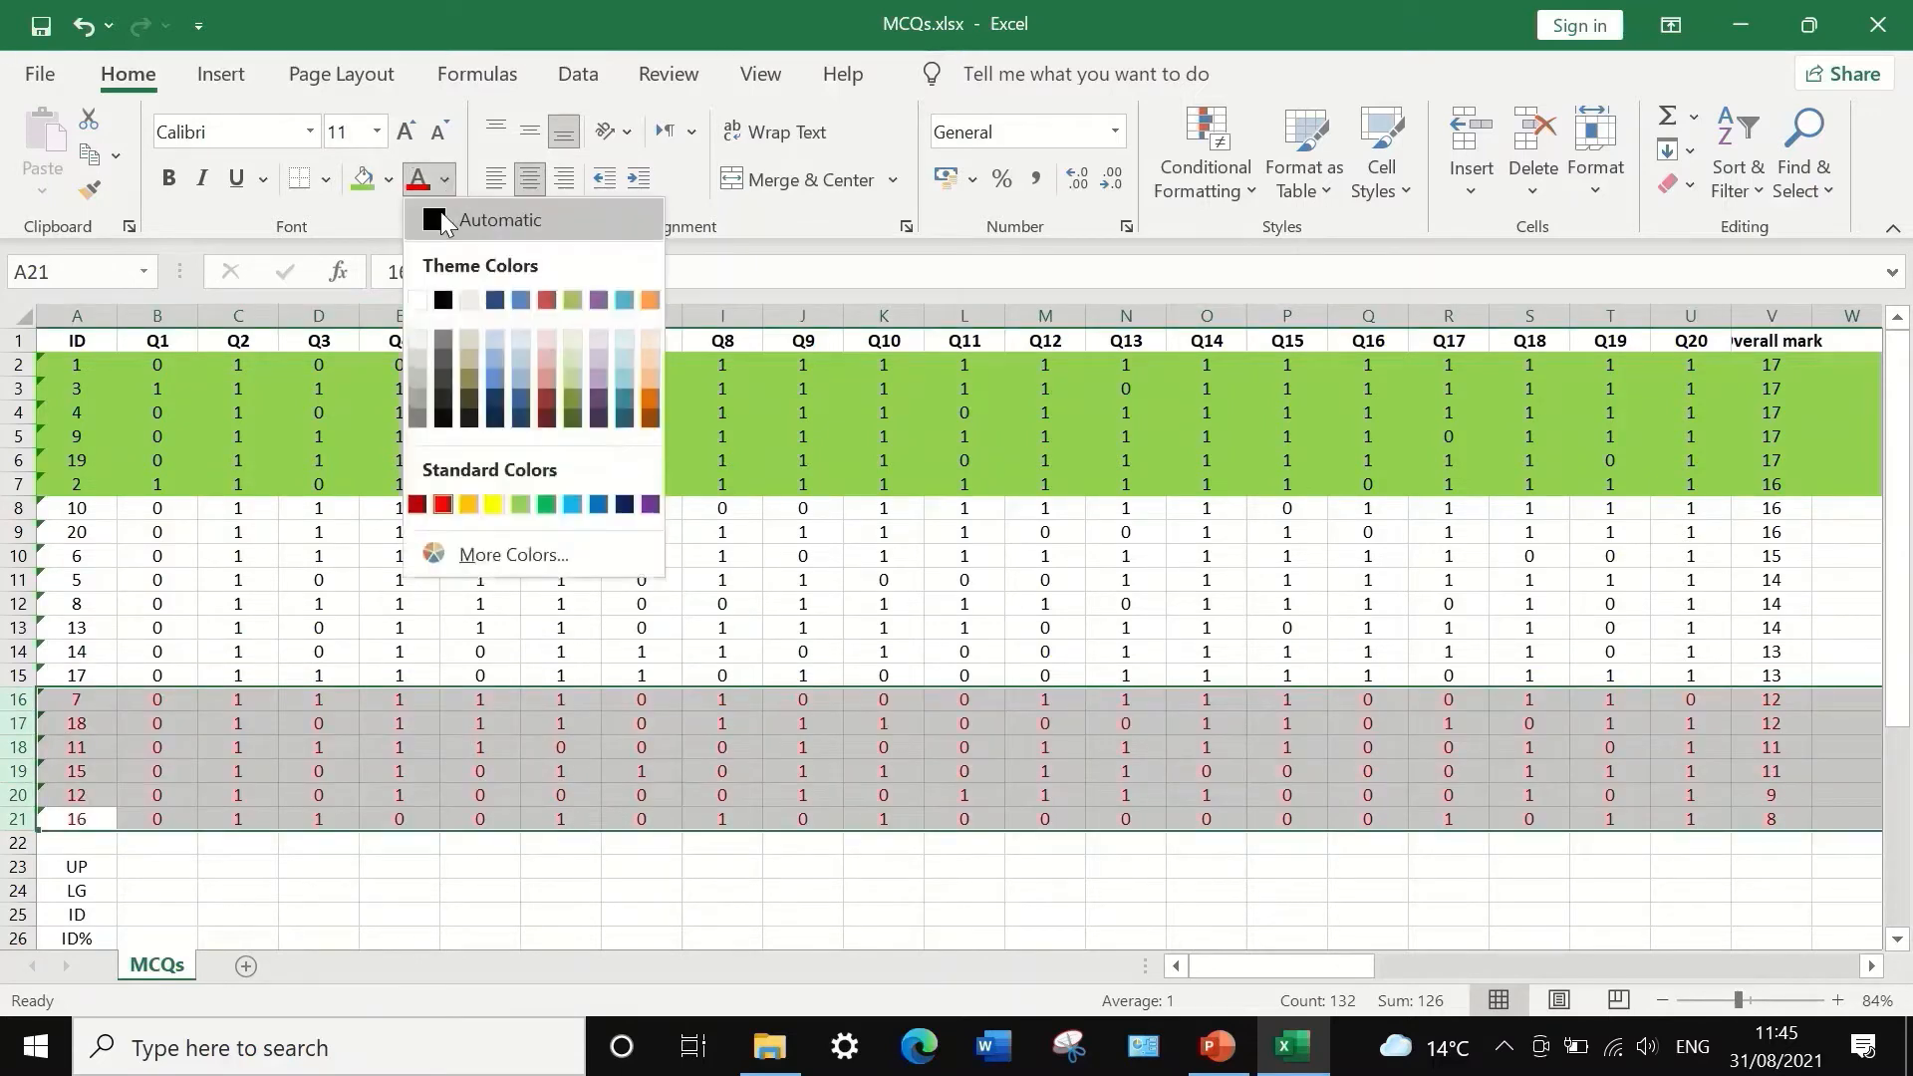
pyautogui.click(441, 212)
pyautogui.click(389, 180)
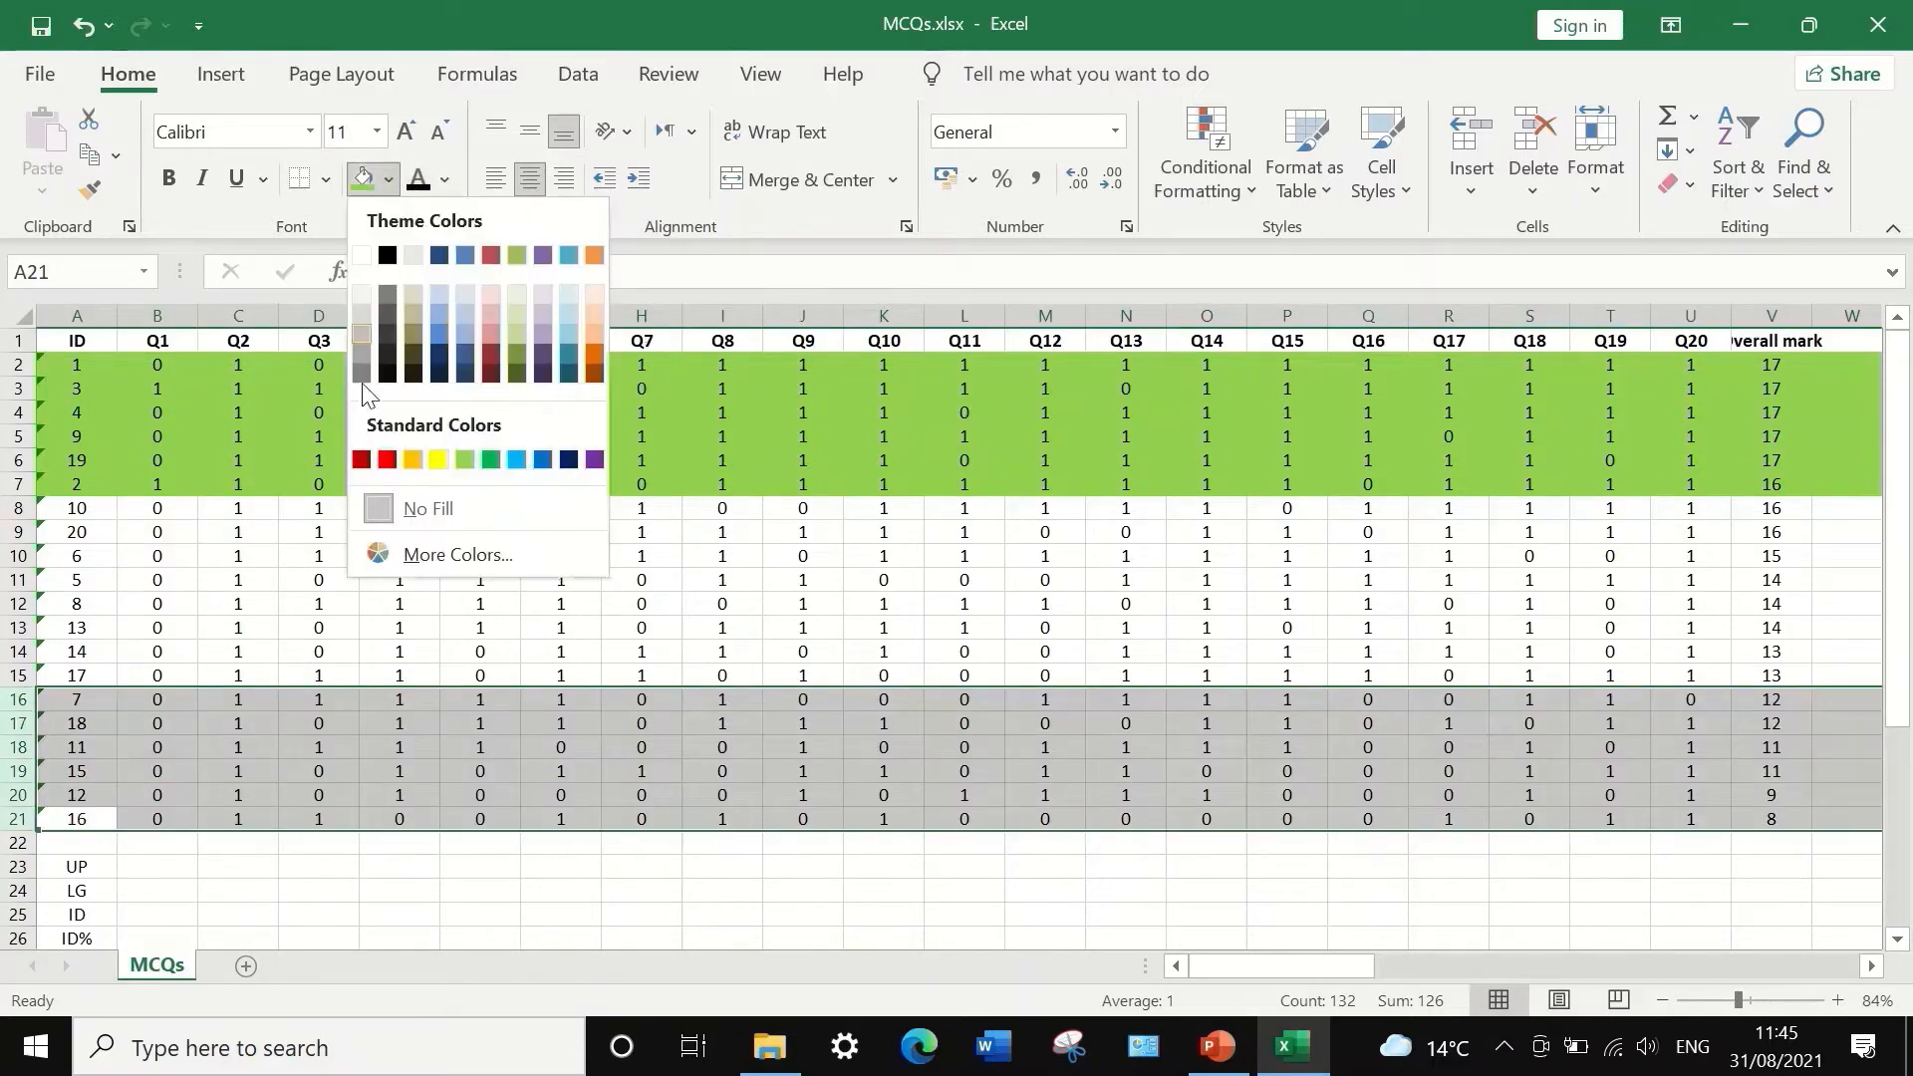
pyautogui.click(387, 459)
pyautogui.click(396, 890)
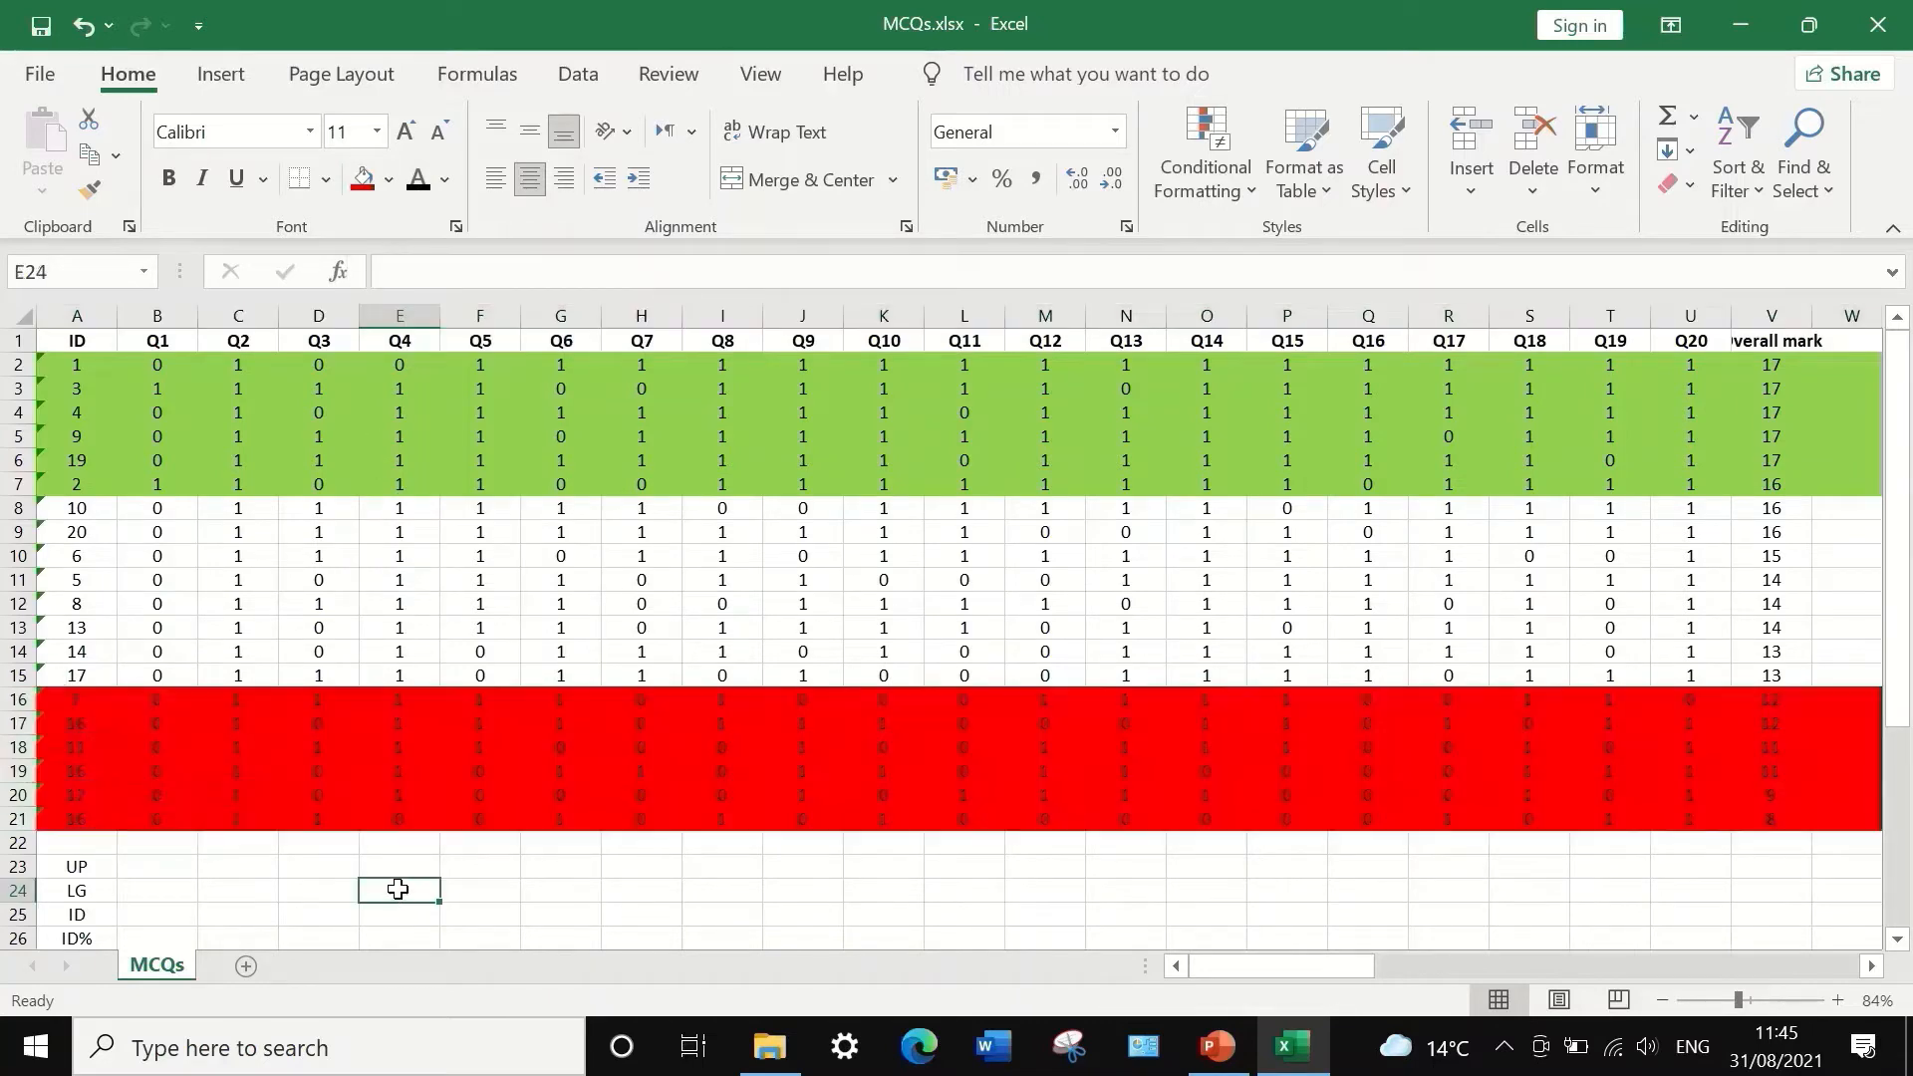
pyautogui.scroll(-1, 380, 804)
pyautogui.scroll(1, 372, 792)
# - Enter the formula =(SUM(B2:B7))/6 in B23 as the upper-group value for Q1
pyautogui.click(154, 869)
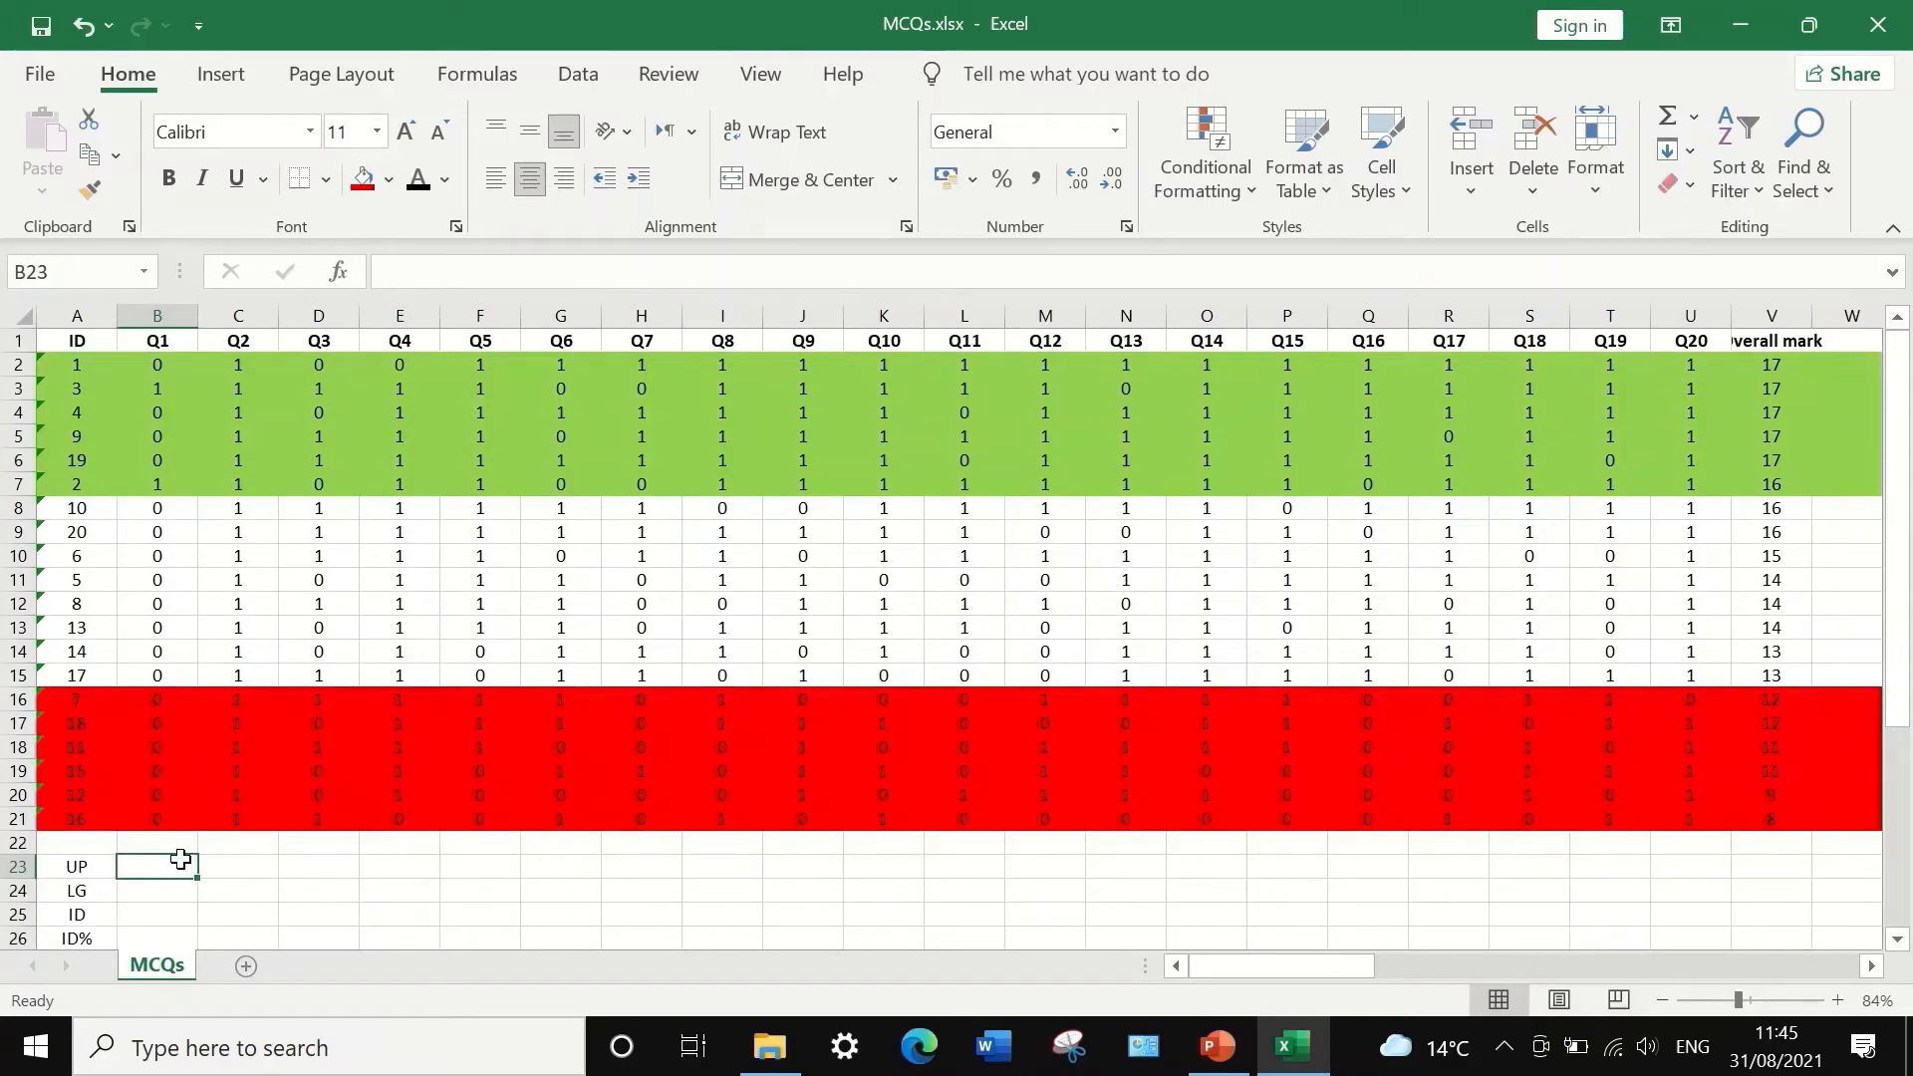
pyautogui.write('=')
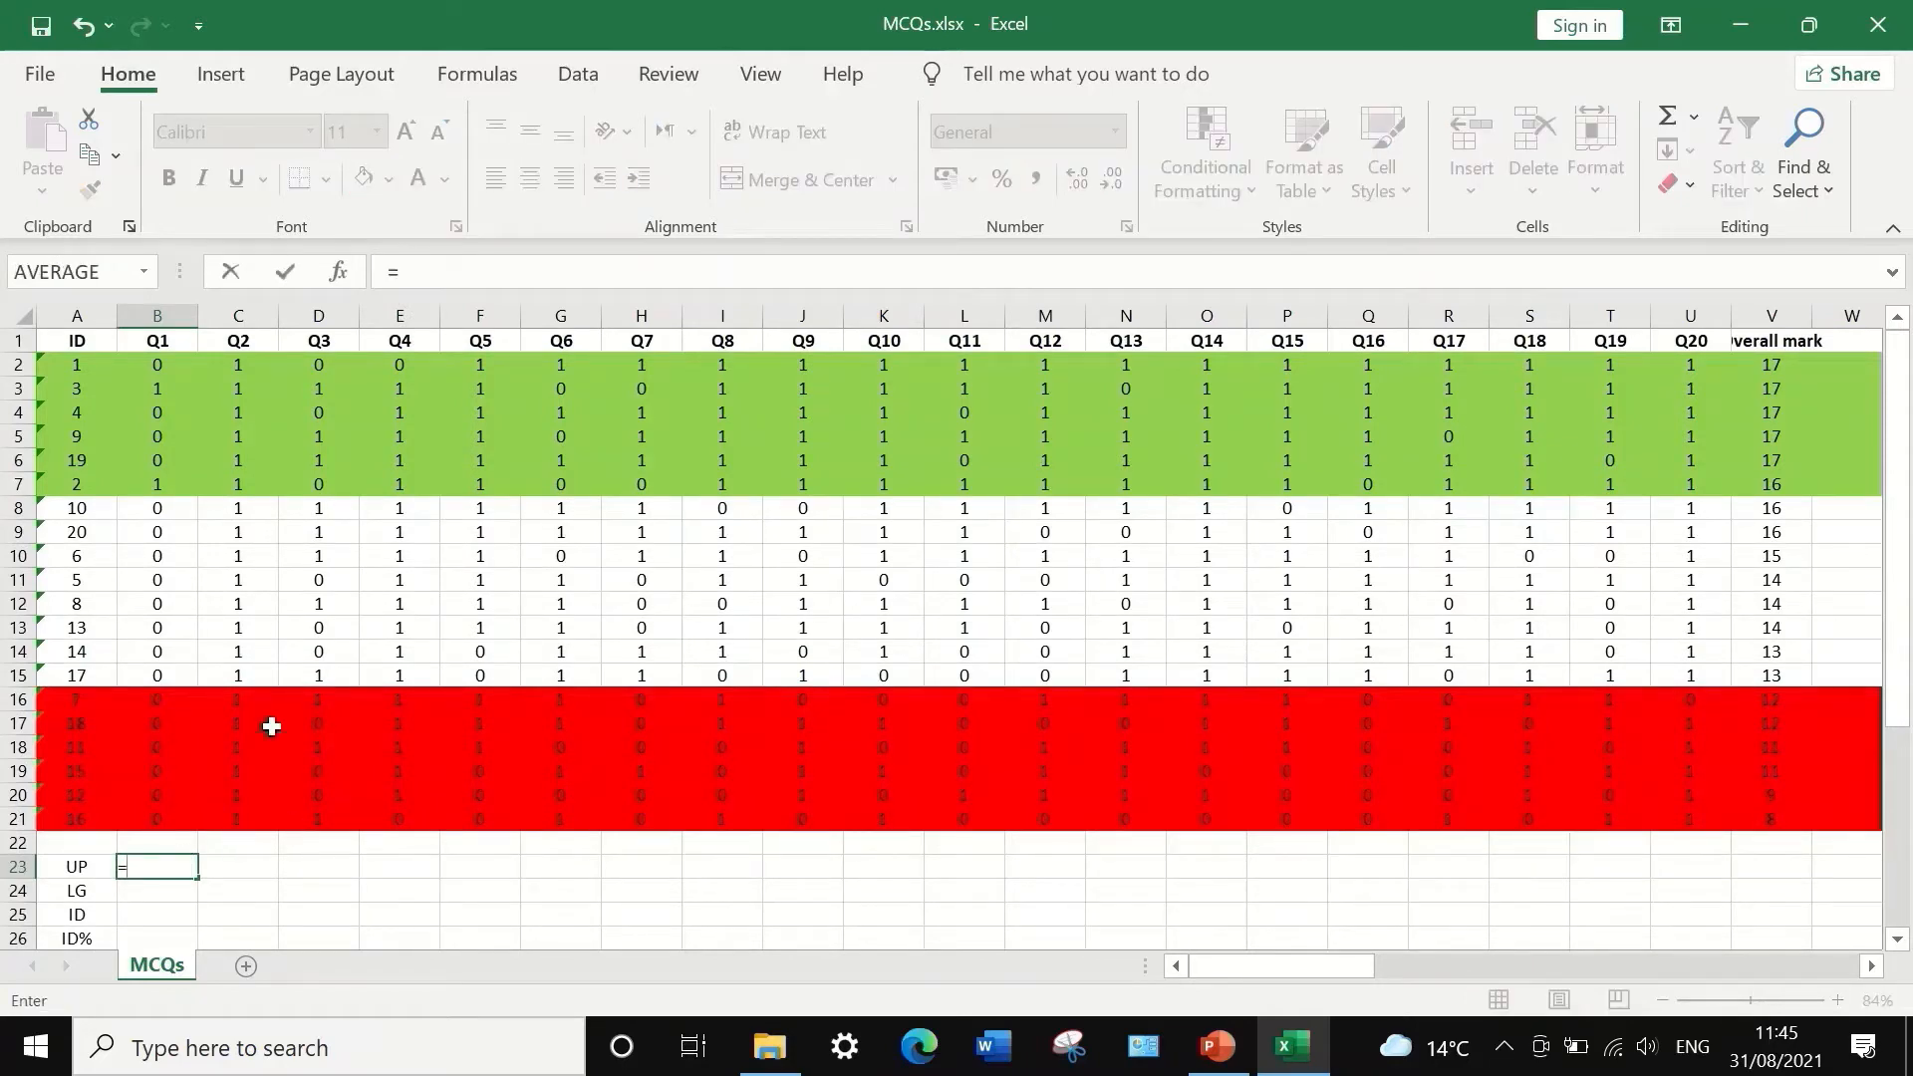
pyautogui.write('SU')
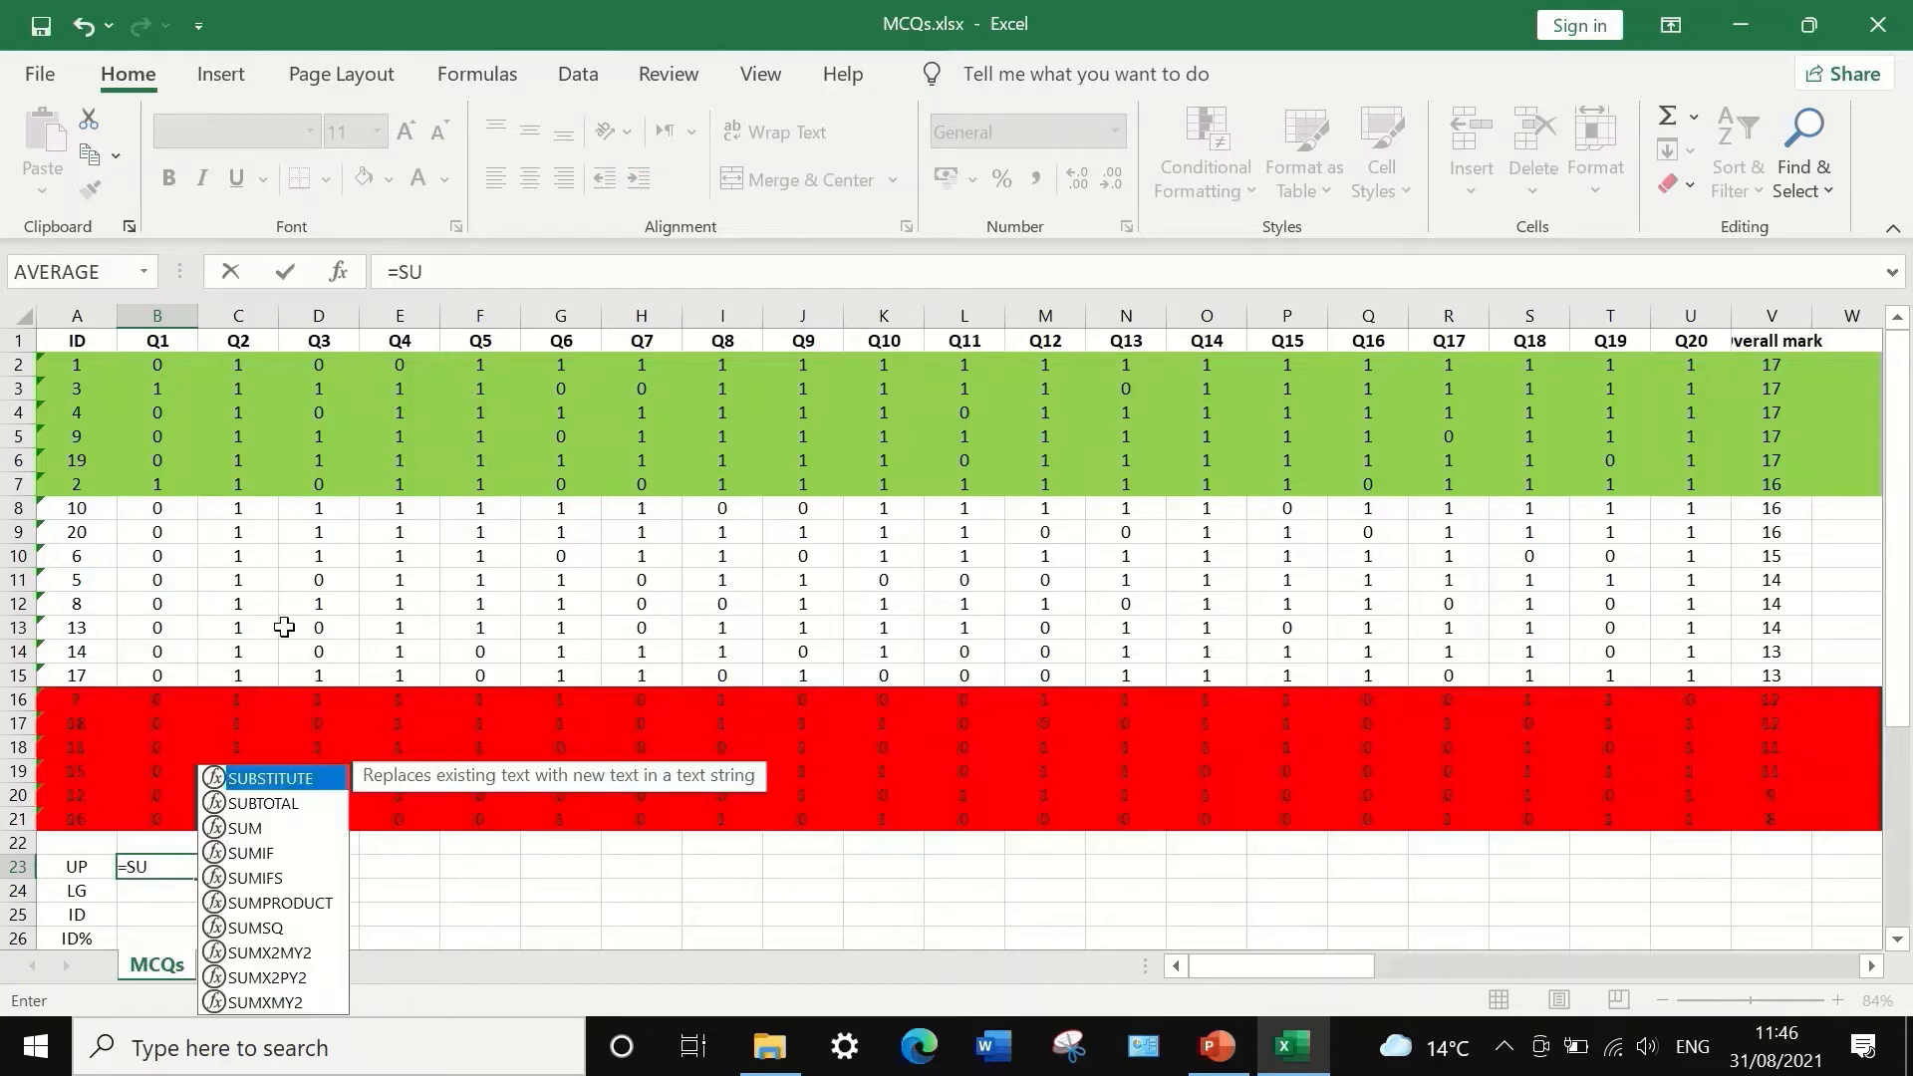
pyautogui.write('M')
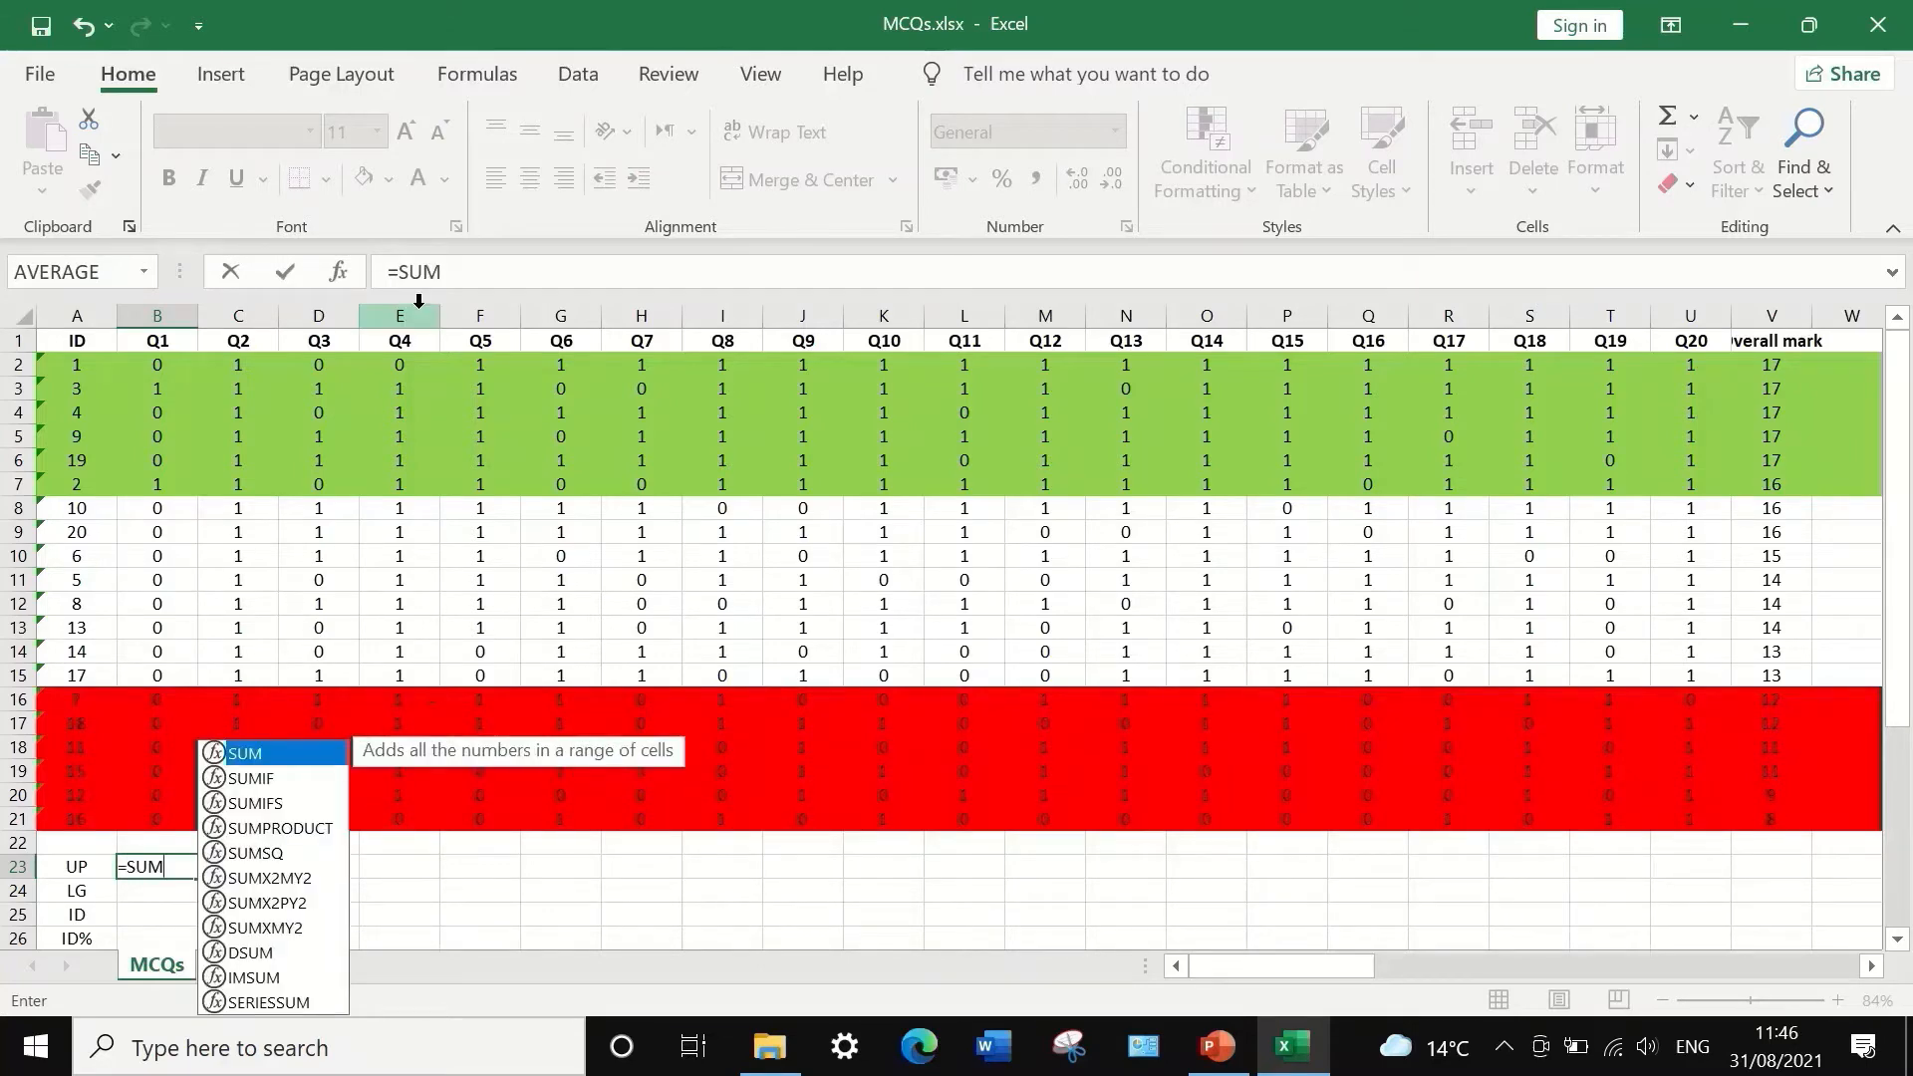
pyautogui.write('(')
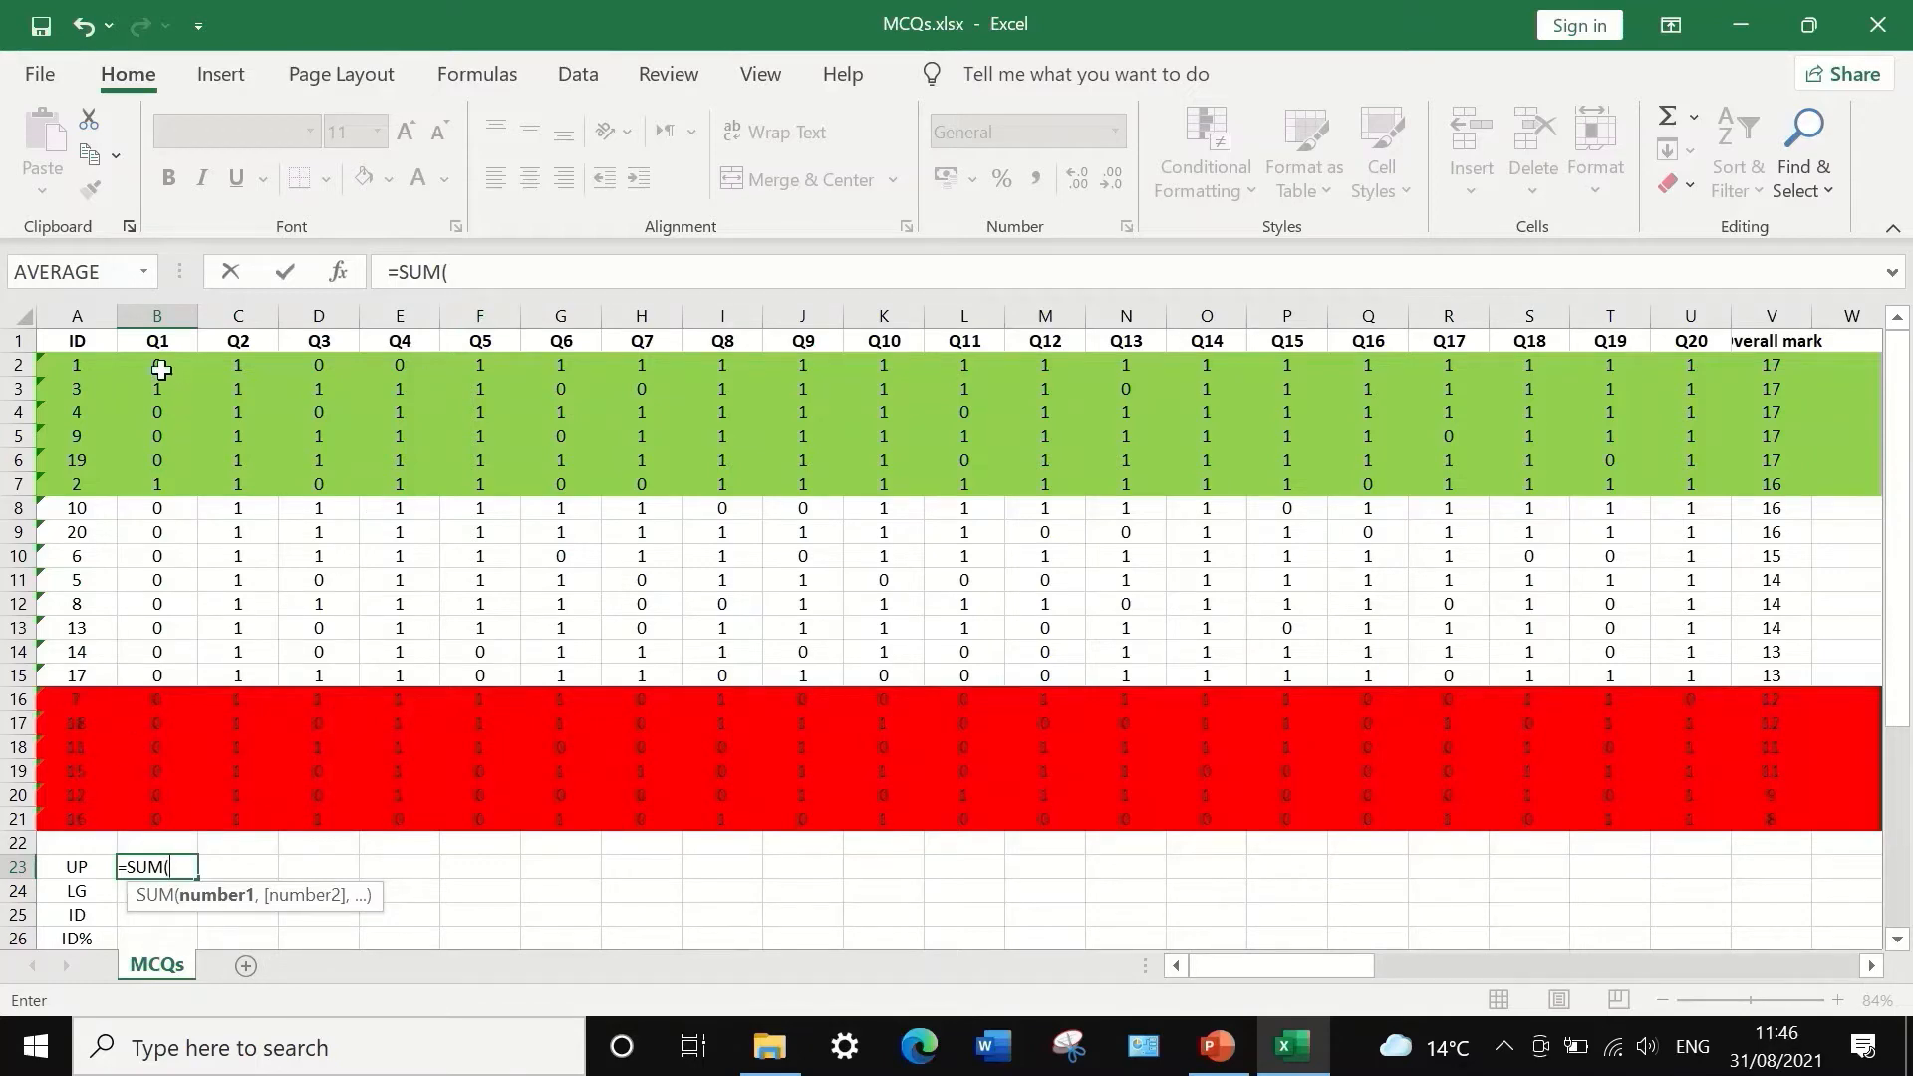
pyautogui.moveTo(162, 362); pyautogui.dragTo(149, 501)
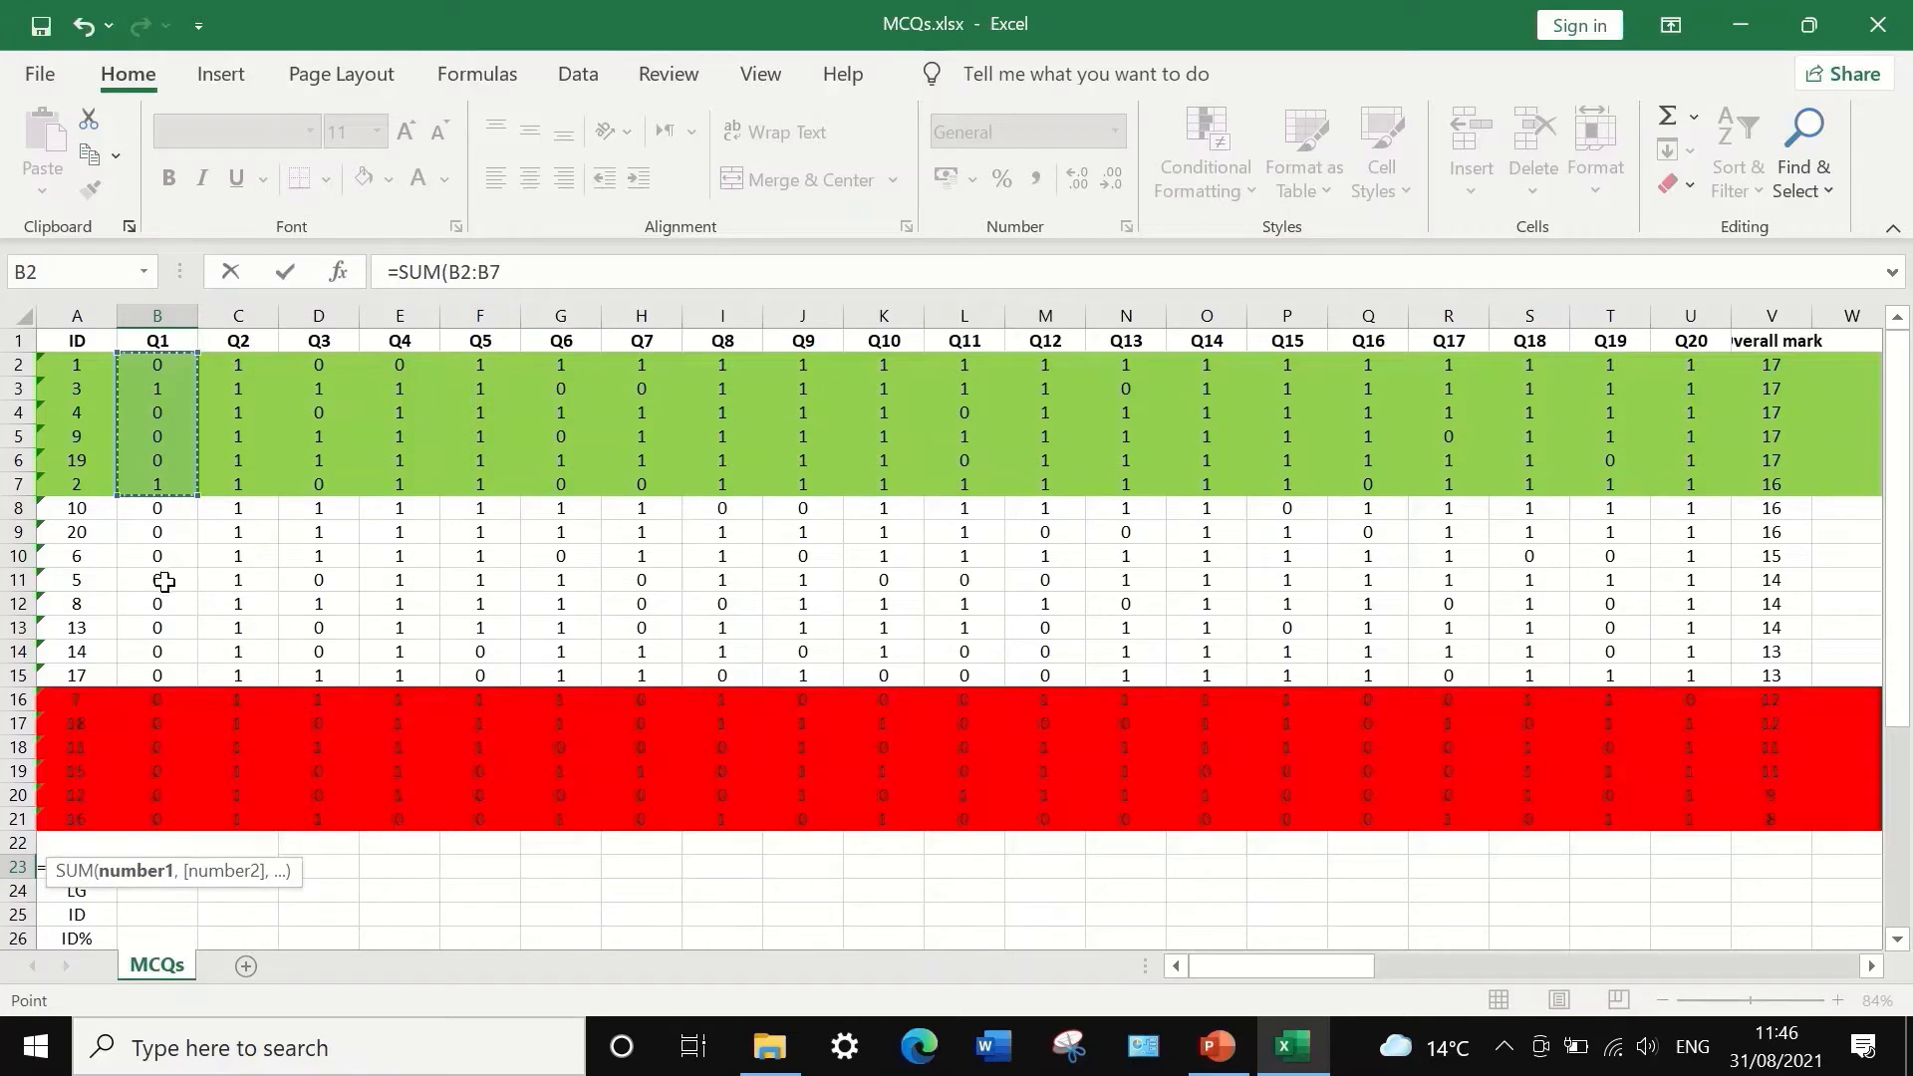
pyautogui.click(521, 279)
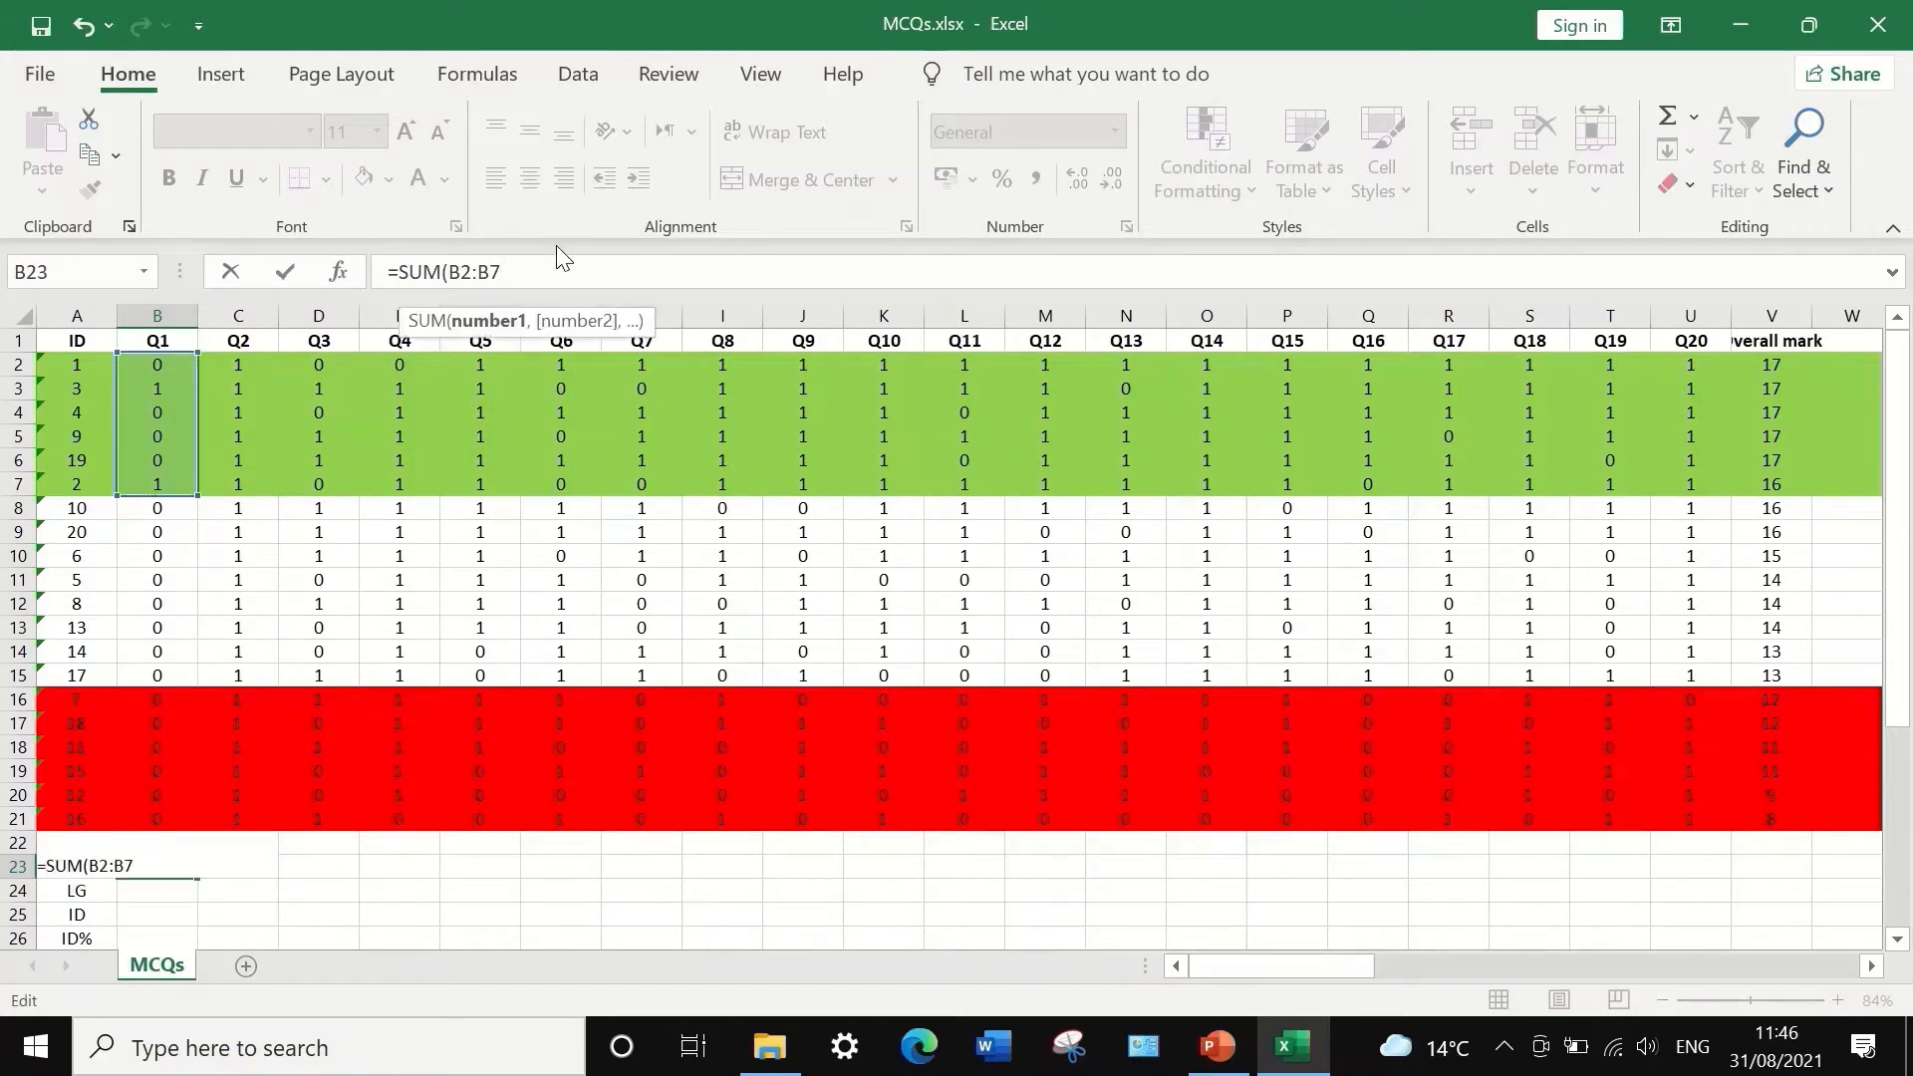
pyautogui.write(')')
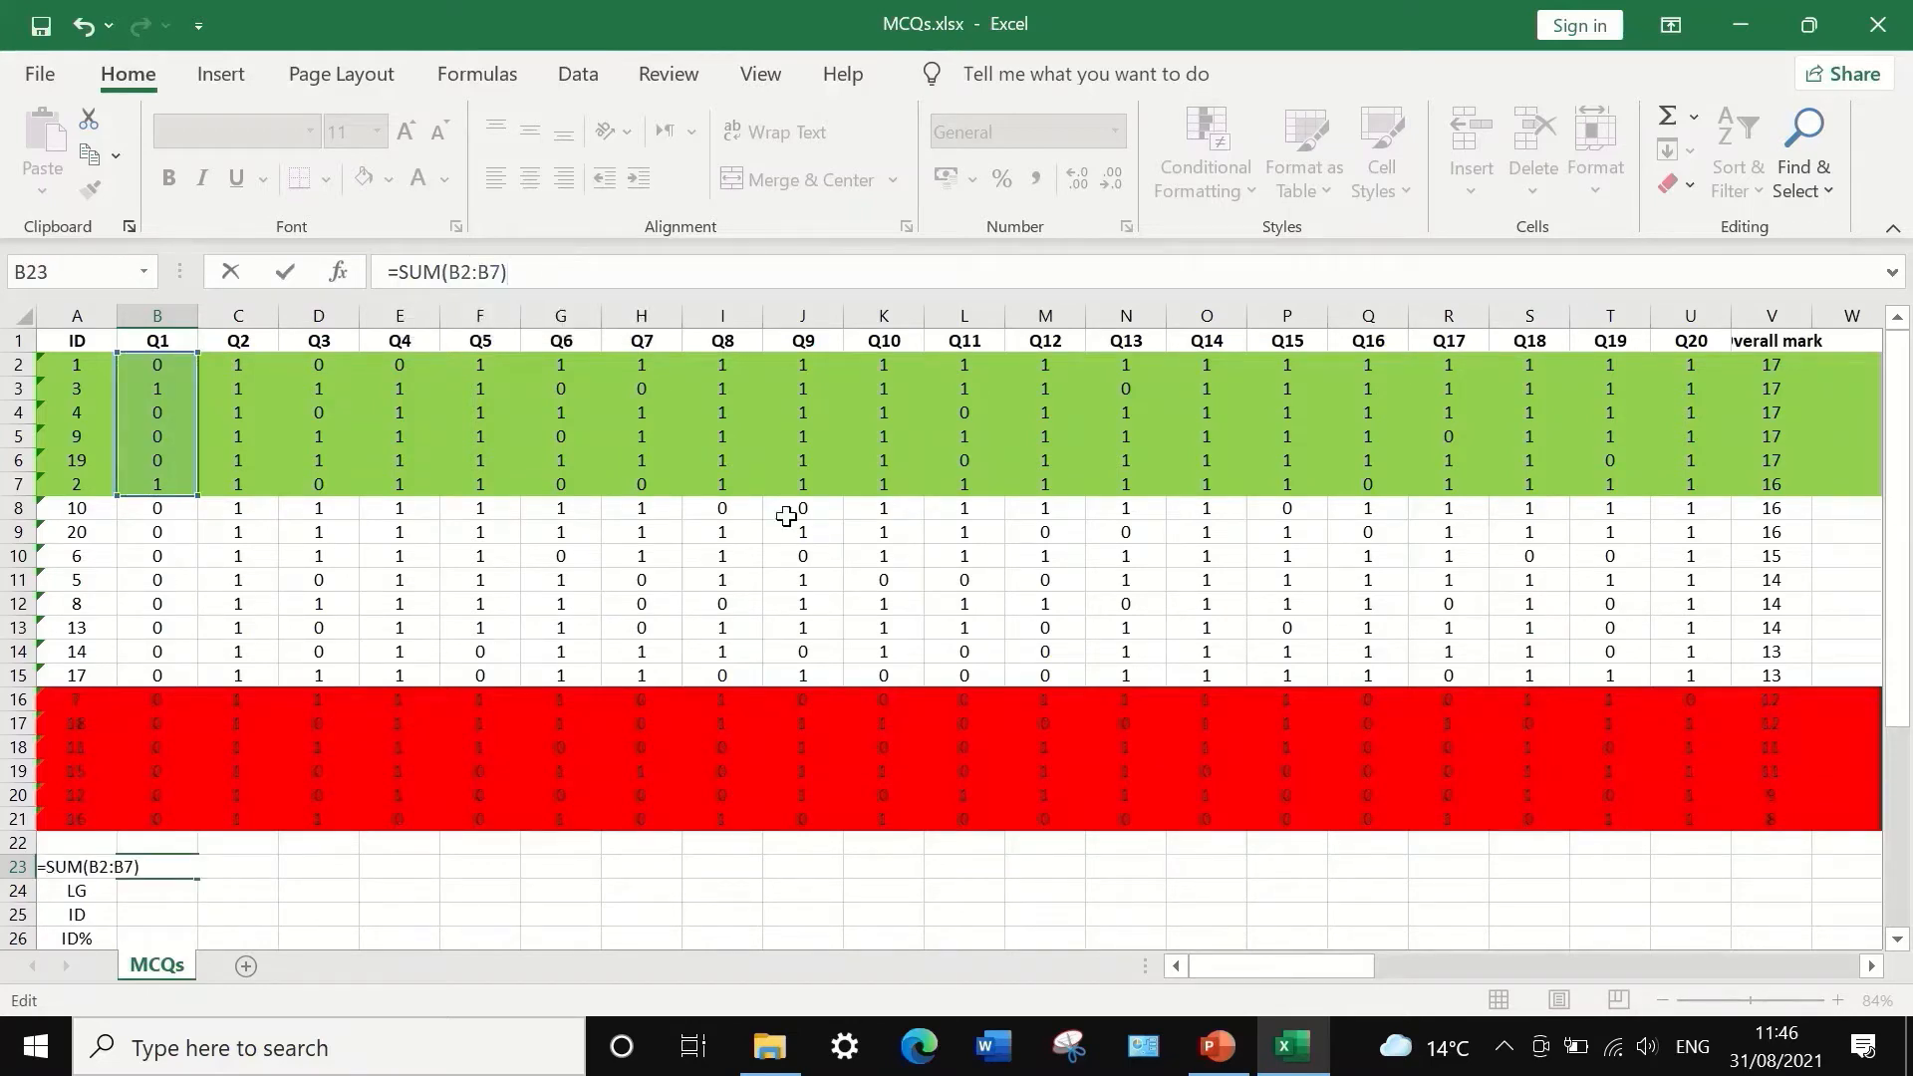
pyautogui.click(399, 265)
pyautogui.write('(')
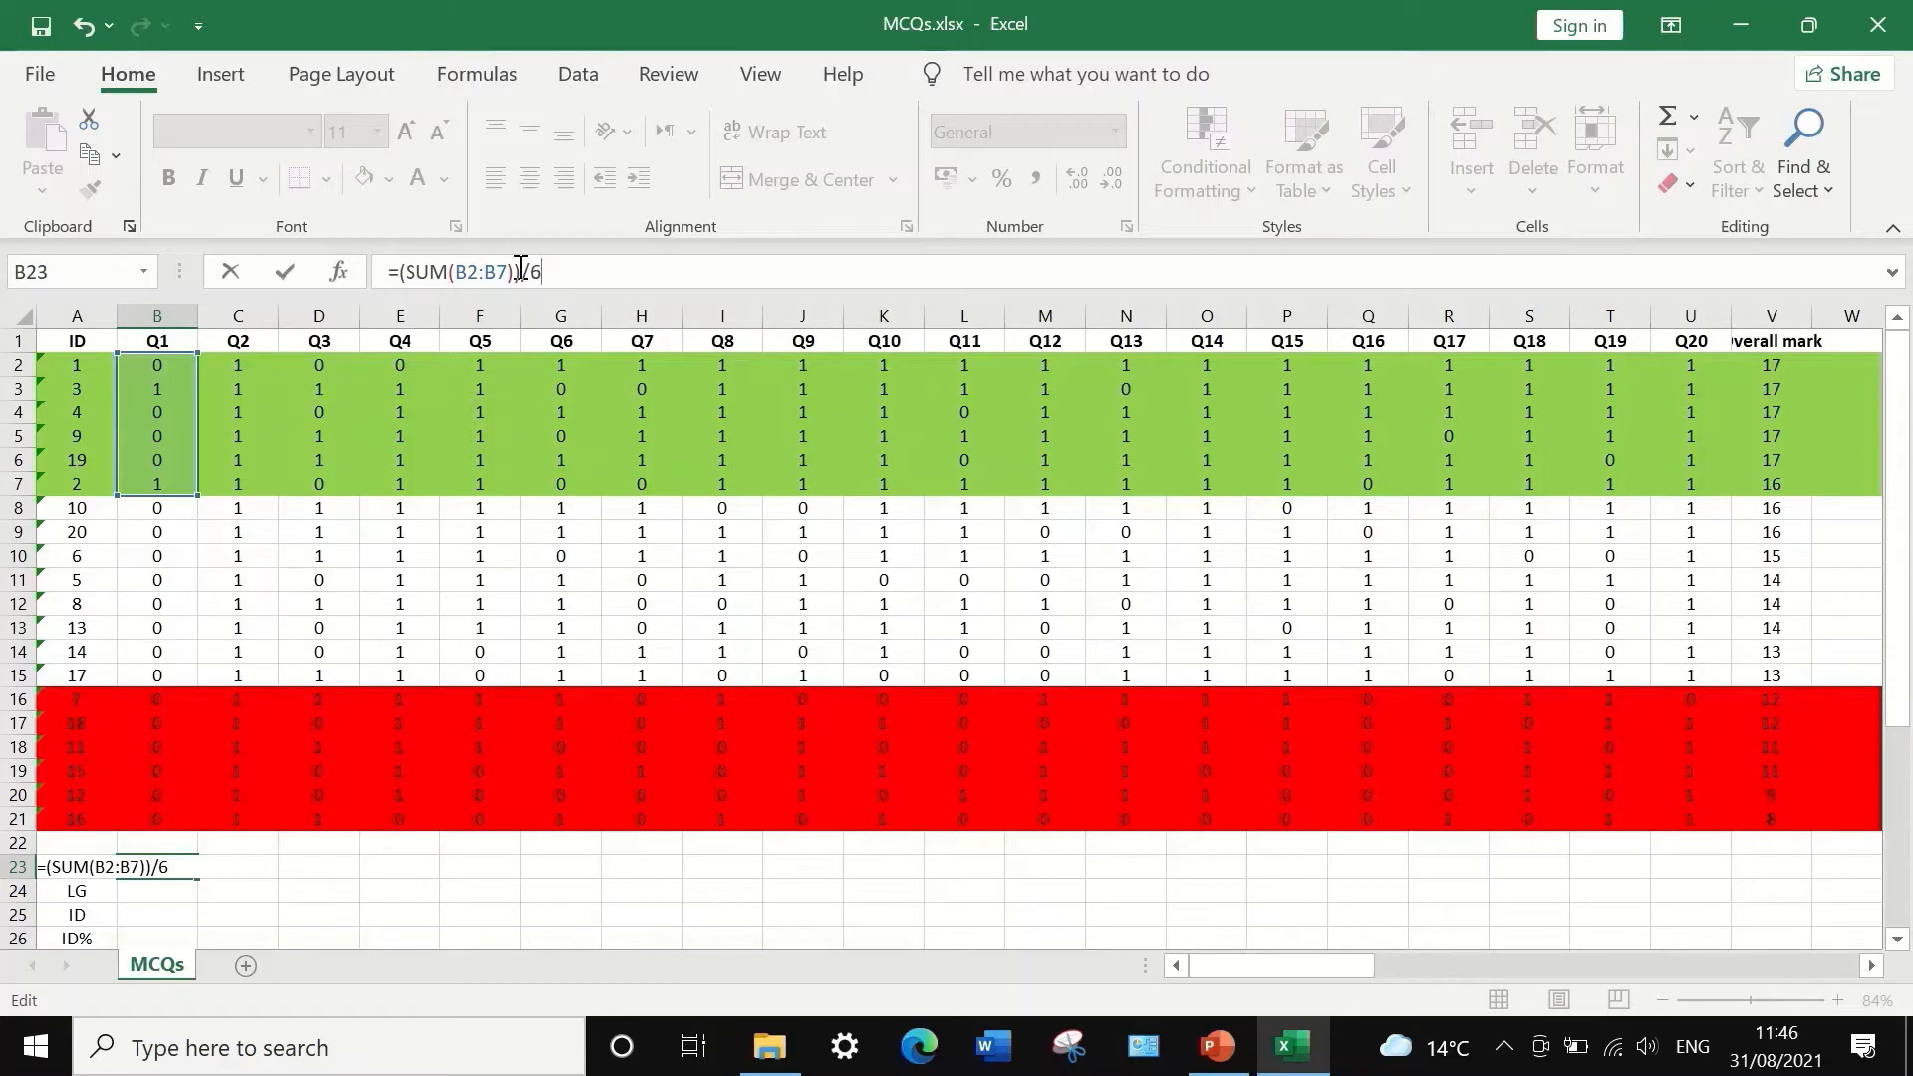
pyautogui.press('Return')
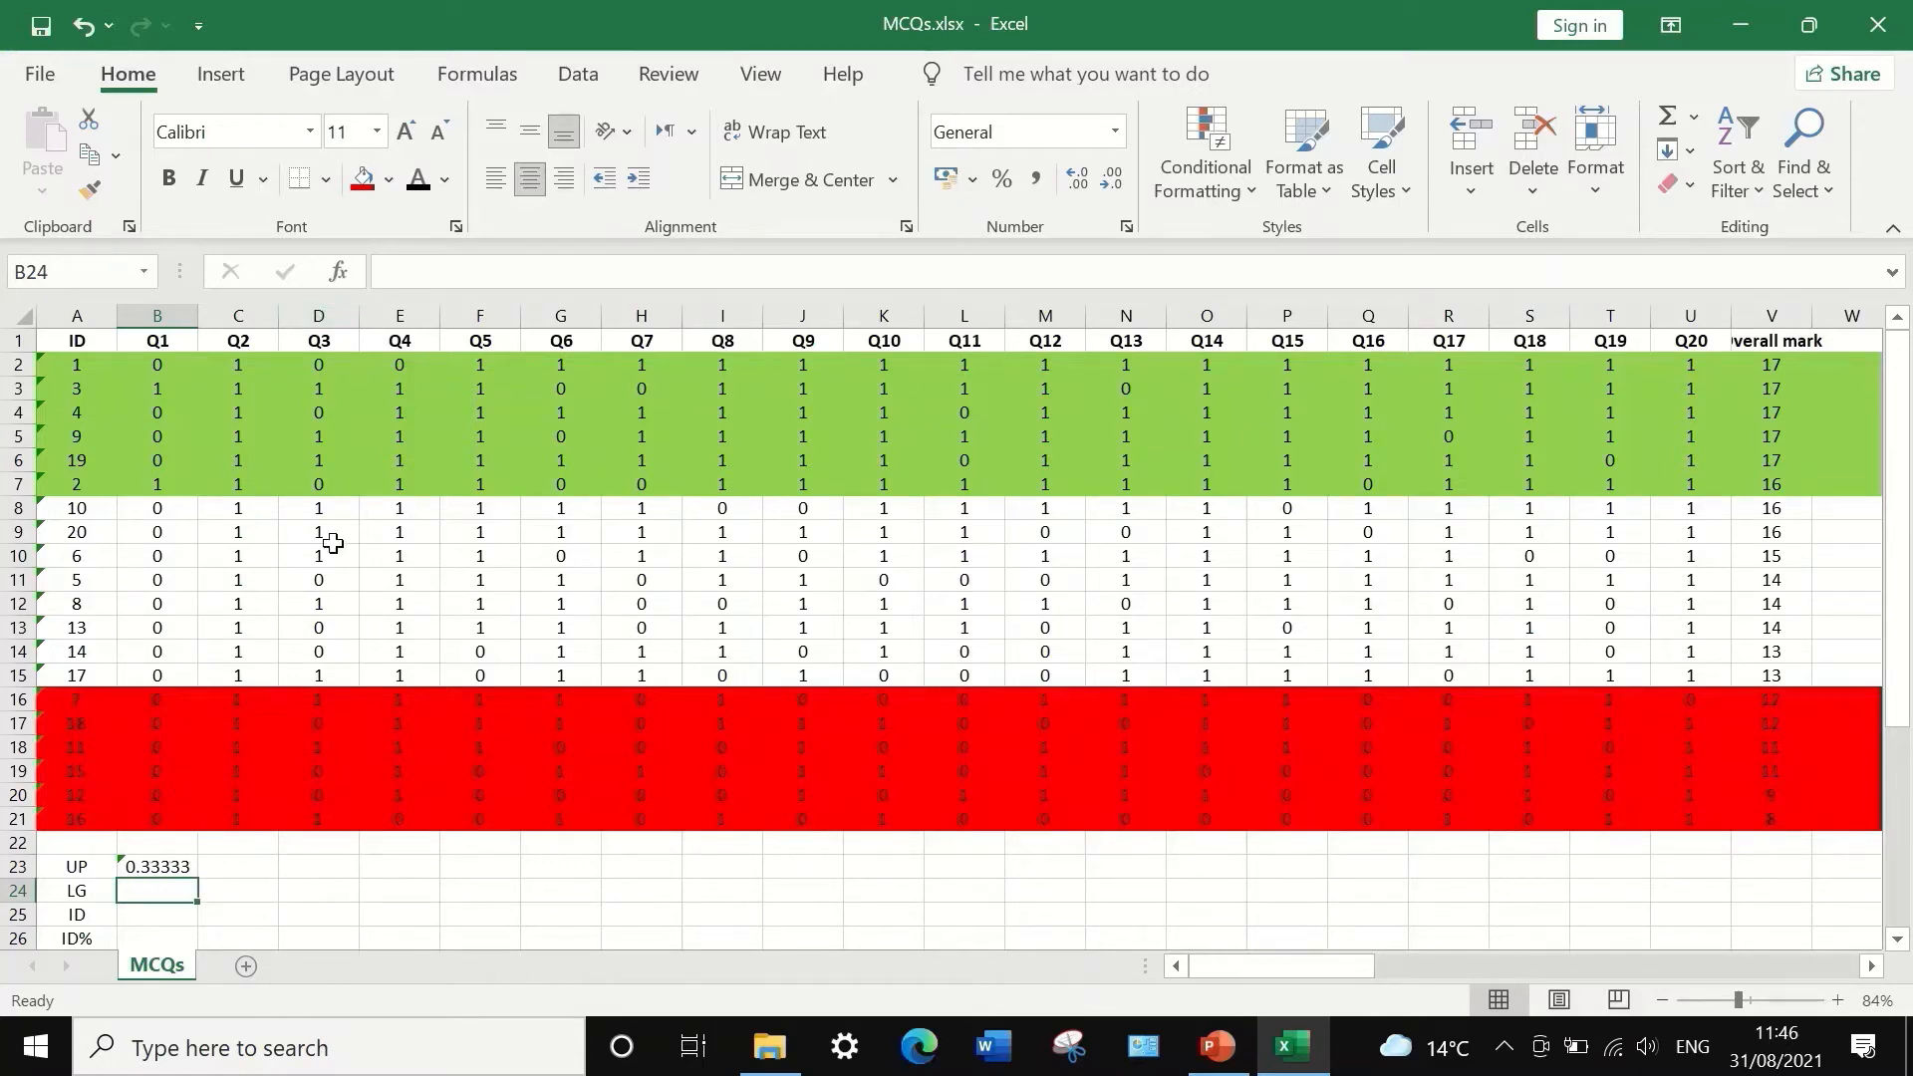
# - Enter the formula =(SUM(B16:B21))/6 in B24 as the lower-group value for Q1
pyautogui.click(393, 283)
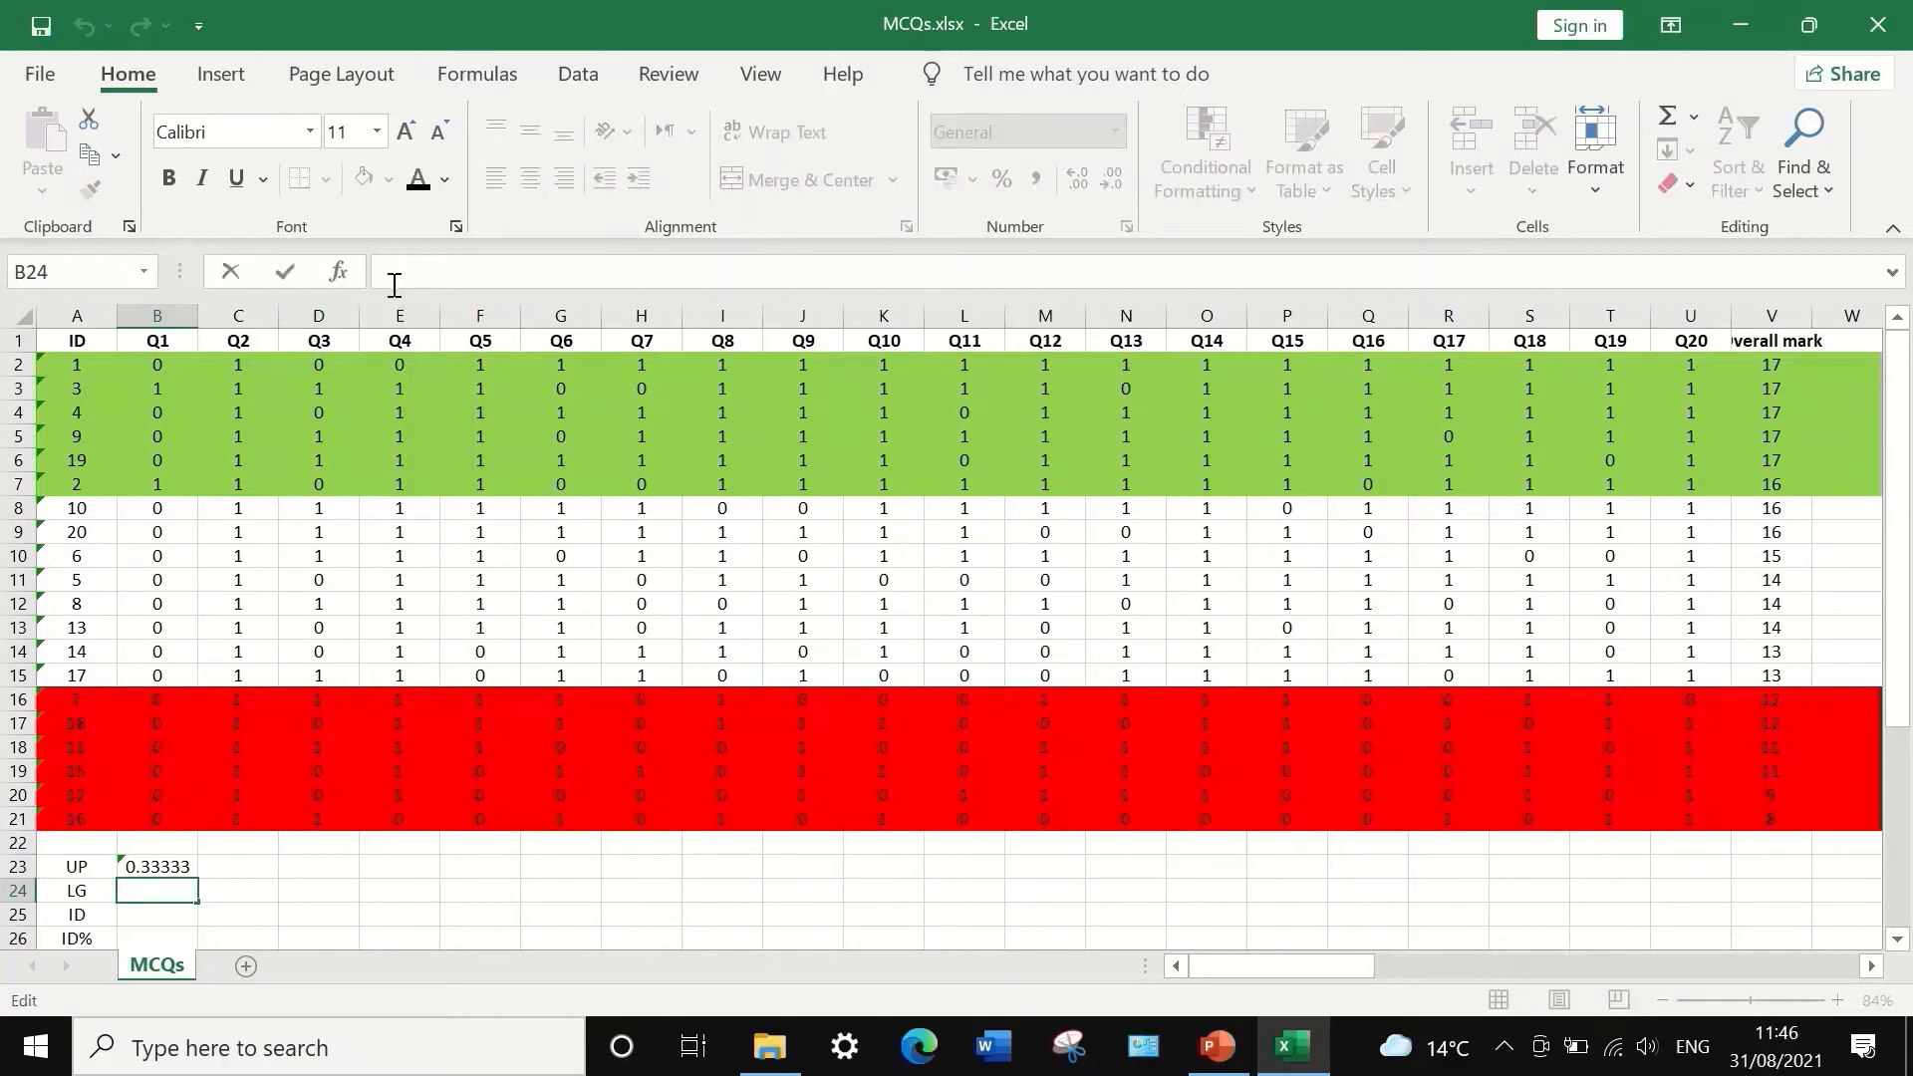
pyautogui.write('=')
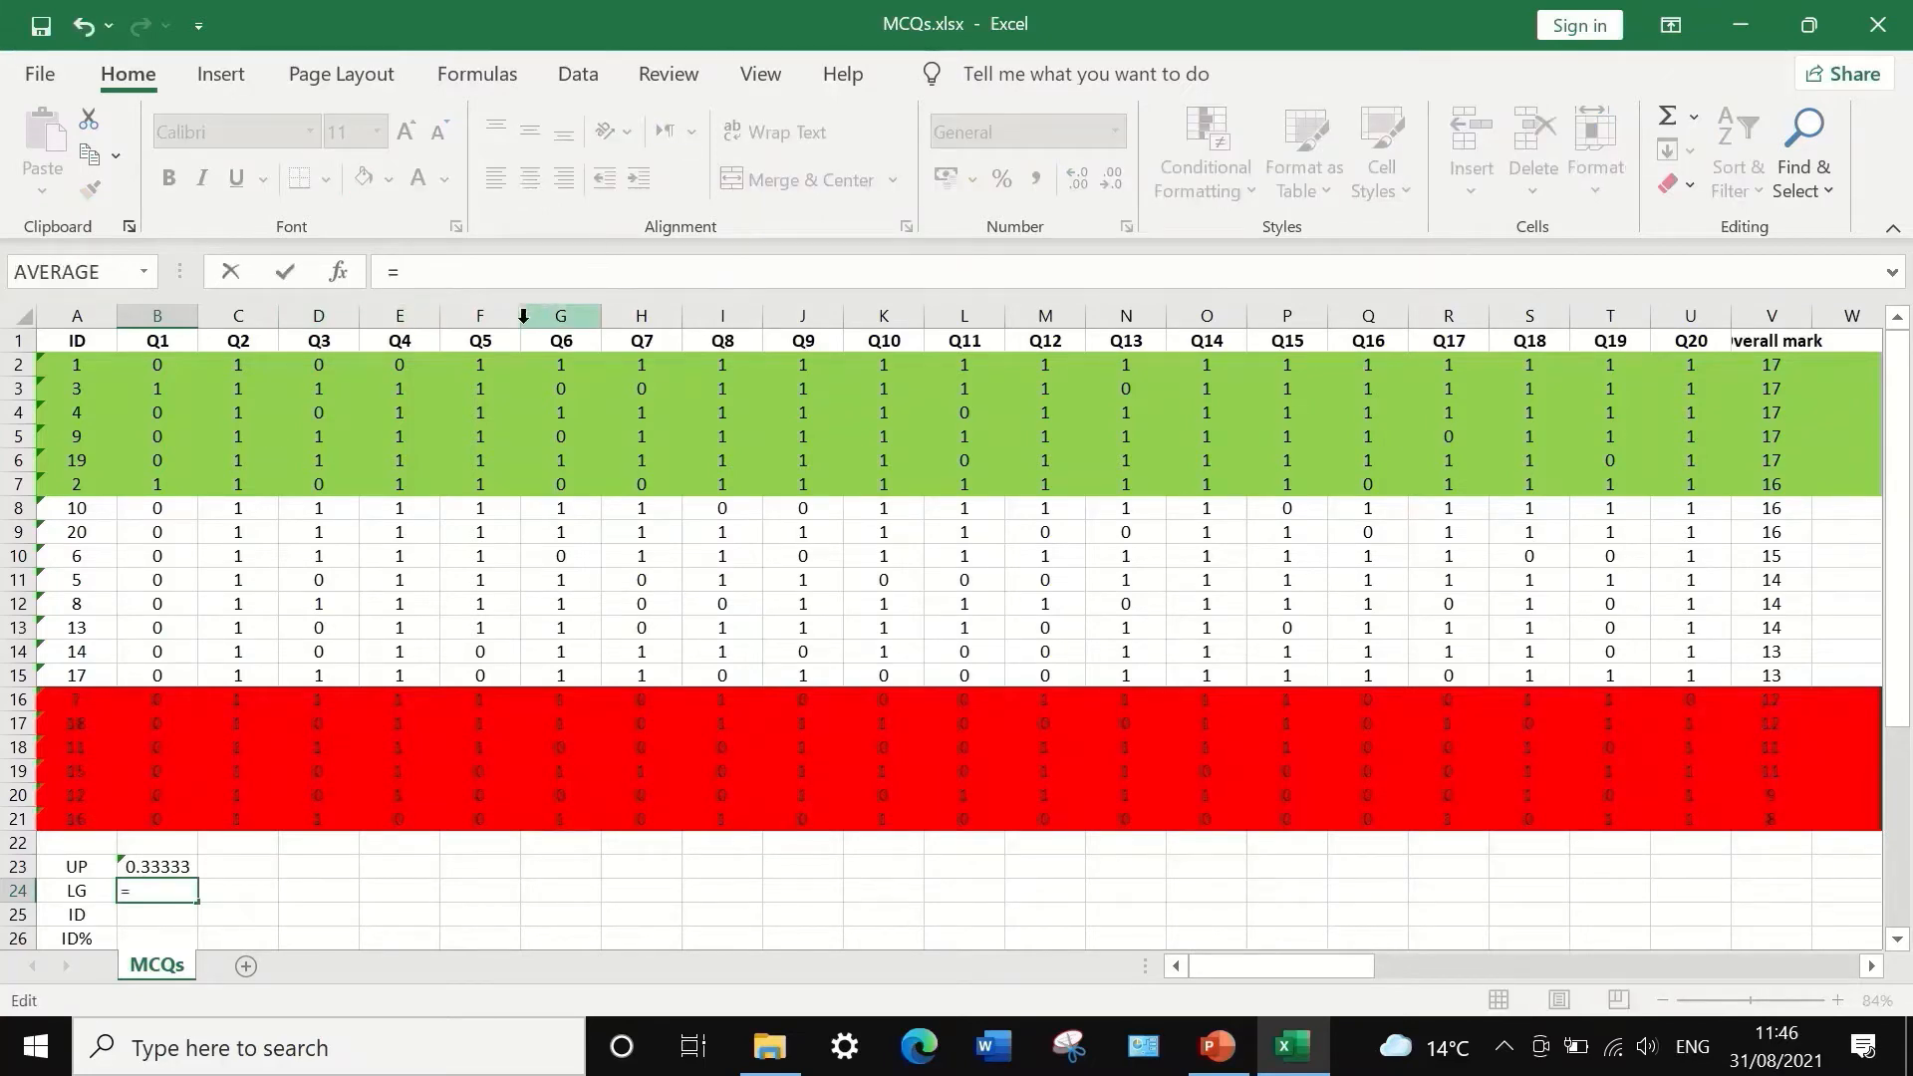
pyautogui.write('SUM')
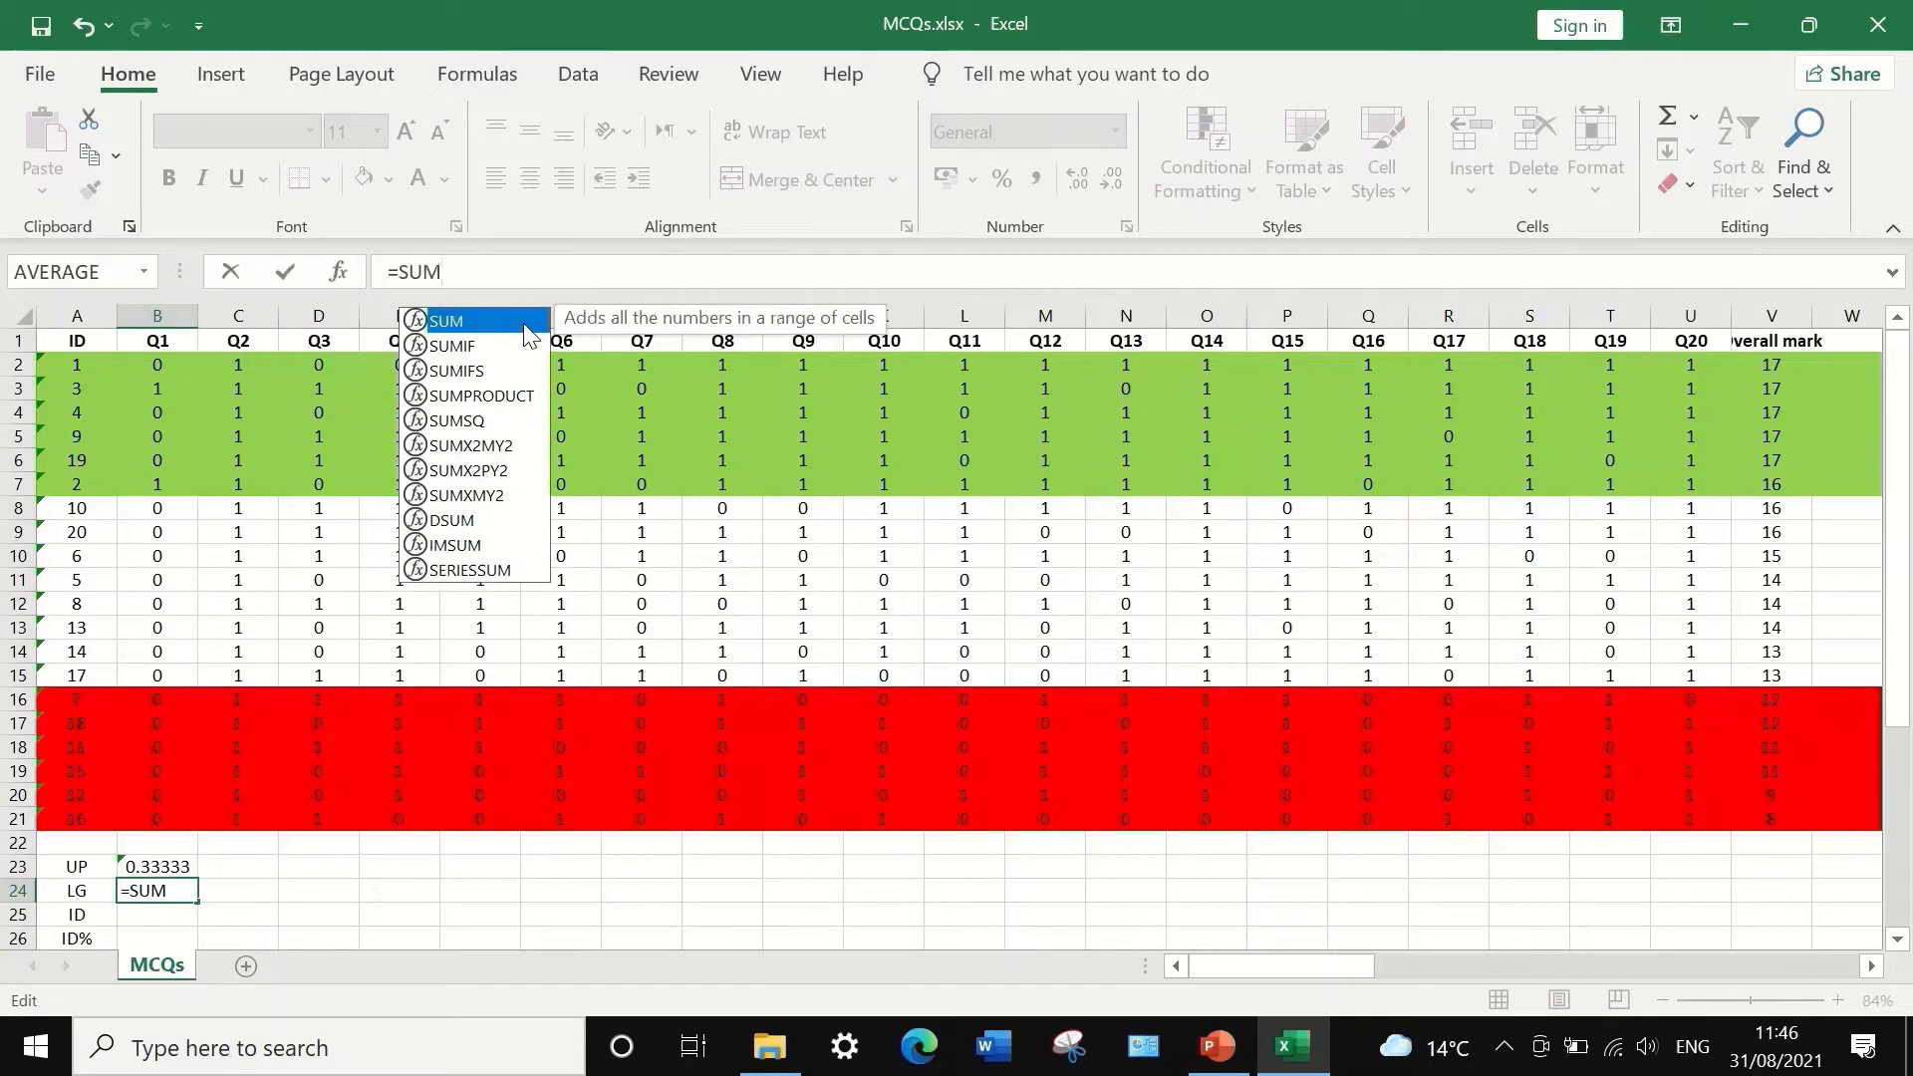
pyautogui.doubleClick(445, 321)
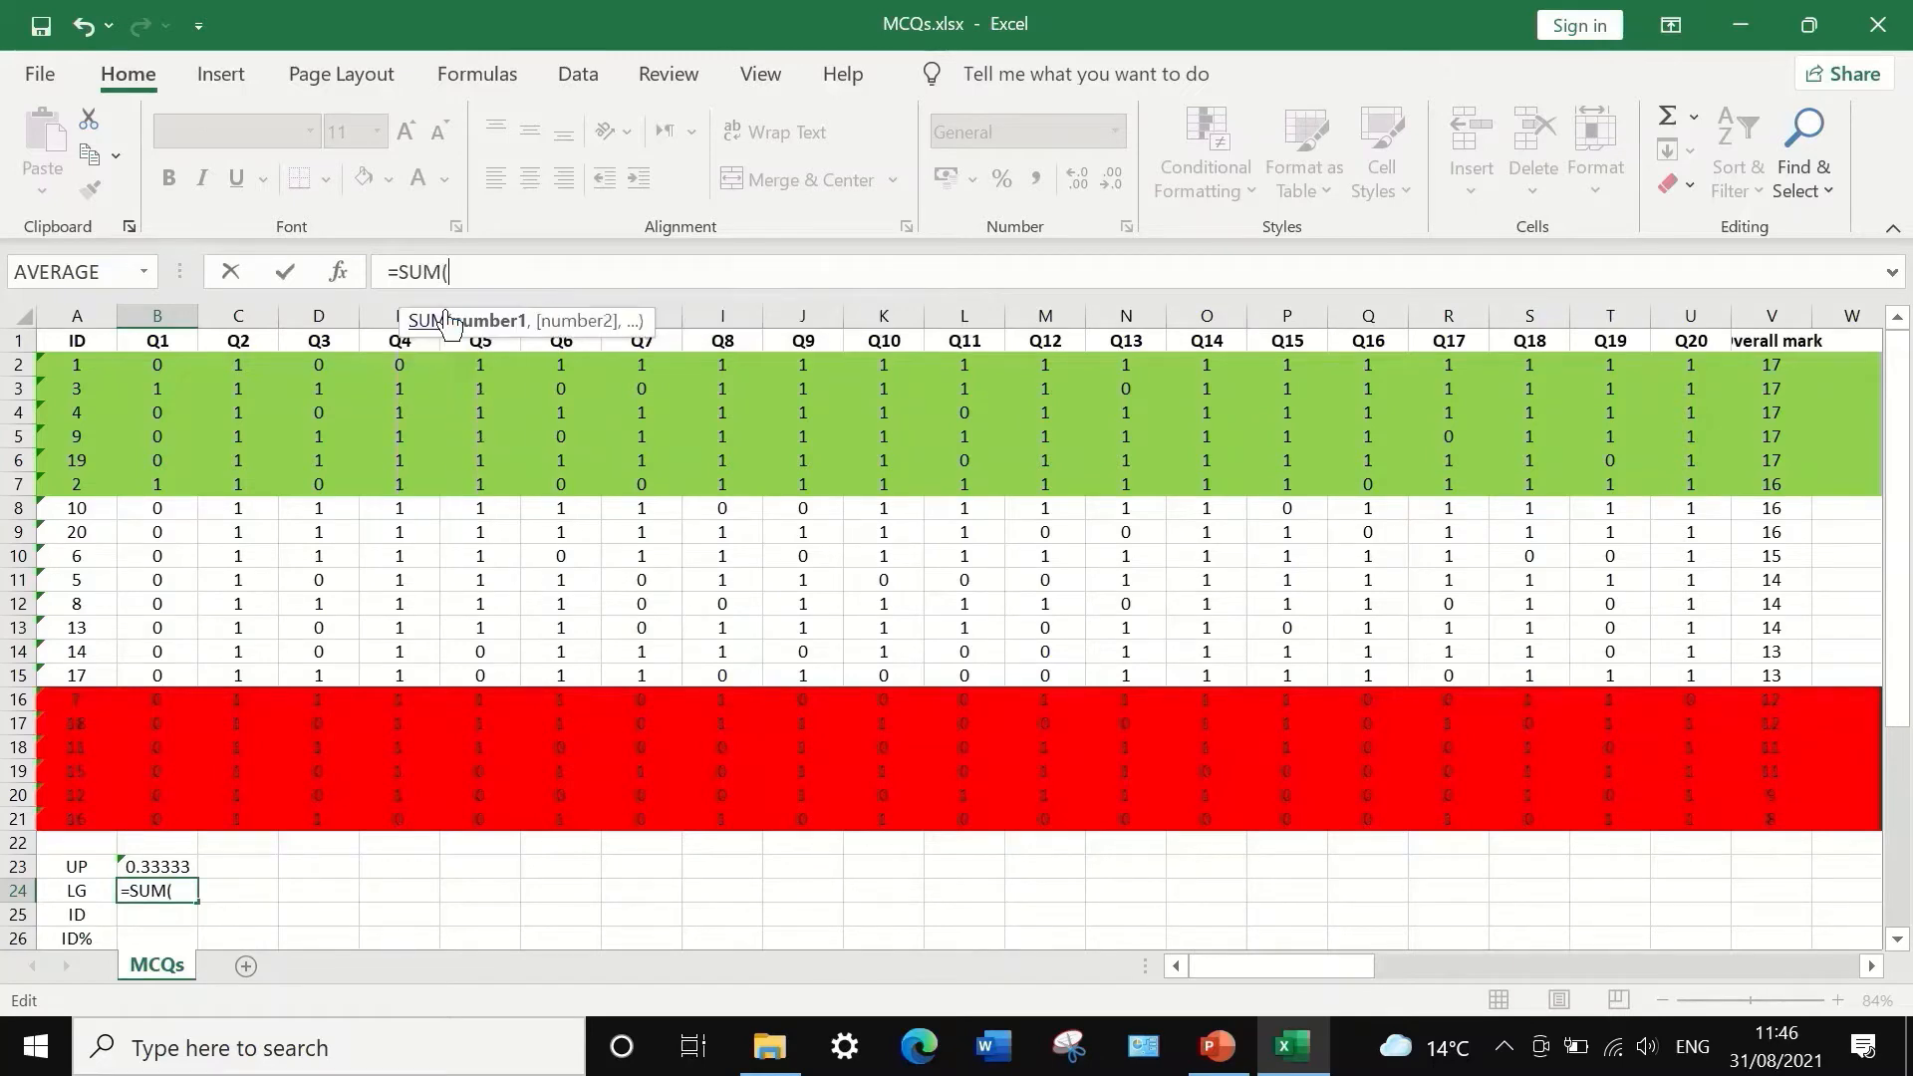
pyautogui.moveTo(157, 695); pyautogui.dragTo(157, 818)
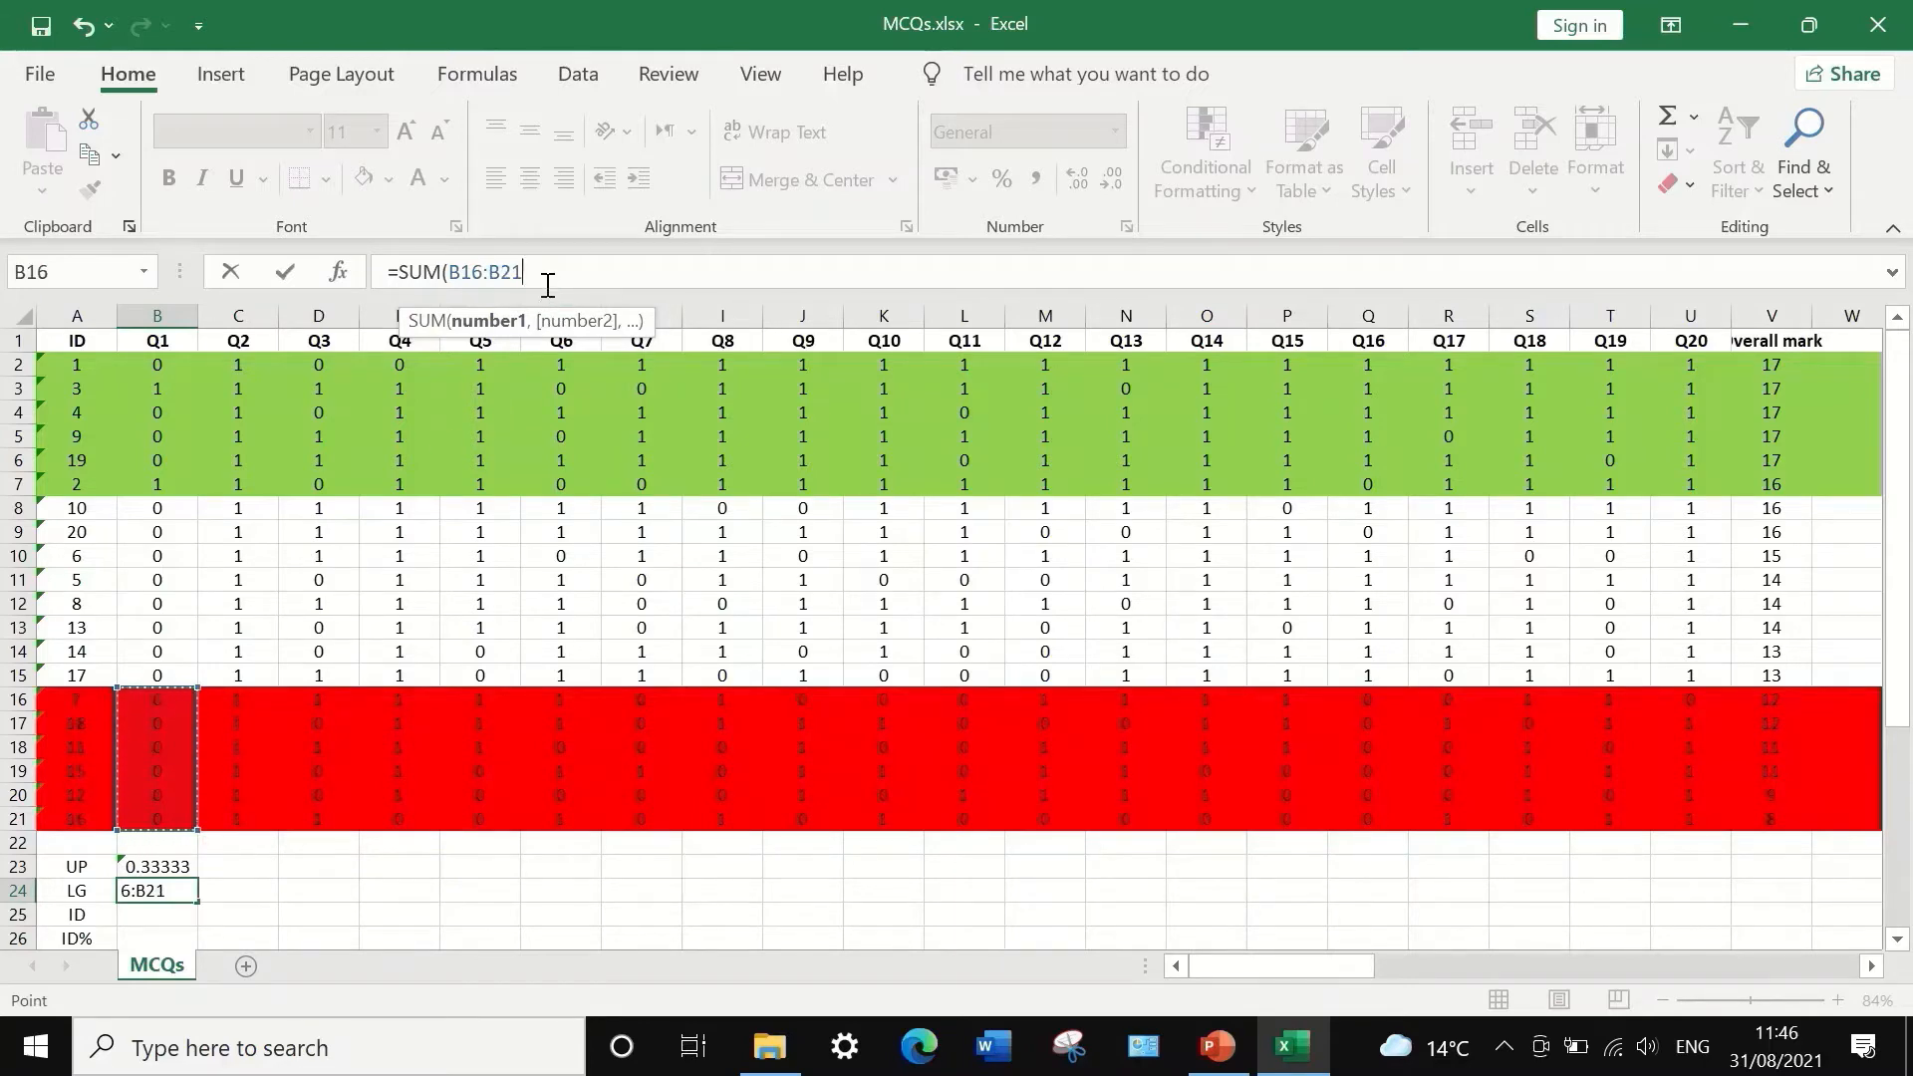
pyautogui.write(')')
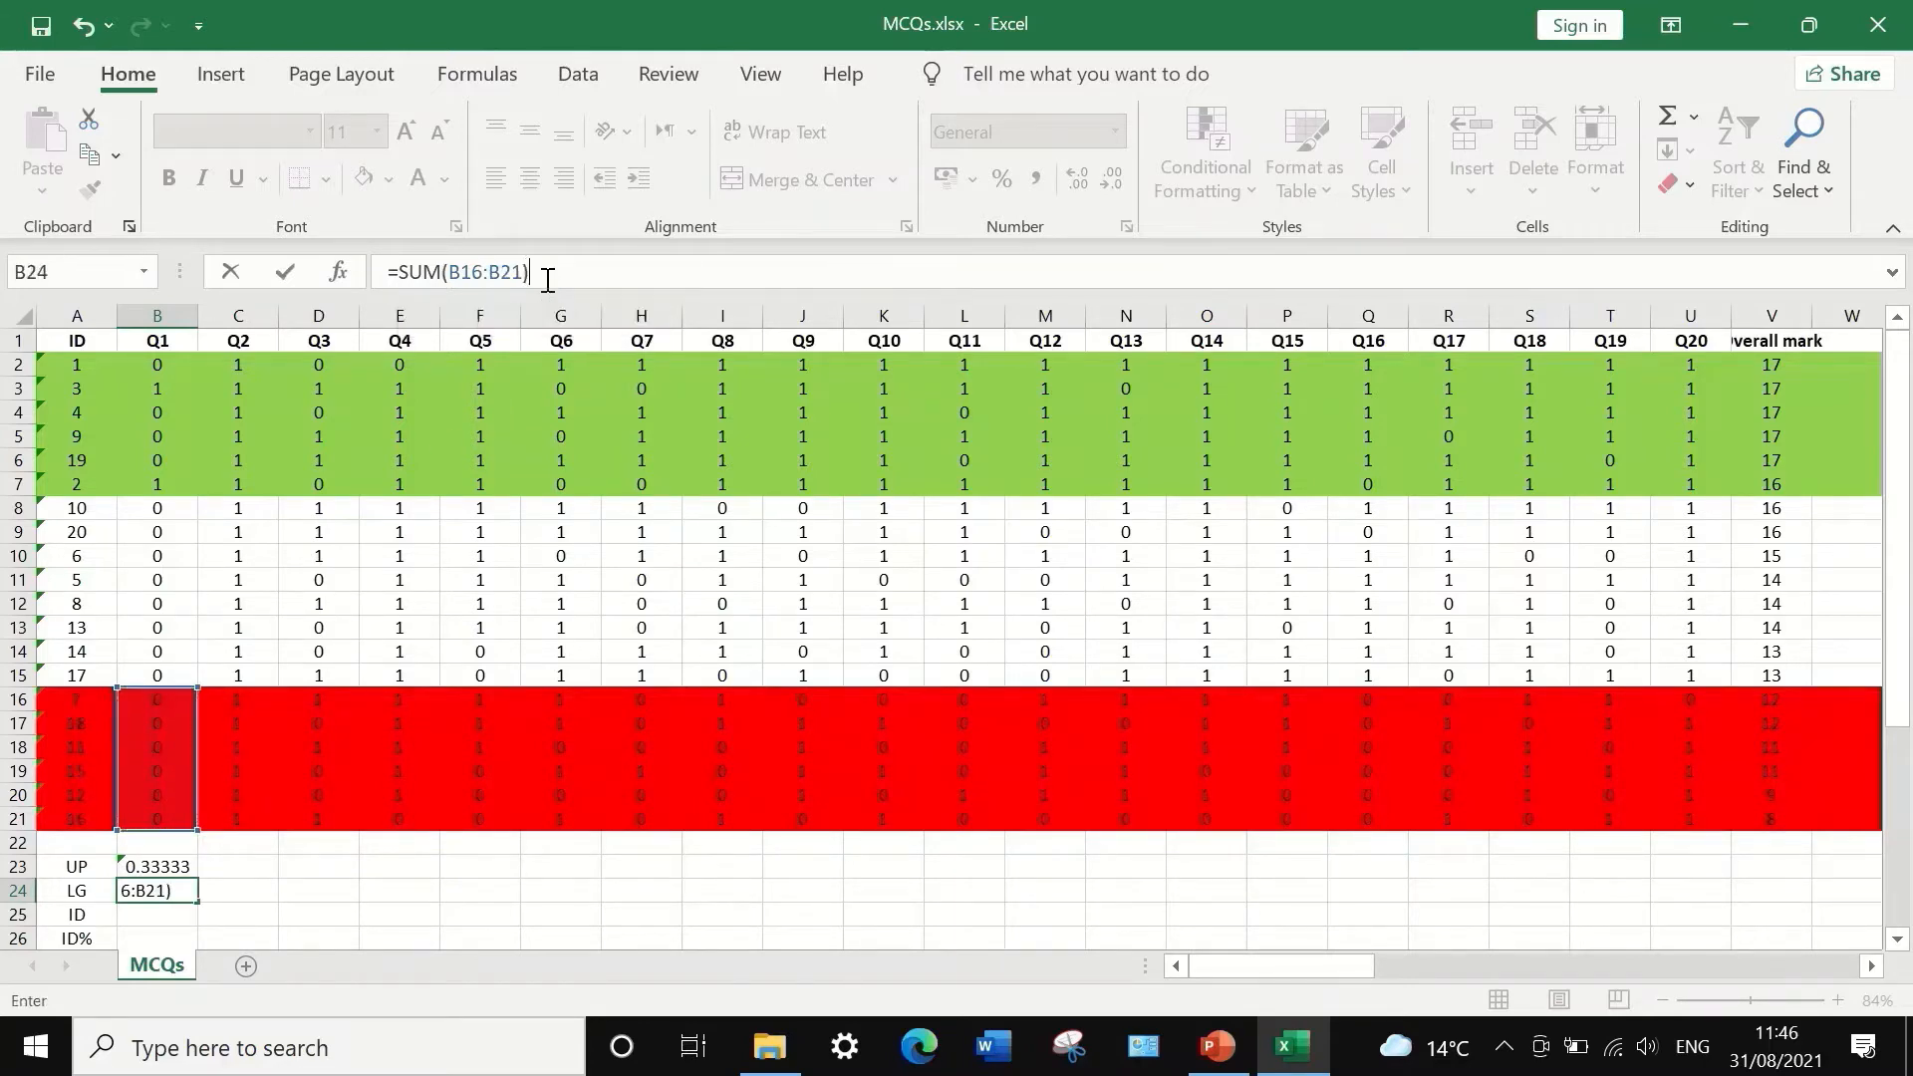
pyautogui.click(399, 269)
pyautogui.write('(')
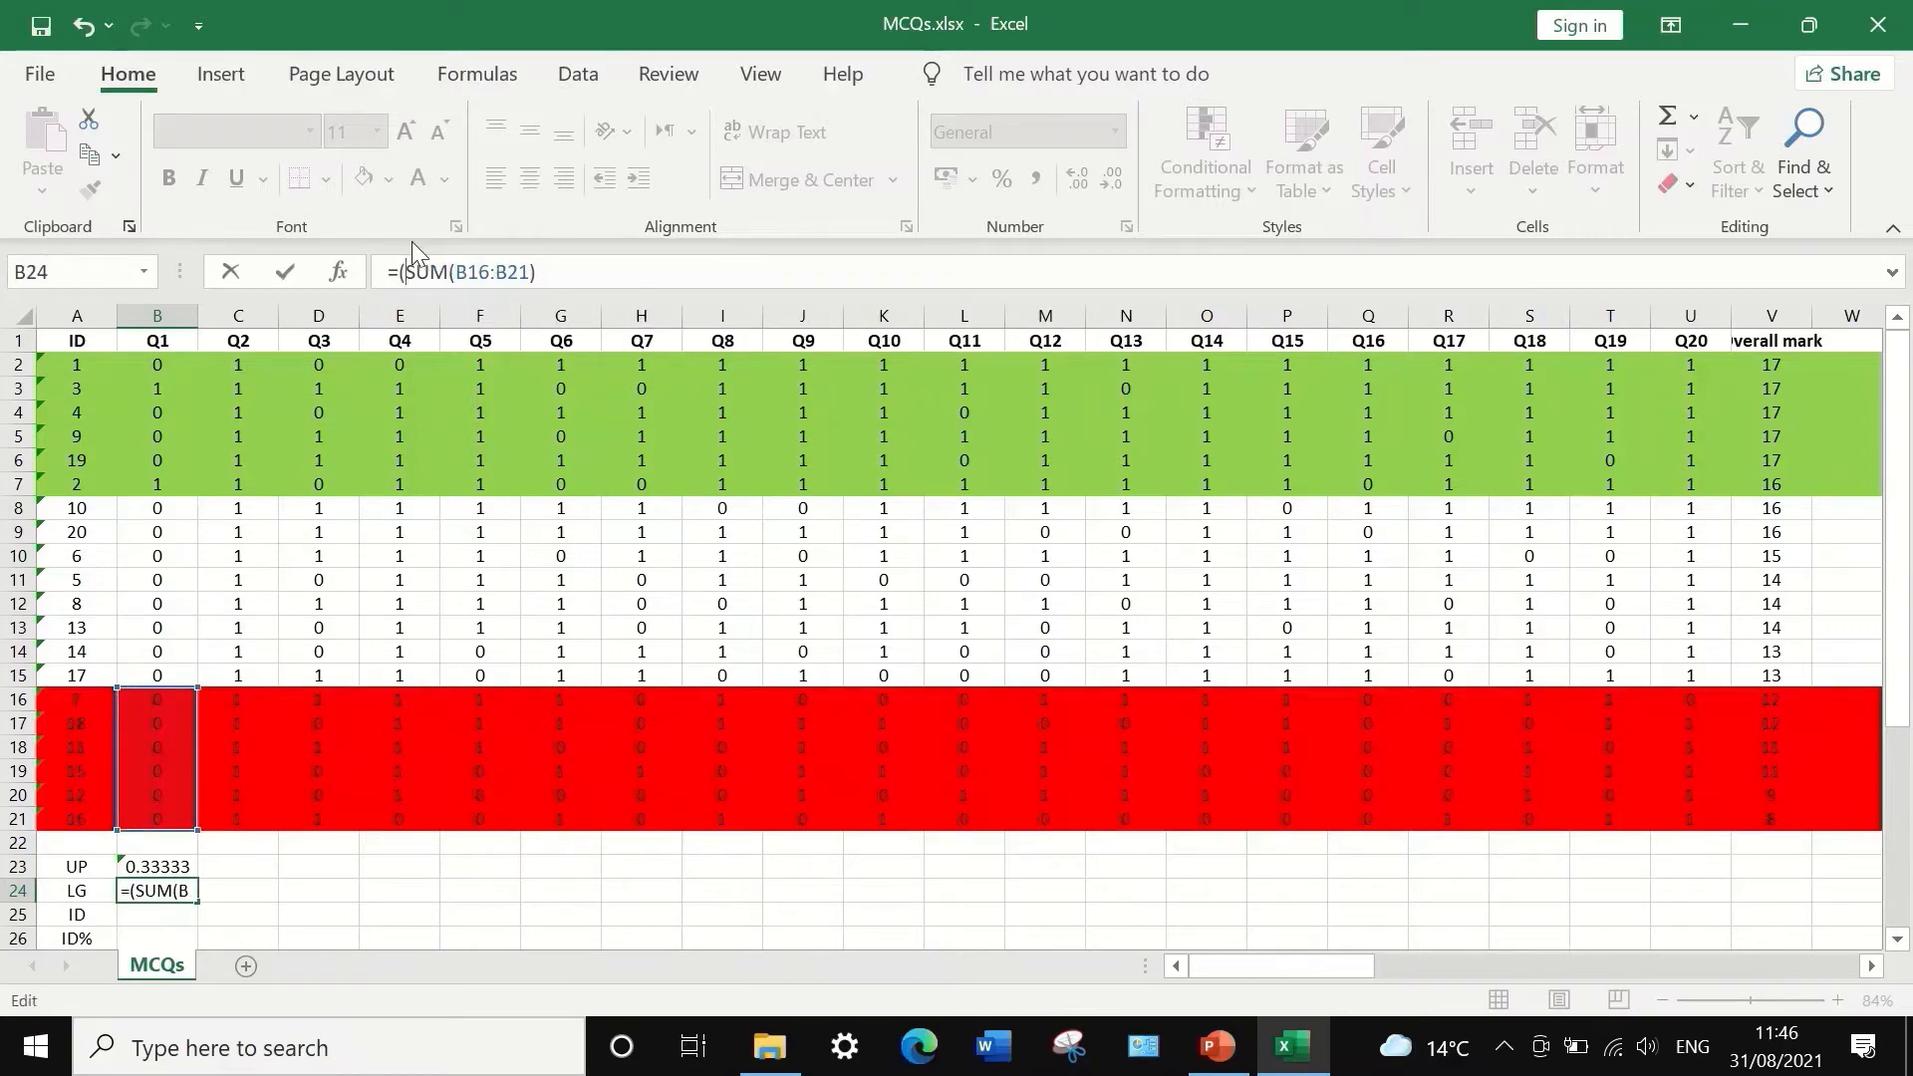
pyautogui.click(556, 277)
pyautogui.write('6')
pyautogui.scroll(-1, 474, 648)
pyautogui.press('Return')
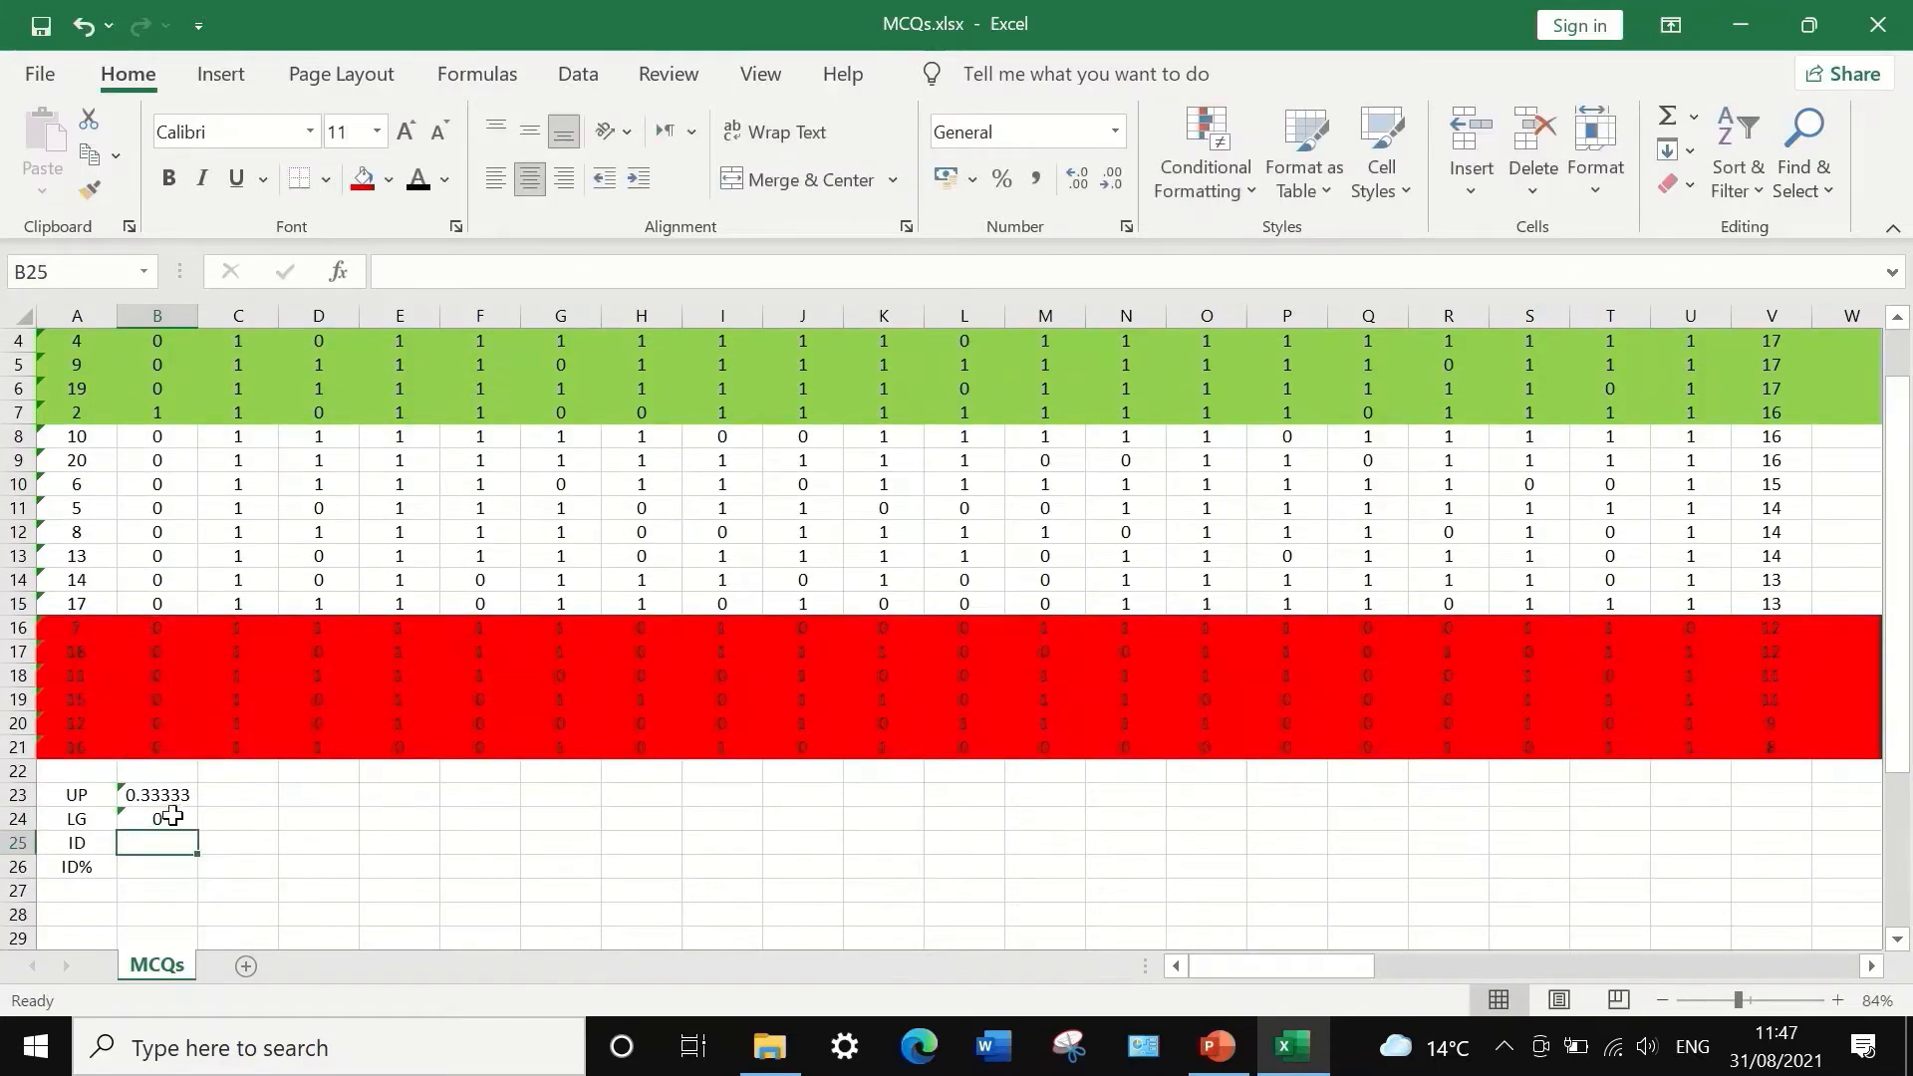
pyautogui.scroll(1, 179, 817)
pyautogui.scroll(-1, 171, 830)
pyautogui.click(167, 795)
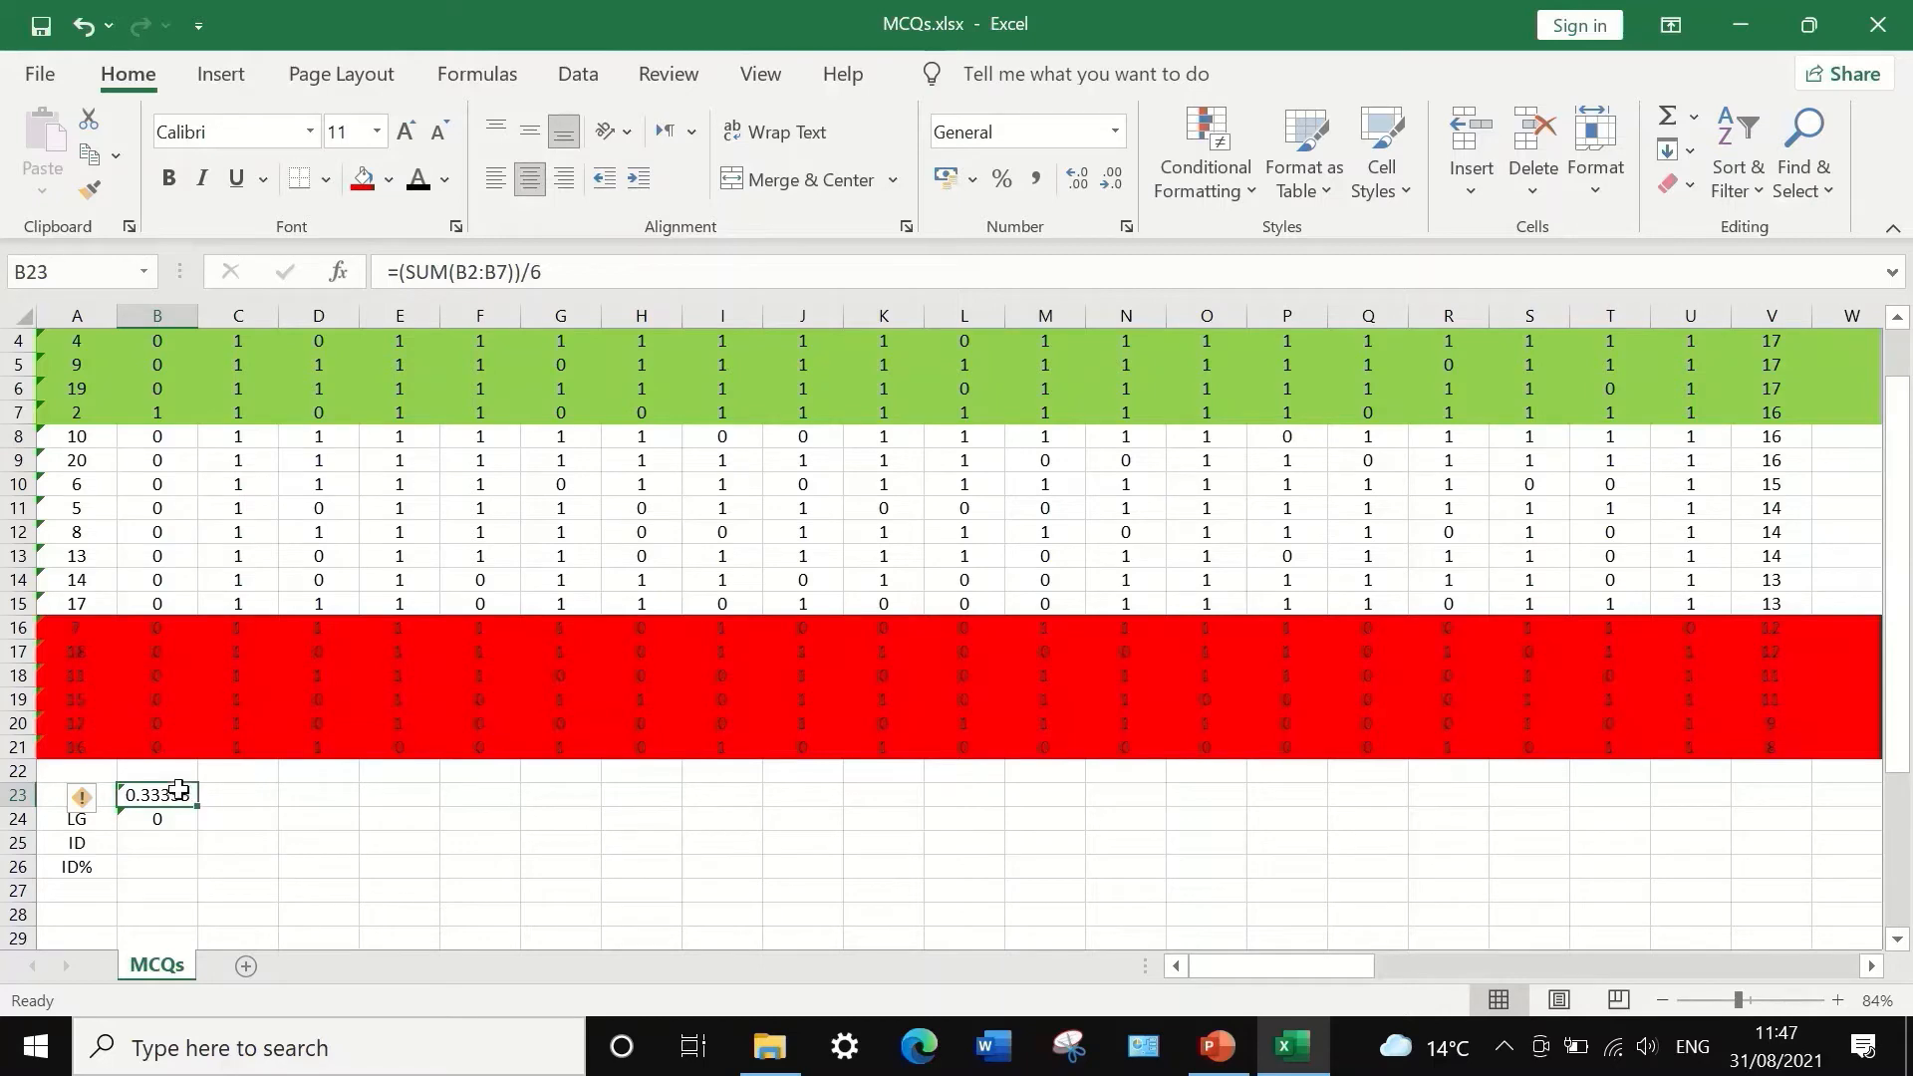
pyautogui.moveTo(203, 808); pyautogui.dragTo(203, 833)
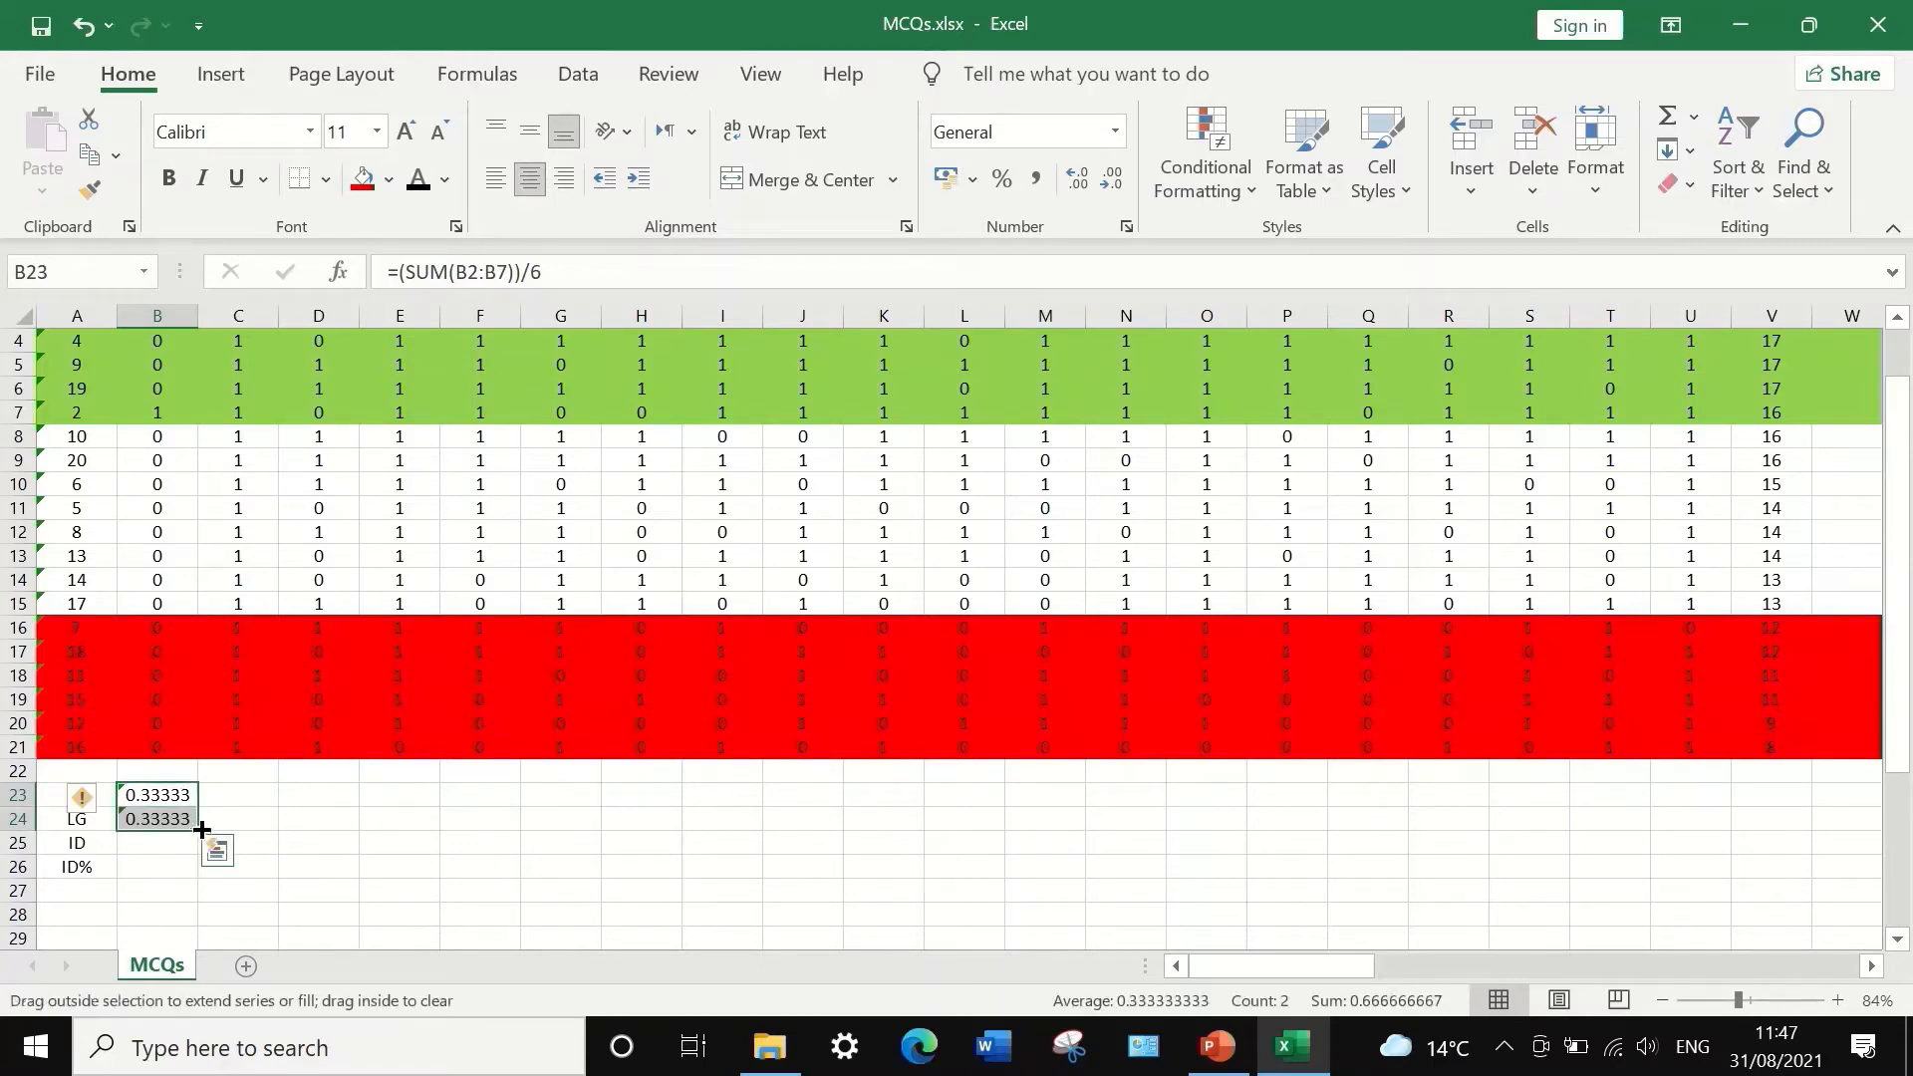
pyautogui.click(184, 815)
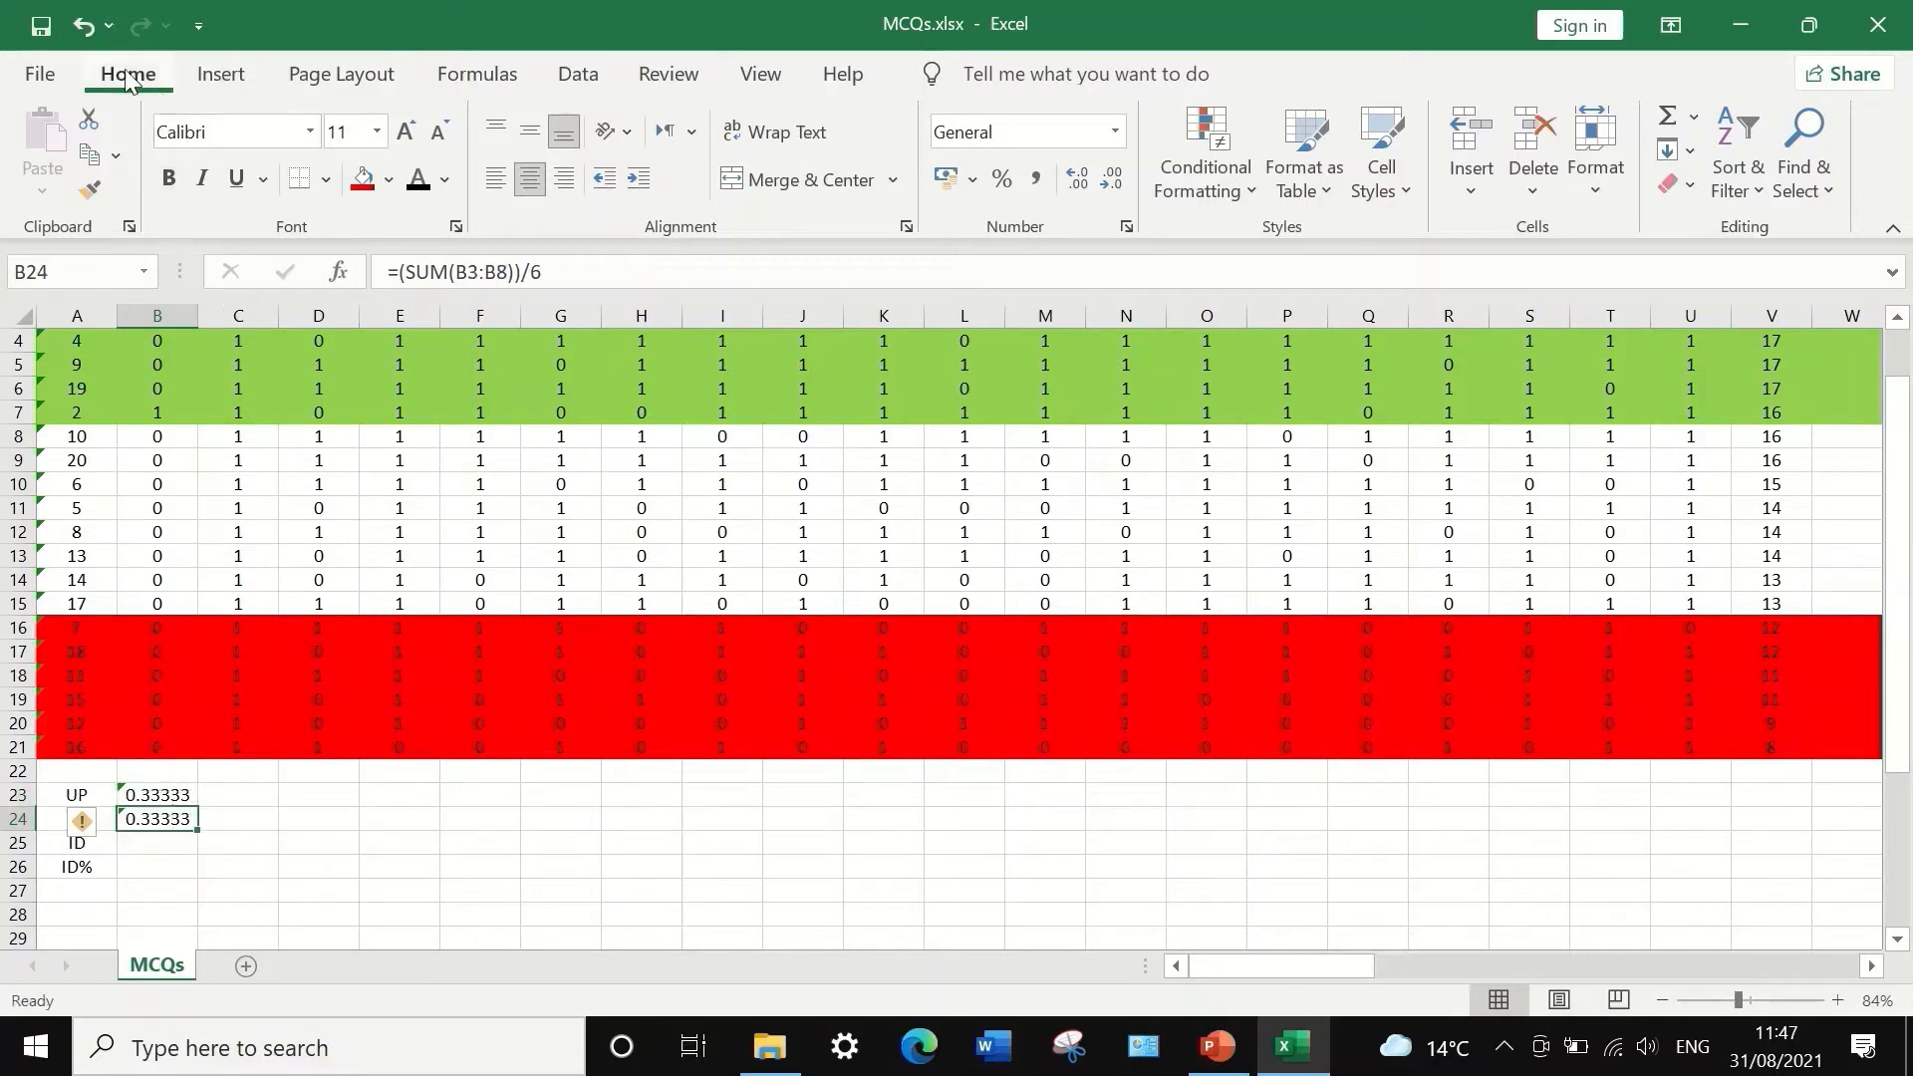
pyautogui.click(83, 27)
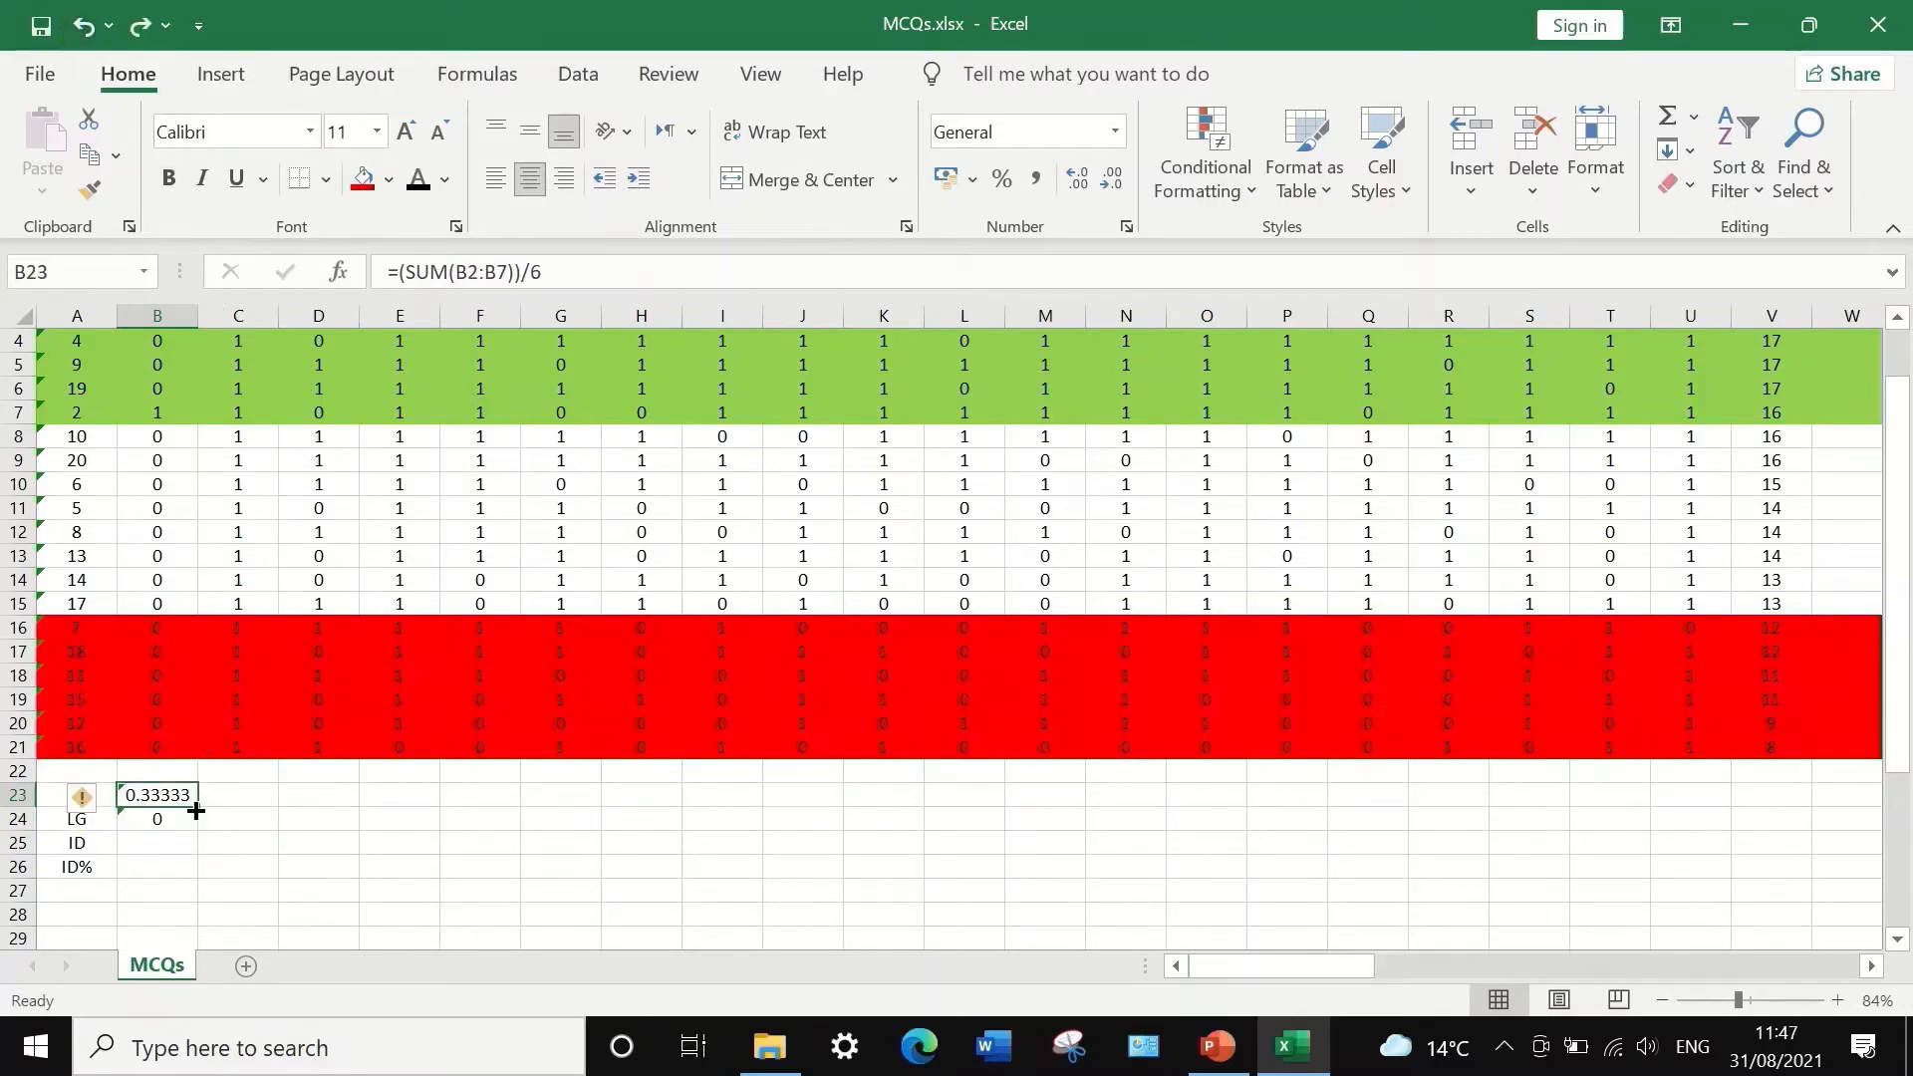
# - Fill the UP formula in B23 and the LG formula in B24 across to column U for all questions
pyautogui.moveTo(195, 802); pyautogui.dragTo(1701, 793)
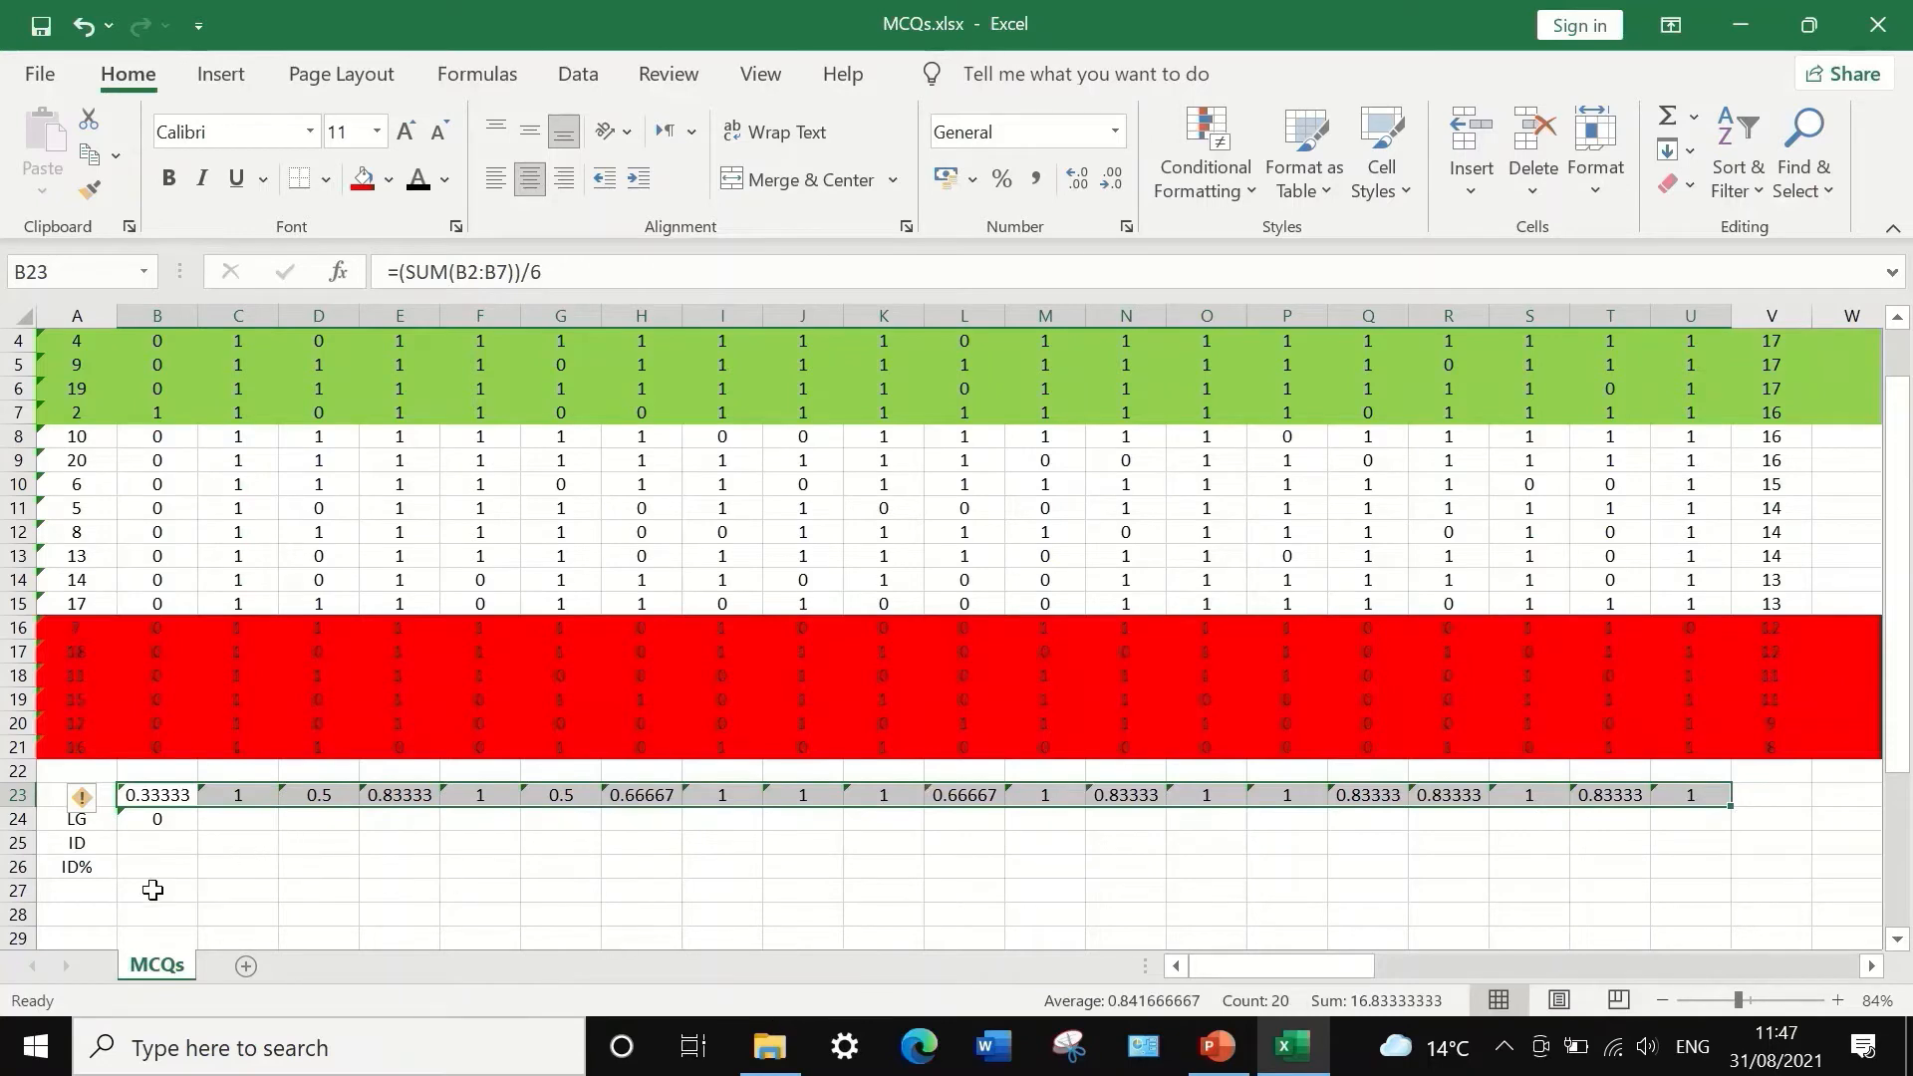
pyautogui.click(155, 818)
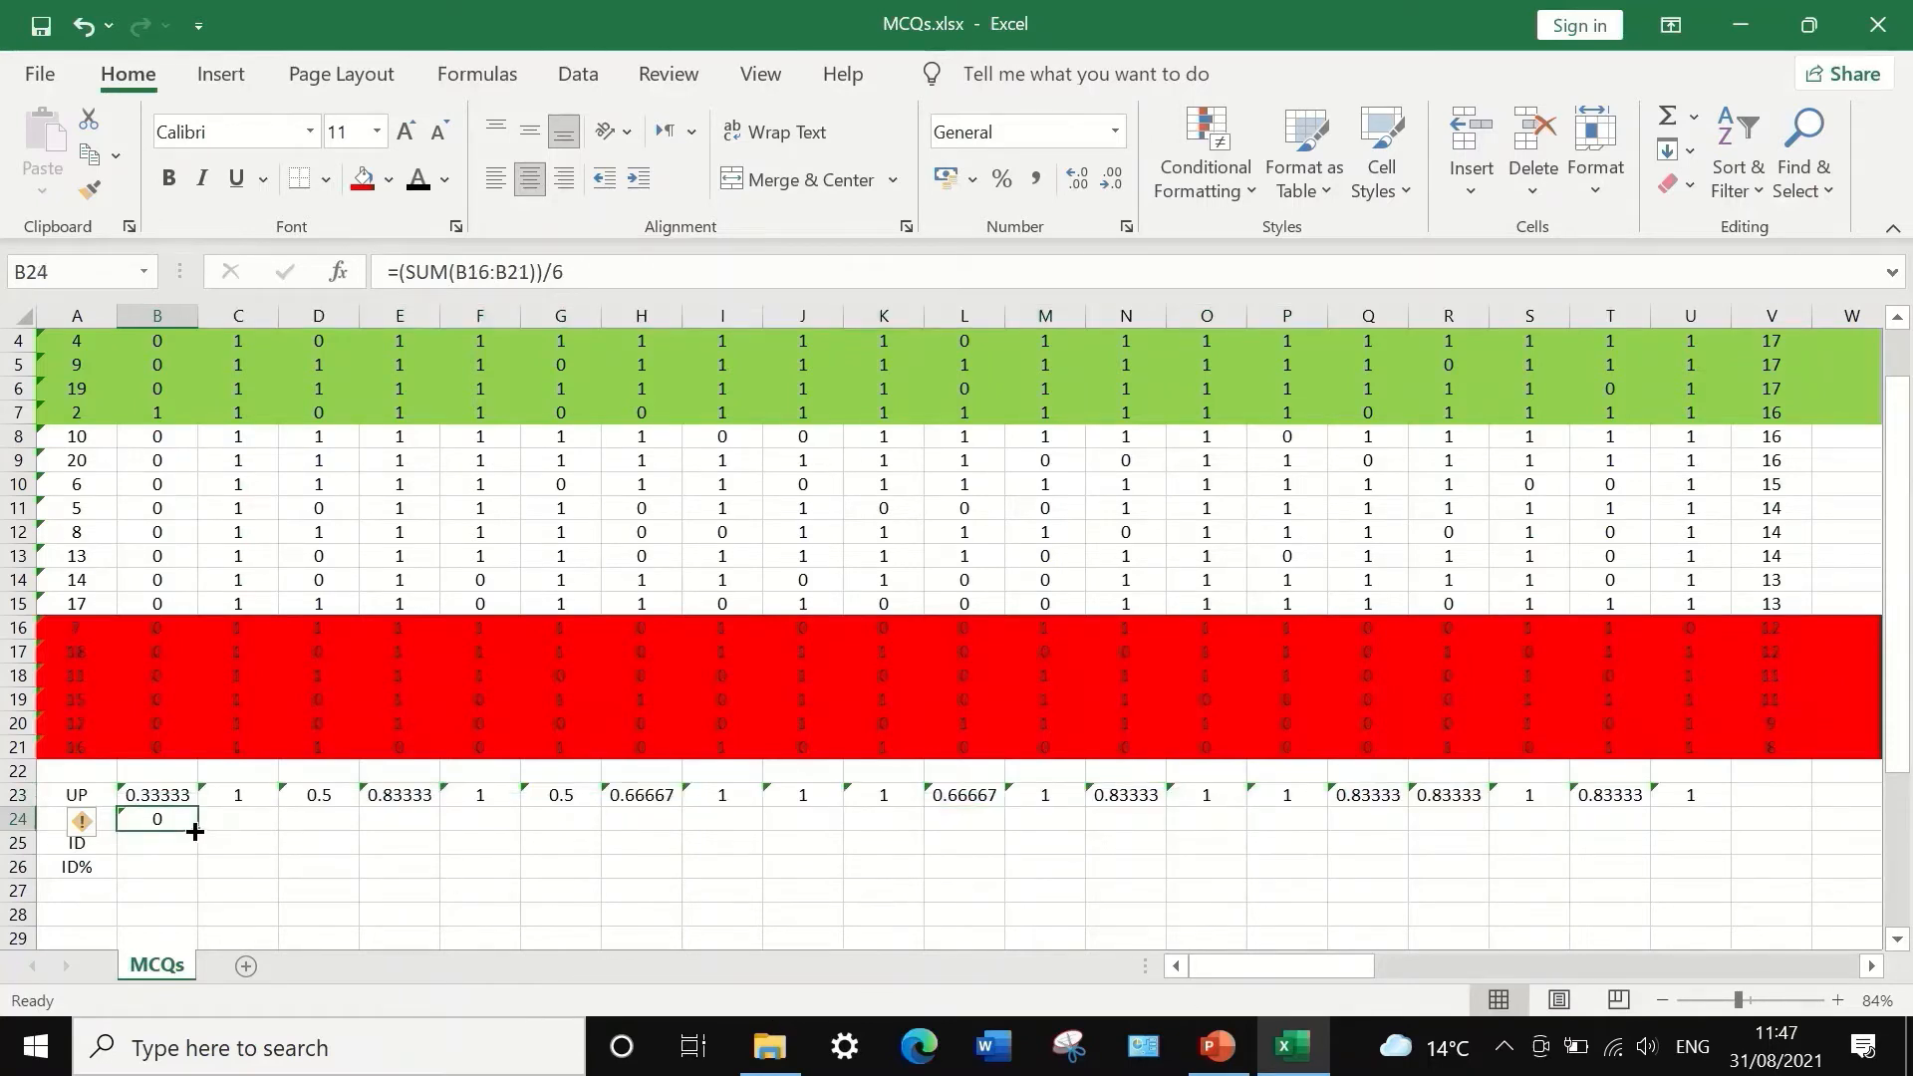
pyautogui.moveTo(195, 832); pyautogui.dragTo(1698, 823)
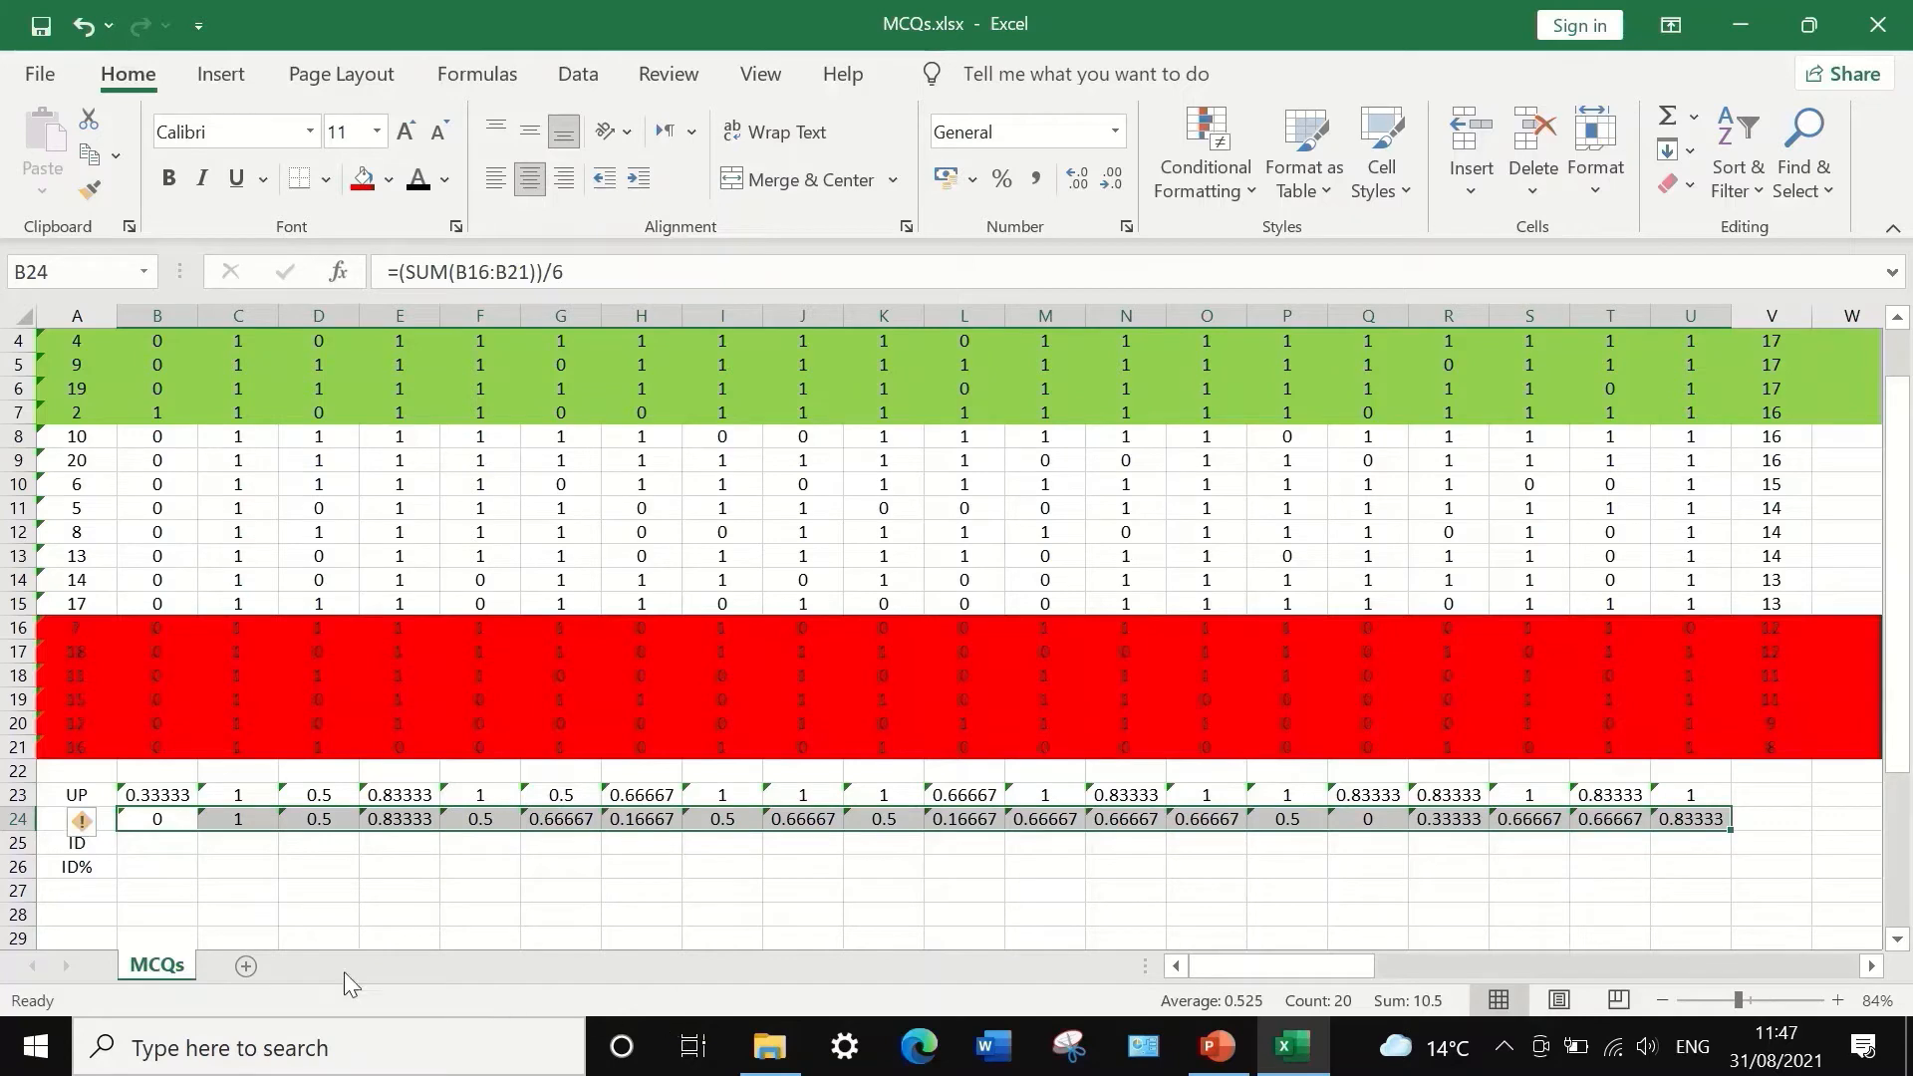
# - Calculate the ID for Q1 in B25 with the formula =B23-B24
pyautogui.click(143, 840)
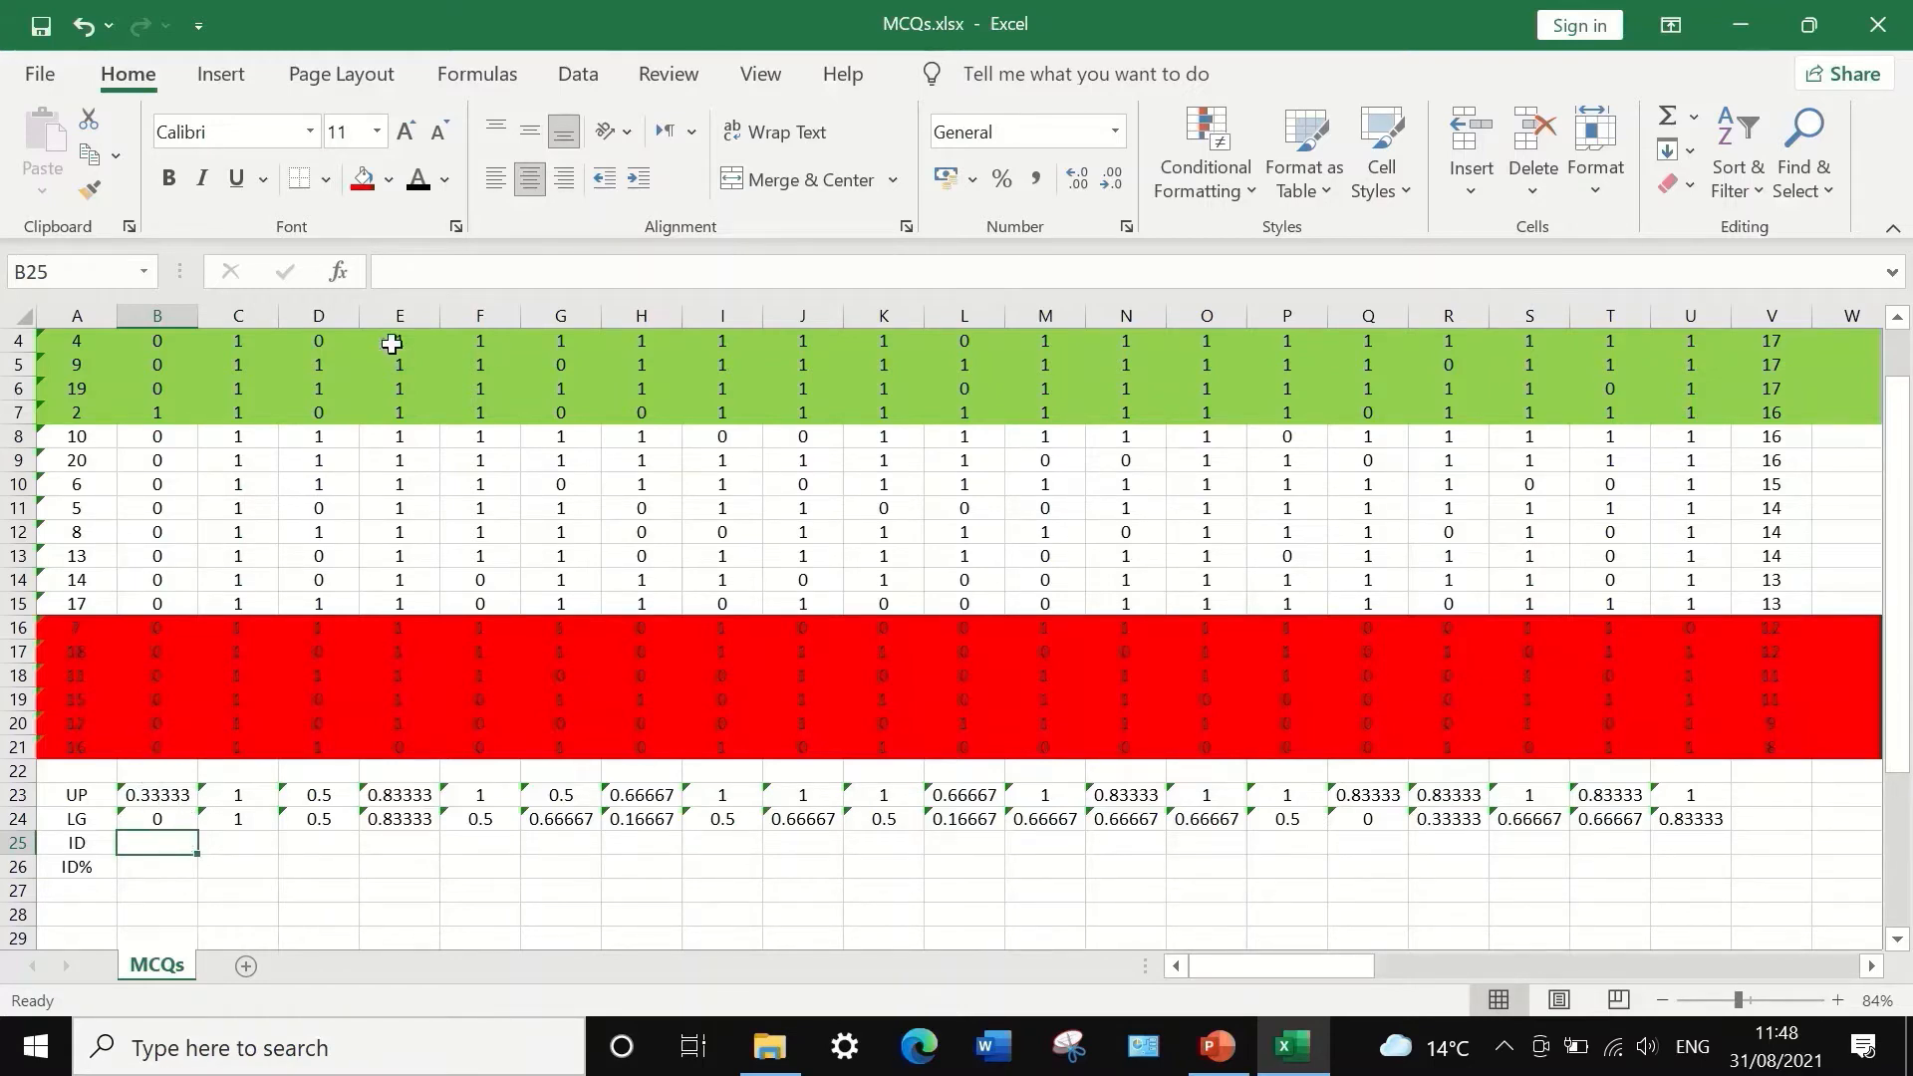
pyautogui.click(387, 278)
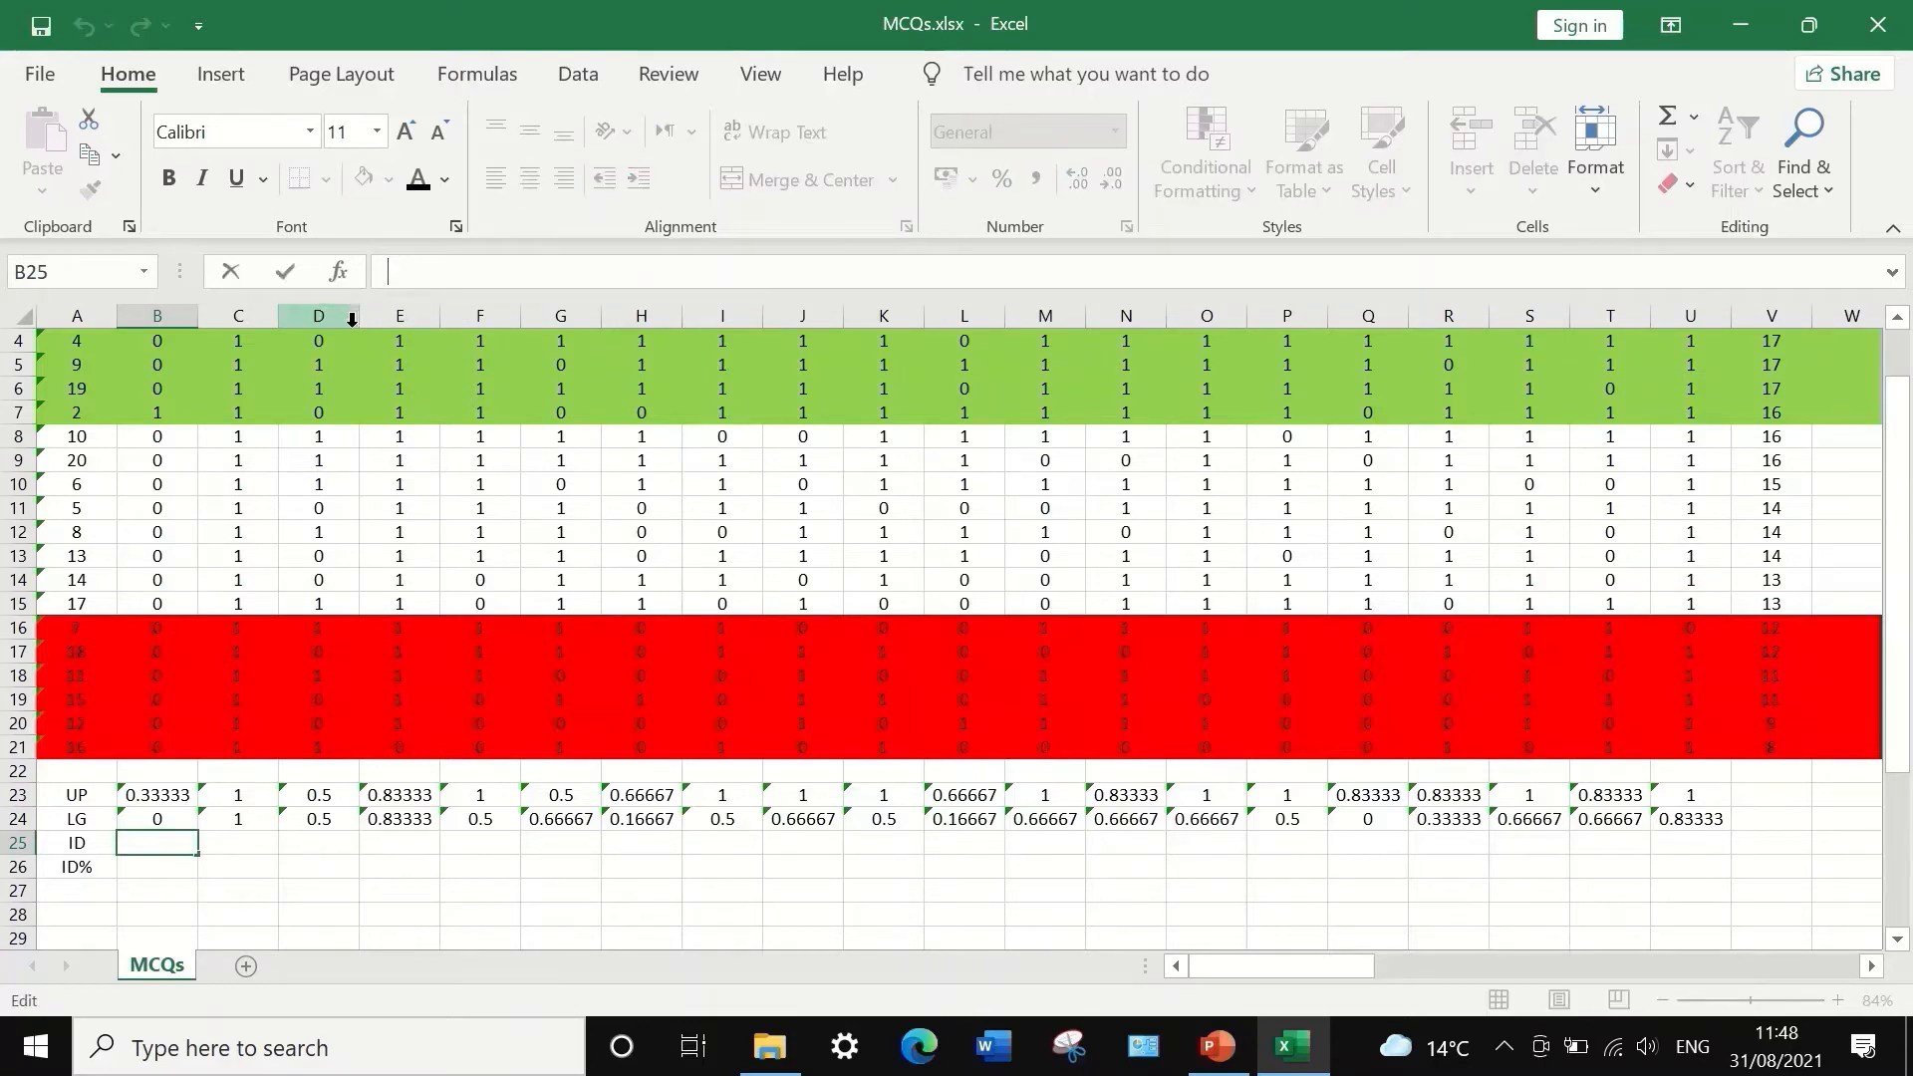
pyautogui.write('=')
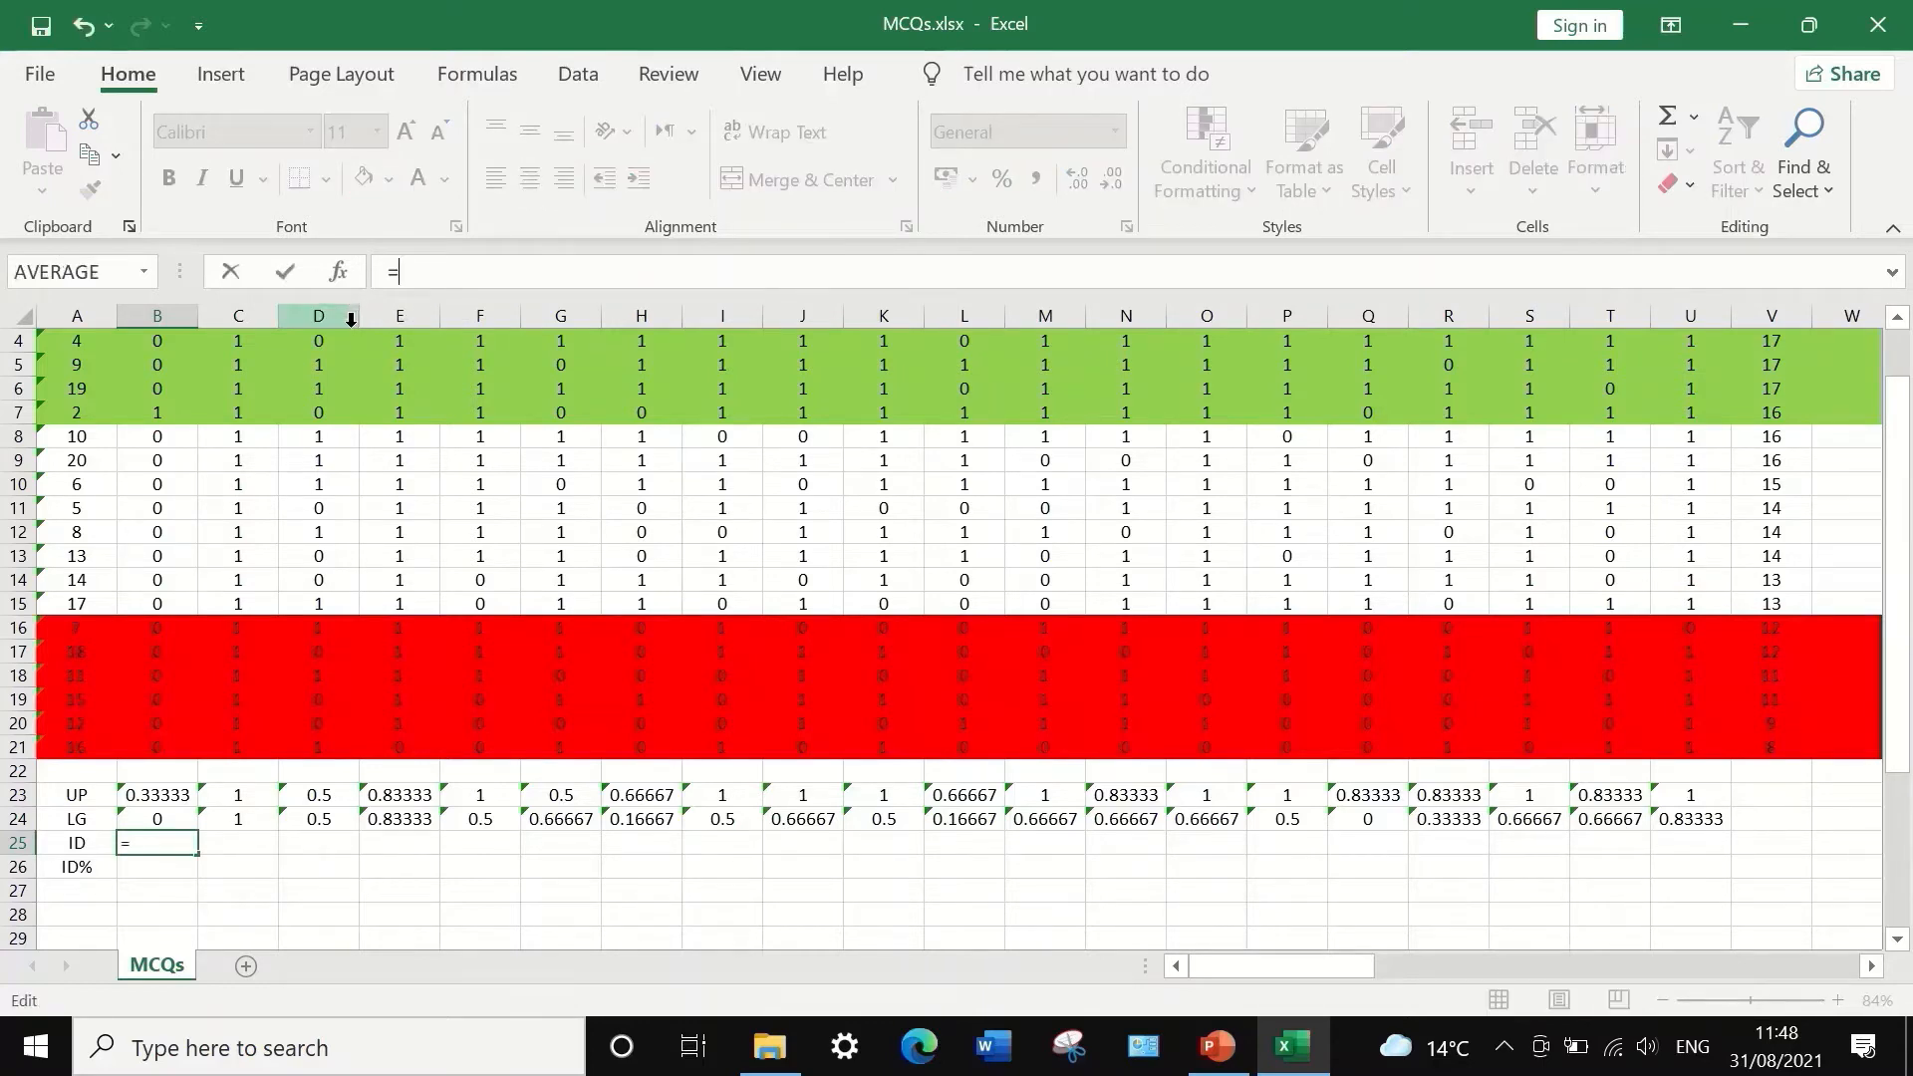
pyautogui.click(174, 795)
pyautogui.click(443, 276)
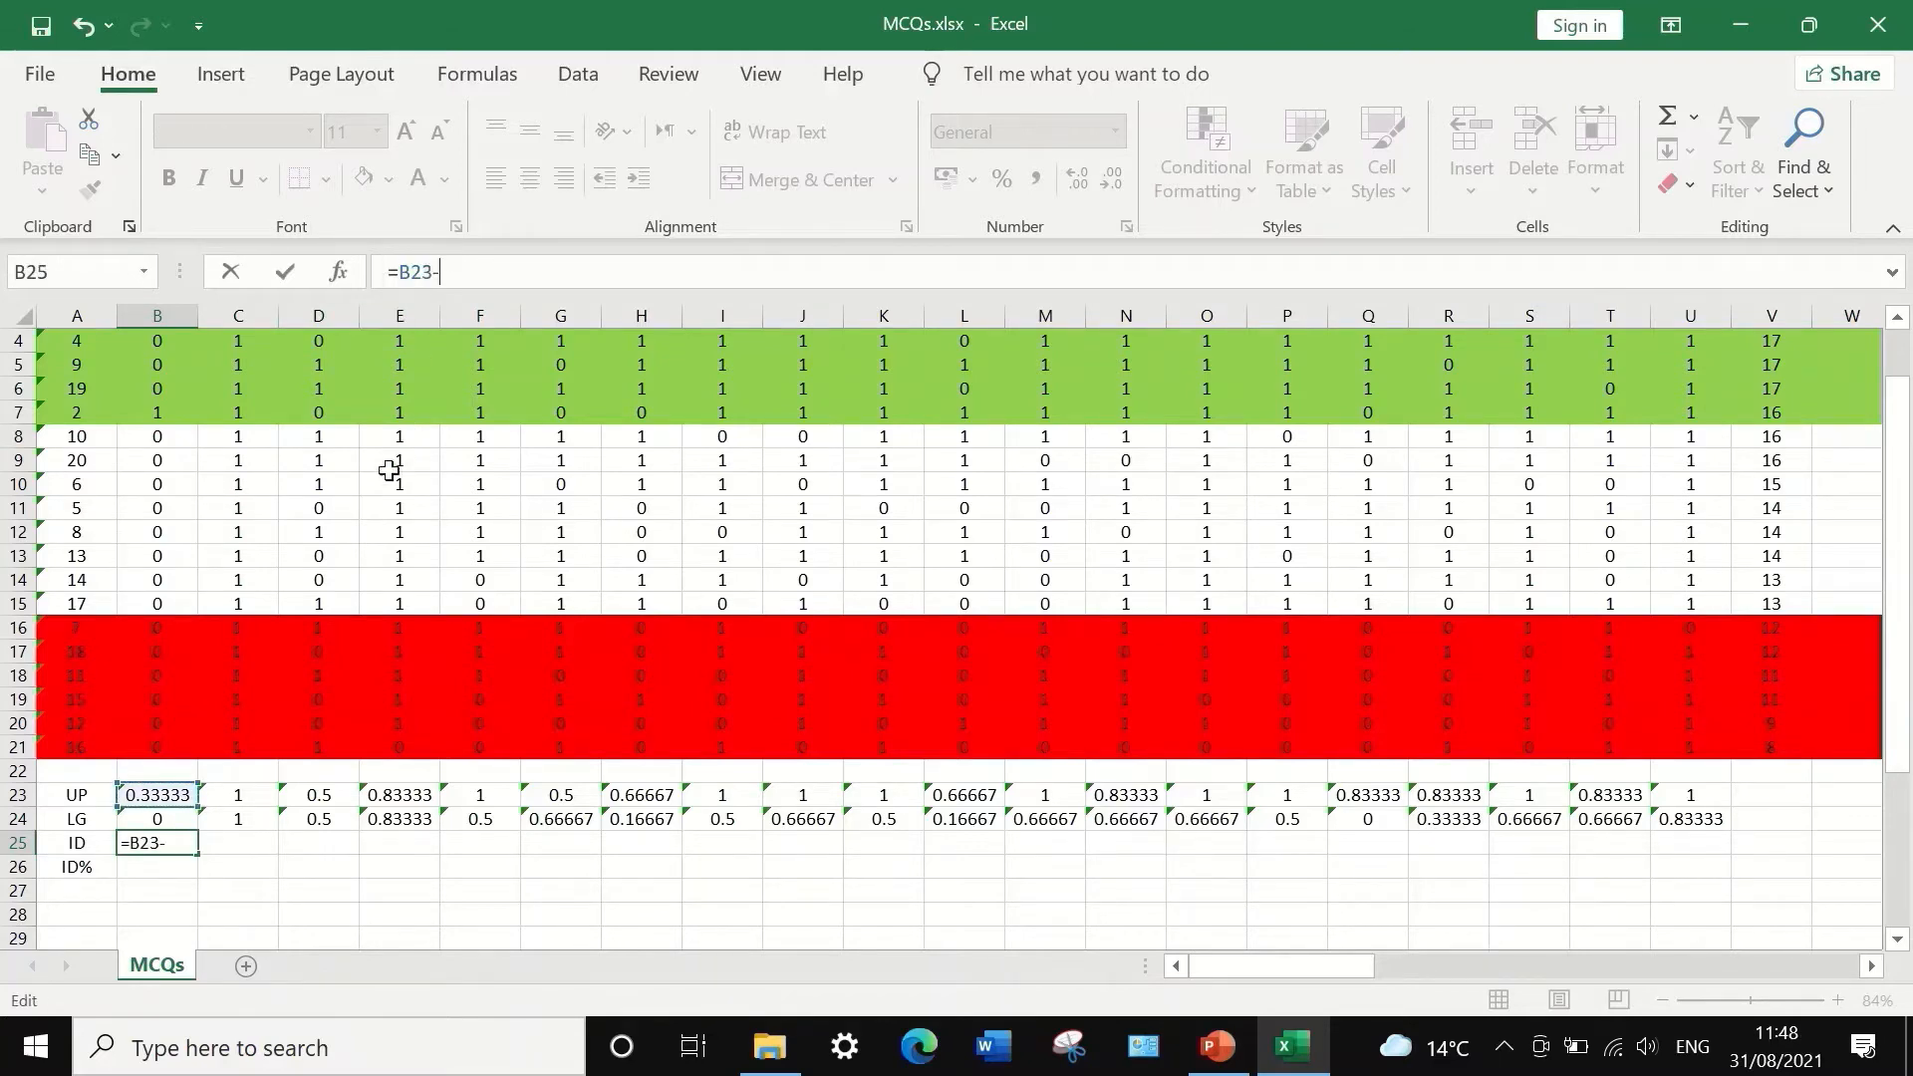
pyautogui.click(169, 821)
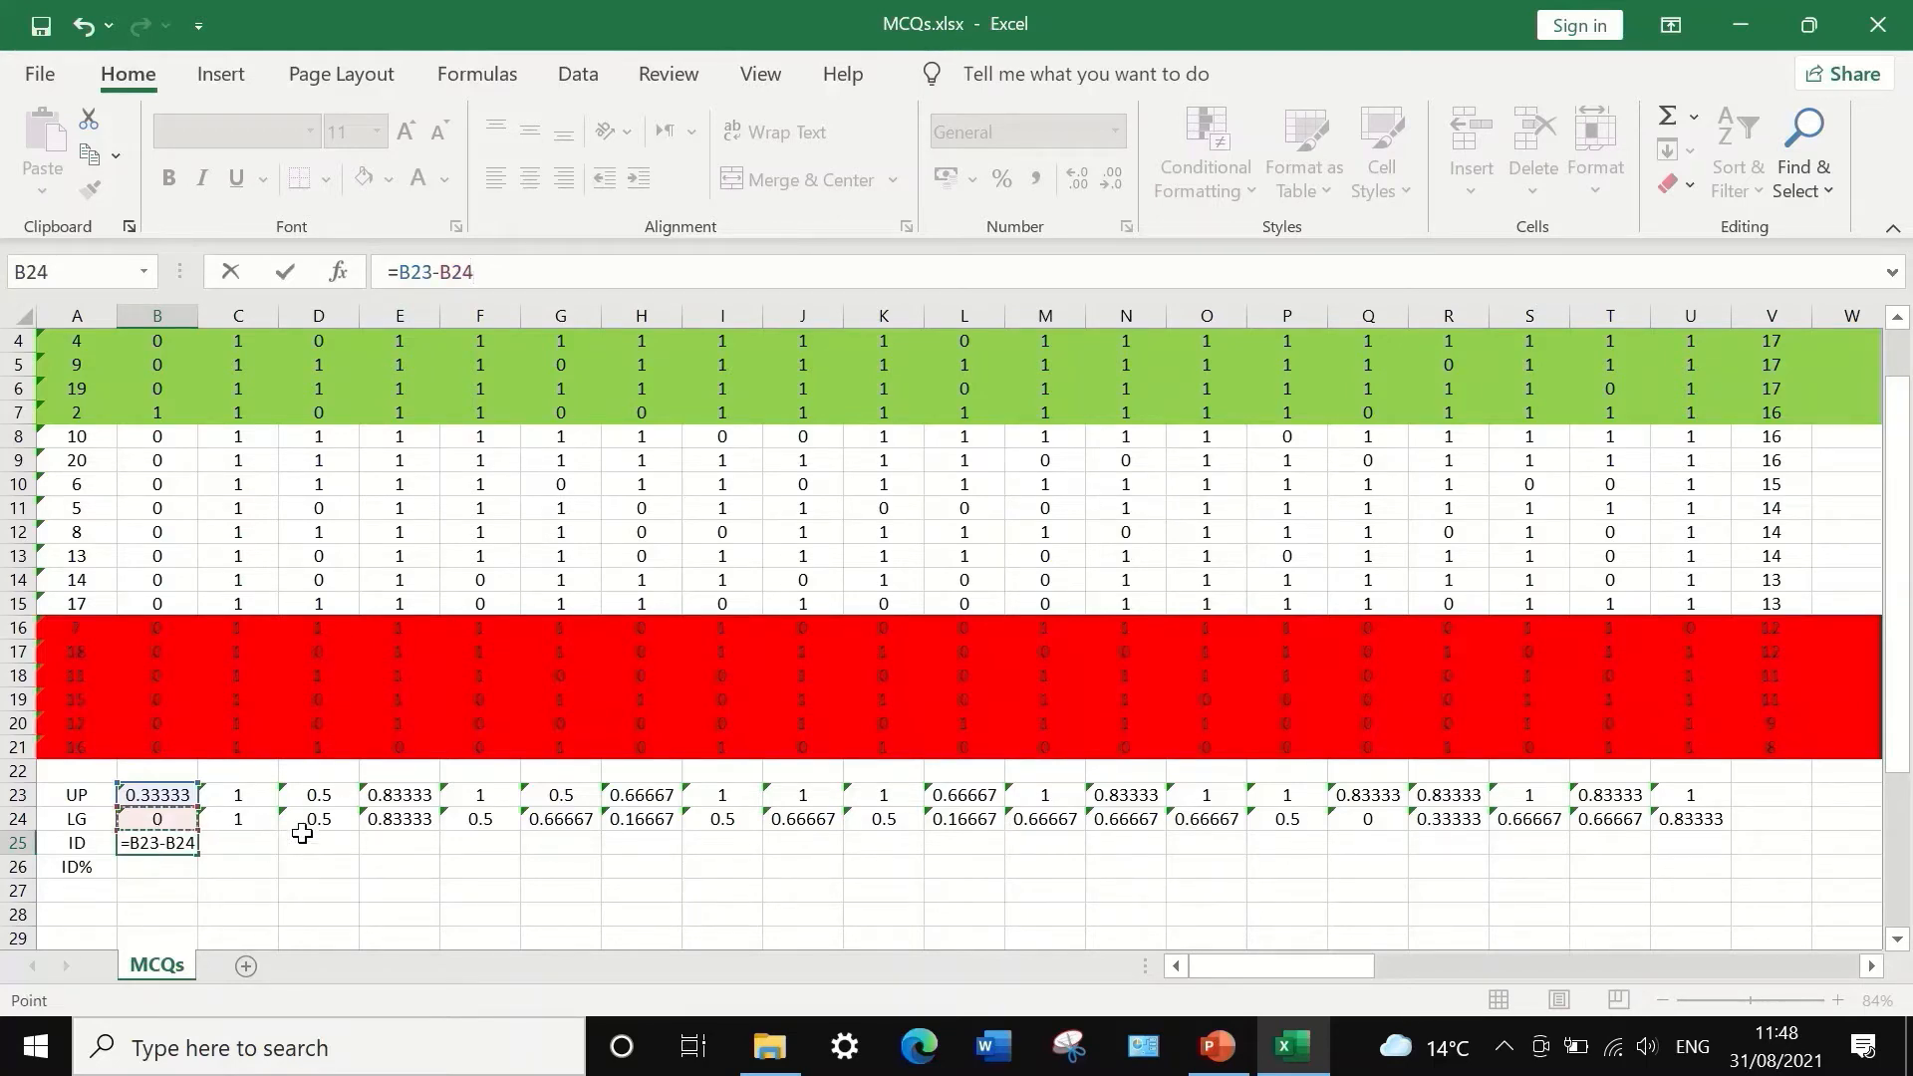
pyautogui.press('Return')
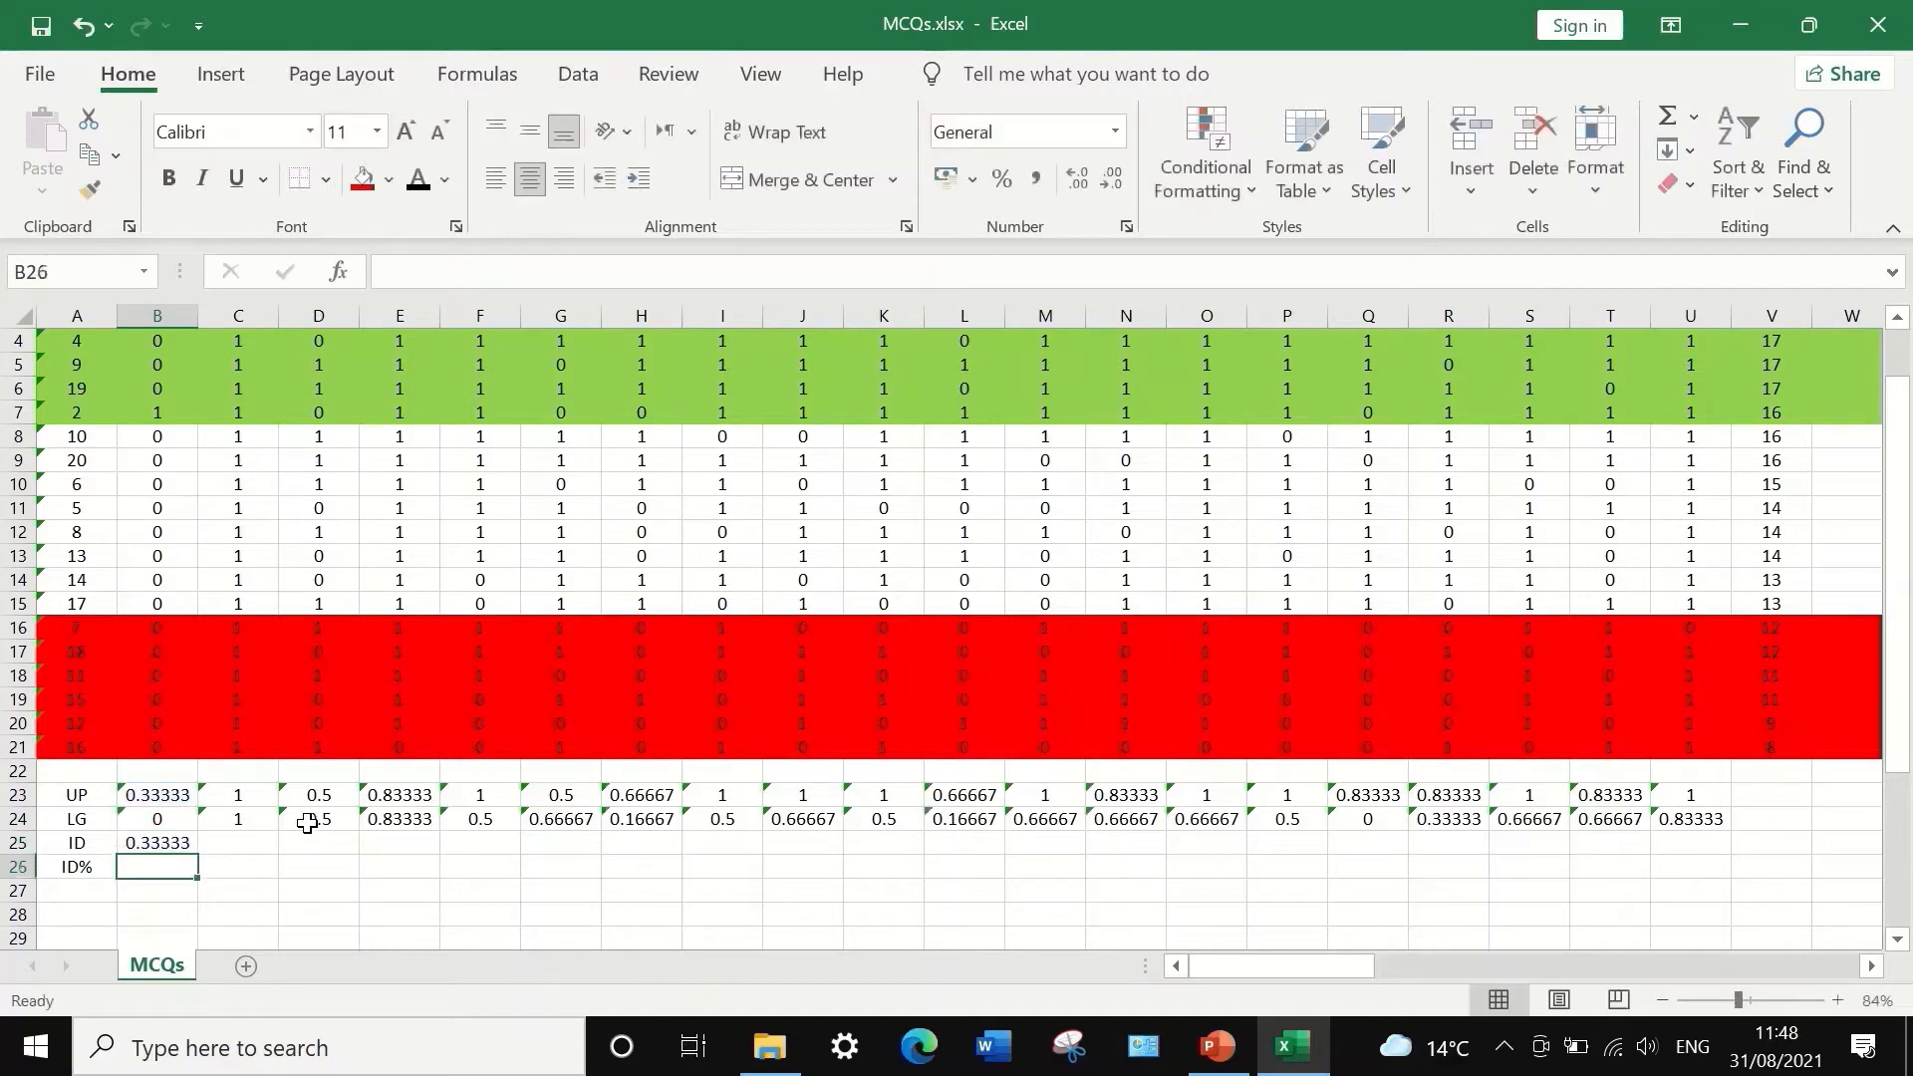
# - Fill the ID formula in B25 across to column U for all questions
pyautogui.click(157, 842)
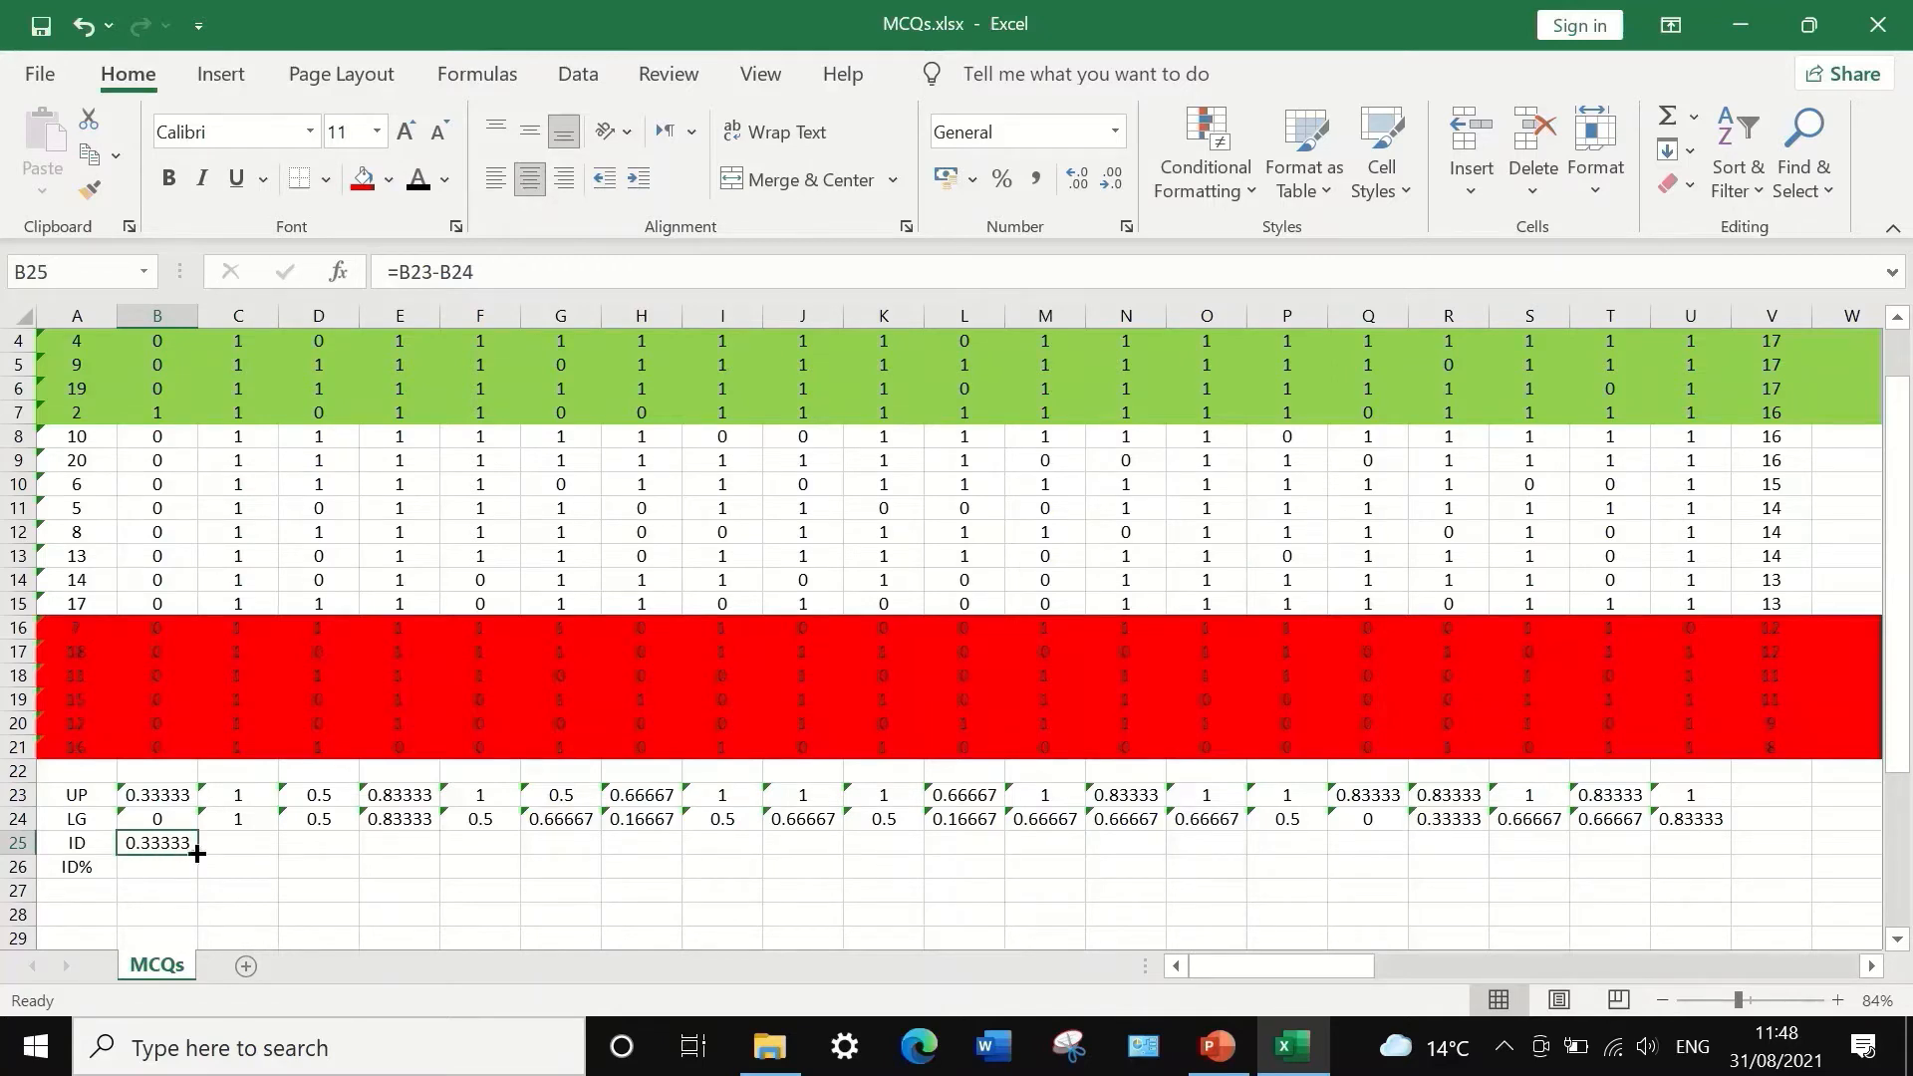
pyautogui.moveTo(200, 852); pyautogui.dragTo(1722, 847)
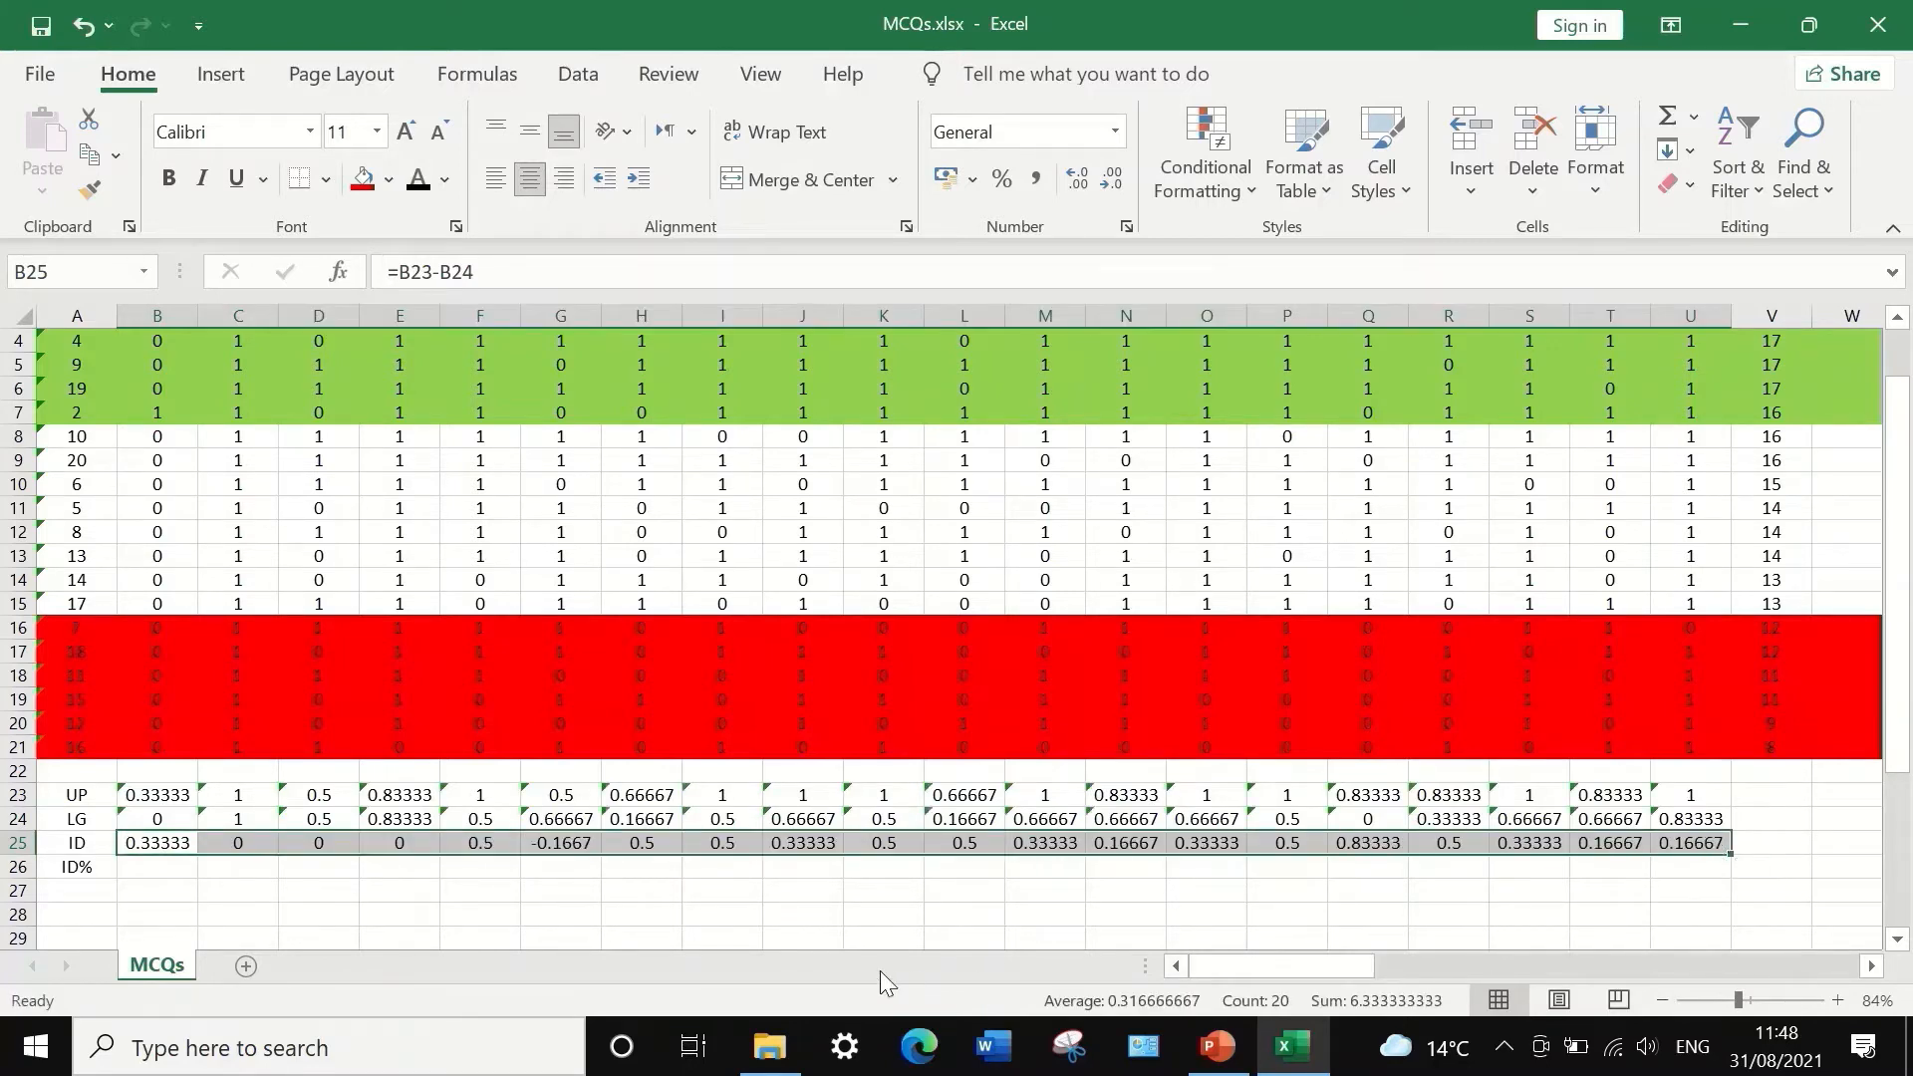
pyautogui.click(338, 892)
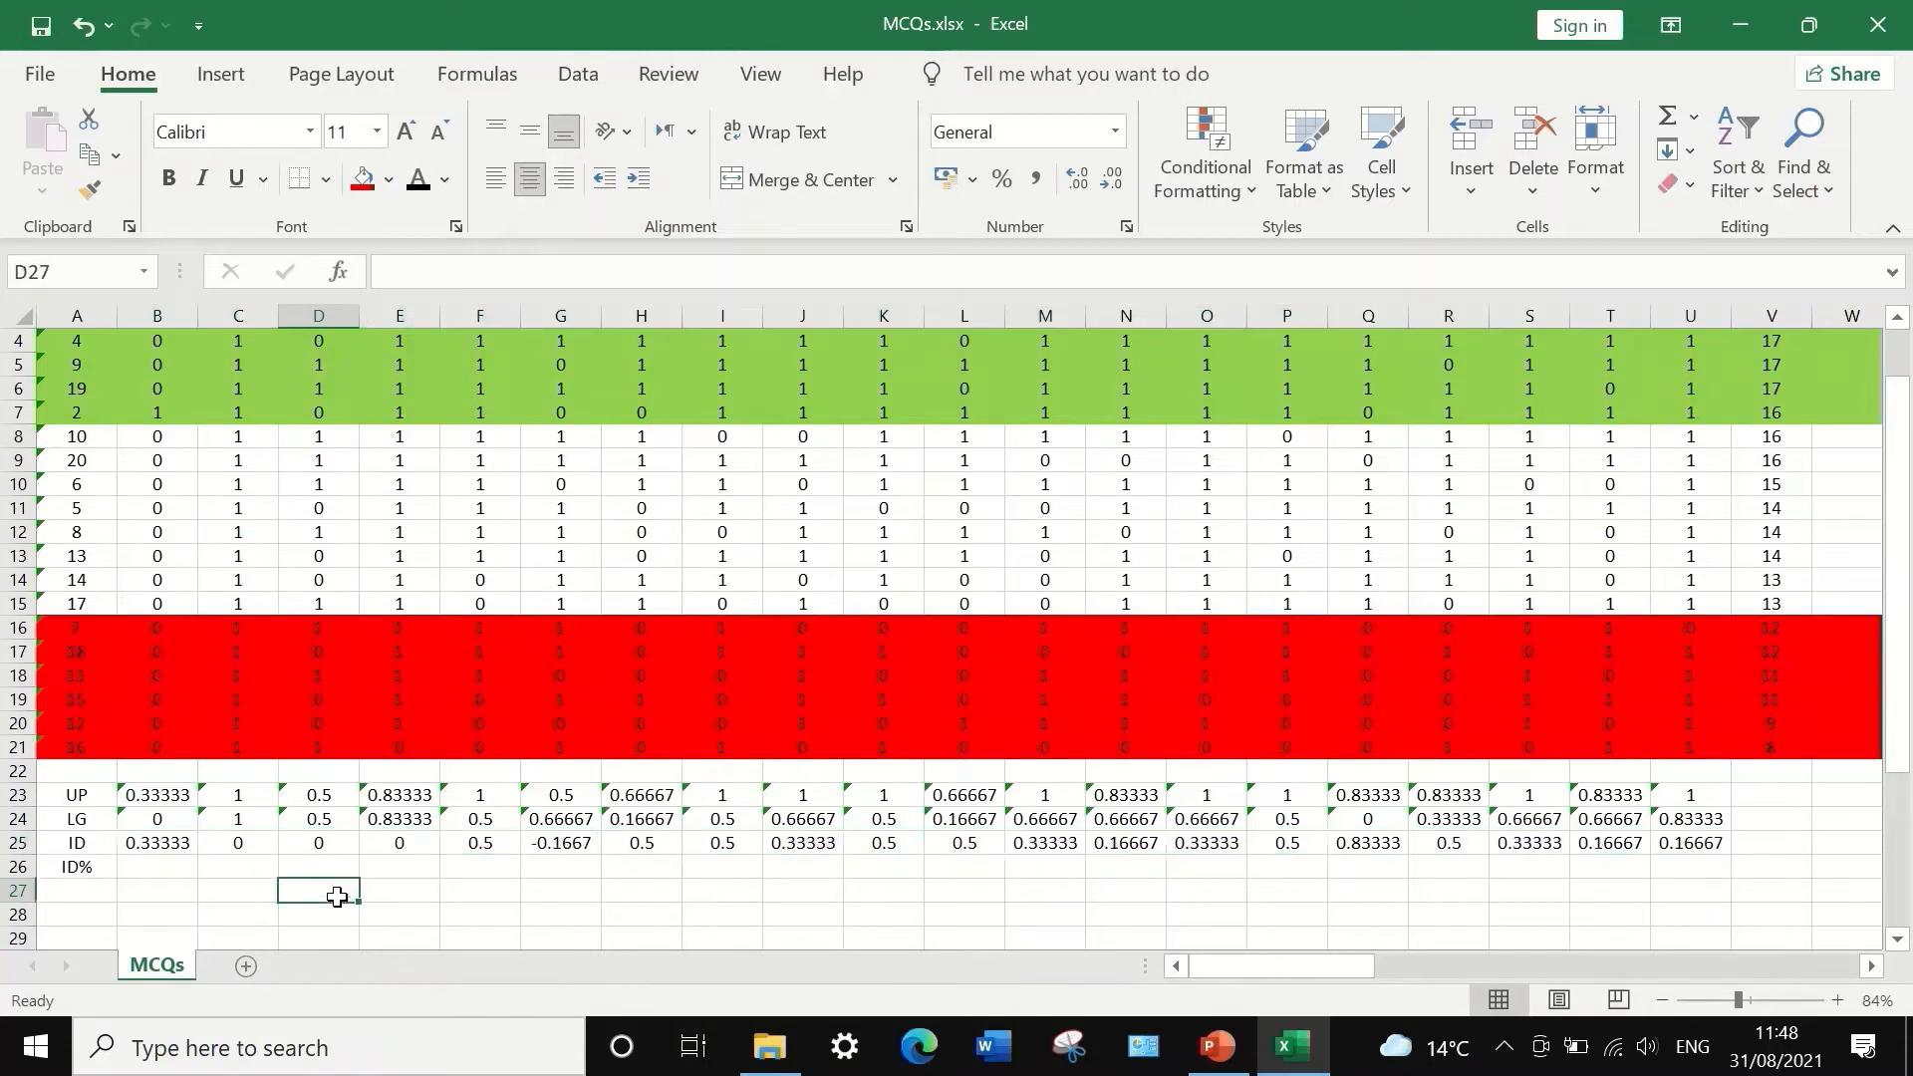
pyautogui.click(147, 846)
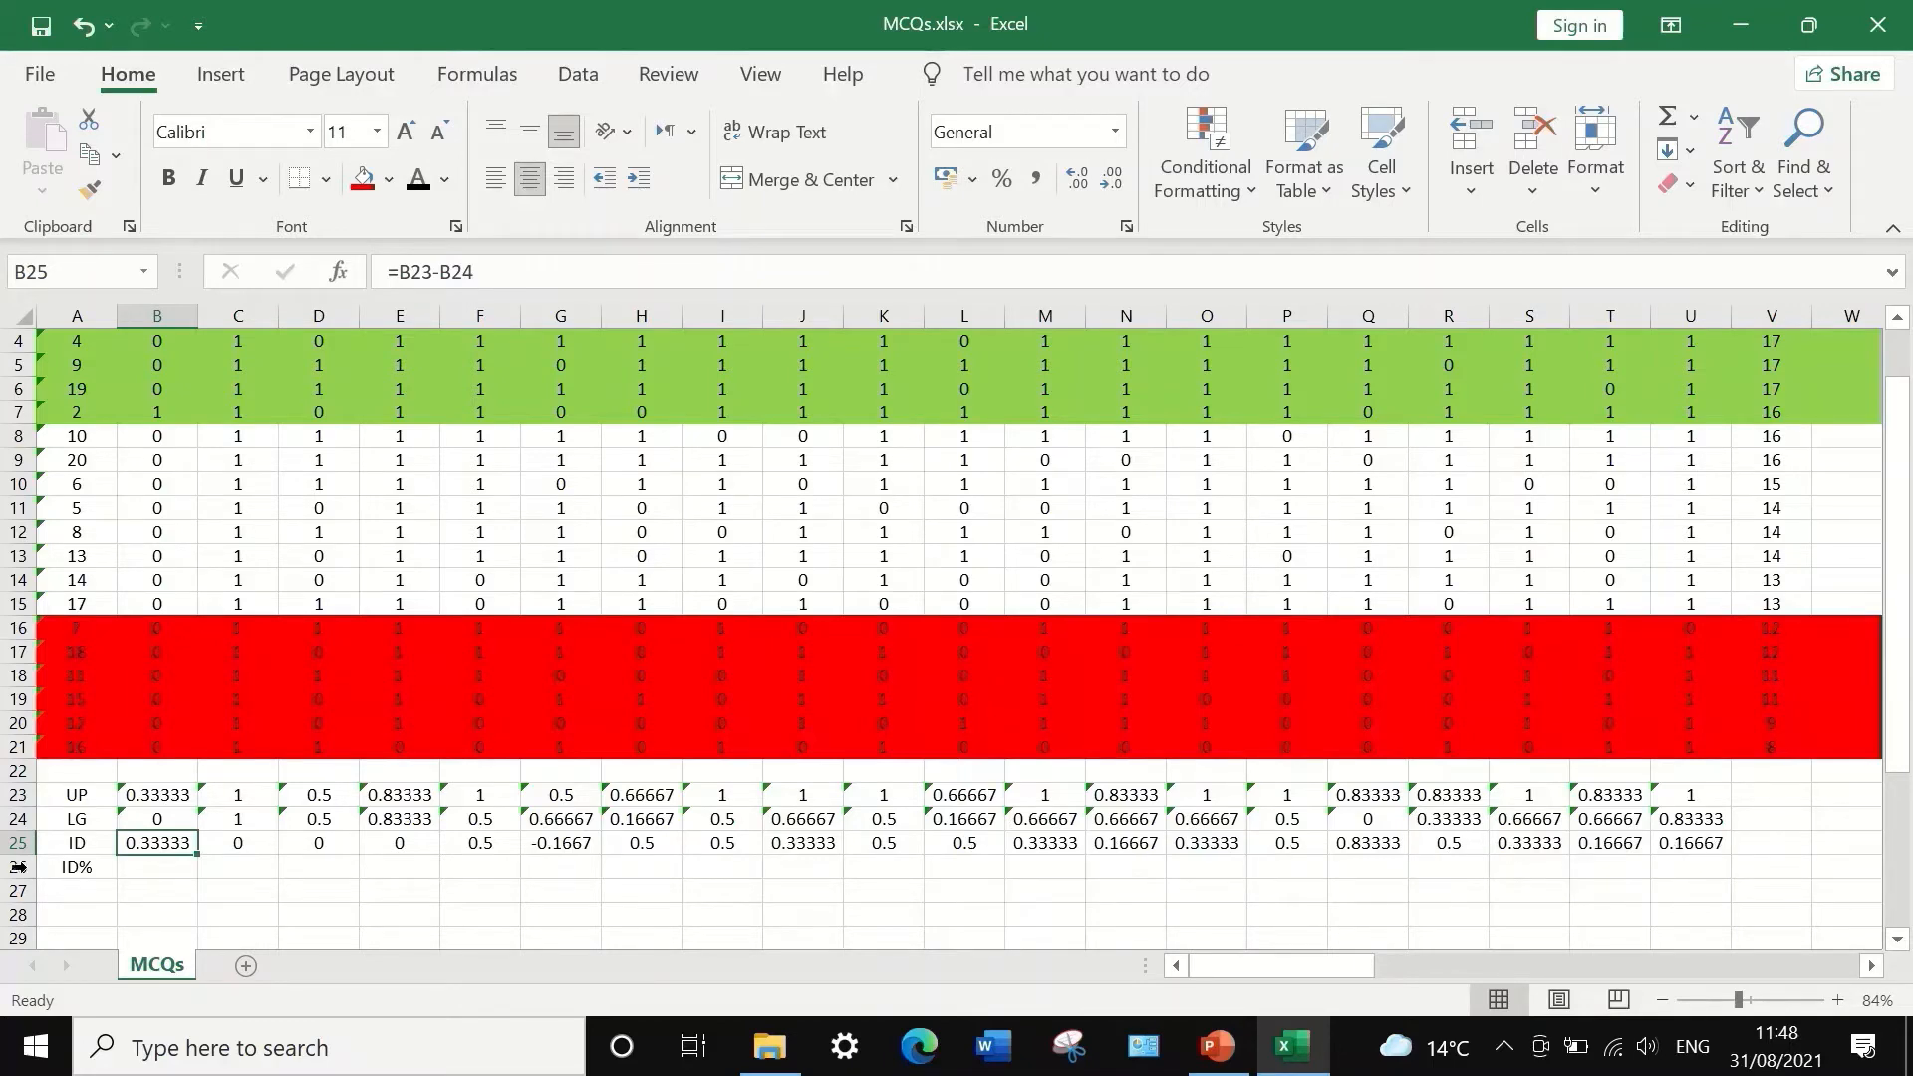
# - Format the UP, LG and ID rows (23 to 25) as Number with 3 decimal places
pyautogui.moveTo(12, 795); pyautogui.dragTo(22, 843)
pyautogui.click(1113, 182)
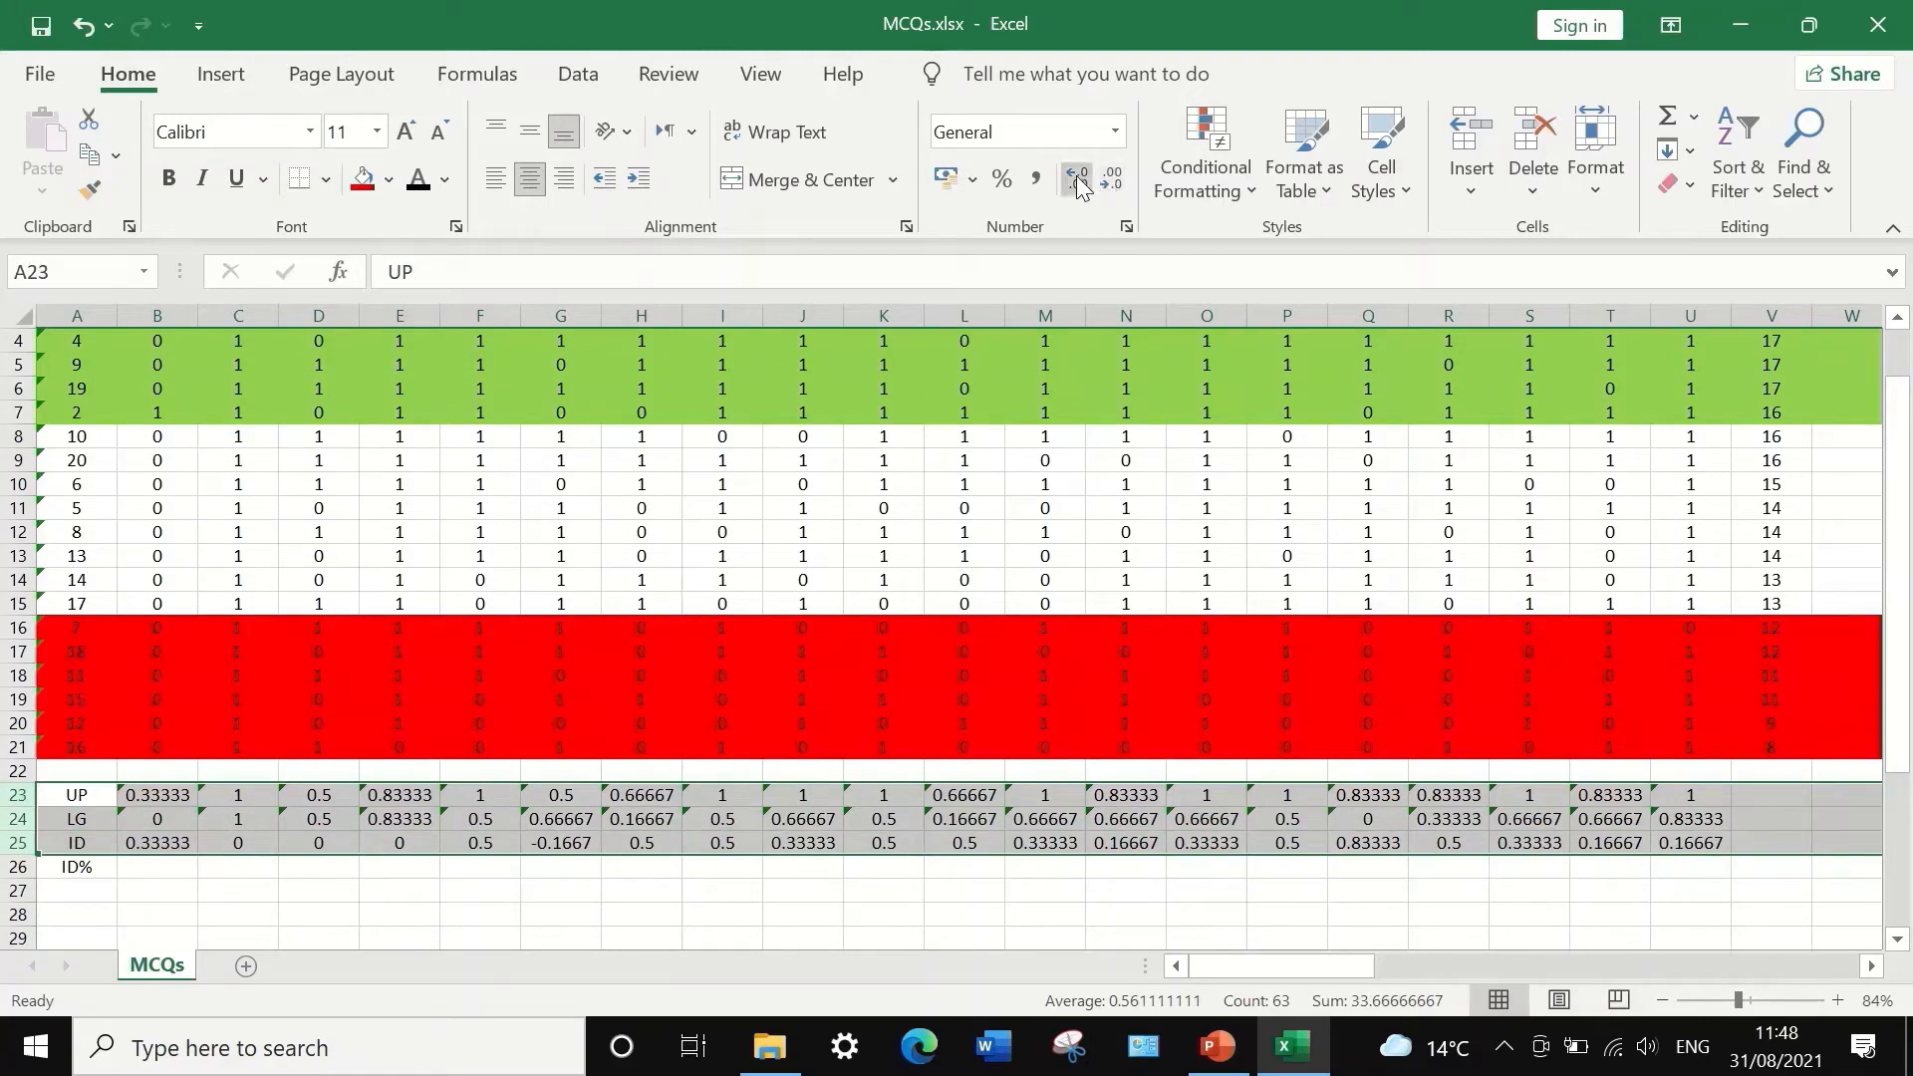
pyautogui.rightClick(201, 822)
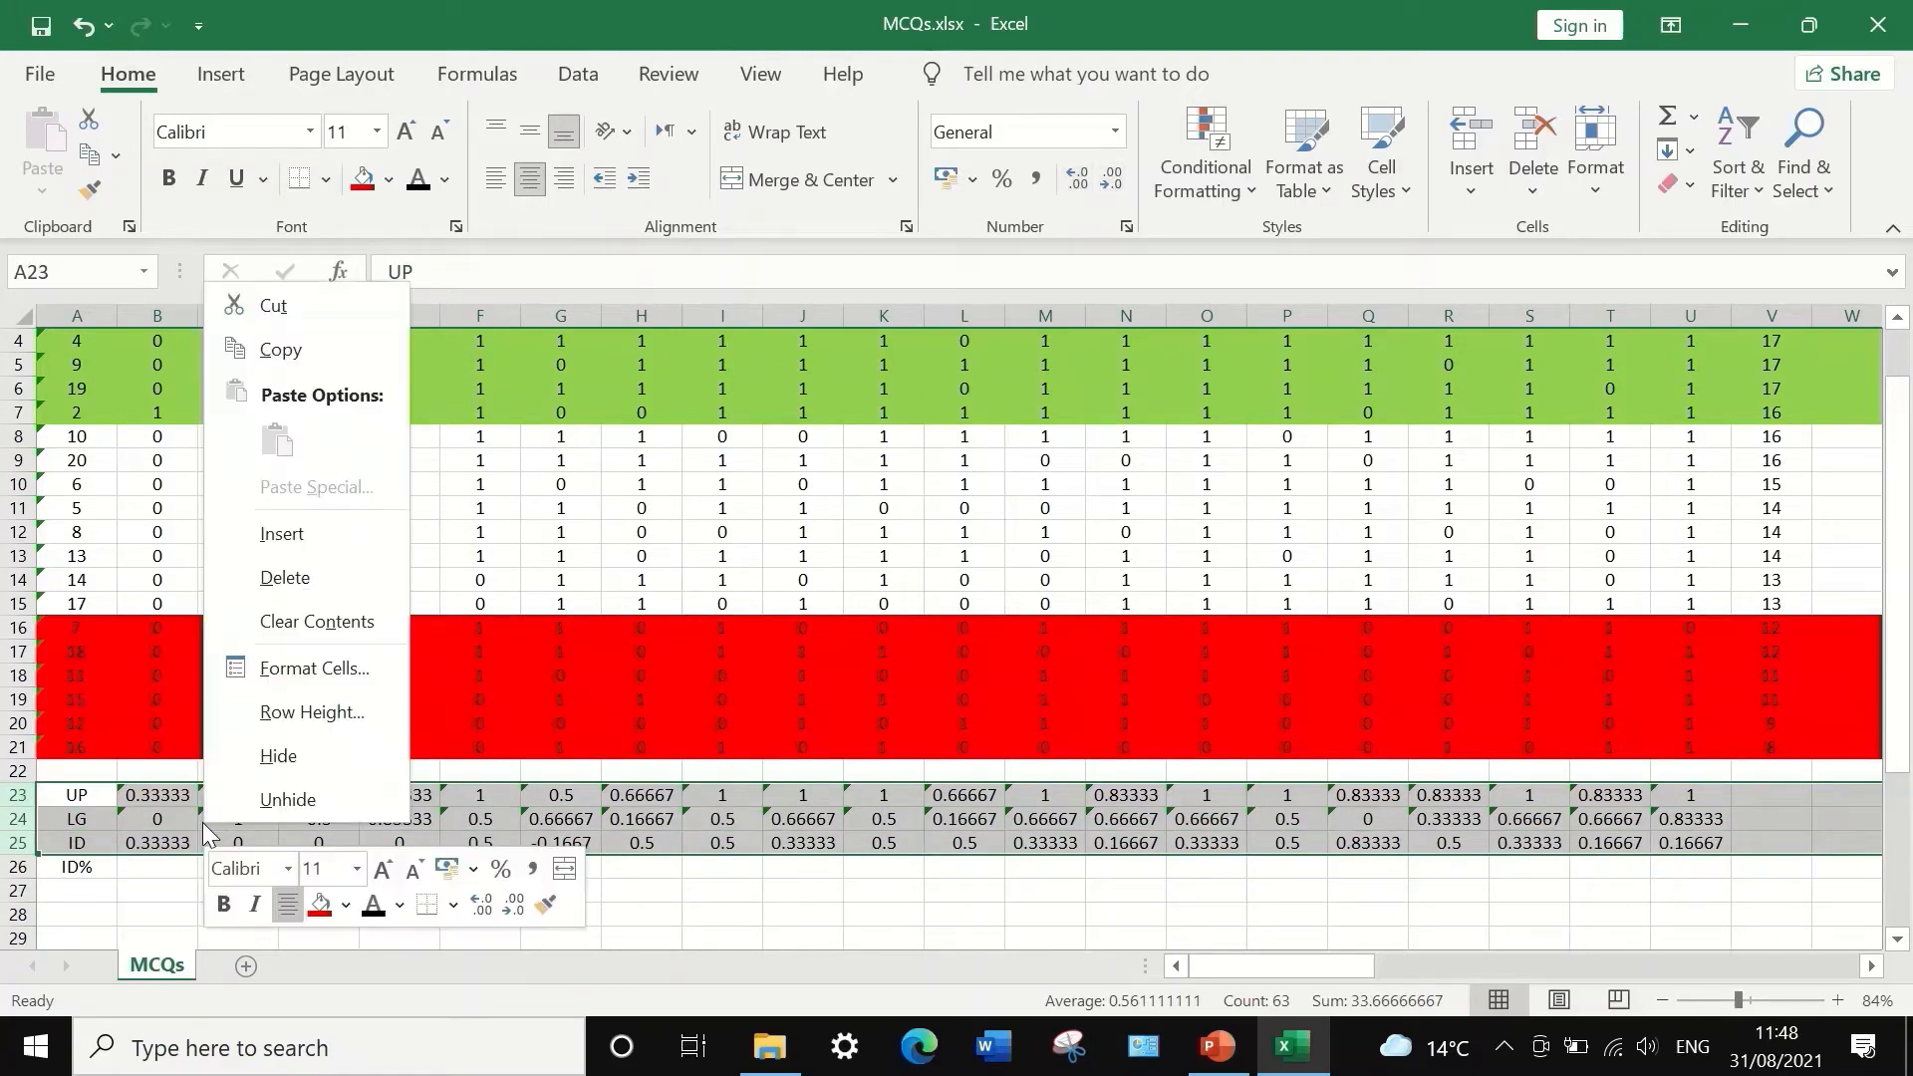
pyautogui.click(305, 669)
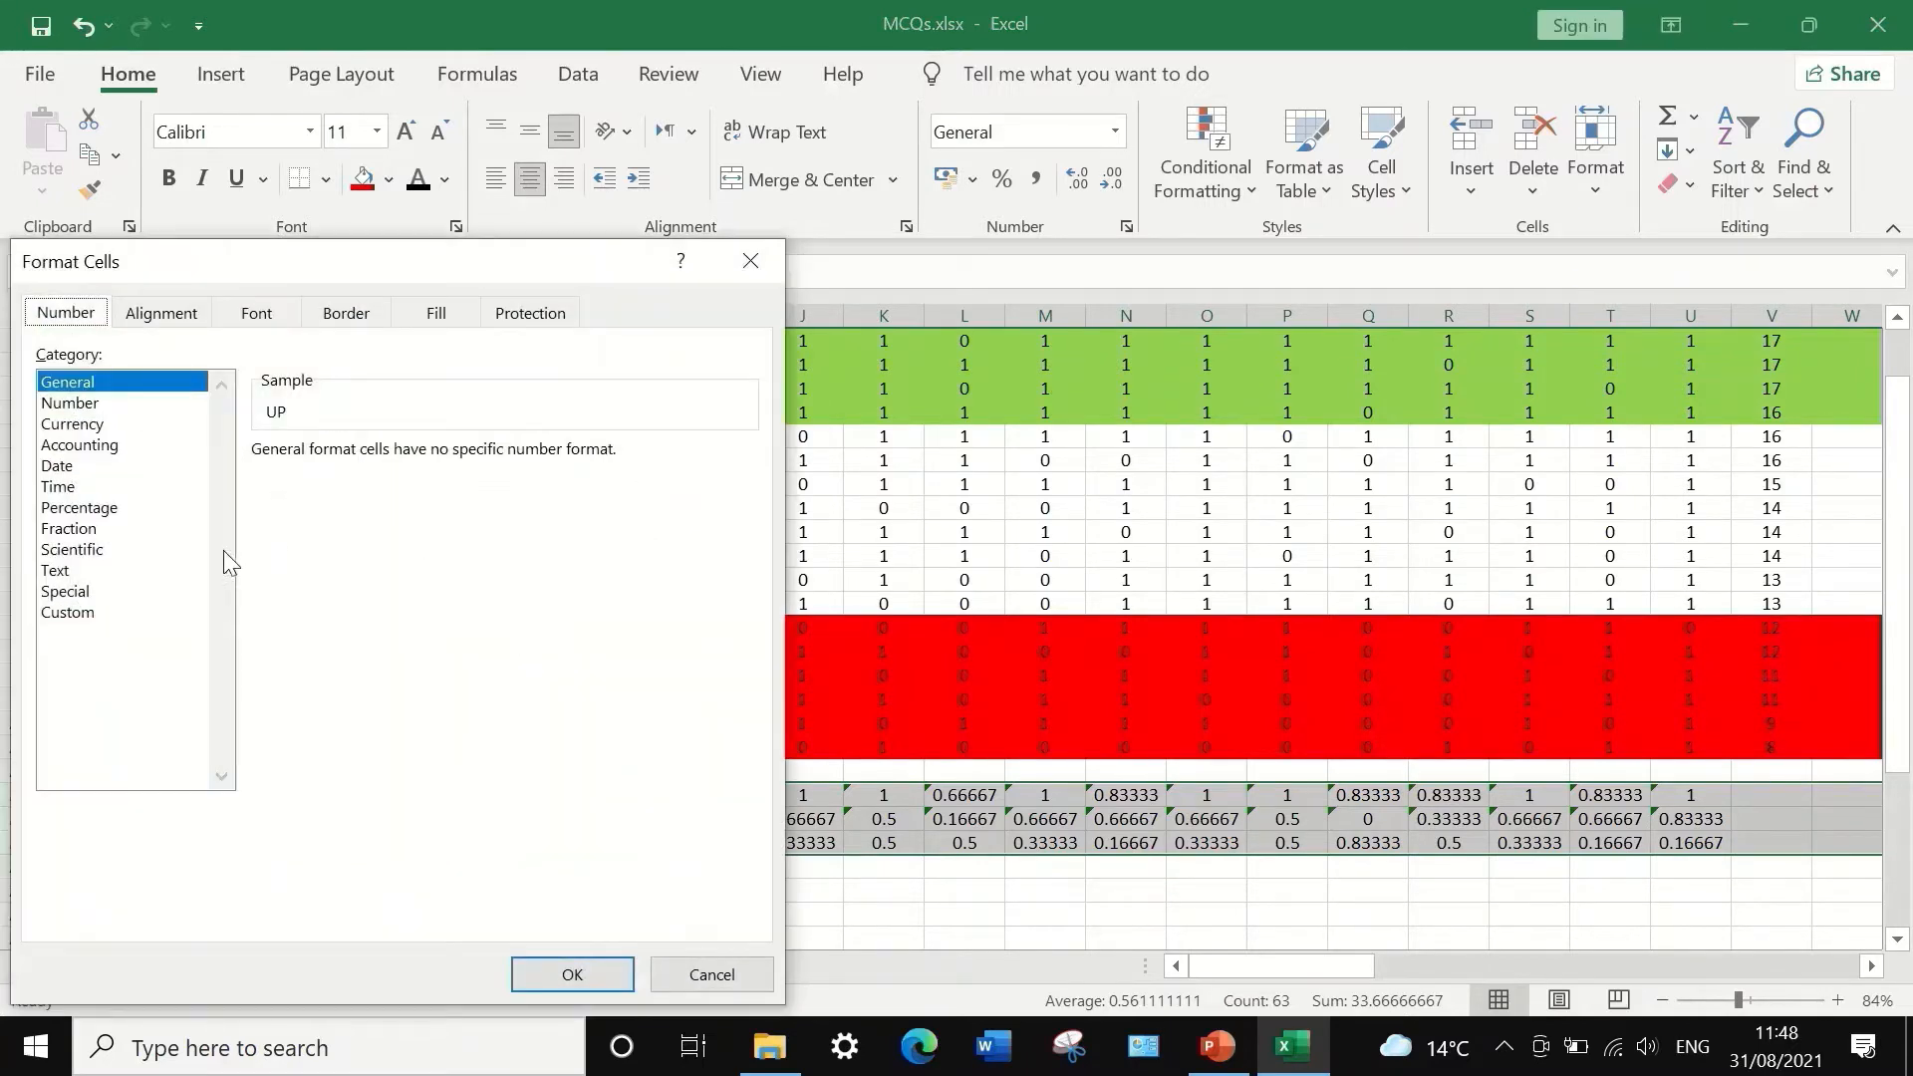
pyautogui.click(140, 403)
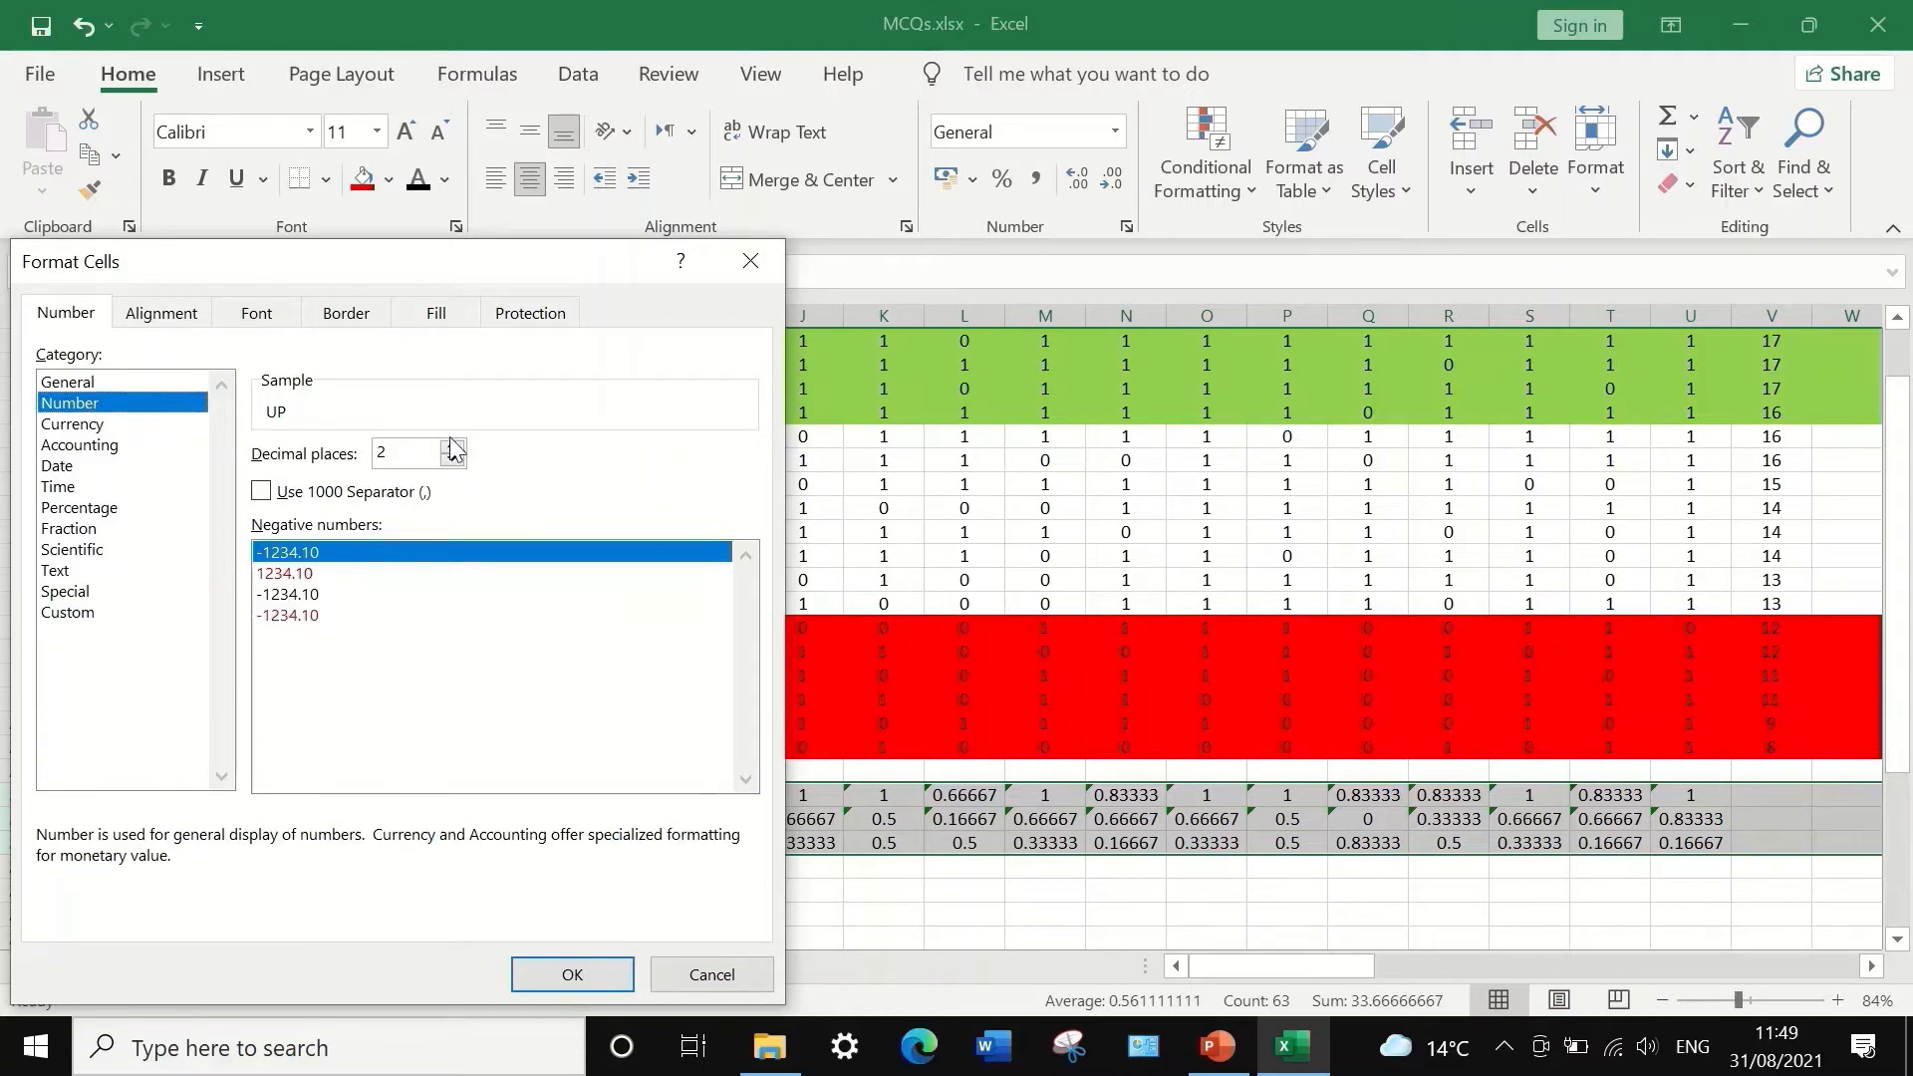
pyautogui.click(452, 455)
pyautogui.click(452, 460)
pyautogui.click(453, 447)
pyautogui.click(454, 447)
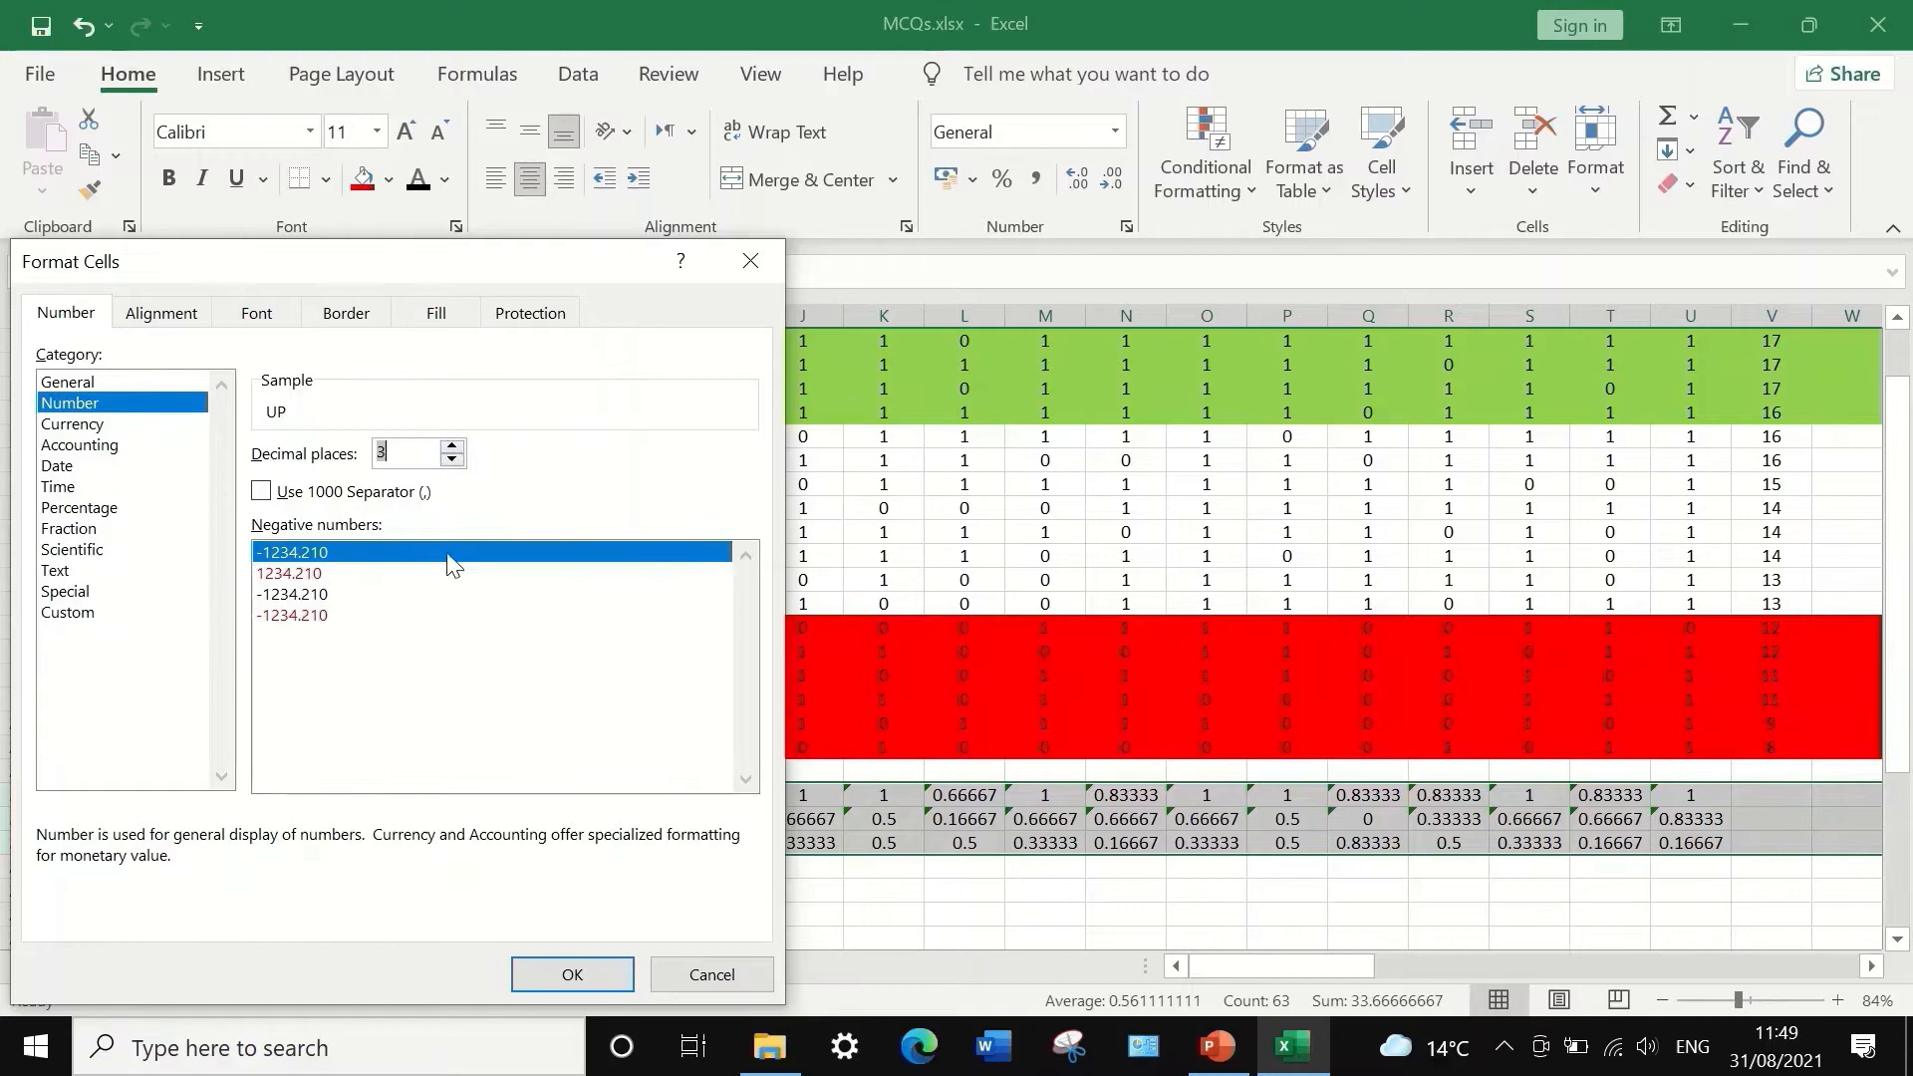
pyautogui.click(596, 977)
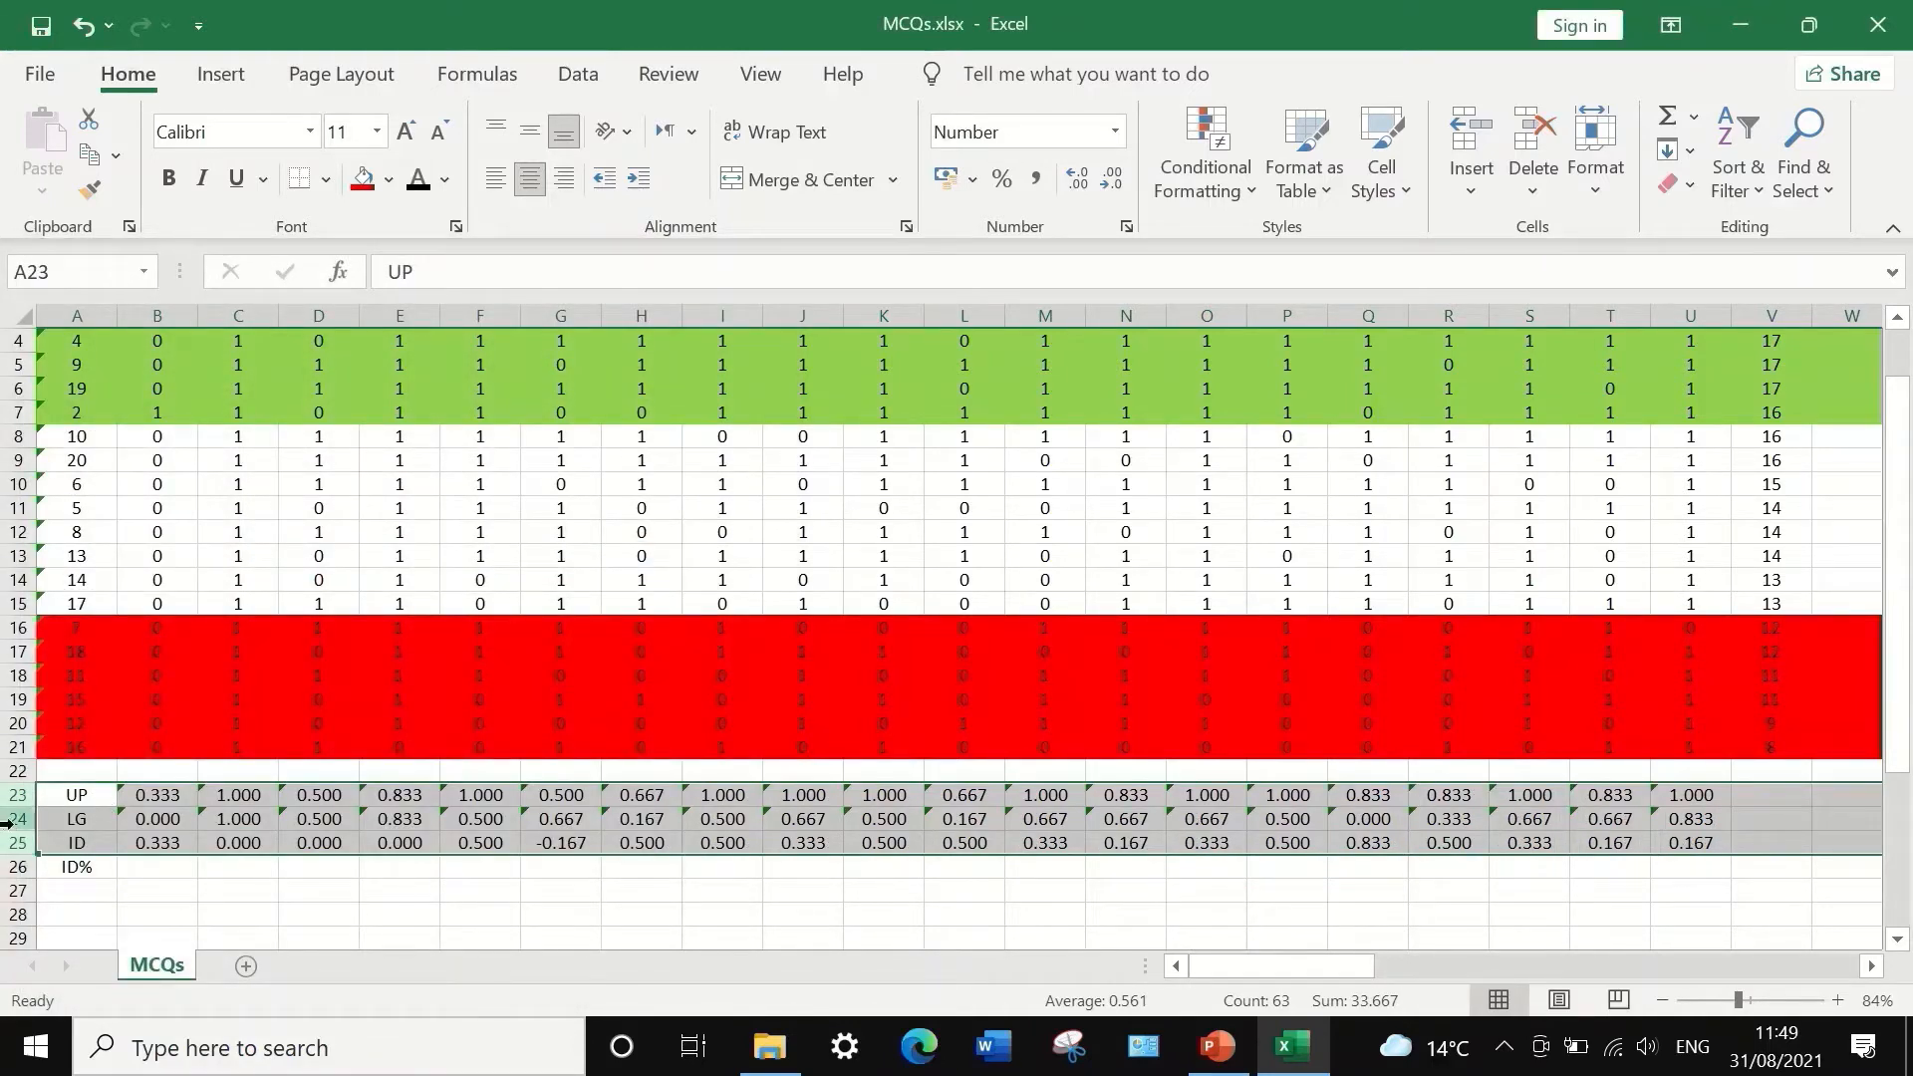
# - Set the number format of rows 23 to 25 to 2 decimal places
pyautogui.rightClick(8, 819)
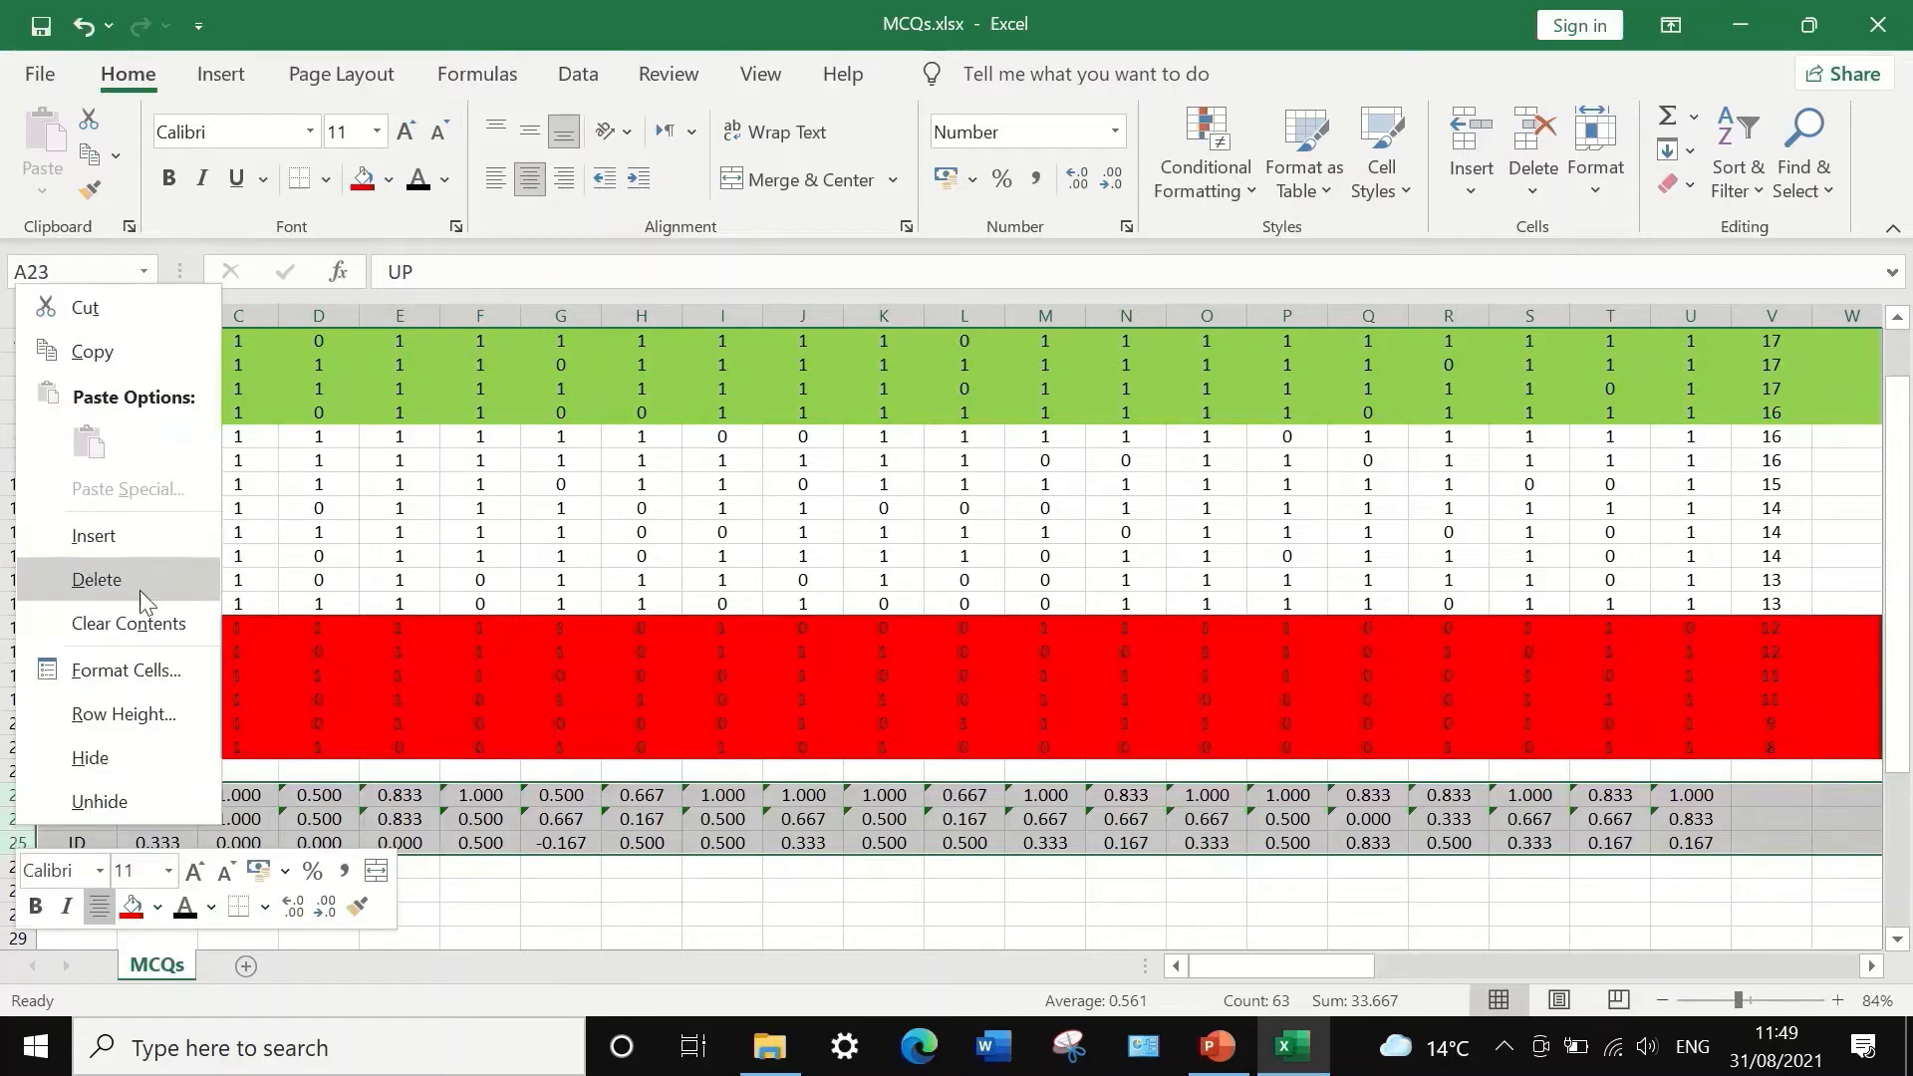
pyautogui.click(126, 670)
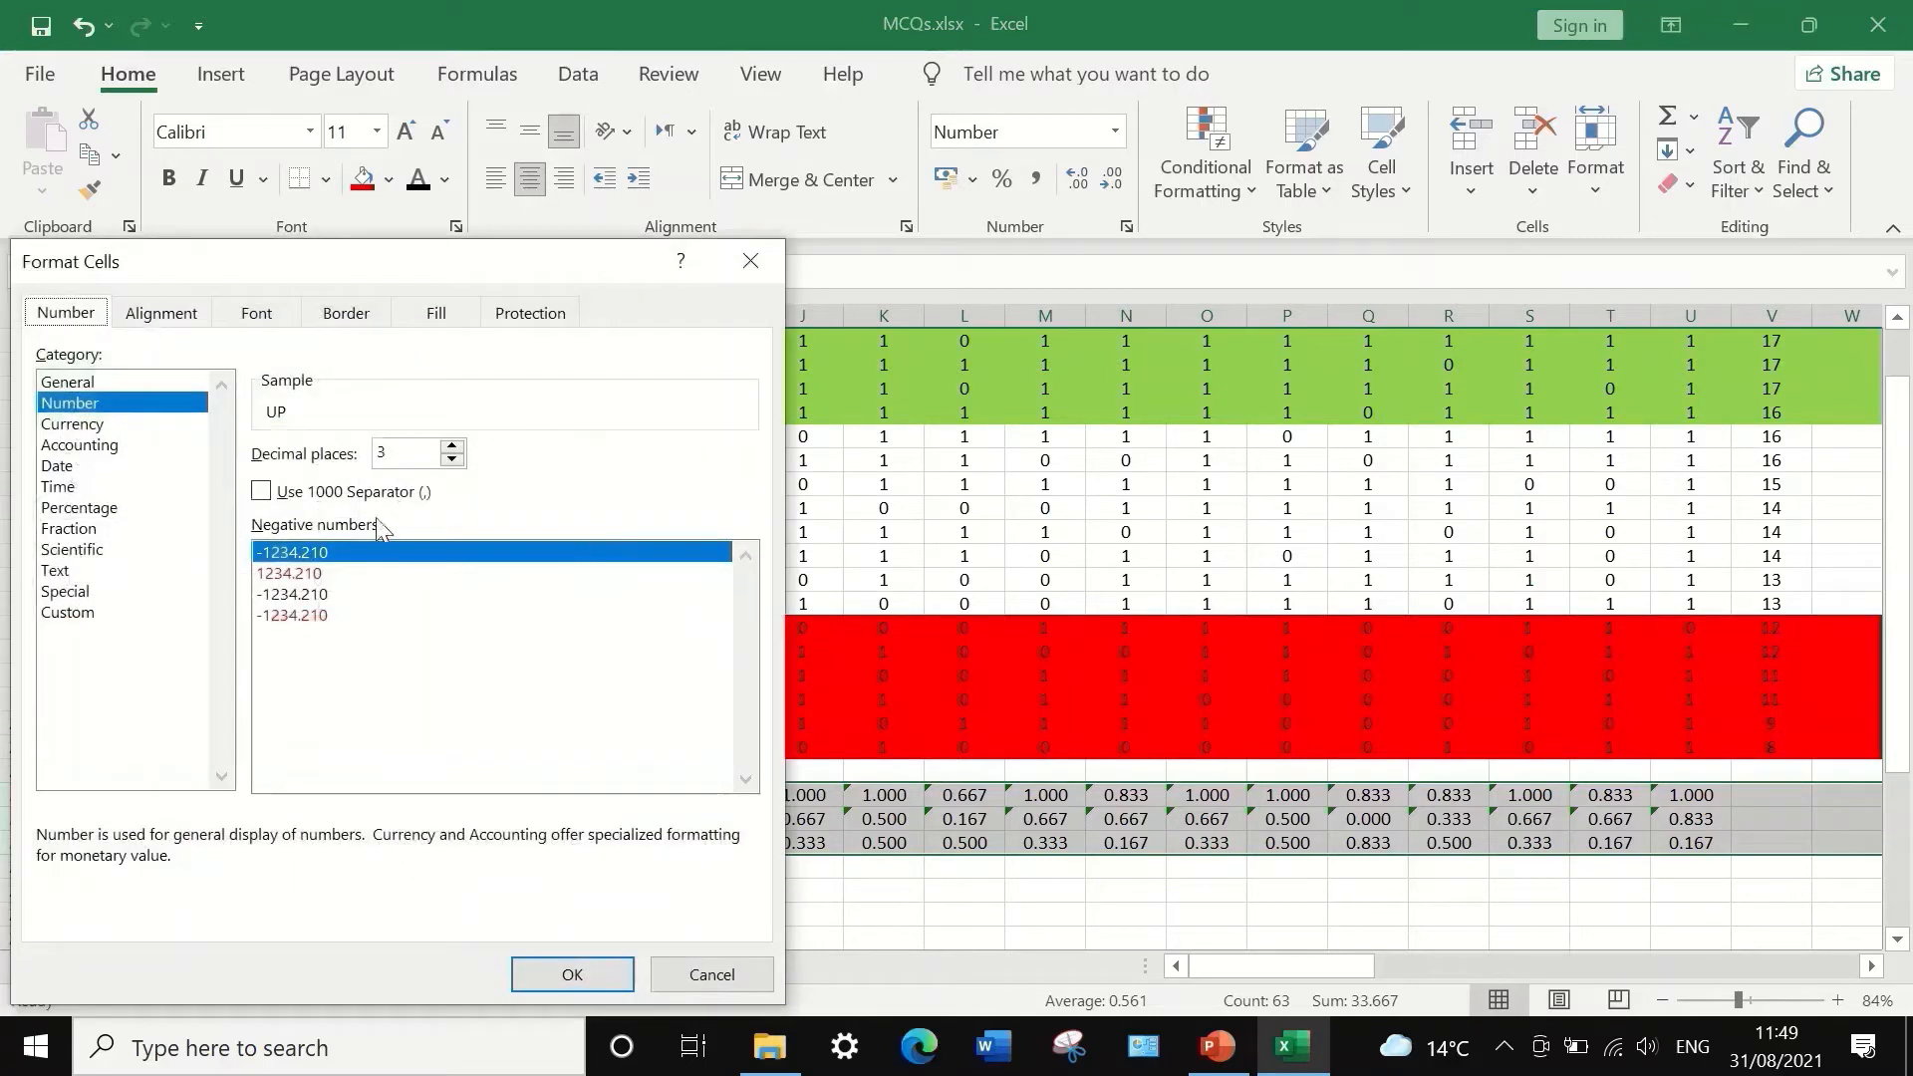
pyautogui.click(453, 460)
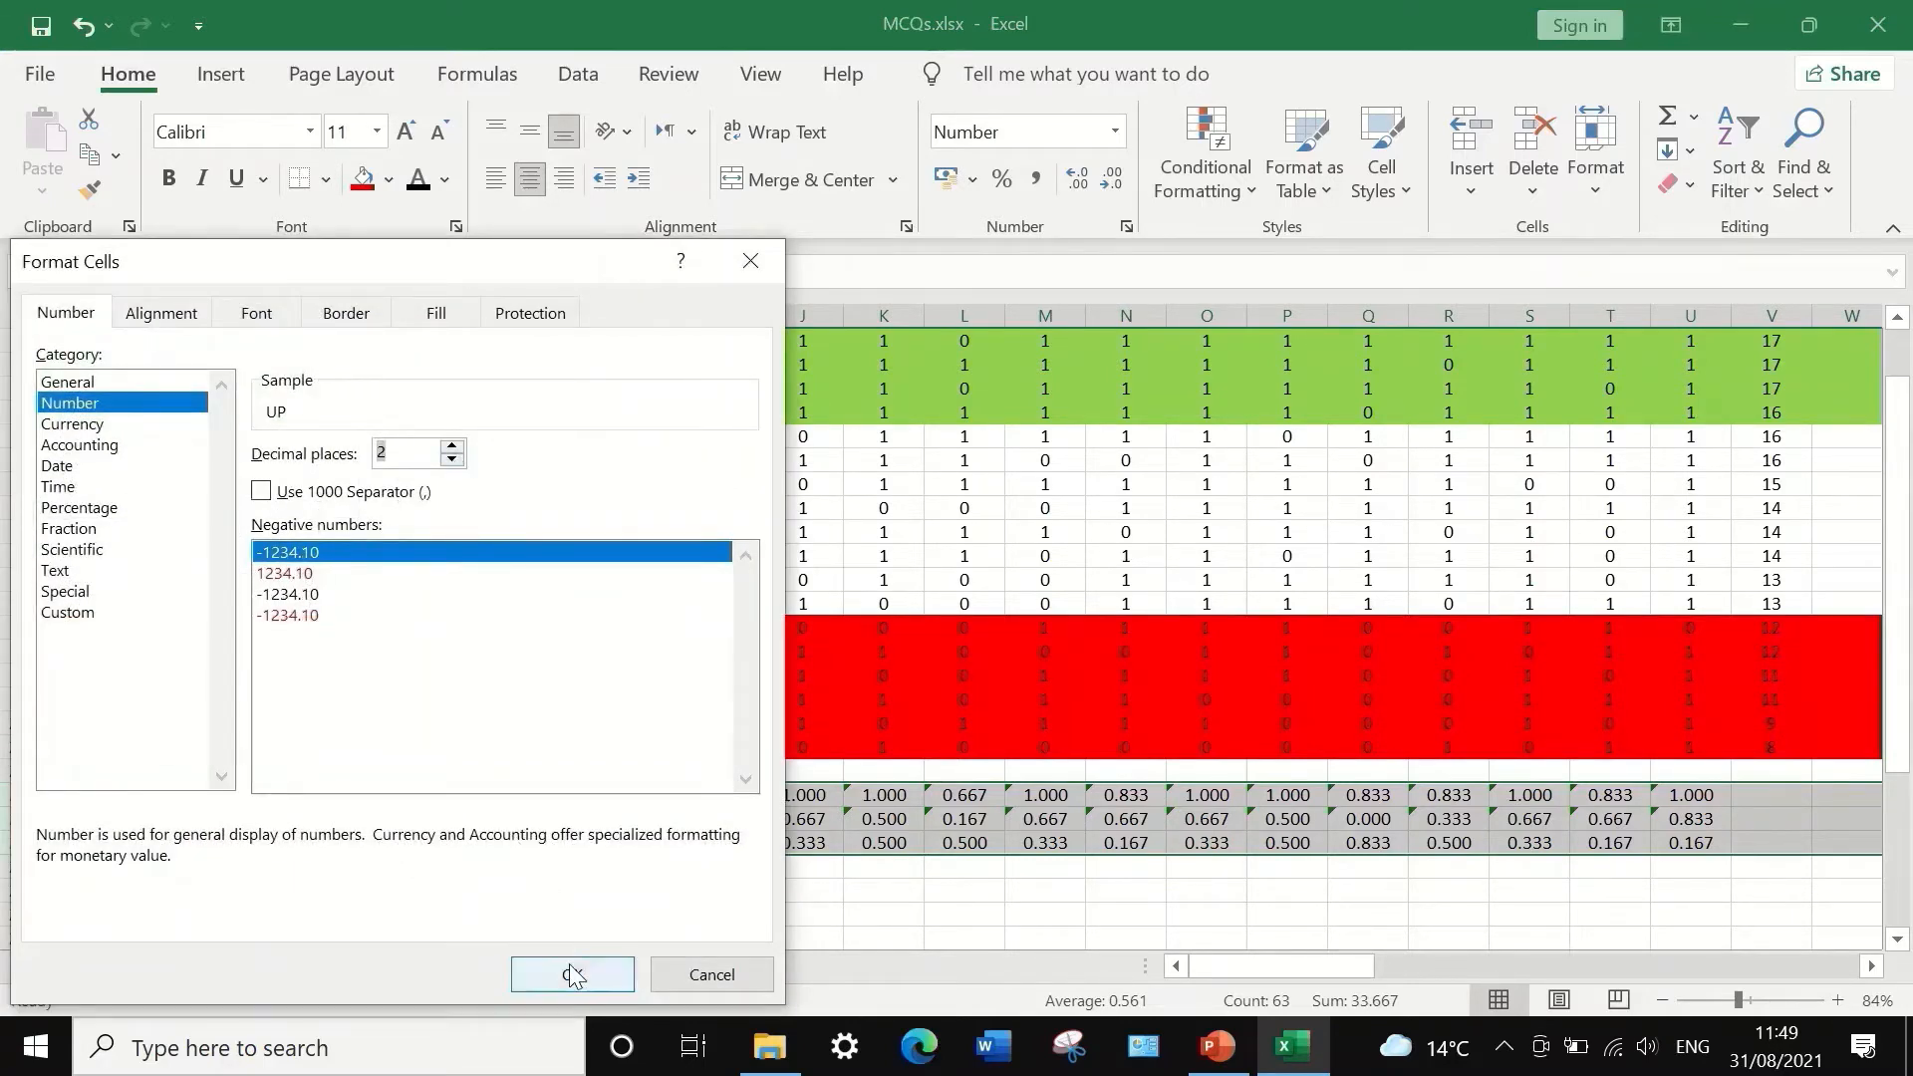
pyautogui.click(573, 976)
pyautogui.click(623, 902)
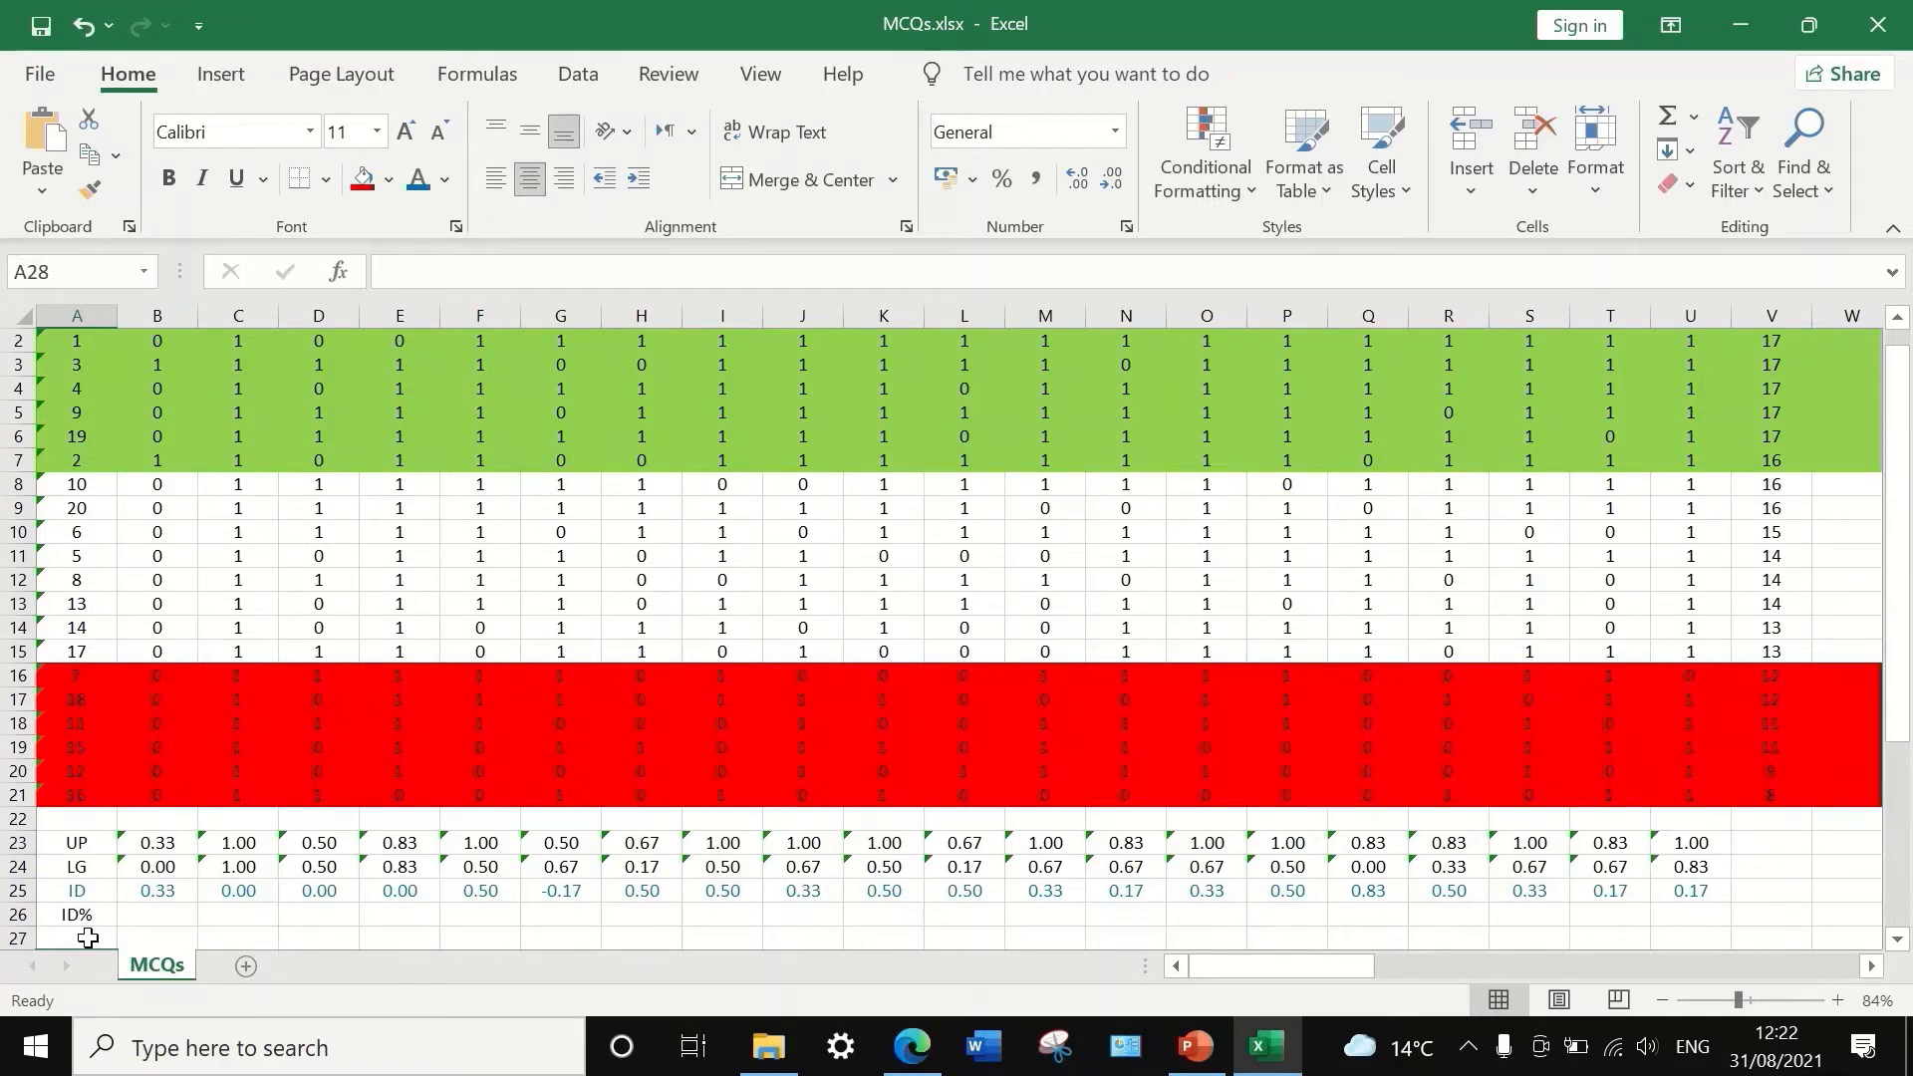
# - Start an ID rating key below the table with Very Good in A28 and >=.4 in B28
pyautogui.scroll(-1, 200, 798)
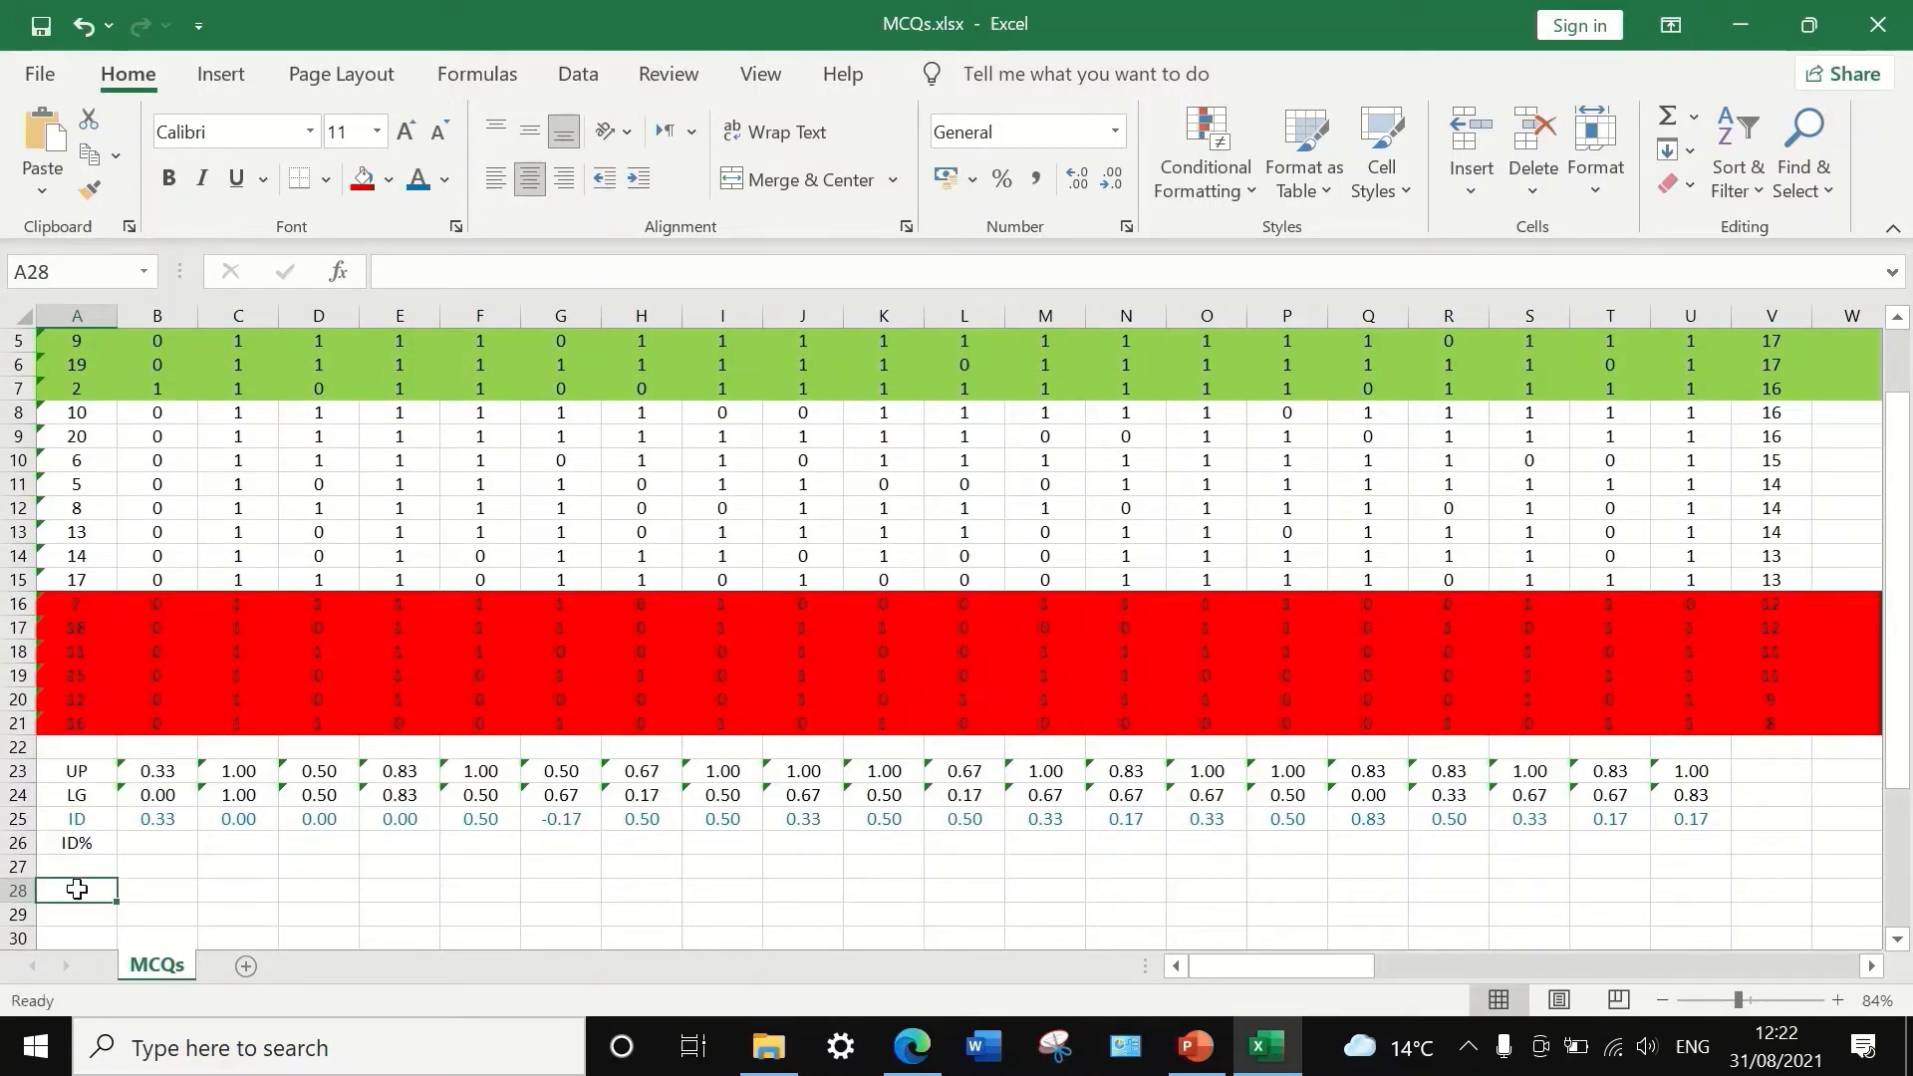
pyautogui.write('Very')
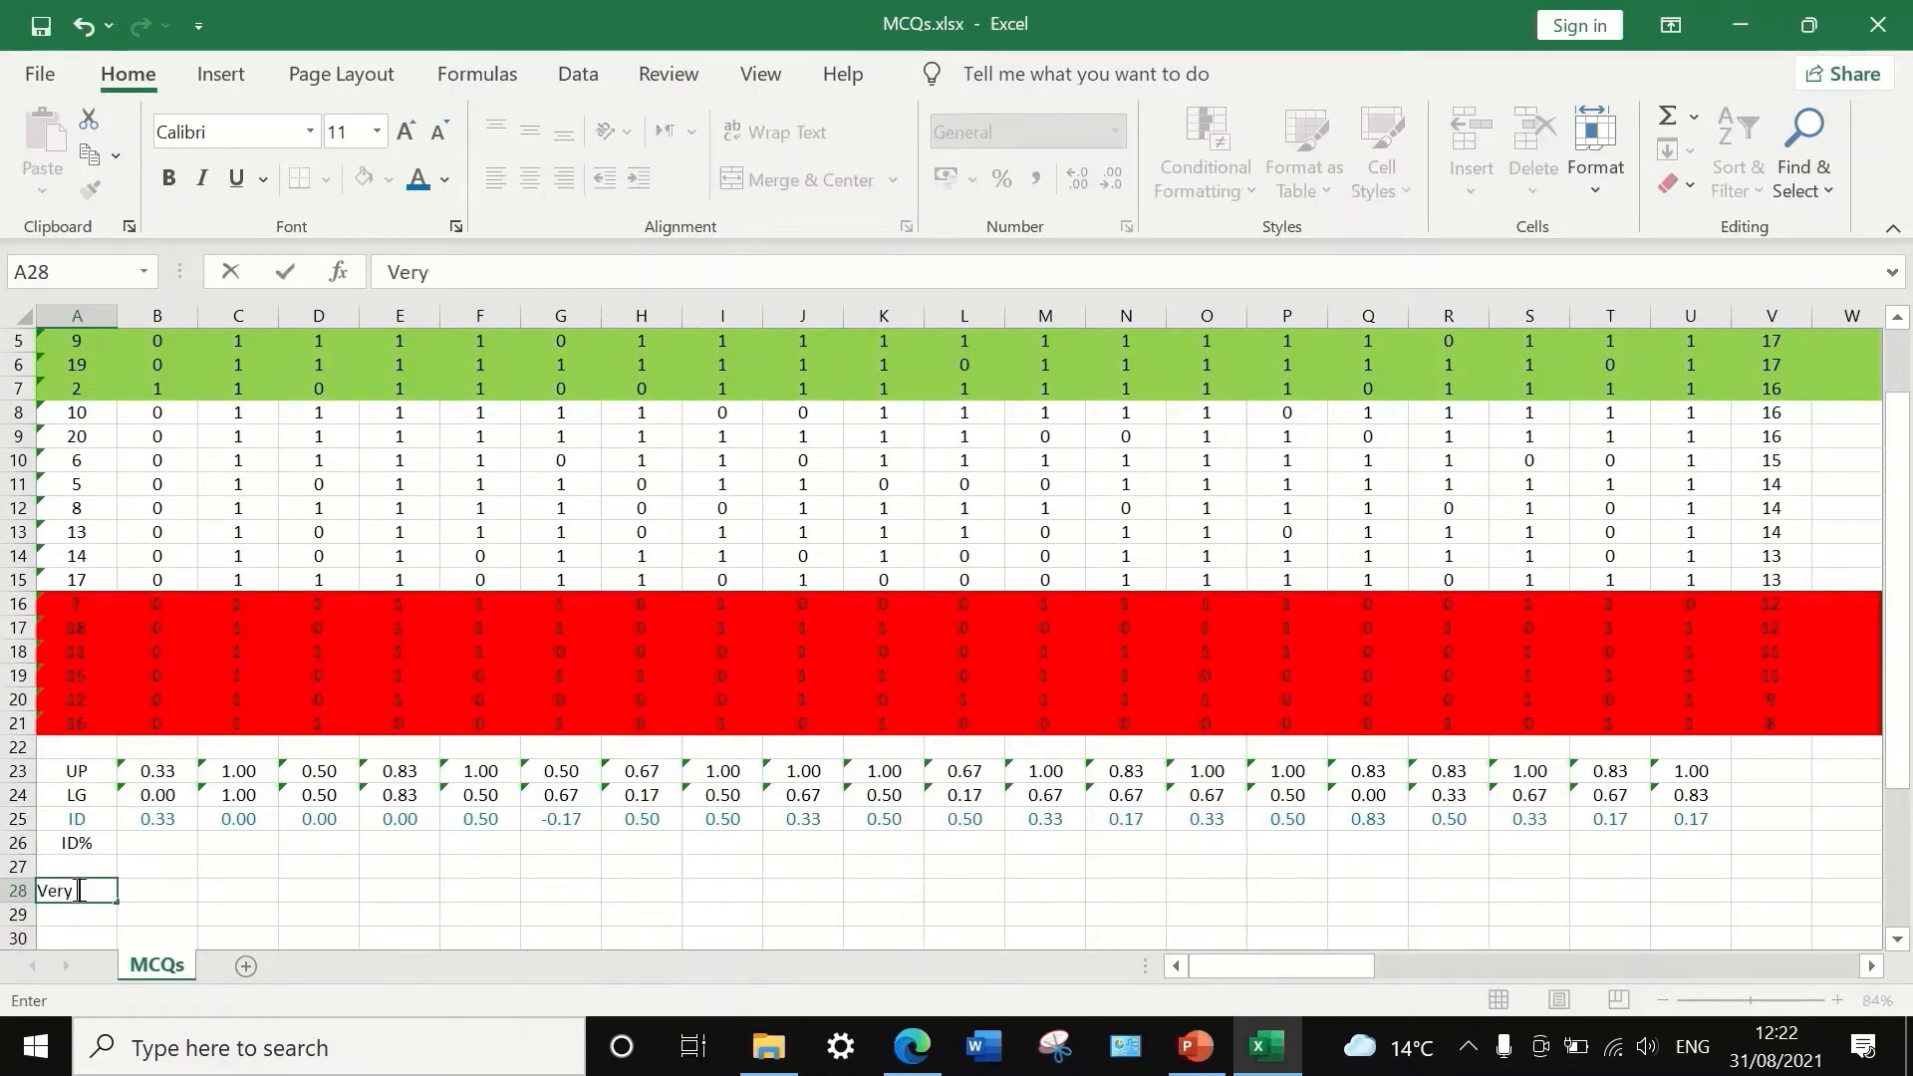
pyautogui.write(' Good')
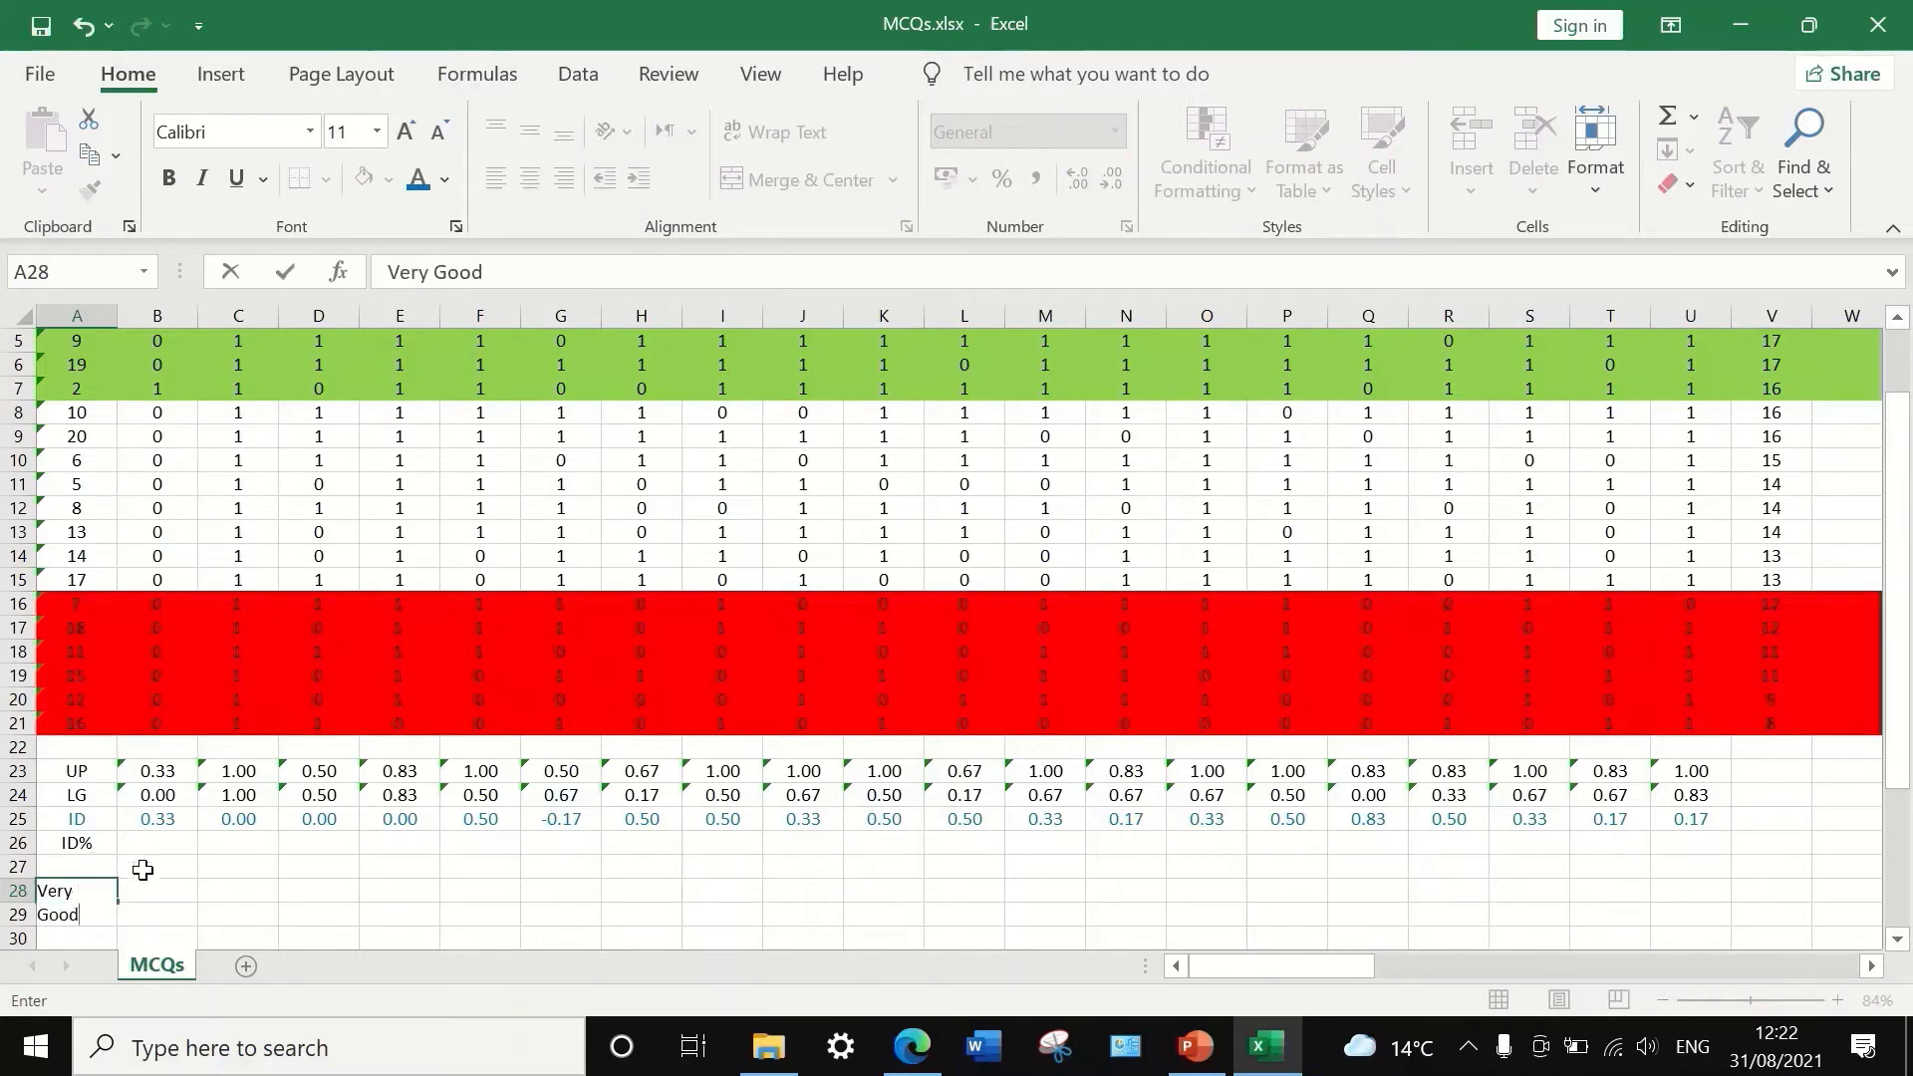
pyautogui.click(165, 892)
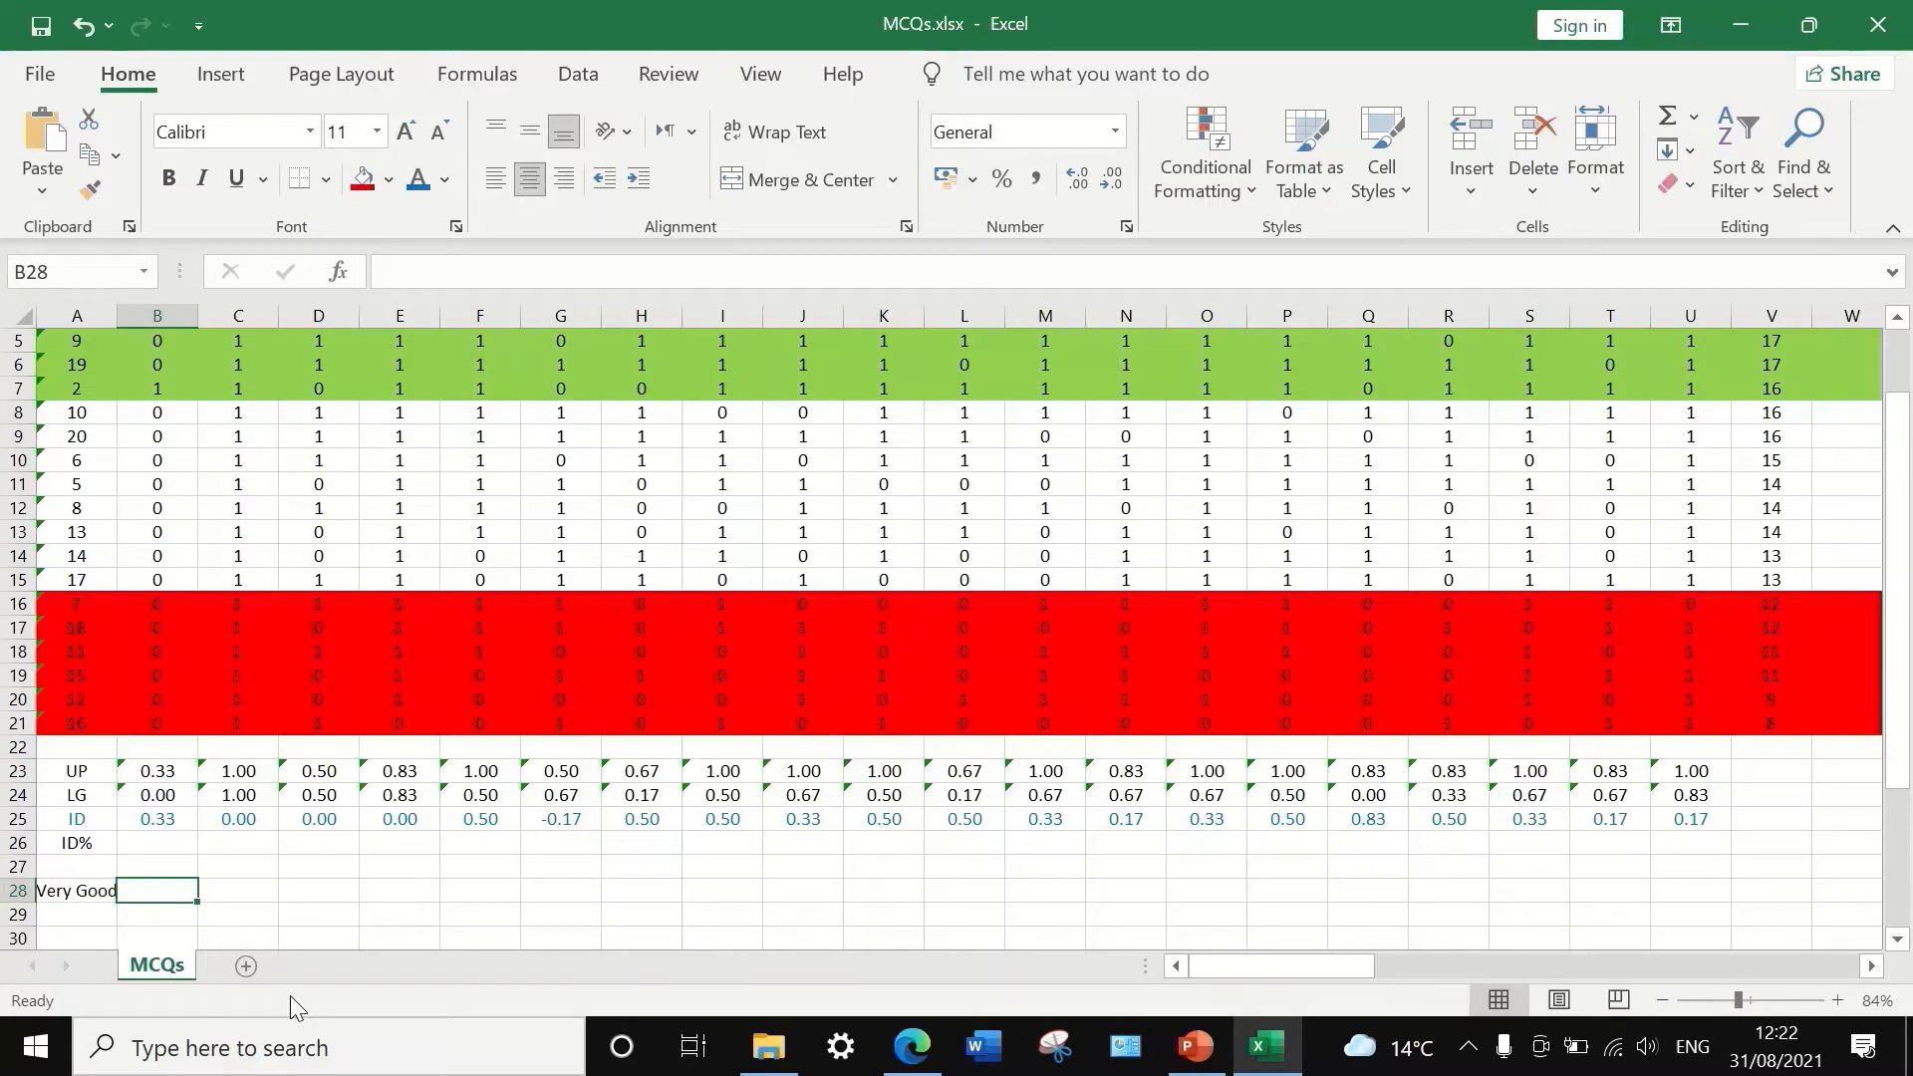
pyautogui.write('>=')
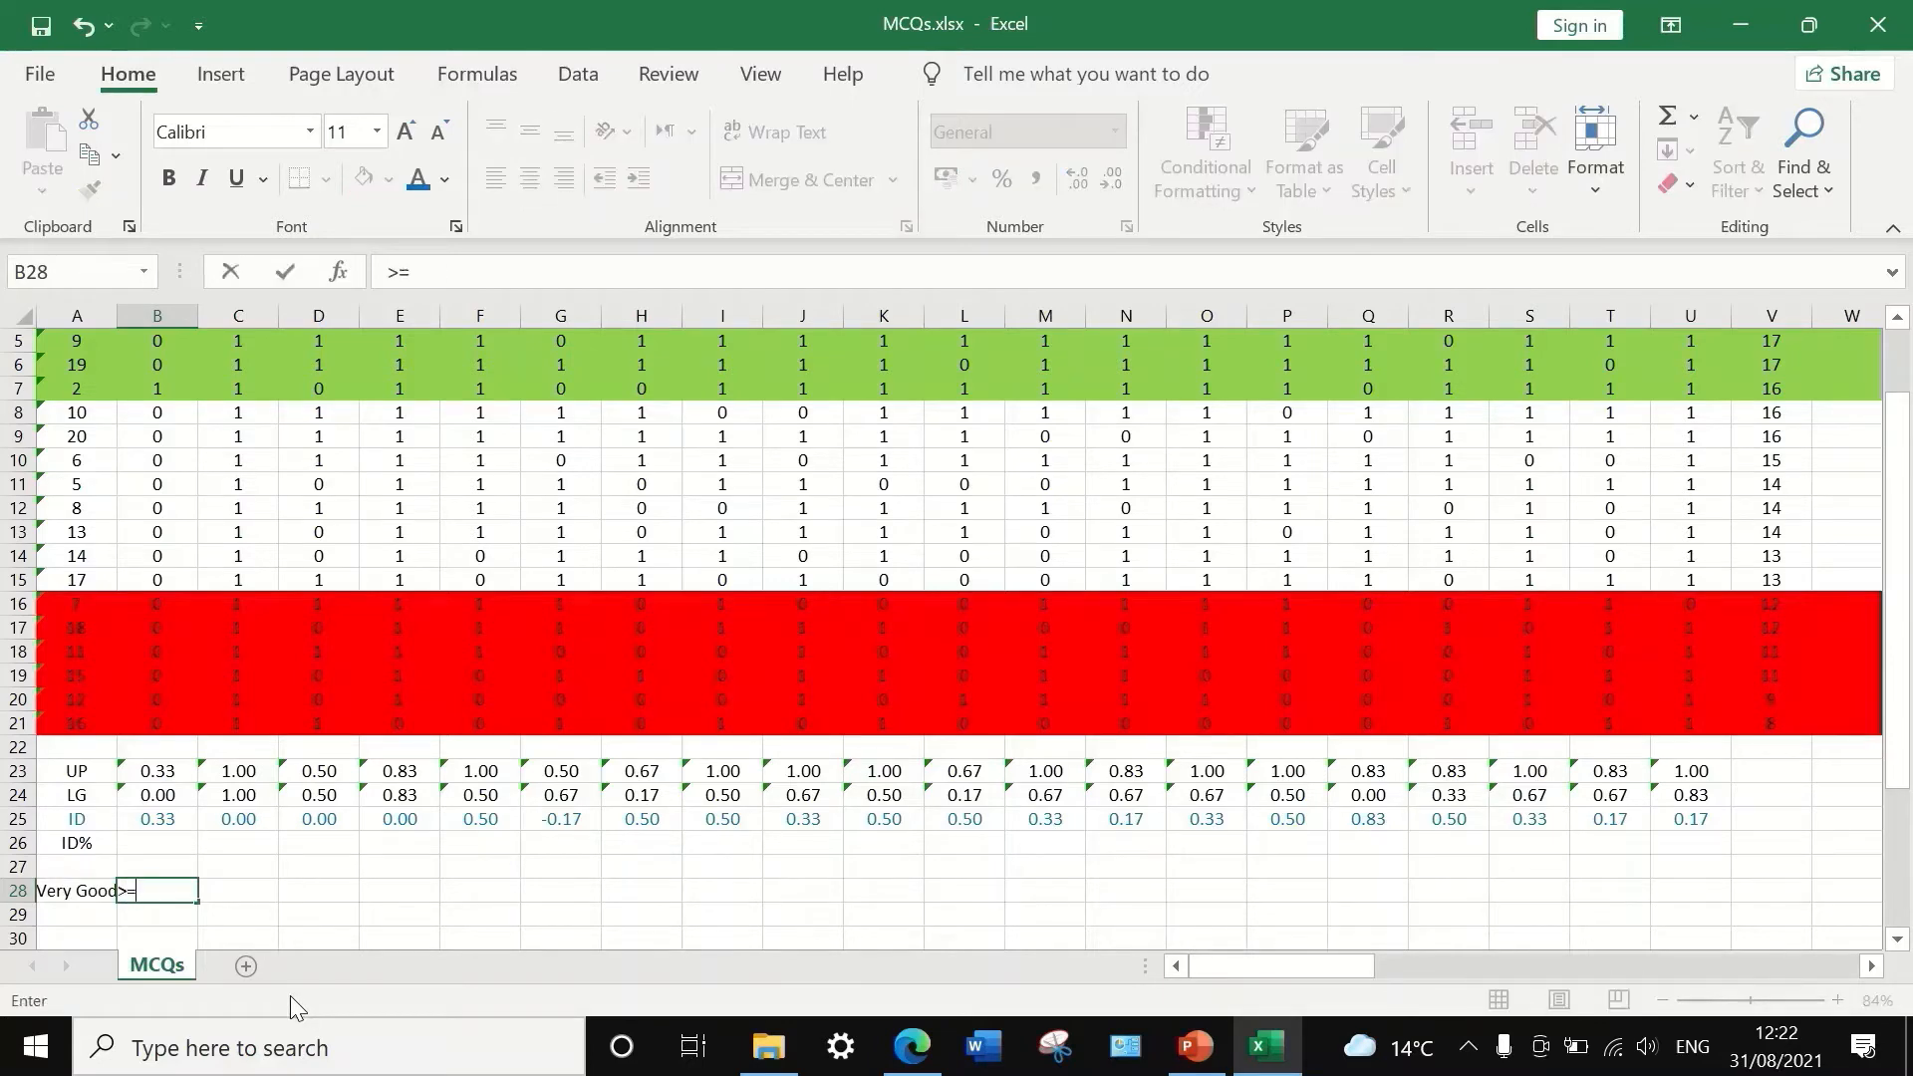
pyautogui.write('.4')
pyautogui.press('Return')
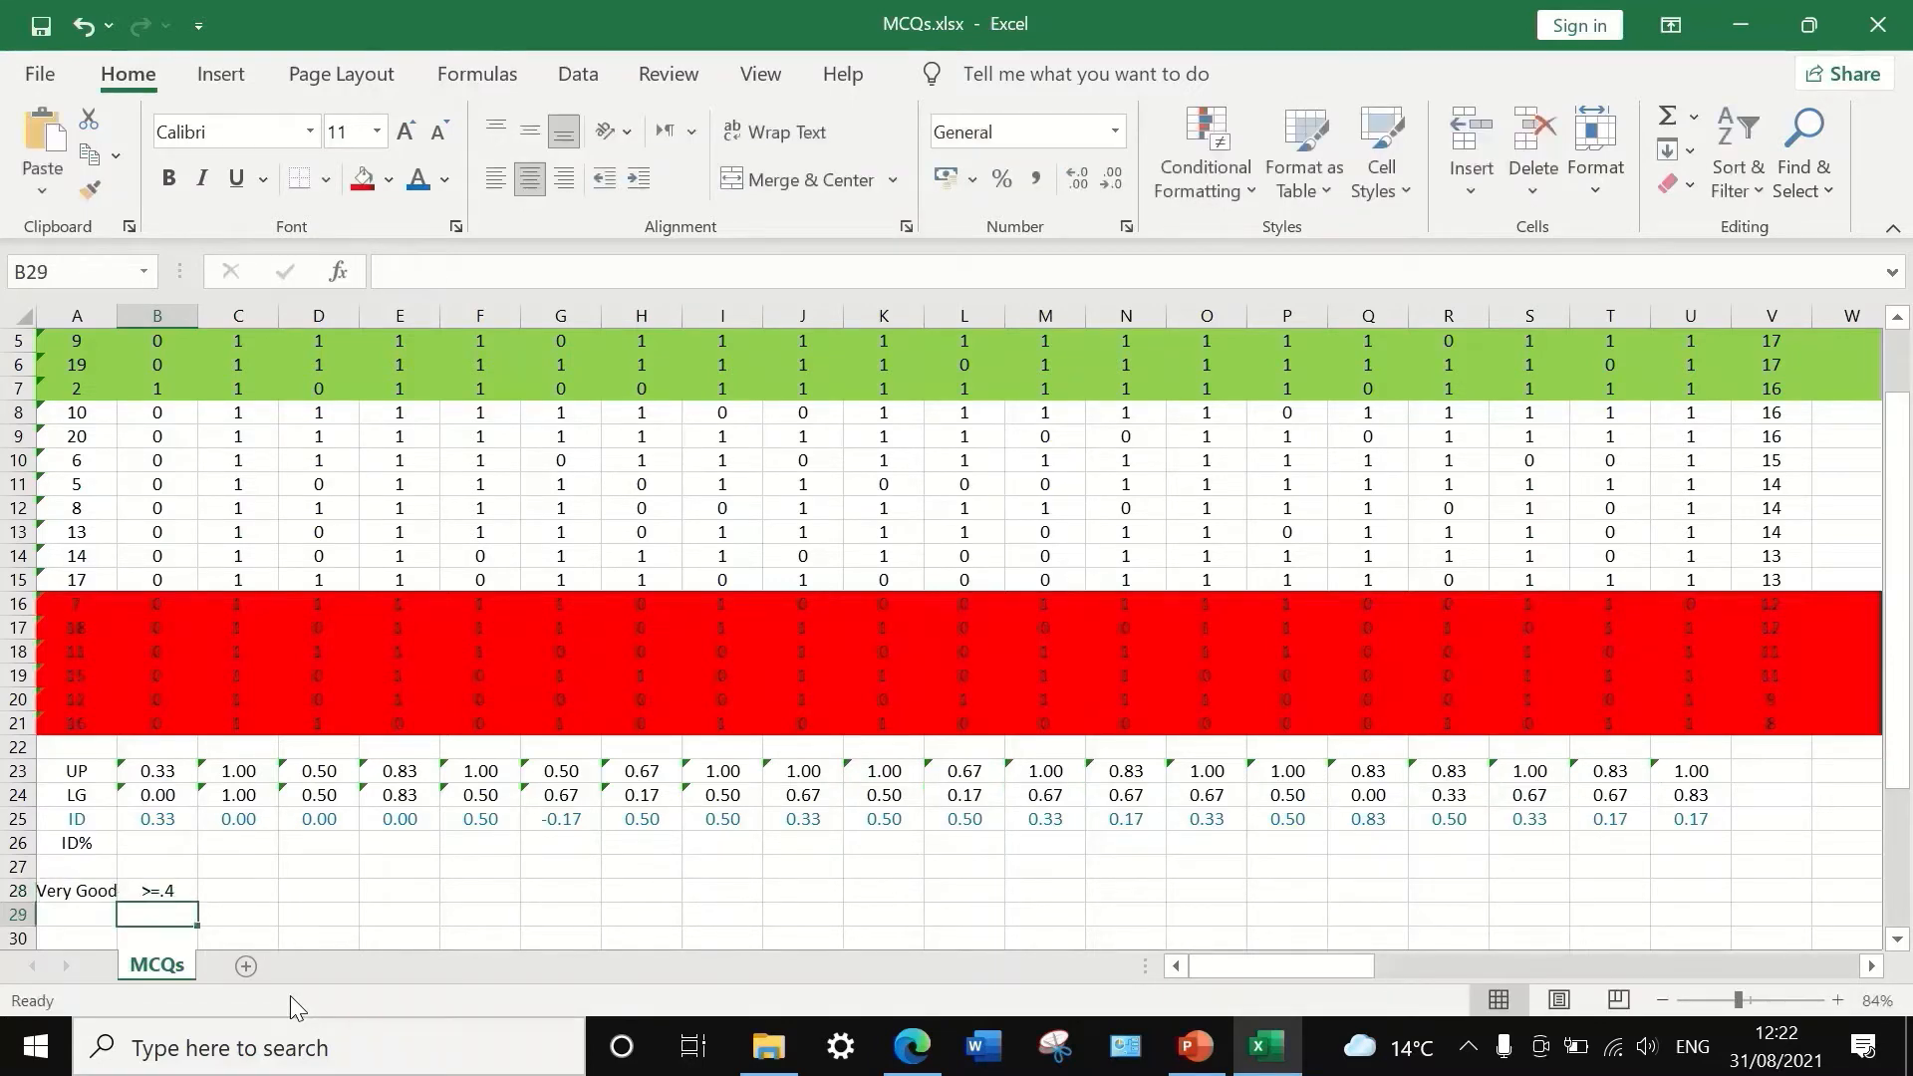
# - Add the rating Good in A29 with the range .25-.39 in B29
pyautogui.click(78, 919)
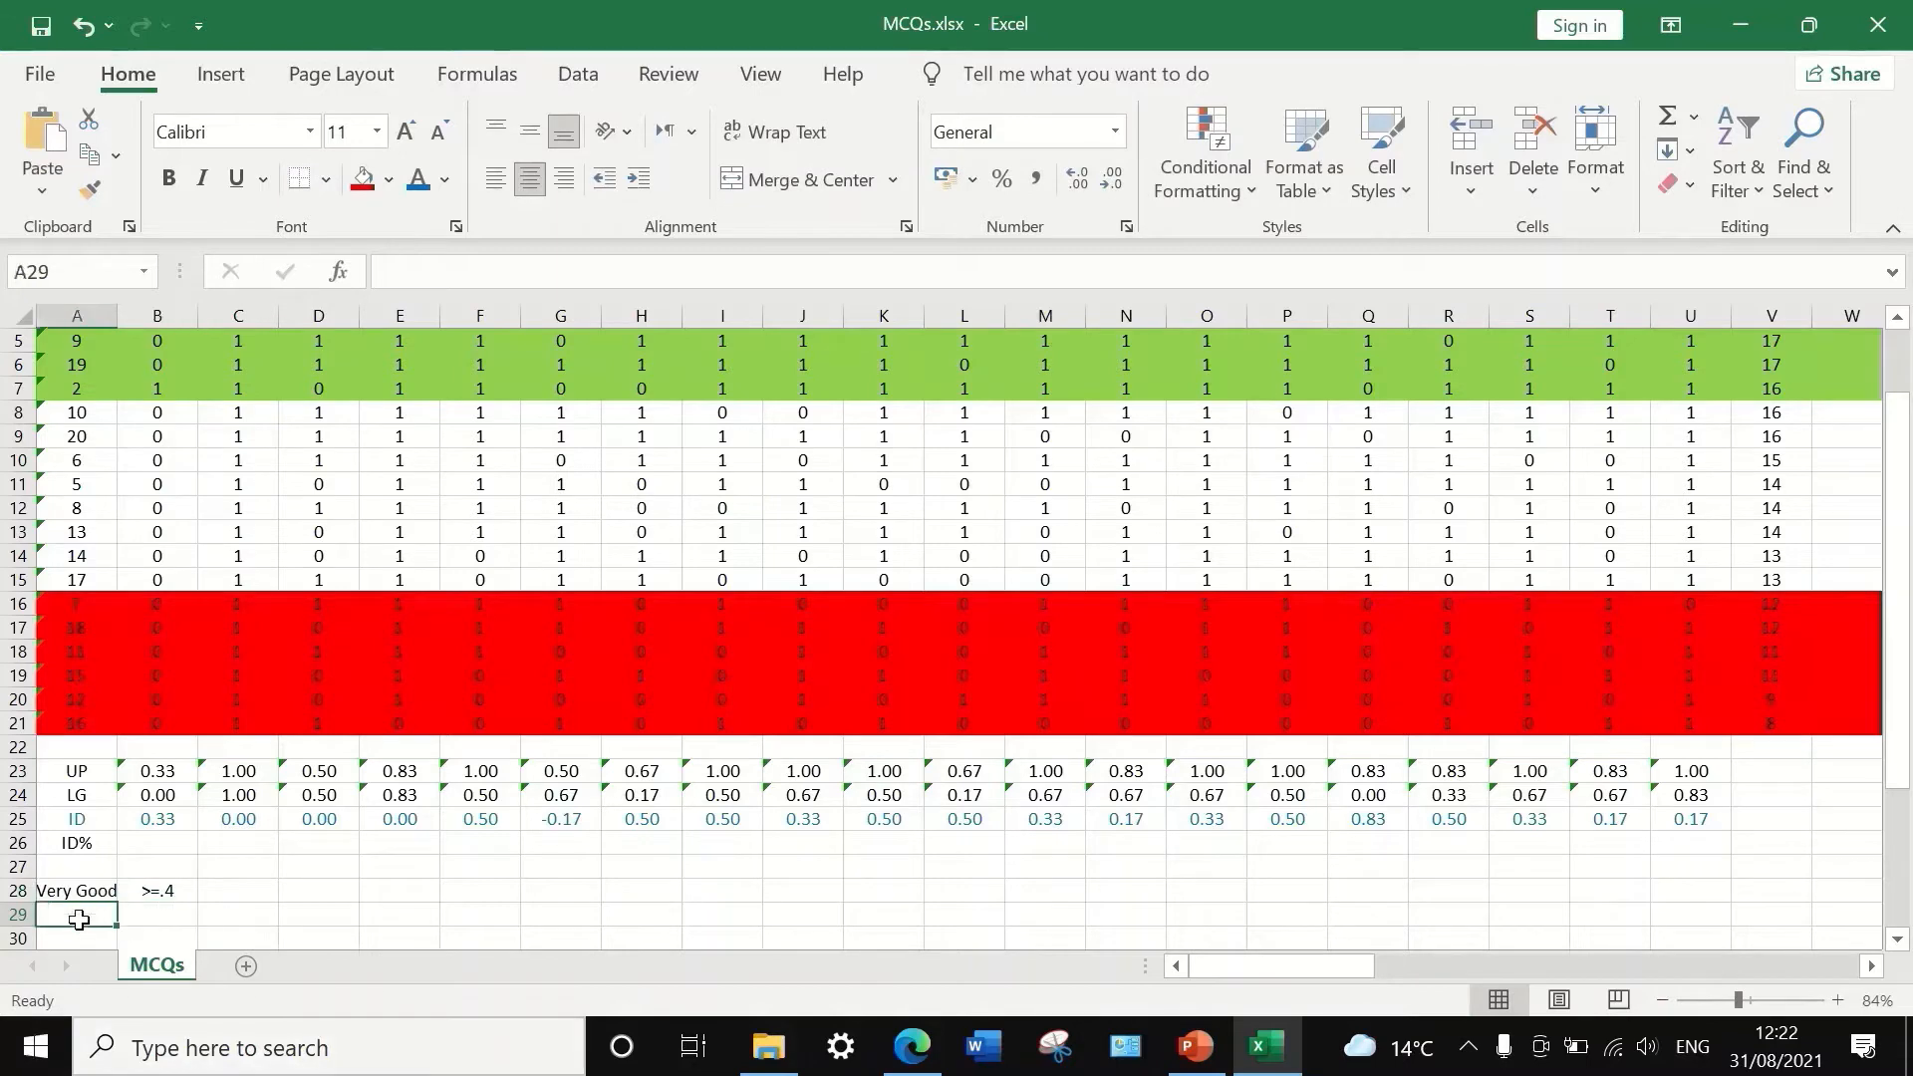
pyautogui.write('Good')
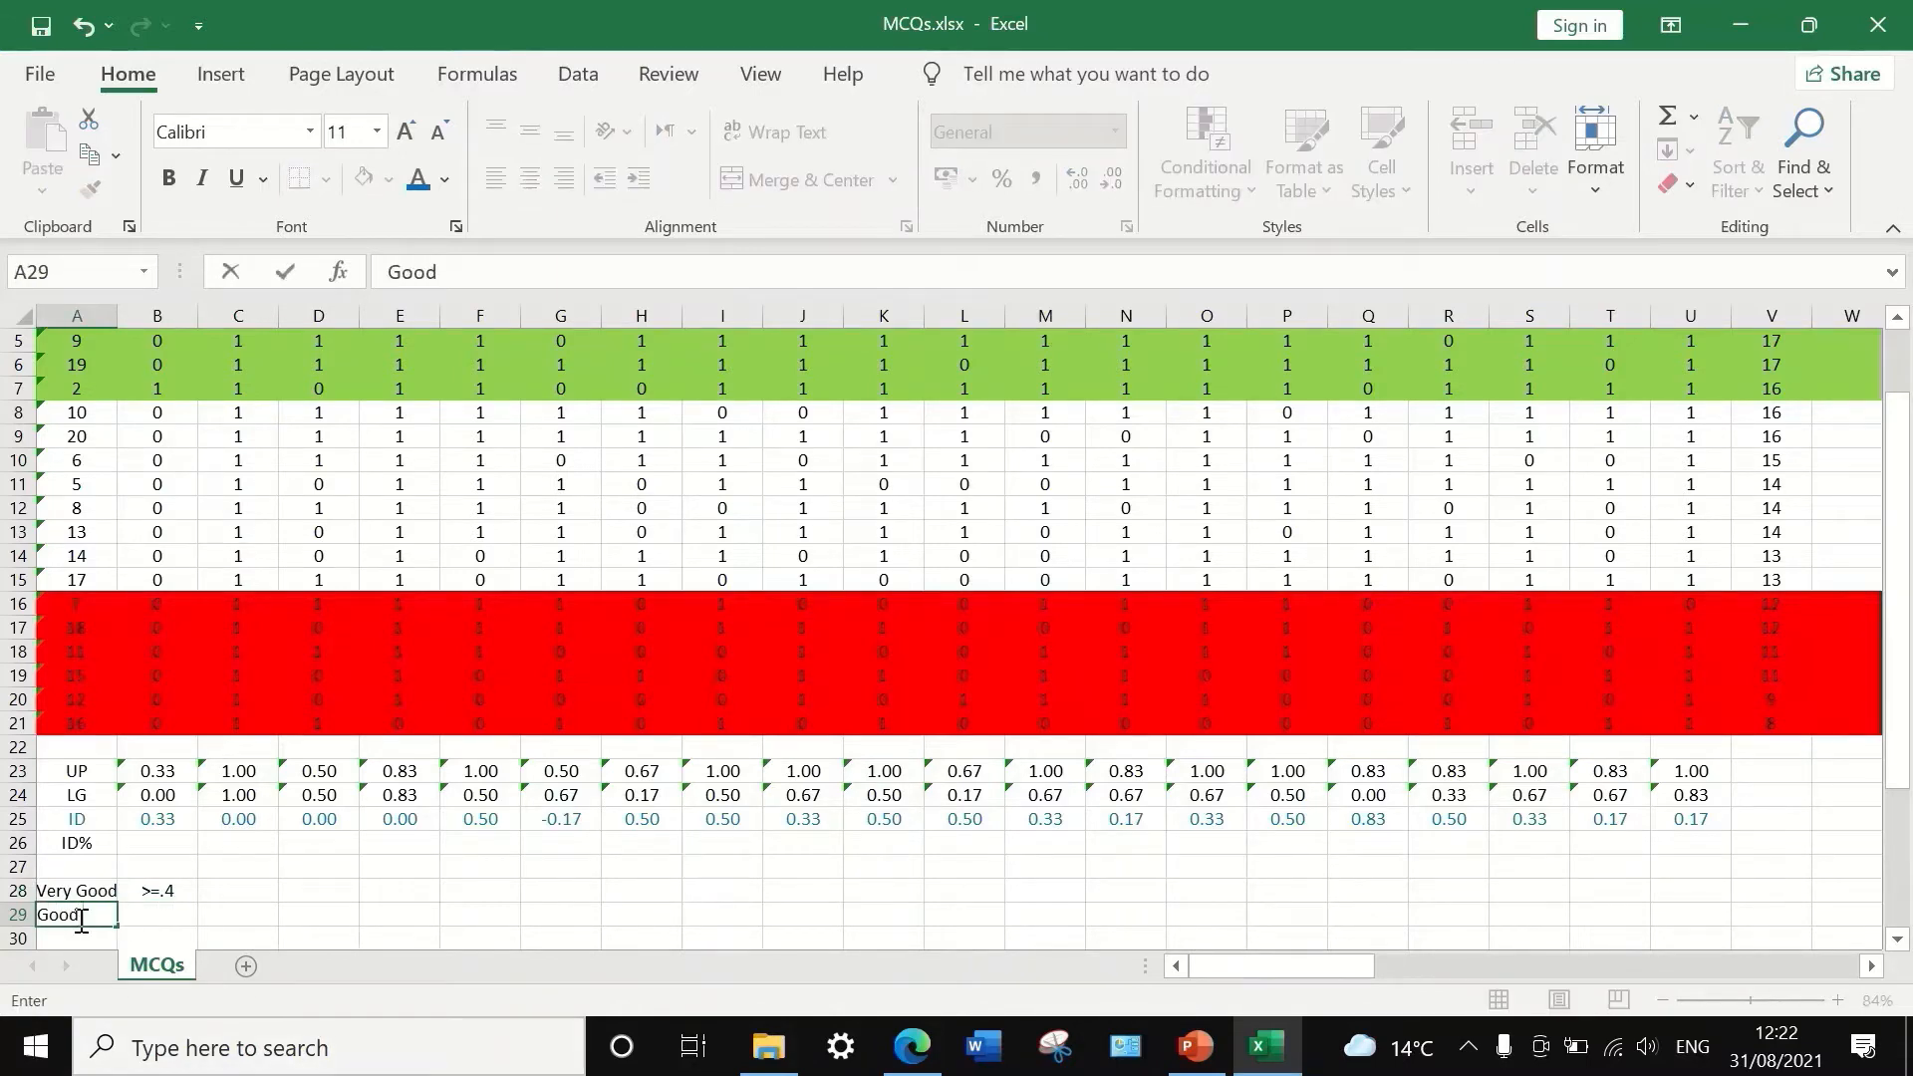
pyautogui.click(159, 917)
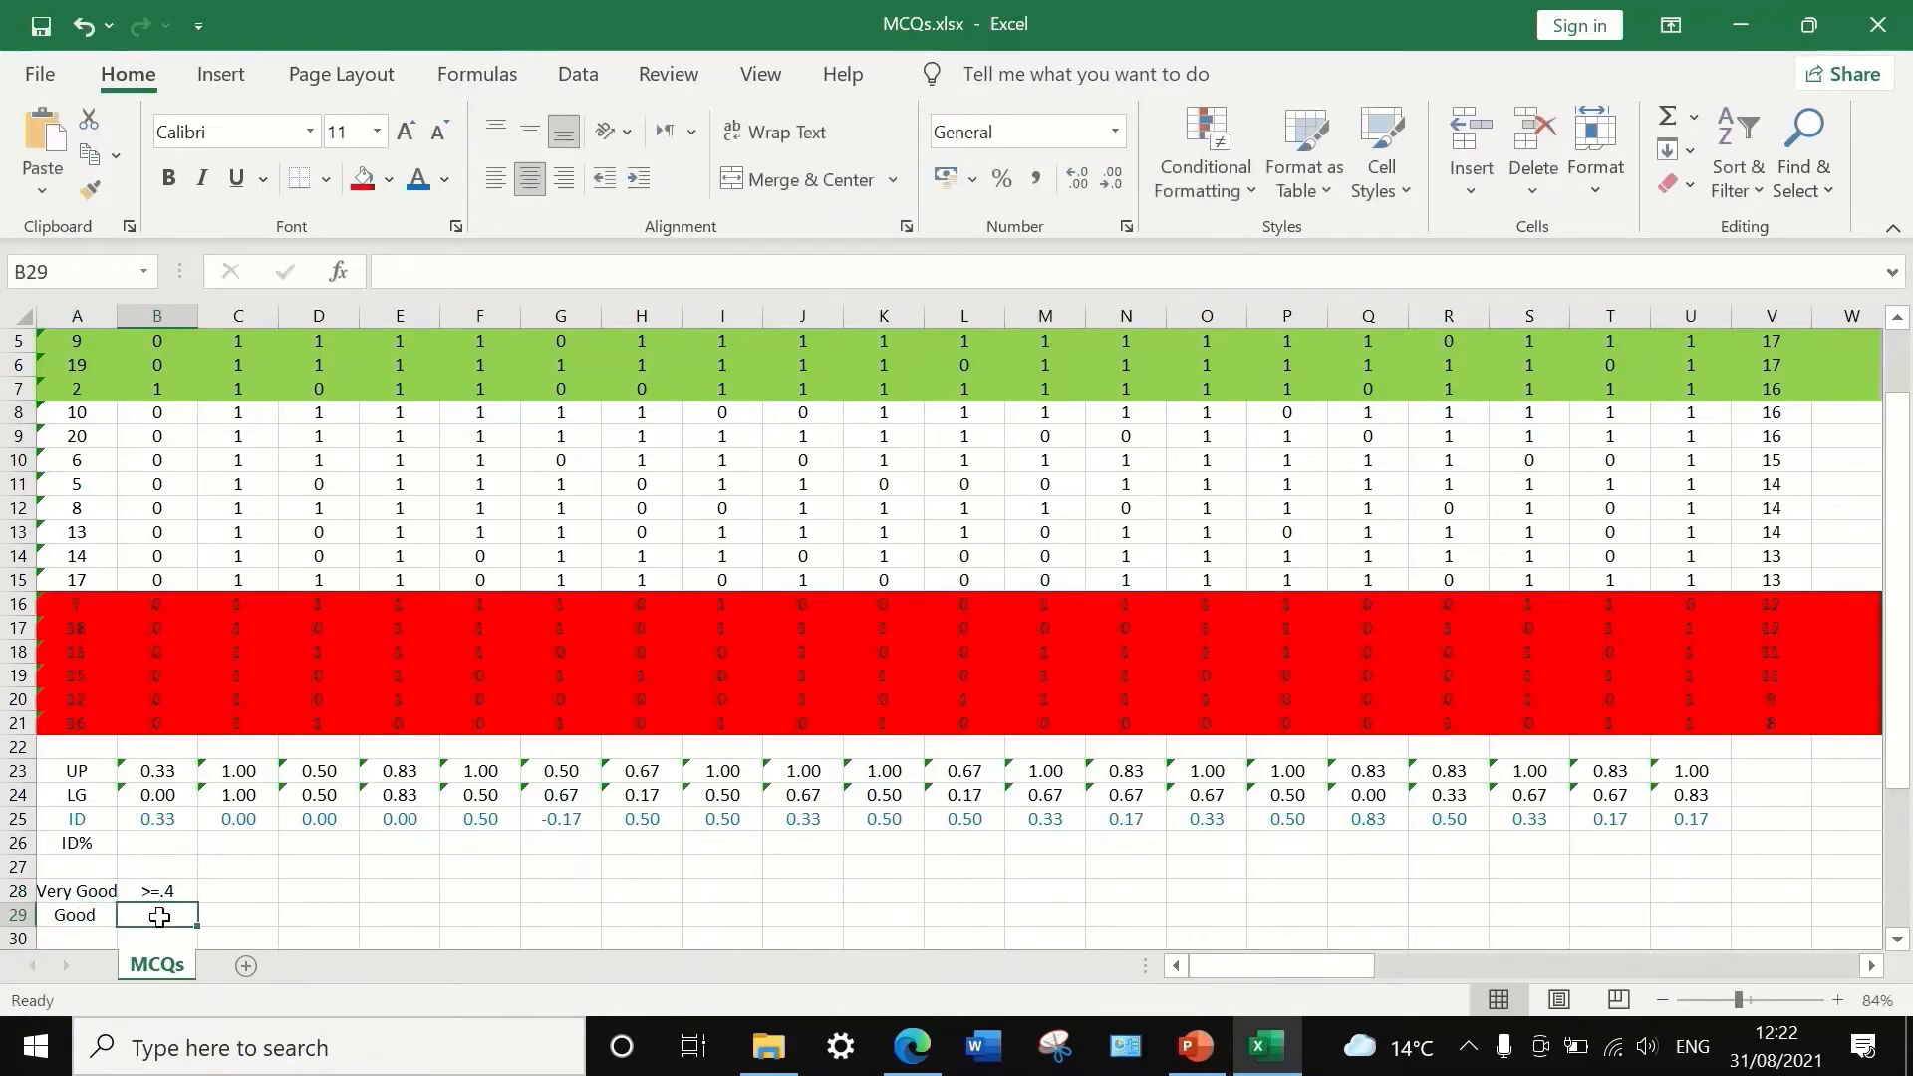
pyautogui.write('.25-.39')
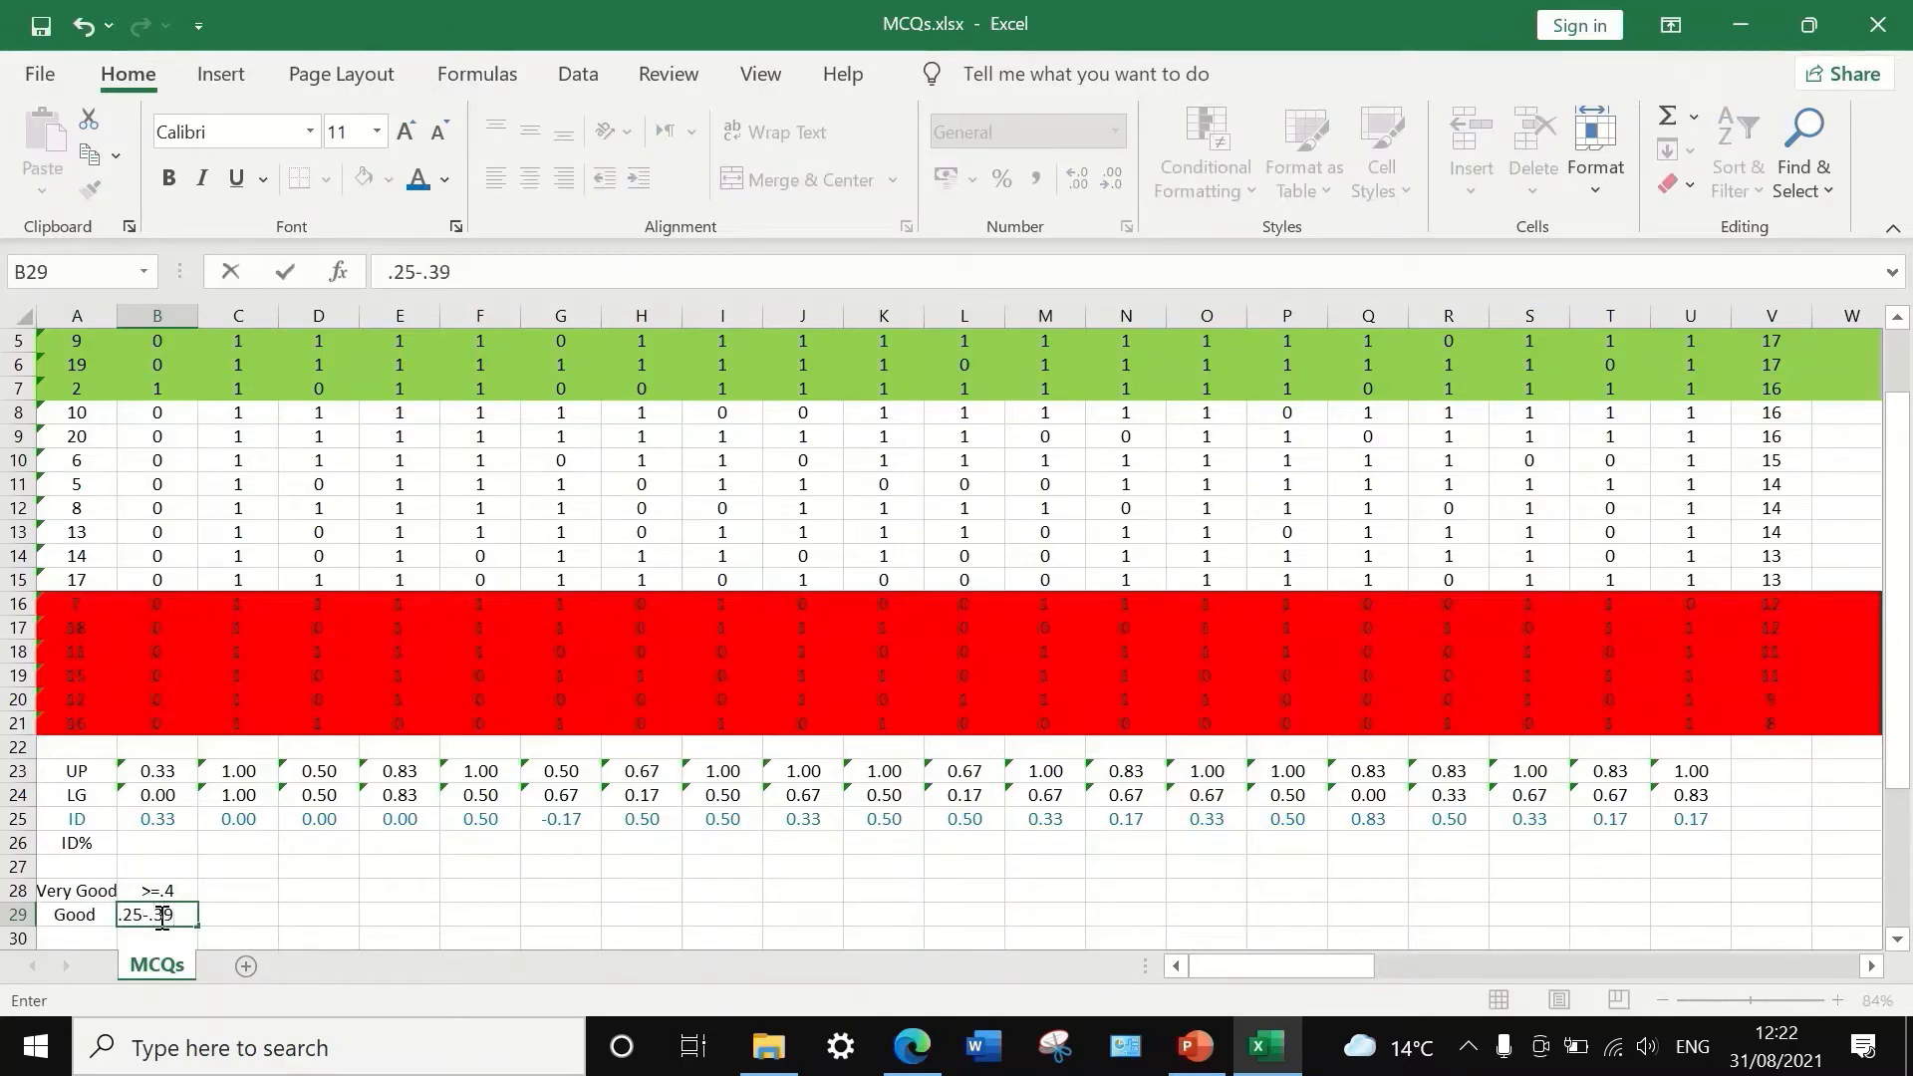
pyautogui.click(271, 914)
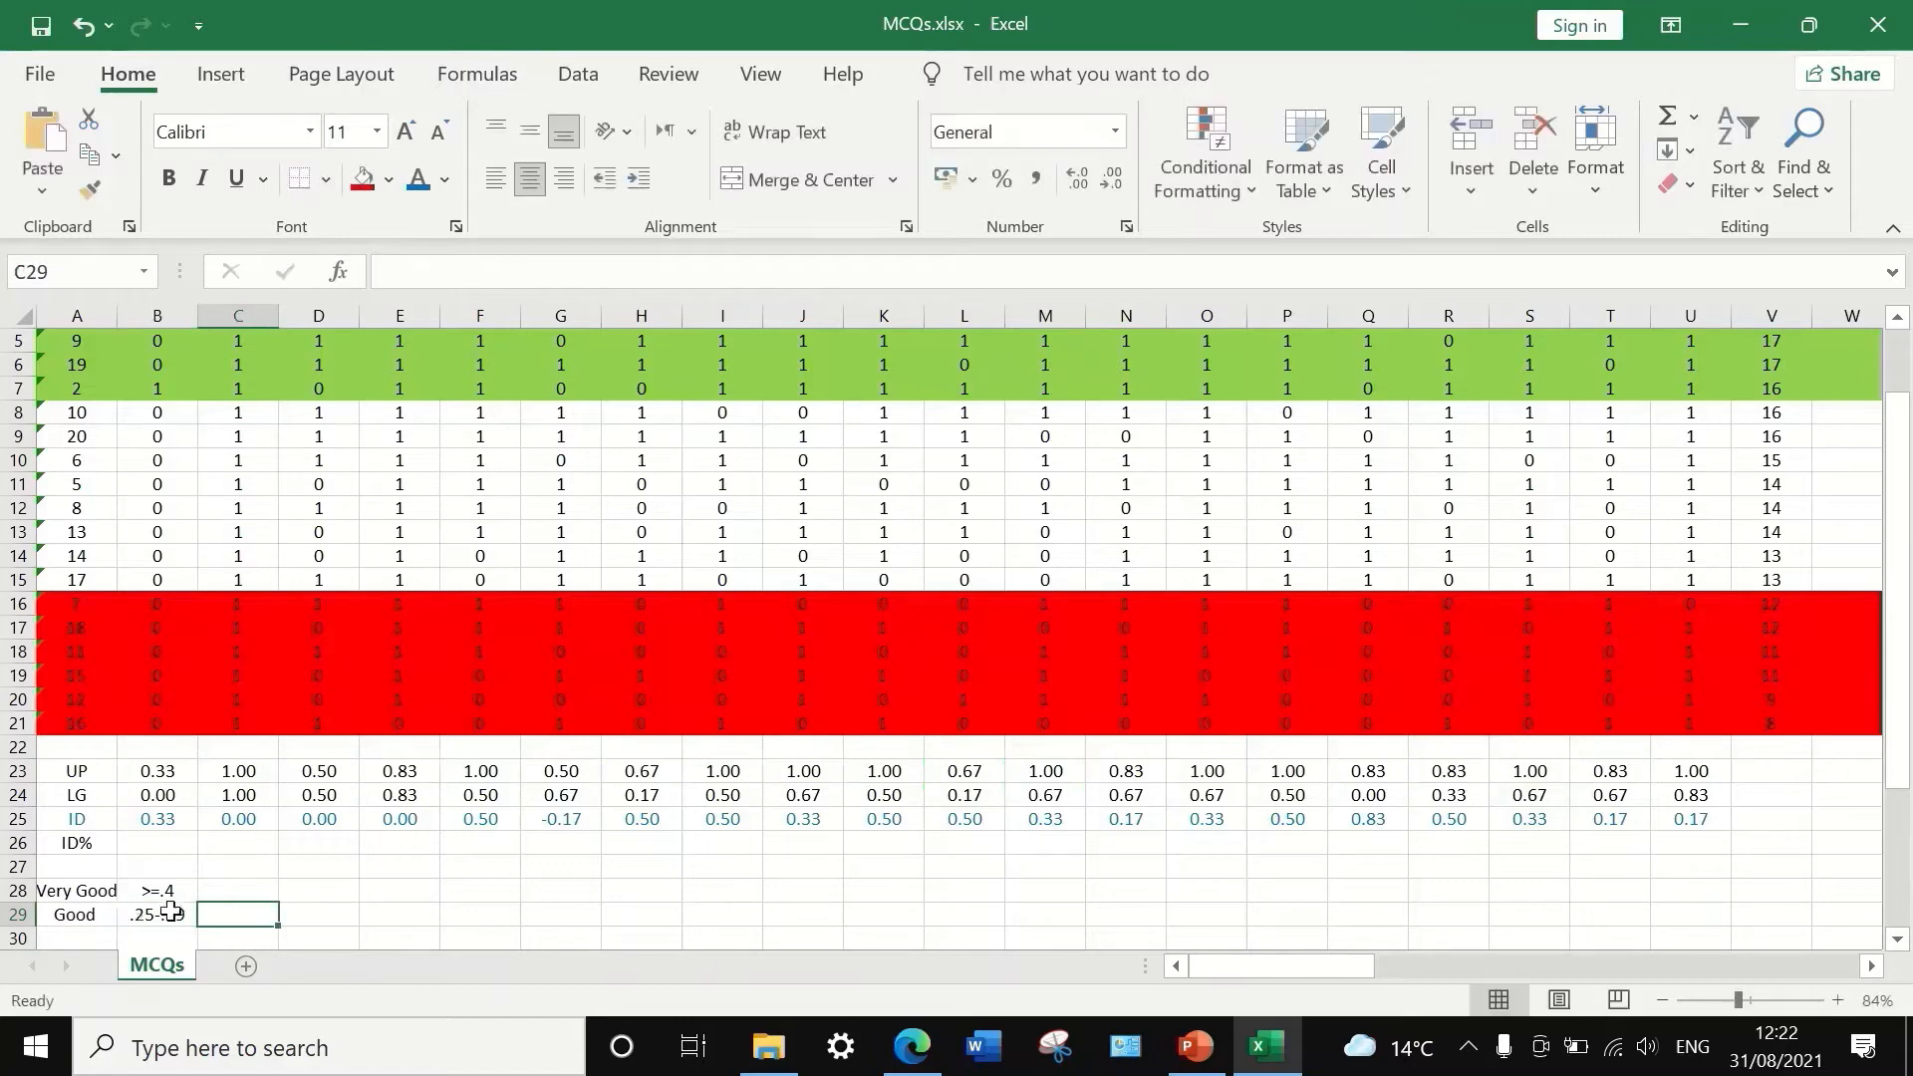
# - Add the rating Bad in A30 with the limit <.25 in B30
pyautogui.scroll(-1, 77, 902)
pyautogui.click(88, 874)
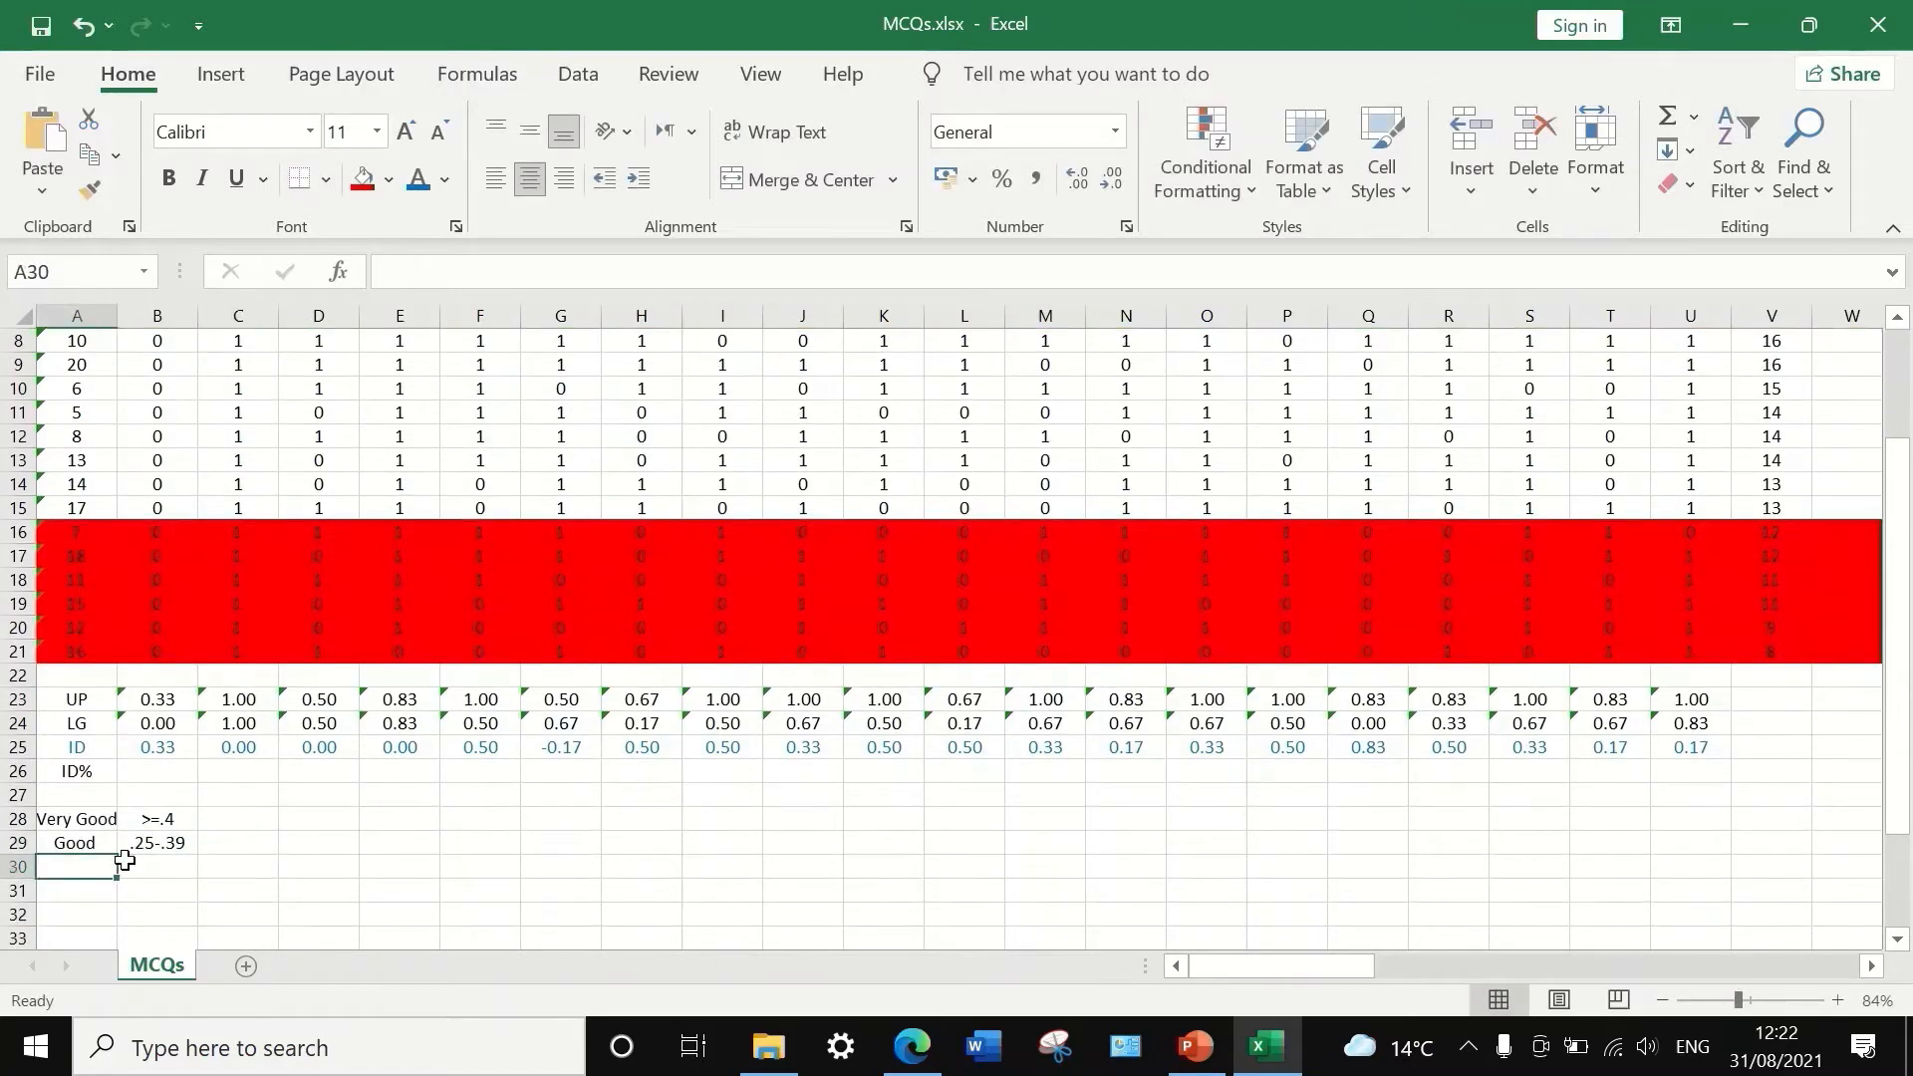
pyautogui.write('Bad')
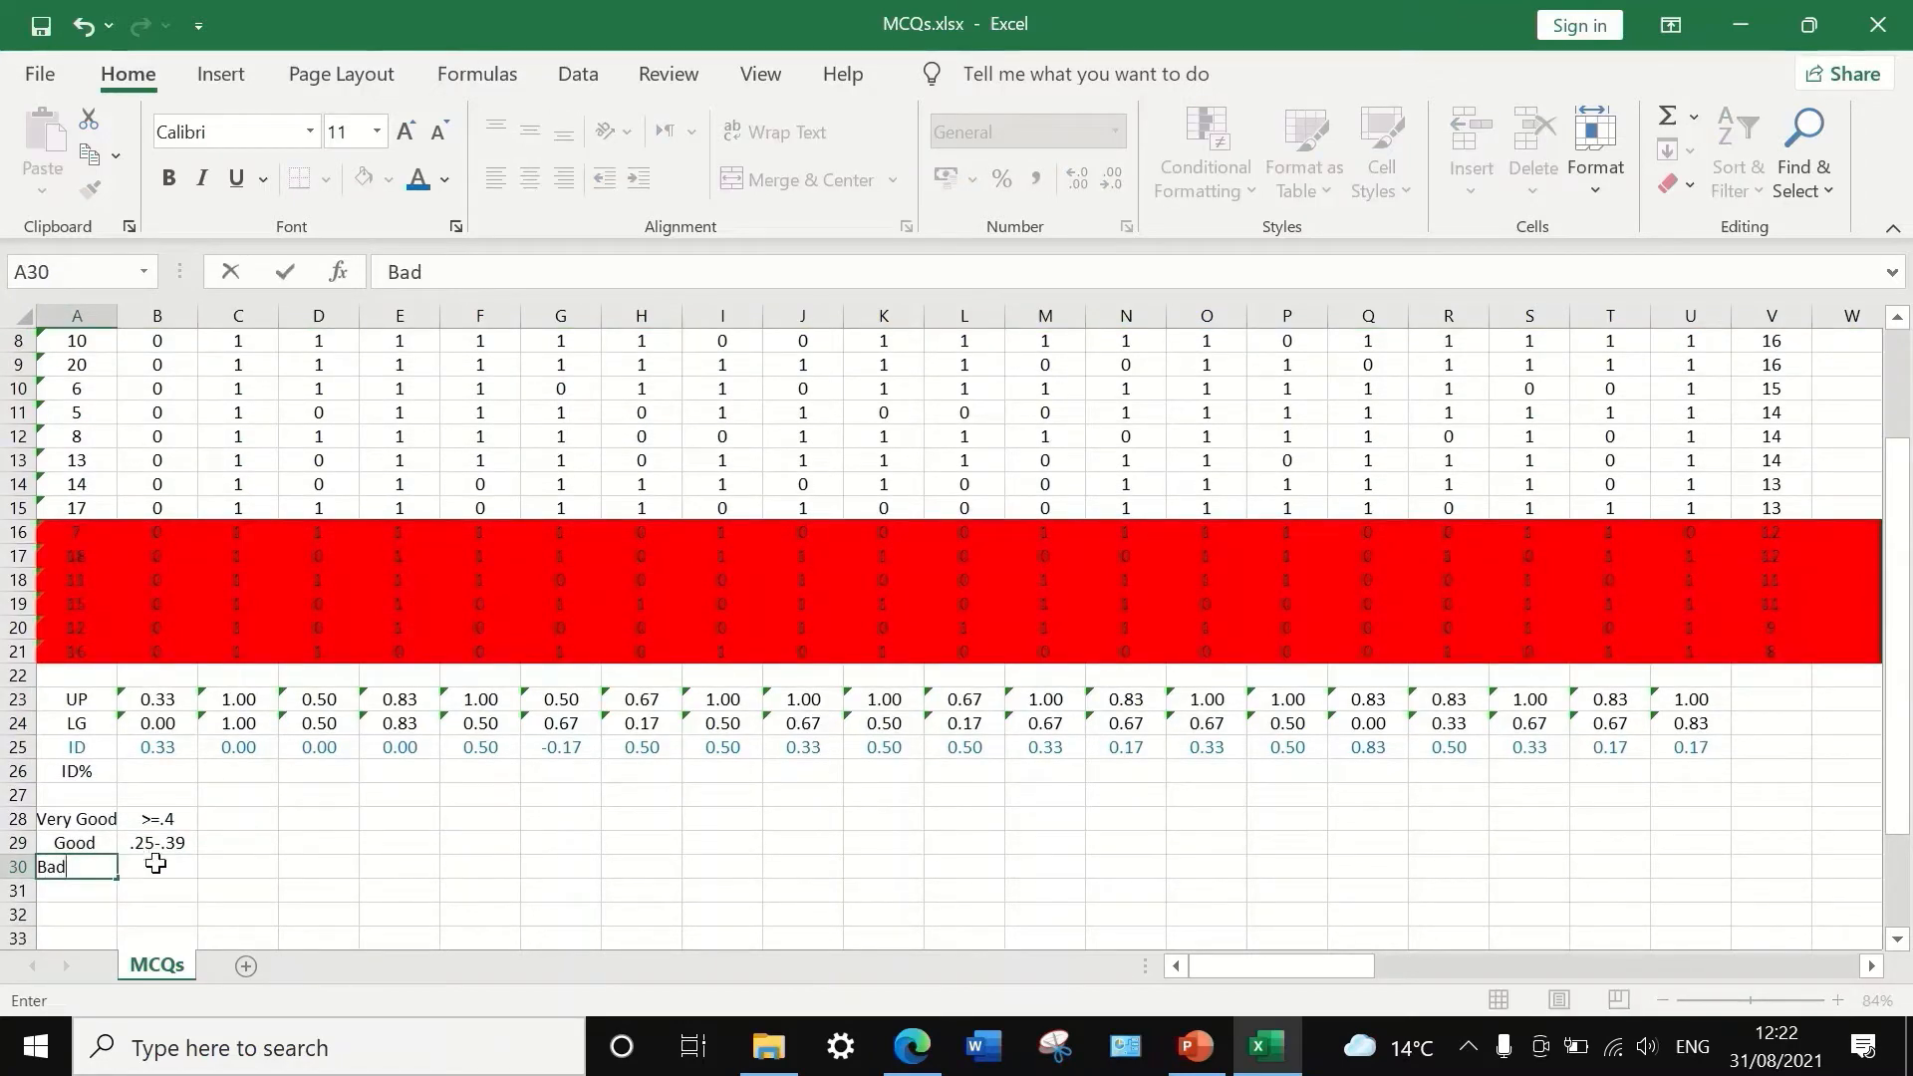
pyautogui.click(156, 863)
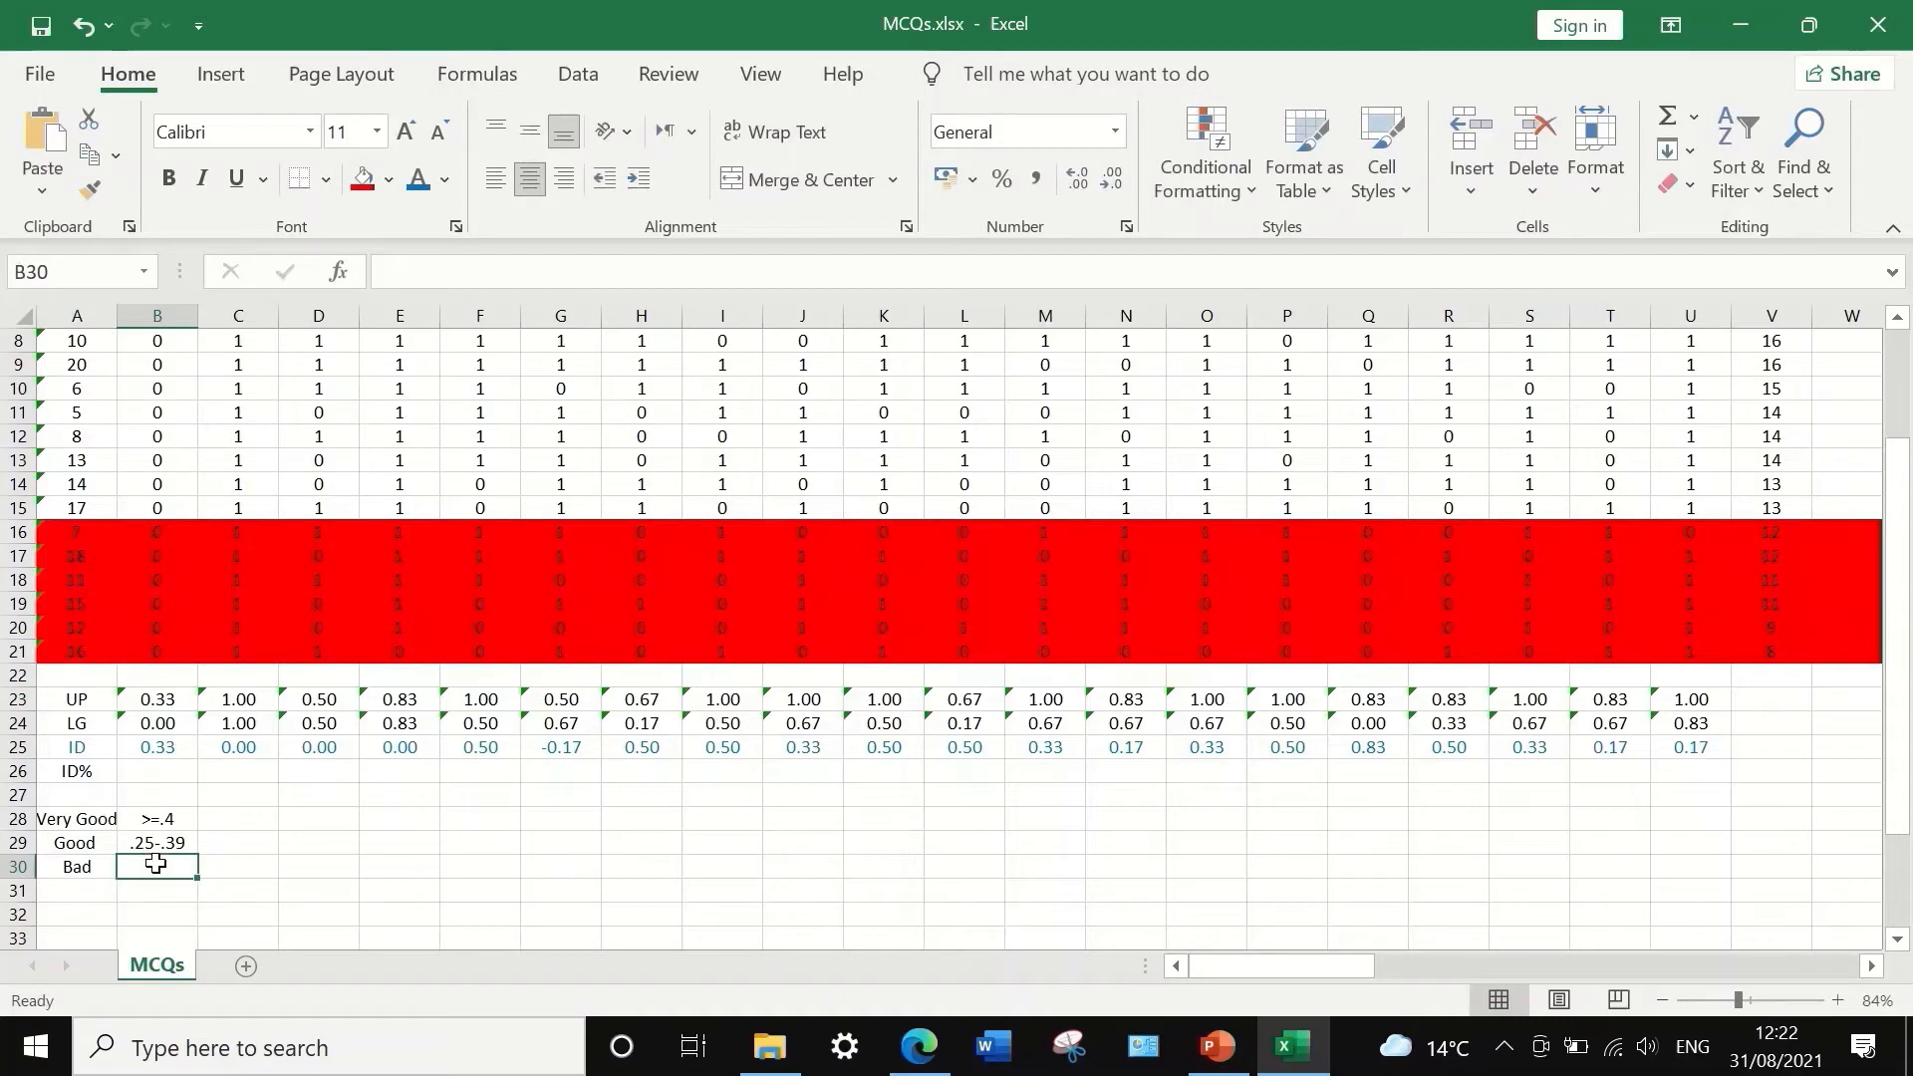
pyautogui.write(',')
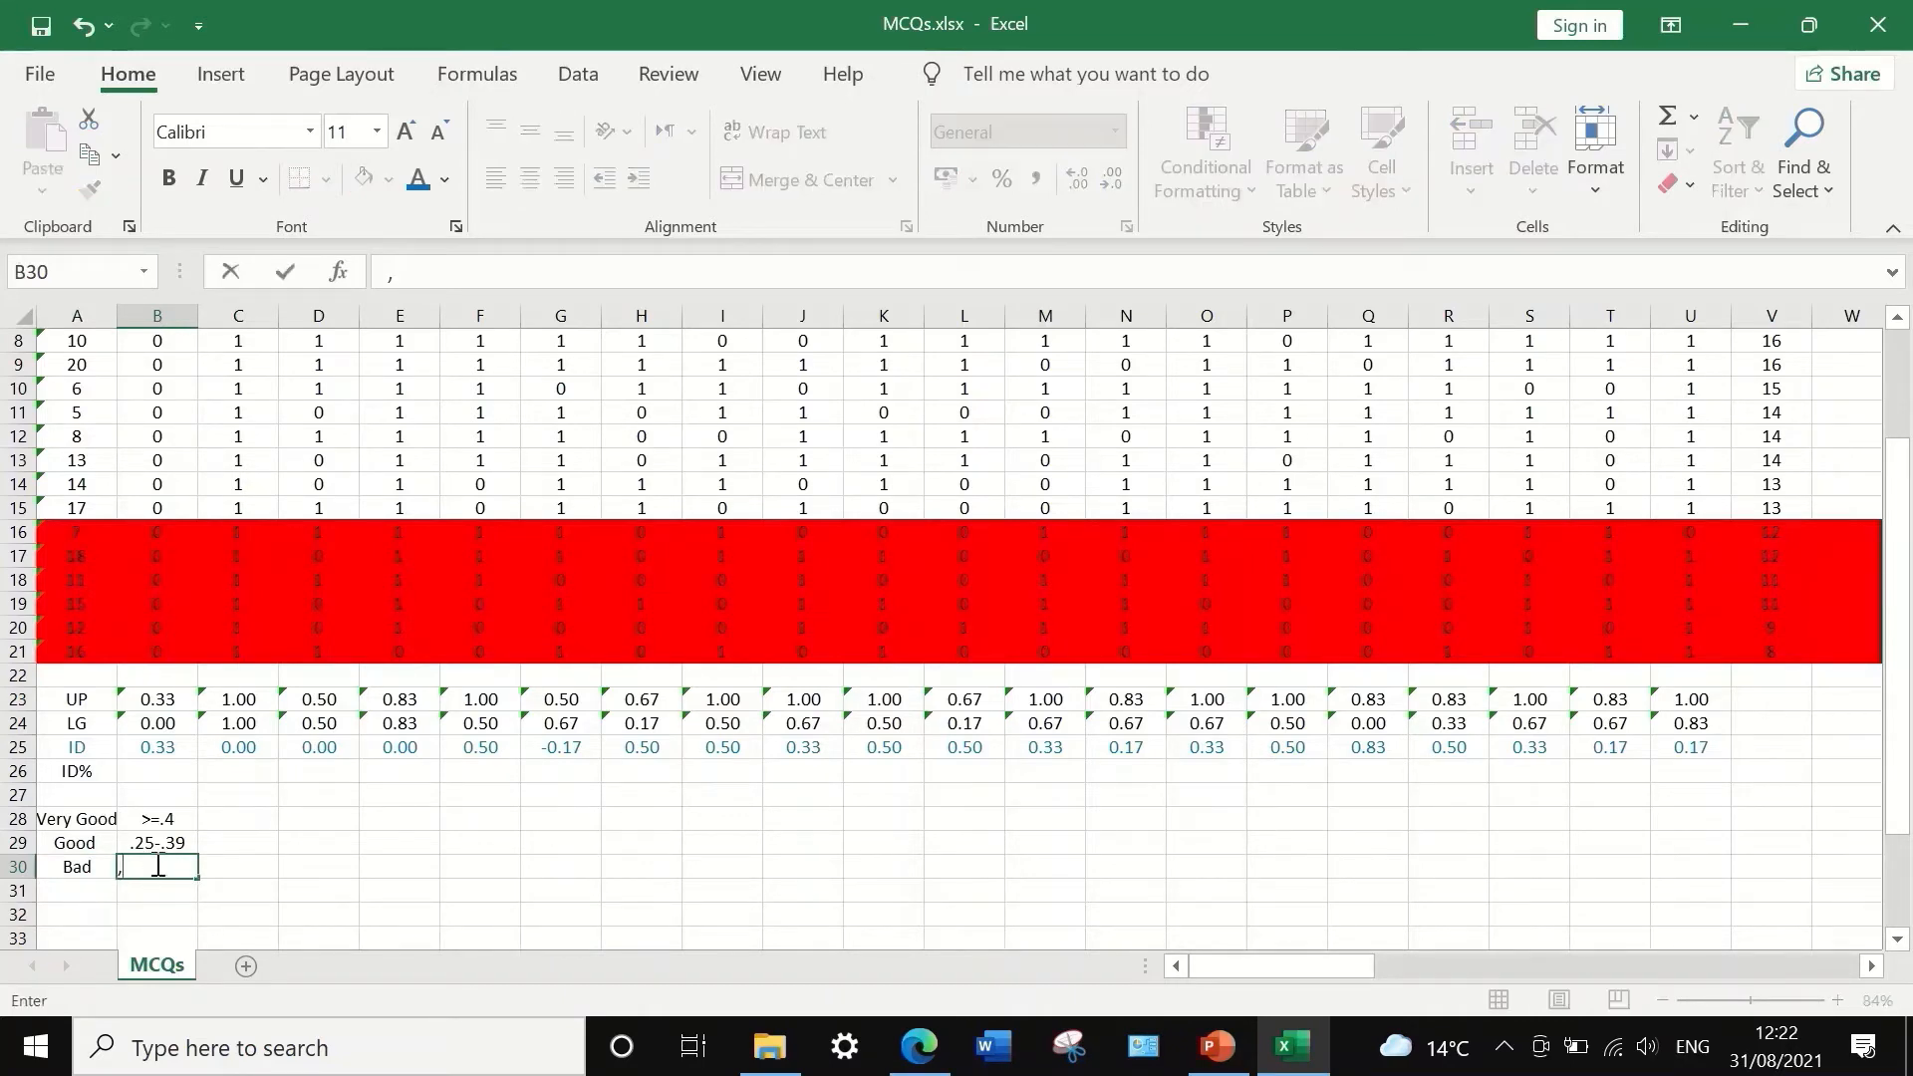
pyautogui.write('.2')
pyautogui.press('BackSpace')
pyautogui.press('BackSpace')
pyautogui.press('BackSpace')
pyautogui.write('<.25')
pyautogui.click(61, 892)
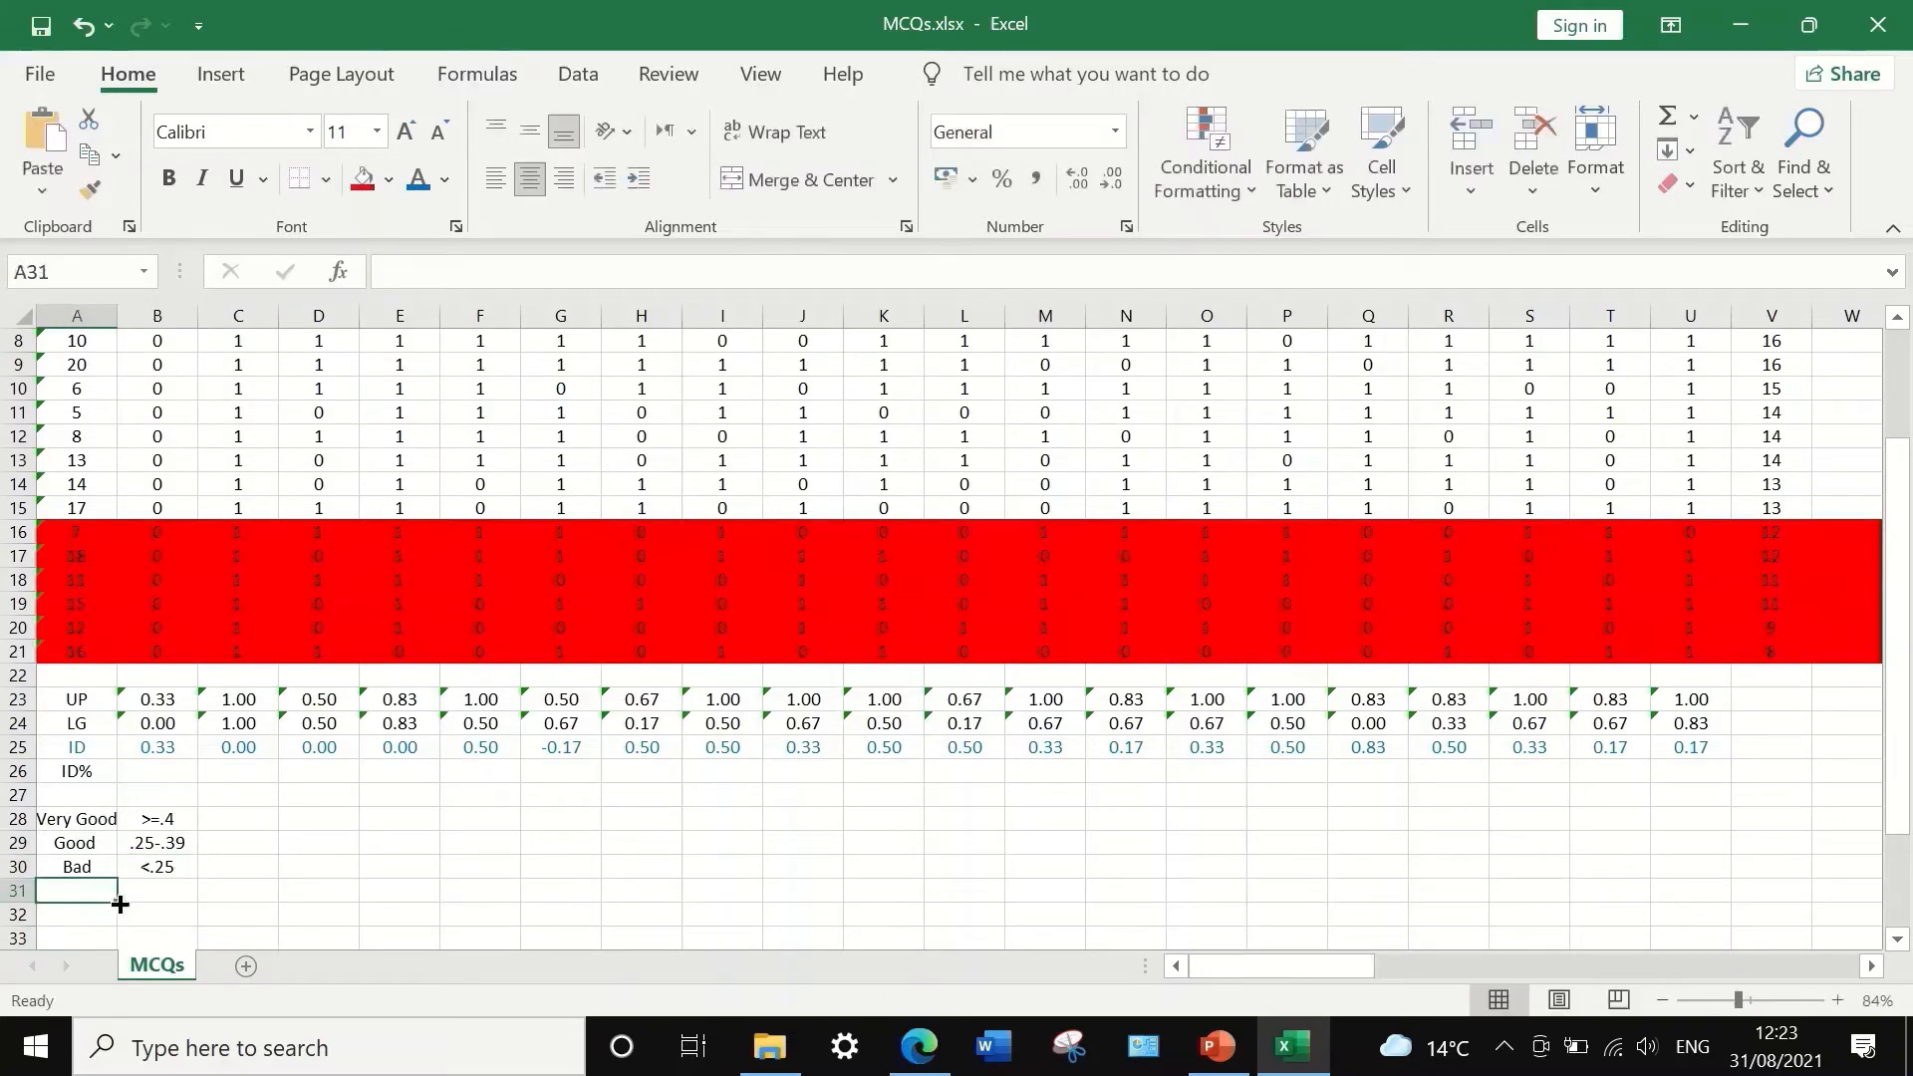
# - Extend the rating key's value column with 0 in B31 and 0-1 in B32
pyautogui.click(164, 891)
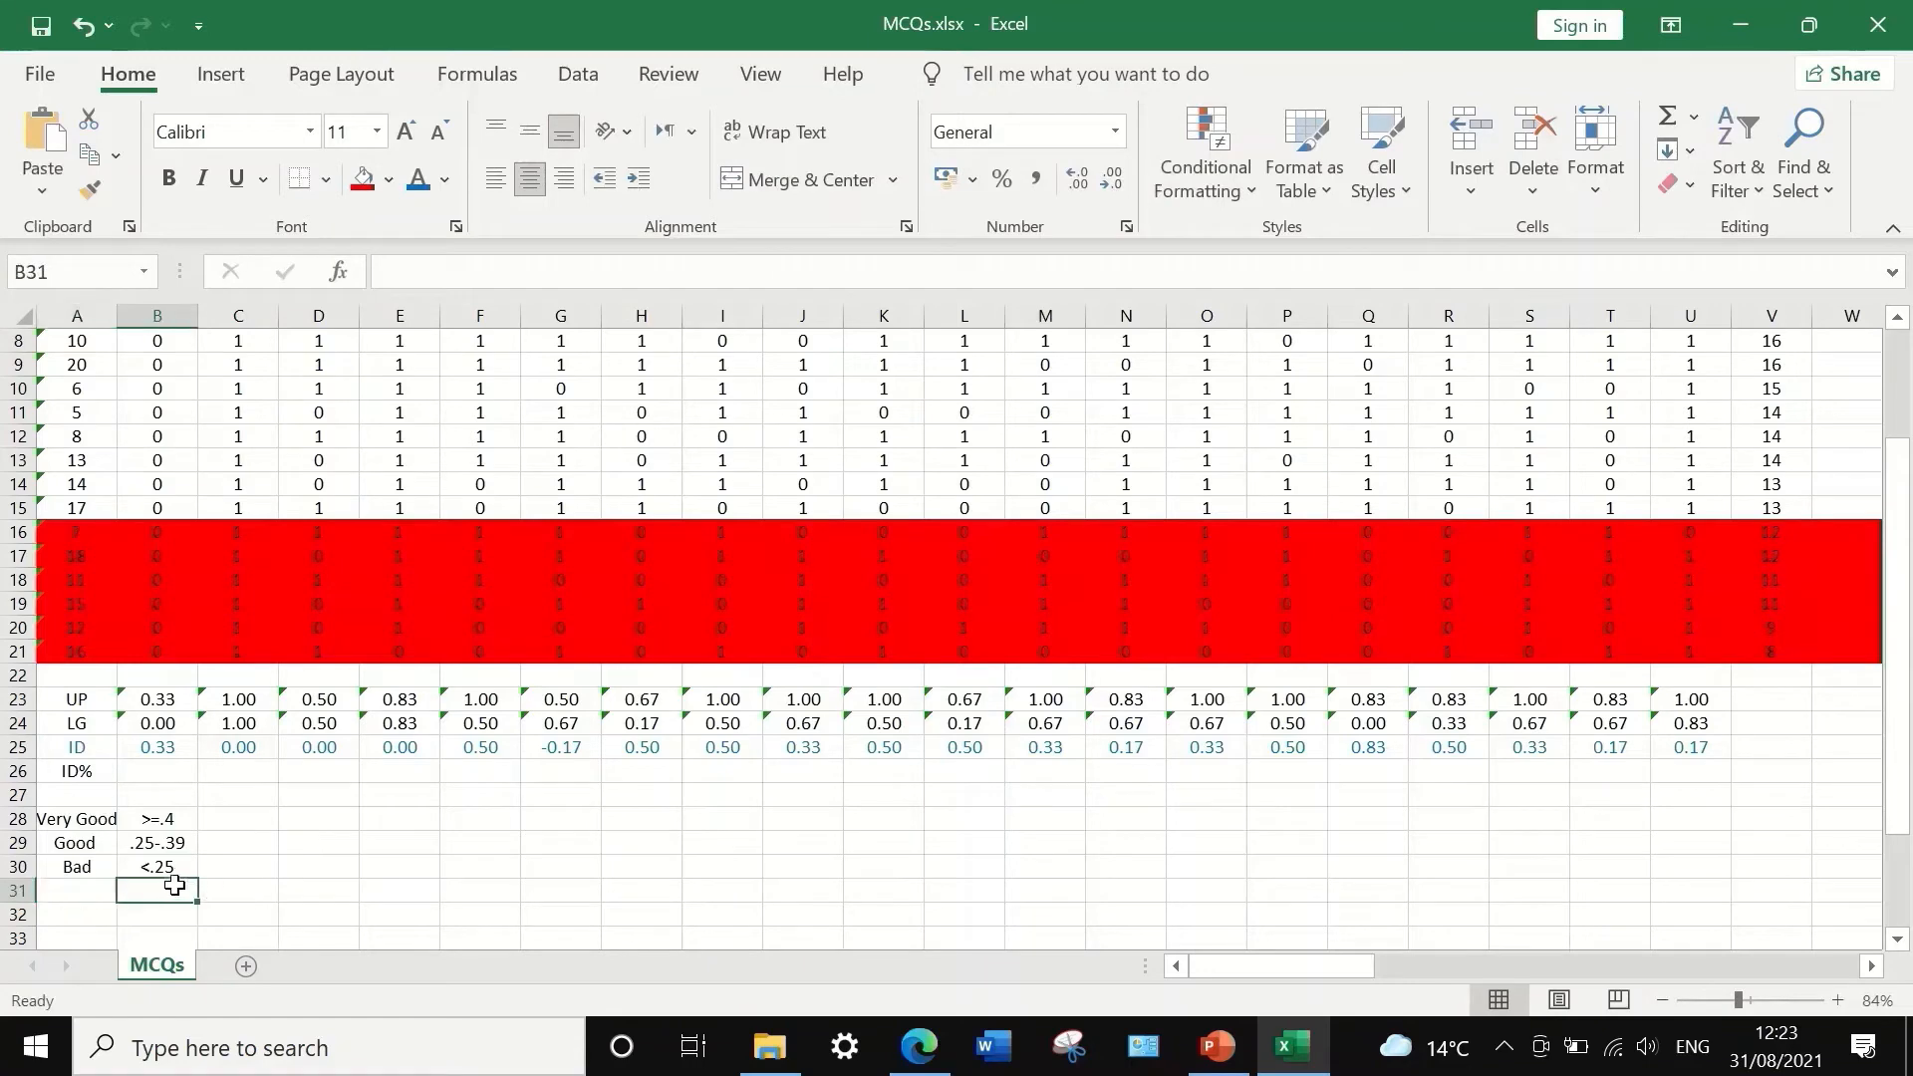
pyautogui.scroll(-1, 170, 884)
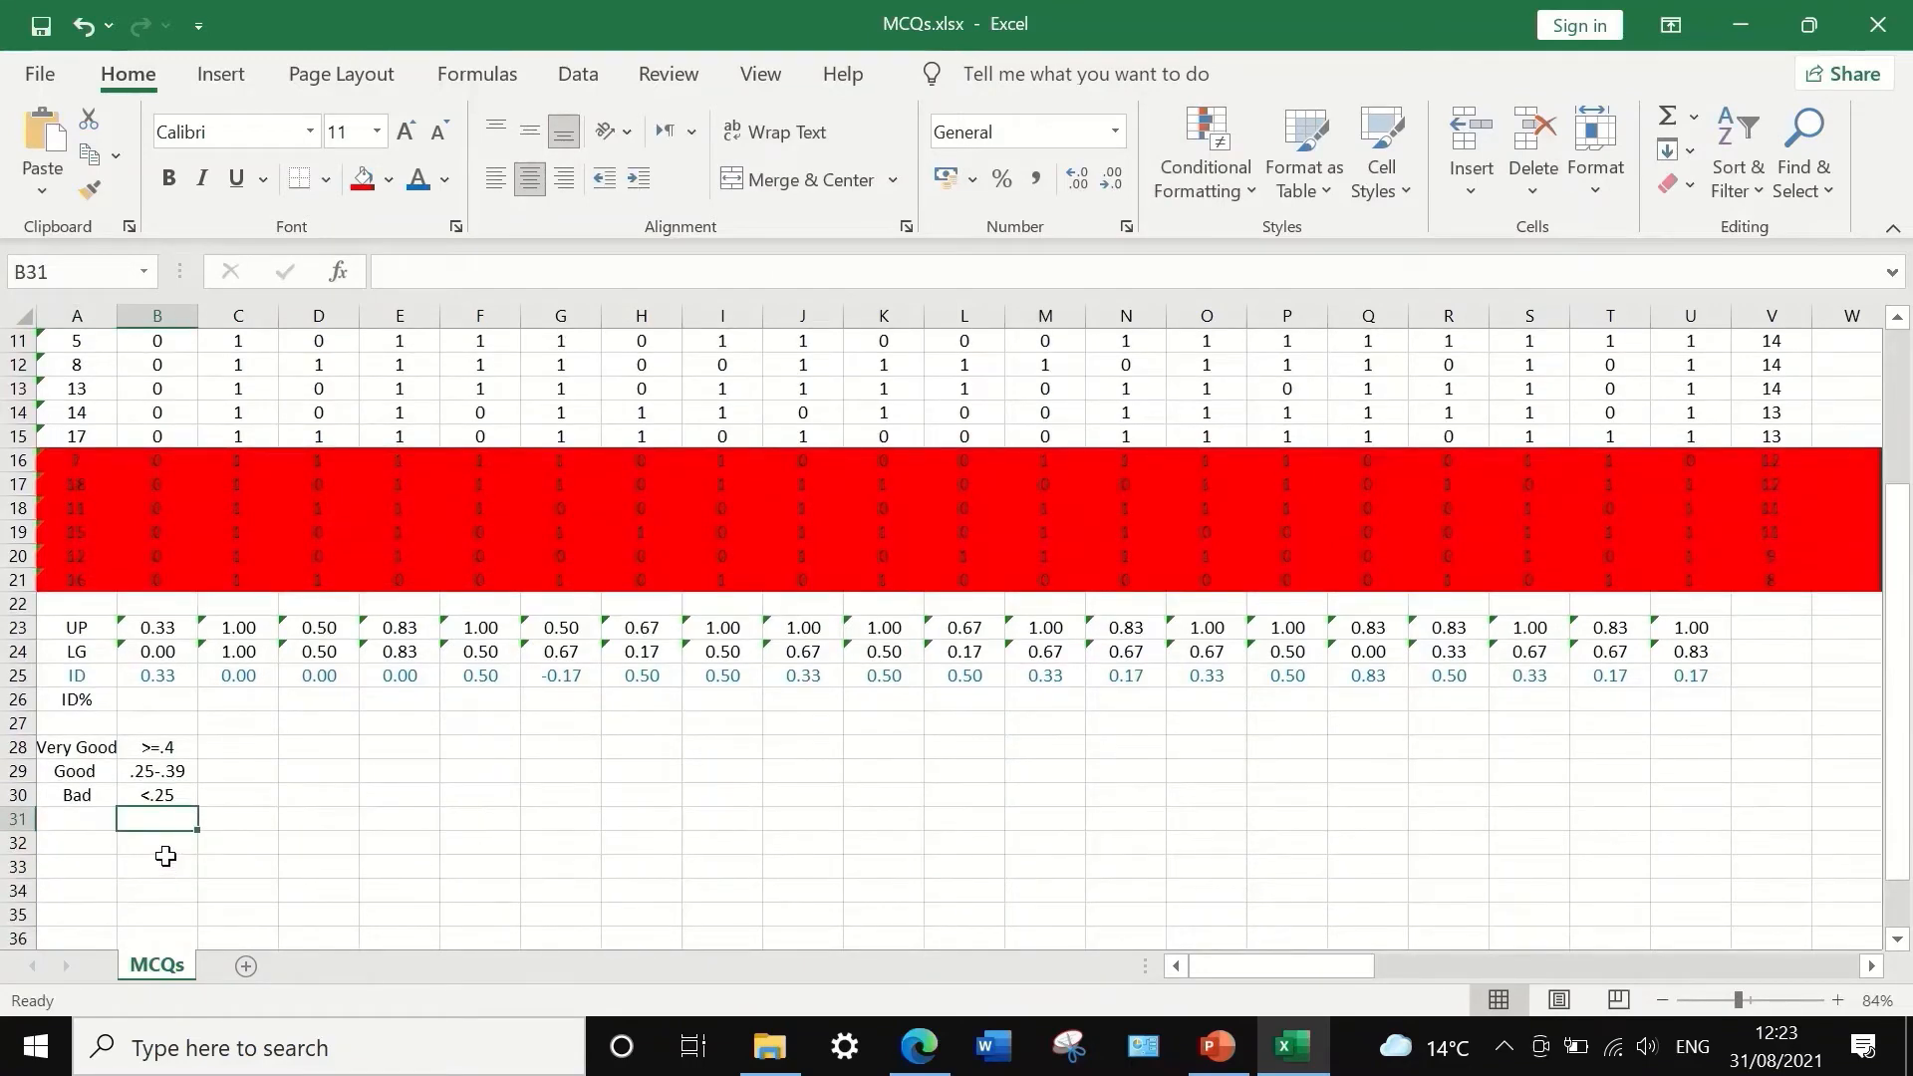
pyautogui.write('0')
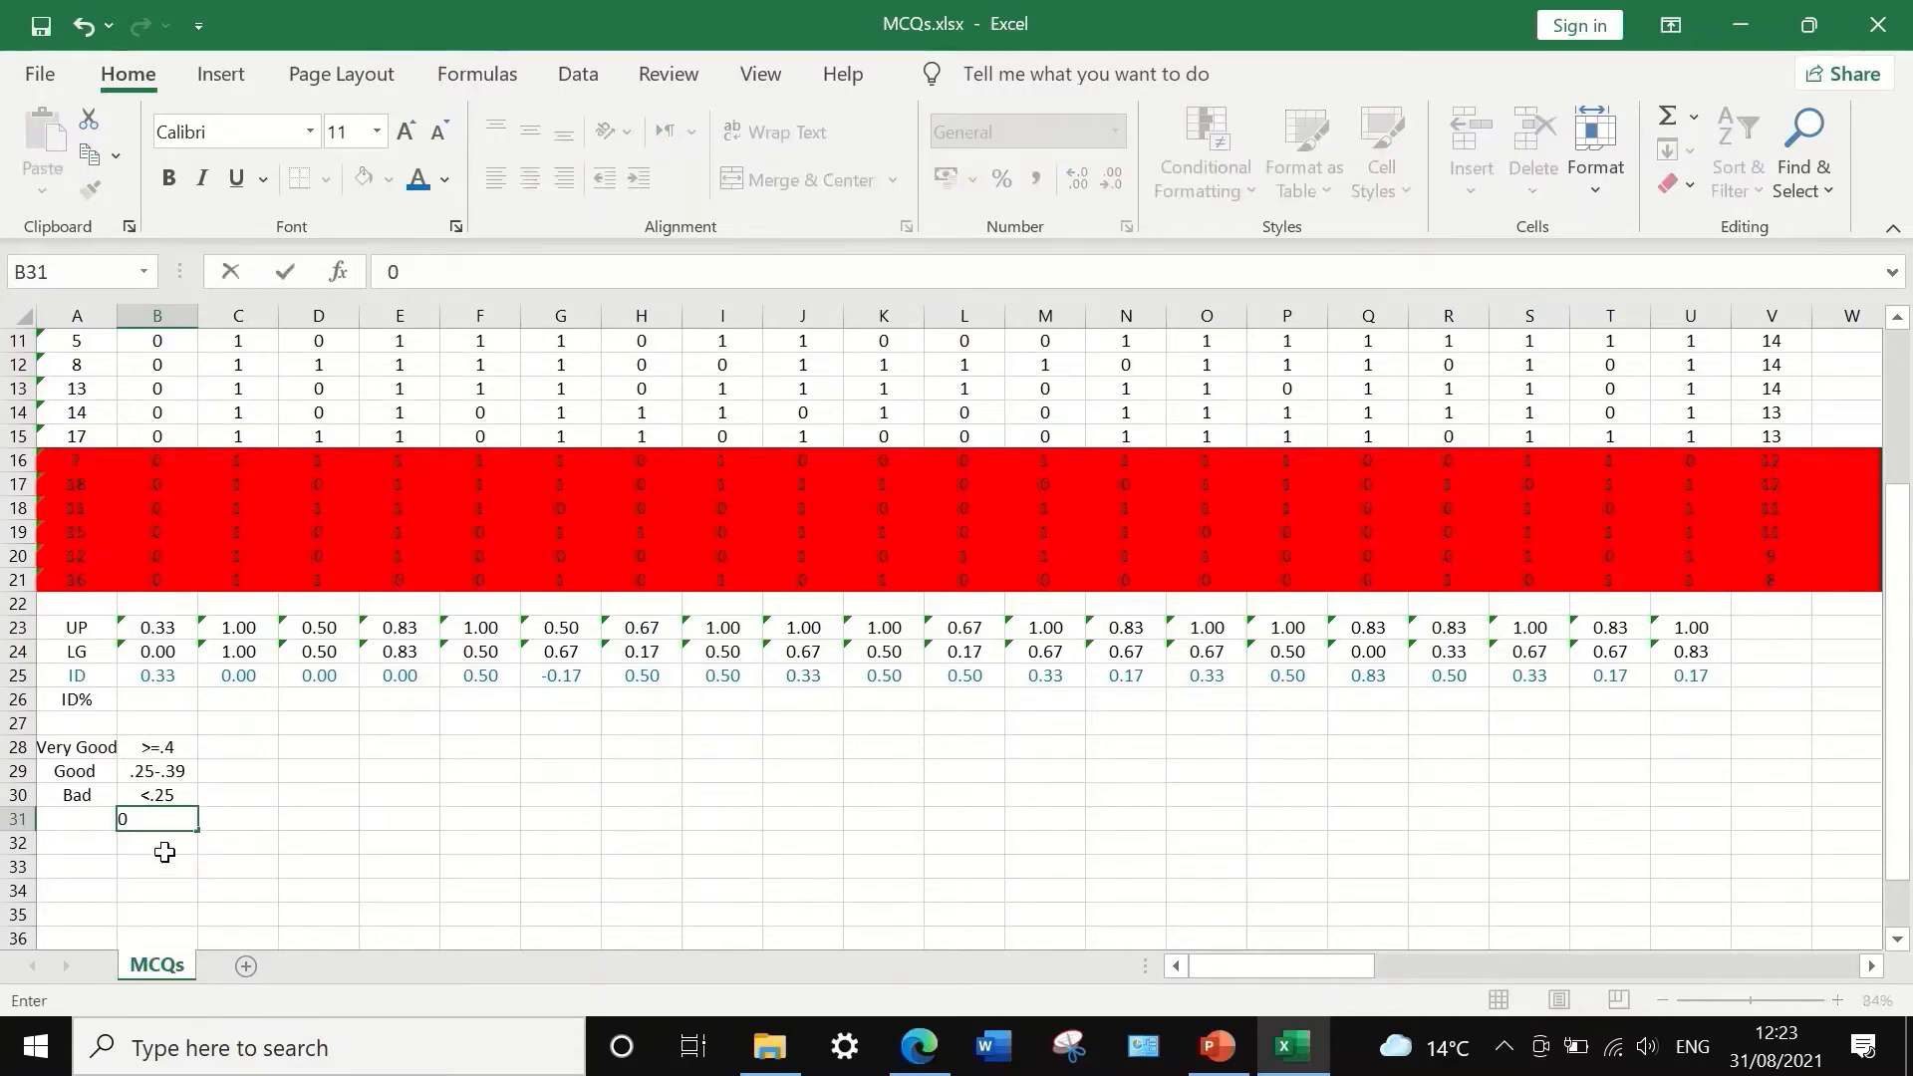
pyautogui.press('Return')
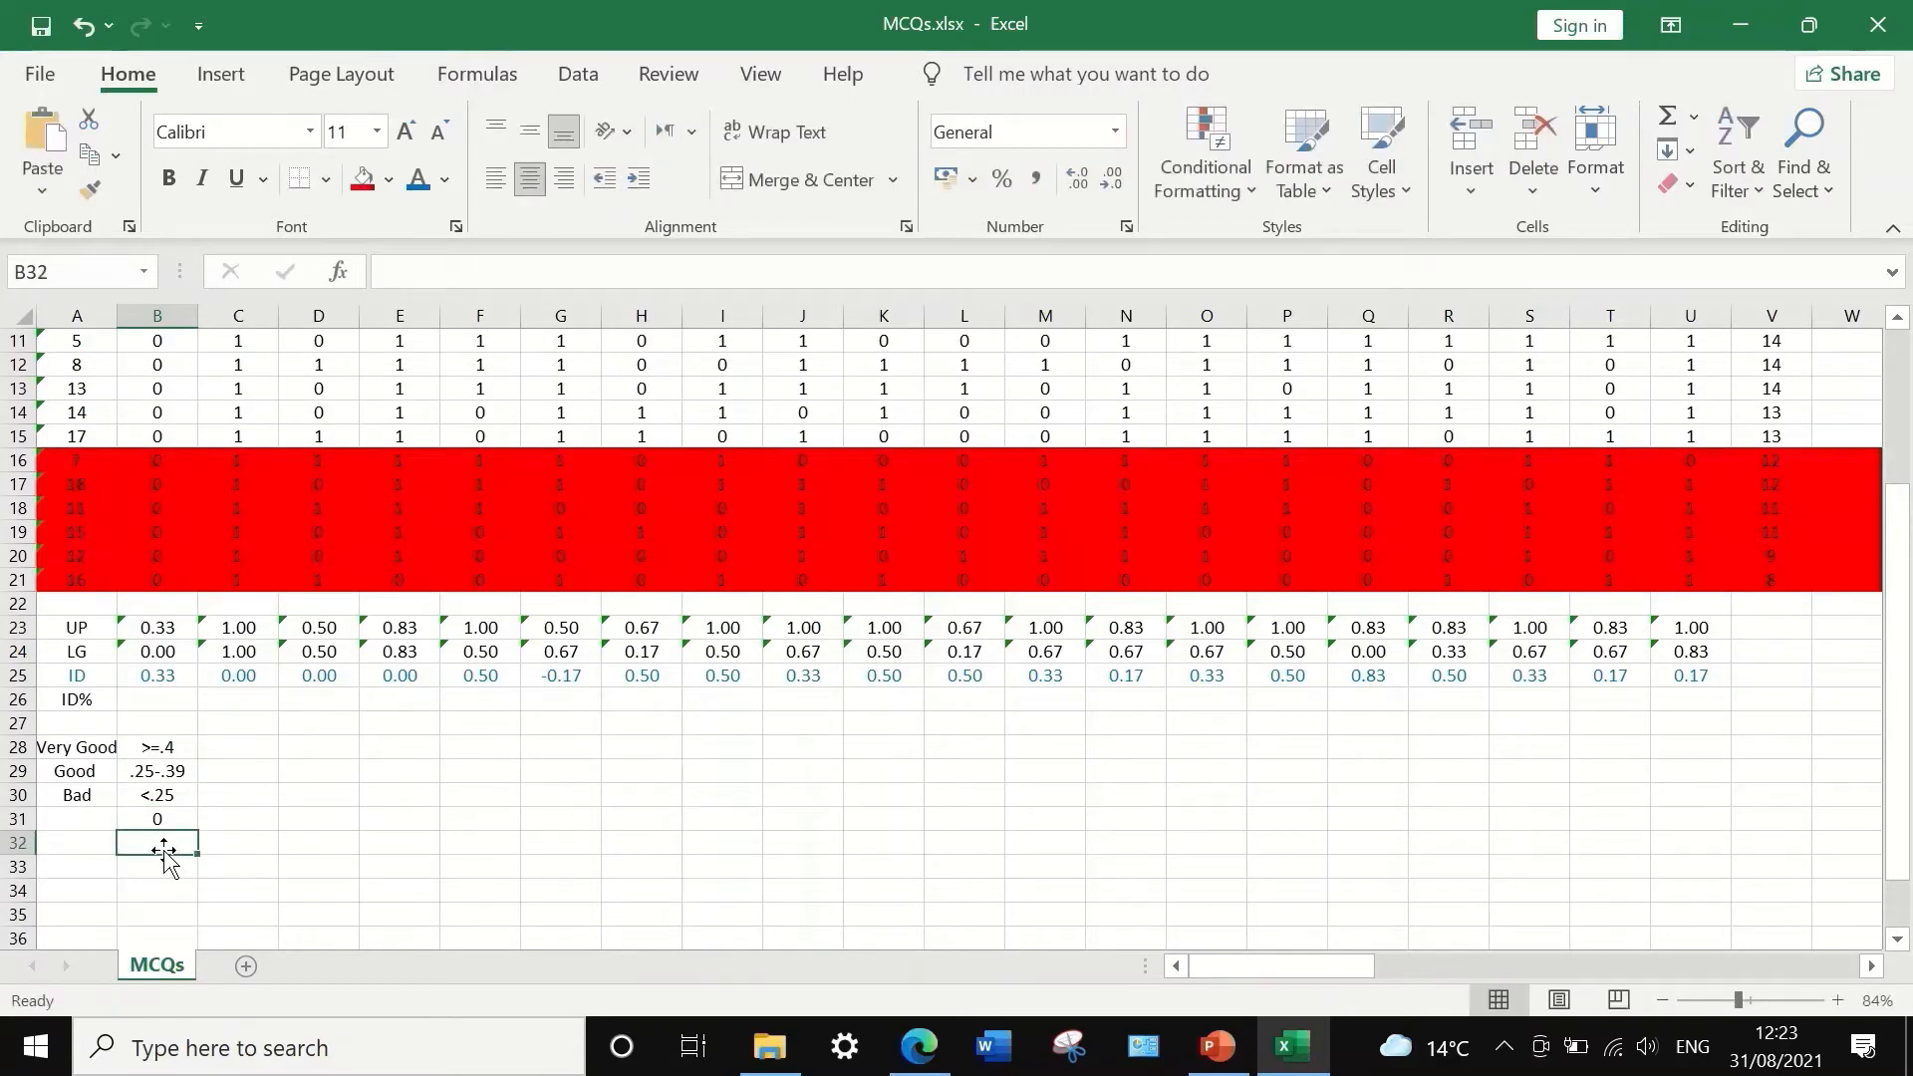
pyautogui.write('0-')
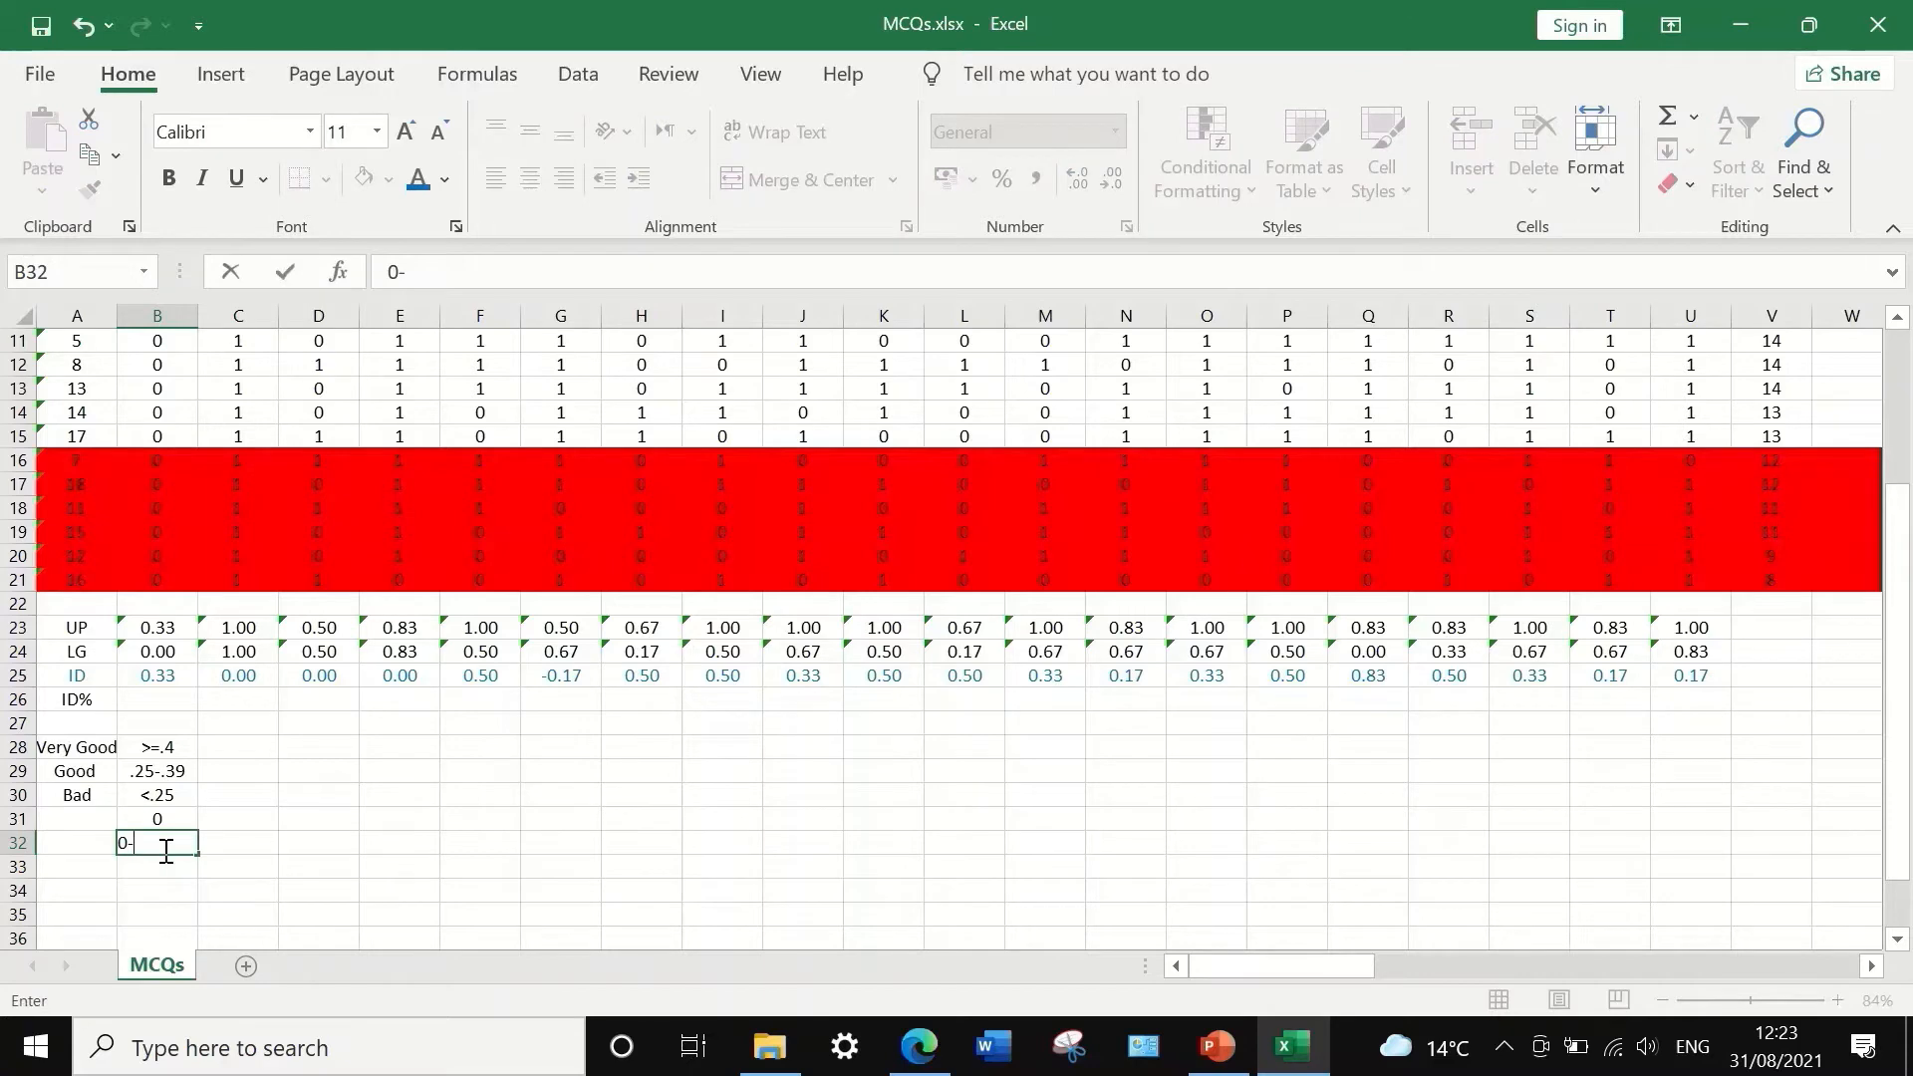
pyautogui.write('1')
pyautogui.press('Return')
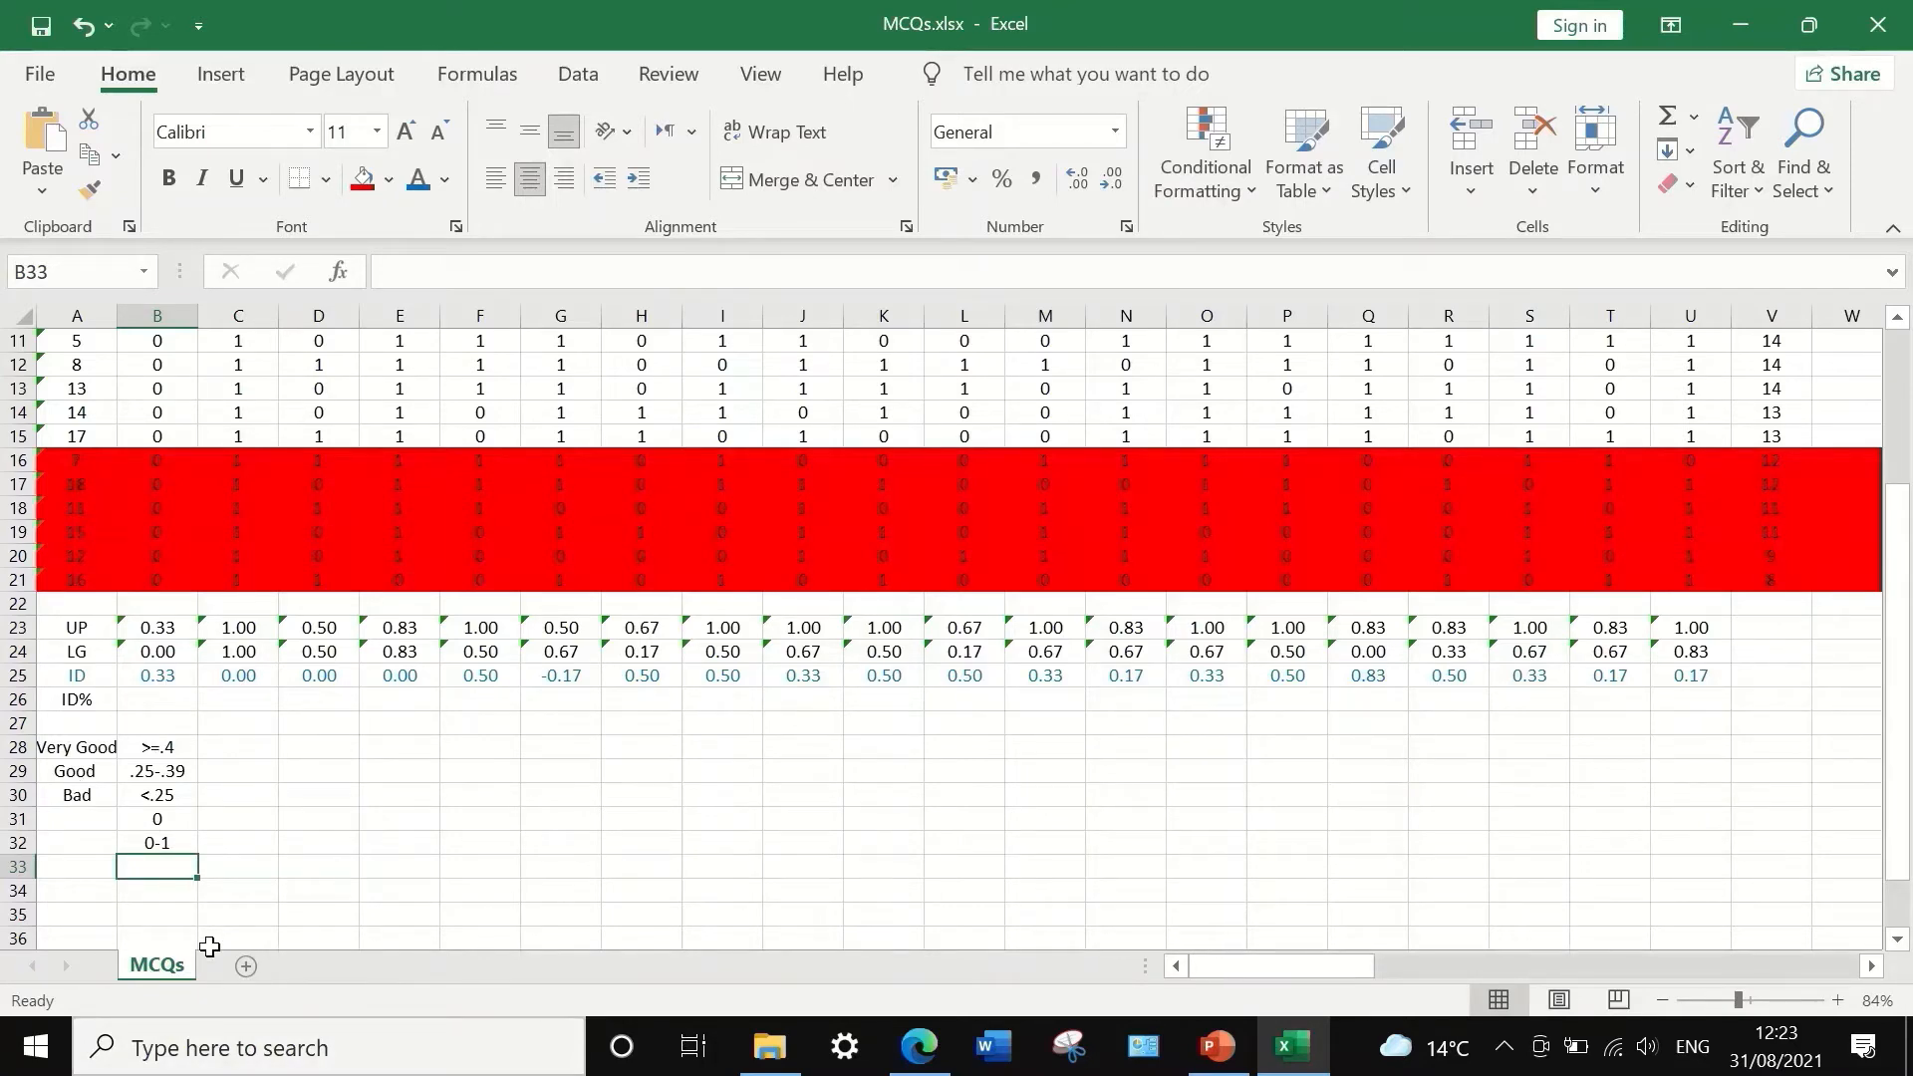
# - Label the 0 value in the rating key as Bad in A31
pyautogui.scroll(1, 151, 715)
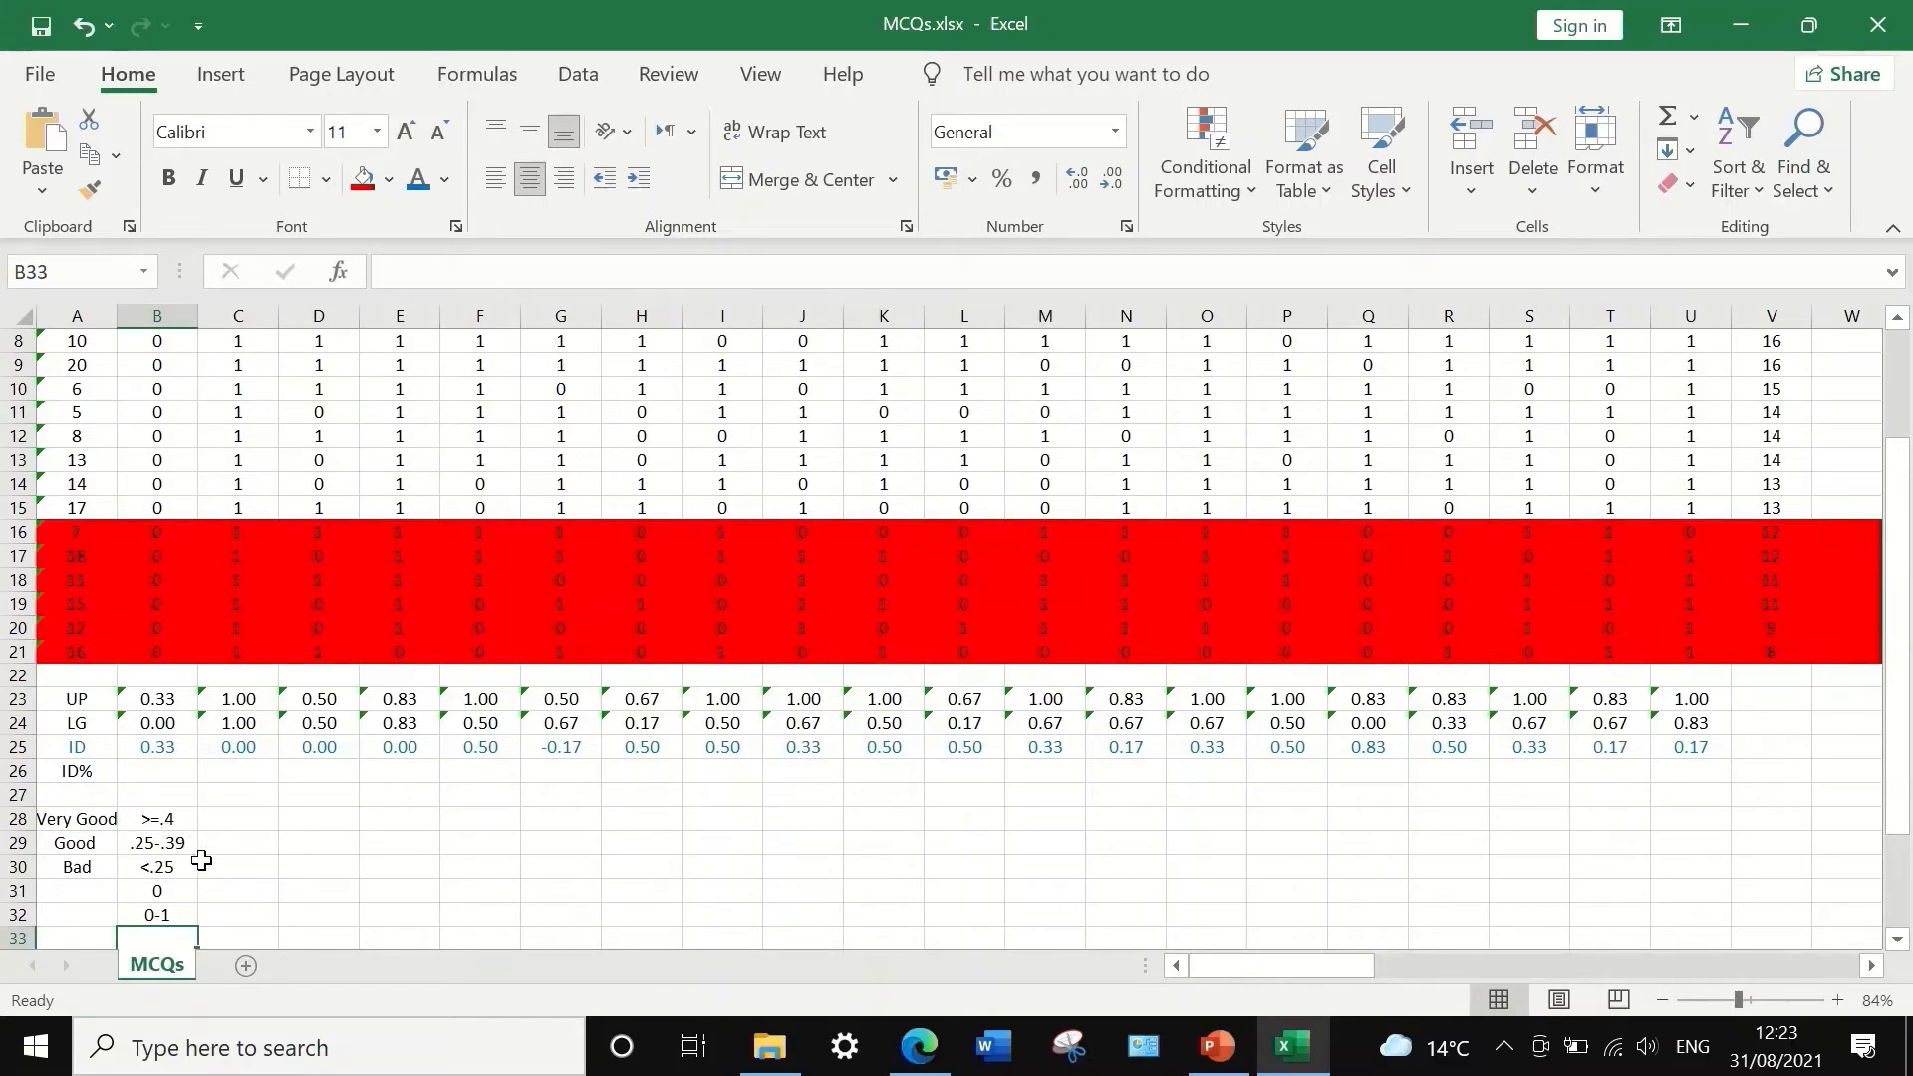
pyautogui.click(256, 749)
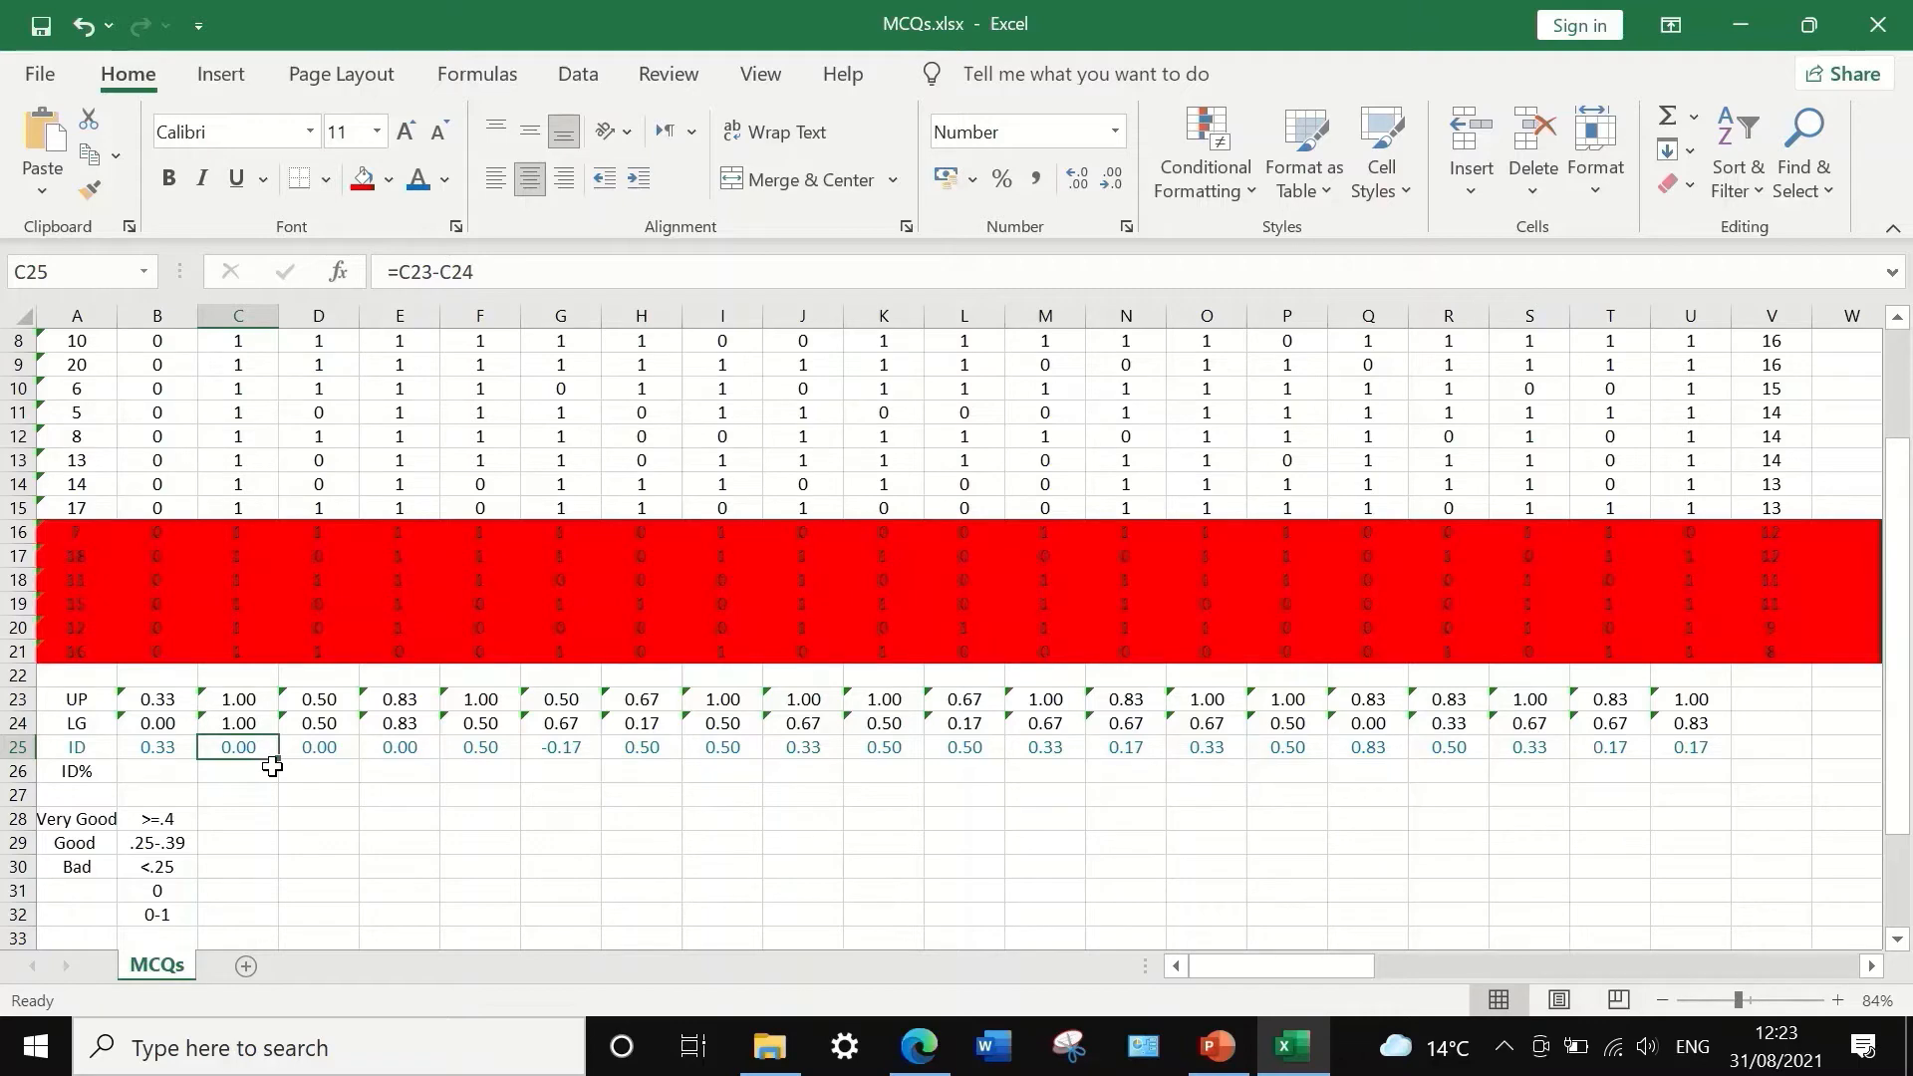
pyautogui.click(86, 893)
pyautogui.write('Bad')
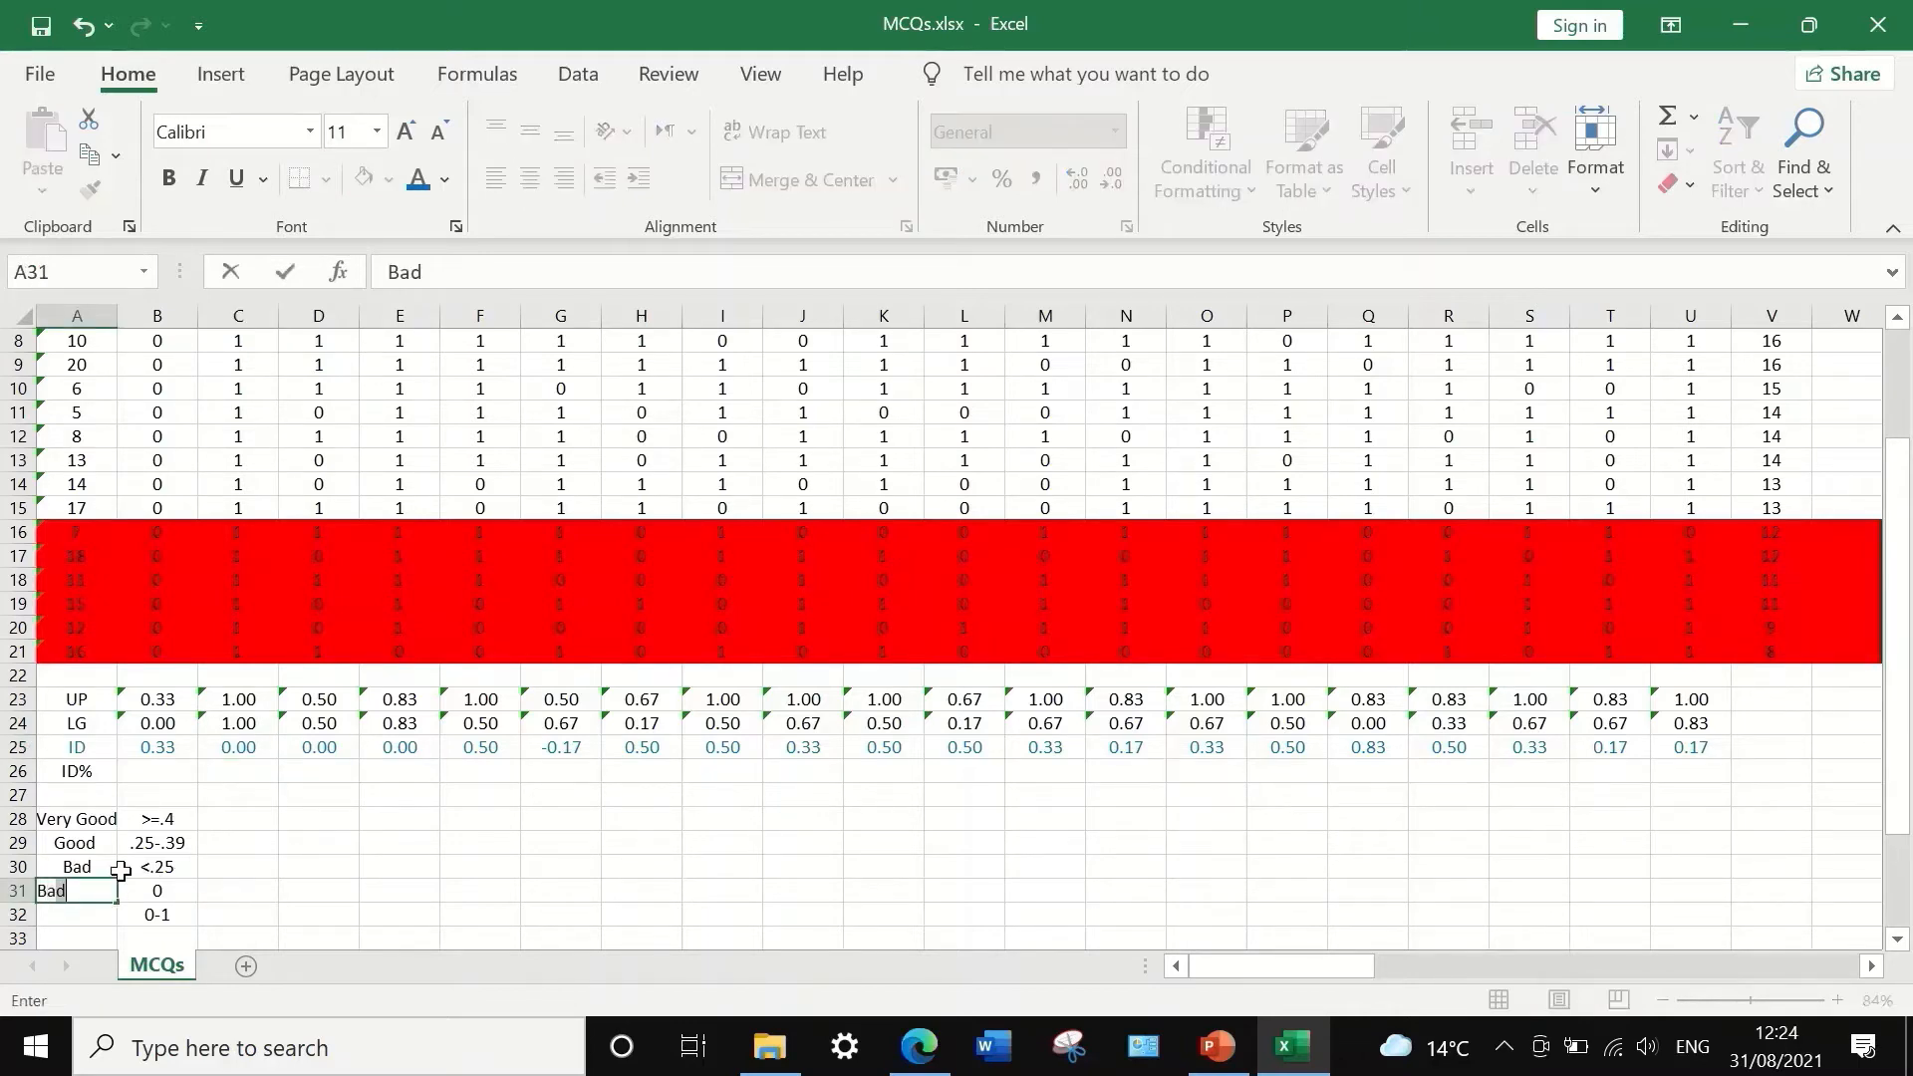
# - Finish labelling the rating for a discrimination index of 0 as Bad in cell A31
pyautogui.click(236, 863)
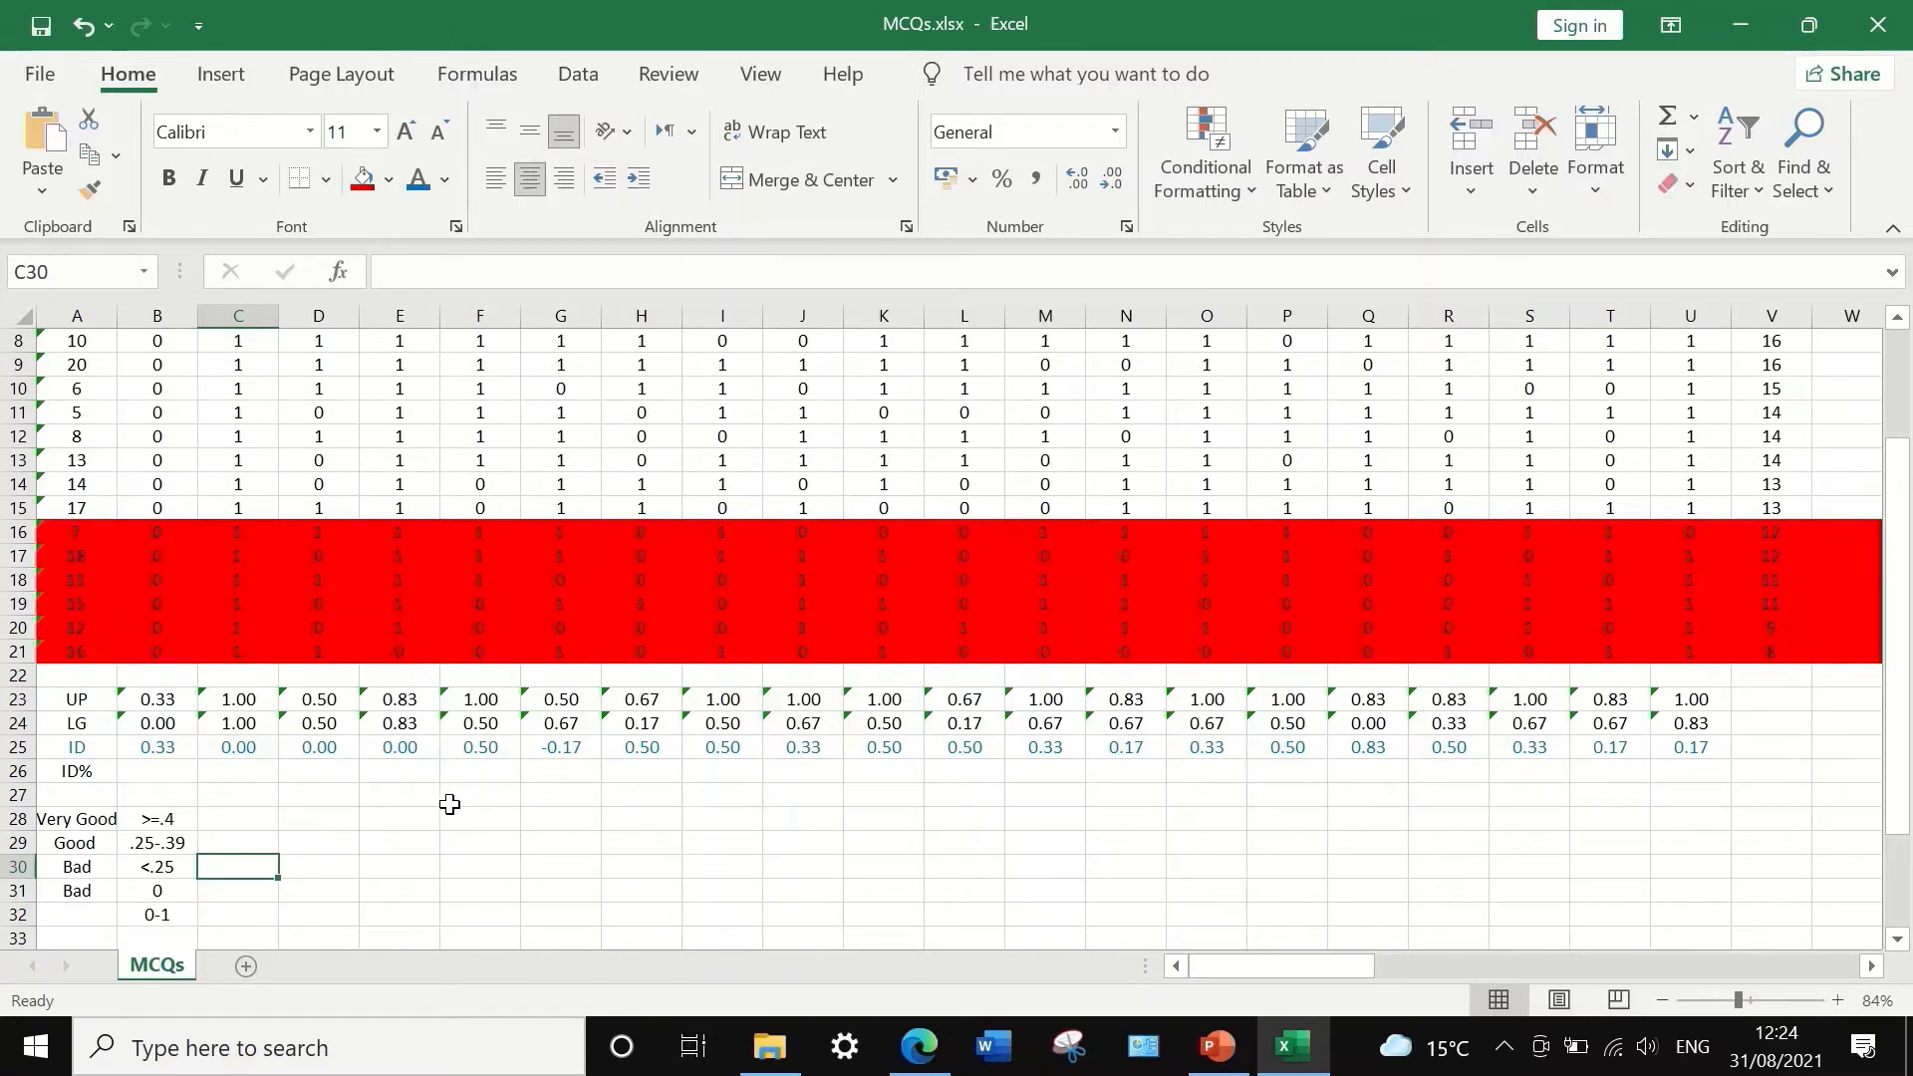
# - Examine the discrimination indices in F25, G25, Q25 and T25 against the upper and lower group answers for their questions
pyautogui.click(486, 749)
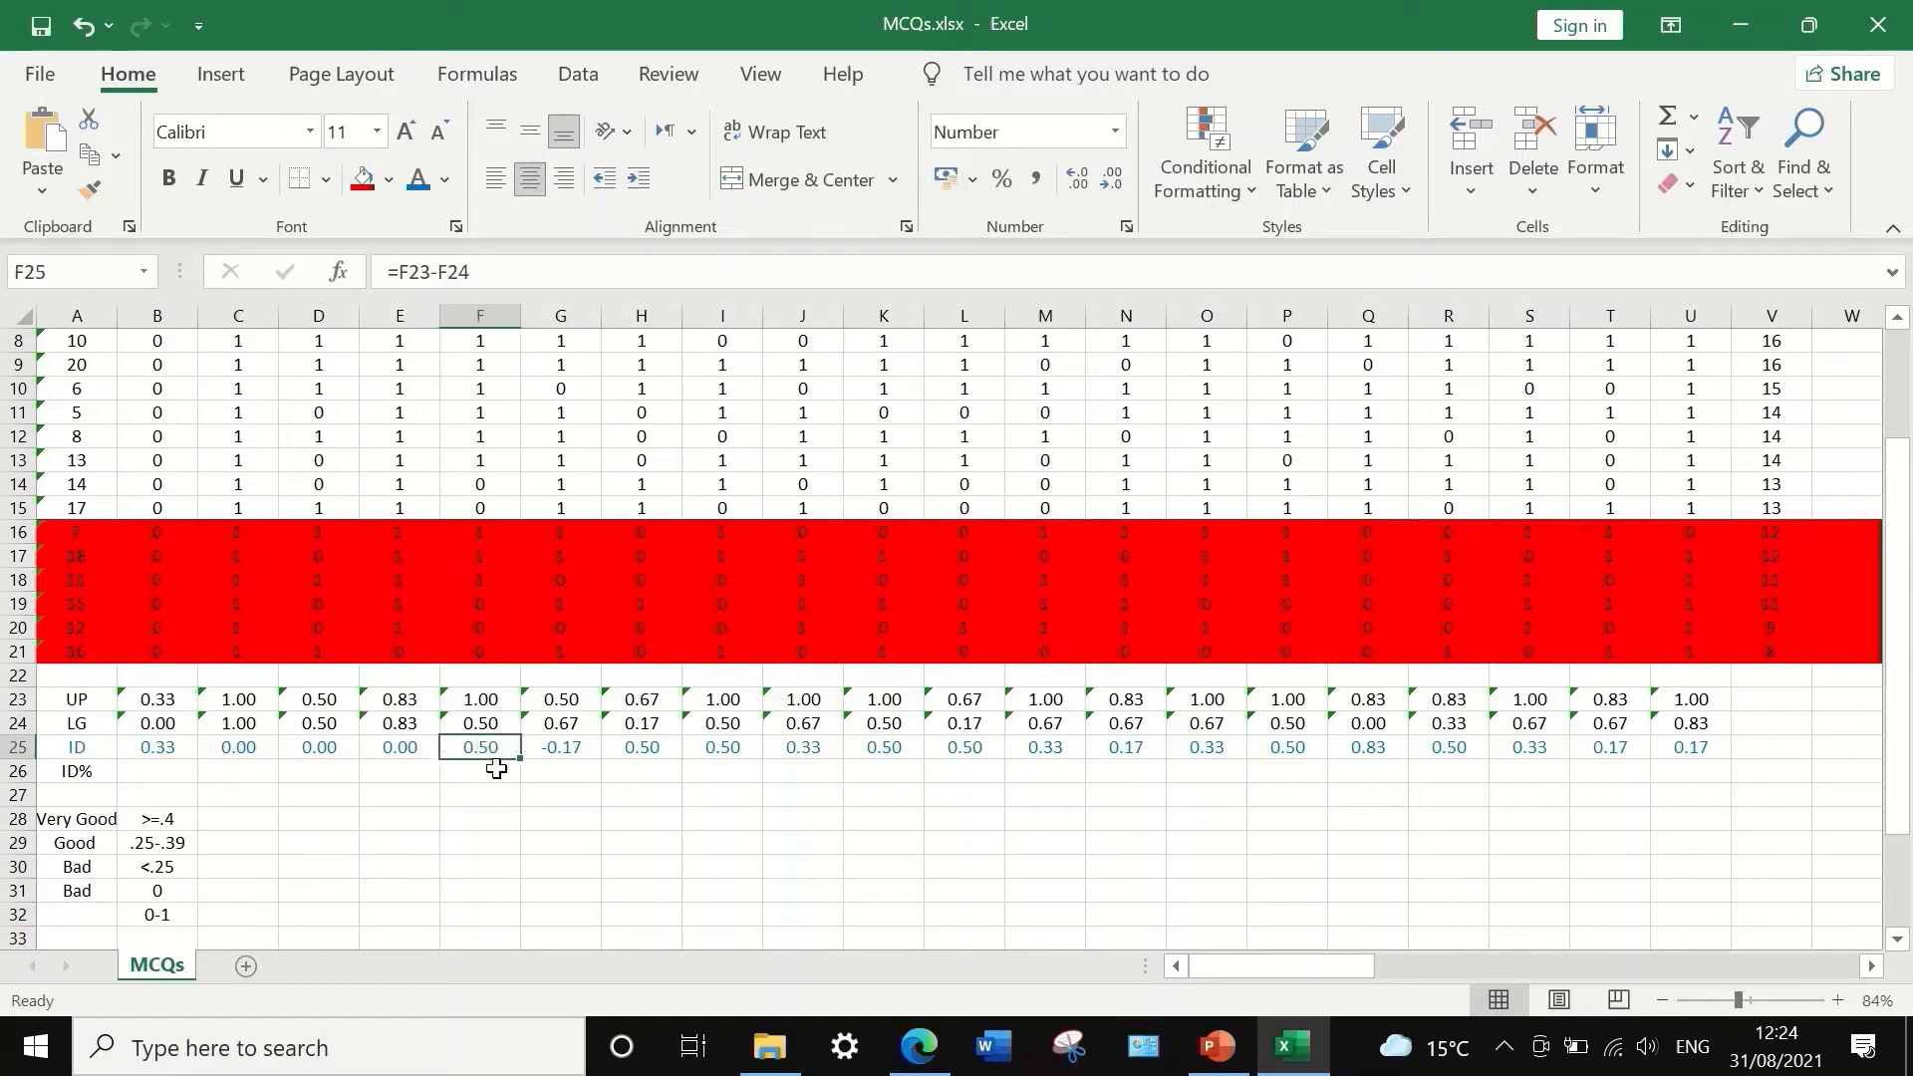
pyautogui.scroll(3, 487, 734)
pyautogui.scroll(-3, 487, 734)
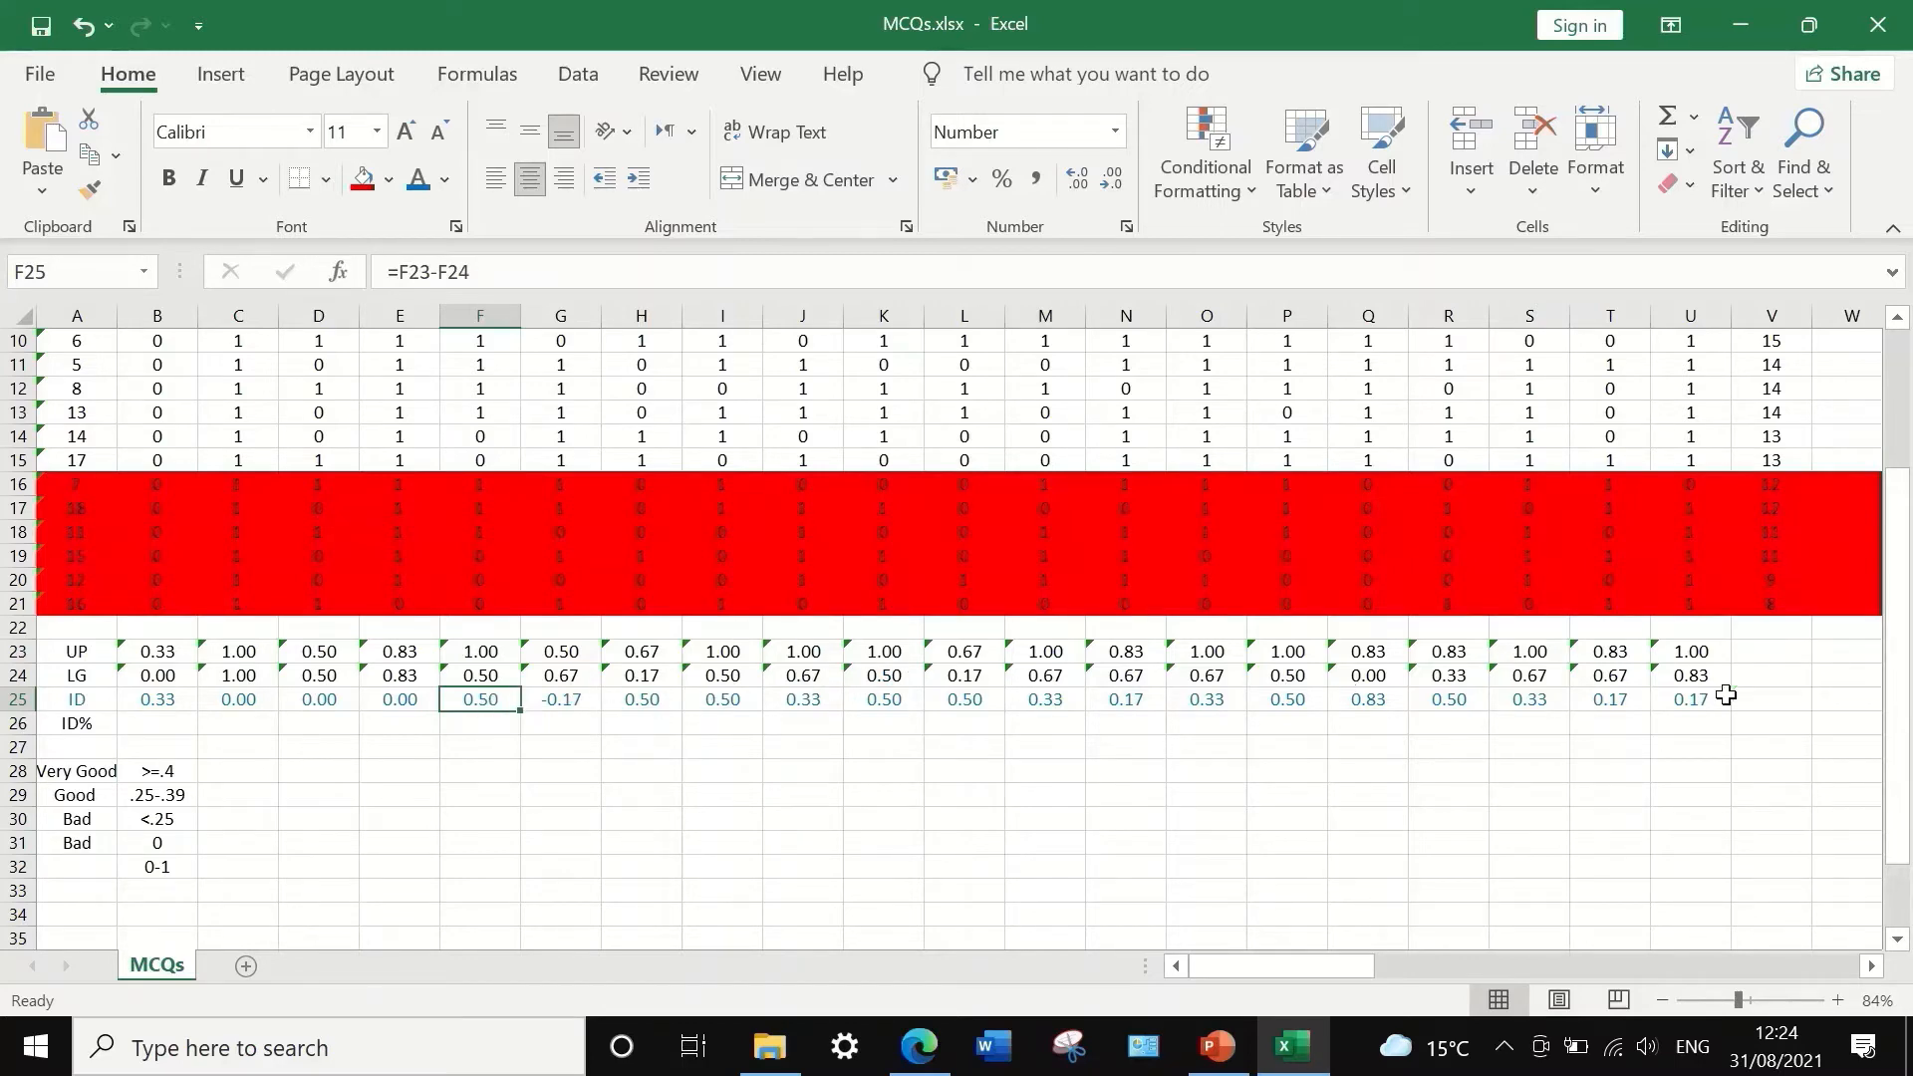
pyautogui.click(561, 699)
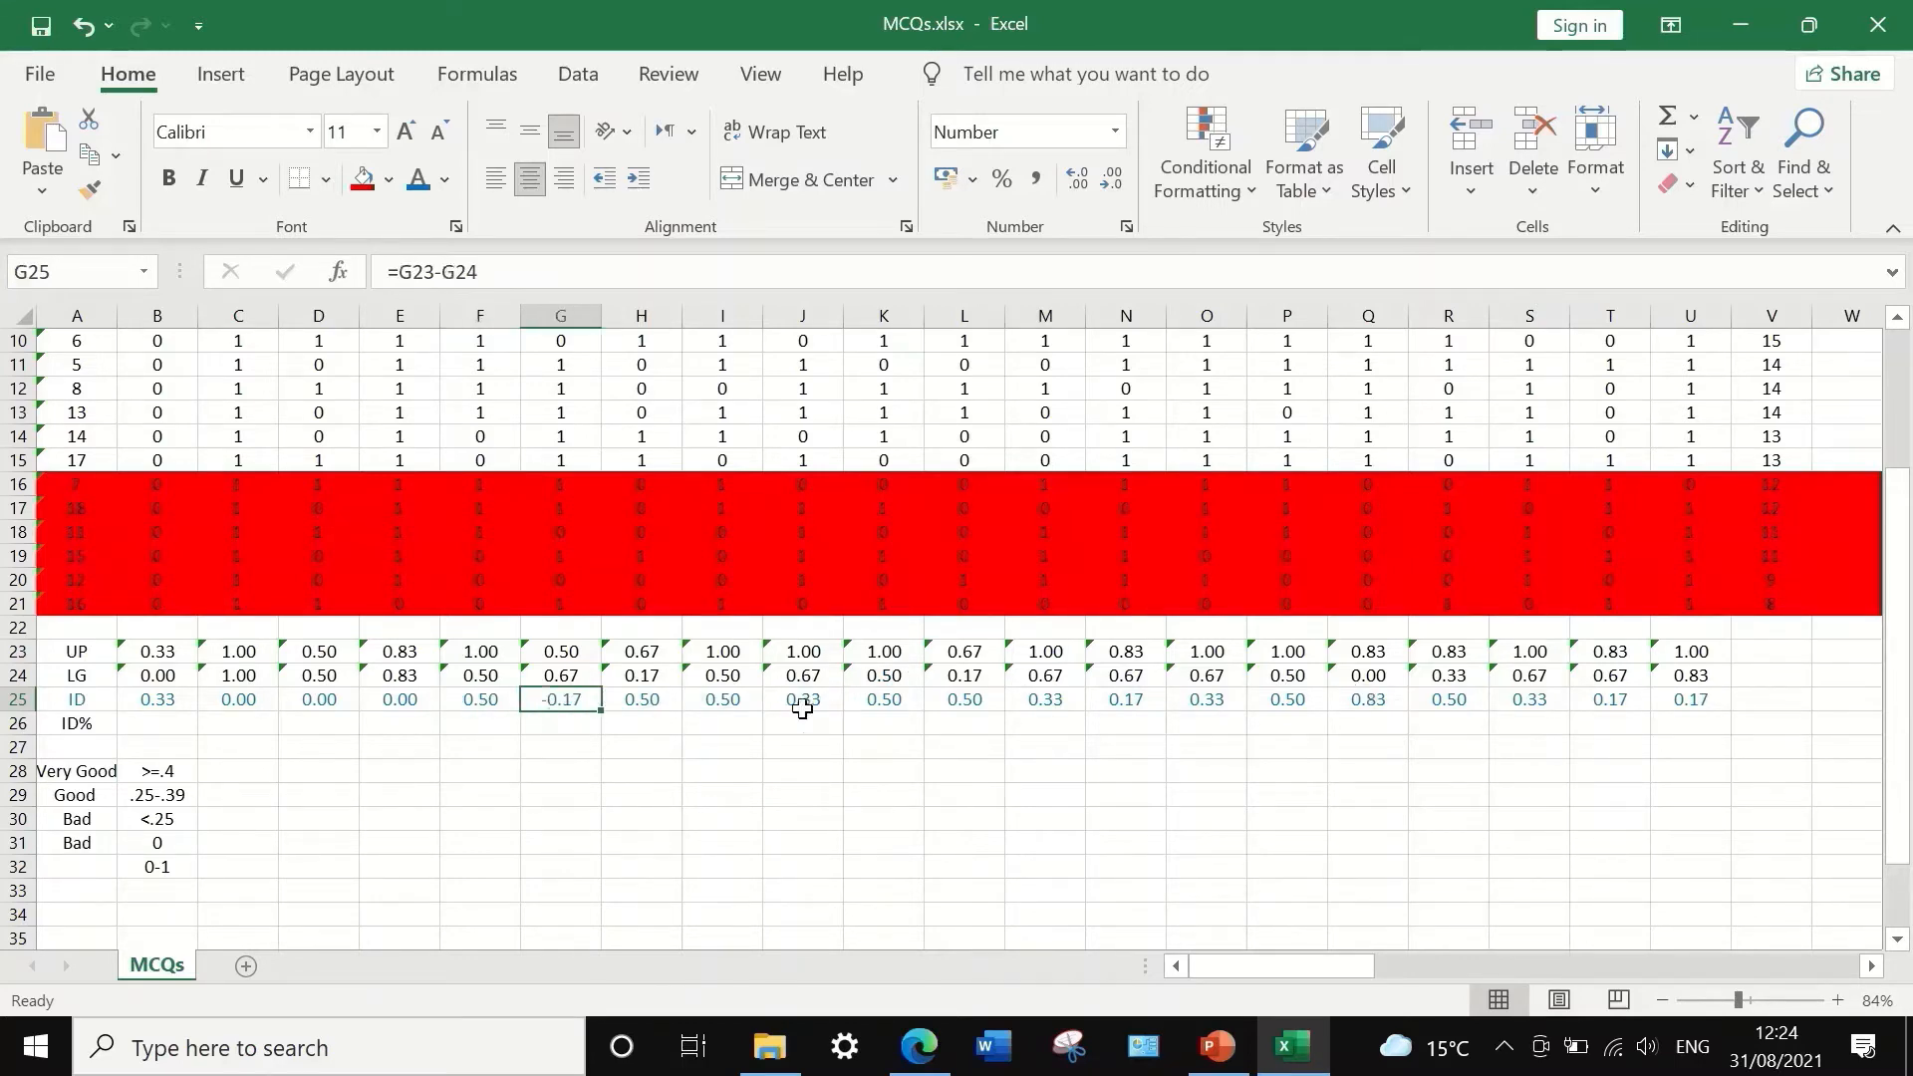
pyautogui.scroll(3, 807, 700)
pyautogui.scroll(-3, 815, 696)
pyautogui.click(1369, 704)
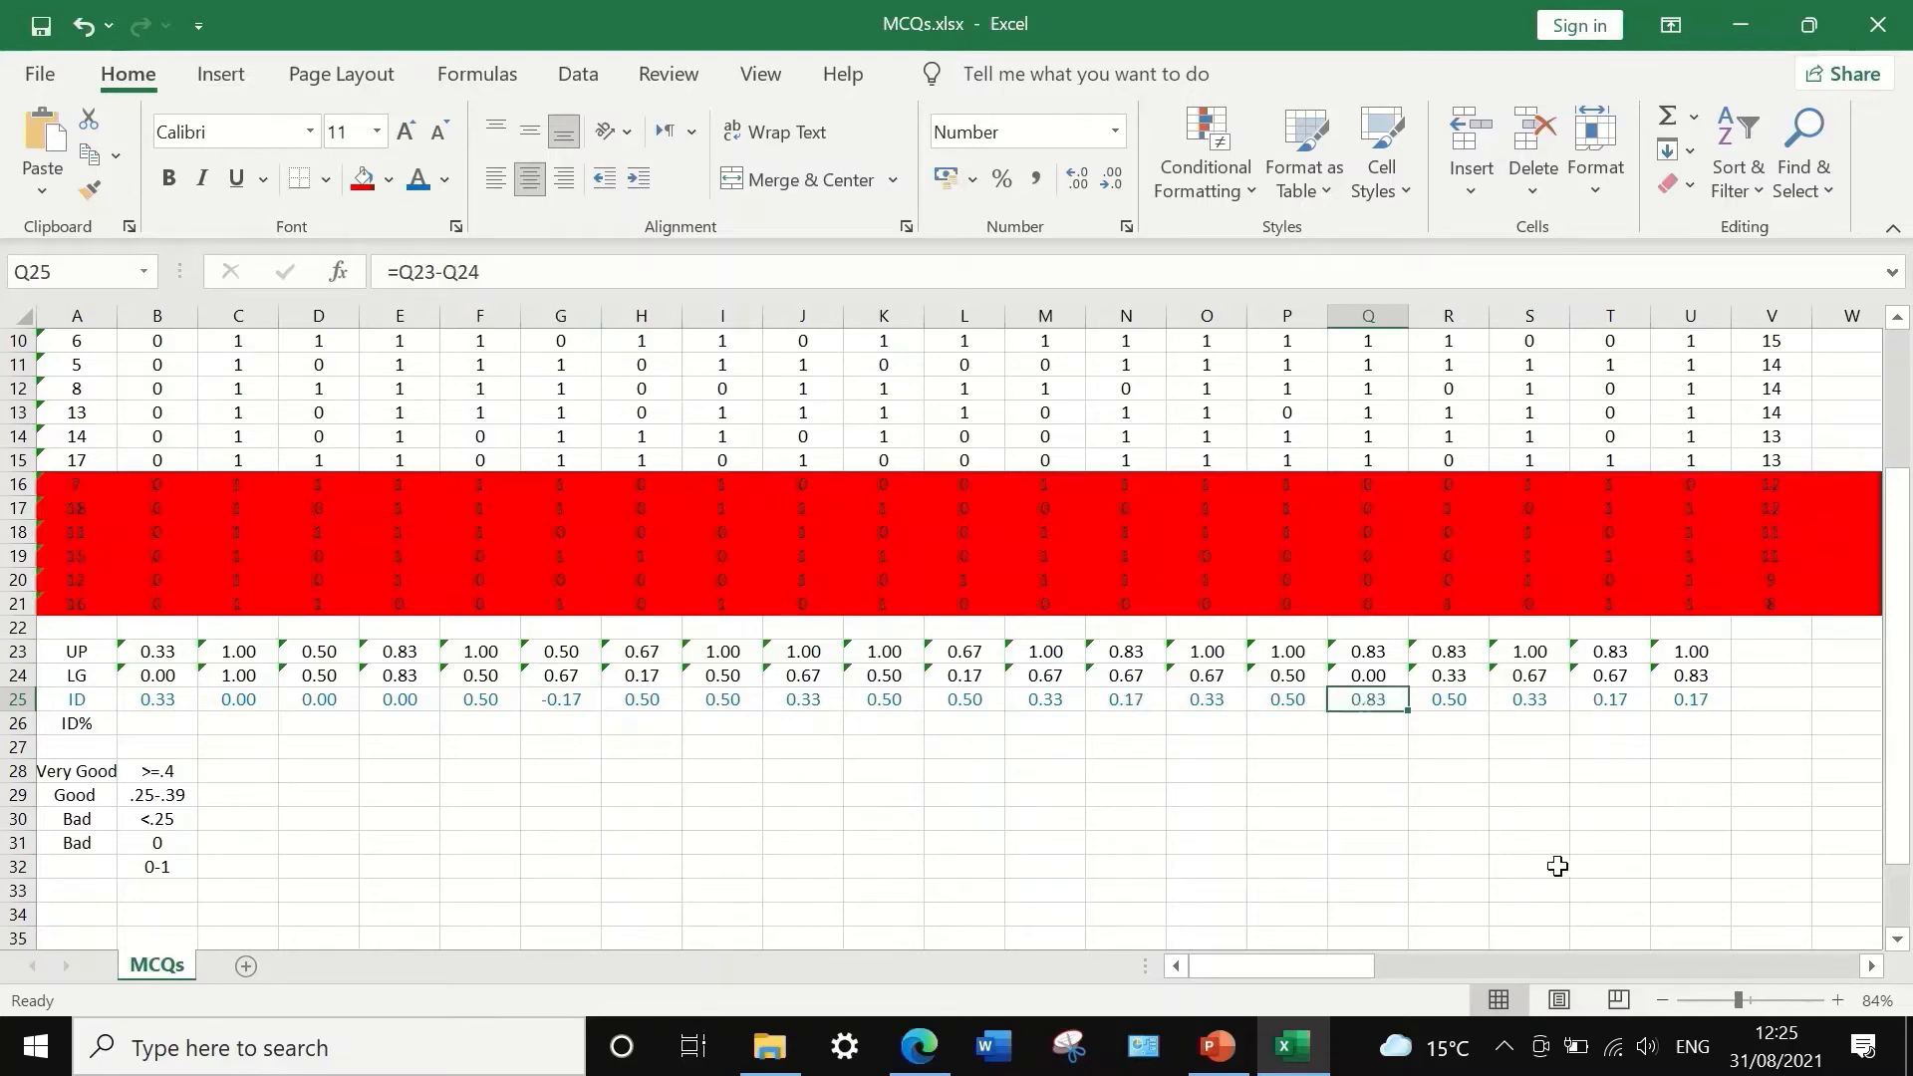
pyautogui.scroll(3, 1535, 479)
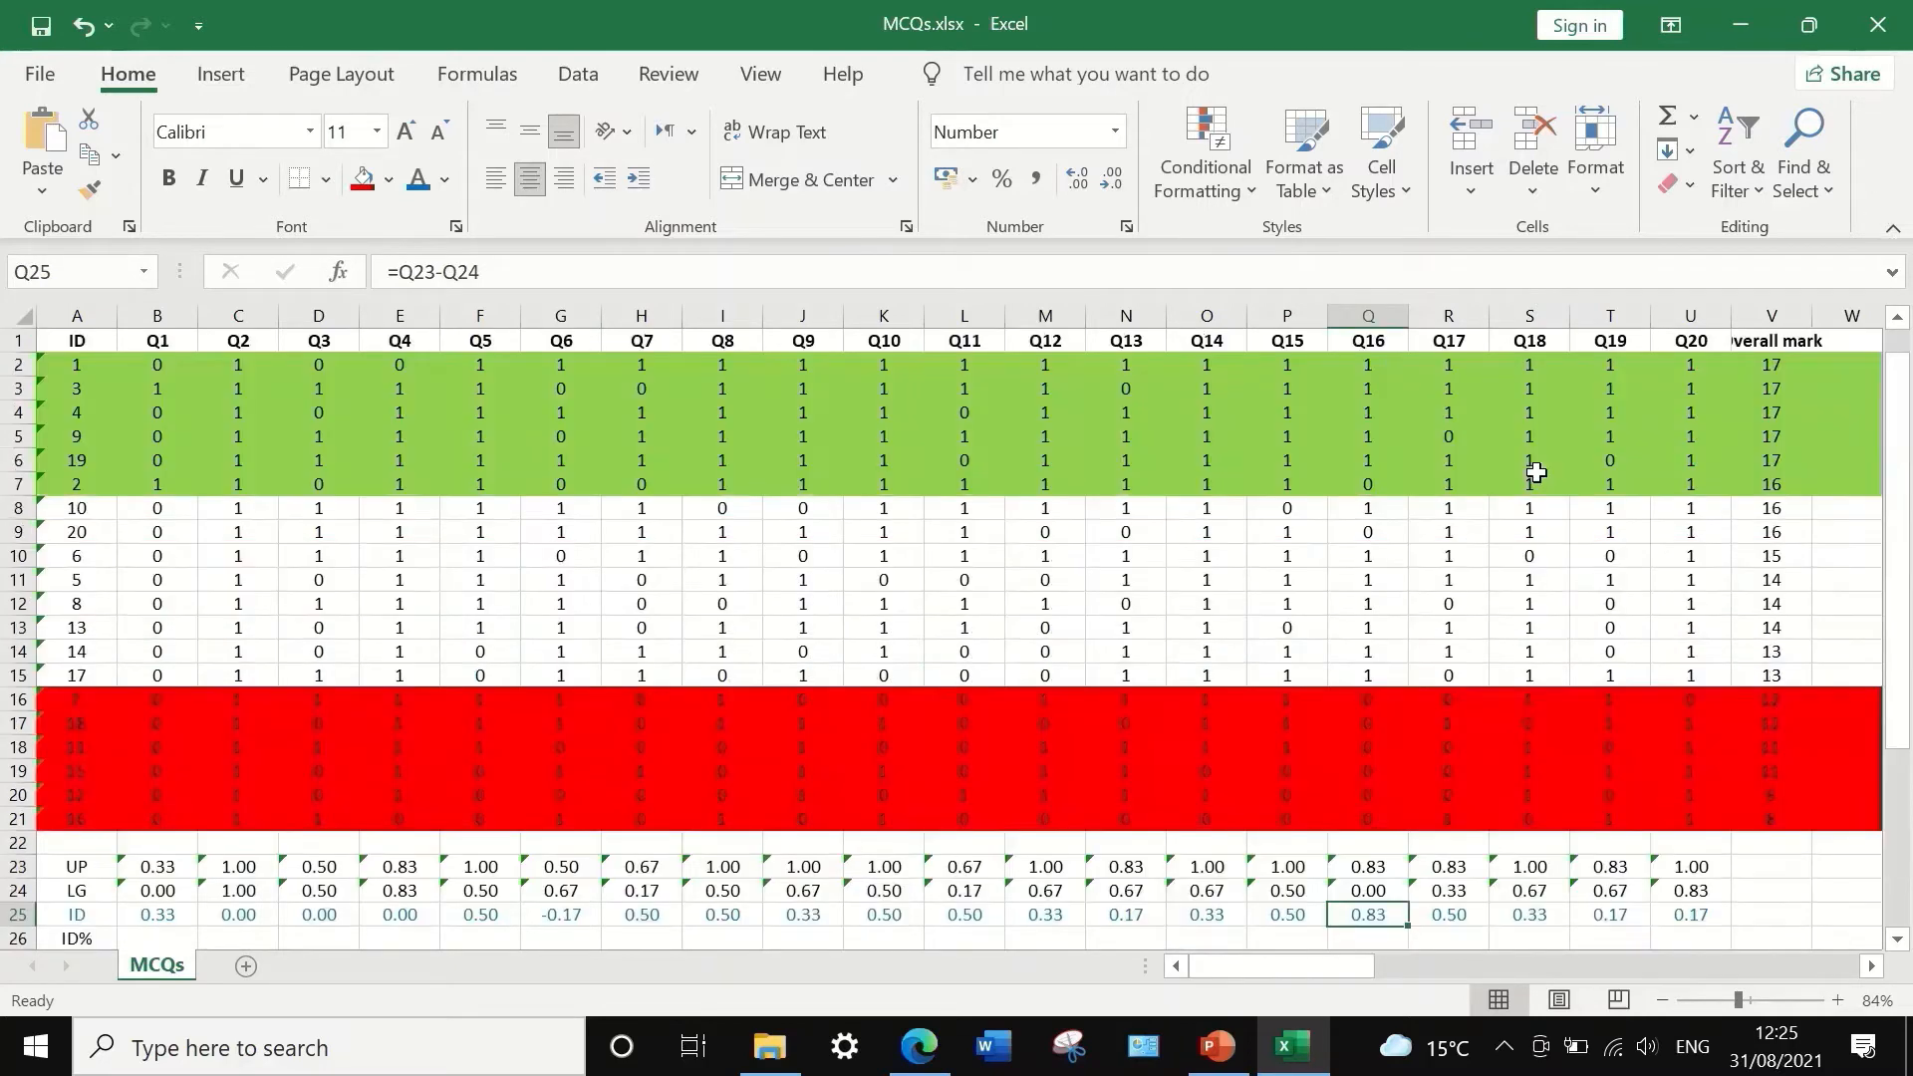
pyautogui.scroll(-3, 1535, 479)
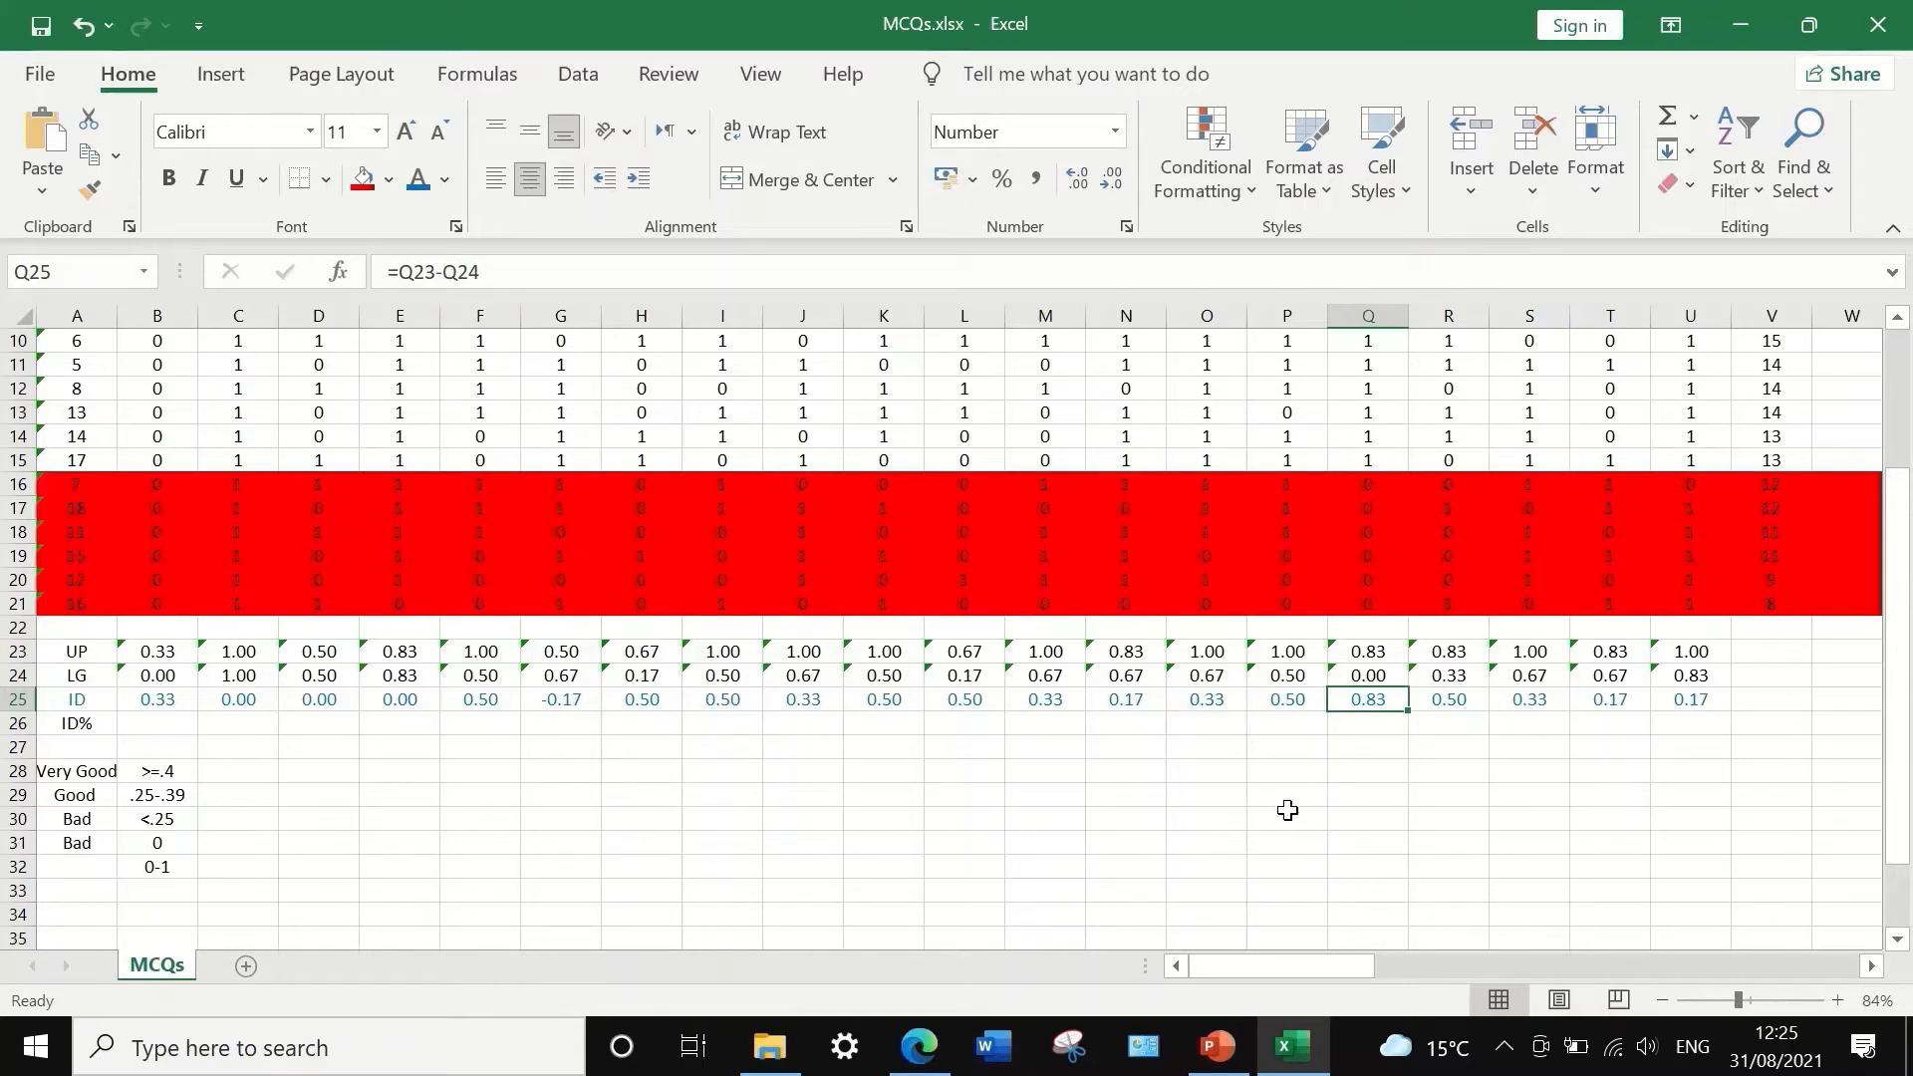
pyautogui.click(1623, 696)
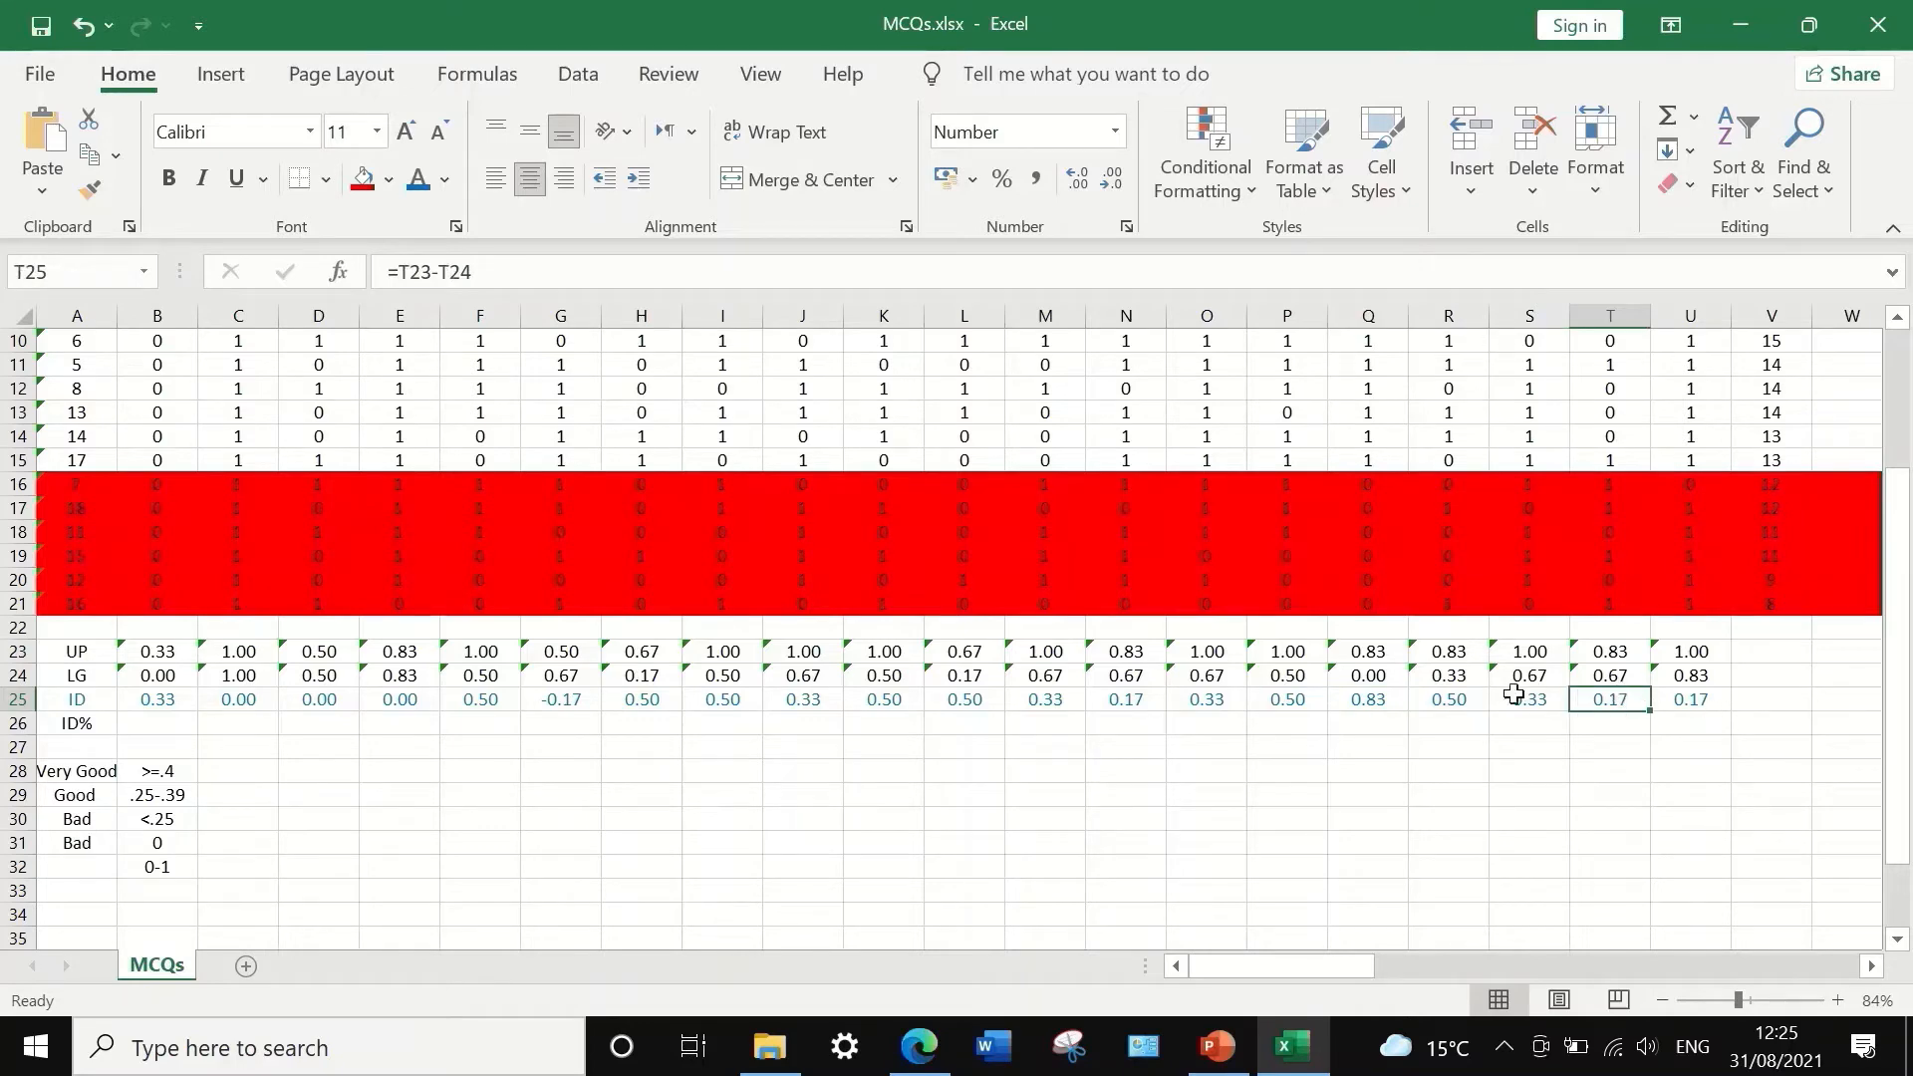
# - Fill the discrimination index cells N25, T25 and U25 with red to mark them as bad questions
pyautogui.click(1124, 701)
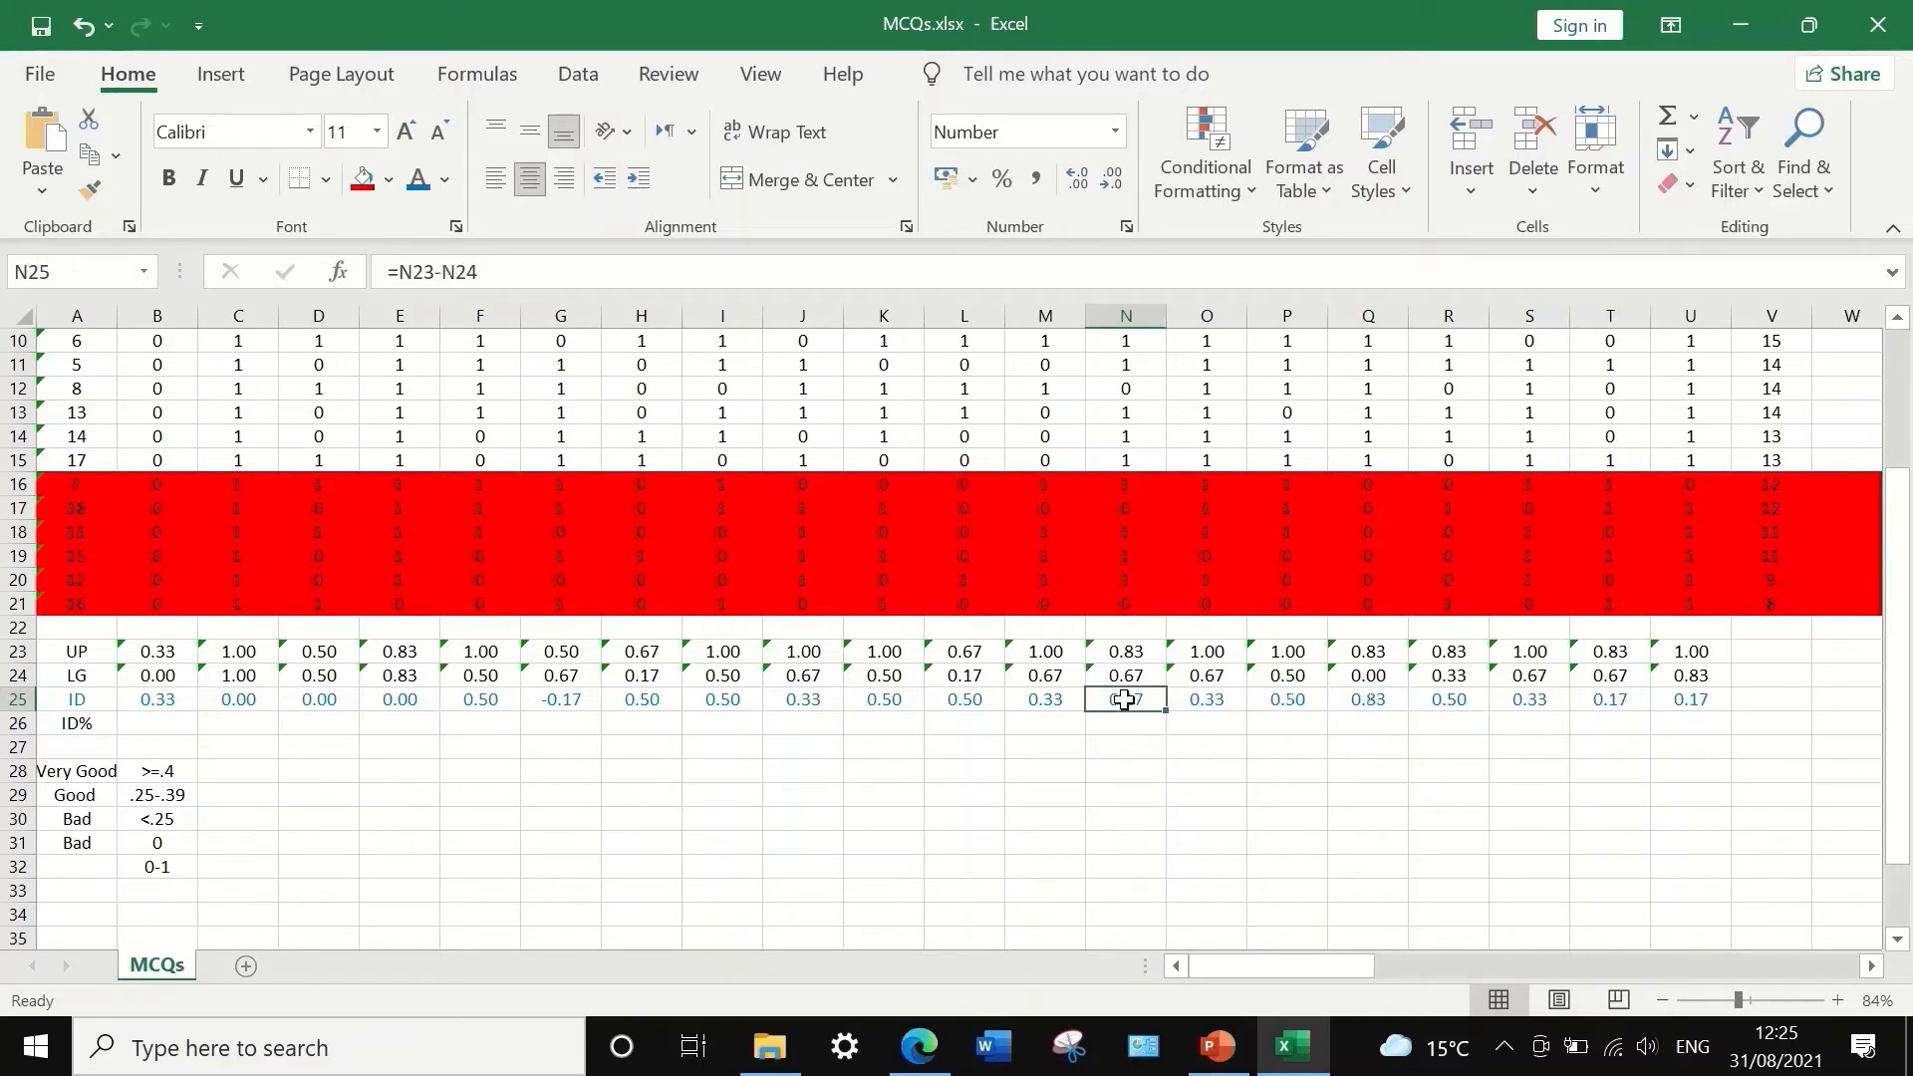
pyautogui.scroll(3, 1124, 700)
pyautogui.scroll(-4, 1126, 698)
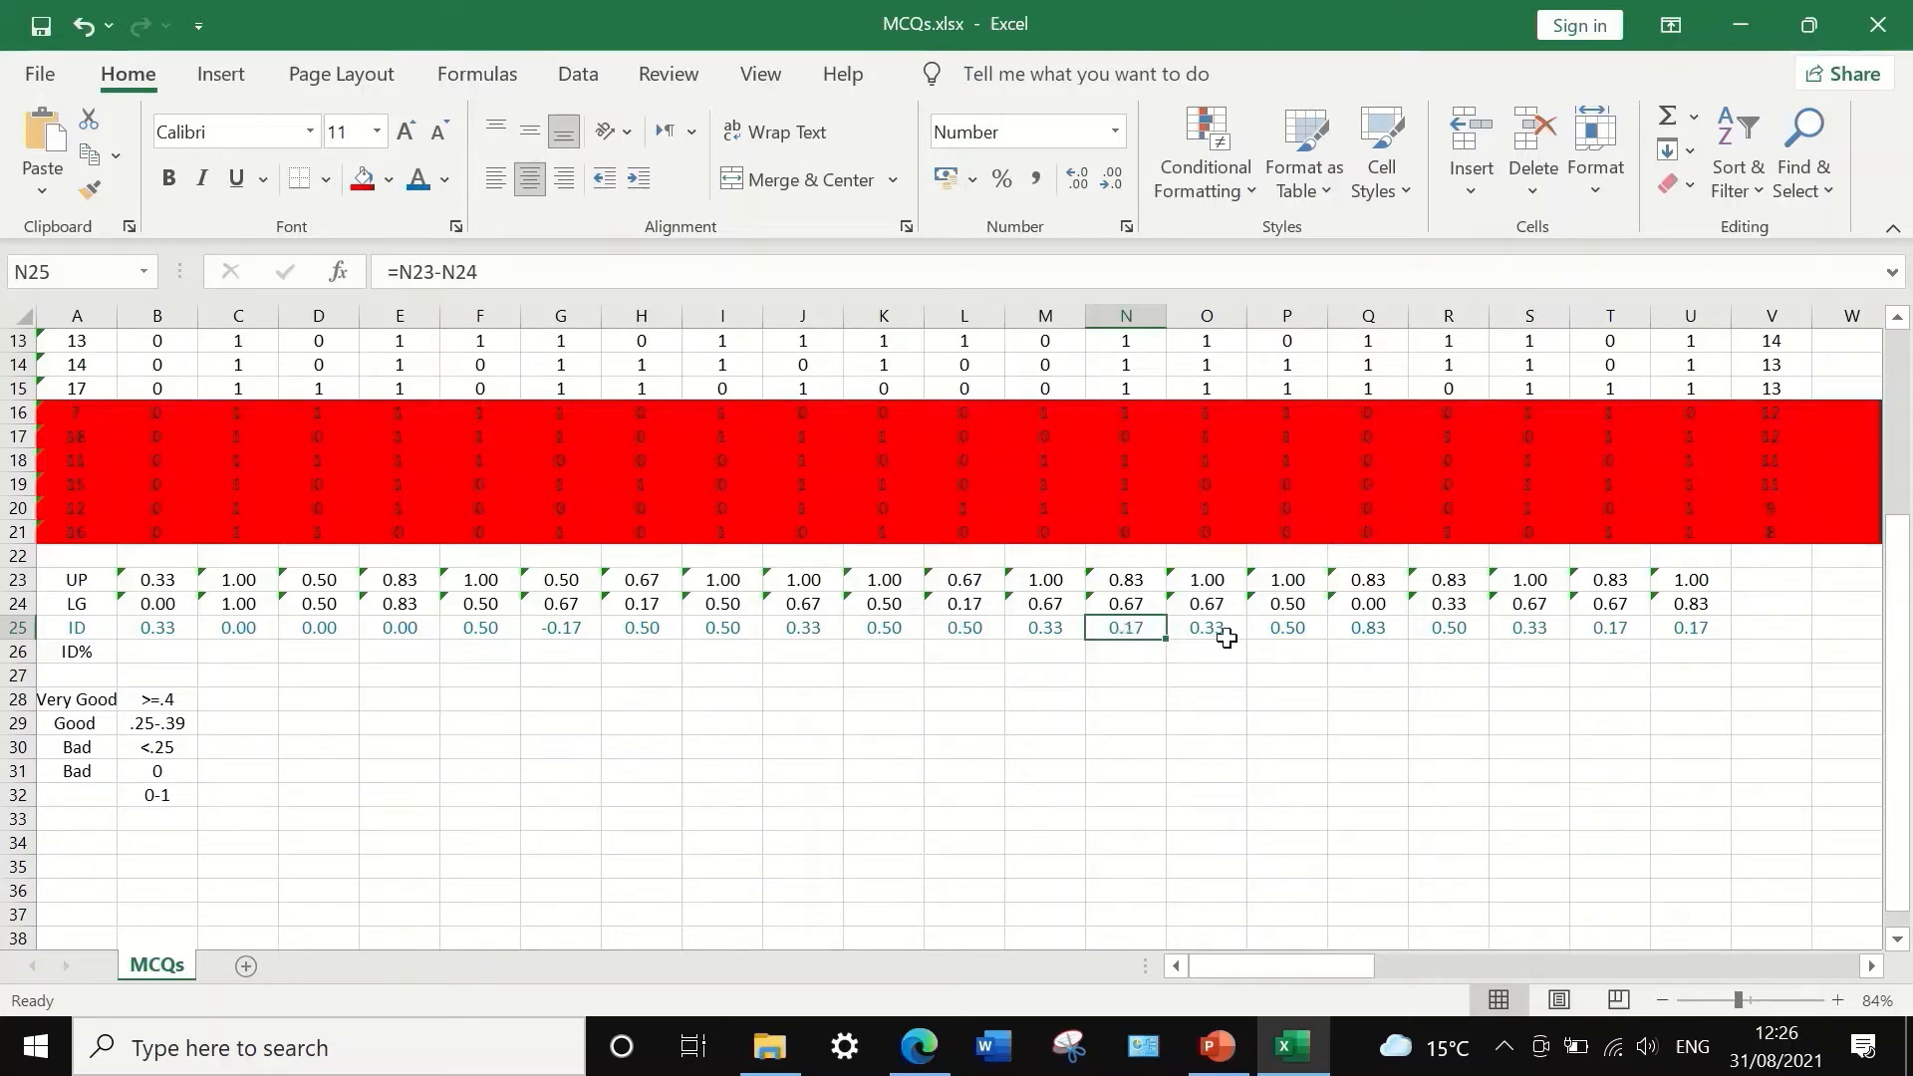
pyautogui.keyDown('ctrl'); pyautogui.click(1691, 629); pyautogui.keyUp('ctrl')
pyautogui.keyDown('ctrl'); pyautogui.click(1585, 629); pyautogui.keyUp('ctrl')
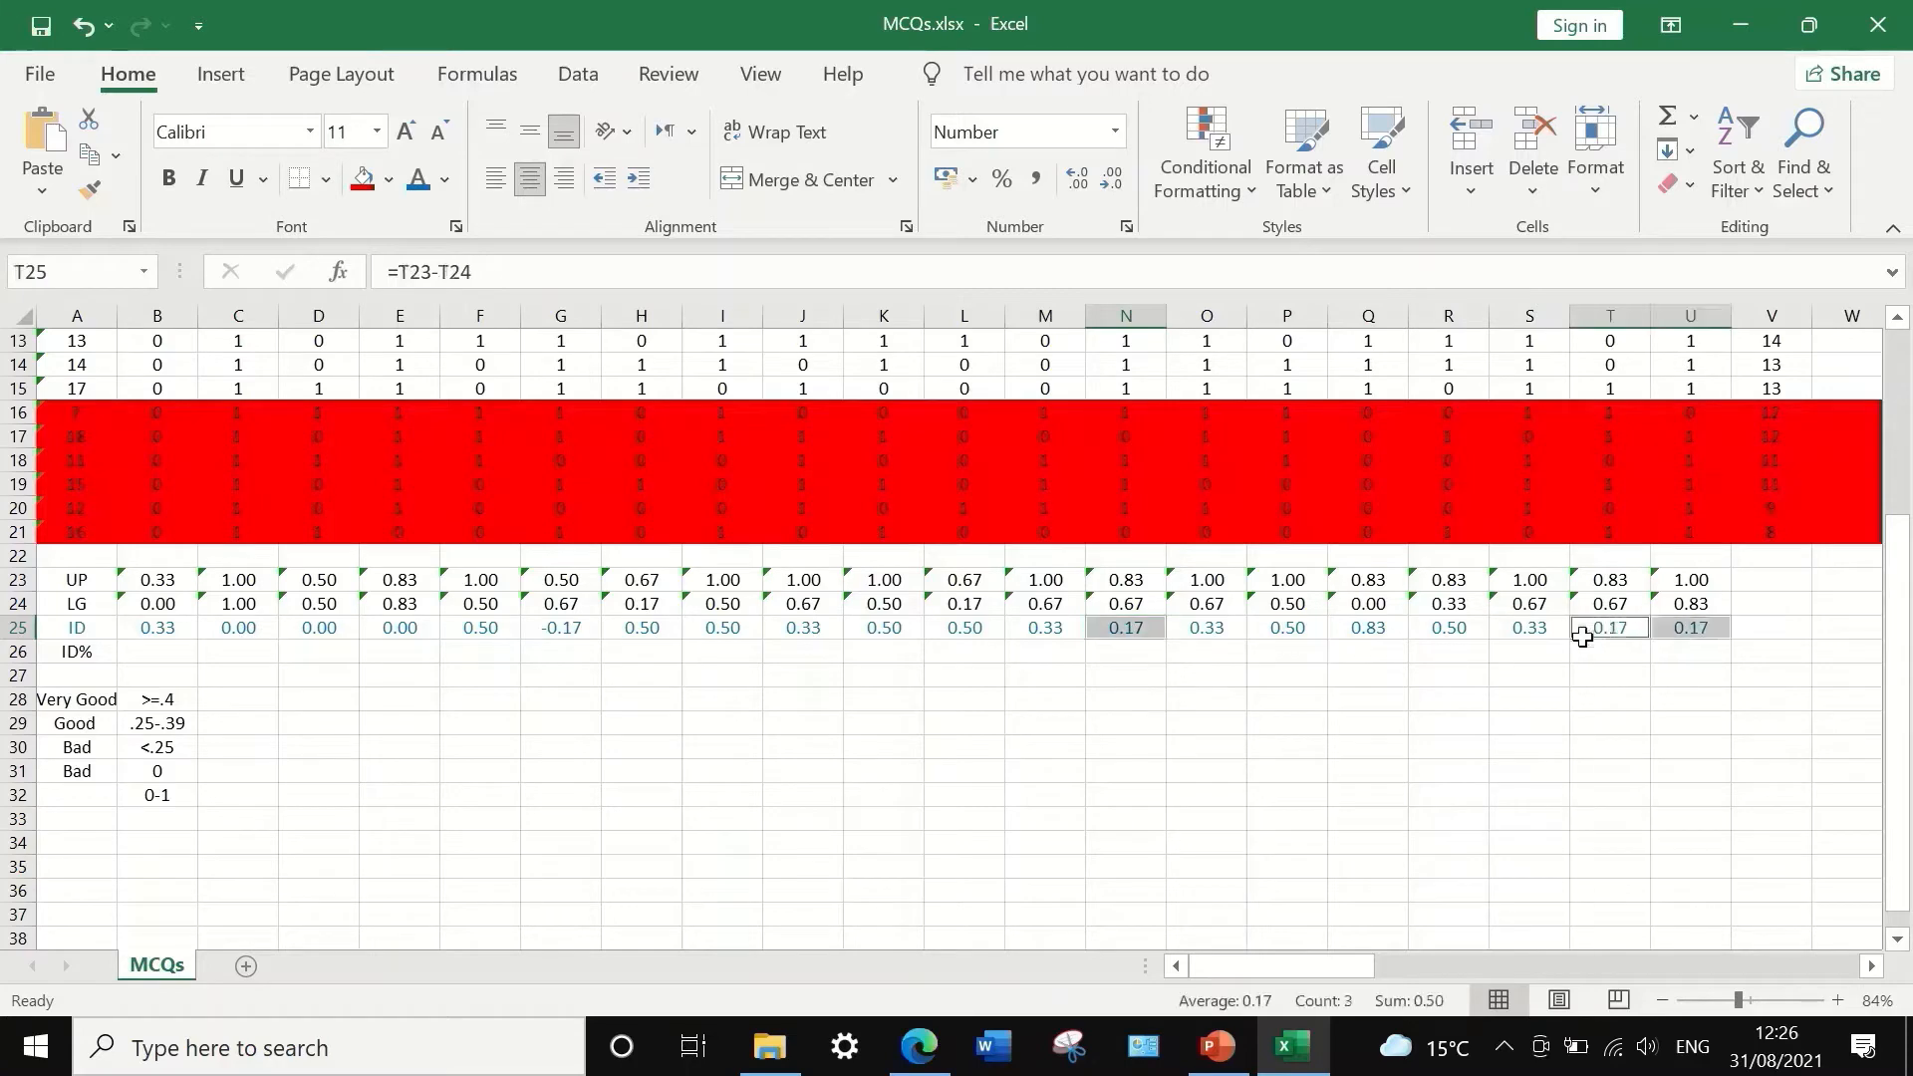
pyautogui.click(363, 180)
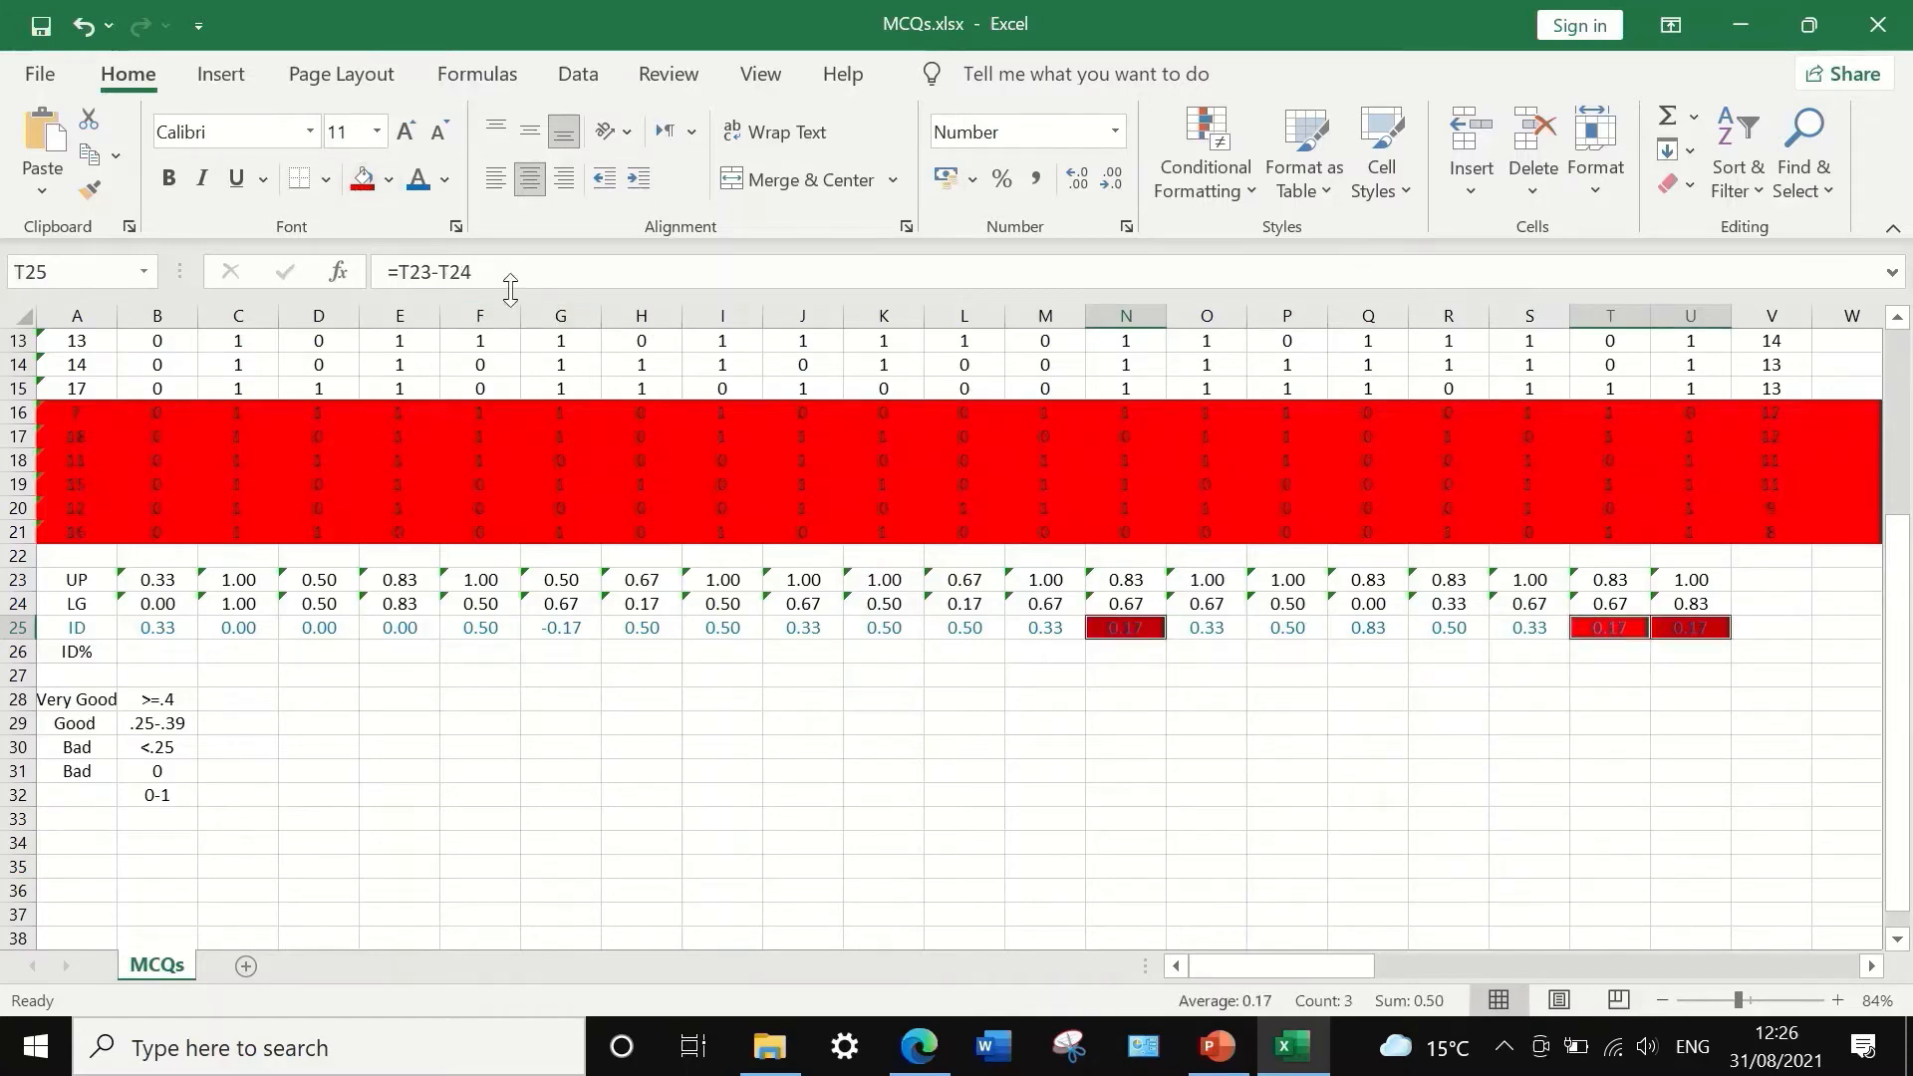
pyautogui.click(1564, 698)
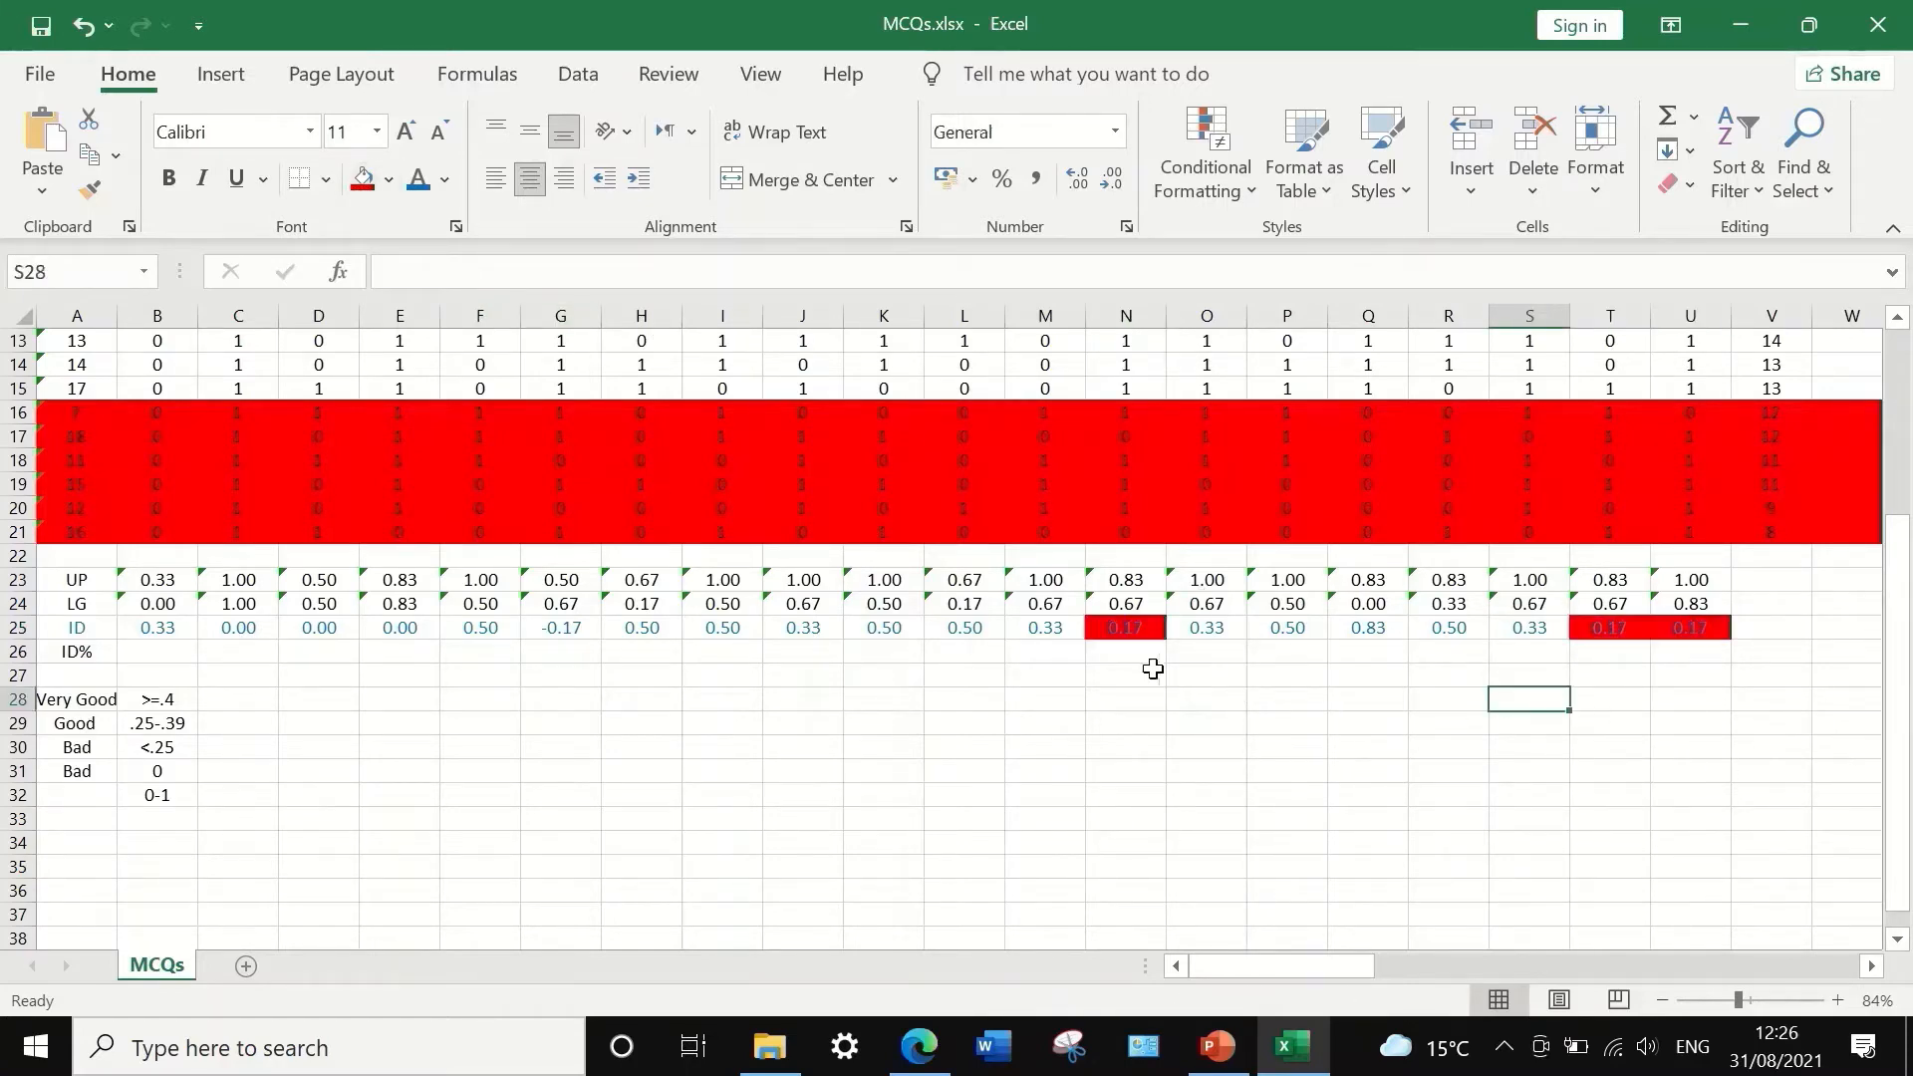
# - Fill the negative discrimination index in G25 and the zero indices in C25, D25 and E25 with red
pyautogui.click(565, 630)
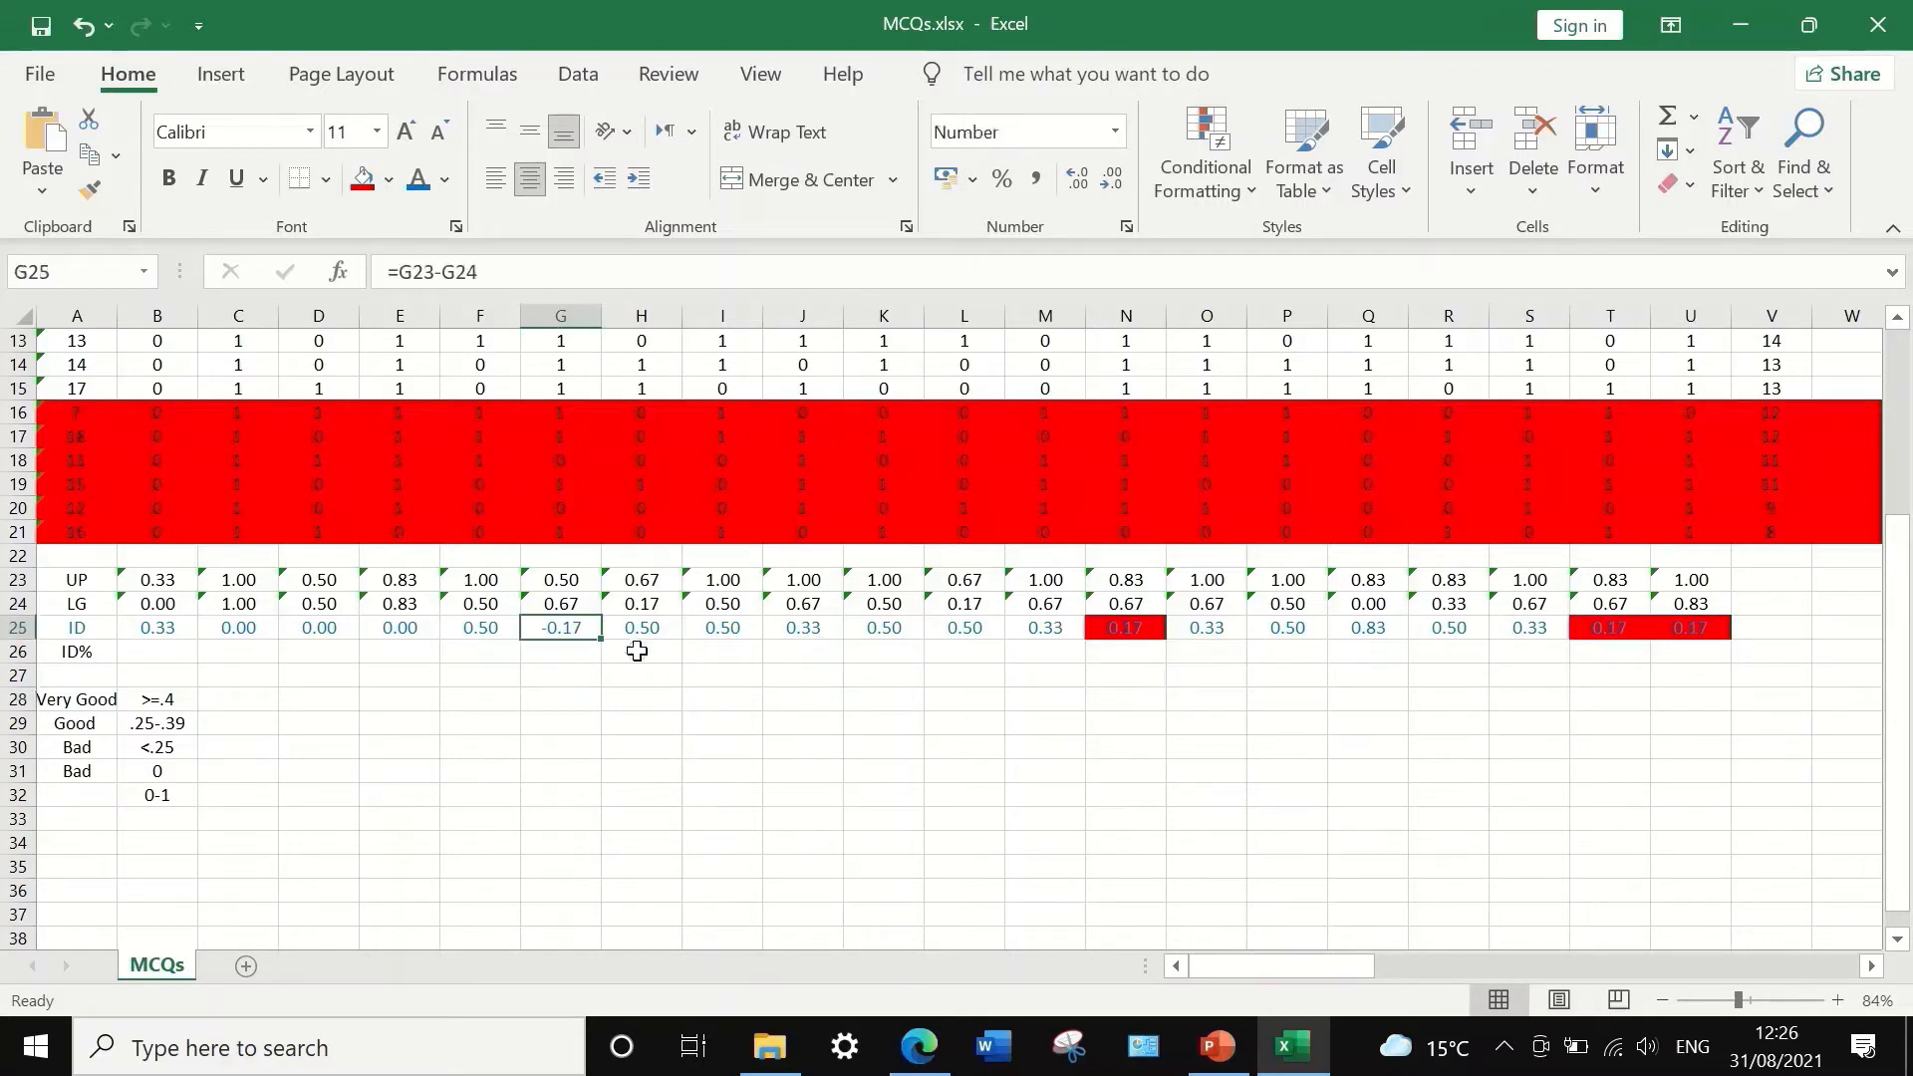
pyautogui.click(363, 180)
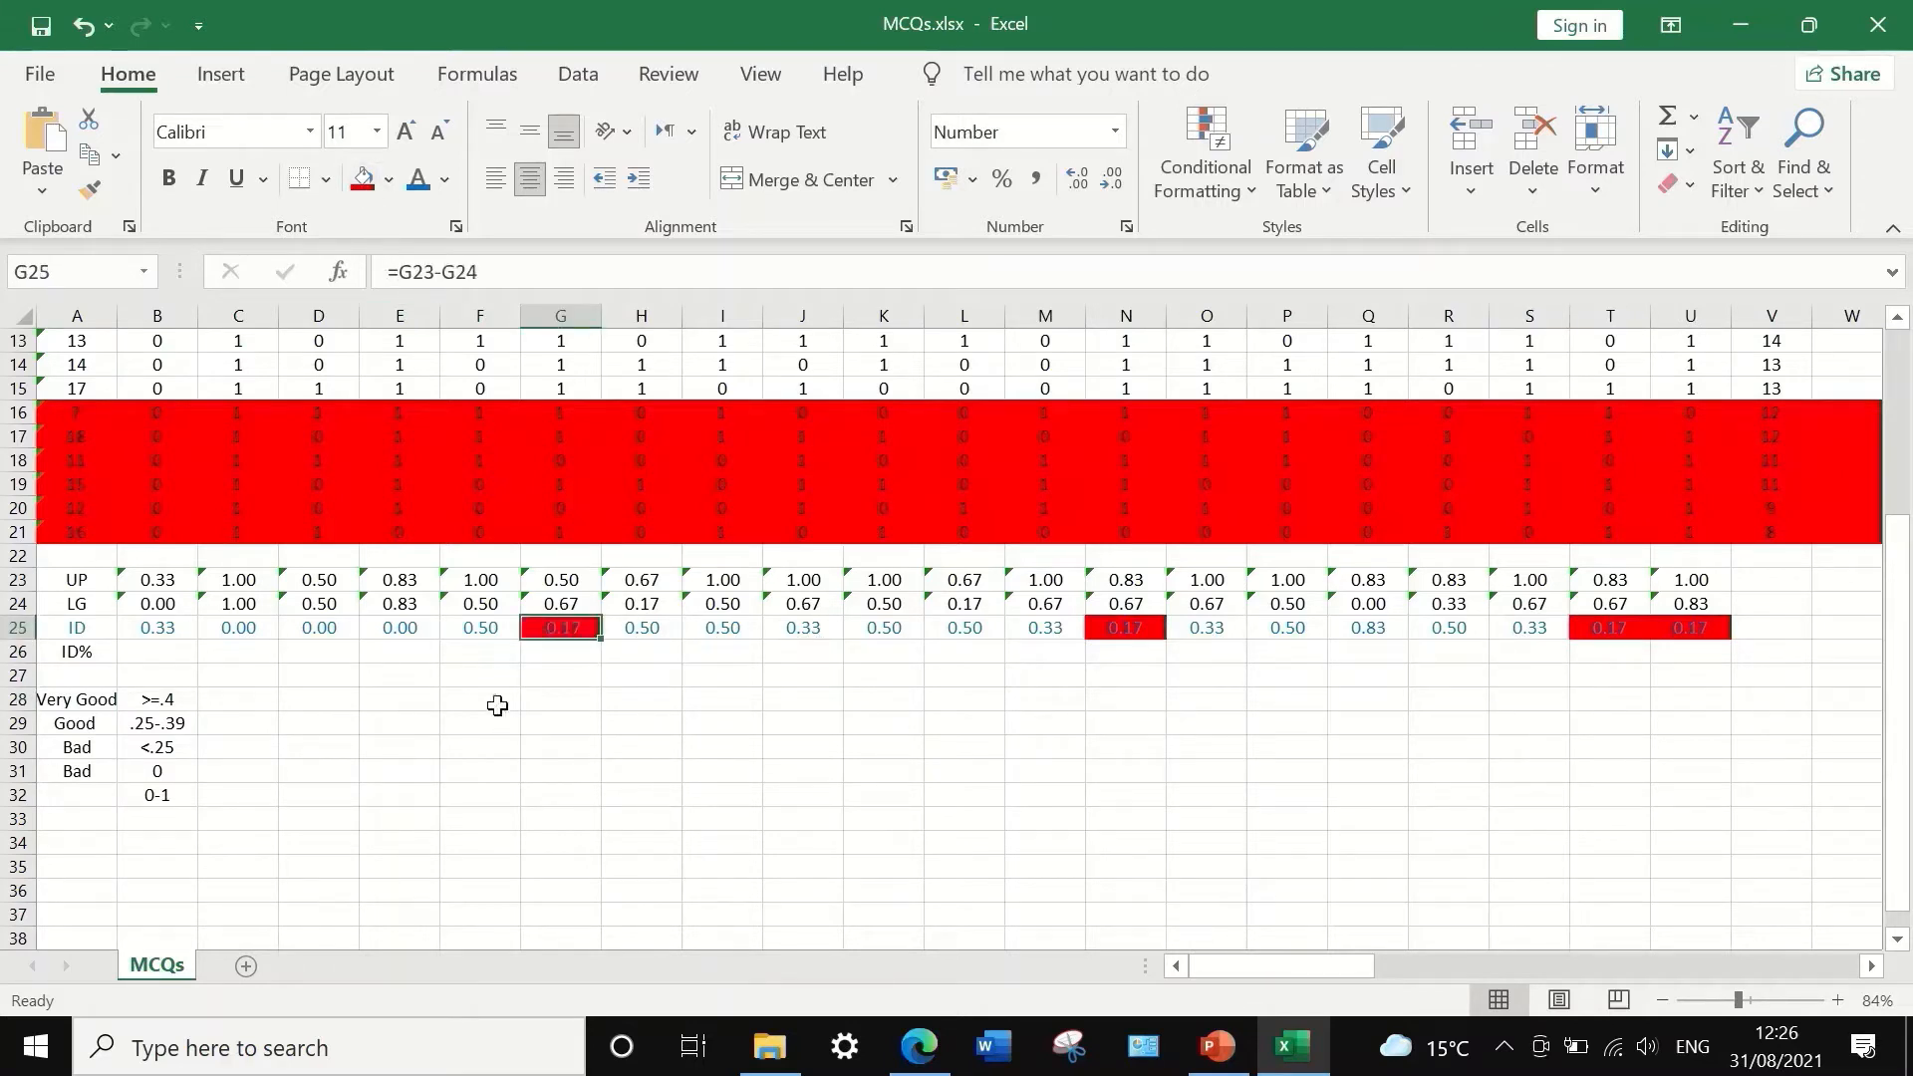
pyautogui.keyDown('ctrl'); pyautogui.click(304, 628); pyautogui.keyUp('ctrl')
pyautogui.keyDown('ctrl'); pyautogui.click(235, 628); pyautogui.keyUp('ctrl')
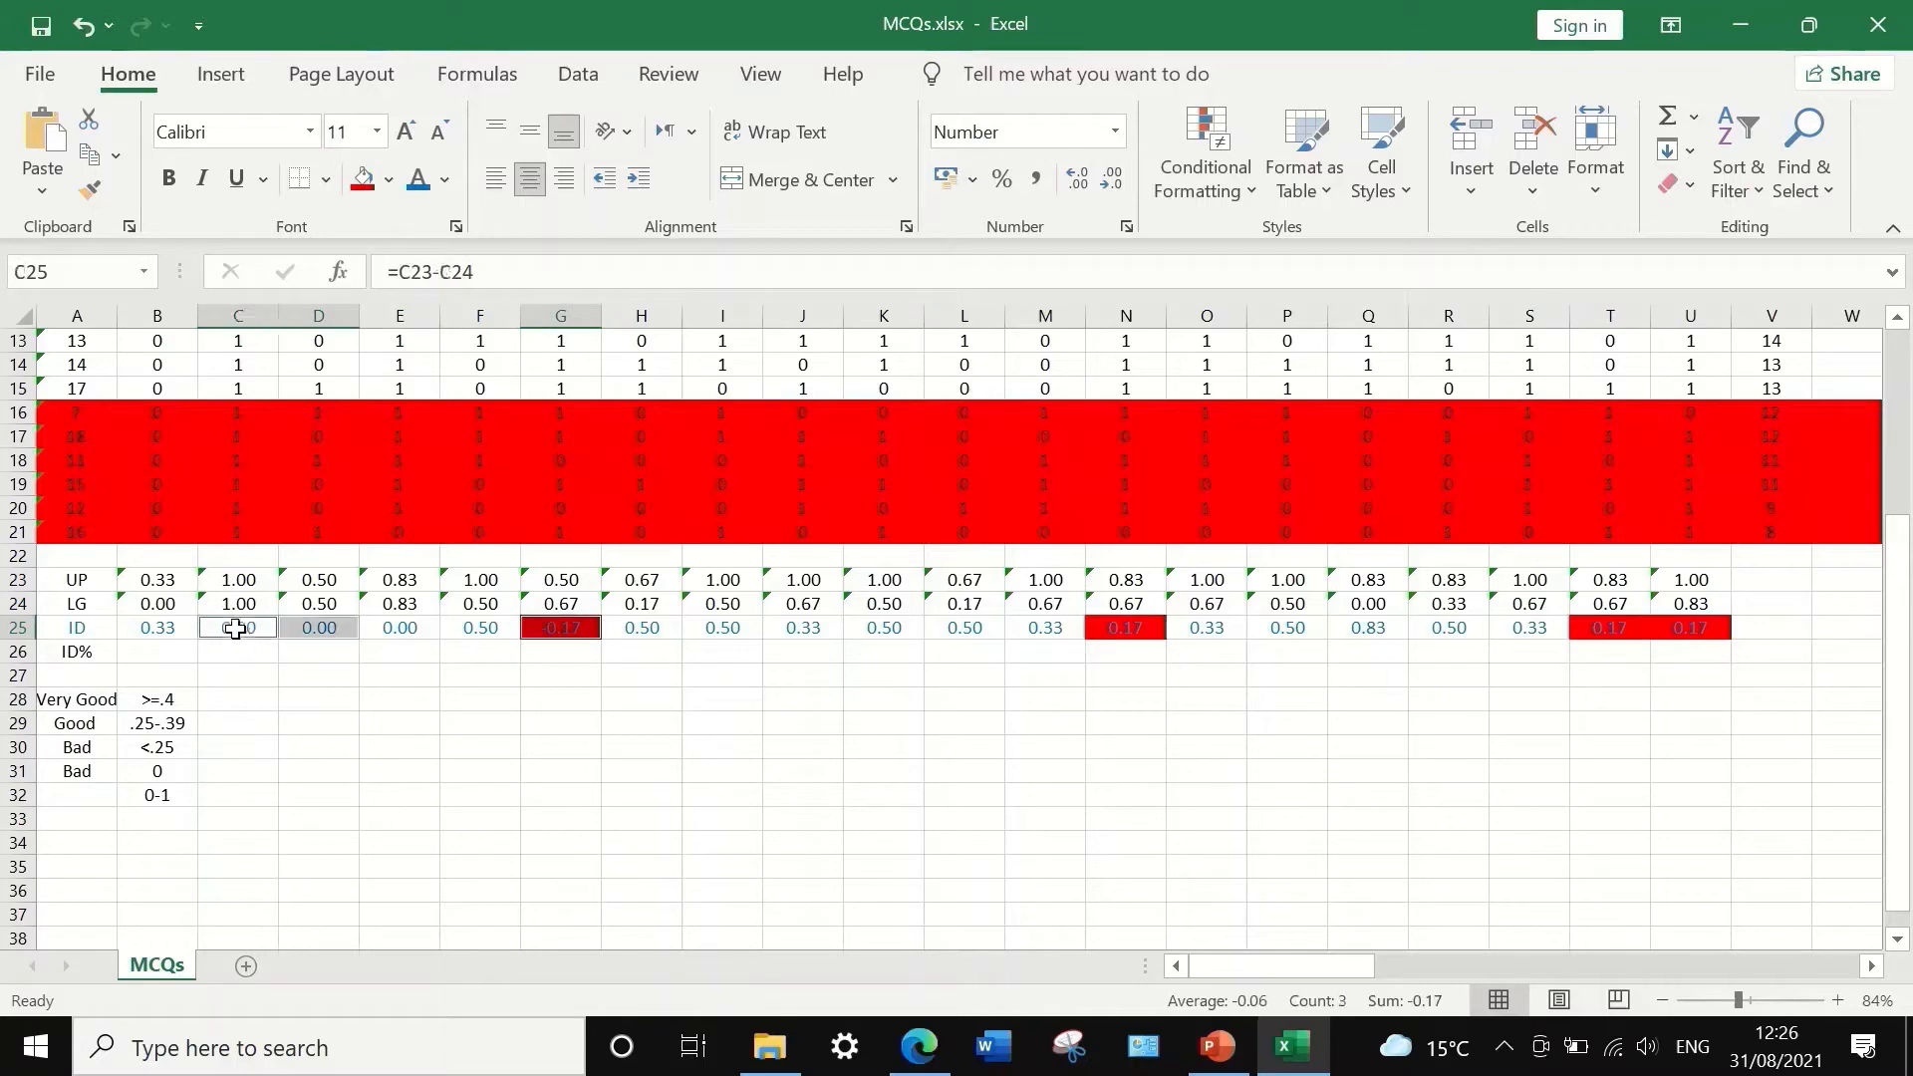
pyautogui.keyDown('ctrl'); pyautogui.click(390, 626); pyautogui.keyUp('ctrl')
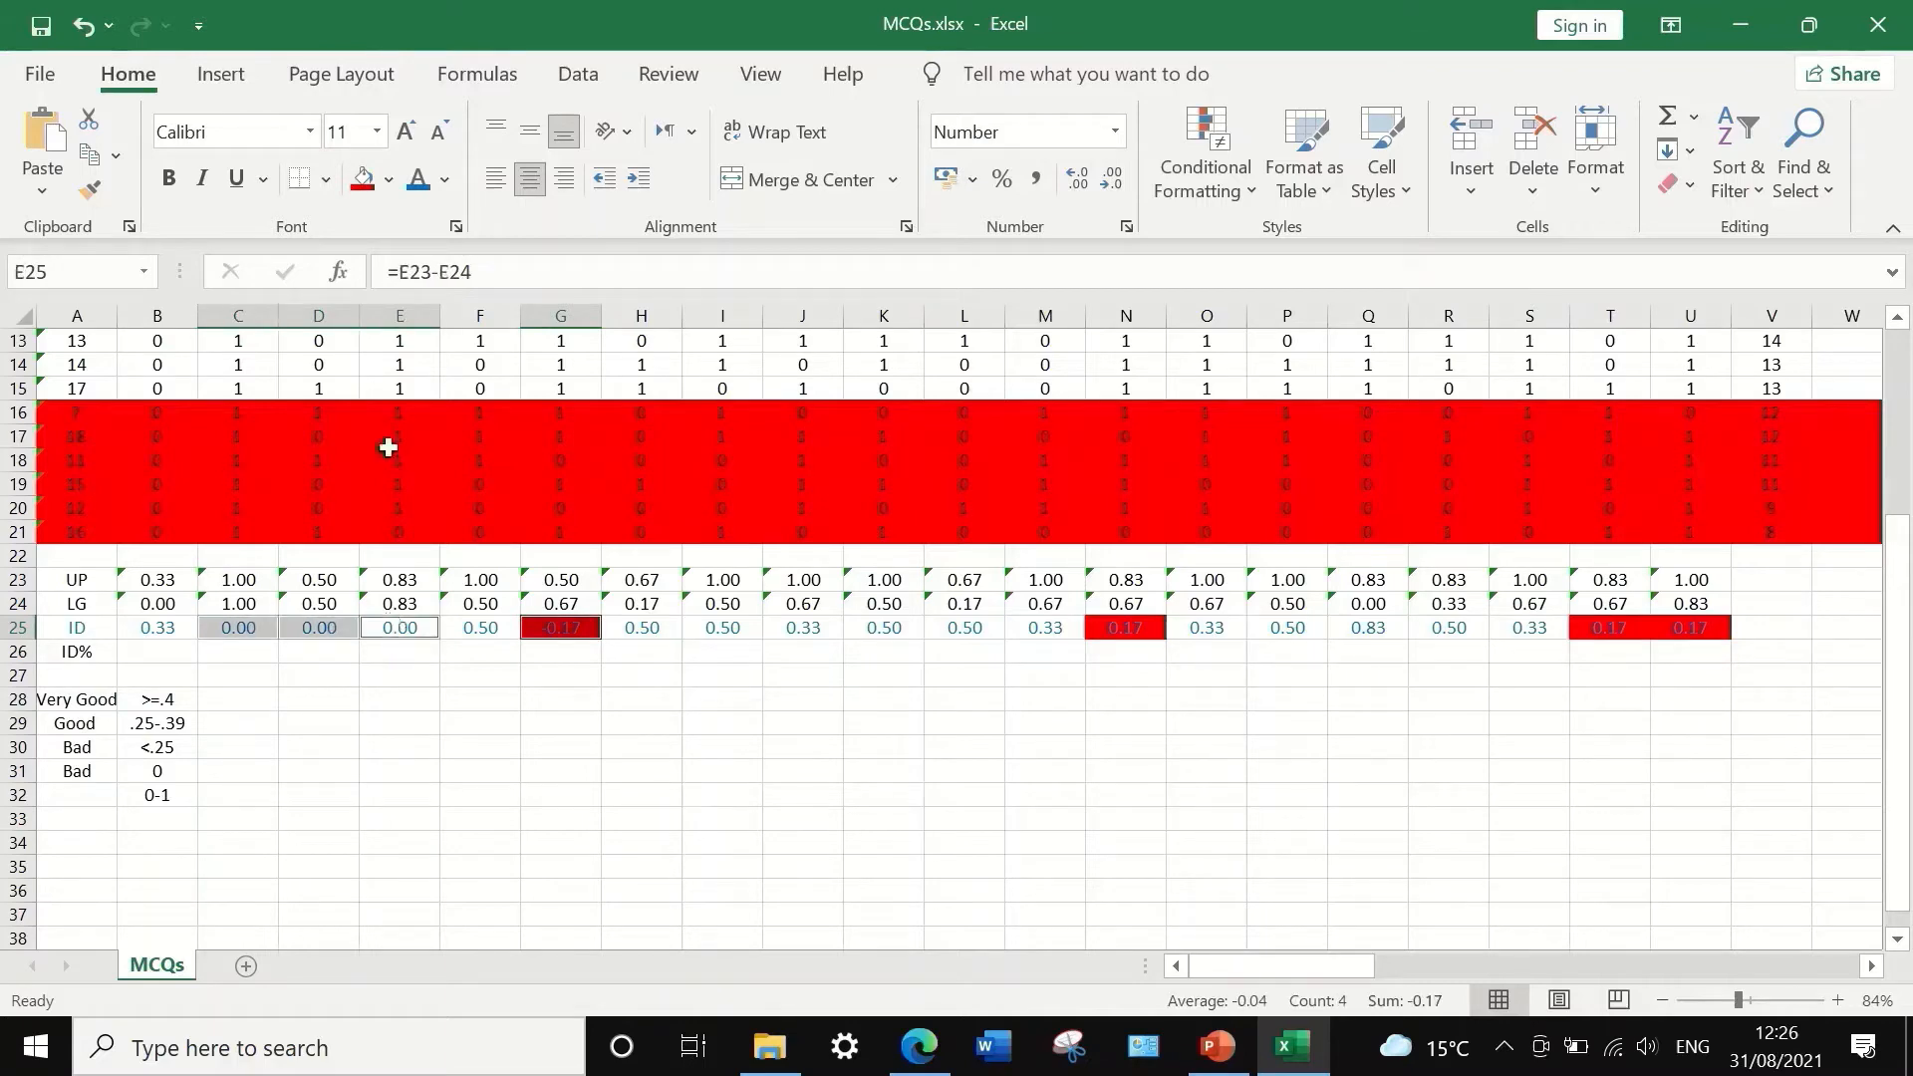
pyautogui.click(363, 180)
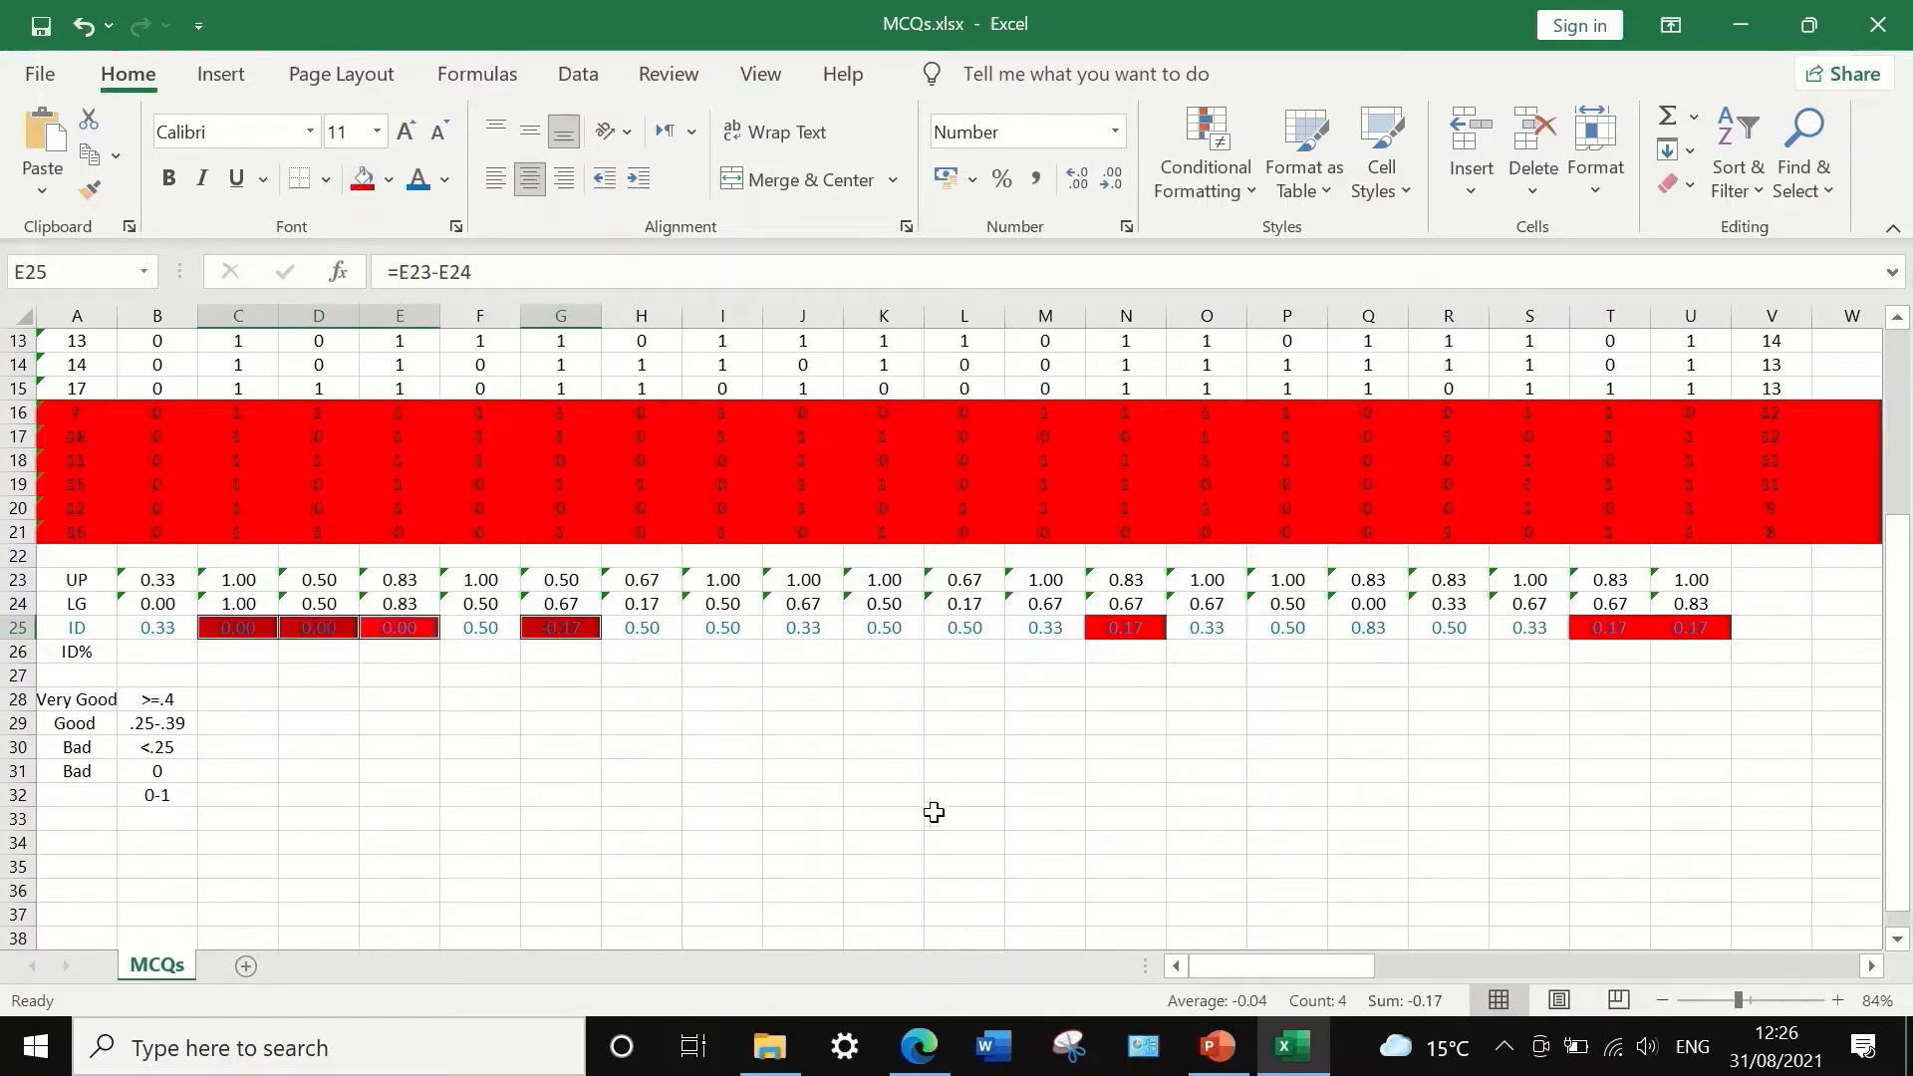
pyautogui.click(871, 773)
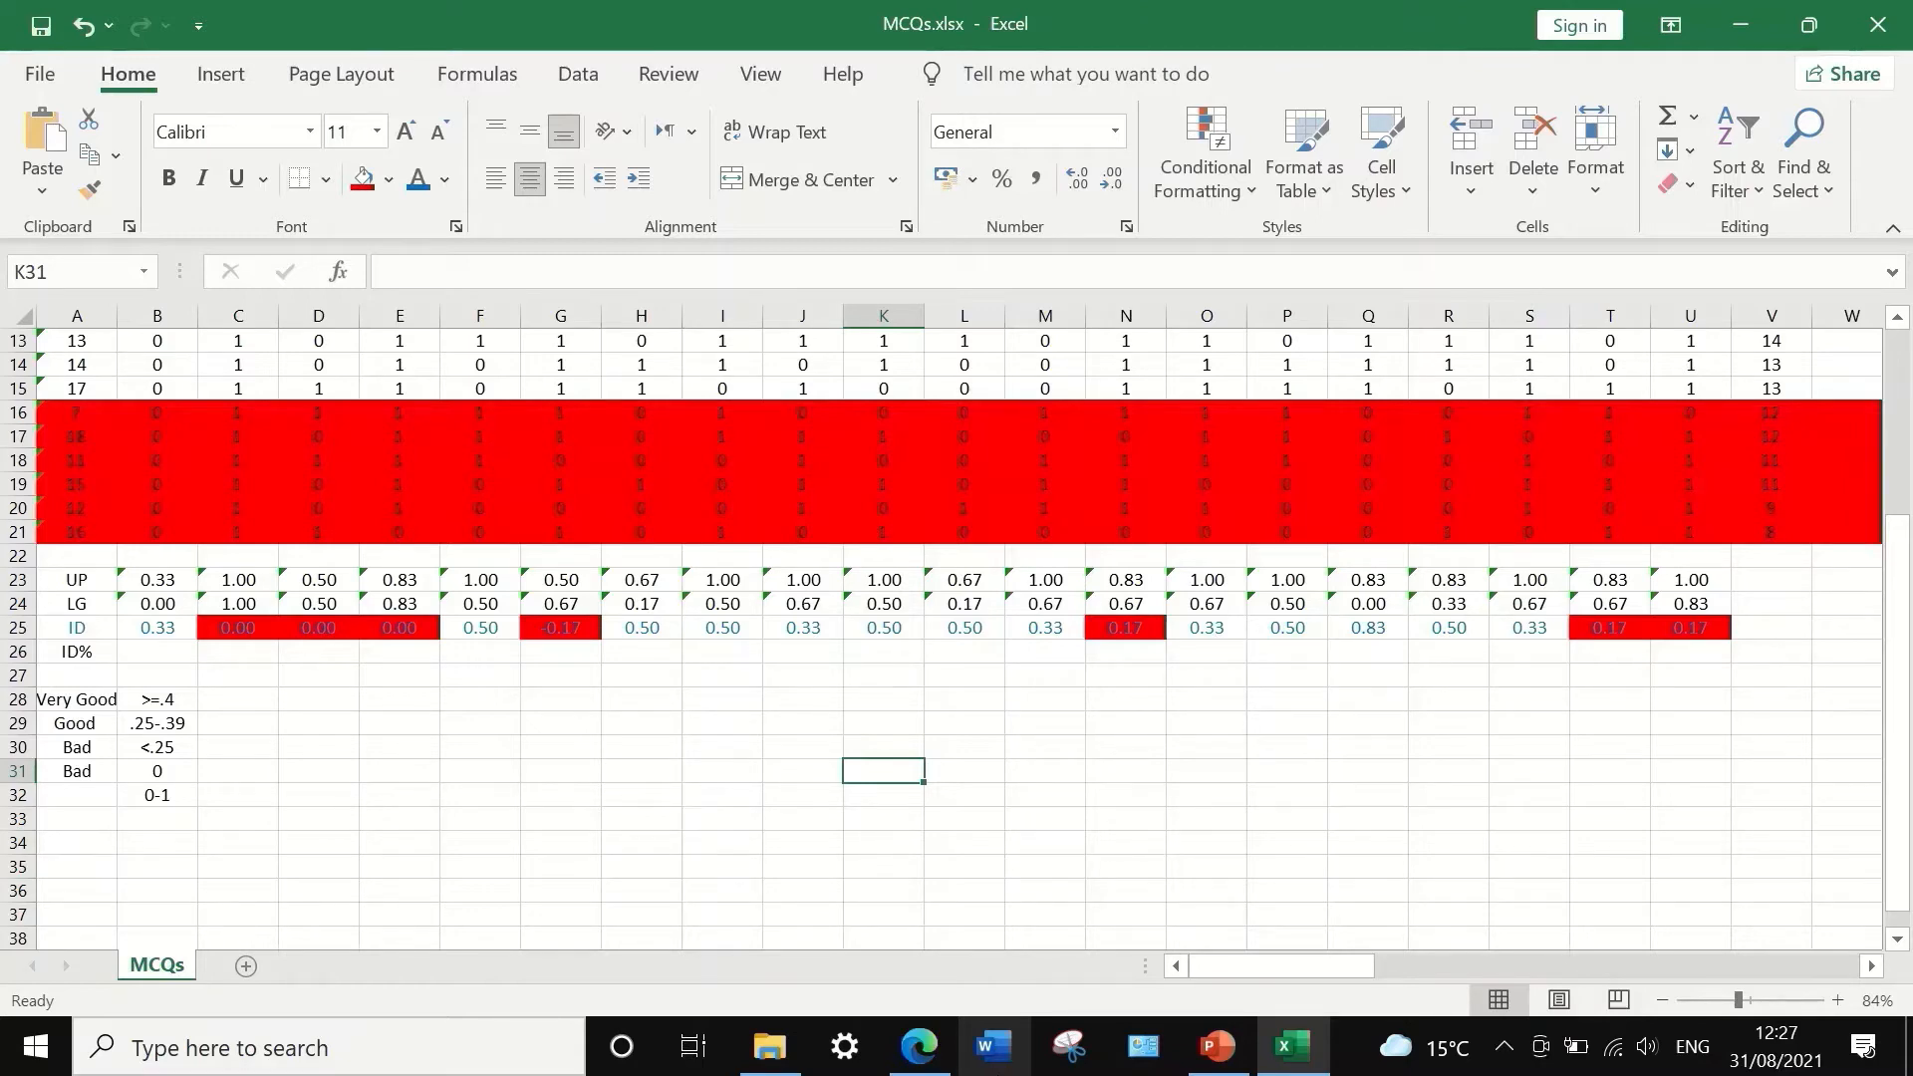
# - Calculate ID% in B26 with the formula =B25*100 and copy it across the row to U26
pyautogui.click(186, 654)
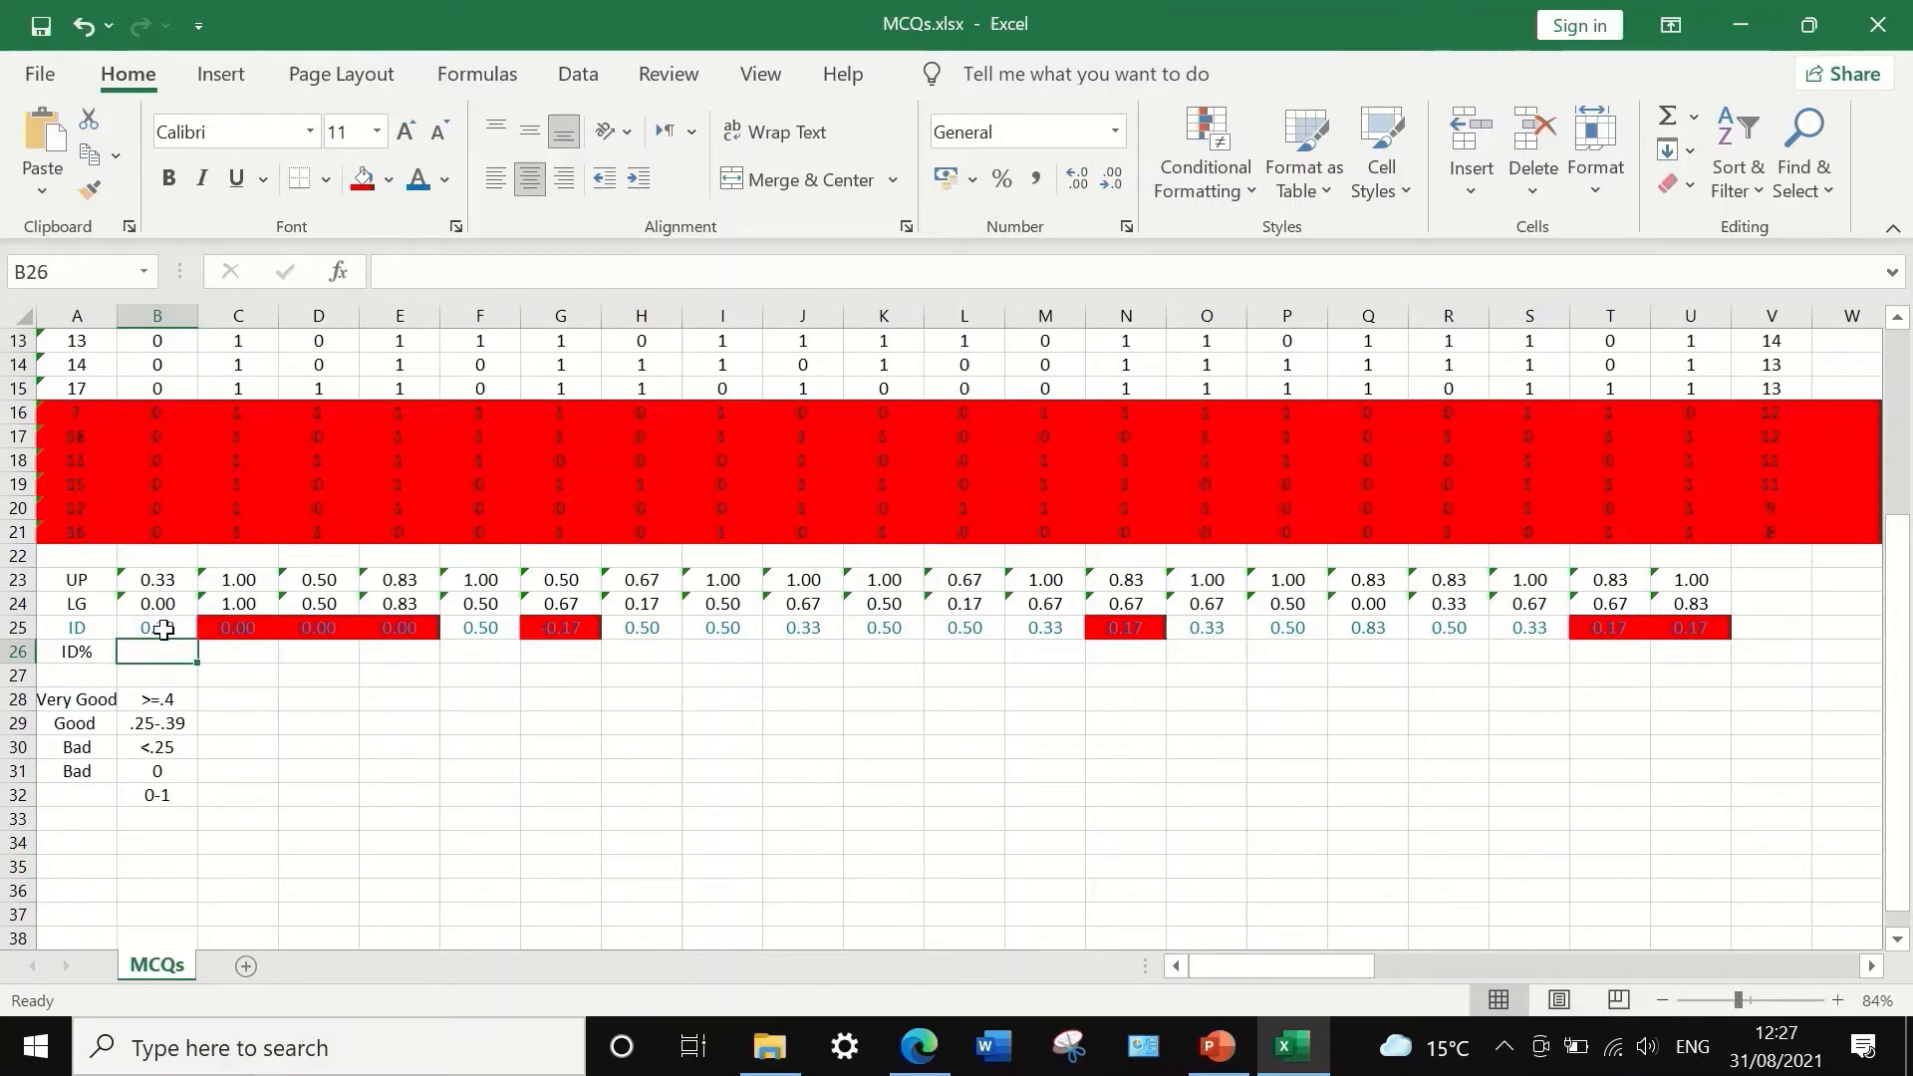
pyautogui.click(389, 274)
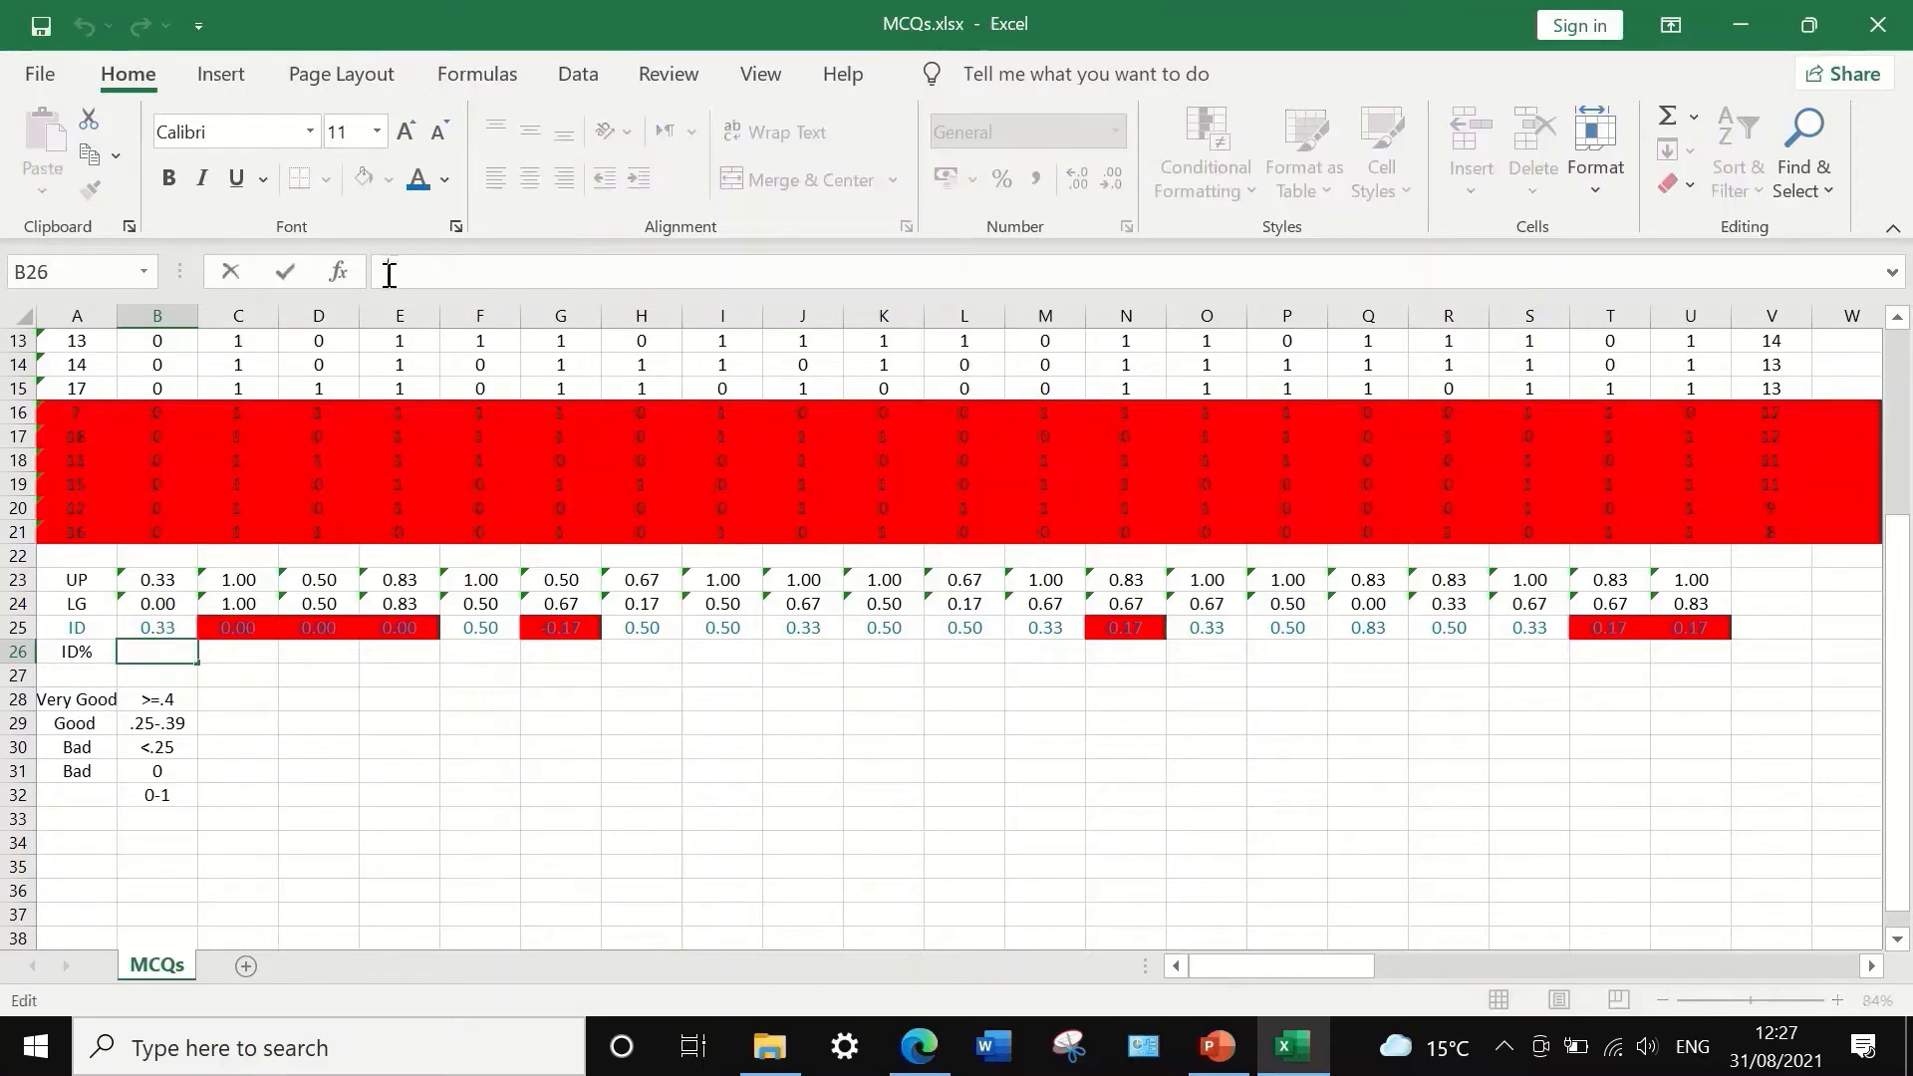
pyautogui.write('=')
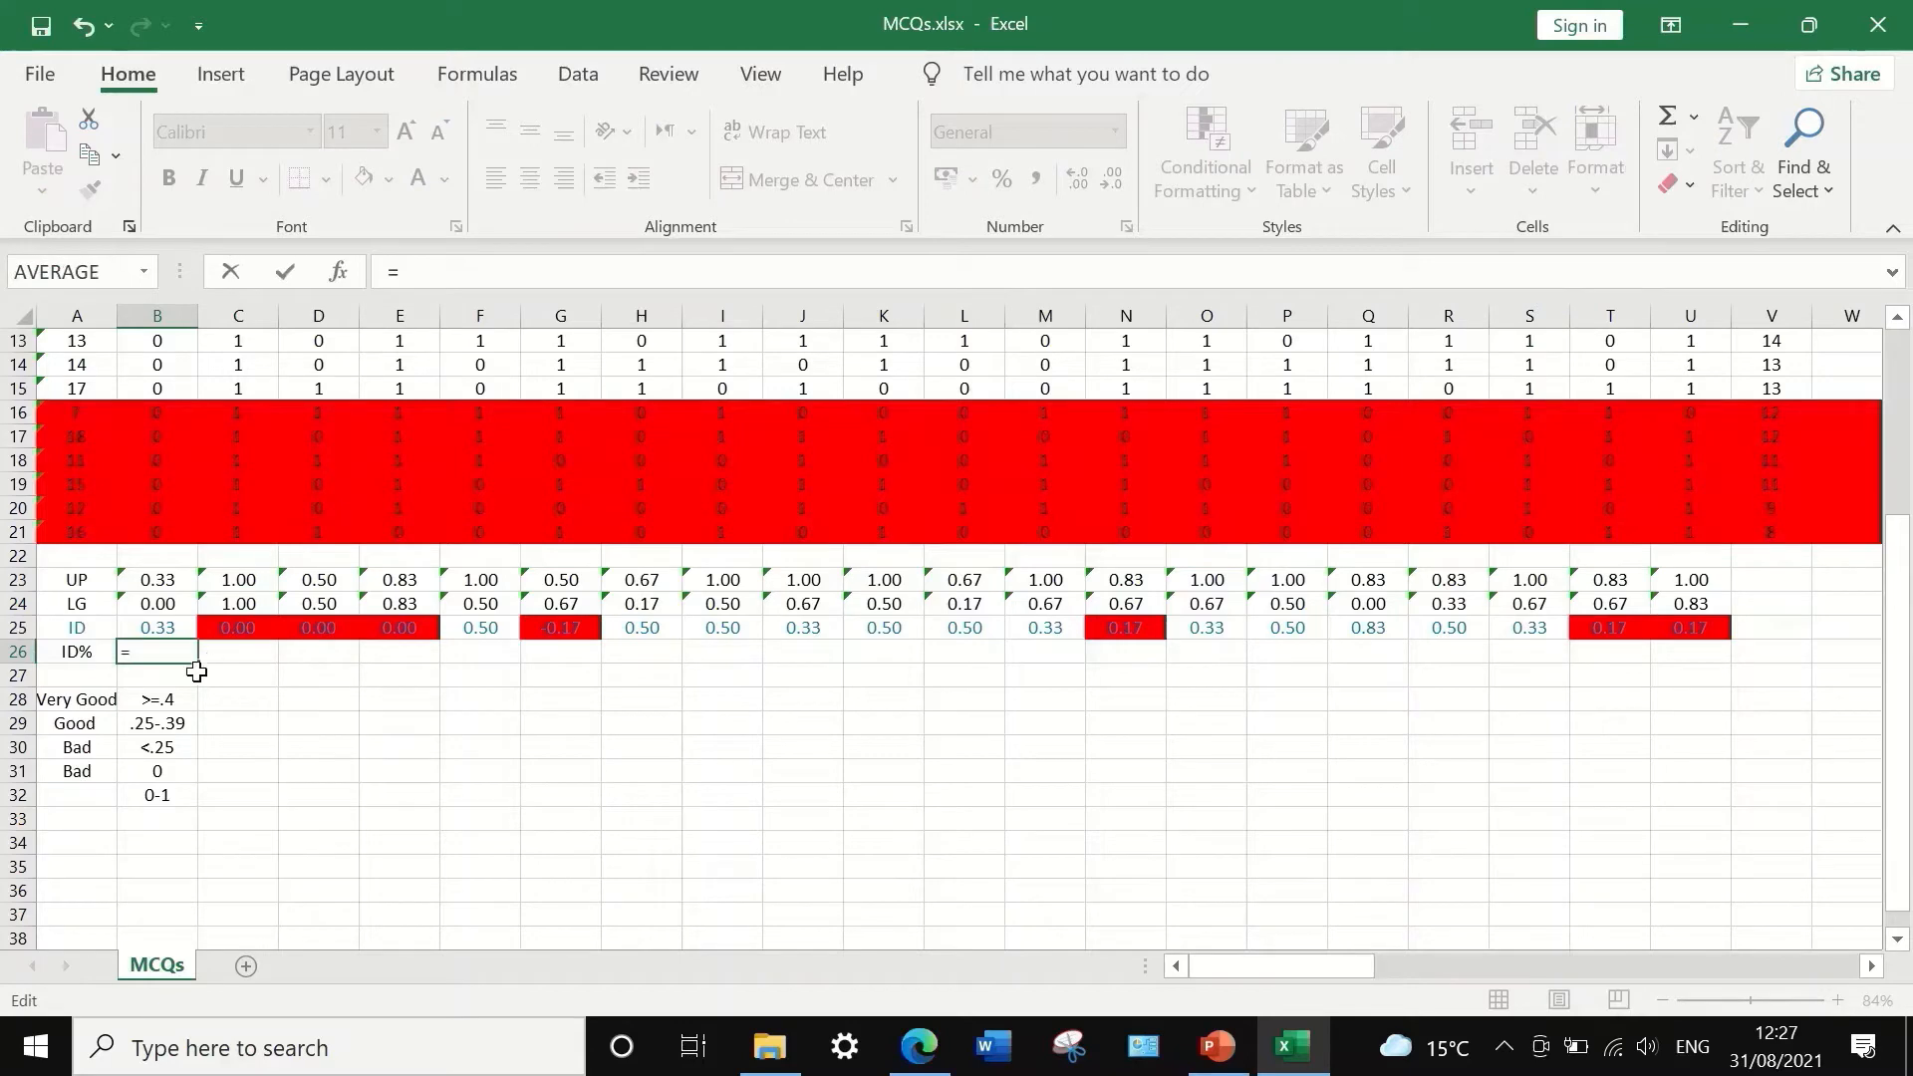
pyautogui.click(174, 623)
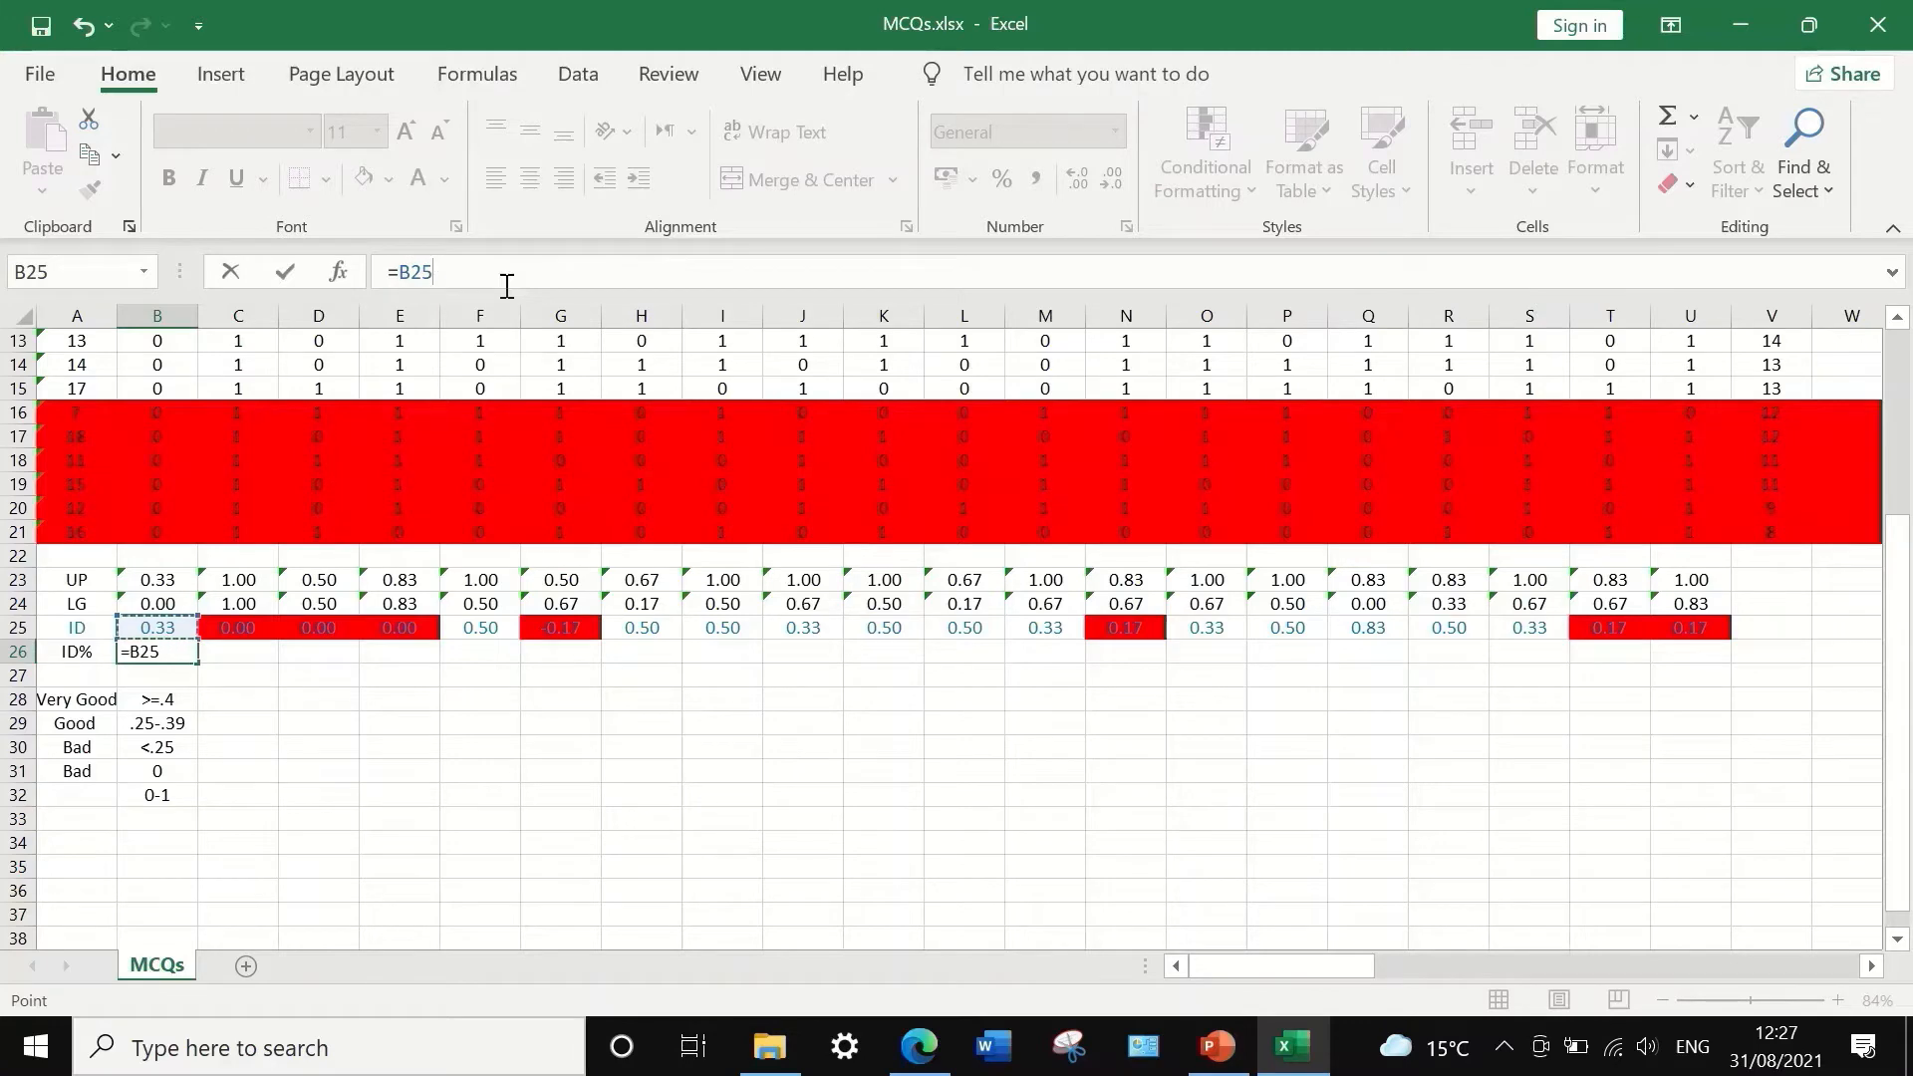
pyautogui.write('*100')
pyautogui.press('Return')
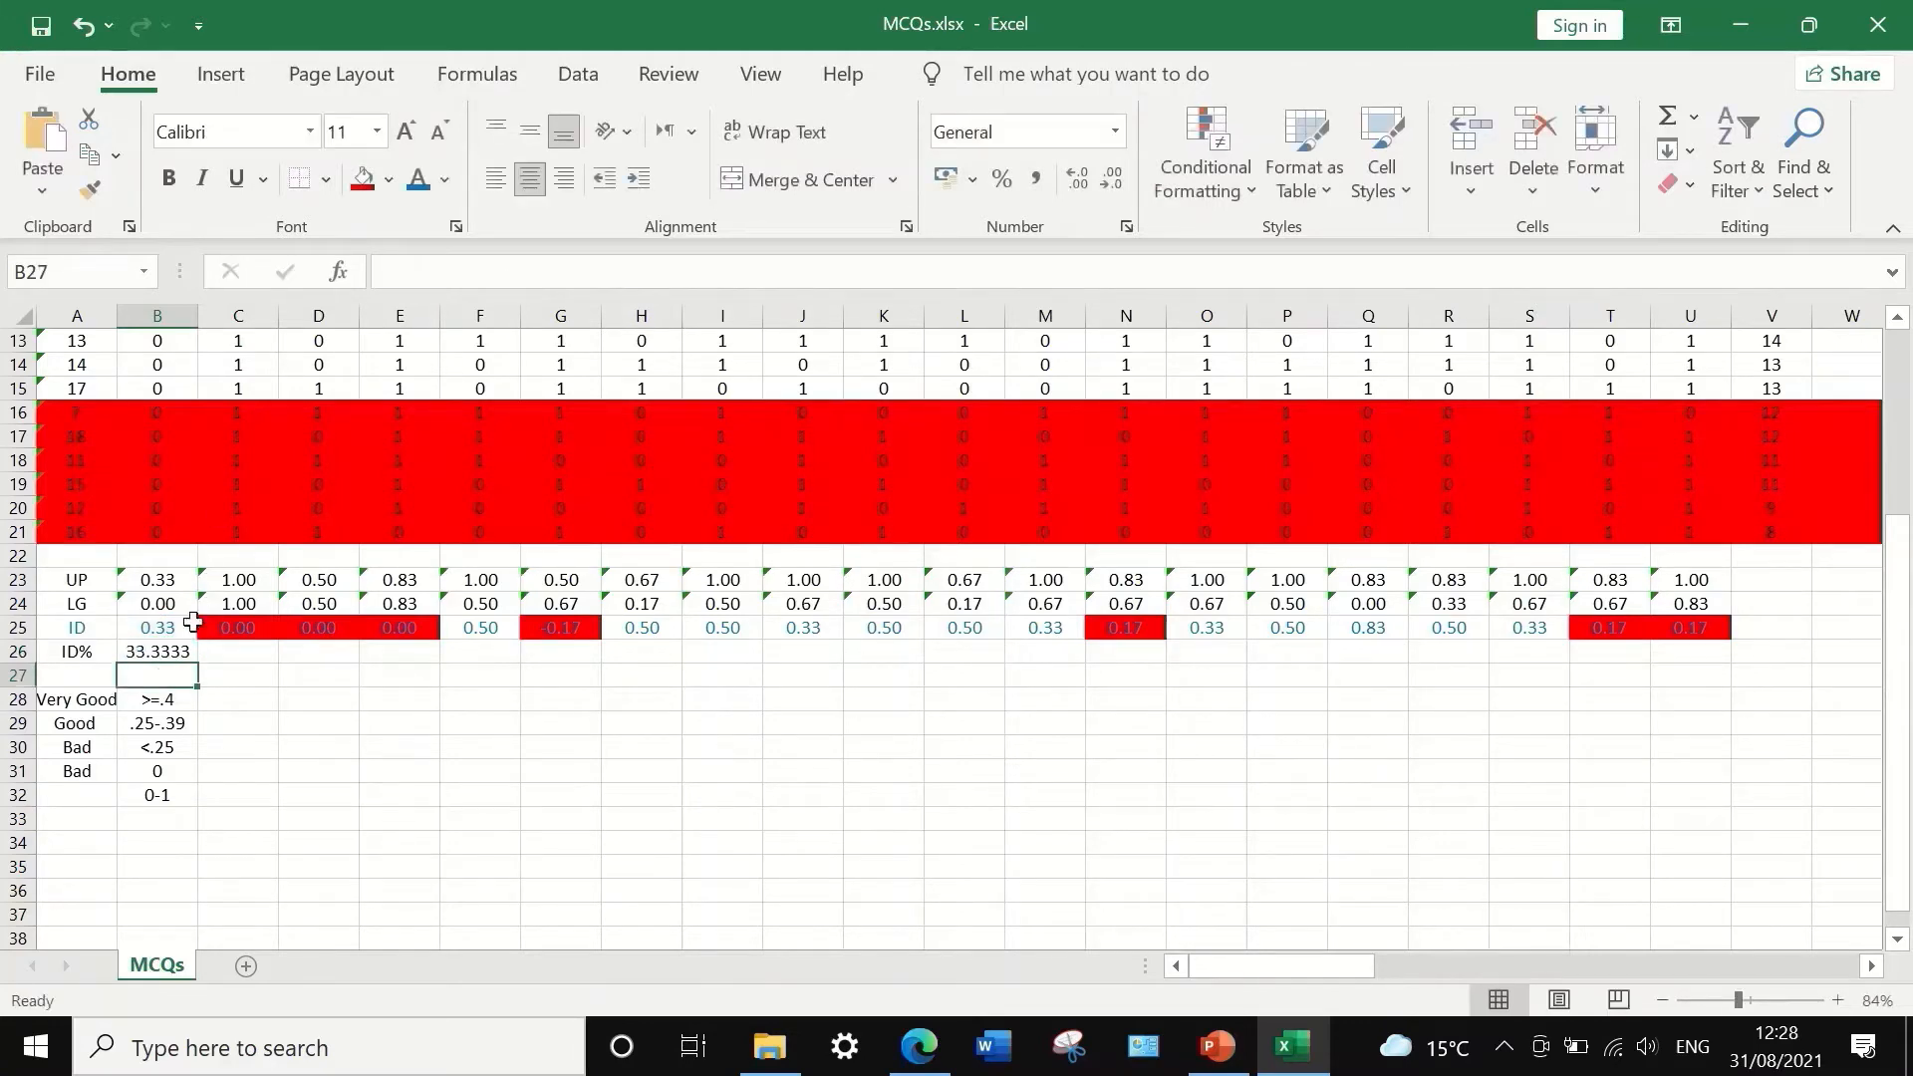
pyautogui.click(167, 650)
pyautogui.moveTo(196, 664); pyautogui.dragTo(1704, 682)
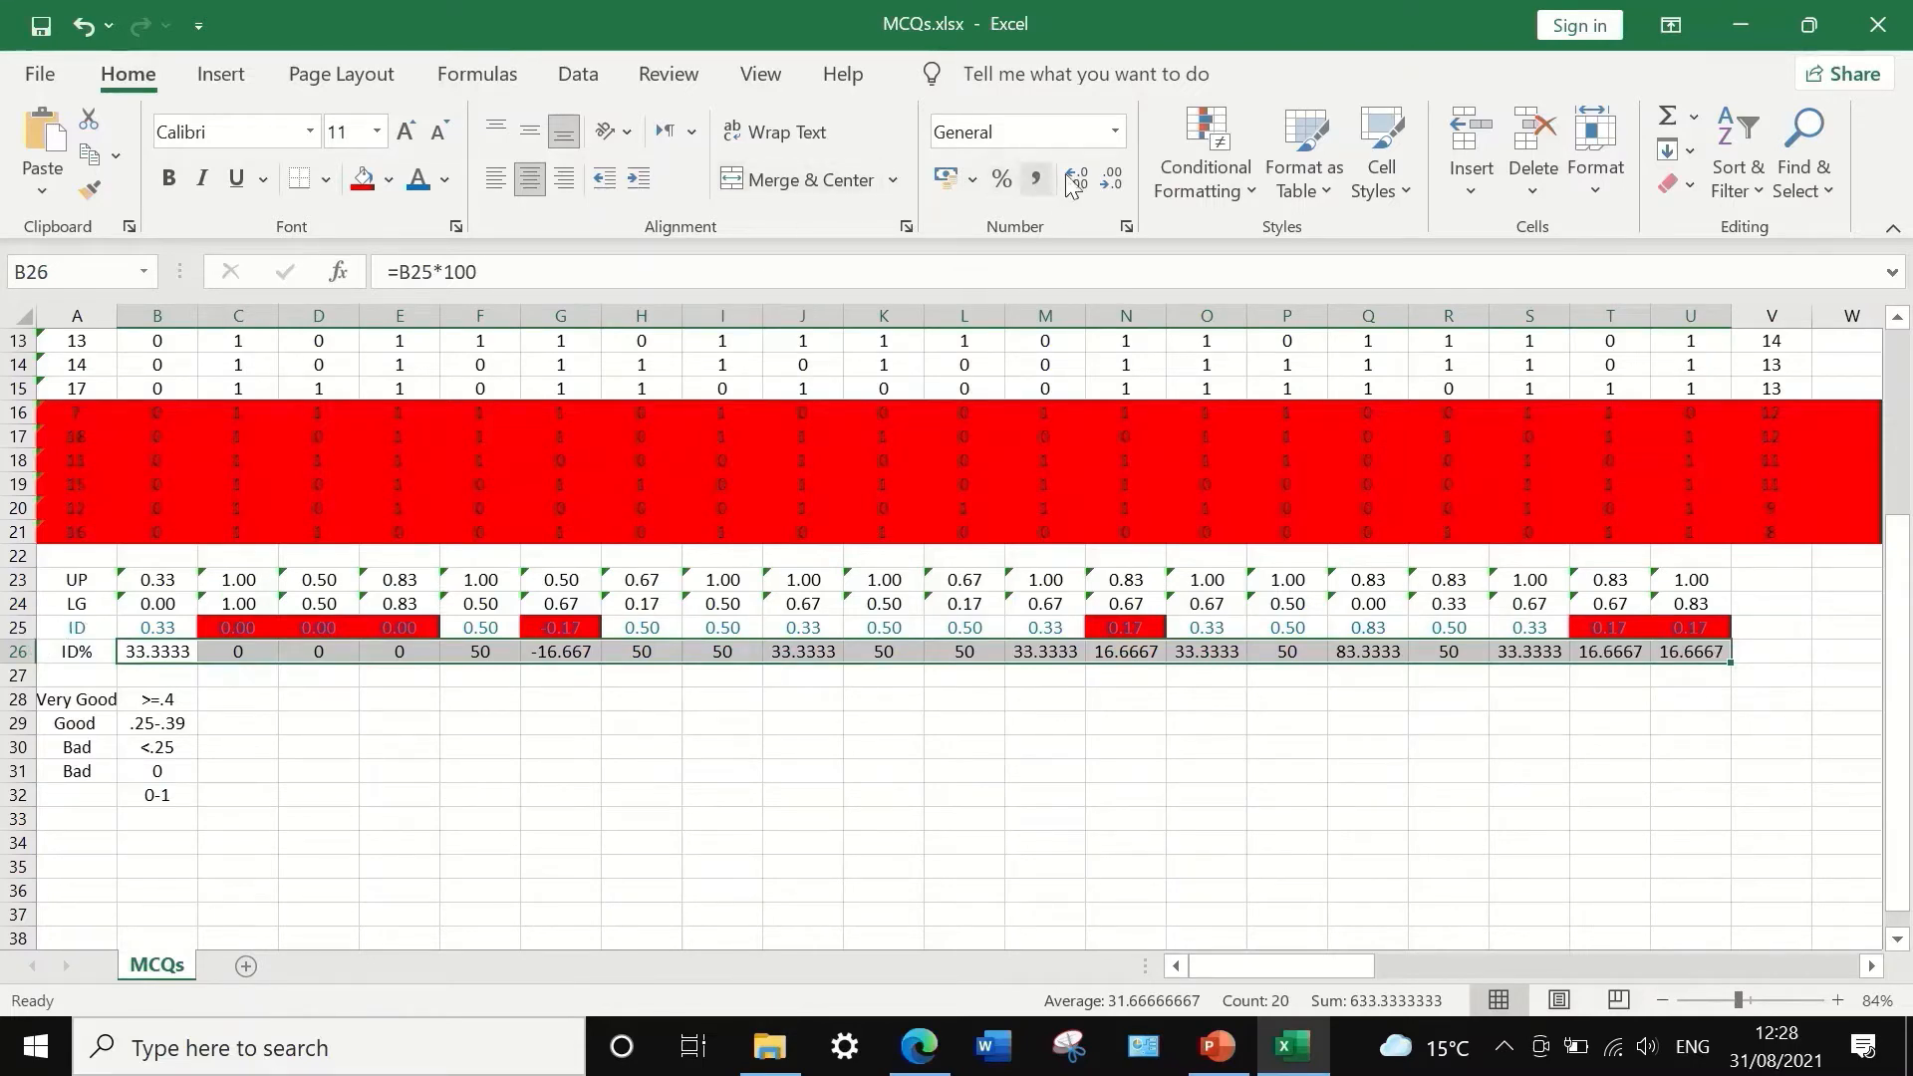
# - Format the ID% values in B26:U26 to show one decimal place
pyautogui.click(1112, 180)
pyautogui.click(1112, 181)
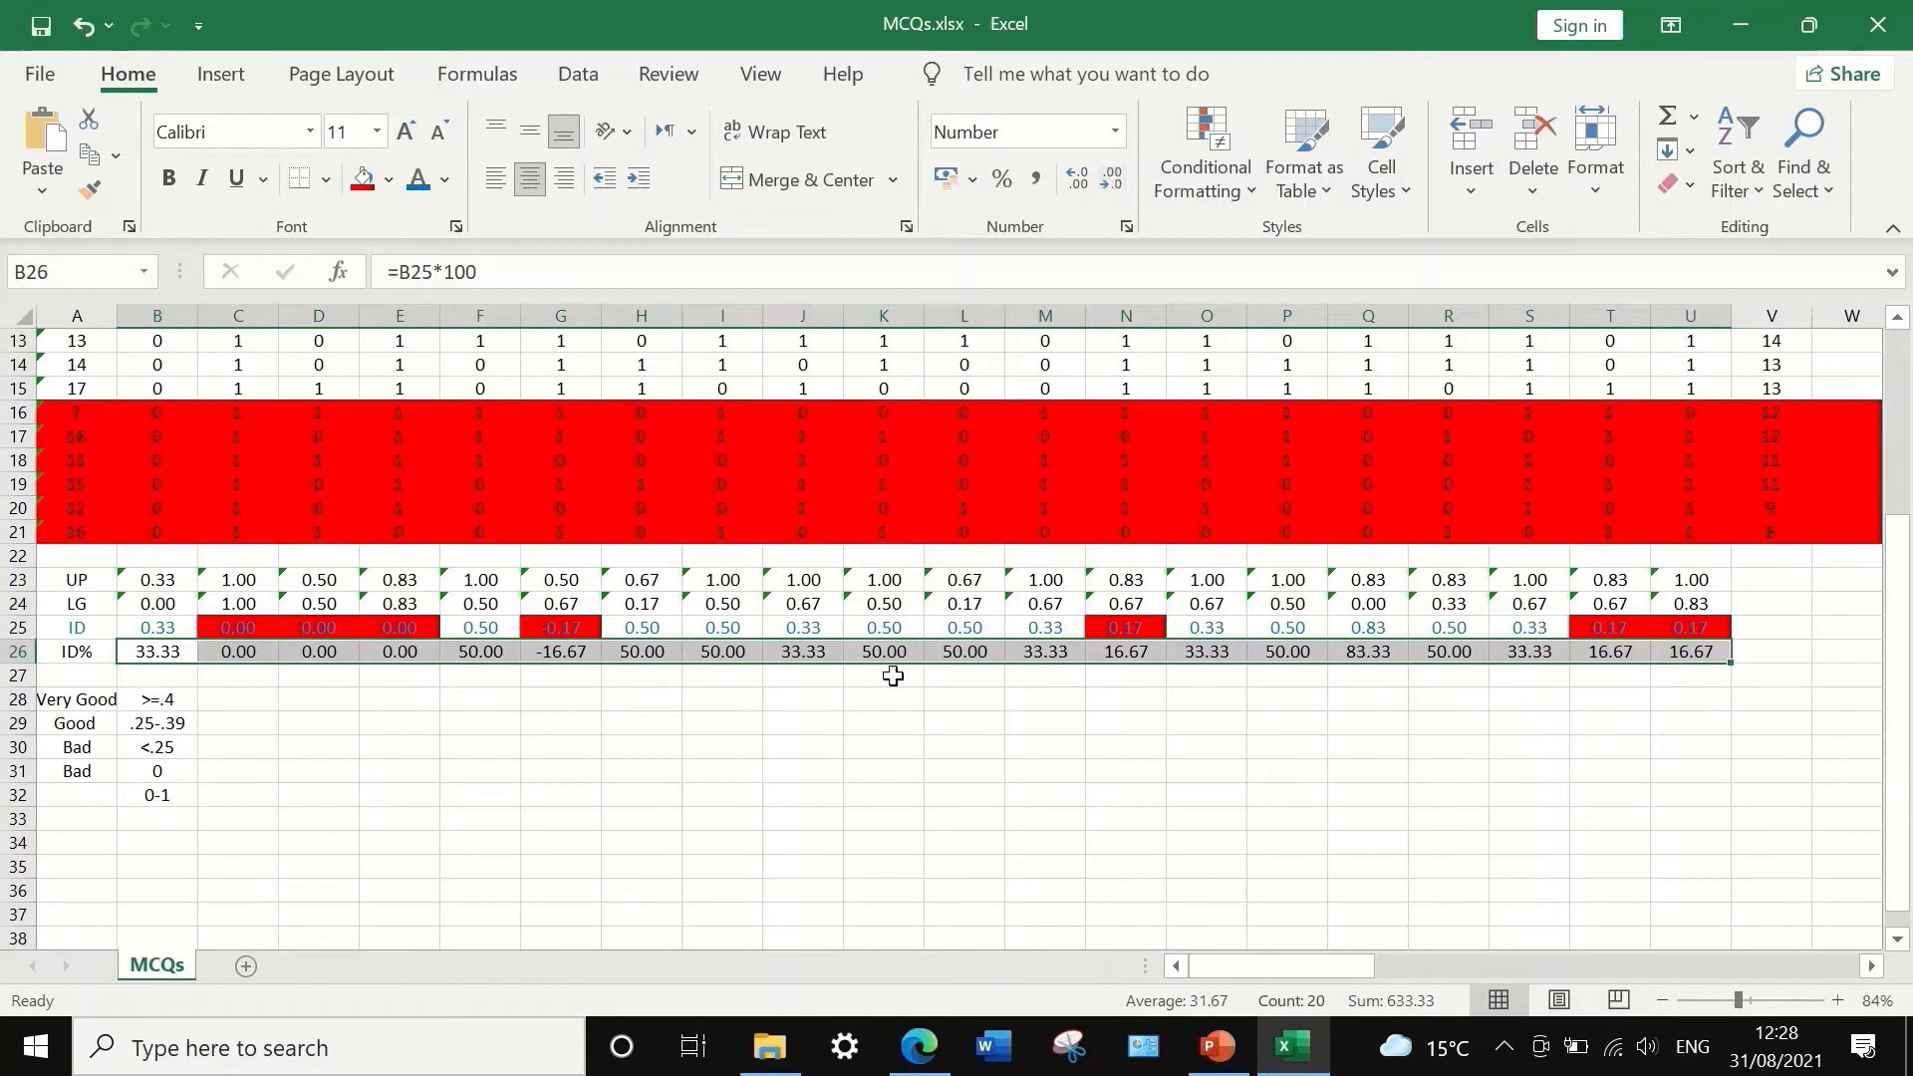
pyautogui.click(1113, 180)
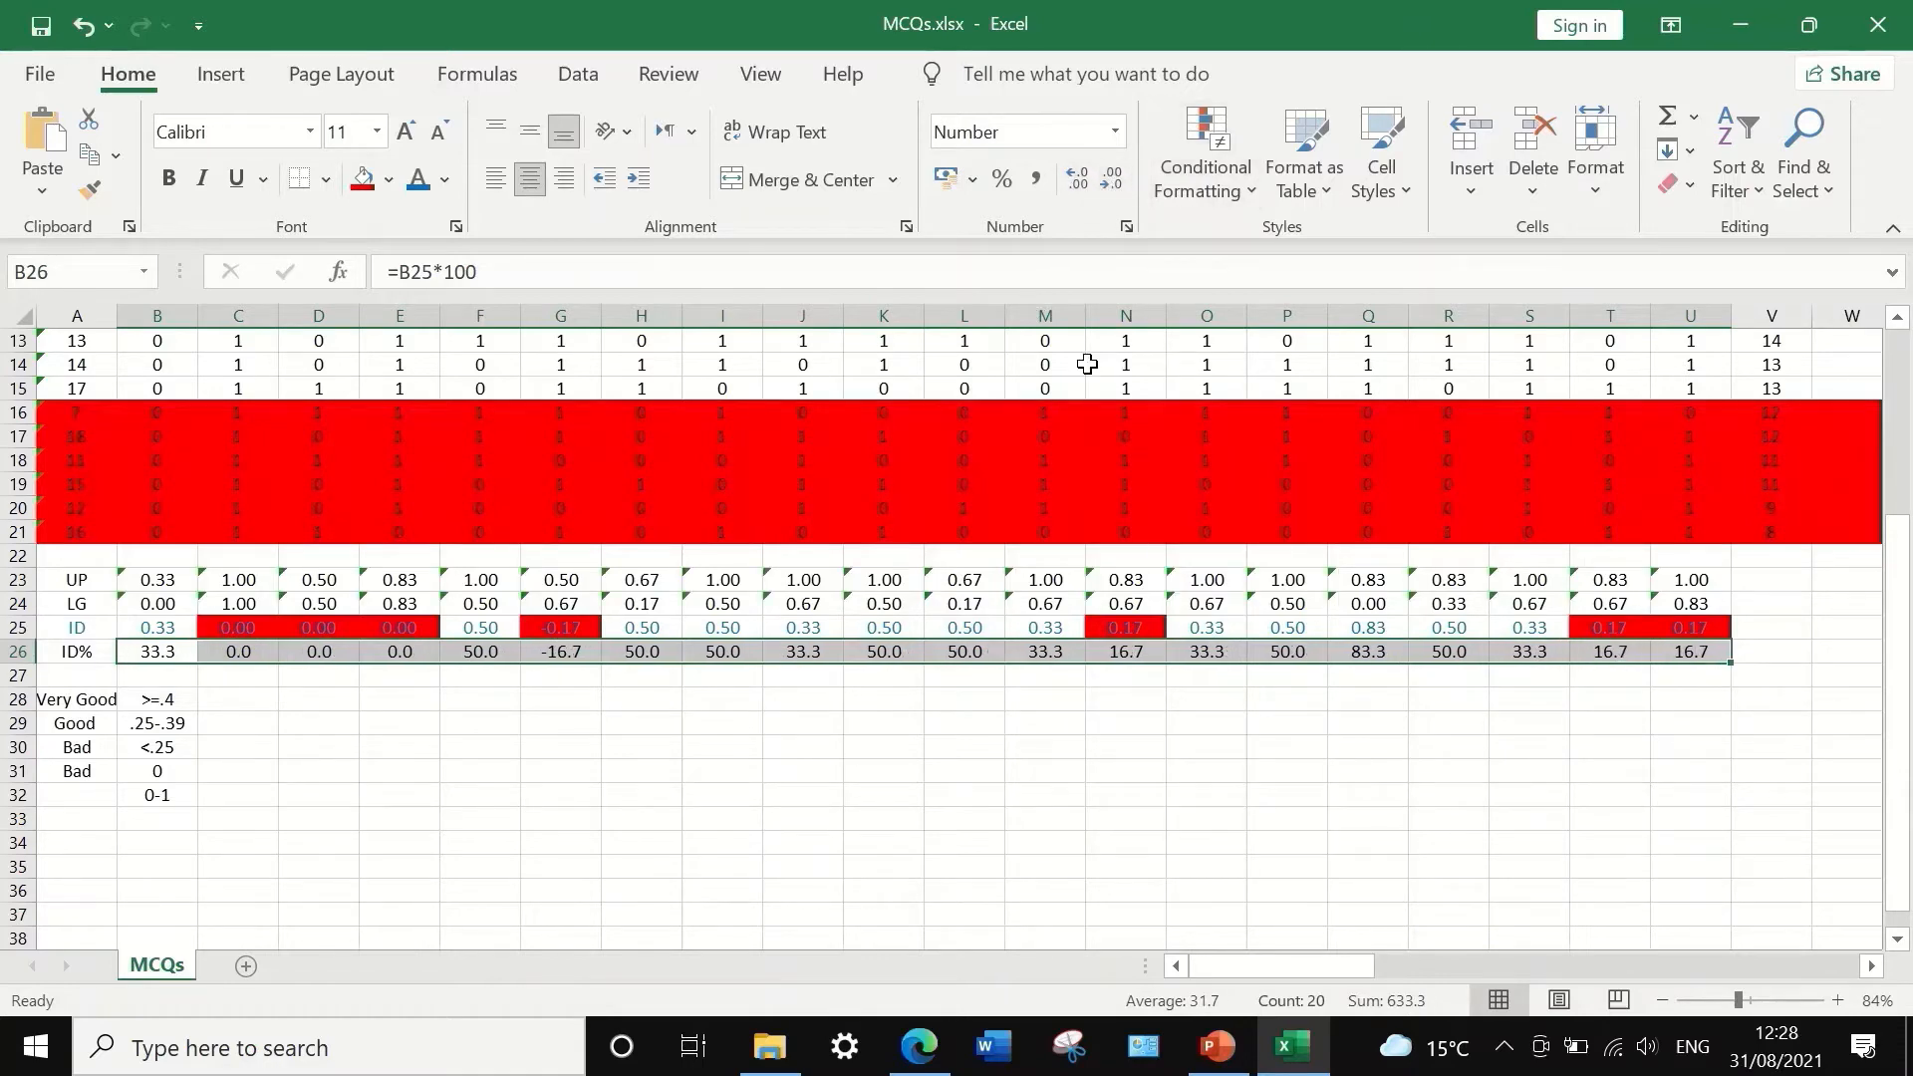
pyautogui.click(1286, 699)
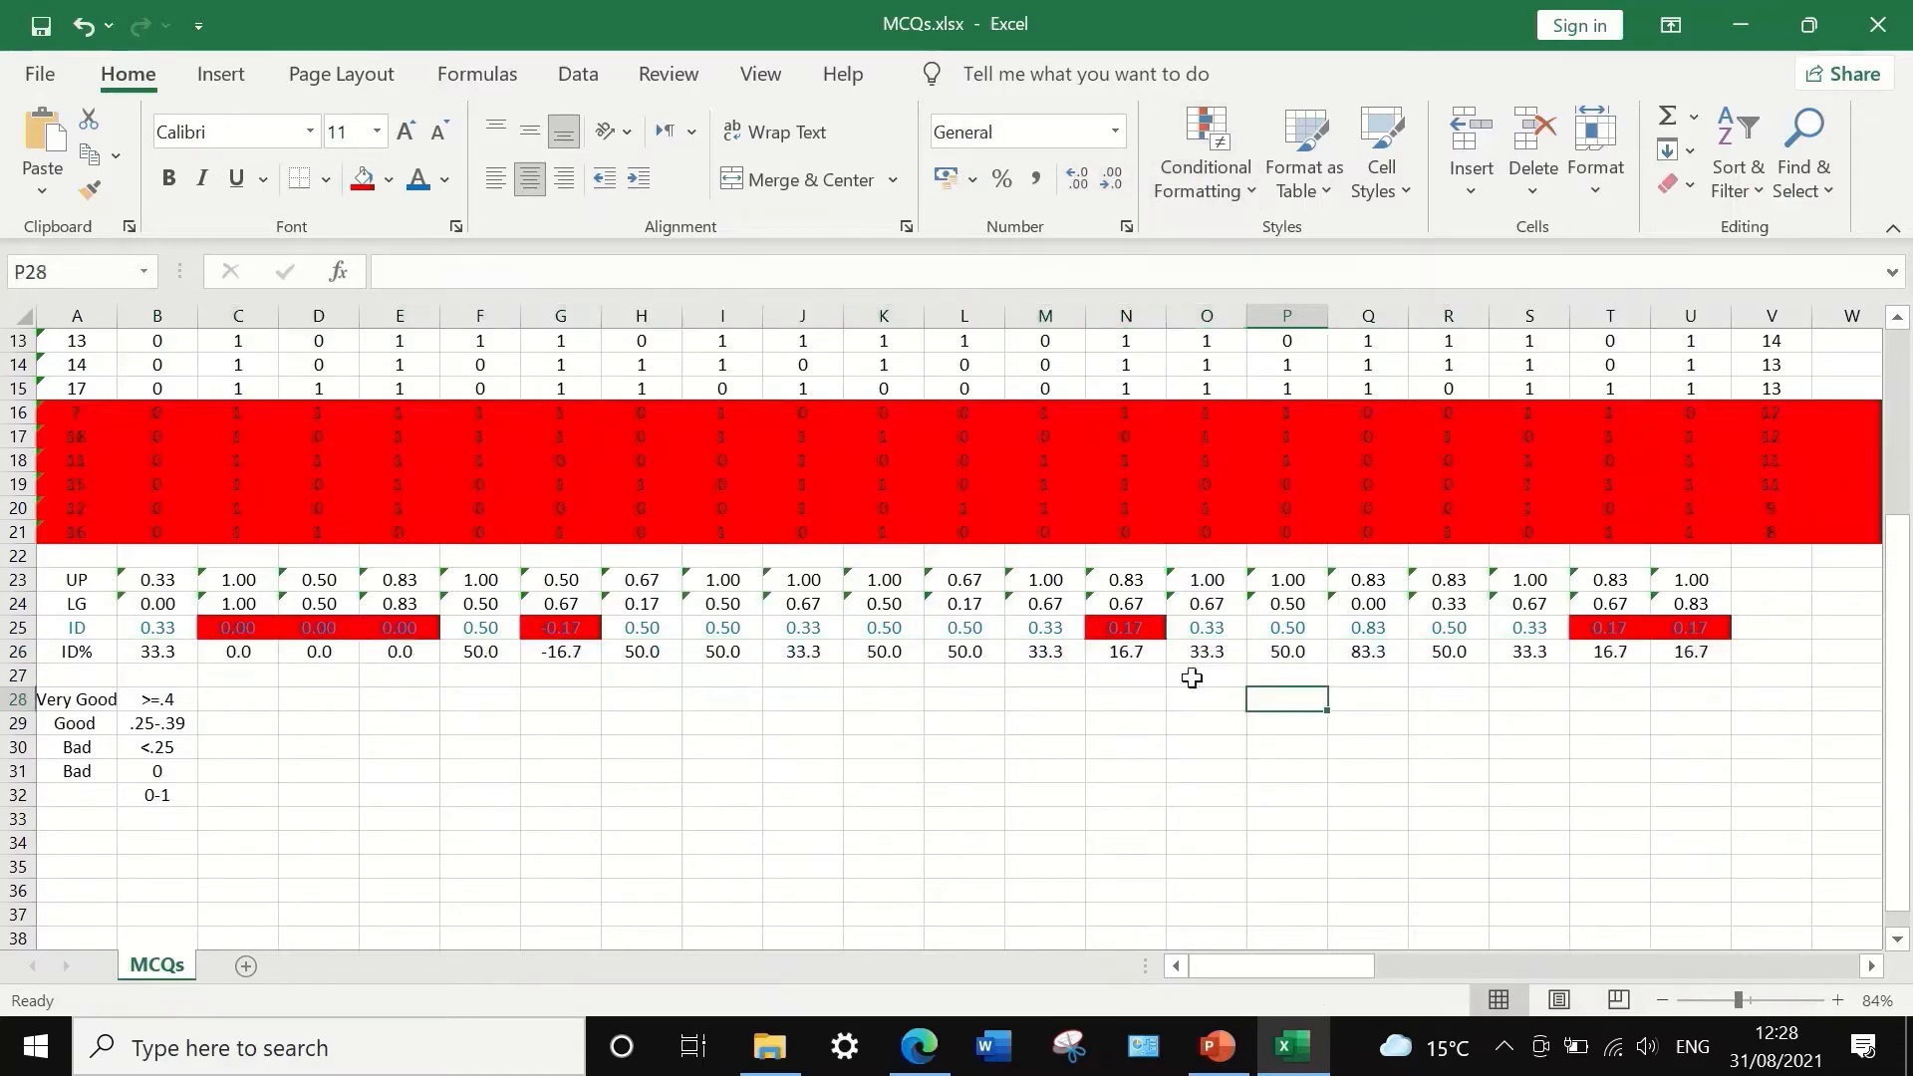
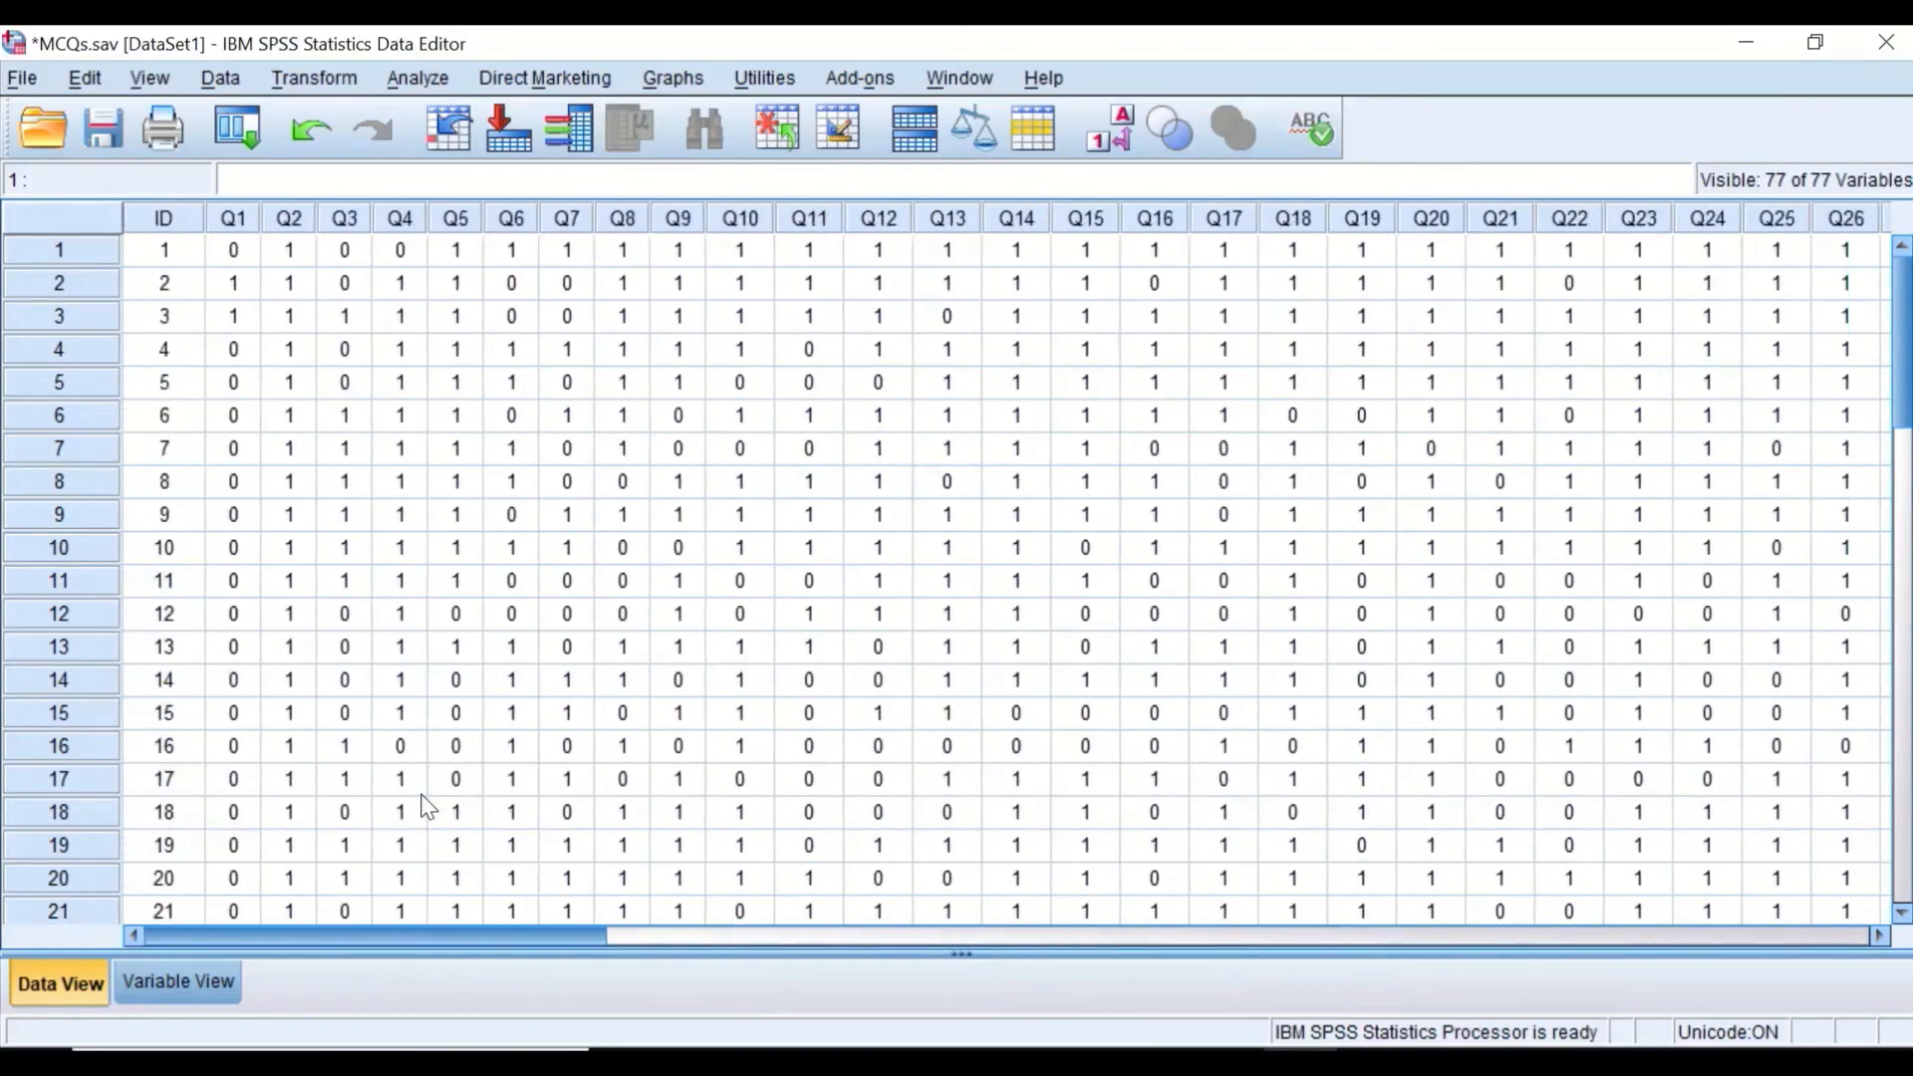
# - In the SPSS Data Editor, look through the MCQs.sav answer data across the question columns Q1 to Q76
pyautogui.hscroll(15, 542, 791)
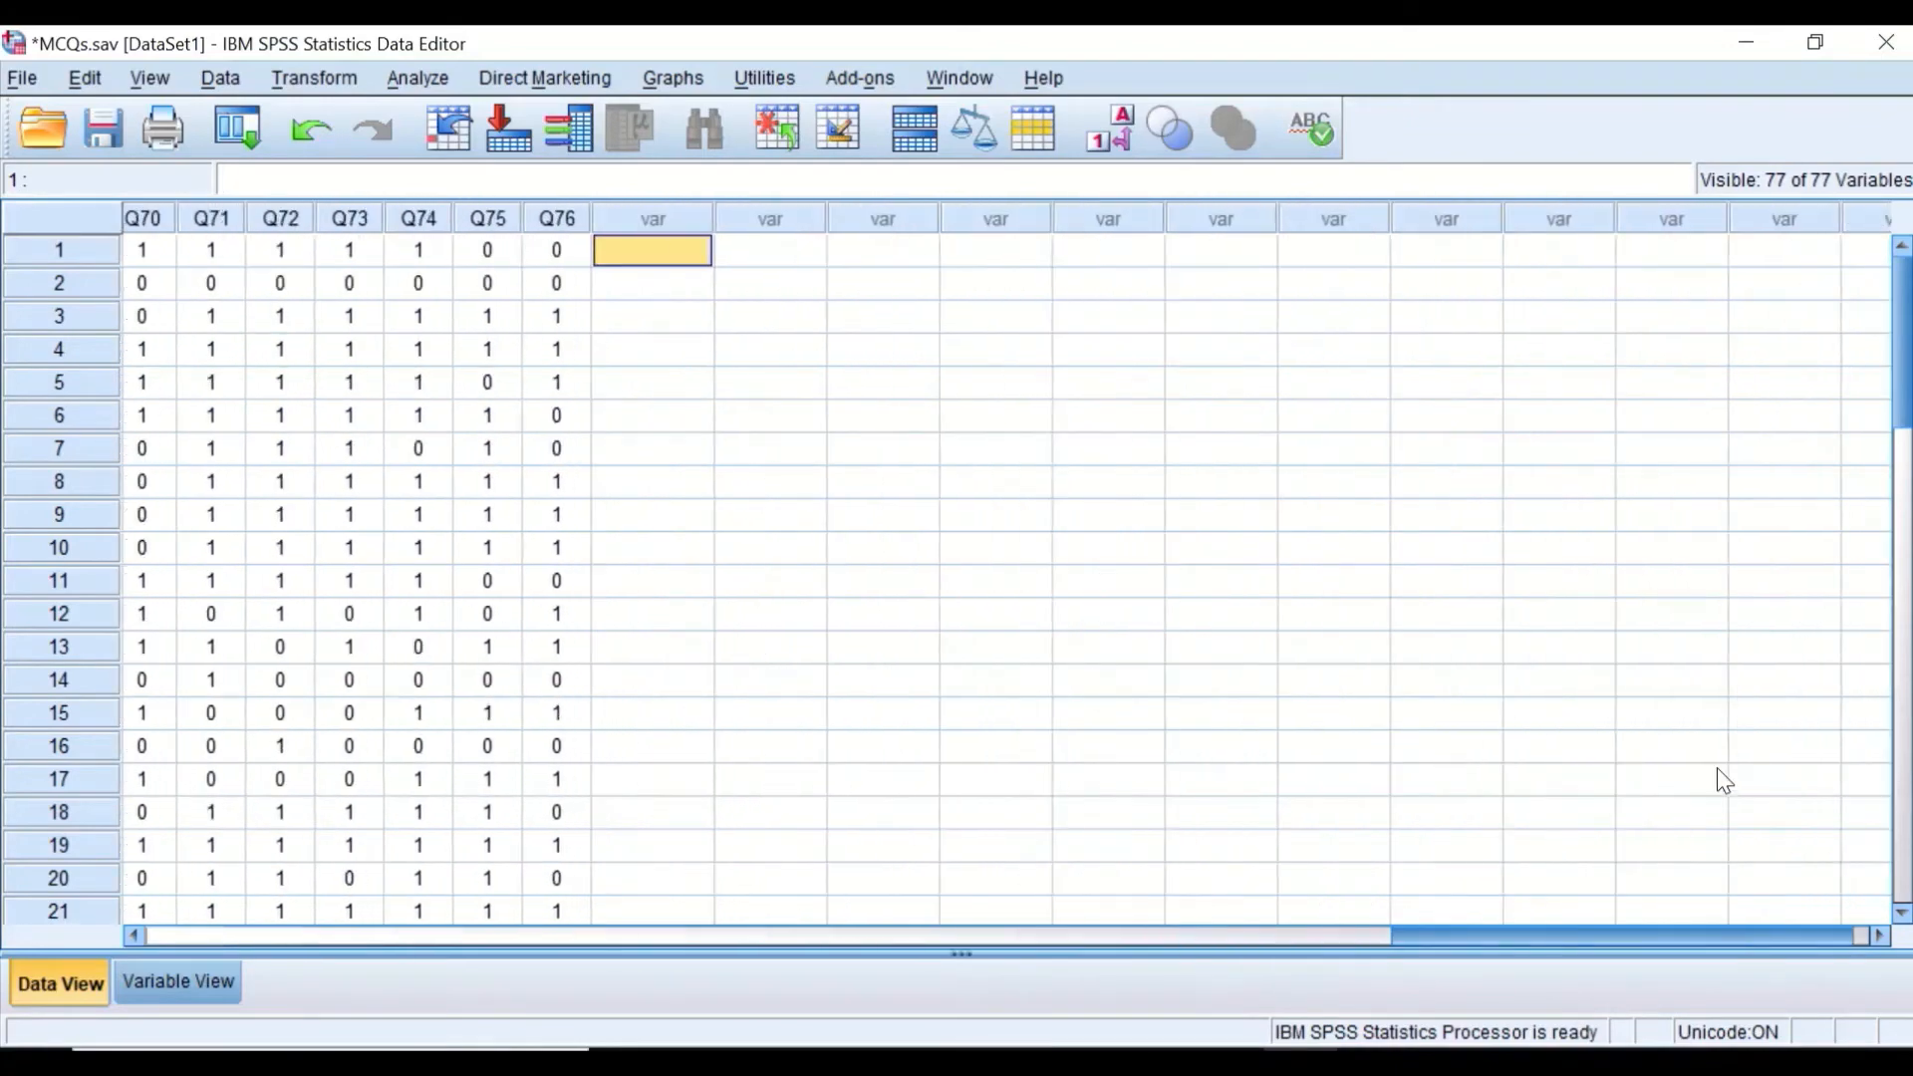
pyautogui.hscroll(-5, 1718, 768)
pyautogui.hscroll(-10, 1368, 776)
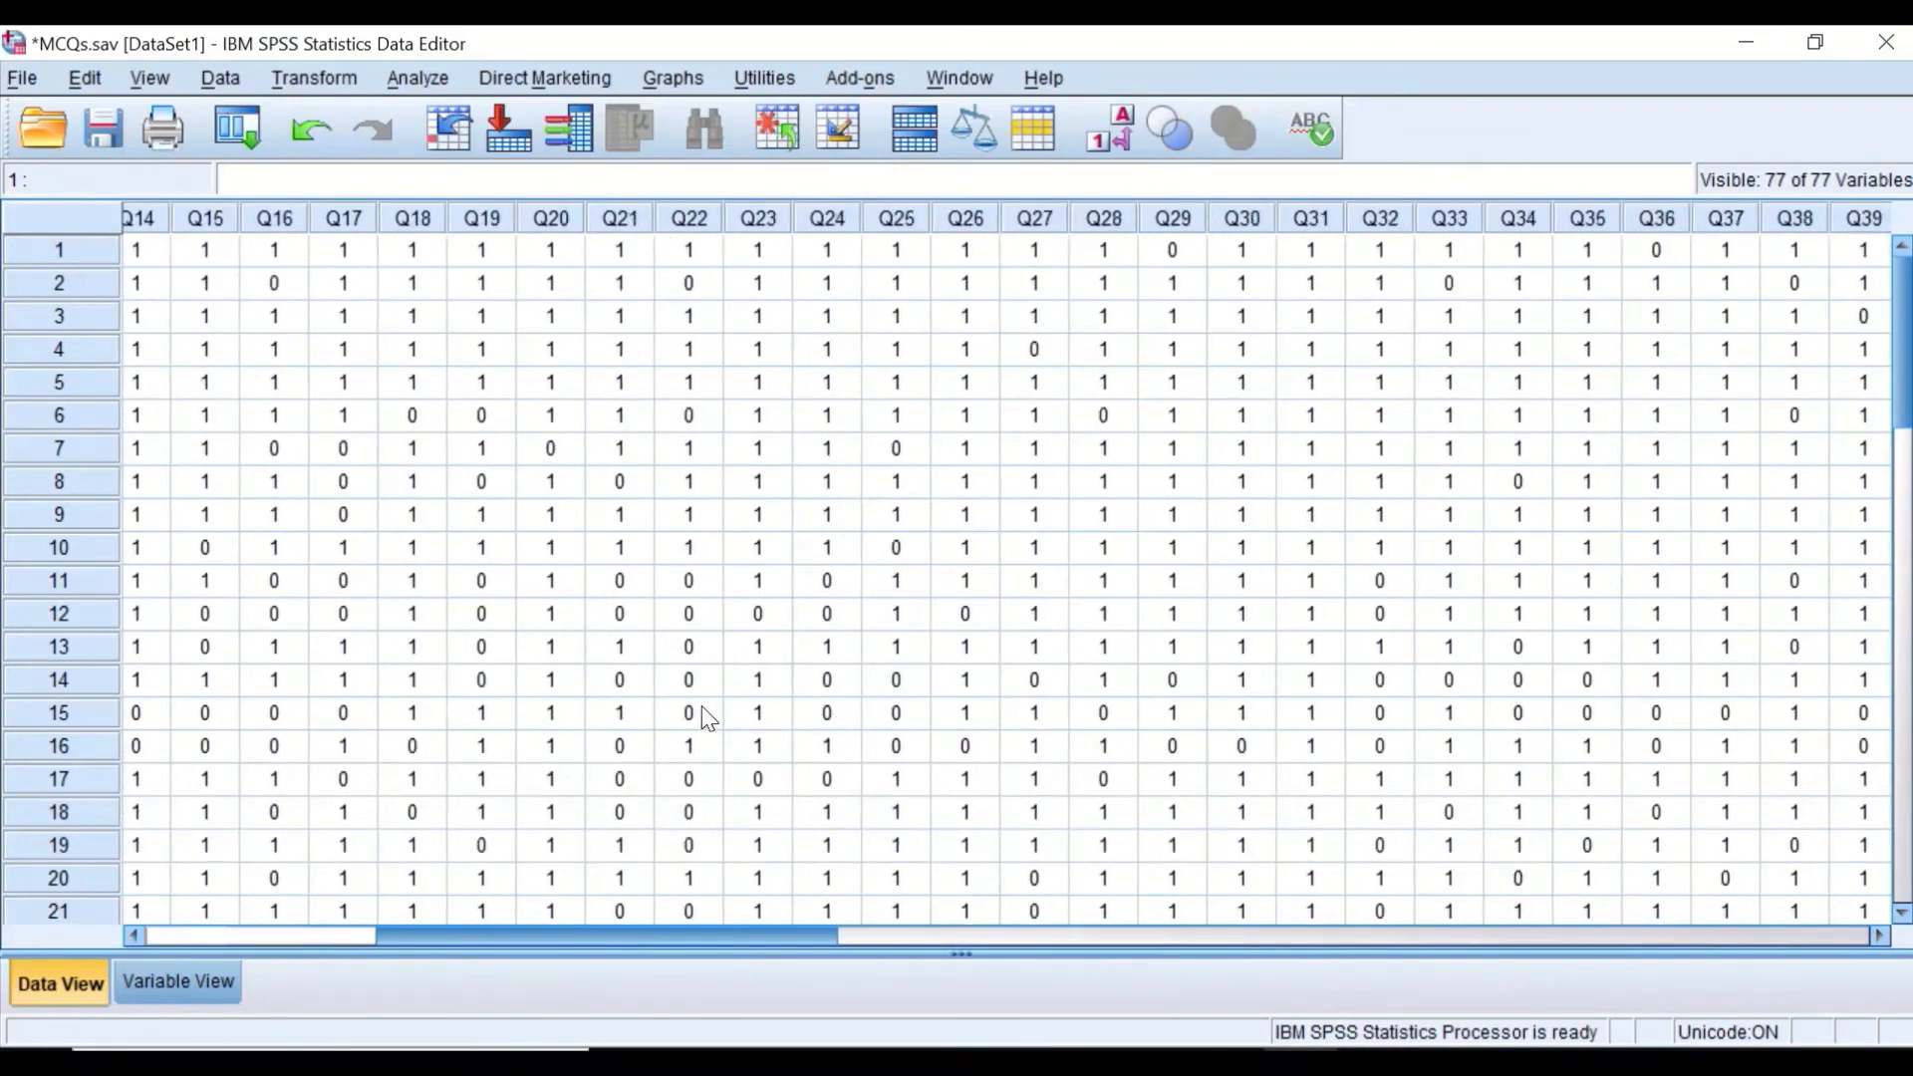
pyautogui.hscroll(13, 707, 717)
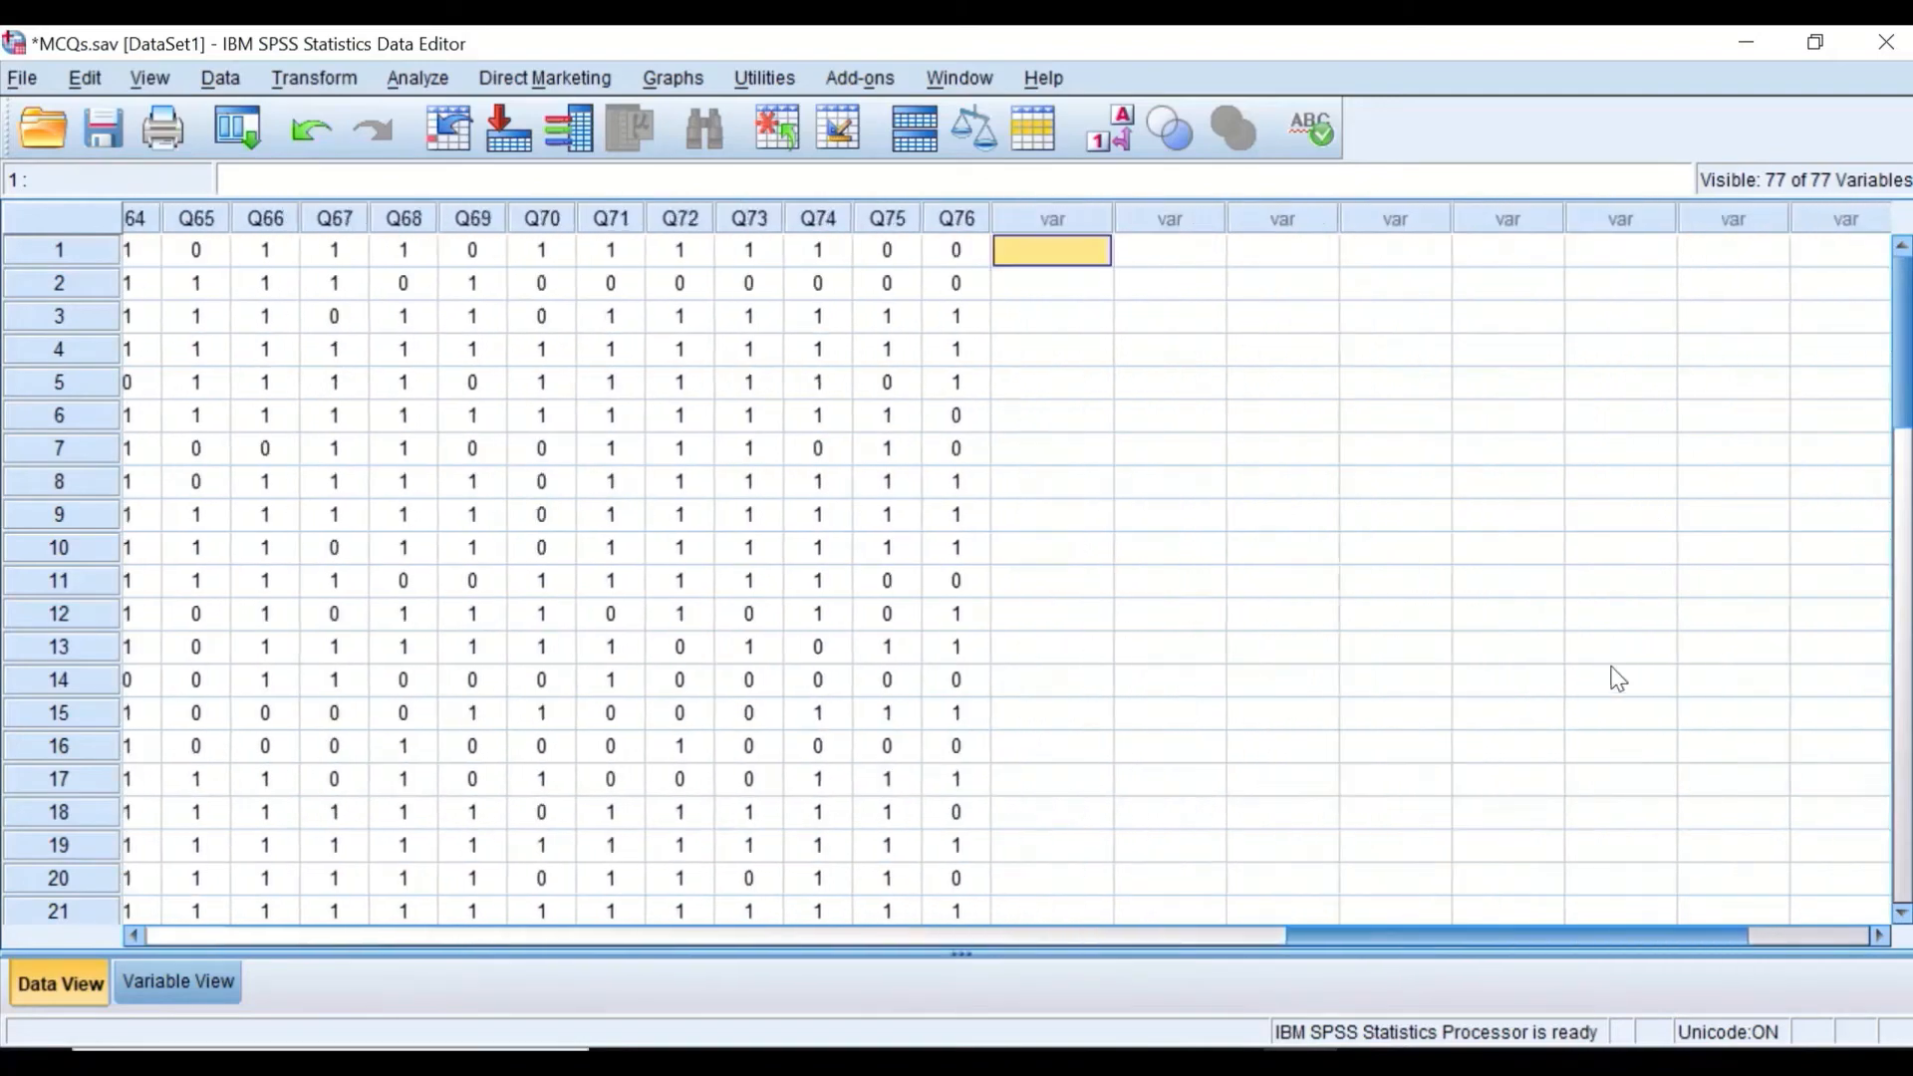
pyautogui.hscroll(-16, 444, 505)
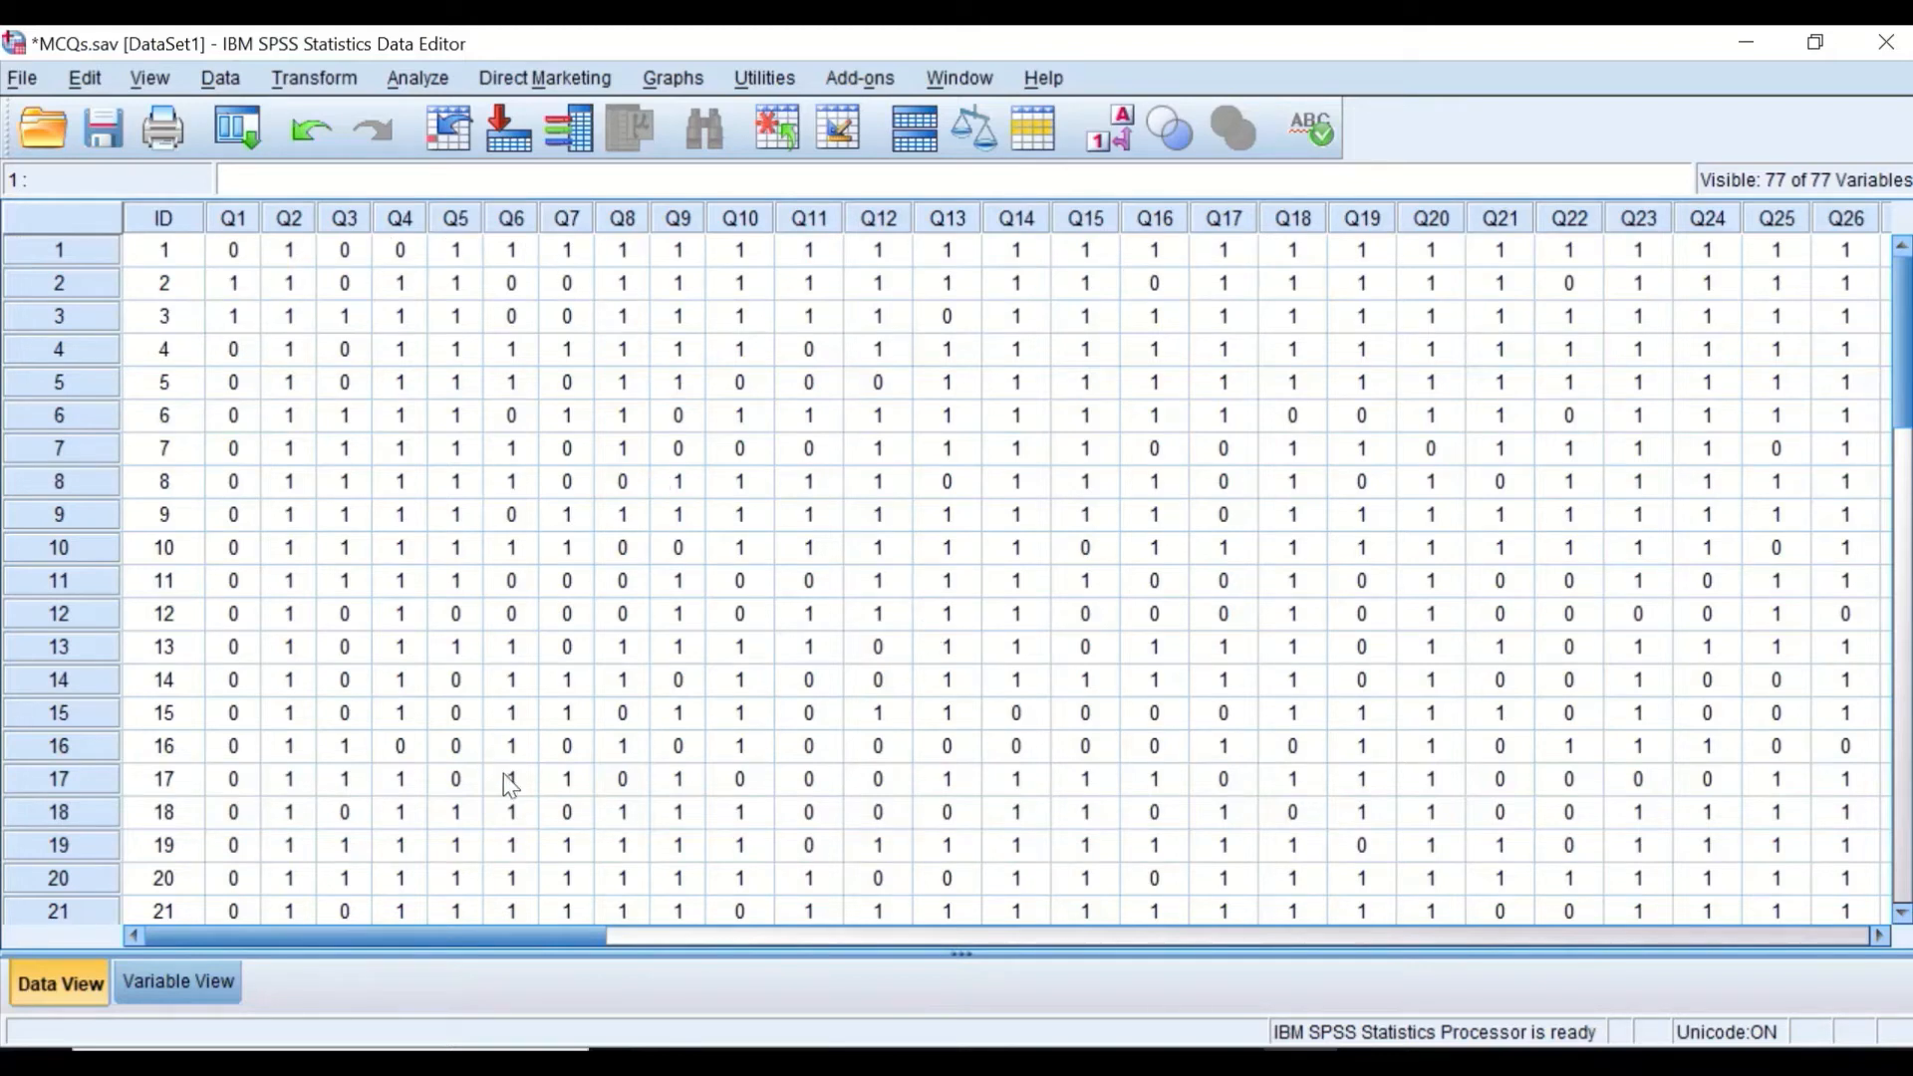
pyautogui.moveTo(522, 935); pyautogui.dragTo(416, 857)
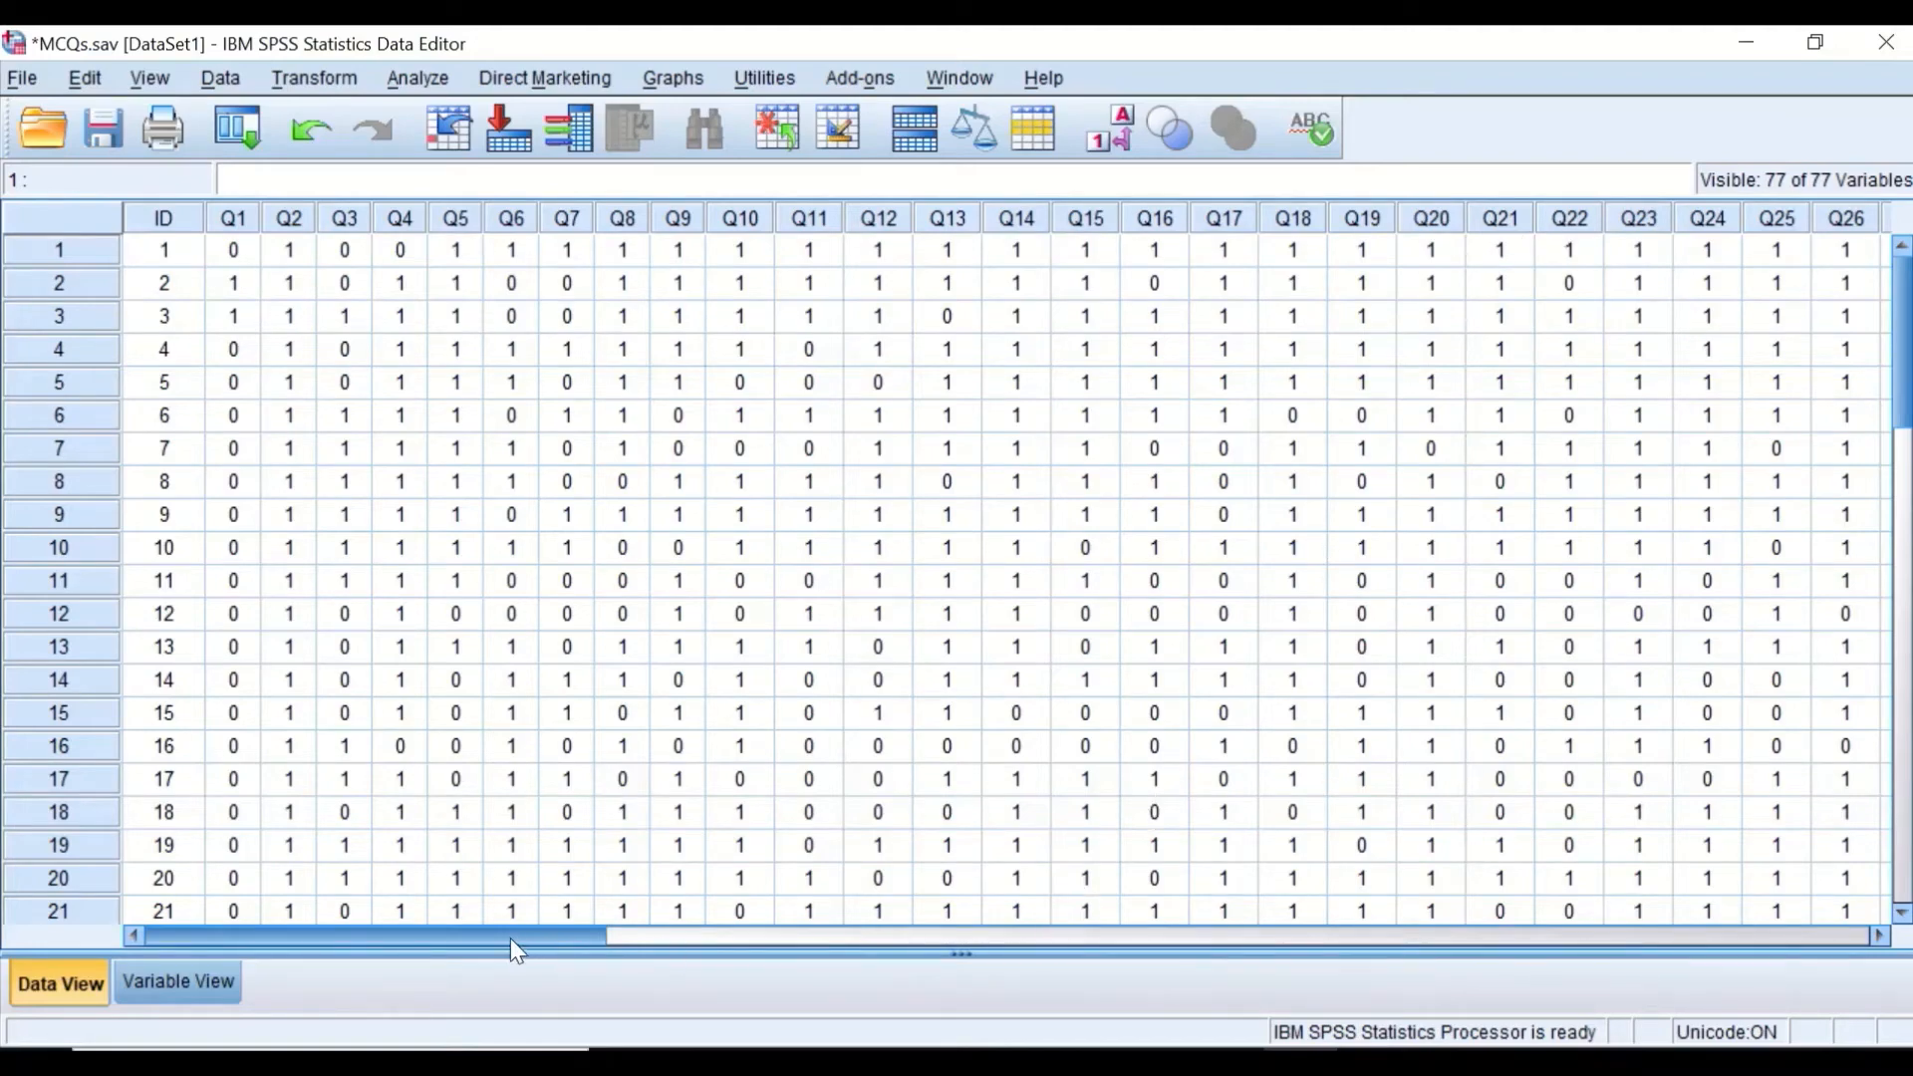
pyautogui.moveTo(510, 947); pyautogui.dragTo(242, 817)
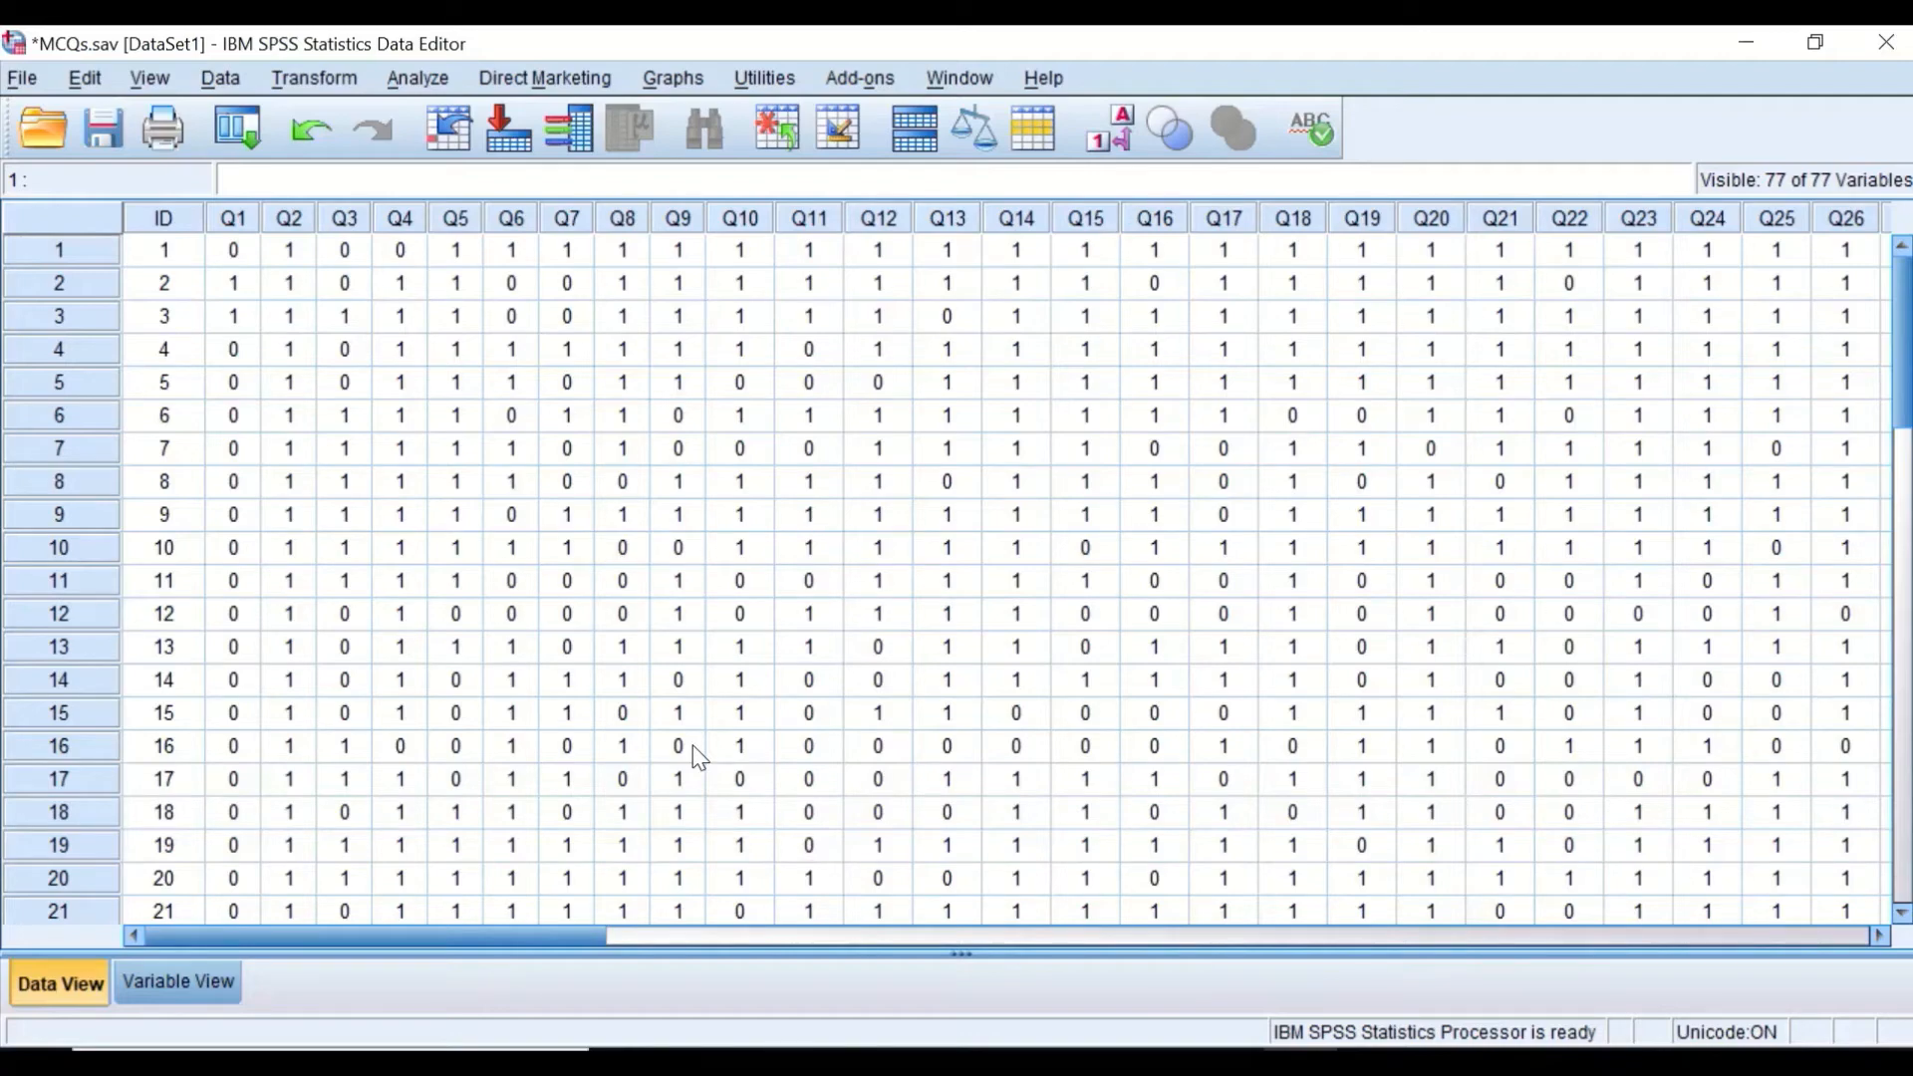
# - Look across the question columns up to Q76 and open the Compute Variable dialog
pyautogui.moveTo(379, 935); pyautogui.dragTo(1416, 919)
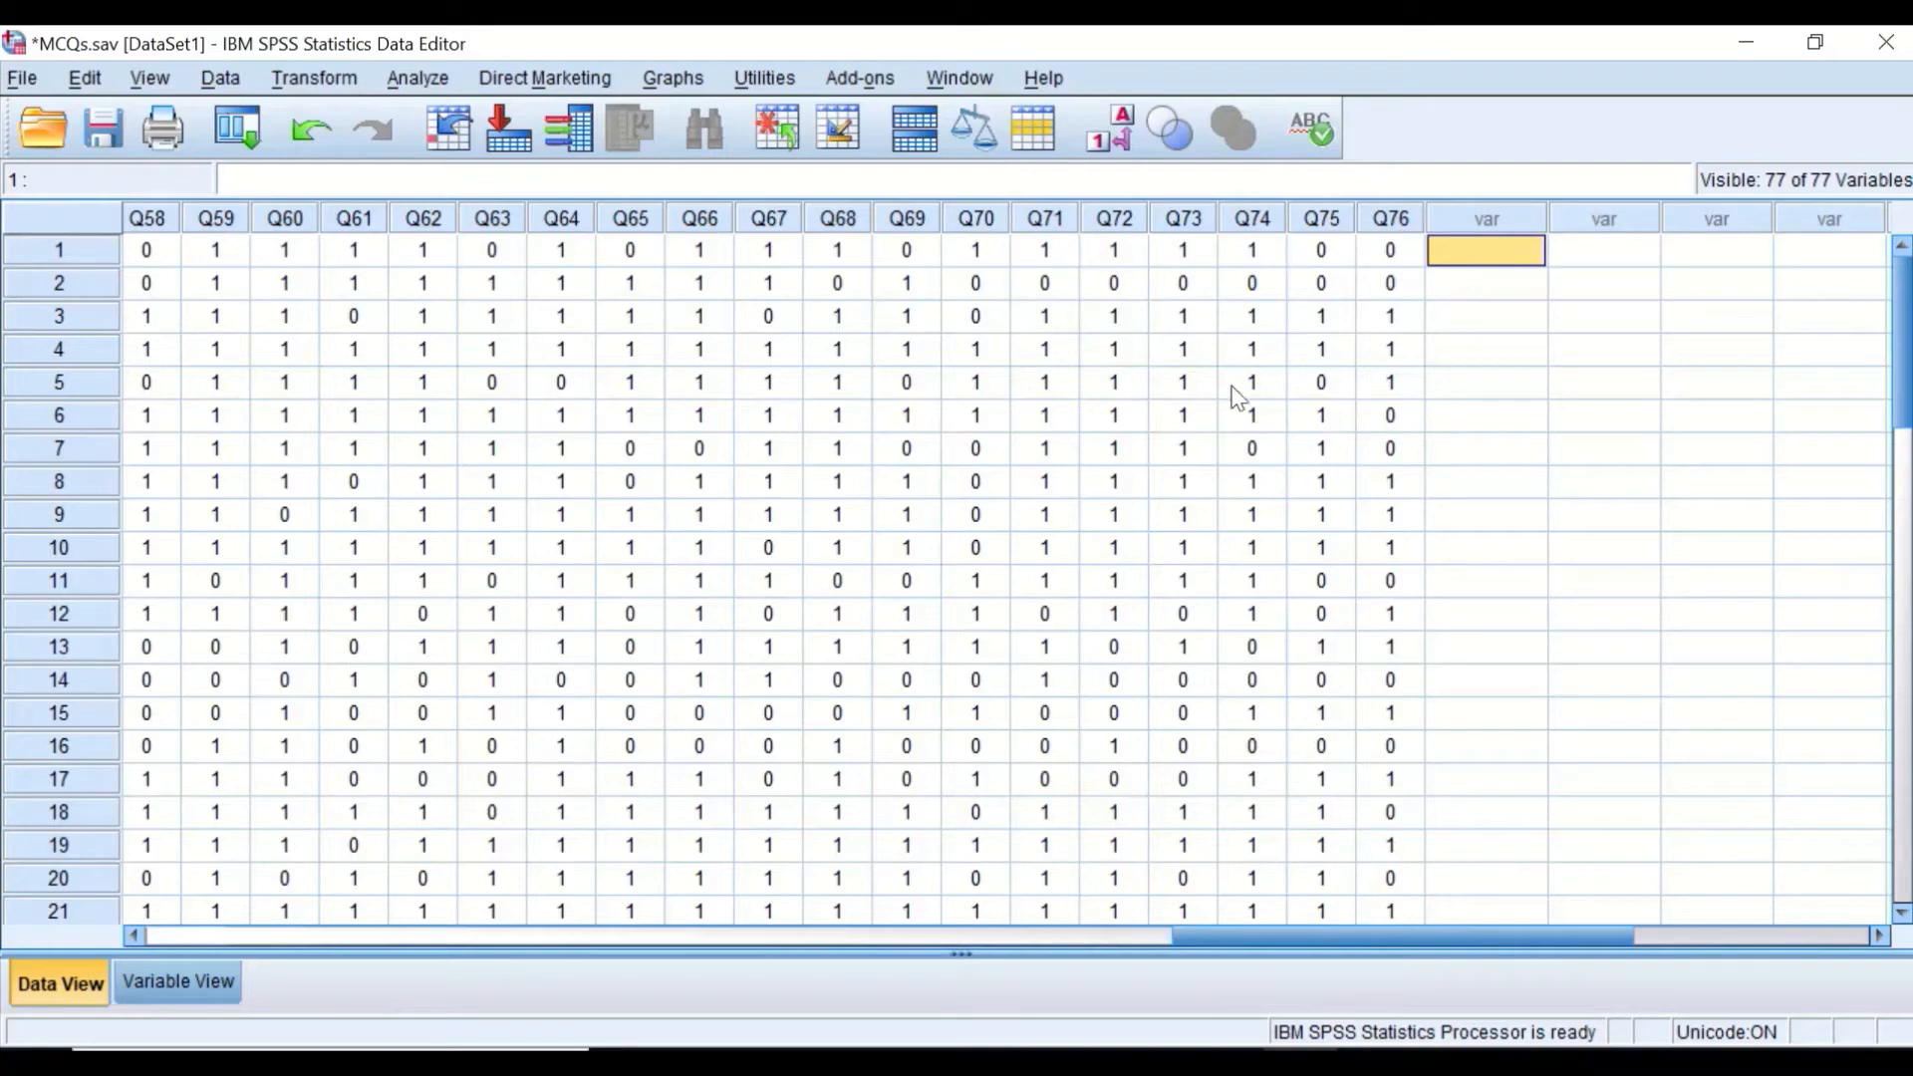
pyautogui.moveTo(1511, 941); pyautogui.dragTo(382, 274)
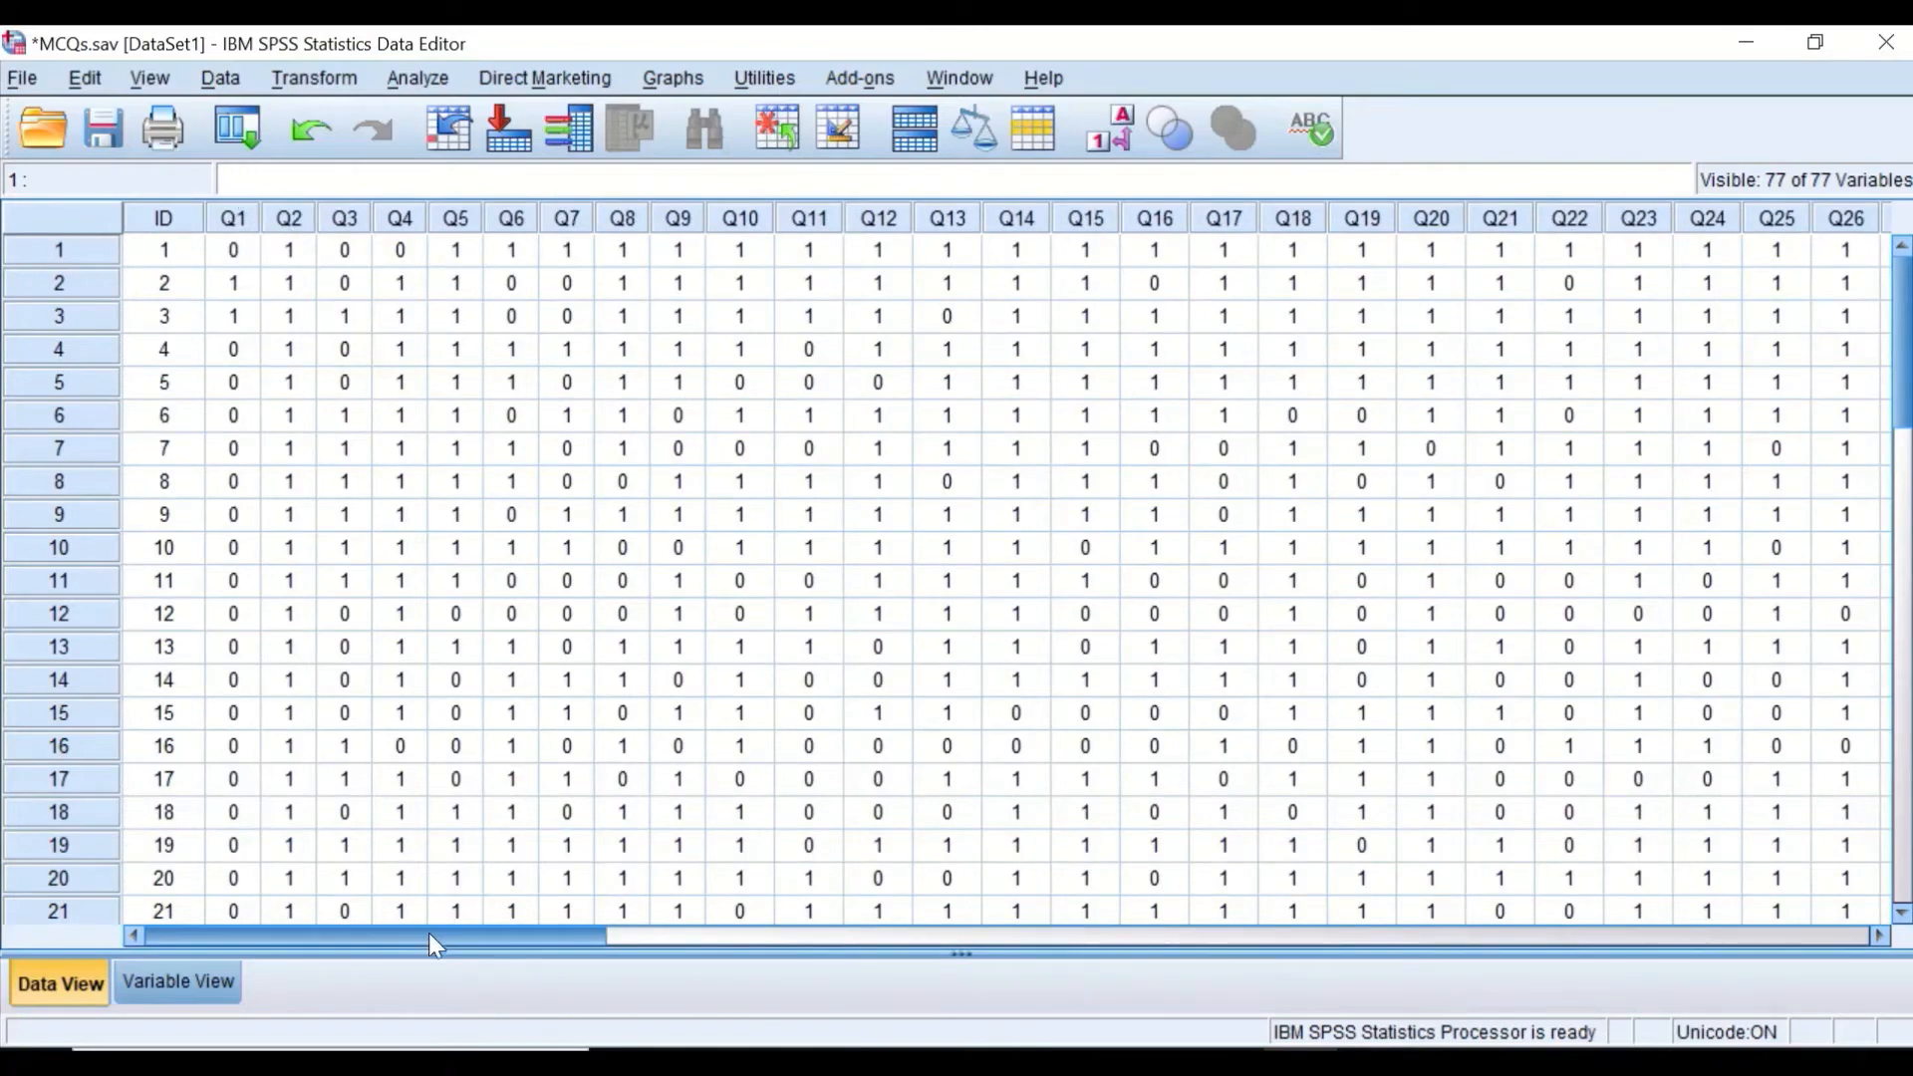
pyautogui.moveTo(429, 933); pyautogui.dragTo(1425, 823)
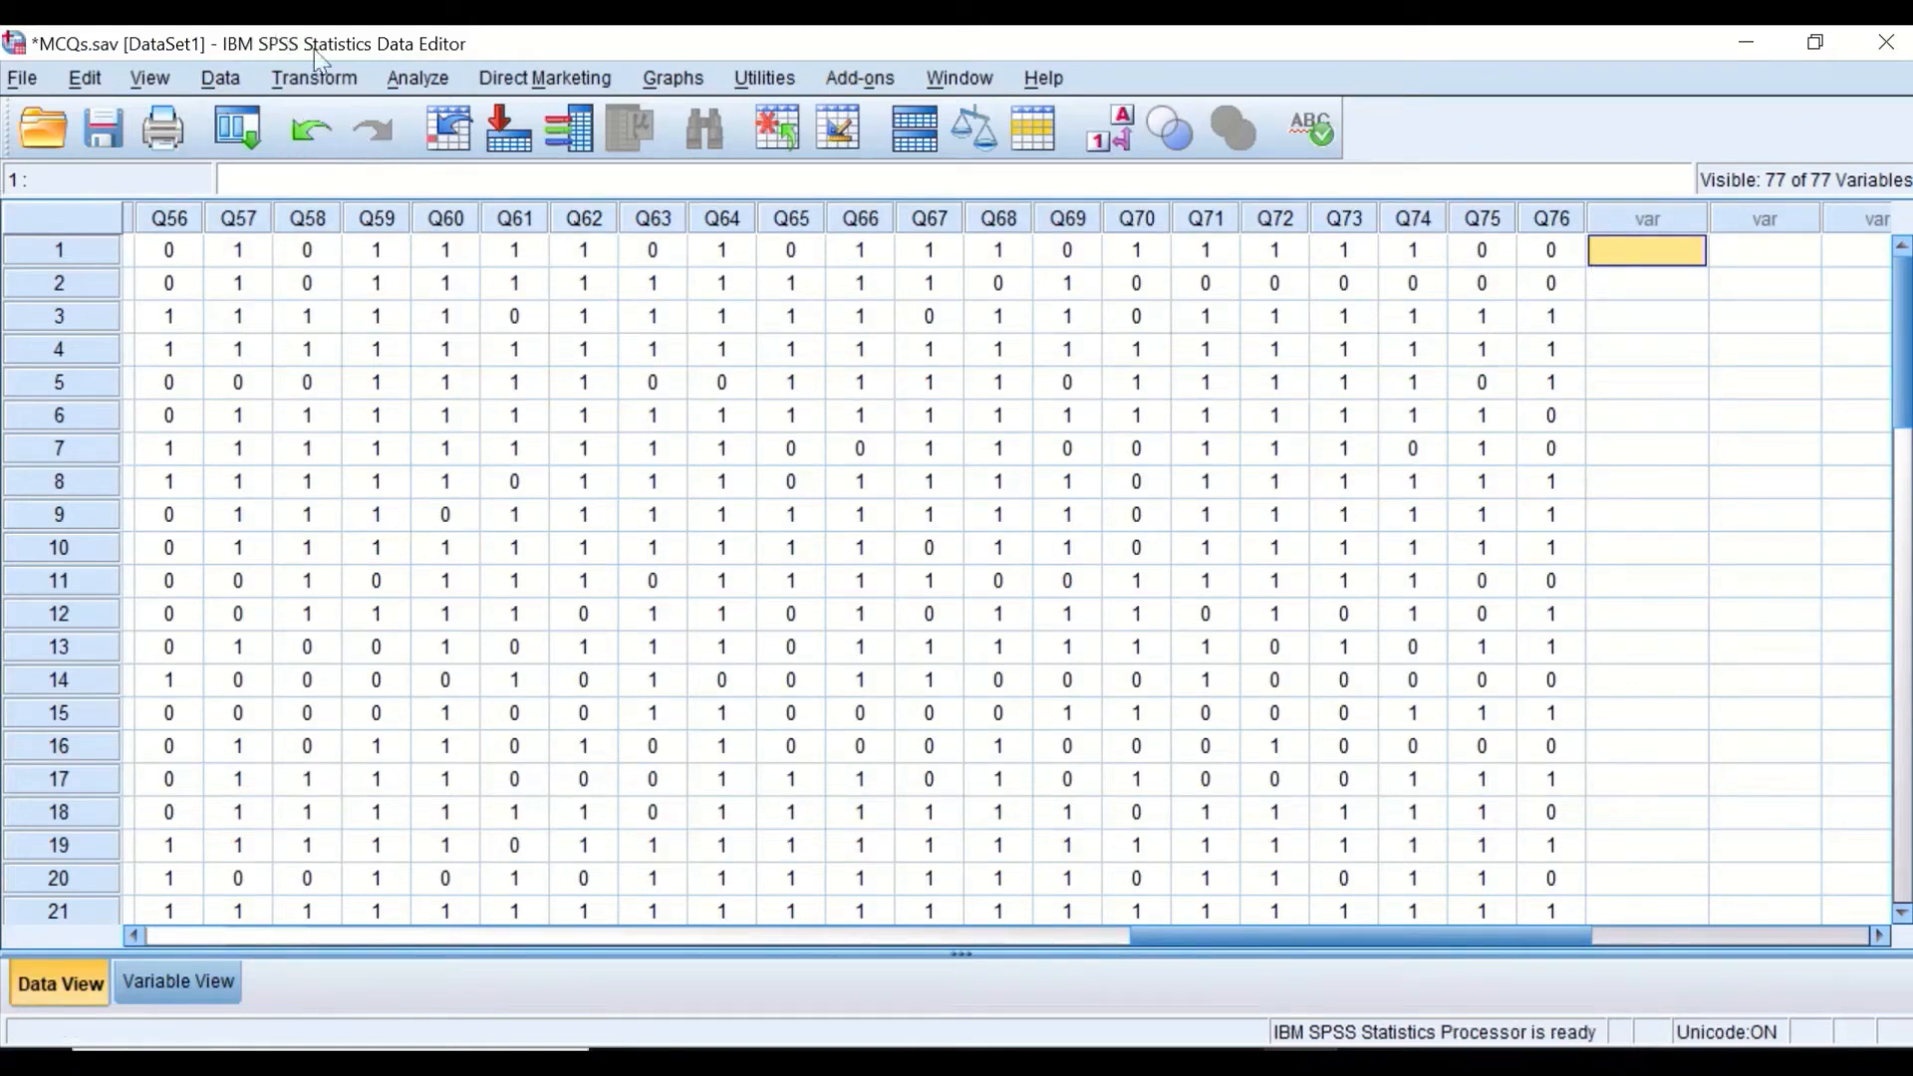
pyautogui.click(317, 76)
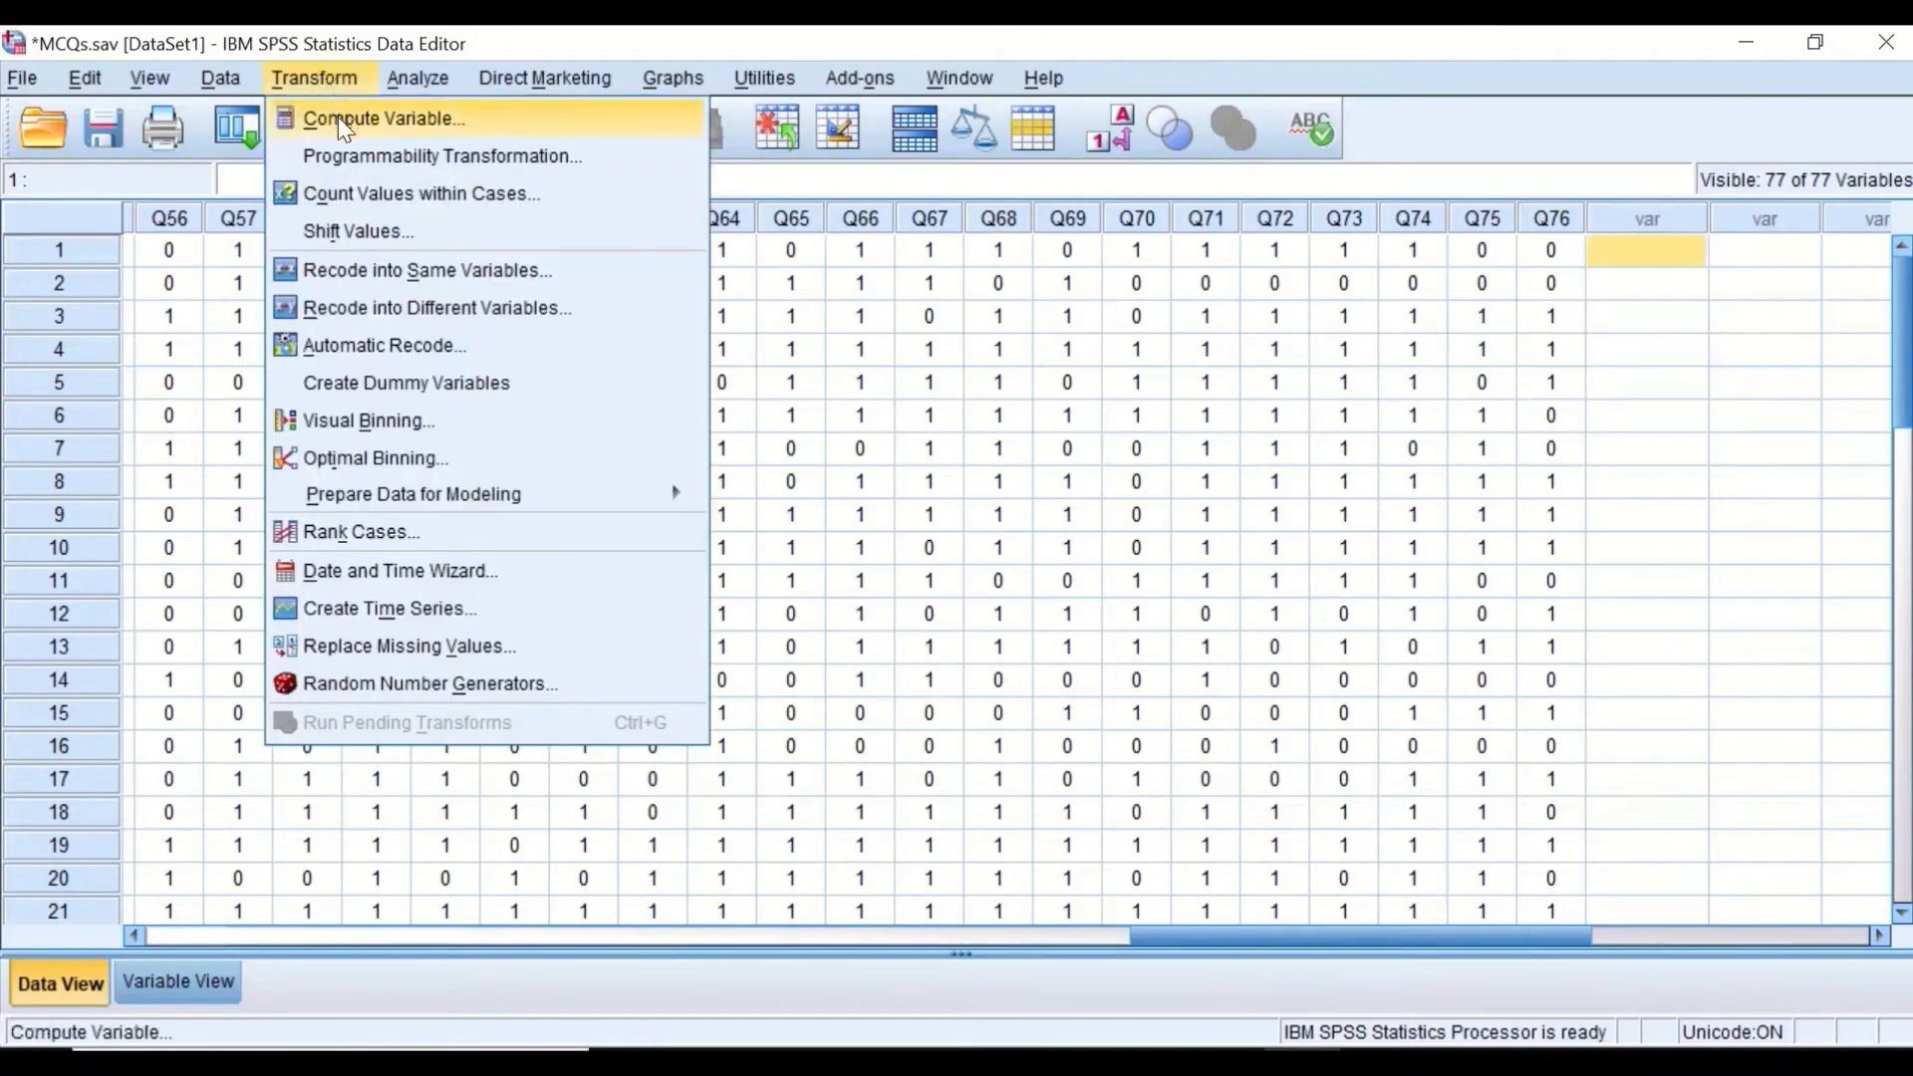
pyautogui.click(337, 116)
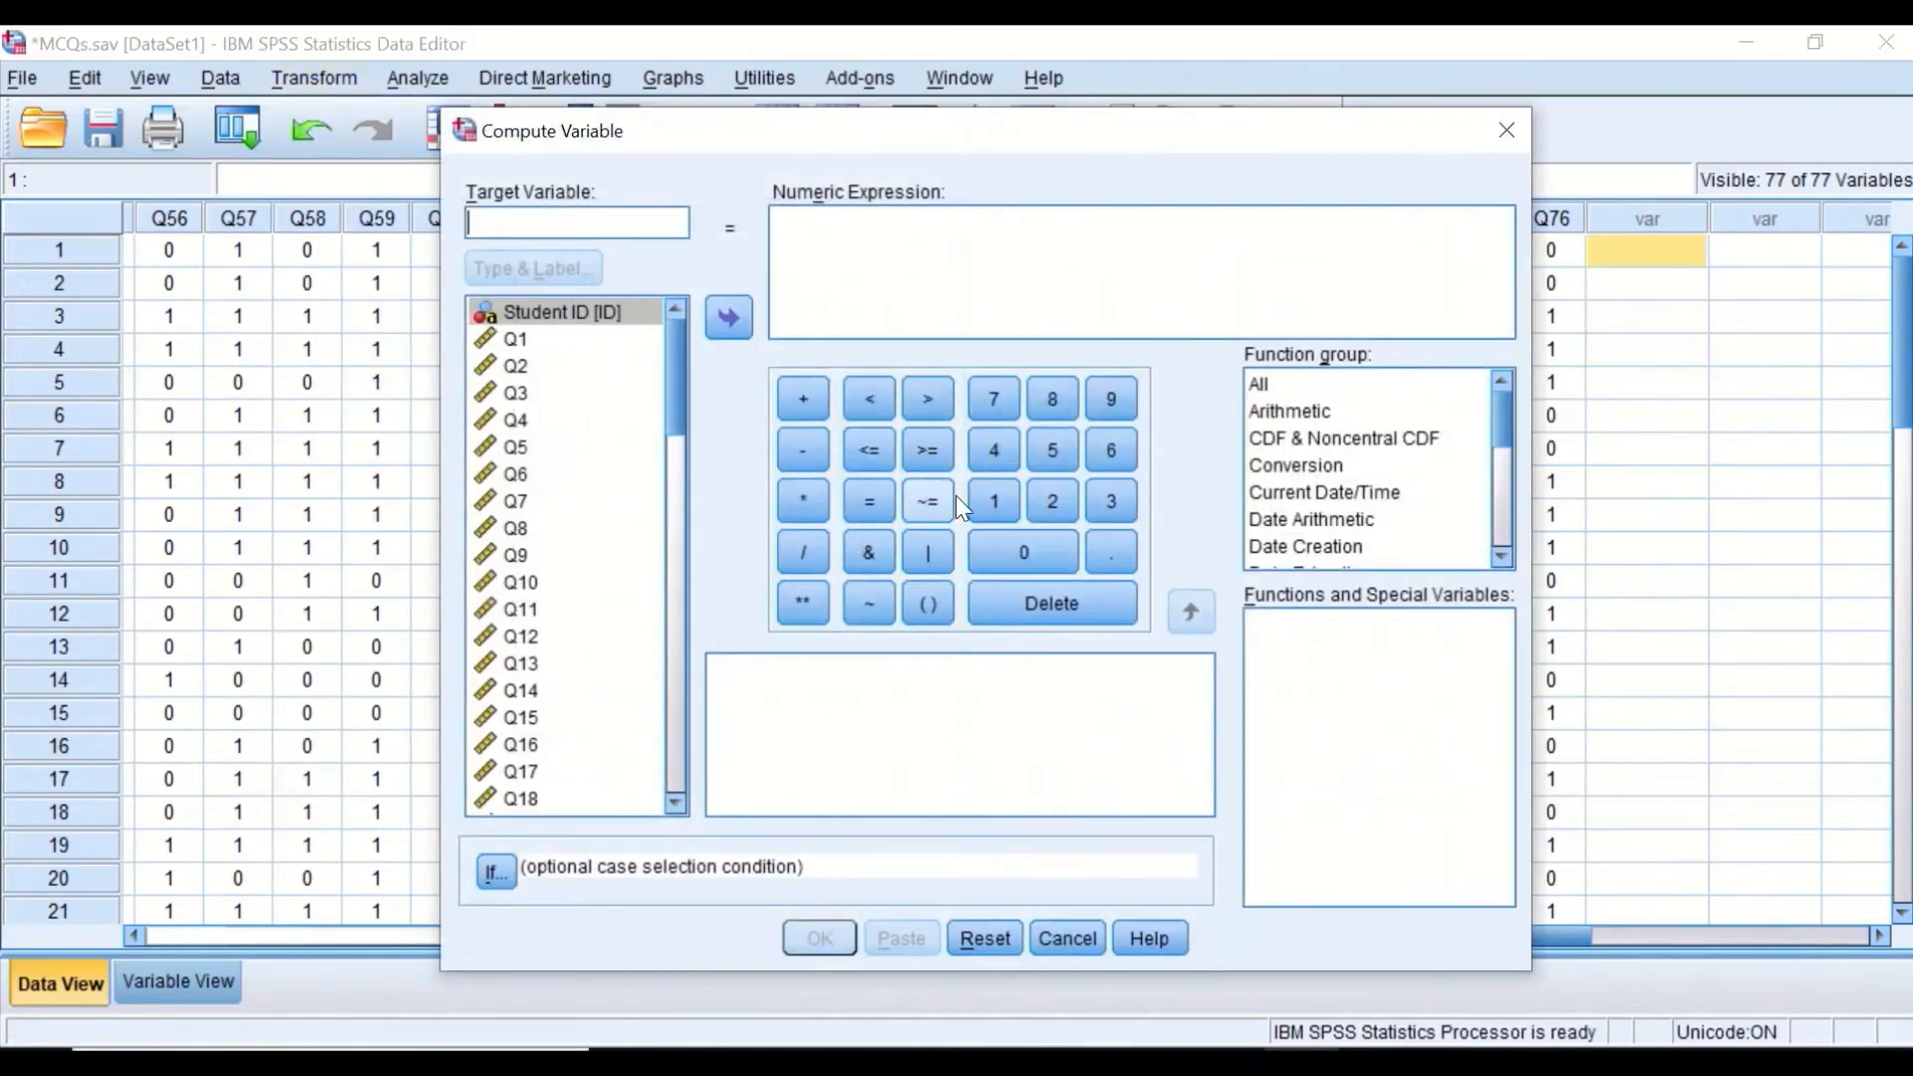
pyautogui.moveTo(971, 137); pyautogui.dragTo(738, 146)
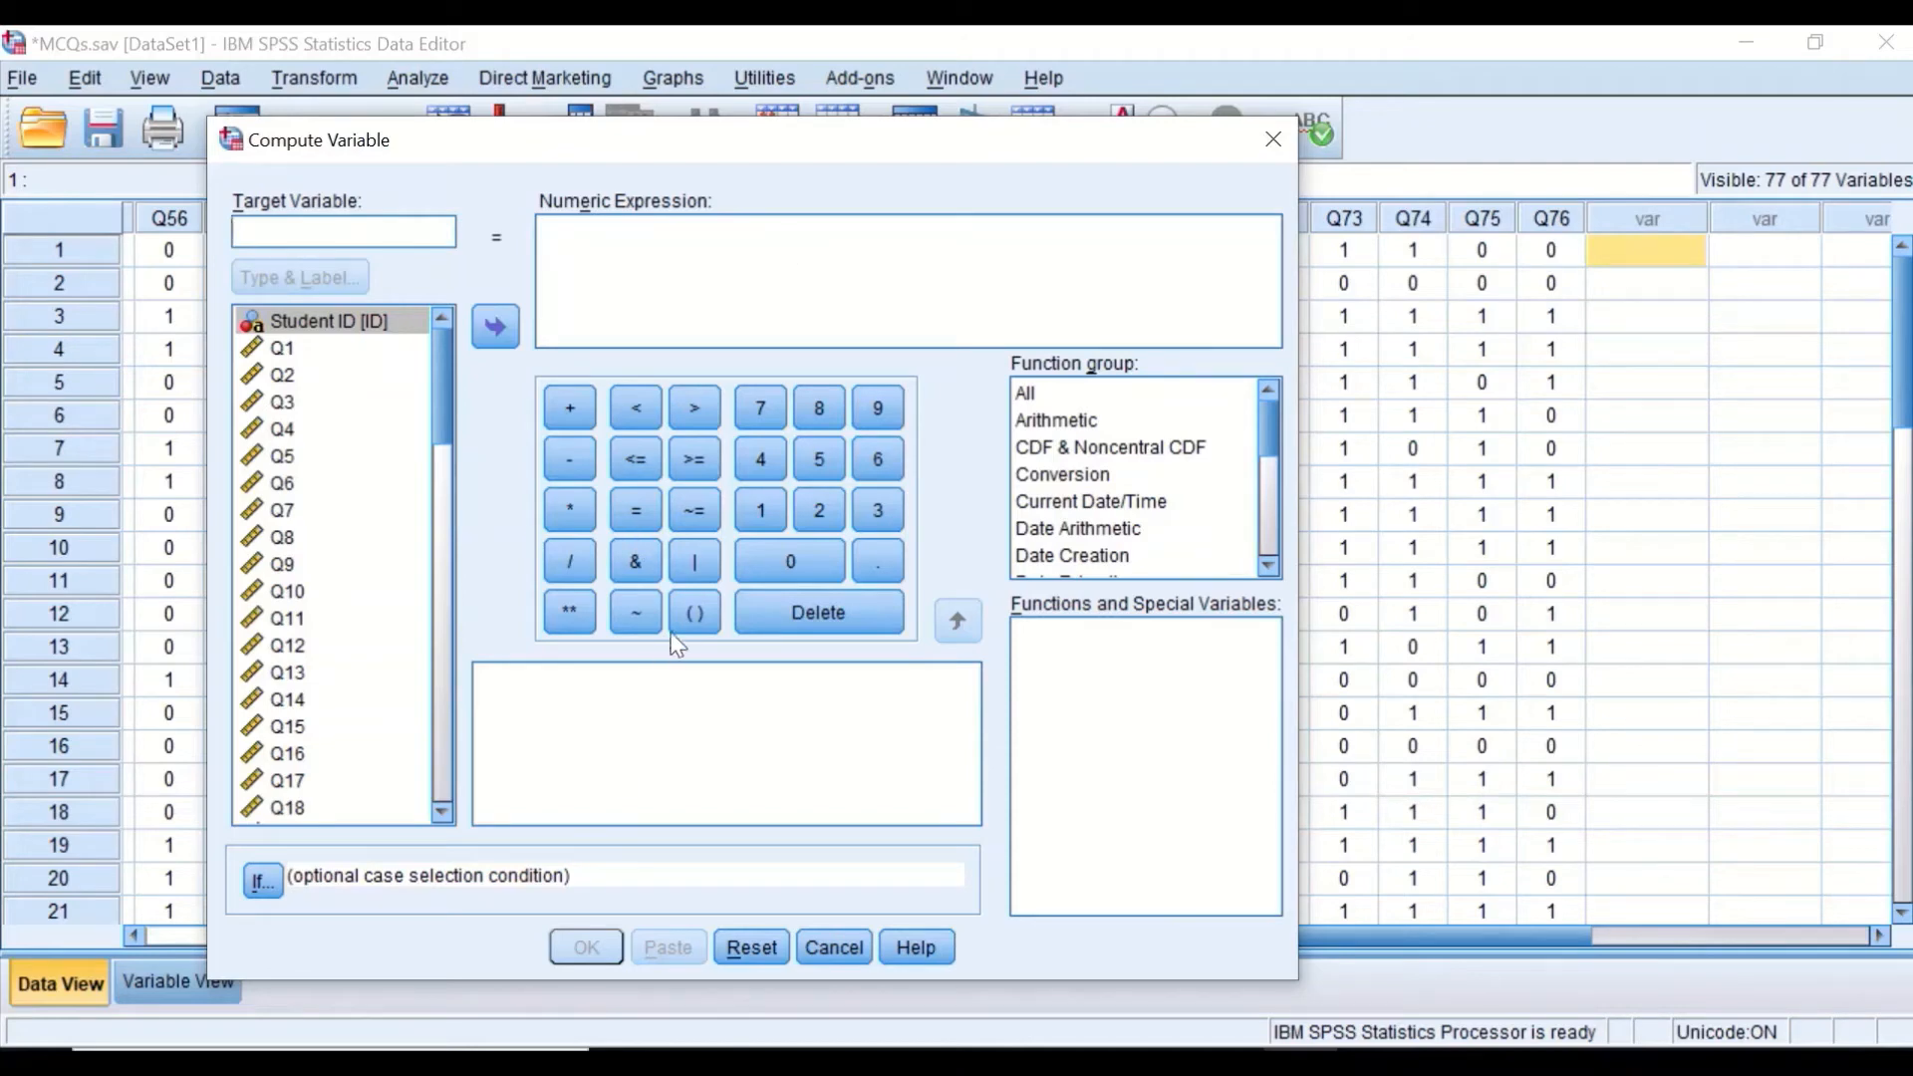
# - Try building the numeric expression as a bracketed addition of Q1, Q2 and Q3
pyautogui.click(685, 608)
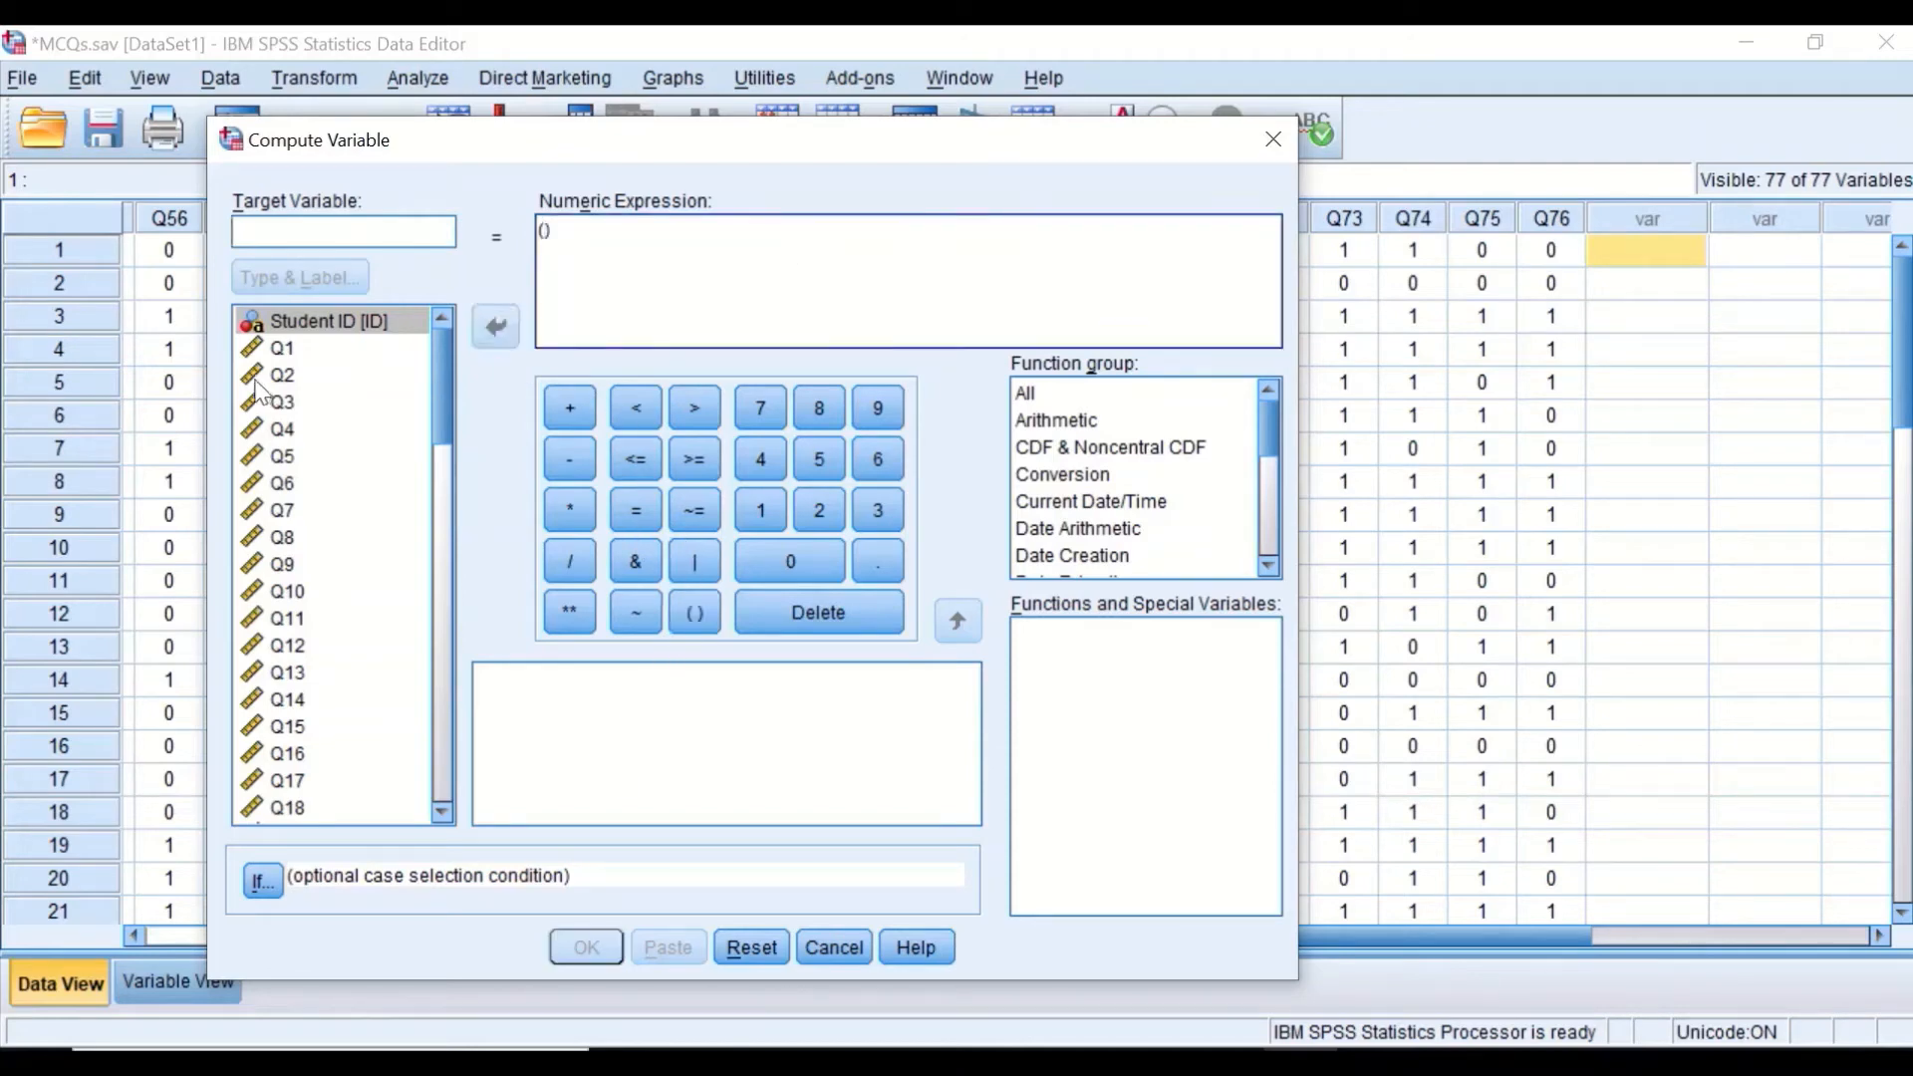
pyautogui.click(279, 350)
pyautogui.click(490, 321)
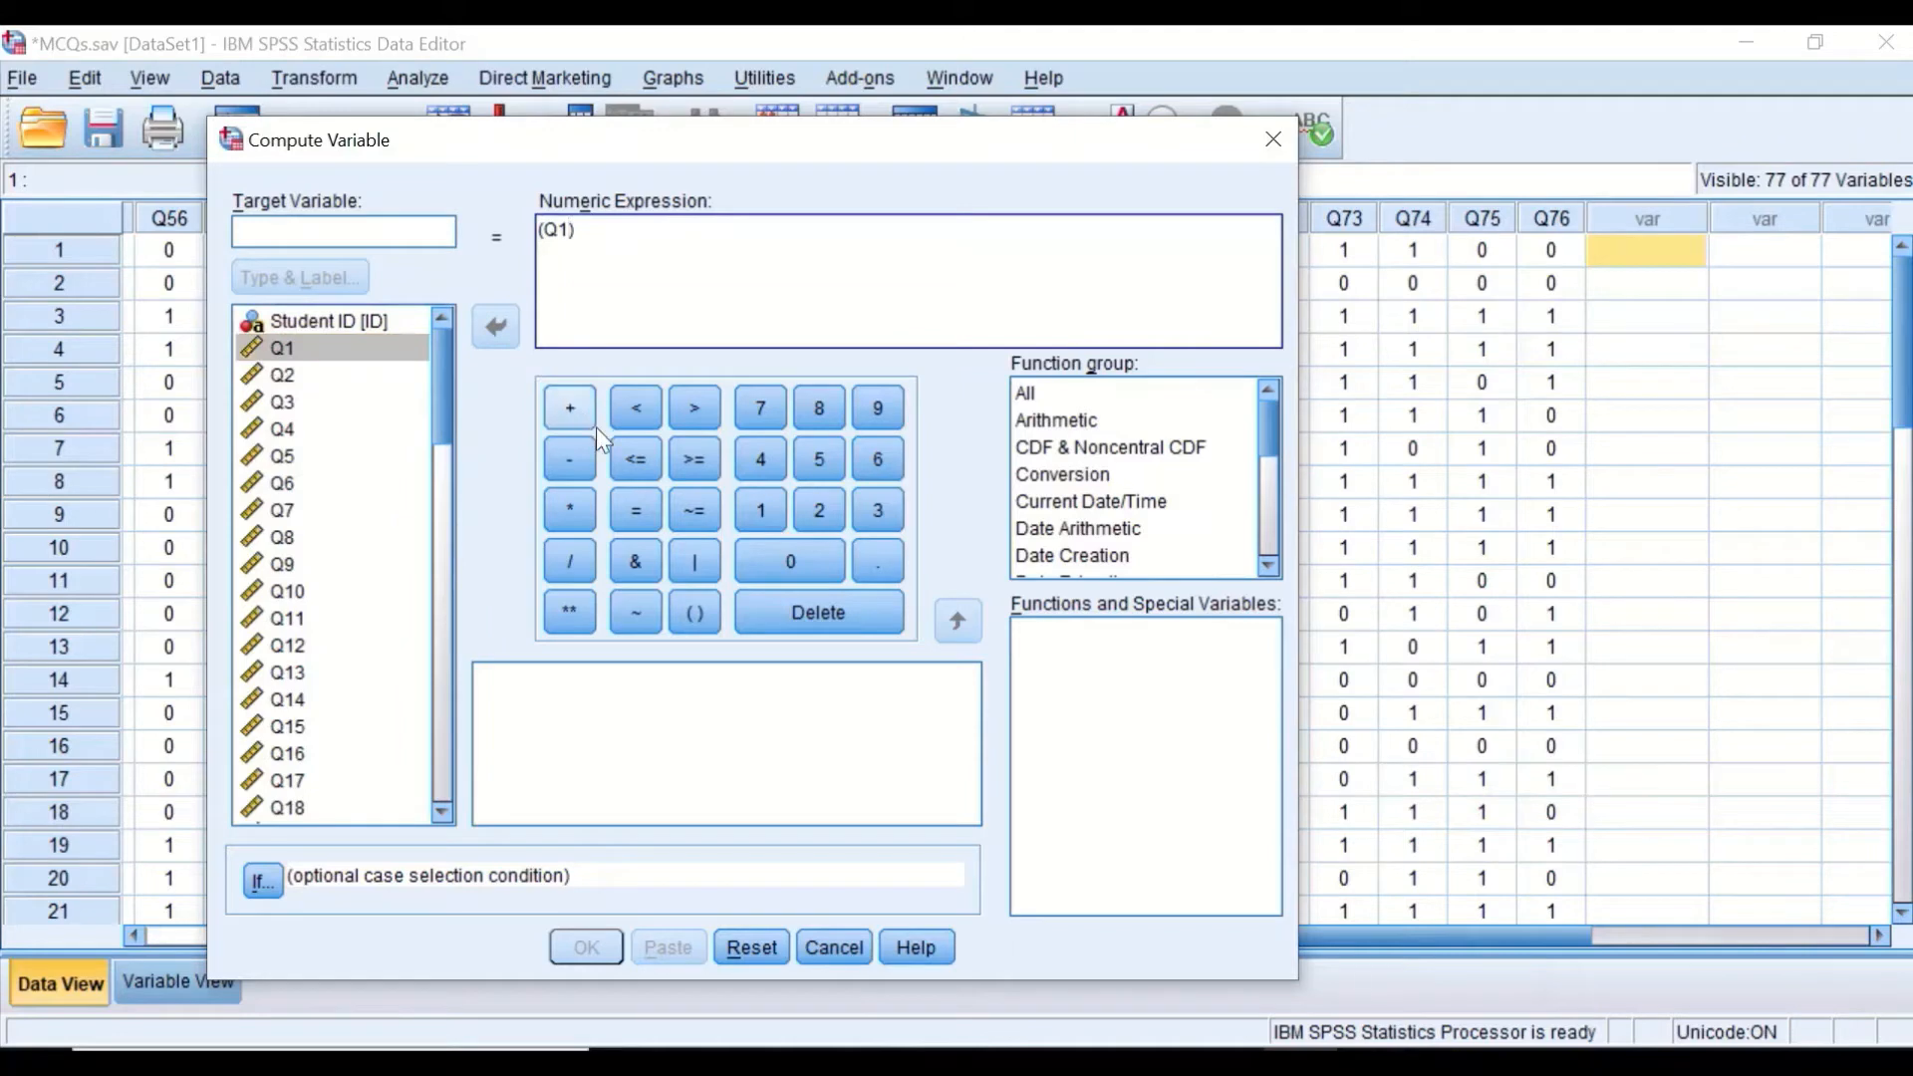
pyautogui.click(566, 411)
pyautogui.click(284, 377)
pyautogui.click(495, 324)
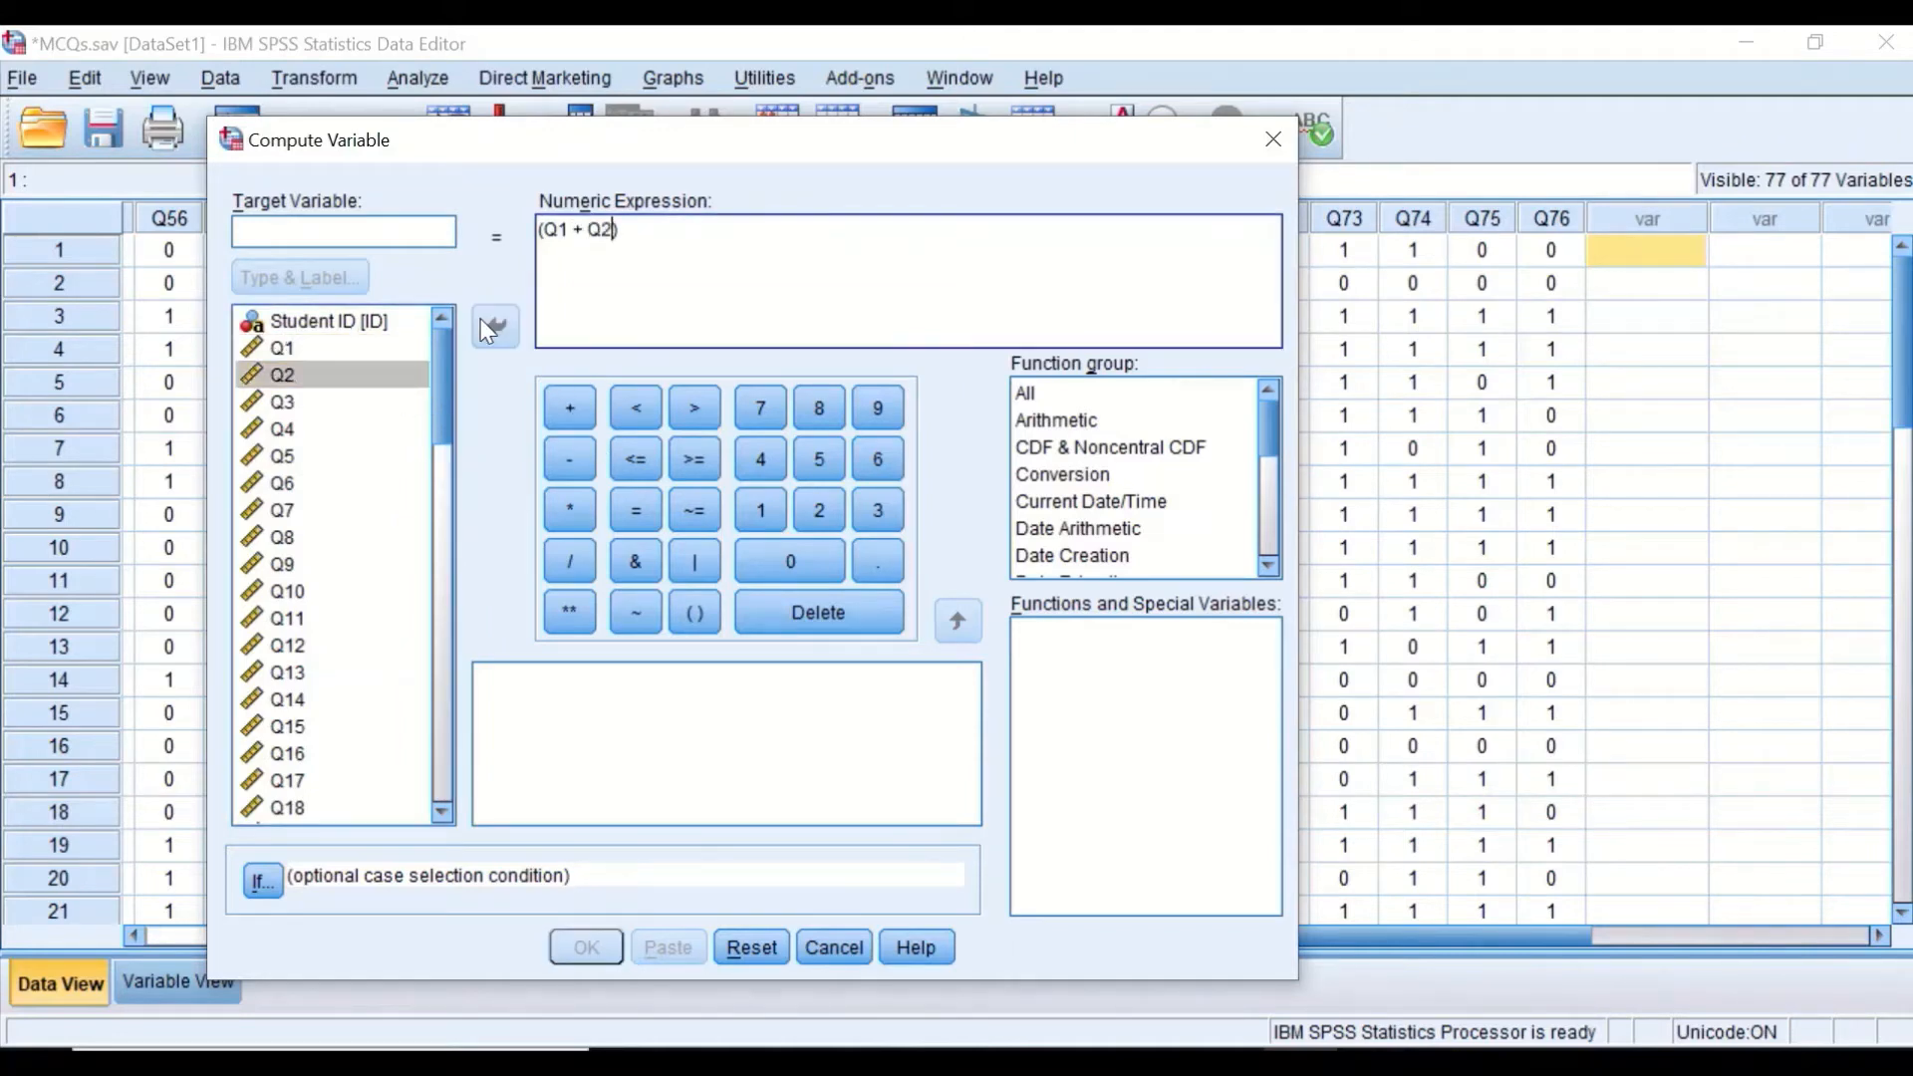
pyautogui.click(557, 407)
pyautogui.click(282, 402)
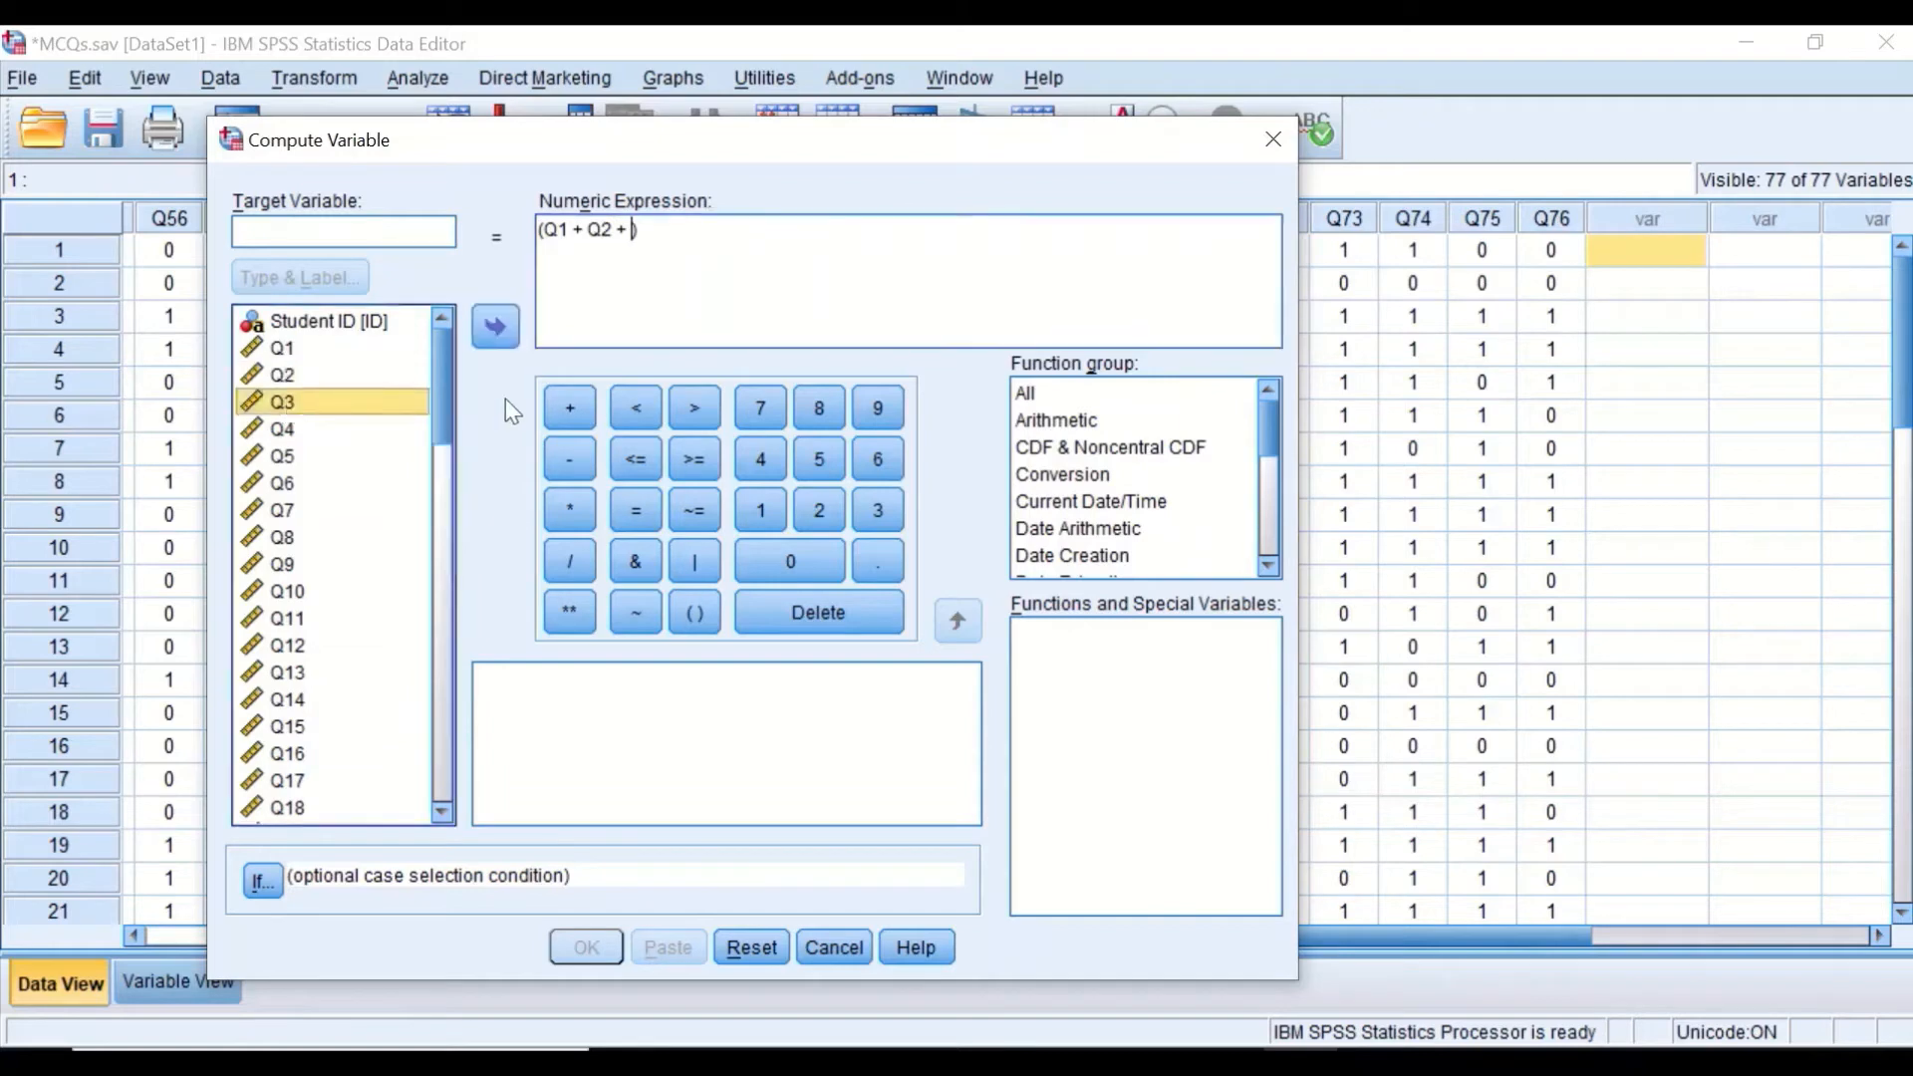
pyautogui.click(566, 410)
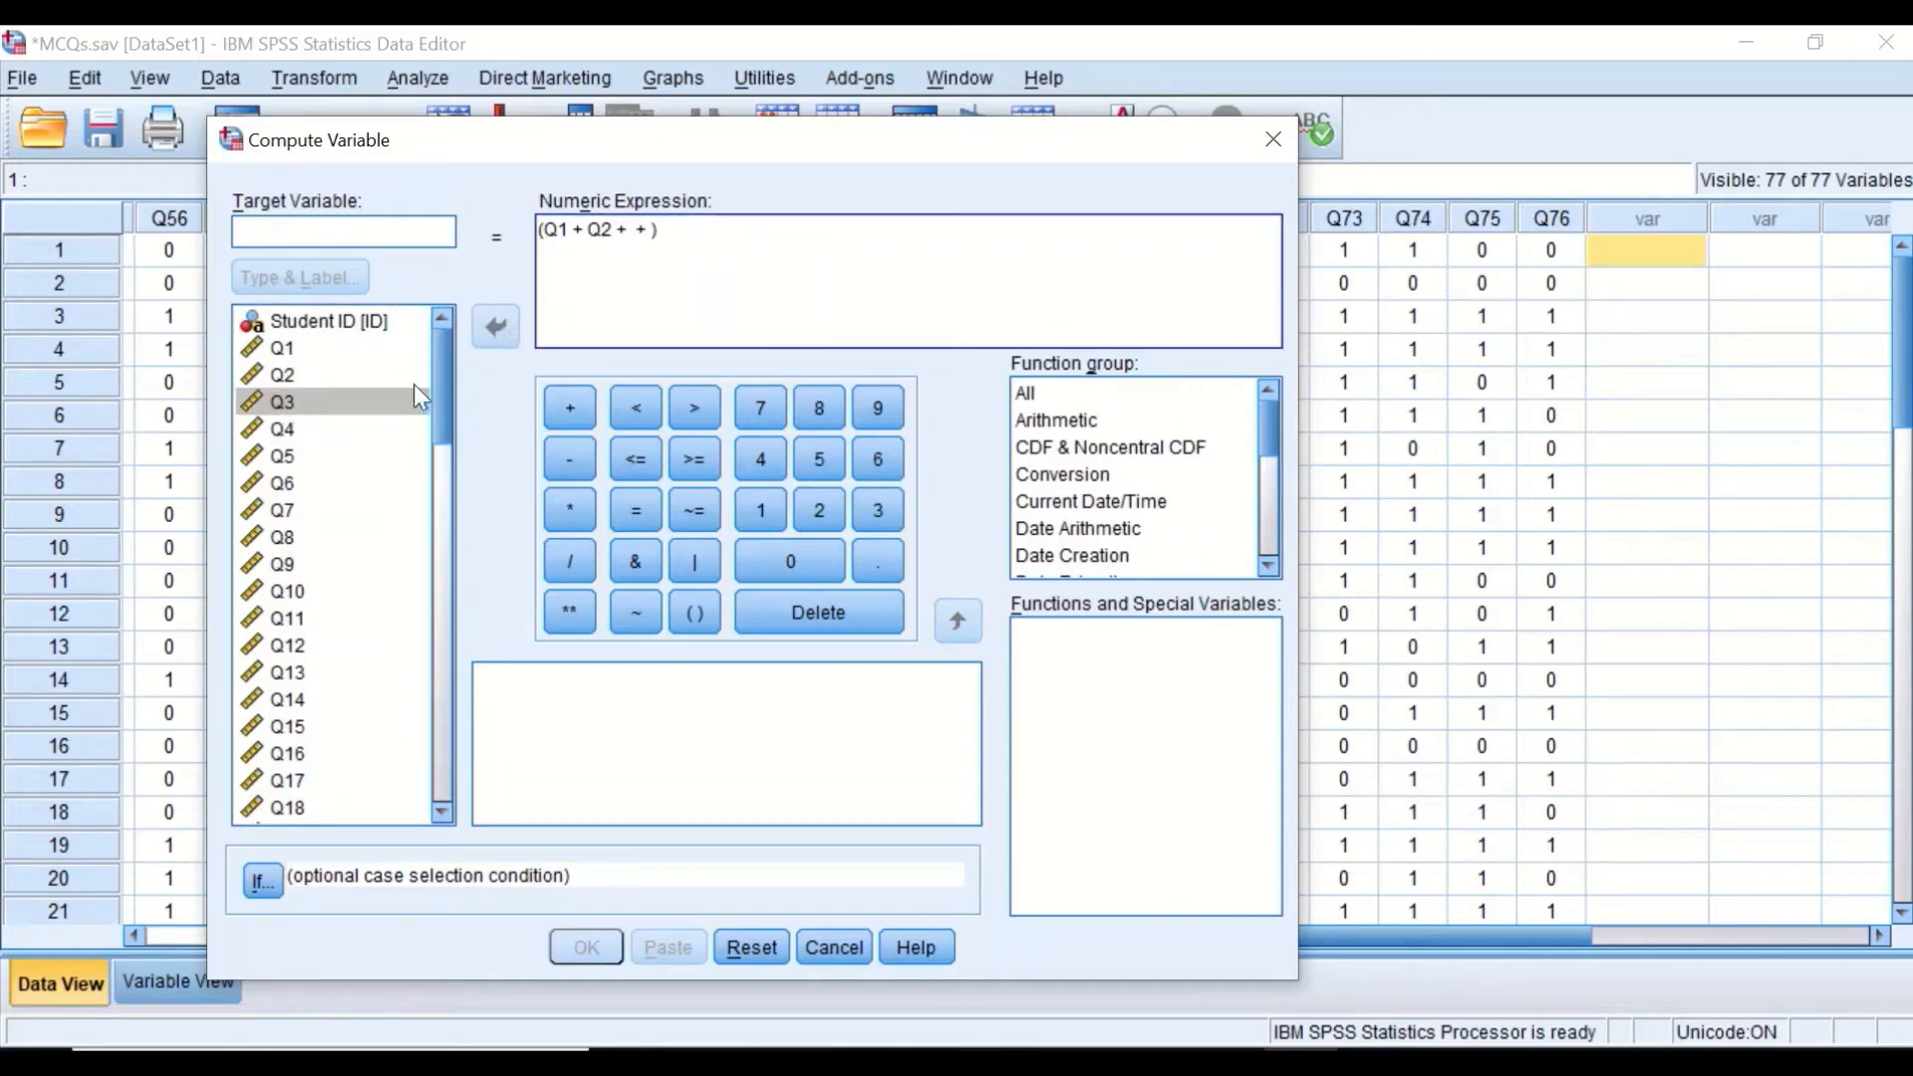
pyautogui.click(282, 401)
pyautogui.click(495, 327)
# - Try dividing the bracketed addition by 76 and multiplying it by 100, and clear the whole expression
pyautogui.click(576, 564)
pyautogui.click(749, 416)
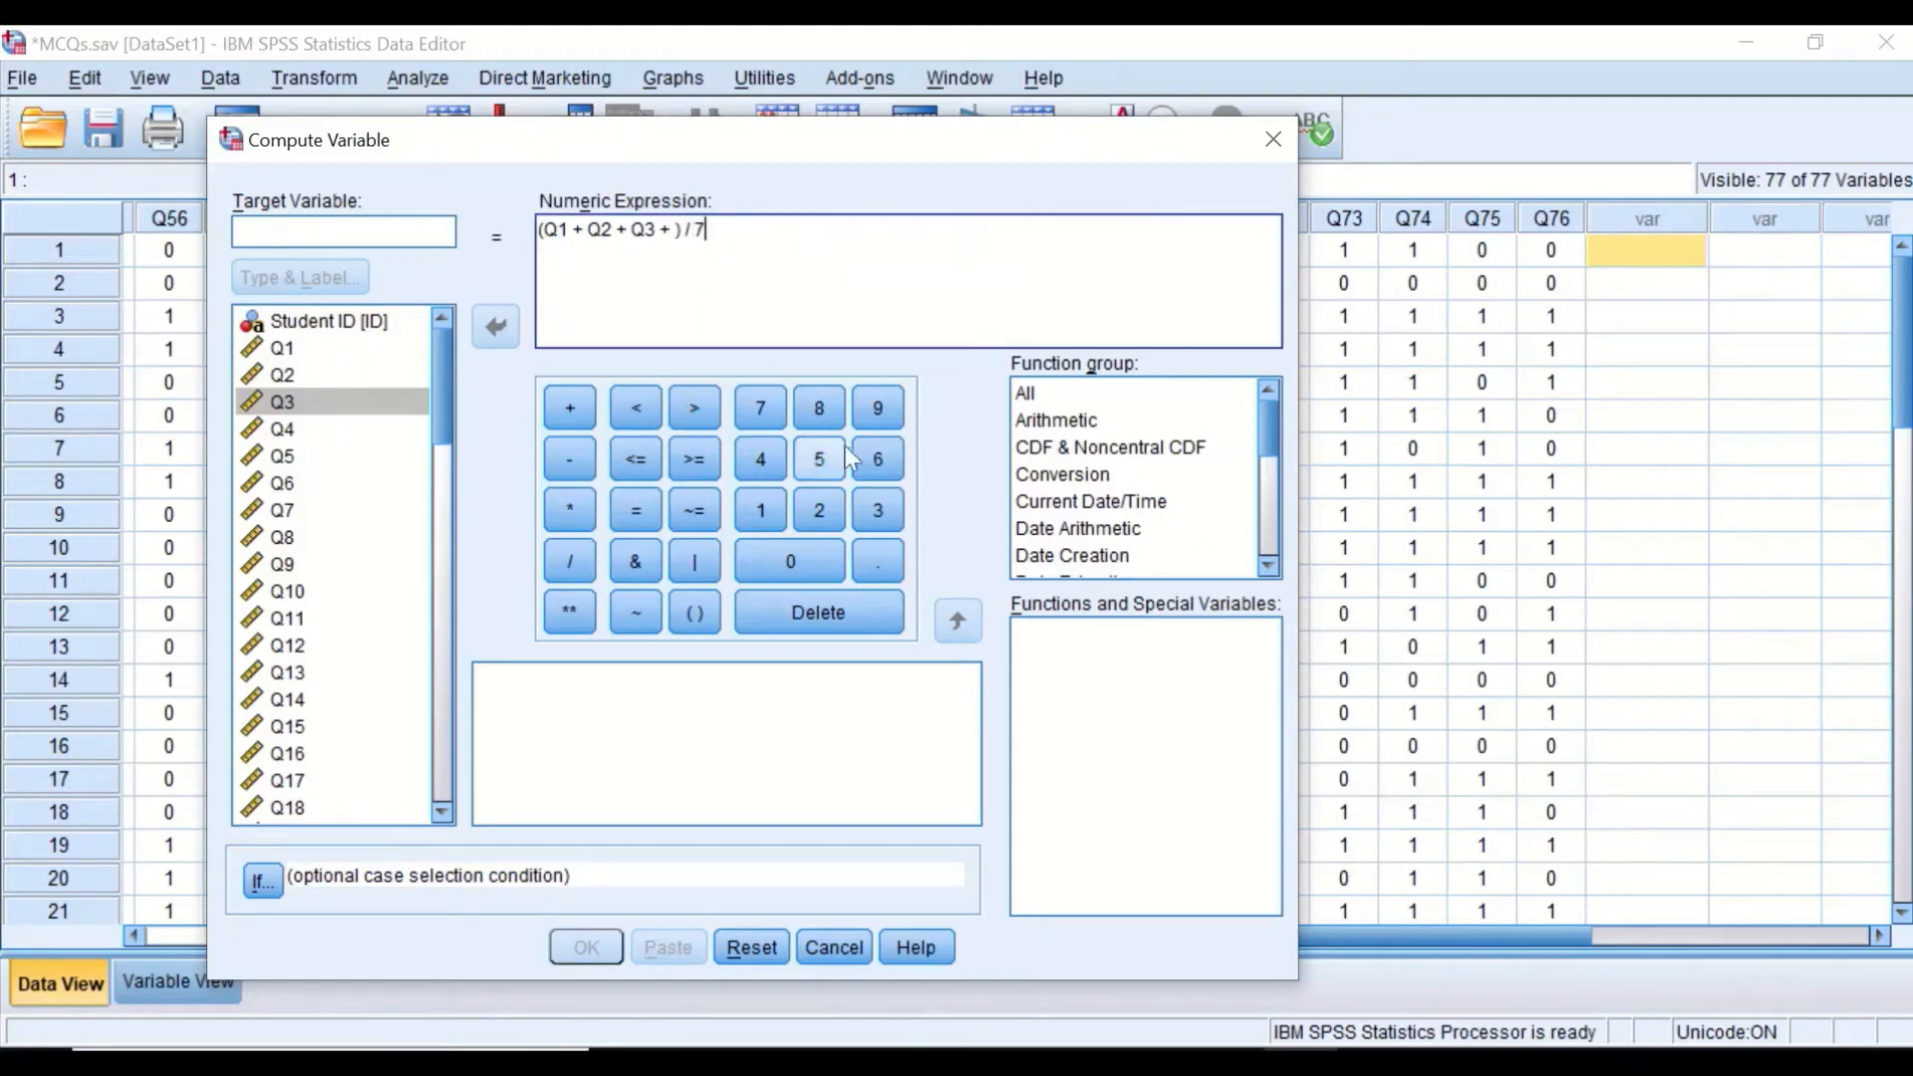
pyautogui.click(870, 459)
pyautogui.click(566, 510)
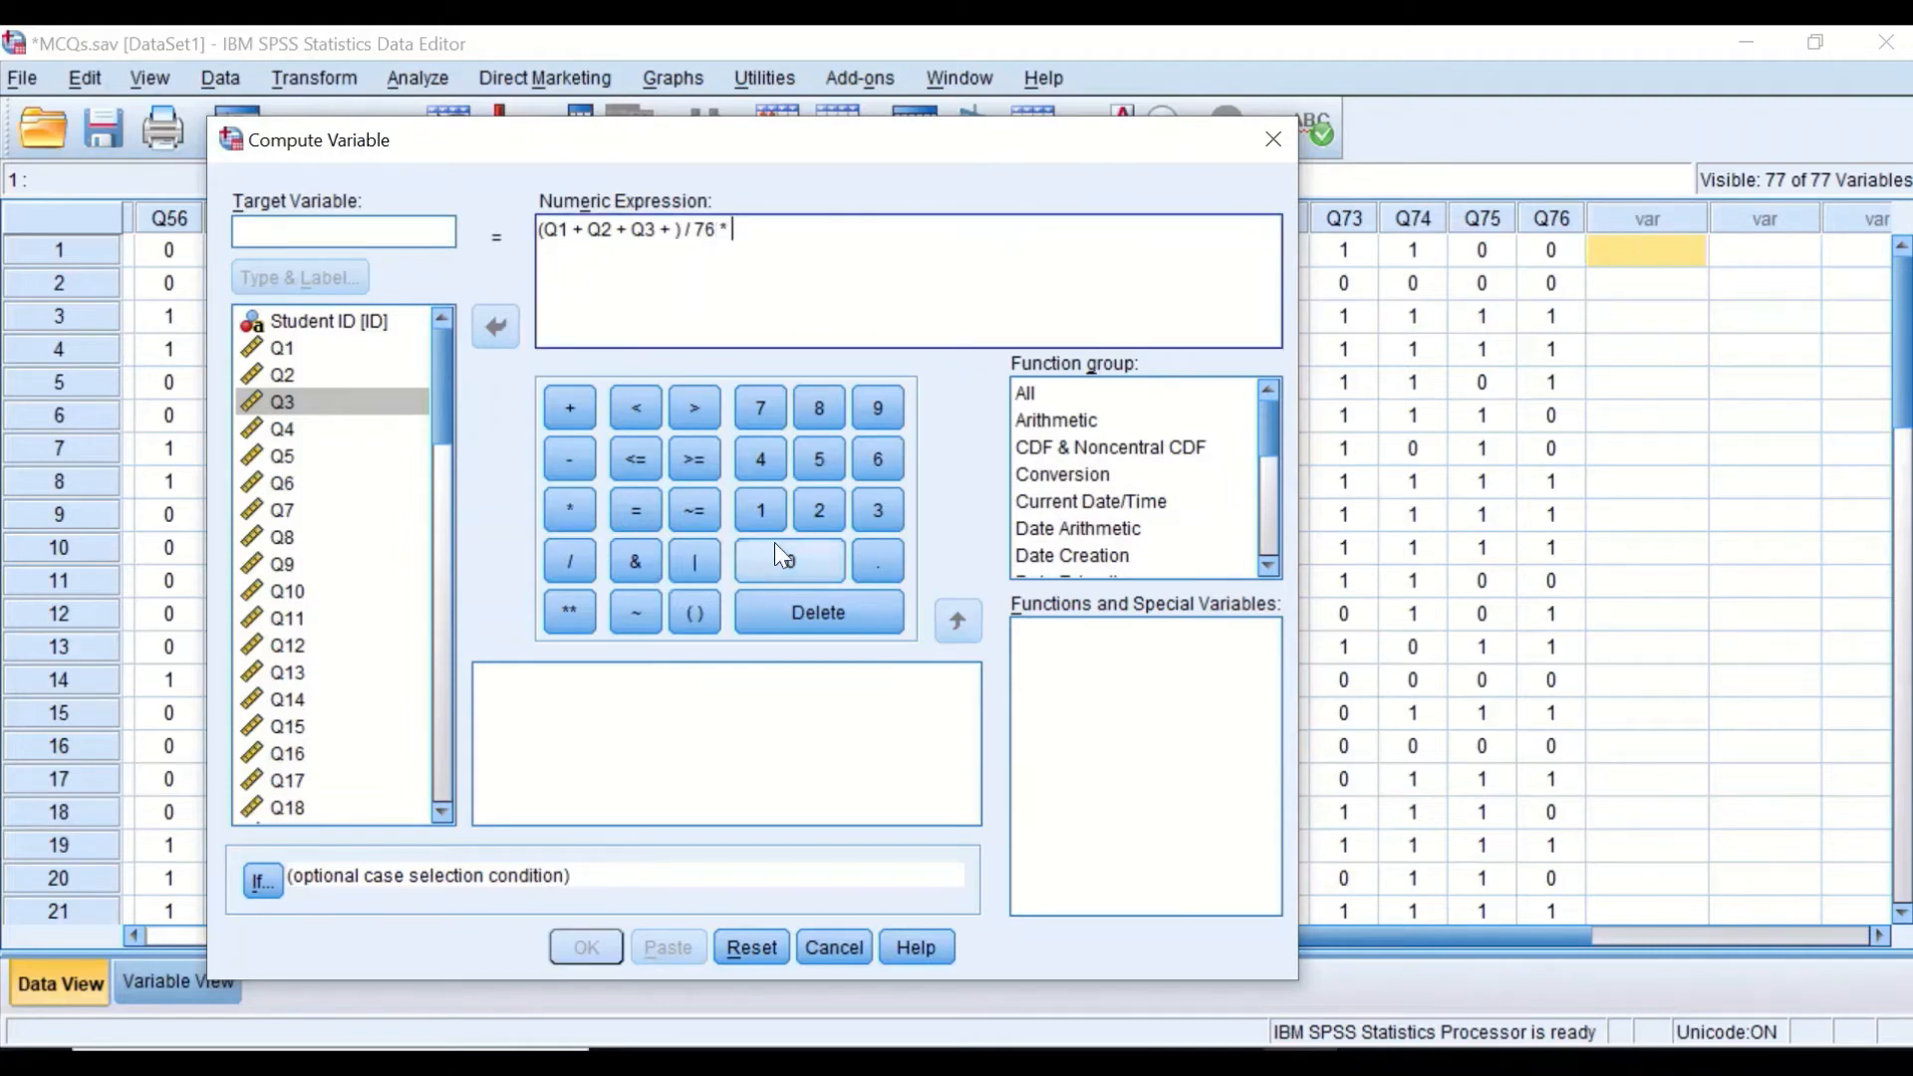
pyautogui.click(760, 510)
pyautogui.click(778, 554)
pyautogui.click(778, 555)
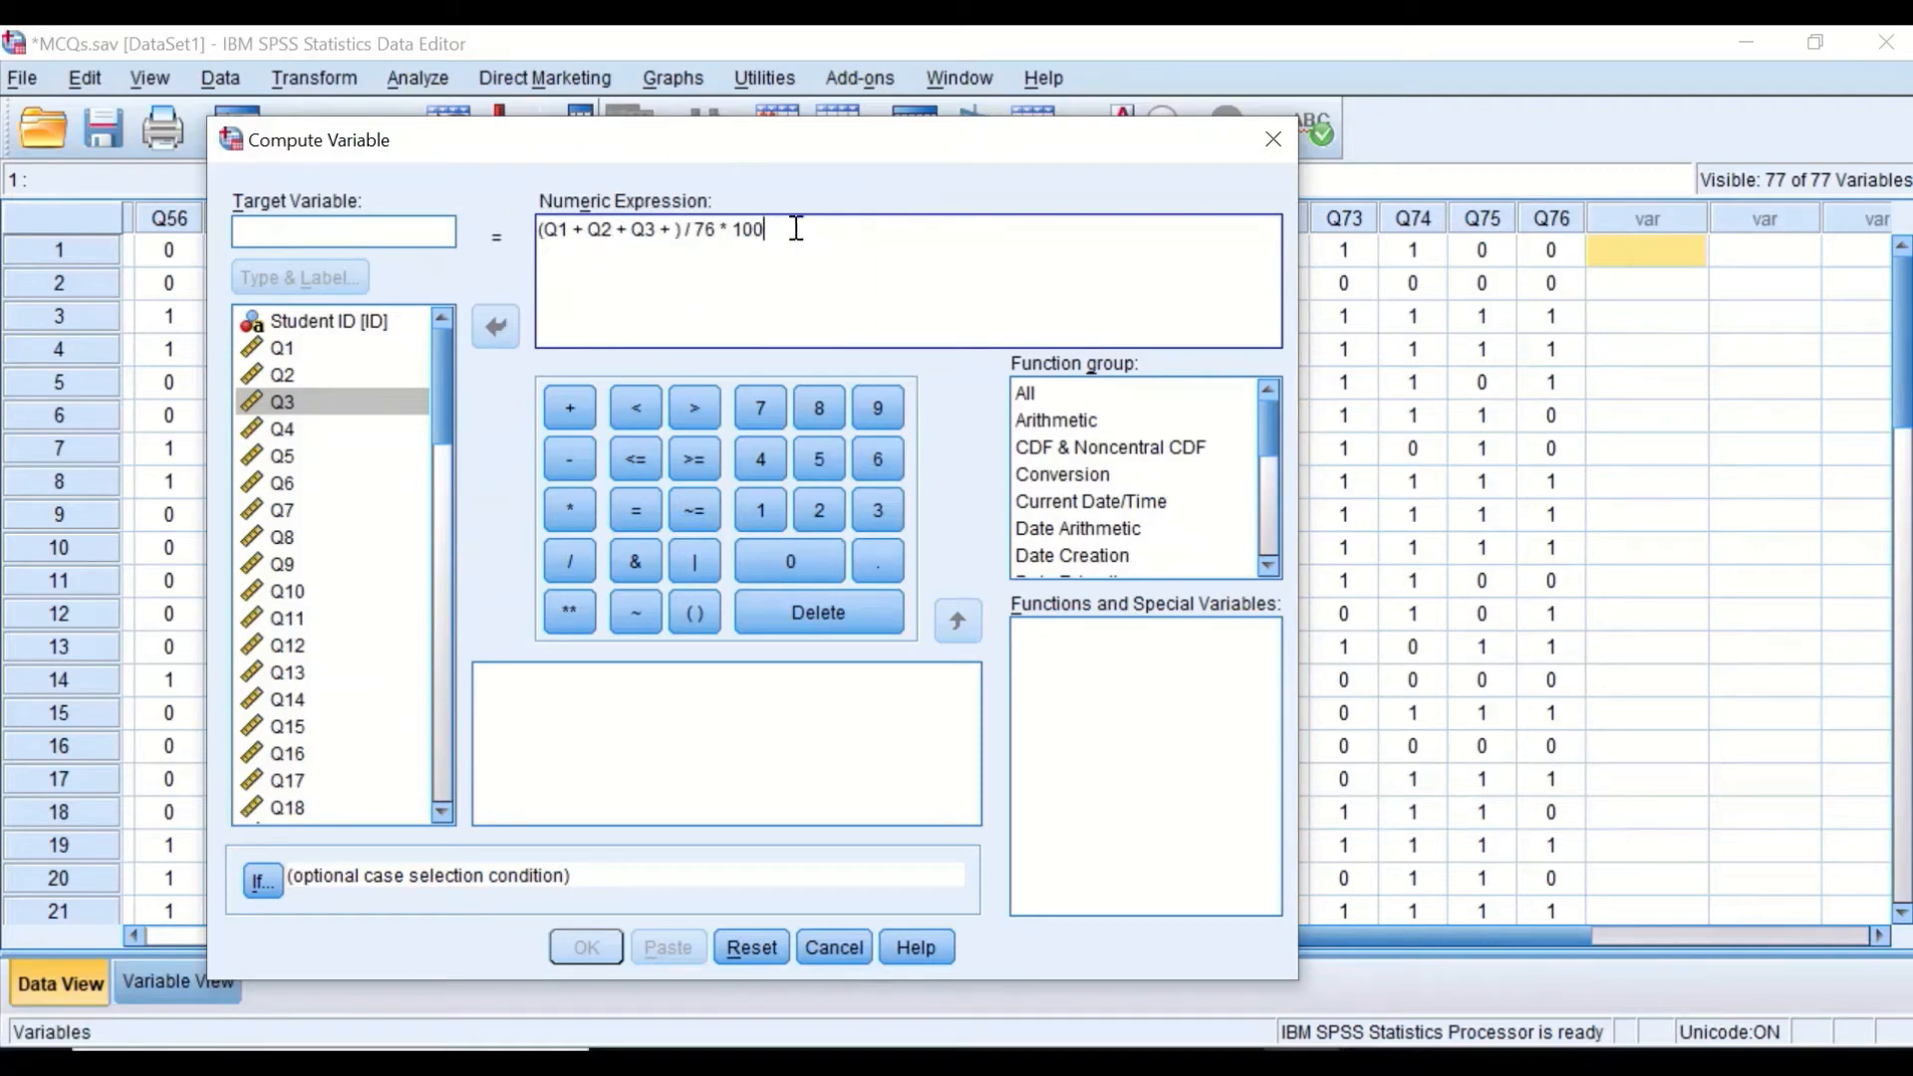
pyautogui.moveTo(788, 231); pyautogui.dragTo(524, 228)
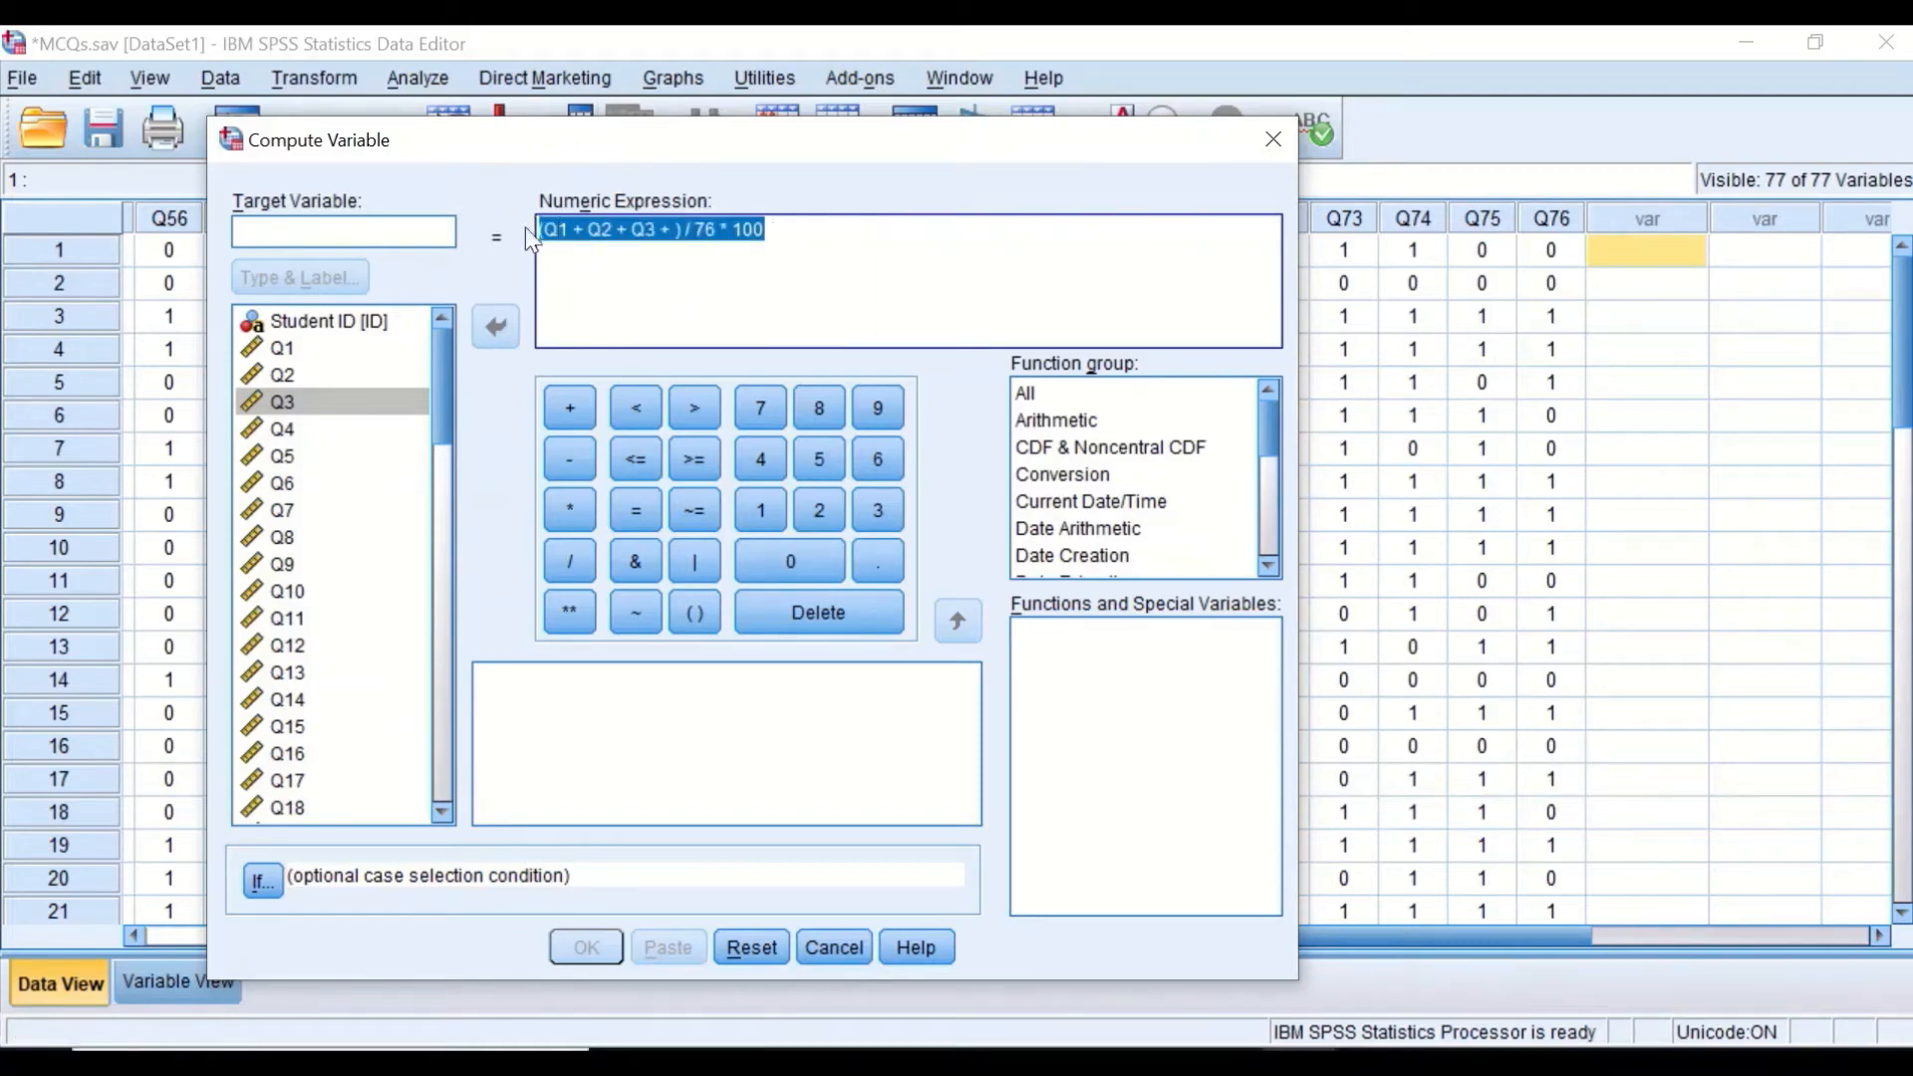
pyautogui.press('Delete')
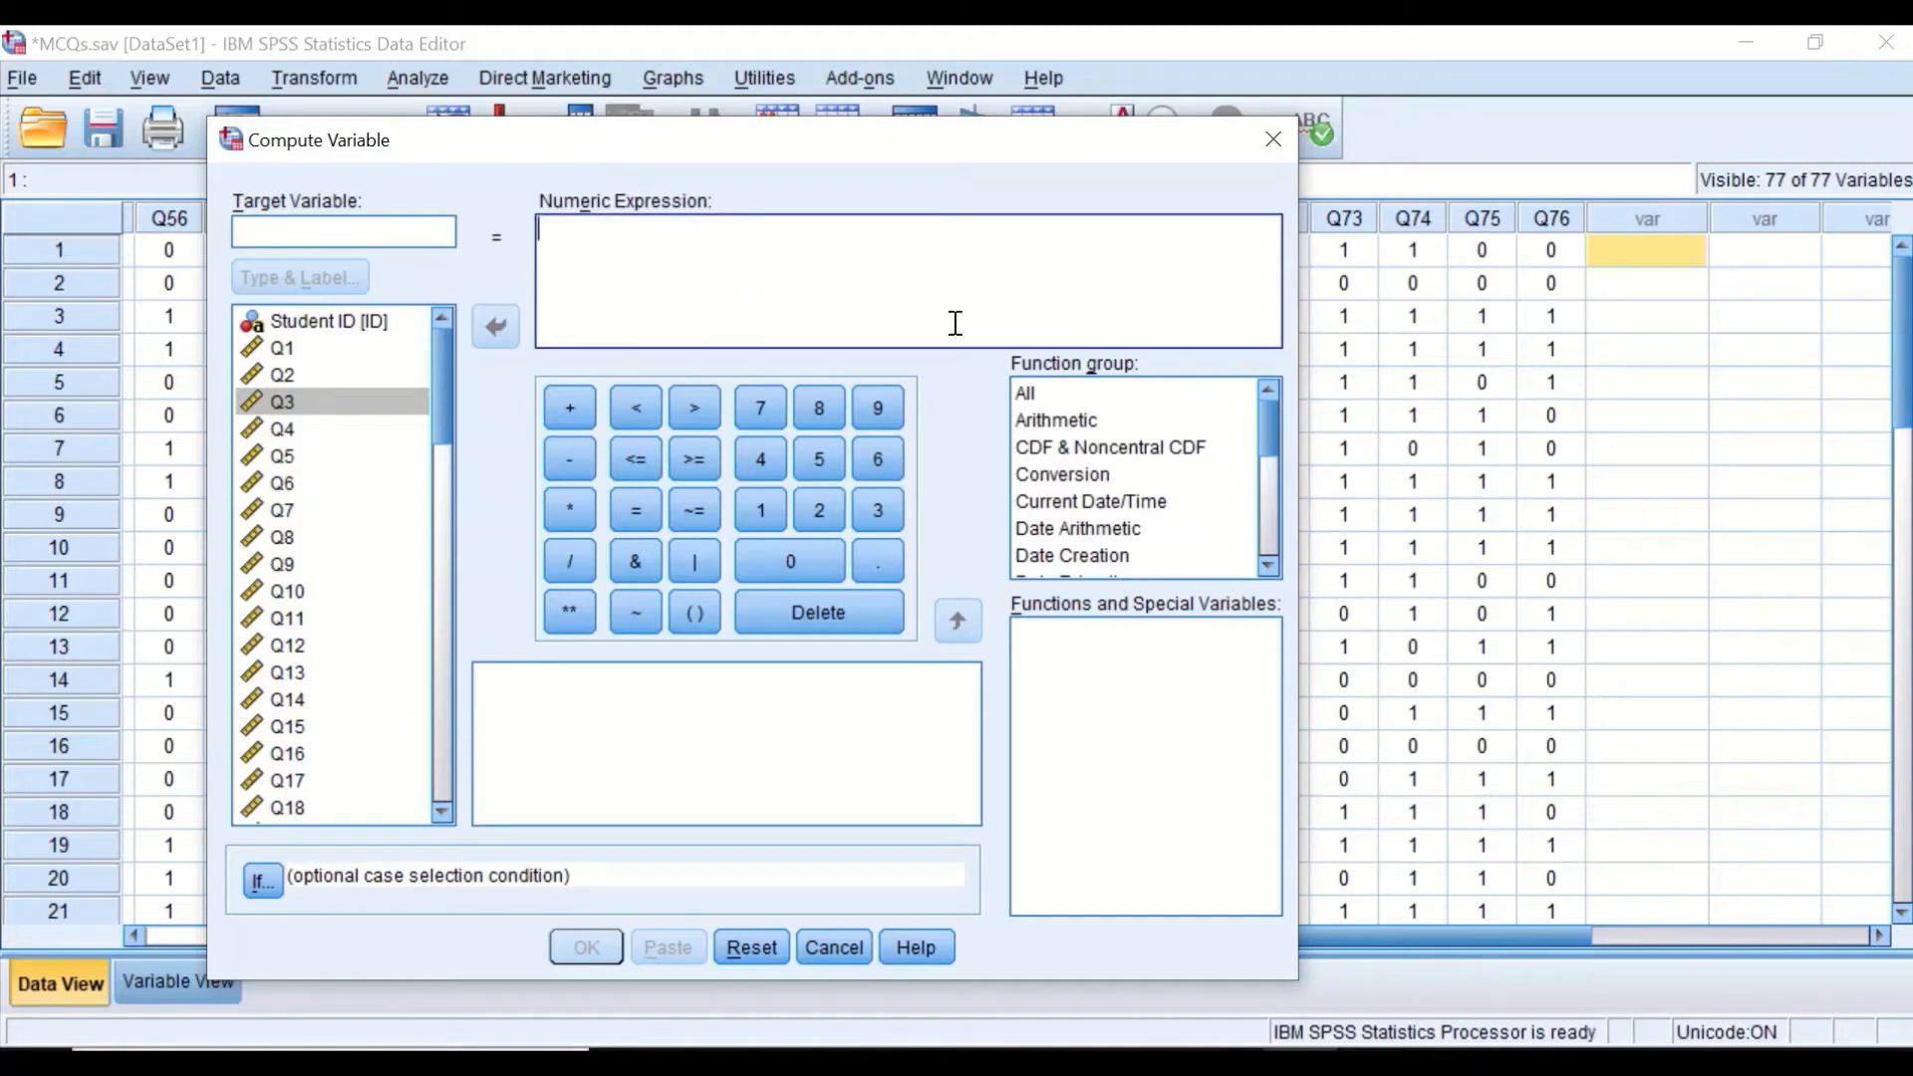
# - Show the functions of the Statistical function group for the computed variable
pyautogui.click(1032, 398)
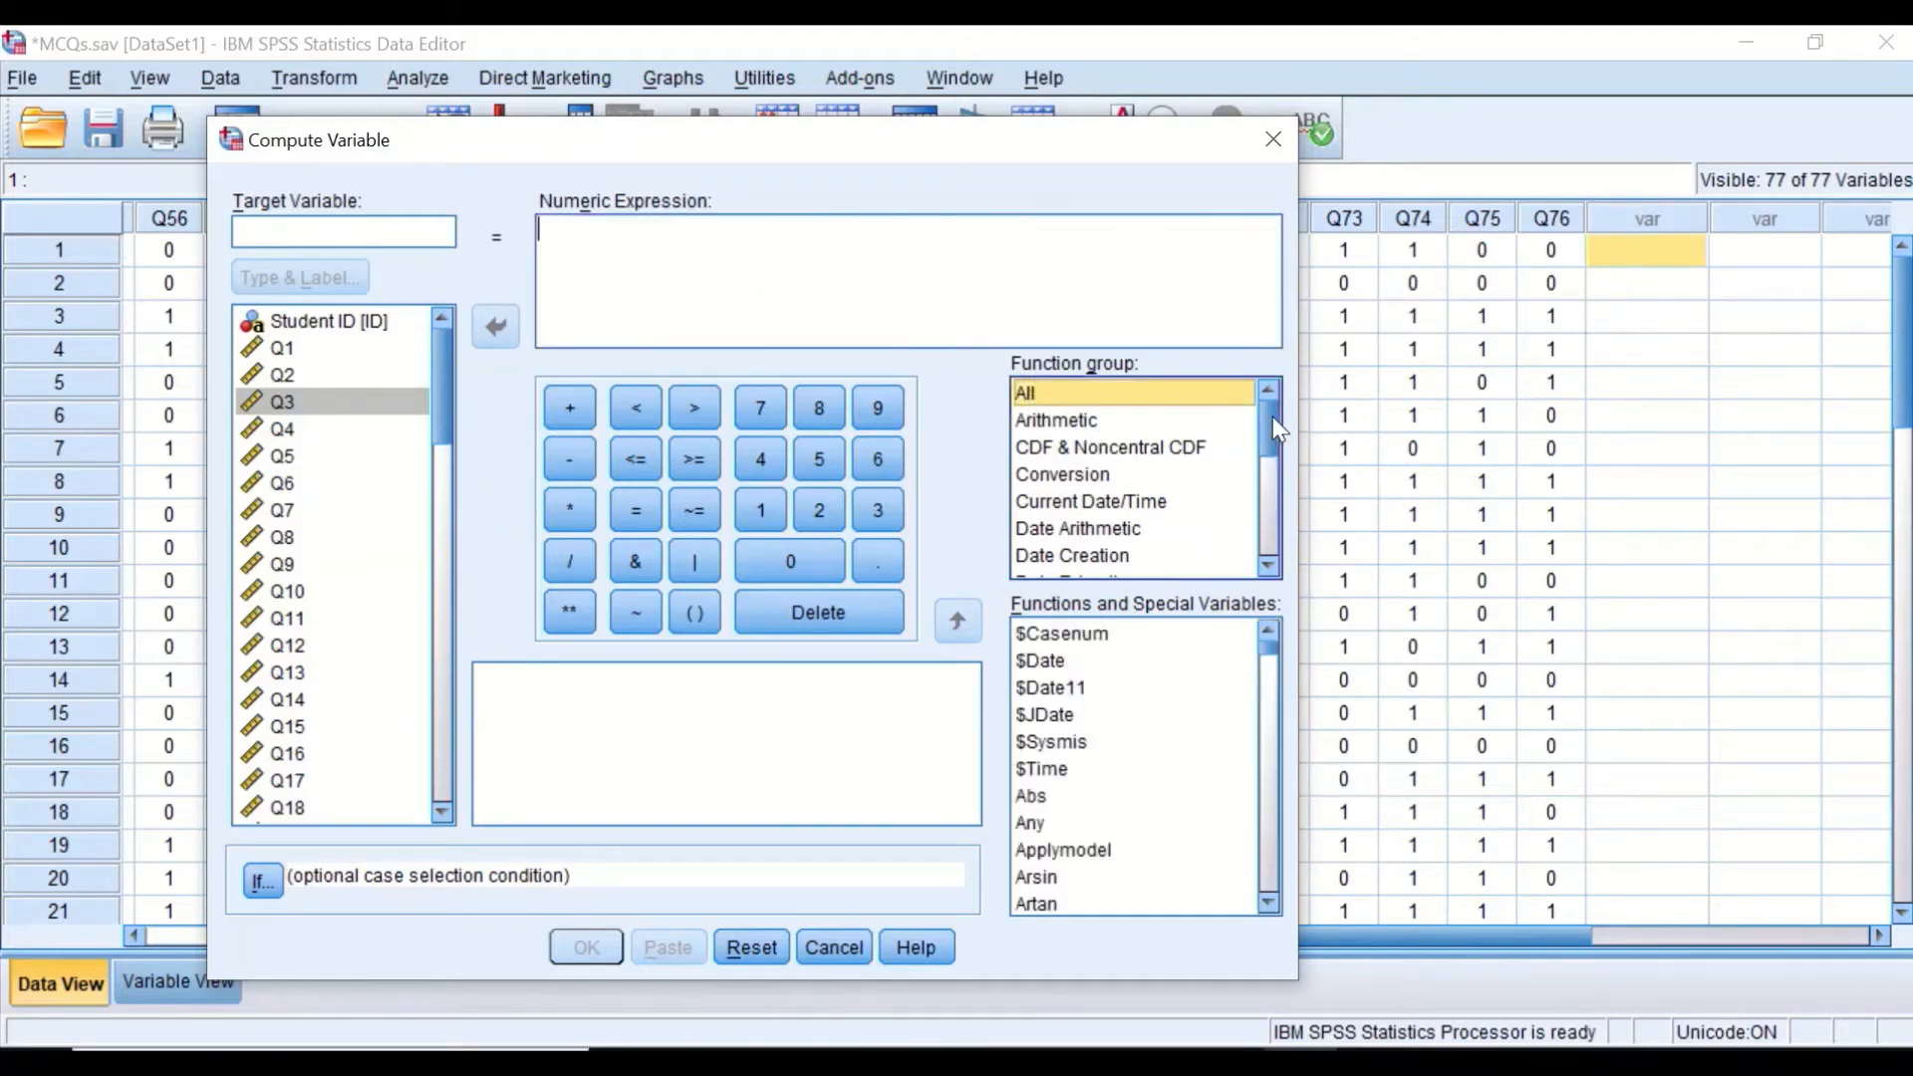
pyautogui.moveTo(1271, 415); pyautogui.dragTo(1245, 509)
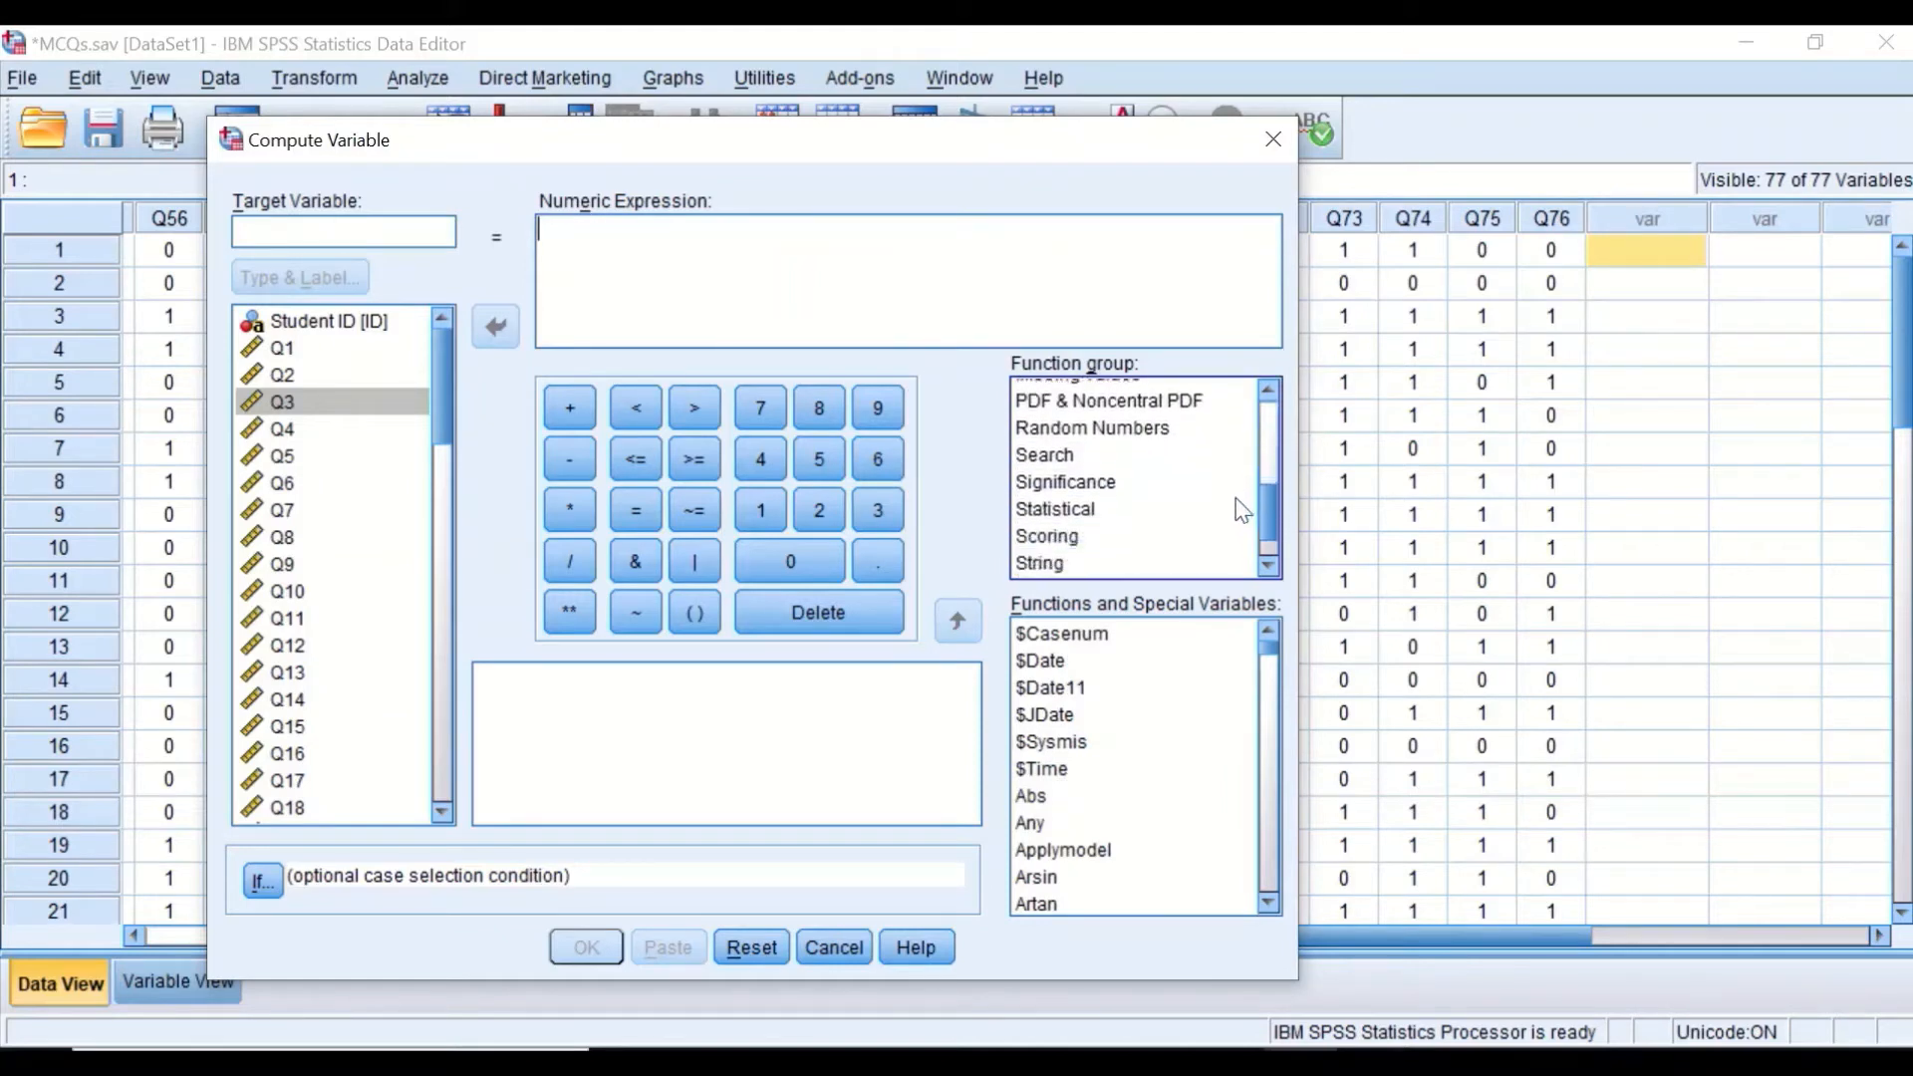
pyautogui.click(1063, 488)
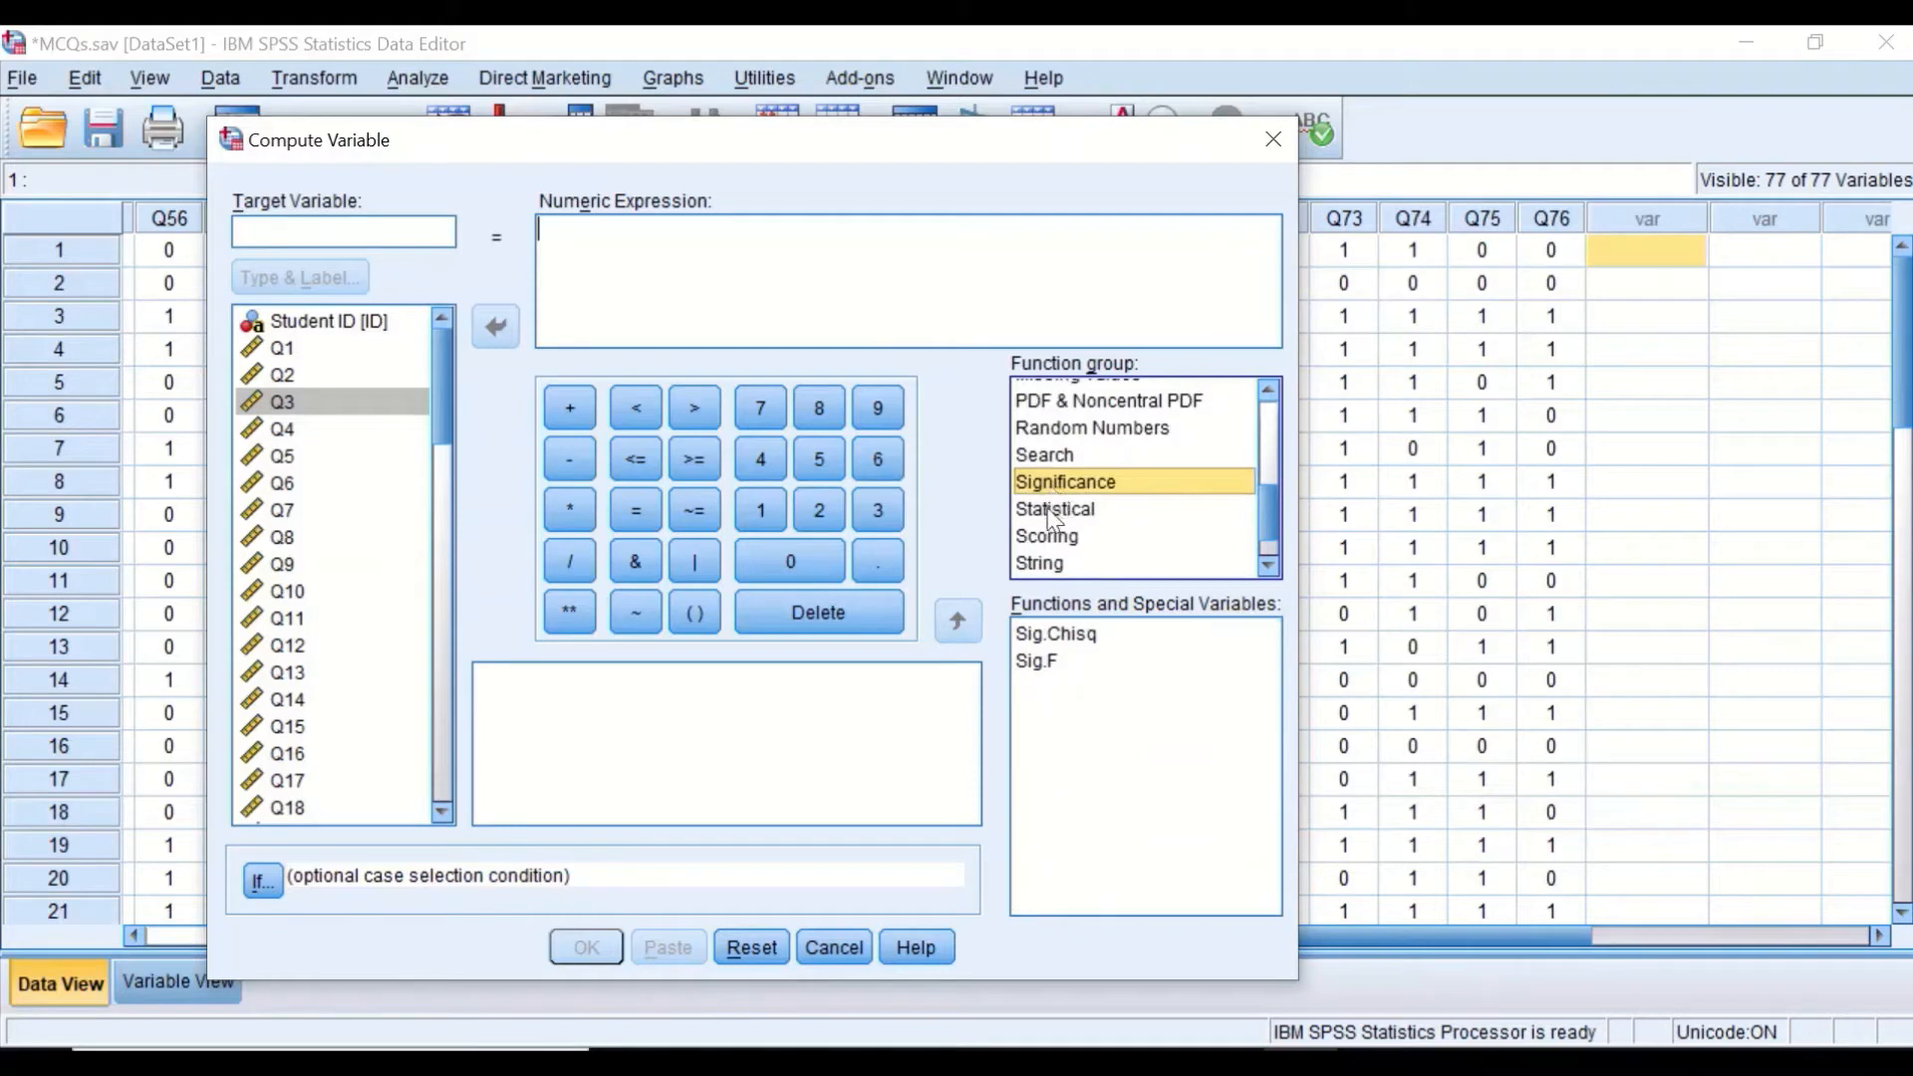
pyautogui.click(1056, 510)
# - Try the Sum function as the numeric expression with Q1, Q2 and Q3 as comma-separated arguments
pyautogui.click(1041, 797)
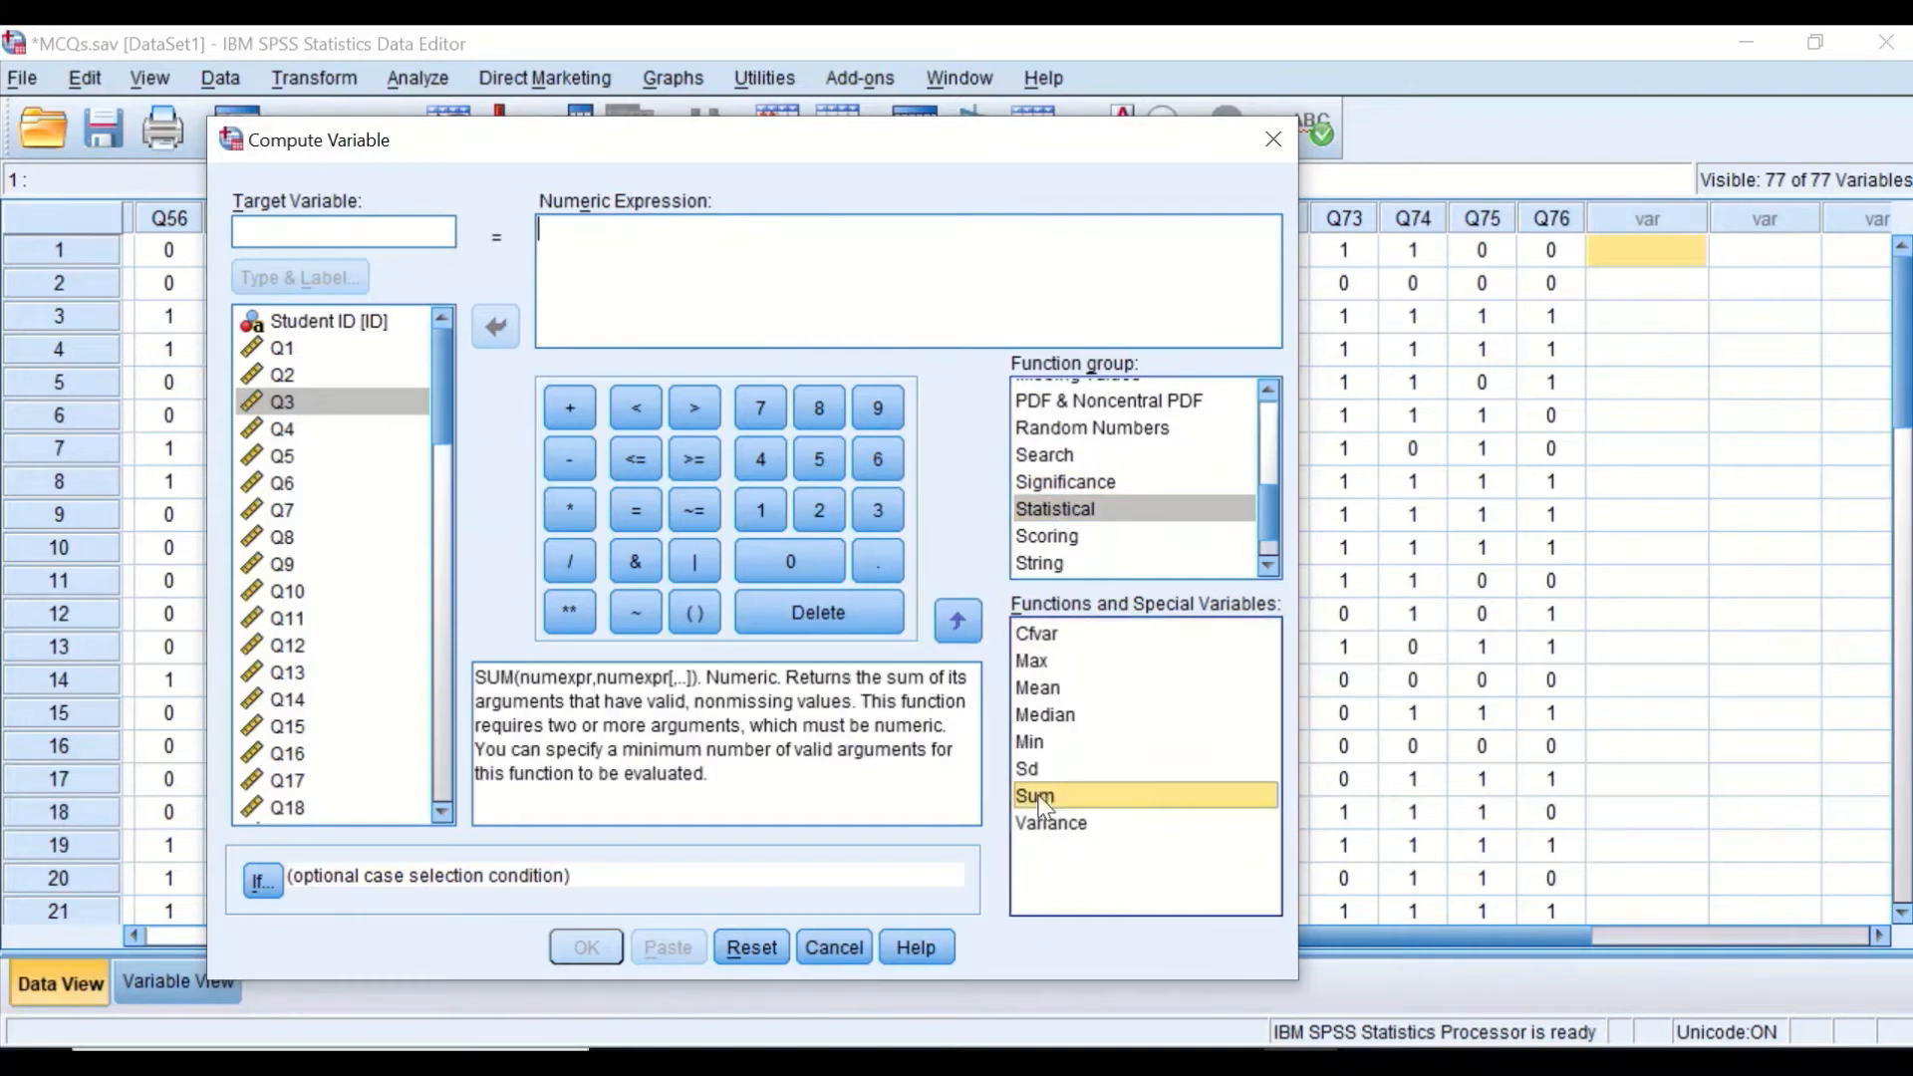
pyautogui.moveTo(1055, 798); pyautogui.dragTo(598, 249)
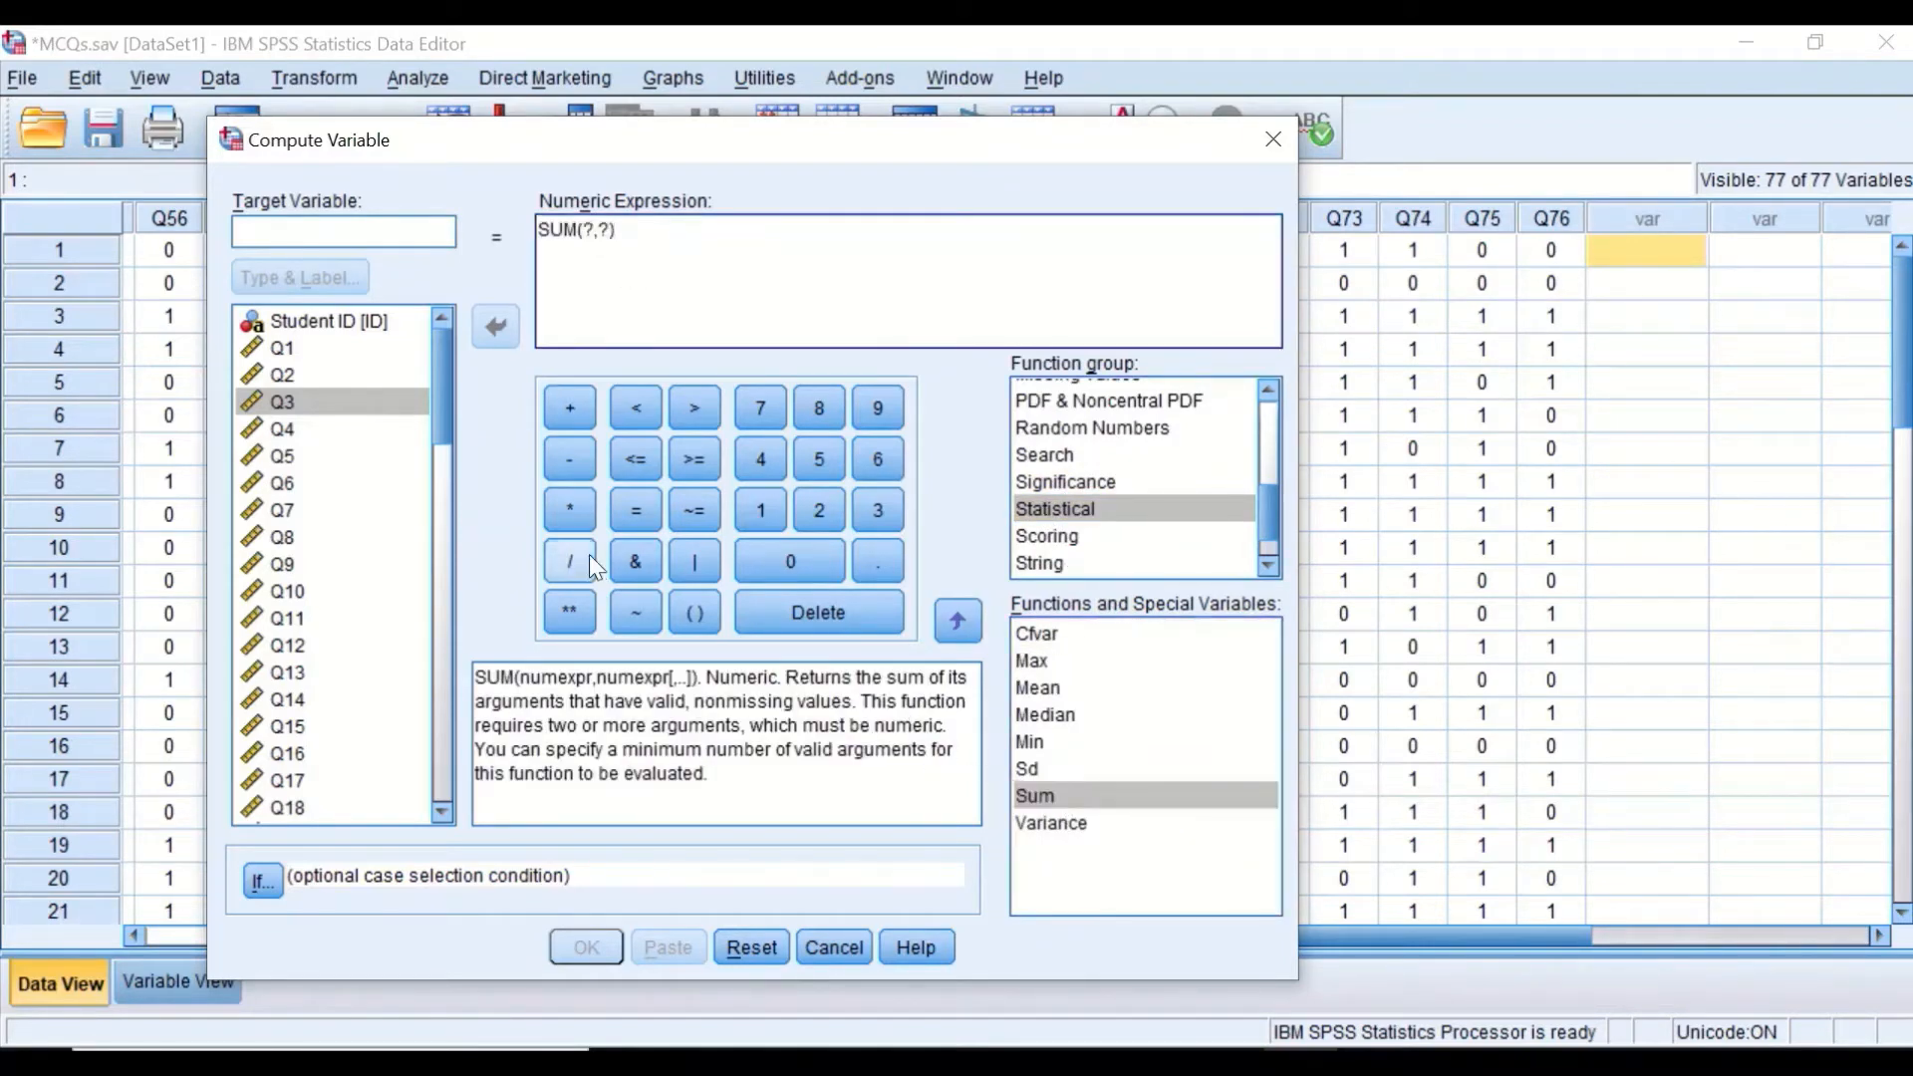
pyautogui.doubleClick(598, 228)
pyautogui.moveTo(602, 225); pyautogui.dragTo(609, 227)
pyautogui.press('BackSpace')
pyautogui.click(281, 349)
pyautogui.click(495, 326)
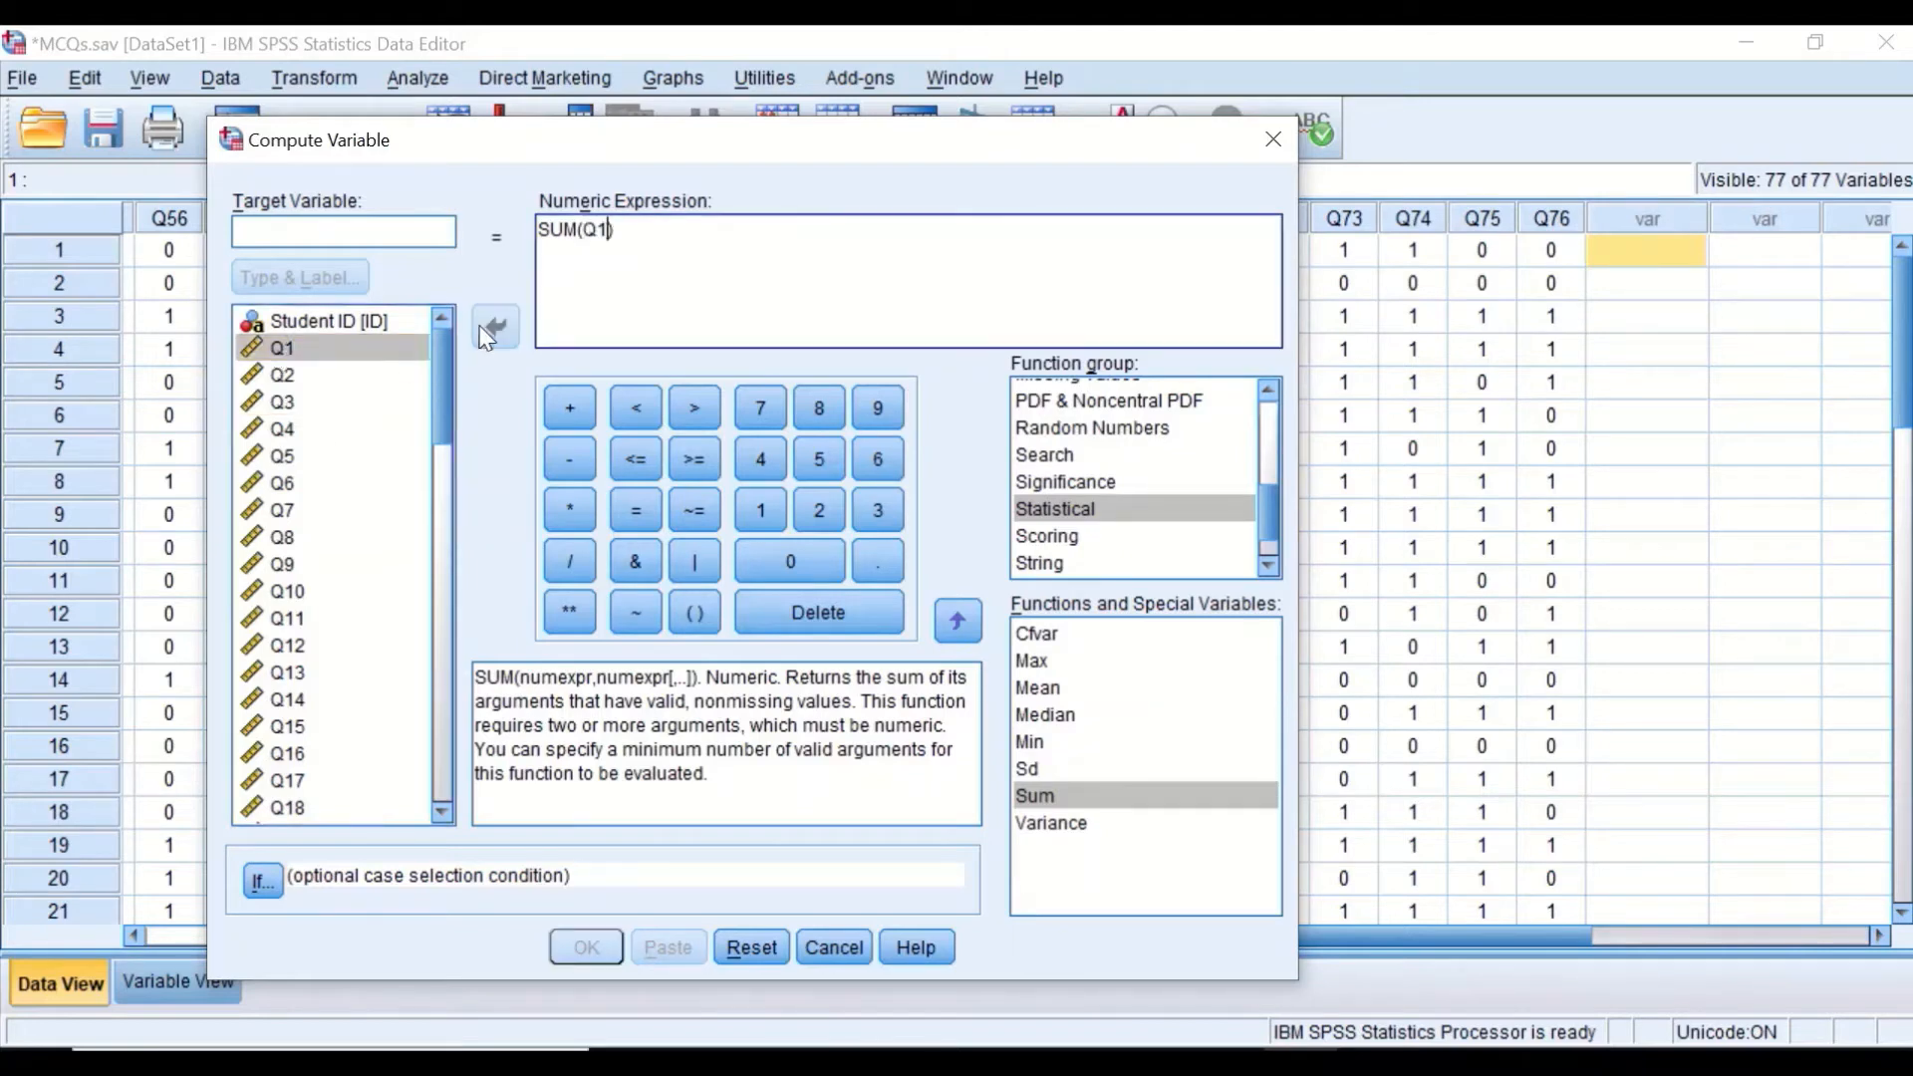
pyautogui.write(',')
pyautogui.click(299, 375)
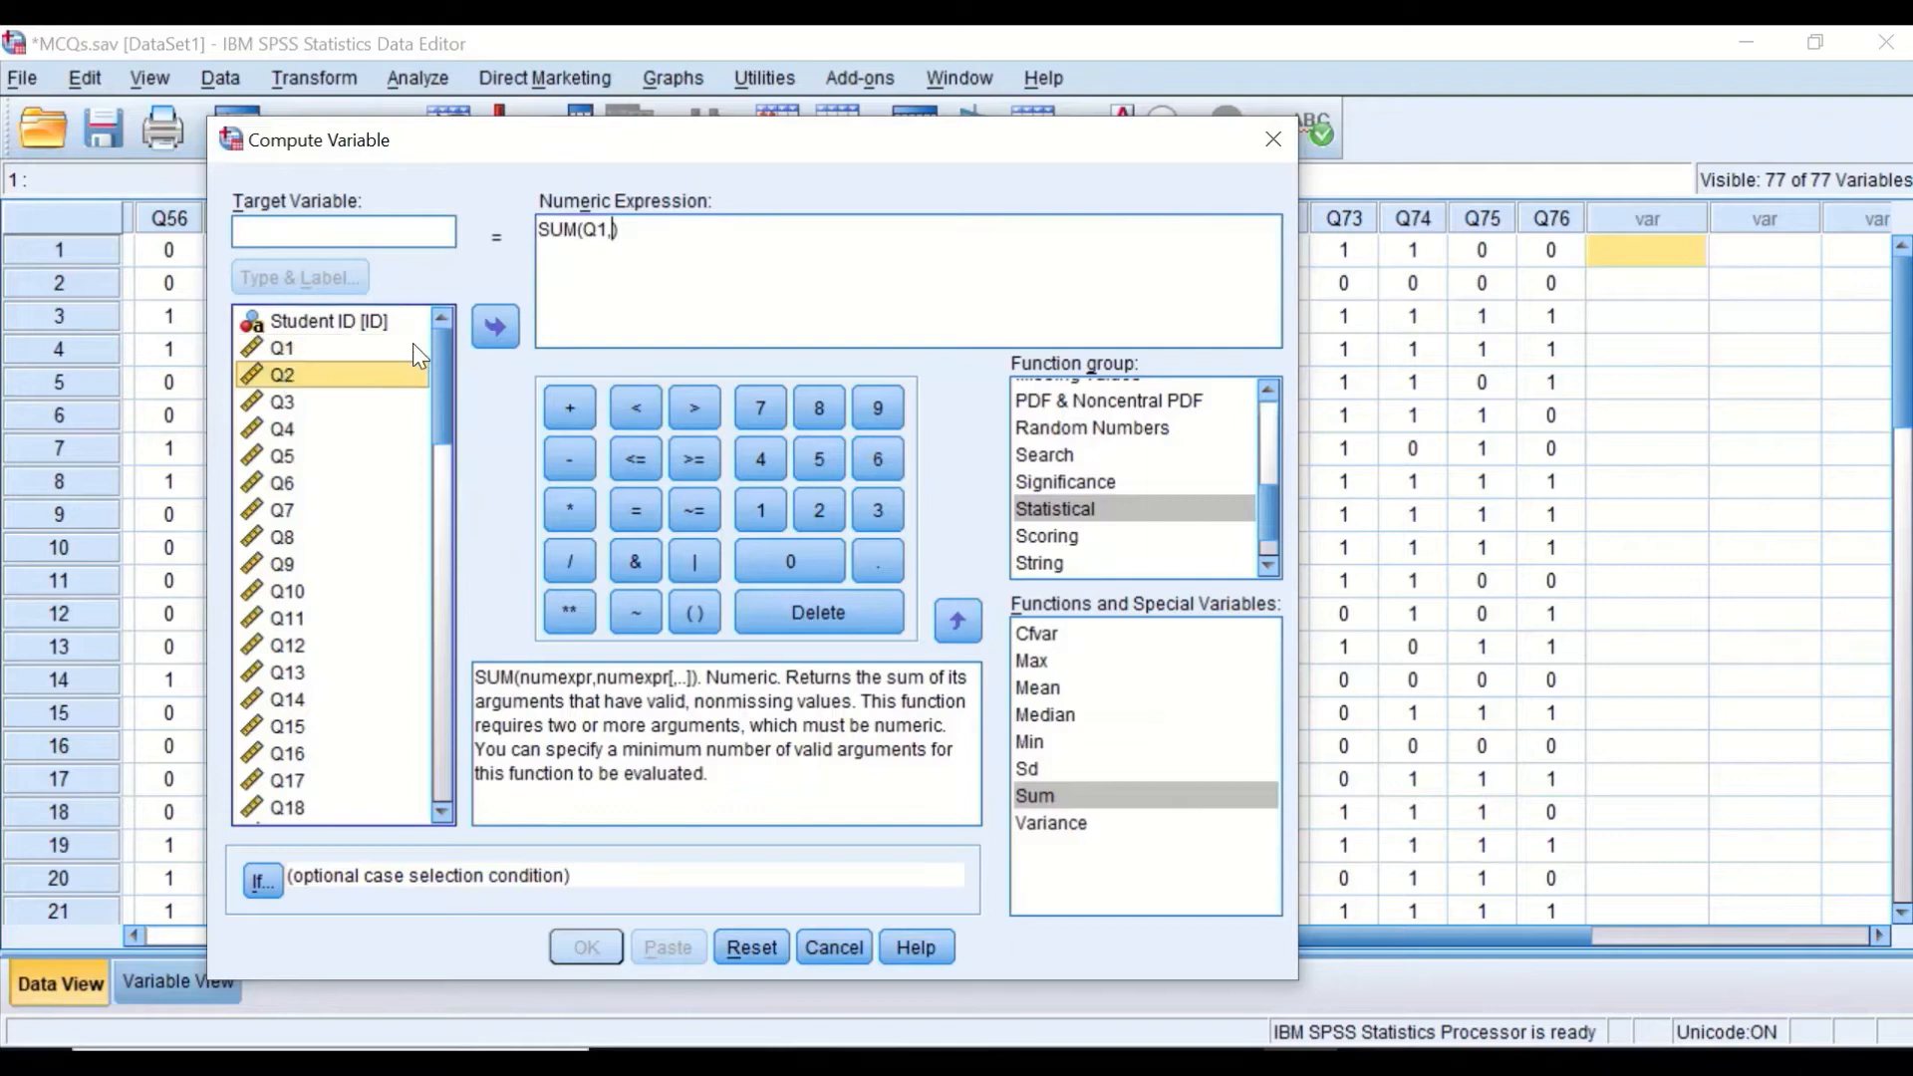
pyautogui.click(495, 326)
pyautogui.click(299, 403)
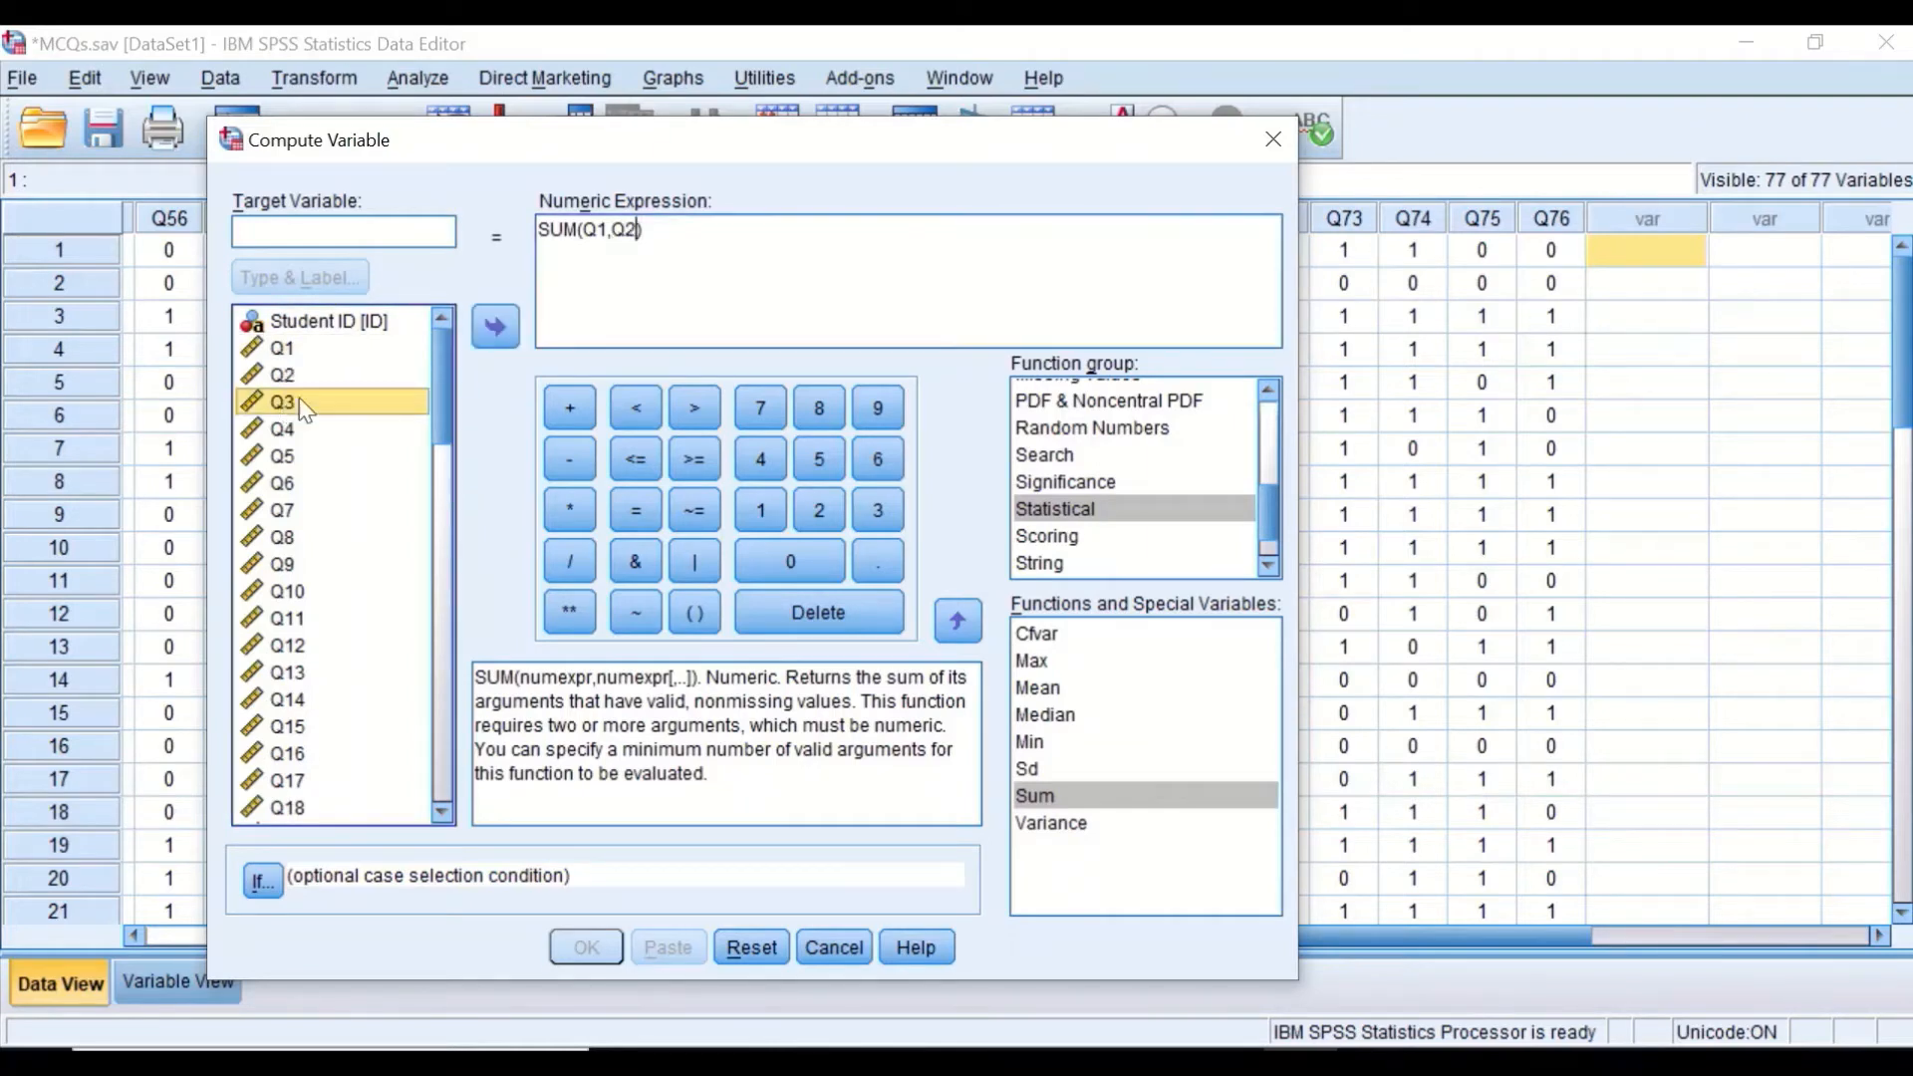
pyautogui.click(496, 326)
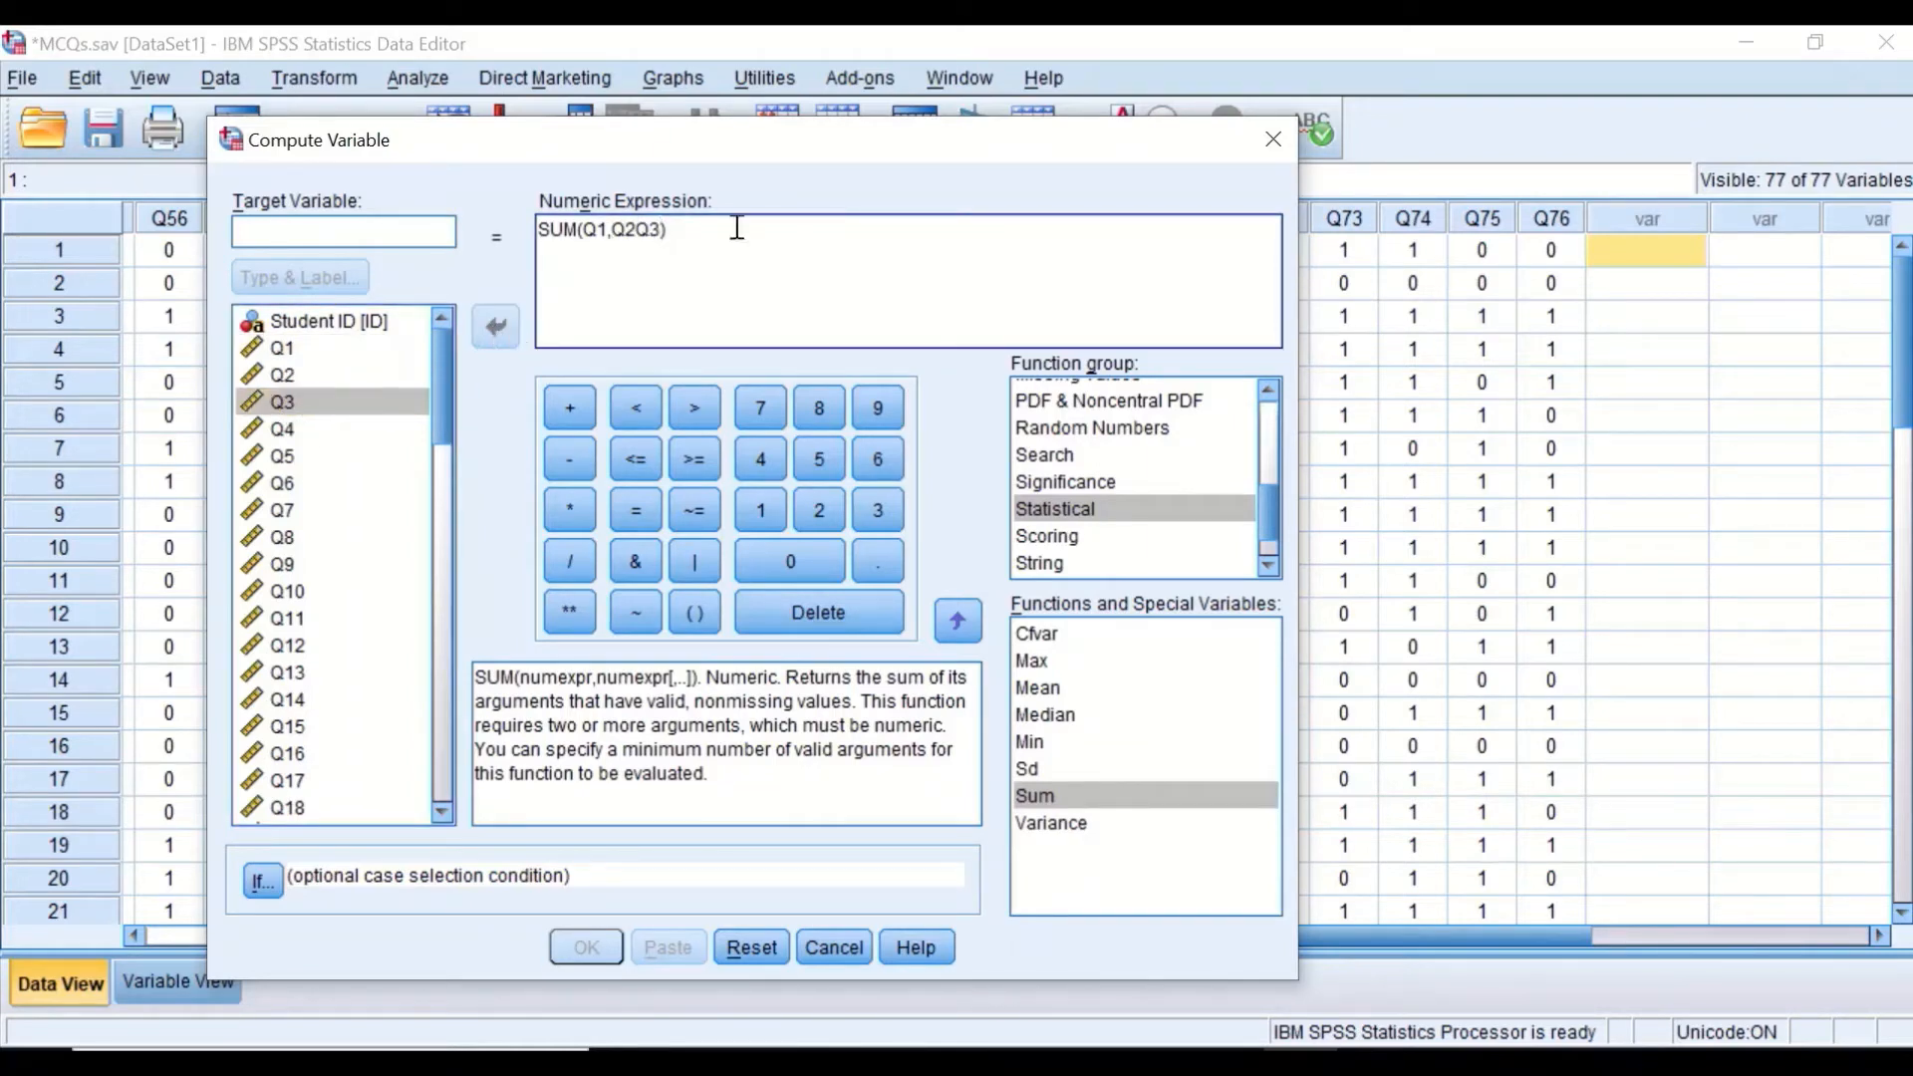
pyautogui.click(638, 232)
pyautogui.write(',')
# - Try dividing the SUM expression by 76 and multiplying it by 100, and clear the whole expression
pyautogui.click(695, 237)
pyautogui.click(561, 556)
pyautogui.click(760, 411)
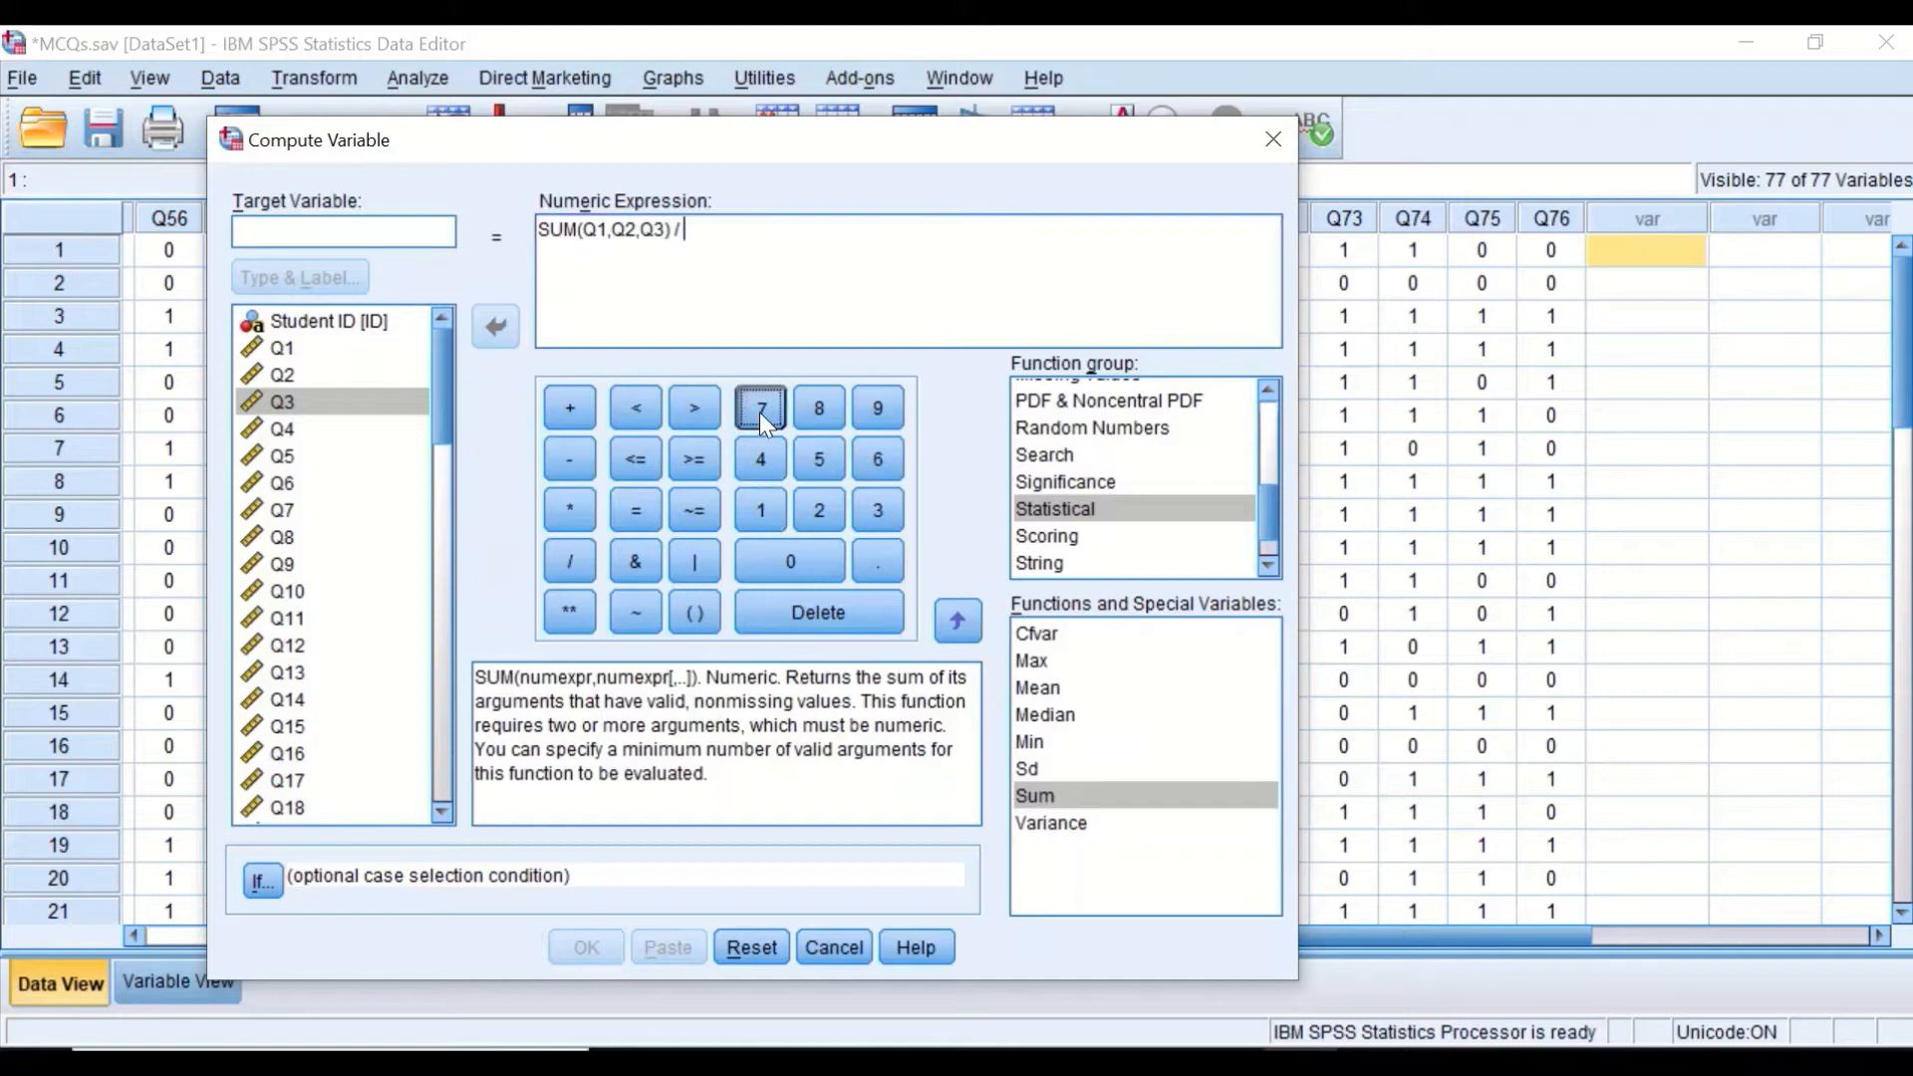
pyautogui.click(880, 458)
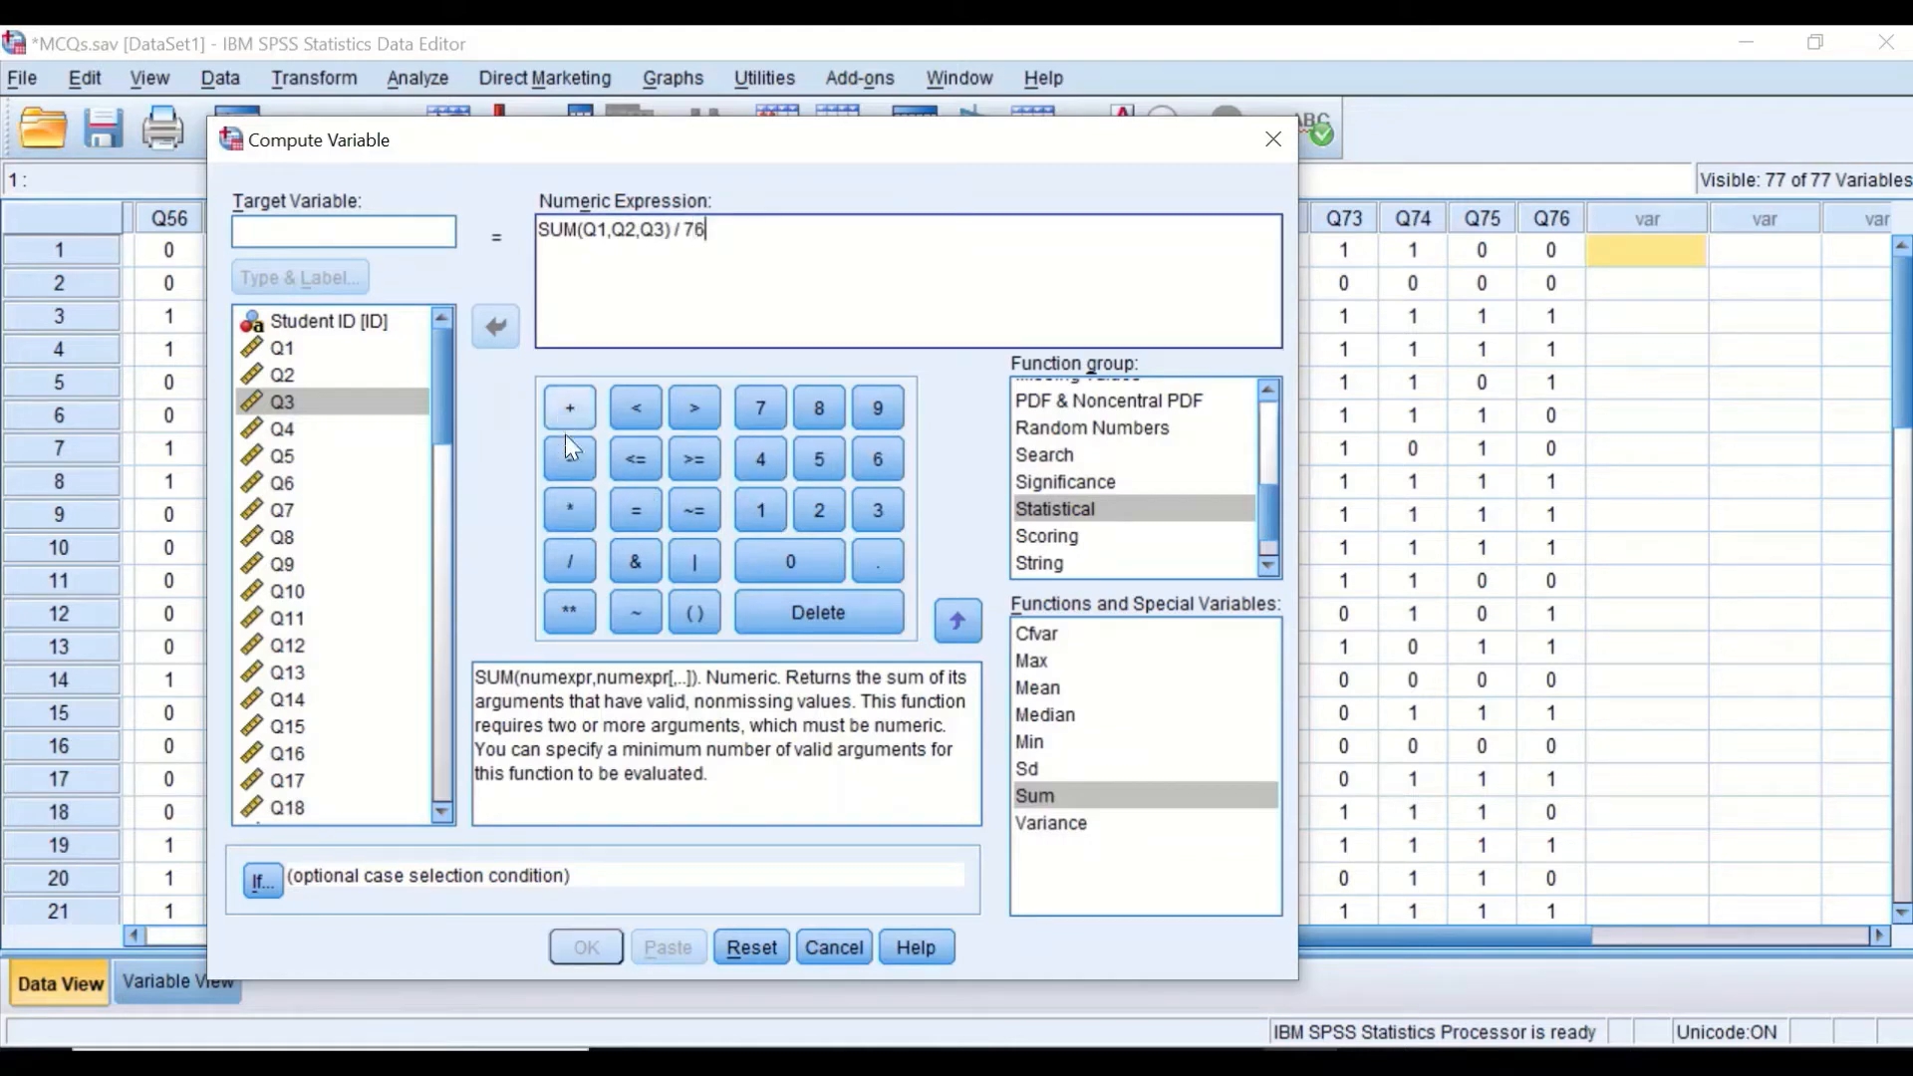
pyautogui.click(564, 505)
pyautogui.click(767, 511)
pyautogui.click(785, 564)
pyautogui.click(785, 564)
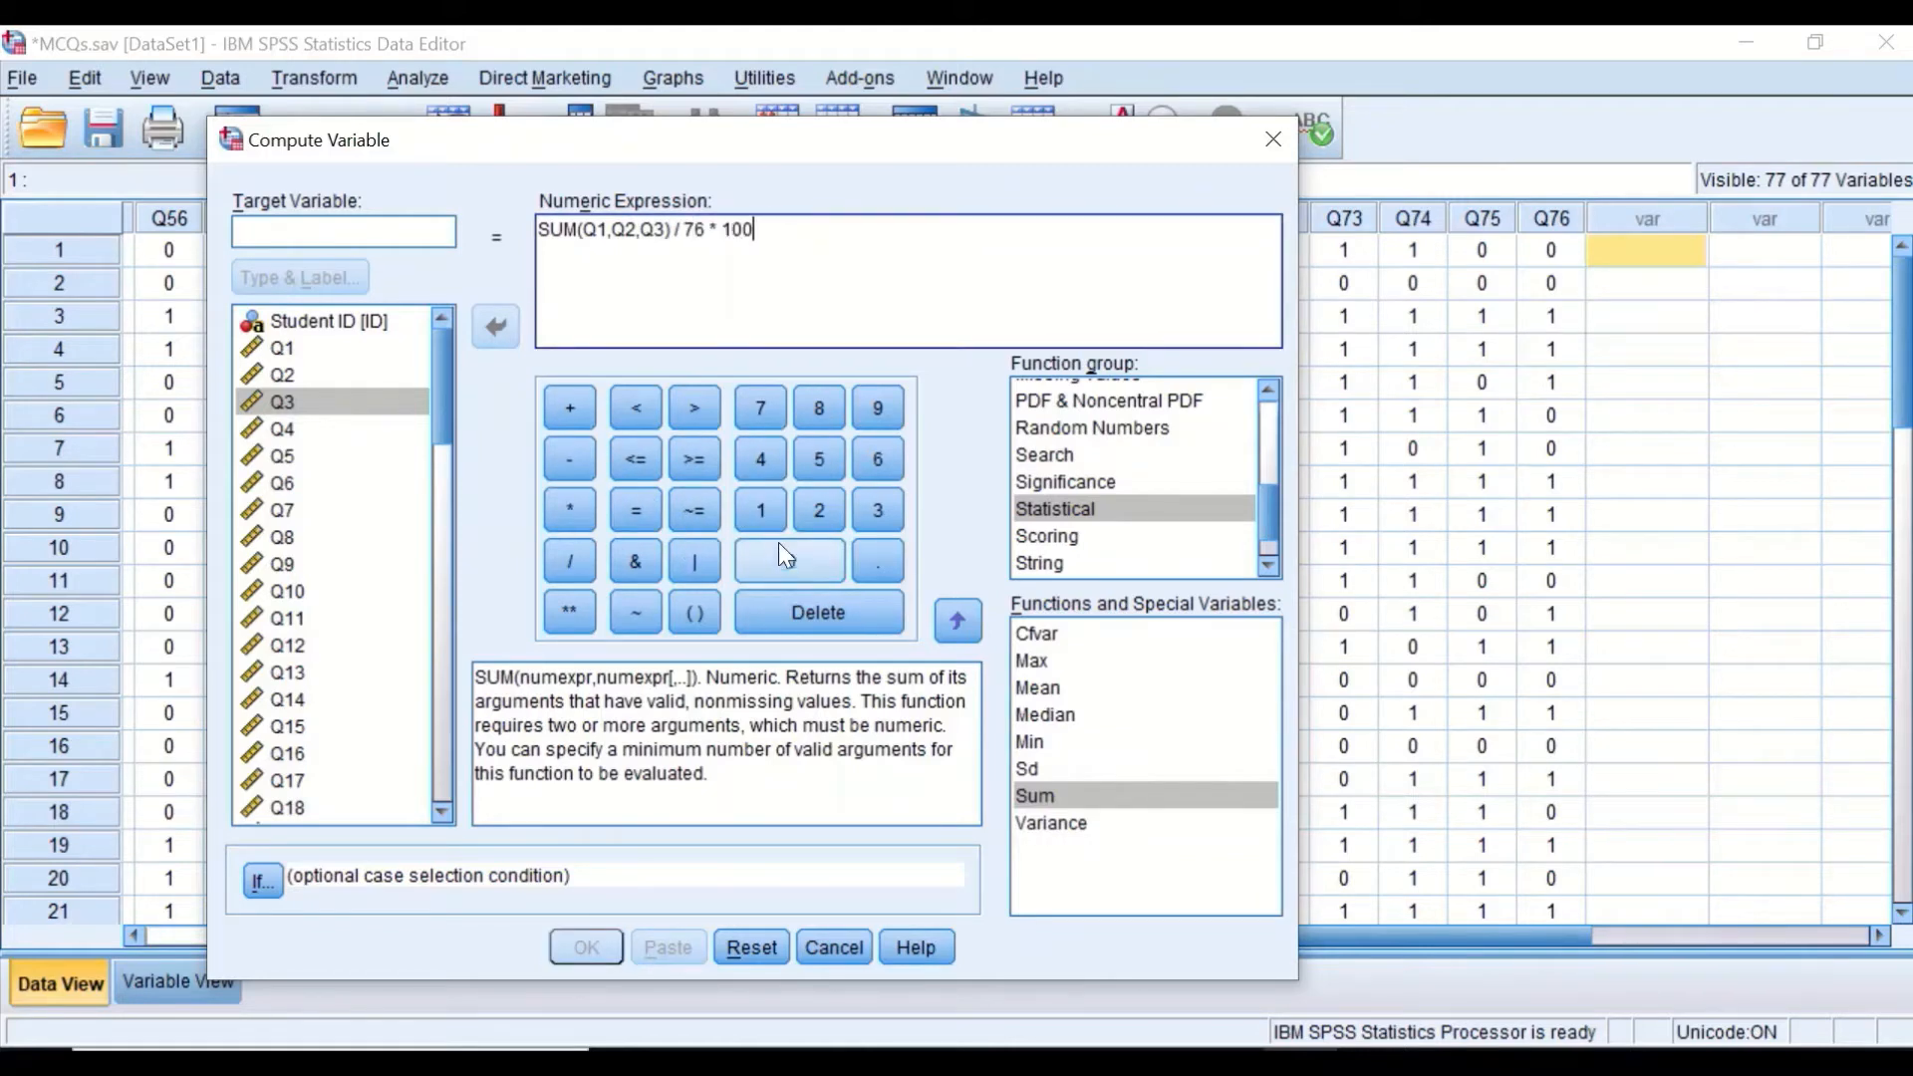
pyautogui.moveTo(782, 231); pyautogui.dragTo(511, 239)
pyautogui.press('Delete')
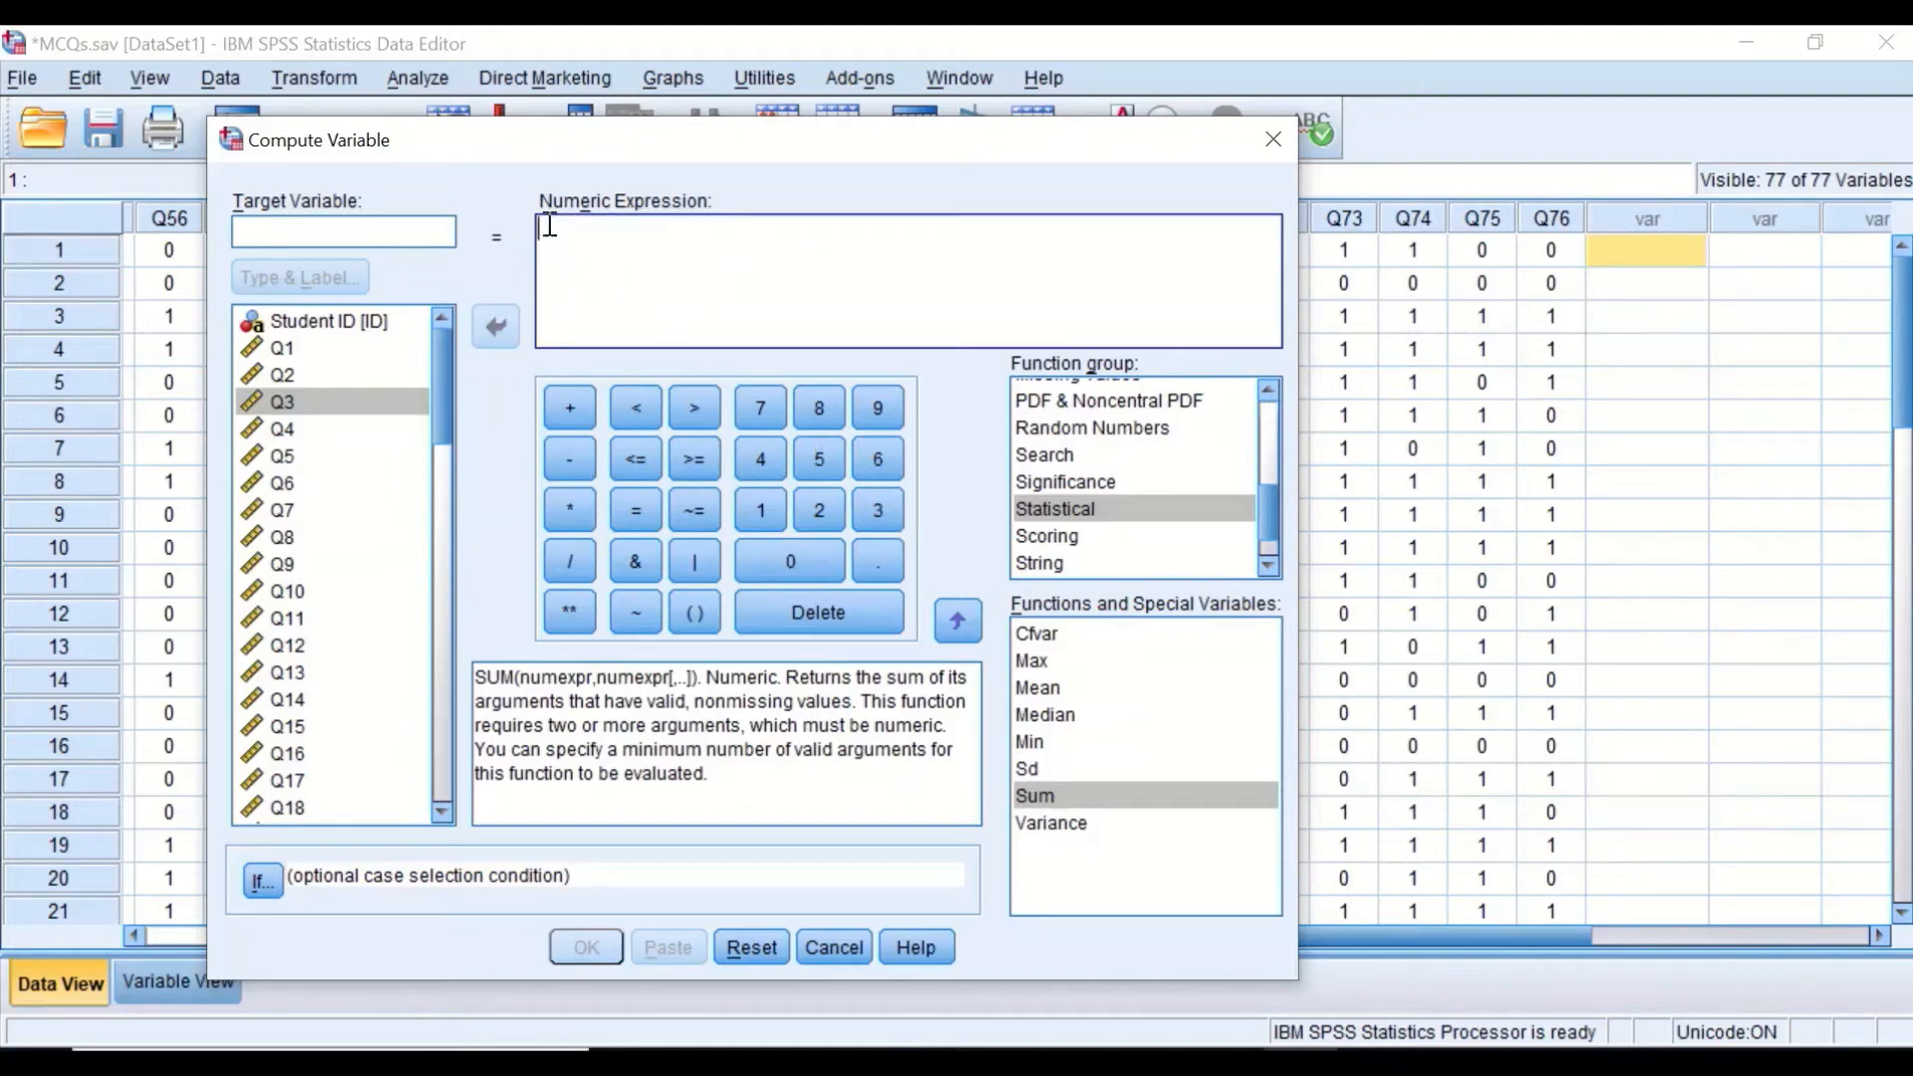
# - Insert the Mean function as the numeric expression and name the target variable OverallMarks
pyautogui.moveTo(1059, 688); pyautogui.dragTo(629, 263)
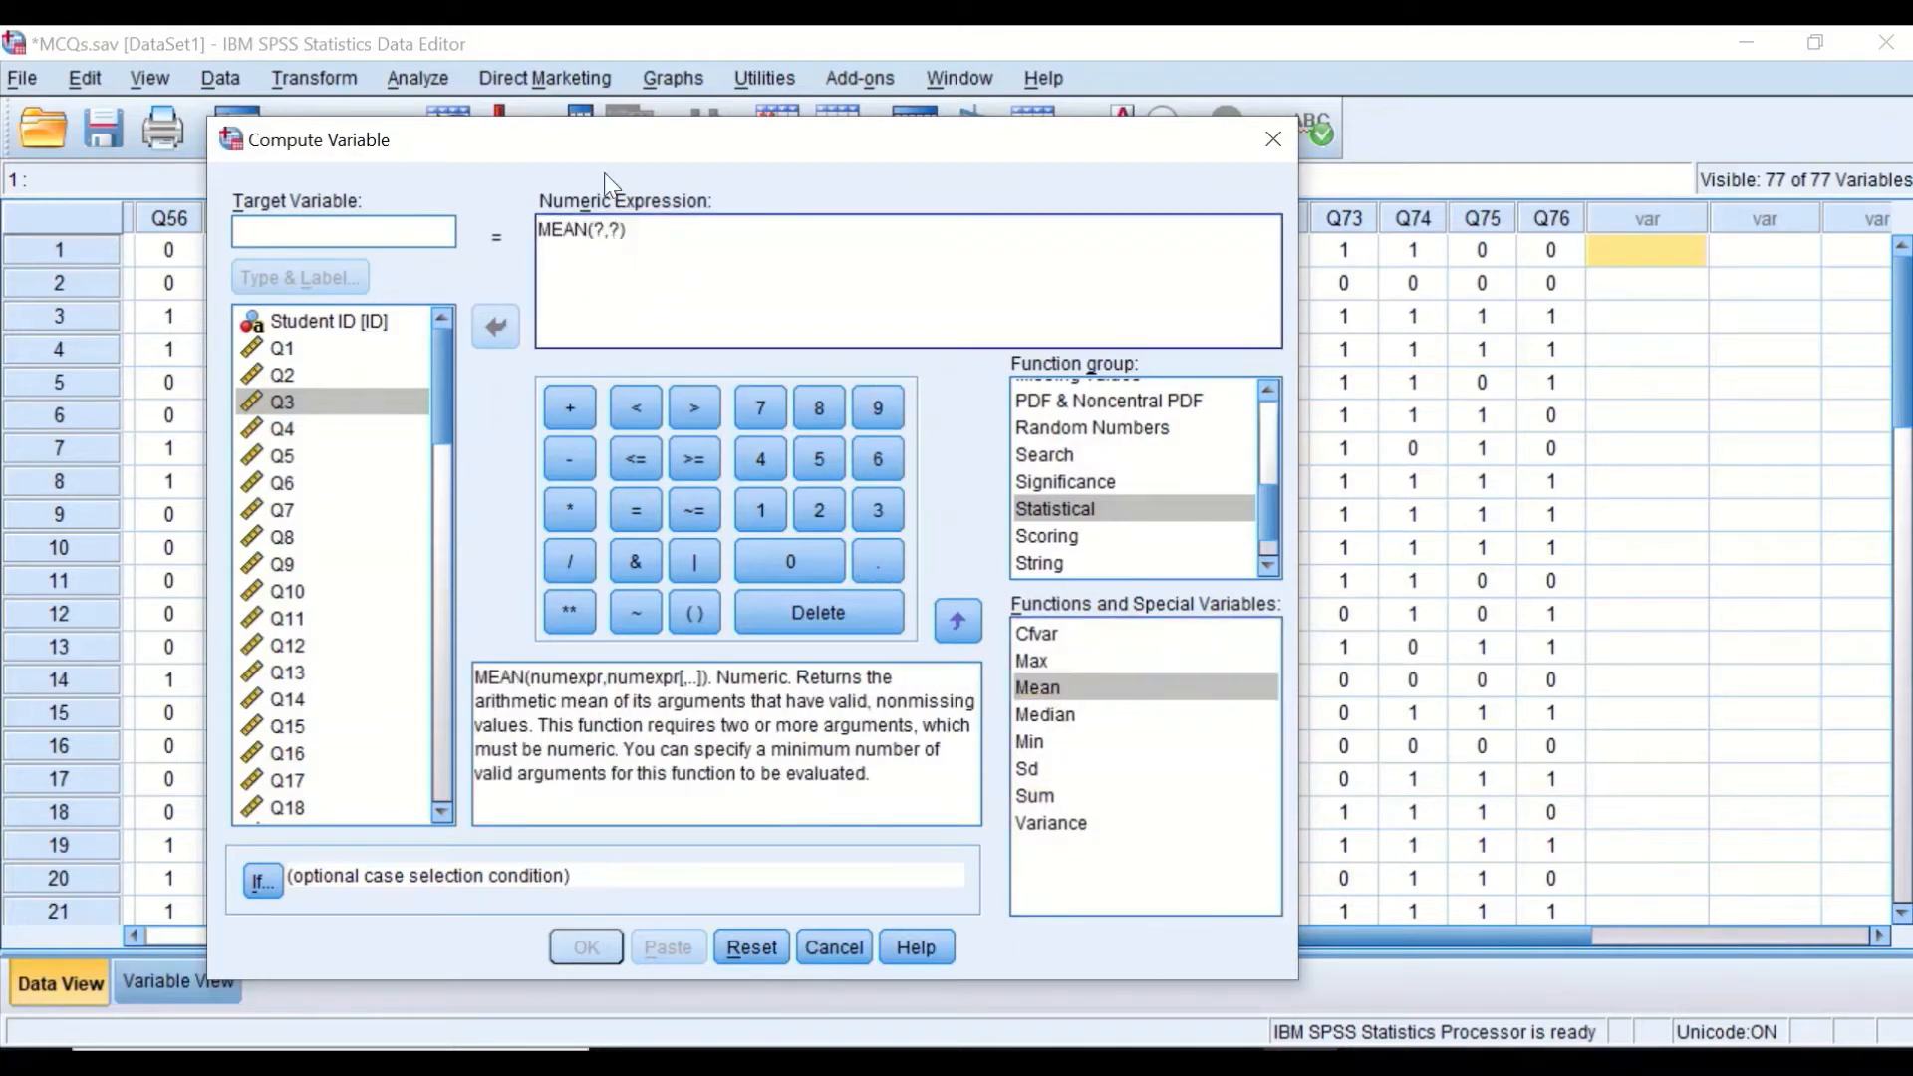
pyautogui.click(393, 229)
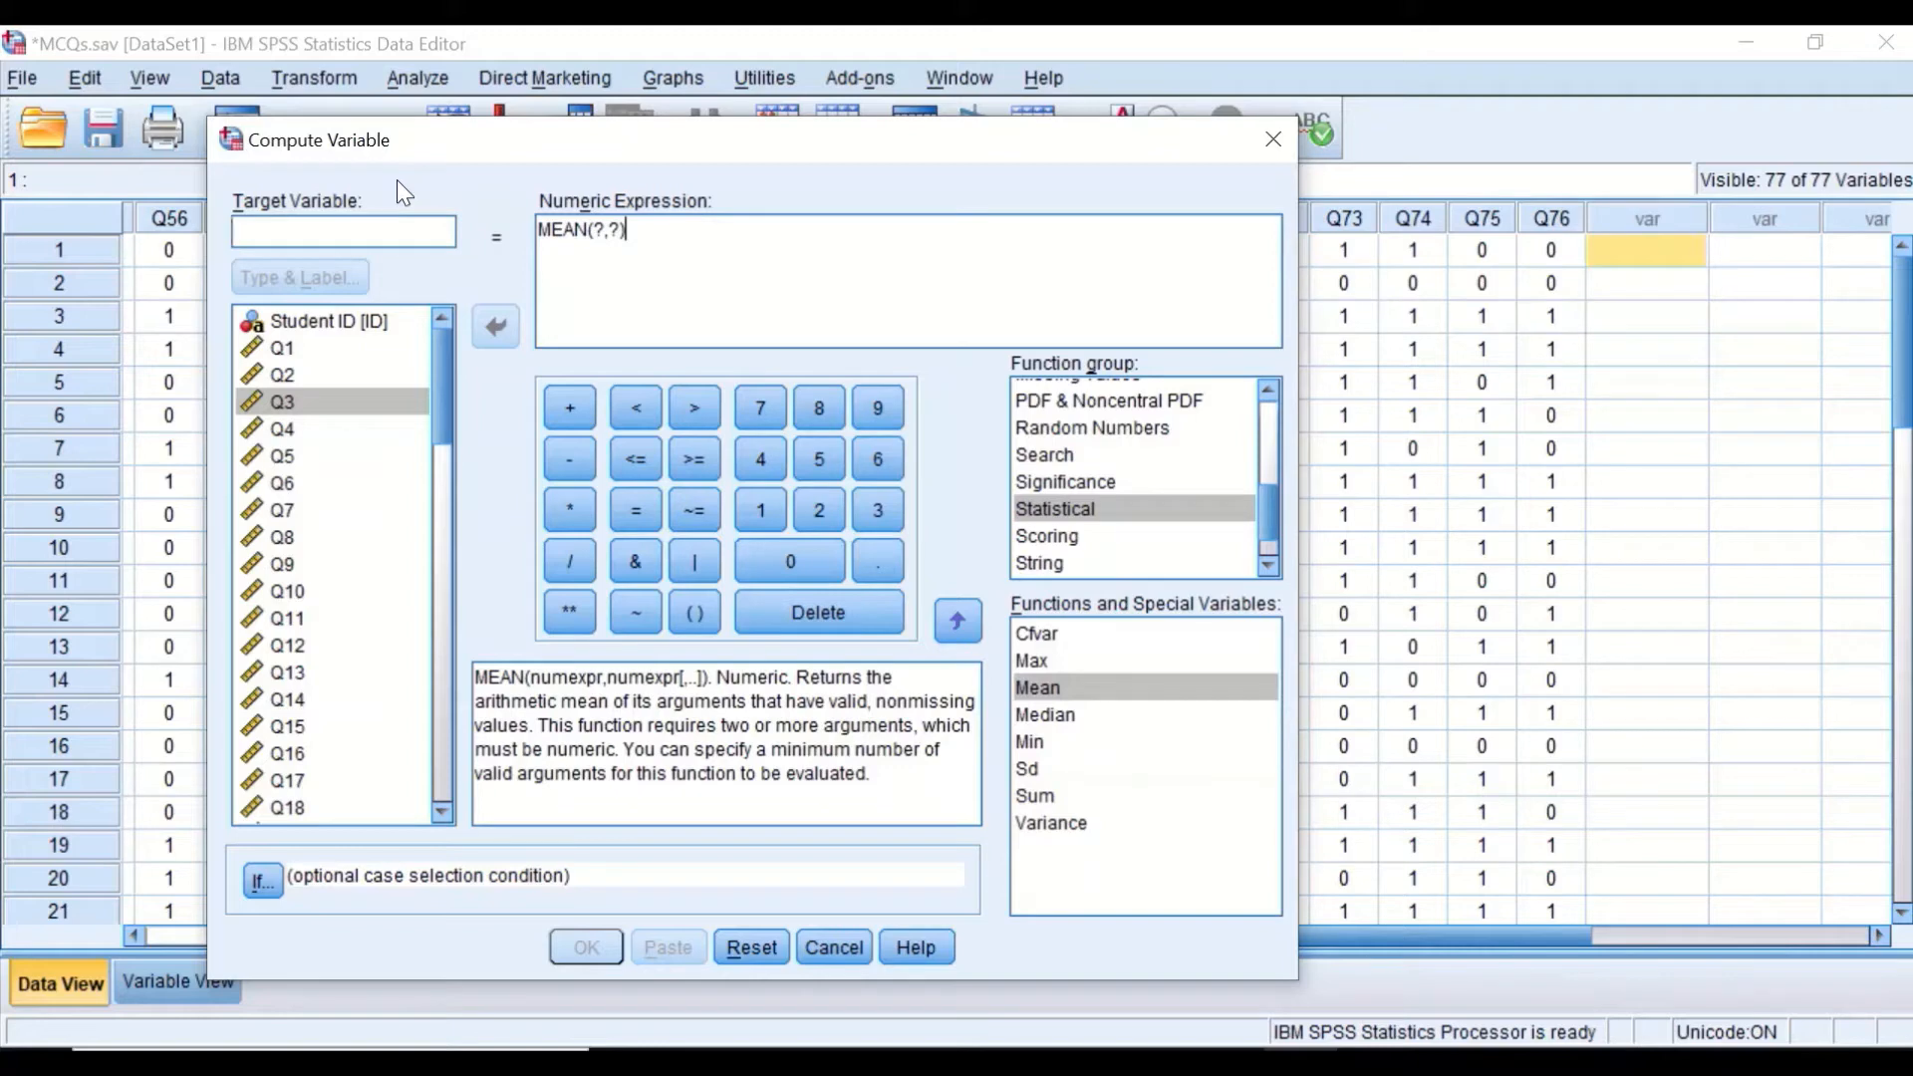
pyautogui.write('Ove')
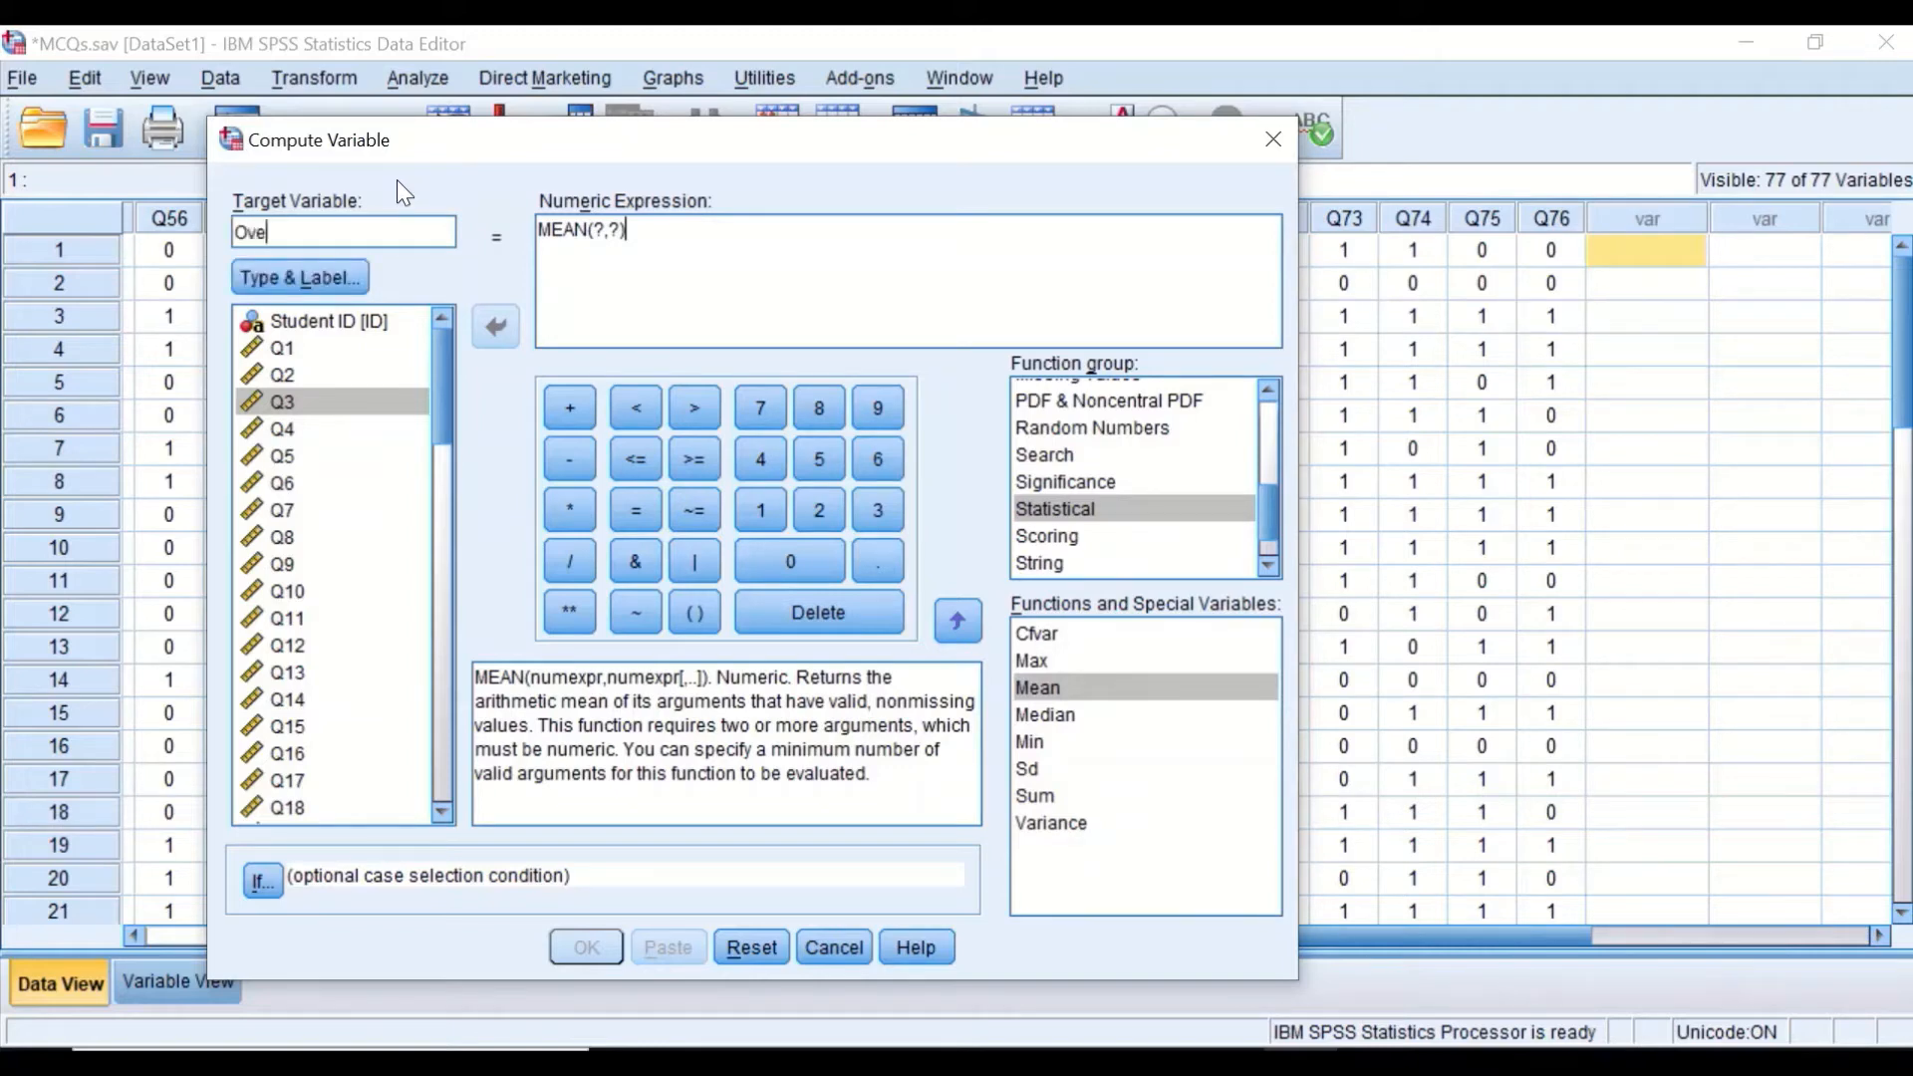
pyautogui.write('rallMarrks')
pyautogui.click(327, 231)
pyautogui.press('BackSpace')
pyautogui.click(289, 348)
pyautogui.click(495, 327)
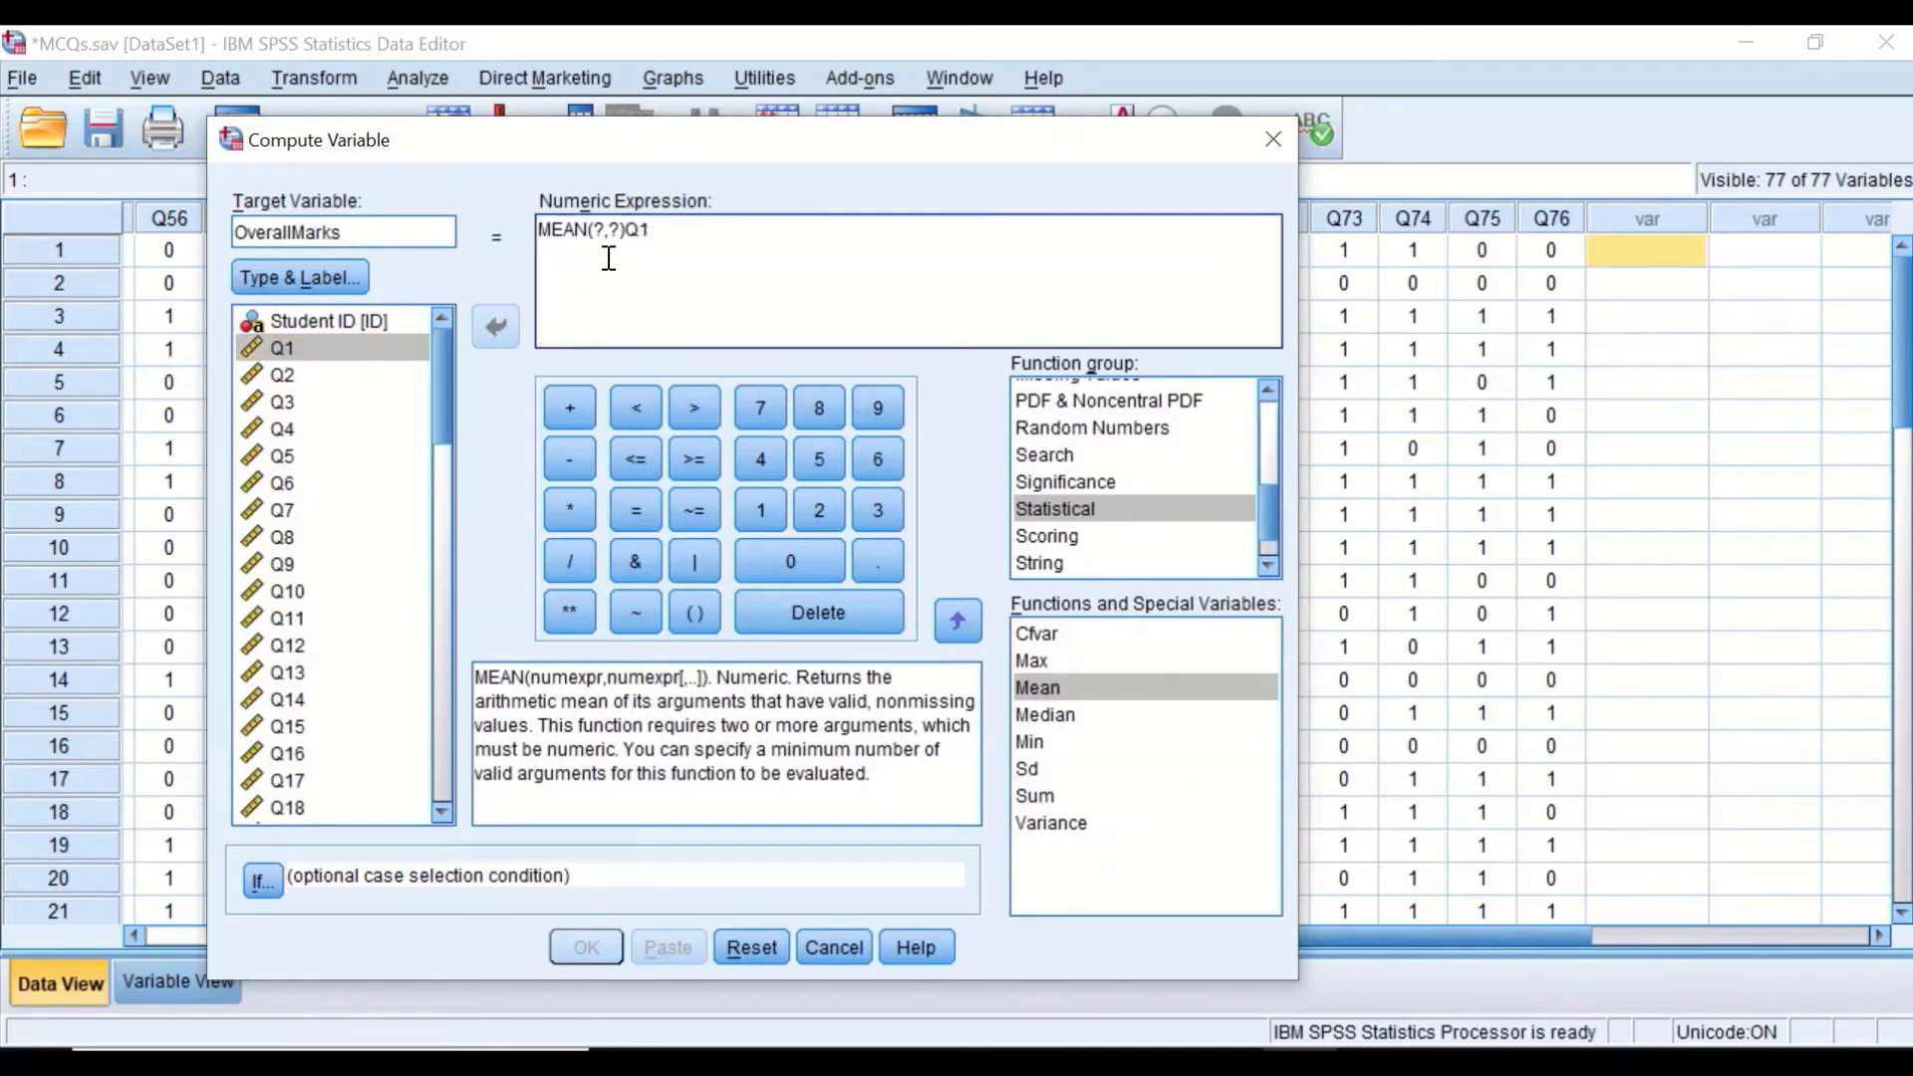
pyautogui.moveTo(628, 232); pyautogui.dragTo(654, 231)
pyautogui.press('BackSpace')
# - Try replacing the placeholder arguments of the MEAN expression with Q1, Q2 and Q3, separated by commas
pyautogui.moveTo(594, 231); pyautogui.dragTo(625, 231)
pyautogui.press('Delete')
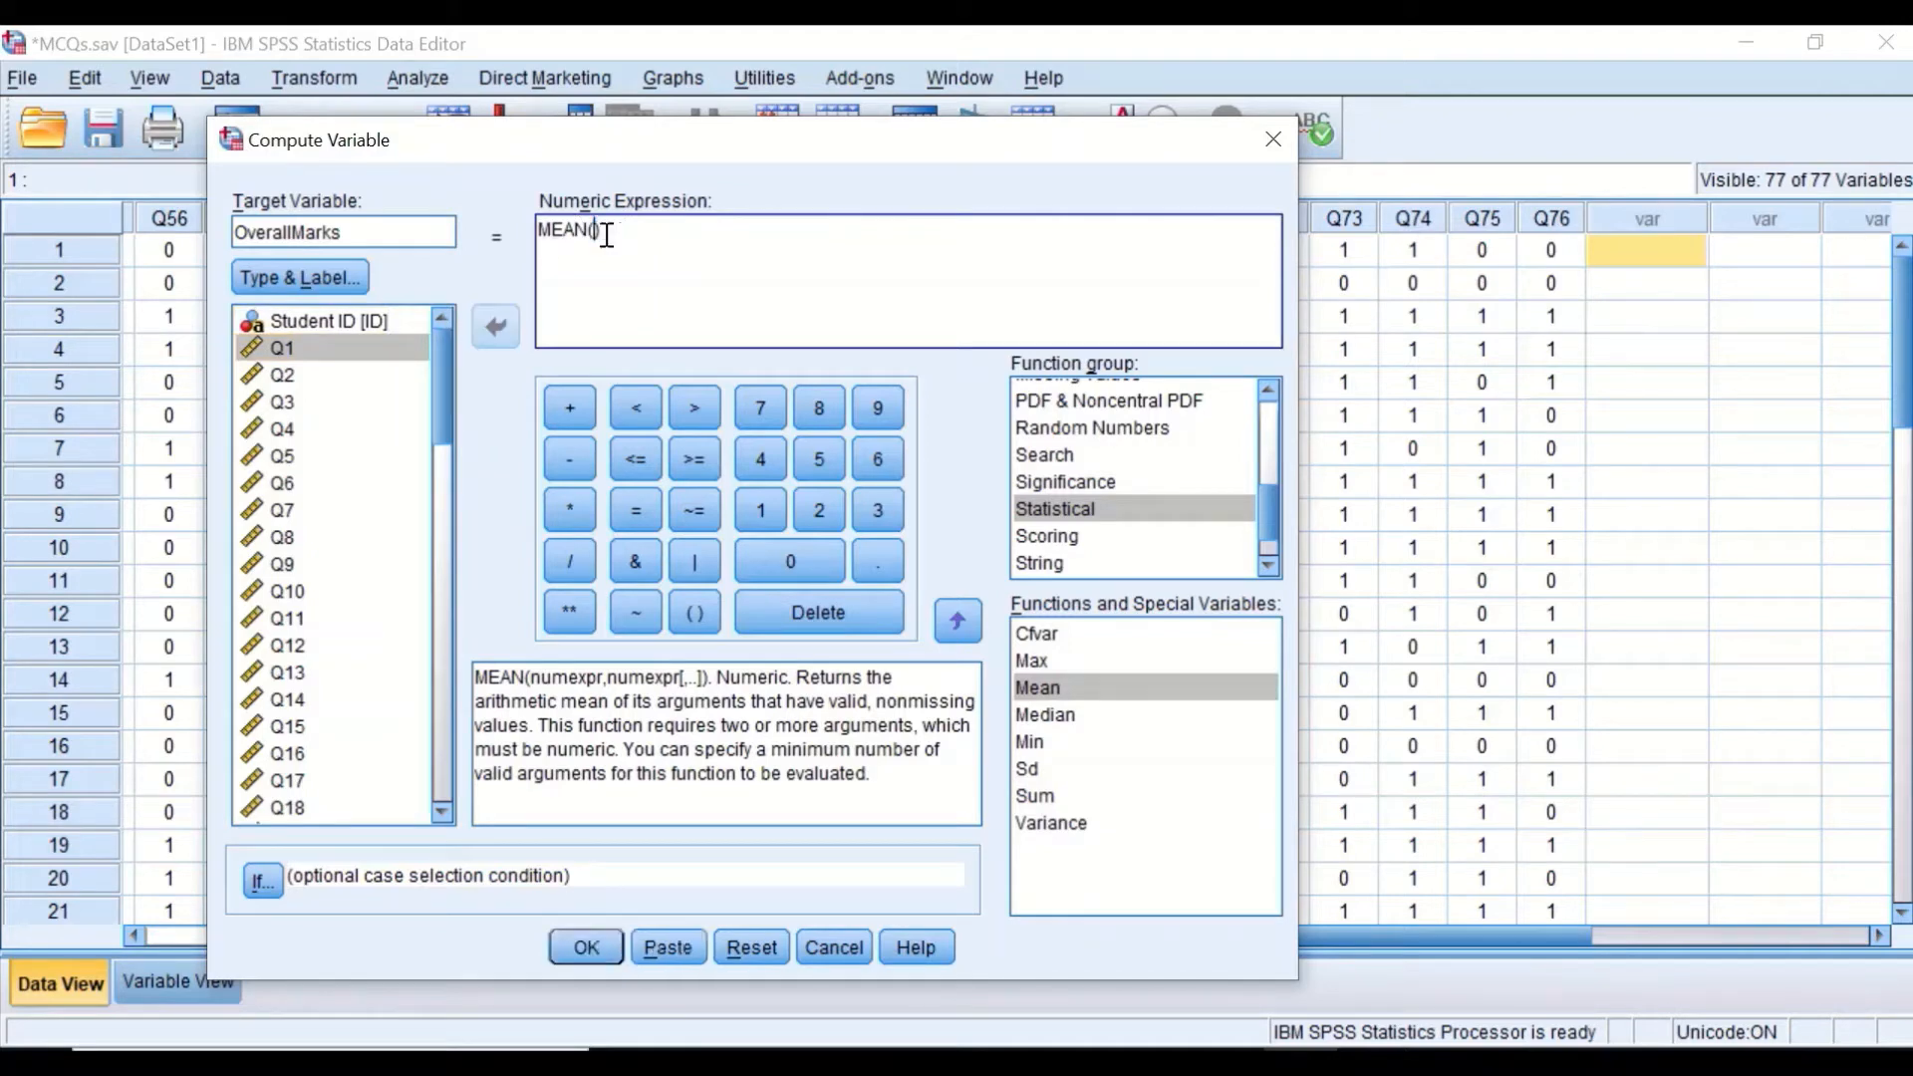
pyautogui.click(304, 349)
pyautogui.click(495, 329)
pyautogui.write(',')
pyautogui.click(299, 375)
pyautogui.click(495, 329)
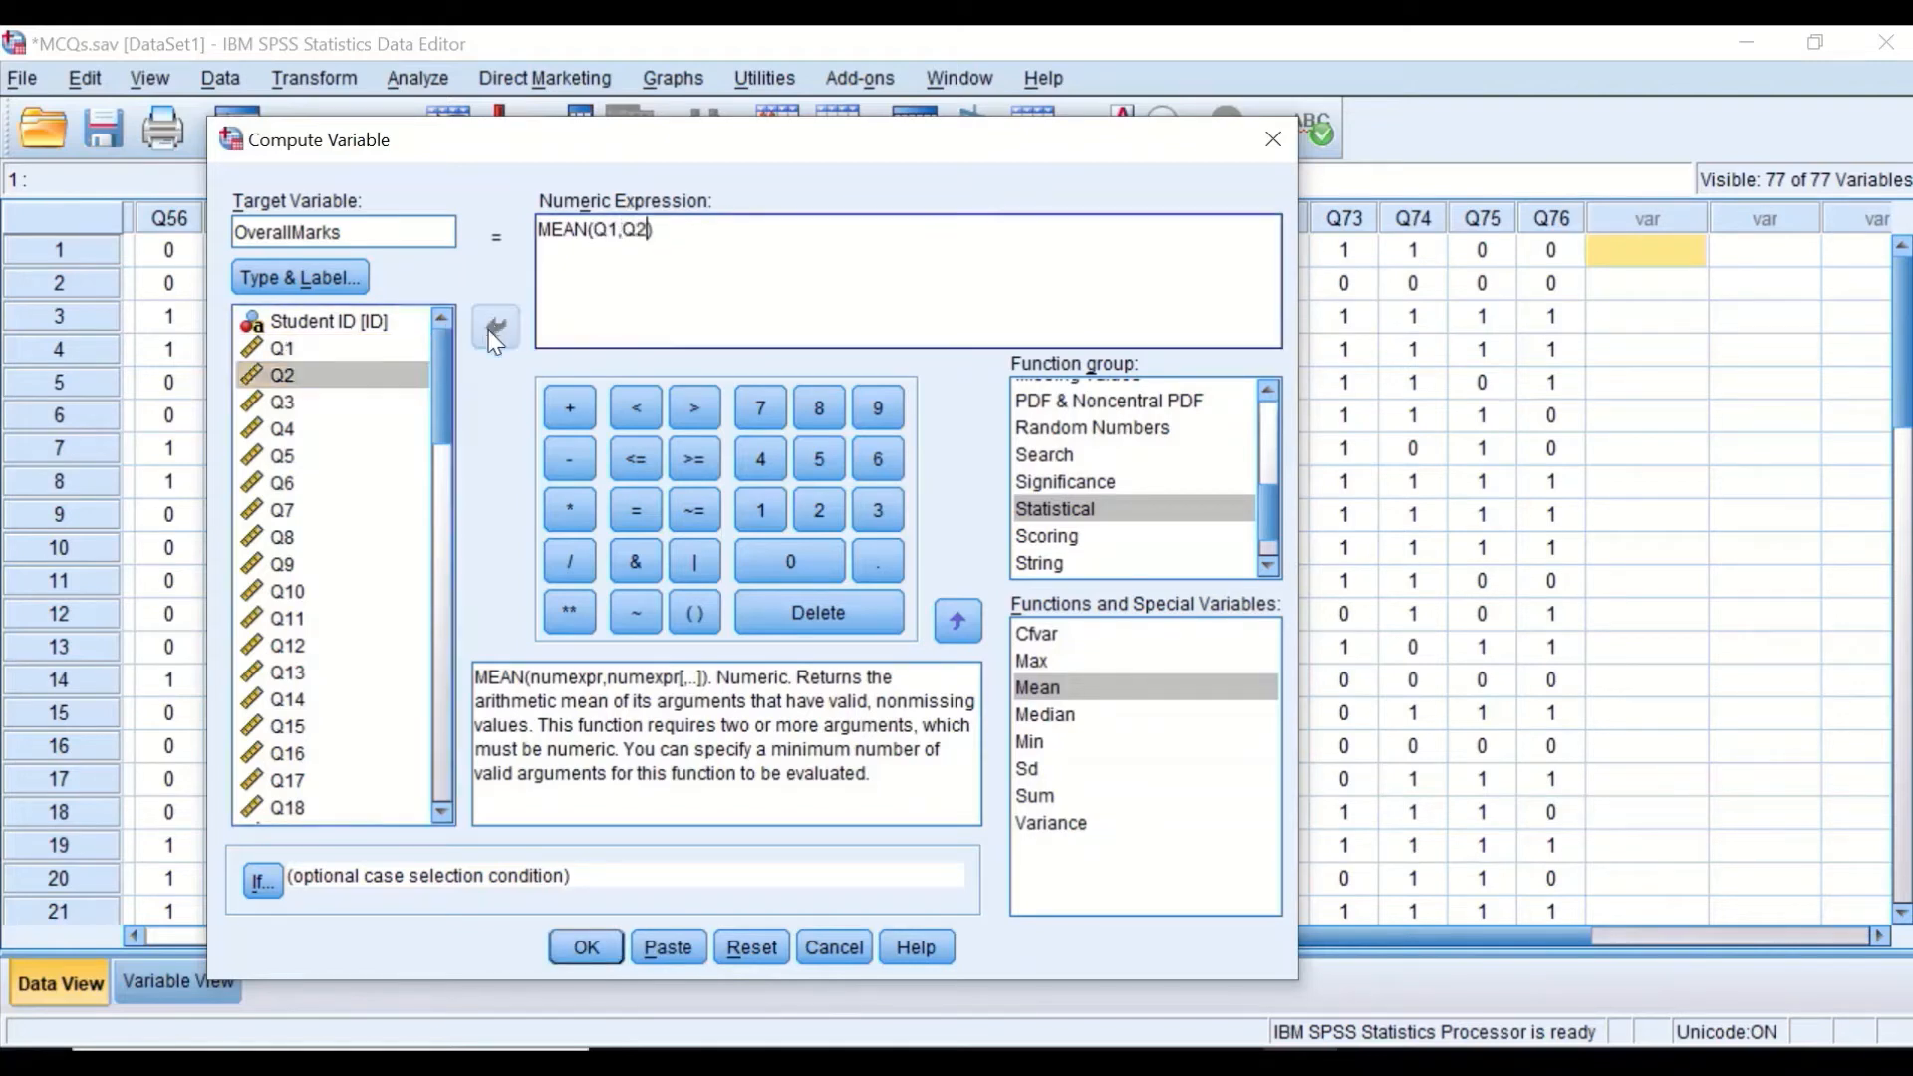
pyautogui.write(',')
pyautogui.click(283, 402)
pyautogui.click(497, 331)
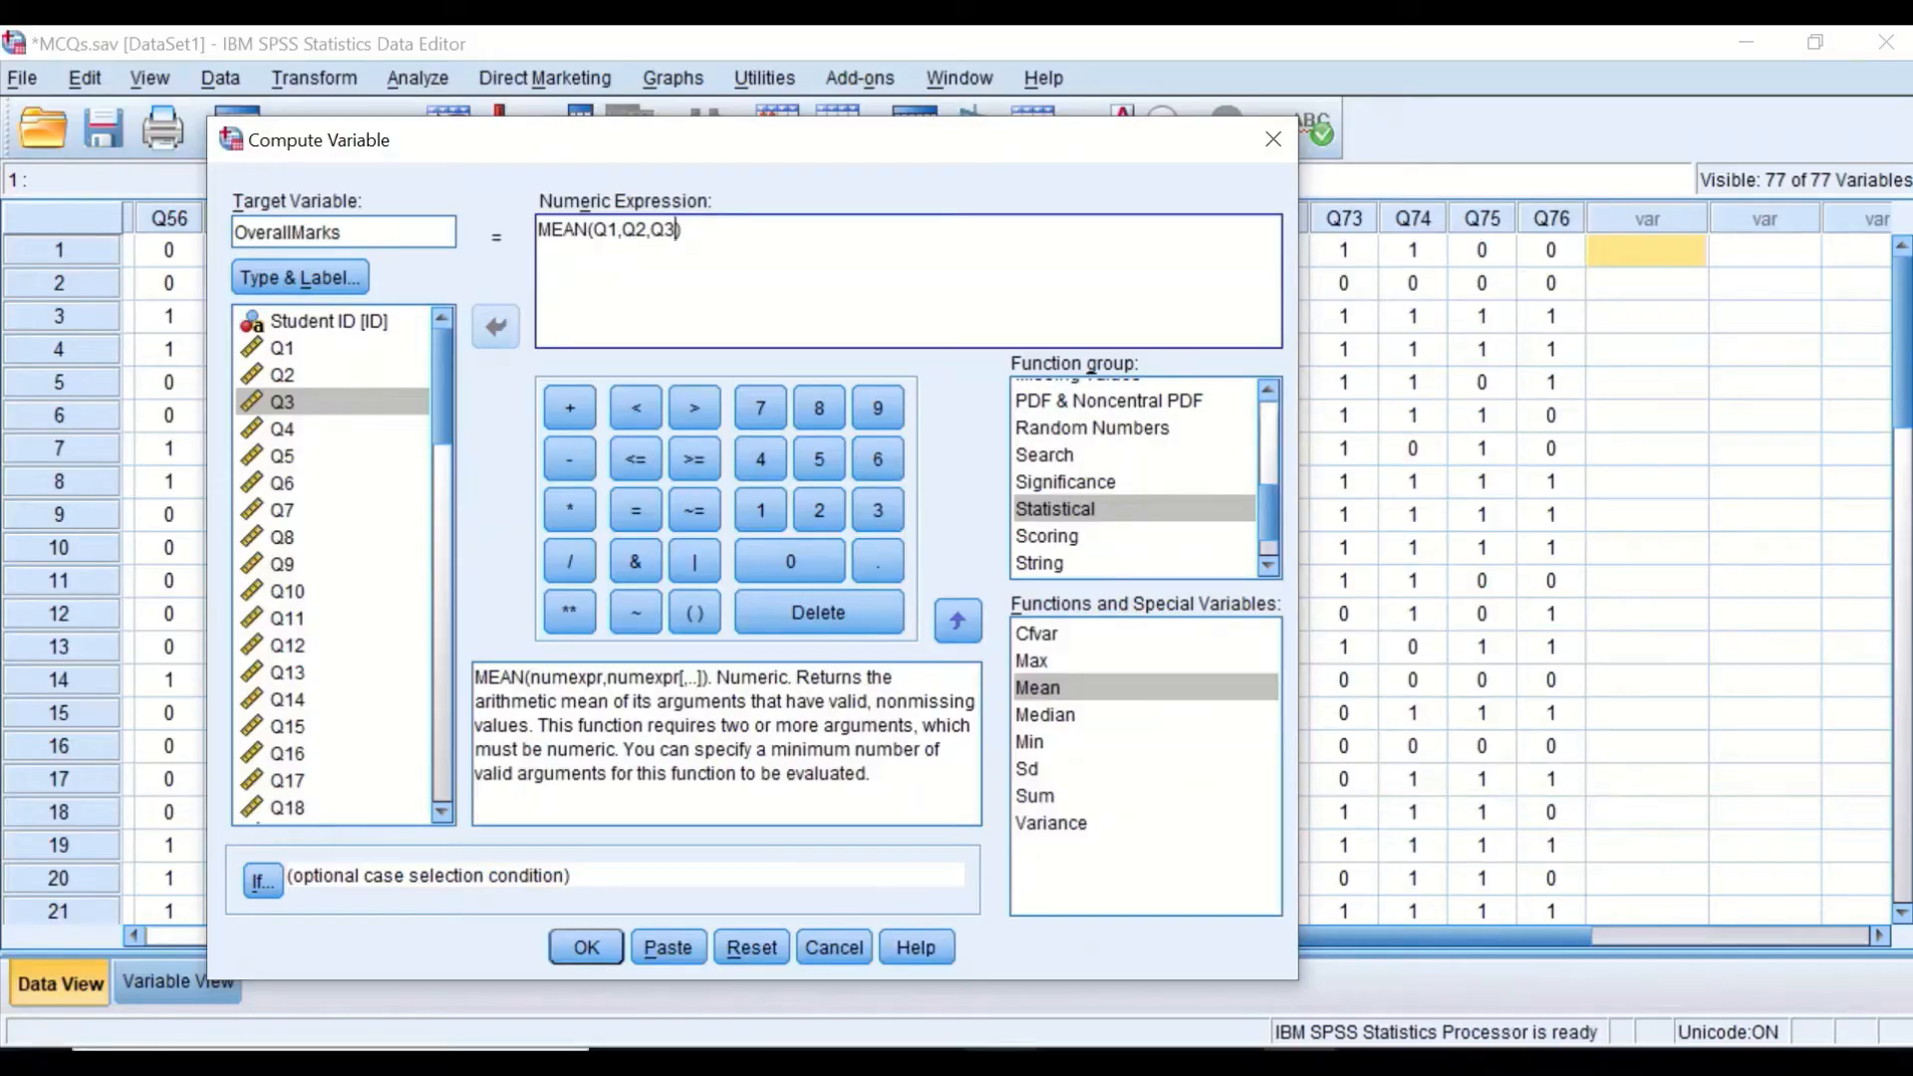
# - Switch to the Word document Plus.docx and copy the comma-separated list of items Q1 to Q76
pyautogui.click(1000, 1065)
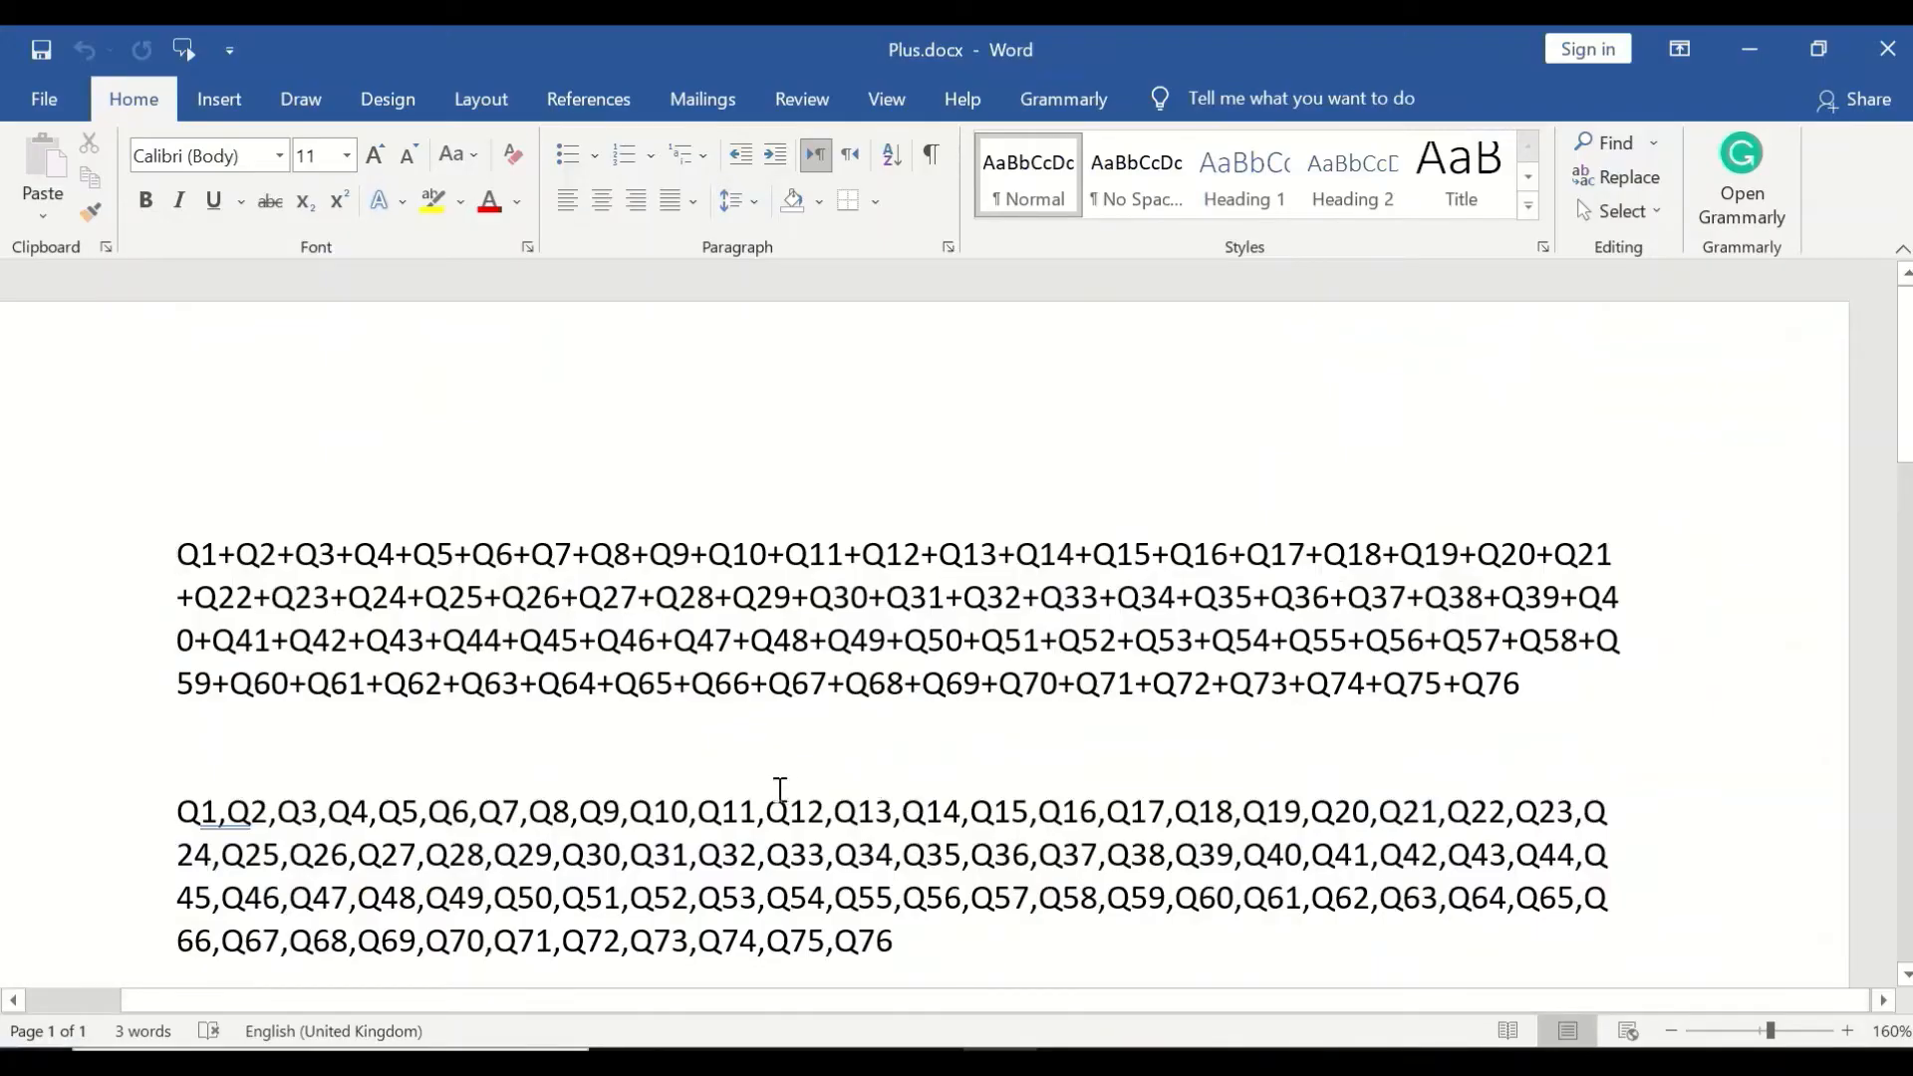
pyautogui.scroll(-3, 773, 758)
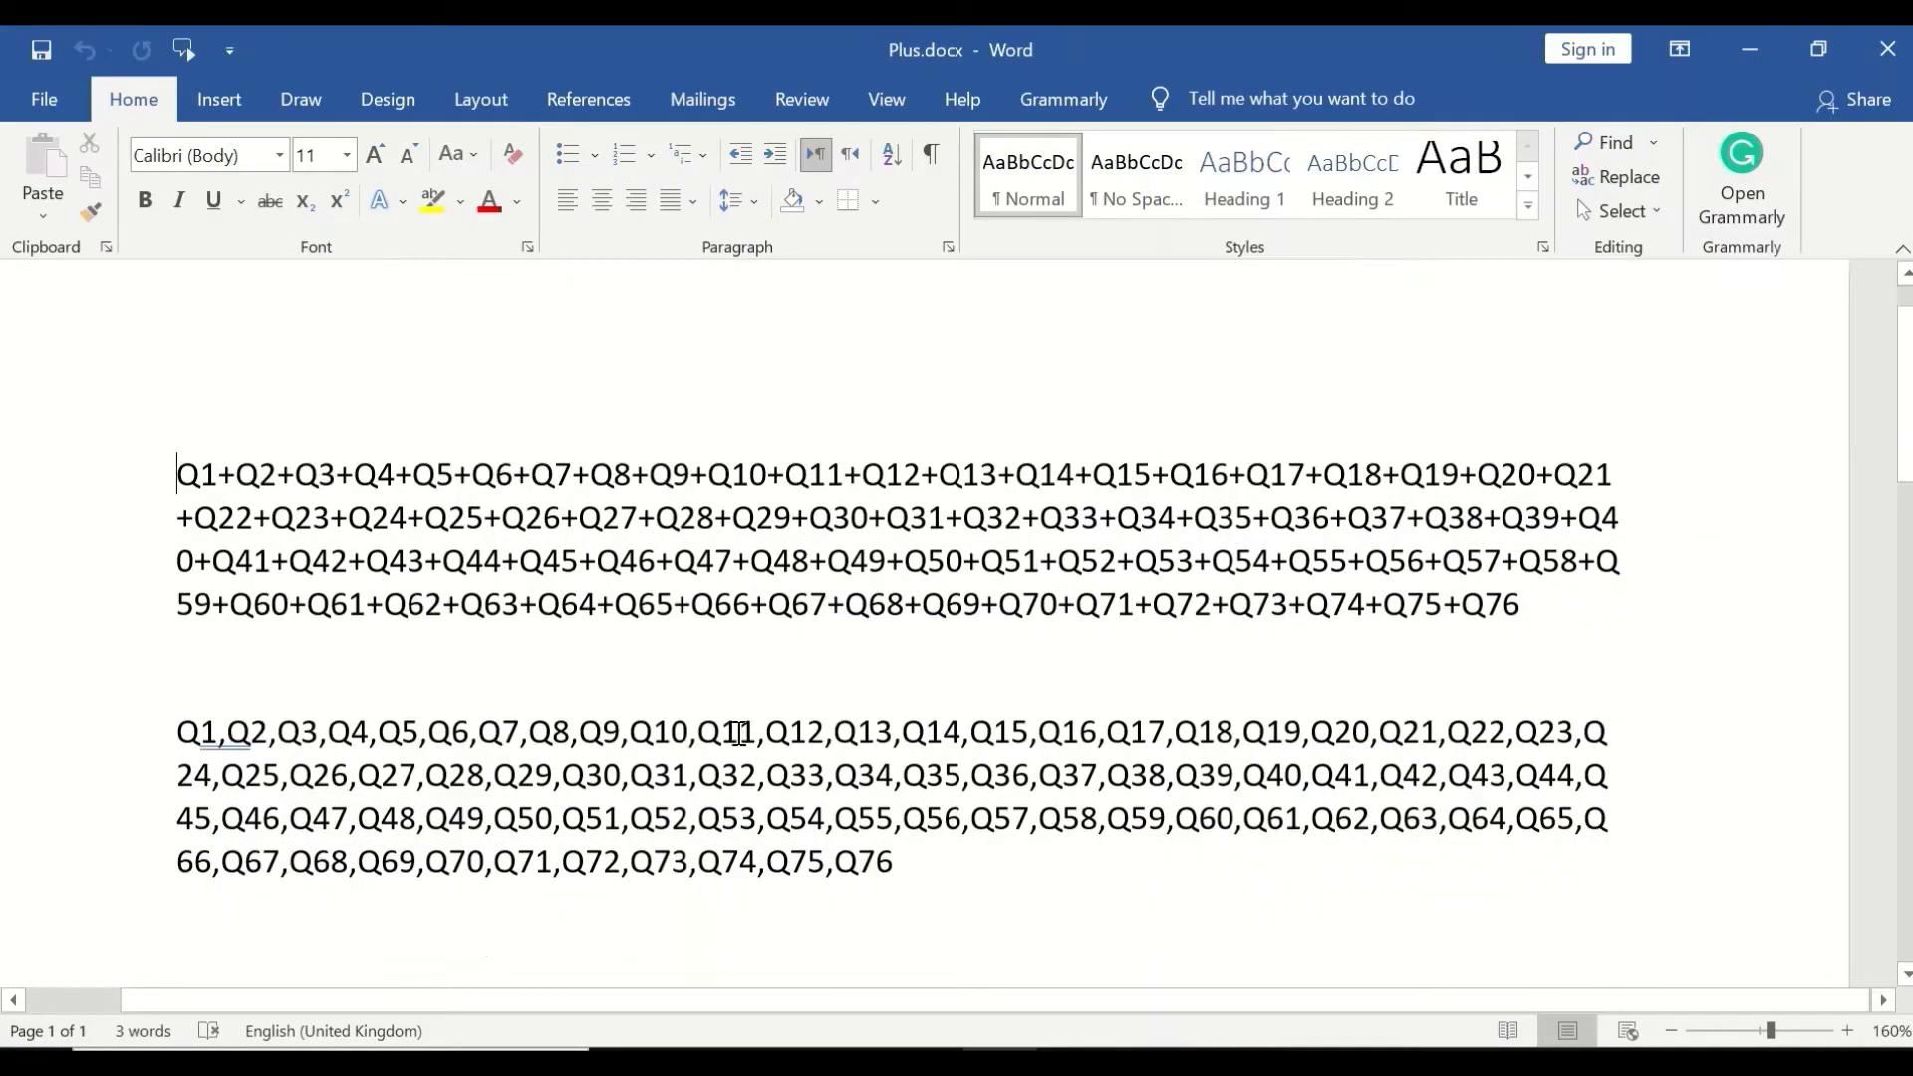
pyautogui.scroll(1, 735, 717)
pyautogui.scroll(1, 730, 701)
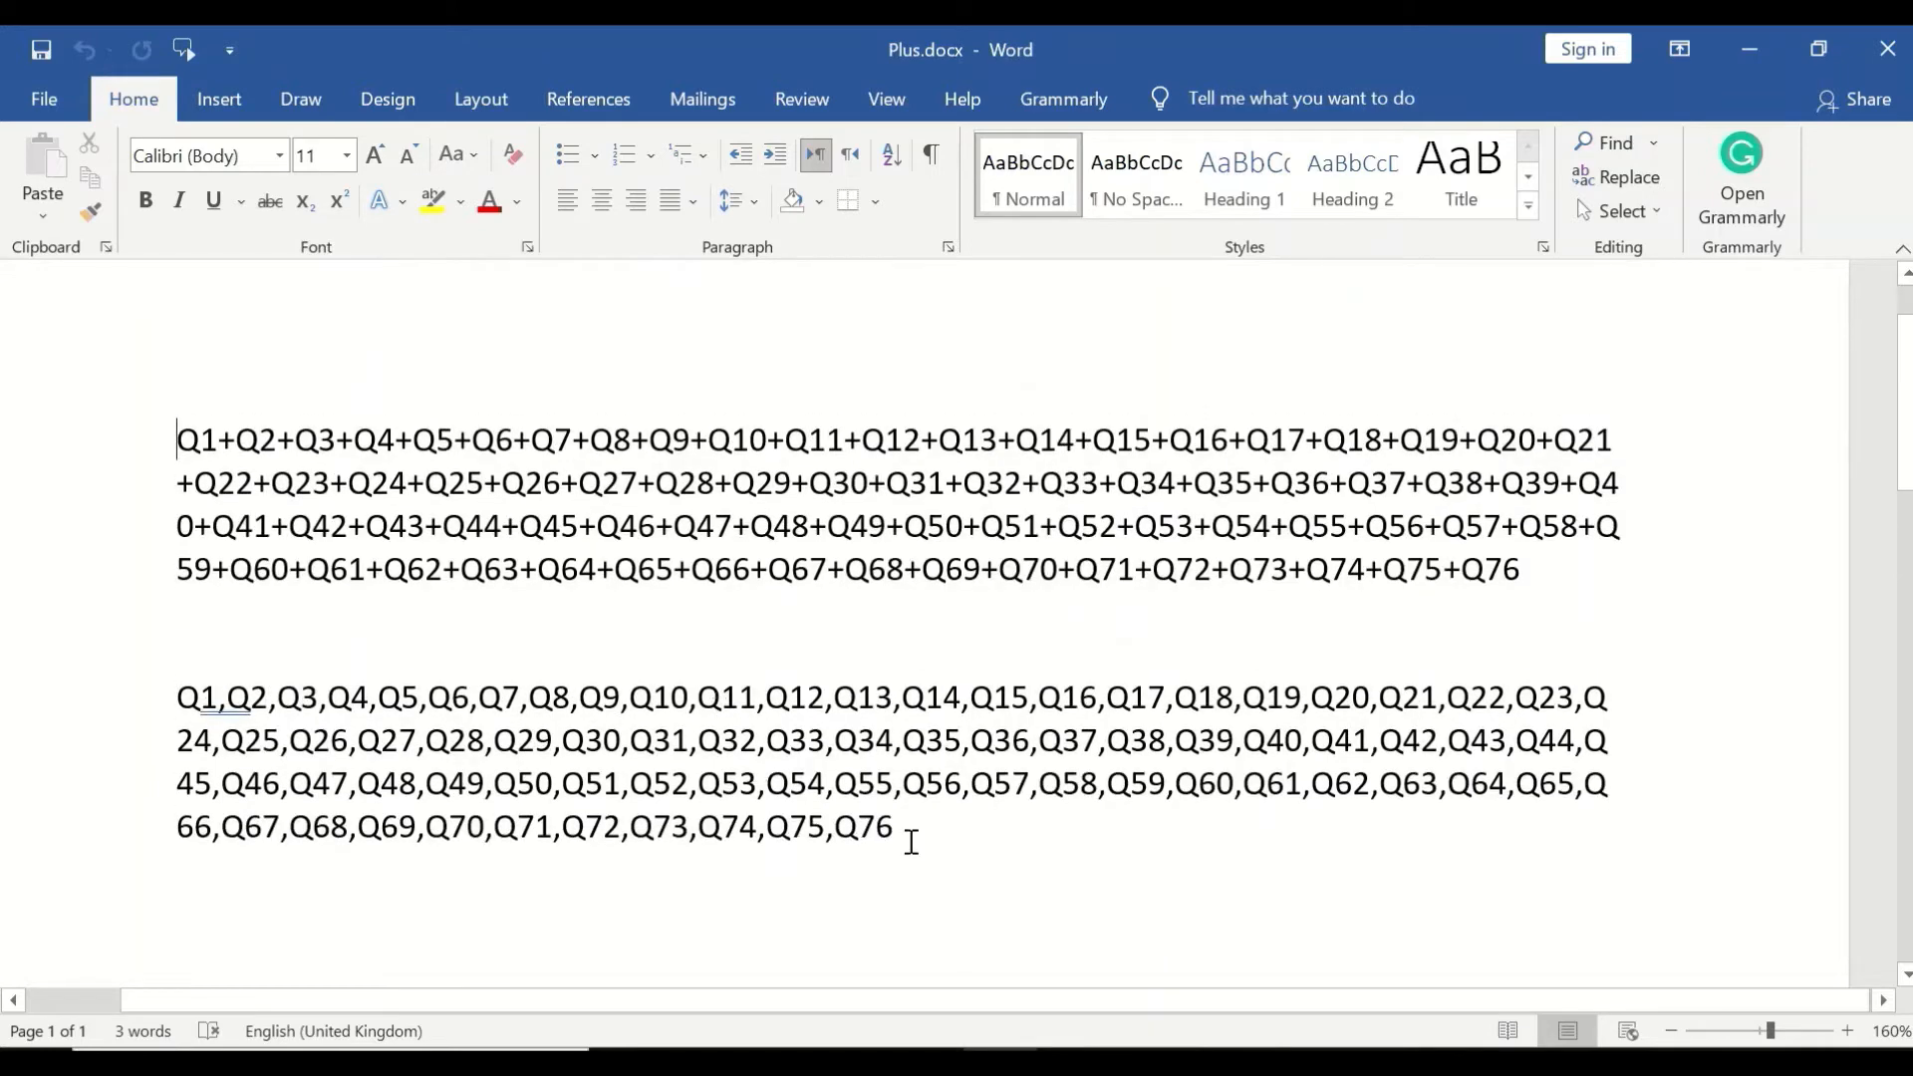
pyautogui.moveTo(895, 829); pyautogui.dragTo(179, 700)
pyautogui.hotkey('ctrl', 'c')
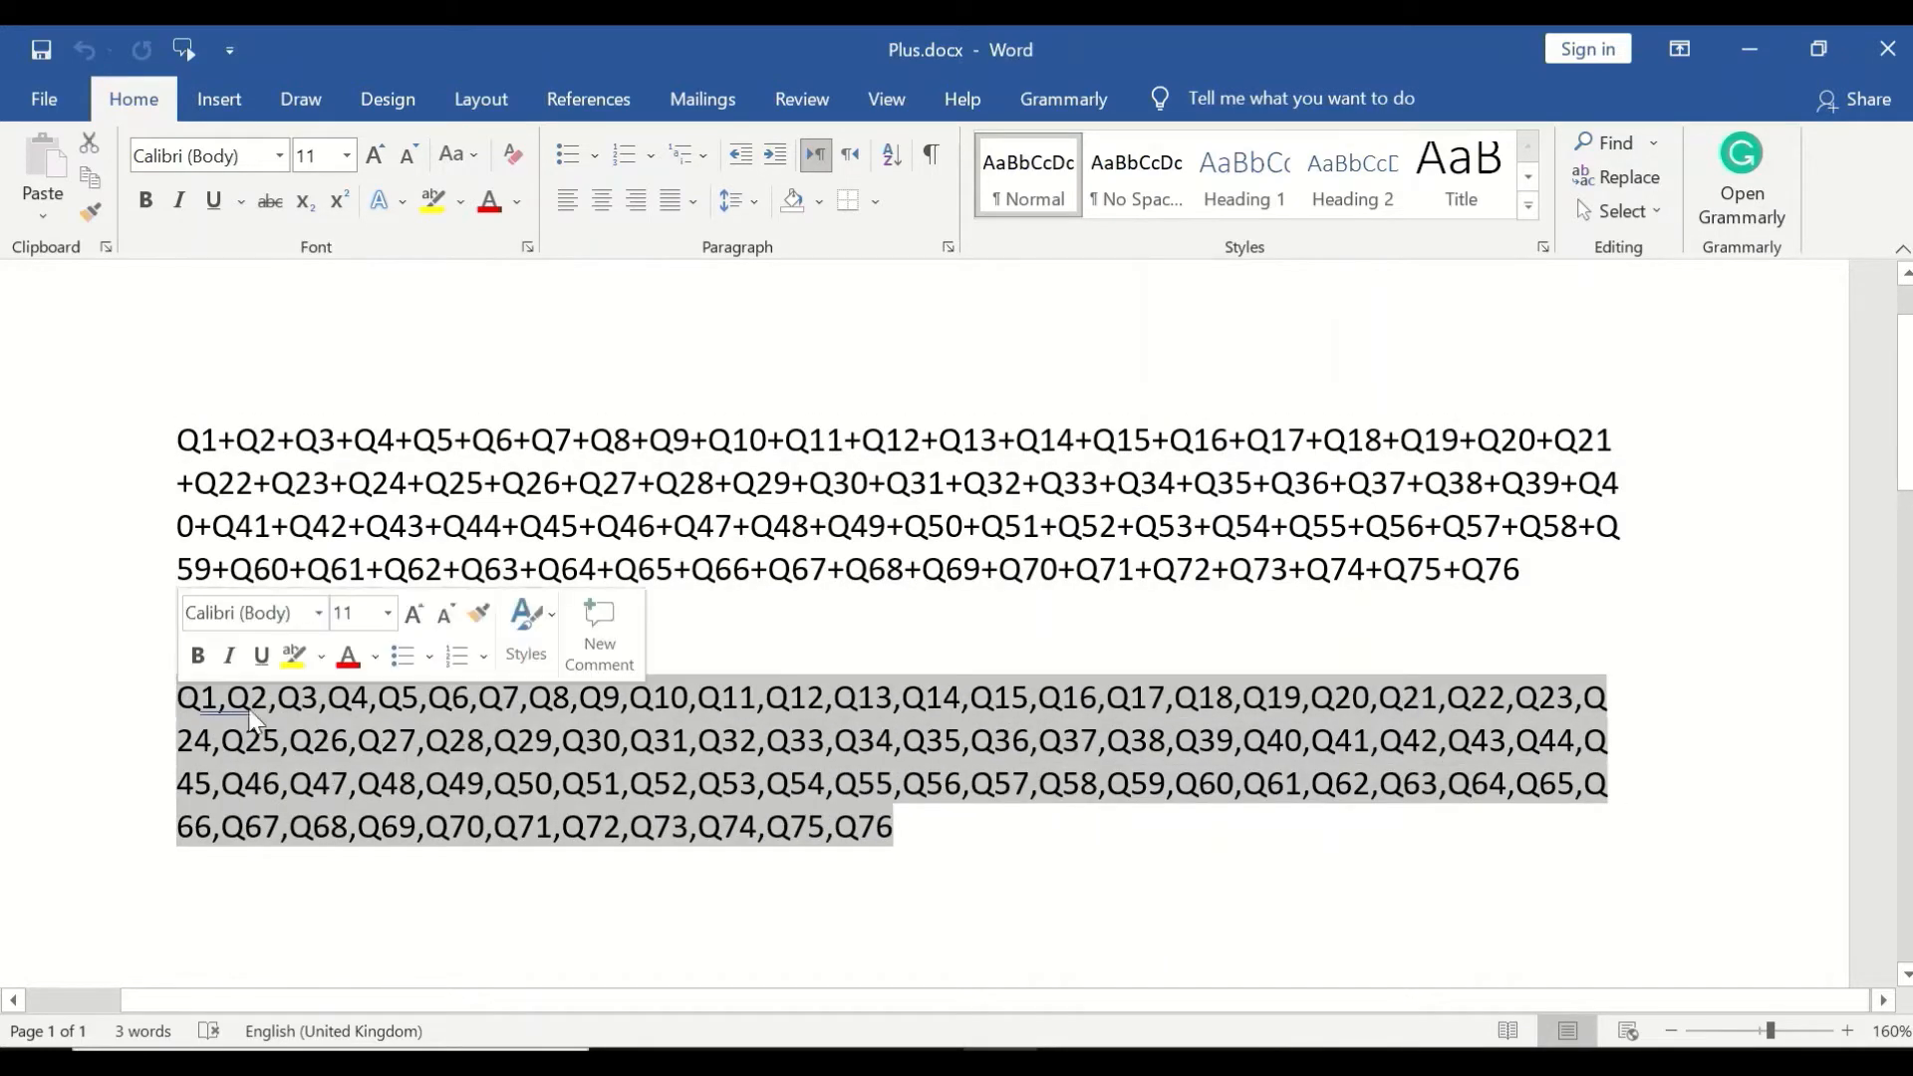
pyautogui.rightClick(257, 714)
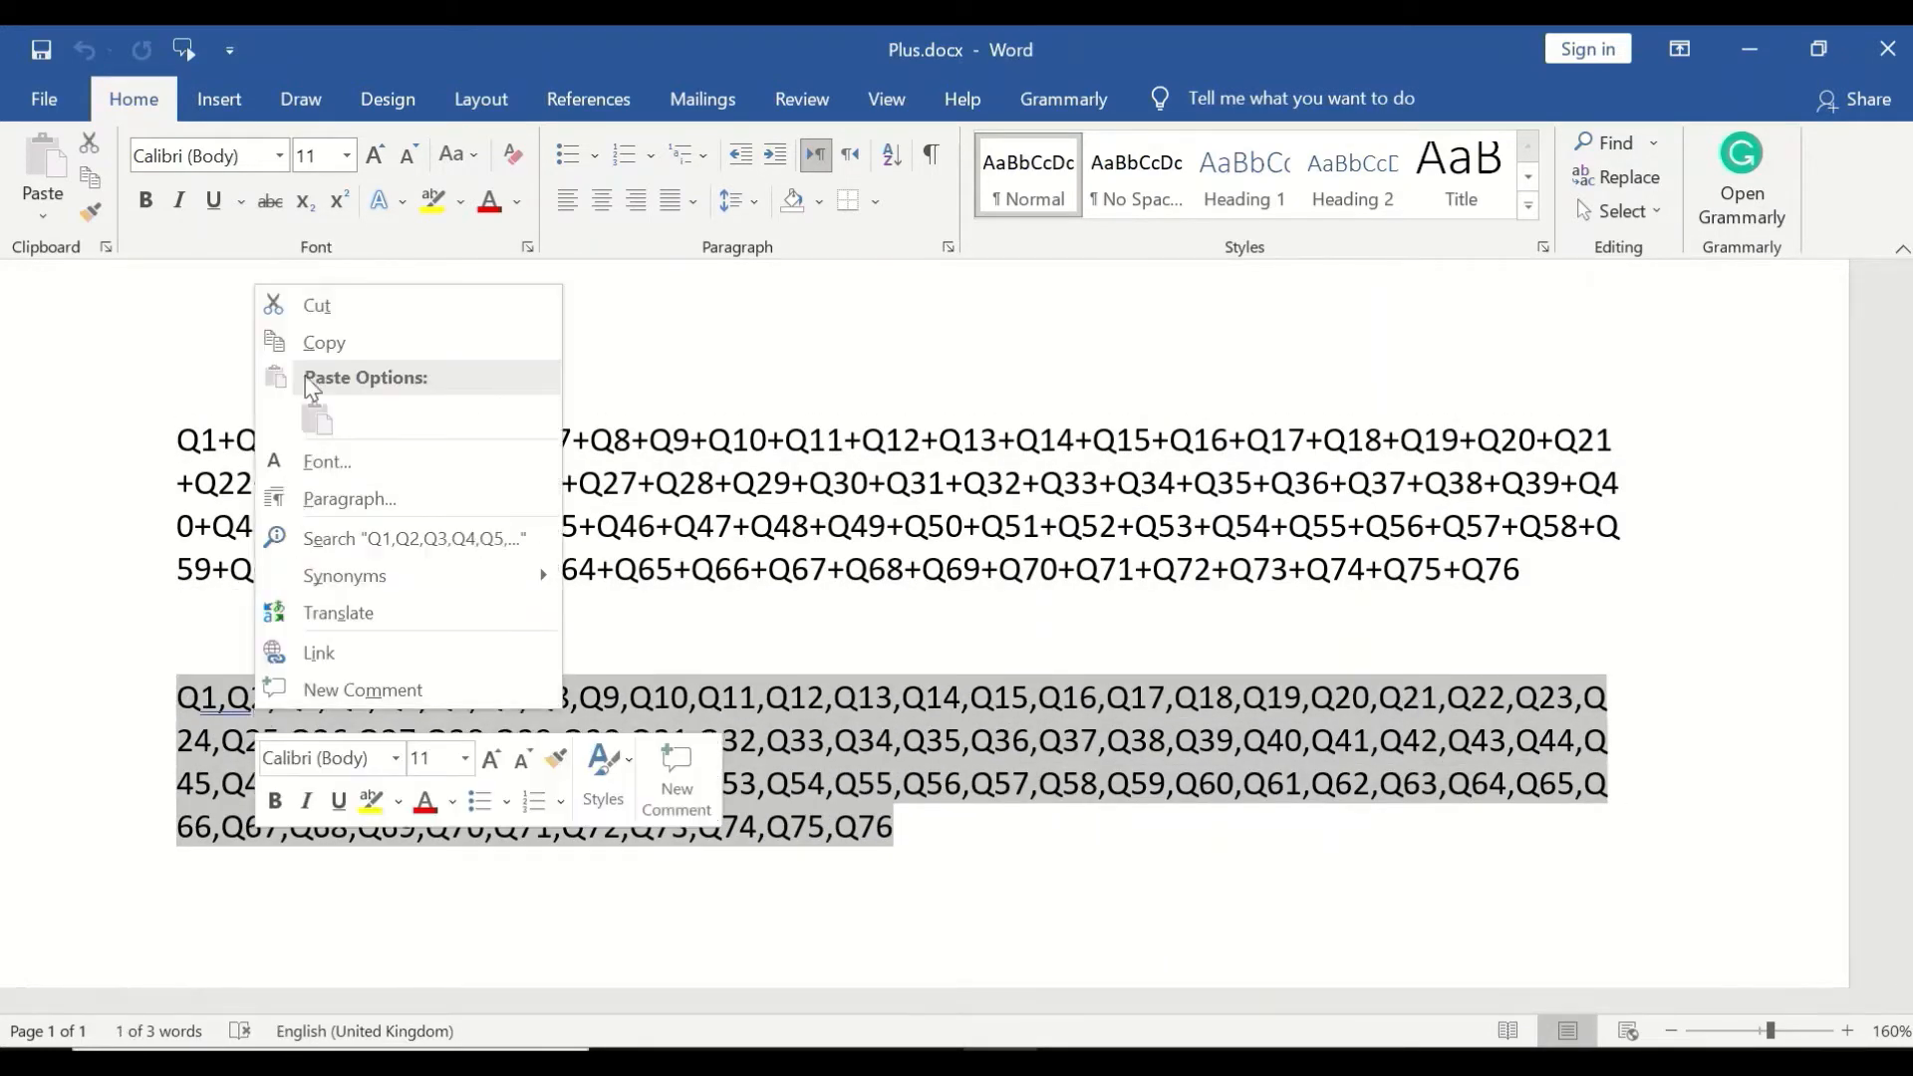
pyautogui.click(321, 336)
# - Back in SPSS, replace the arguments inside the MEAN parentheses with the copied list Q1 to Q76
pyautogui.click(1303, 1060)
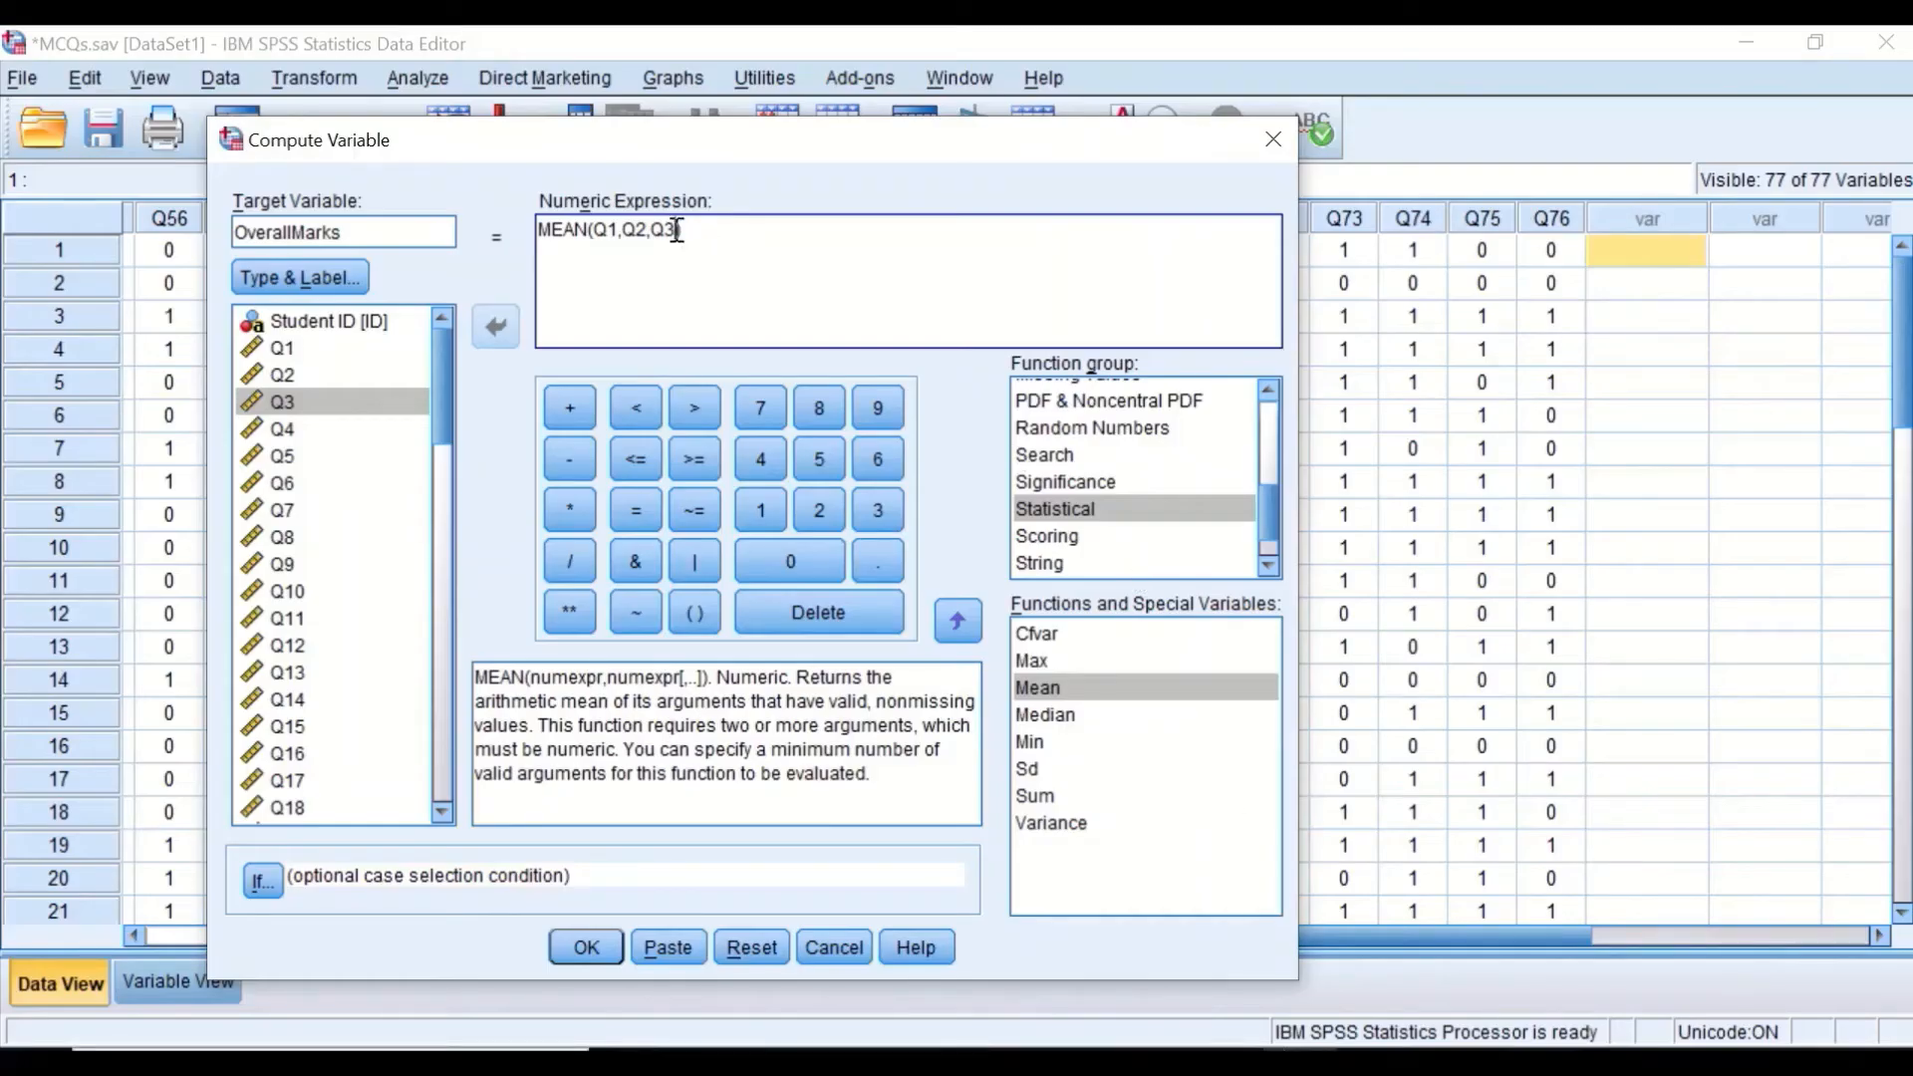
pyautogui.moveTo(682, 232); pyautogui.dragTo(594, 231)
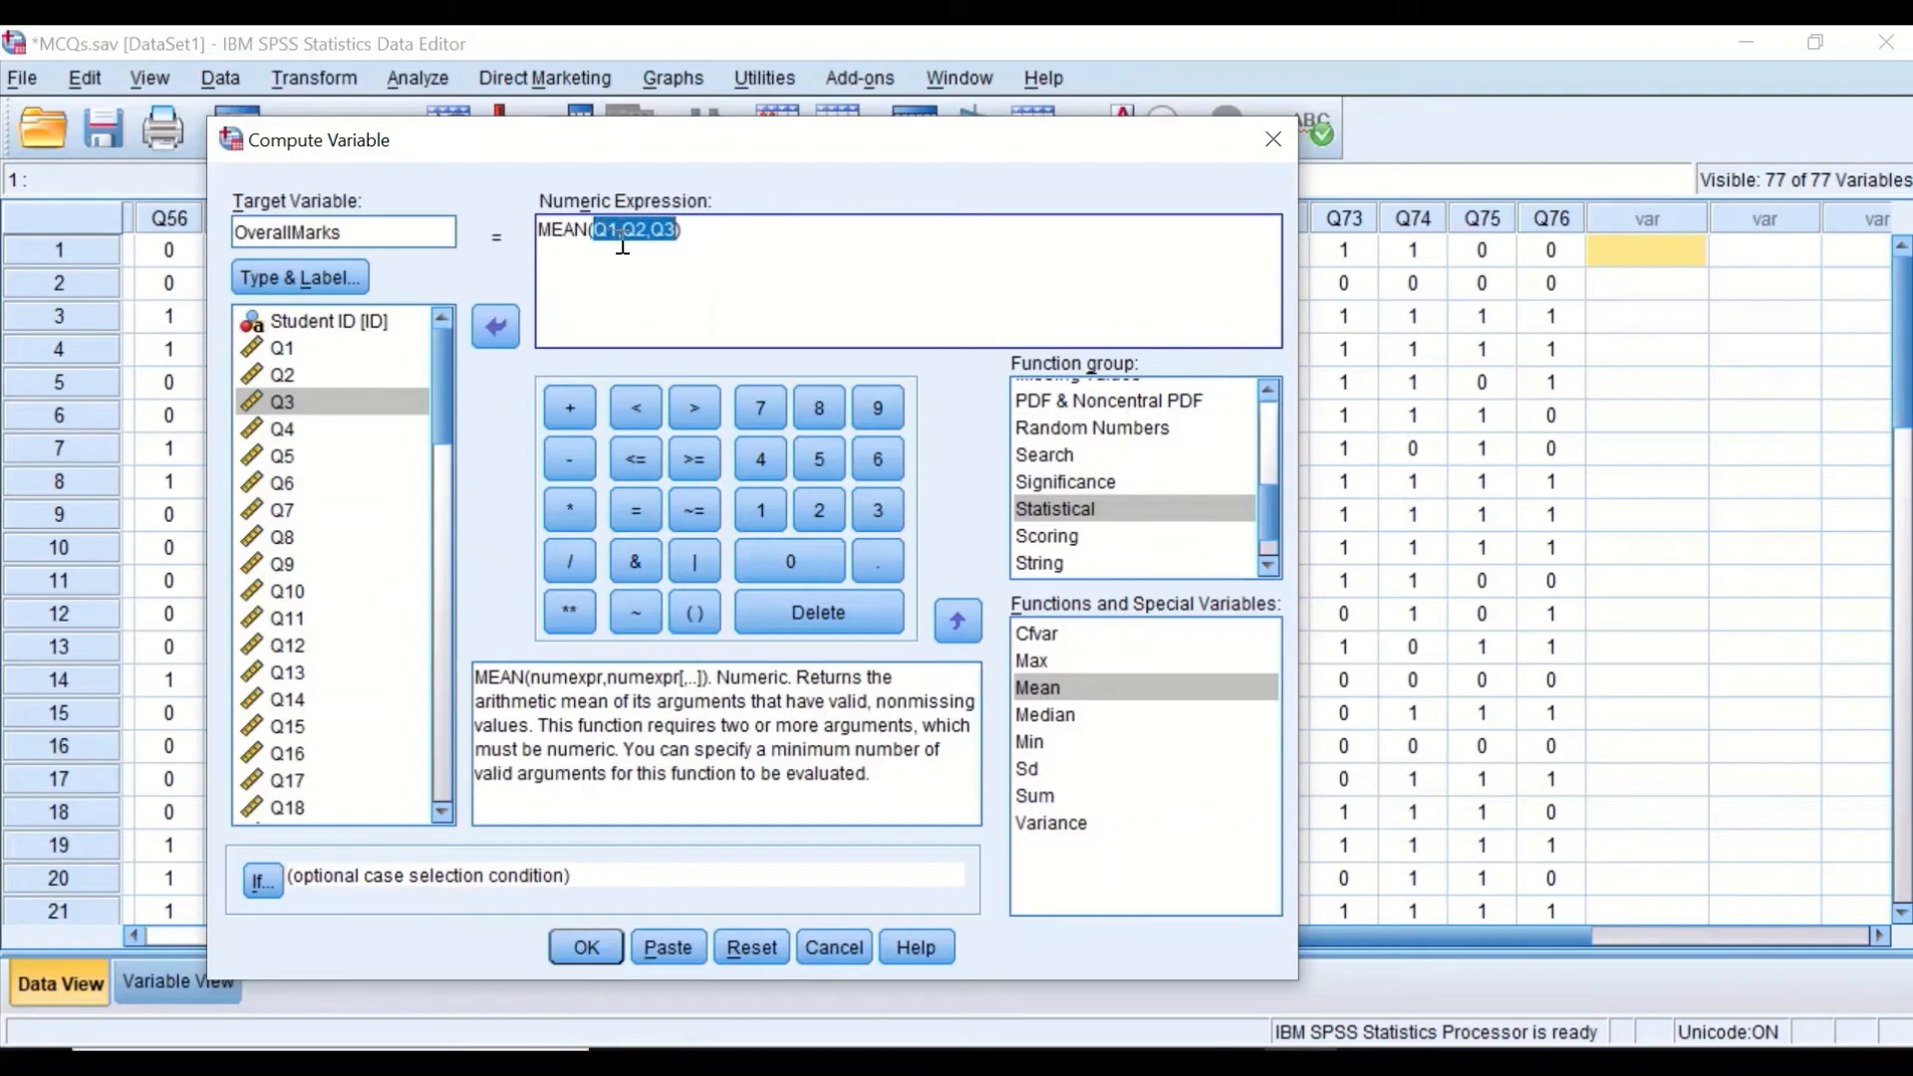
pyautogui.rightClick(625, 245)
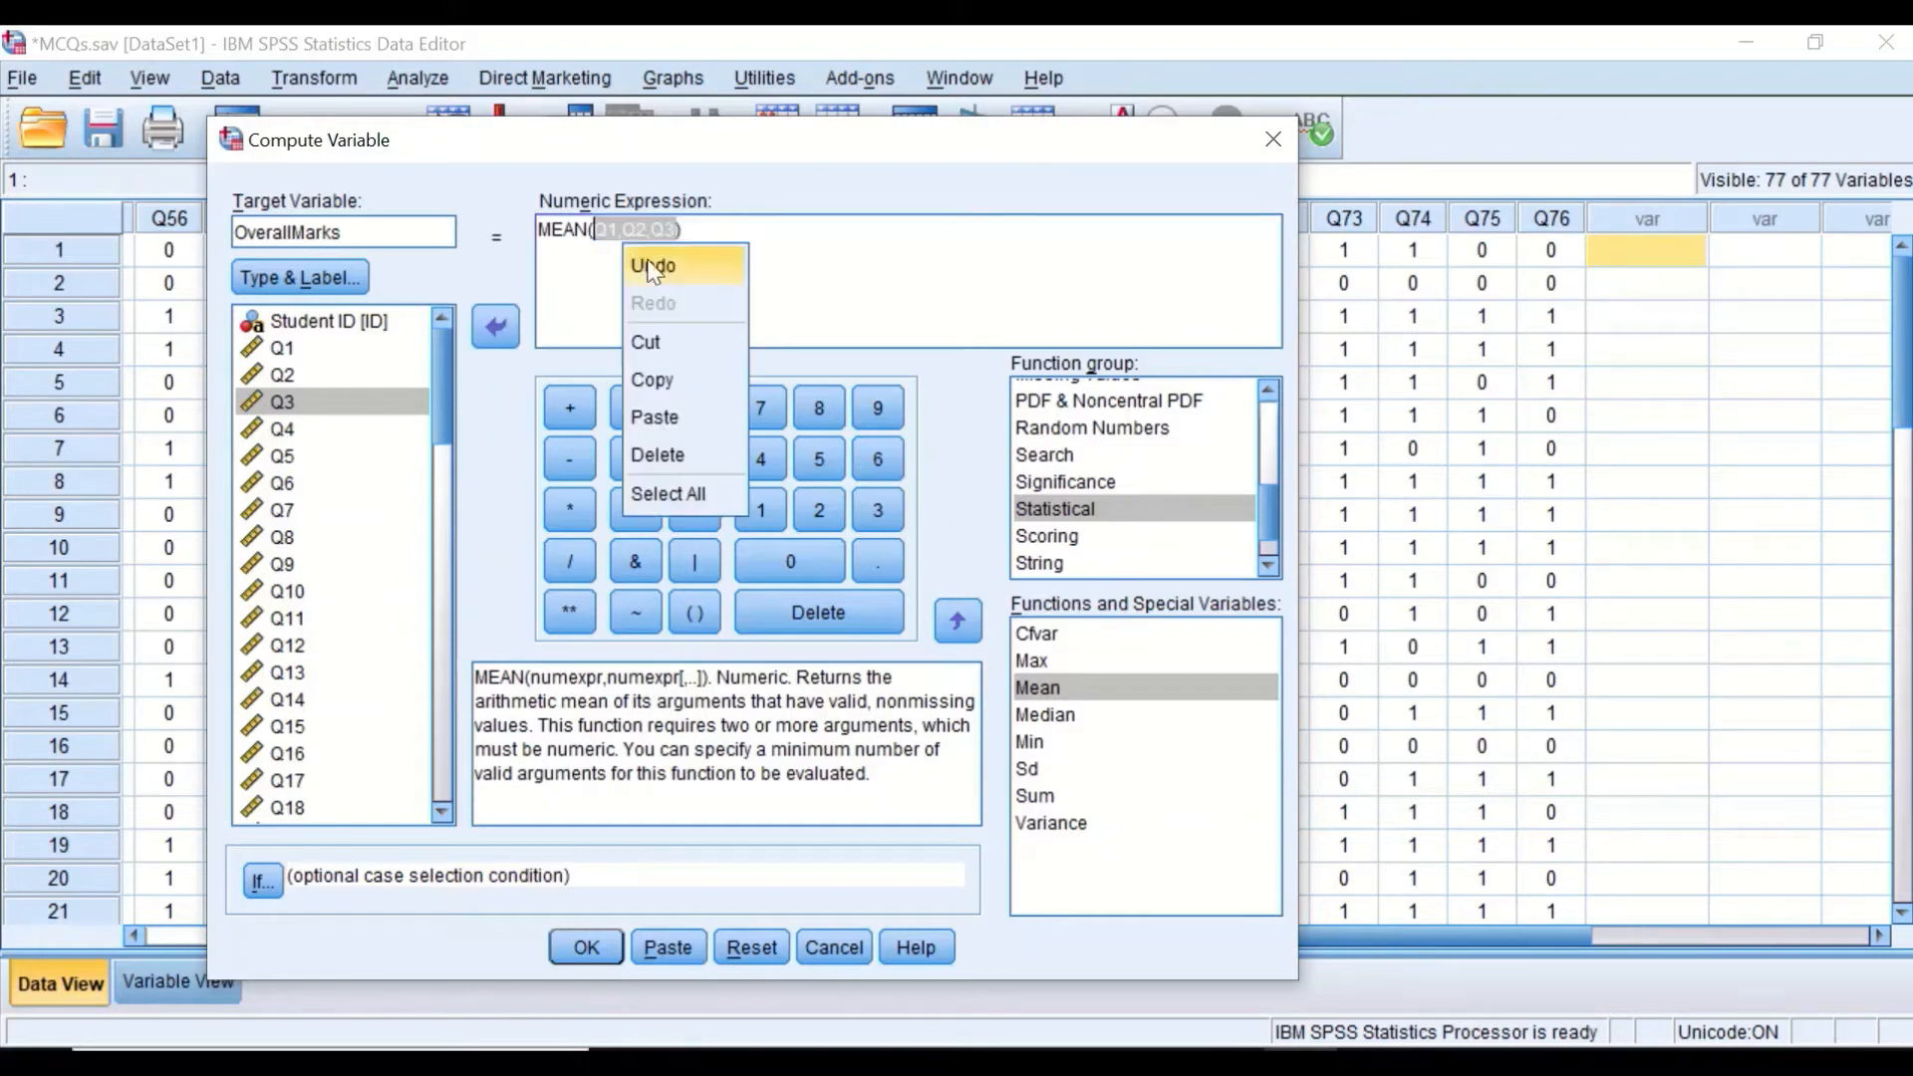
pyautogui.click(667, 419)
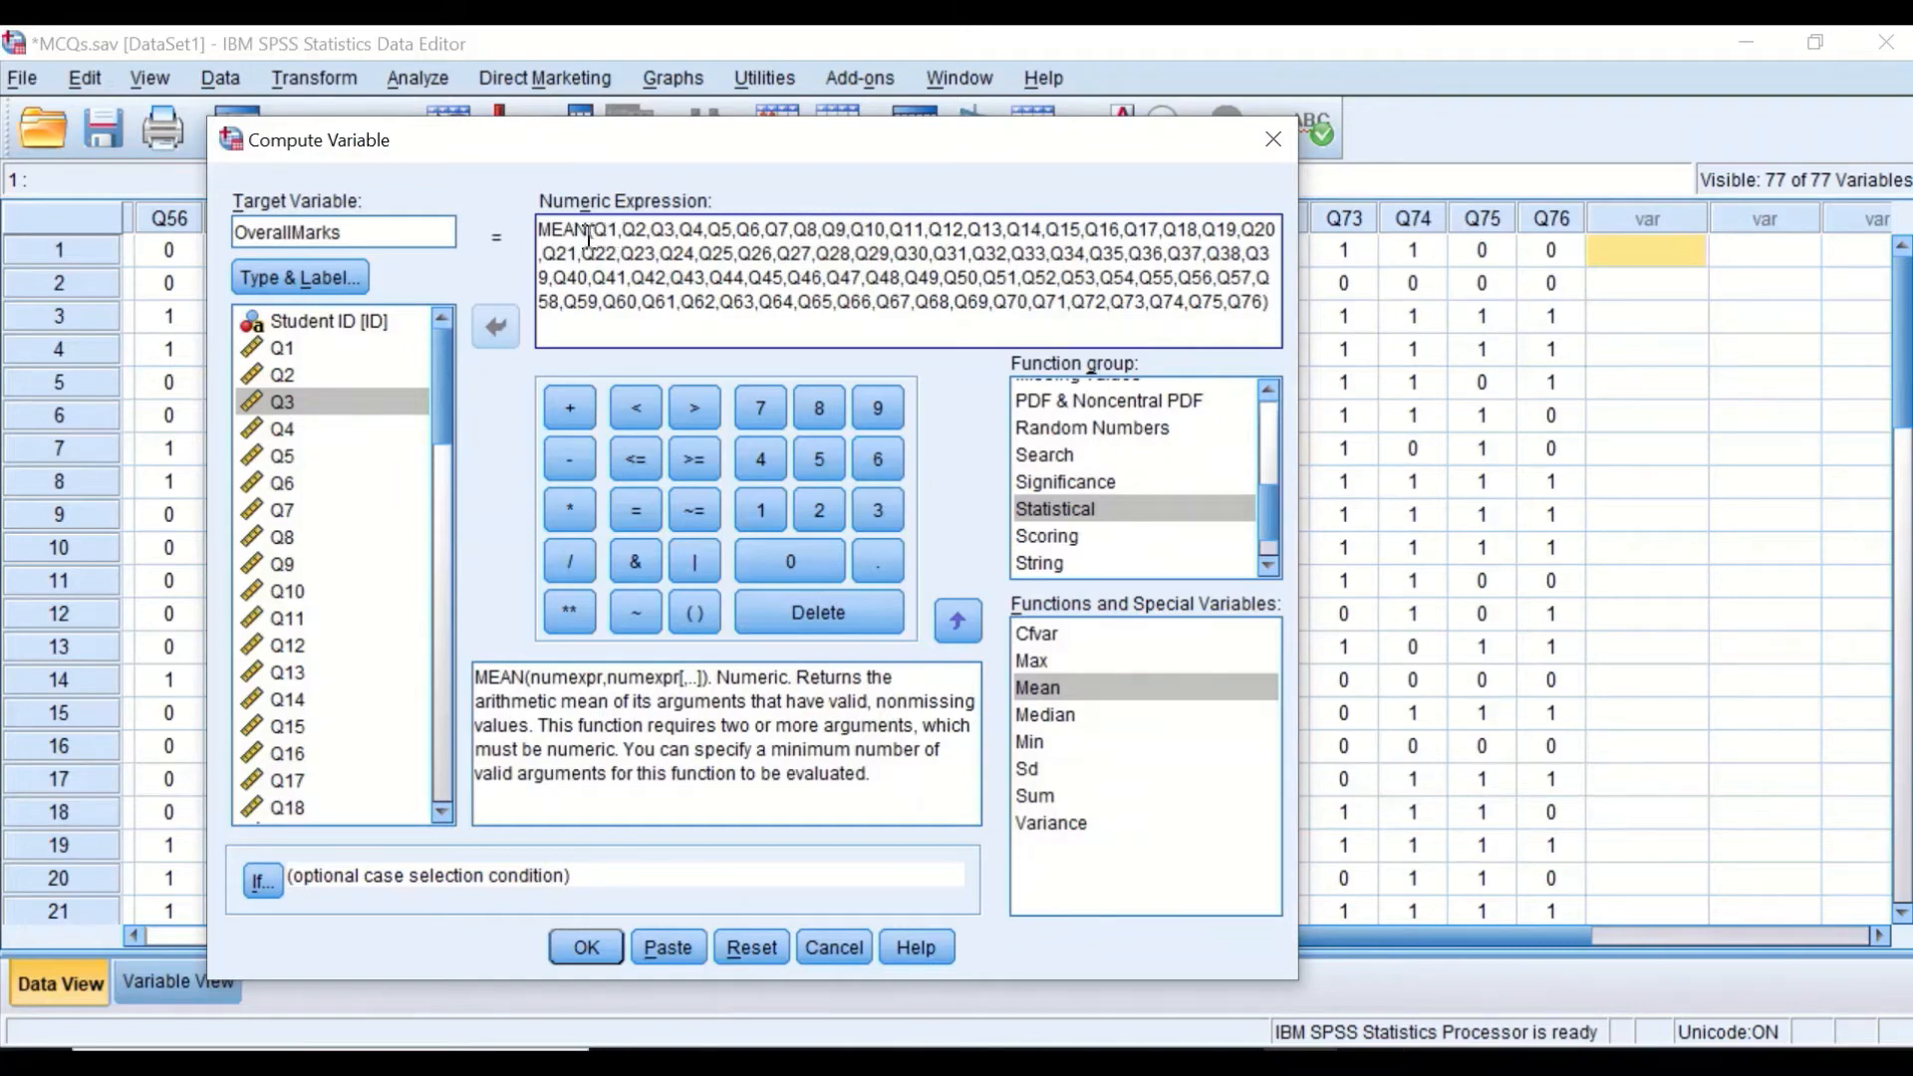
# - Multiply the MEAN expression by 100 and compute the OverallMarks variable
pyautogui.write(')')
pyautogui.click(554, 509)
pyautogui.click(758, 508)
pyautogui.click(783, 564)
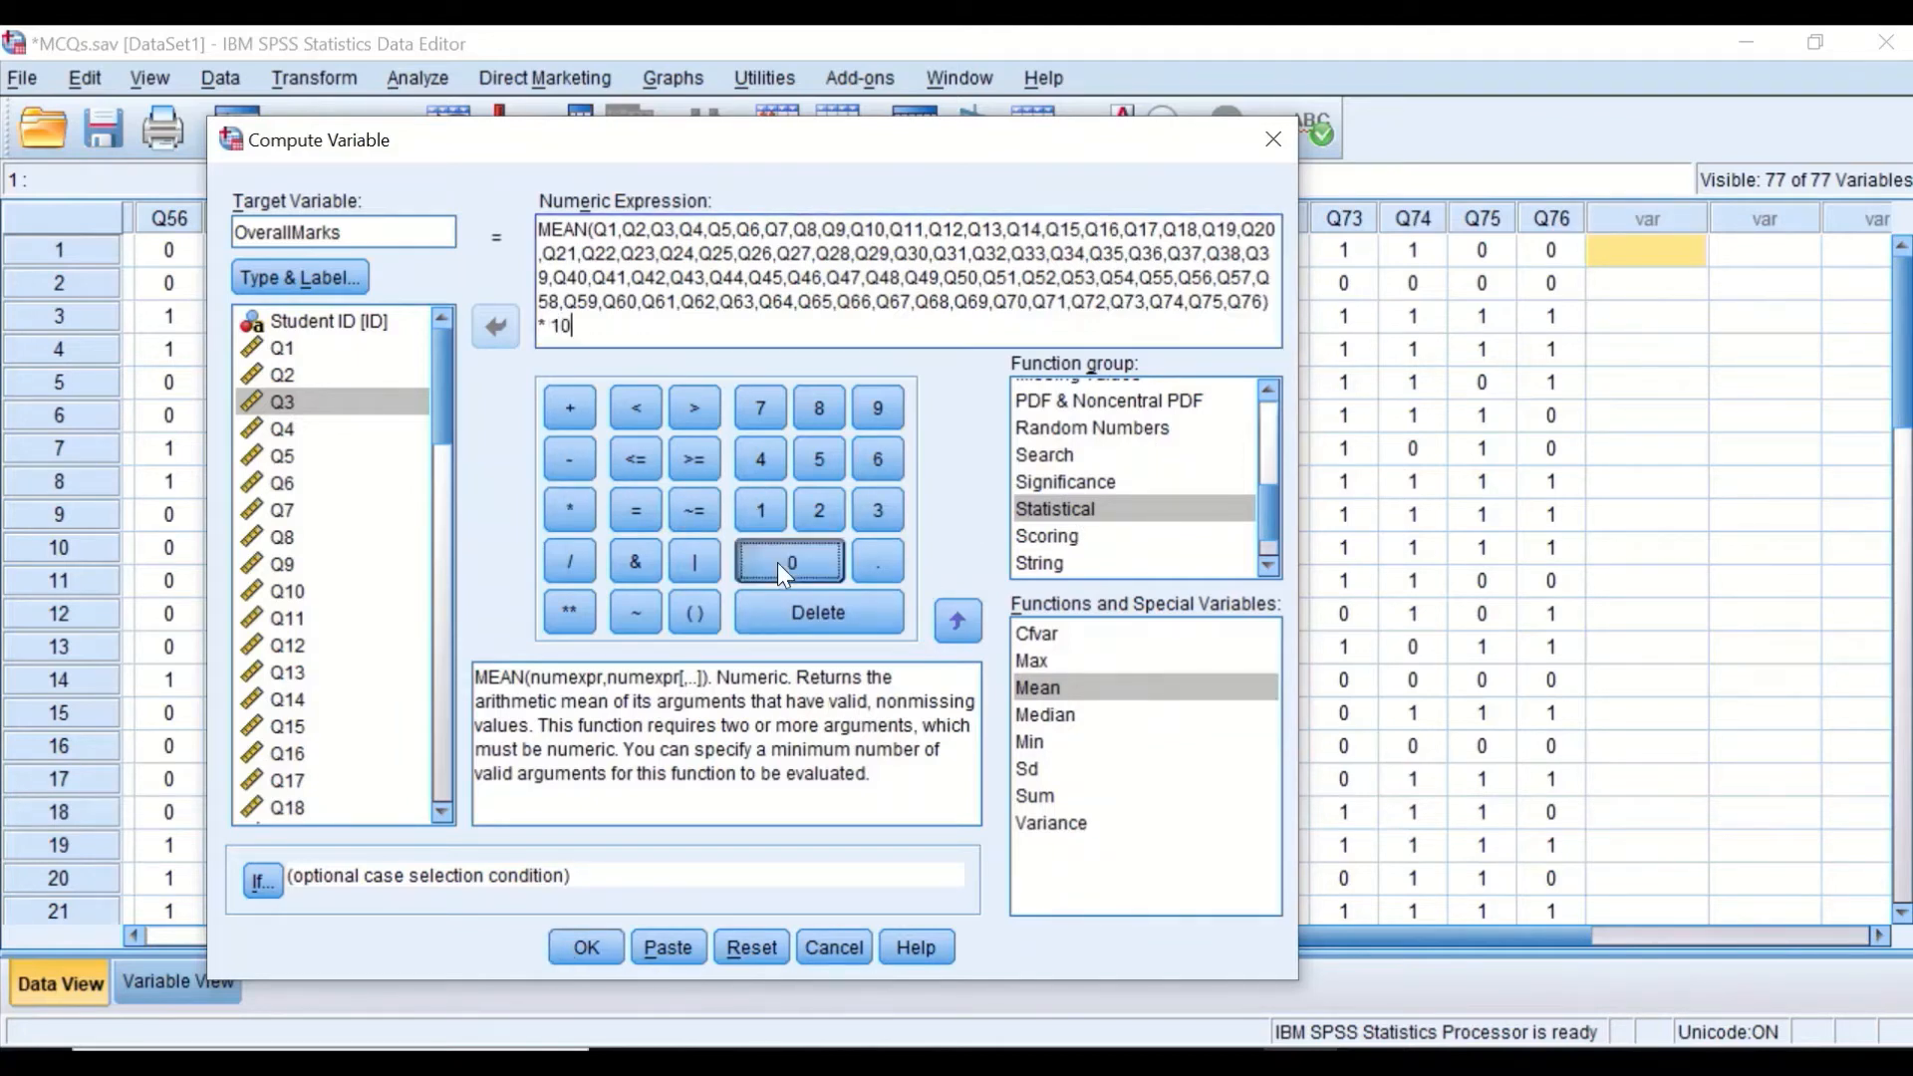
pyautogui.click(784, 566)
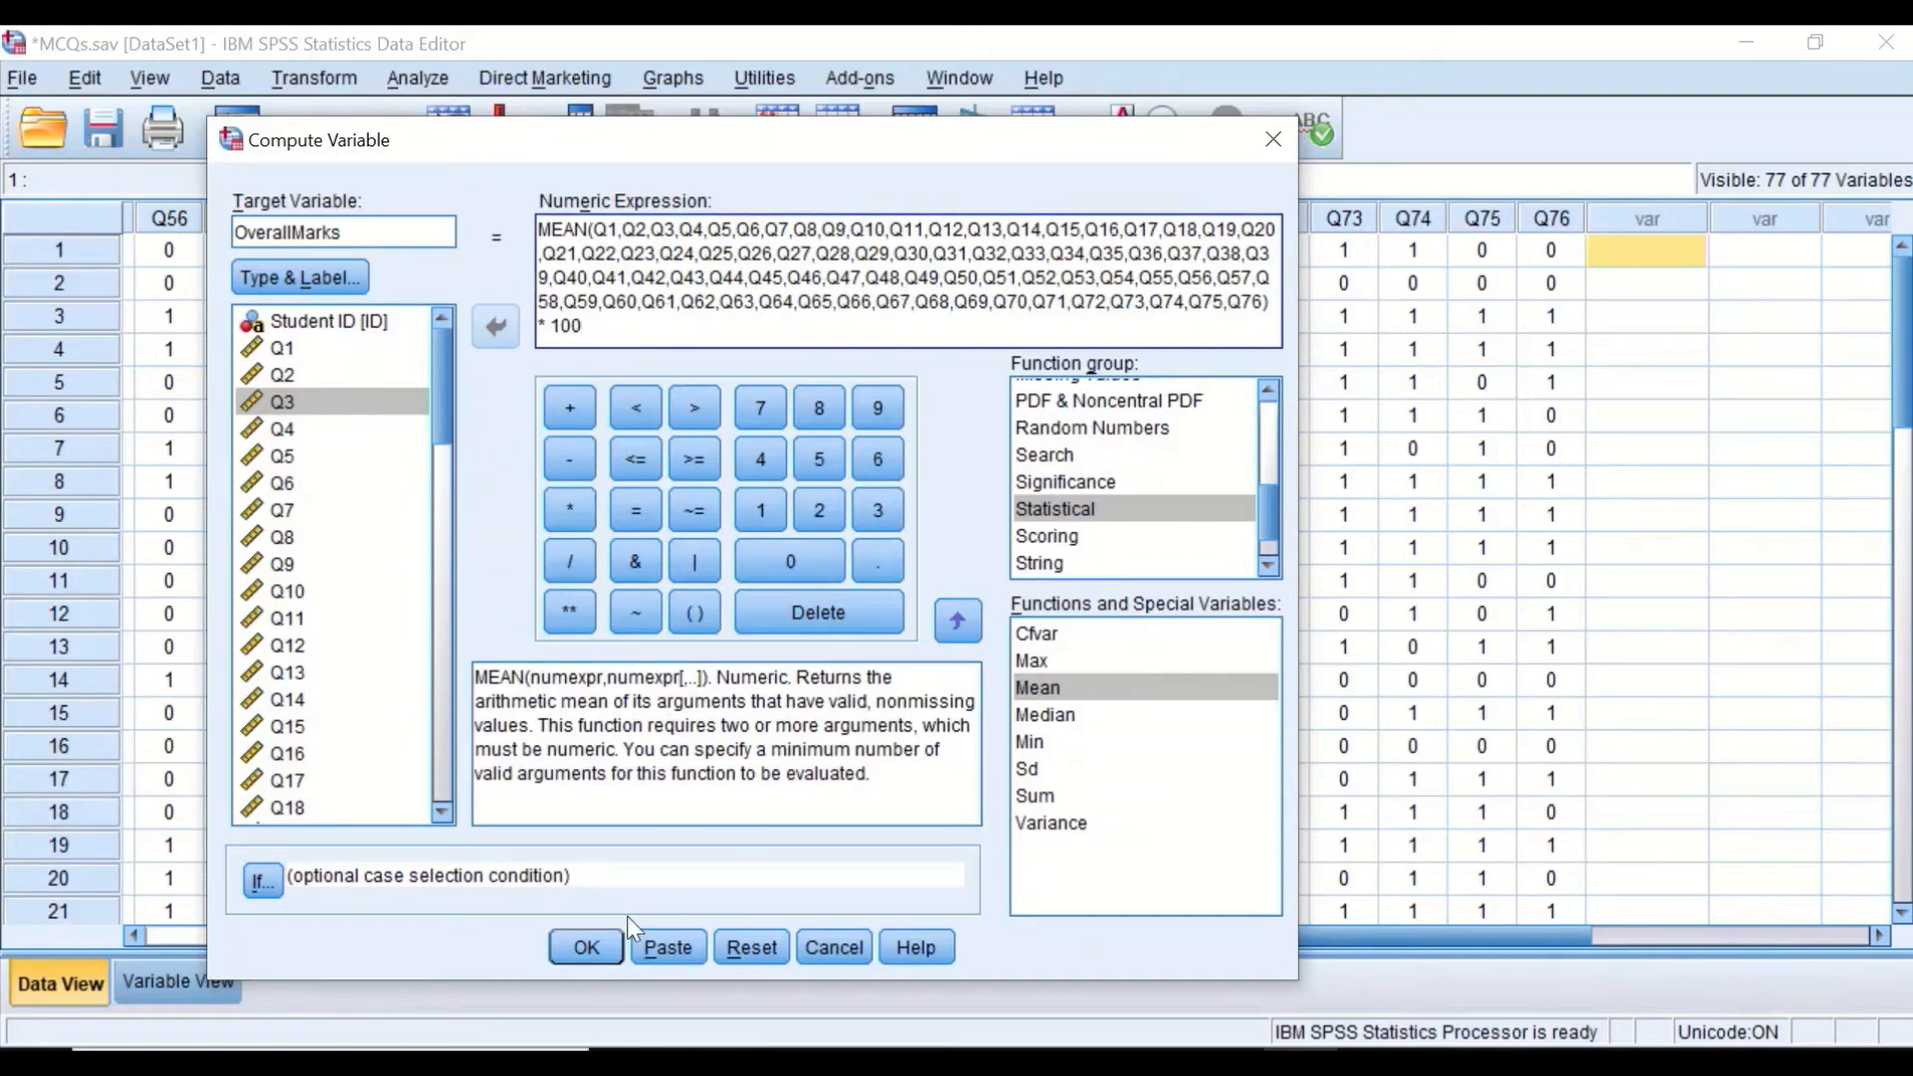
pyautogui.click(580, 950)
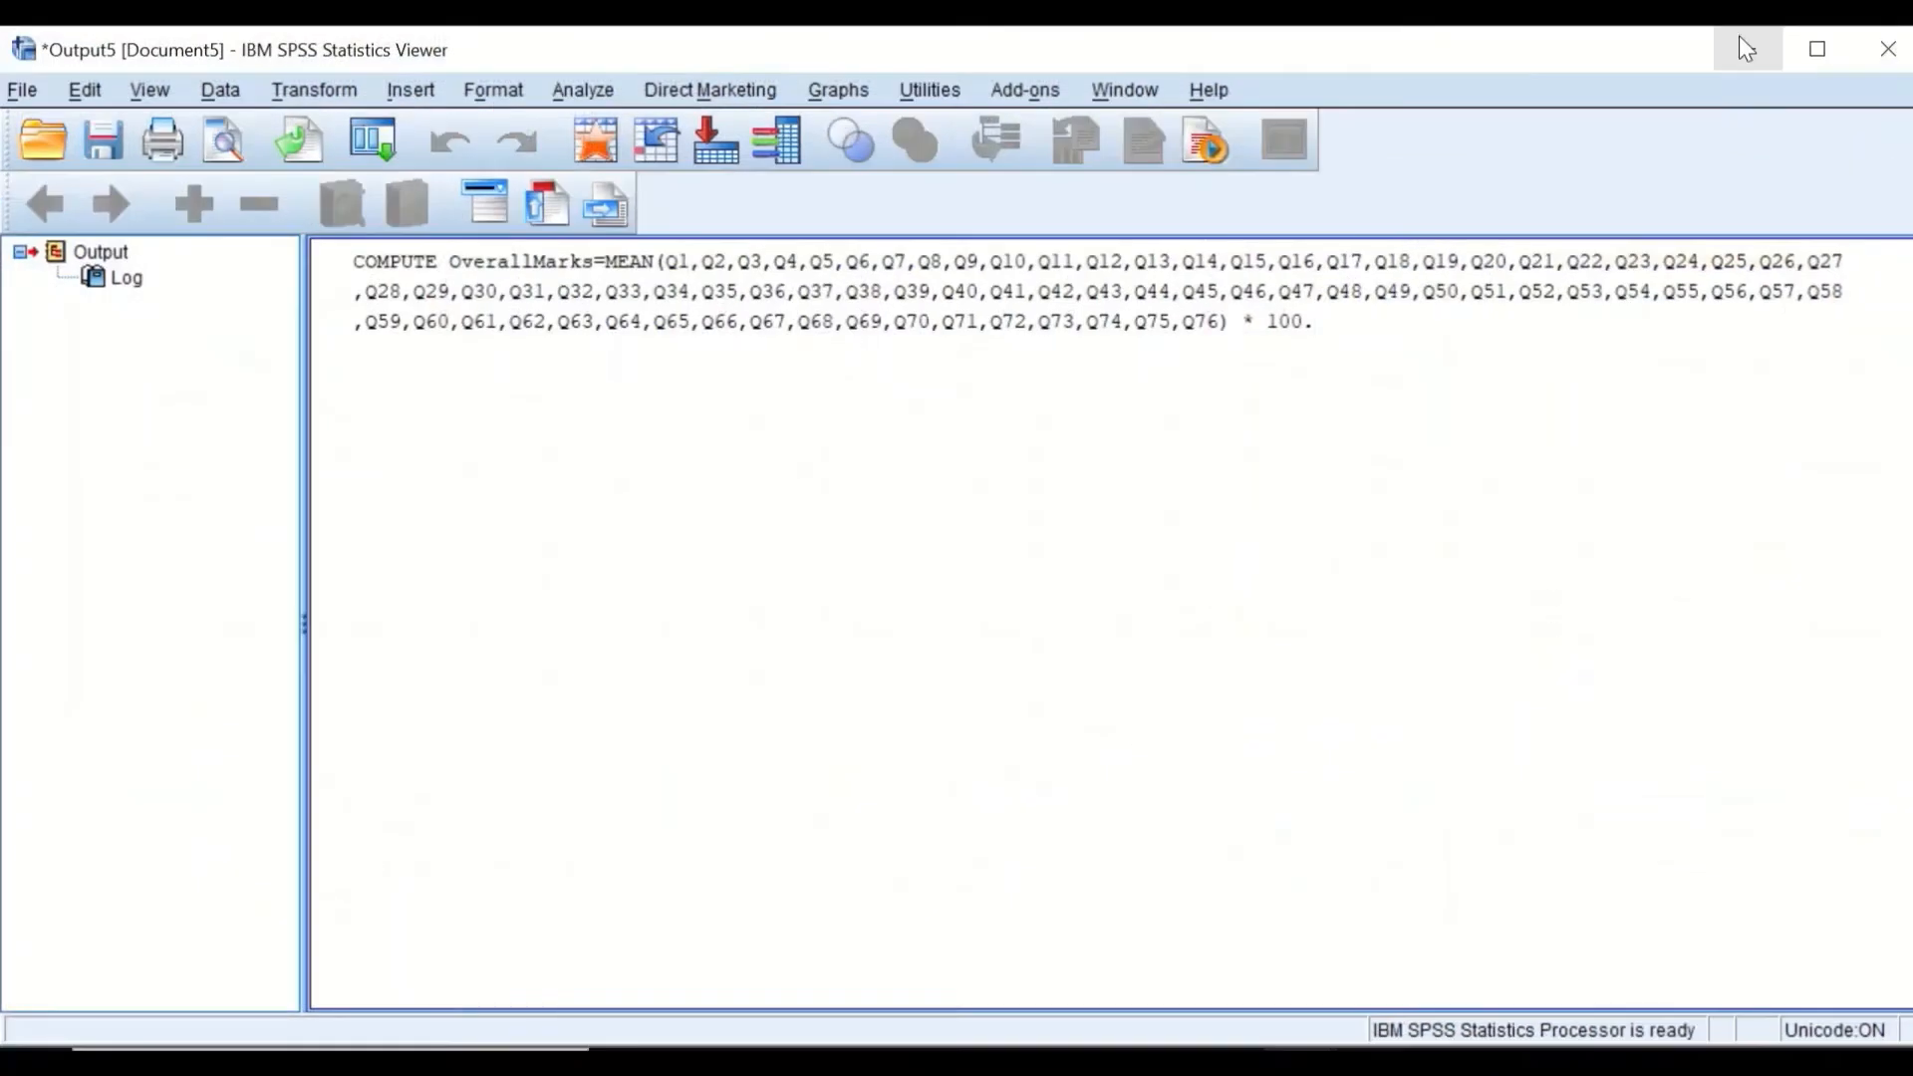
# - Minimise the output viewer and narrow the OverallMarks column in the data sheet
pyautogui.click(1745, 40)
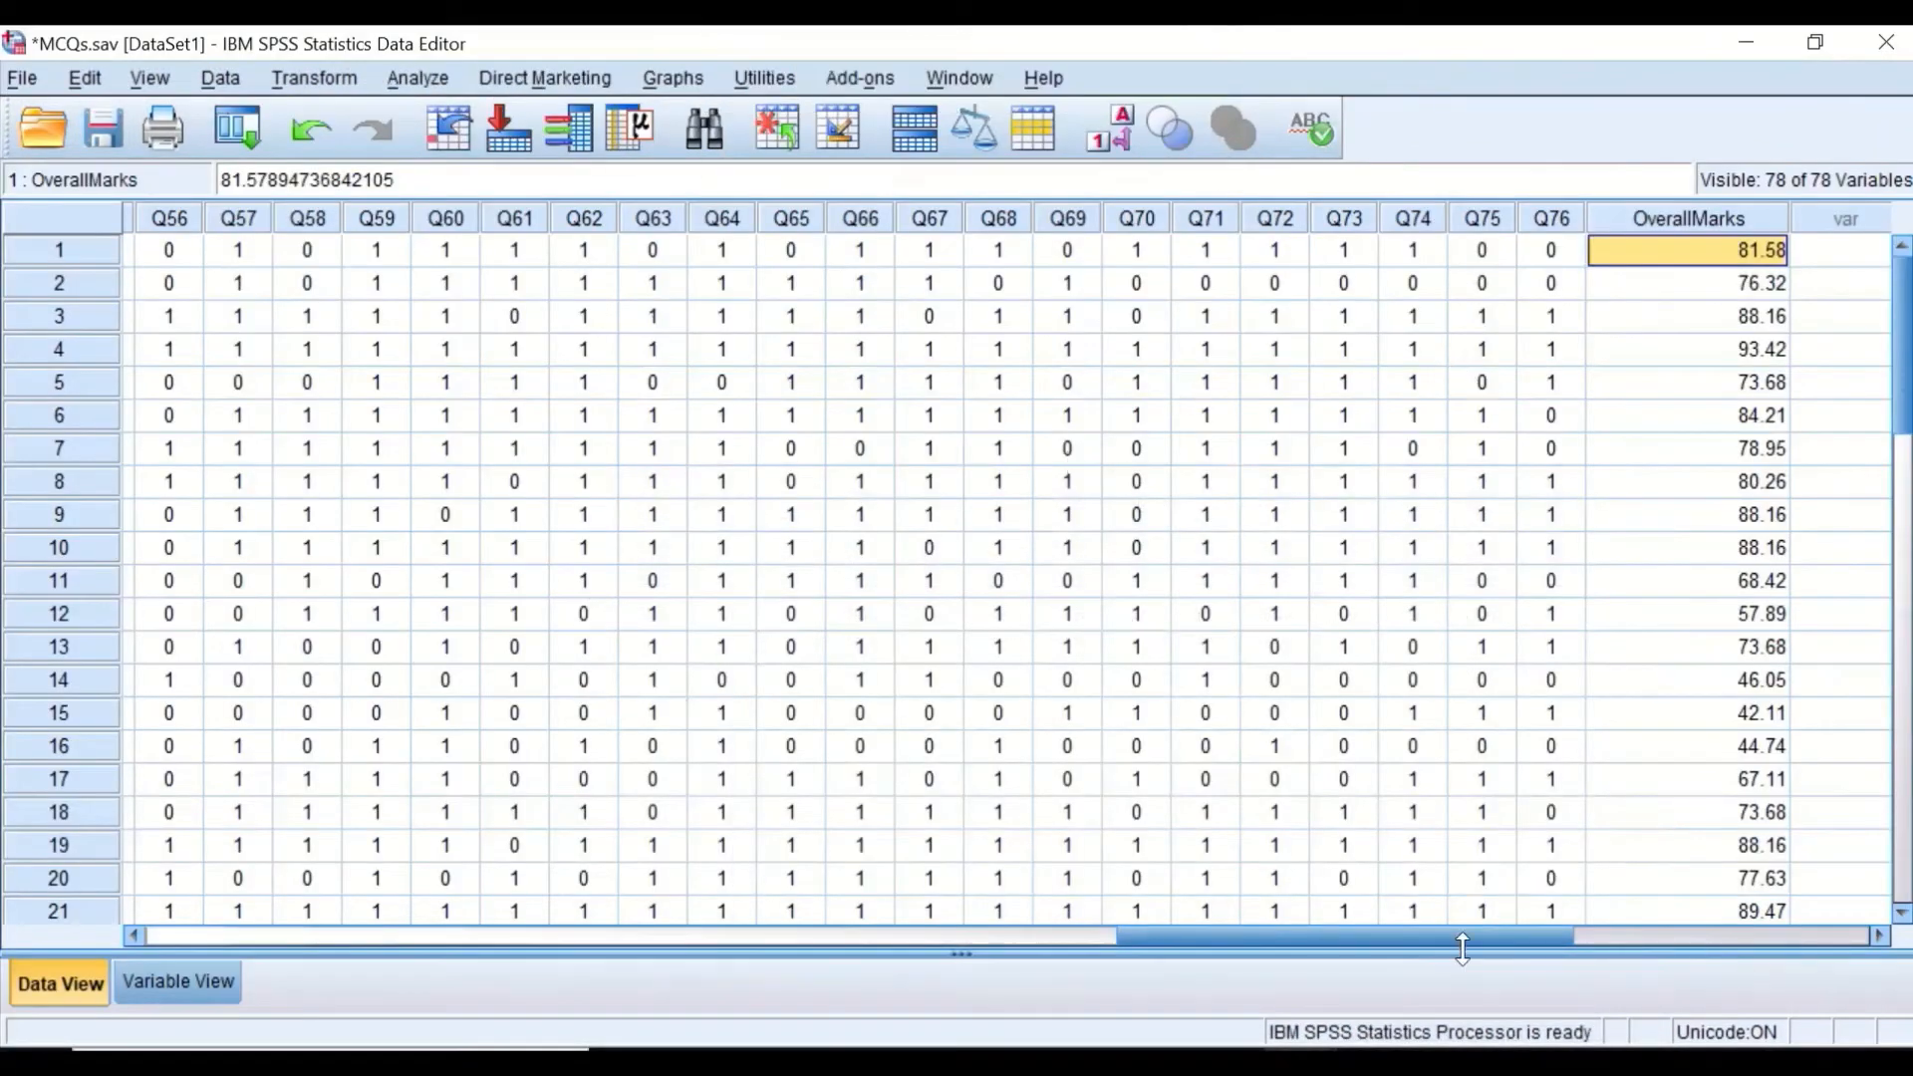
pyautogui.moveTo(1449, 941); pyautogui.dragTo(1638, 917)
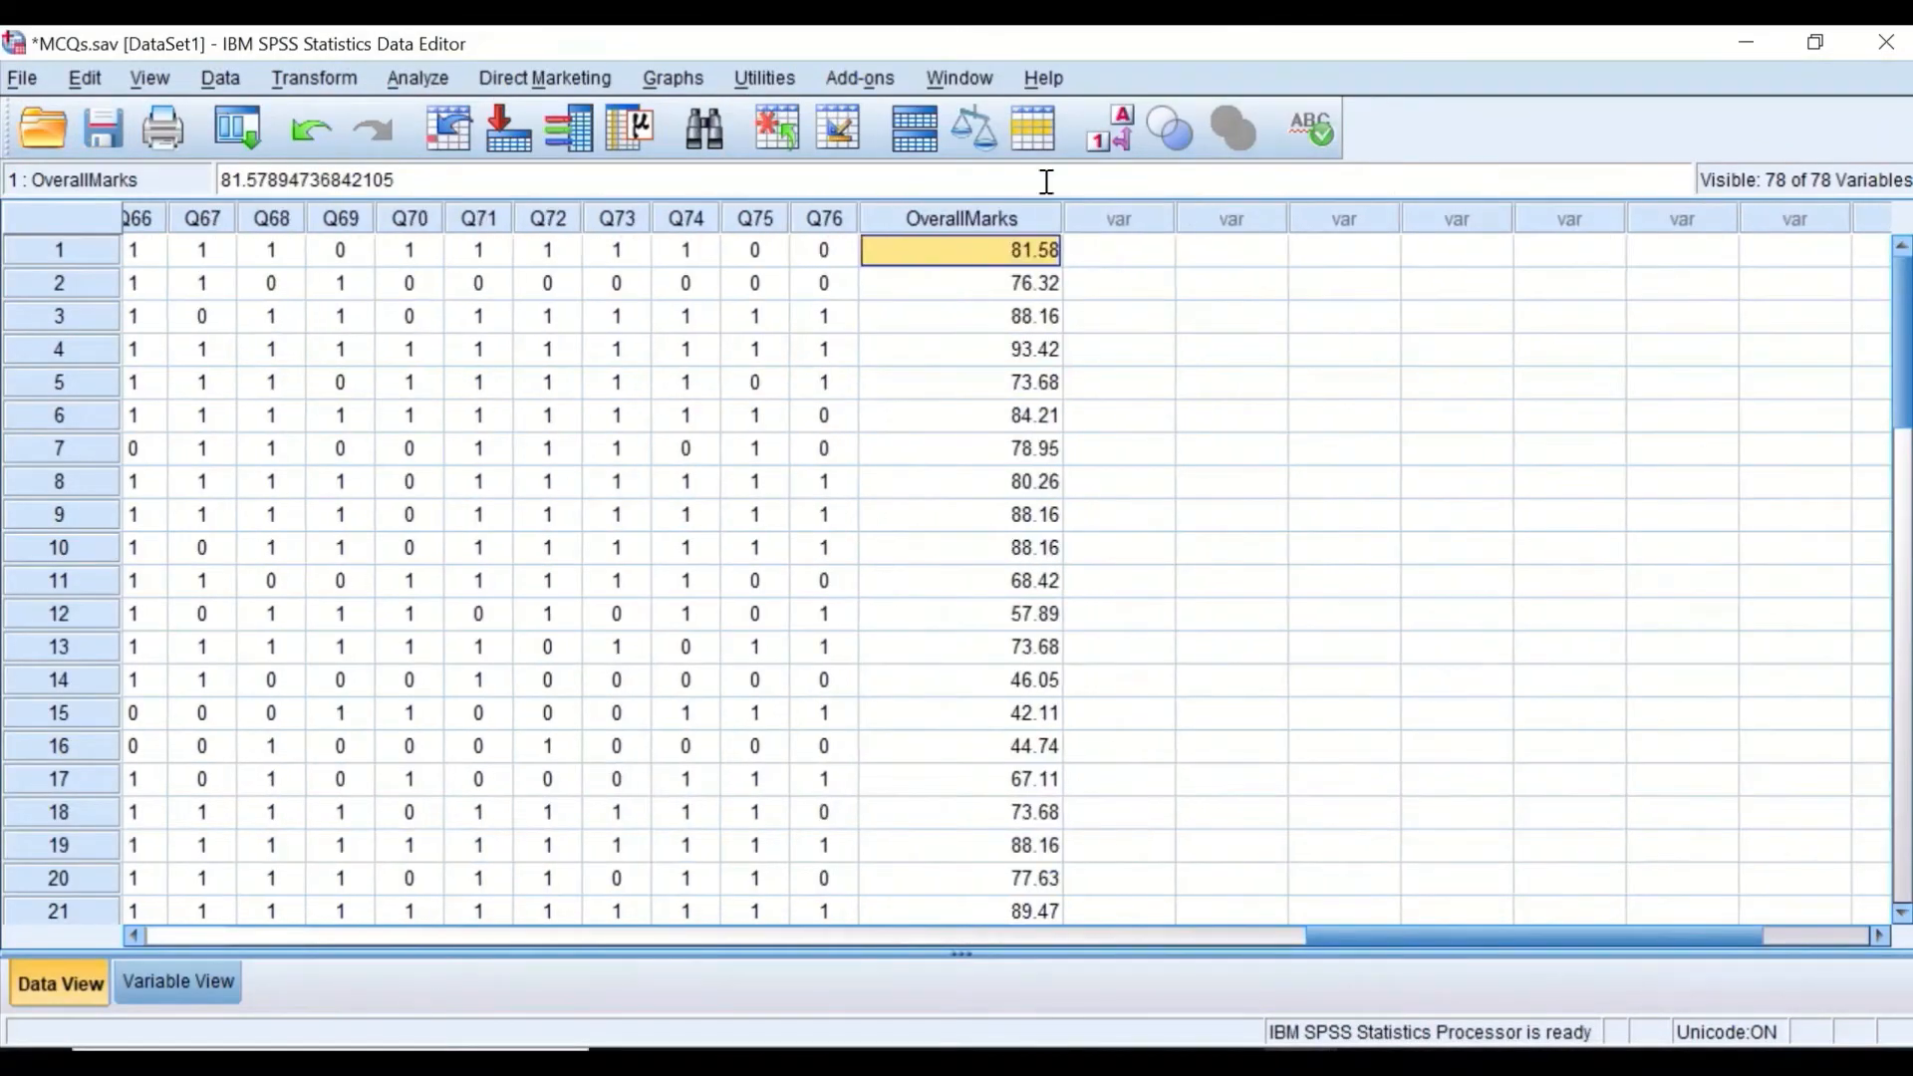
pyautogui.moveTo(1063, 218); pyautogui.dragTo(1010, 218)
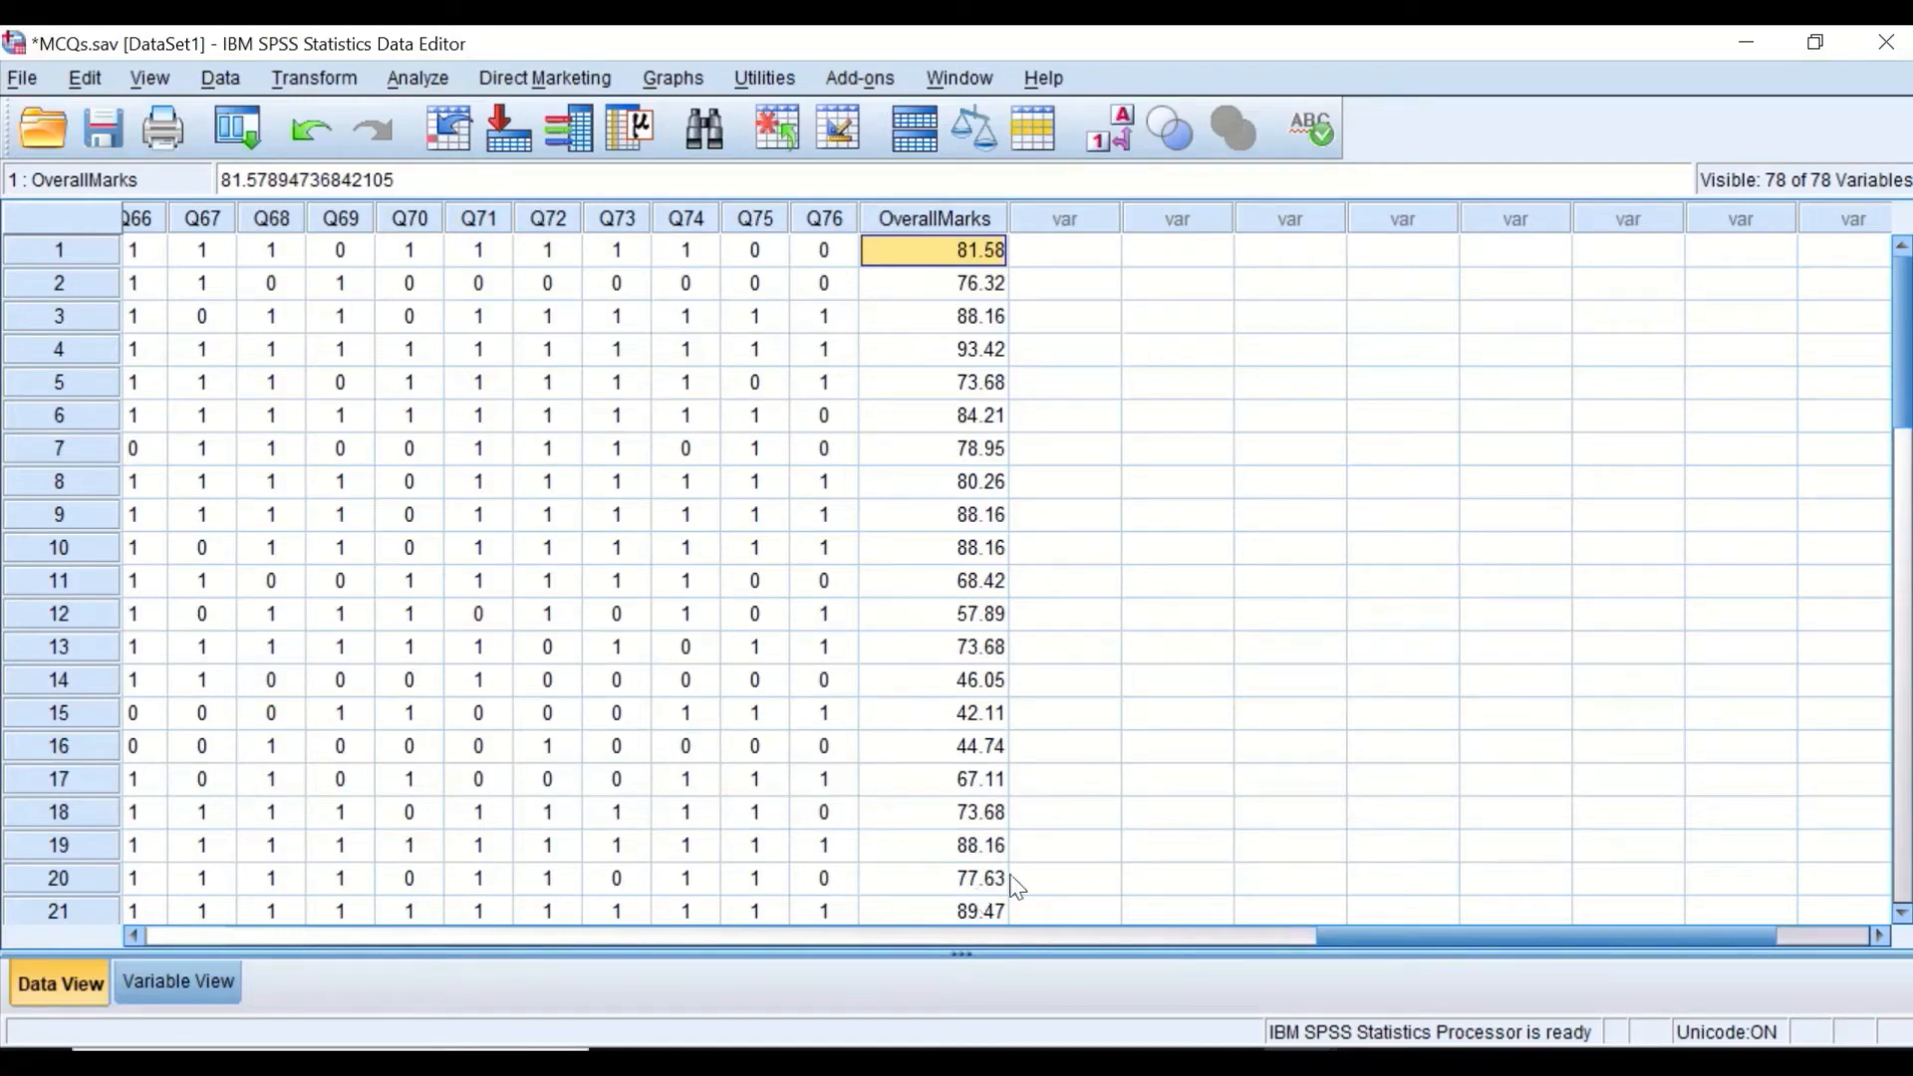
# - Examine the students' item responses from Q1 to Q76 alongside their OverallMarks values
pyautogui.moveTo(1463, 943); pyautogui.dragTo(846, 943)
pyautogui.hscroll(-10, 710, 848)
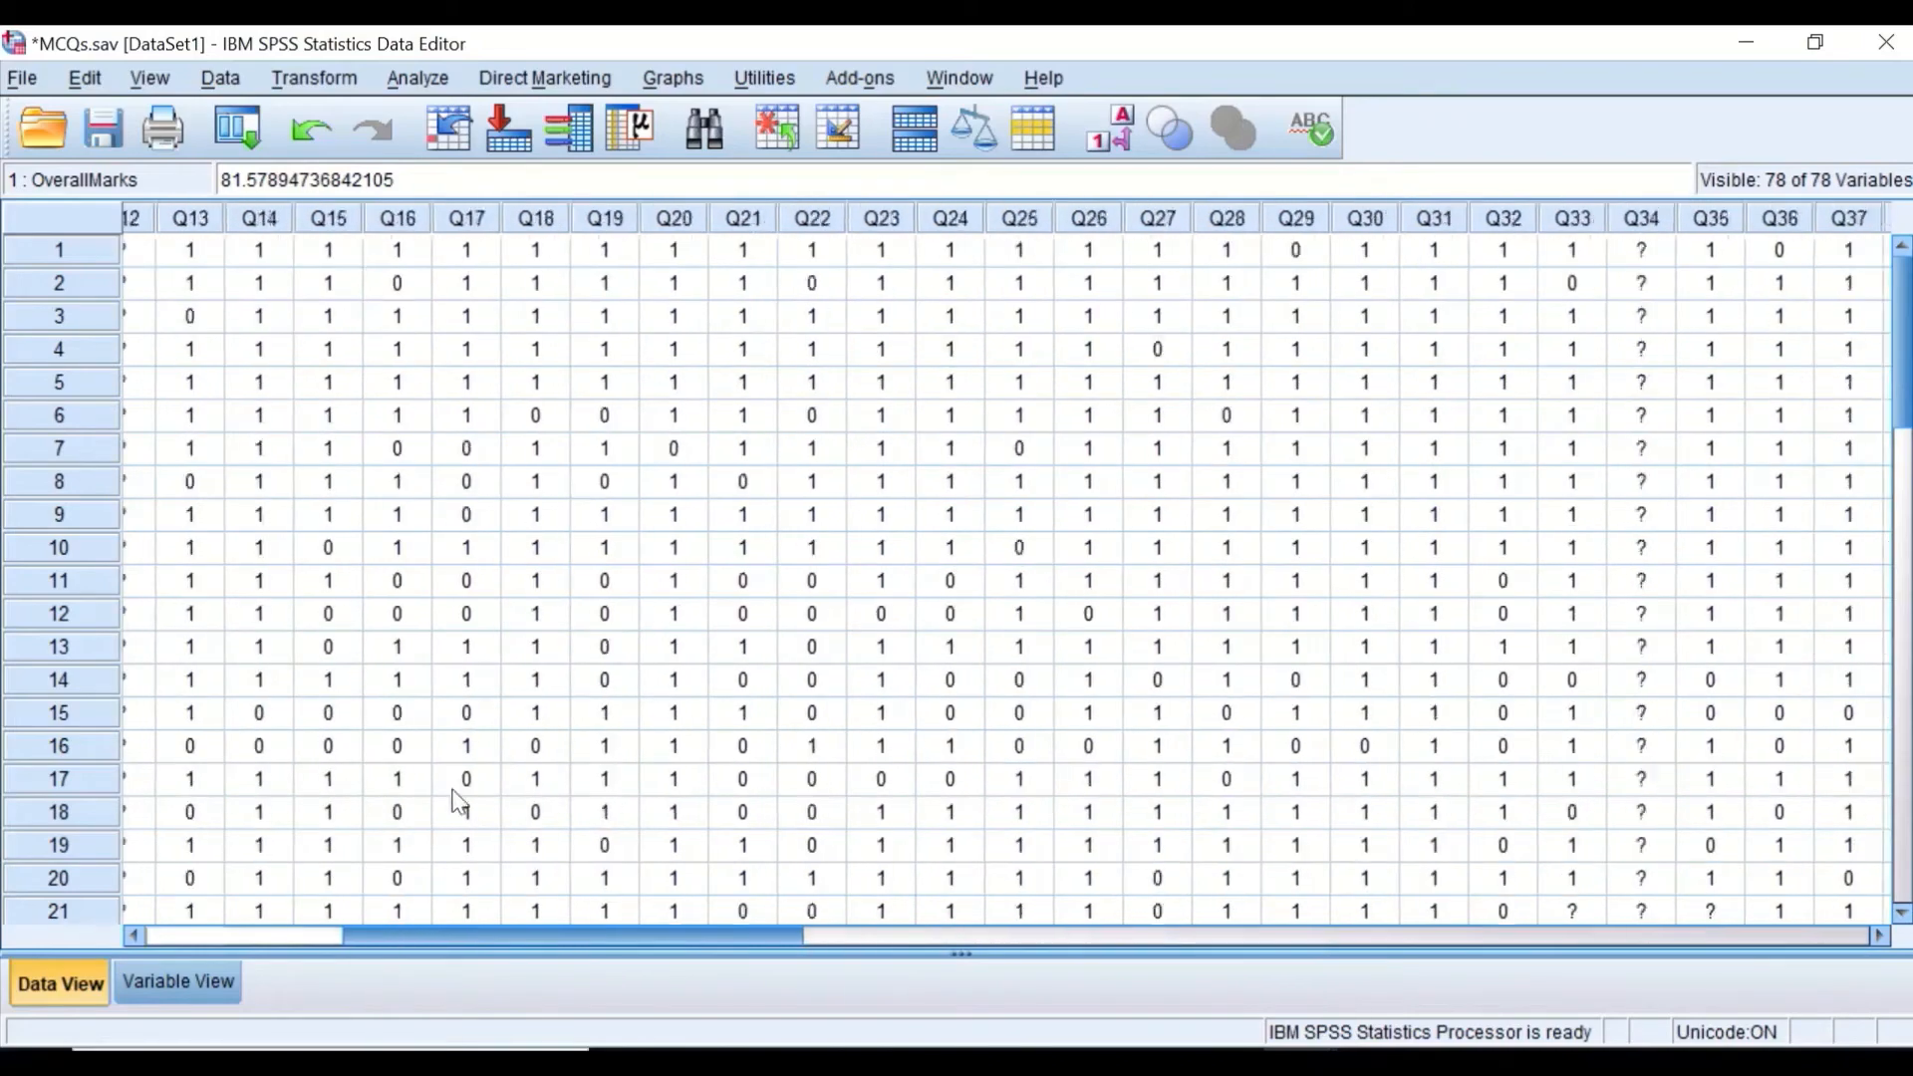
pyautogui.hscroll(15, 245, 735)
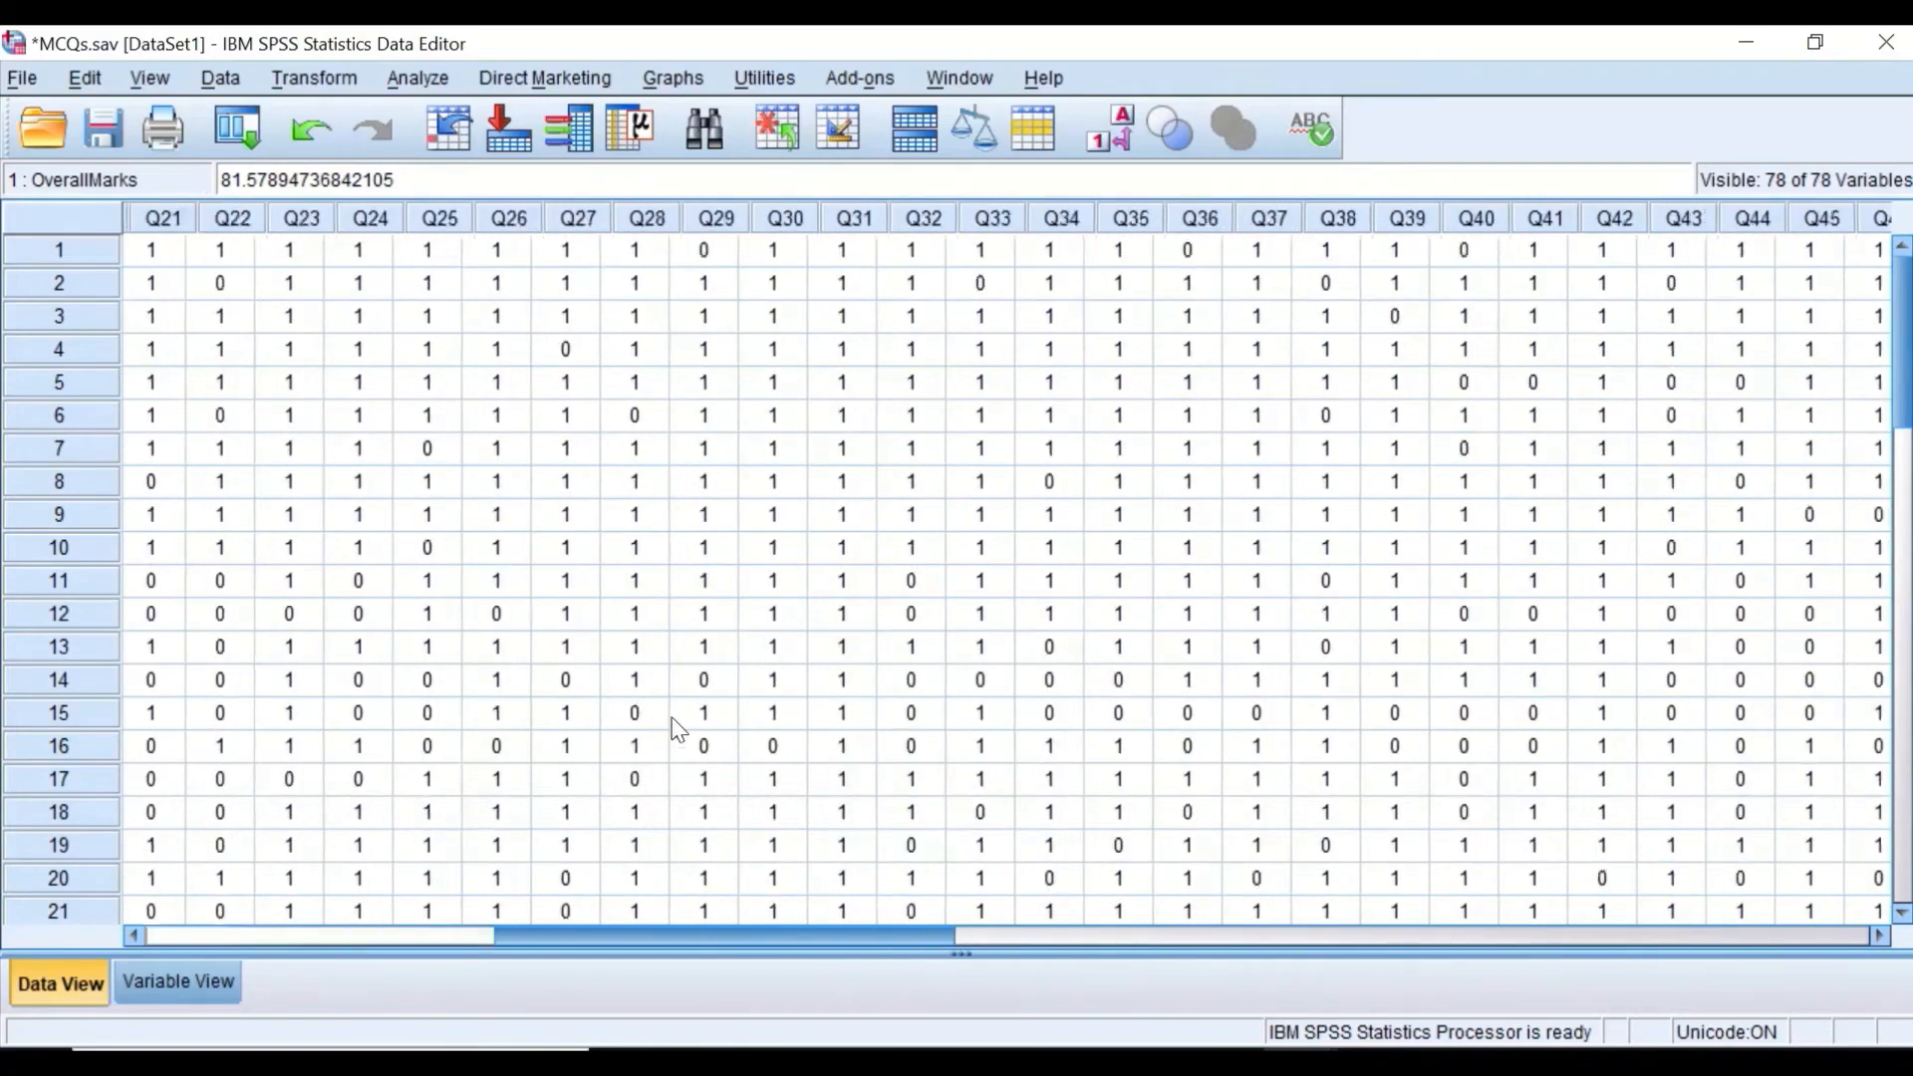
pyautogui.hscroll(5, 1234, 715)
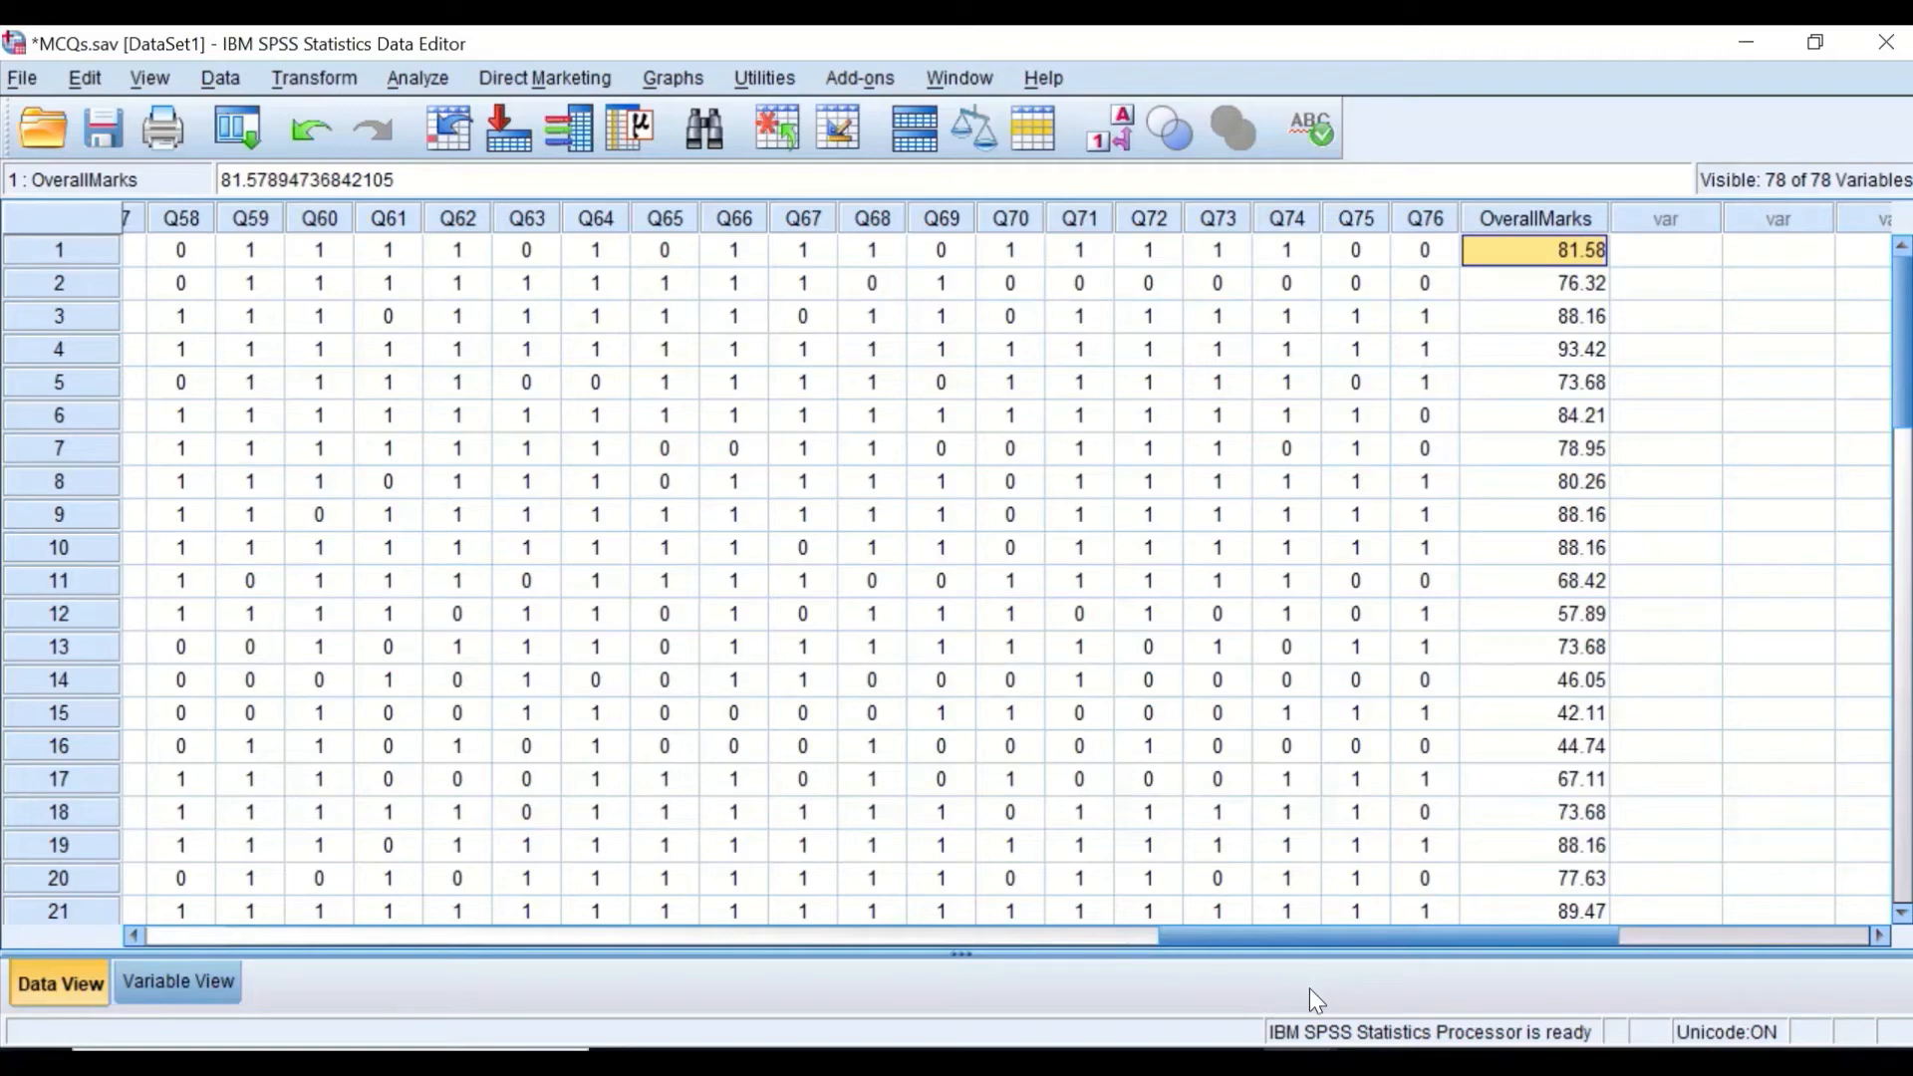
pyautogui.moveTo(1457, 940); pyautogui.dragTo(386, 877)
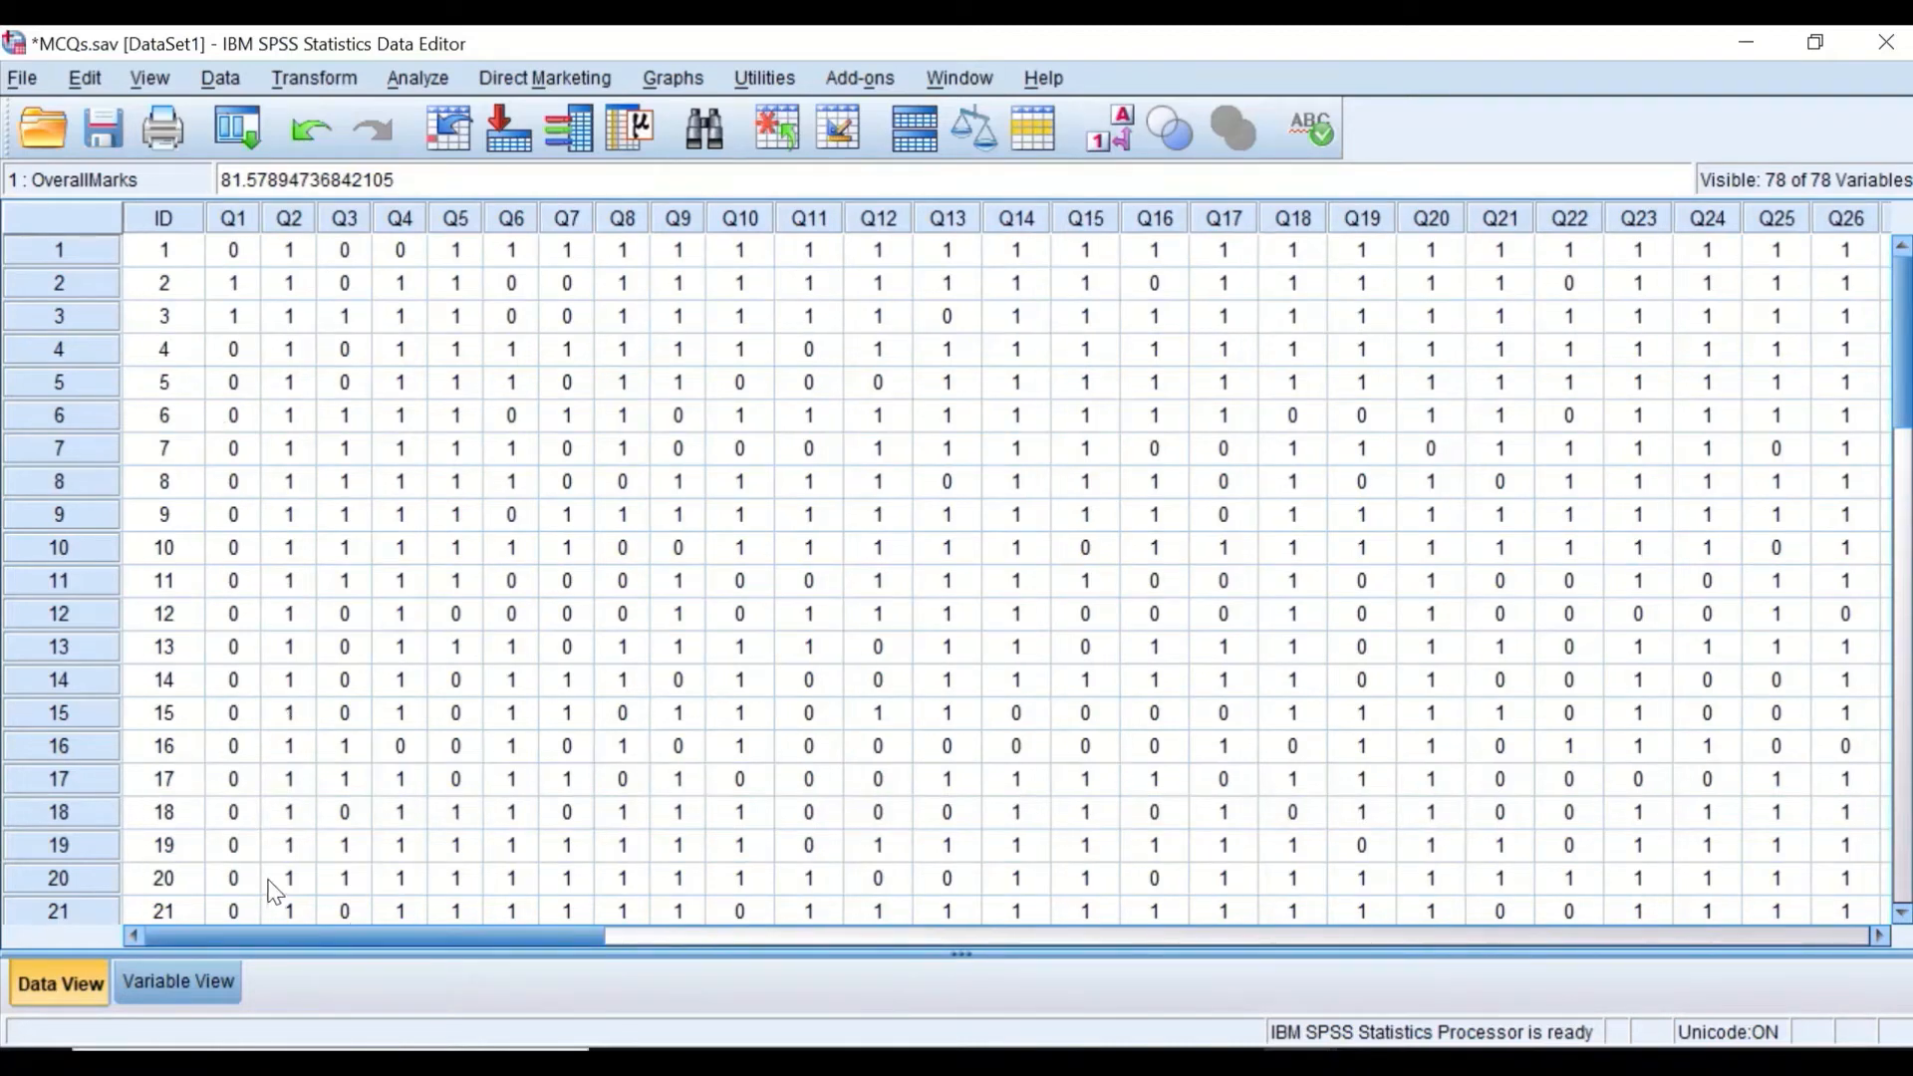
pyautogui.moveTo(317, 930); pyautogui.dragTo(1401, 888)
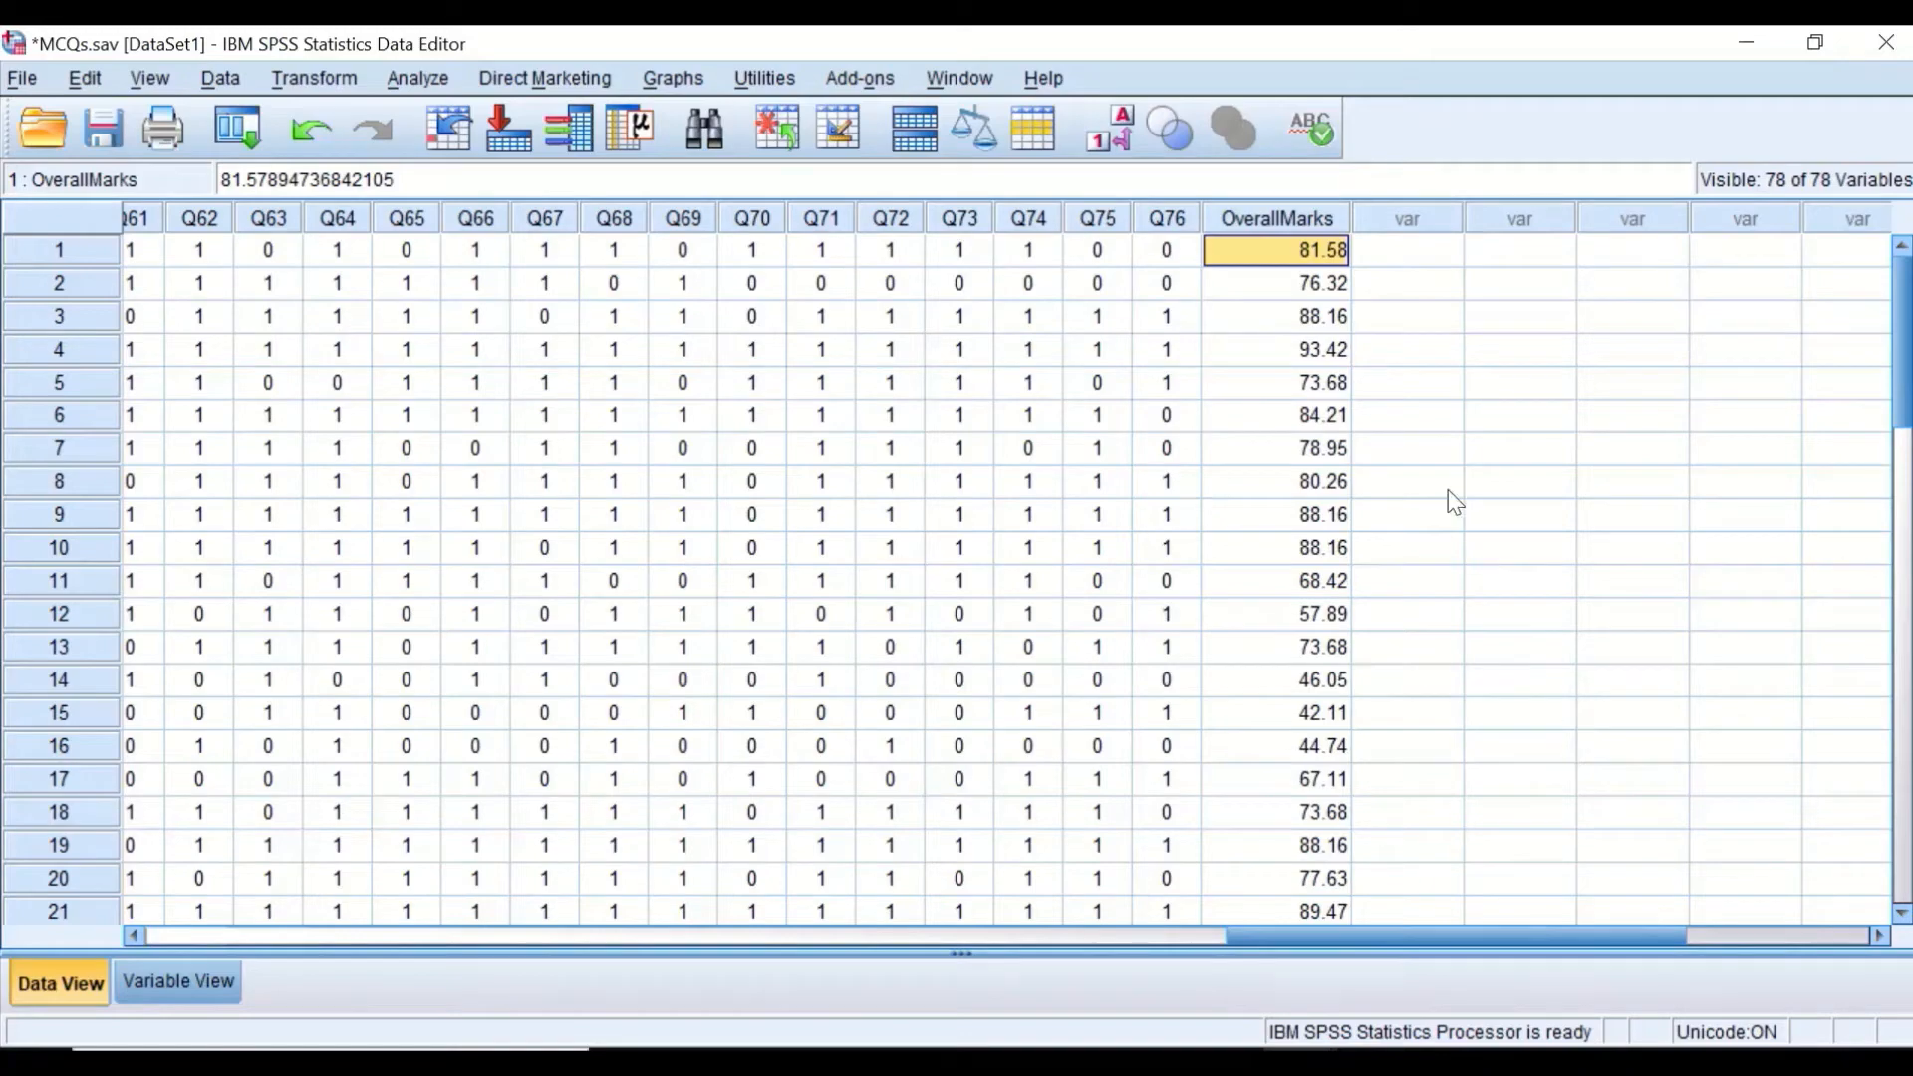
pyautogui.moveTo(1557, 932); pyautogui.dragTo(1332, 772)
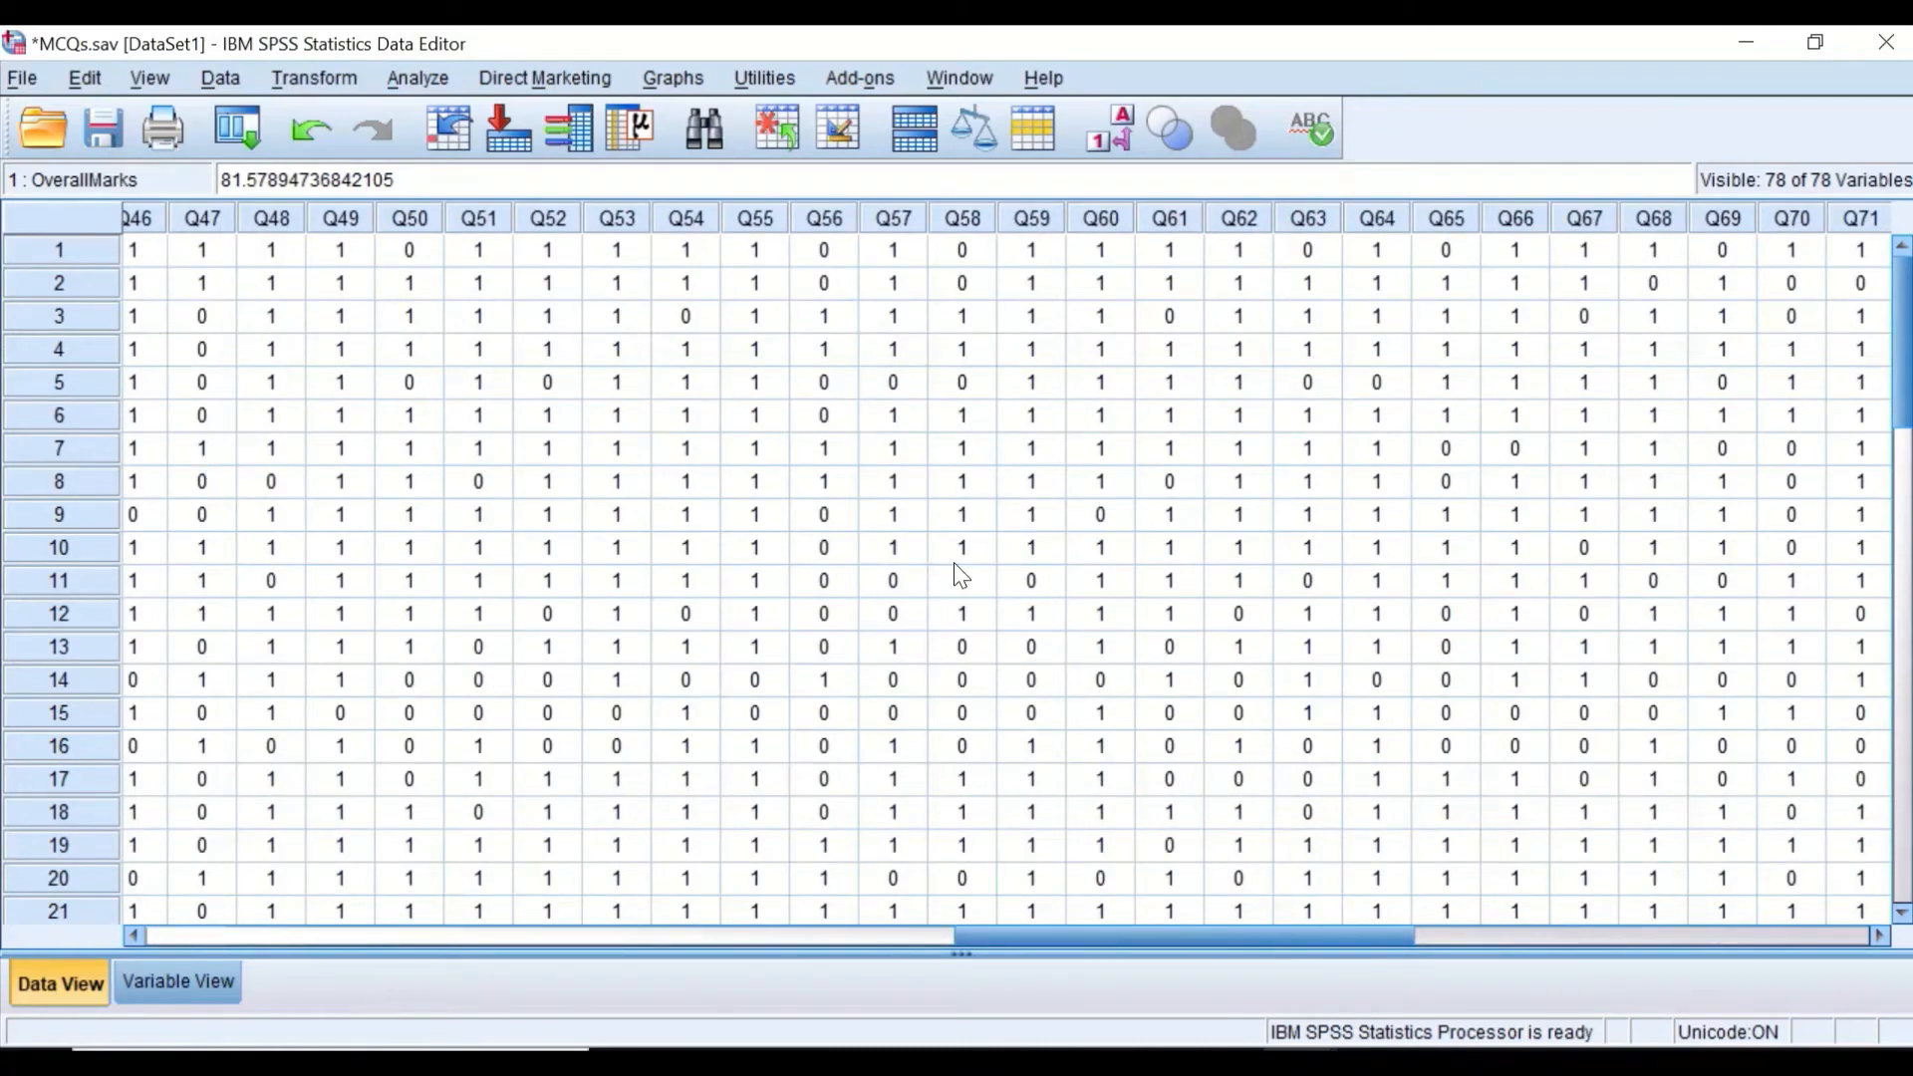
pyautogui.moveTo(1226, 937); pyautogui.dragTo(294, 867)
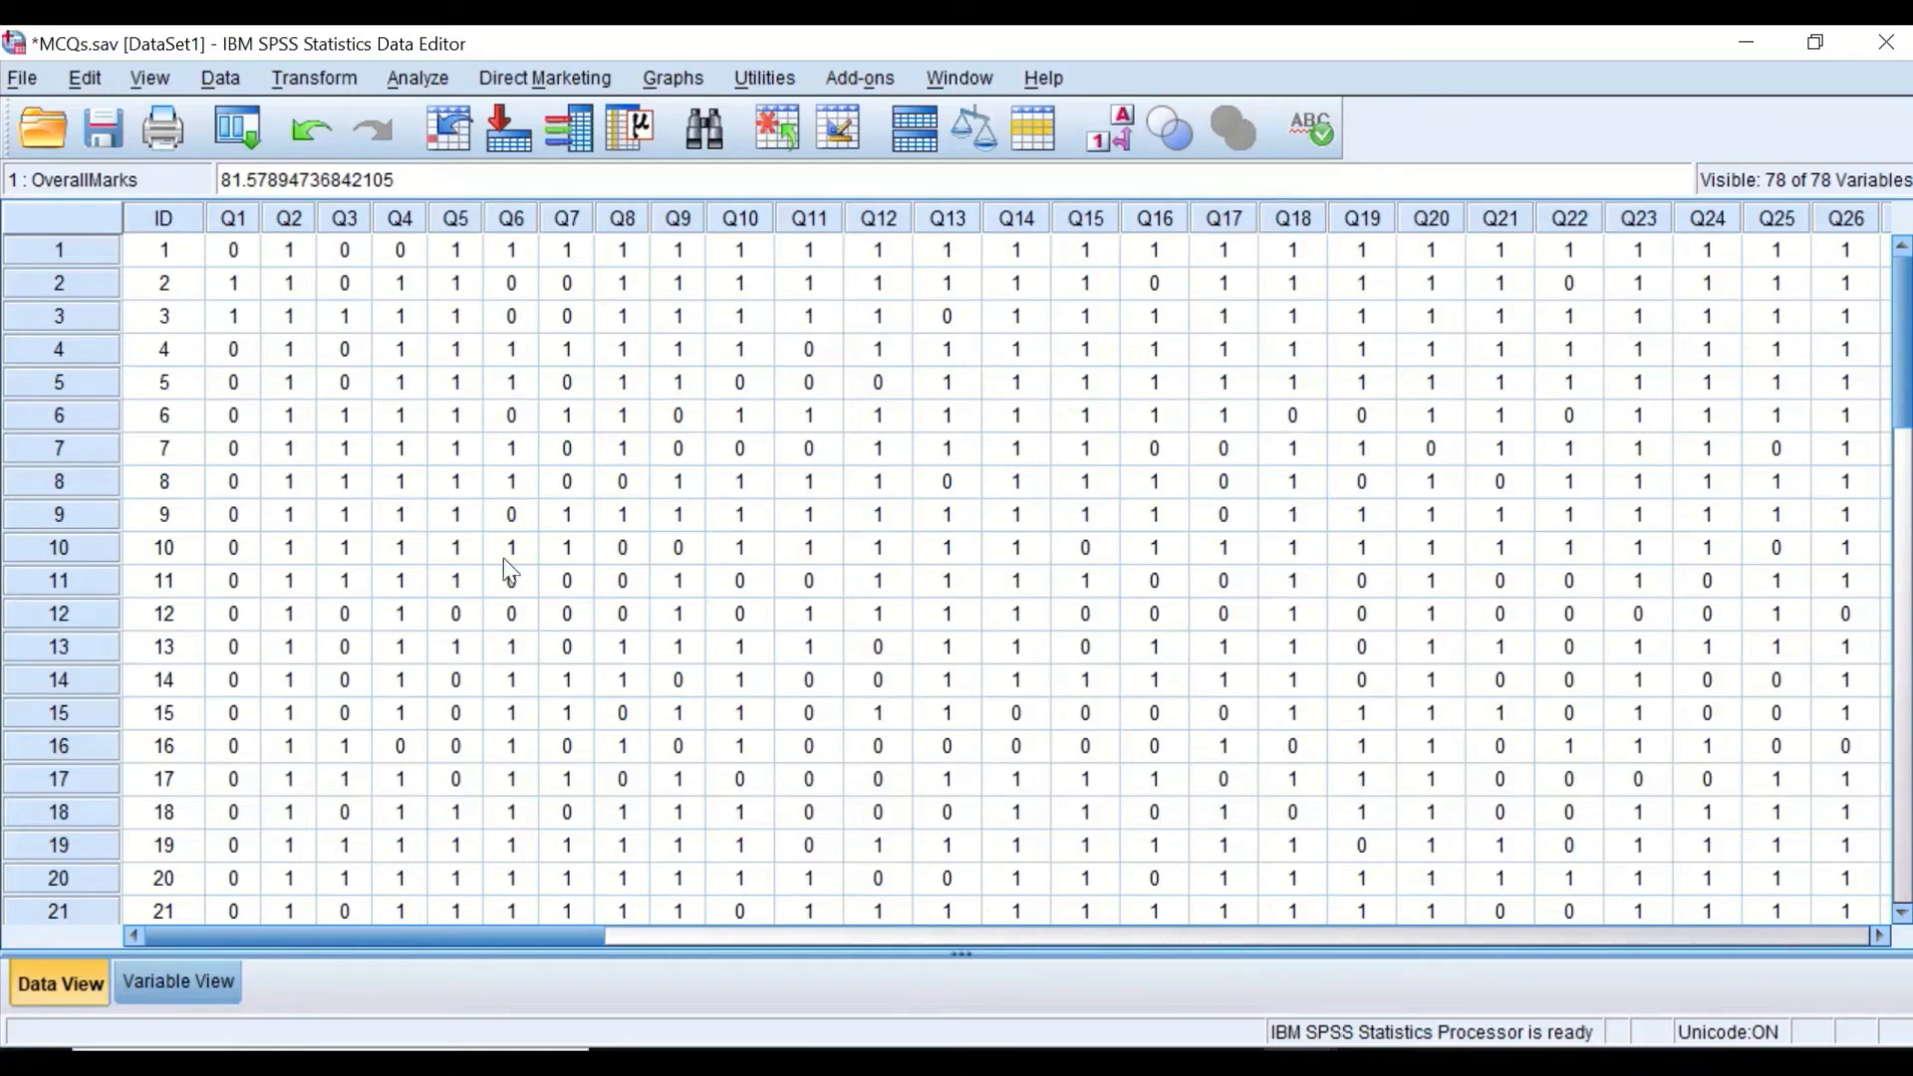
pyautogui.moveTo(439, 935); pyautogui.dragTo(1555, 935)
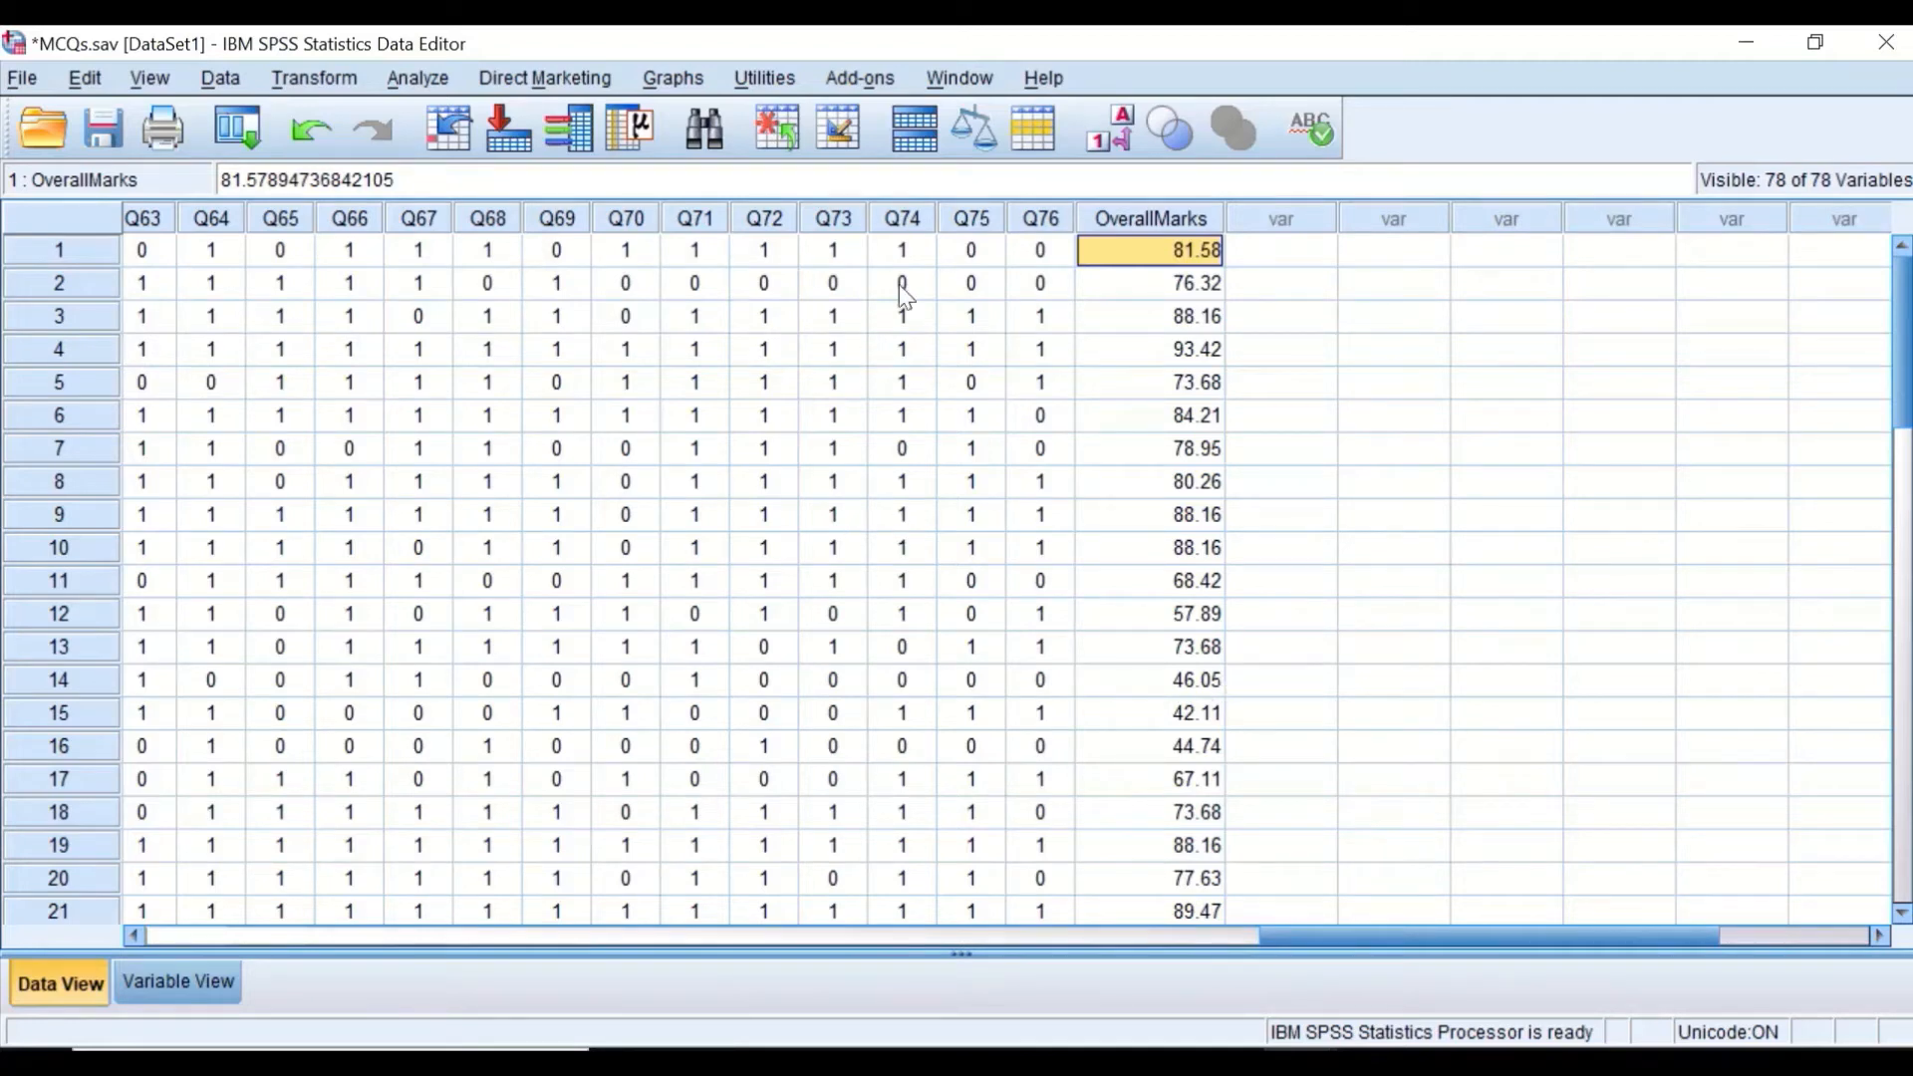
# - Set up a reset bivariate Pearson correlation with all items Q1 to Q76 and OverallMarks as its variables
pyautogui.click(418, 78)
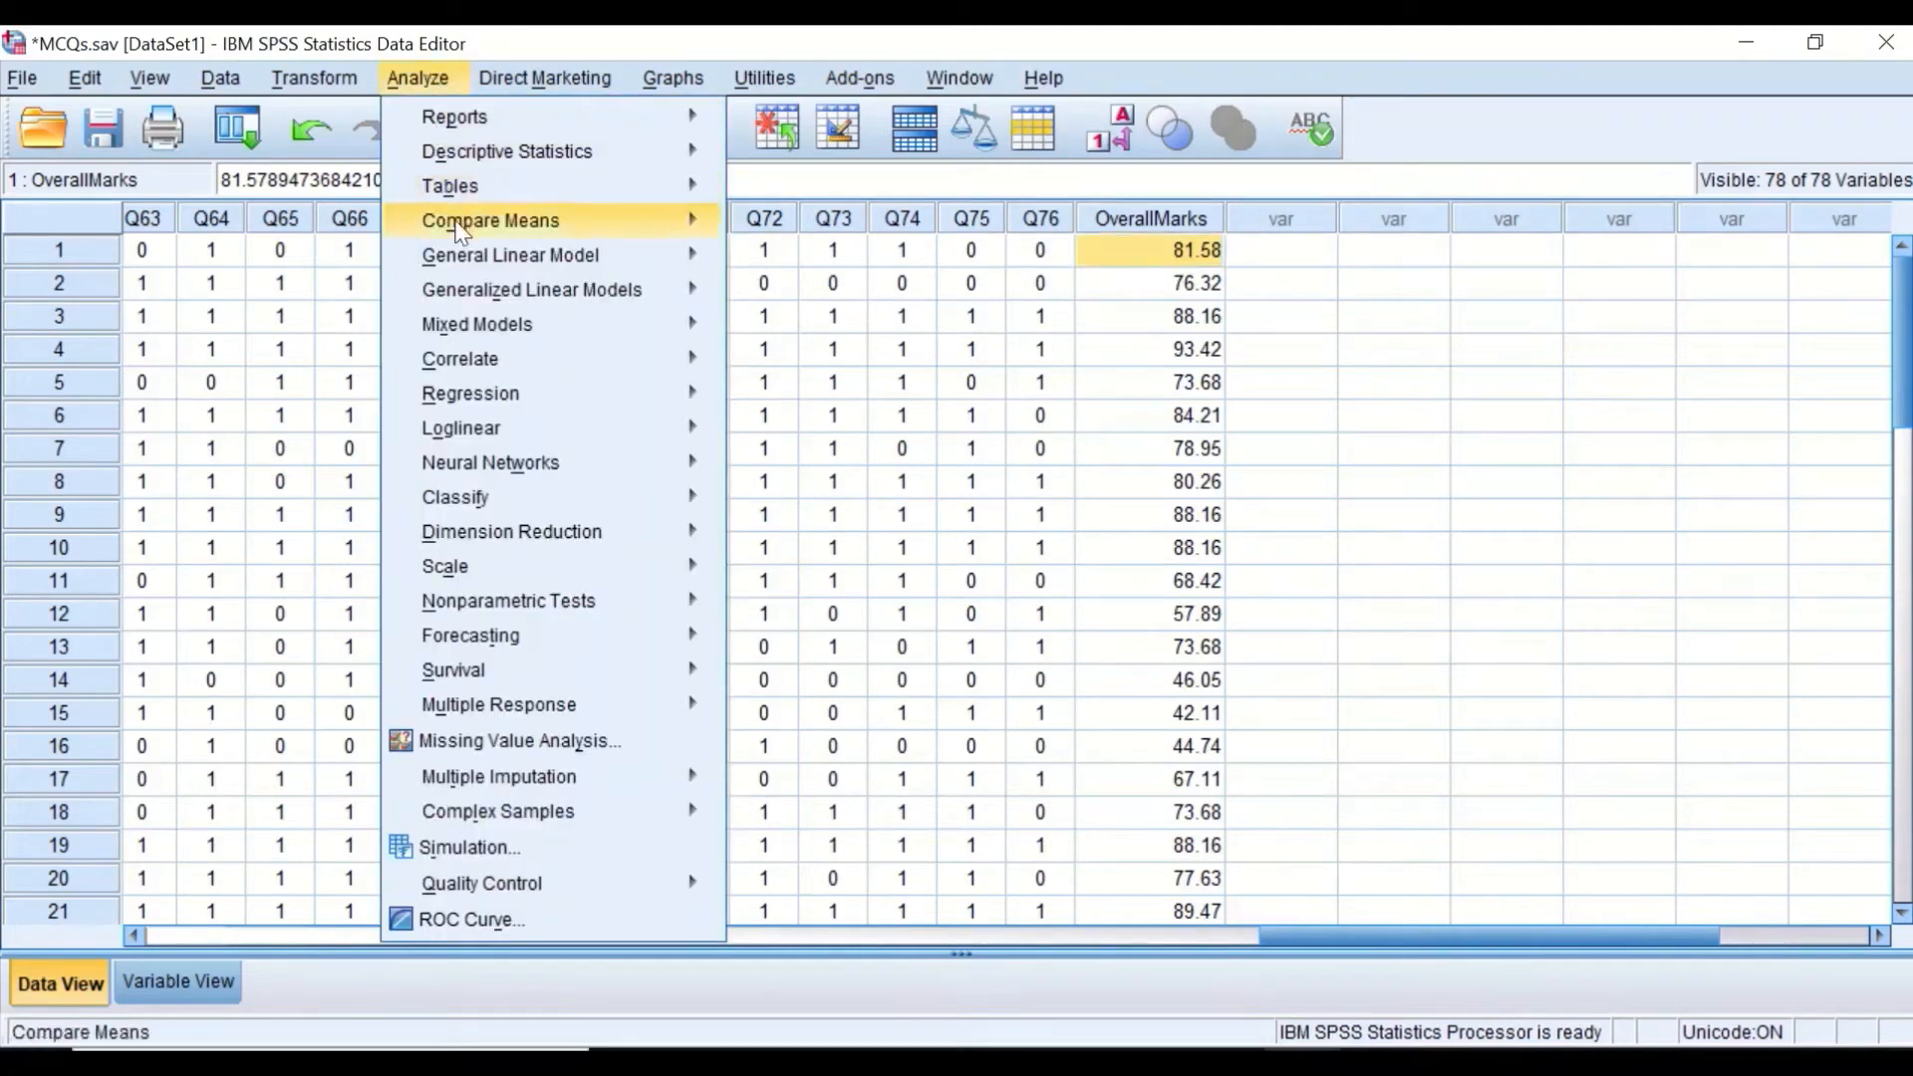
pyautogui.moveTo(493, 366)
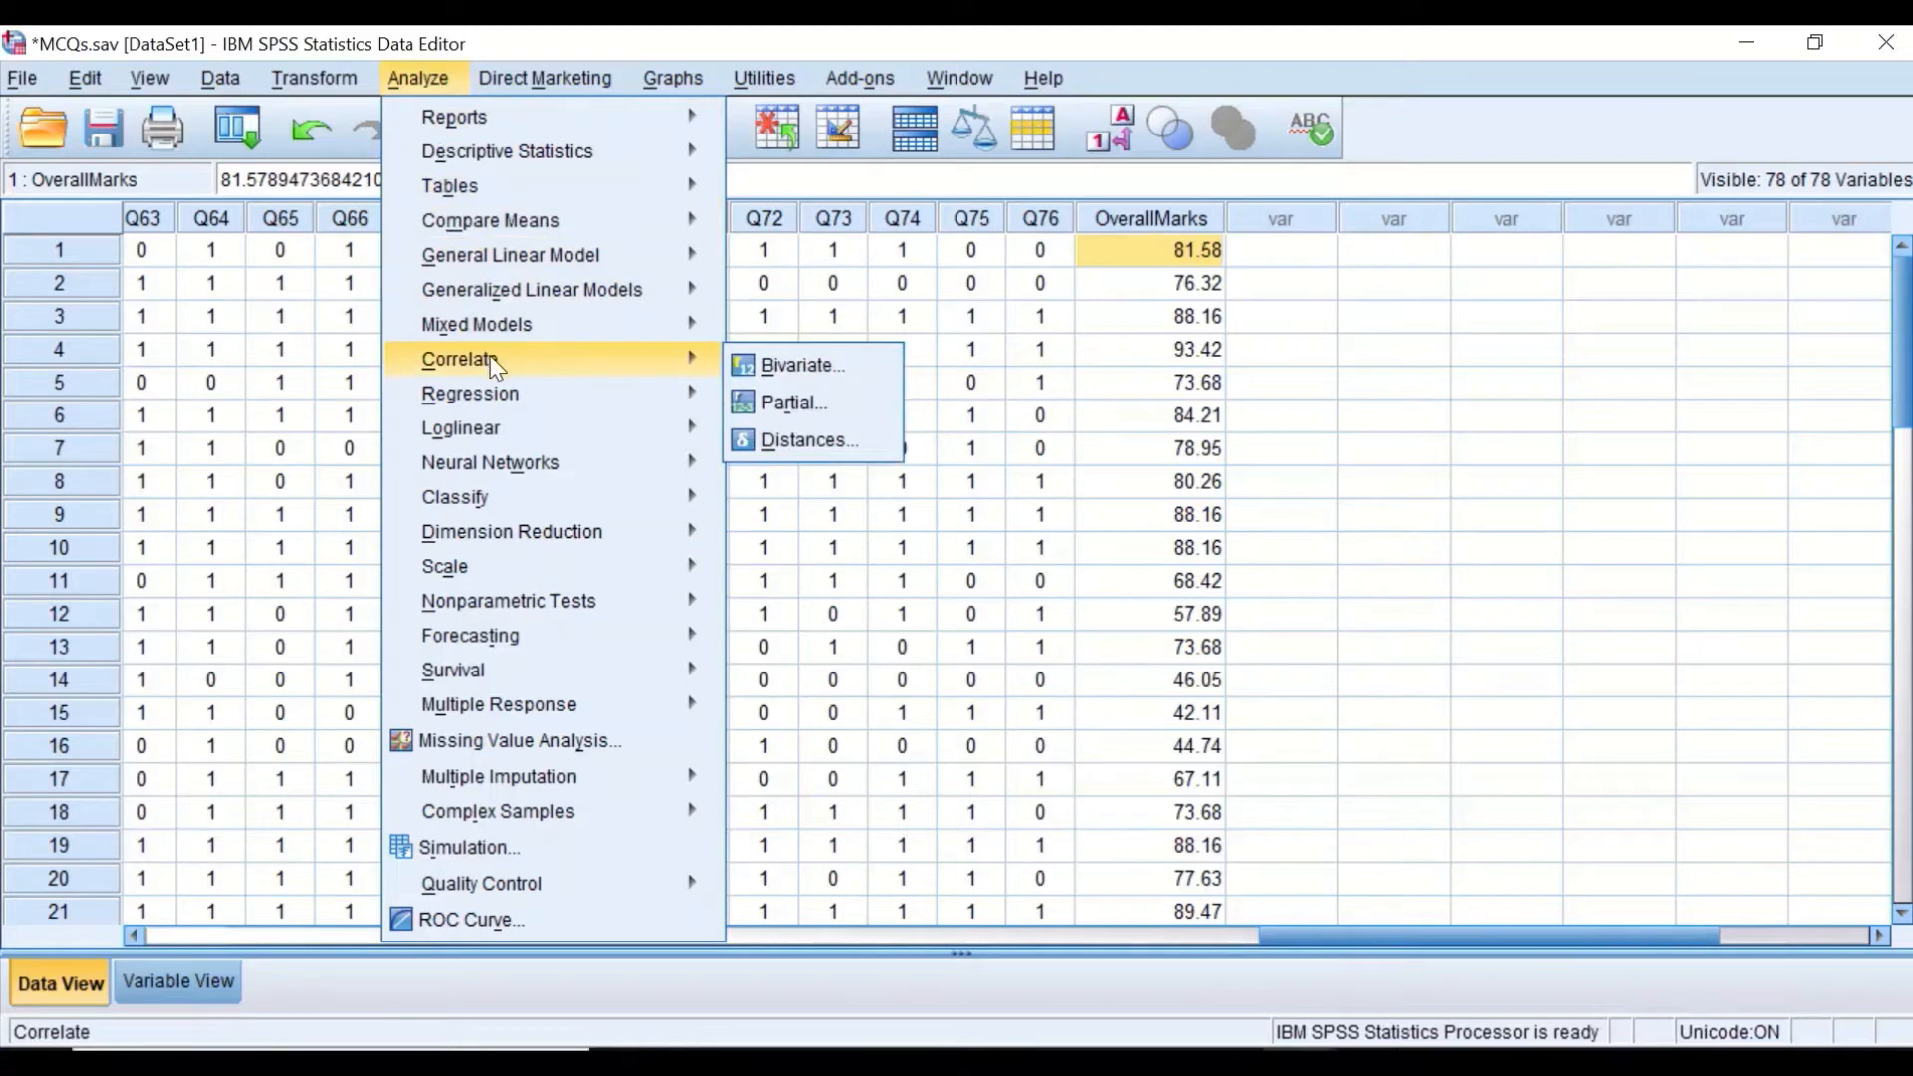
pyautogui.click(793, 369)
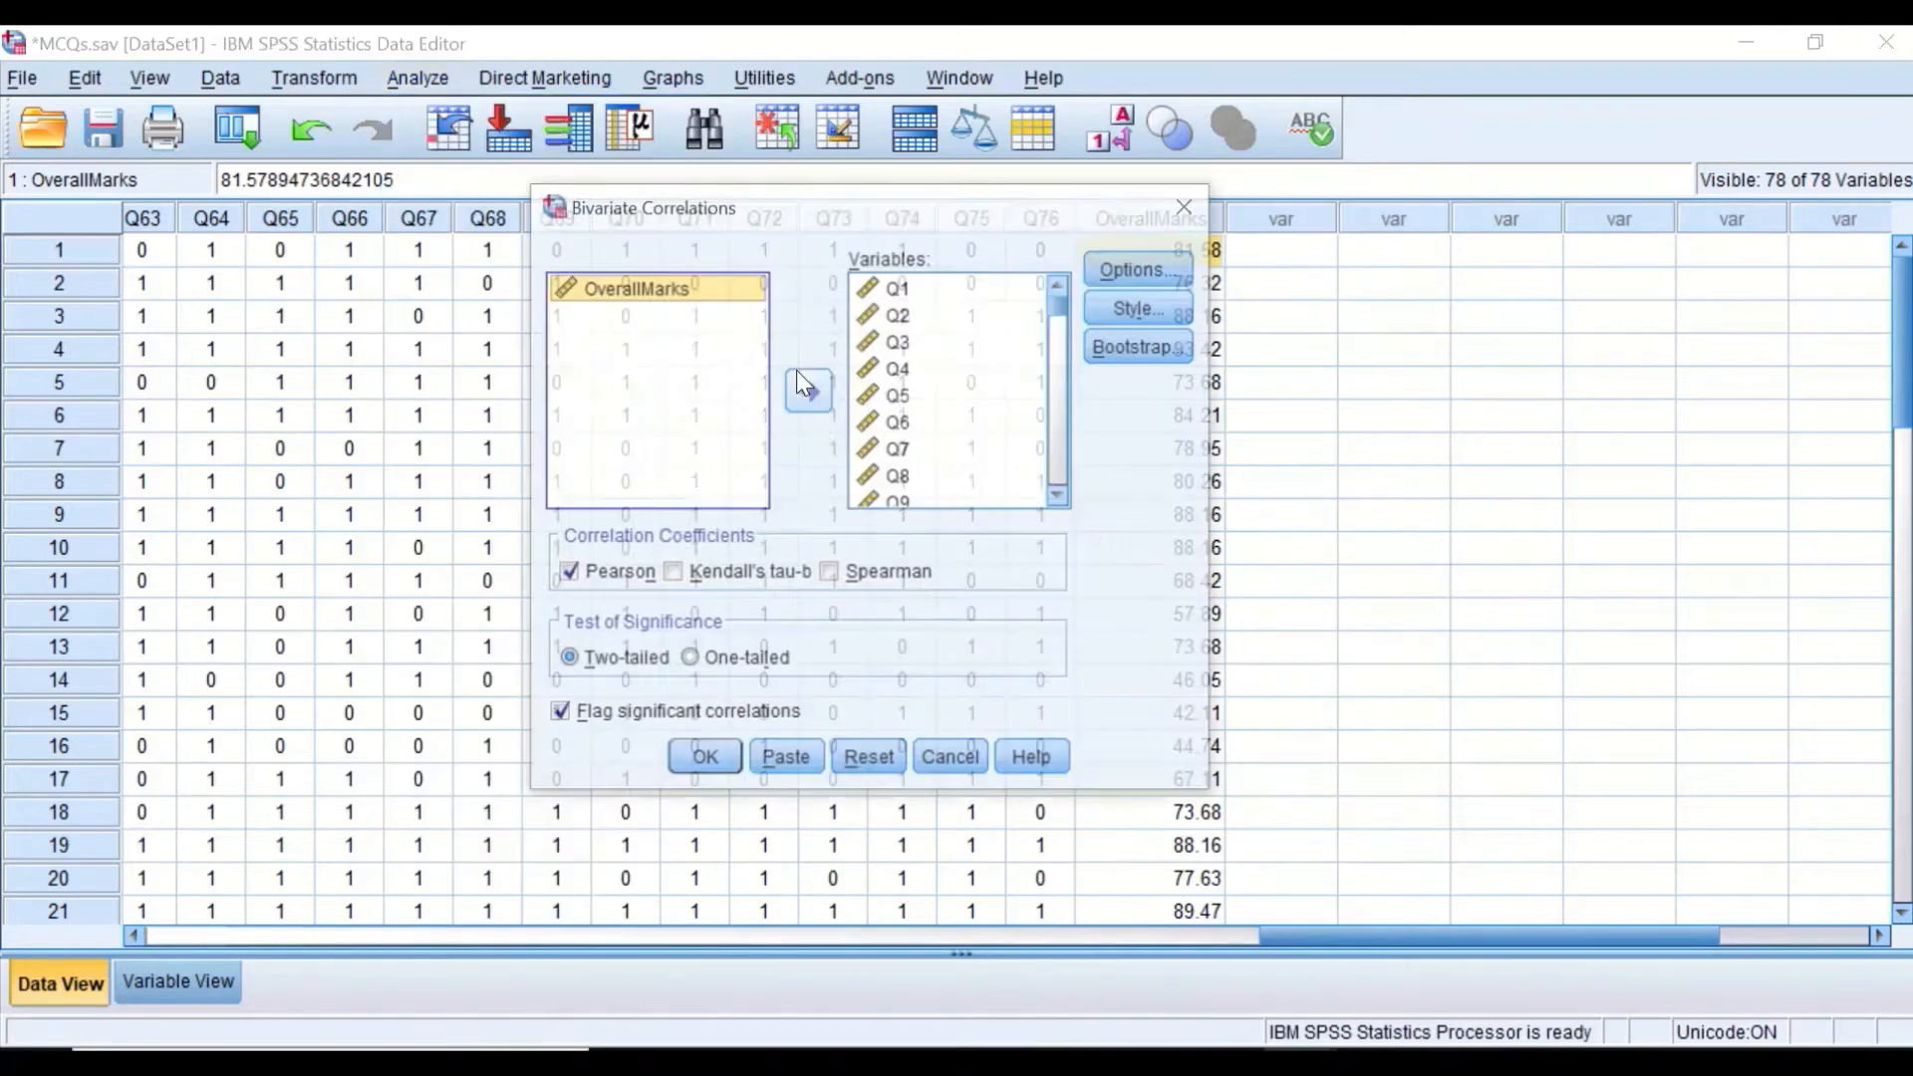
pyautogui.click(859, 764)
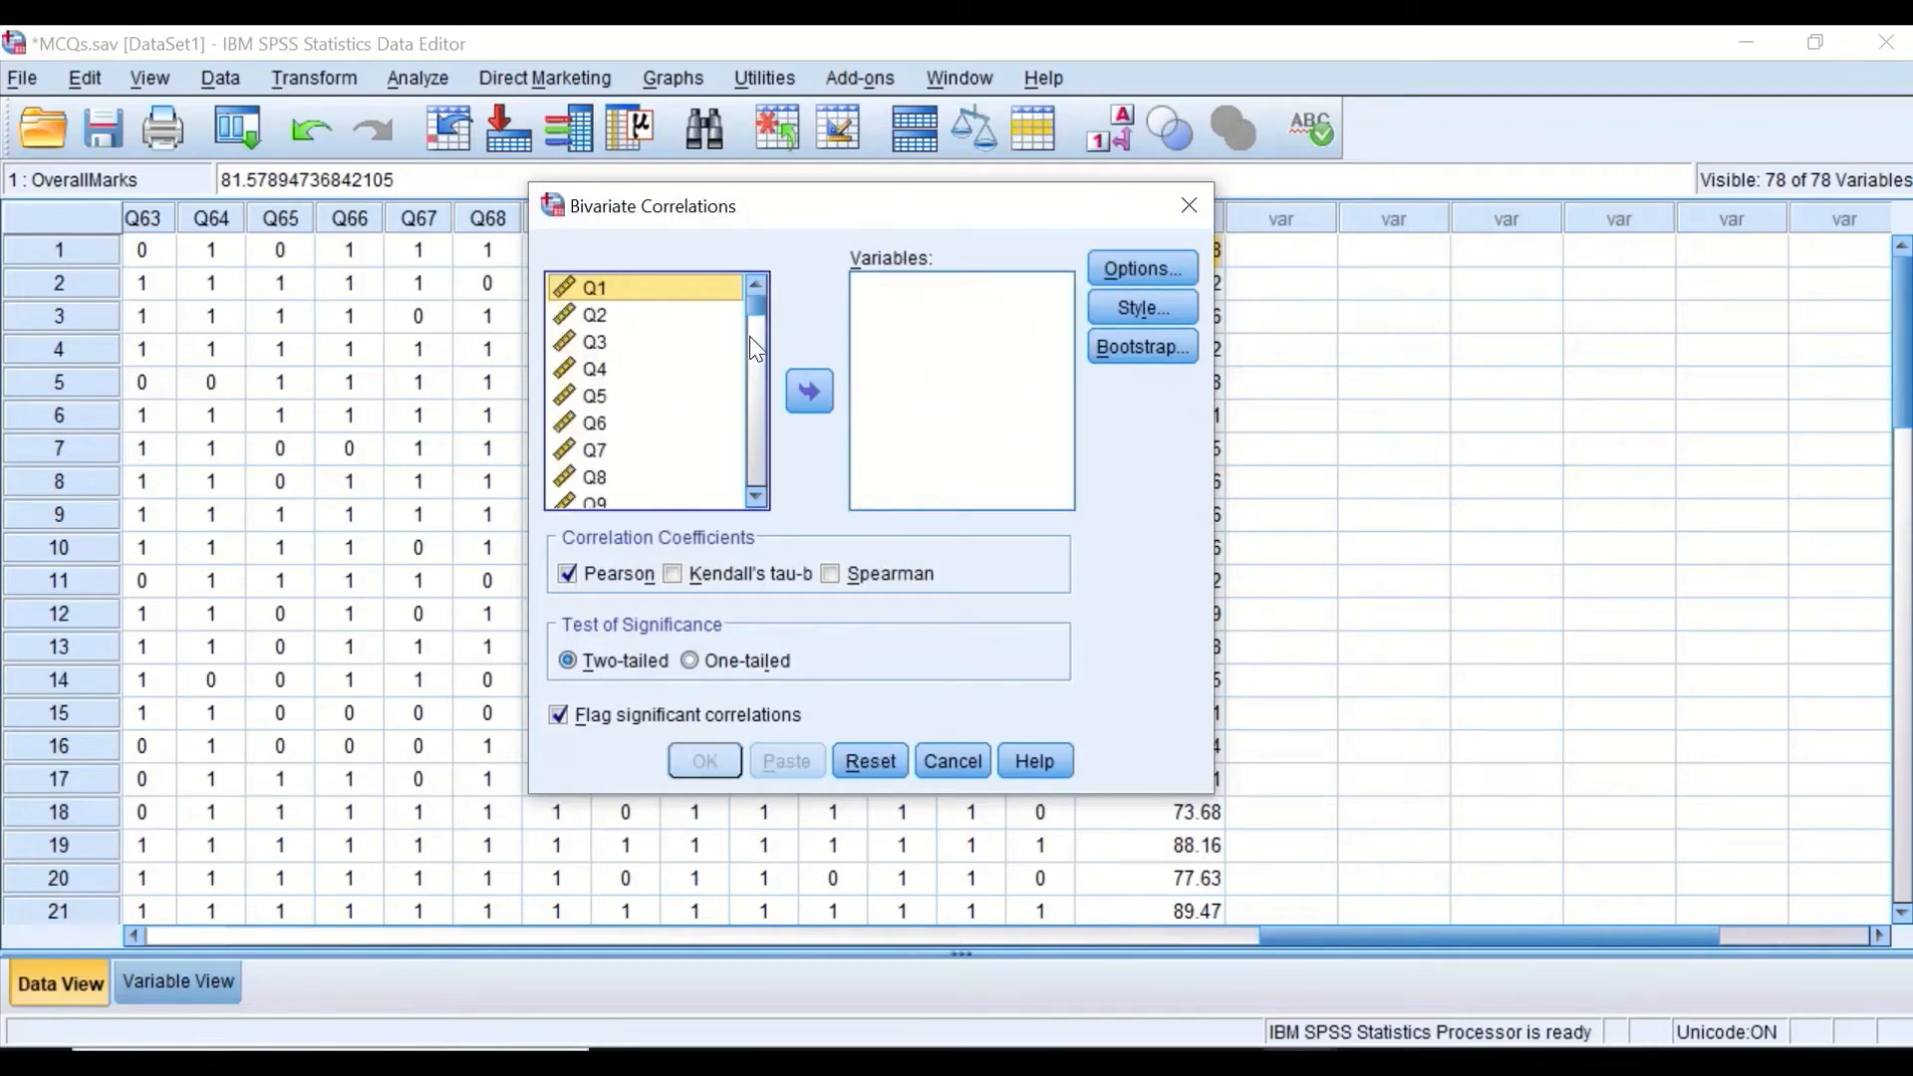
pyautogui.moveTo(757, 317); pyautogui.dragTo(753, 514)
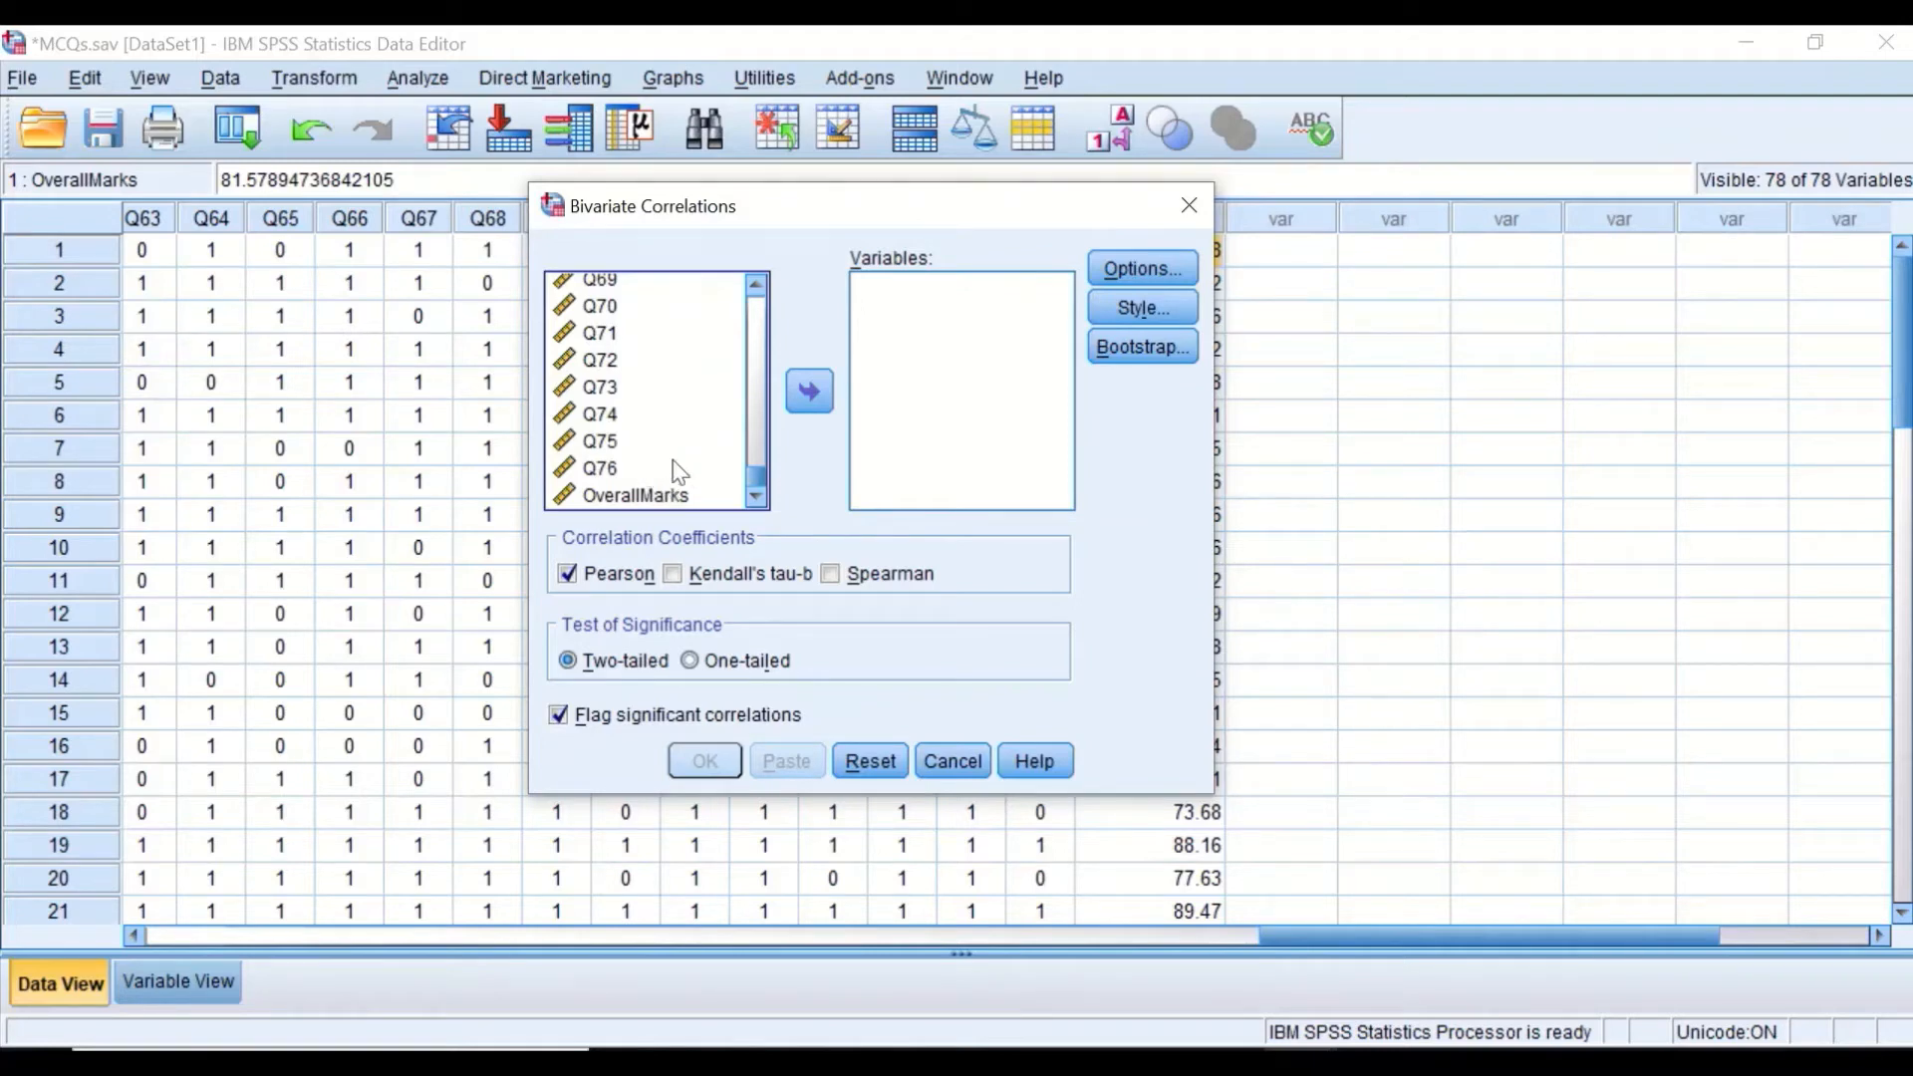
pyautogui.click(611, 455)
pyautogui.hotkey('ctrl', 'a')
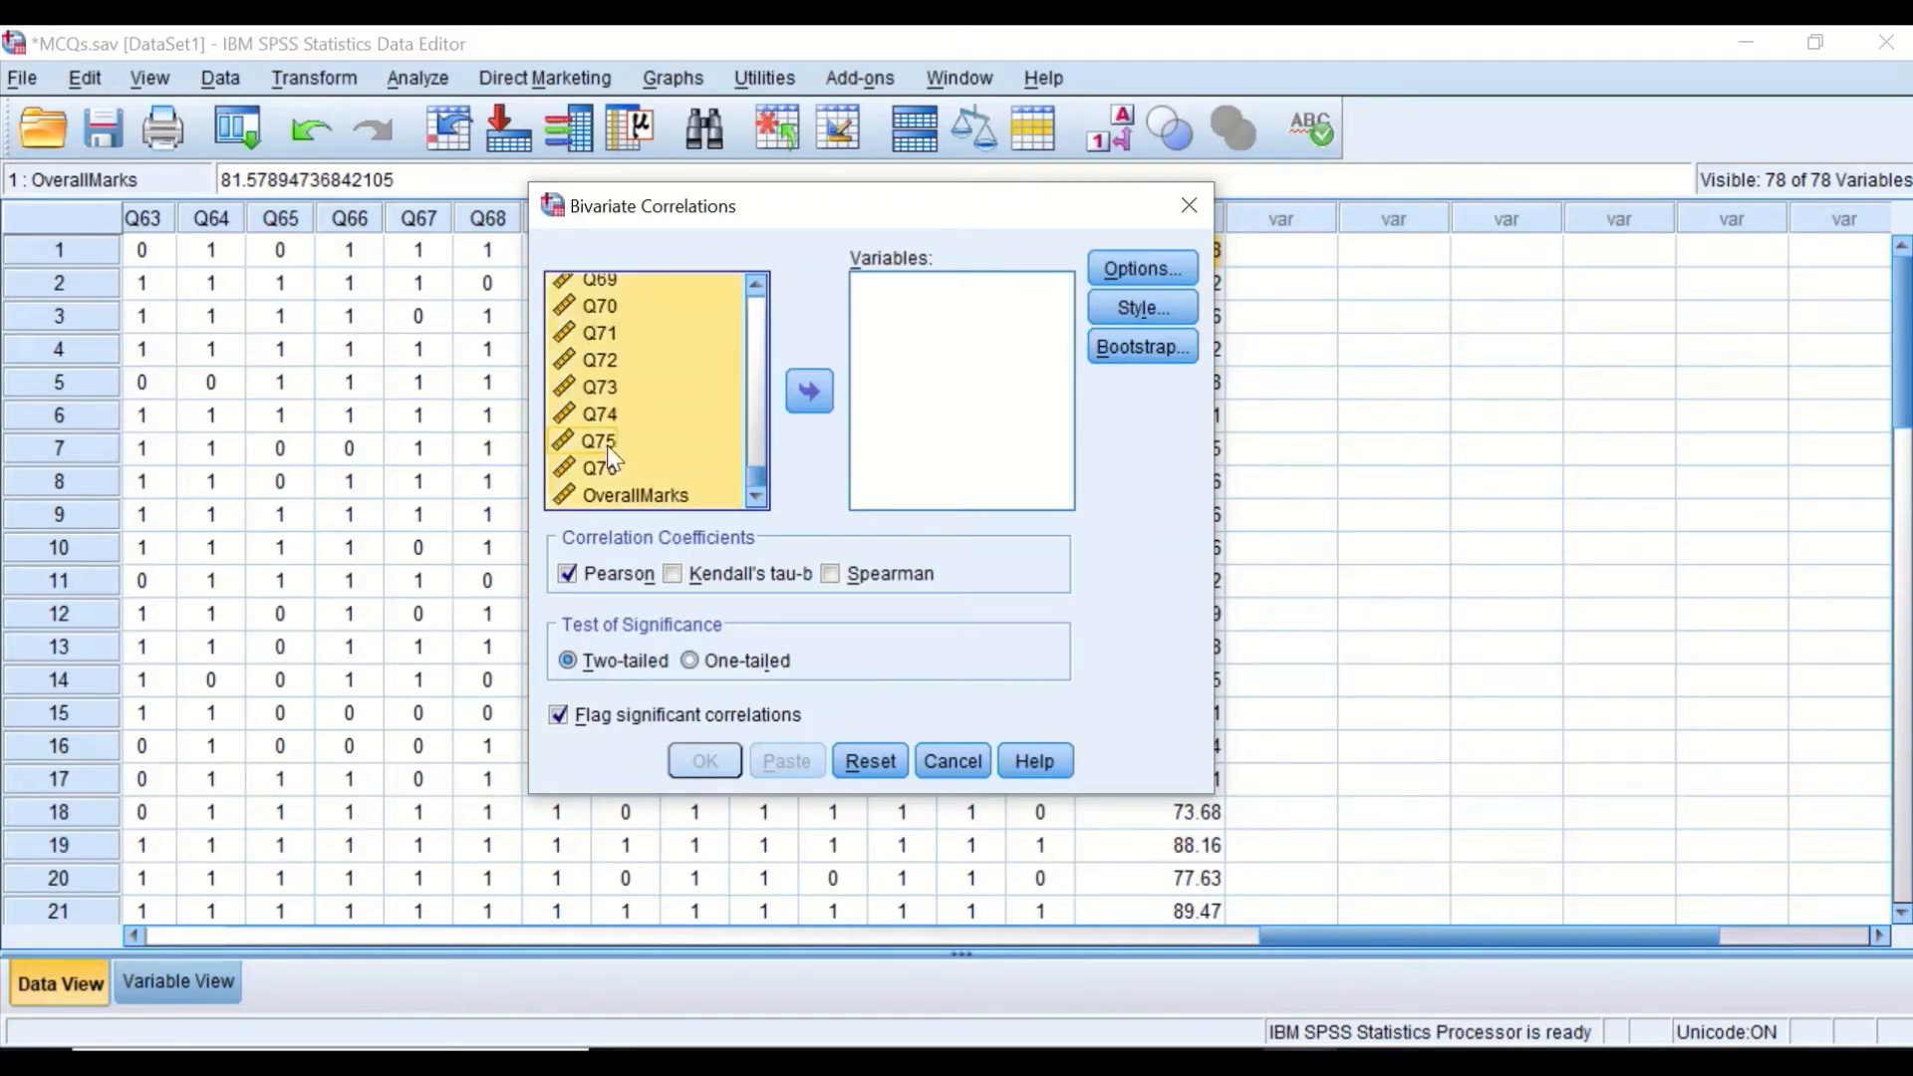
pyautogui.click(808, 392)
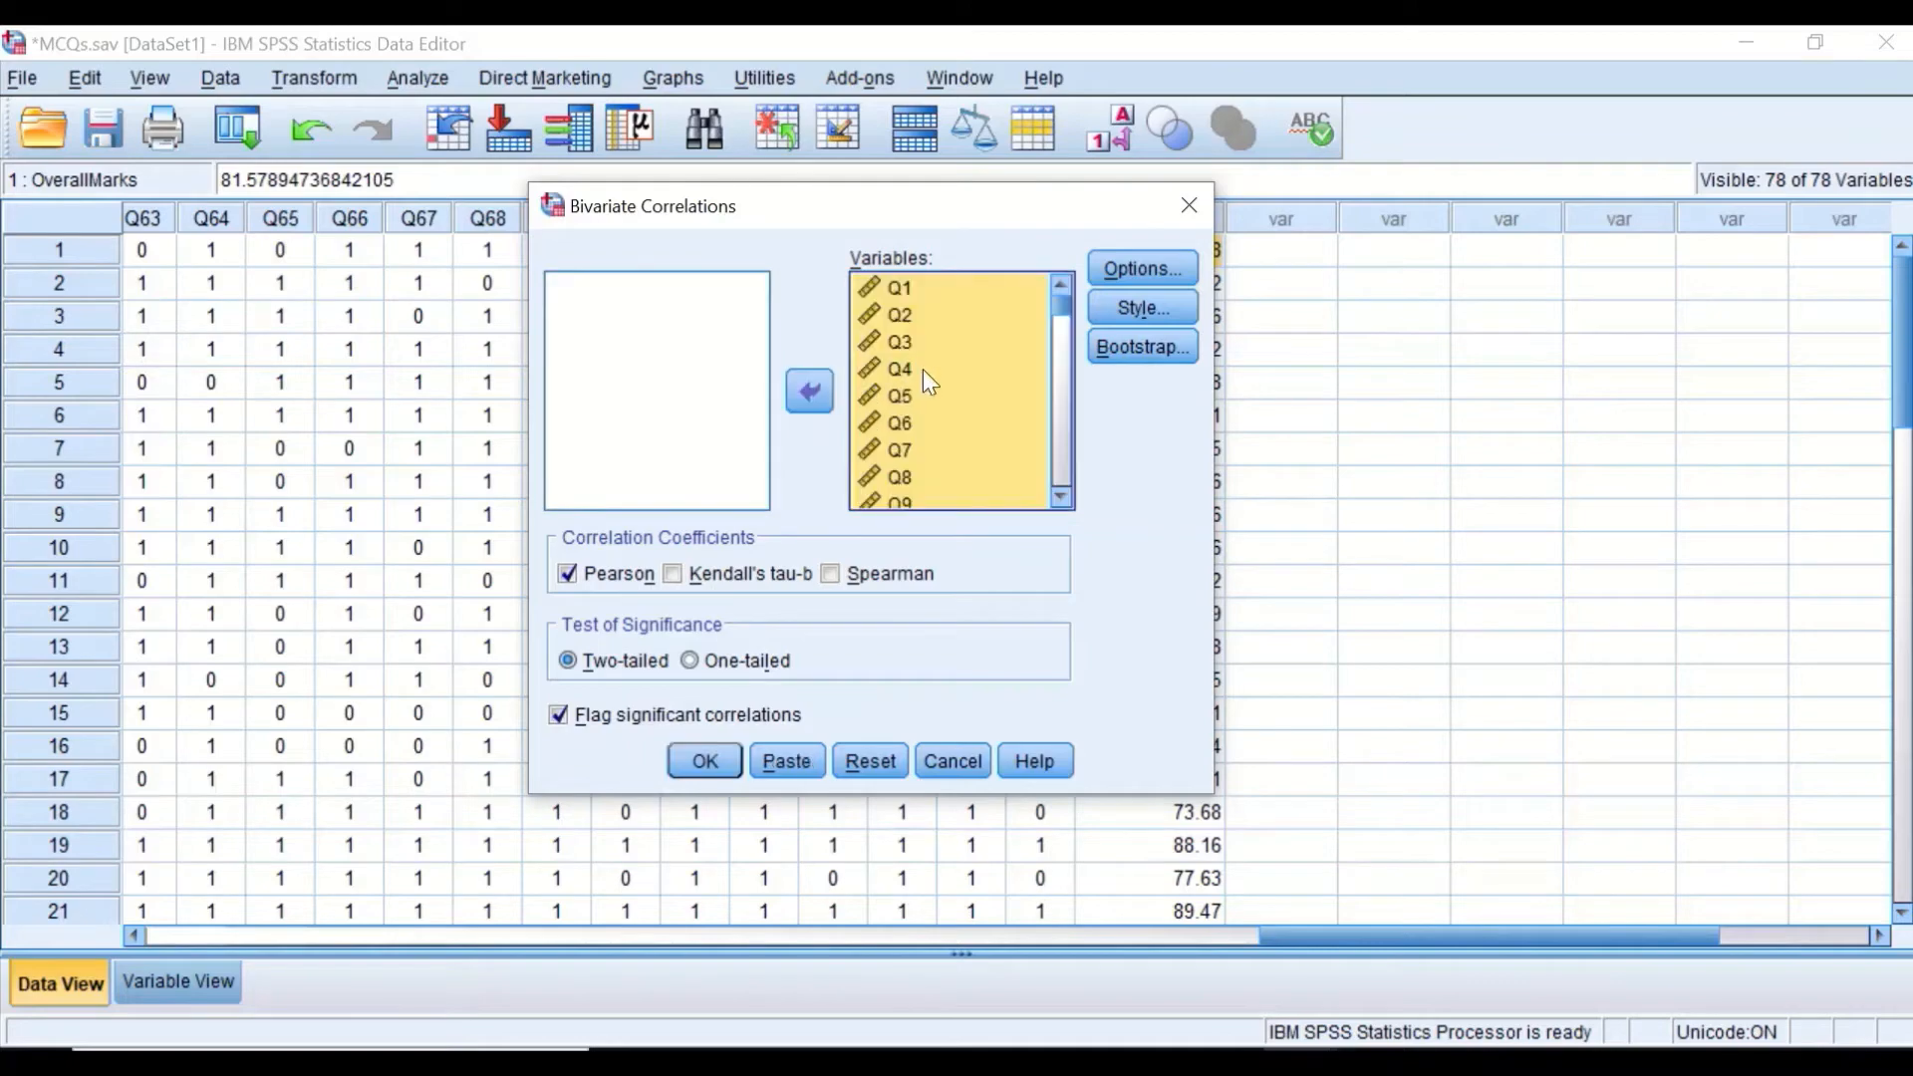
# - Check the correlation options and table style without changing them, and run the two-tailed Pearson correlation with significant correlations flagged
pyautogui.click(1142, 271)
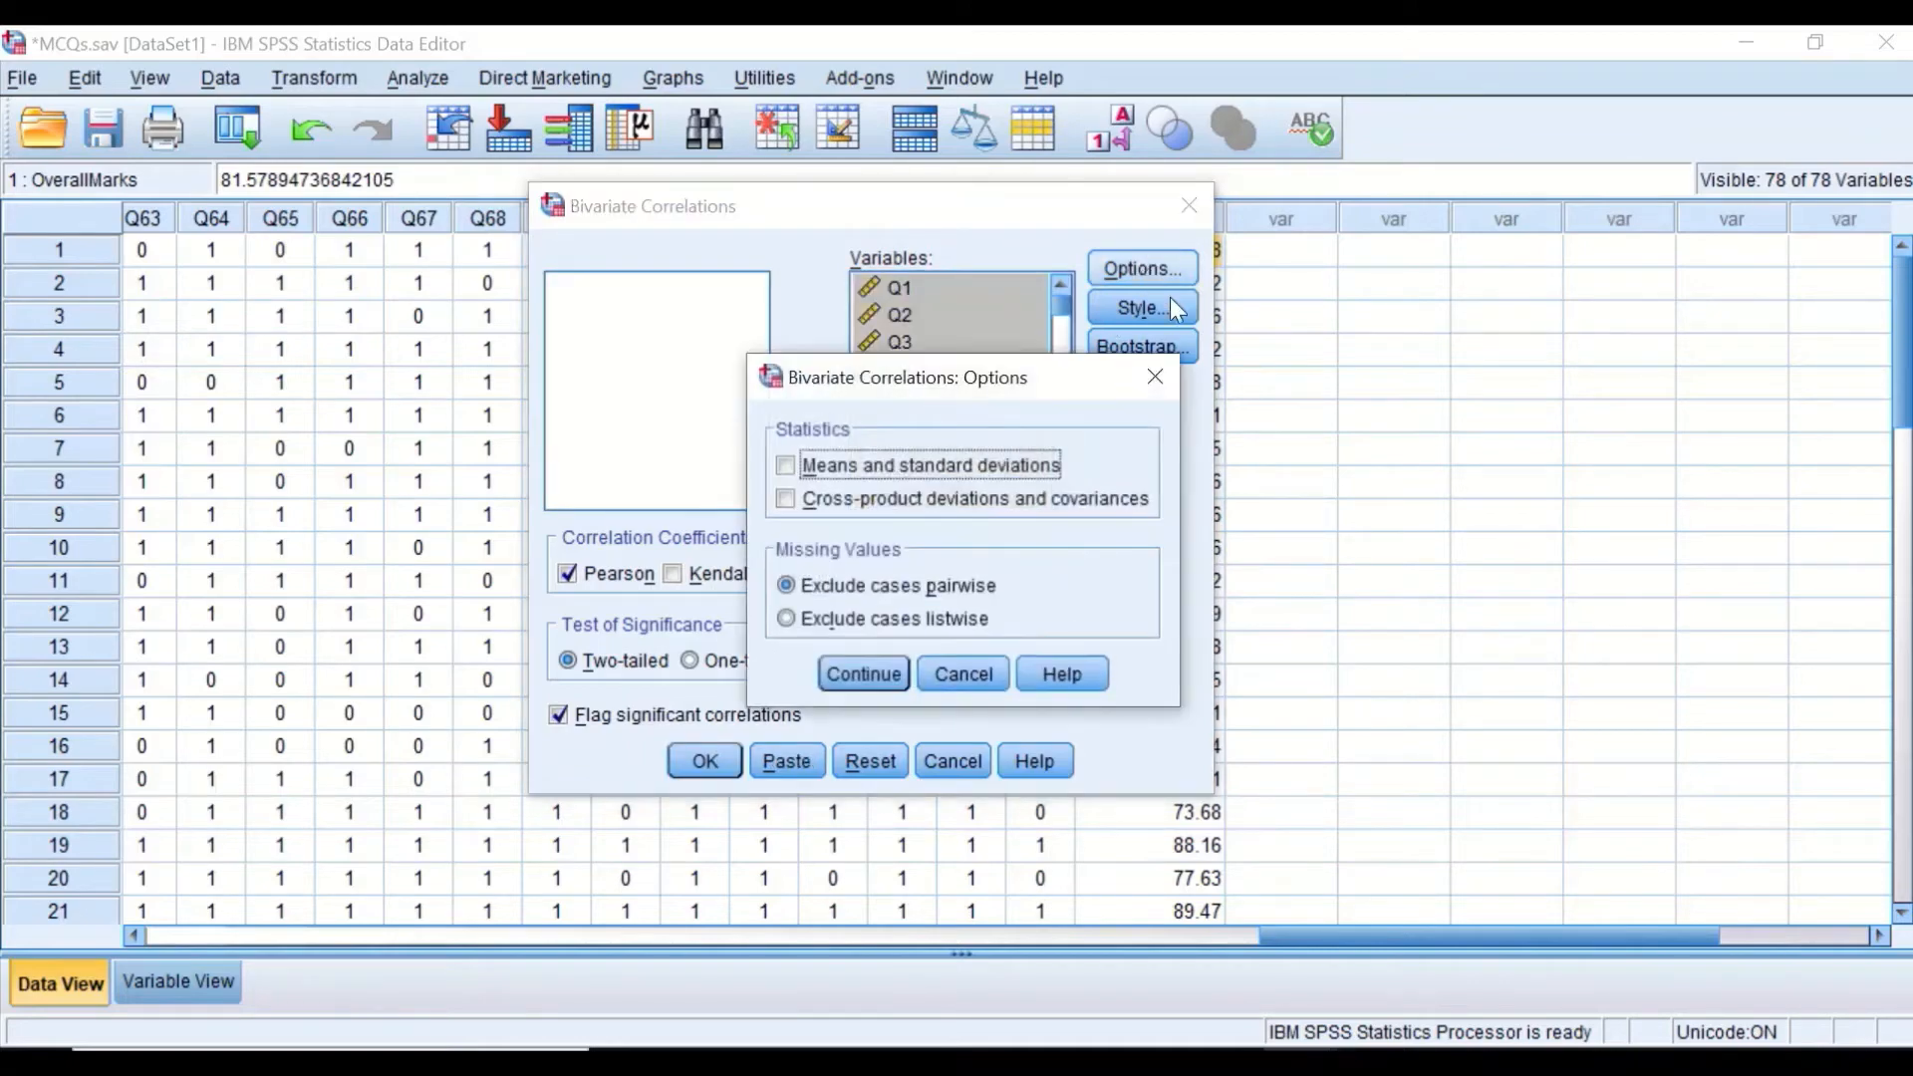
pyautogui.click(1152, 376)
pyautogui.click(1144, 309)
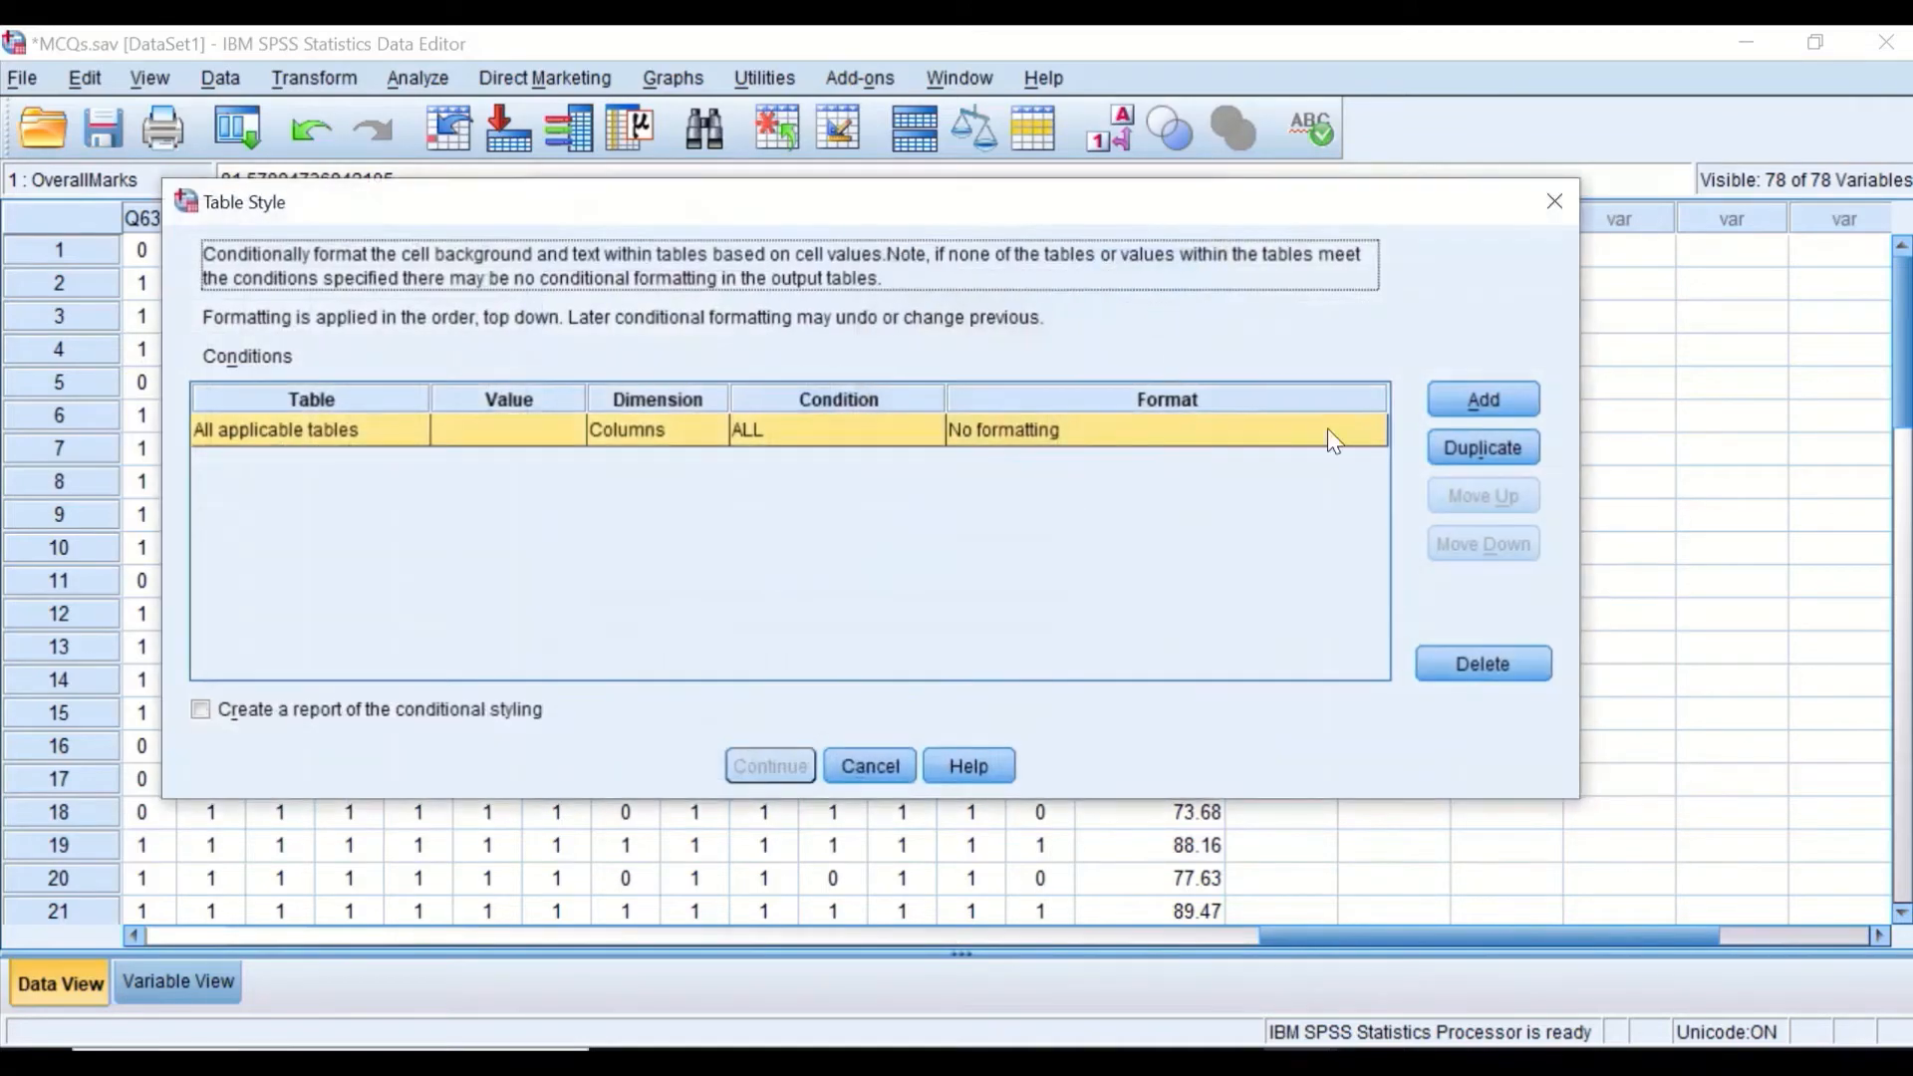
pyautogui.click(870, 764)
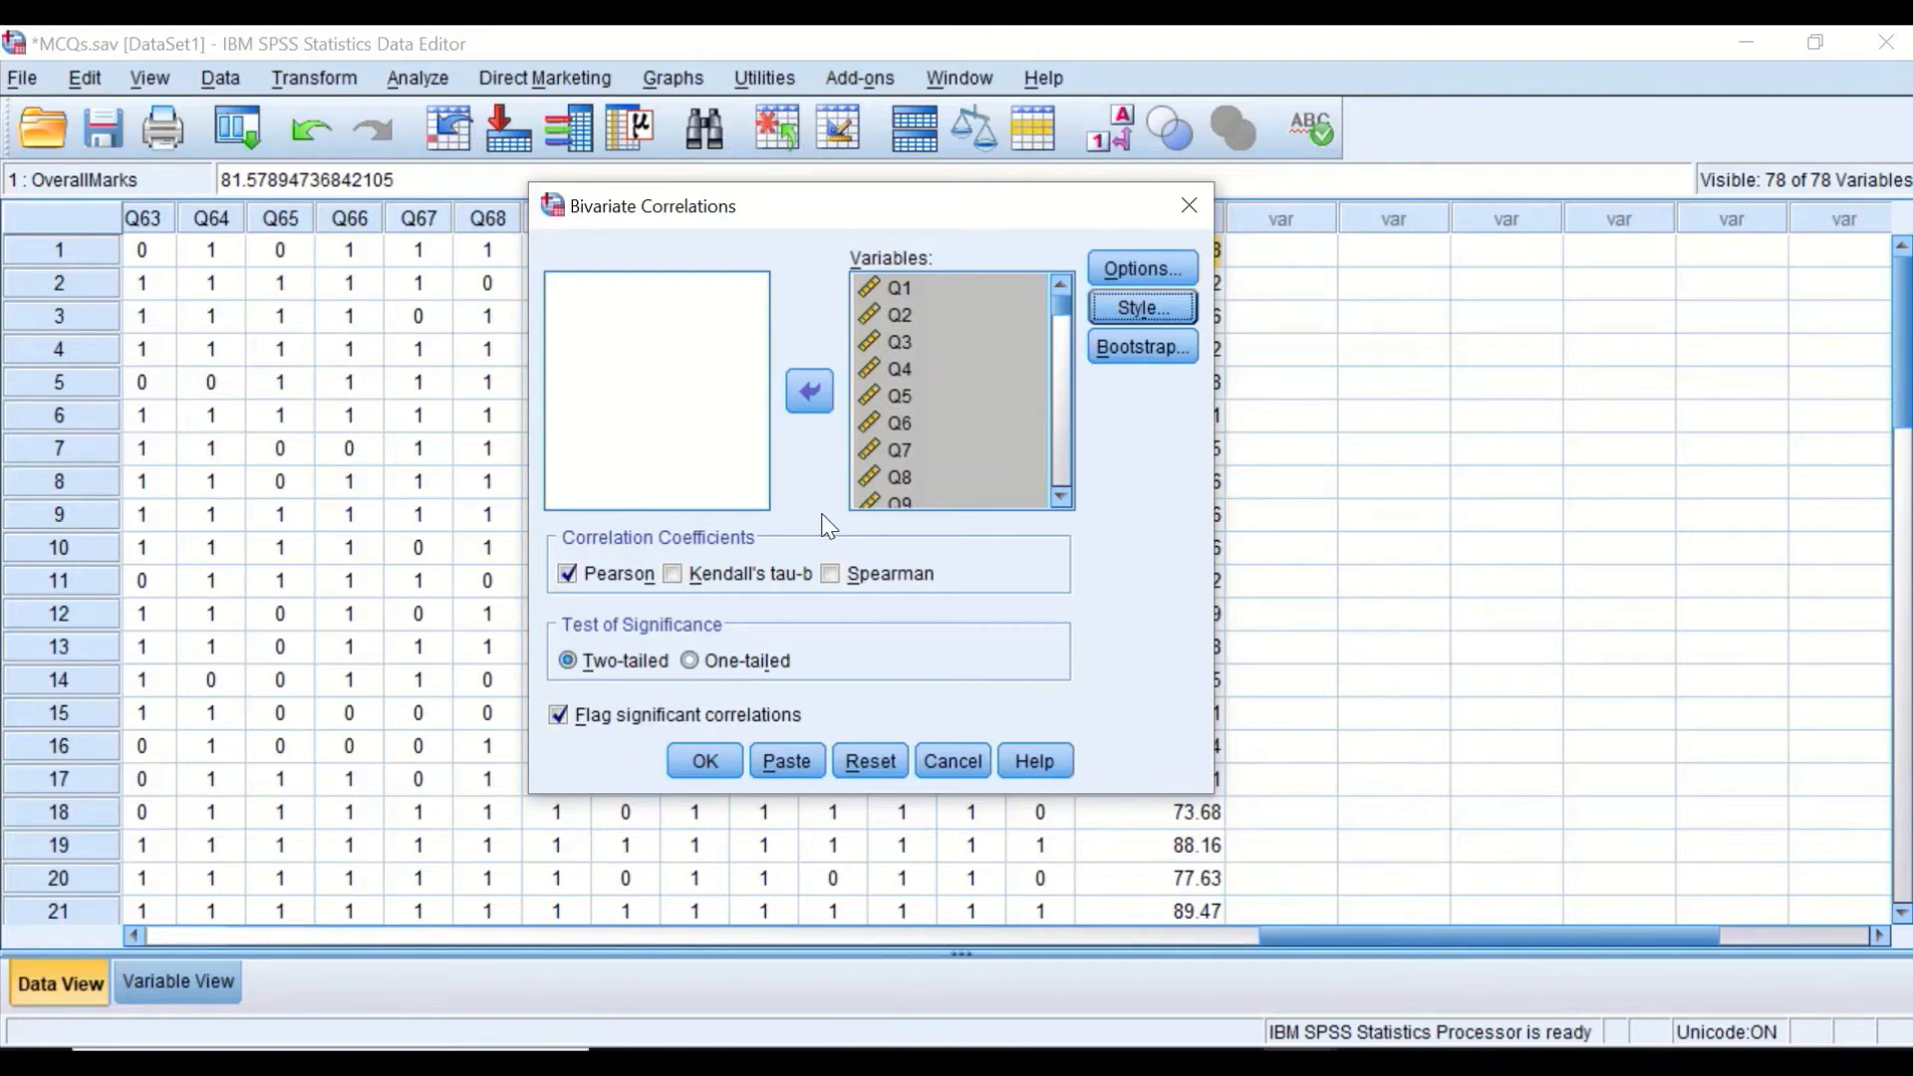
pyautogui.click(702, 763)
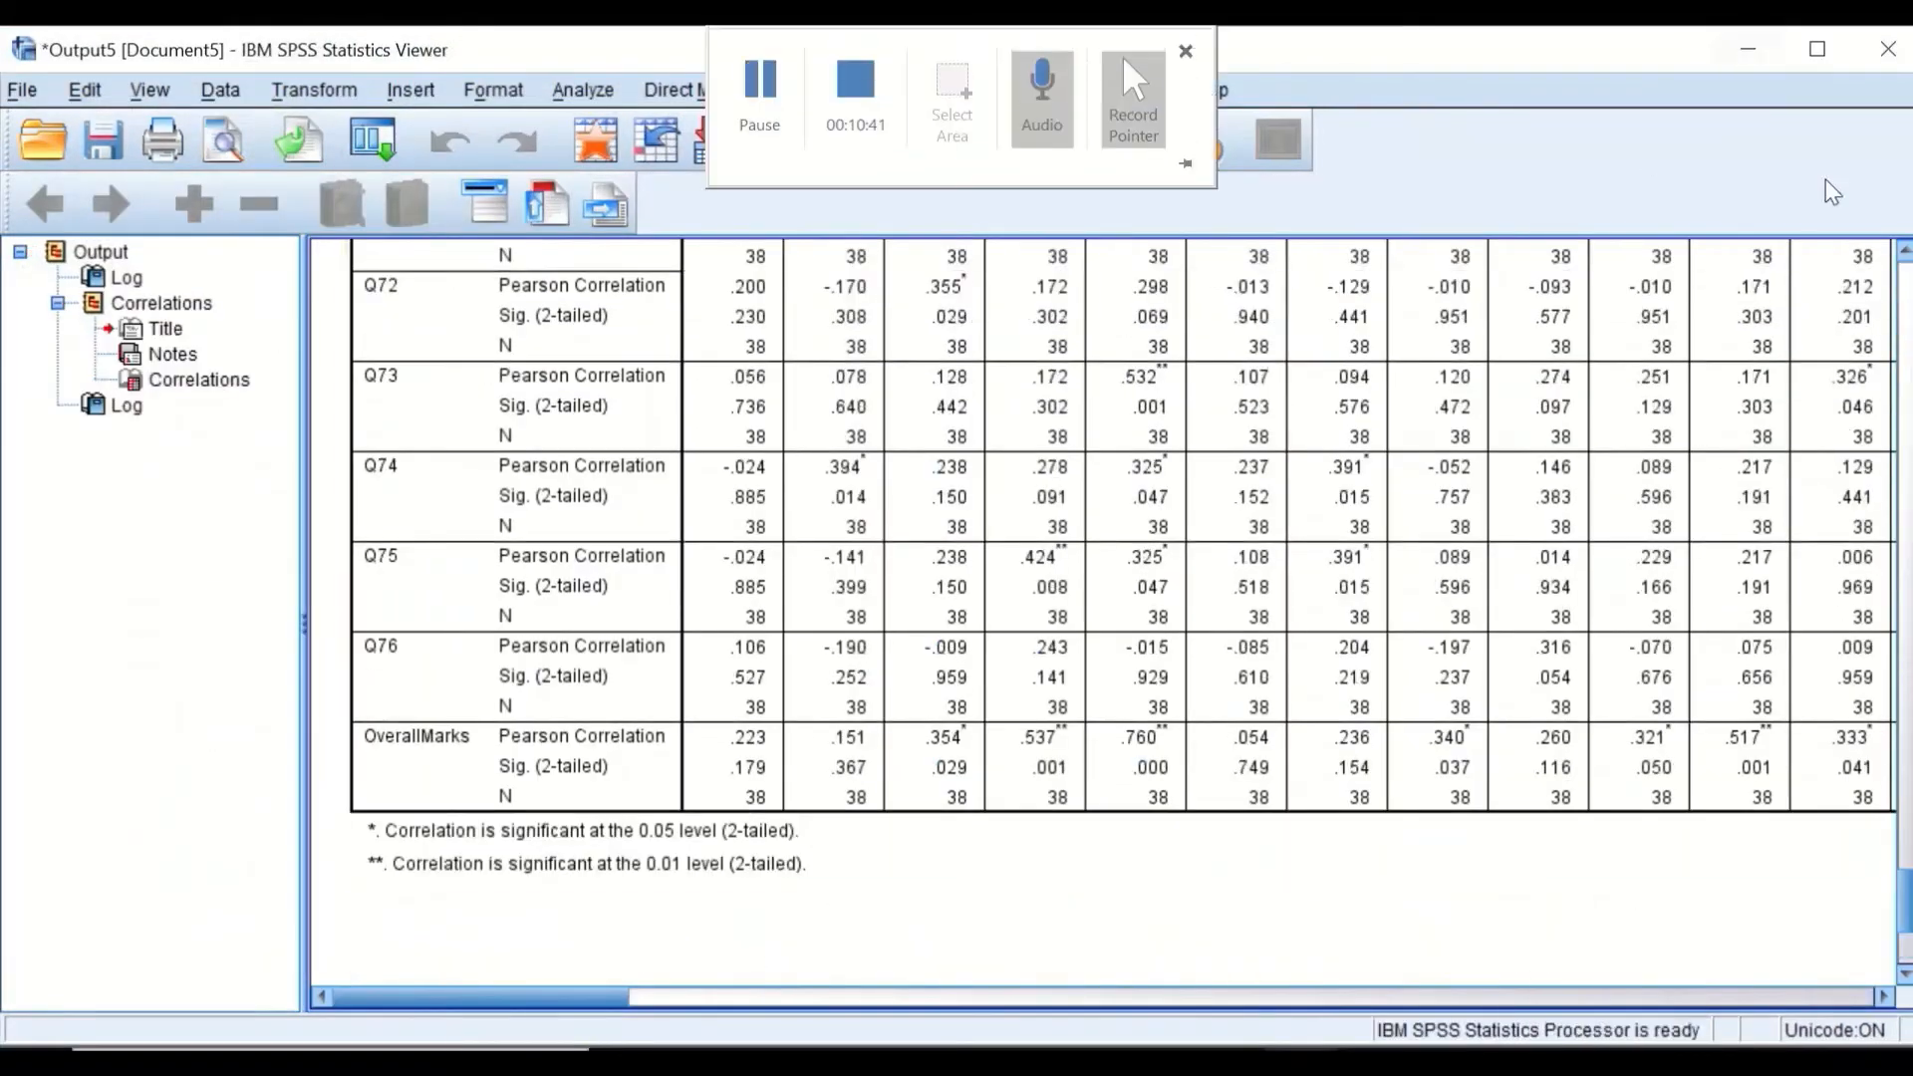
# - Examine the correlation matrix across the items from Q1 to Q76, including the values in its OverallMarks column
pyautogui.scroll(15, 1492, 784)
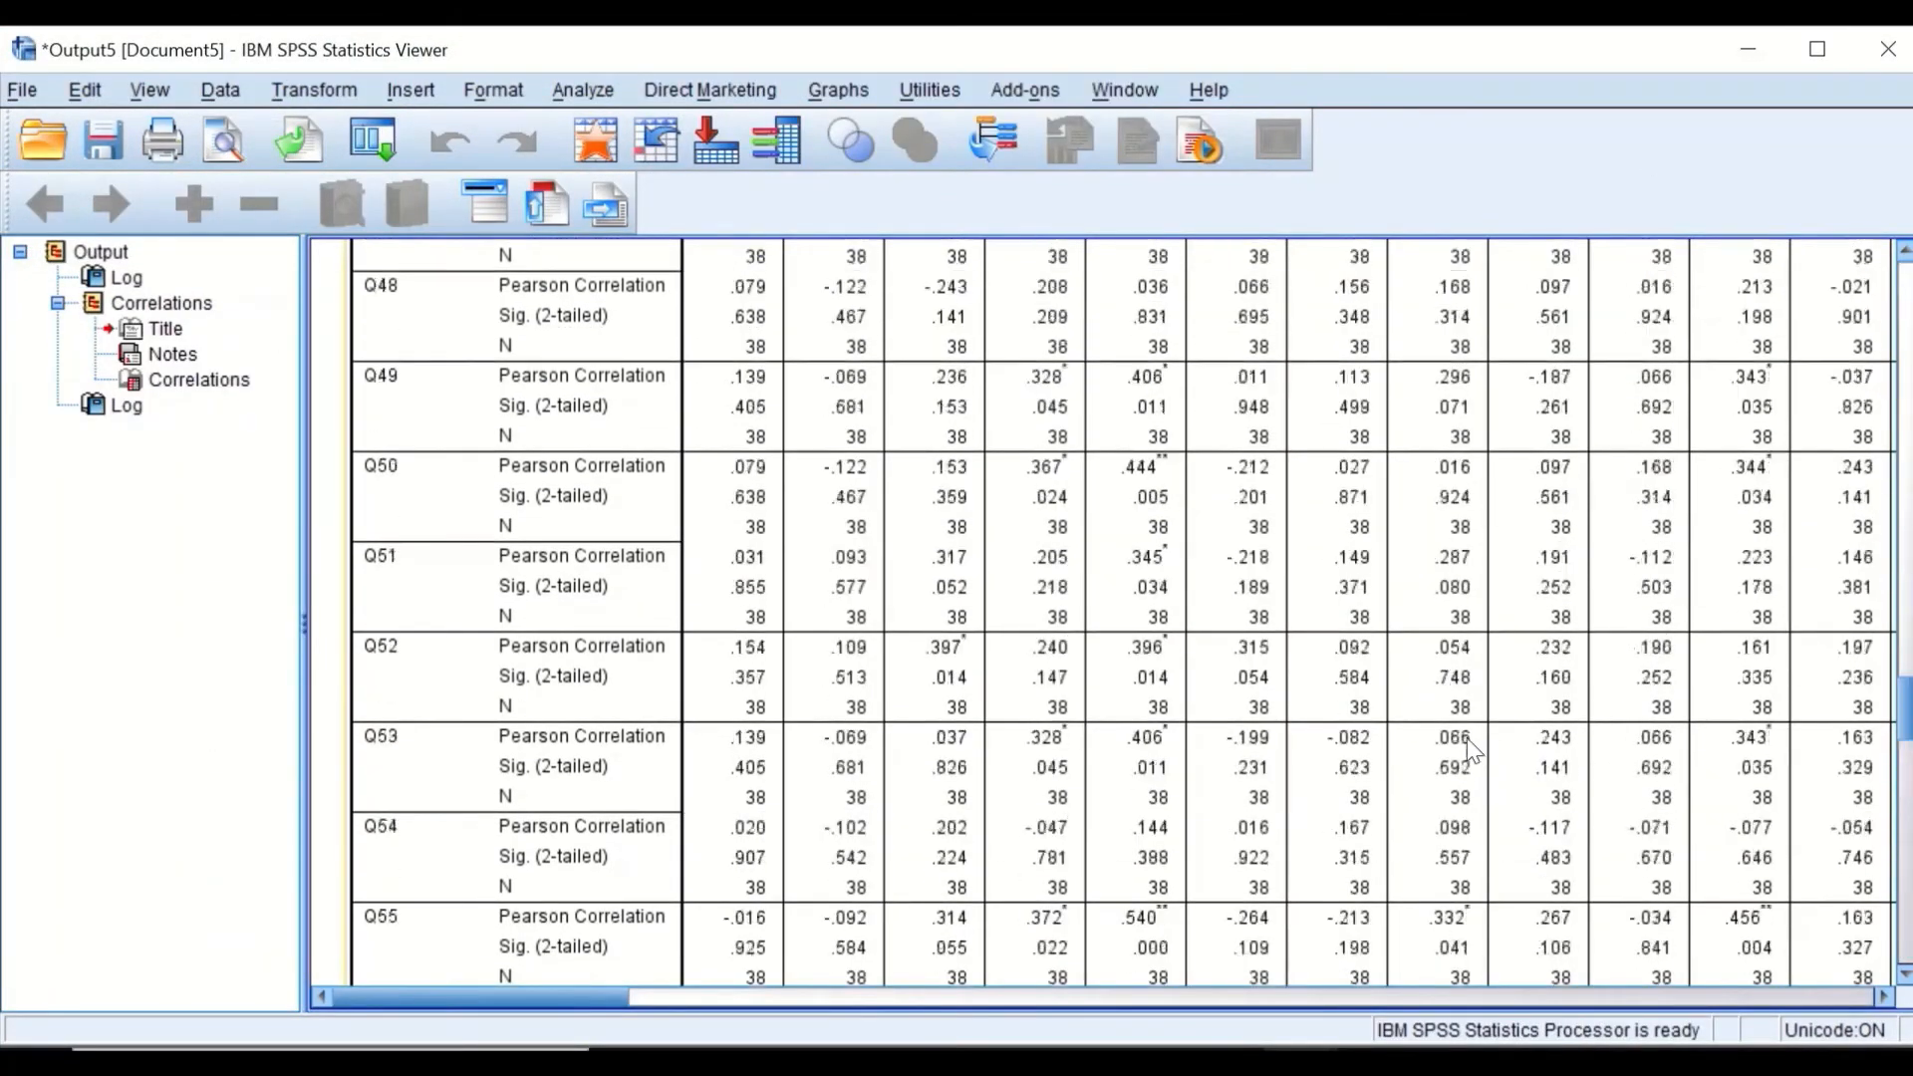
pyautogui.scroll(18, 1465, 735)
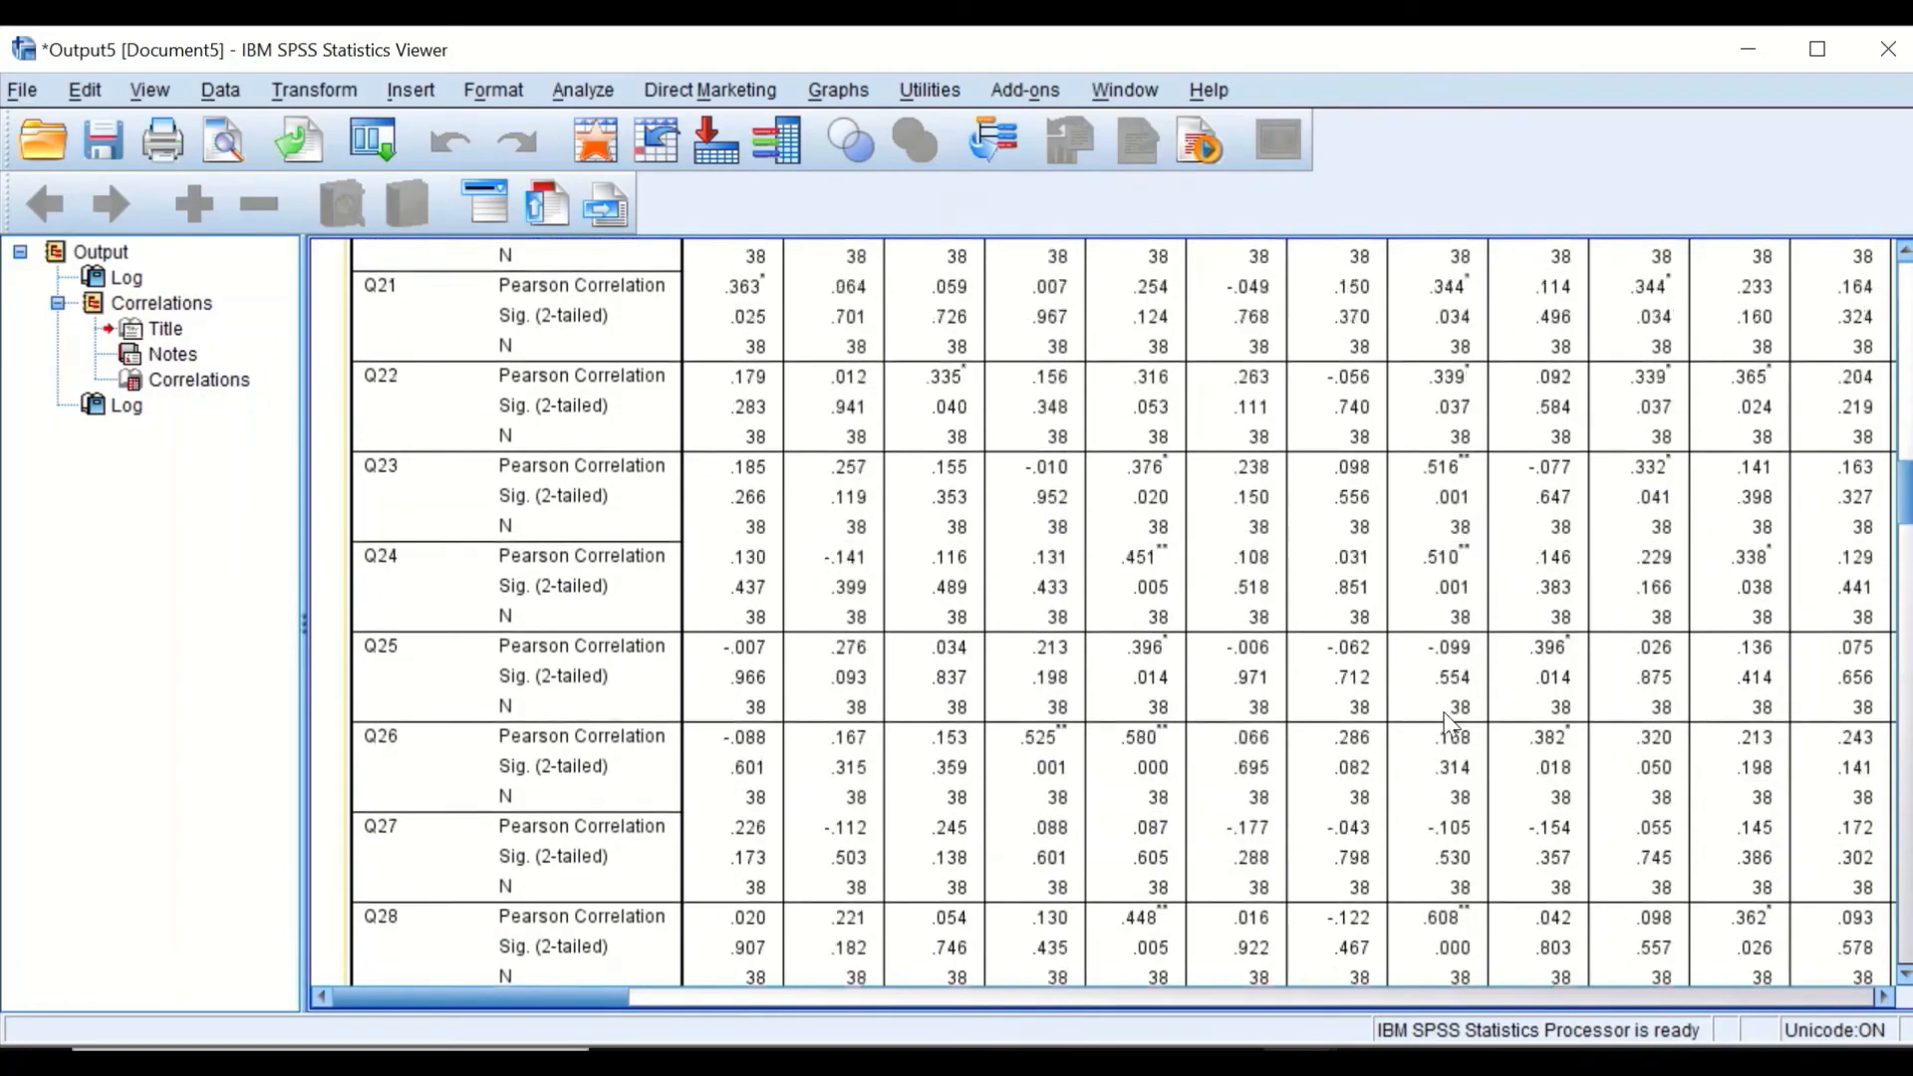
pyautogui.scroll(6, 1448, 720)
pyautogui.scroll(-3, 1395, 712)
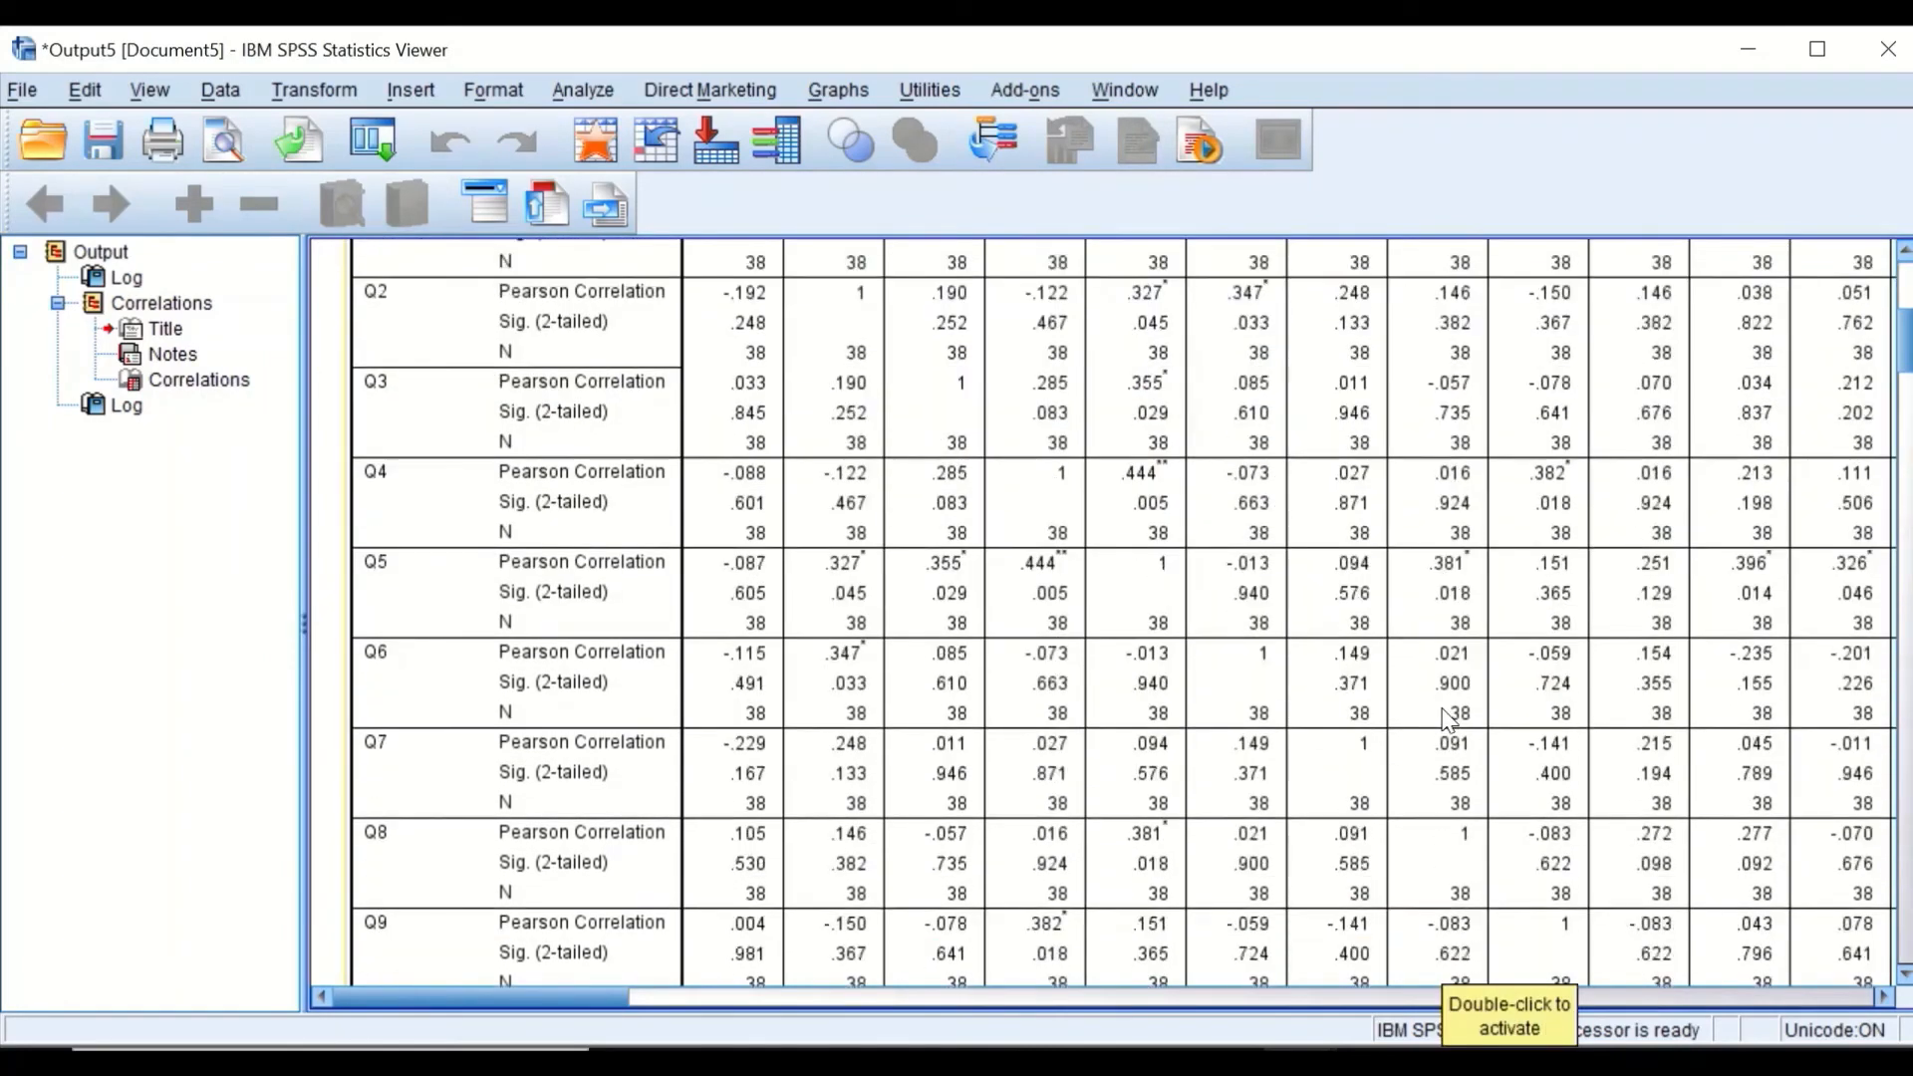
pyautogui.scroll(3, 1325, 704)
pyautogui.scroll(-10, 717, 668)
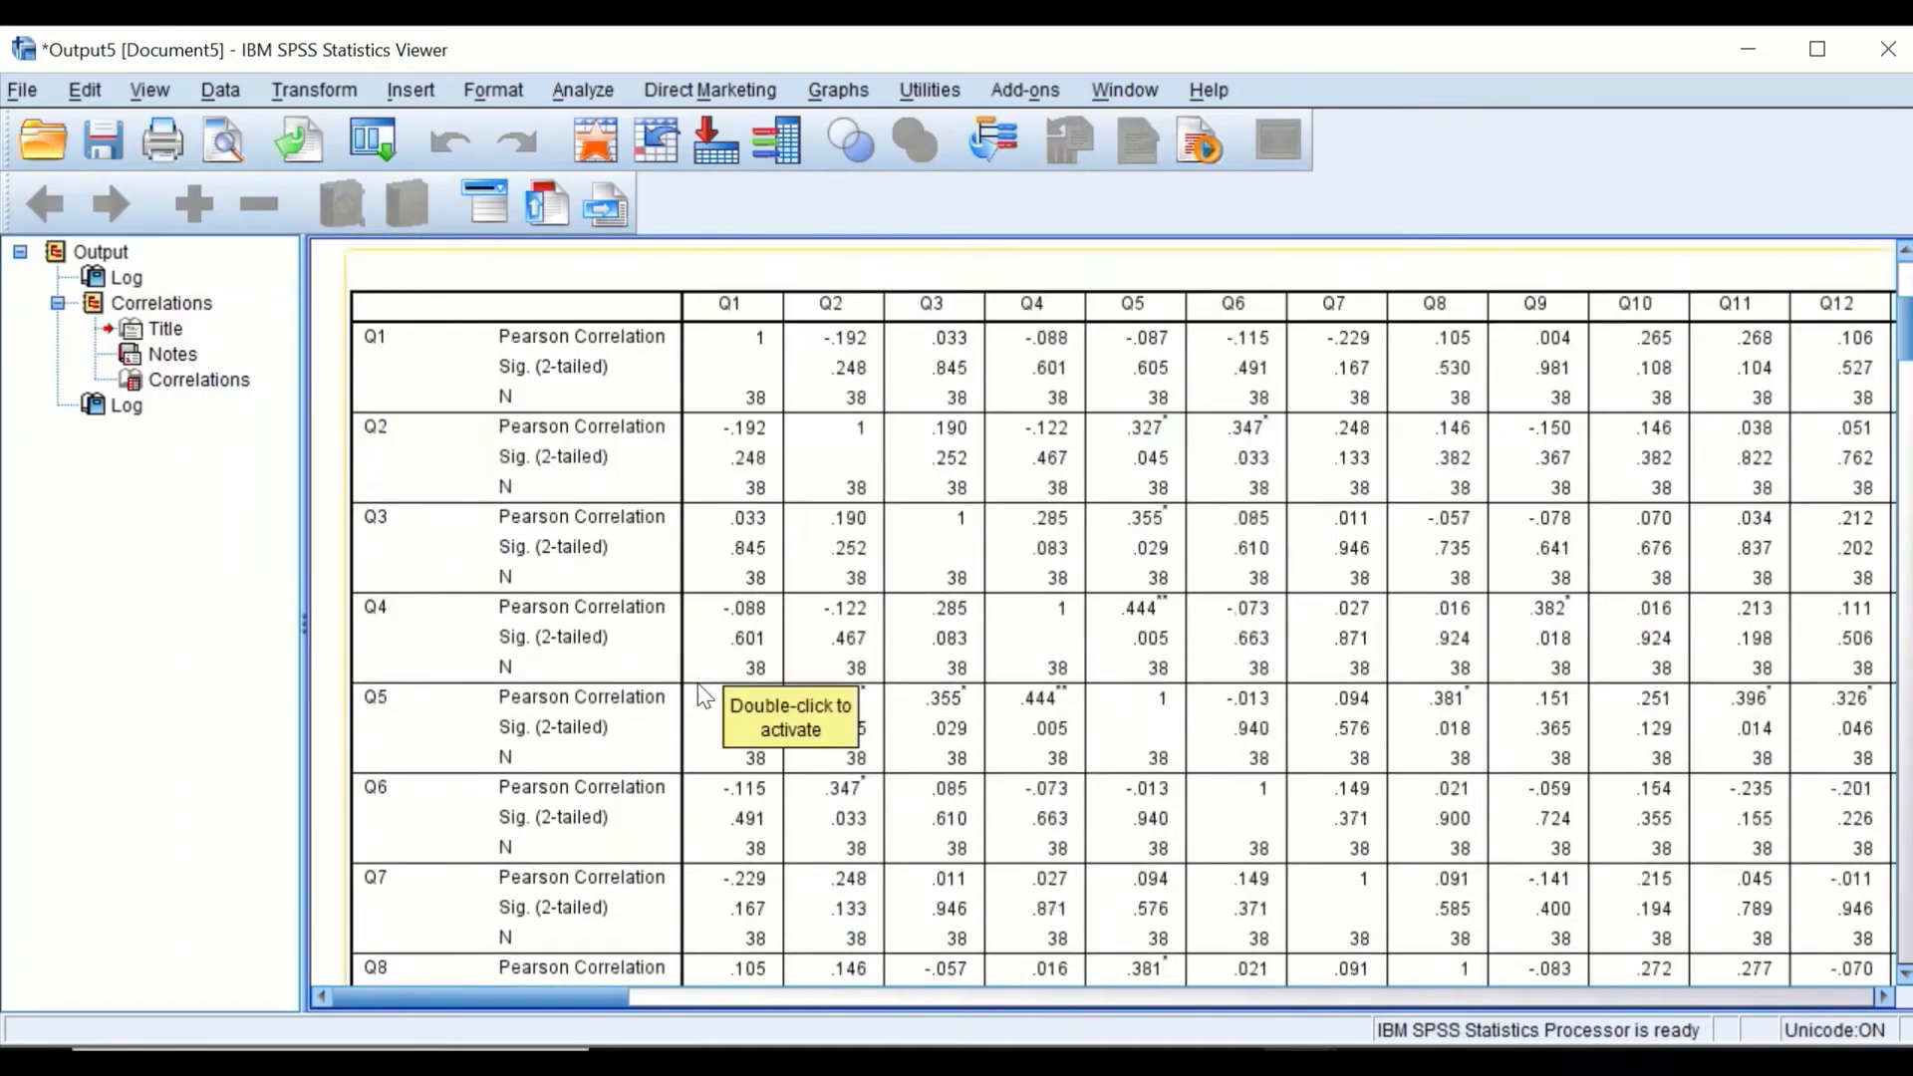
pyautogui.scroll(-3, 720, 662)
pyautogui.scroll(7, 720, 662)
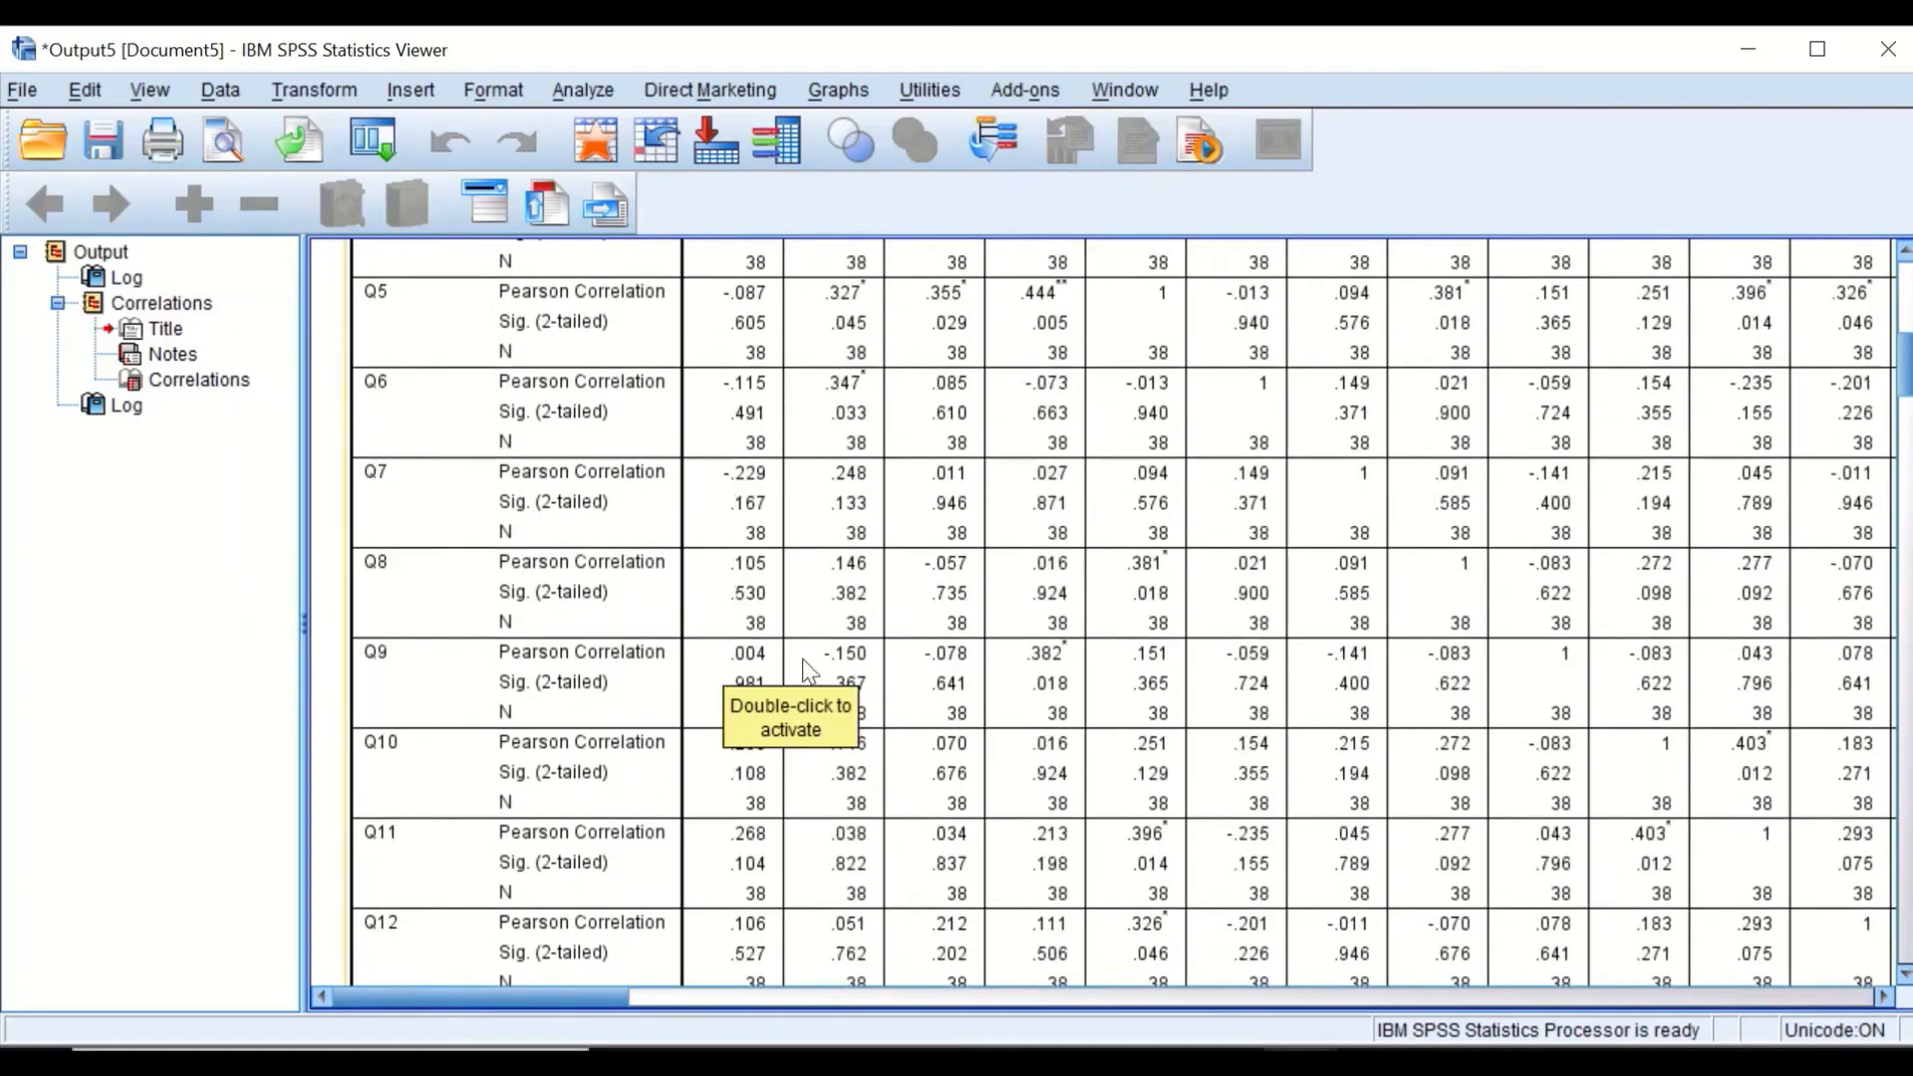
pyautogui.moveTo(559, 995); pyautogui.dragTo(1816, 967)
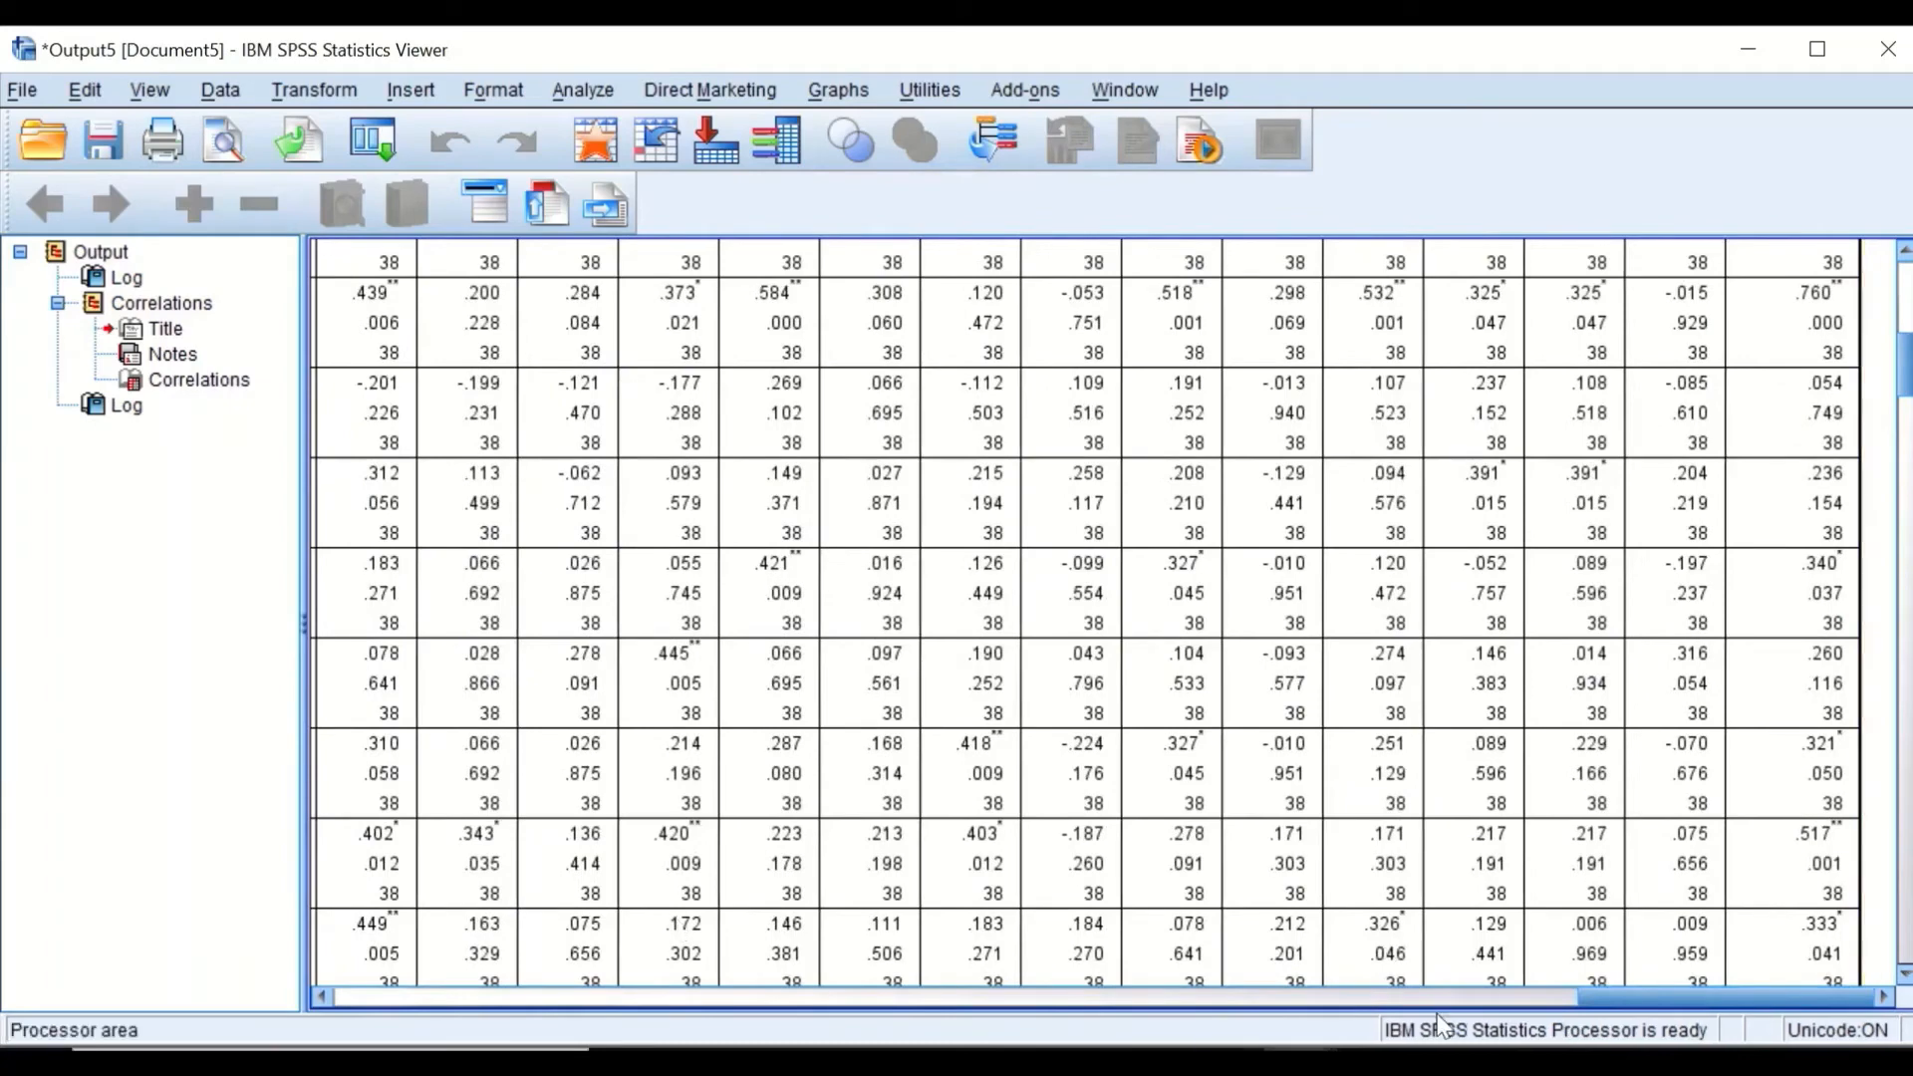
pyautogui.moveTo(1684, 1000); pyautogui.dragTo(438, 996)
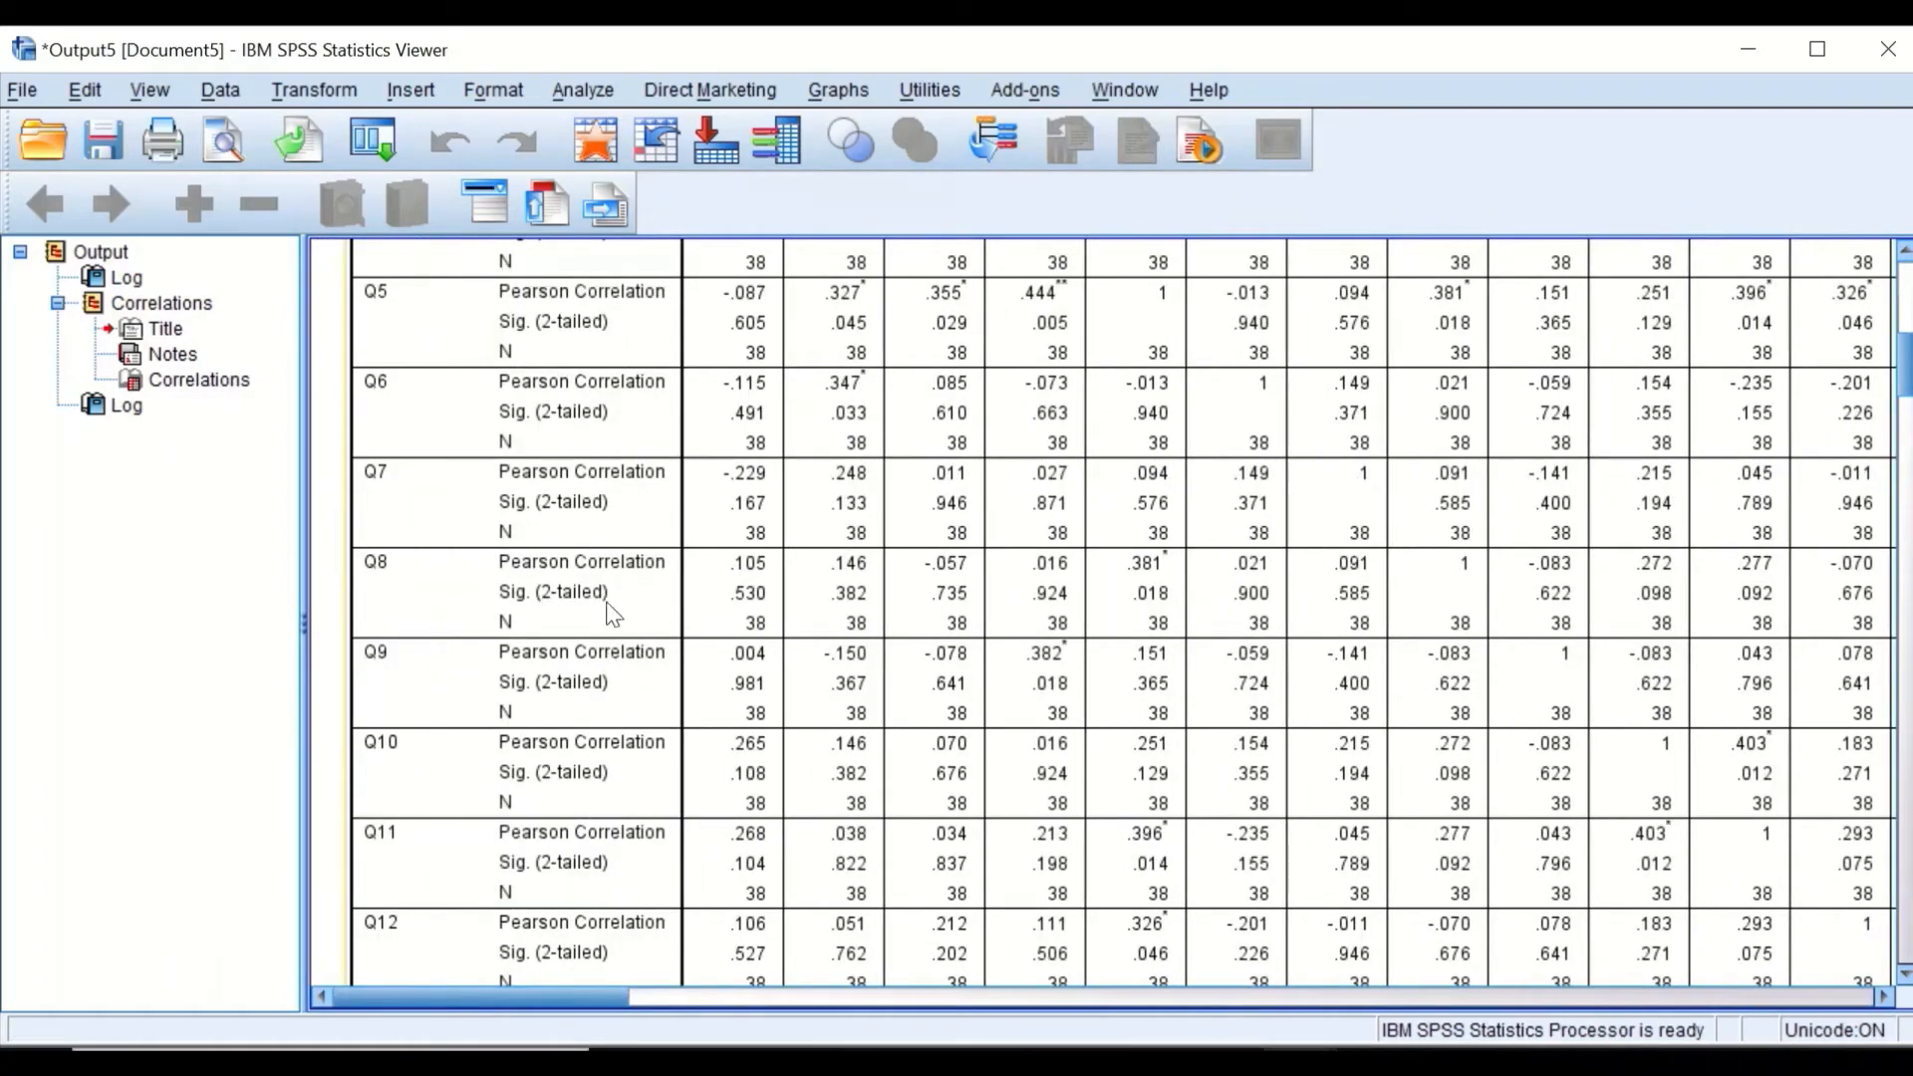
# - Examine each item's correlation with OverallMarks in the matrix's final row and final column, together with the significance footnotes
pyautogui.scroll(-20, 688, 588)
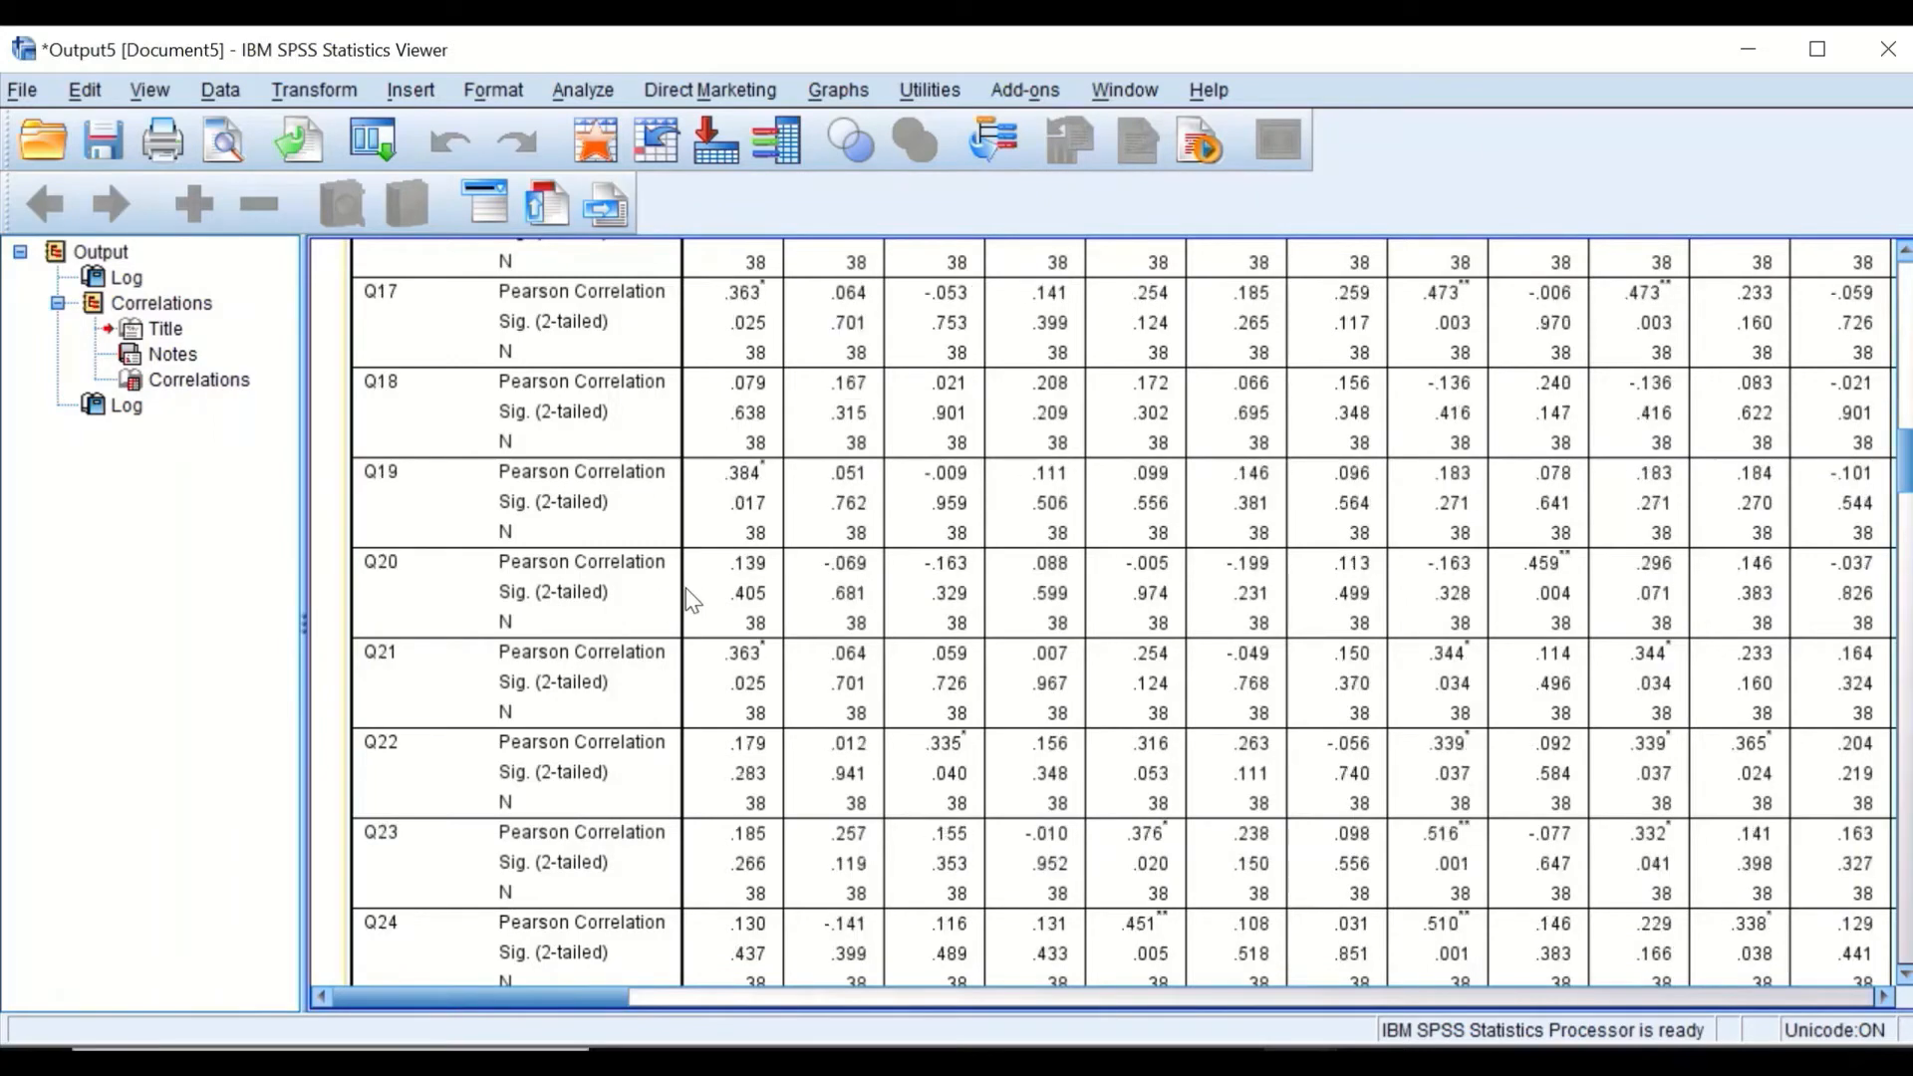
pyautogui.scroll(-20, 687, 608)
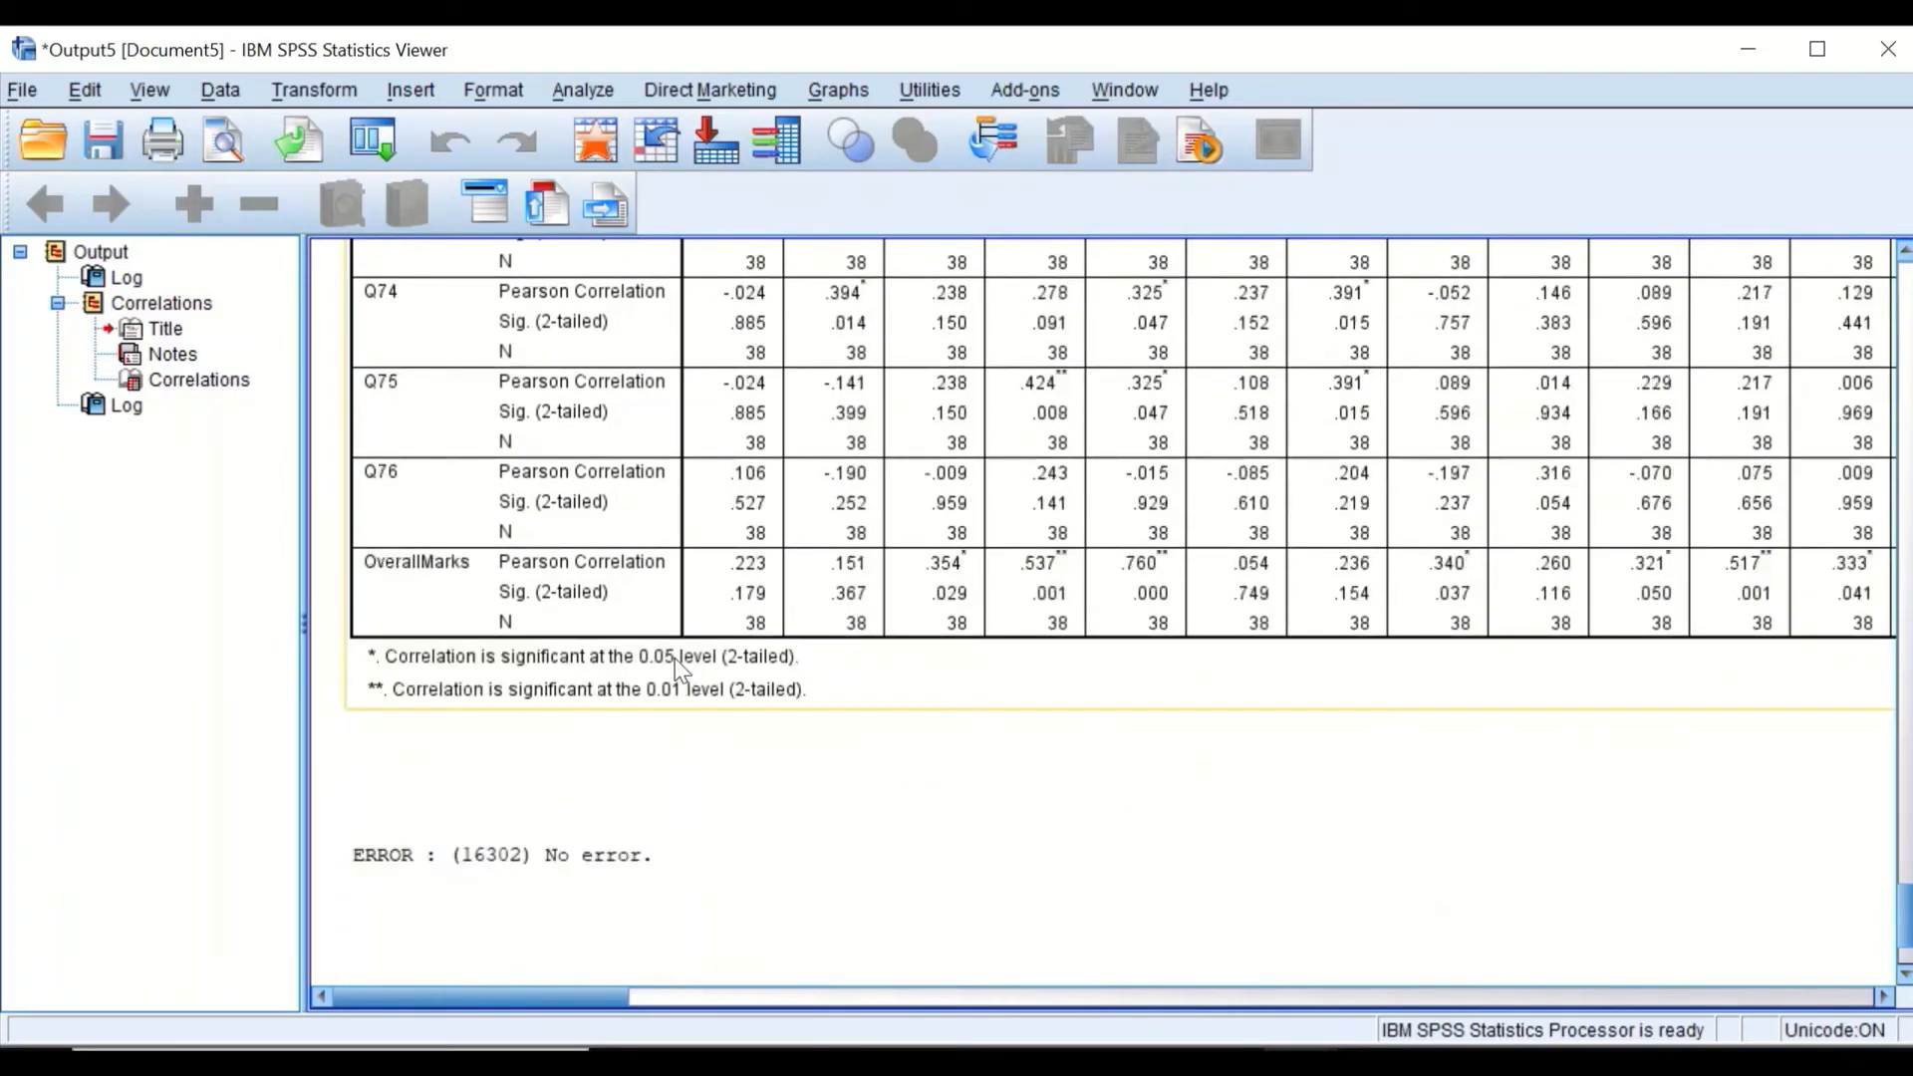
pyautogui.scroll(5, 682, 669)
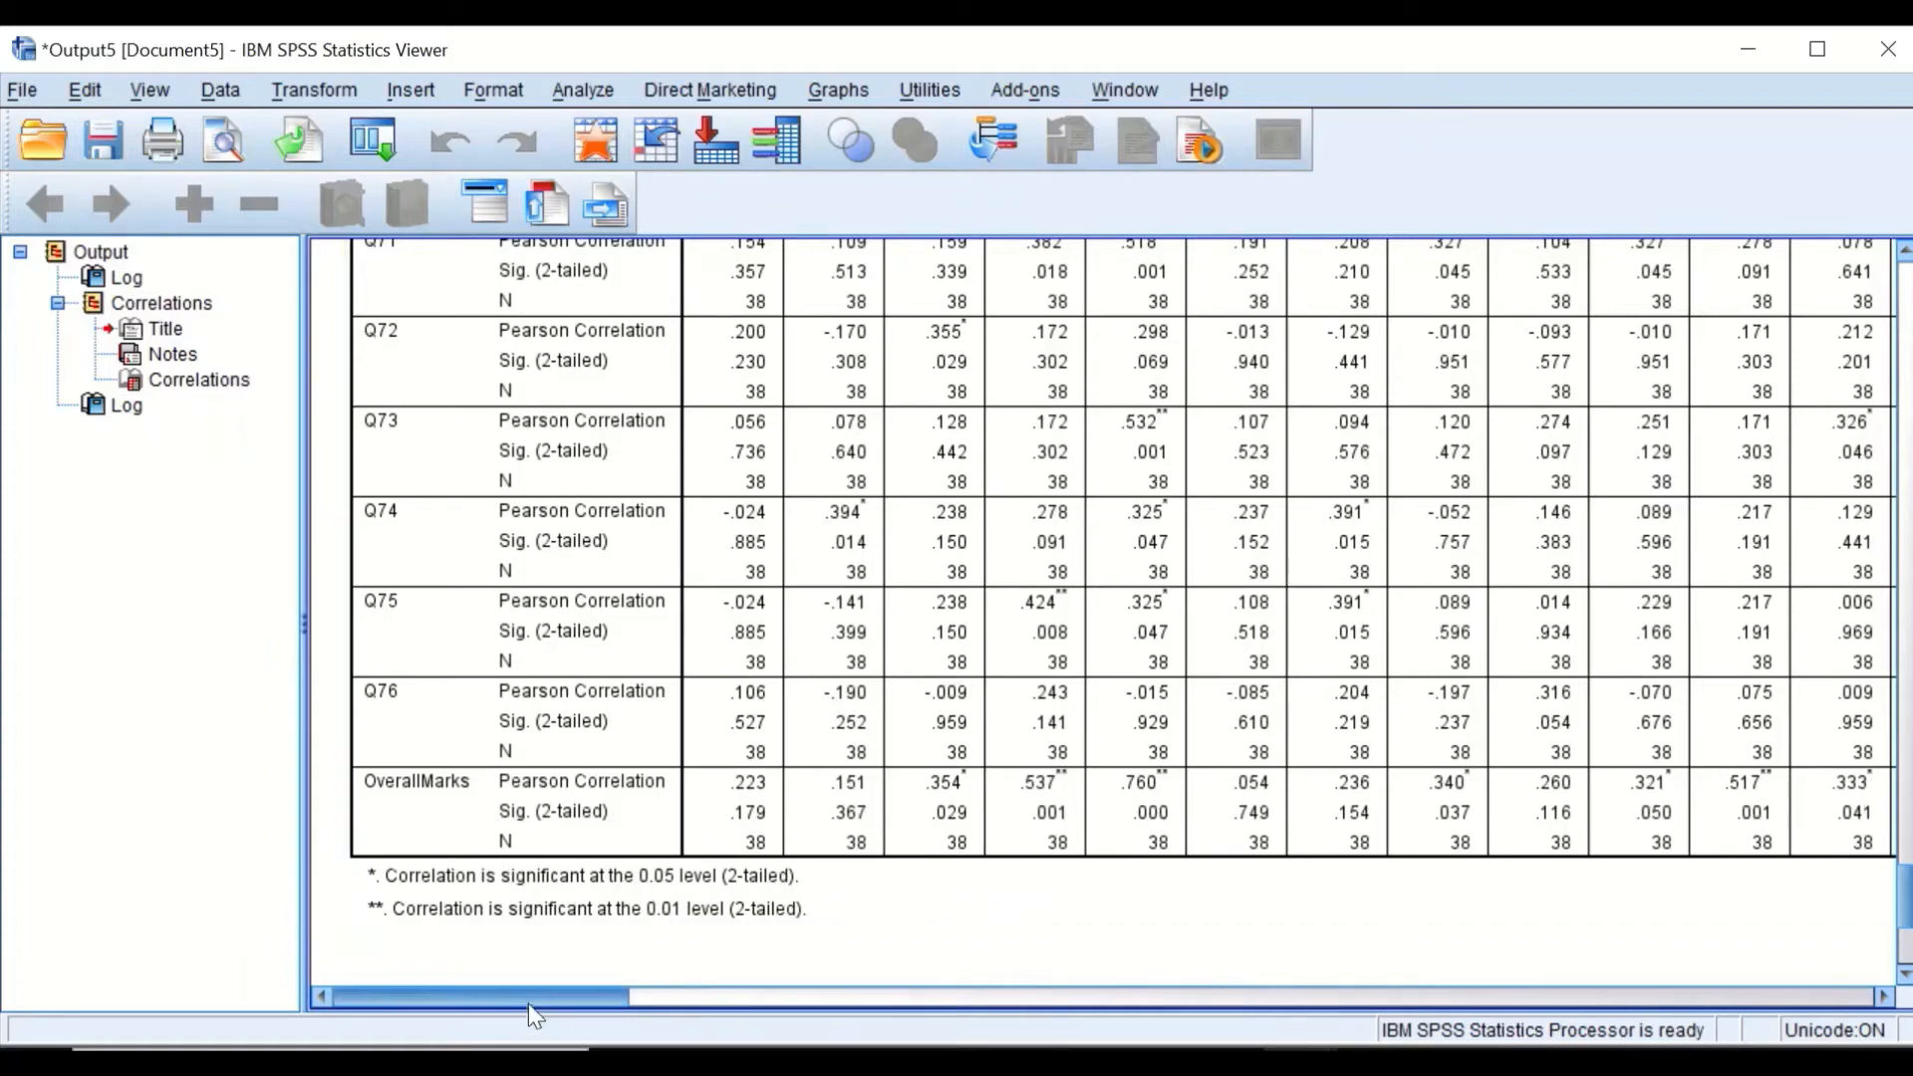
pyautogui.moveTo(534, 1000); pyautogui.dragTo(1899, 1000)
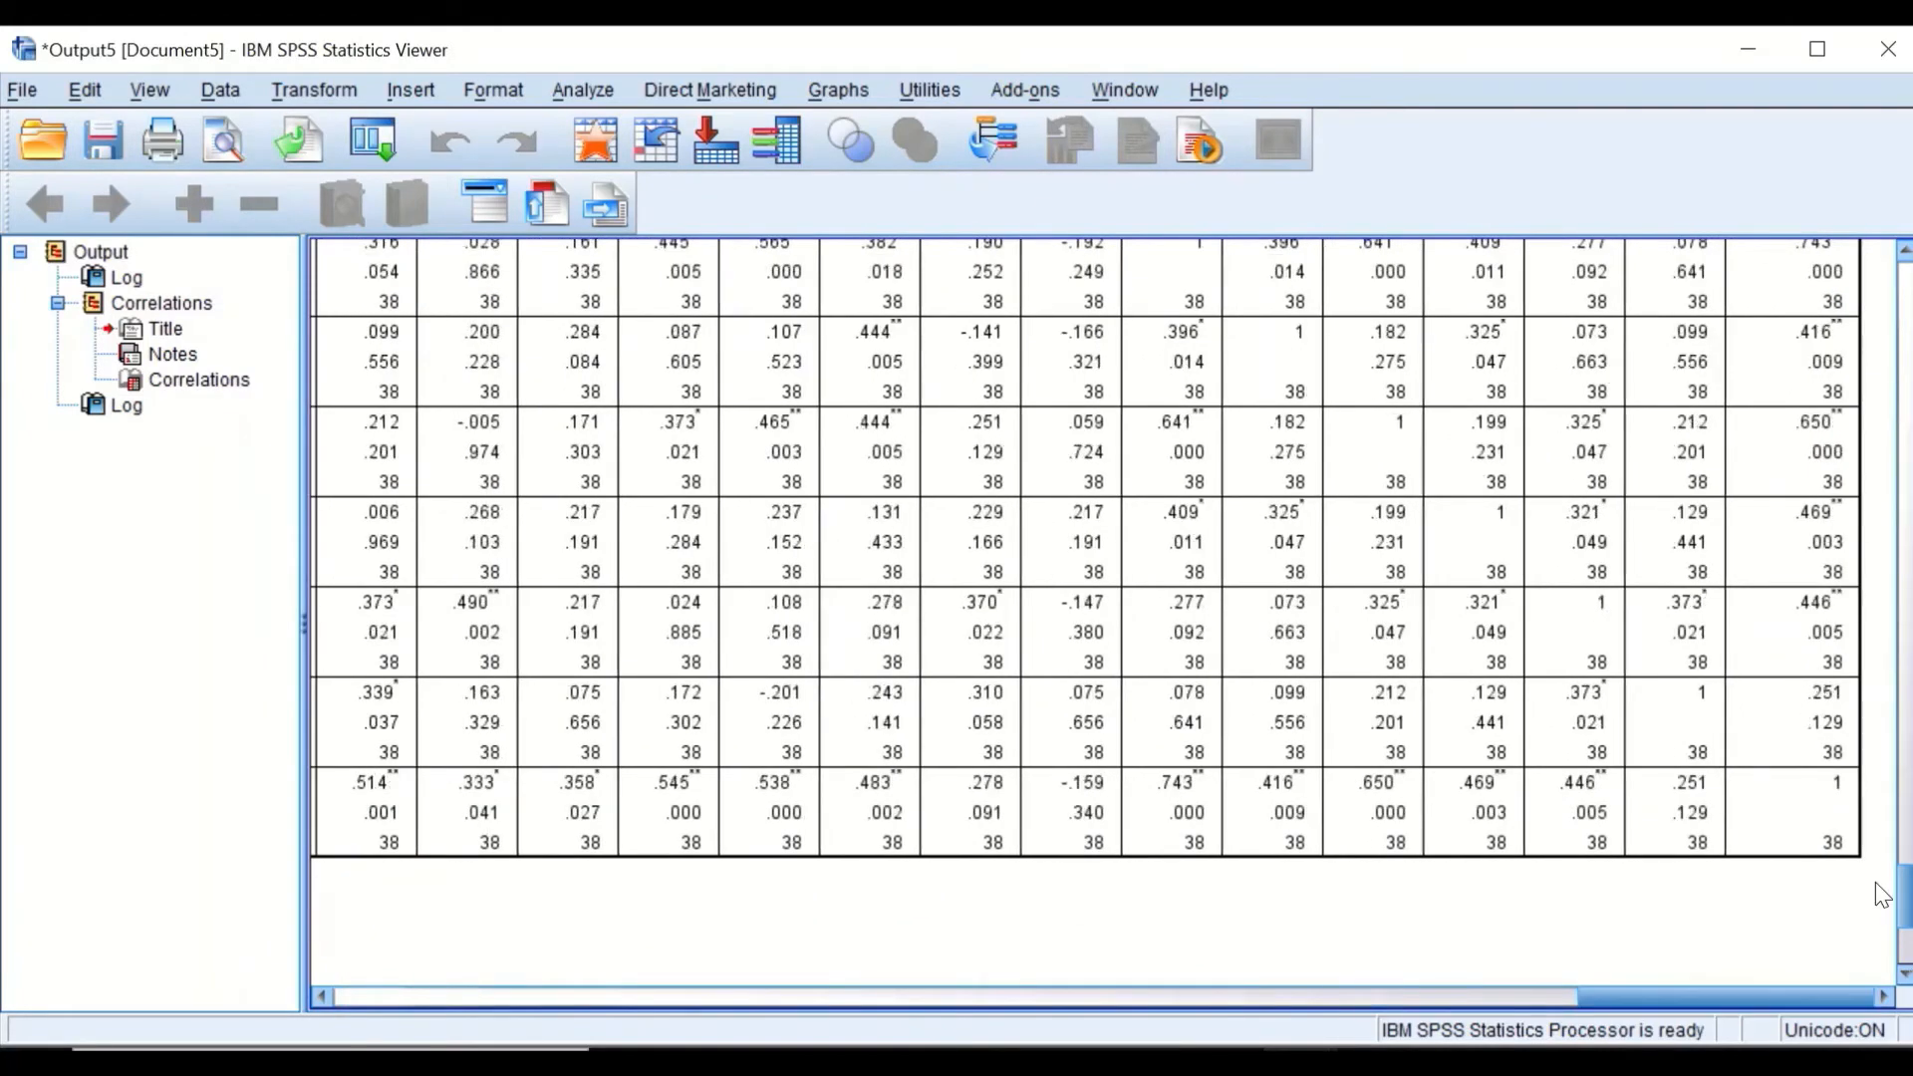
pyautogui.scroll(15, 1833, 788)
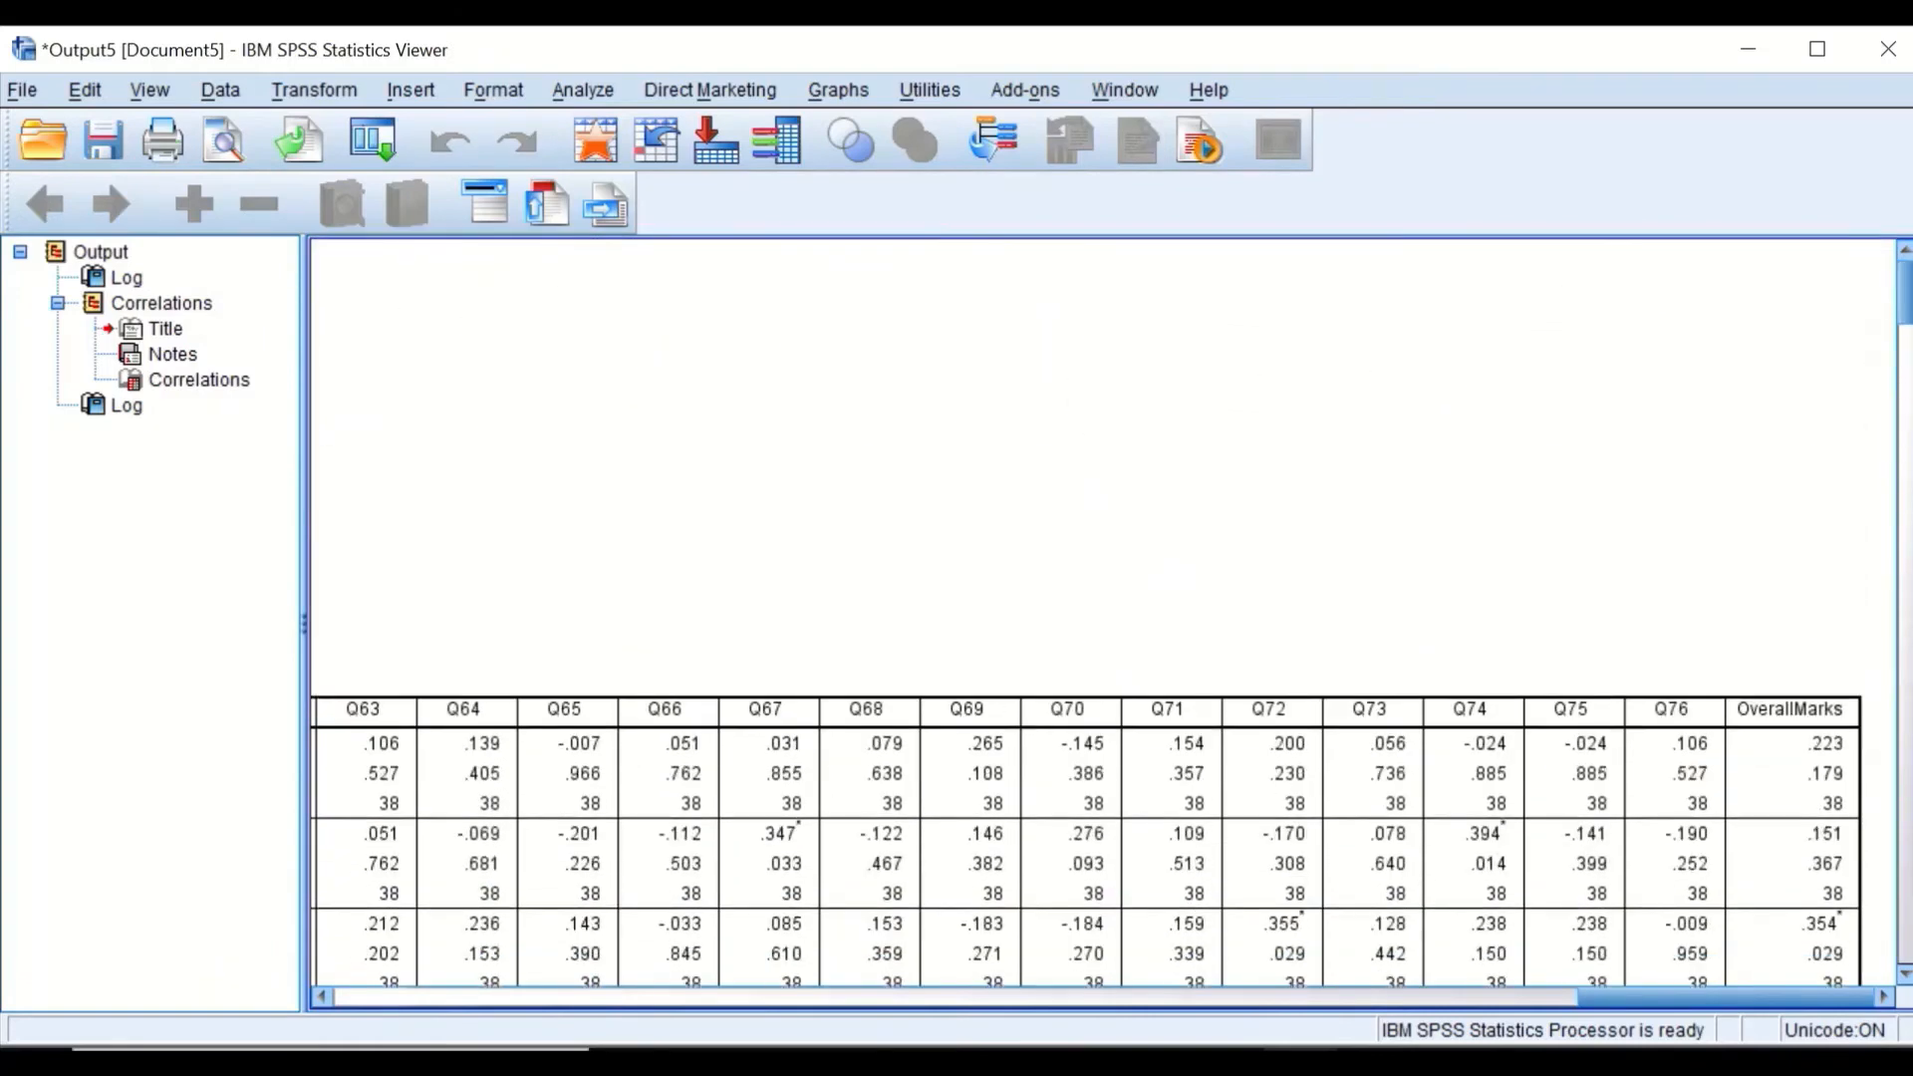
pyautogui.scroll(-2, 1790, 755)
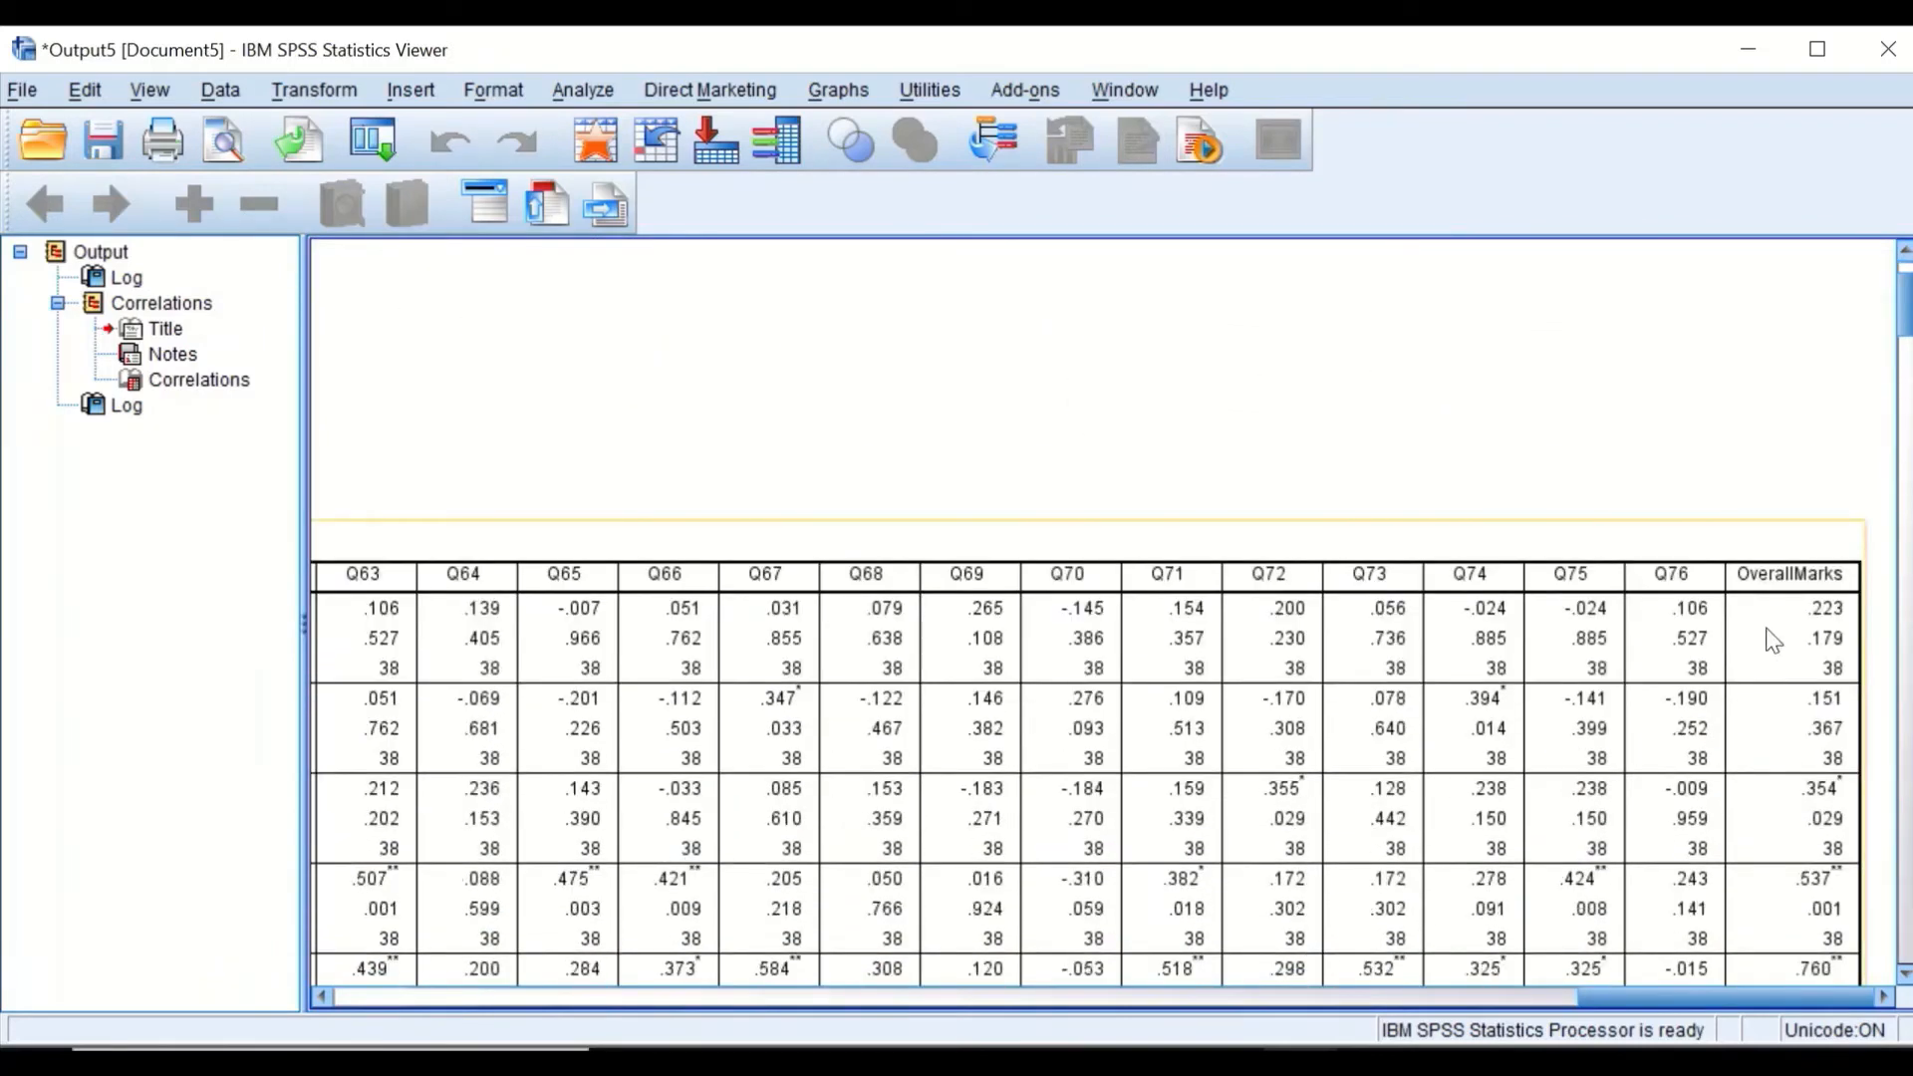
pyautogui.scroll(-3, 1772, 648)
pyautogui.scroll(-5, 1772, 653)
pyautogui.moveTo(1821, 997); pyautogui.dragTo(517, 1002)
pyautogui.scroll(-20, 668, 877)
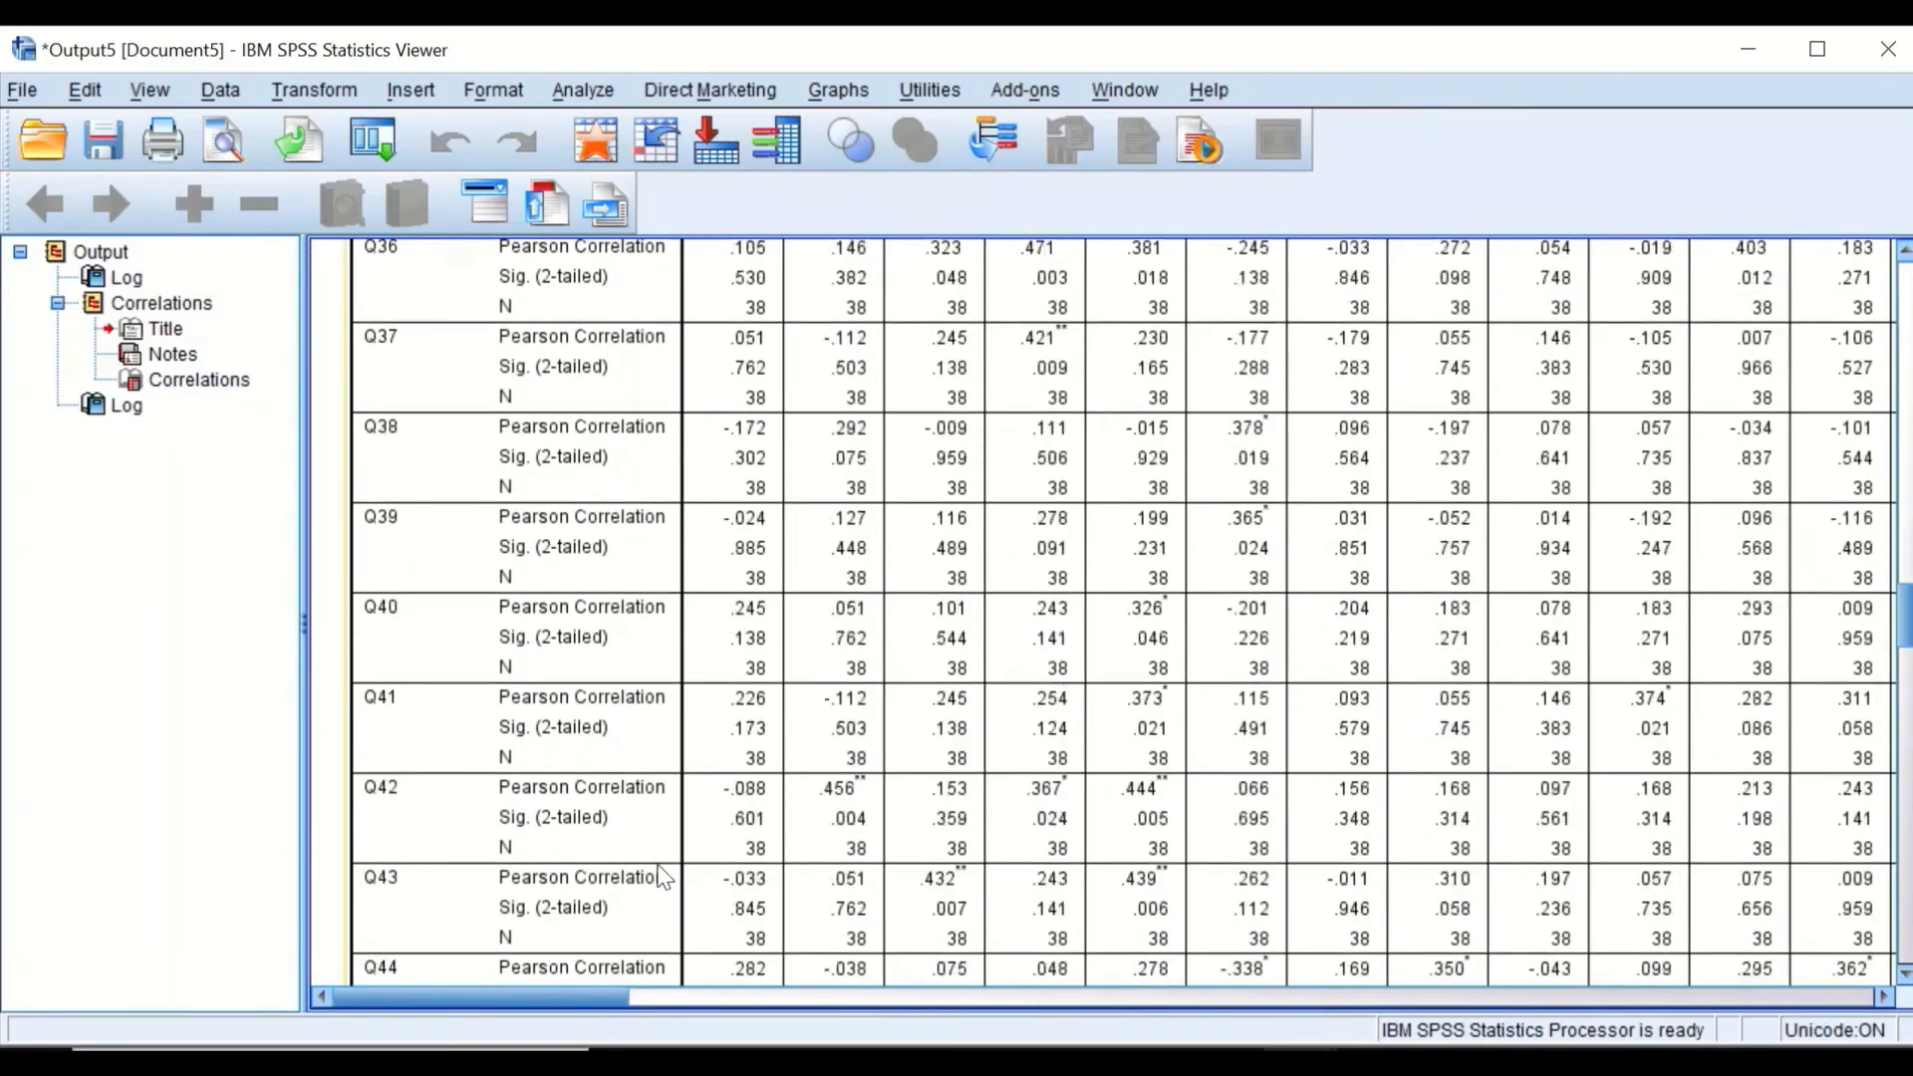
pyautogui.scroll(-15, 668, 877)
pyautogui.scroll(4, 673, 869)
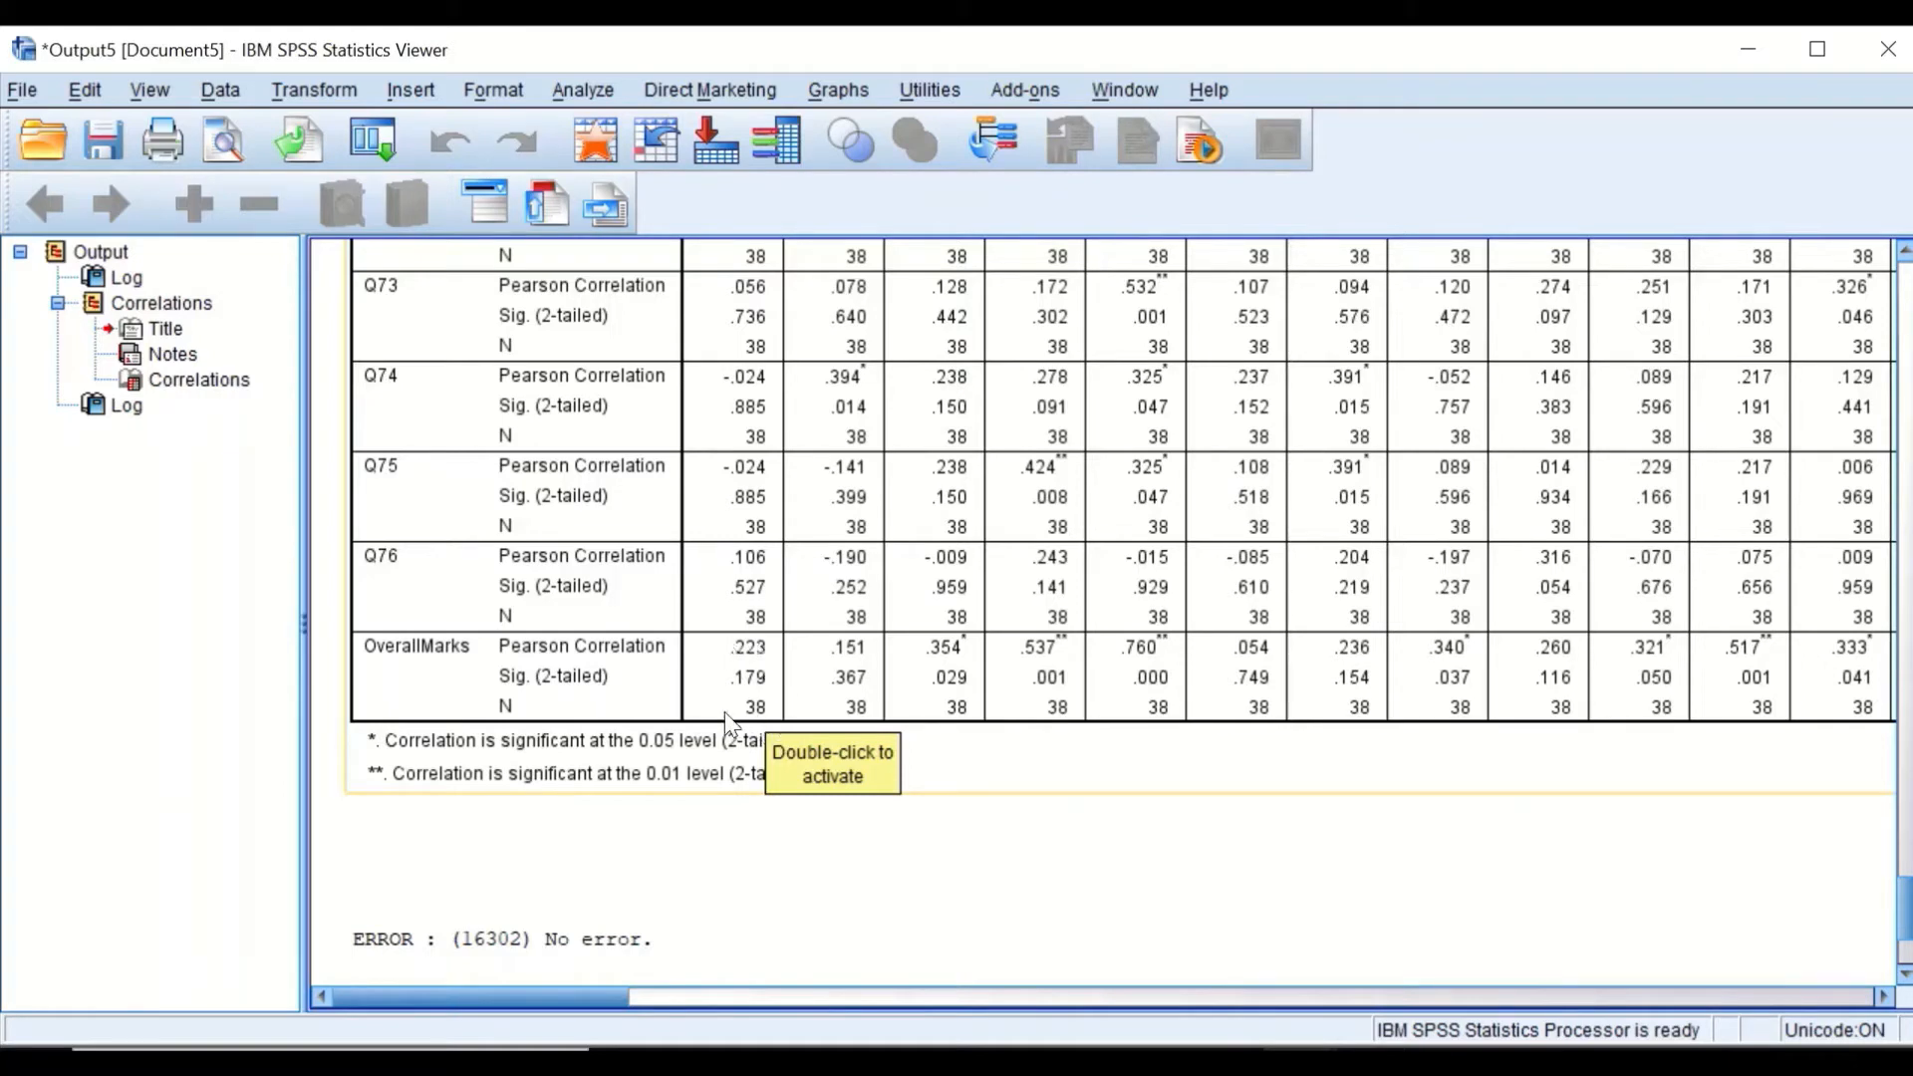
pyautogui.scroll(3, 588, 673)
pyautogui.scroll(-5, 783, 528)
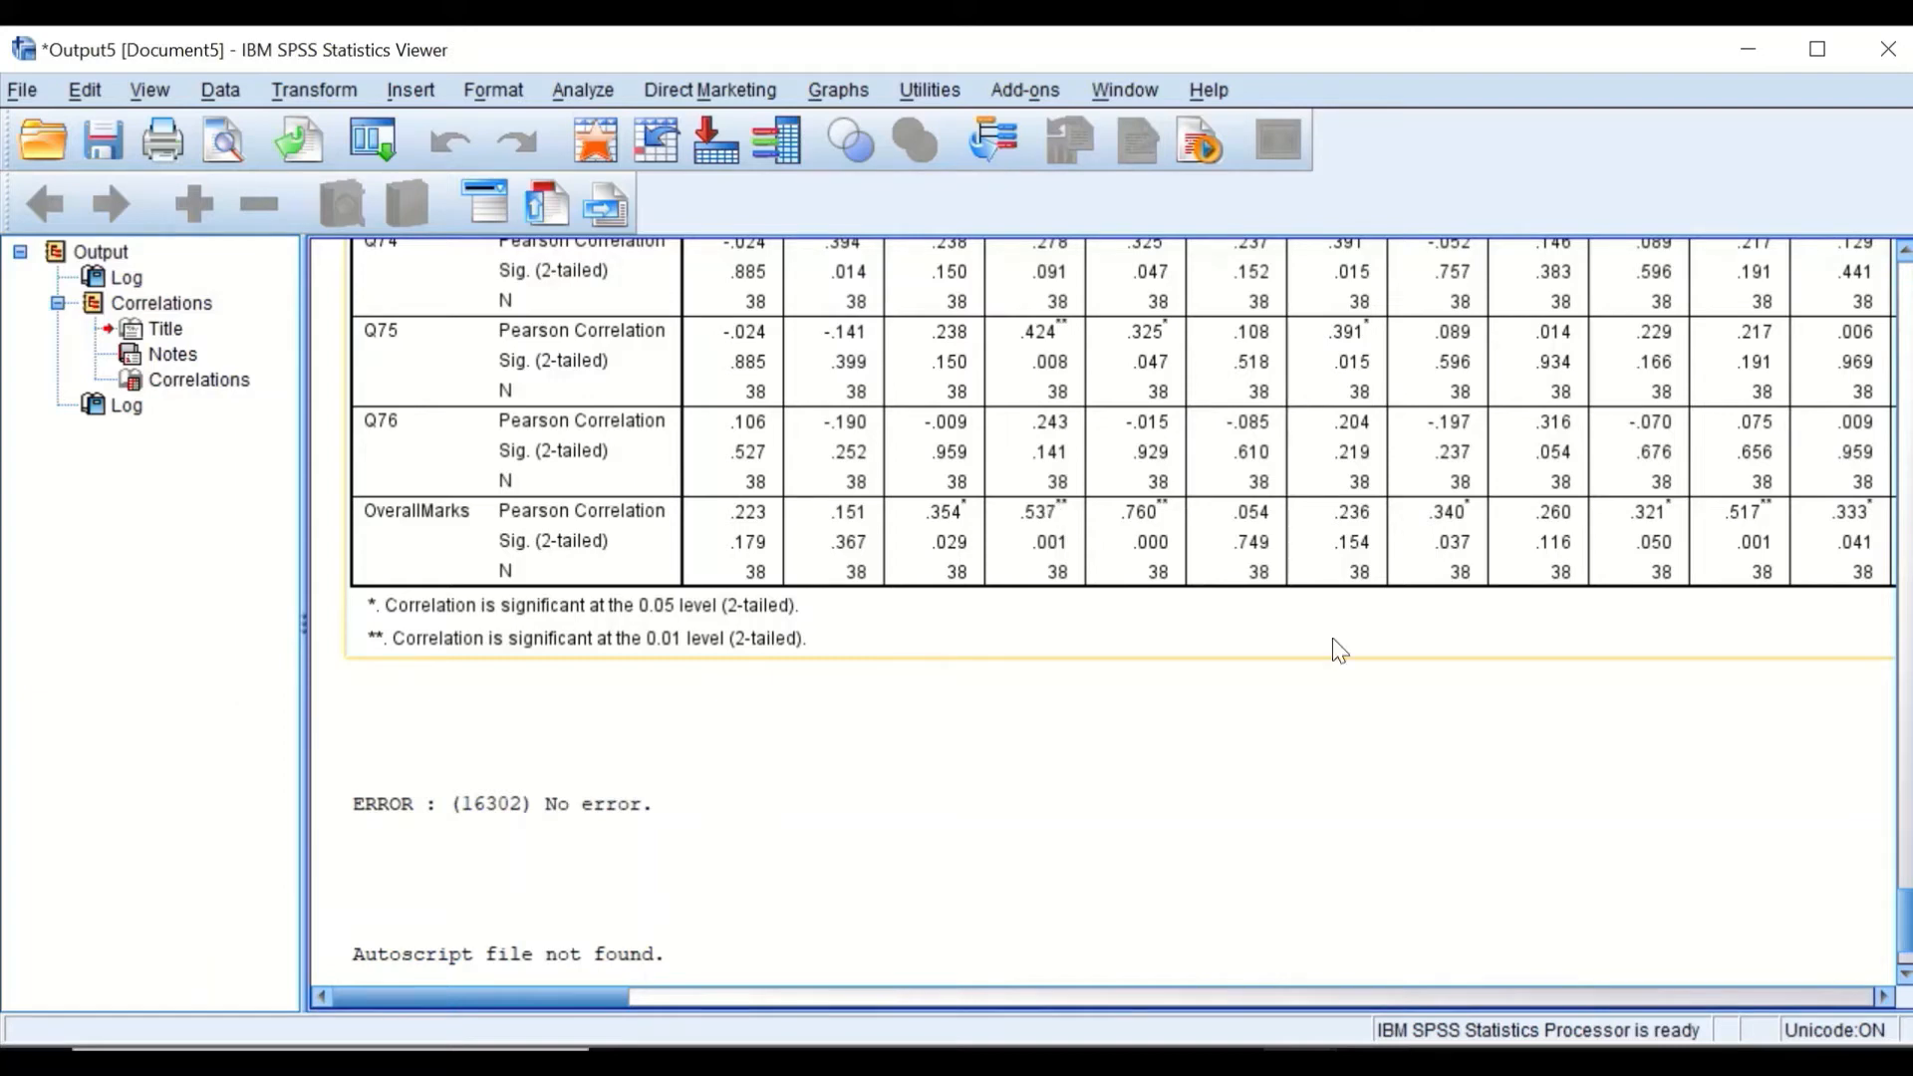
# - Select the whole Correlations table in the output and open the export settings for the selected object
pyautogui.scroll(15, 1286, 598)
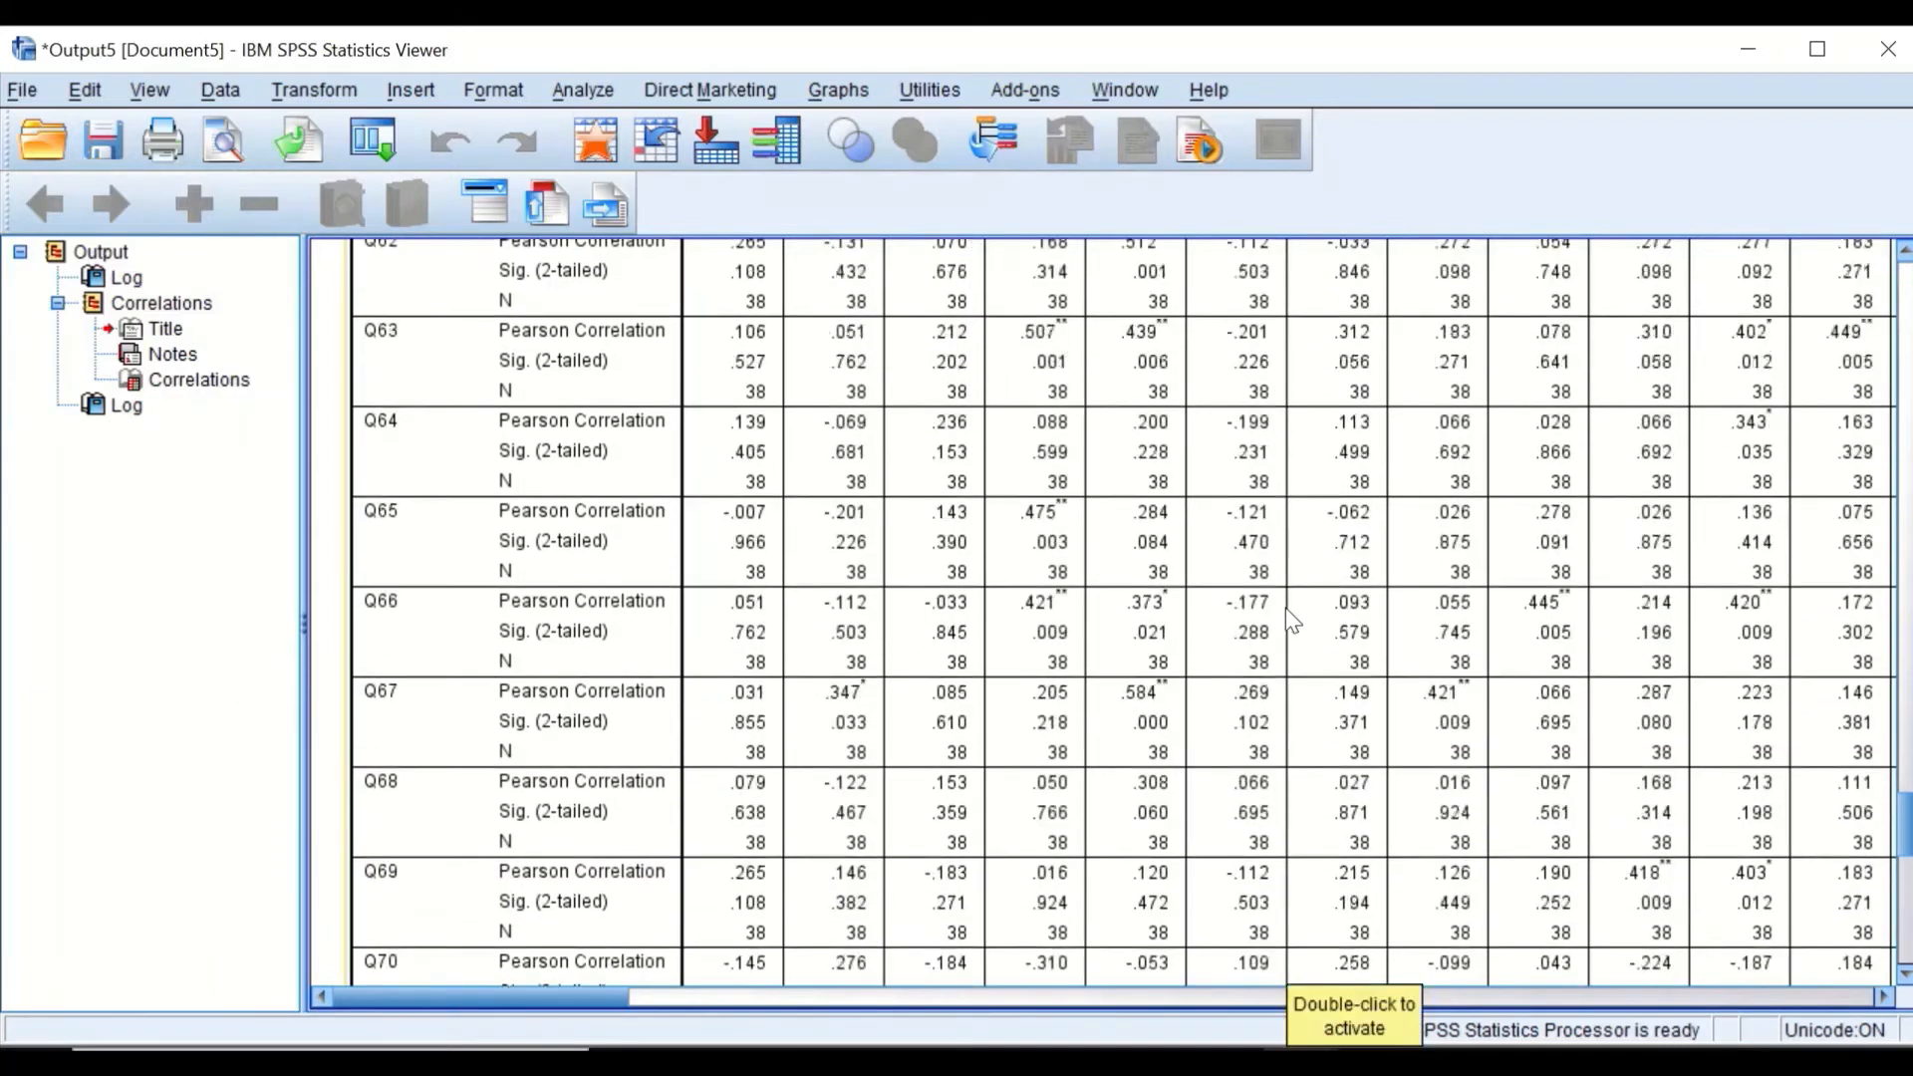
pyautogui.scroll(20, 1285, 608)
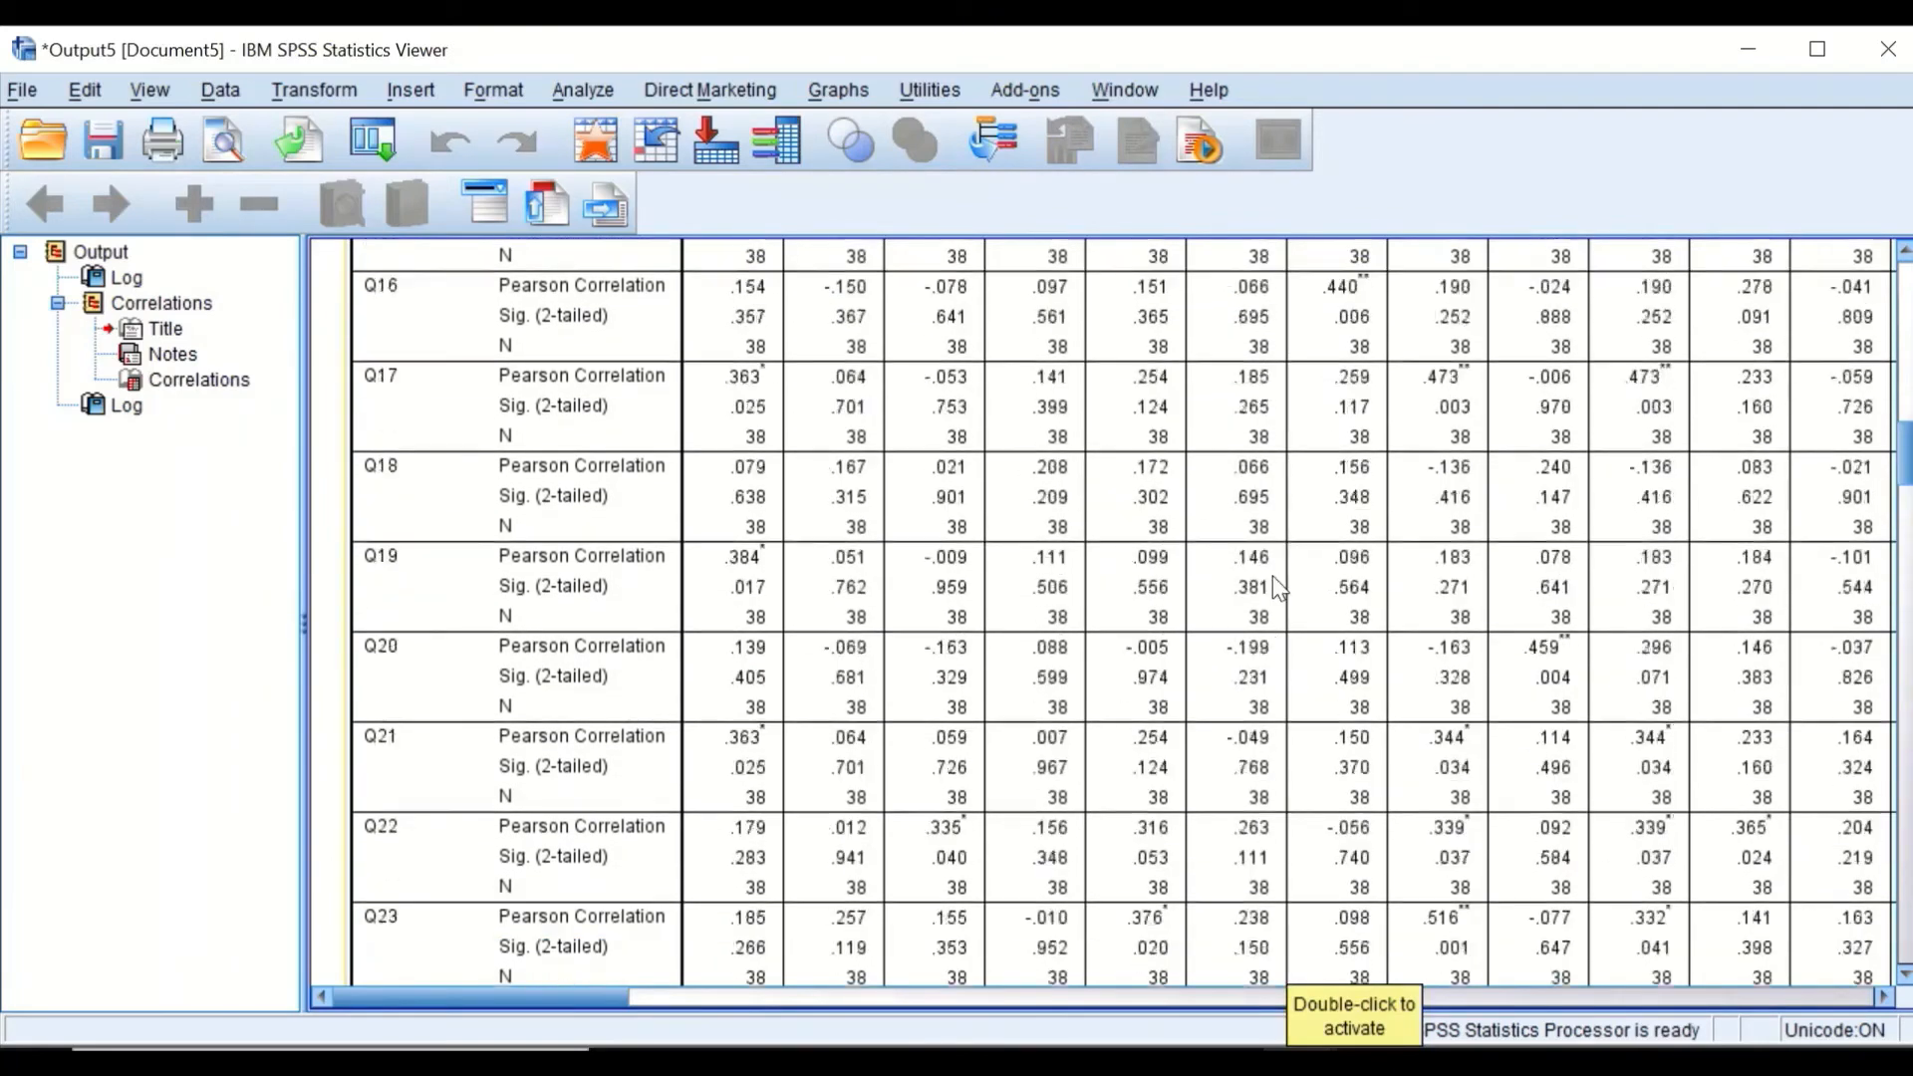
pyautogui.scroll(10, 1271, 576)
pyautogui.scroll(-10, 1271, 576)
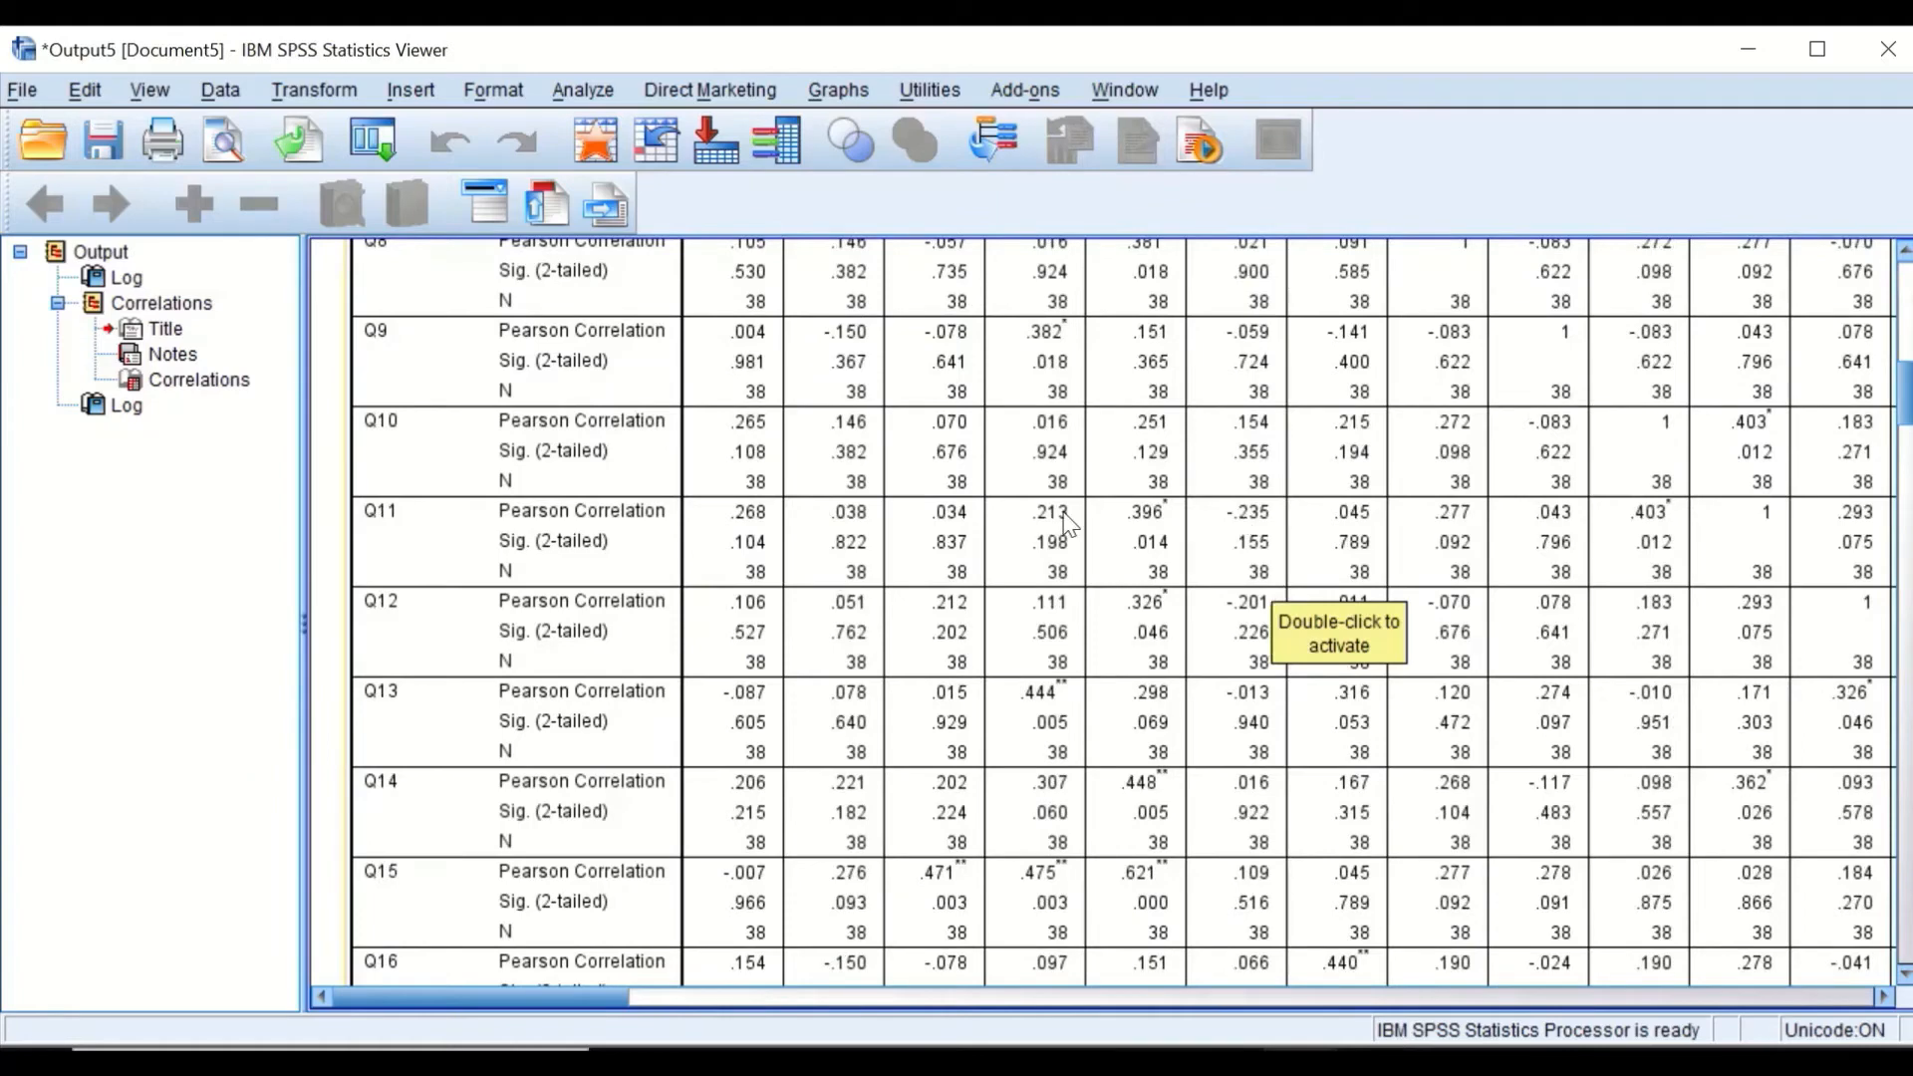
pyautogui.scroll(10, 1057, 531)
pyautogui.scroll(-6, 1037, 529)
pyautogui.scroll(6, 1067, 578)
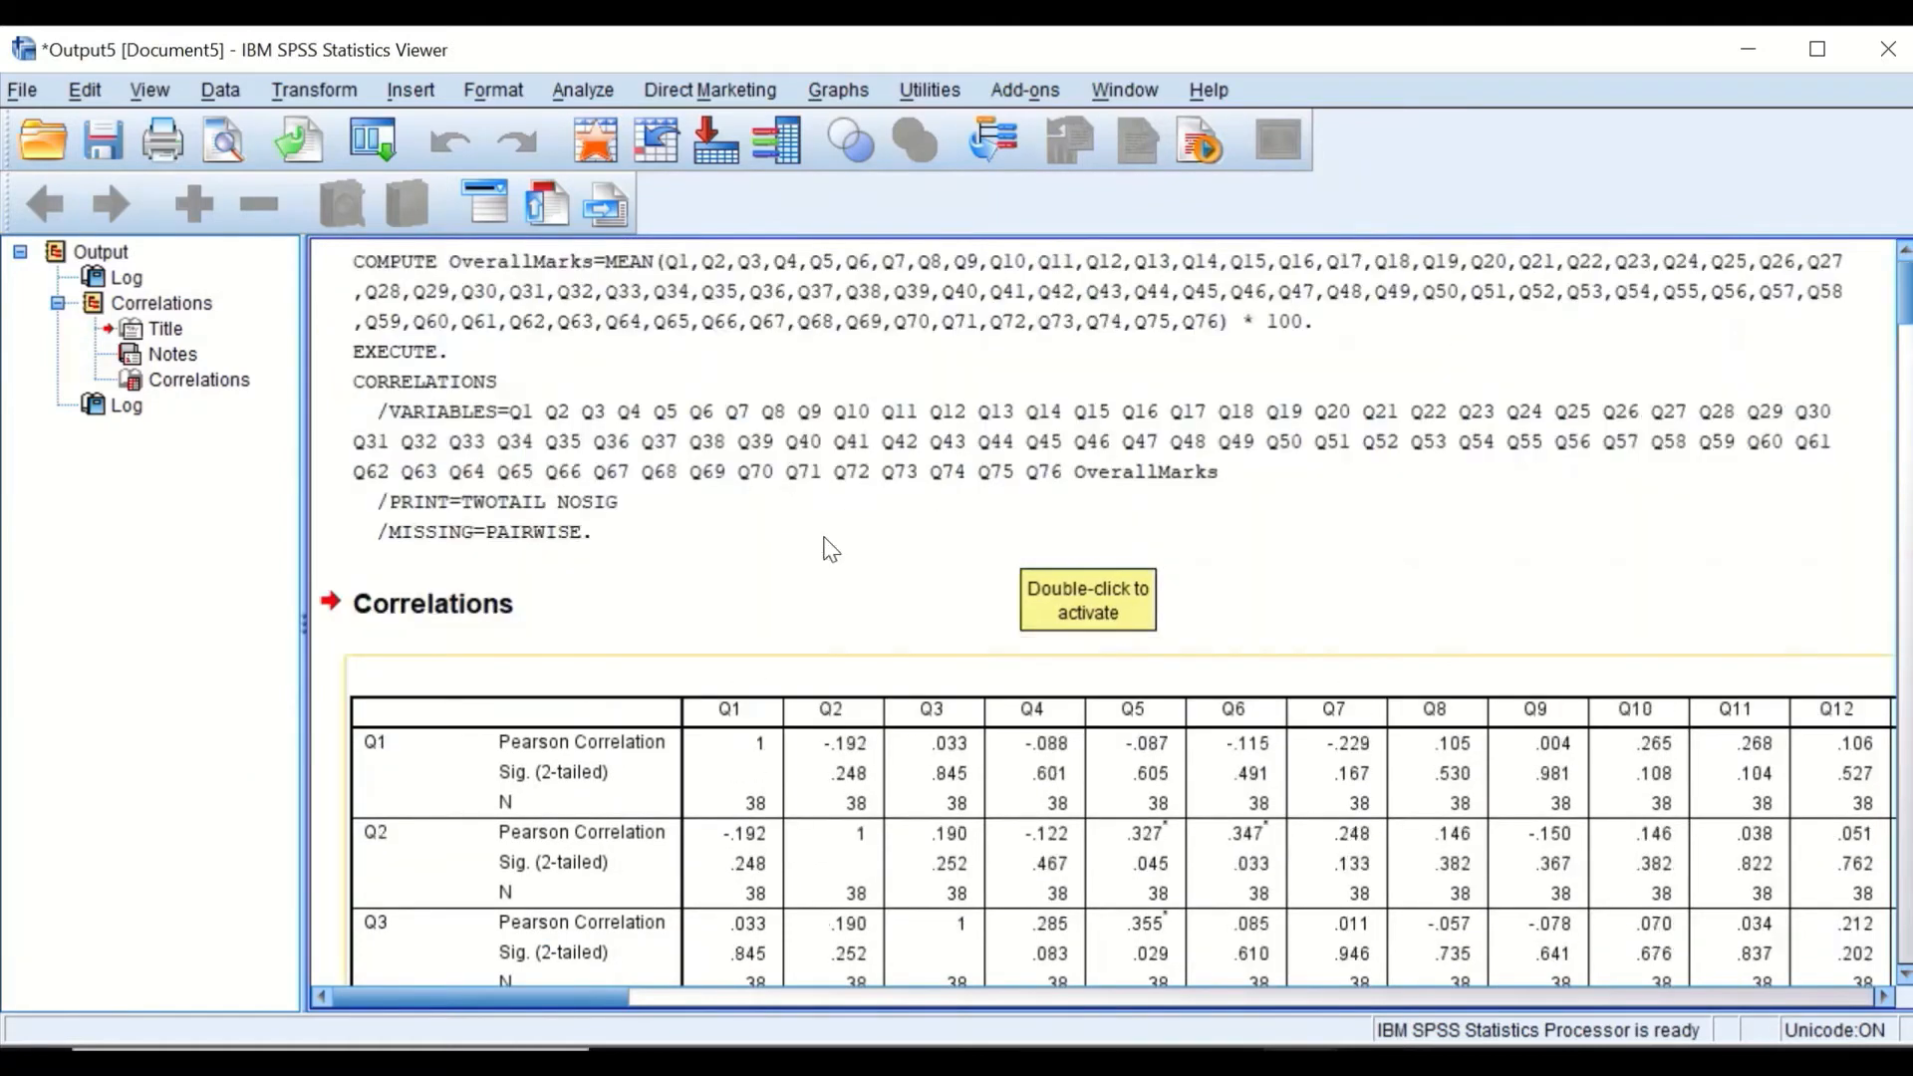
pyautogui.scroll(-3, 825, 542)
pyautogui.click(765, 637)
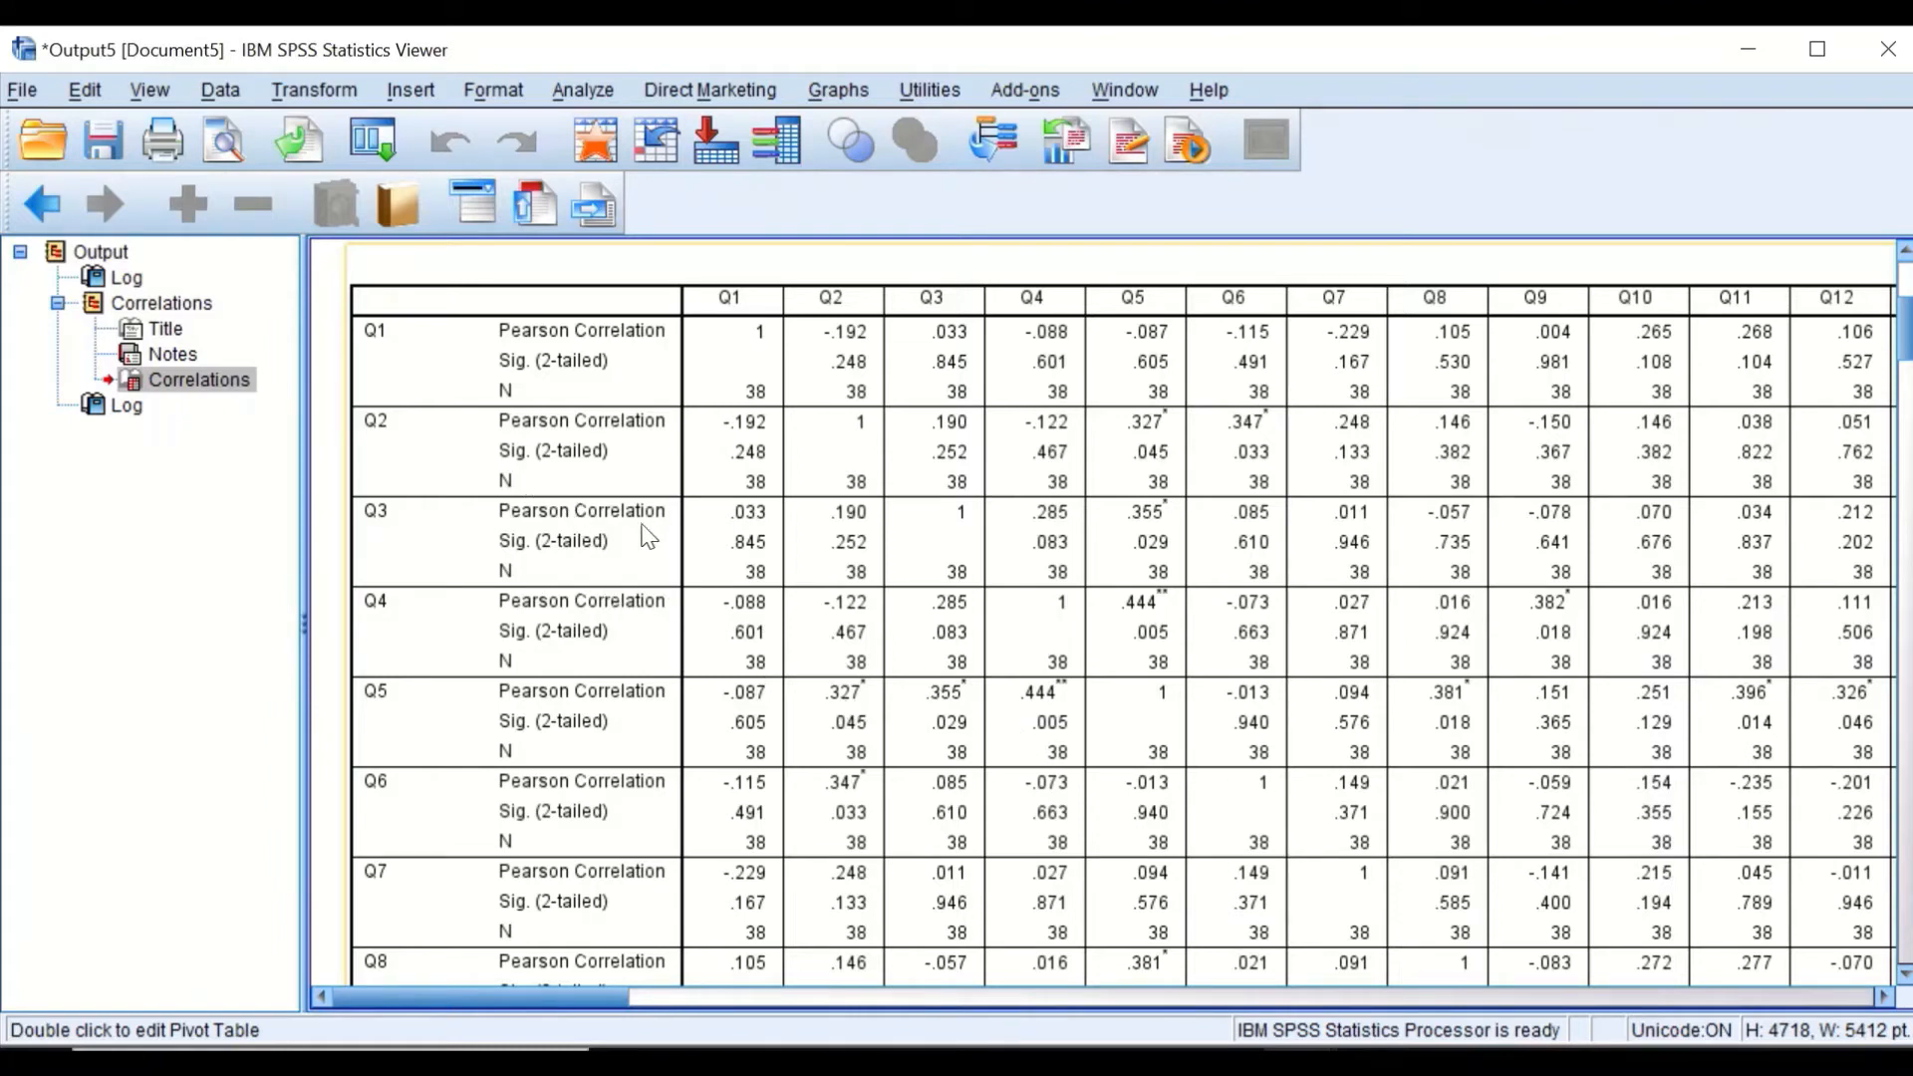
pyautogui.rightClick(377, 517)
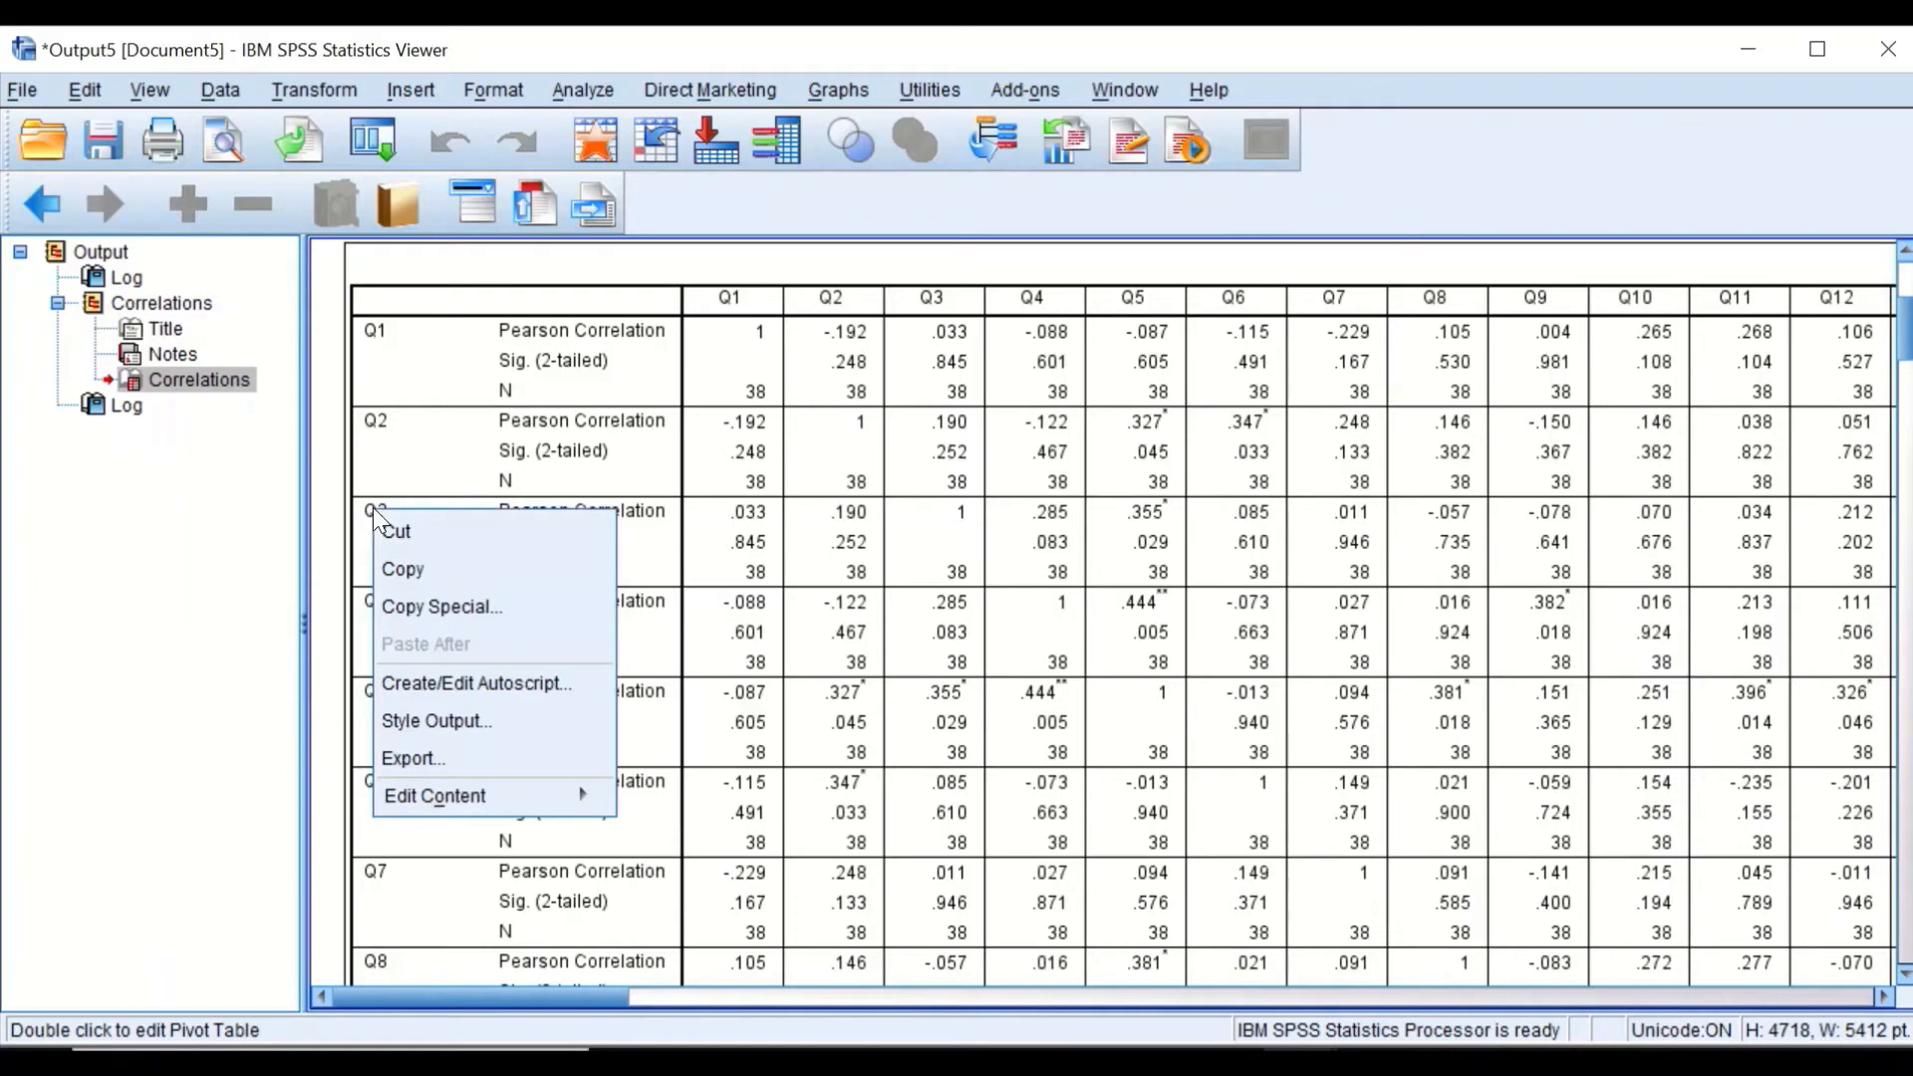
pyautogui.click(457, 763)
pyautogui.moveTo(1150, 72); pyautogui.dragTo(1042, 96)
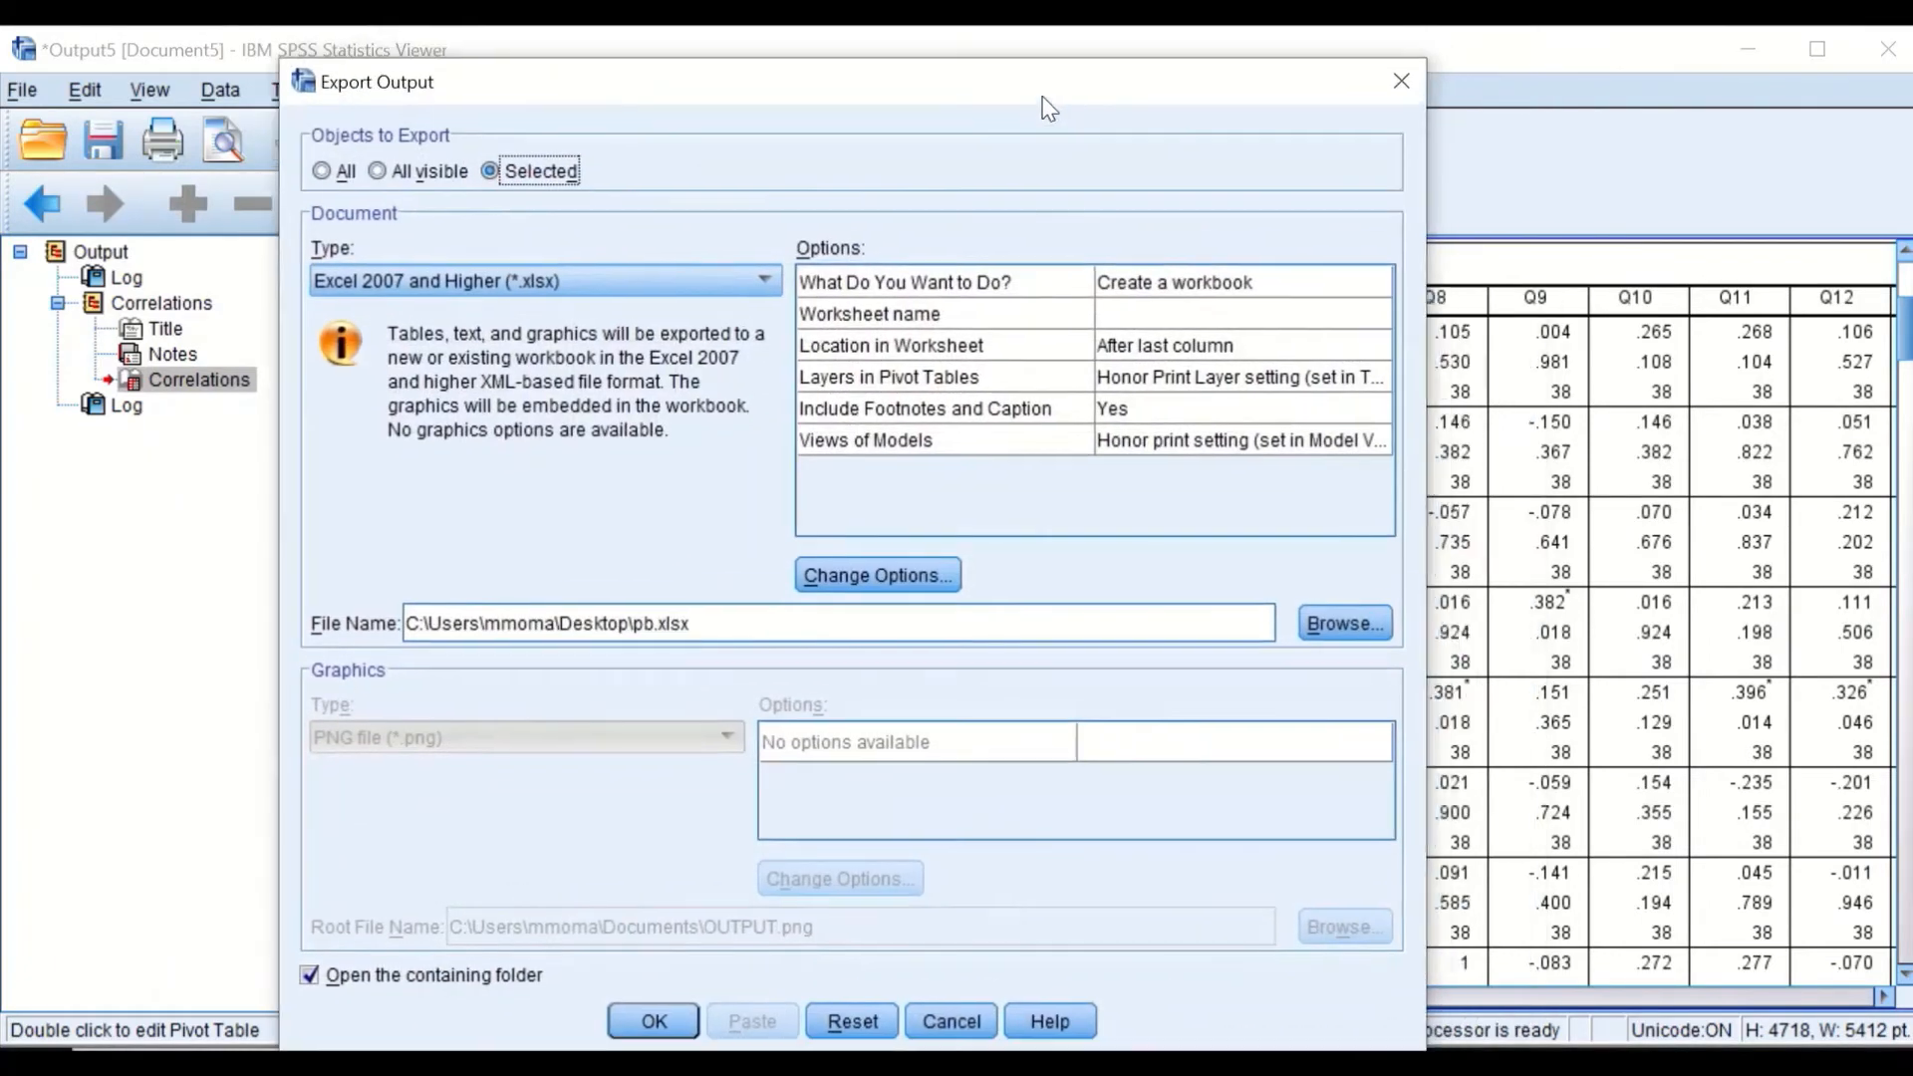
# - Export the selected correlation table as Excel 2007 and Higher (*.xlsx) to pb.xlsx on the Desktop, replacing the existing file
pyautogui.click(719, 283)
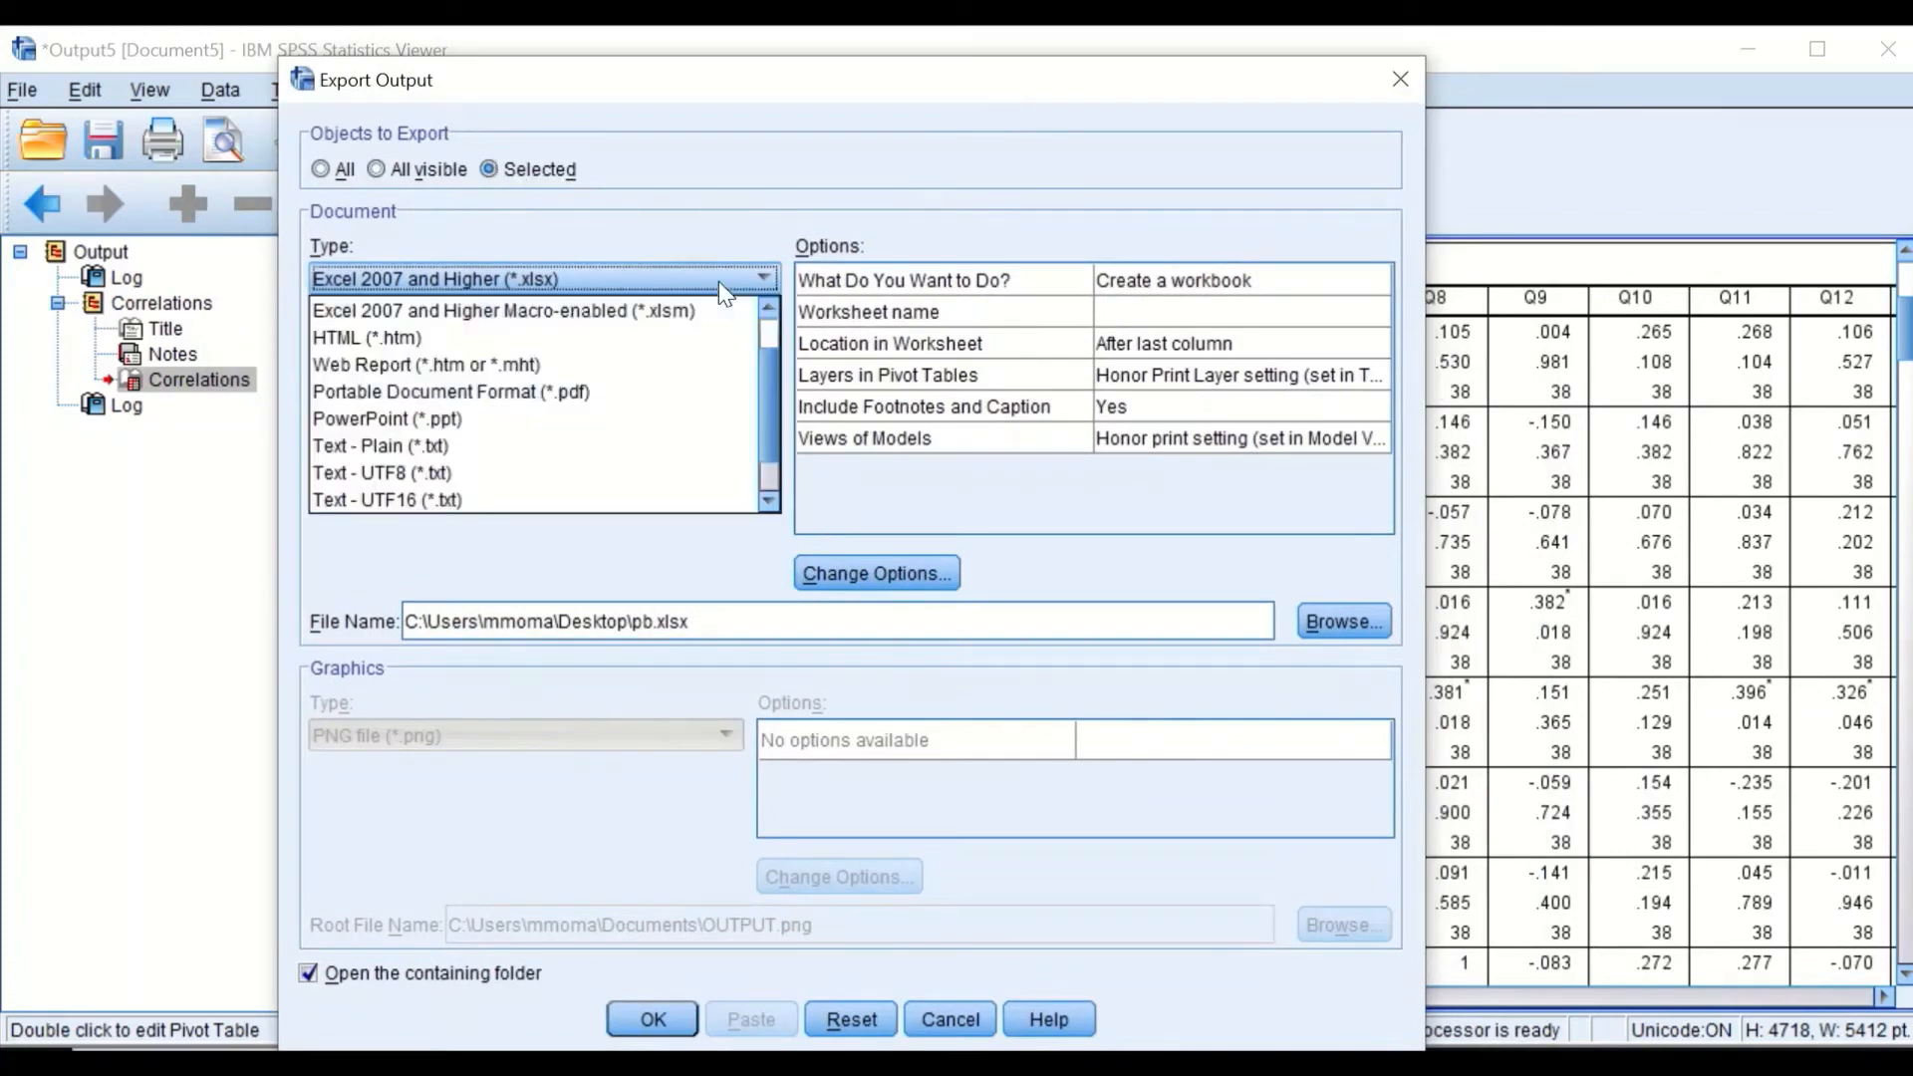
pyautogui.scroll(1, 720, 313)
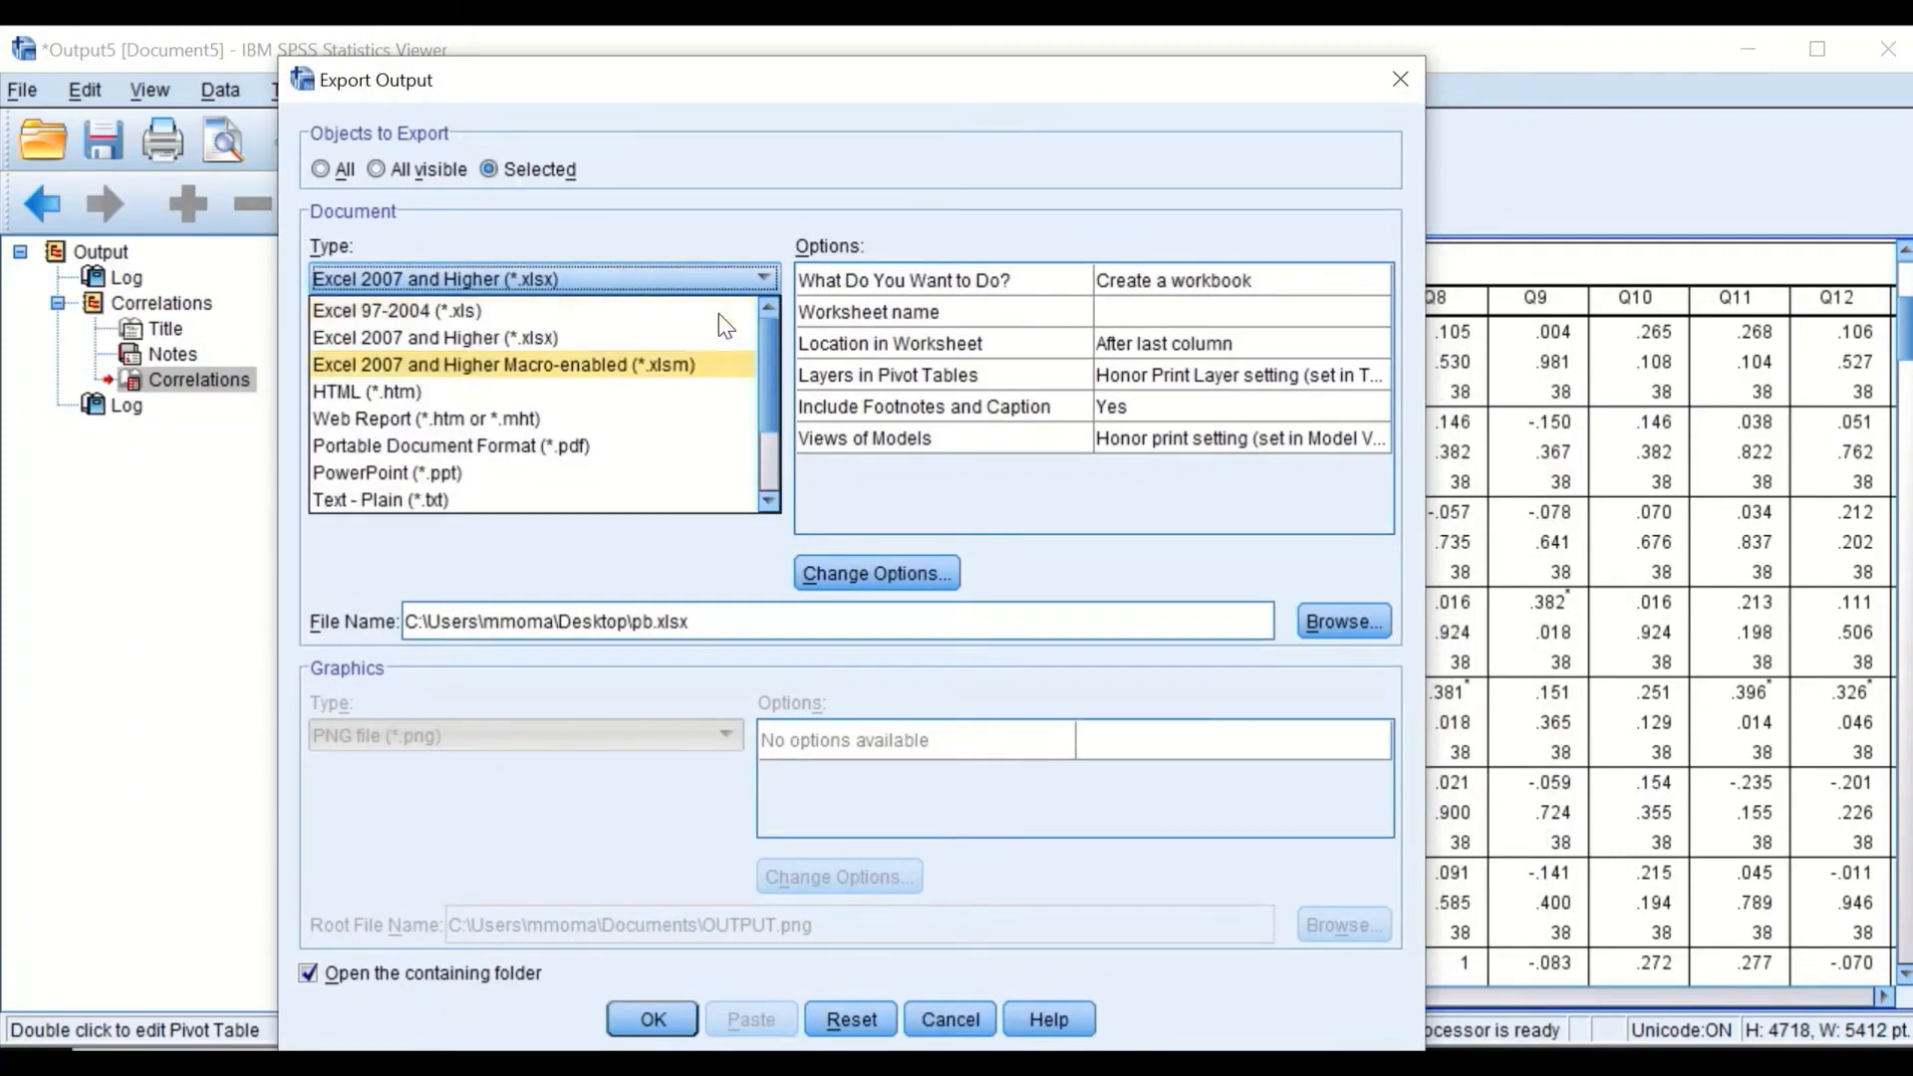
pyautogui.click(535, 344)
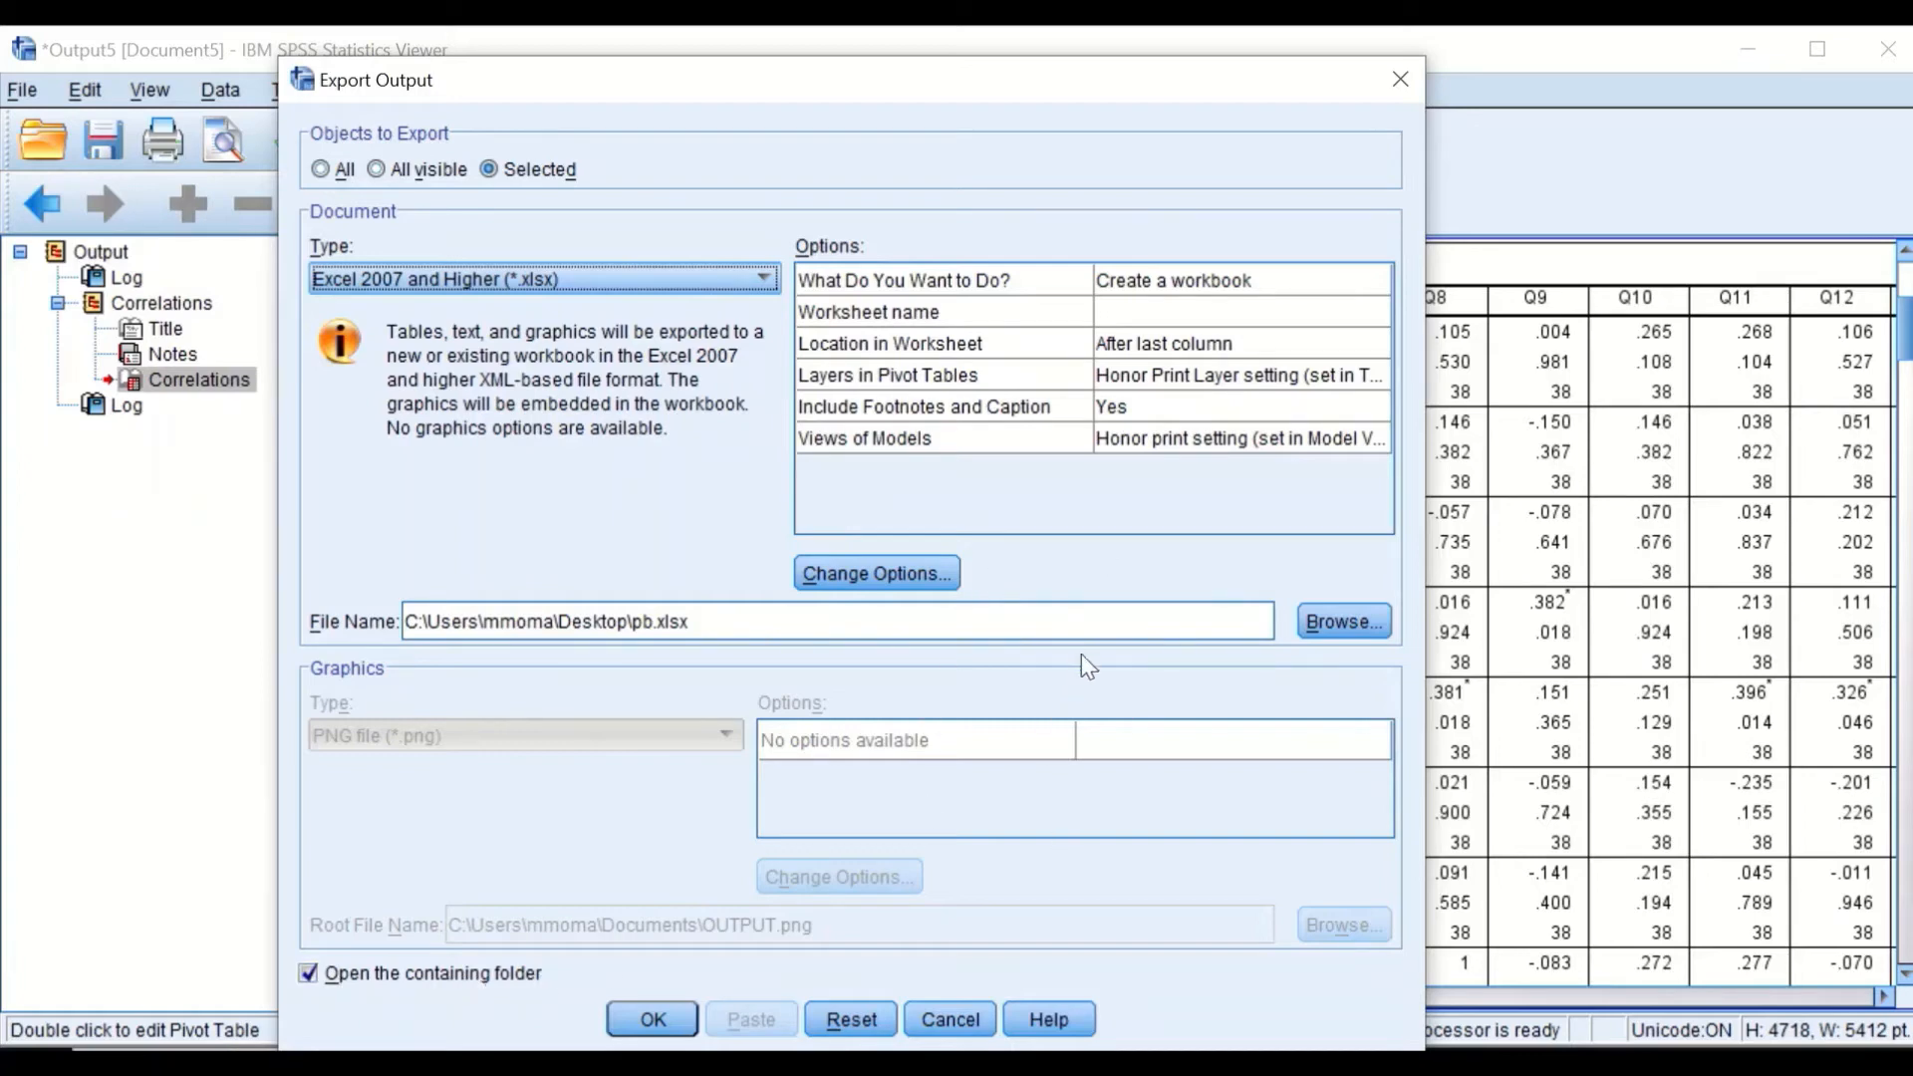
pyautogui.click(676, 1027)
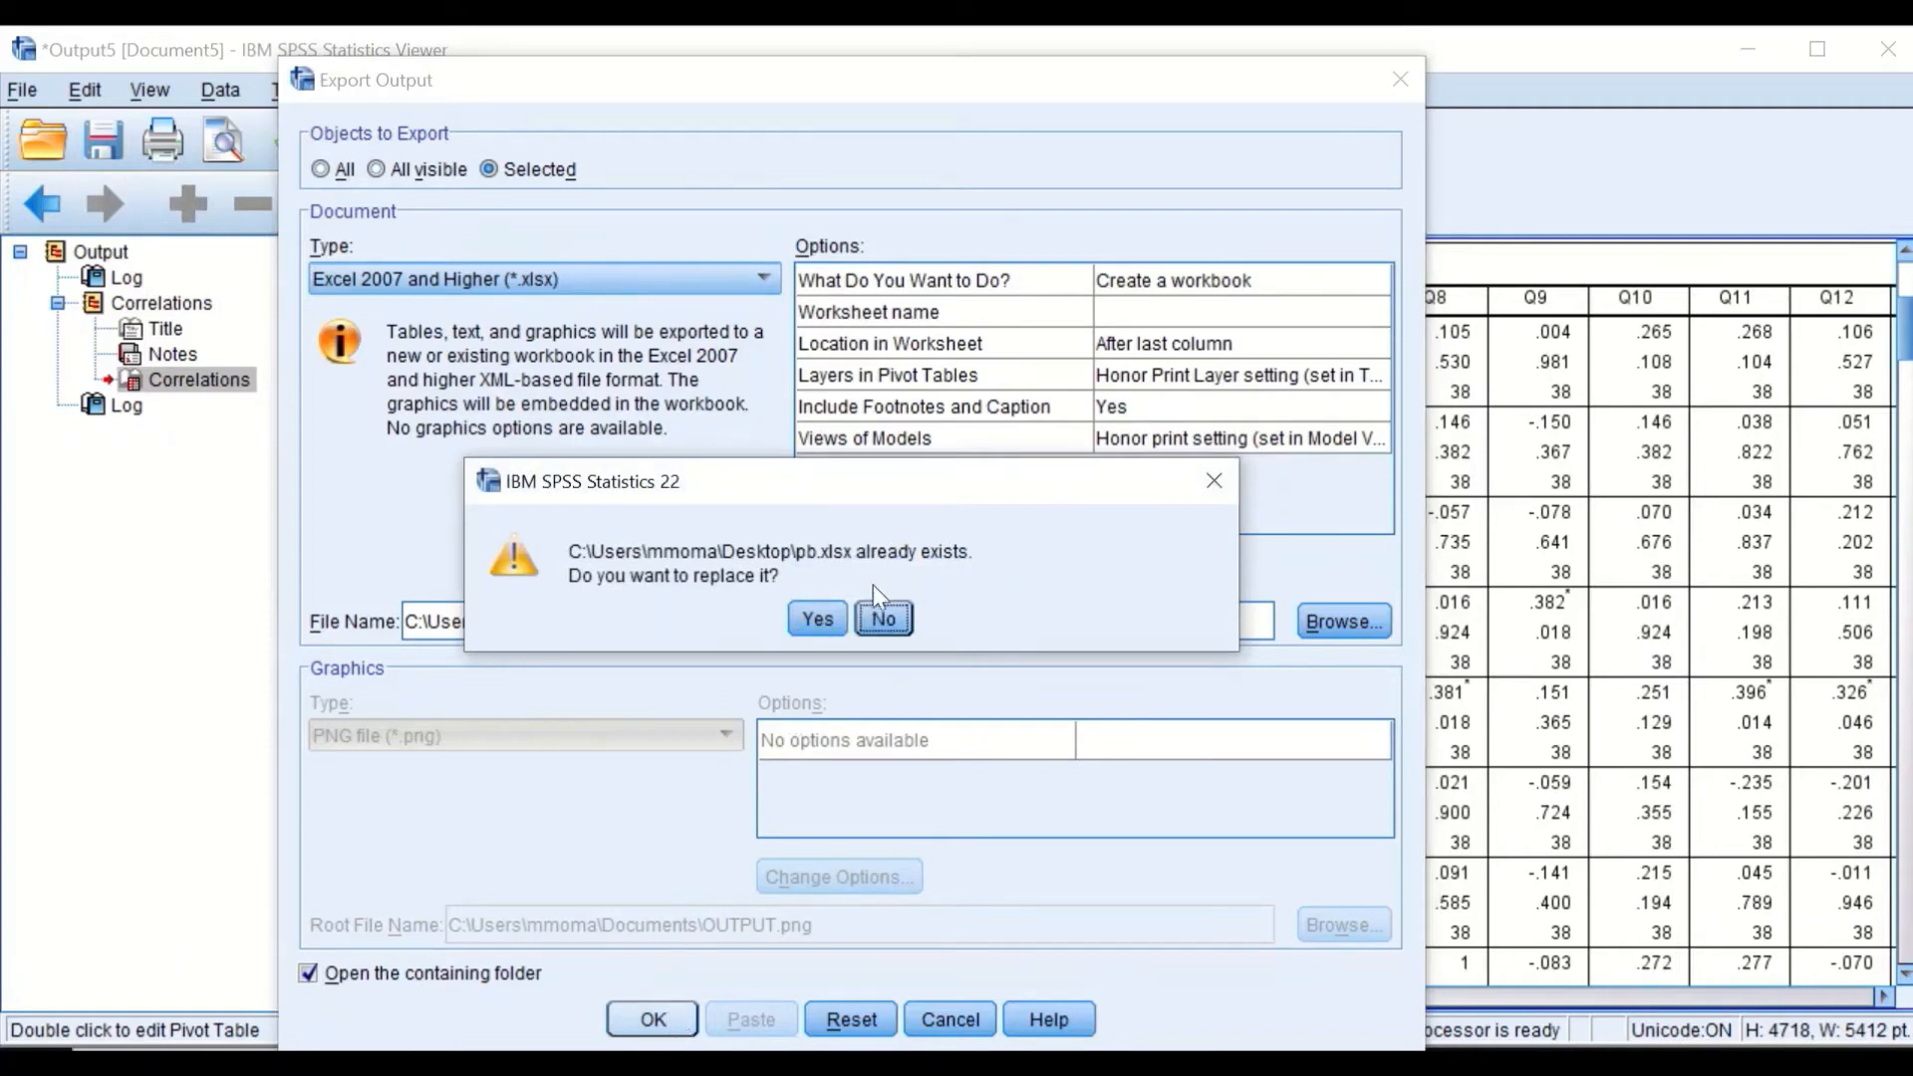
pyautogui.click(817, 620)
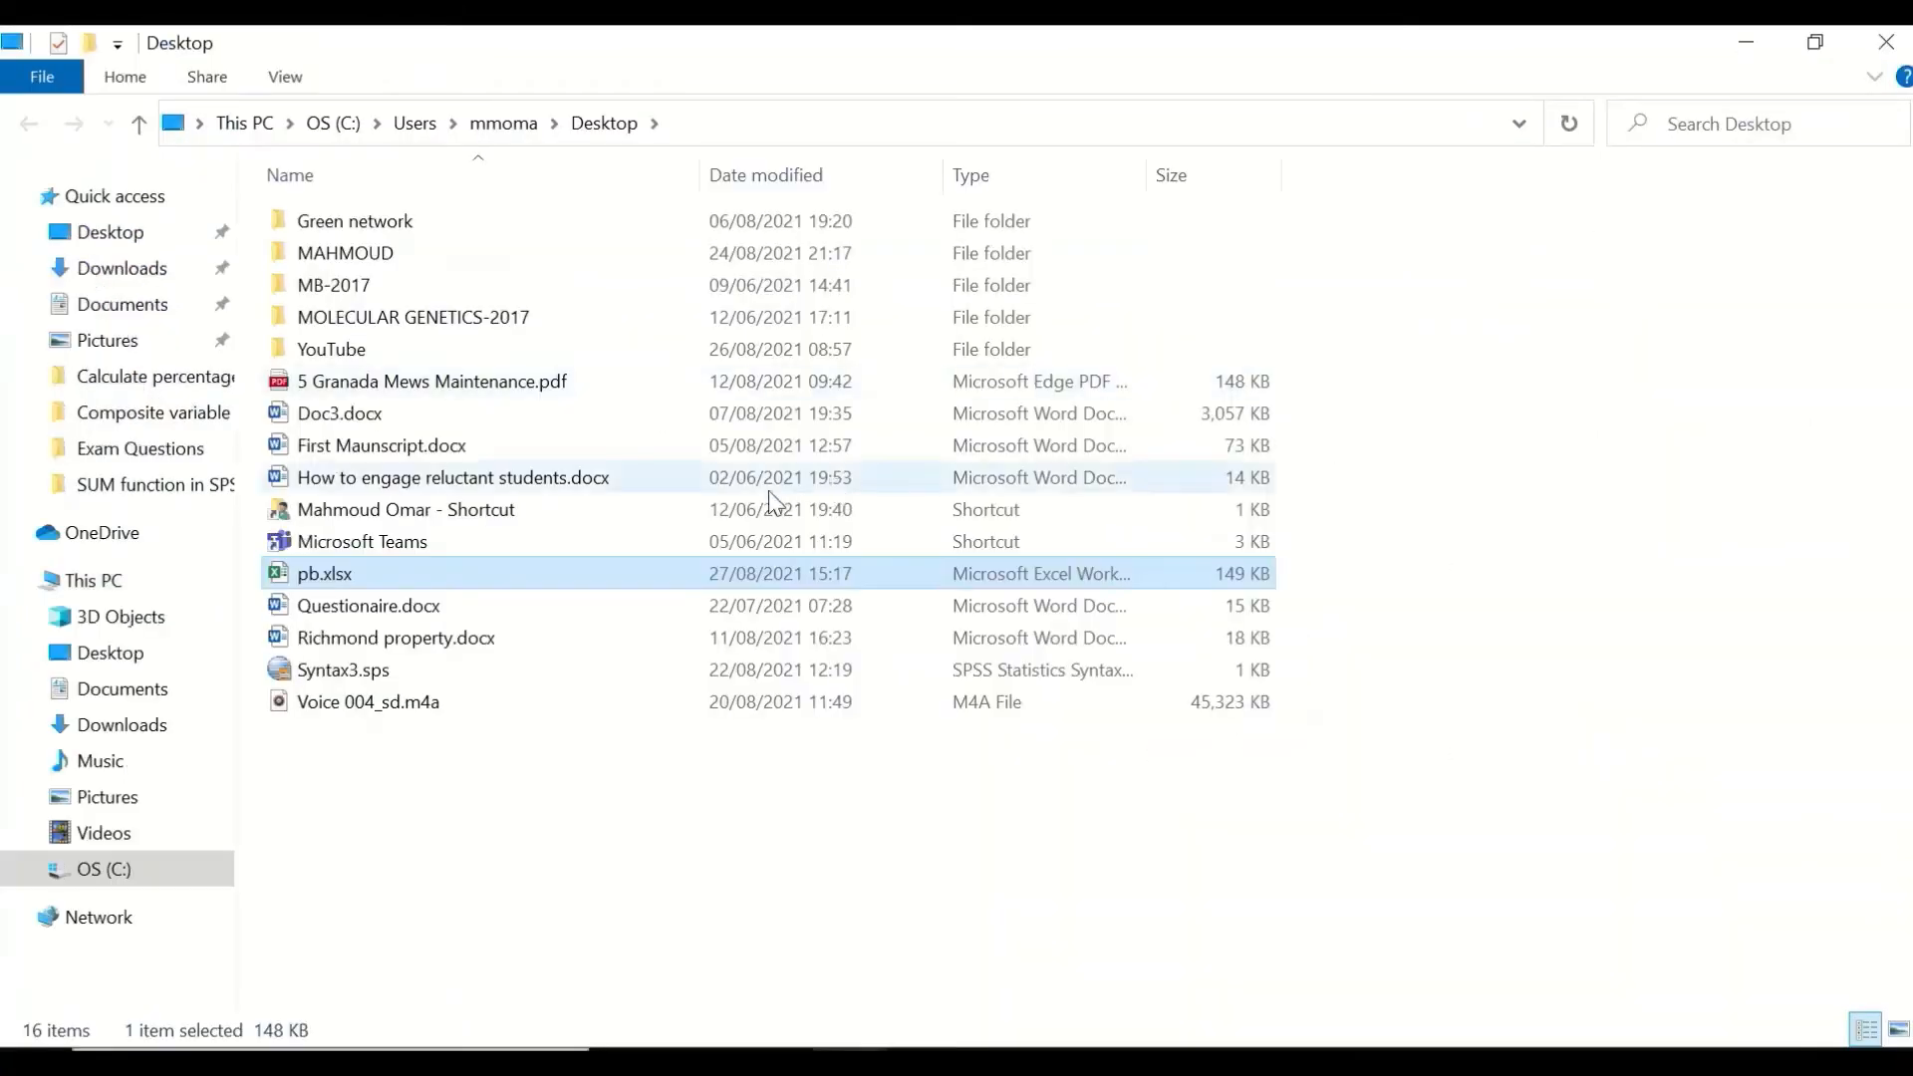
# - Open pb.xlsx from the Desktop in Excel and go to the OverallMarks rows at the end of the correlation table
pyautogui.doubleClick(329, 576)
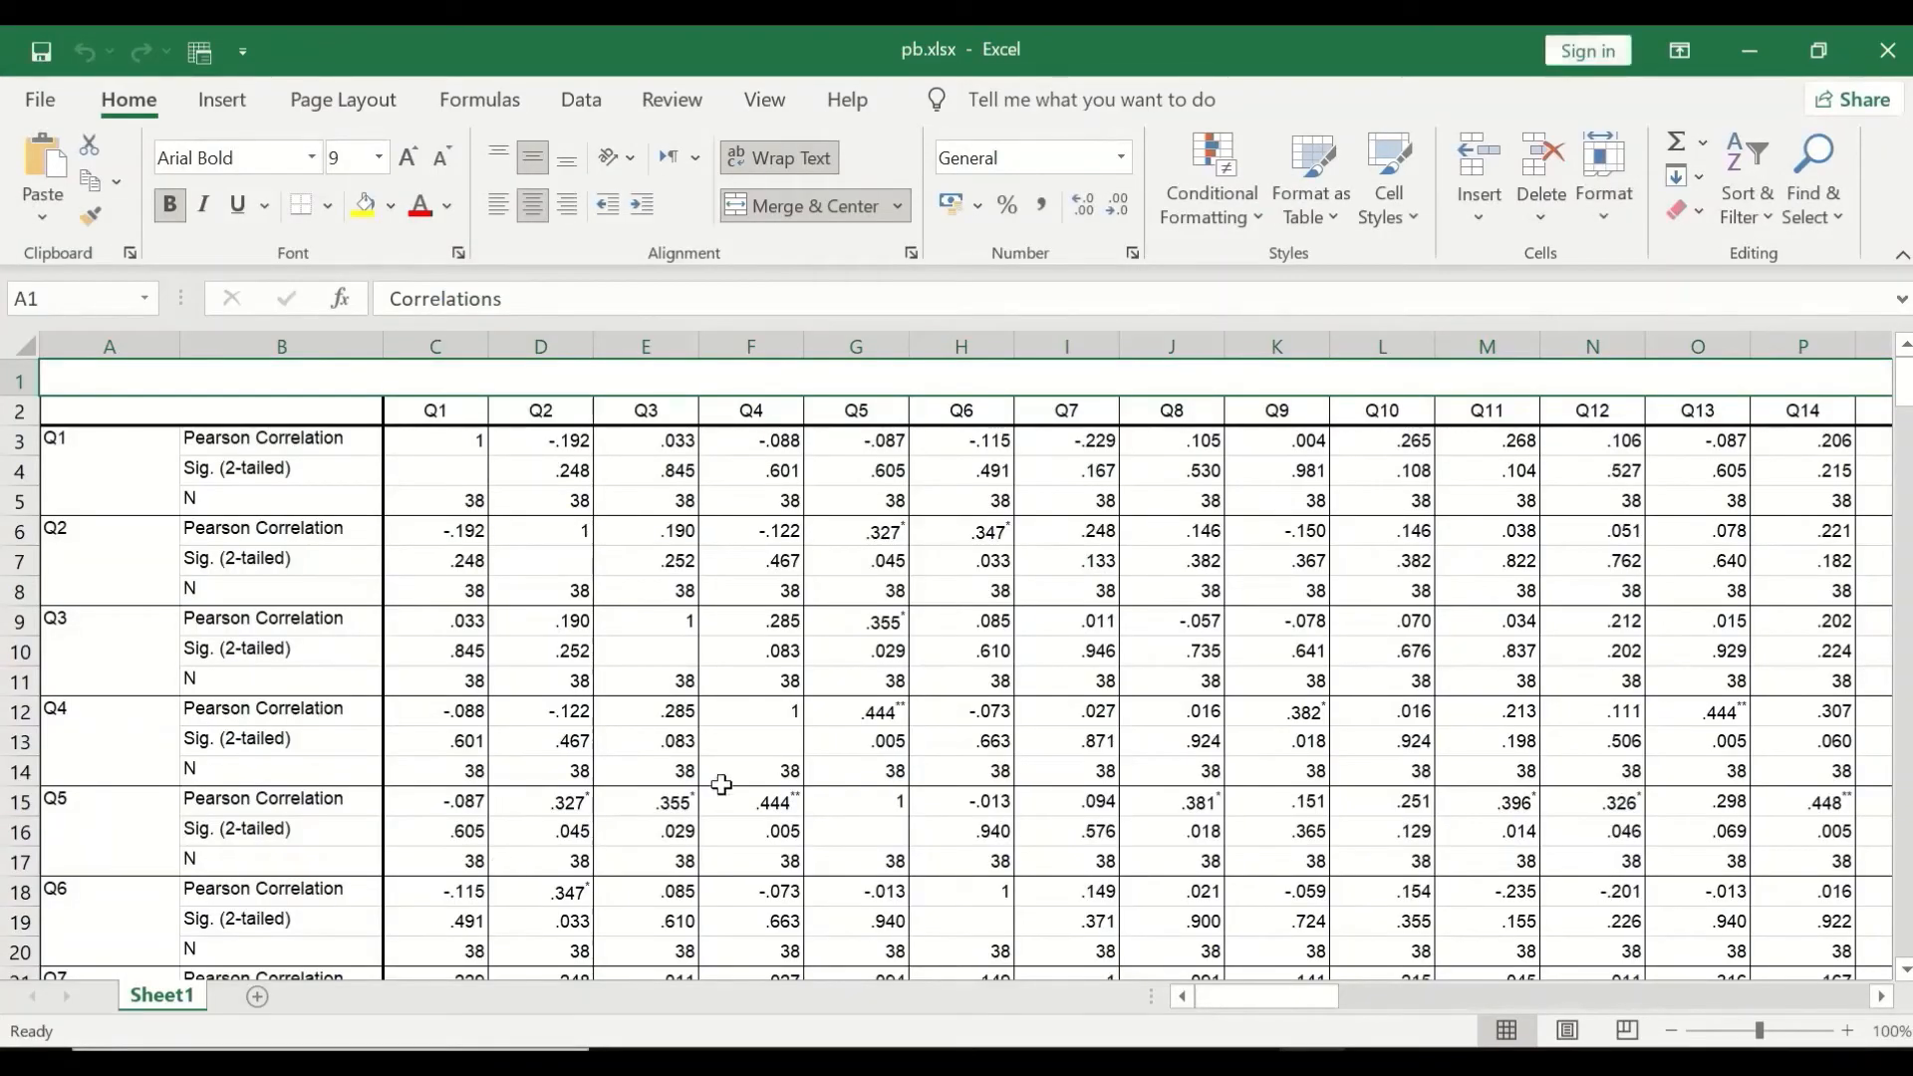
pyautogui.scroll(-2, 815, 663)
pyautogui.scroll(1, 976, 721)
pyautogui.scroll(-20, 975, 721)
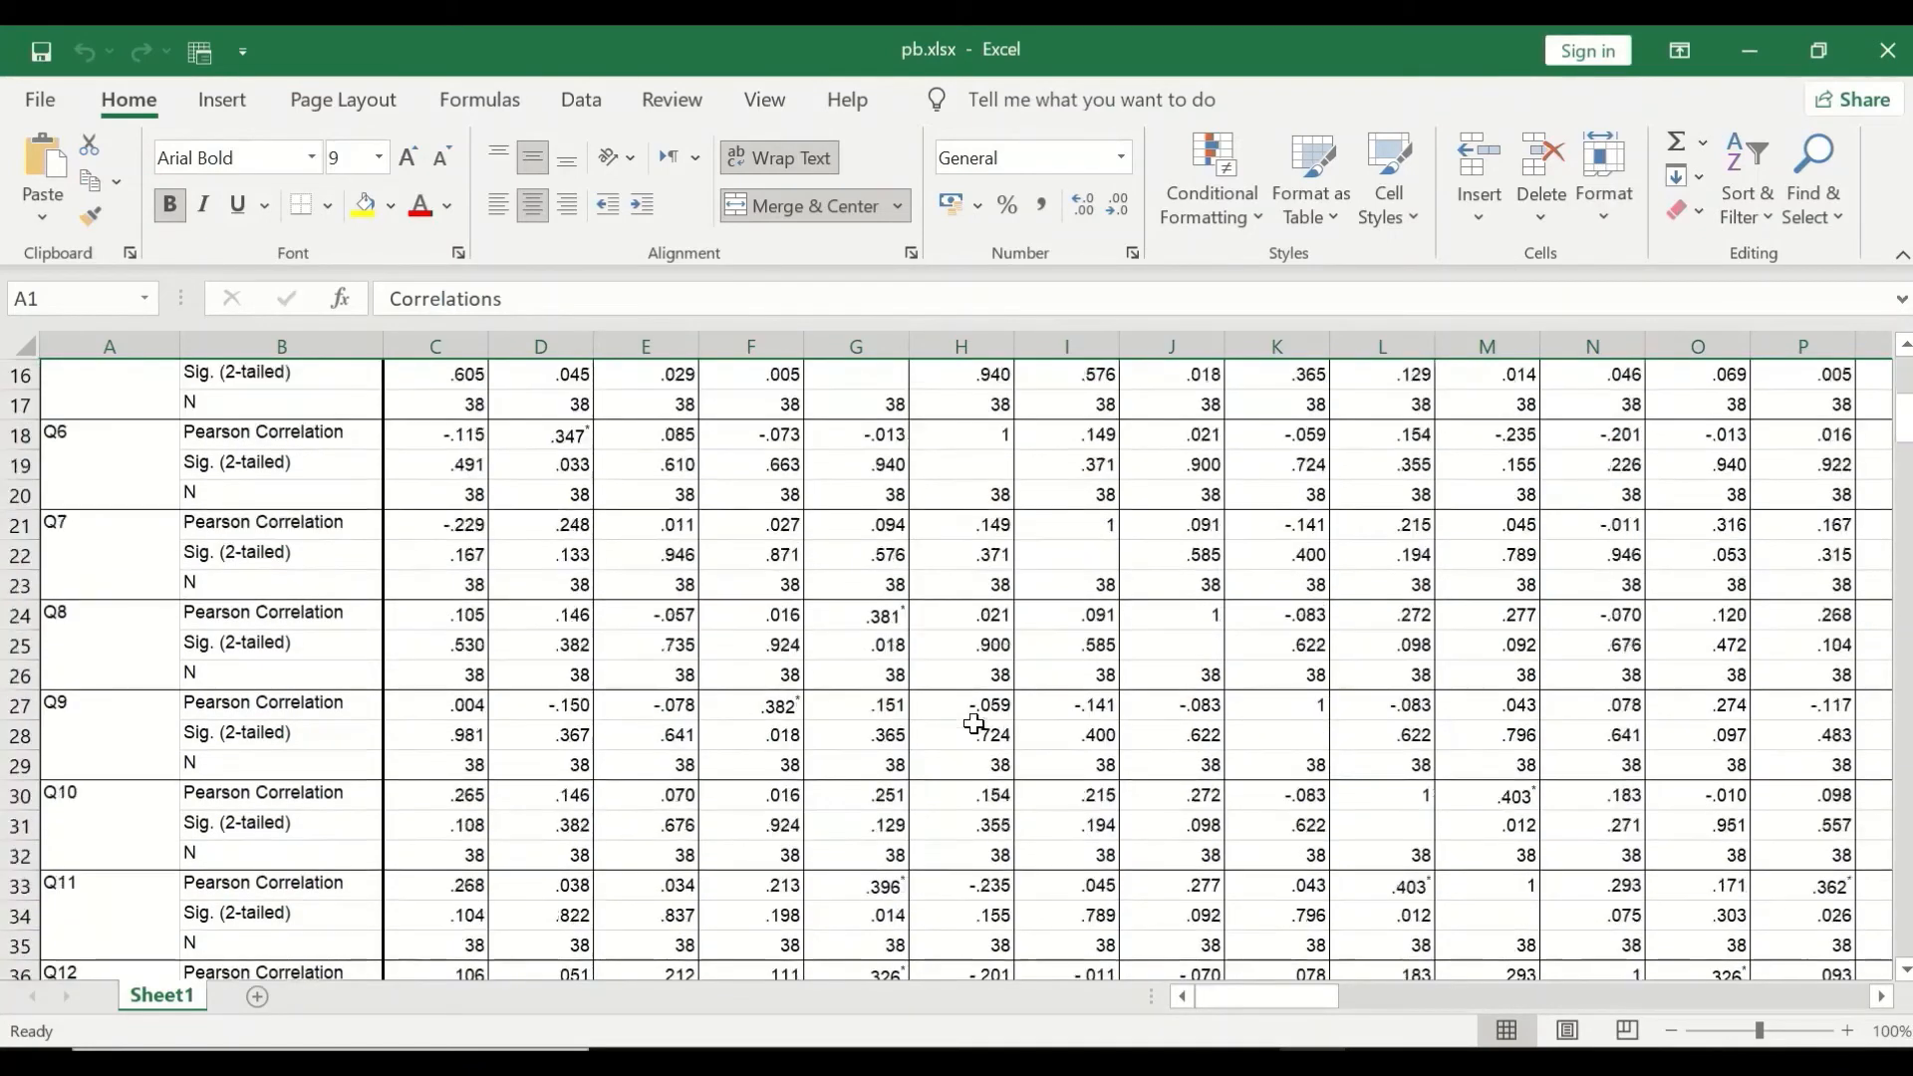
pyautogui.scroll(-20, 975, 722)
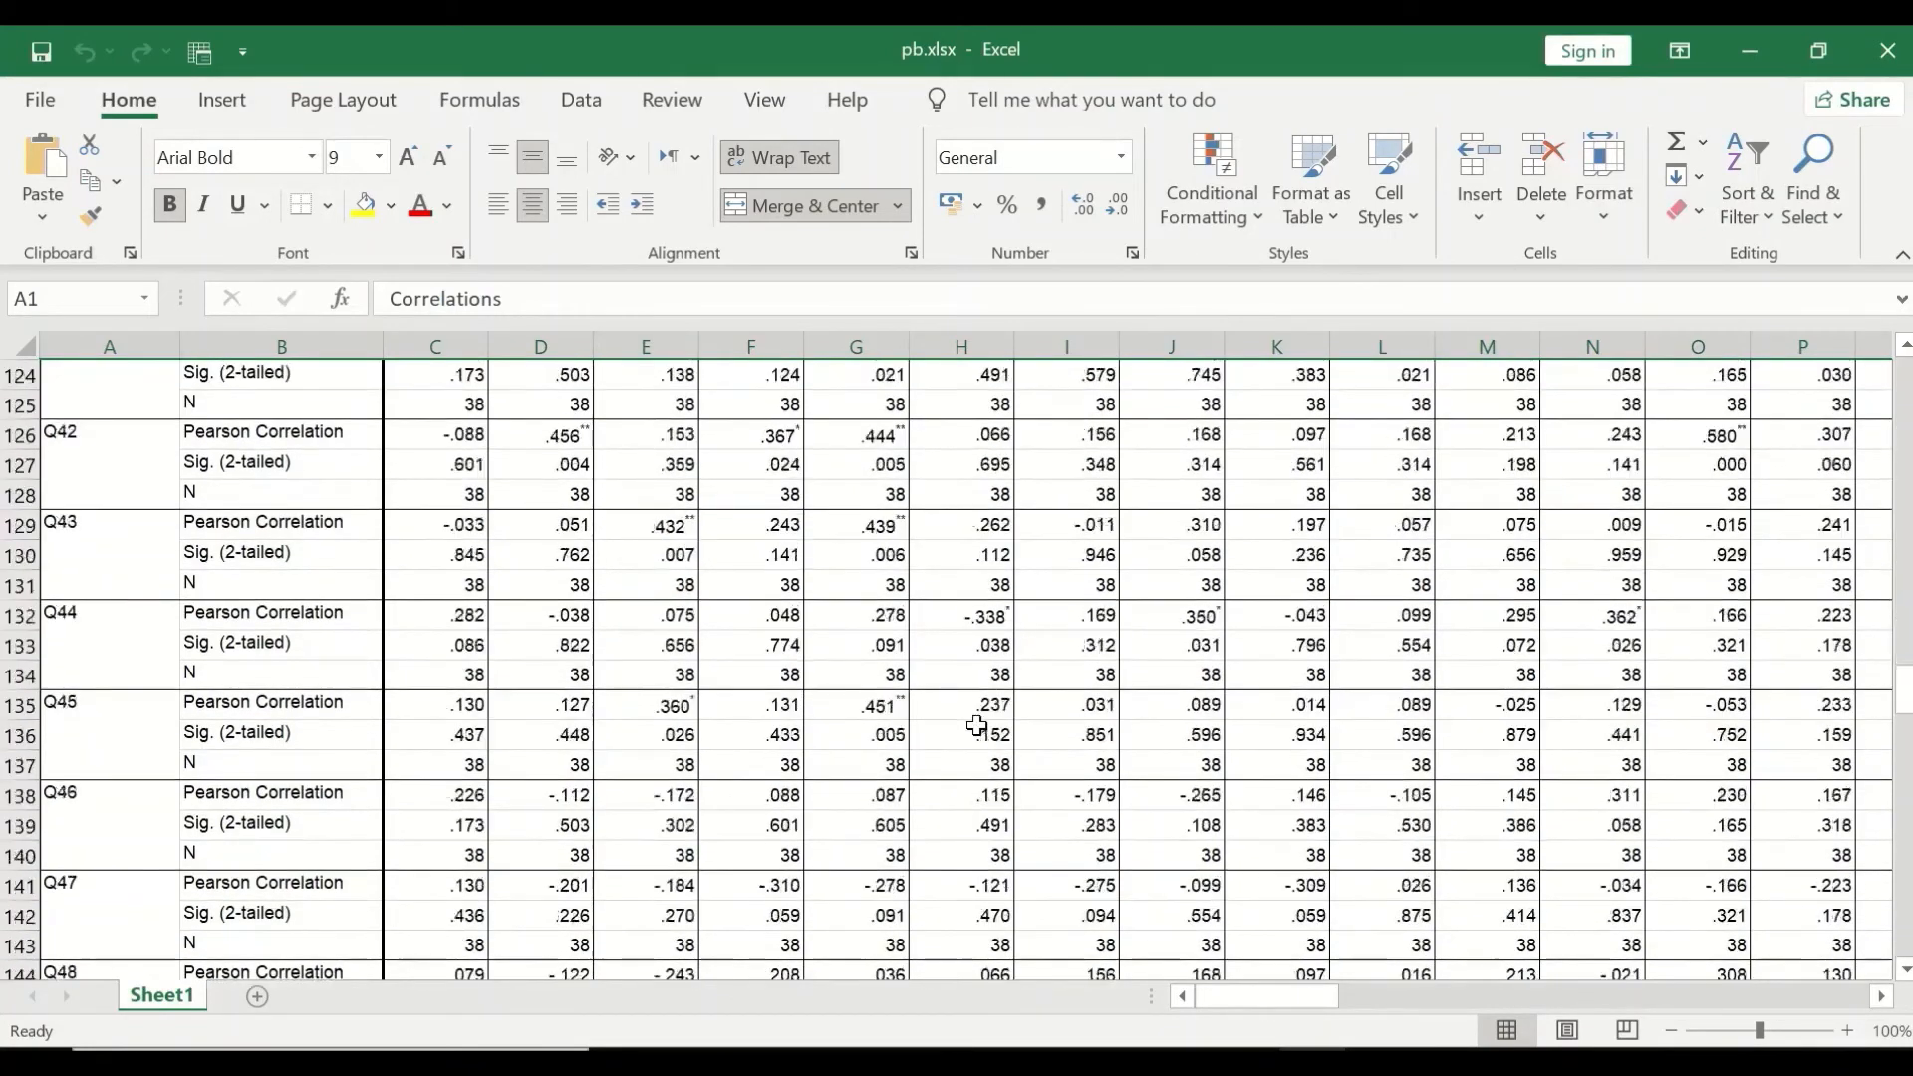
pyautogui.scroll(-17, 978, 733)
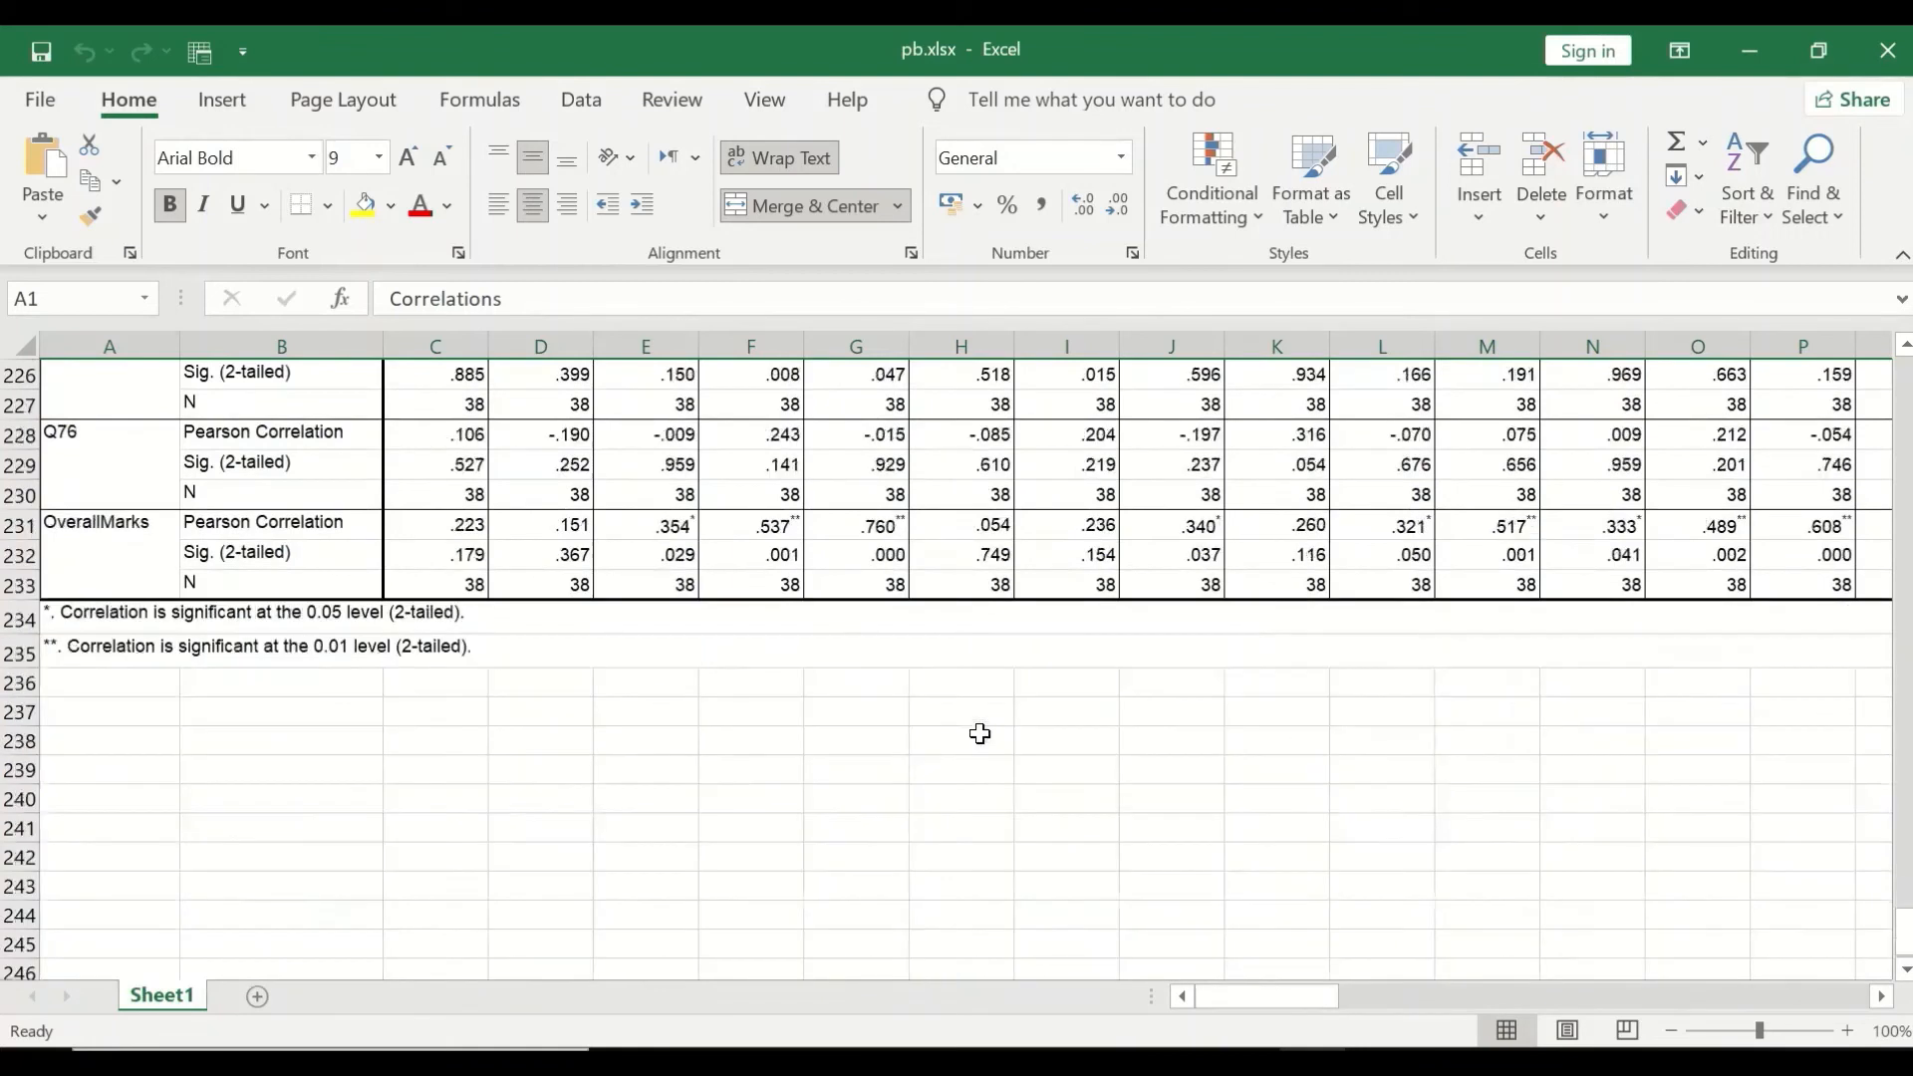
pyautogui.scroll(4, 980, 733)
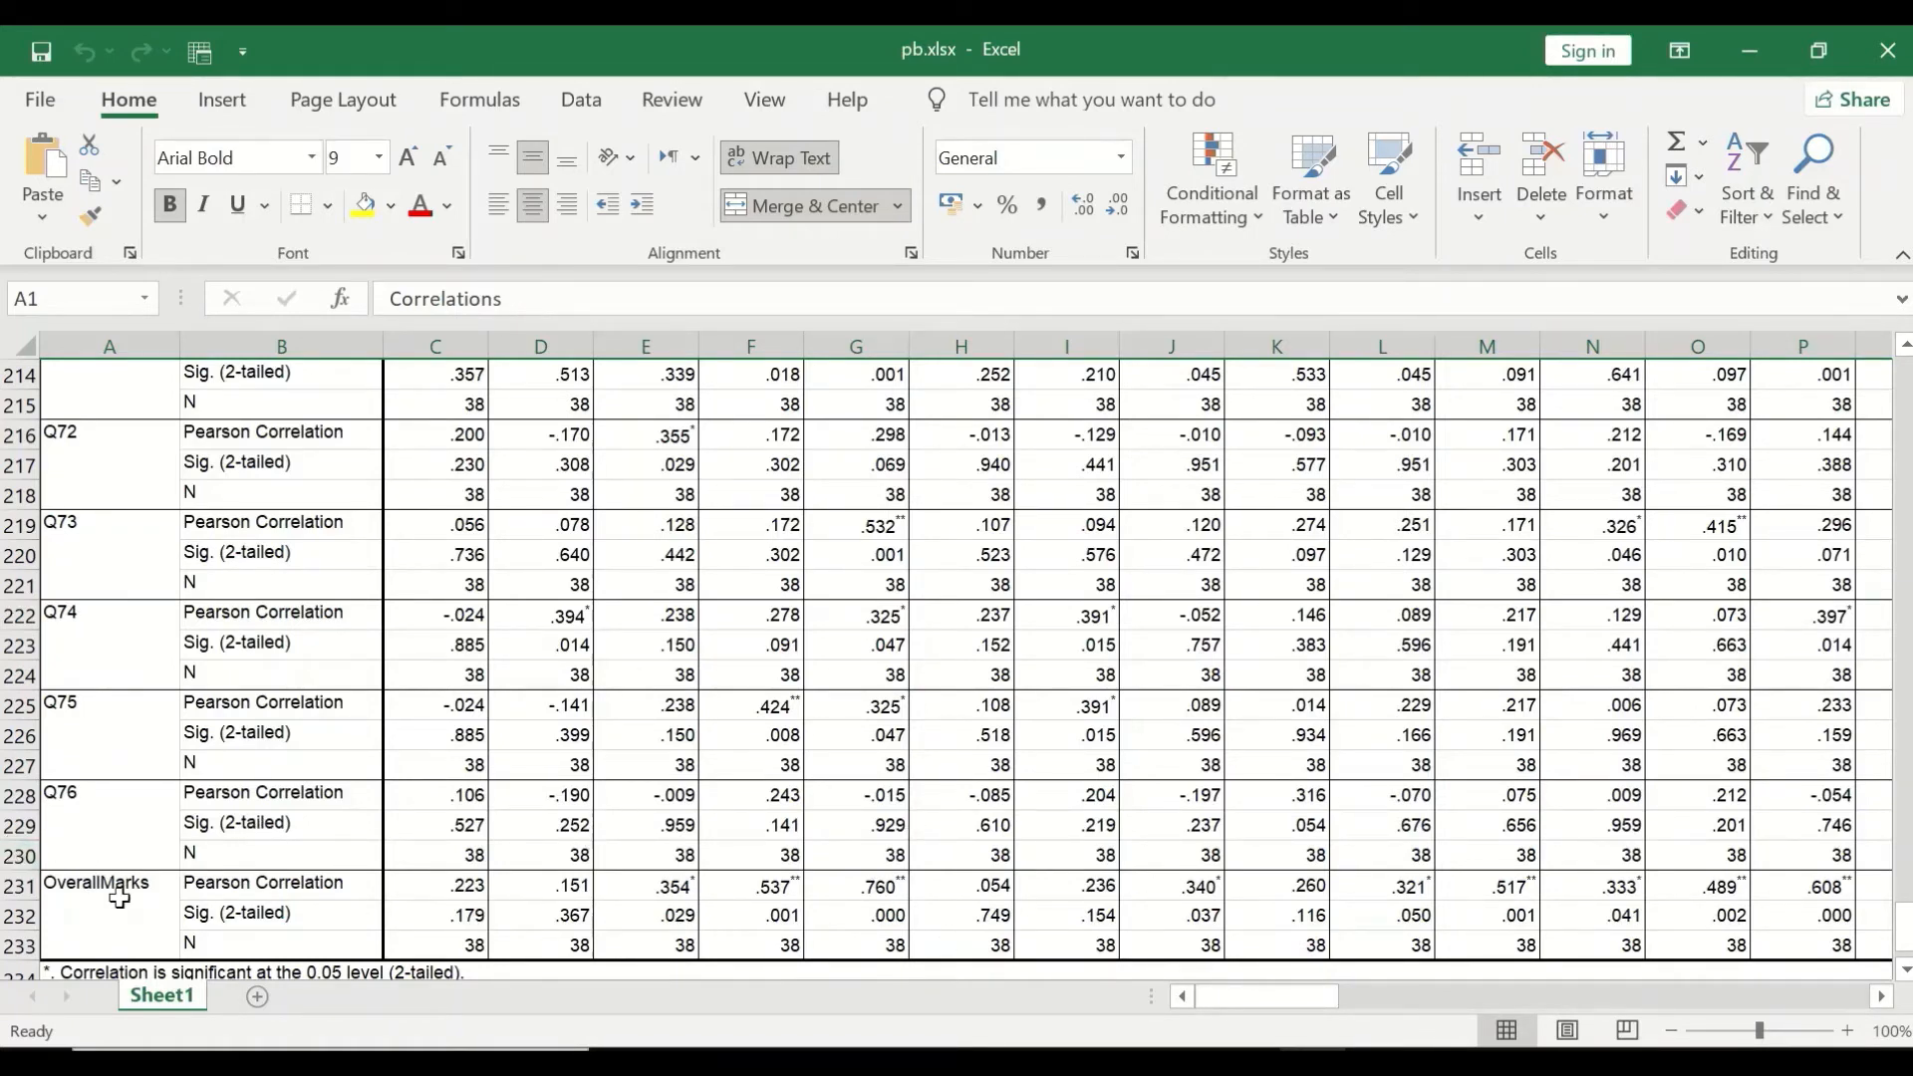
pyautogui.moveTo(12, 854); pyautogui.dragTo(573, 135)
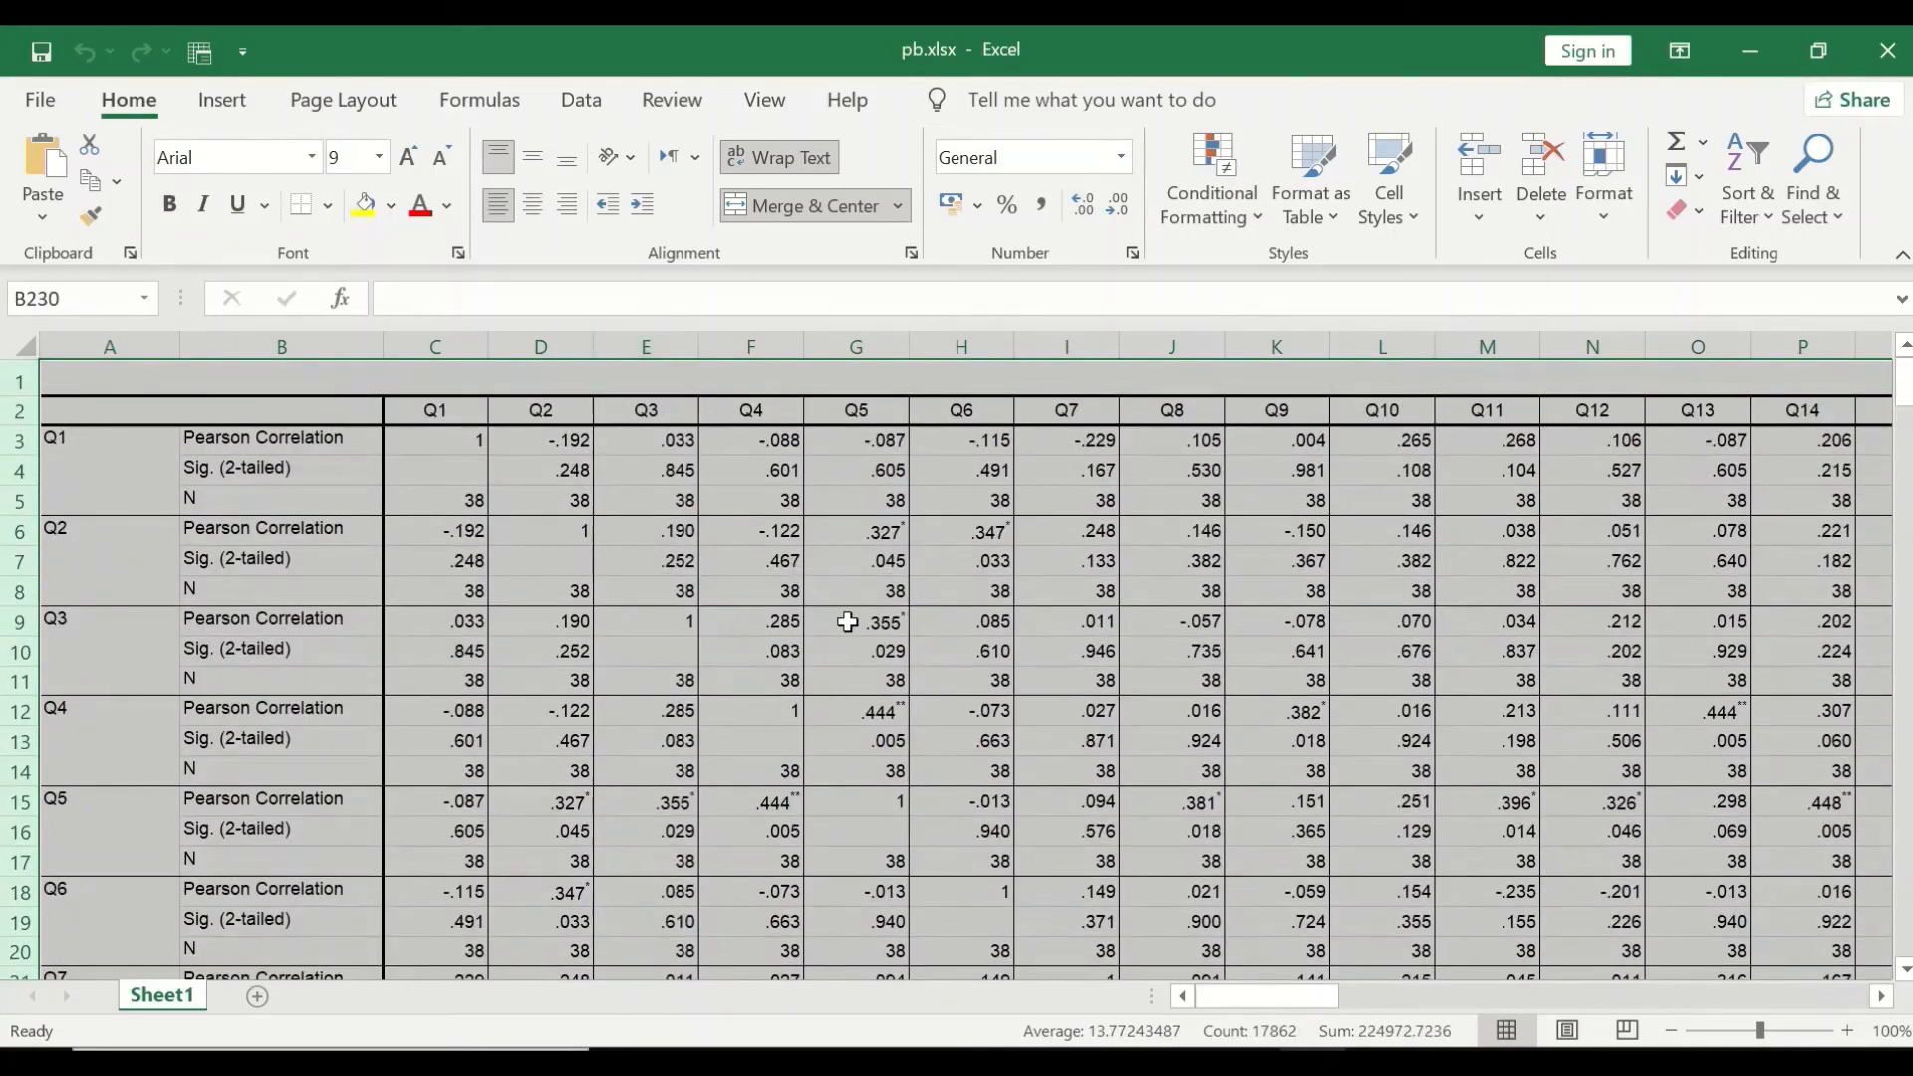
pyautogui.click(678, 618)
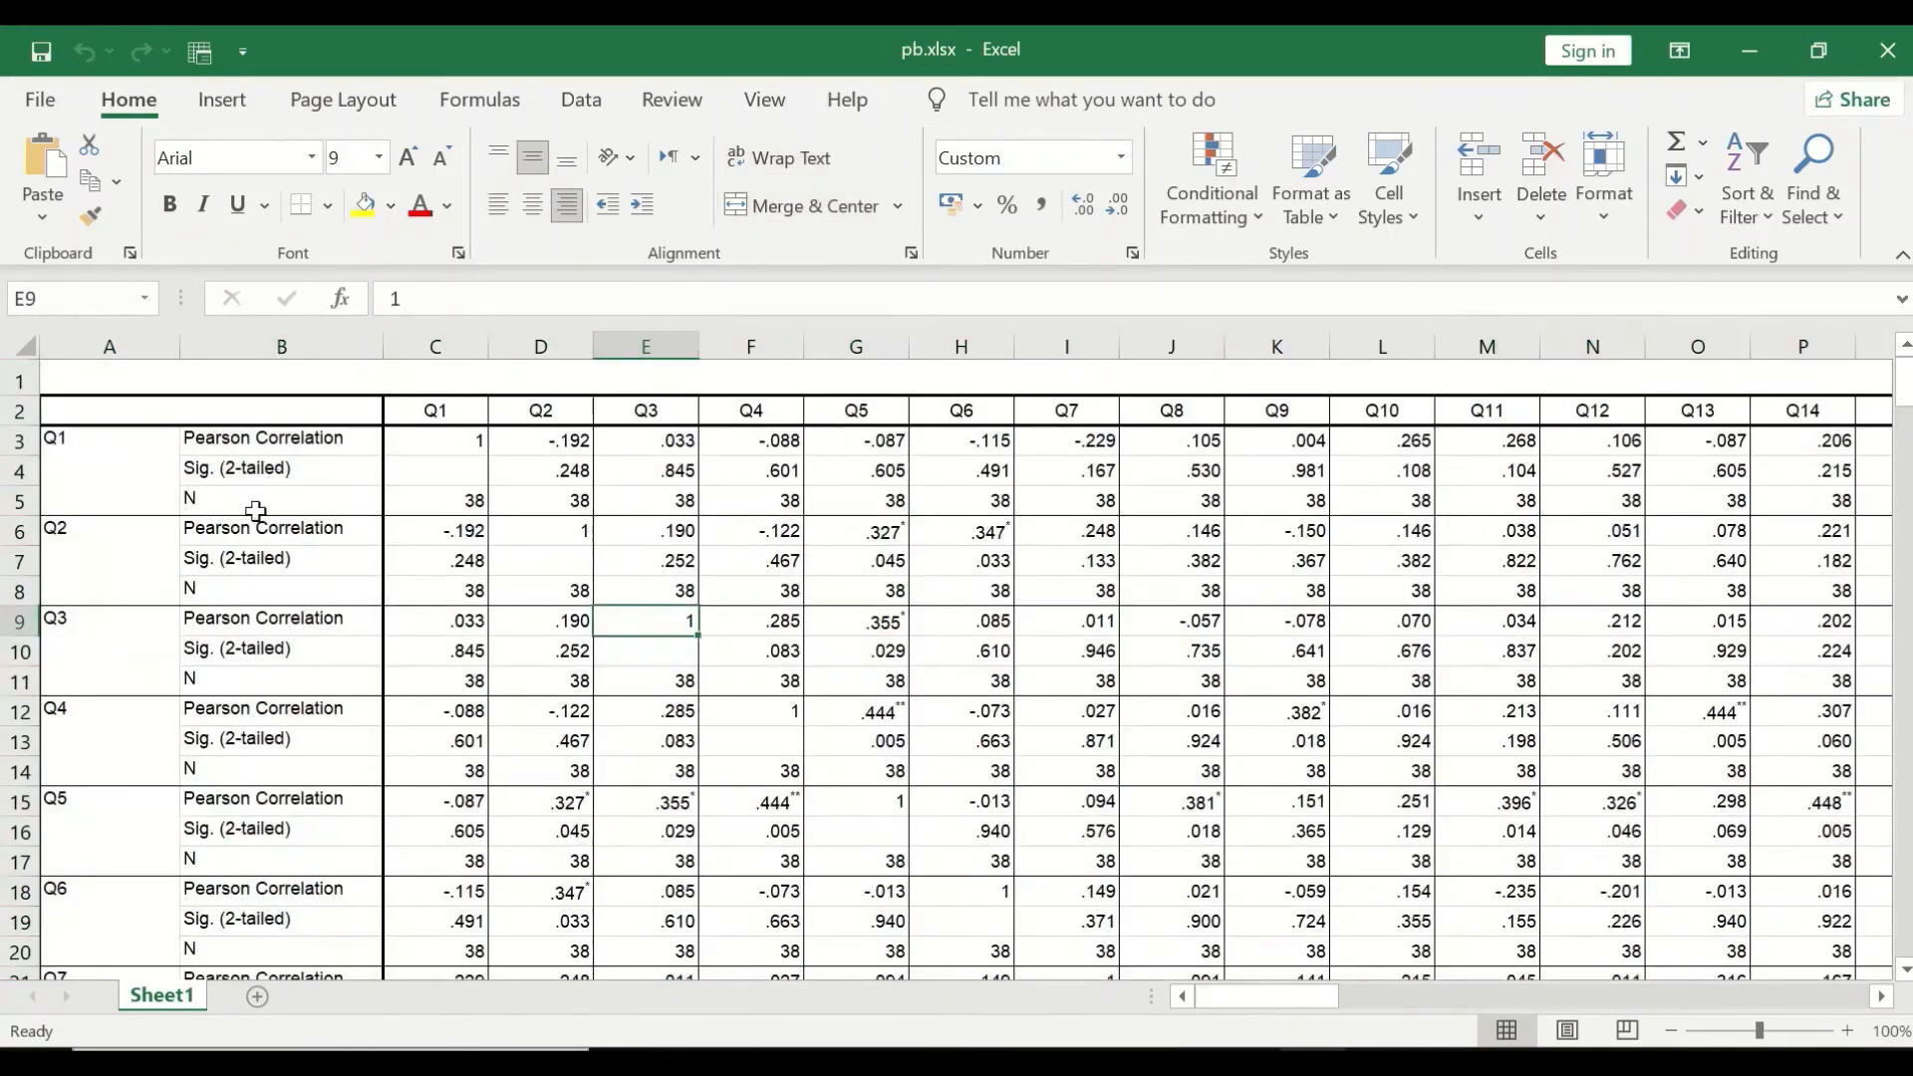
pyautogui.scroll(-2, 342, 662)
pyautogui.scroll(2, 448, 662)
# - Delete the Q1 to Q76 row blocks across all columns of the correlation table, shifting the cells up to leave only the OverallMarks rows
pyautogui.moveTo(52, 438); pyautogui.dragTo(1564, 730)
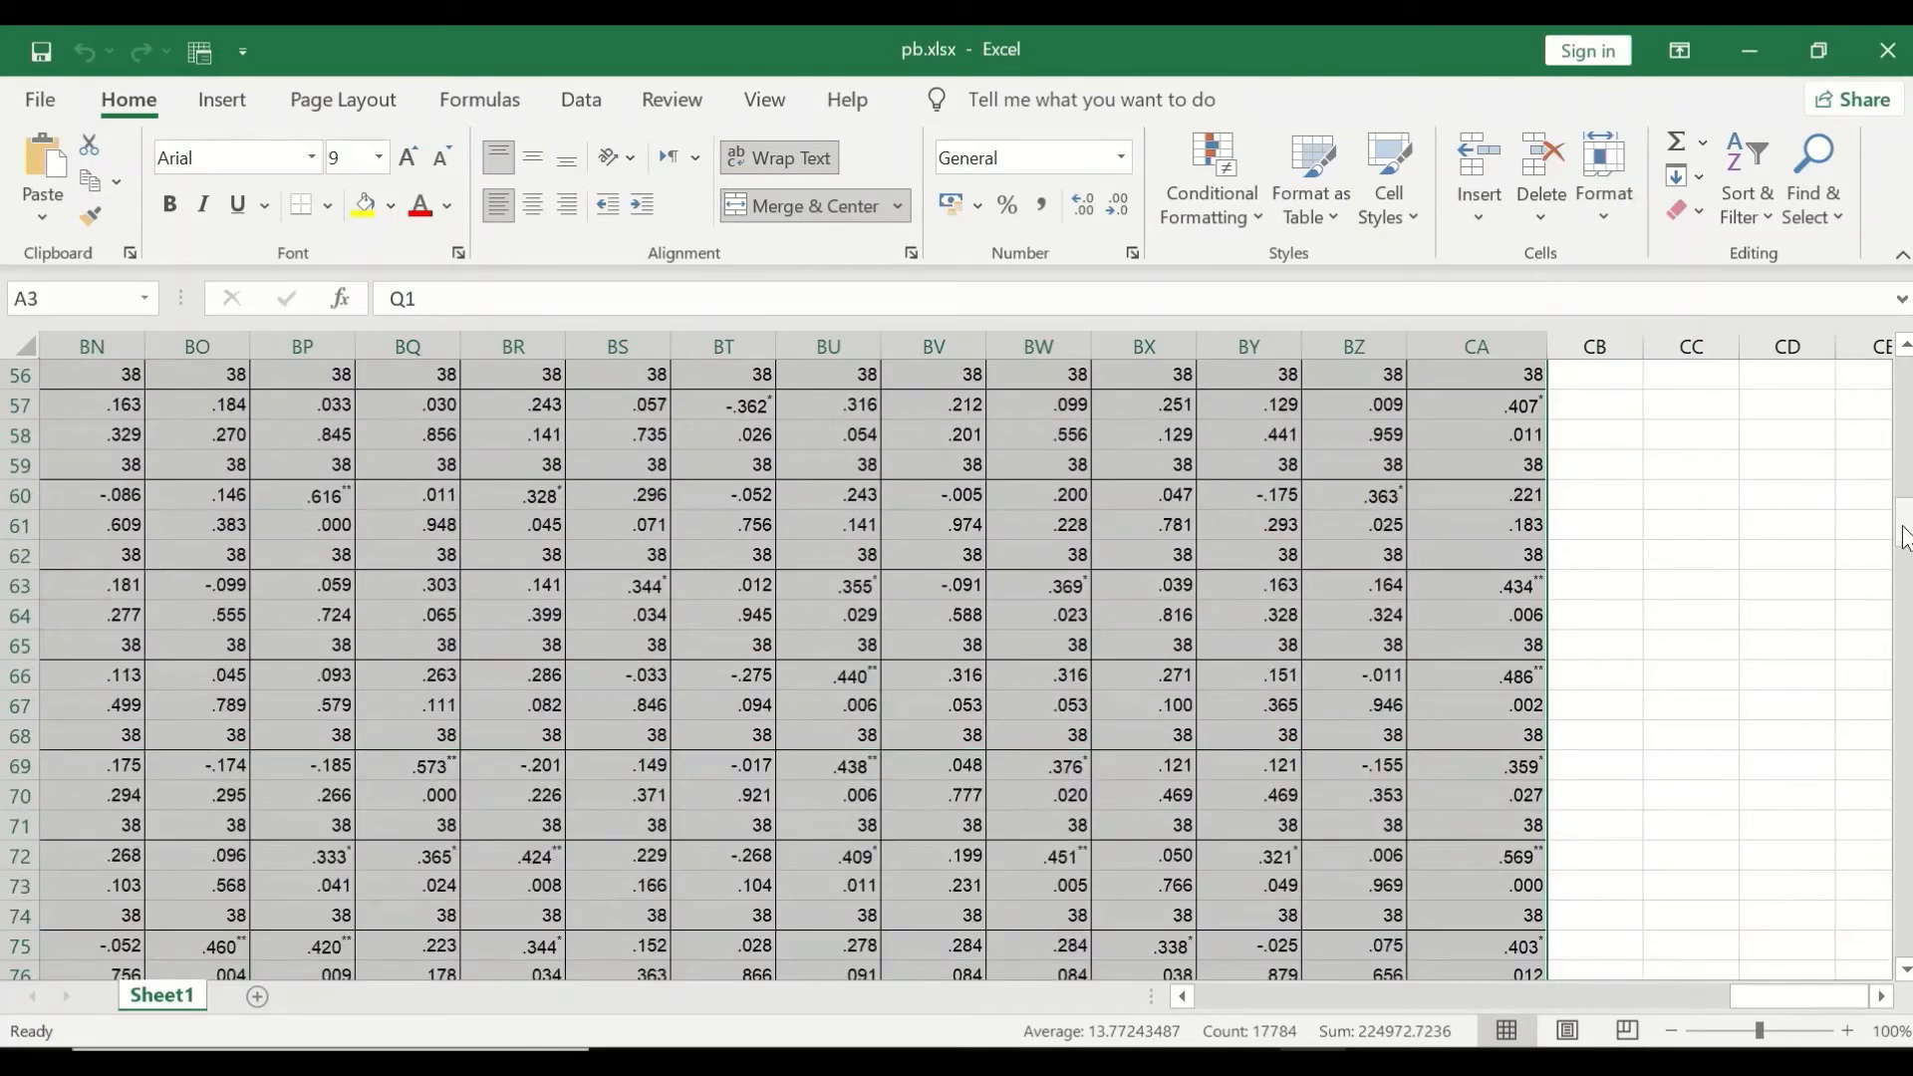
pyautogui.moveTo(1904, 538); pyautogui.dragTo(1889, 443)
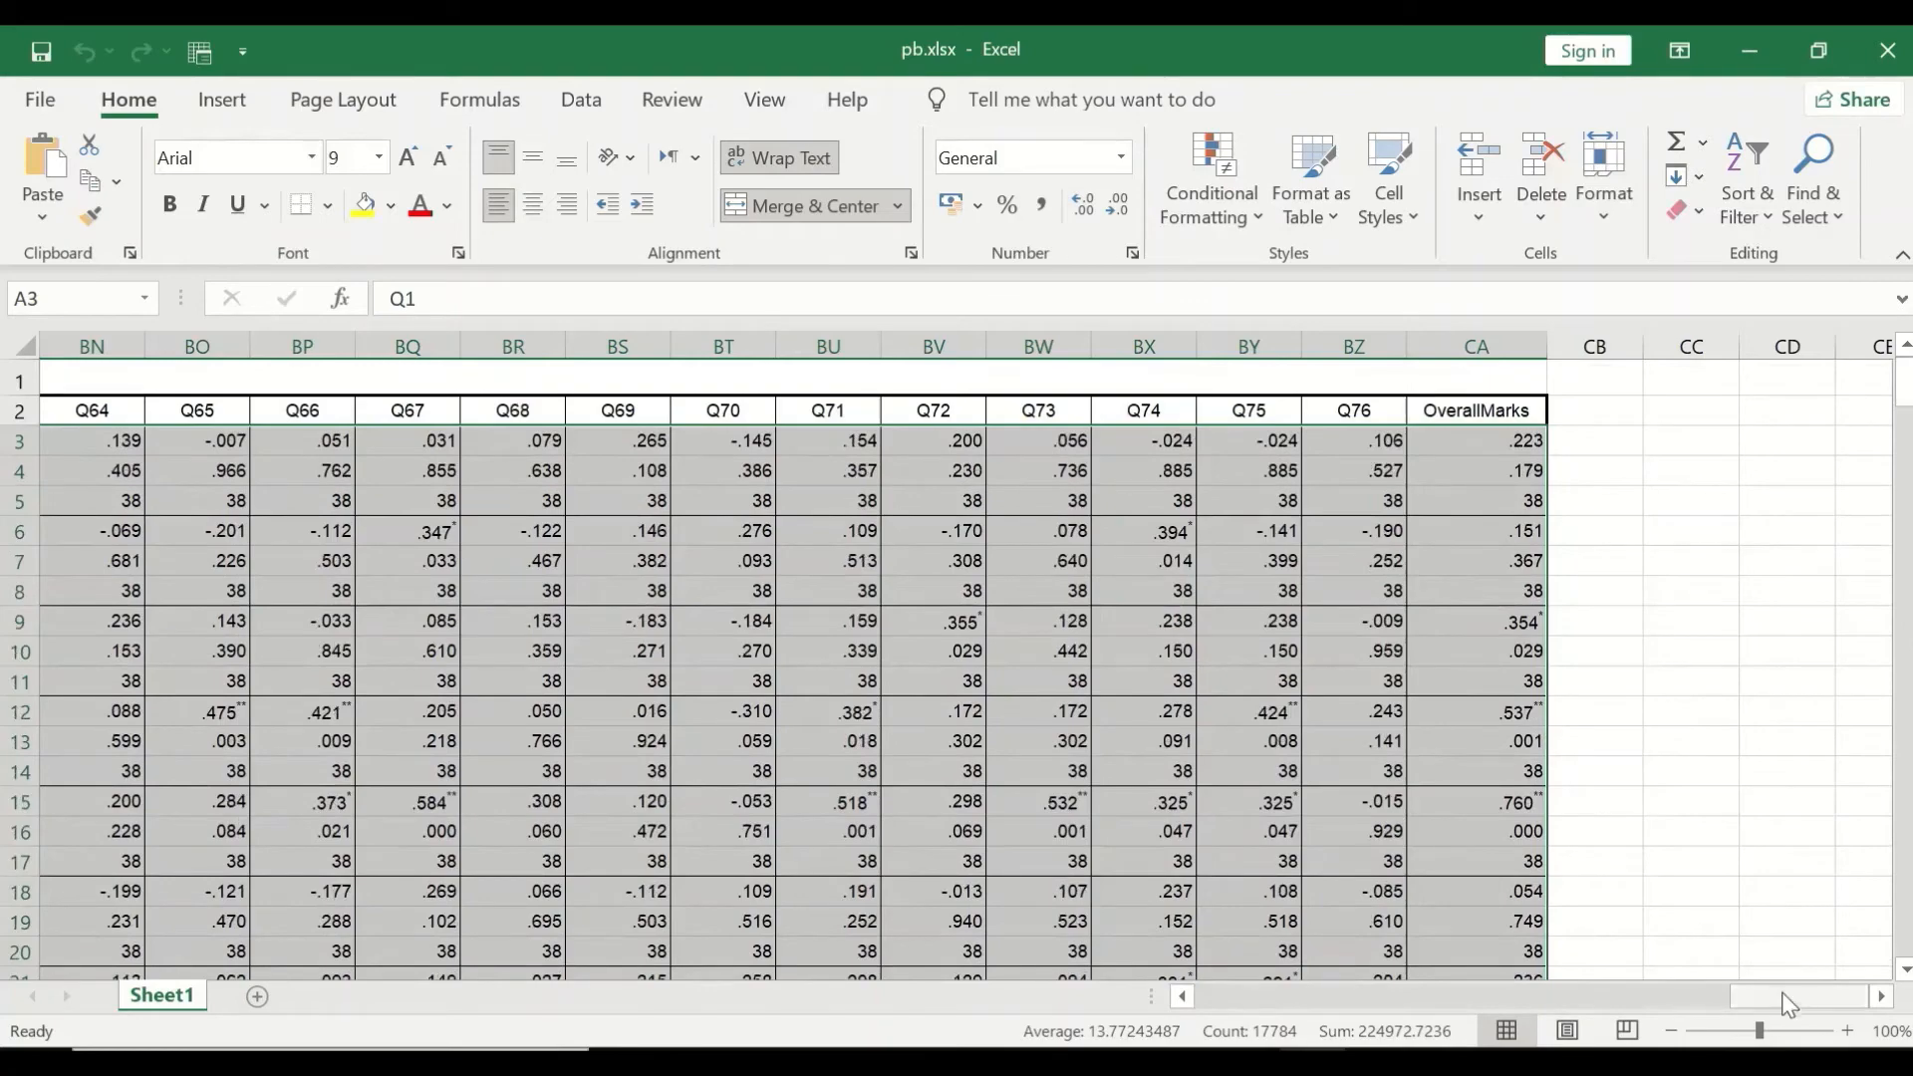
pyautogui.moveTo(1797, 999); pyautogui.dragTo(876, 993)
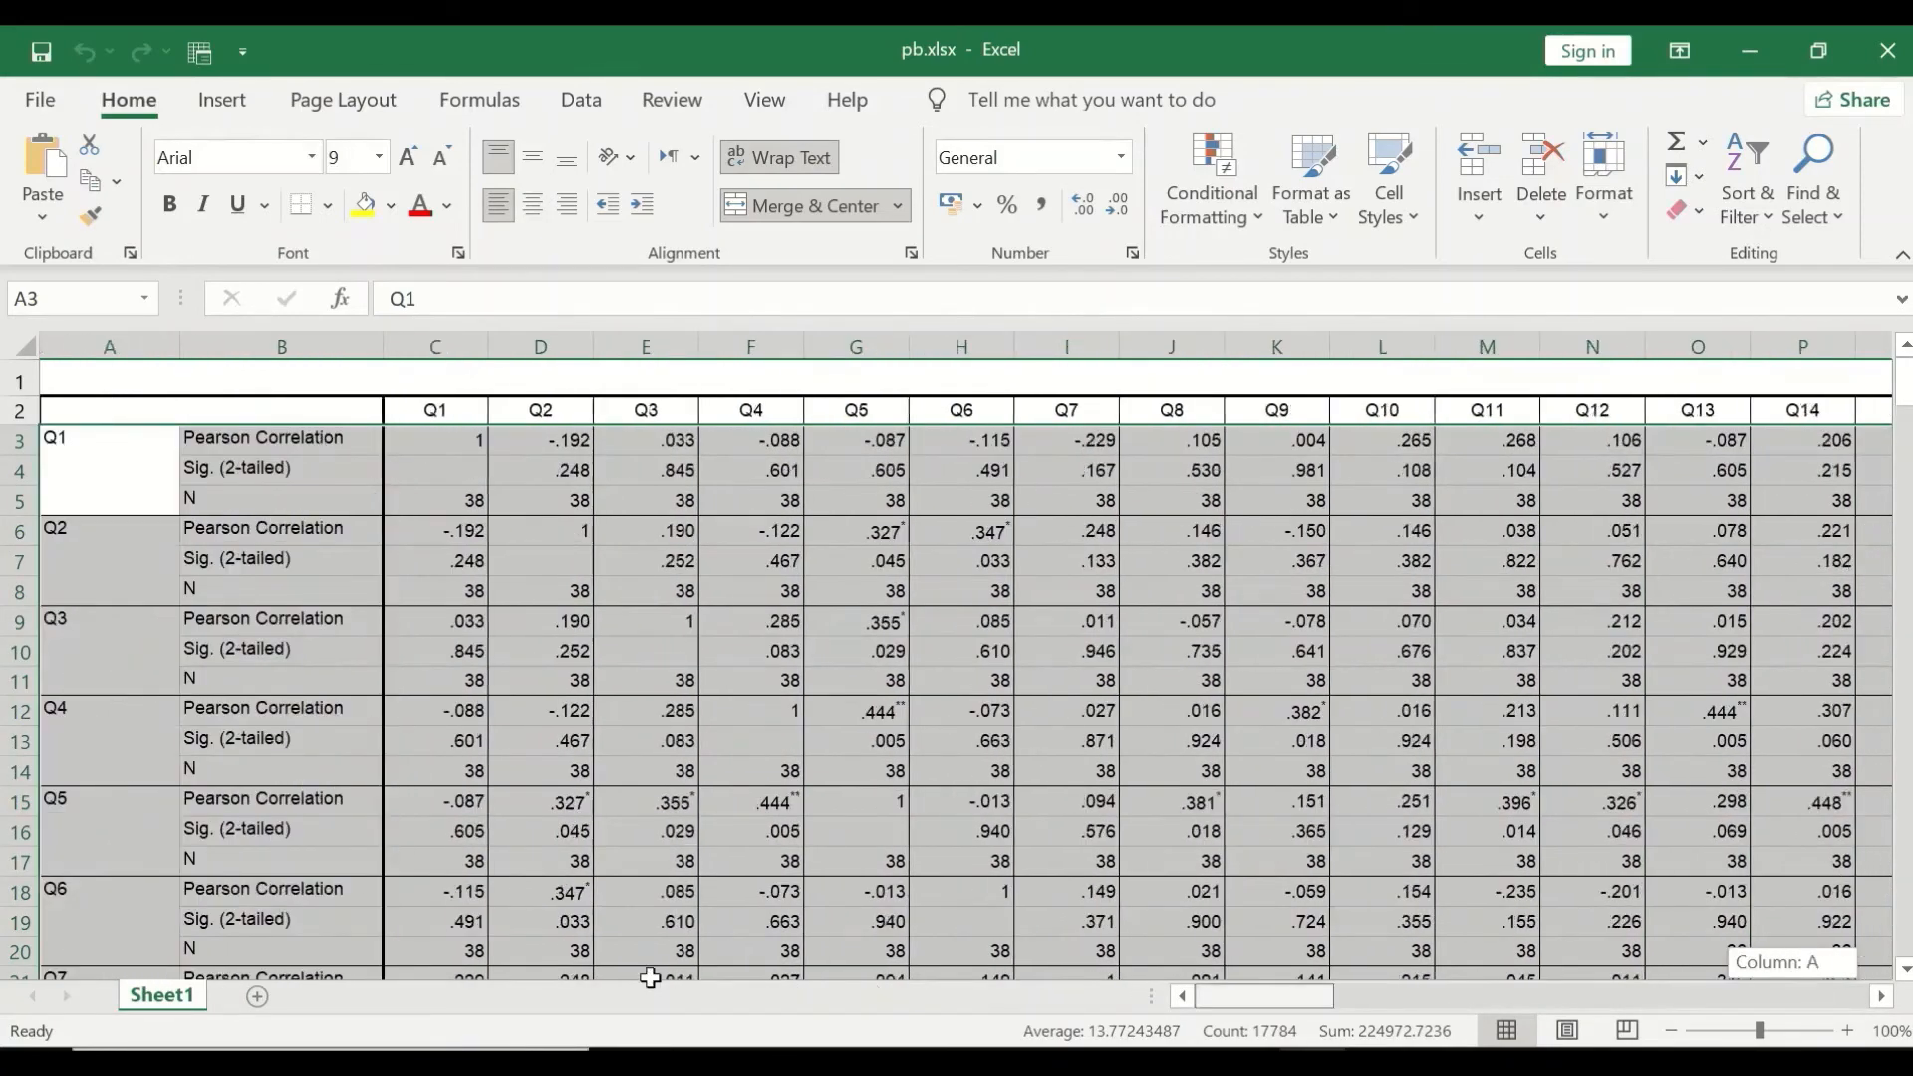
pyautogui.rightClick(768, 576)
pyautogui.click(859, 566)
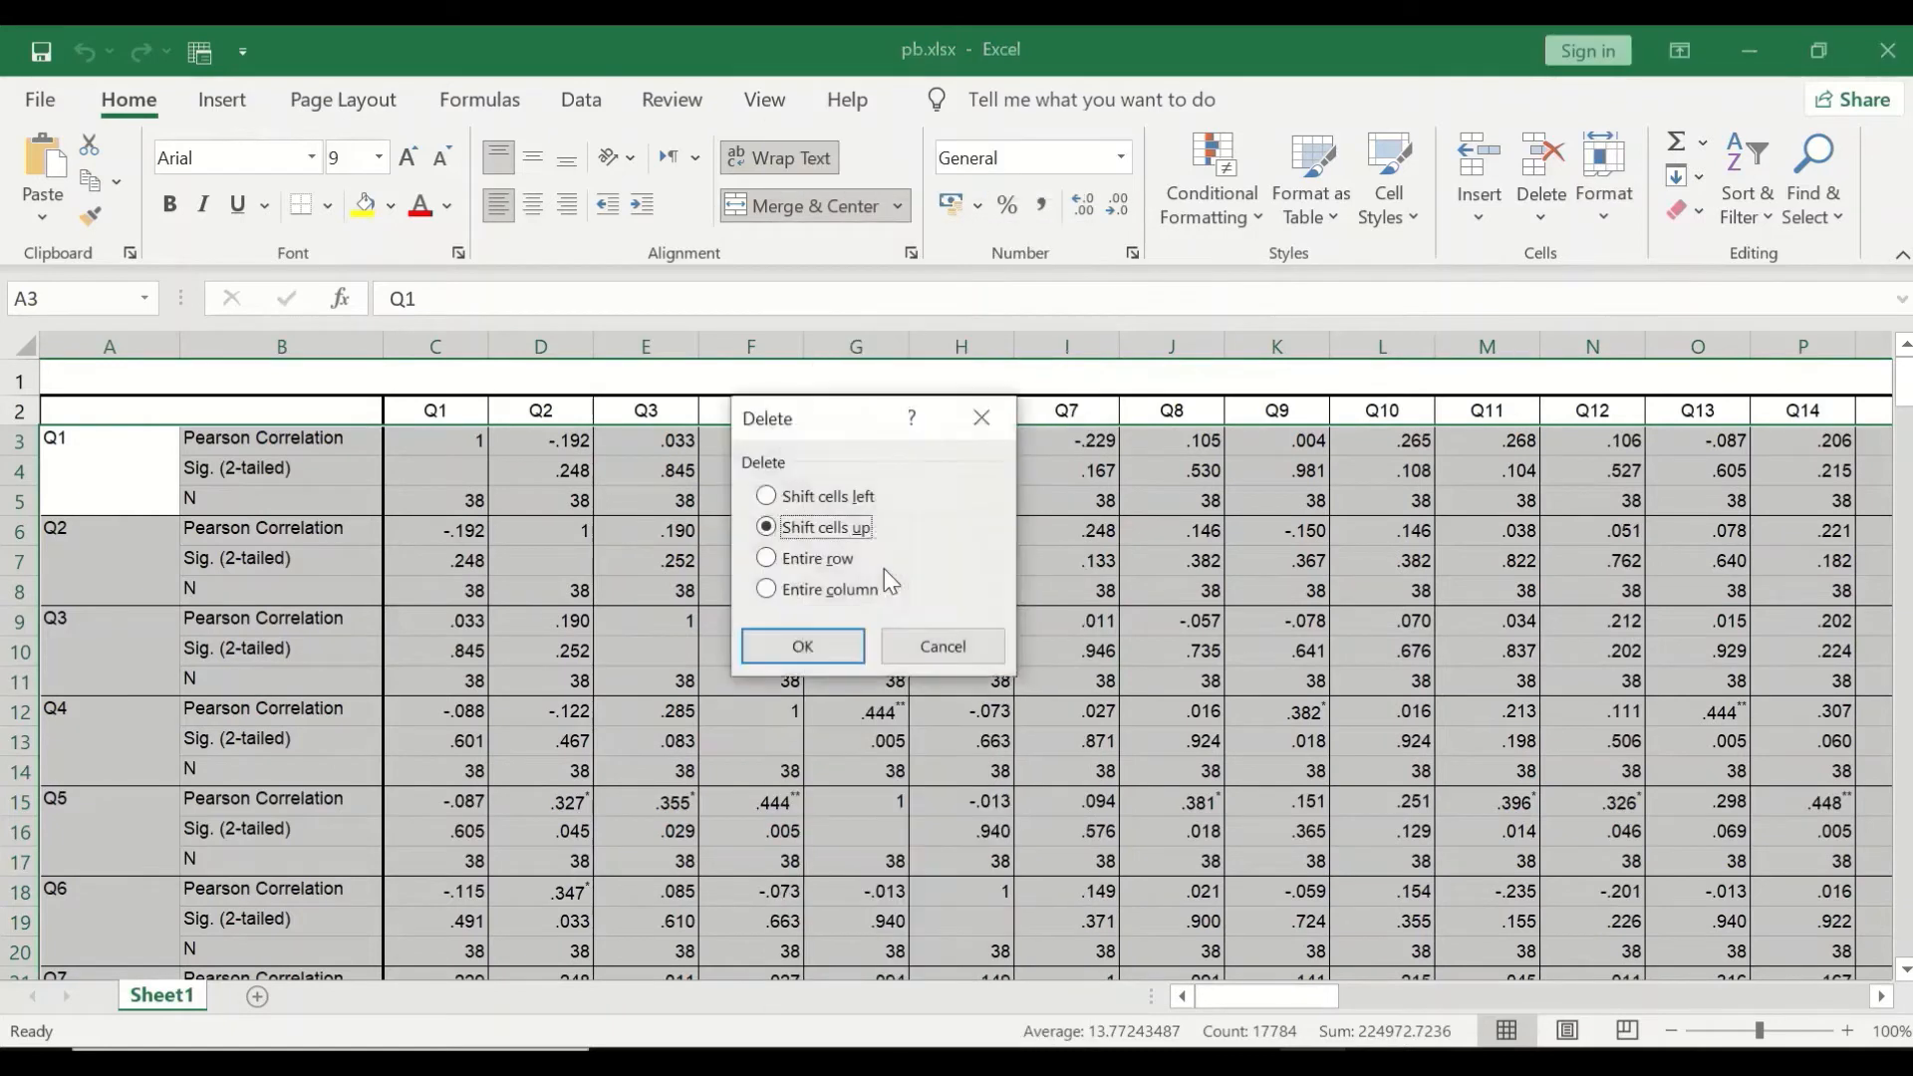
pyautogui.click(842, 651)
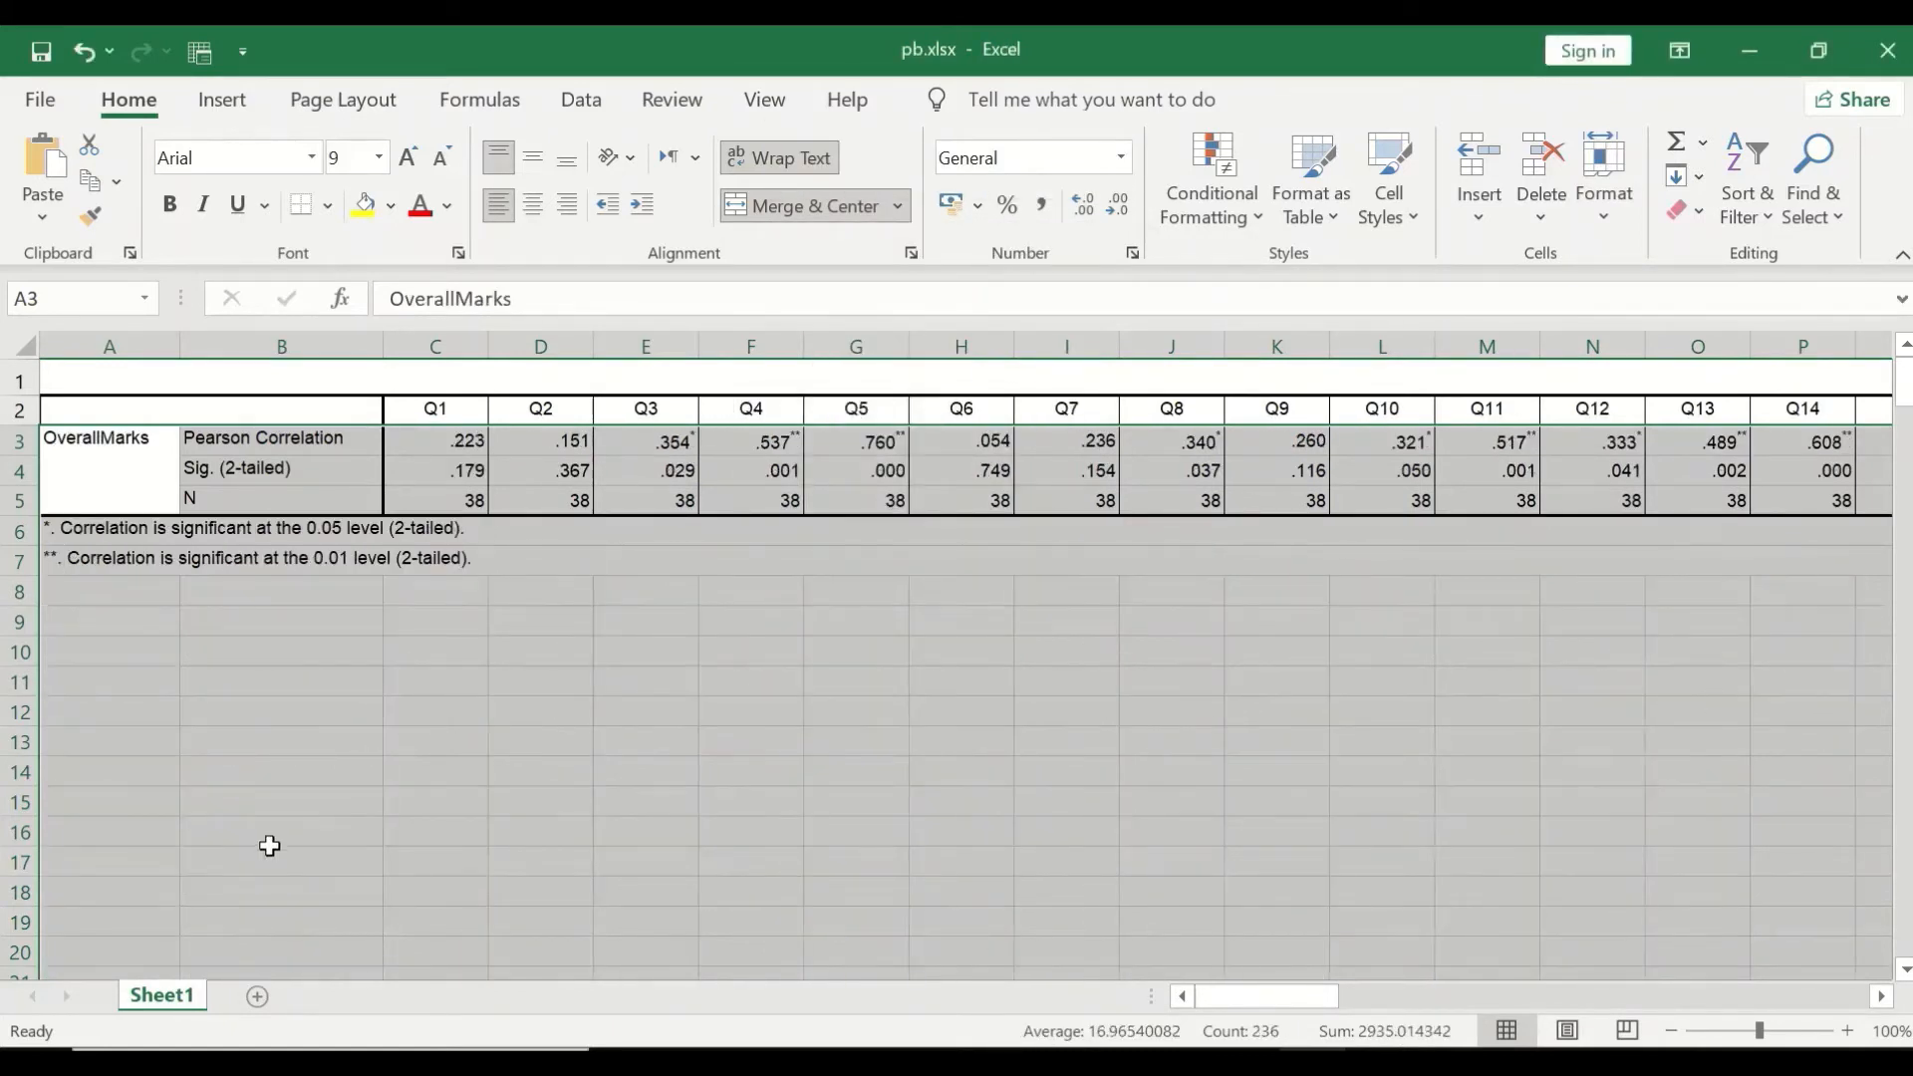
pyautogui.click(284, 837)
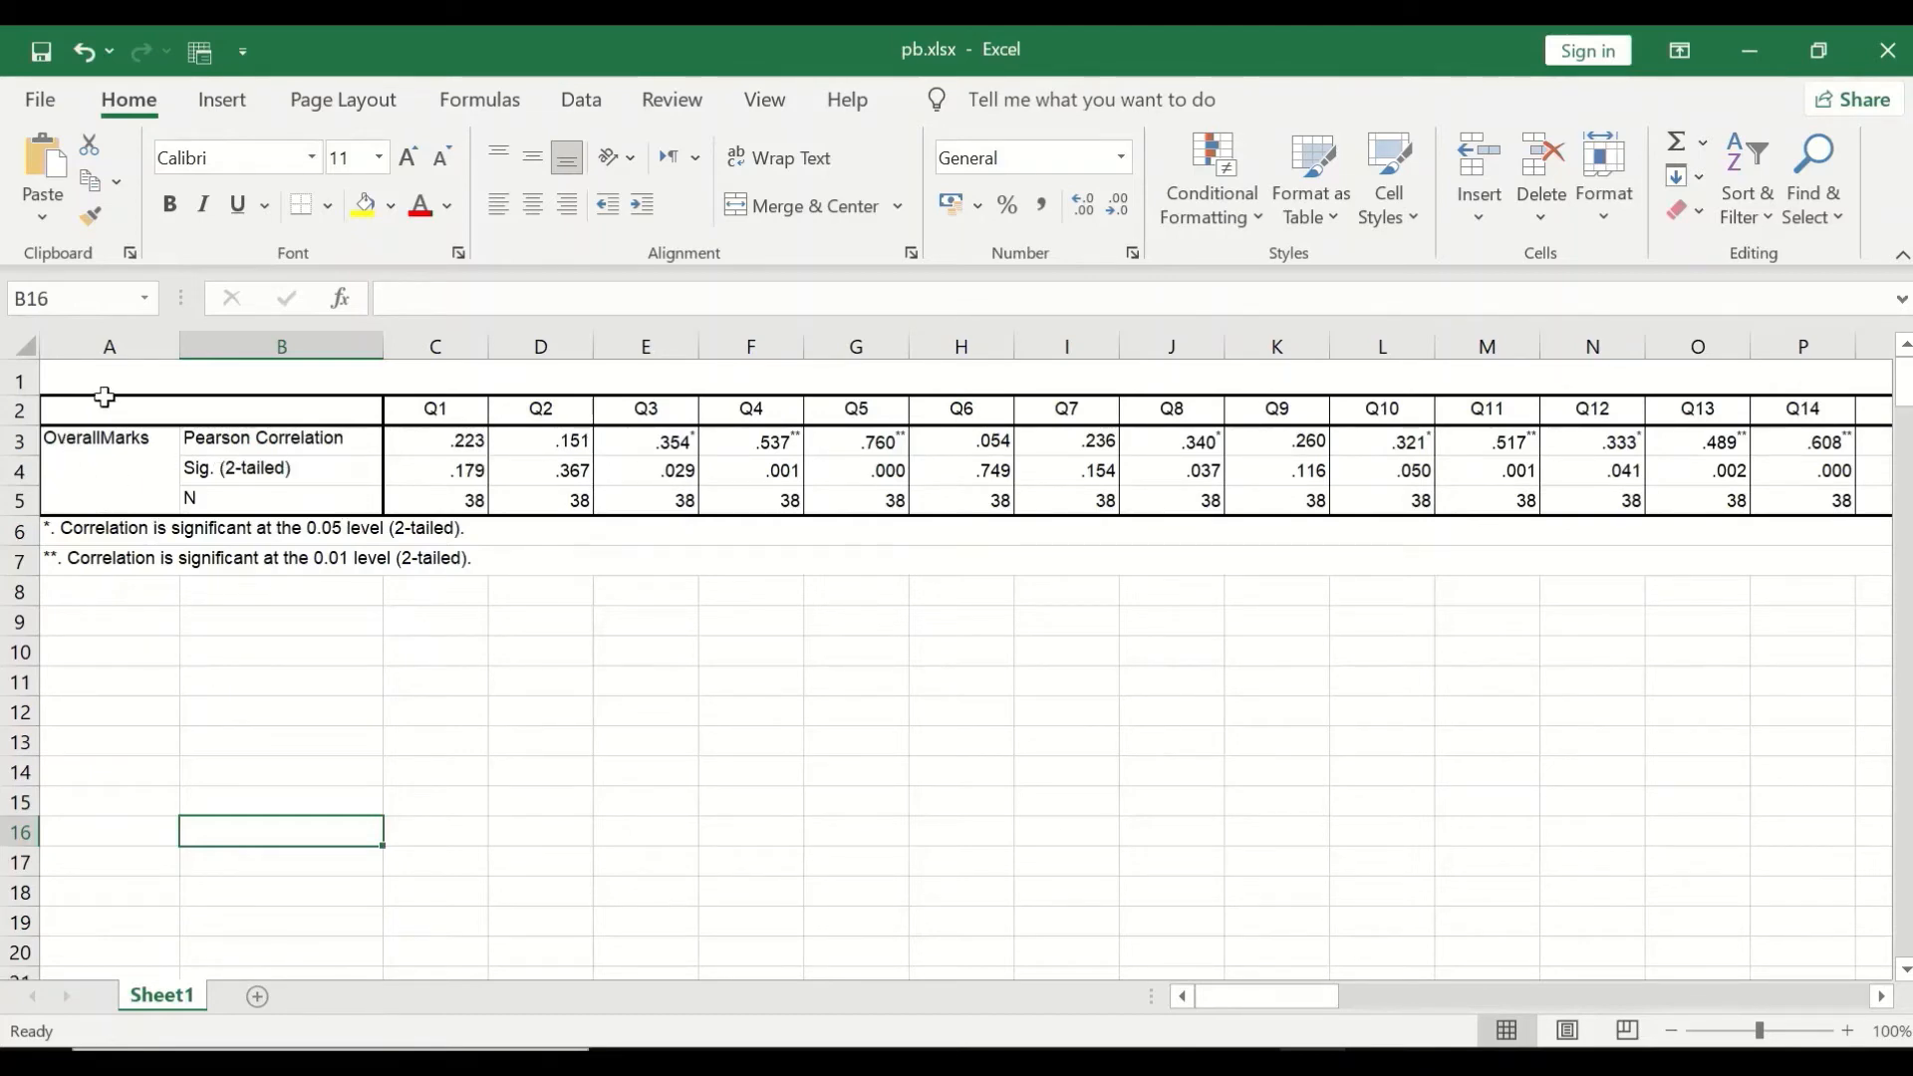
# - Delete column A holding the OverallMarks label and the N row beneath the significance values
pyautogui.click(108, 362)
pyautogui.rightClick(109, 364)
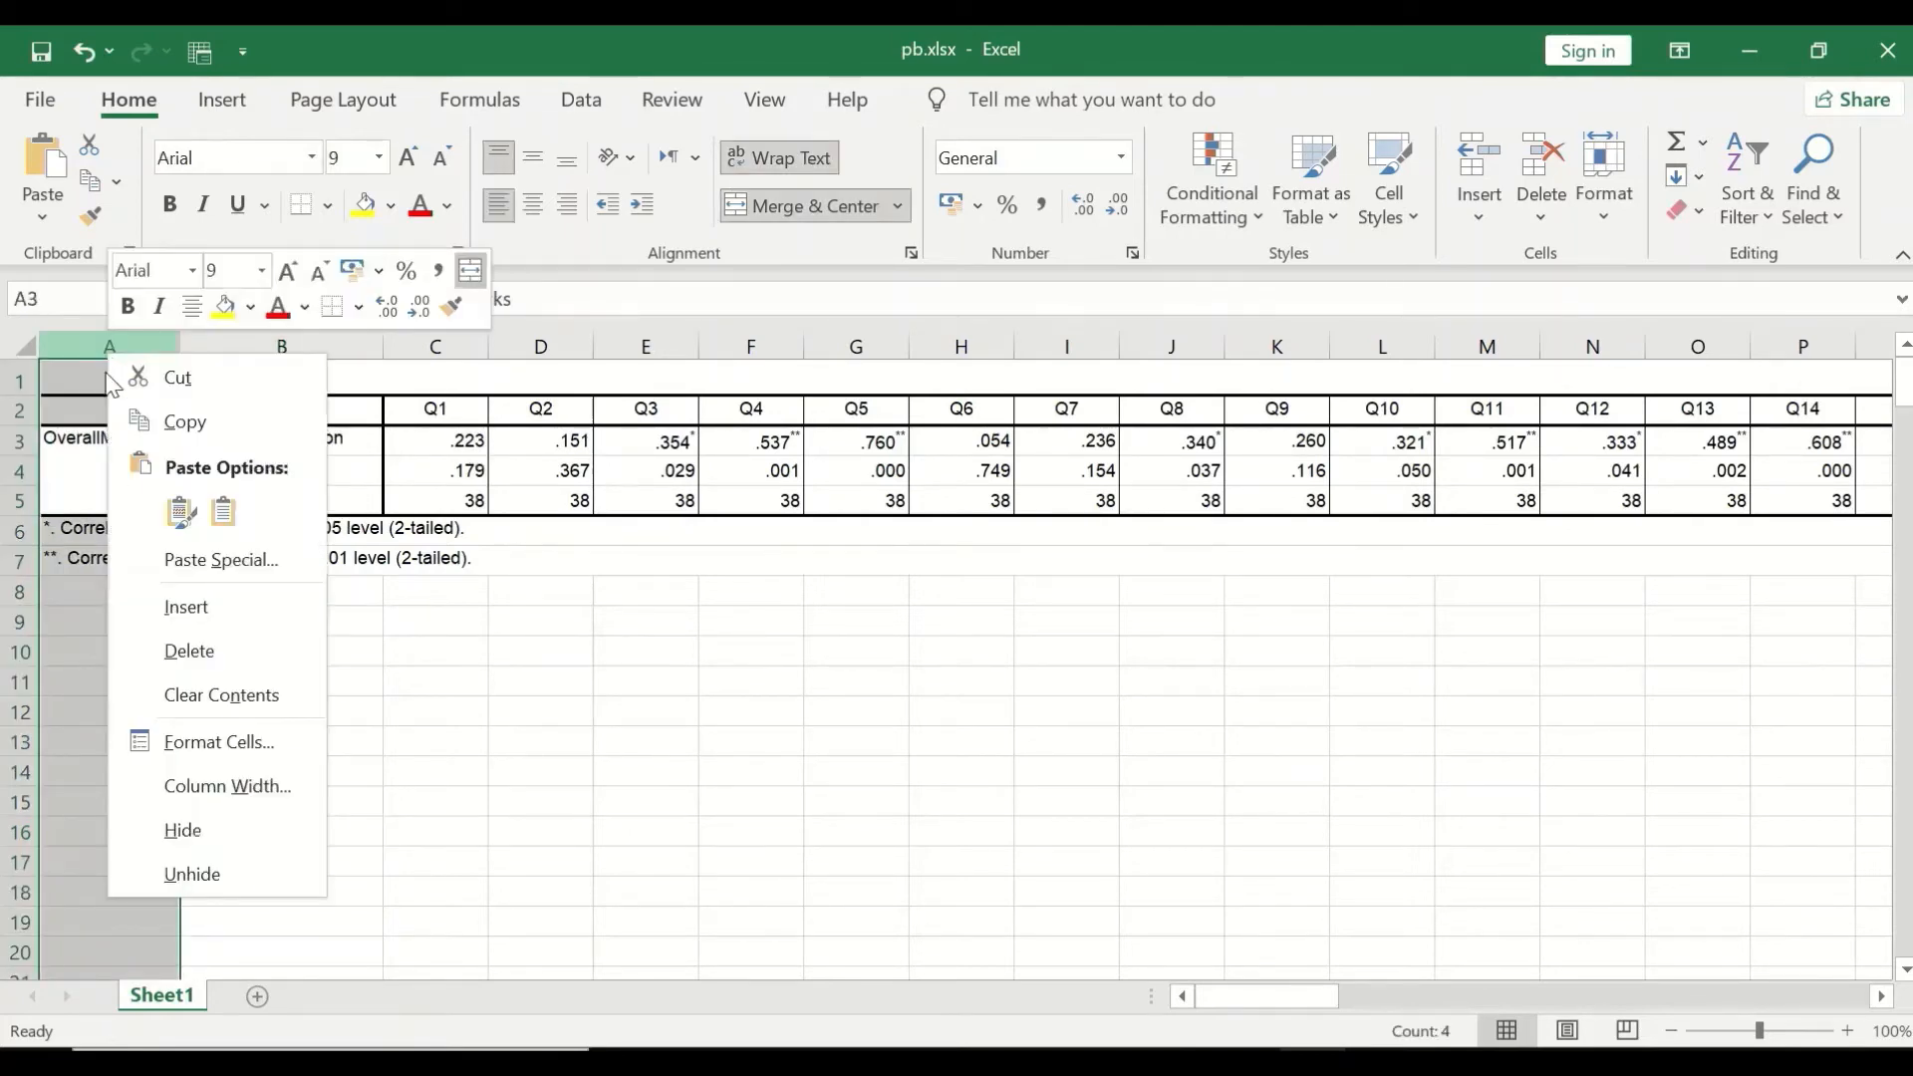
pyautogui.click(203, 660)
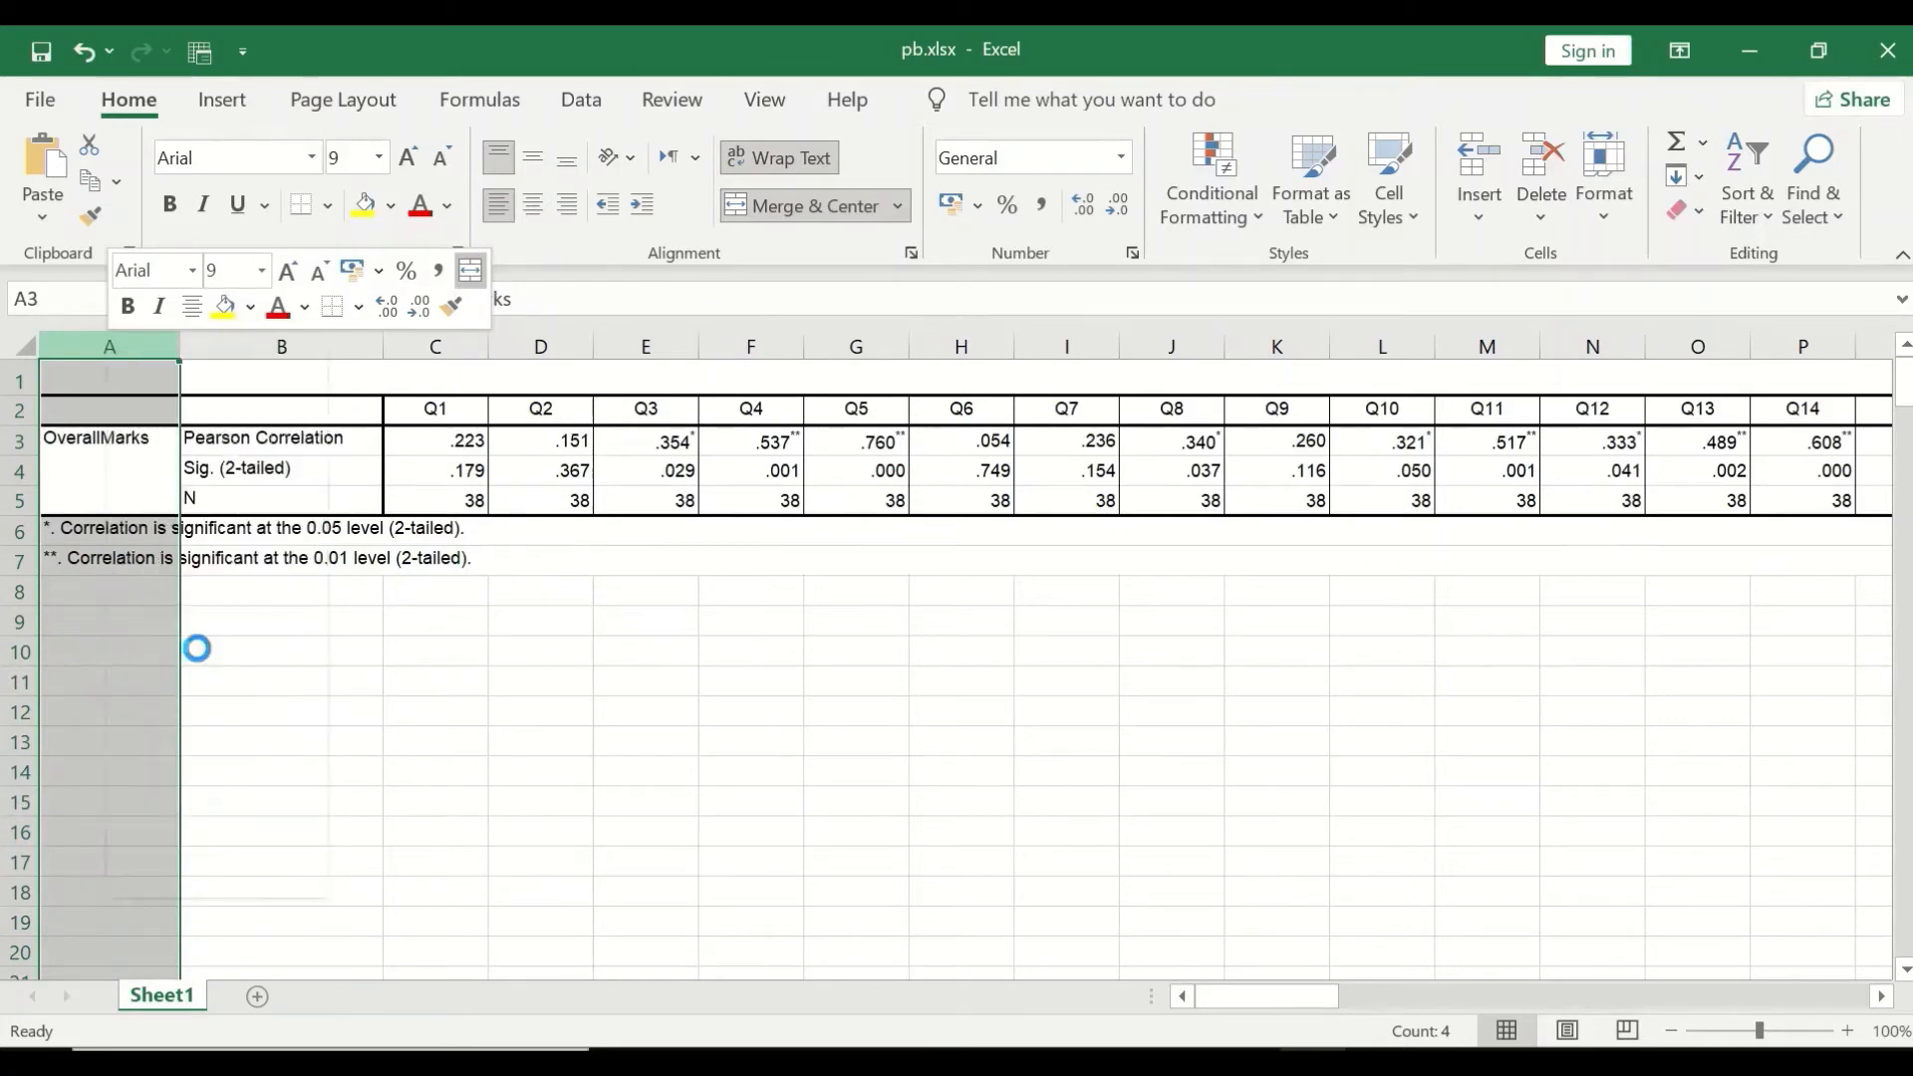
pyautogui.click(14, 499)
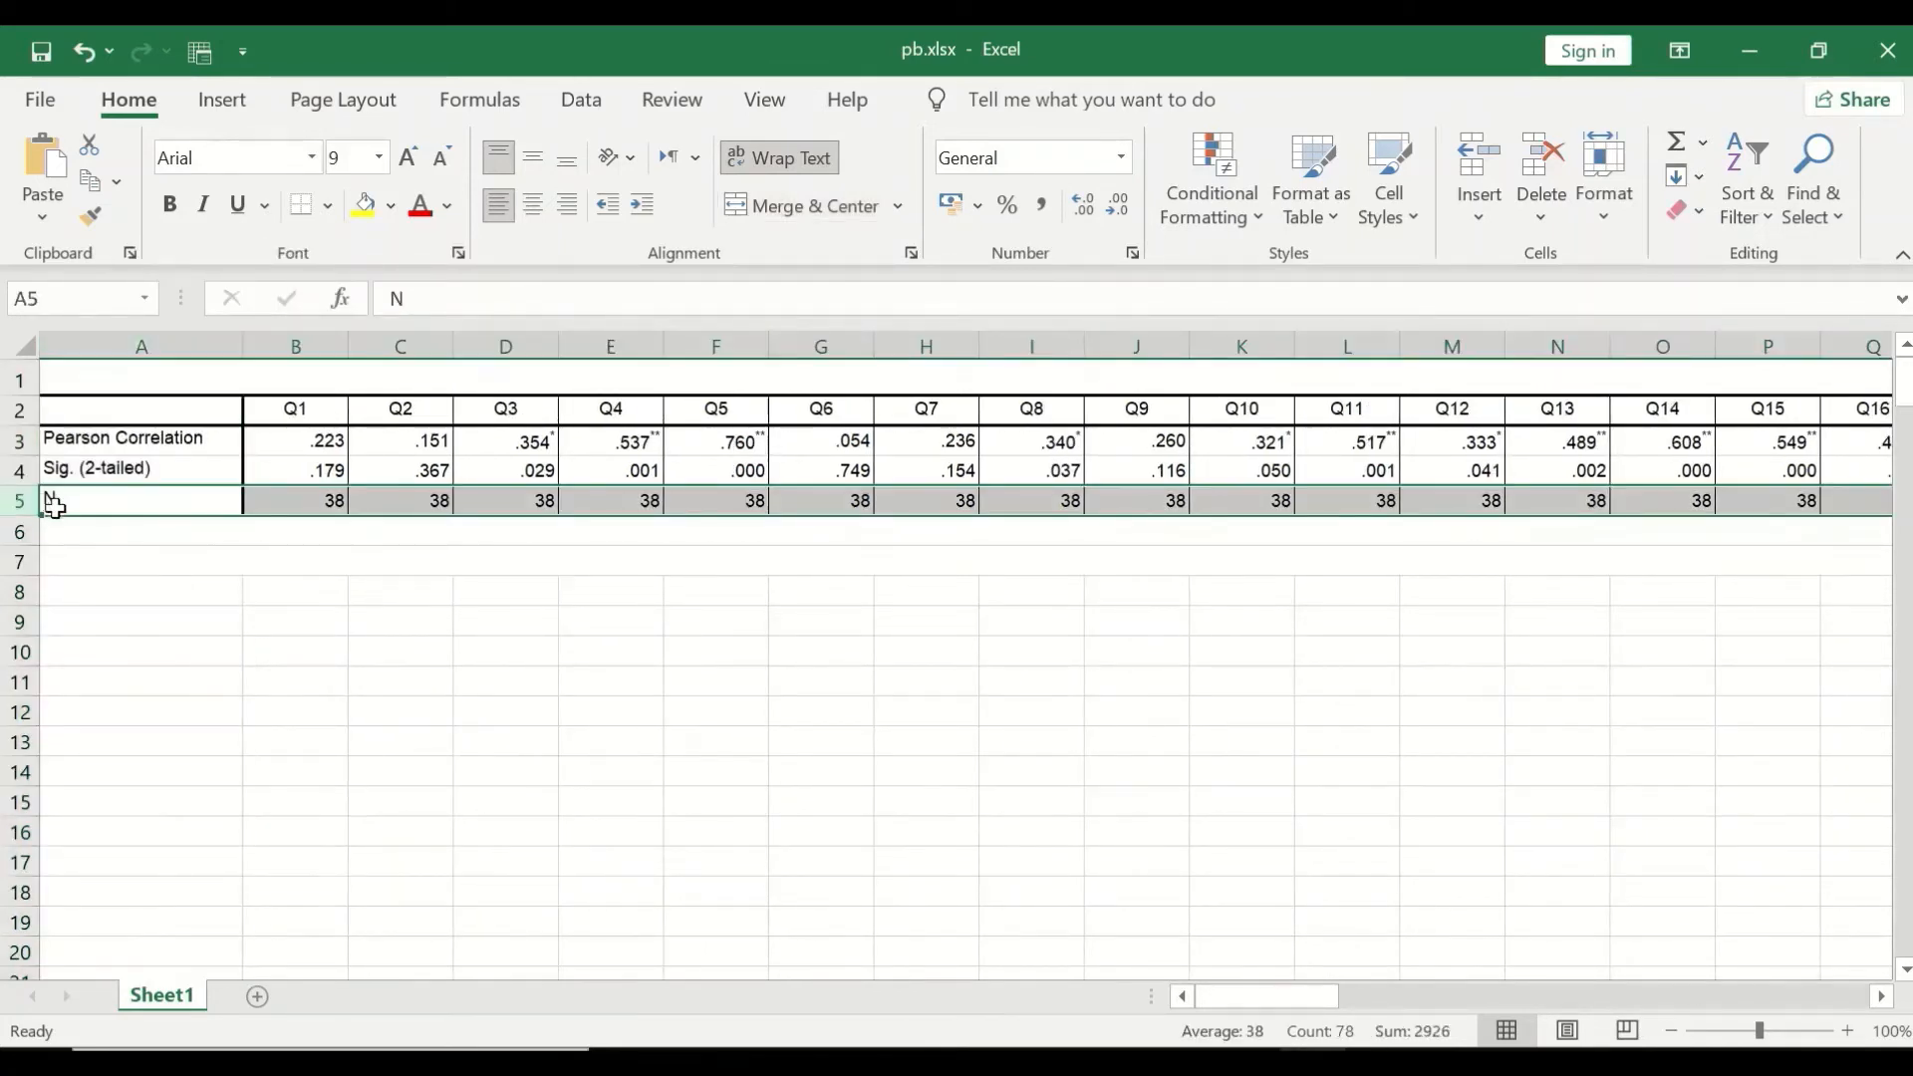
pyautogui.rightClick(54, 506)
pyautogui.click(139, 796)
# - Rename the Pearson Correlation row label in A3 as Pt.Biserial
pyautogui.click(81, 442)
pyautogui.moveTo(618, 304); pyautogui.dragTo(380, 295)
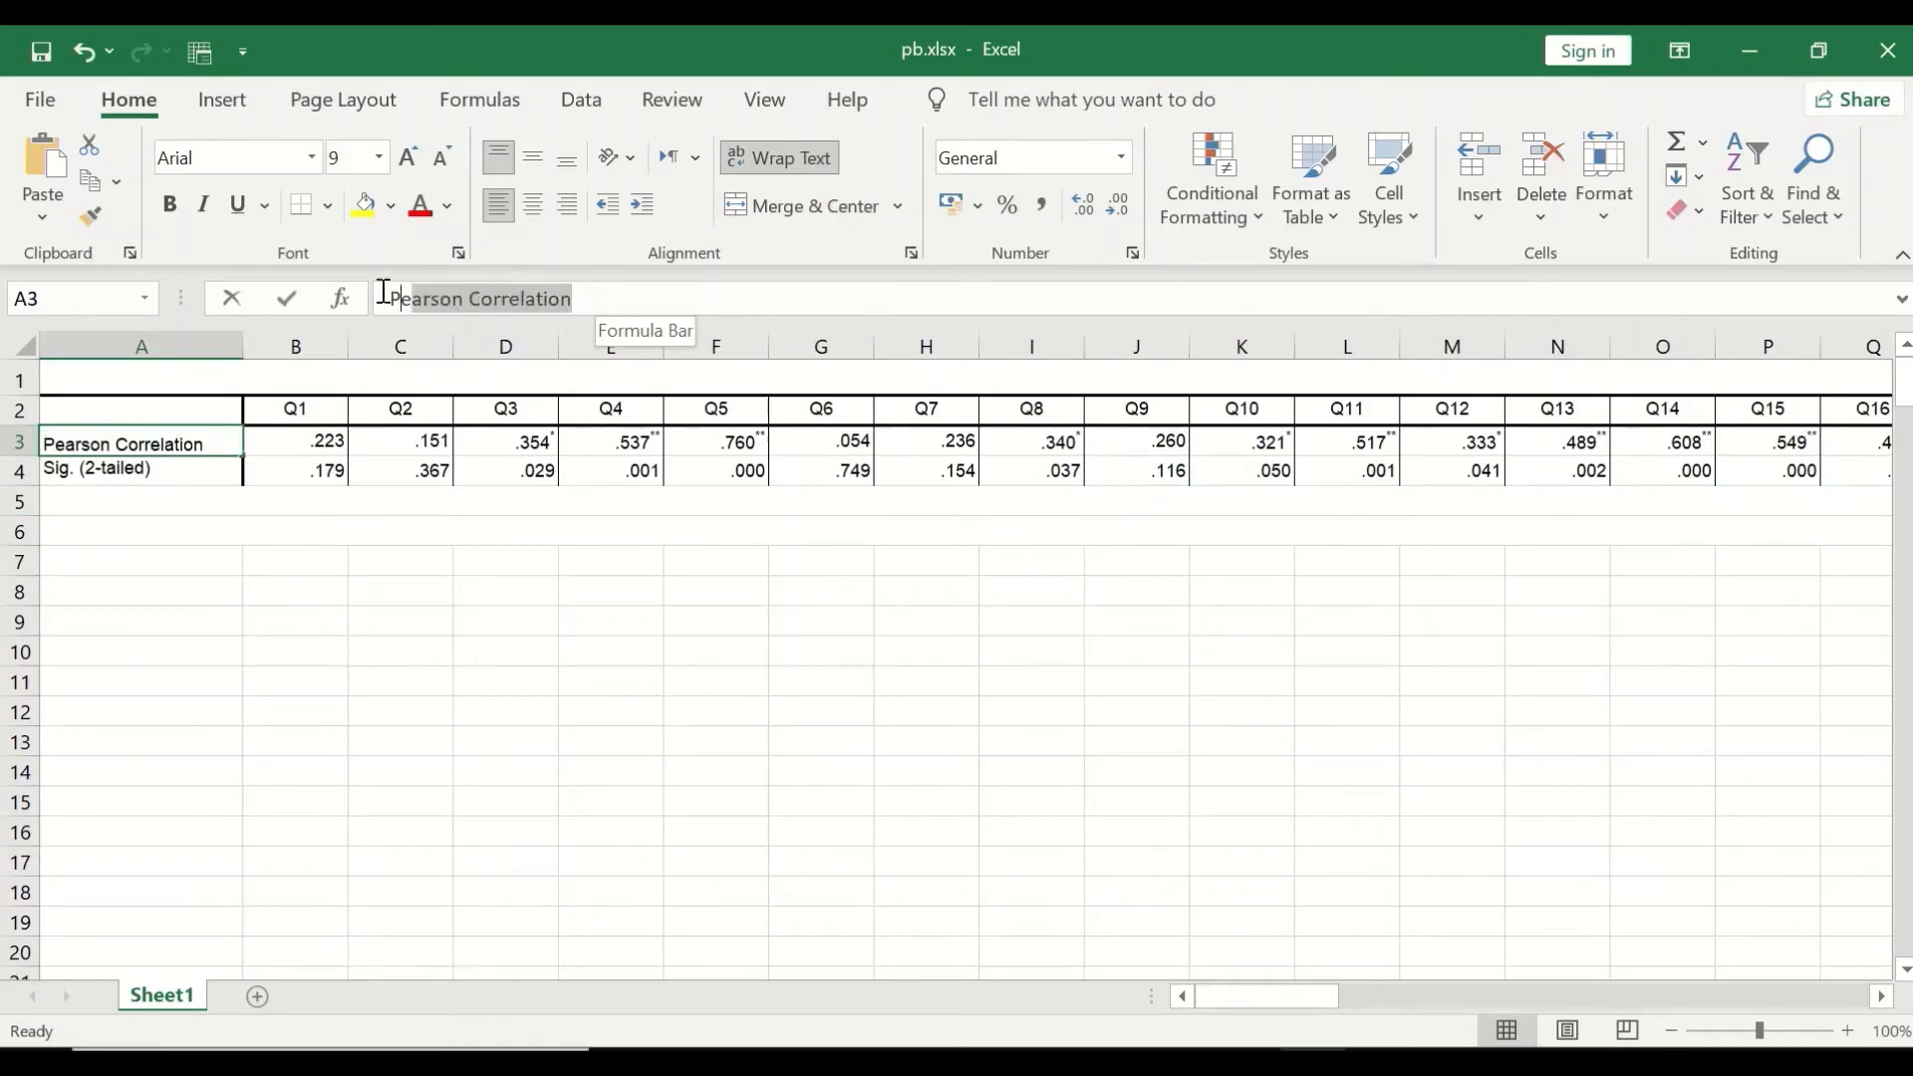
pyautogui.write('Pt.Biserial')
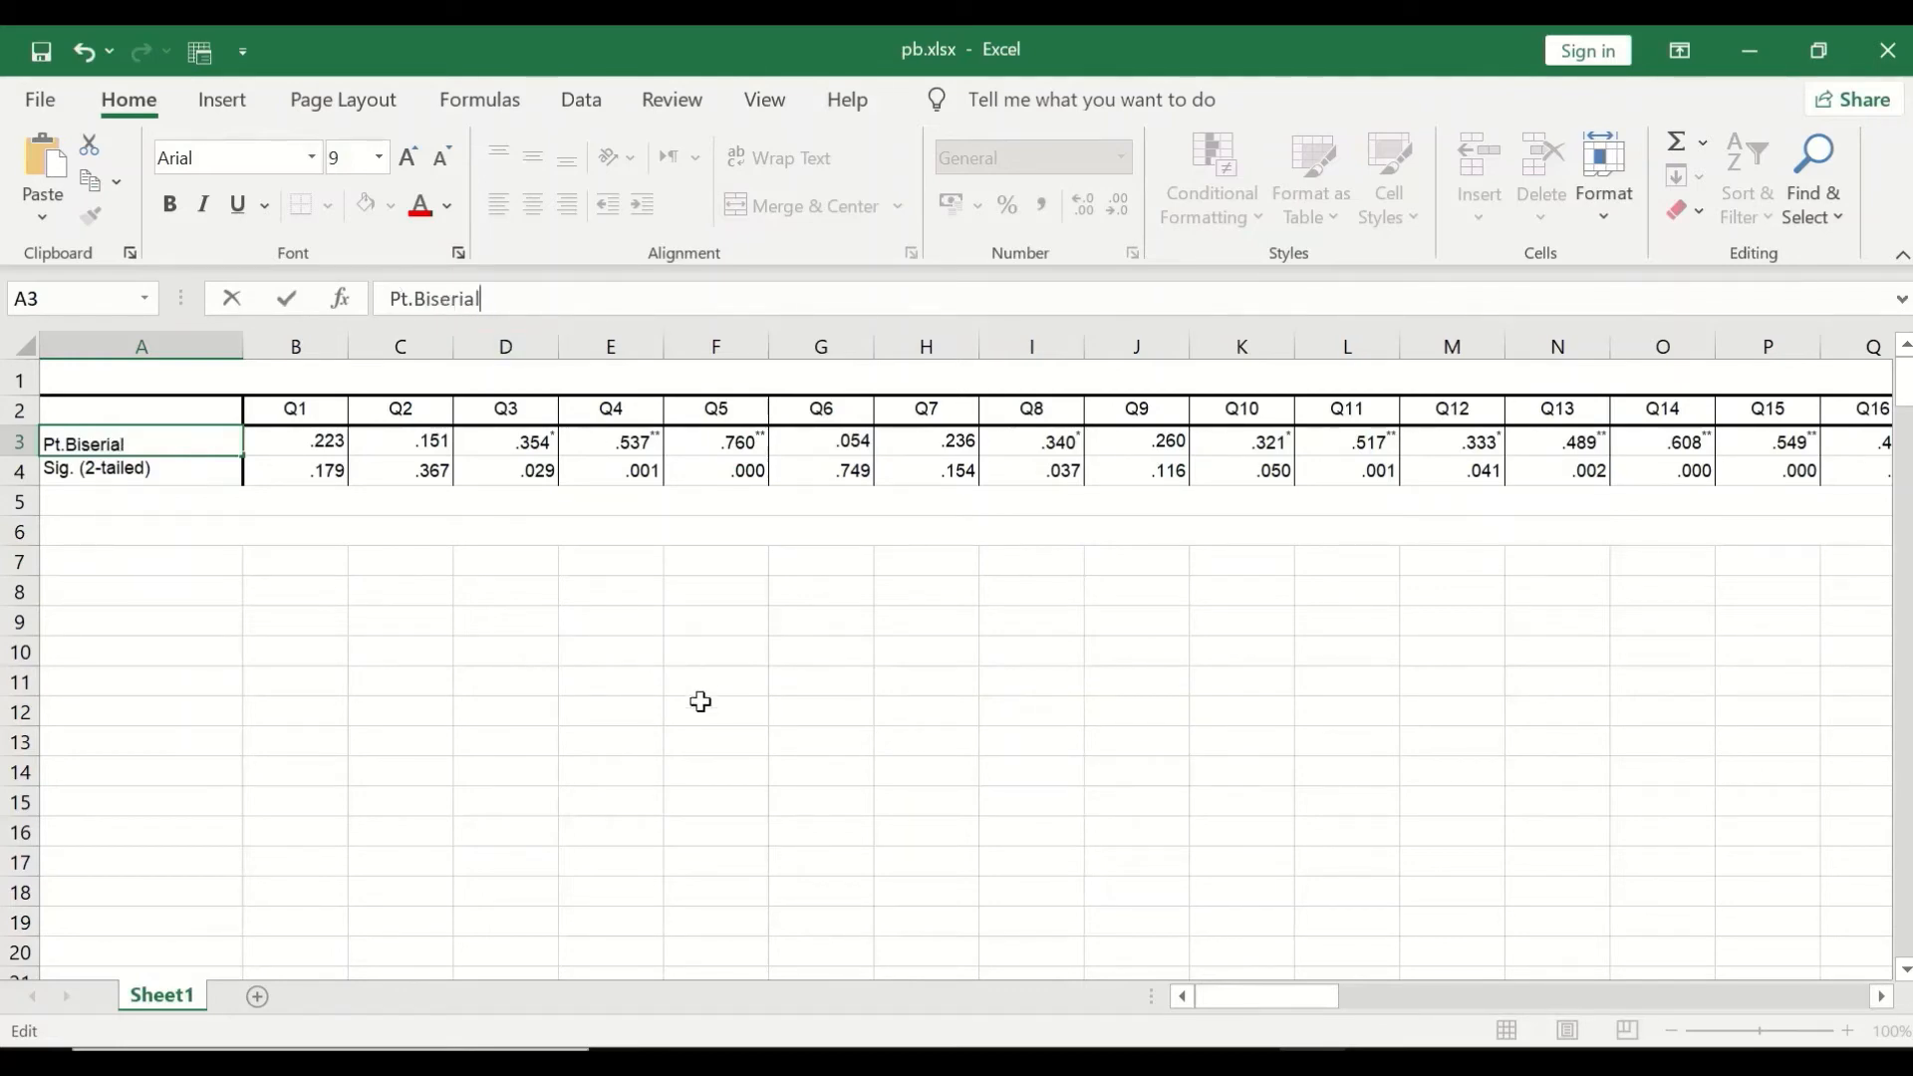
pyautogui.click(305, 619)
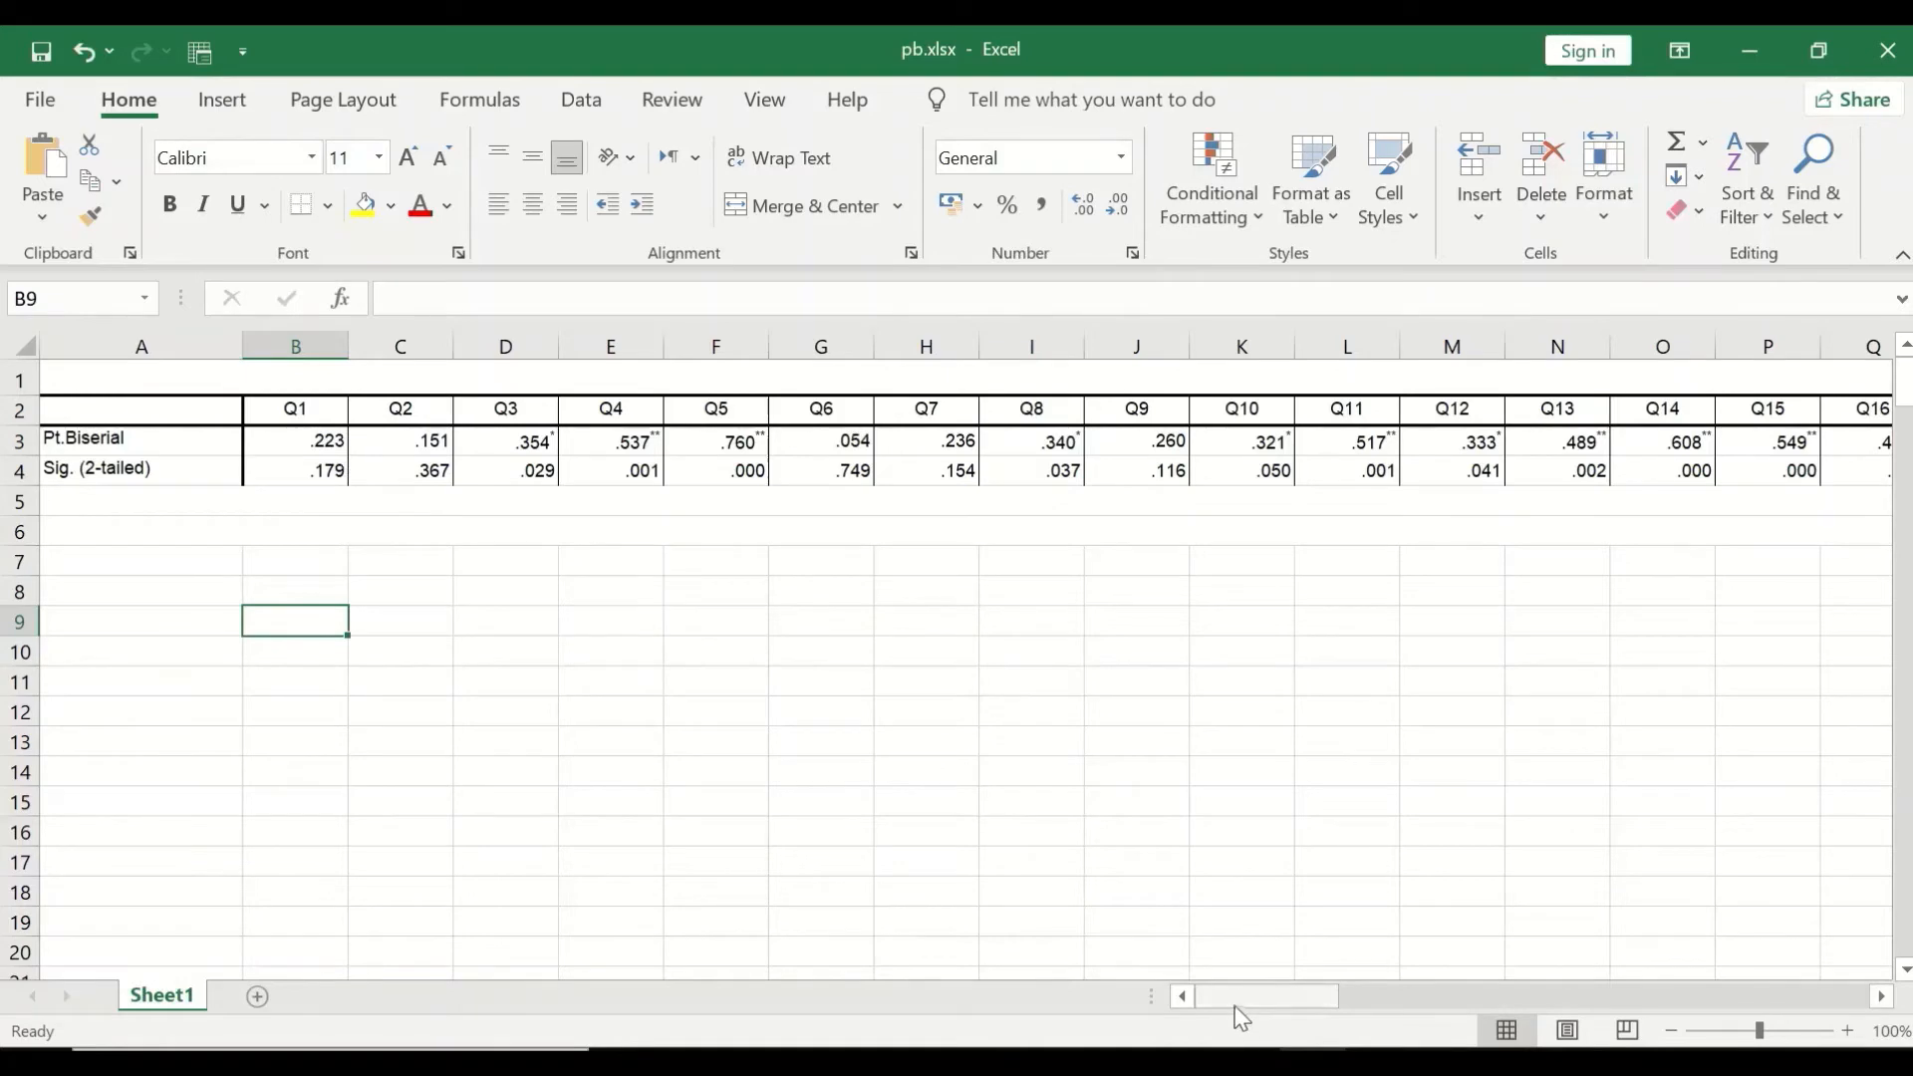
# - Delete the OverallMarks column following Q76 at the end of the table
pyautogui.moveTo(1243, 997); pyautogui.dragTo(1808, 951)
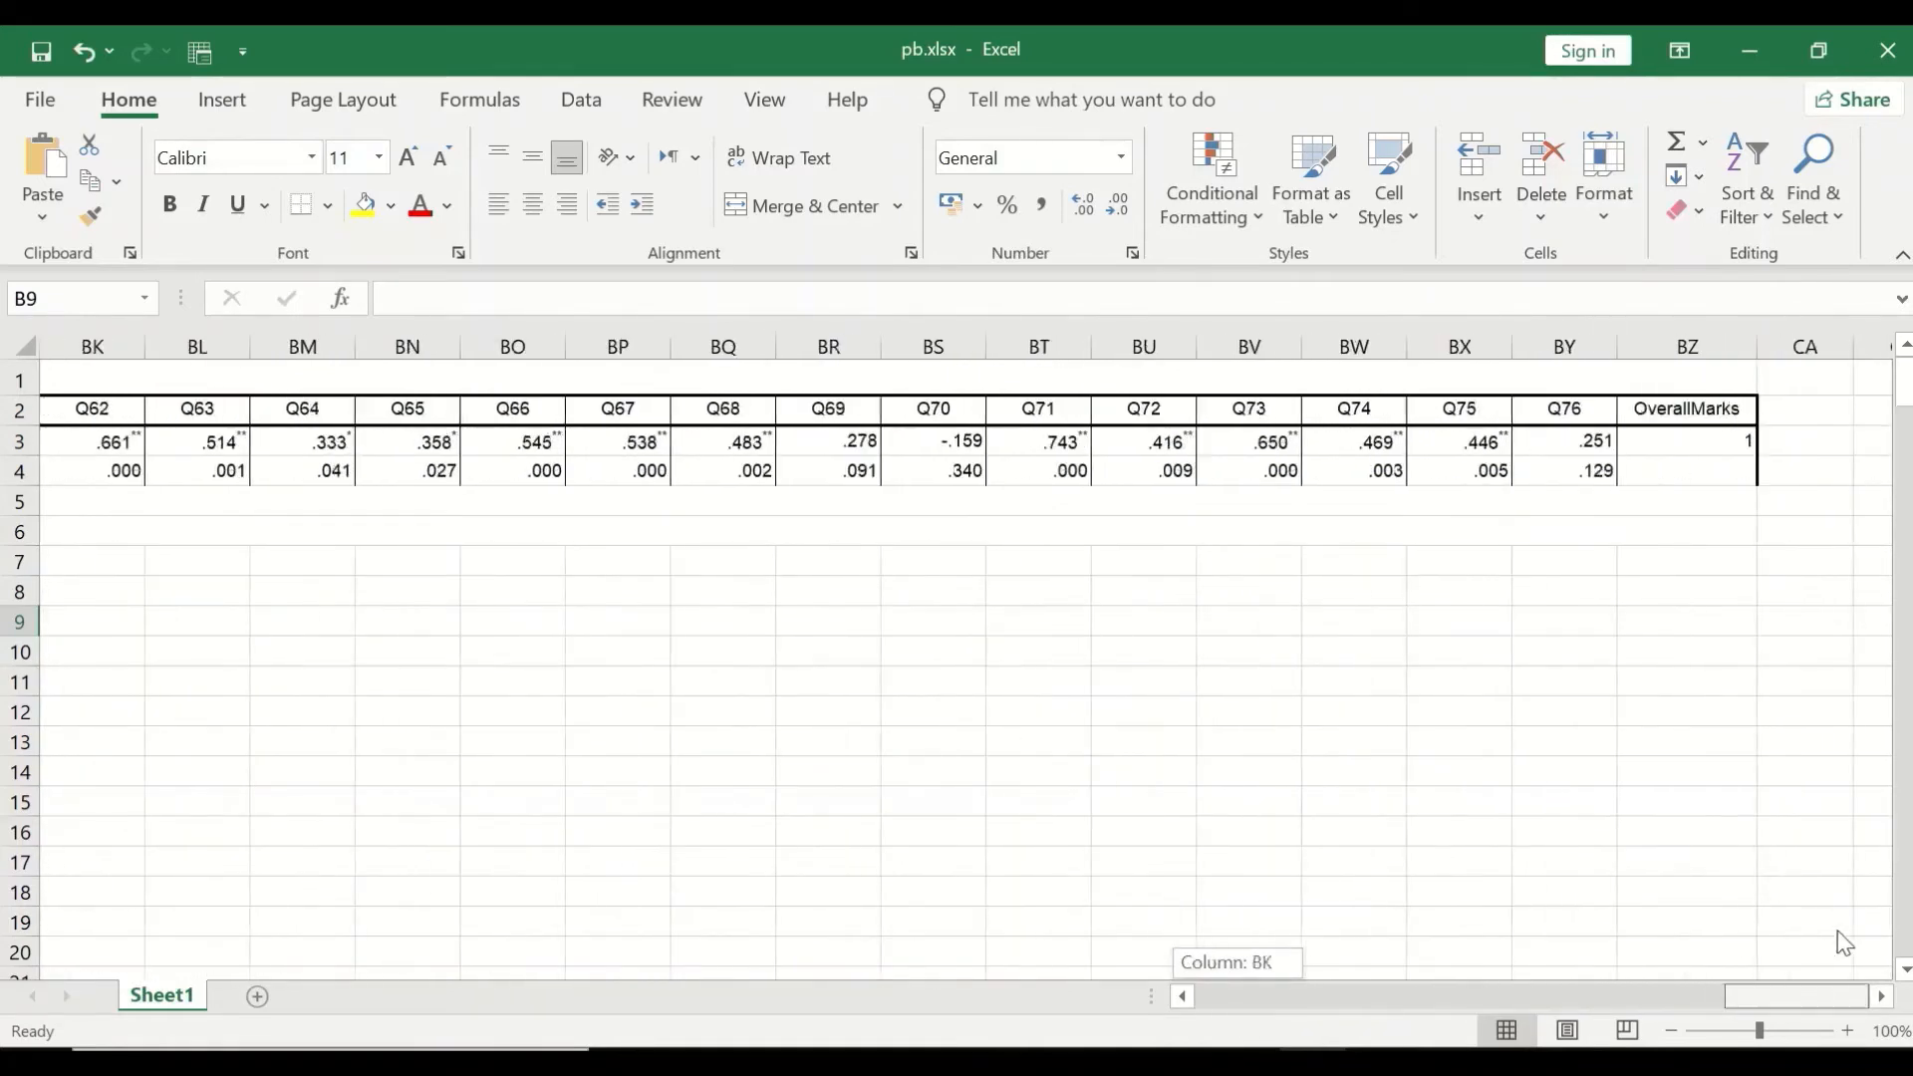
pyautogui.click(1703, 336)
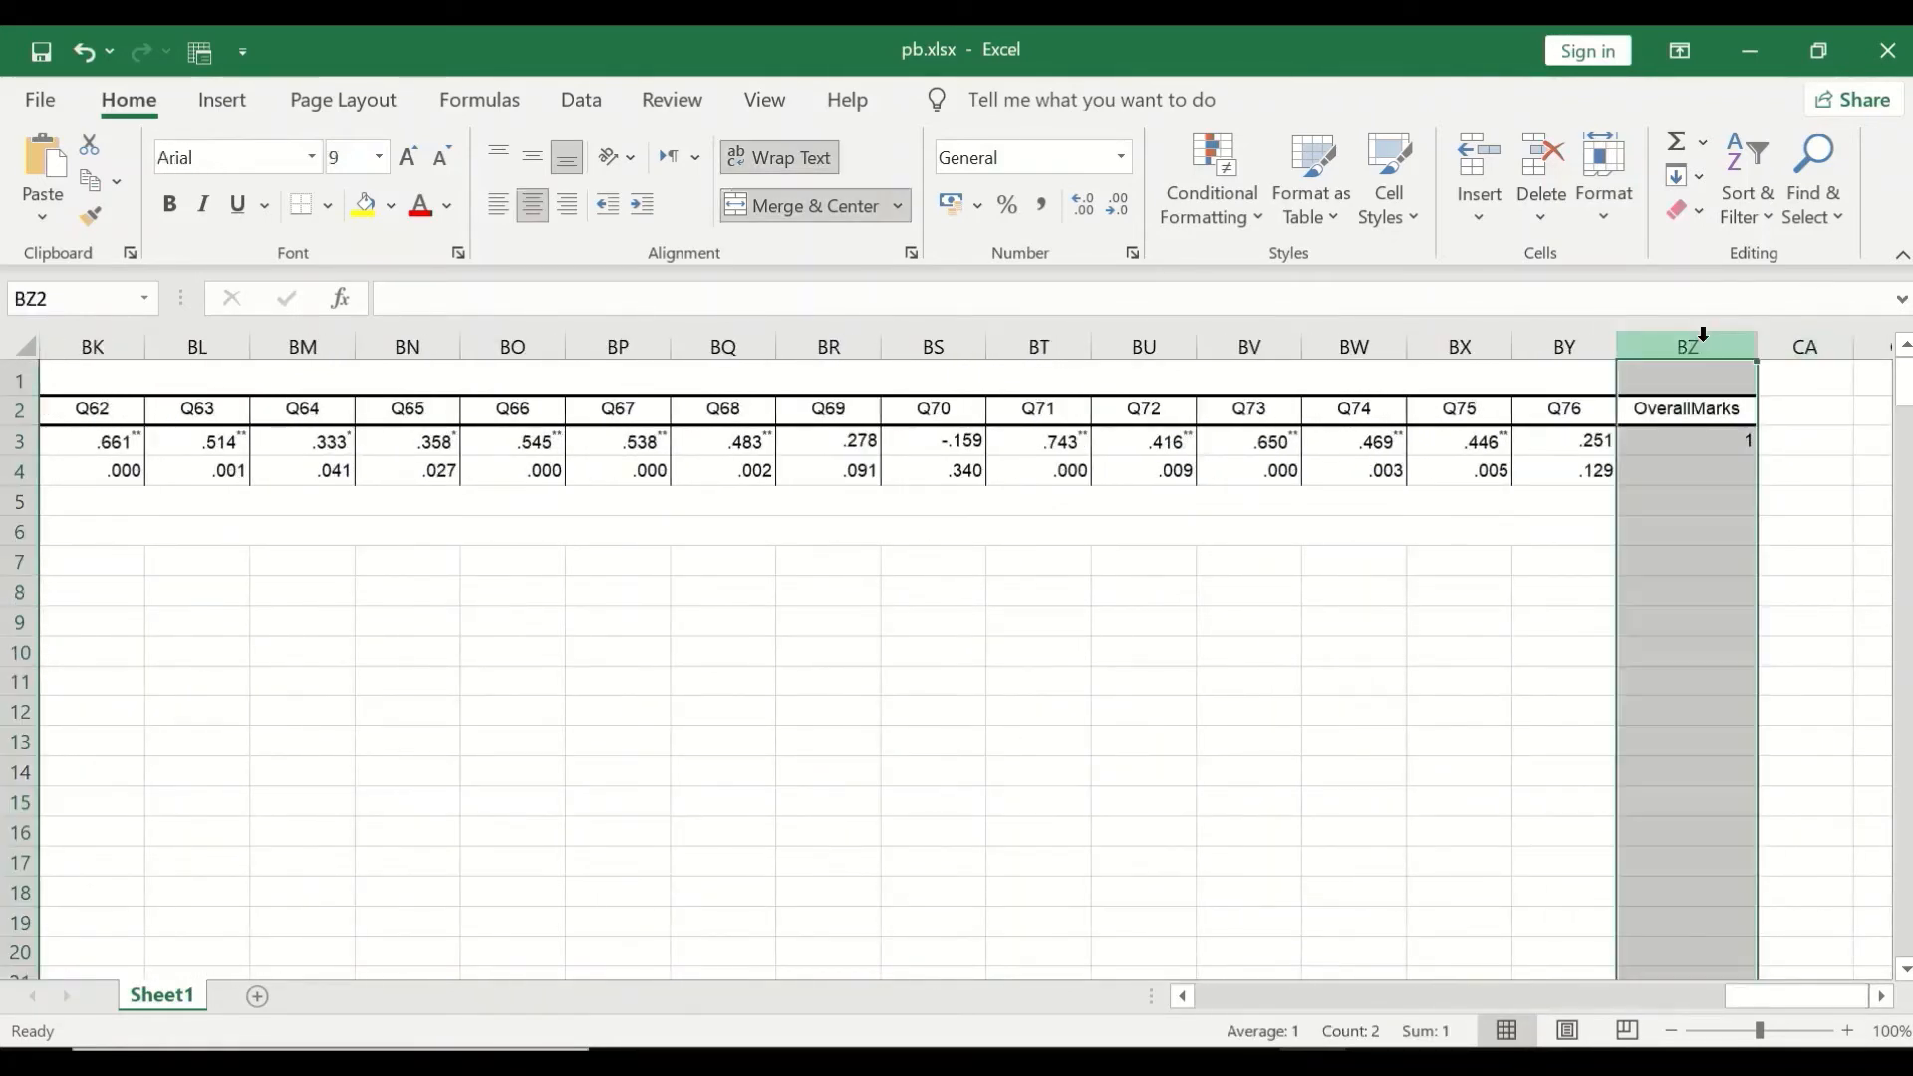
pyautogui.rightClick(1704, 336)
pyautogui.click(1627, 643)
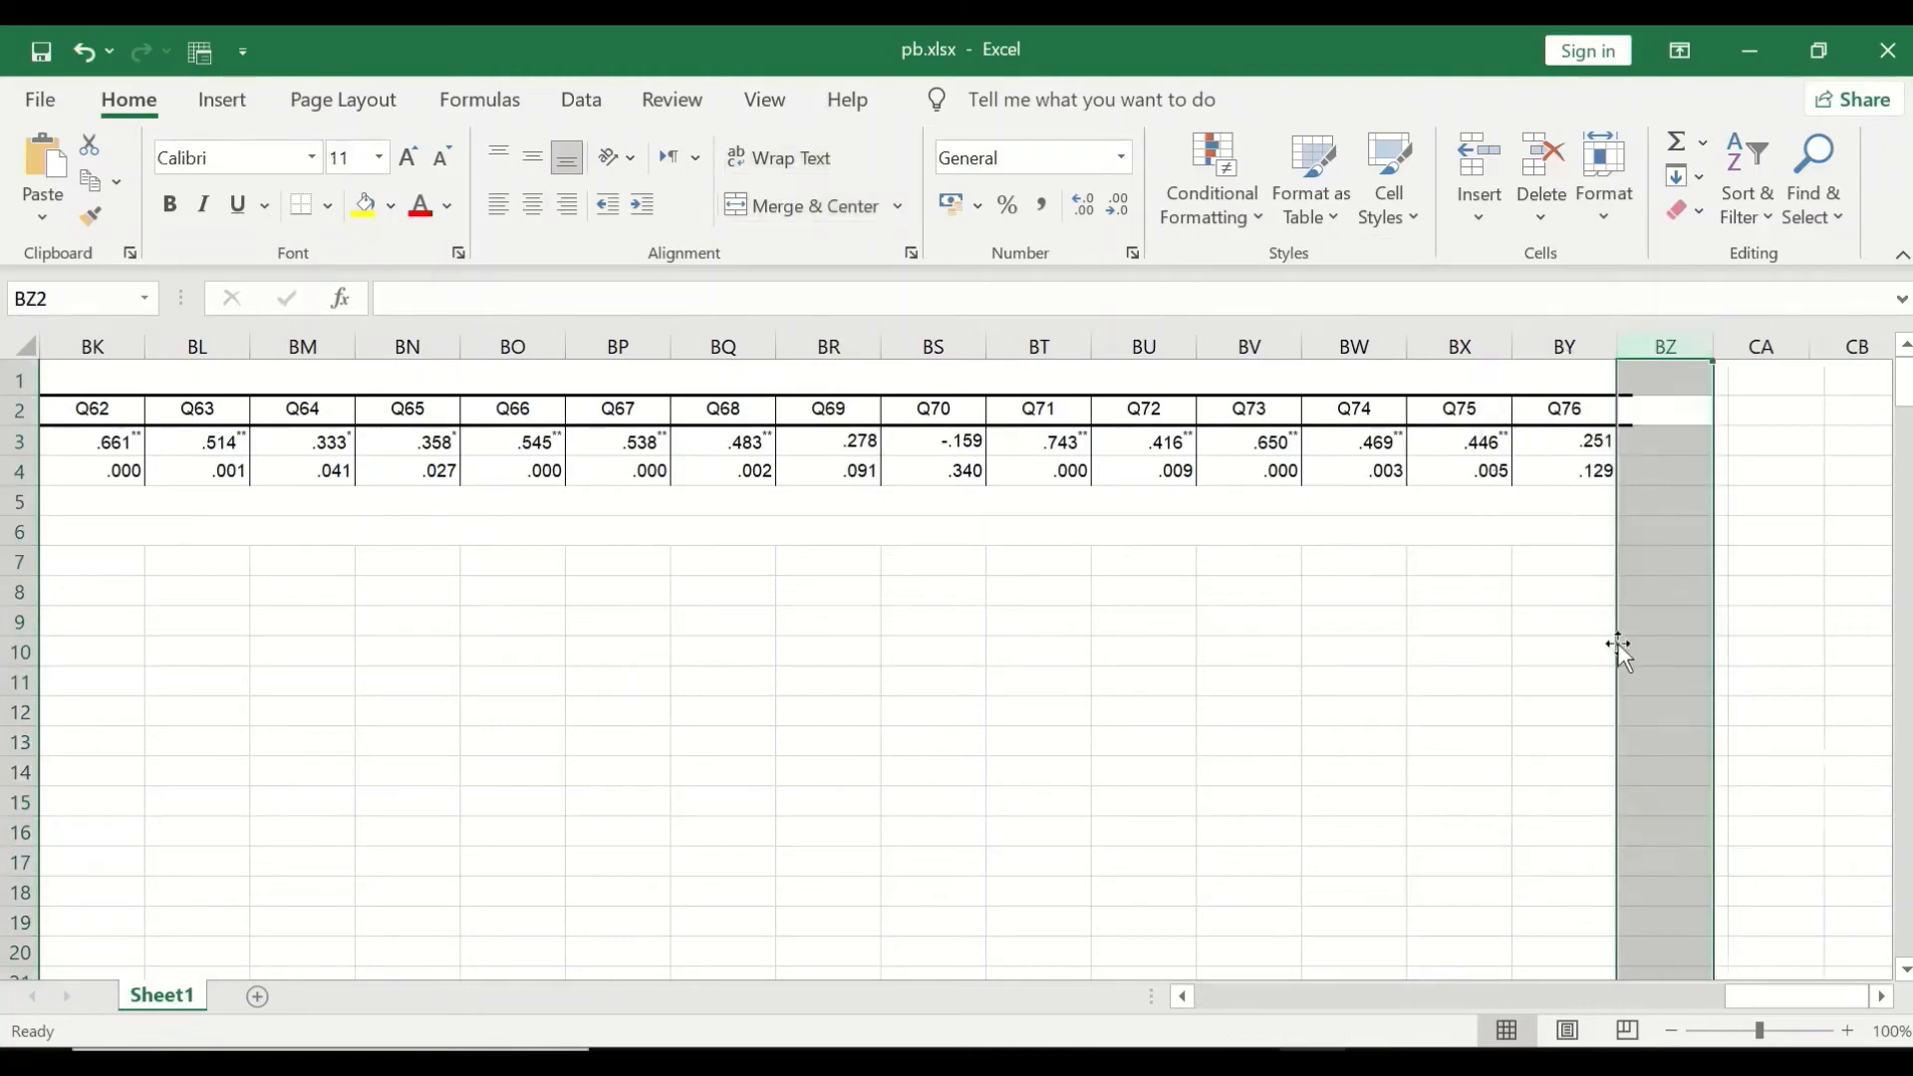
pyautogui.click(1343, 645)
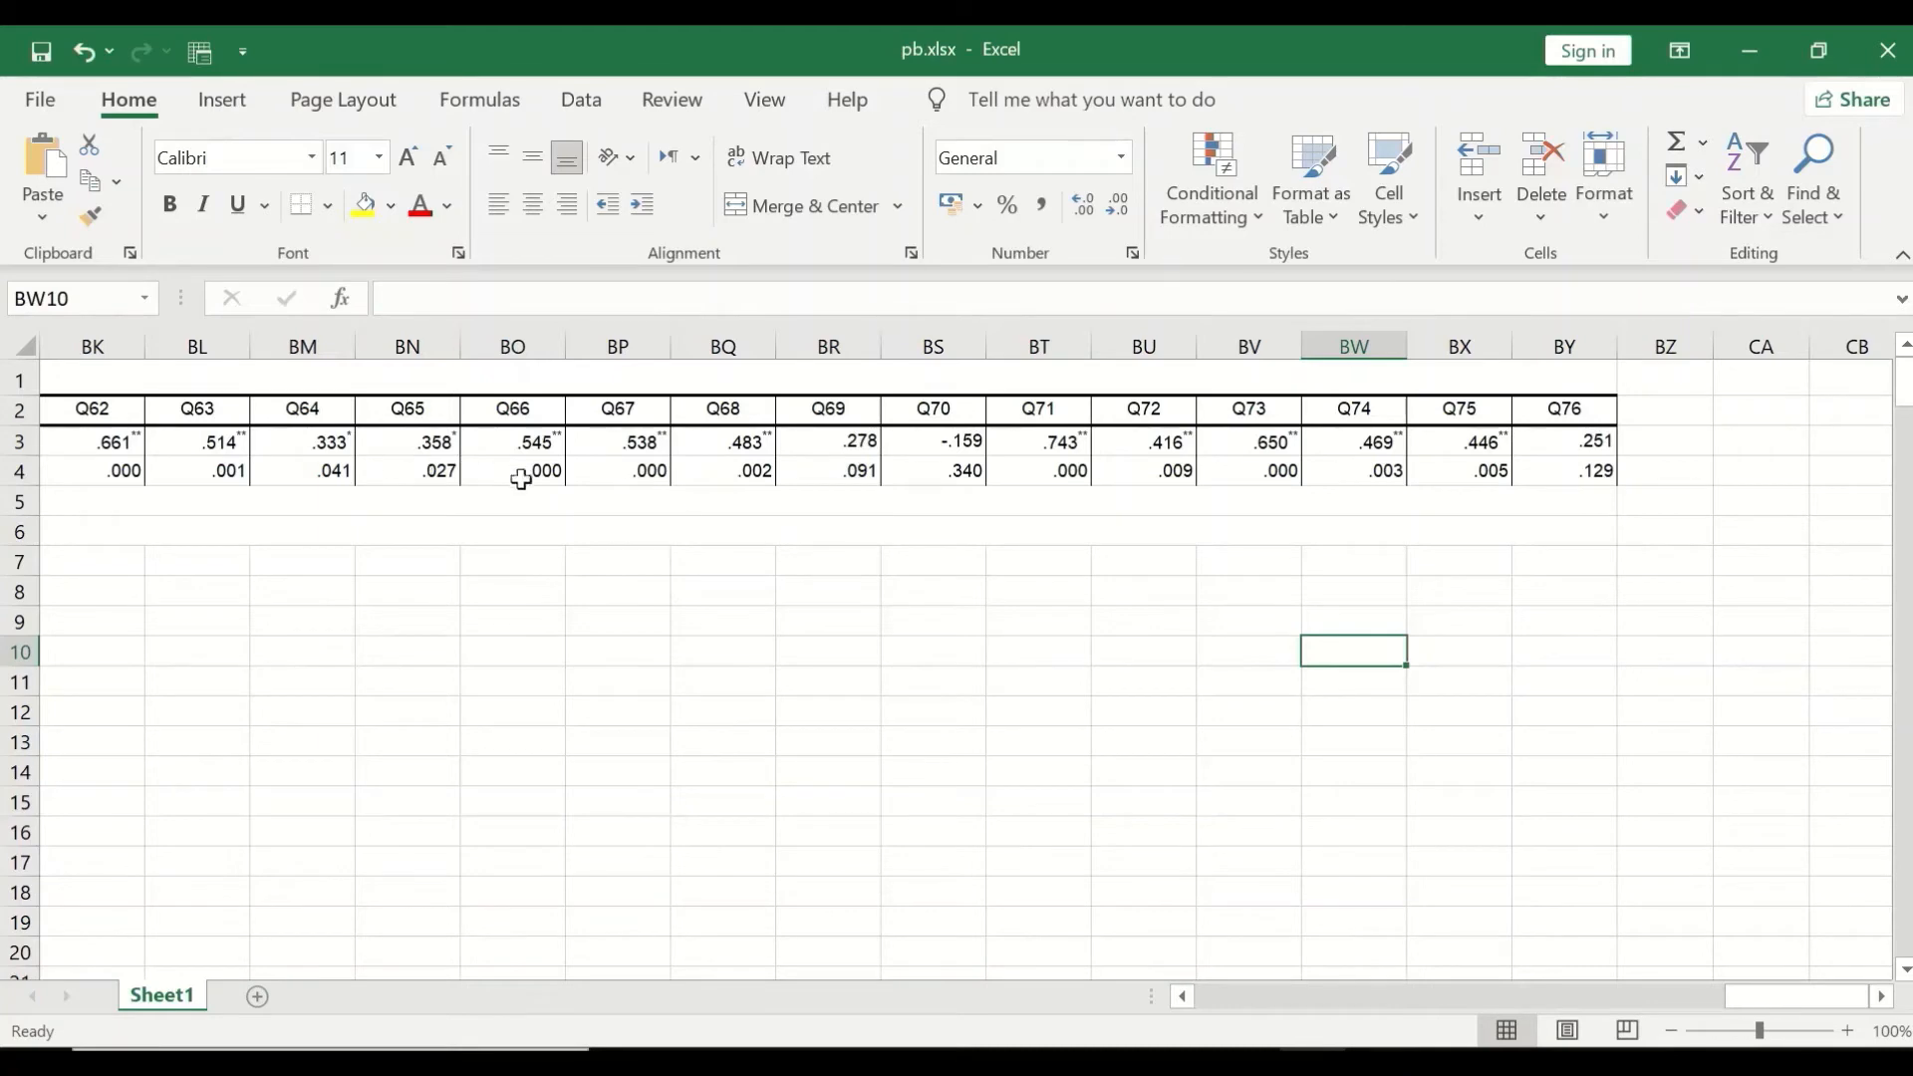
# - Examine the Pt.Biserial and significance values of the last items, checking the Q70 correlation in BS3
pyautogui.moveTo(1726, 987)
pyautogui.mouseDown()
pyautogui.moveTo(931, 918)
pyautogui.moveTo(802, 935)
pyautogui.moveTo(1605, 969)
pyautogui.moveTo(1732, 954)
pyautogui.mouseUp()
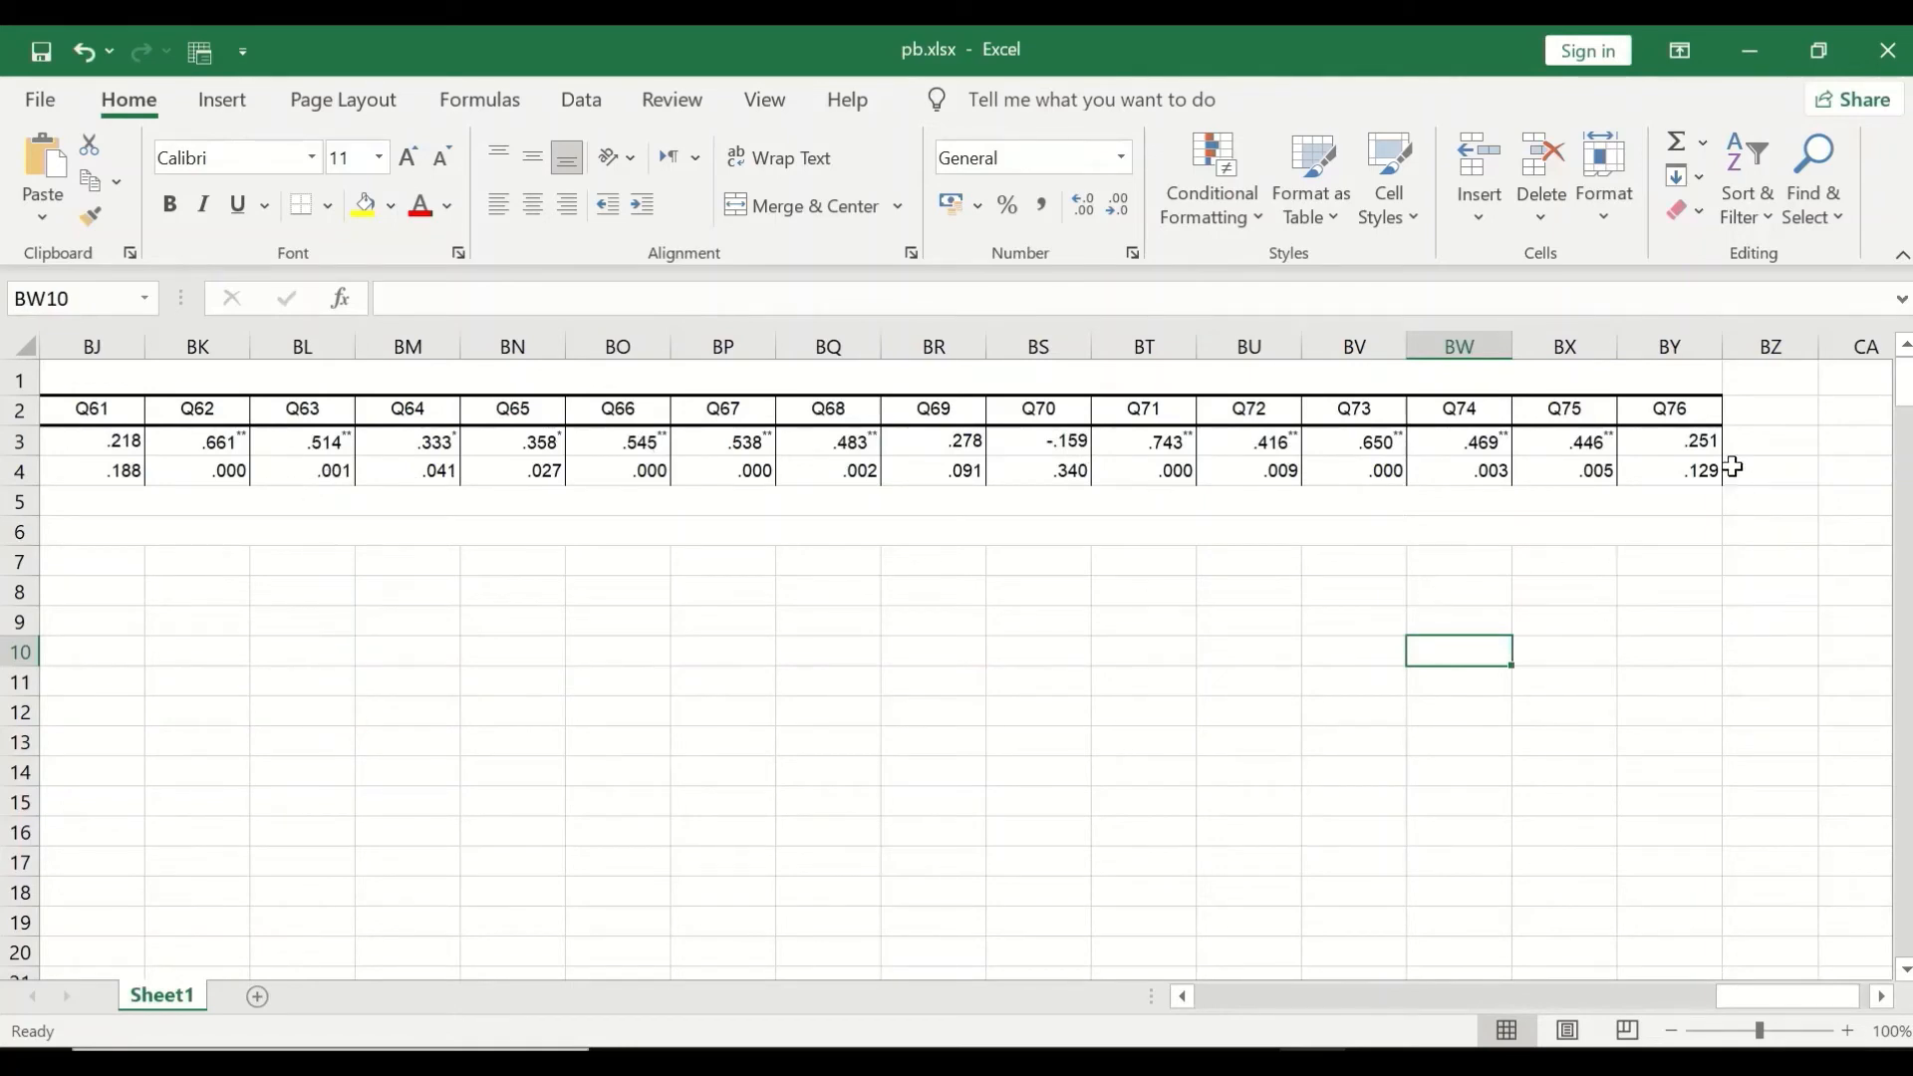
pyautogui.click(1039, 444)
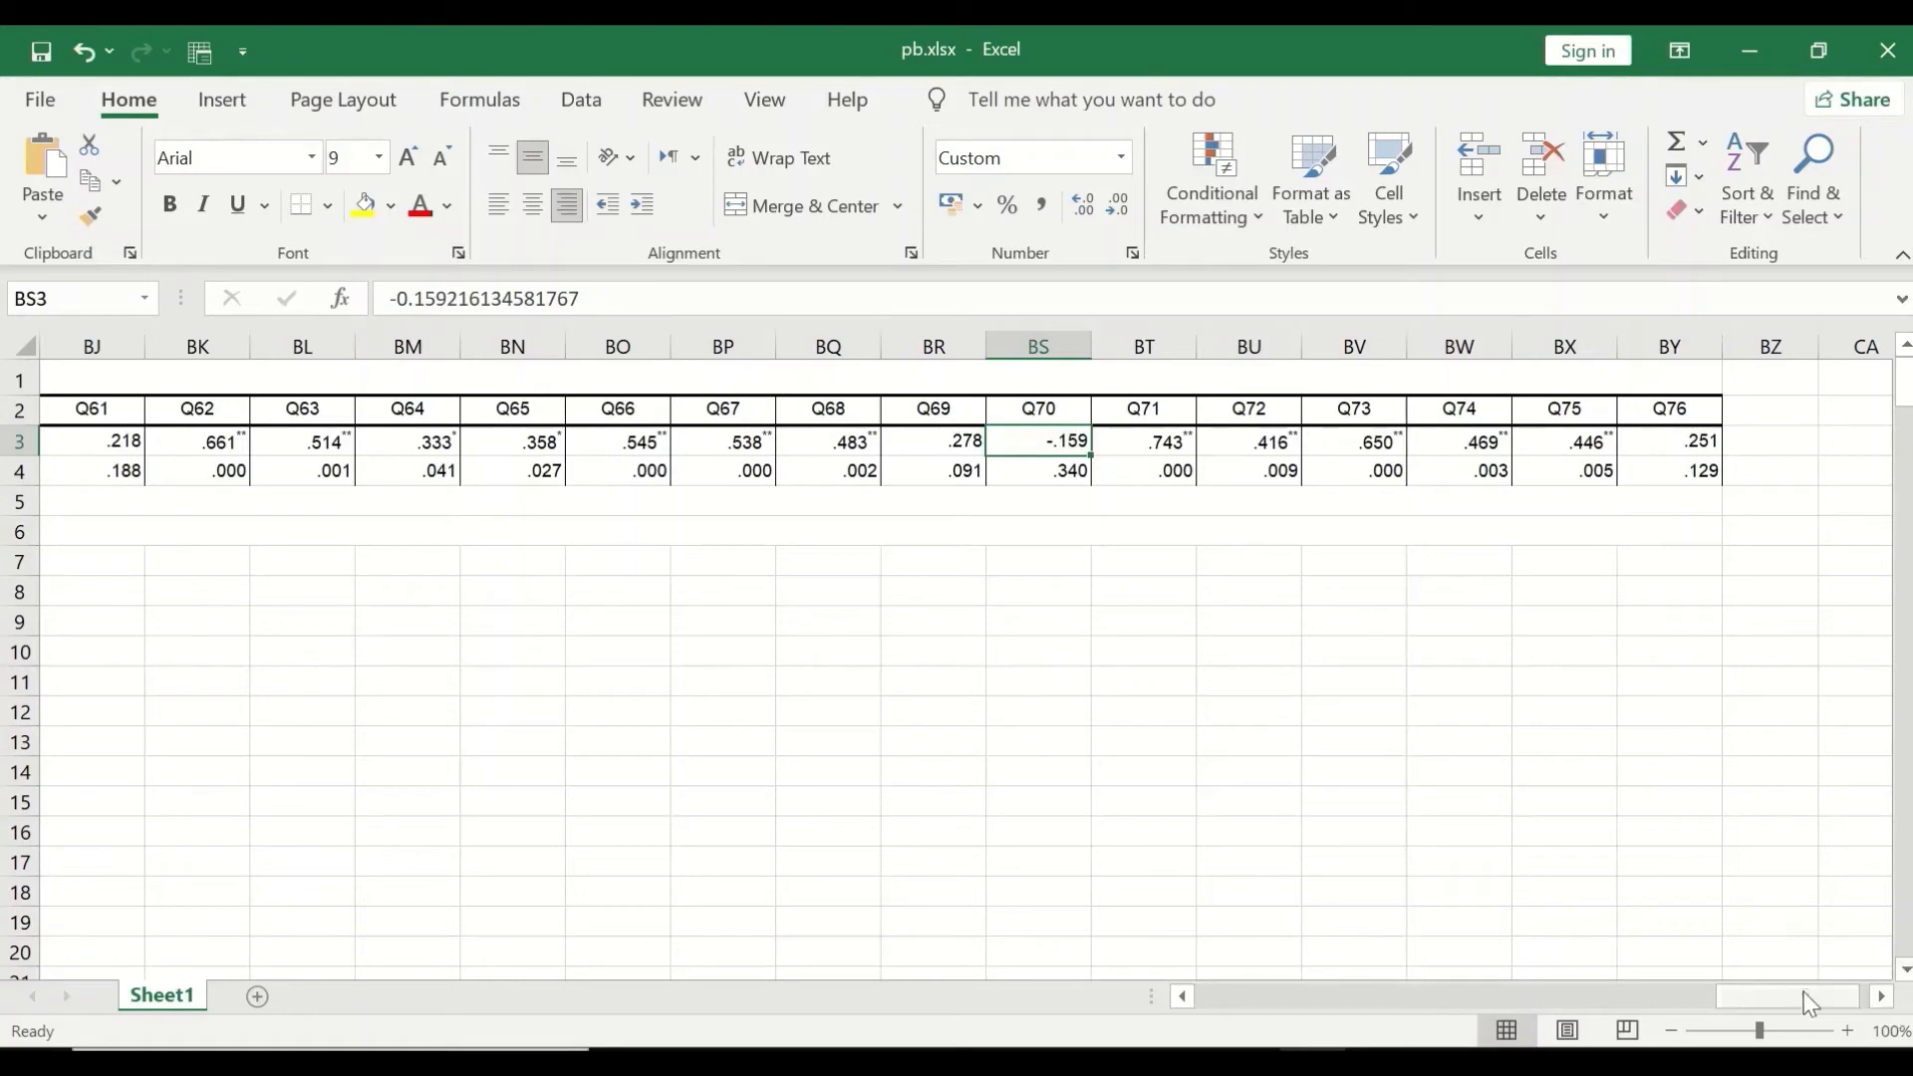
pyautogui.moveTo(1804, 1002); pyautogui.dragTo(1067, 933)
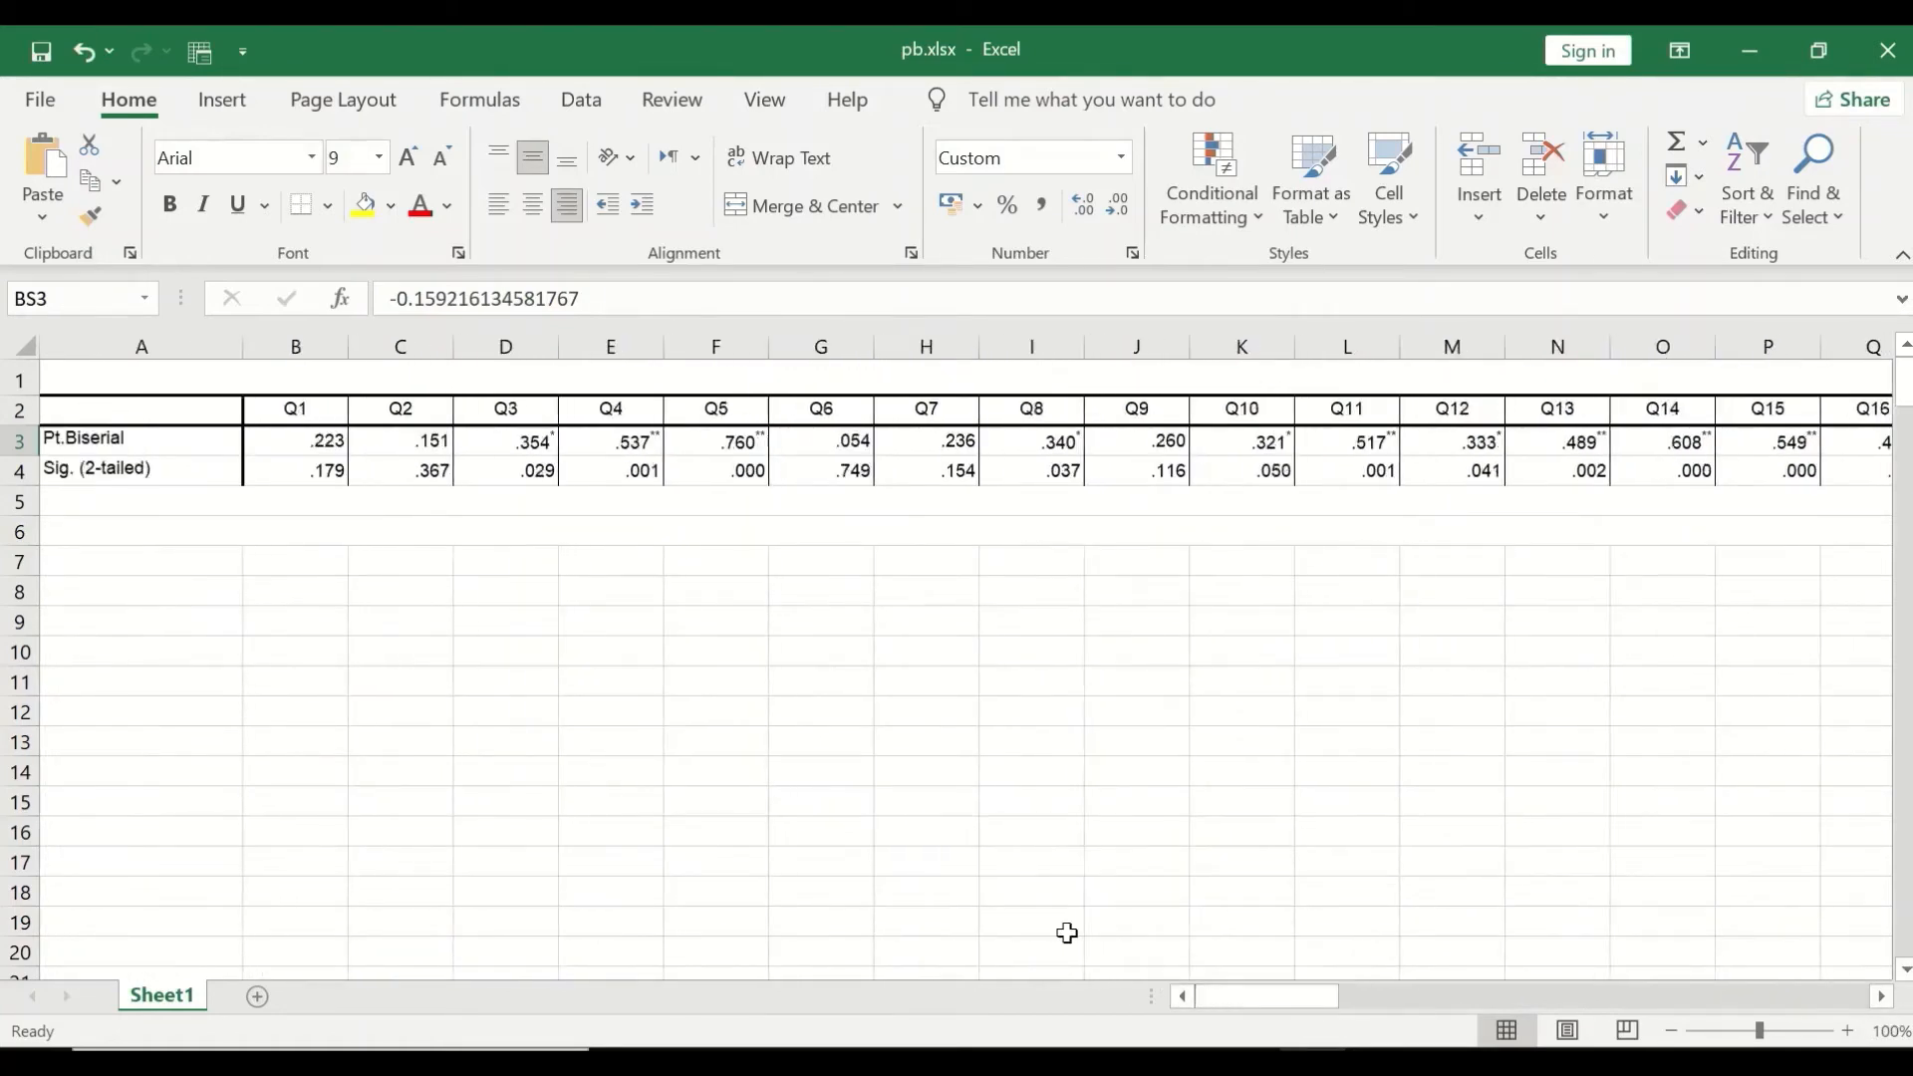
pyautogui.click(45, 409)
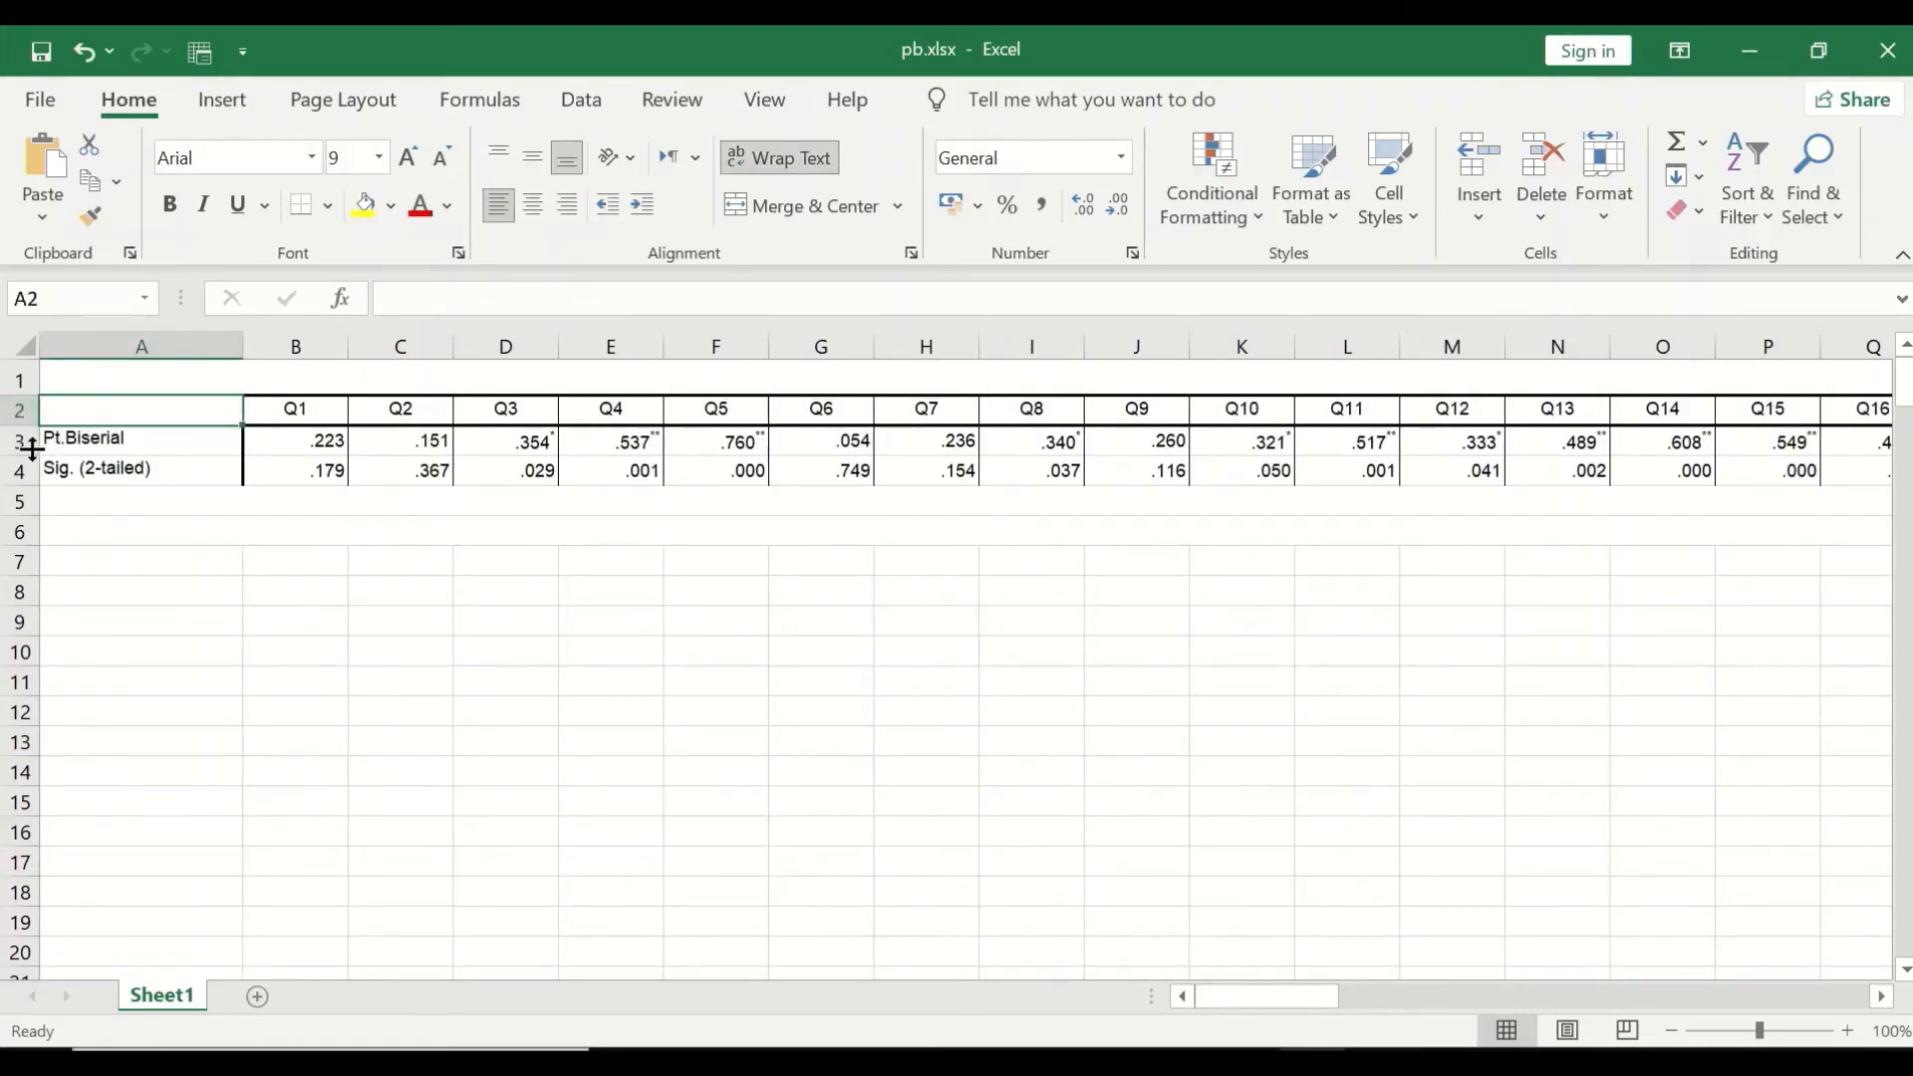
pyautogui.keyDown('ctrl'); pyautogui.click(30, 442); pyautogui.keyUp('ctrl')
pyautogui.keyDown('ctrl'); pyautogui.click(30, 470); pyautogui.keyUp('ctrl')
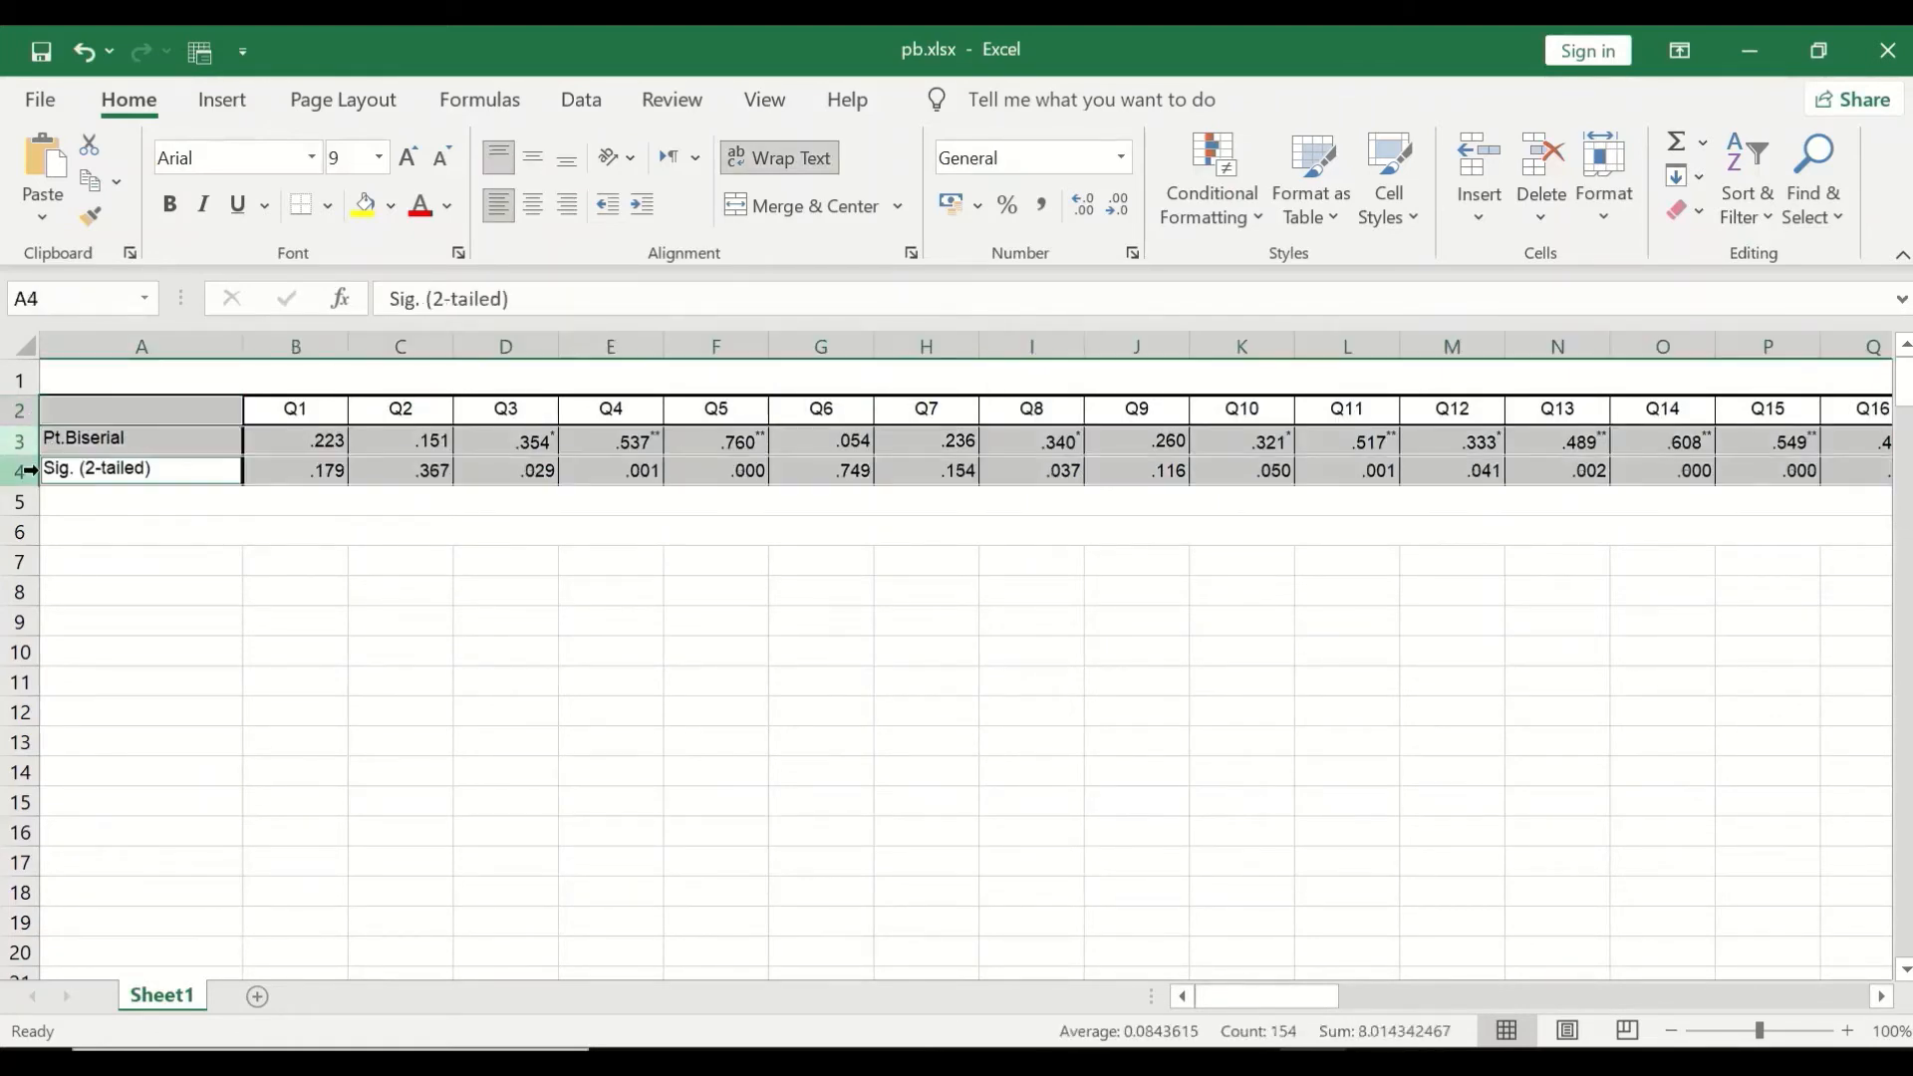
pyautogui.click(115, 499)
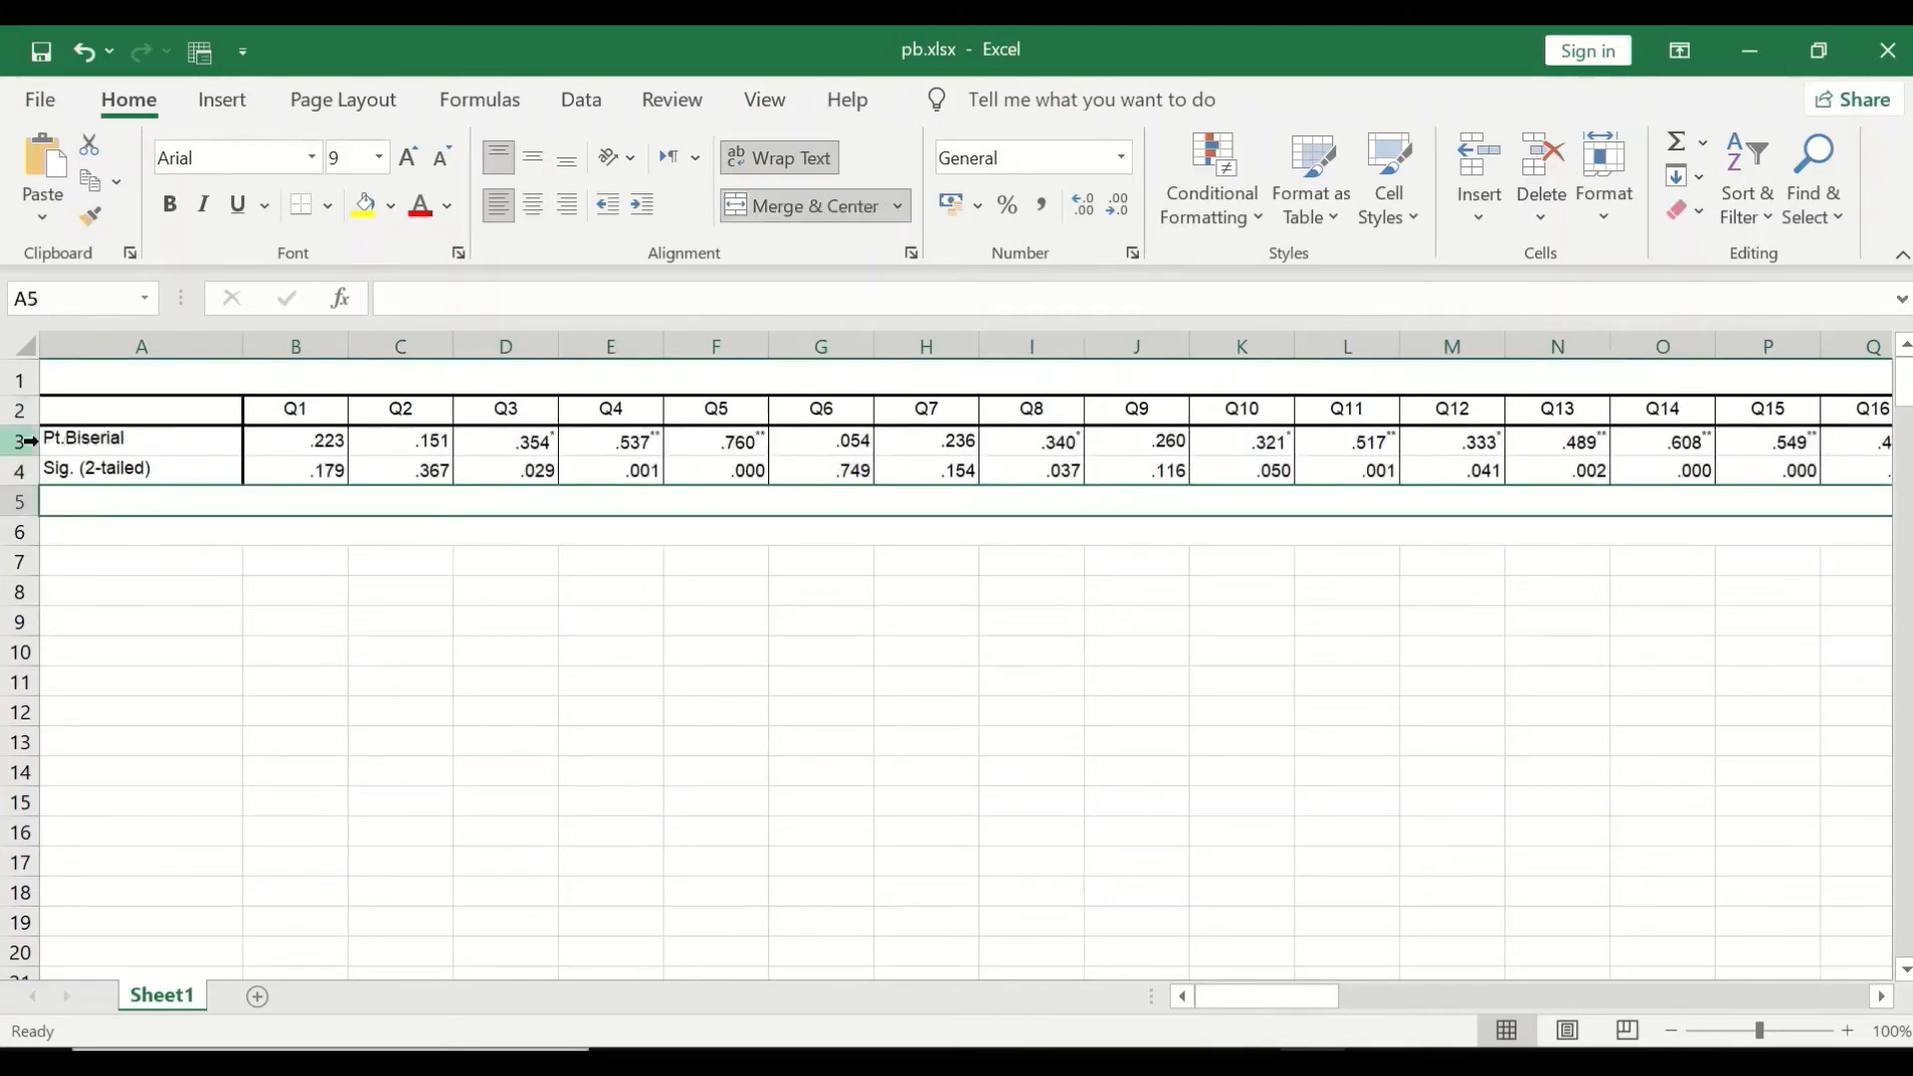
# - Copy the entire Pt.Biserial and Sig. (2-tailed) rows, rows 3 and 4
pyautogui.click(25, 441)
pyautogui.keyDown('ctrl'); pyautogui.click(22, 467); pyautogui.keyUp('ctrl')
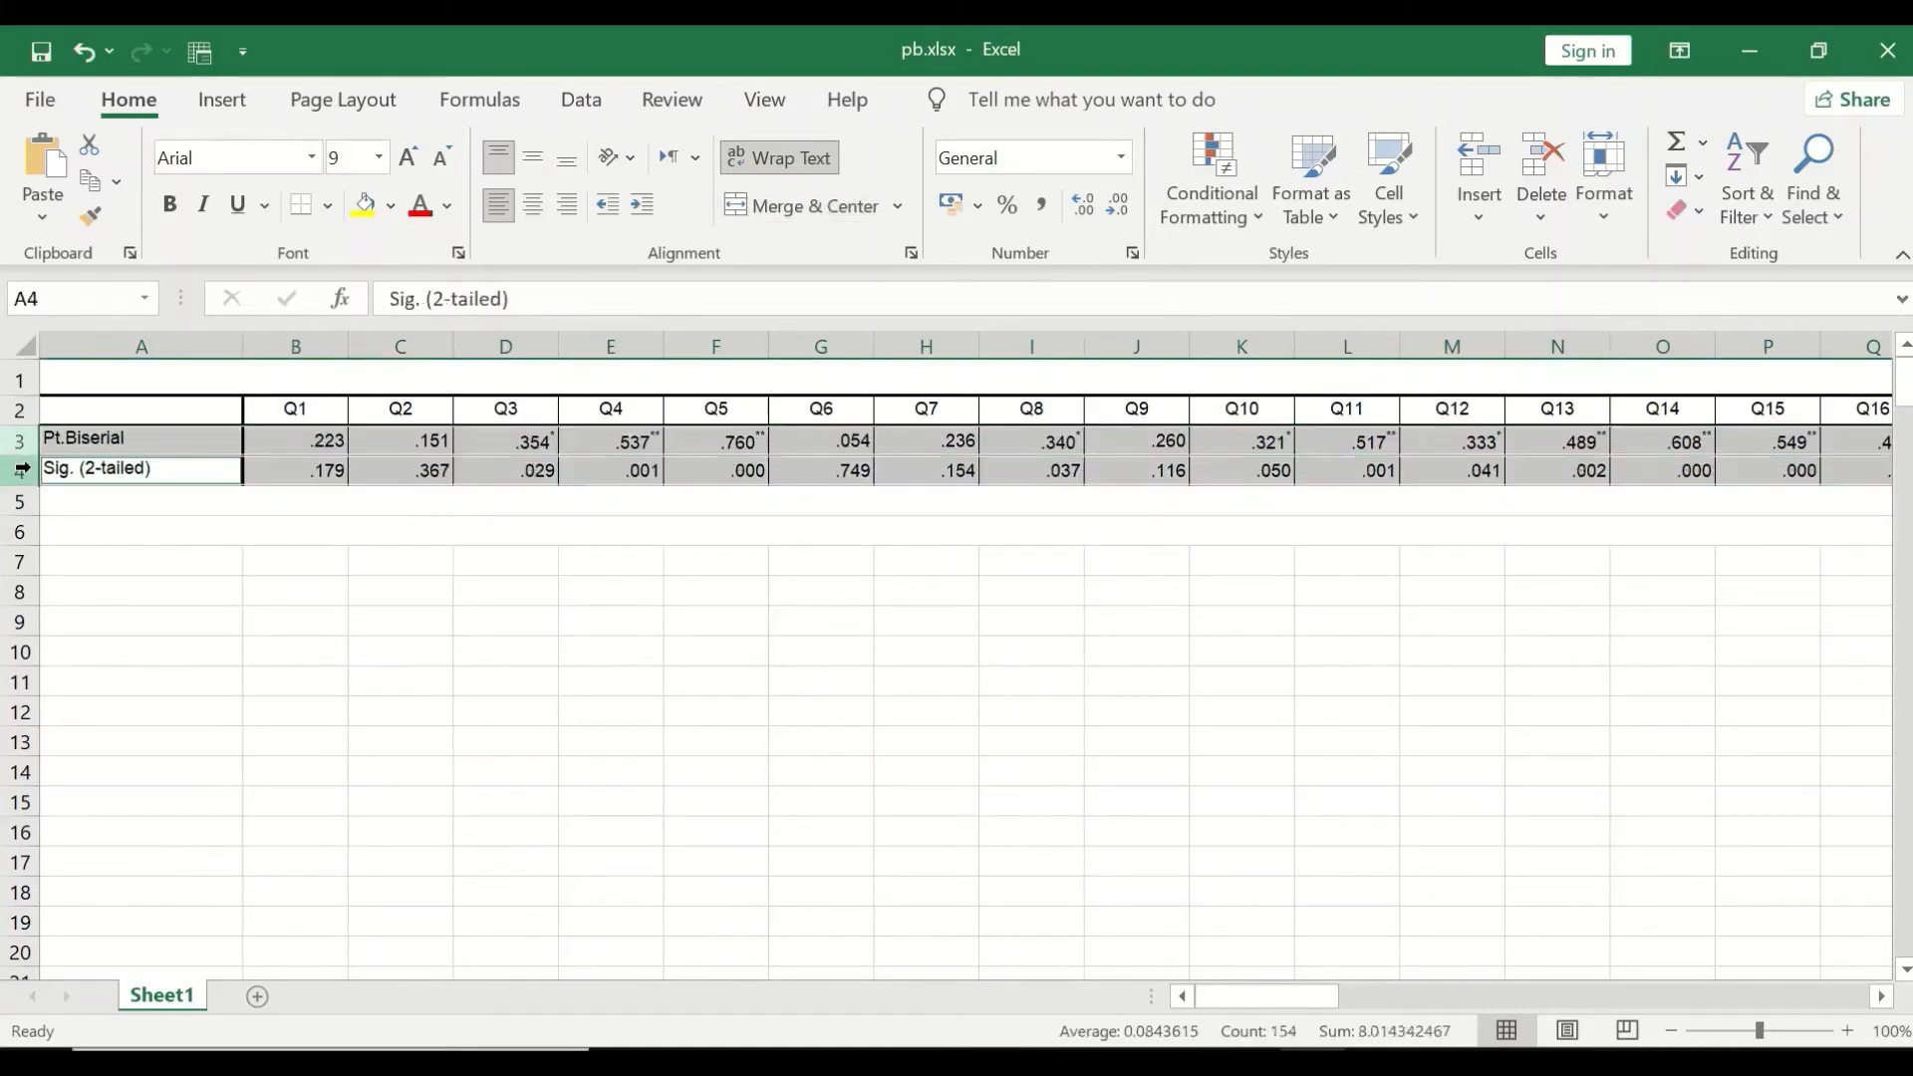
pyautogui.hotkey('ctrl', 'c')
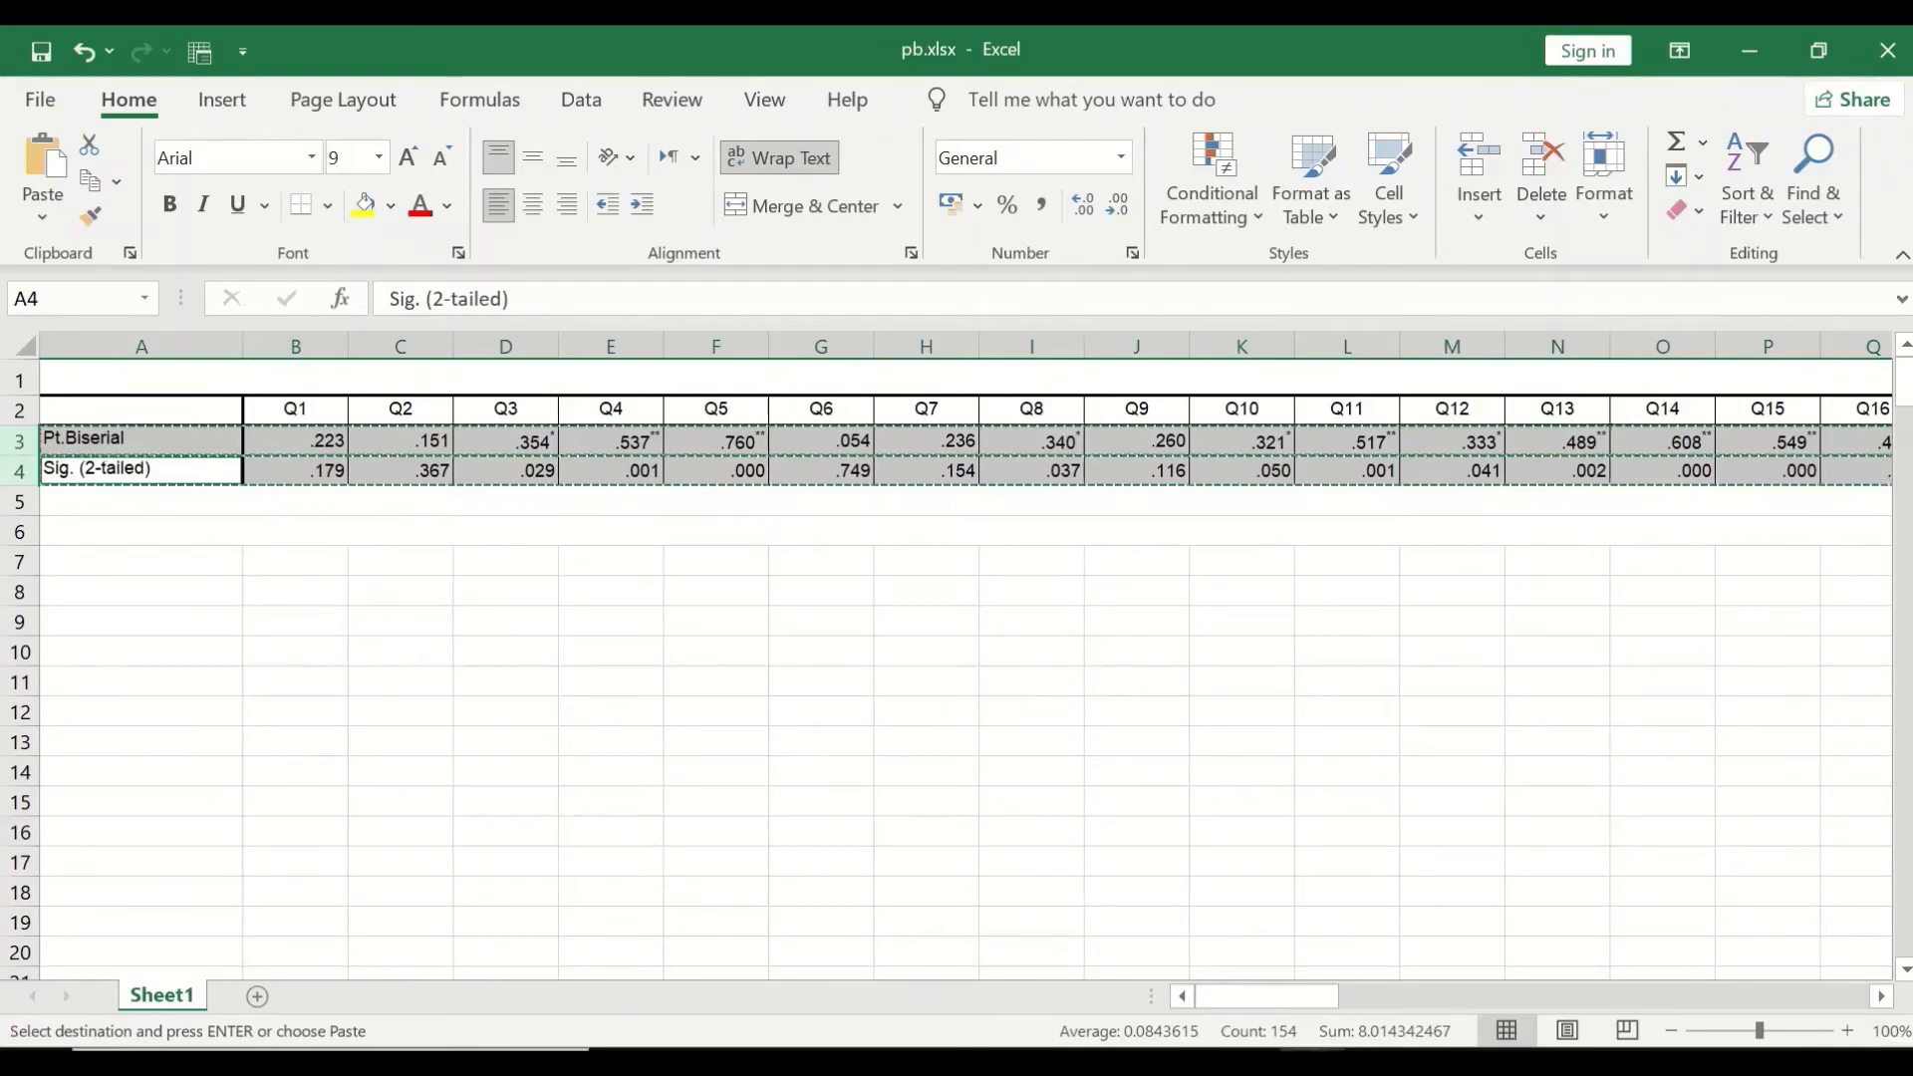
# - Open MCQs.xlsx from the Exam Questions folder inside the Desktop's YouTube folder
pyautogui.click(1313, 1064)
pyautogui.click(1313, 1064)
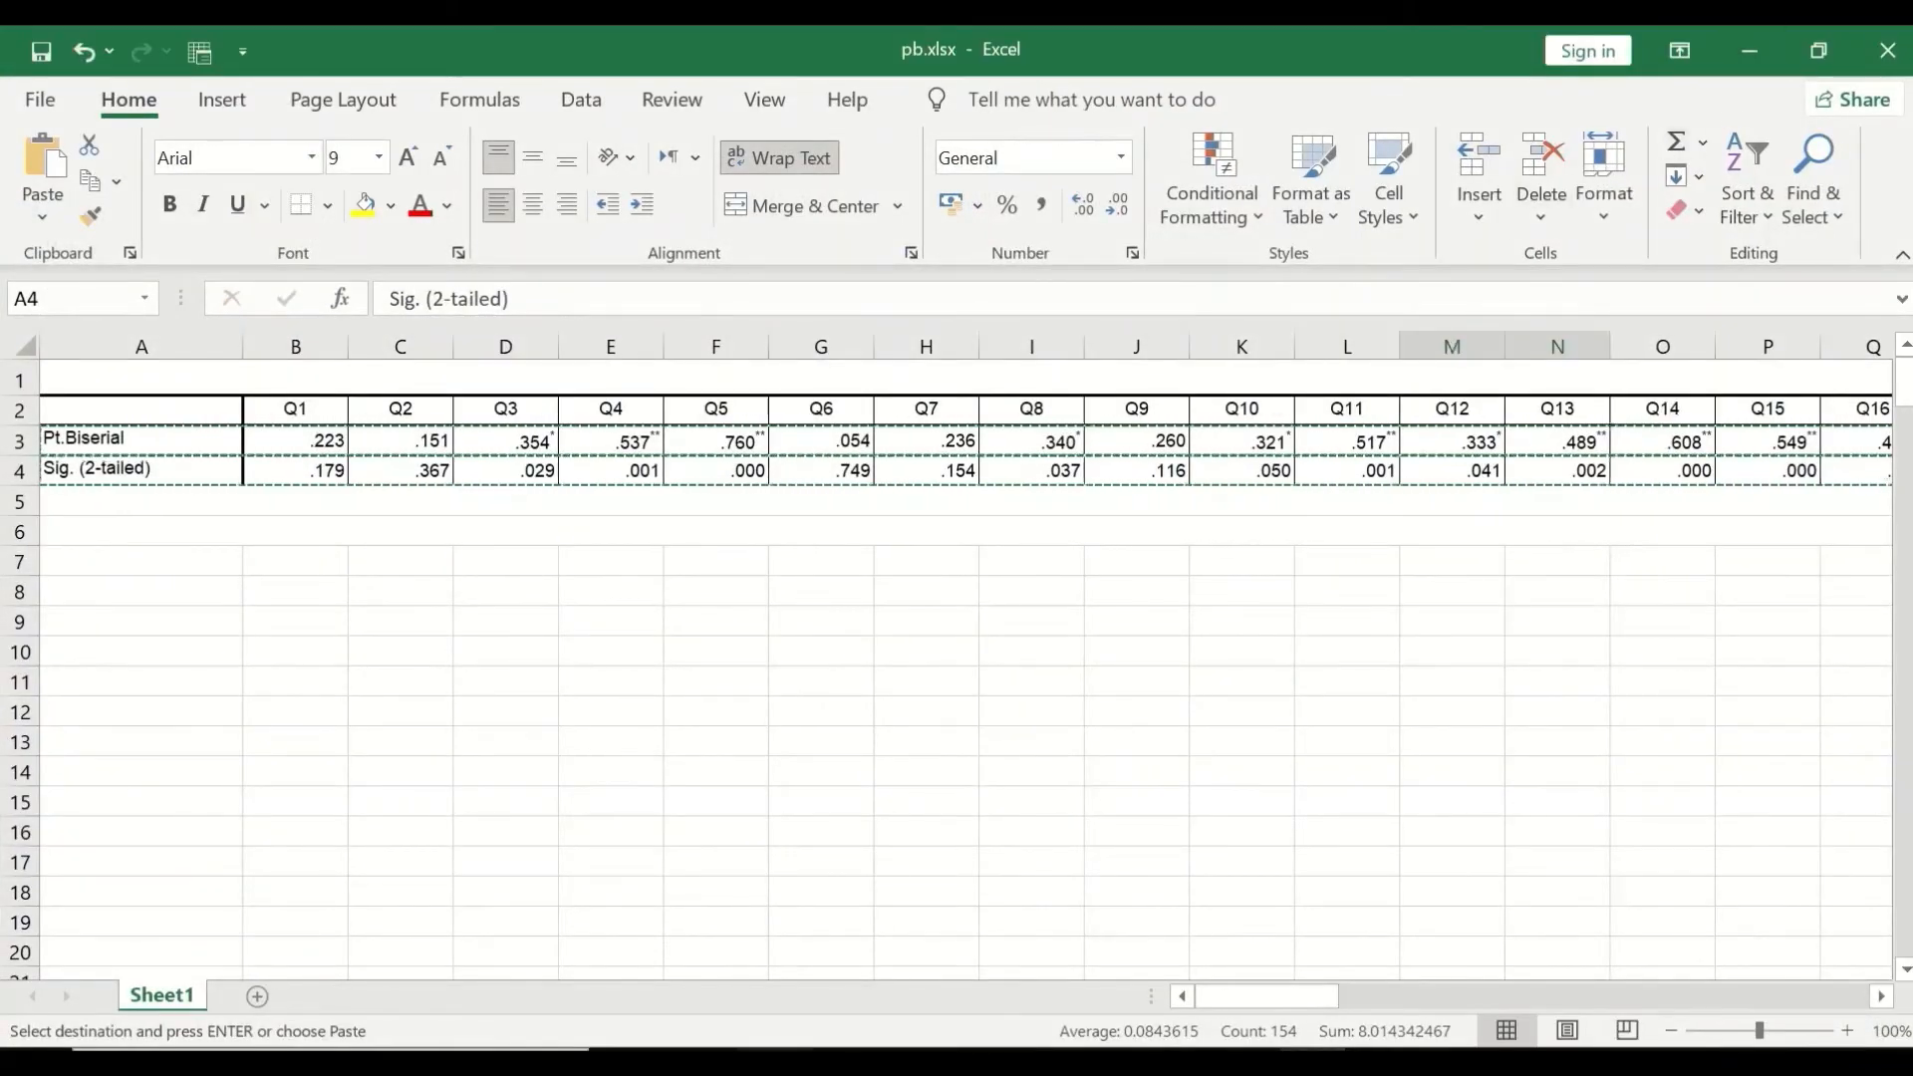
pyautogui.moveTo(811, 1012)
pyautogui.click(1222, 949)
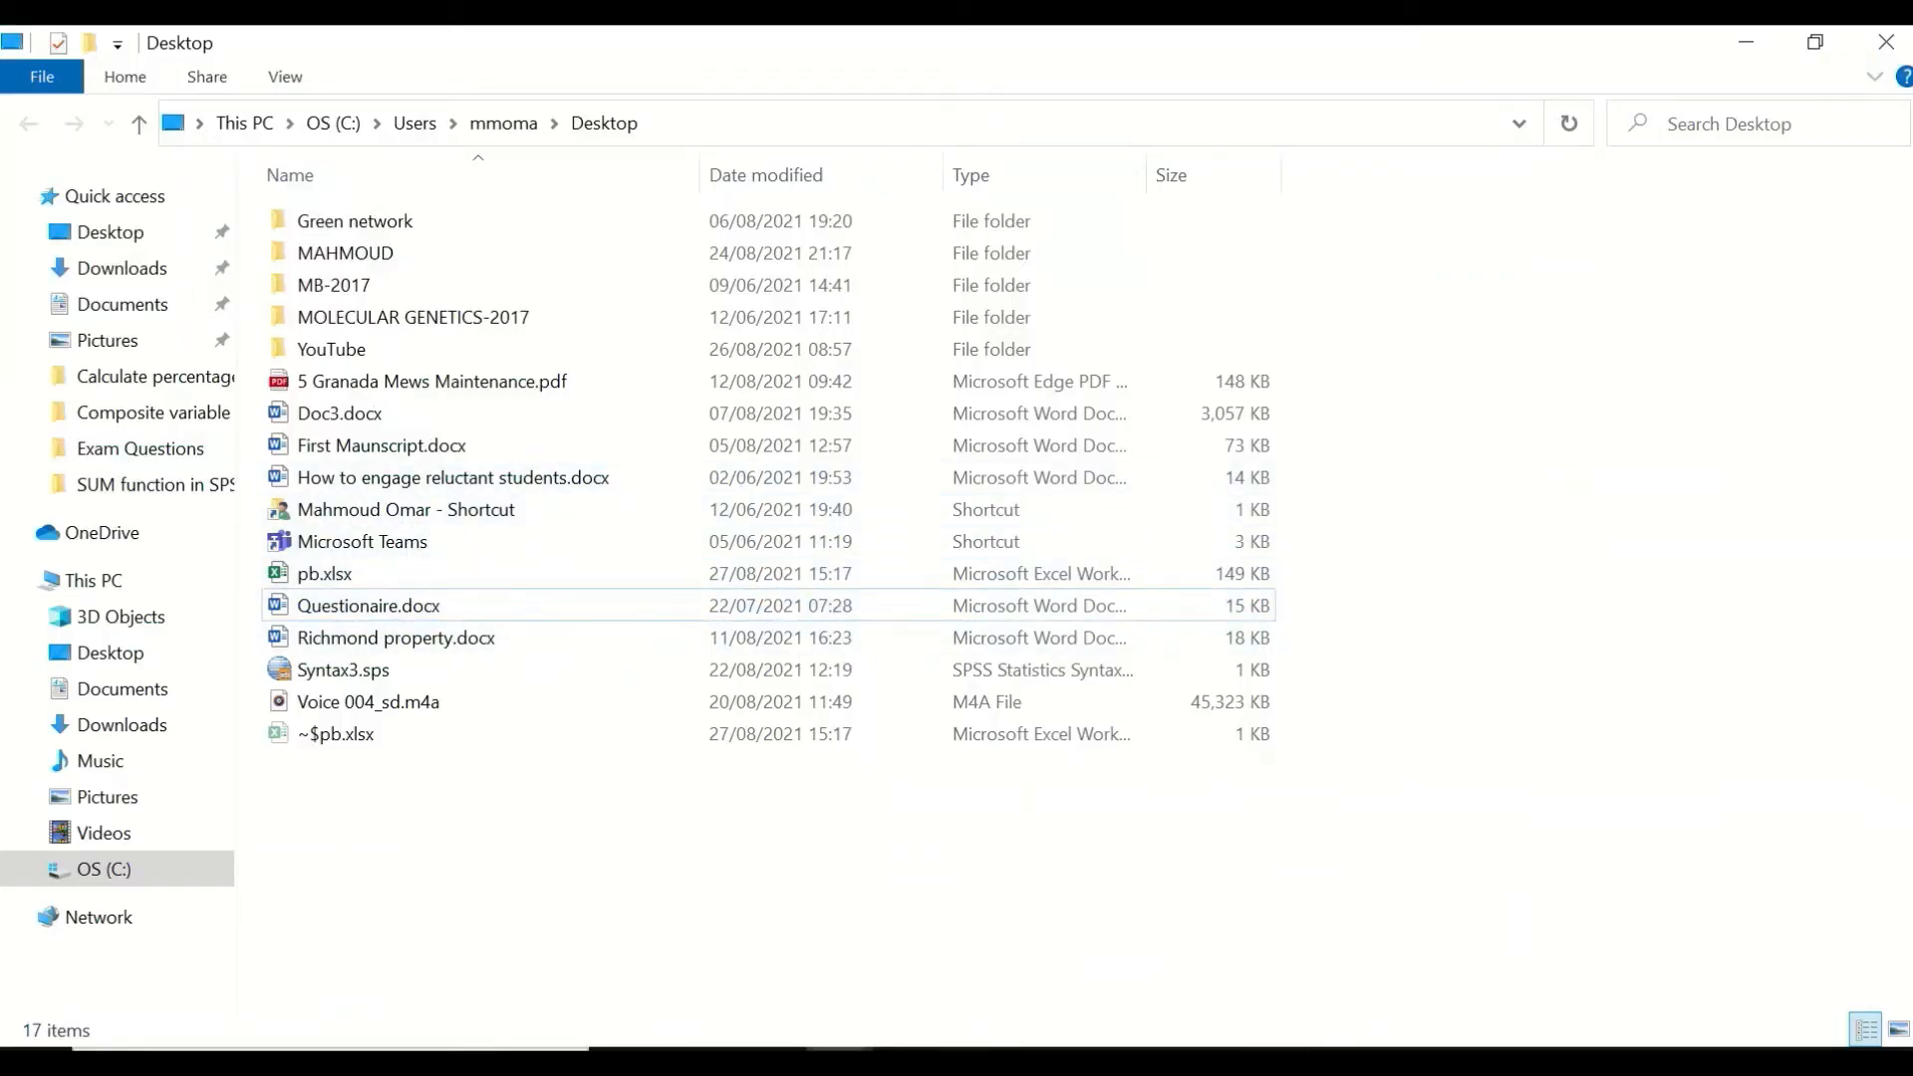
pyautogui.moveTo(1166, 957)
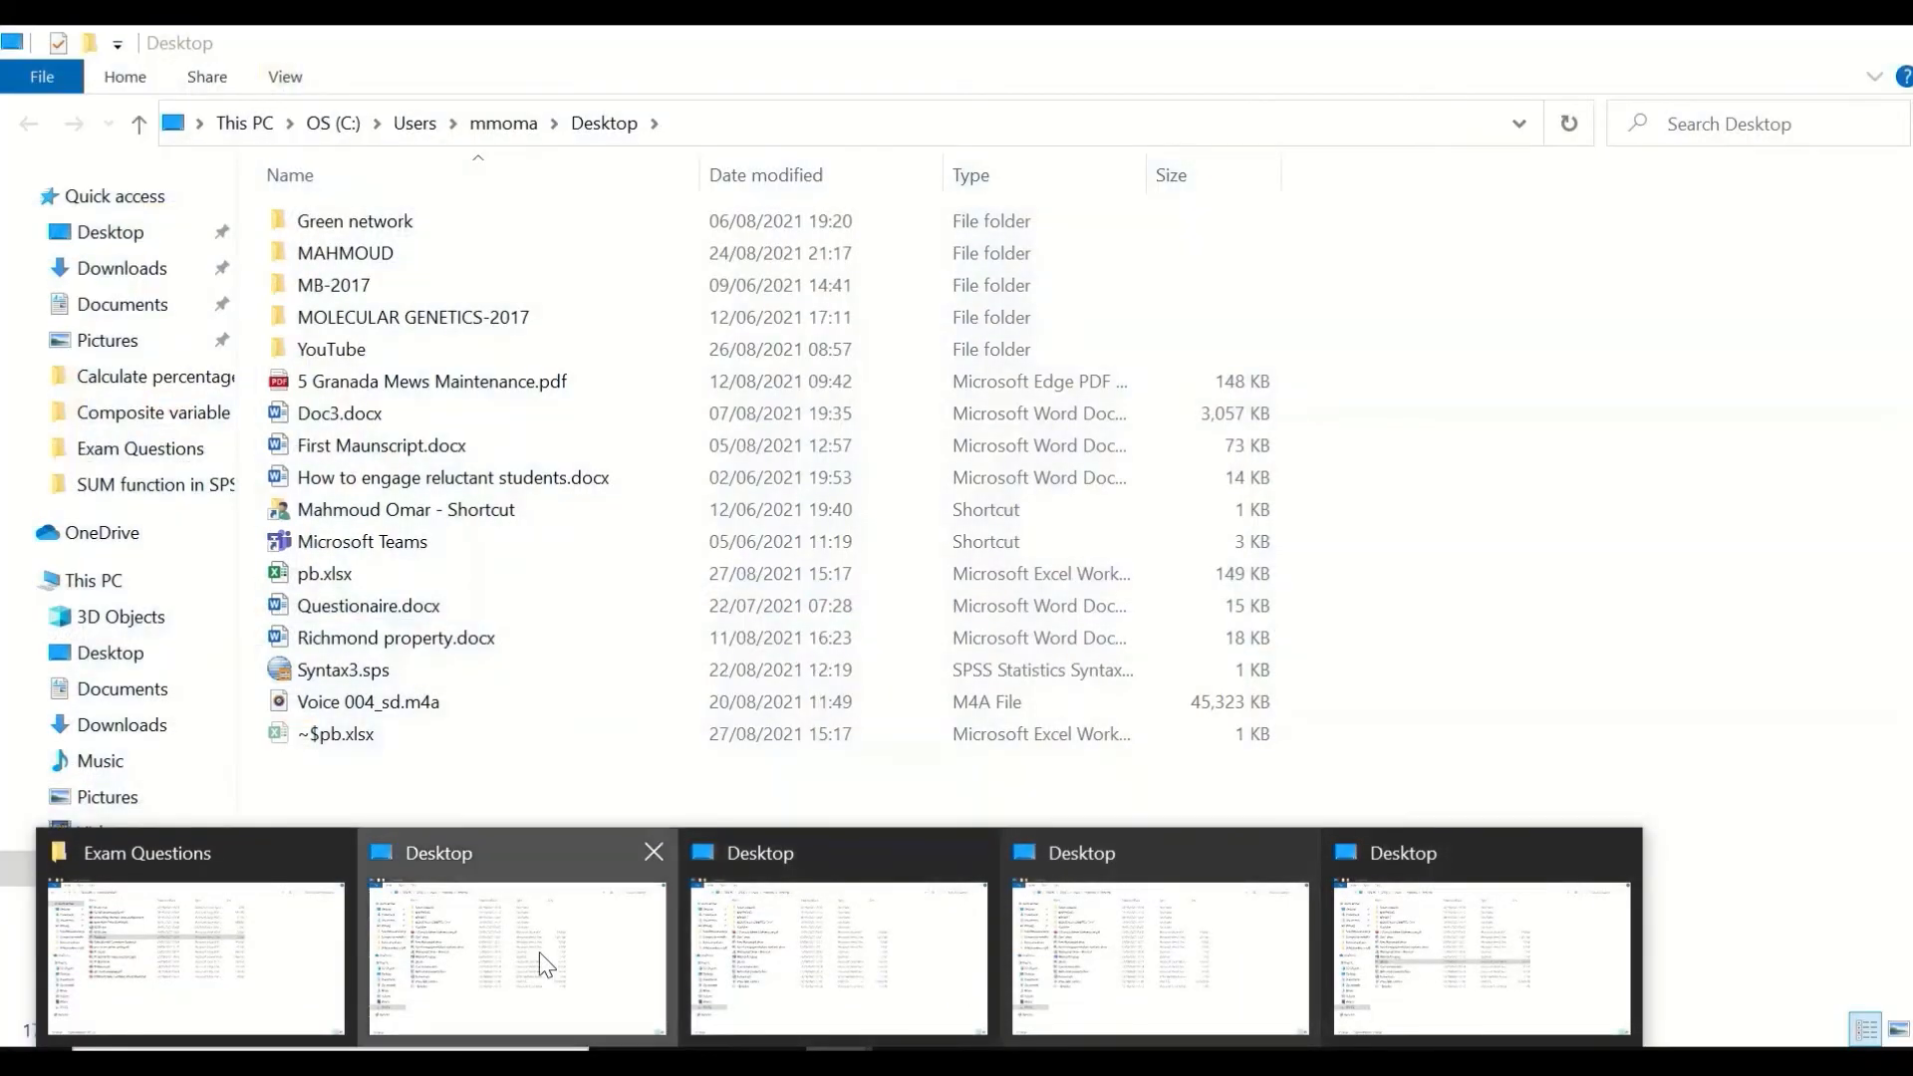
pyautogui.click(542, 963)
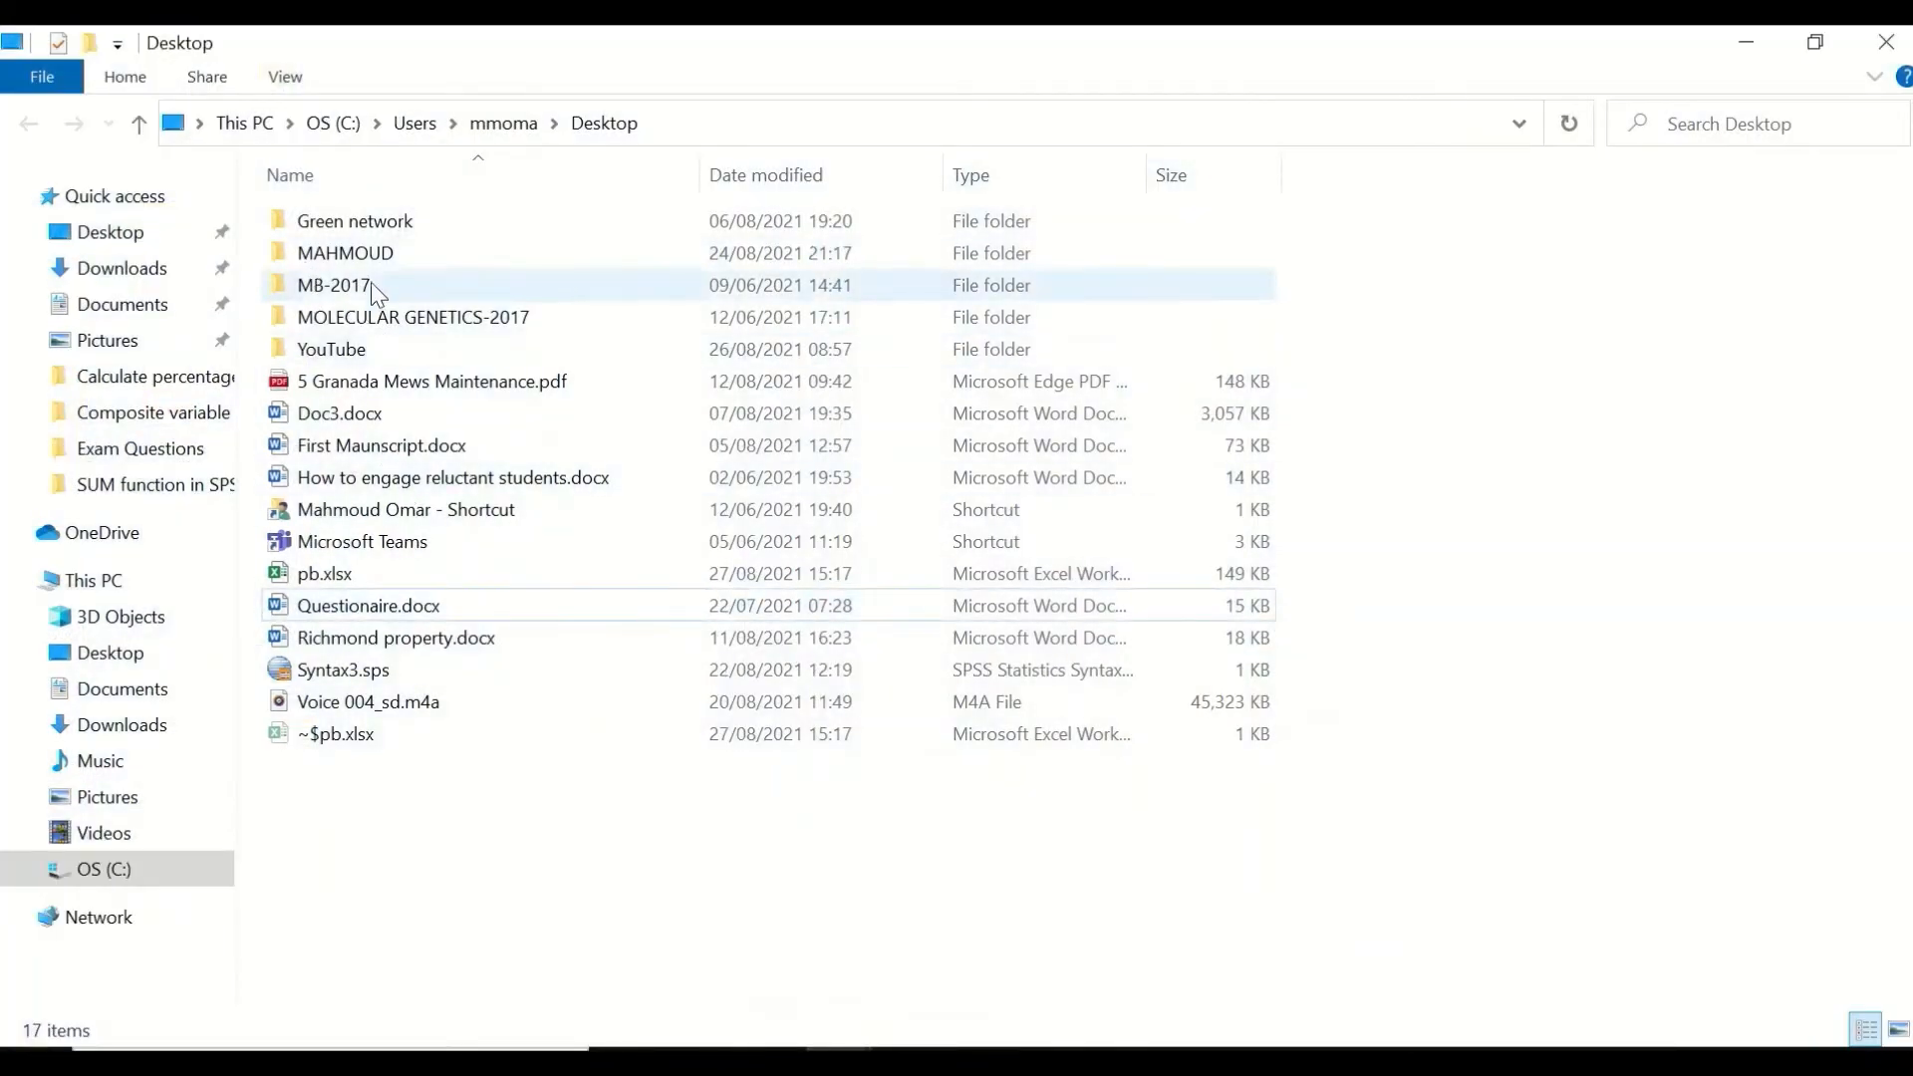
pyautogui.doubleClick(351, 349)
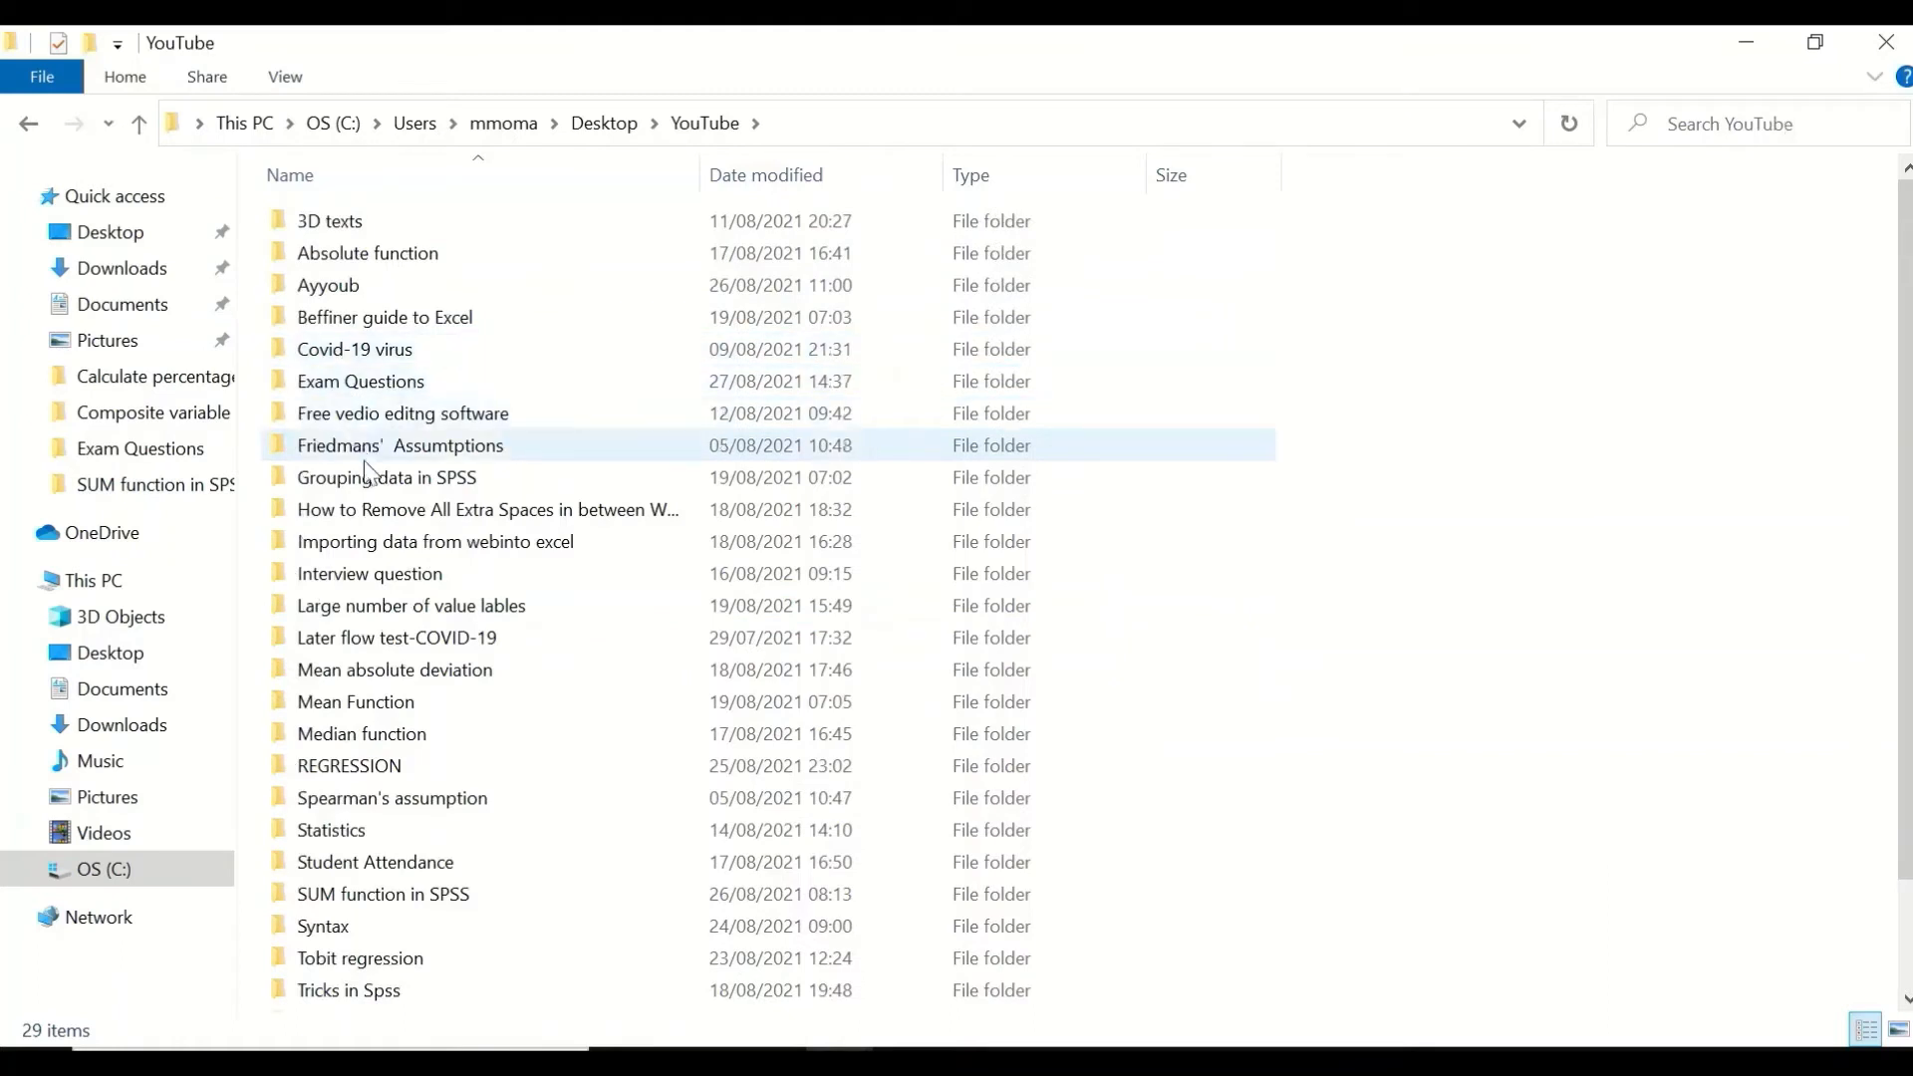
pyautogui.doubleClick(344, 380)
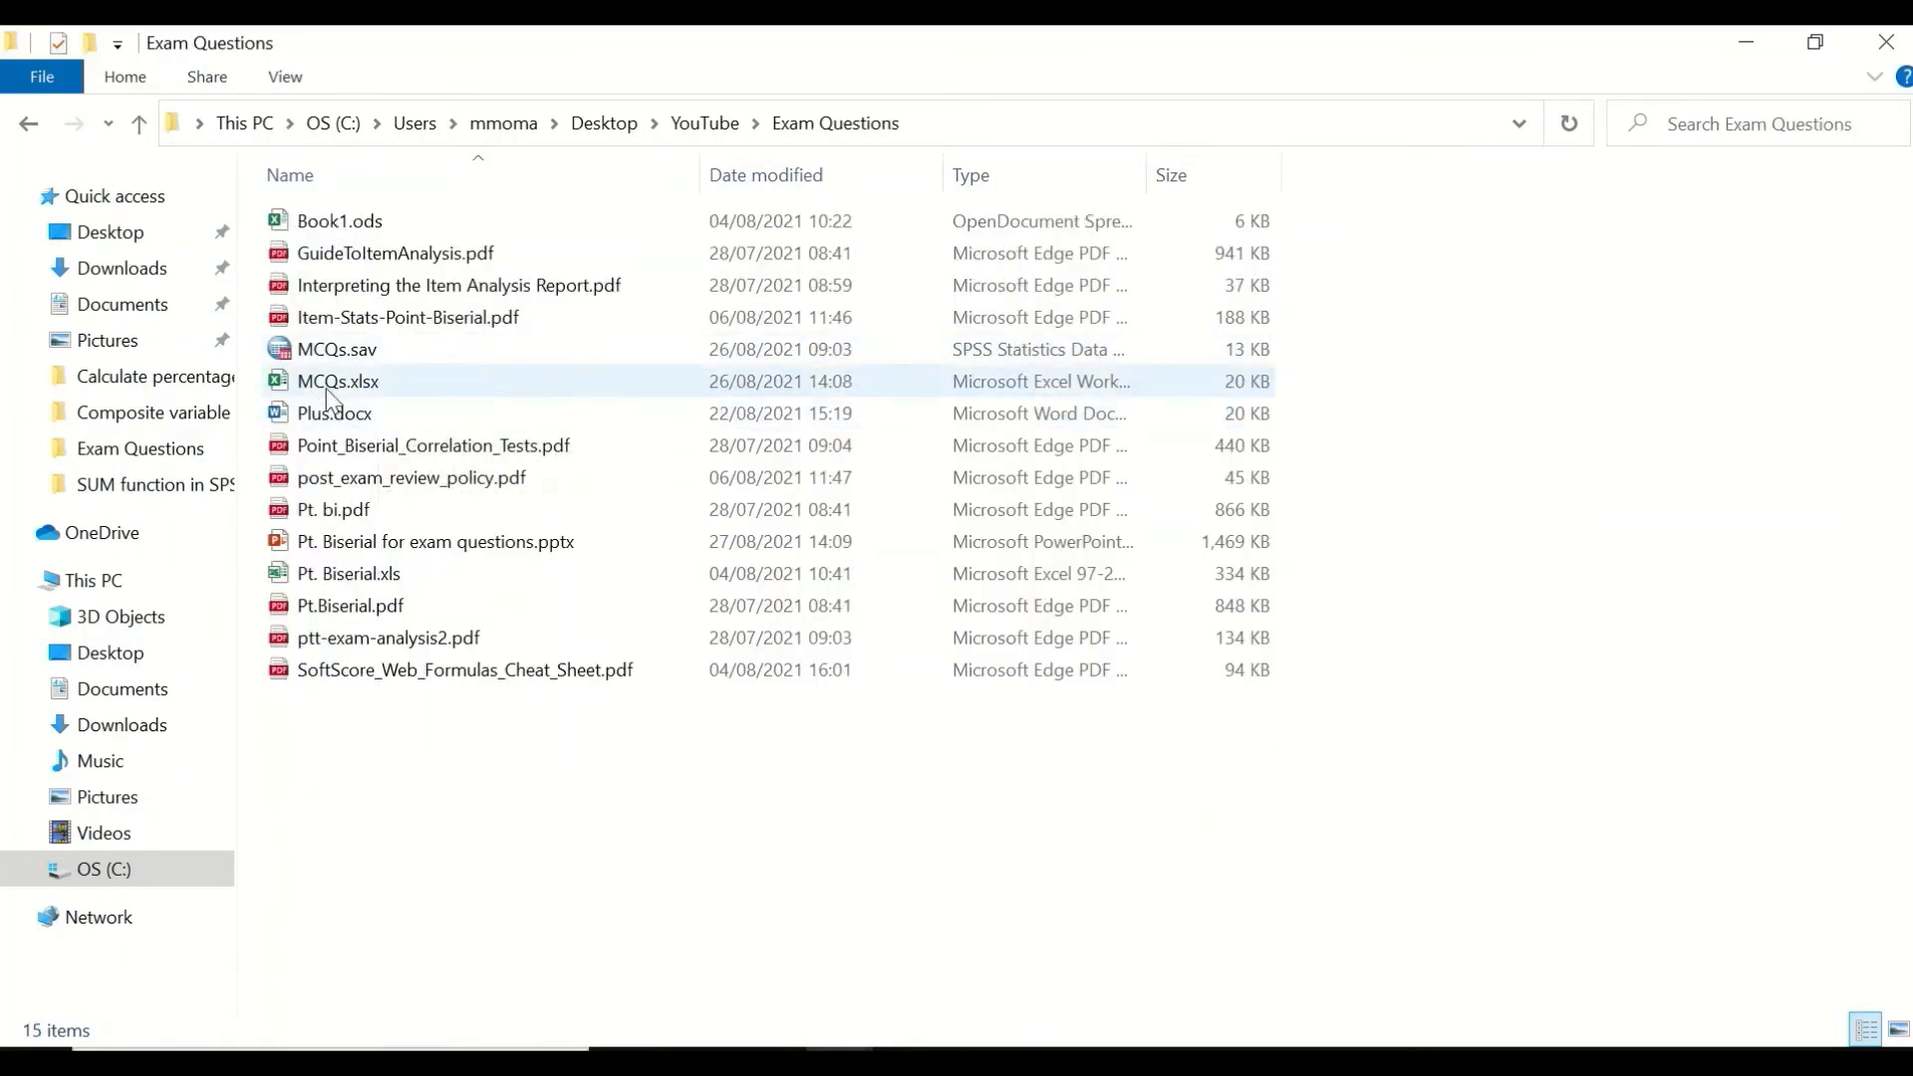
pyautogui.click(327, 391)
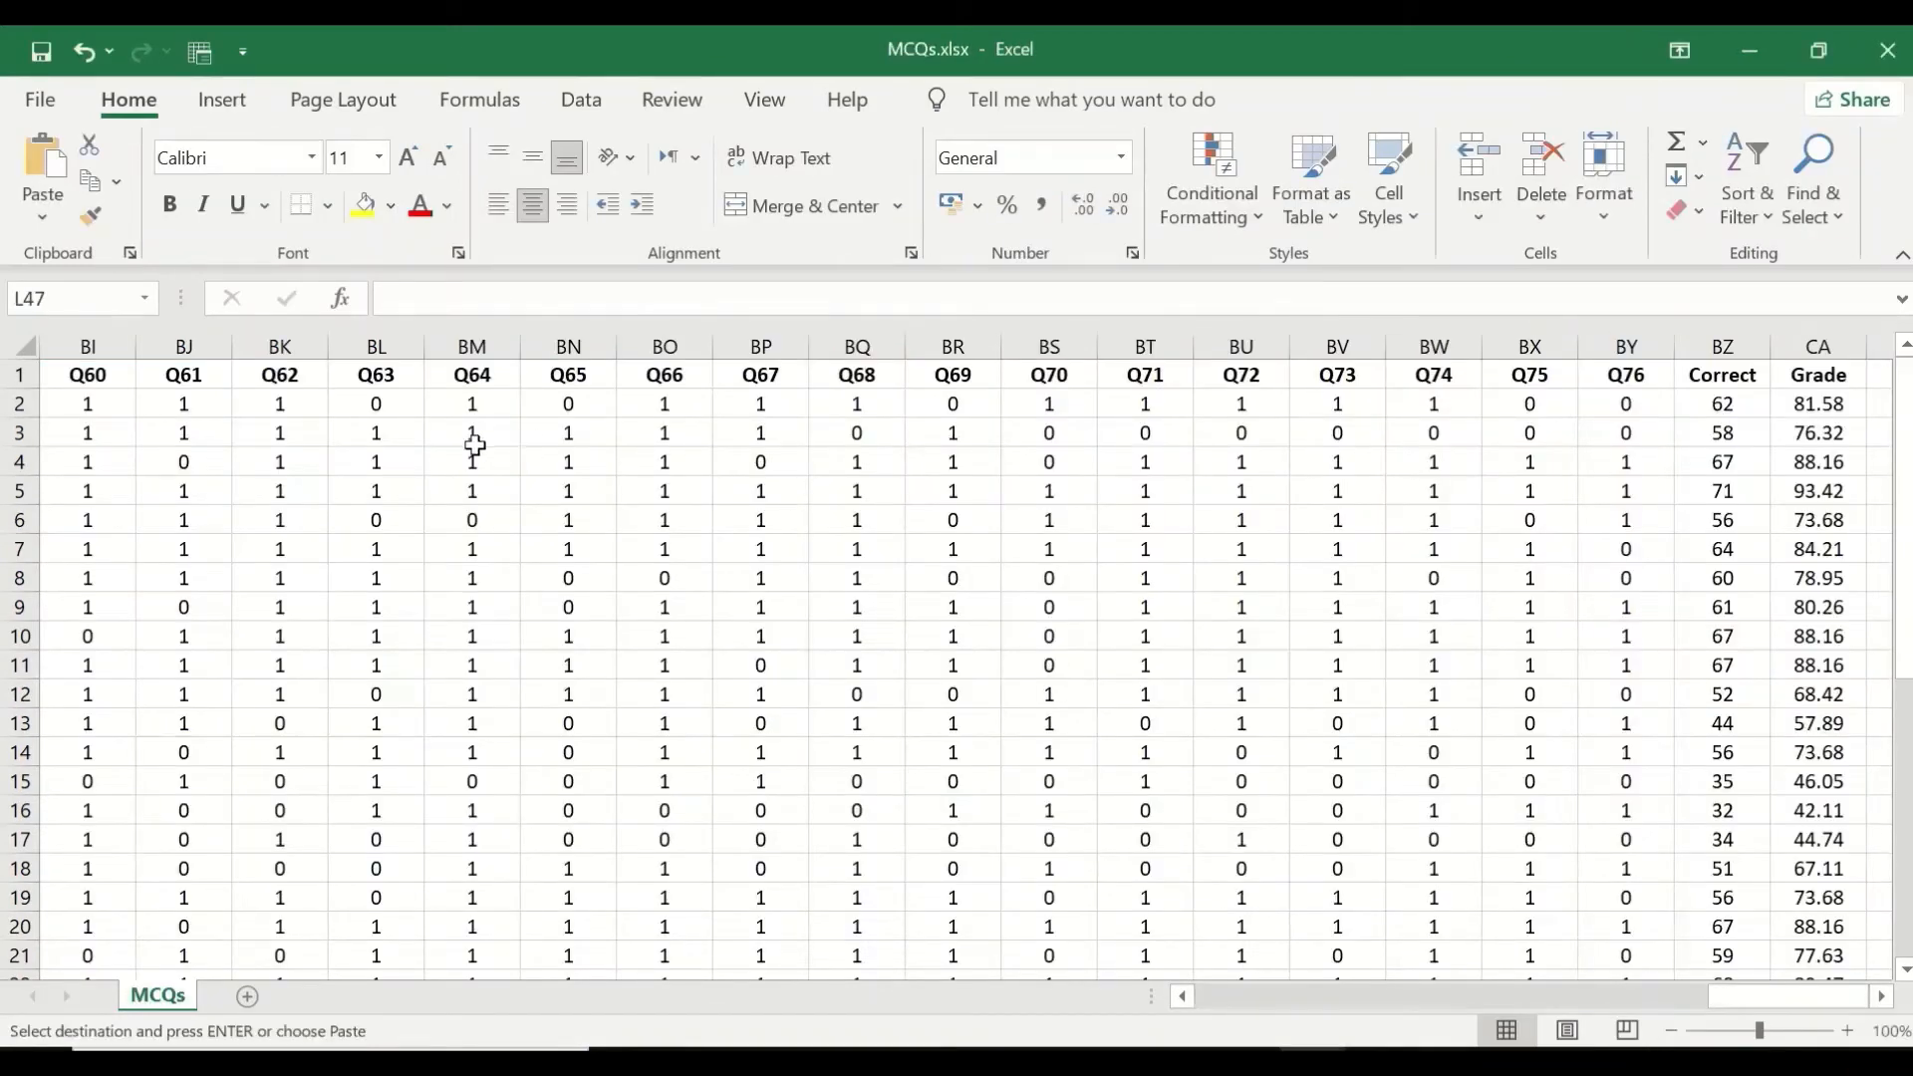
# - Try pasting the copied rows transposed from A40, directly below the last student's answers, and undo the paste
pyautogui.scroll(-10, 475, 446)
pyautogui.scroll(10, 503, 499)
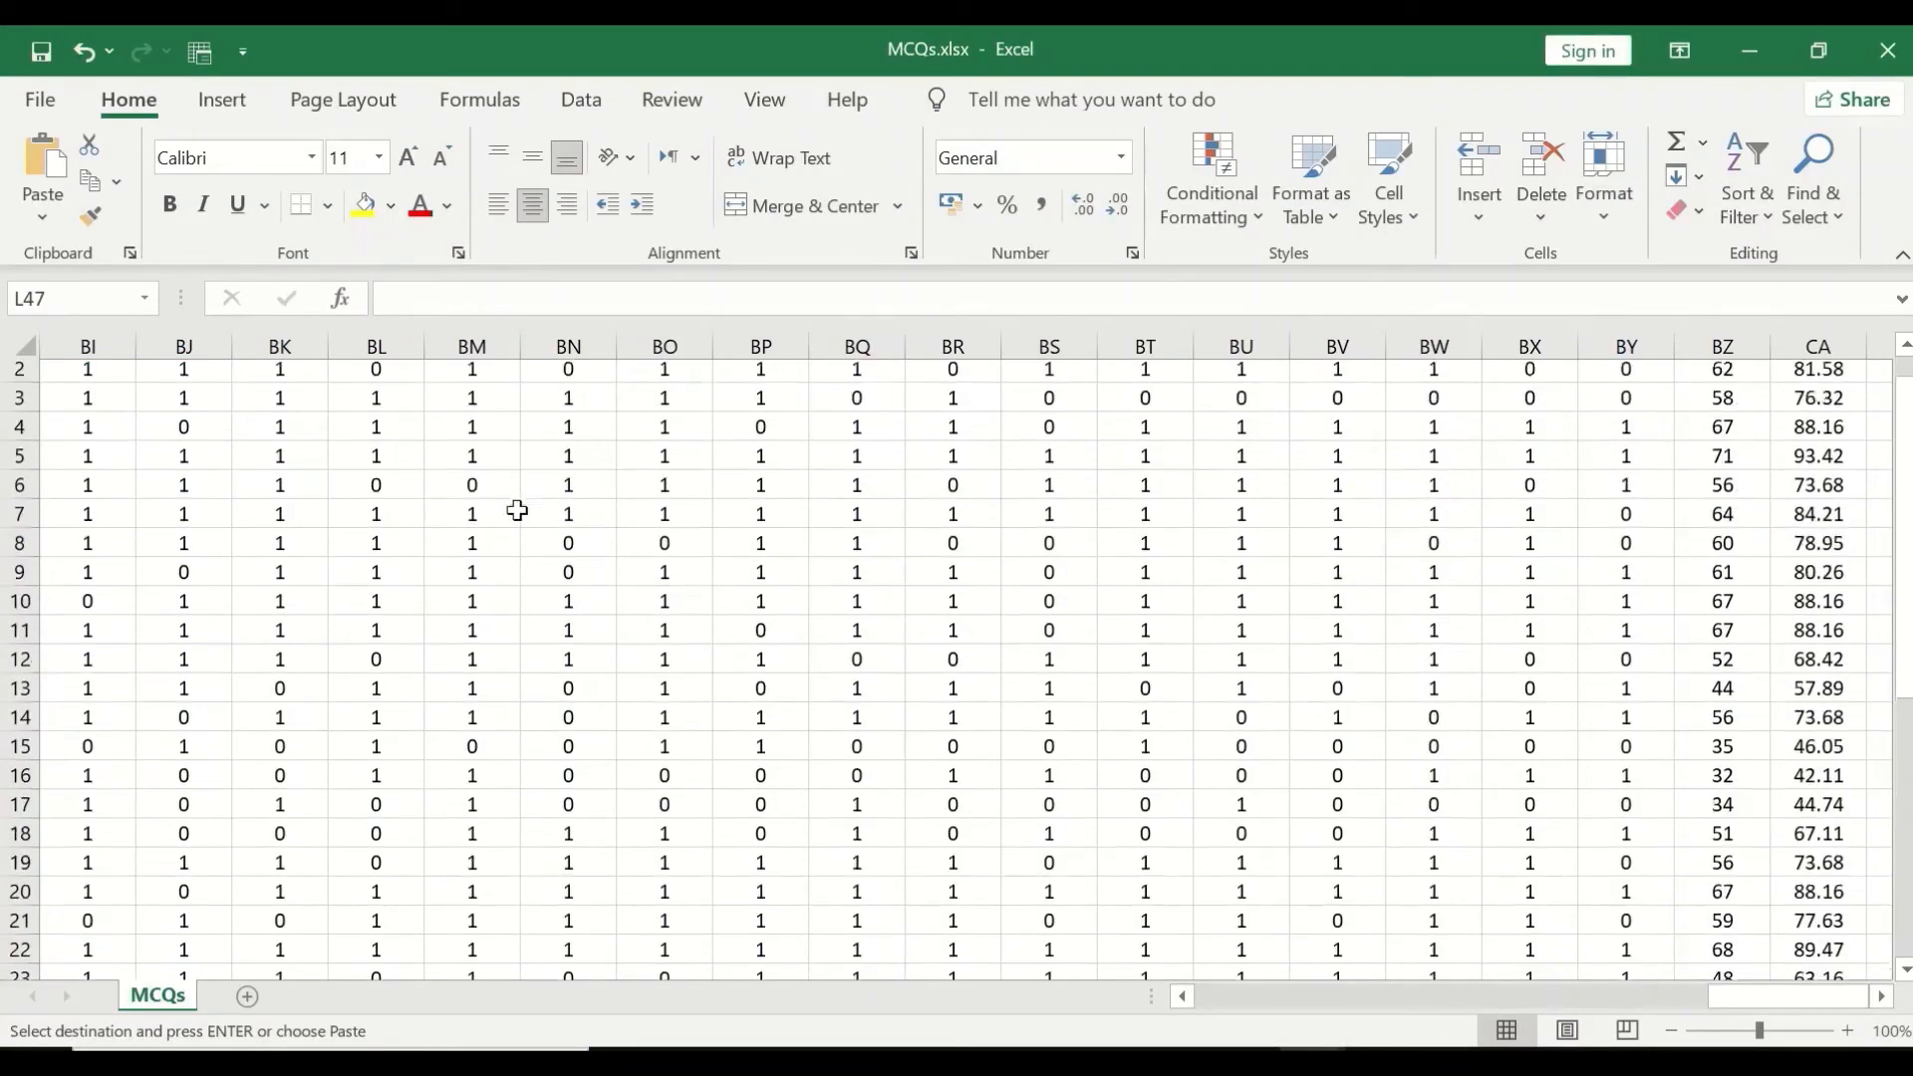
pyautogui.scroll(-10, 517, 513)
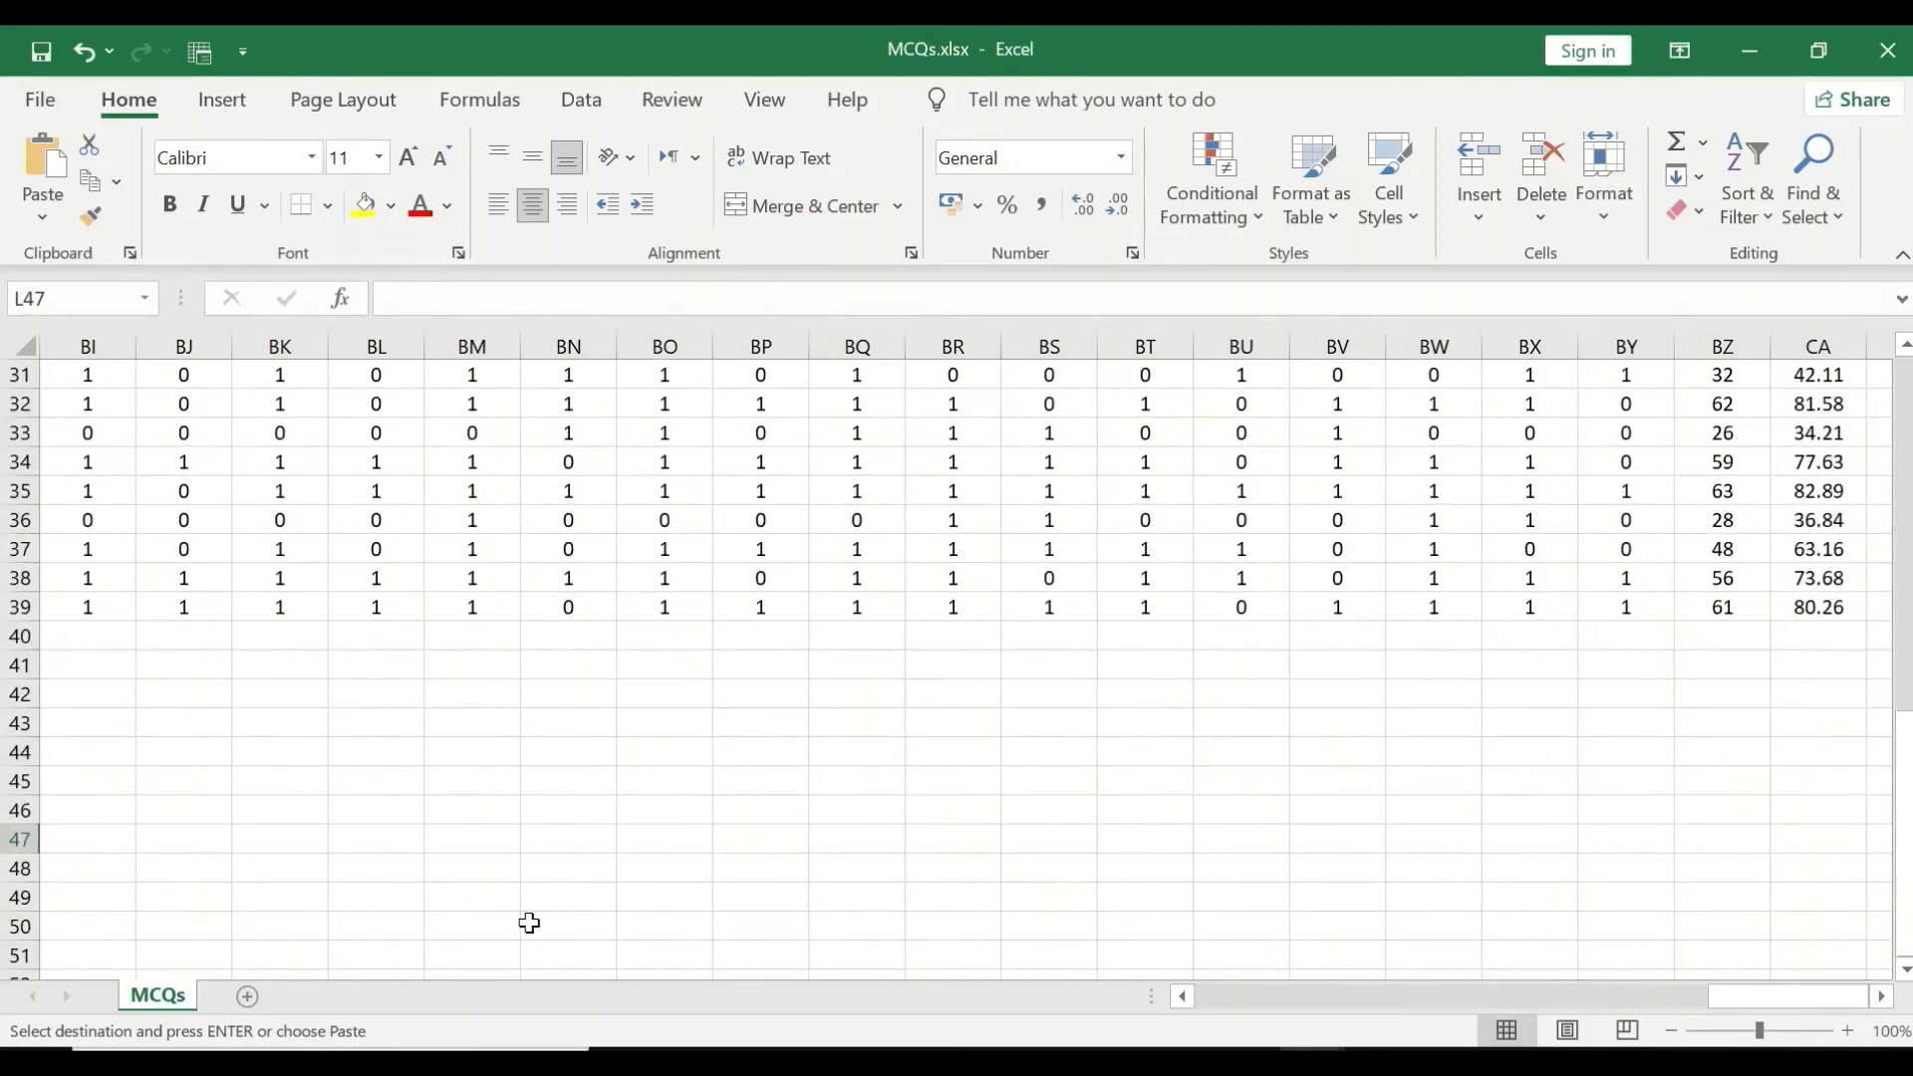
pyautogui.moveTo(1622, 992); pyautogui.dragTo(1211, 996)
pyautogui.click(78, 632)
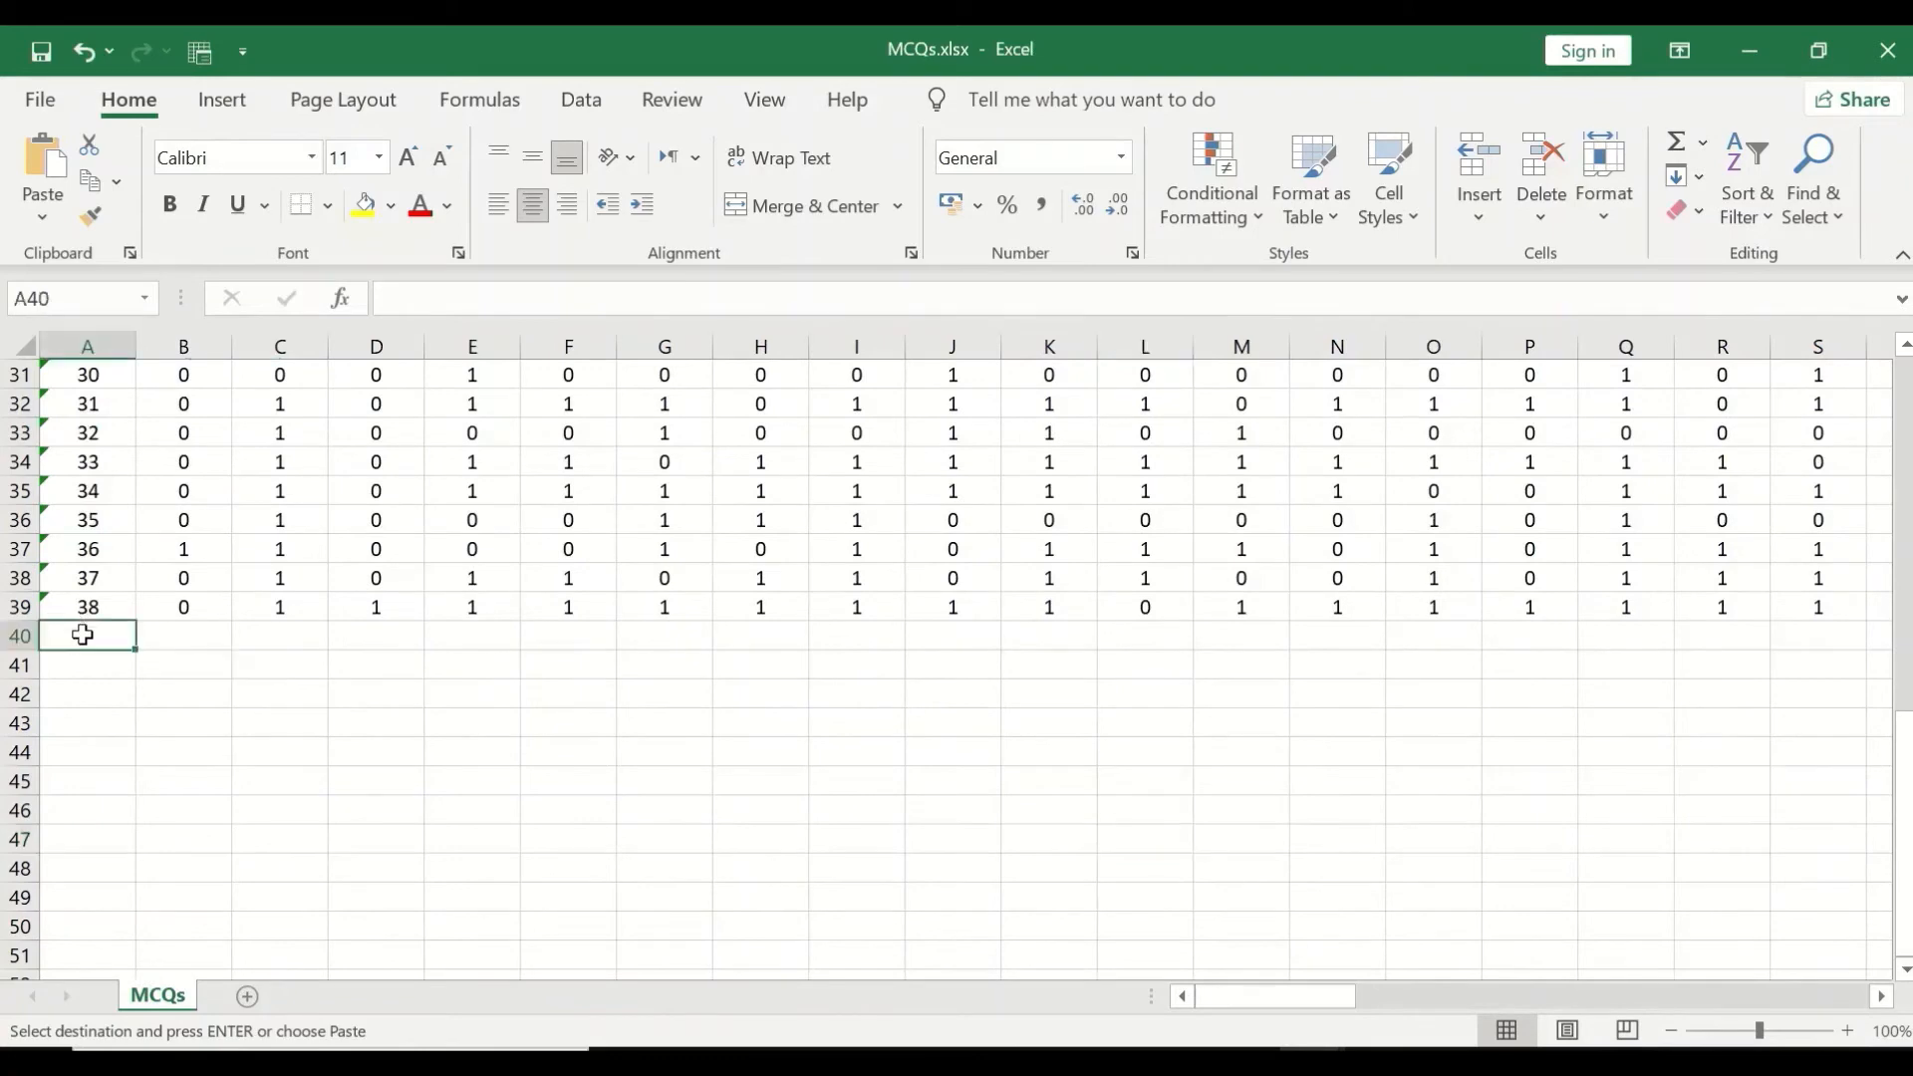
pyautogui.rightClick(78, 632)
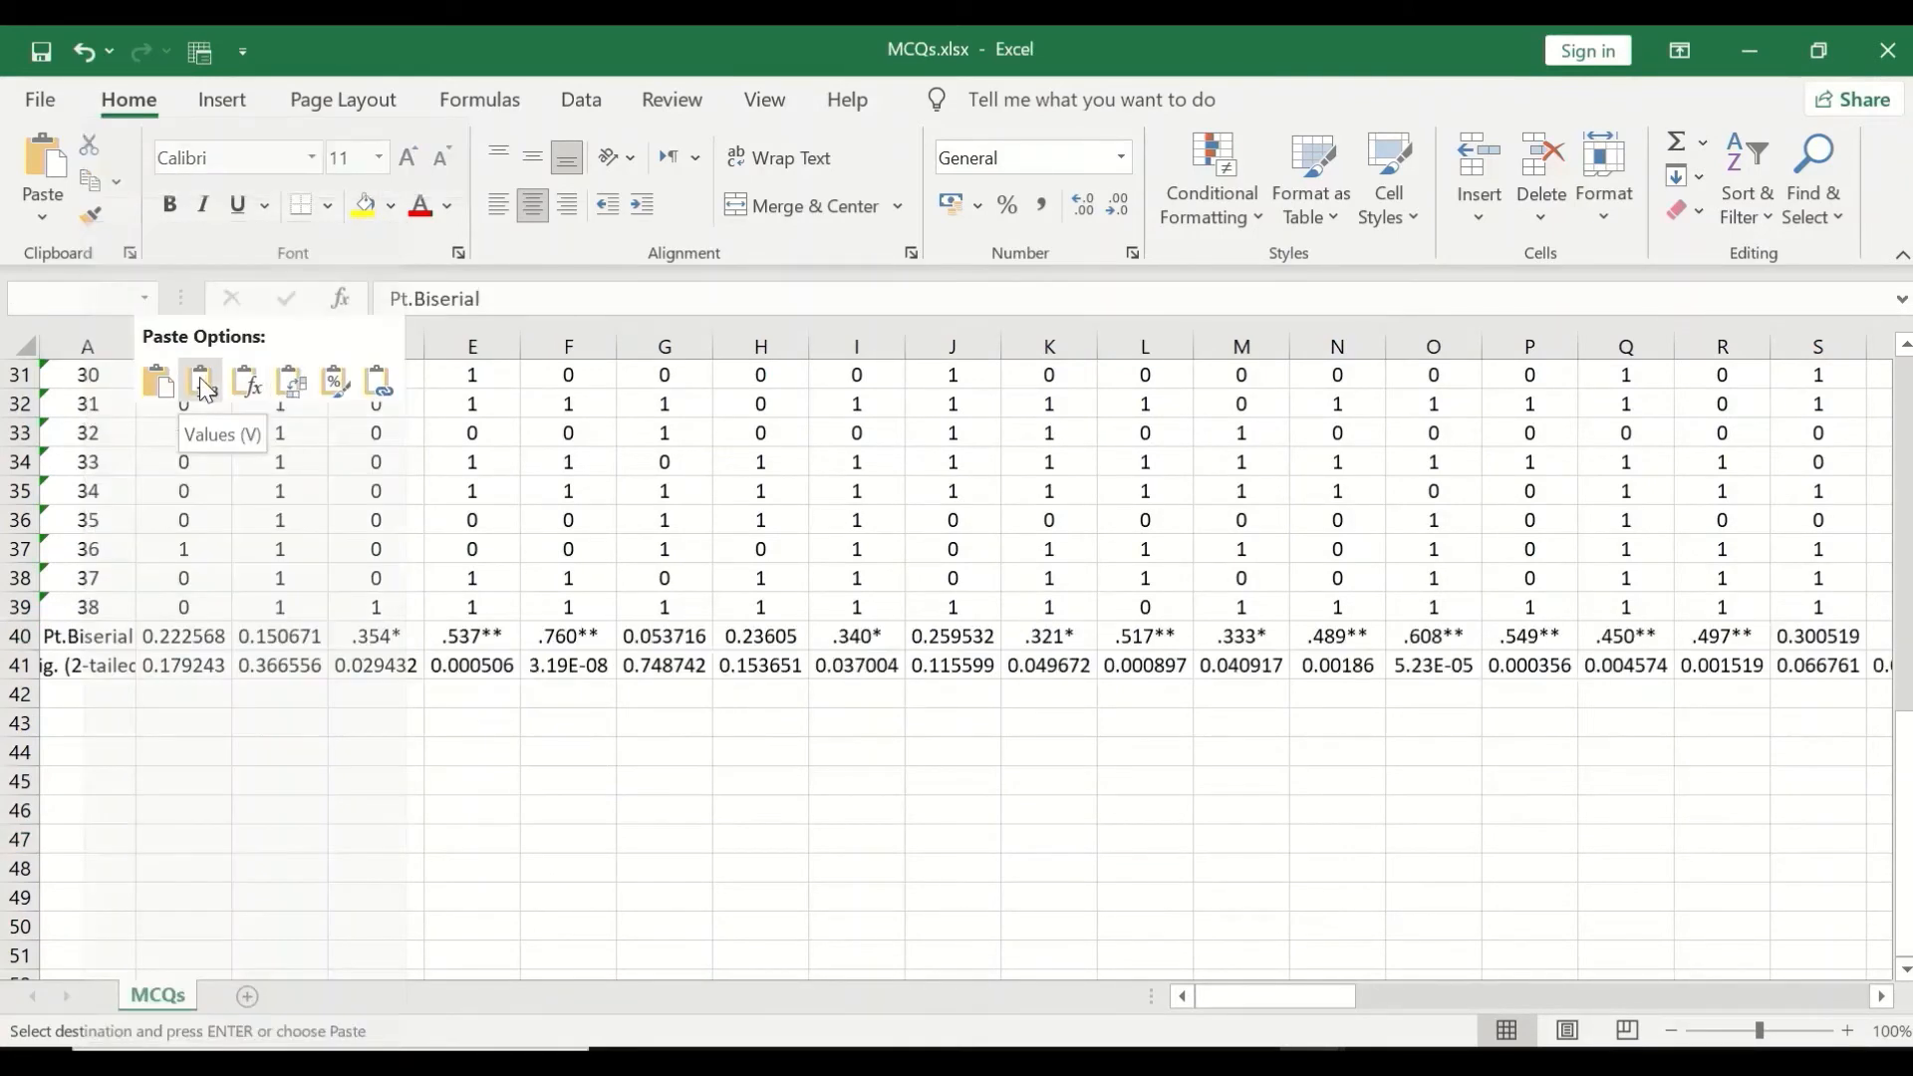
pyautogui.click(302, 389)
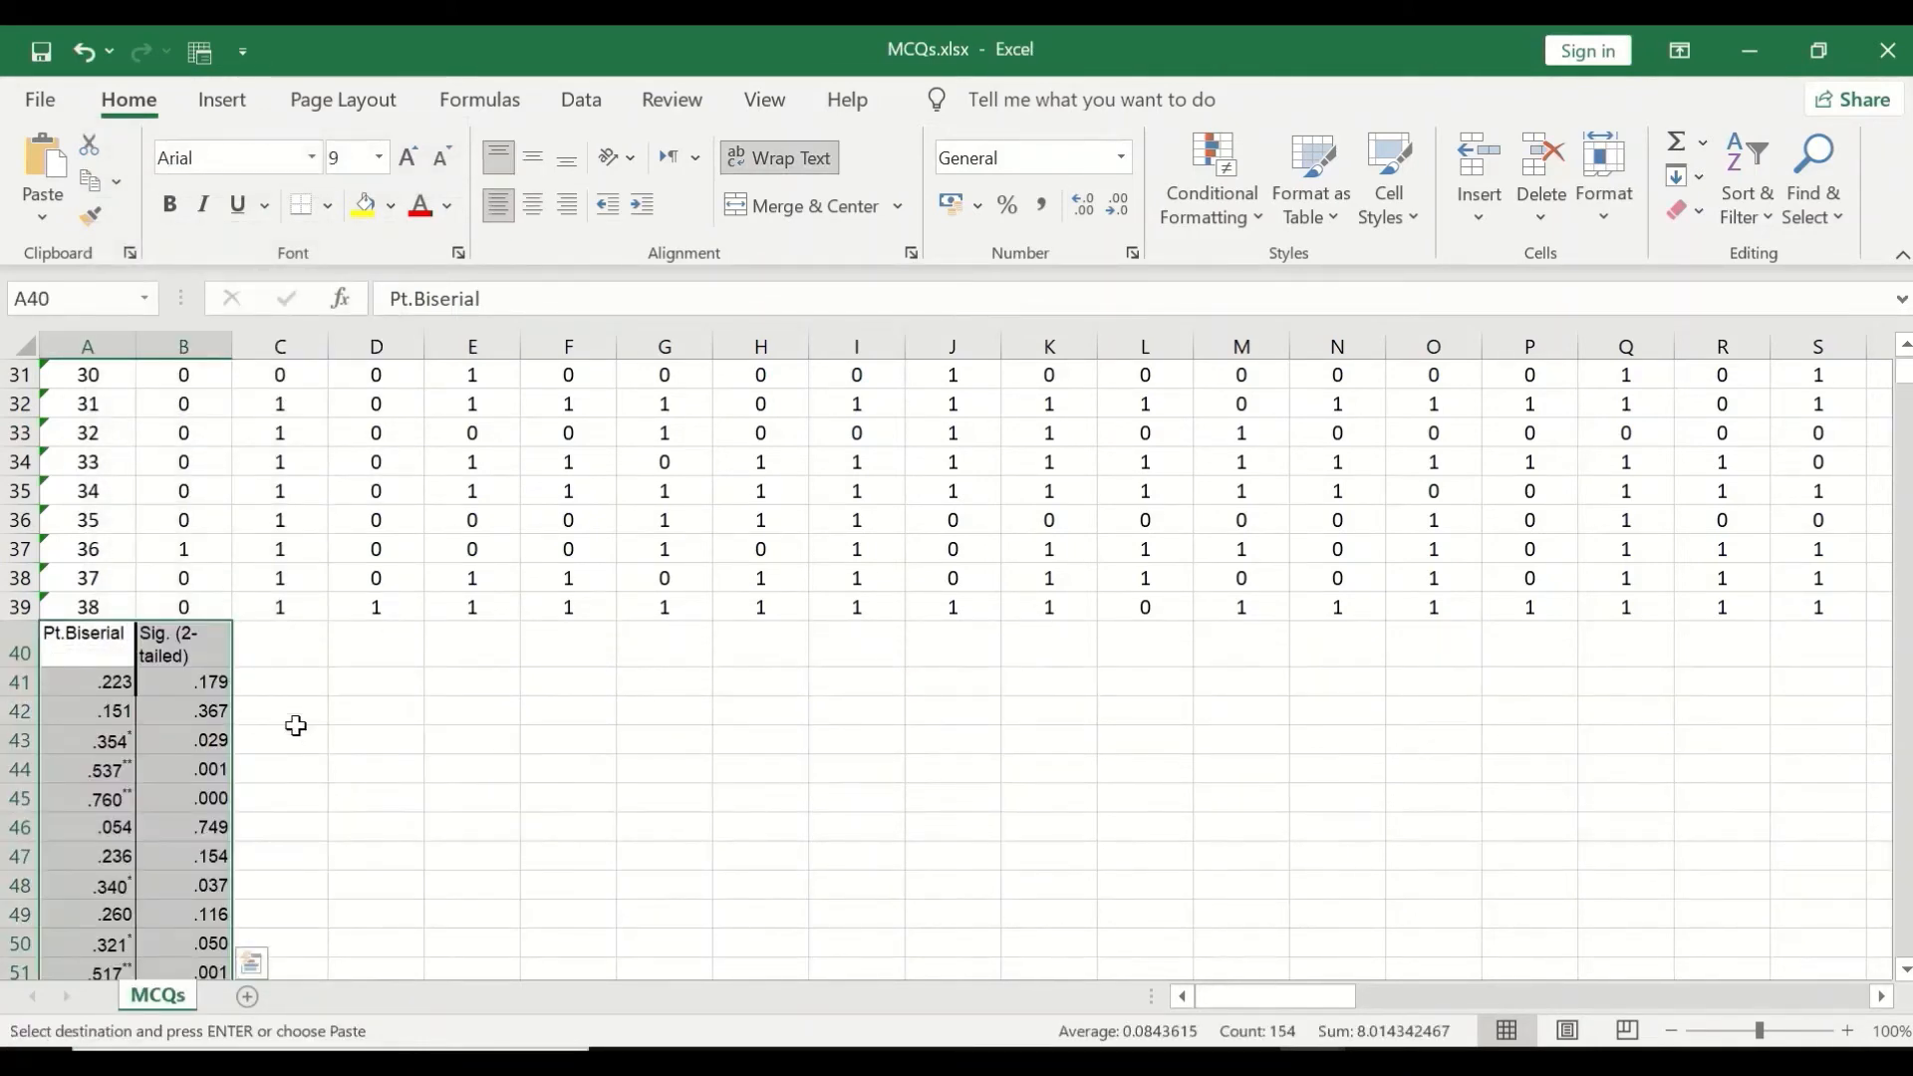
pyautogui.click(80, 52)
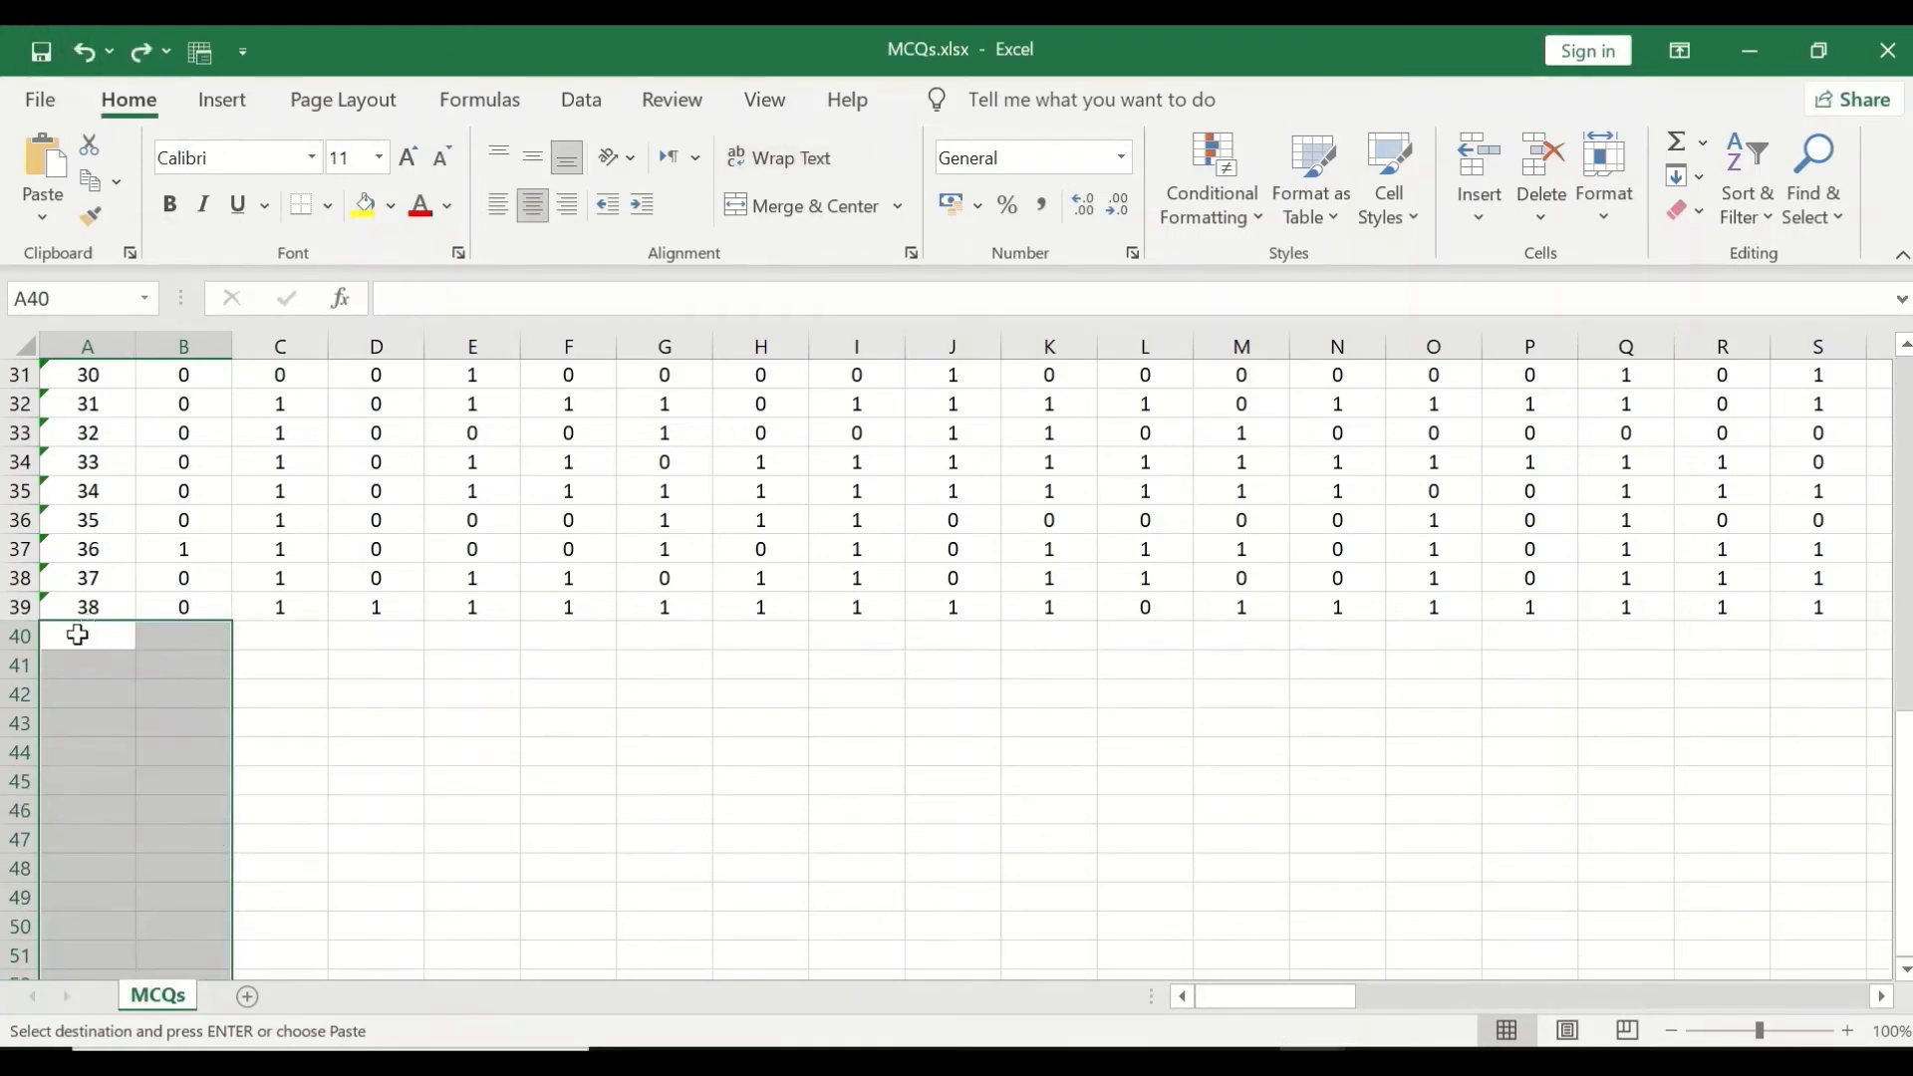
# - Paste the copied Pt.Biserial and Sig. (2-tailed) rows as values starting in A40
pyautogui.rightClick(77, 636)
pyautogui.press('Escape')
pyautogui.click(94, 636)
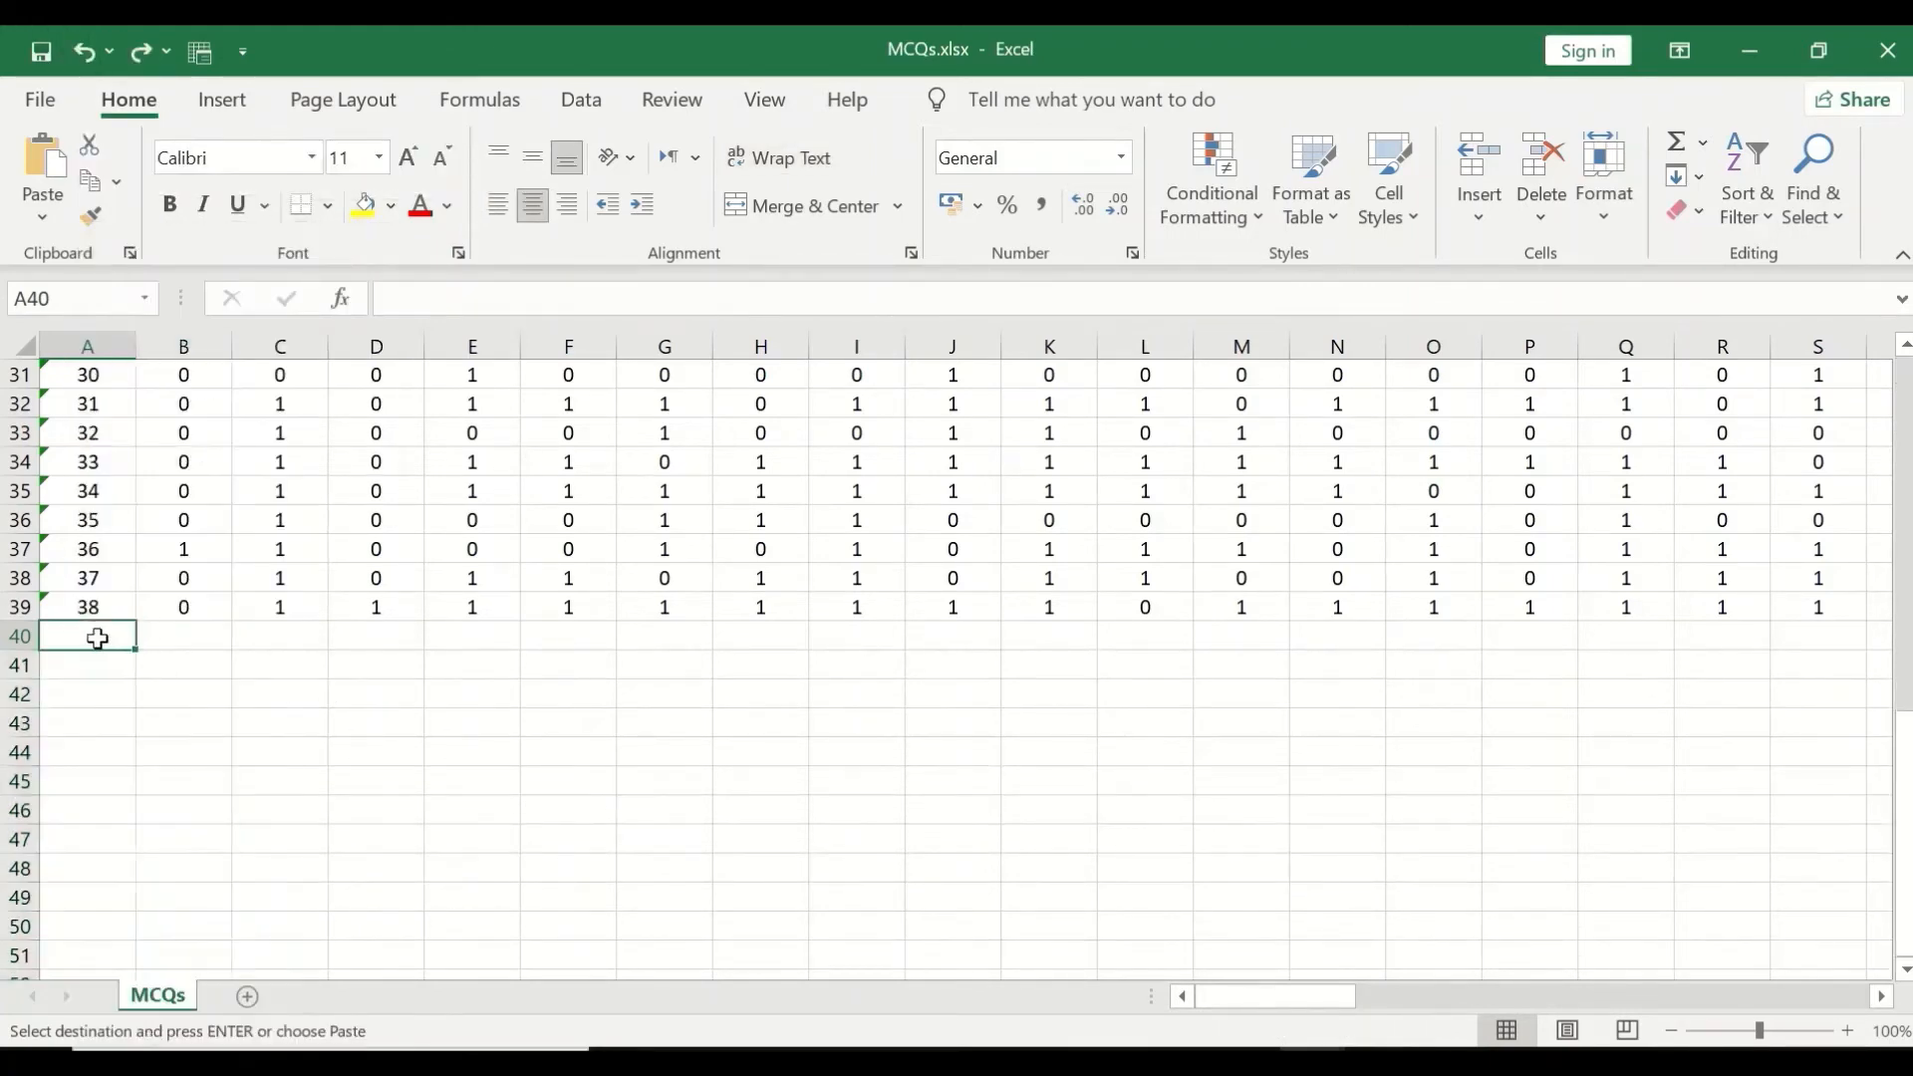
pyautogui.rightClick(107, 643)
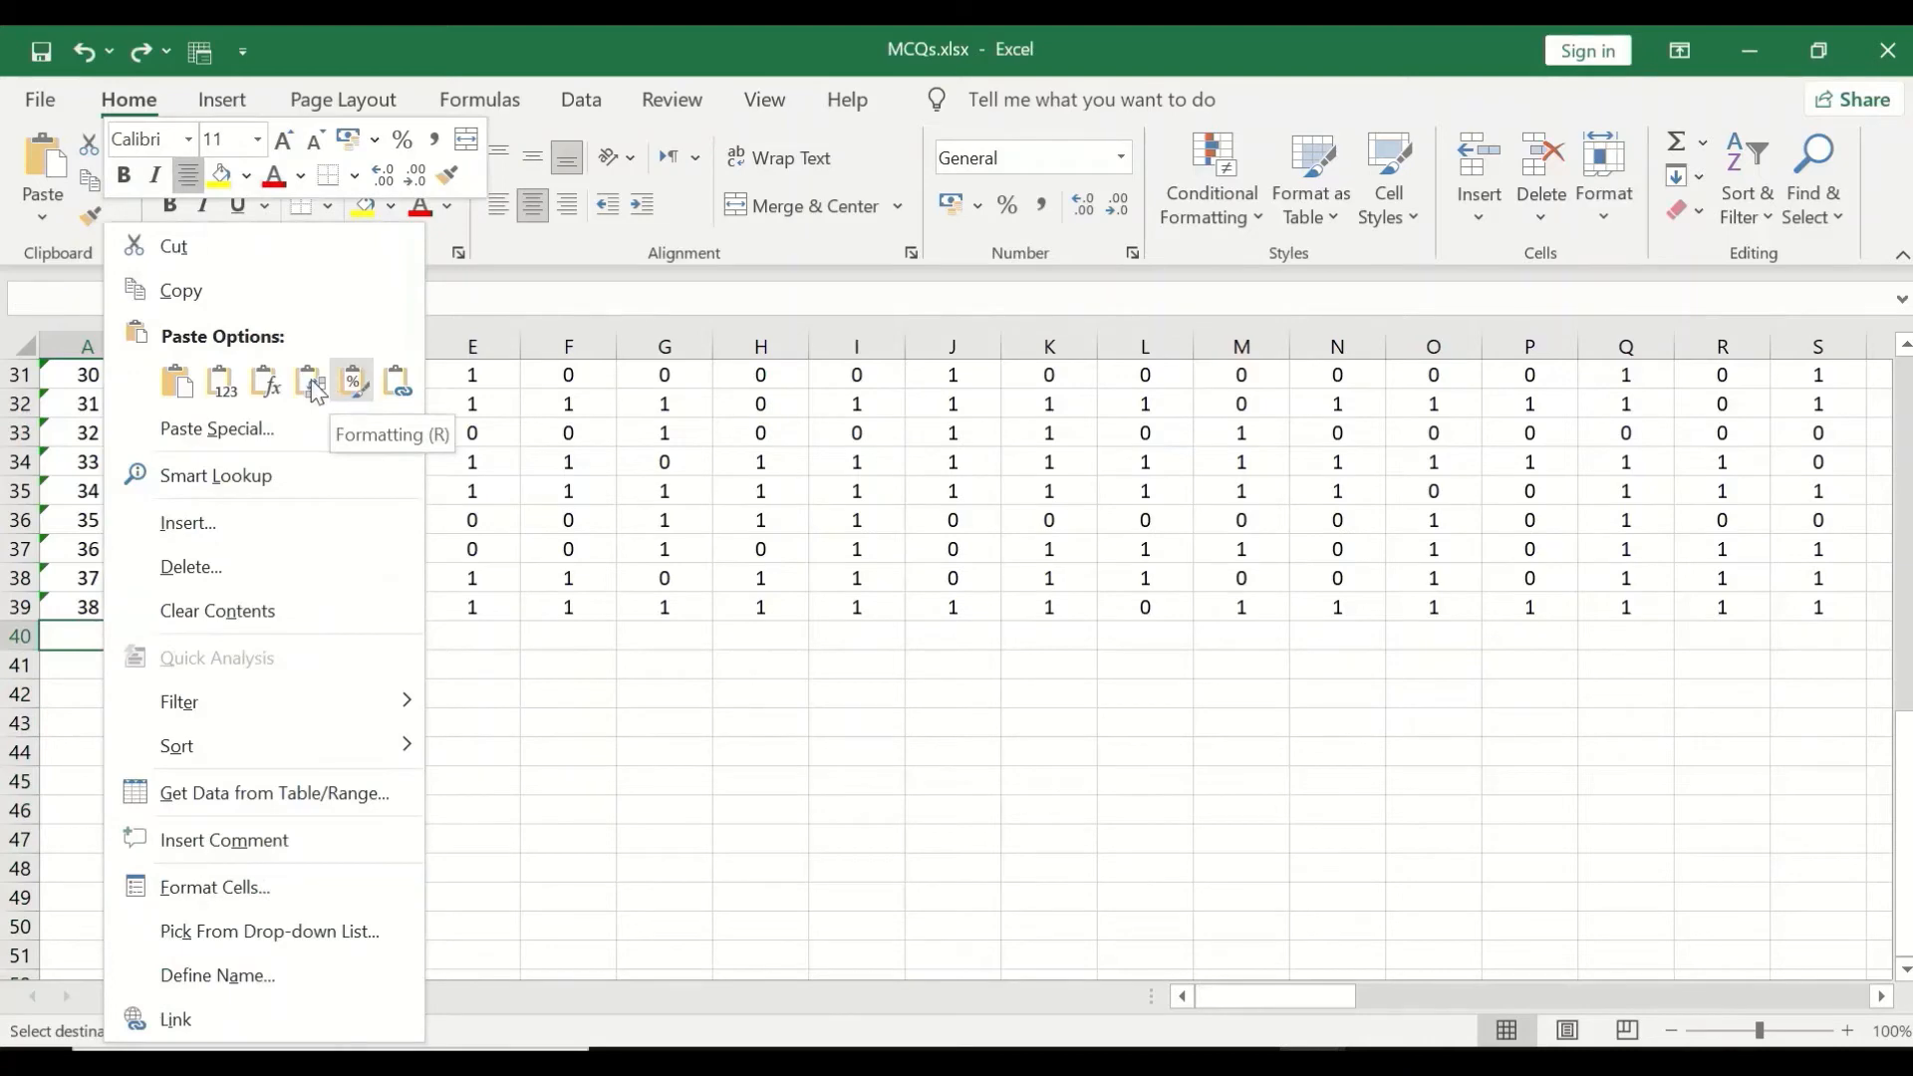
pyautogui.click(221, 383)
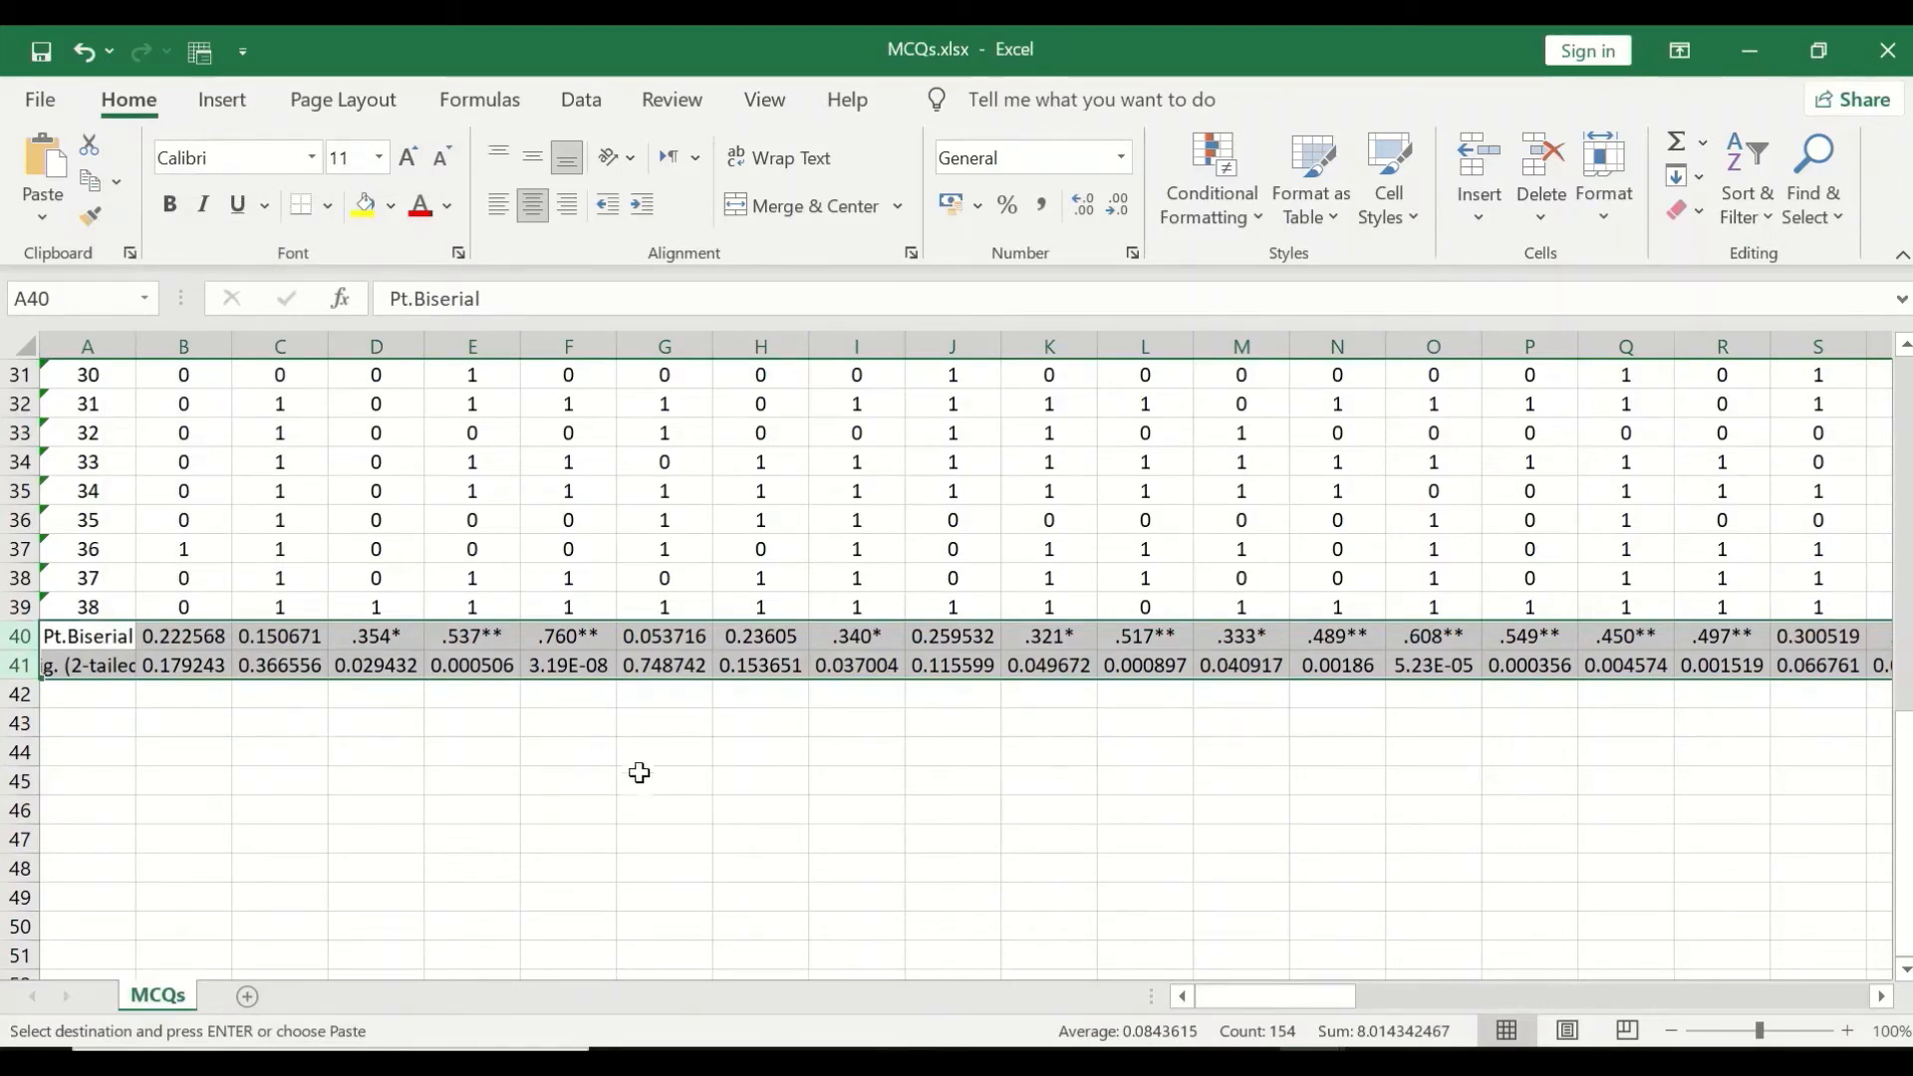
pyautogui.click(622, 873)
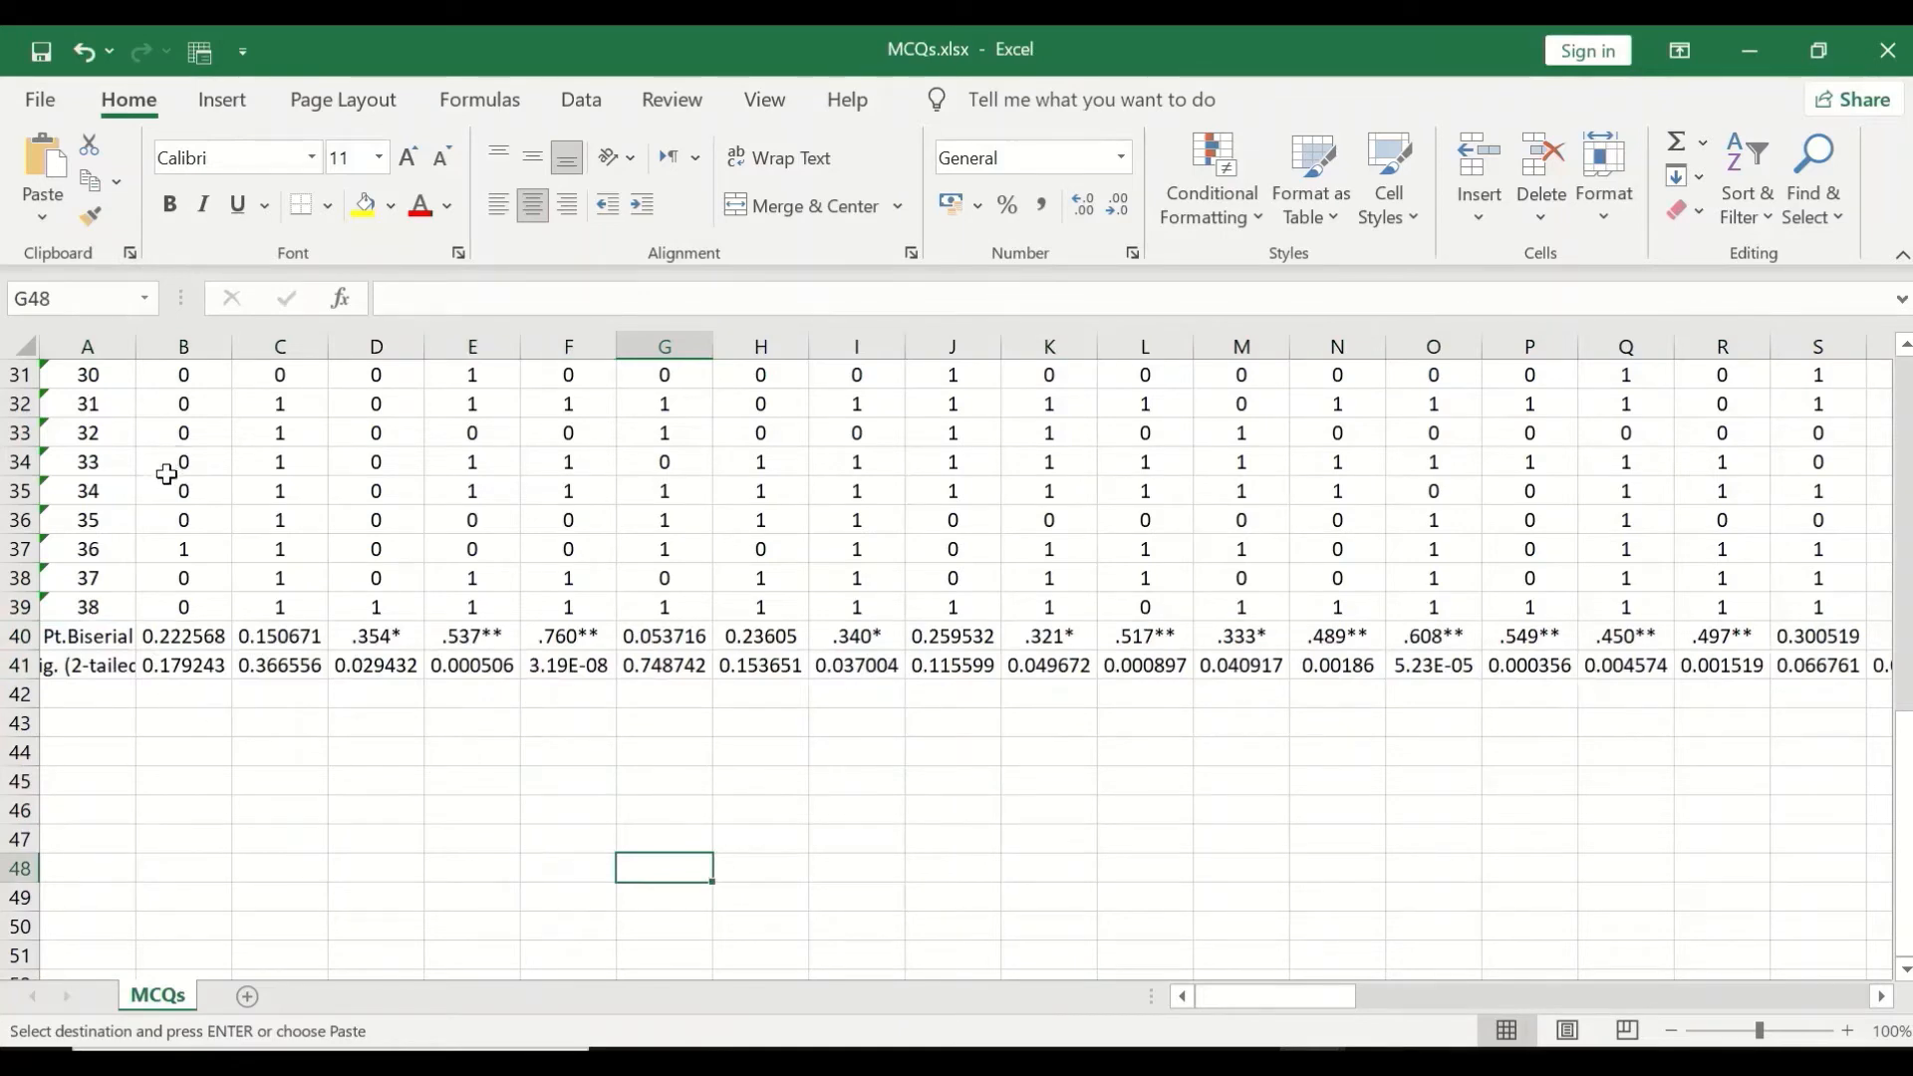
# - Check the pasted rows against the question headers and switch to the Pt. Biserial for exam questions presentation in PowerPoint
pyautogui.scroll(10, 185, 518)
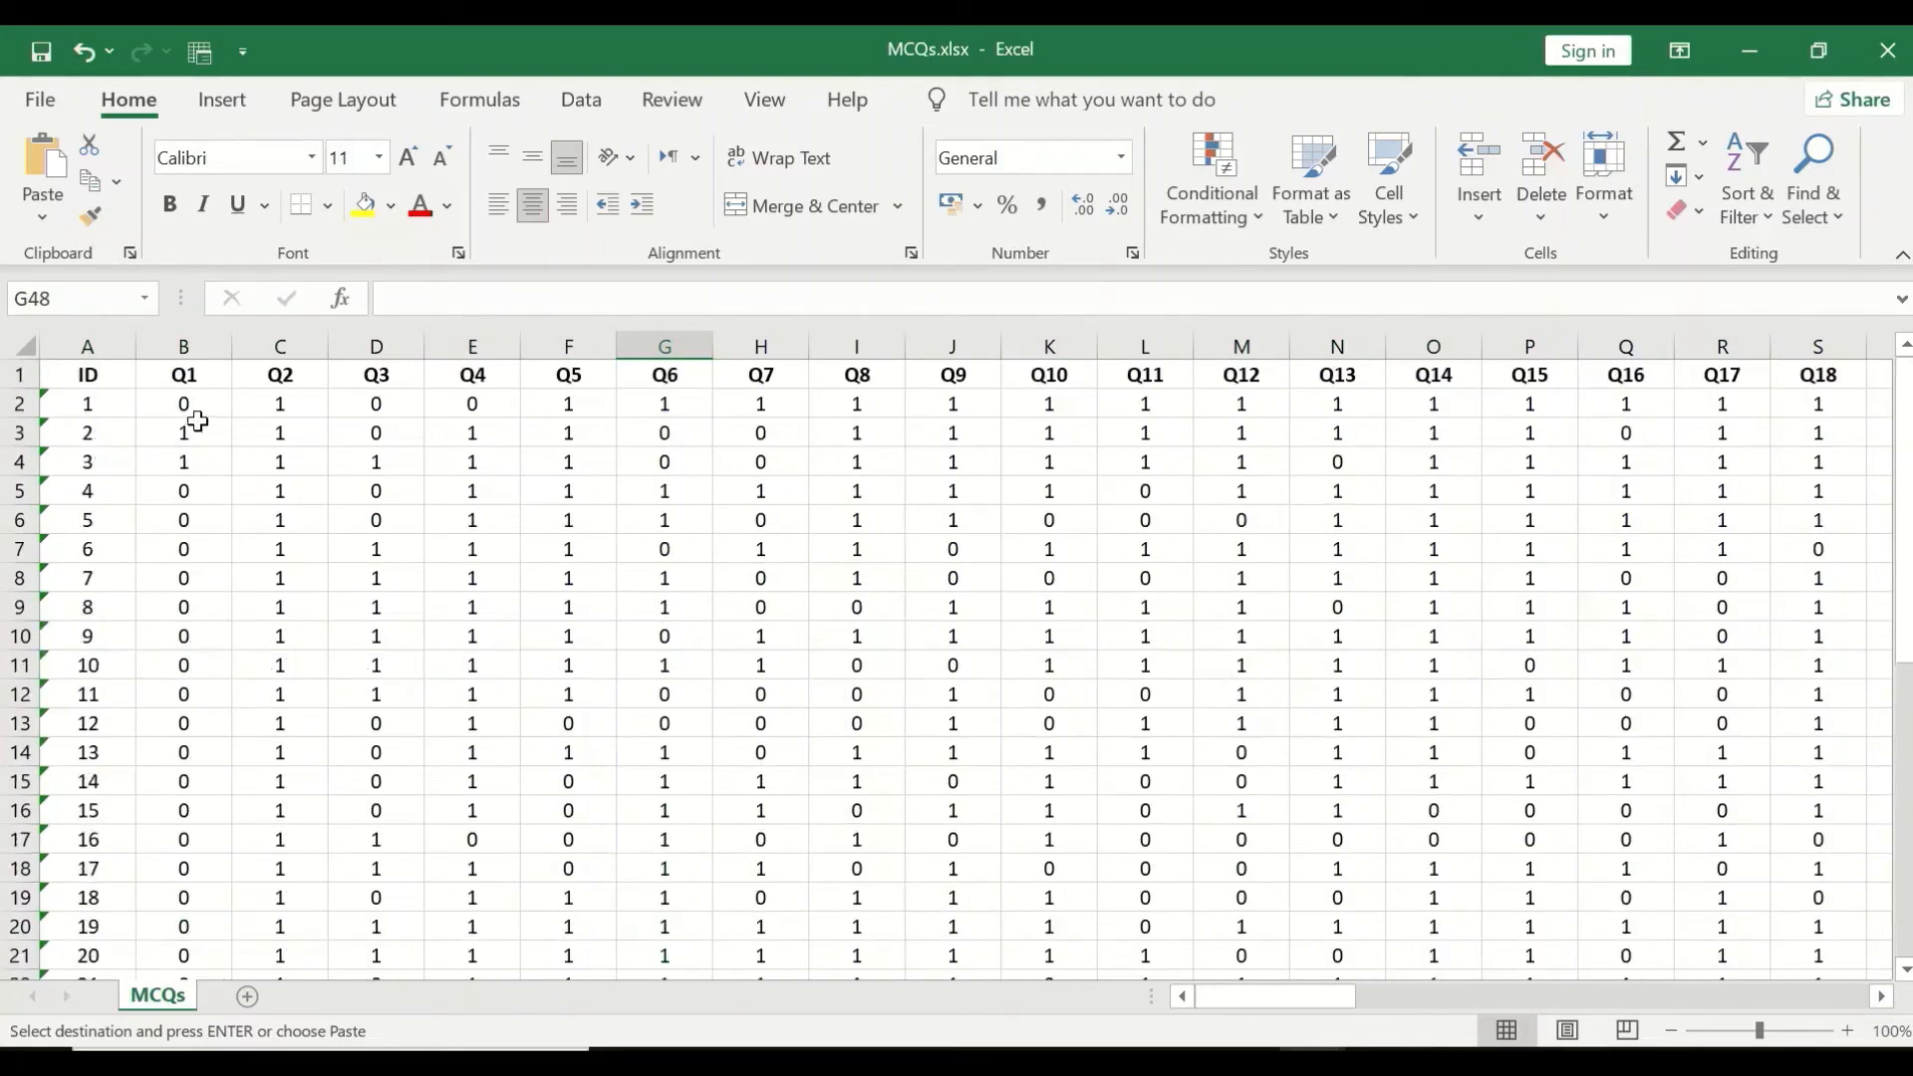
pyautogui.scroll(-10, 198, 422)
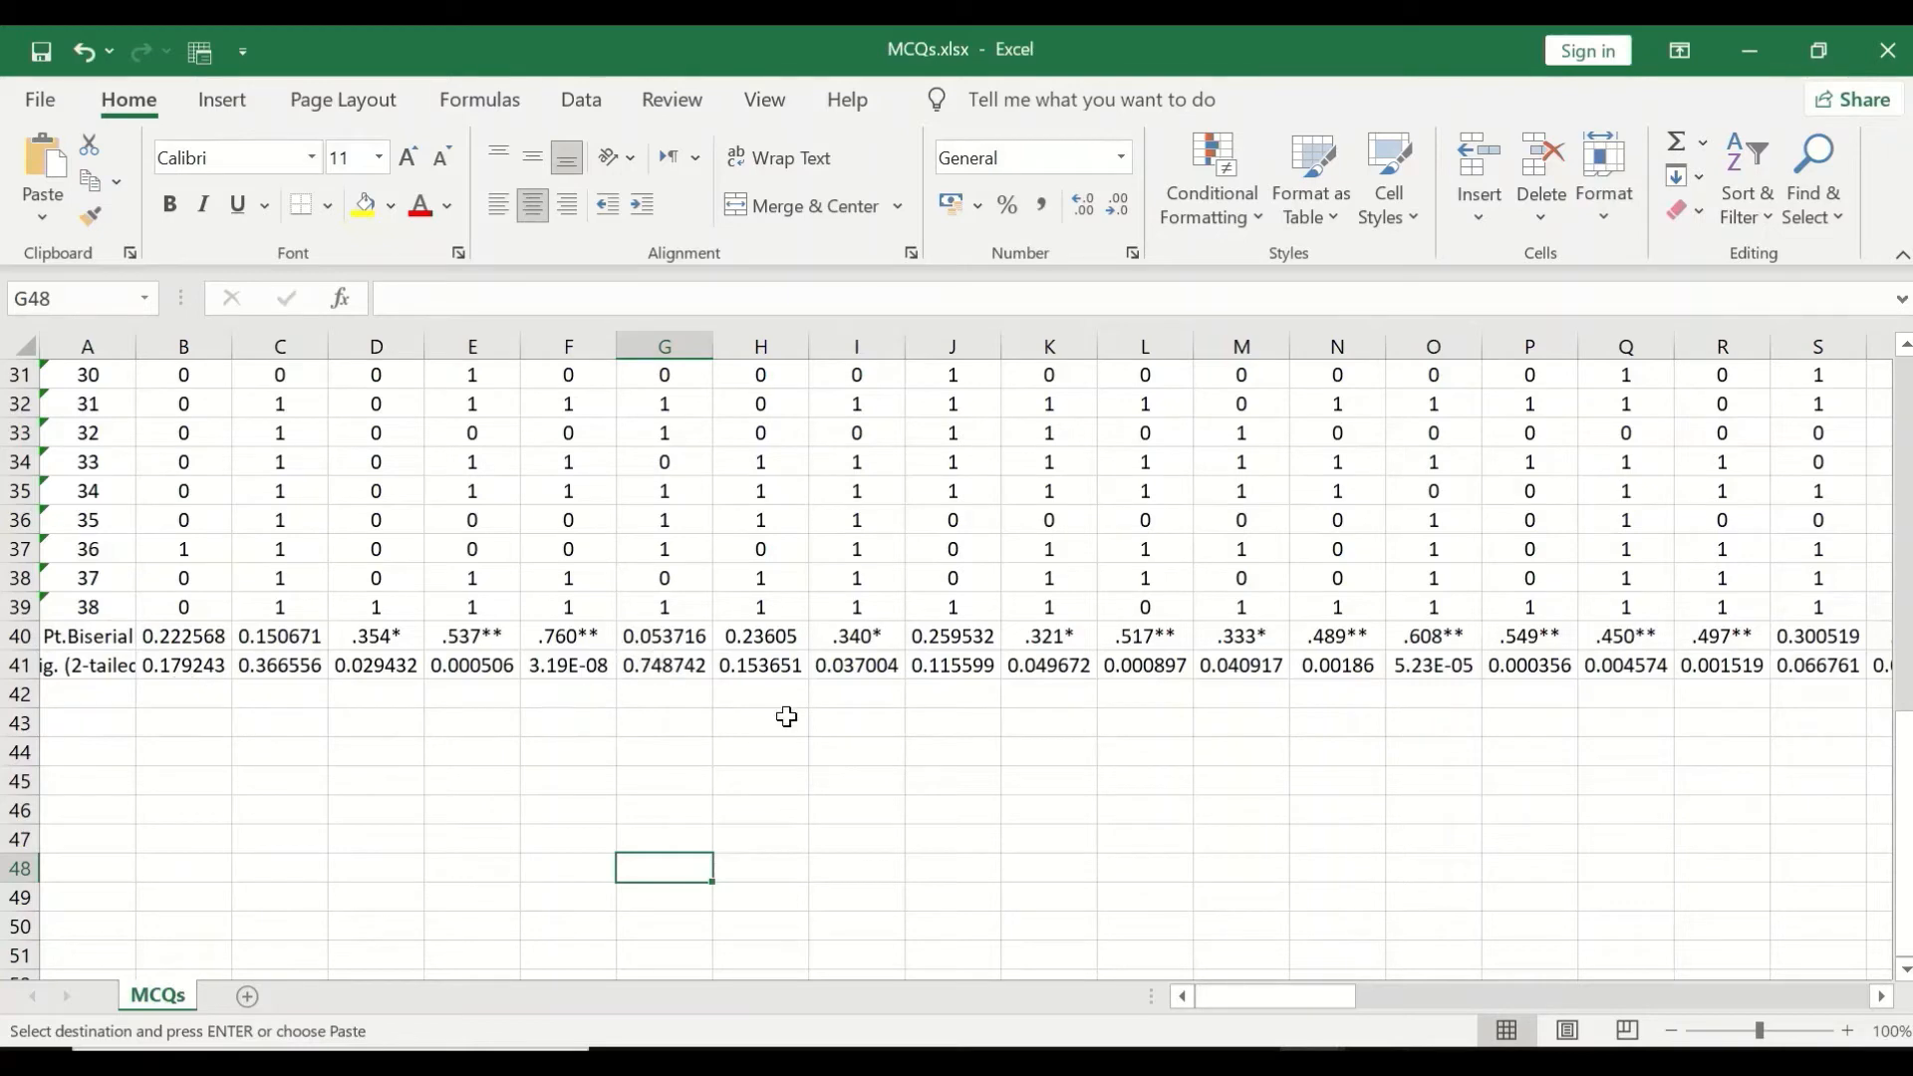
pyautogui.scroll(10, 1484, 793)
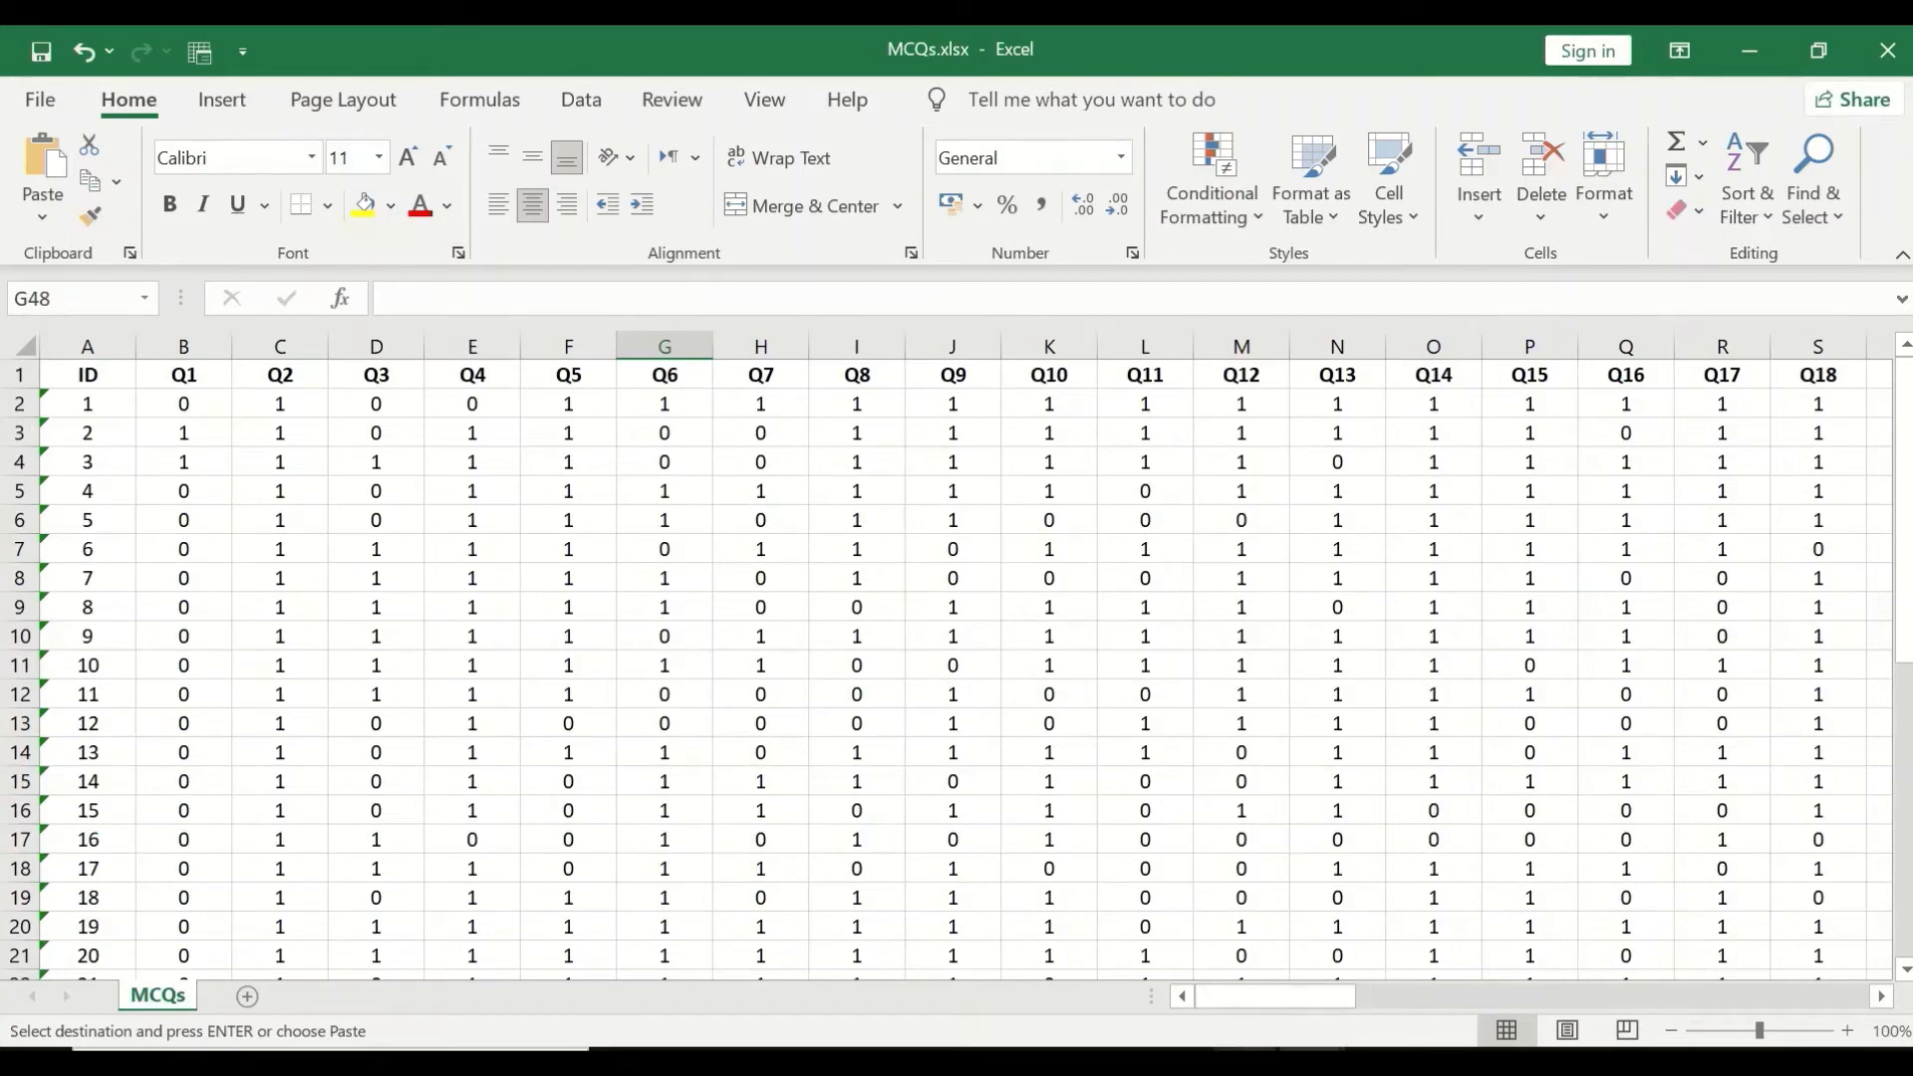
pyautogui.click(1189, 1062)
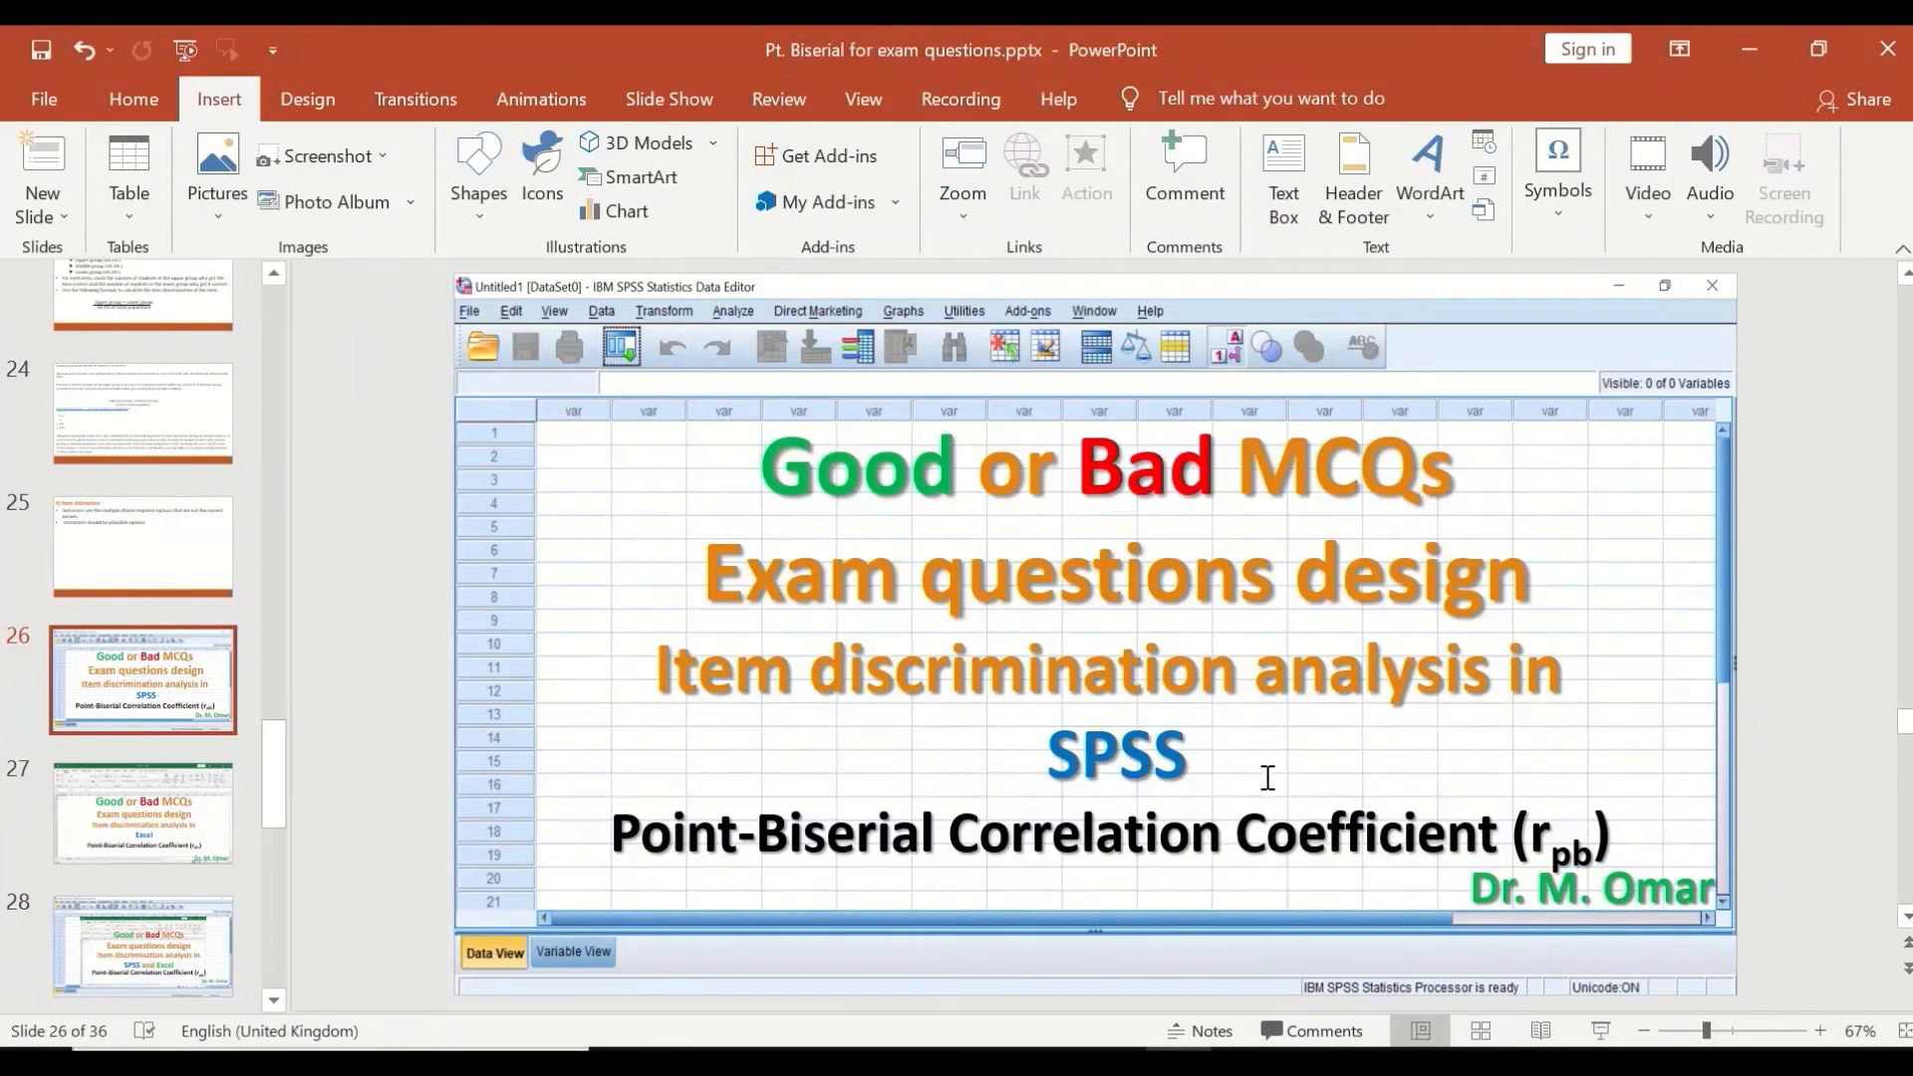
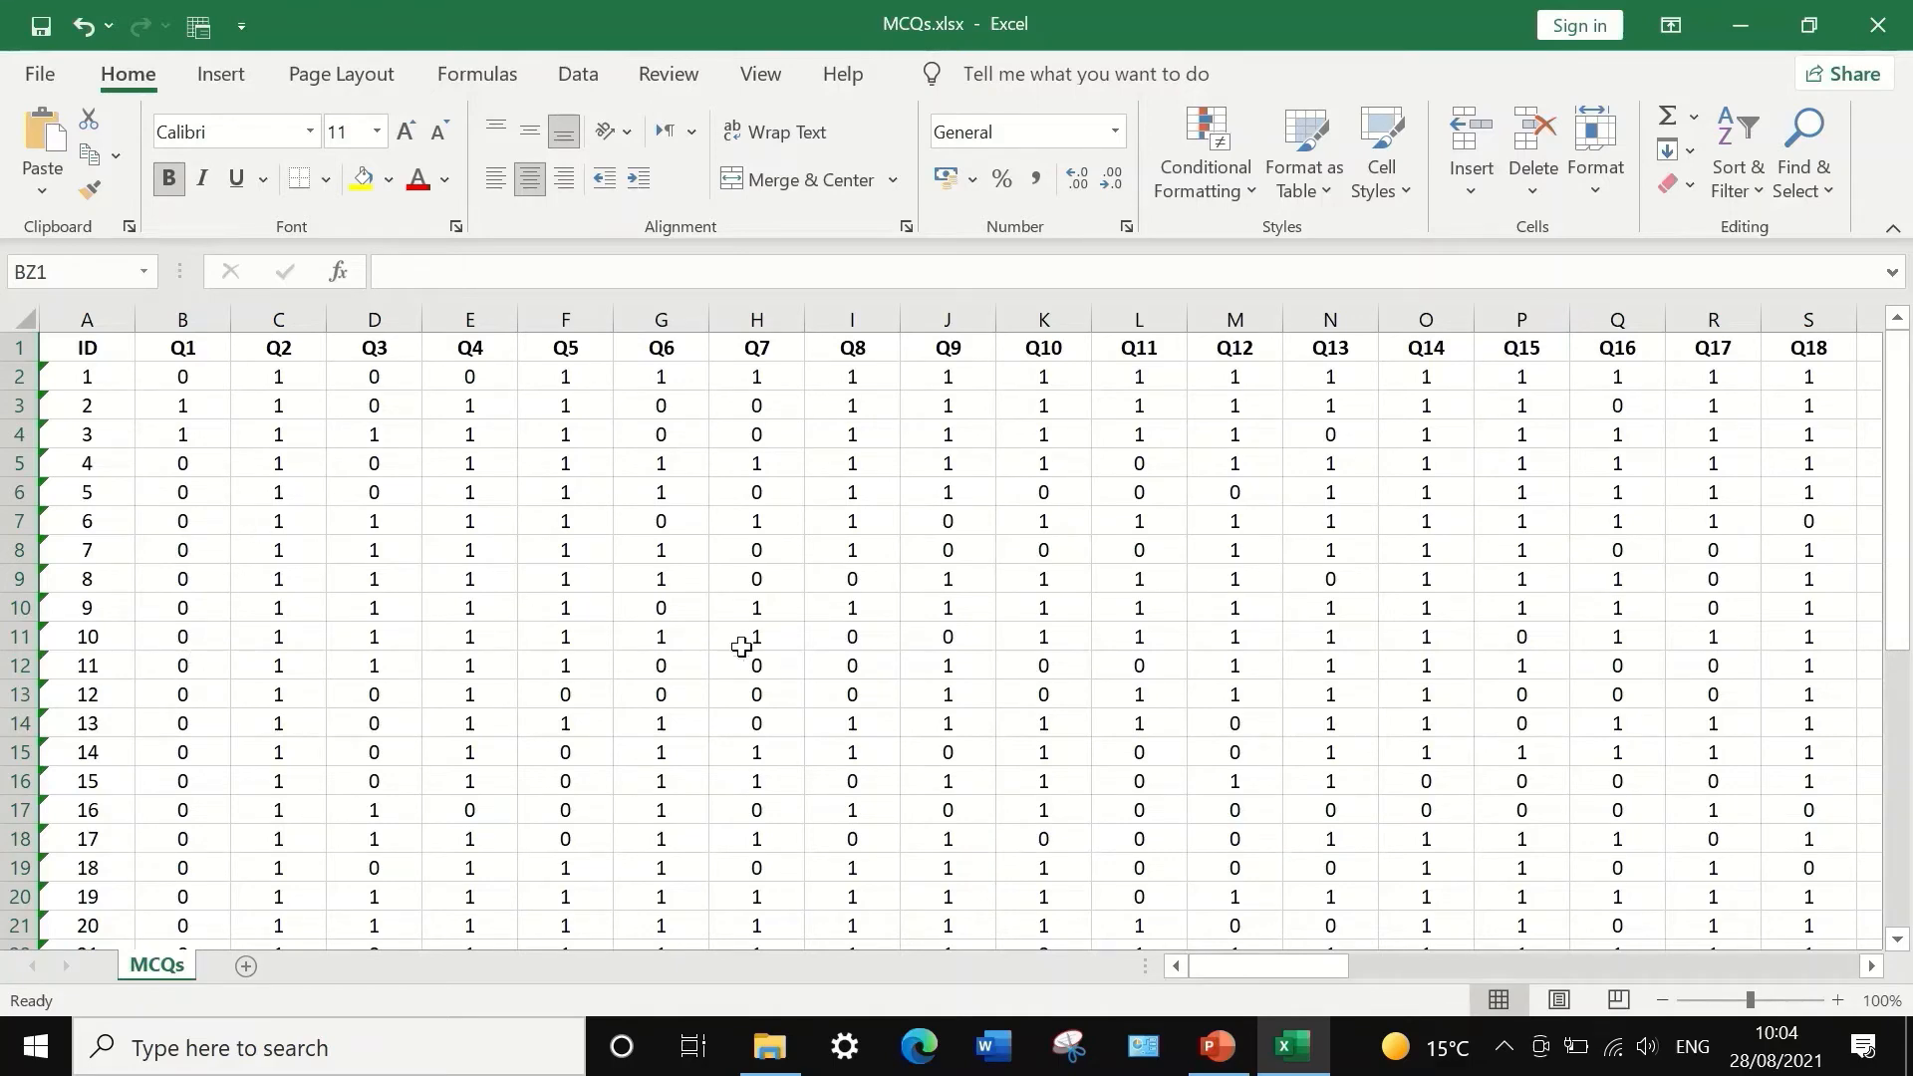
# - Enter the header Total Score in BZ1, following the Q76 column
pyautogui.scroll(-1, 658, 781)
pyautogui.scroll(1, 658, 781)
pyautogui.moveTo(1283, 964); pyautogui.dragTo(727, 899)
pyautogui.moveTo(1271, 967); pyautogui.dragTo(1828, 917)
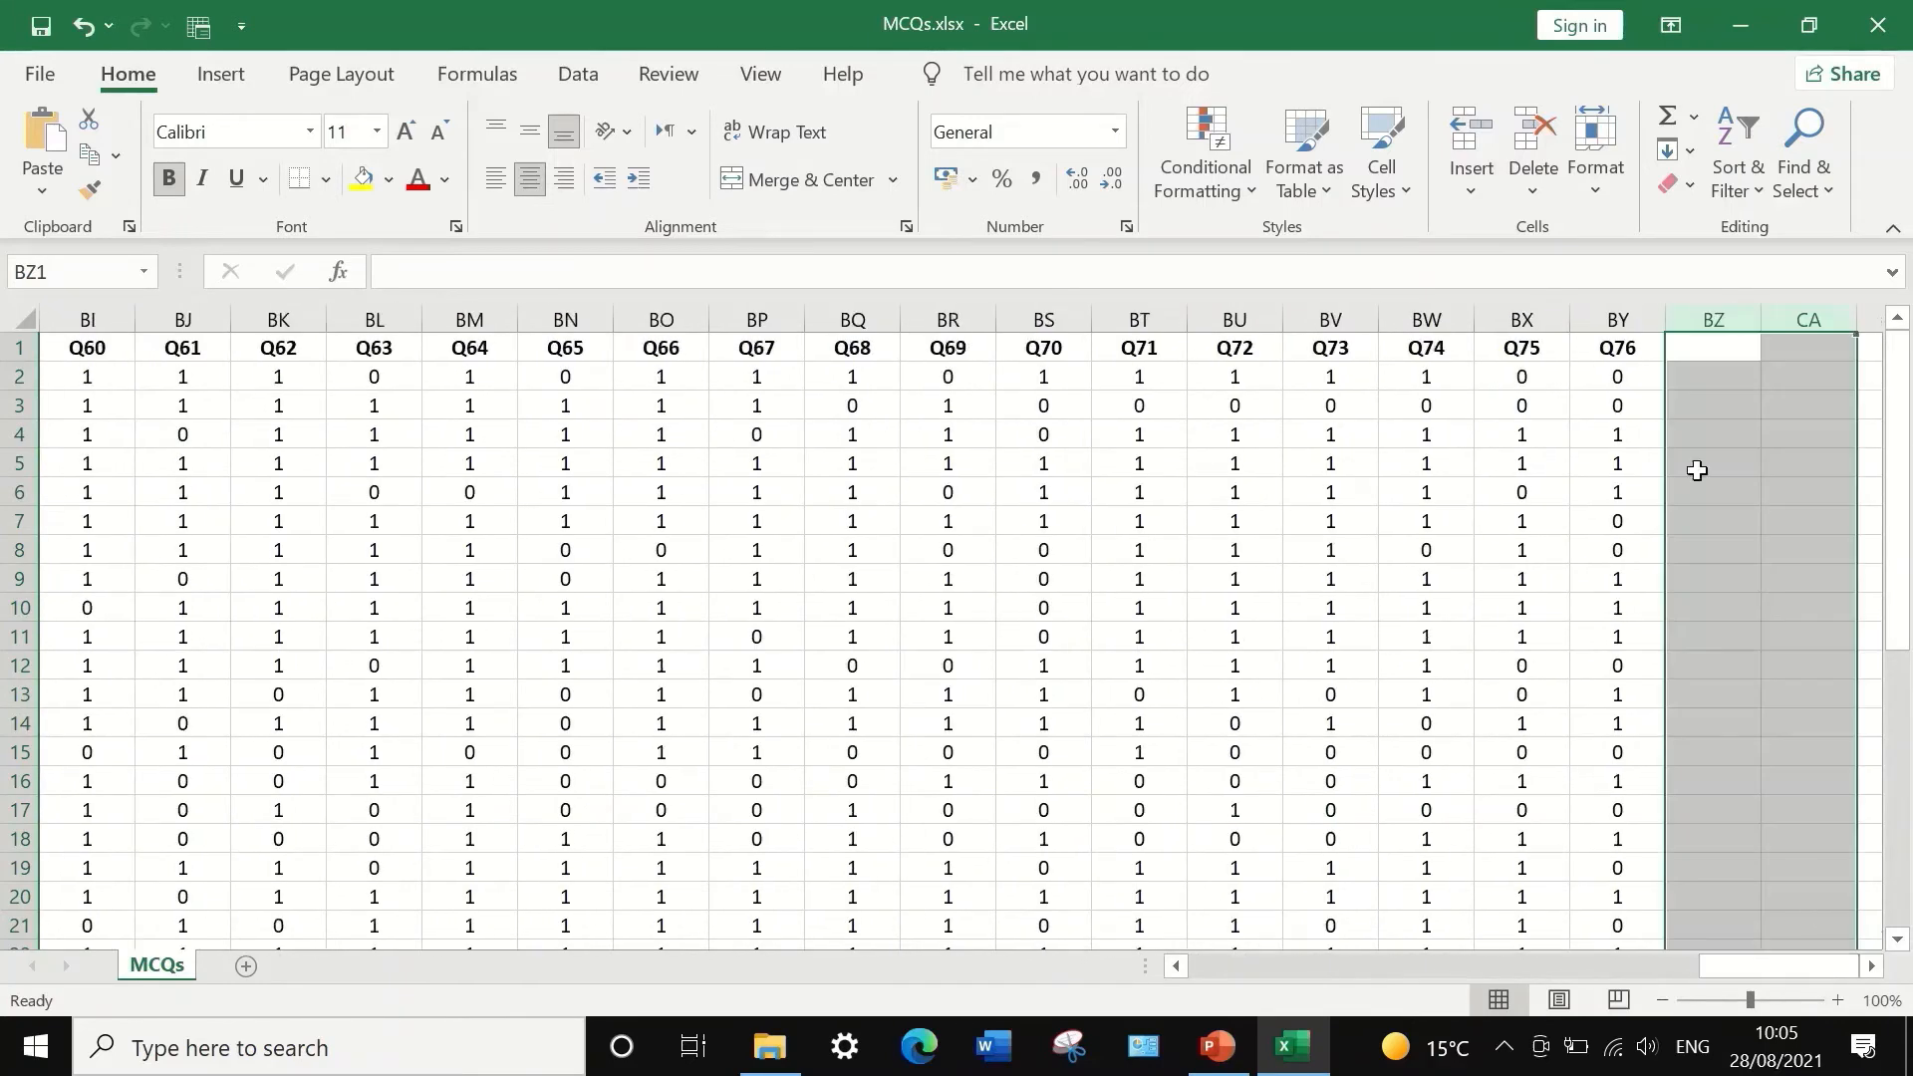
pyautogui.click(1709, 349)
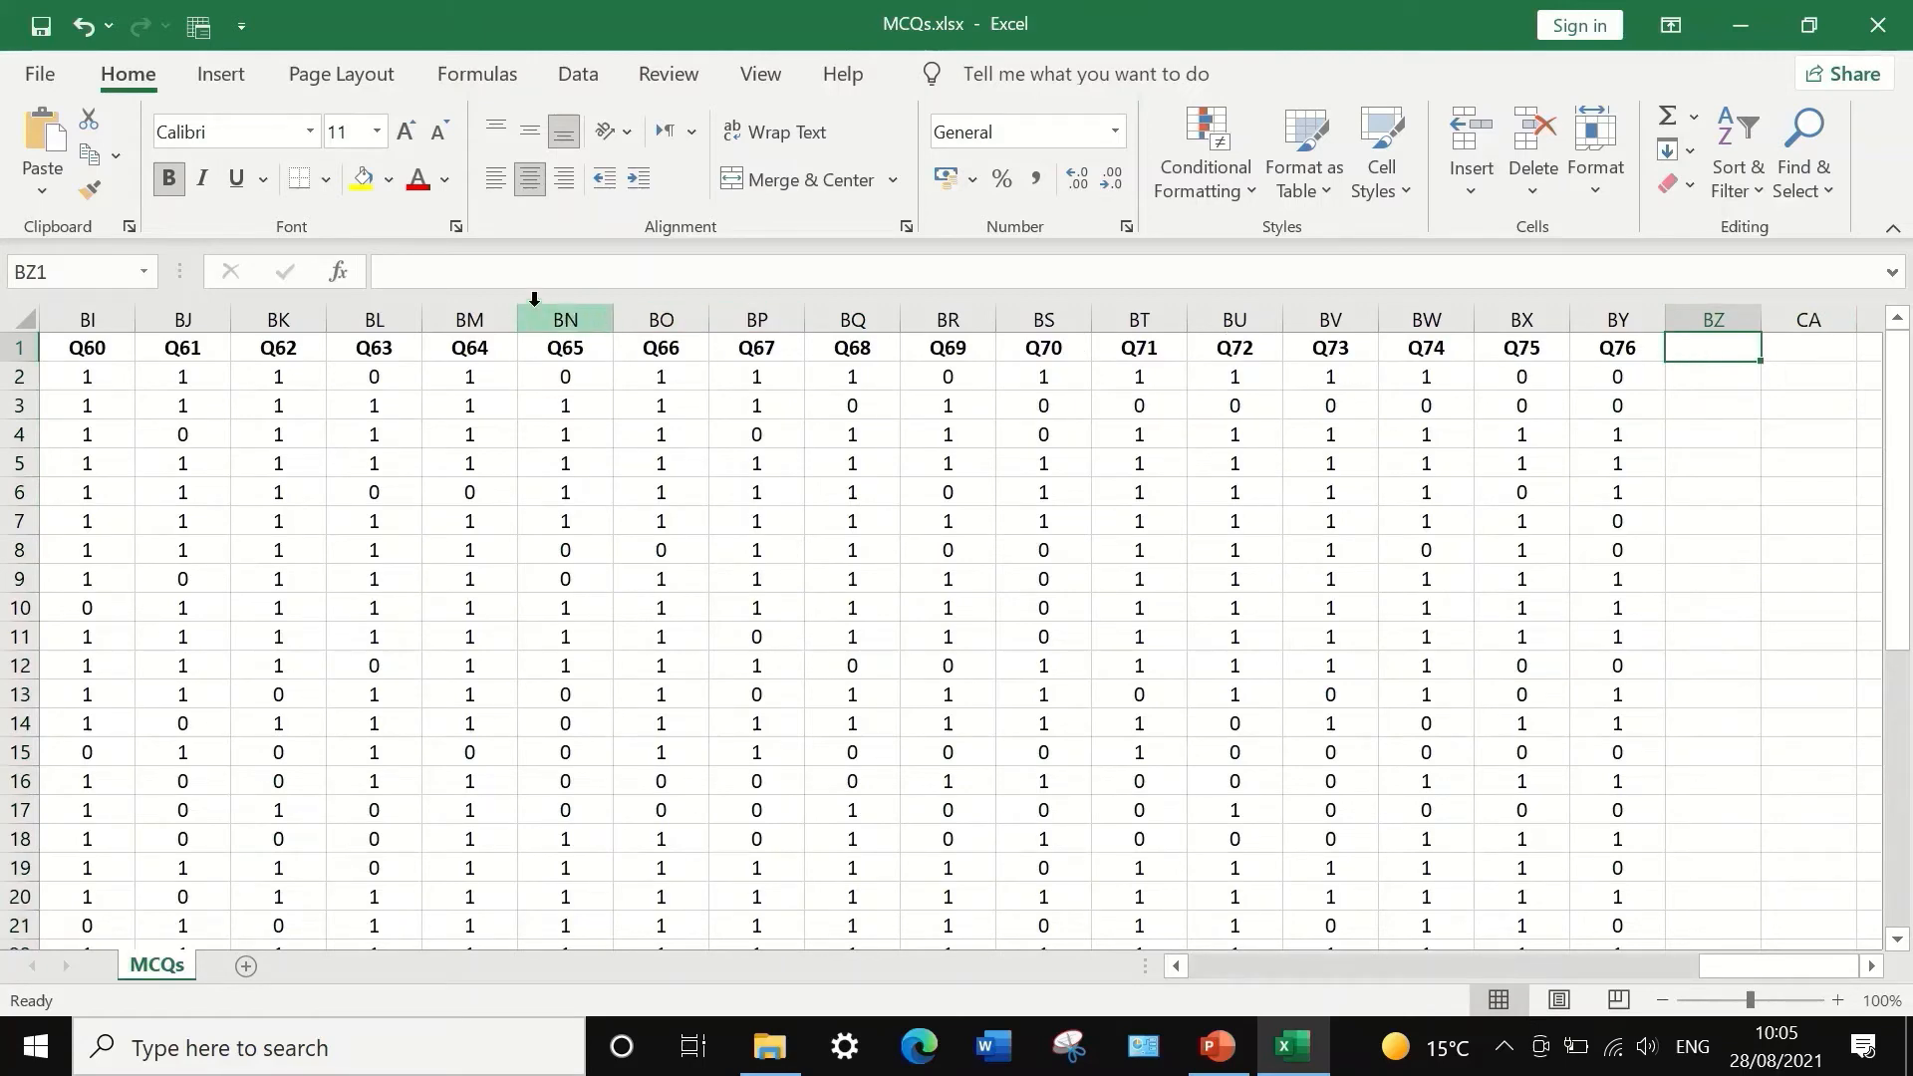
pyautogui.click(515, 281)
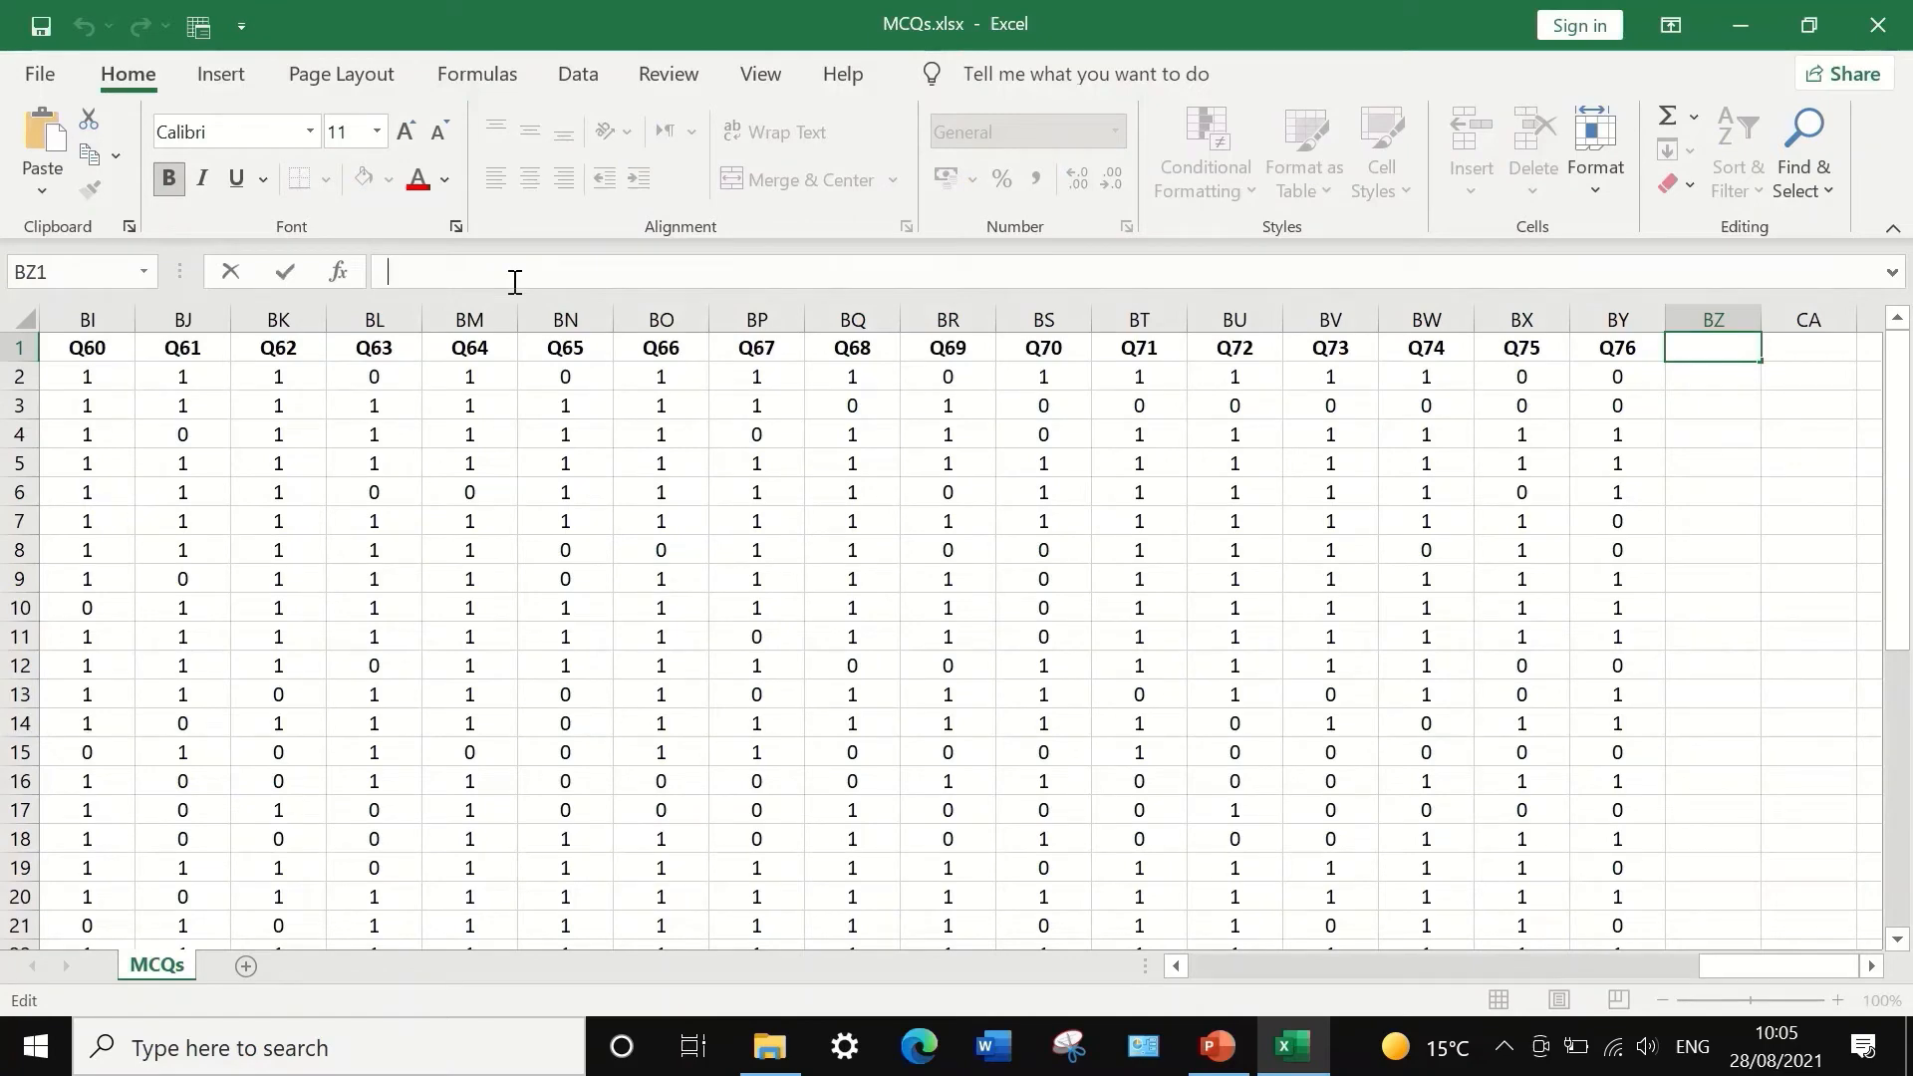
pyautogui.write('Total Score')
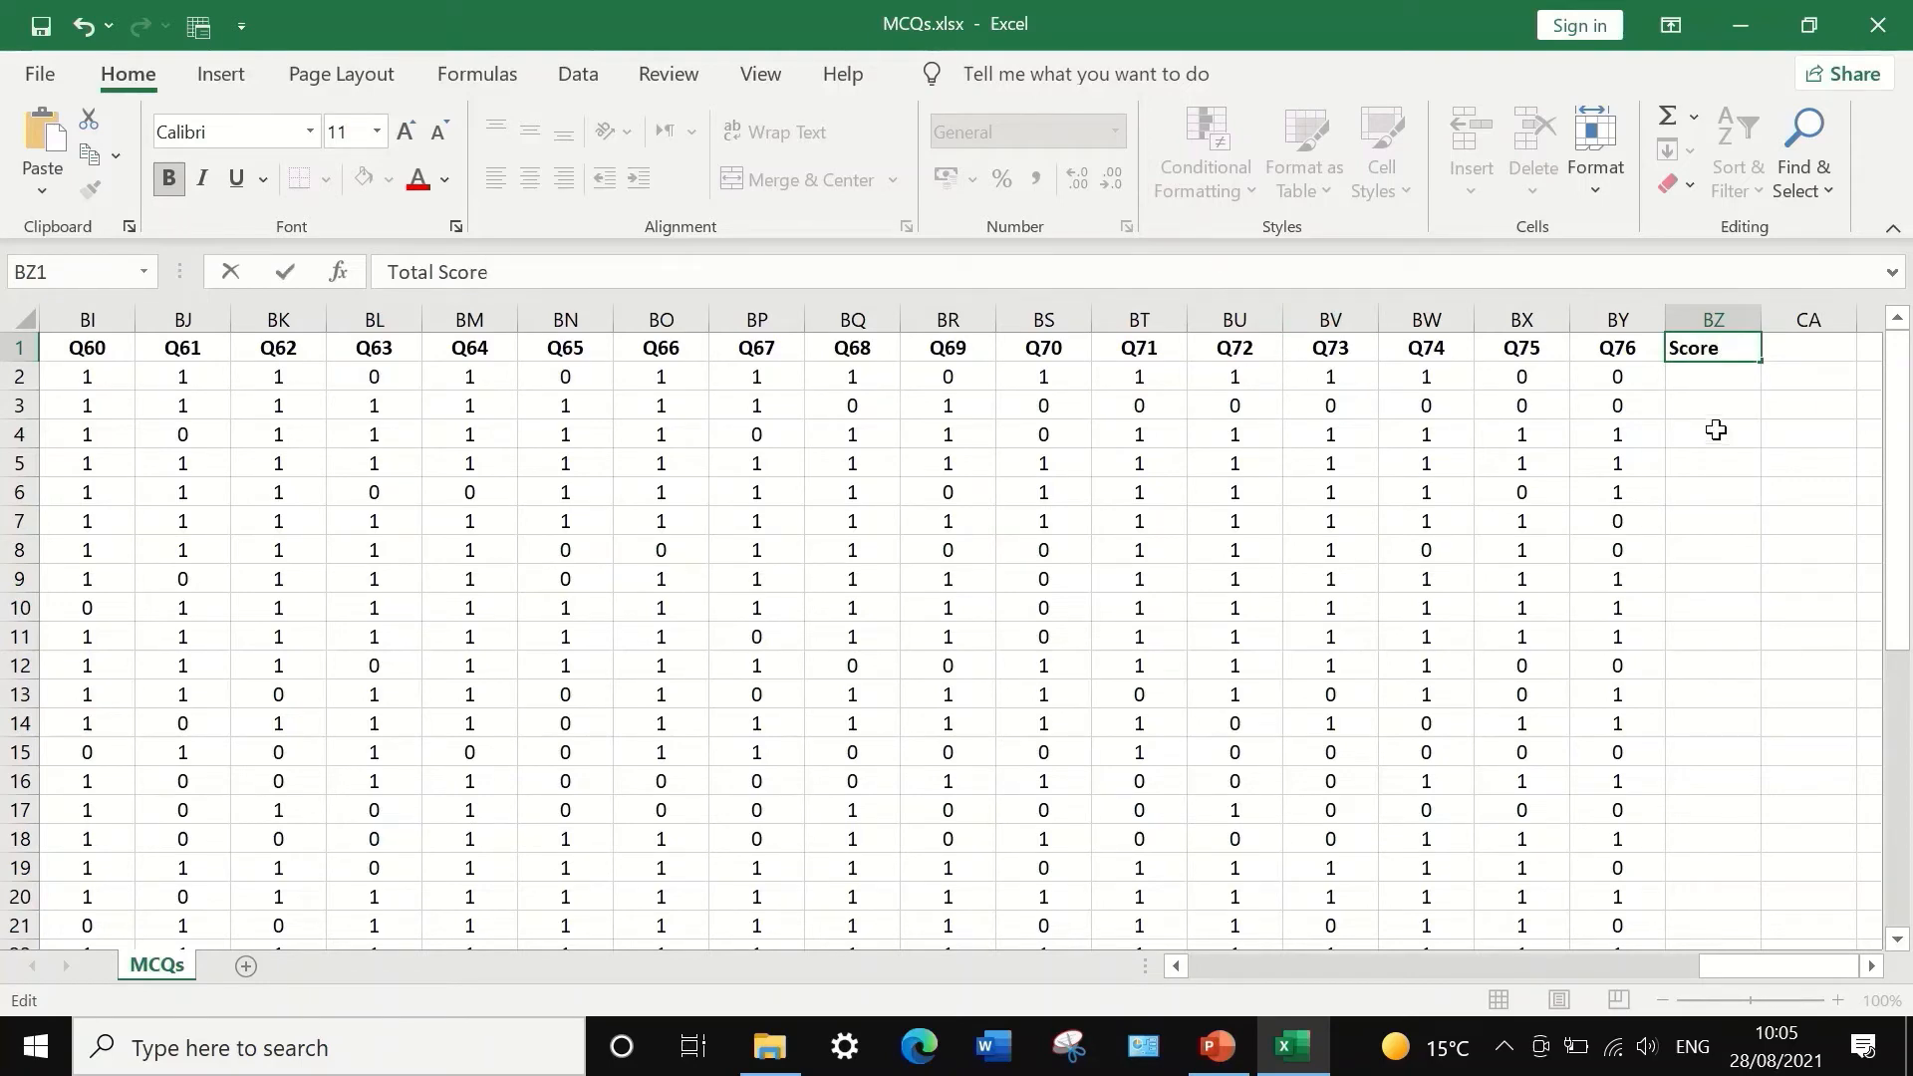
pyautogui.click(1718, 393)
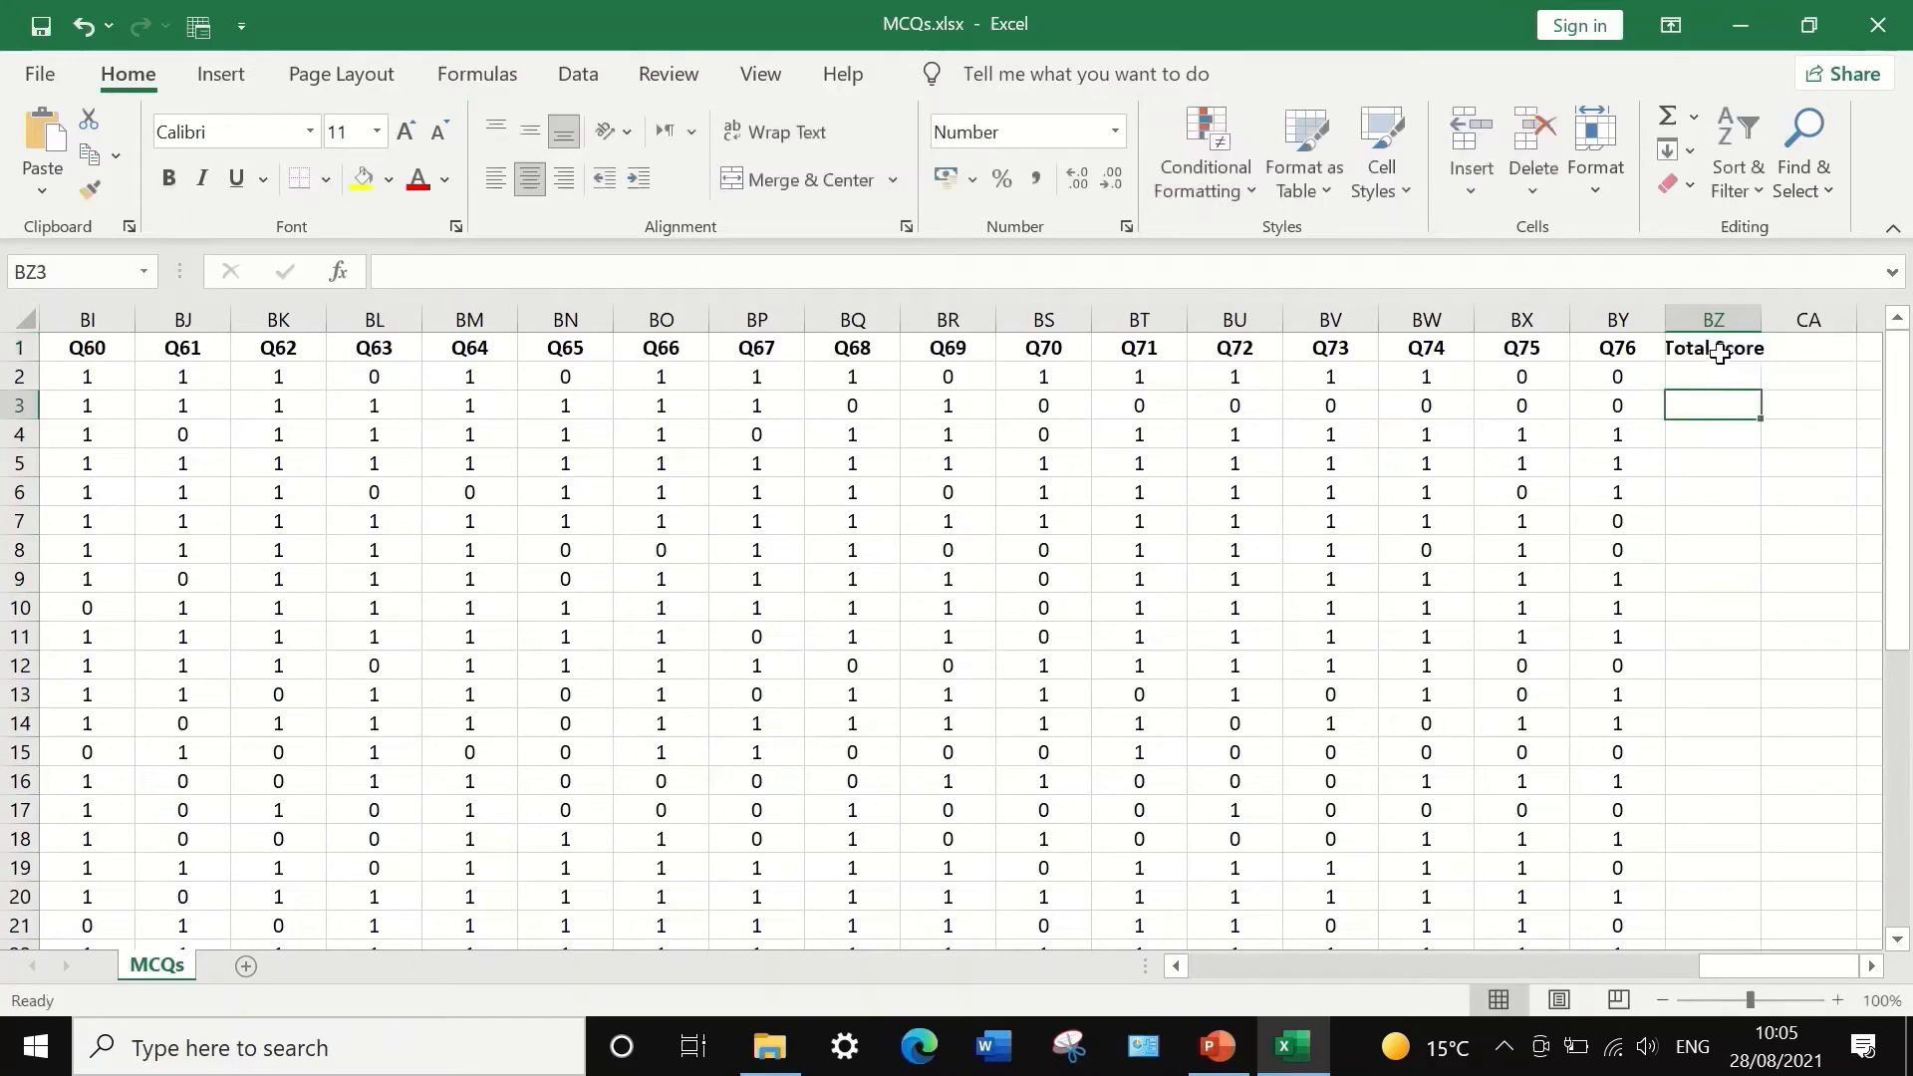
pyautogui.click(1715, 351)
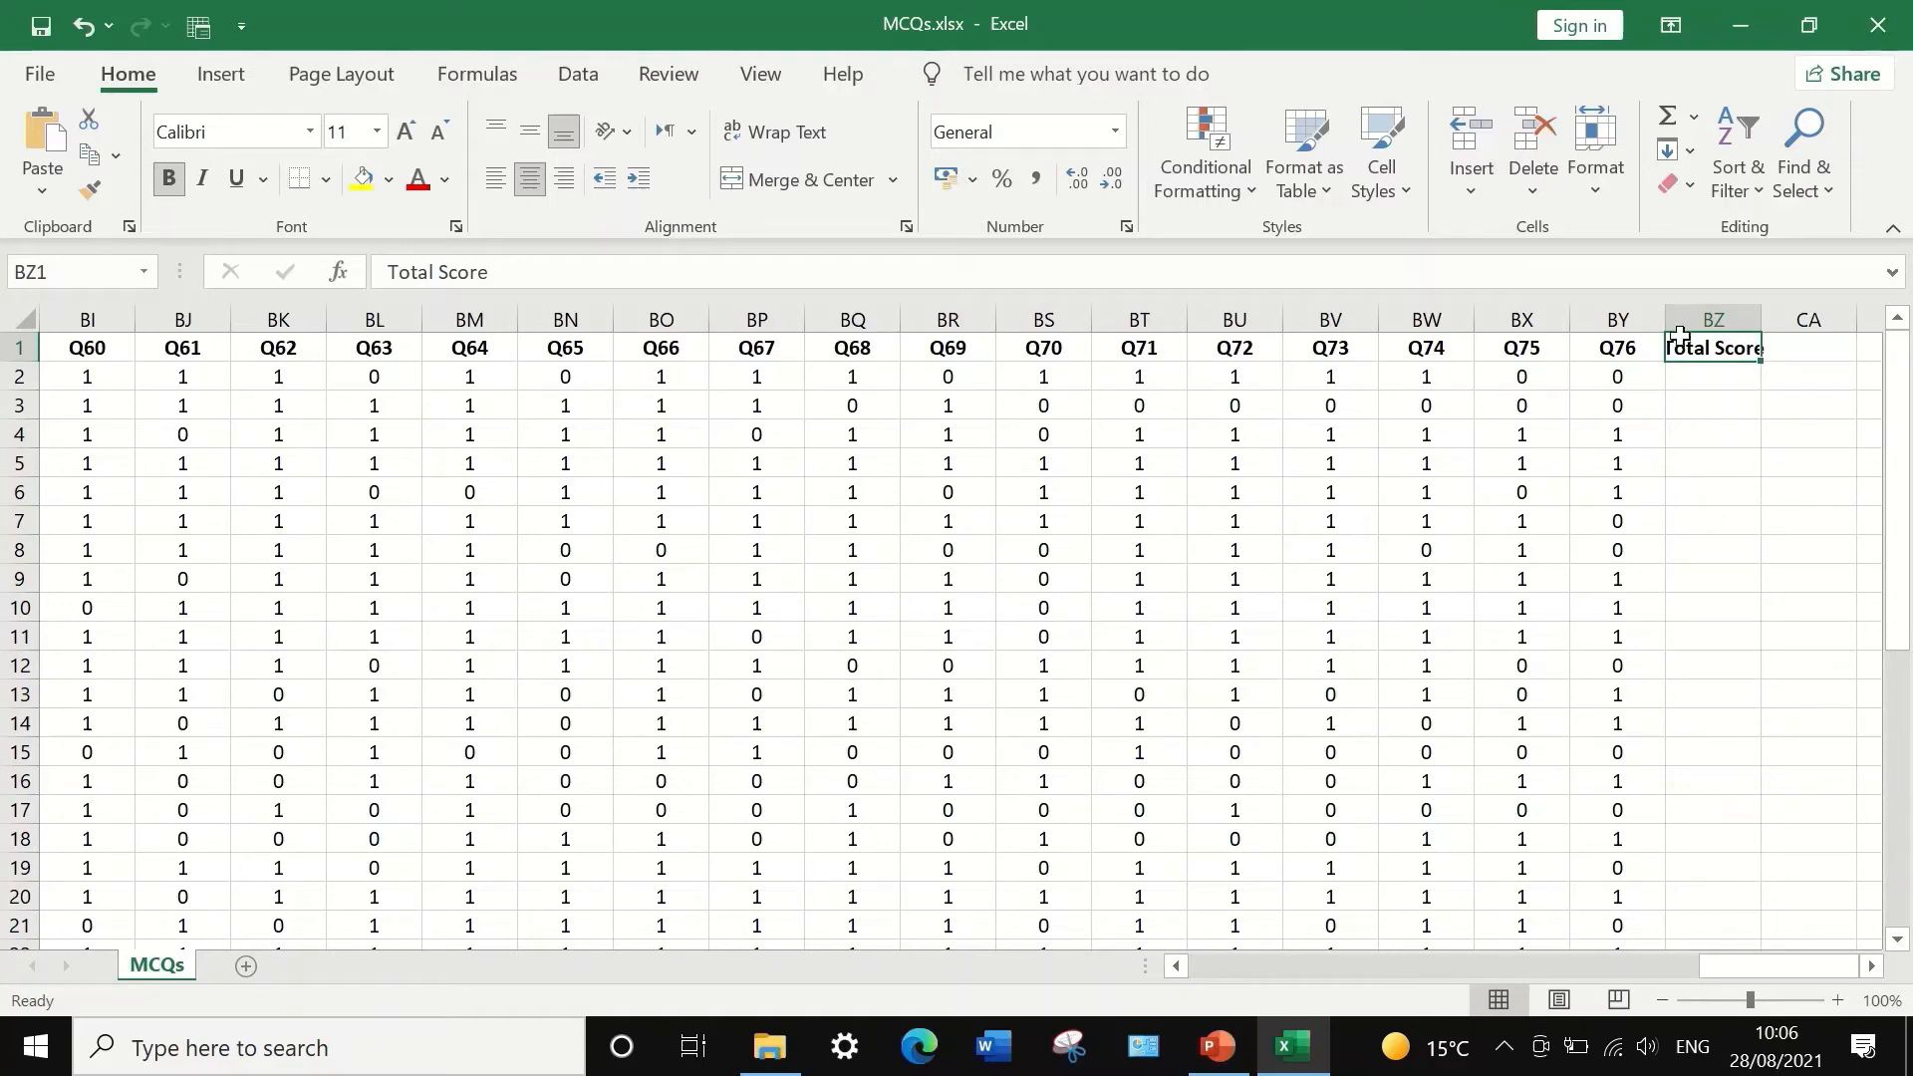
# - Calculate the first student's percentage score in BZ2 with the formula =SUM(B2:BY2)/76*100
pyautogui.click(1714, 379)
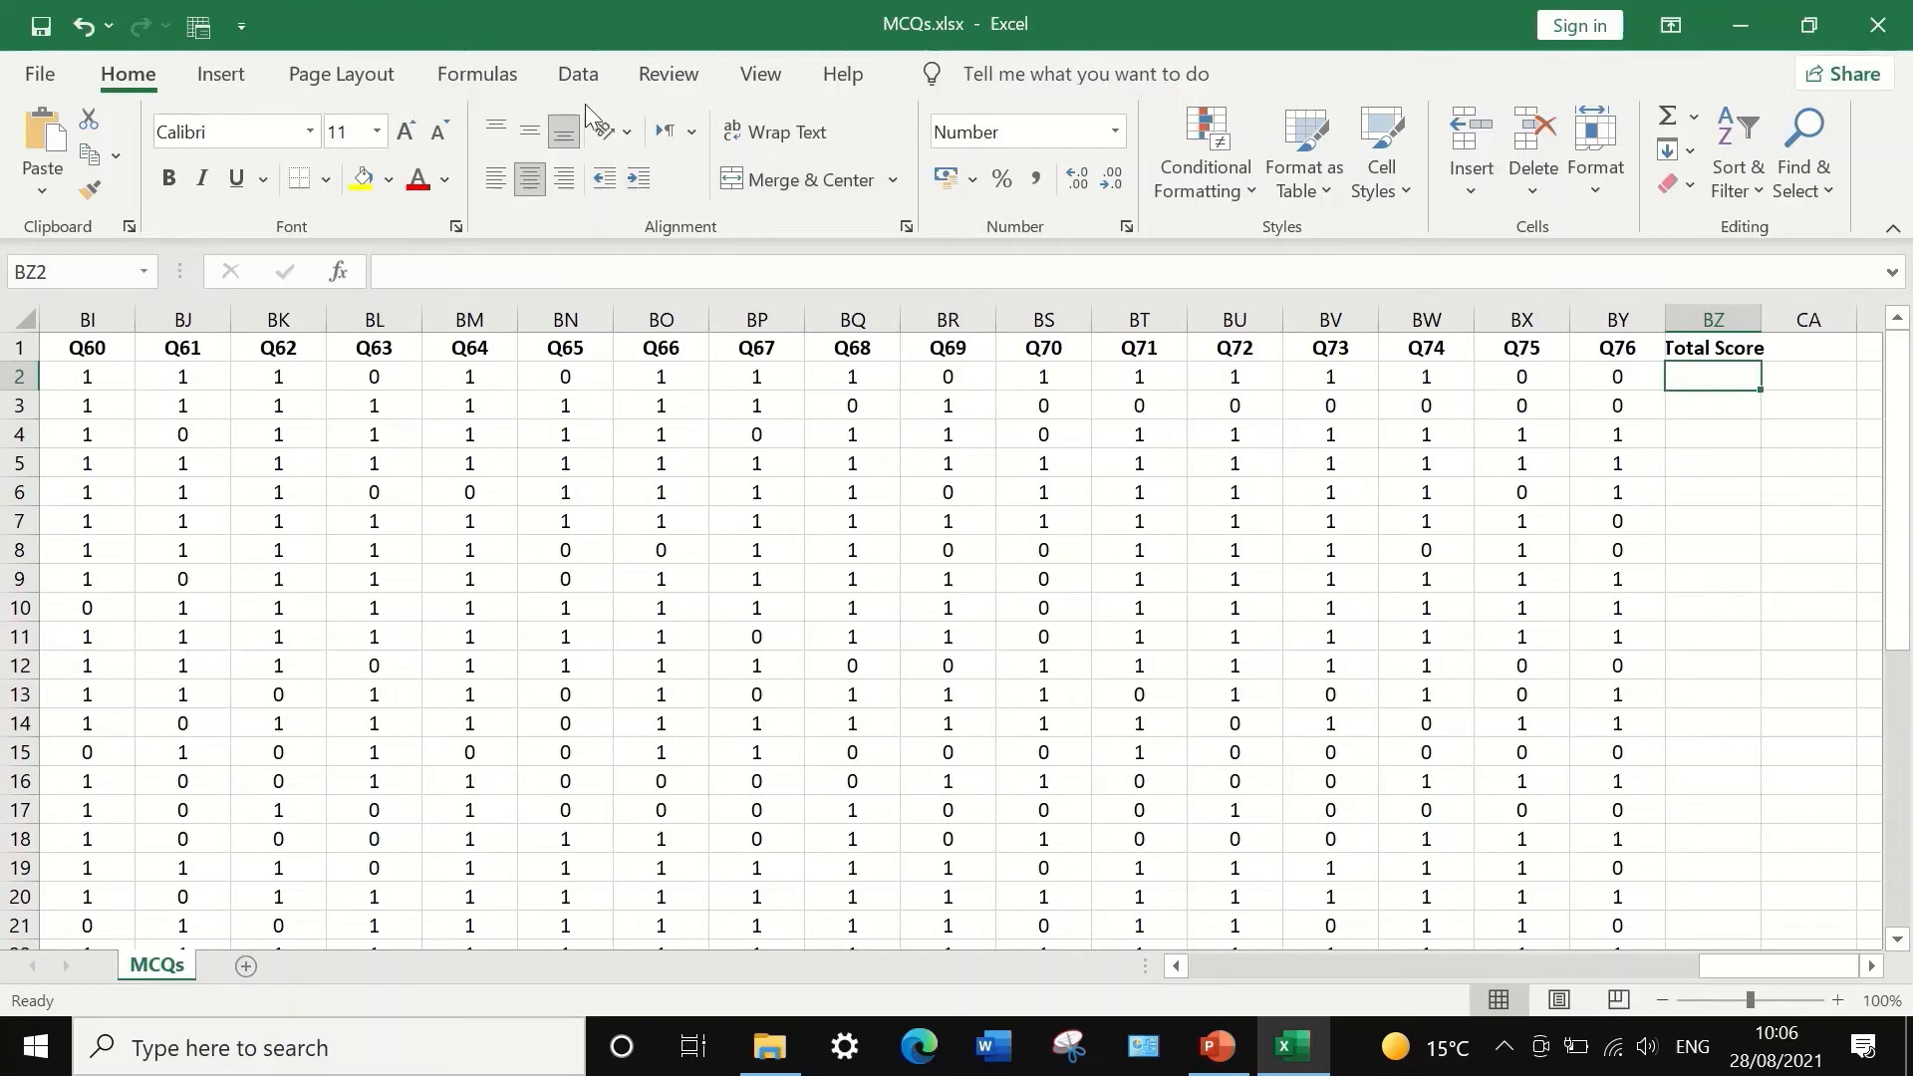
pyautogui.click(1691, 120)
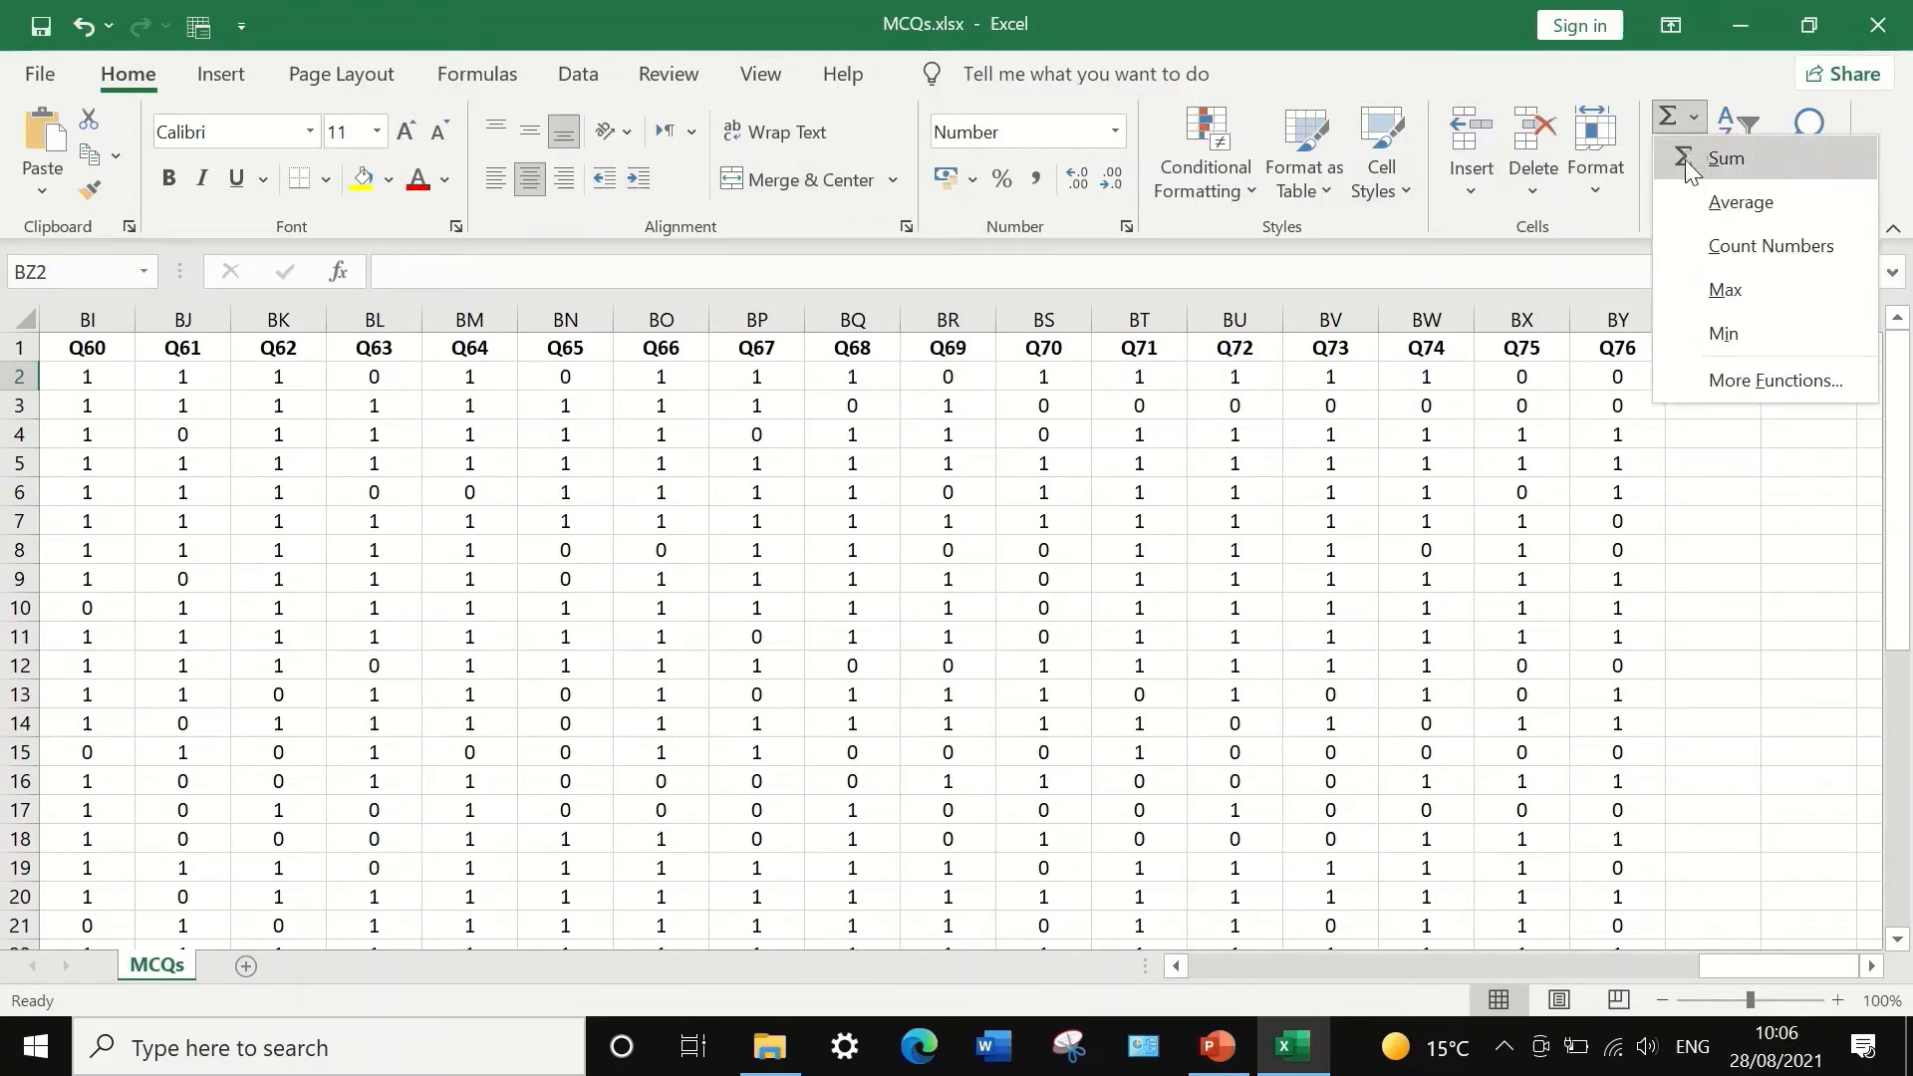
pyautogui.click(1740, 166)
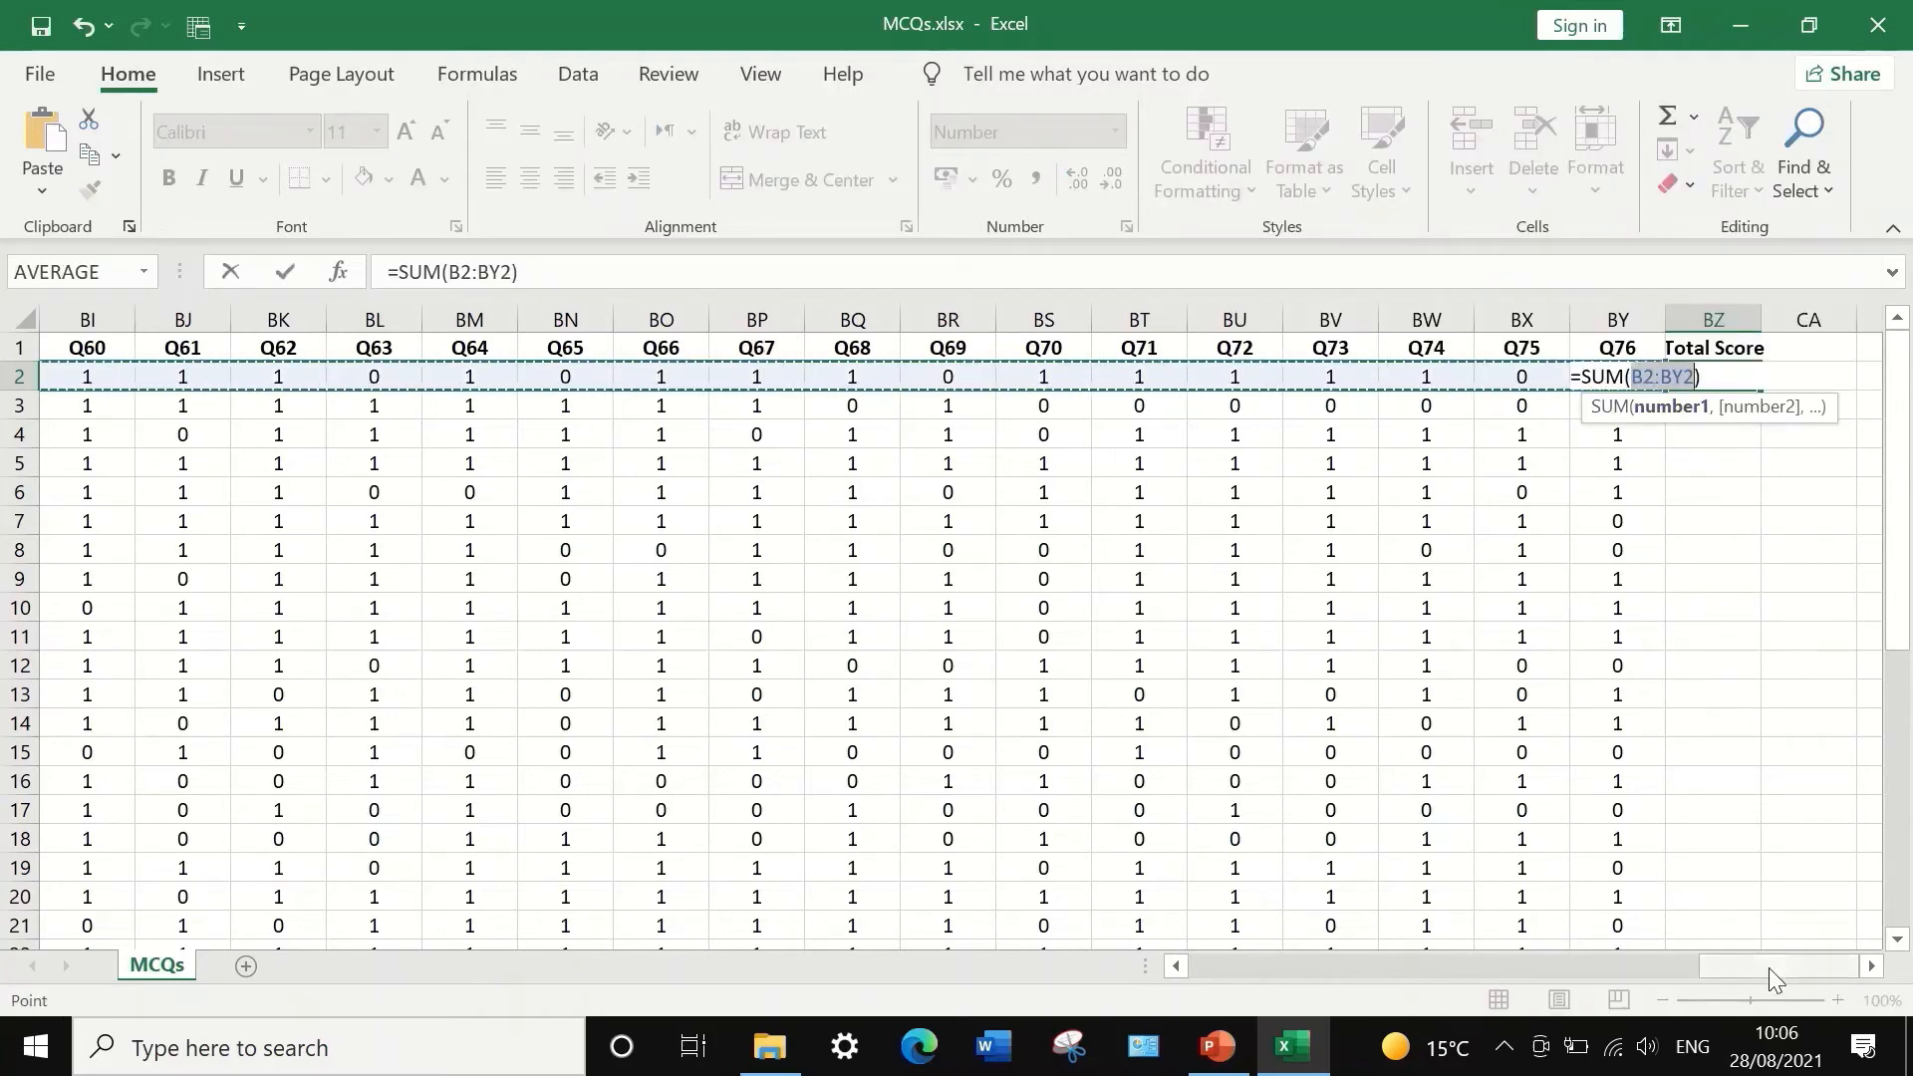
pyautogui.moveTo(1768, 967)
pyautogui.mouseDown()
pyautogui.moveTo(1183, 965)
pyautogui.moveTo(1768, 965)
pyautogui.mouseUp()
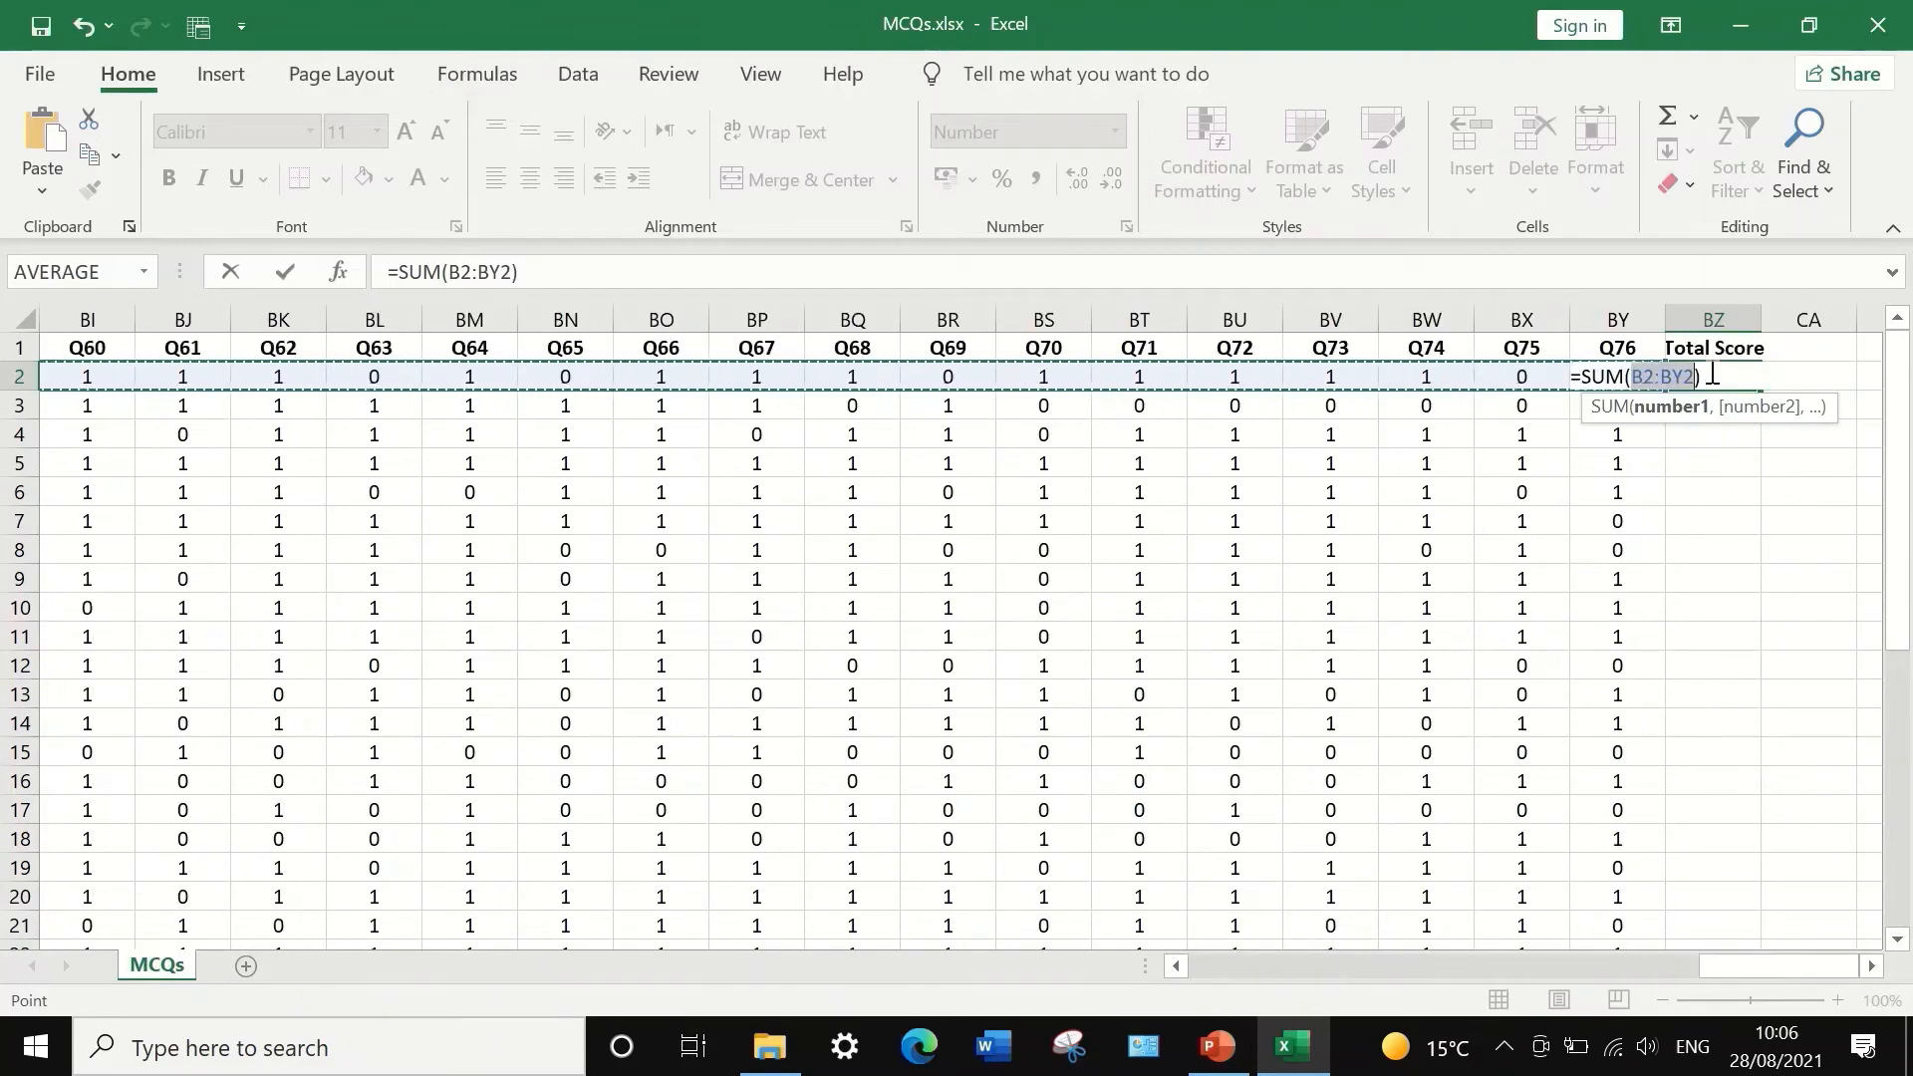
pyautogui.click(538, 273)
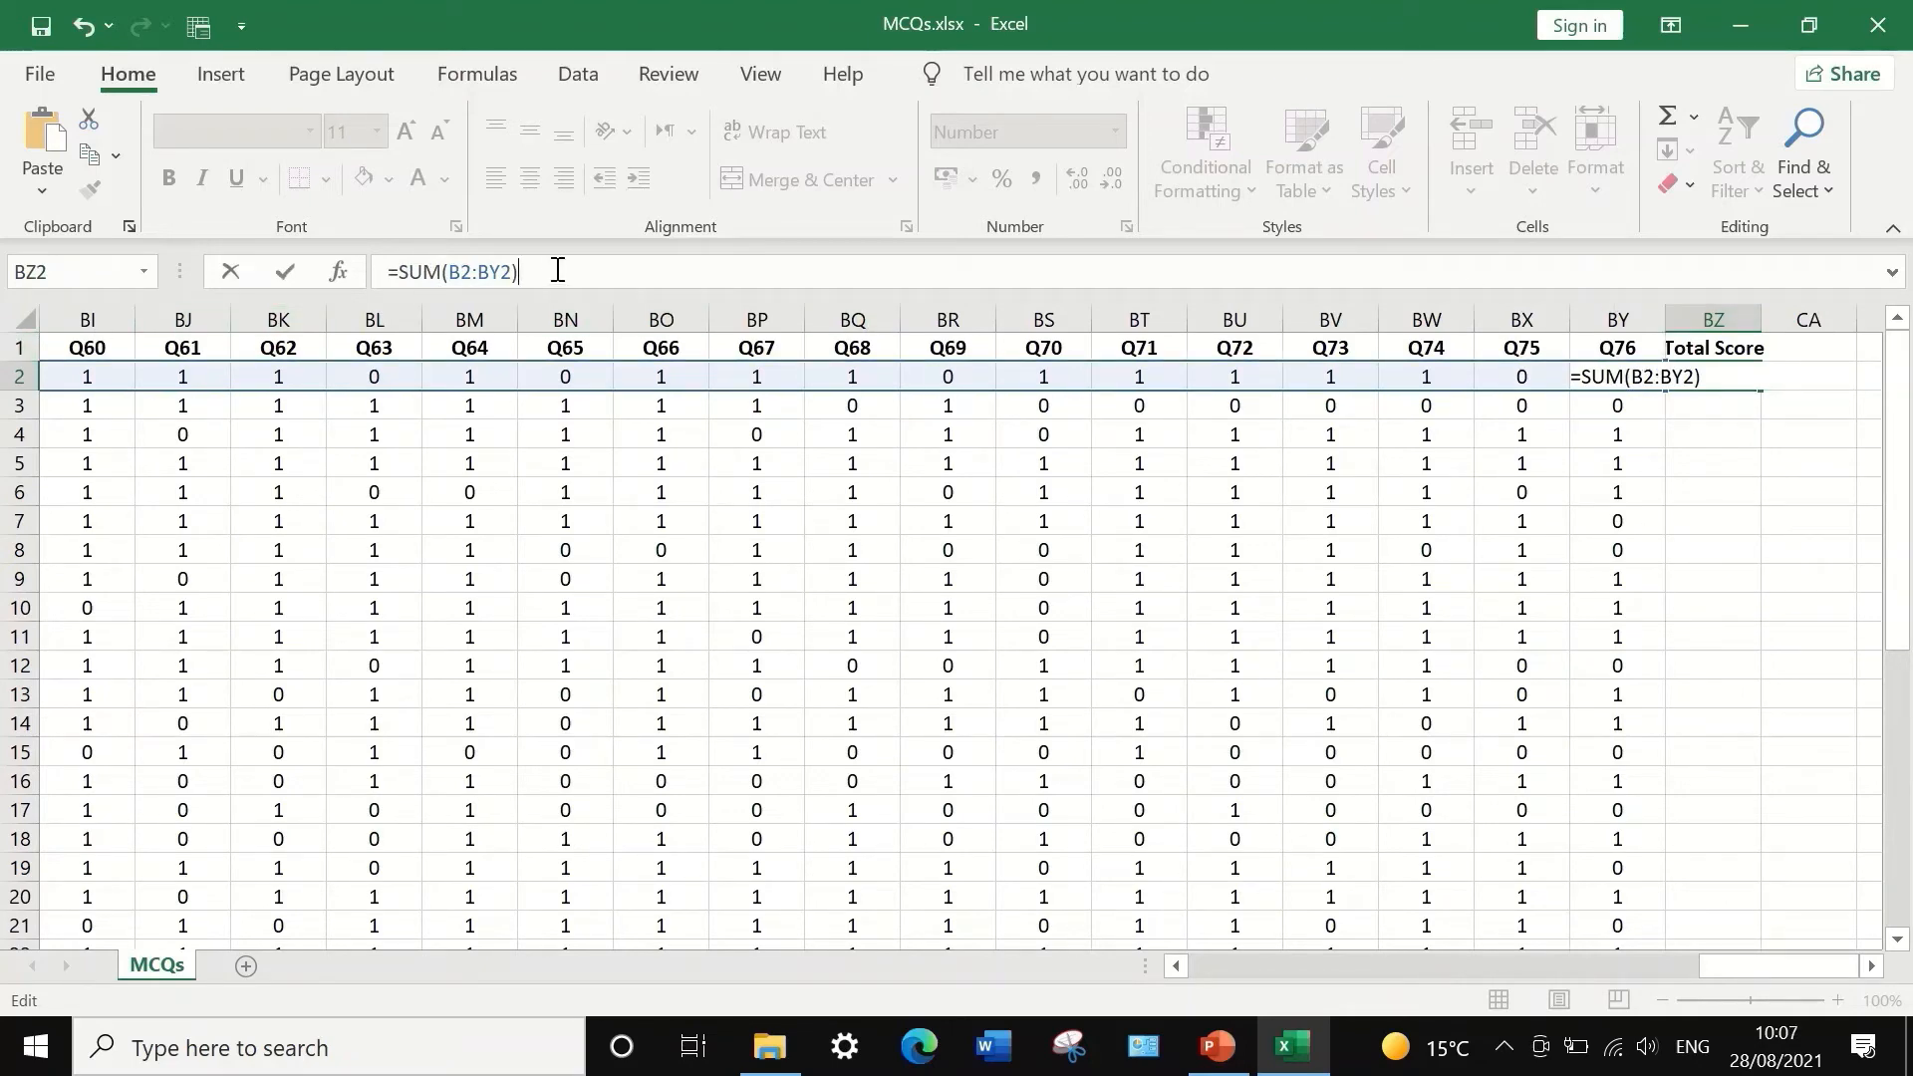
pyautogui.write('/')
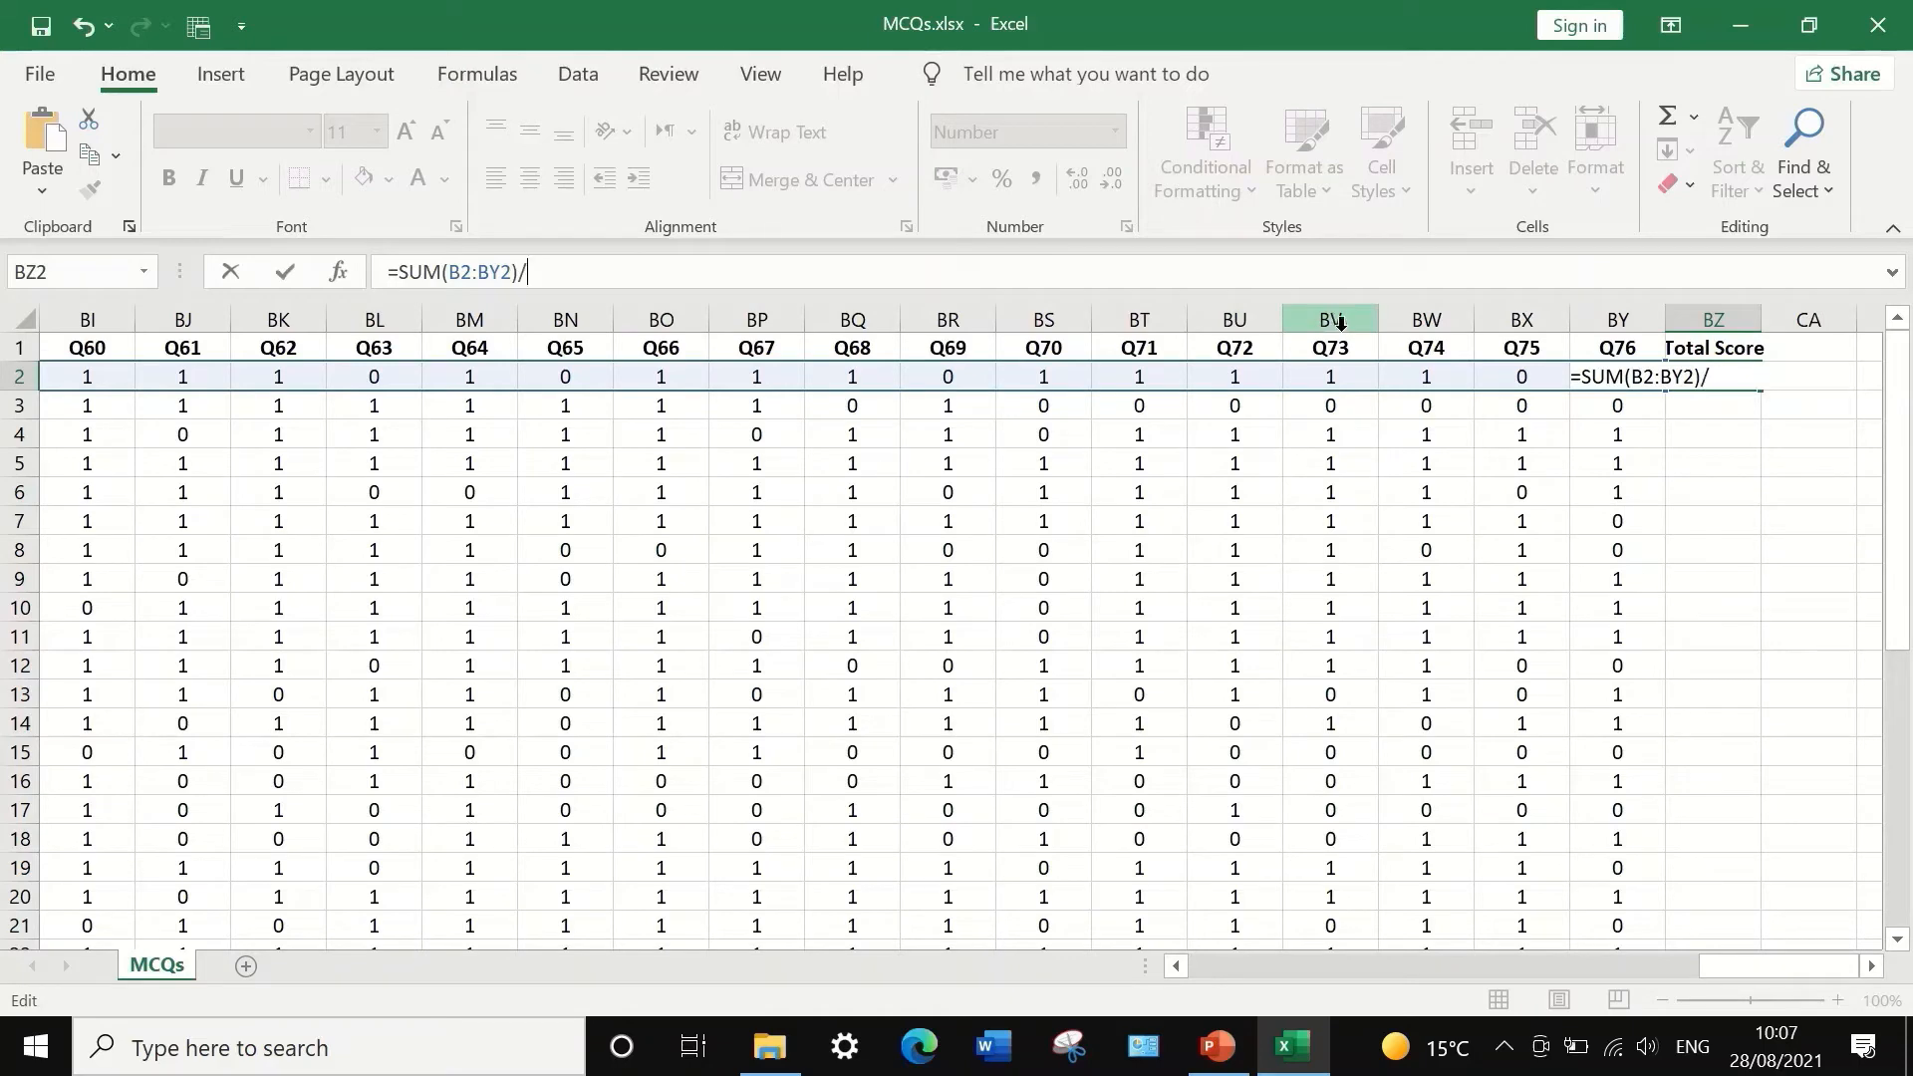
pyautogui.write('76')
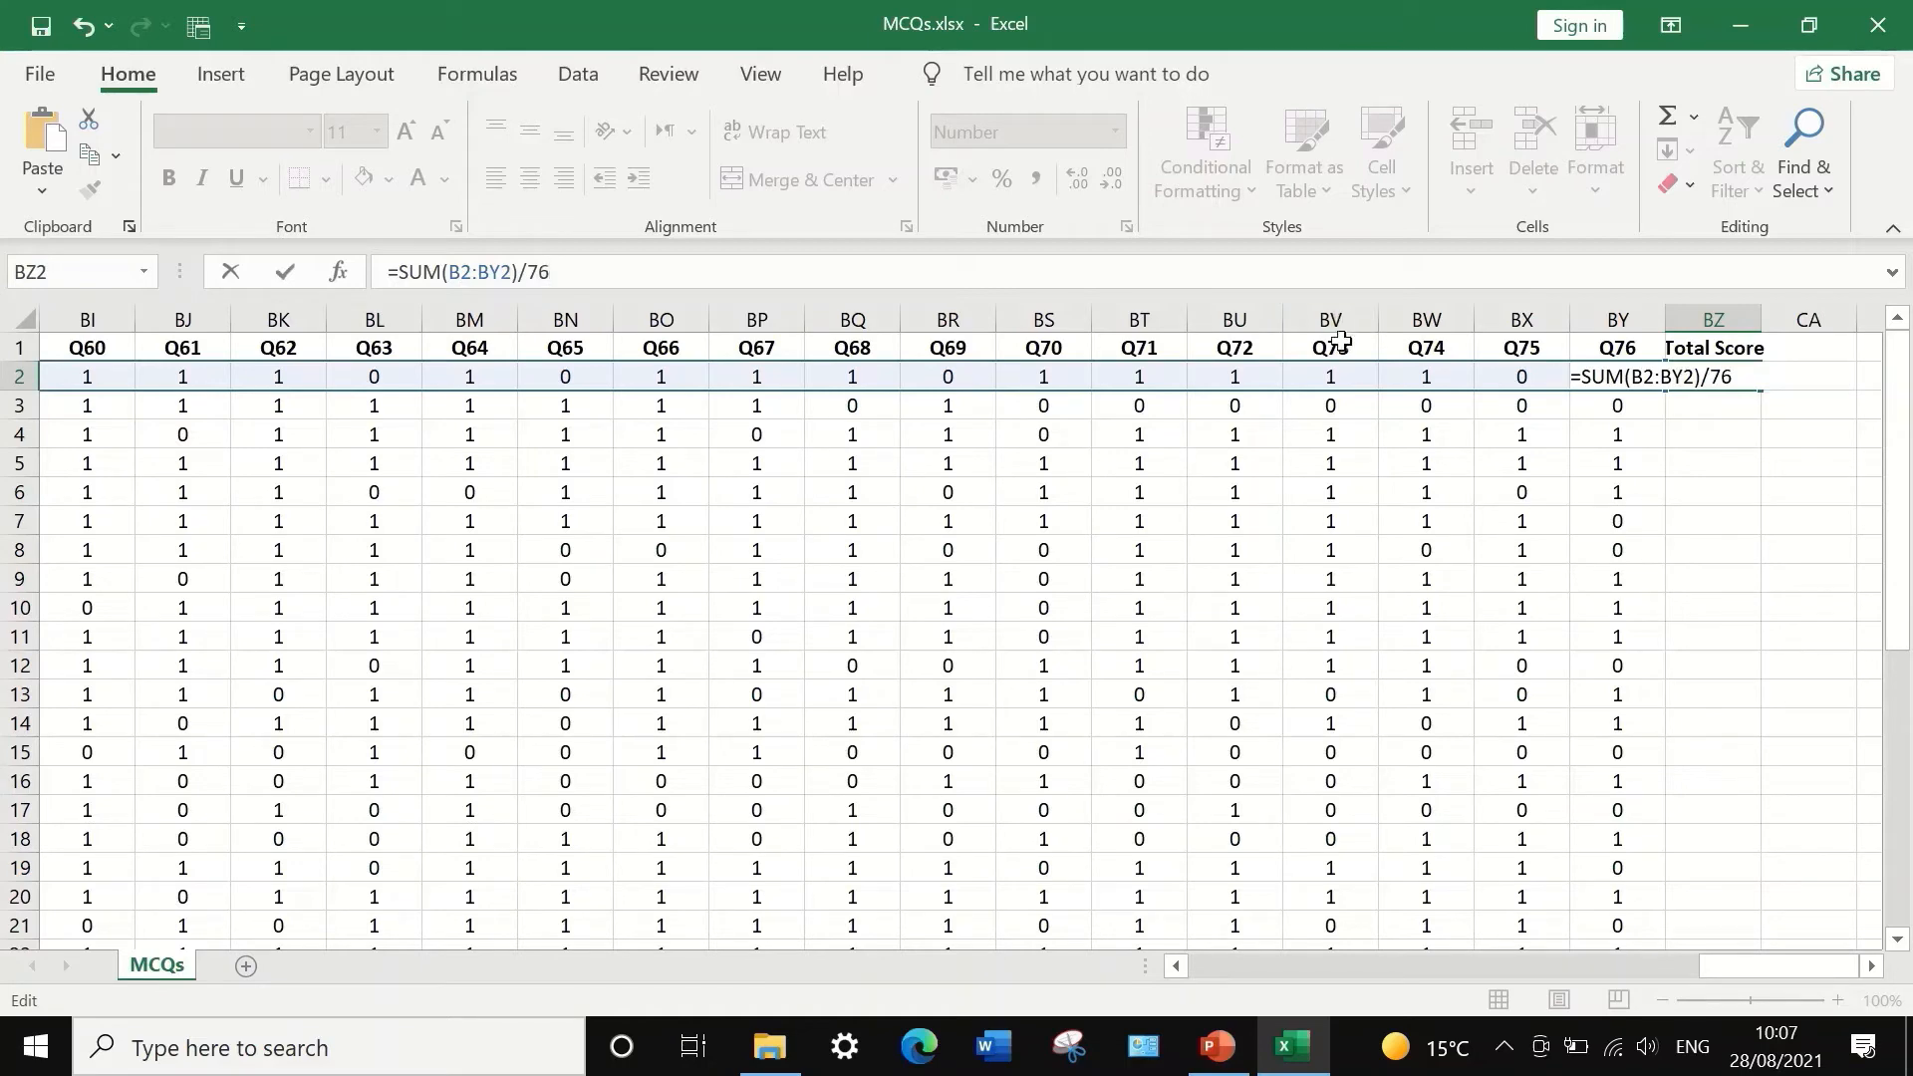
pyautogui.write('*100')
pyautogui.press('Return')
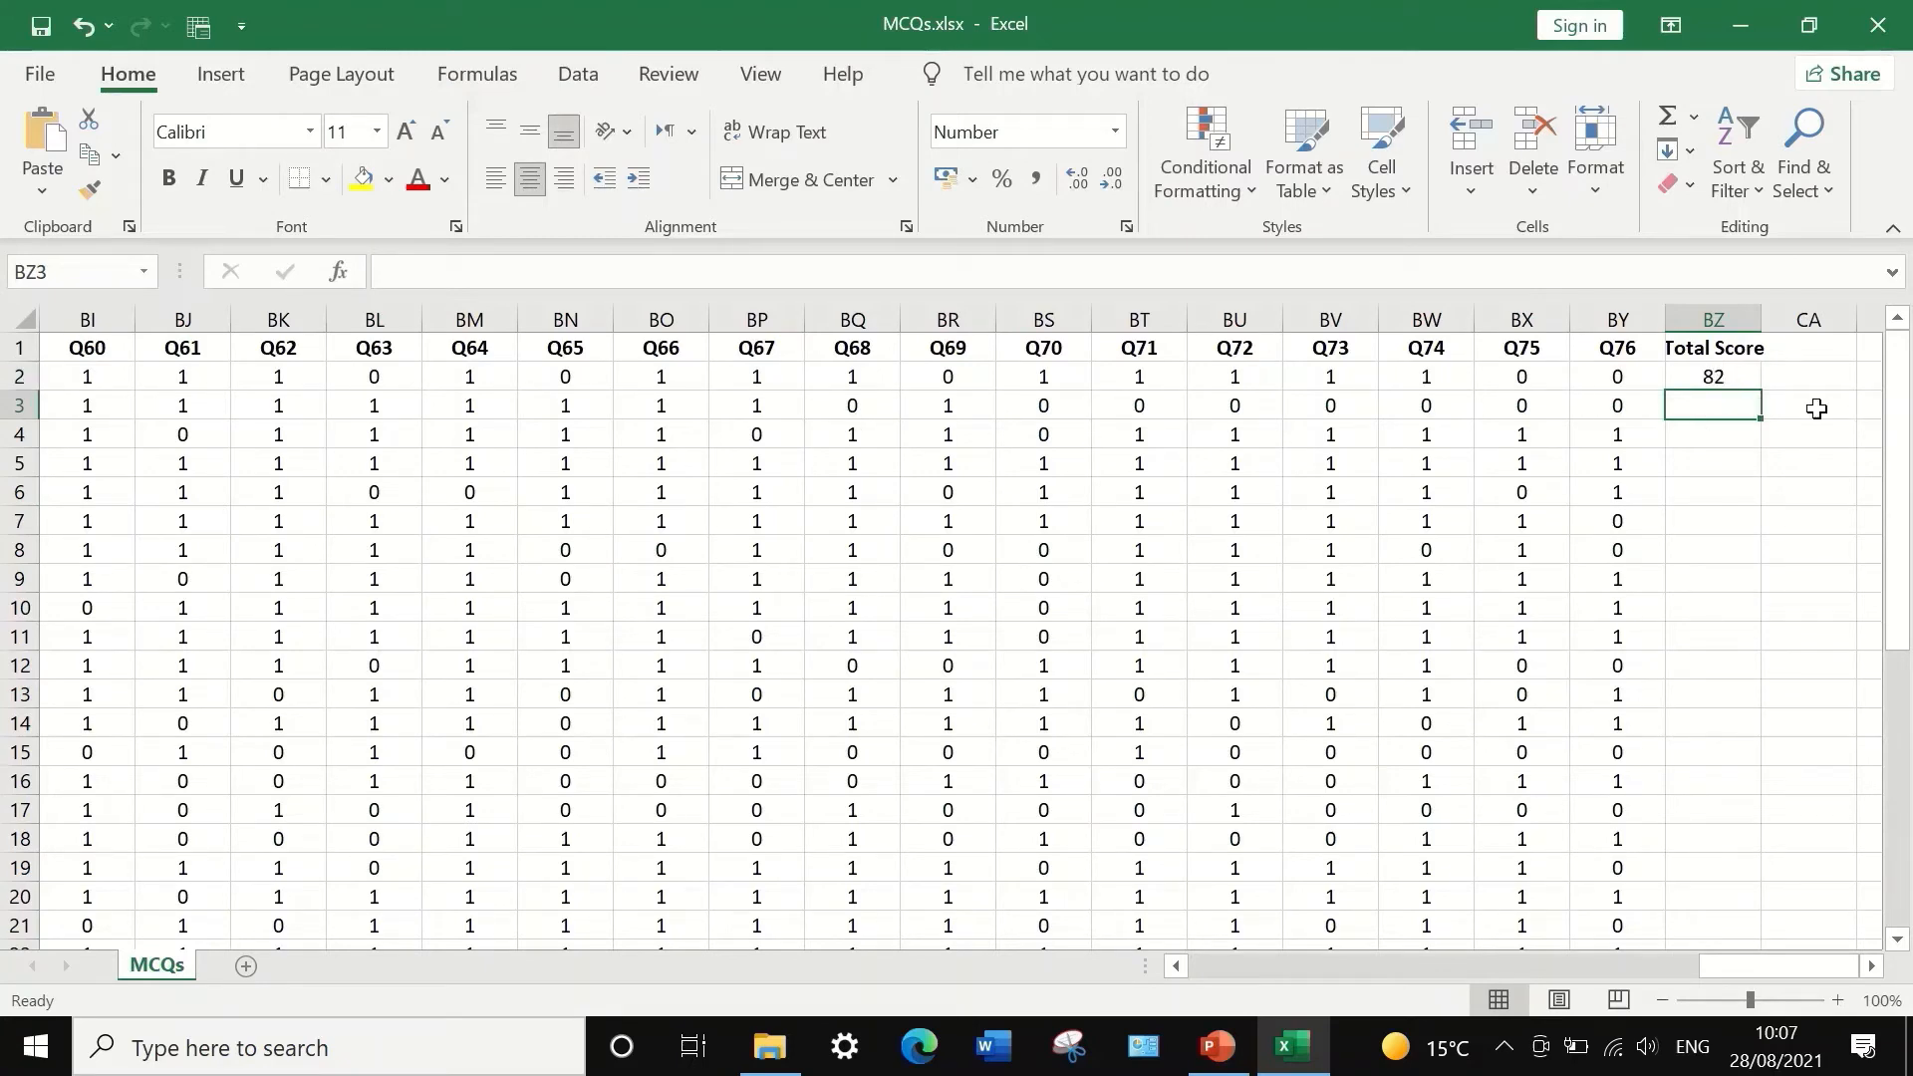
# - Fill the total score formula from BZ2 down to BZ39 for all students
pyautogui.click(1714, 375)
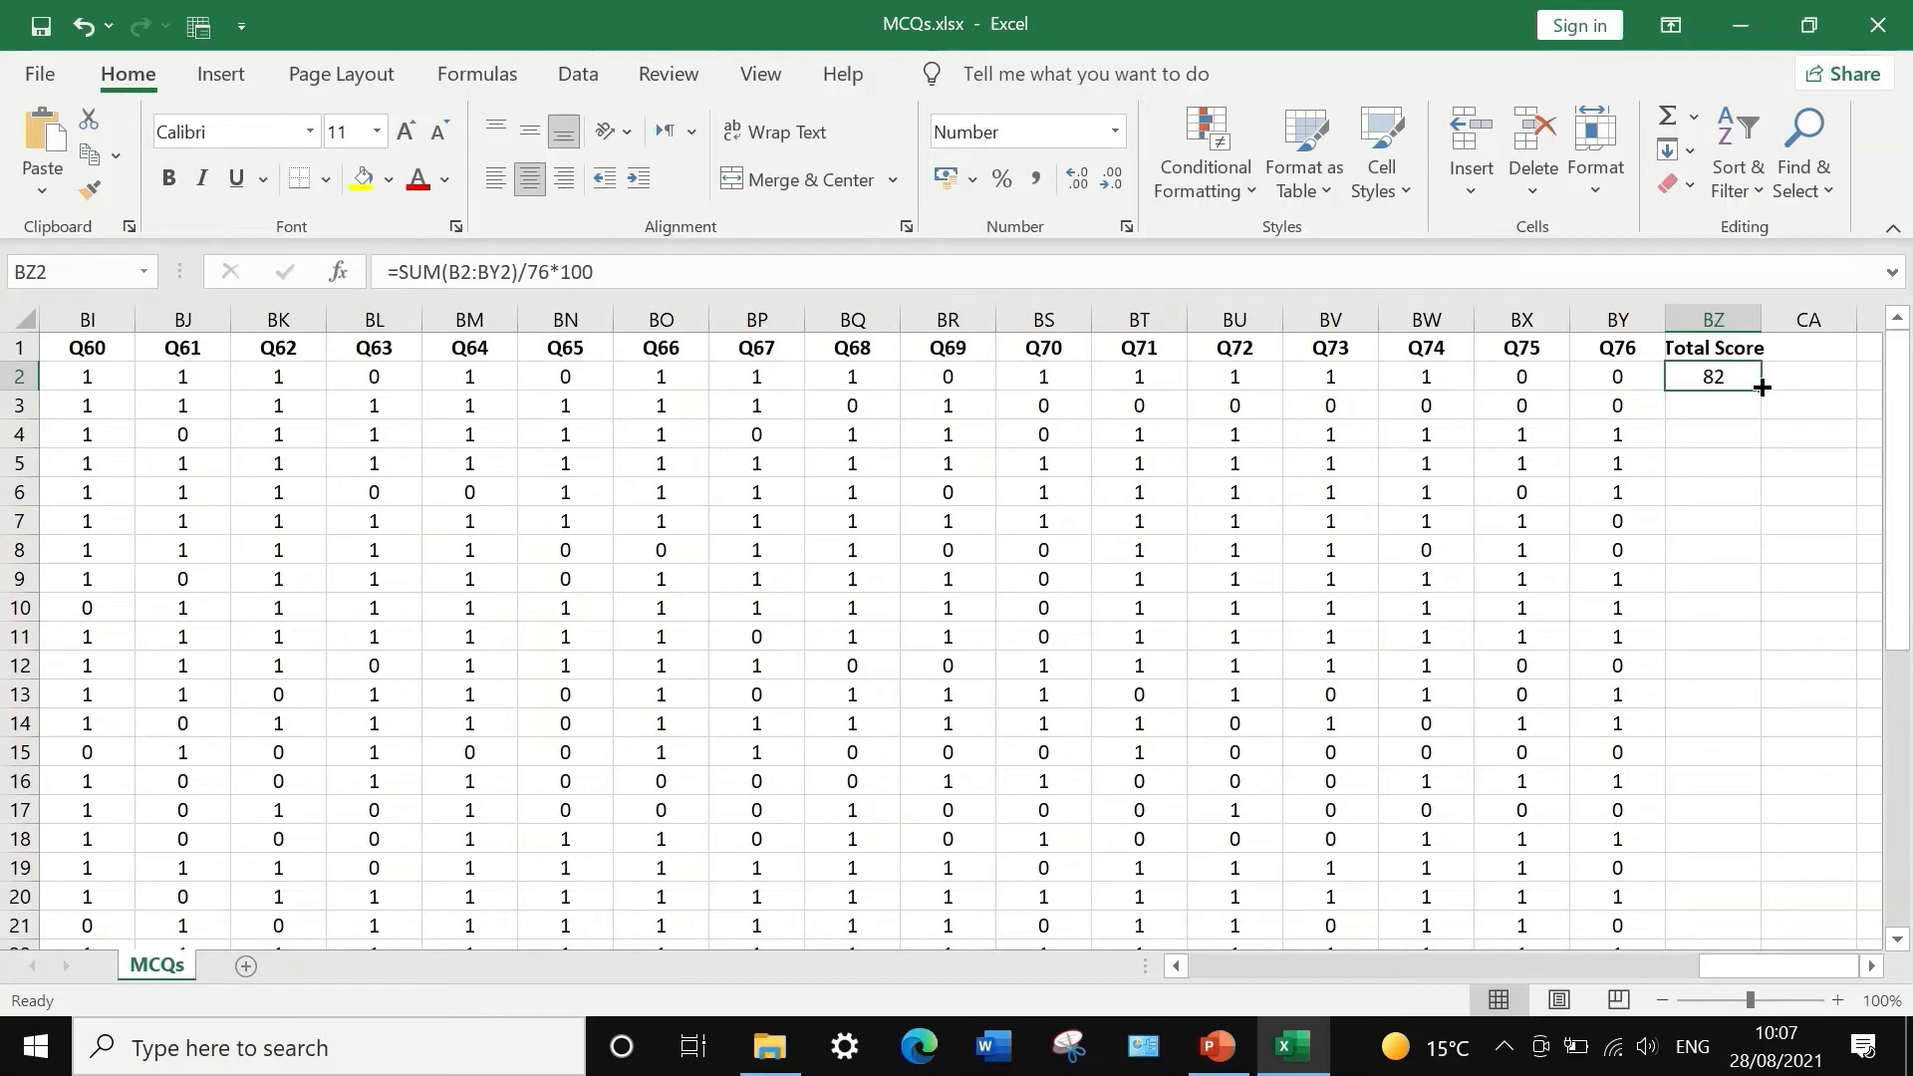
pyautogui.moveTo(1762, 386); pyautogui.dragTo(1740, 847)
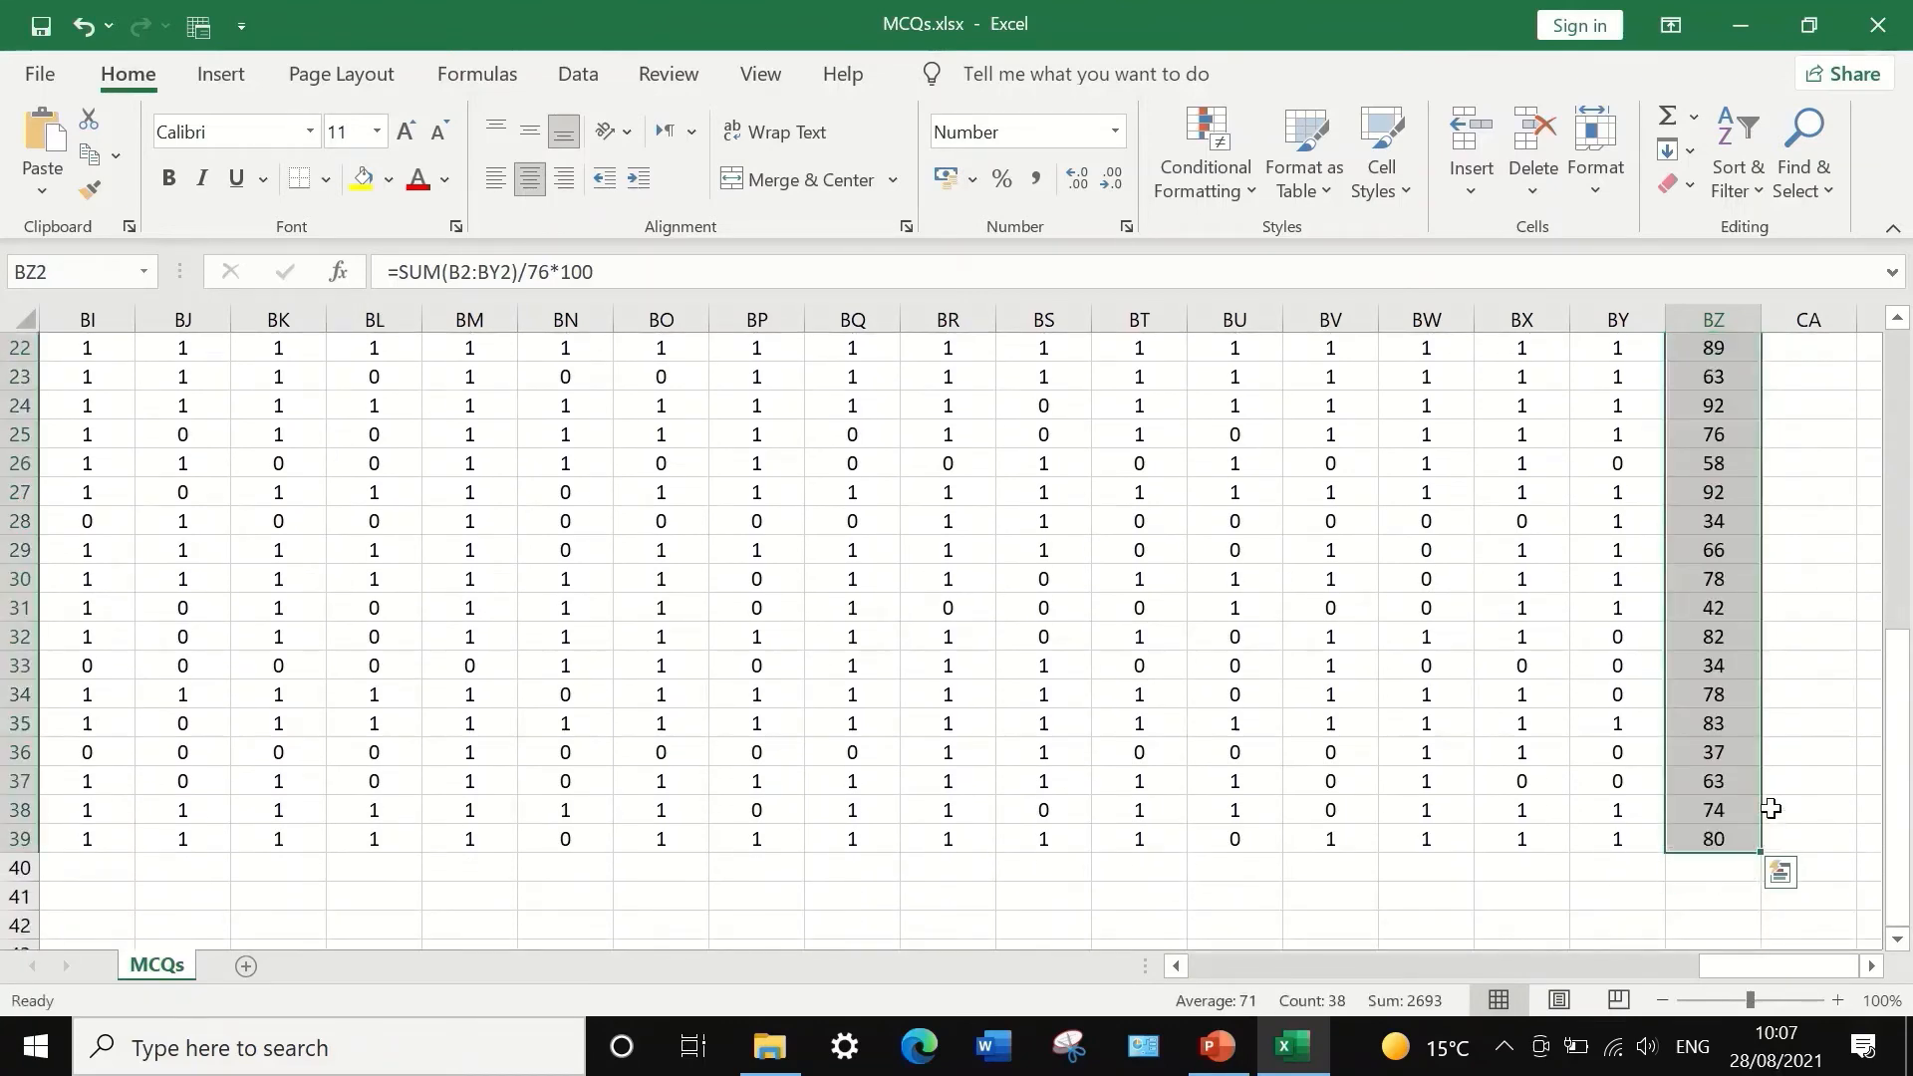
pyautogui.scroll(7, 1771, 787)
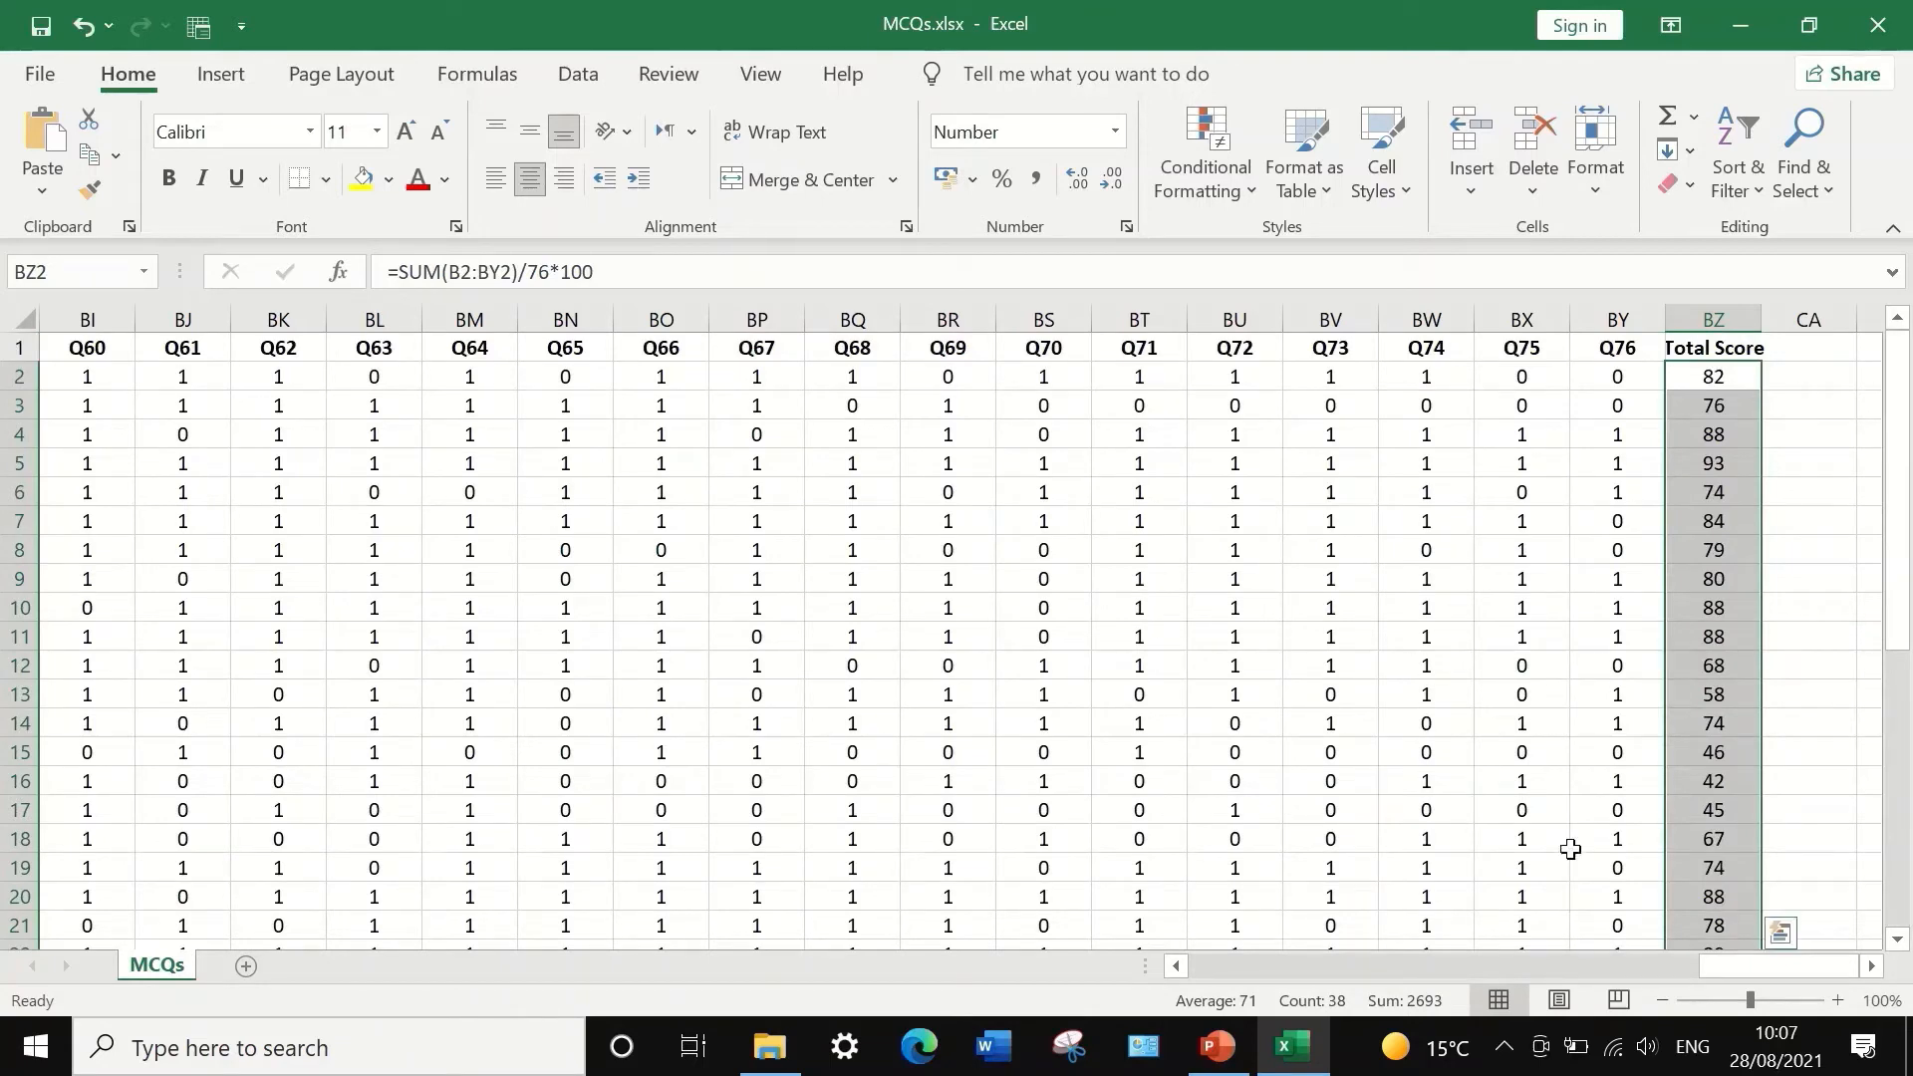
pyautogui.moveTo(1769, 972); pyautogui.dragTo(1600, 952)
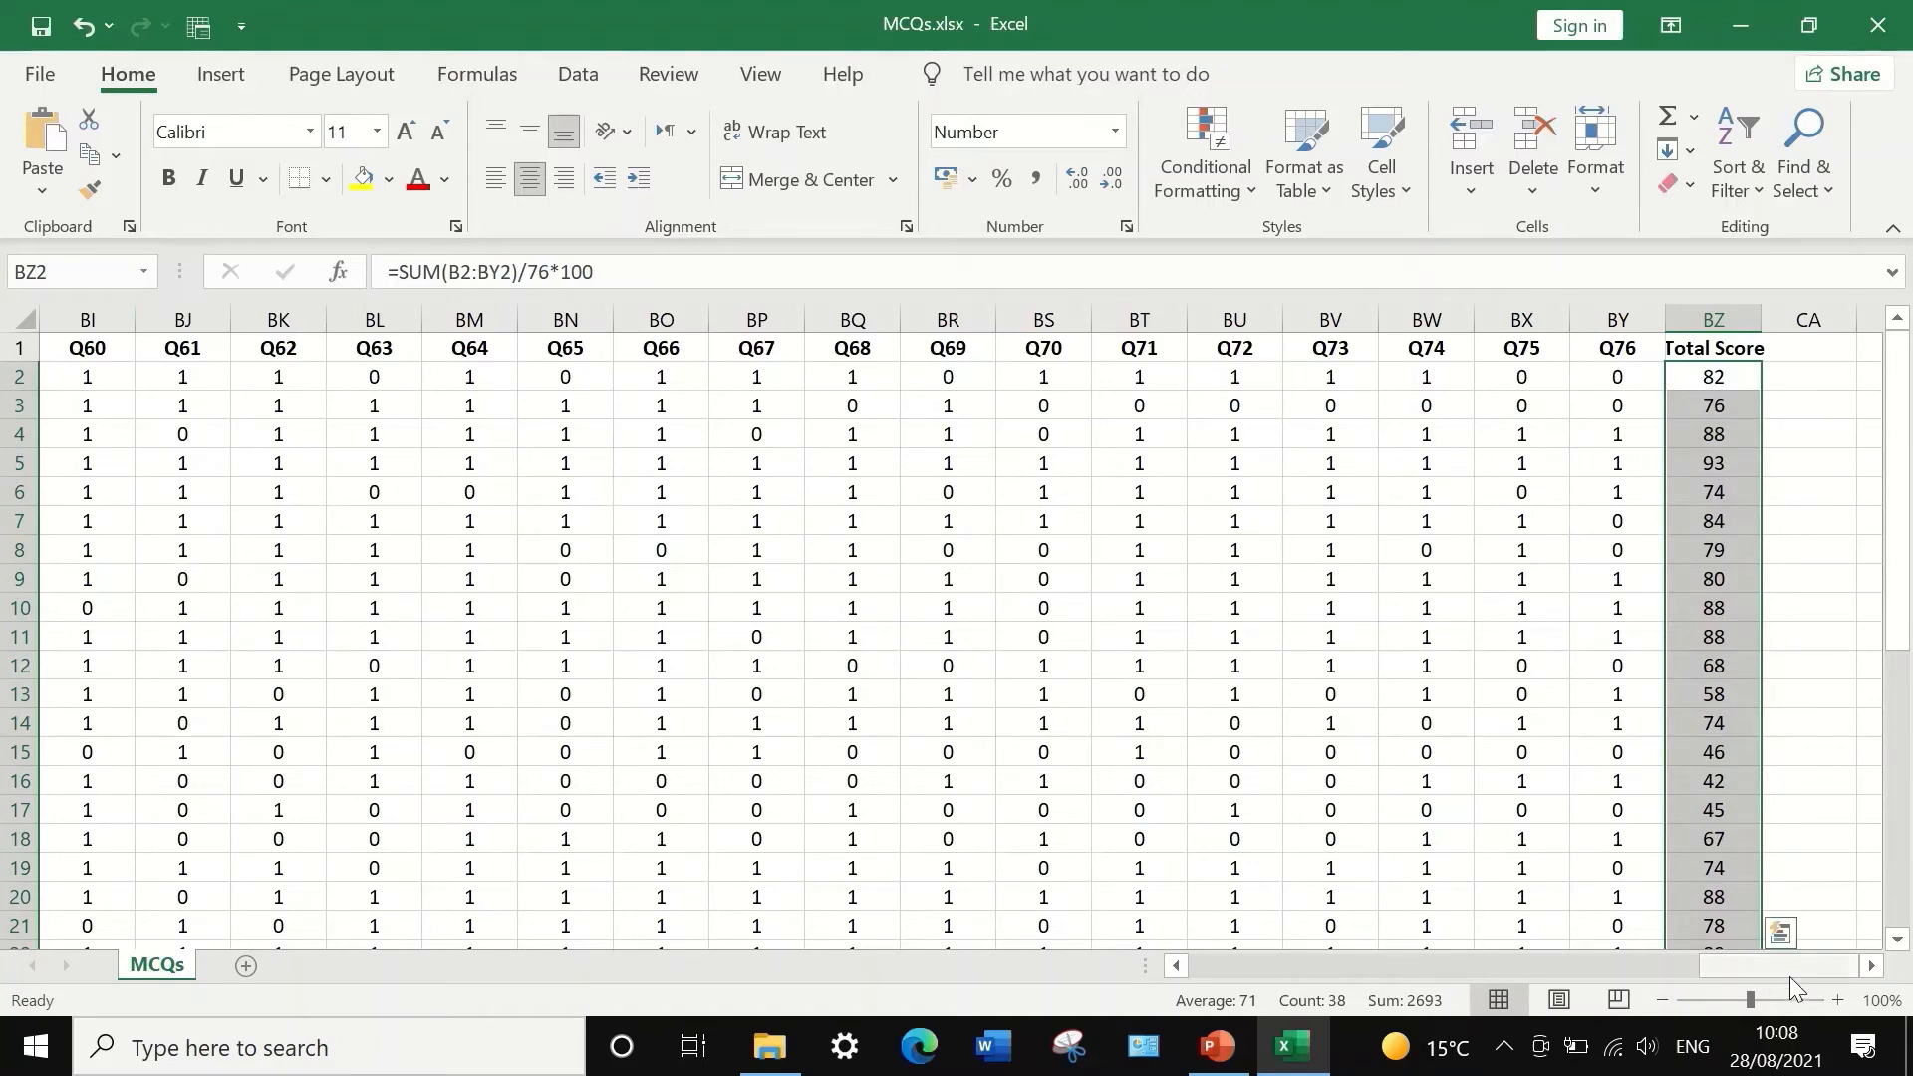
pyautogui.moveTo(1784, 971); pyautogui.dragTo(1910, 964)
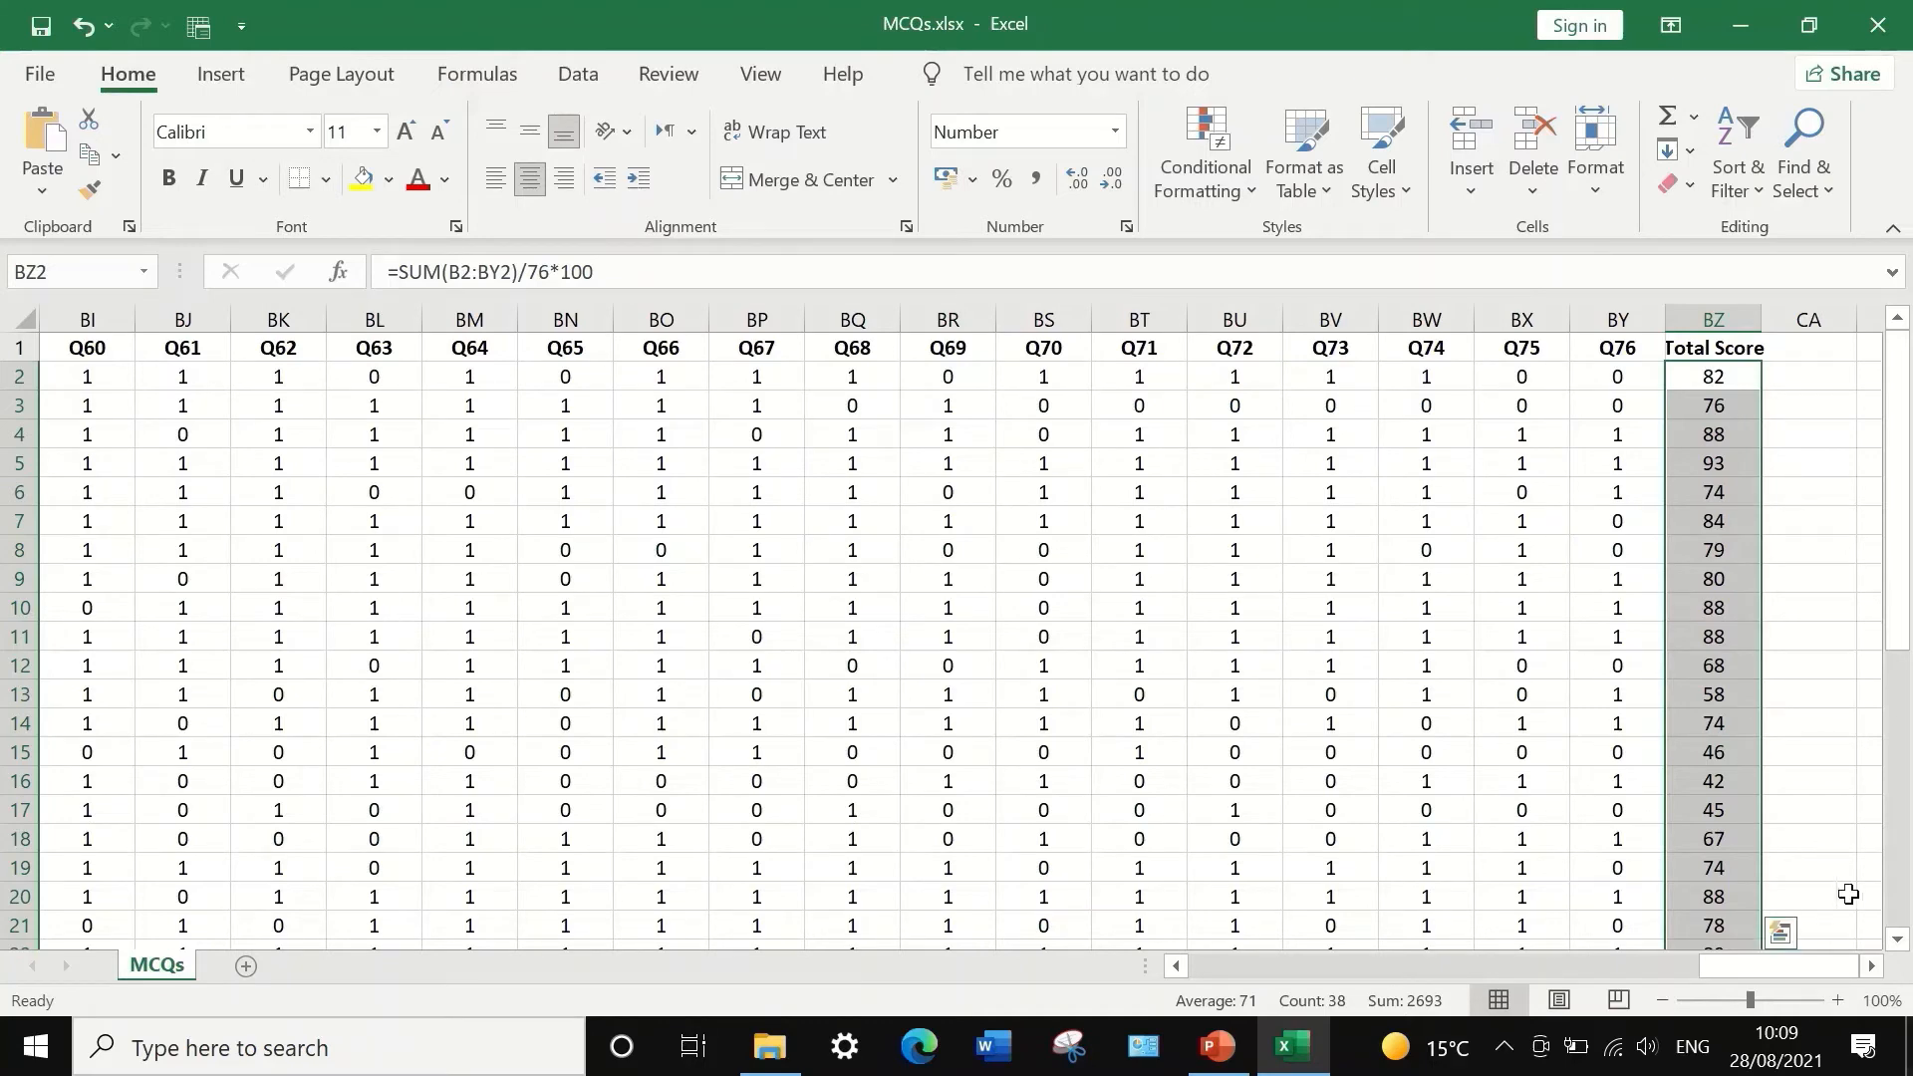
pyautogui.scroll(-1, 1738, 804)
pyautogui.scroll(1, 1737, 804)
# - Check in the Excel add-ins options whether Analysis ToolPak and Analysis ToolPak - VBA are enabled, leaving the settings as they are
pyautogui.click(583, 80)
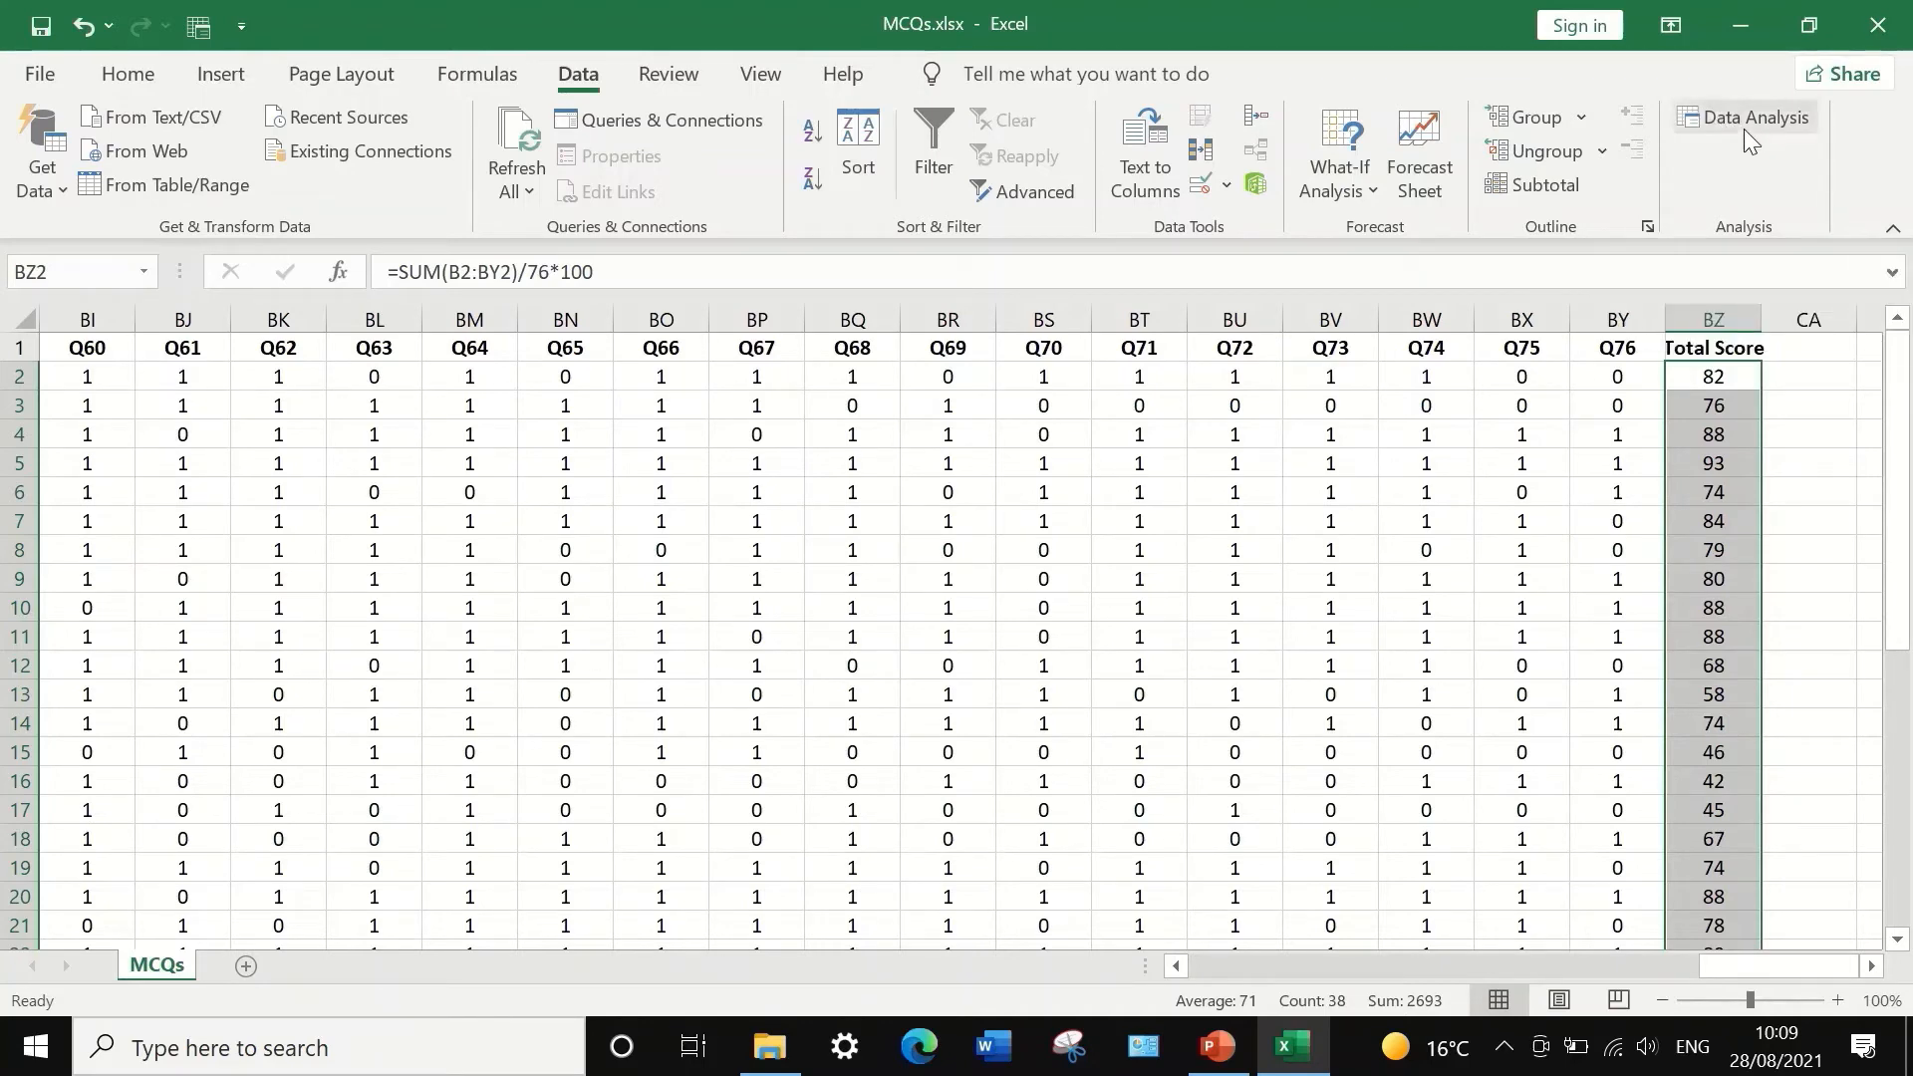
pyautogui.click(40, 76)
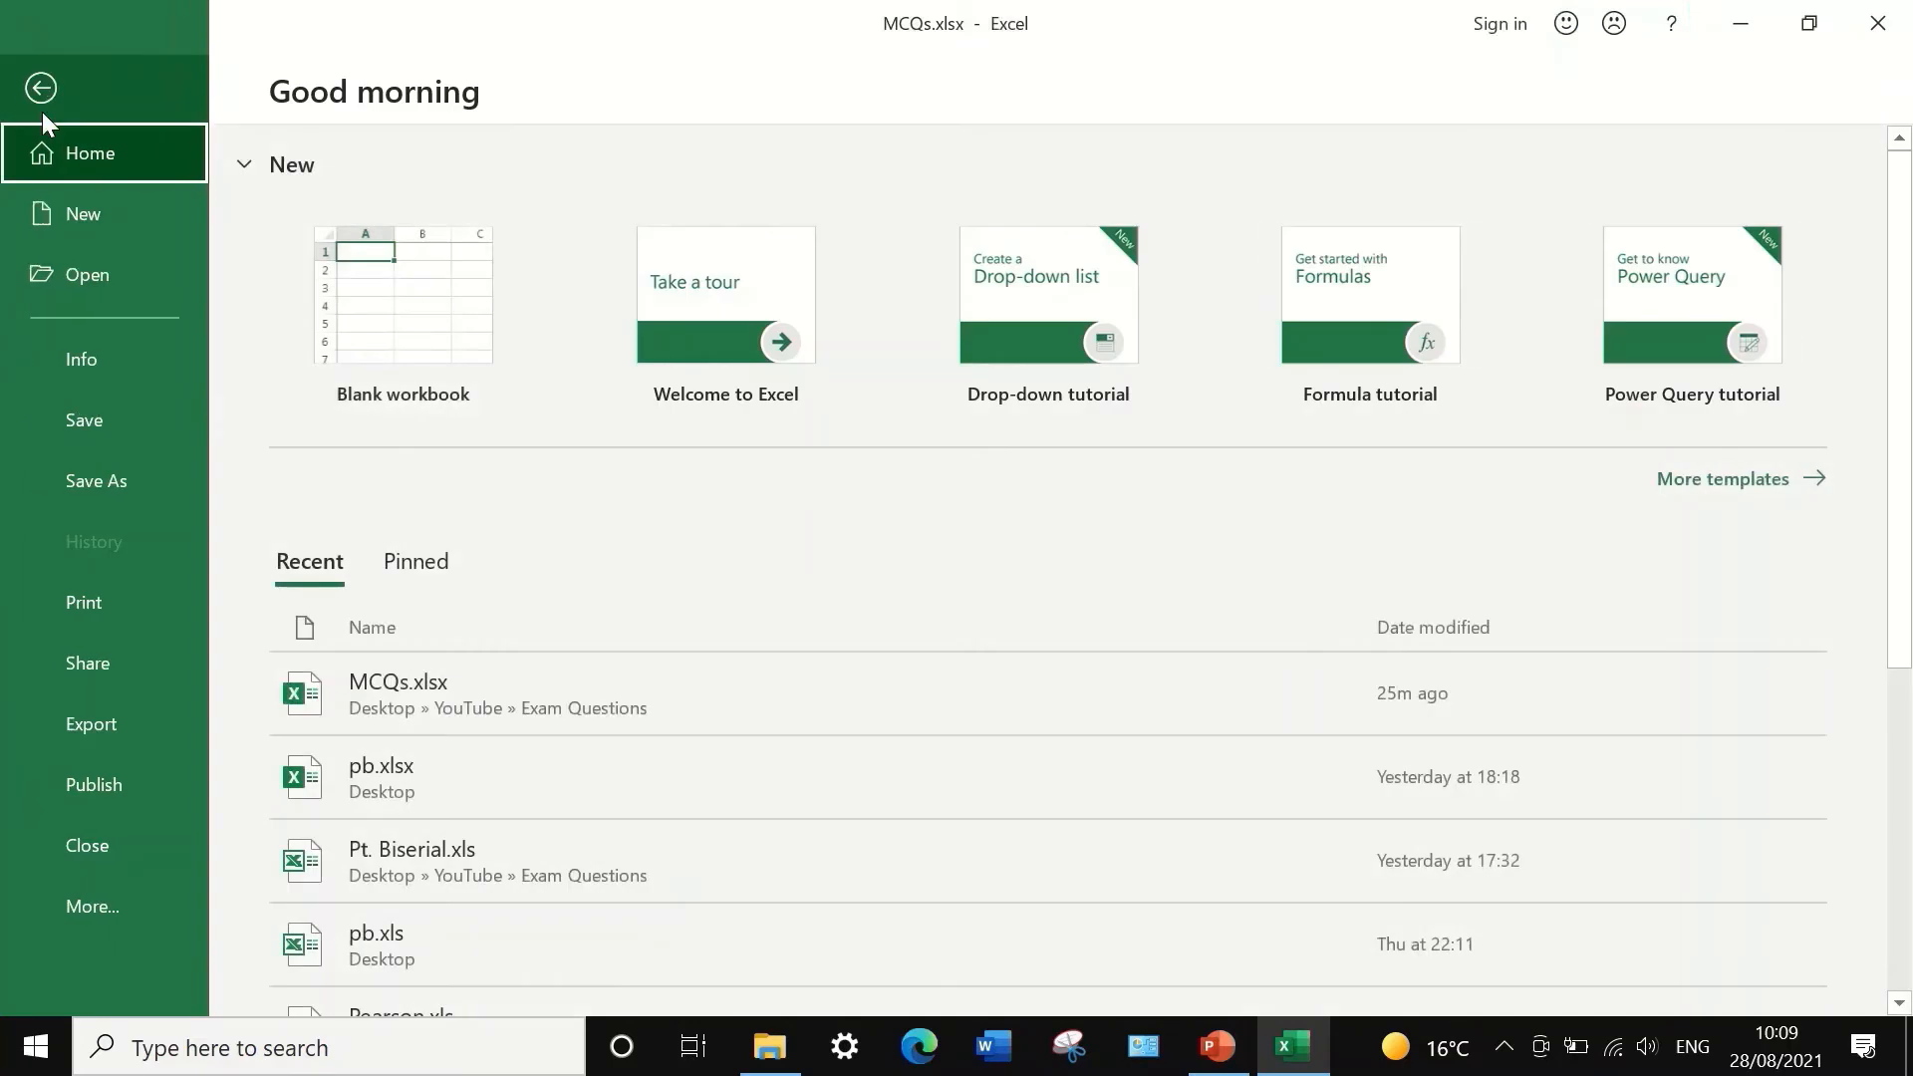
pyautogui.click(94, 918)
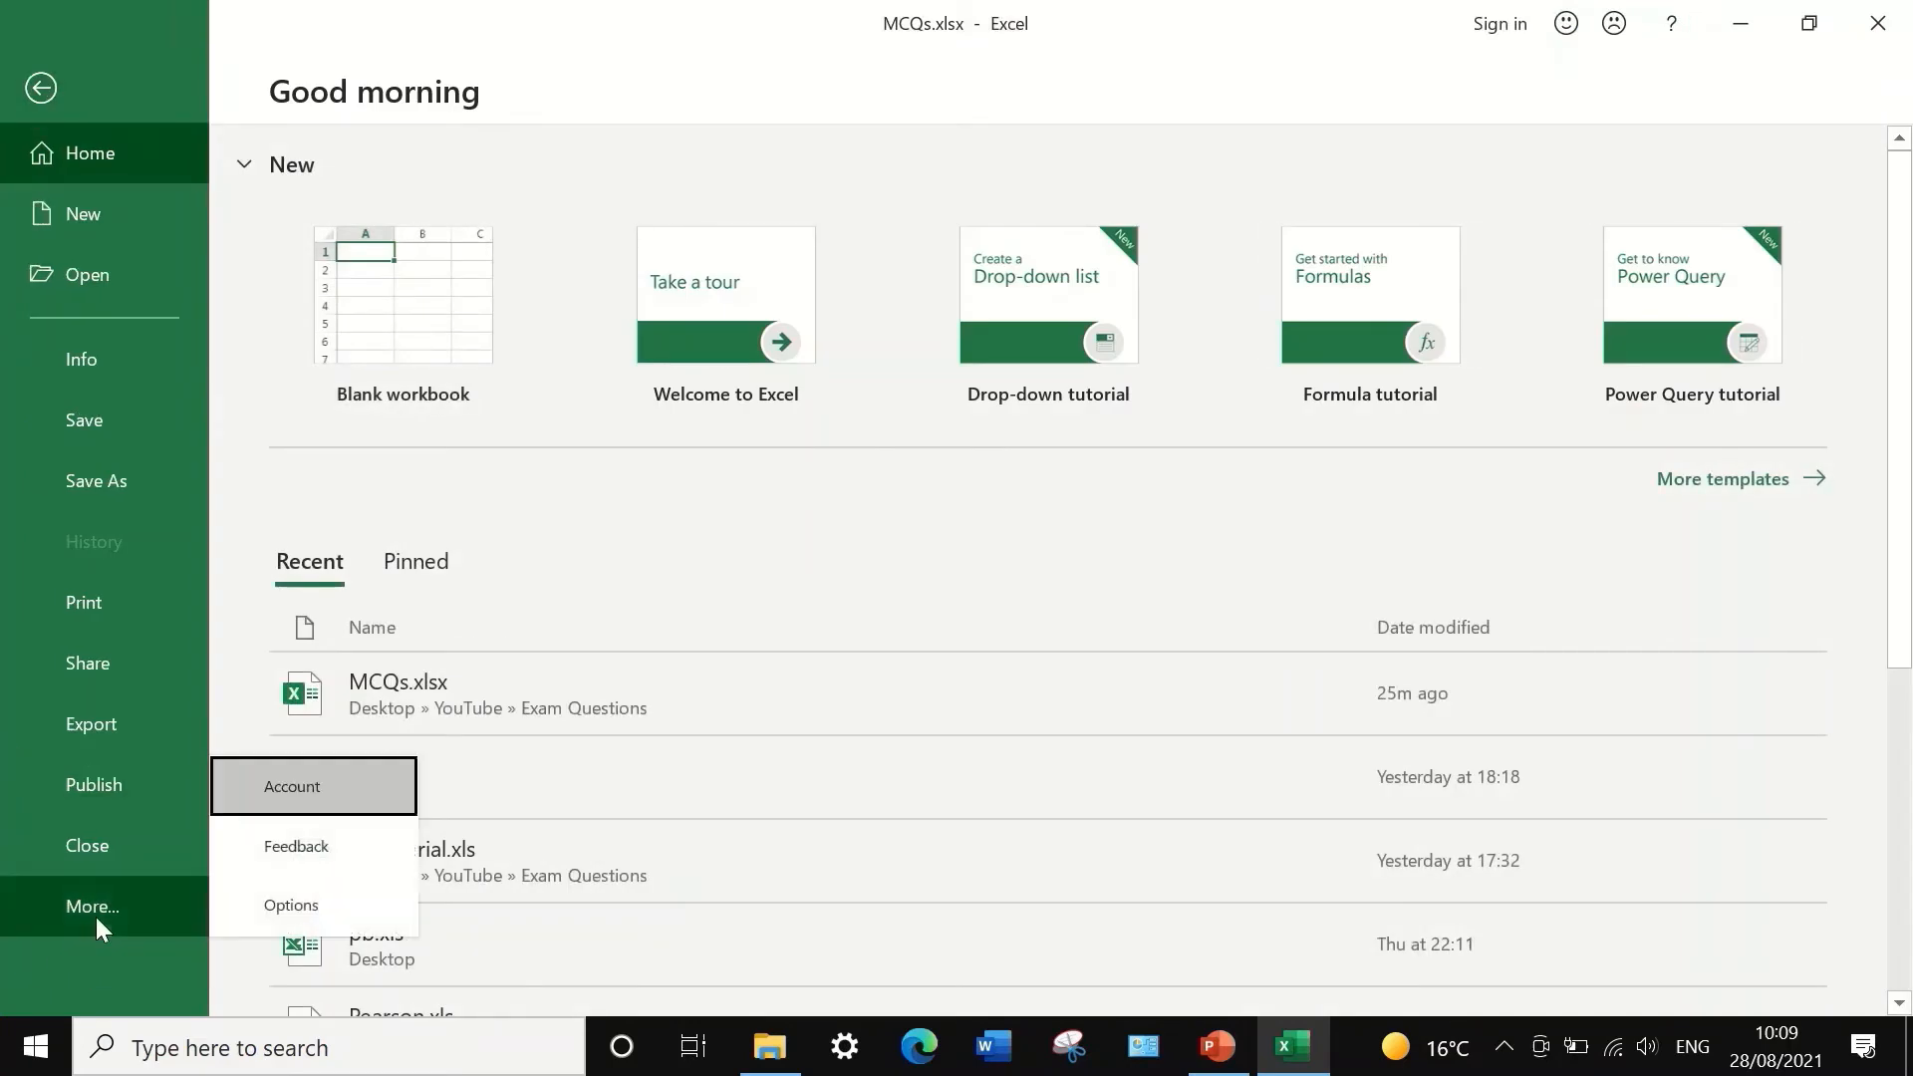
pyautogui.click(269, 907)
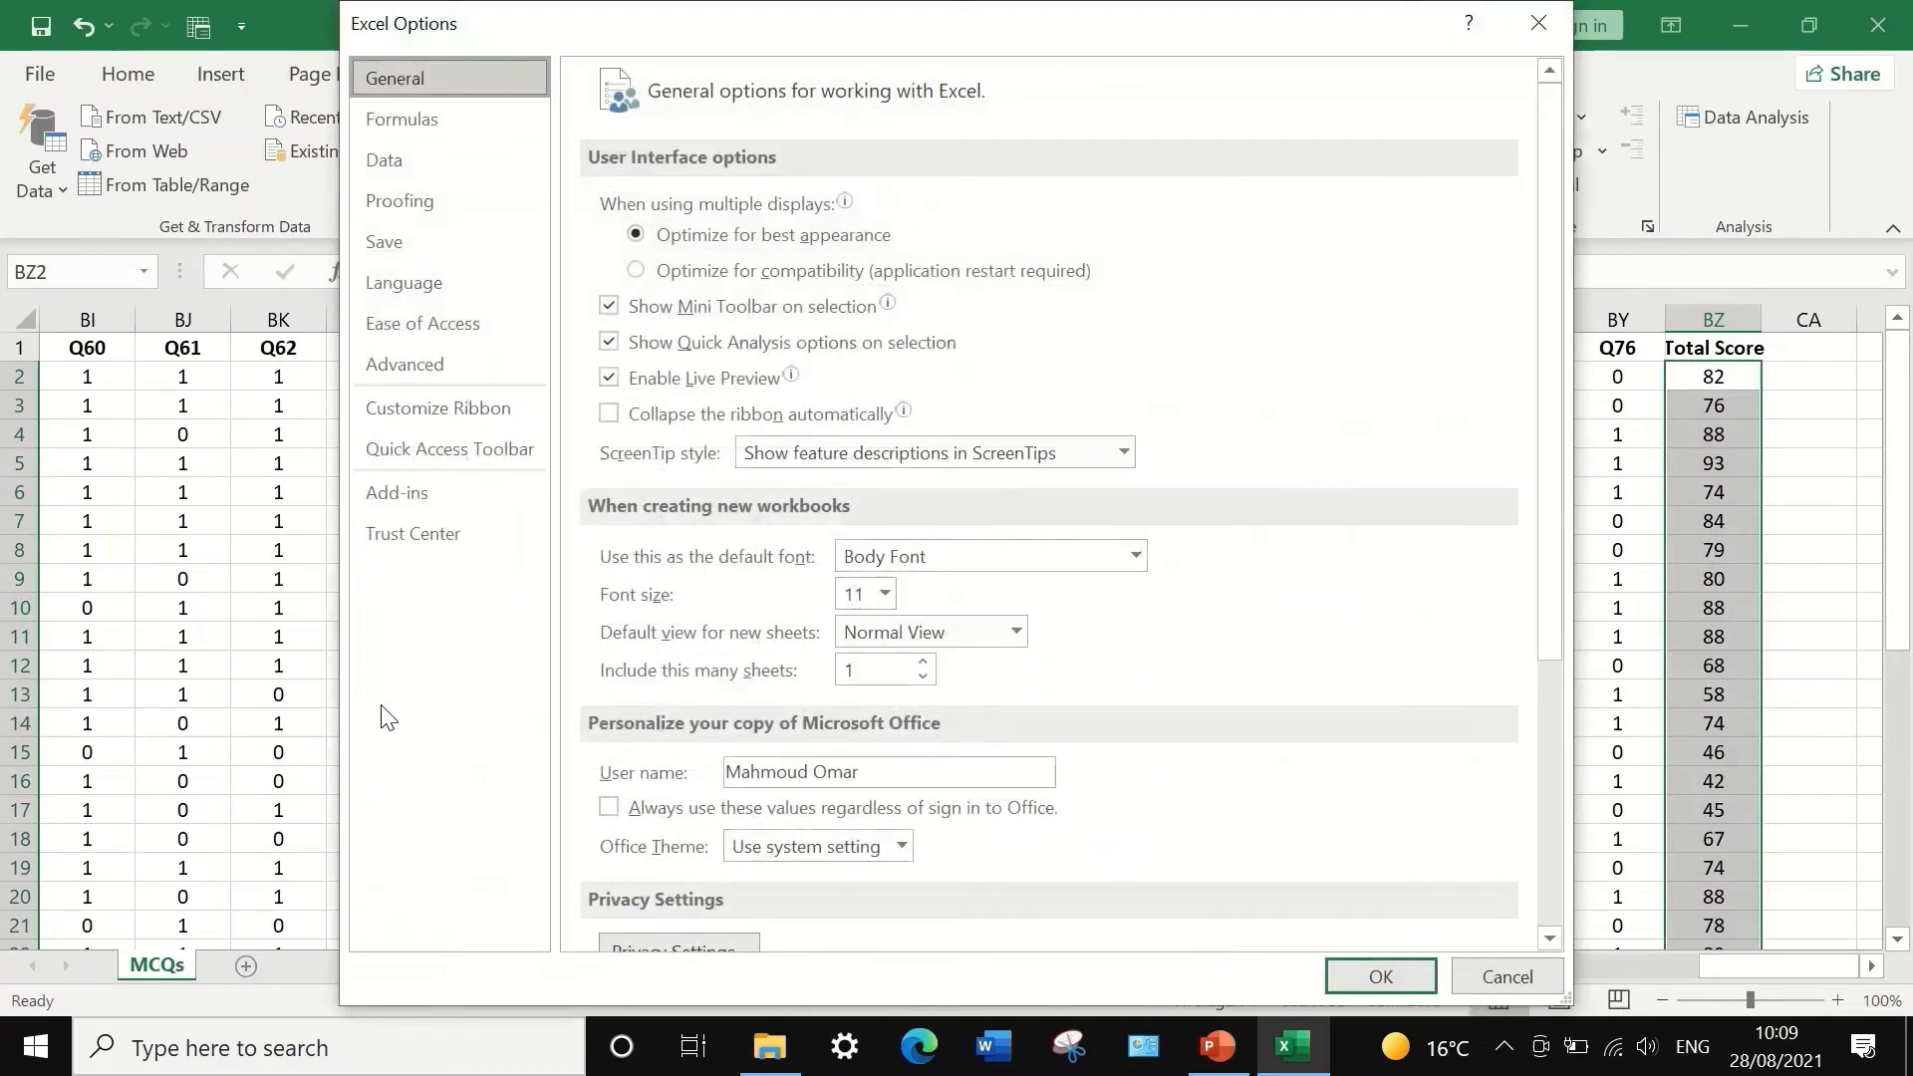
pyautogui.click(367, 492)
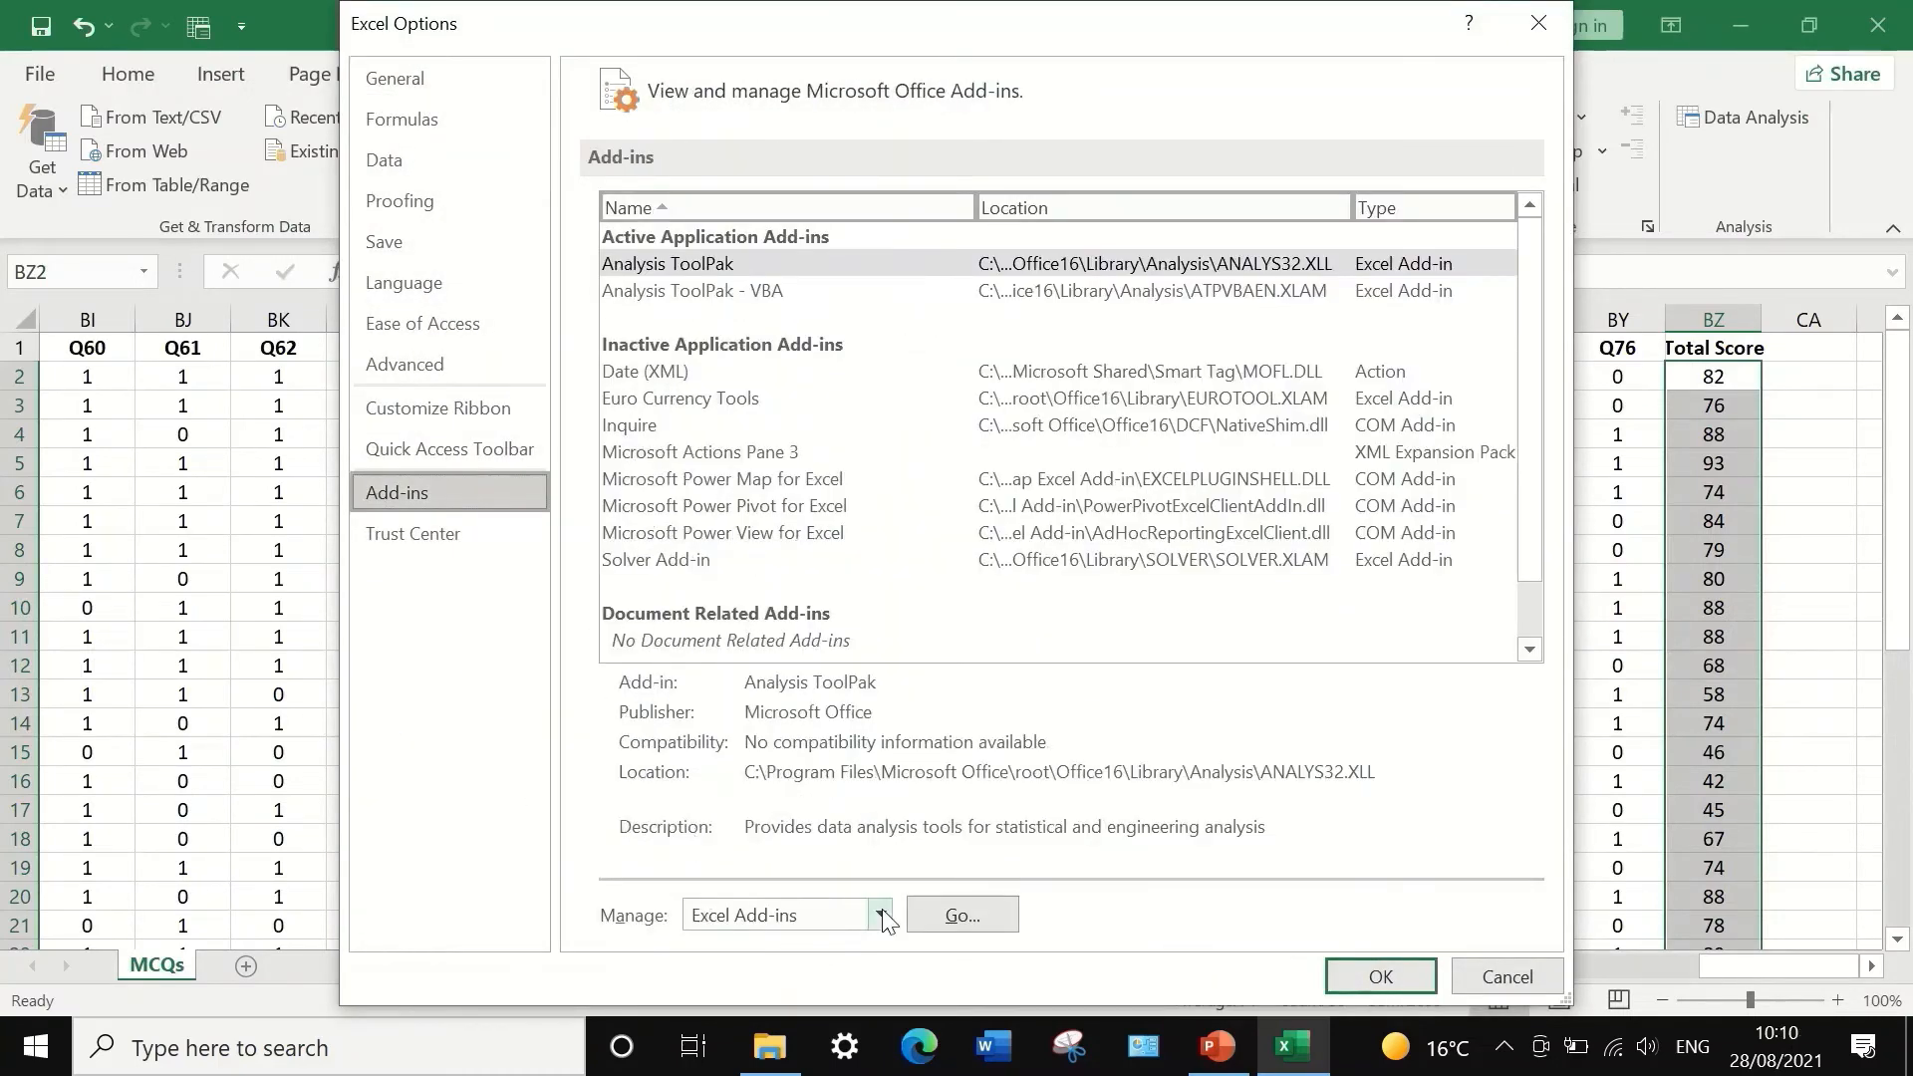
pyautogui.click(955, 917)
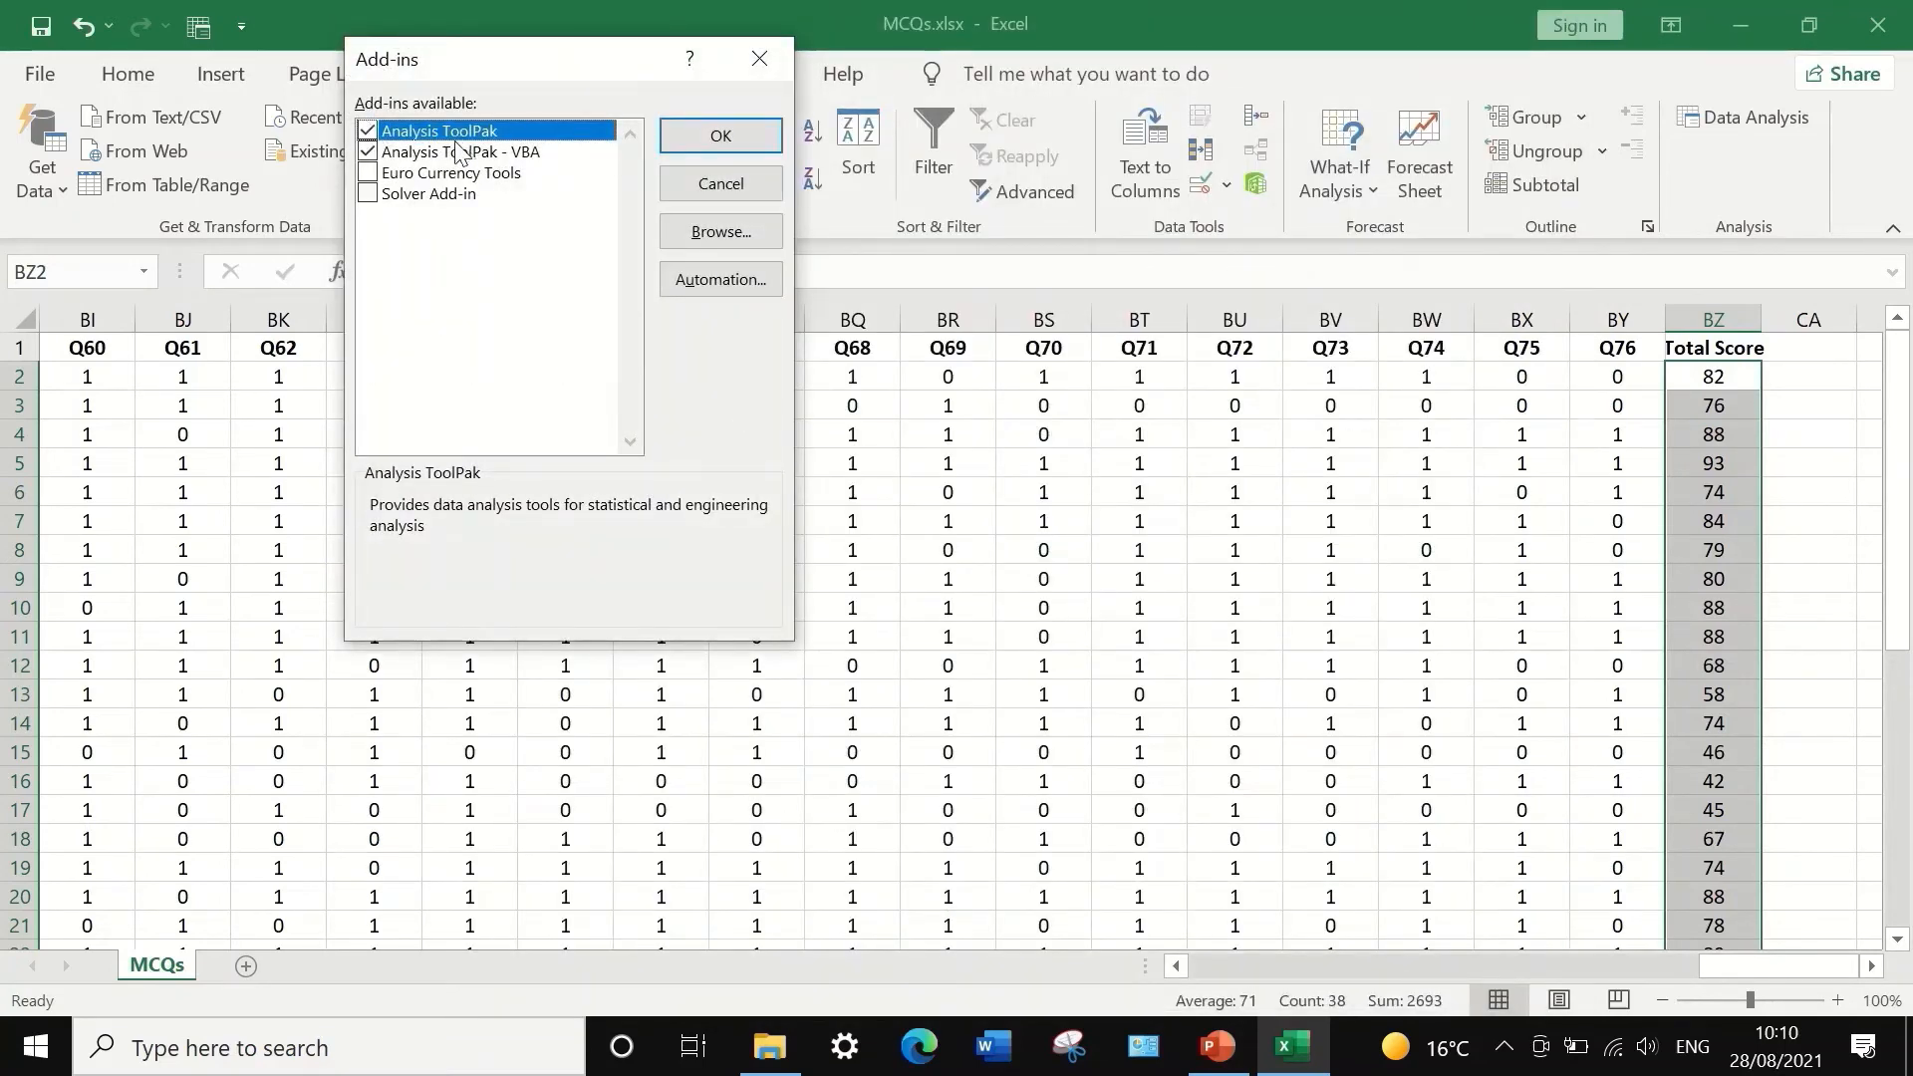
pyautogui.click(760, 60)
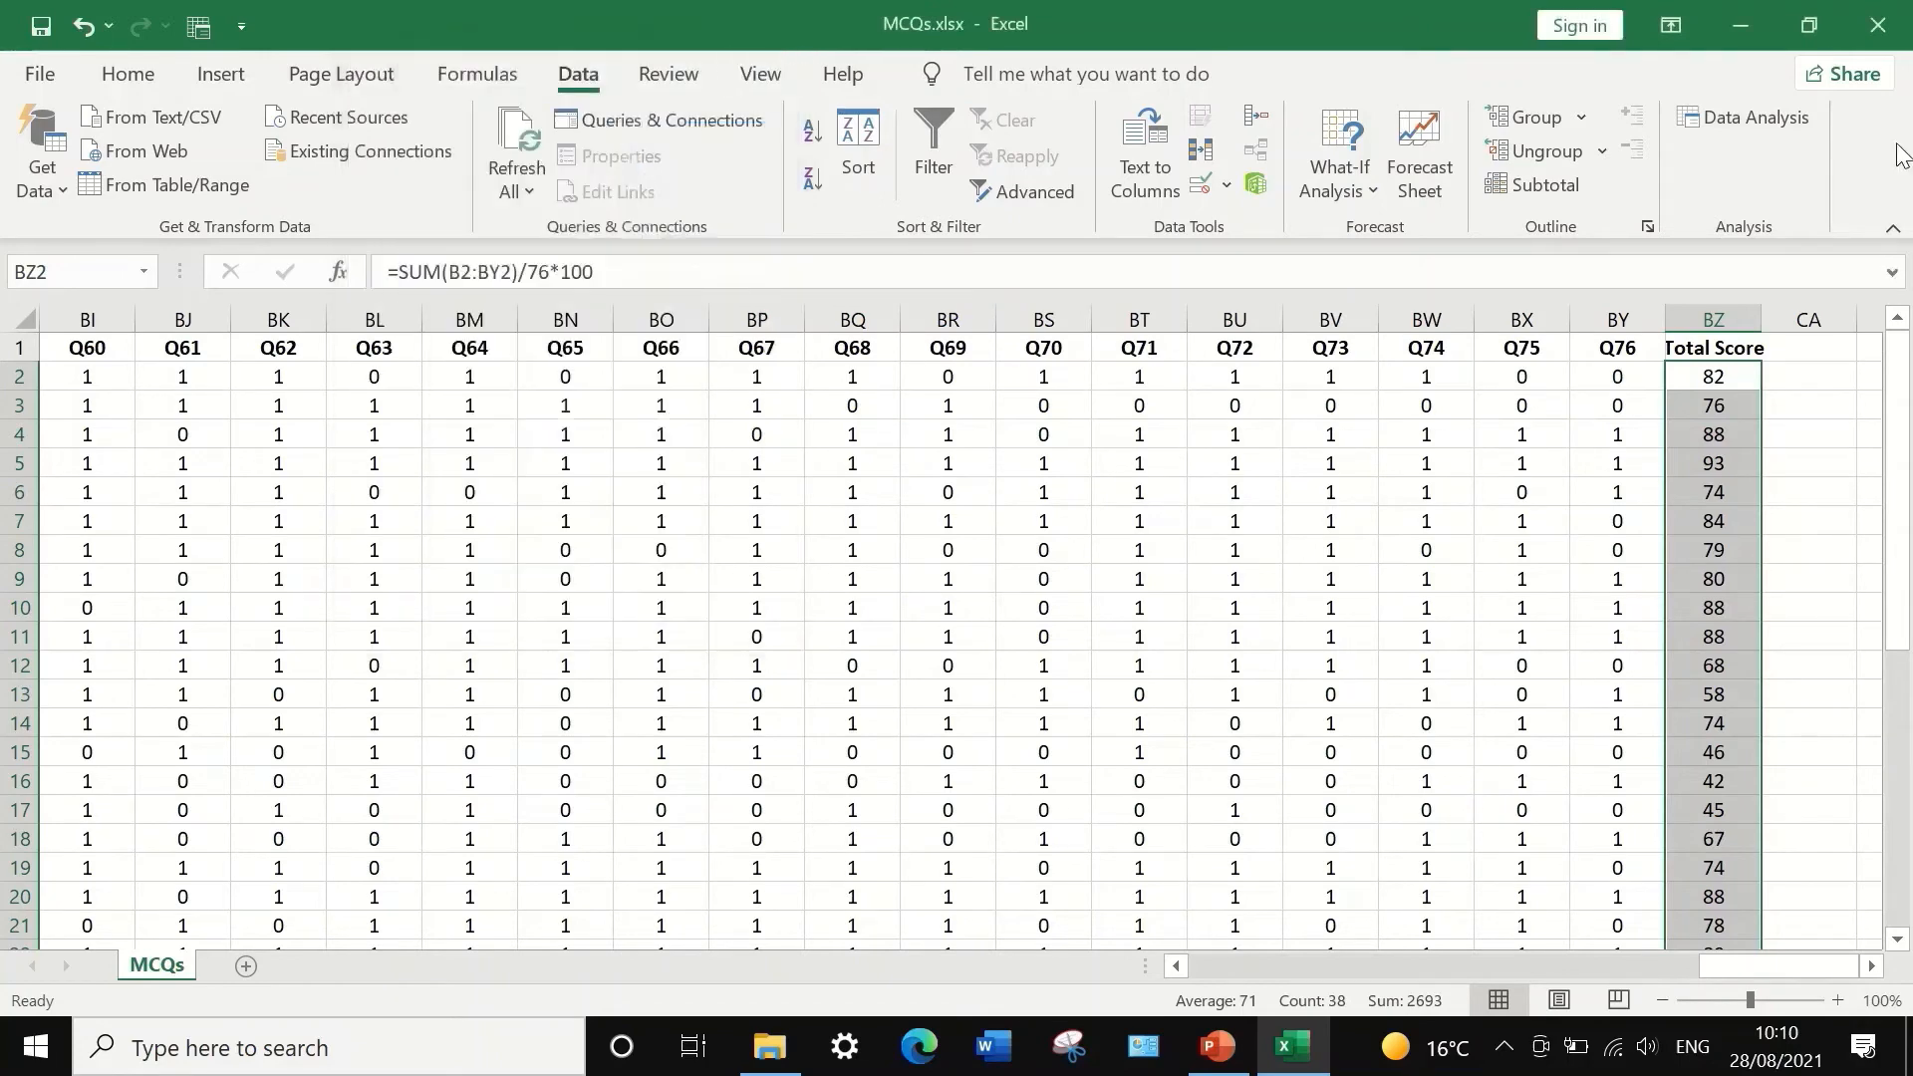
# - Start the Correlation tool from the Data Analysis tools and move its dialog clear of the Total Score column
pyautogui.click(1726, 124)
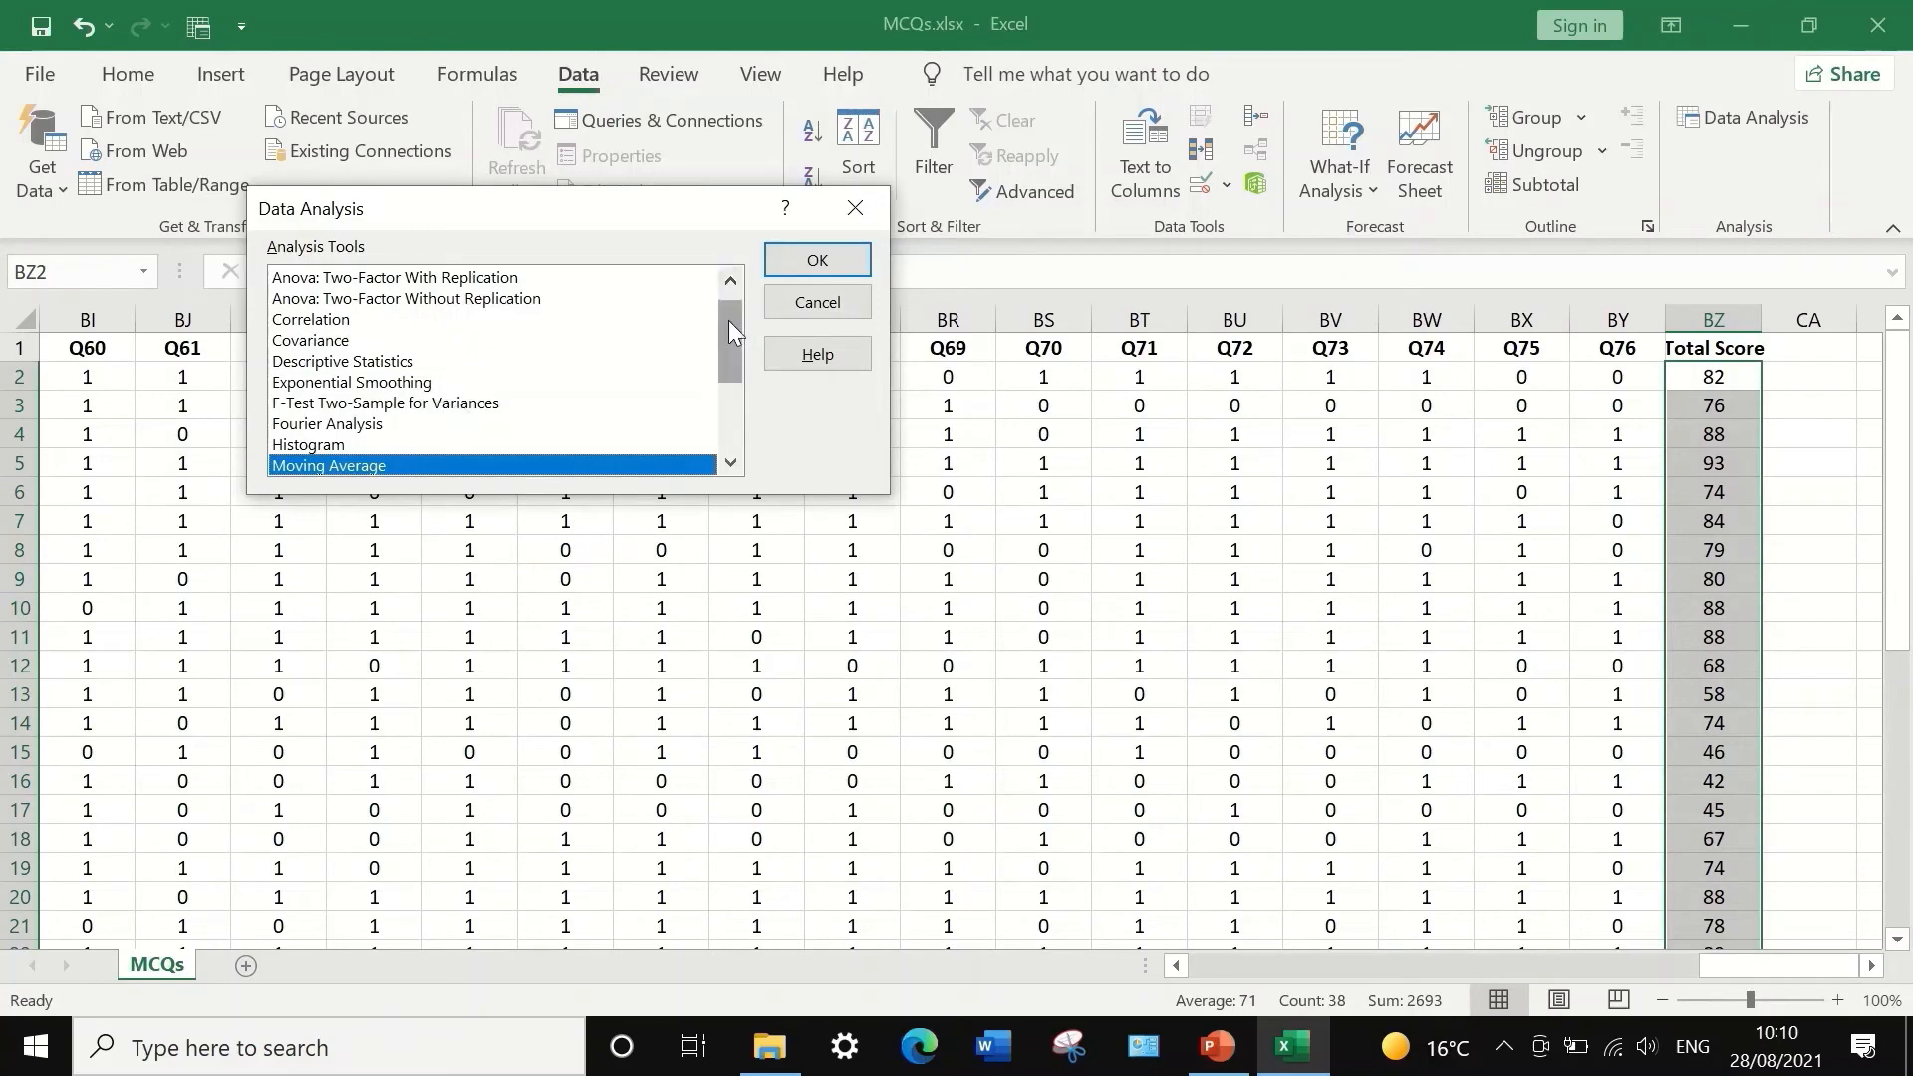
pyautogui.moveTo(727, 320)
pyautogui.mouseDown()
pyautogui.moveTo(706, 419)
pyautogui.moveTo(721, 287)
pyautogui.mouseUp()
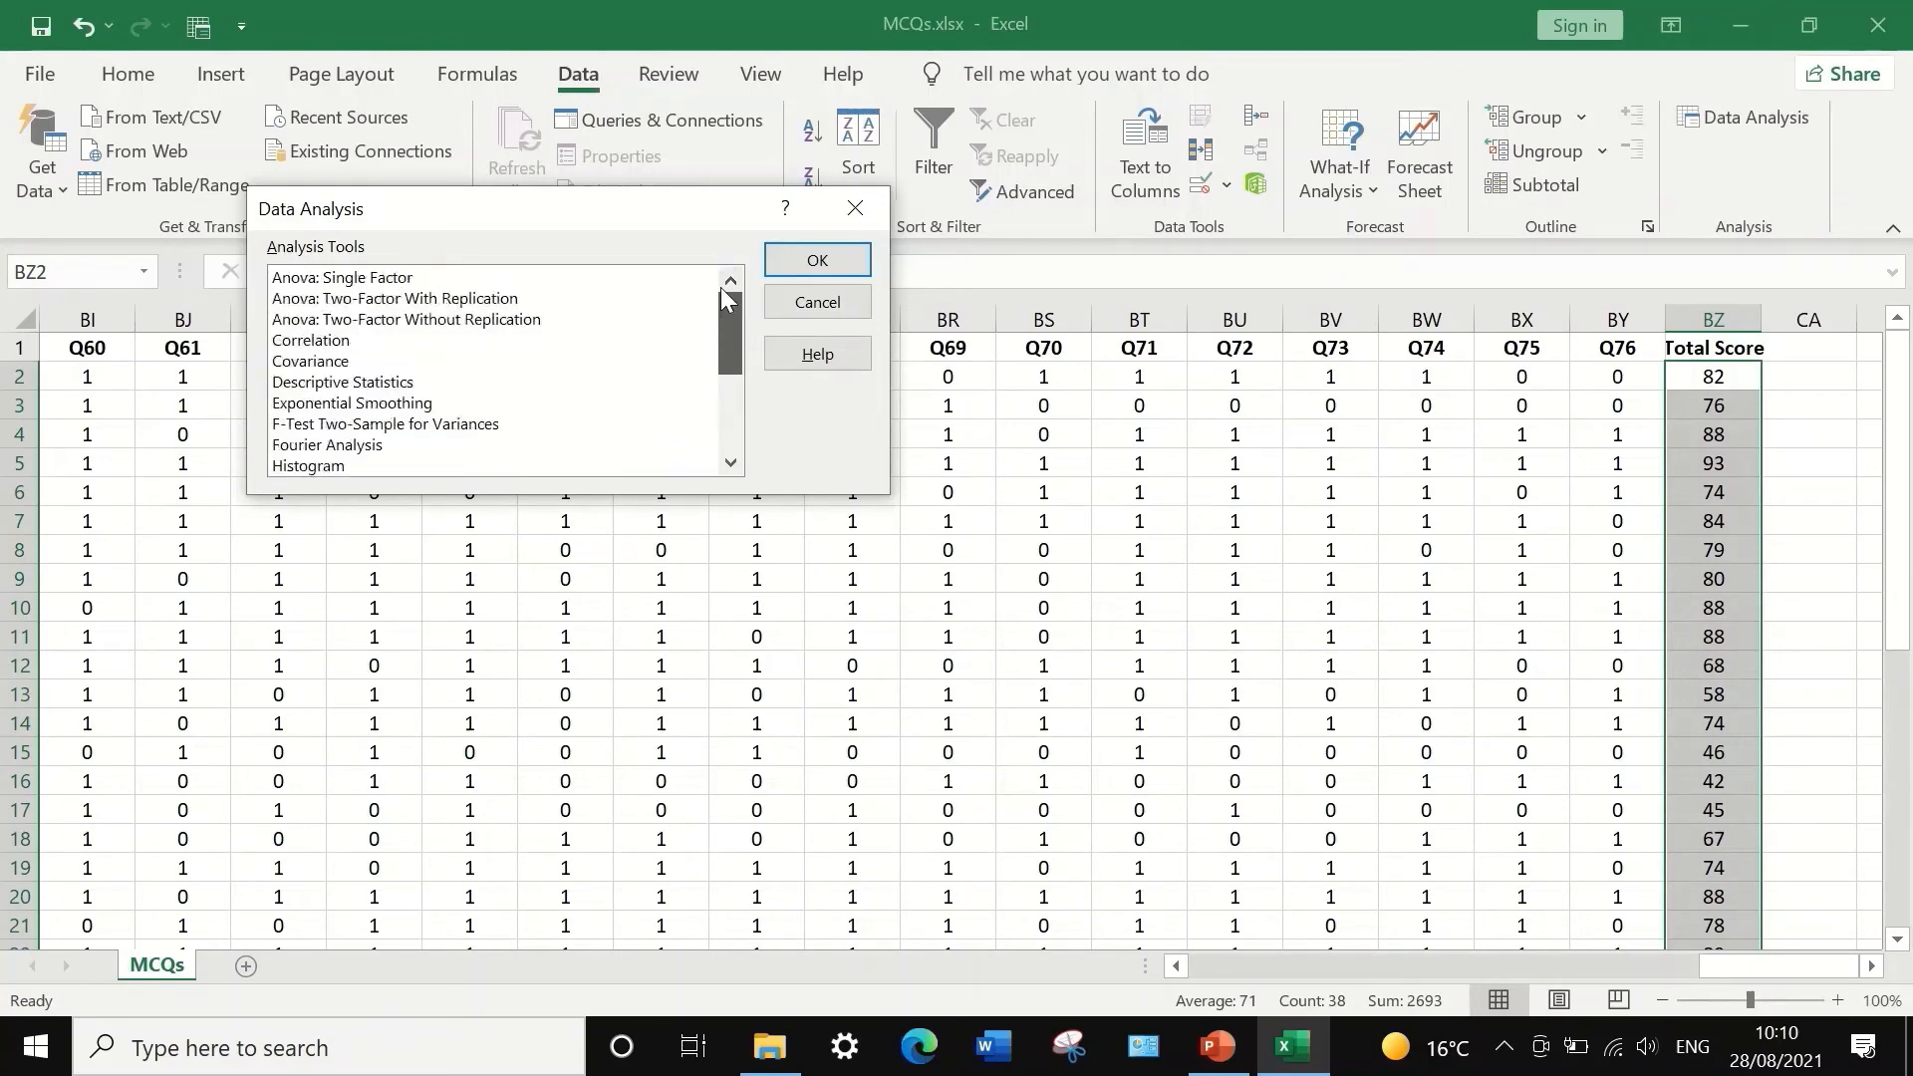
pyautogui.click(322, 341)
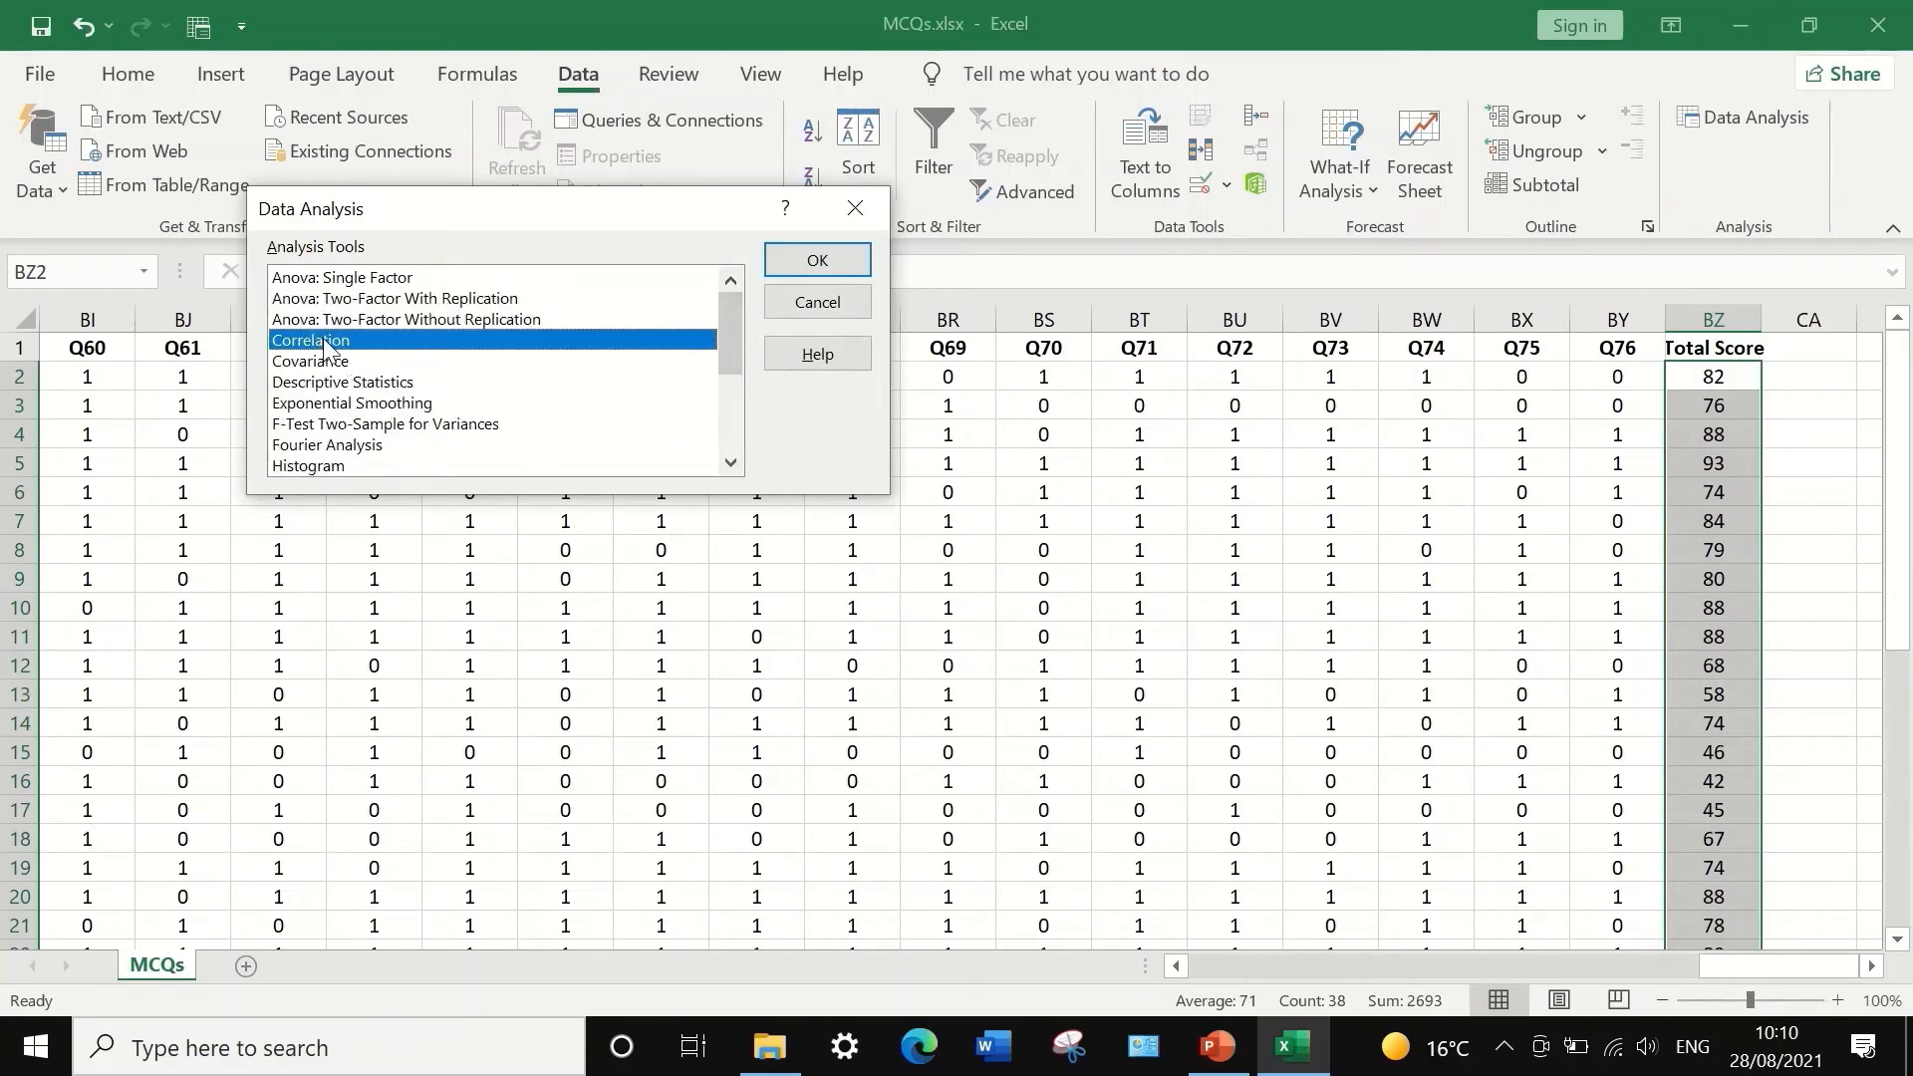
pyautogui.click(805, 263)
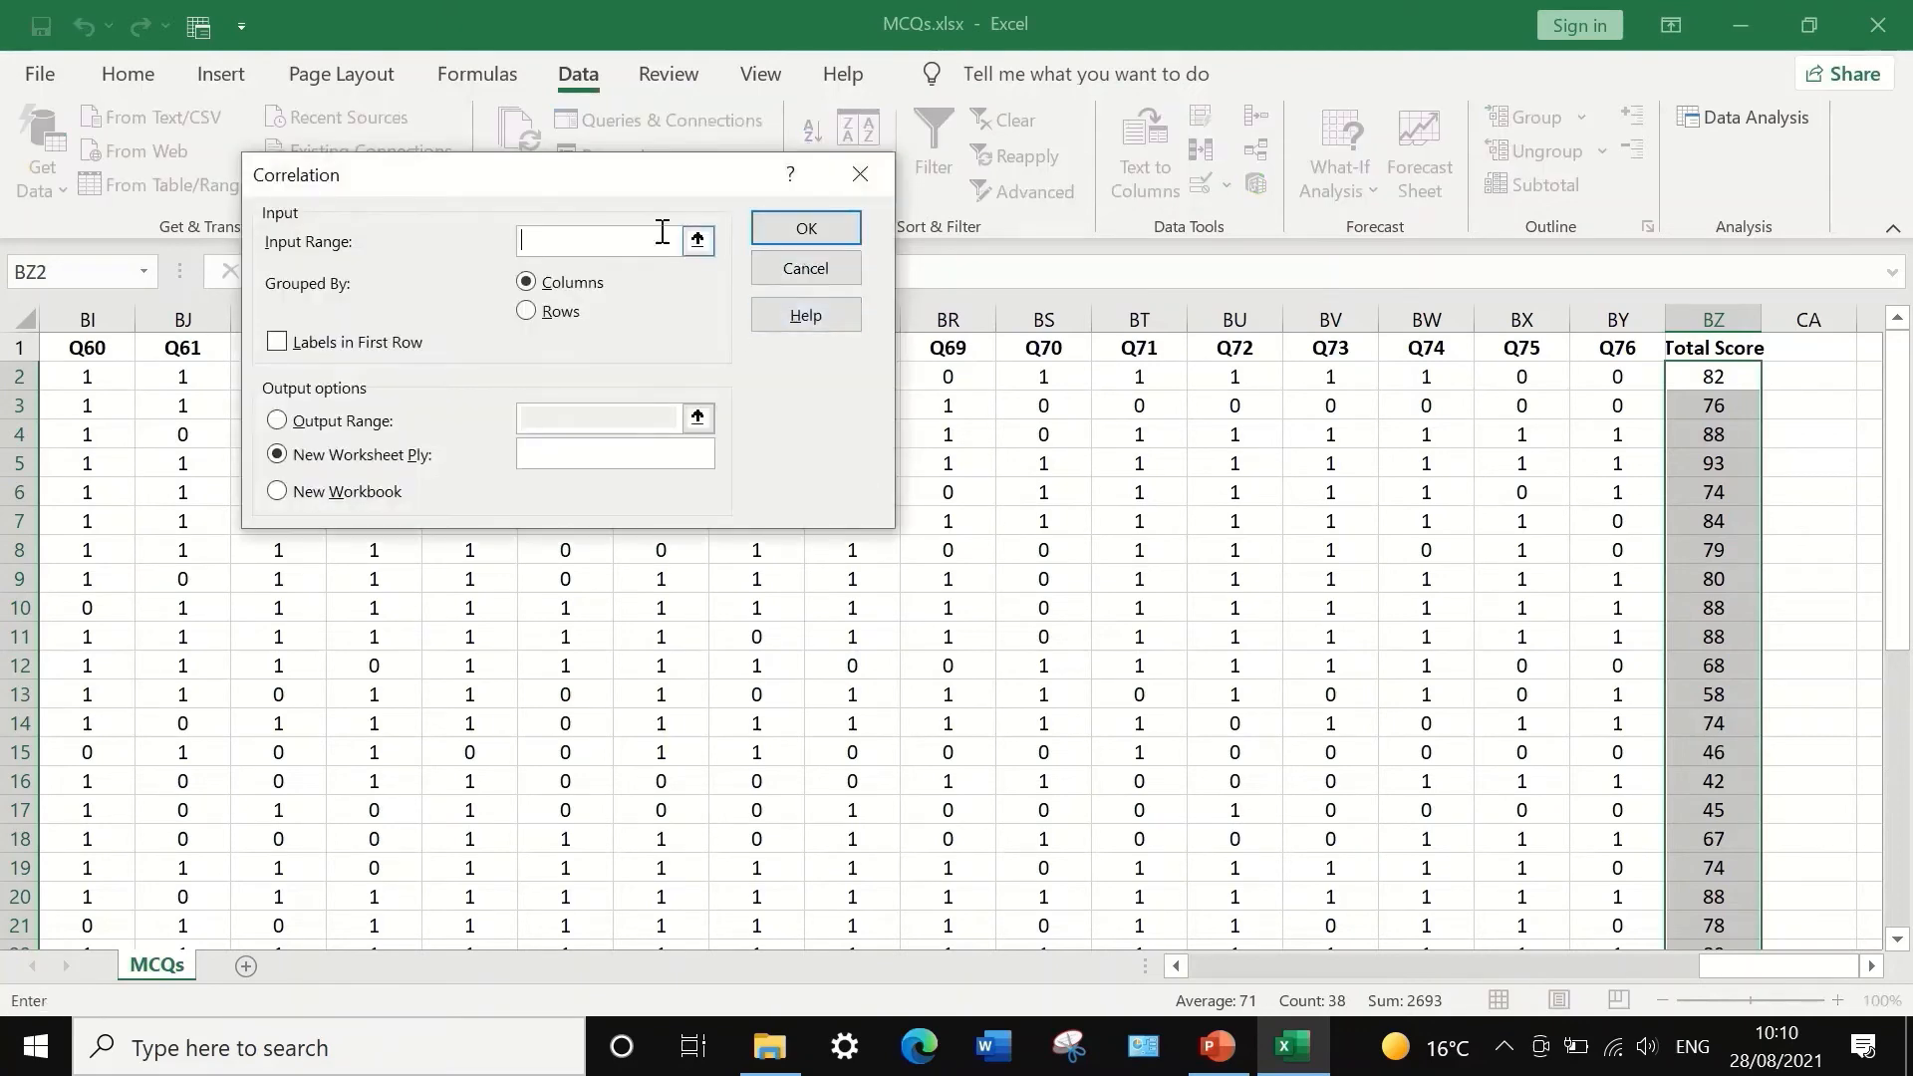
pyautogui.moveTo(556, 180); pyautogui.dragTo(444, 192)
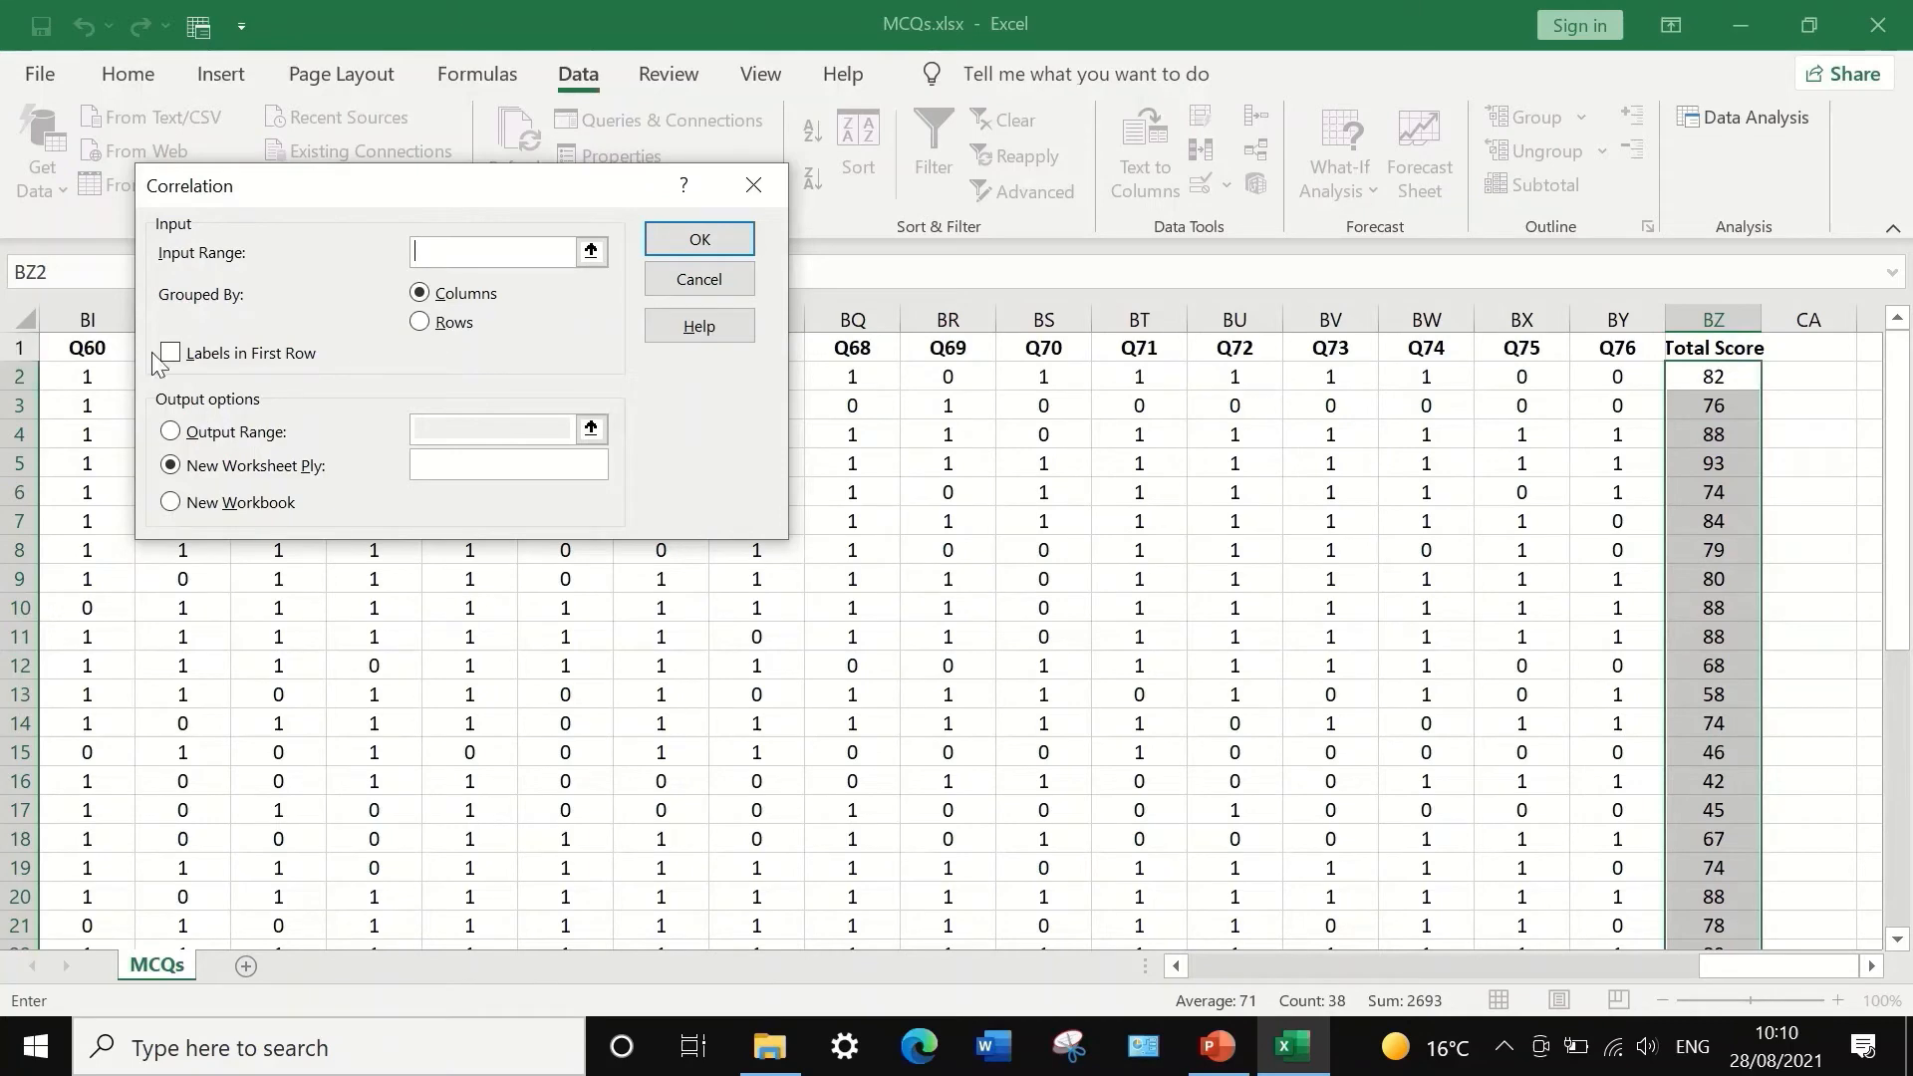
# - Run the correlation on input range $B$1:$BZ$39 with labels in the first row, sending the output to a new worksheet
pyautogui.click(591, 254)
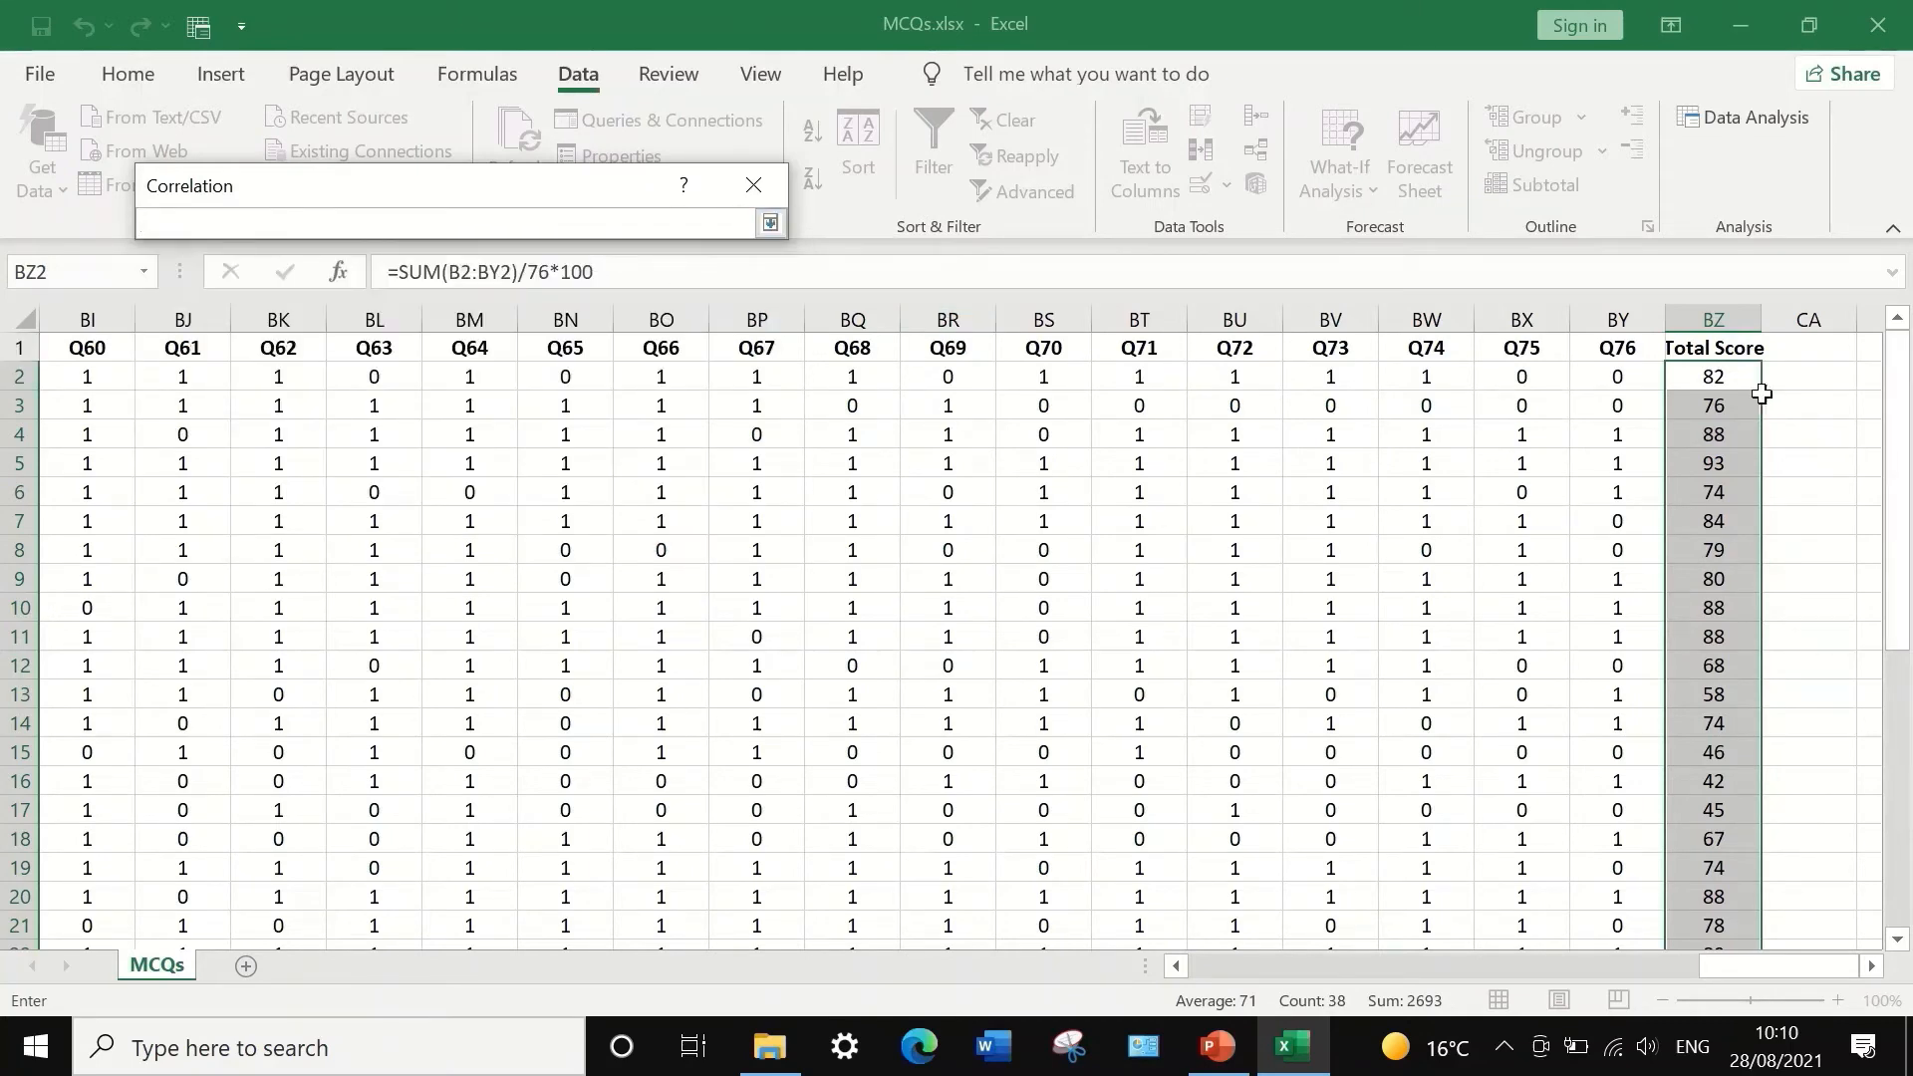
pyautogui.click(1712, 346)
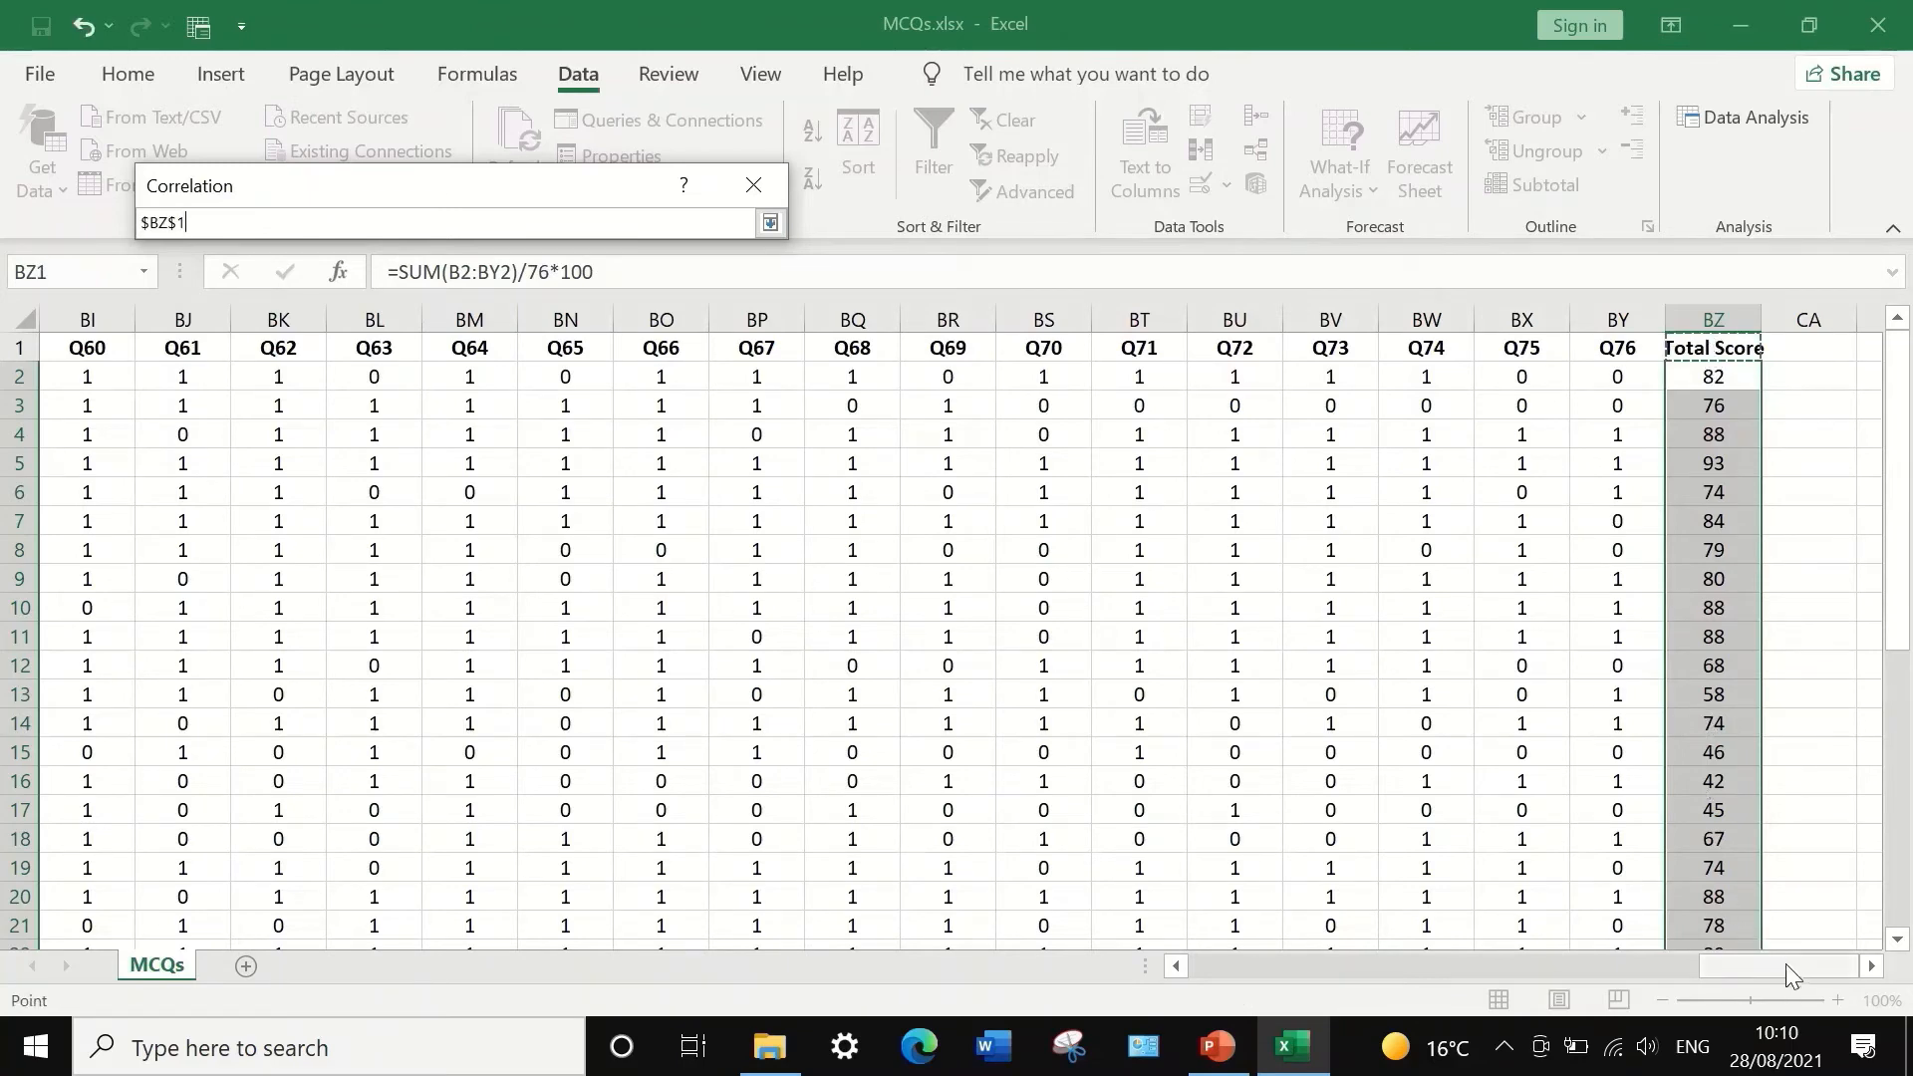
pyautogui.moveTo(1786, 965); pyautogui.dragTo(976, 929)
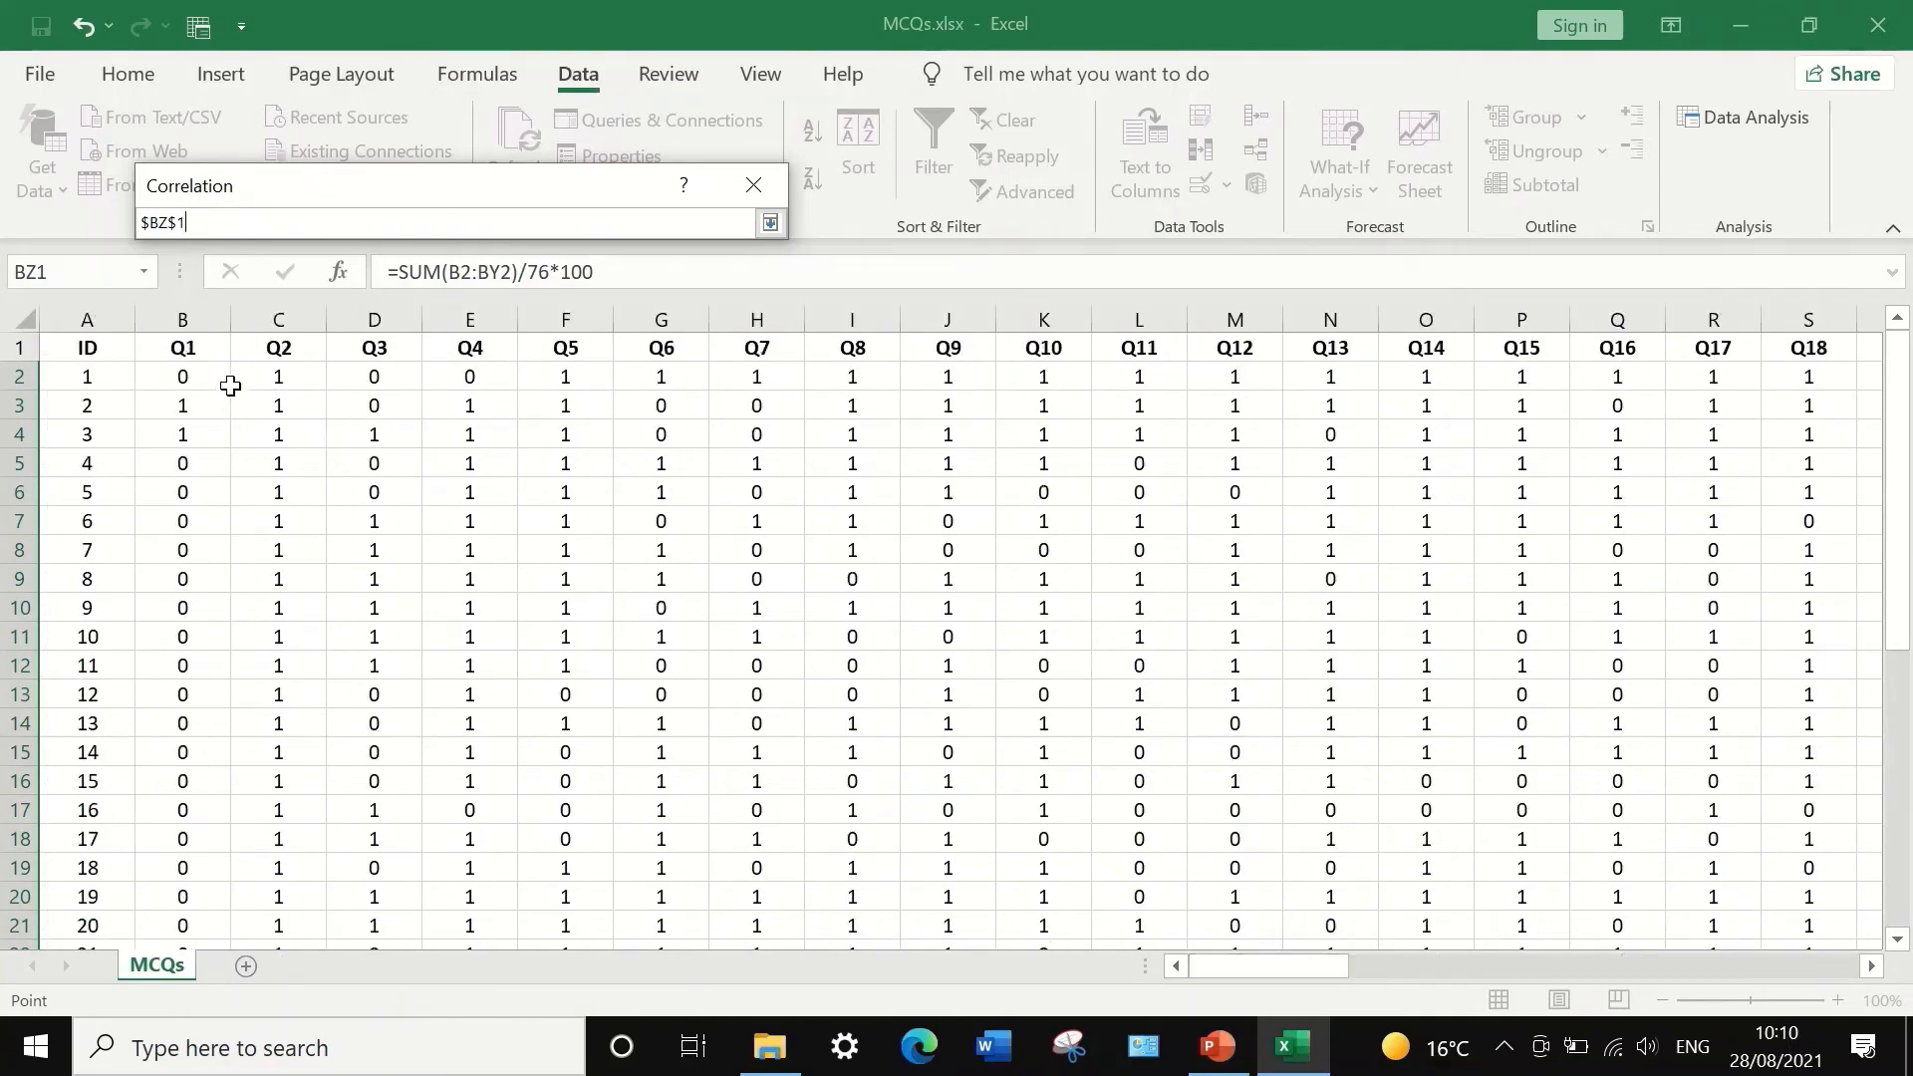
pyautogui.keyDown('shift'); pyautogui.click(185, 347); pyautogui.keyUp('shift')
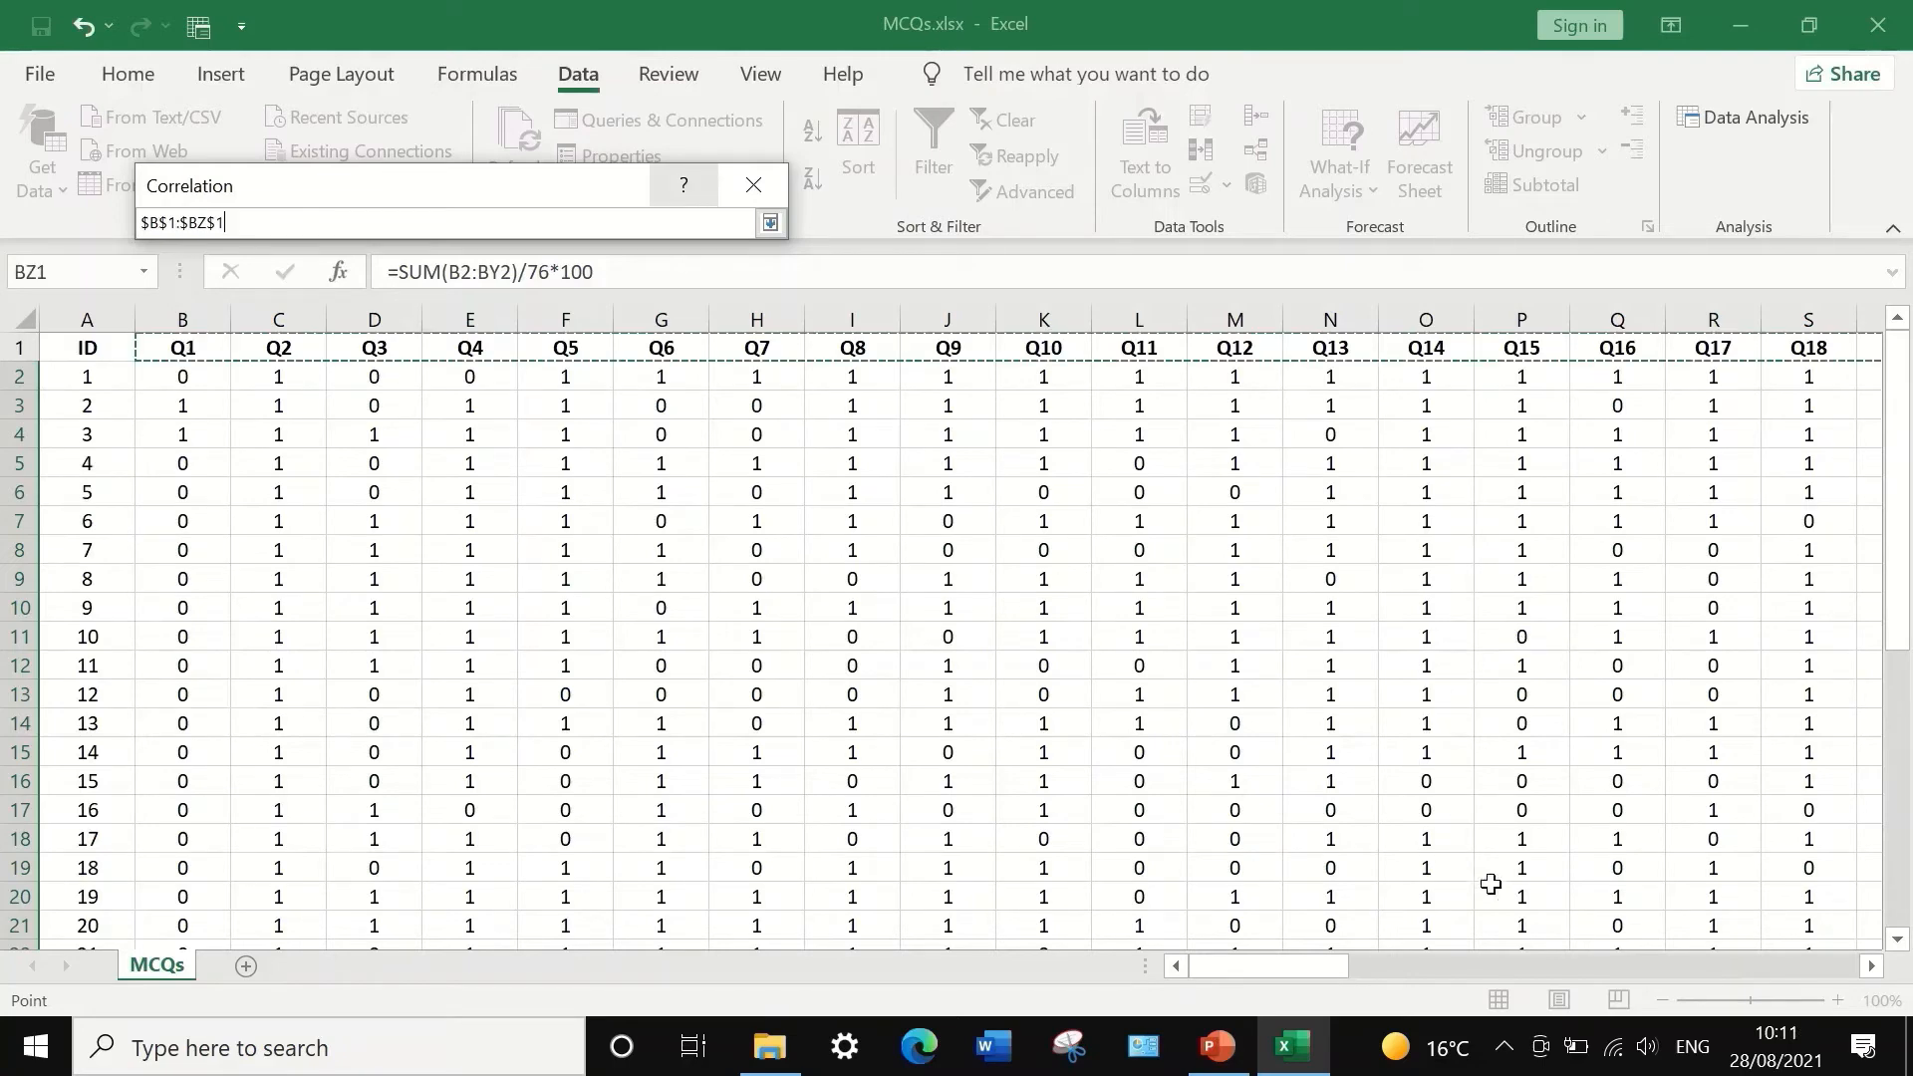
pyautogui.moveTo(1321, 961); pyautogui.dragTo(1353, 815)
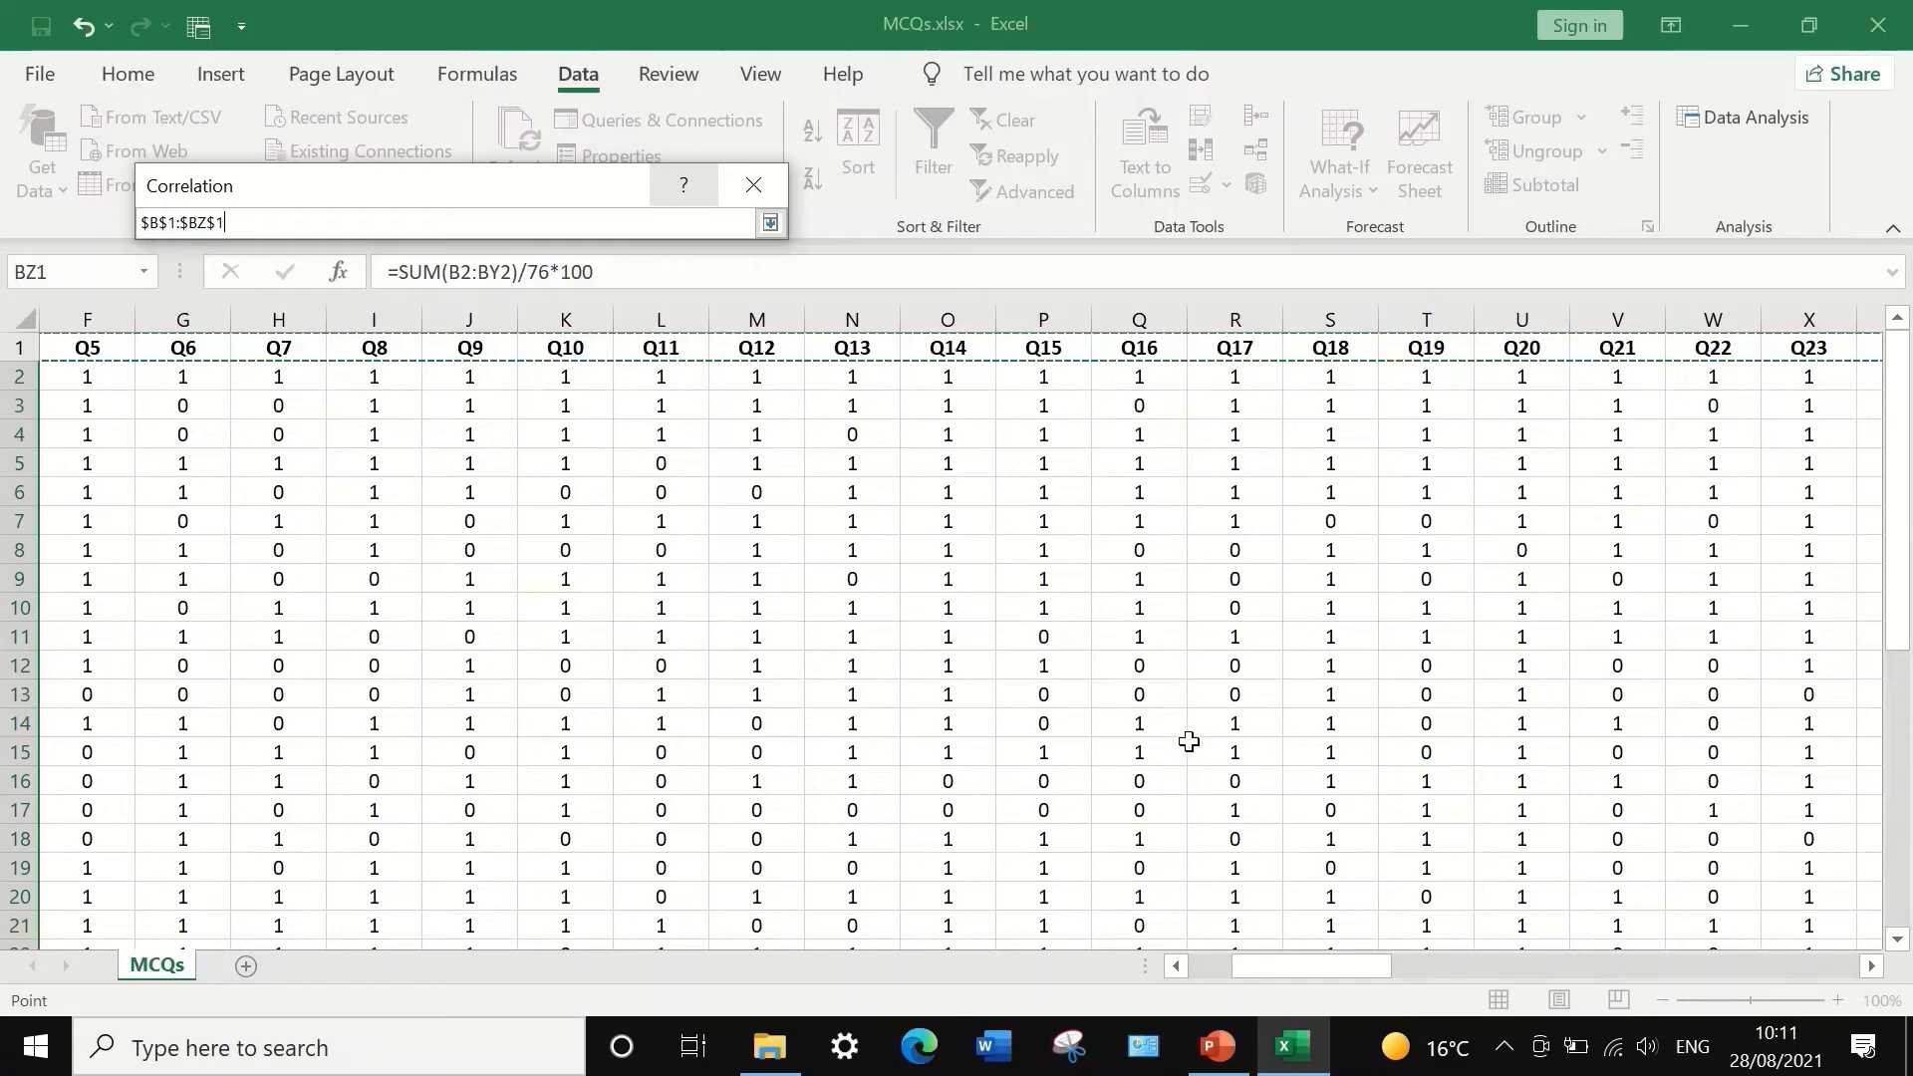
pyautogui.hotkey('ctrl', 'shift', 'Down')
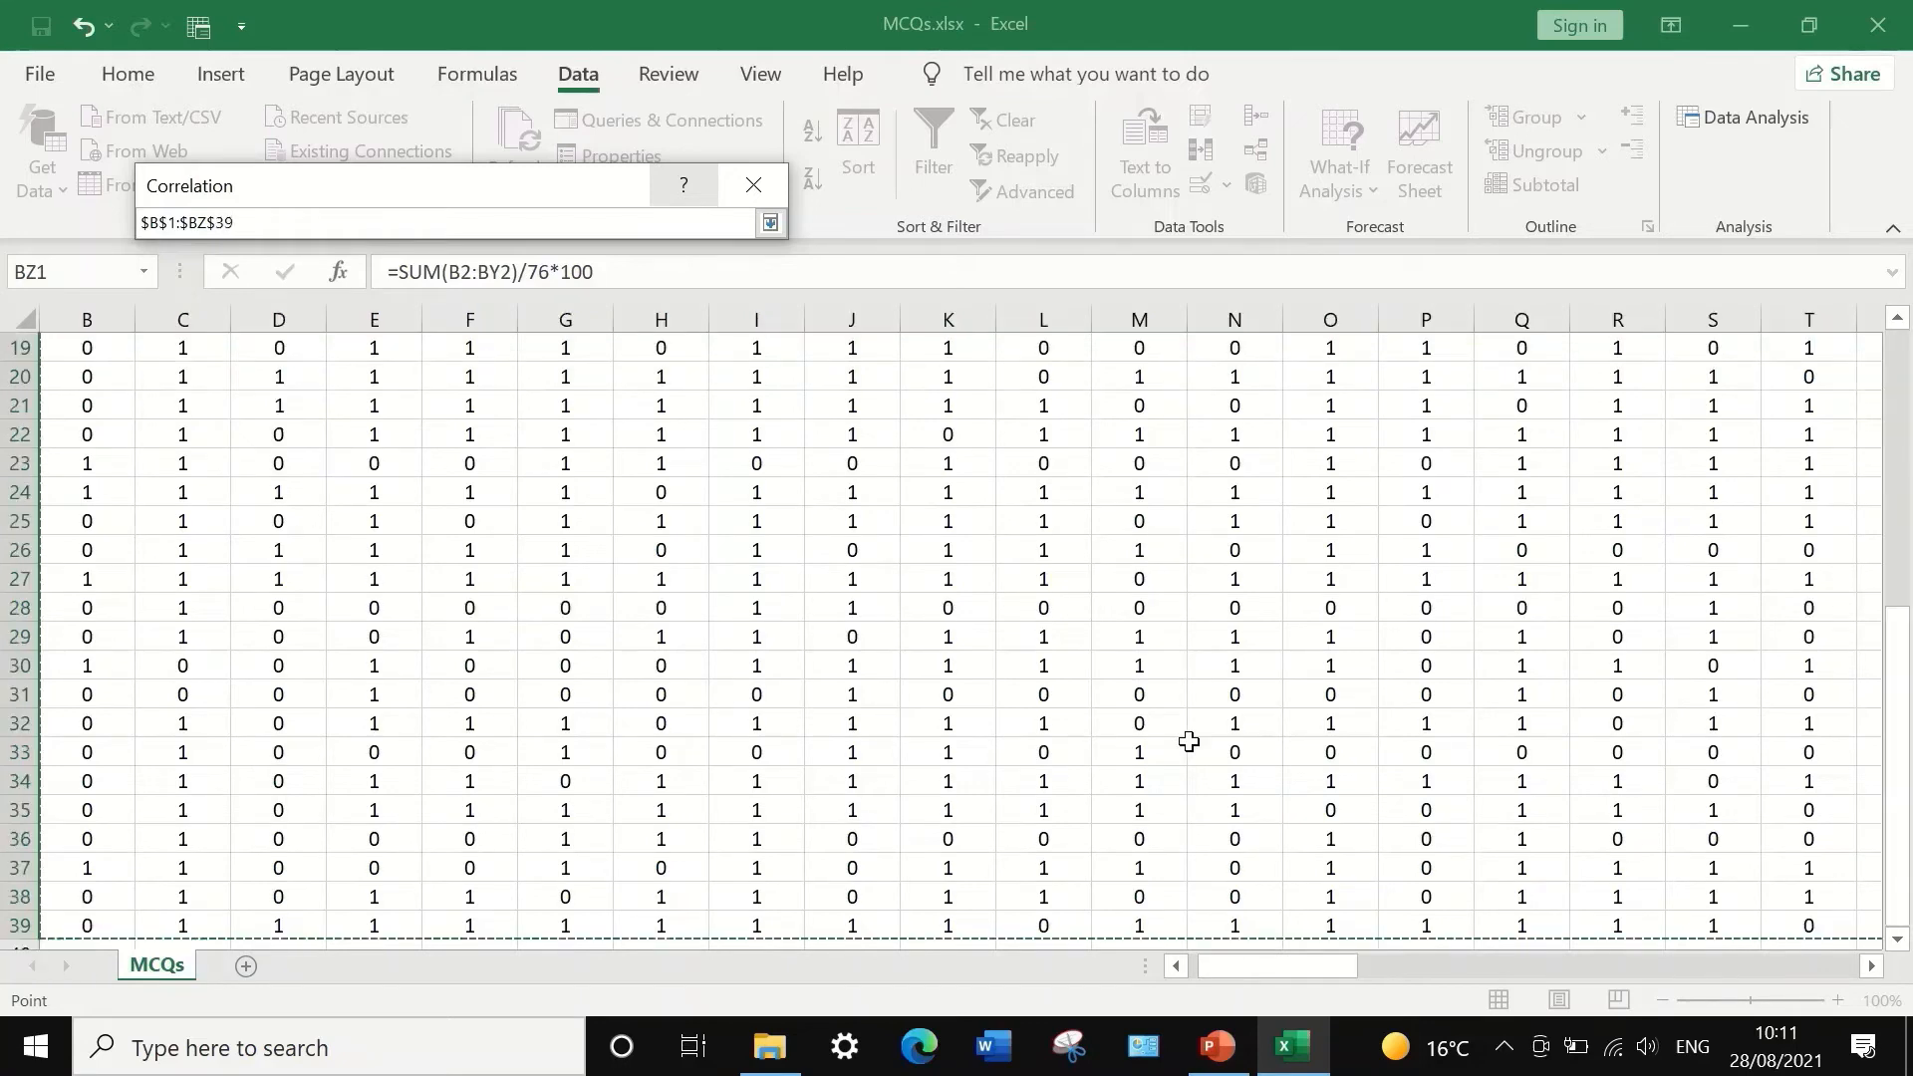
pyautogui.scroll(6, 1903, 845)
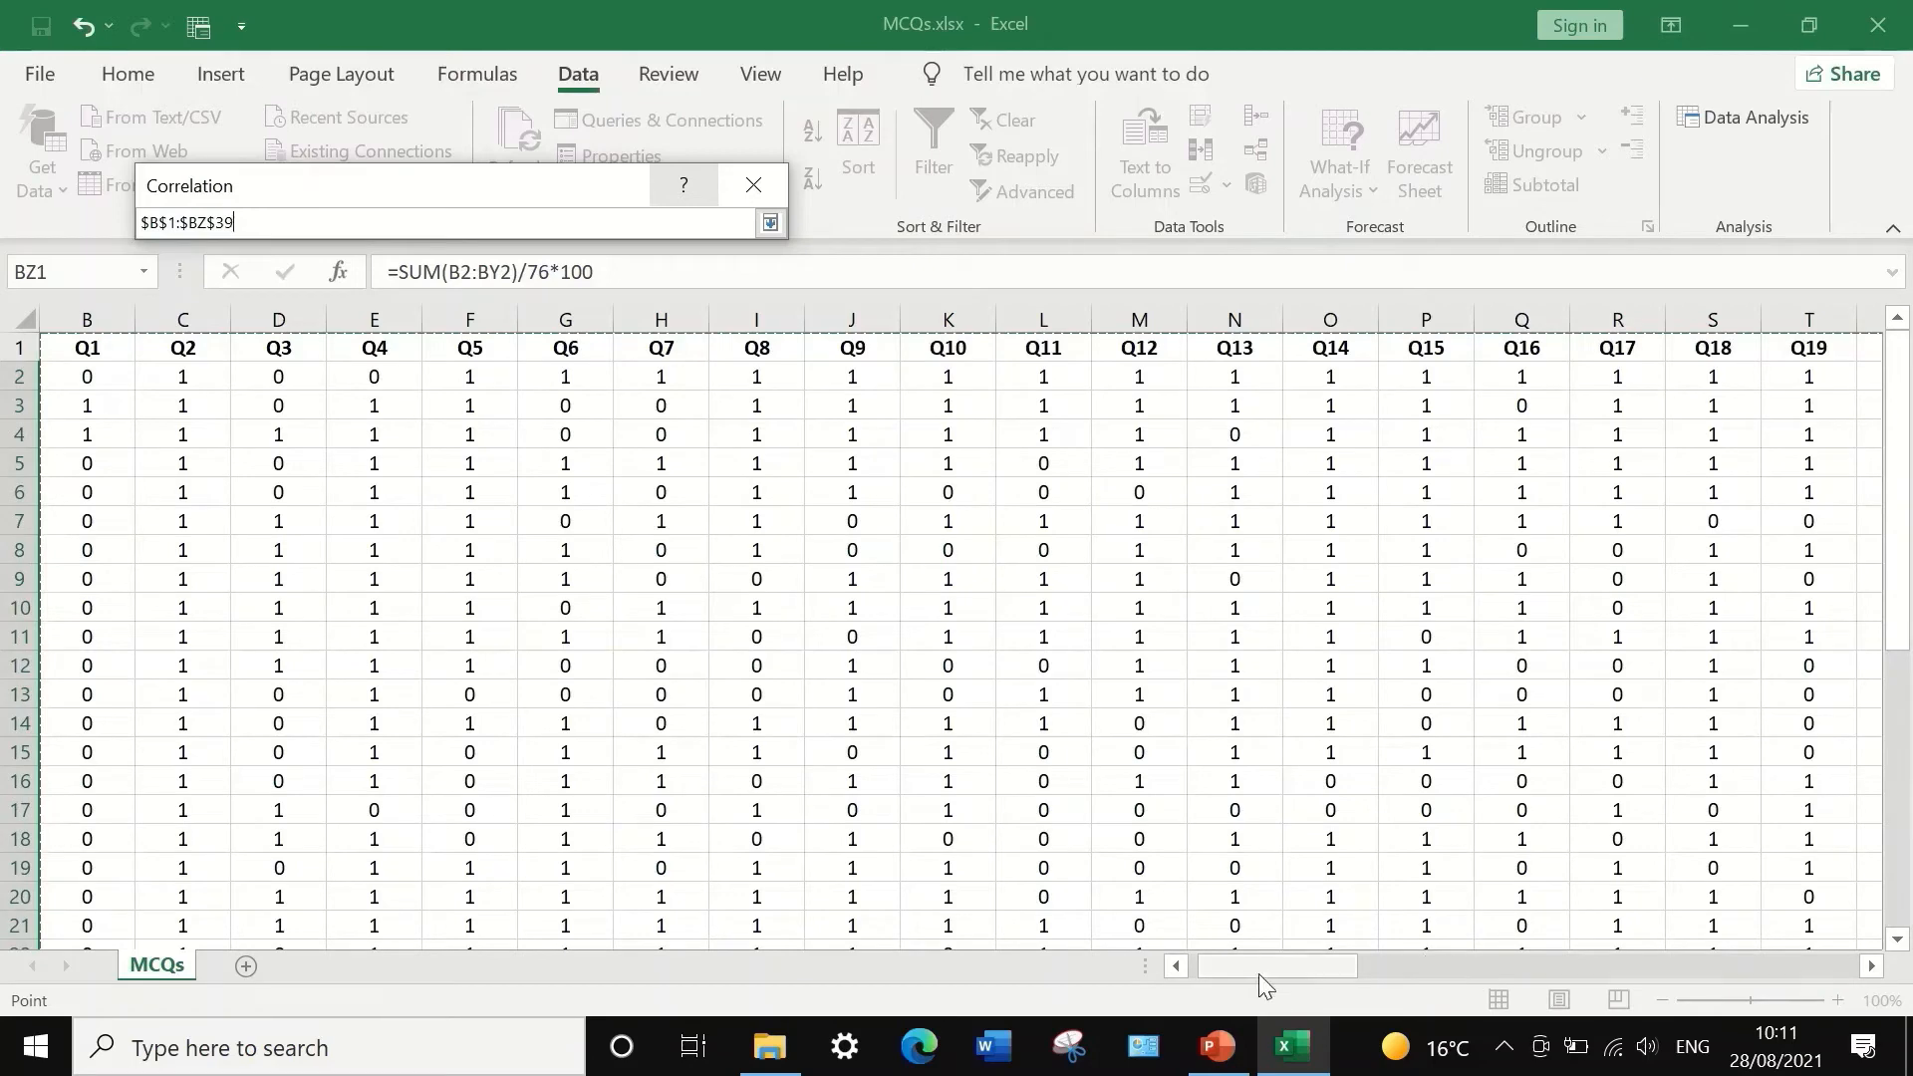
pyautogui.moveTo(1260, 974); pyautogui.dragTo(1376, 972)
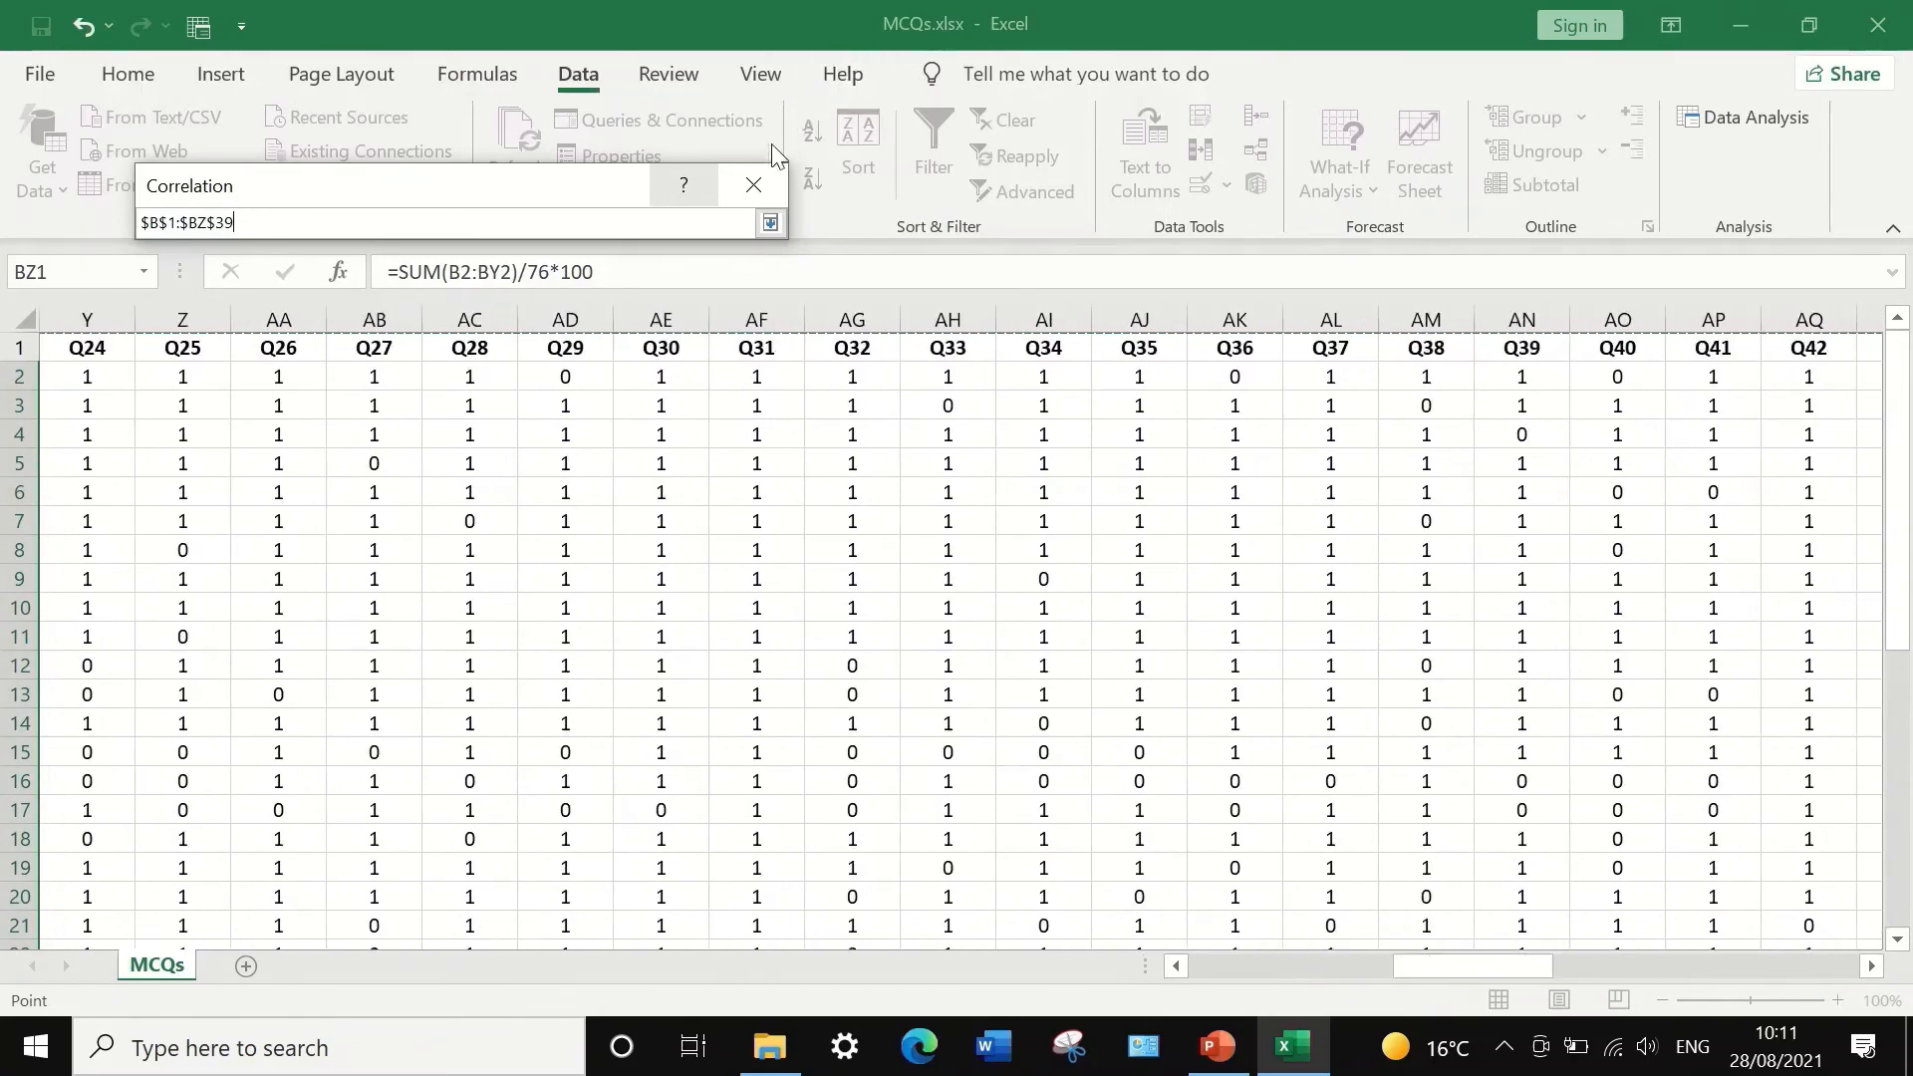
pyautogui.click(770, 222)
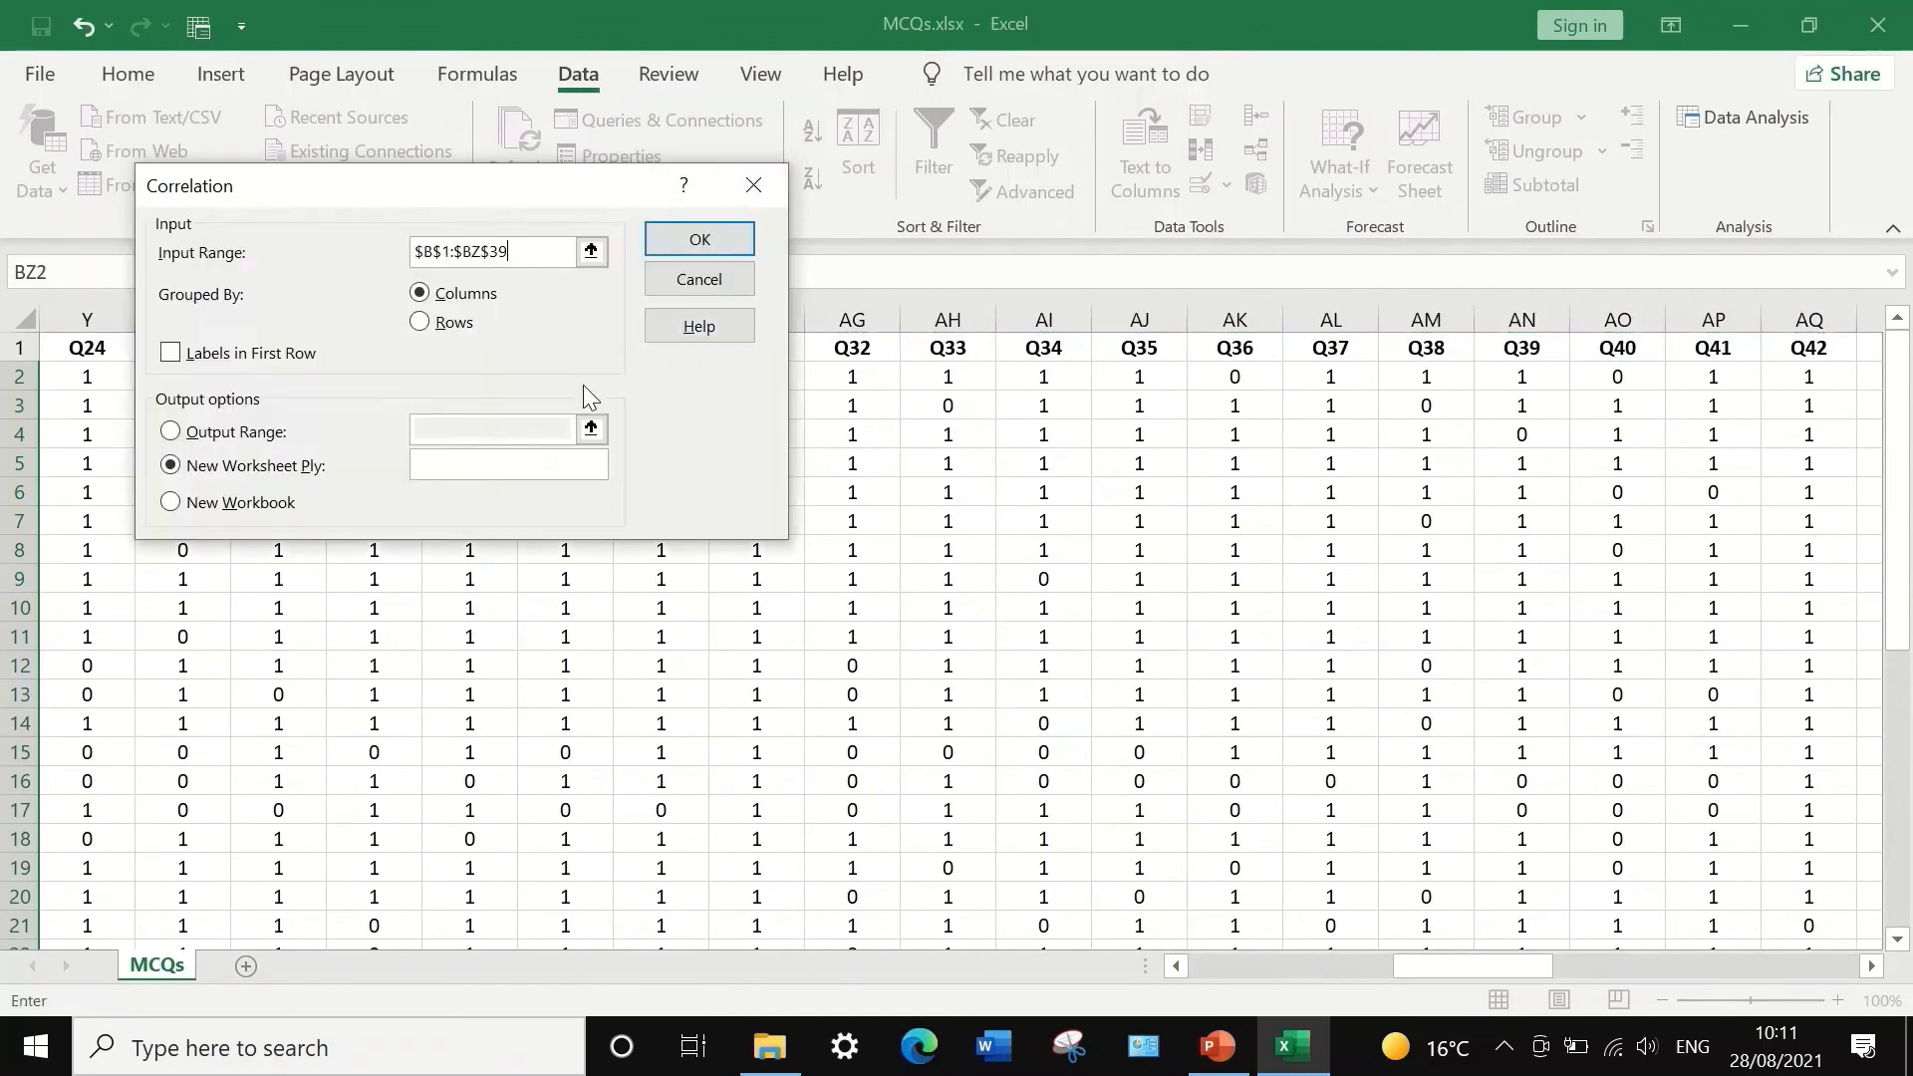
pyautogui.click(170, 354)
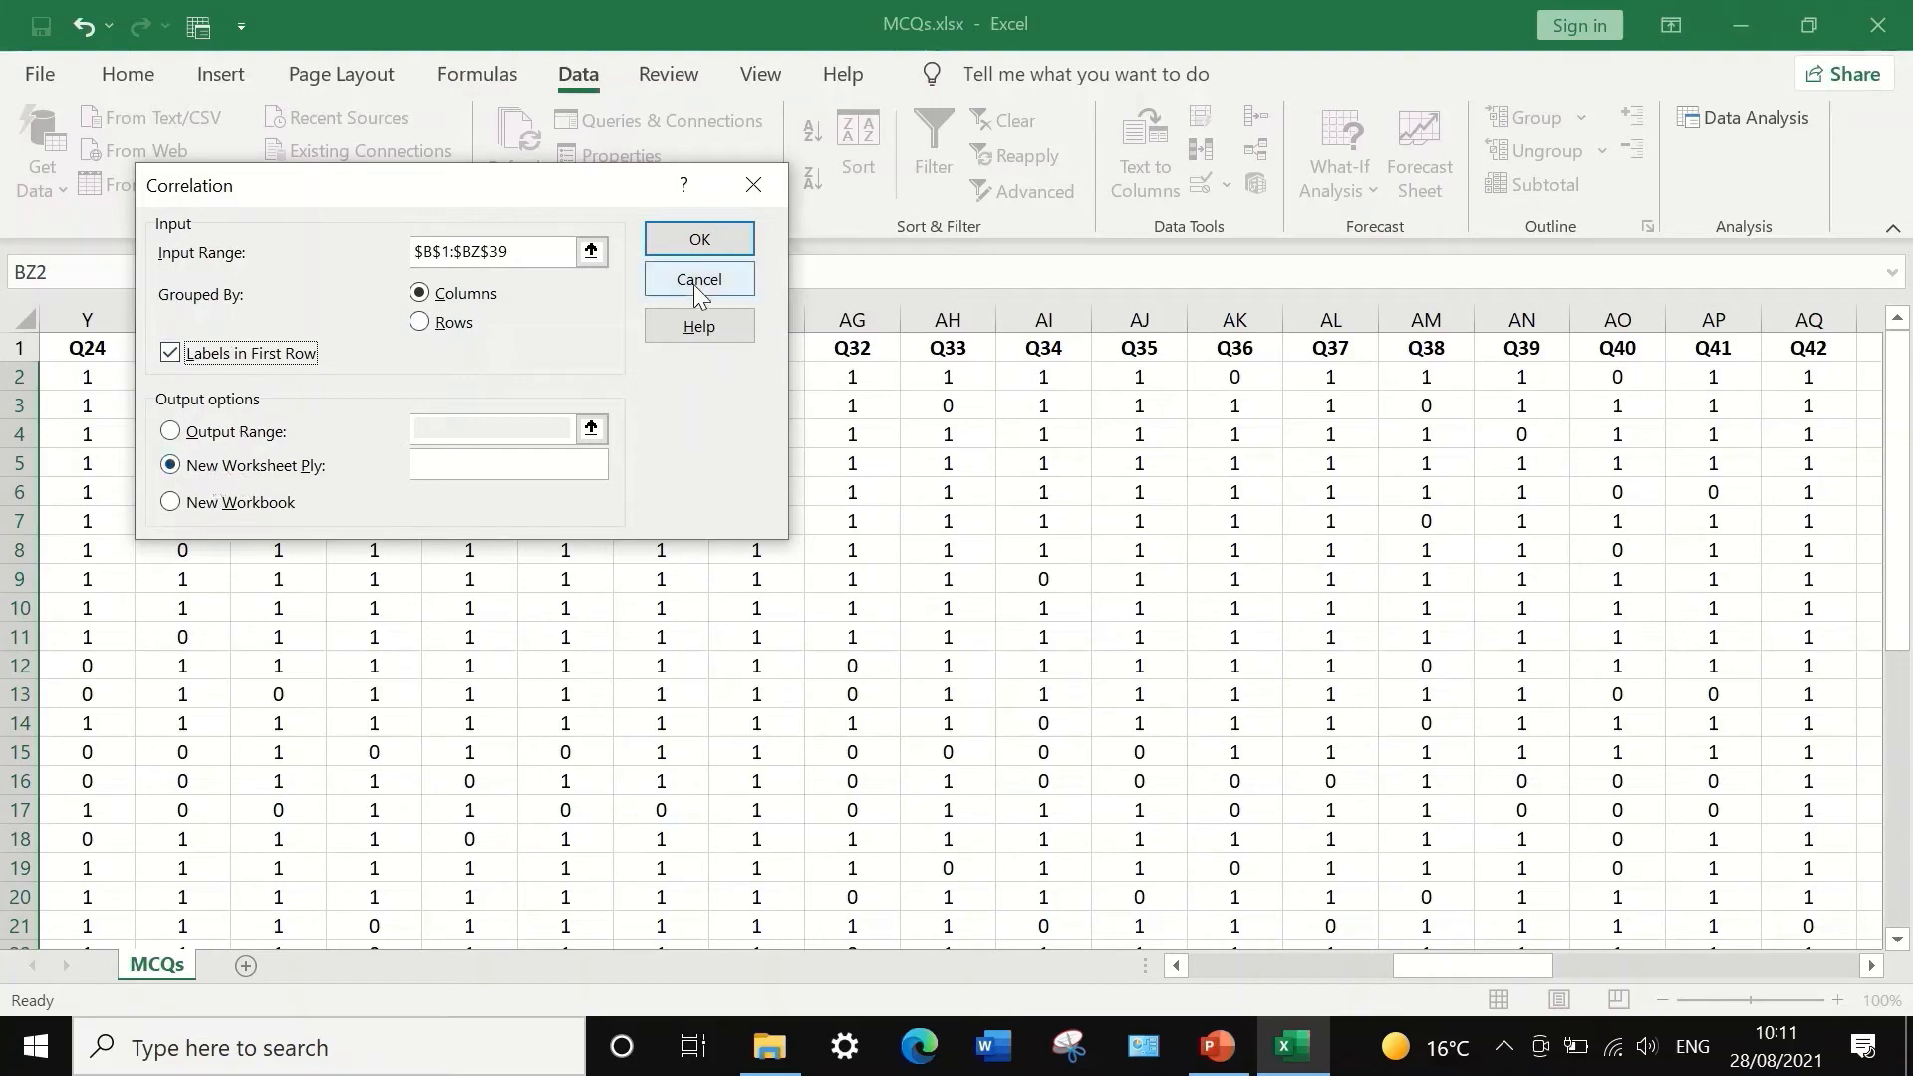
pyautogui.click(704, 242)
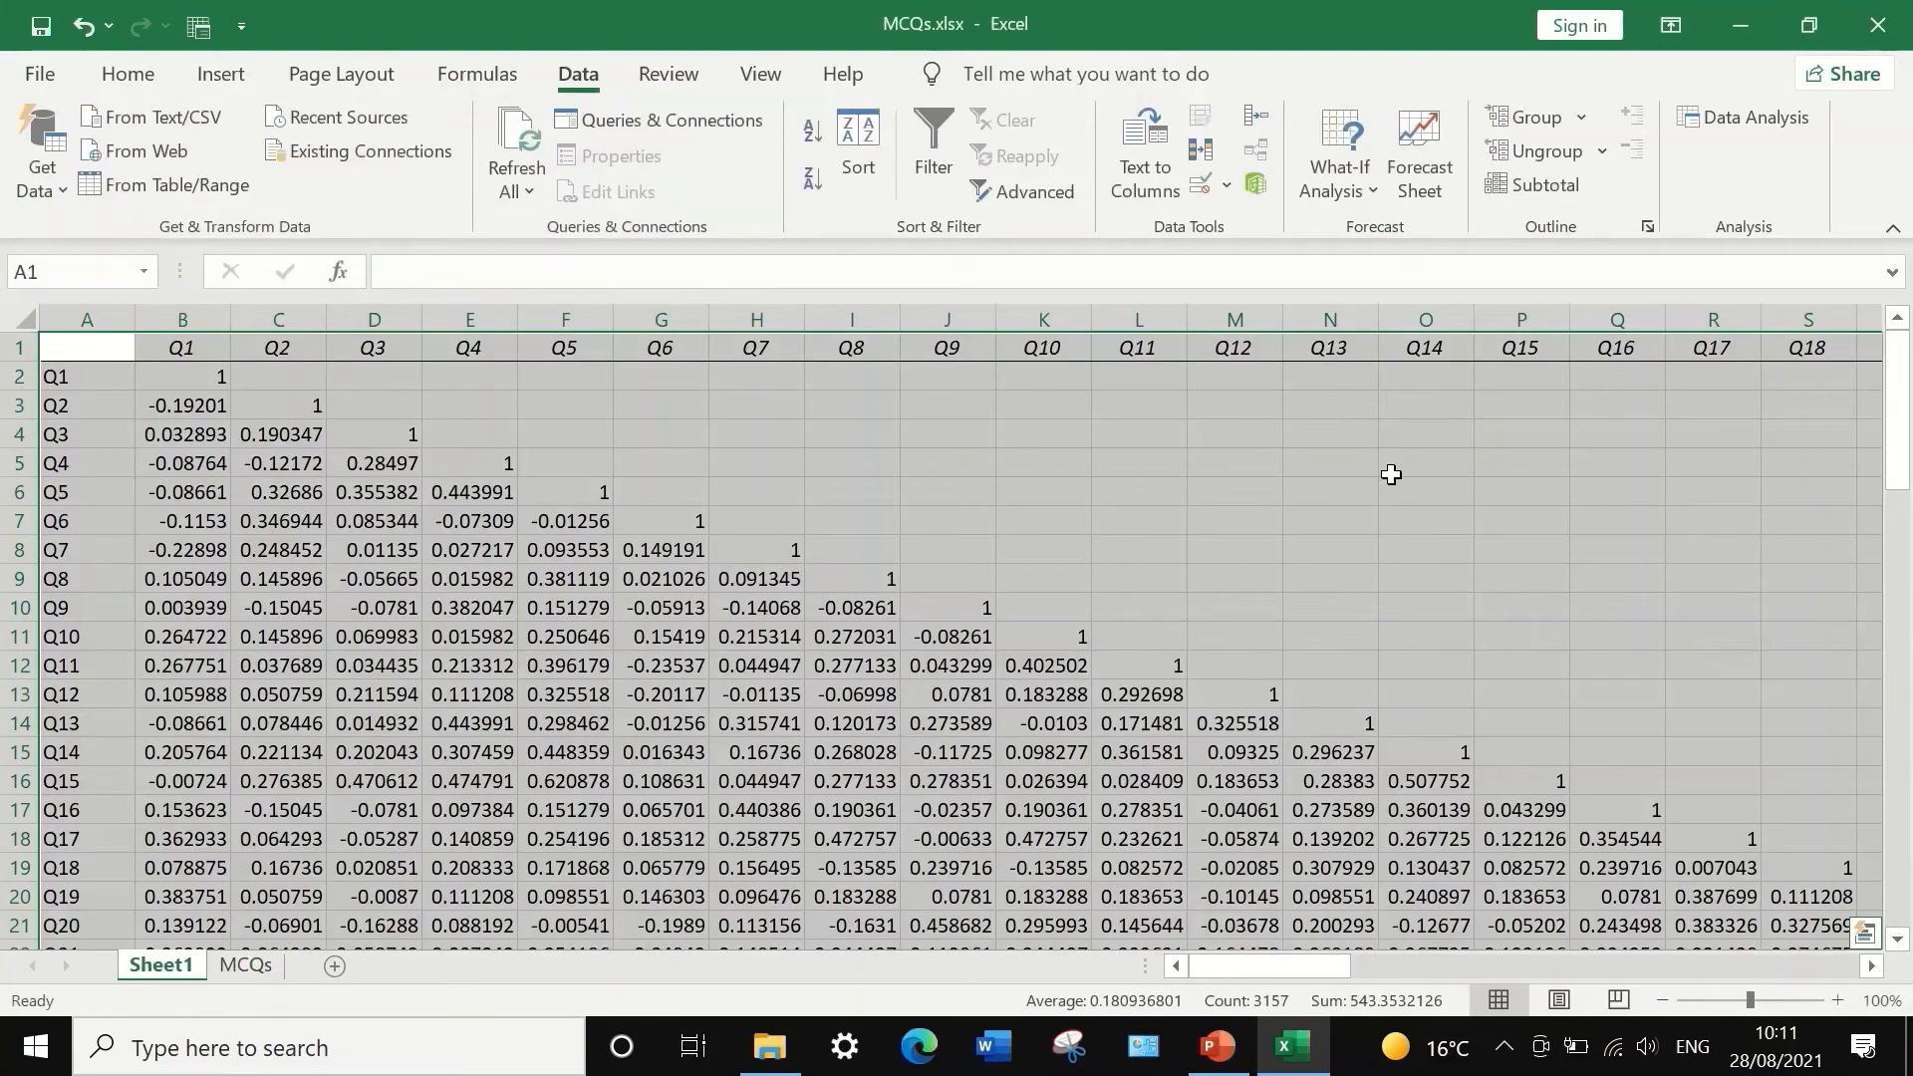
# - Examine the correlation matrix from the Q1 row down to the Total Score row
pyautogui.scroll(-3, 1415, 524)
pyautogui.scroll(-12, 1421, 543)
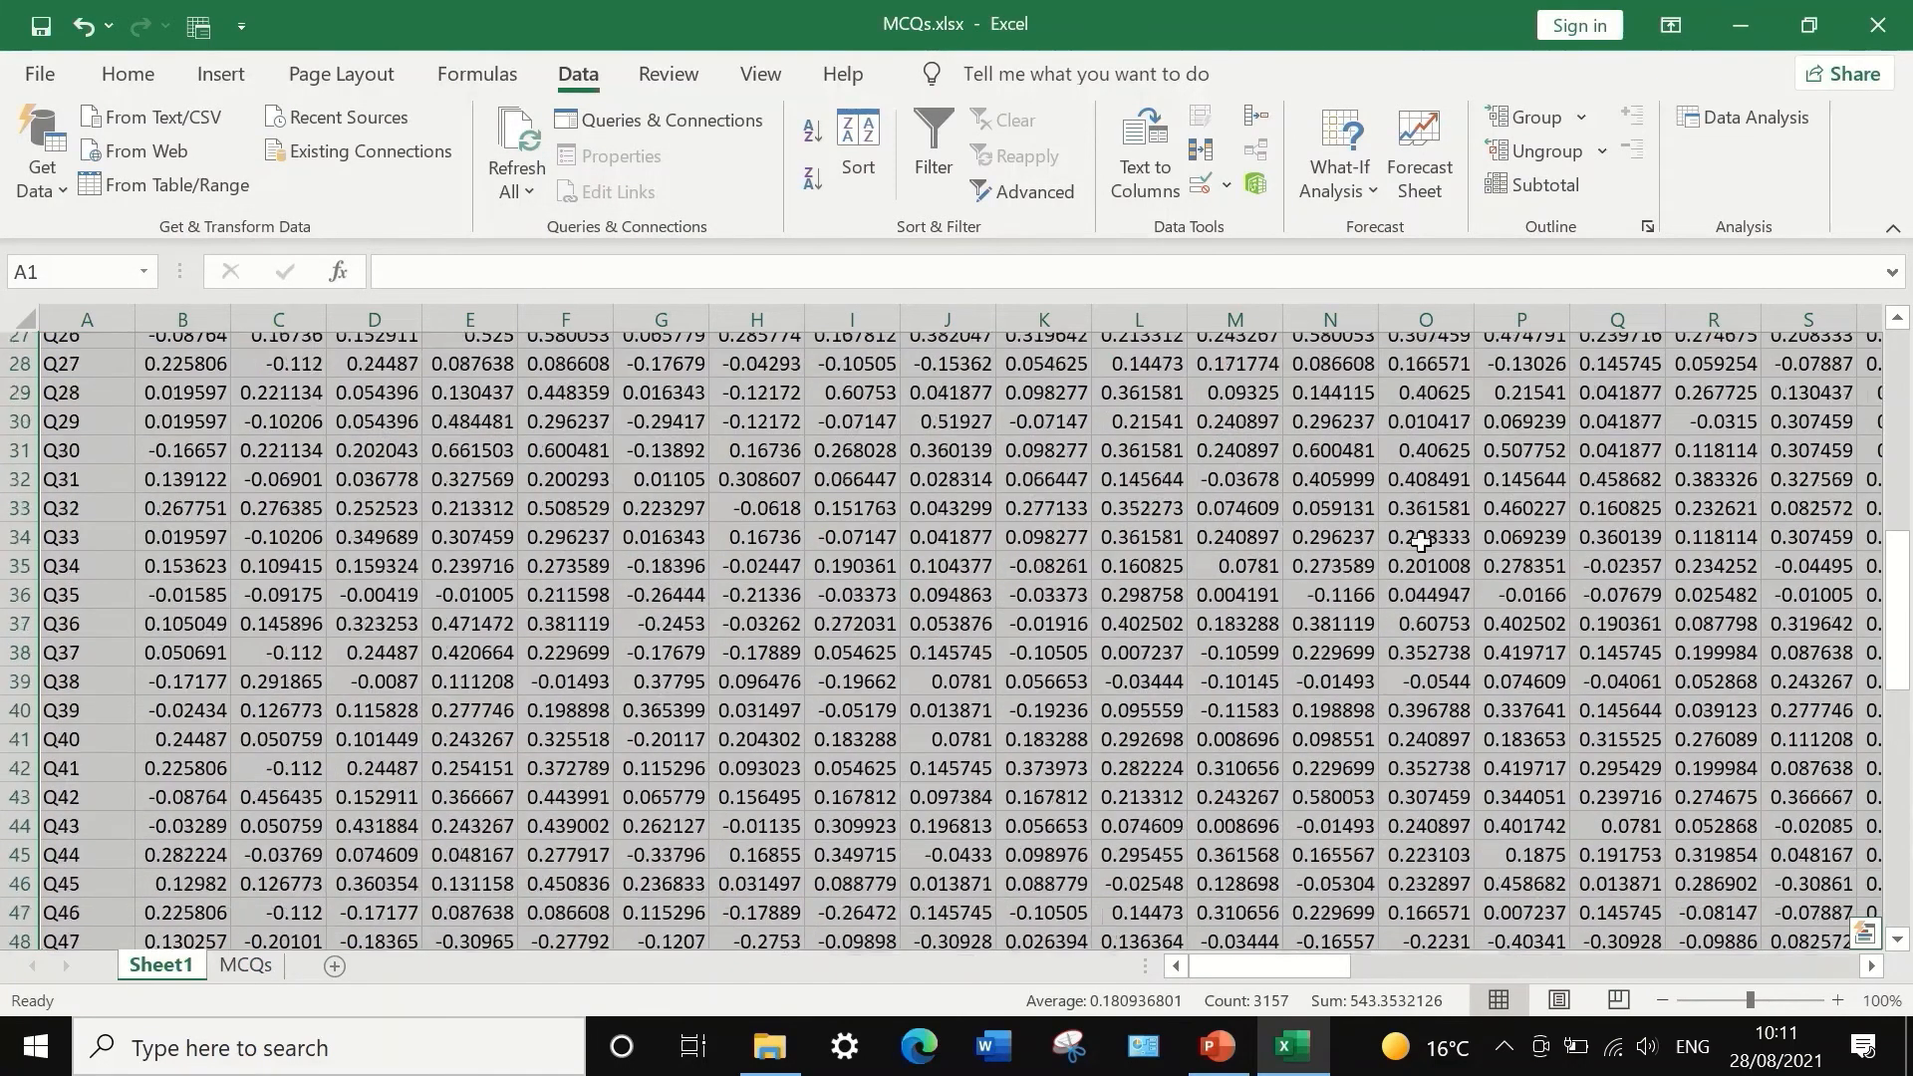
pyautogui.scroll(-5, 1421, 546)
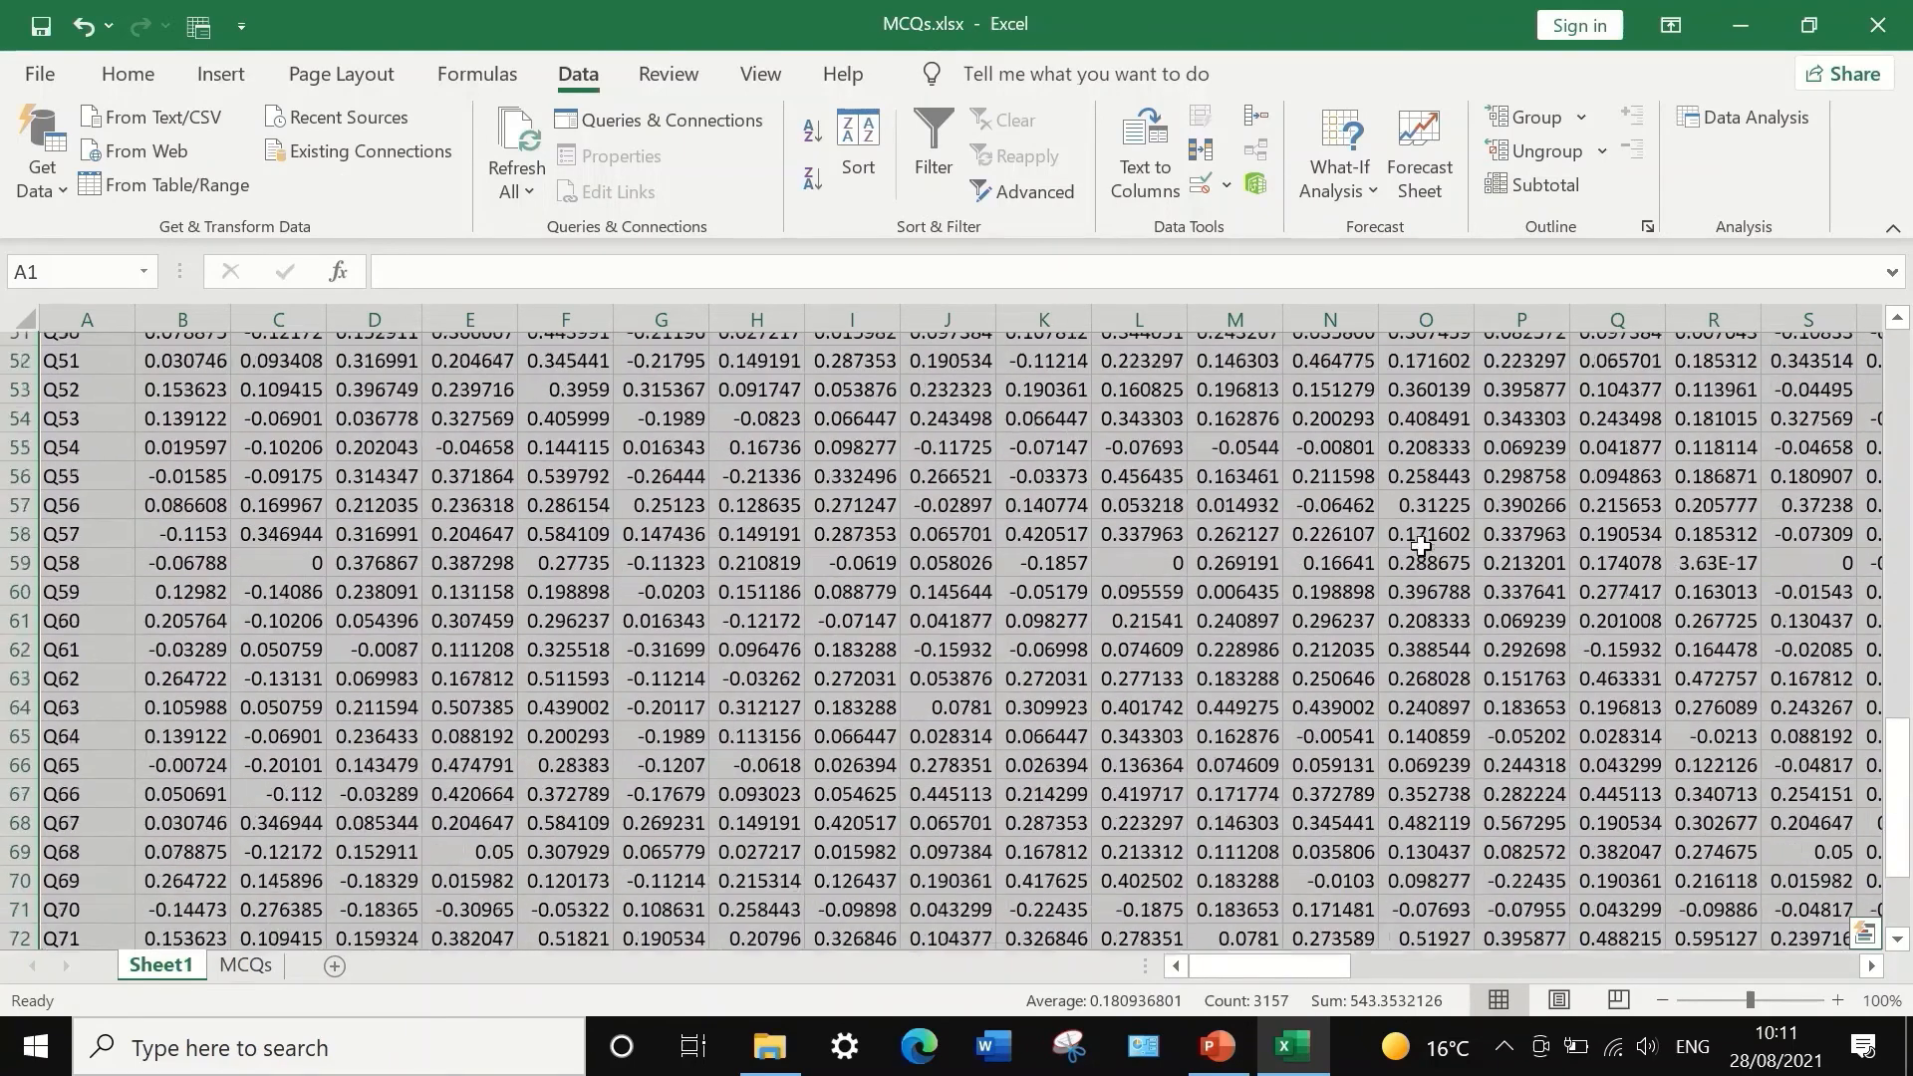
pyautogui.scroll(12, 1422, 546)
pyautogui.scroll(8, 1421, 546)
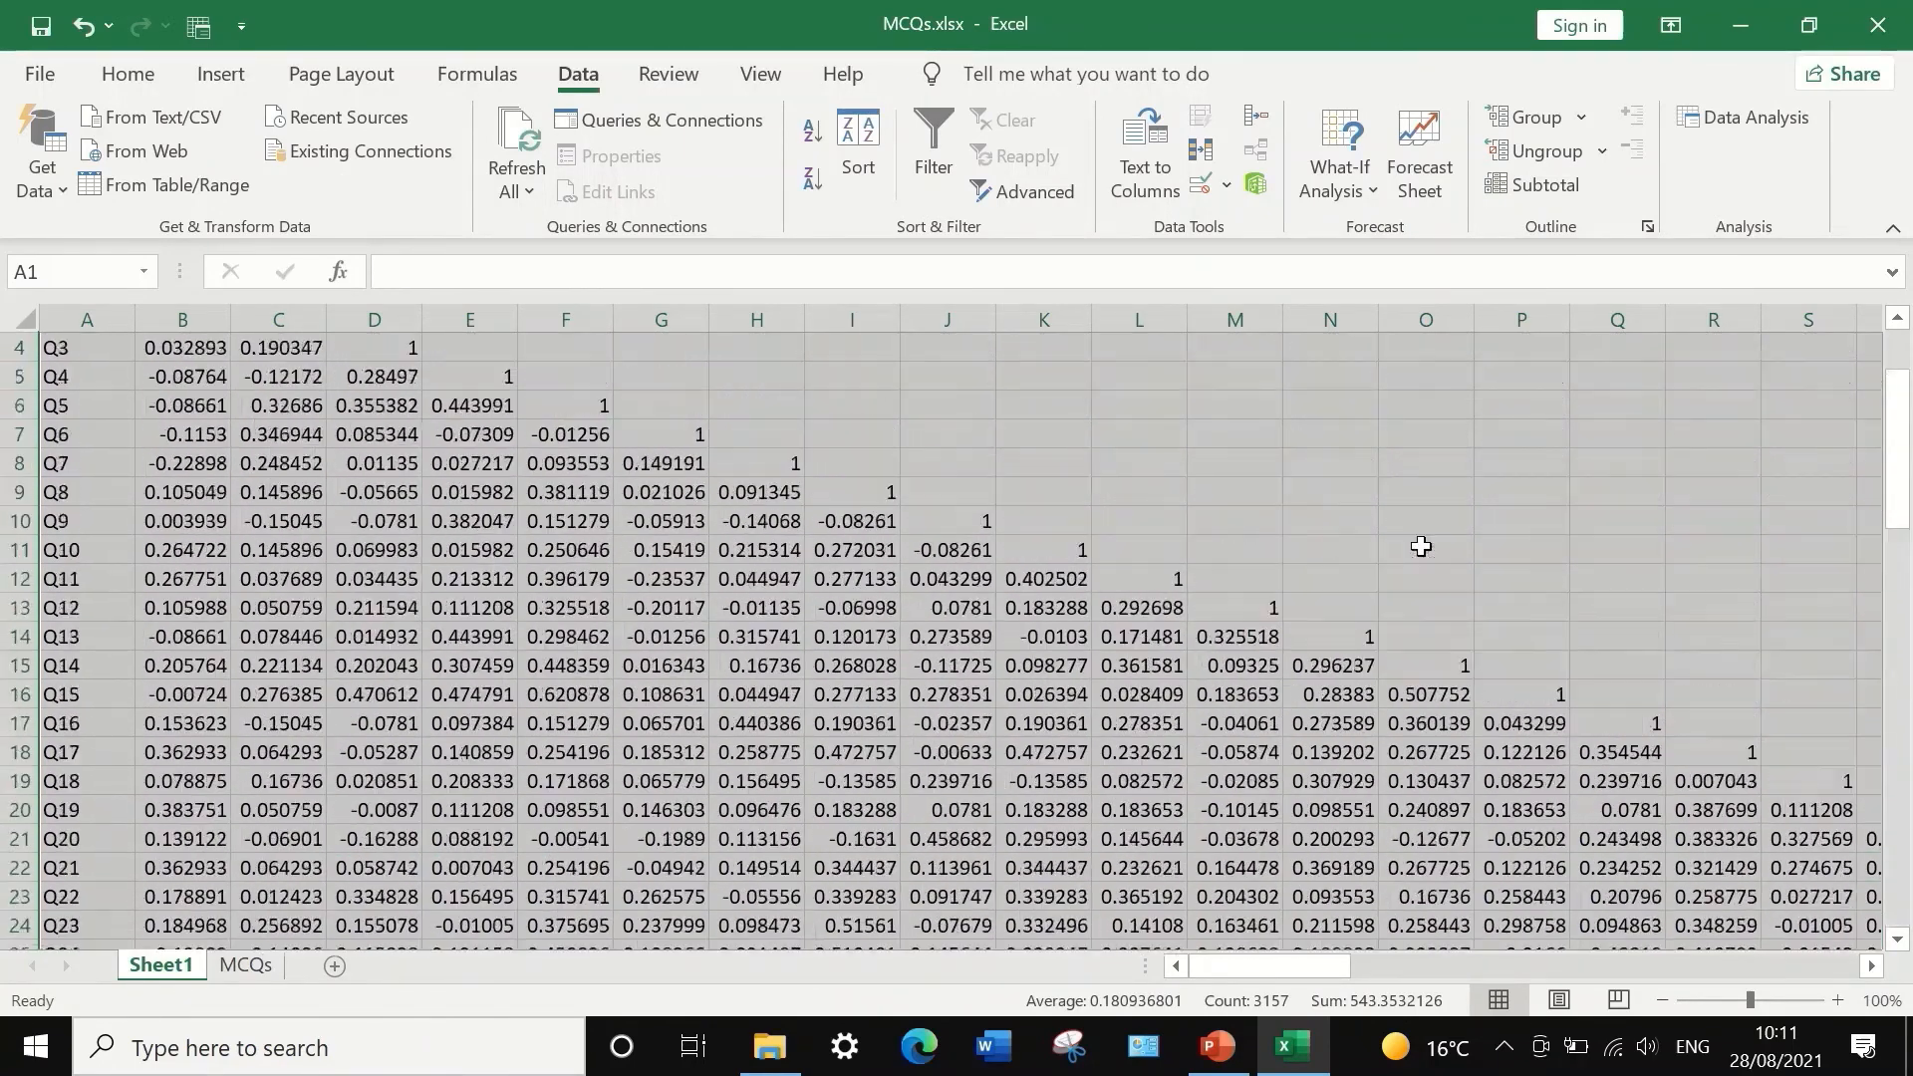
pyautogui.scroll(-4, 1421, 546)
pyautogui.scroll(4, 1421, 546)
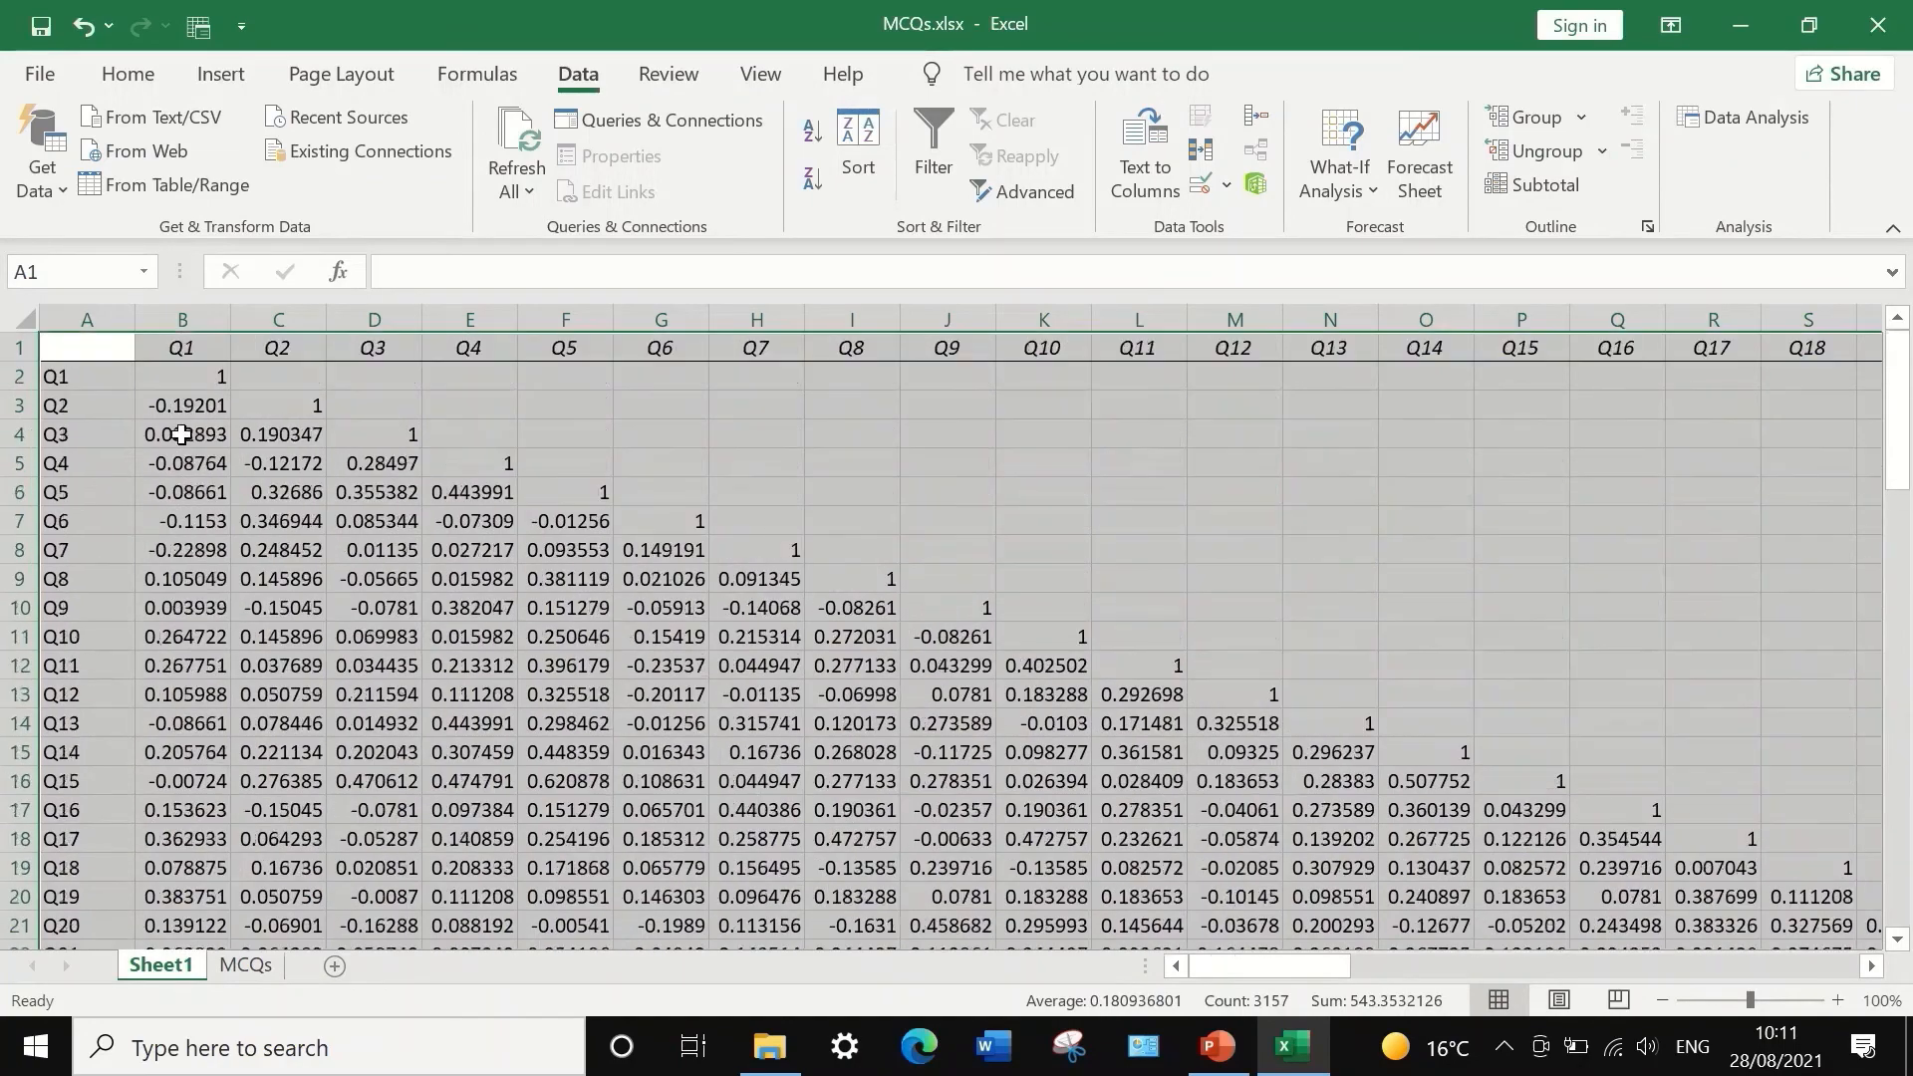
pyautogui.scroll(-8, 206, 516)
pyautogui.scroll(-13, 206, 516)
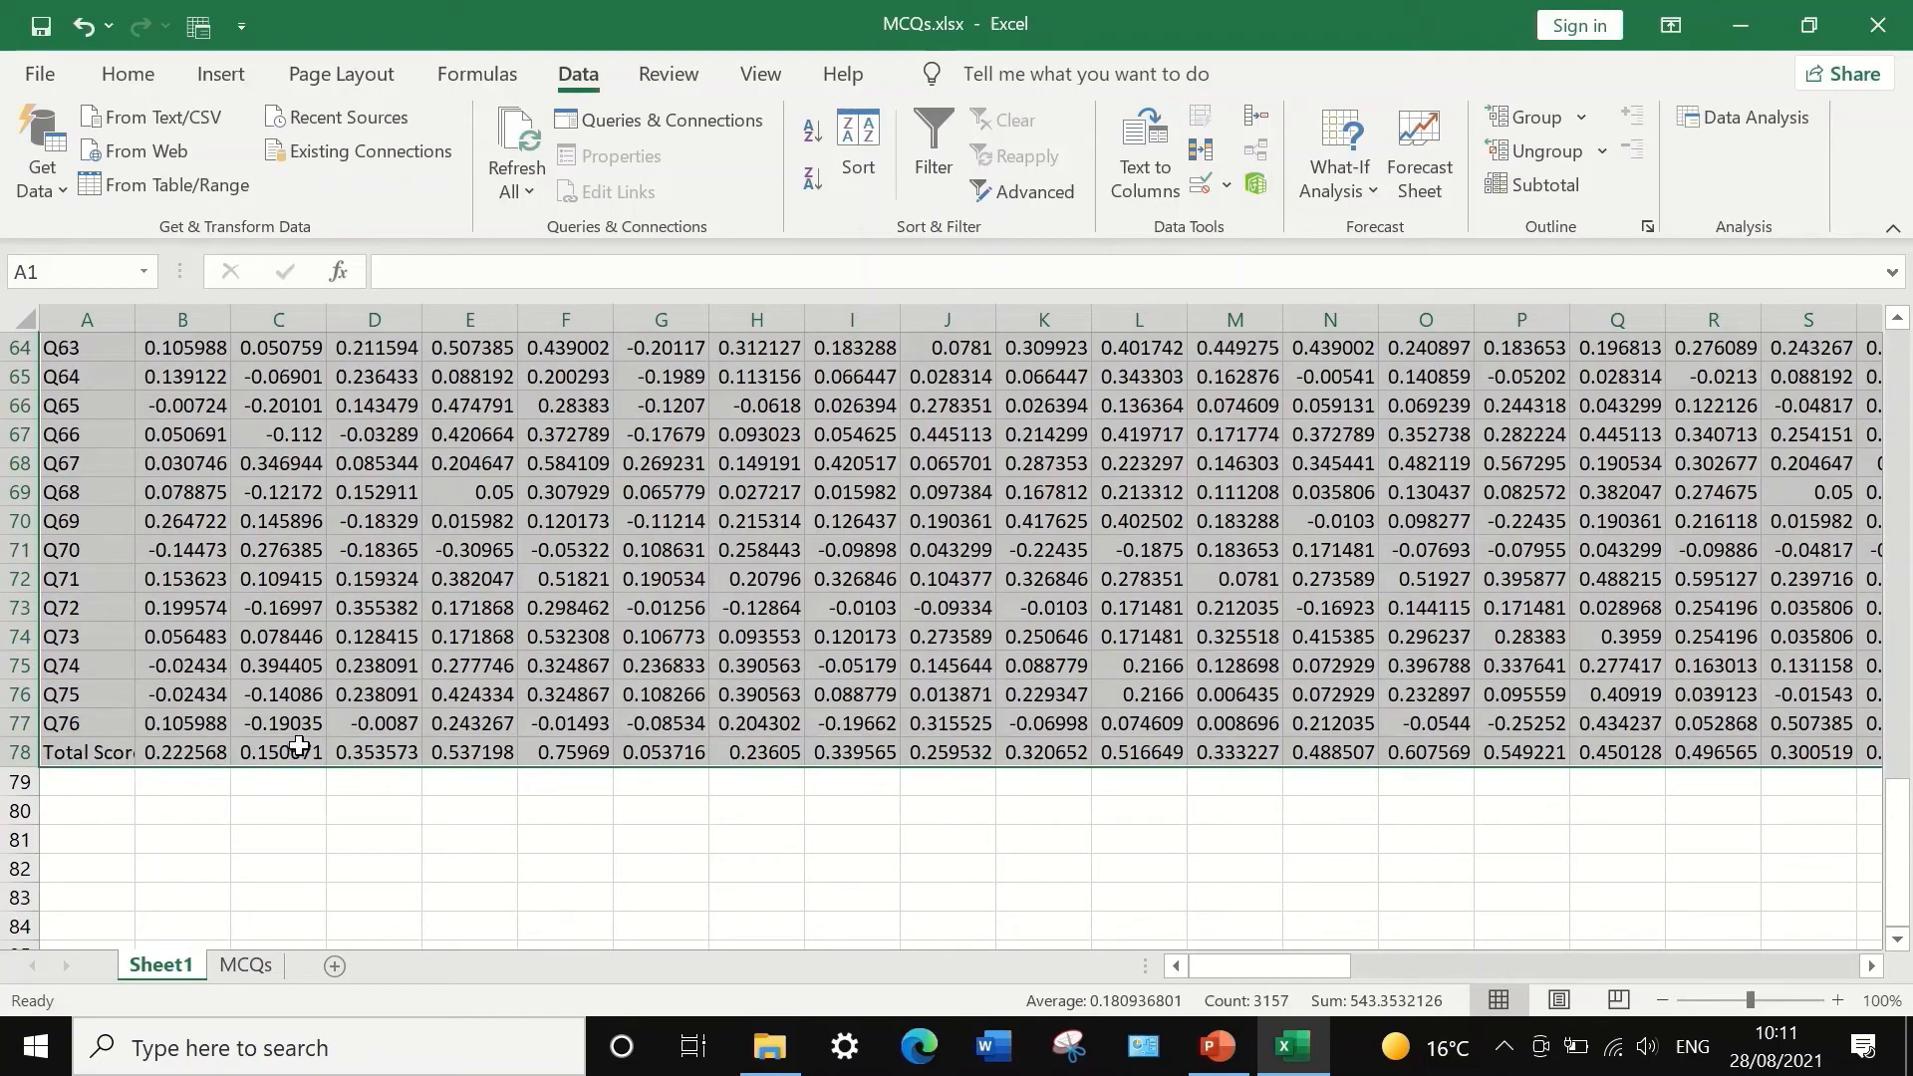
pyautogui.scroll(20, 299, 745)
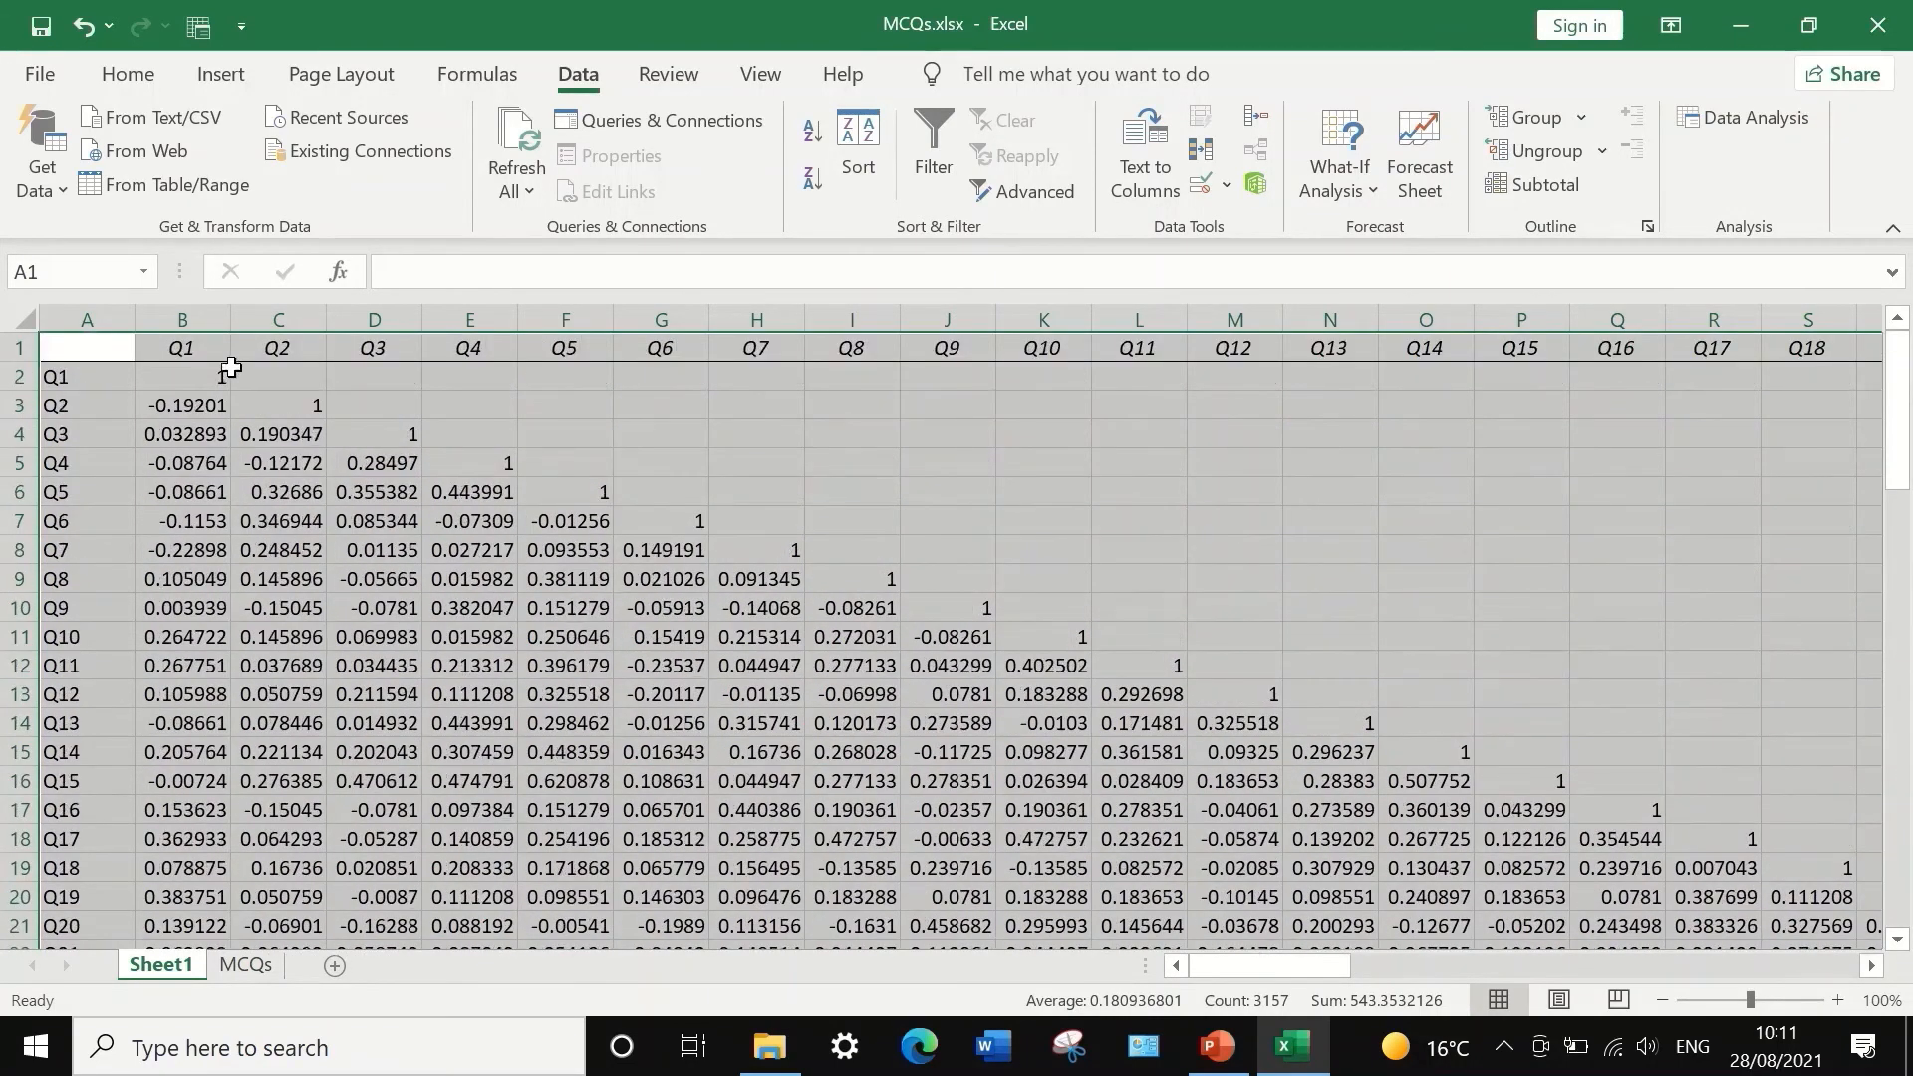
pyautogui.scroll(-4, 1166, 914)
pyautogui.moveTo(1208, 966)
pyautogui.mouseDown()
pyautogui.moveTo(1863, 969)
pyautogui.moveTo(1180, 967)
pyautogui.mouseUp()
pyautogui.scroll(-13, 528, 719)
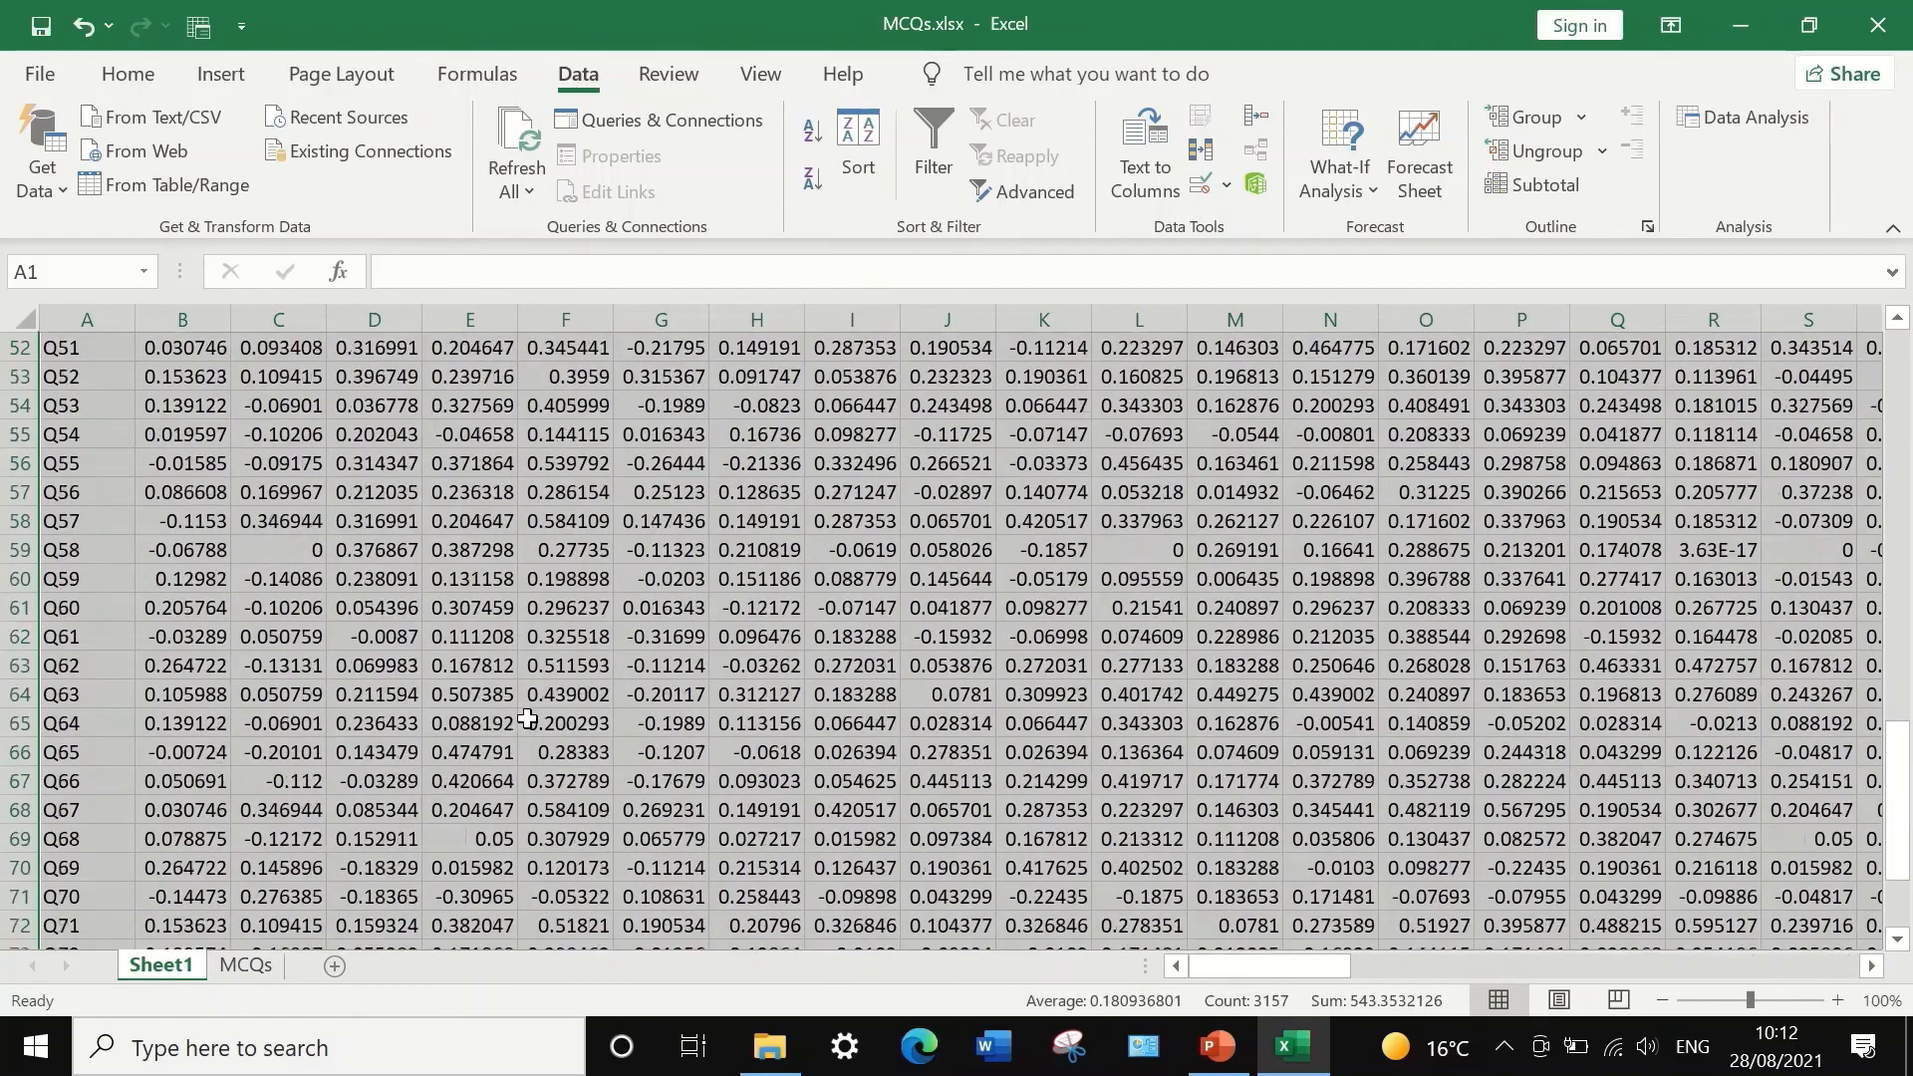
pyautogui.scroll(-5, 528, 719)
pyautogui.scroll(20, 527, 720)
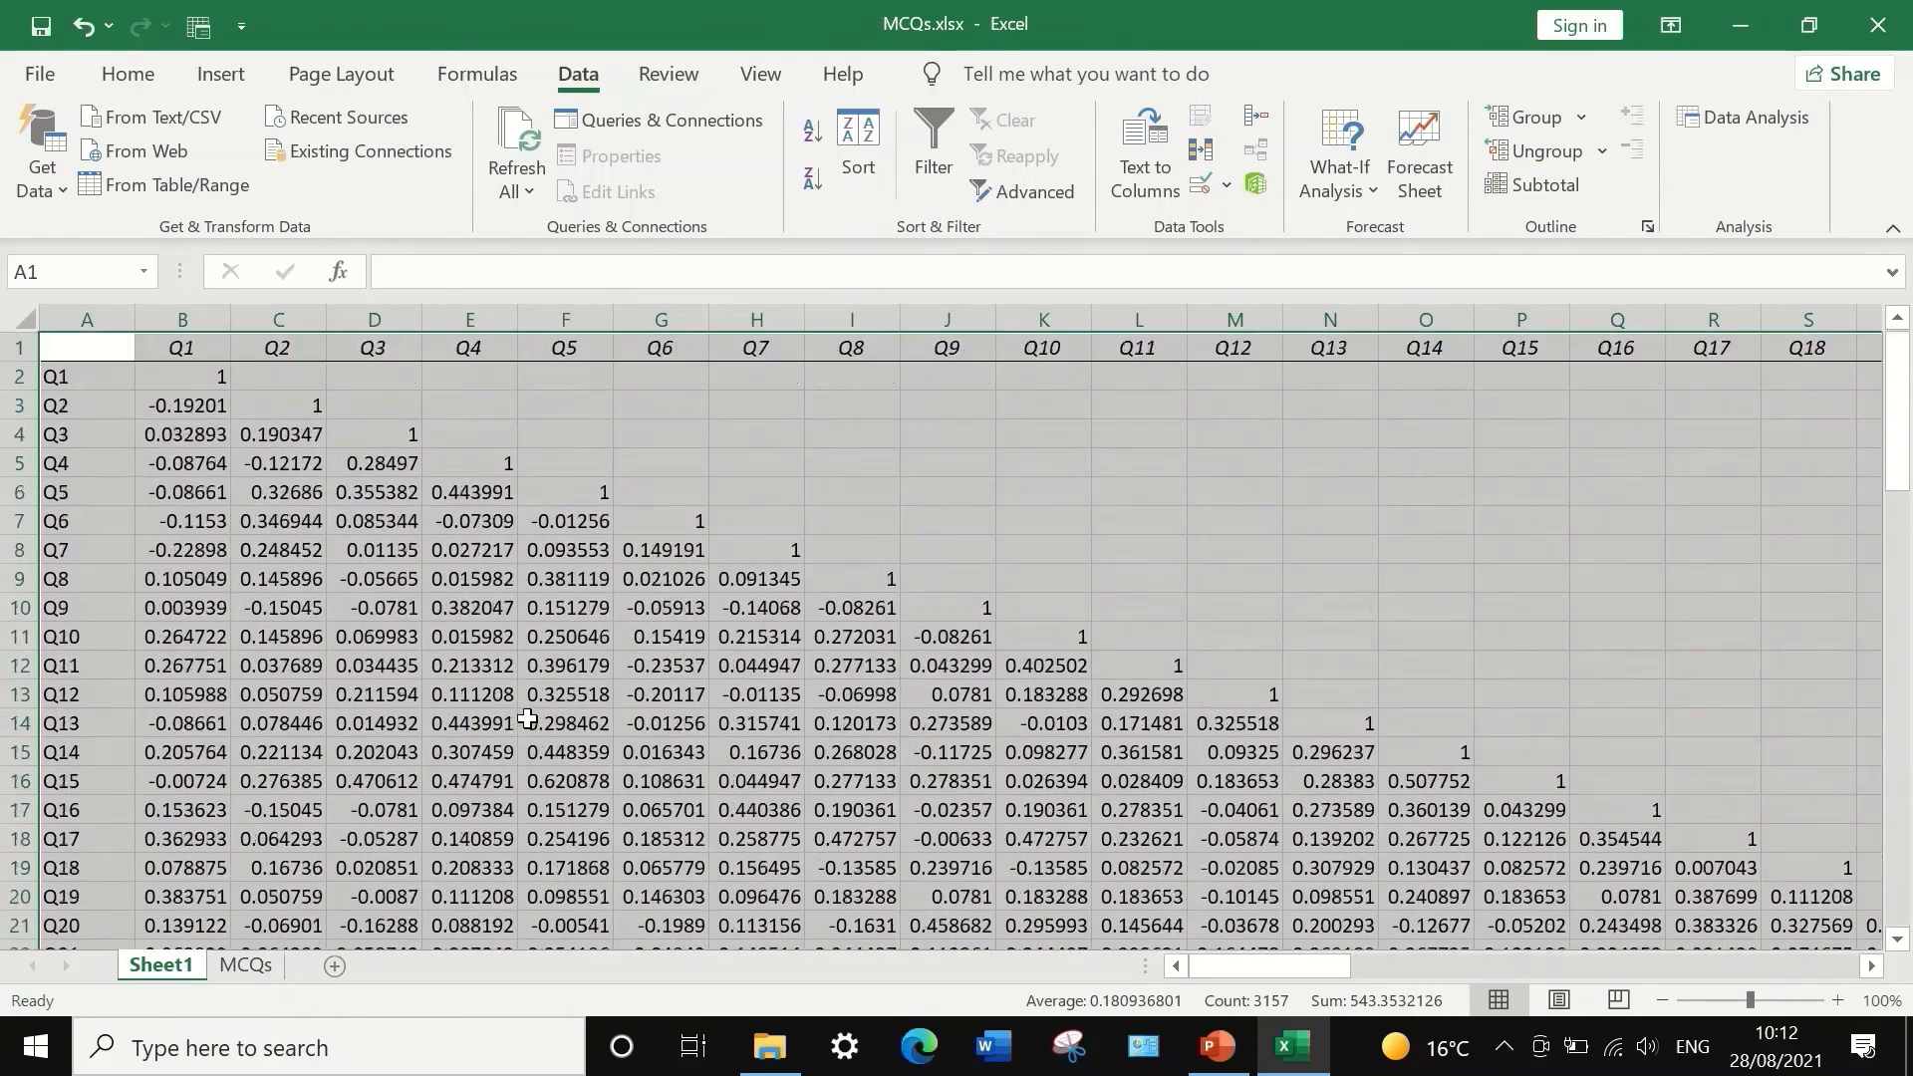
# - Delete rows 2 to 77 of the correlation matrix, keeping only the question headers and the Total Score row
pyautogui.click(10, 377)
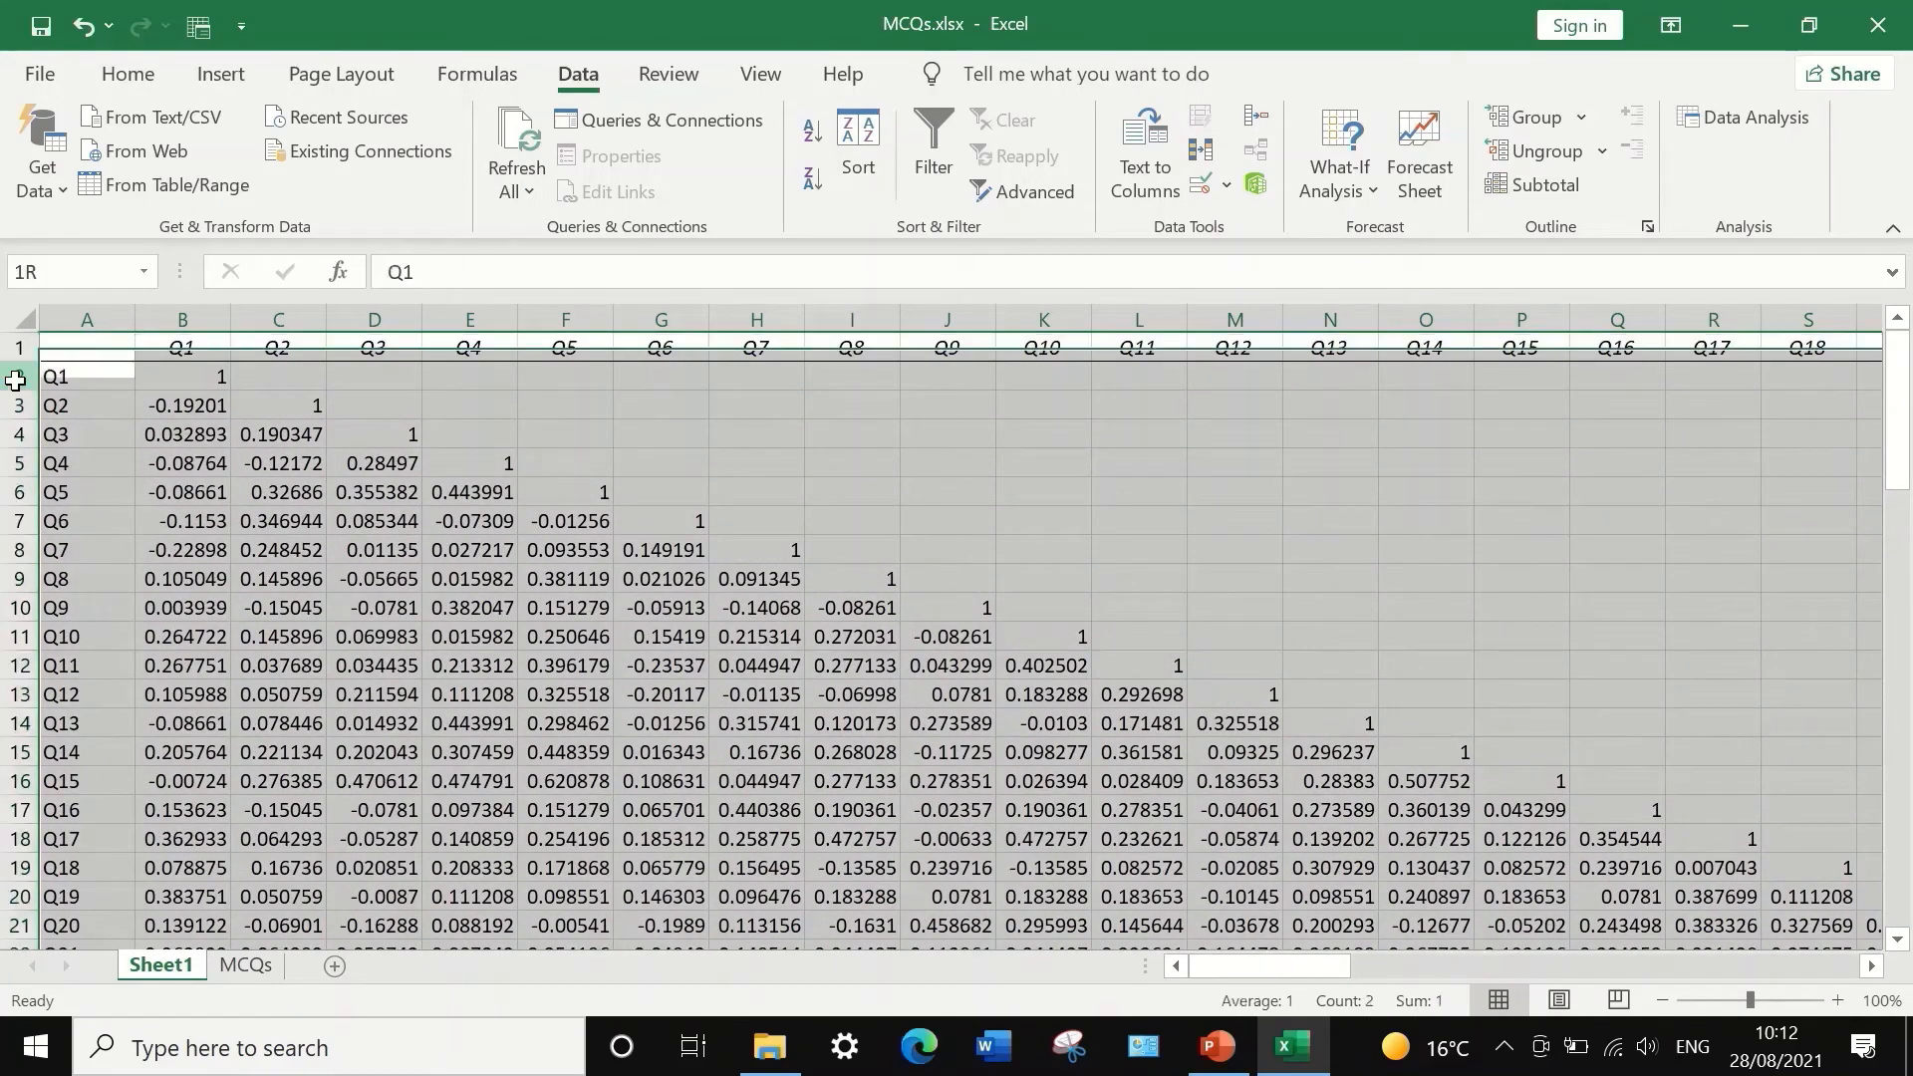
pyautogui.scroll(-16, 18, 395)
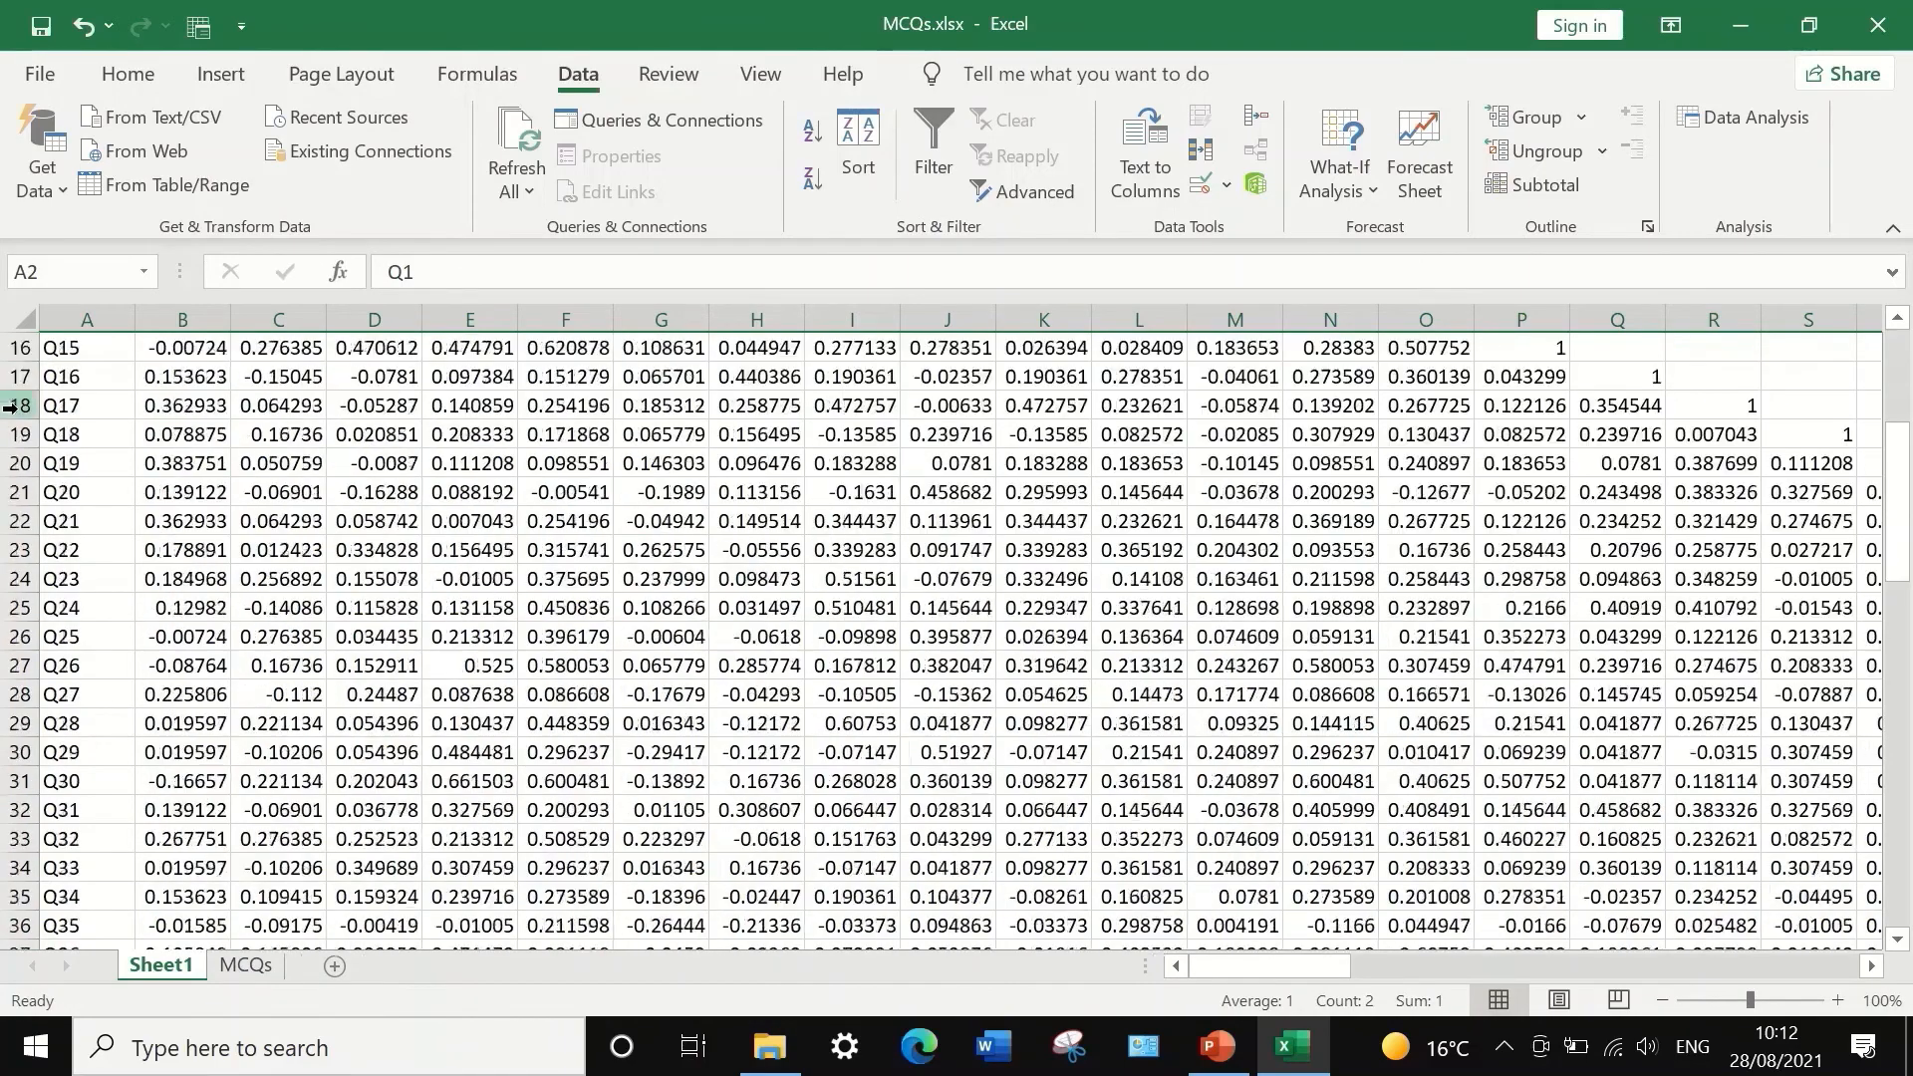
pyautogui.scroll(-6, 49, 623)
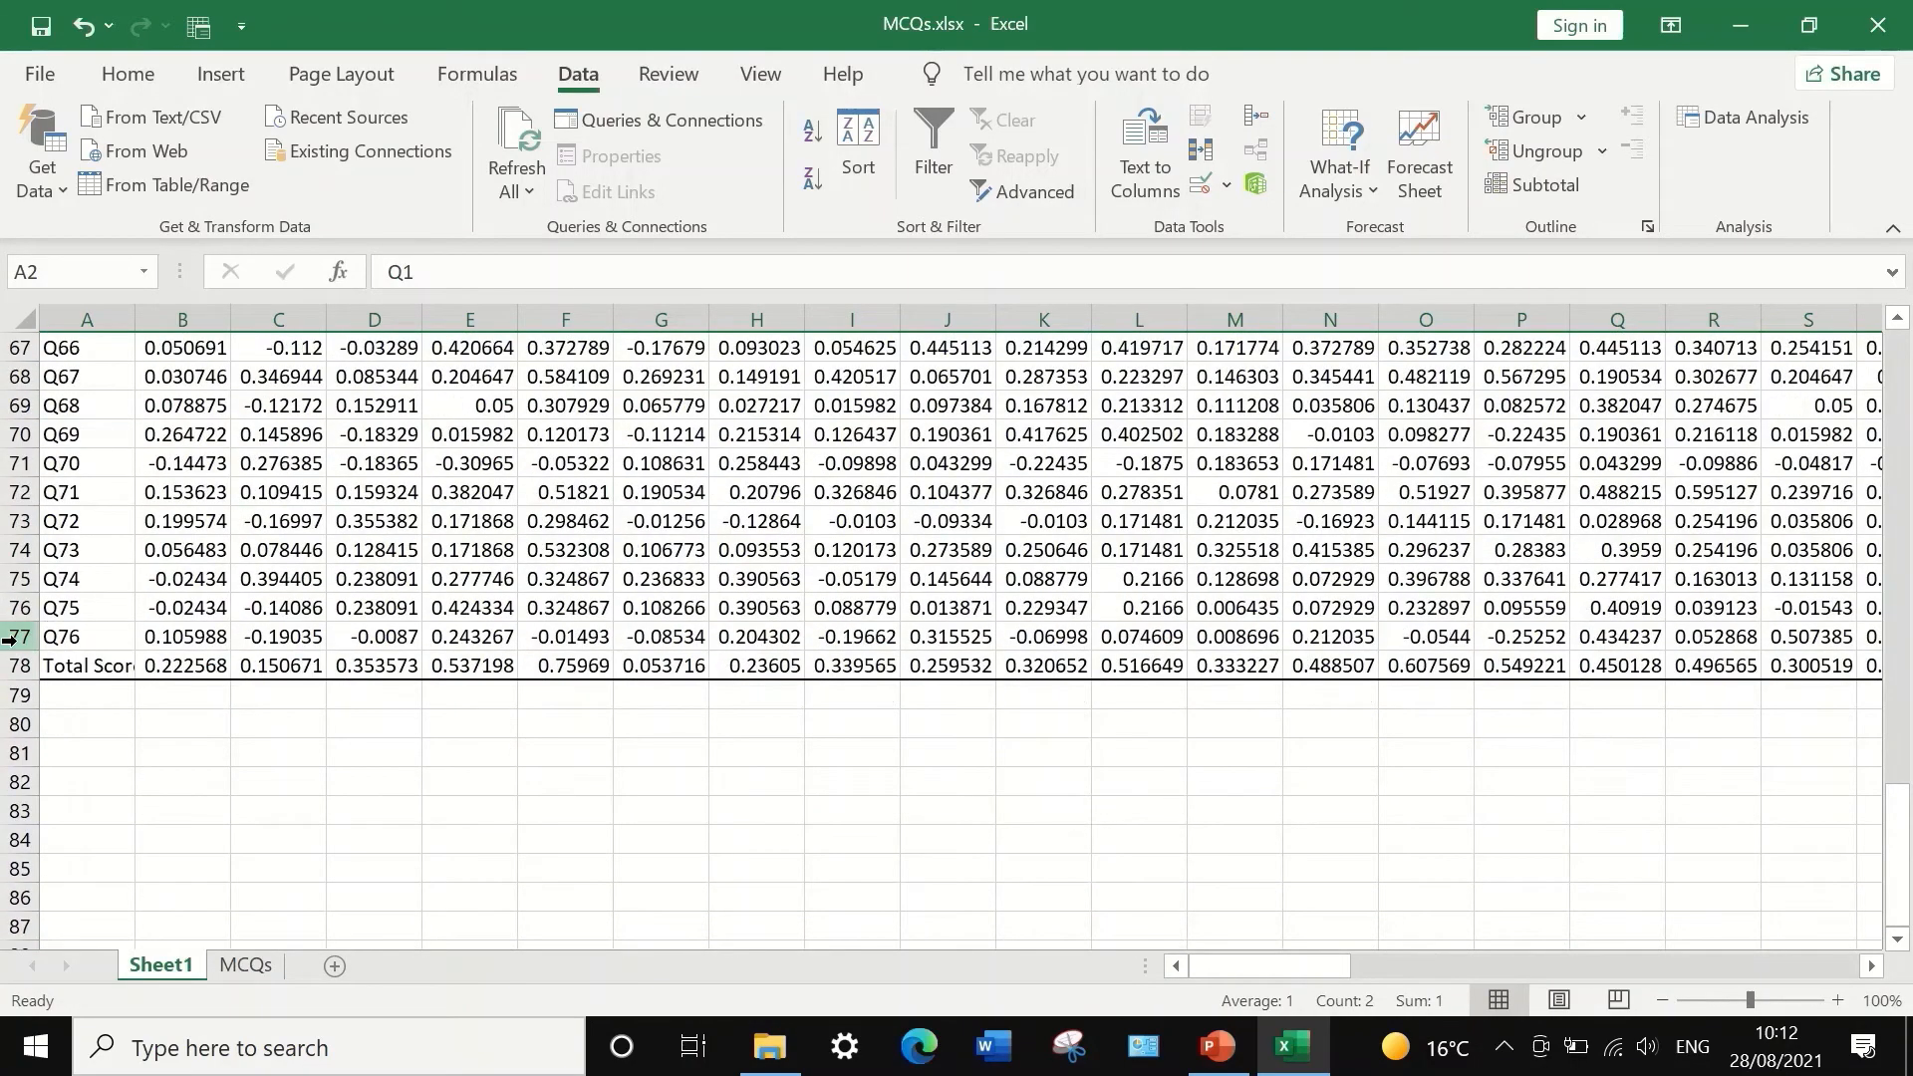
pyautogui.keyDown('shift'); pyautogui.click(10, 638); pyautogui.keyUp('shift')
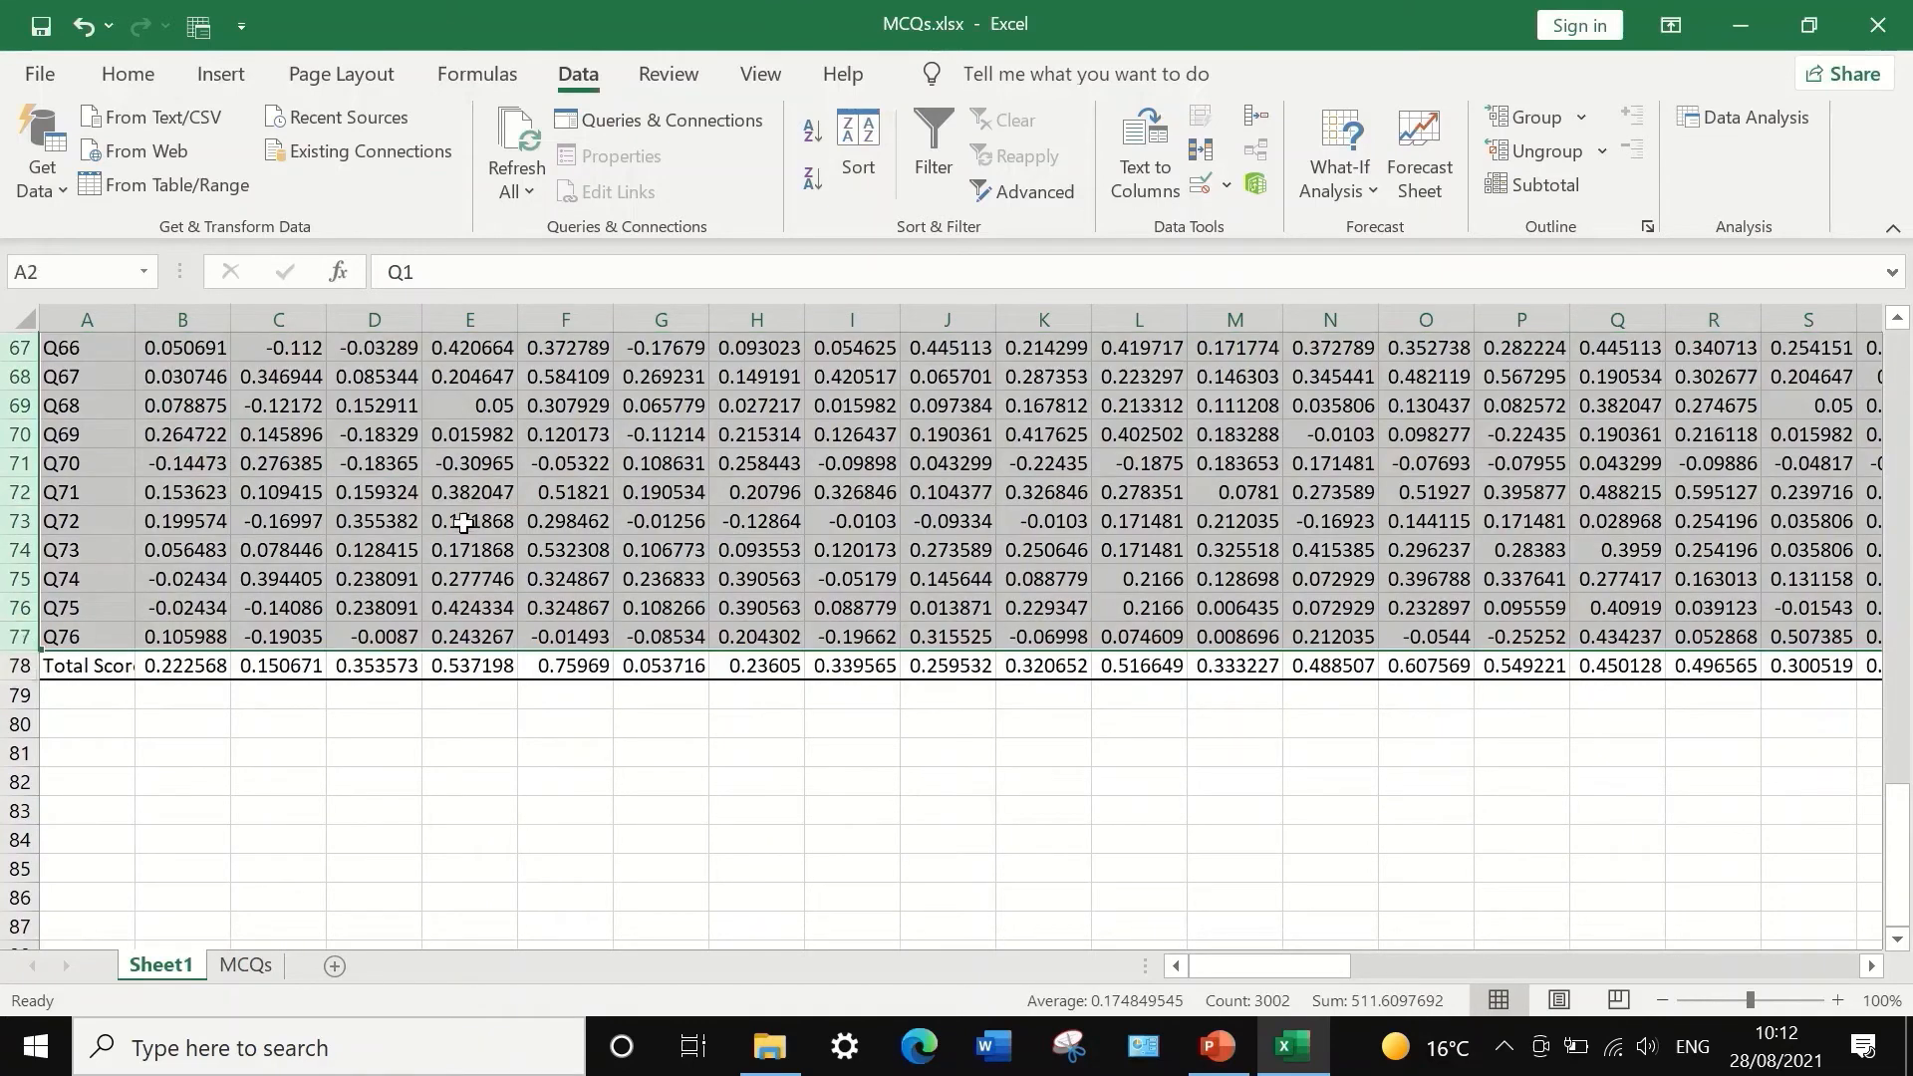
pyautogui.rightClick(423, 463)
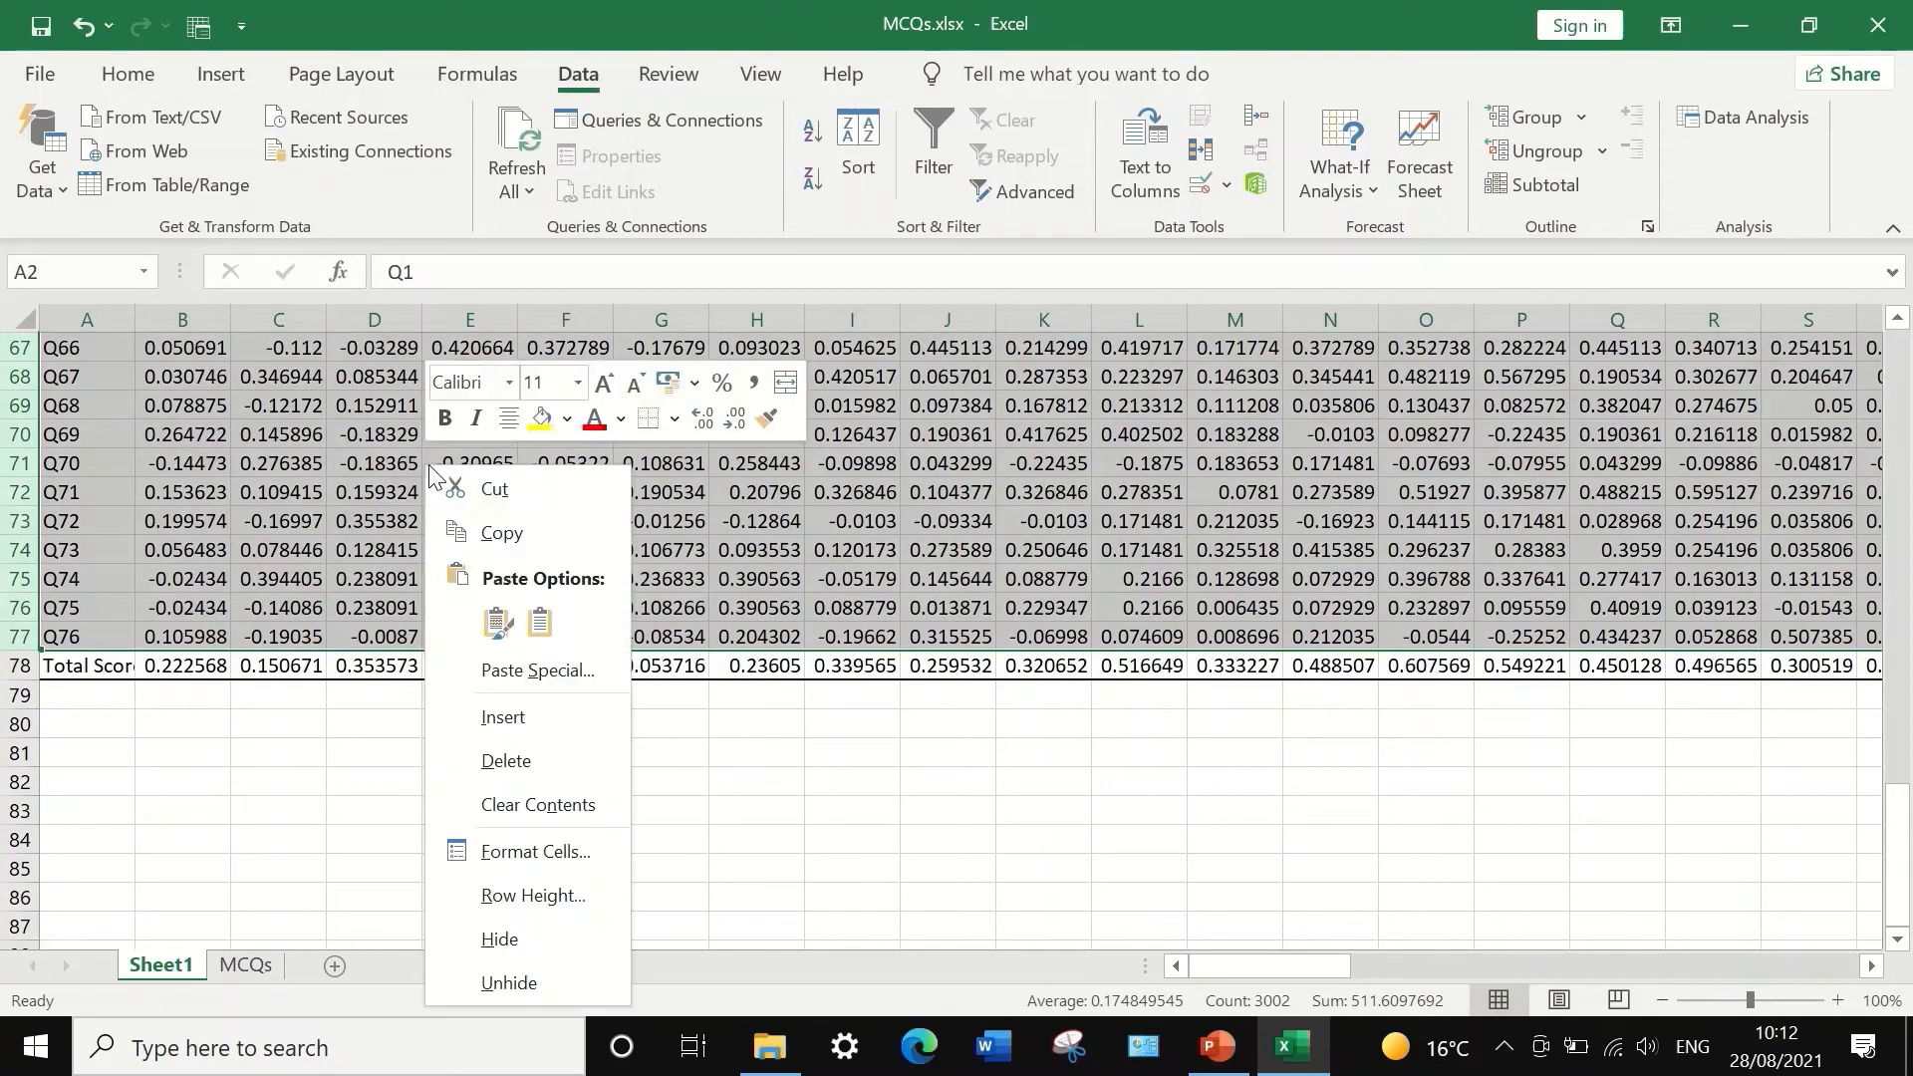
pyautogui.click(525, 762)
pyautogui.click(935, 568)
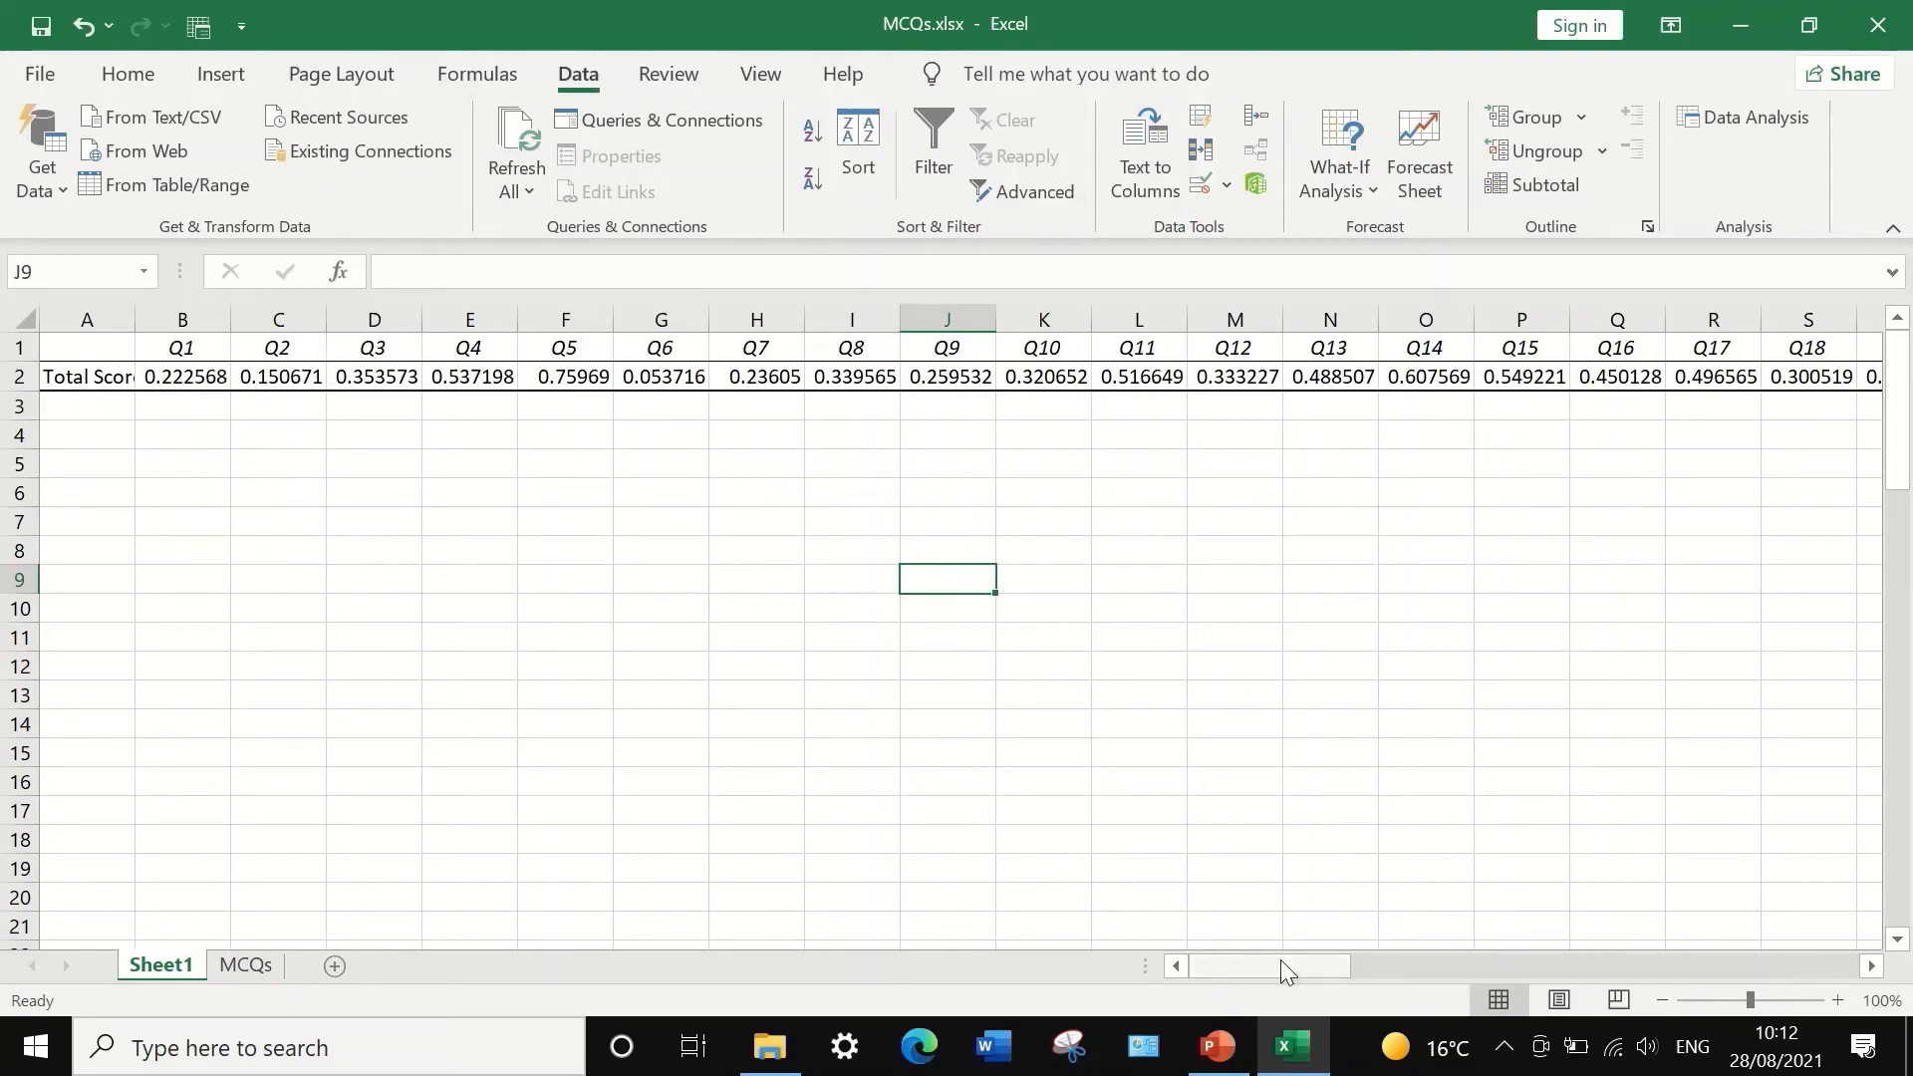
# - Format the Total Score correlations in row 2 as Number with 3 decimal places
pyautogui.moveTo(1281, 960); pyautogui.dragTo(1114, 940)
pyautogui.click(13, 380)
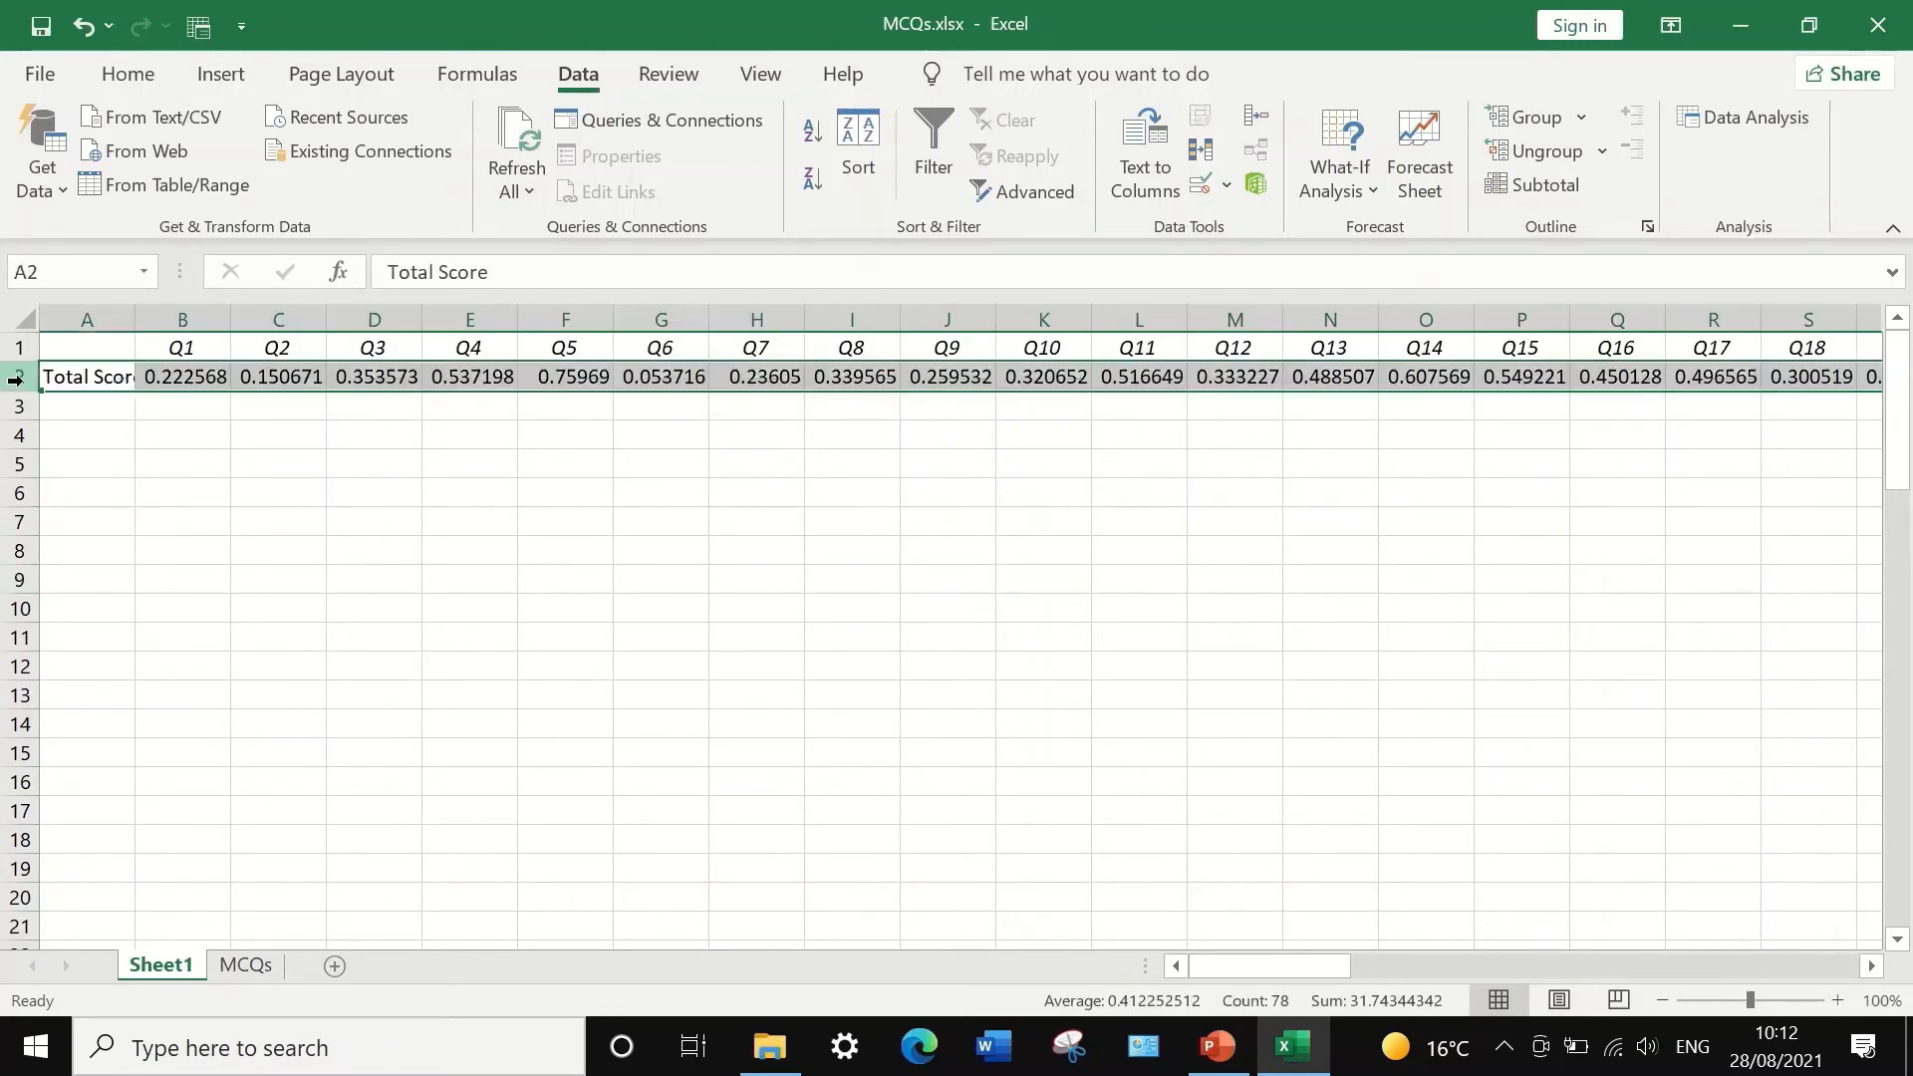
pyautogui.rightClick(212, 379)
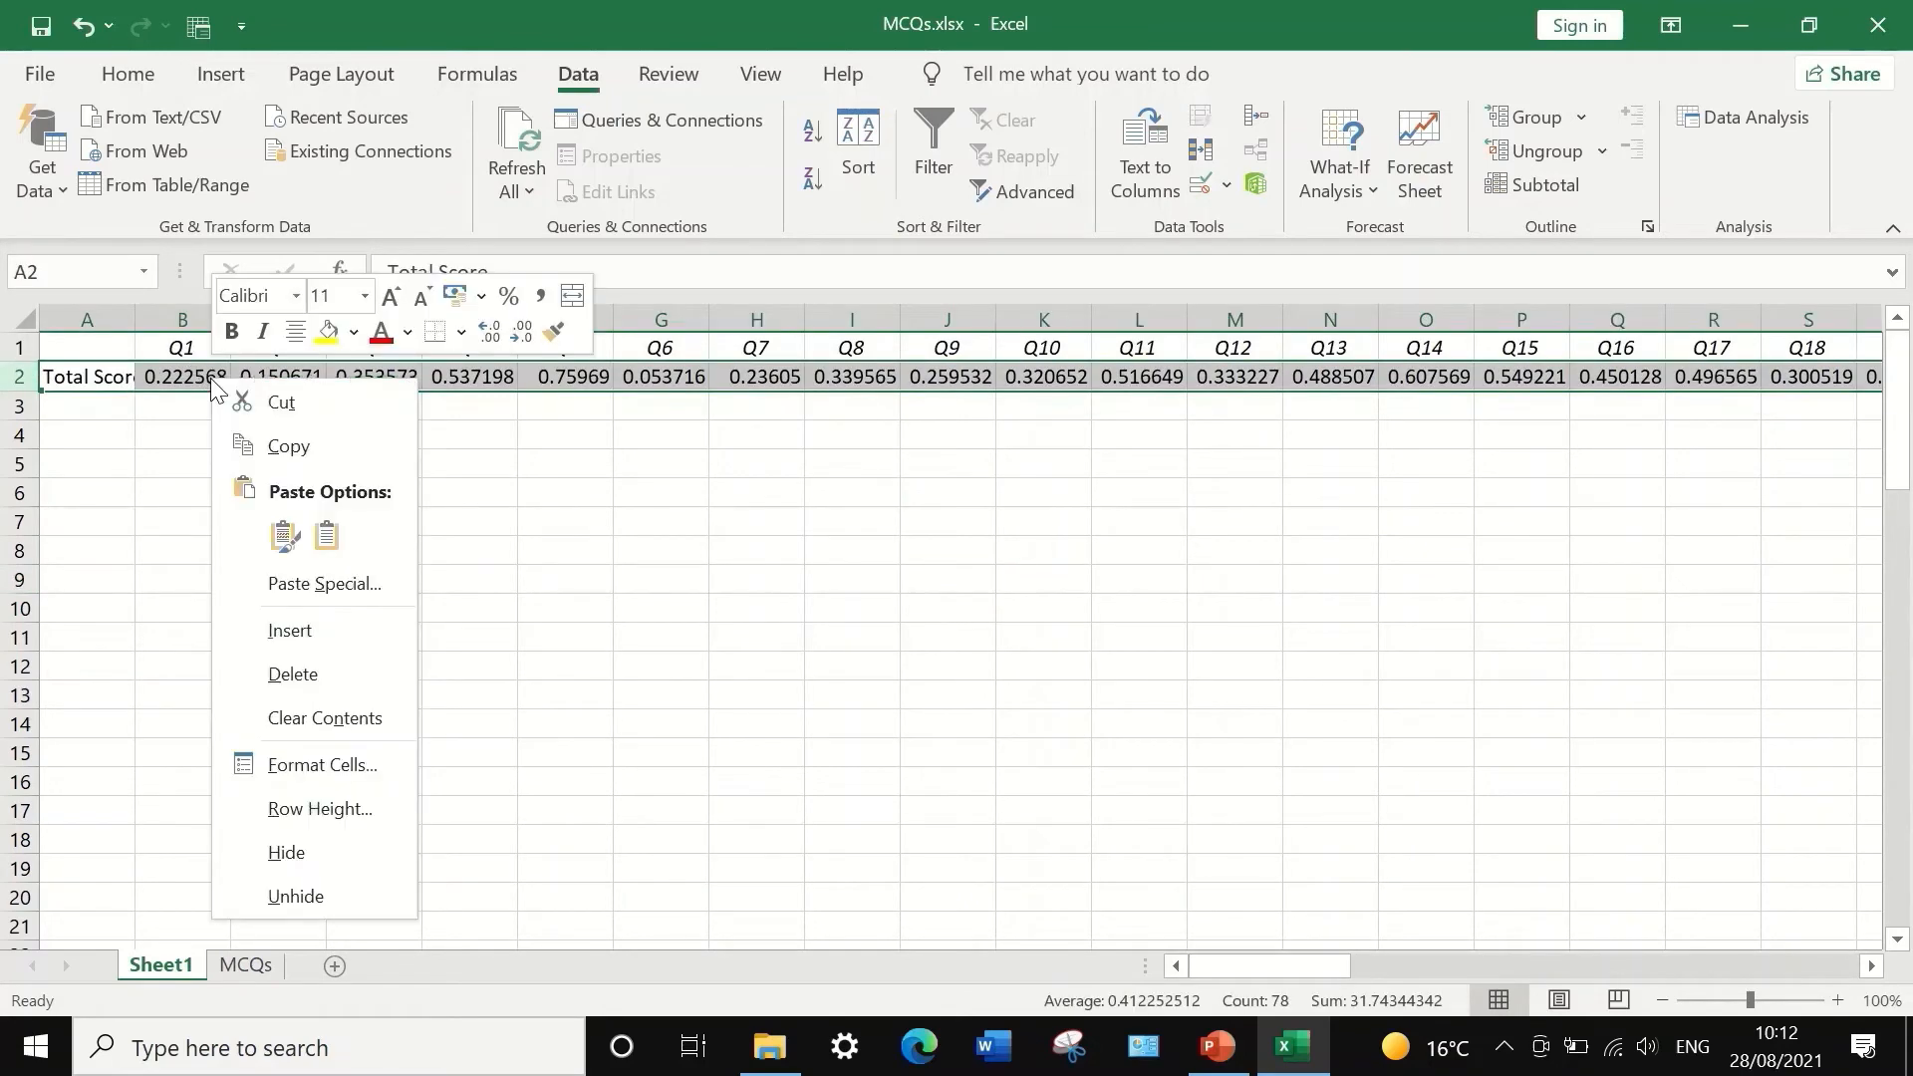
pyautogui.click(306, 748)
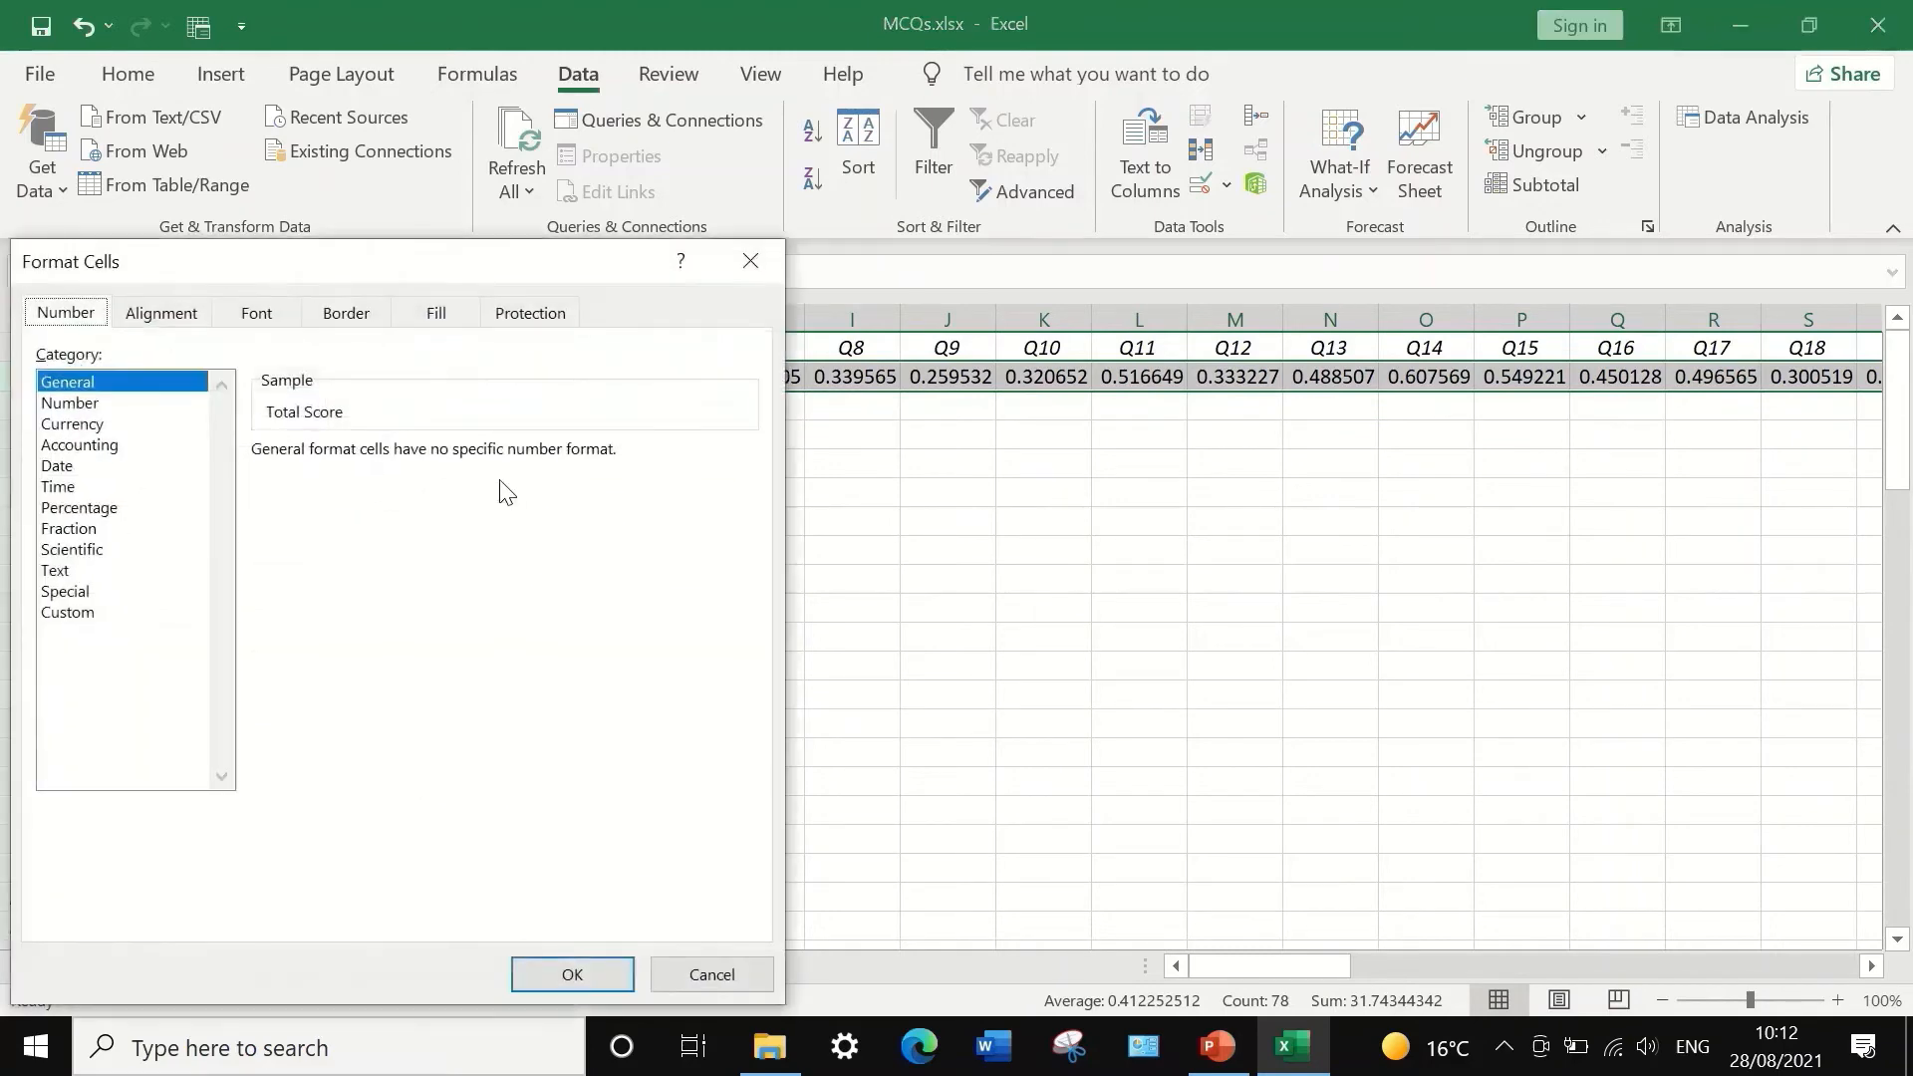
pyautogui.click(69, 404)
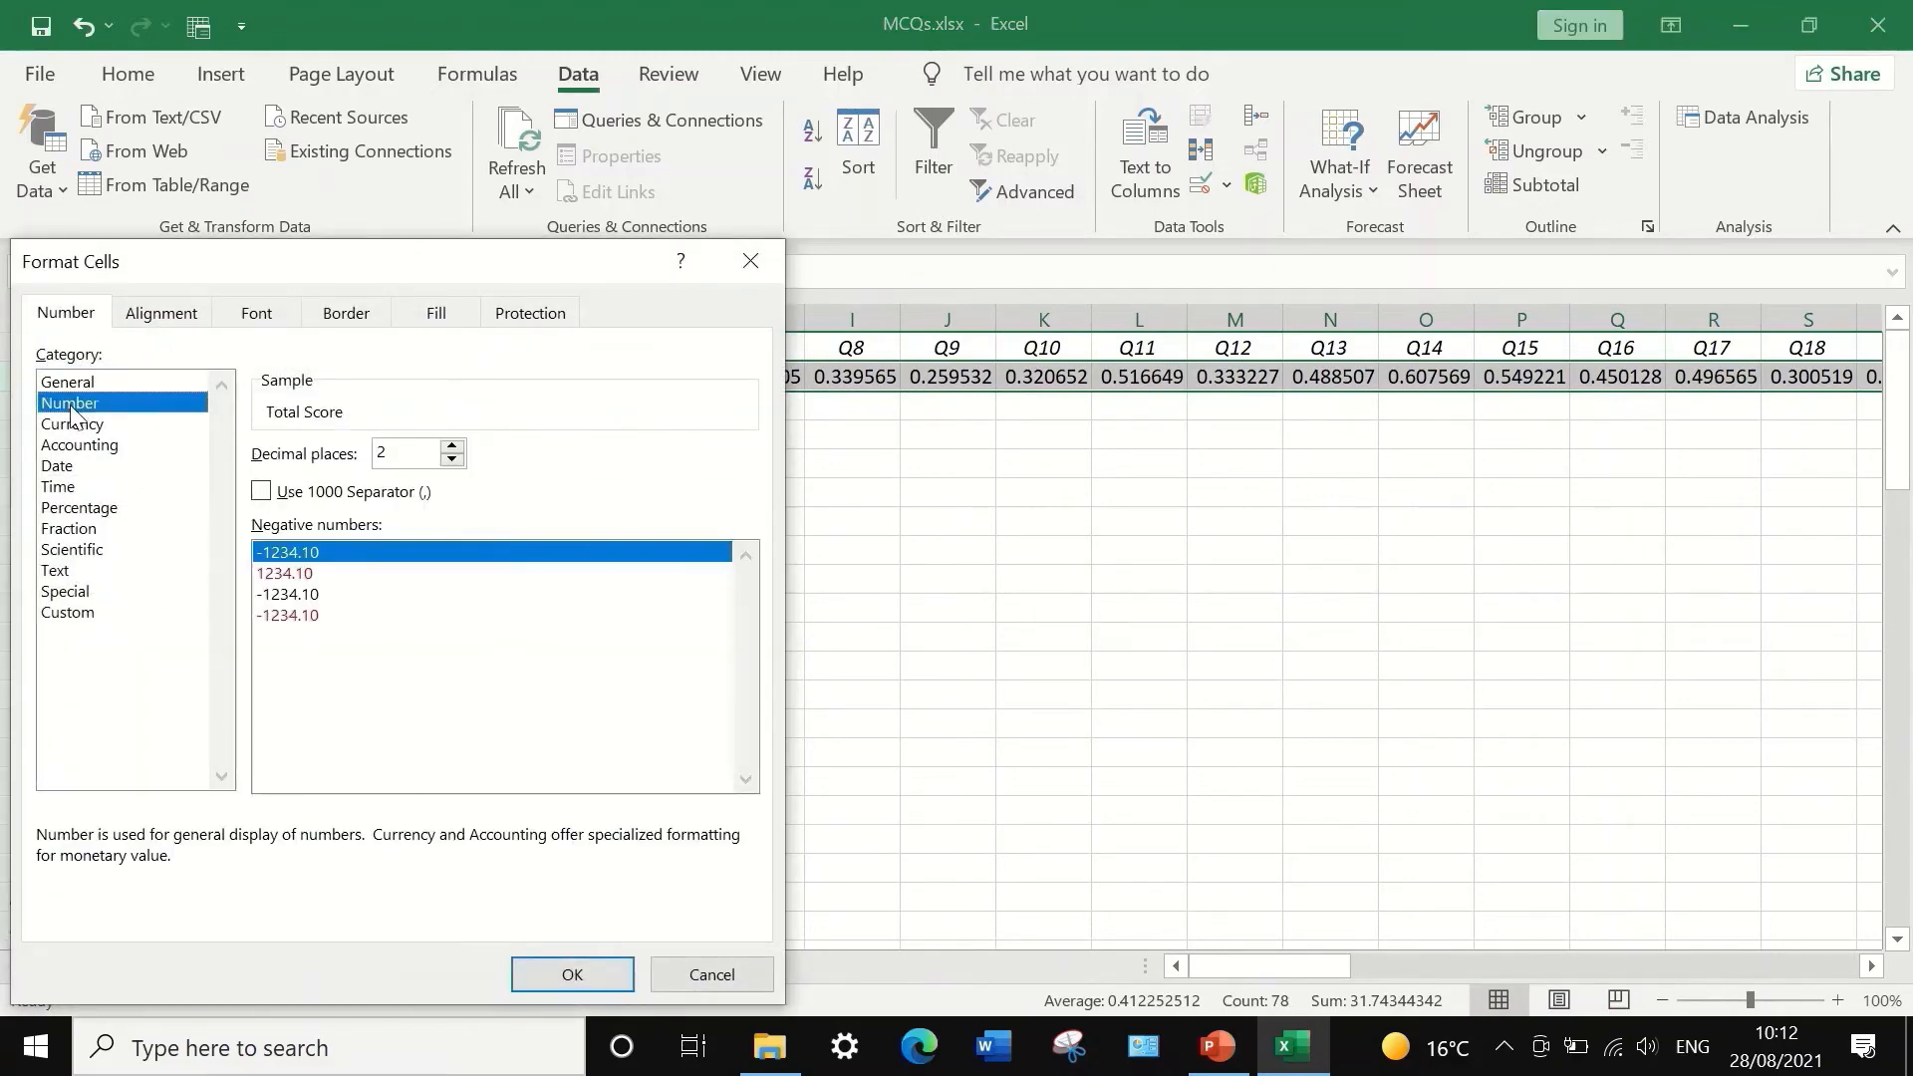
pyautogui.click(452, 446)
pyautogui.click(568, 974)
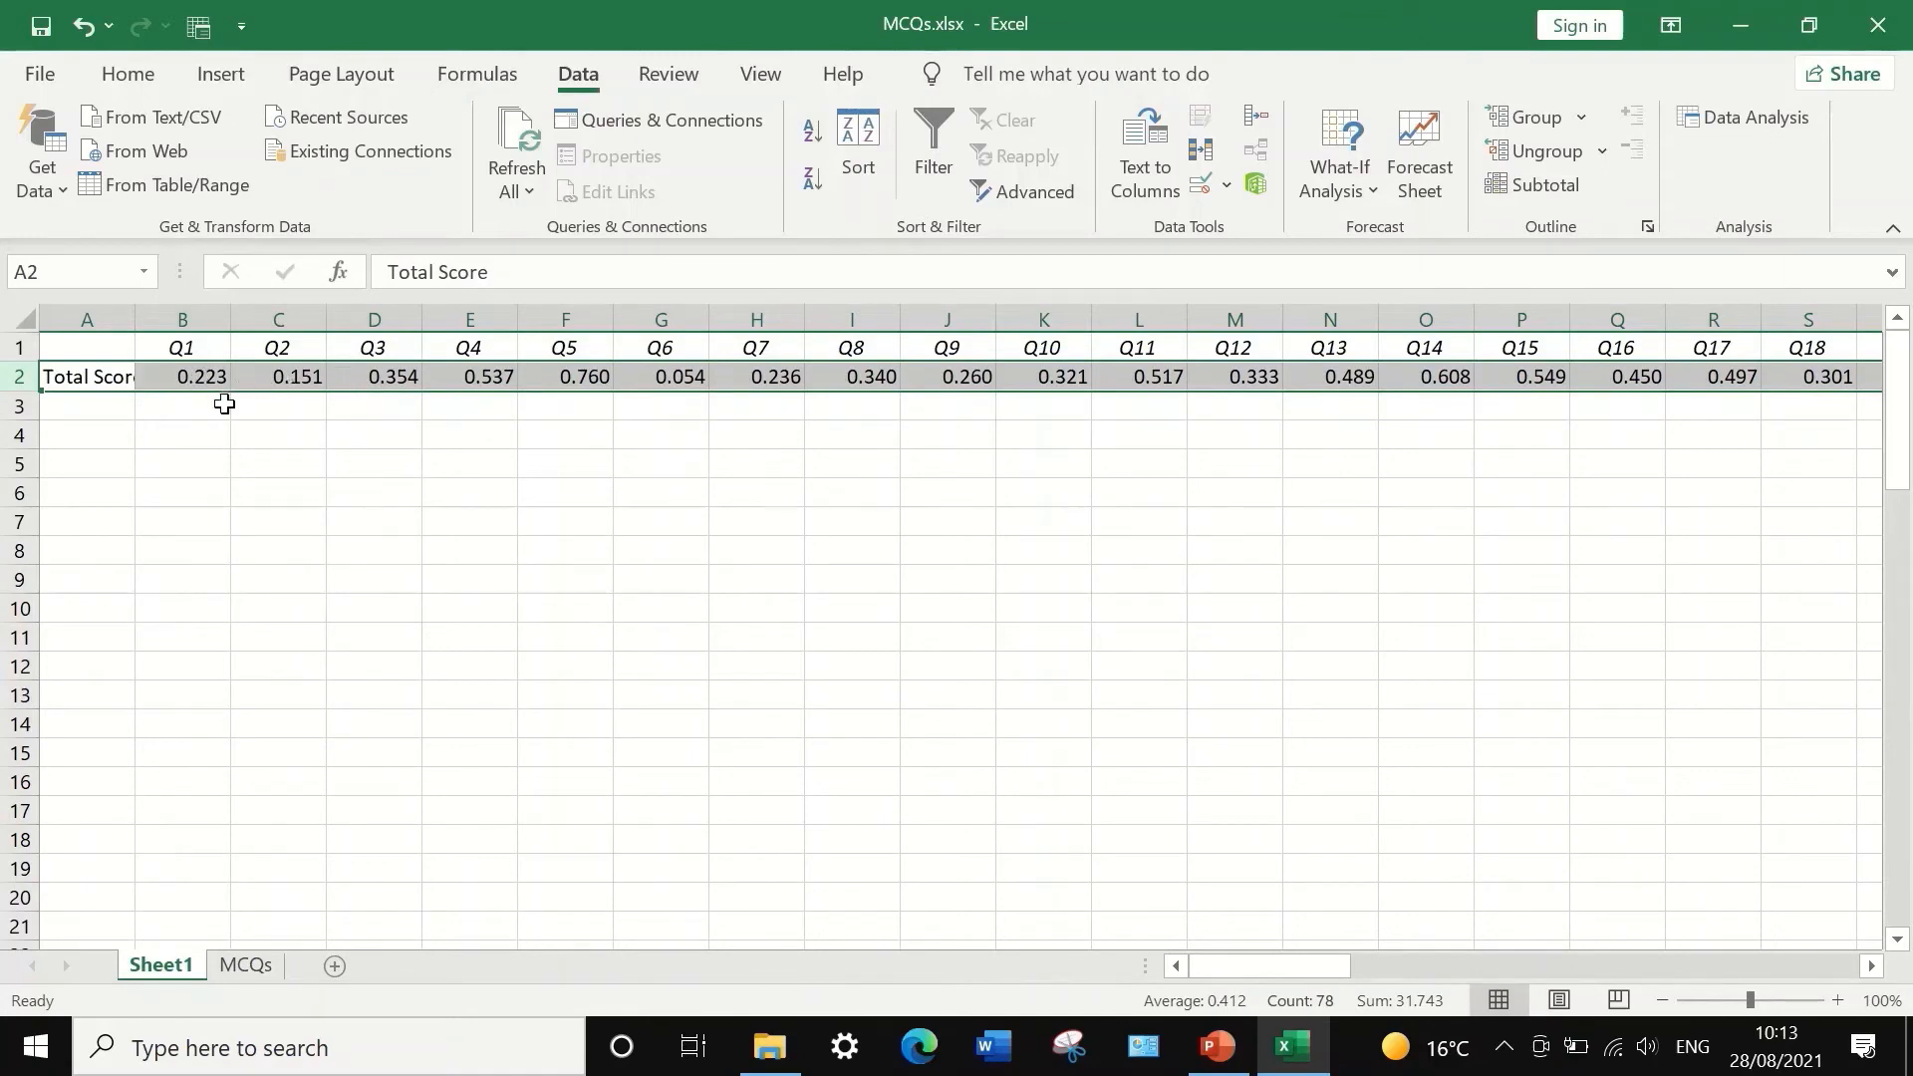
# - Delete the Total Score column BZ at the end of the correlation results
pyautogui.click(187, 405)
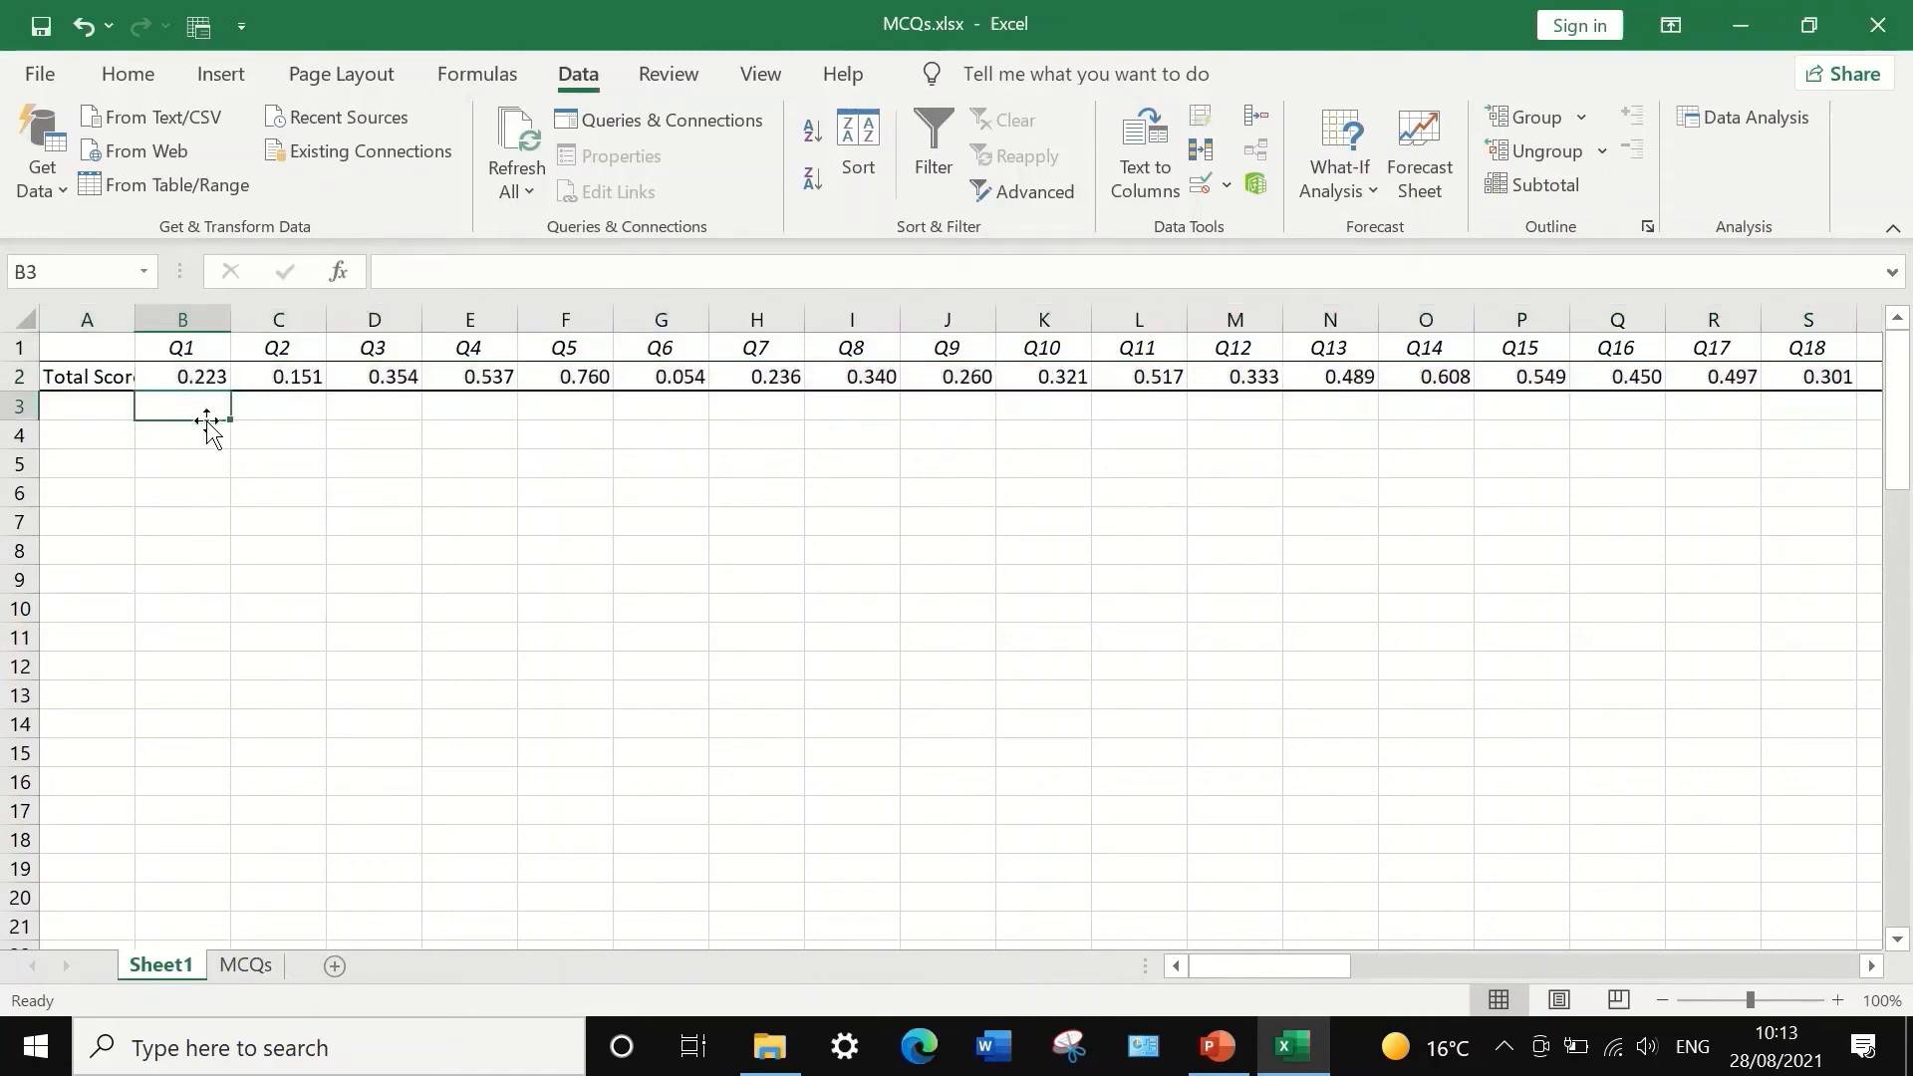
pyautogui.click(170, 380)
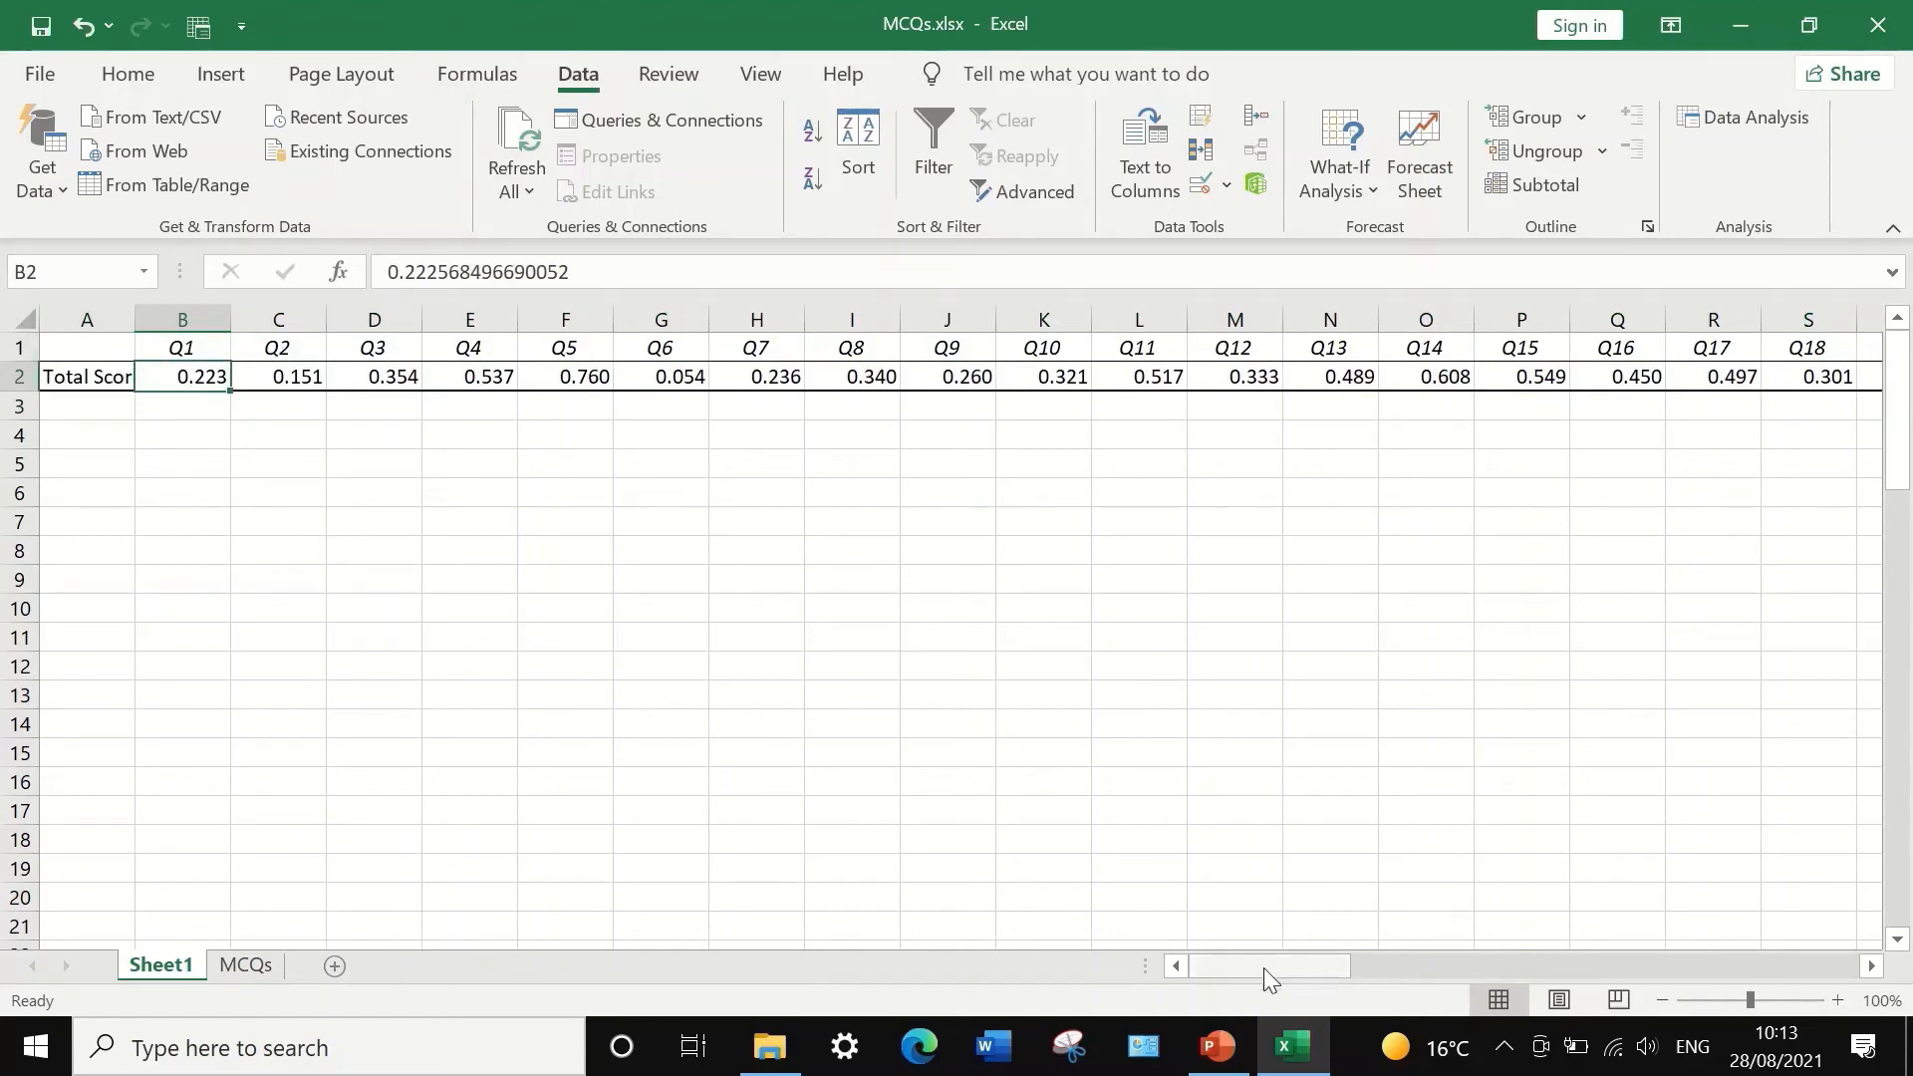
pyautogui.moveTo(1258, 962); pyautogui.dragTo(1789, 918)
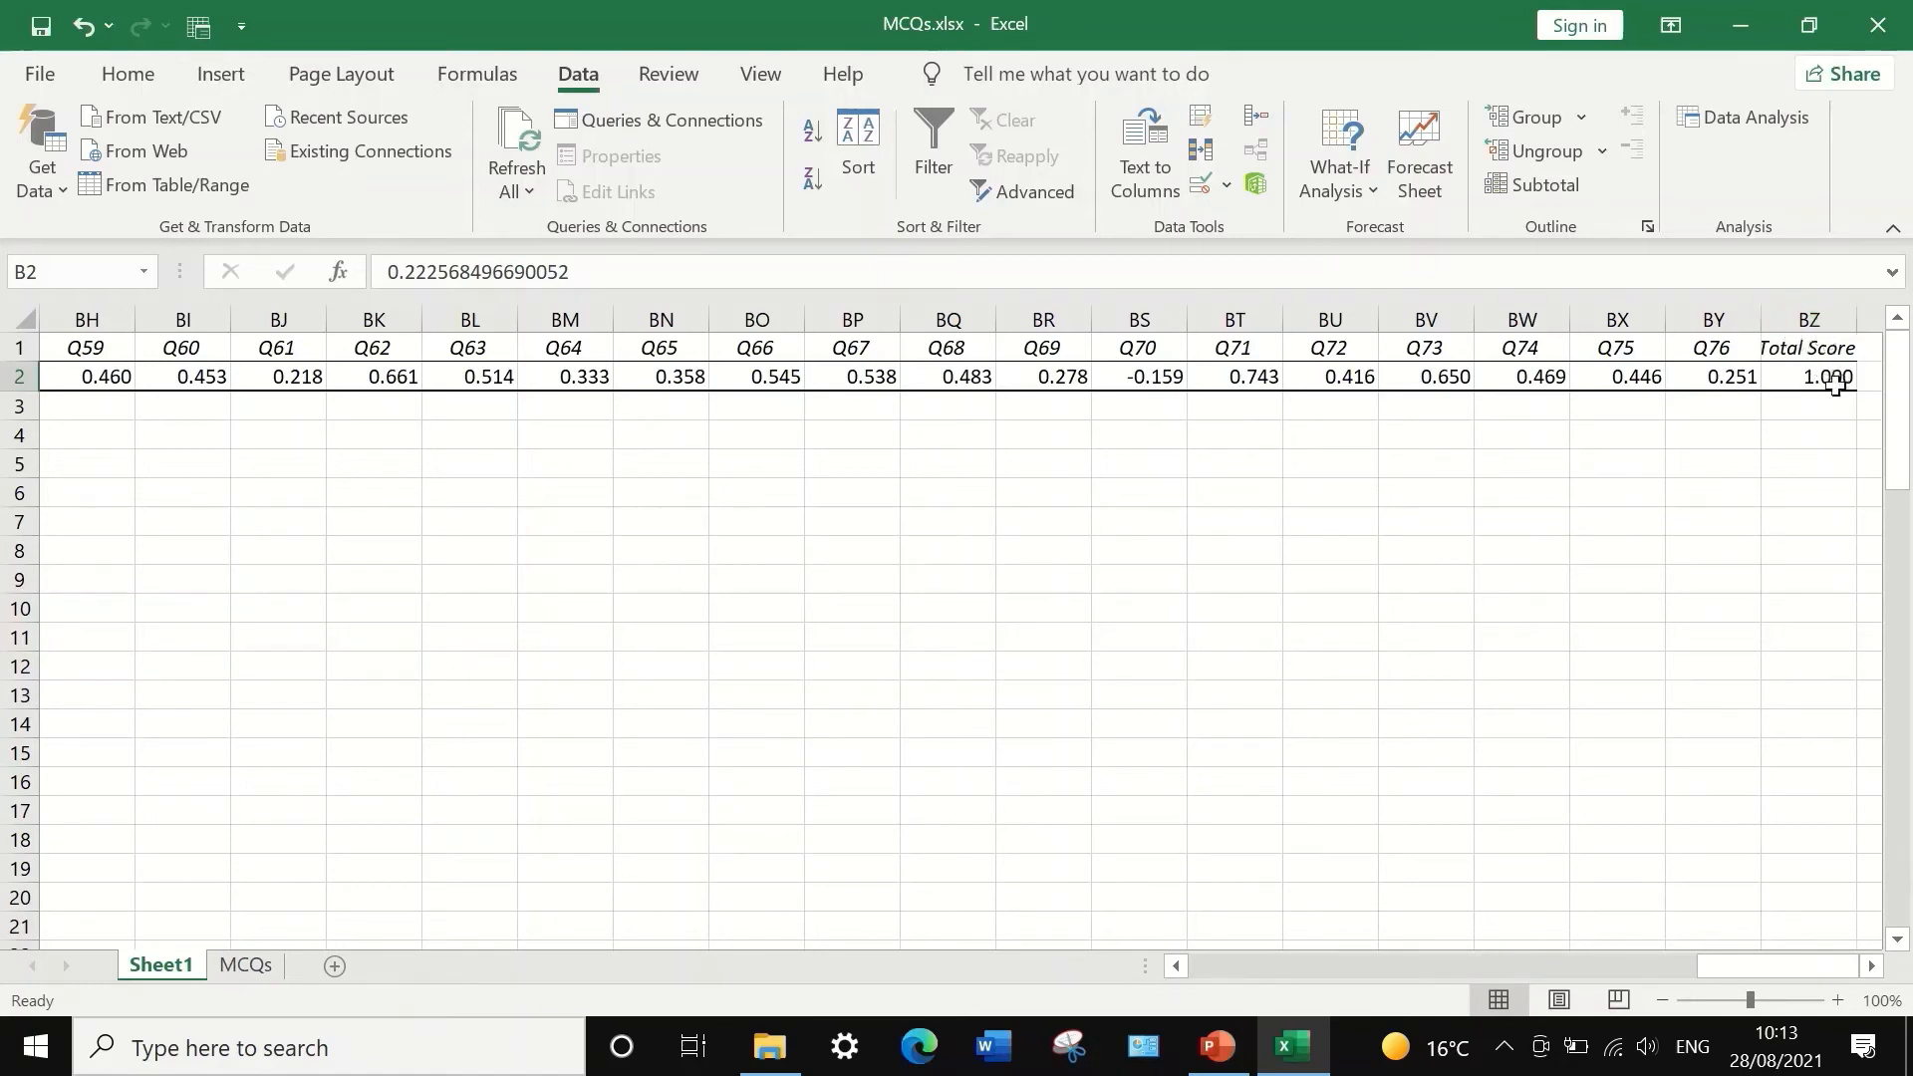
pyautogui.click(1805, 315)
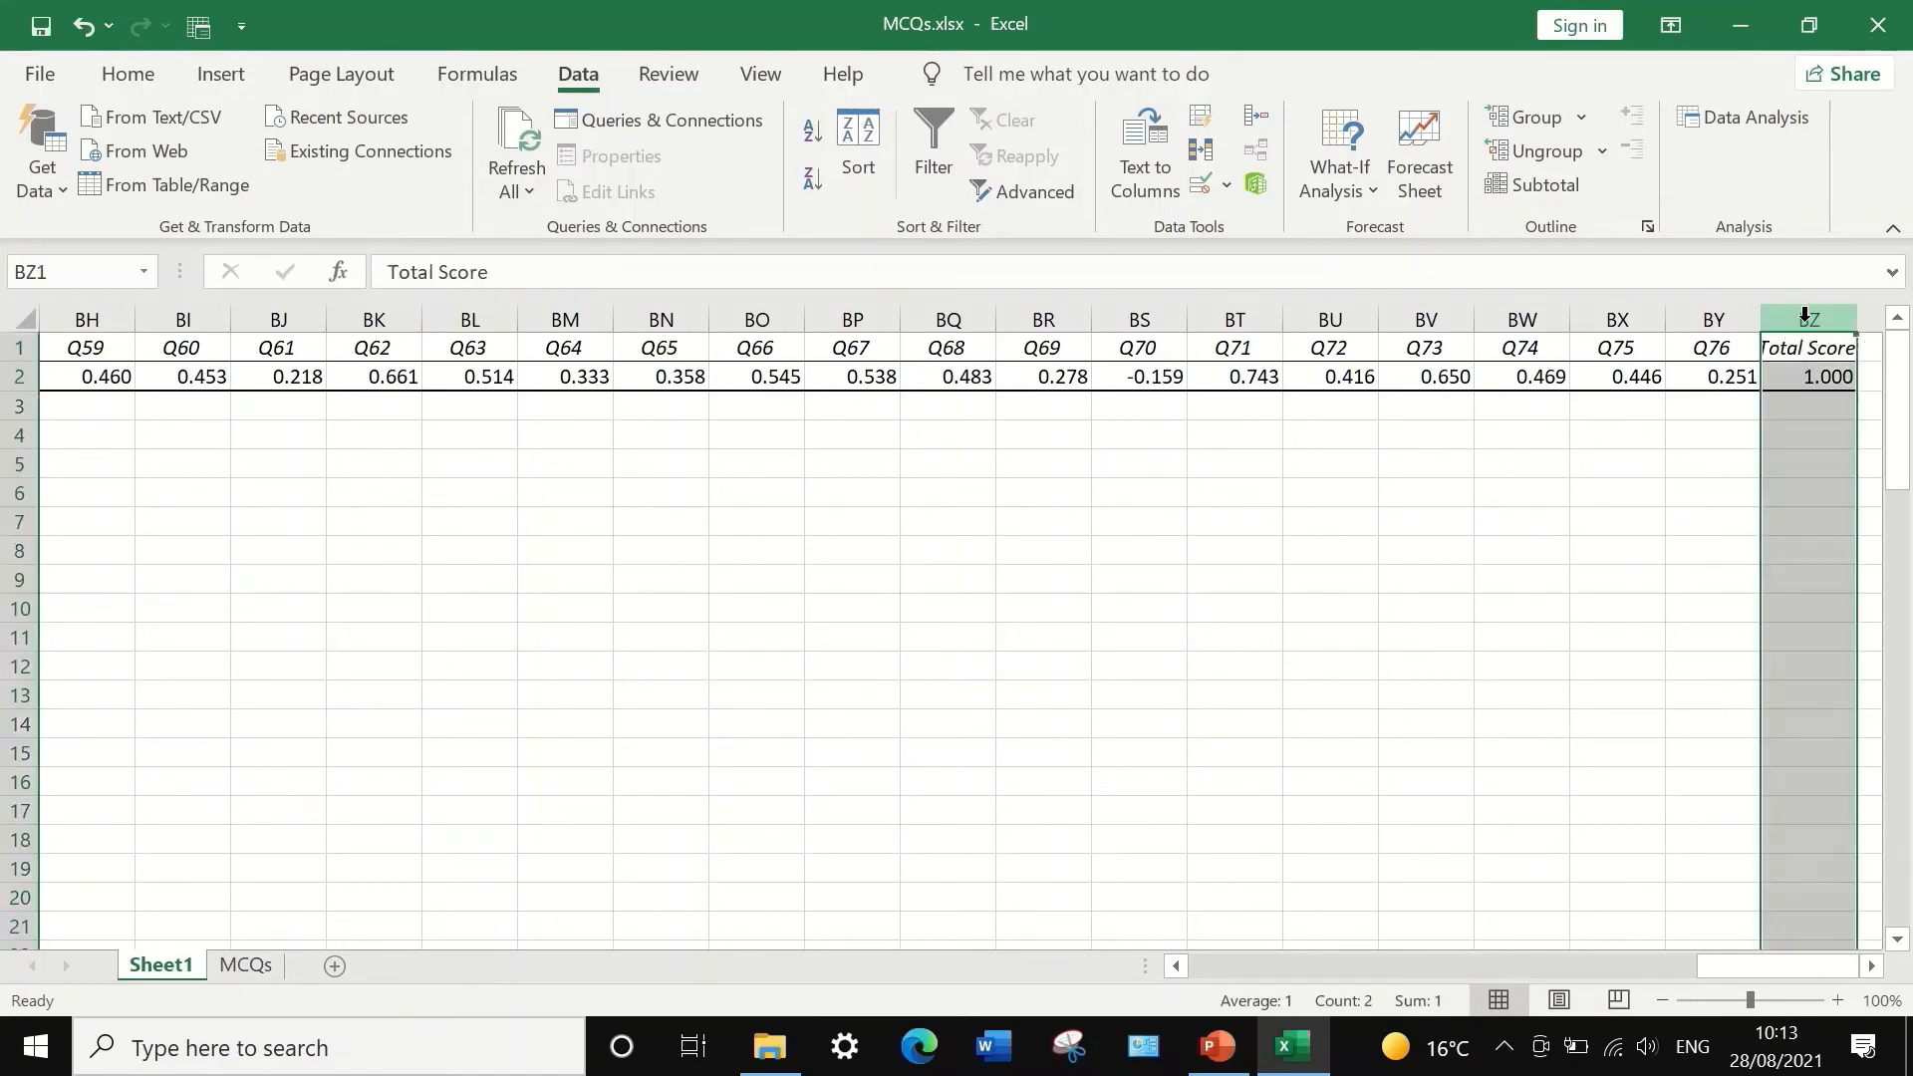
pyautogui.rightClick(1805, 317)
pyautogui.click(1752, 617)
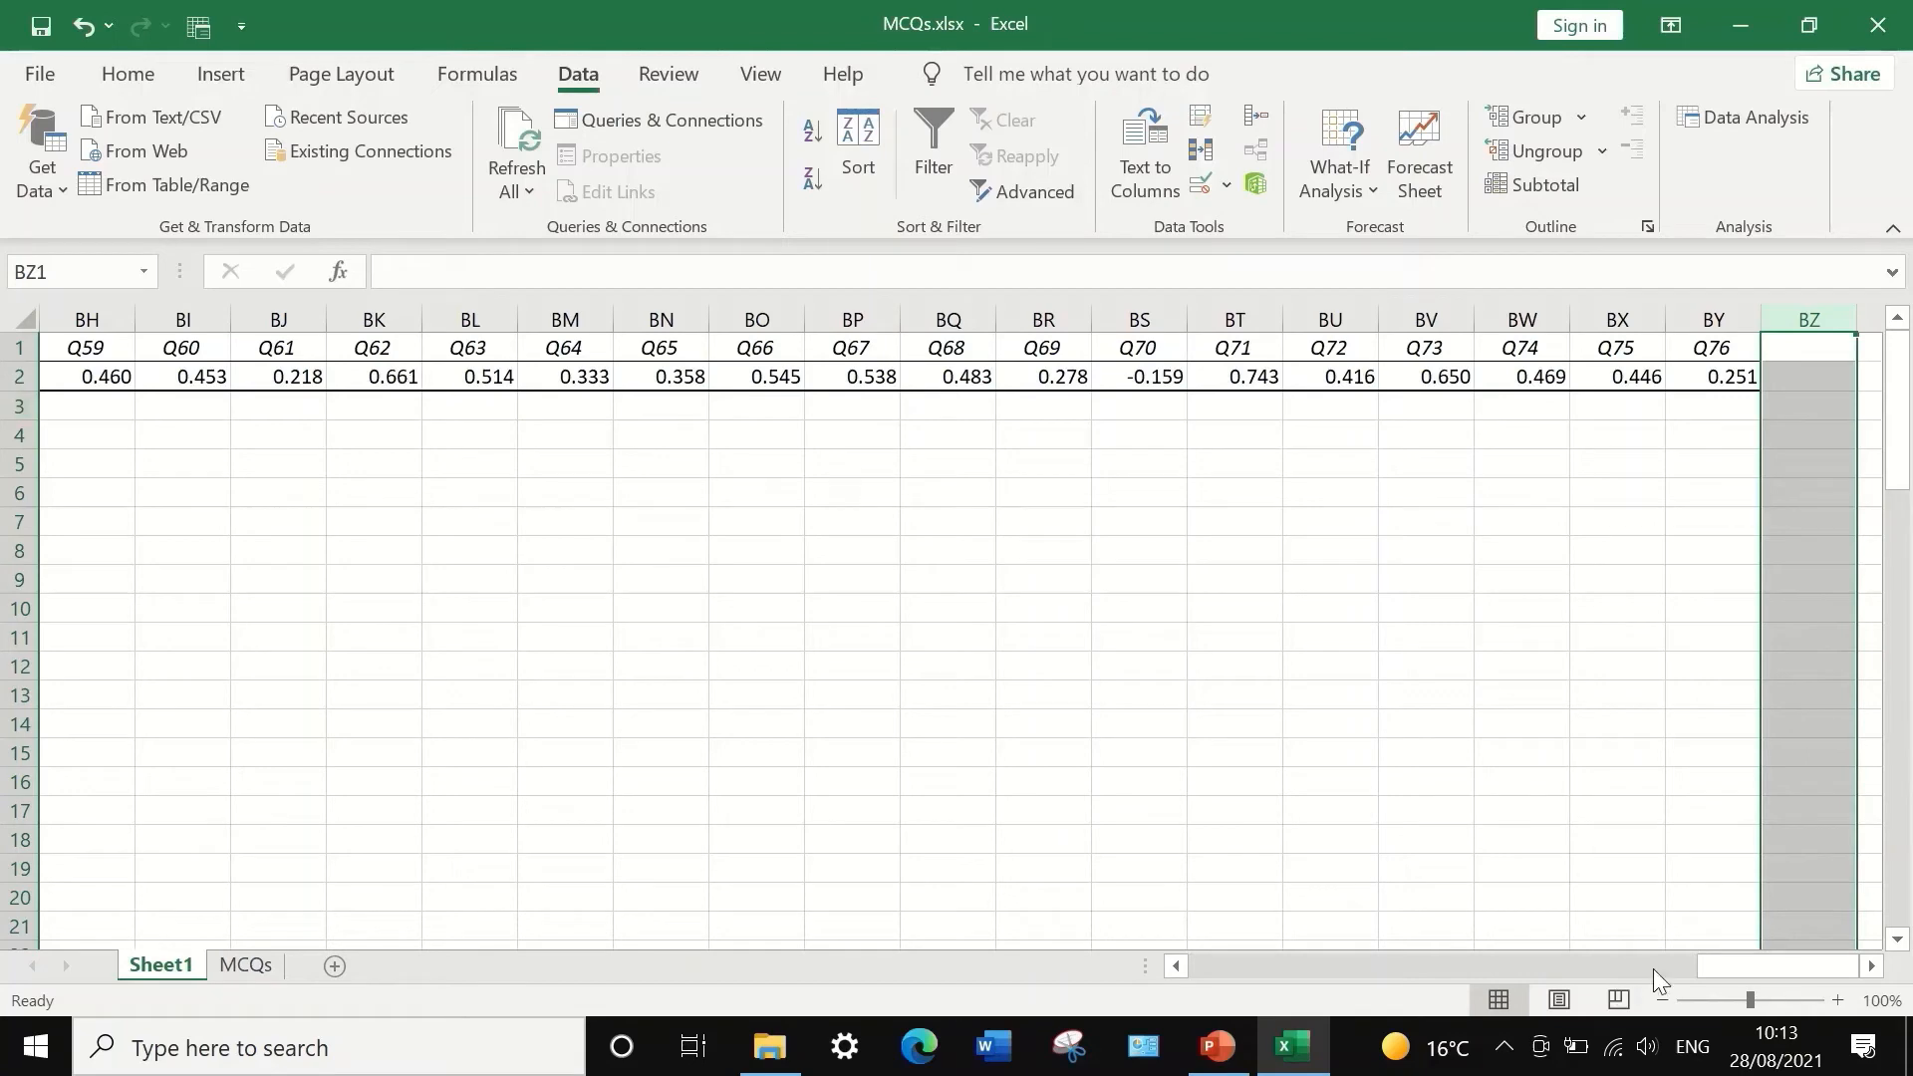
# - Start a new conditional formatting rule for the Total Score correlations in row 2, using the 3-Color Scale style
pyautogui.moveTo(1790, 963); pyautogui.dragTo(1210, 961)
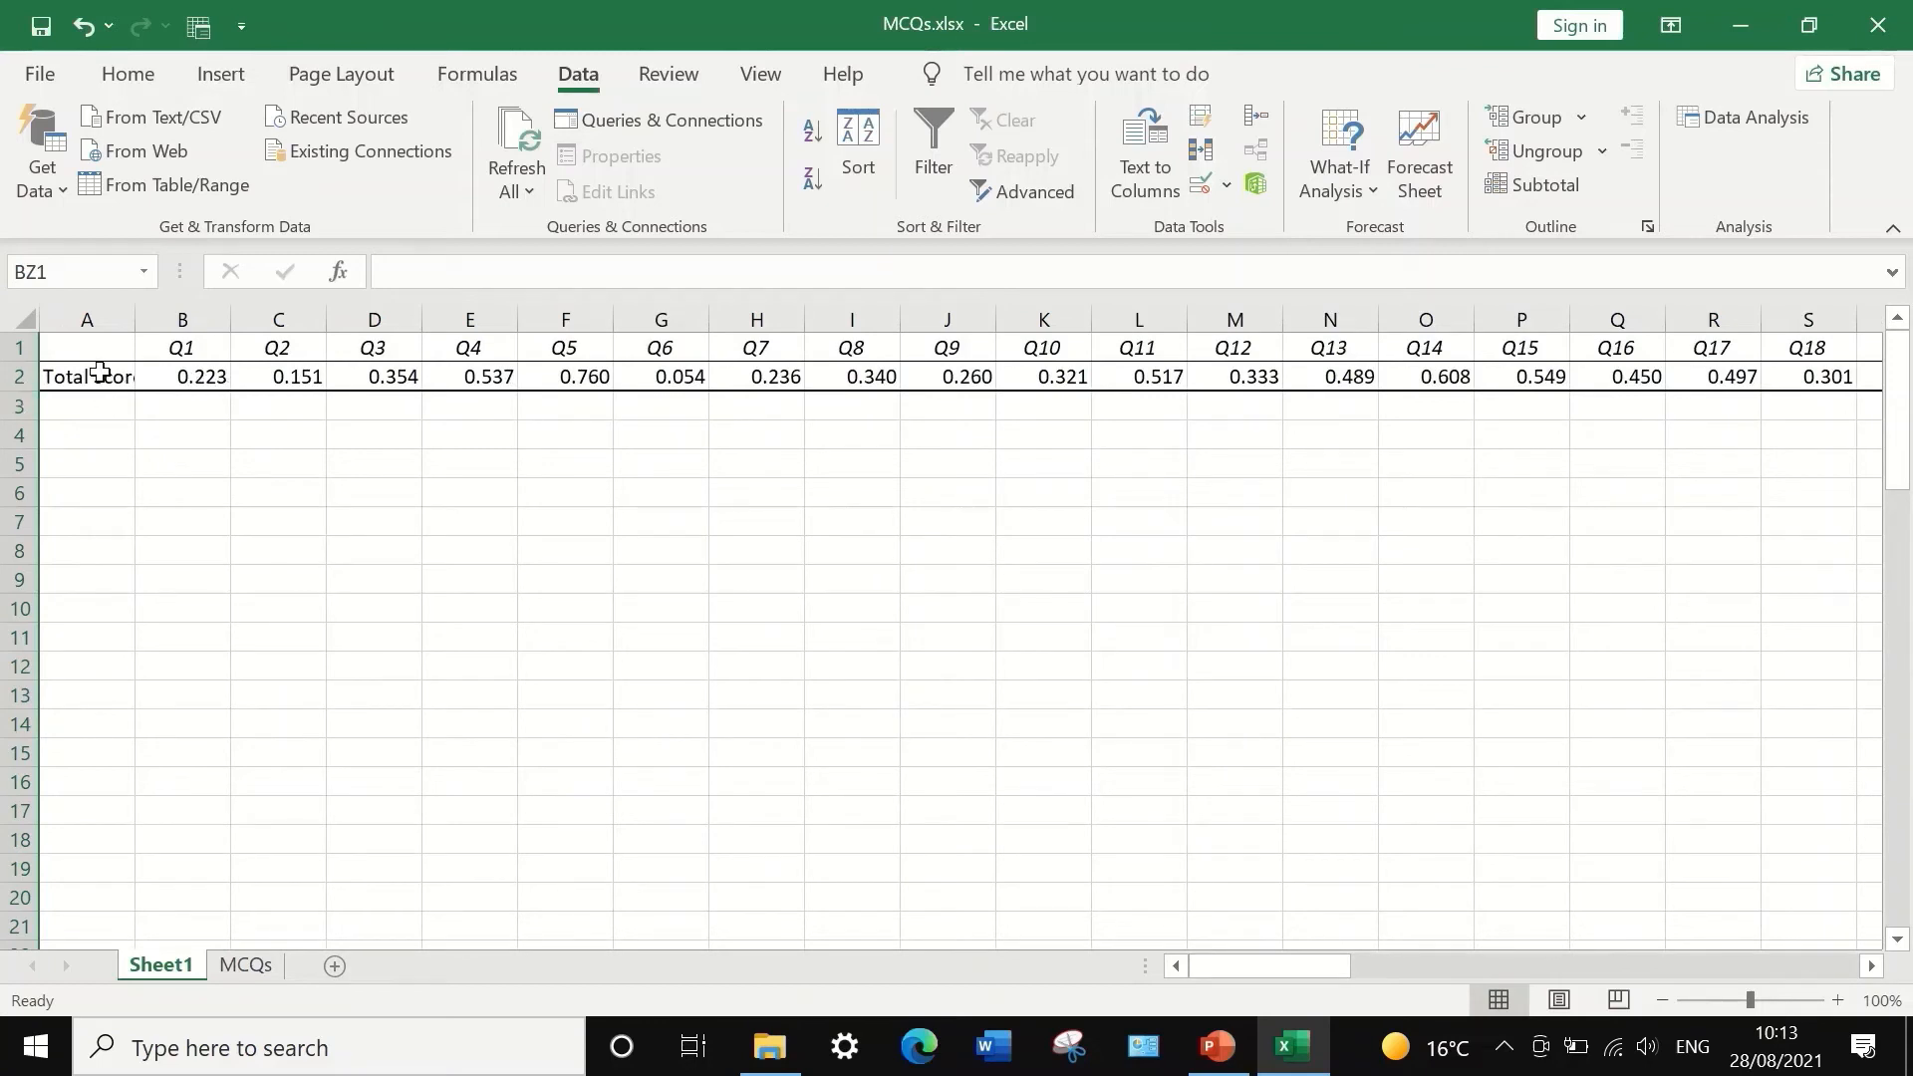
pyautogui.click(8, 376)
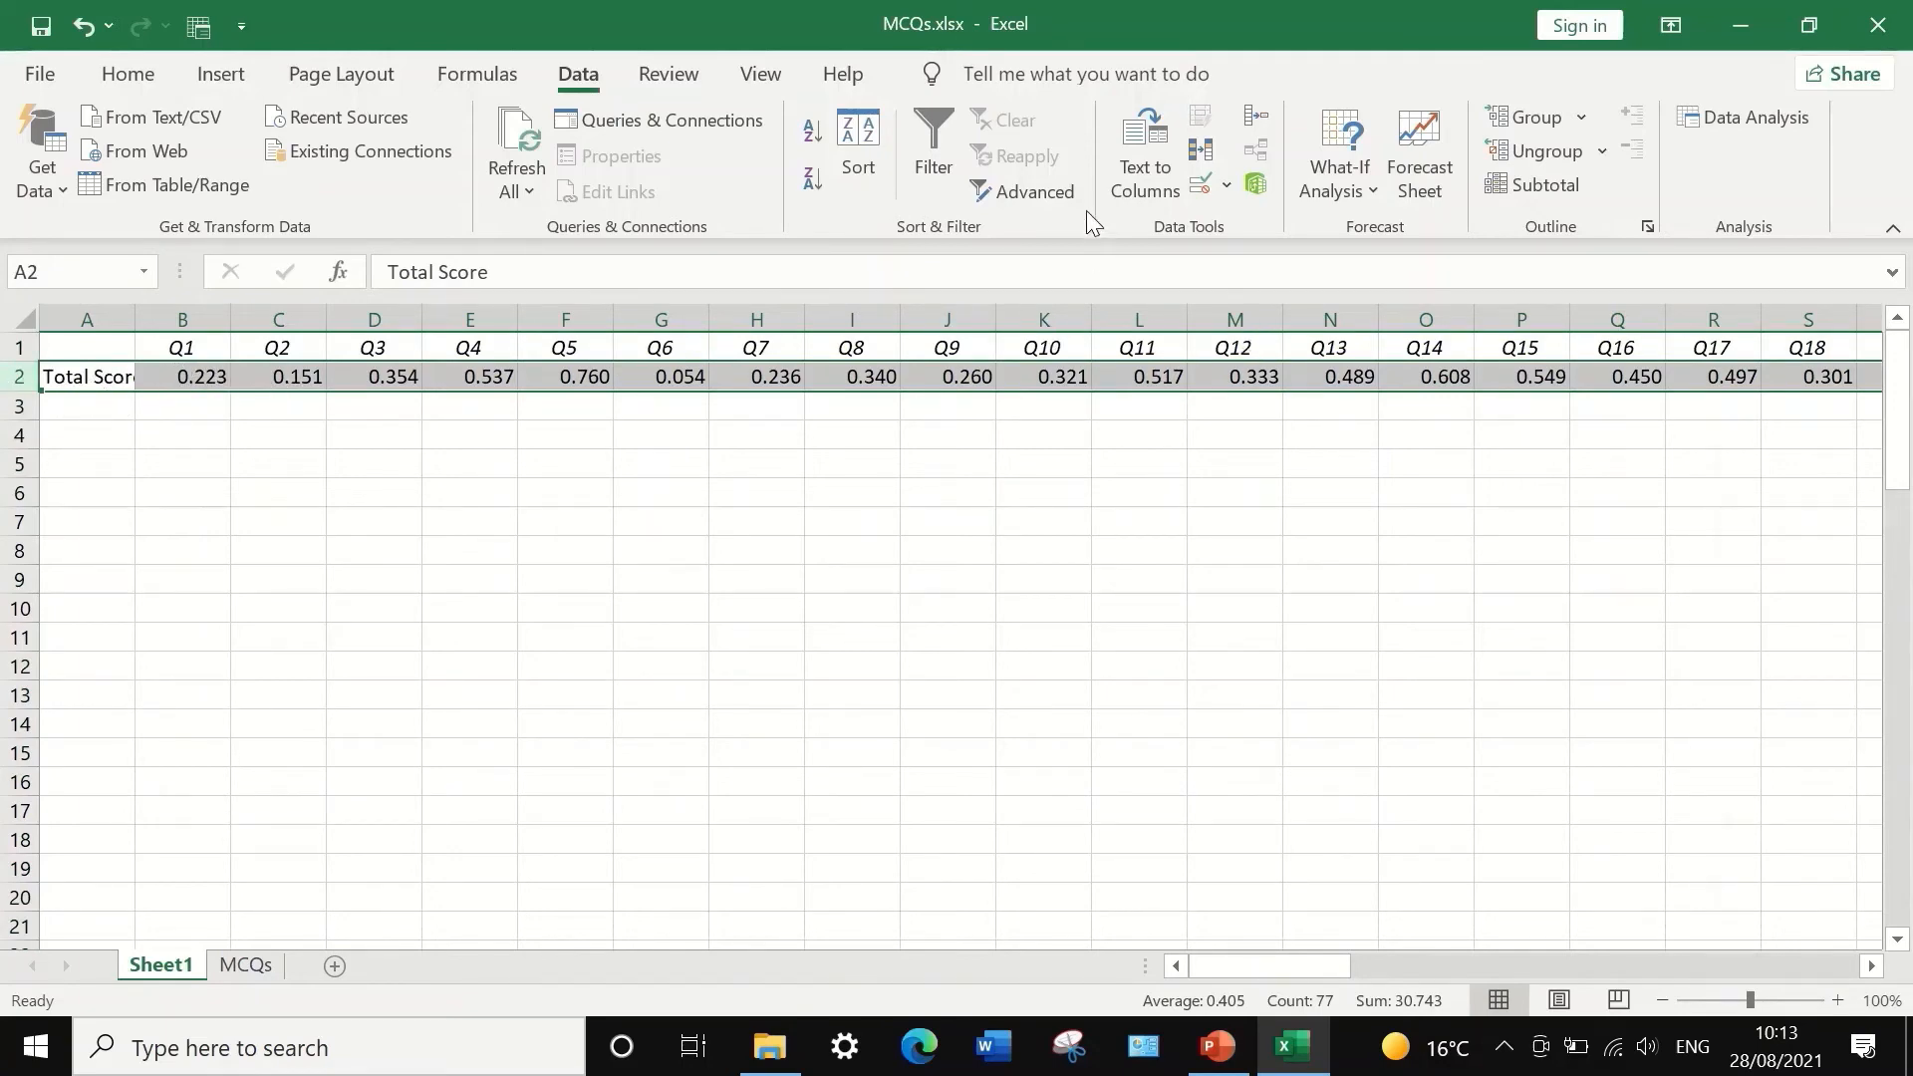
pyautogui.click(127, 74)
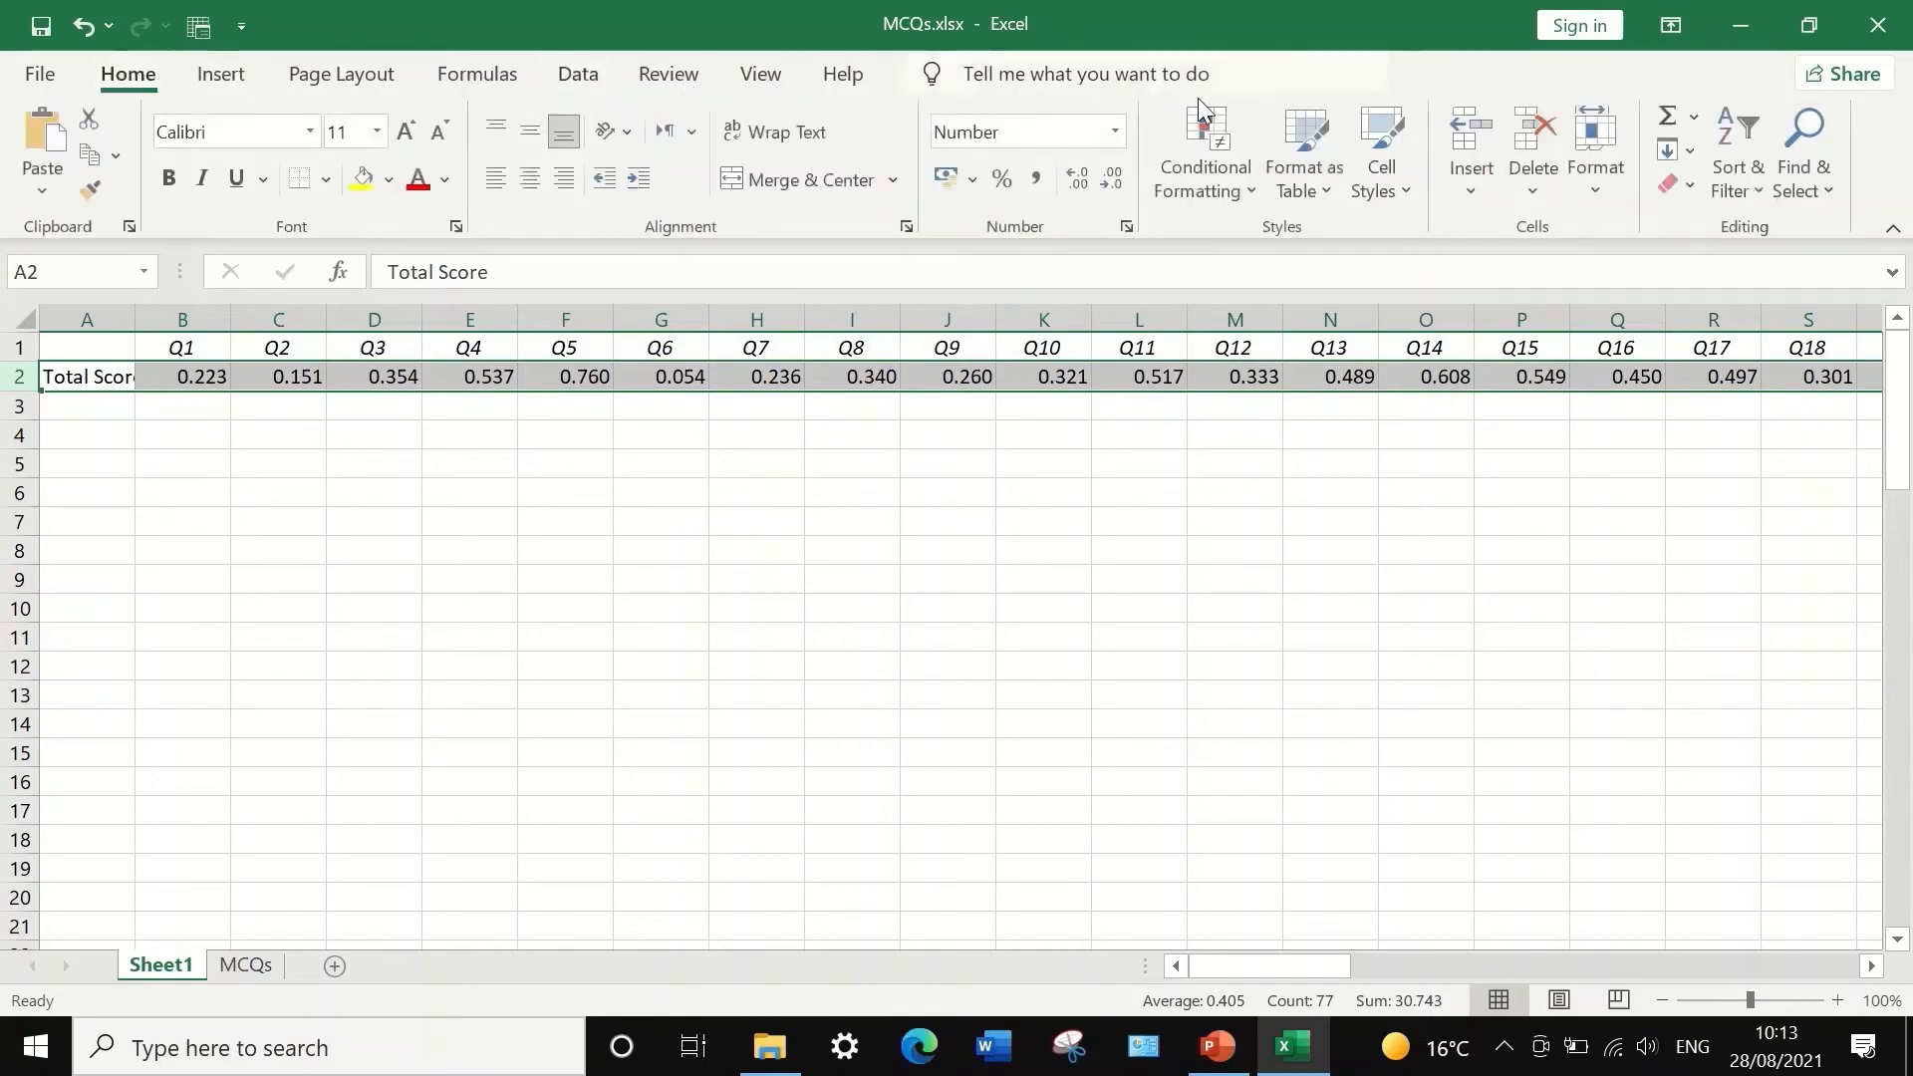
pyautogui.click(1228, 199)
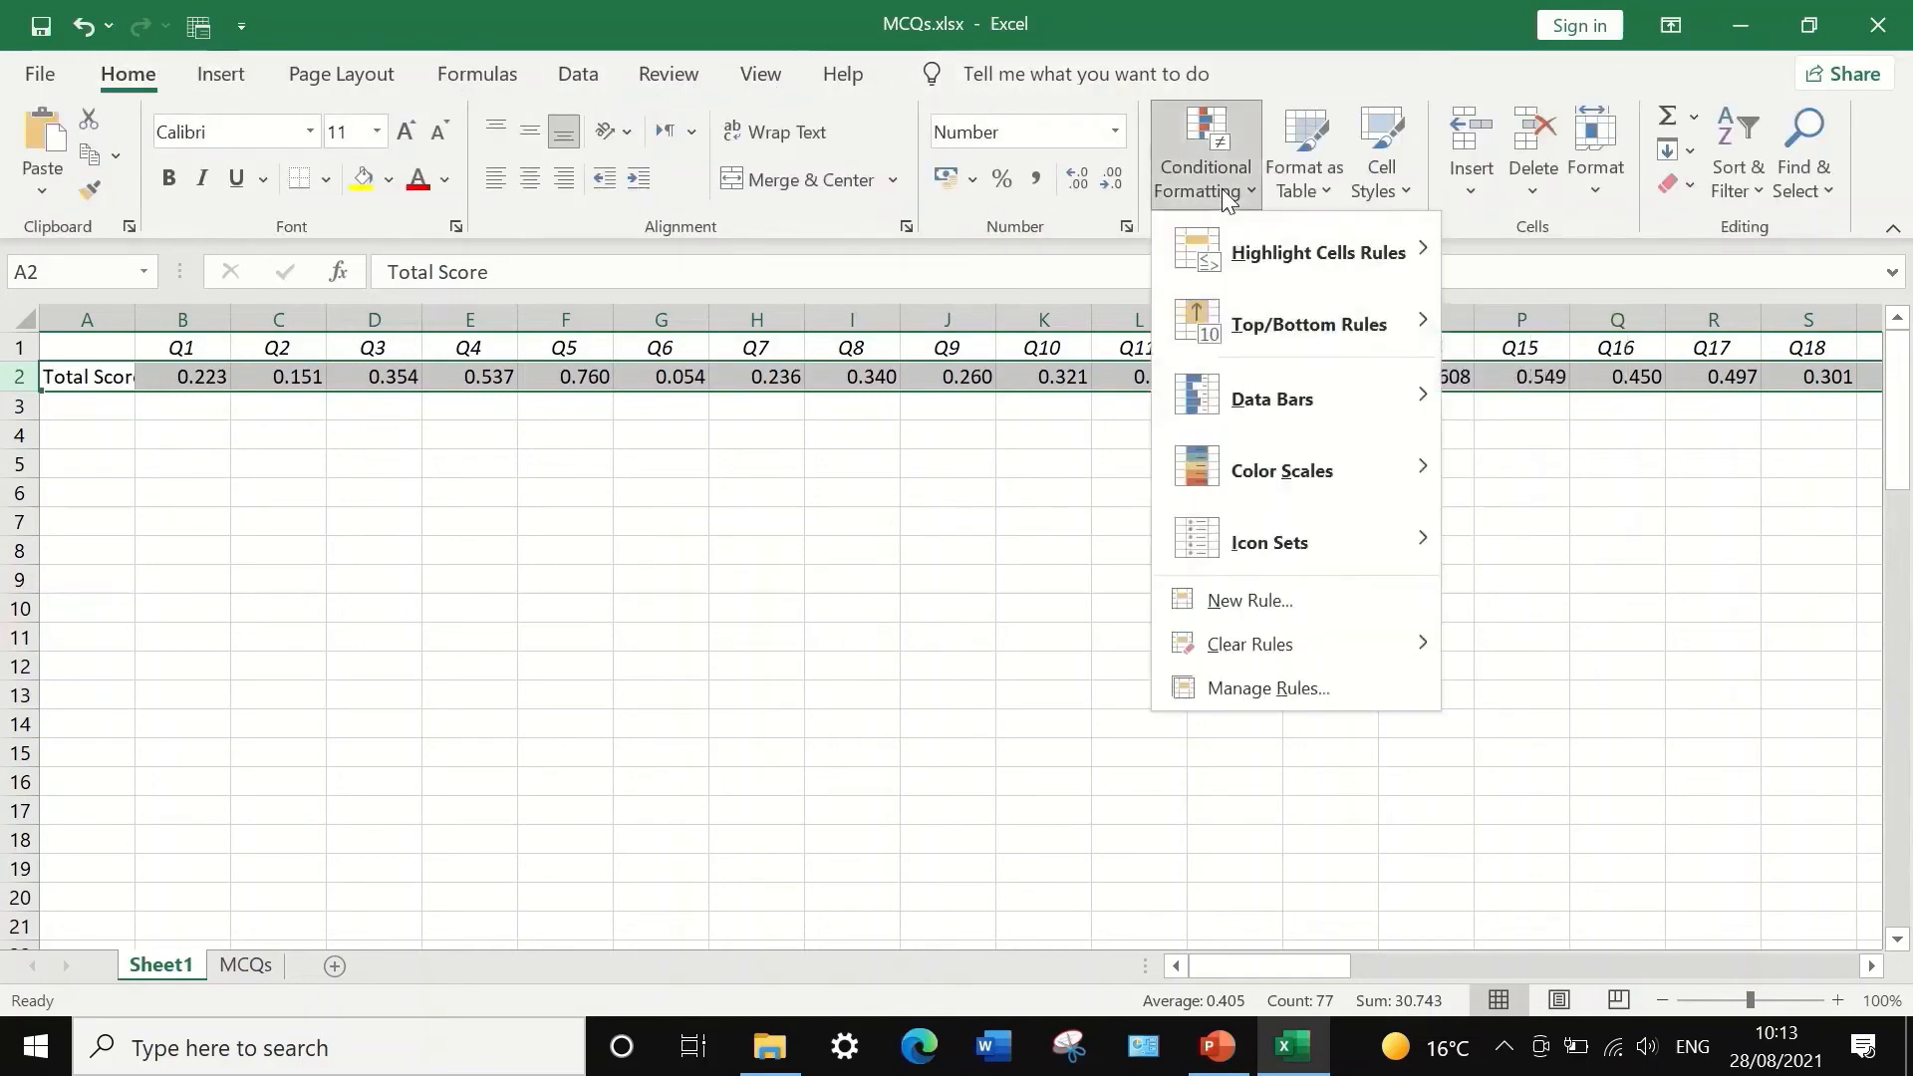
pyautogui.click(1318, 600)
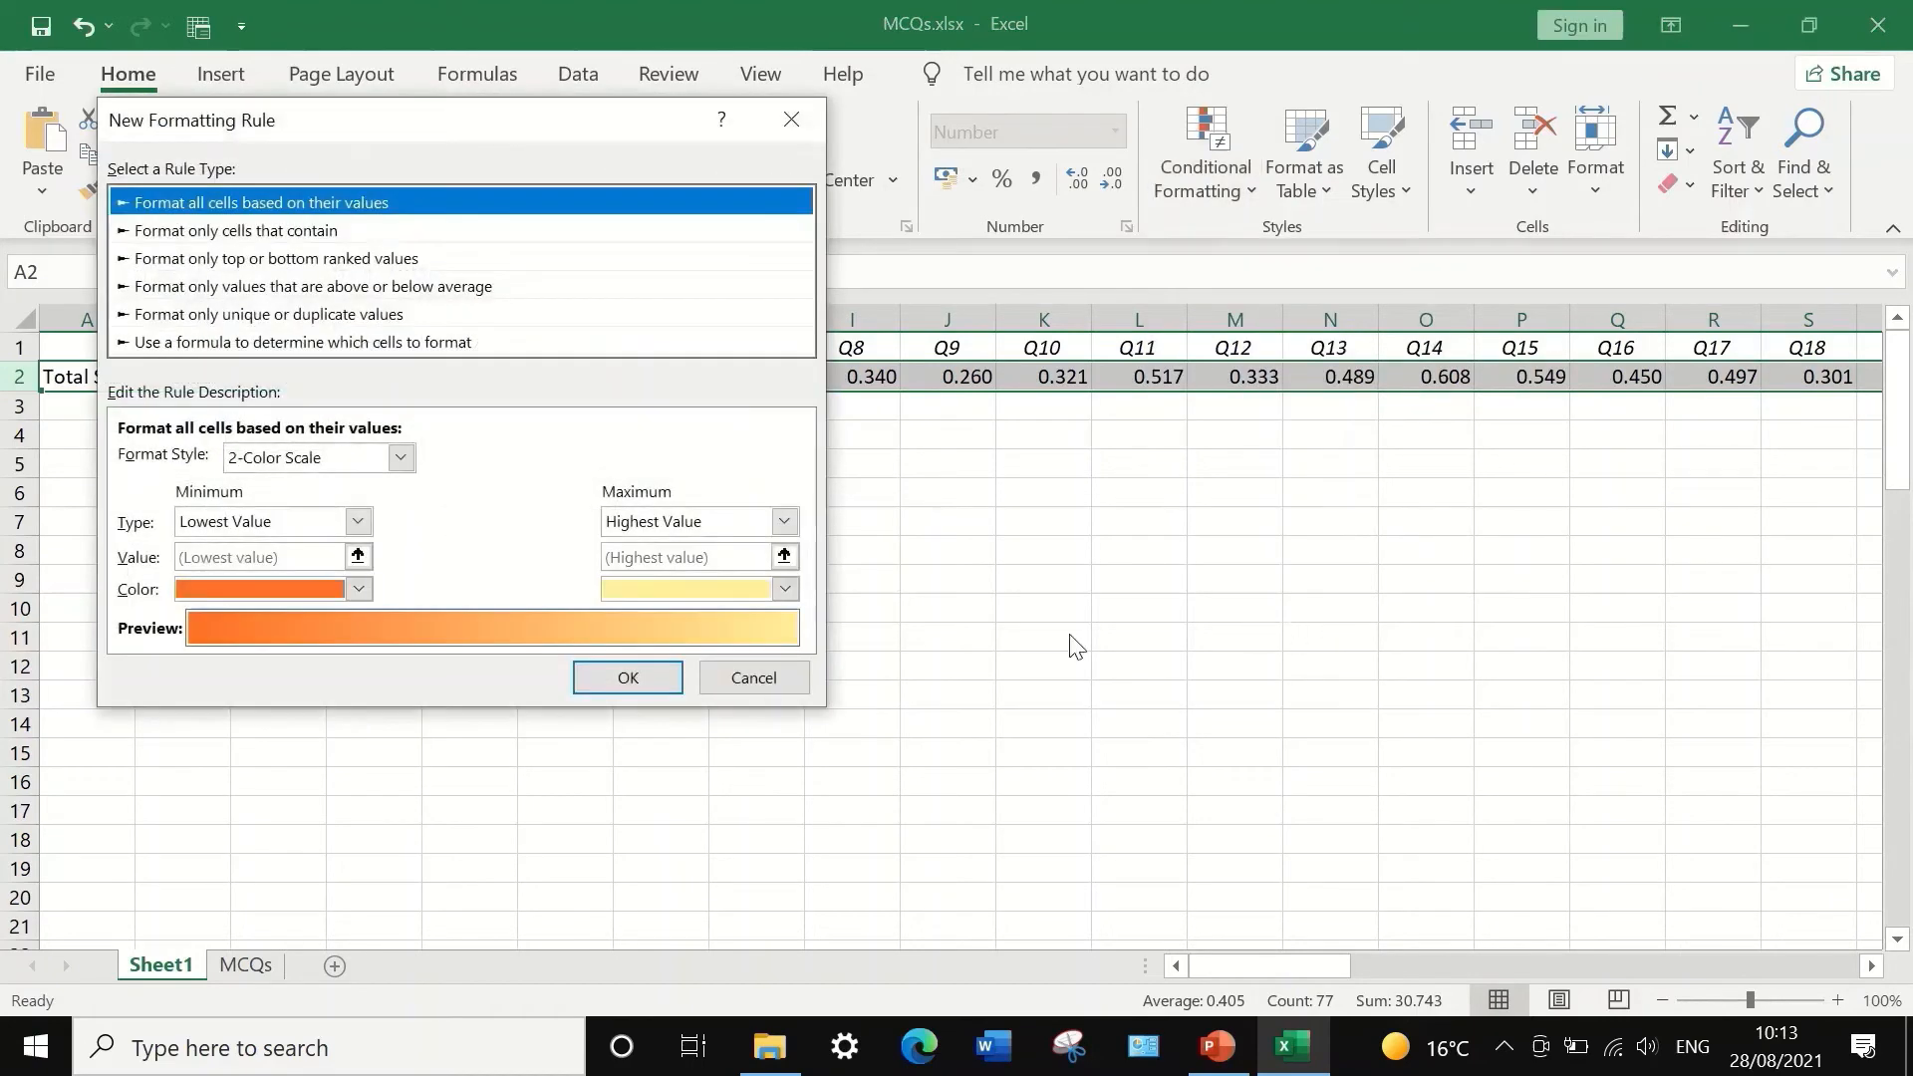
pyautogui.click(399, 457)
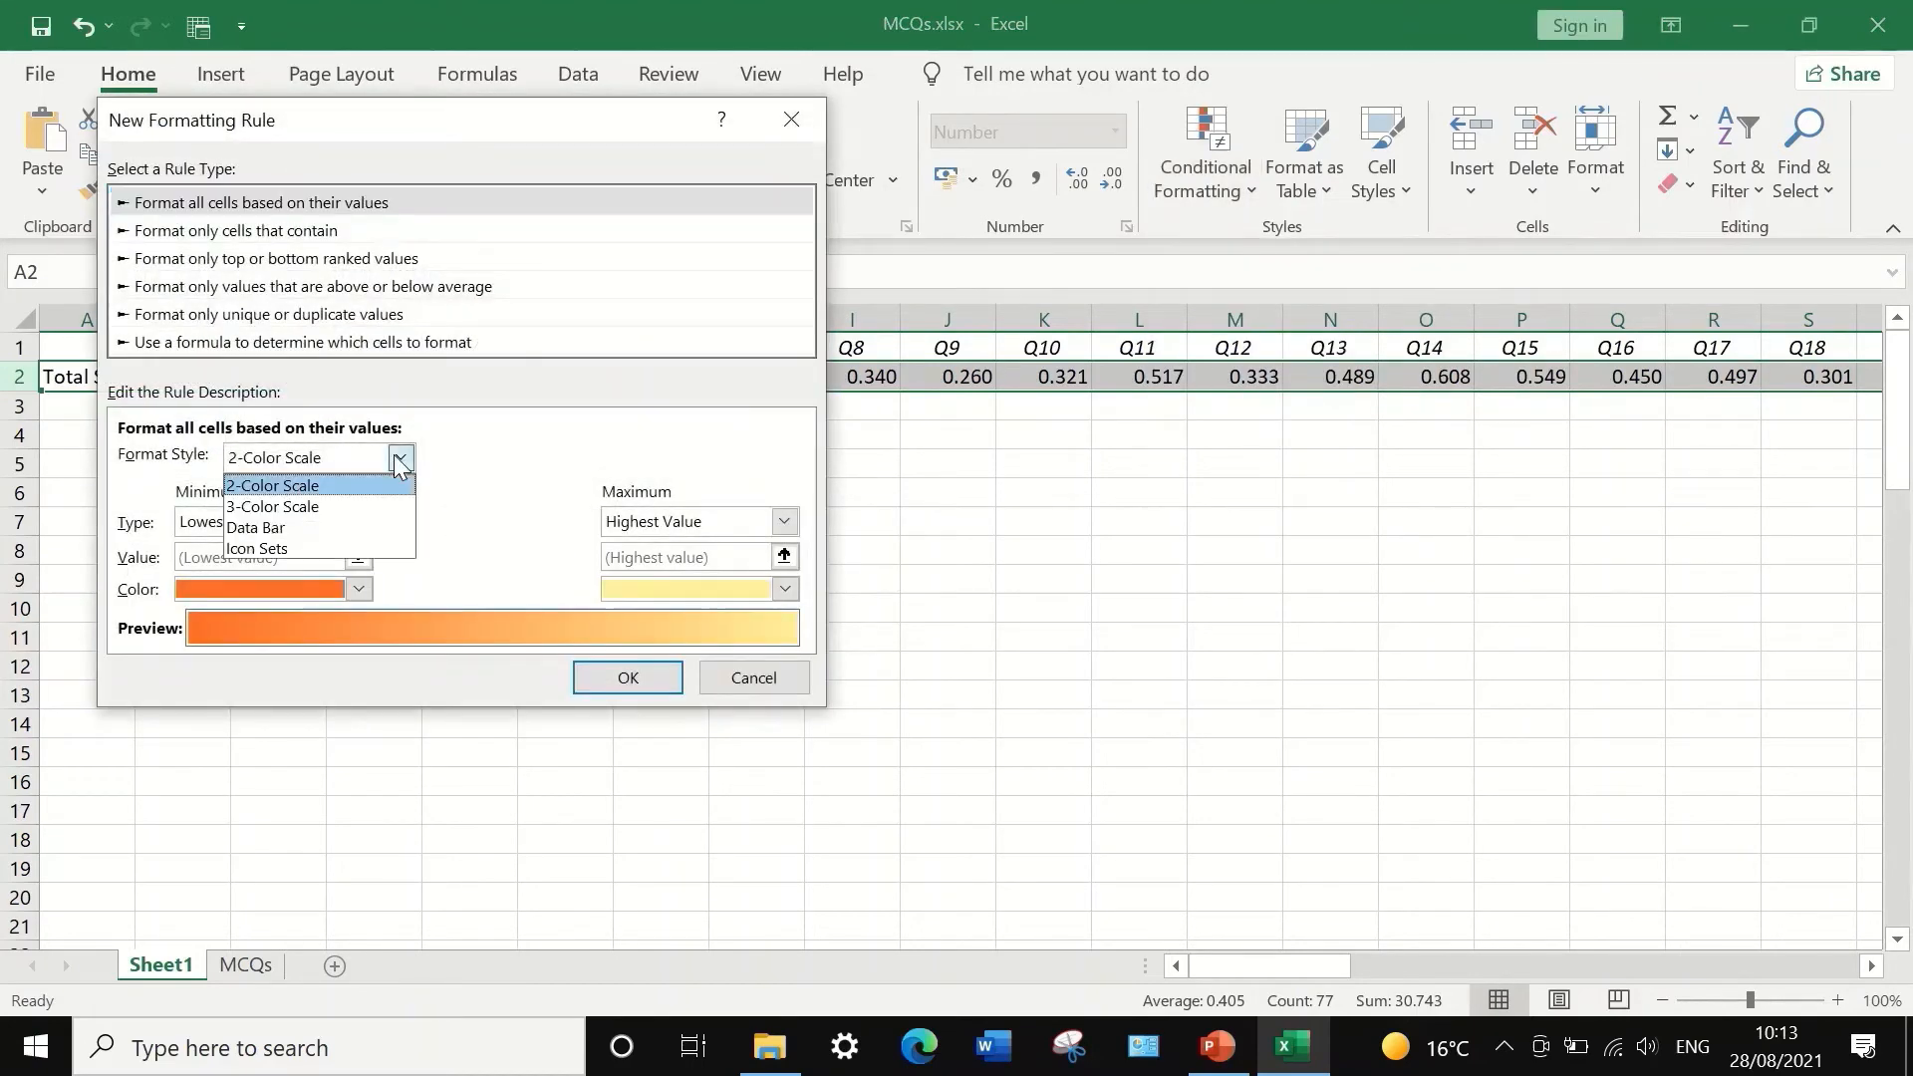
pyautogui.click(351, 505)
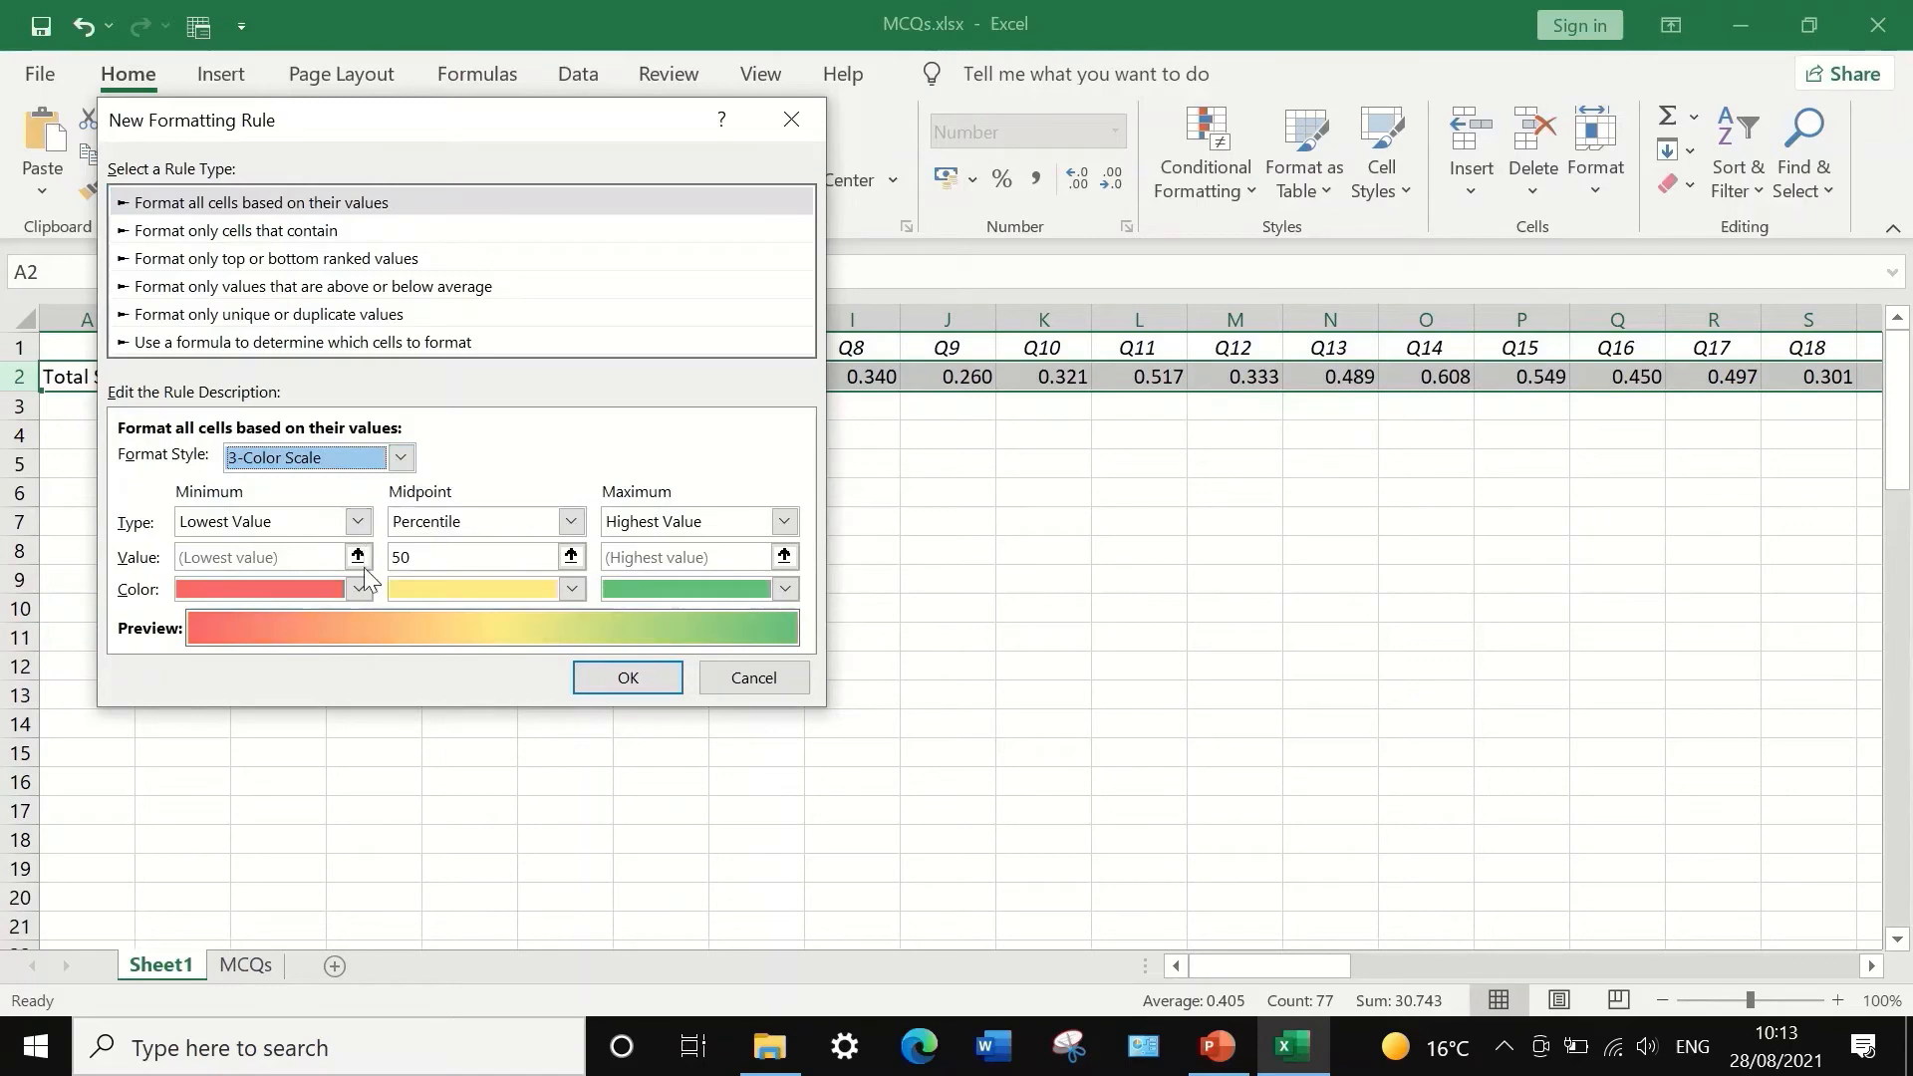
# - Set the minimum, midpoint and maximum types of the colour scale rule to Number
pyautogui.click(357, 522)
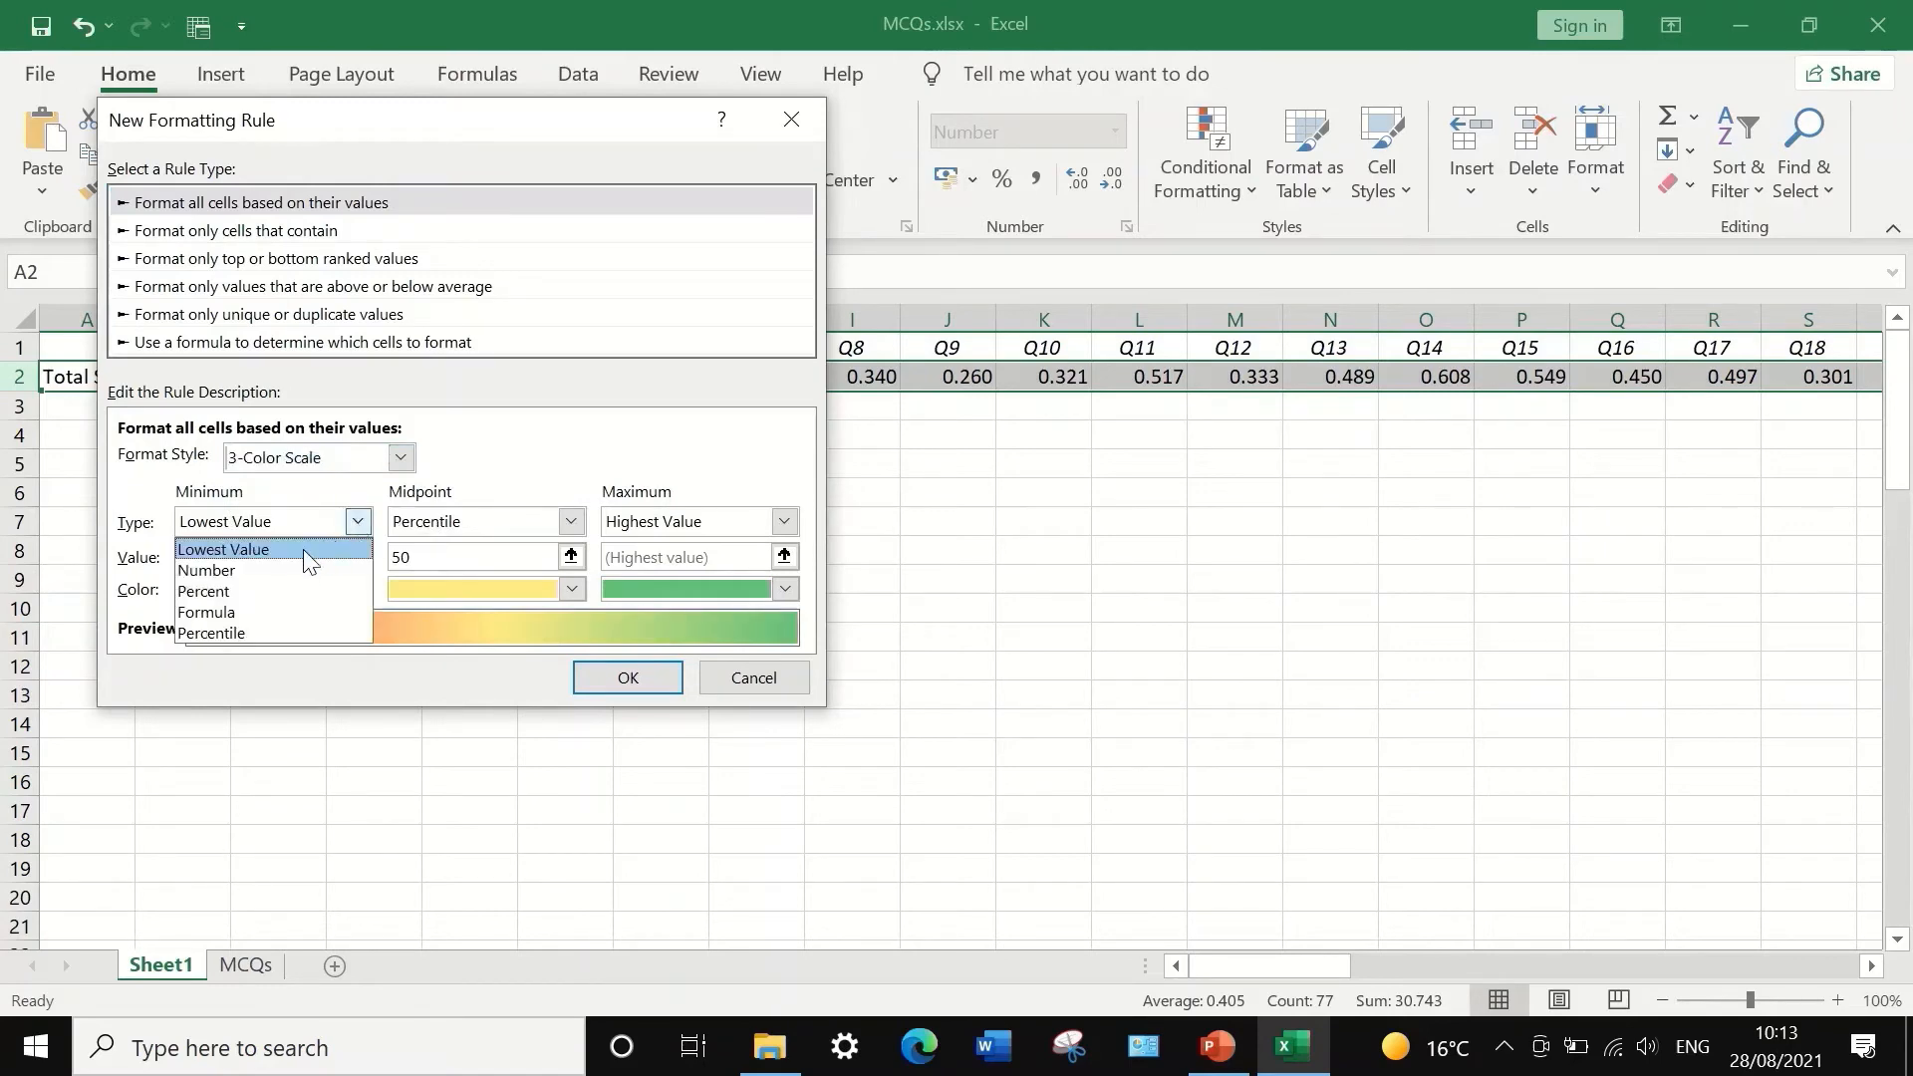
pyautogui.click(229, 572)
pyautogui.click(229, 572)
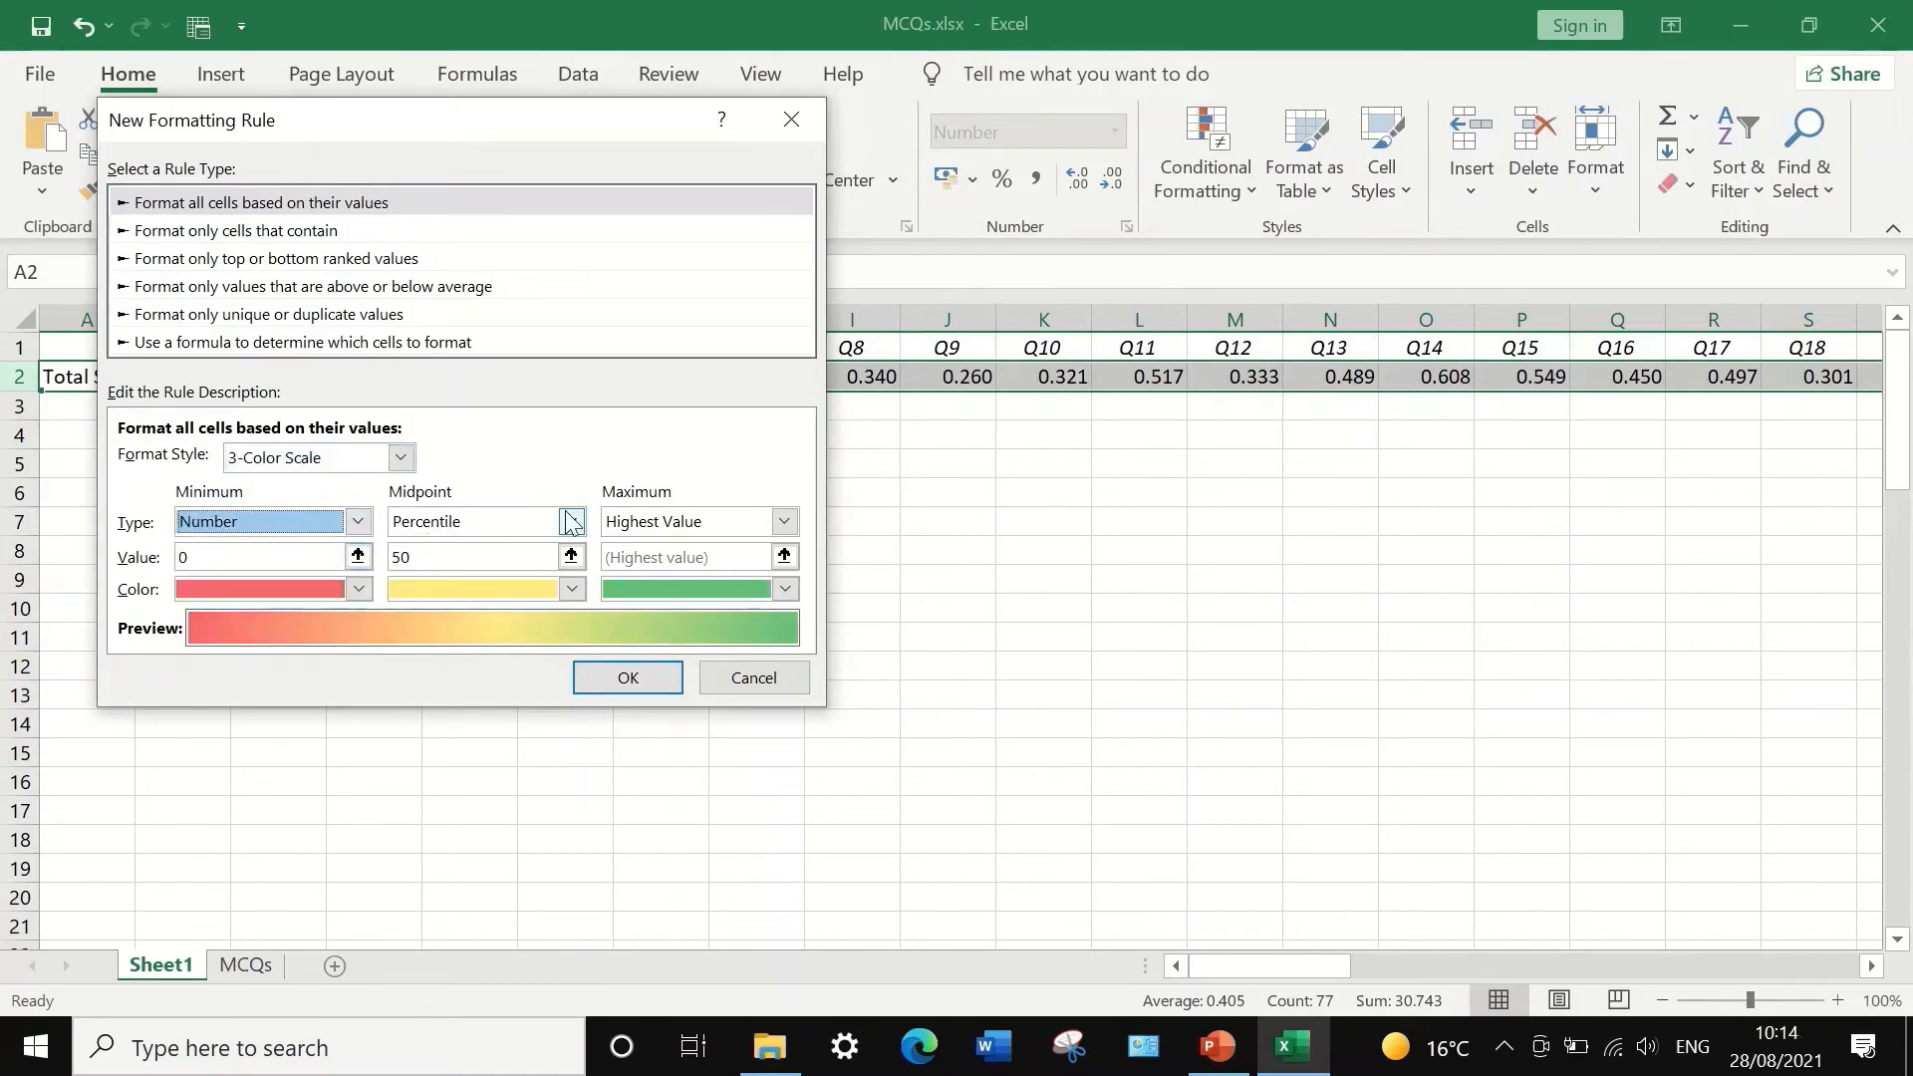
pyautogui.click(569, 522)
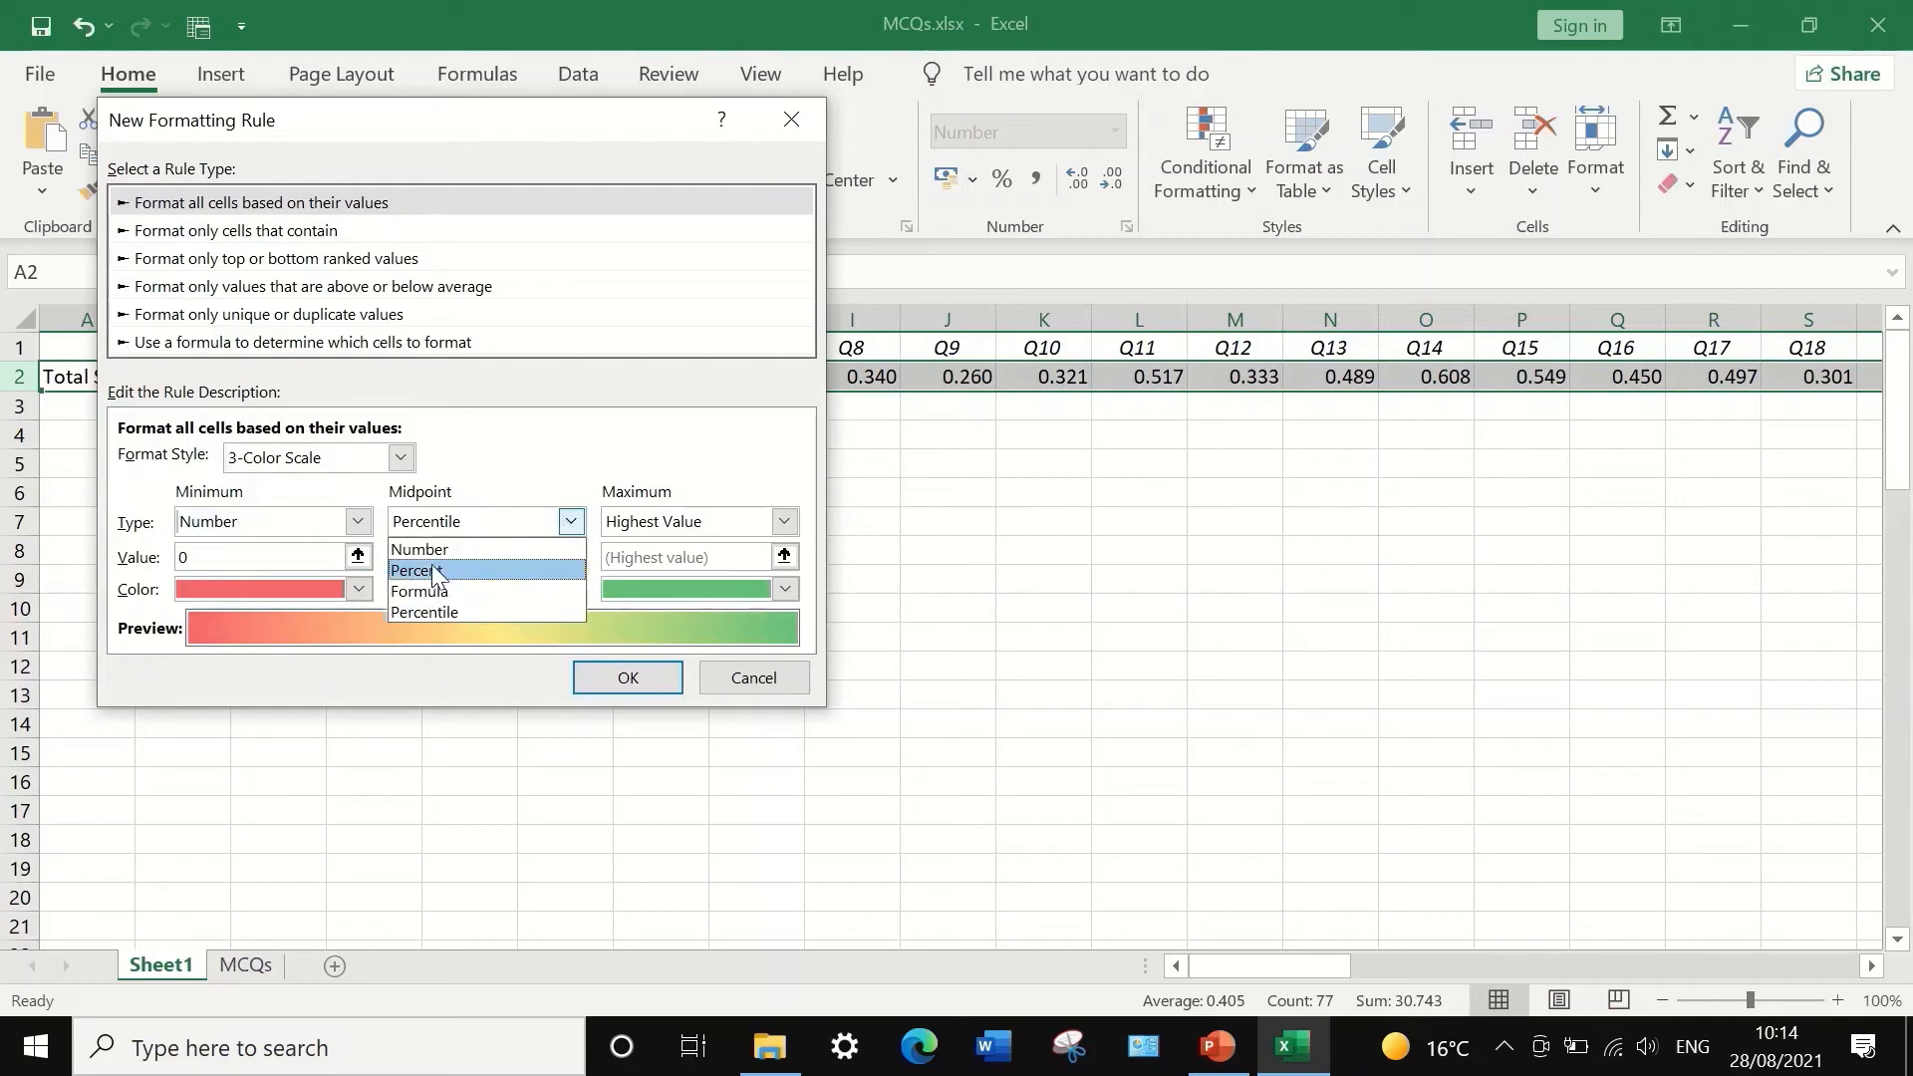
pyautogui.click(429, 549)
pyautogui.click(785, 520)
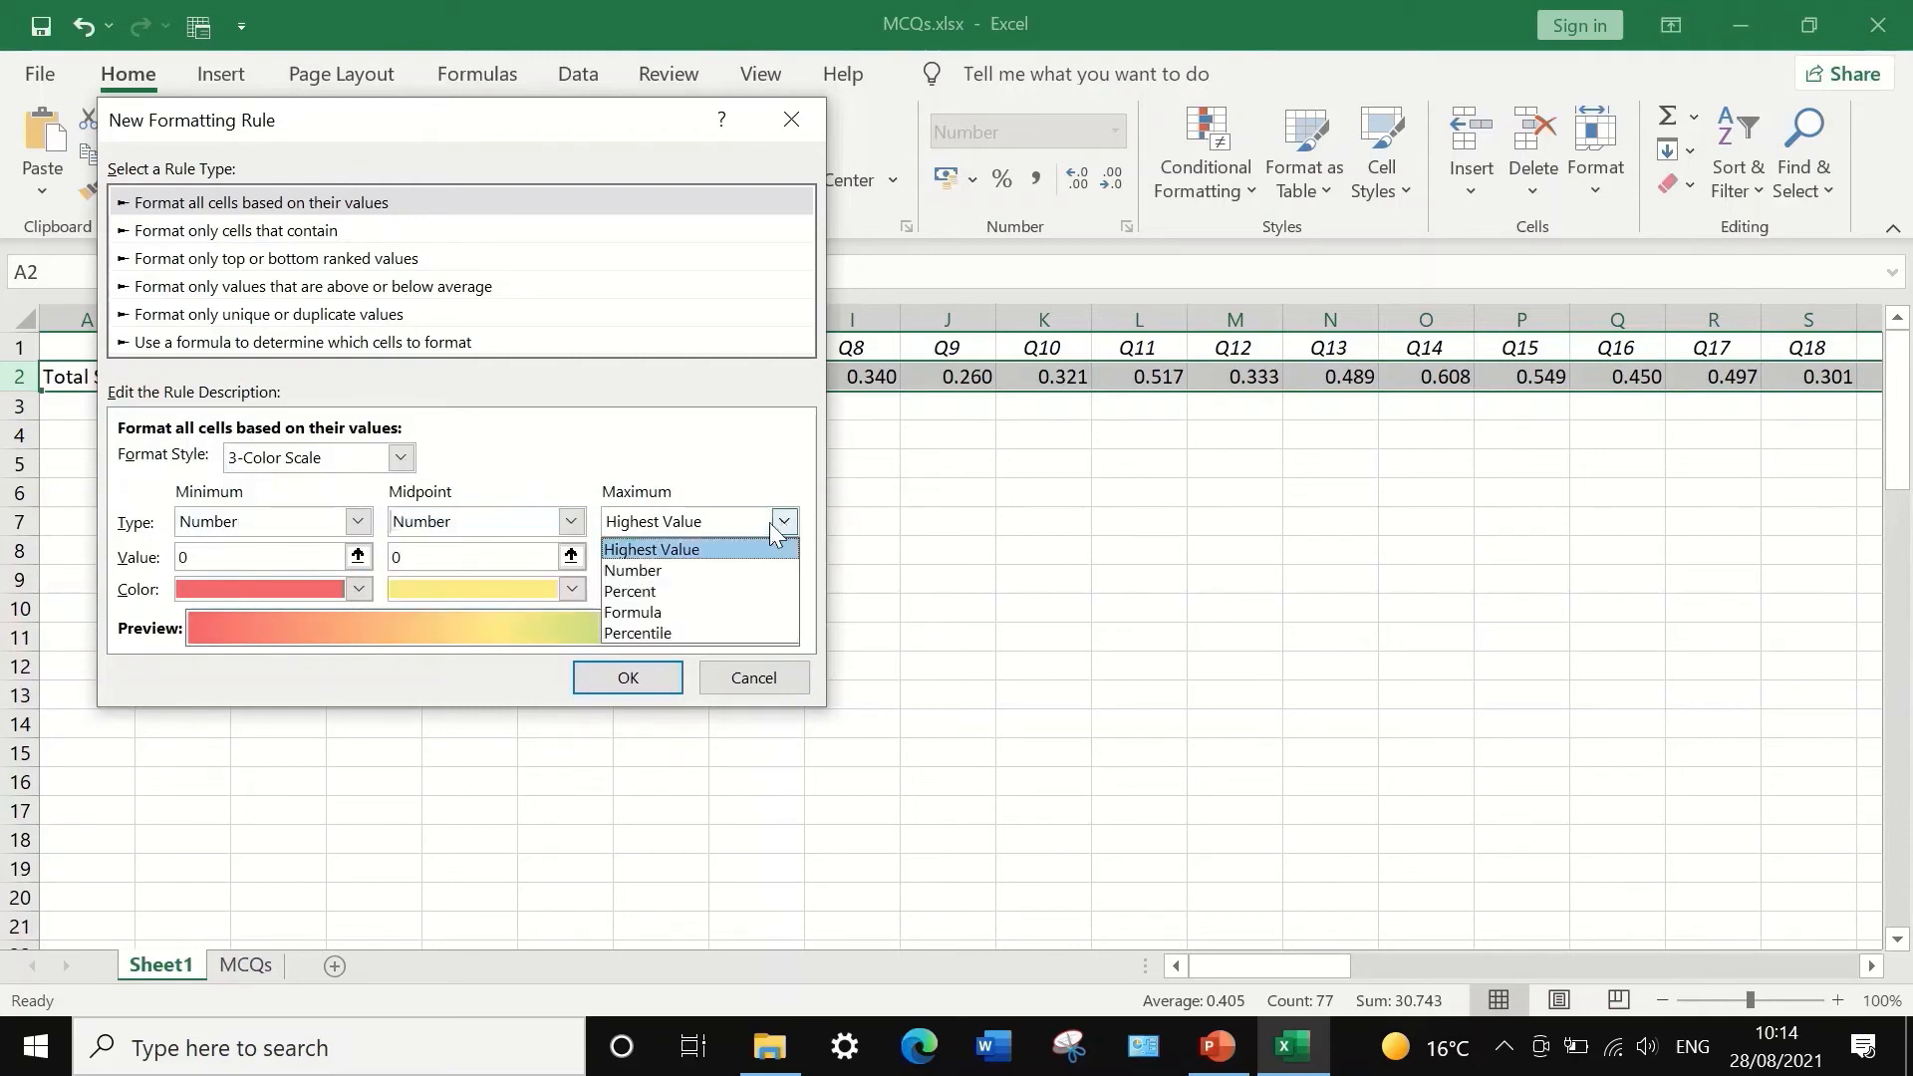
pyautogui.click(679, 570)
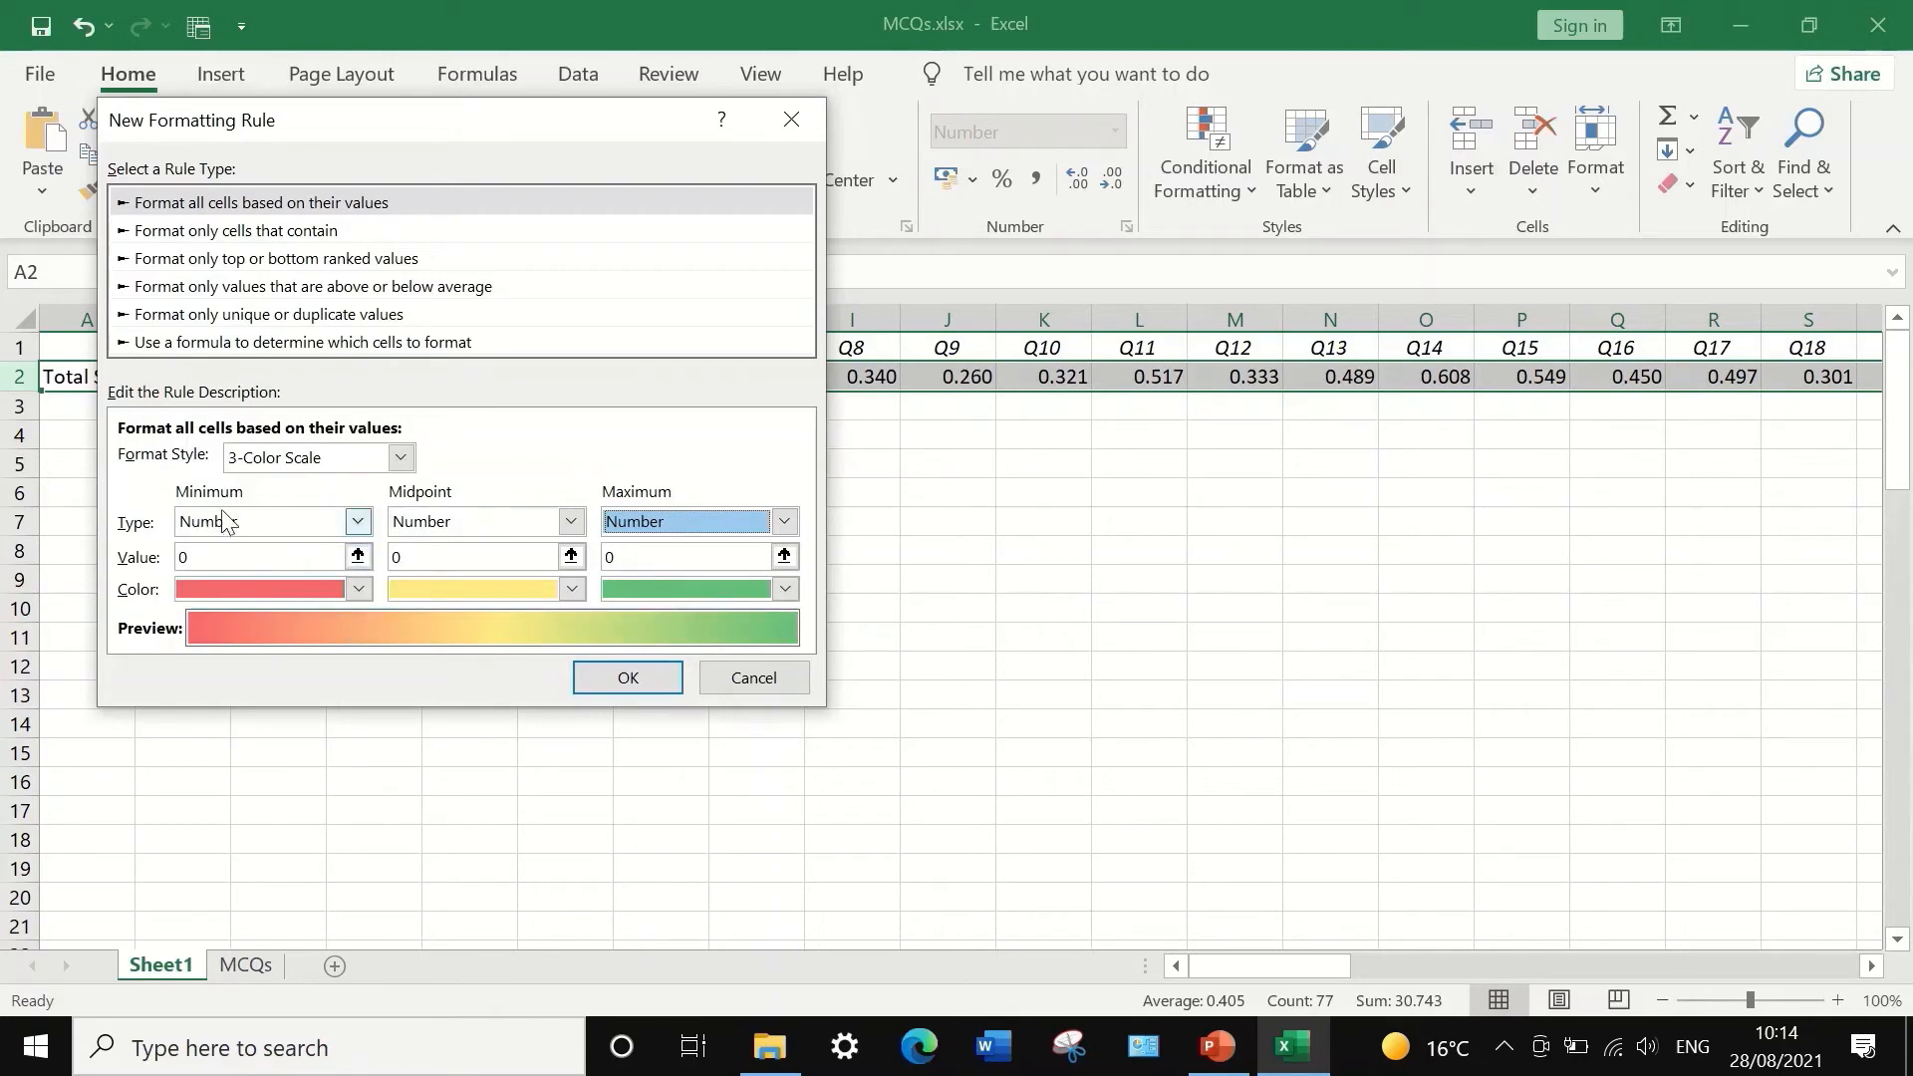
# - Set the colour scale's minimum value to -1 and its maximum value to 1
pyautogui.click(182, 556)
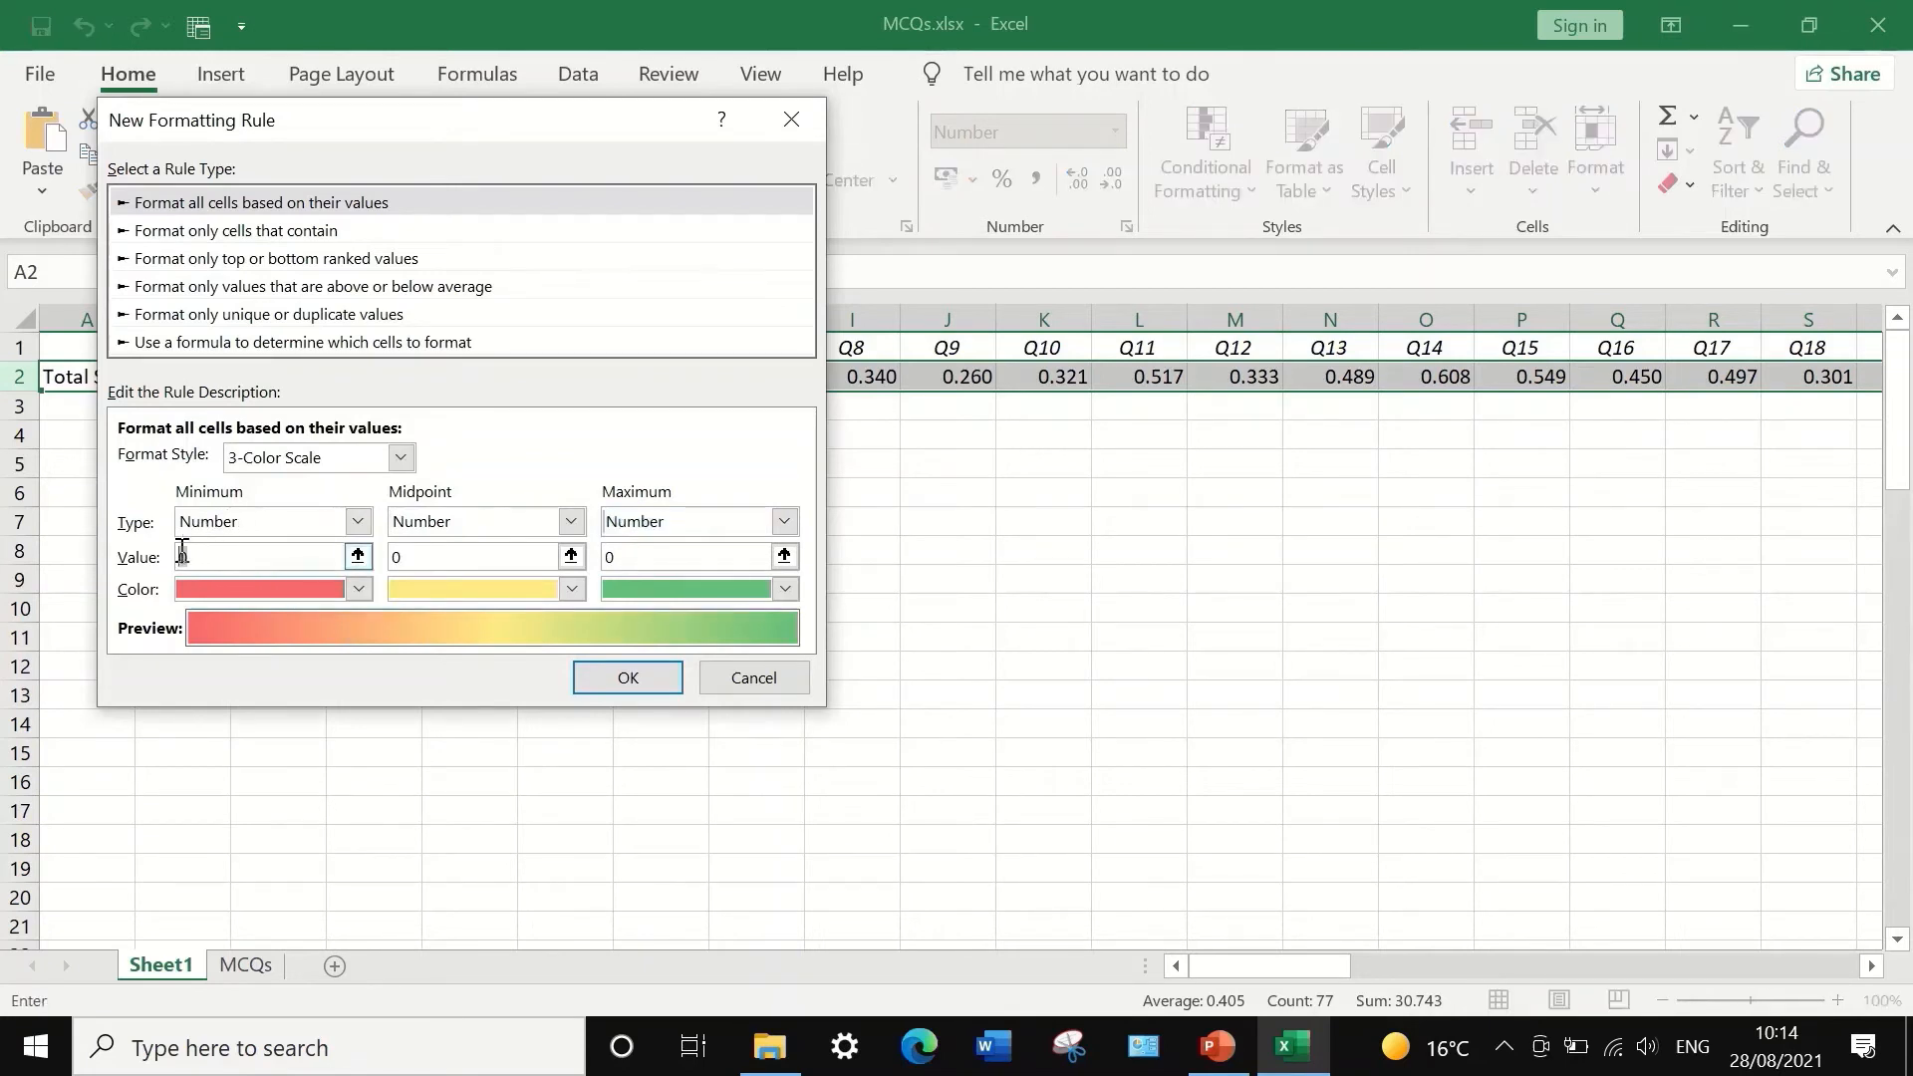
pyautogui.write('1')
pyautogui.click(785, 557)
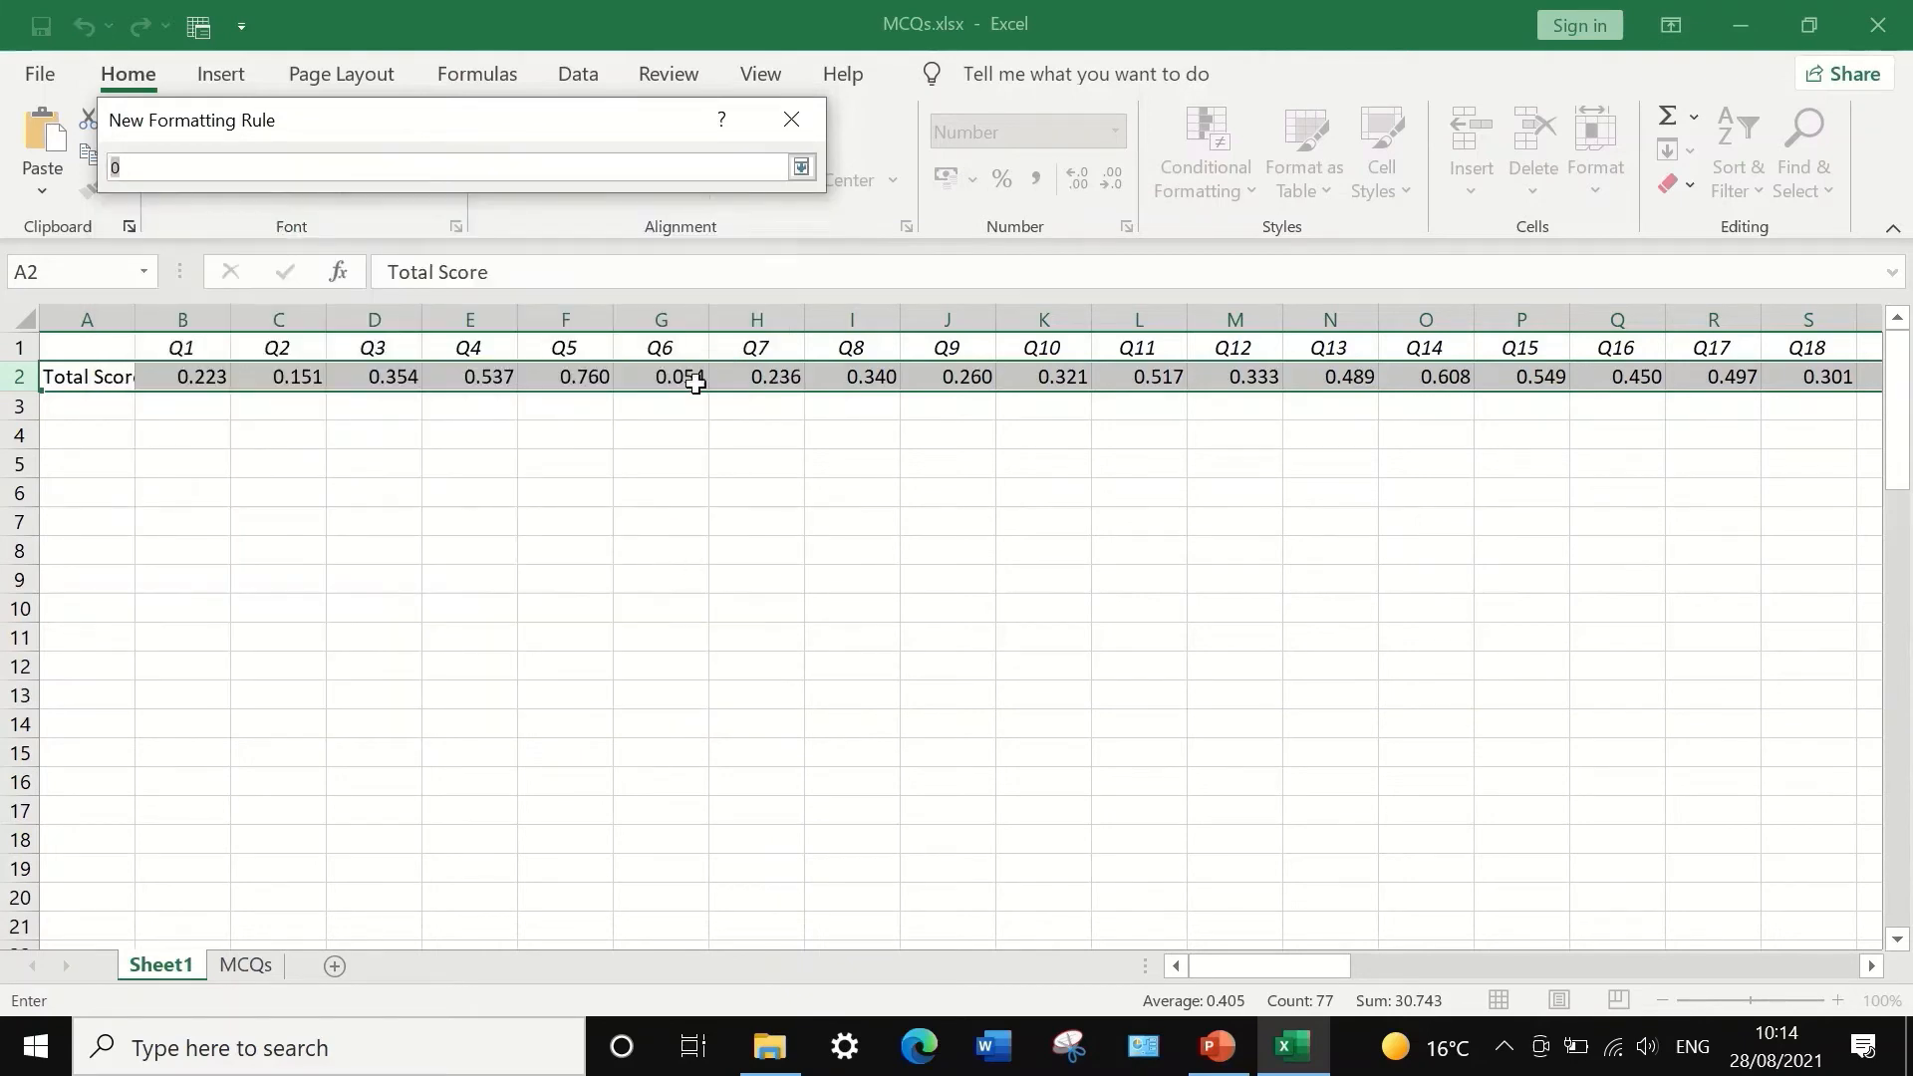
pyautogui.click(802, 166)
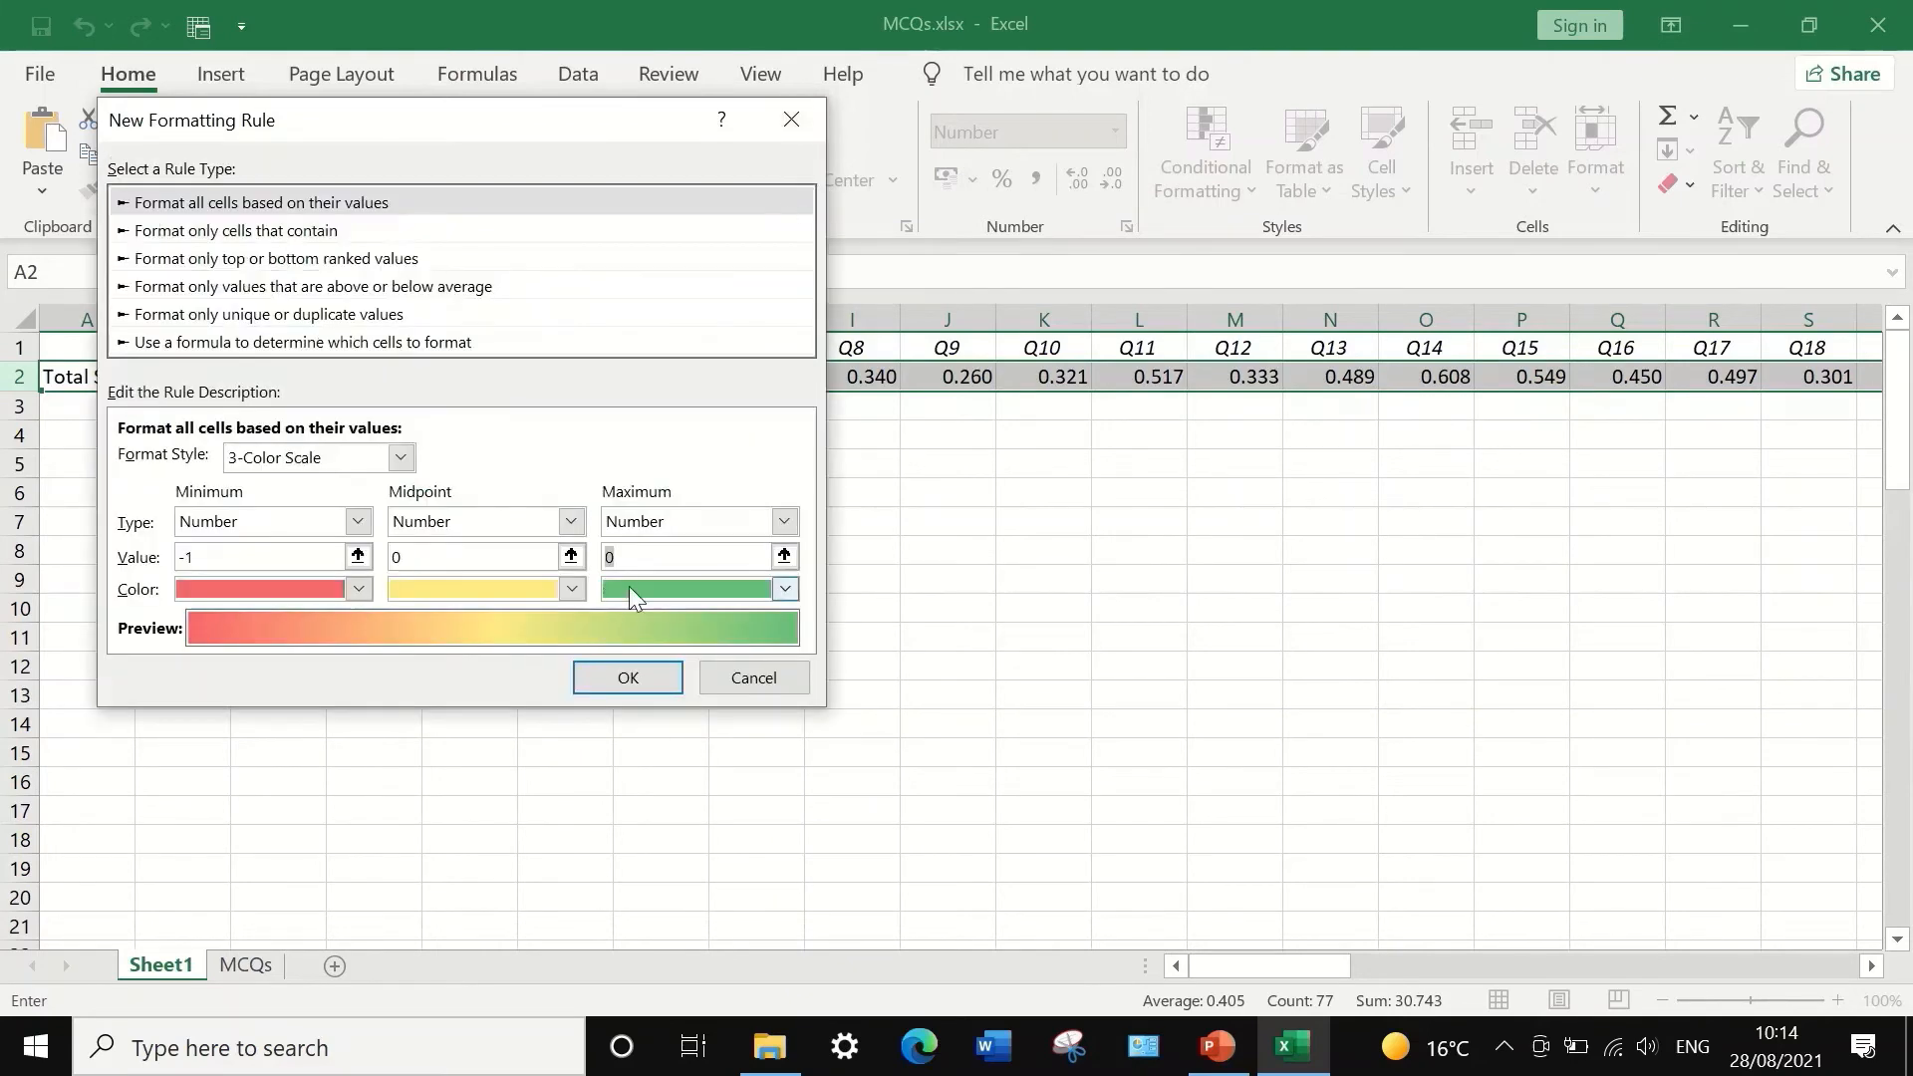
pyautogui.write('1')
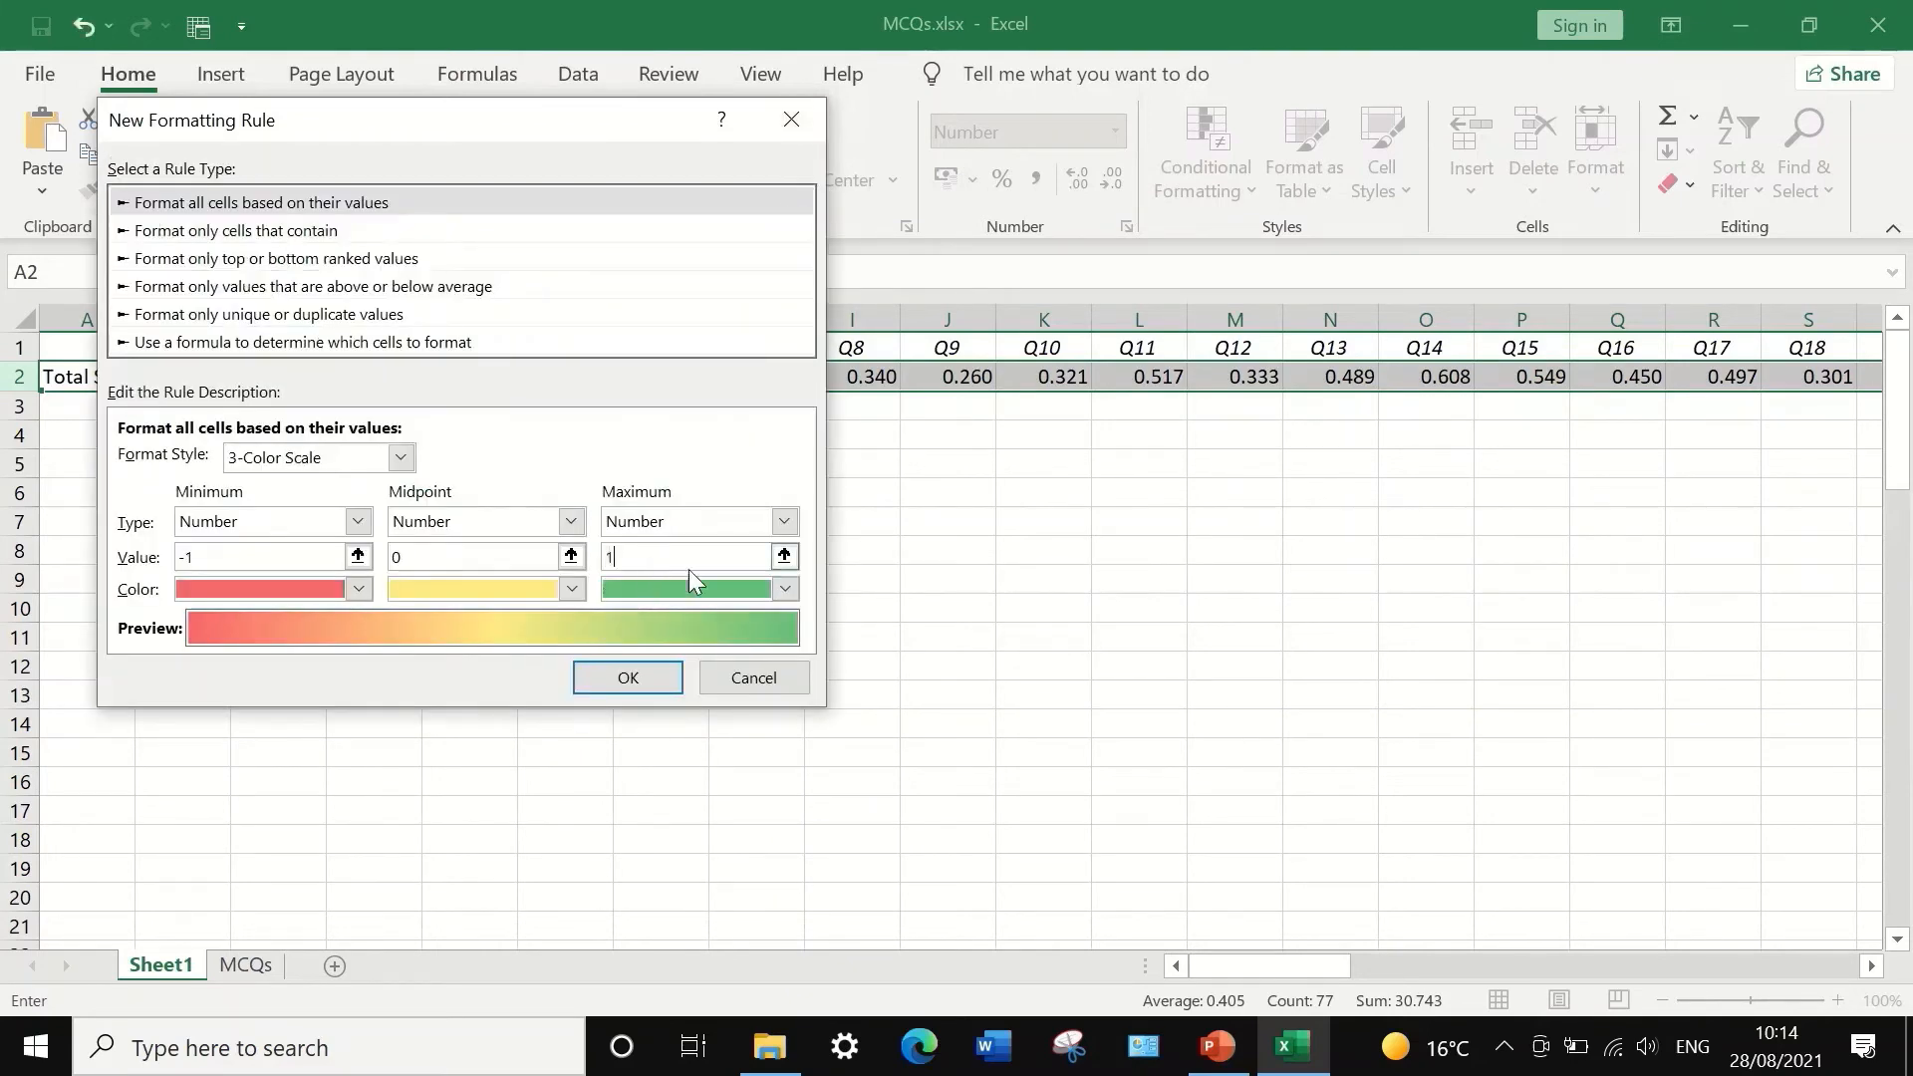
# - Colour the scale's minimum red, midpoint white and maximum standard green, and apply the rule to row 2
pyautogui.click(359, 589)
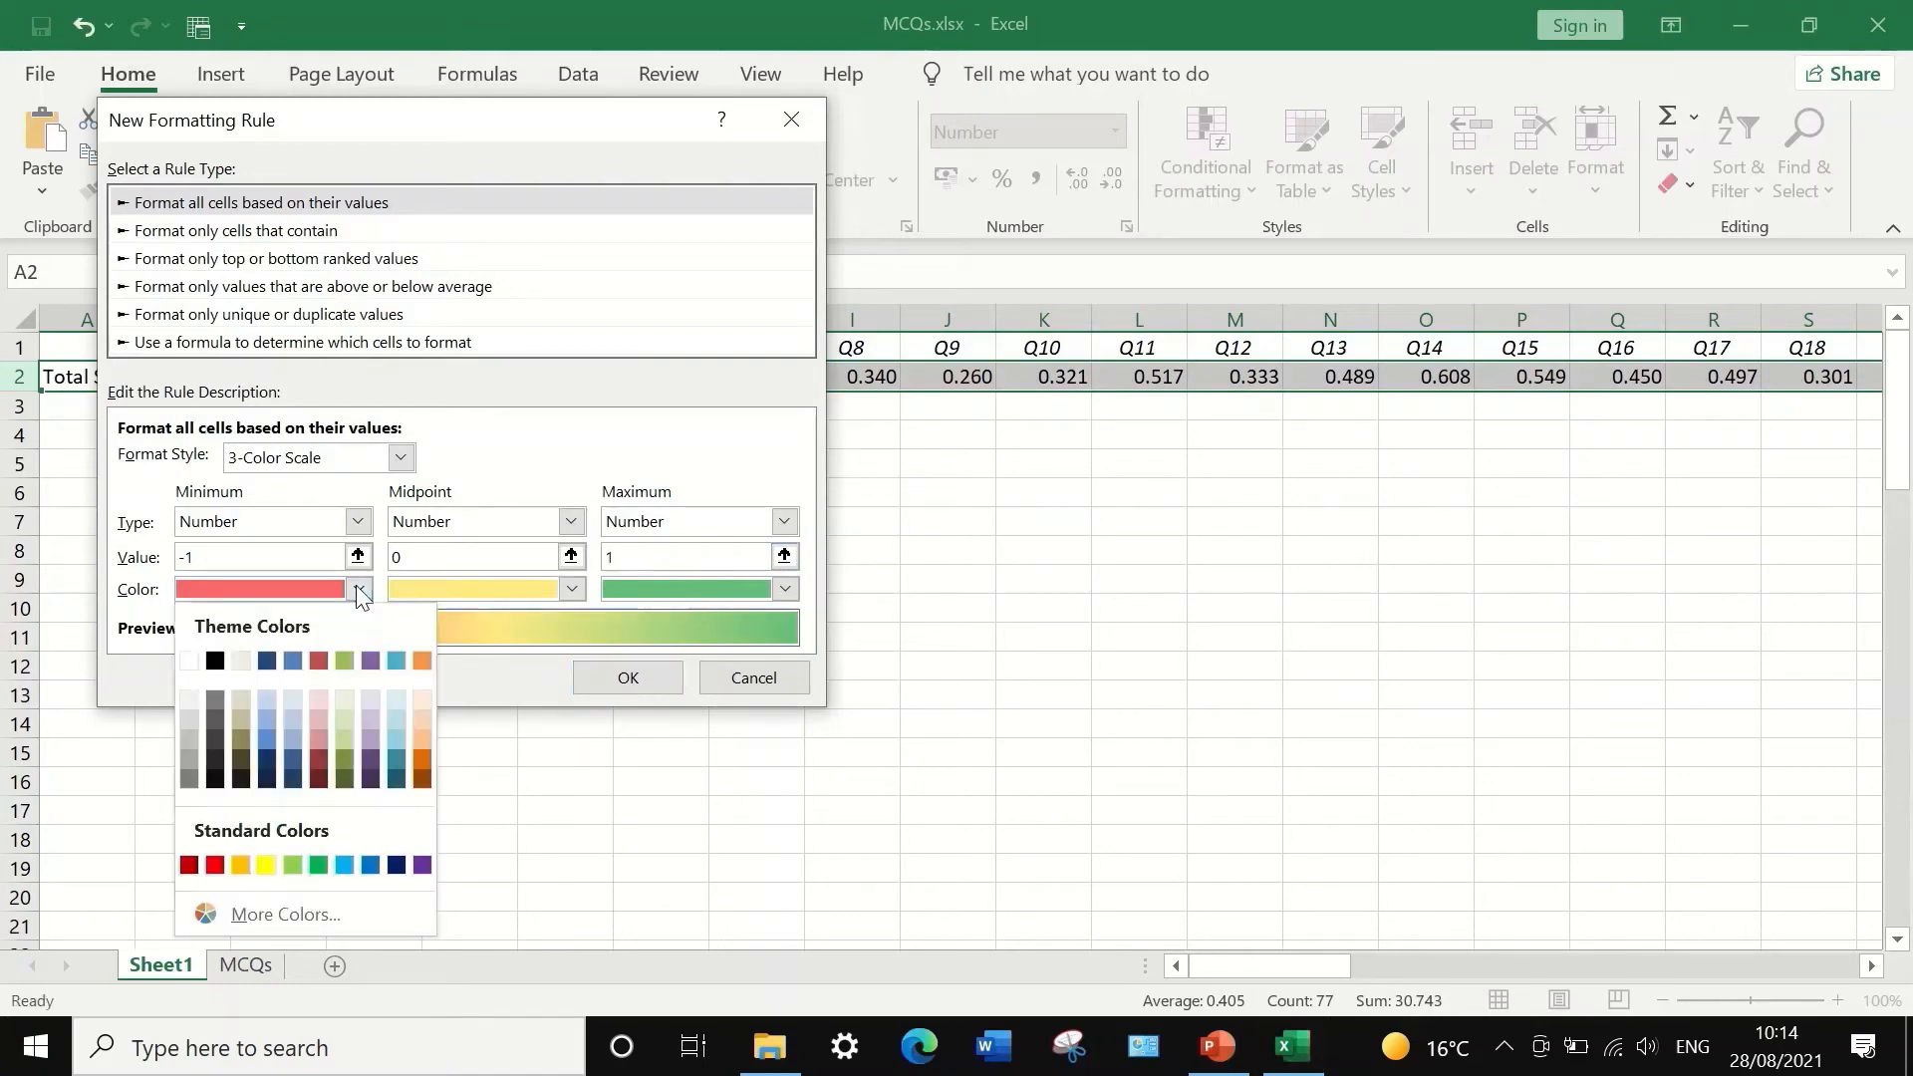
pyautogui.click(214, 866)
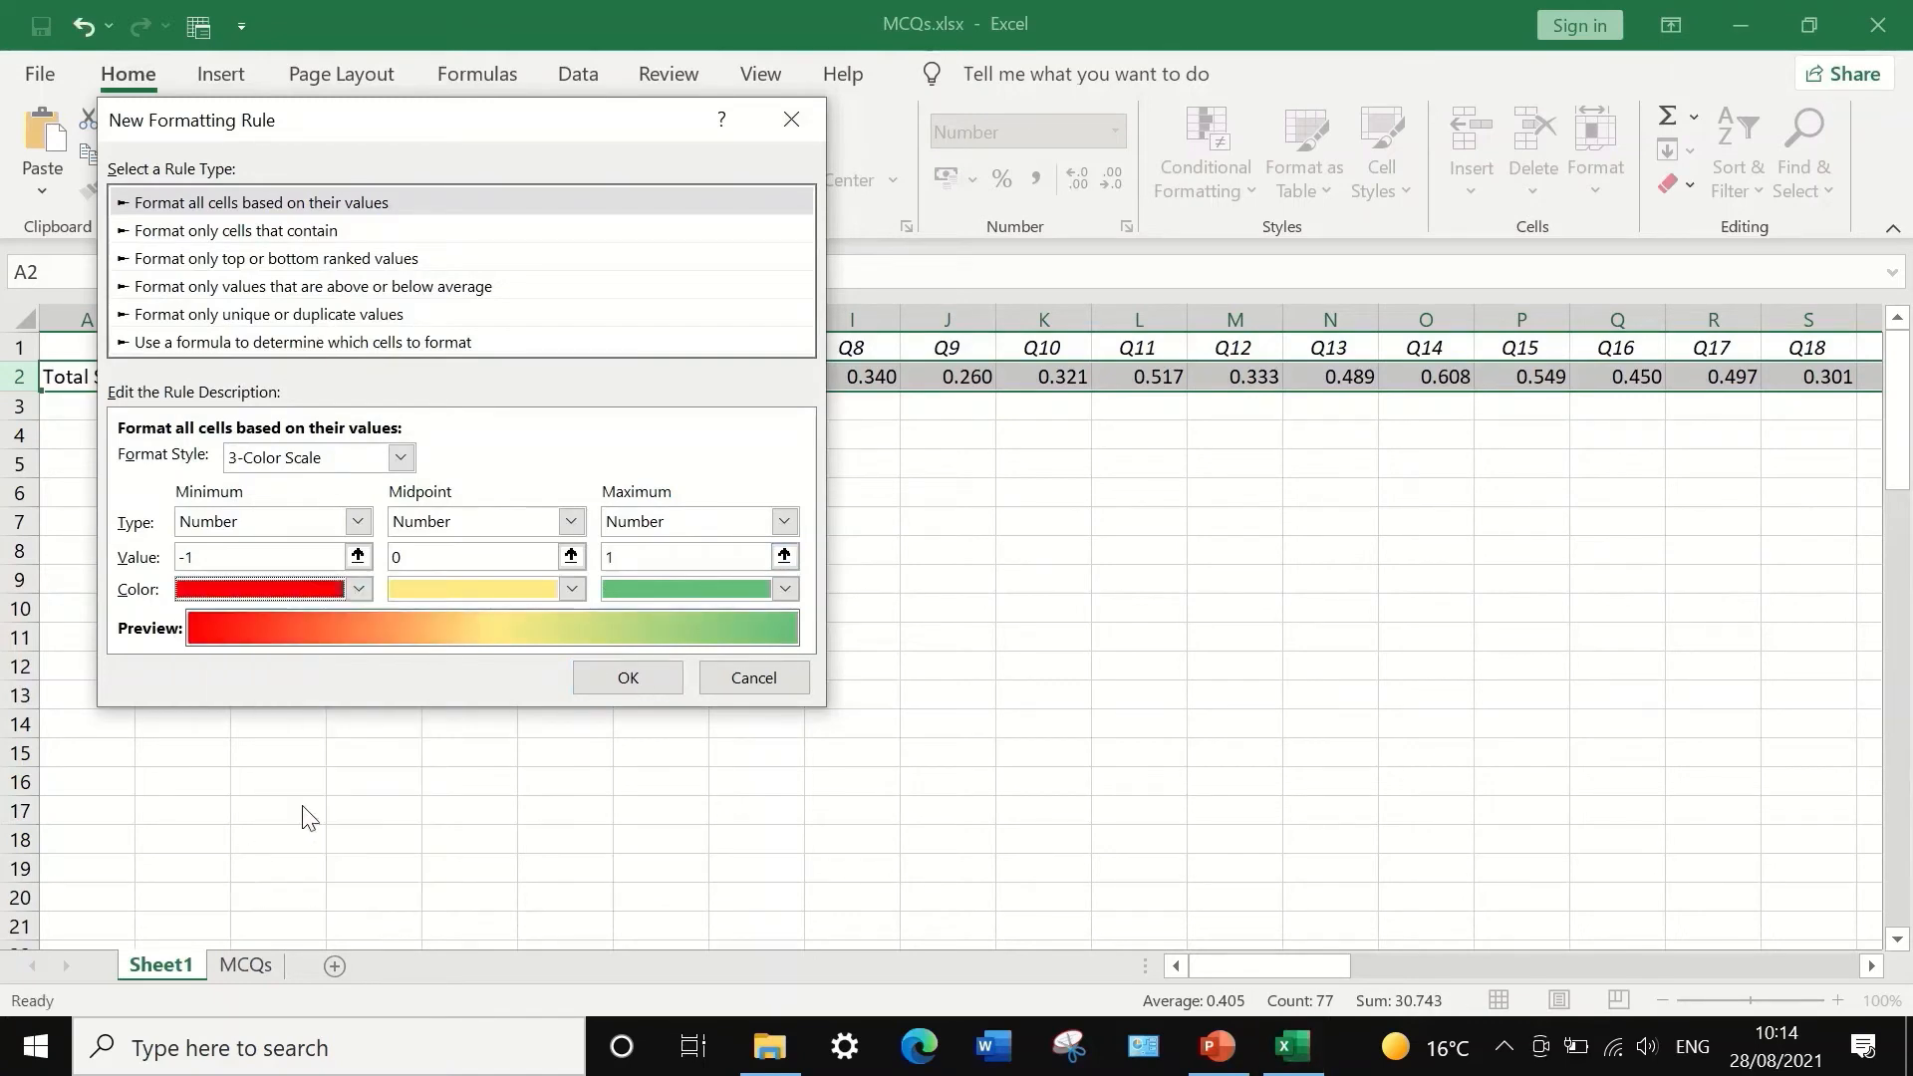
pyautogui.click(562, 589)
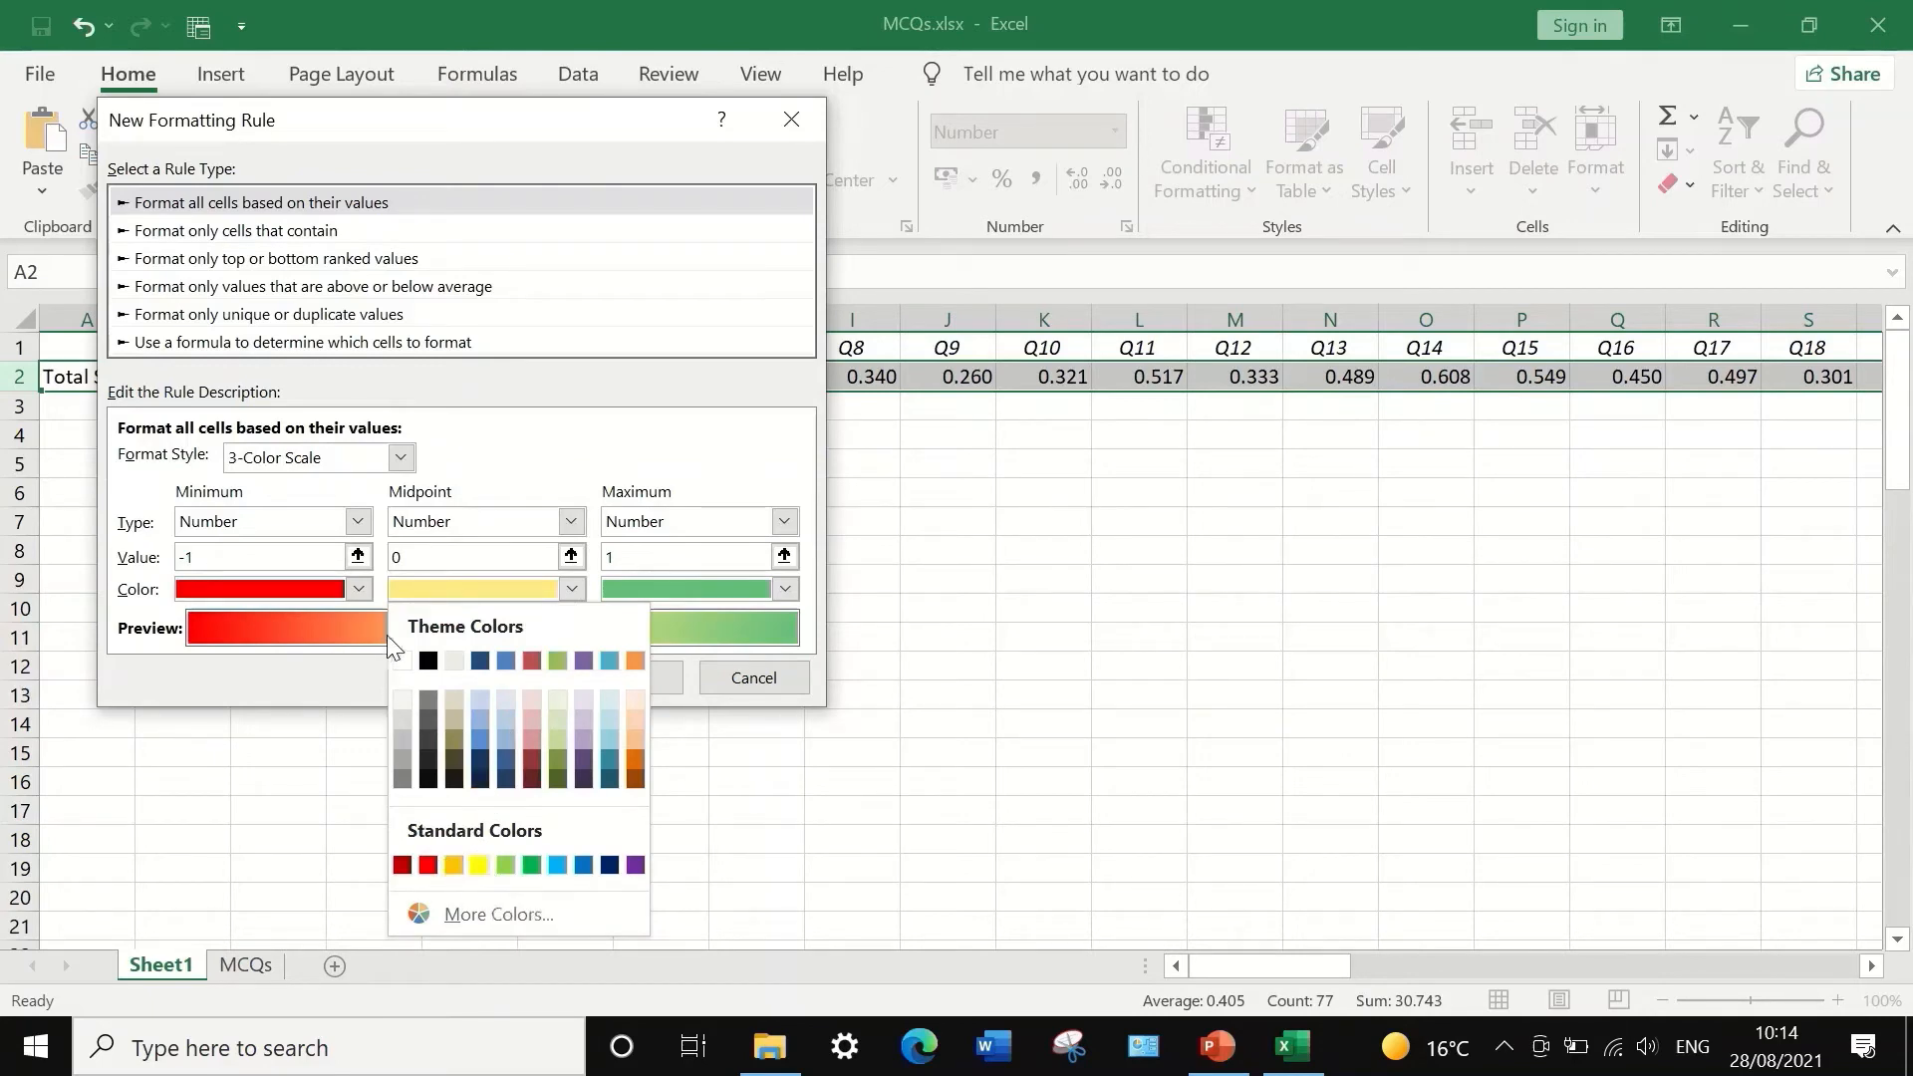
pyautogui.click(404, 662)
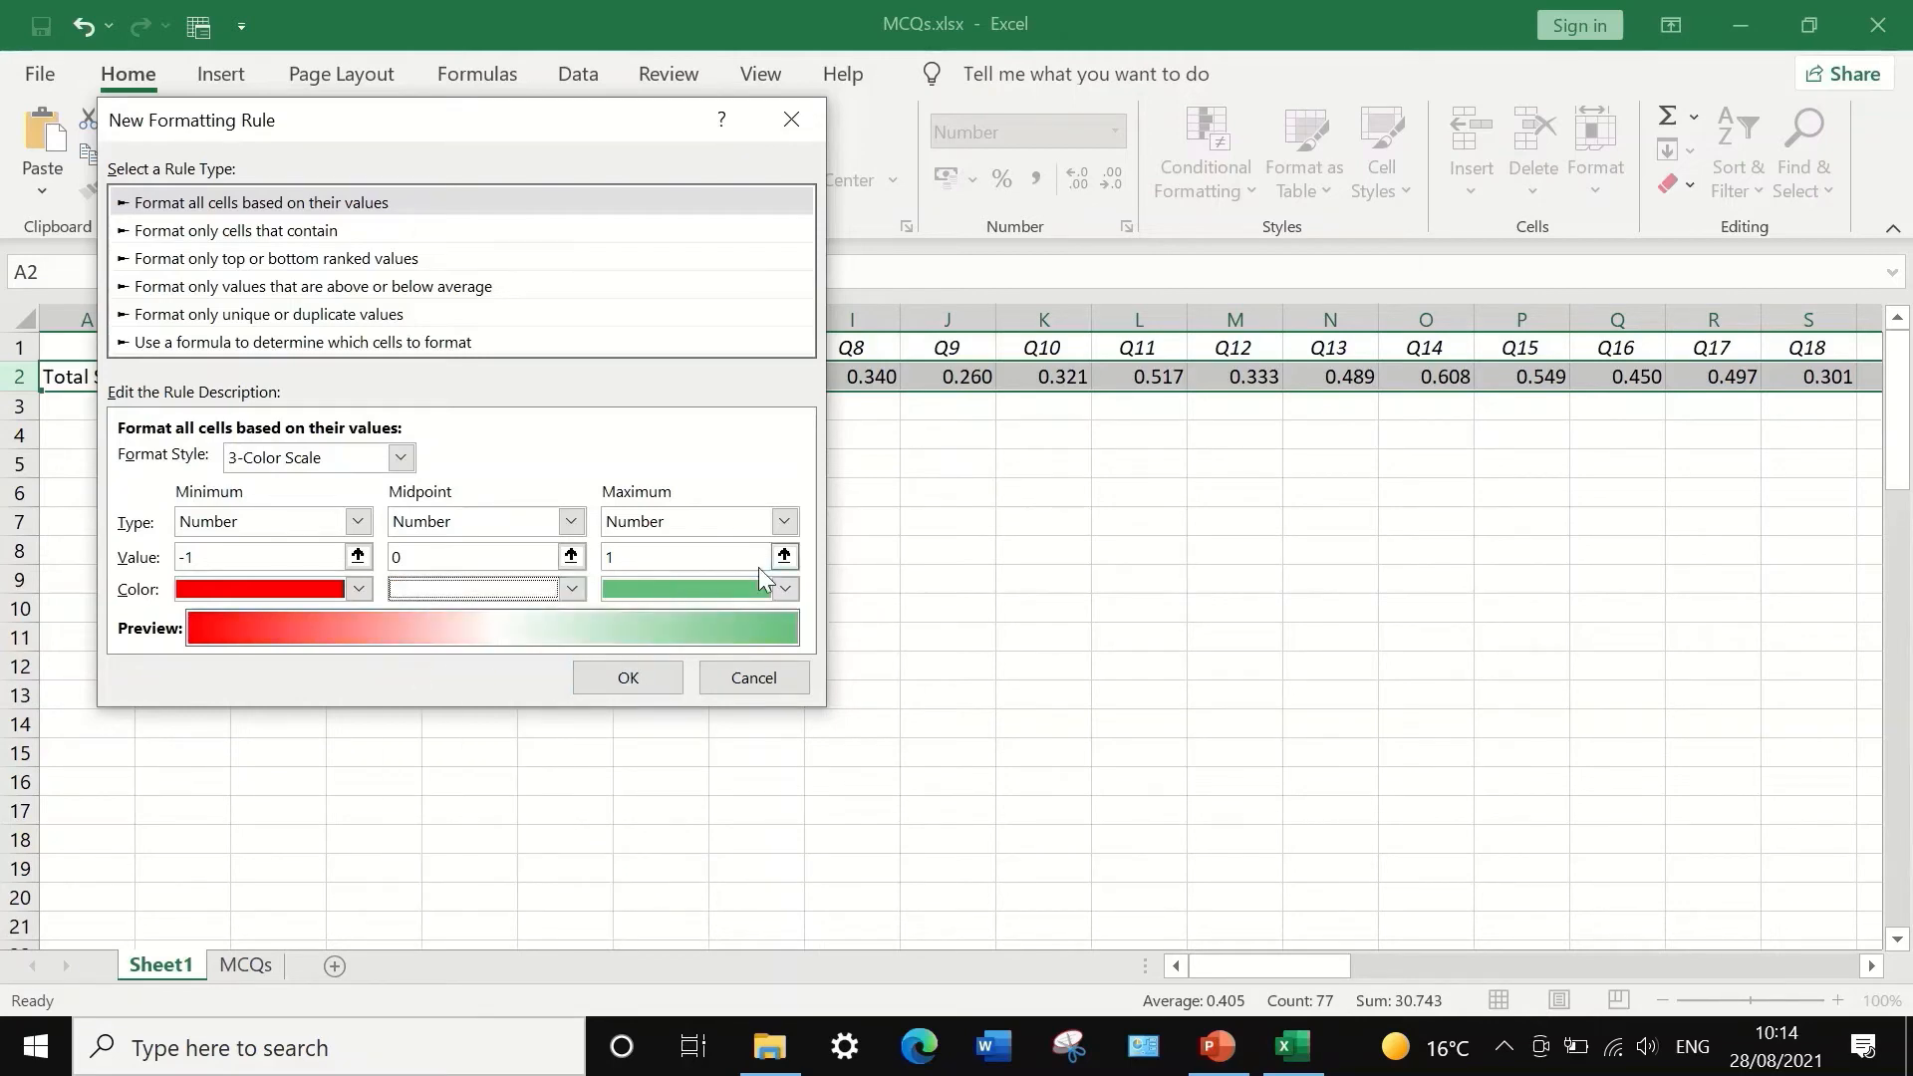
pyautogui.click(785, 589)
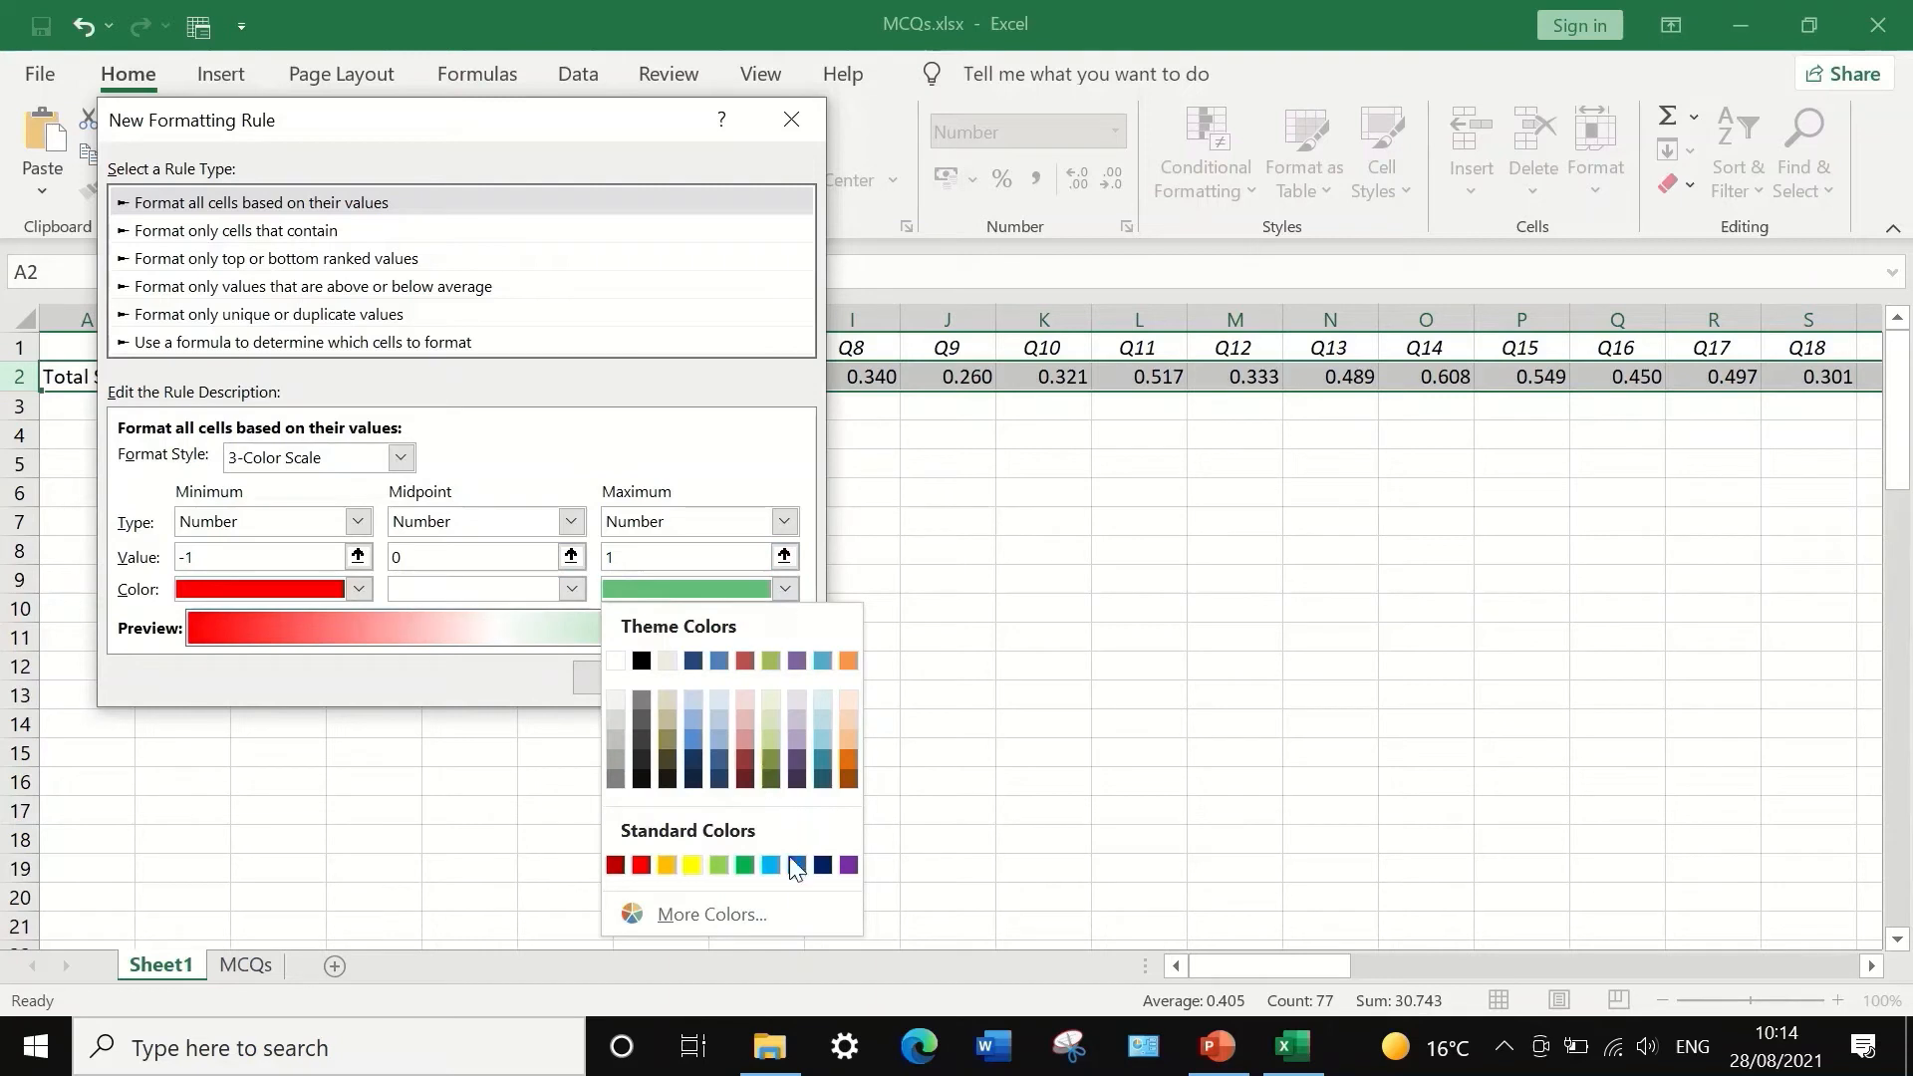
pyautogui.click(744, 865)
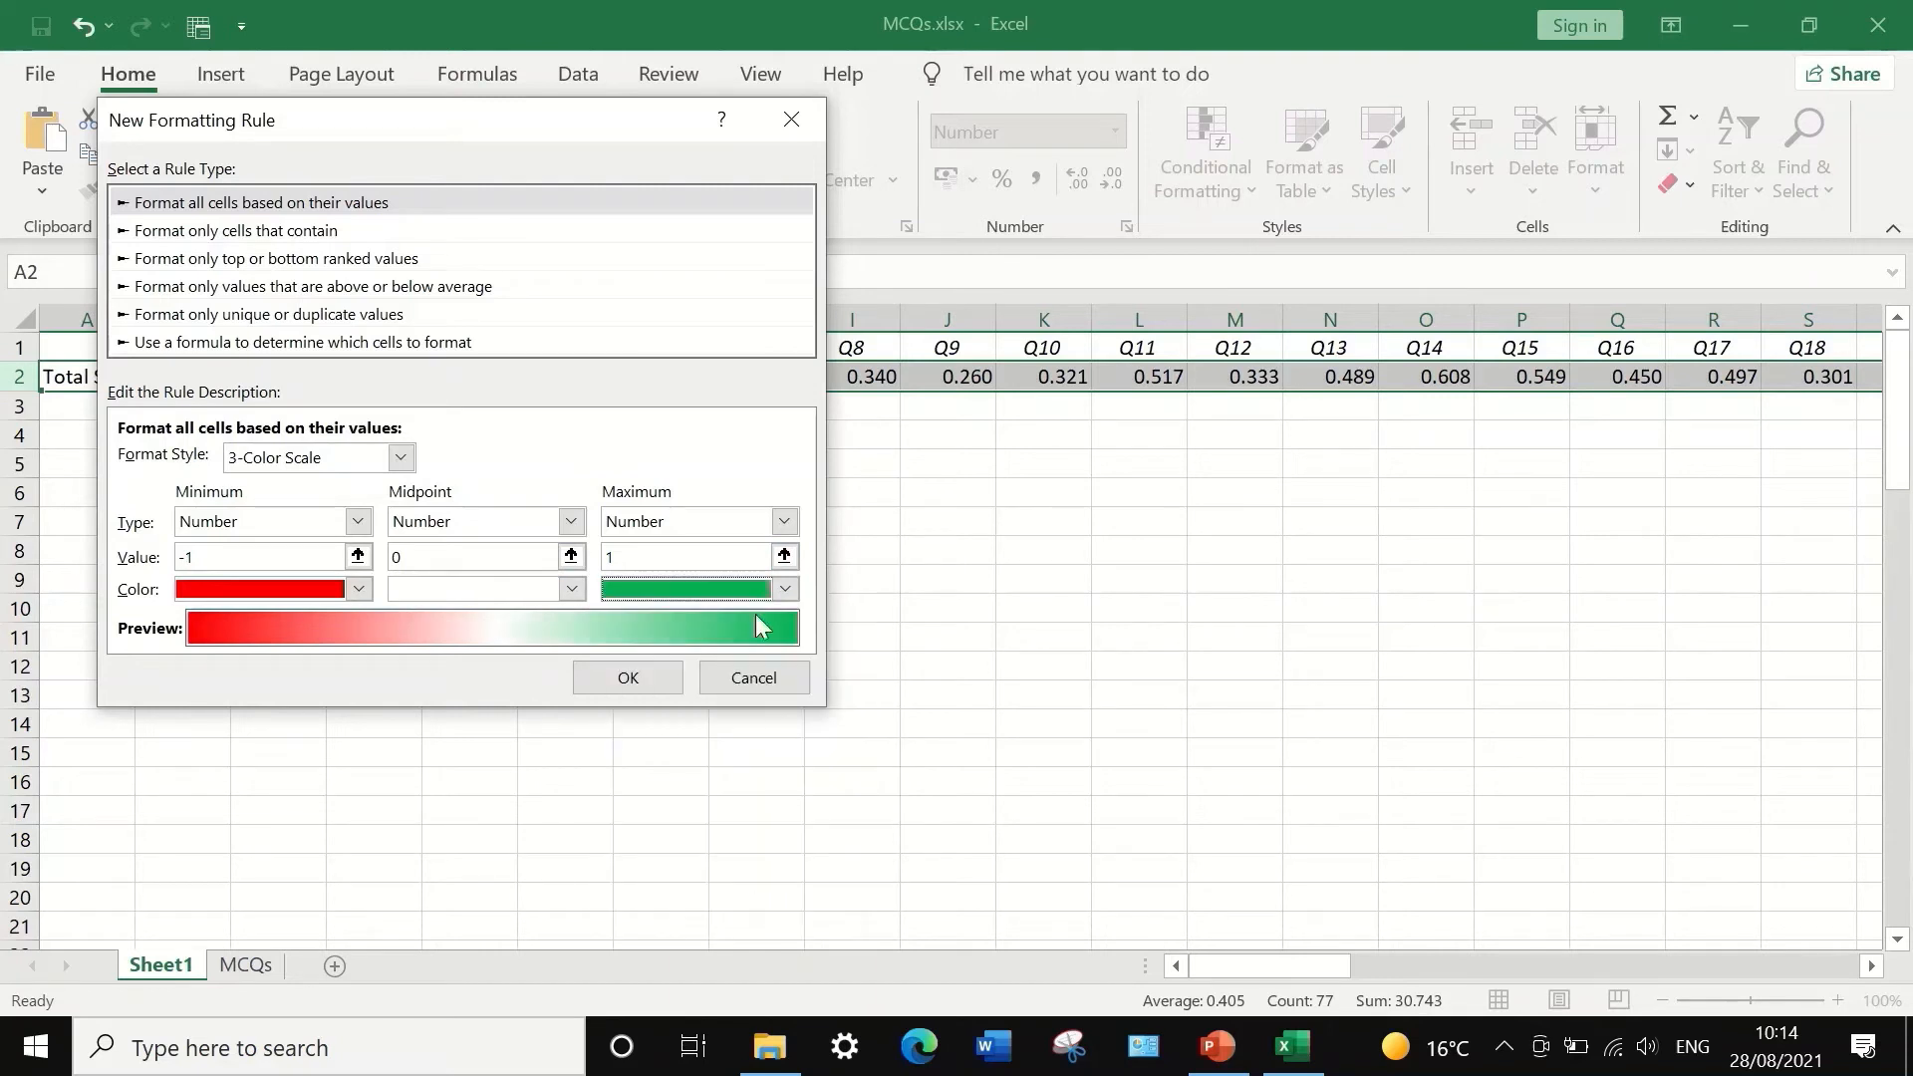
pyautogui.click(637, 674)
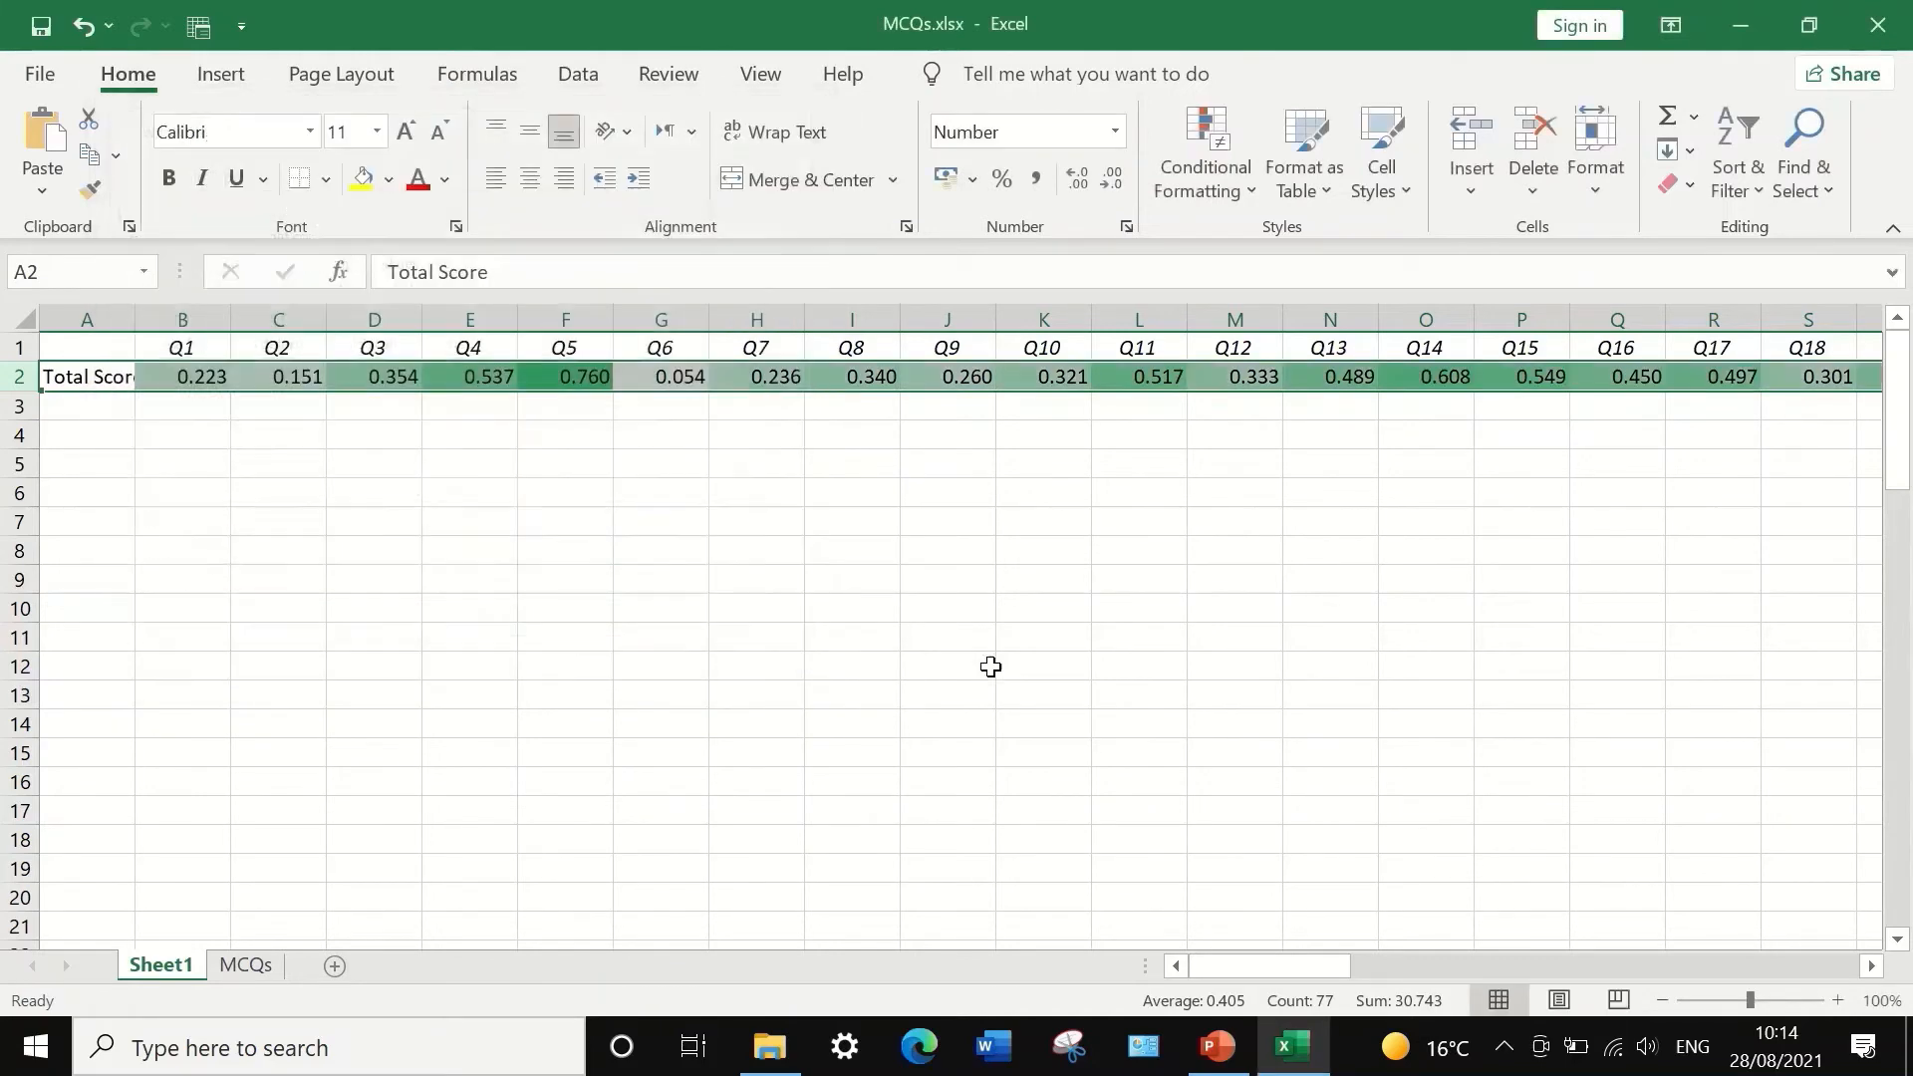
# - Examine the colour-scaled correlations across the question columns for weak and negative items
pyautogui.moveTo(1296, 970); pyautogui.dragTo(1116, 879)
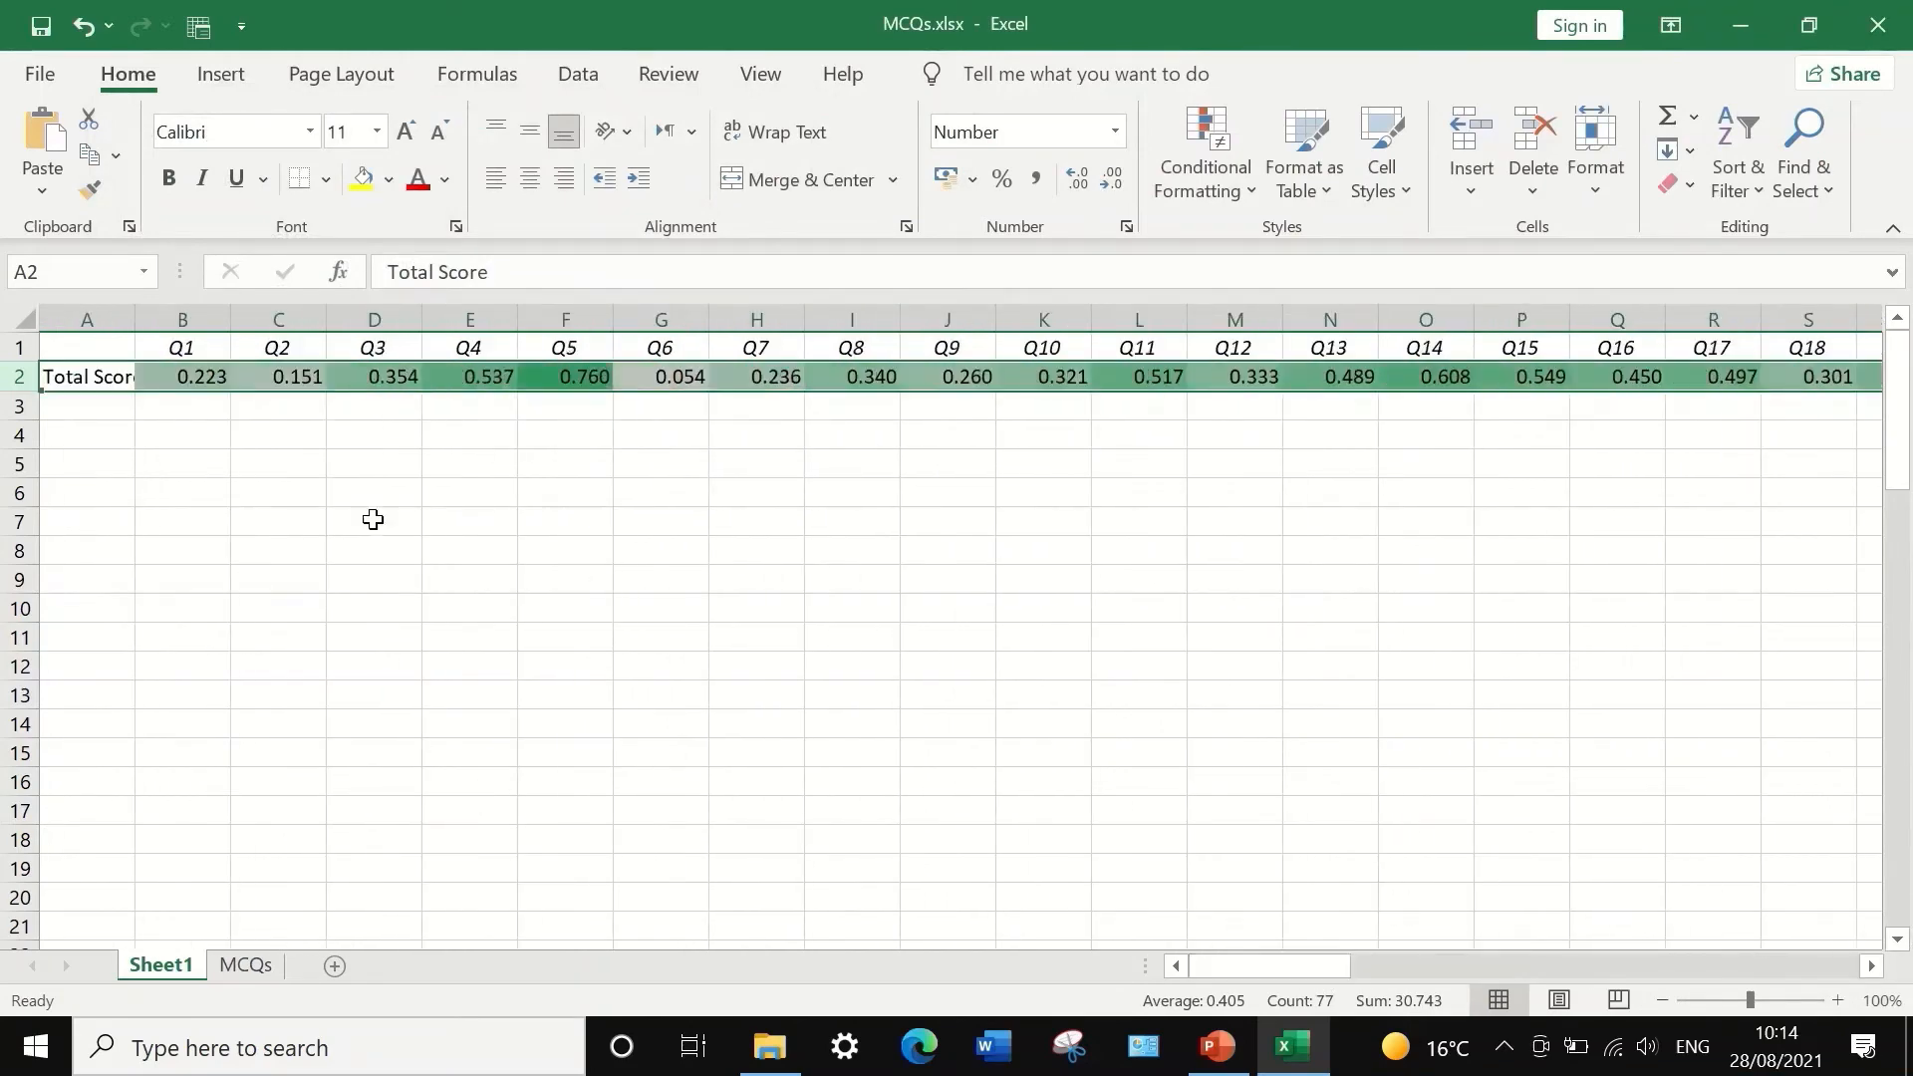
pyautogui.moveTo(1288, 966); pyautogui.dragTo(1152, 935)
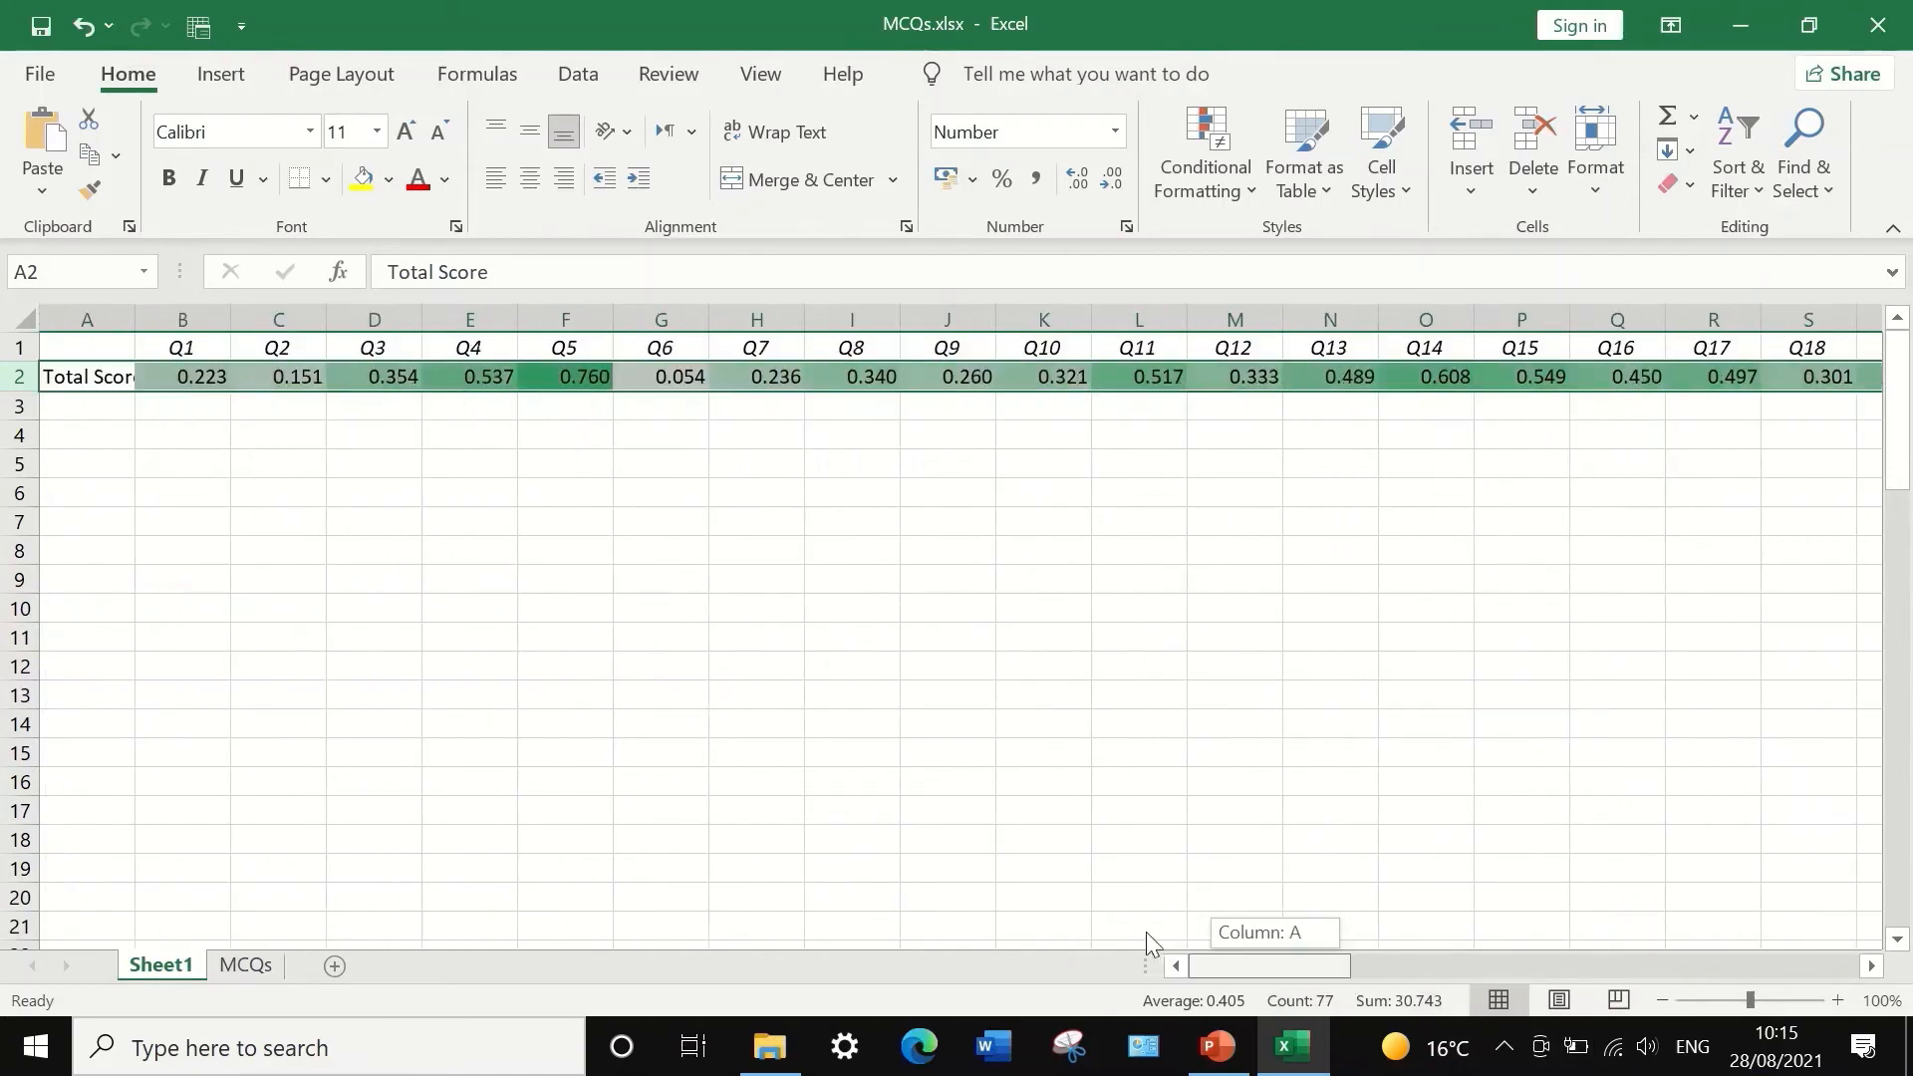
pyautogui.moveTo(1342, 927); pyautogui.dragTo(1200, 930)
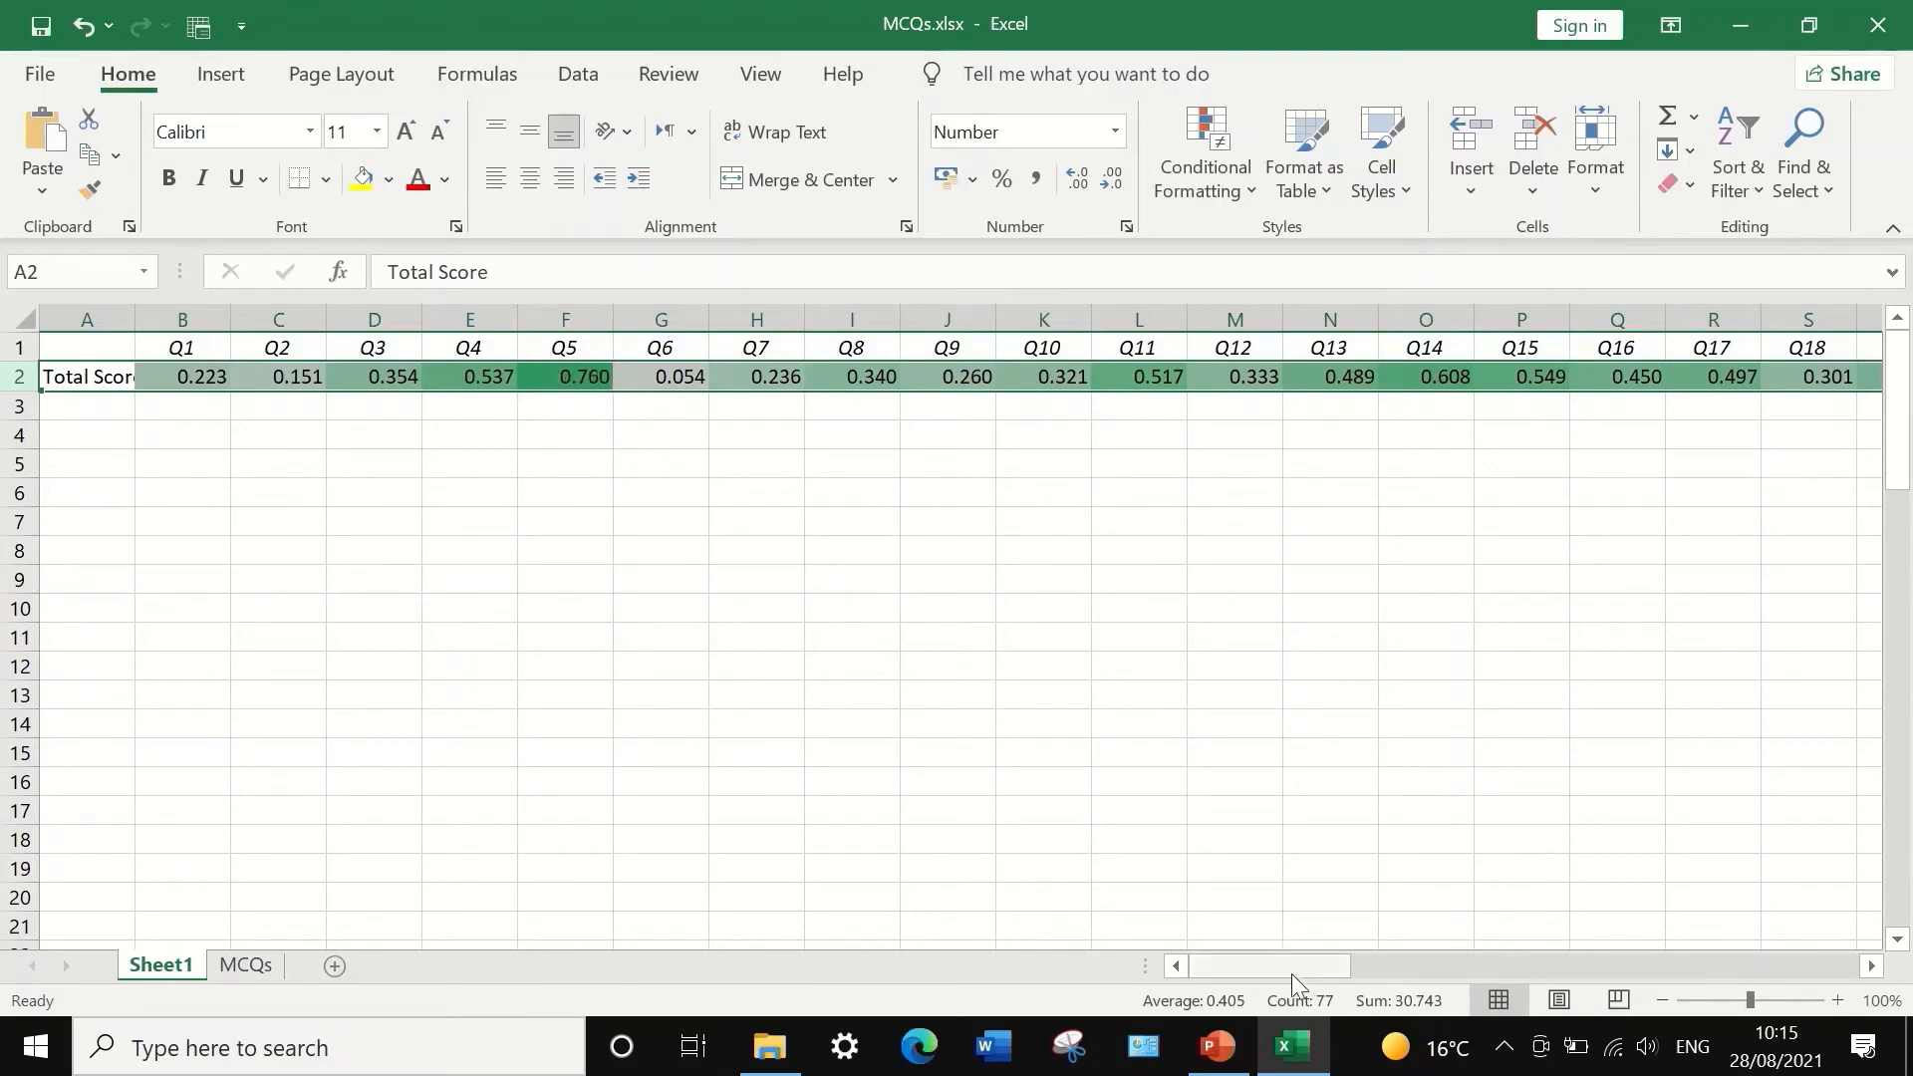
pyautogui.moveTo(1292, 973); pyautogui.dragTo(1417, 961)
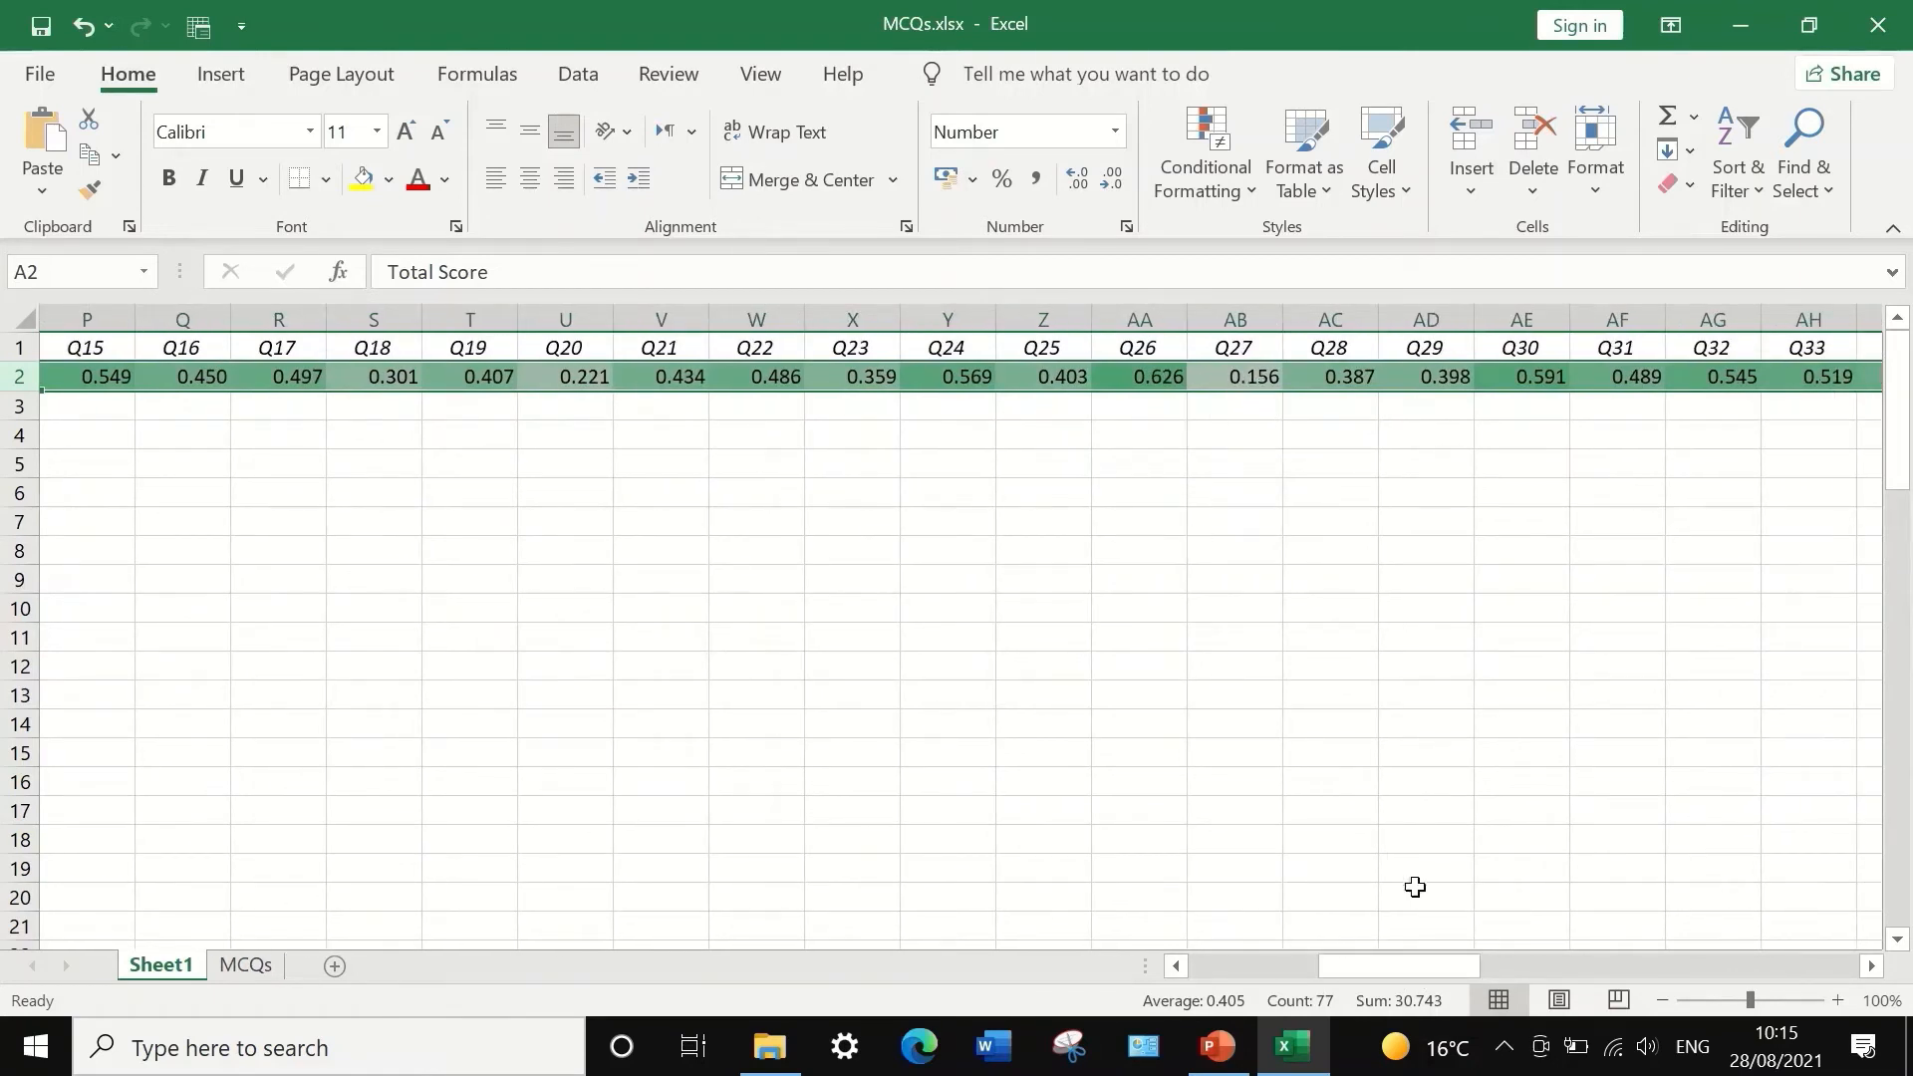
pyautogui.moveTo(1449, 971); pyautogui.dragTo(1607, 957)
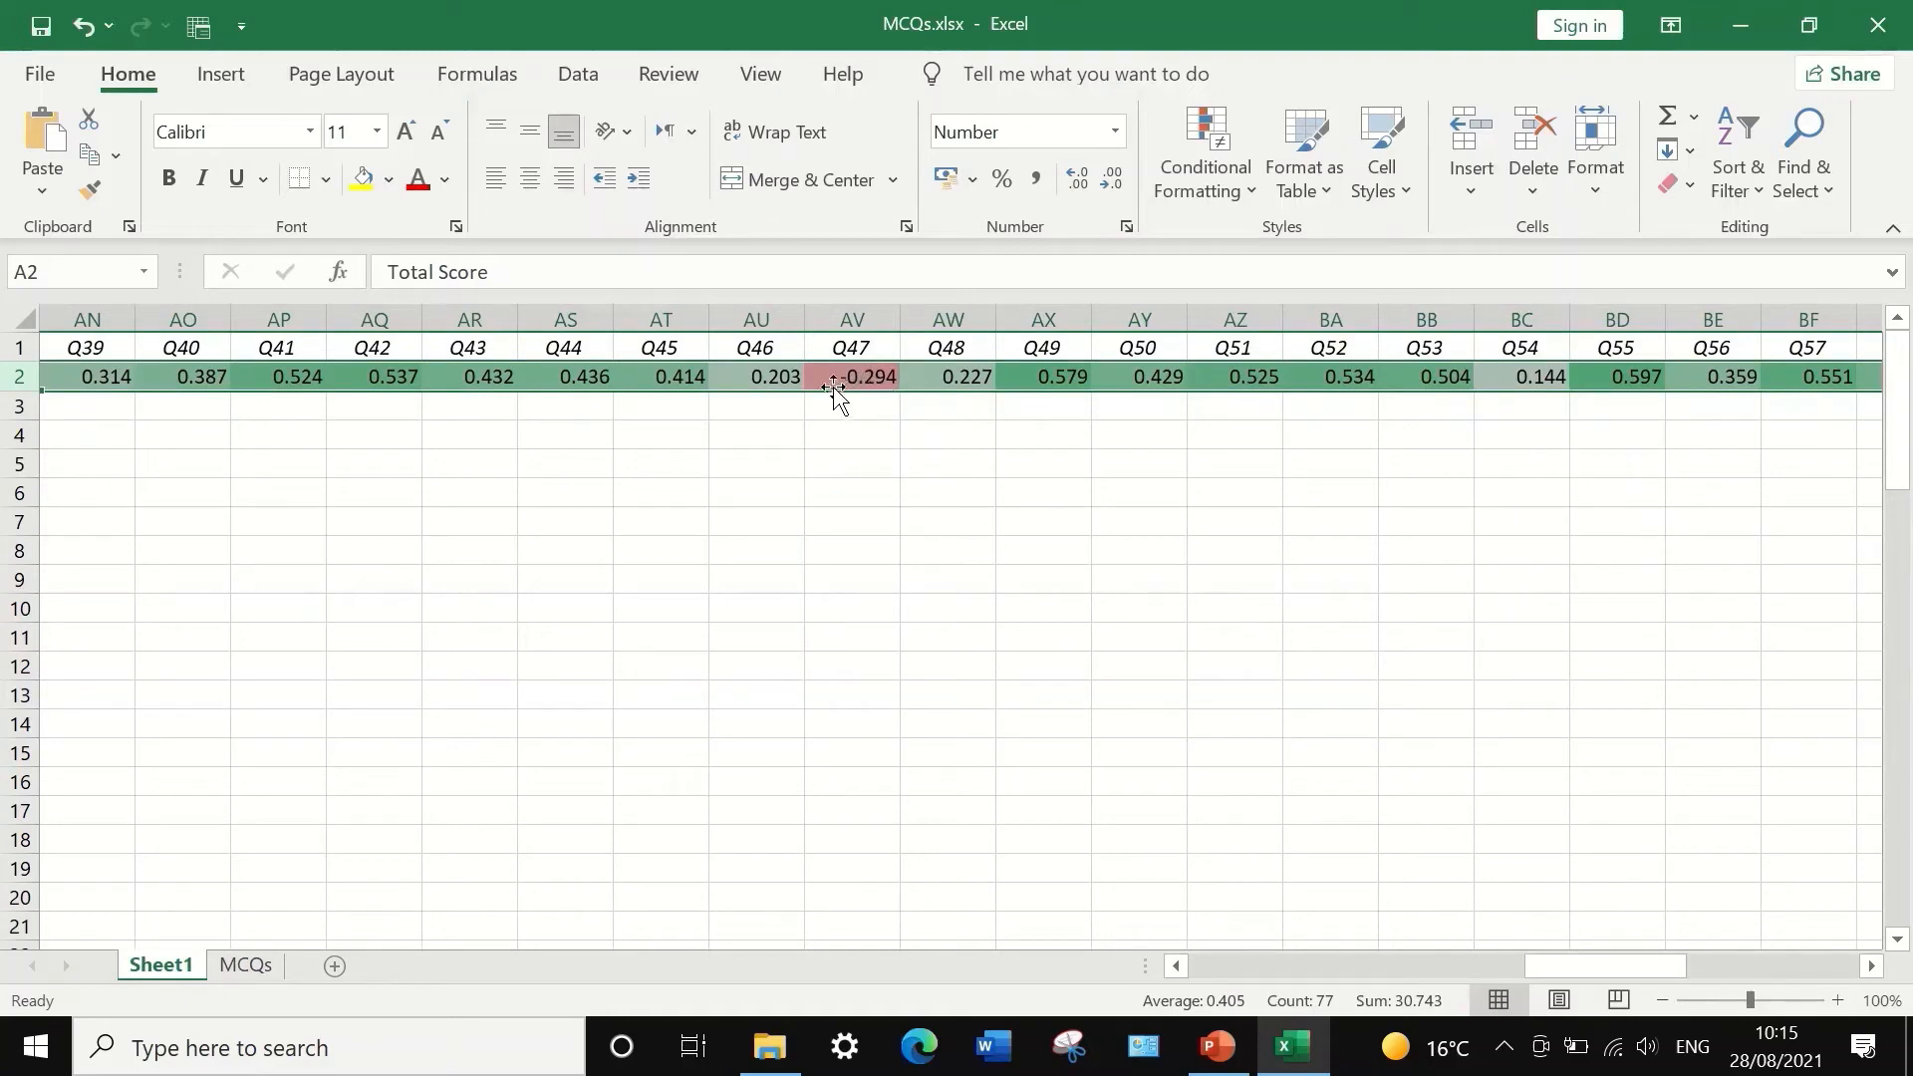
pyautogui.moveTo(1574, 965); pyautogui.dragTo(1236, 963)
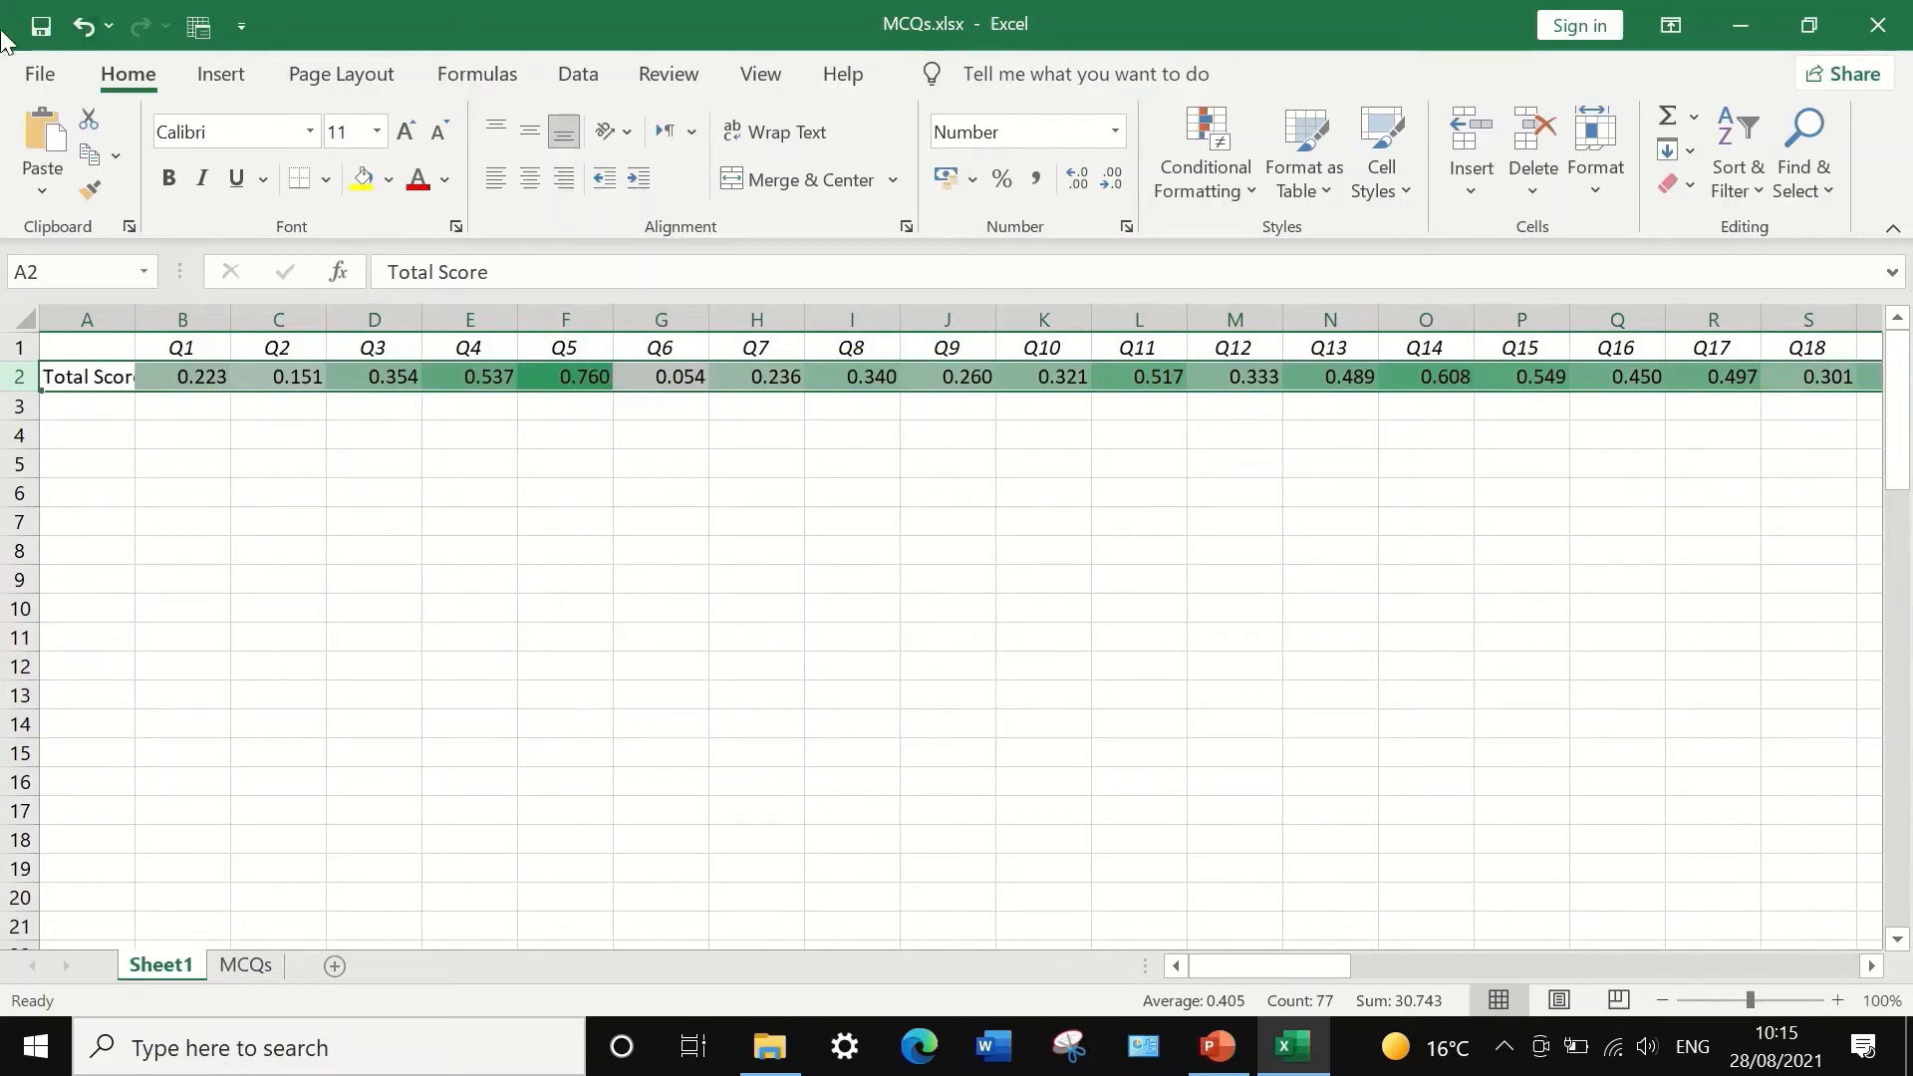
# - Relabel the row header in A2 as "Pt. Biserial" in bold, and select the Q6 correlation in G2
pyautogui.click(98, 378)
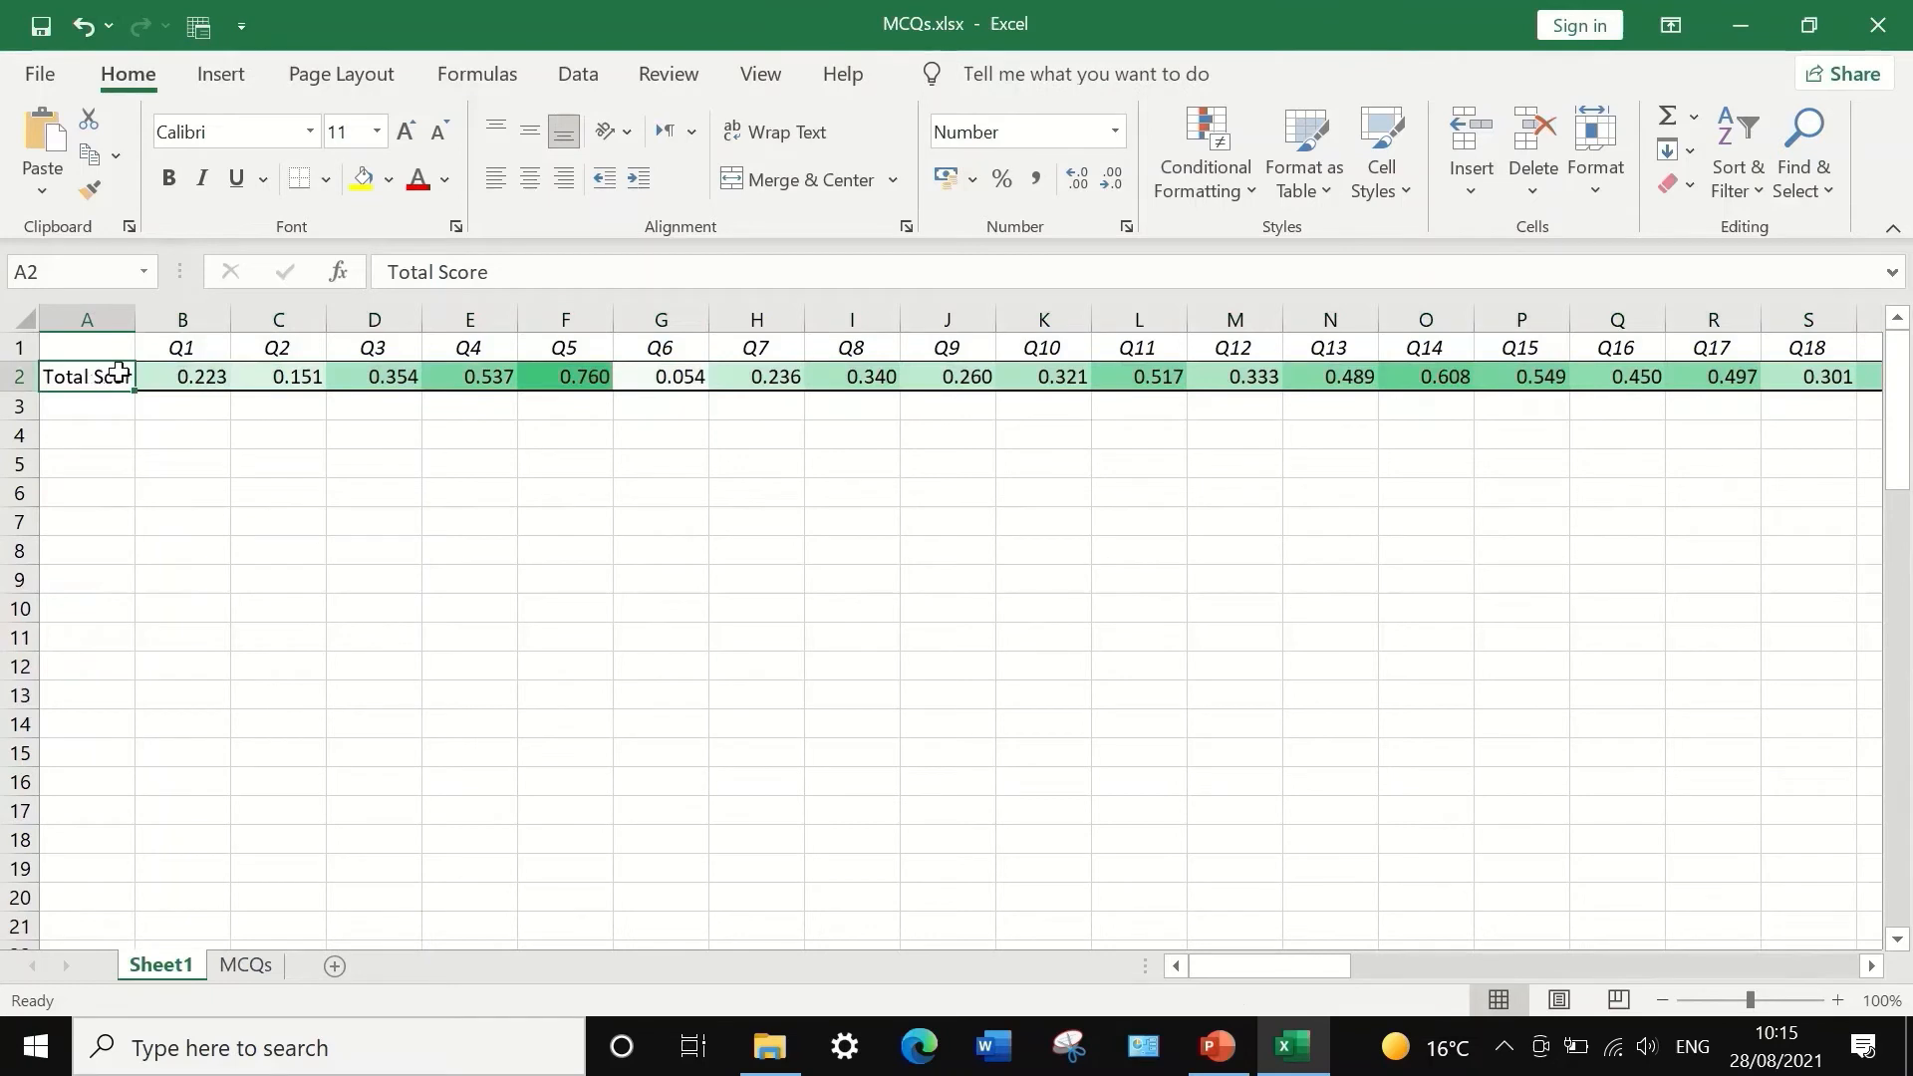
pyautogui.write('Pt')
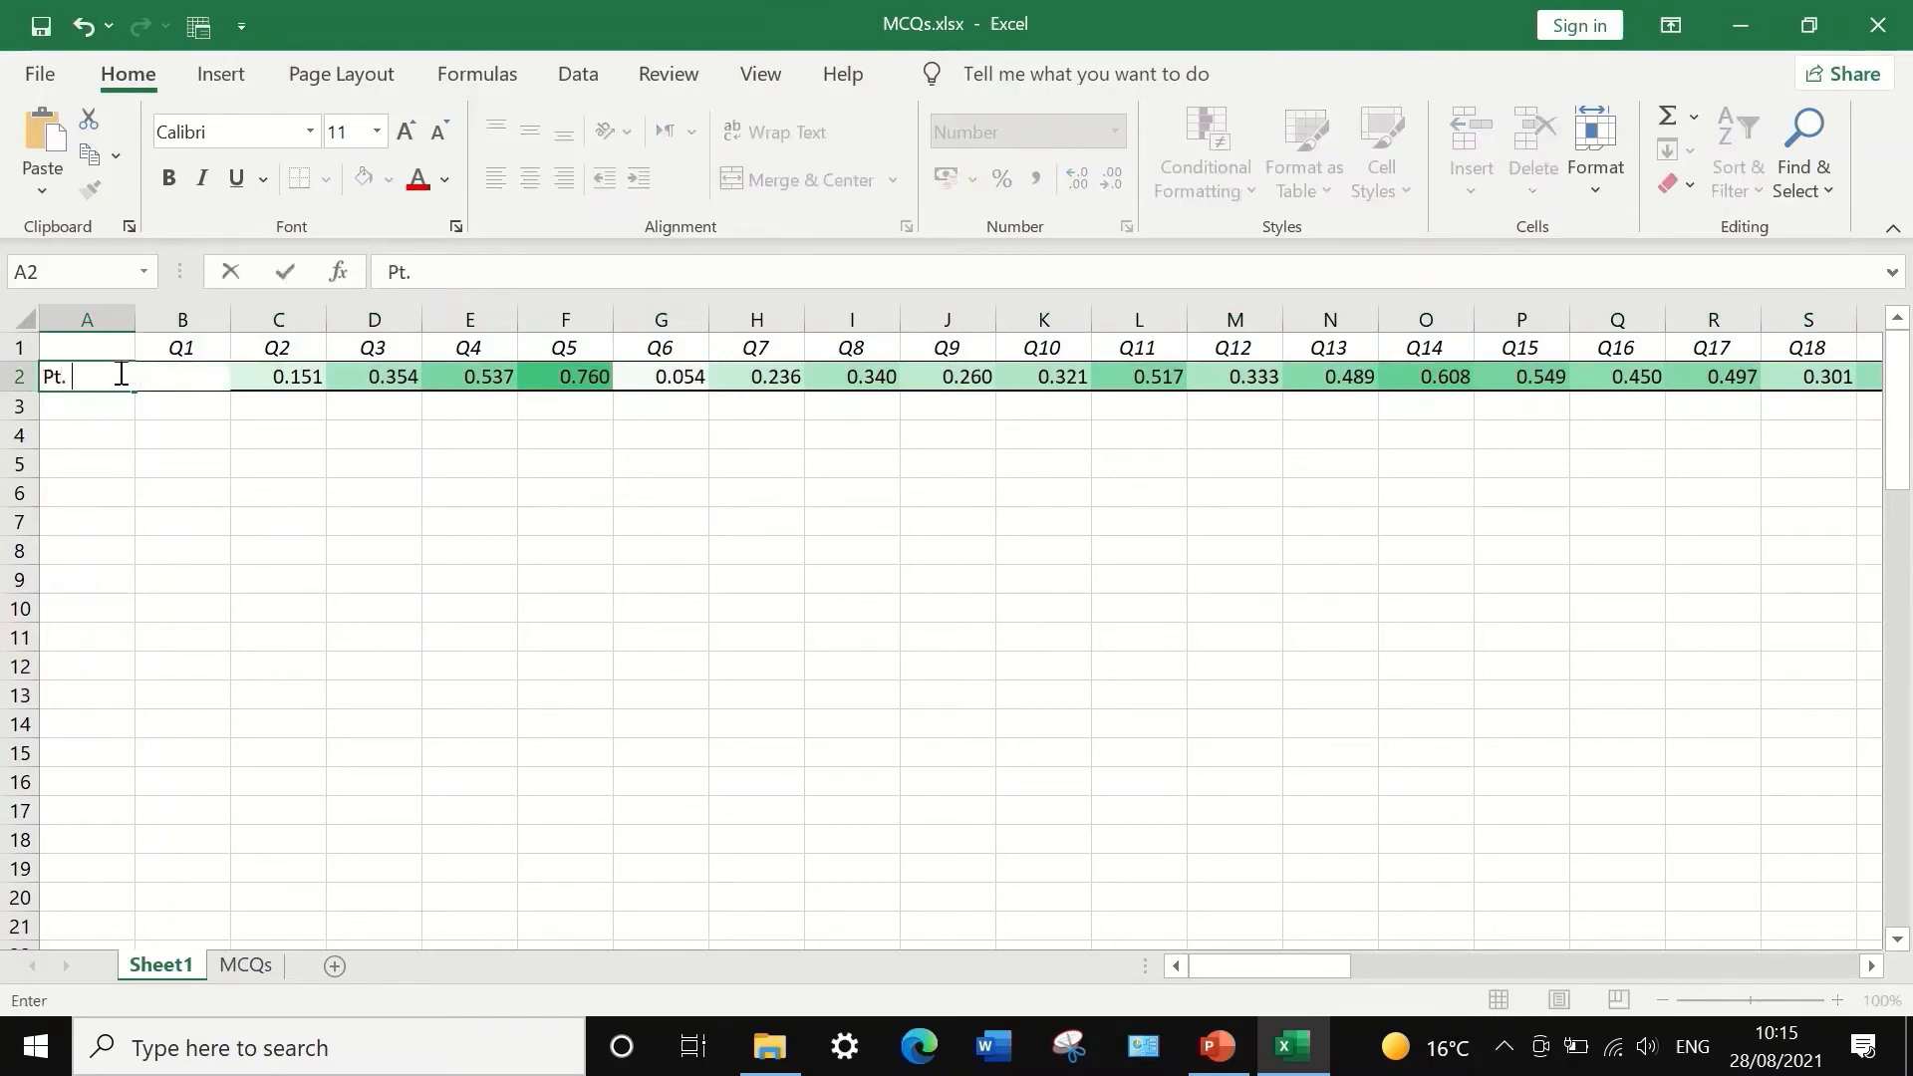
pyautogui.write('. Biserial')
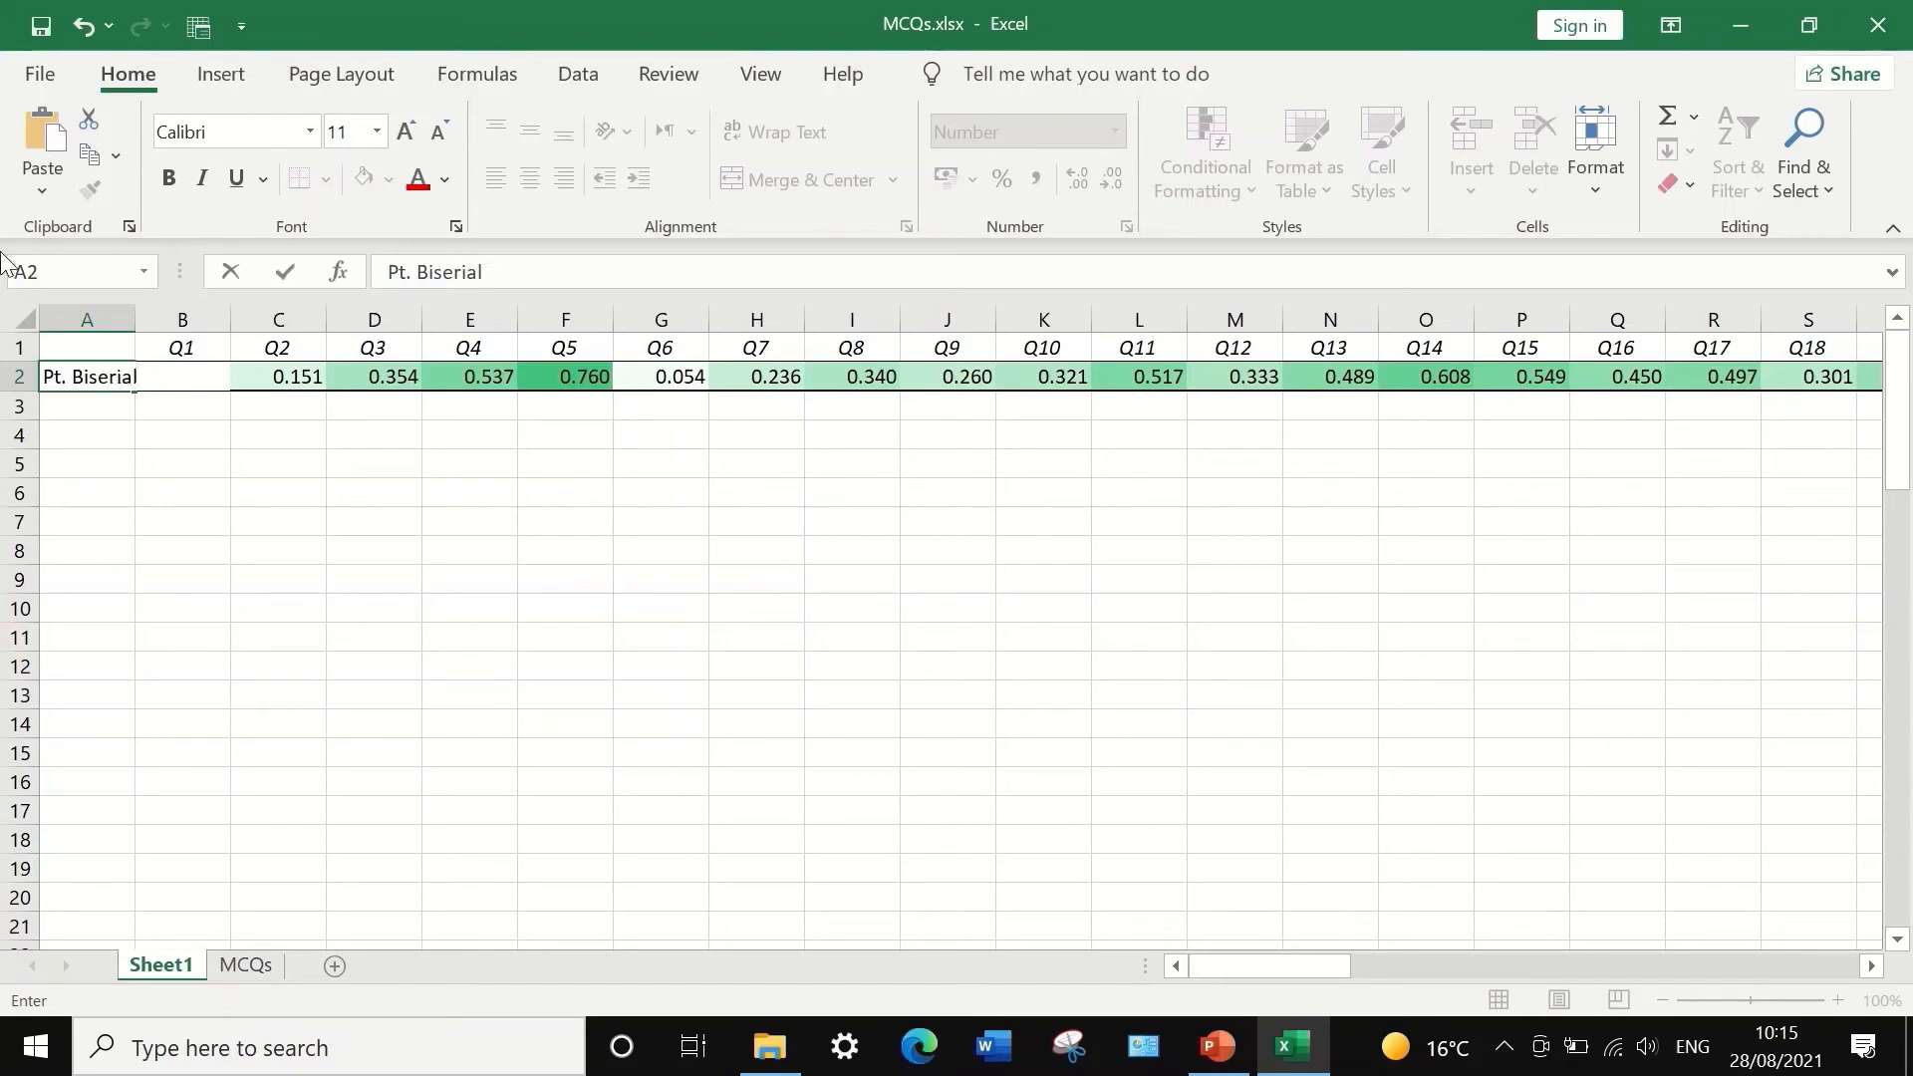
pyautogui.click(84, 376)
pyautogui.moveTo(504, 276); pyautogui.dragTo(380, 273)
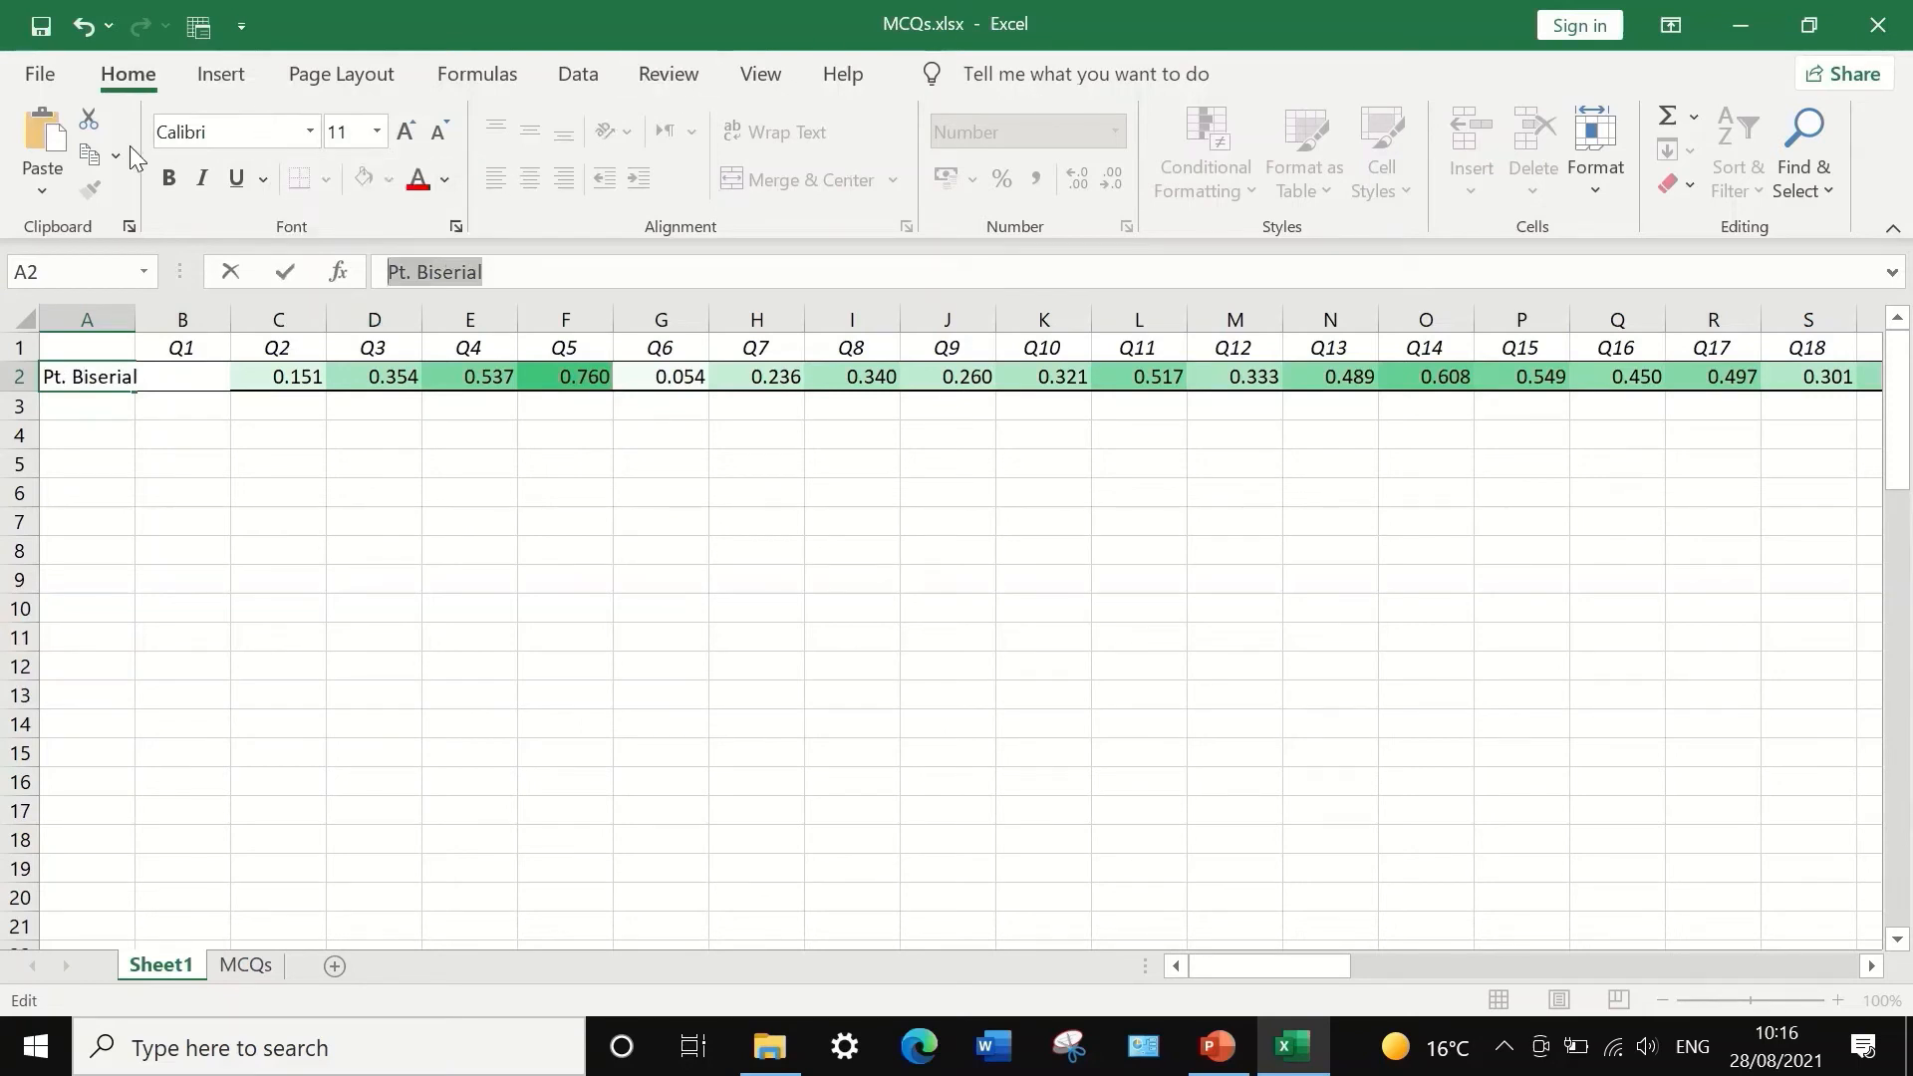
pyautogui.click(168, 179)
pyautogui.click(176, 470)
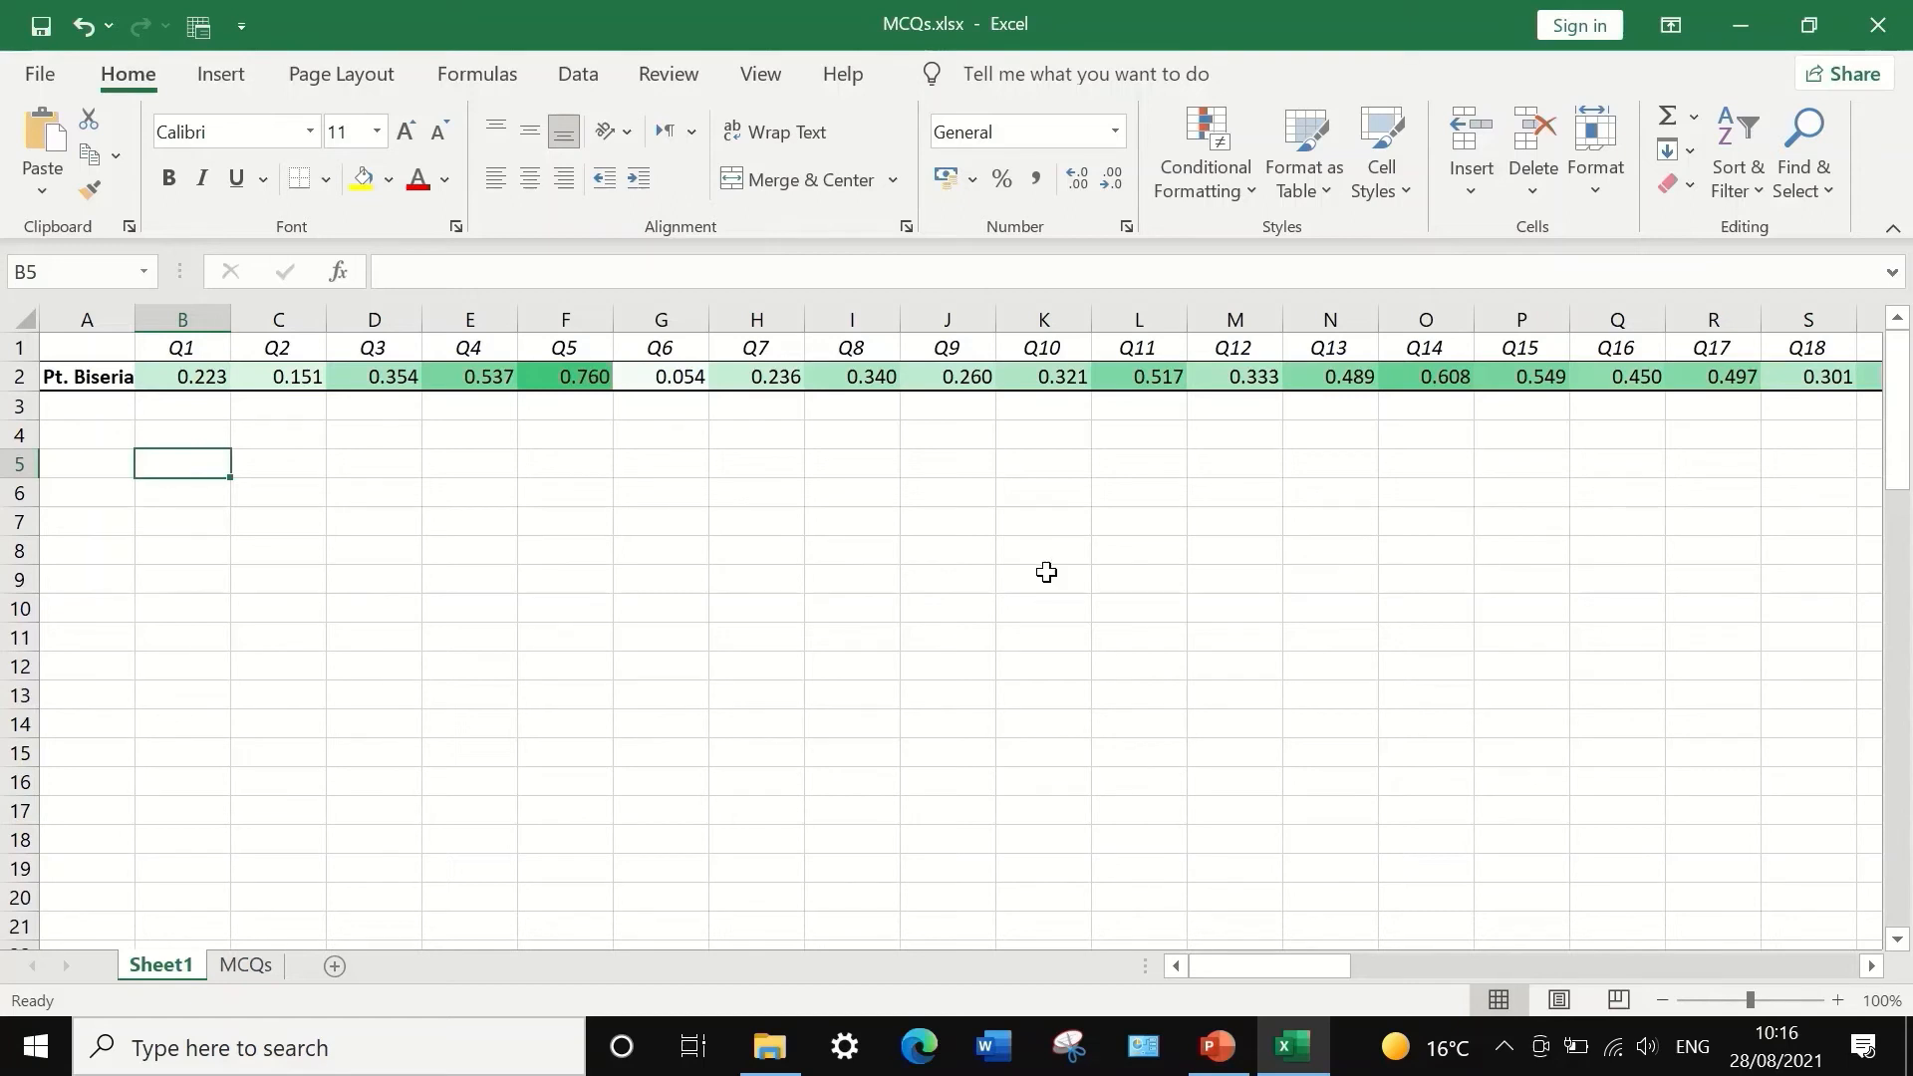
pyautogui.click(684, 376)
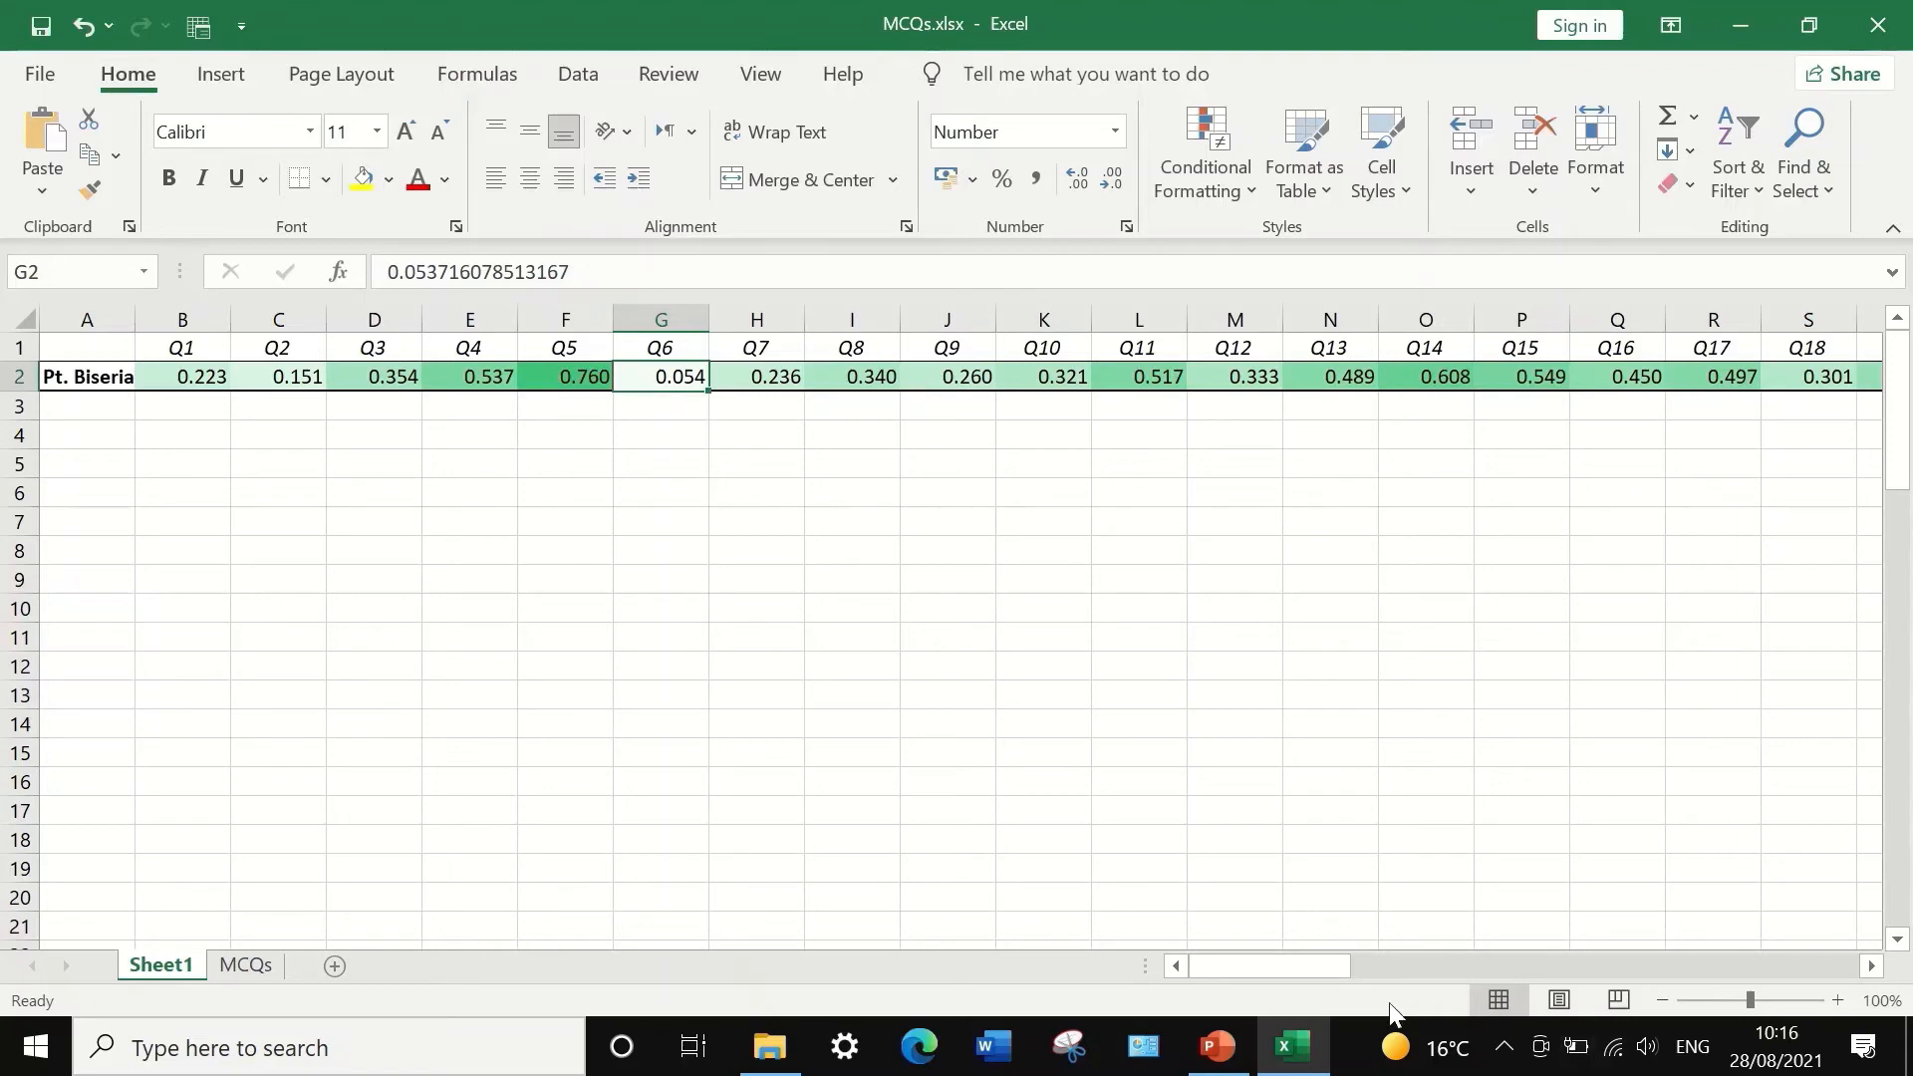
# - Review the point-biserial correlations across all question columns for negative items, and select the empty cell F3 below the Q5 correlation
pyautogui.moveTo(1288, 964); pyautogui.dragTo(1592, 936)
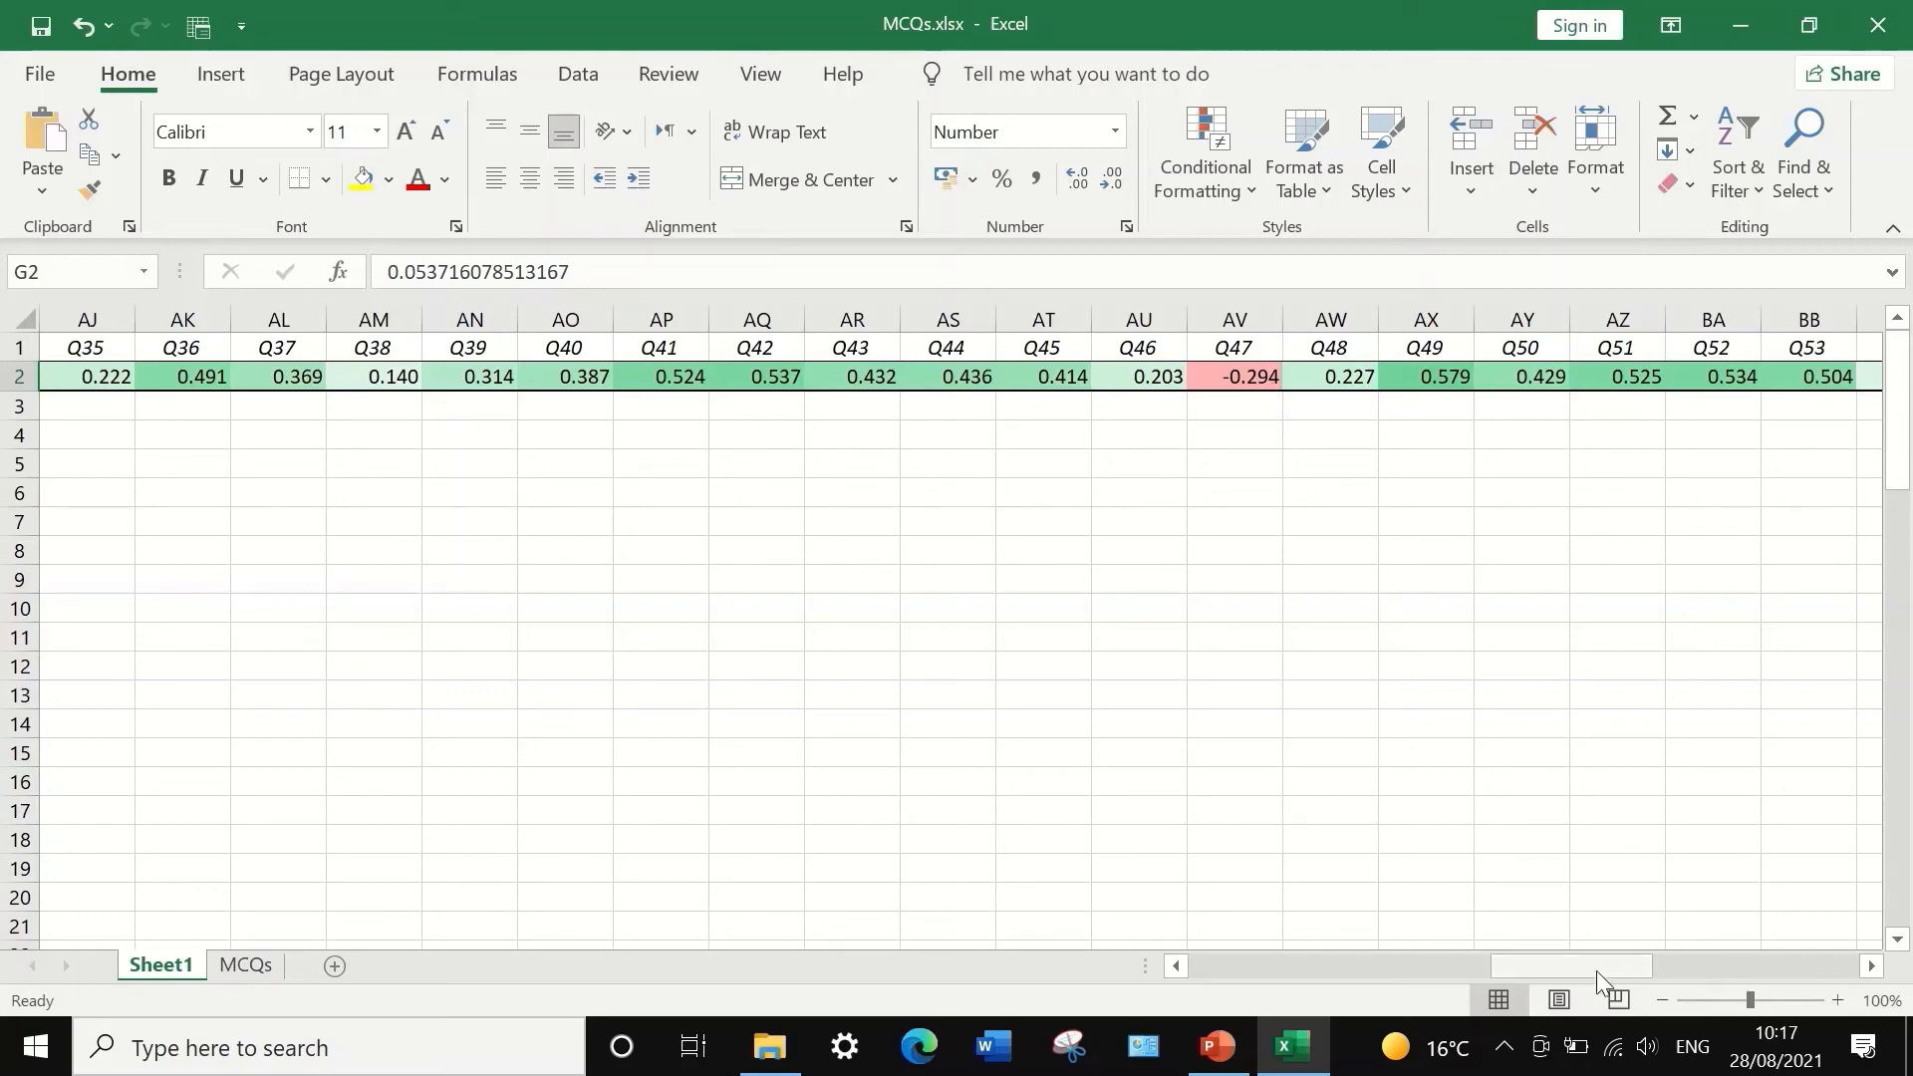
pyautogui.moveTo(1596, 971); pyautogui.dragTo(1736, 946)
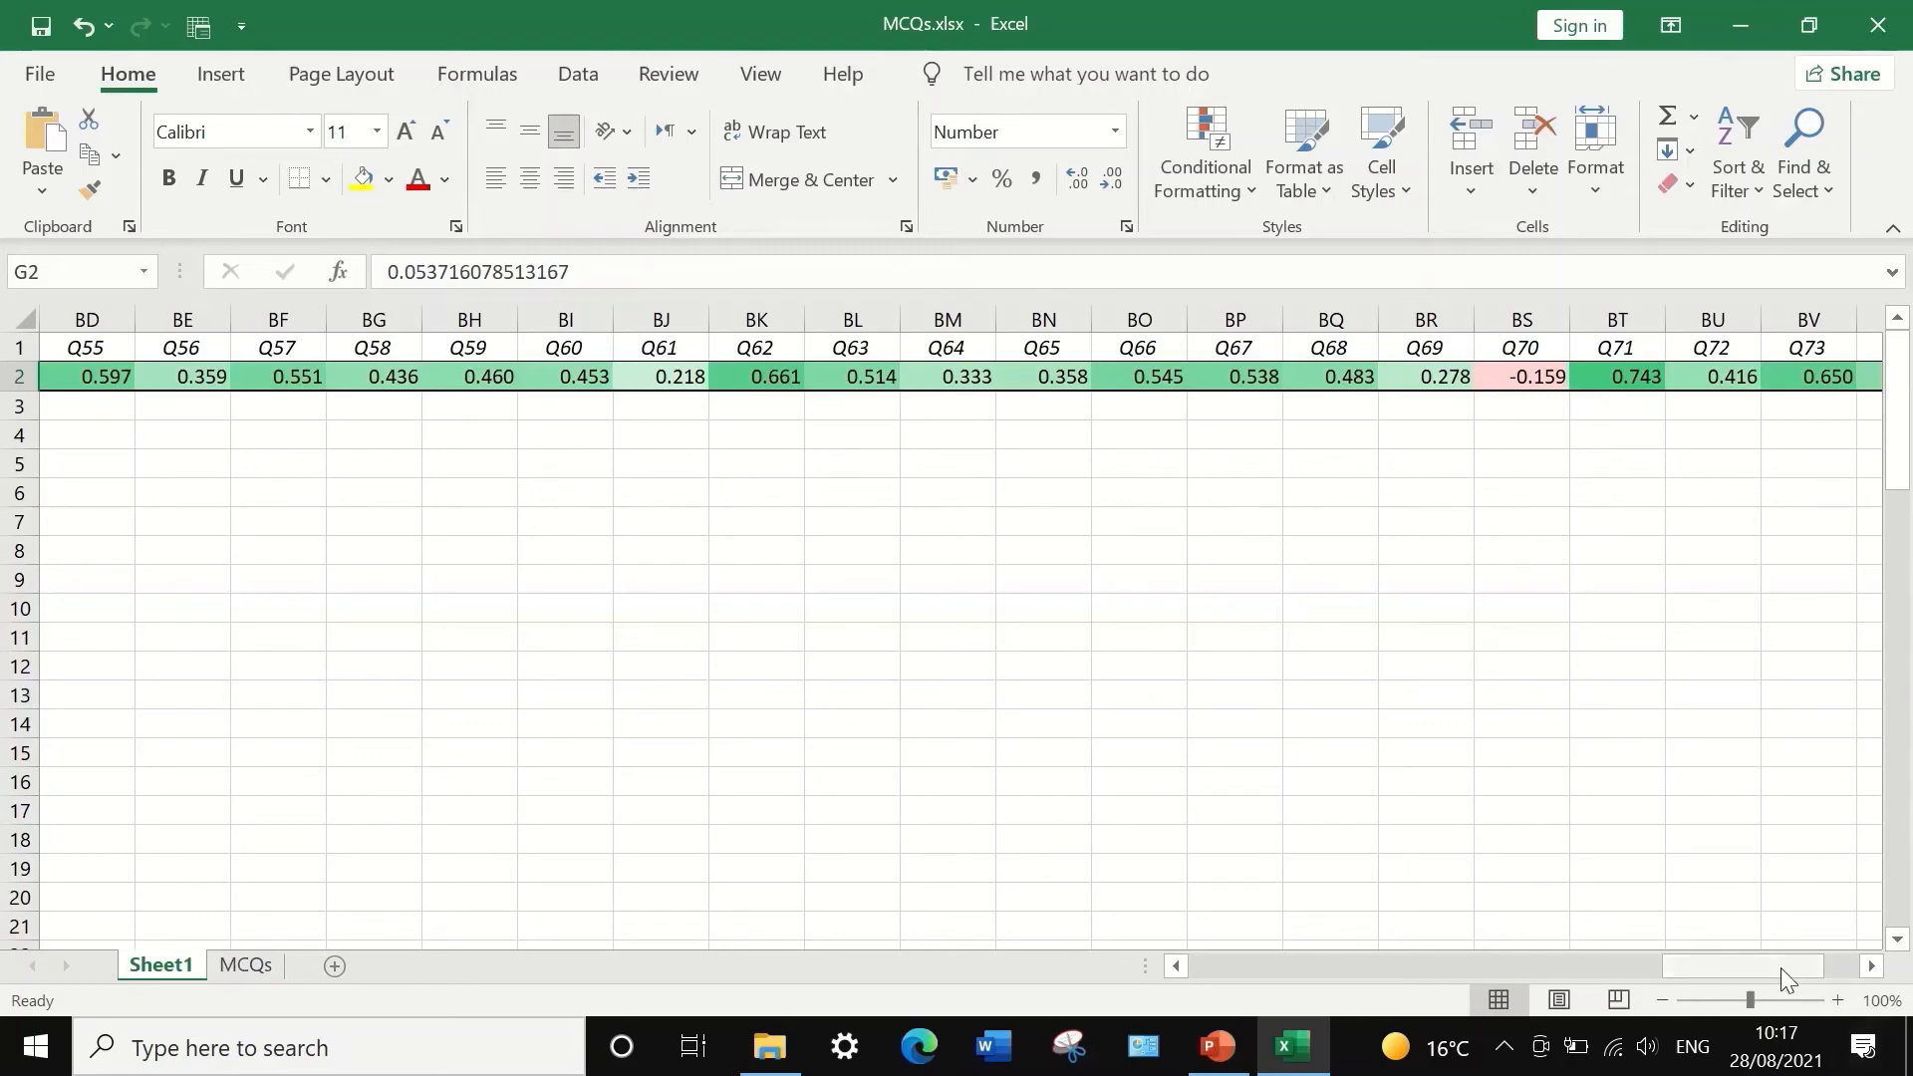
pyautogui.moveTo(1780, 967); pyautogui.dragTo(1560, 948)
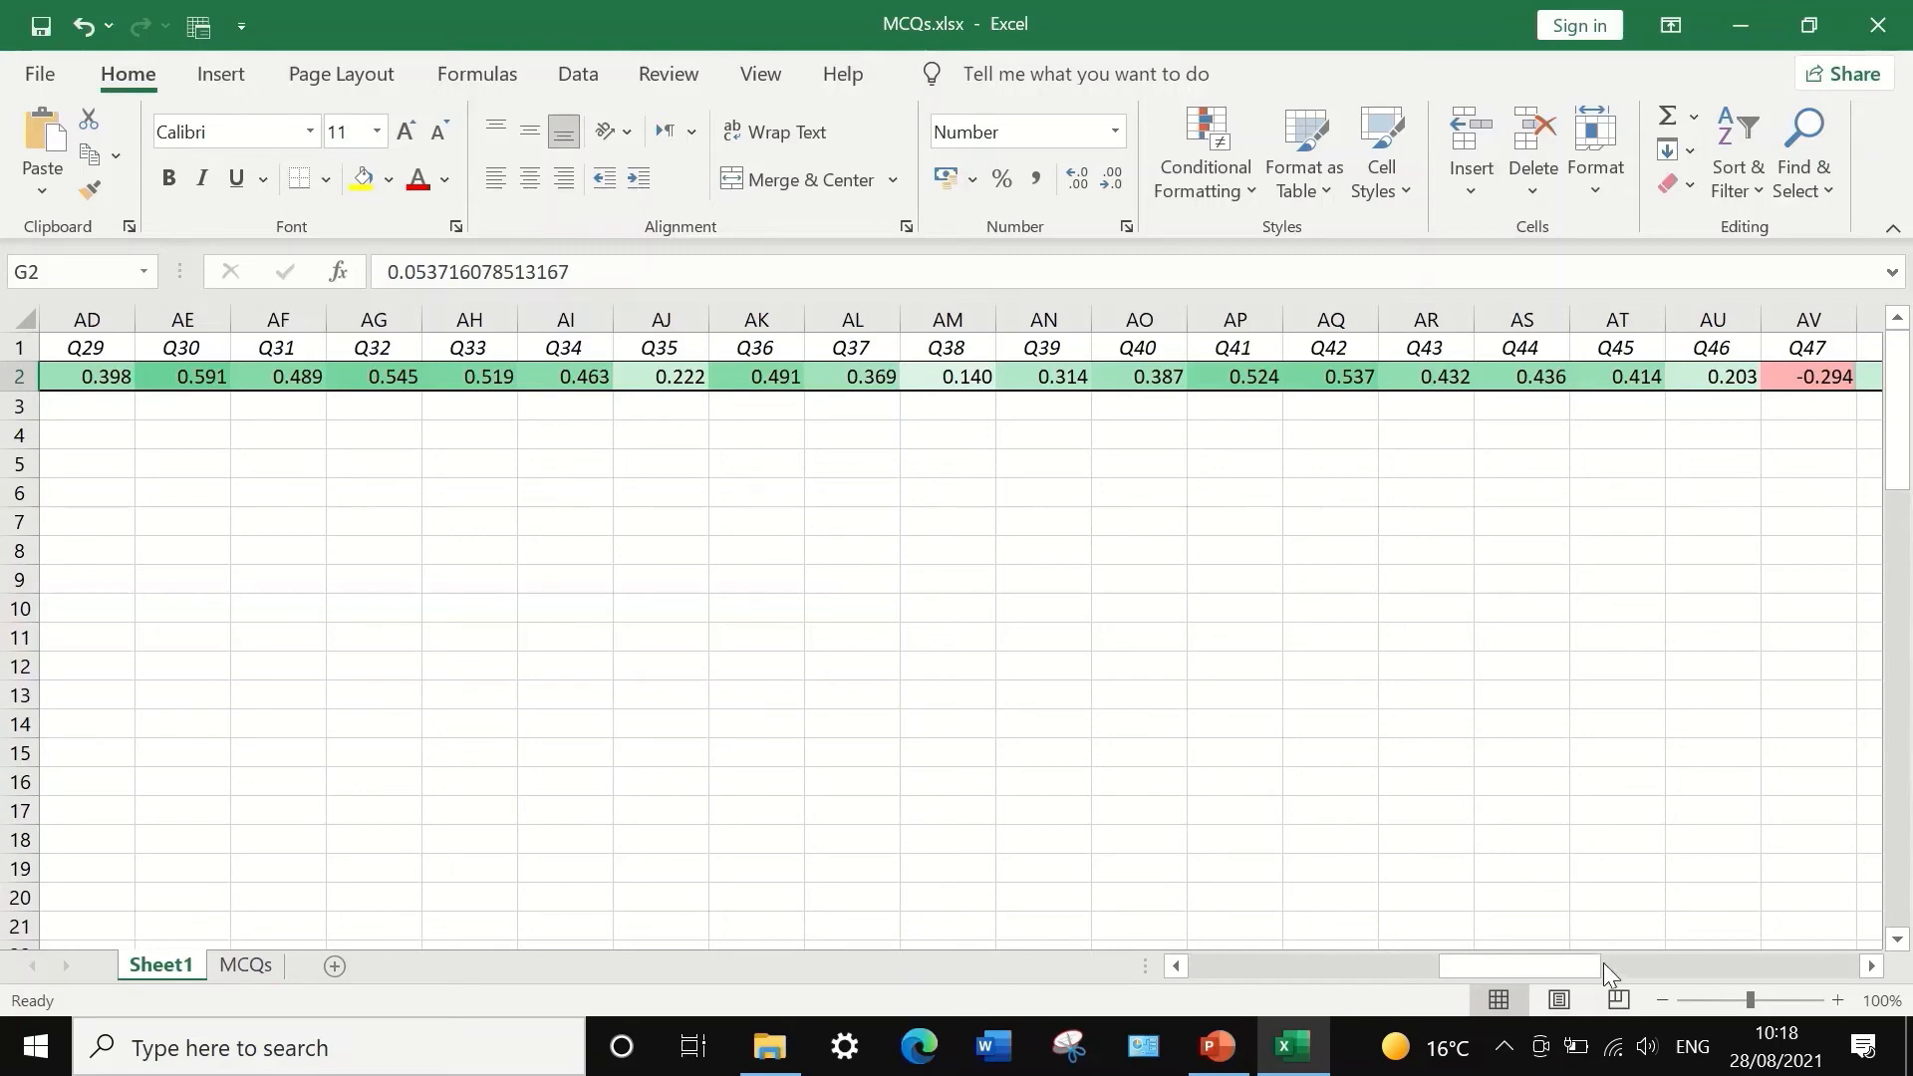
pyautogui.moveTo(1577, 962); pyautogui.dragTo(1194, 965)
pyautogui.click(172, 454)
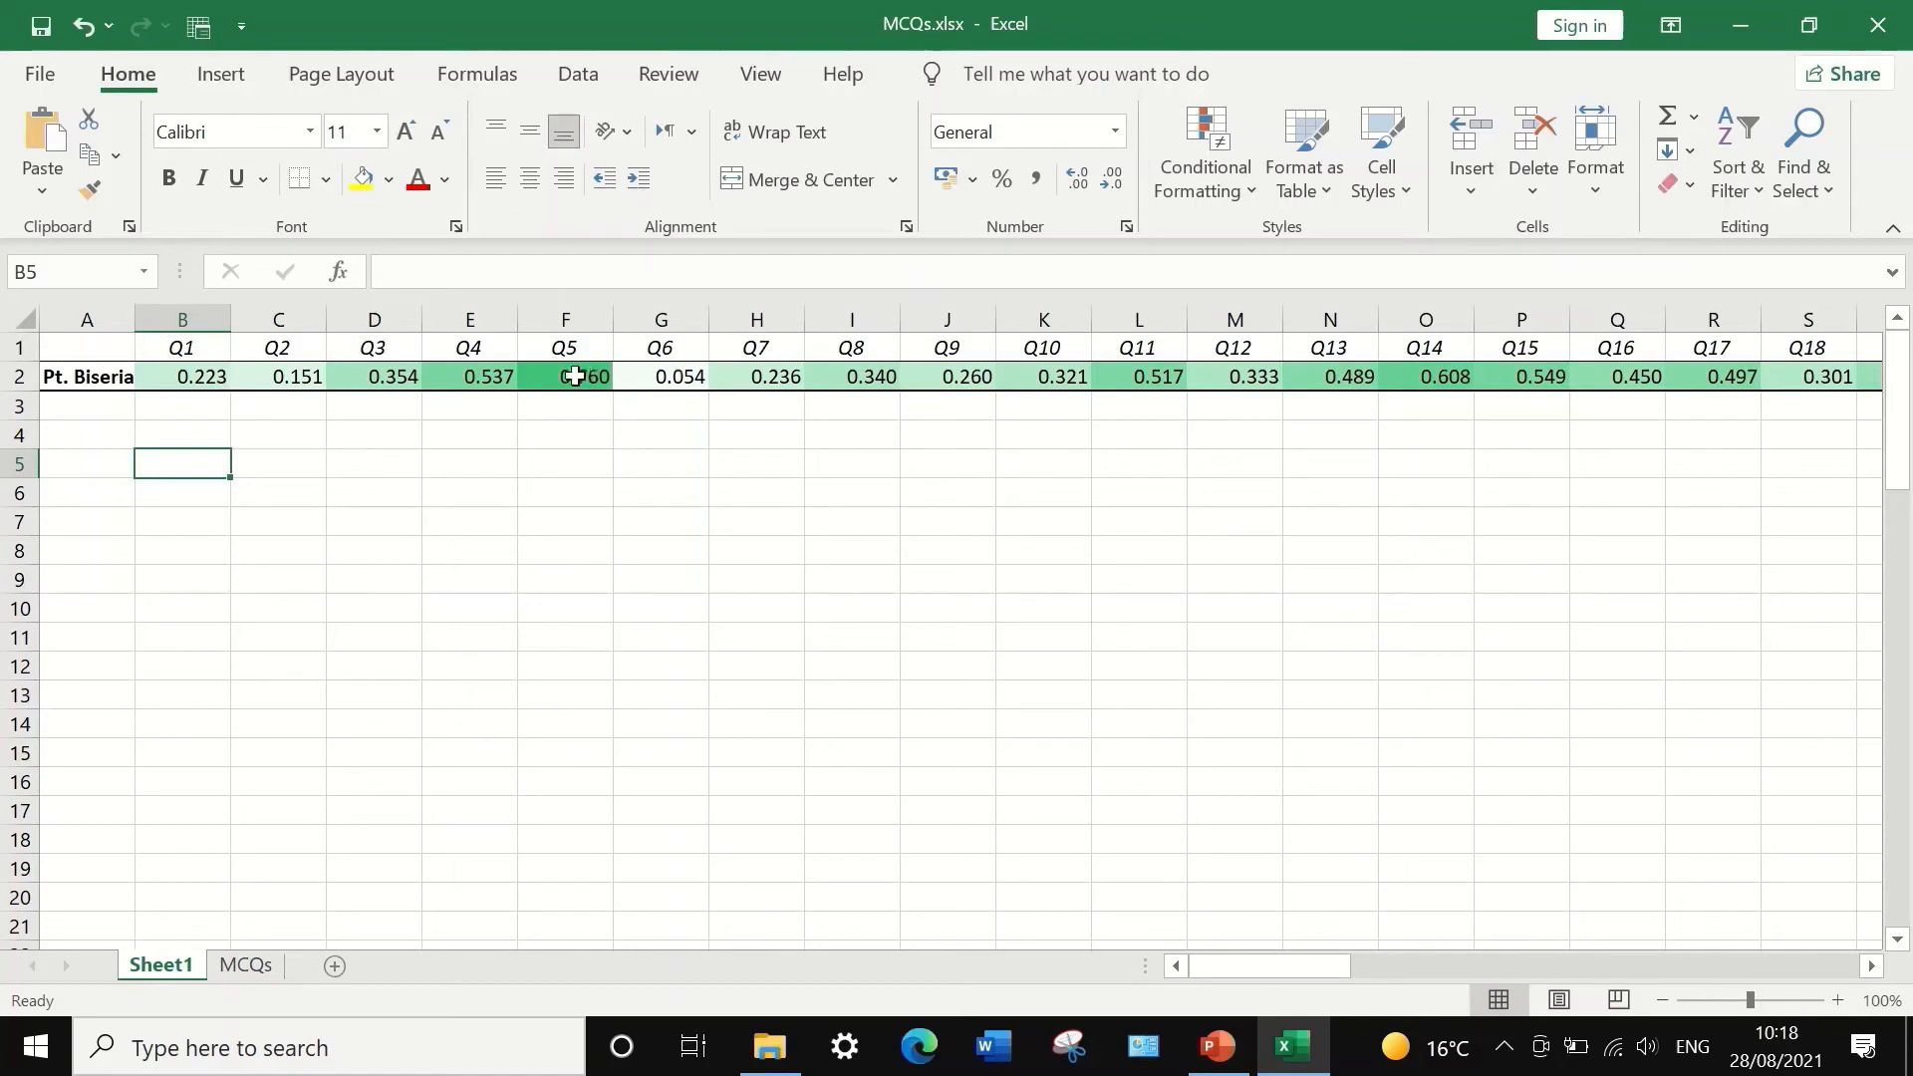
pyautogui.click(576, 407)
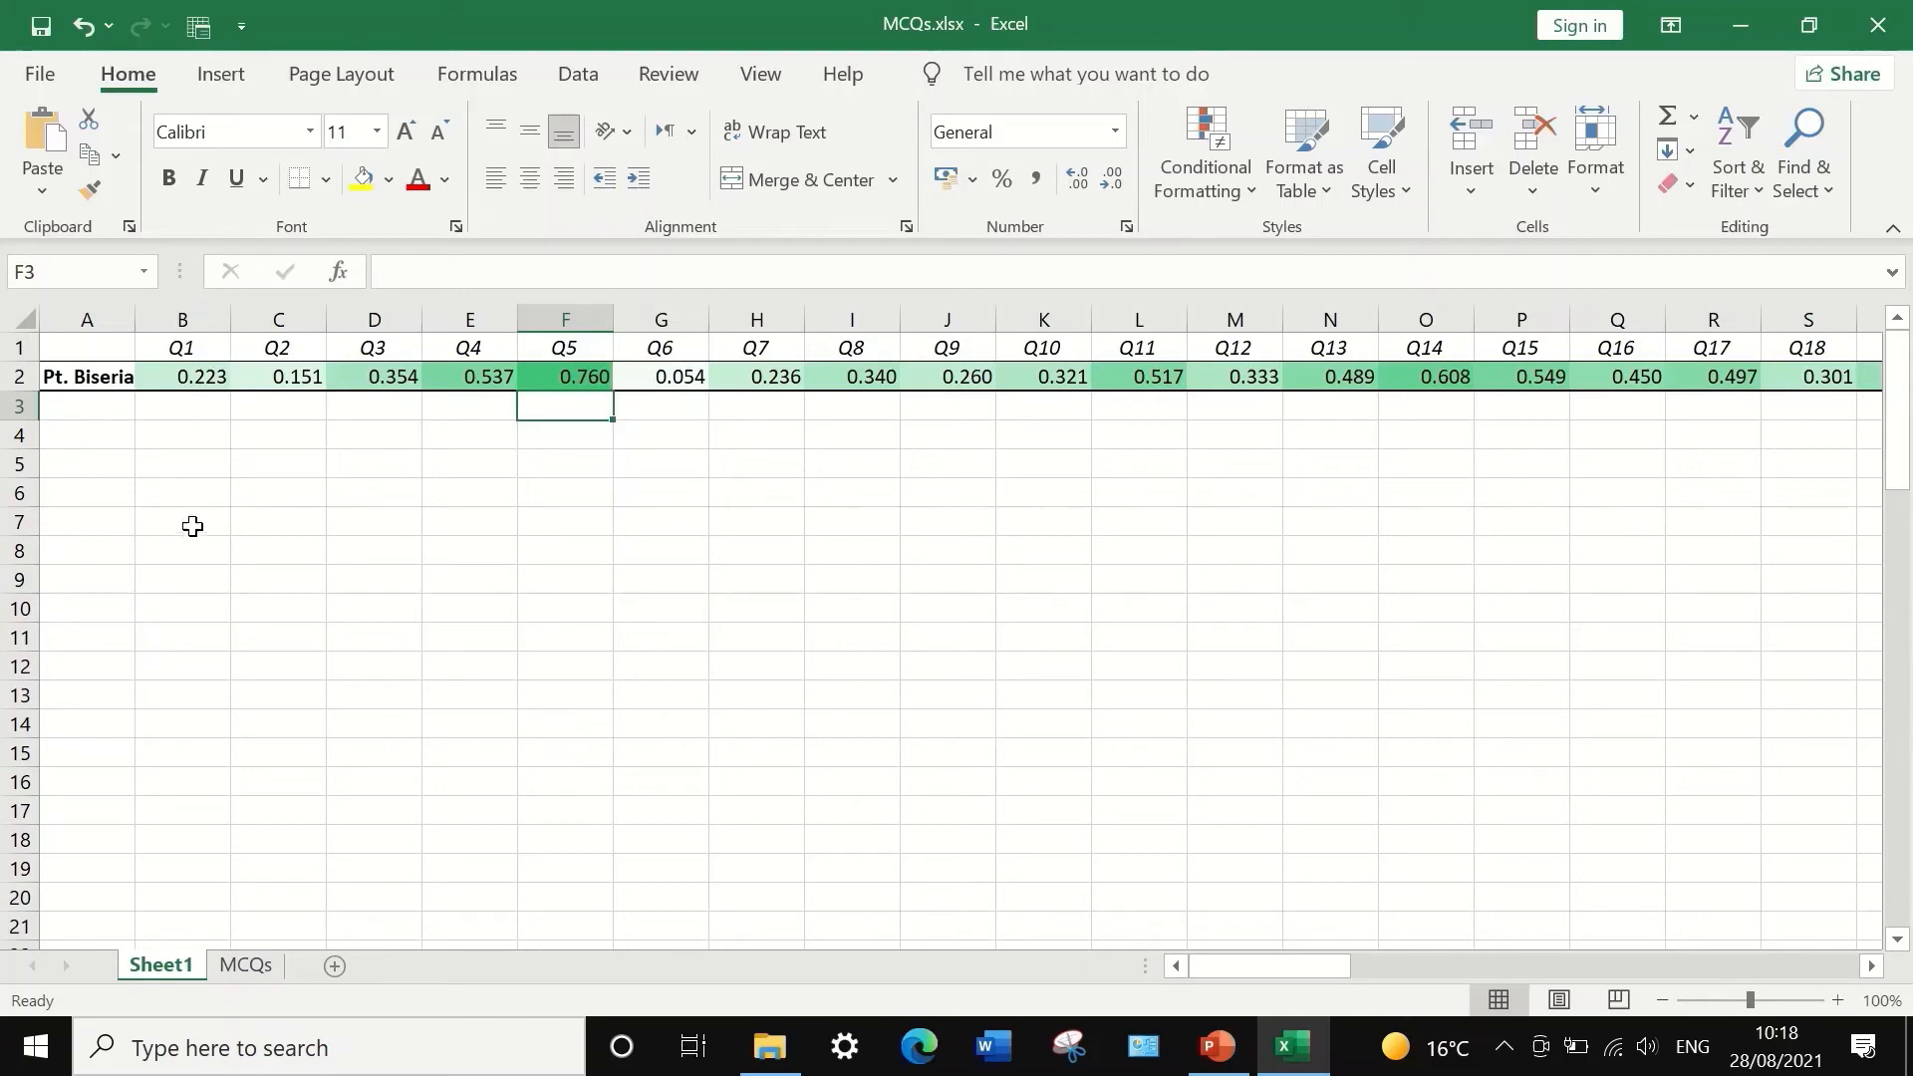
# - Examine the students' 0/1 question responses in the MCQs sheet against the correlation row in Sheet1, ending on the MCQs sheet
pyautogui.click(245, 966)
pyautogui.scroll(-6, 392, 752)
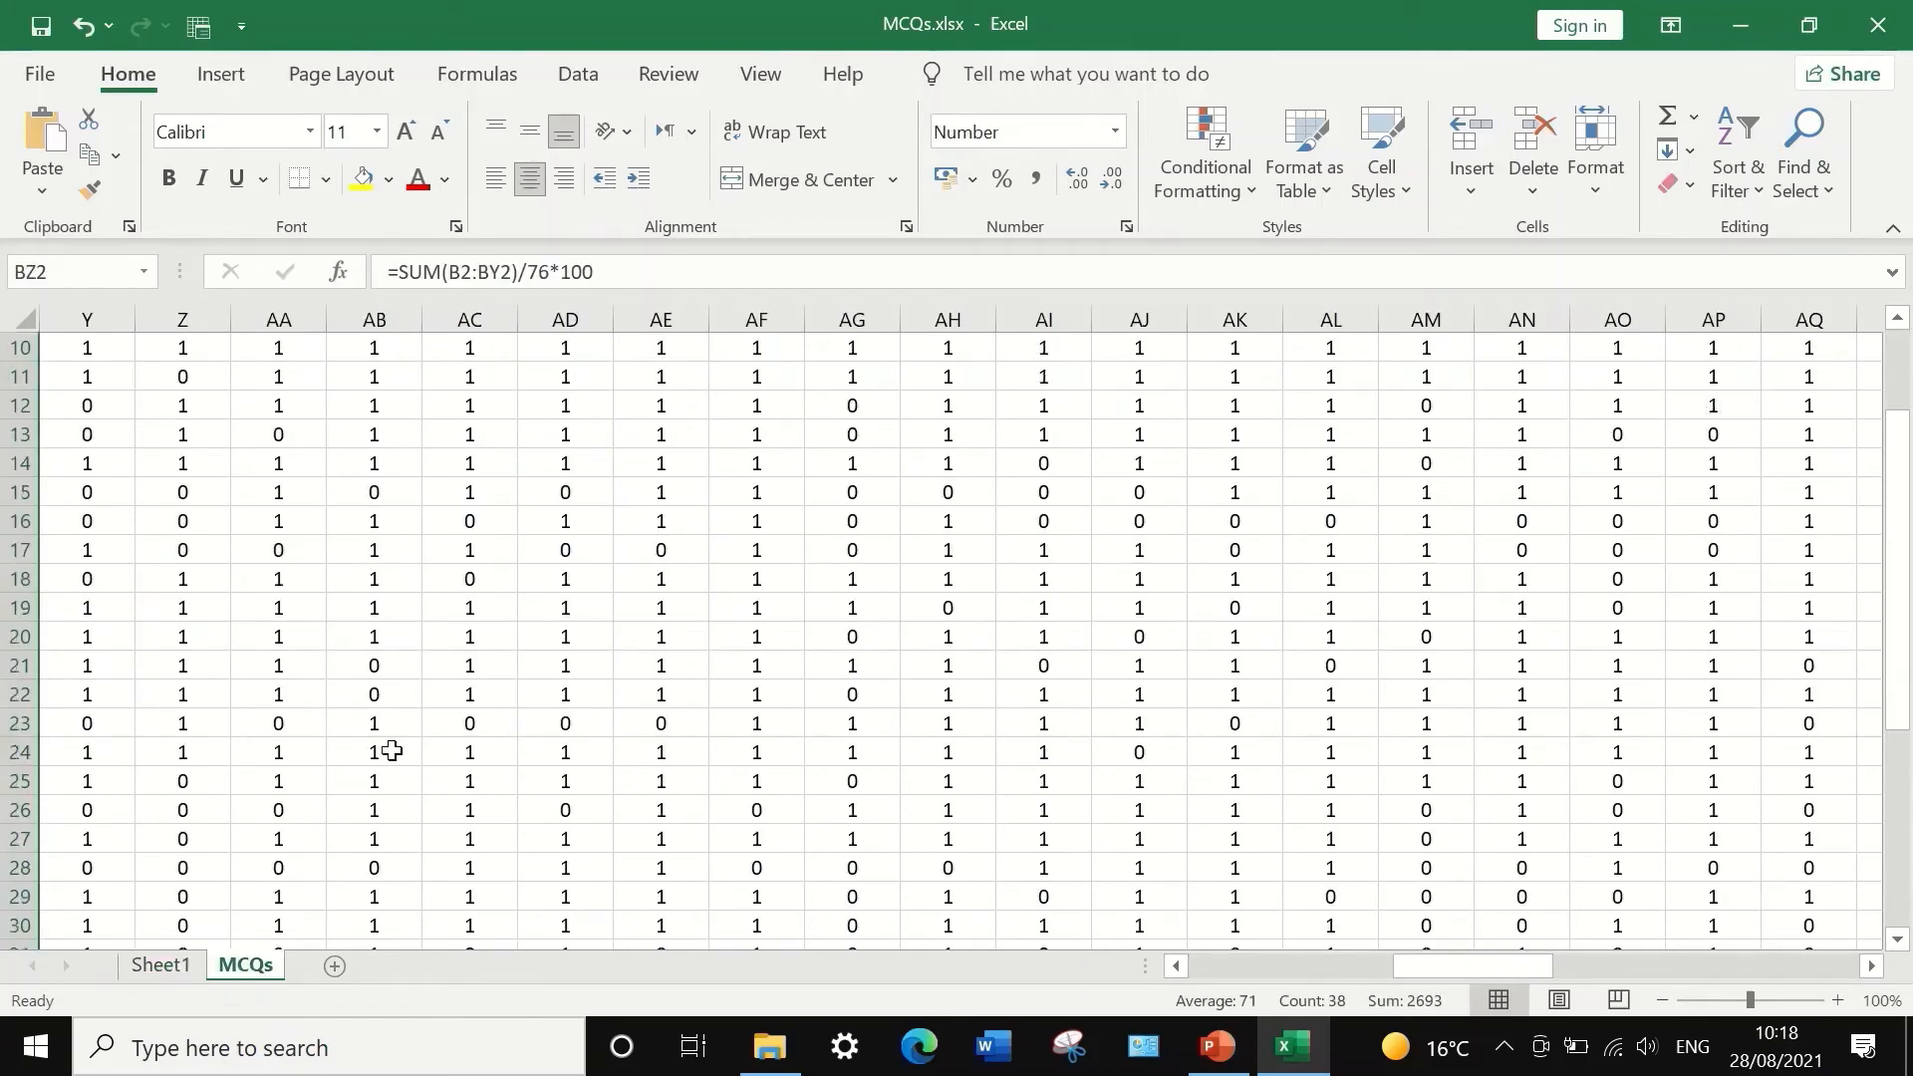
pyautogui.scroll(-5, 389, 757)
pyautogui.scroll(5, 387, 756)
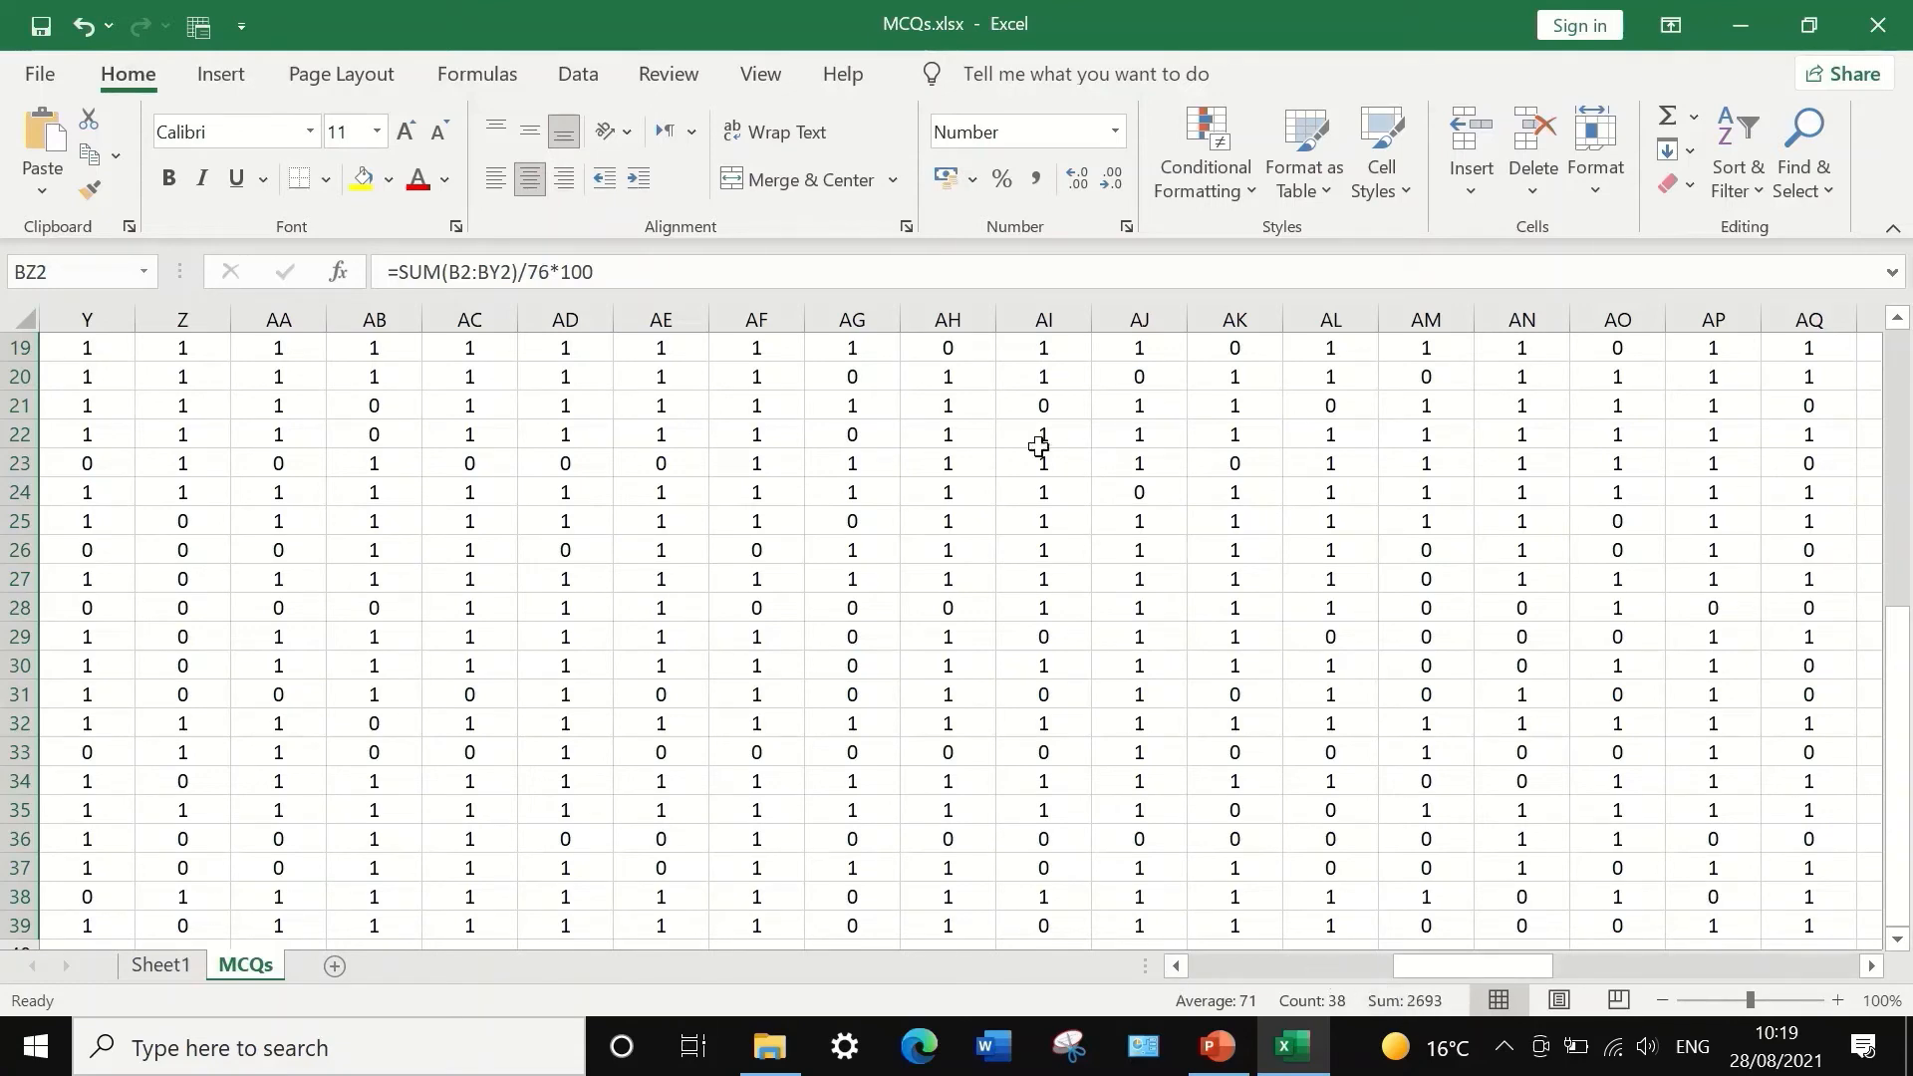
pyautogui.scroll(6, 787, 472)
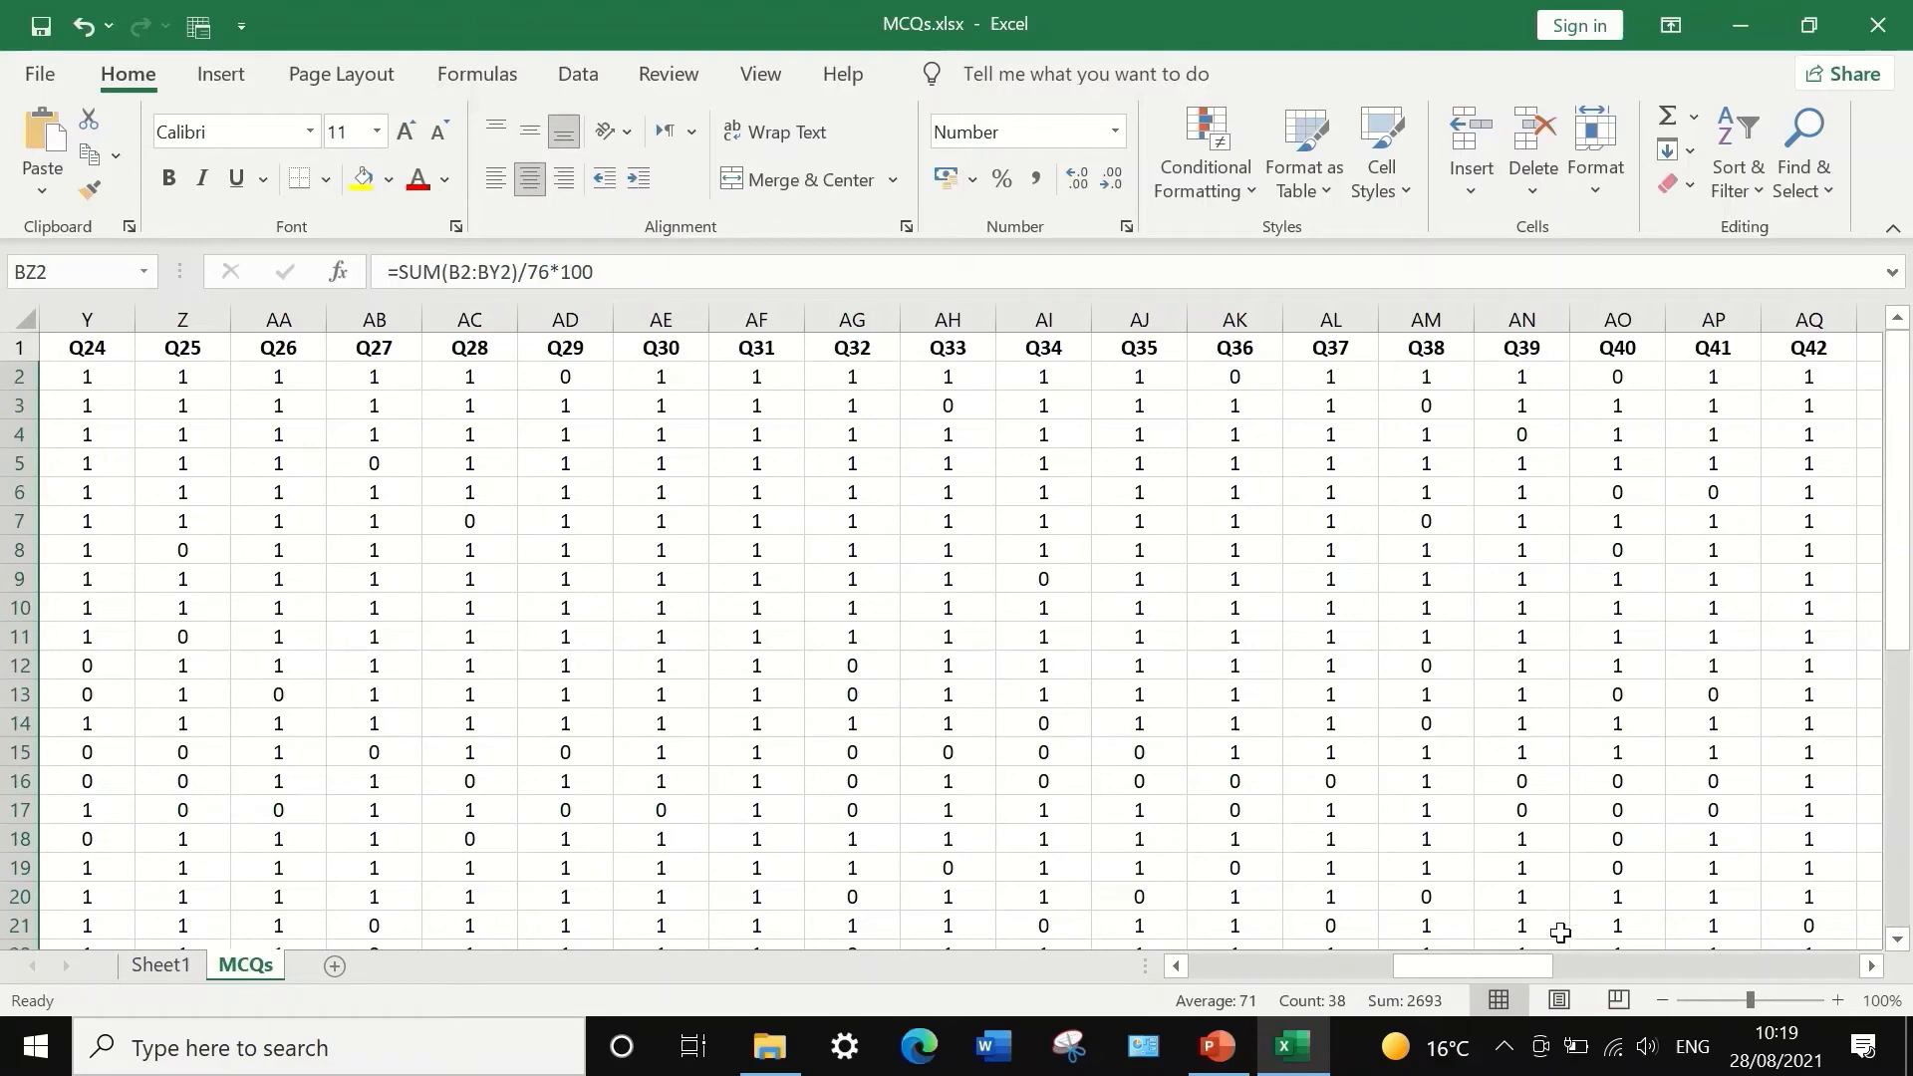
pyautogui.moveTo(1491, 967); pyautogui.dragTo(1205, 961)
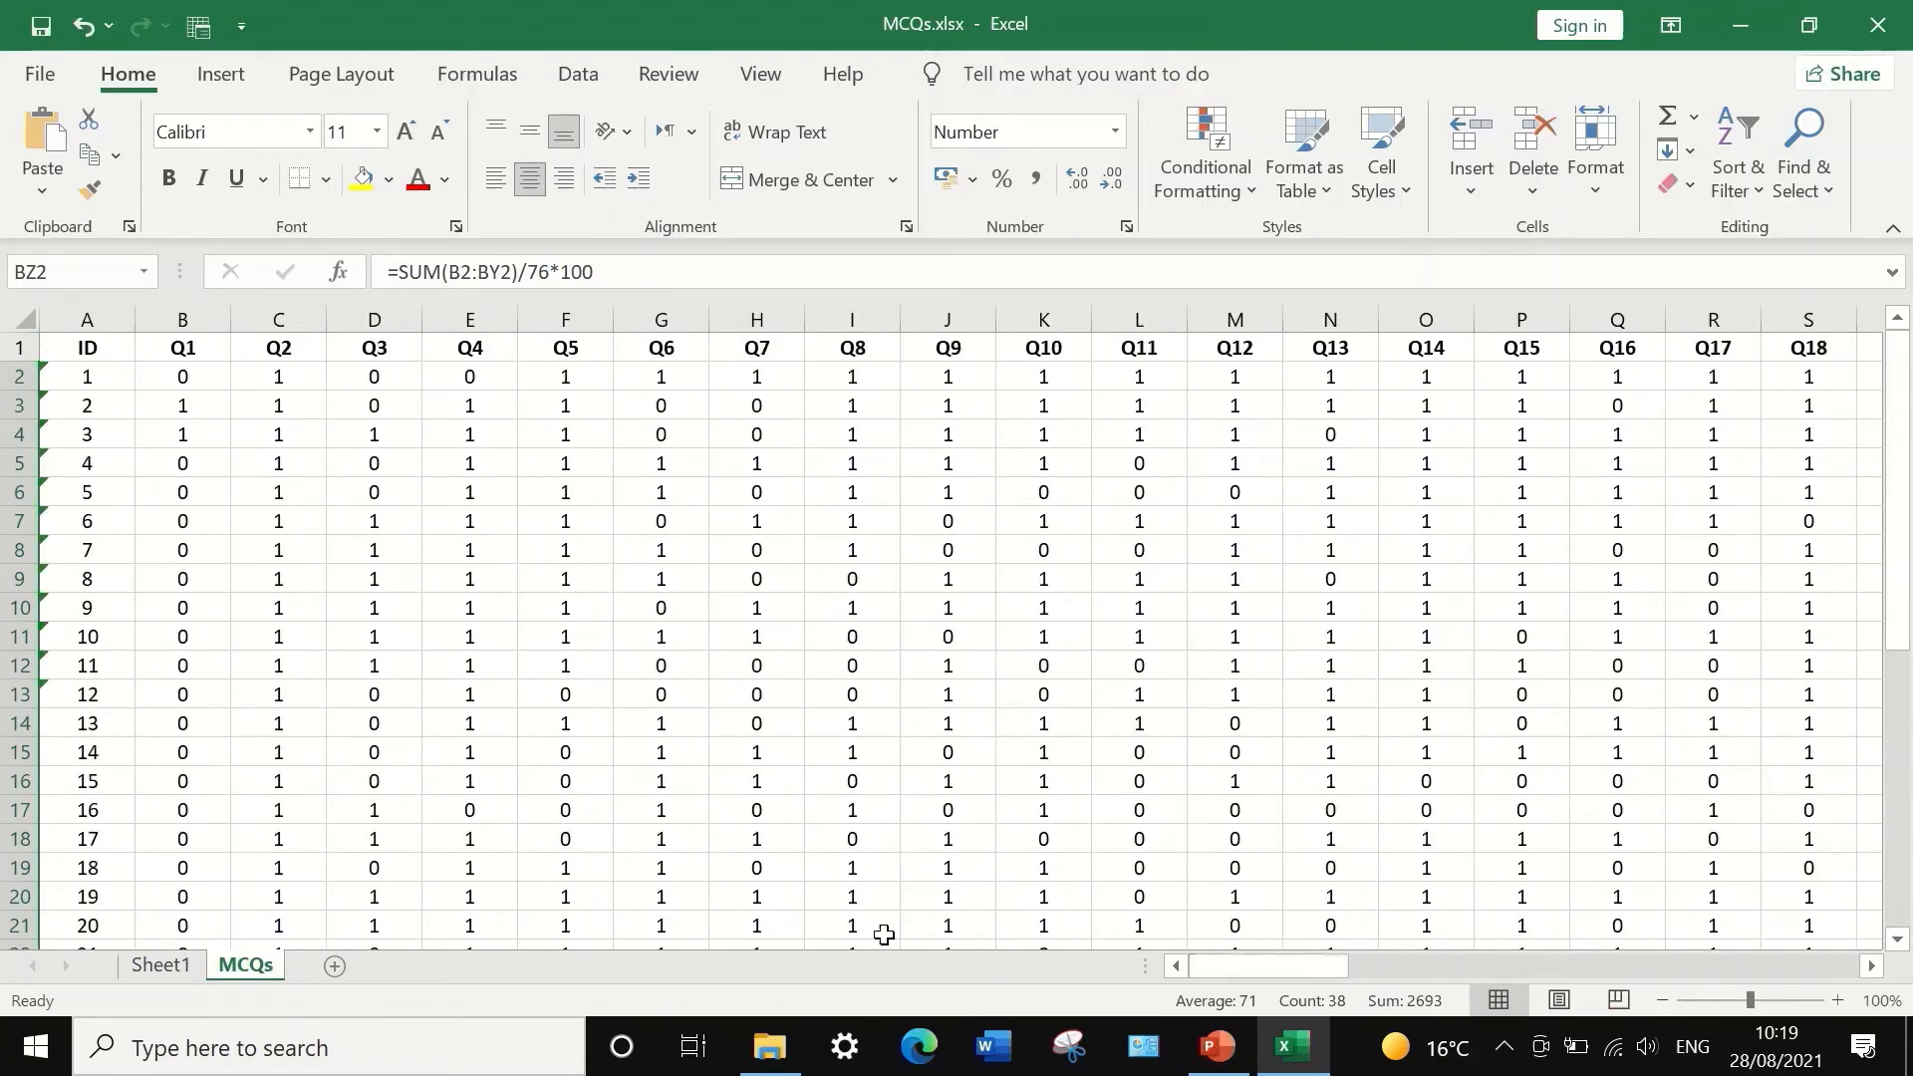
pyautogui.click(160, 965)
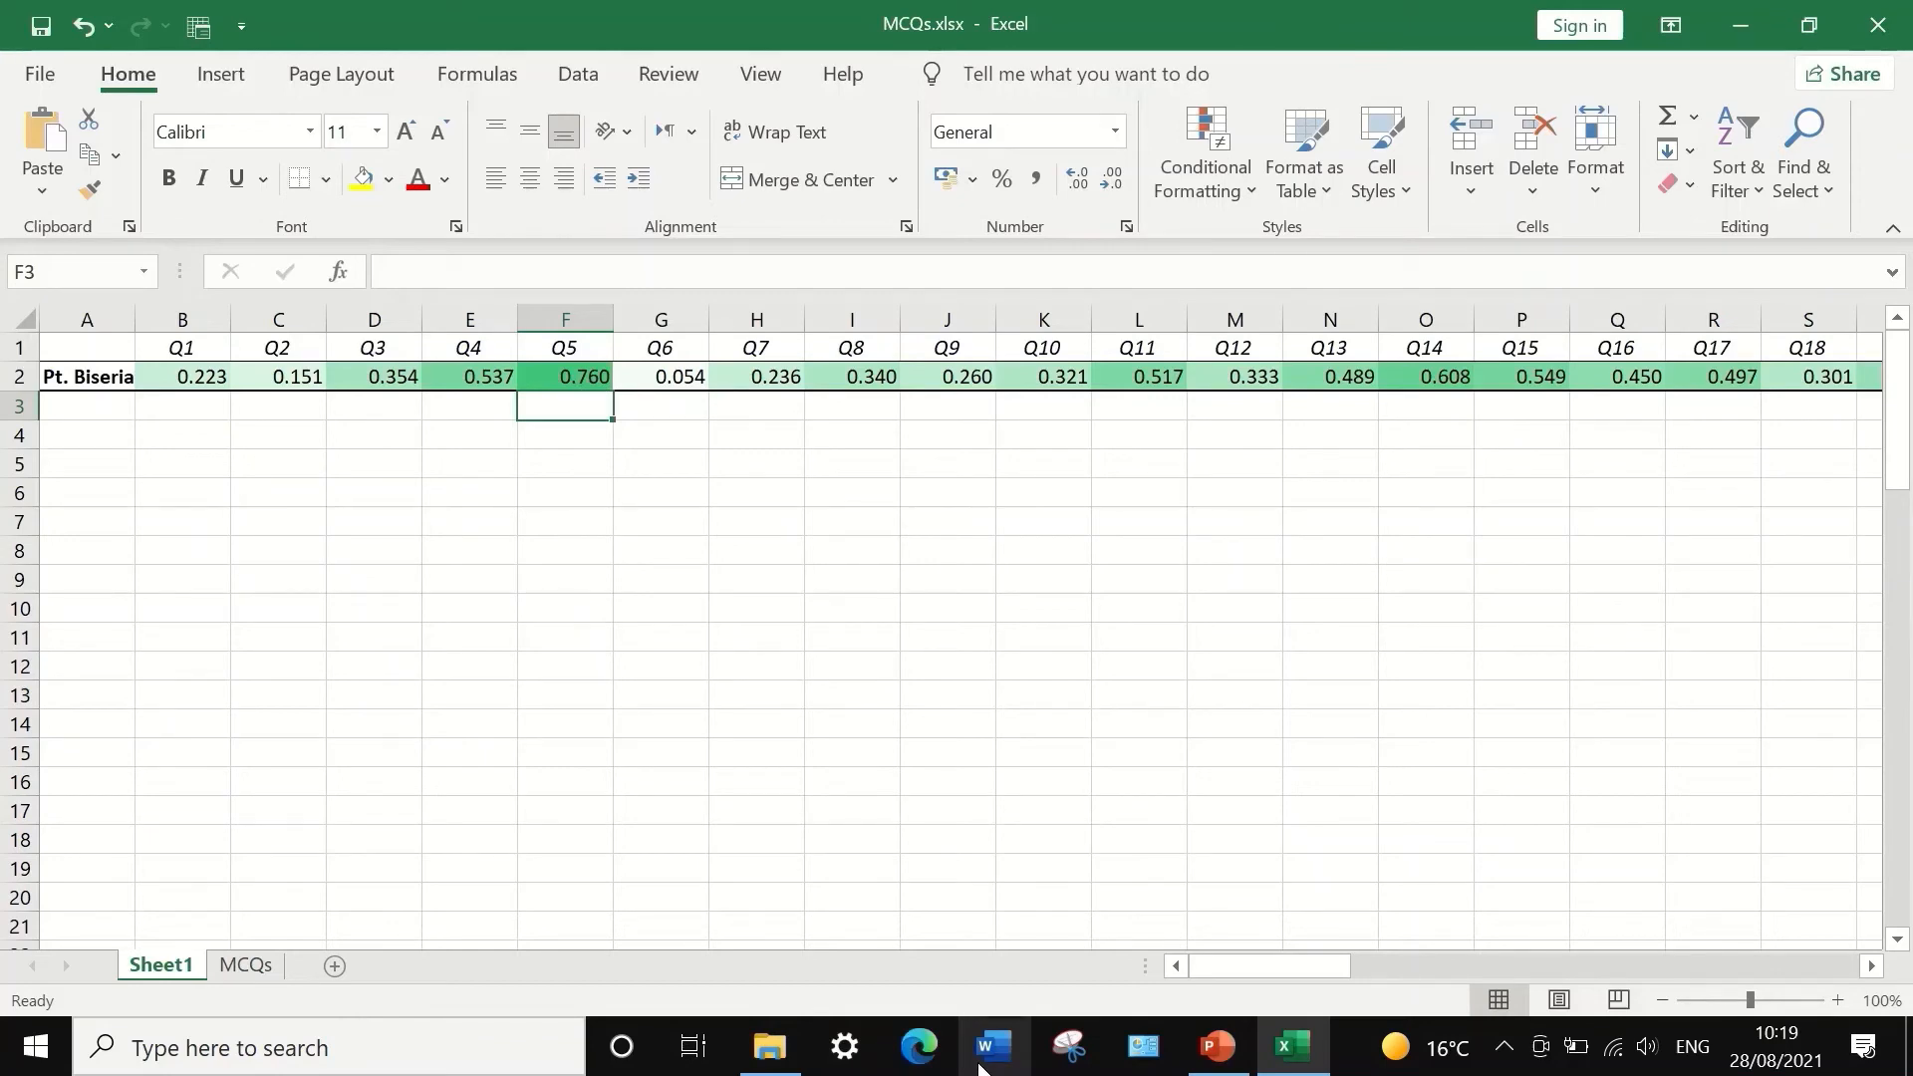
pyautogui.moveTo(1301, 1061)
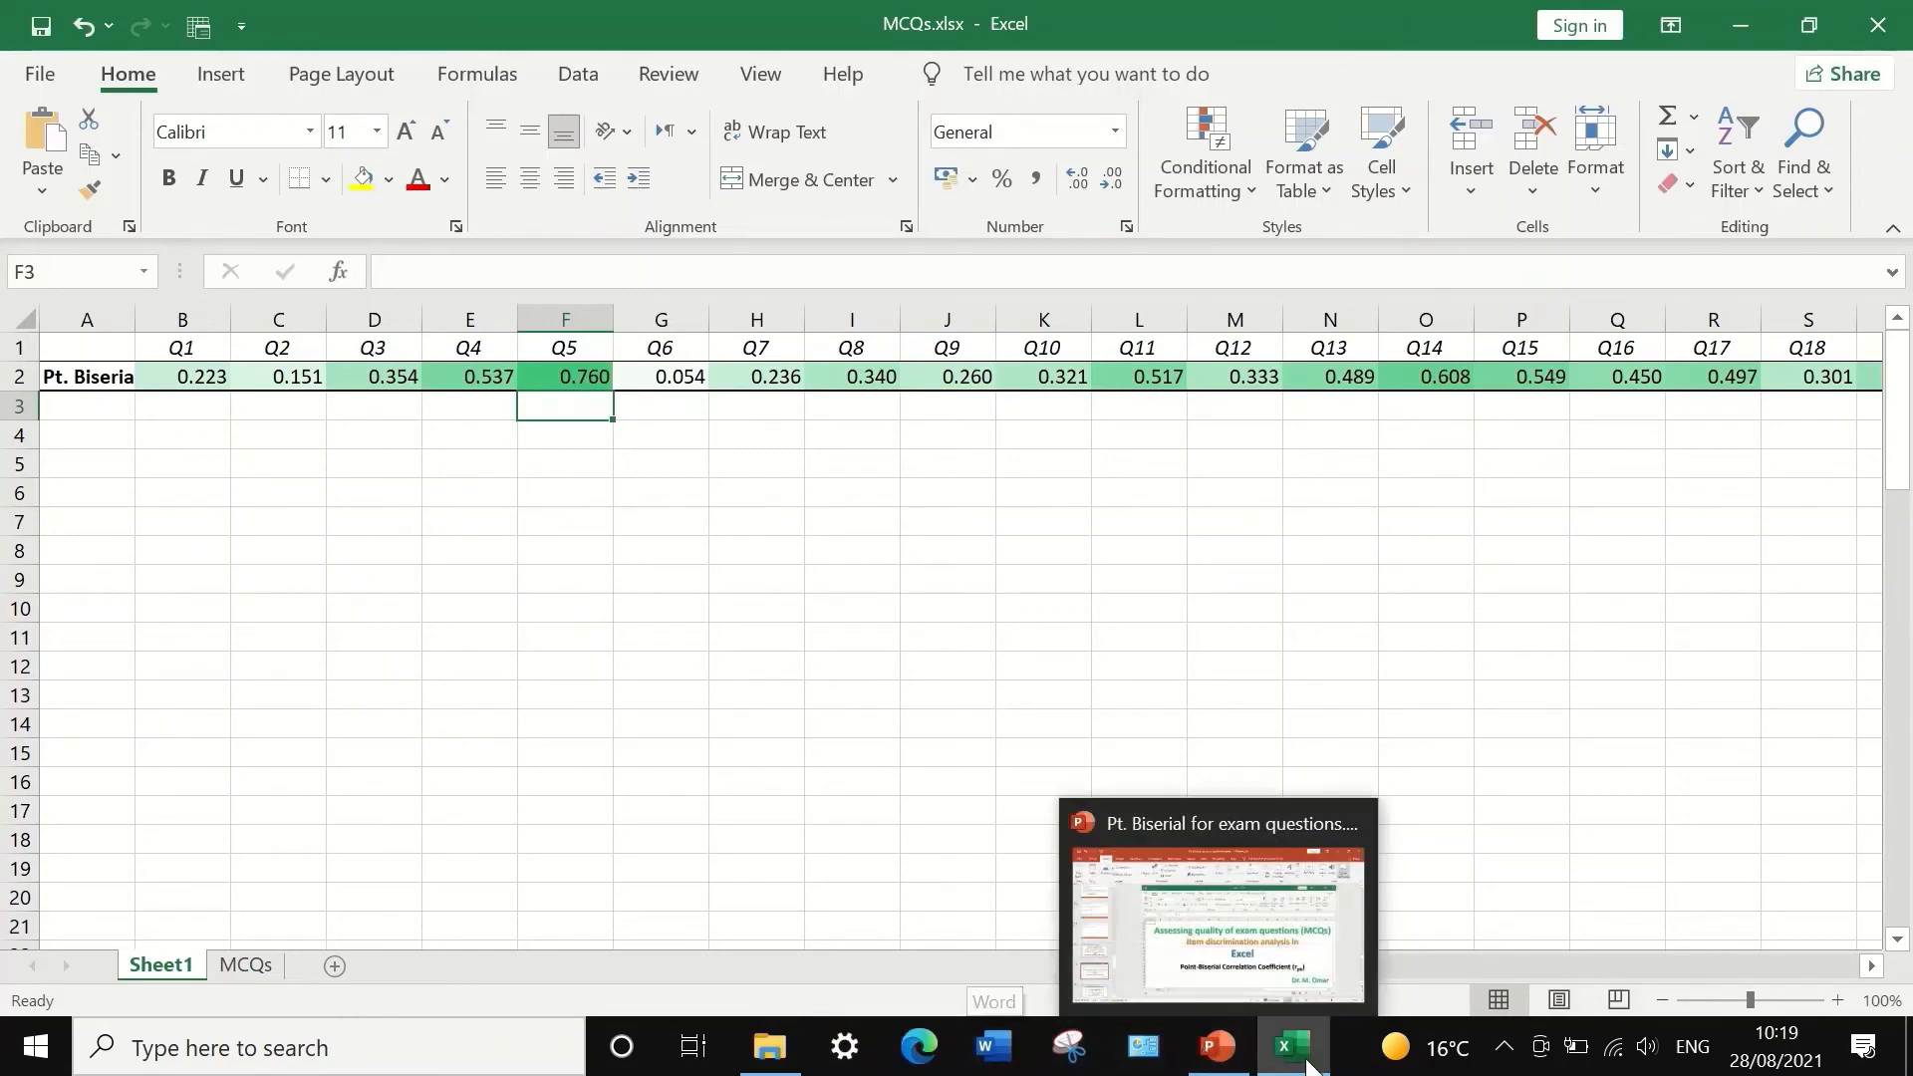
pyautogui.click(231, 967)
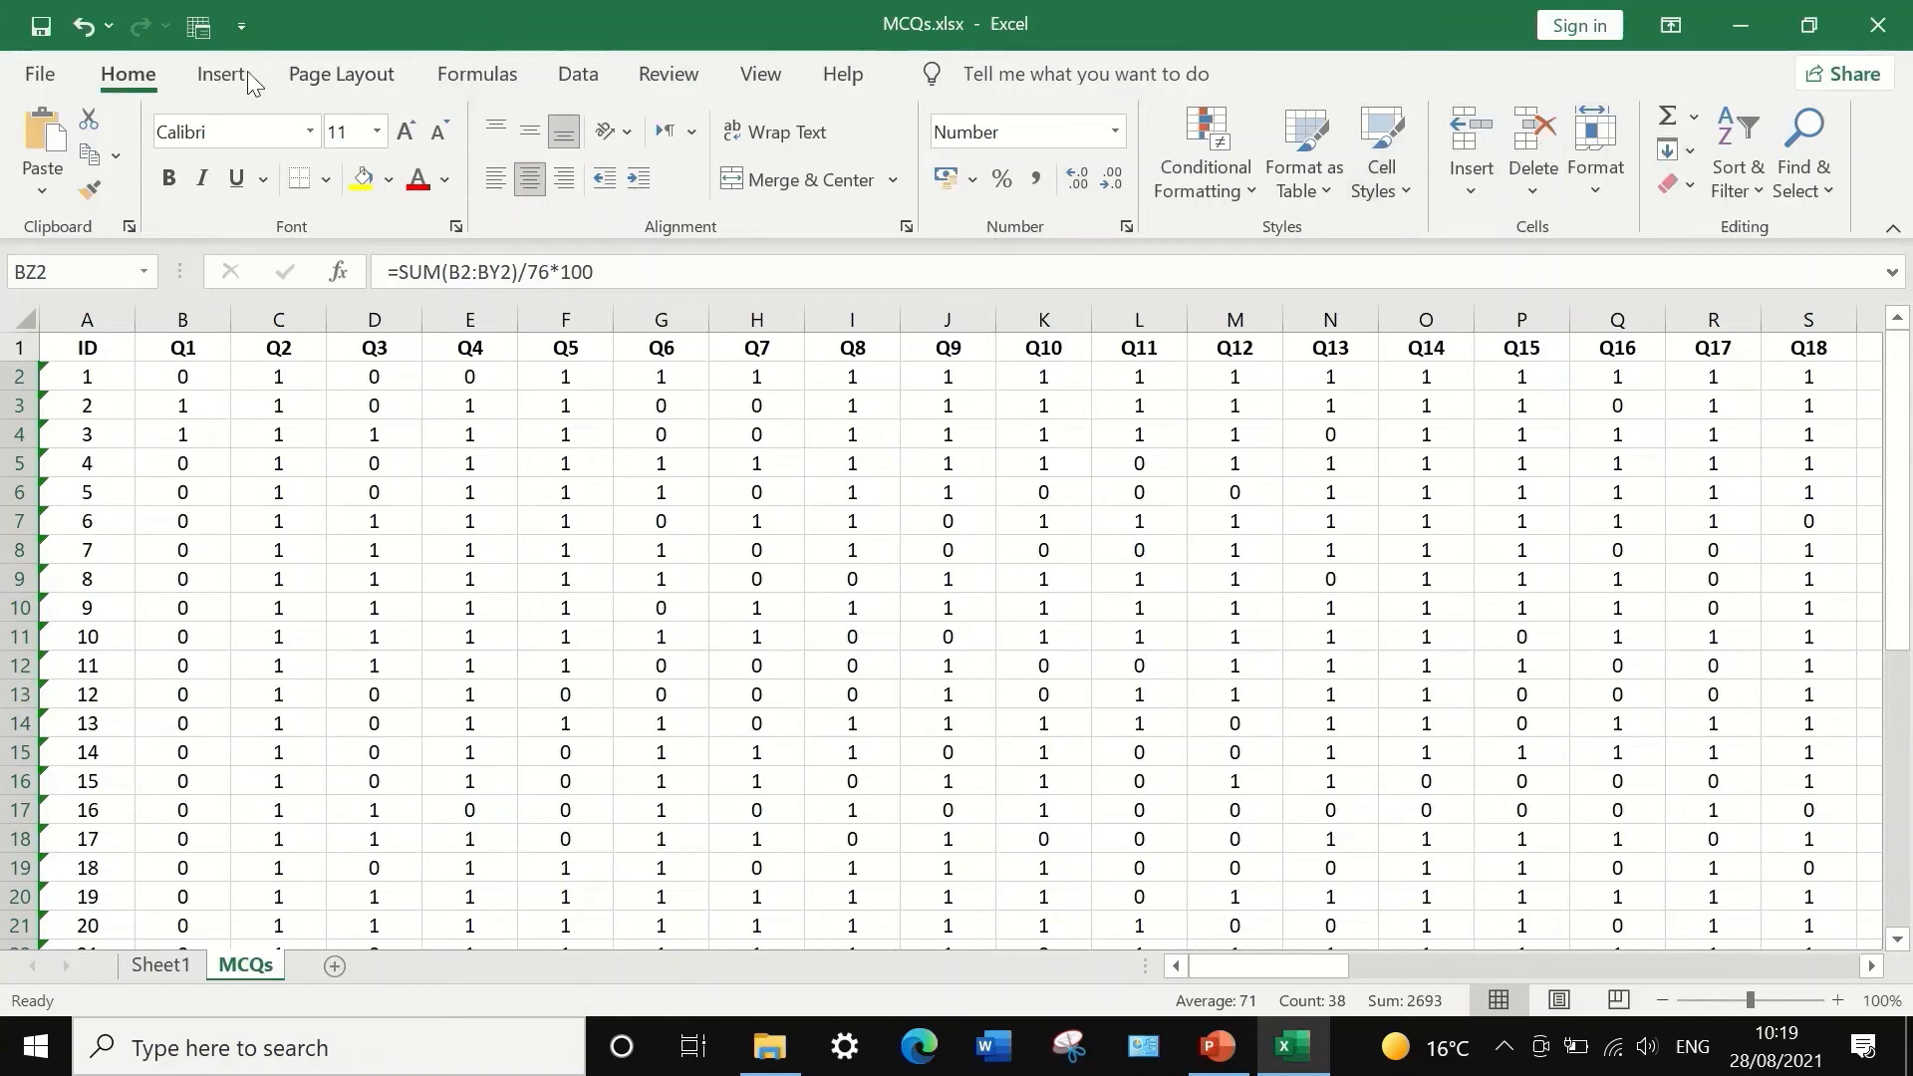
# - Start a Regression analysis from the Data Analysis tools
pyautogui.click(577, 74)
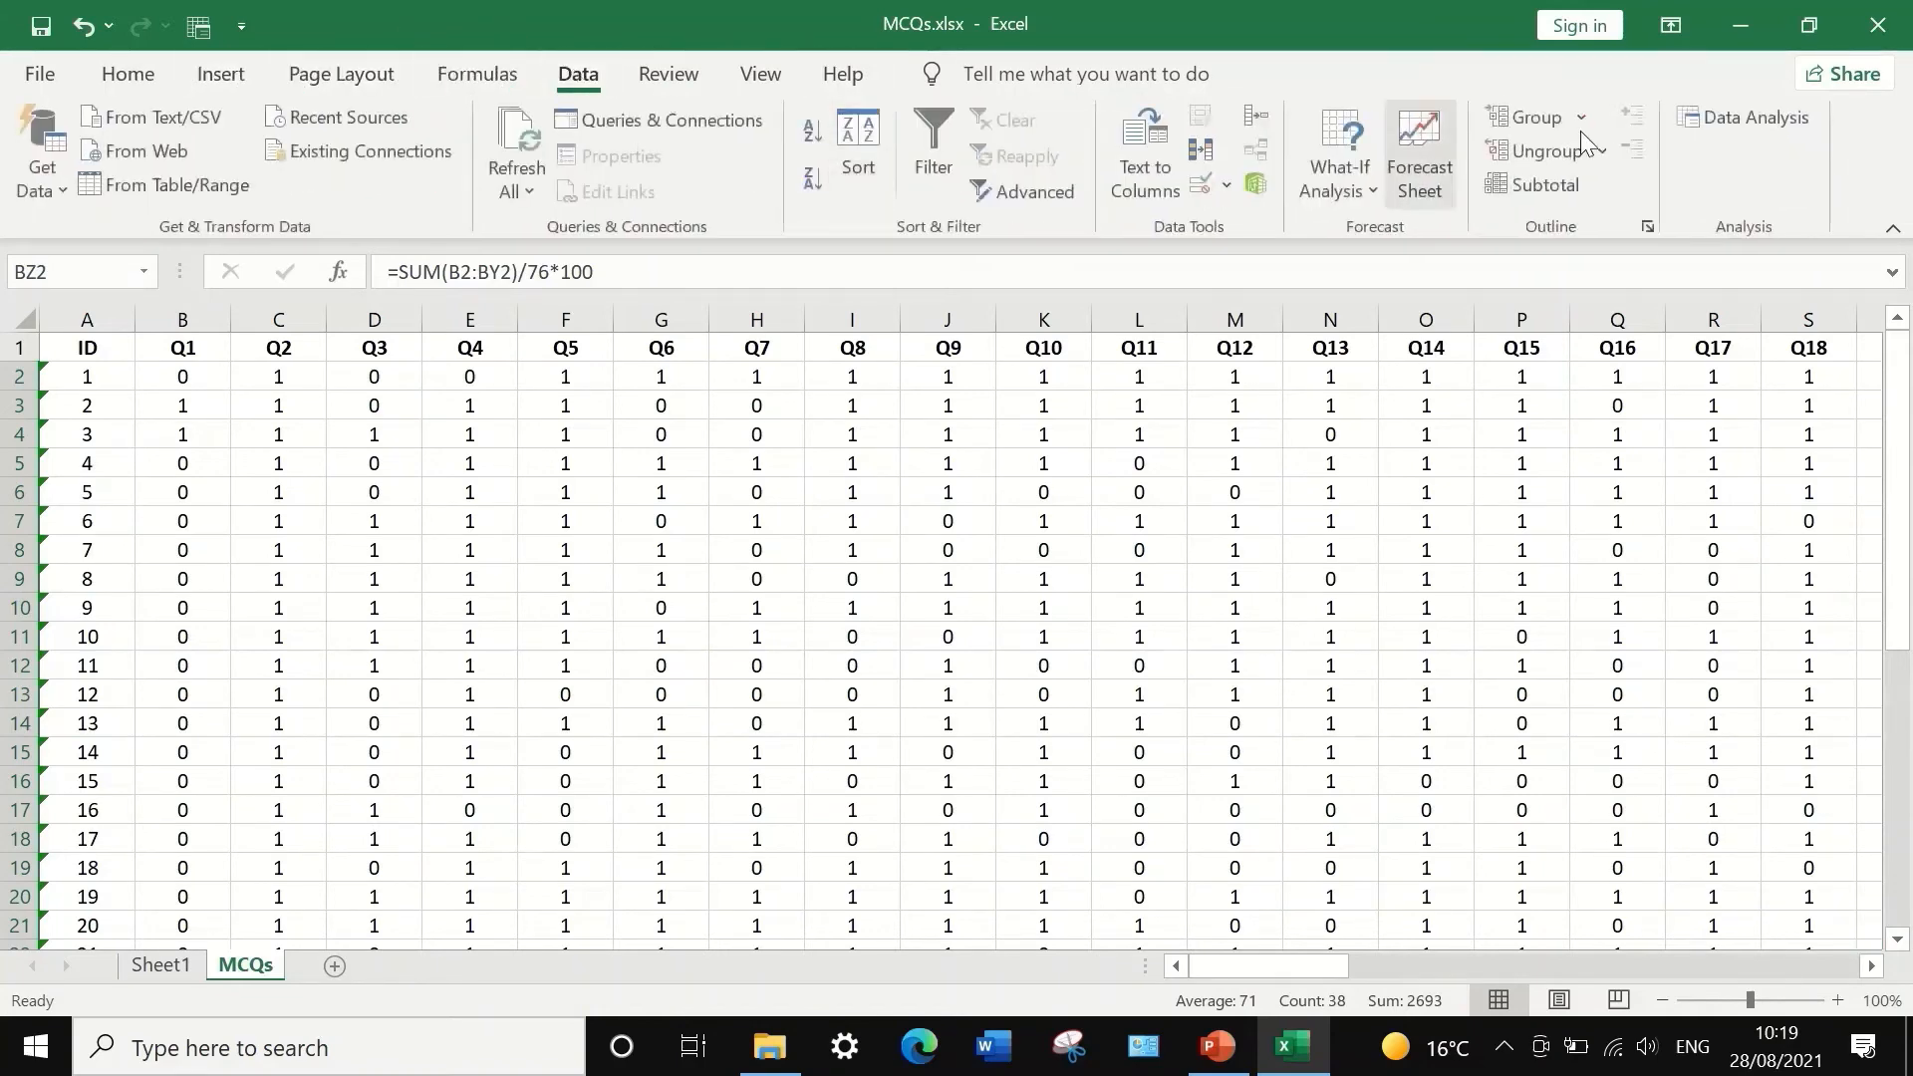
pyautogui.click(1742, 117)
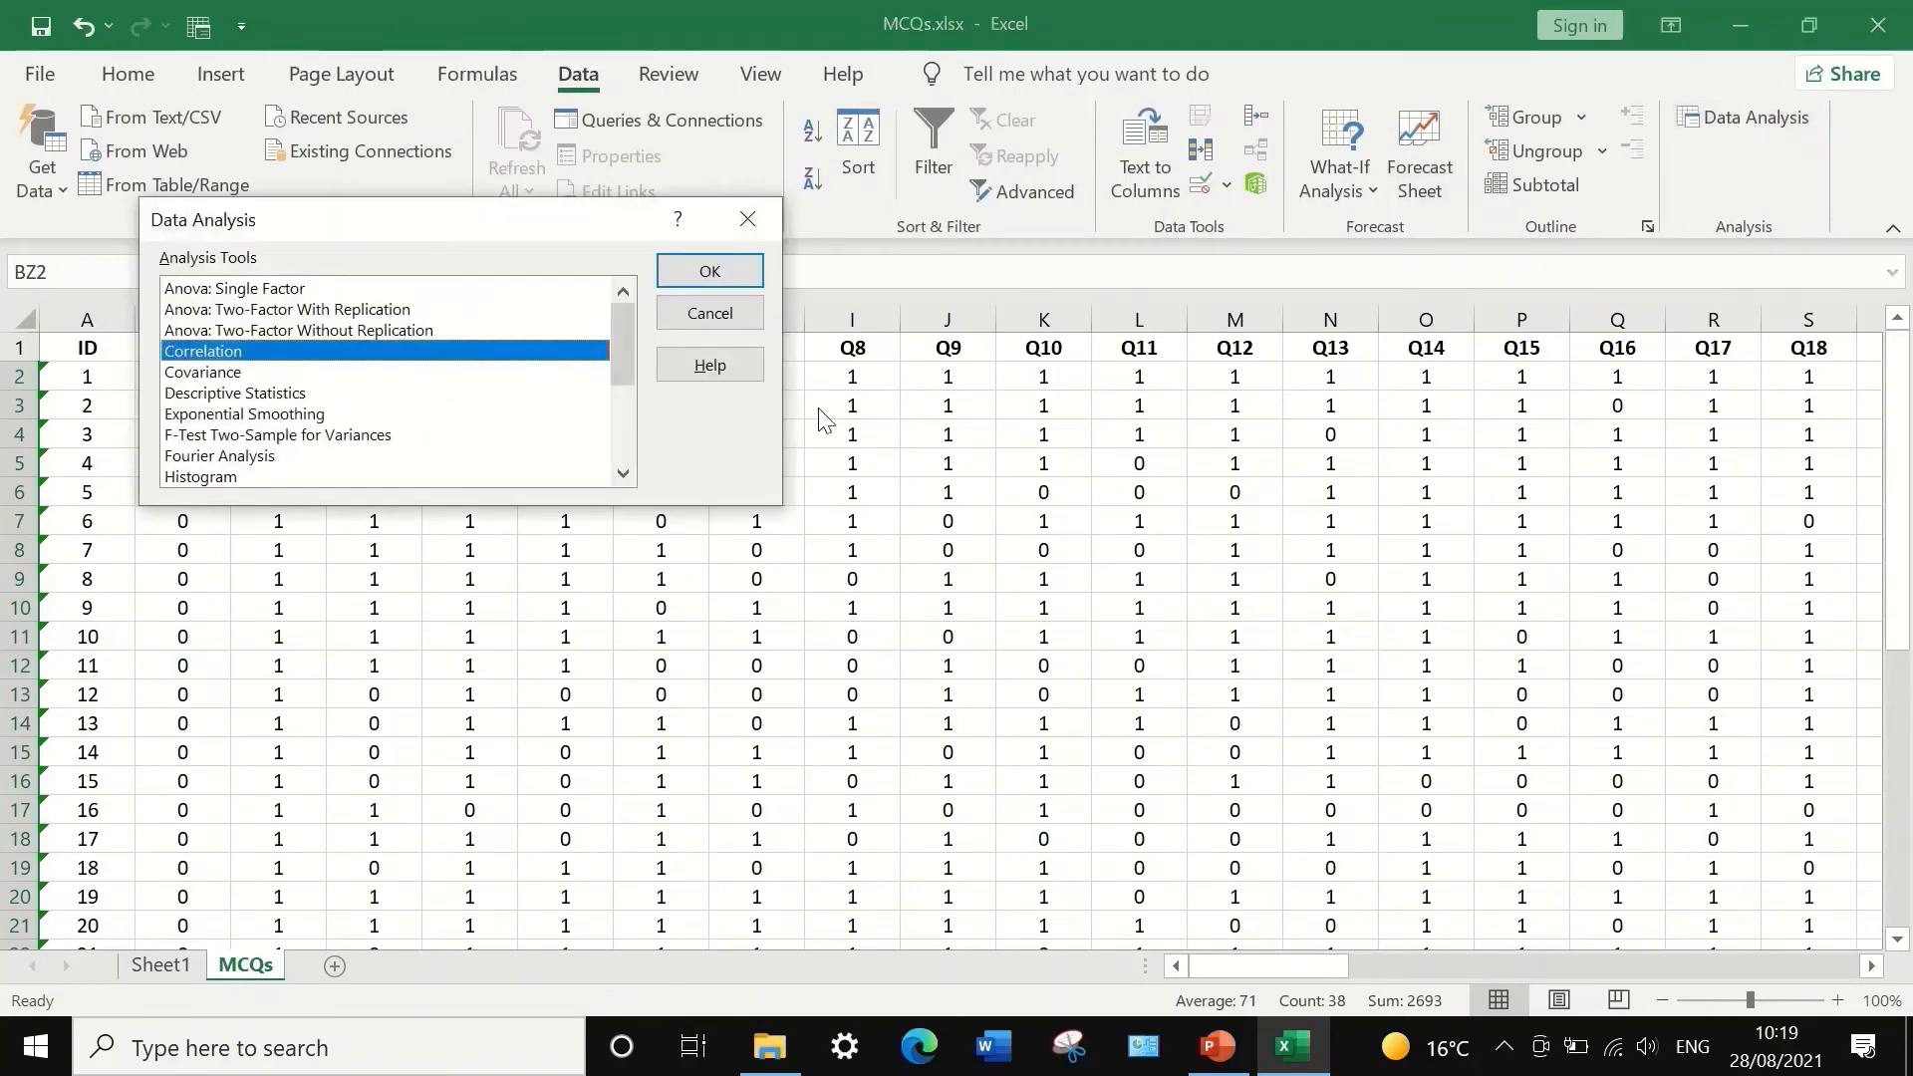
pyautogui.moveTo(622, 345); pyautogui.dragTo(614, 387)
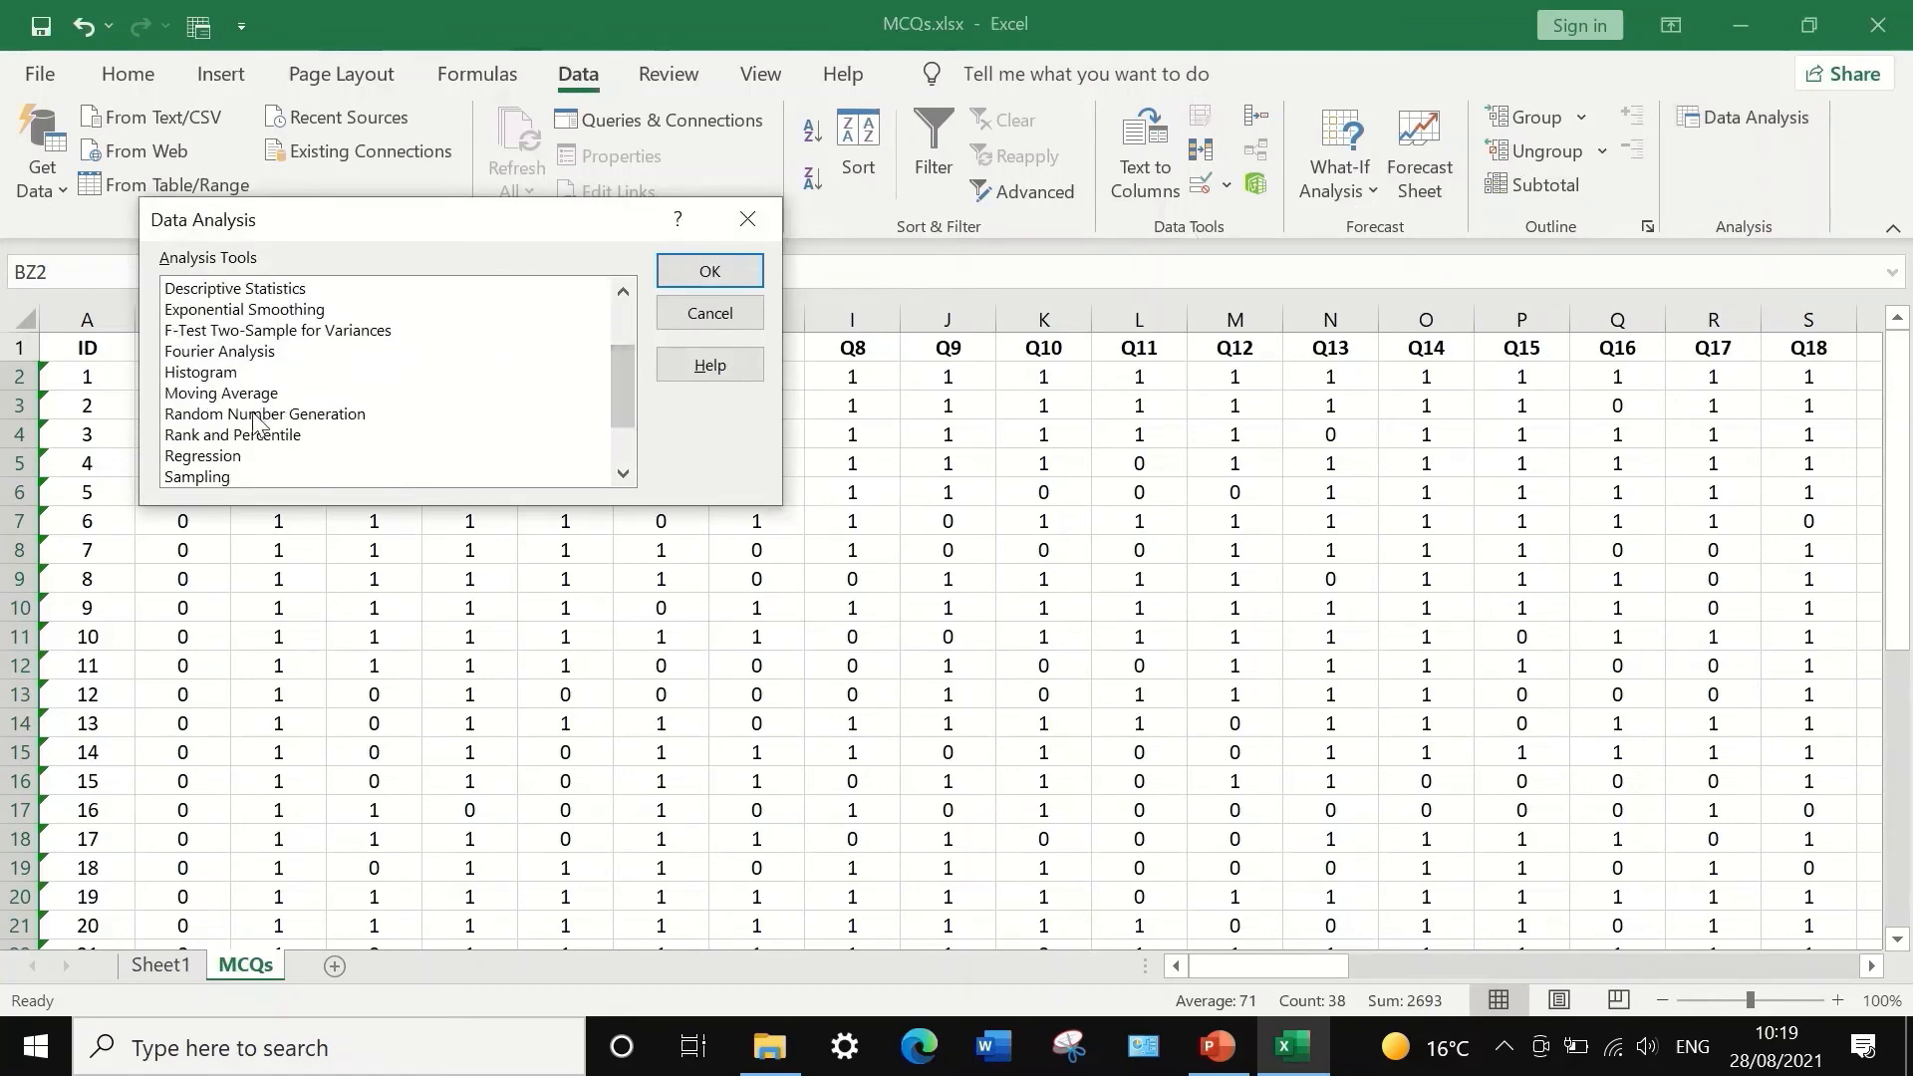
pyautogui.scroll(-1, 254, 426)
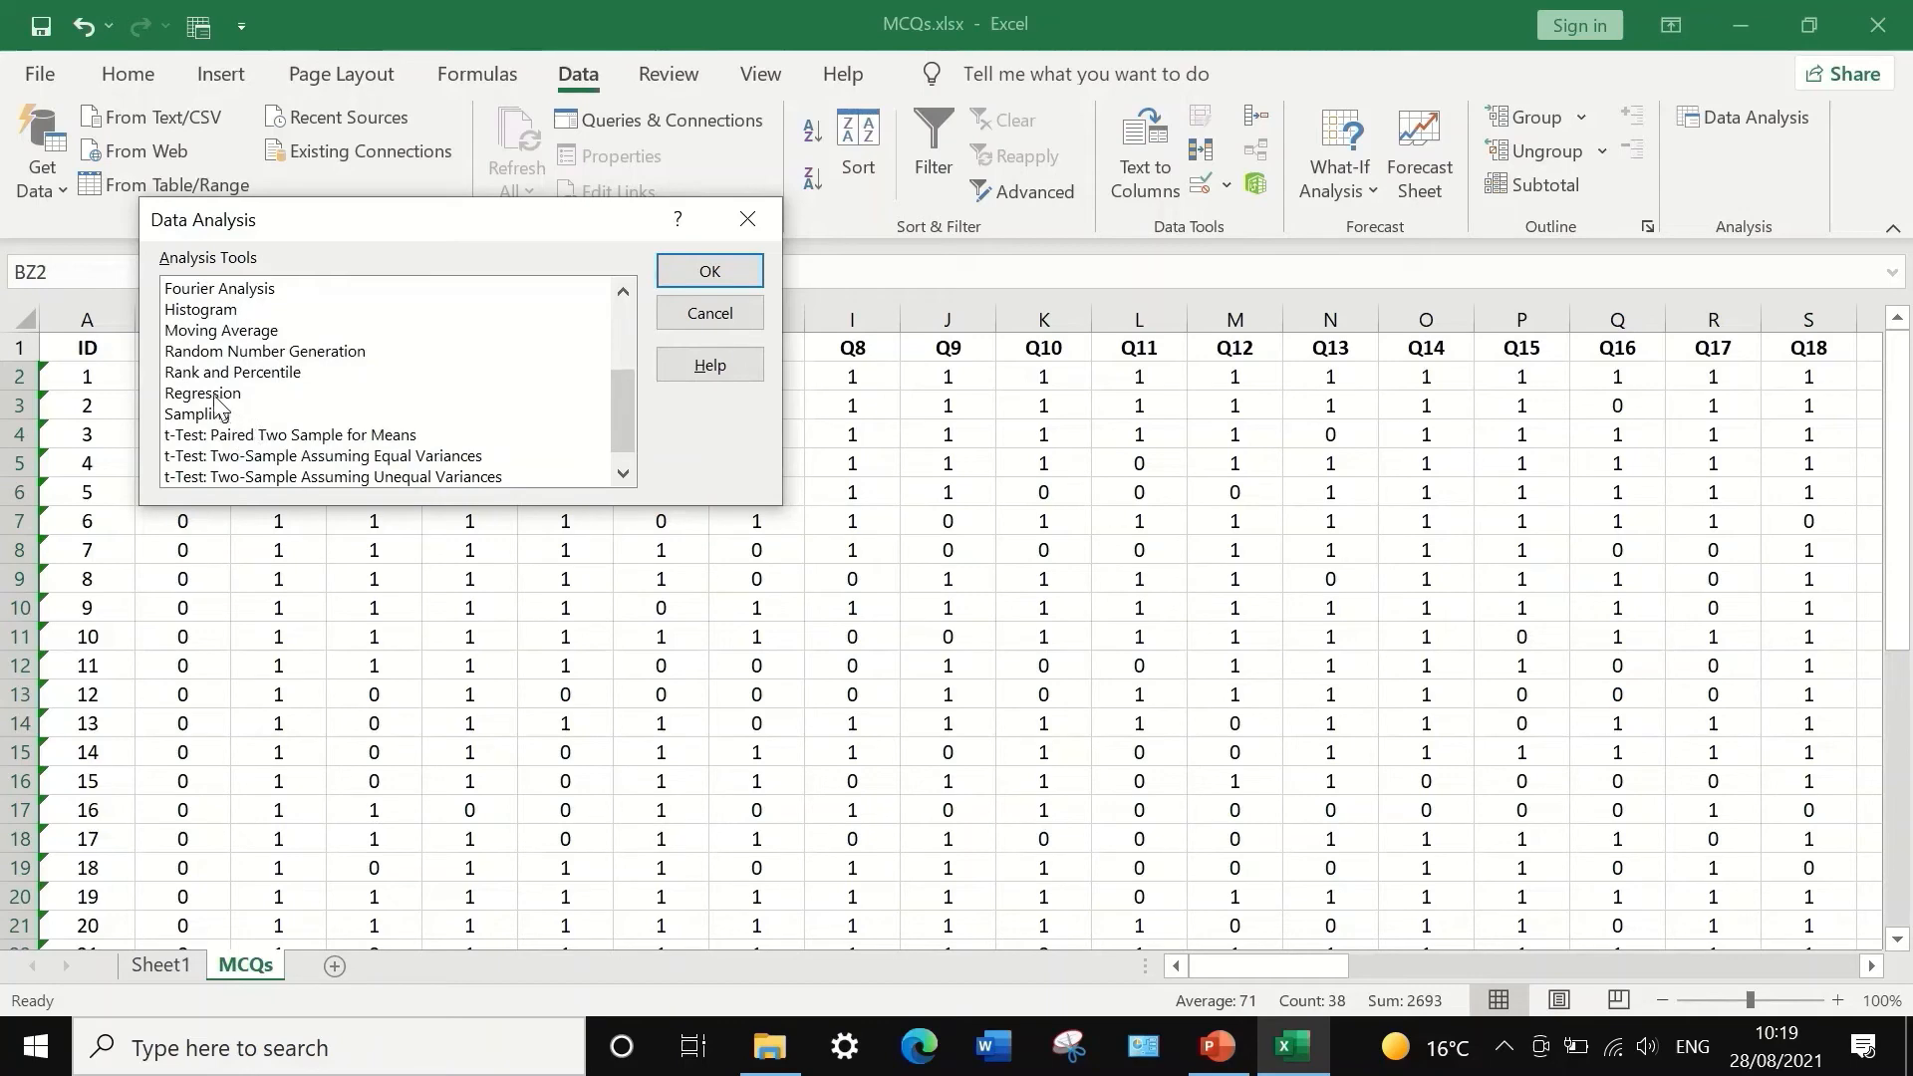
pyautogui.click(213, 395)
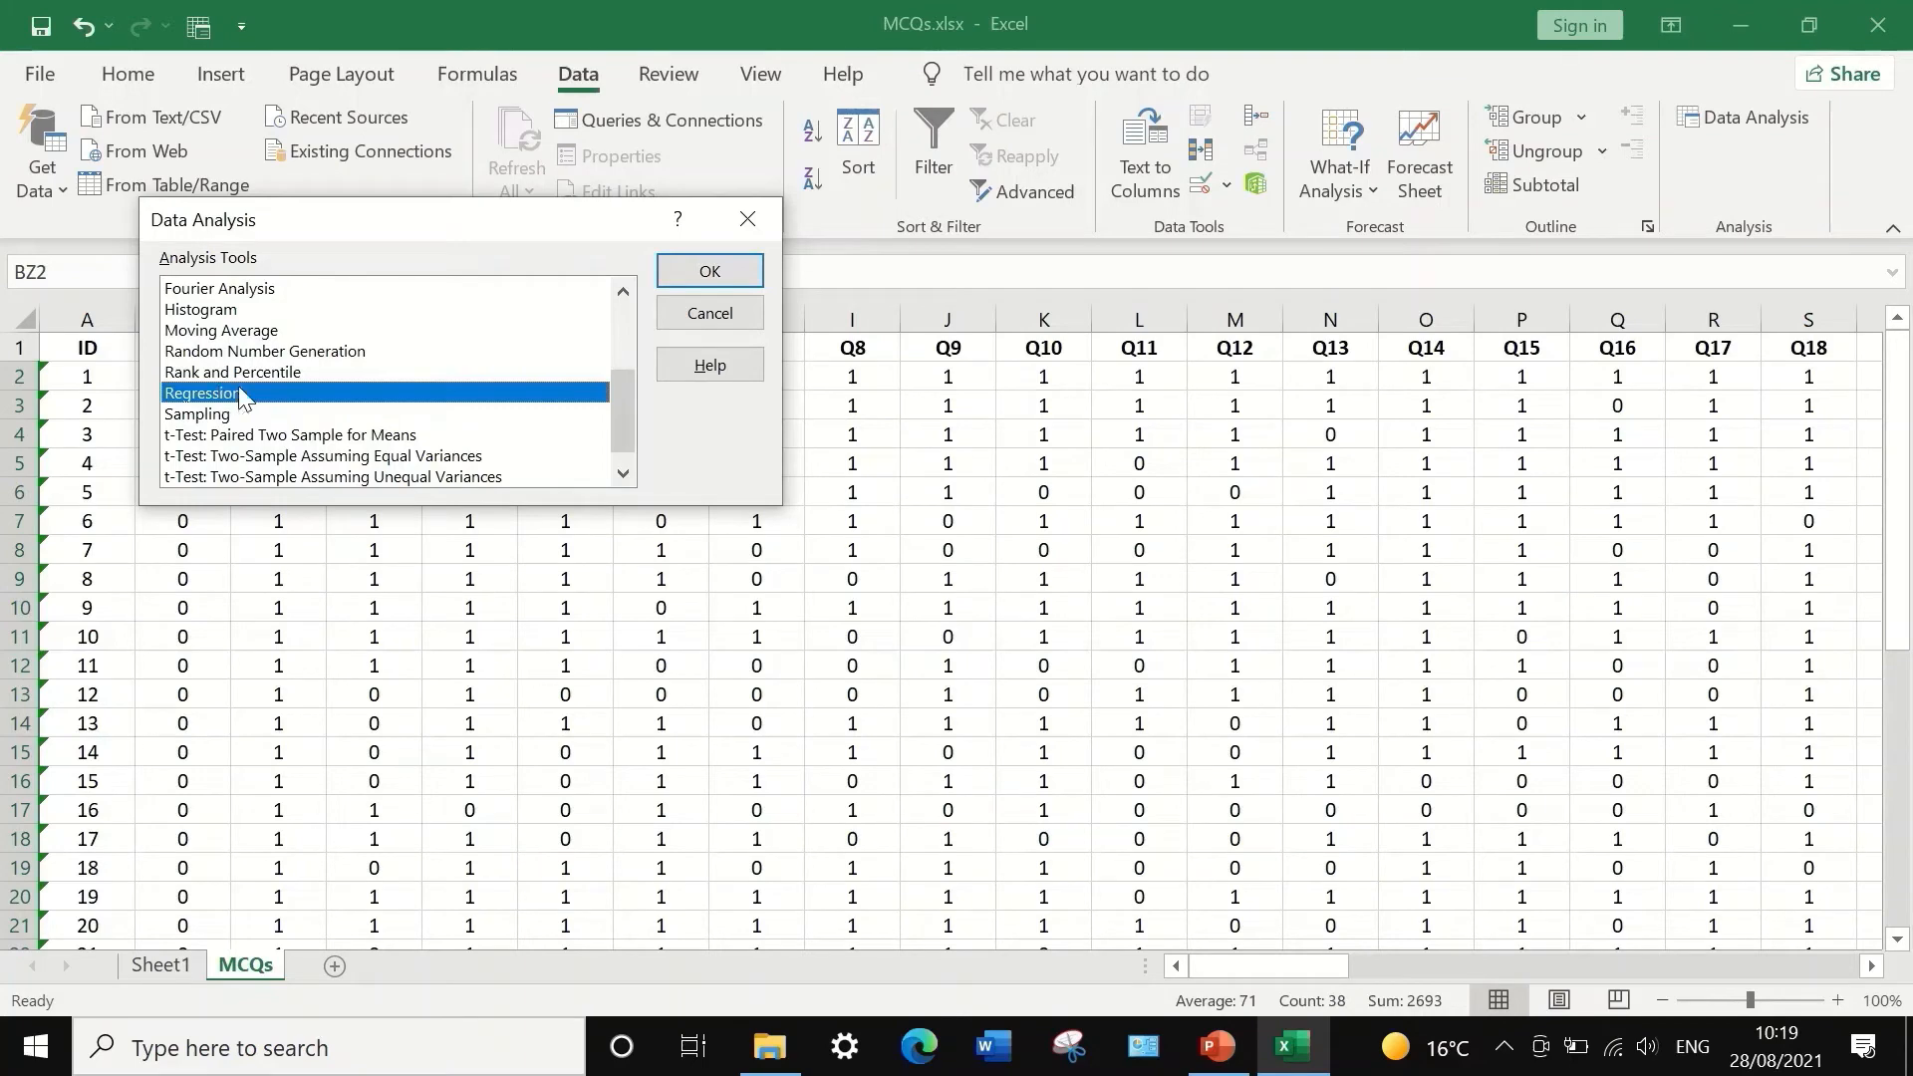
pyautogui.click(685, 272)
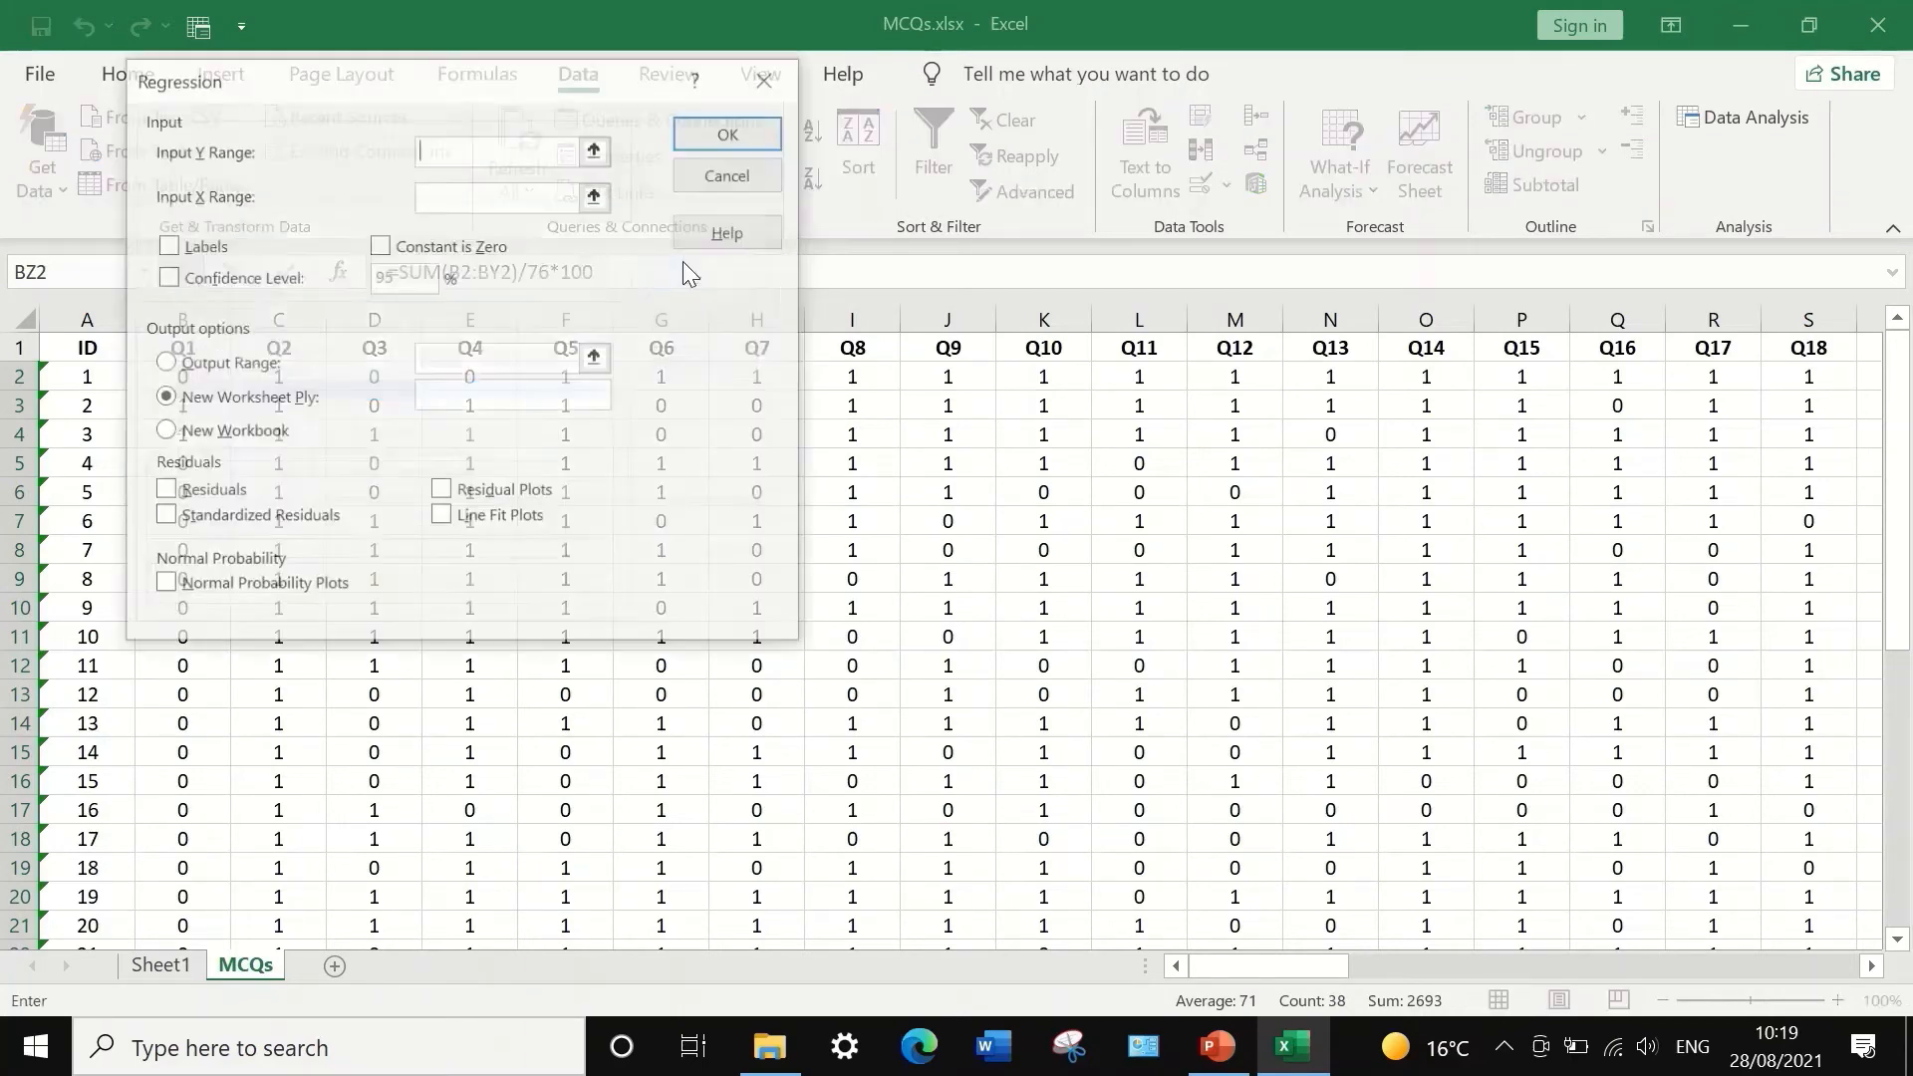
# - Set the regression's Input Y Range to the Total Score column including its header, $BZ$1:$BZ$39
pyautogui.moveTo(502, 80); pyautogui.dragTo(602, 84)
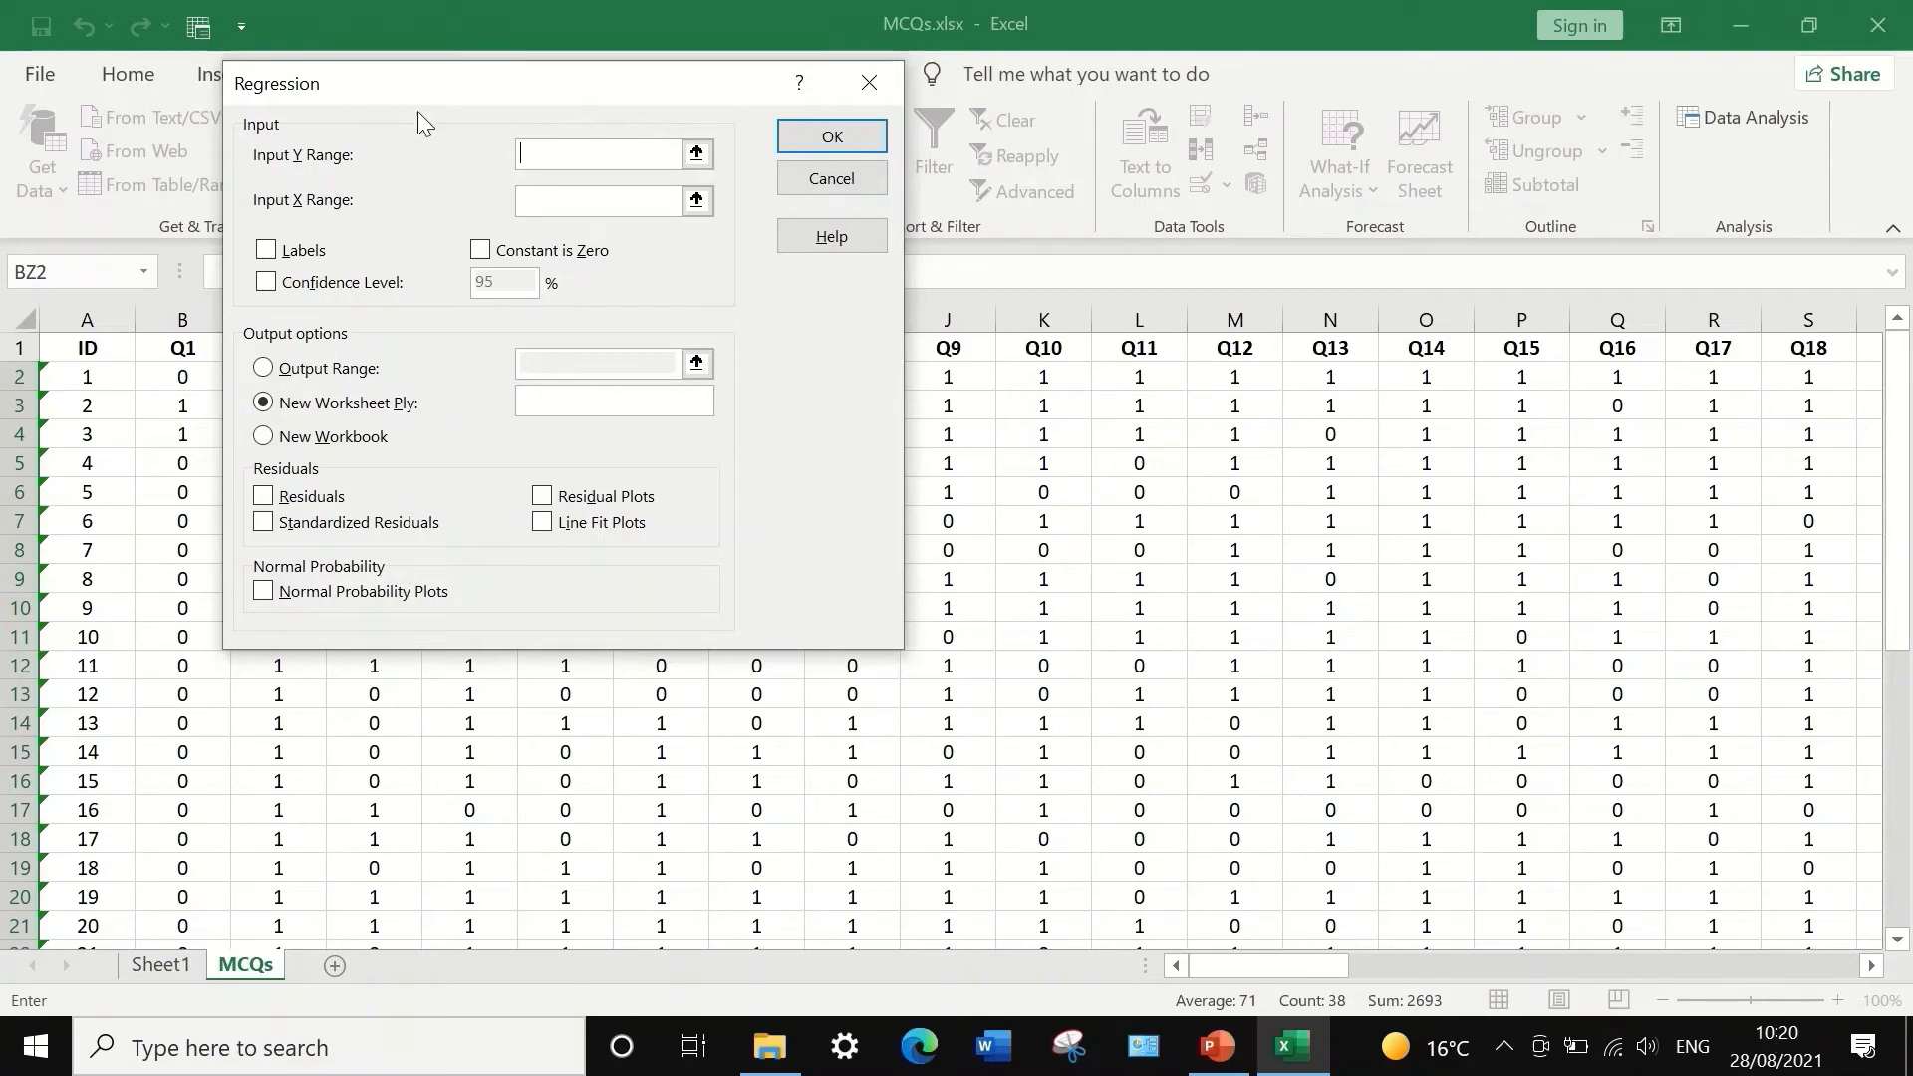
pyautogui.click(697, 155)
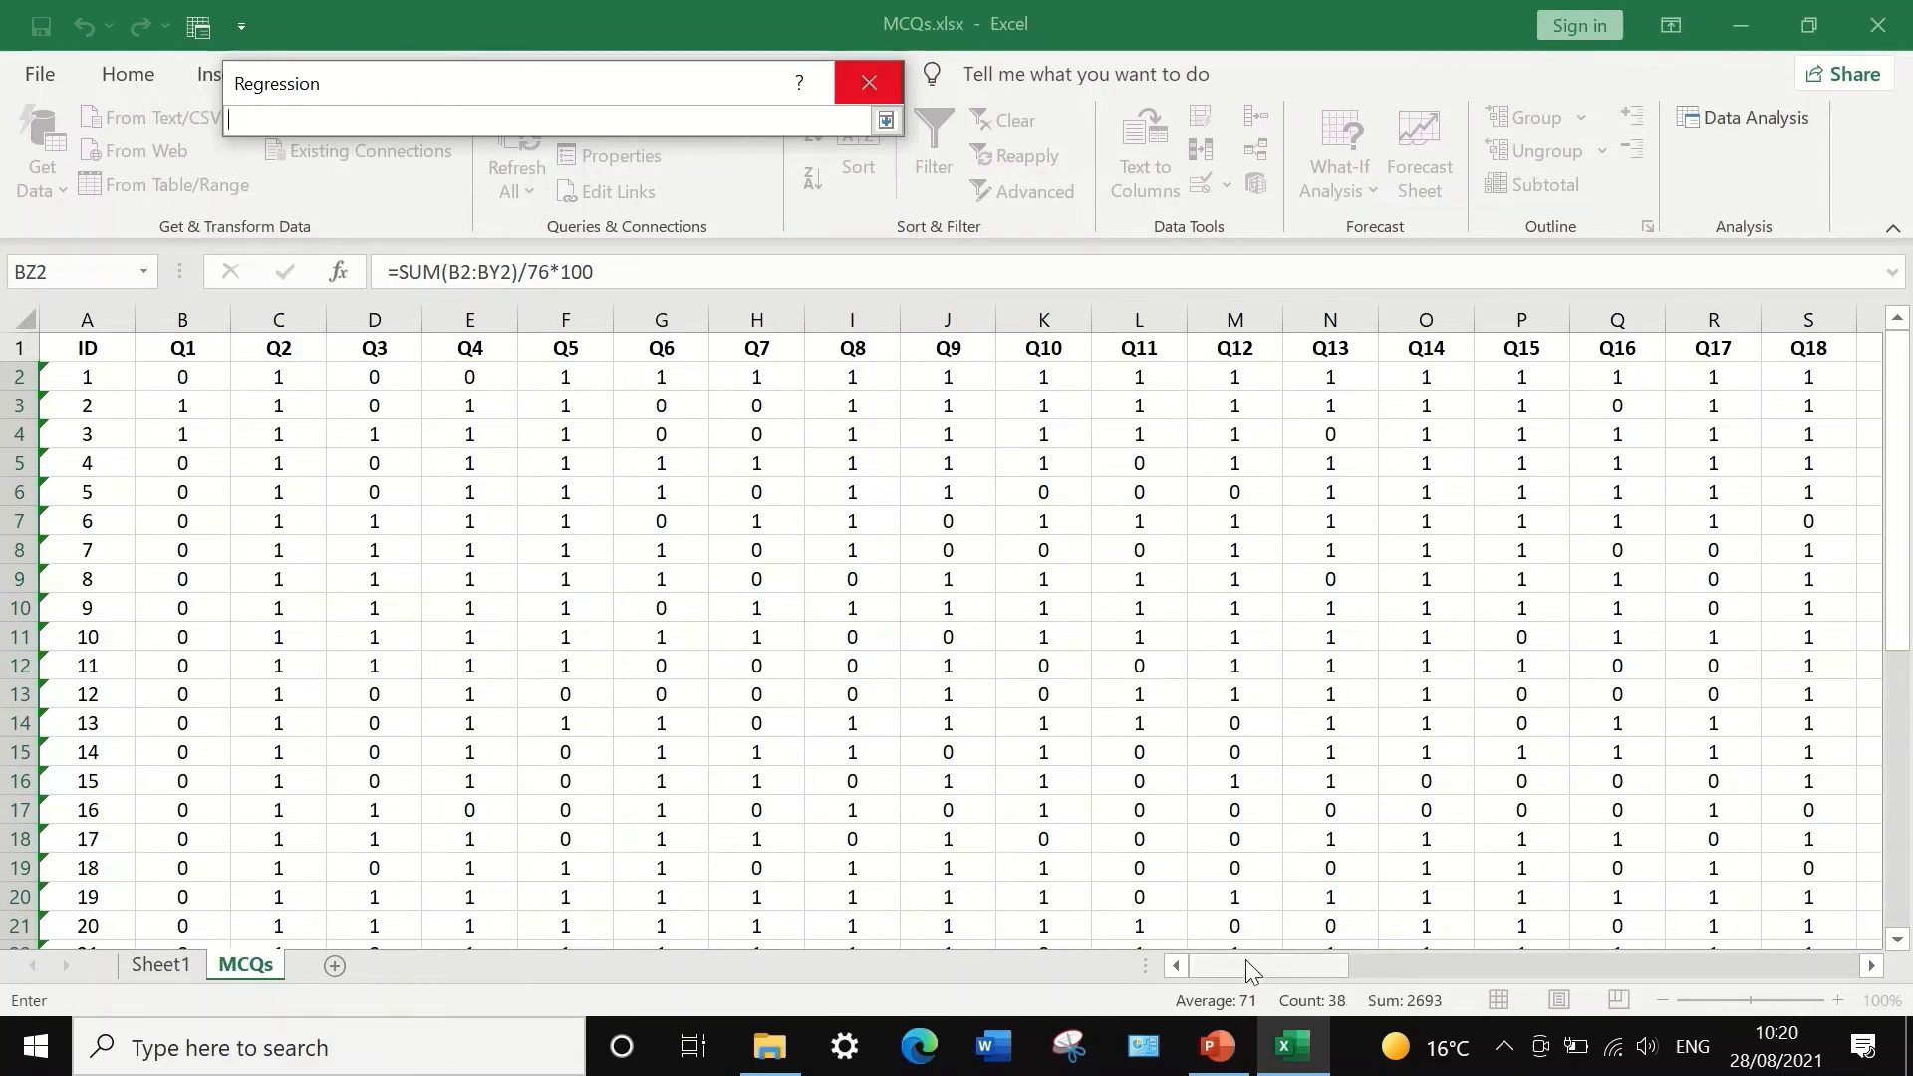
pyautogui.moveTo(1266, 972); pyautogui.dragTo(1833, 922)
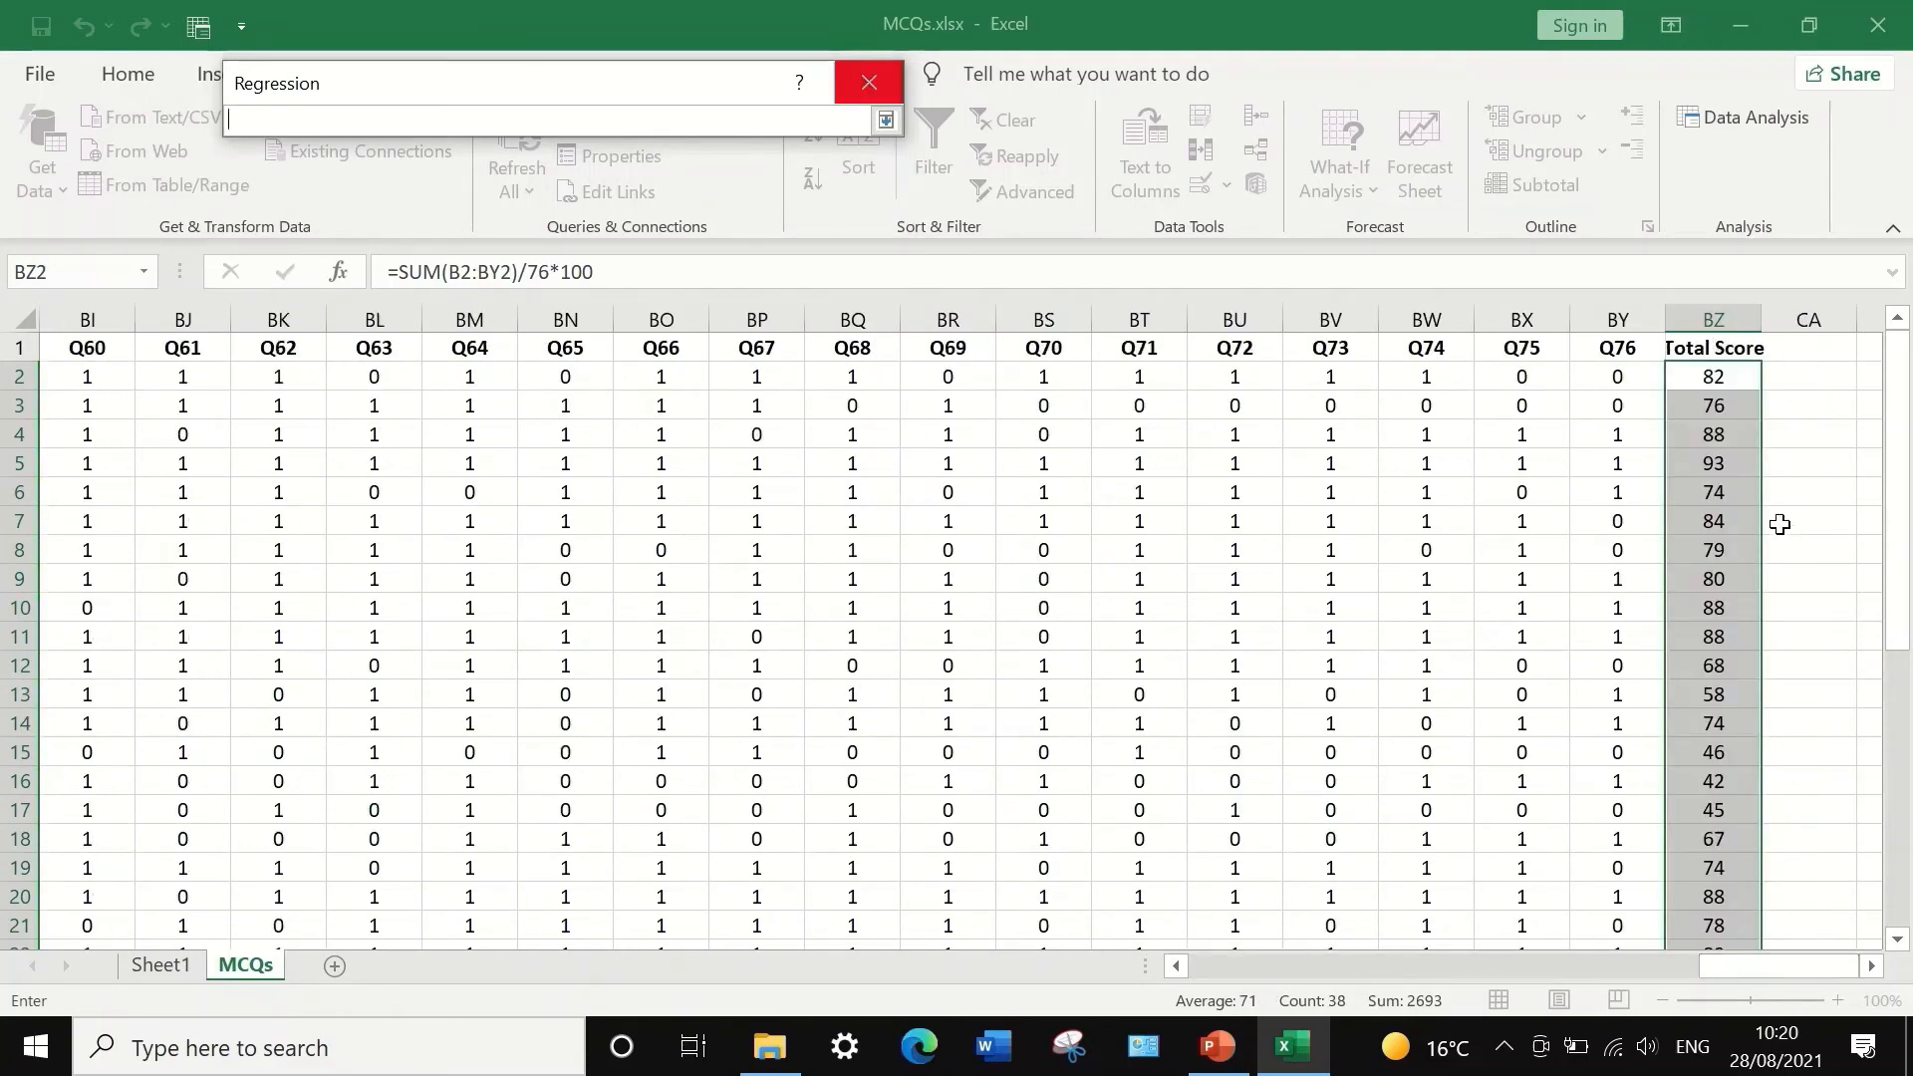
pyautogui.scroll(-1, 1770, 532)
pyautogui.scroll(-6, 1770, 532)
pyautogui.scroll(7, 1769, 588)
pyautogui.click(884, 121)
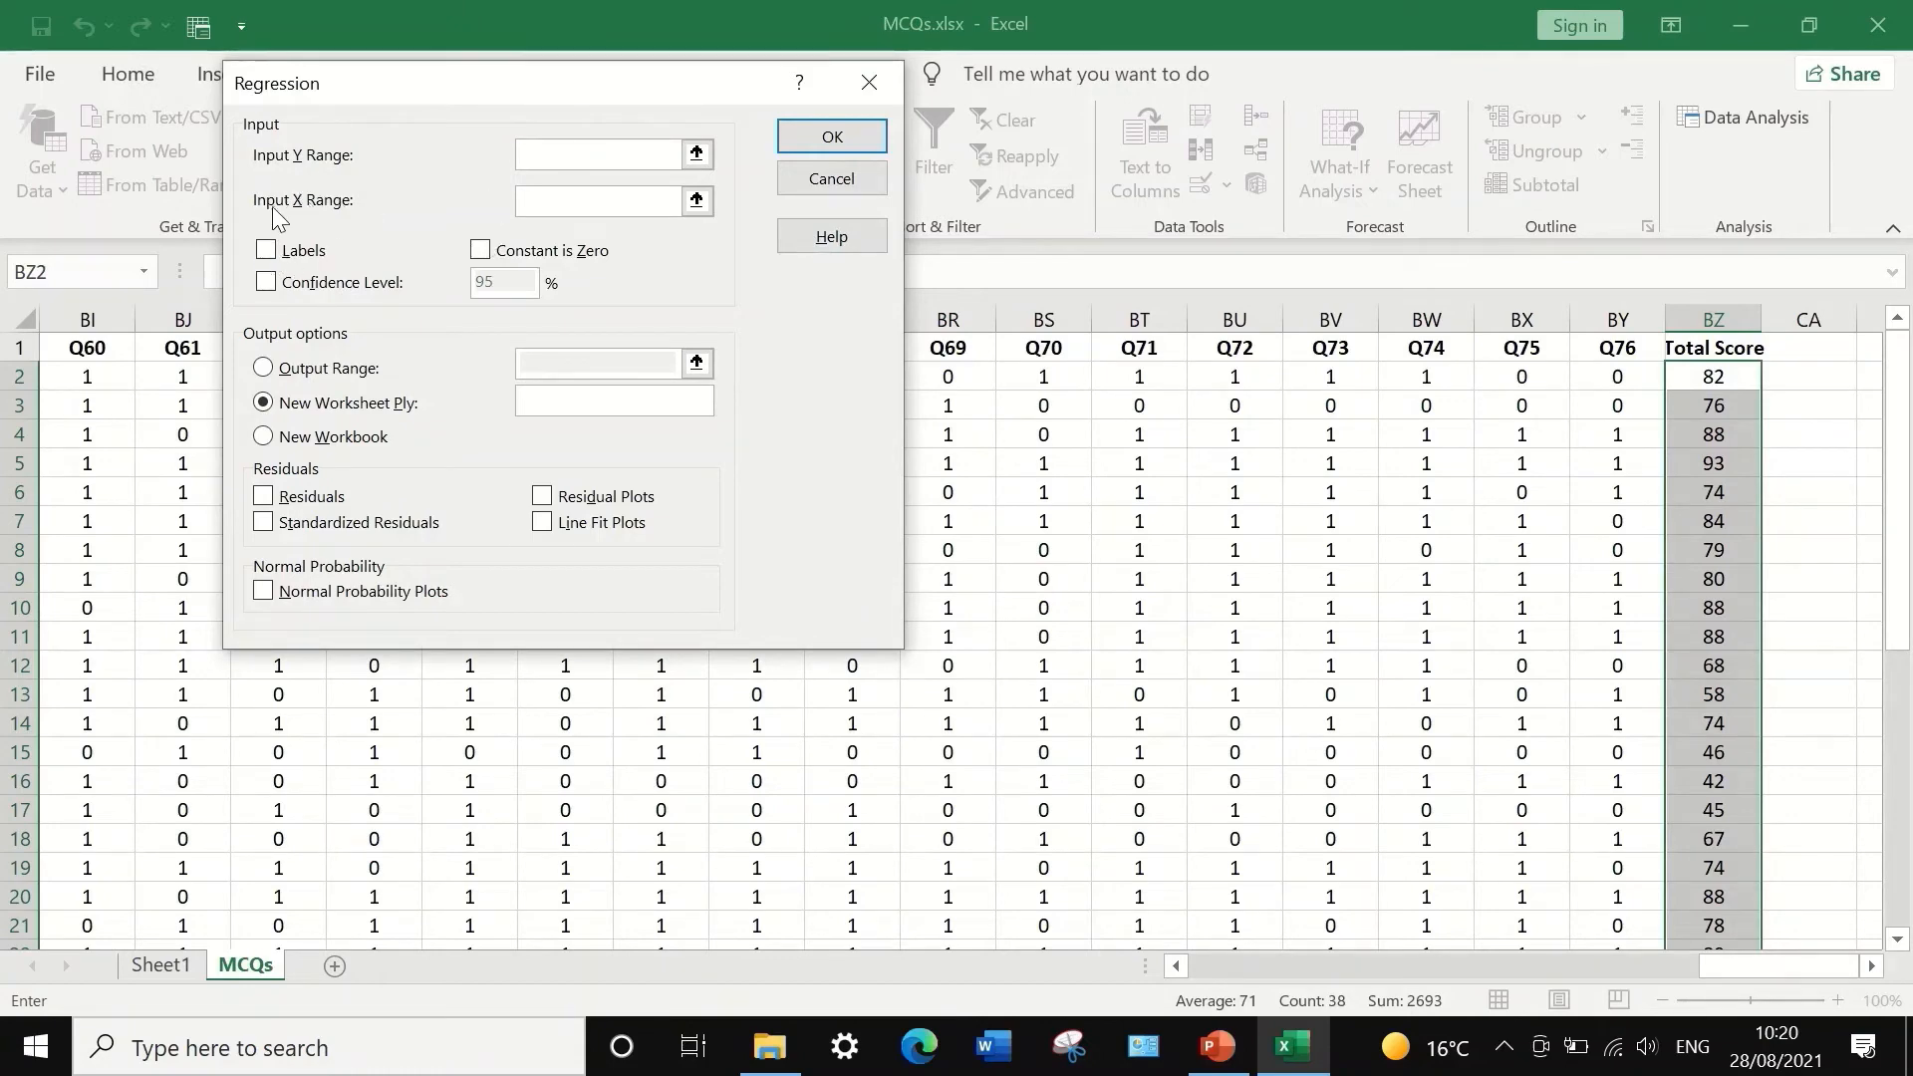
pyautogui.click(697, 153)
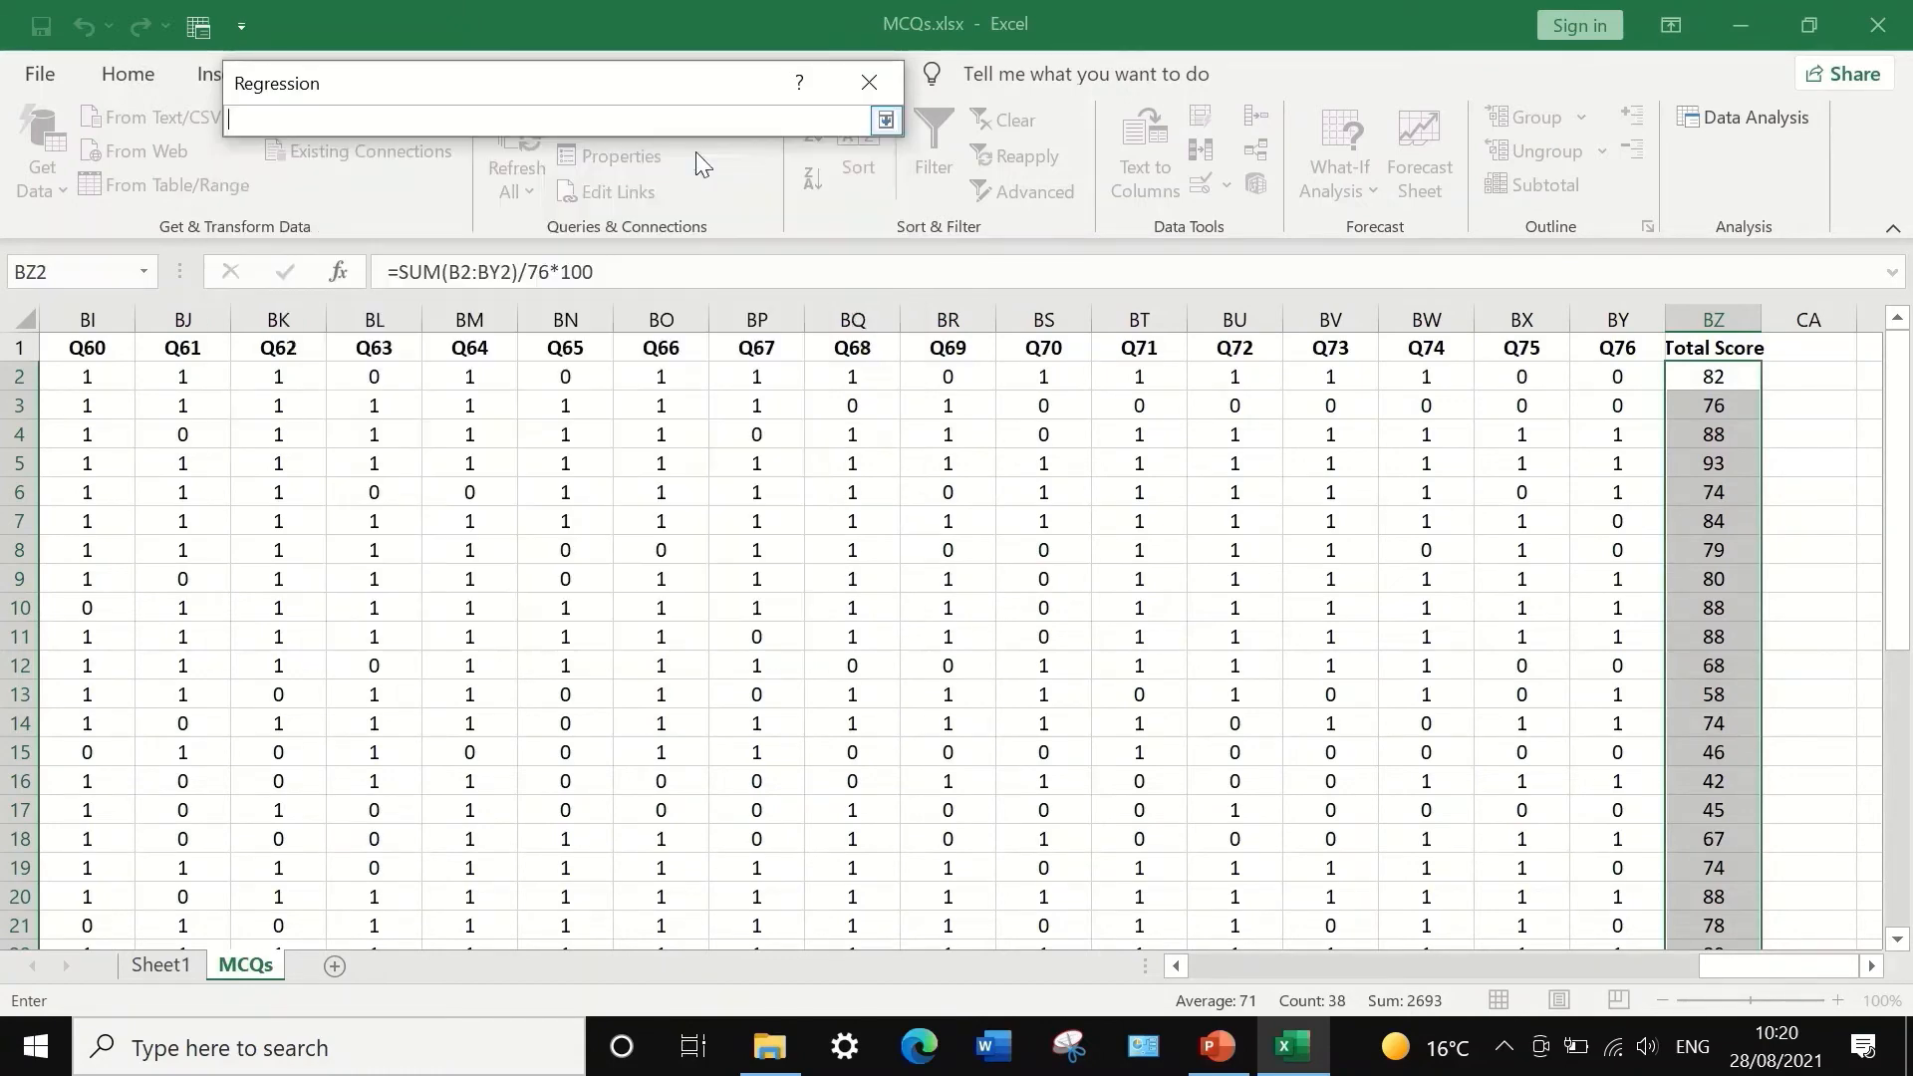
pyautogui.click(1708, 343)
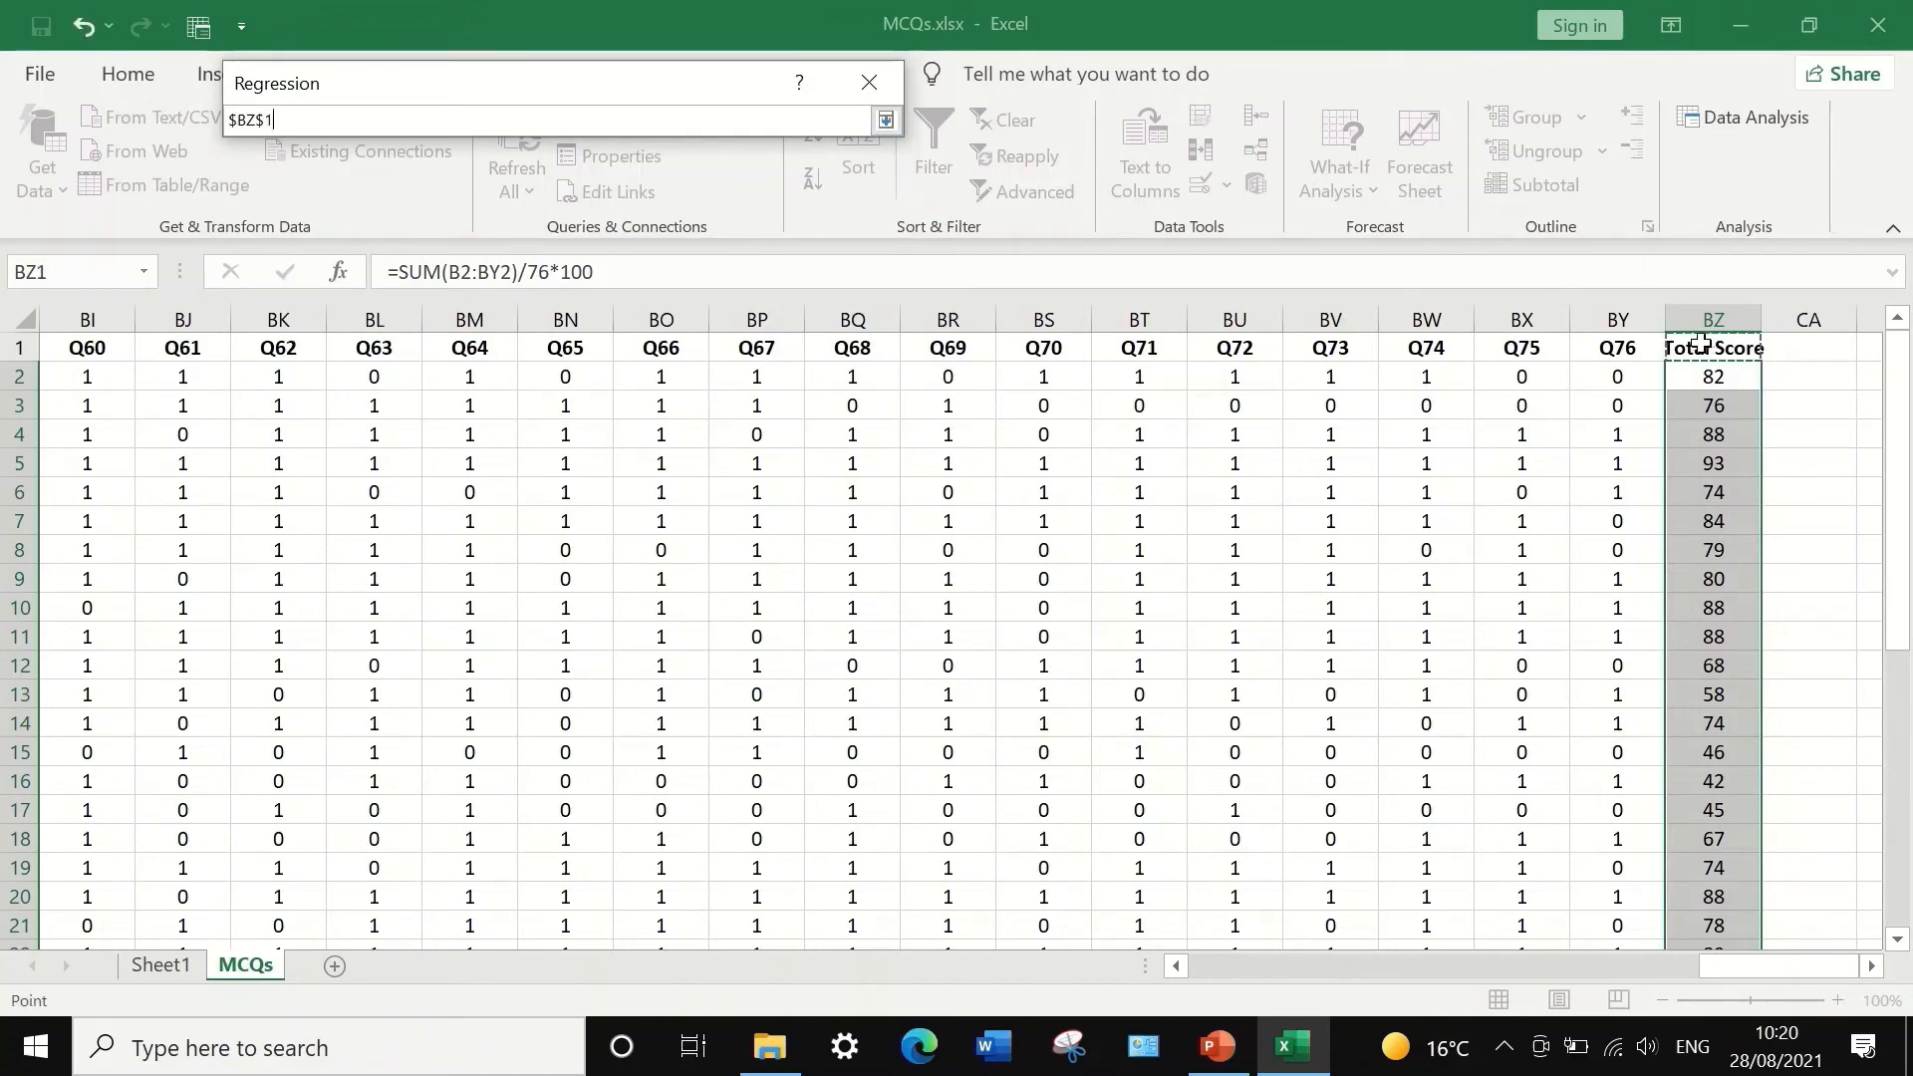
pyautogui.hotkey('ctrl', 'shift', 'Down')
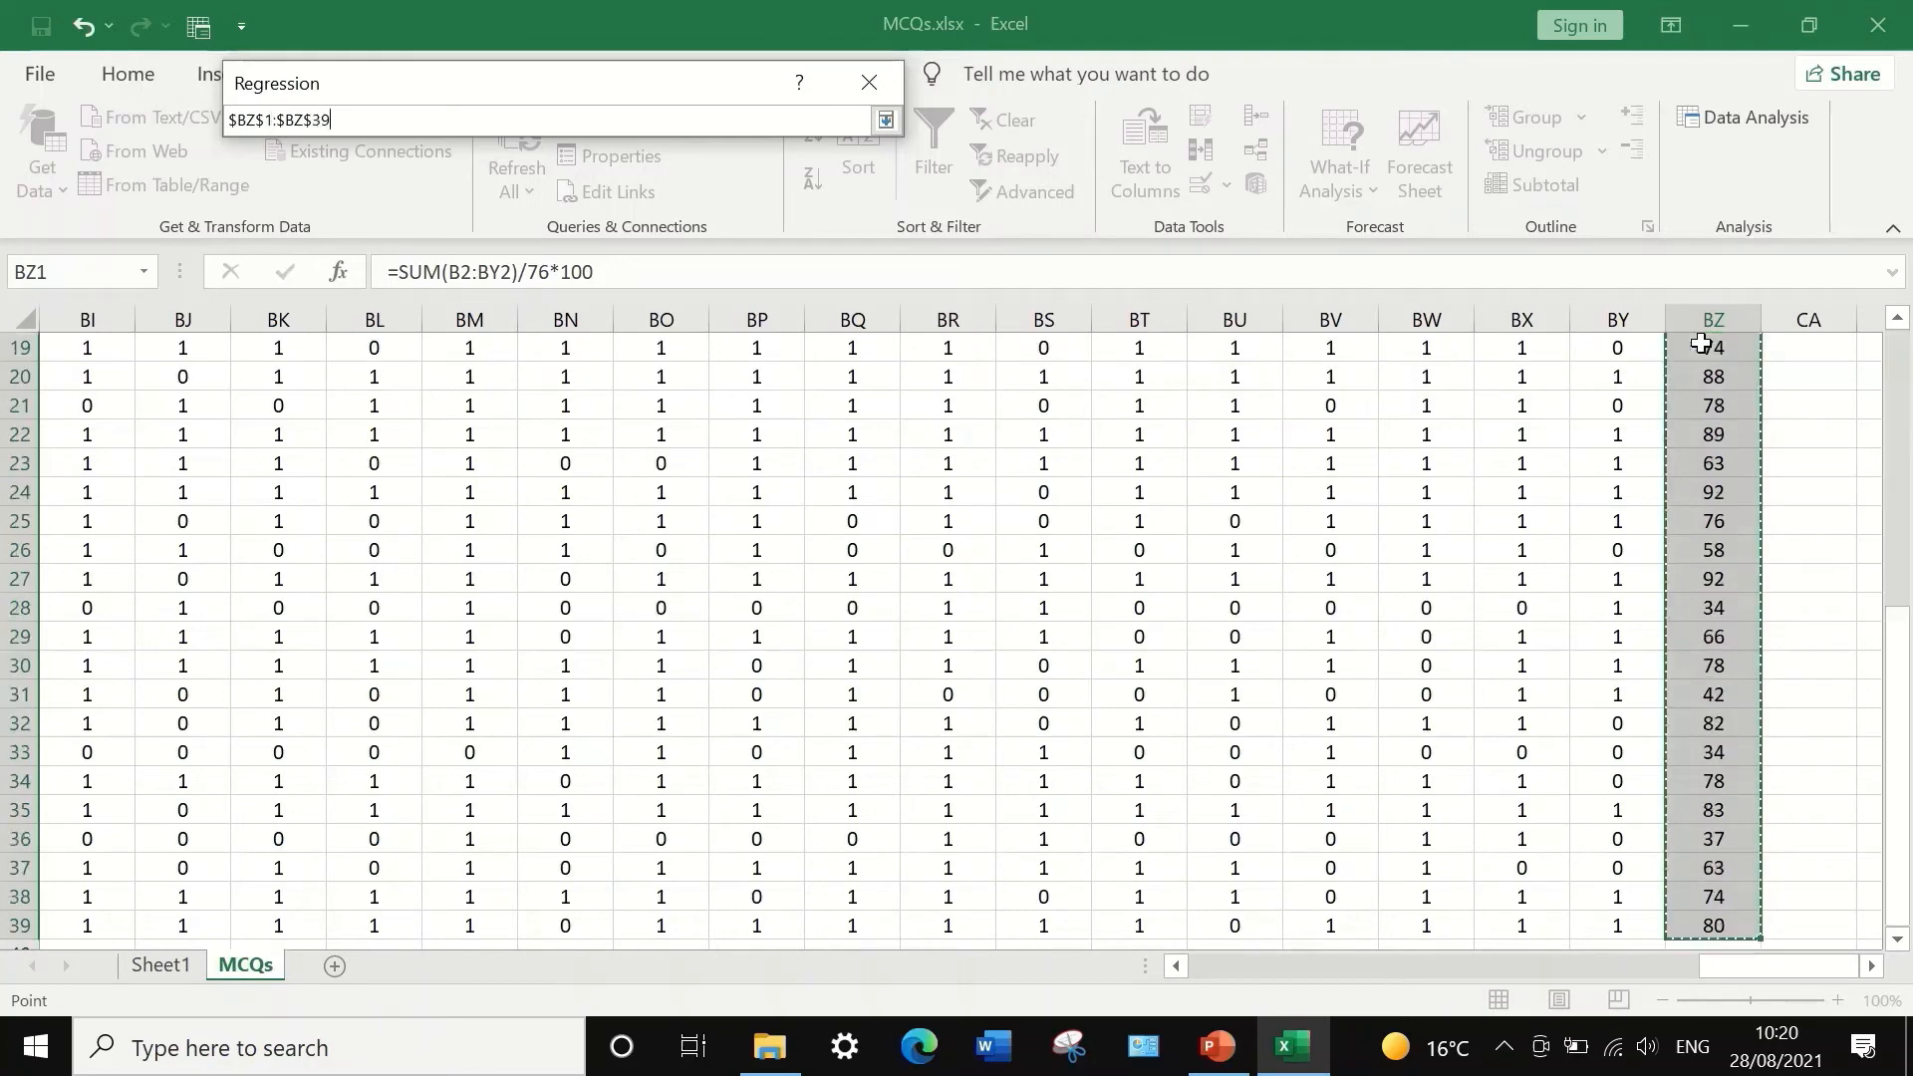
pyautogui.scroll(8, 1823, 698)
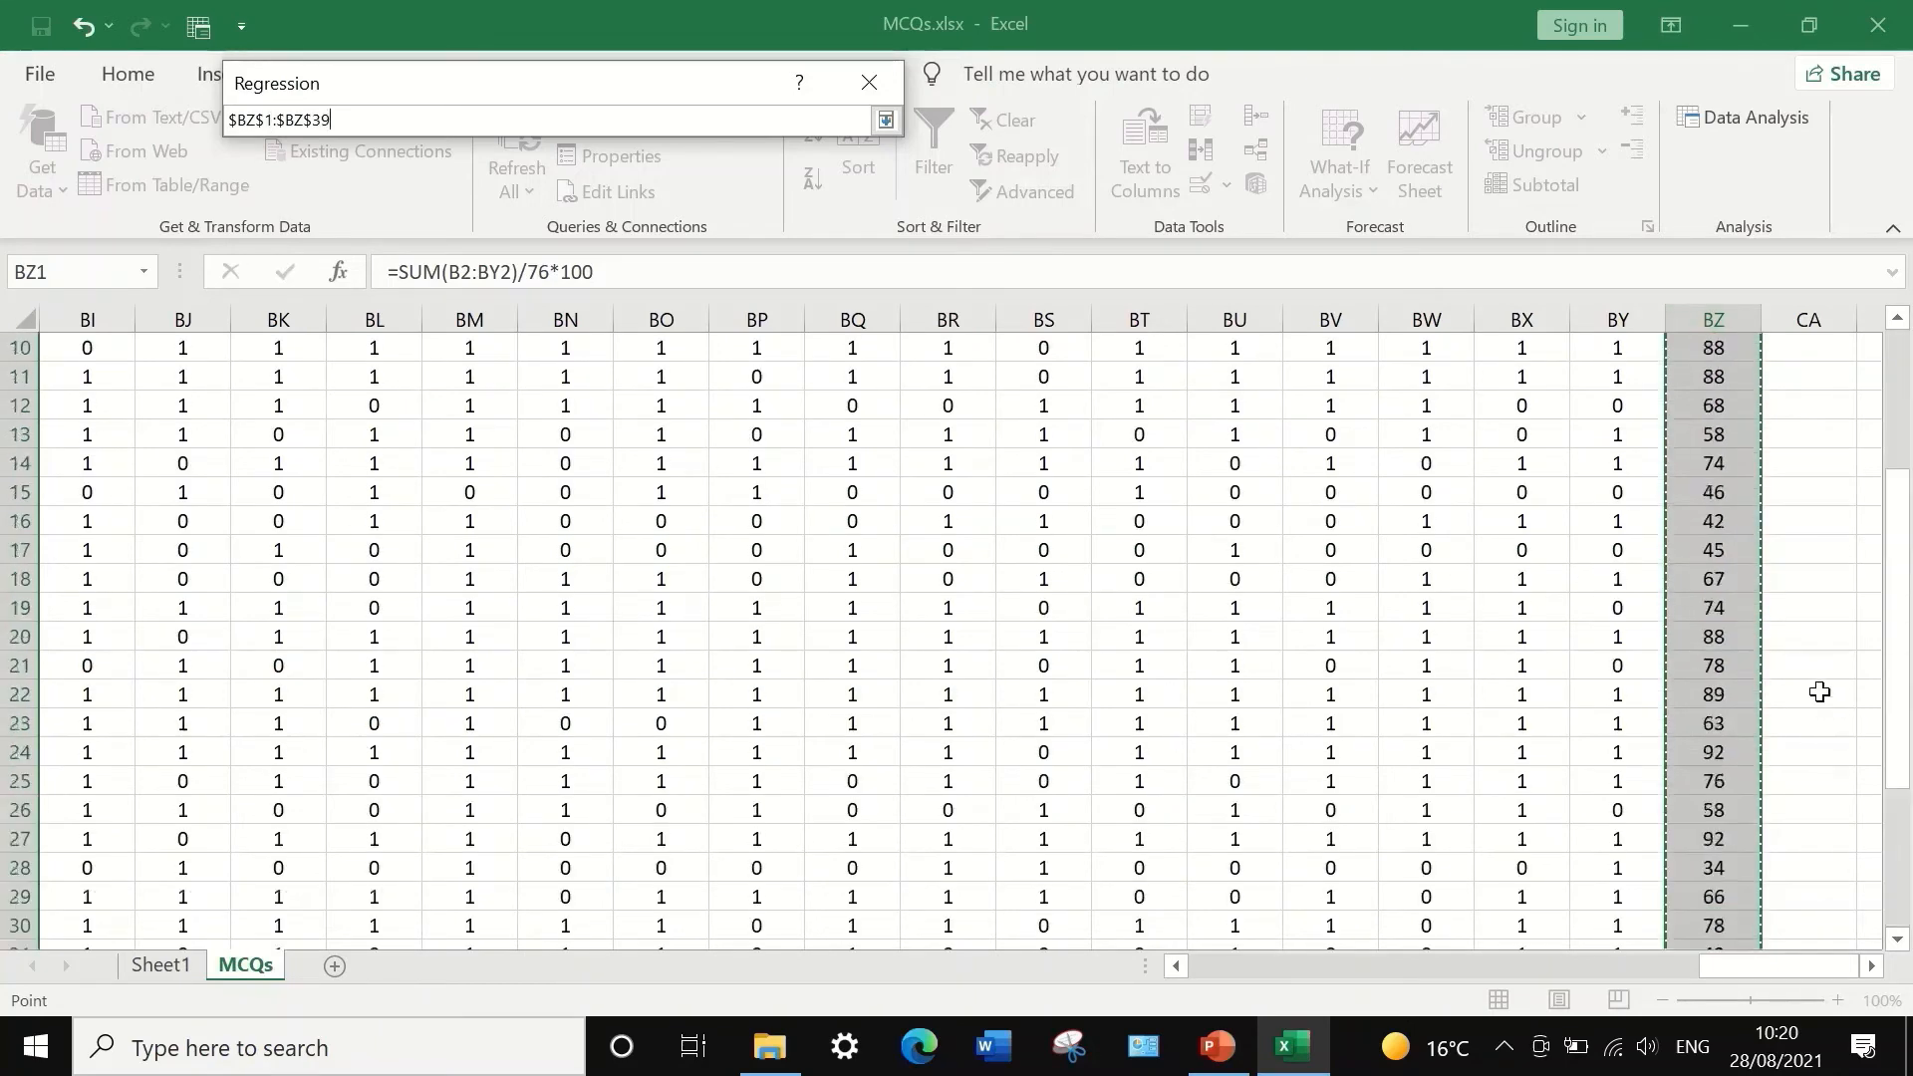
pyautogui.click(885, 120)
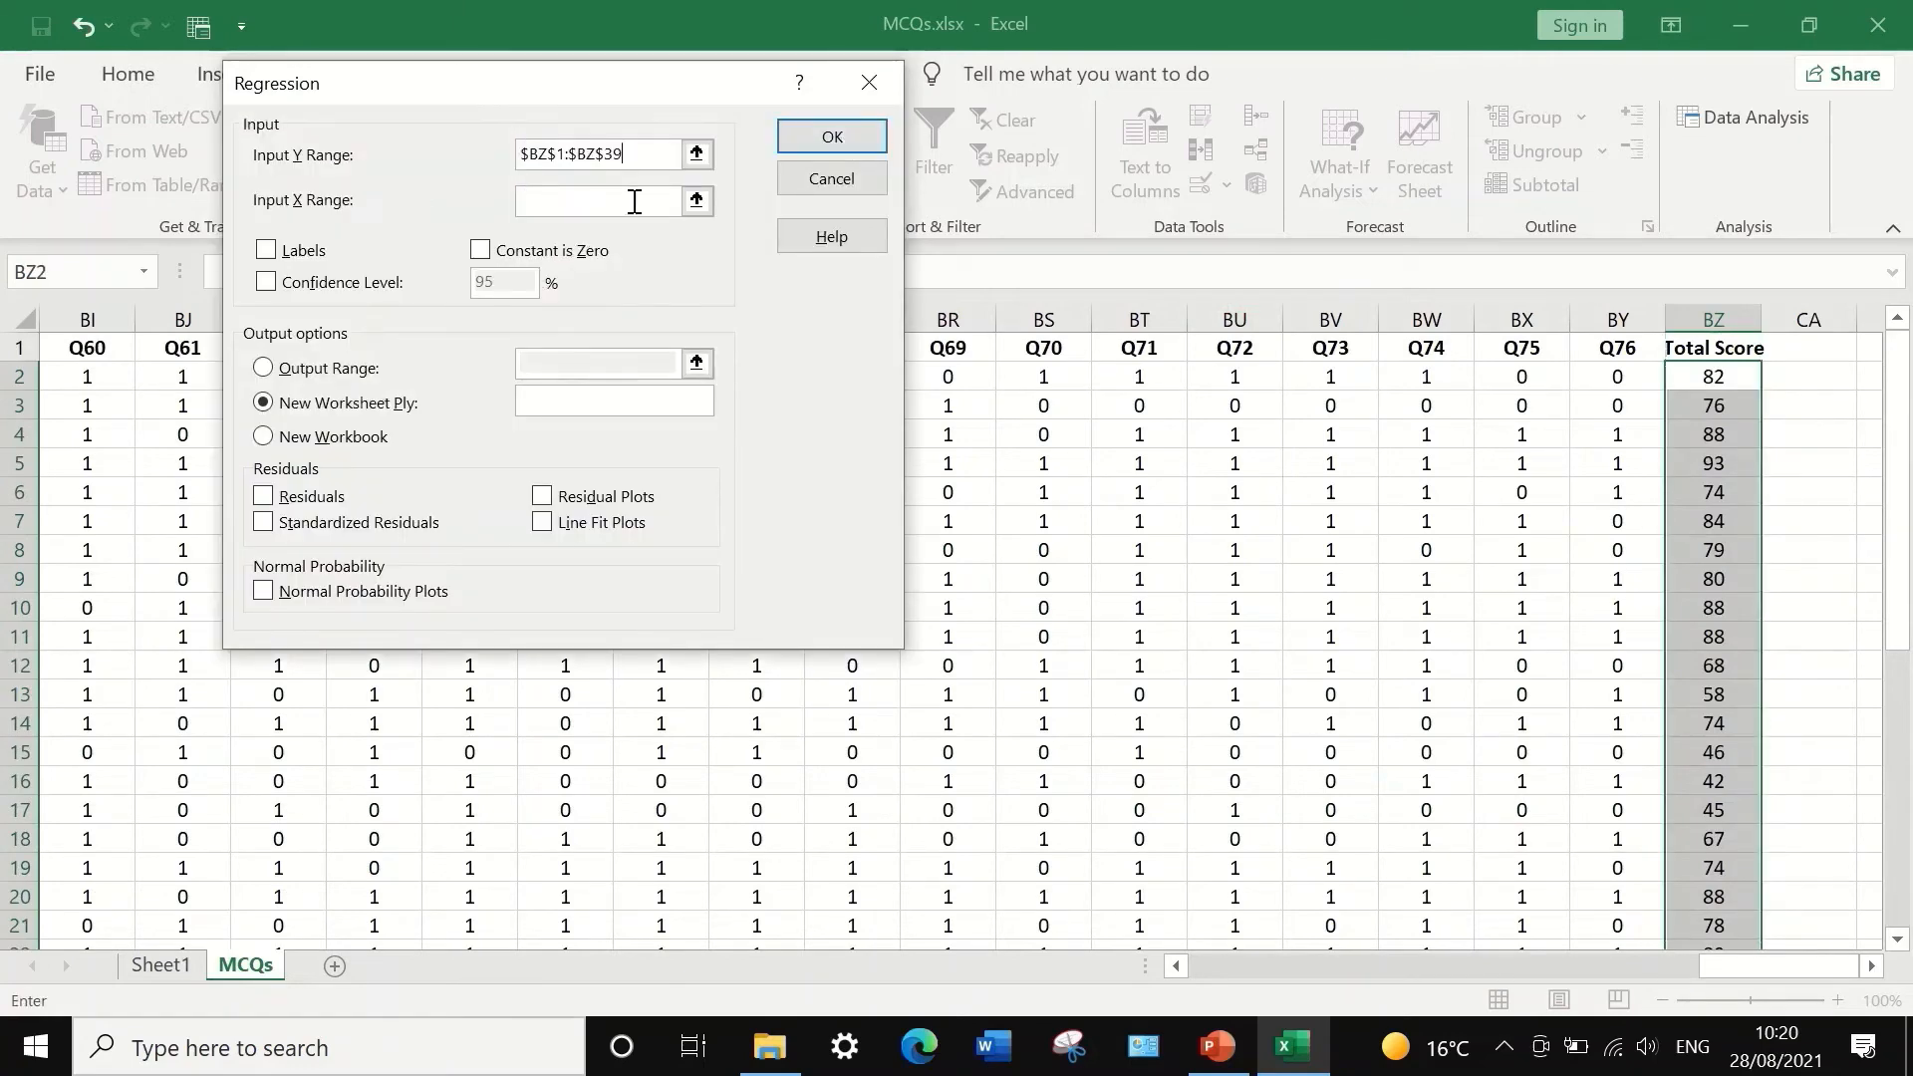
# - Set the Input X Range to the Q5 column including its header, $F$1:$F$39
pyautogui.click(697, 200)
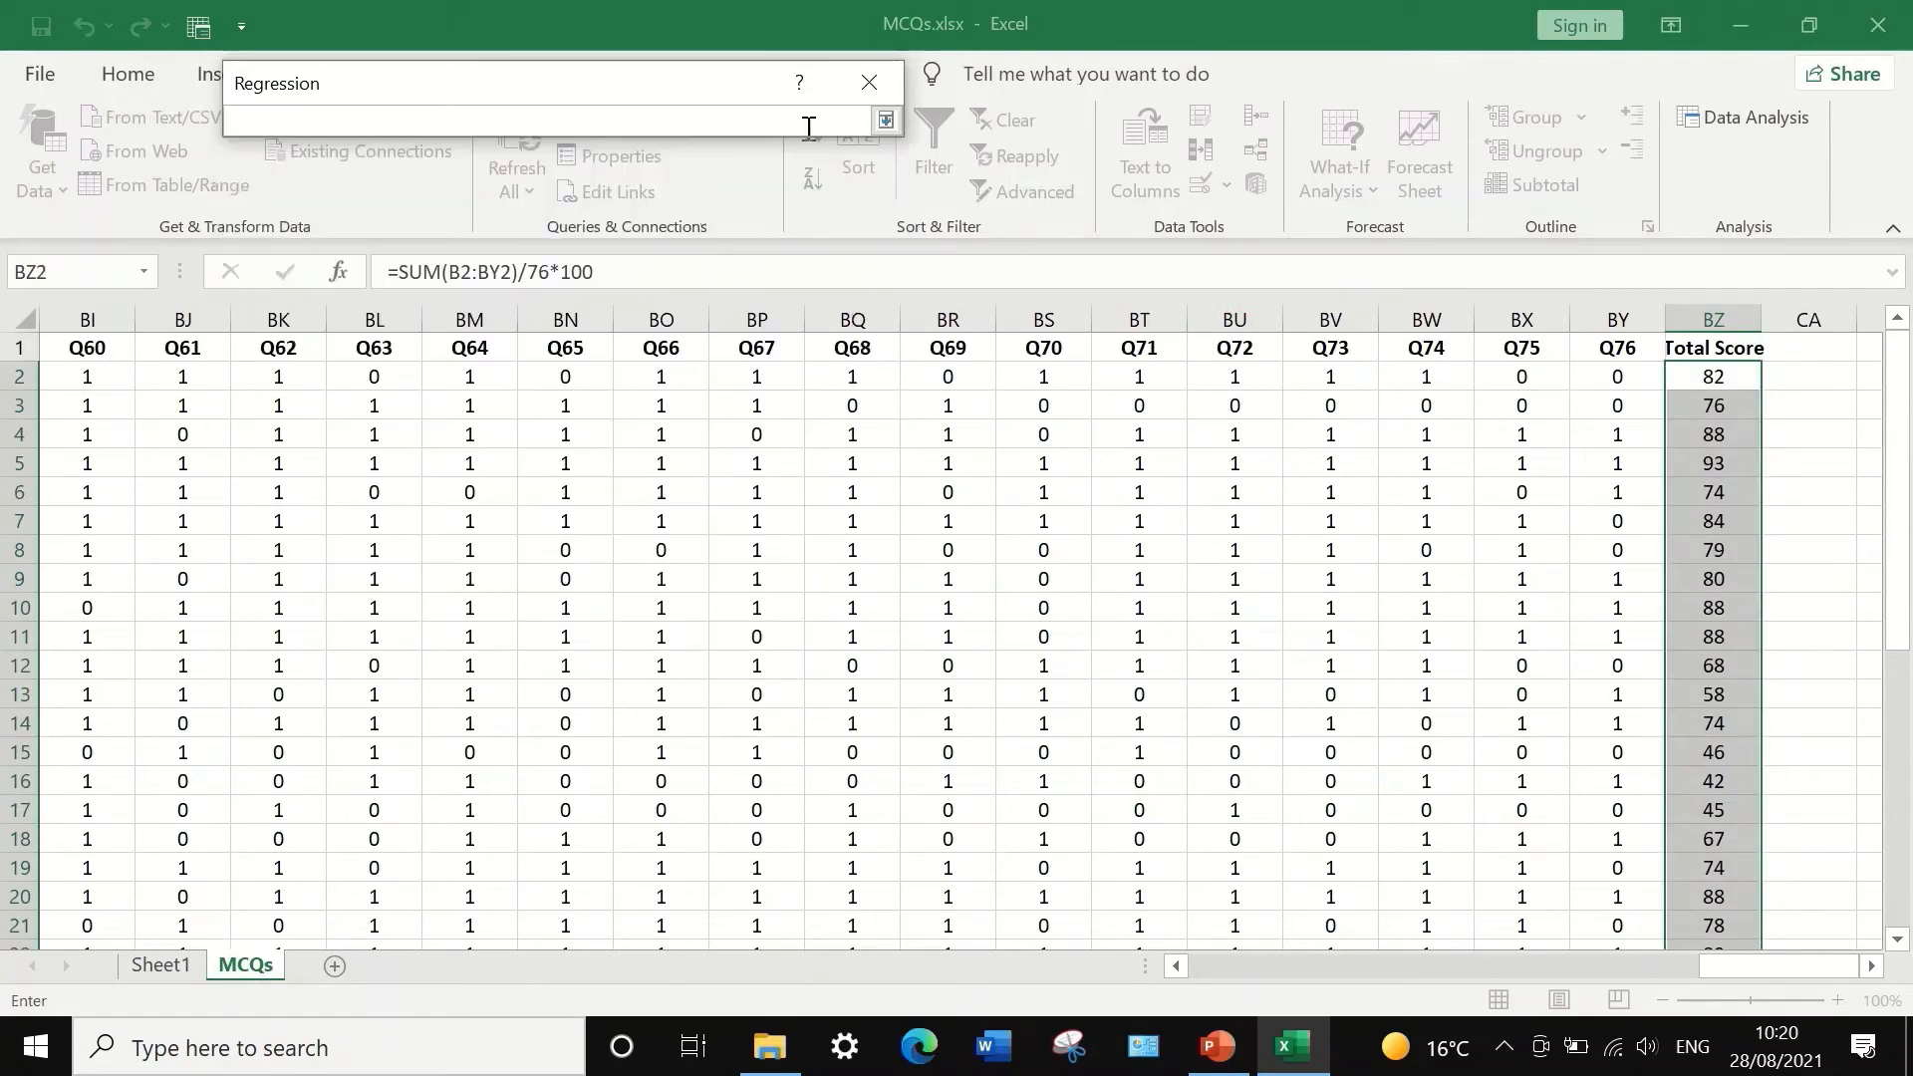
pyautogui.click(885, 119)
pyautogui.click(696, 200)
pyautogui.moveTo(1754, 966); pyautogui.dragTo(1222, 965)
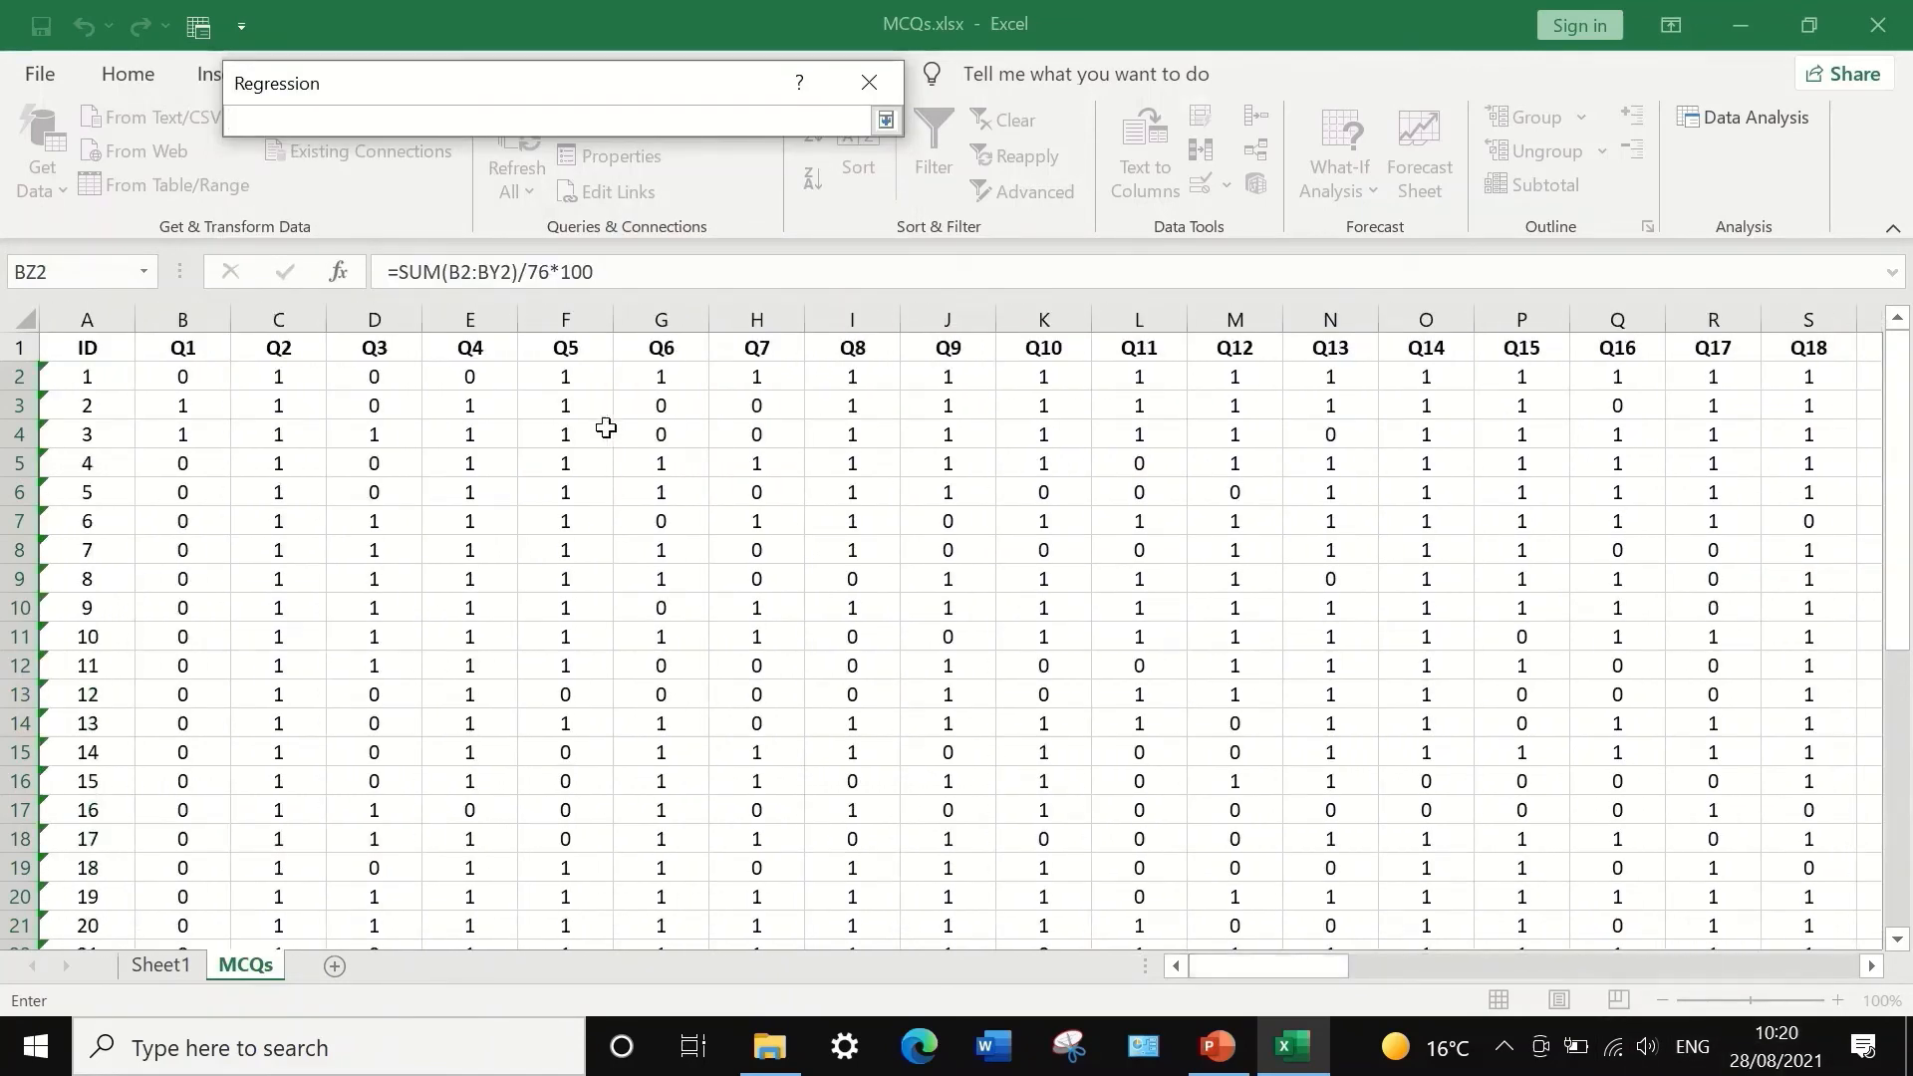
pyautogui.click(566, 345)
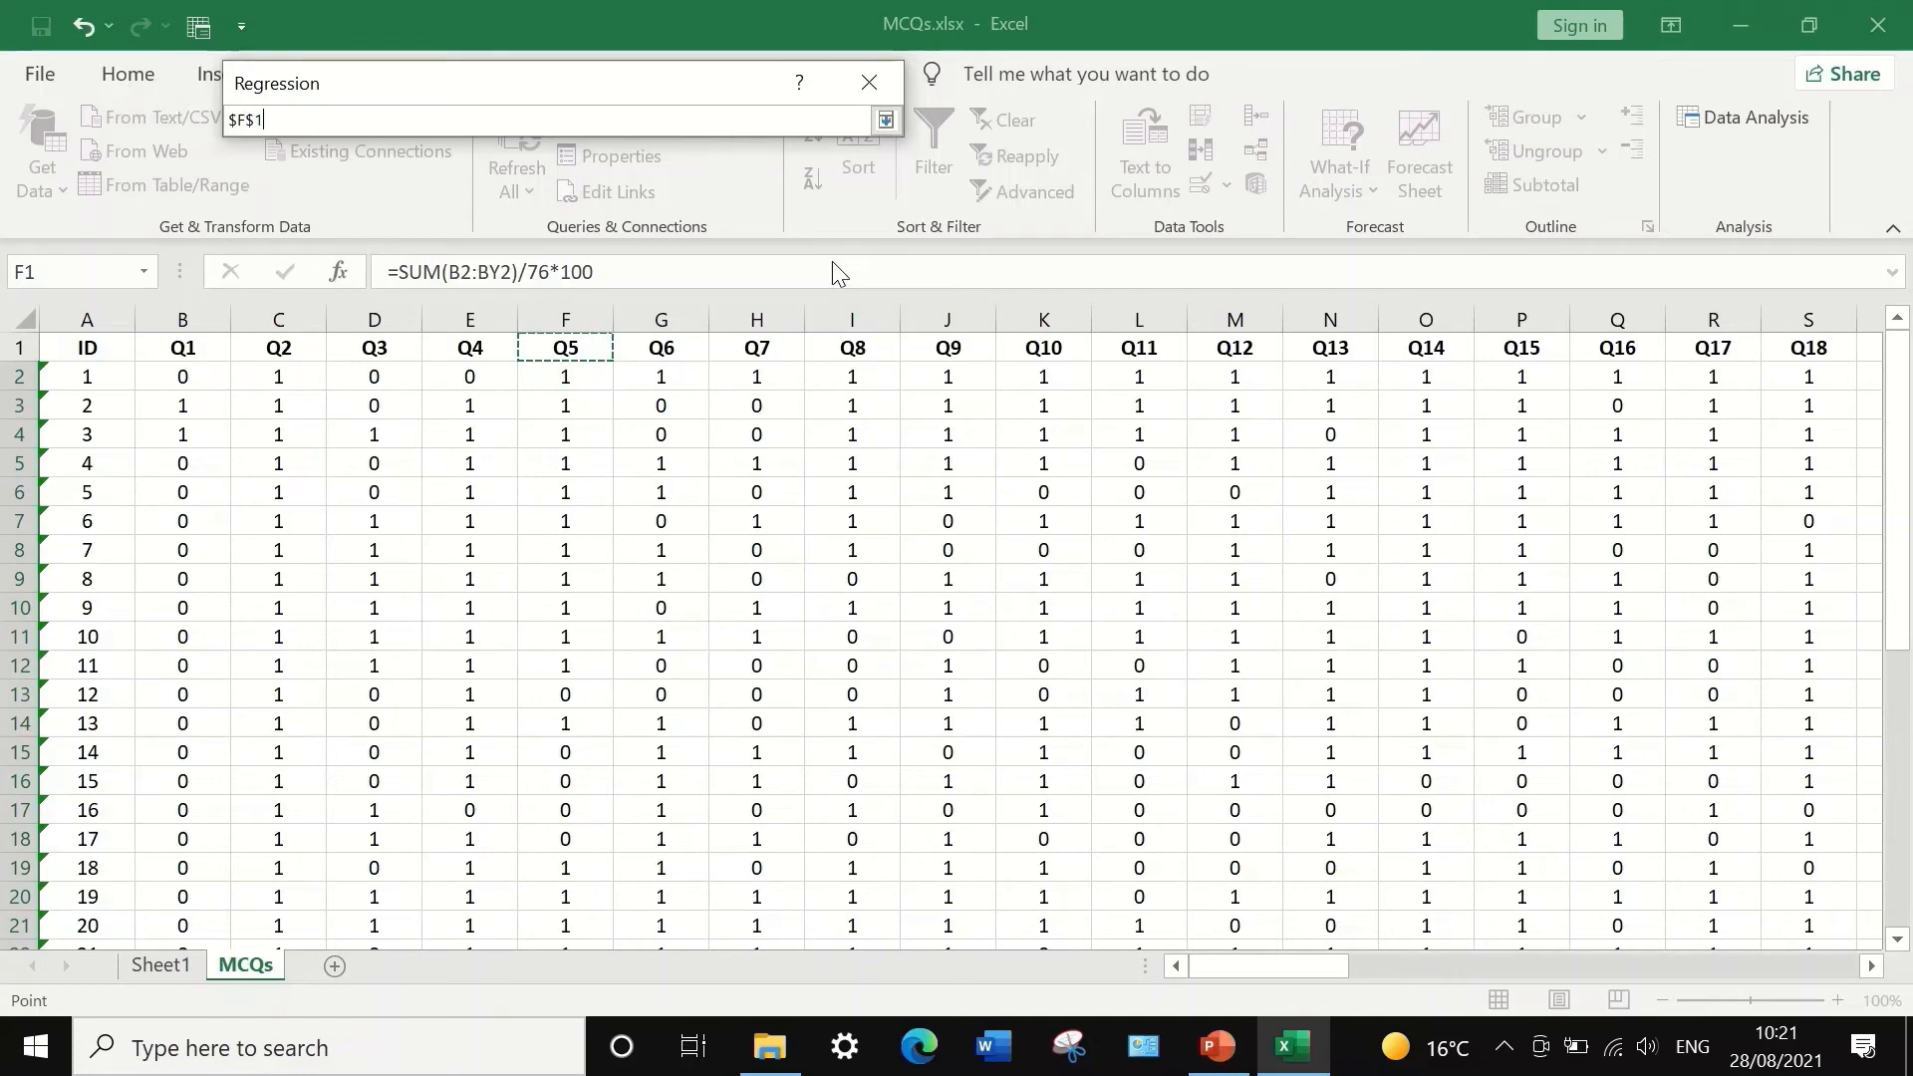
pyautogui.hotkey('ctrl', 'shift', 'Down')
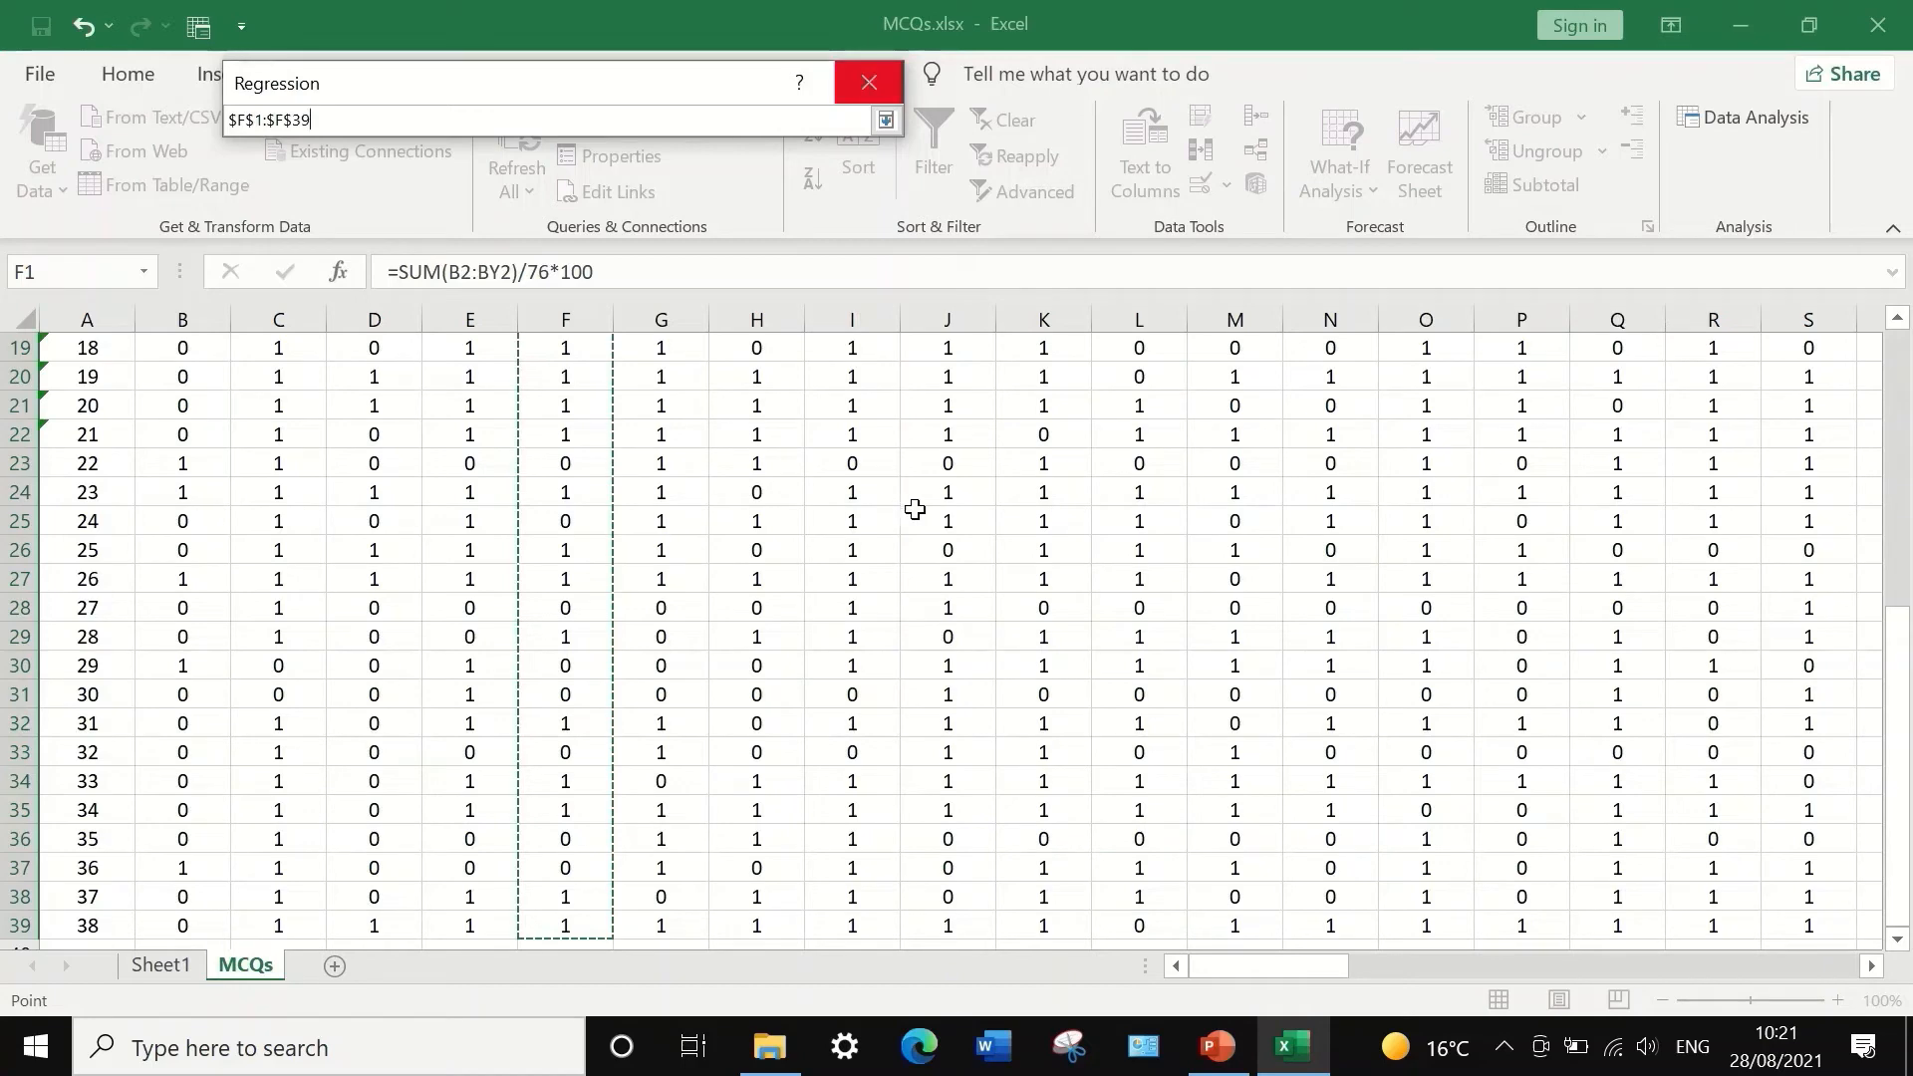
pyautogui.click(890, 121)
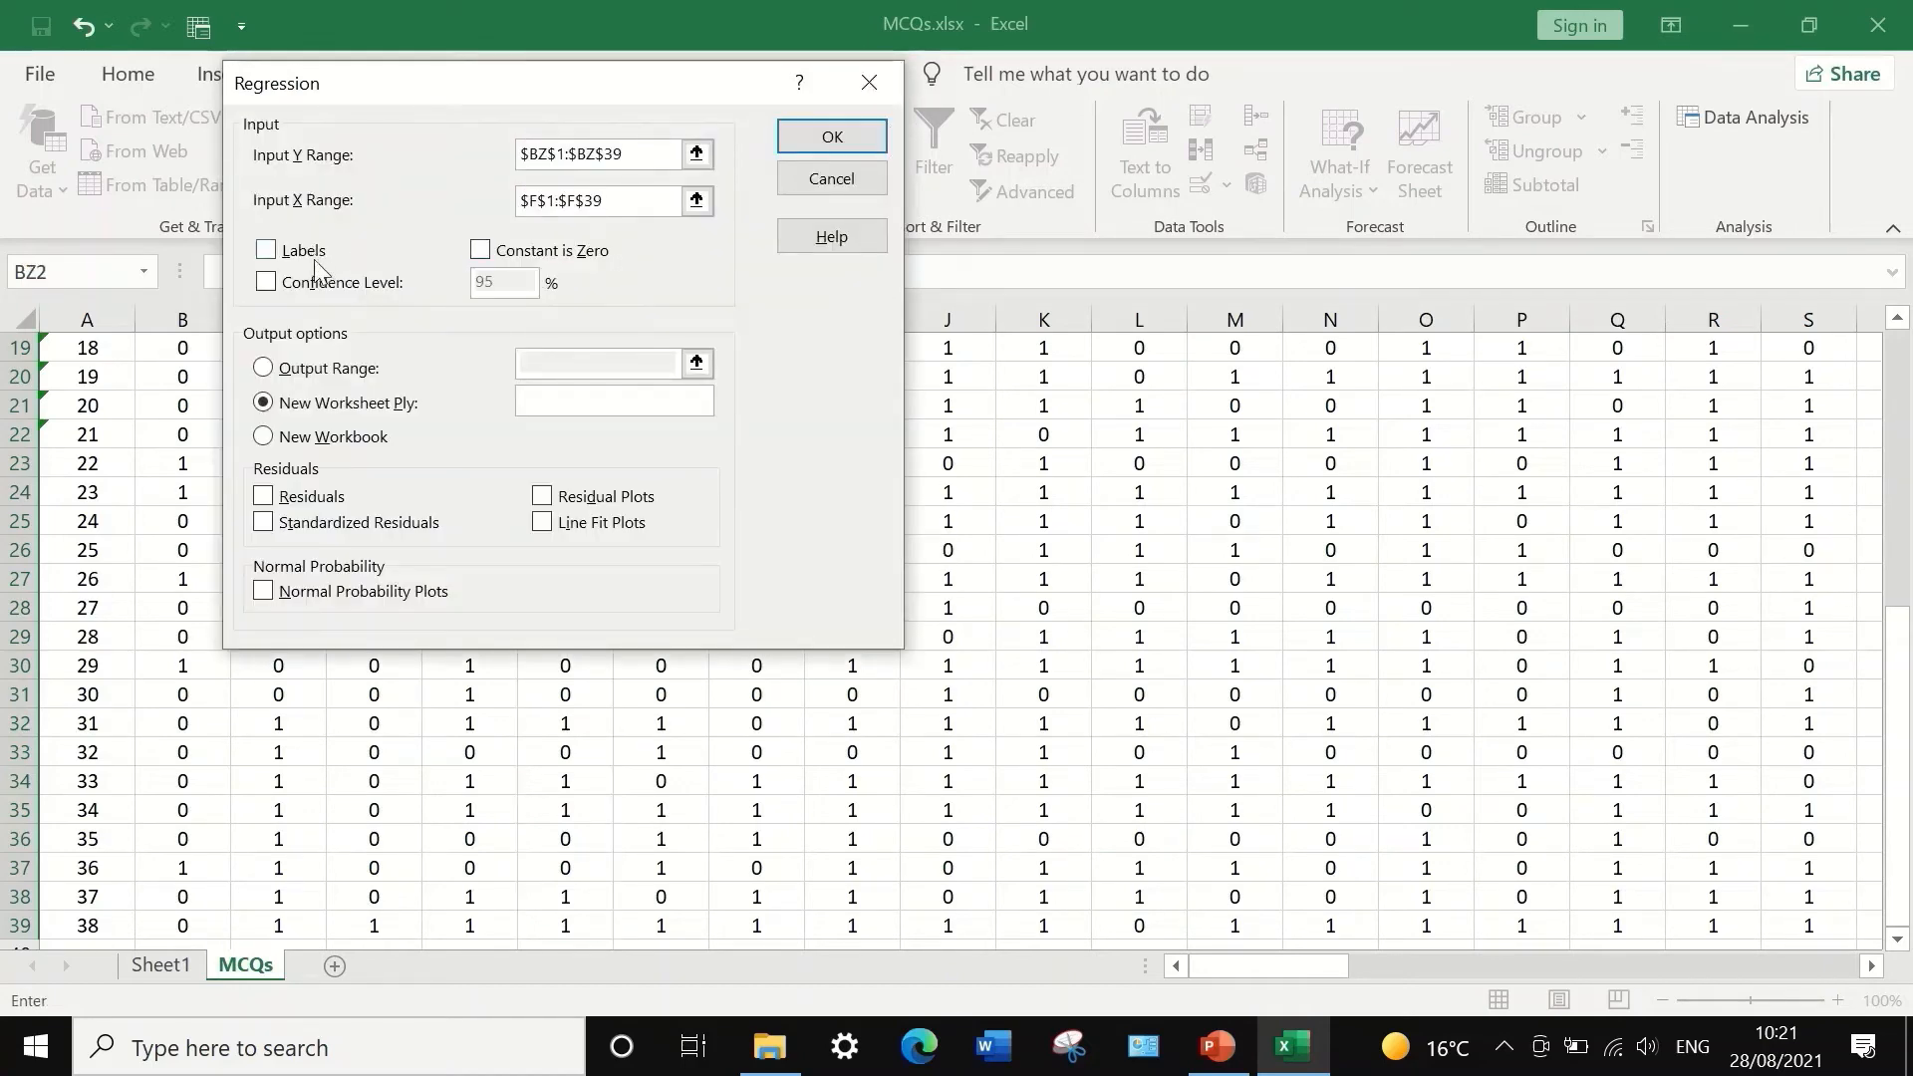
# - Move the Regression dialog aside and pick the Q5 data $F$1:$F$39 again as the Input X Range
pyautogui.moveTo(518, 96); pyautogui.dragTo(894, 117)
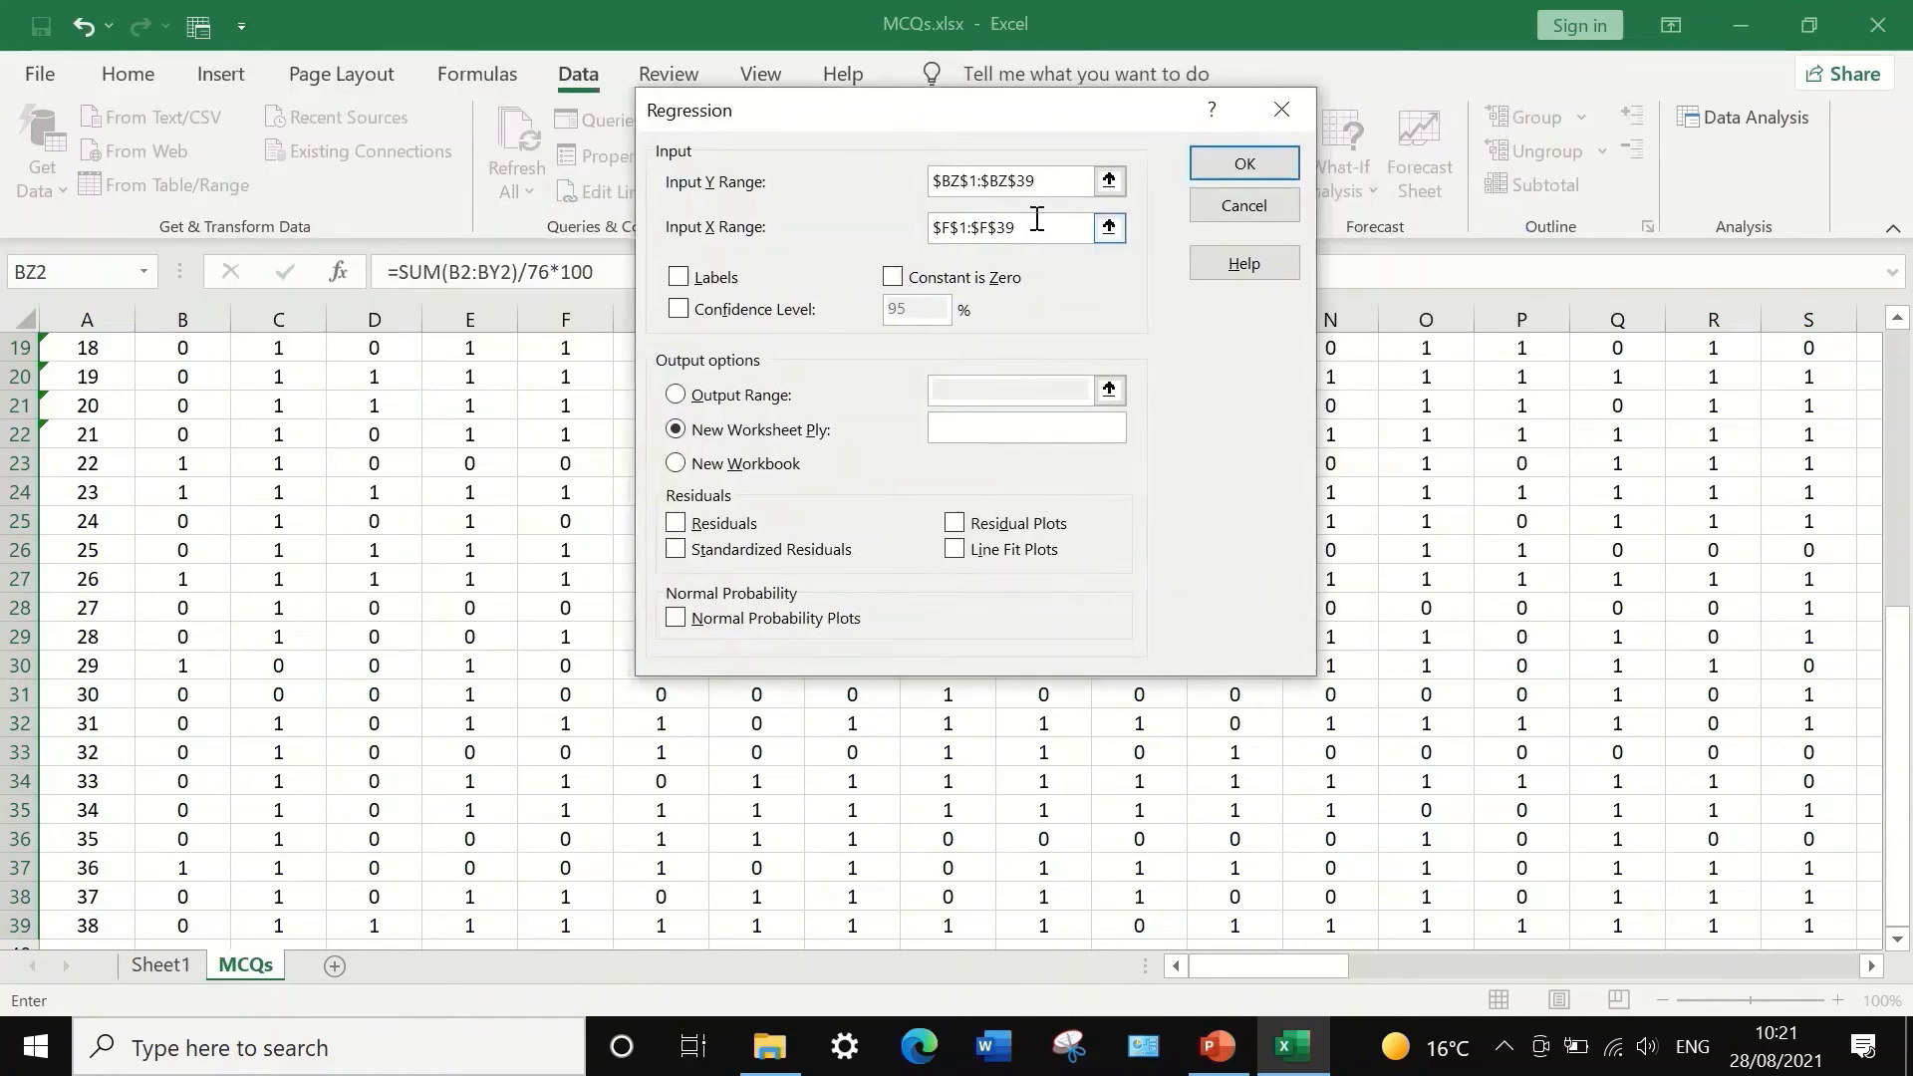
pyautogui.click(1106, 222)
pyautogui.scroll(6, 628, 414)
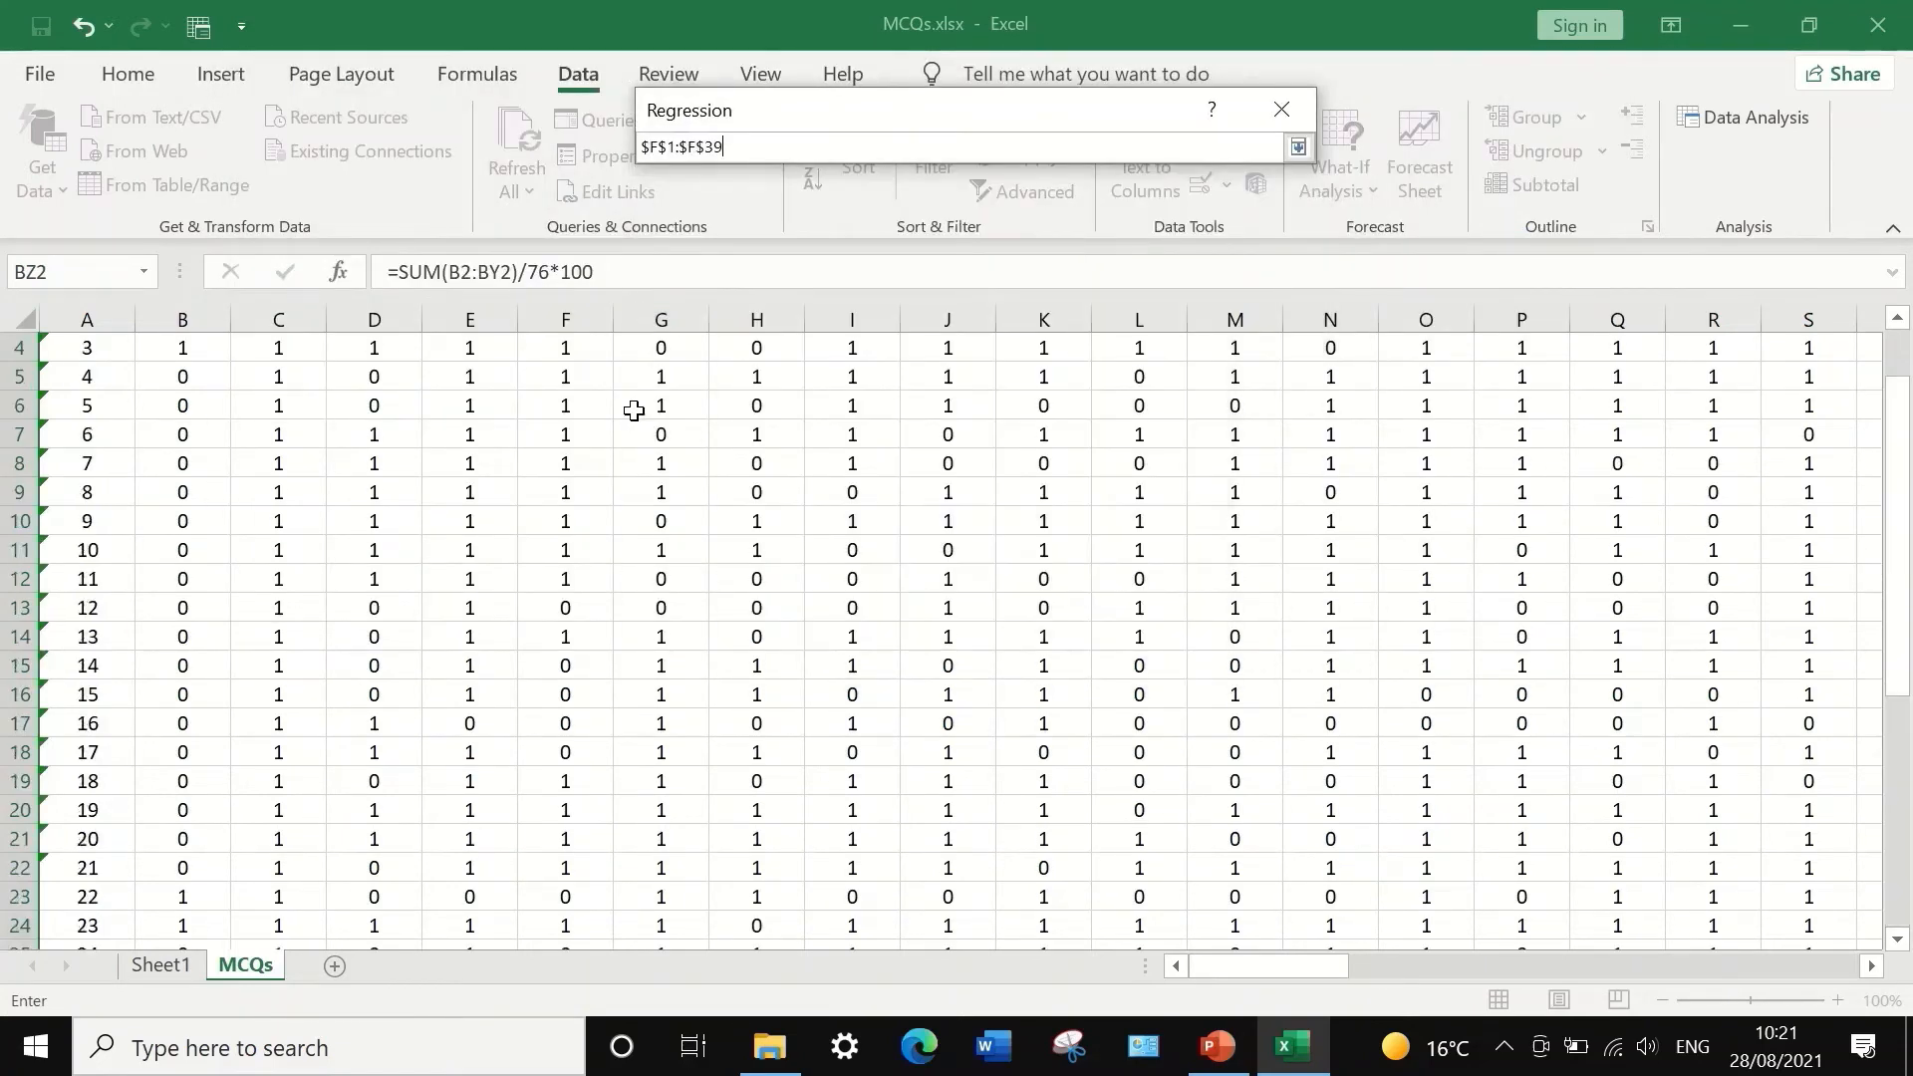
pyautogui.click(1297, 146)
pyautogui.click(1106, 228)
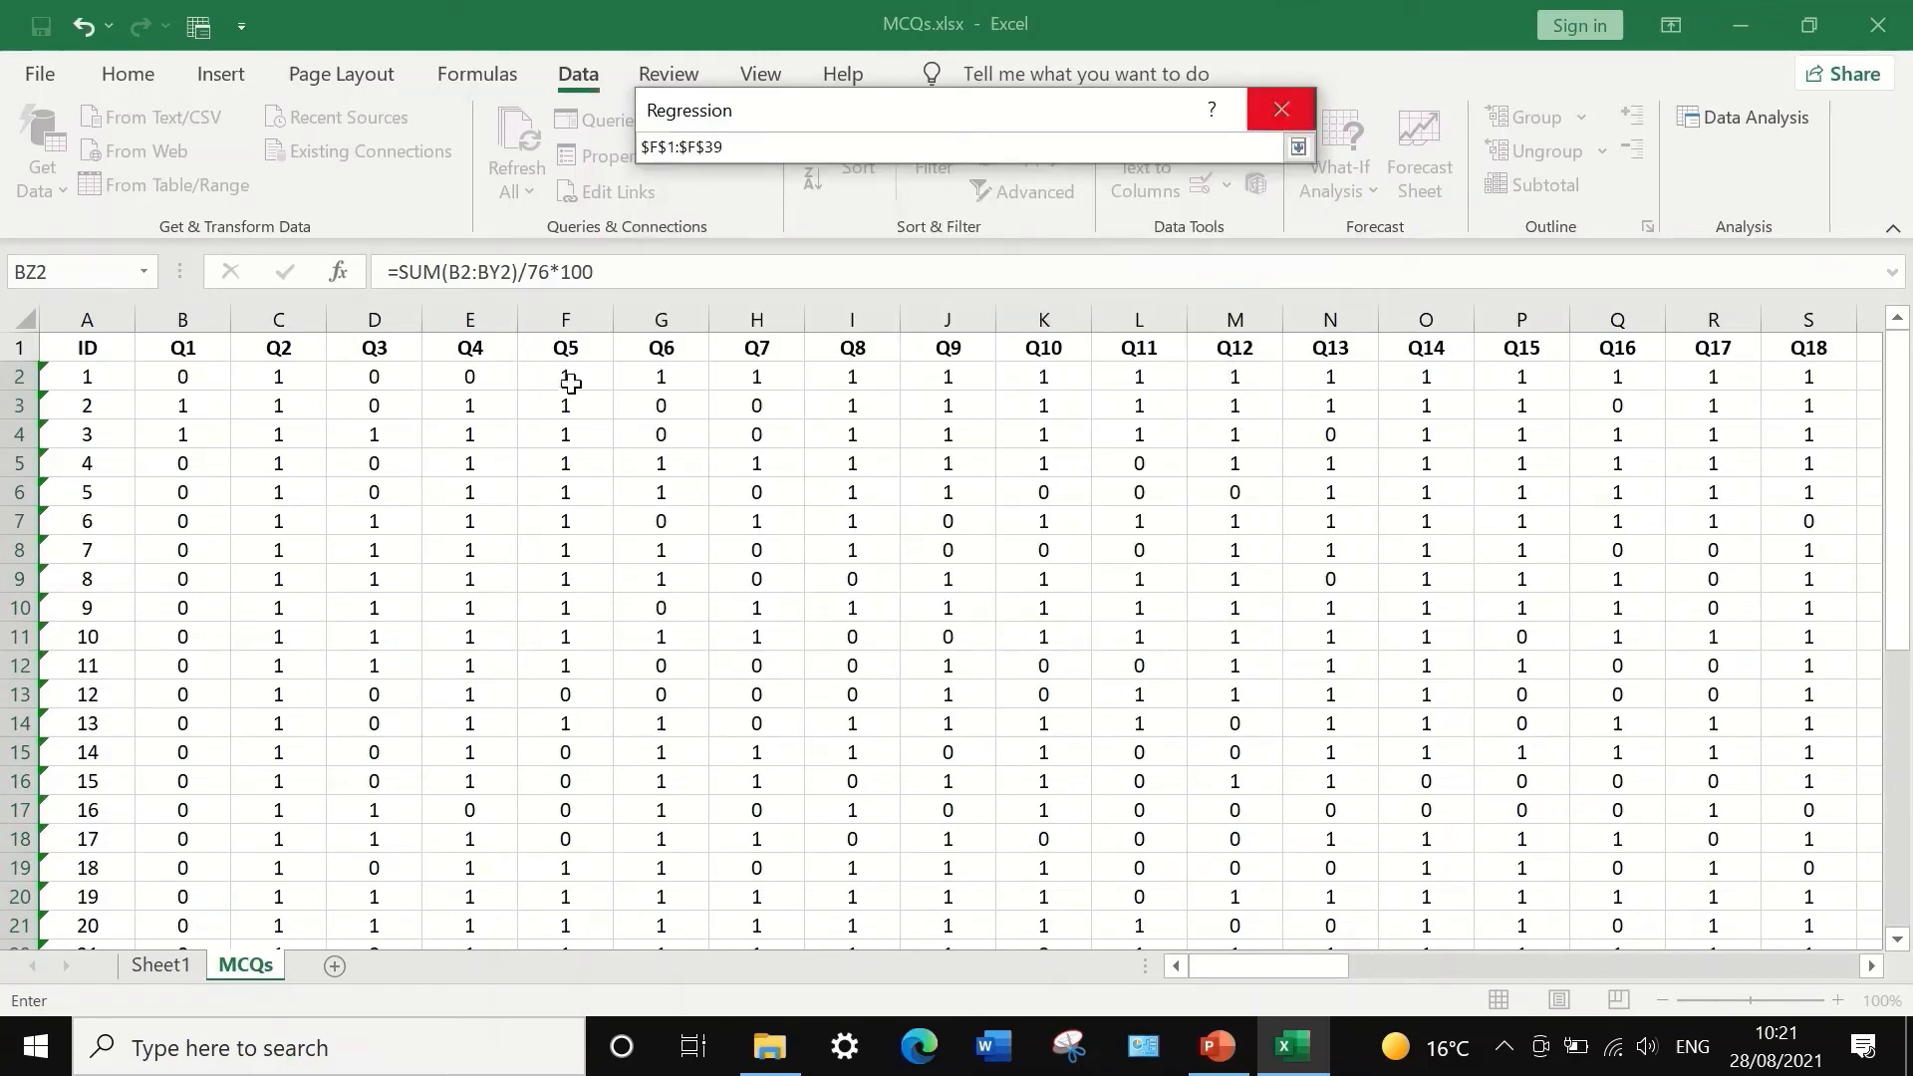
pyautogui.click(584, 345)
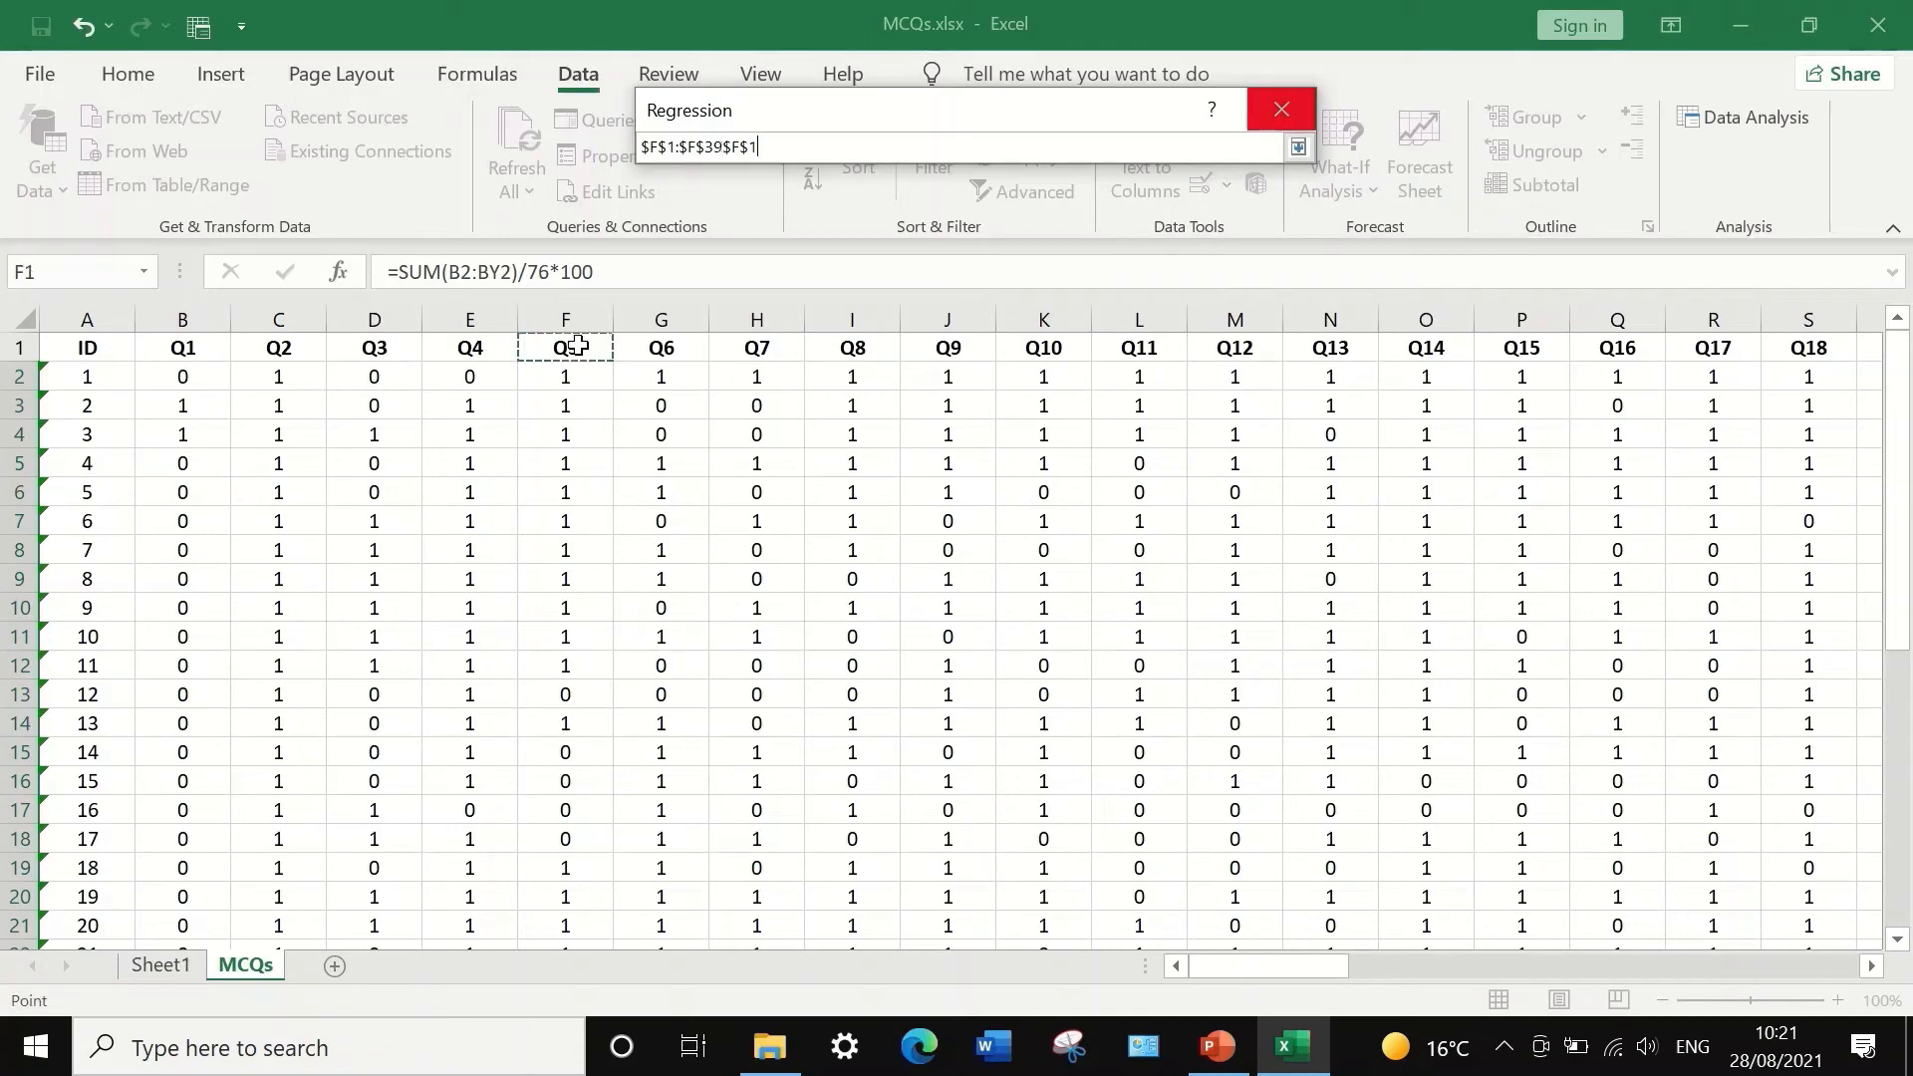
pyautogui.hotkey('ctrl', 'shift', 'Down')
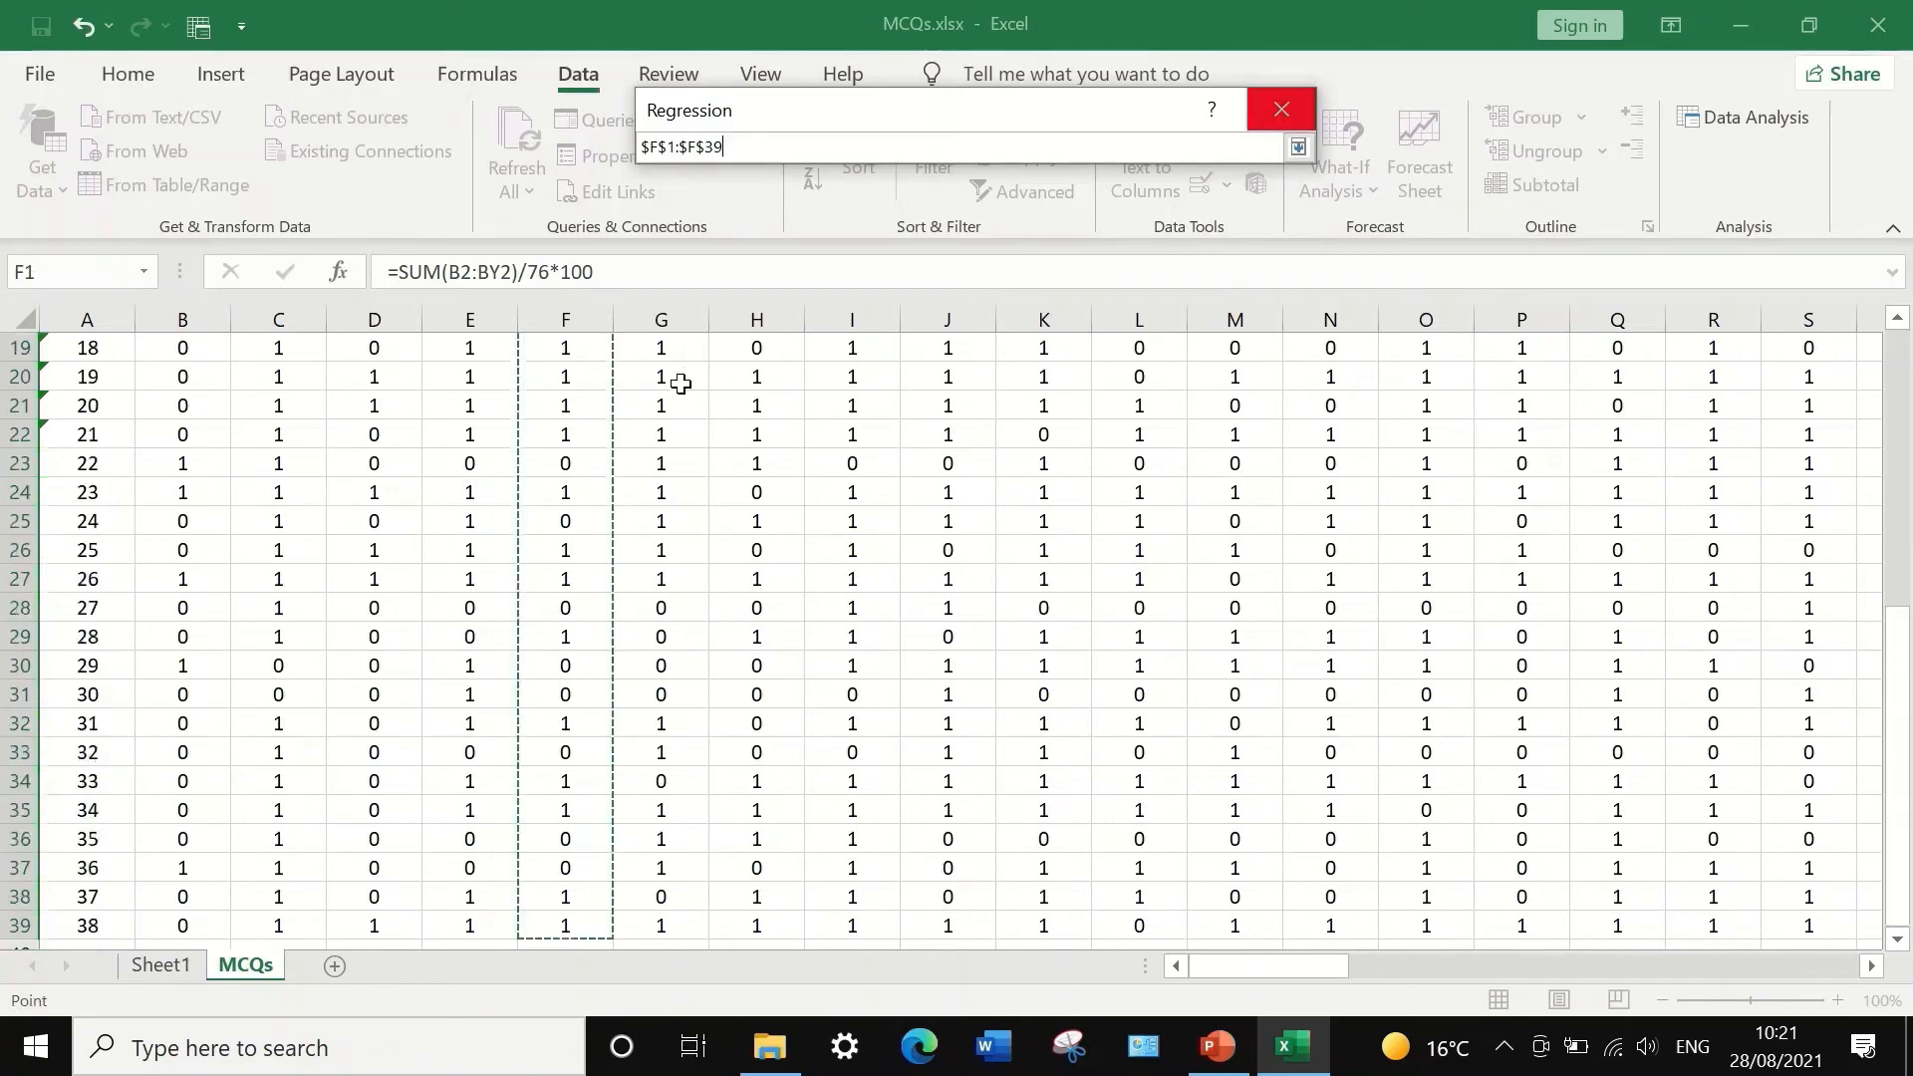
pyautogui.scroll(5, 586, 663)
pyautogui.scroll(1, 595, 613)
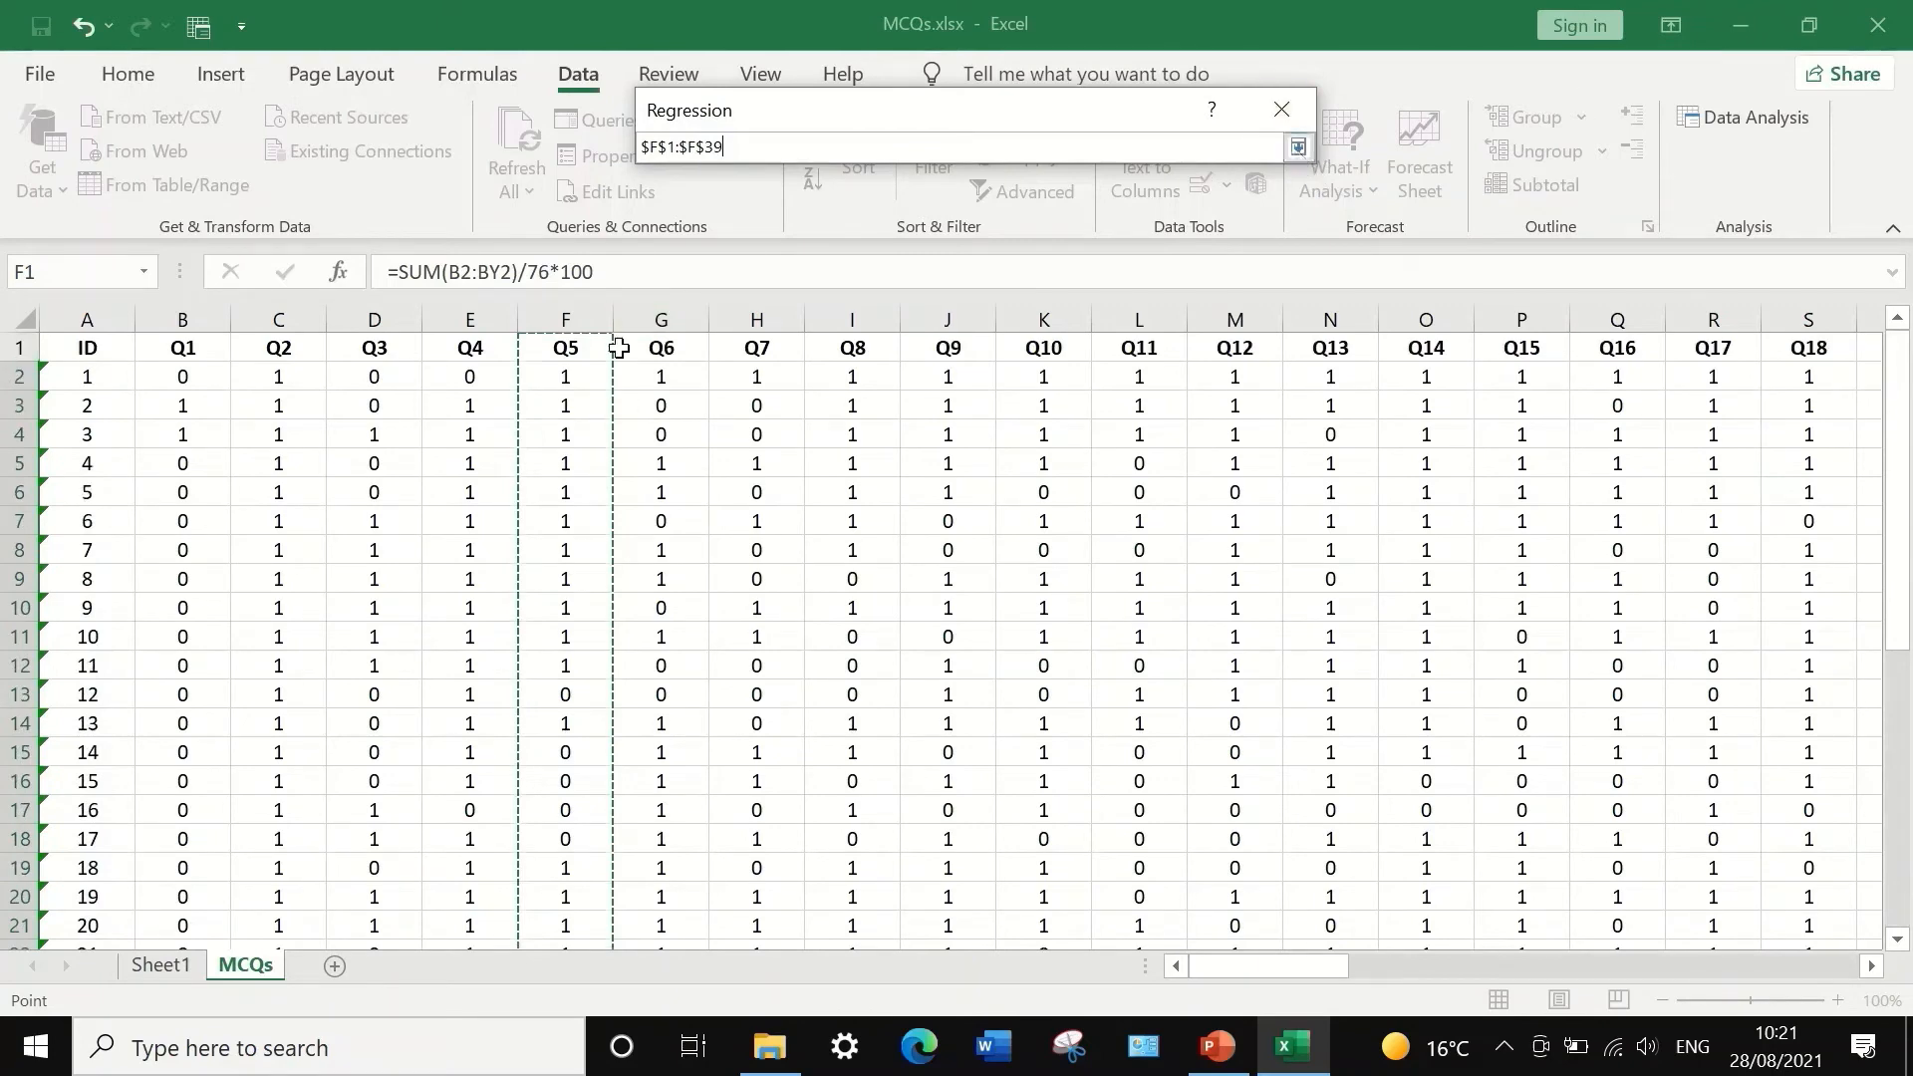
pyautogui.click(1295, 148)
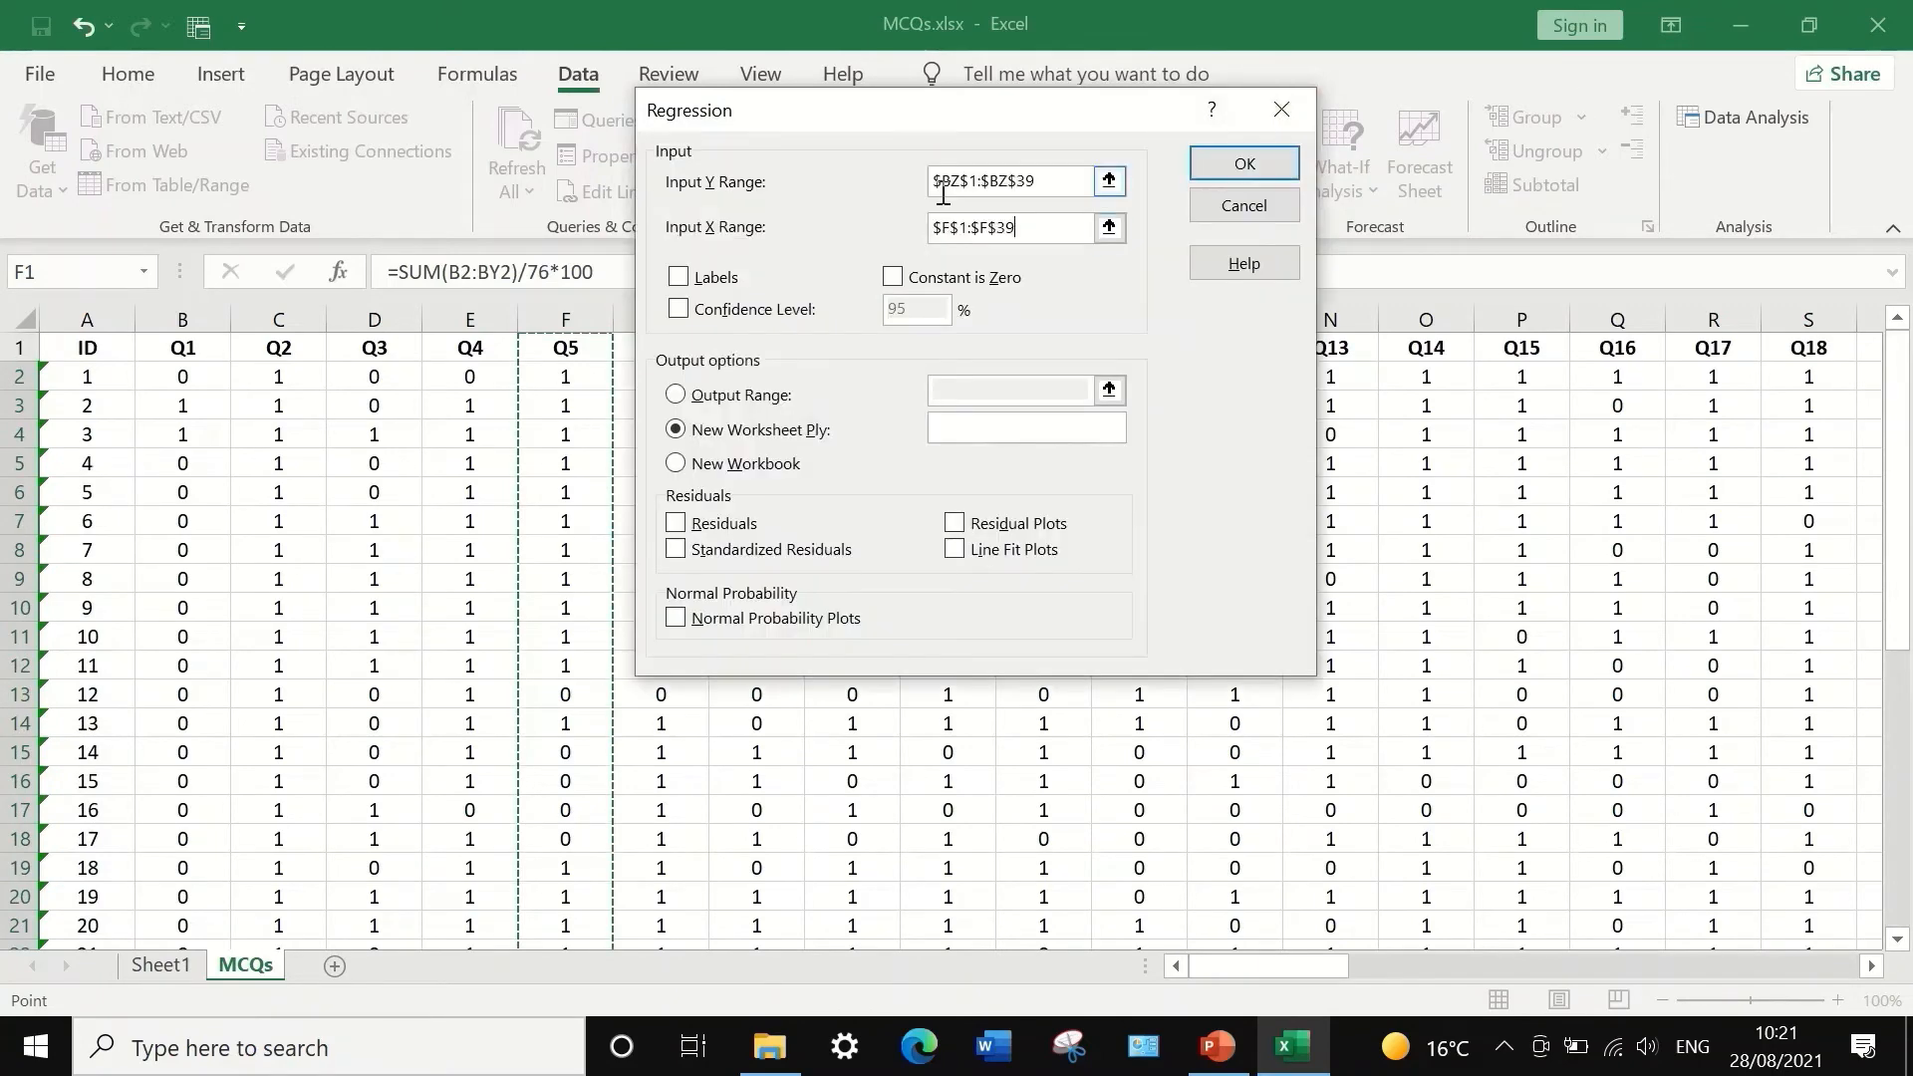
# - Turn on Labels for the regression and run it with the output on a new worksheet
pyautogui.click(677, 277)
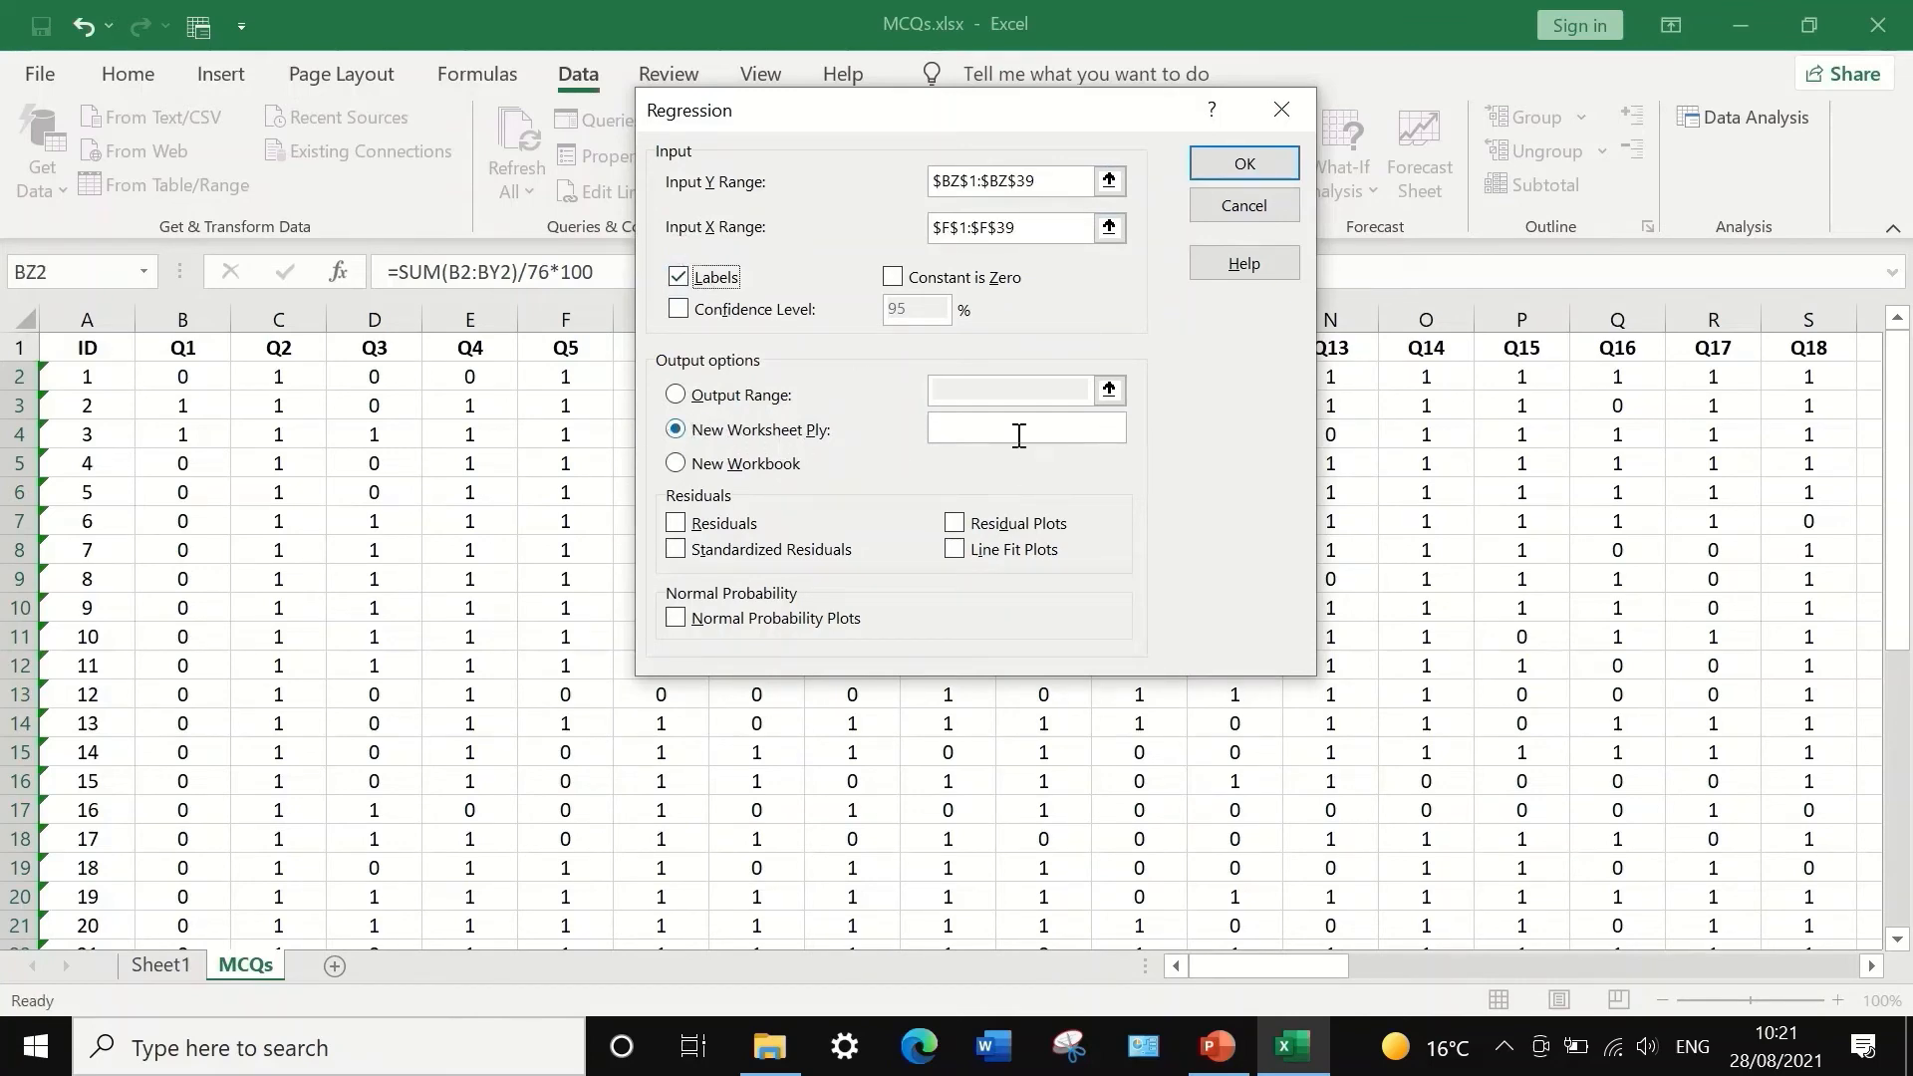
pyautogui.click(1243, 164)
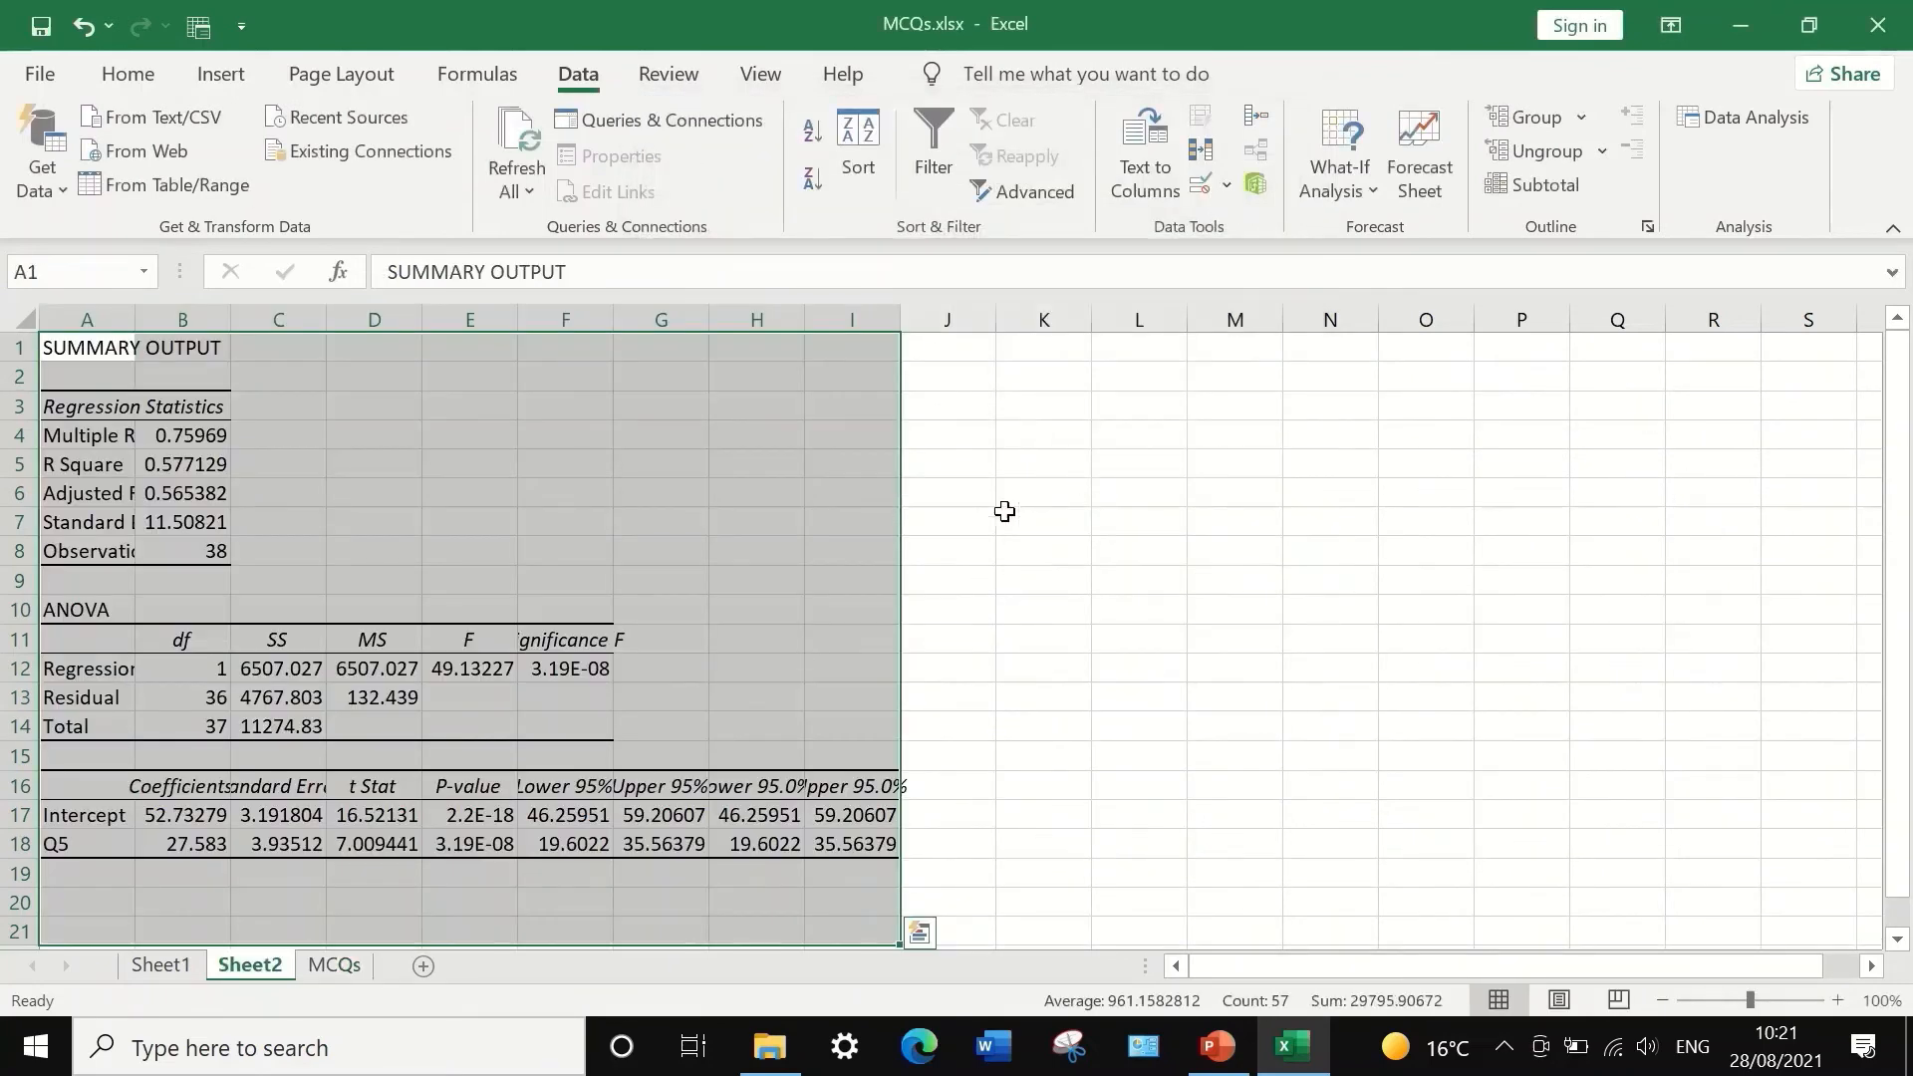
pyautogui.scroll(-1, 997, 528)
pyautogui.scroll(1, 997, 537)
# - Highlight the whole Q5 coefficient row, row 18, of the regression output with yellow fill
pyautogui.click(72, 847)
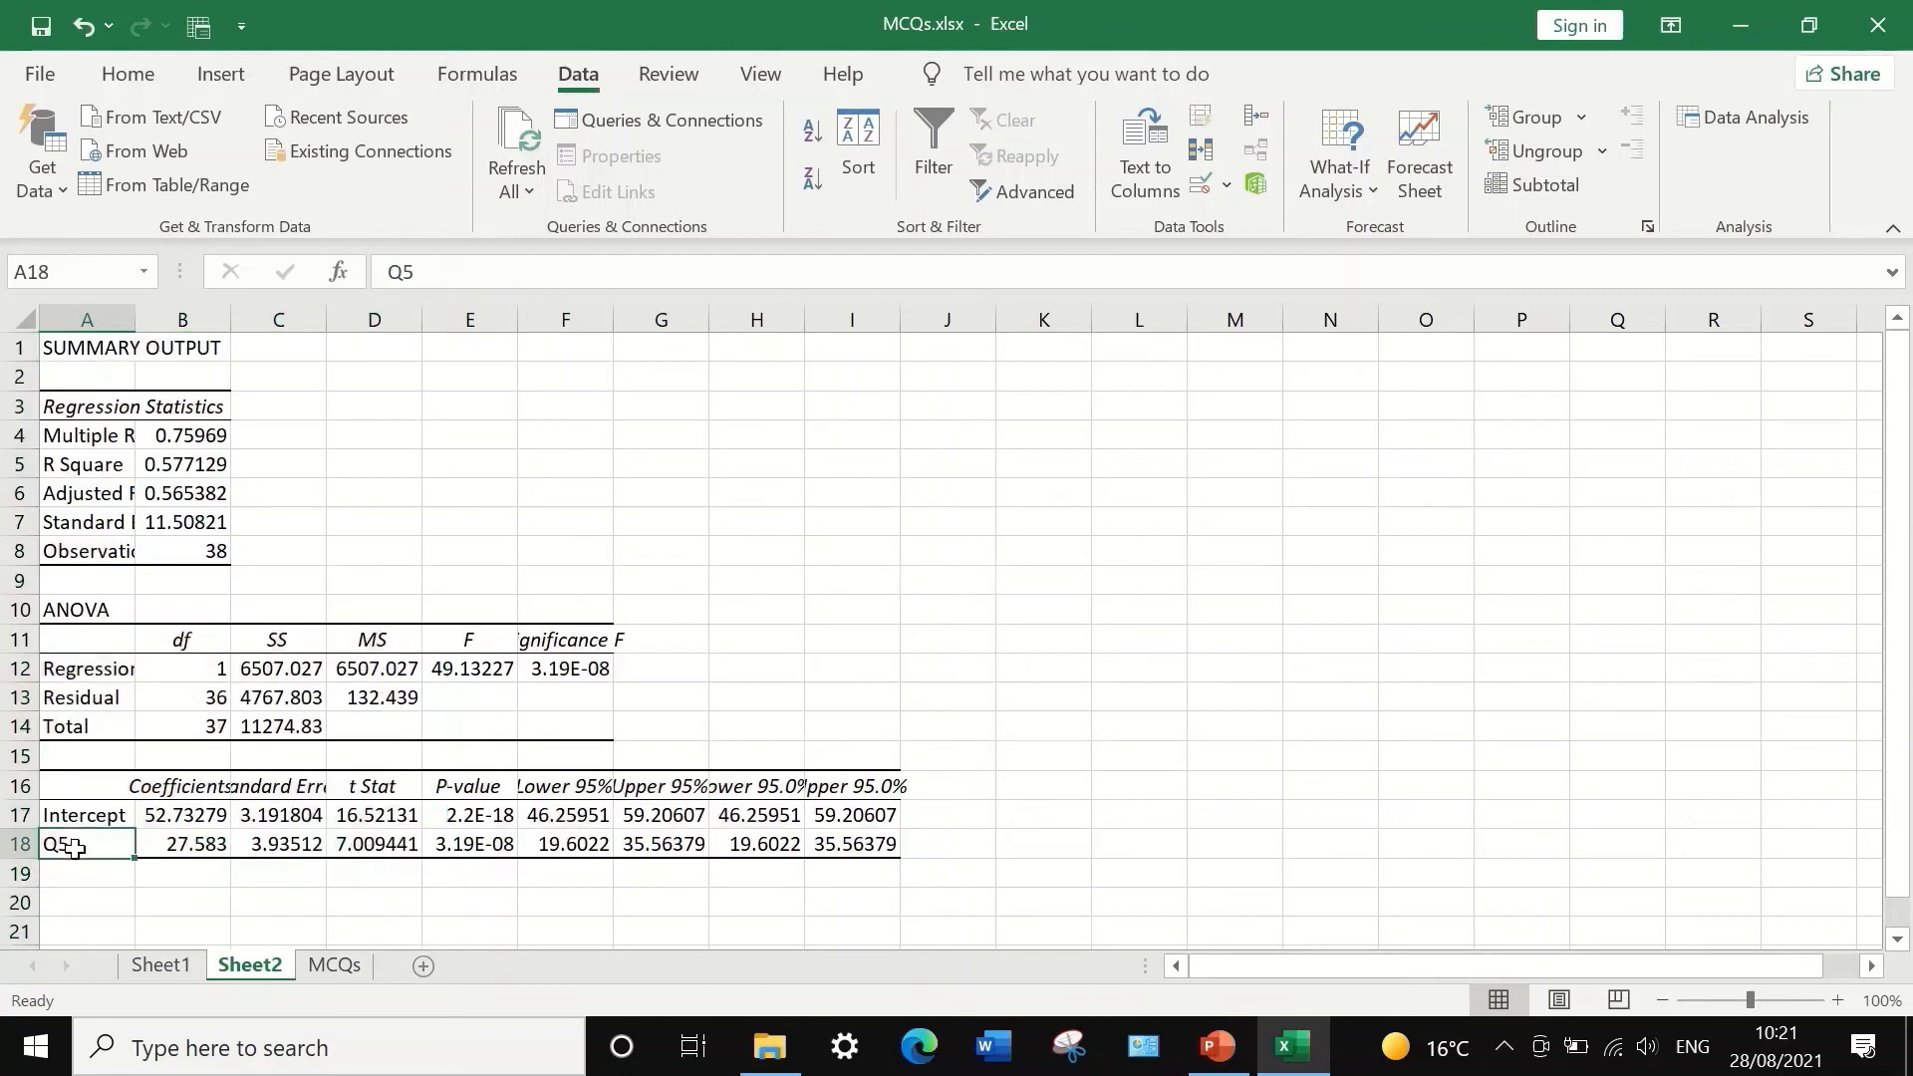
pyautogui.click(22, 848)
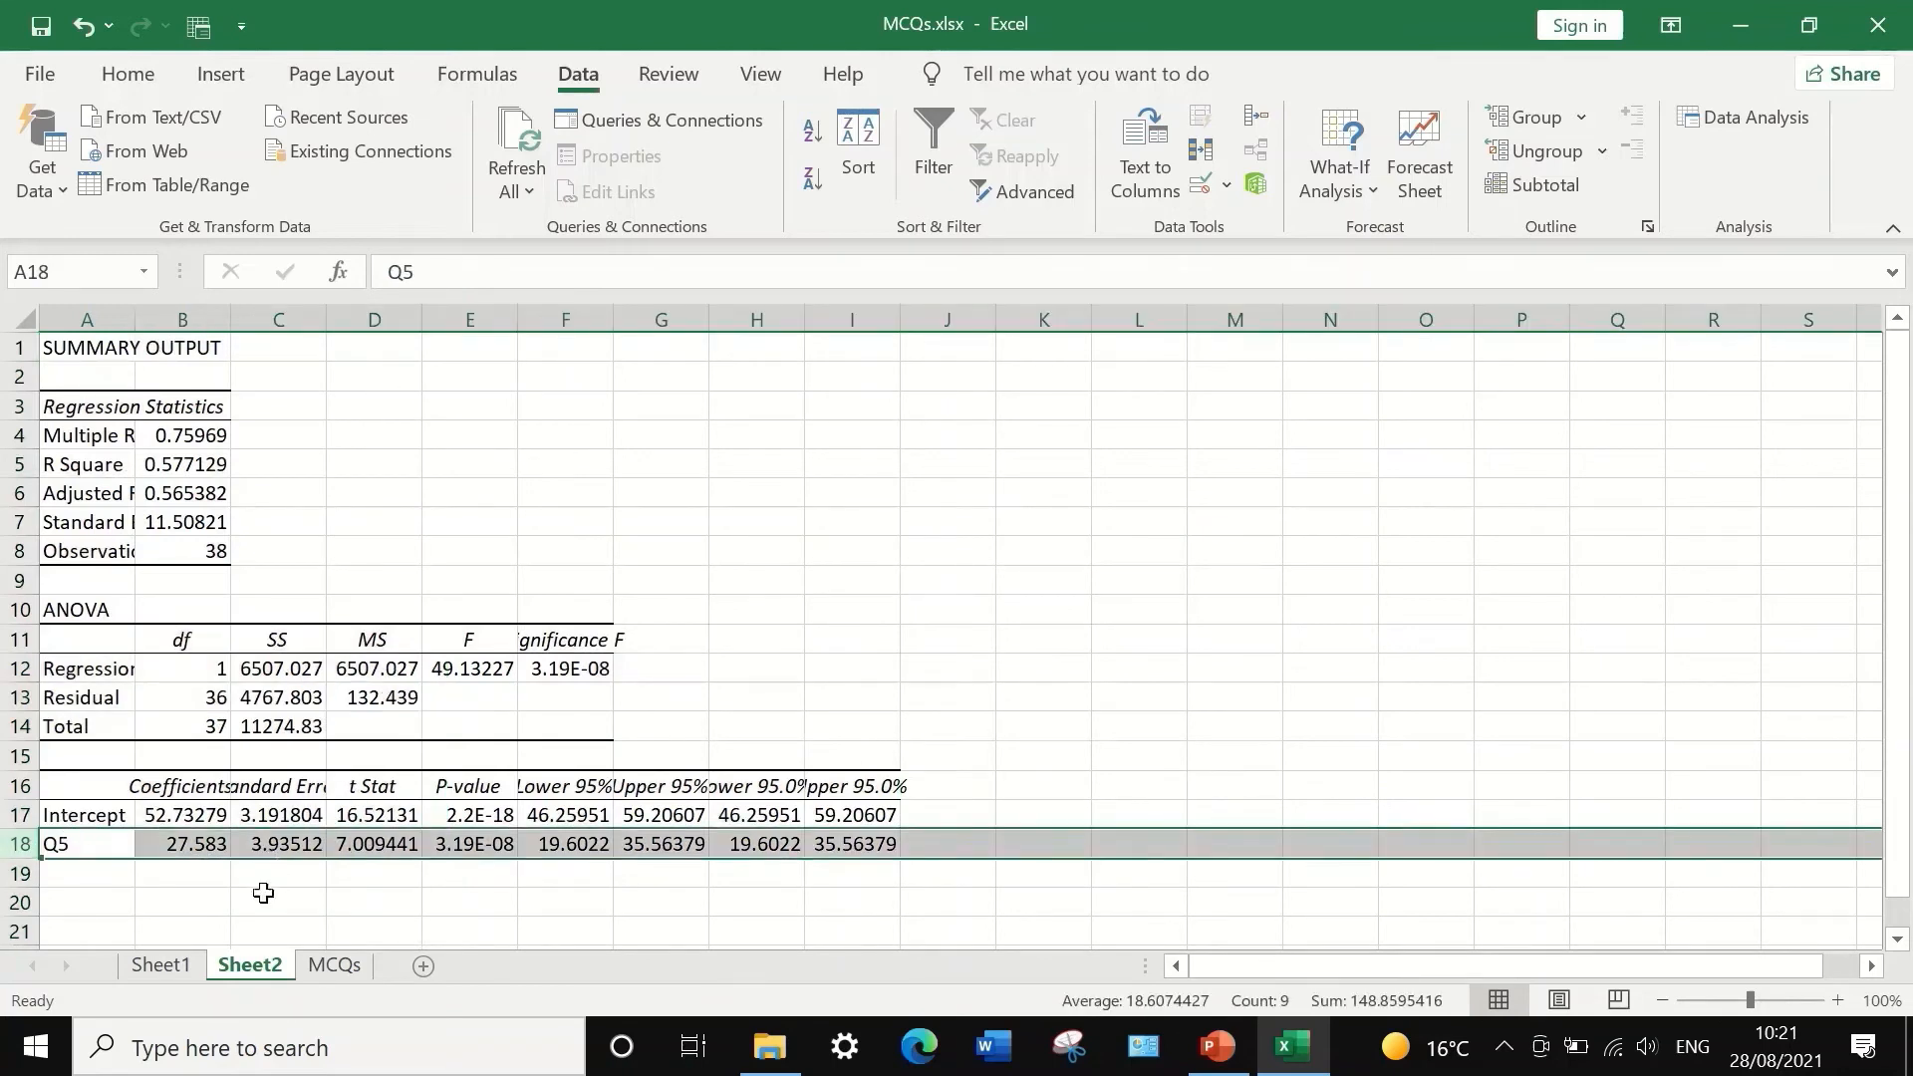
pyautogui.click(127, 74)
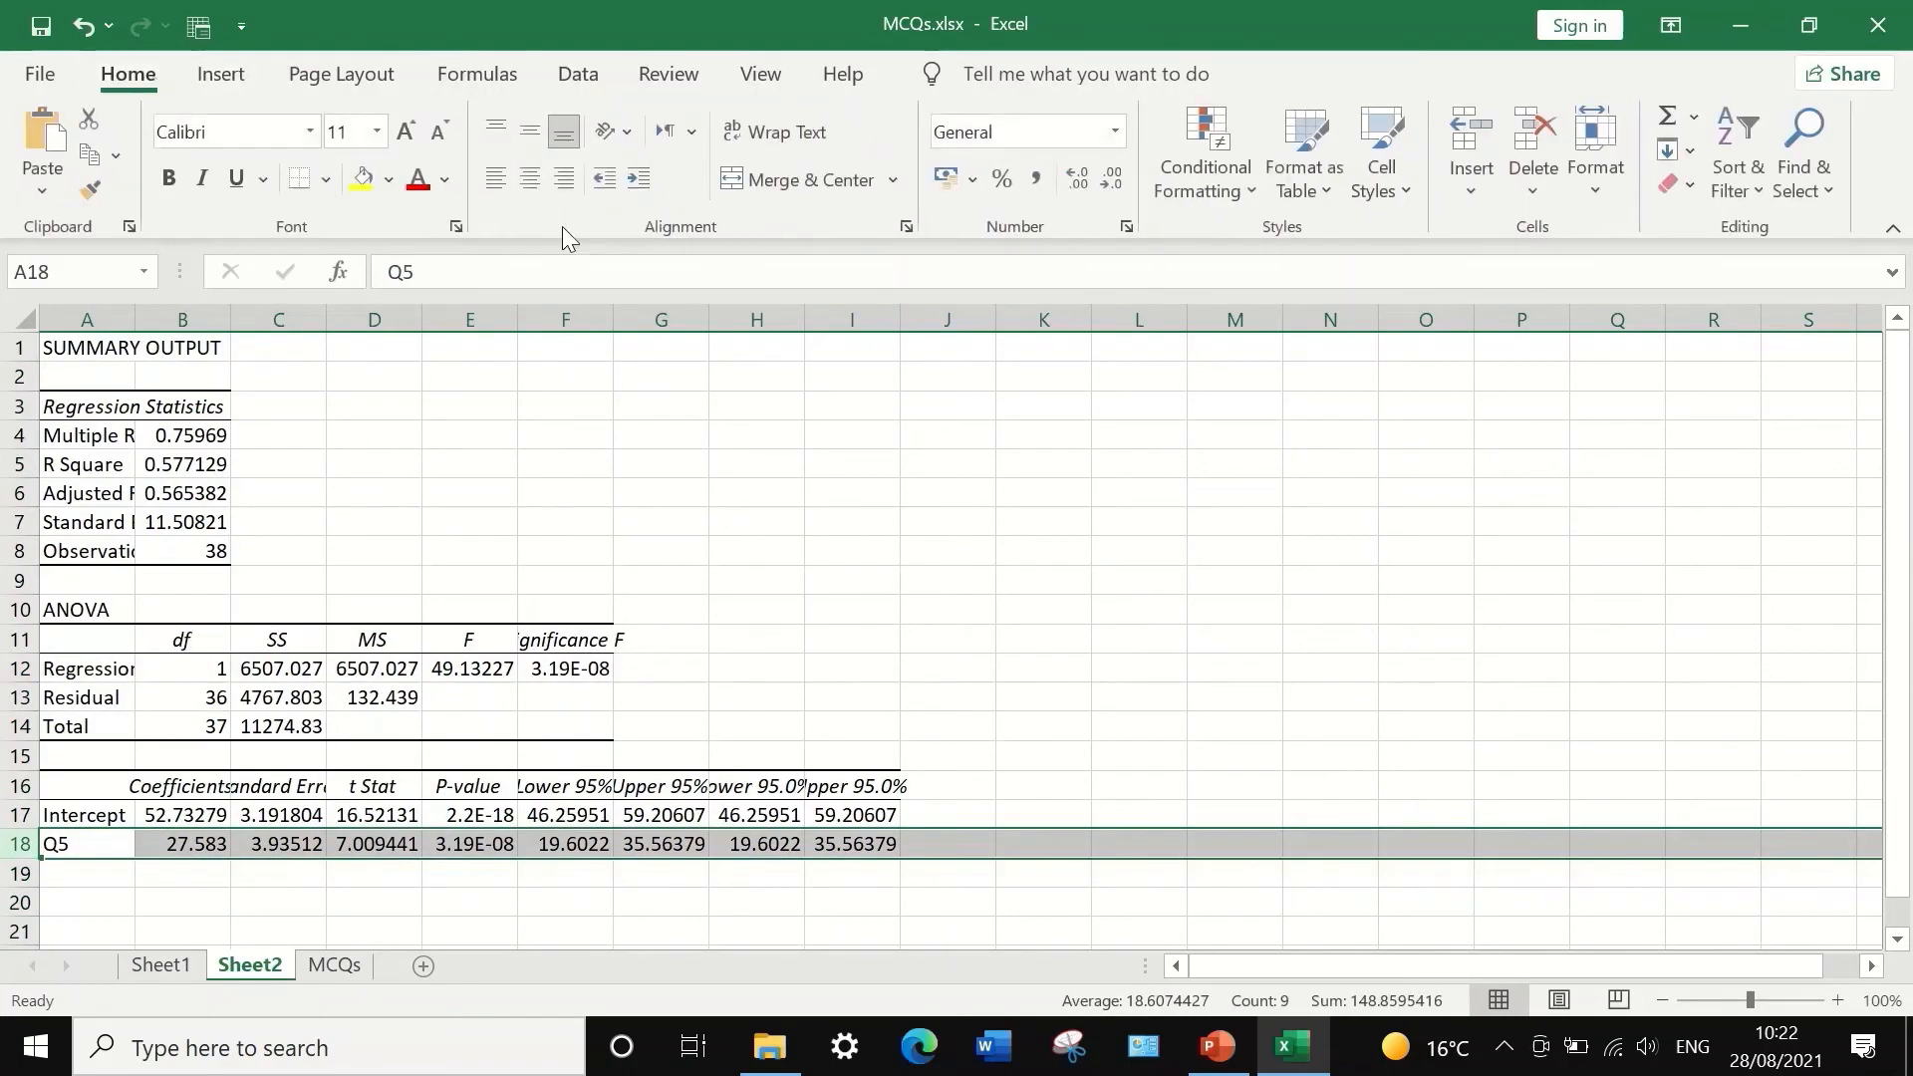
pyautogui.click(365, 179)
pyautogui.click(638, 925)
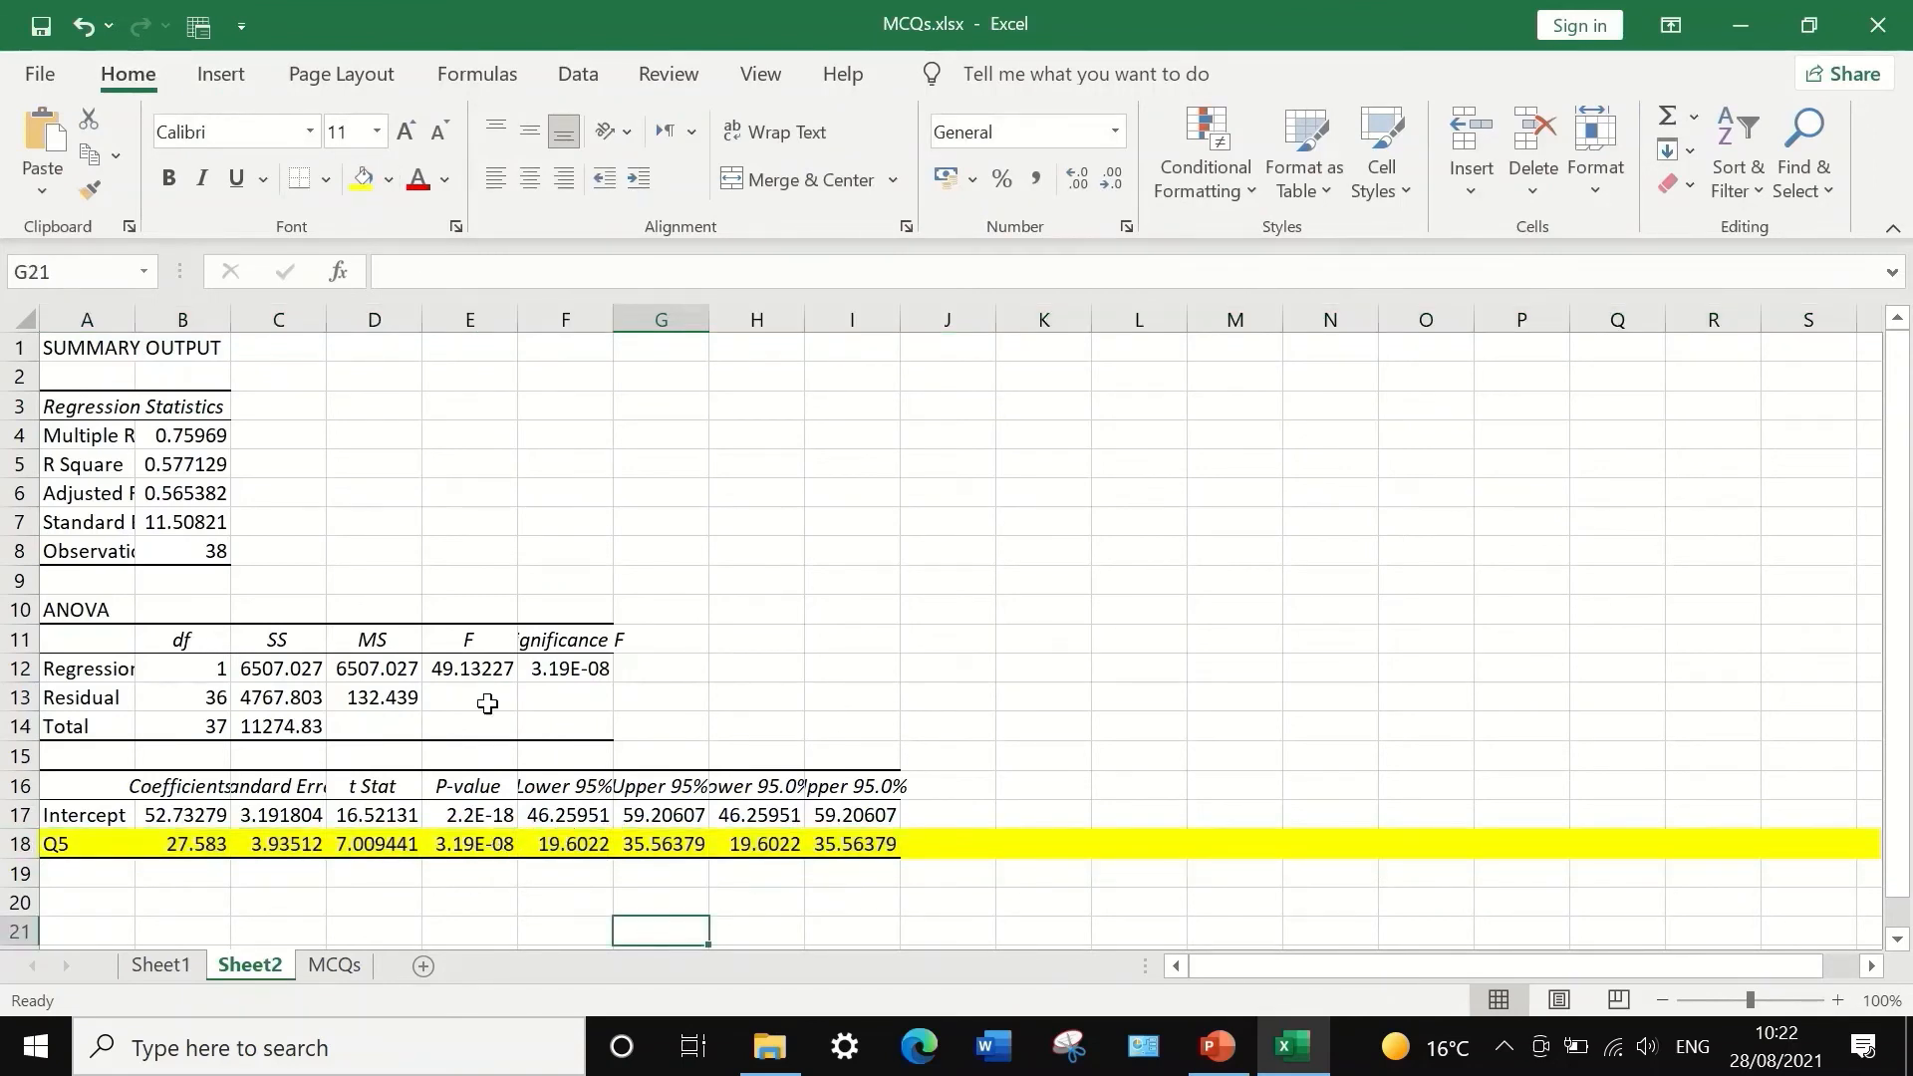
# - Widen column E of the regression output and format the Q5 row, row 18, as Number with three decimal places
pyautogui.moveTo(515, 320); pyautogui.dragTo(799, 364)
pyautogui.click(736, 849)
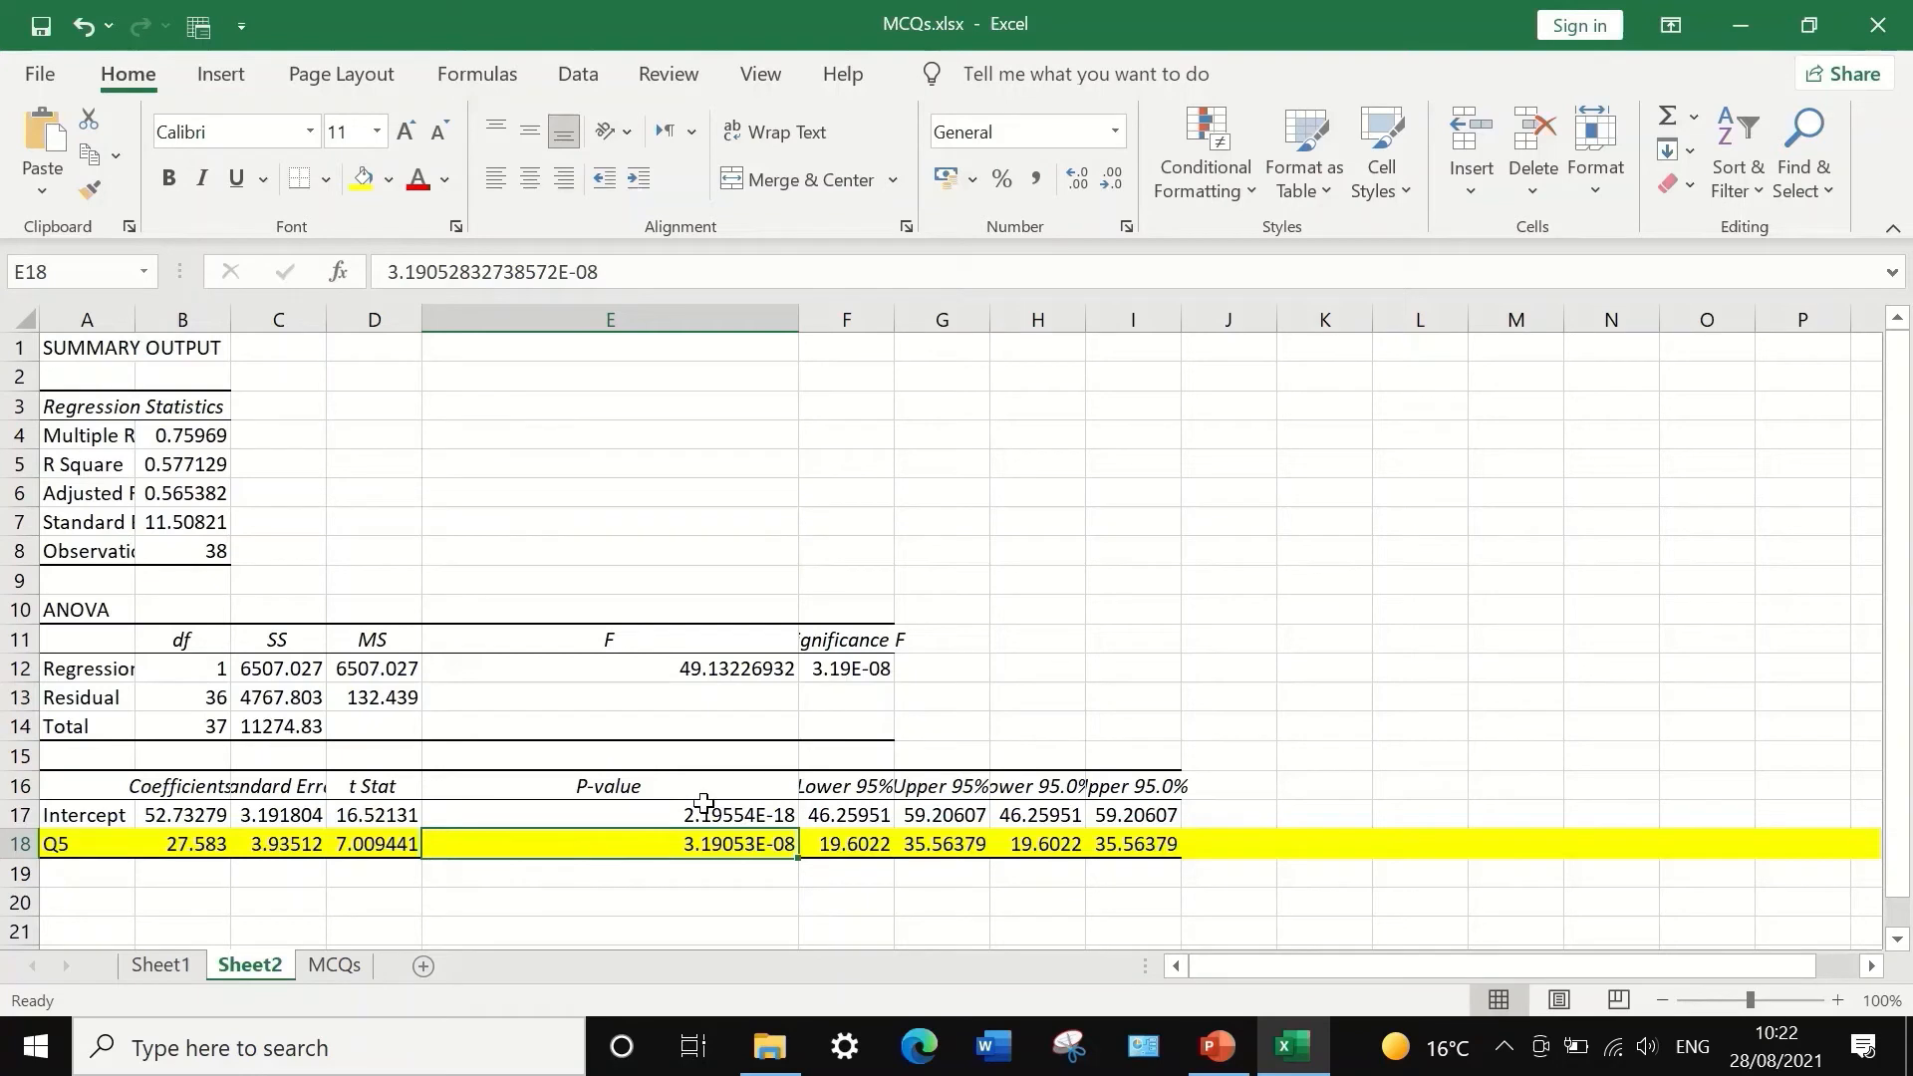
pyautogui.click(29, 844)
pyautogui.rightClick(116, 845)
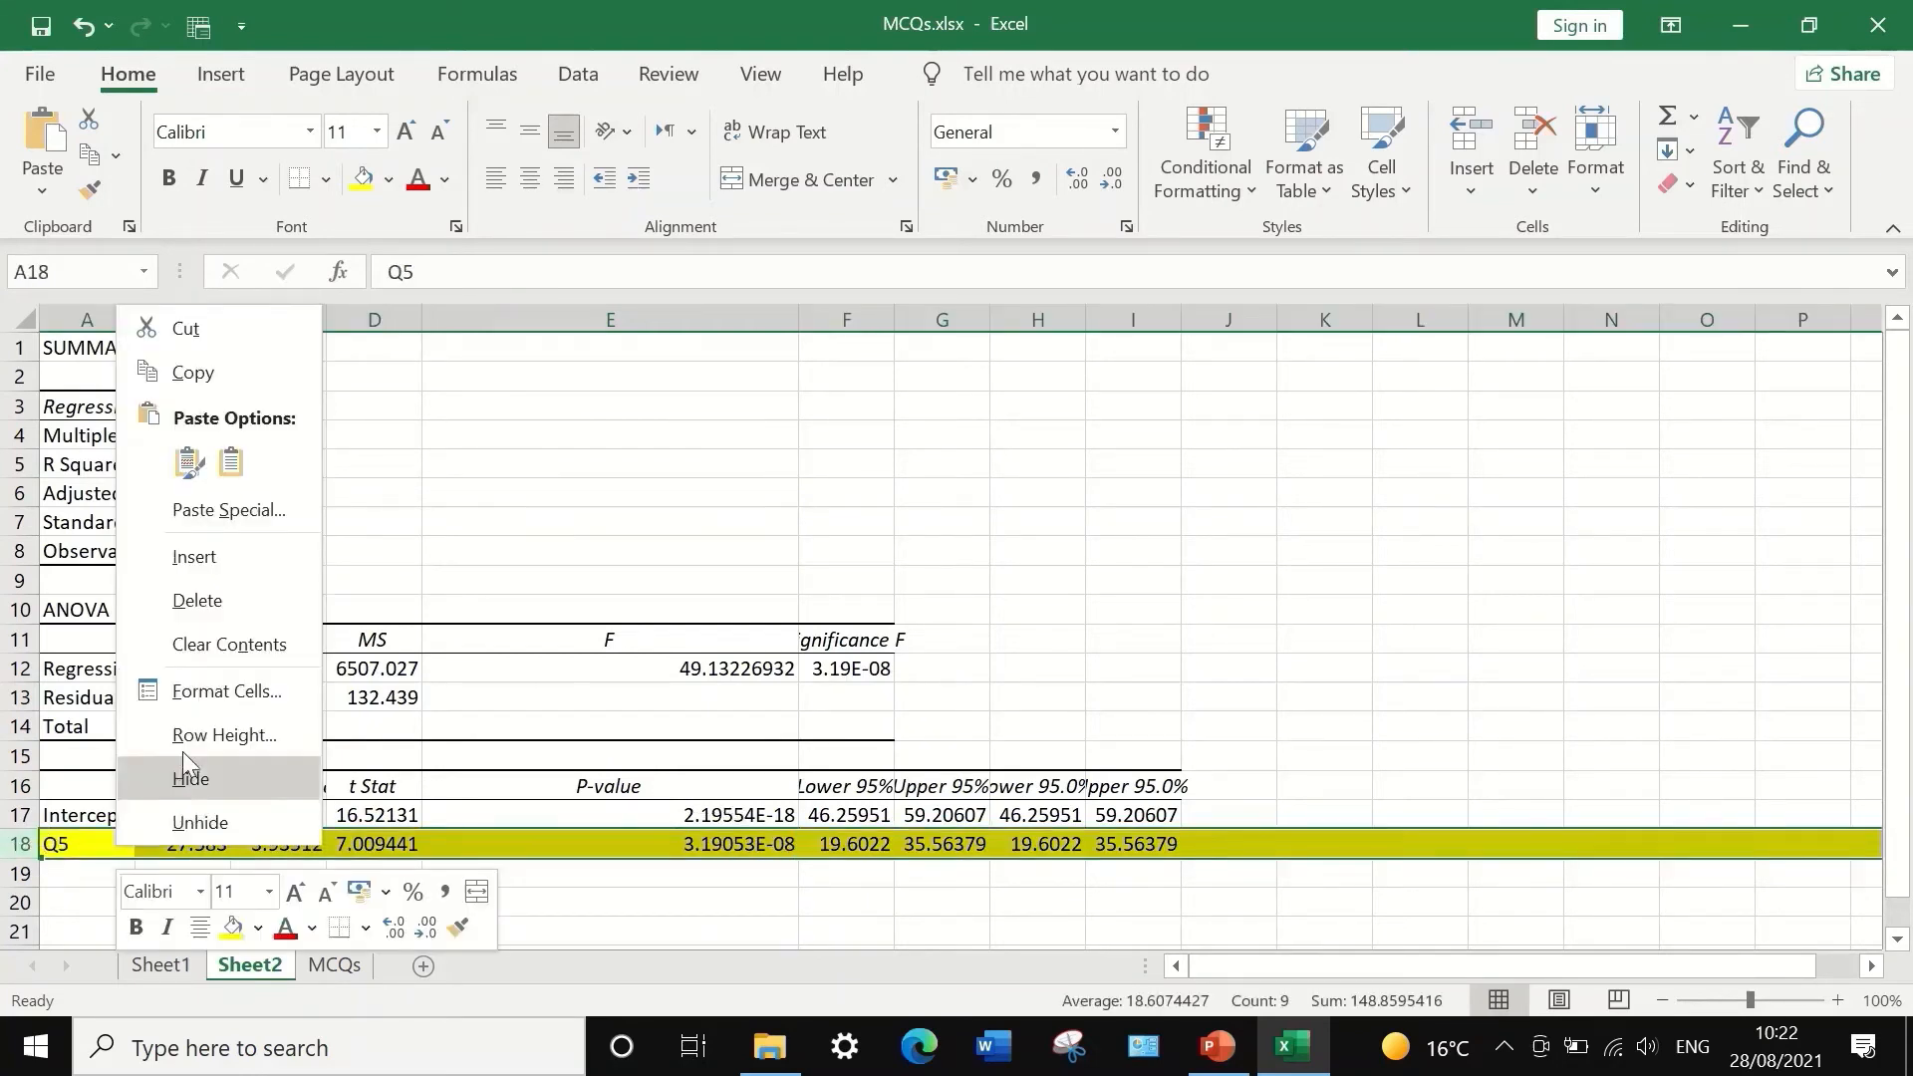
pyautogui.click(209, 691)
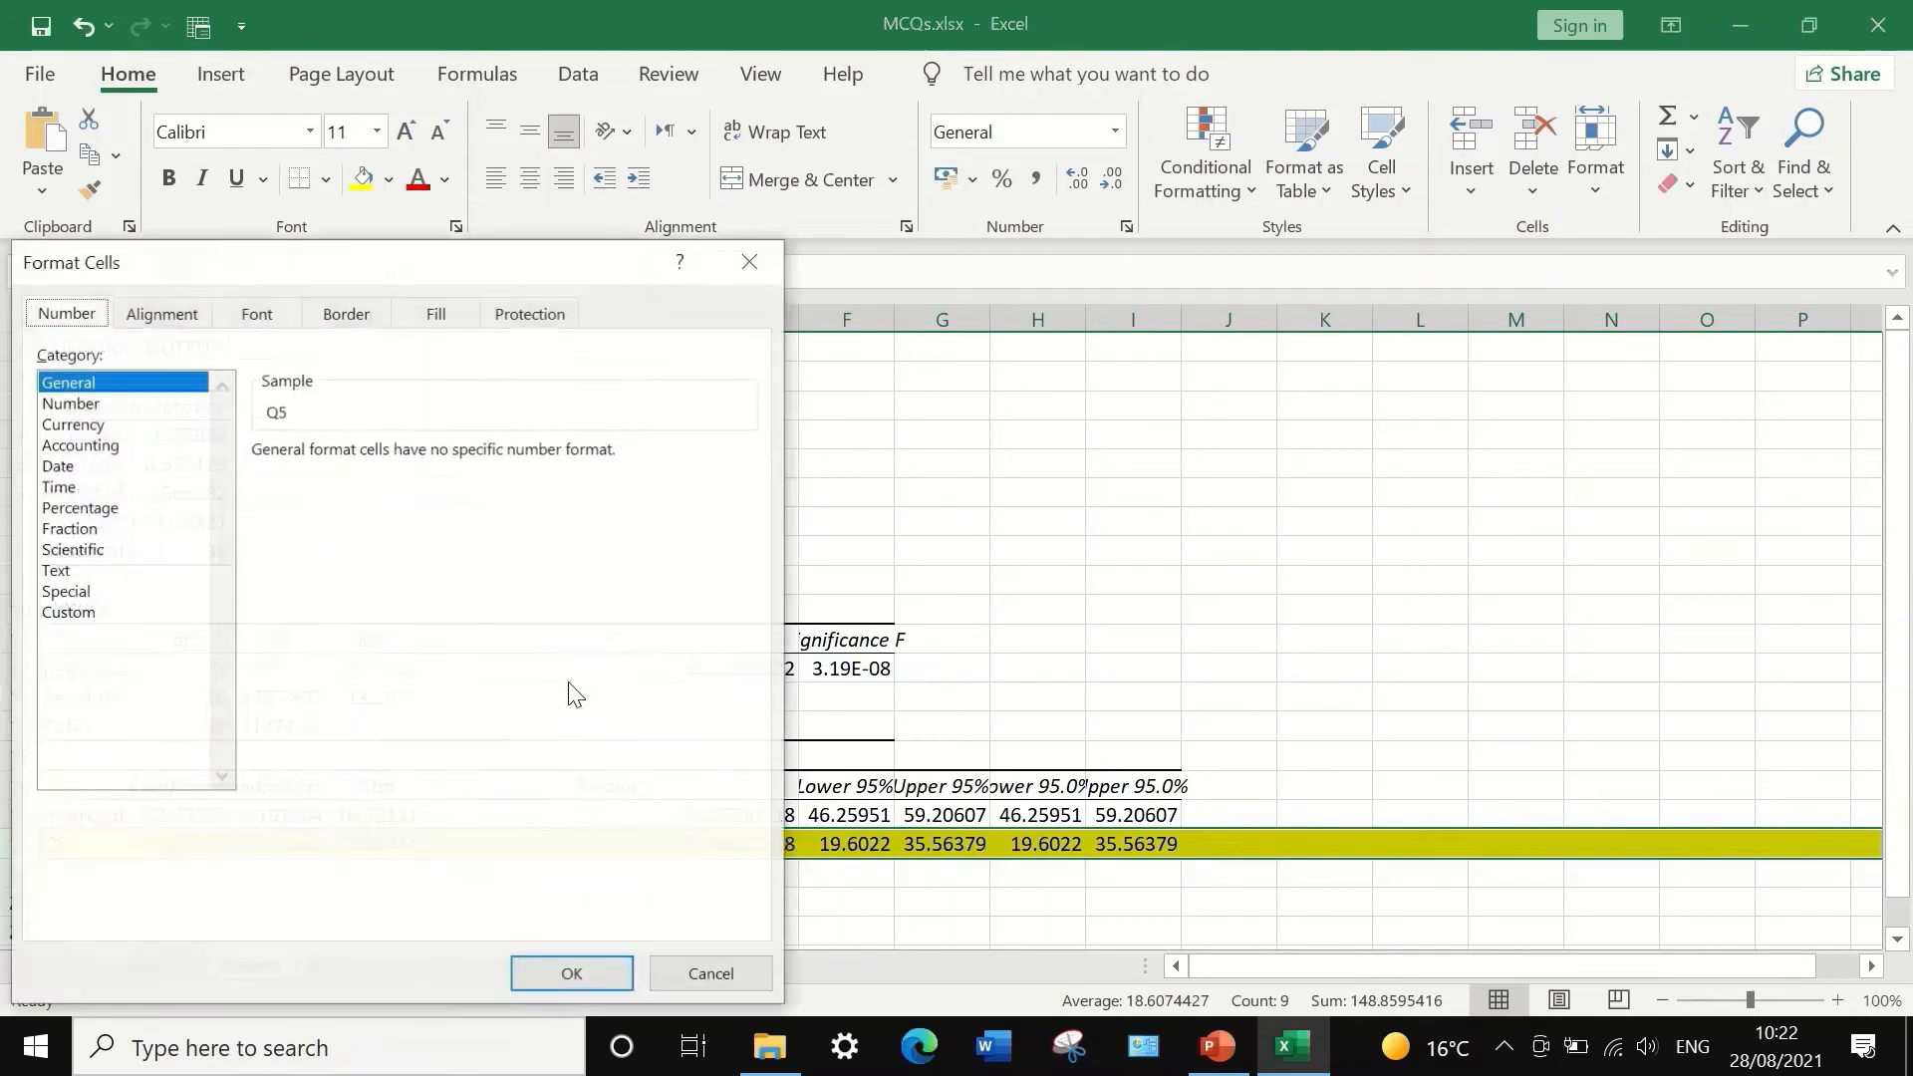
pyautogui.click(70, 402)
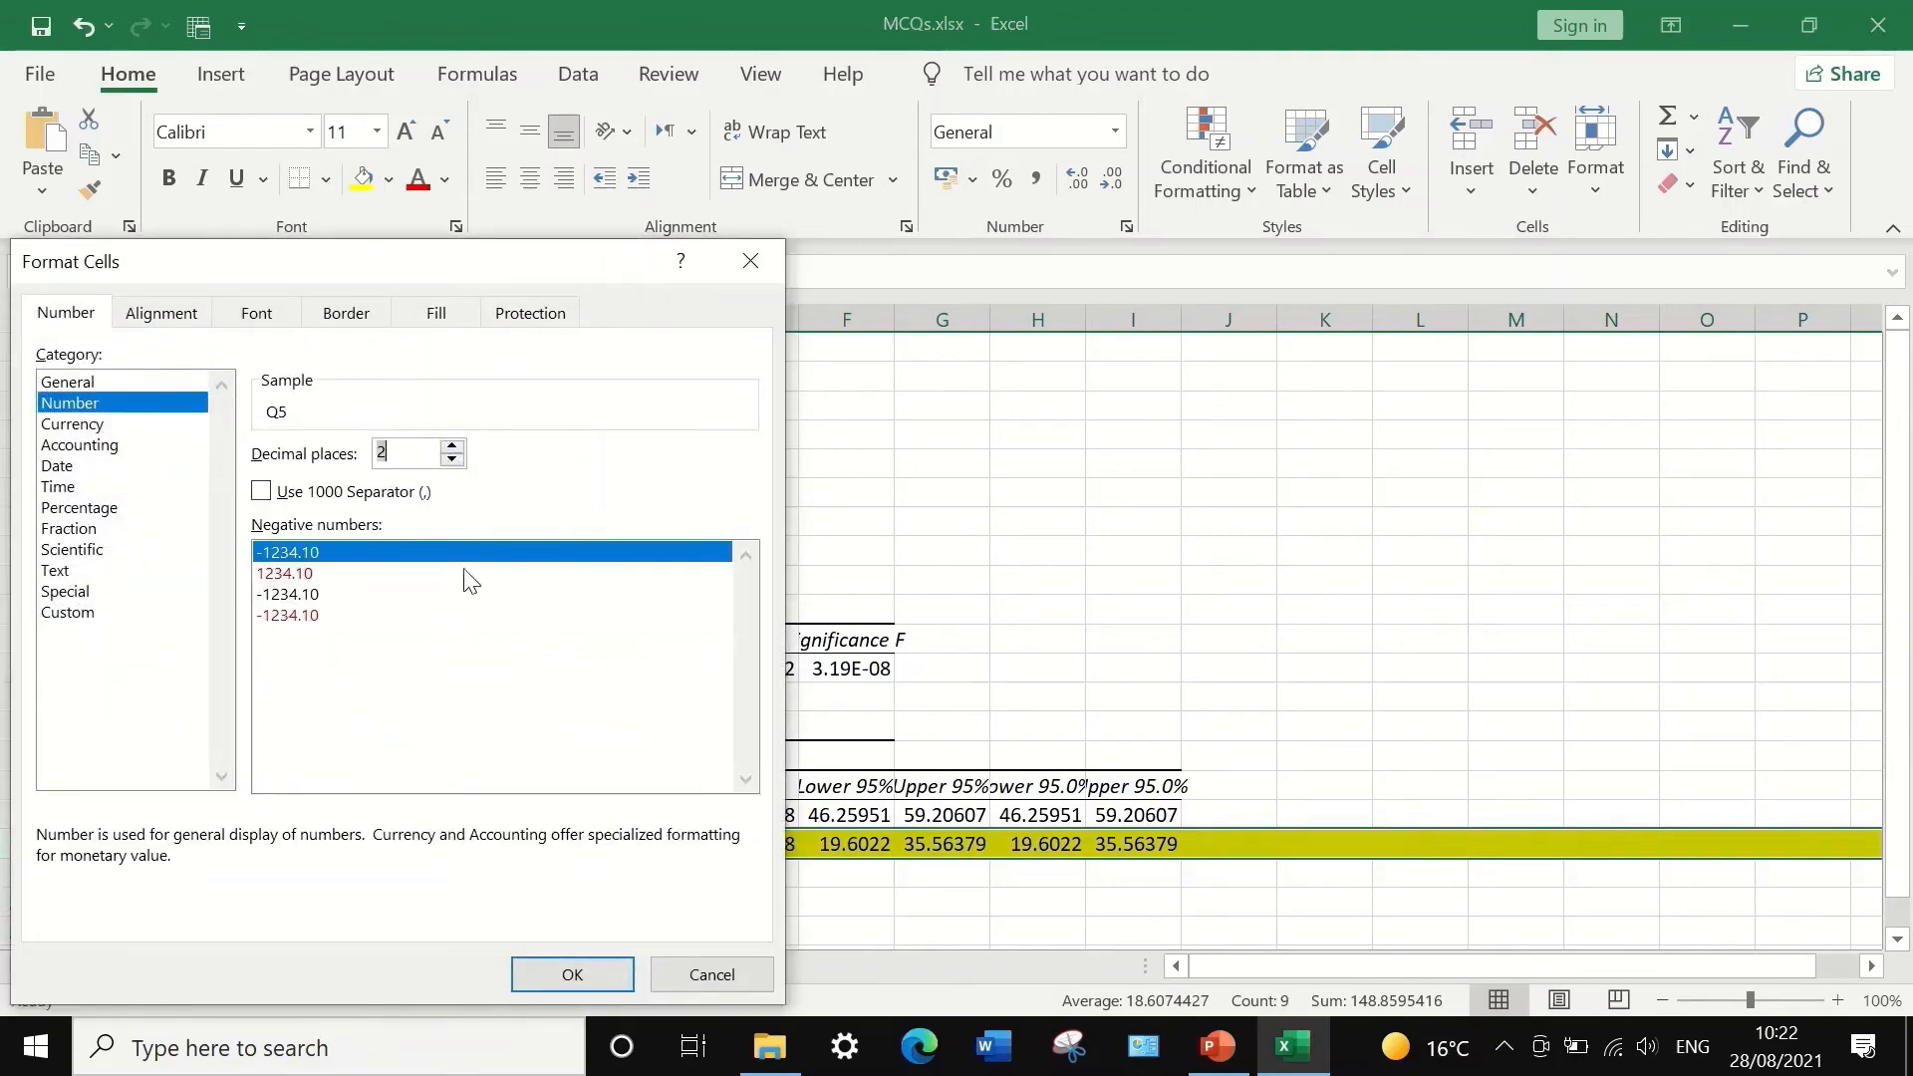
pyautogui.click(454, 446)
pyautogui.click(588, 969)
pyautogui.click(746, 845)
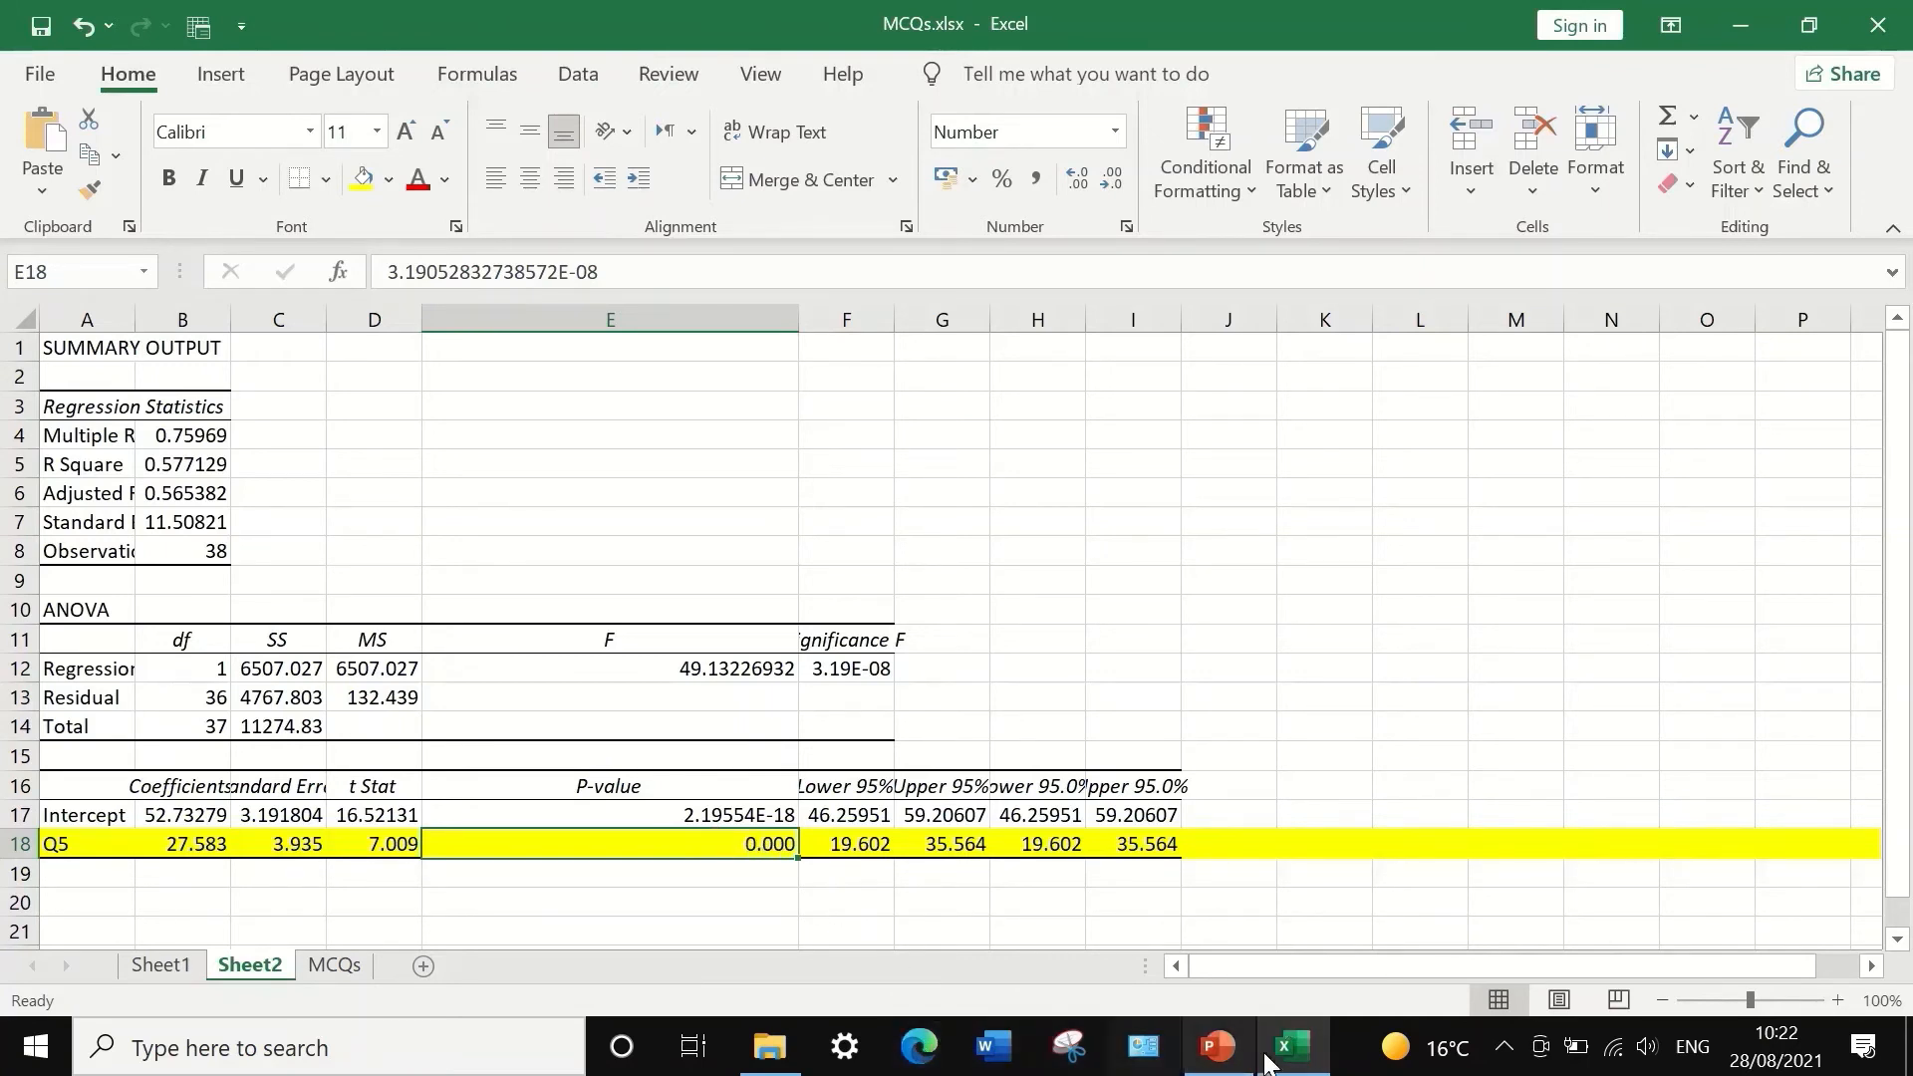
# - On Sheet1, label A3 P-Value and enter 0.000 below the Q5 point biserial value in F3
pyautogui.click(339, 968)
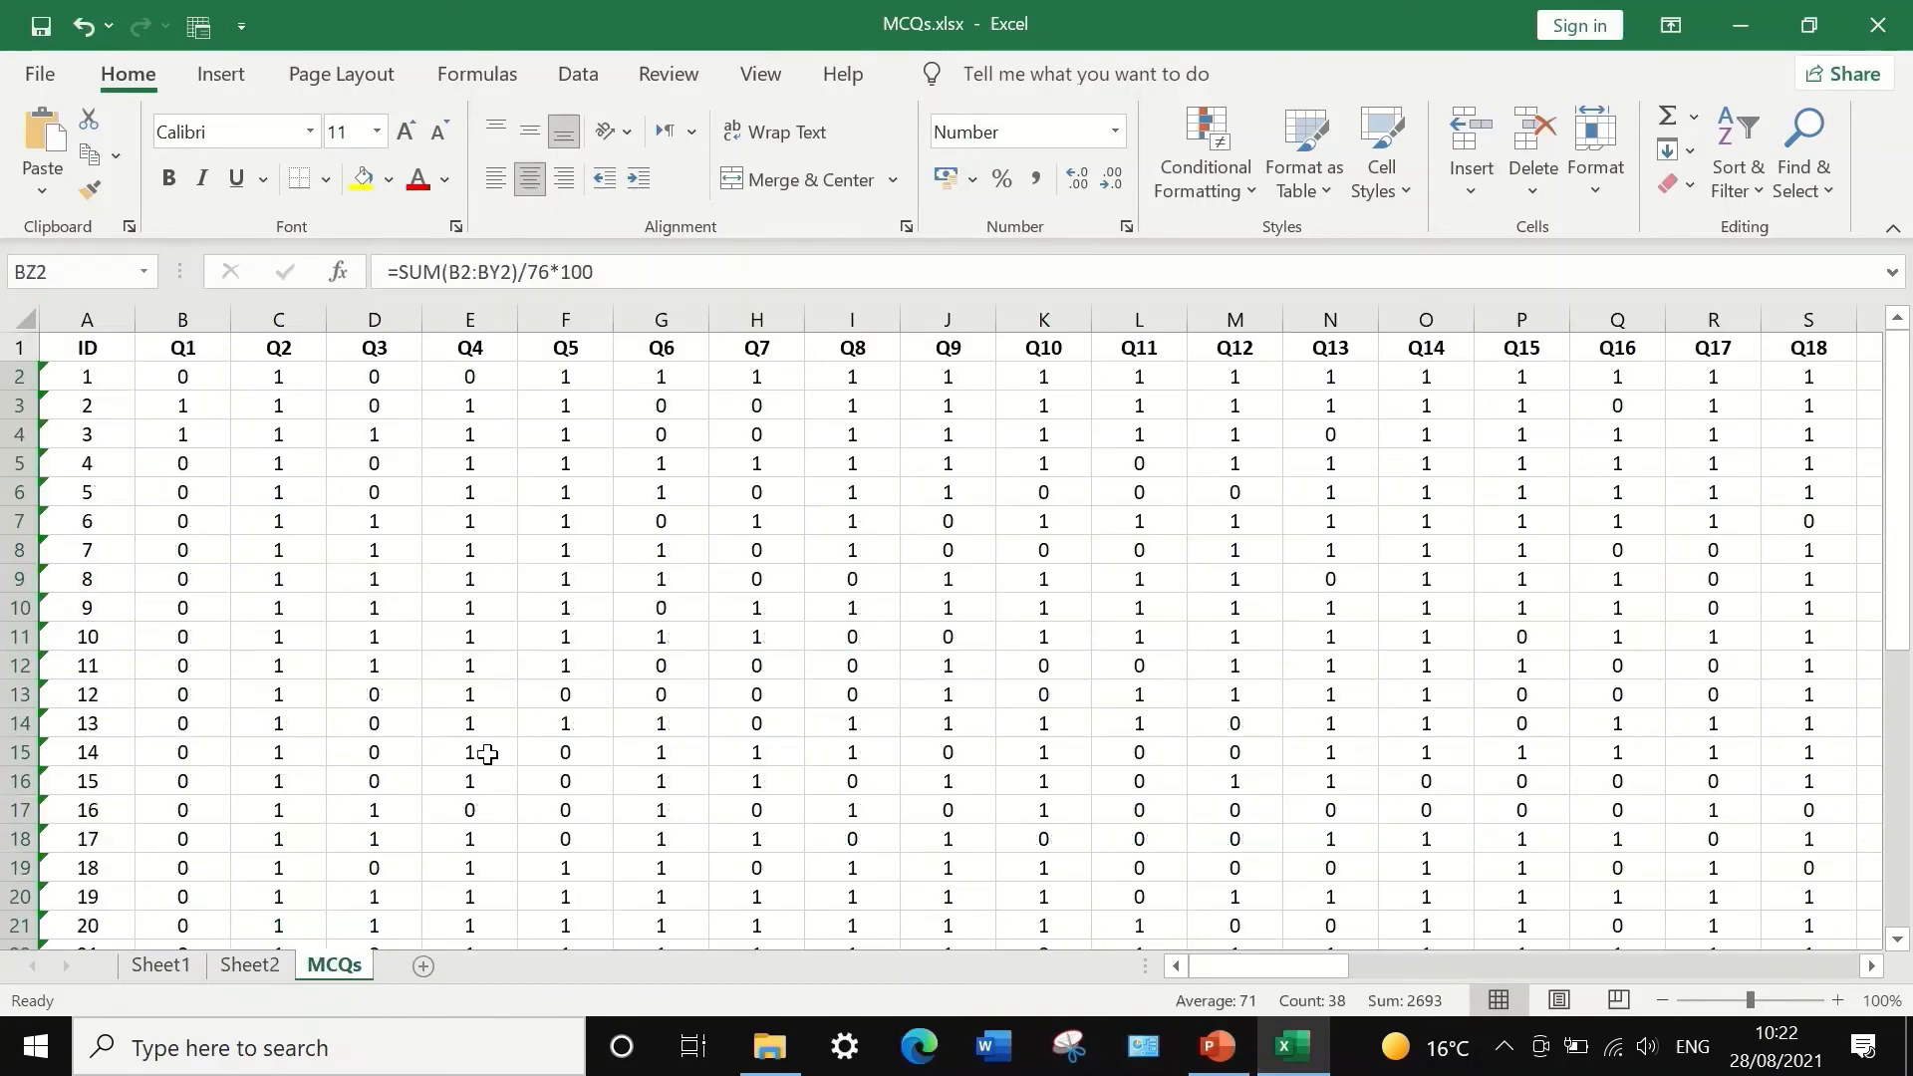
pyautogui.scroll(-9, 499, 762)
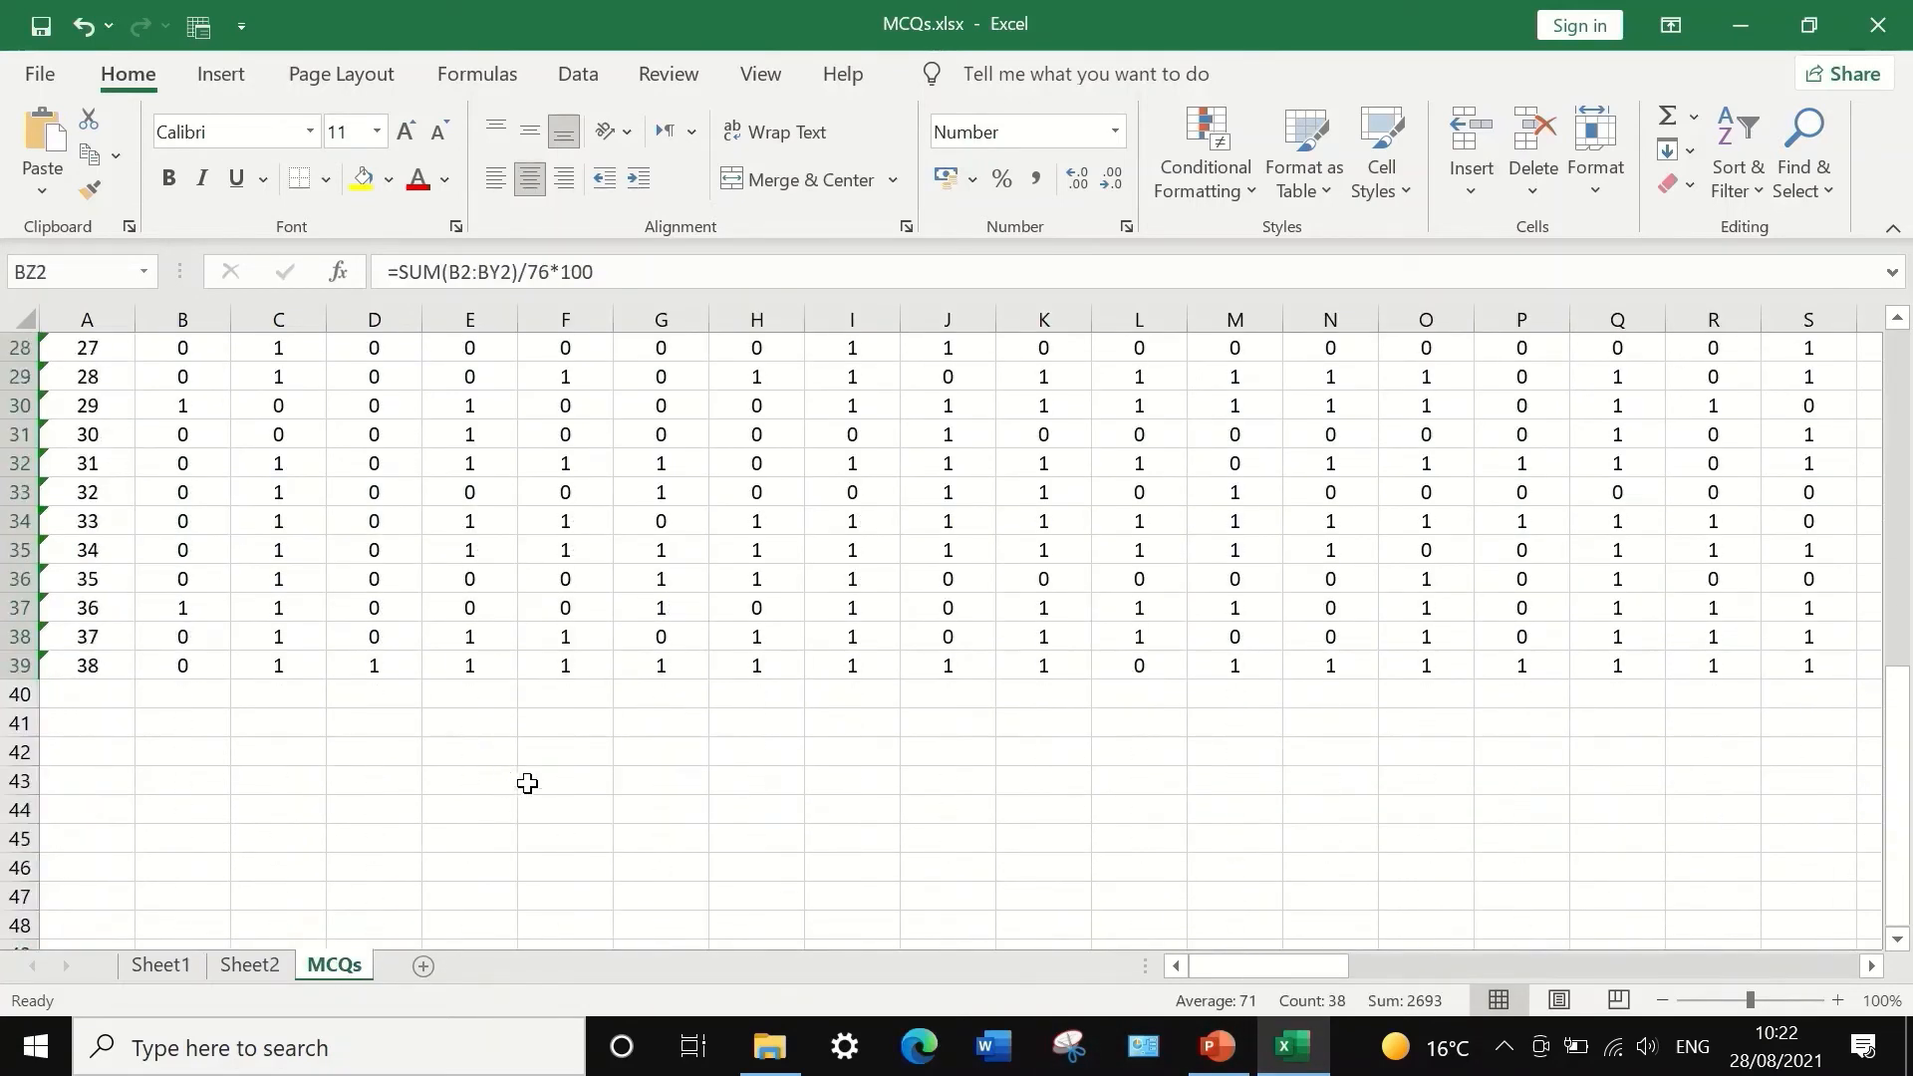
pyautogui.click(269, 967)
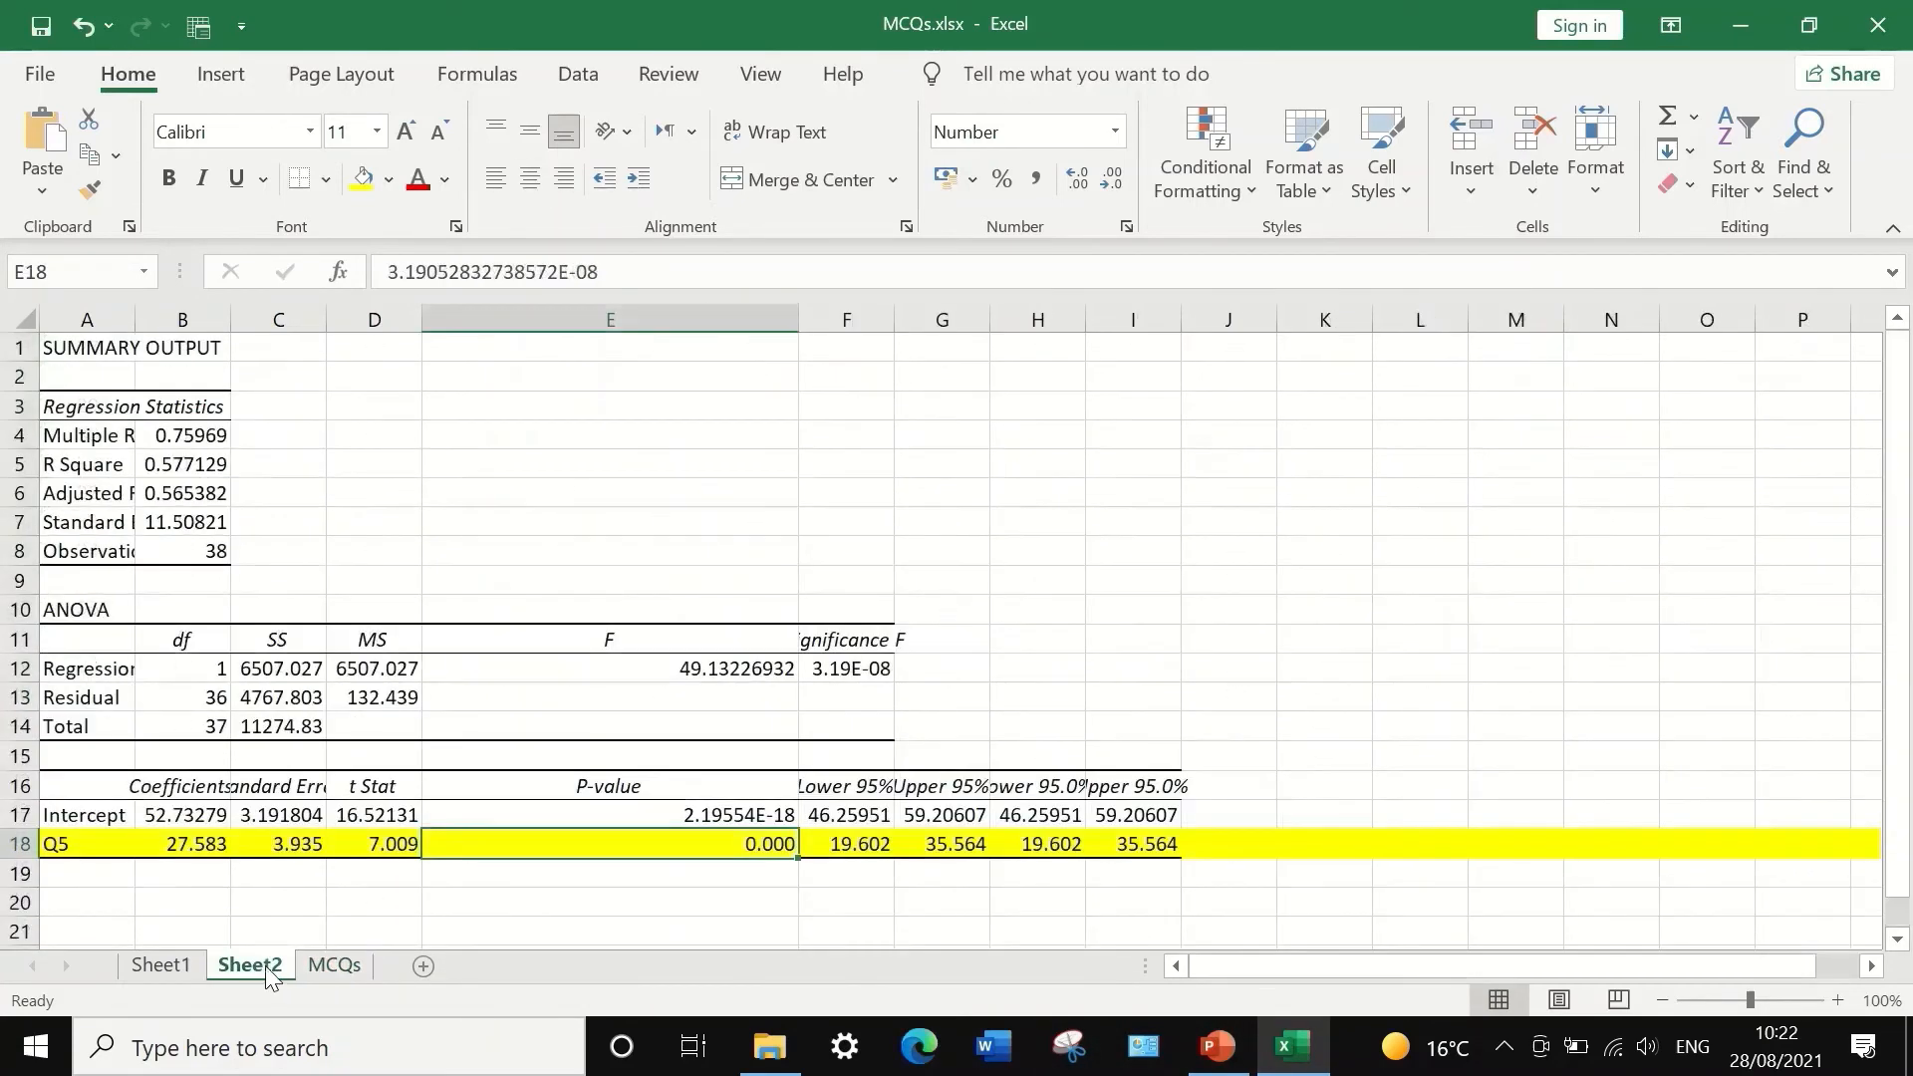
pyautogui.click(159, 967)
pyautogui.click(55, 410)
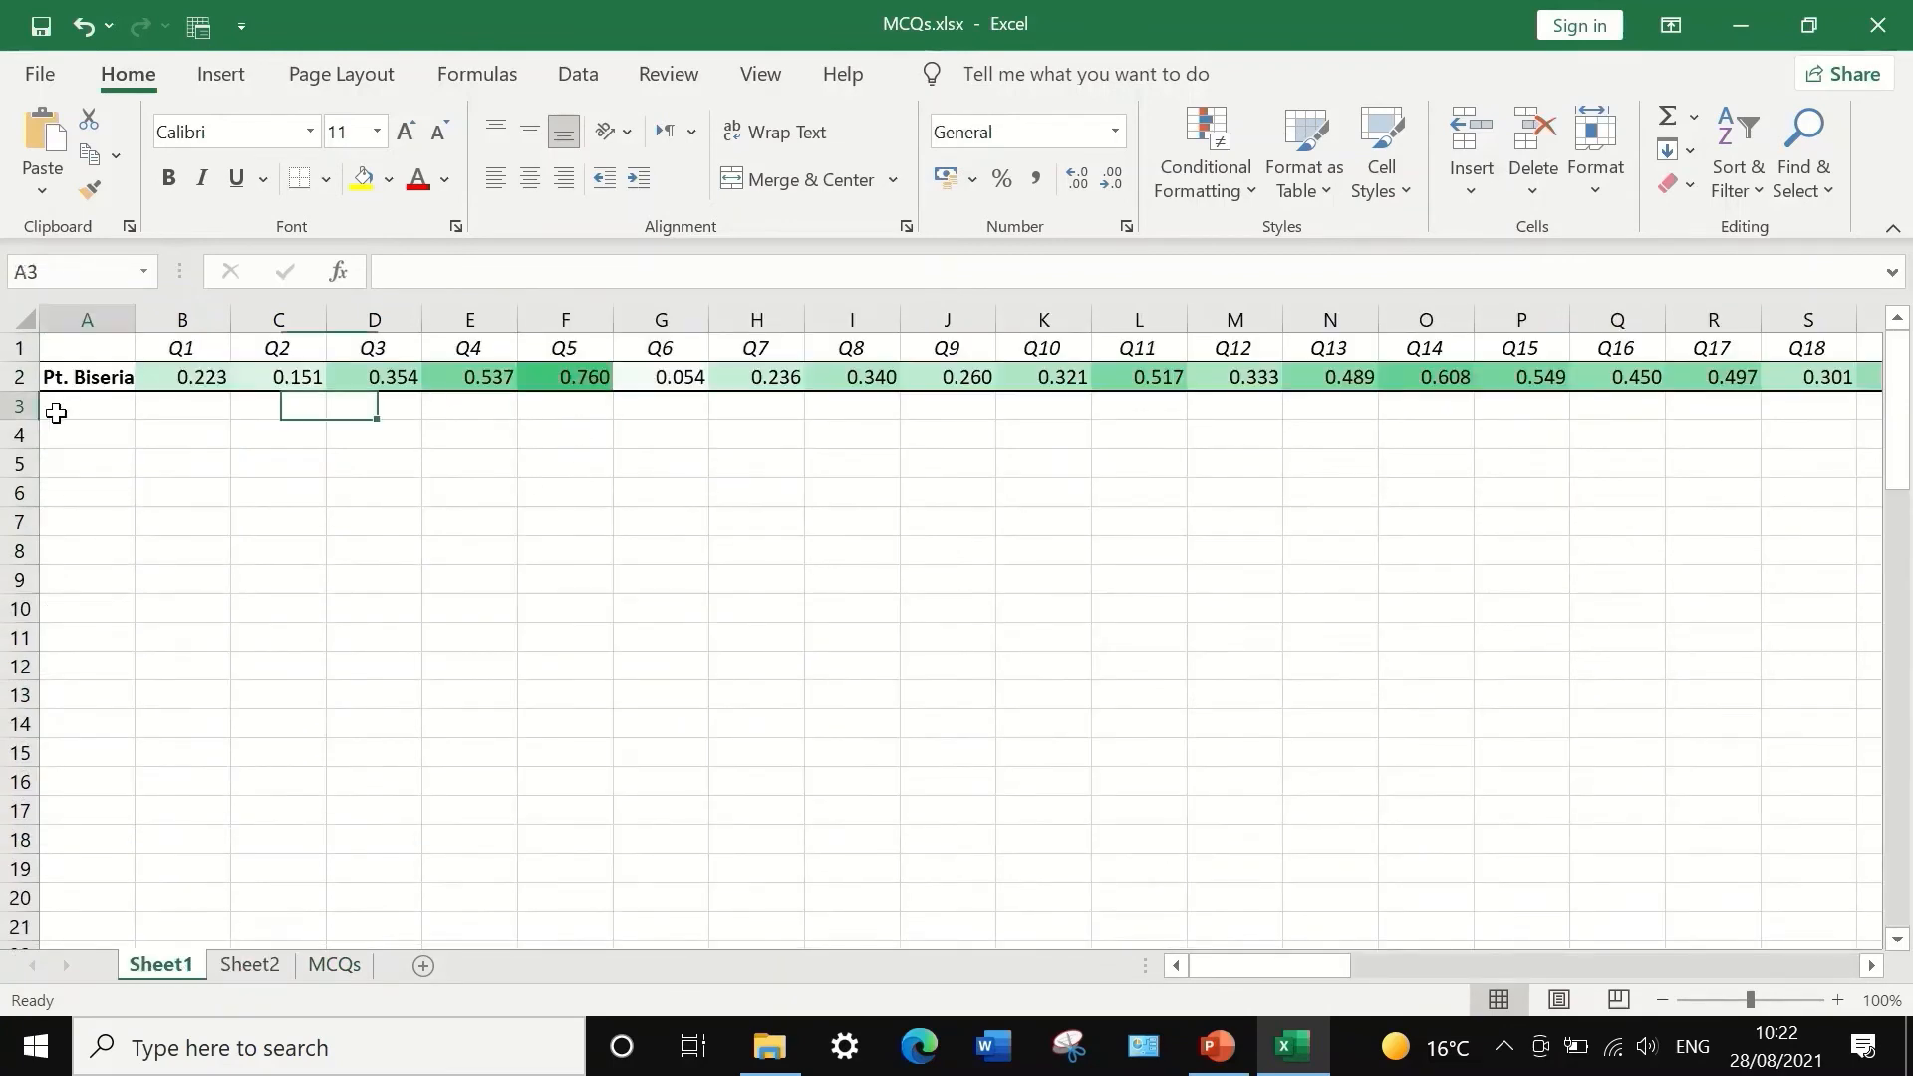
pyautogui.write('P-V')
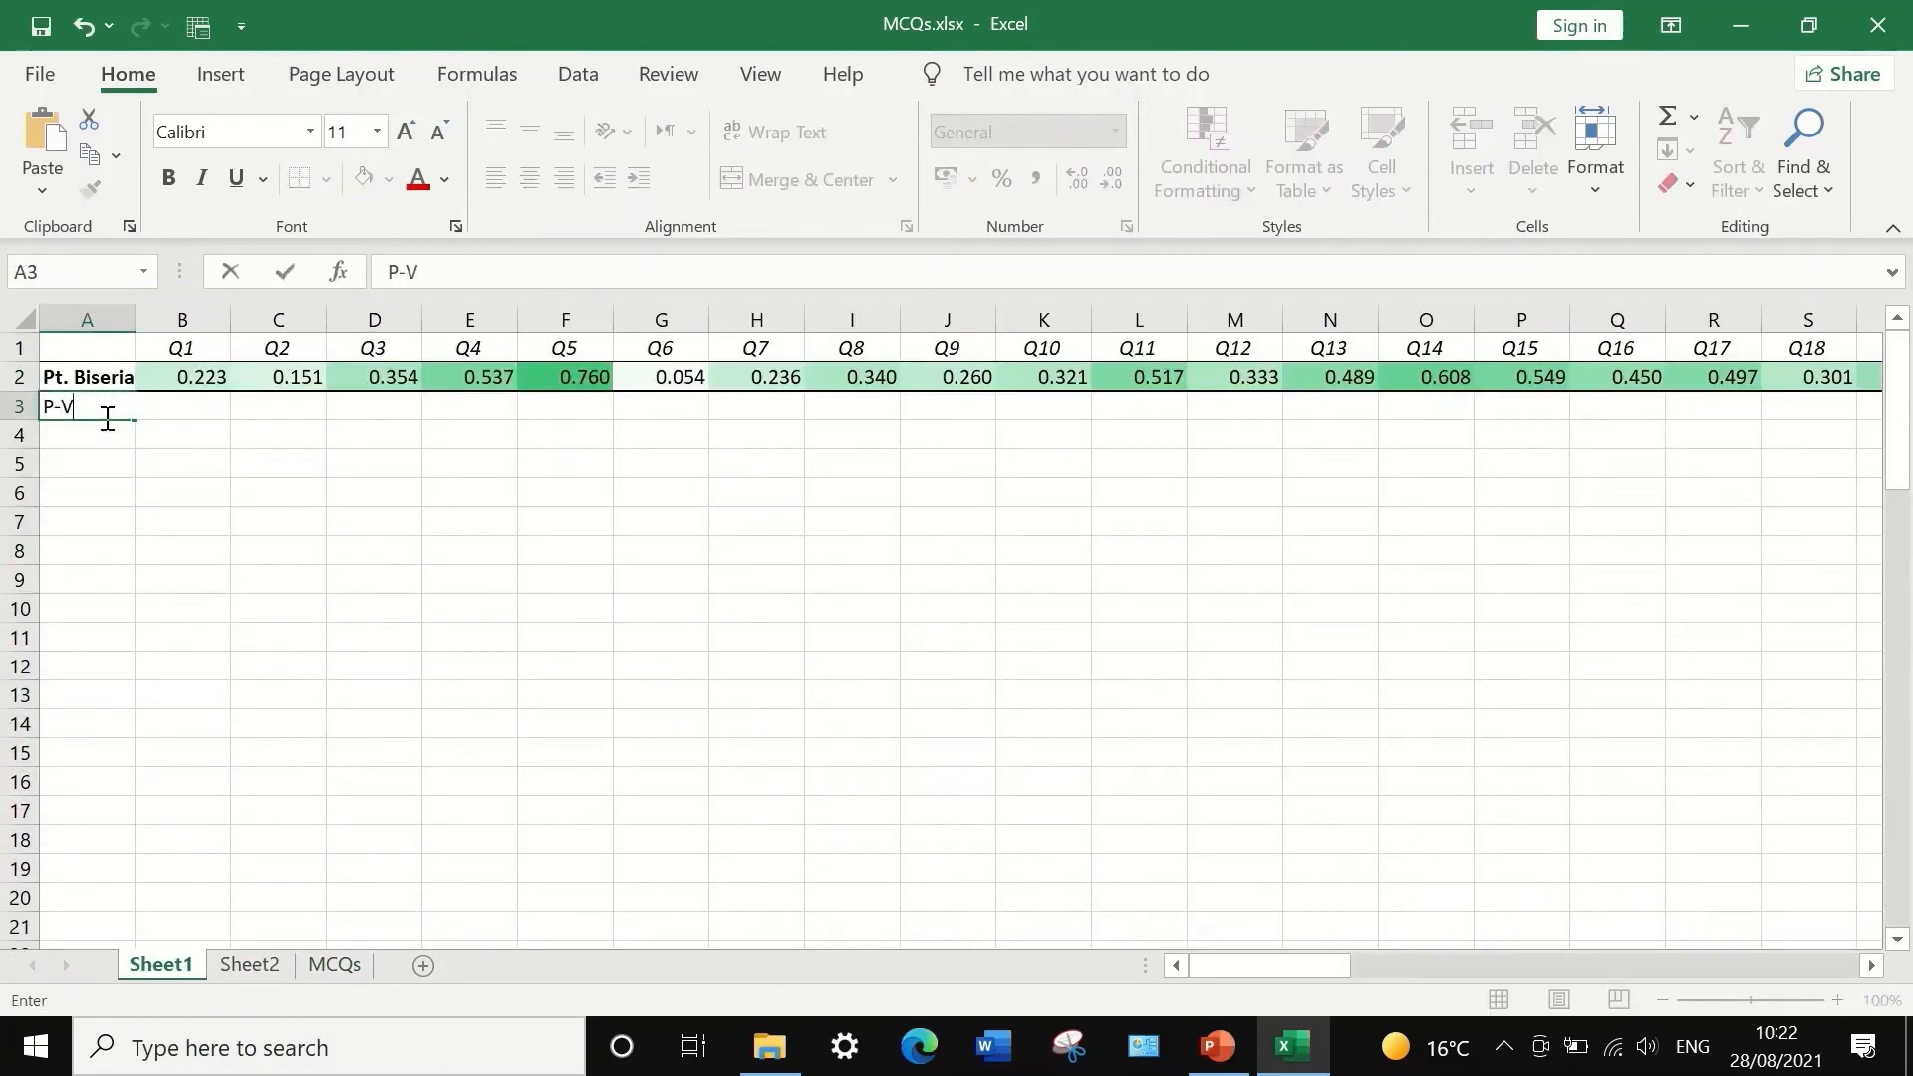
pyautogui.write('alue')
pyautogui.click(578, 401)
pyautogui.write('0.')
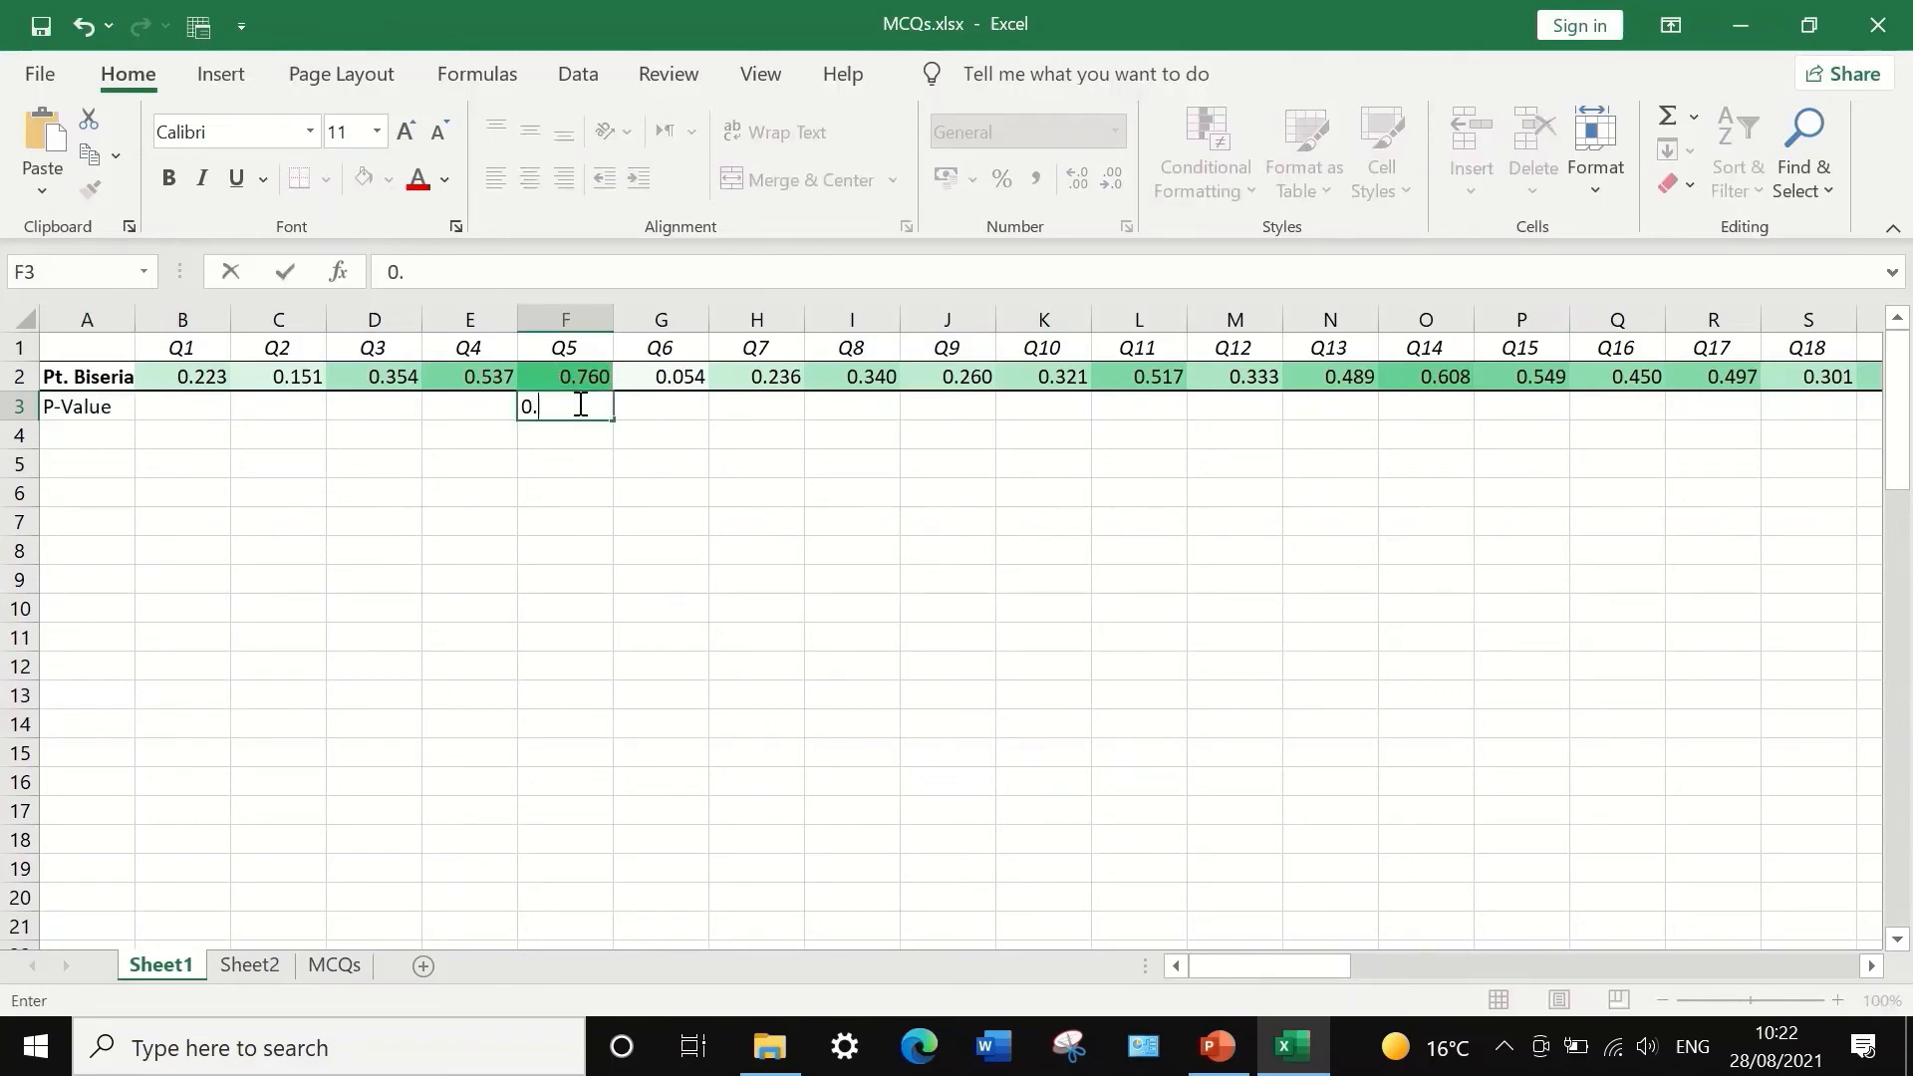
pyautogui.write('000')
pyautogui.press('Return')
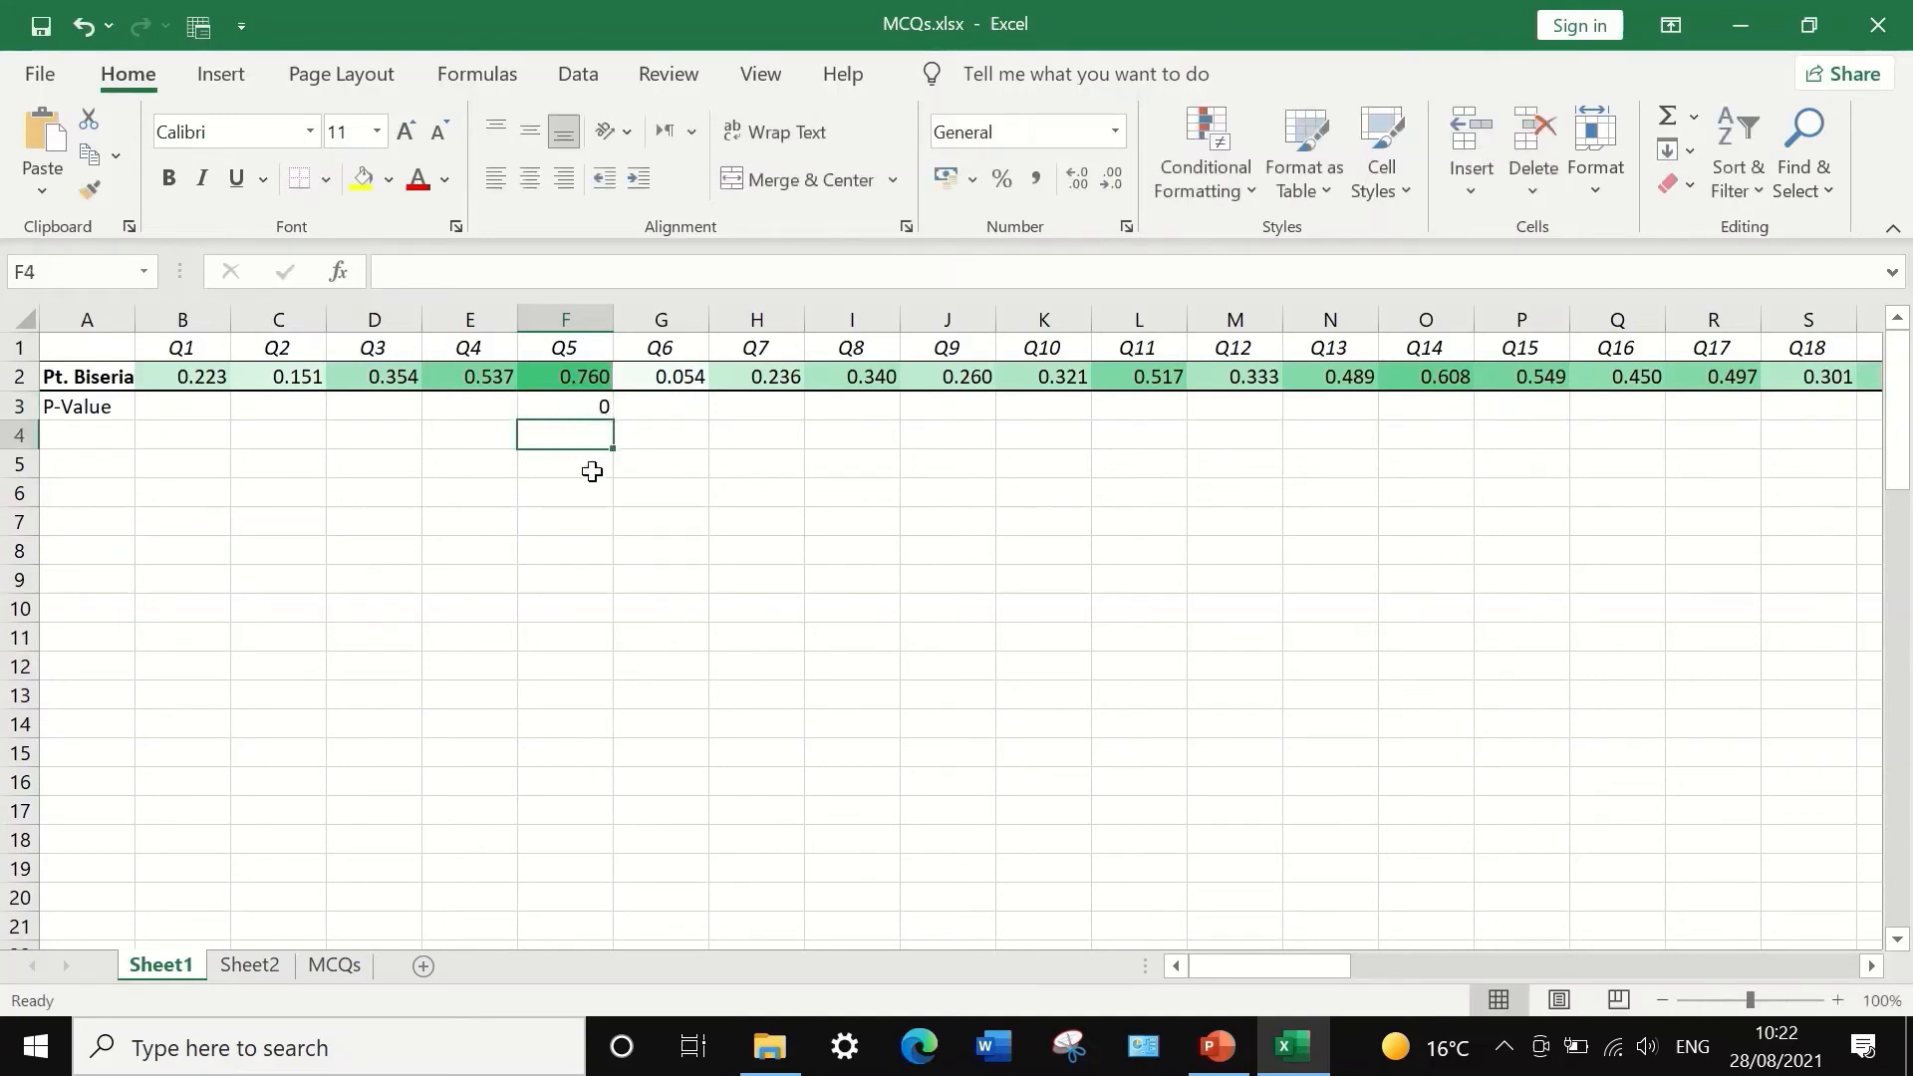
# - Format the P-Value row, row 3, as Number with three decimal places
pyautogui.click(586, 406)
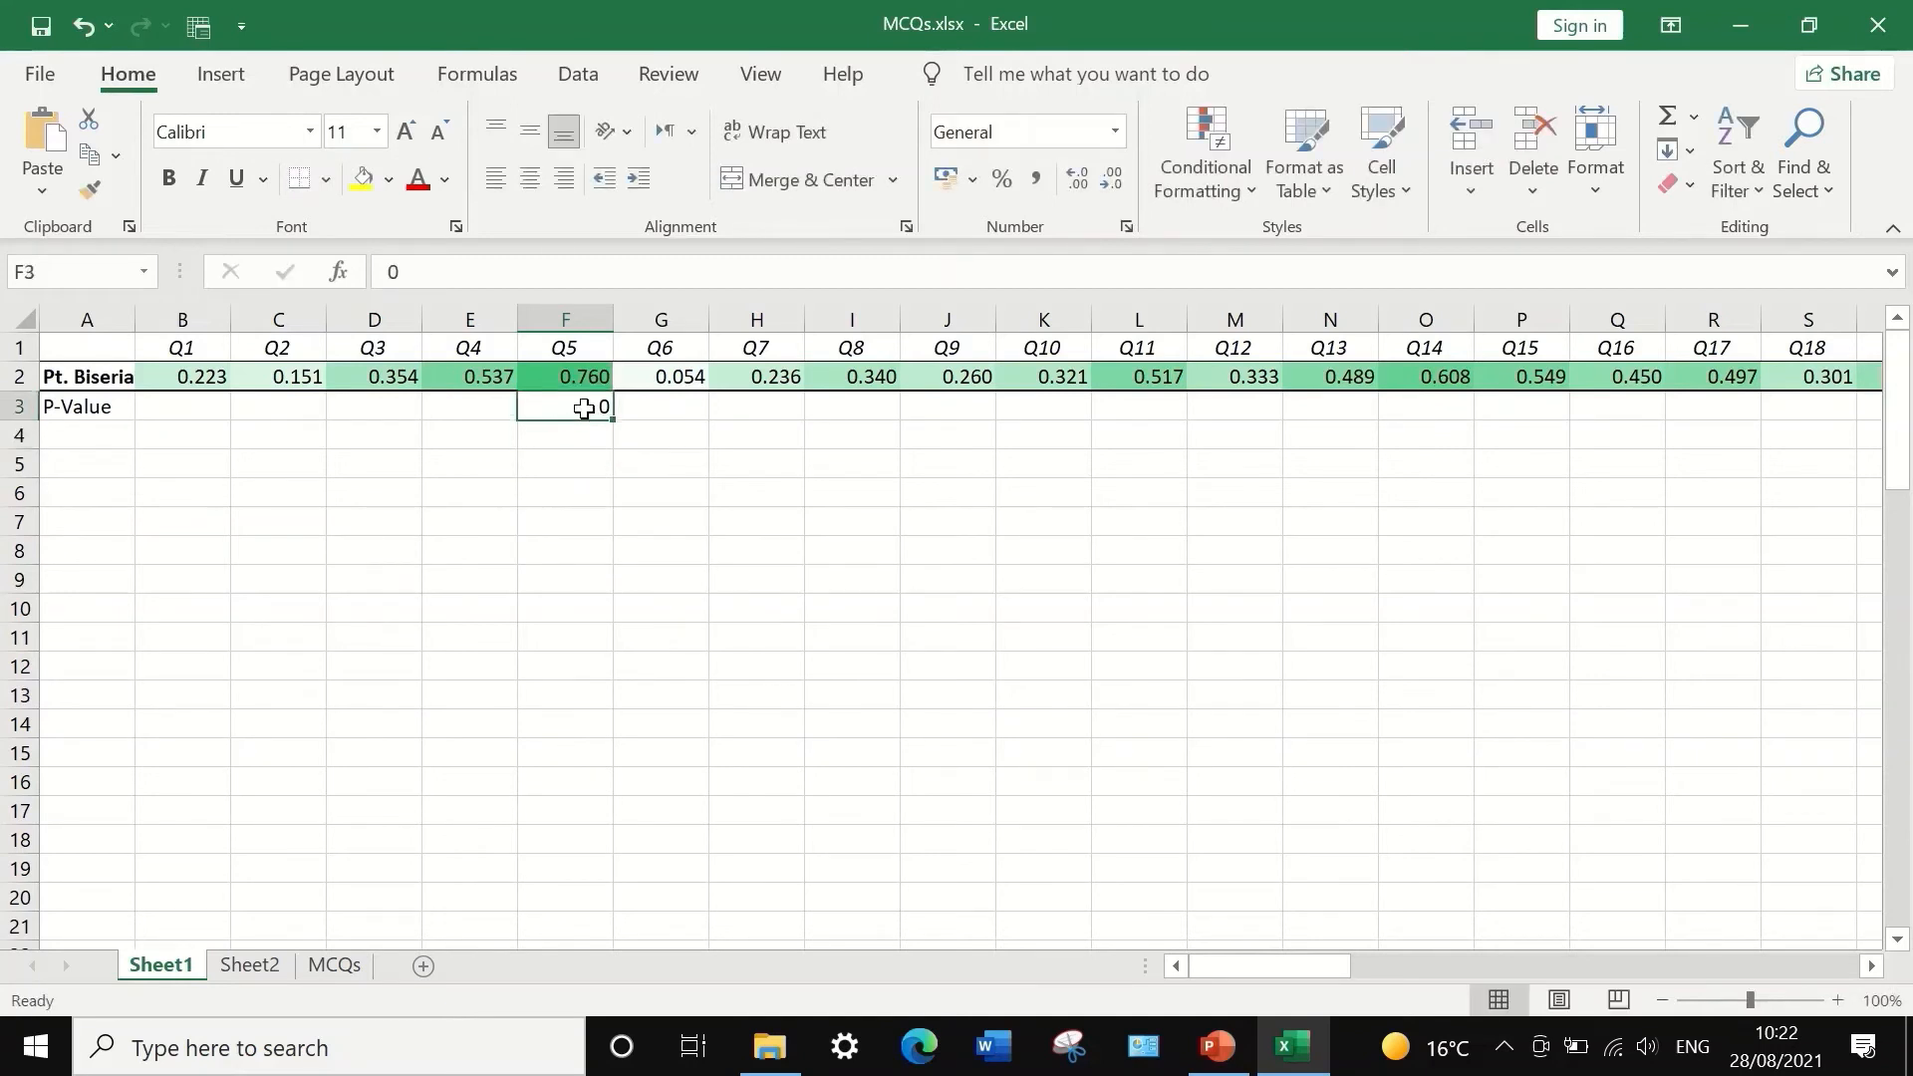
pyautogui.click(35, 403)
pyautogui.rightClick(188, 400)
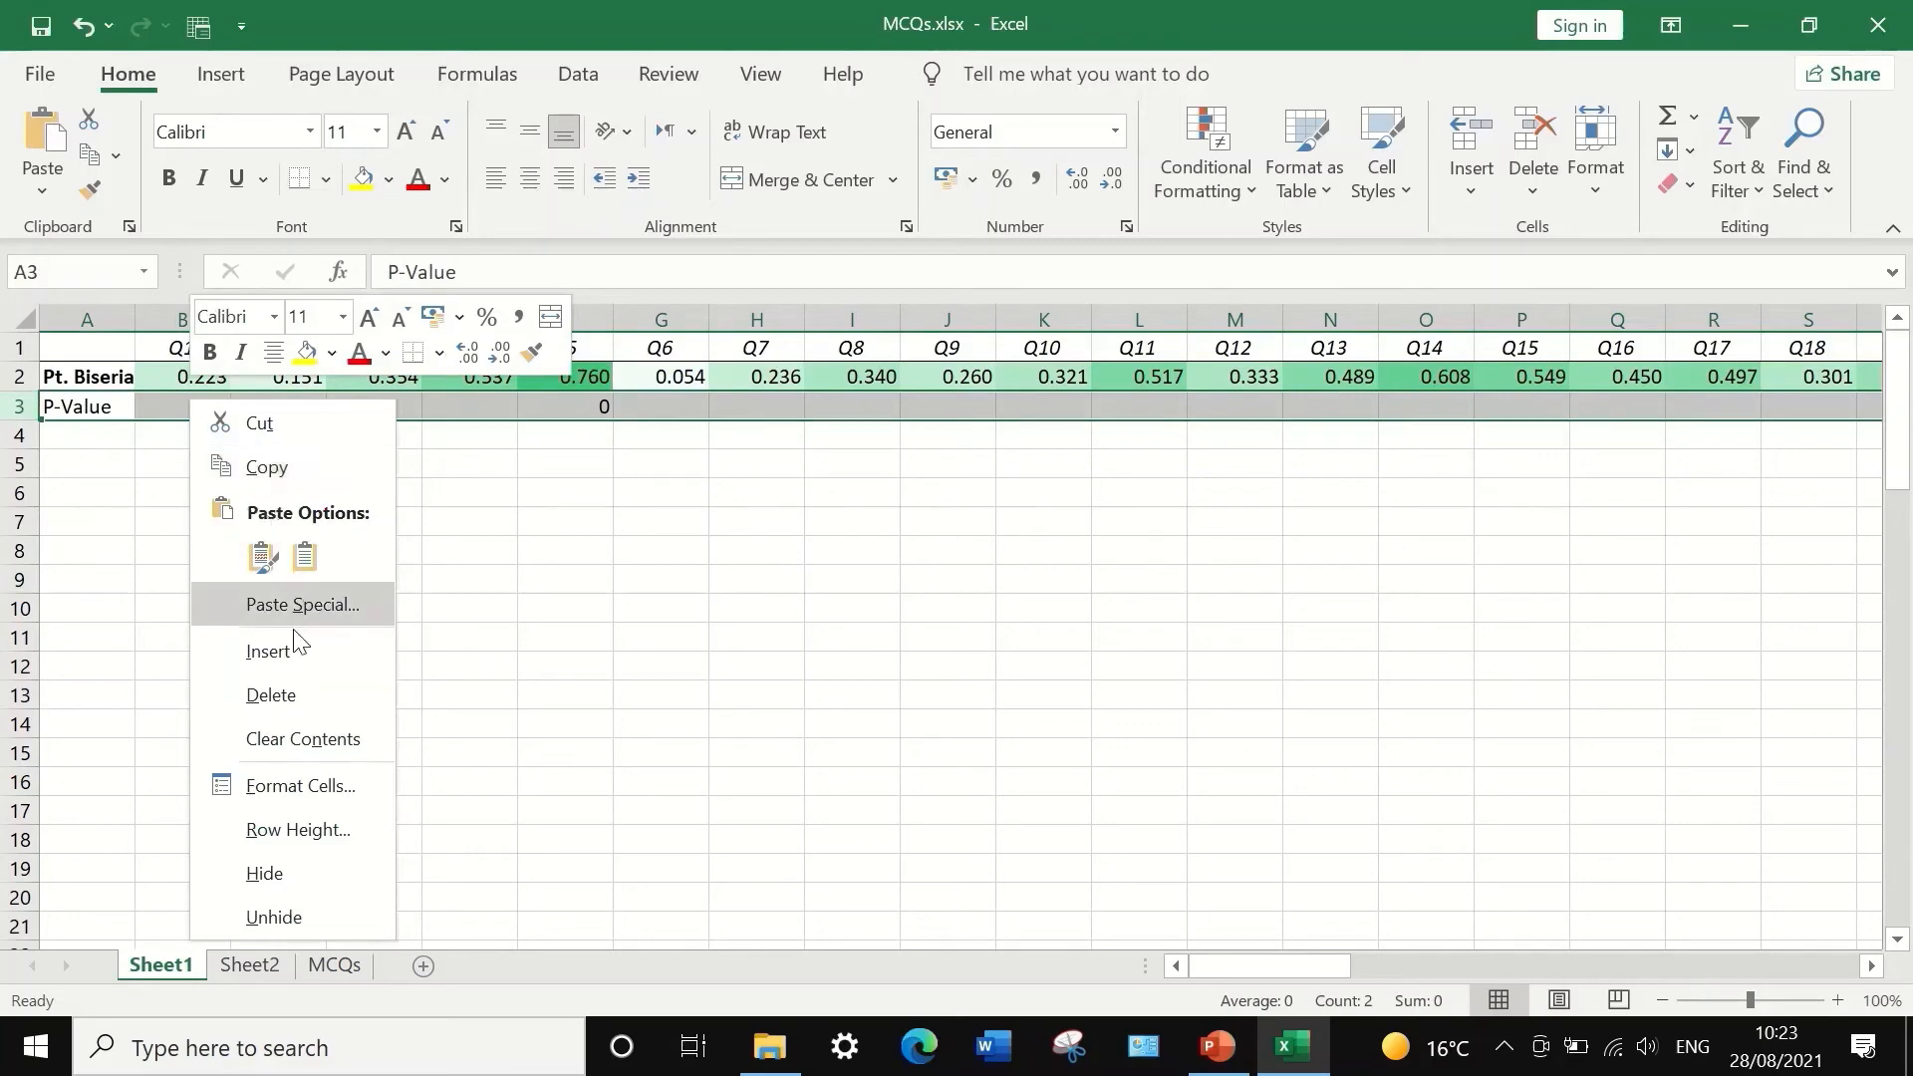
pyautogui.click(290, 787)
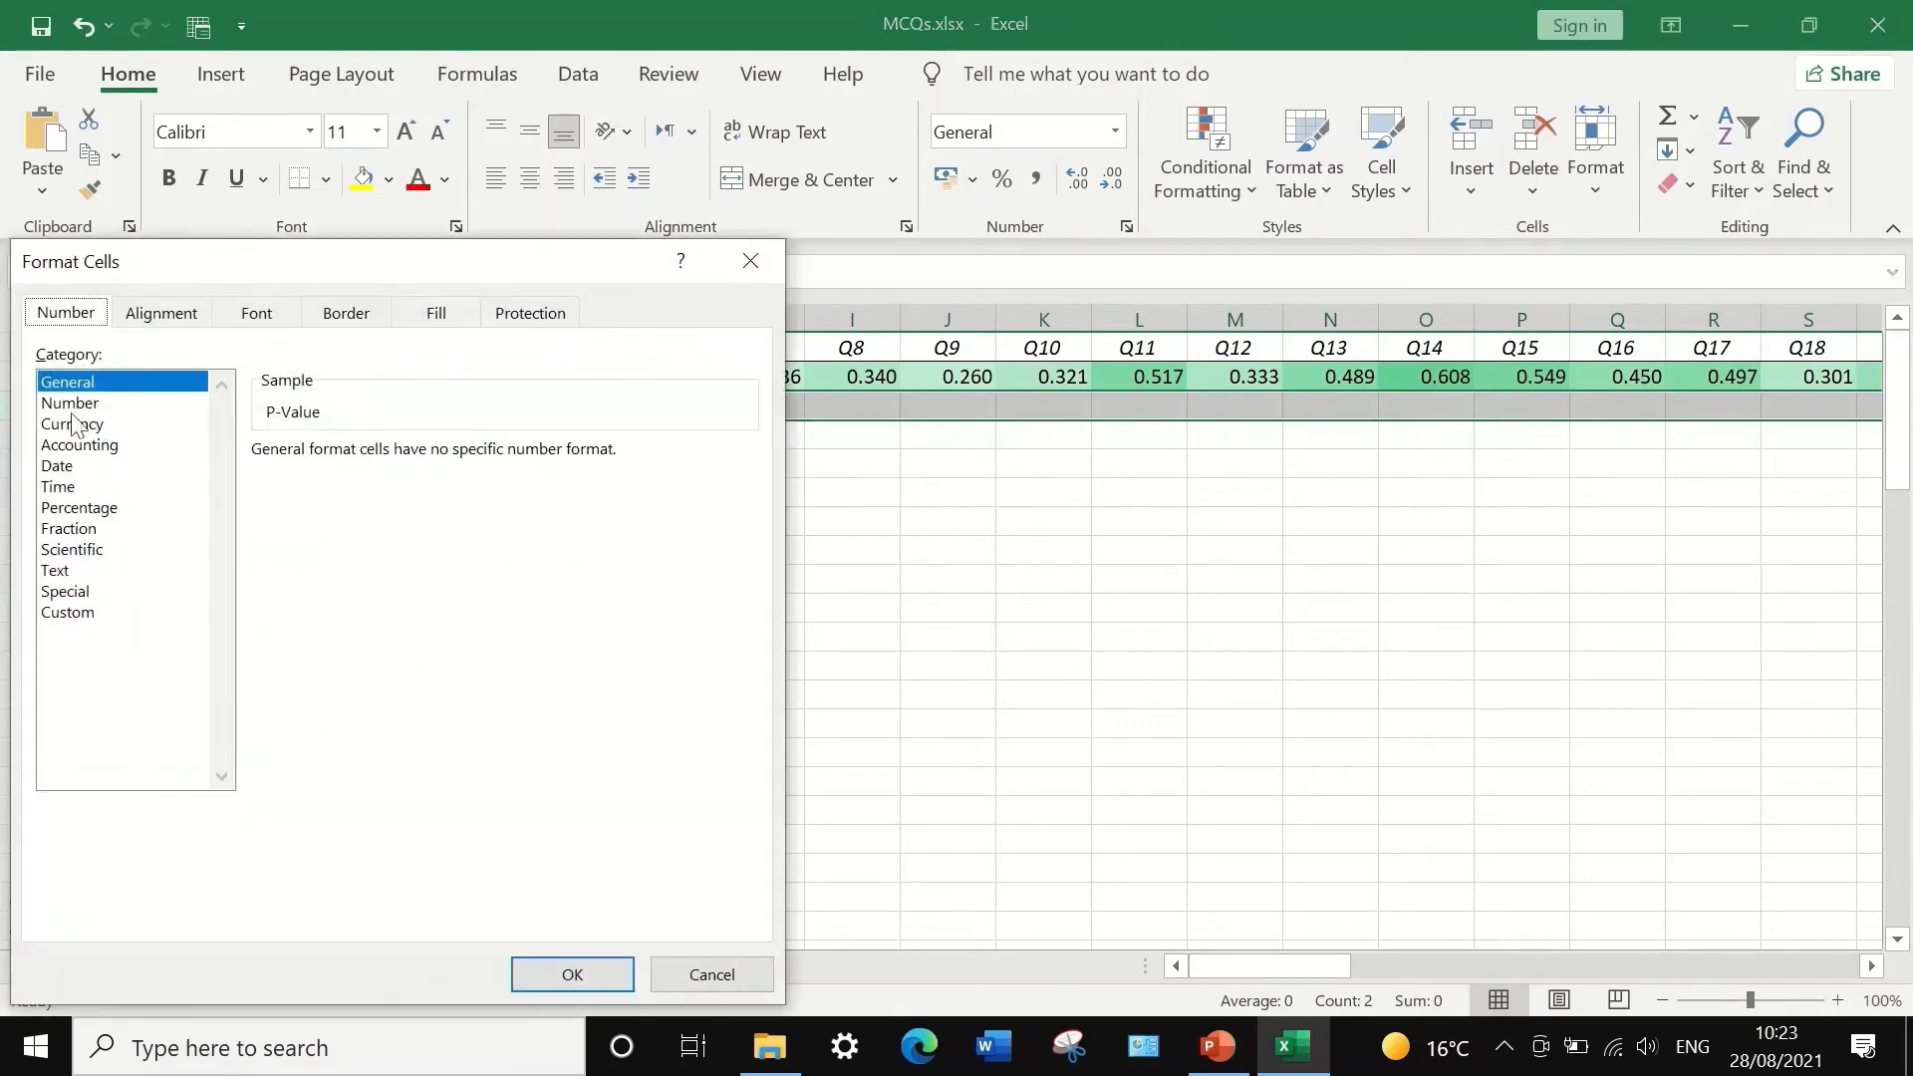
pyautogui.click(70, 402)
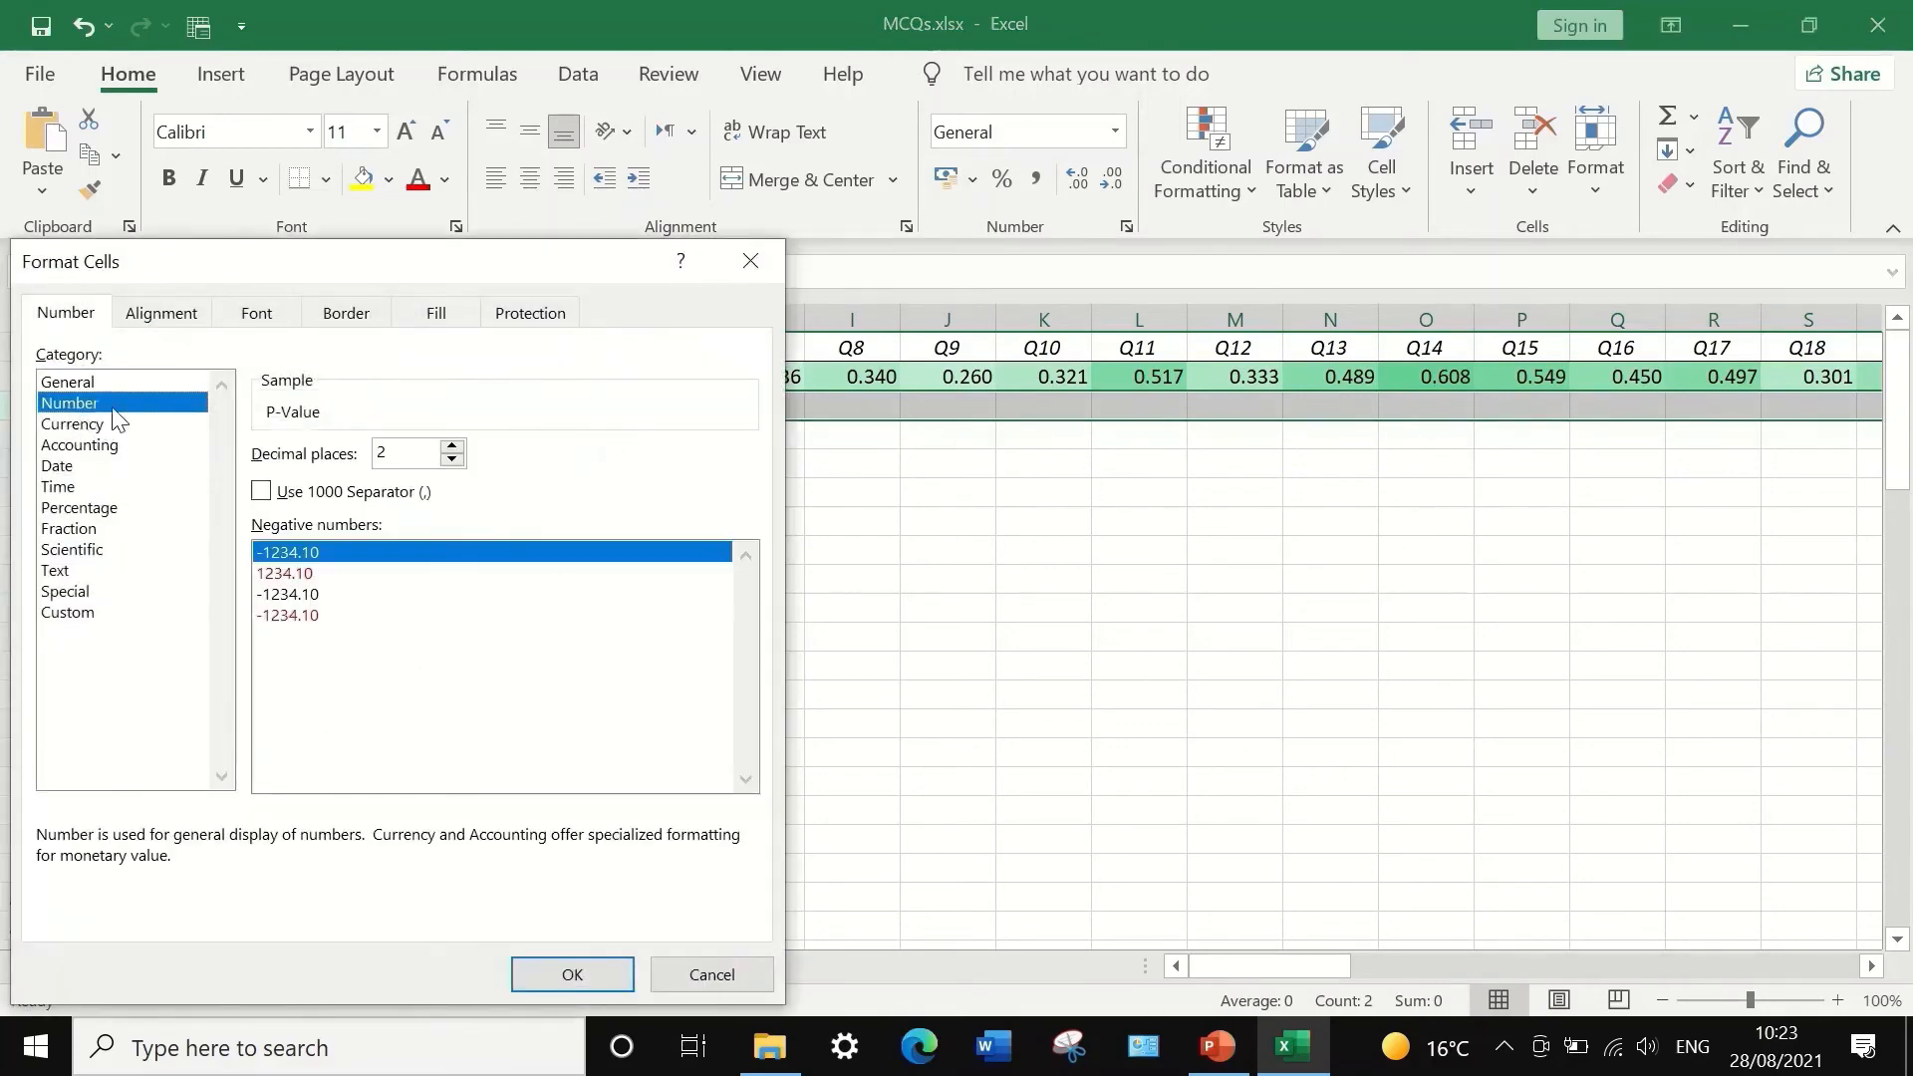
pyautogui.click(453, 448)
pyautogui.click(570, 972)
pyautogui.click(555, 454)
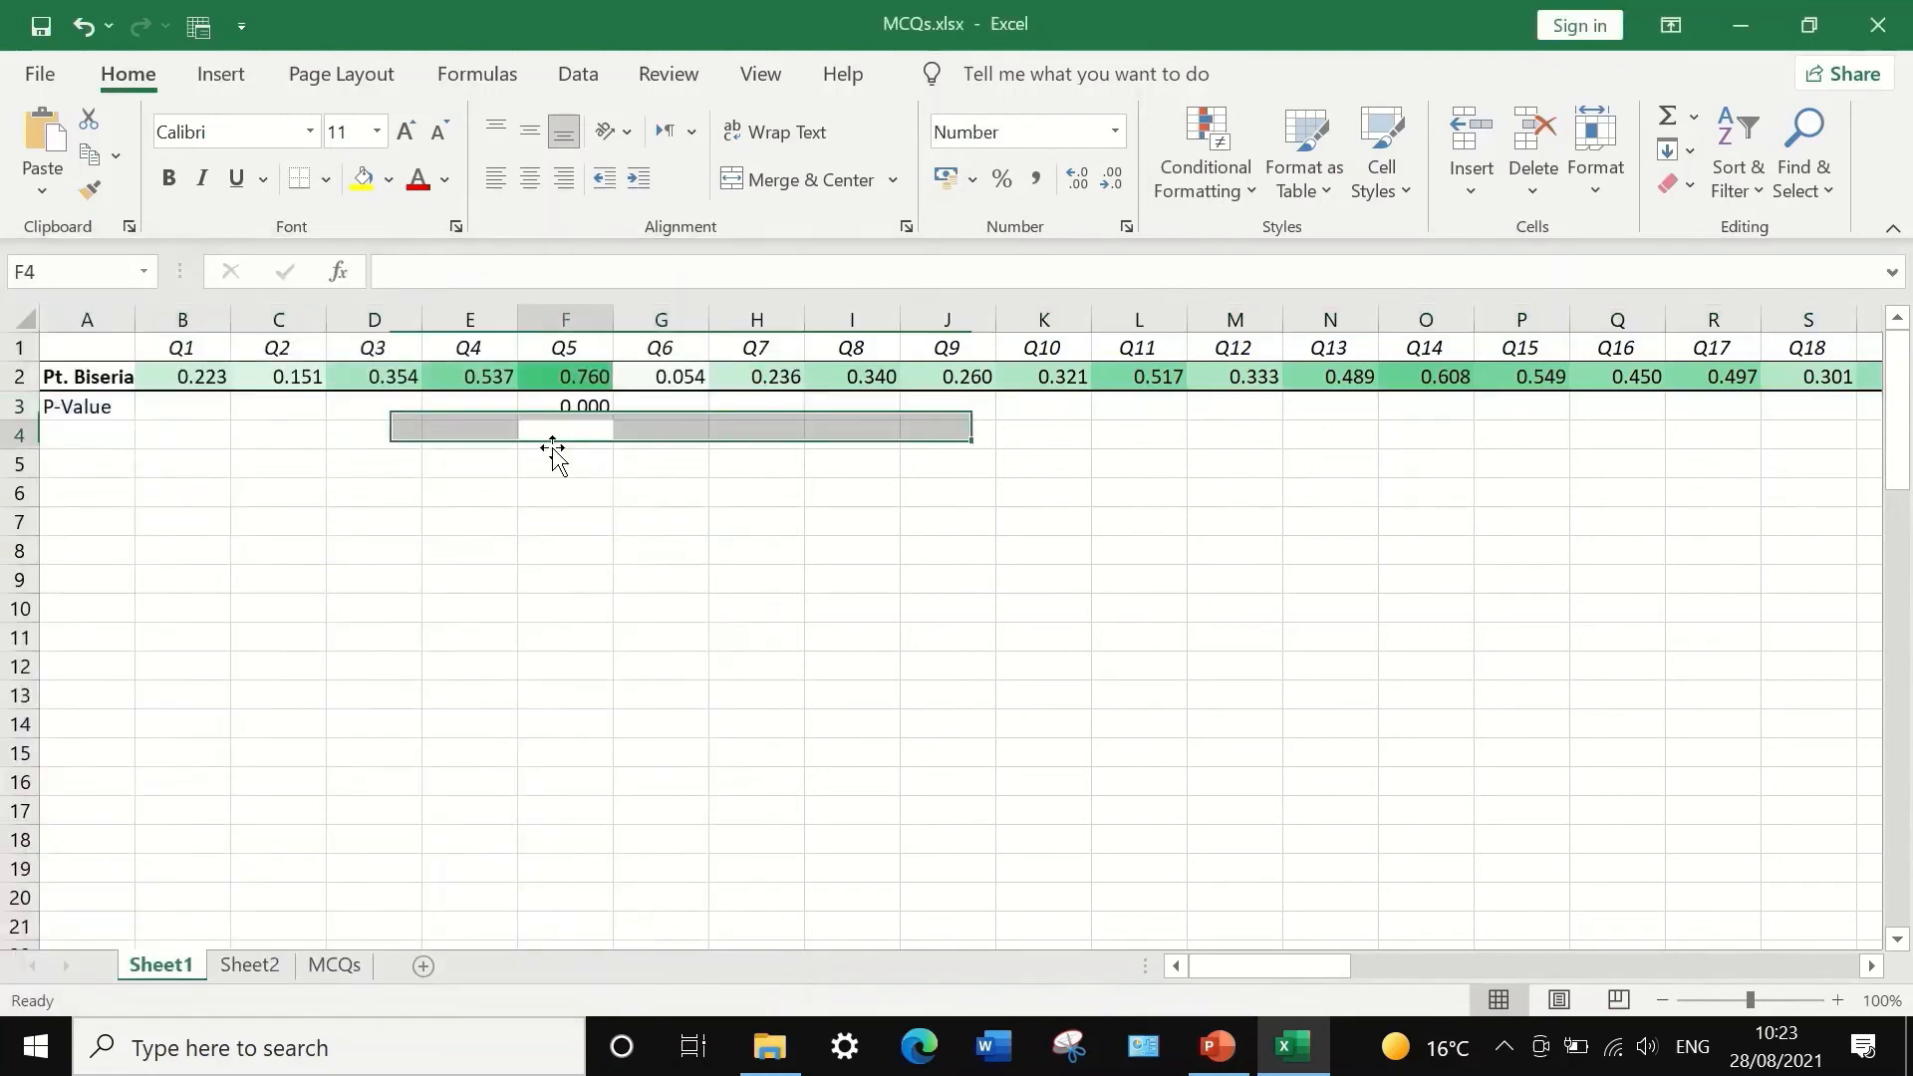
pyautogui.click(590, 409)
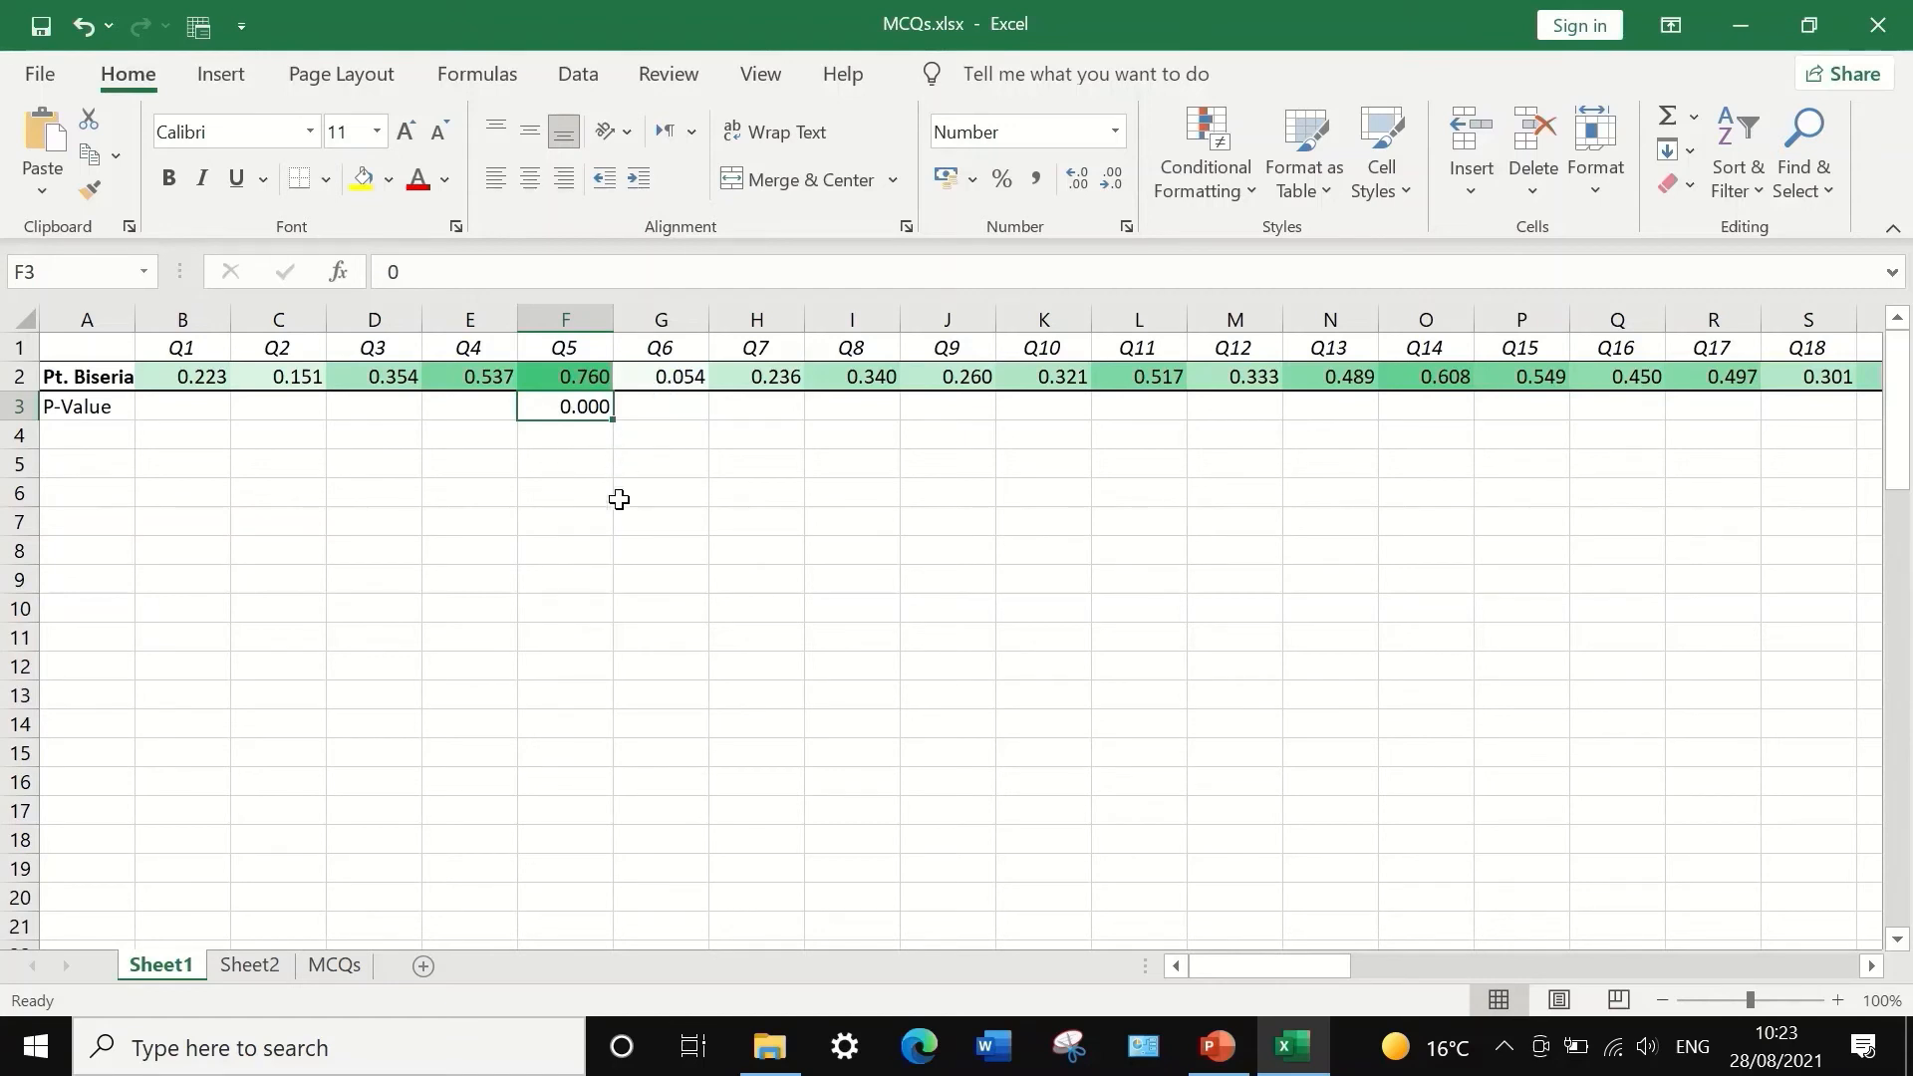
# - Add a significance note below the table, with "P <0.05" in B9 and "significant" in C9
pyautogui.click(171, 580)
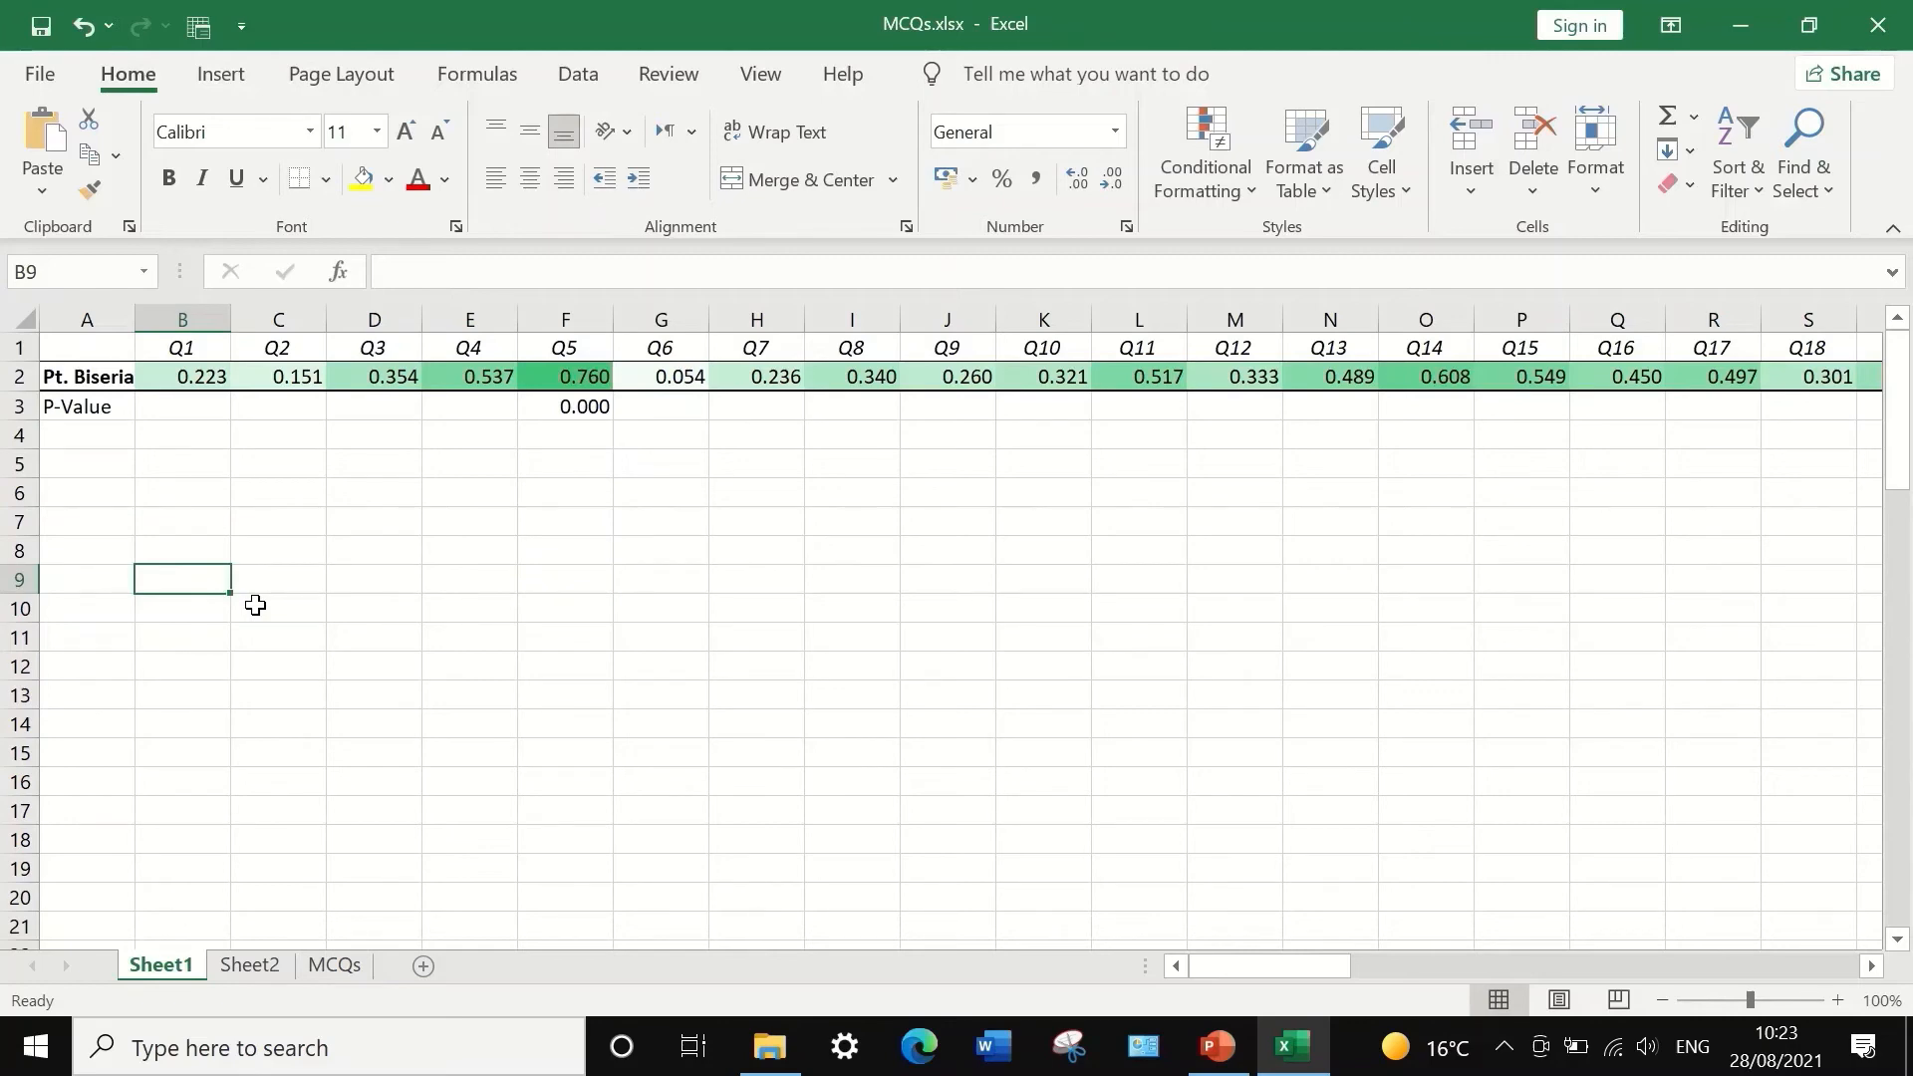
pyautogui.write('P')
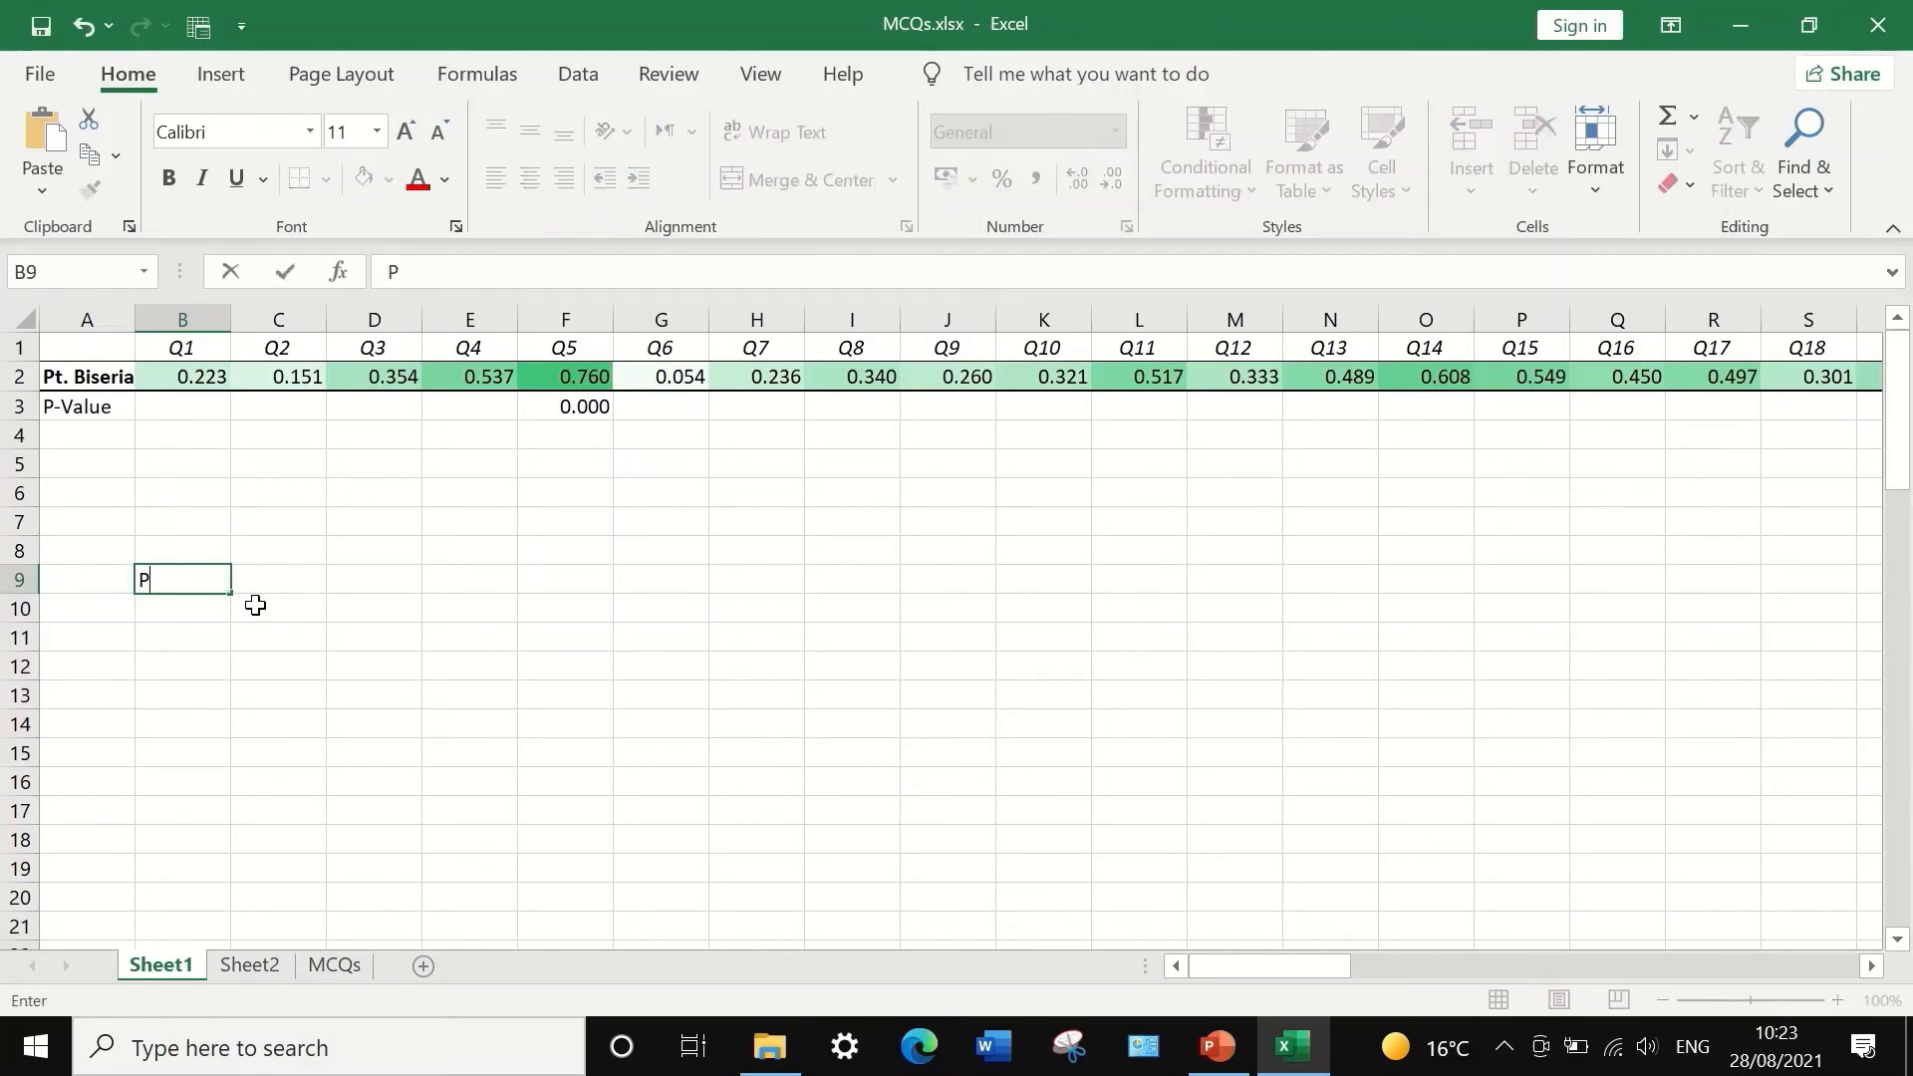
pyautogui.write(' <0.05')
pyautogui.click(251, 575)
pyautogui.write('s')
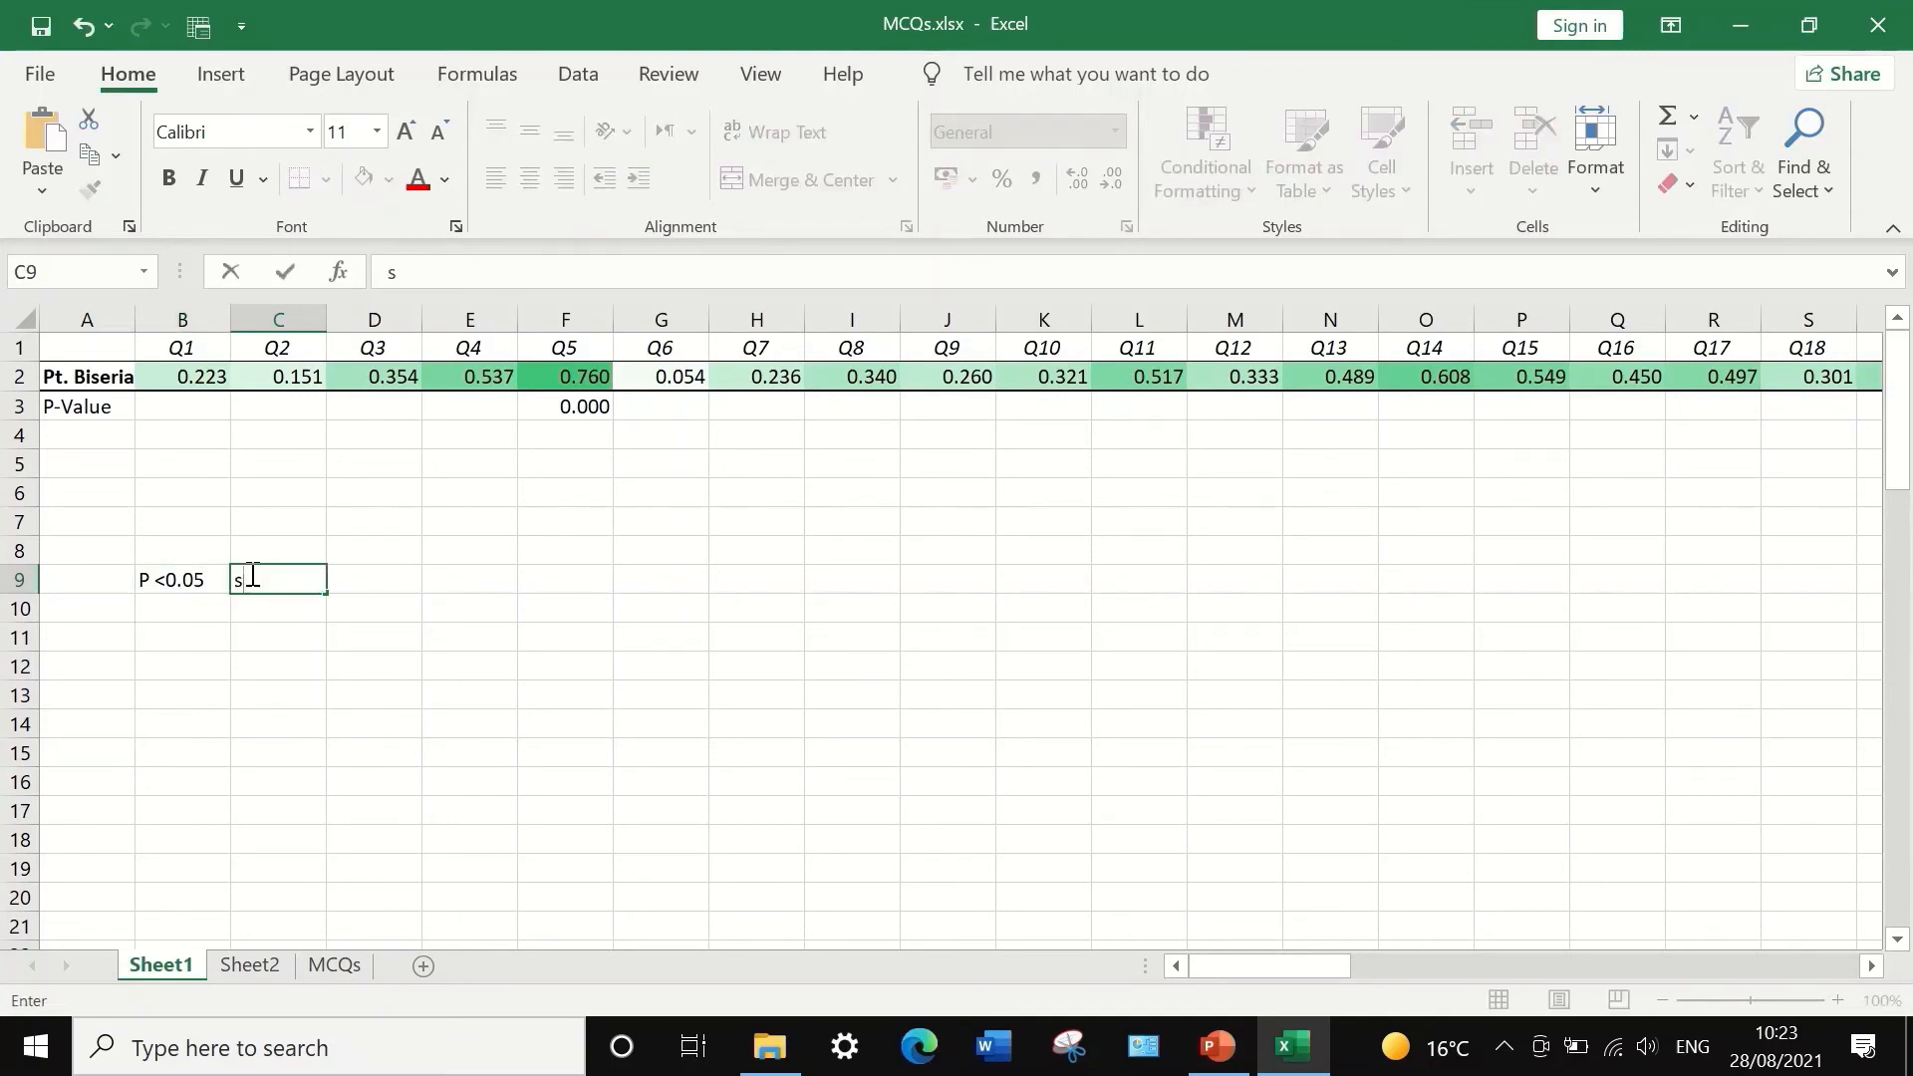
pyautogui.write('ig')
pyautogui.write('nifiganbt')
pyautogui.press('BackSpace')
pyautogui.press('BackSpace')
pyautogui.press('BackSpace')
pyautogui.press('BackSpace')
pyautogui.press('BackSpace')
pyautogui.write('nificant')
pyautogui.click(217, 633)
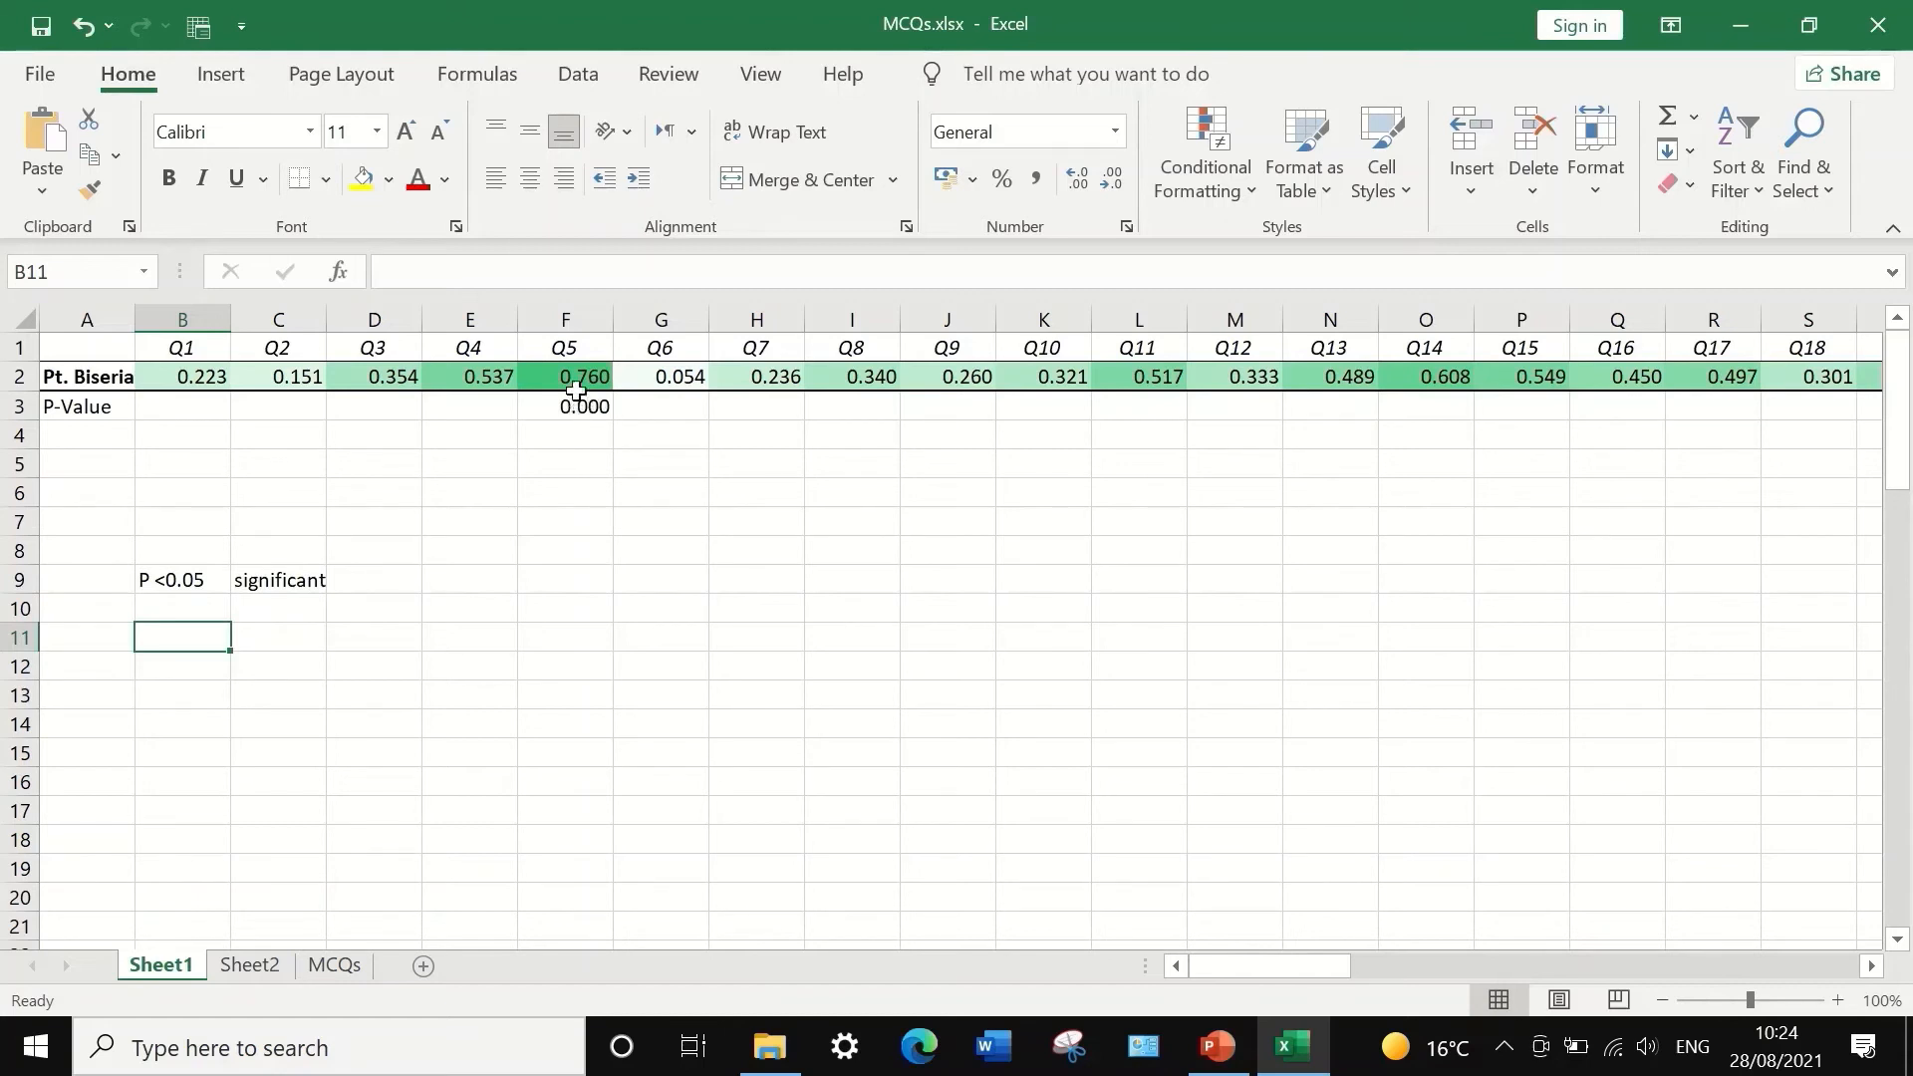
# - Fill the Q5 header cell F1 with the standard blue colour to mark the question as significant
pyautogui.click(573, 349)
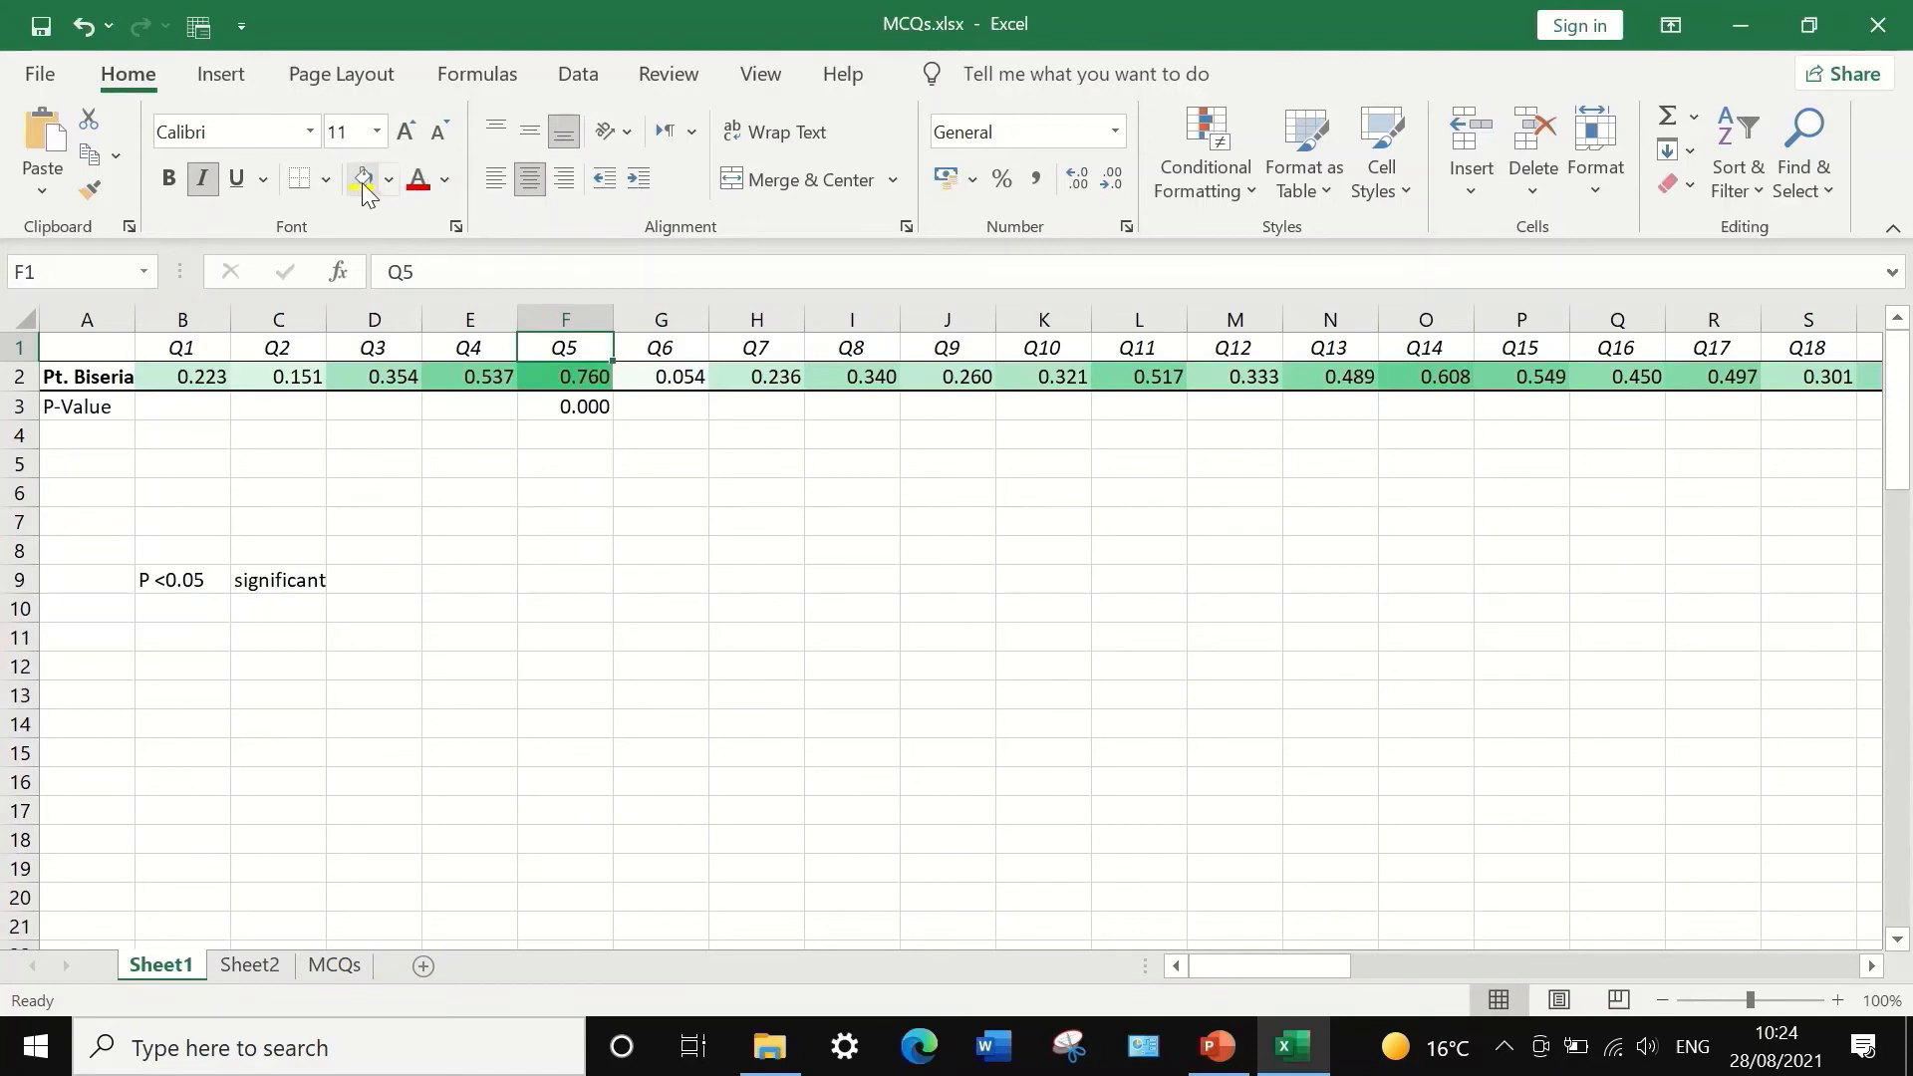
pyautogui.click(387, 181)
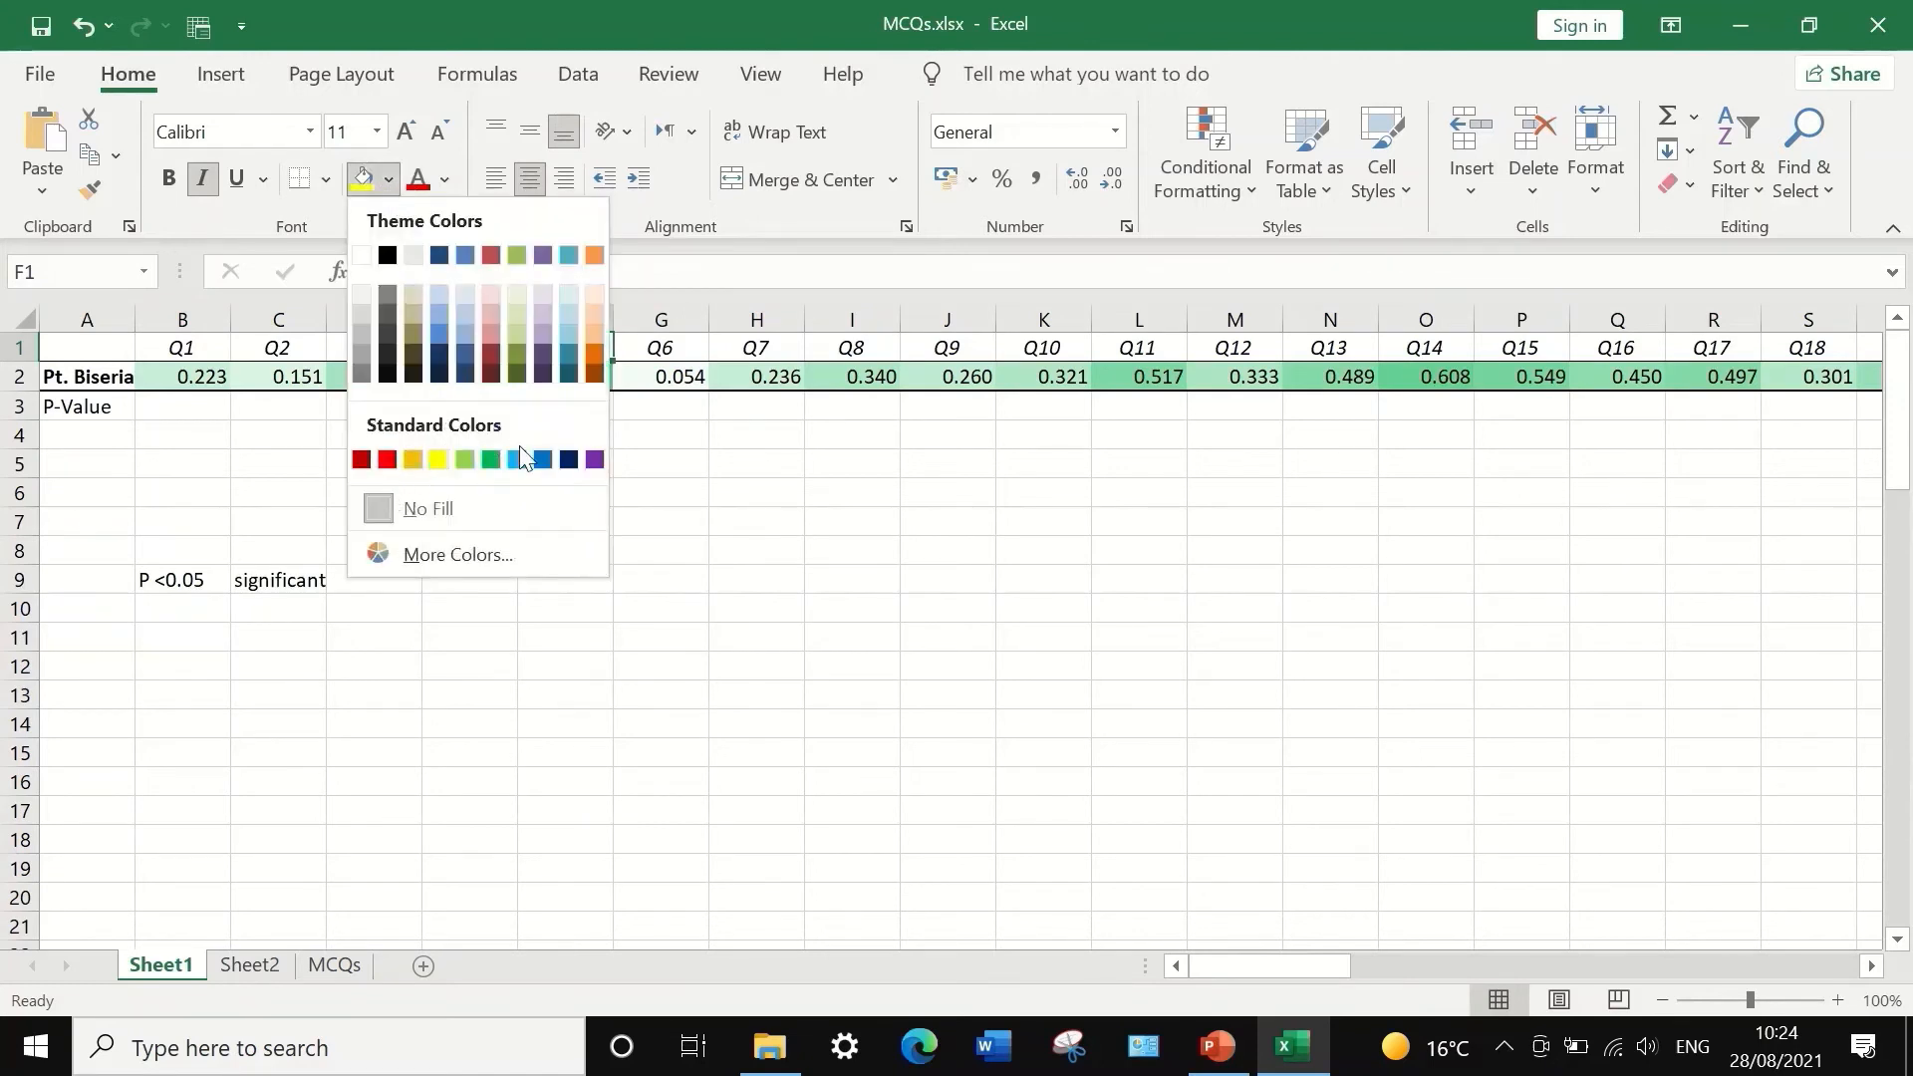
pyautogui.click(543, 459)
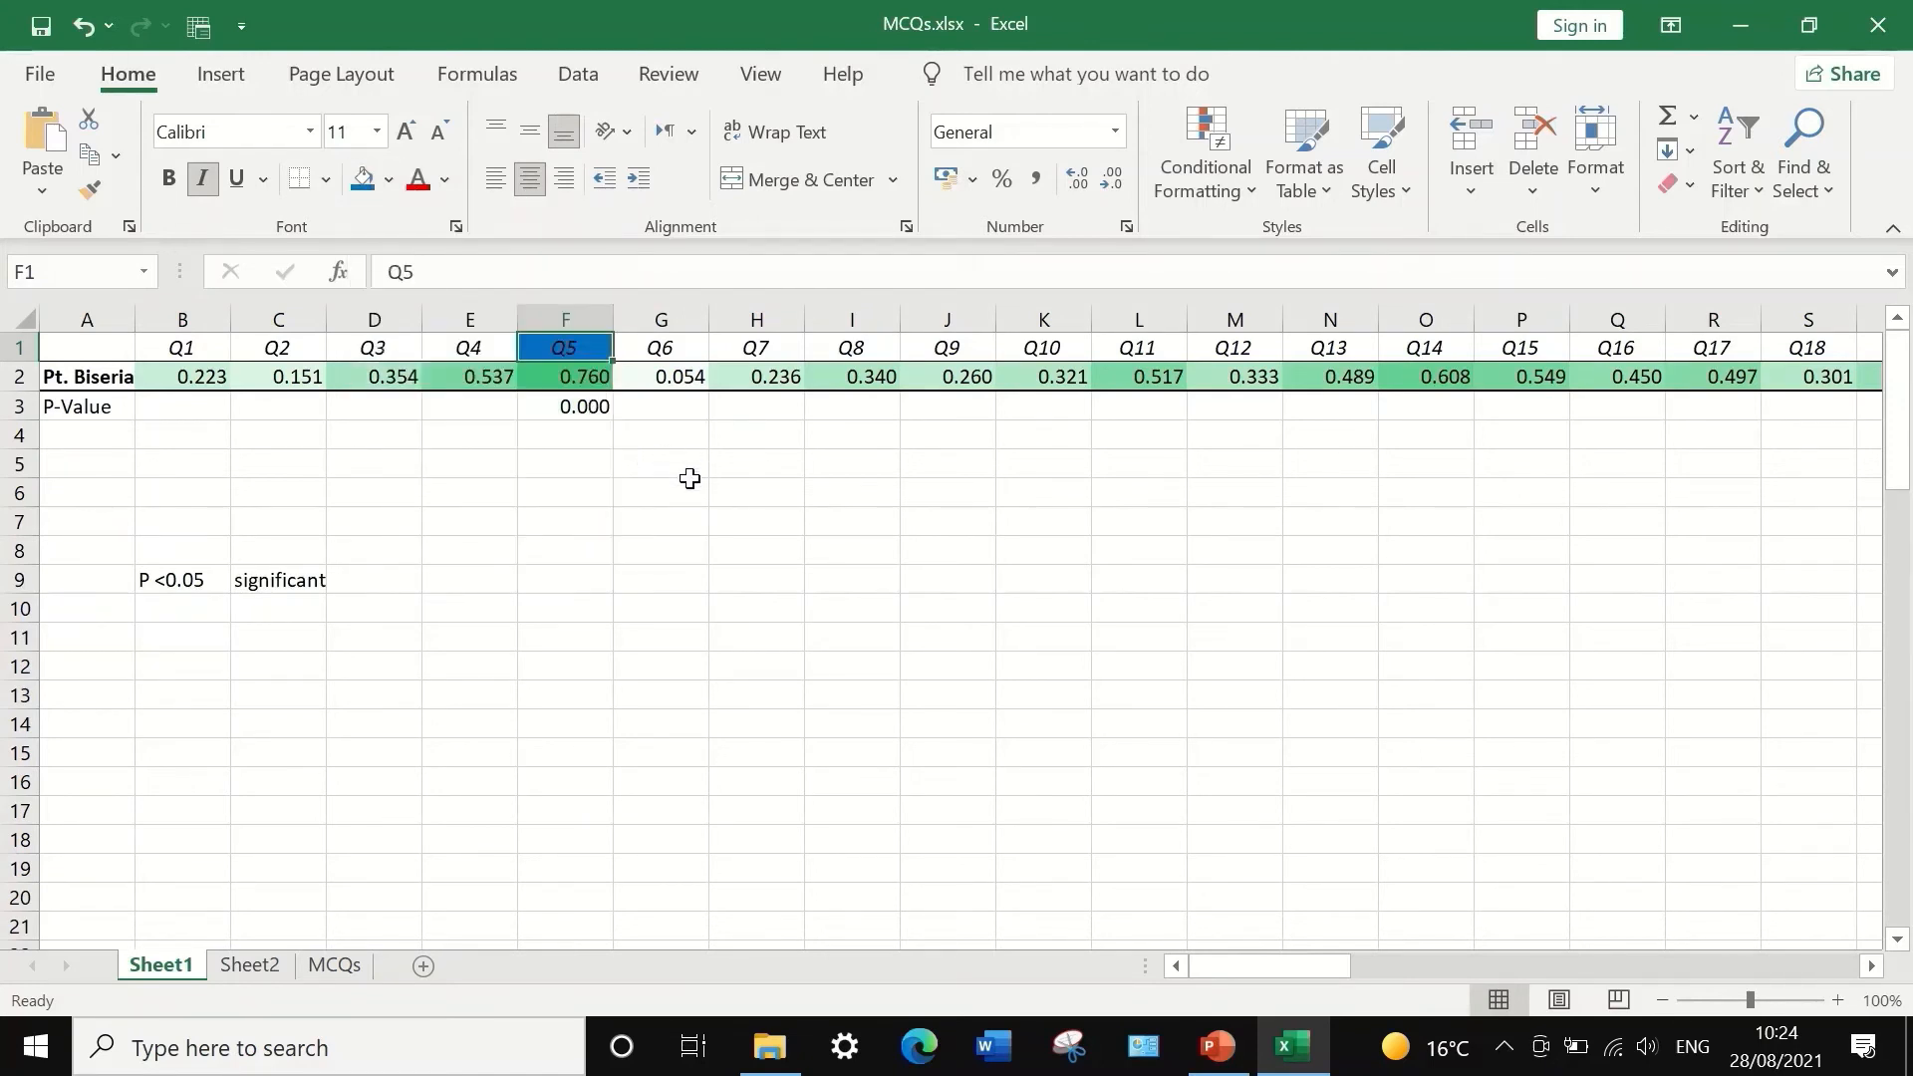
pyautogui.click(689, 479)
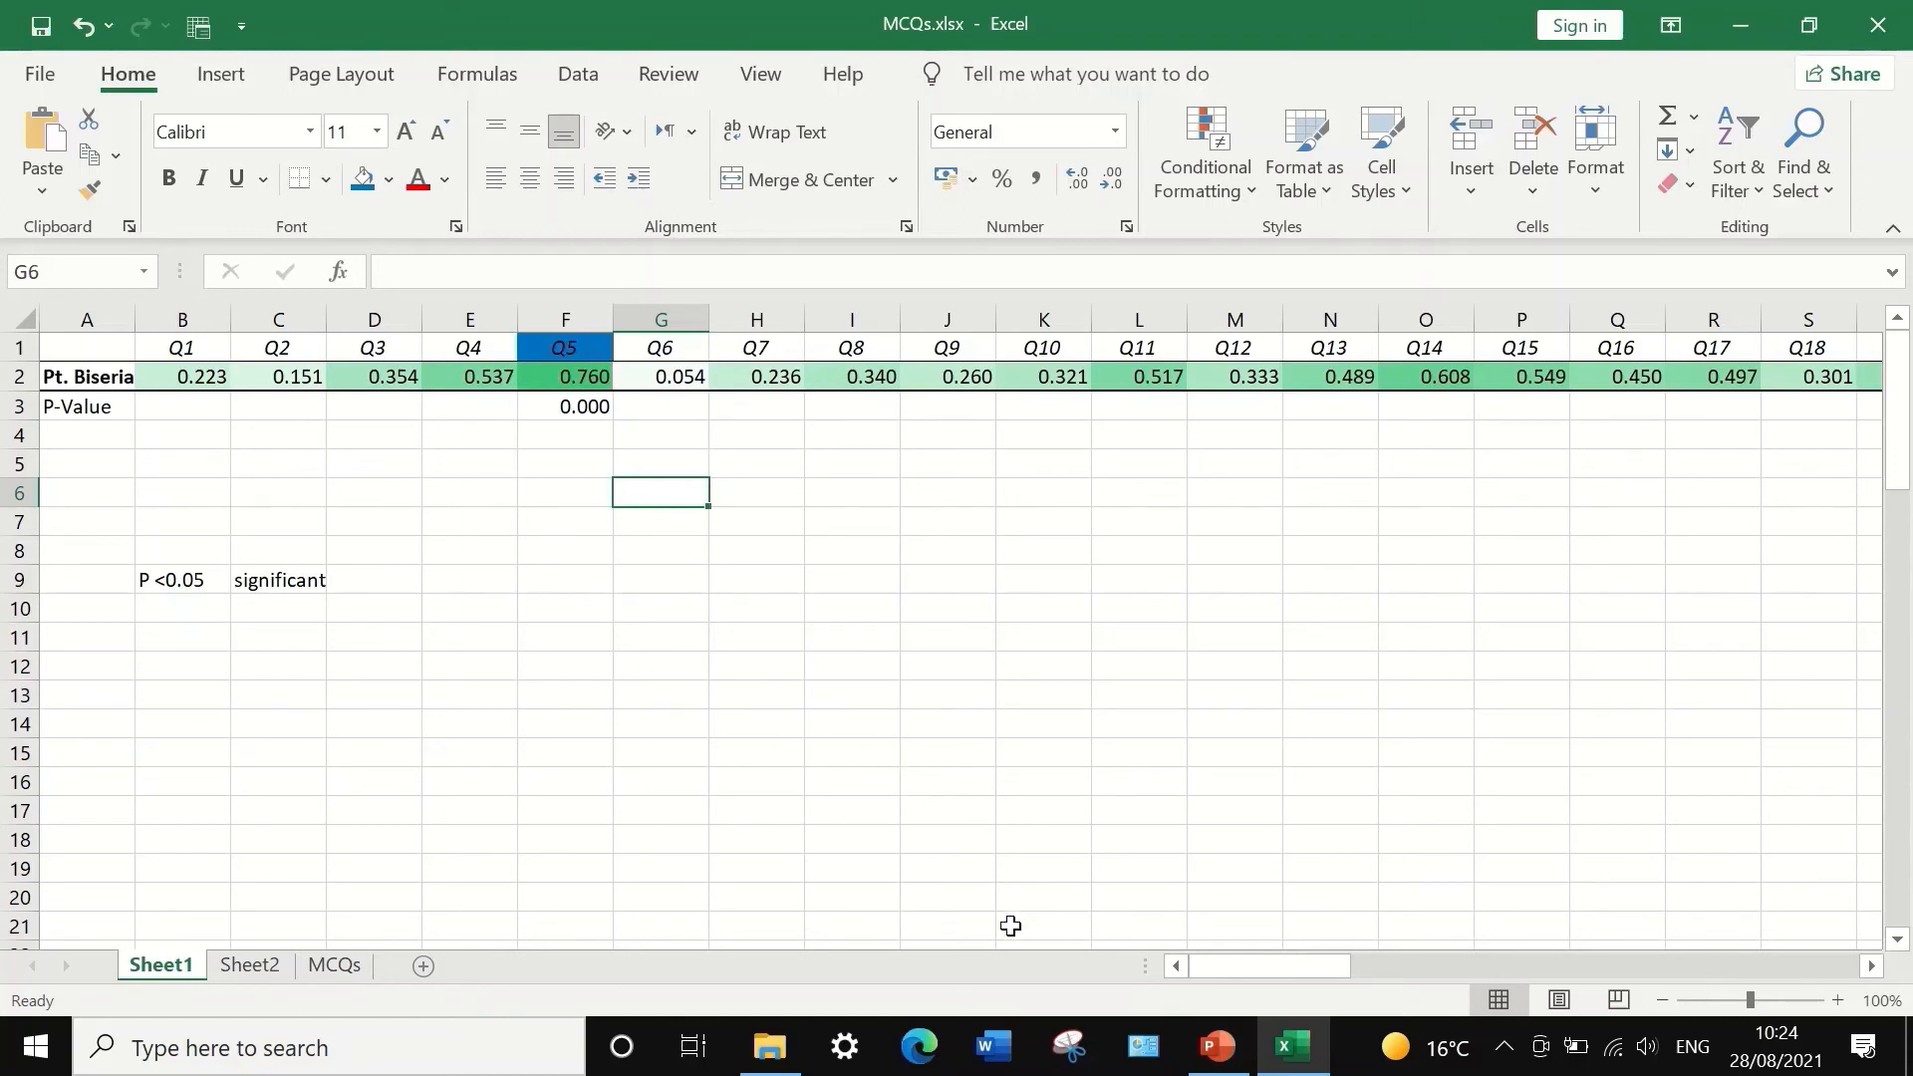
pyautogui.click(676, 359)
pyautogui.click(686, 379)
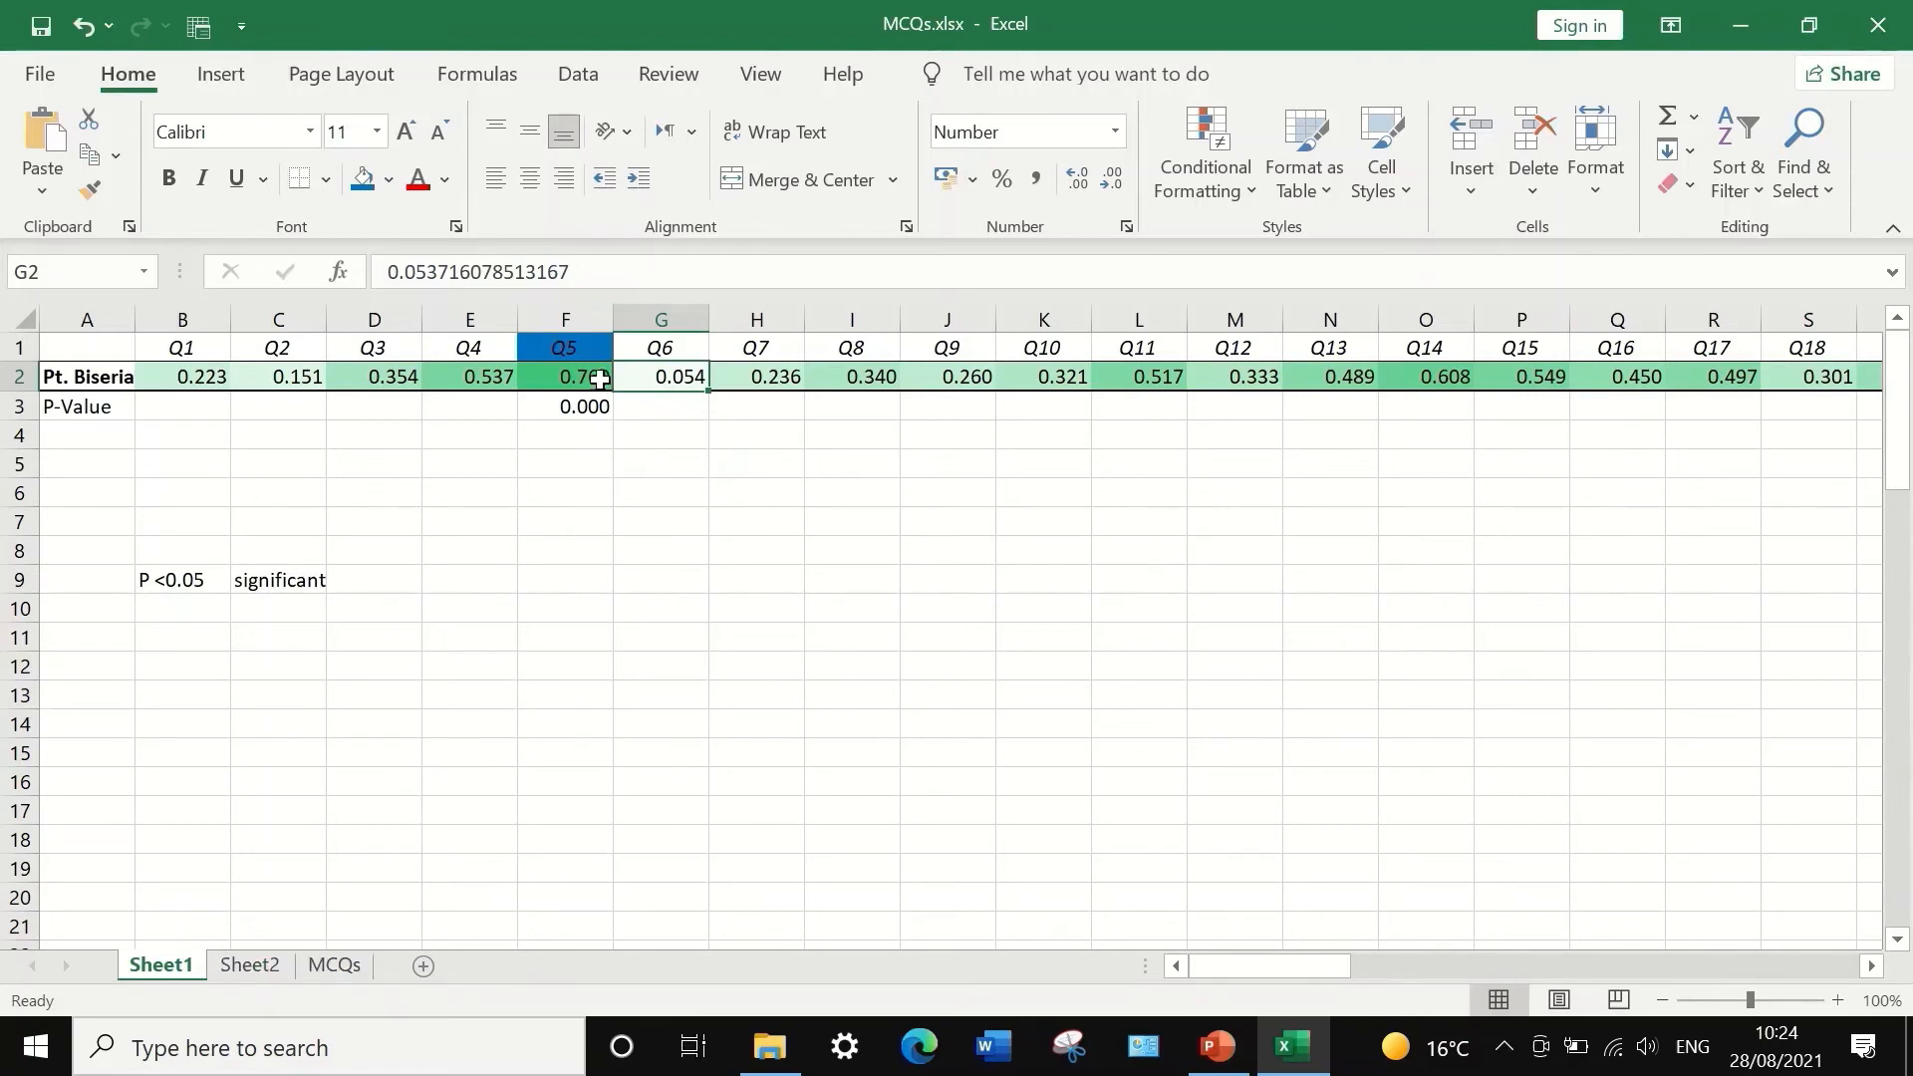
pyautogui.click(662, 406)
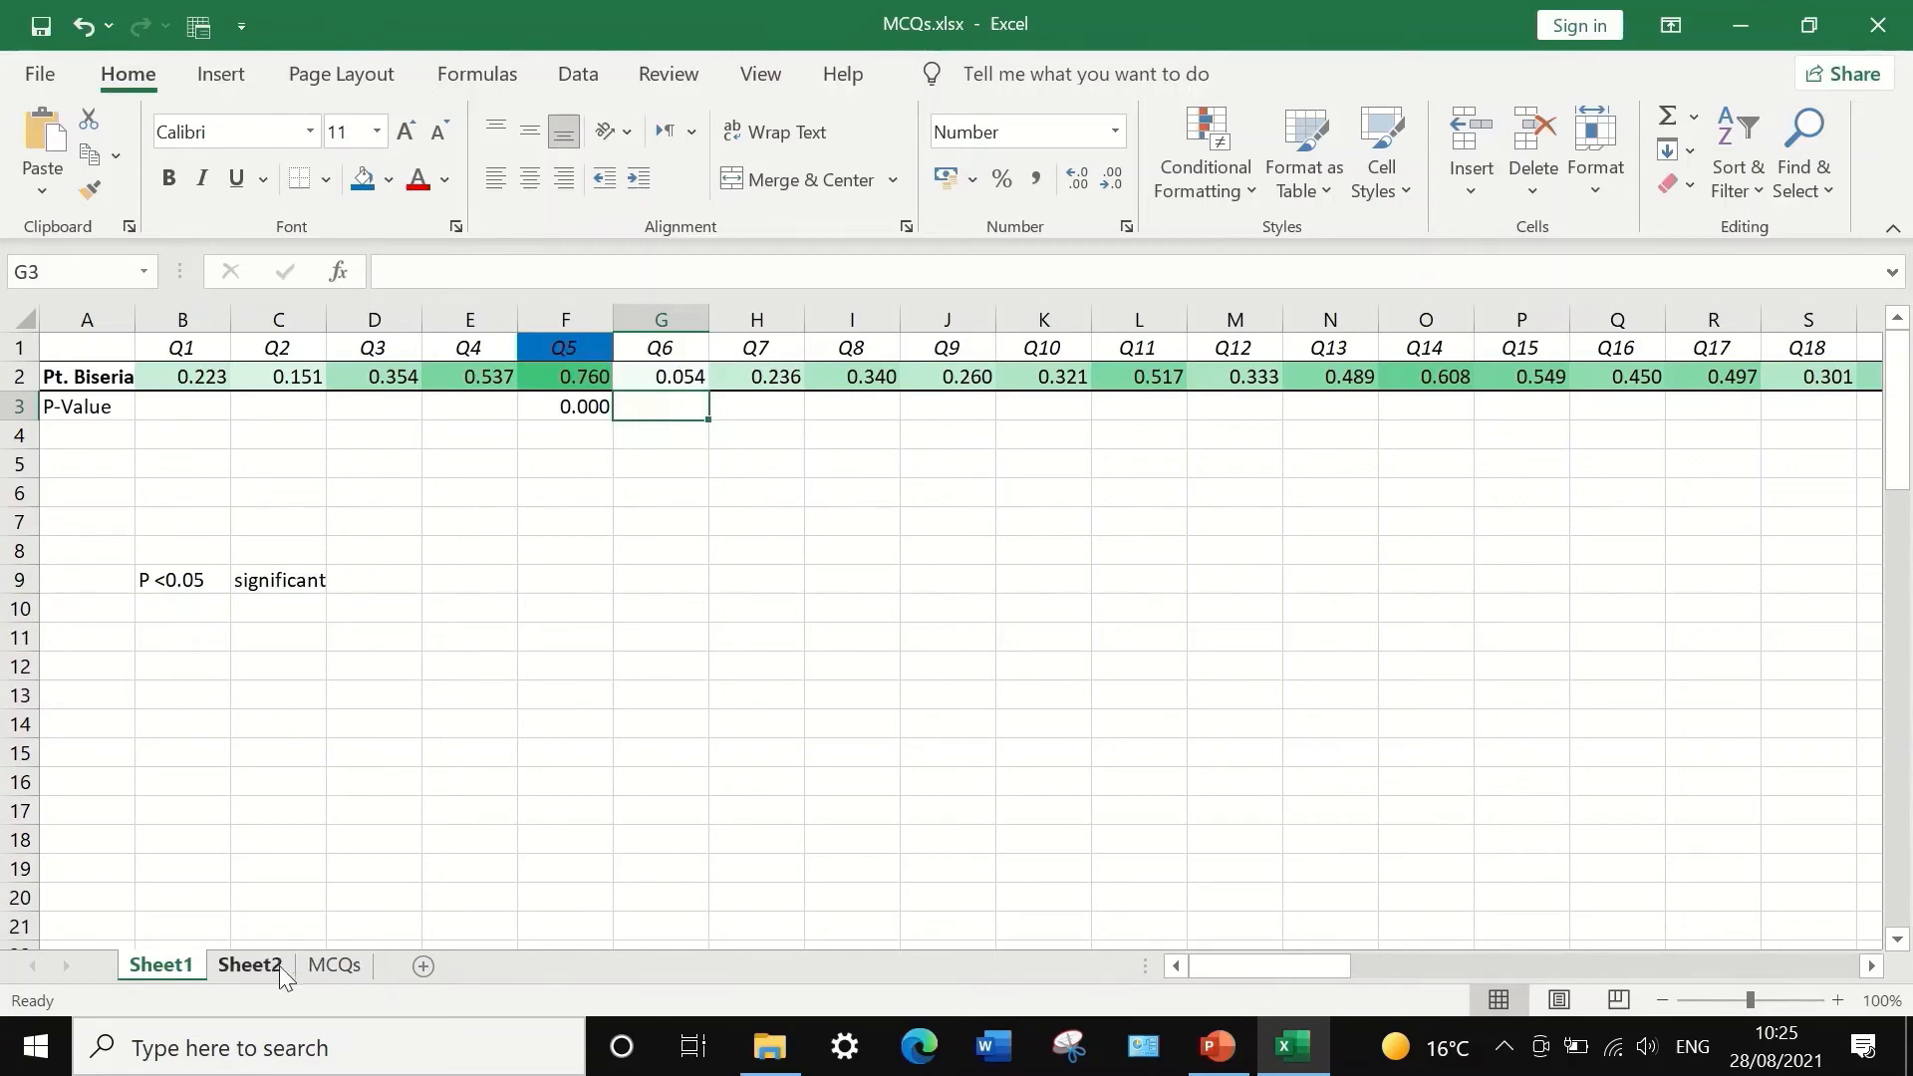
# - On the MCQs sheet, run a Regression of Total Score on Q6, using X range G1:G39 and output to a new worksheet
pyautogui.click(345, 966)
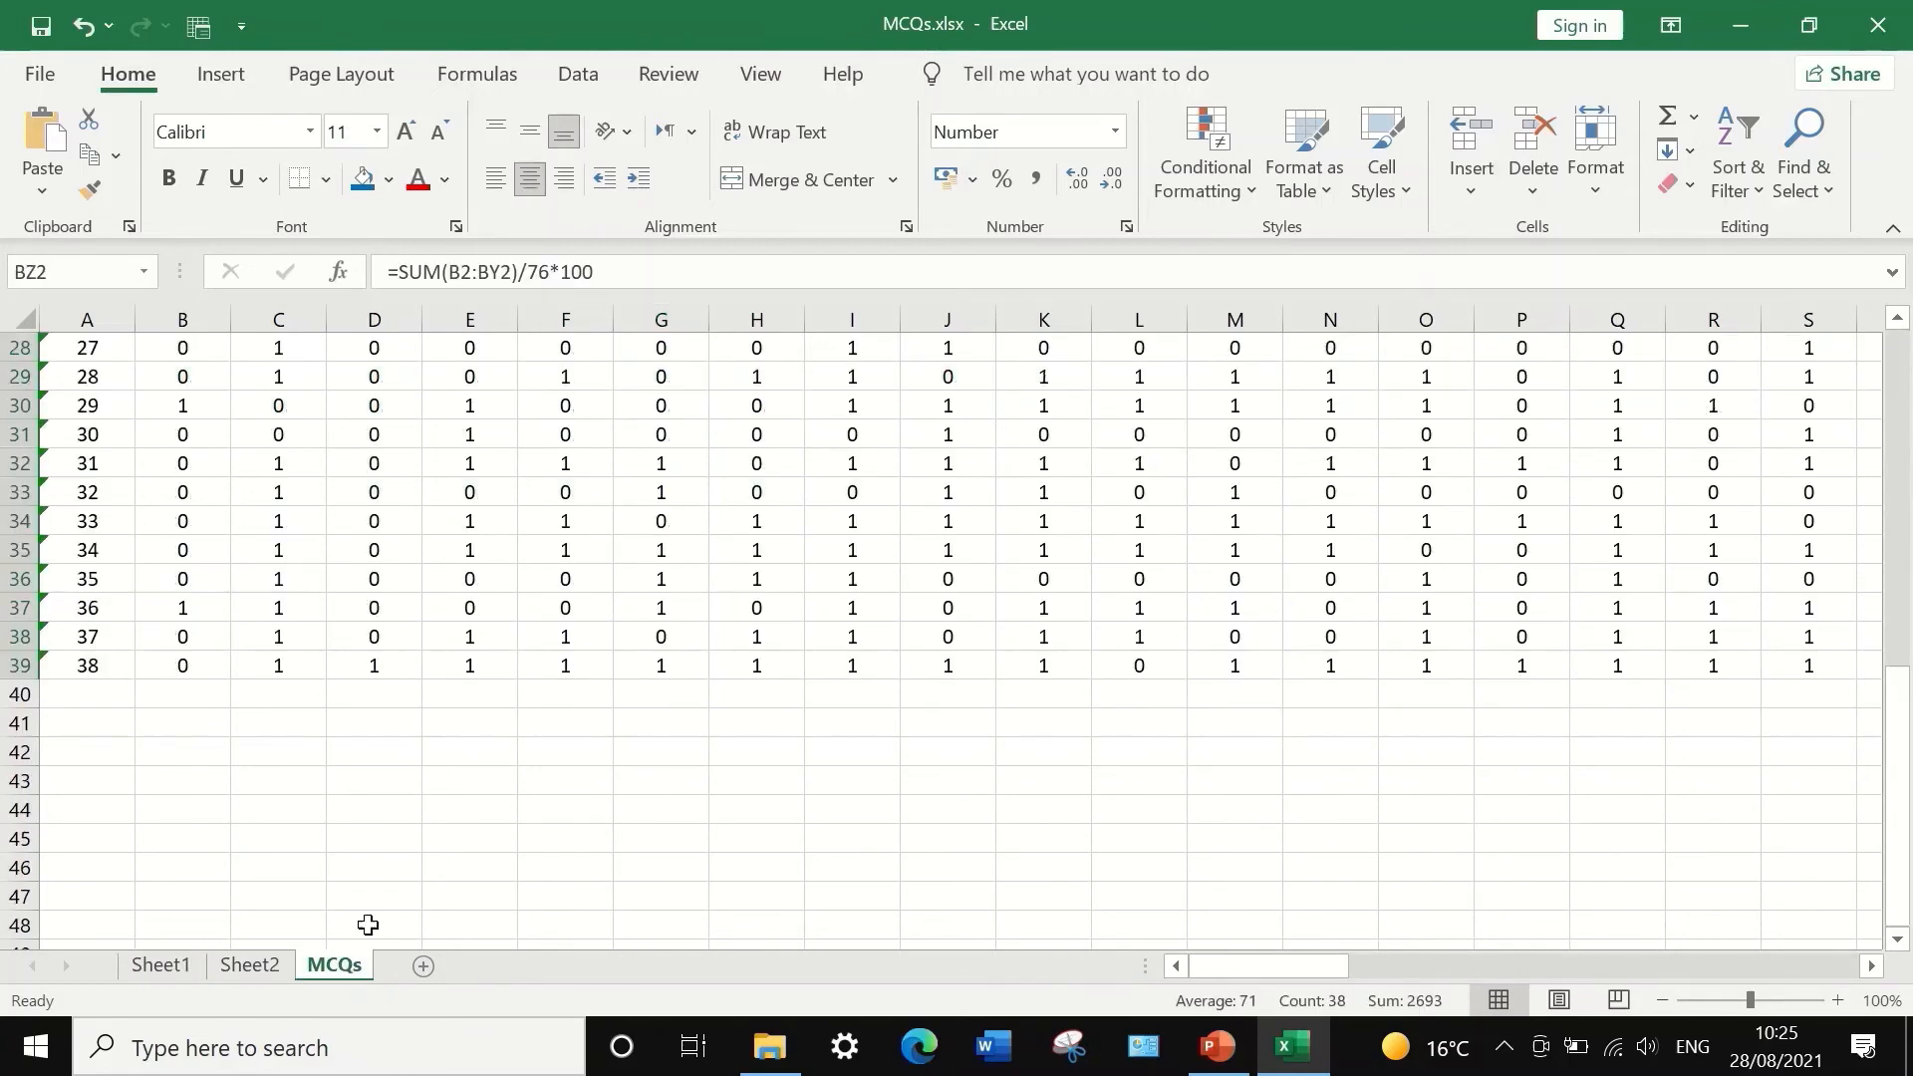
pyautogui.scroll(5, 1321, 547)
pyautogui.scroll(4, 1321, 548)
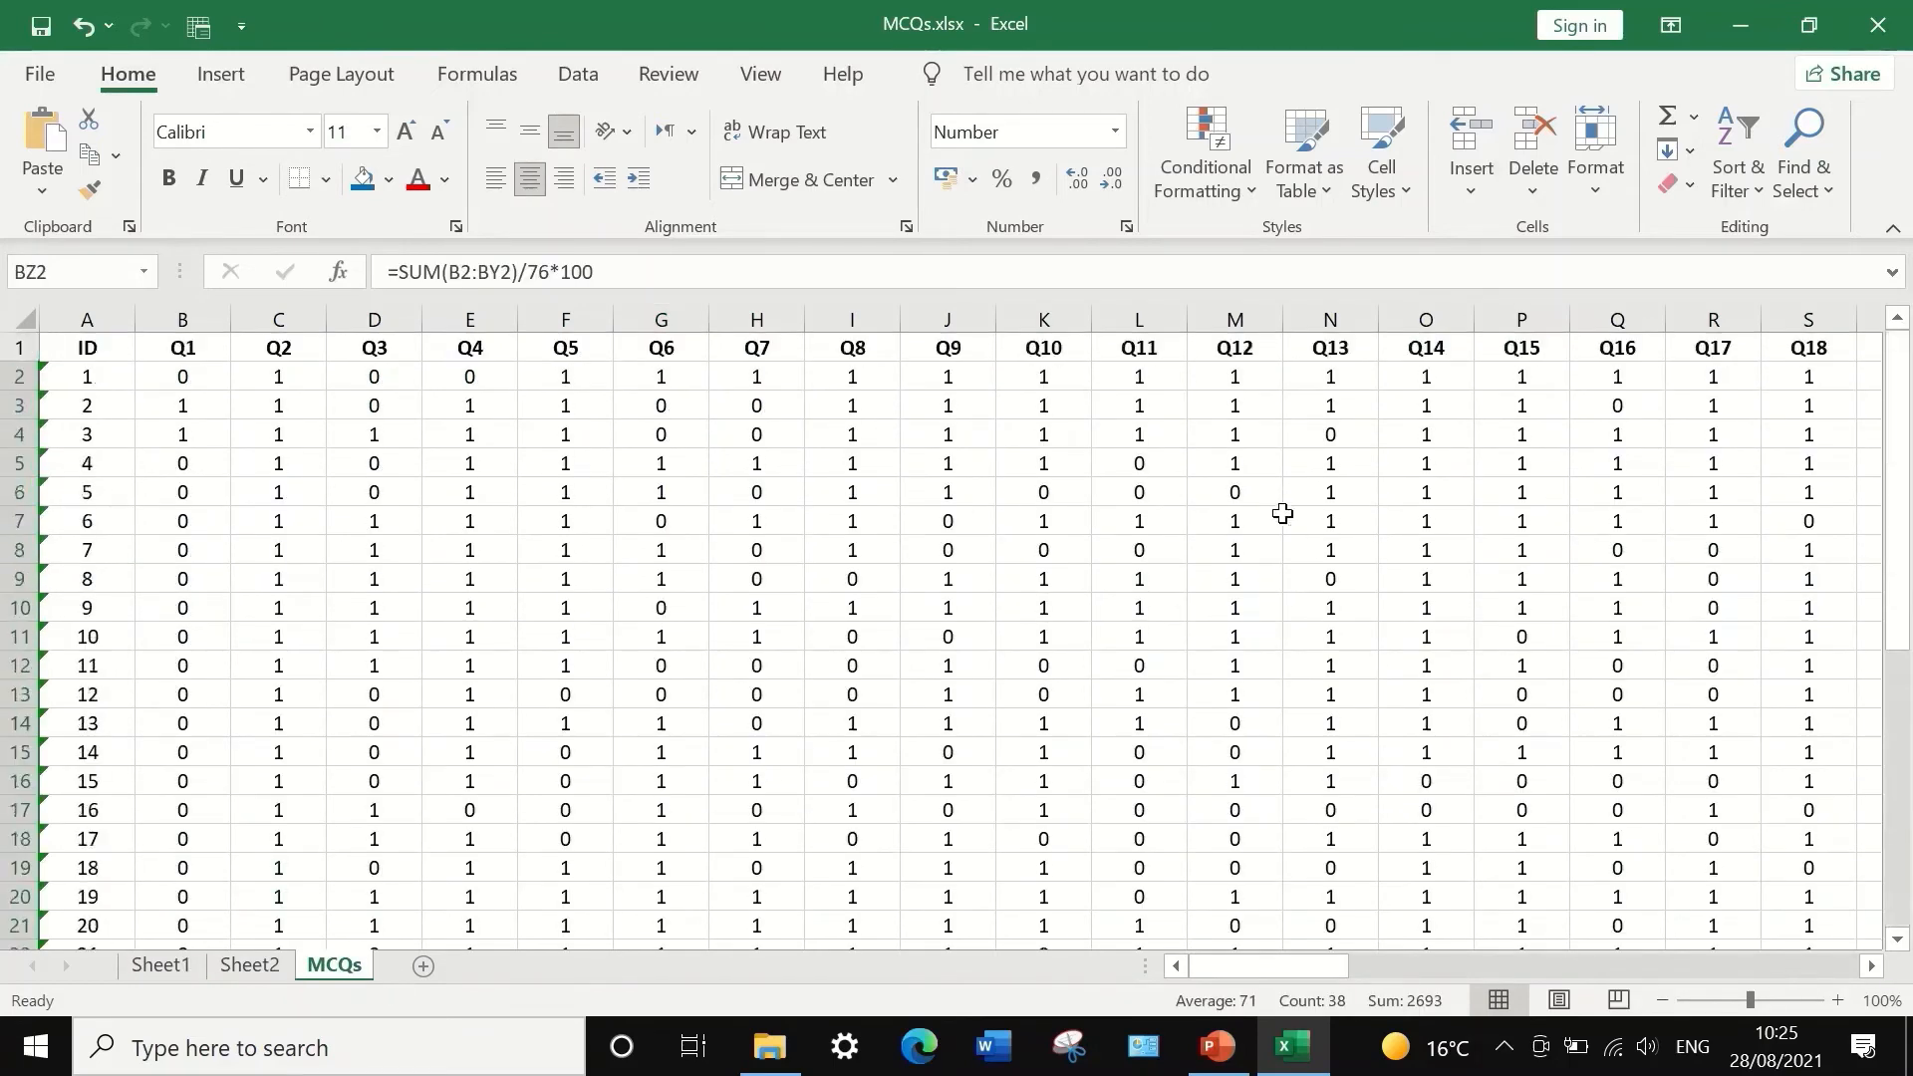
pyautogui.click(578, 74)
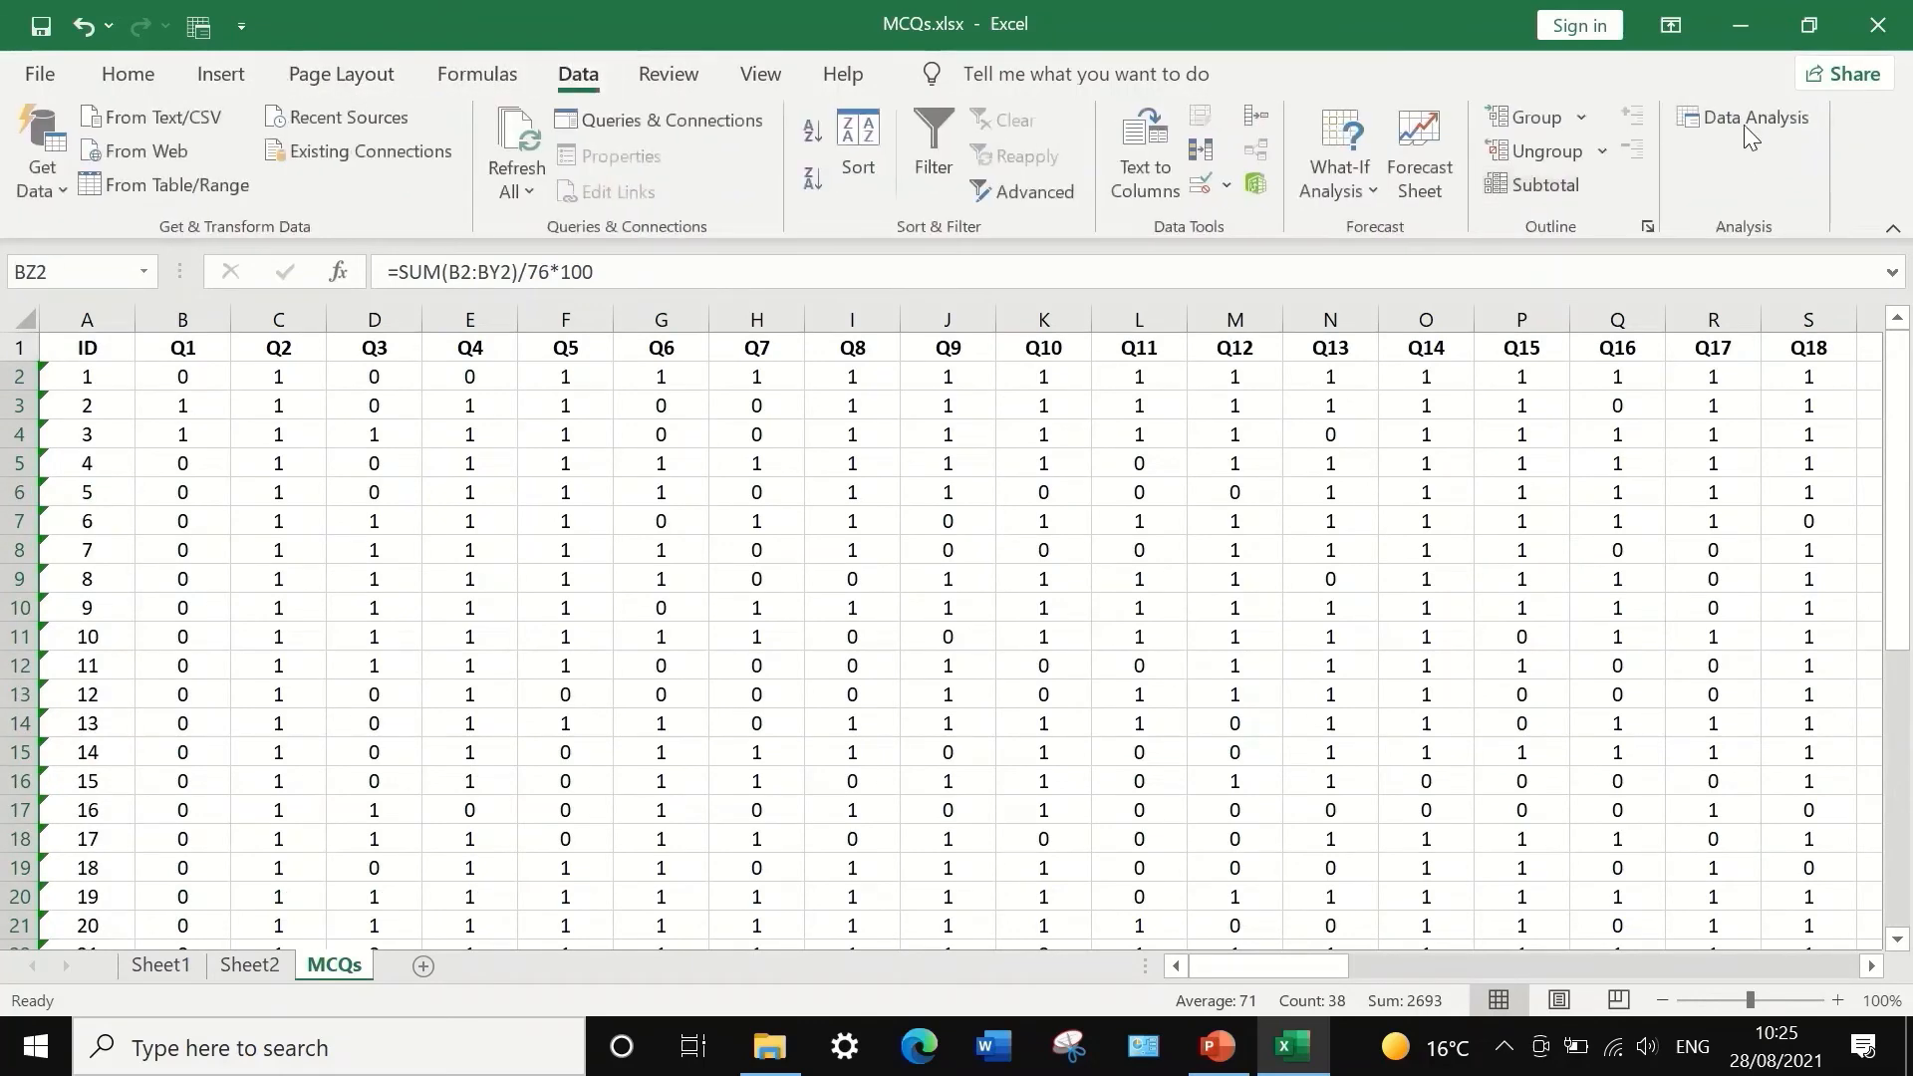
pyautogui.click(1742, 124)
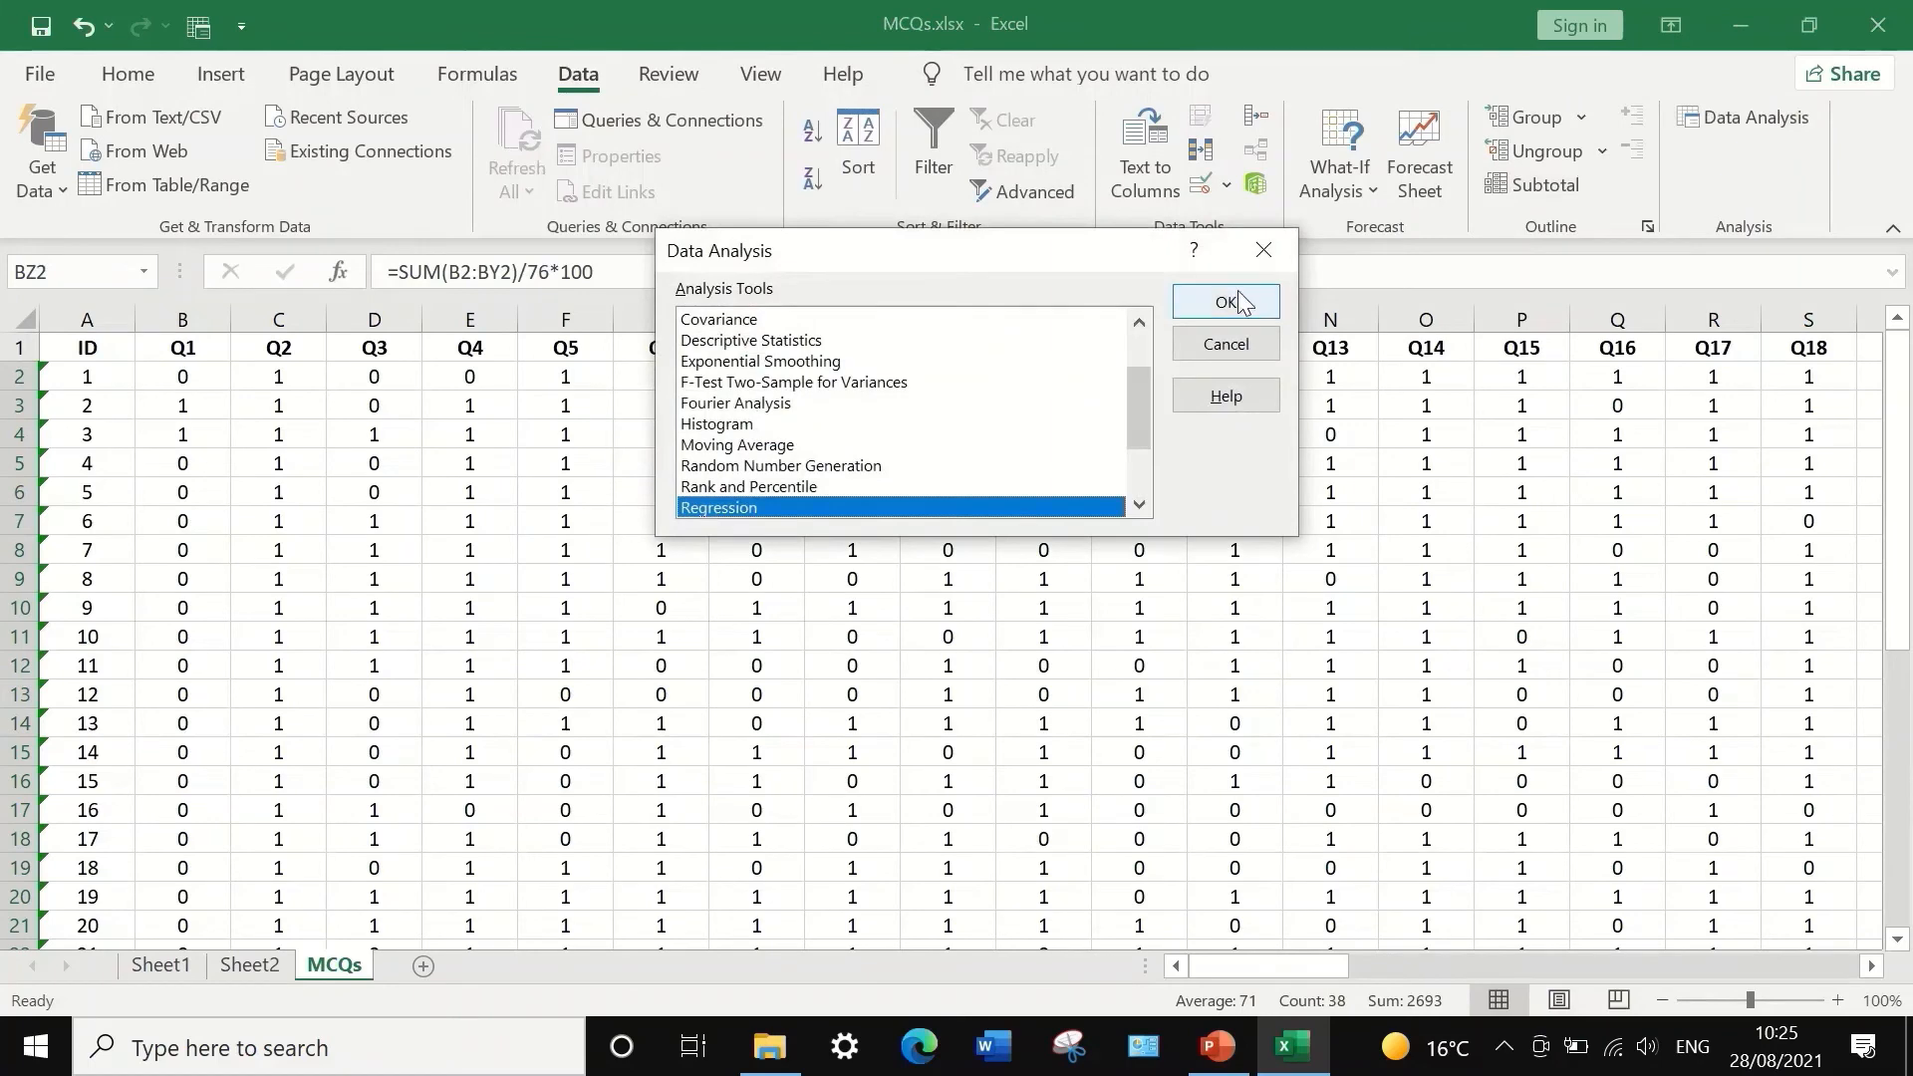
pyautogui.click(1205, 302)
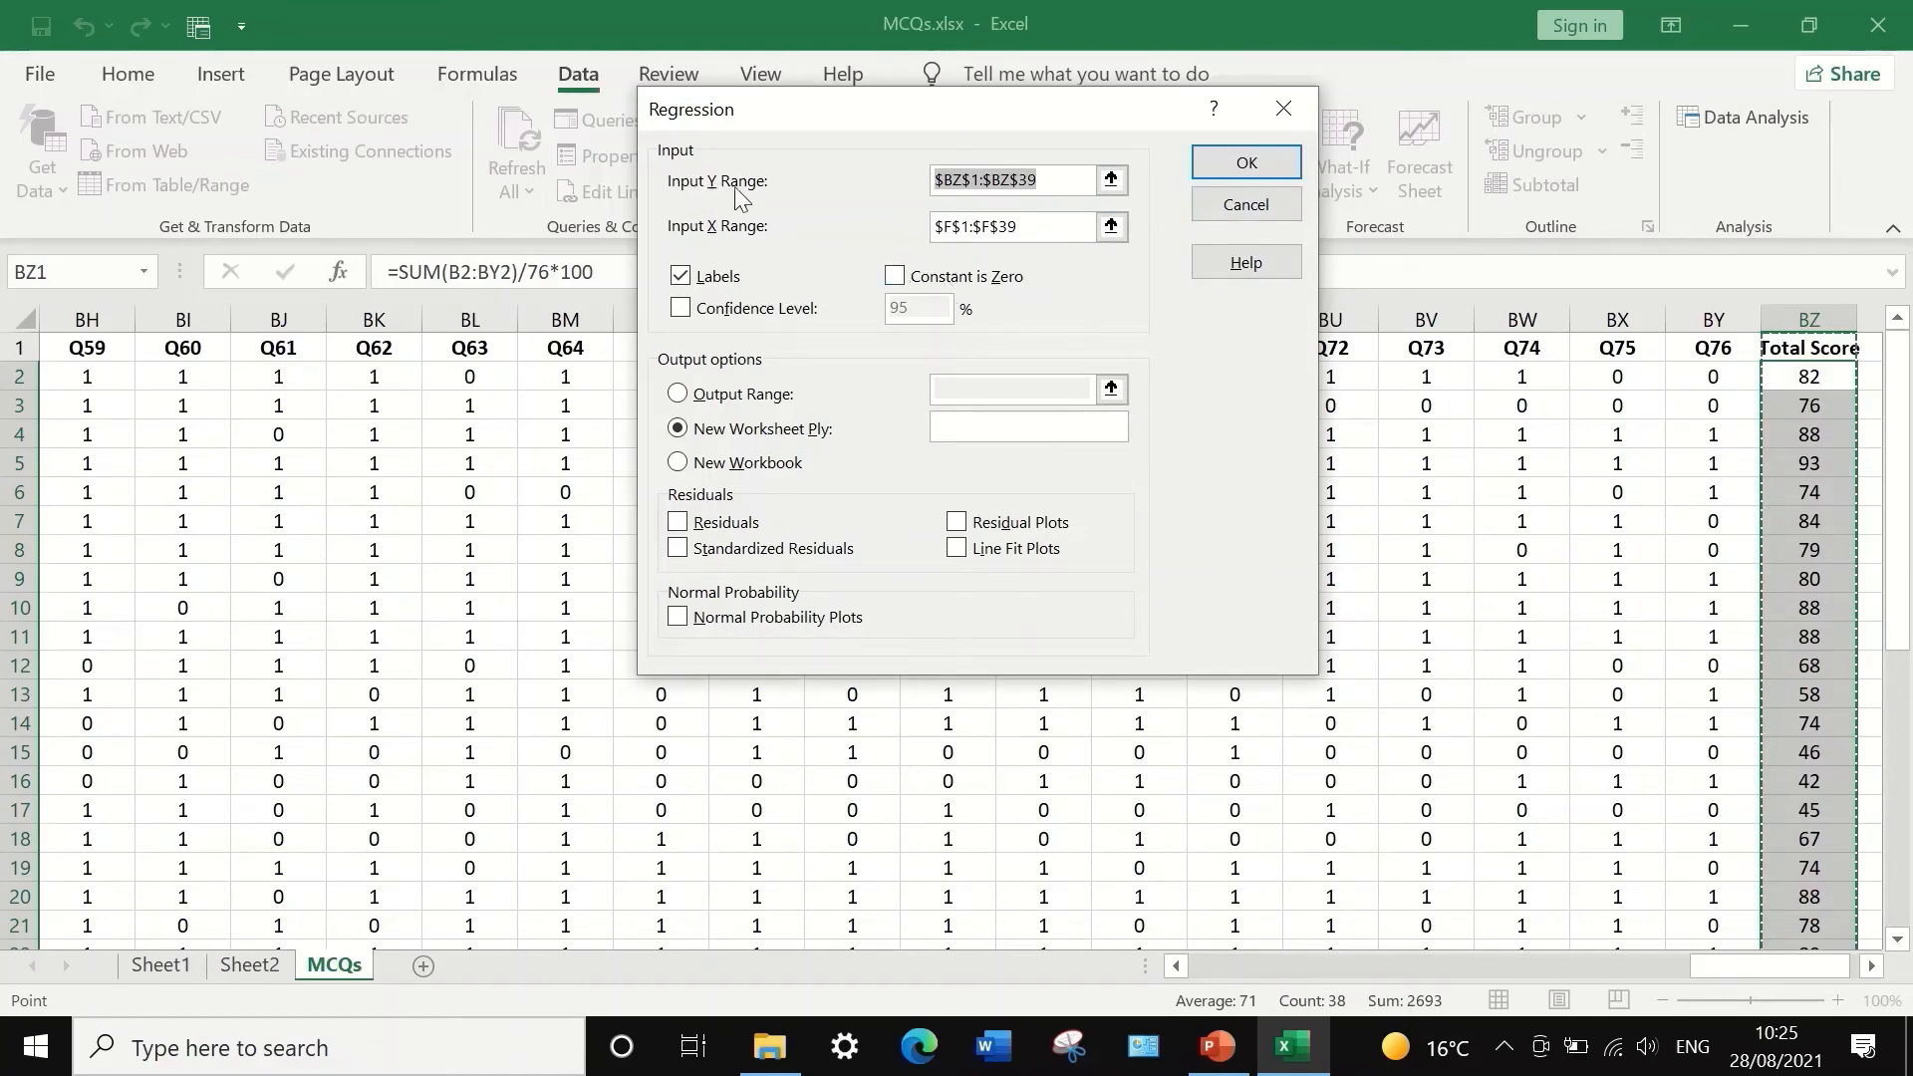
pyautogui.click(1110, 227)
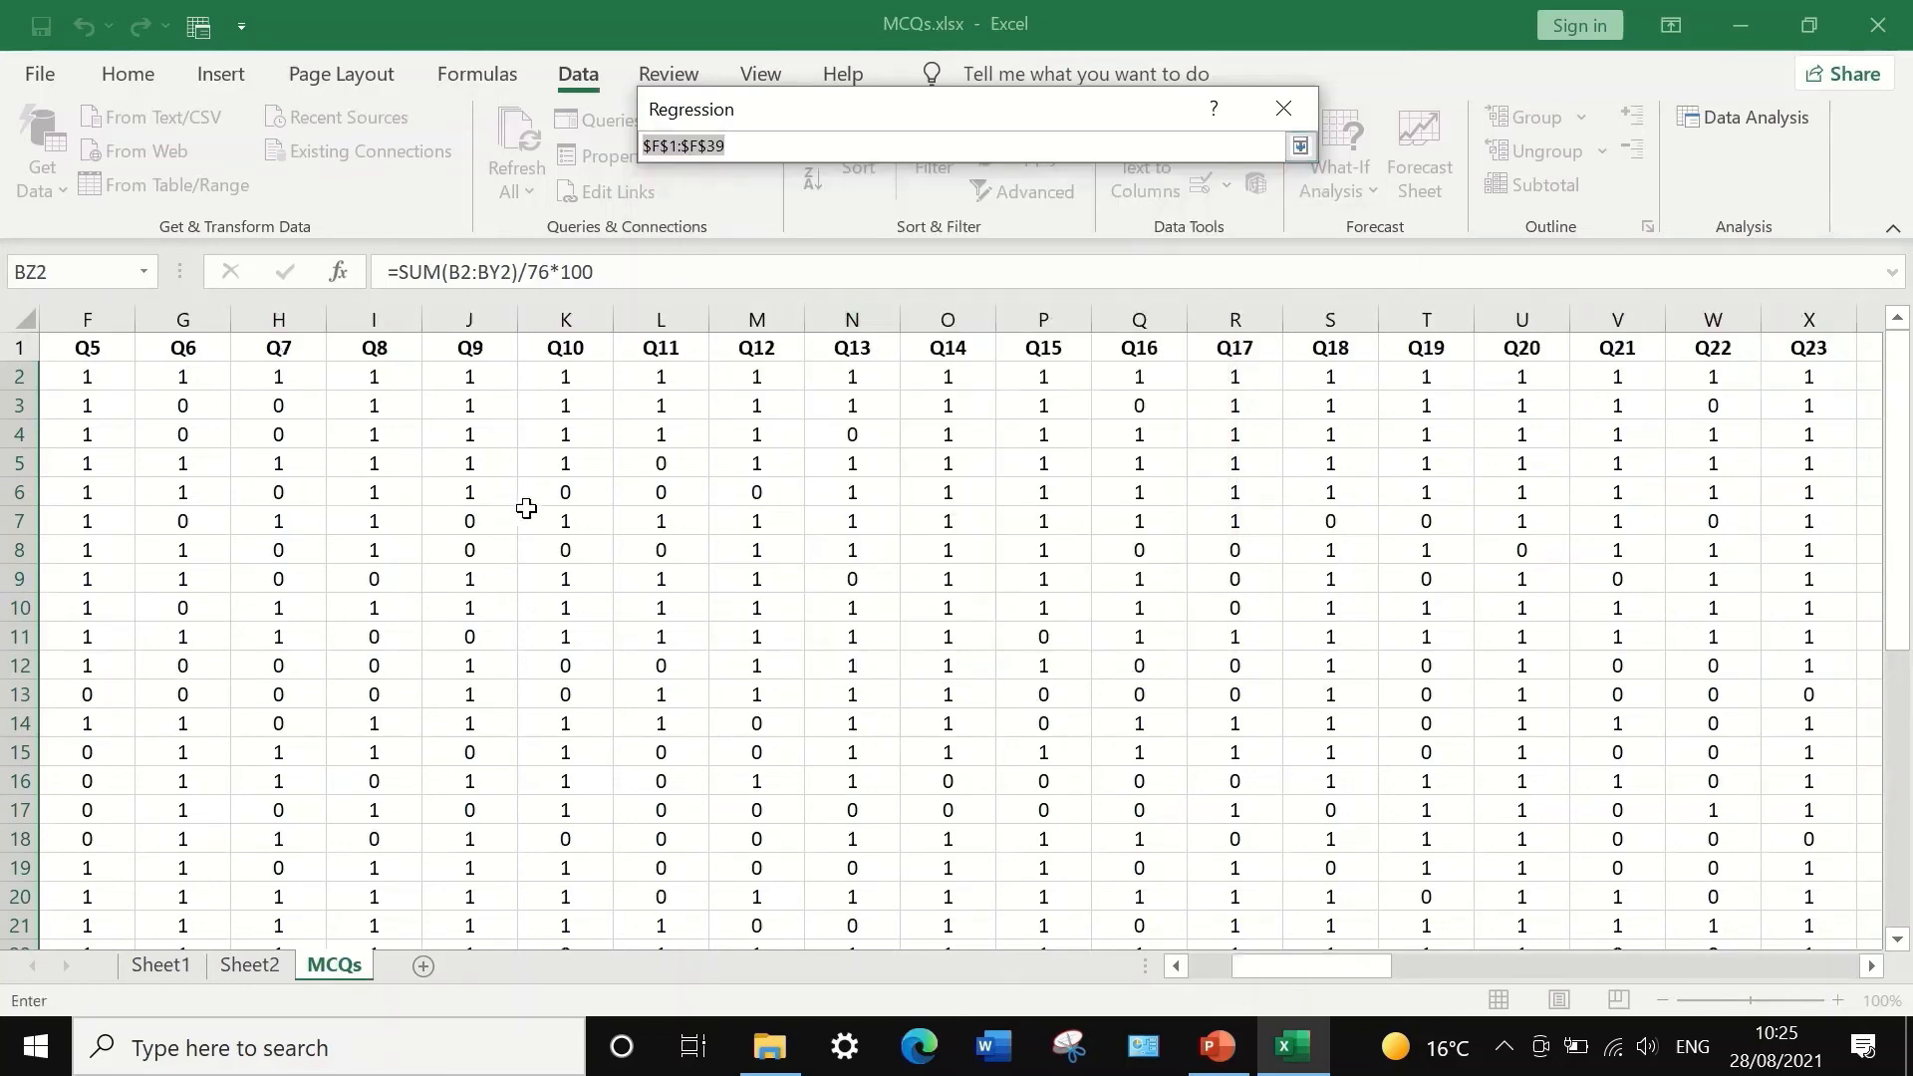
pyautogui.click(179, 351)
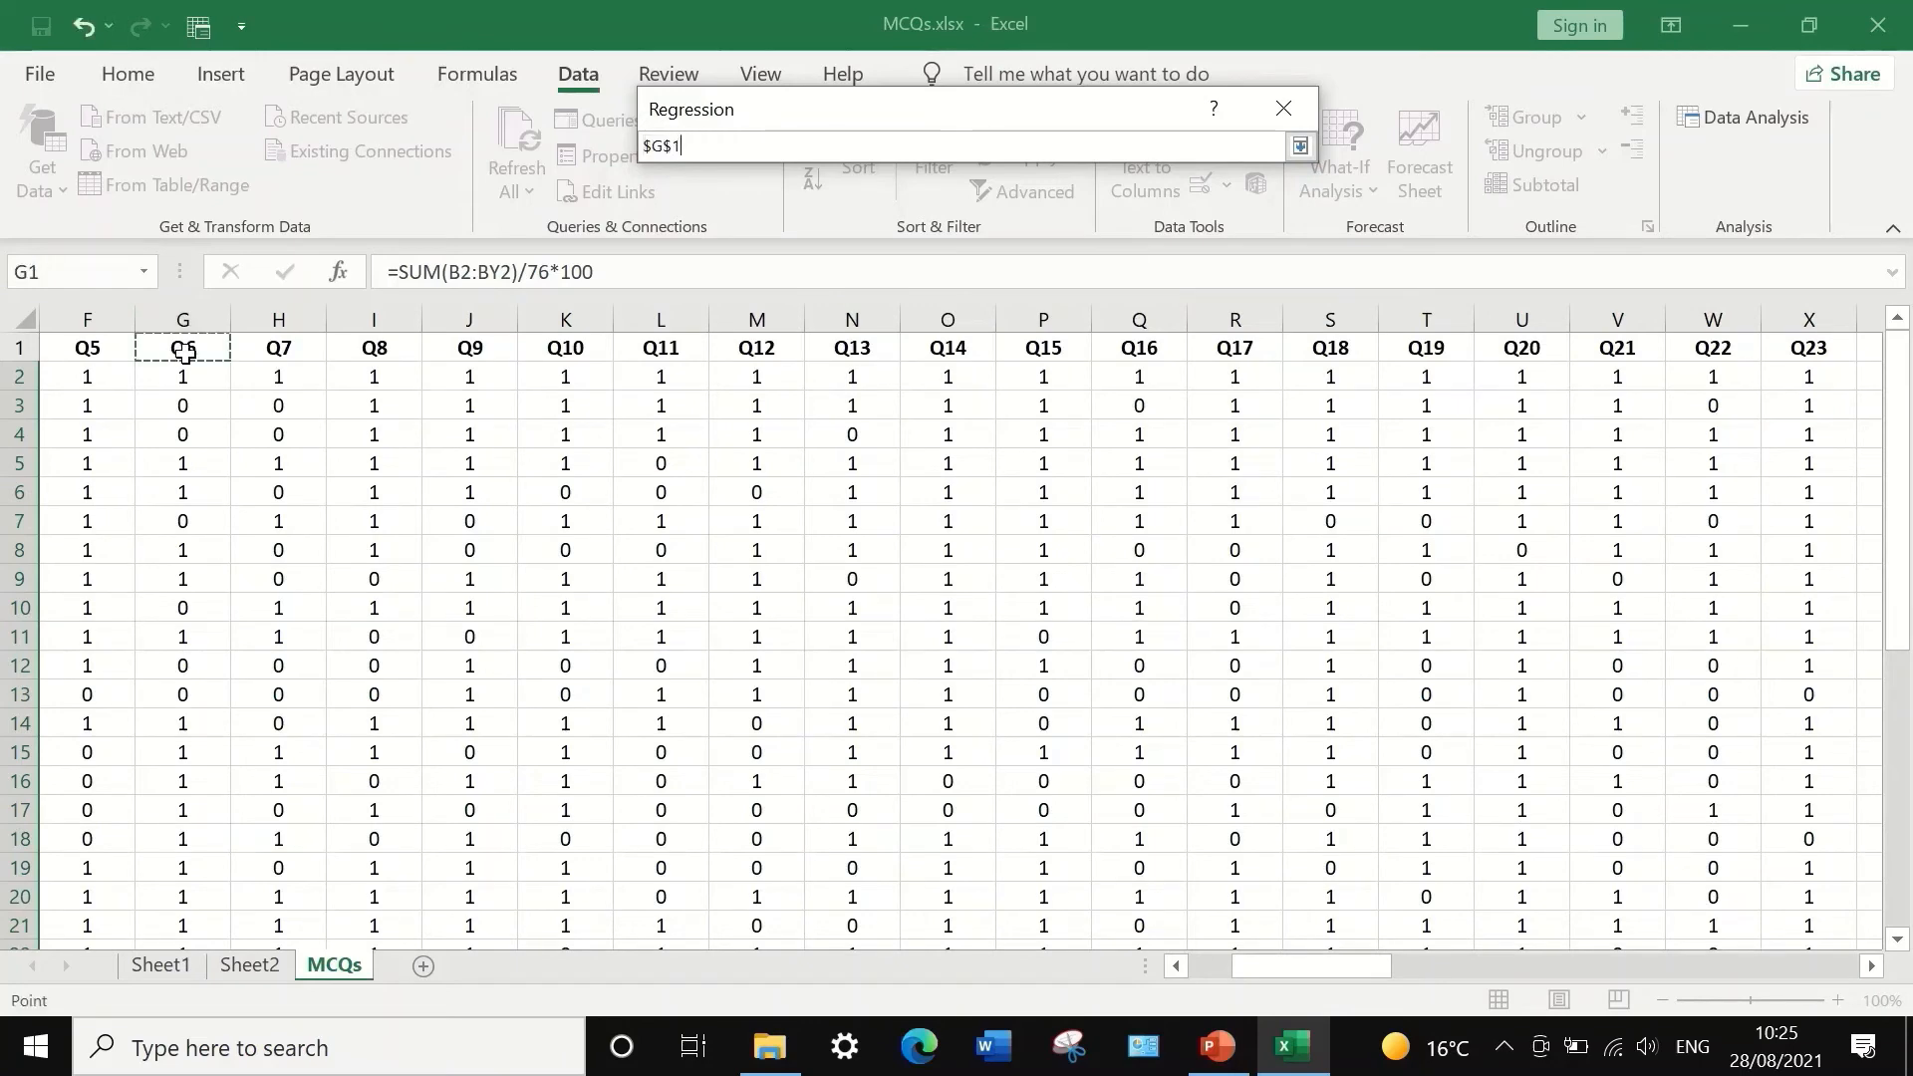
pyautogui.hotkey('ctrl', 'shift', 'Down')
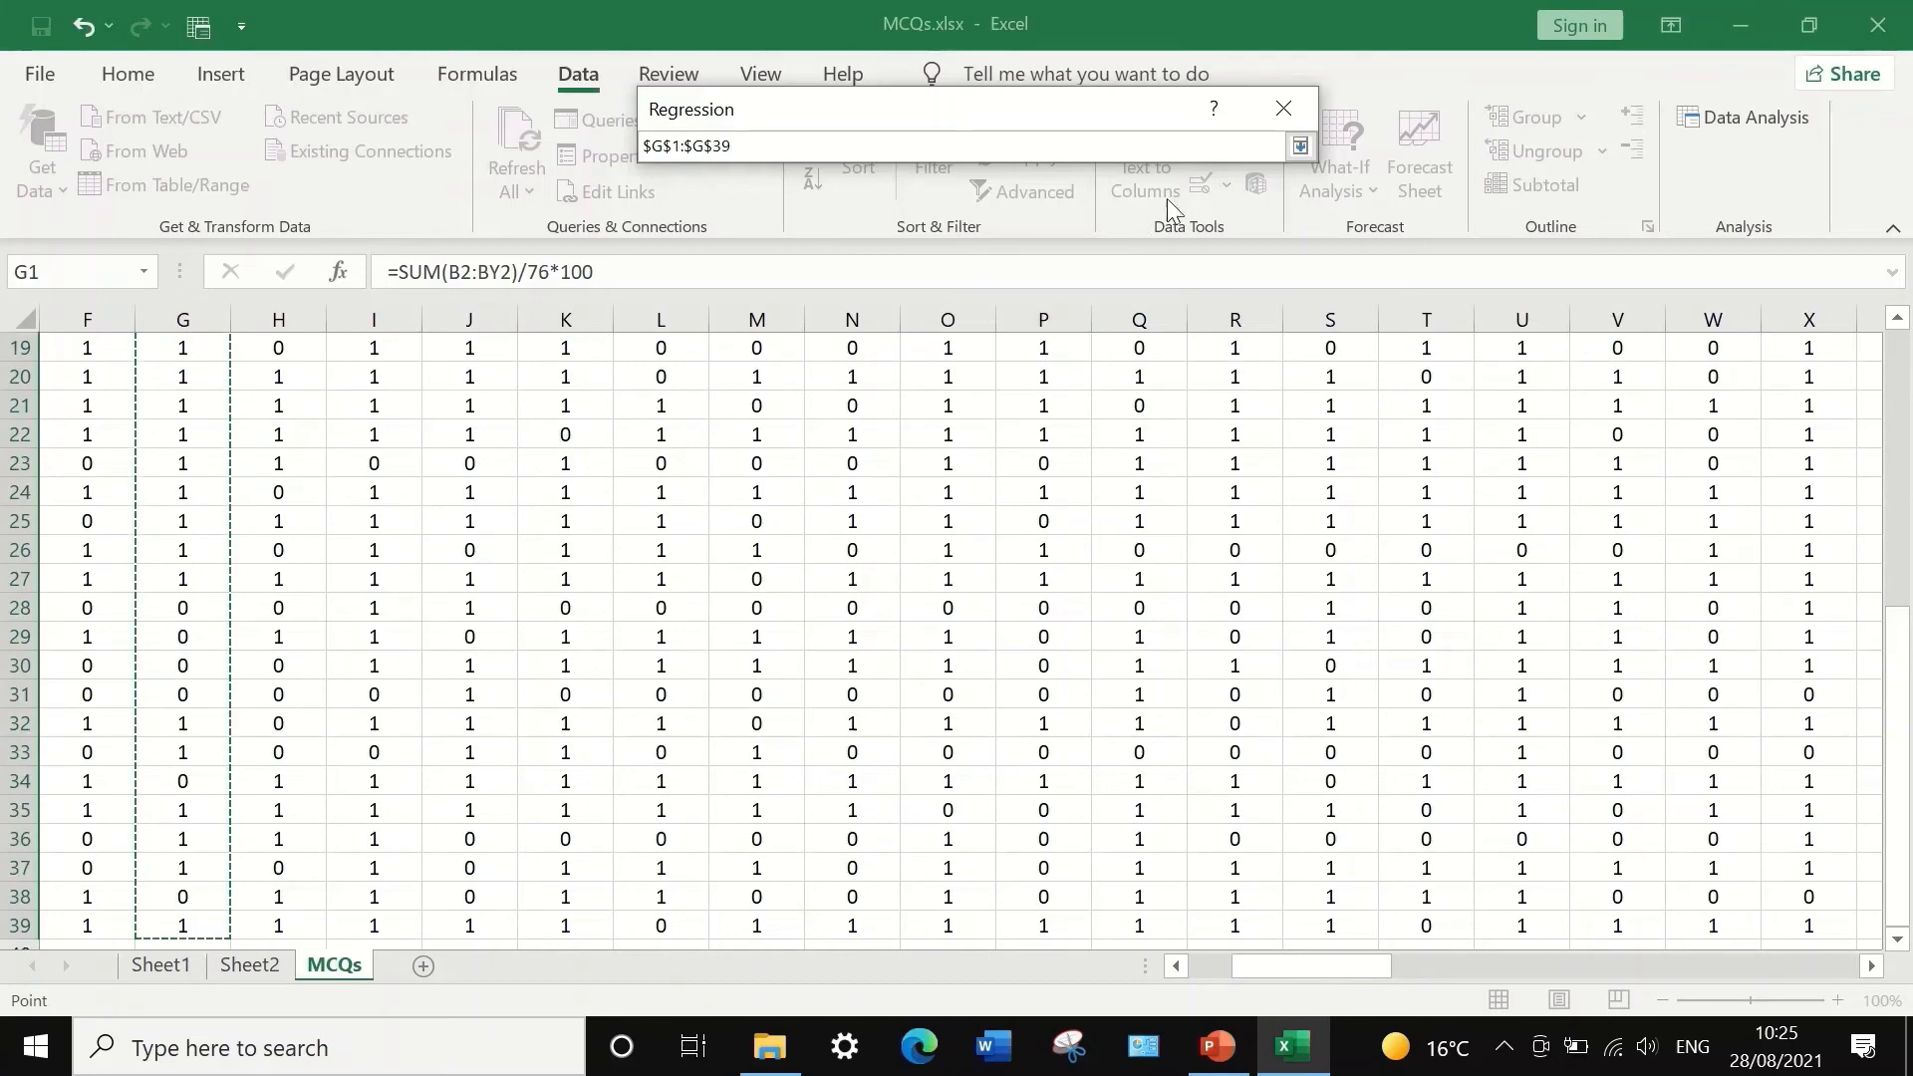
pyautogui.click(1310, 148)
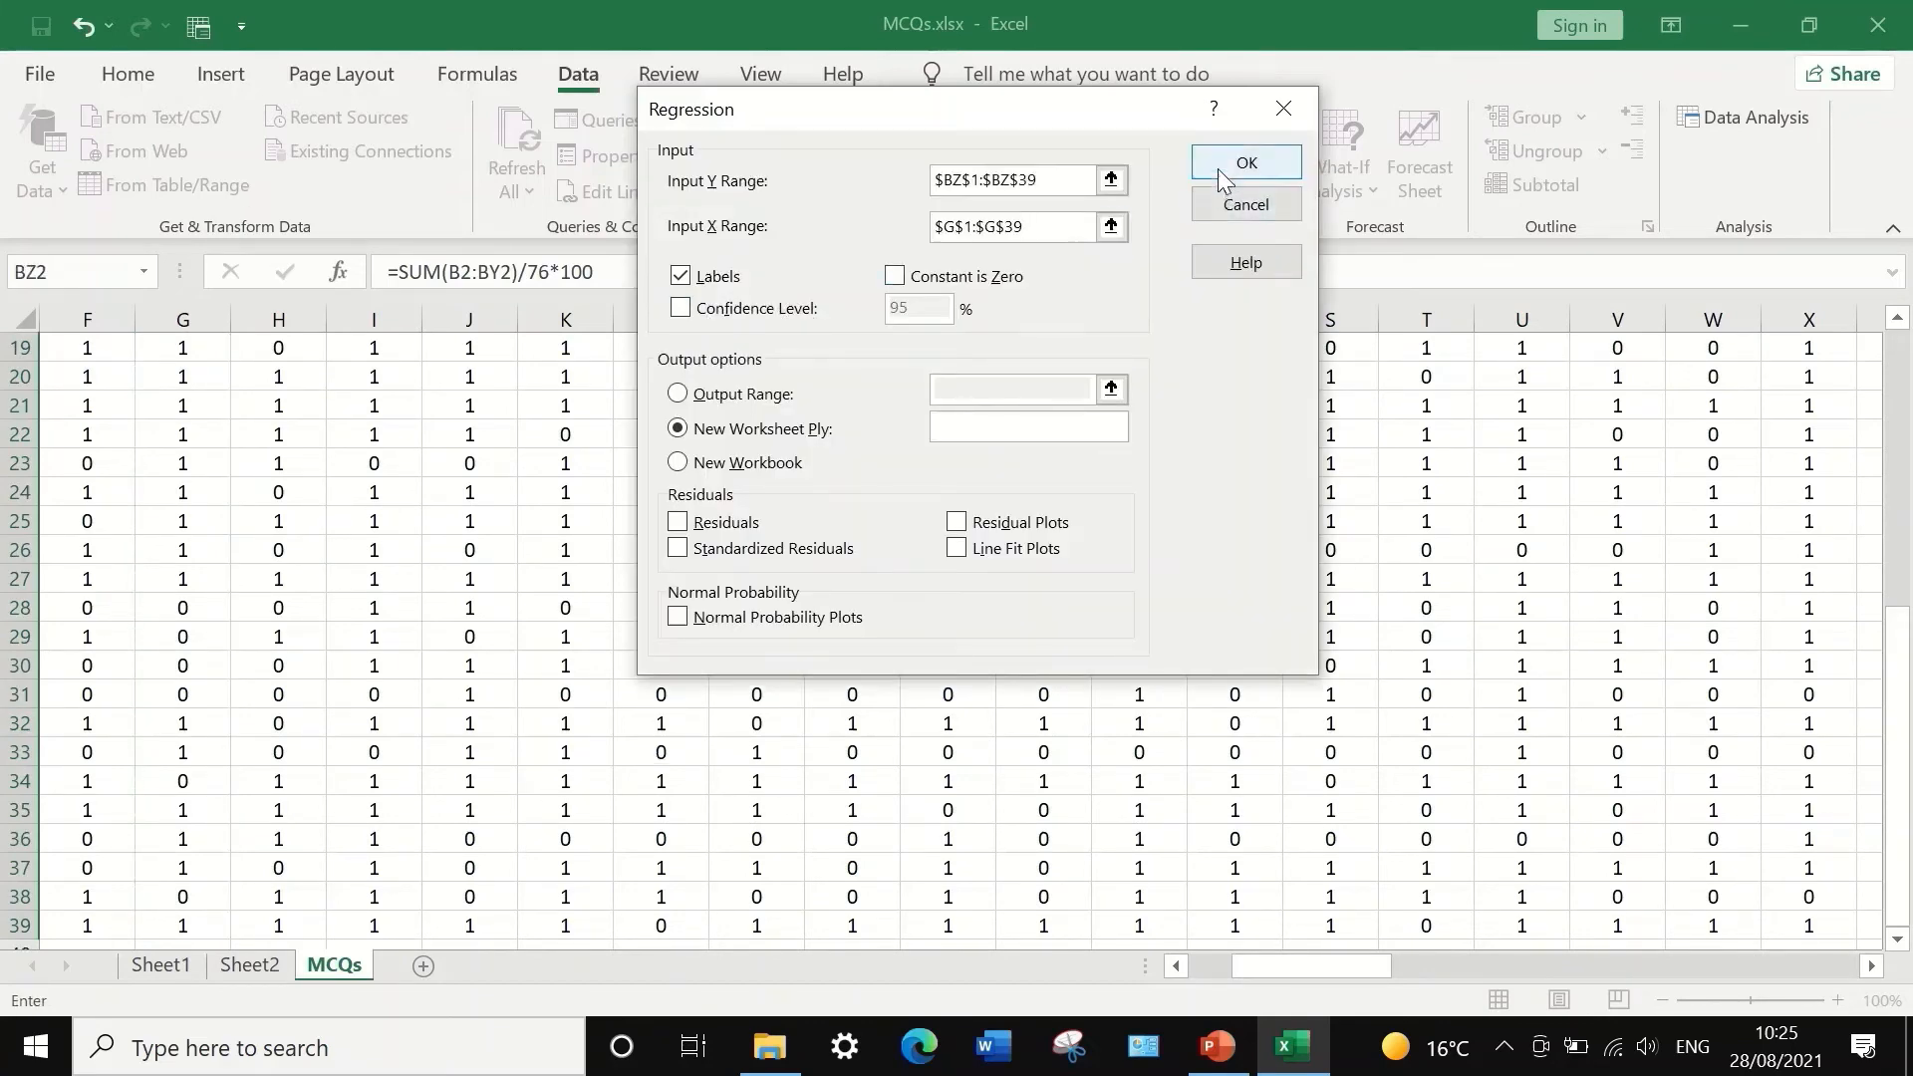
pyautogui.click(1236, 163)
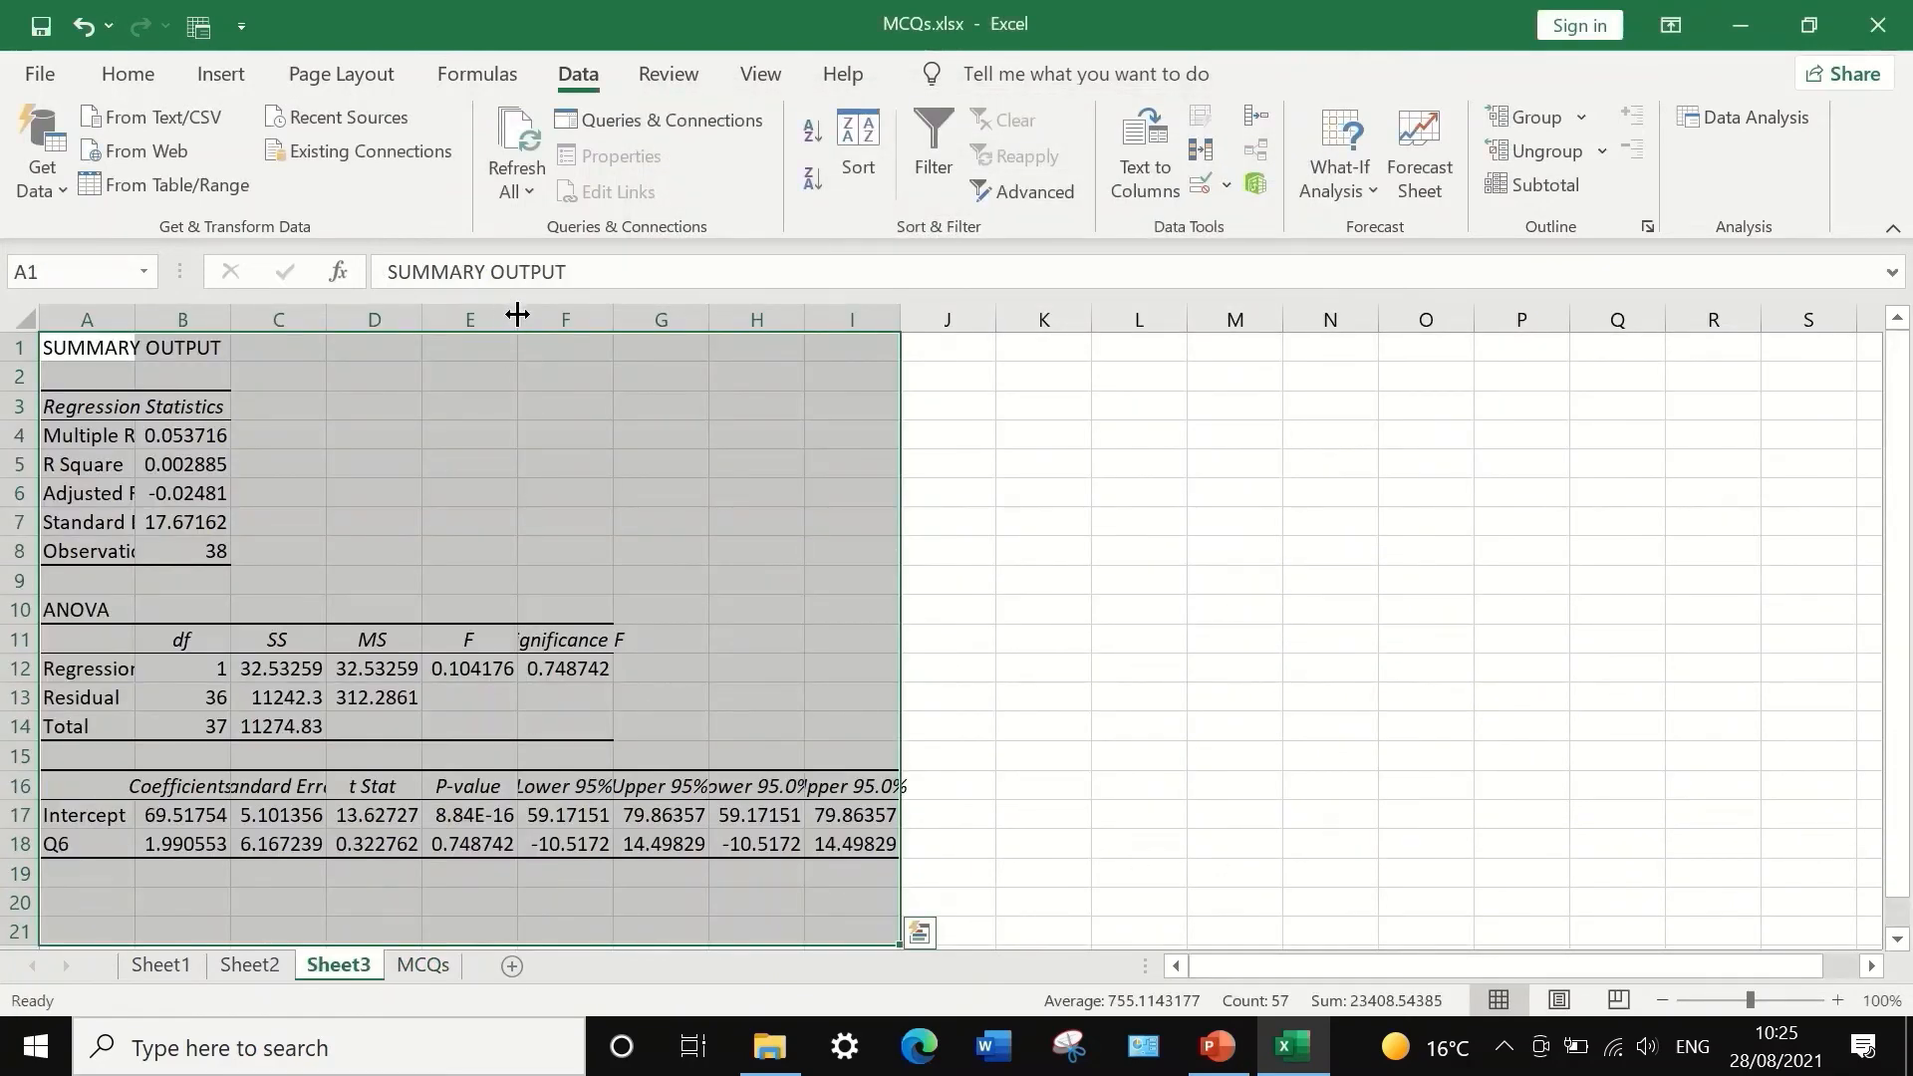
# - In the Q6 regression output, widen the P-value column E and format the Q6 coefficient row as Number with three decimal places
pyautogui.moveTo(517, 315); pyautogui.dragTo(756, 317)
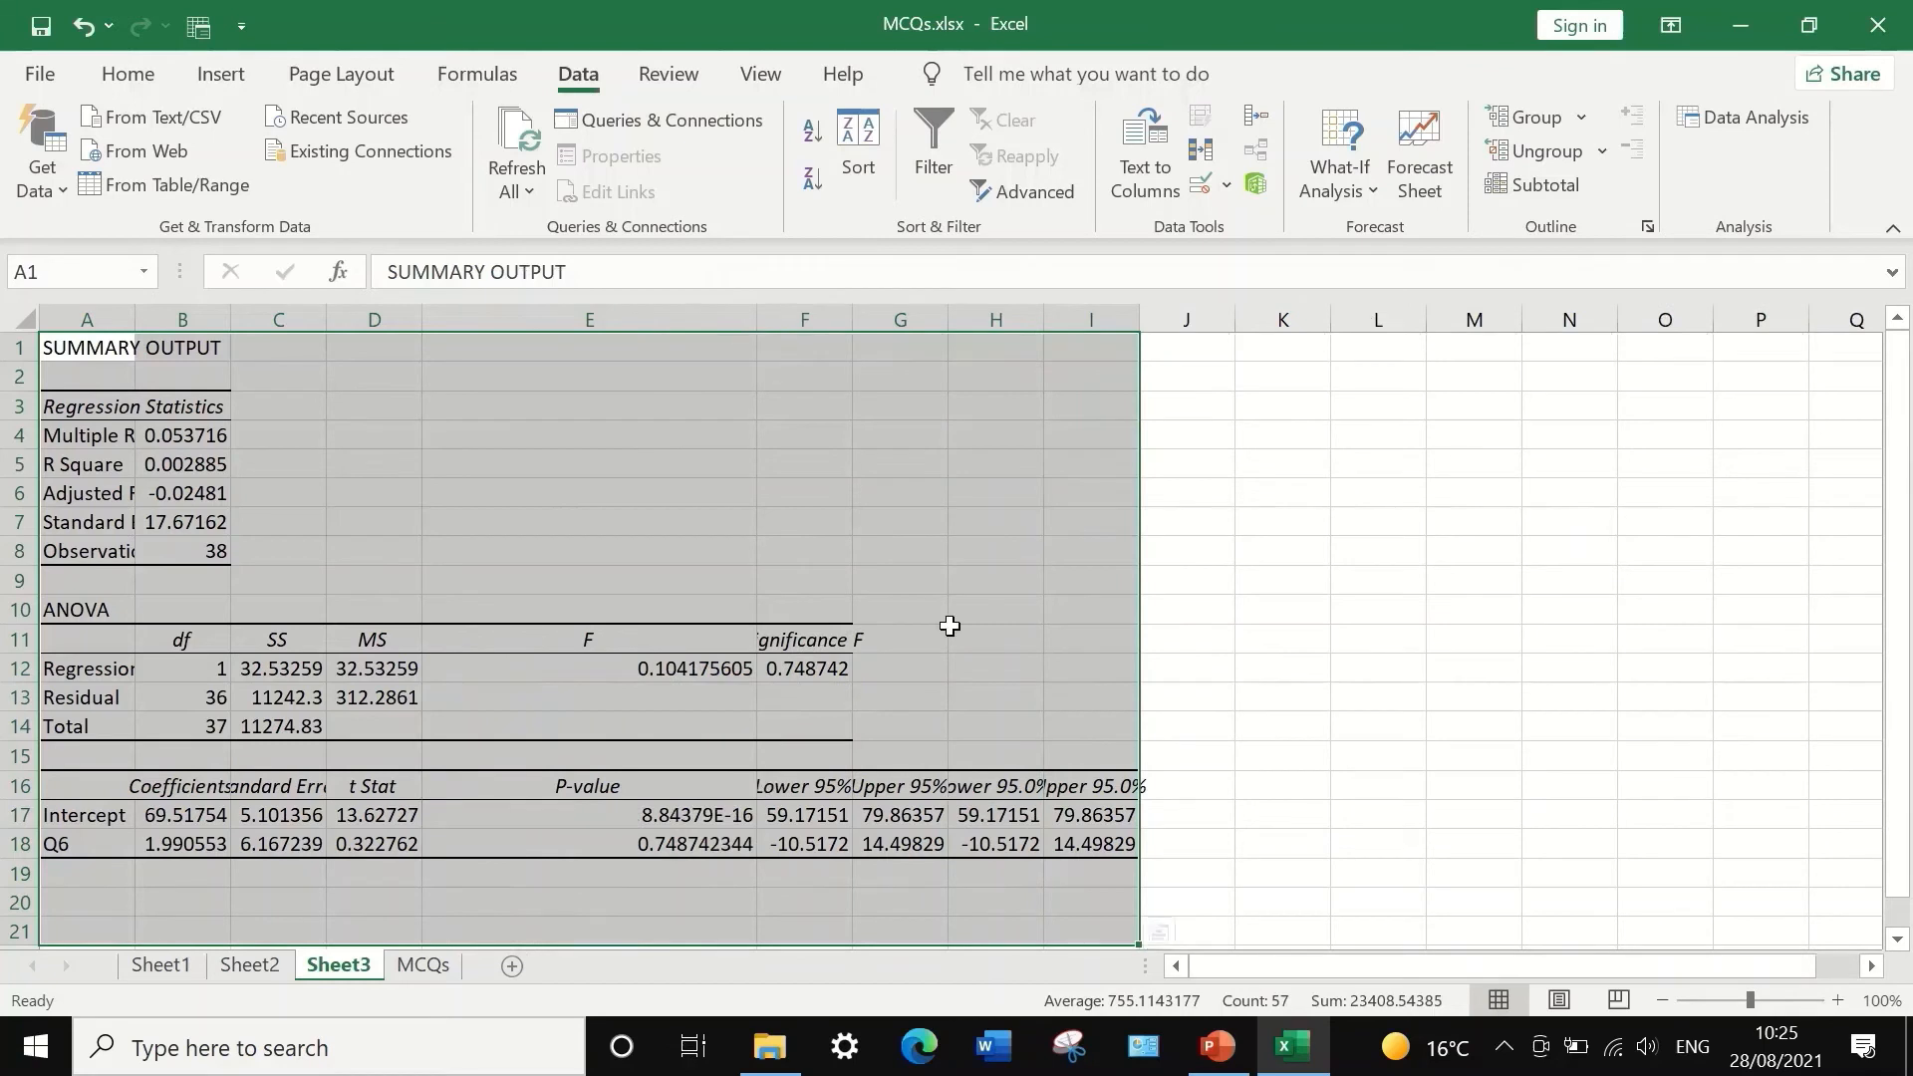
pyautogui.click(20, 844)
pyautogui.rightClick(22, 844)
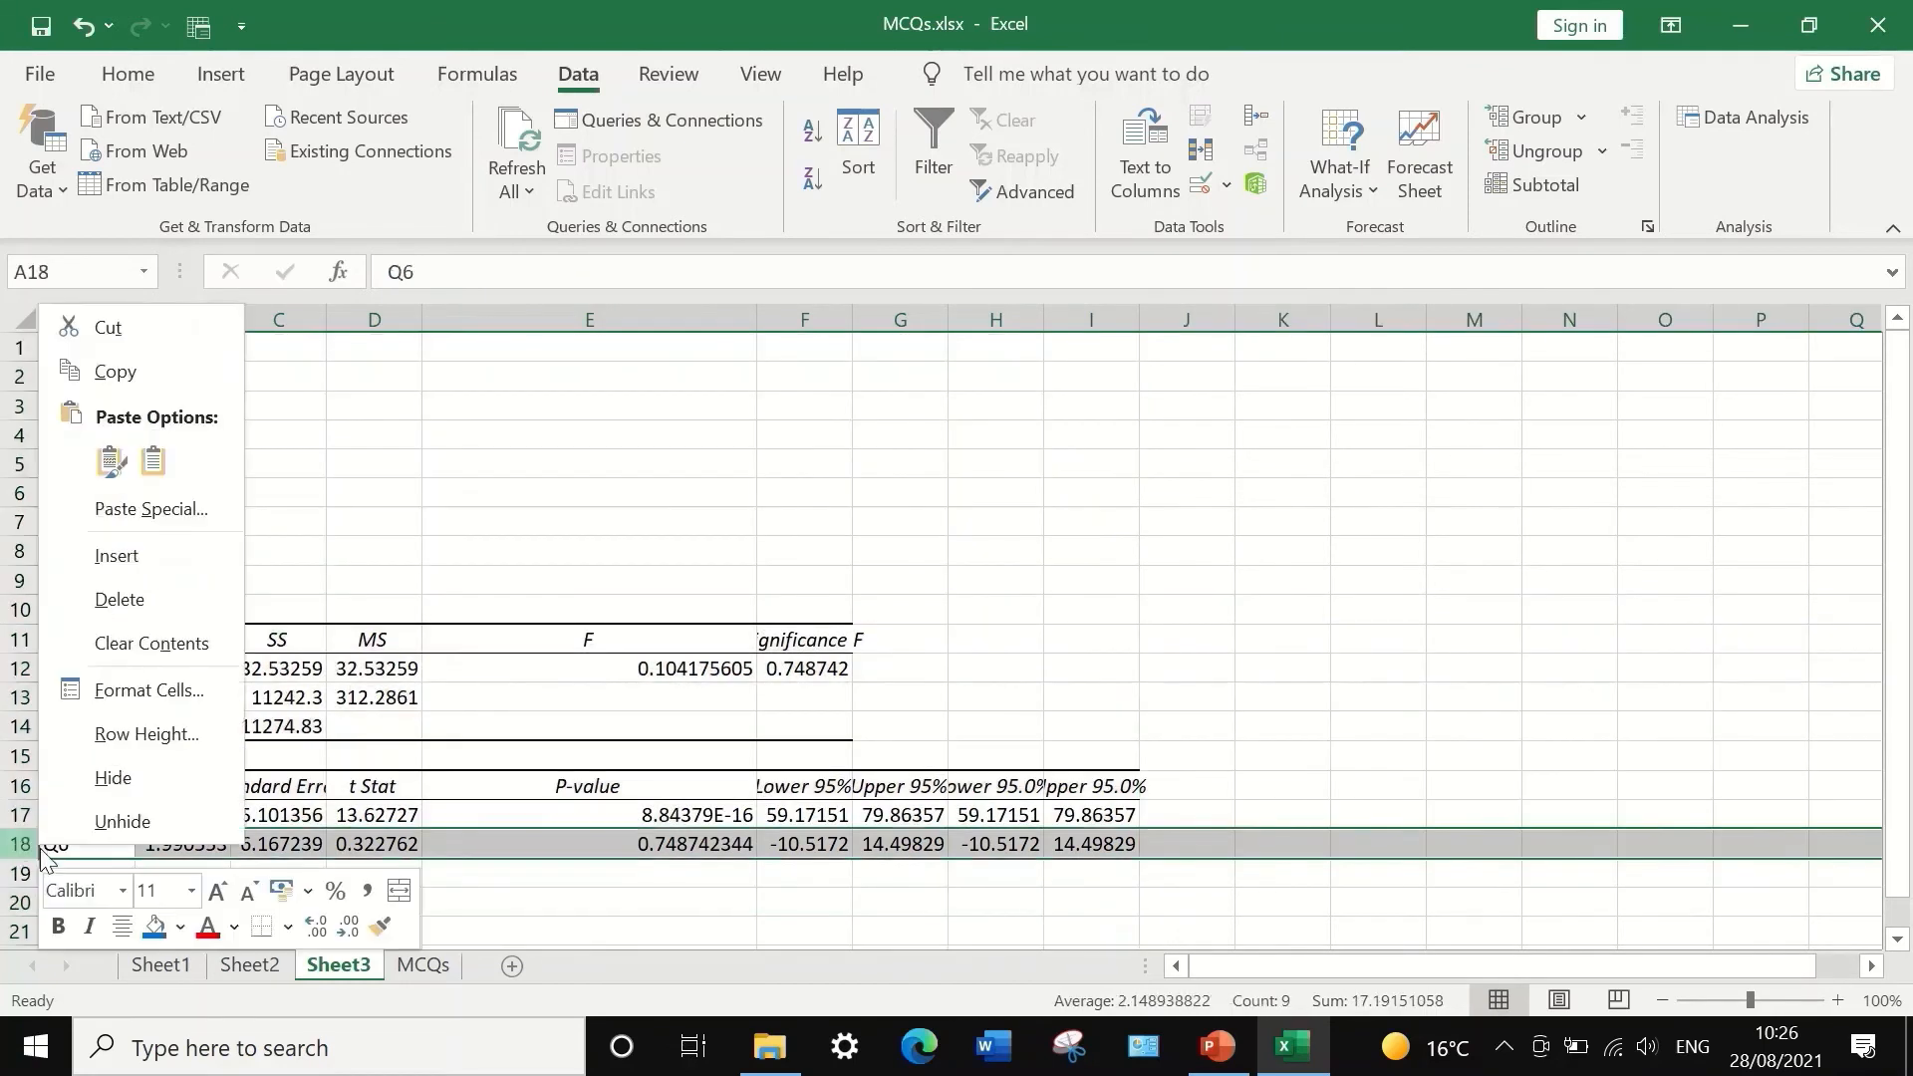
pyautogui.click(141, 682)
pyautogui.click(87, 403)
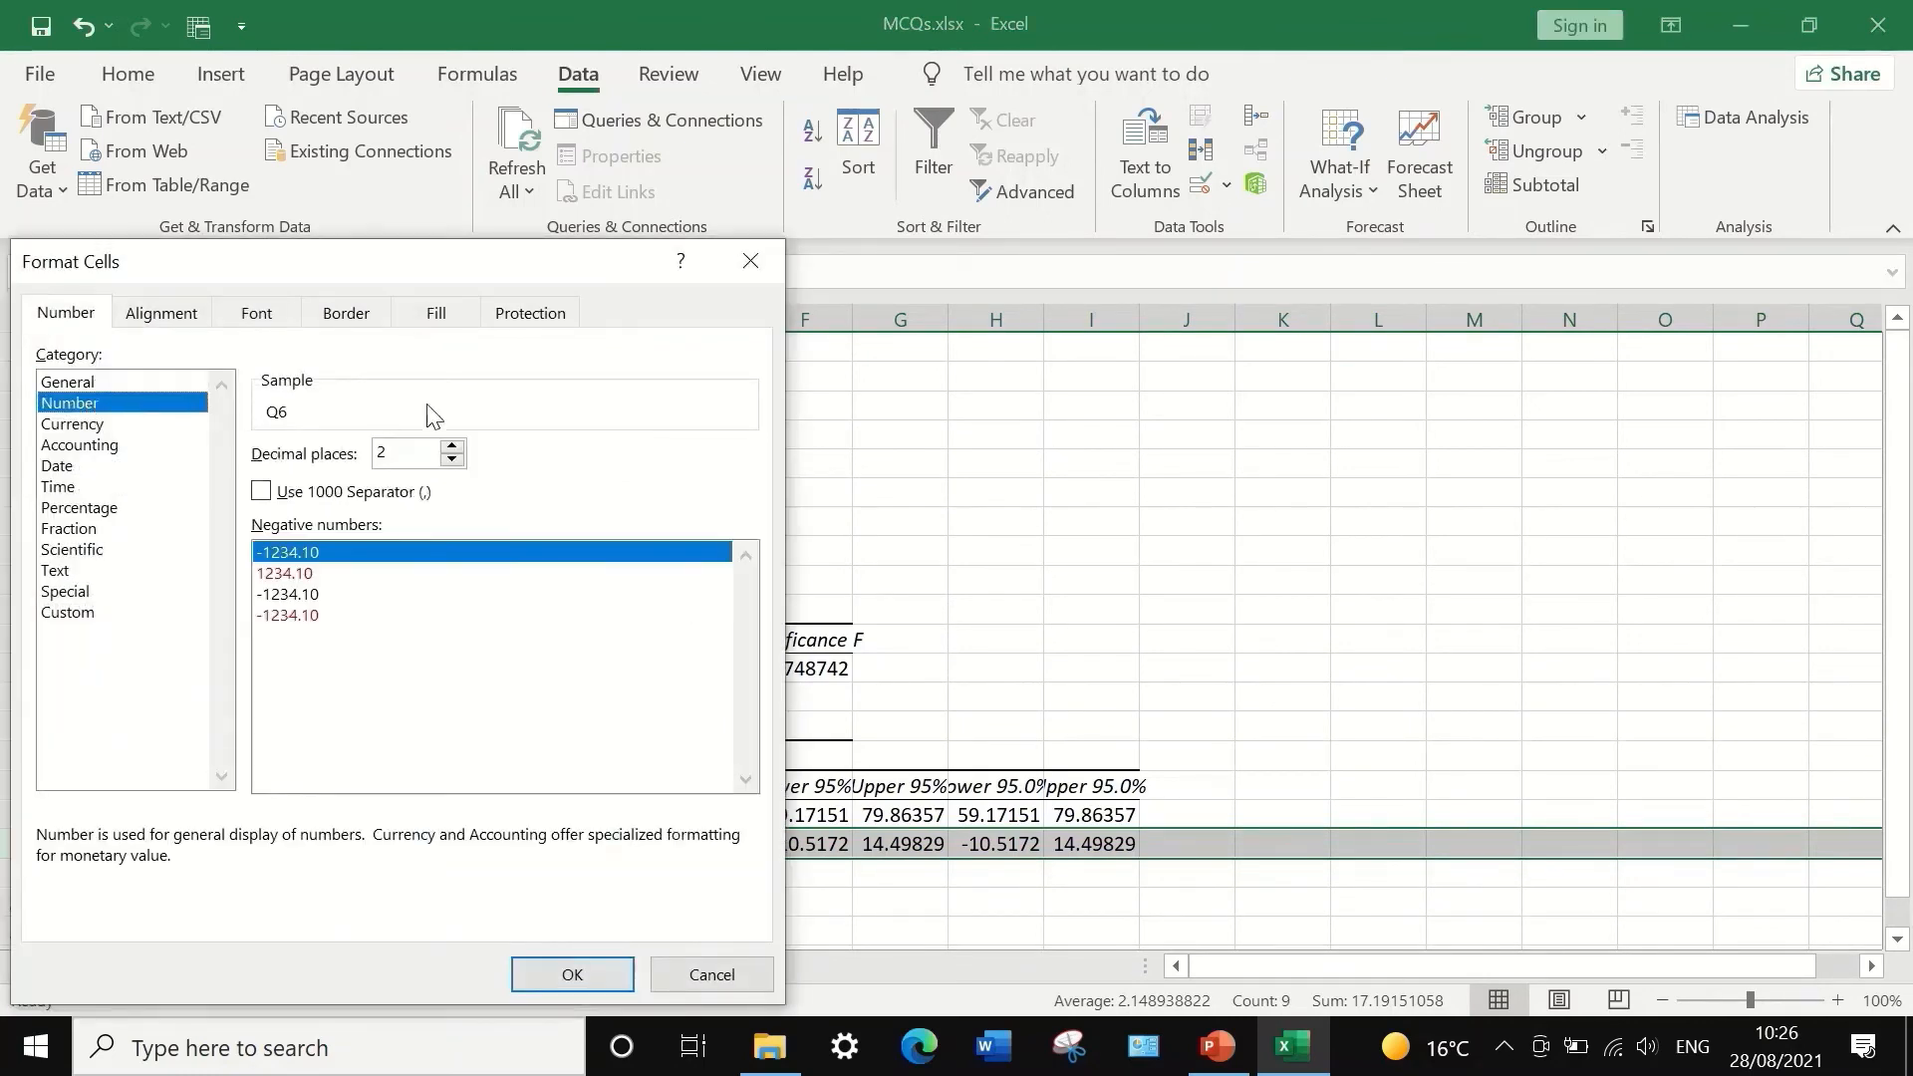
pyautogui.click(454, 447)
pyautogui.click(572, 974)
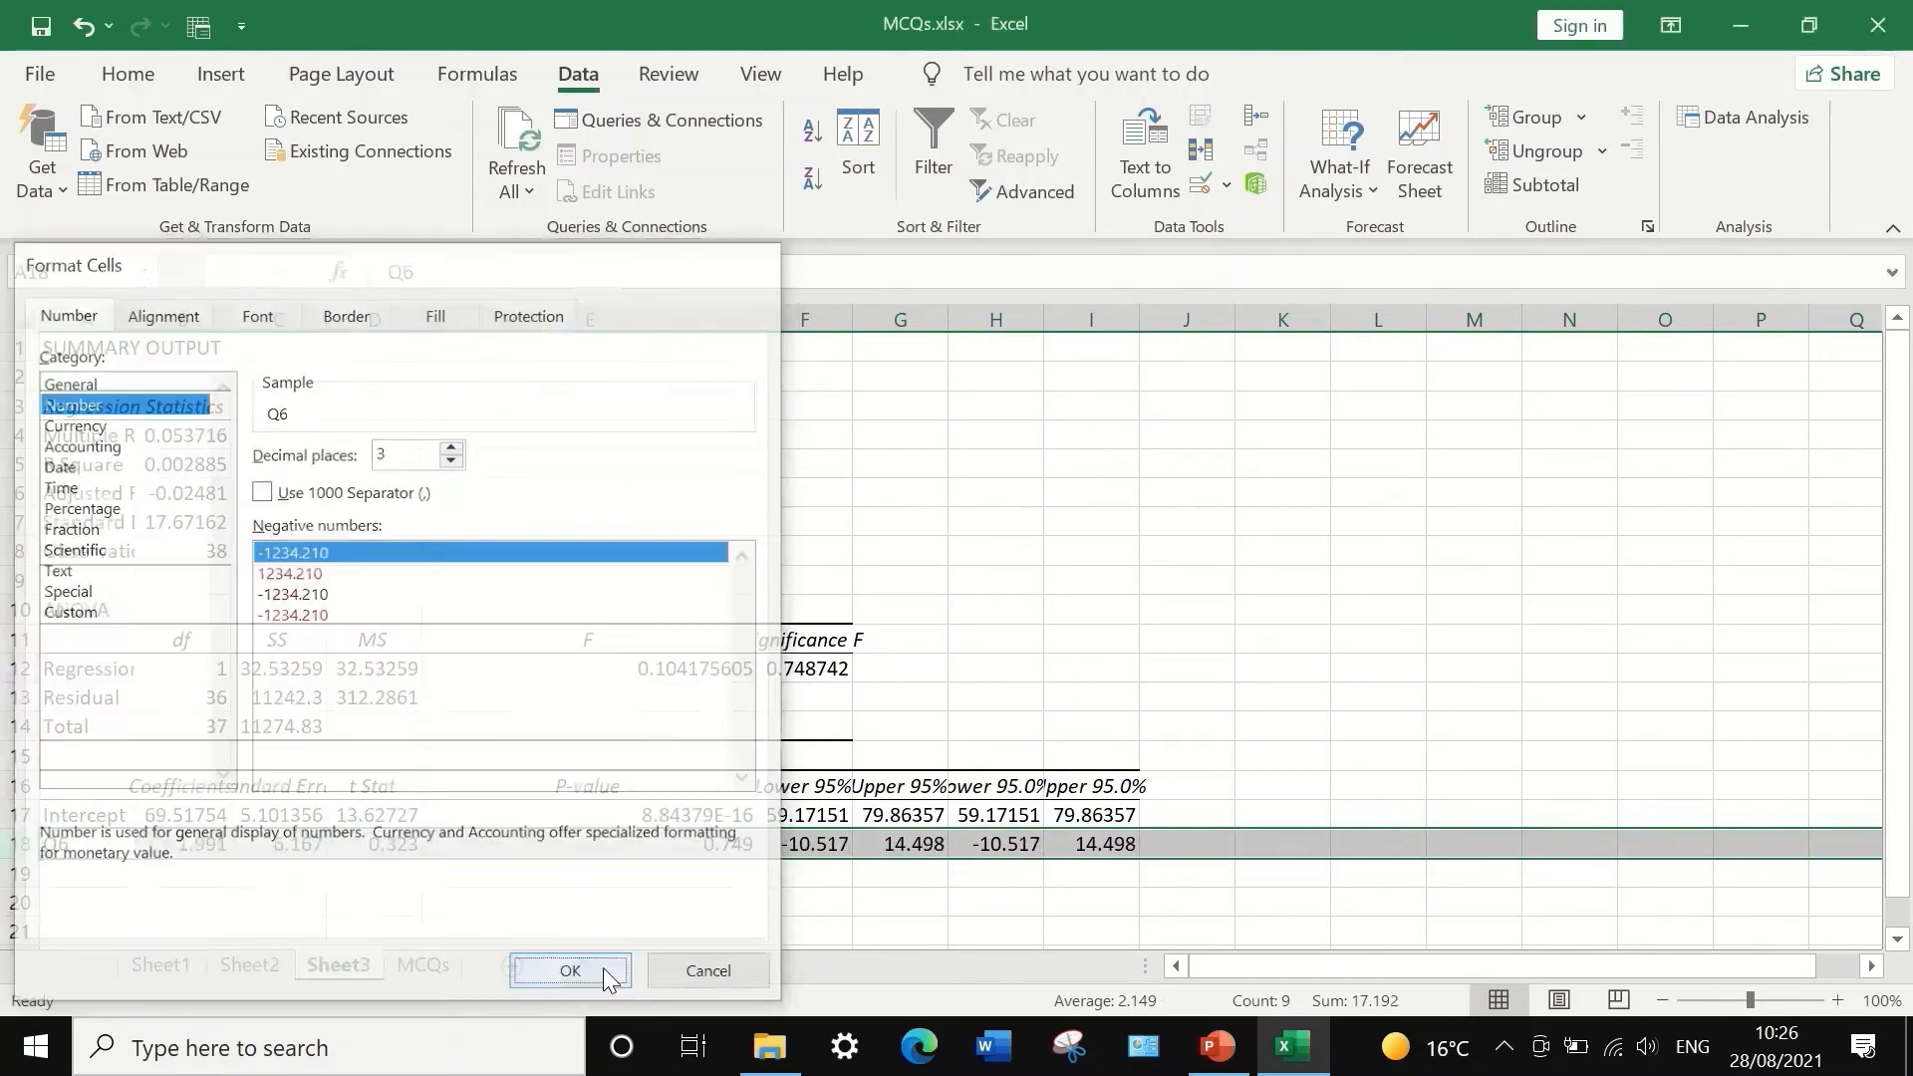
# - Copy the Q6 p-value from E18 of the regression output into G3 on Sheet1, beneath its point biserial value
pyautogui.click(658, 844)
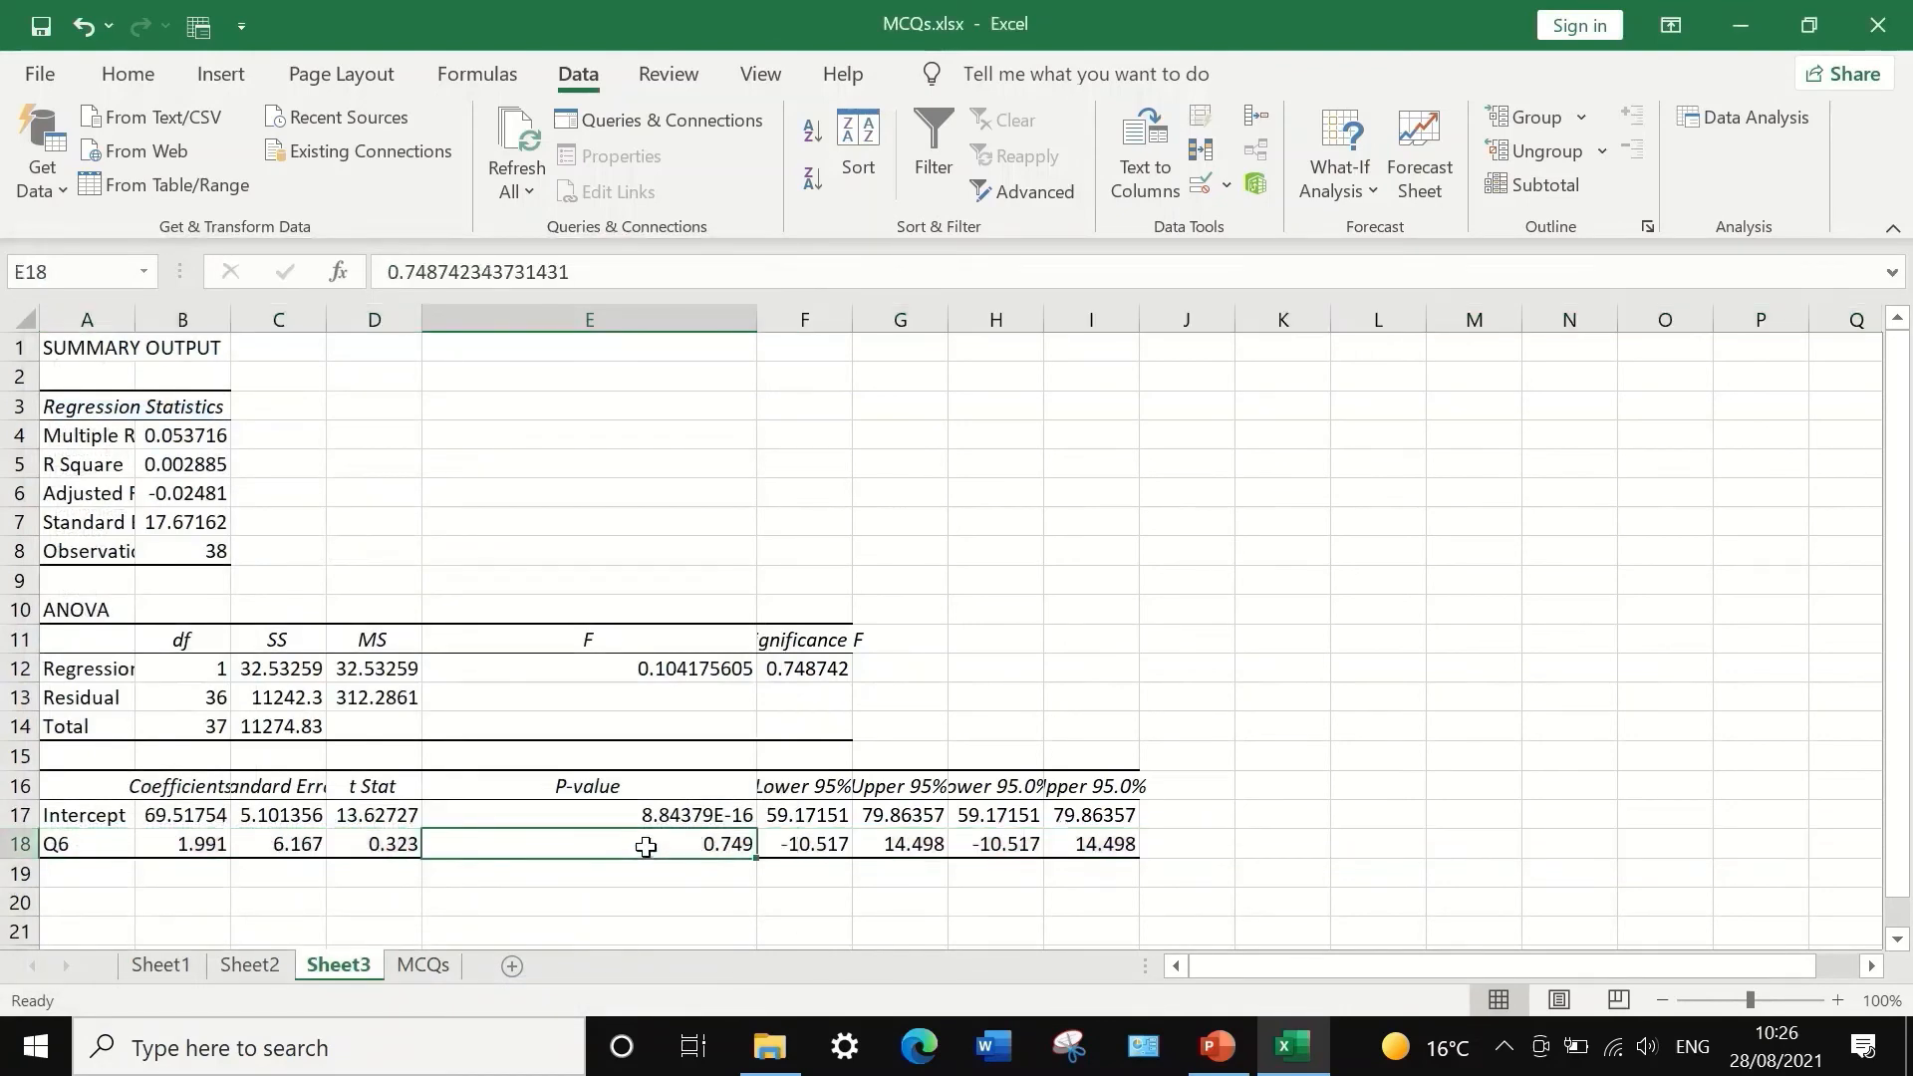
pyautogui.rightClick(672, 848)
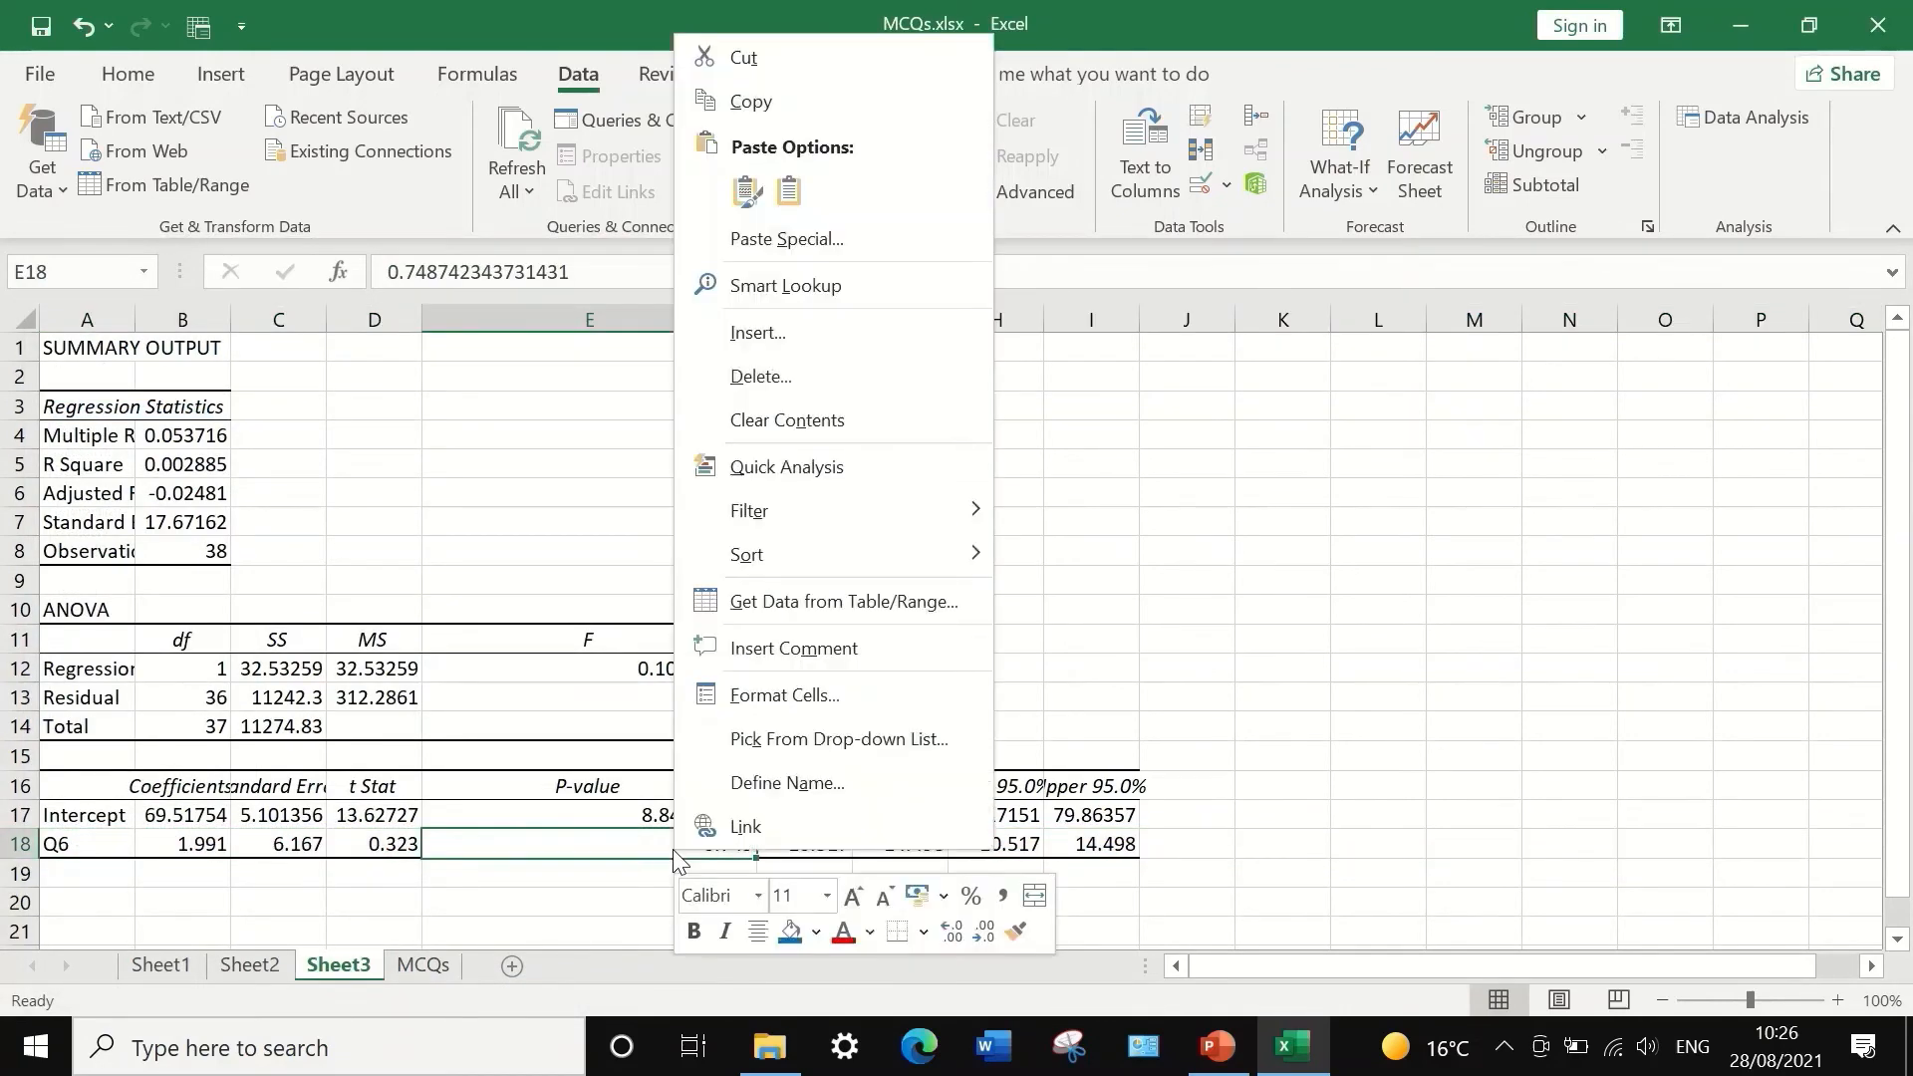
pyautogui.click(769, 102)
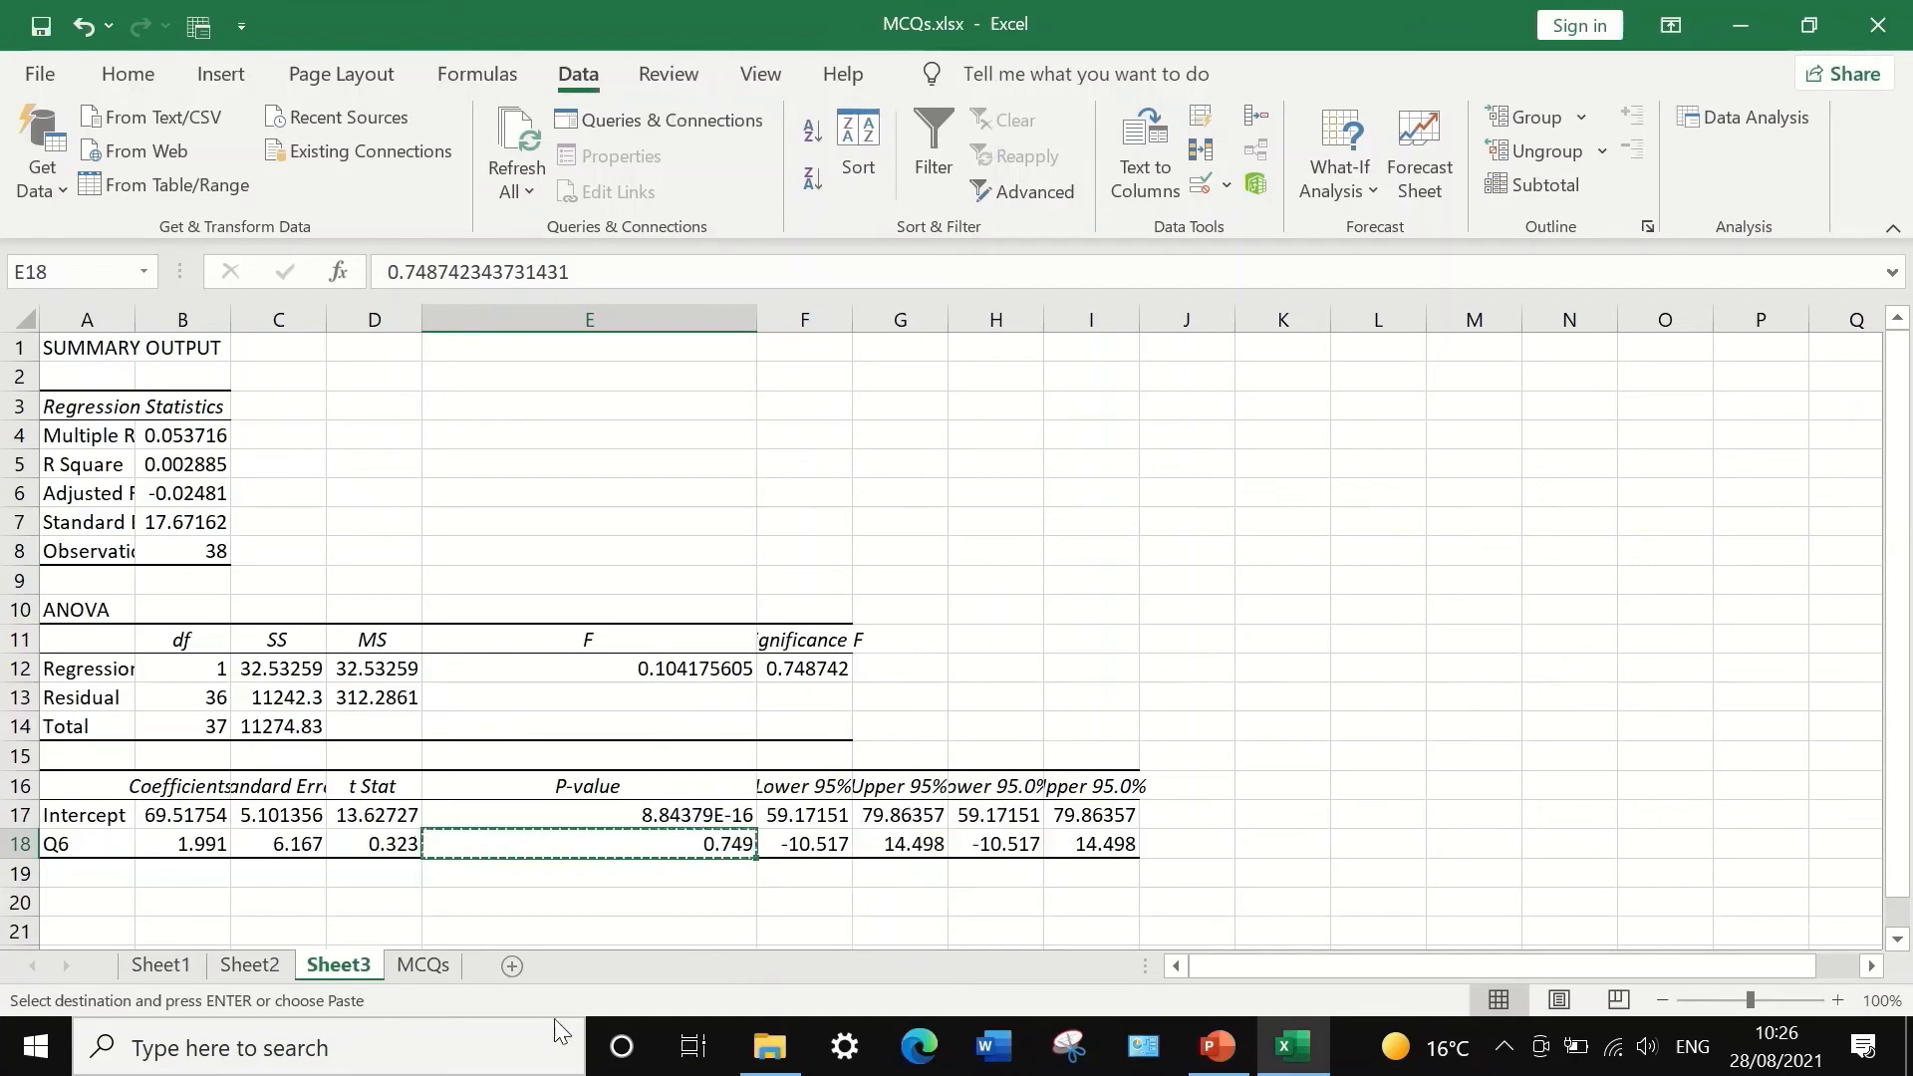
pyautogui.click(241, 968)
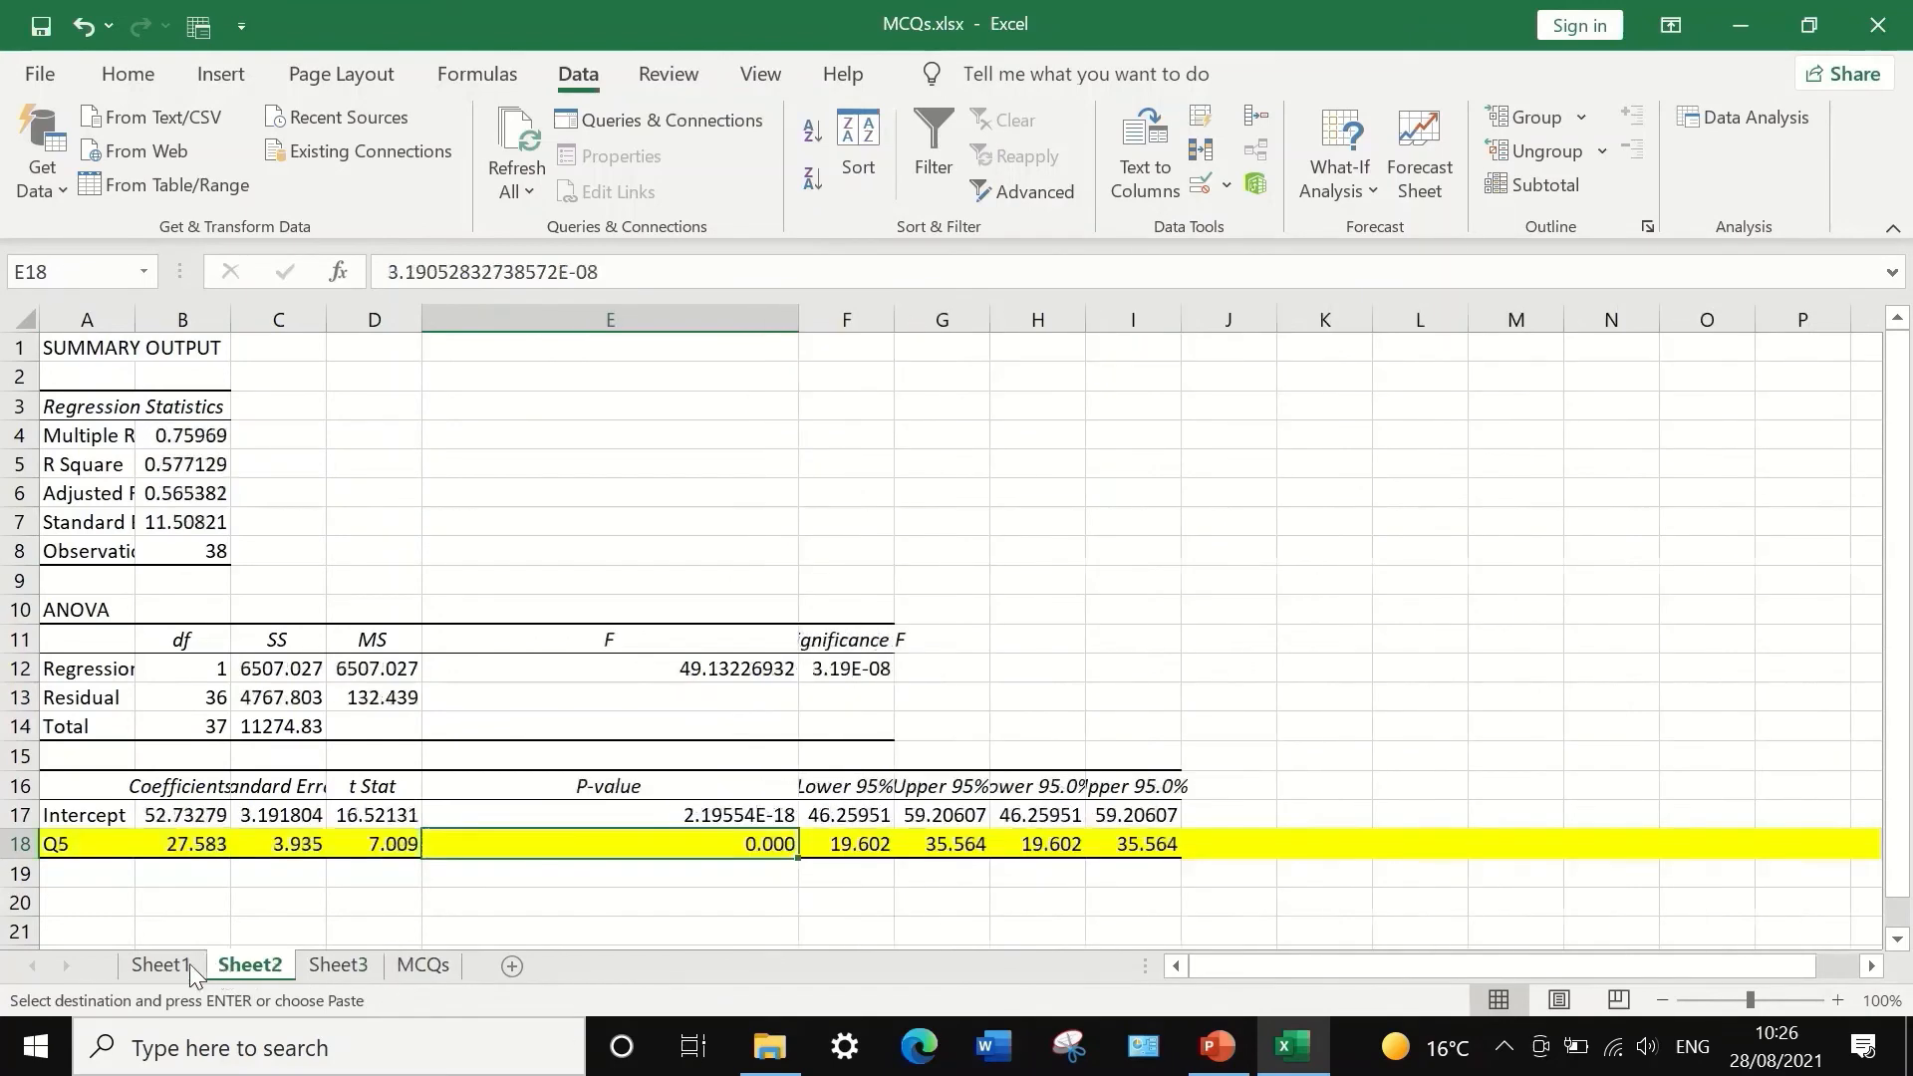
pyautogui.click(160, 963)
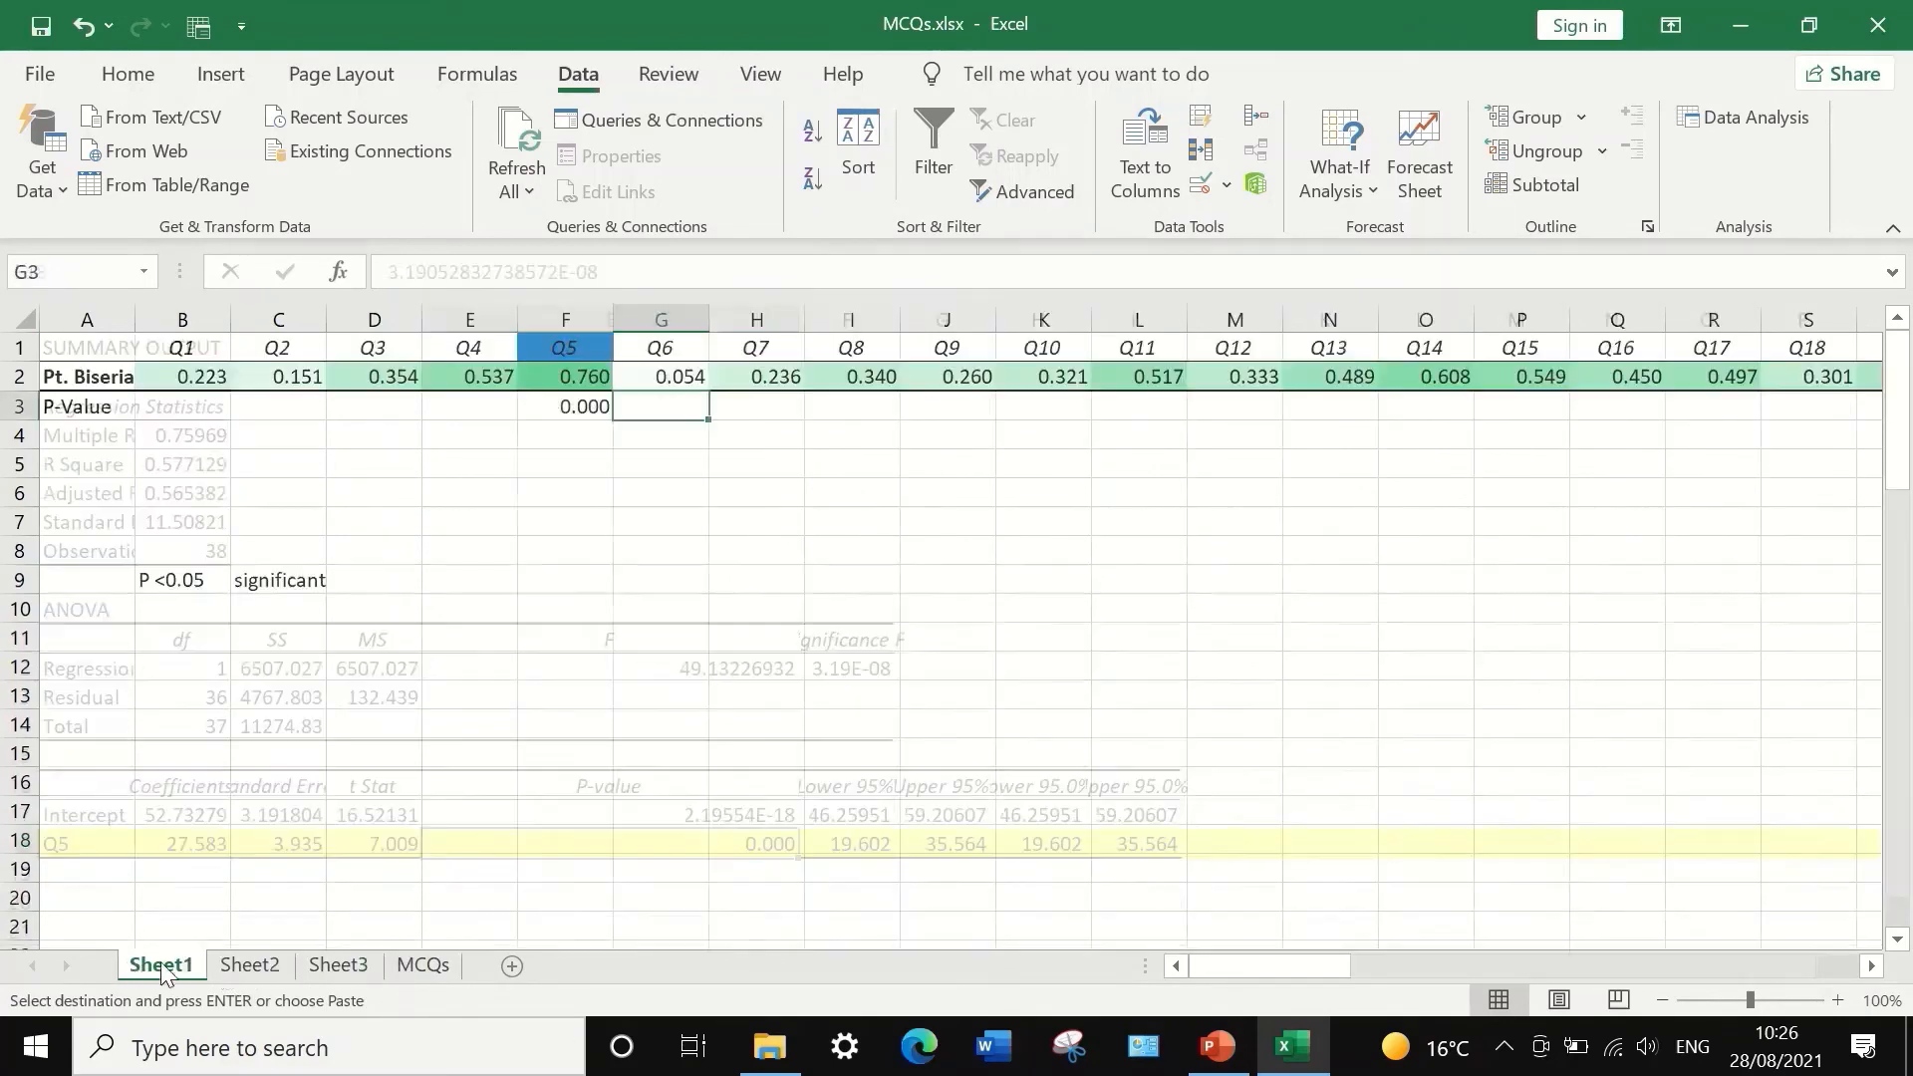
pyautogui.rightClick(672, 409)
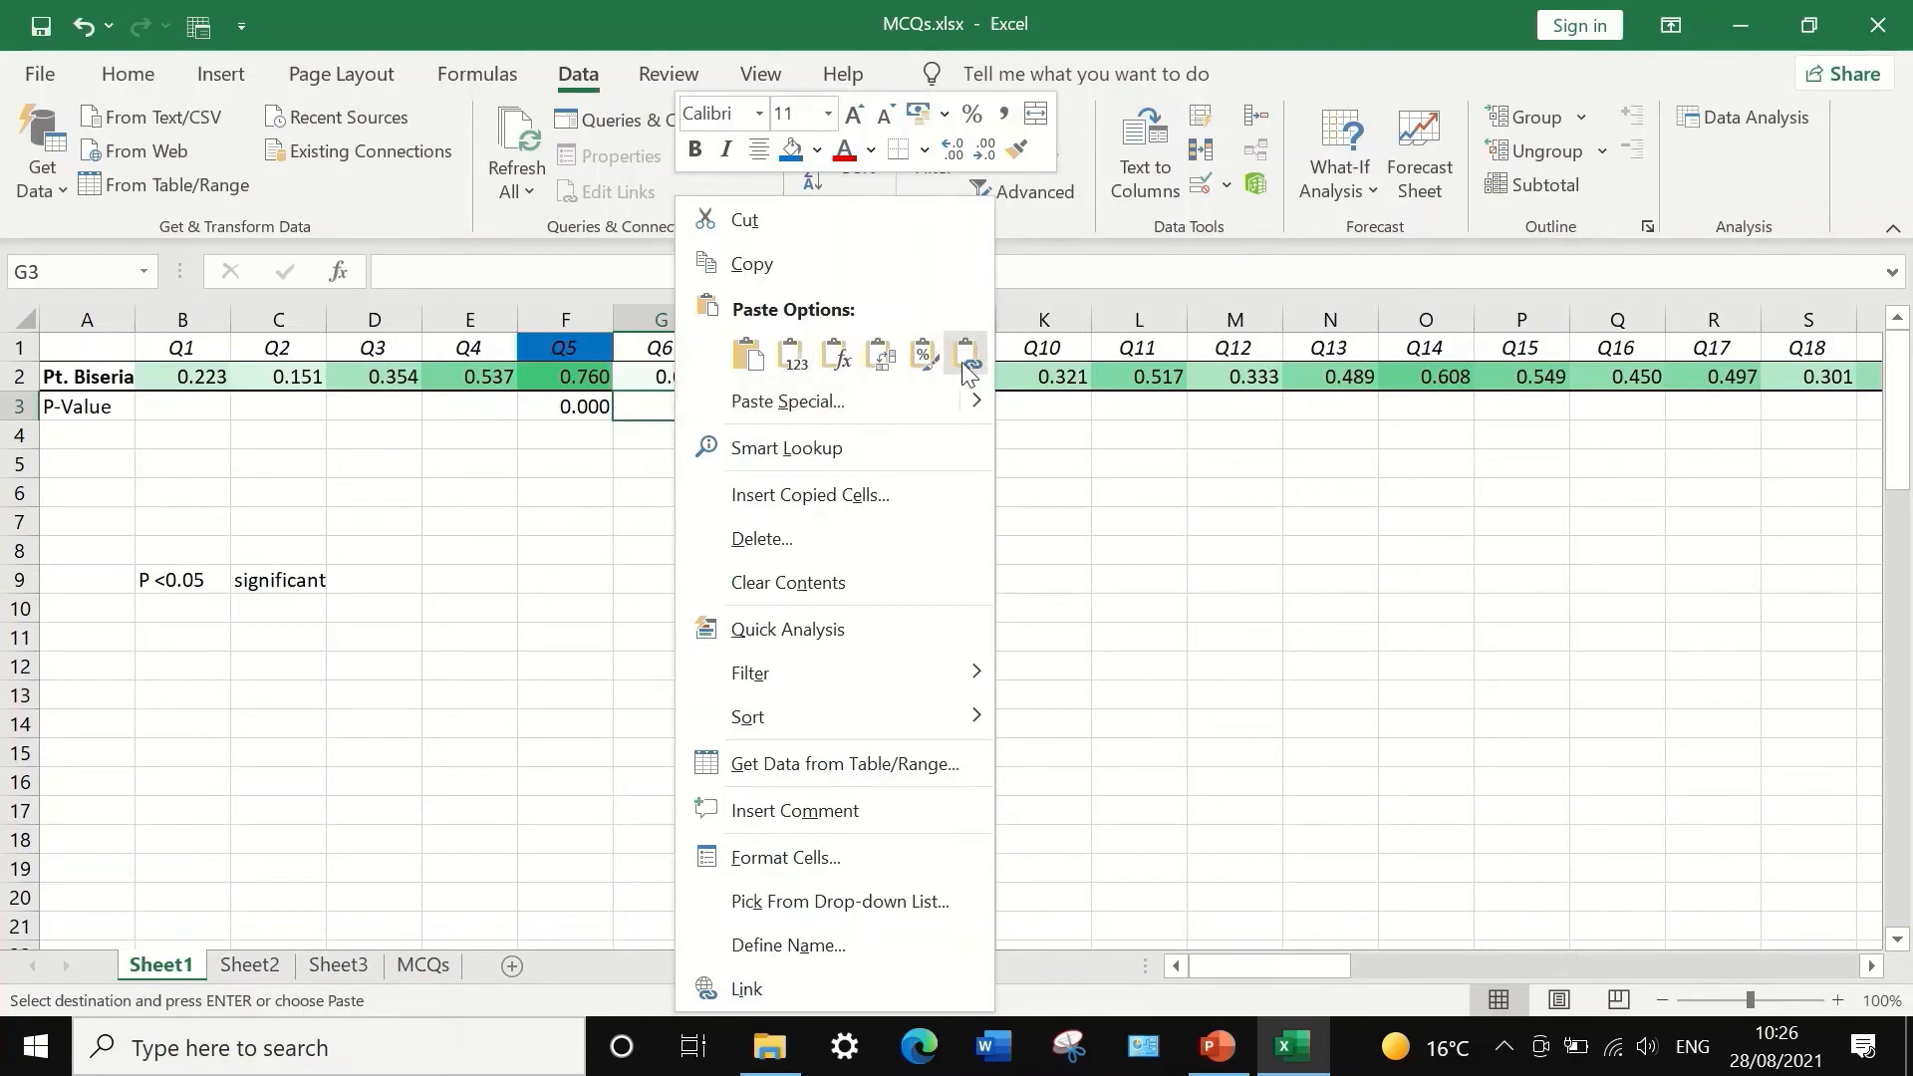
pyautogui.click(749, 356)
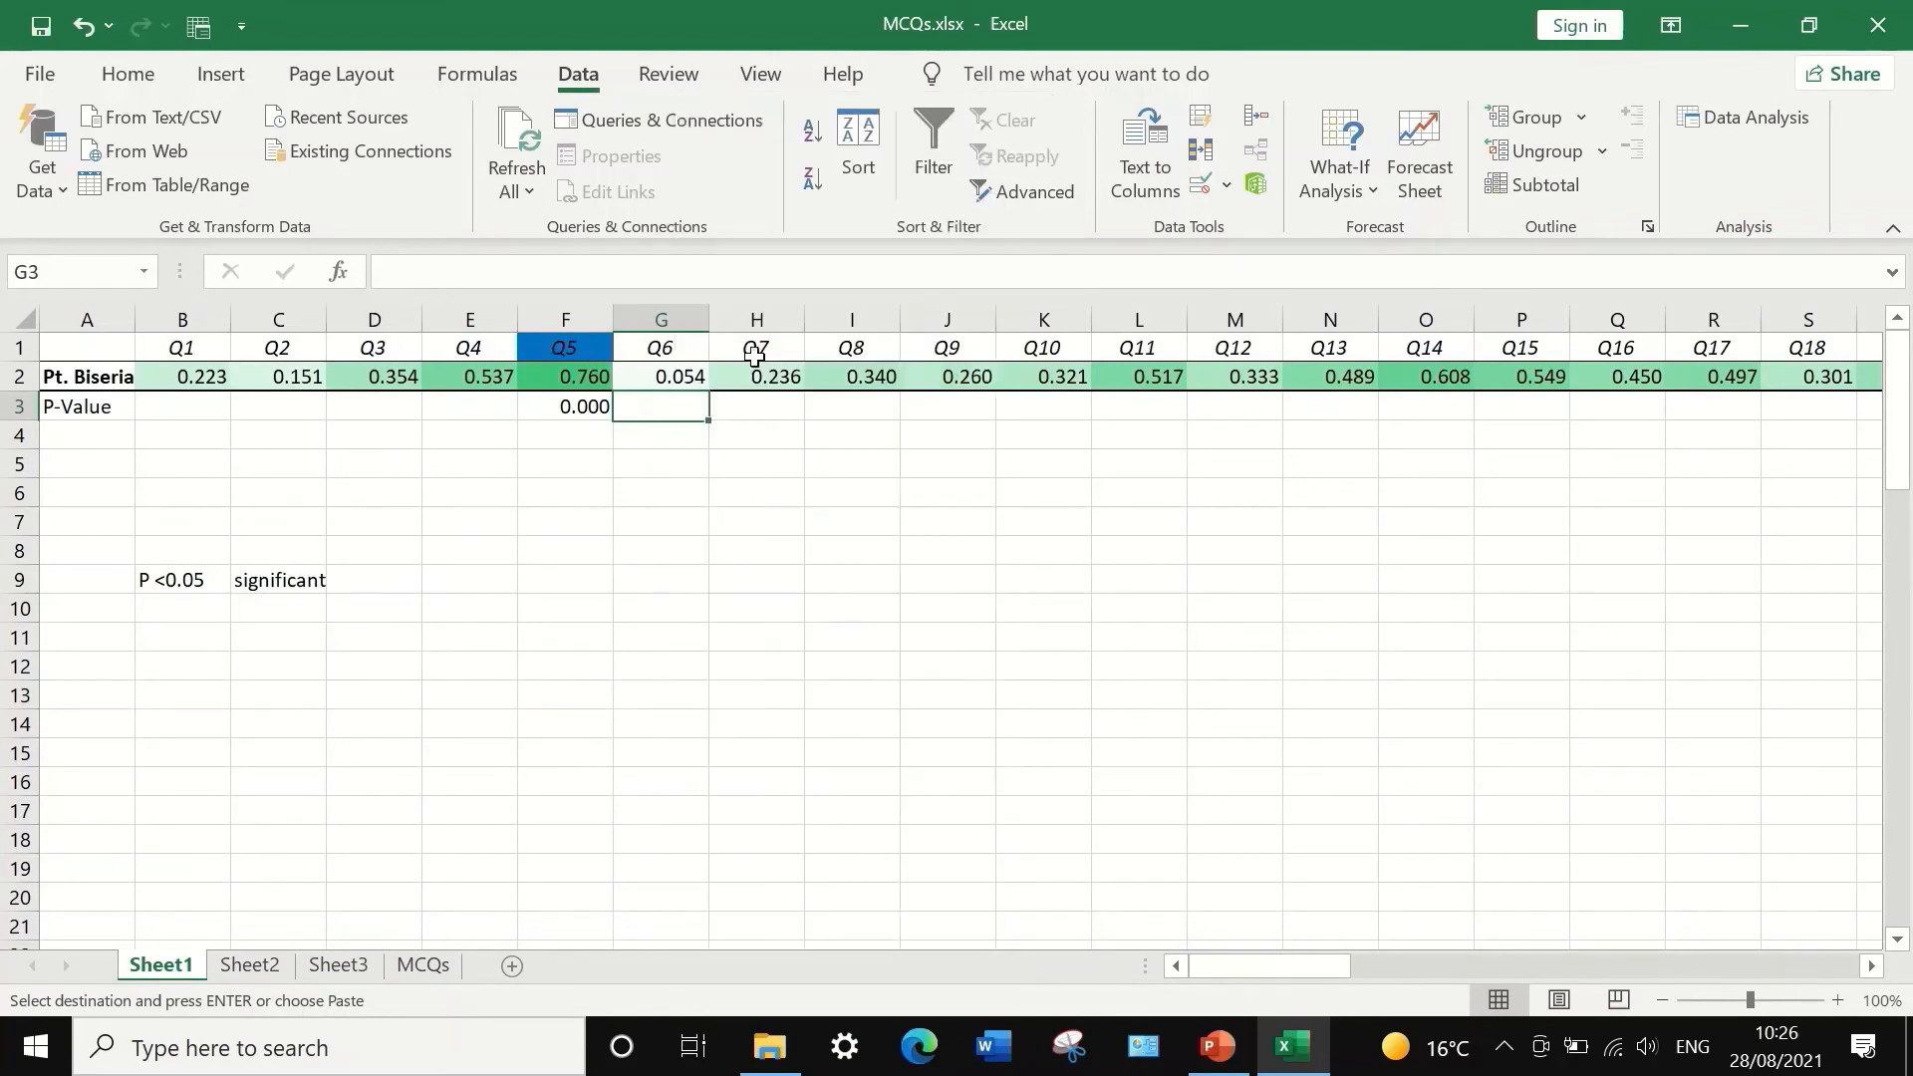
pyautogui.click(684, 441)
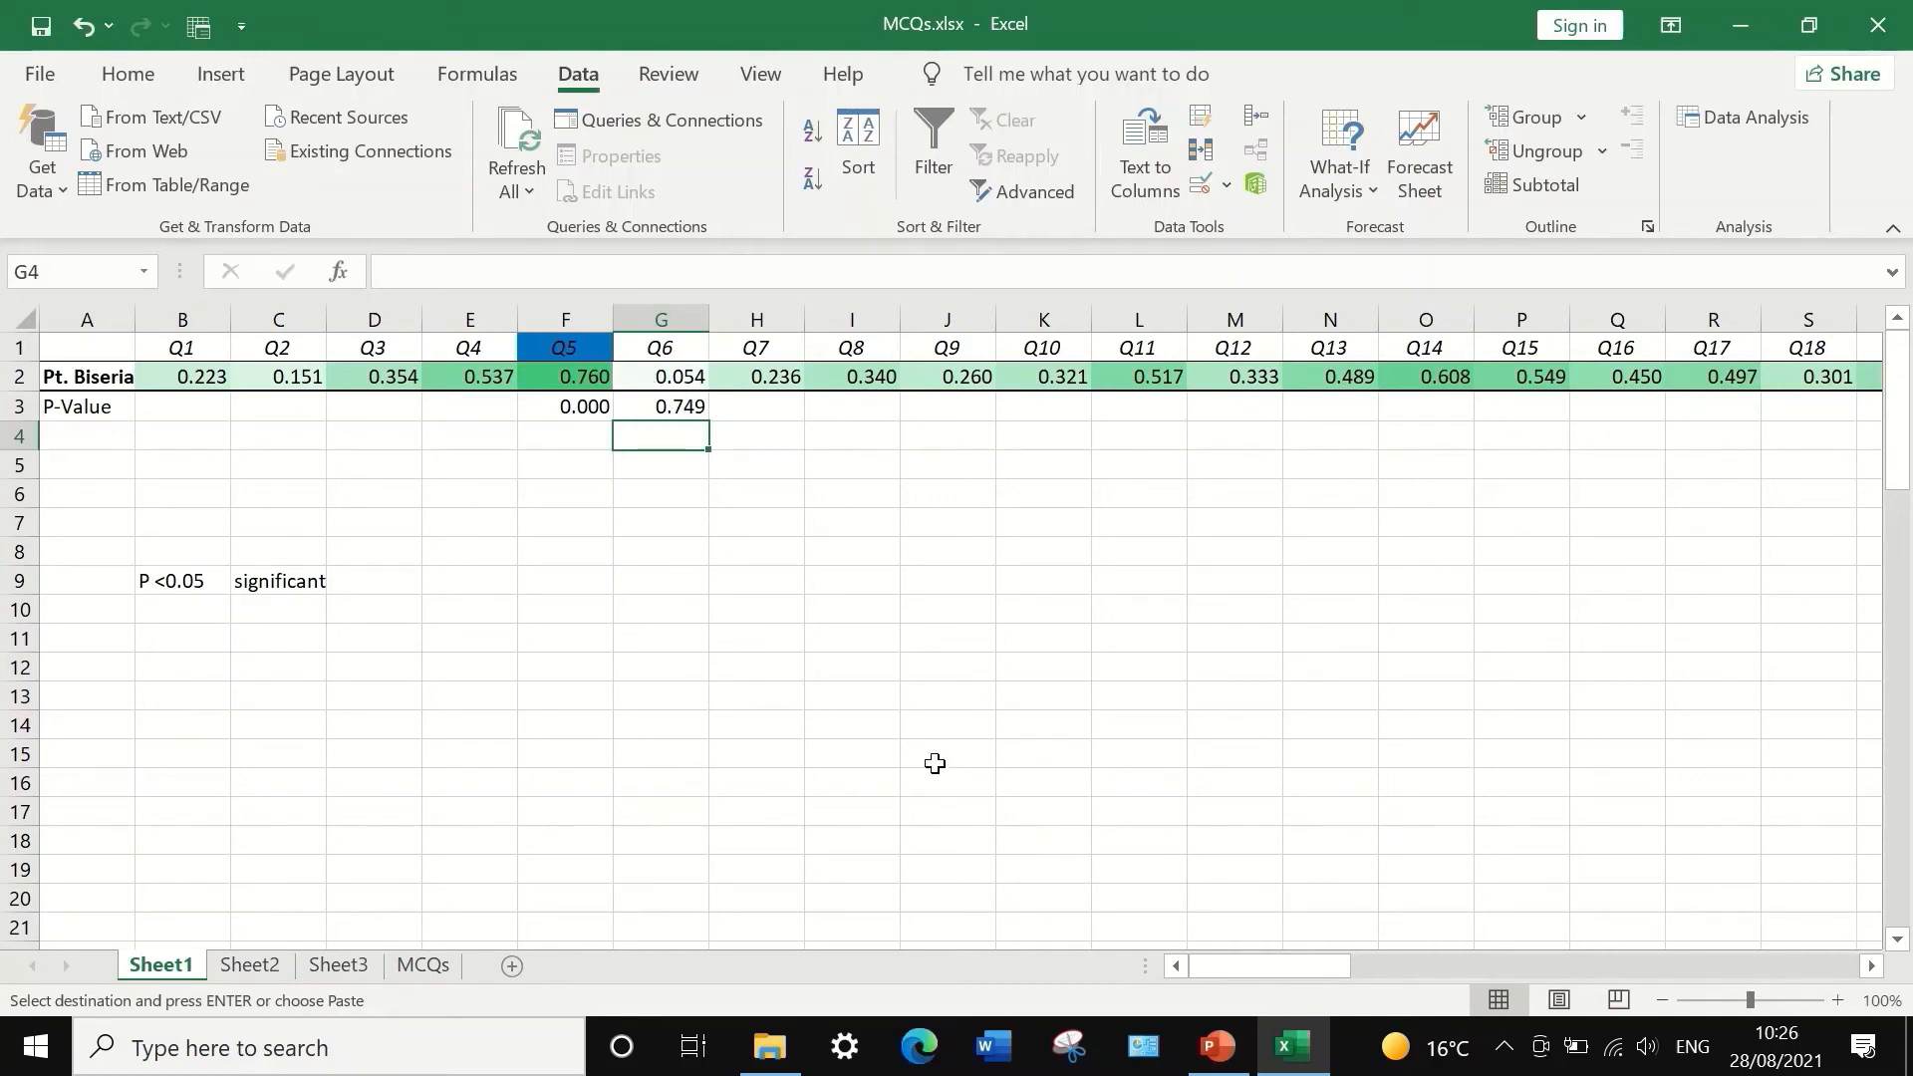
# - On Sheet1, examine Q47's point biserial correlation in AV2 and the P-Value cell AV3 beneath it
pyautogui.moveTo(1246, 963); pyautogui.dragTo(1560, 937)
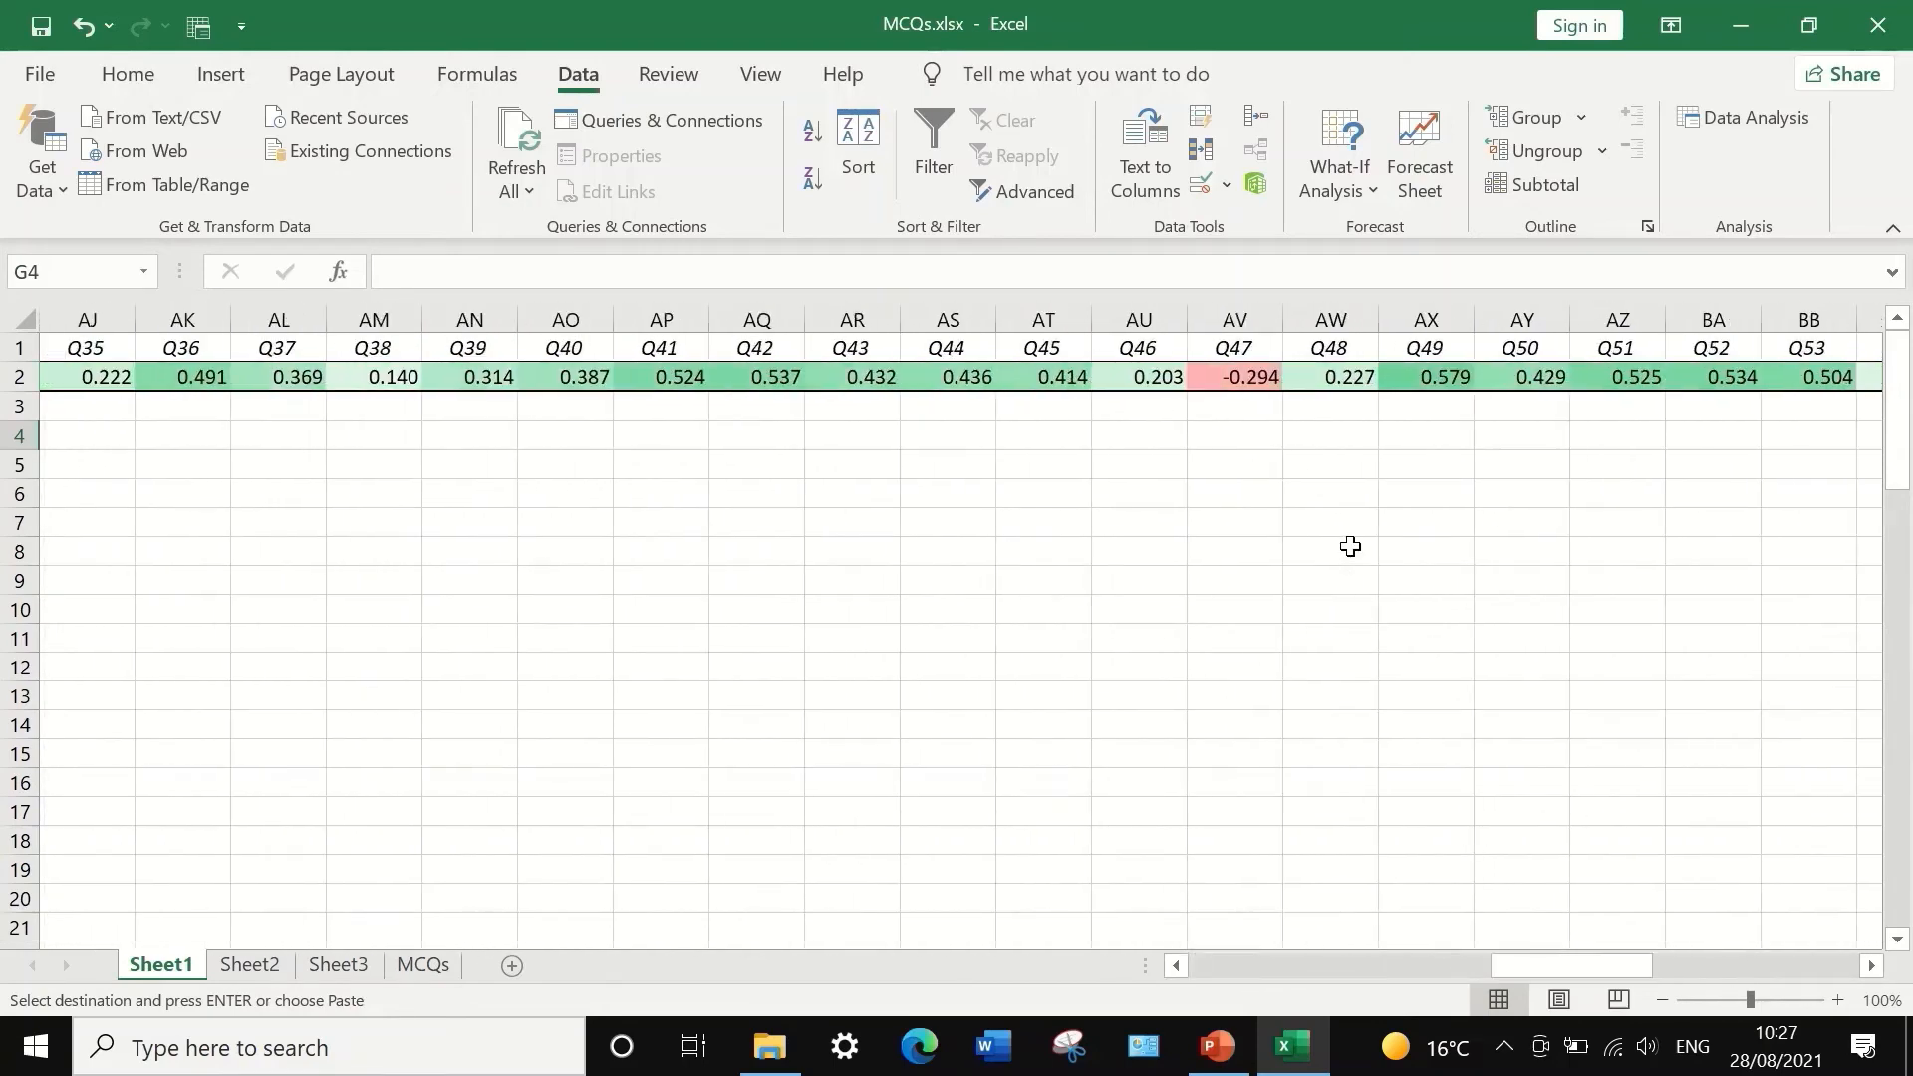
pyautogui.click(1232, 374)
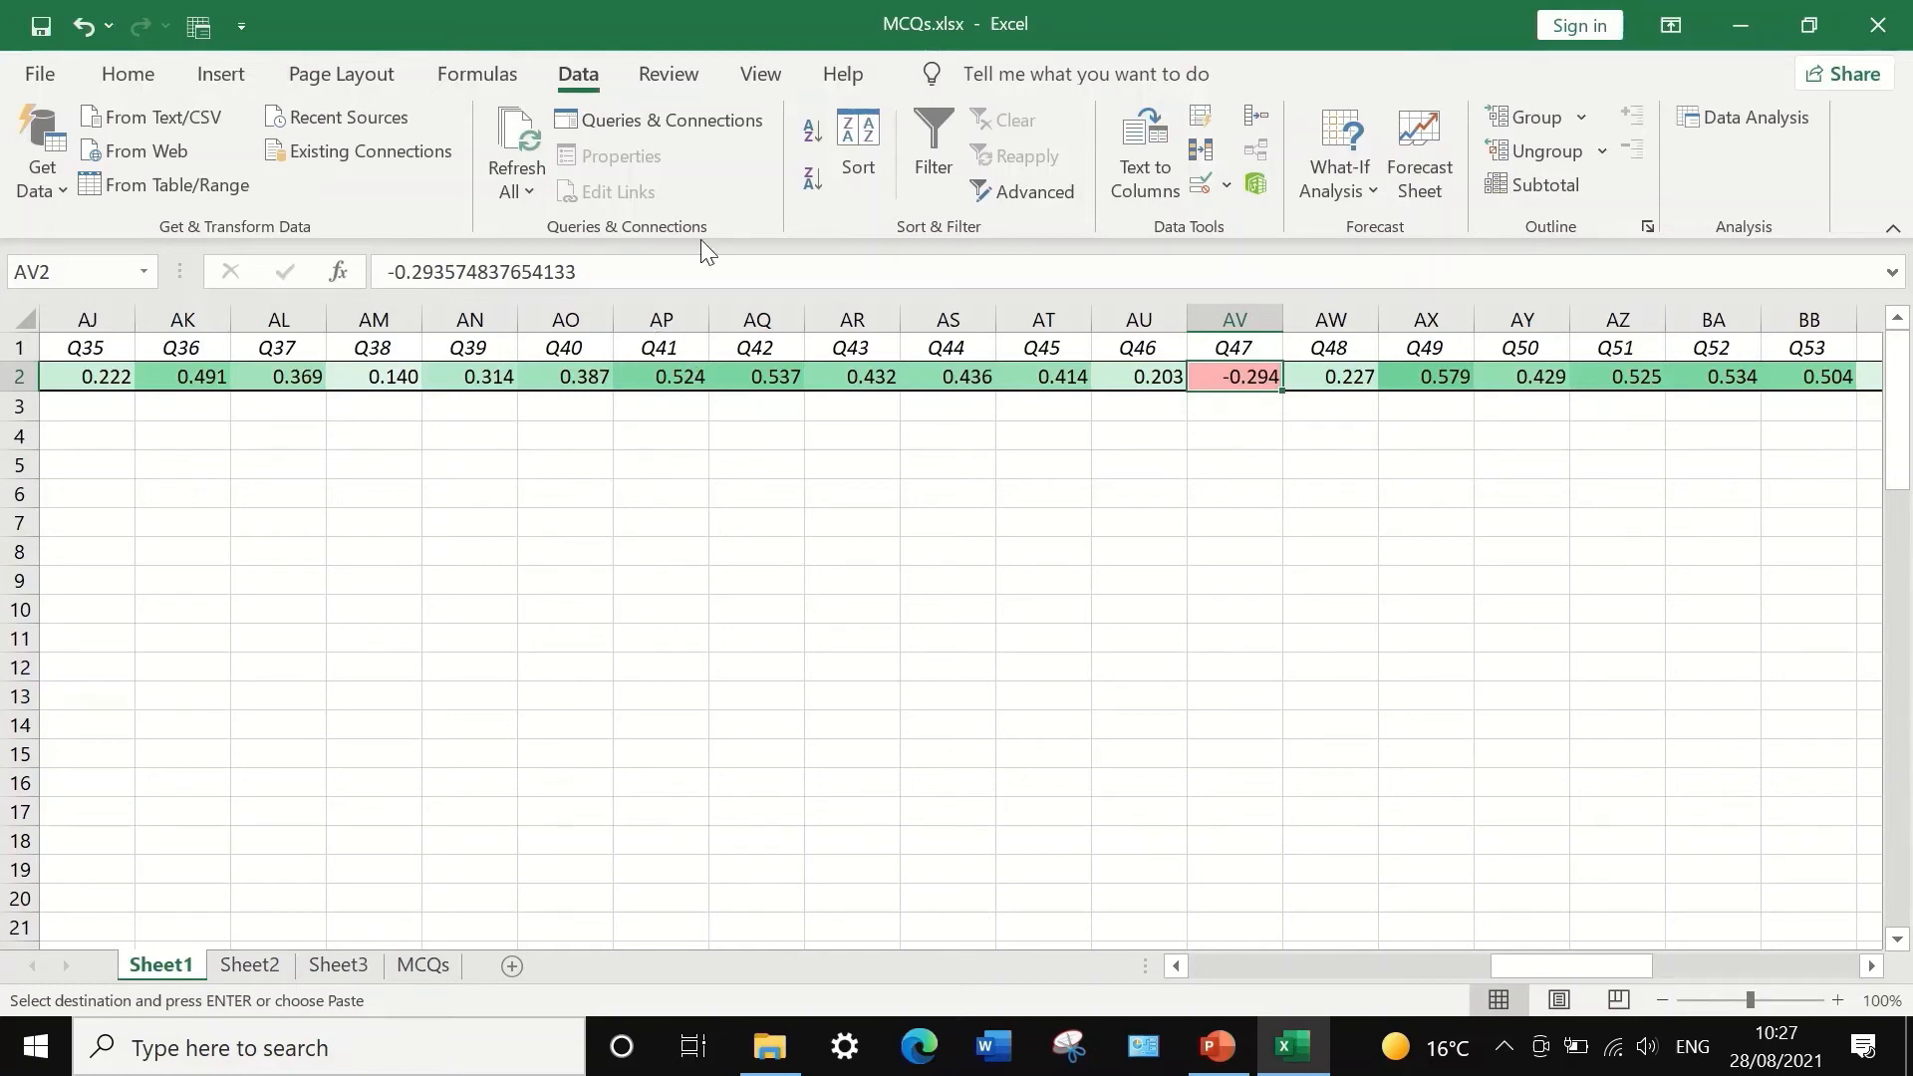
pyautogui.click(1252, 407)
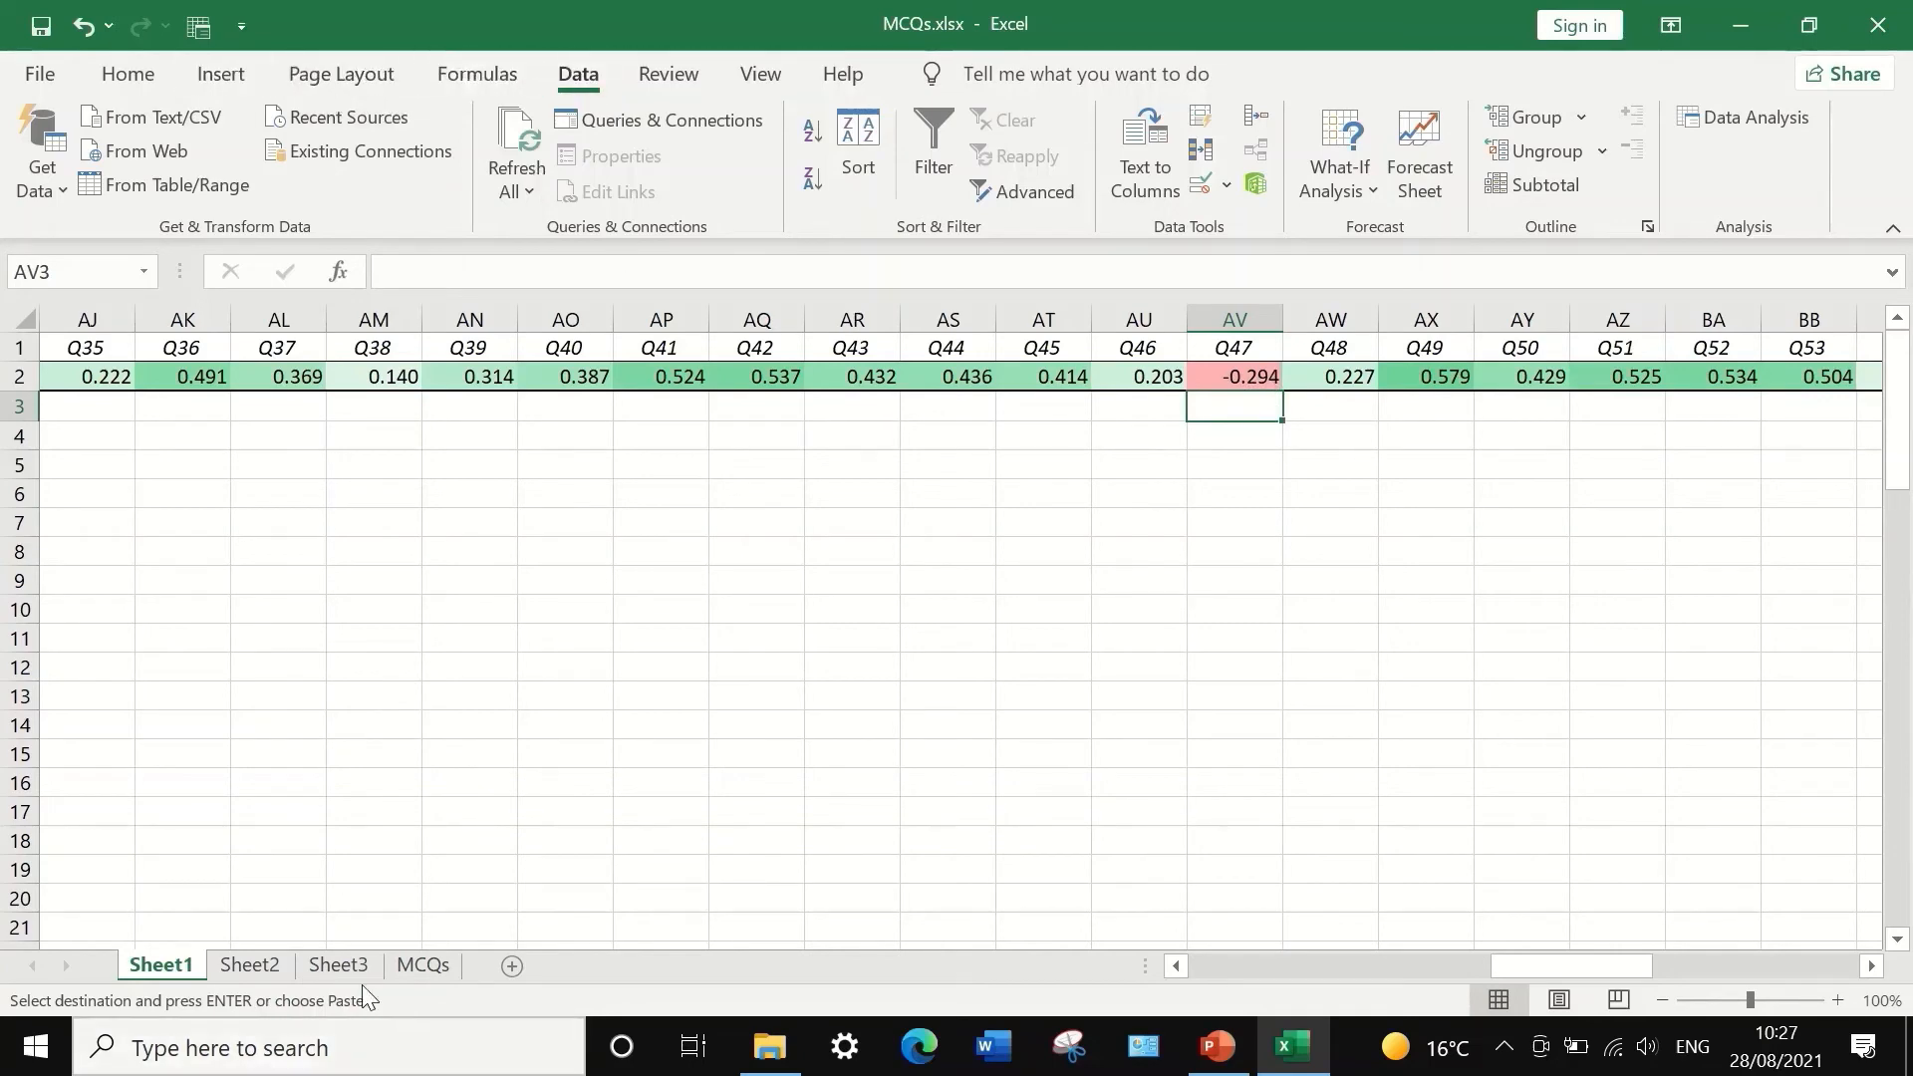
# - On the MCQs sheet, run a Regression of Total Score on Q47, using X range AV1:AV39 and output to a new worksheet
pyautogui.click(431, 966)
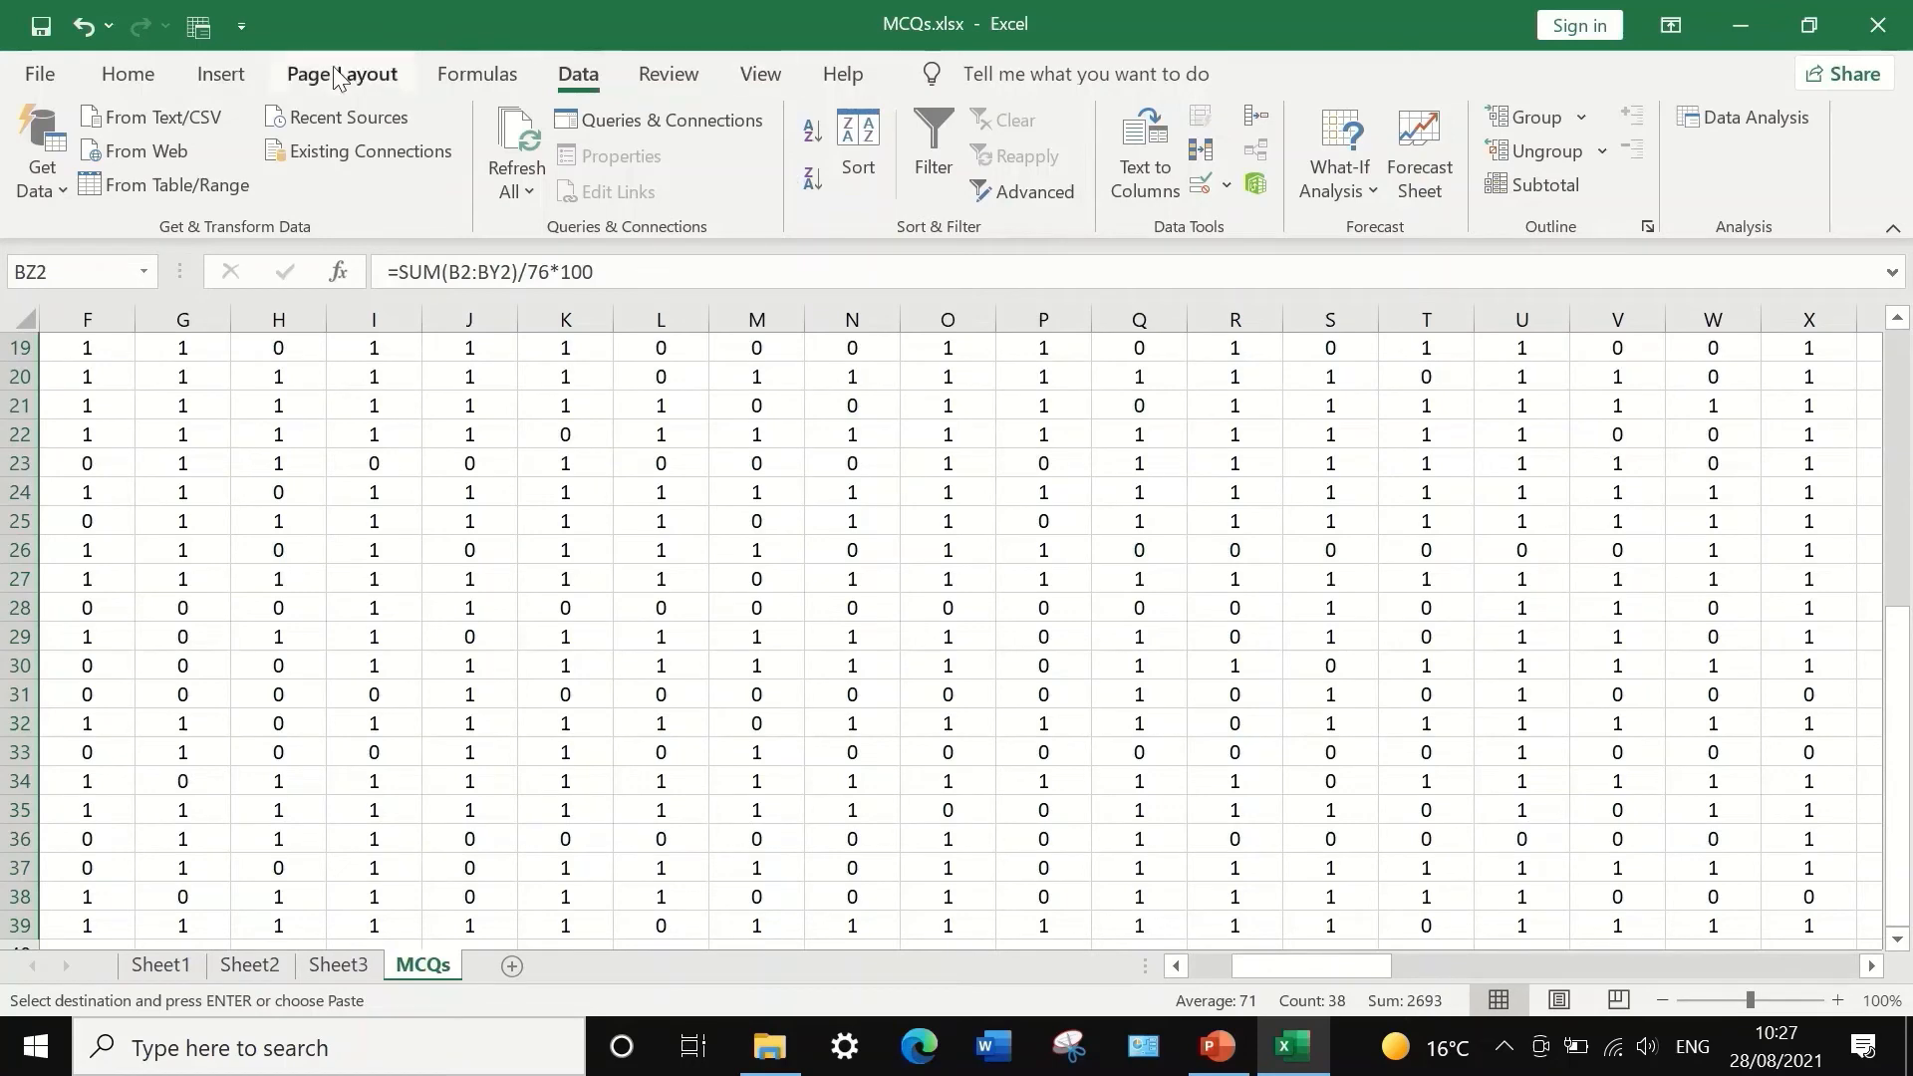
pyautogui.click(1708, 114)
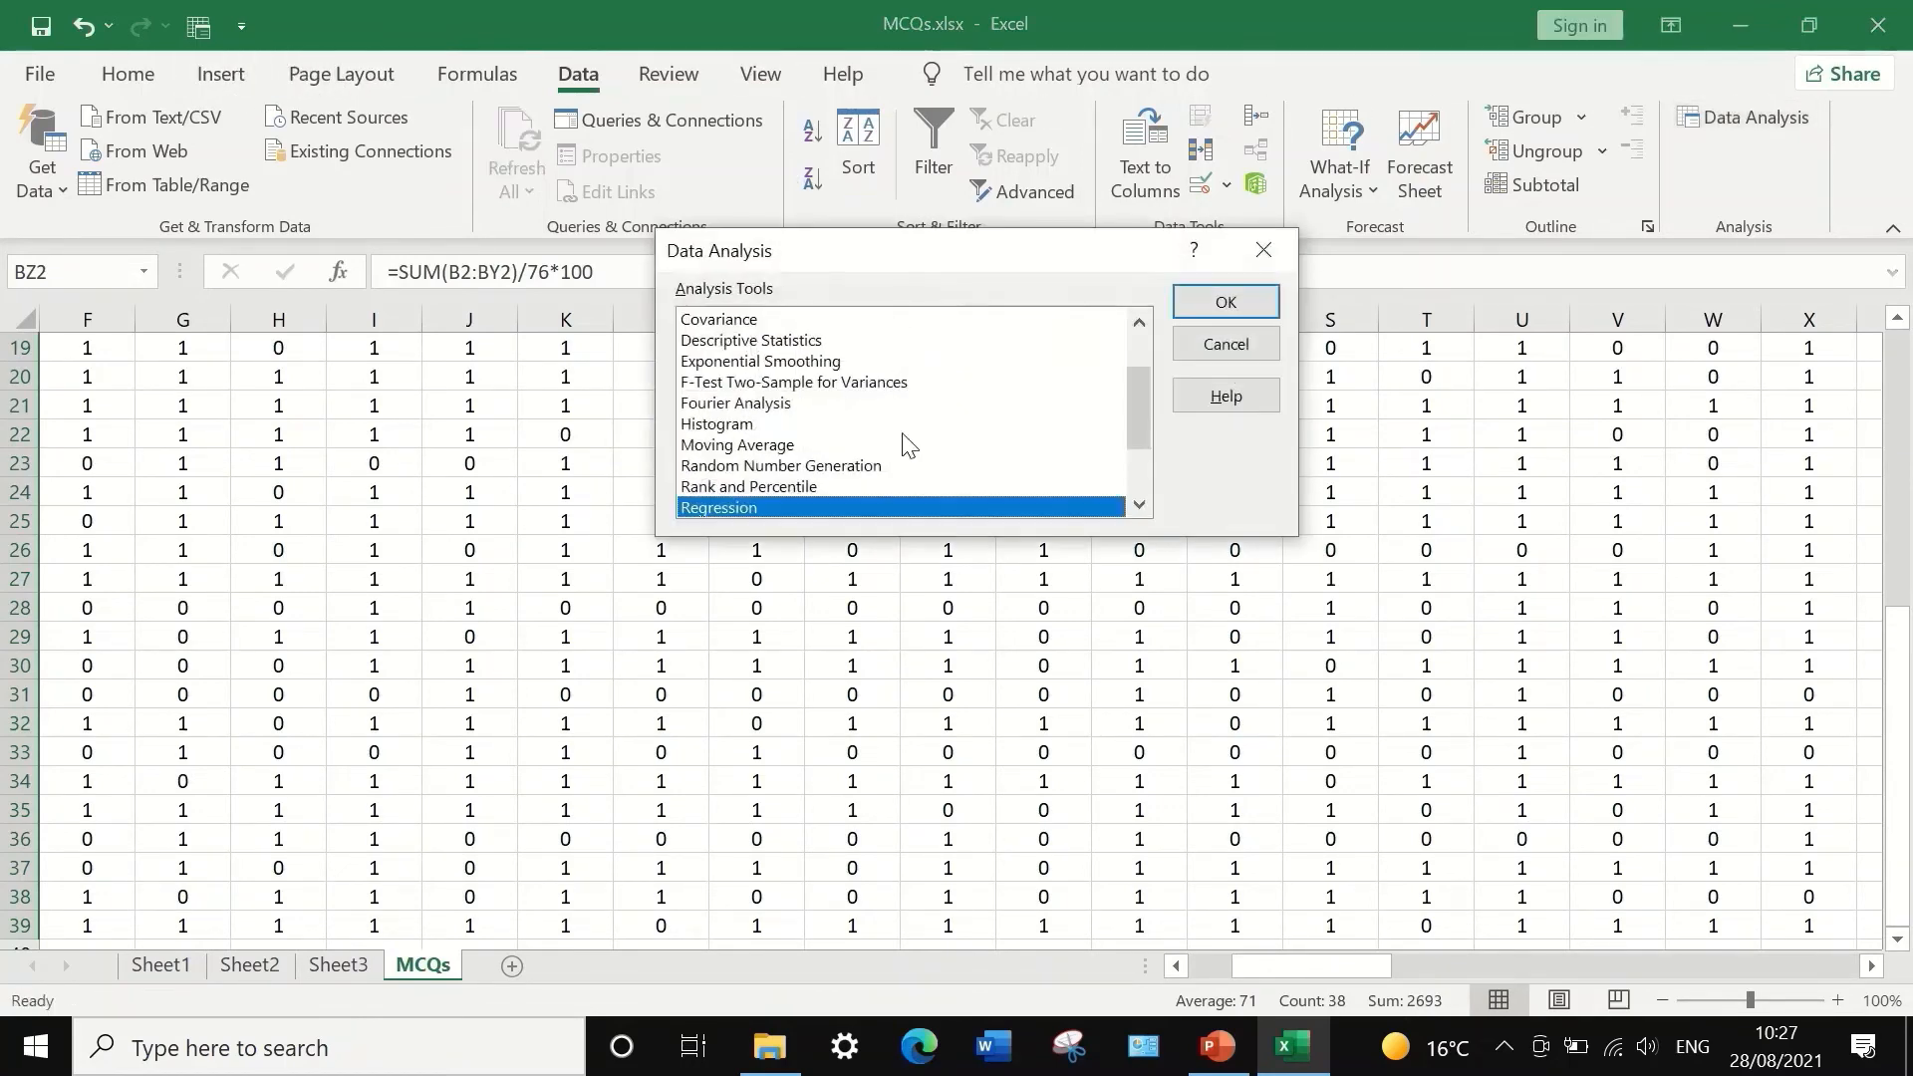
pyautogui.click(1226, 301)
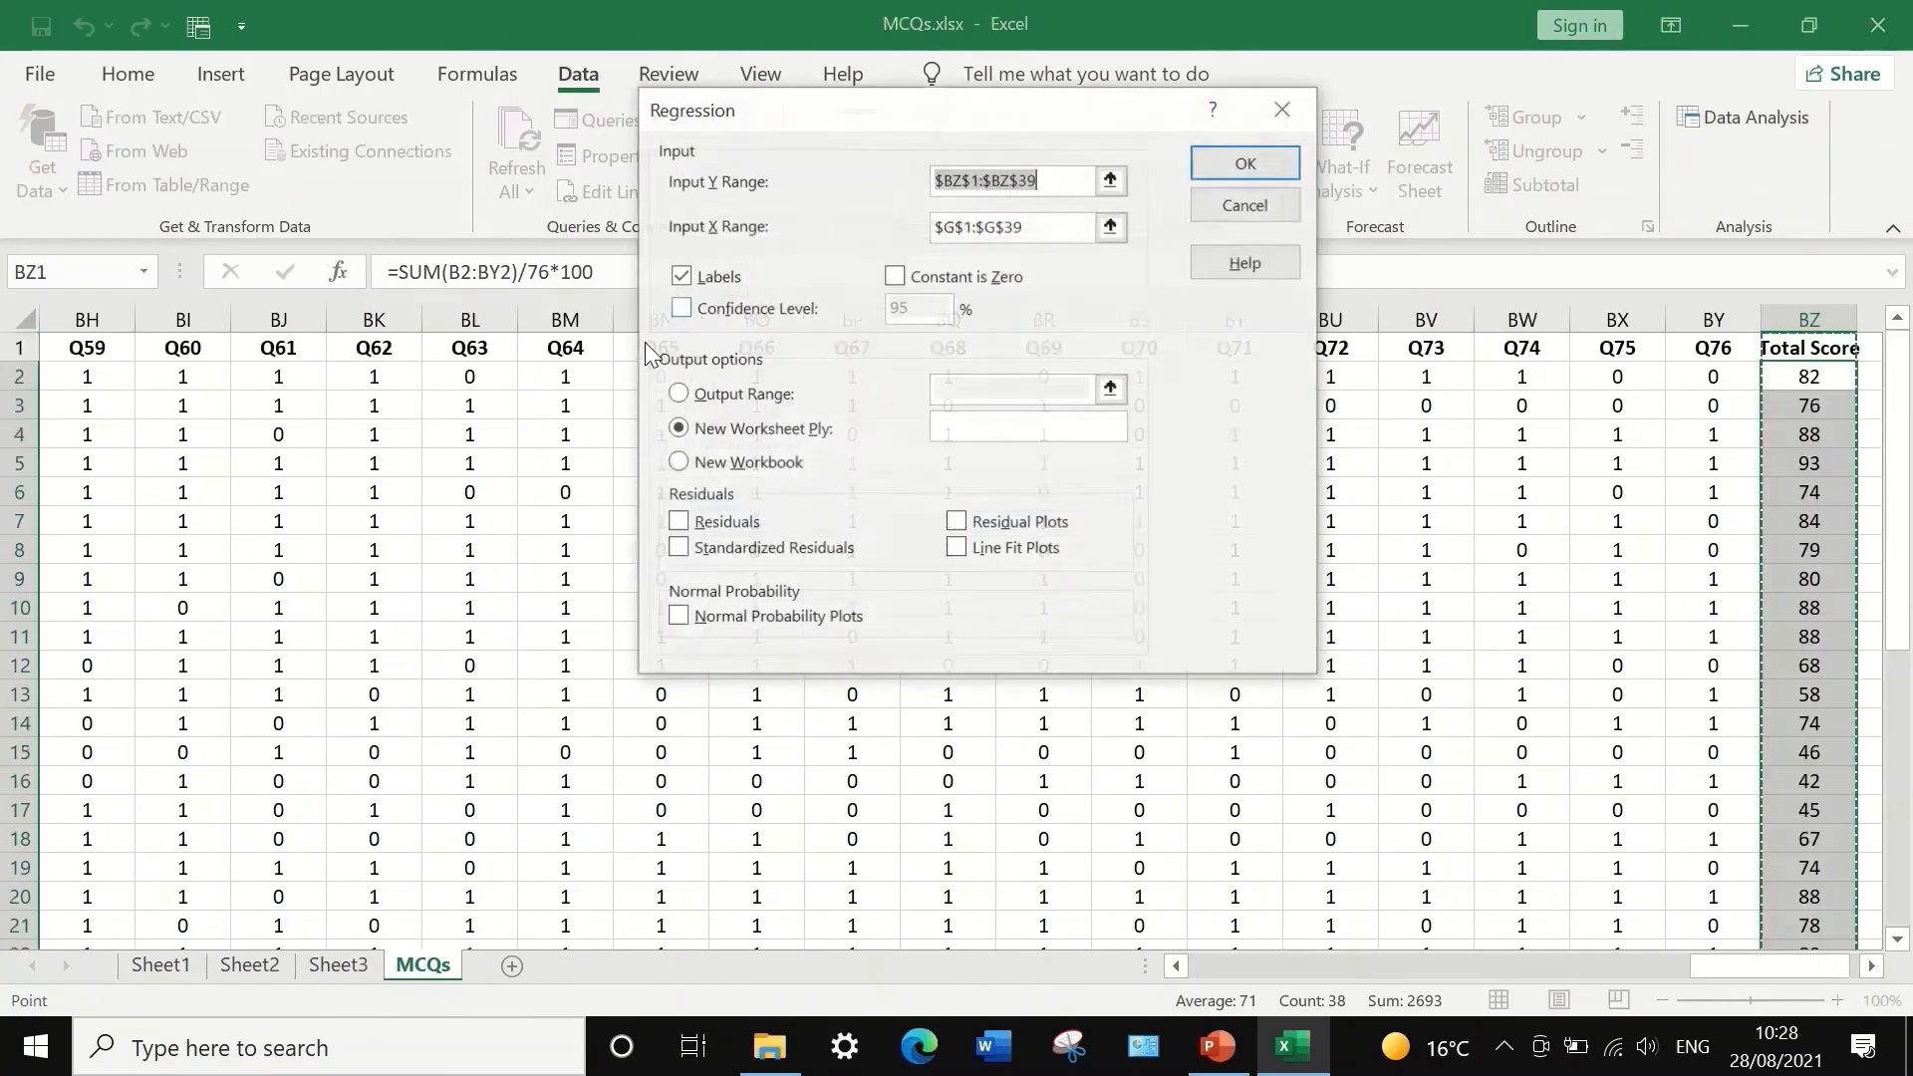
pyautogui.click(1111, 228)
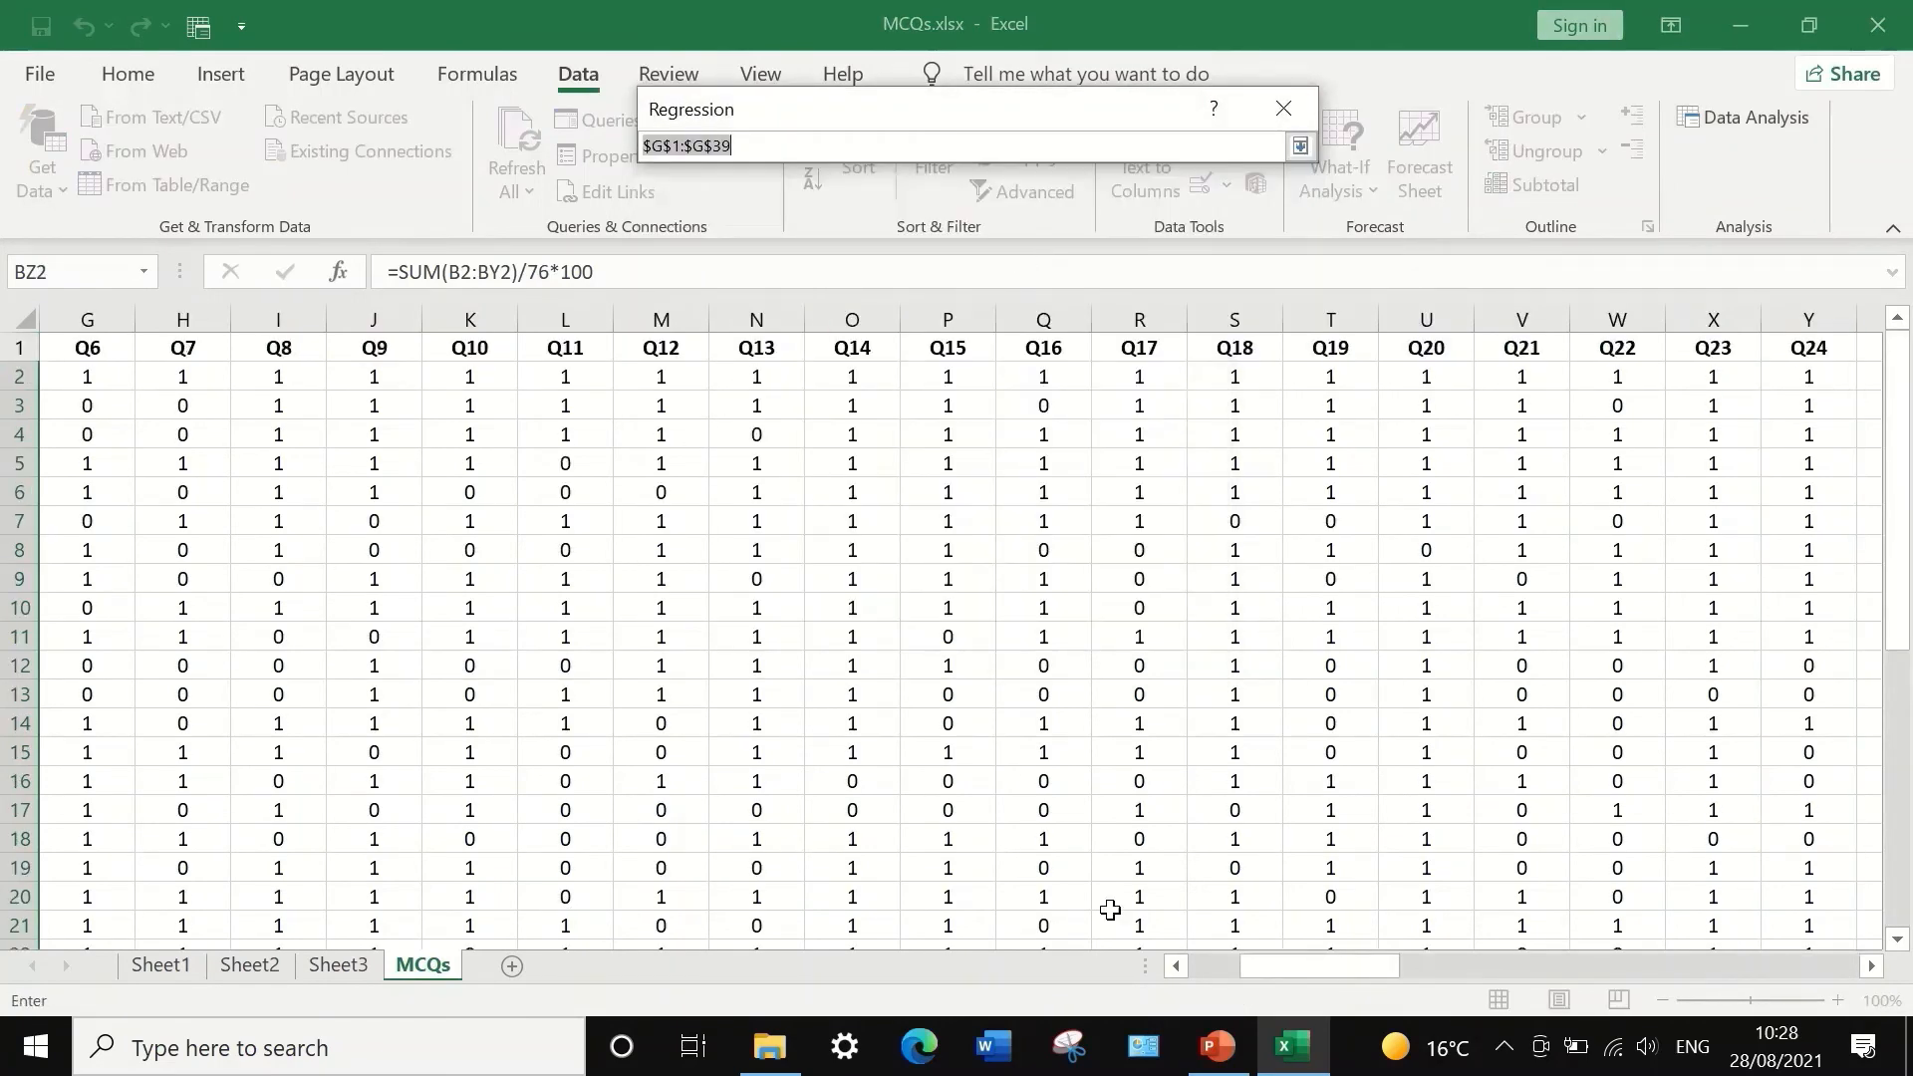
pyautogui.moveTo(1292, 964); pyautogui.dragTo(1585, 959)
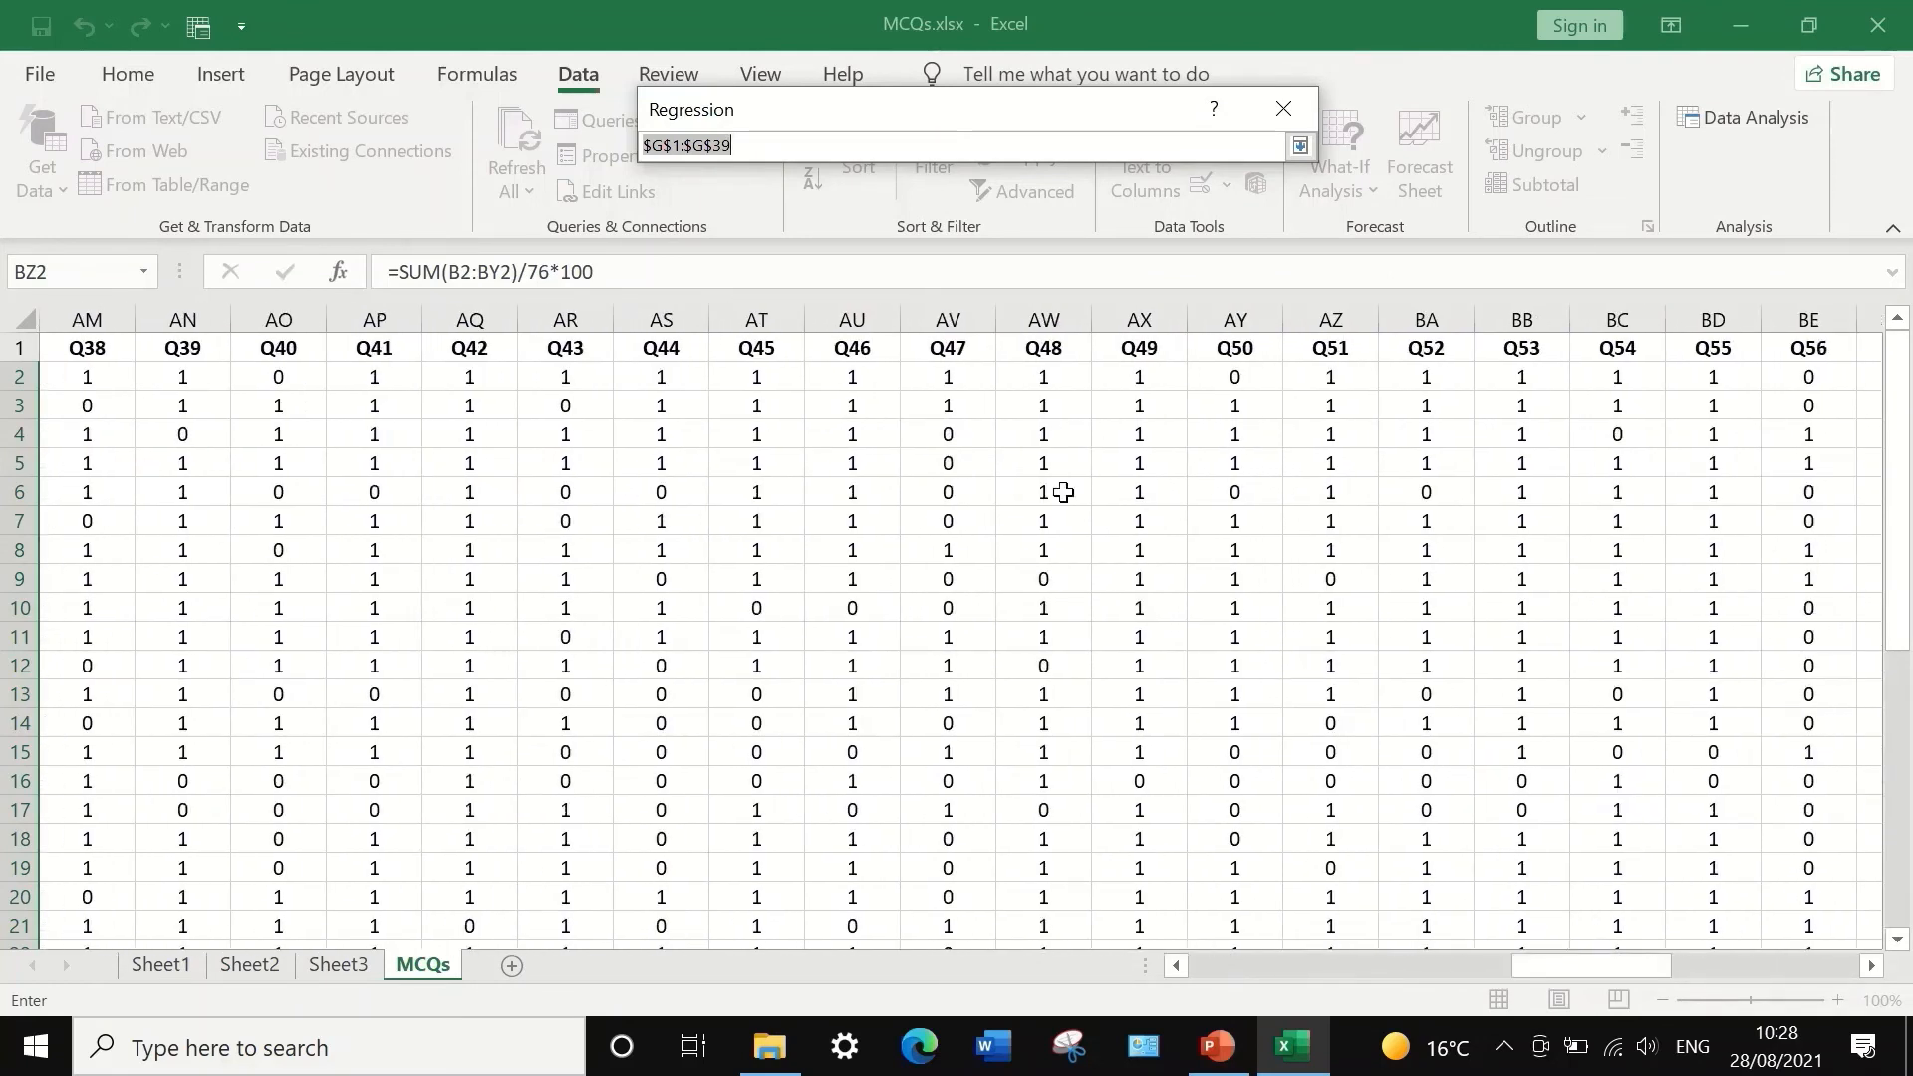
pyautogui.click(960, 348)
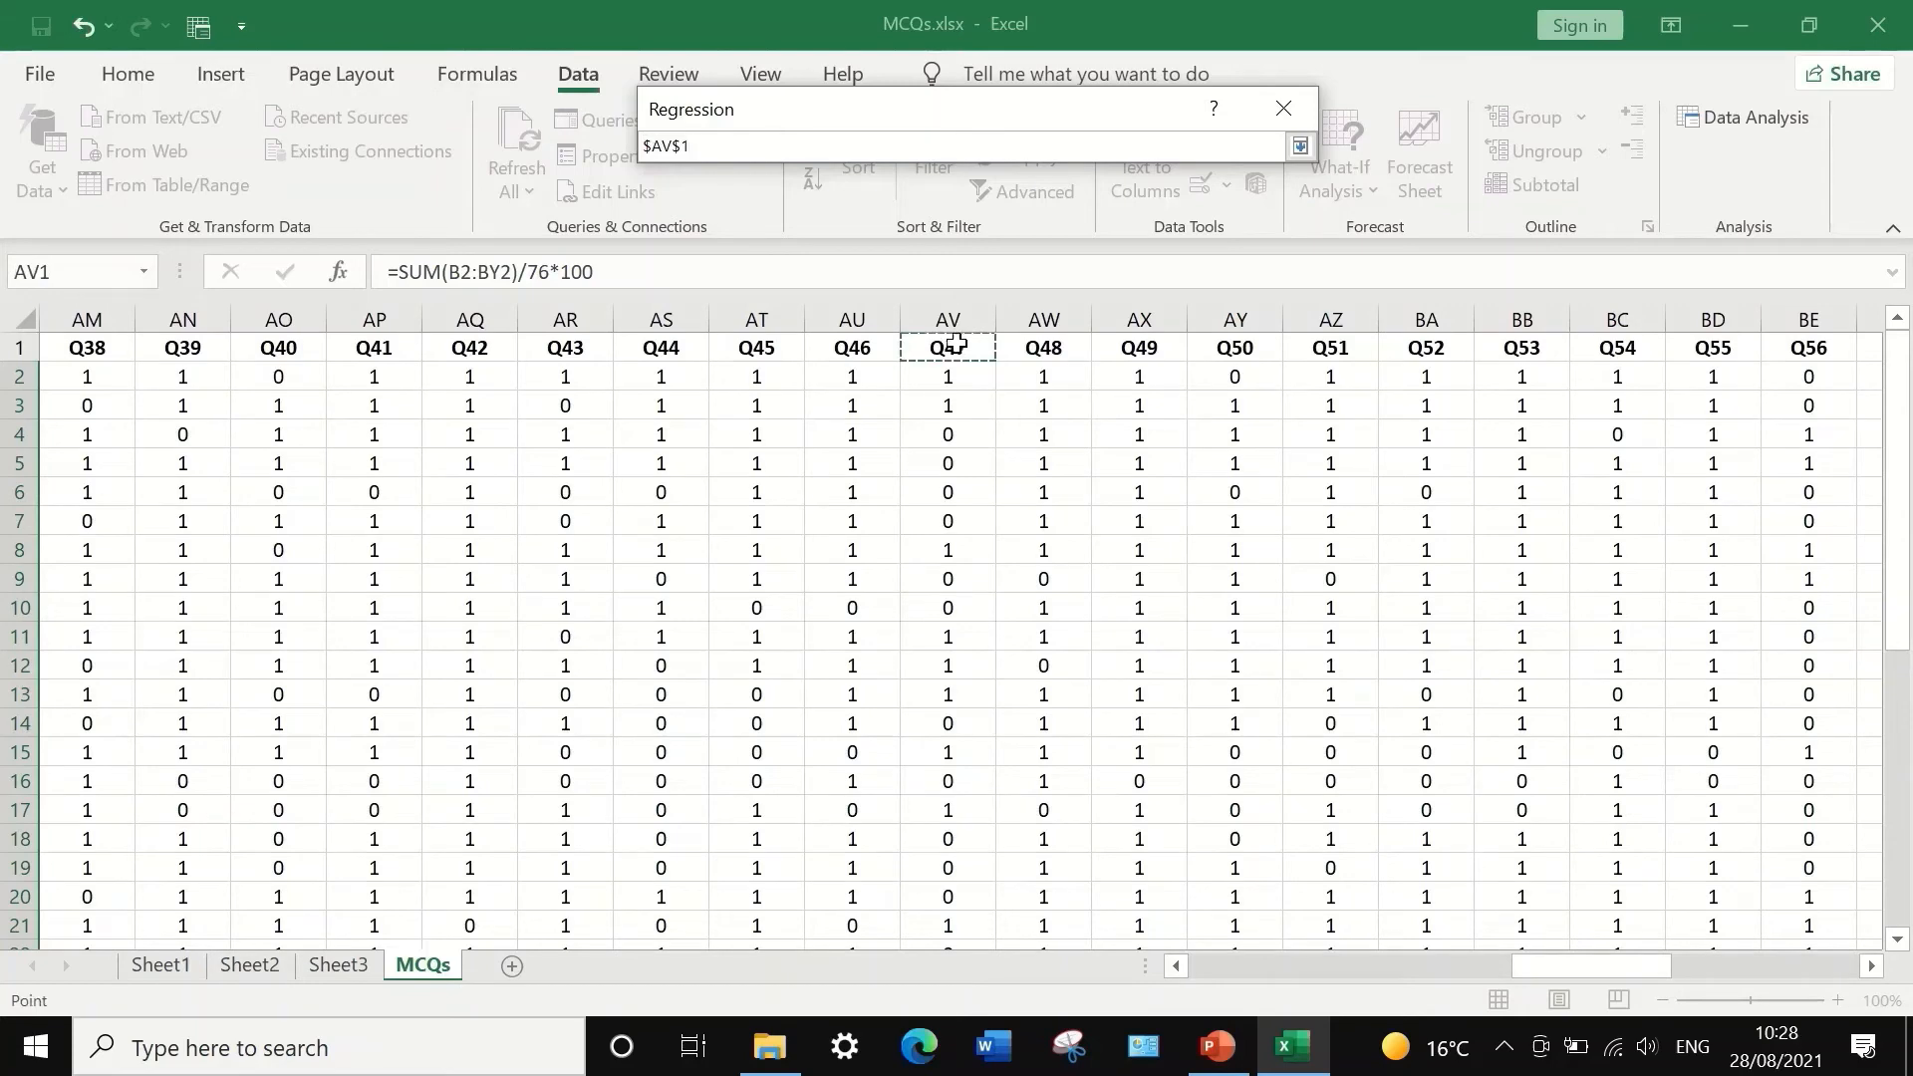
pyautogui.hotkey('ctrl', 'shift', 'Down')
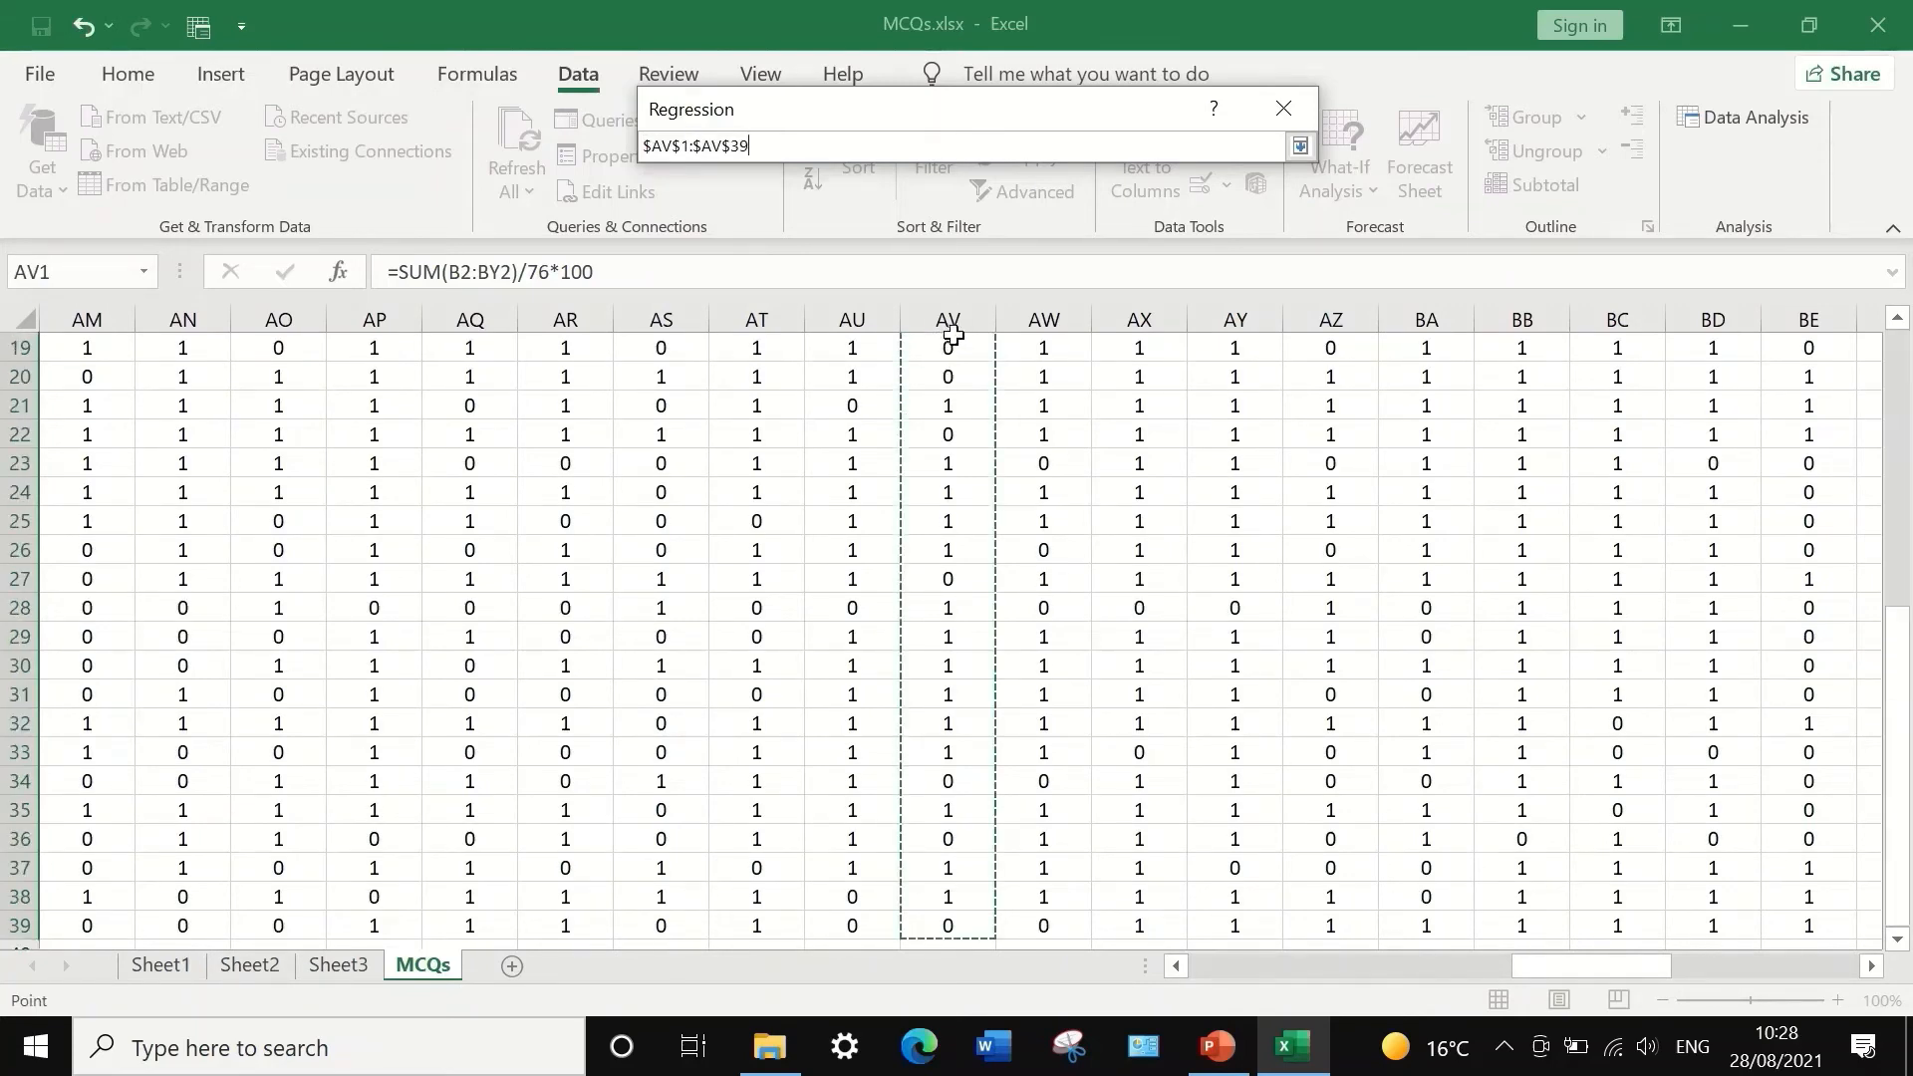
pyautogui.click(1300, 147)
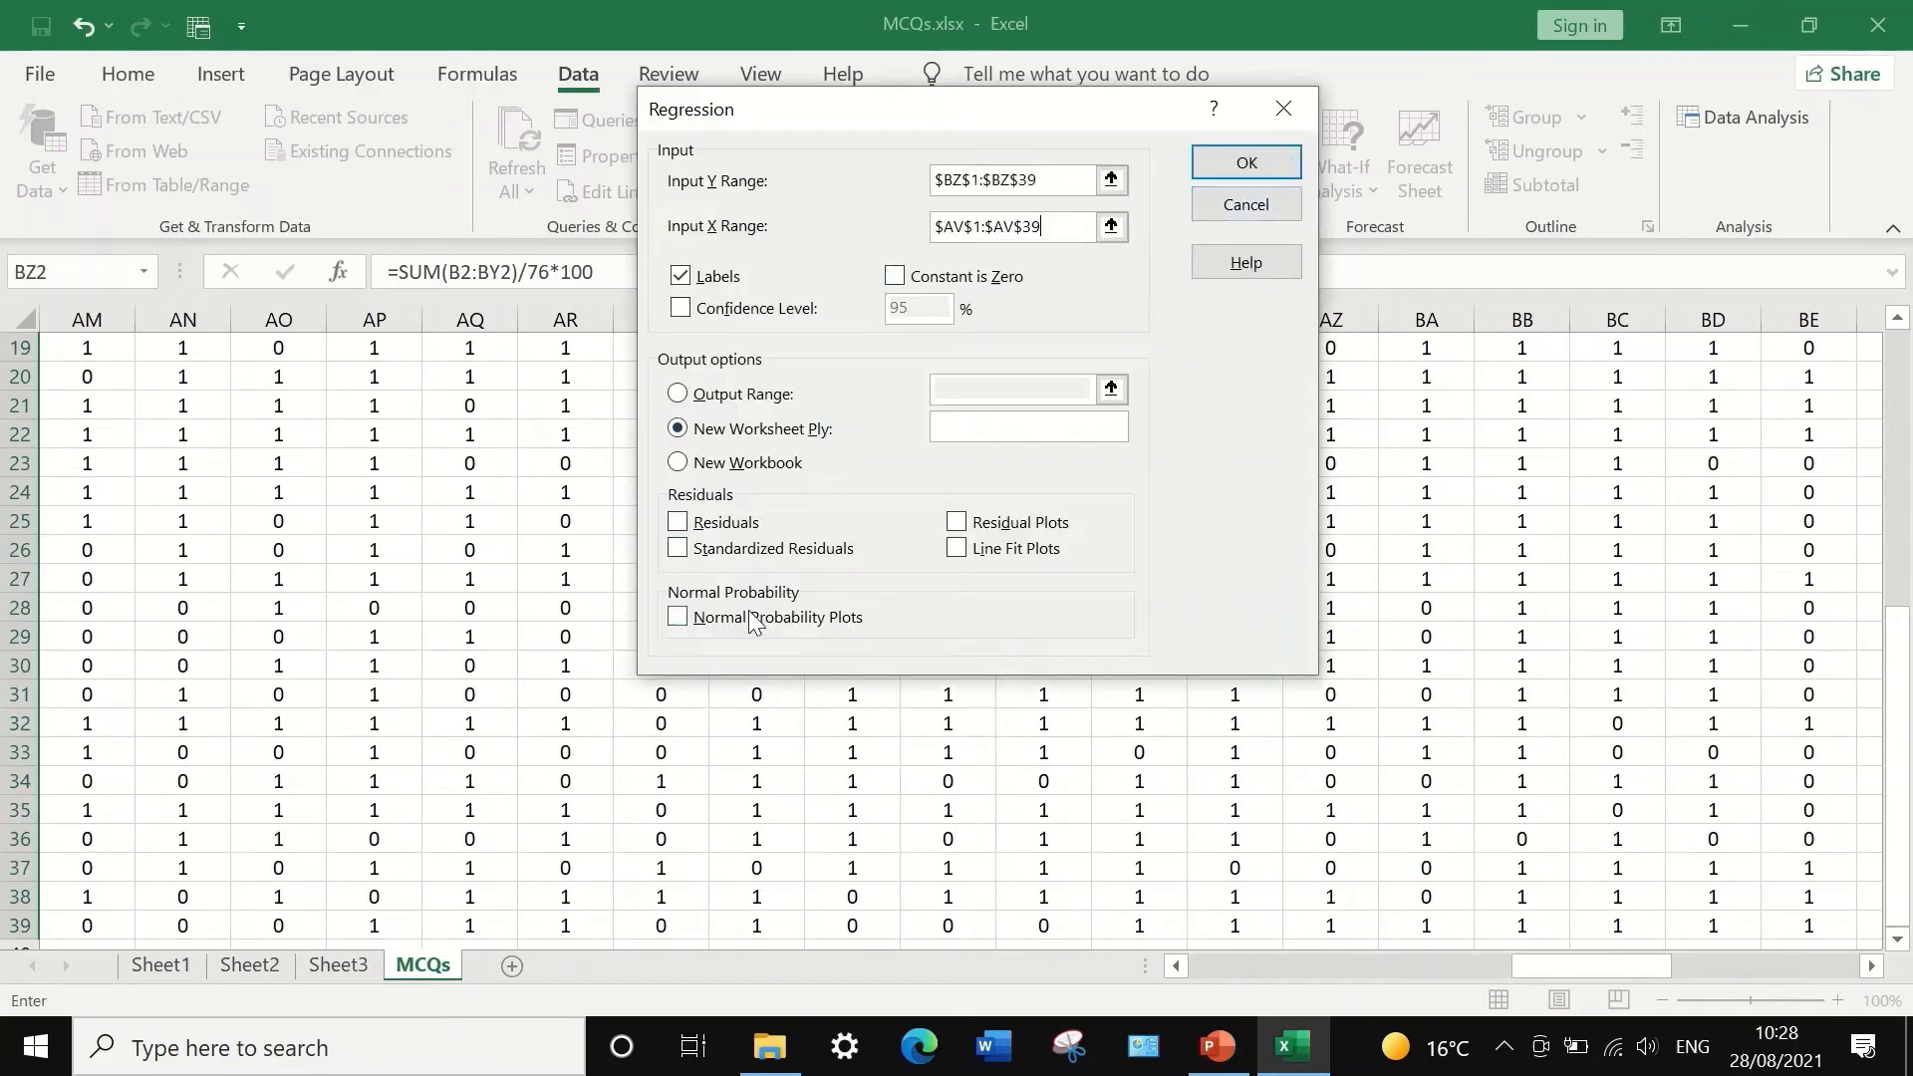
pyautogui.click(1234, 160)
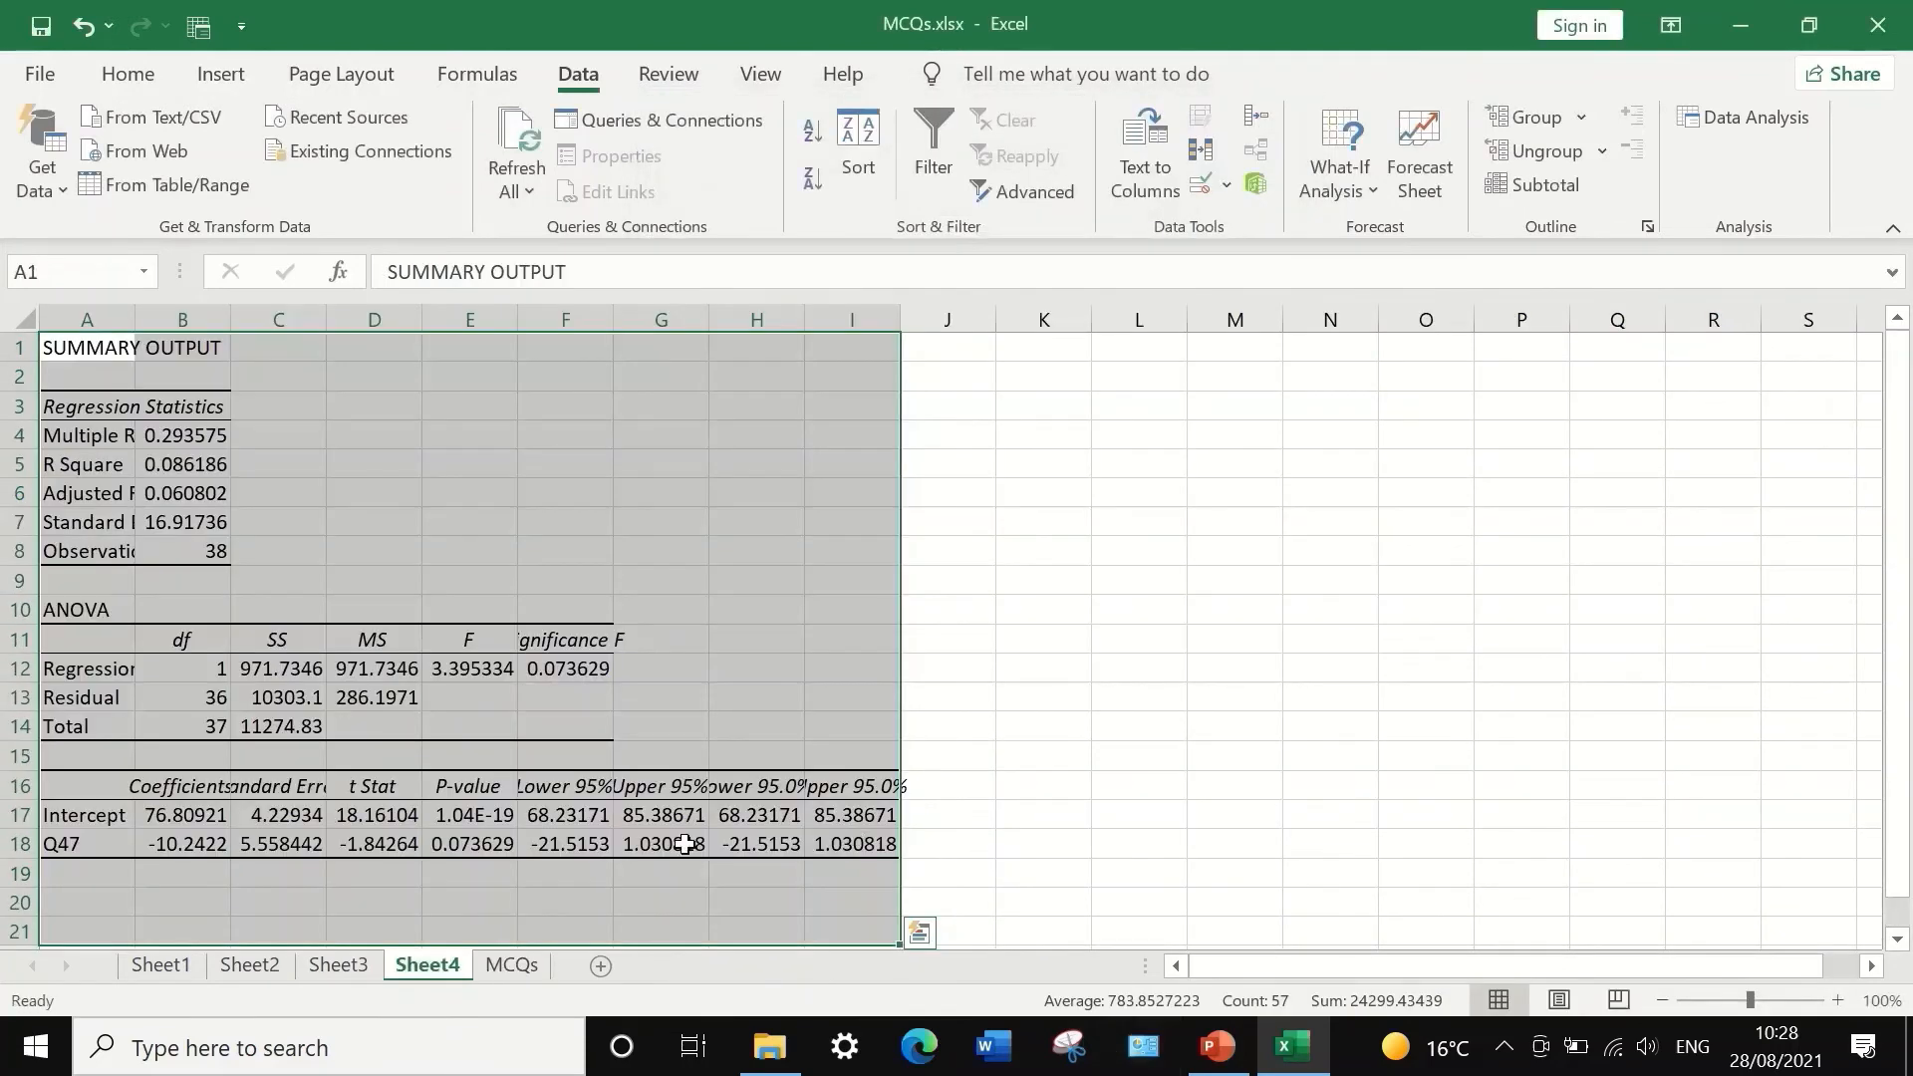
pyautogui.click(1013, 603)
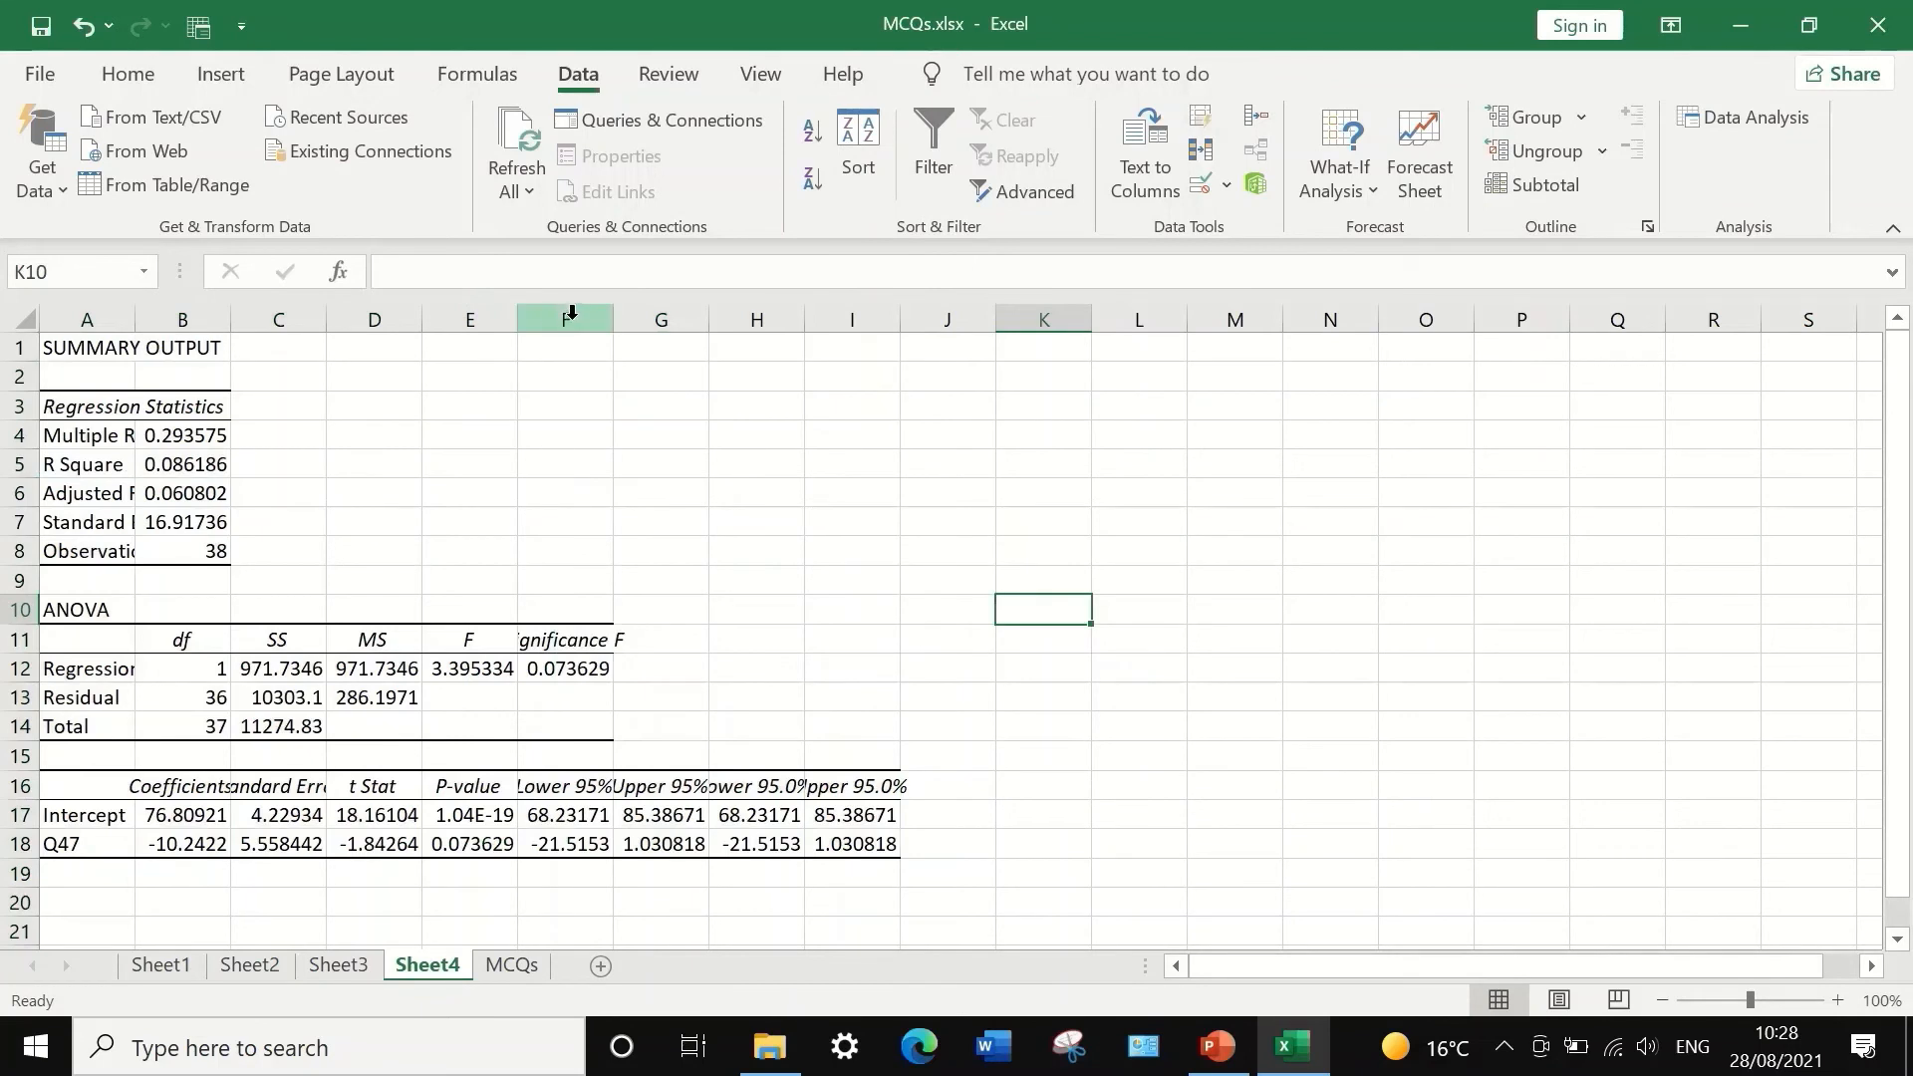
# - In the Q47 regression output, widen the P-value column E and format row 18 as Number with three decimal places
pyautogui.moveTo(518, 325); pyautogui.dragTo(865, 363)
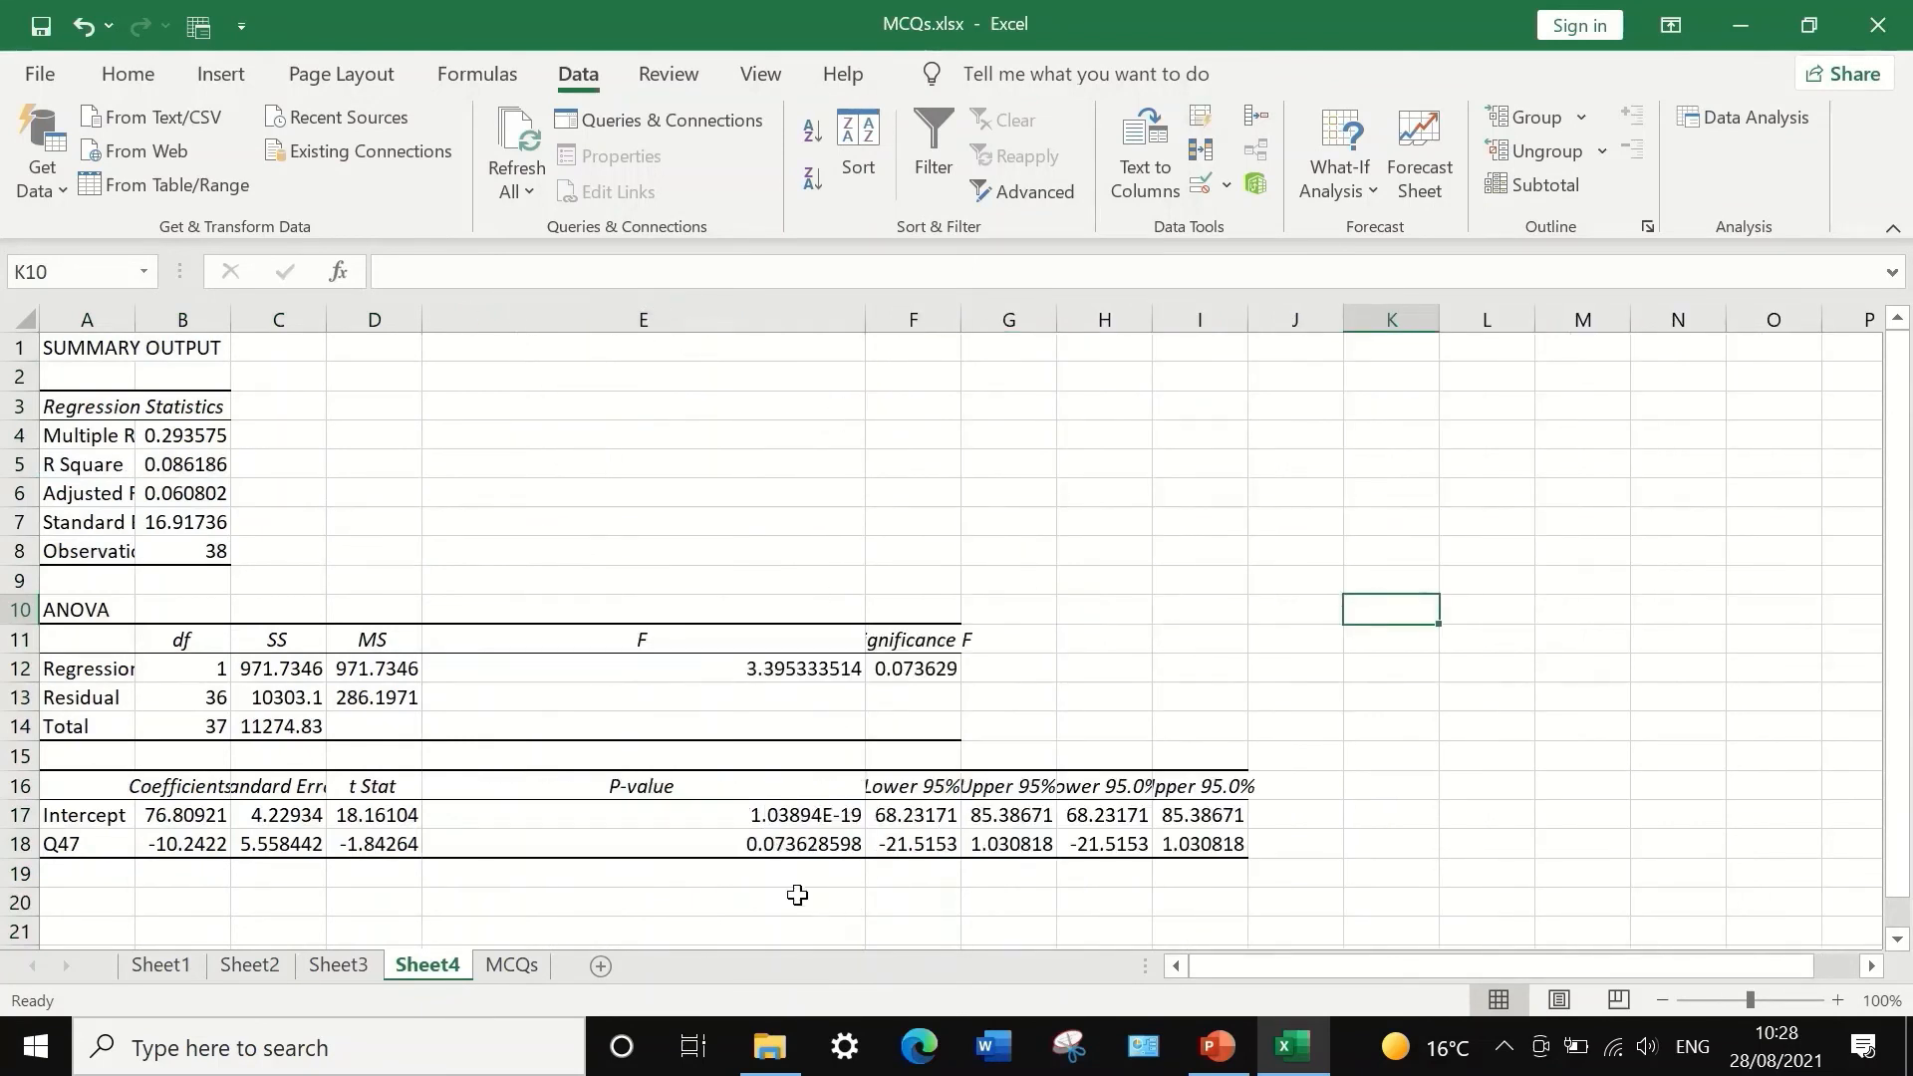
pyautogui.click(742, 845)
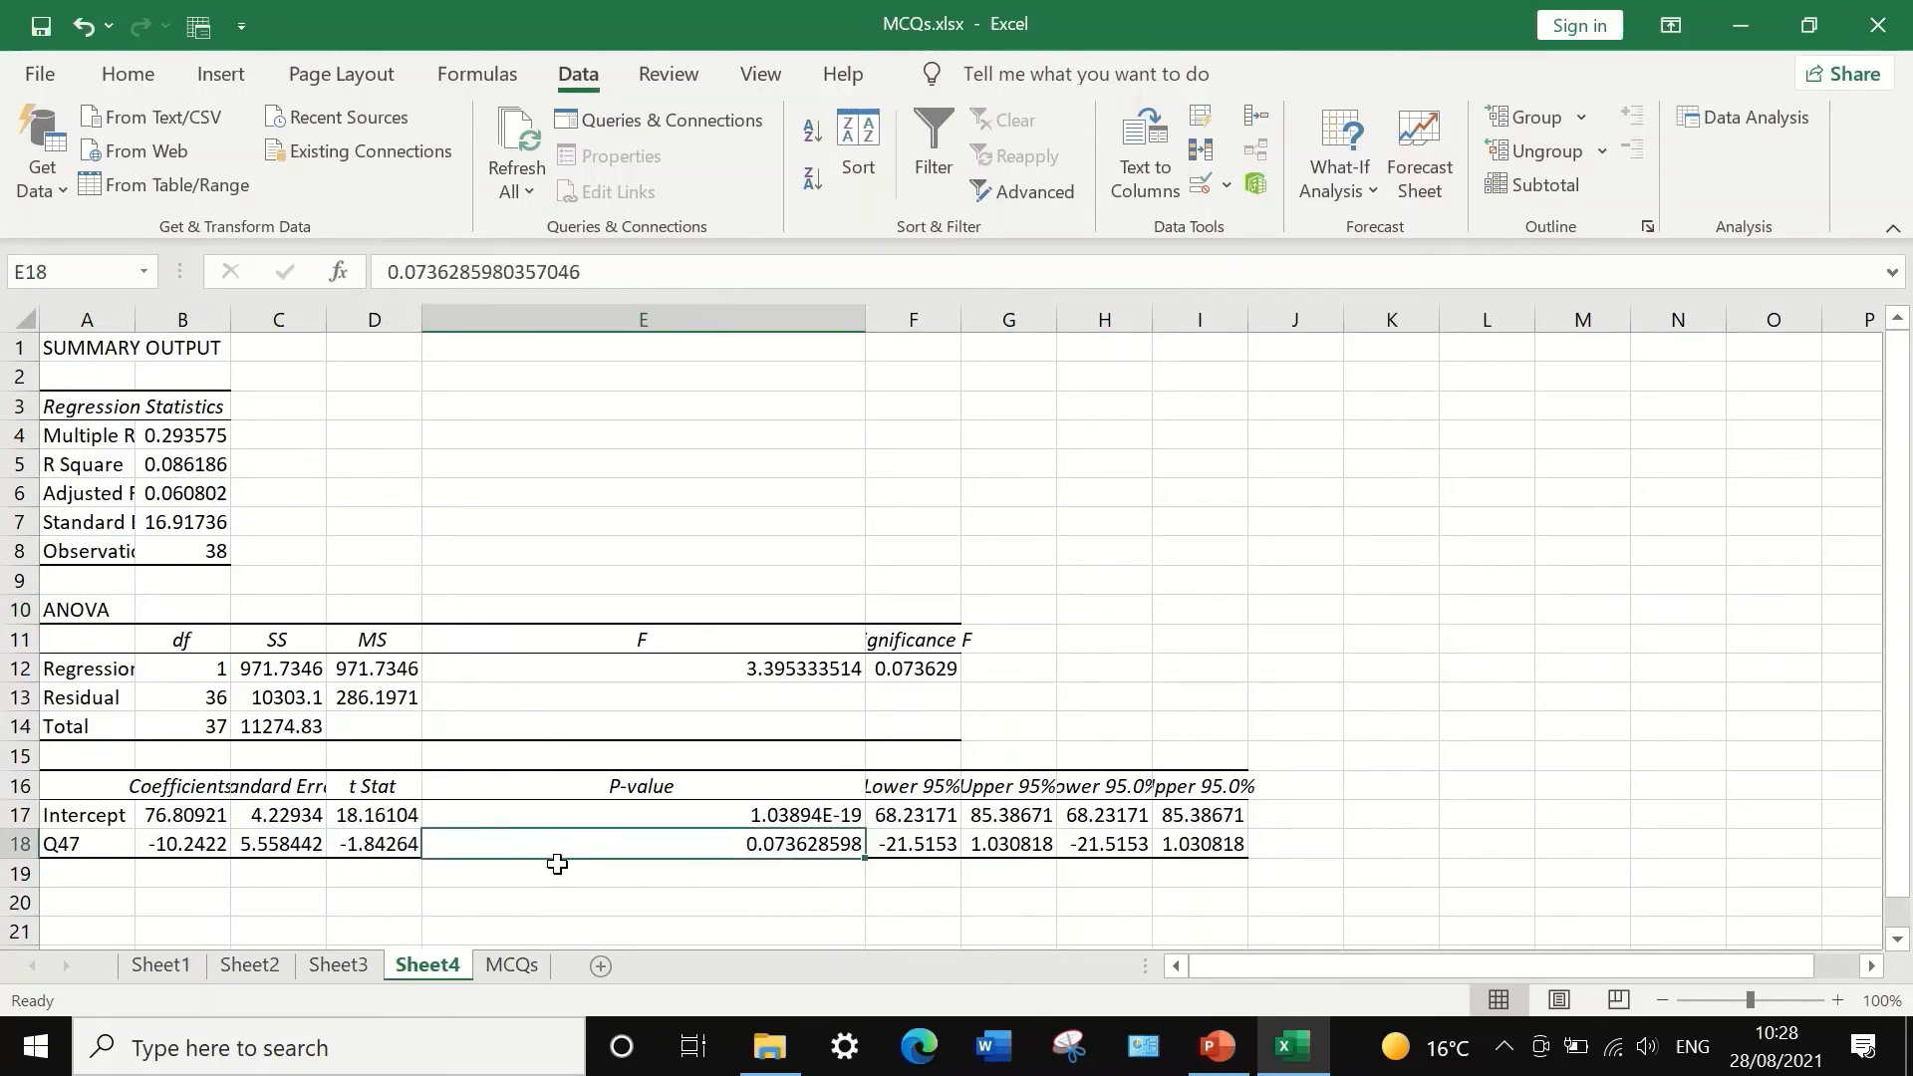
pyautogui.click(22, 845)
pyautogui.rightClick(22, 845)
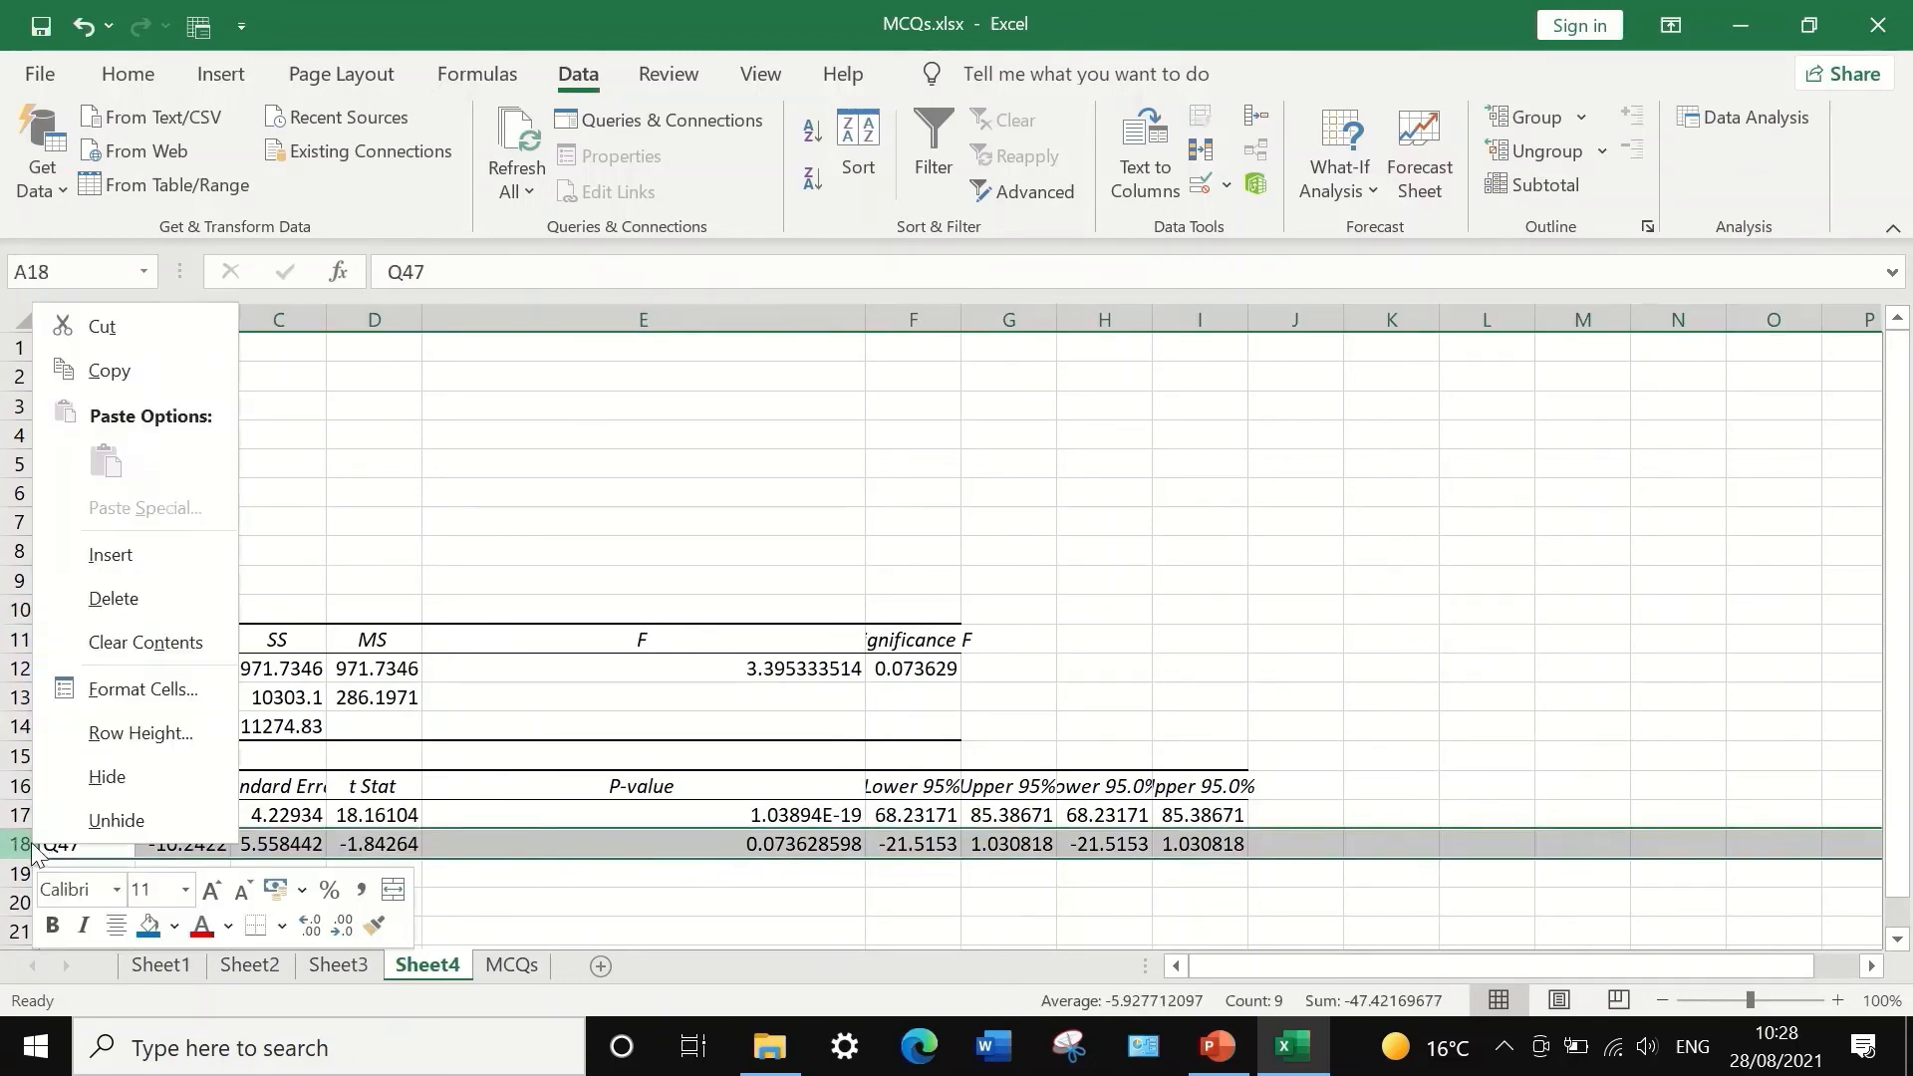
pyautogui.click(152, 686)
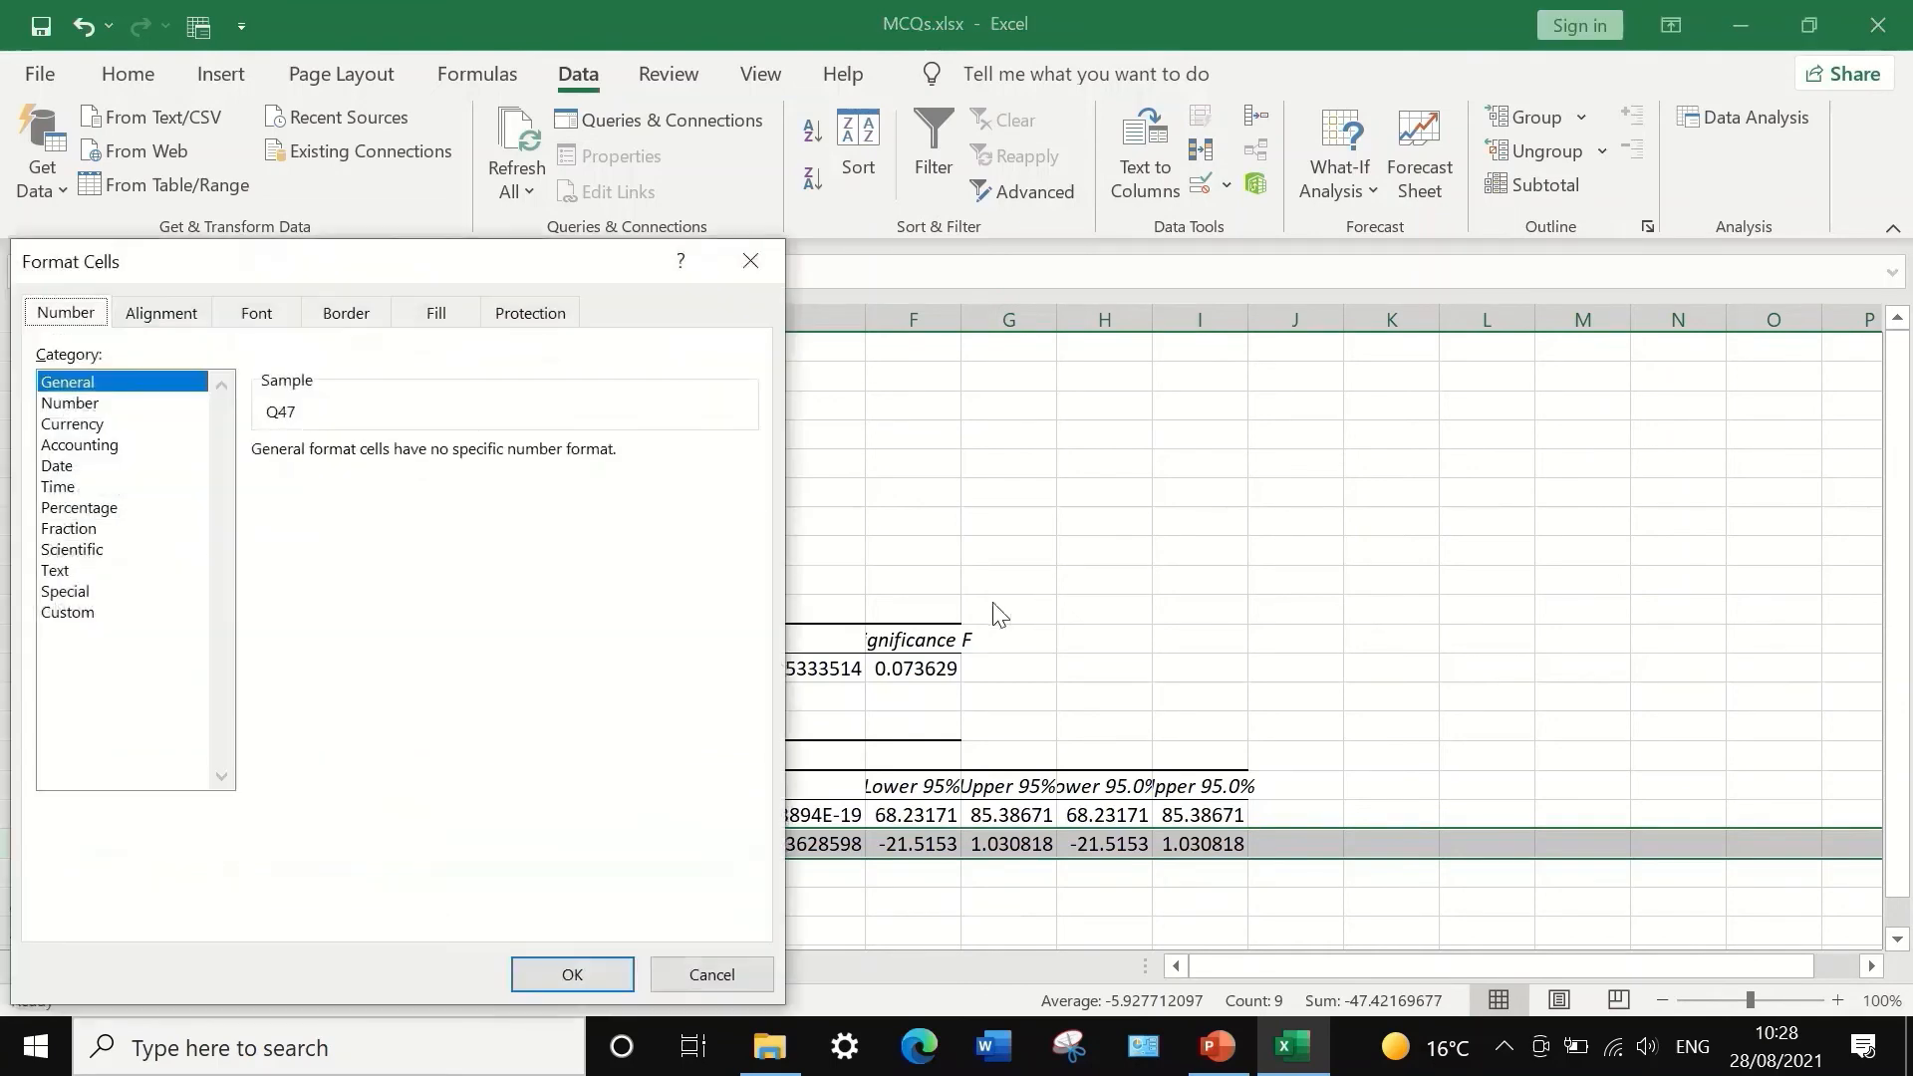
pyautogui.click(86, 403)
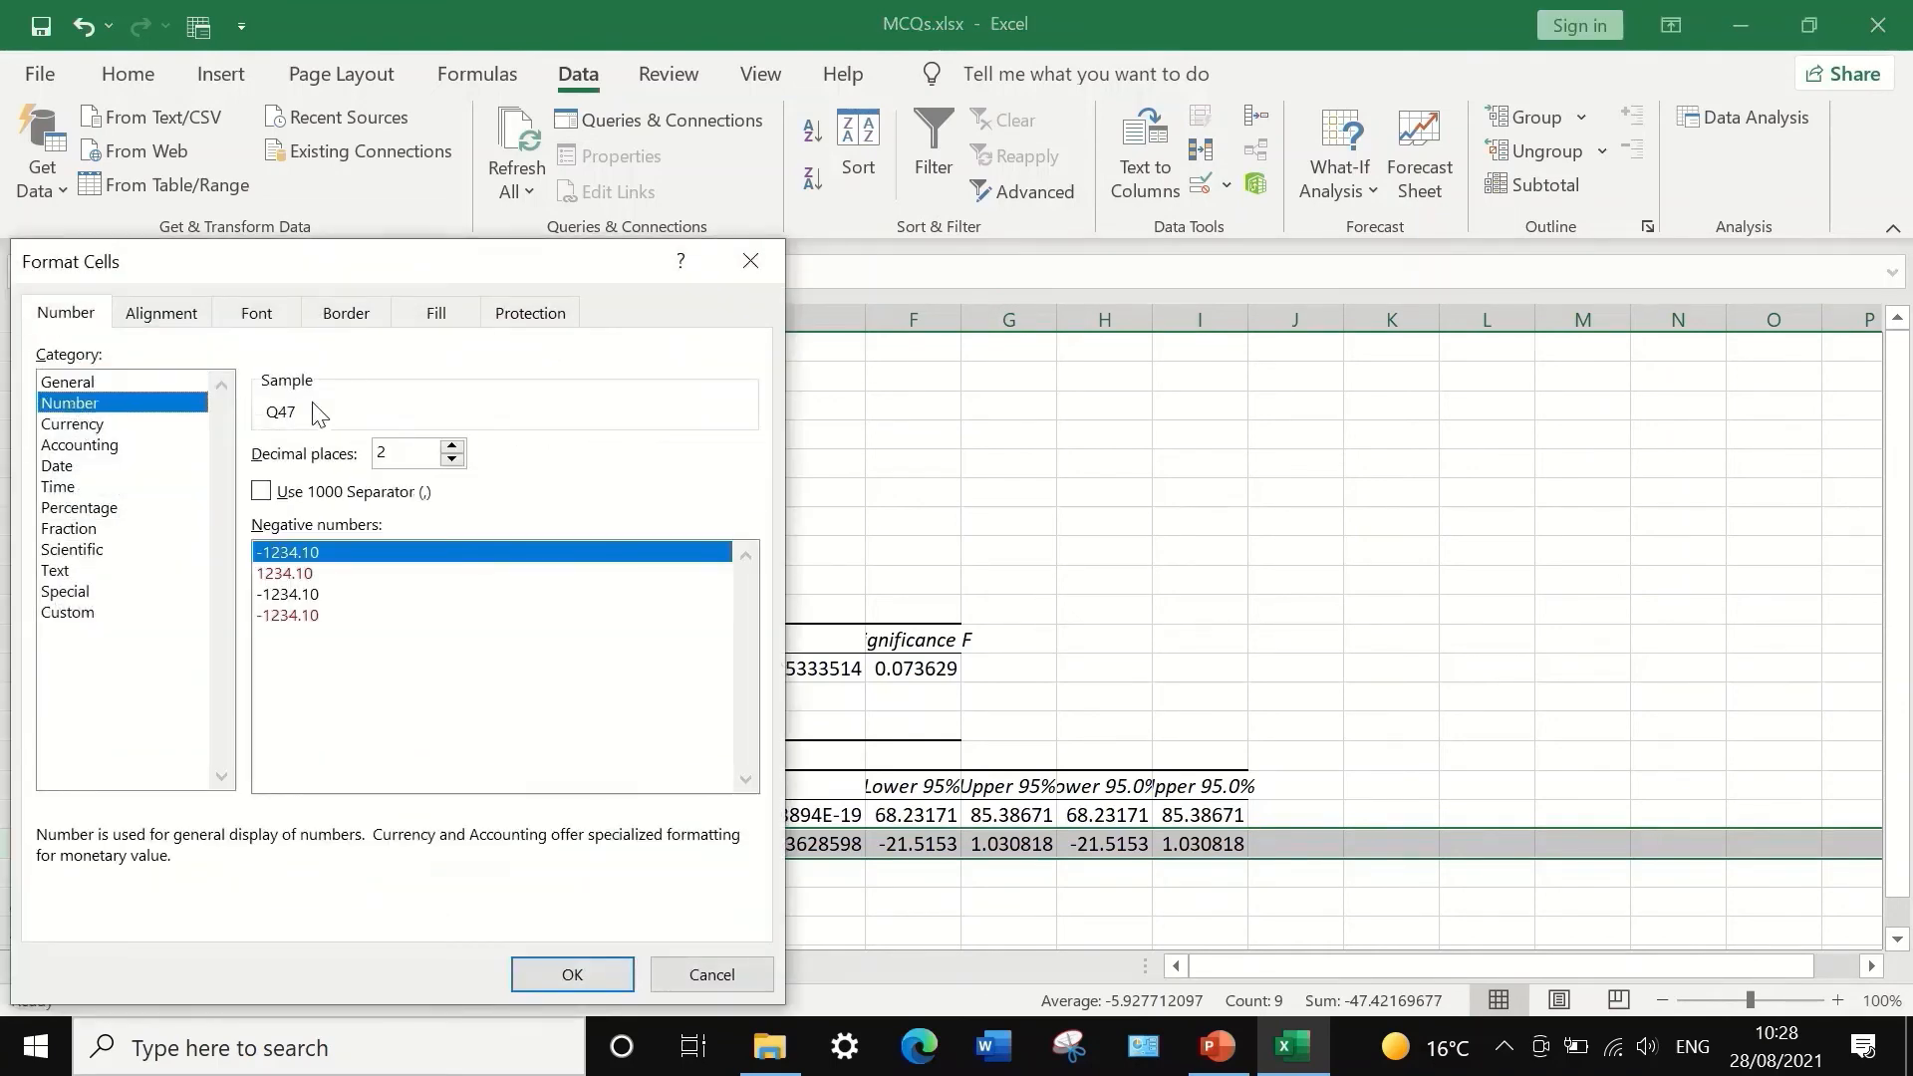
pyautogui.click(453, 447)
pyautogui.click(570, 975)
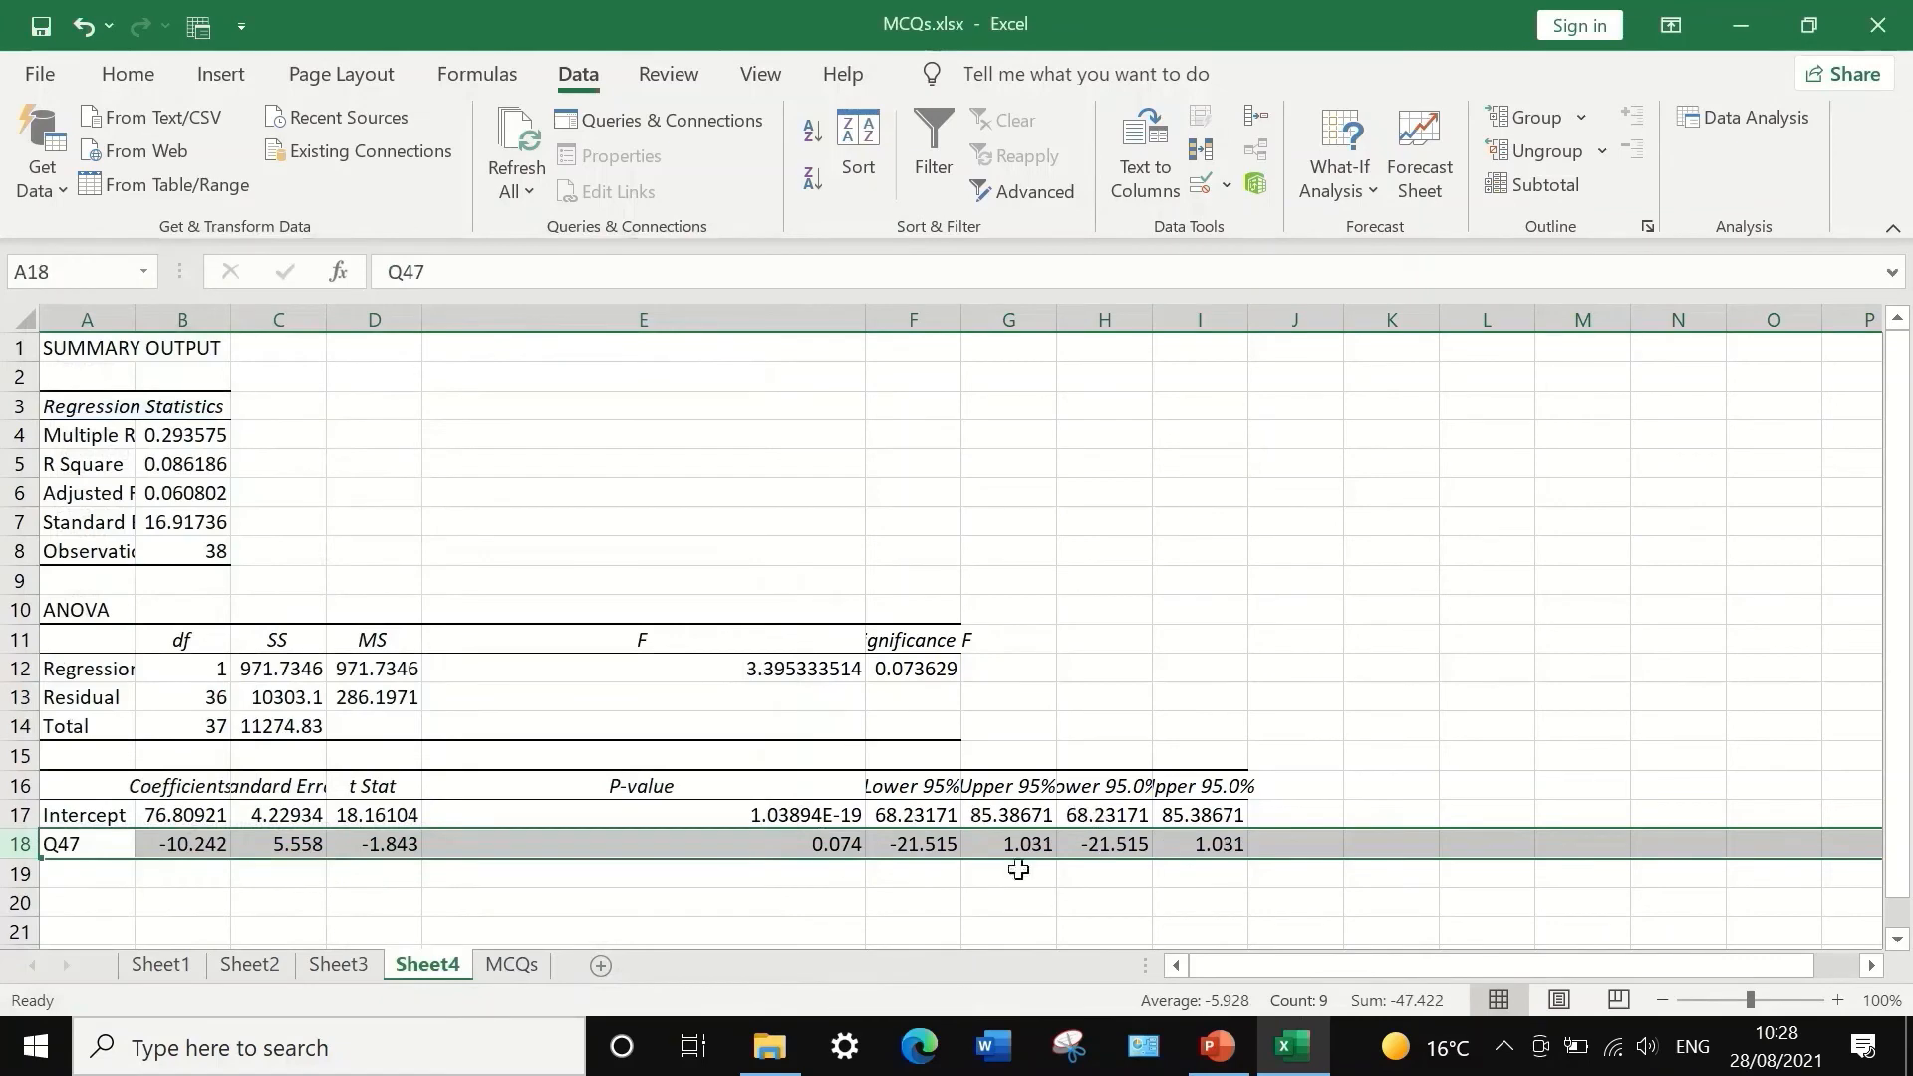
# - Copy the Q47 p-value from E18 of the regression output into AV3 on Sheet1, beneath its point biserial correlation
pyautogui.click(715, 840)
pyautogui.hotkey('ctrl', 'c')
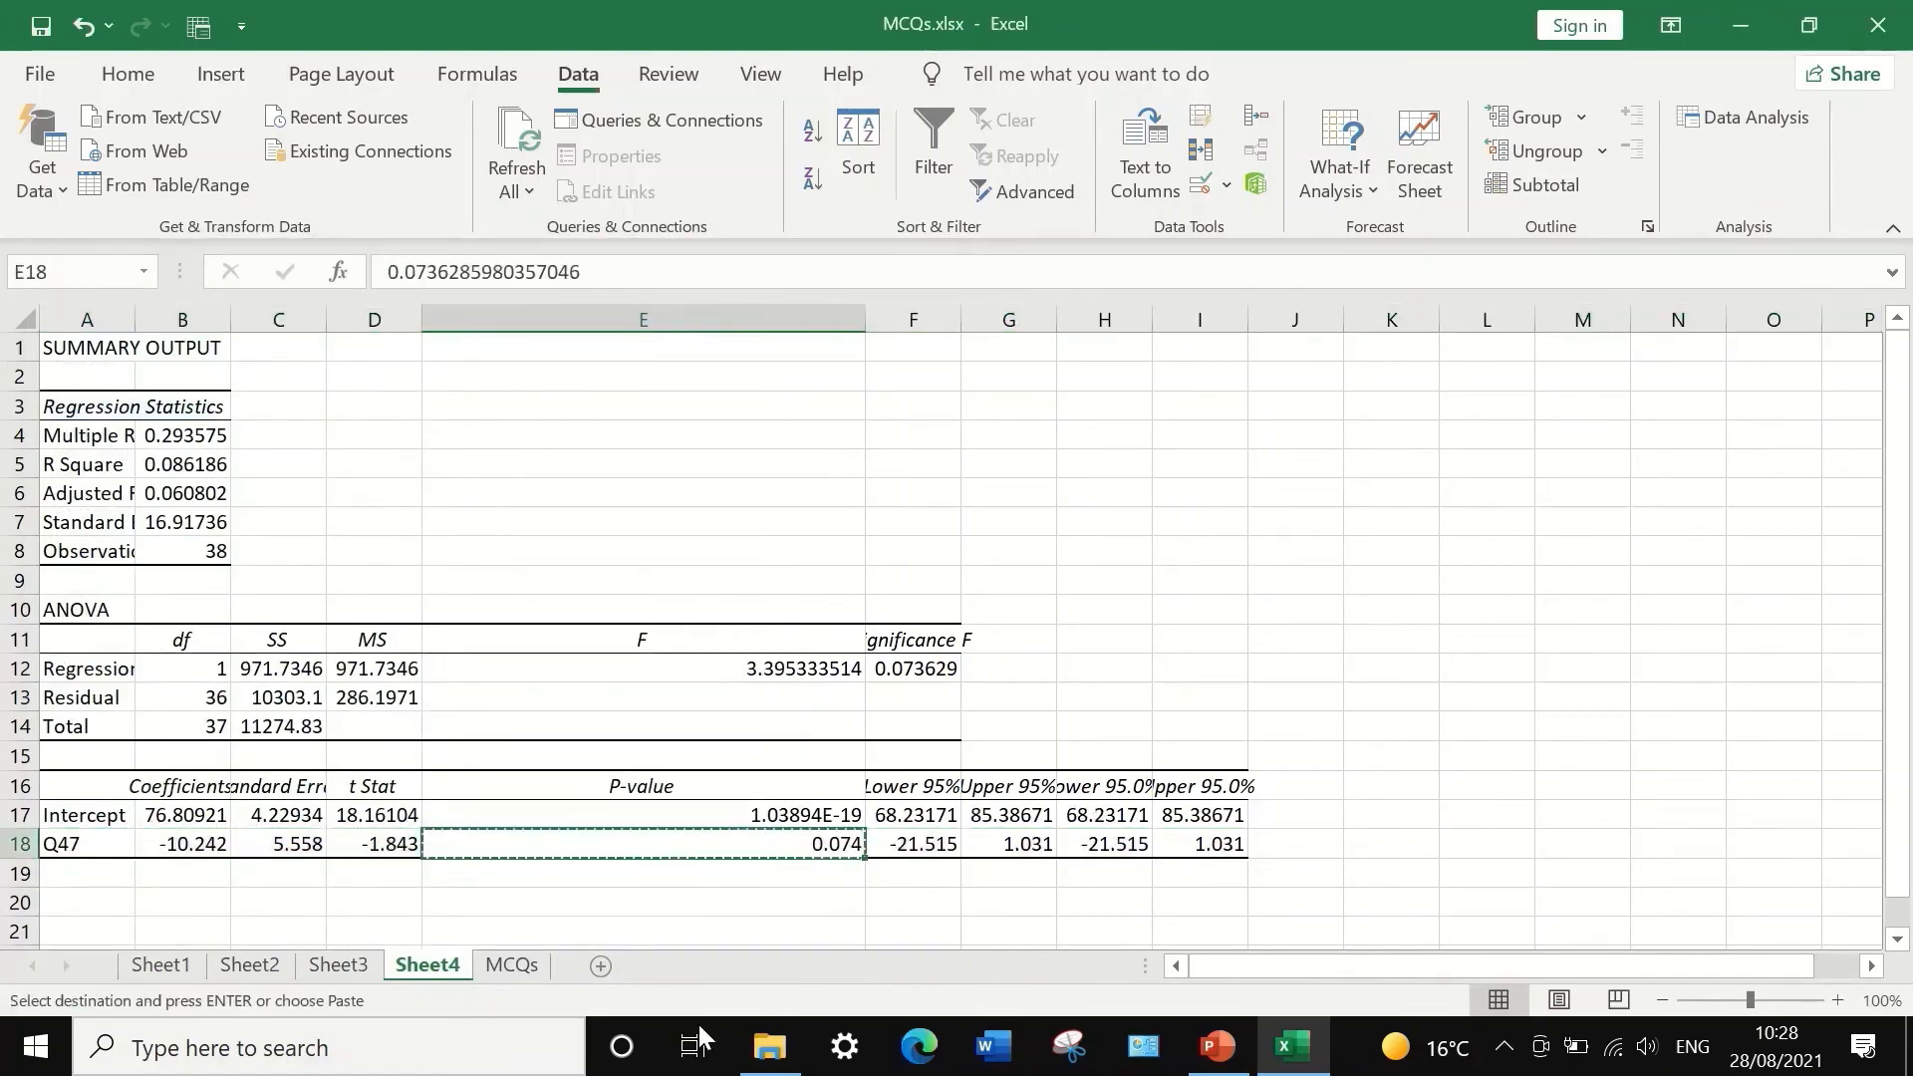
pyautogui.click(511, 965)
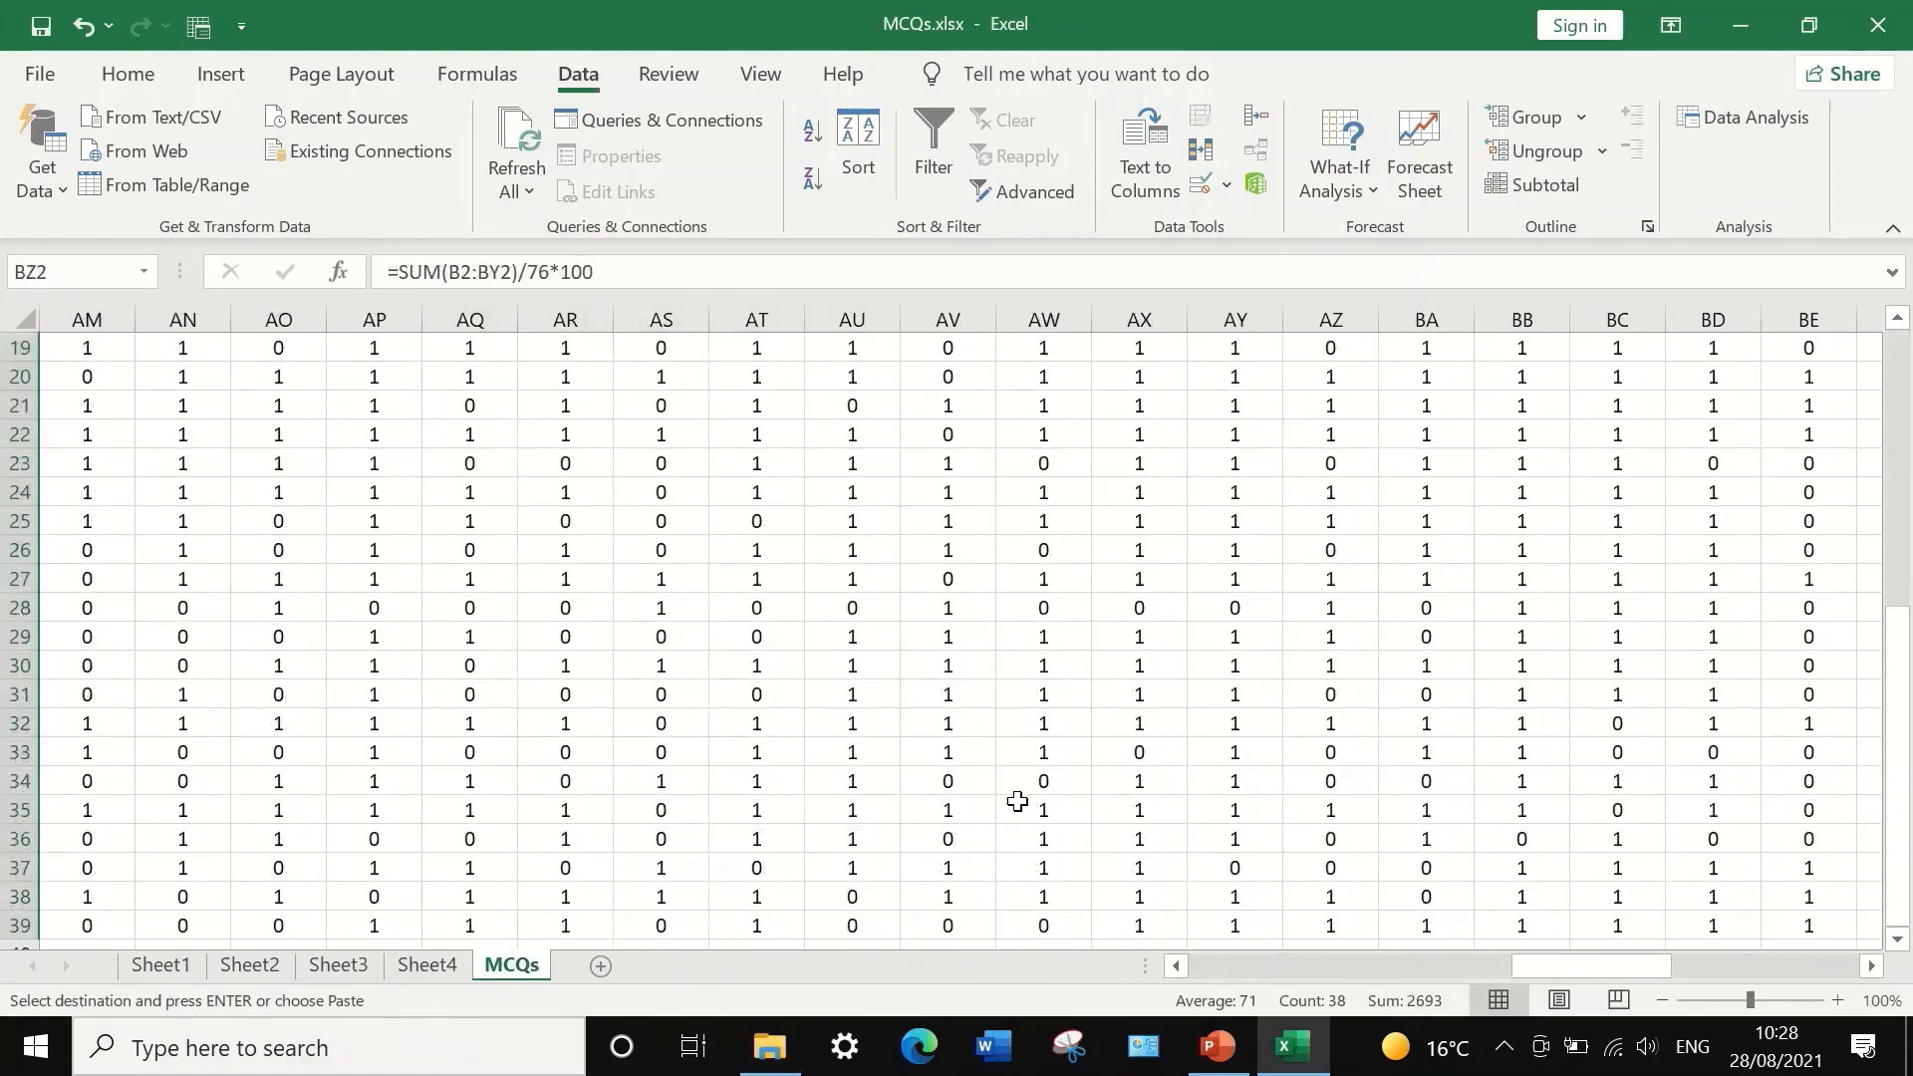
pyautogui.scroll(-8, 1022, 801)
pyautogui.scroll(4, 1022, 801)
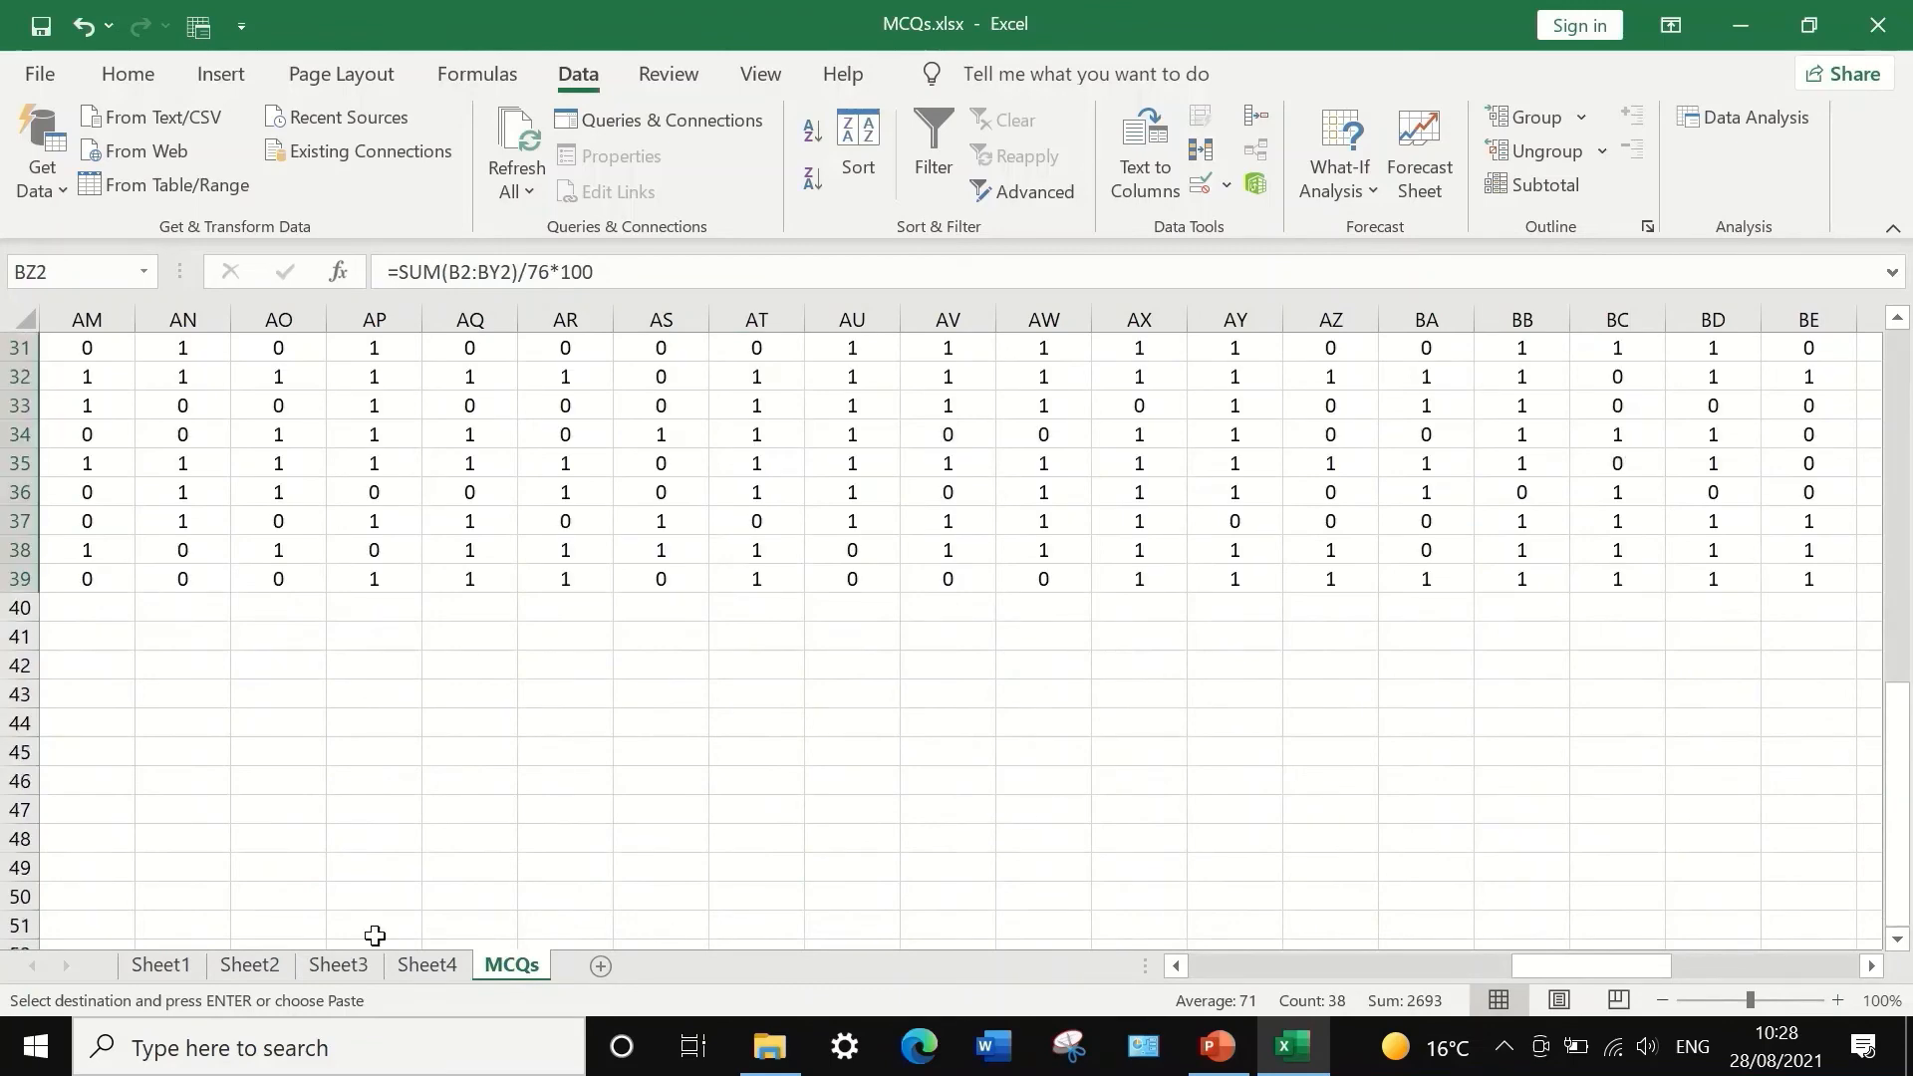
pyautogui.click(179, 974)
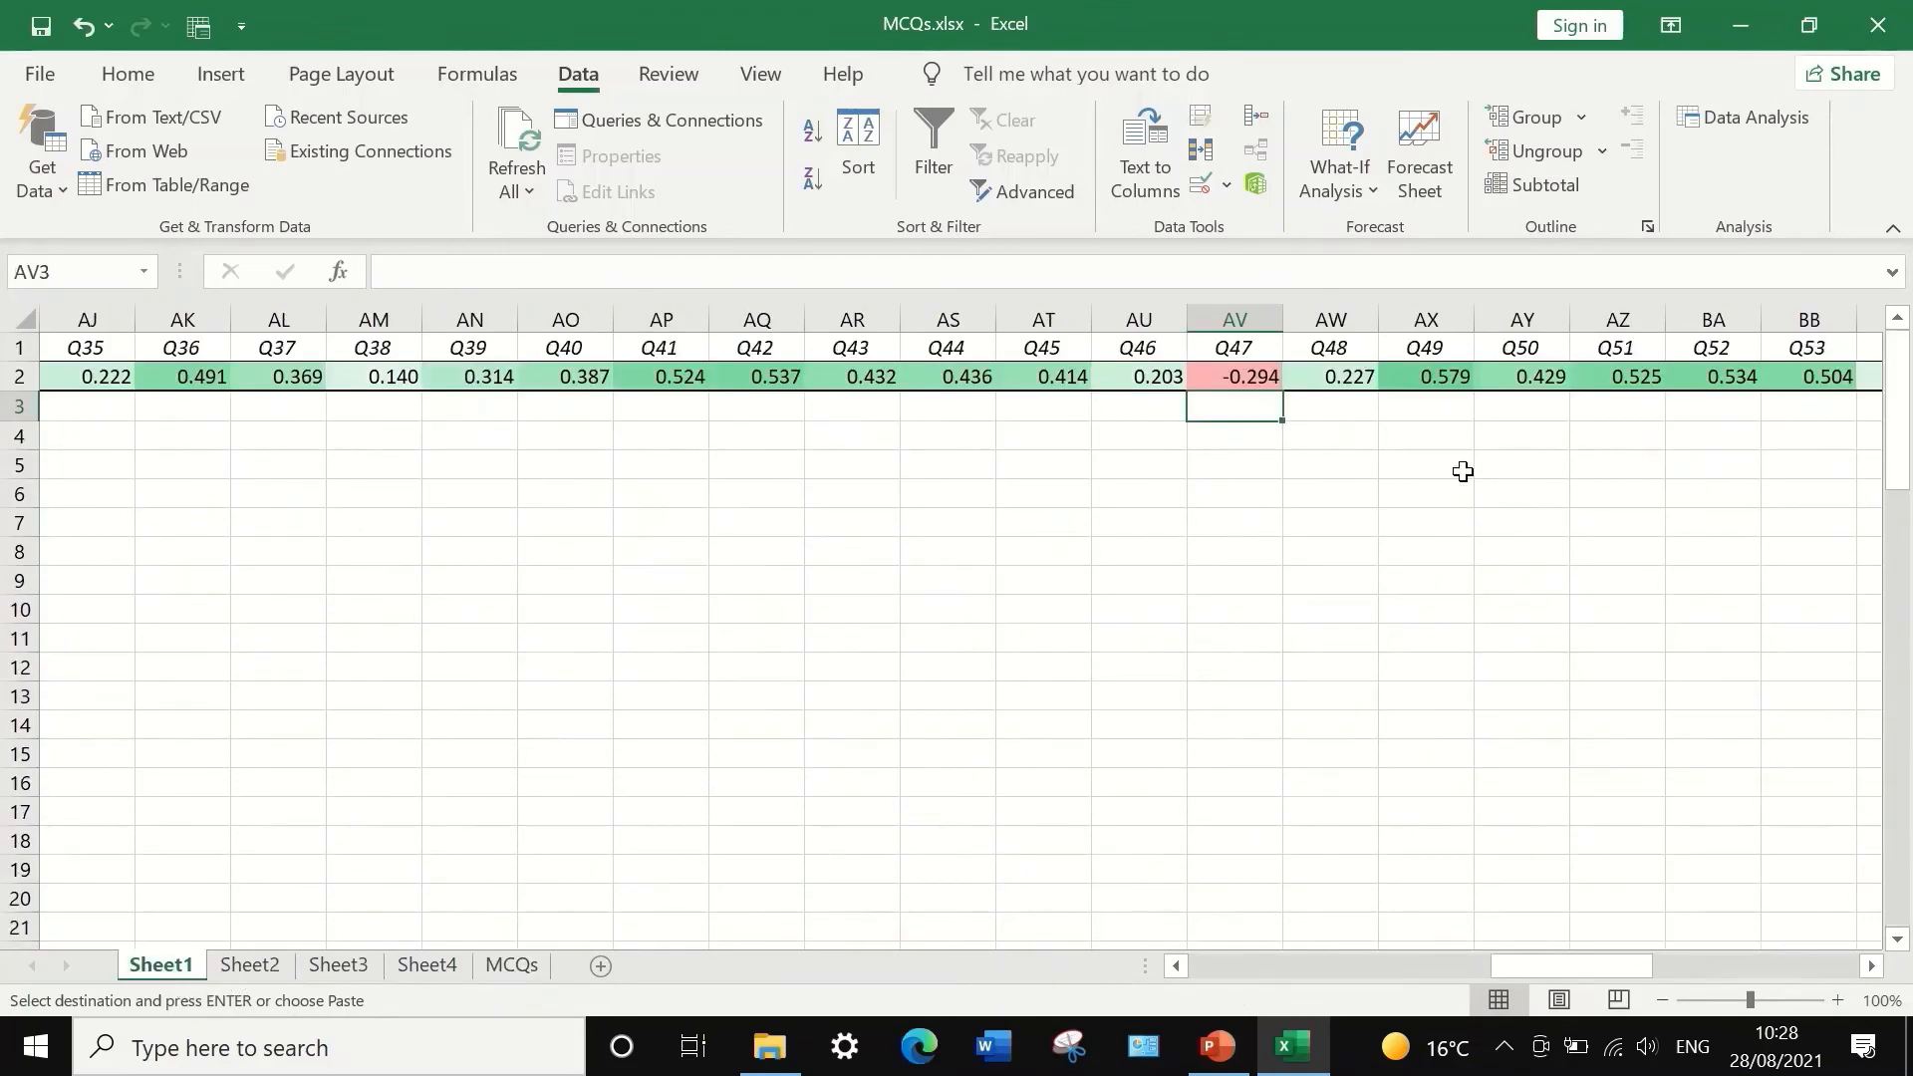
pyautogui.rightClick(1242, 418)
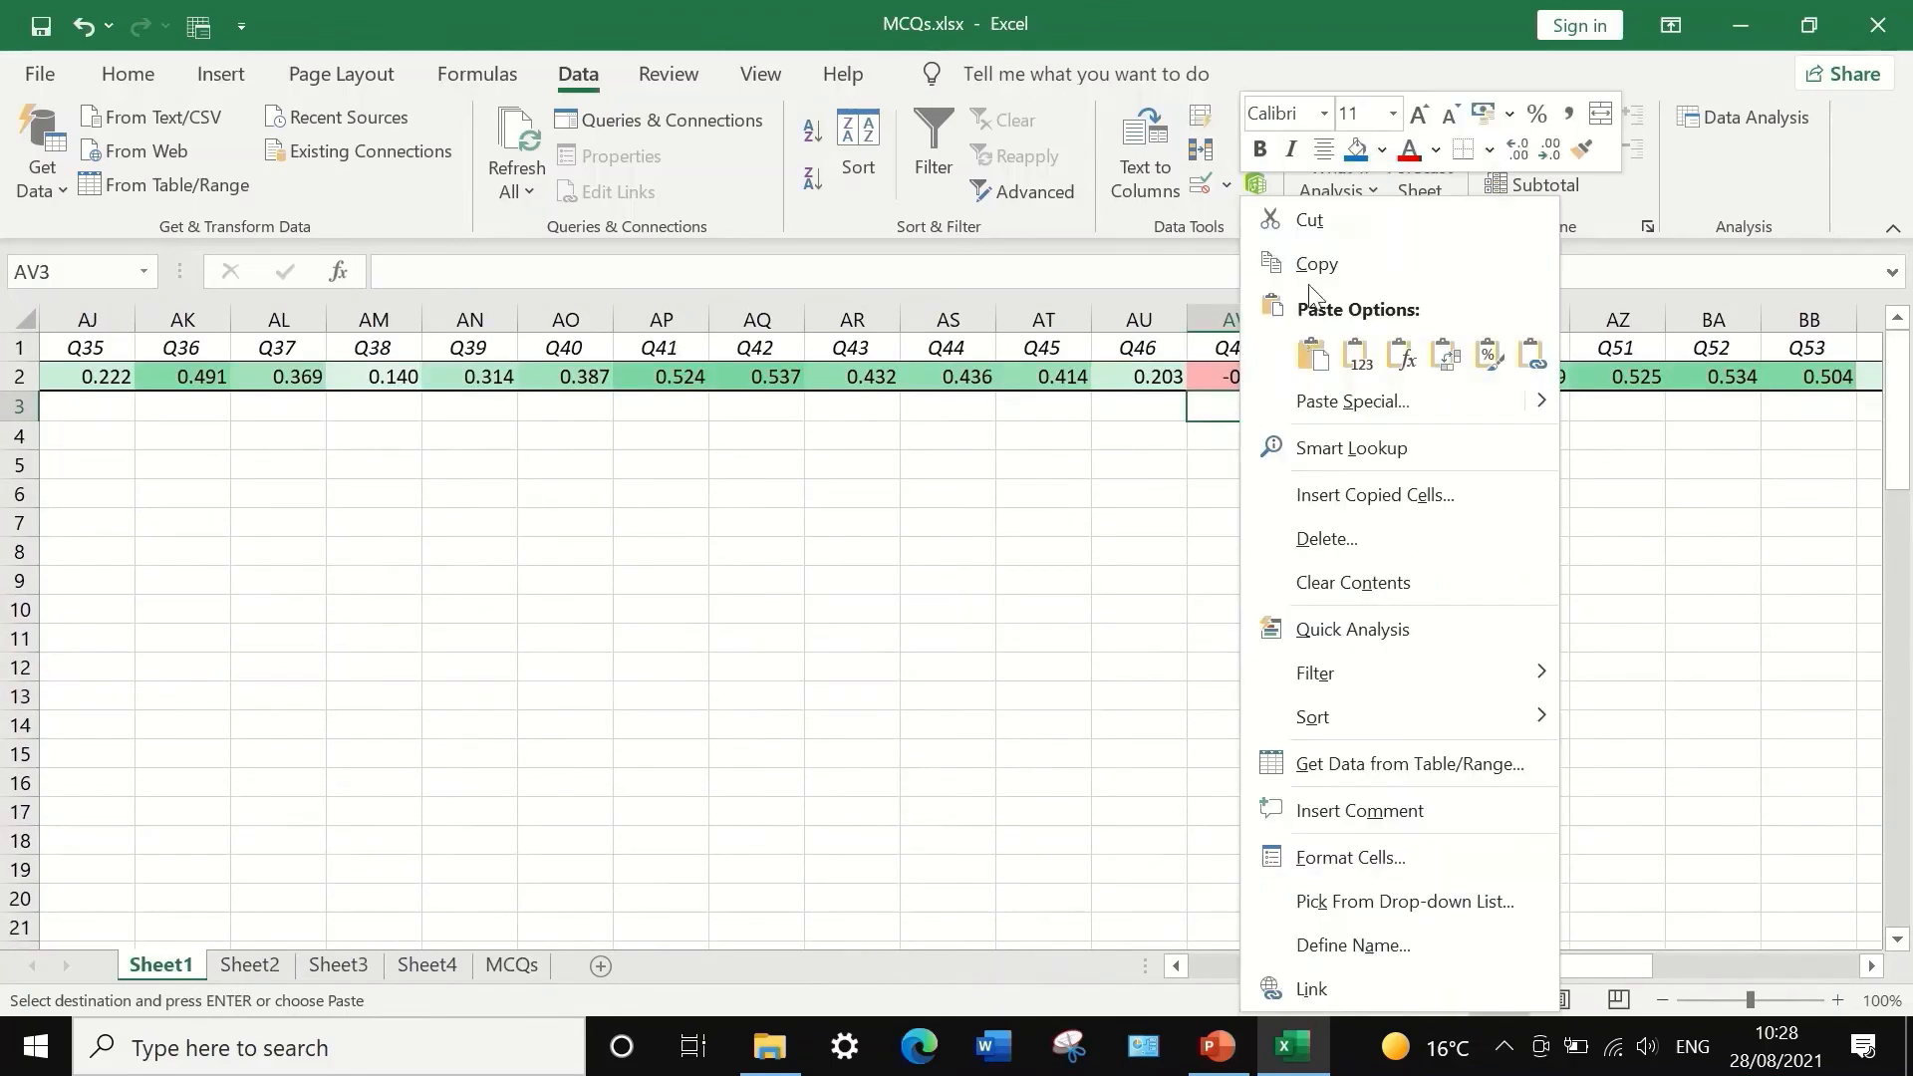
pyautogui.click(1313, 355)
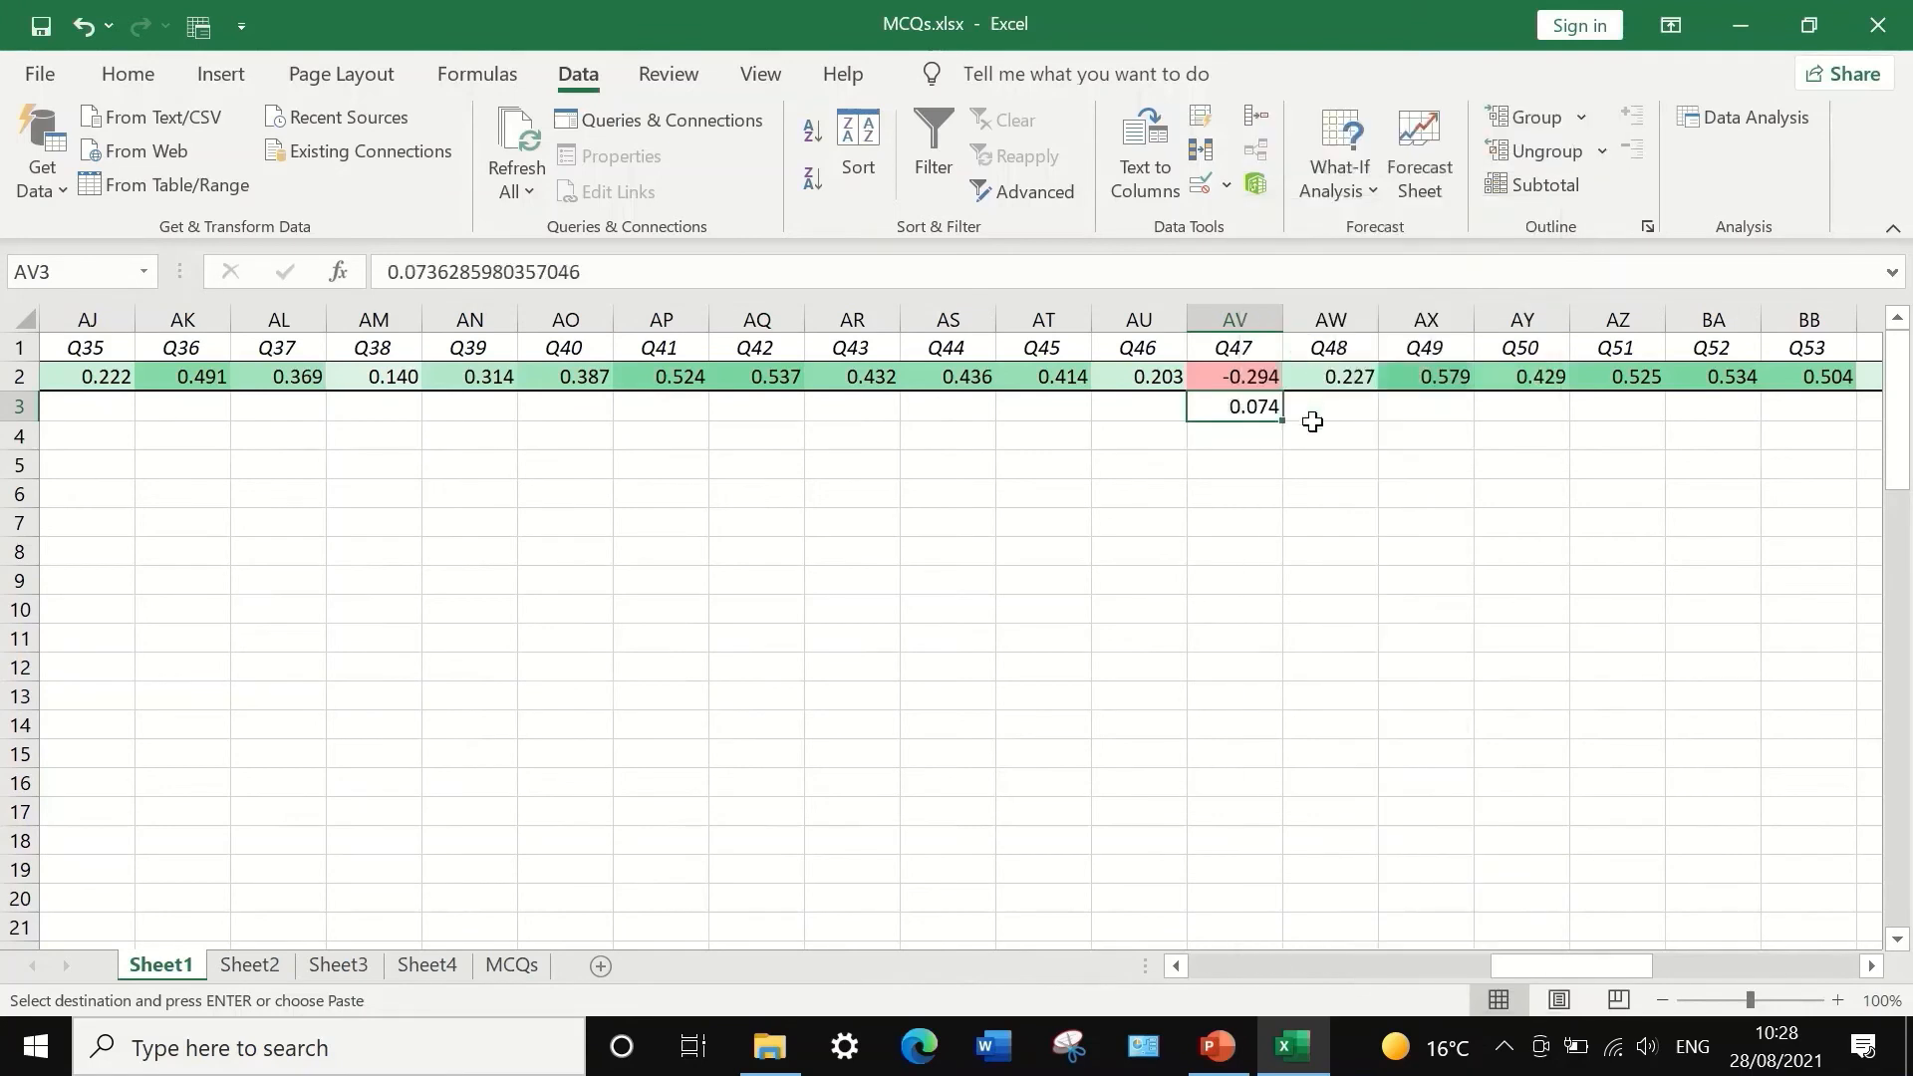
# - On Sheet1, compare Q47's correlation and p-value with those of Q5 and Q6 and the P <0.05 significance note
pyautogui.click(1236, 463)
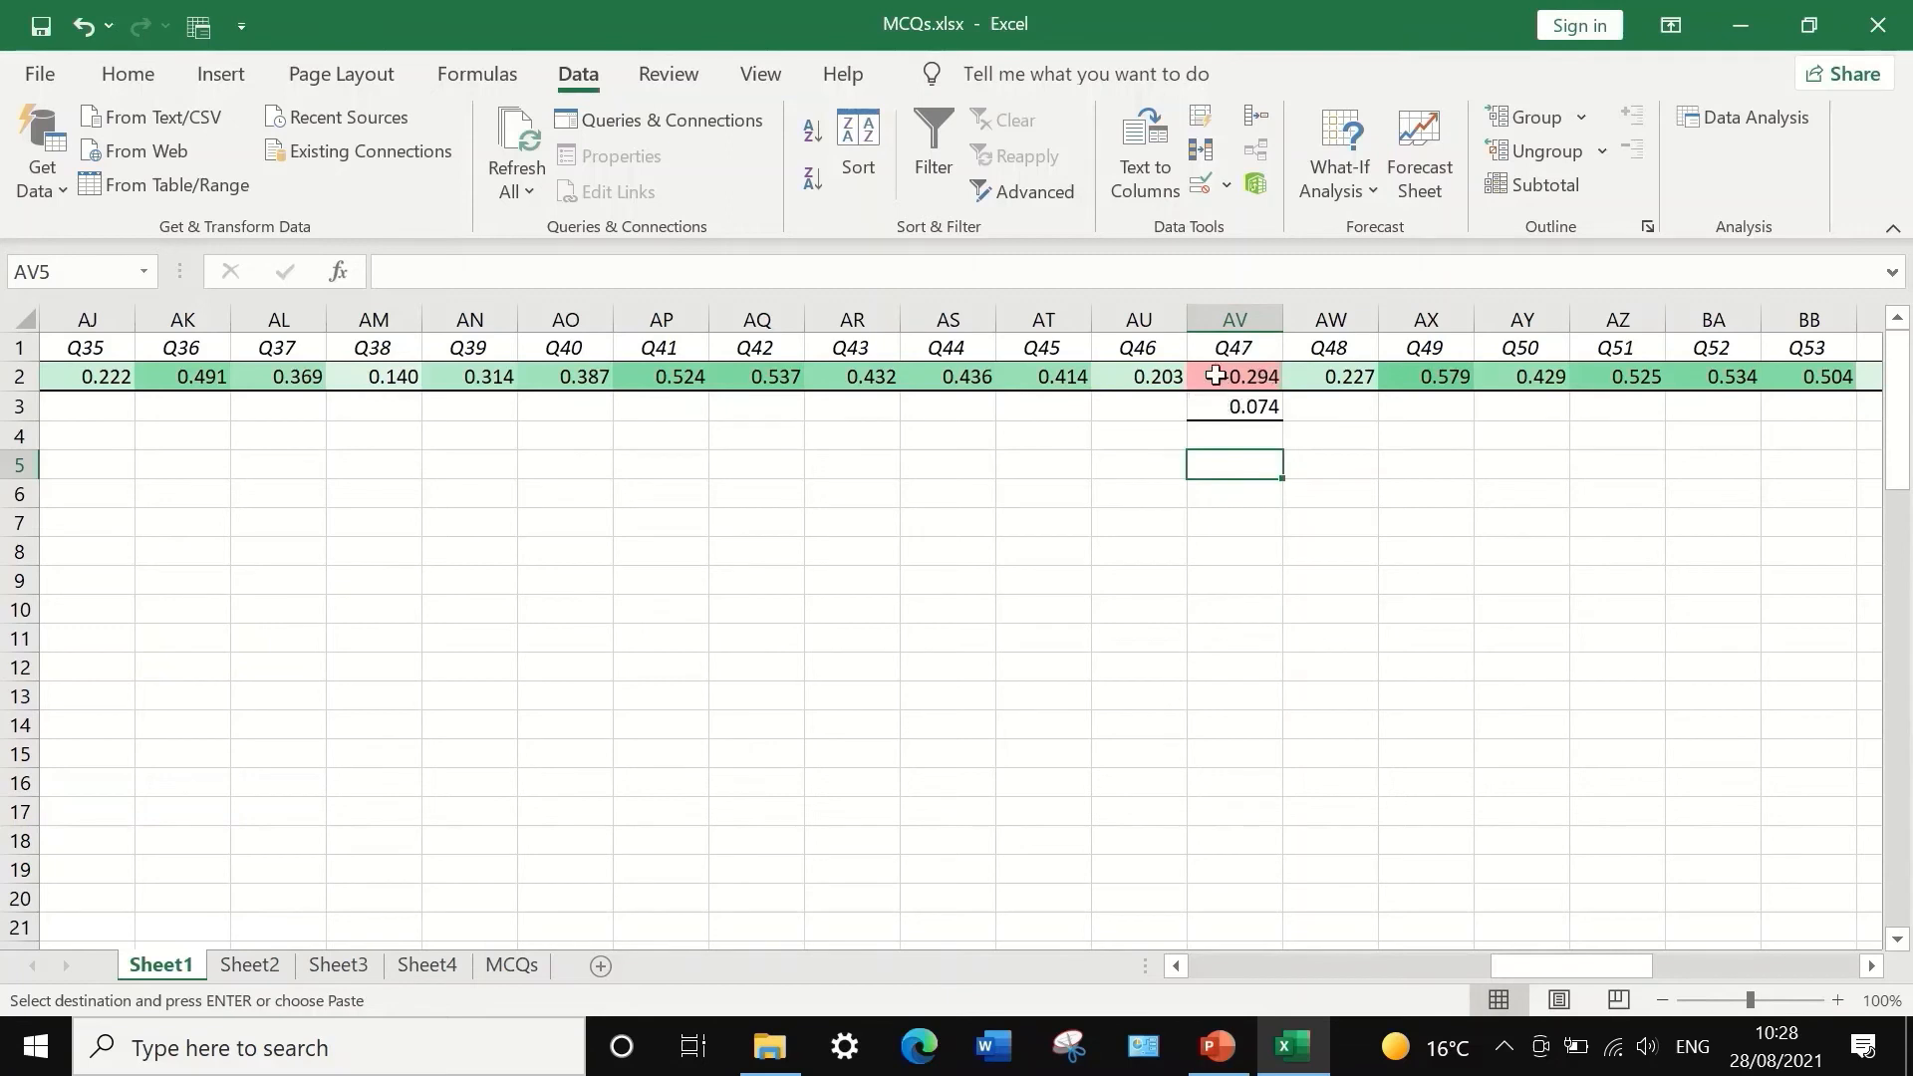
pyautogui.click(1264, 408)
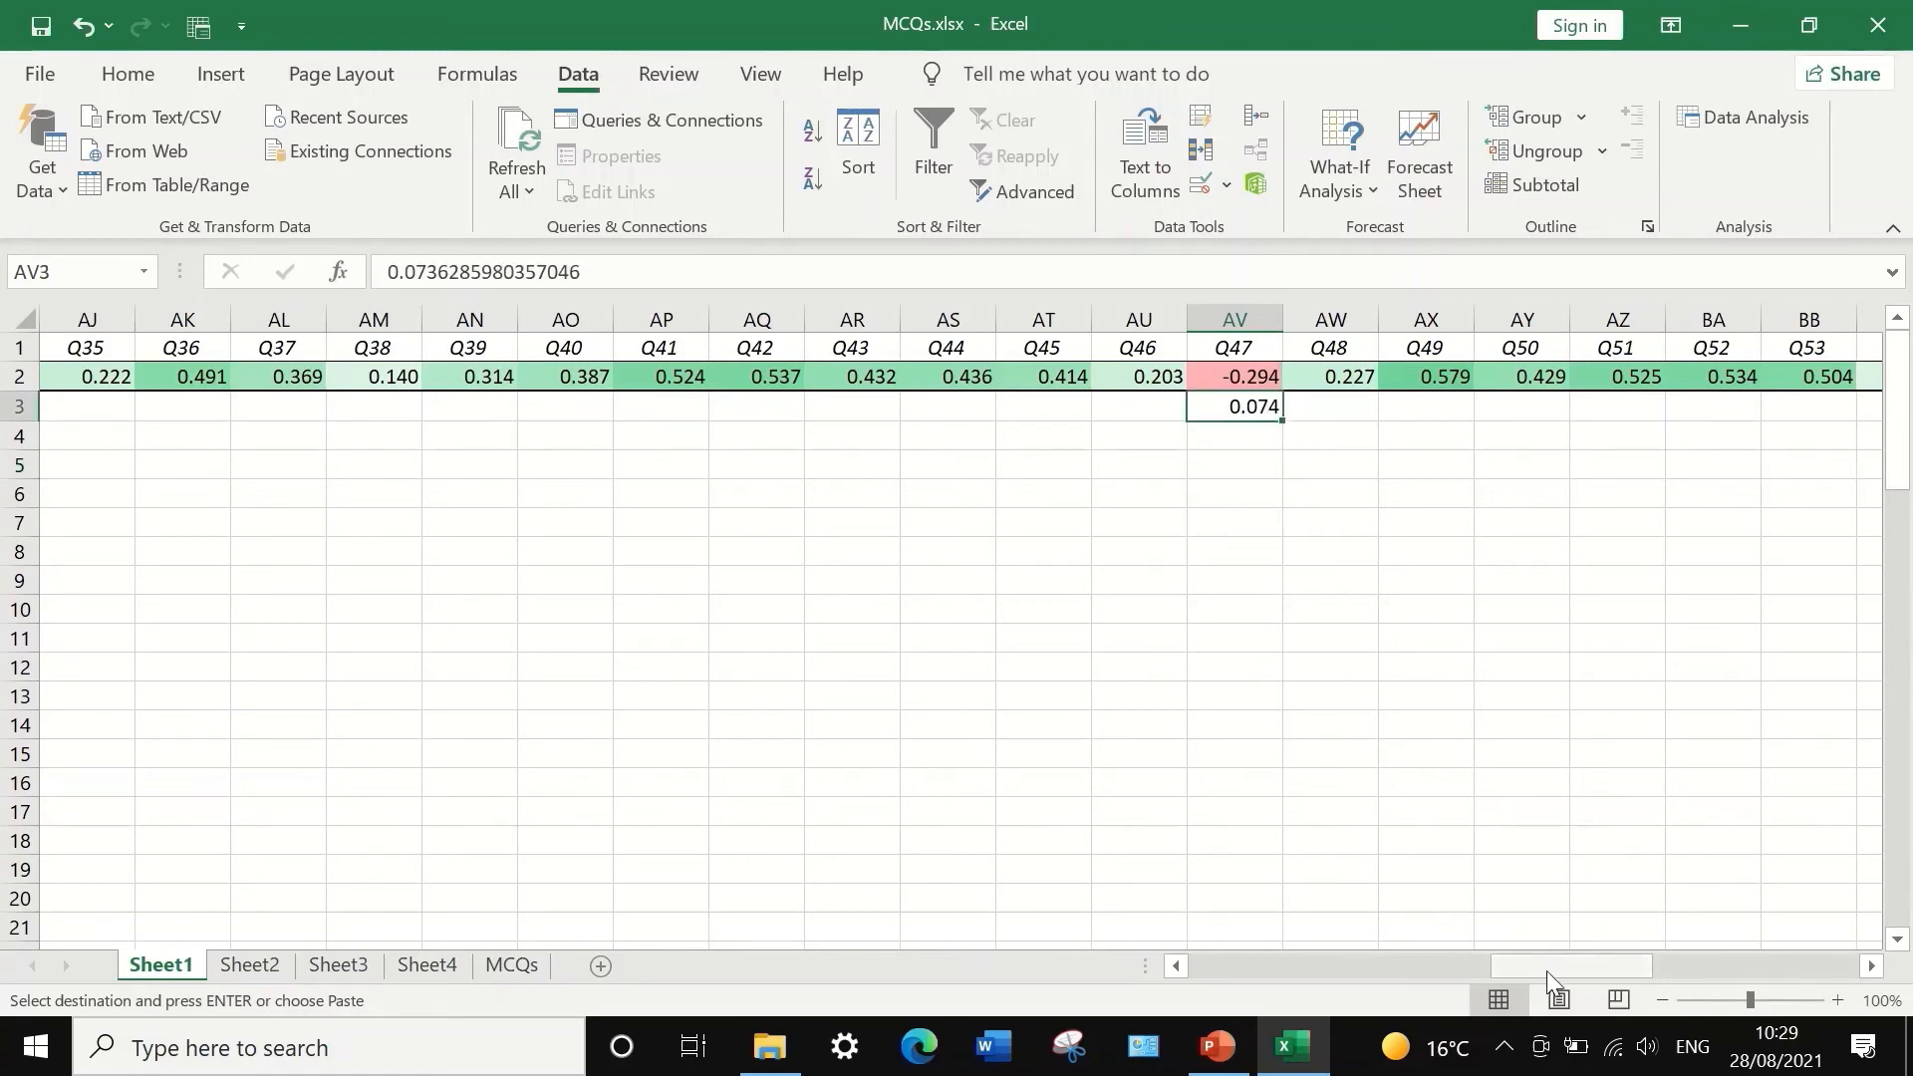
pyautogui.moveTo(1546, 968); pyautogui.dragTo(698, 777)
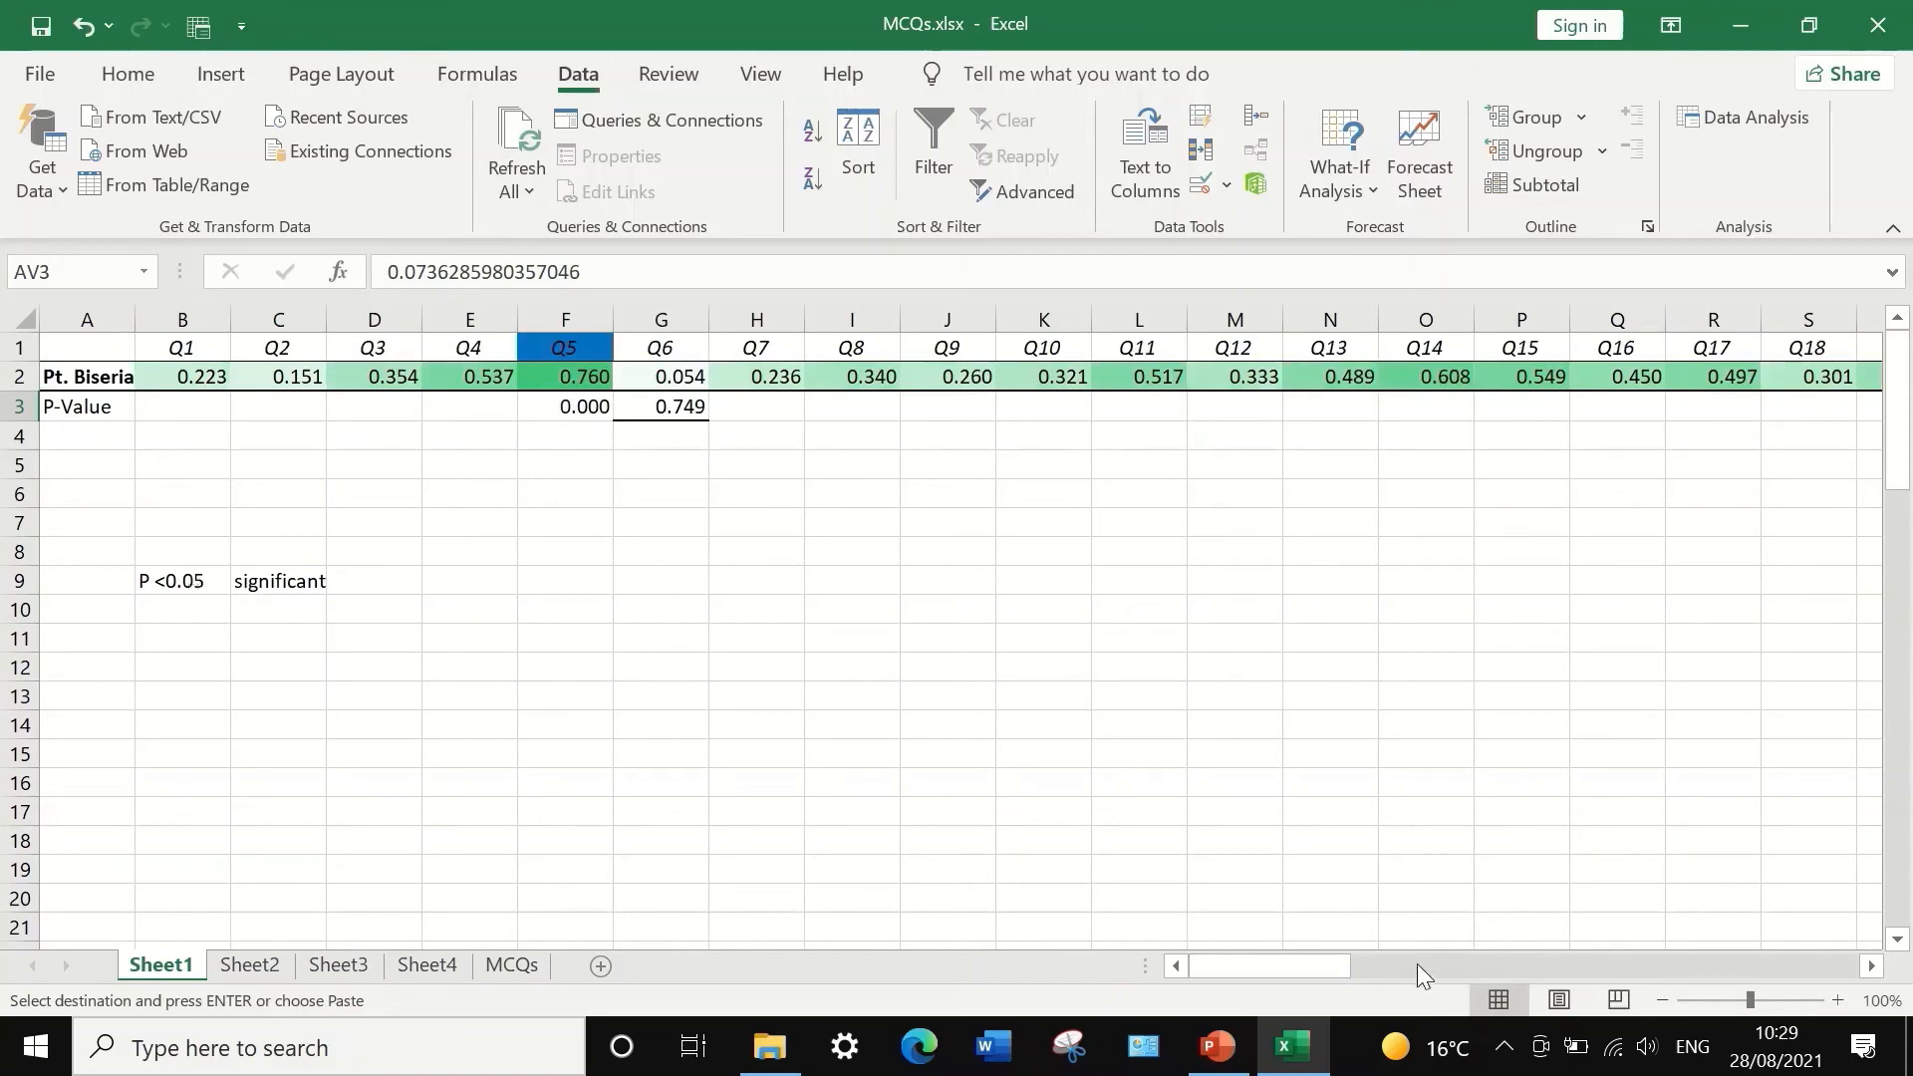
pyautogui.moveTo(1300, 967); pyautogui.dragTo(1575, 944)
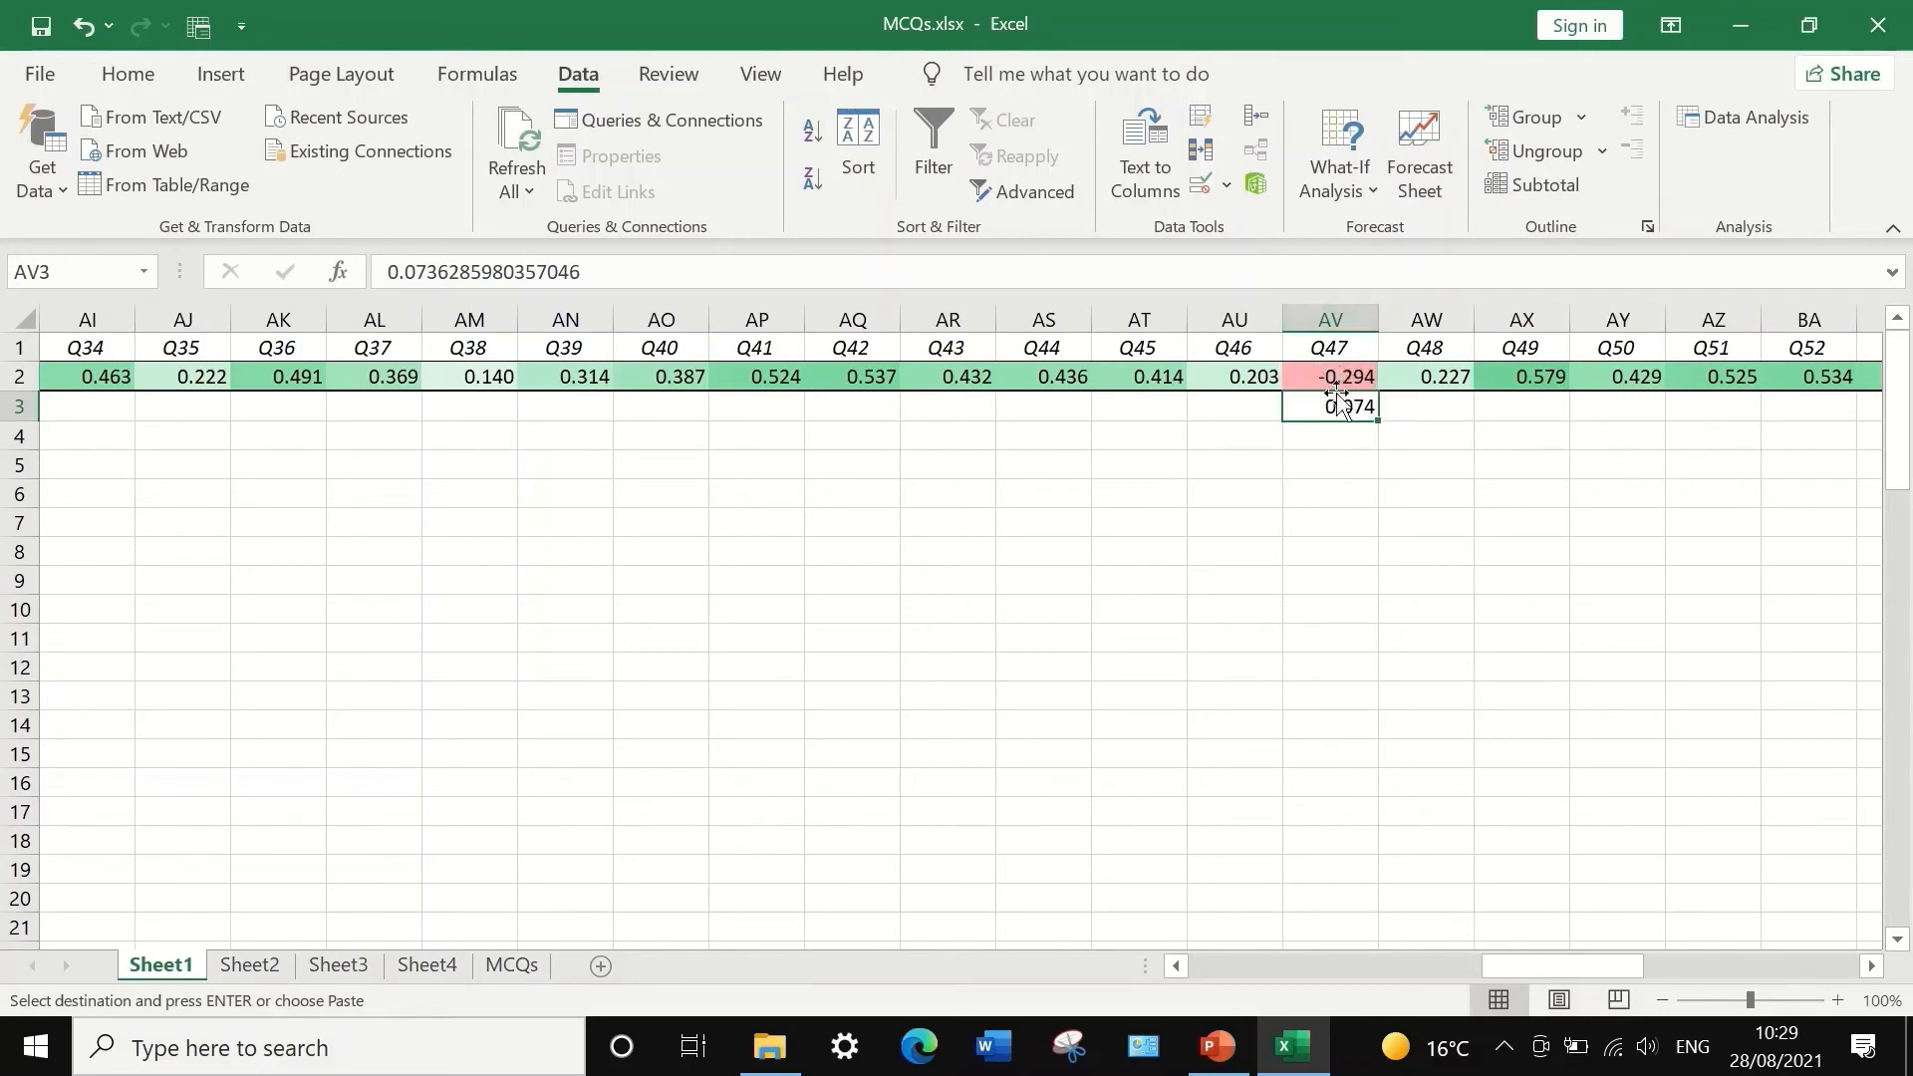
pyautogui.moveTo(1557, 965); pyautogui.dragTo(1131, 931)
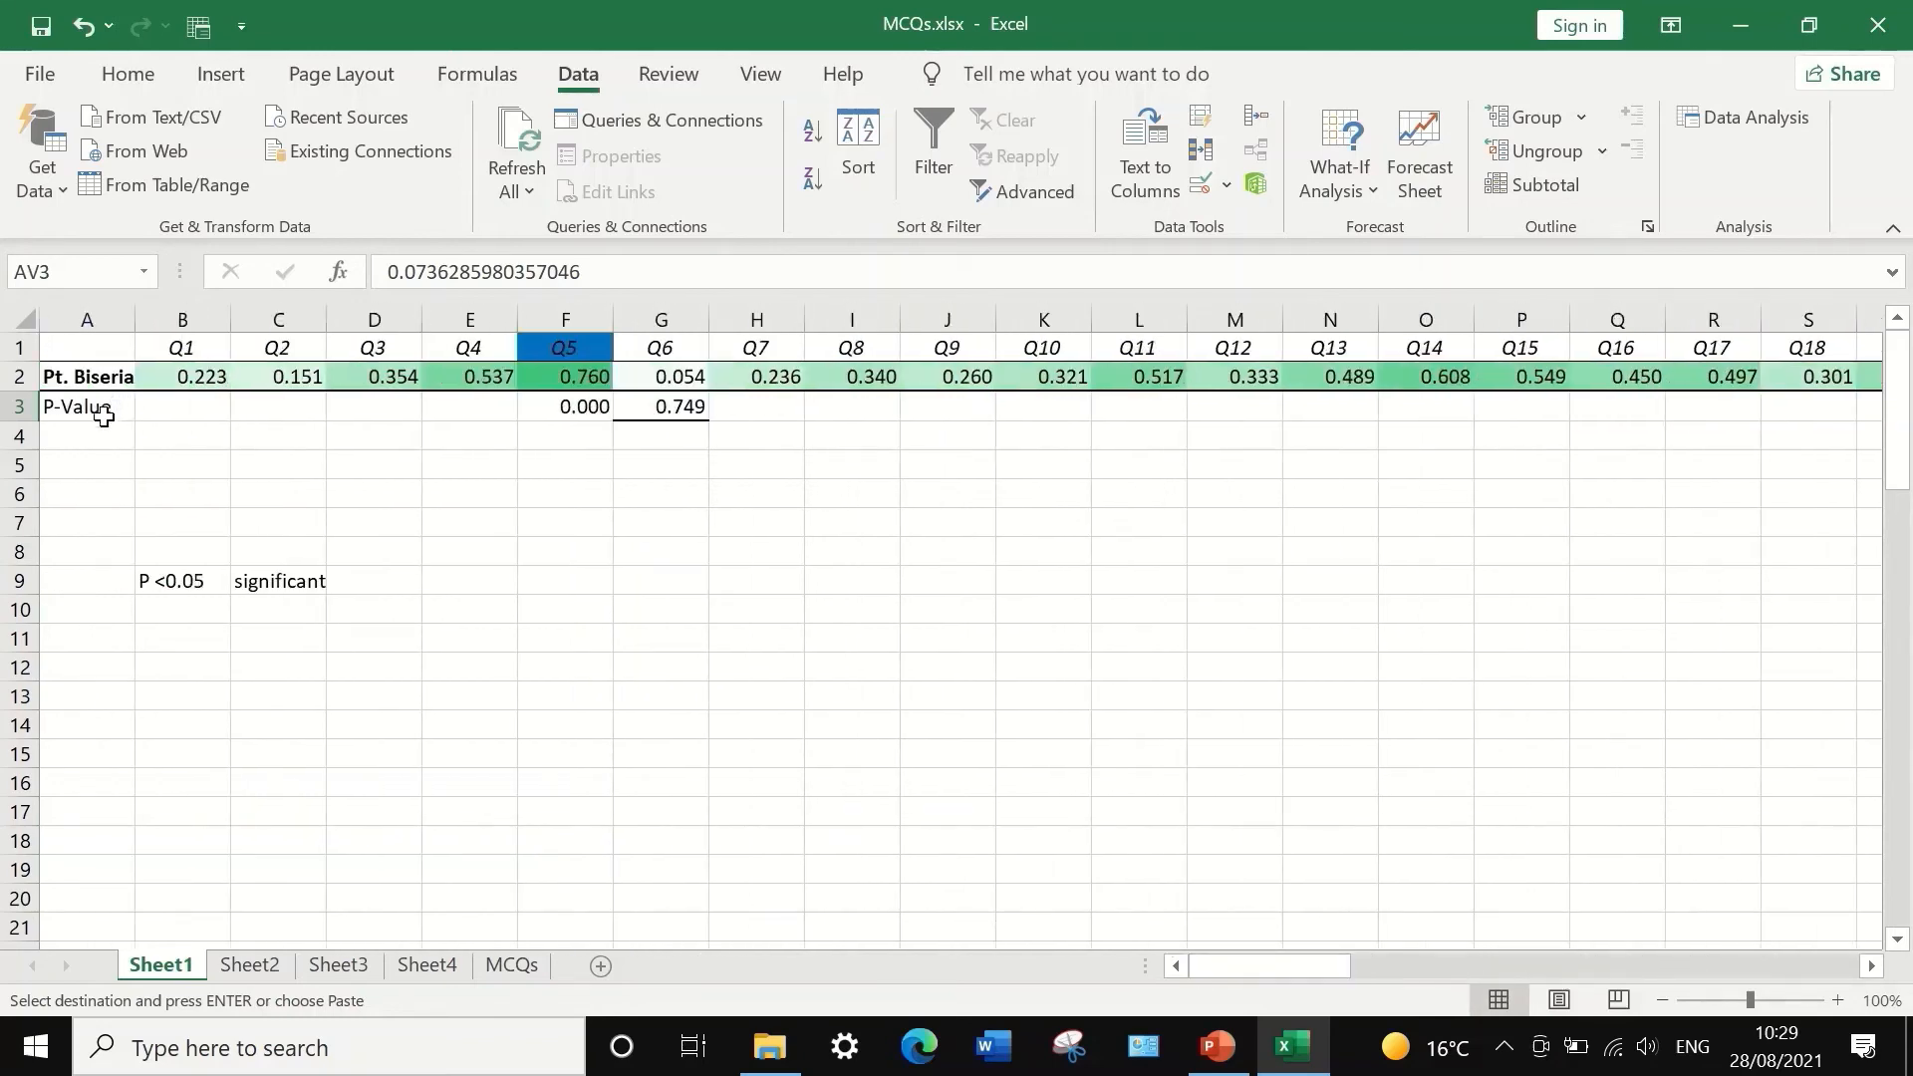
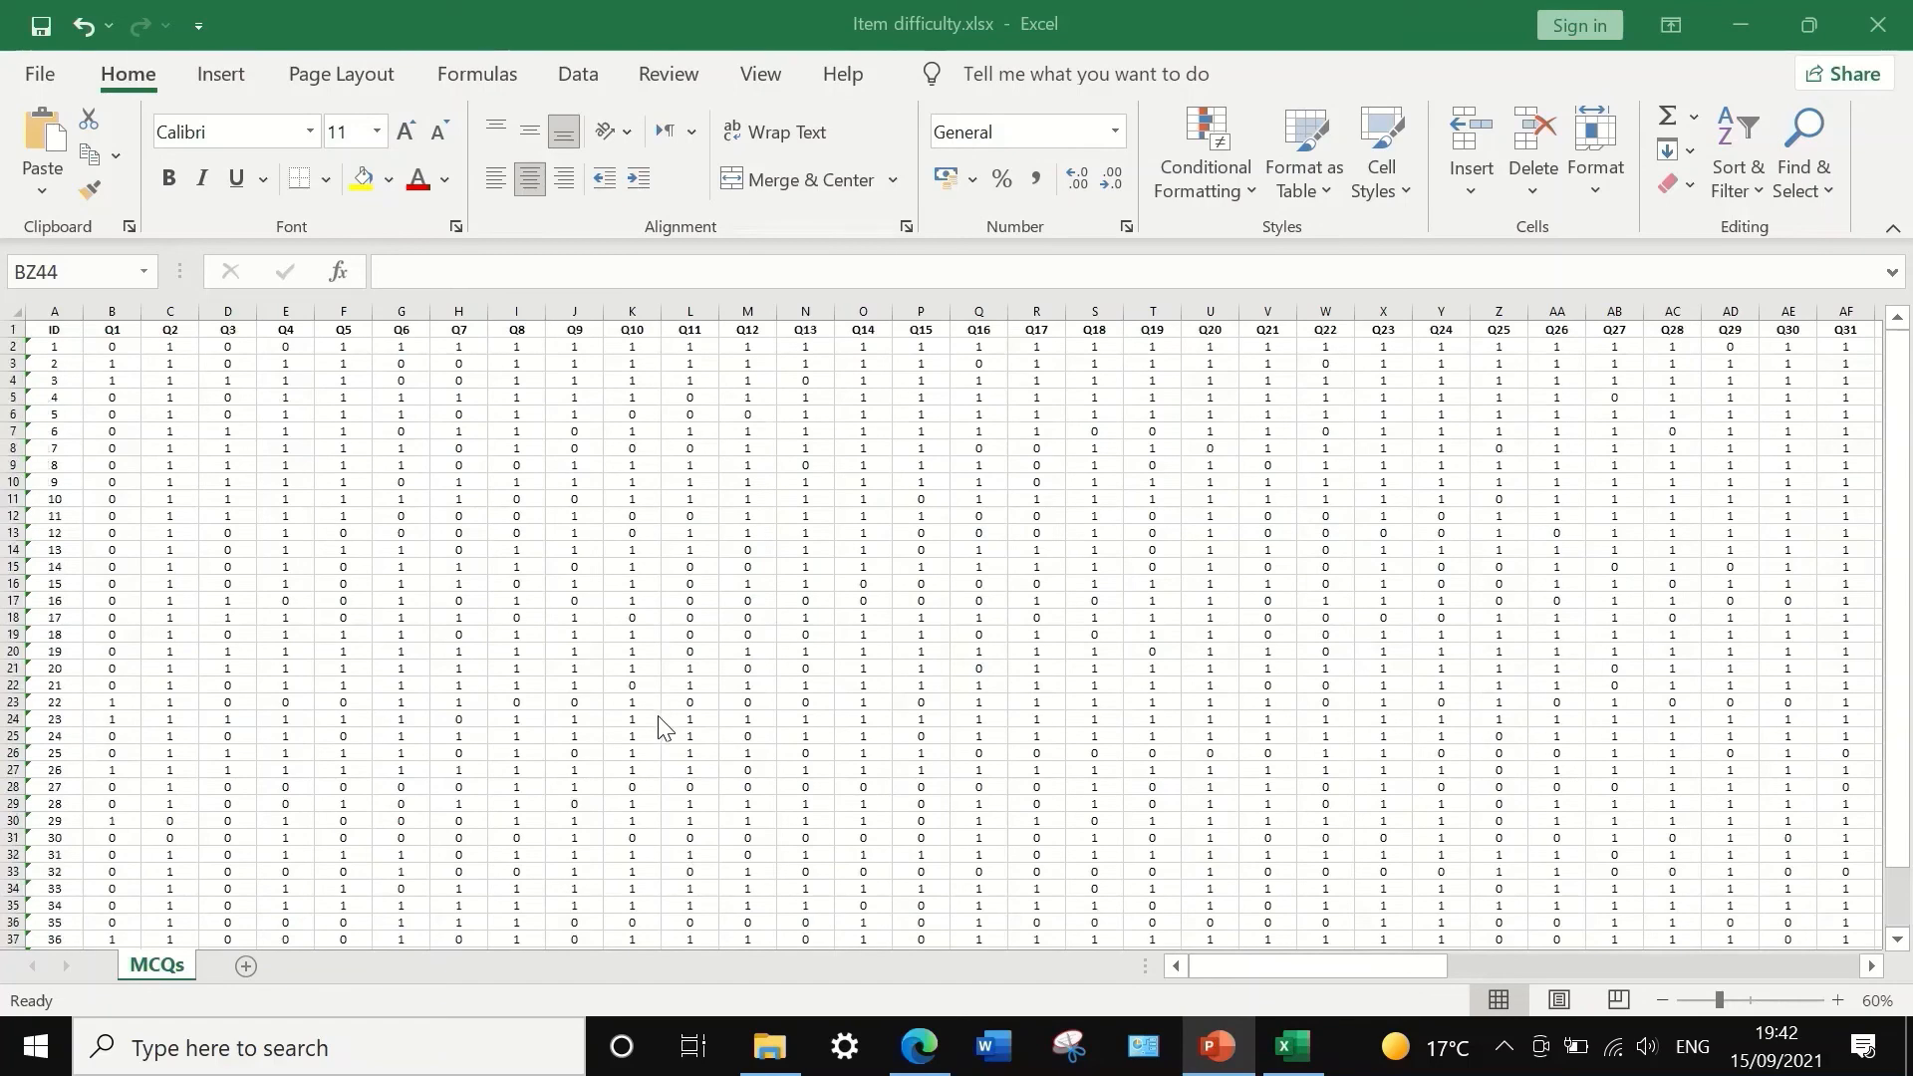
# - In the Item difficulty workbook, examine the MCQs sheet's scored responses across questions Q1 to Q76 and all student IDs
pyautogui.click(1327, 963)
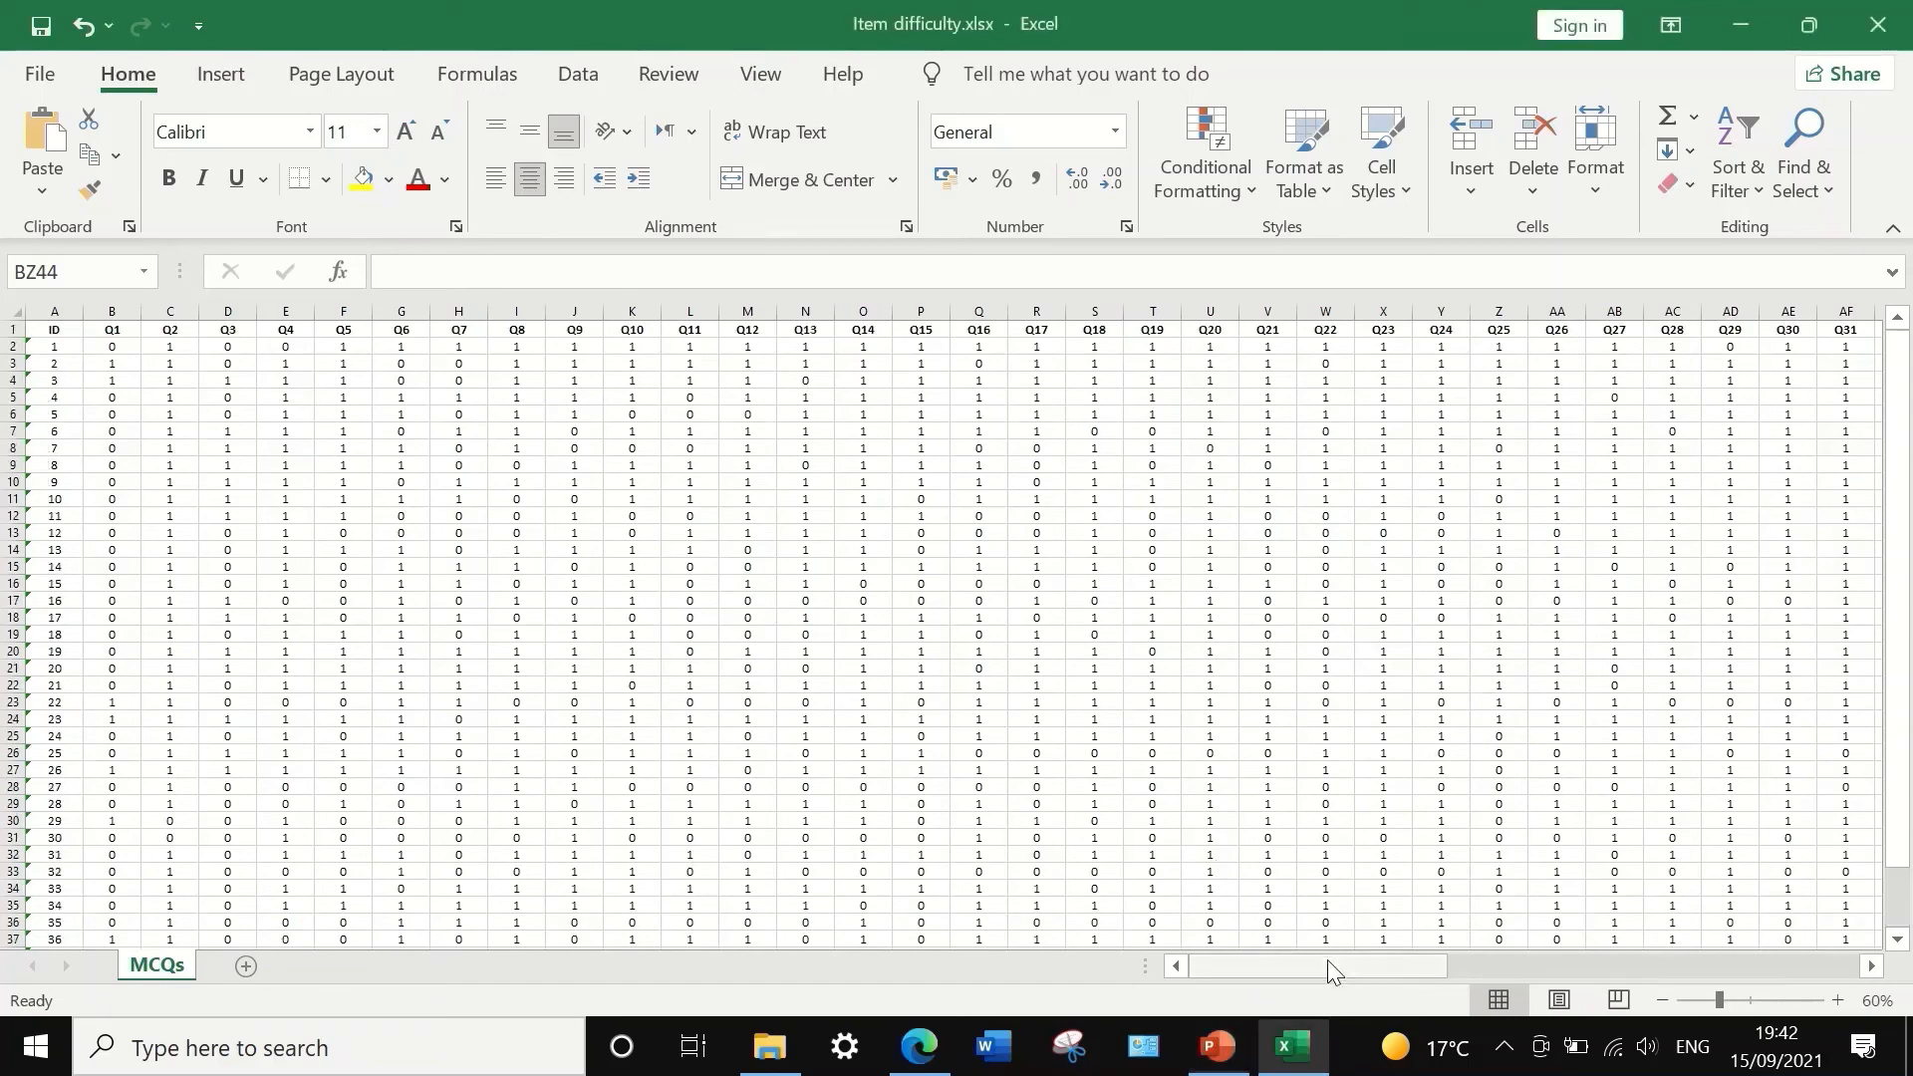
pyautogui.moveTo(1398, 963); pyautogui.dragTo(1166, 909)
pyautogui.scroll(-2, 254, 728)
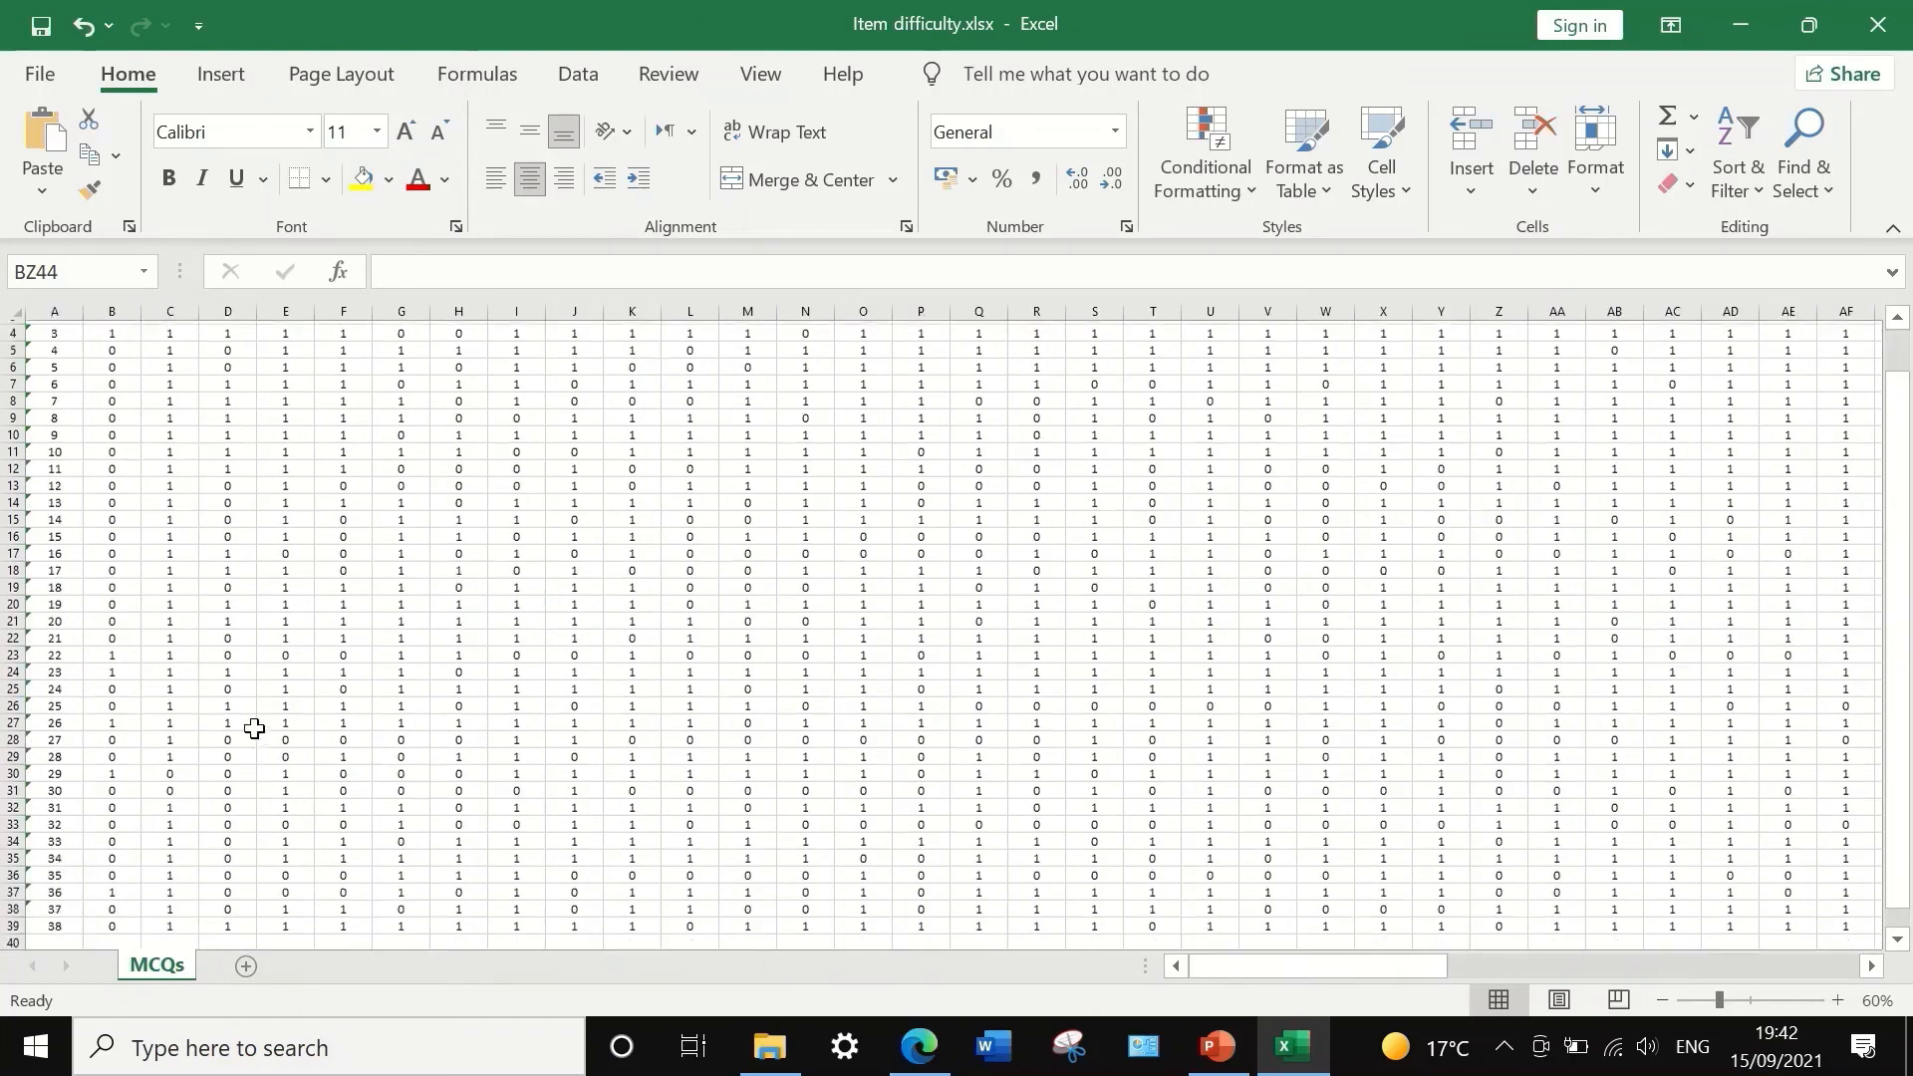
pyautogui.scroll(2, 66, 847)
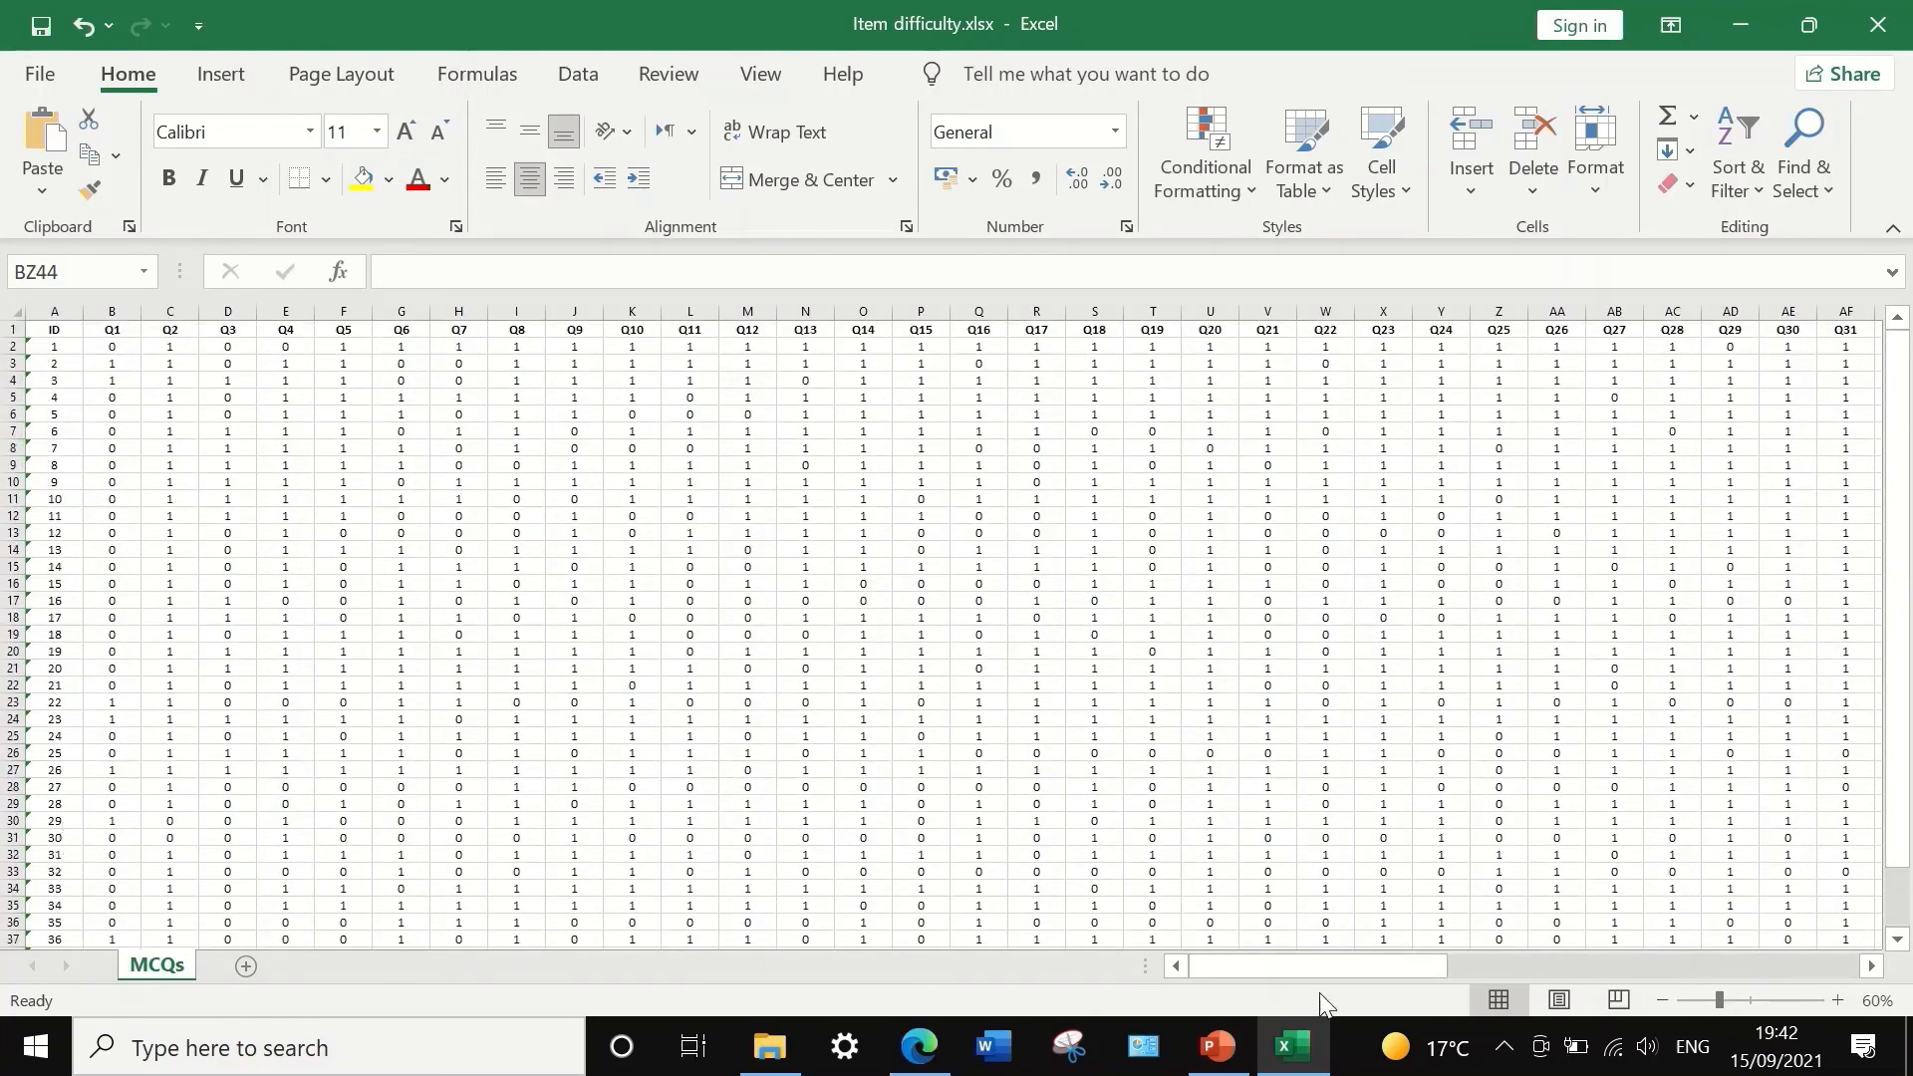
pyautogui.moveTo(1324, 961); pyautogui.dragTo(1761, 971)
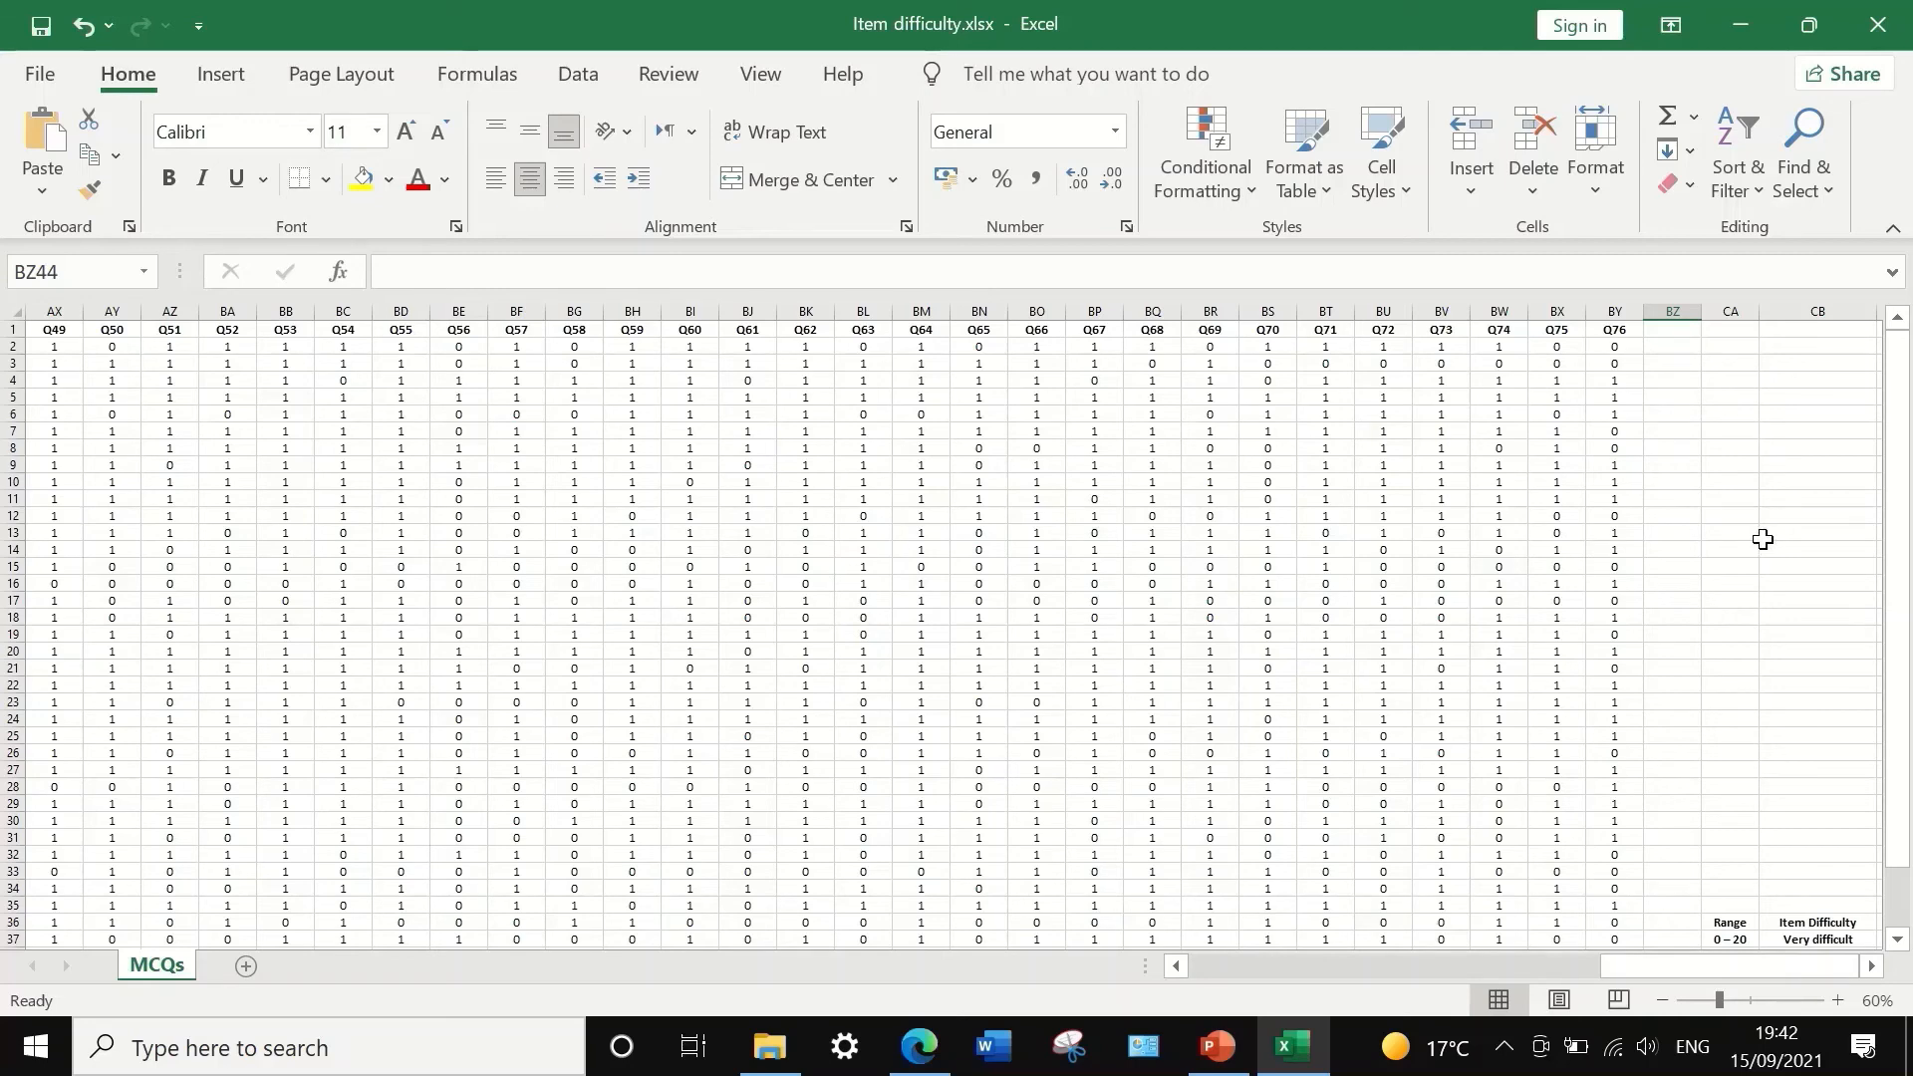
pyautogui.moveTo(1796, 962); pyautogui.dragTo(777, 715)
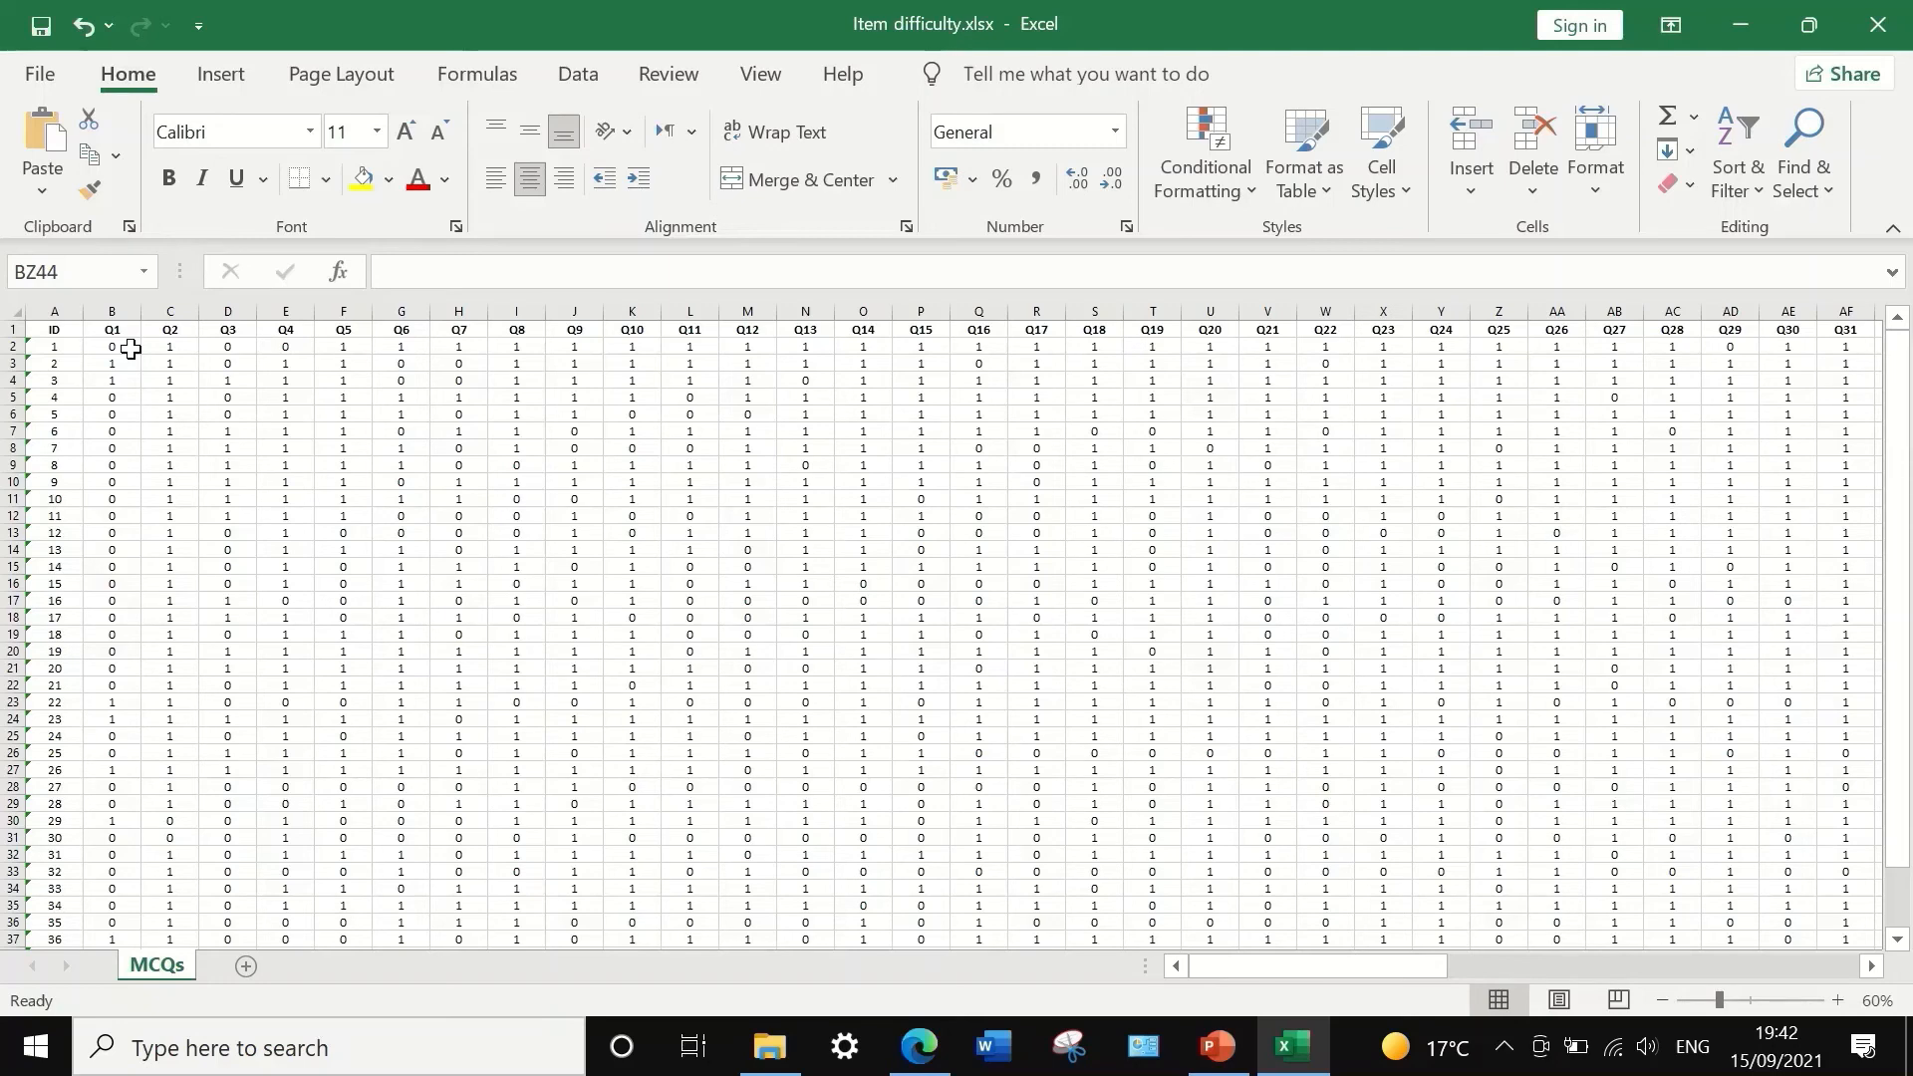
pyautogui.scroll(-4, 450, 702)
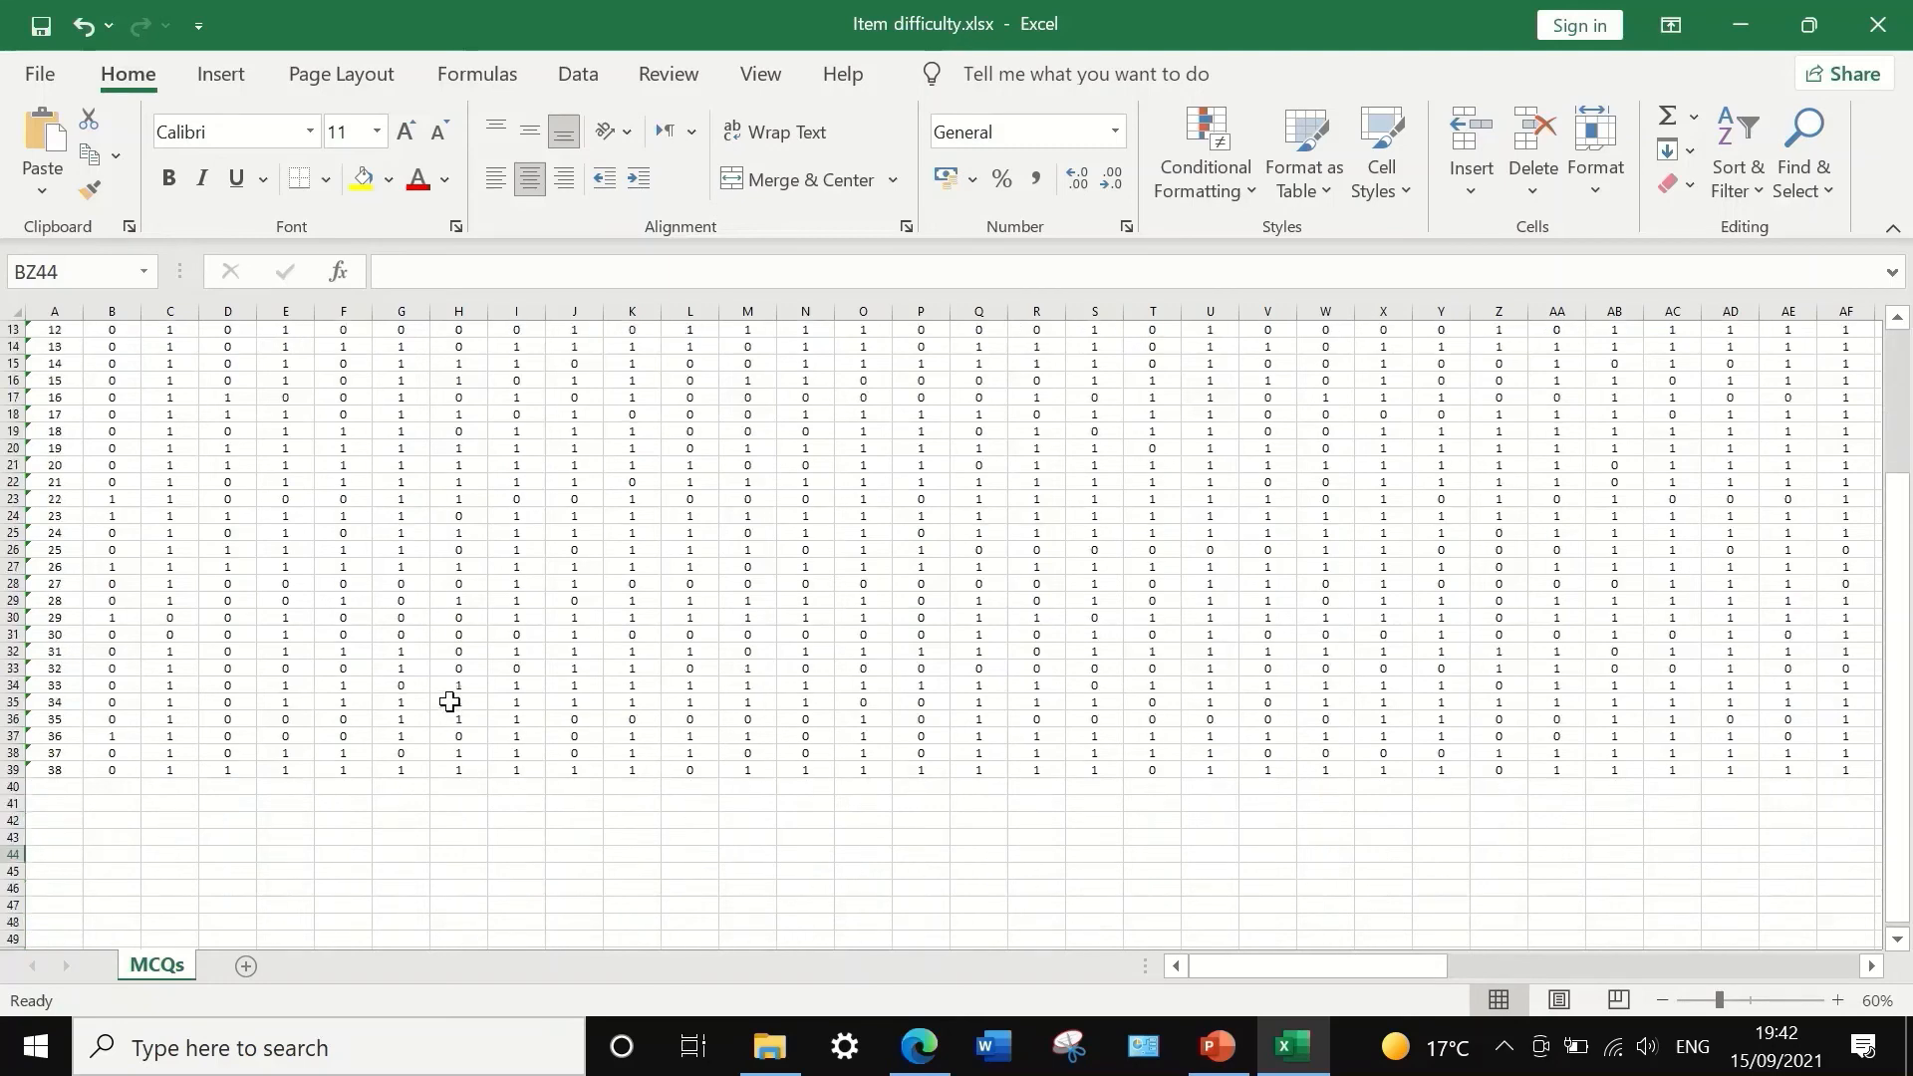
pyautogui.scroll(1, 451, 702)
pyautogui.scroll(-1, 451, 702)
pyautogui.scroll(2, 441, 693)
pyautogui.scroll(2, 444, 694)
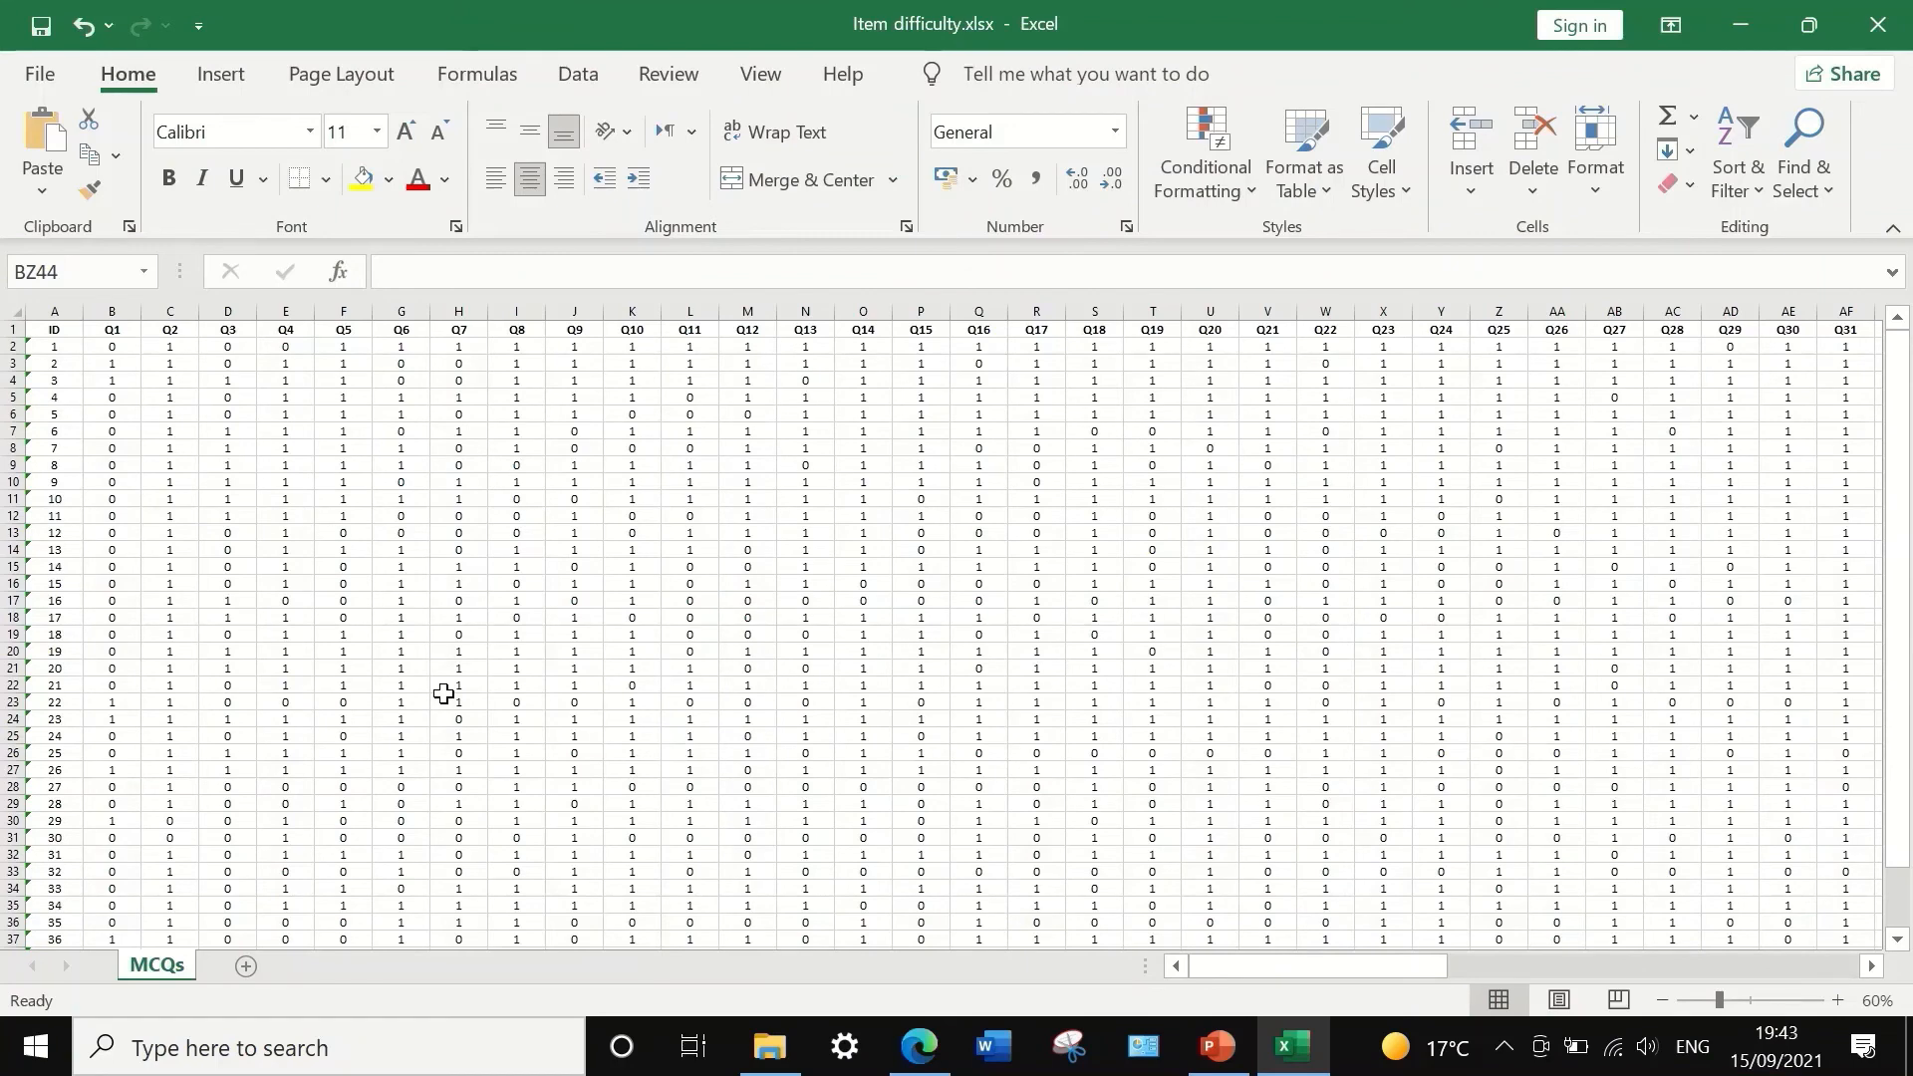
# - Enter the row label "P-value" in cell A41, below the last student ID on the MCQs sheet
pyautogui.scroll(-2, 565, 750)
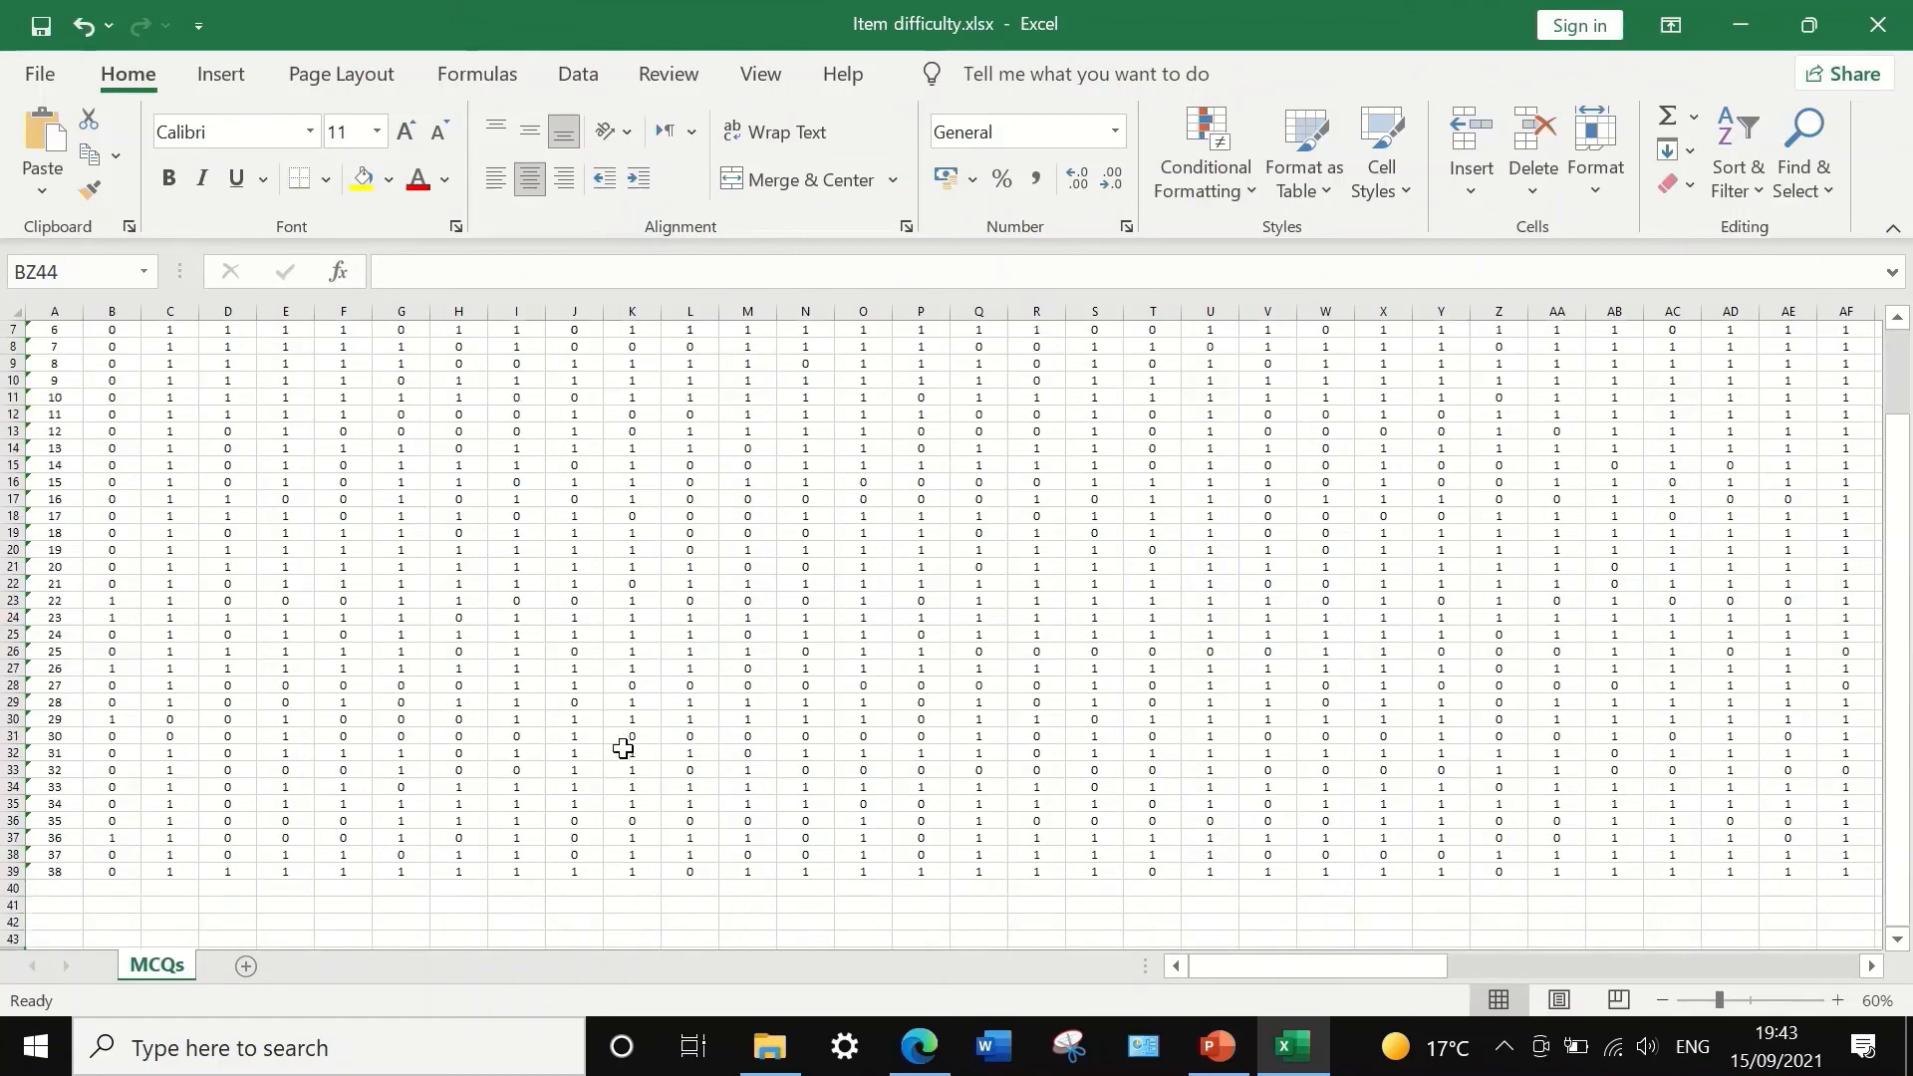
pyautogui.scroll(-2, 632, 748)
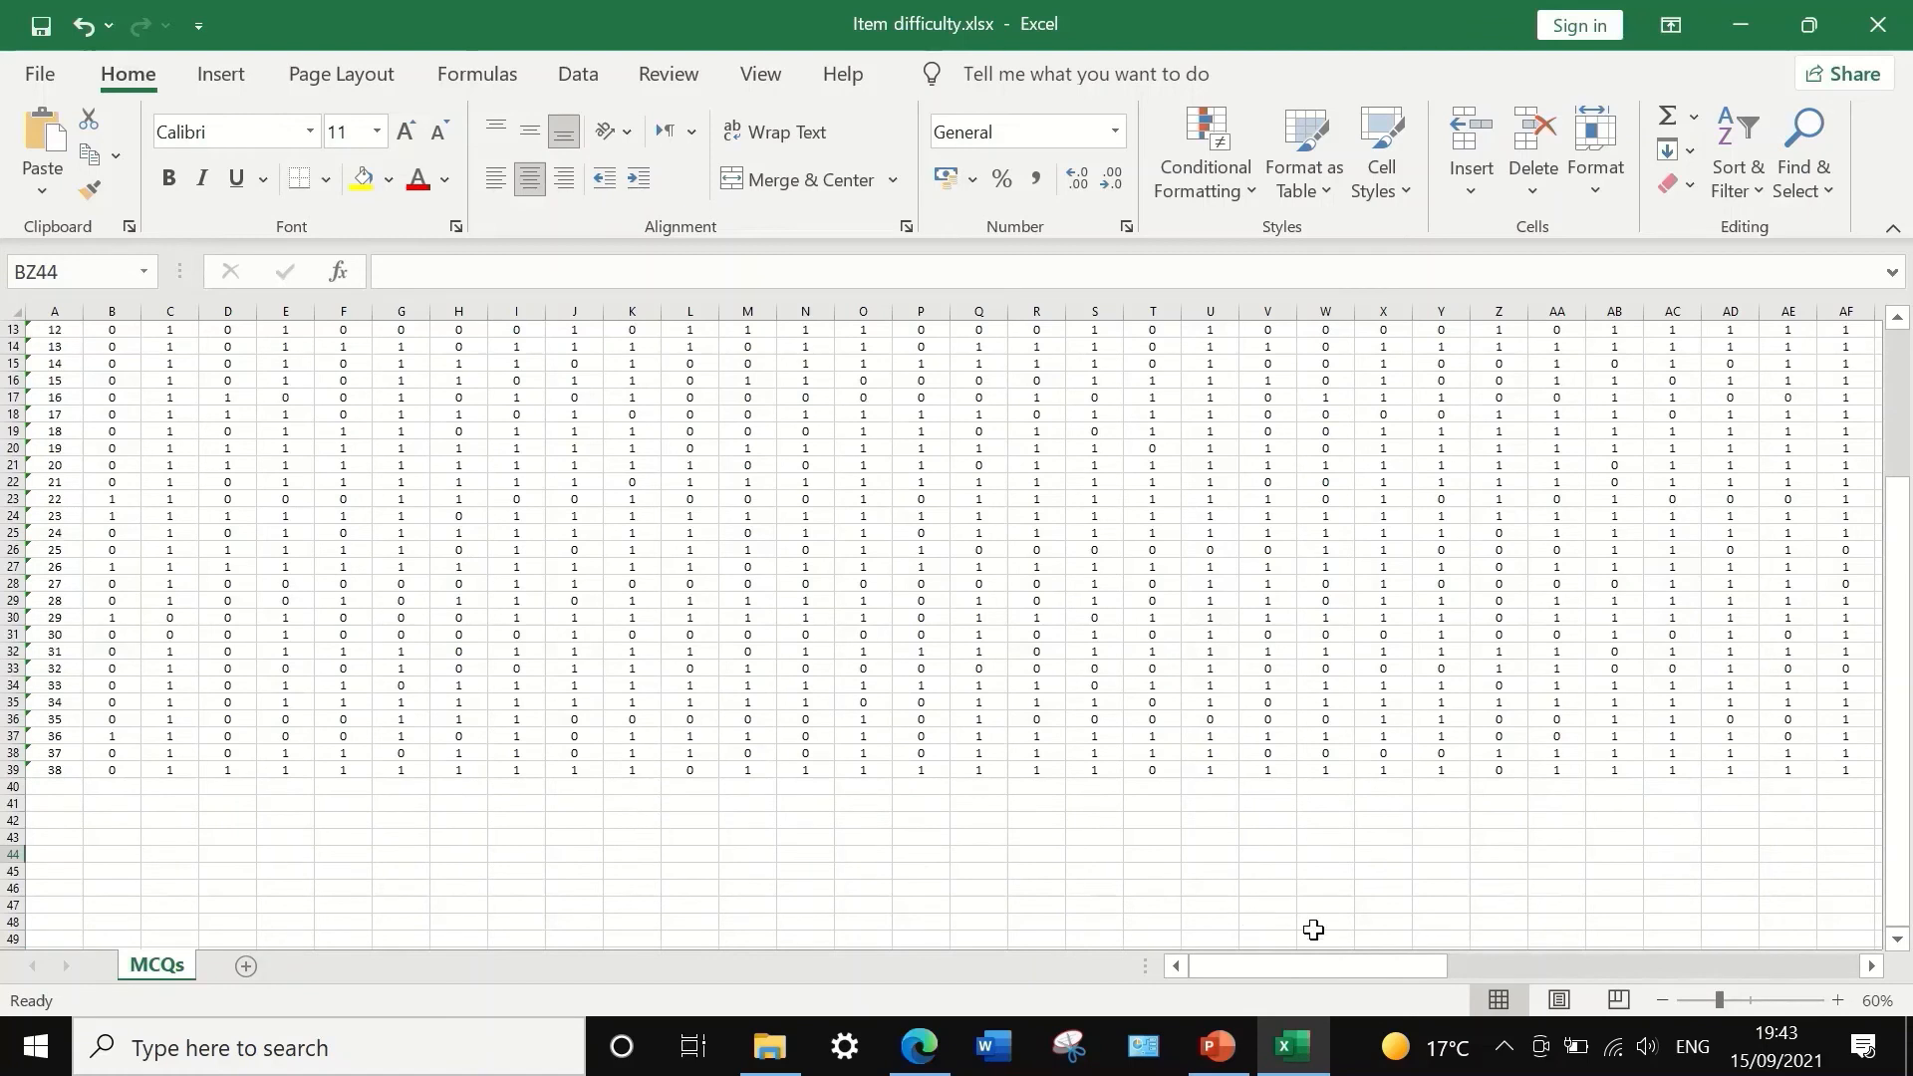
pyautogui.click(40, 804)
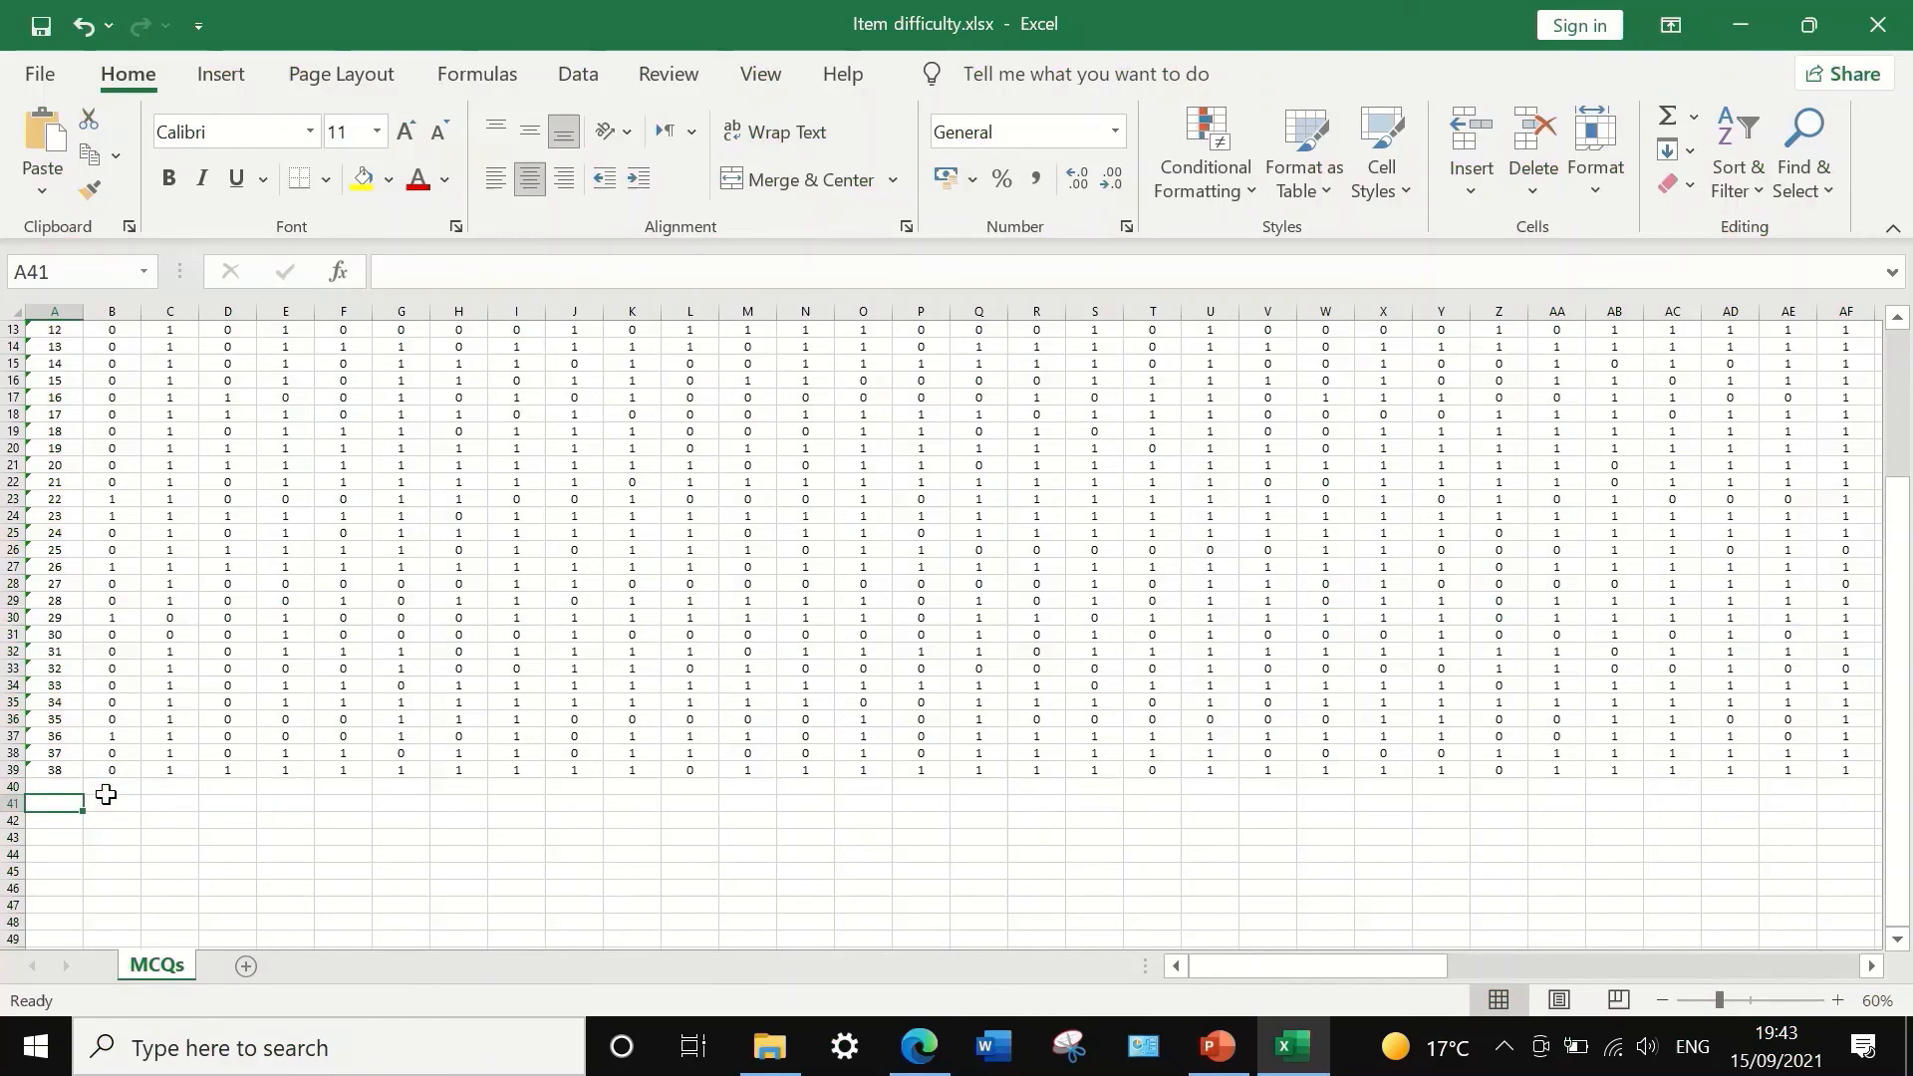
pyautogui.write('P-value')
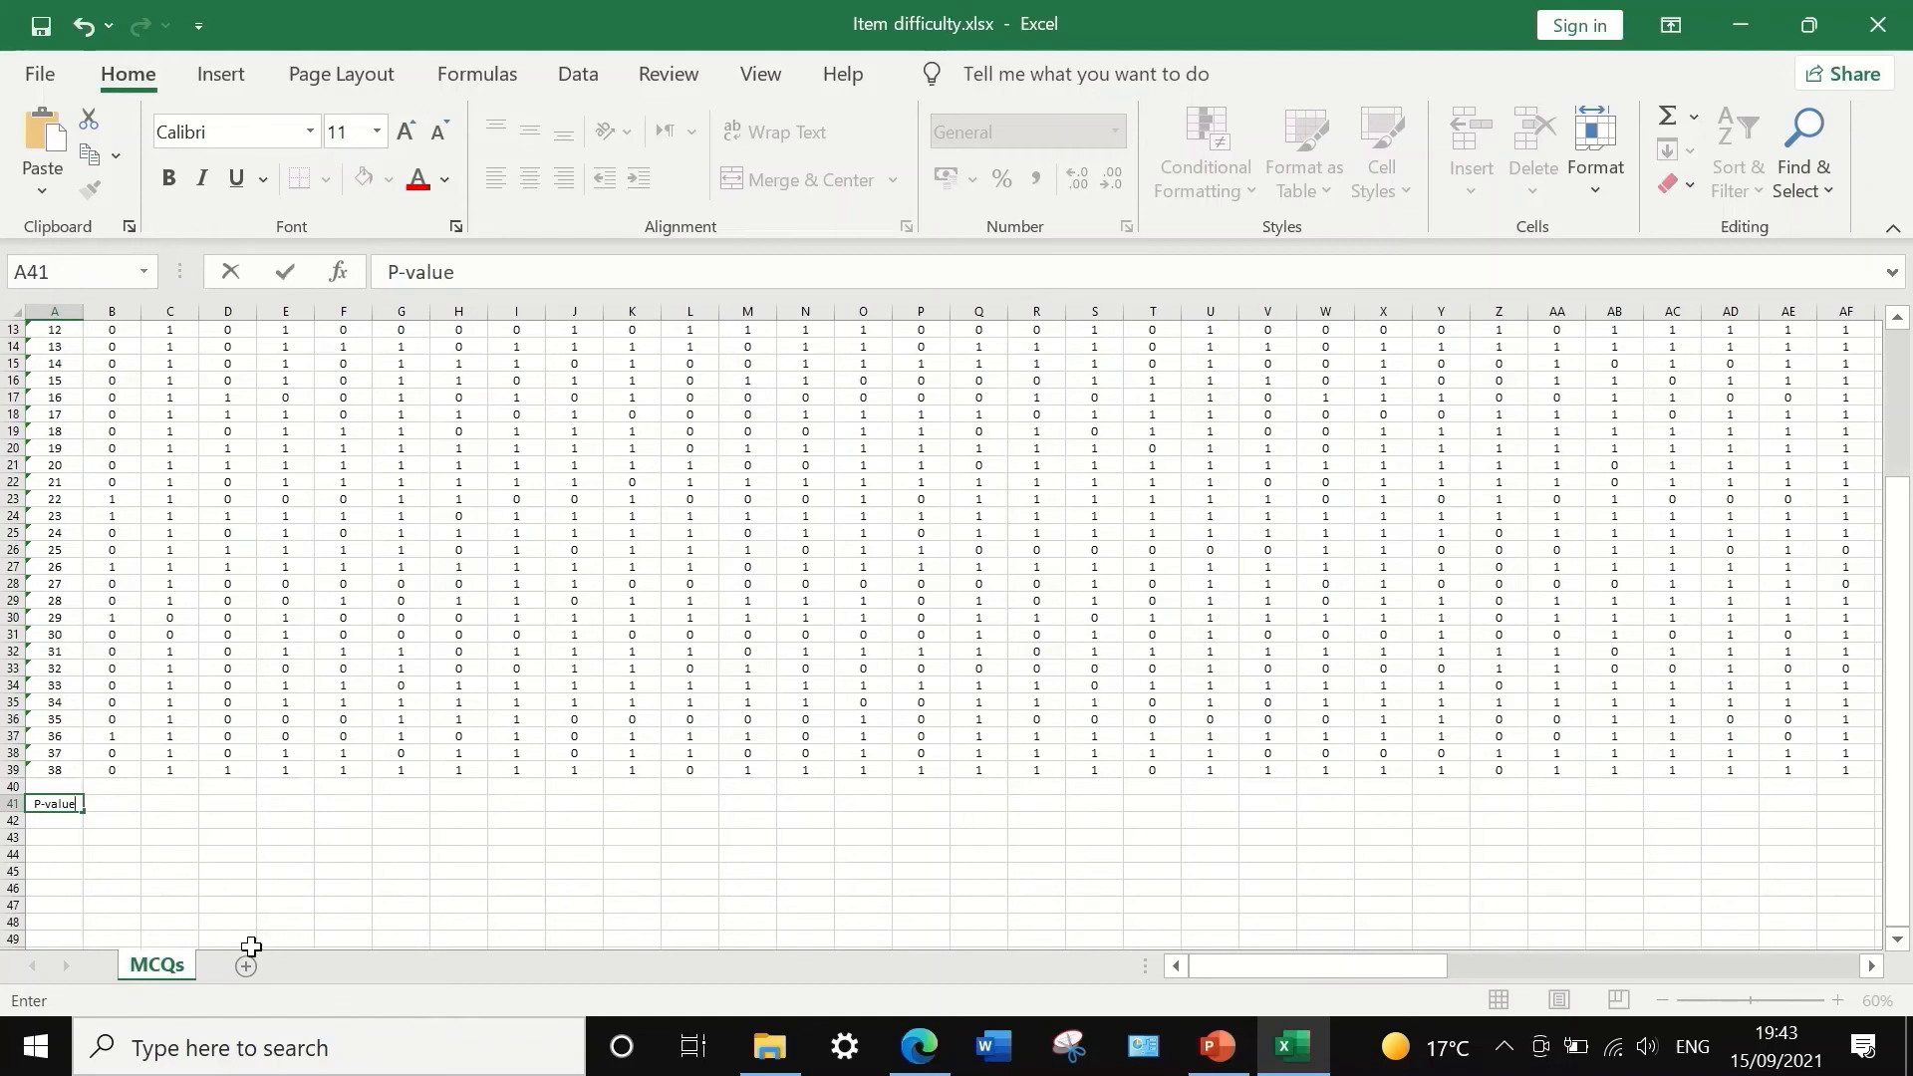
# - In cell B41, build the formula =SUM(B2:B39) to total the Q1 scores of all students
pyautogui.click(120, 809)
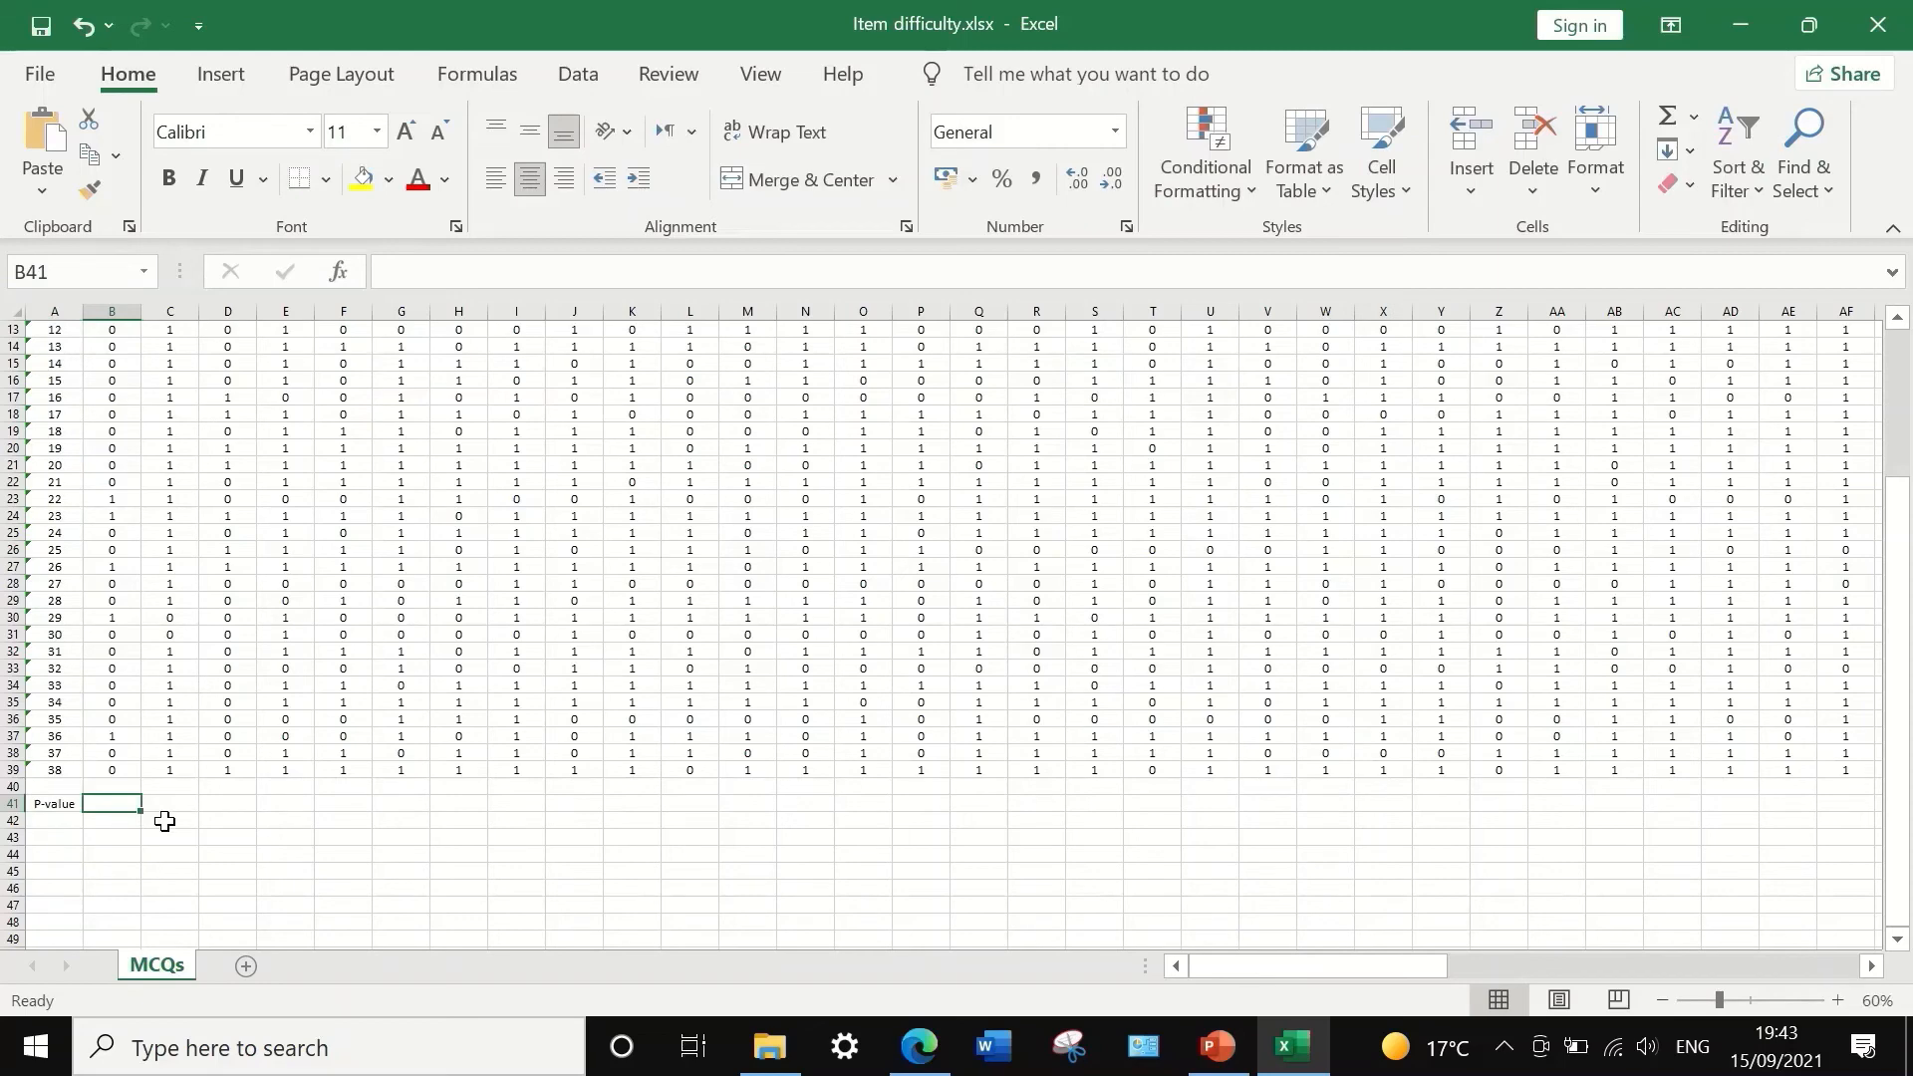
pyautogui.write('=')
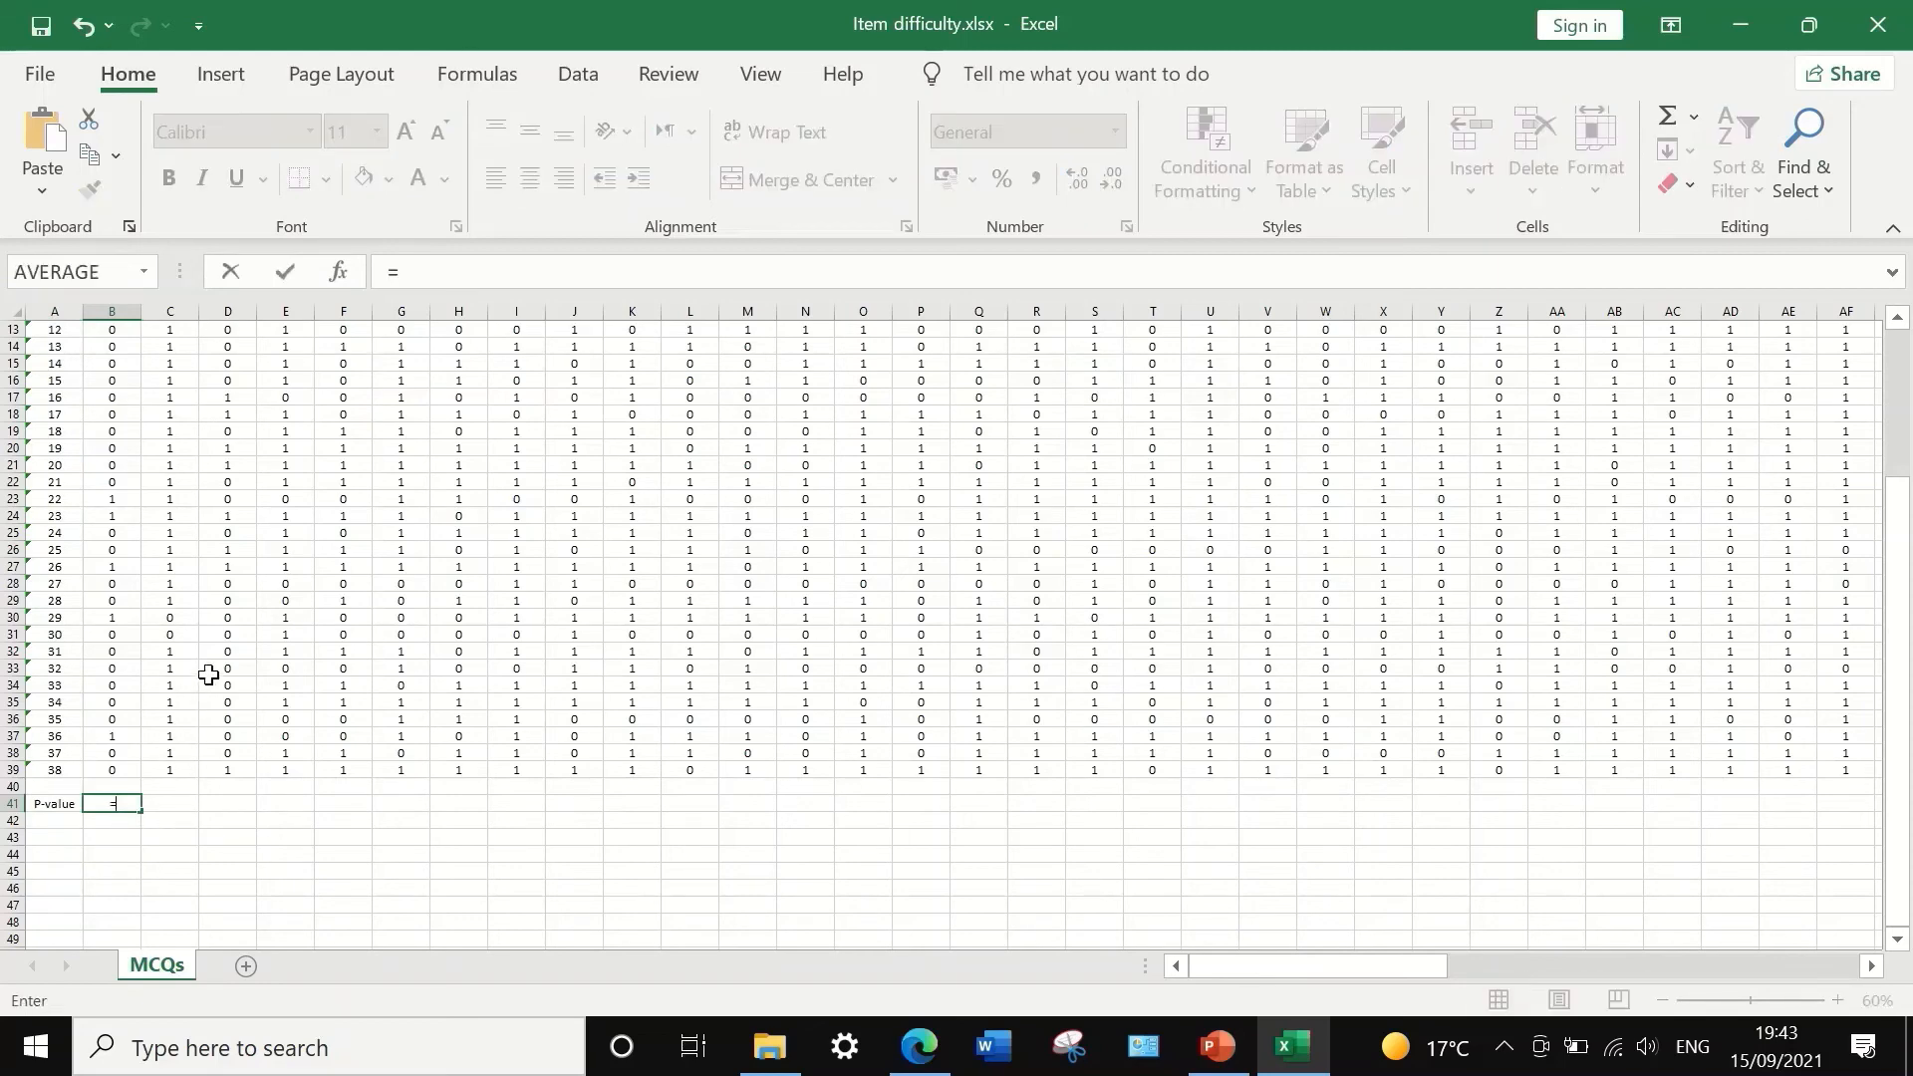
pyautogui.write('sum')
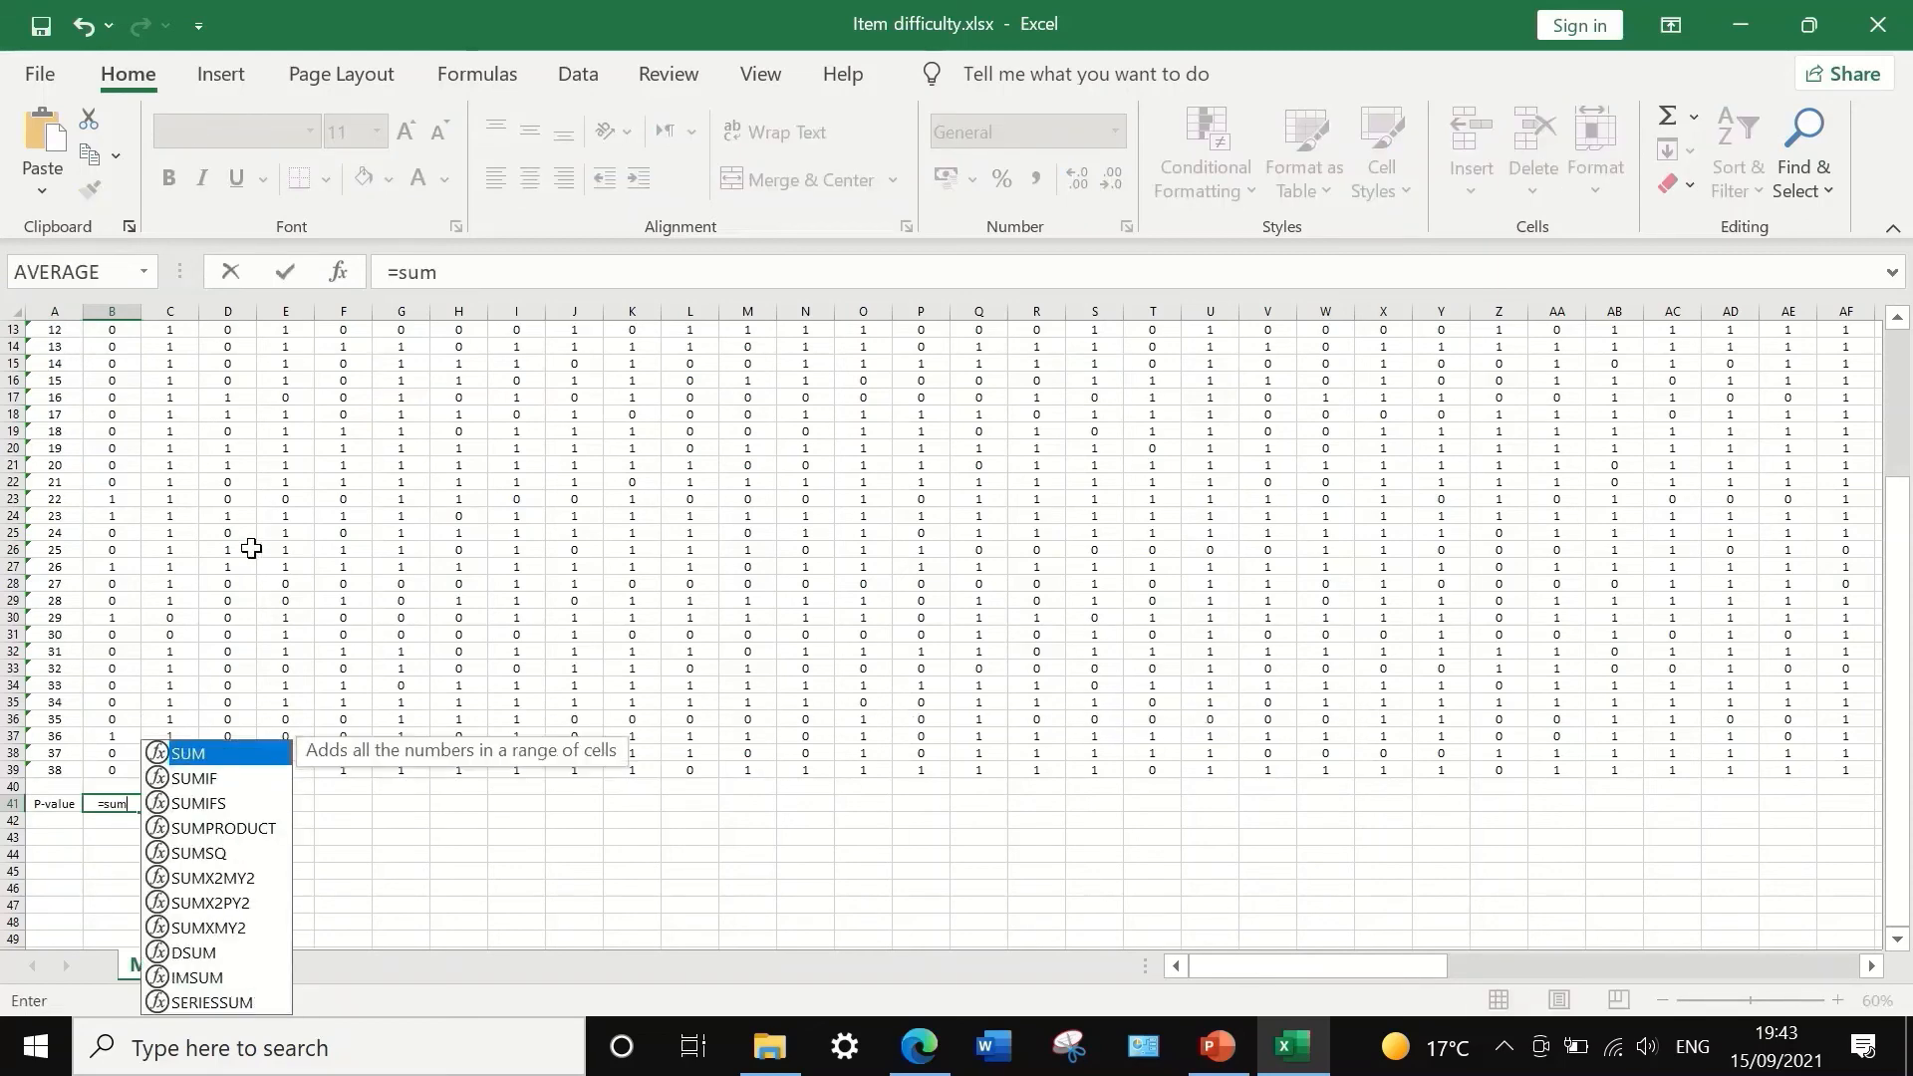
pyautogui.doubleClick(201, 755)
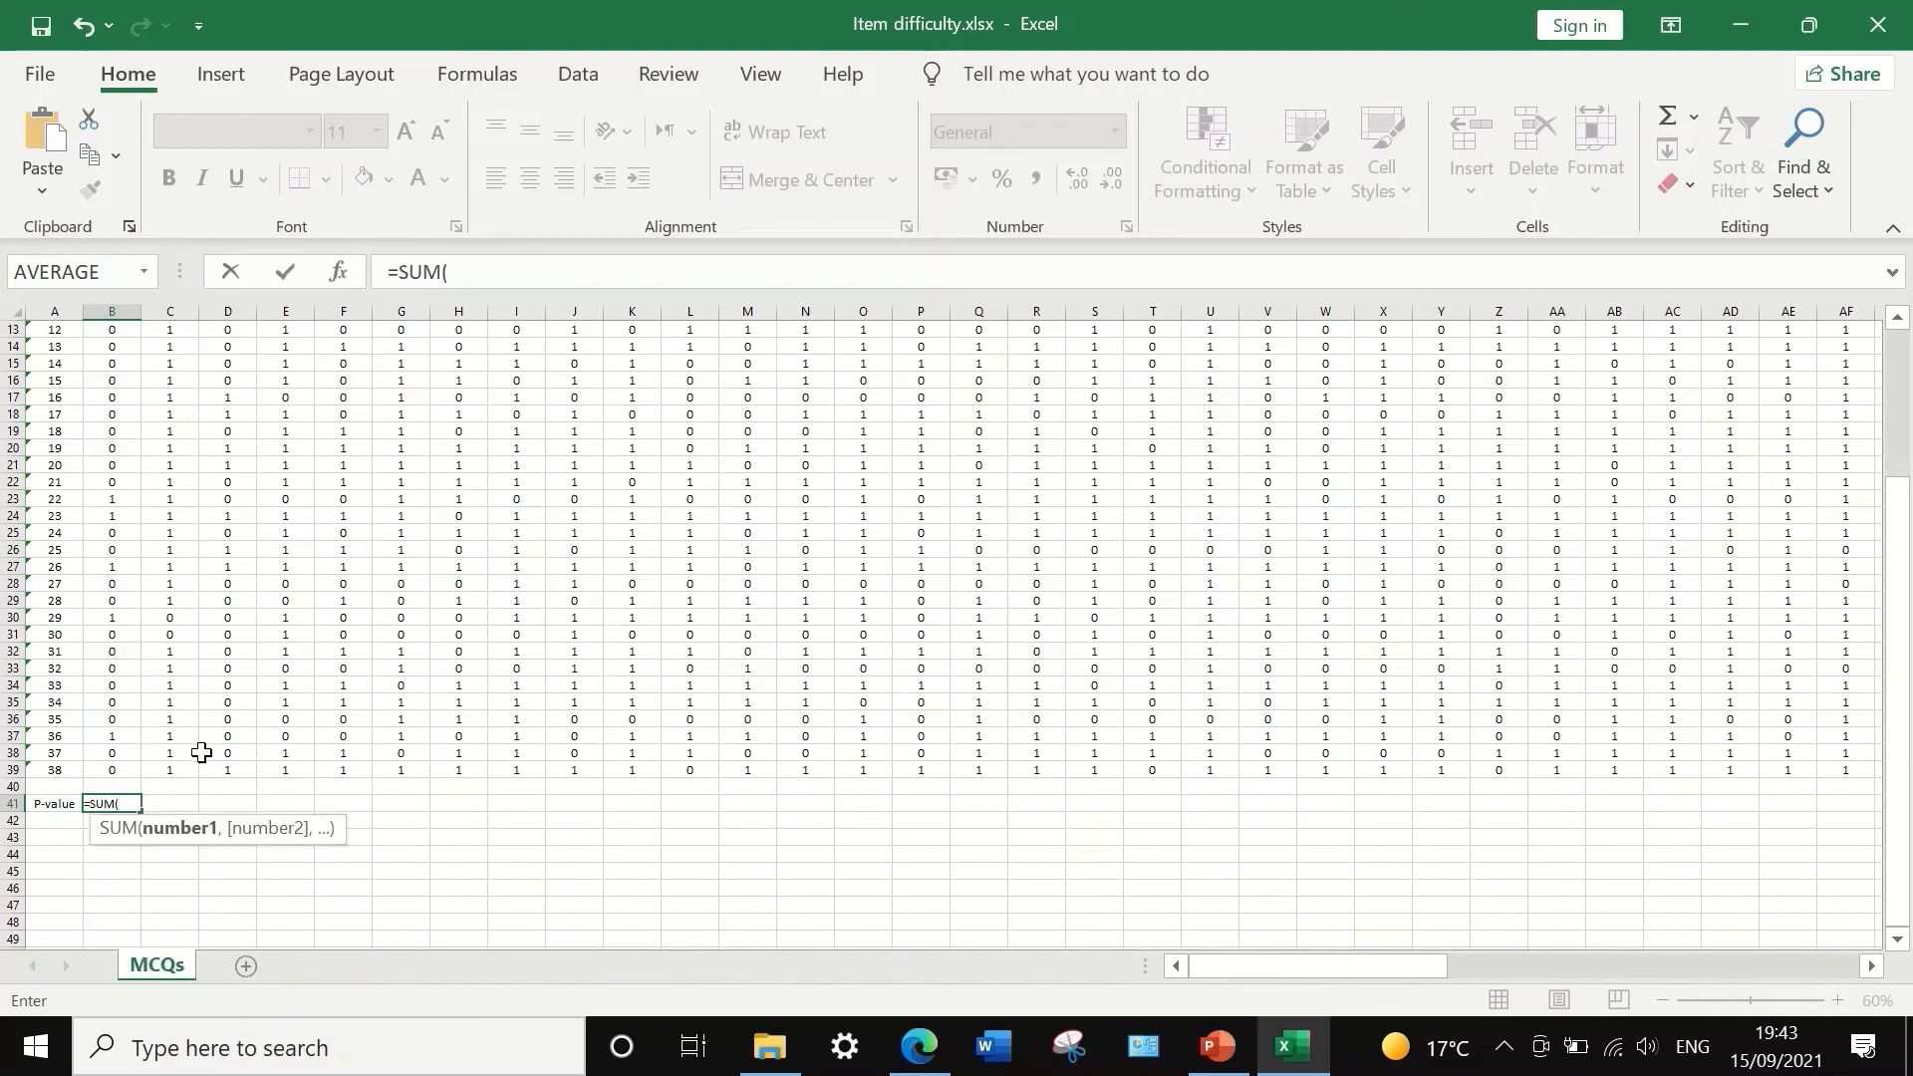
pyautogui.moveTo(125, 769); pyautogui.dragTo(94, 342)
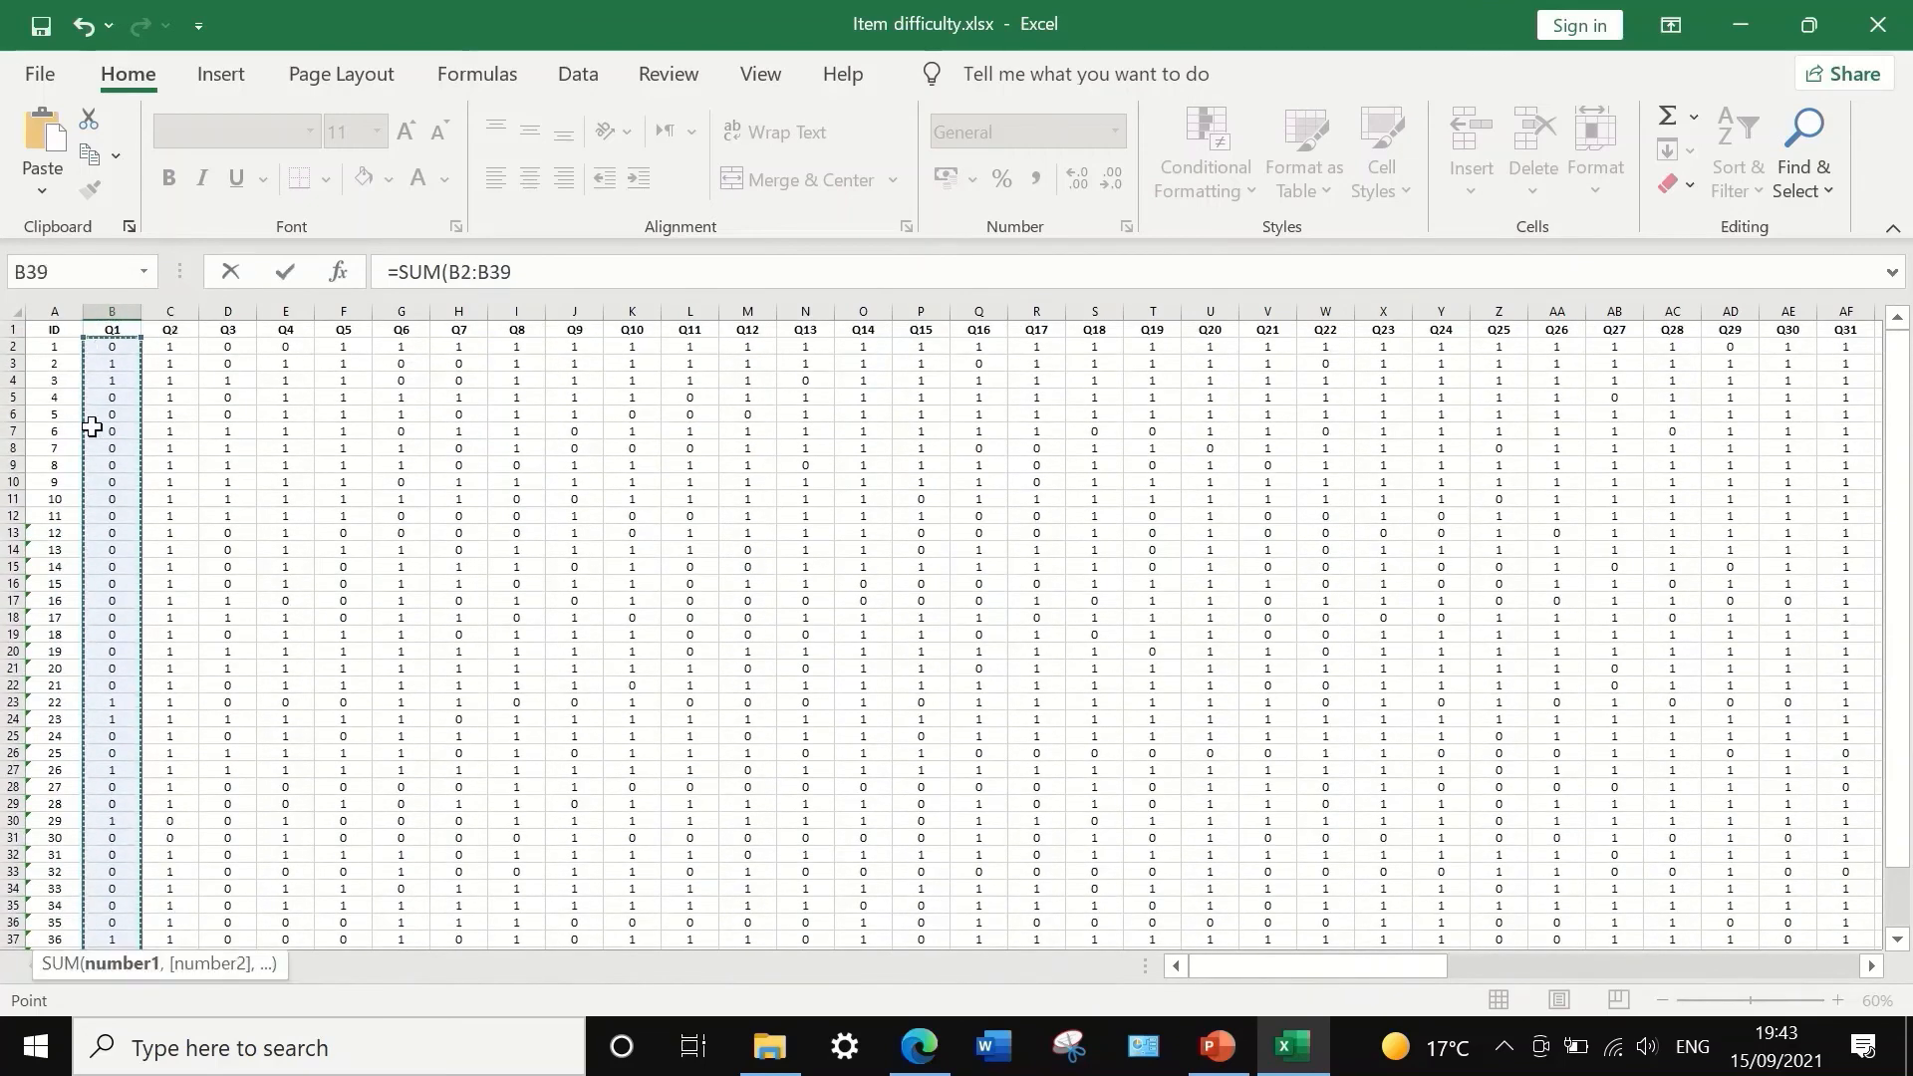
pyautogui.scroll(-2, 111, 594)
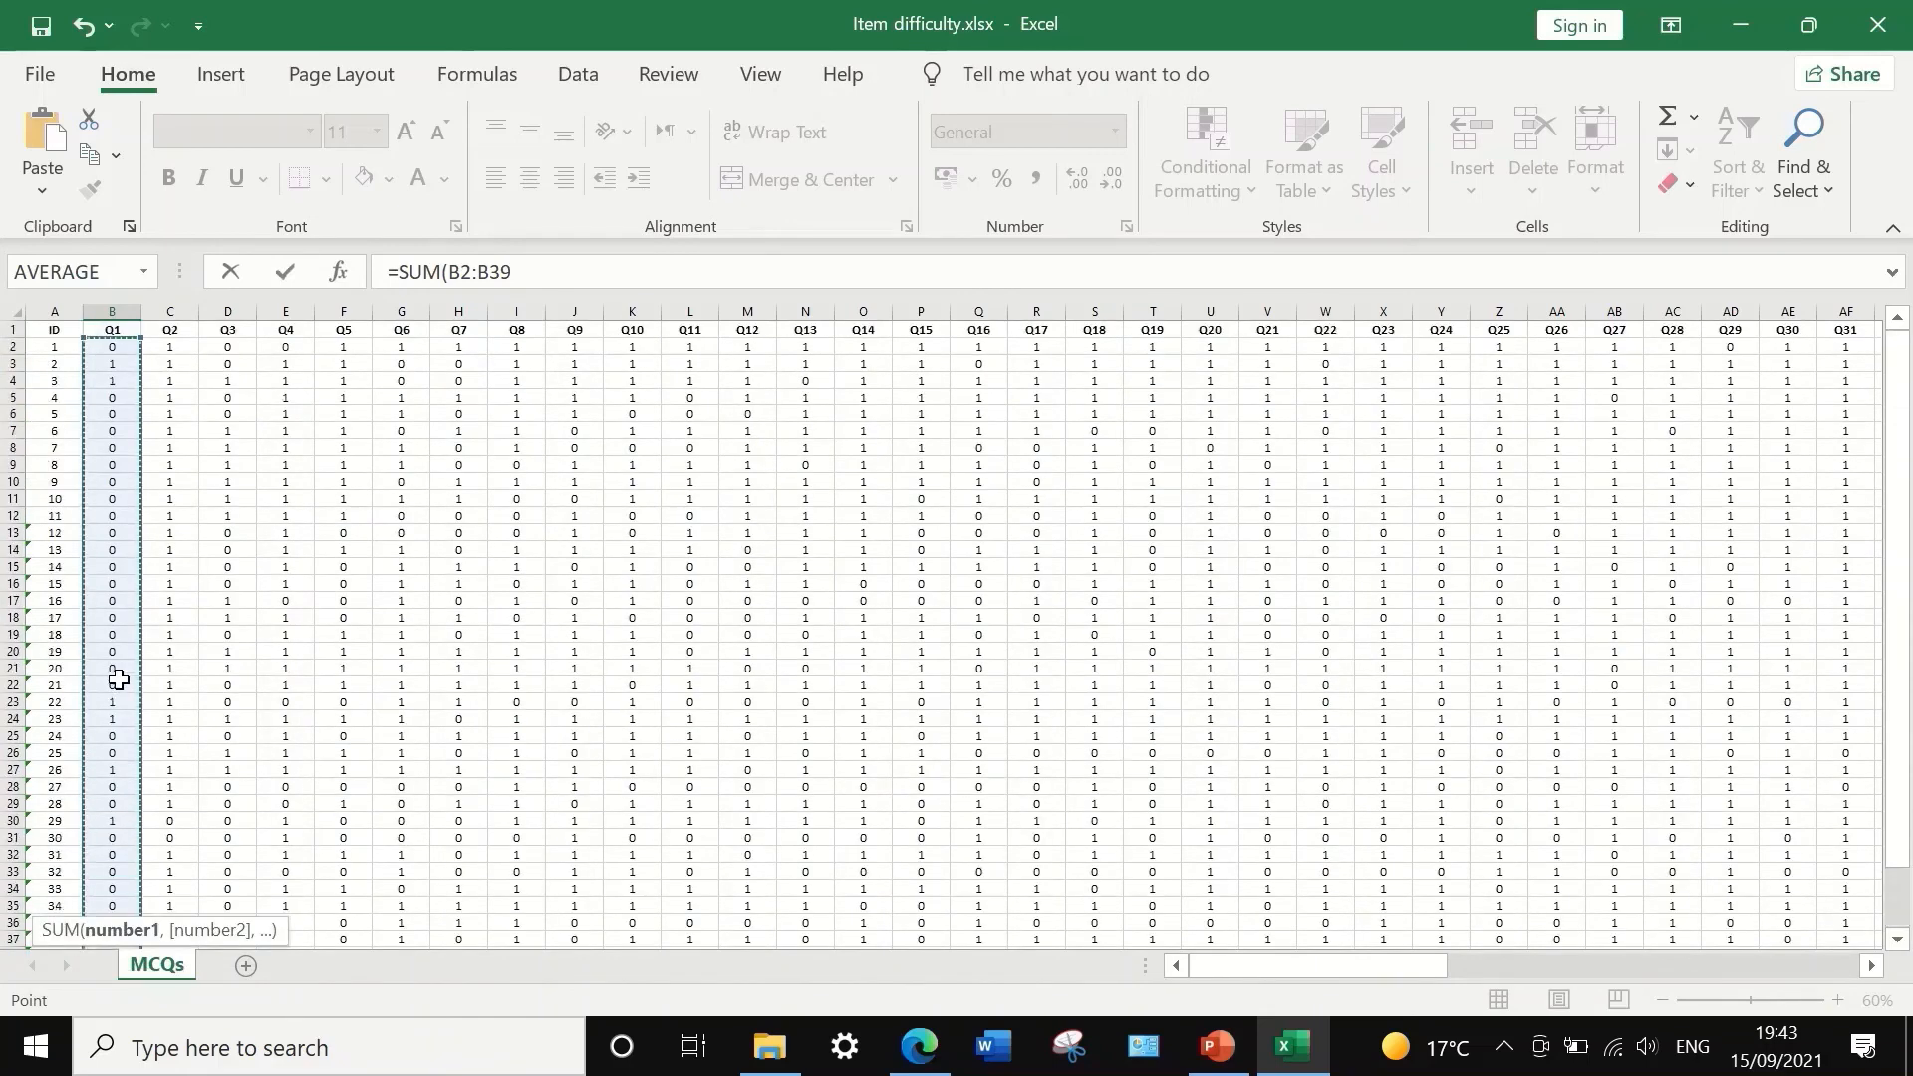
pyautogui.scroll(1, 120, 684)
pyautogui.scroll(-1, 118, 679)
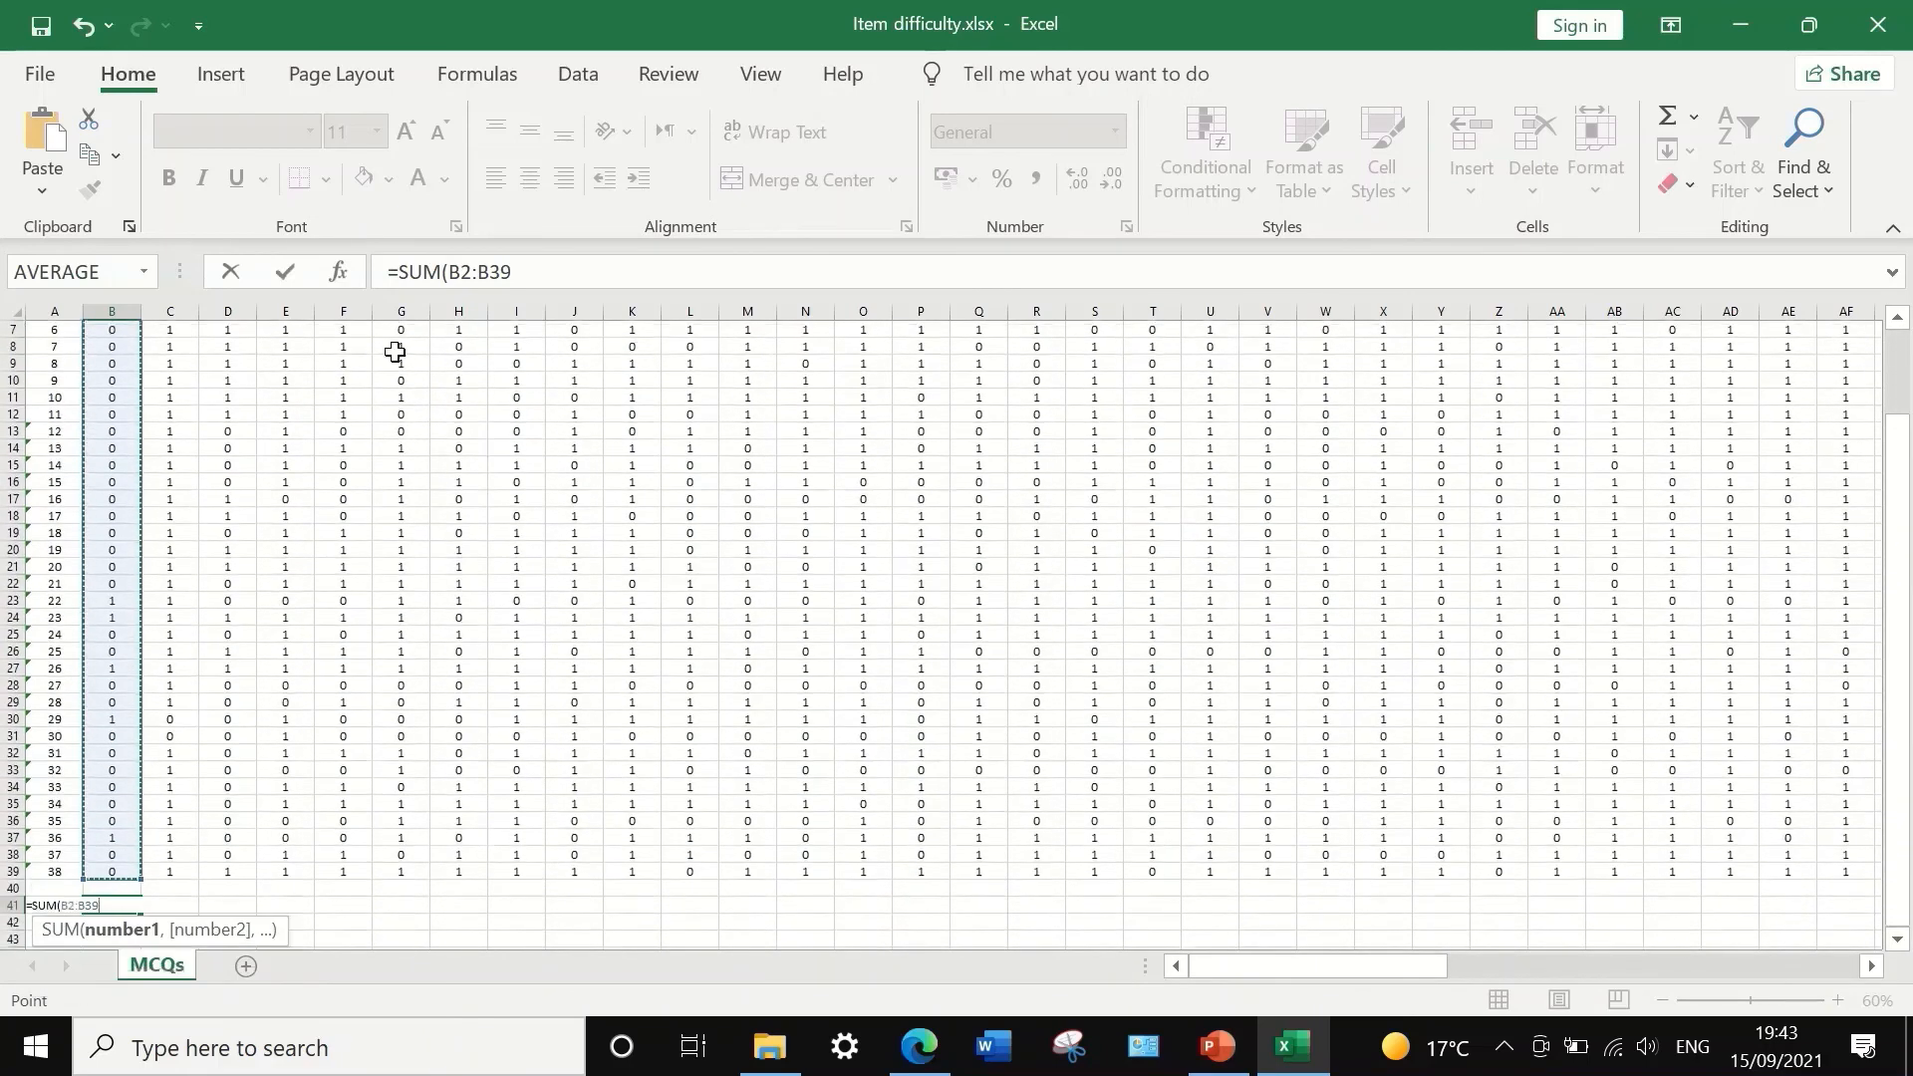
pyautogui.click(524, 273)
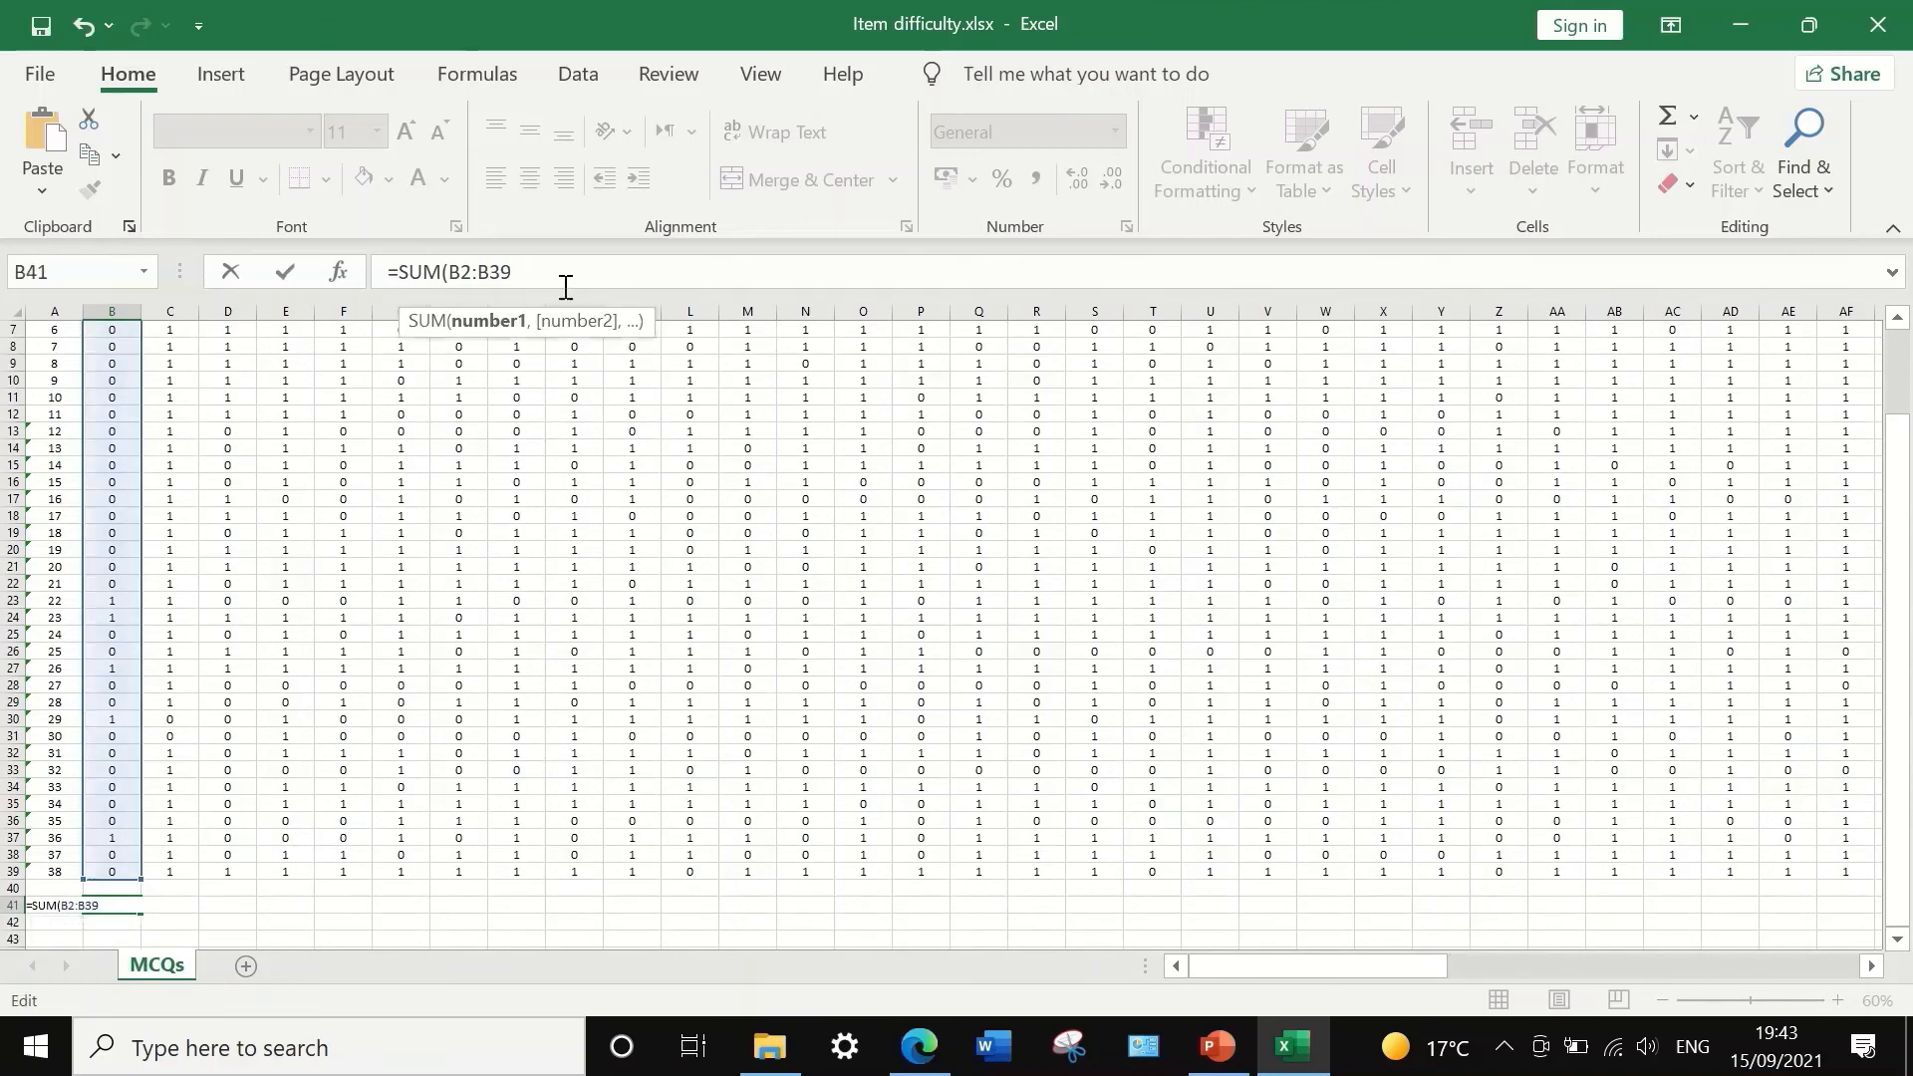
pyautogui.write(')')
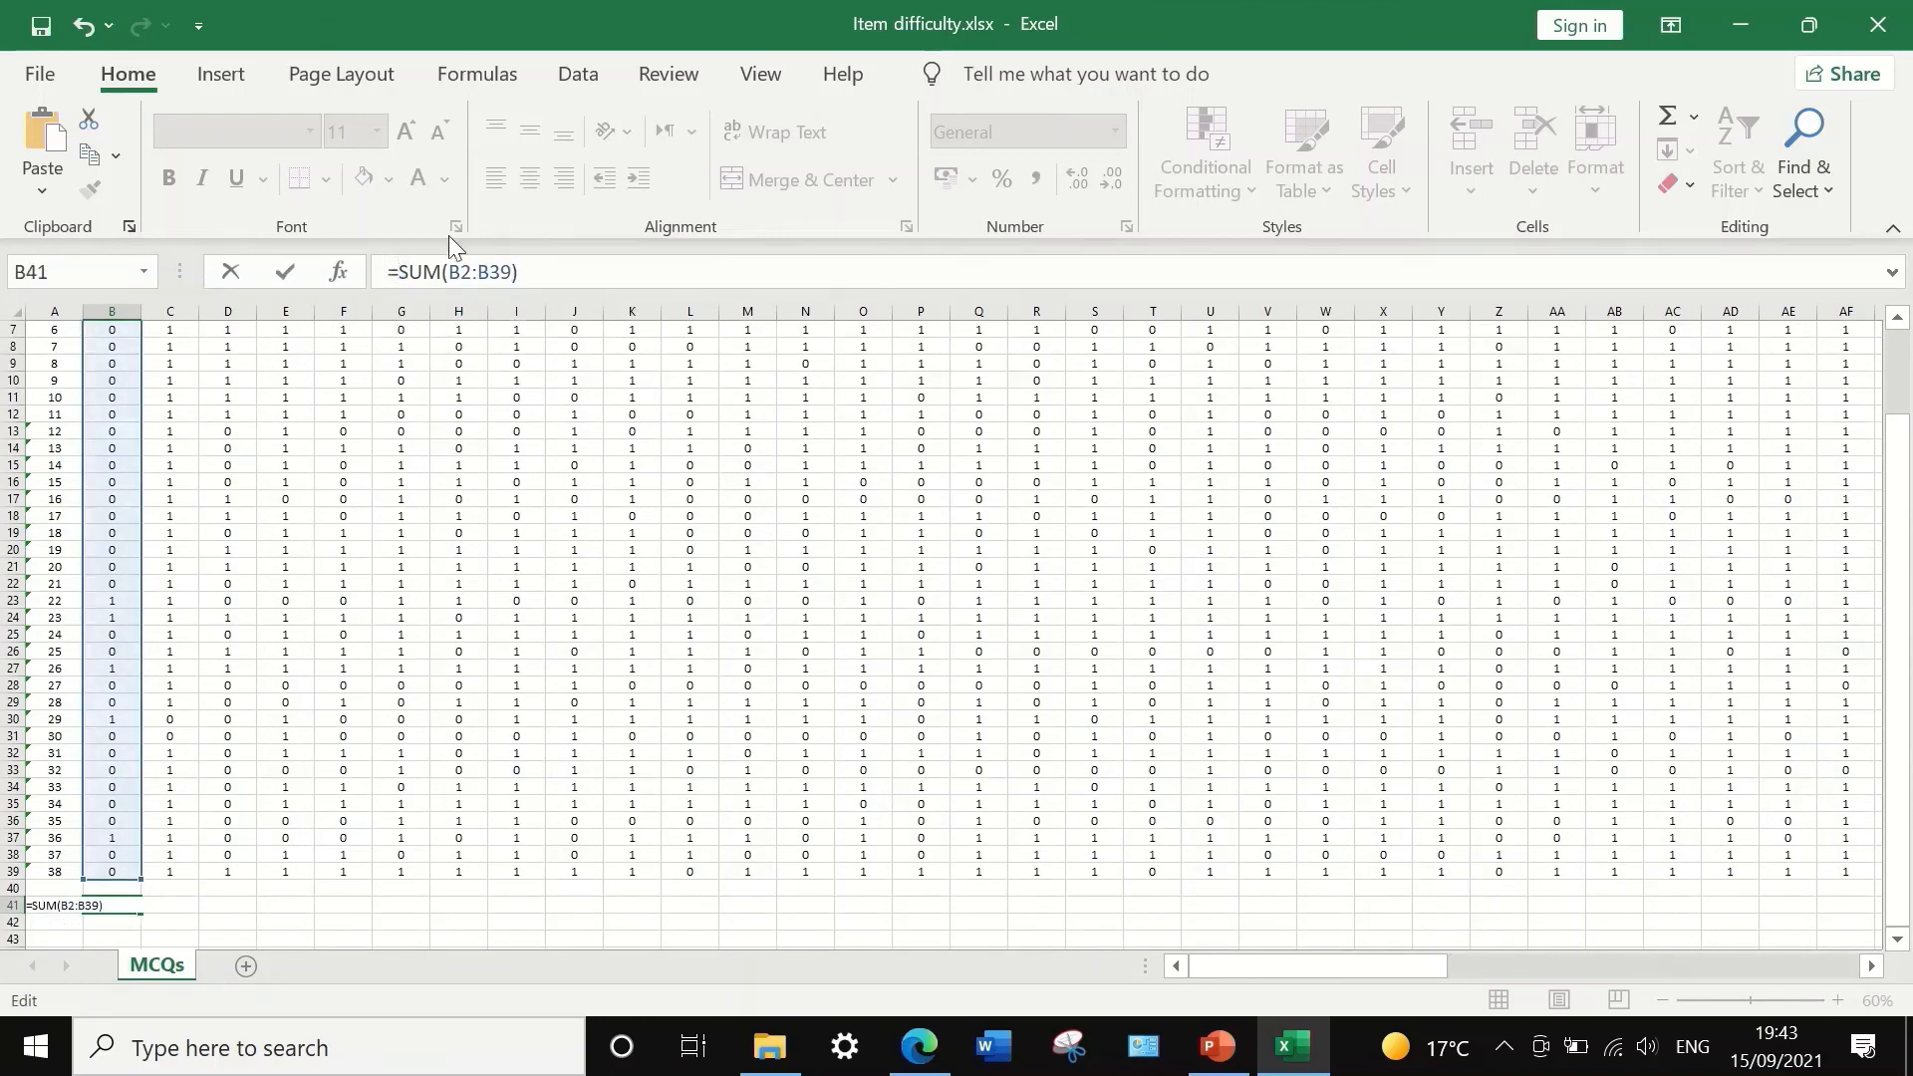
# - Extend the B41 formula to =(SUM(B2:B39))/38 and commit it as the item difficulty of Q1
pyautogui.write('(')
pyautogui.click(558, 267)
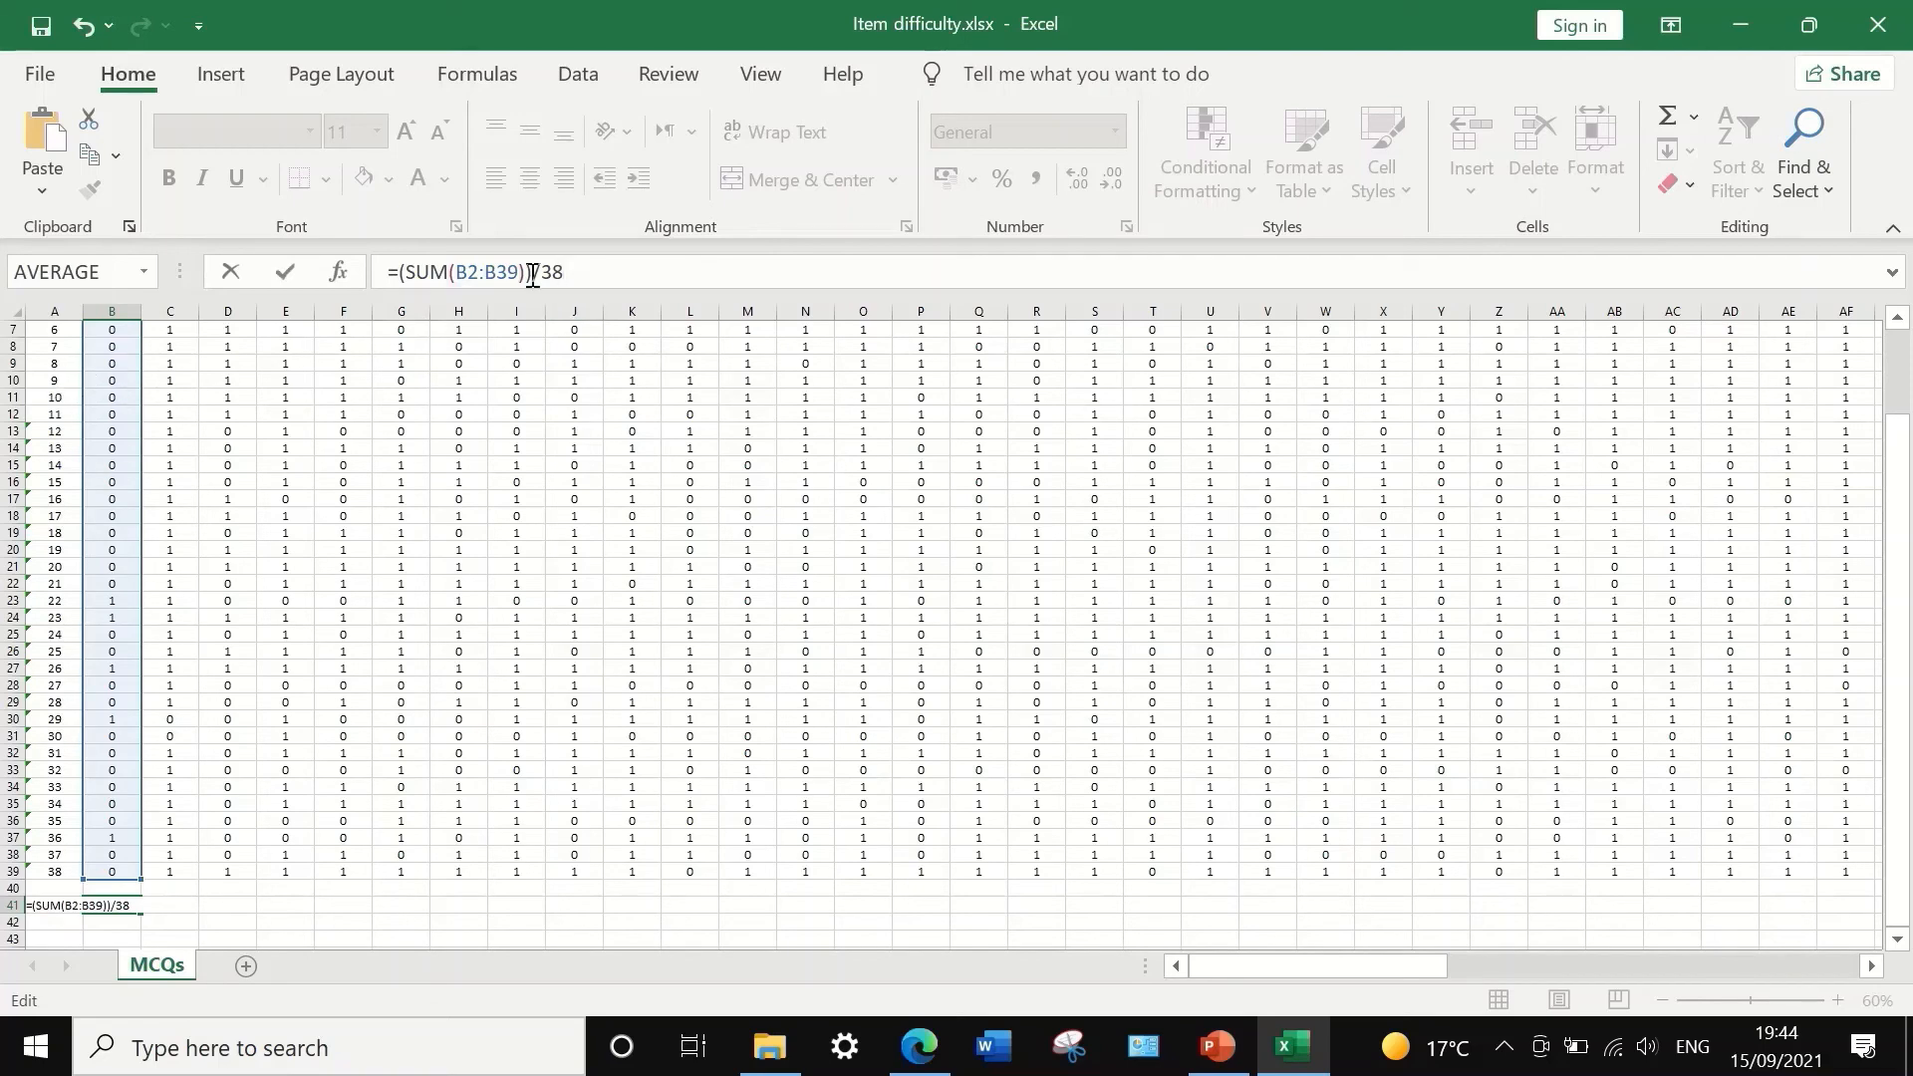
pyautogui.scroll(-4, 159, 696)
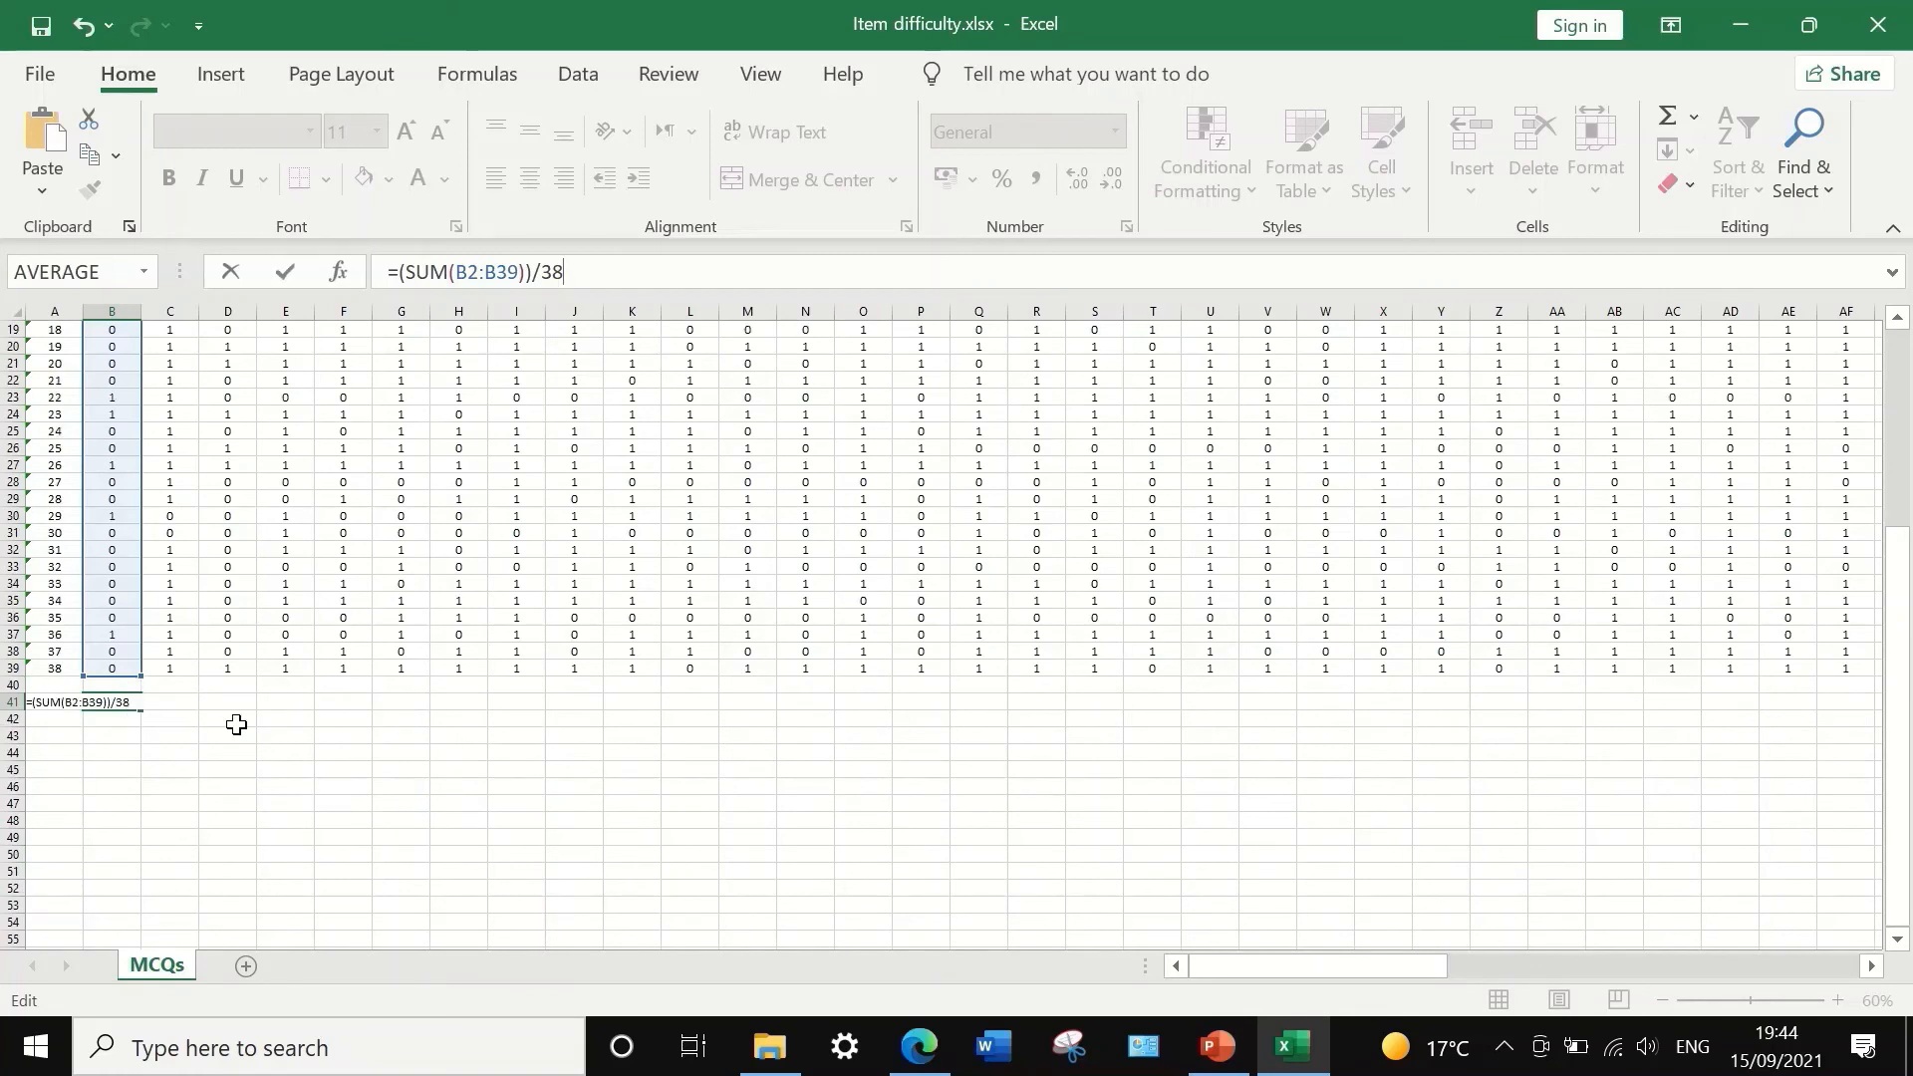
pyautogui.press('Return')
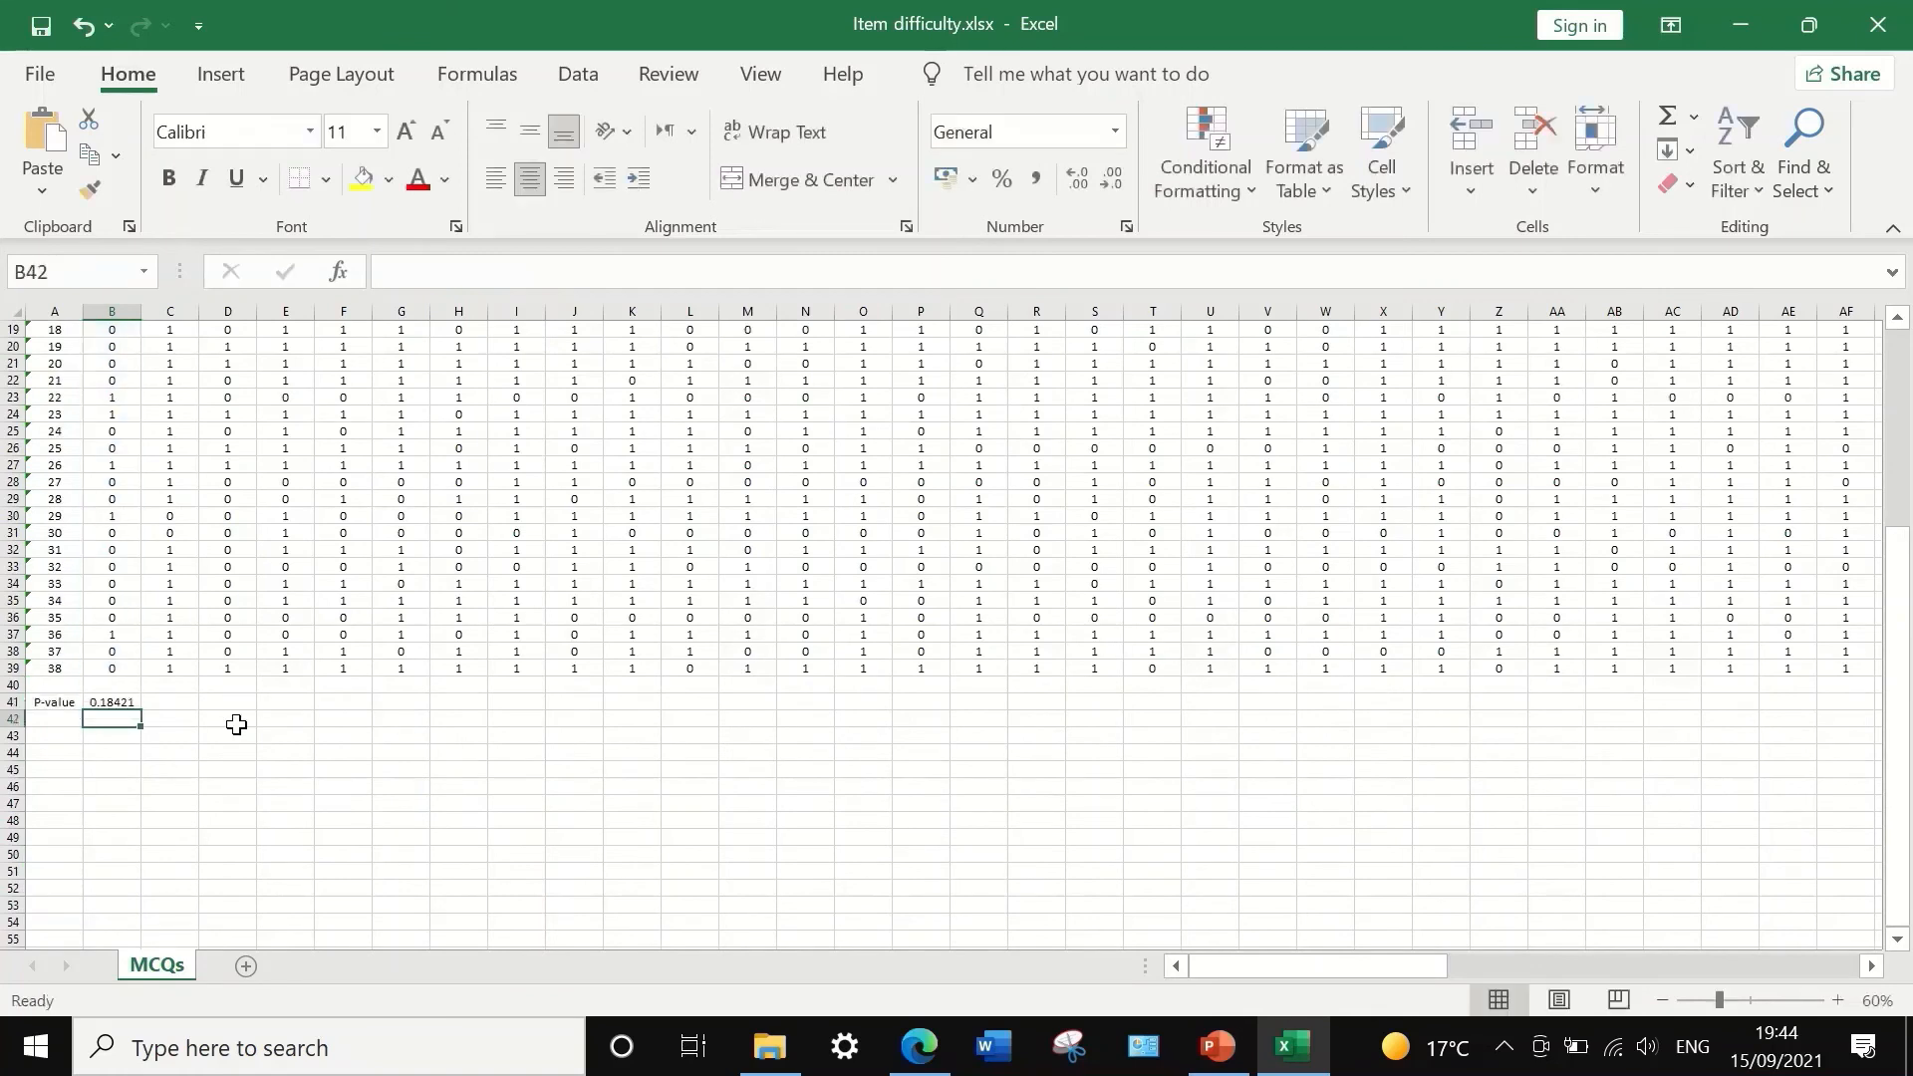
# - Format the Q1 P-value in B41 as a number with two decimal places
pyautogui.click(116, 705)
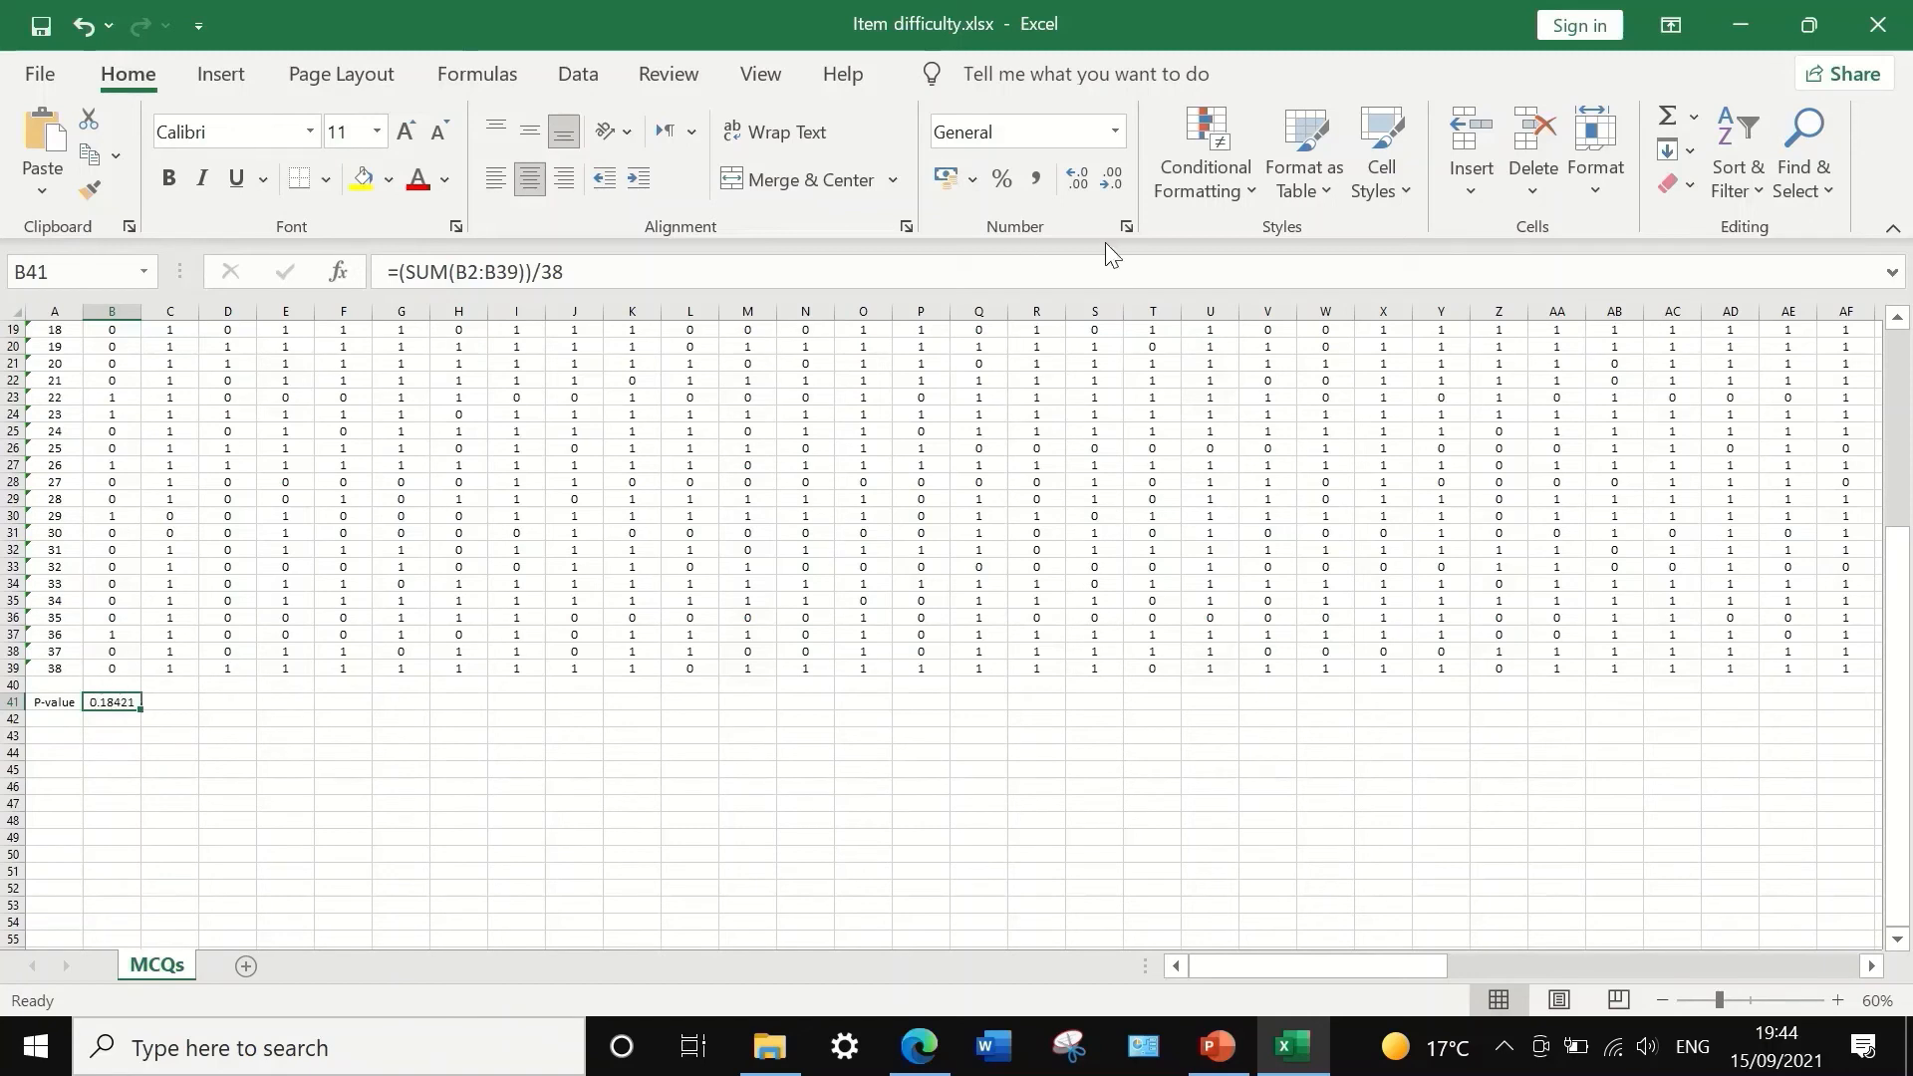
pyautogui.click(1113, 180)
pyautogui.click(1115, 182)
# - Fill the B41 formula across row 41 to column BY to calculate the P-value of every question
pyautogui.moveTo(143, 709); pyautogui.dragTo(308, 701)
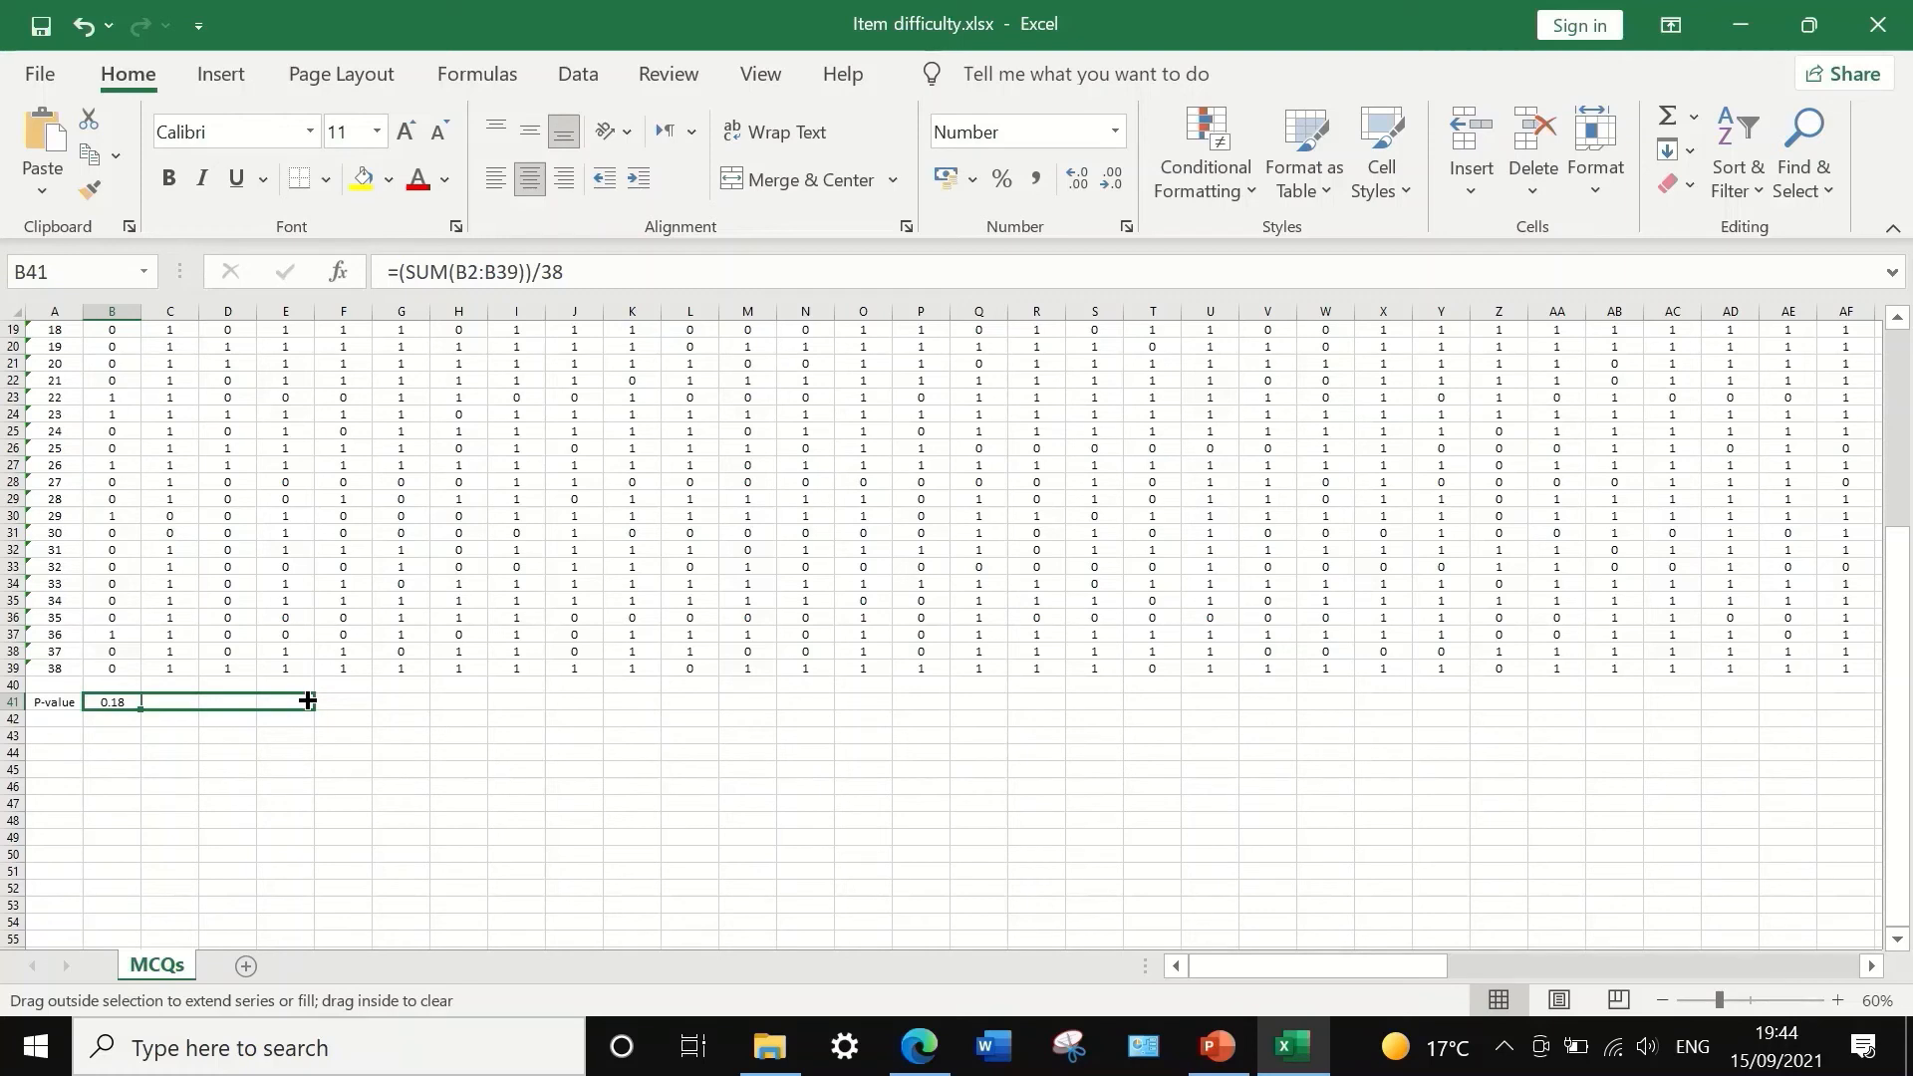
pyautogui.moveTo(307, 701); pyautogui.dragTo(1643, 715)
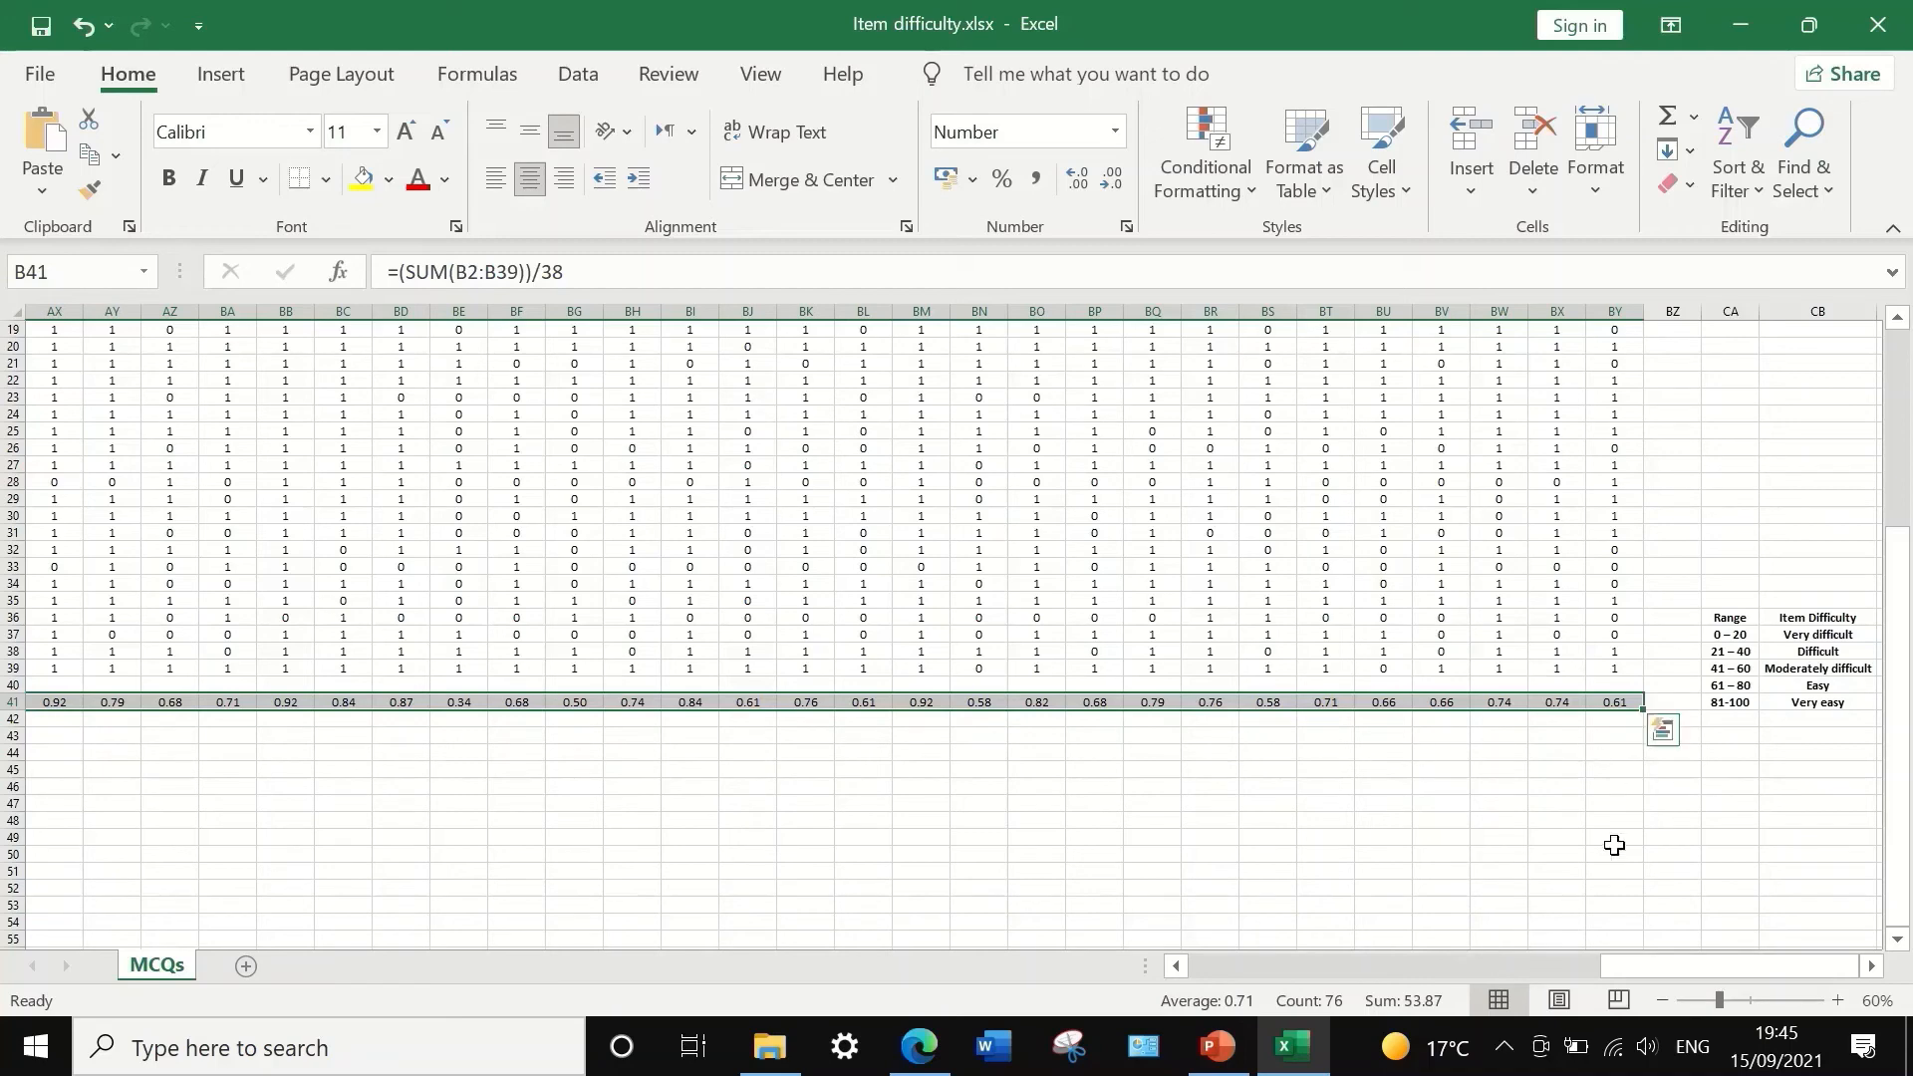
pyautogui.moveTo(1720, 959); pyautogui.dragTo(1266, 952)
pyautogui.moveTo(1082, 935); pyautogui.dragTo(1082, 935)
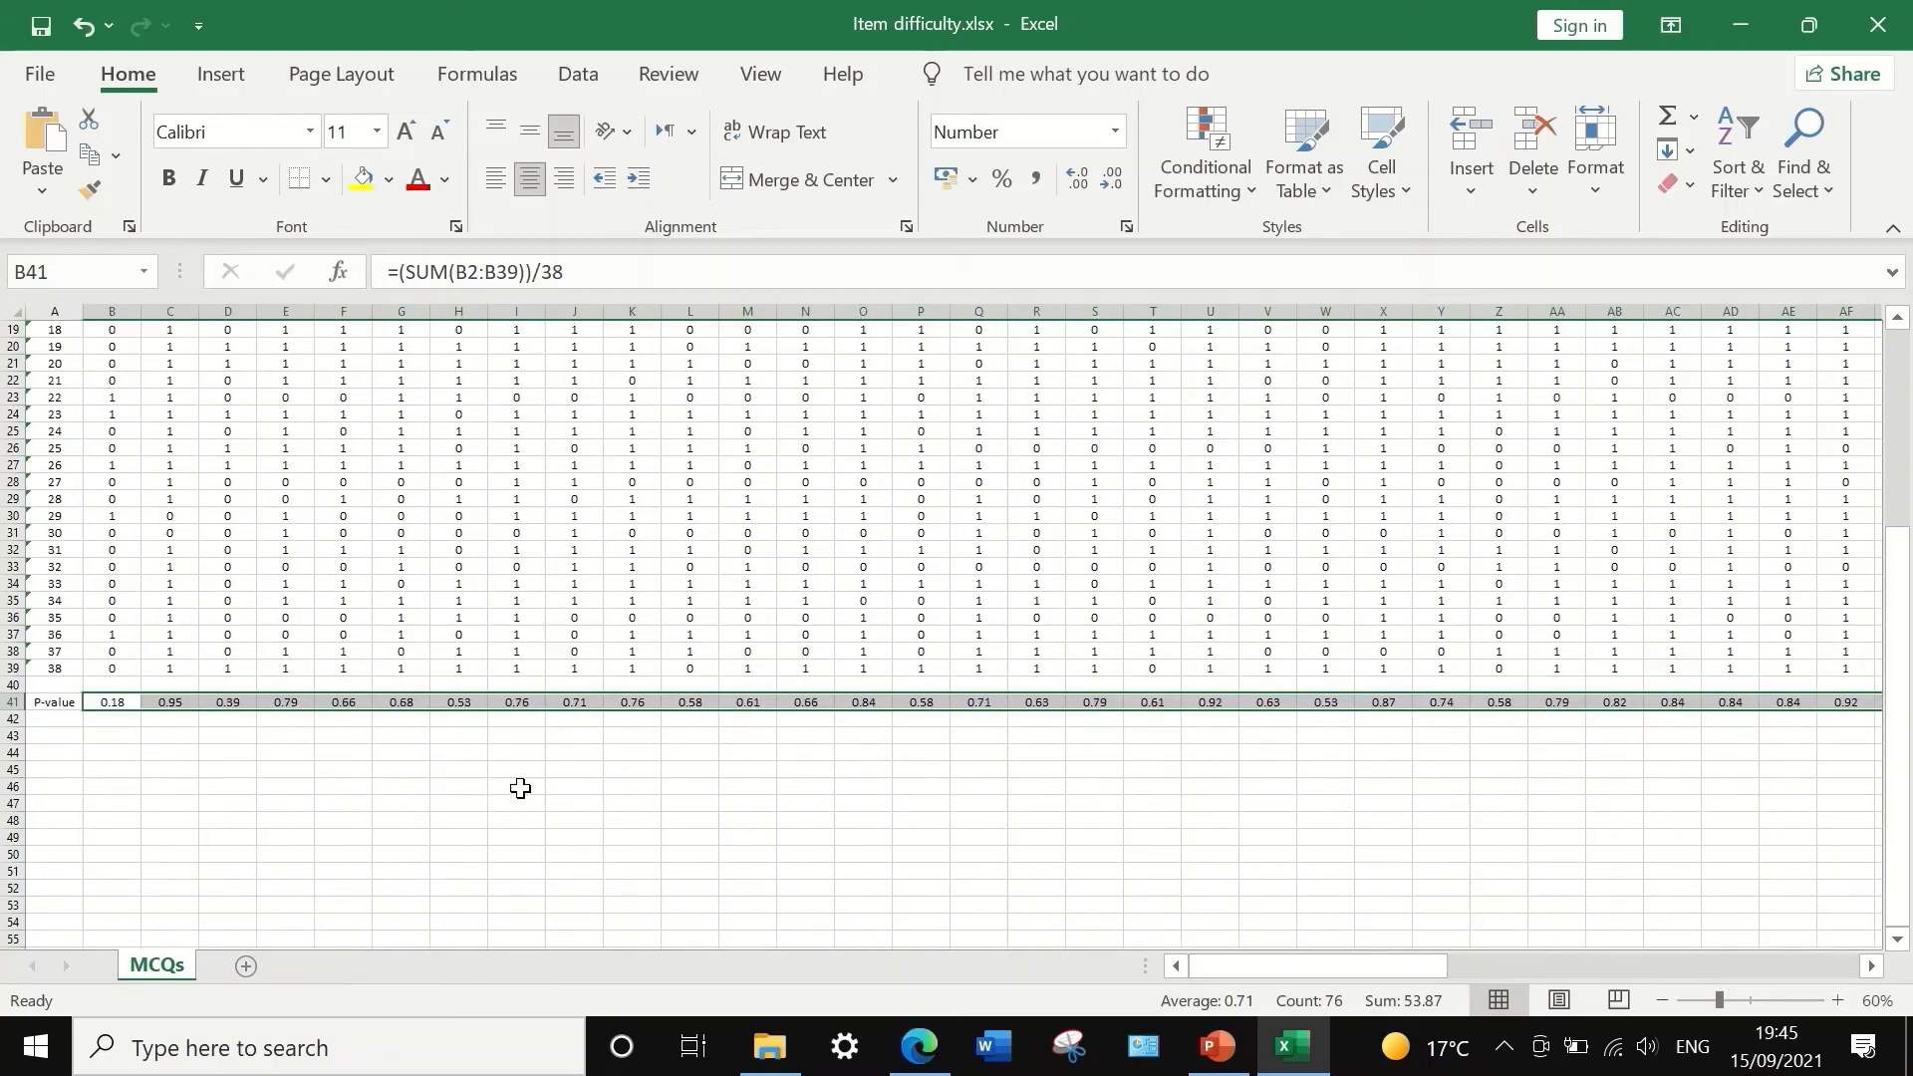
pyautogui.click(361, 754)
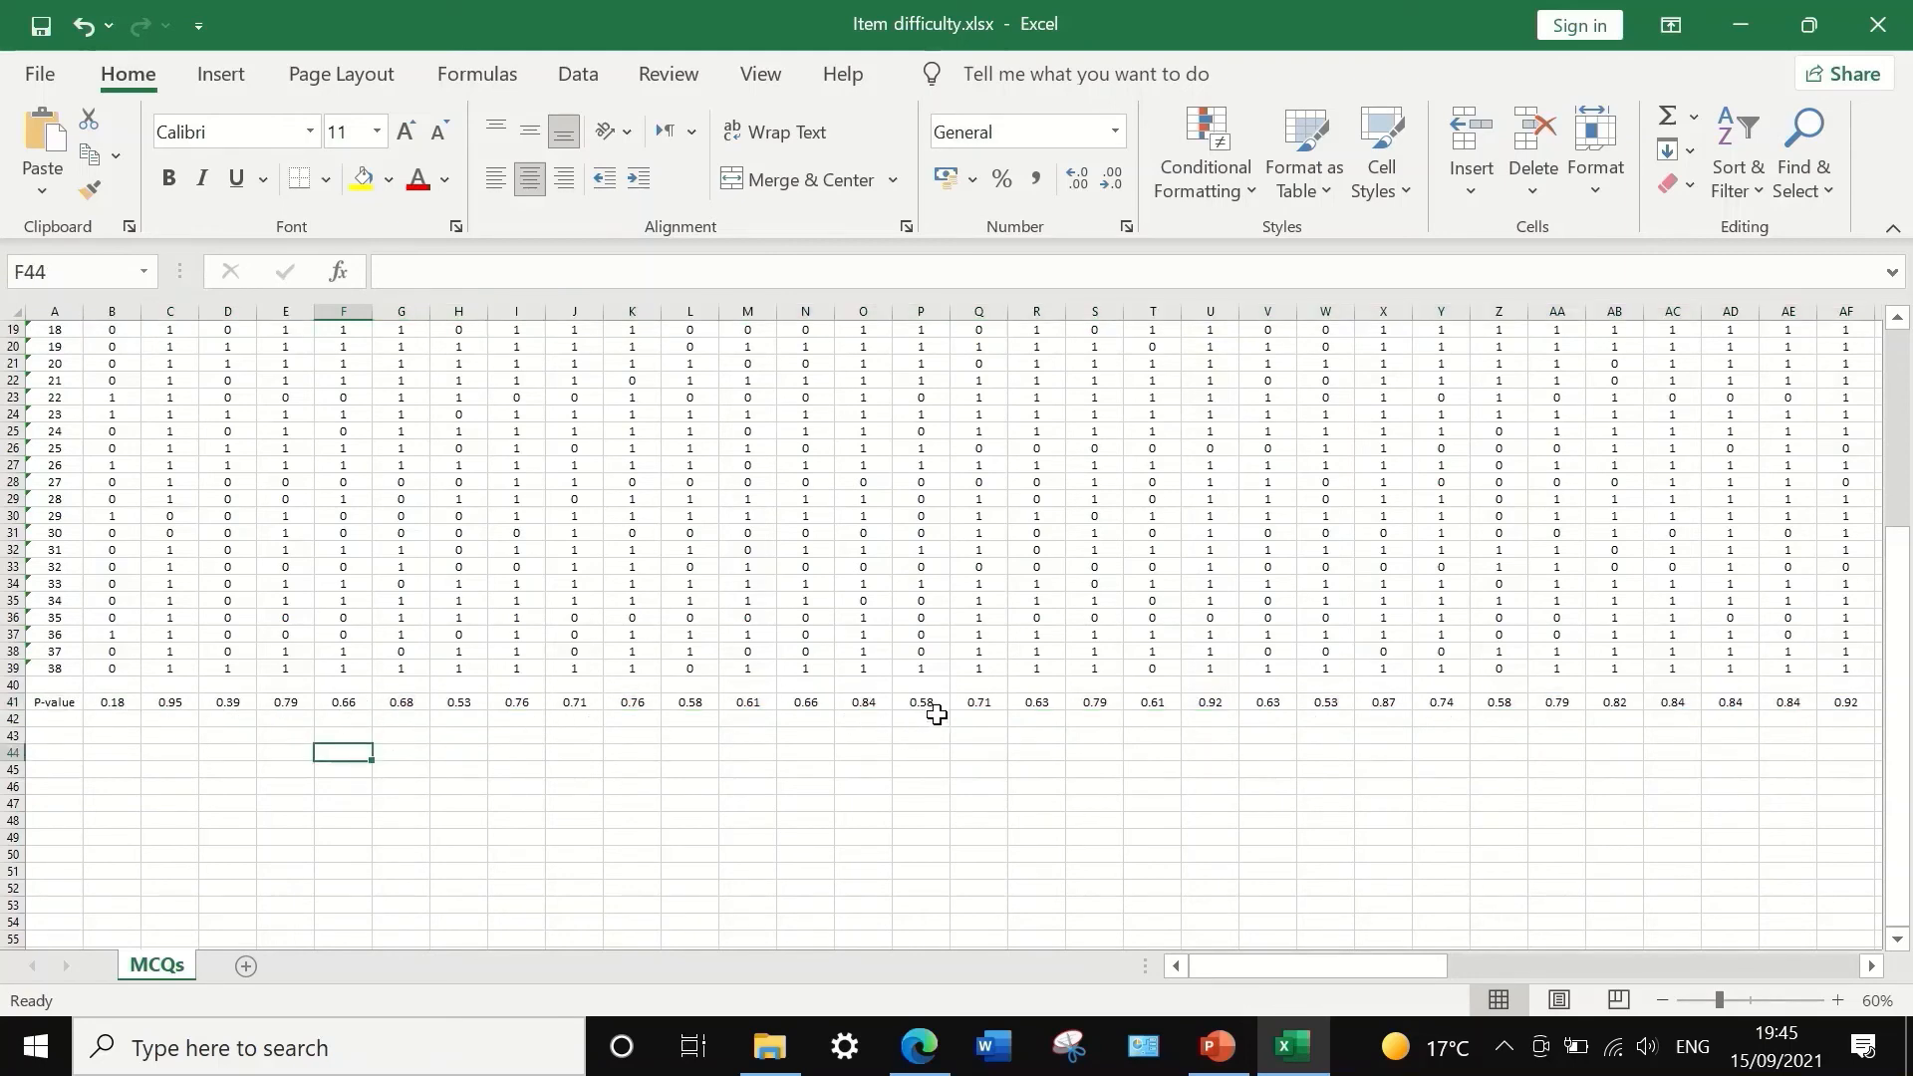
# - Start a new conditional formatting rule for the whole of row 41 using the rule type "Format only cells that contain"
pyautogui.click(14, 702)
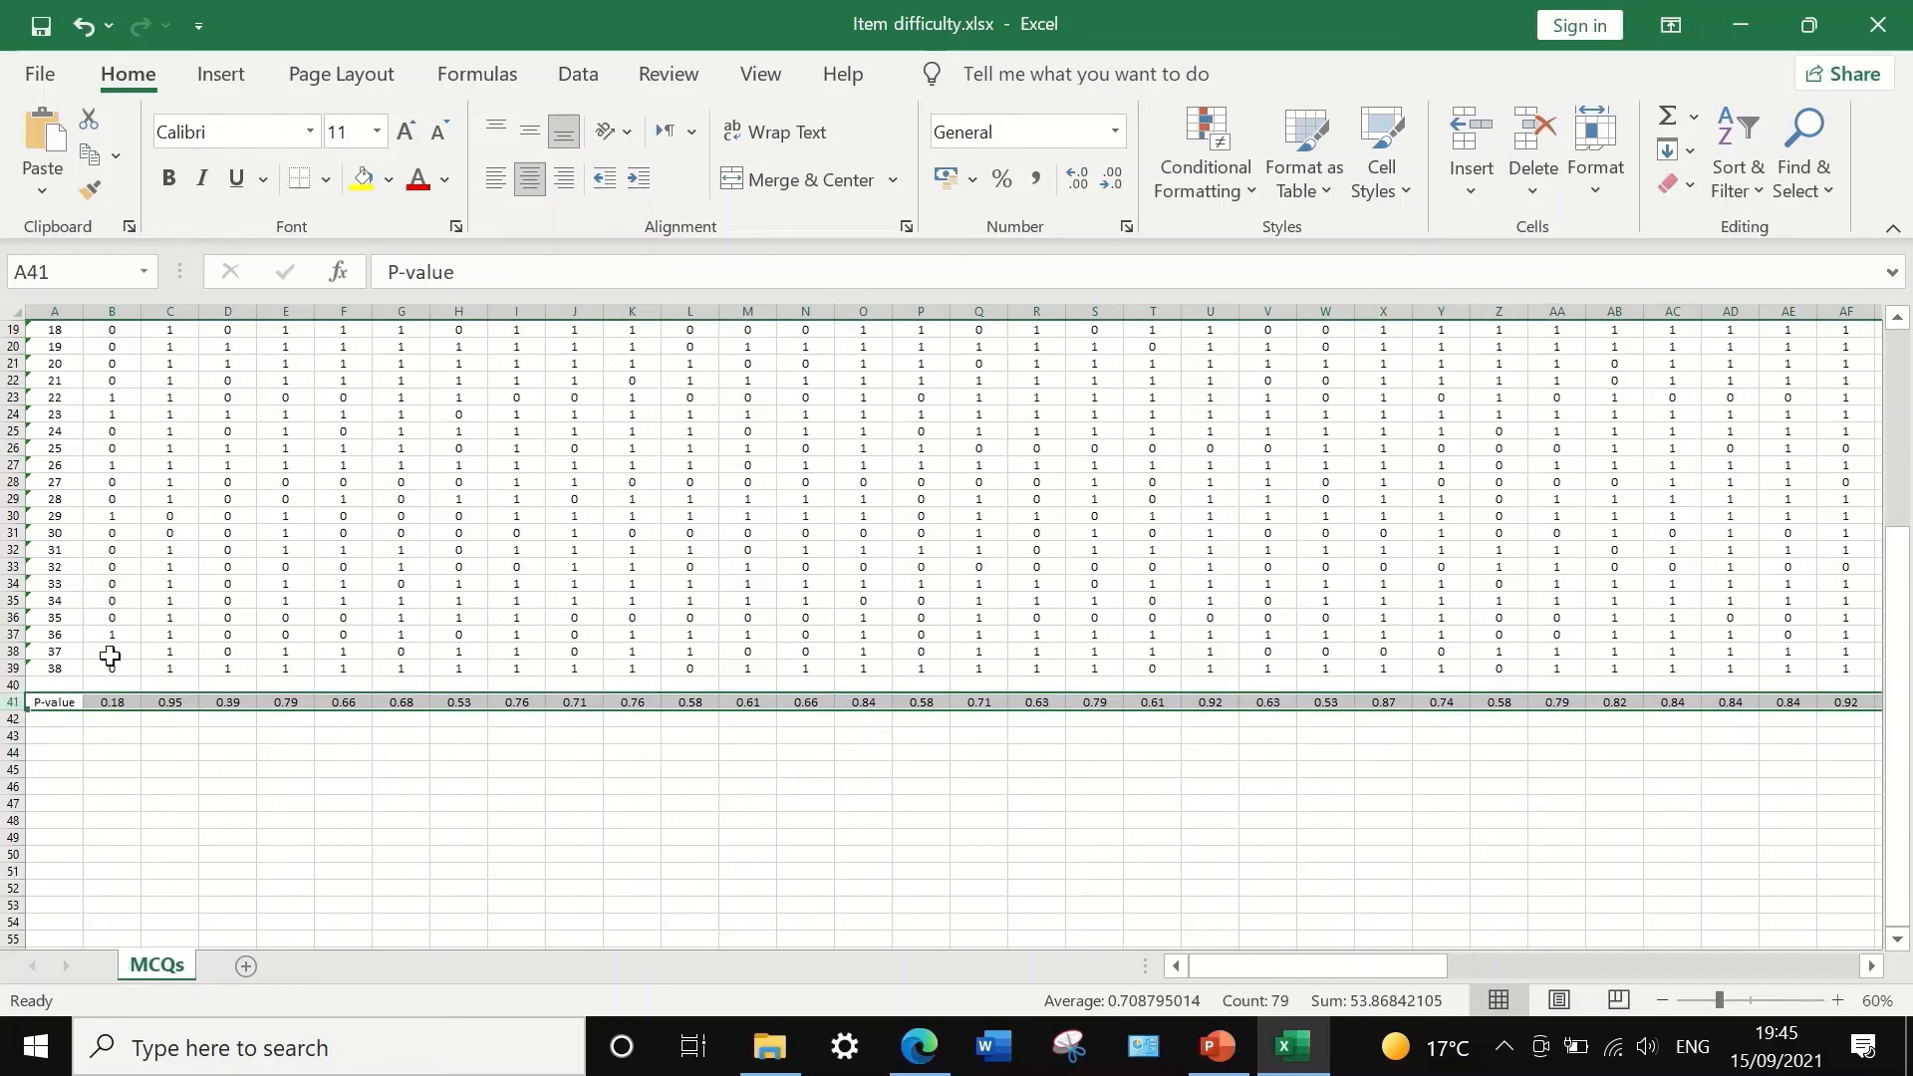
pyautogui.moveTo(1401, 966); pyautogui.dragTo(1816, 935)
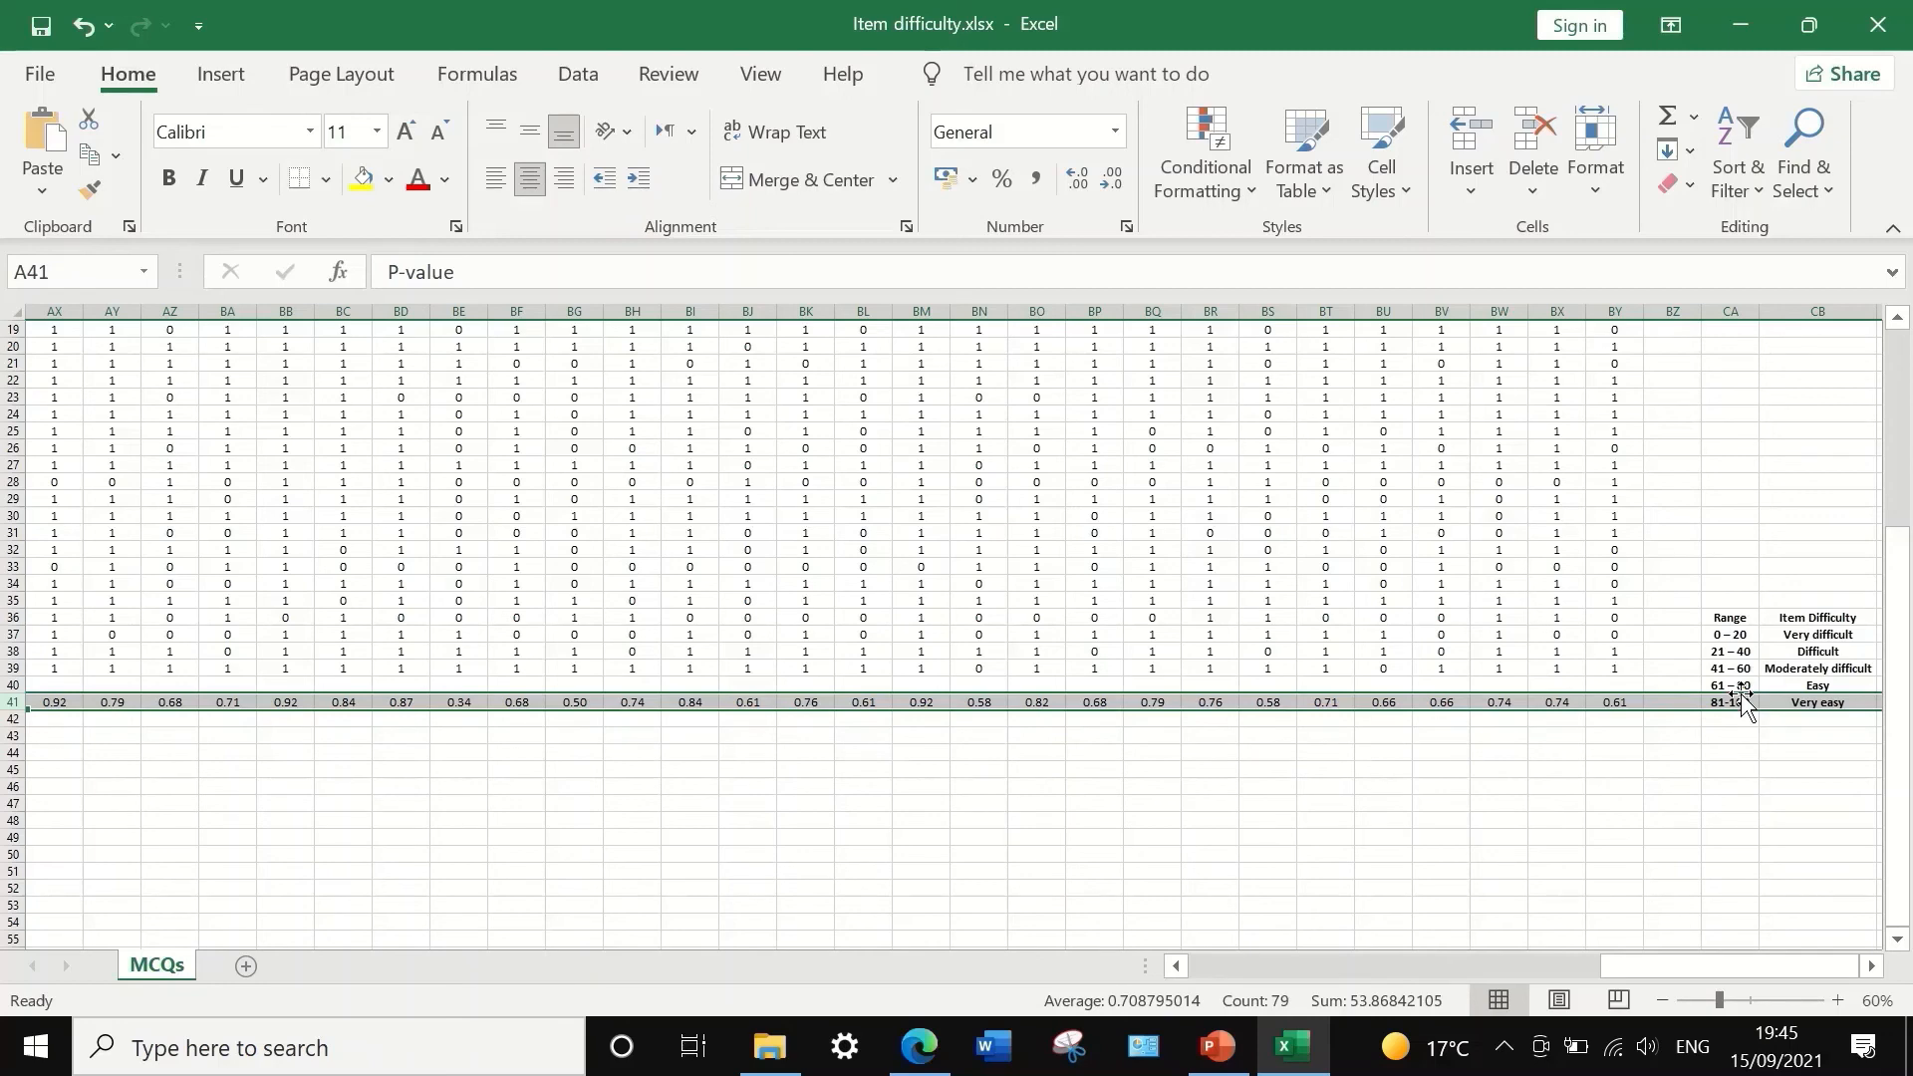
pyautogui.moveTo(1719, 972); pyautogui.dragTo(1270, 927)
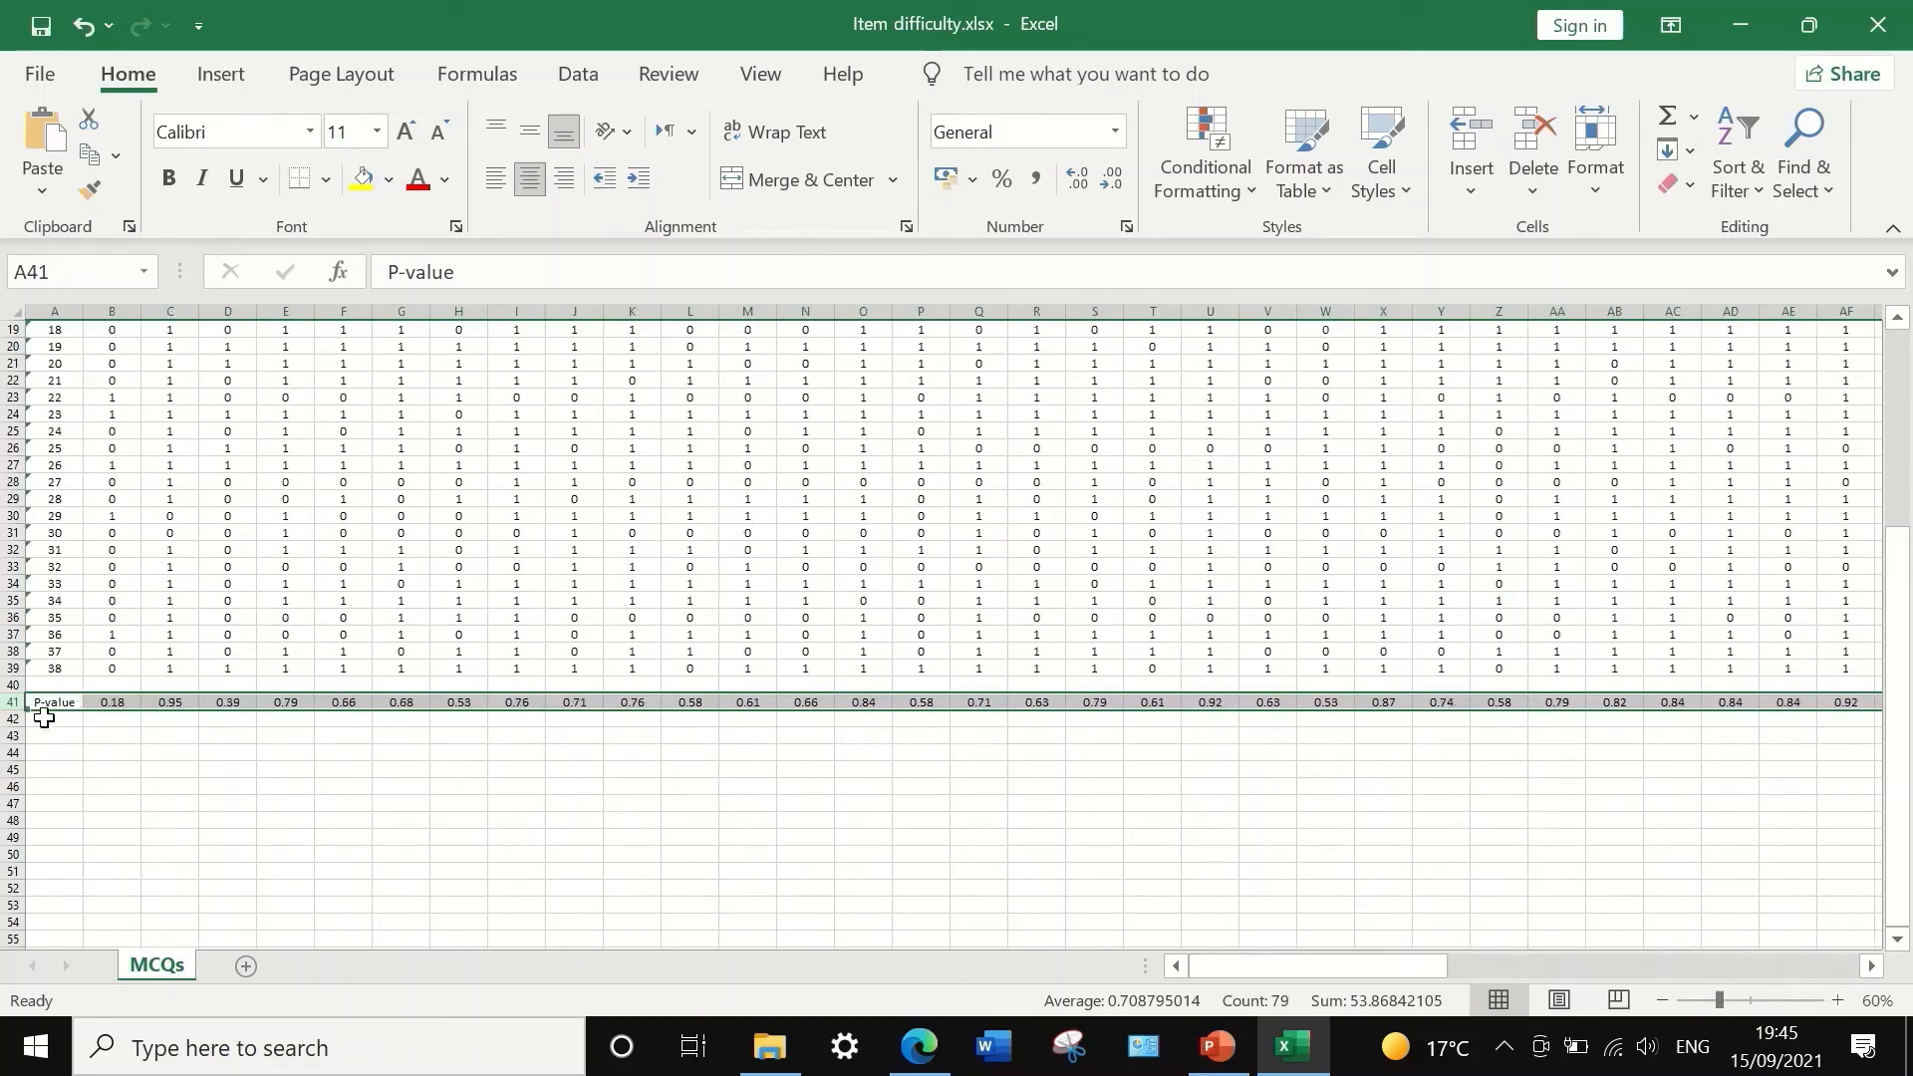
pyautogui.click(12, 704)
pyautogui.moveTo(857, 5)
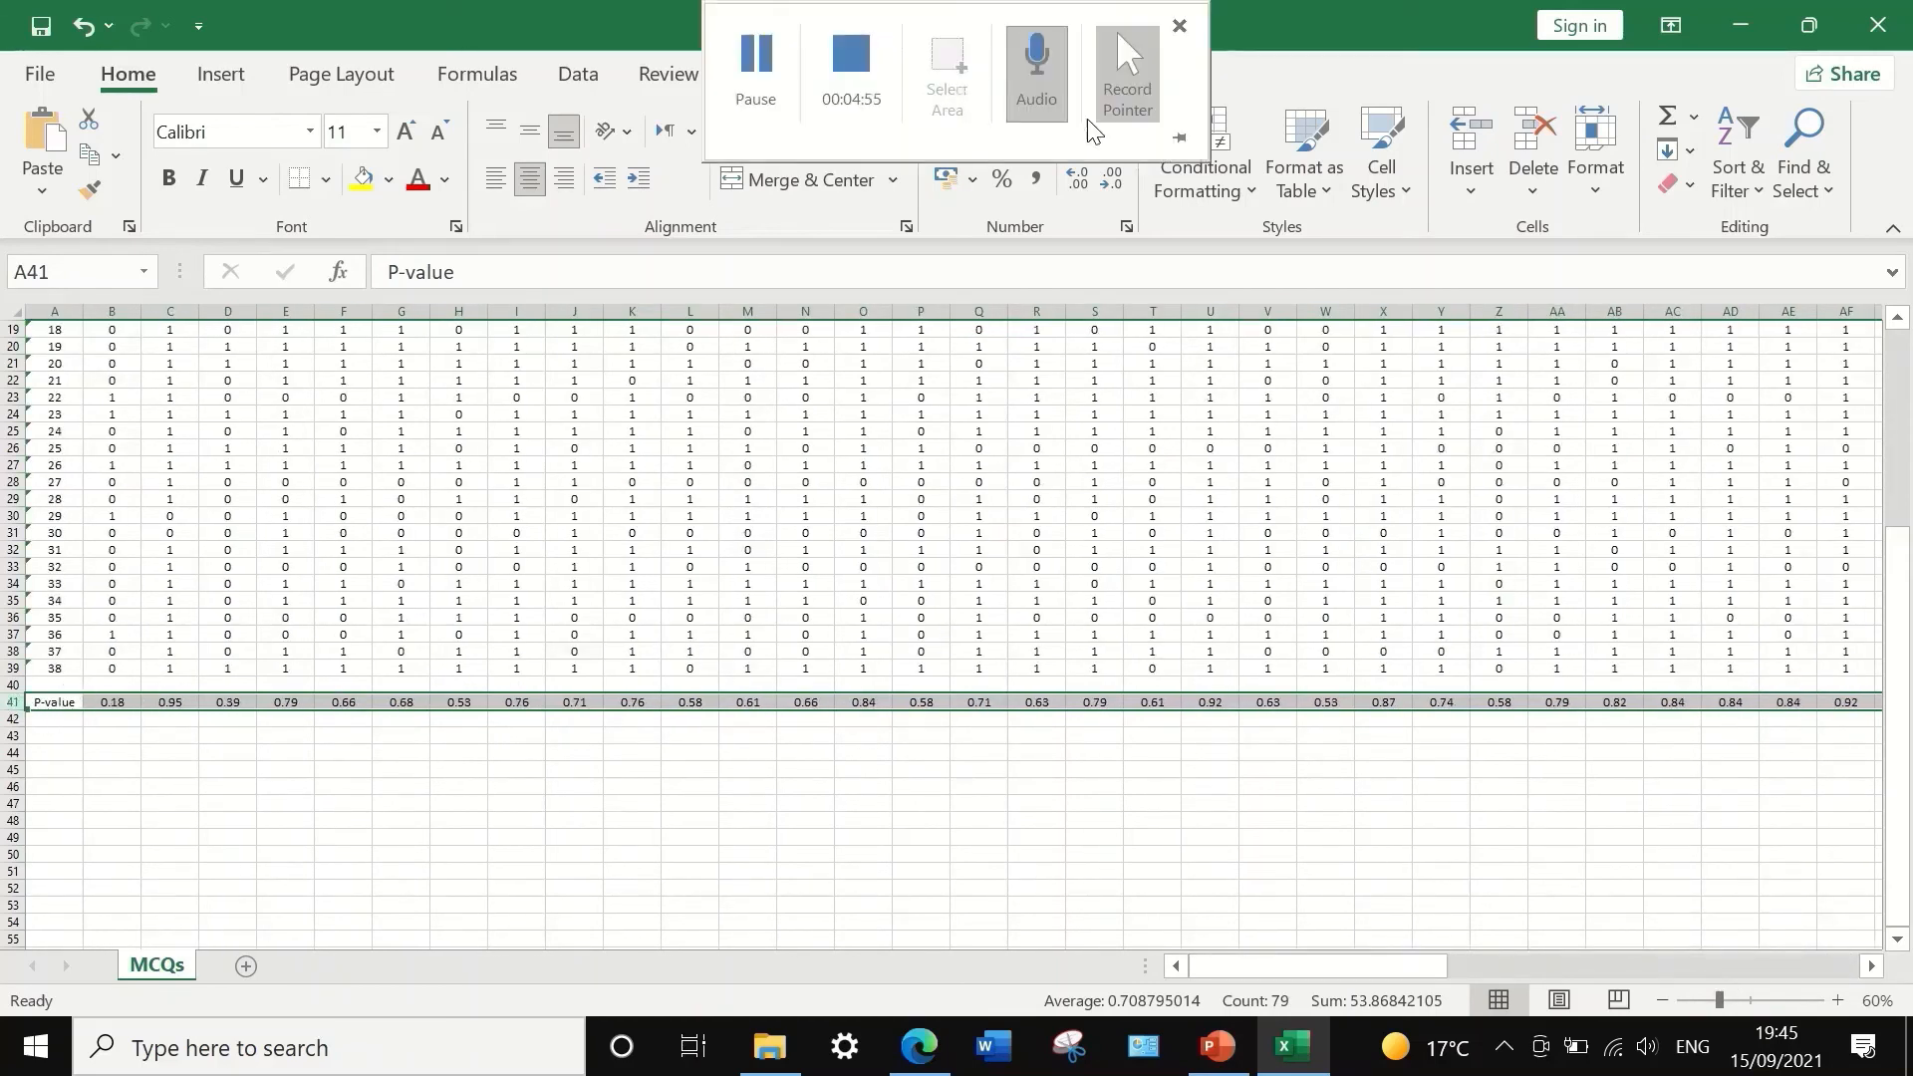
pyautogui.click(1210, 189)
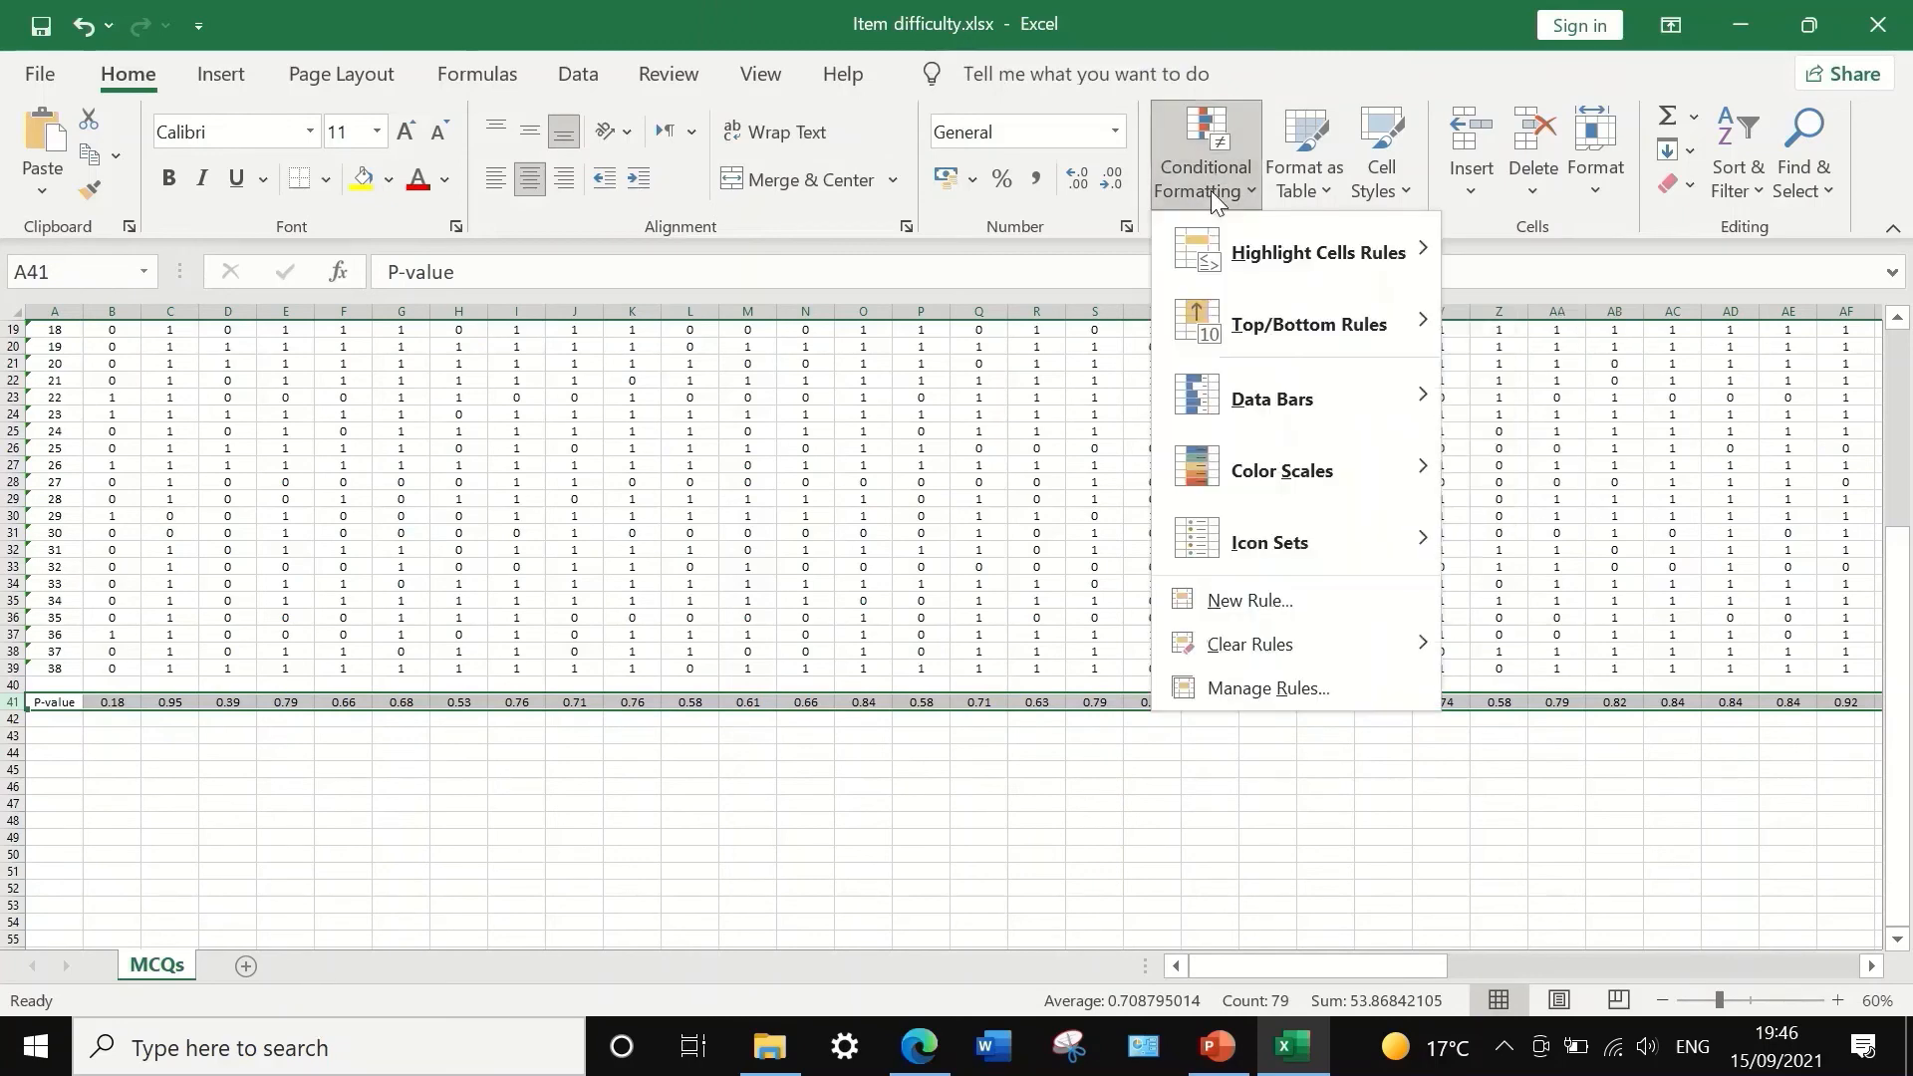
pyautogui.click(1265, 602)
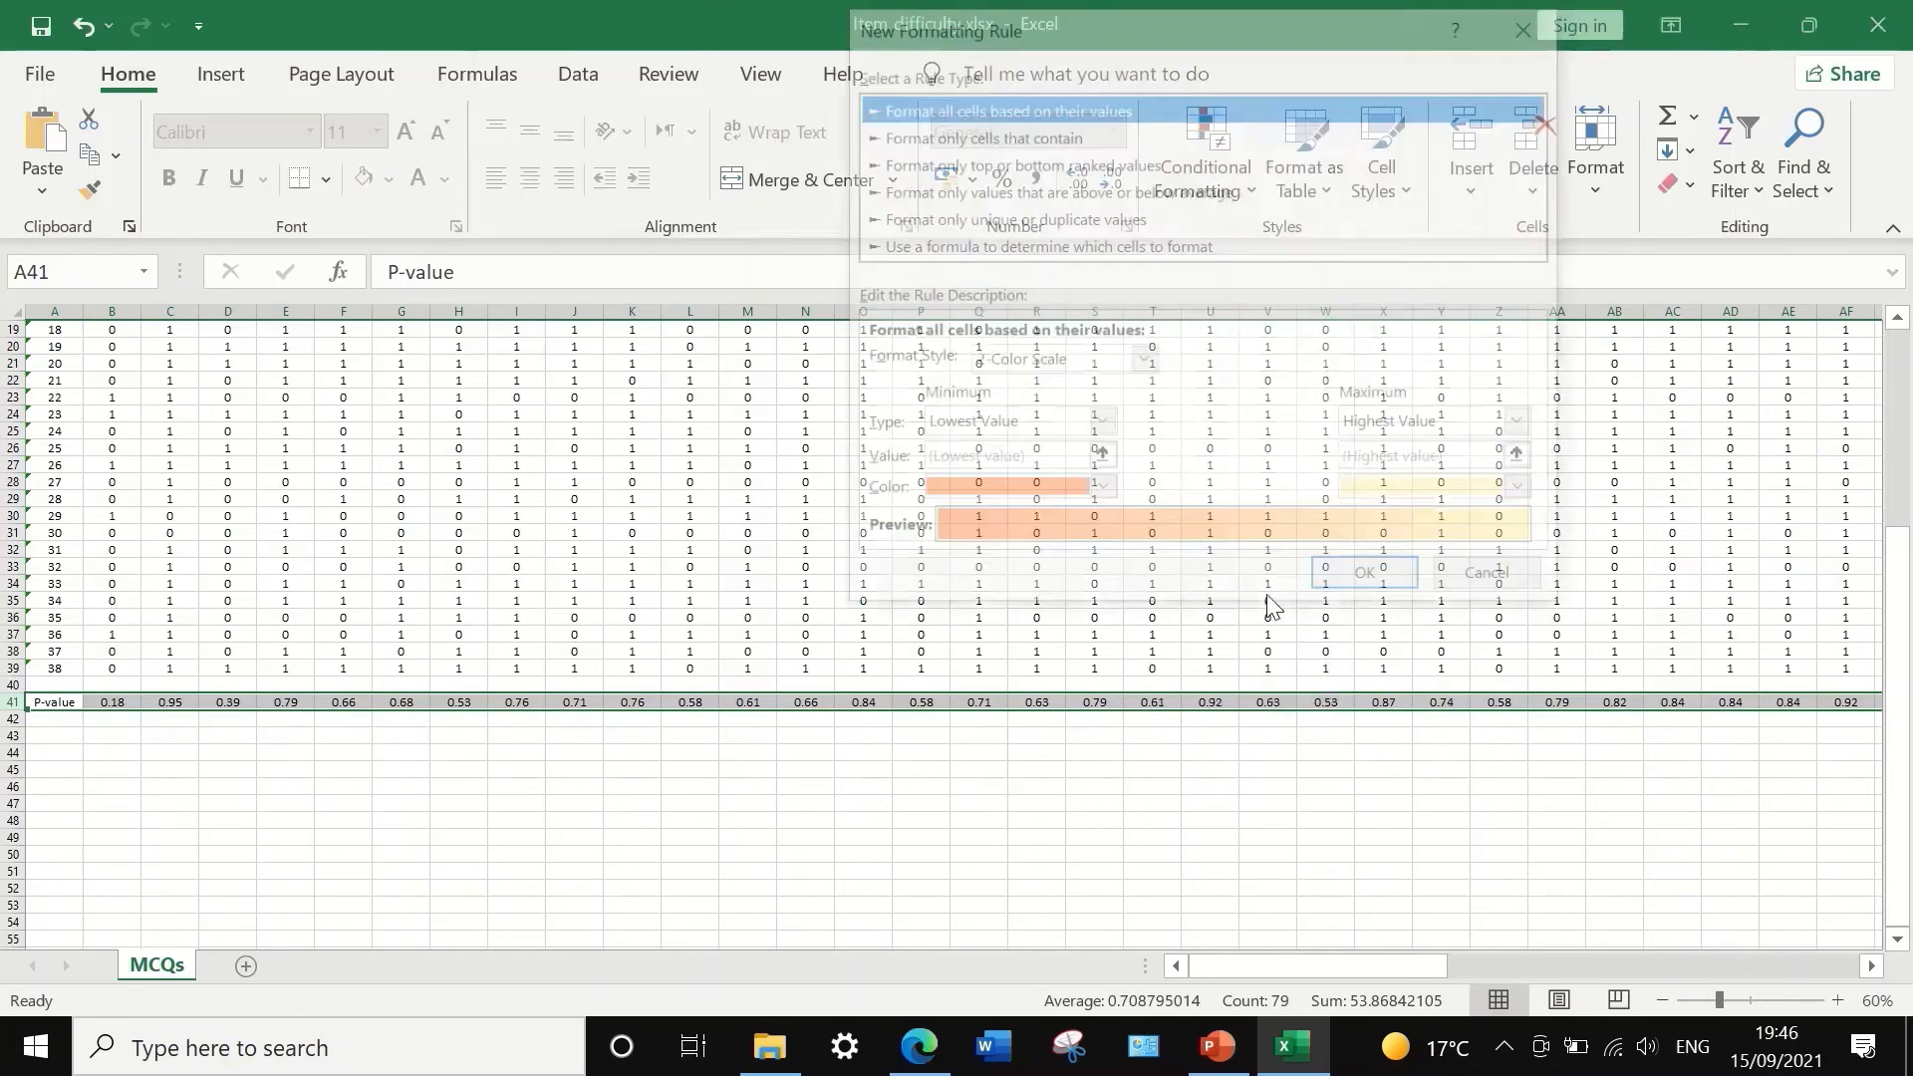
pyautogui.moveTo(1161, 10)
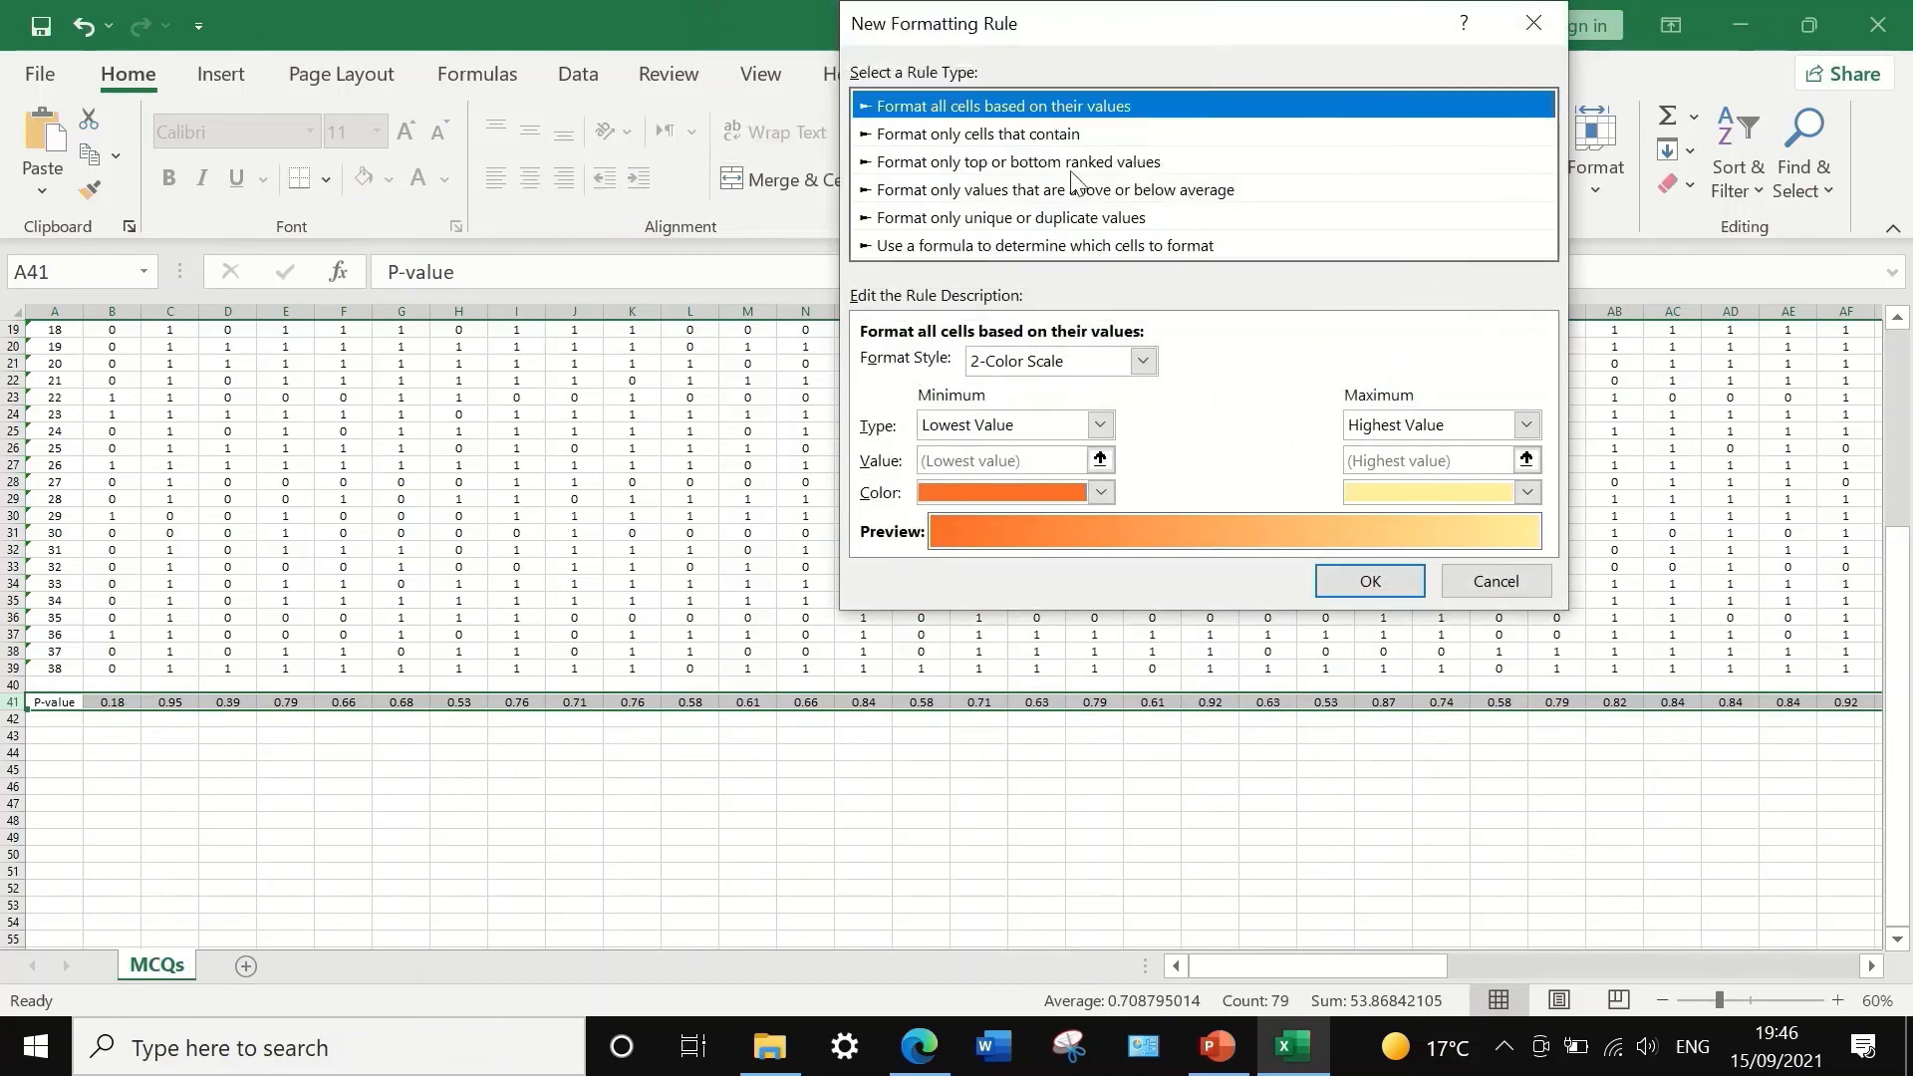
pyautogui.click(949, 137)
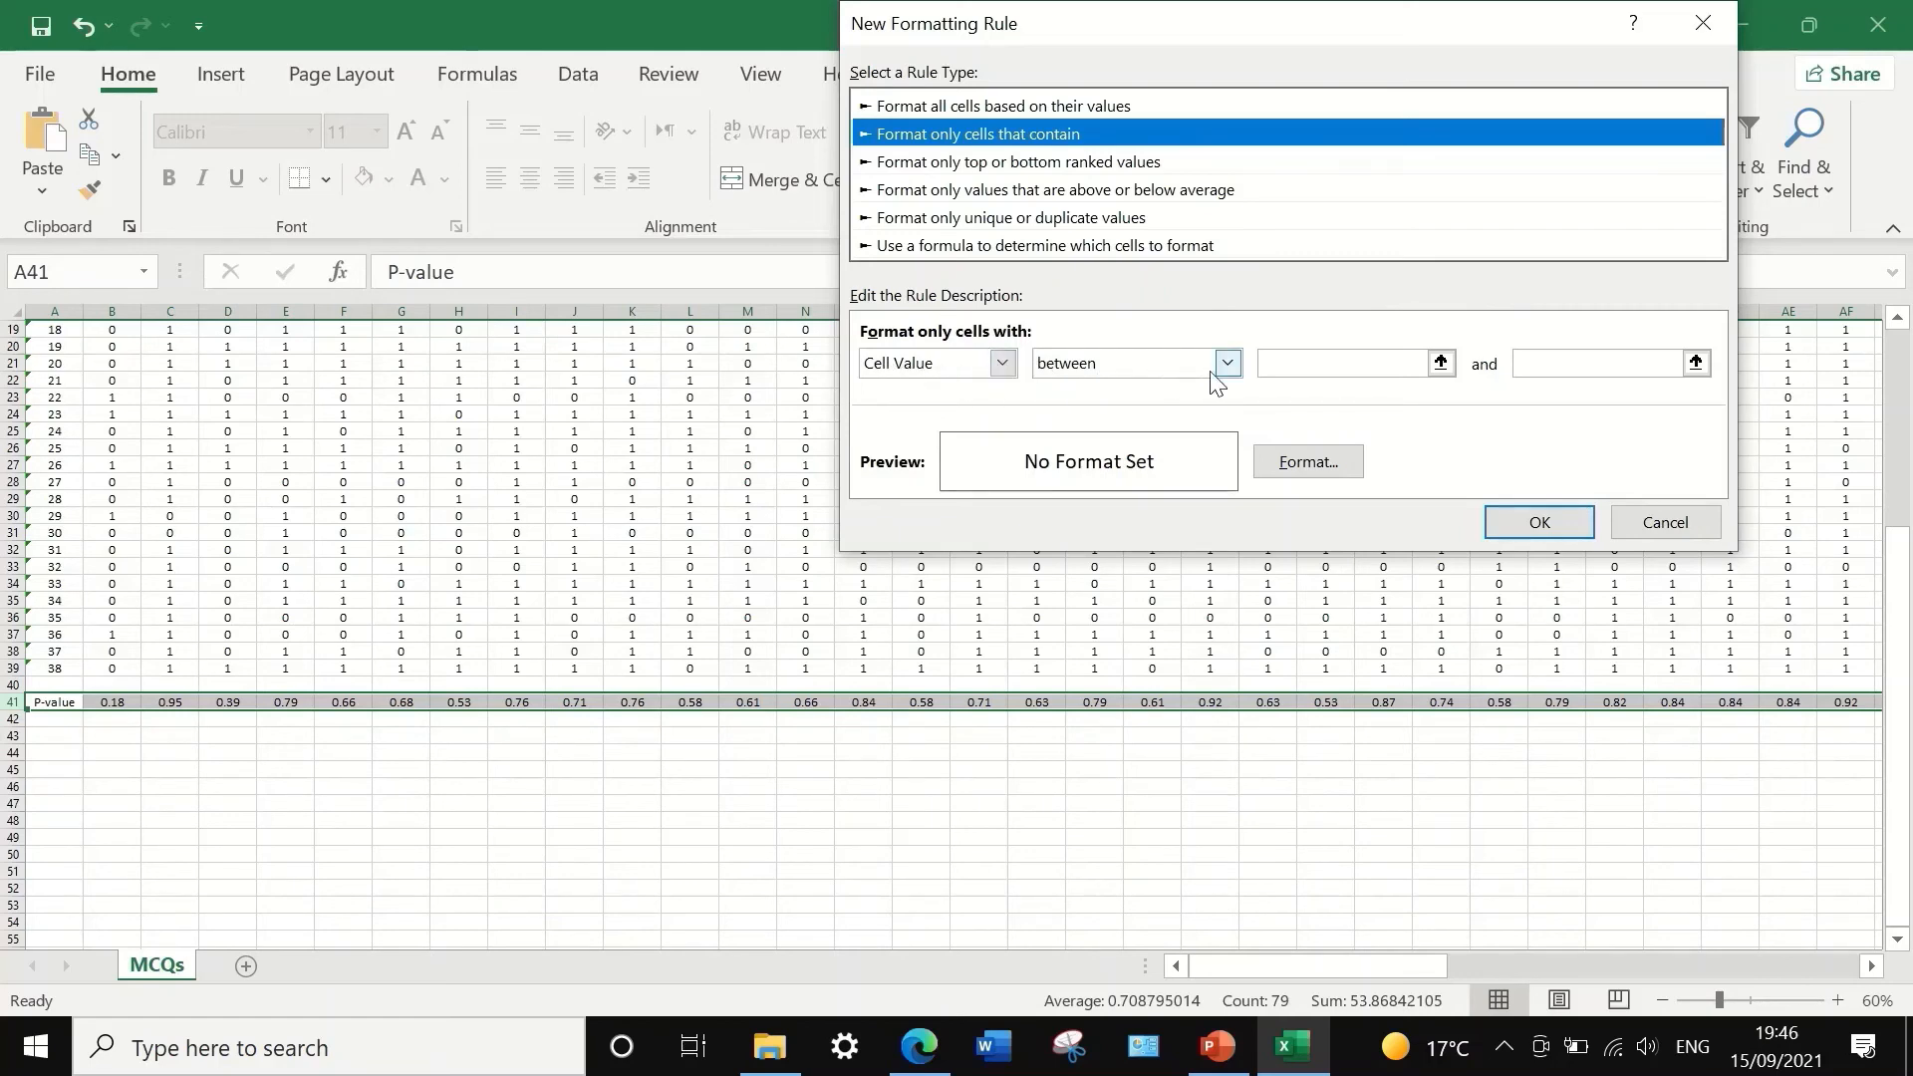
# - Set the rule's condition to cell values between .4 and .66
pyautogui.click(1312, 367)
pyautogui.write('.4')
pyautogui.click(1560, 361)
pyautogui.write('.66')
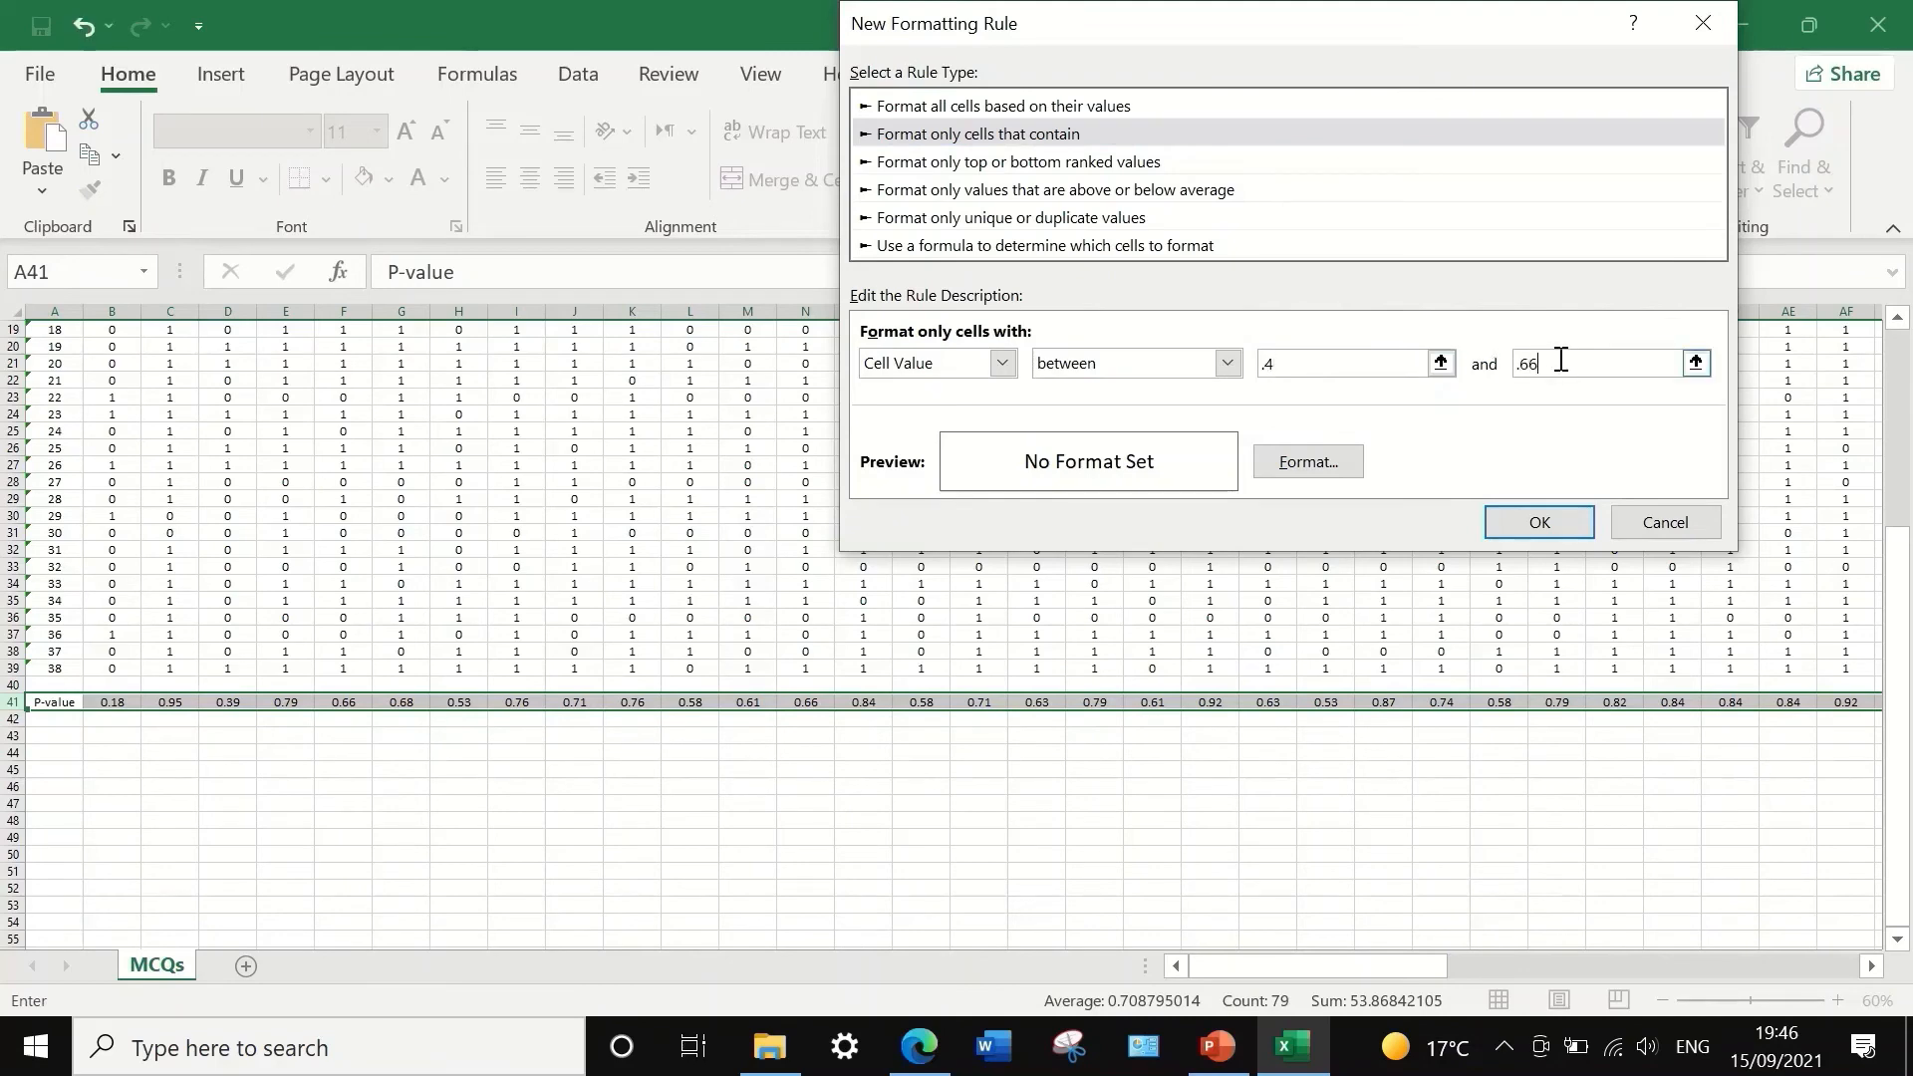
pyautogui.moveTo(1389, 20); pyautogui.dragTo(1321, 32)
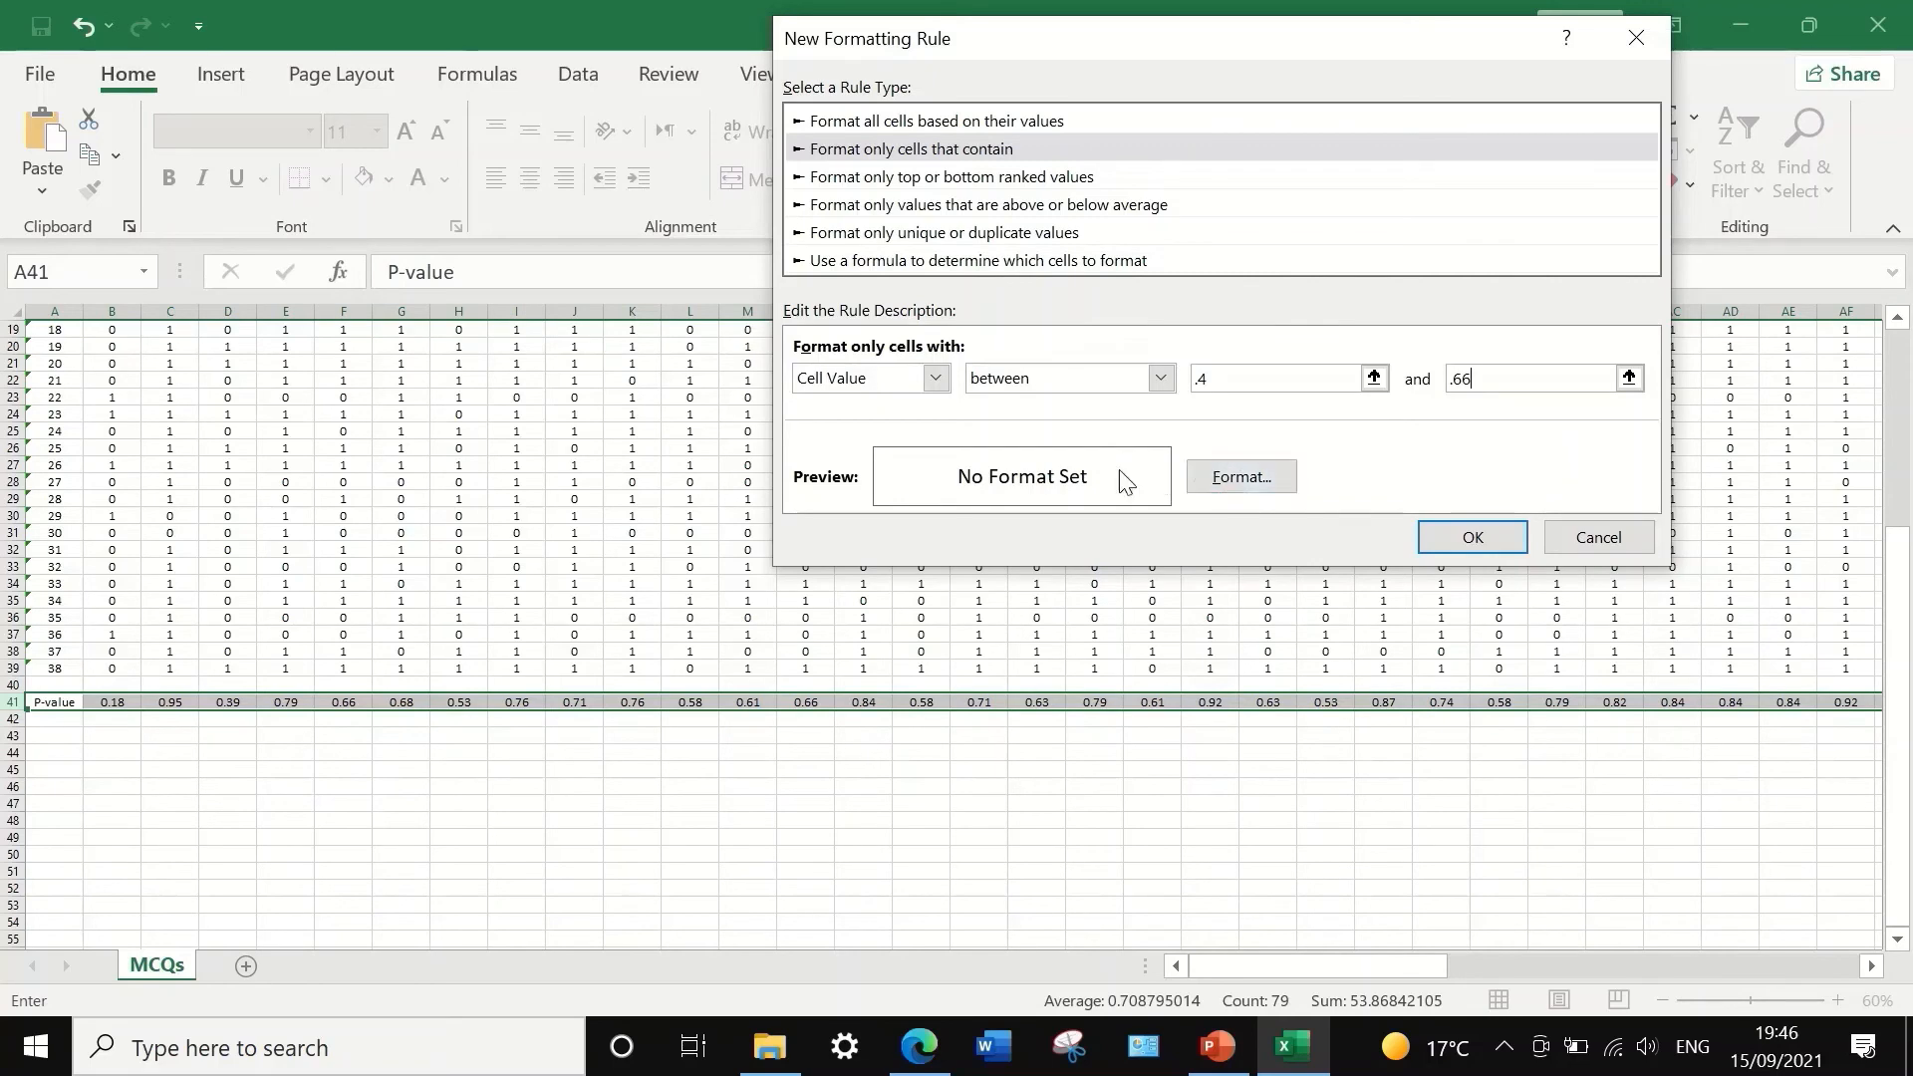
# - Give the rule a solid green fill and apply it to the P-values in row 41
pyautogui.click(1241, 482)
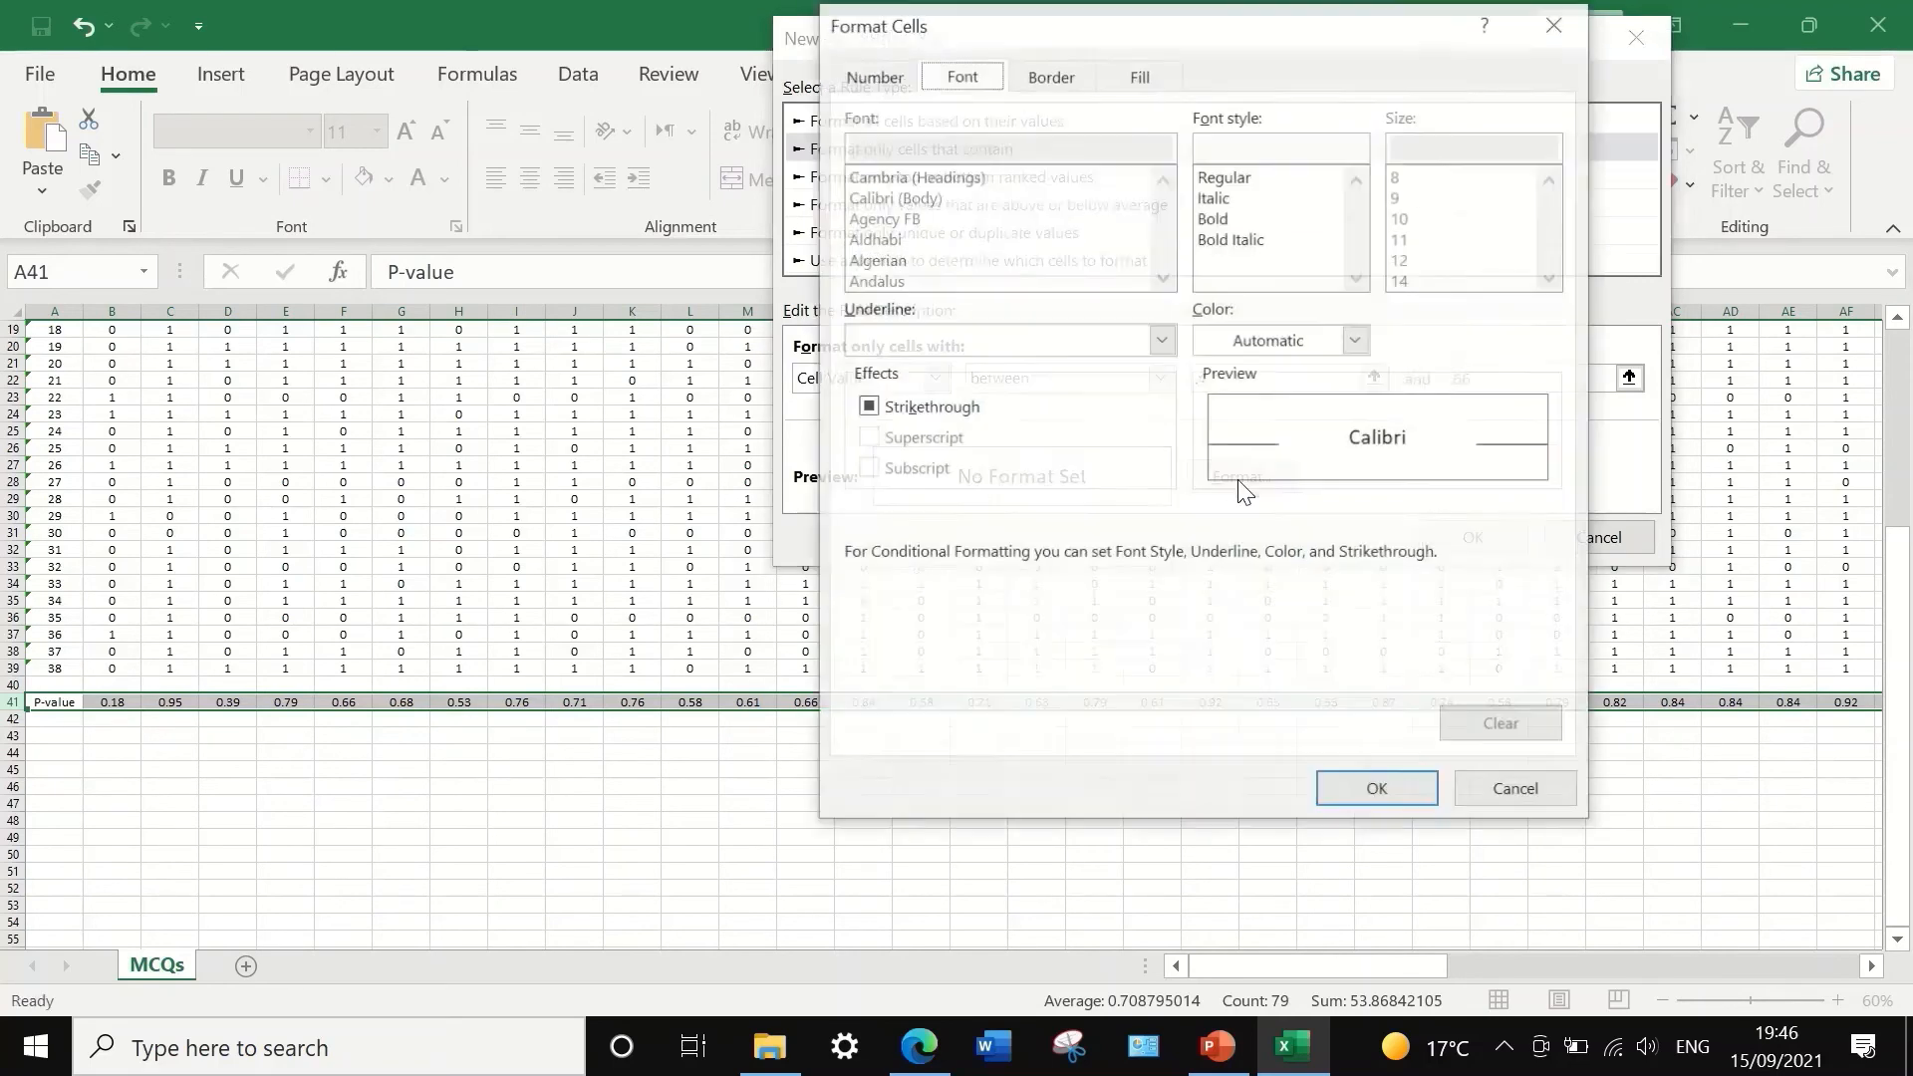
pyautogui.click(1138, 75)
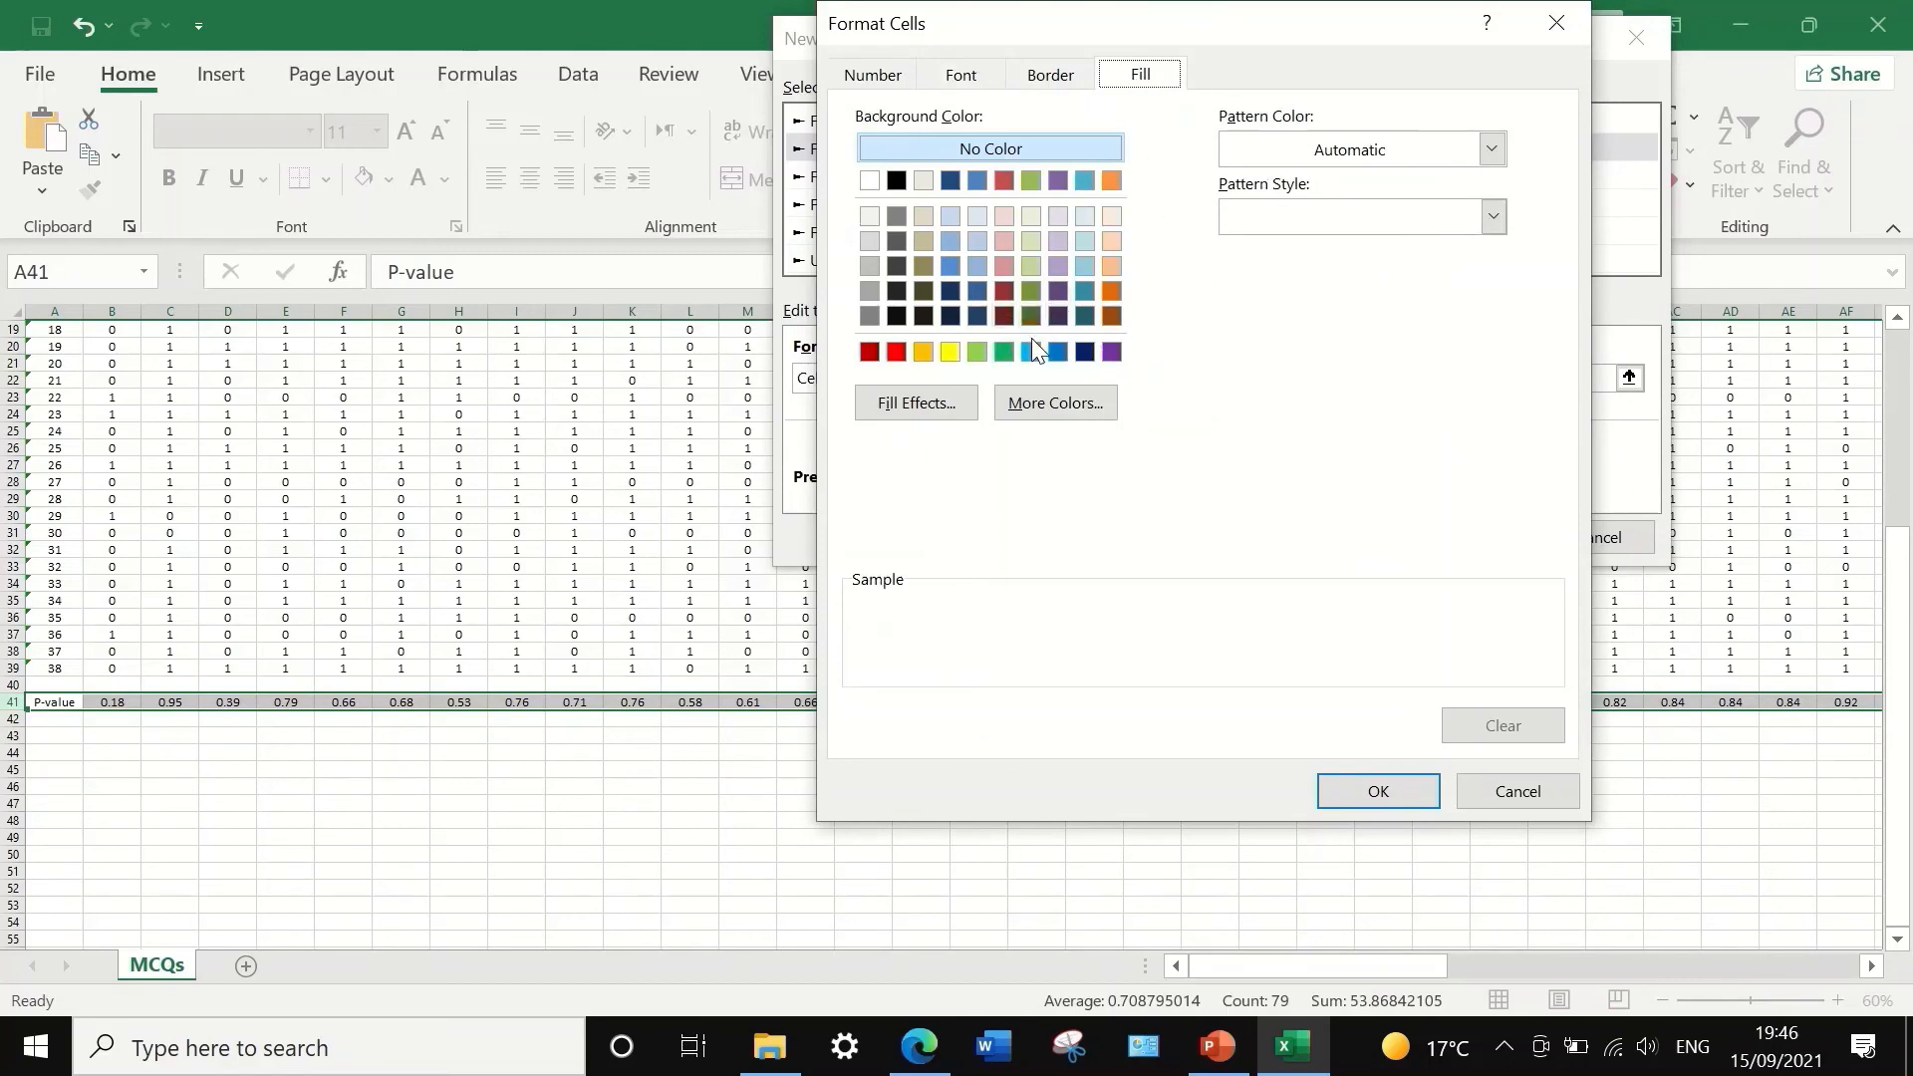
pyautogui.click(1007, 354)
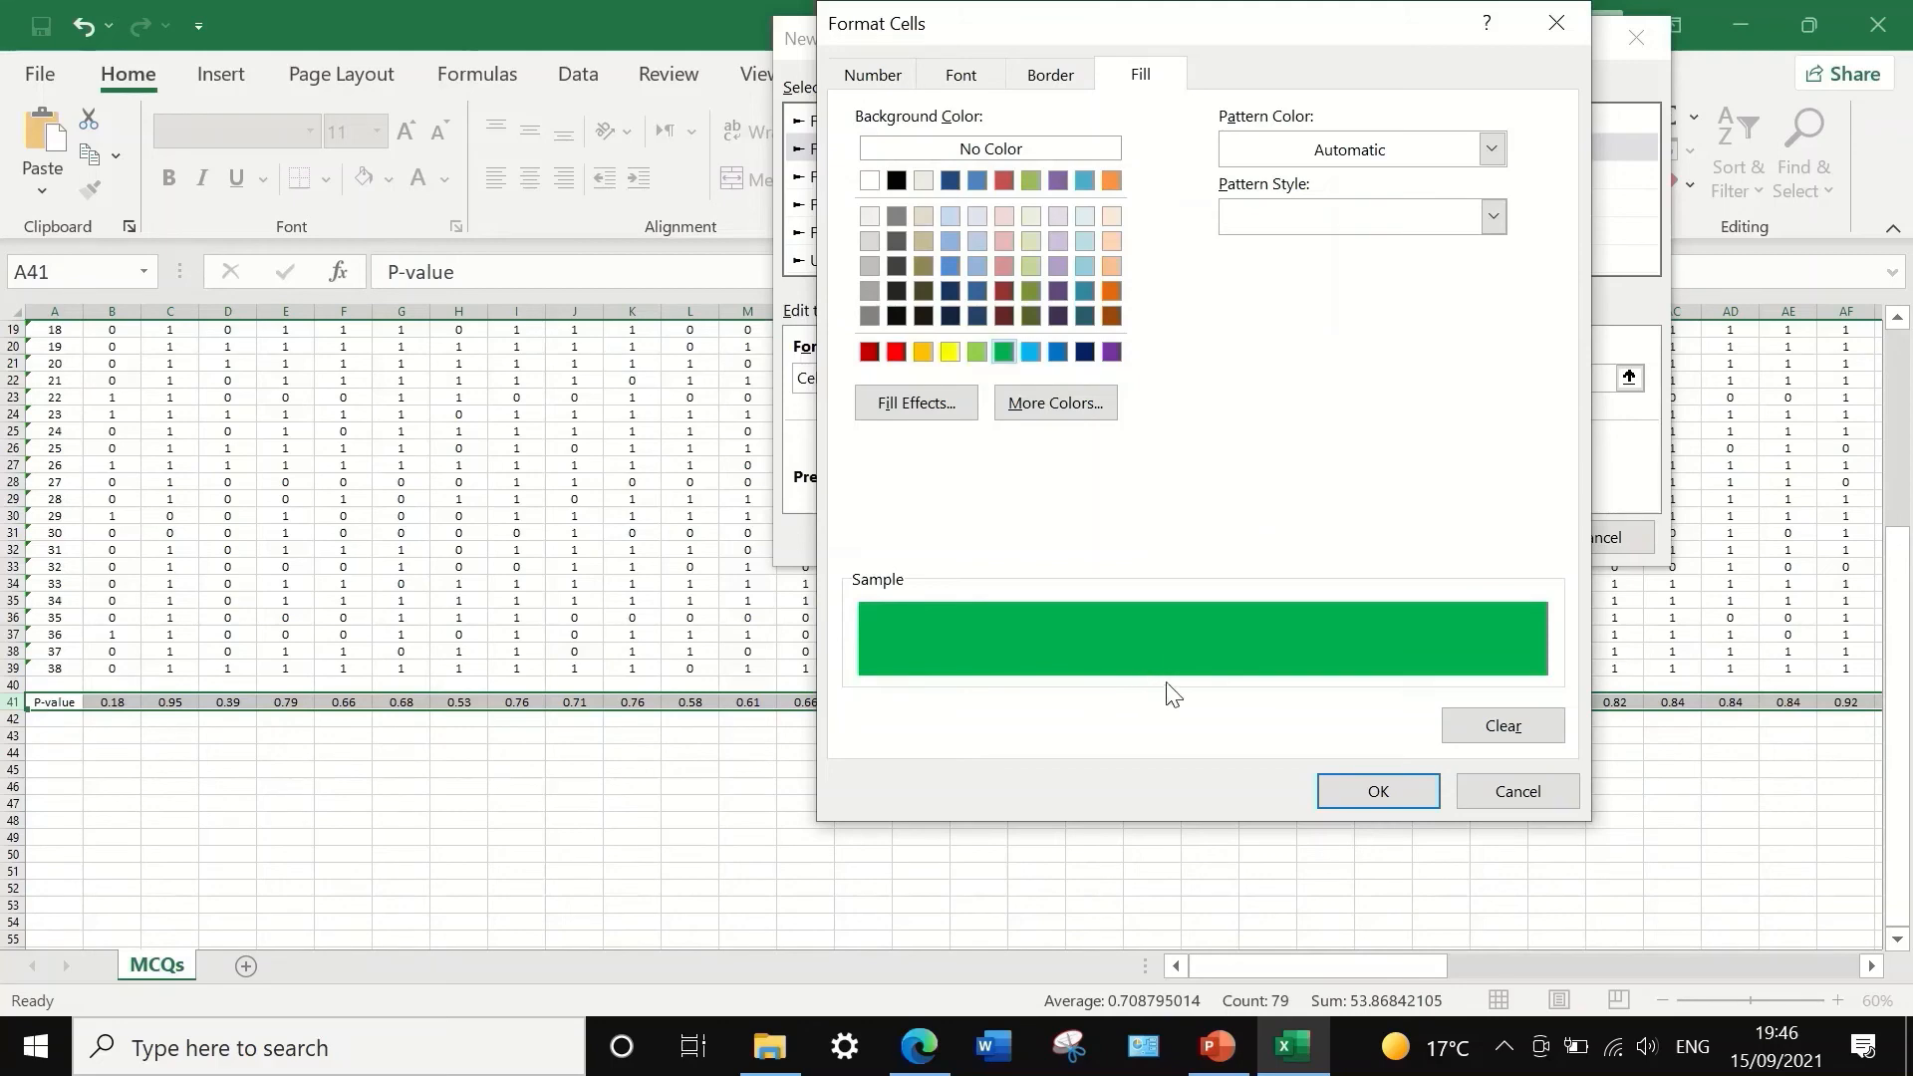
pyautogui.click(1361, 793)
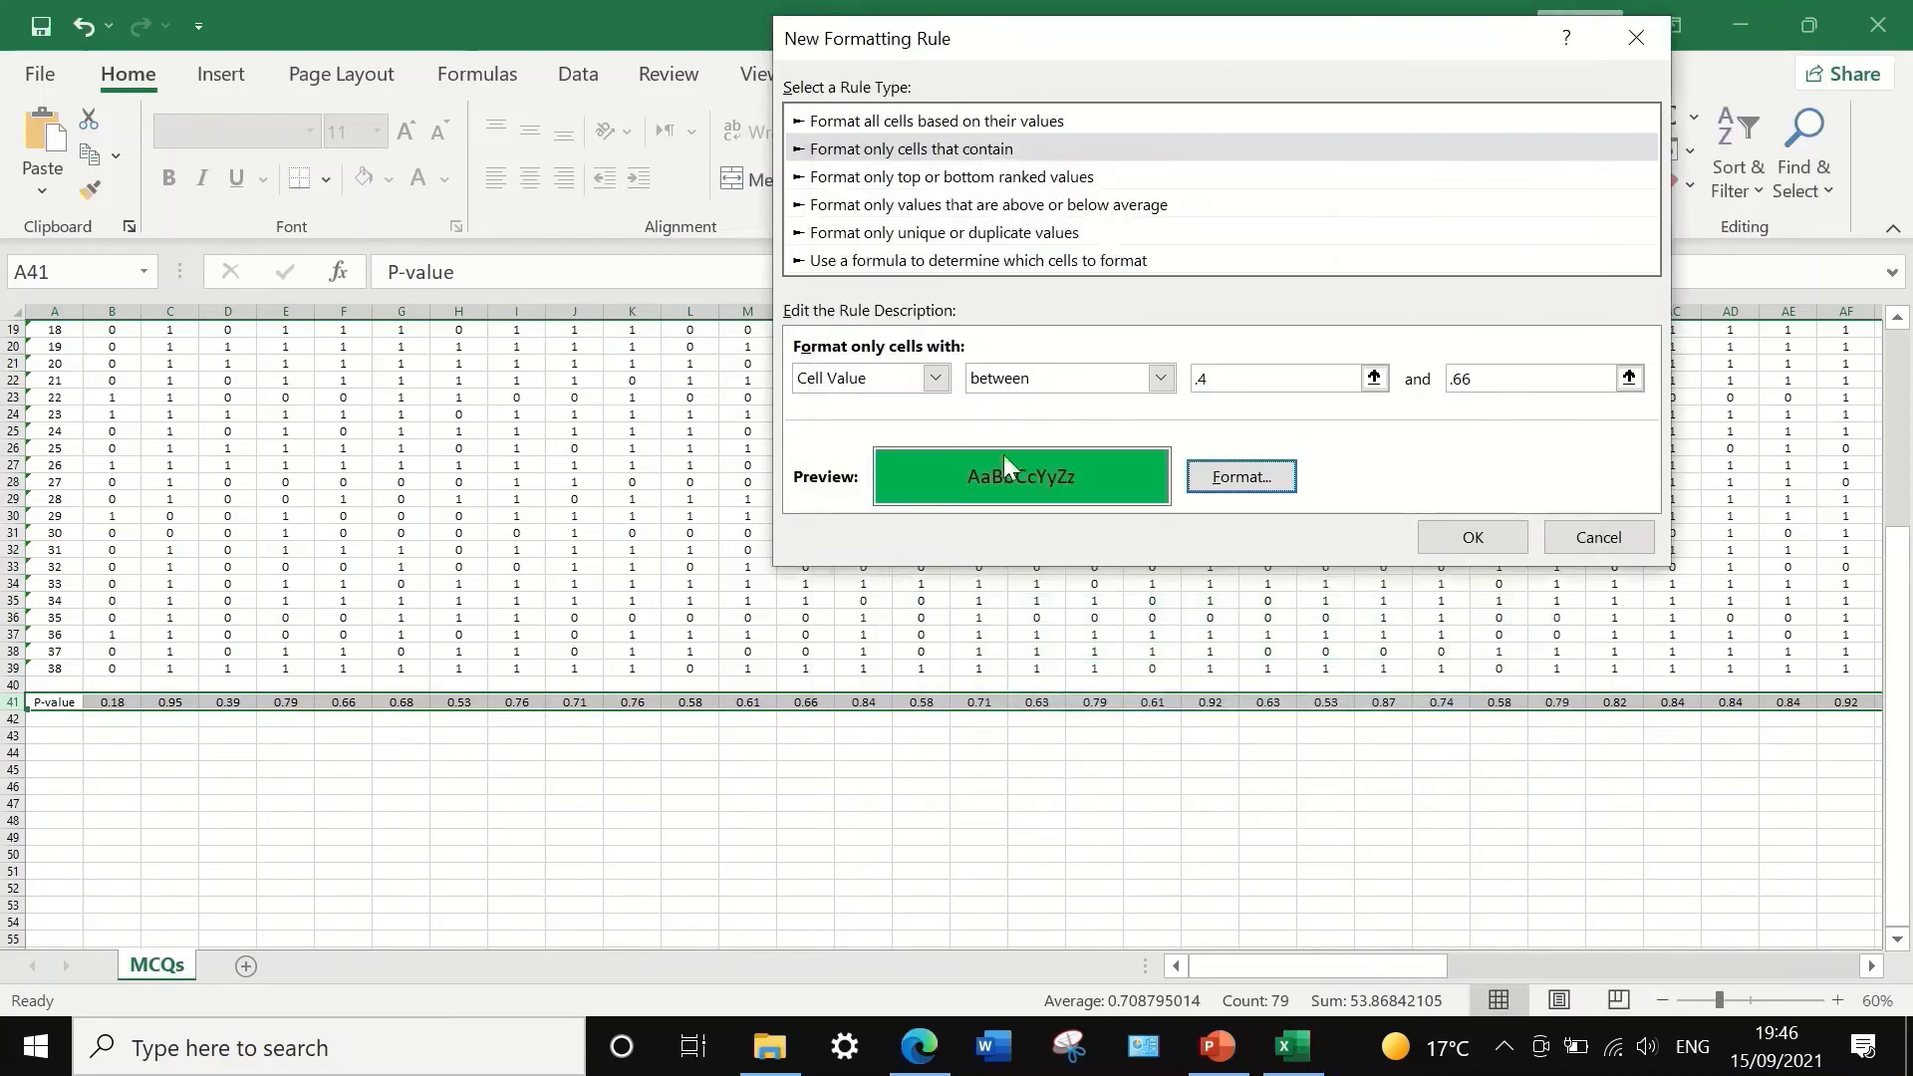
pyautogui.click(1473, 538)
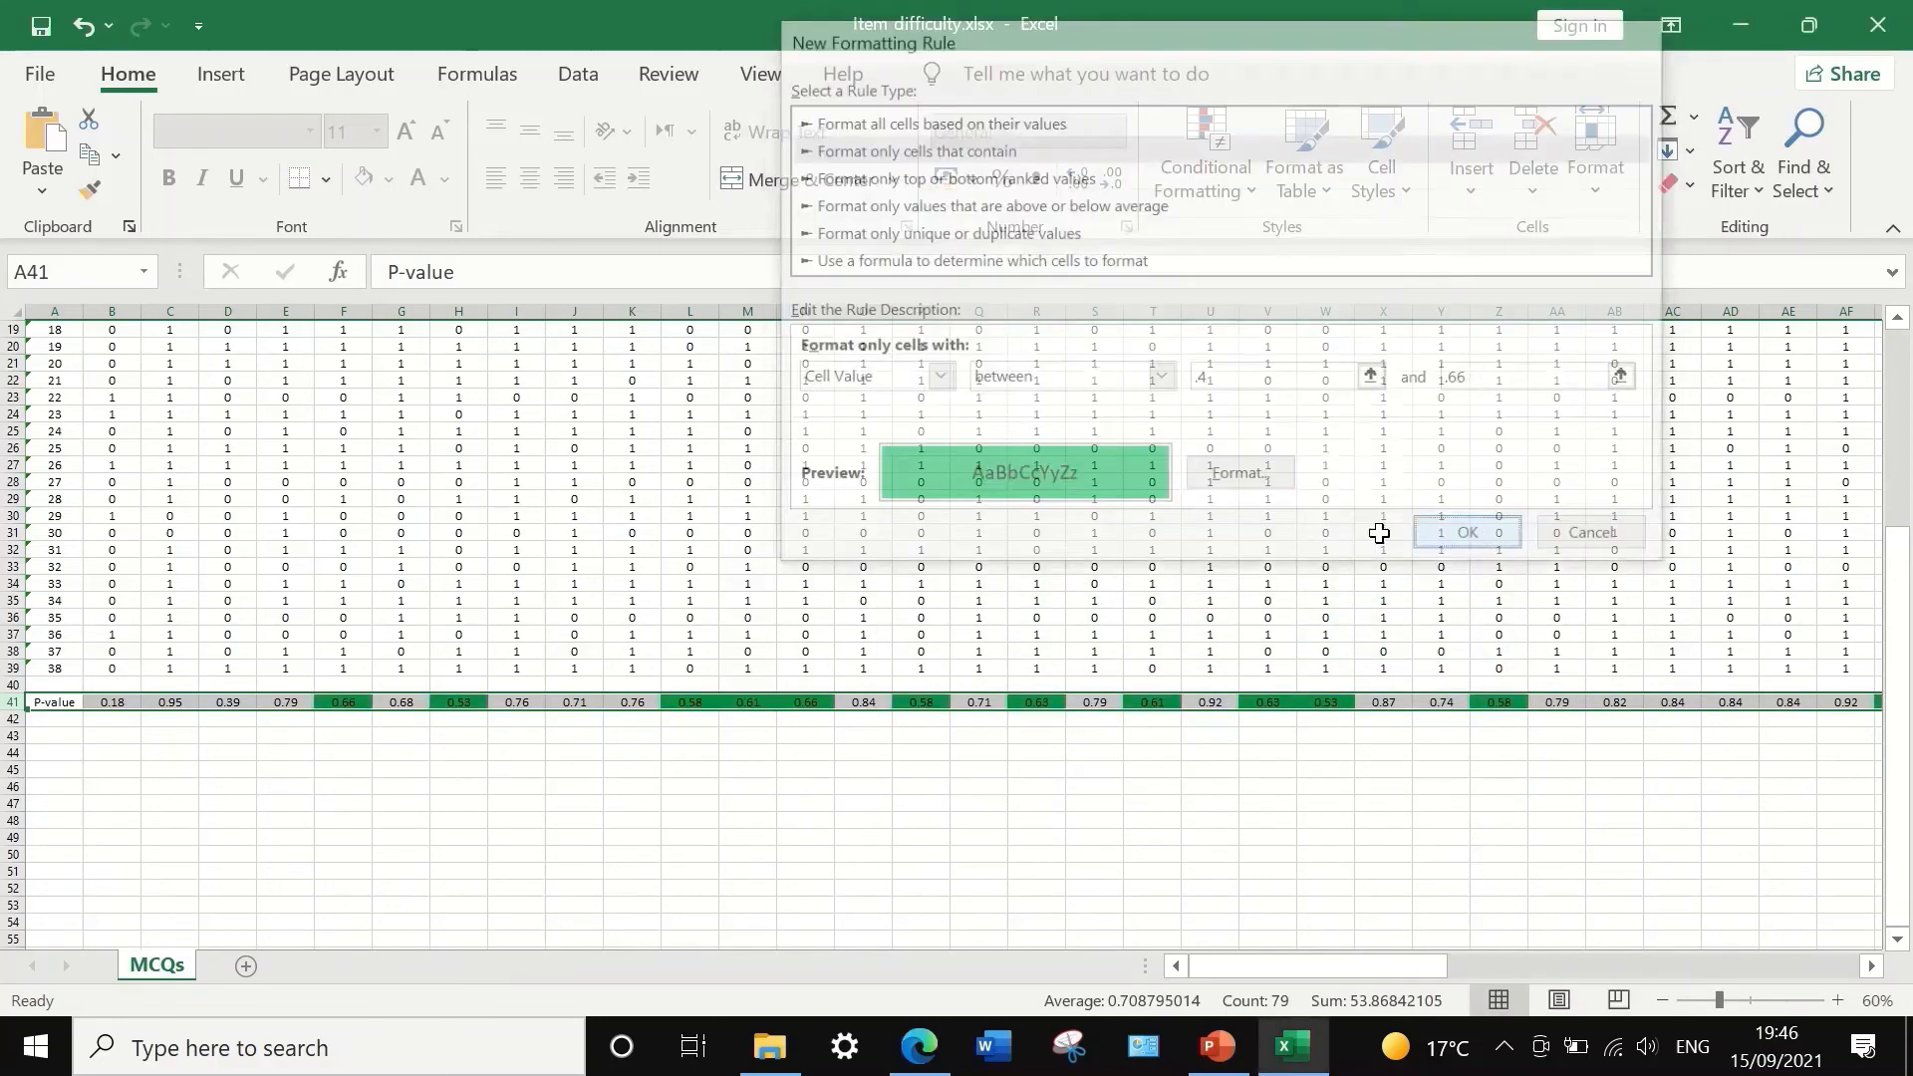
pyautogui.click(1153, 846)
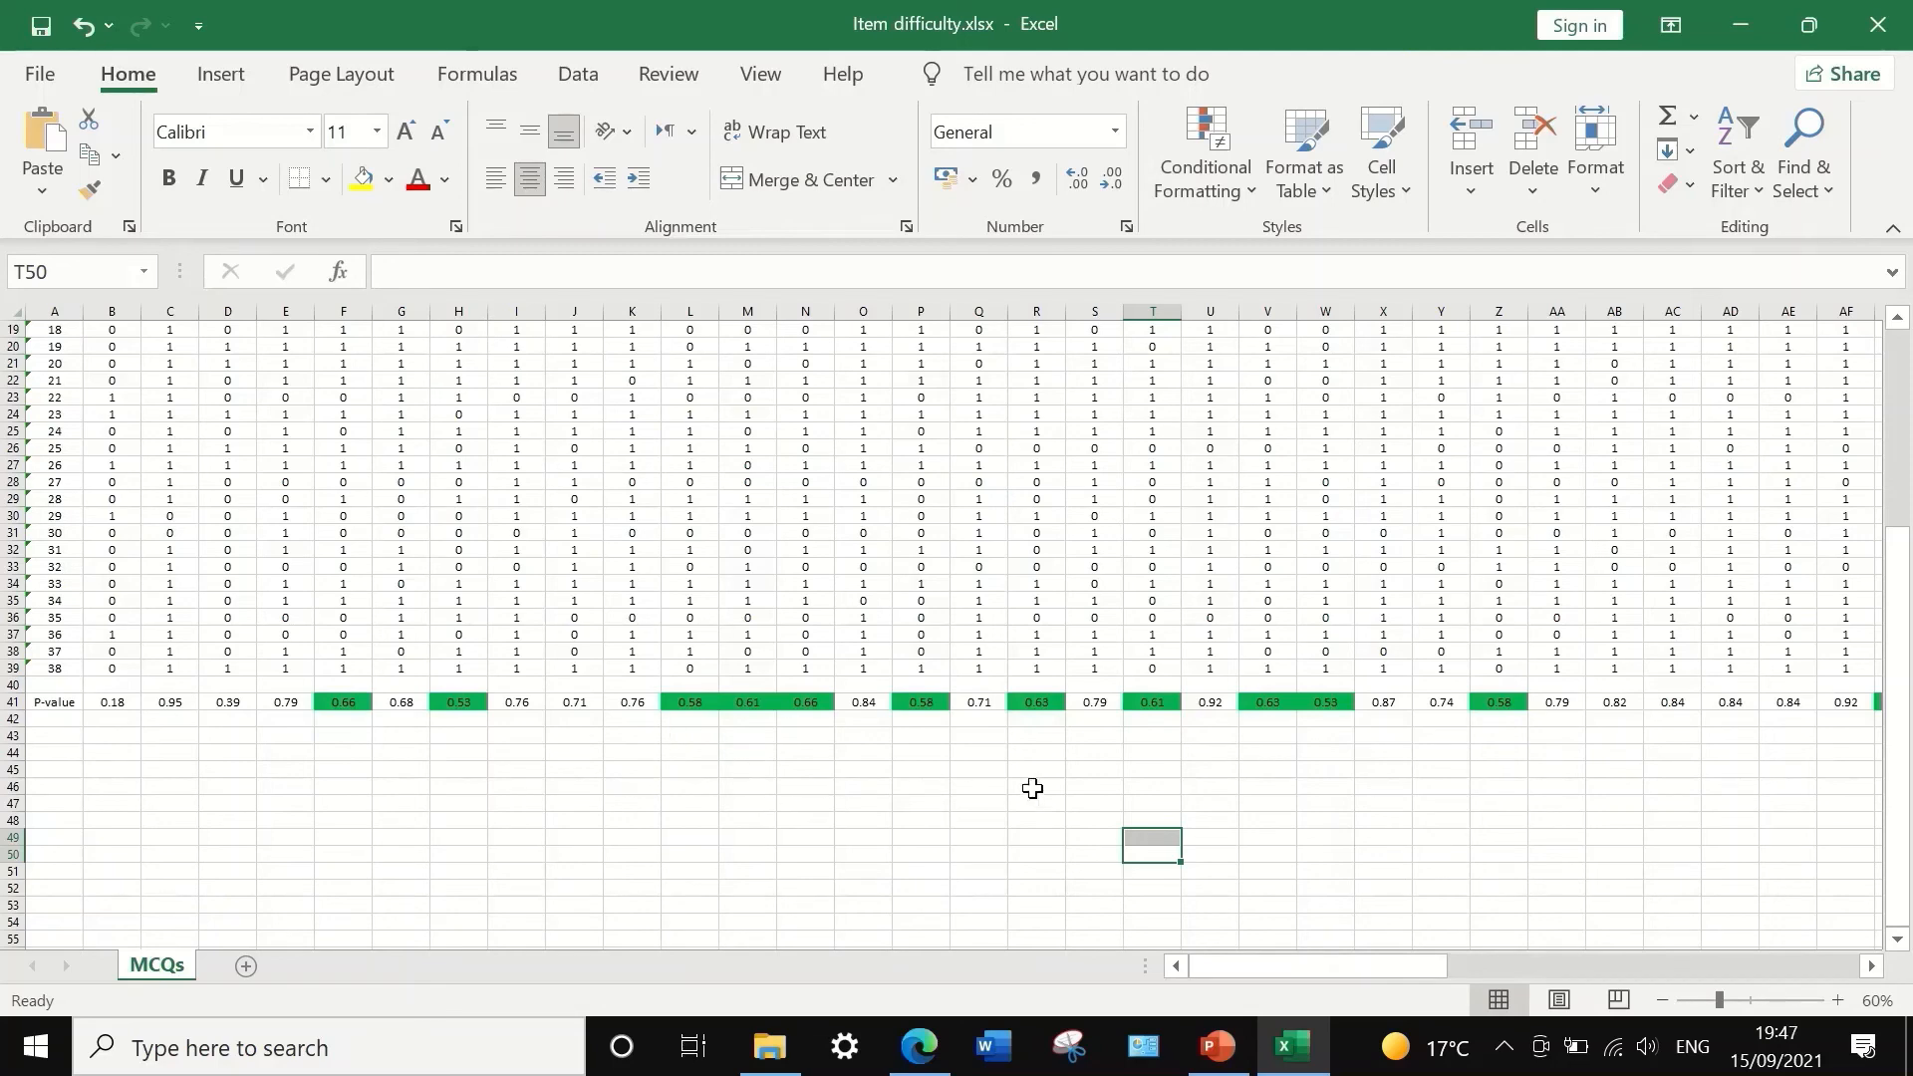
pyautogui.moveTo(1319, 959); pyautogui.dragTo(1035, 909)
# - Start a second conditional formatting rule for all of row 41 using "Format only cells that contain", with cell values not between .4 and .66
pyautogui.click(13, 702)
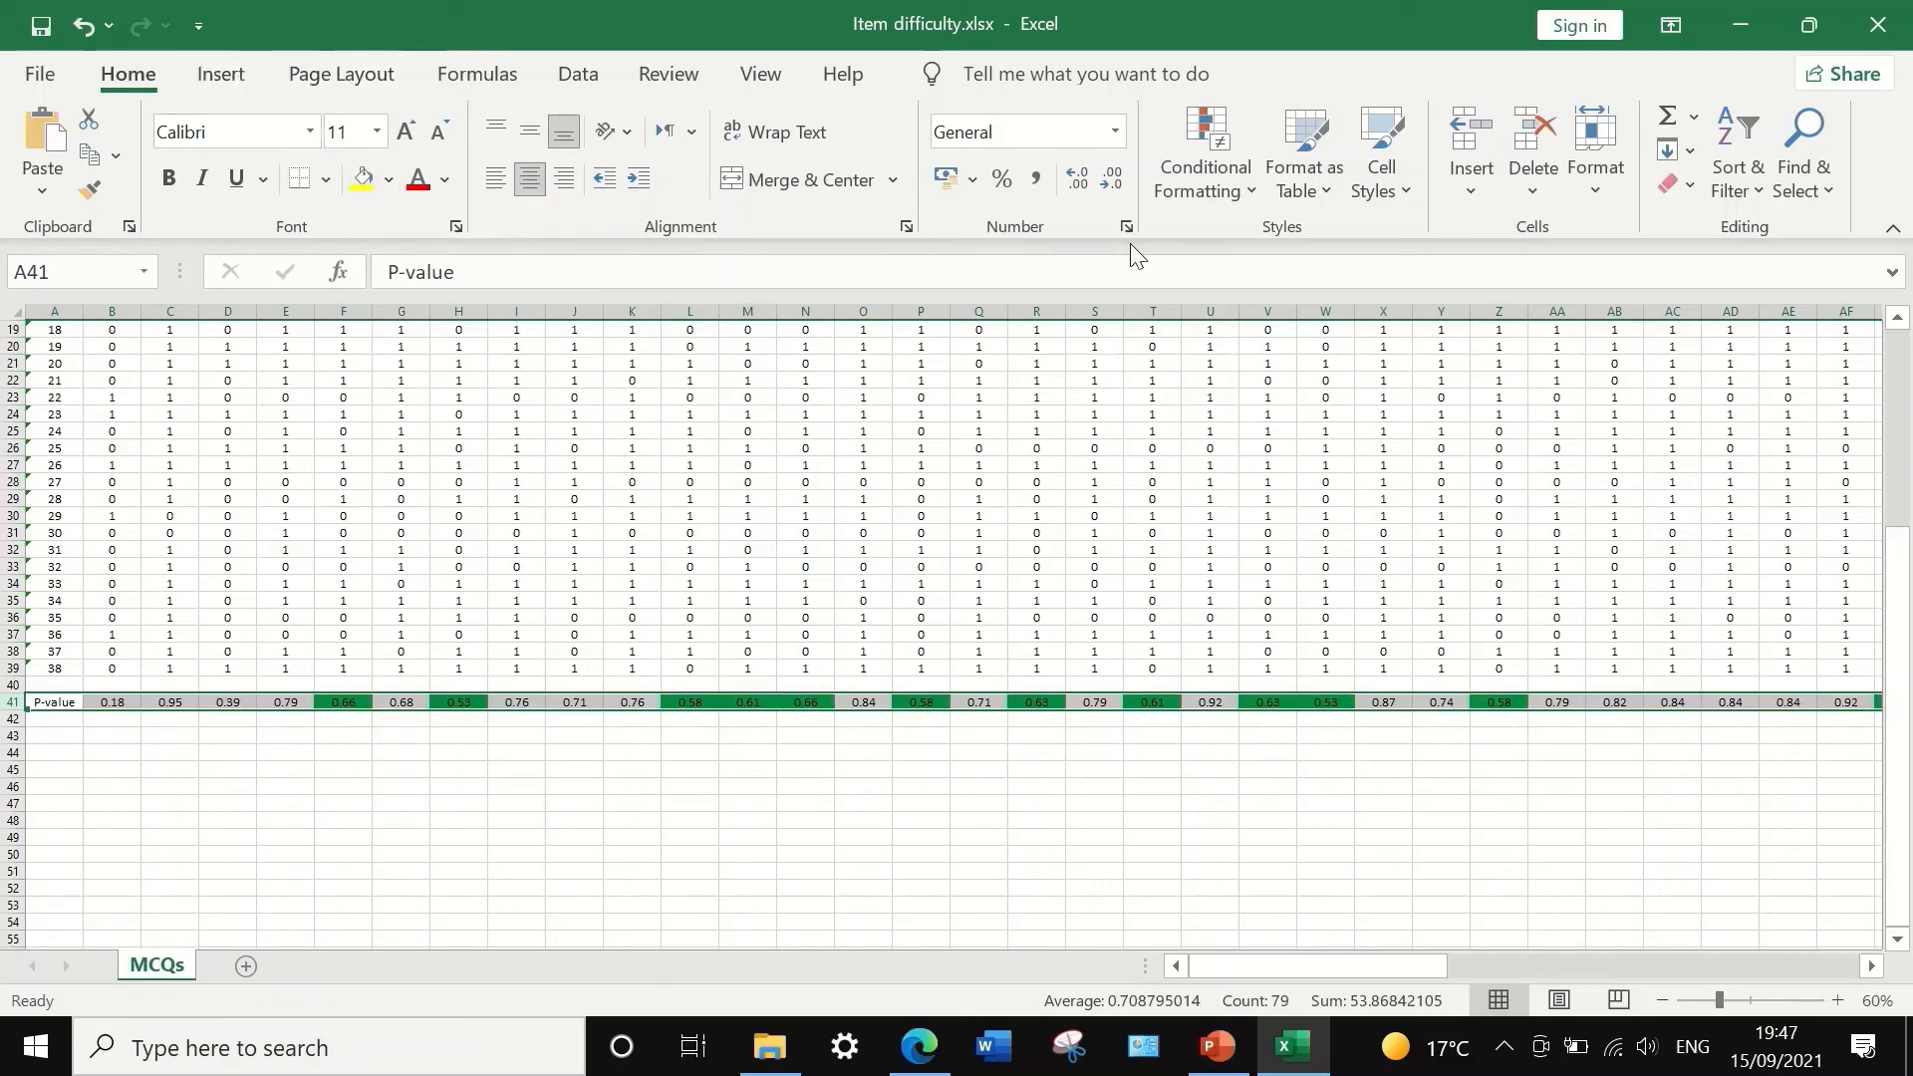
pyautogui.click(1210, 175)
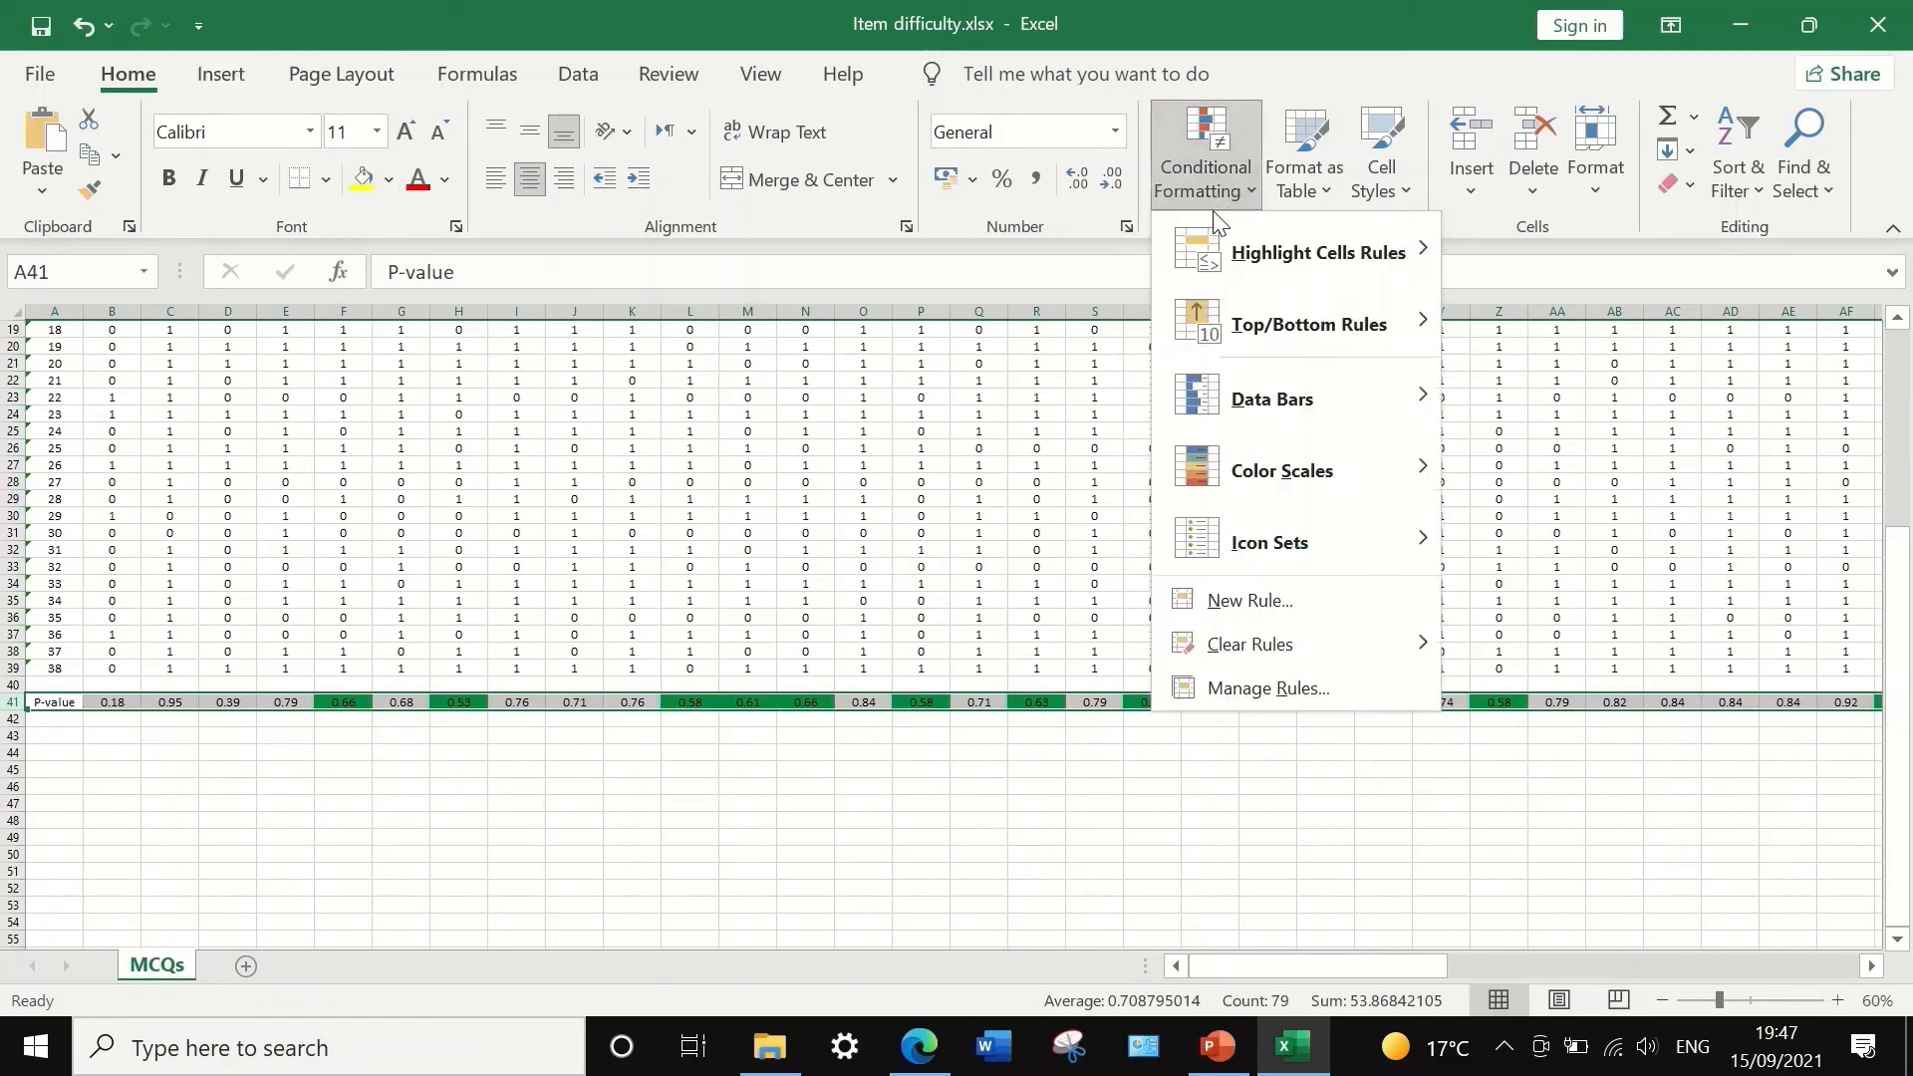
pyautogui.click(1240, 598)
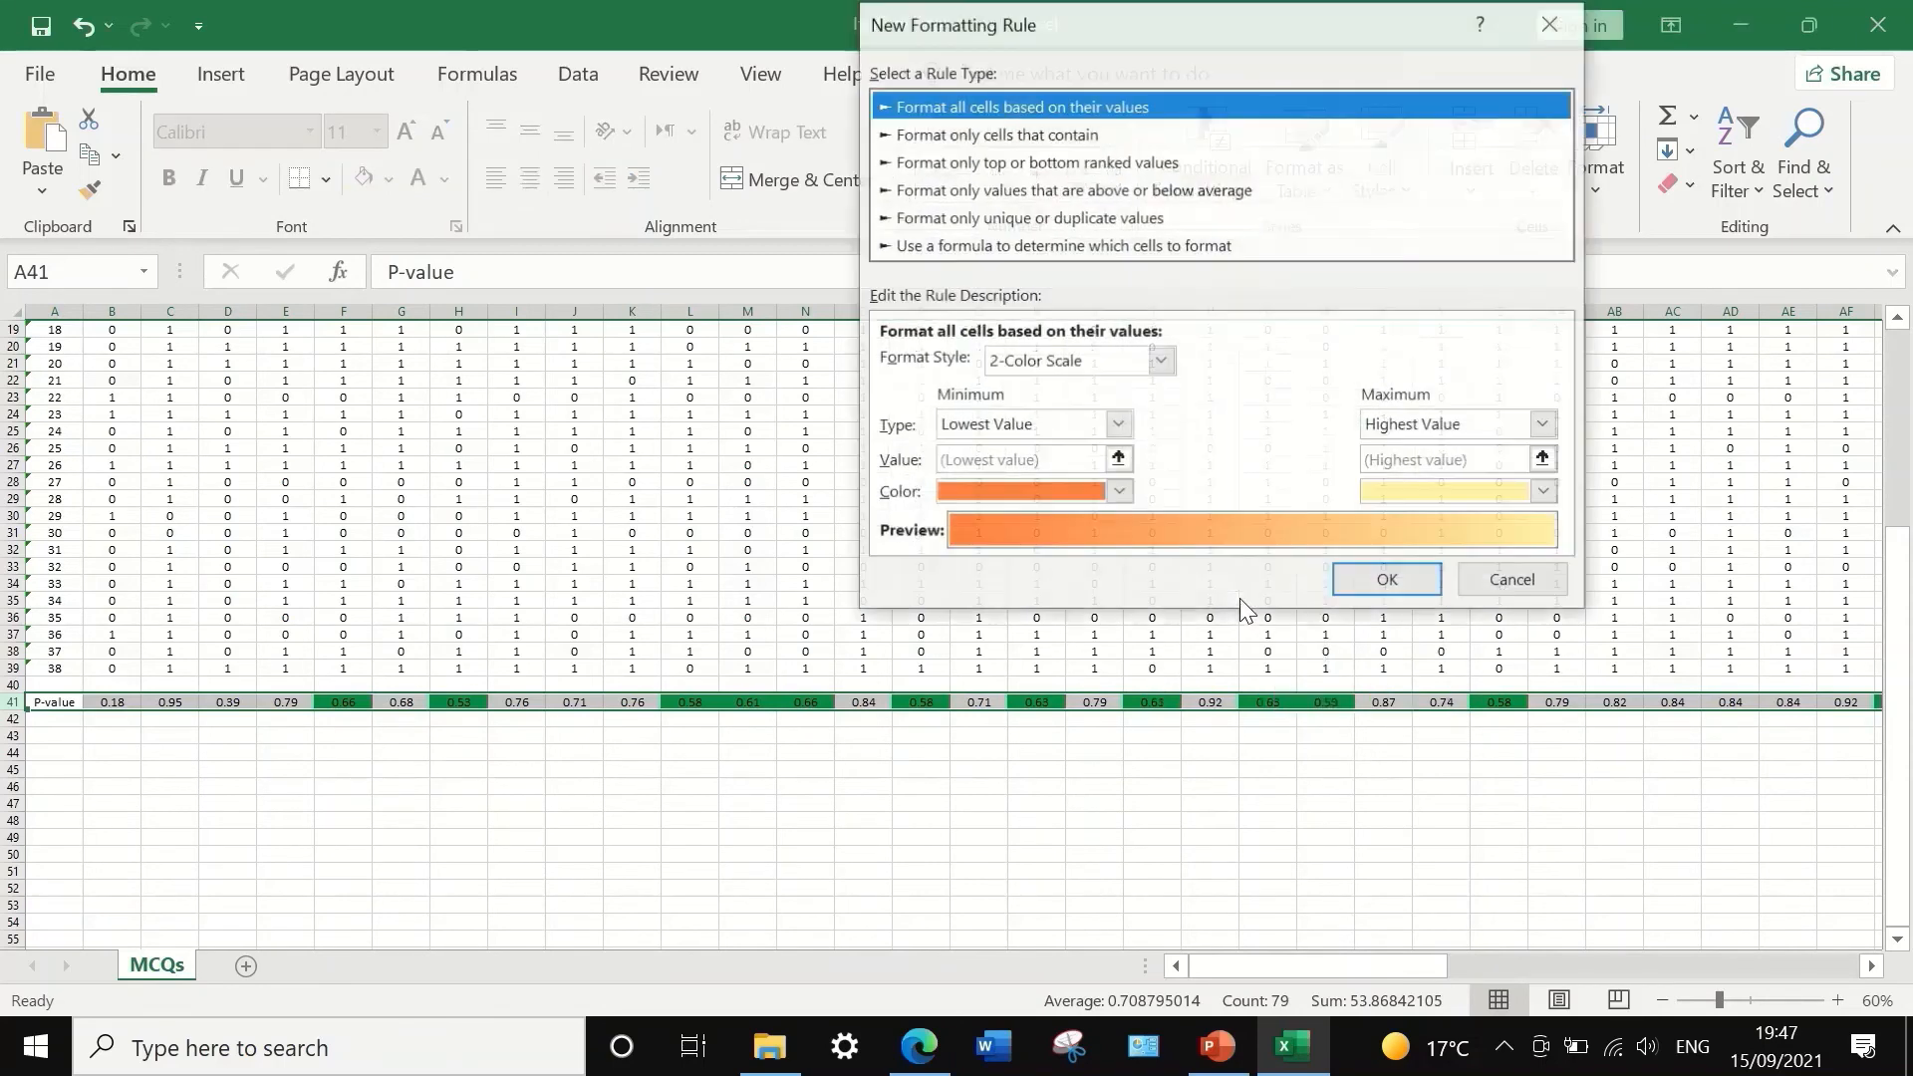
pyautogui.click(969, 134)
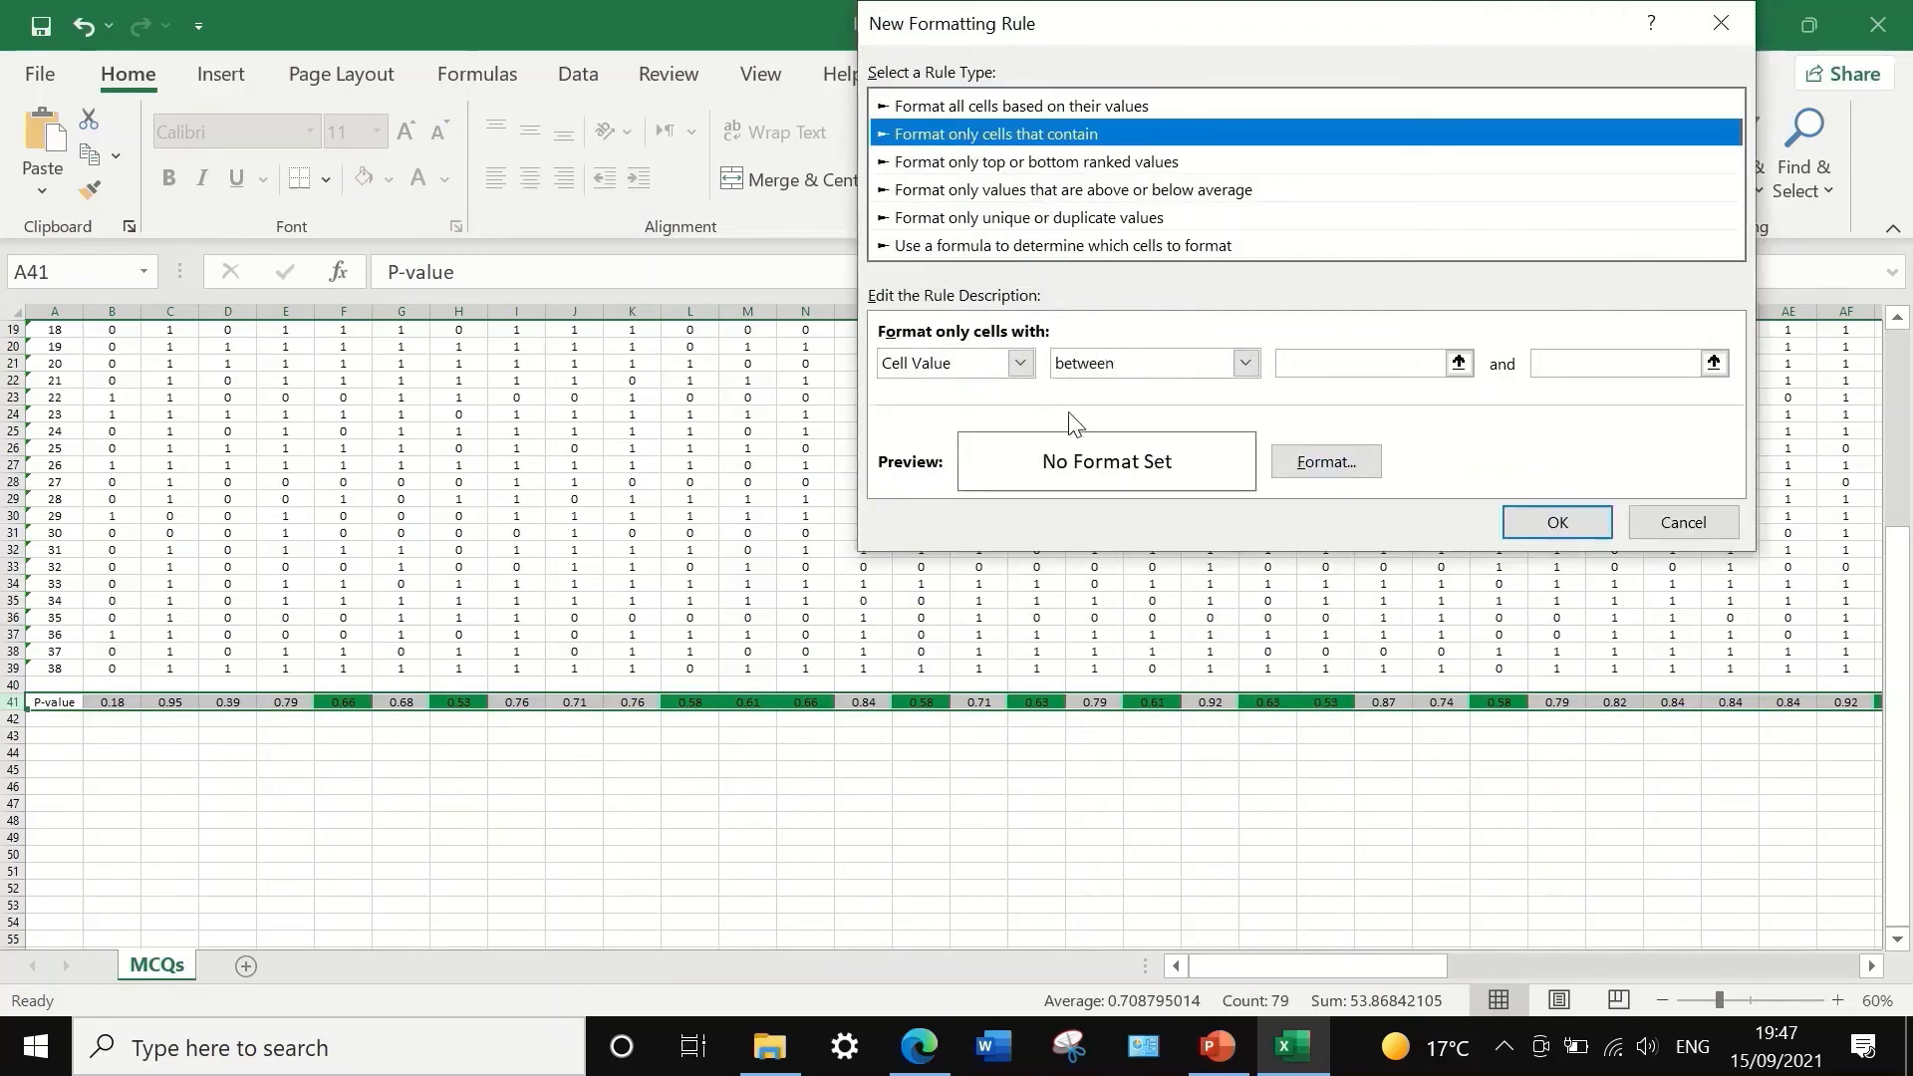
pyautogui.click(1225, 364)
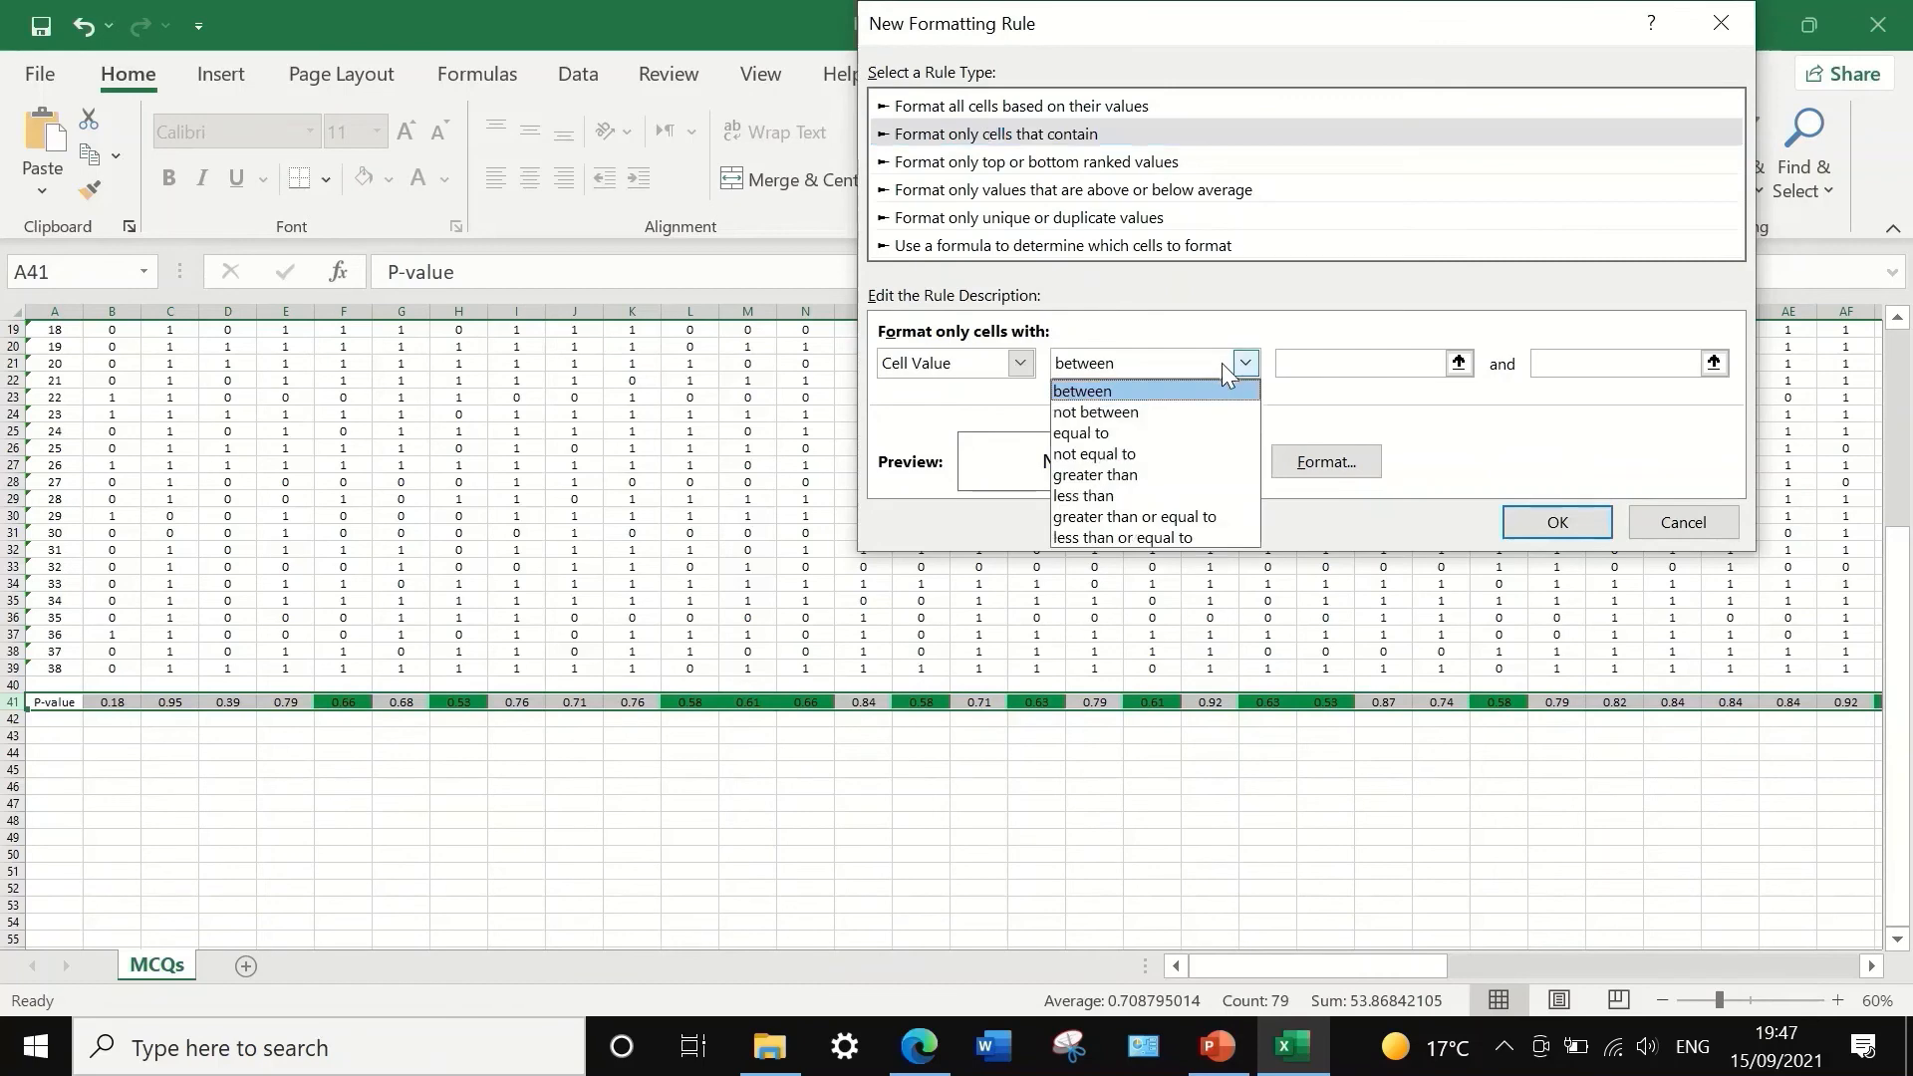
pyautogui.click(1169, 411)
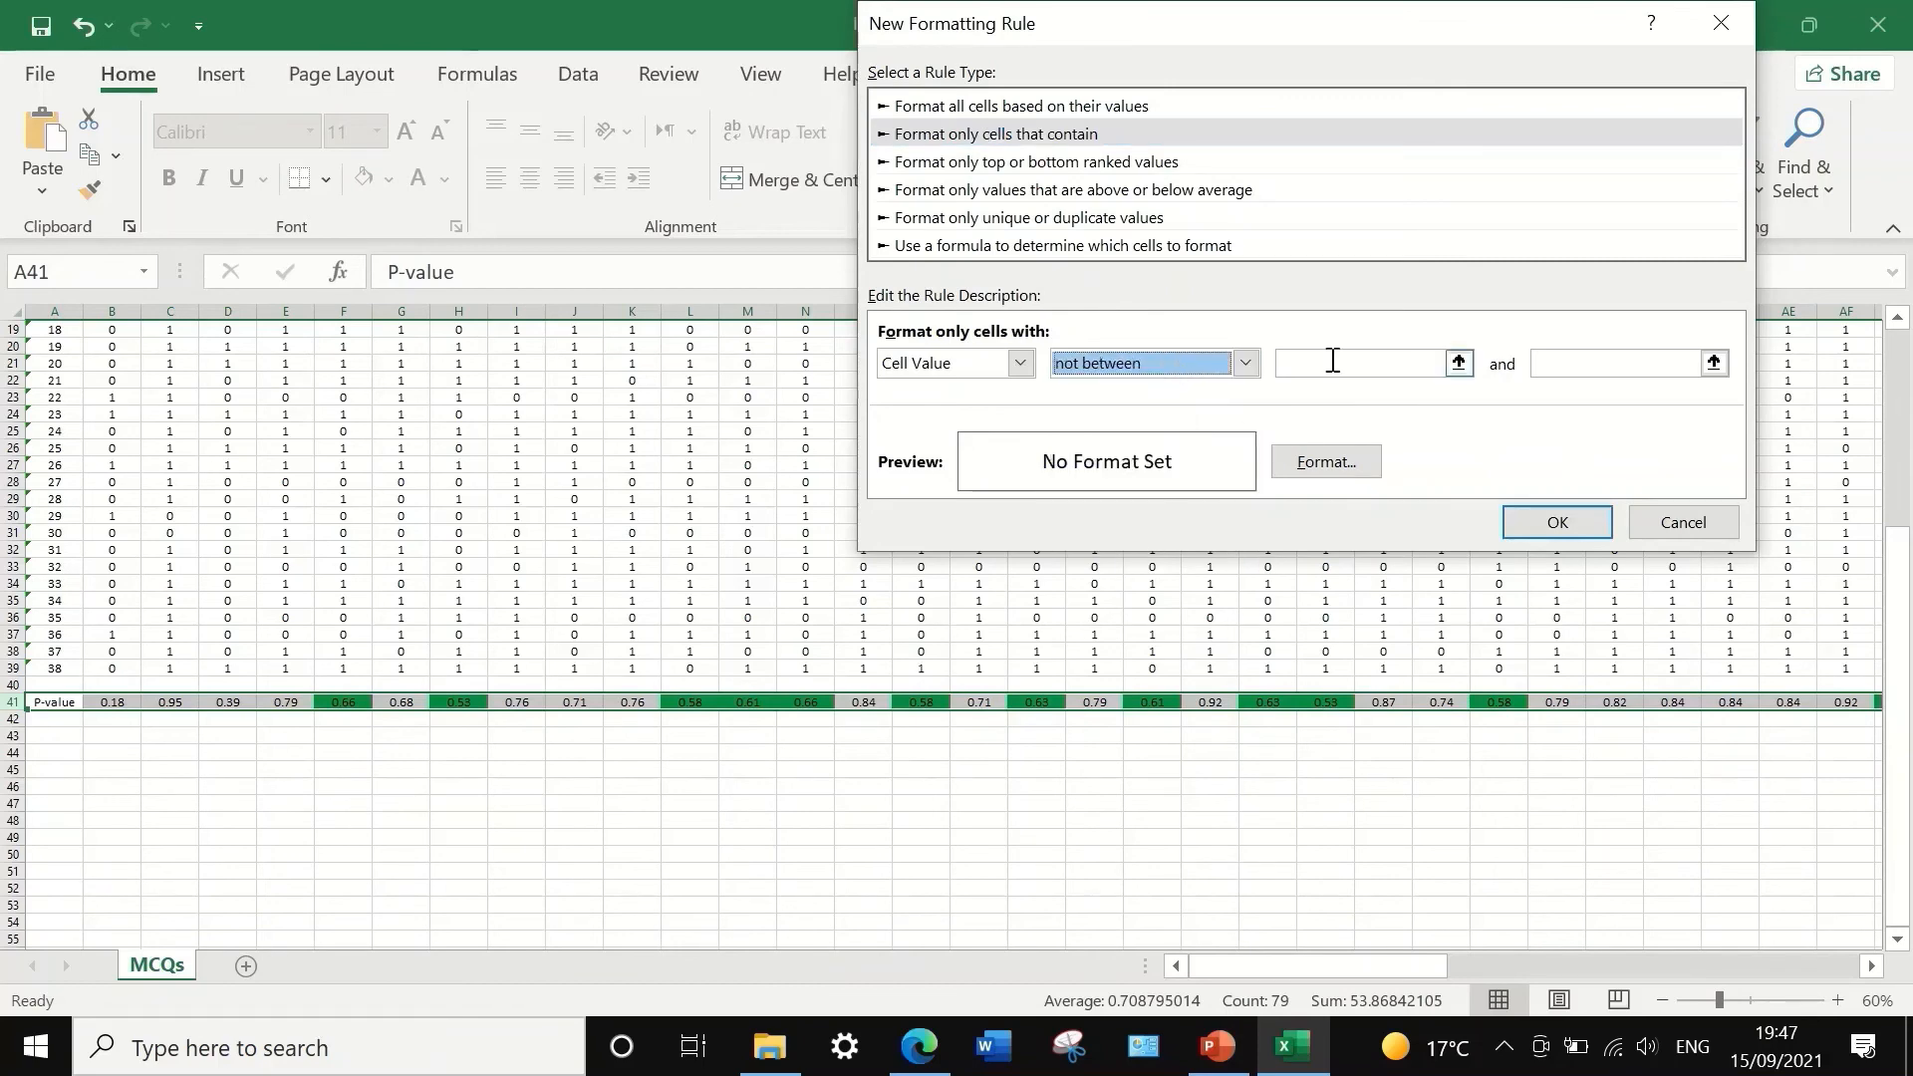
pyautogui.click(1332, 363)
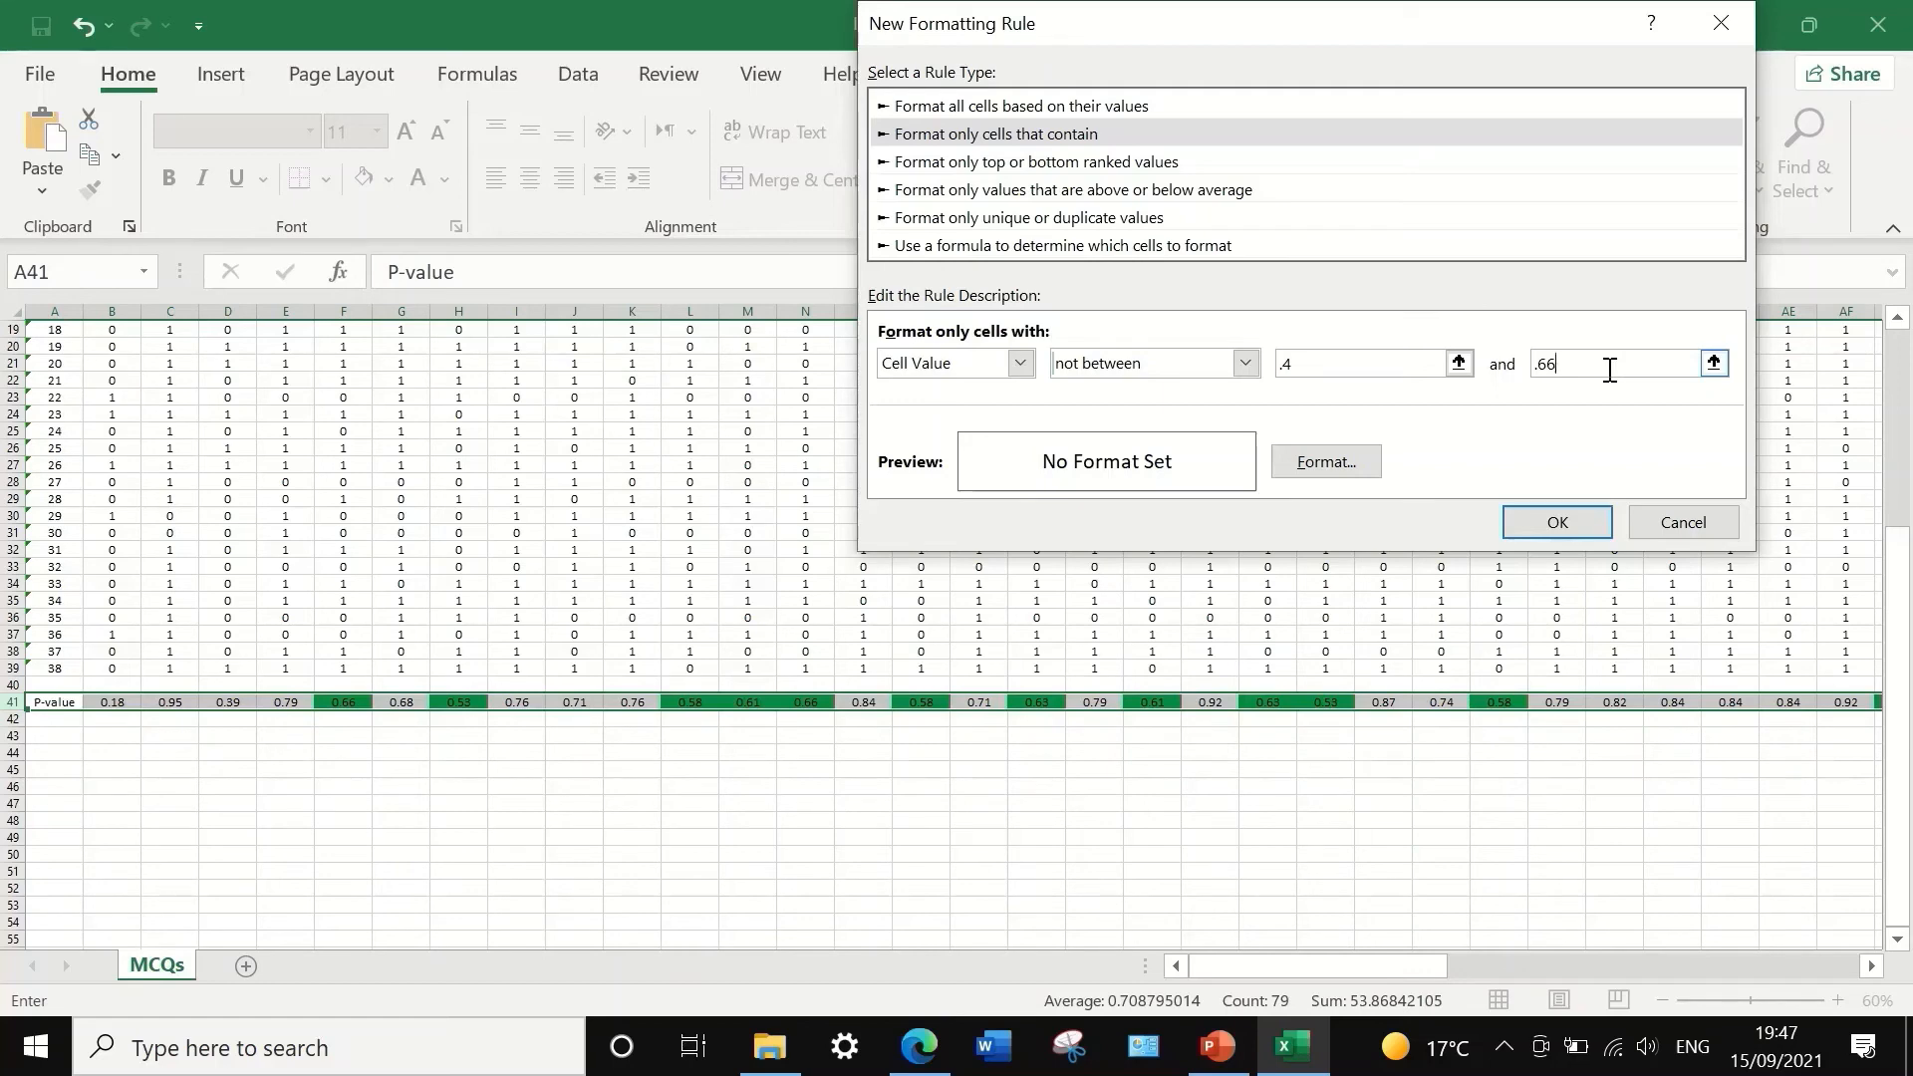
# - Give the not-between rule a solid red fill and apply it to row 41
pyautogui.click(1326, 464)
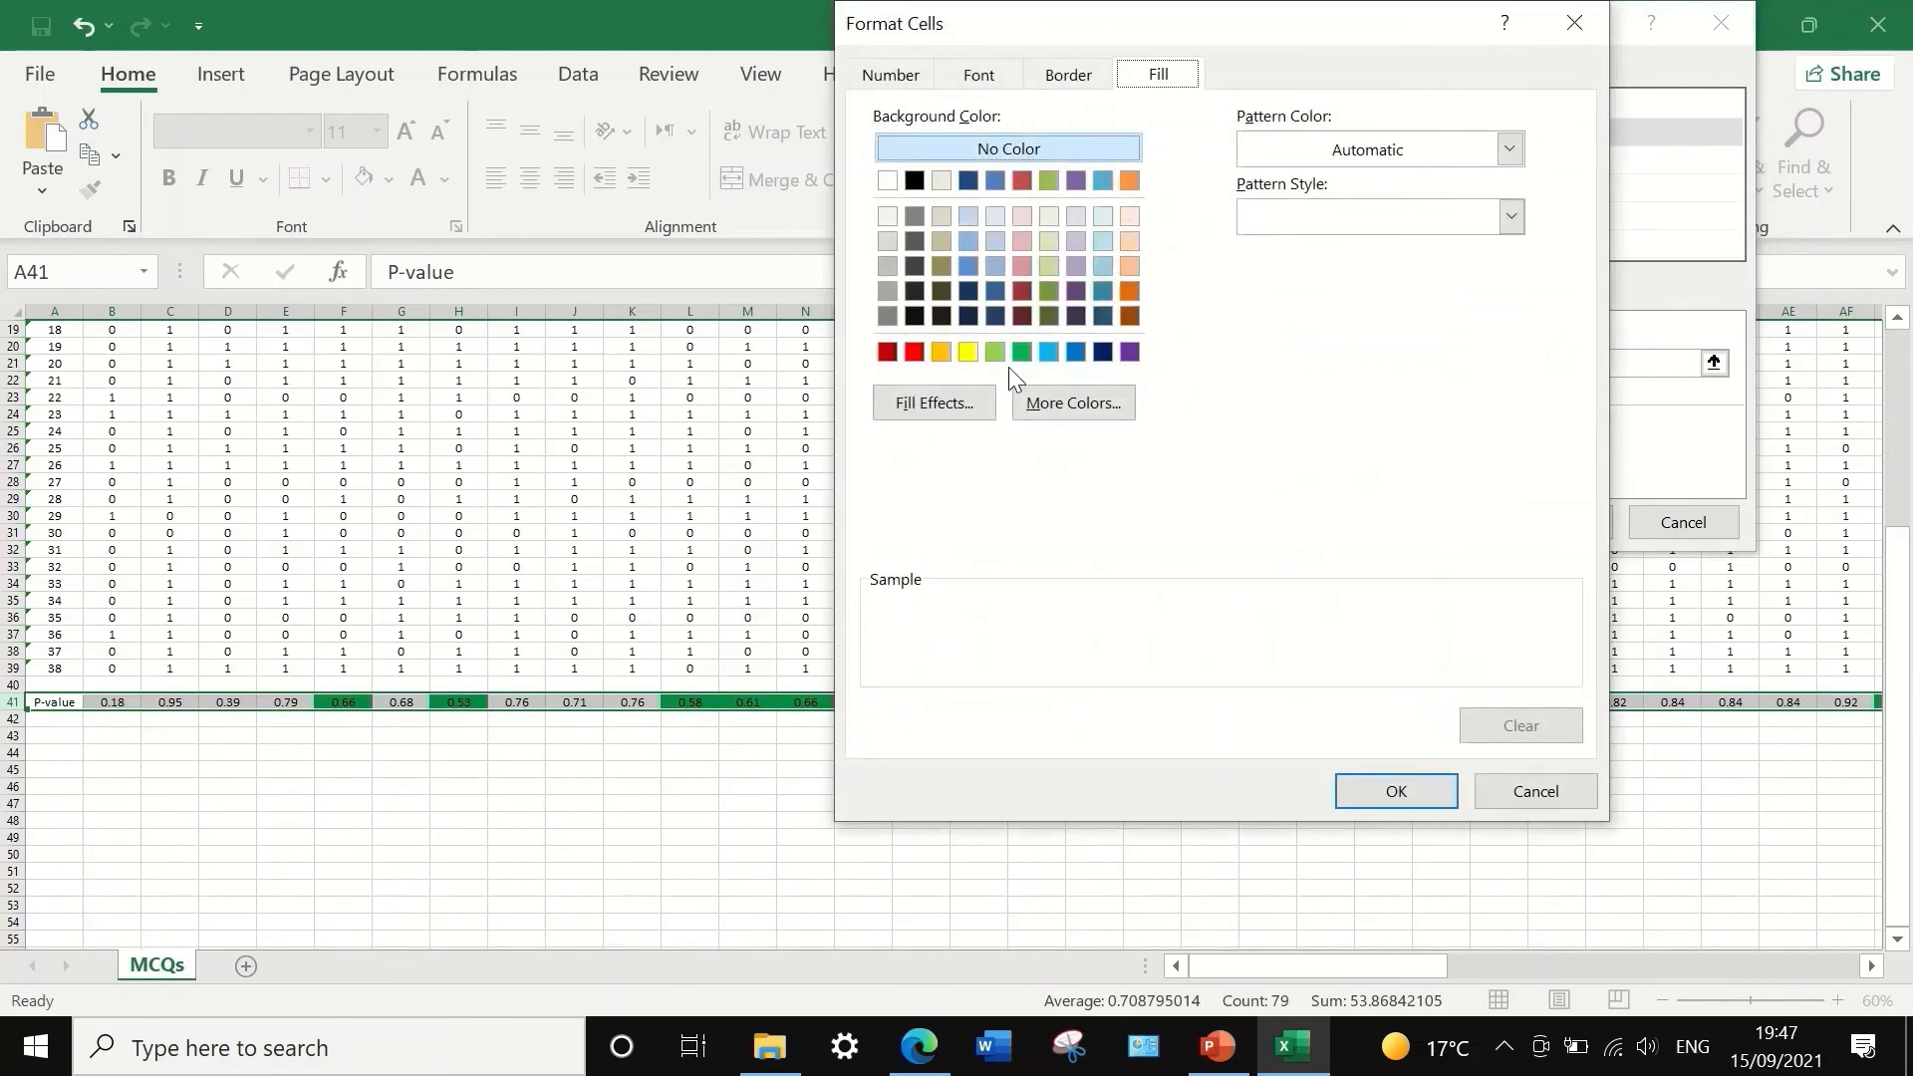
pyautogui.click(914, 353)
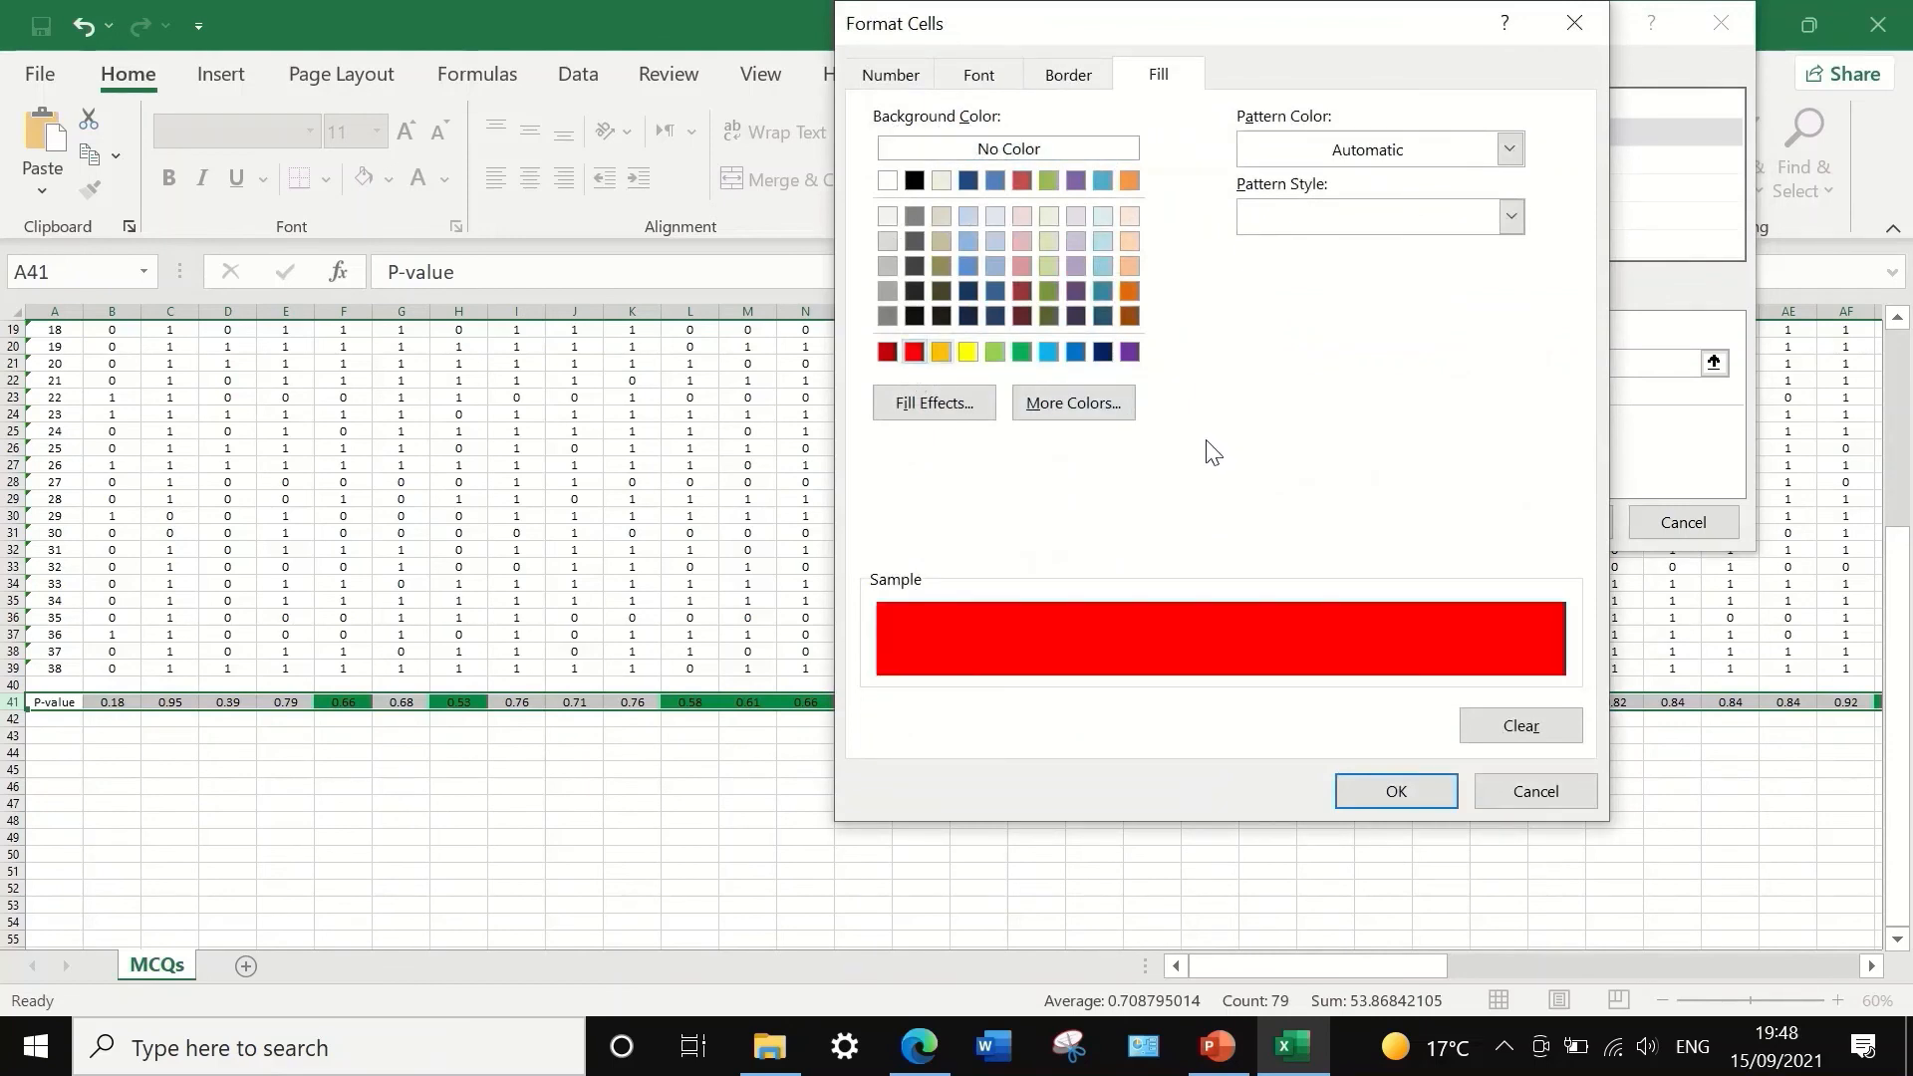
pyautogui.click(1395, 797)
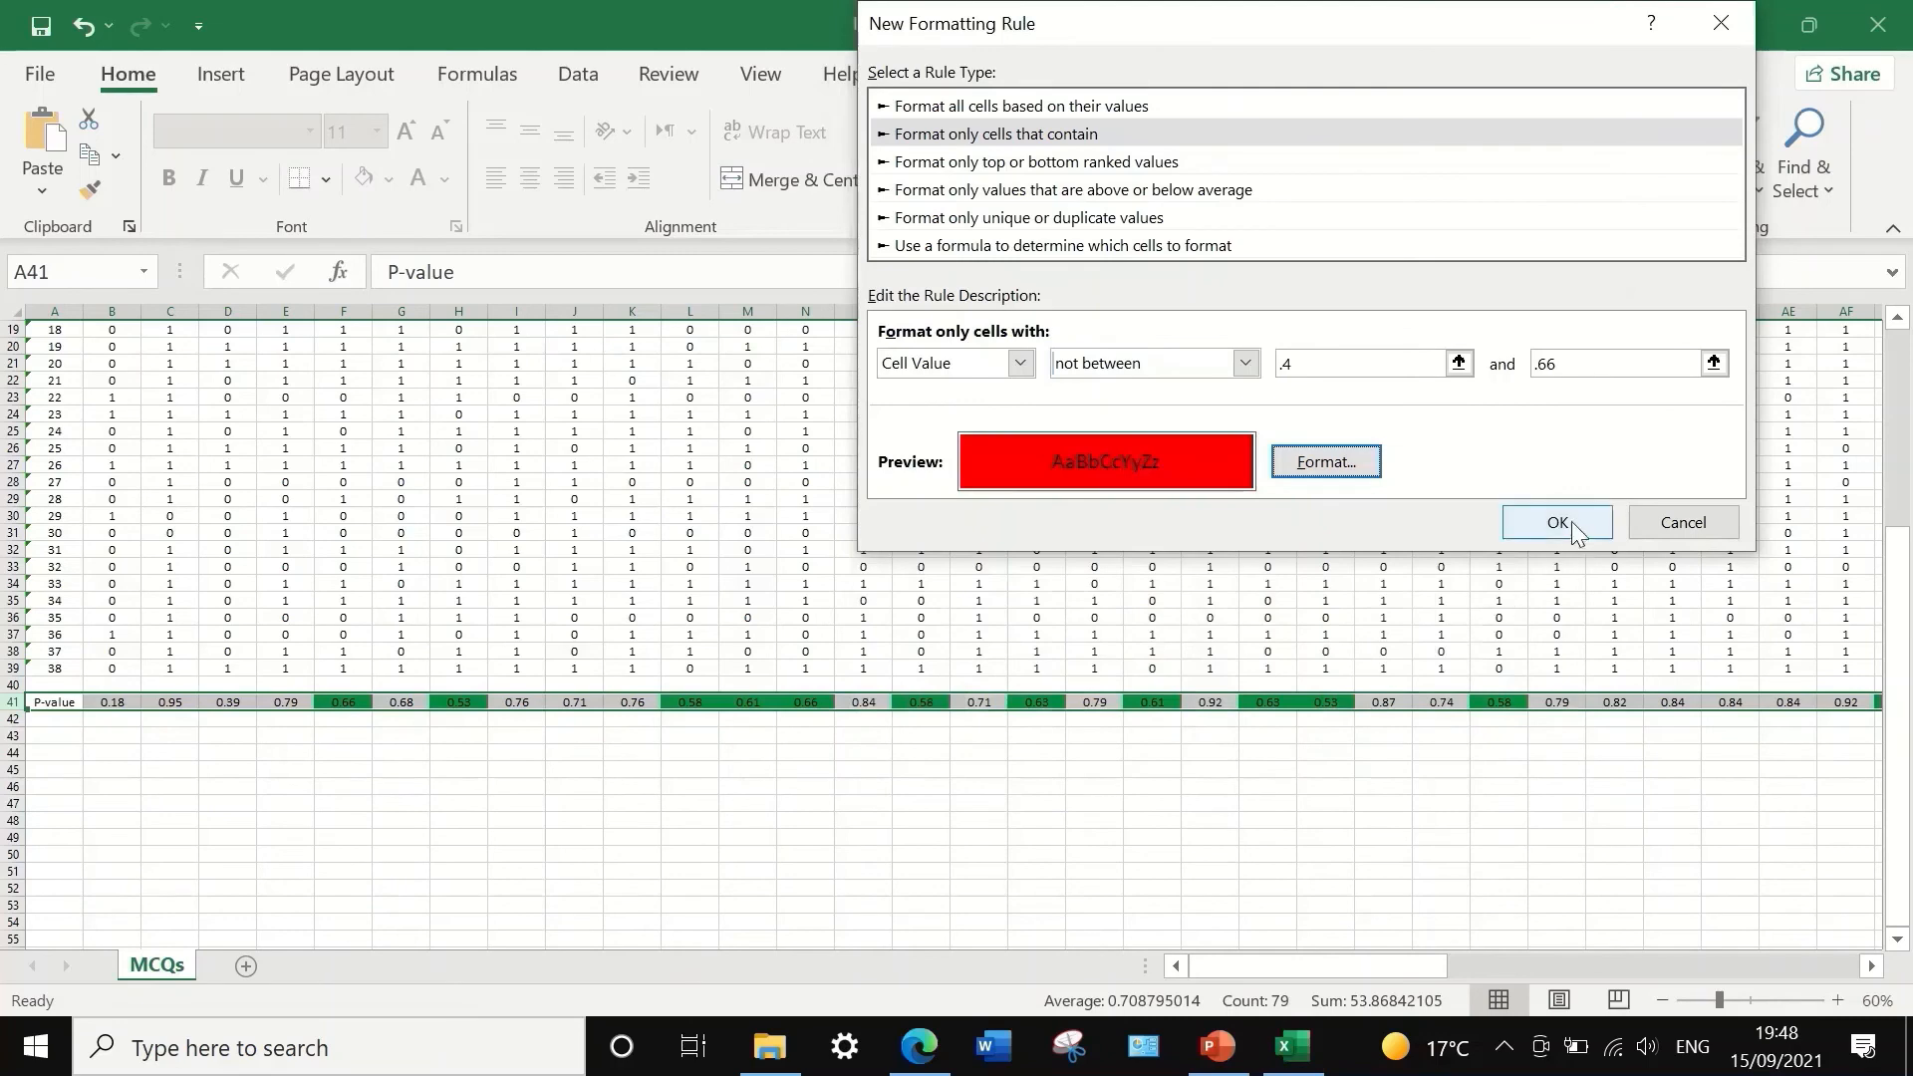
pyautogui.click(1569, 520)
pyautogui.click(865, 802)
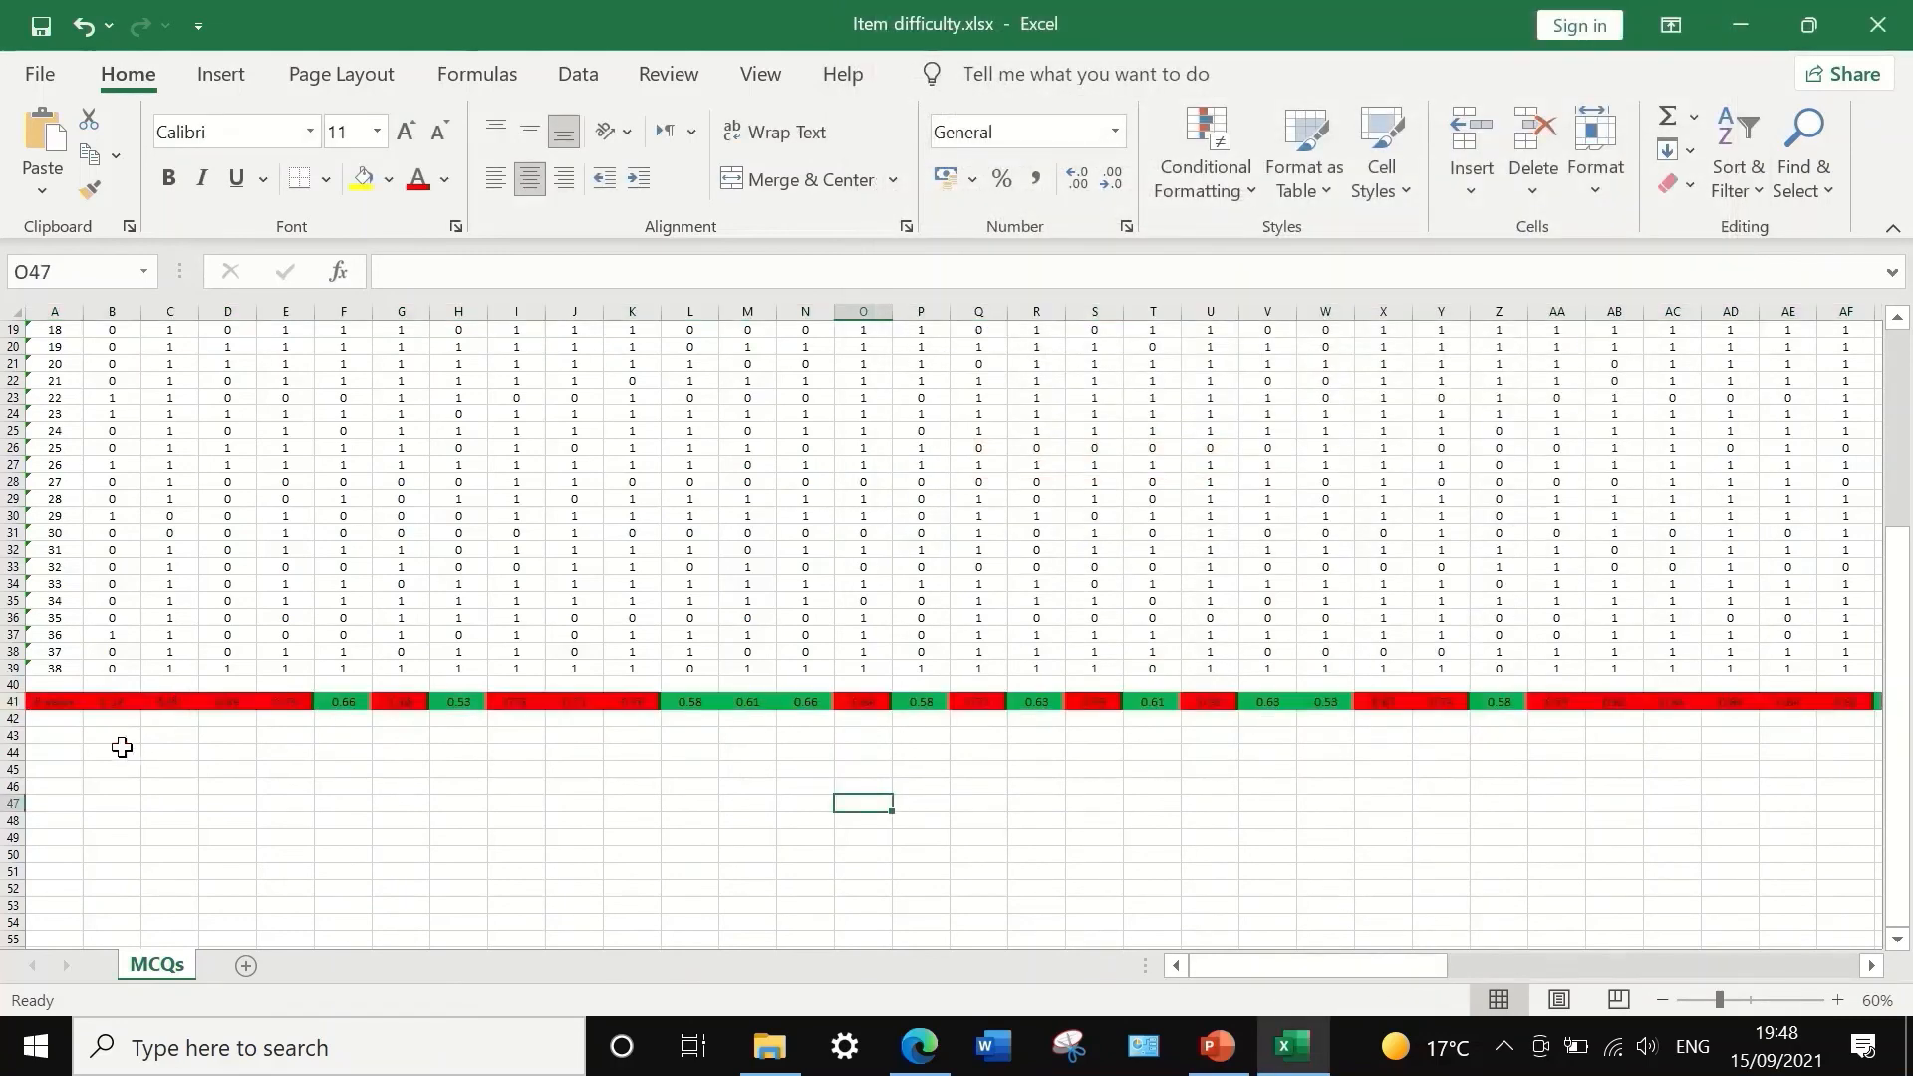
pyautogui.moveTo(121, 748); pyautogui.dragTo(123, 735)
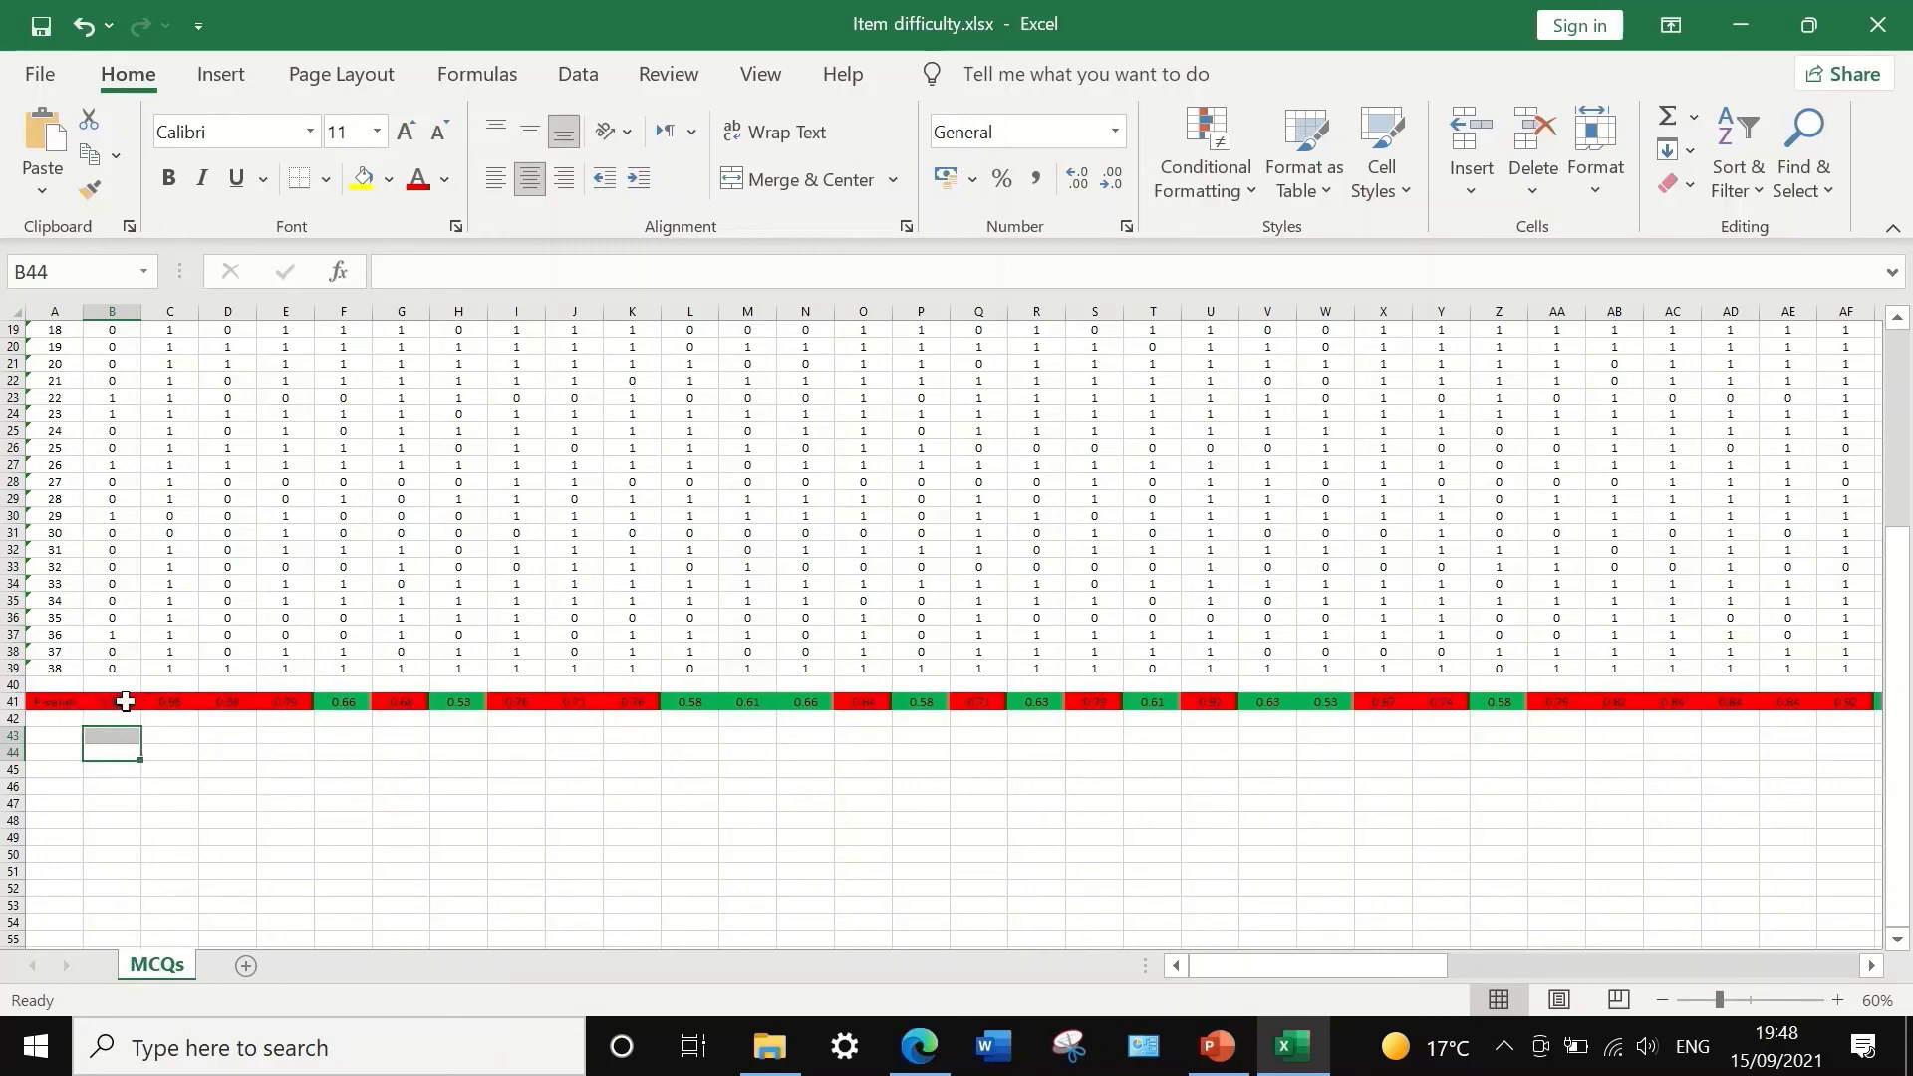
pyautogui.click(125, 701)
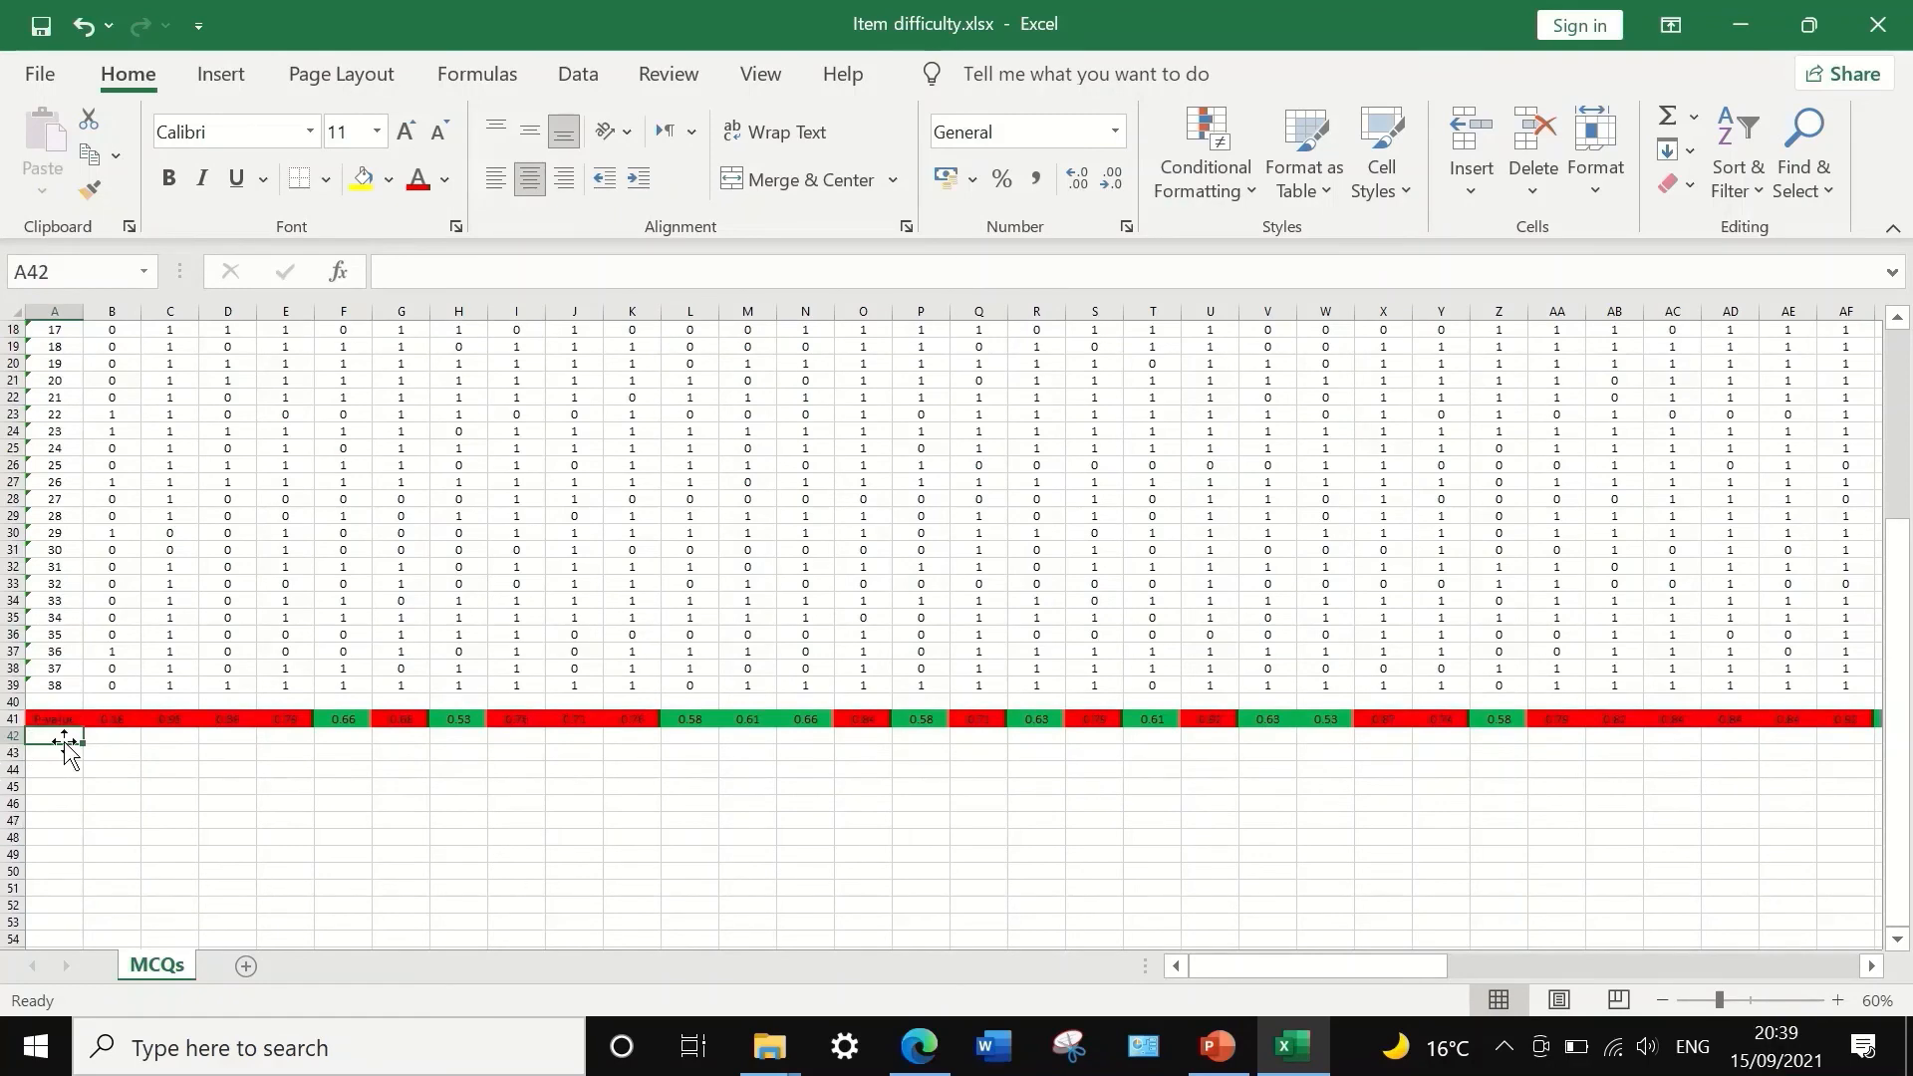
# - Label cell A42 "&" and enter the formula =B41*100 in B42 to convert the first P-value to a percentage
pyautogui.write('&')
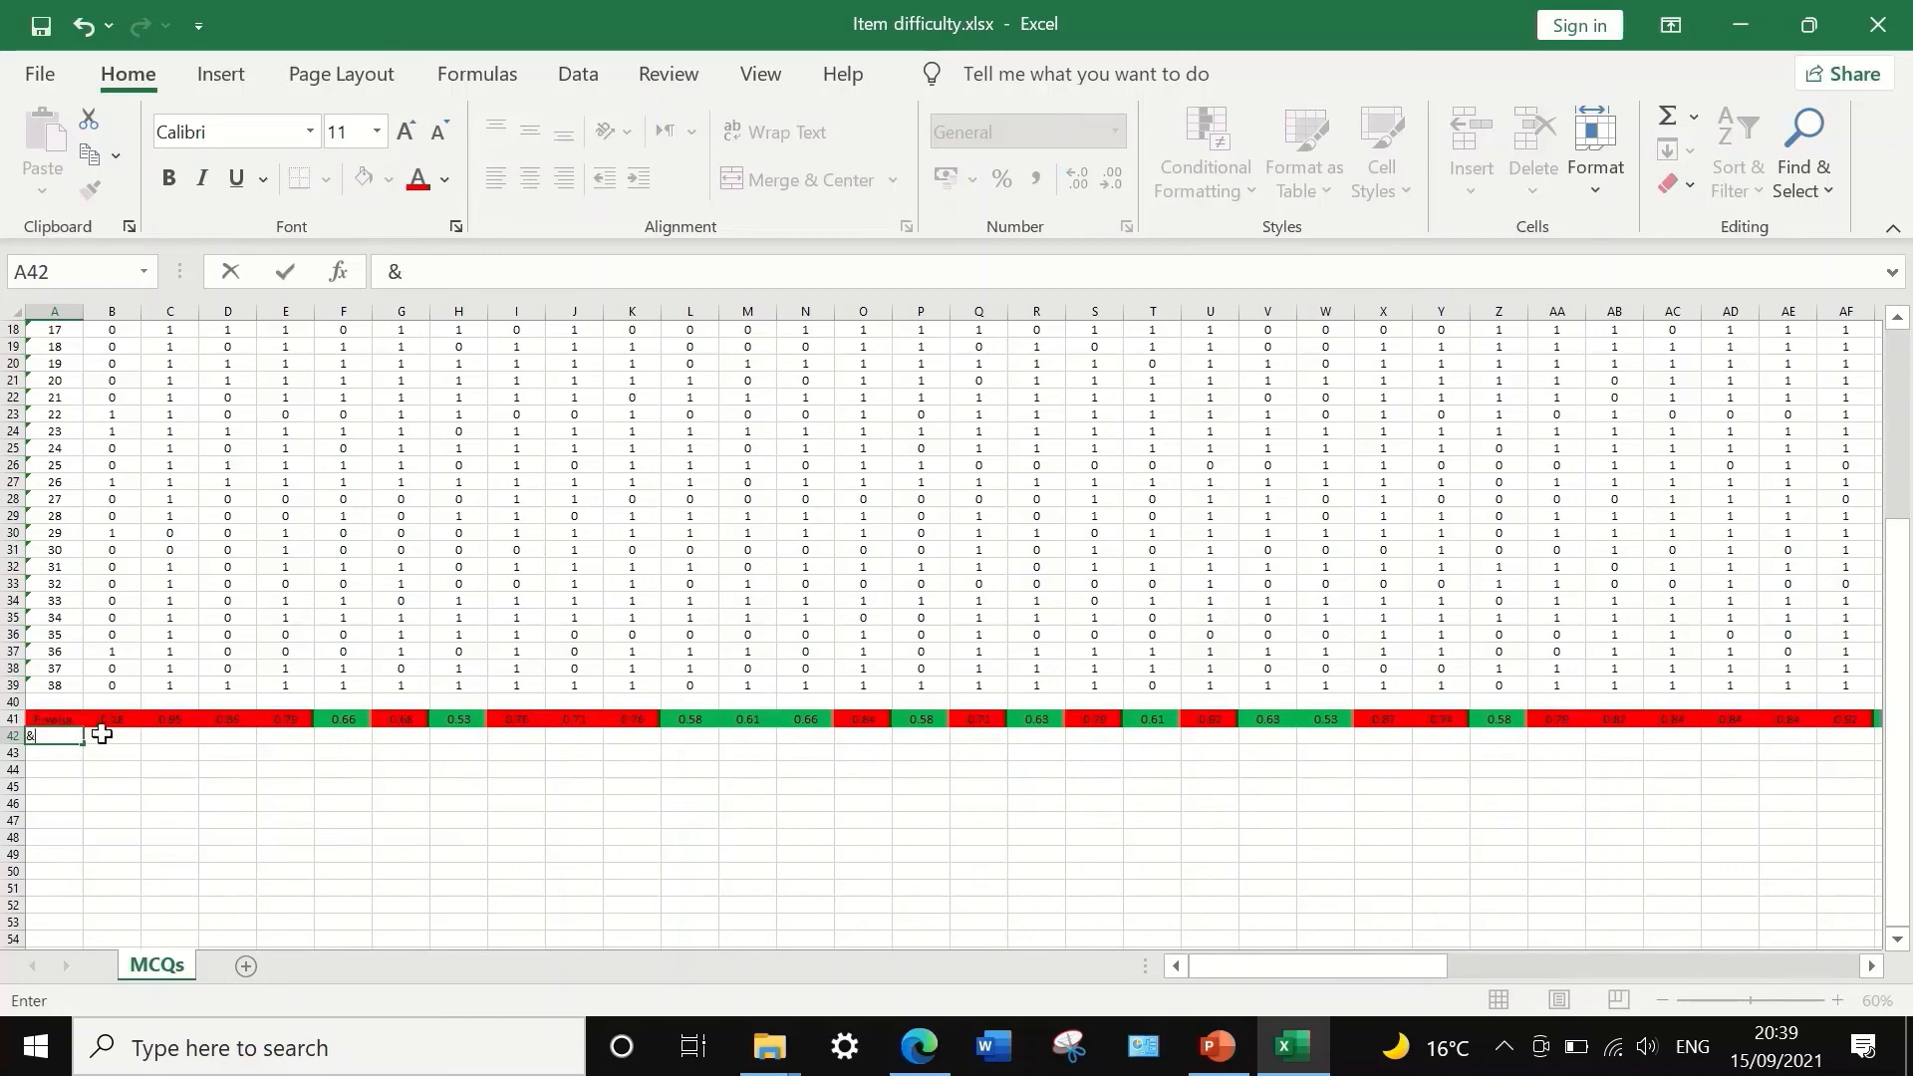
pyautogui.press('Tab')
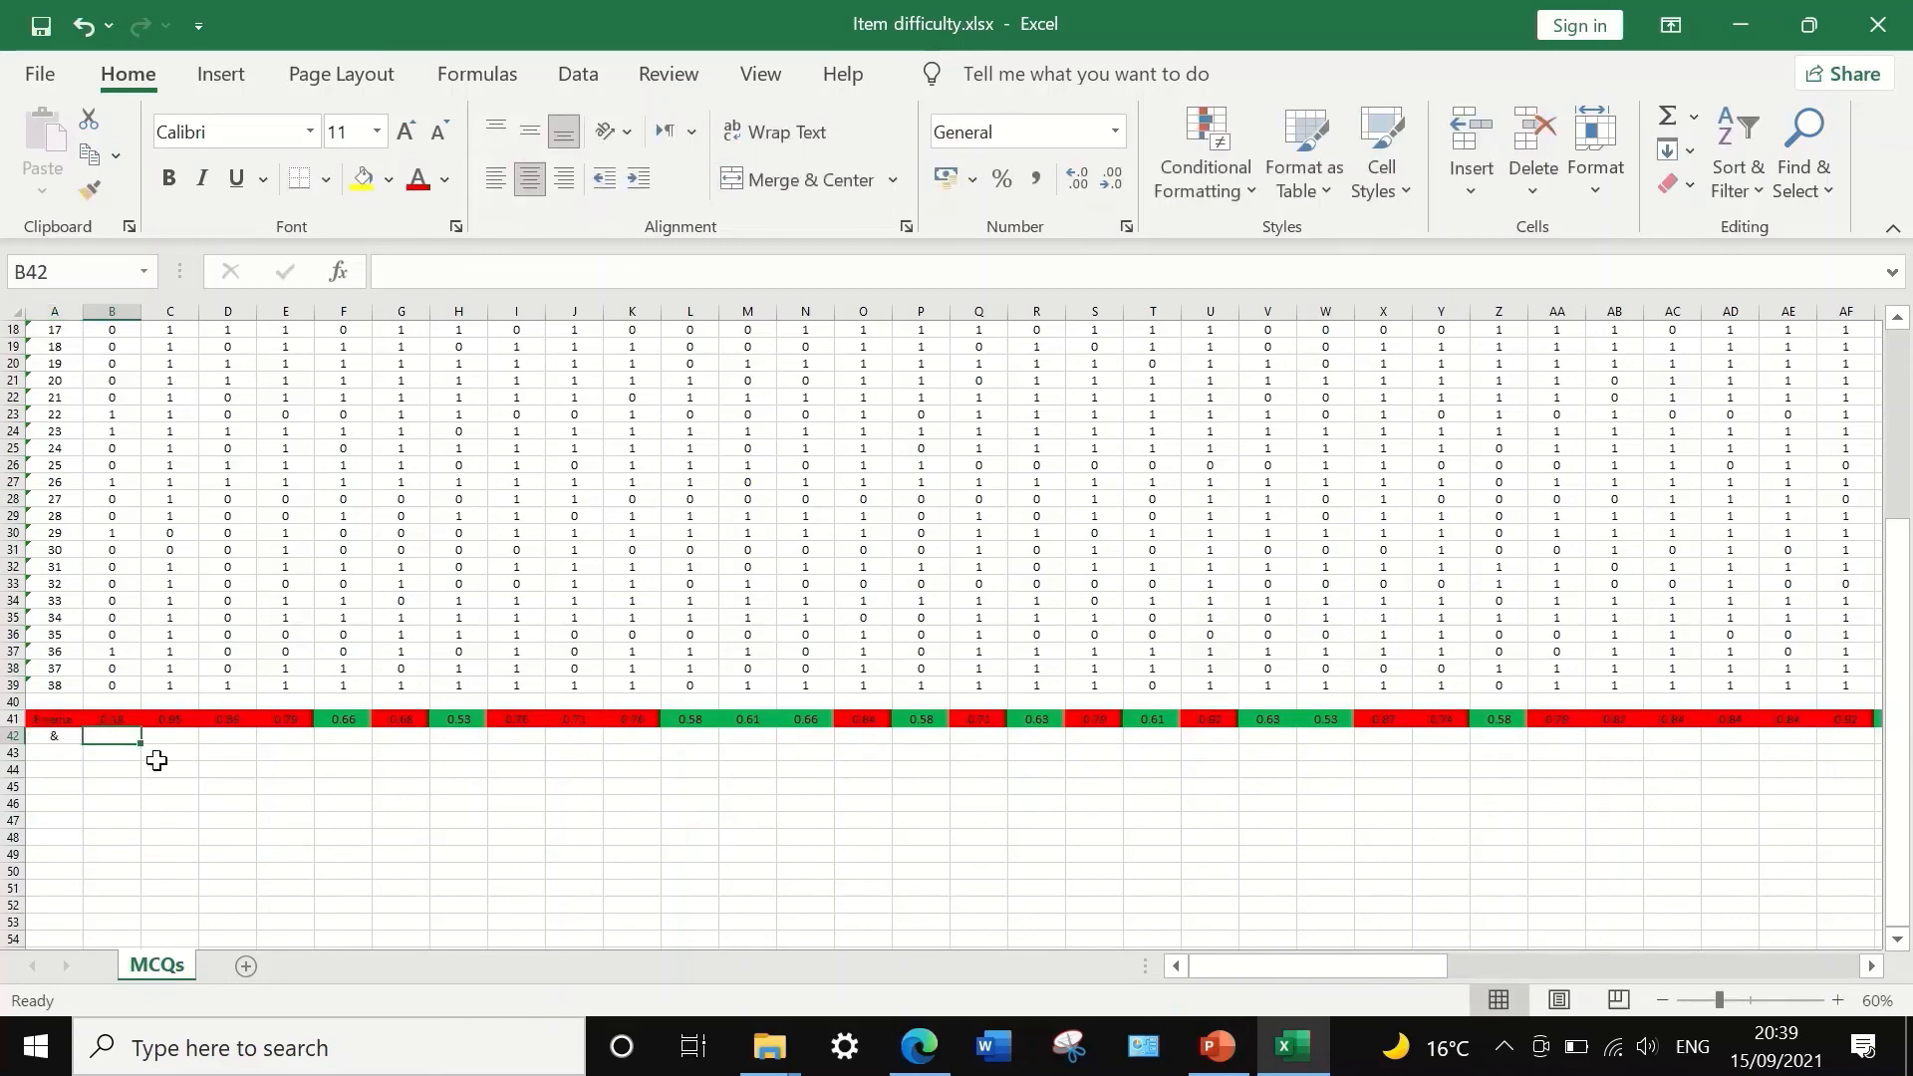
pyautogui.write('=')
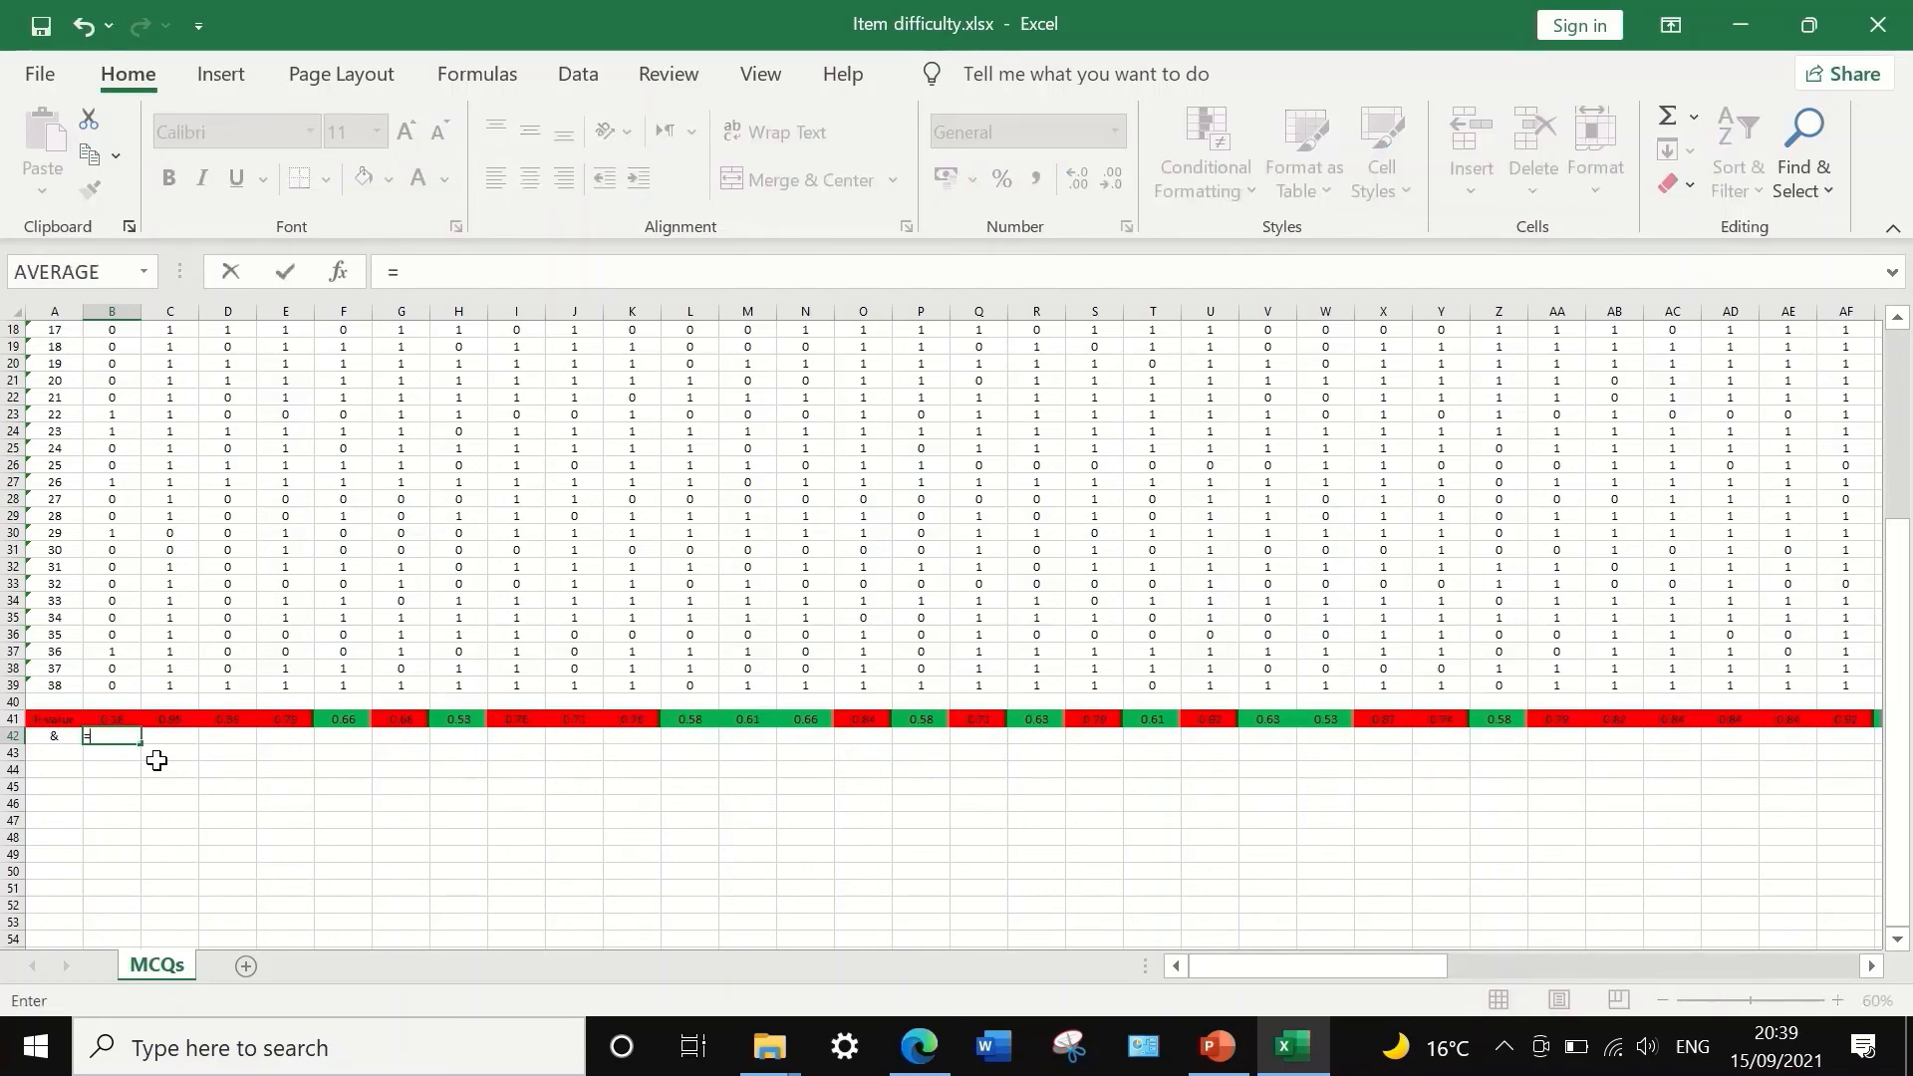
pyautogui.click(119, 719)
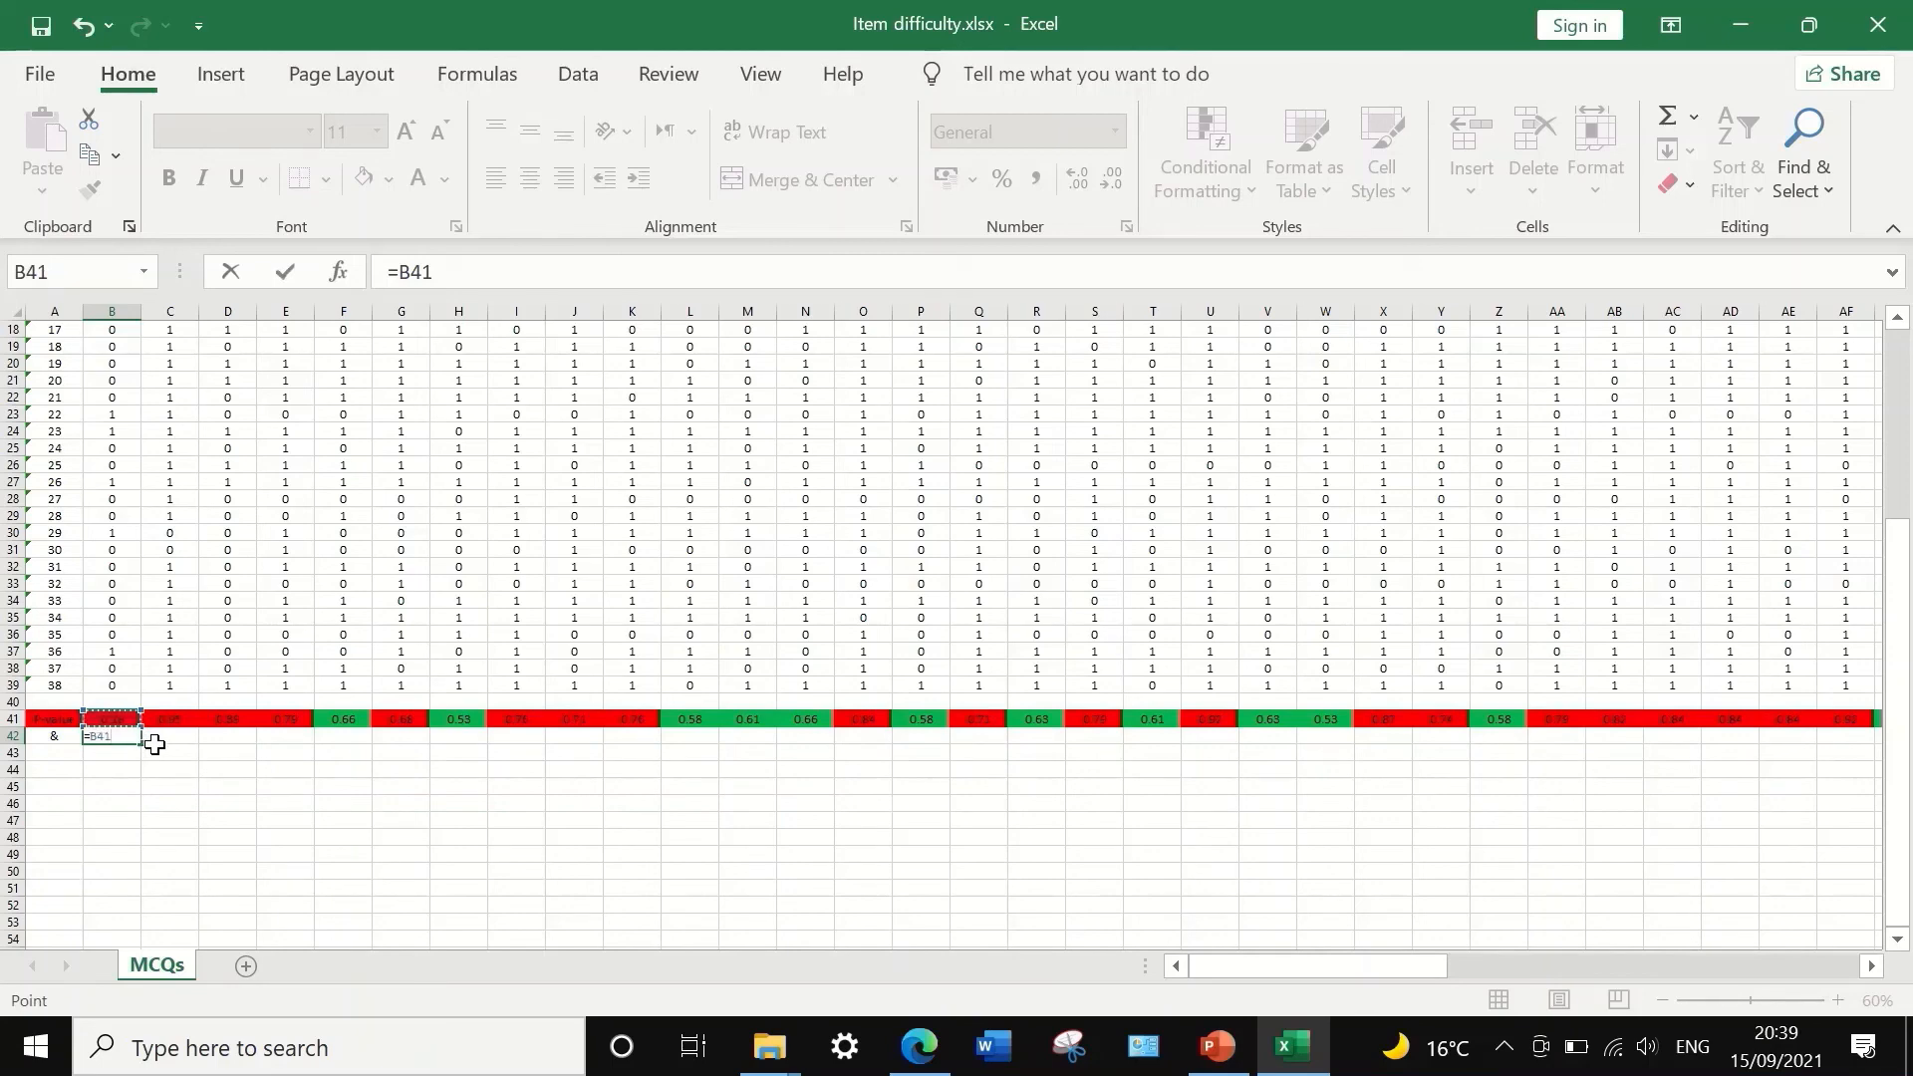
pyautogui.click(461, 273)
pyautogui.write('*100')
pyautogui.press('Return')
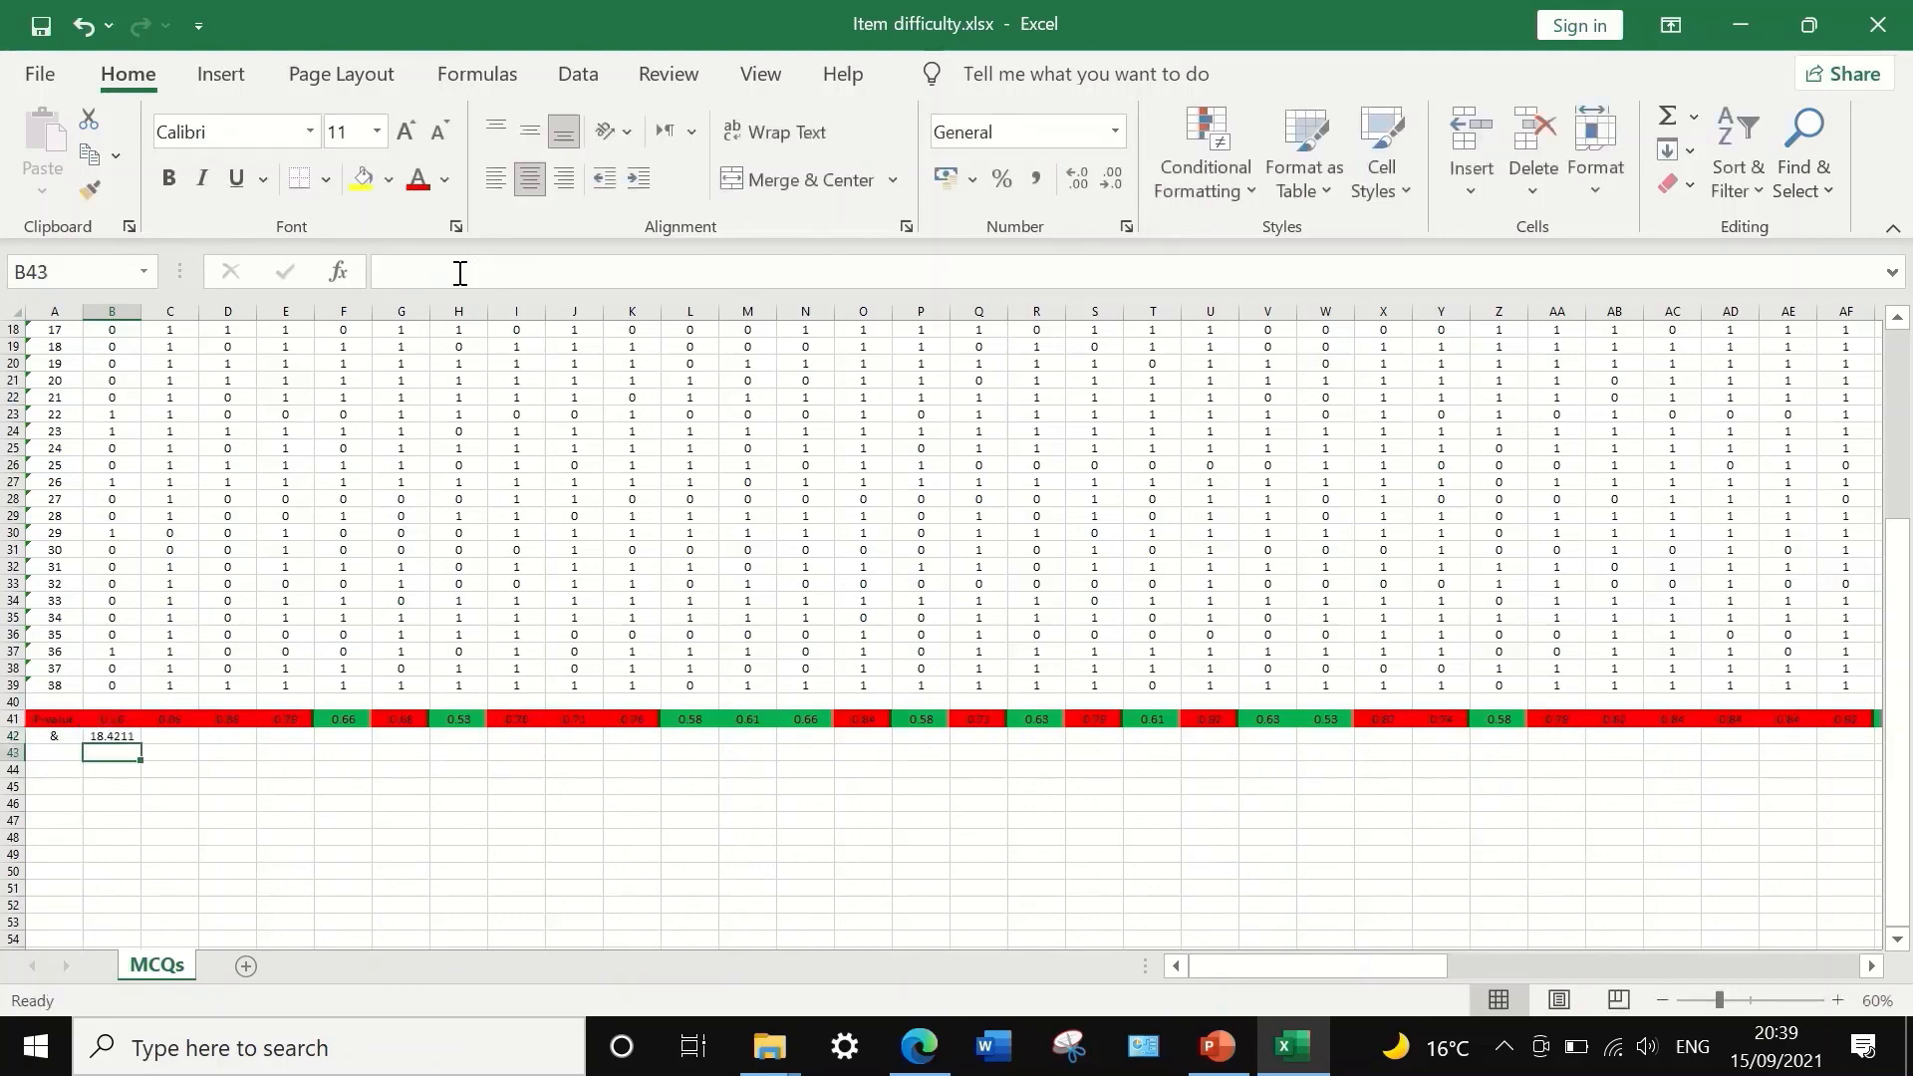
# - Show B42 with one decimal place and fill its formula across row 42 to column BY
pyautogui.click(115, 734)
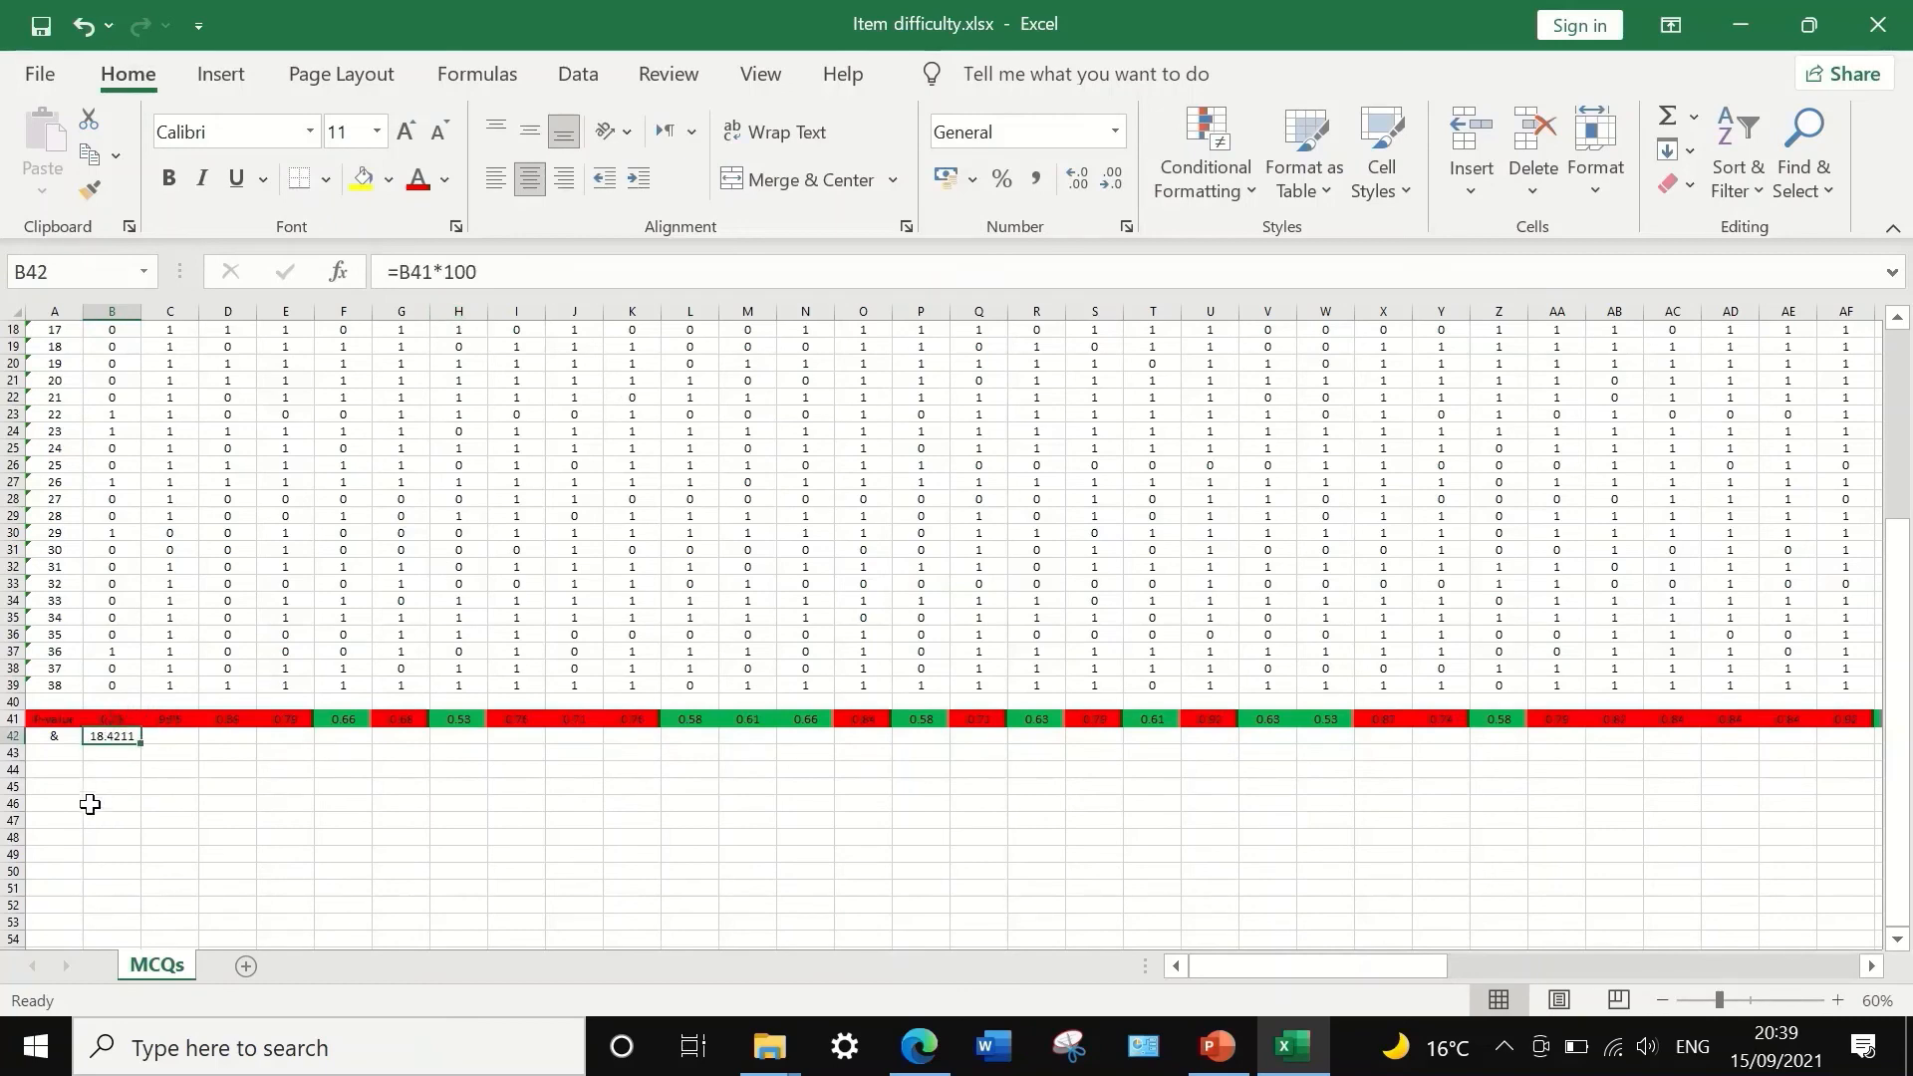
pyautogui.click(1117, 188)
pyautogui.click(1115, 190)
pyautogui.click(1108, 191)
pyautogui.moveTo(141, 740); pyautogui.dragTo(1748, 737)
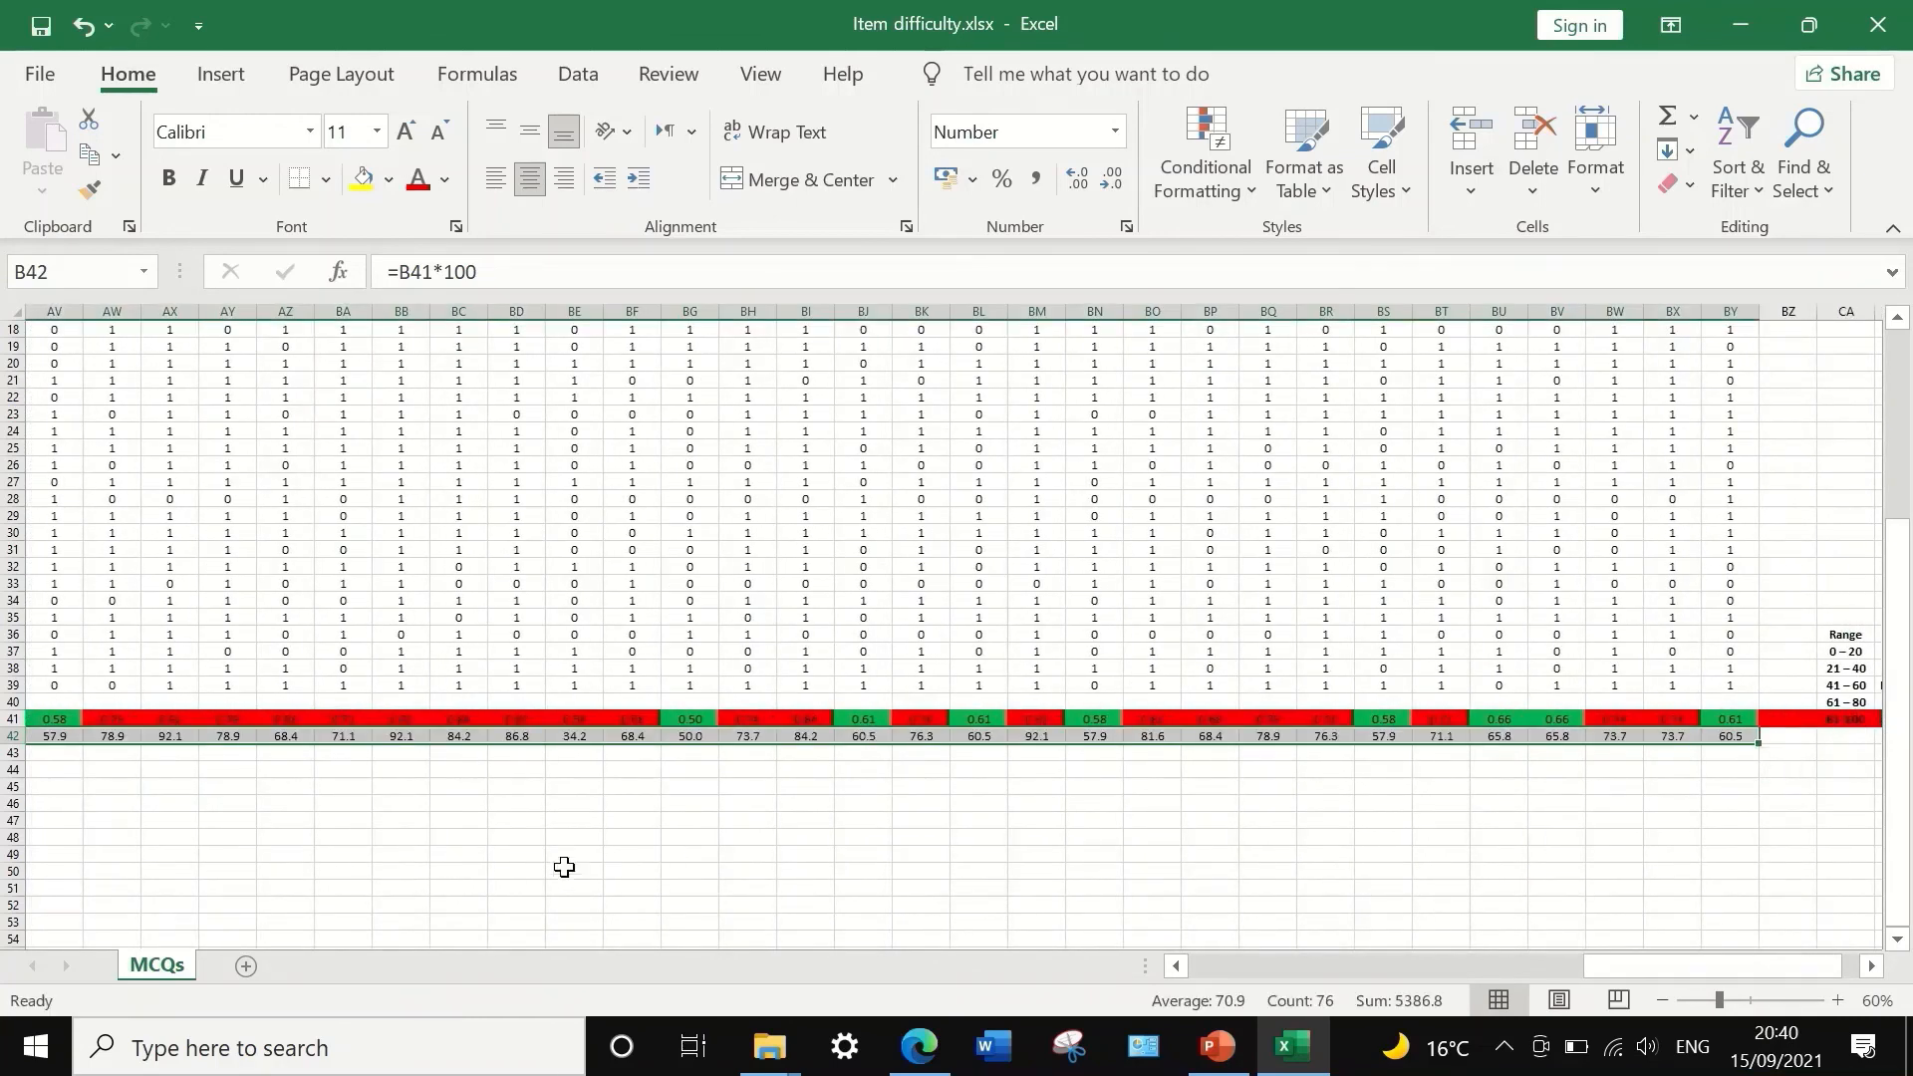
pyautogui.click(967, 837)
# - Examine the percentages in row 42 alongside the Range and Item Difficulty table in columns CA and CB
pyautogui.moveTo(1648, 960); pyautogui.dragTo(491, 833)
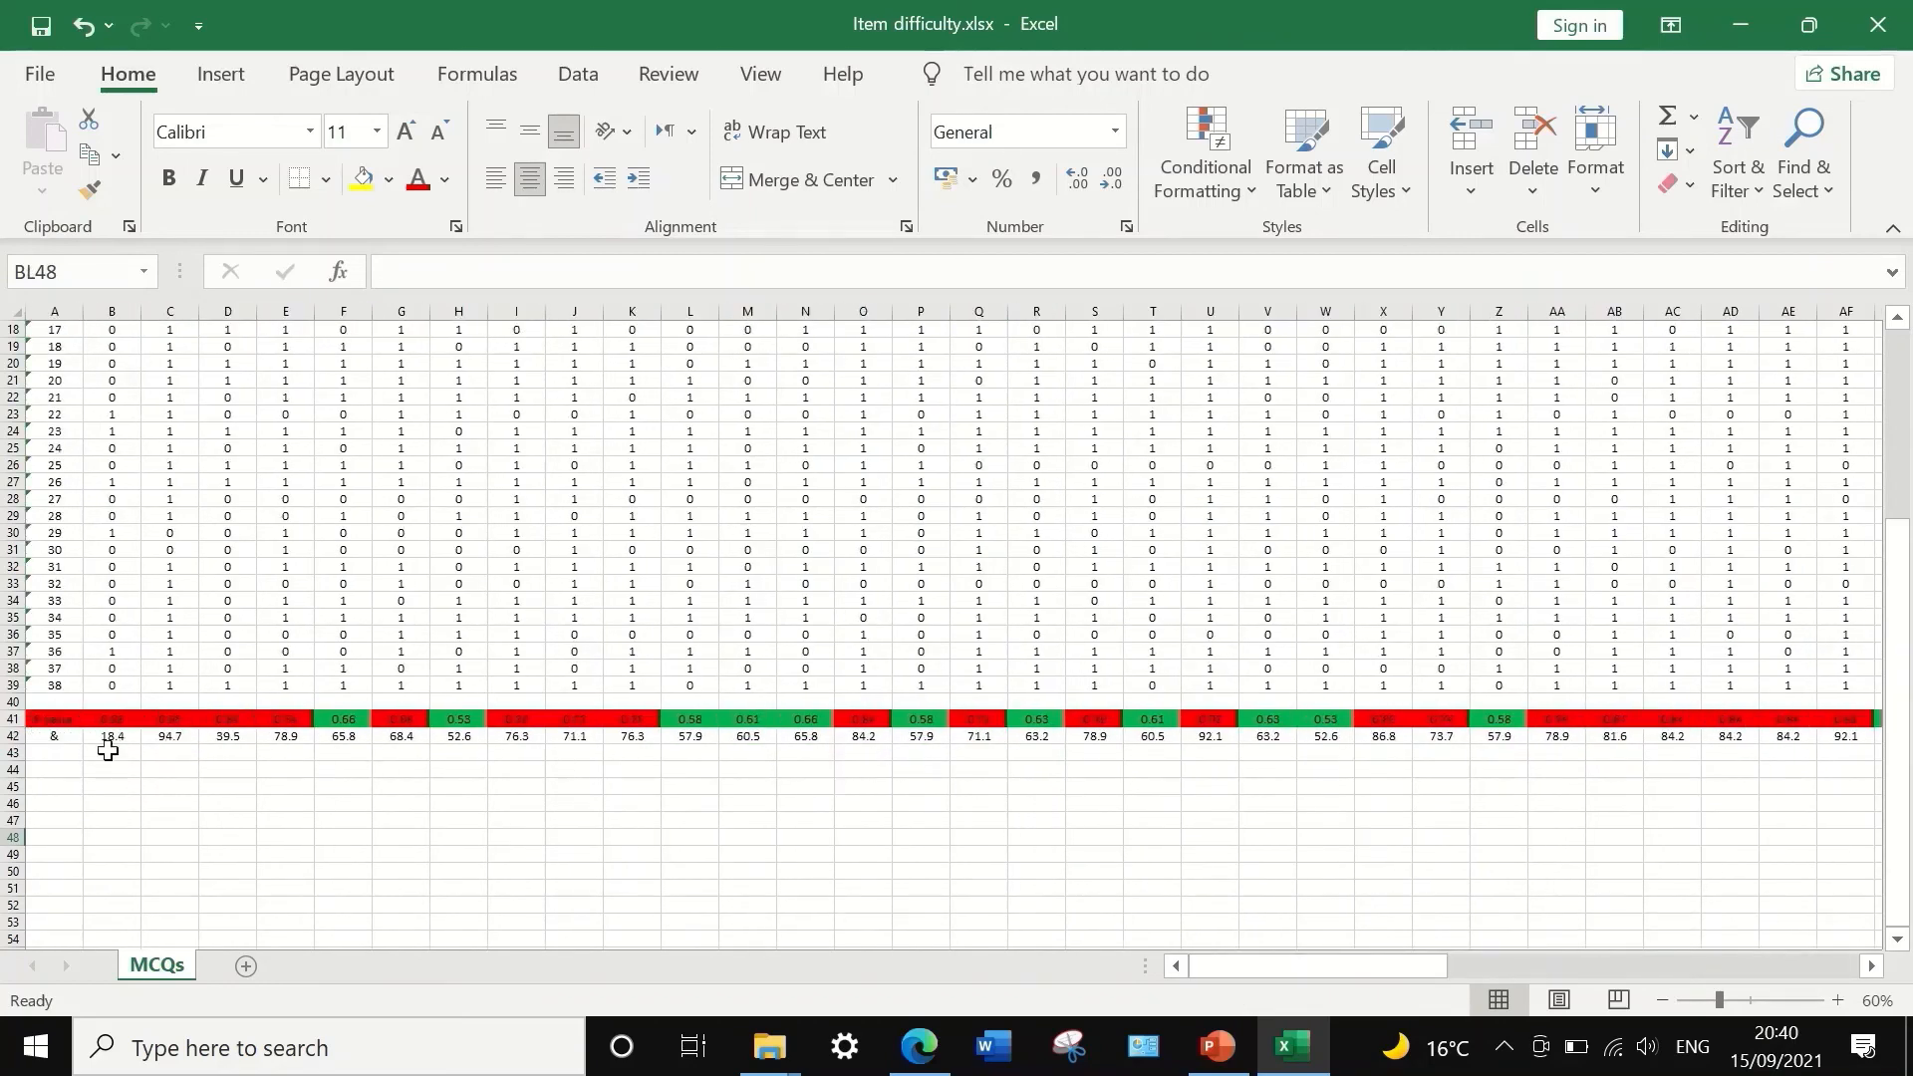
pyautogui.moveTo(1359, 962); pyautogui.dragTo(1843, 942)
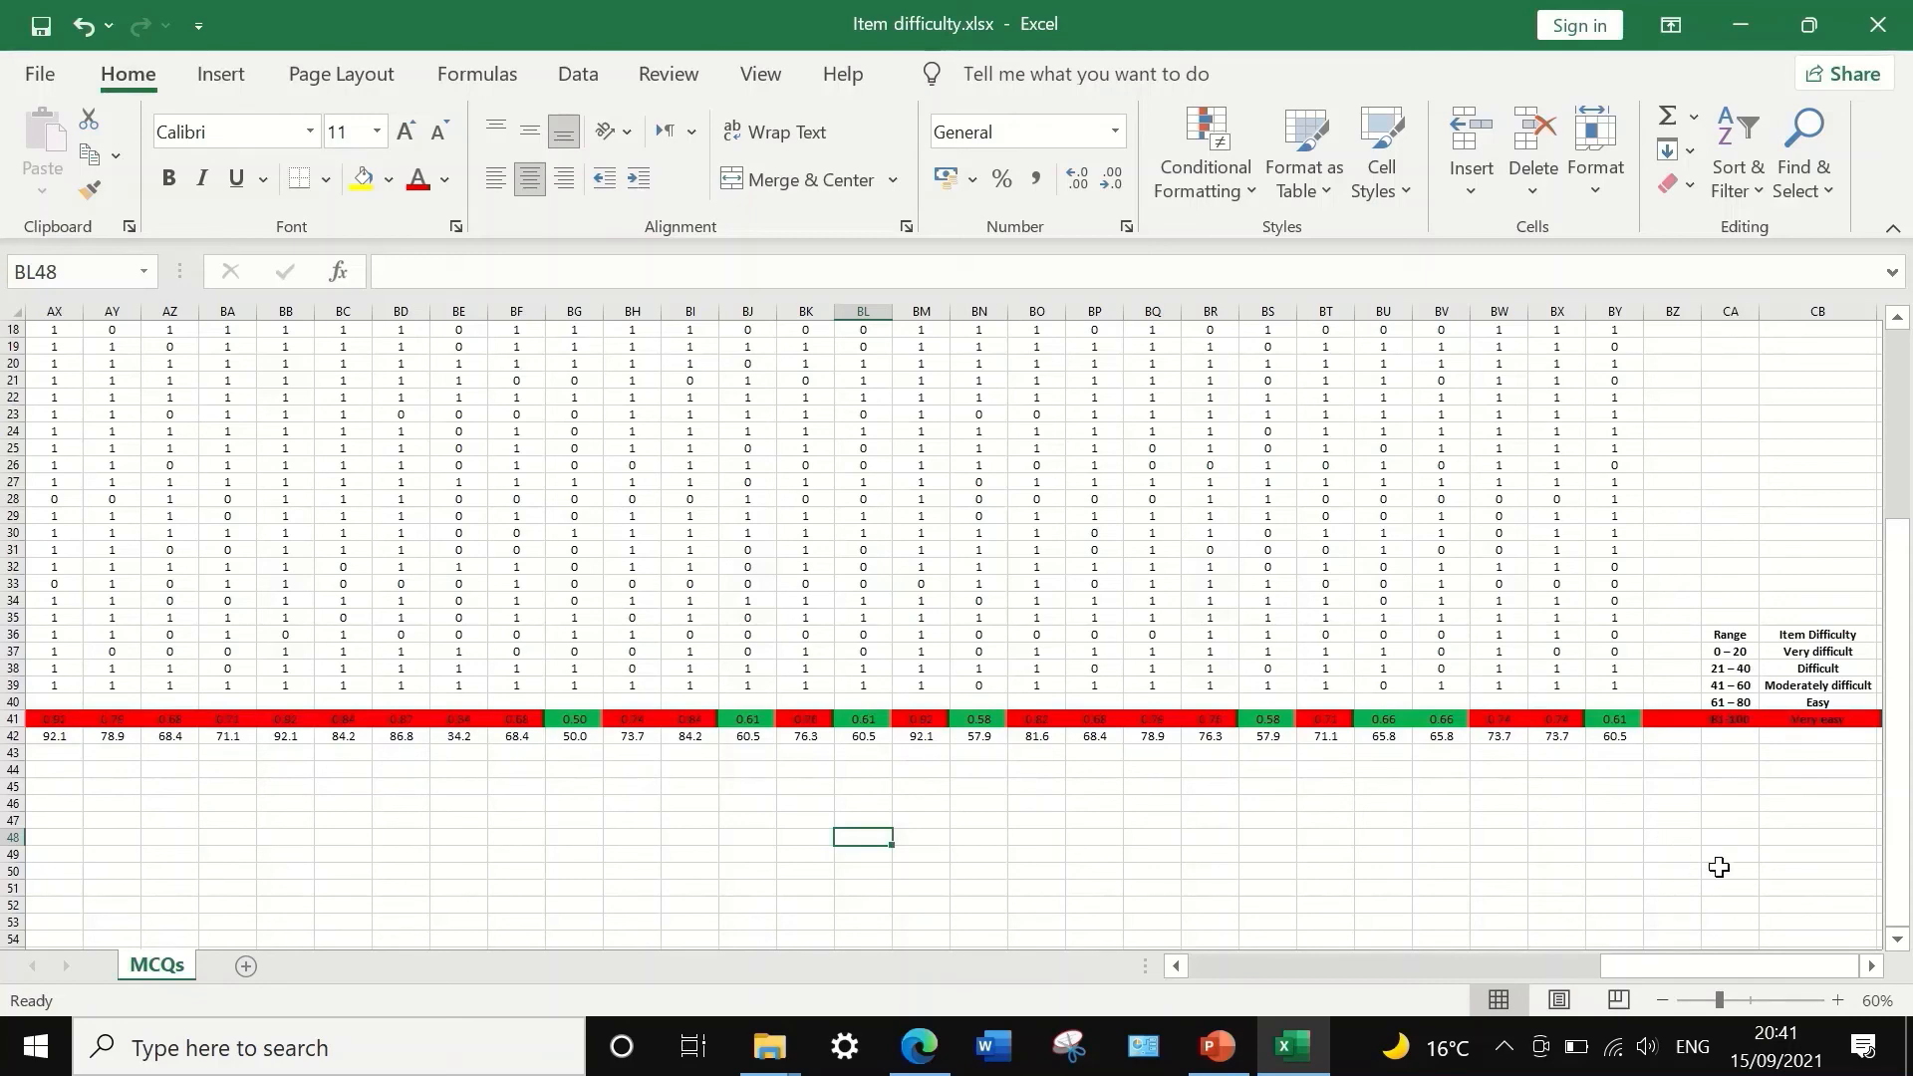
pyautogui.moveTo(1736, 966); pyautogui.dragTo(1228, 963)
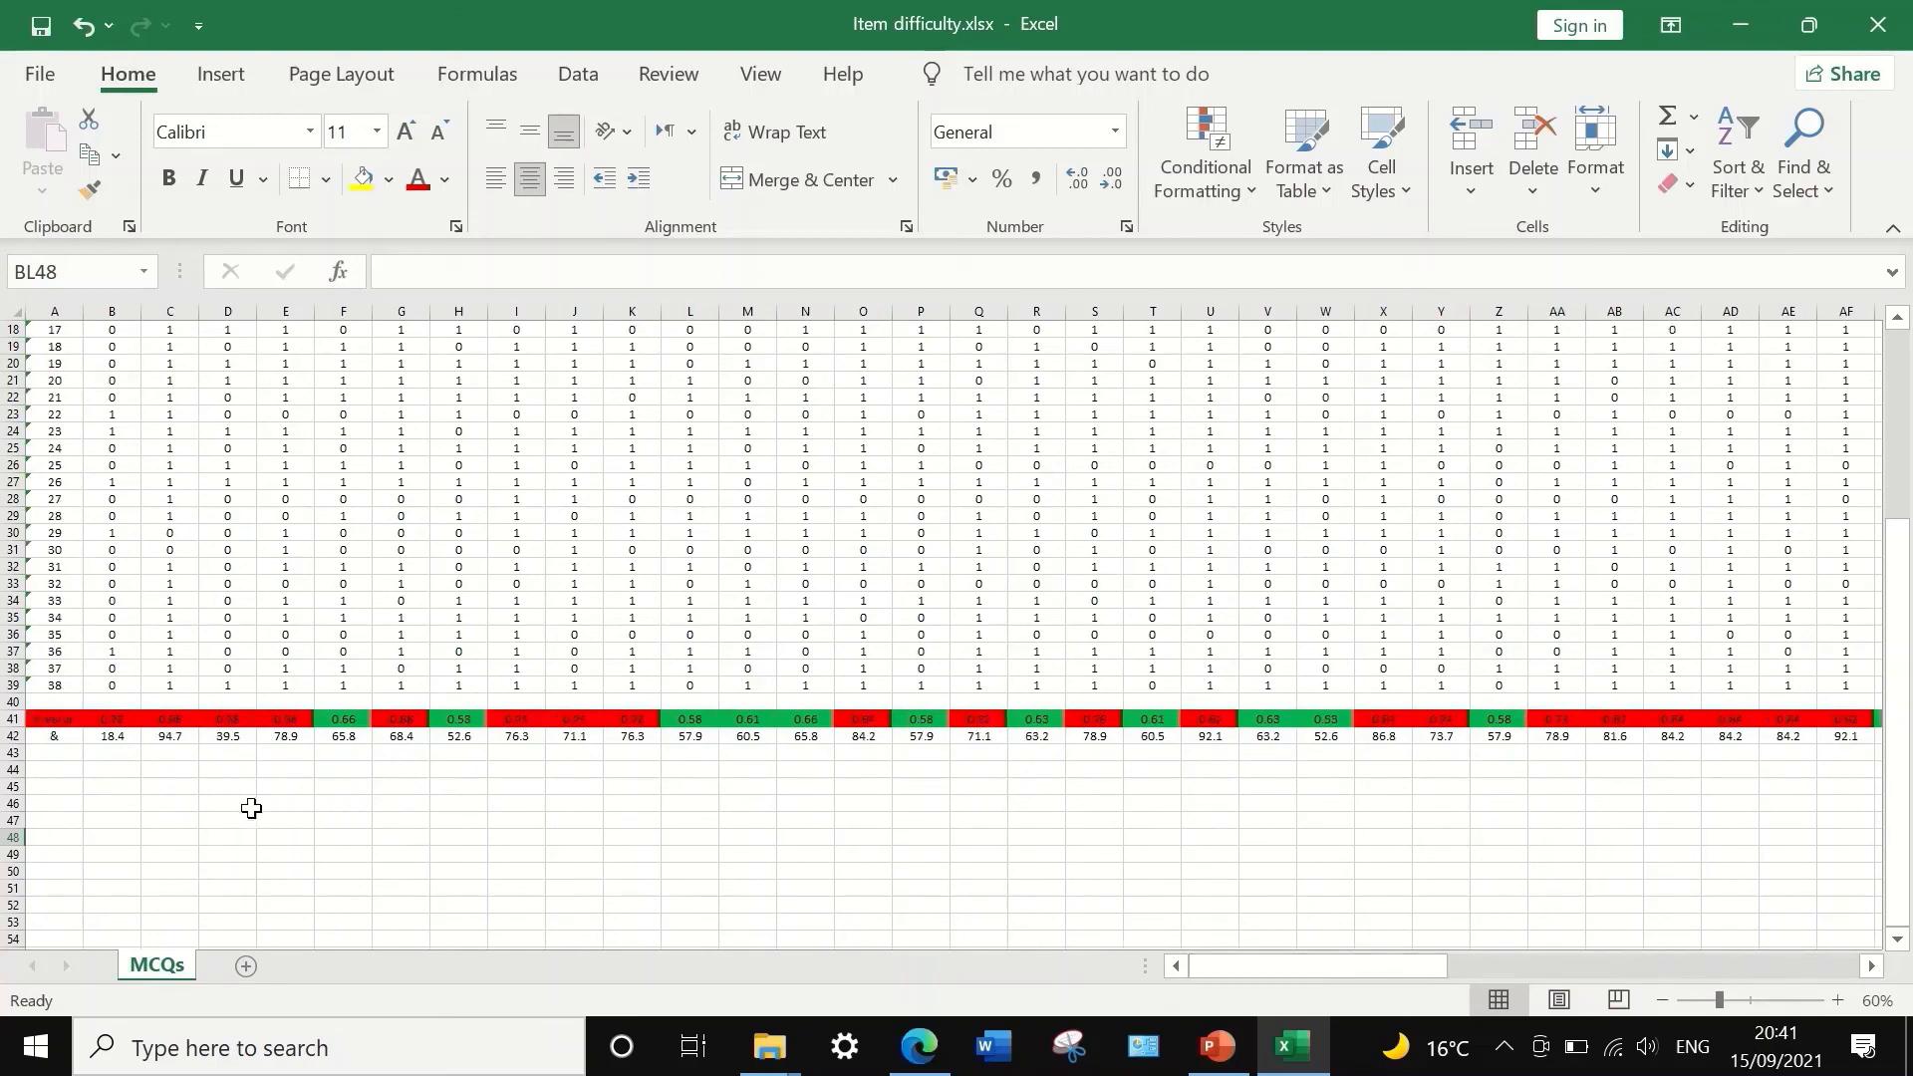
pyautogui.scroll(3, 133, 769)
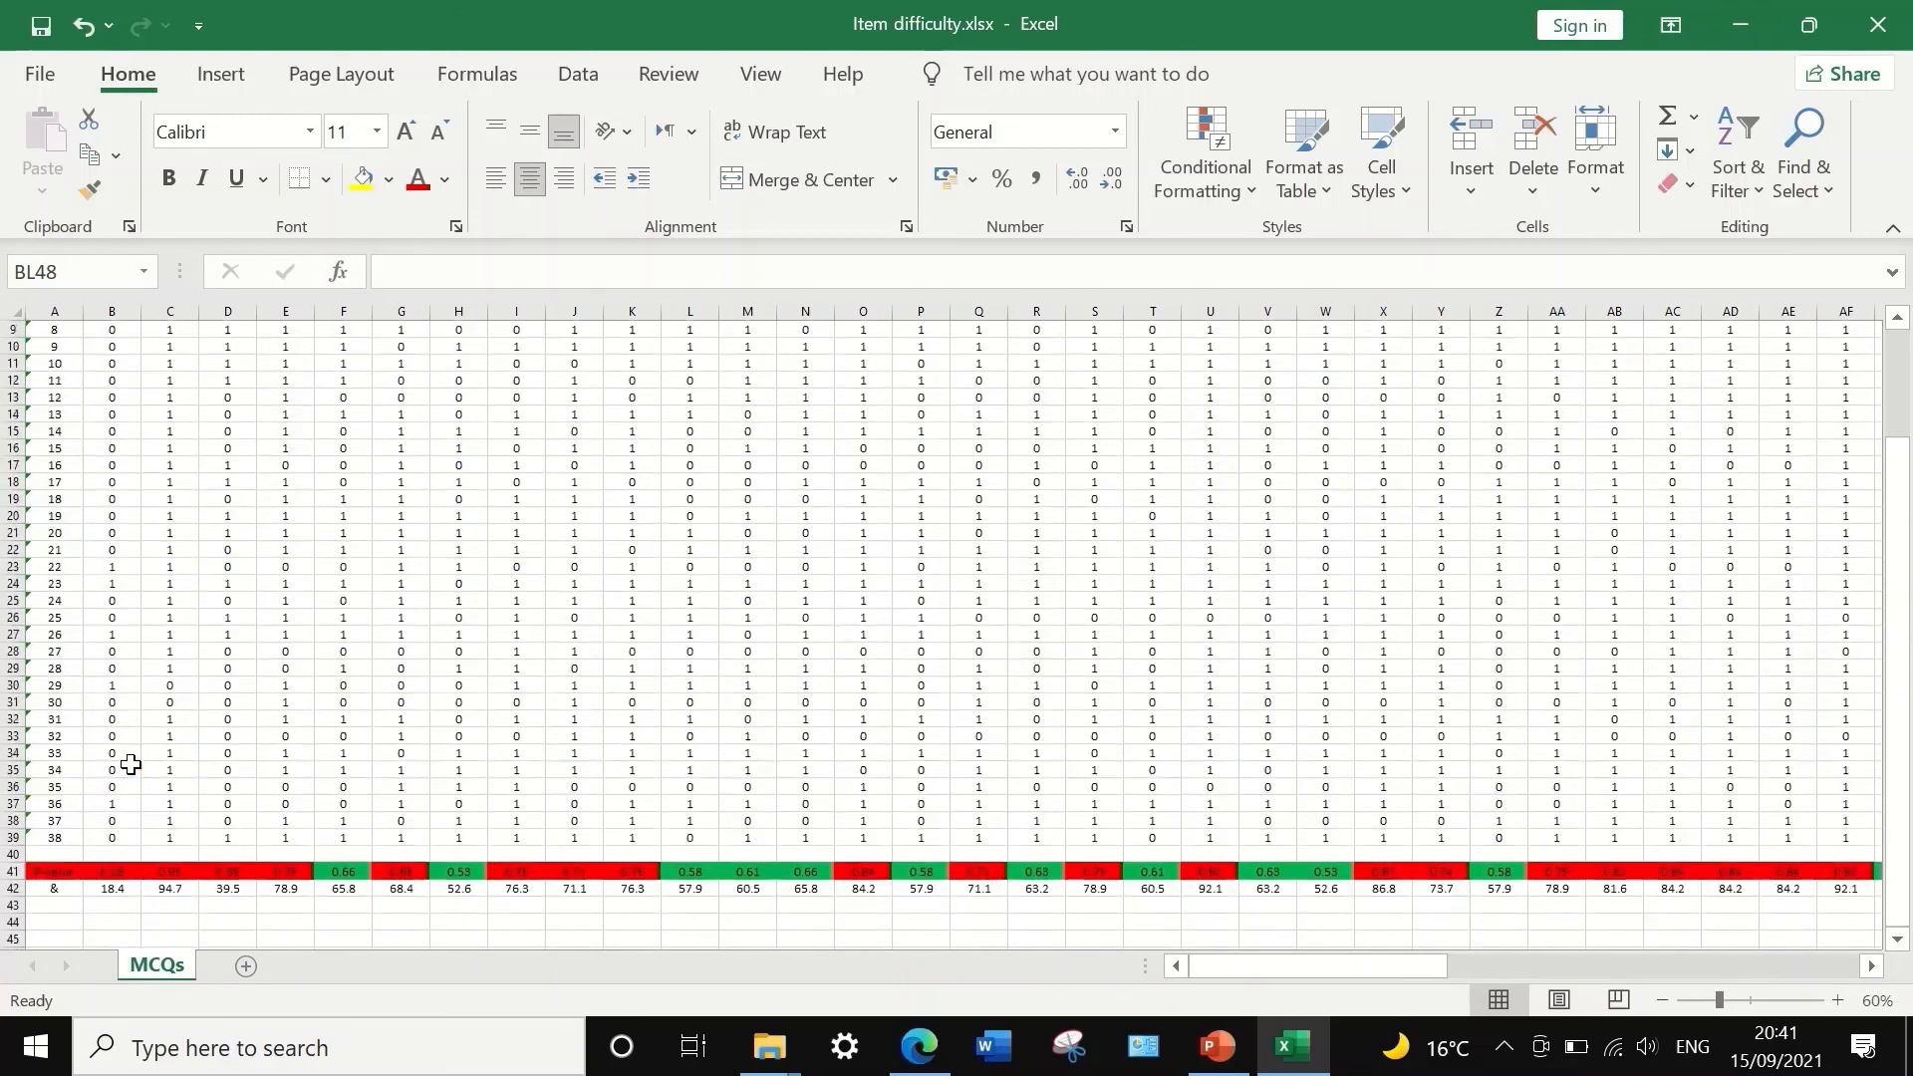
pyautogui.scroll(-3, 123, 765)
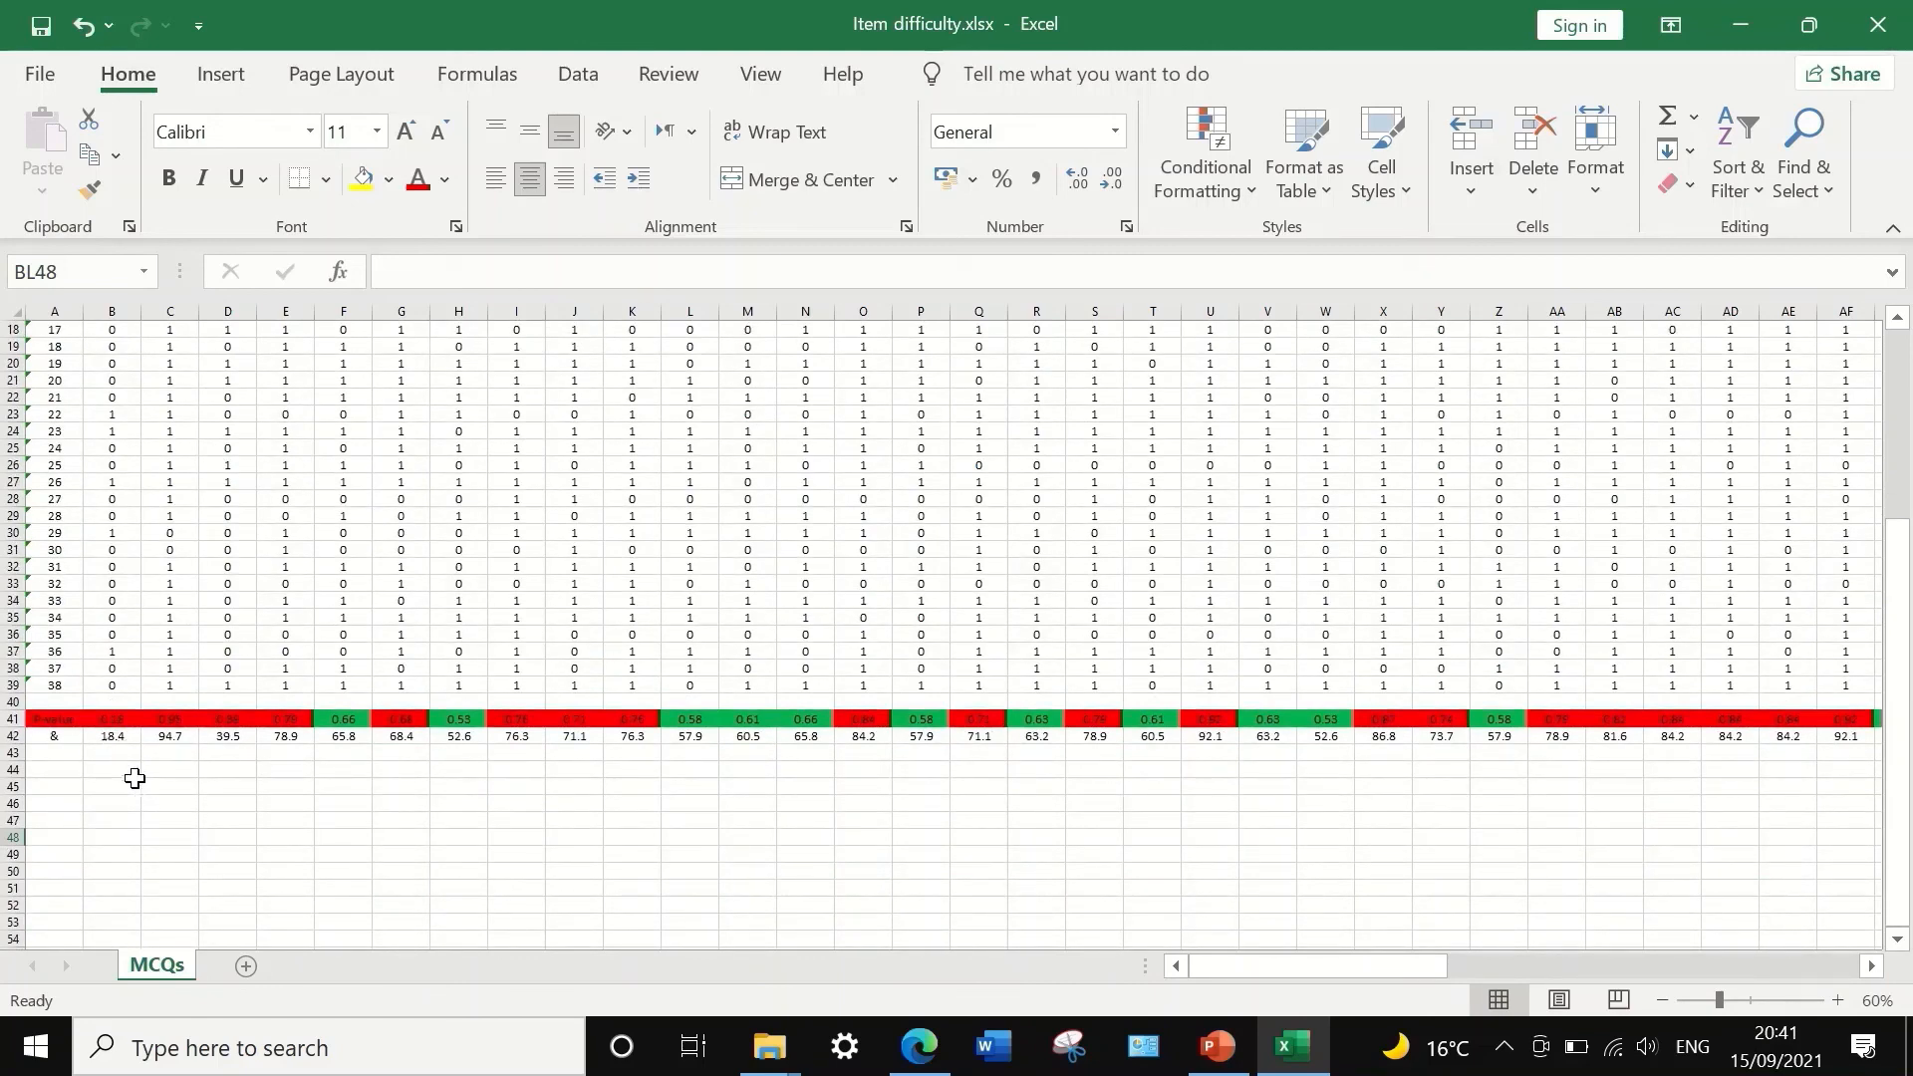
pyautogui.scroll(2, 121, 758)
pyautogui.scroll(-3, 121, 756)
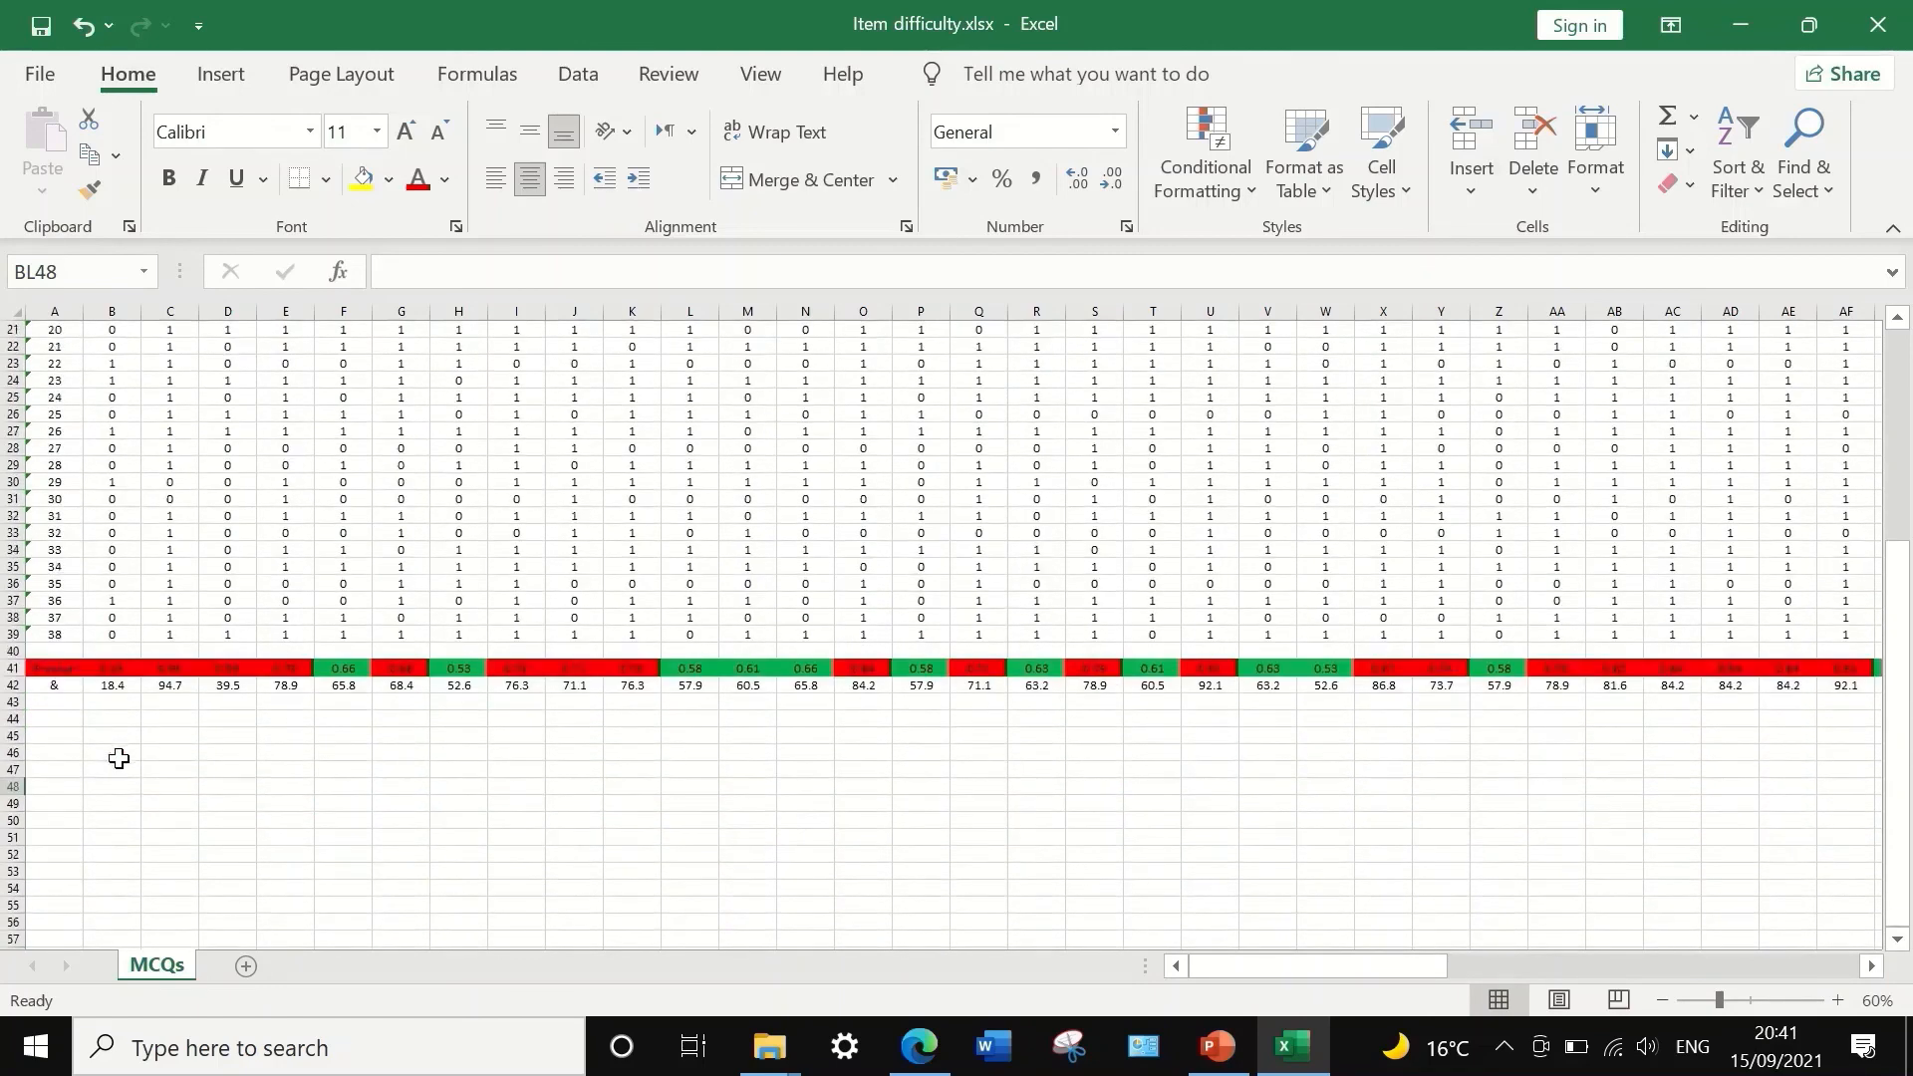
# - Check individual question percentages in row 42, including B42 to E42, AV42, AU42 and AM42, against the item difficulty ranges
pyautogui.click(112, 686)
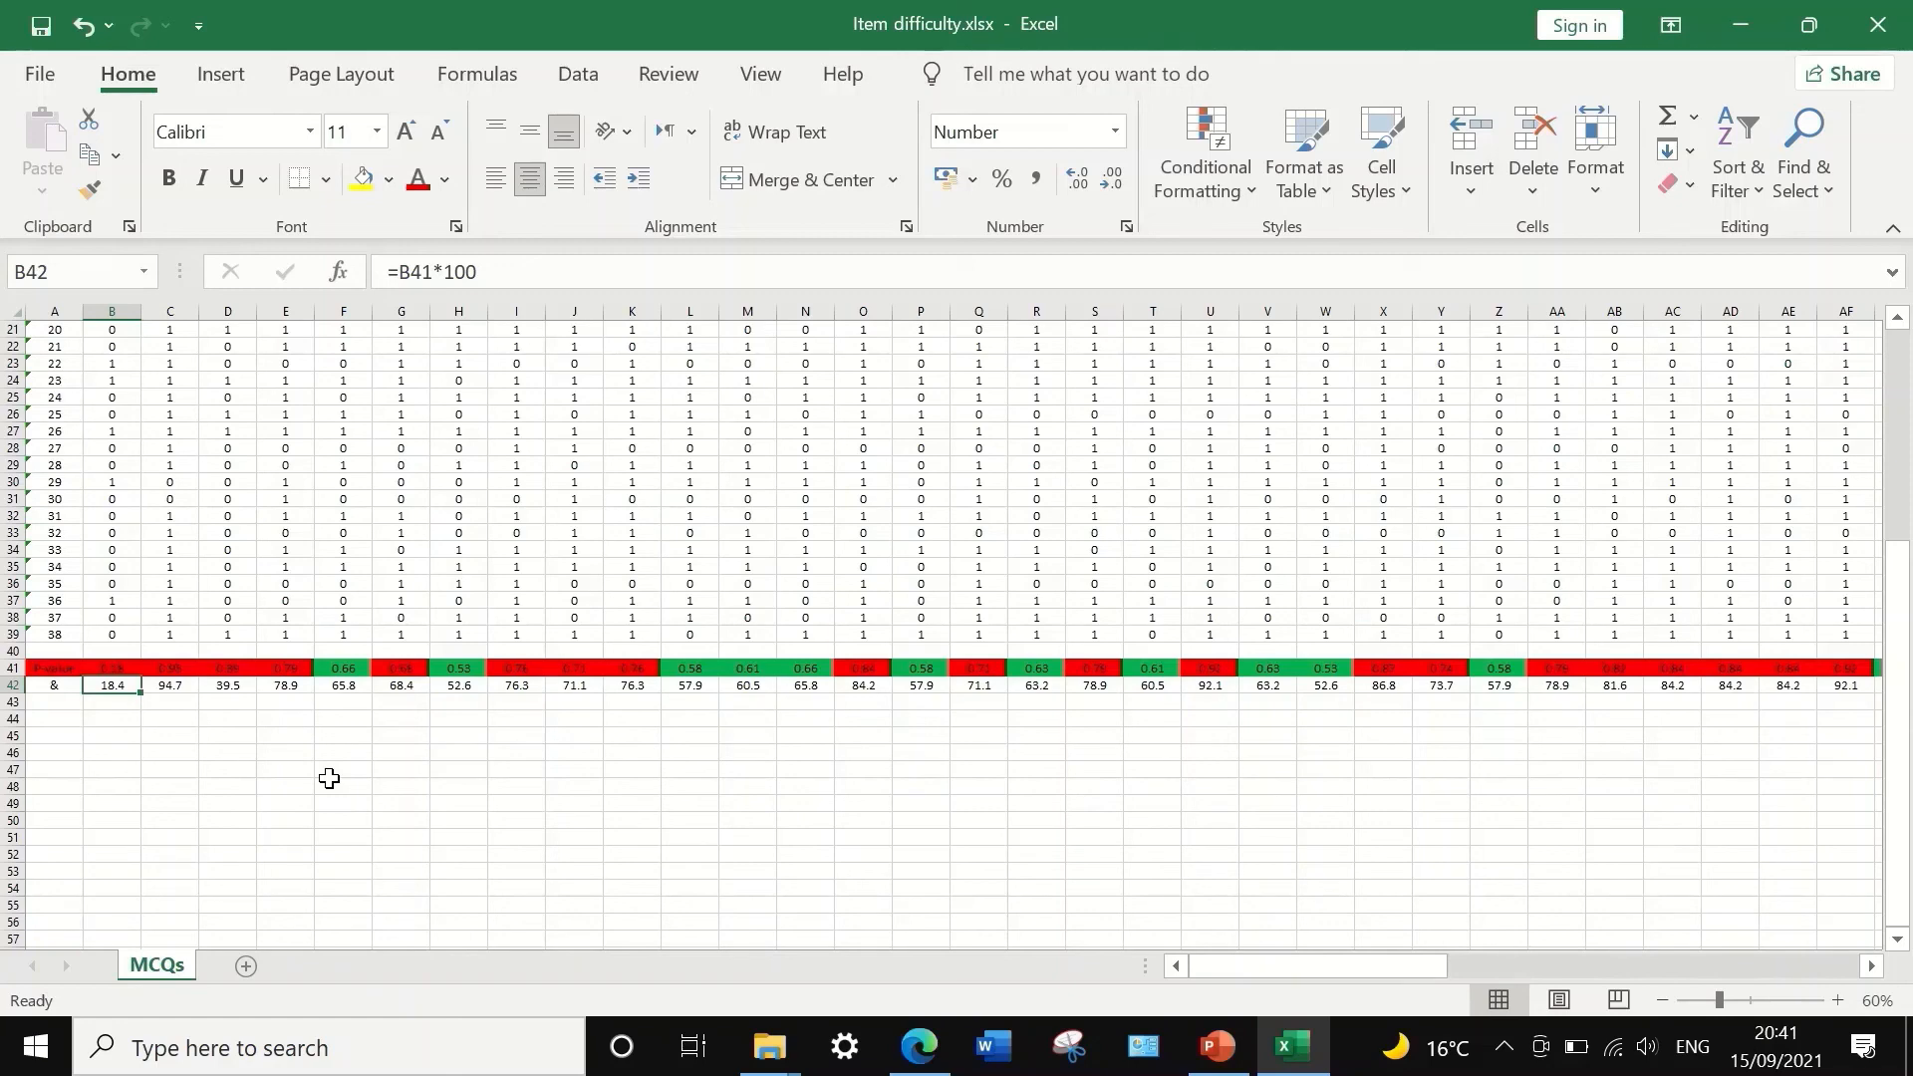
pyautogui.moveTo(1373, 963); pyautogui.dragTo(1246, 937)
pyautogui.click(165, 682)
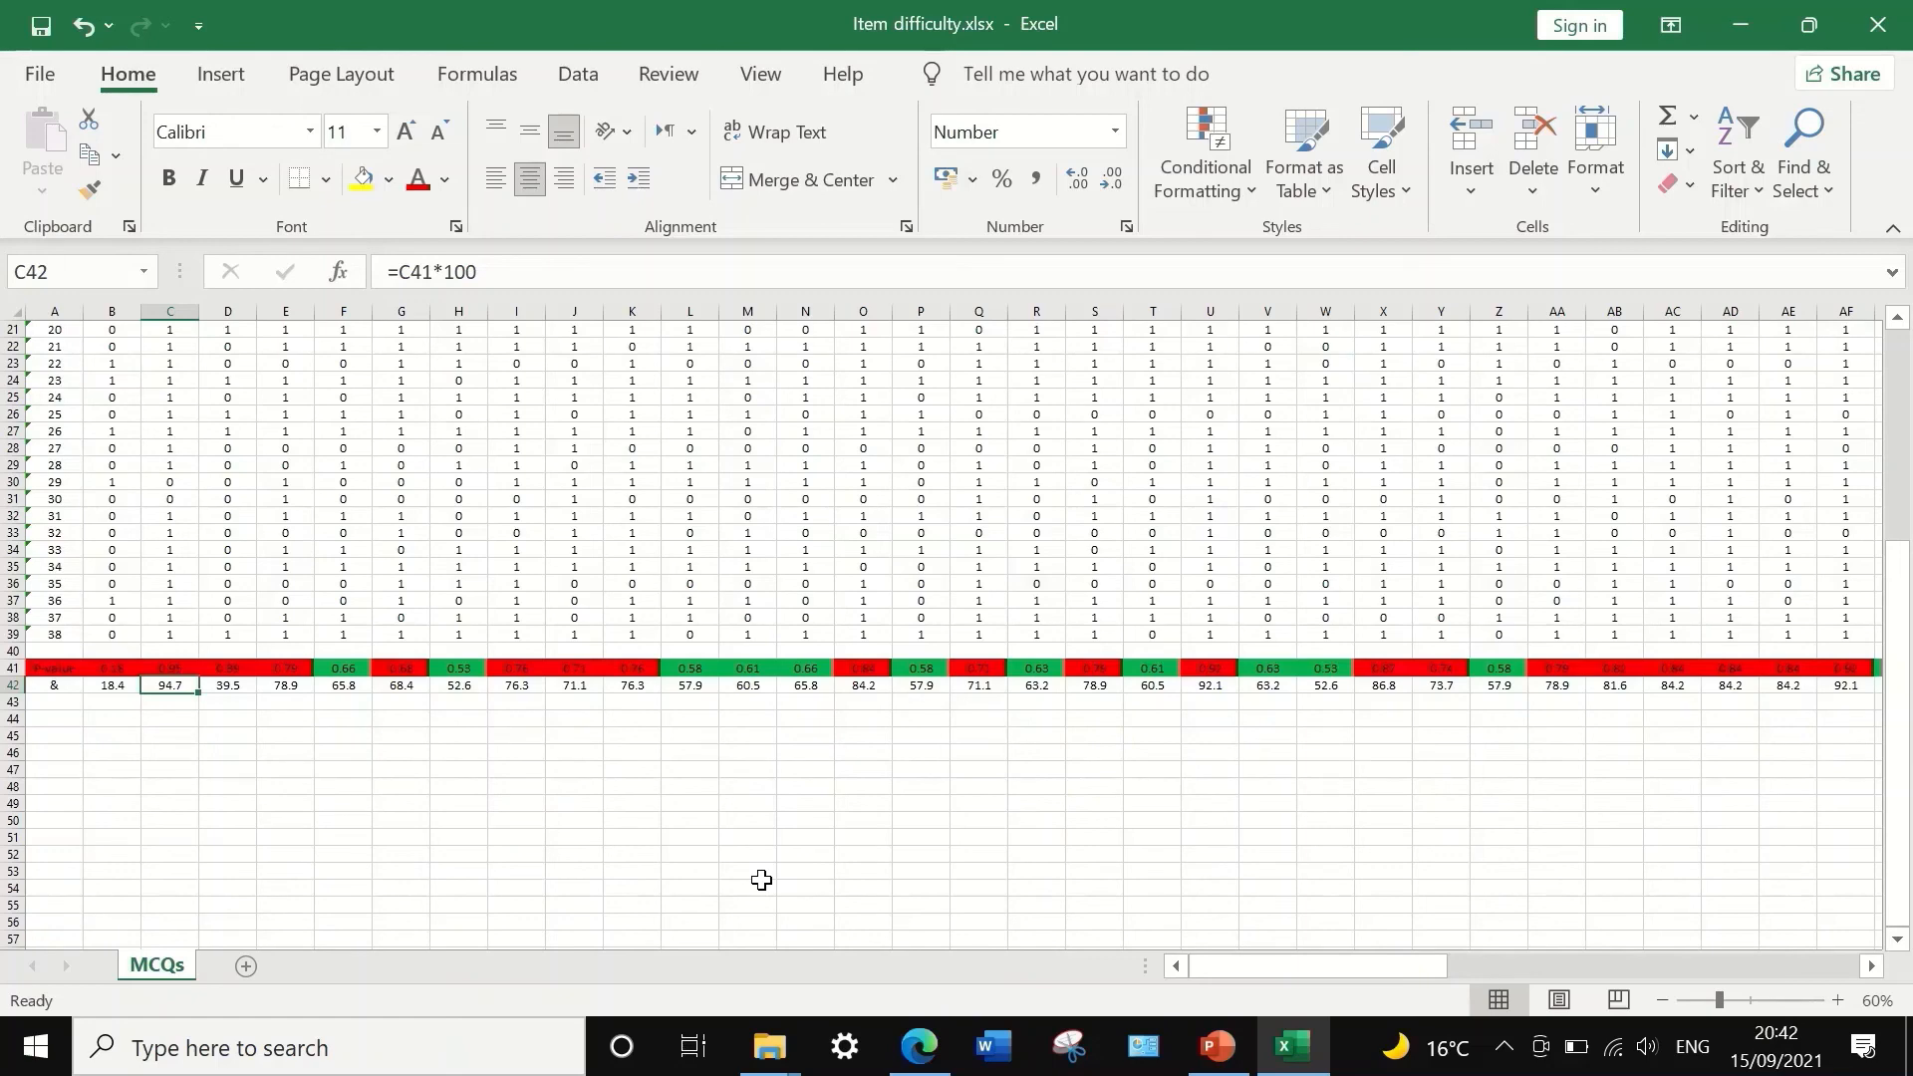
pyautogui.click(231, 686)
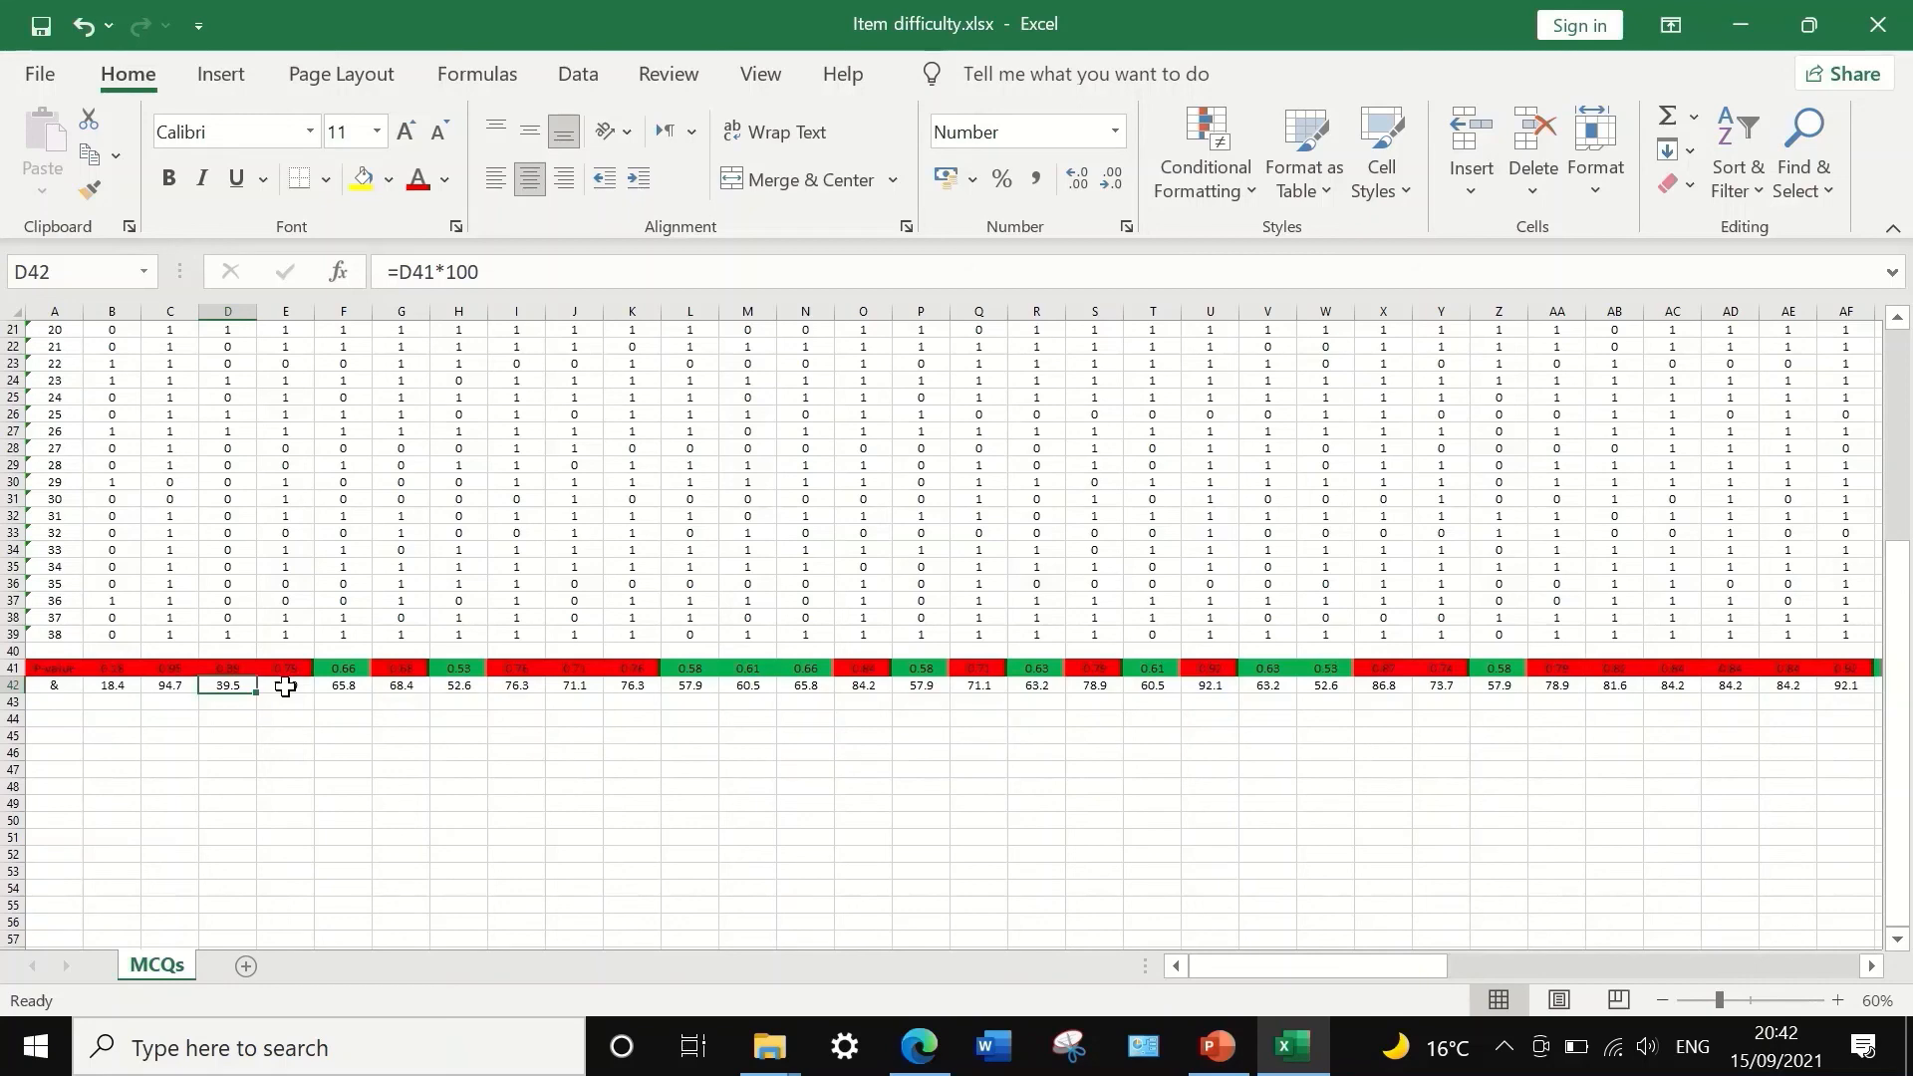
pyautogui.moveTo(1312, 978); pyautogui.dragTo(986, 877)
pyautogui.click(286, 685)
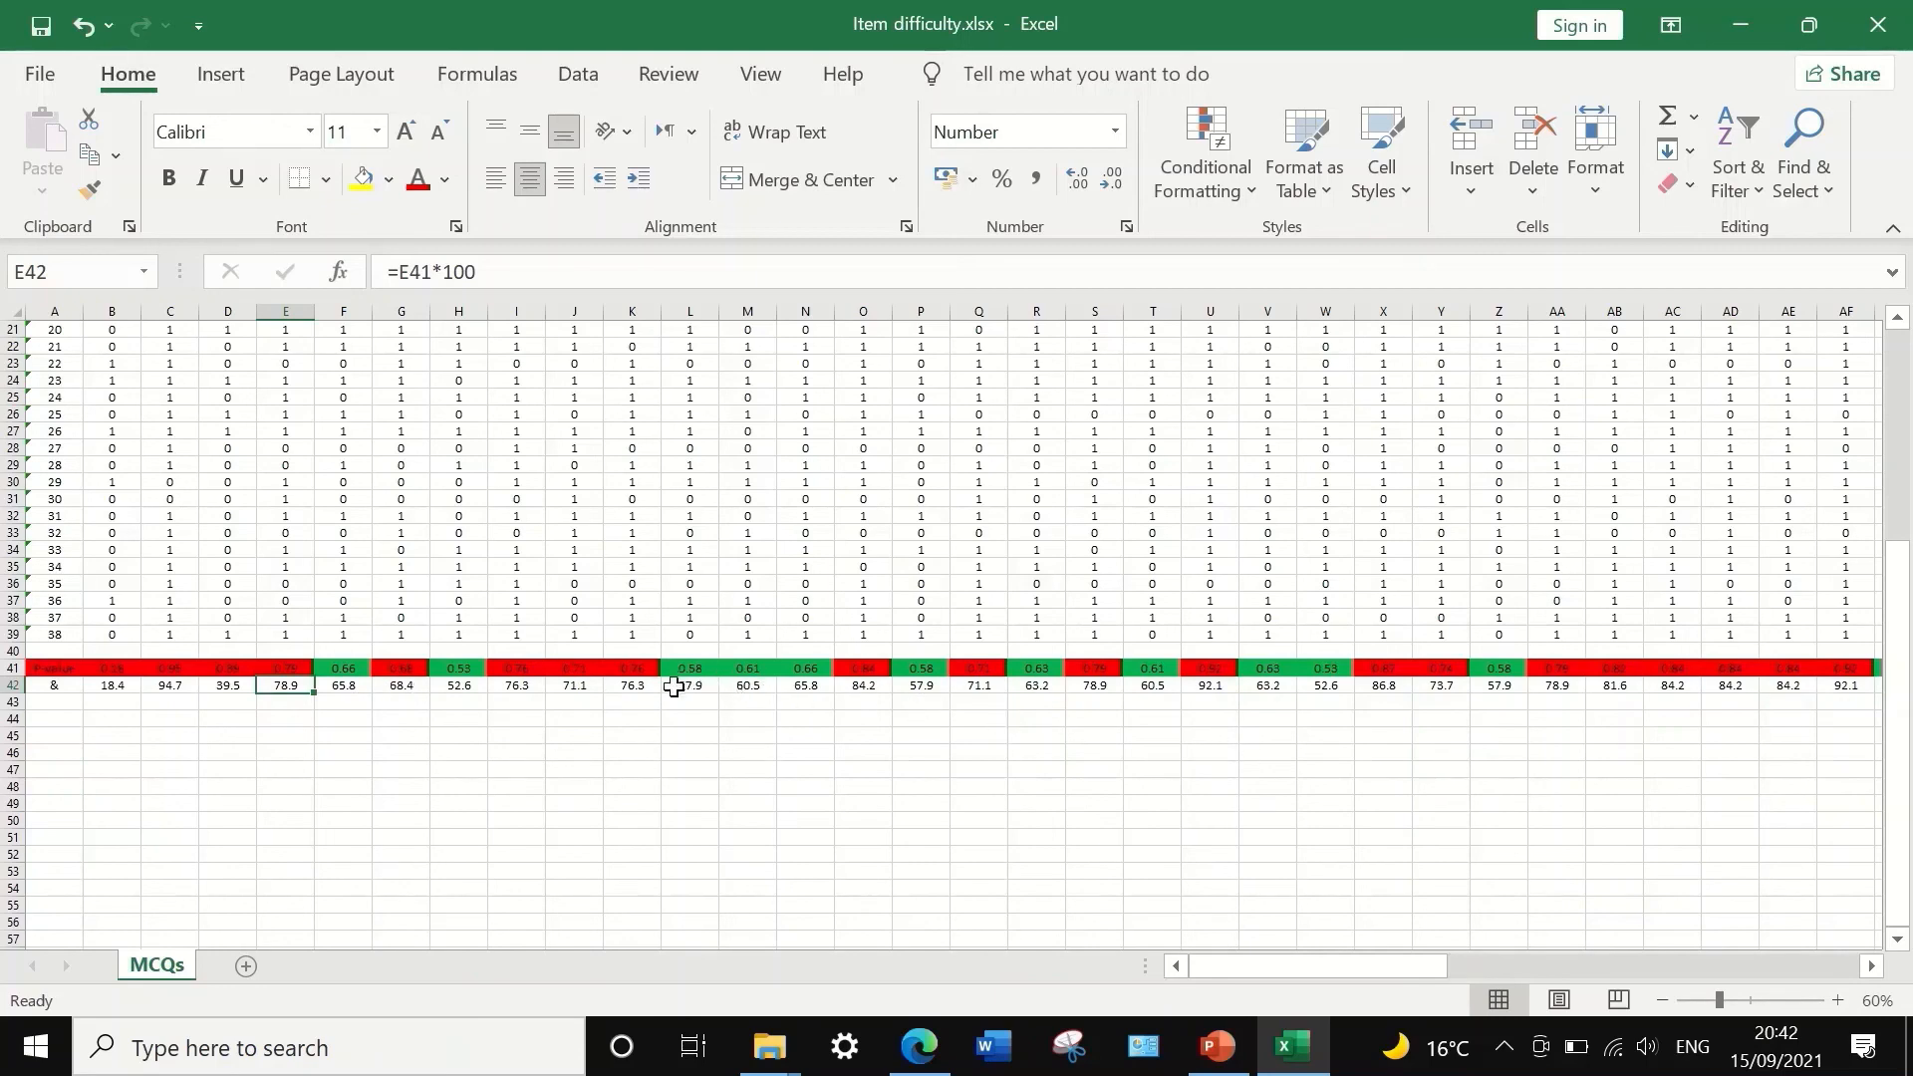
pyautogui.moveTo(1344, 962); pyautogui.dragTo(1431, 952)
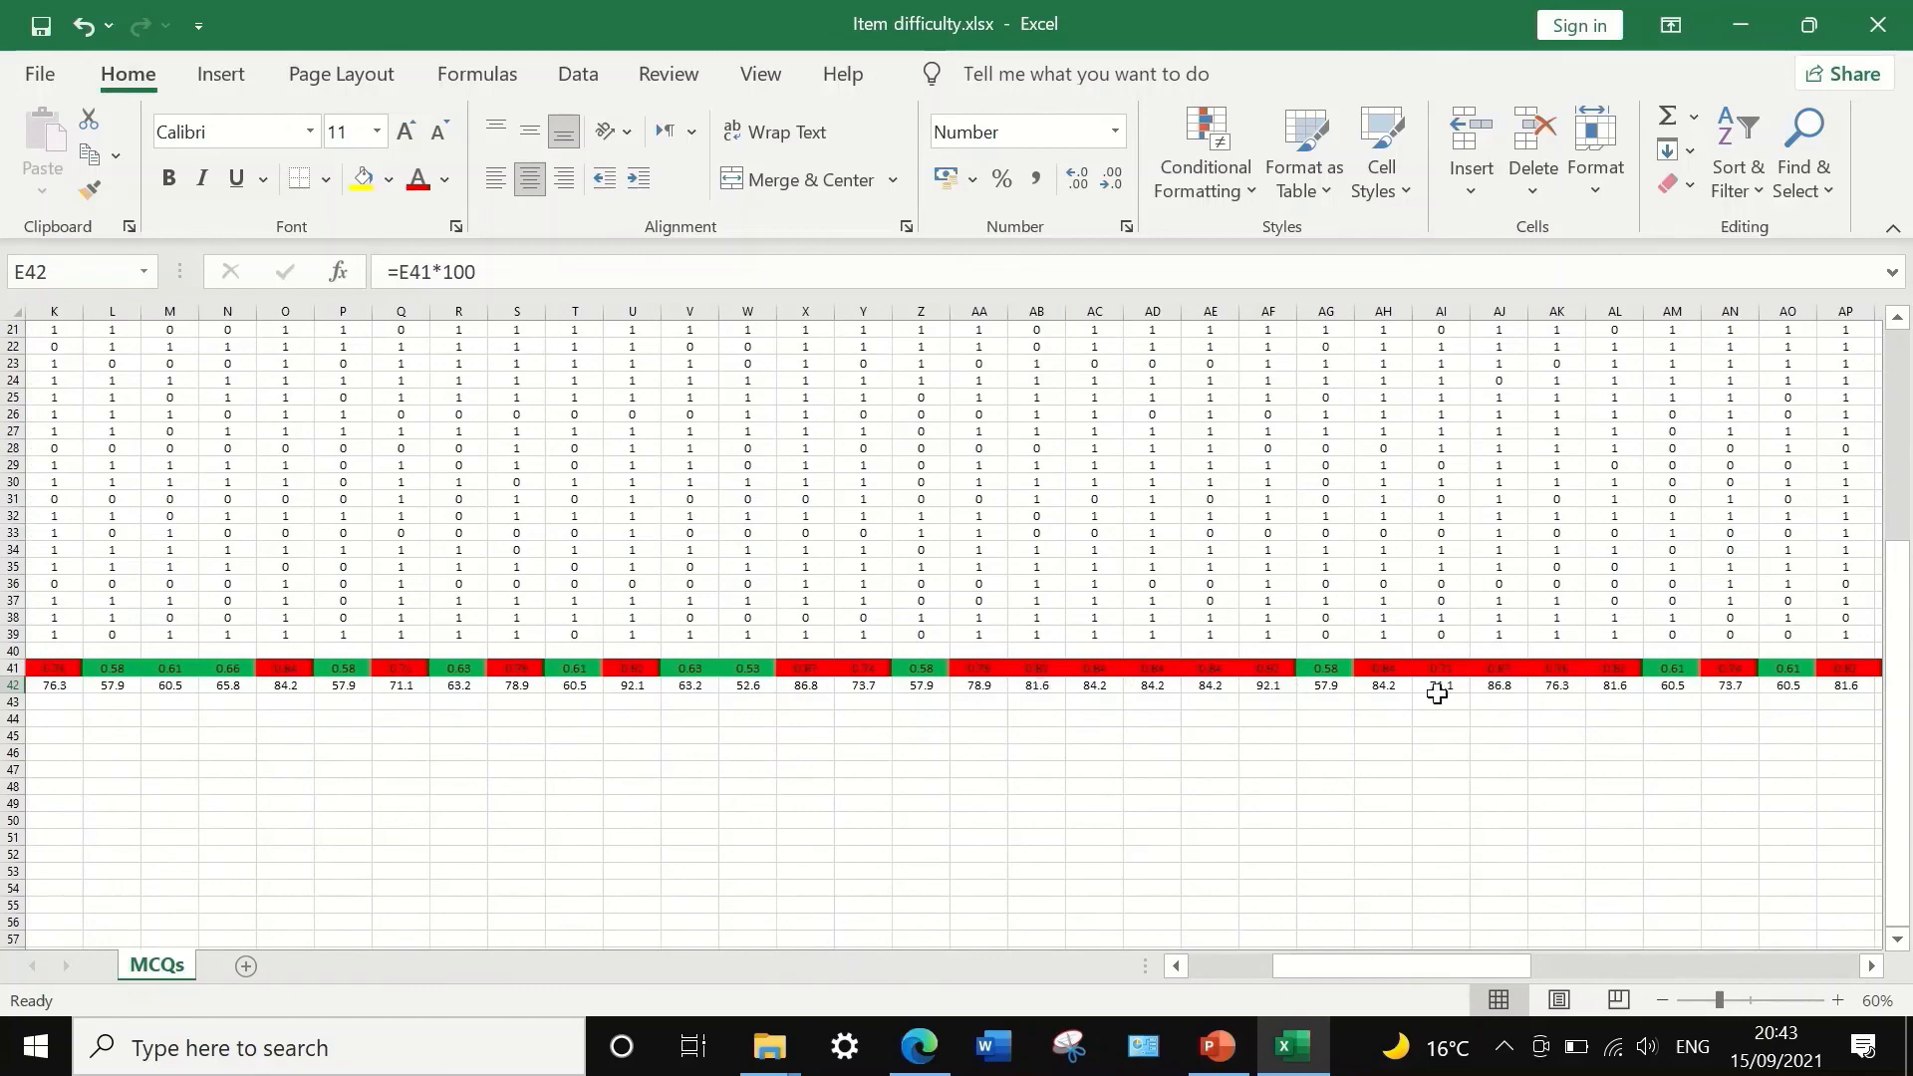
pyautogui.moveTo(1376, 966); pyautogui.dragTo(1470, 963)
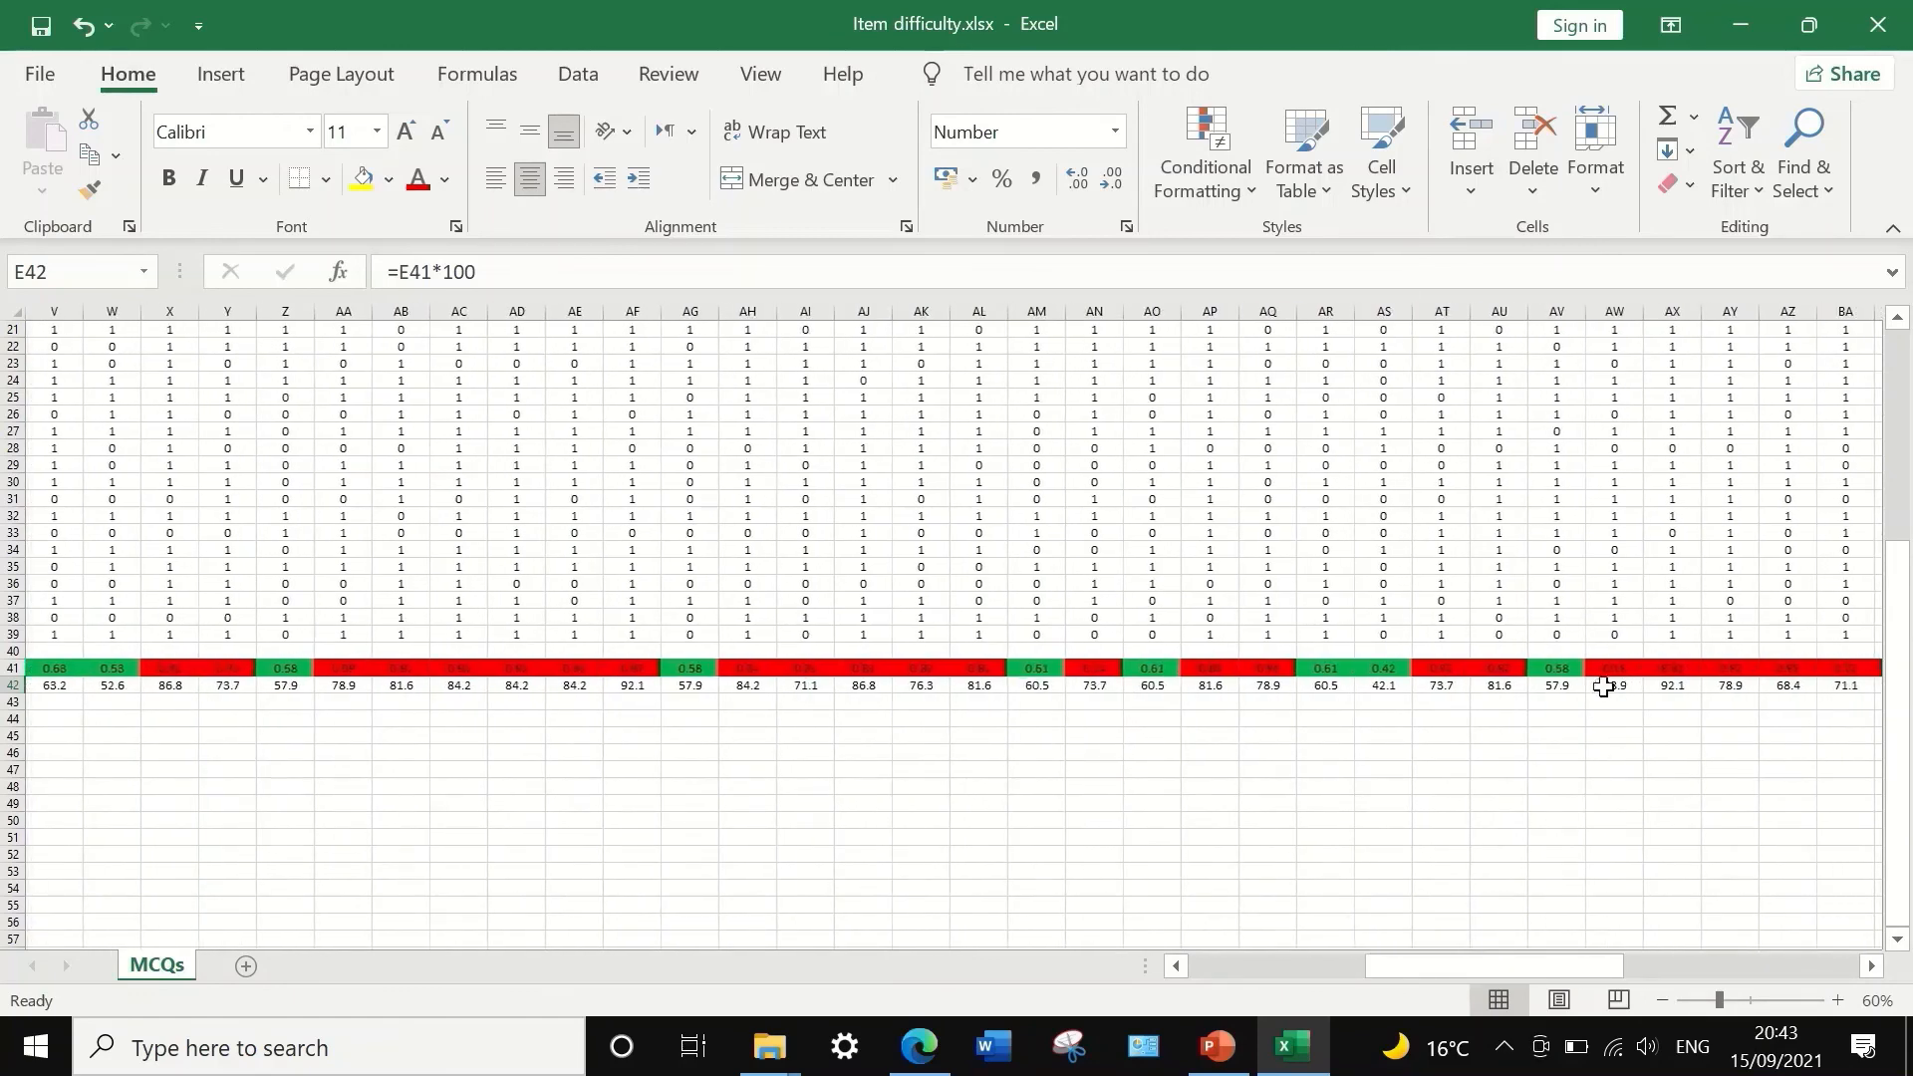
pyautogui.click(1567, 692)
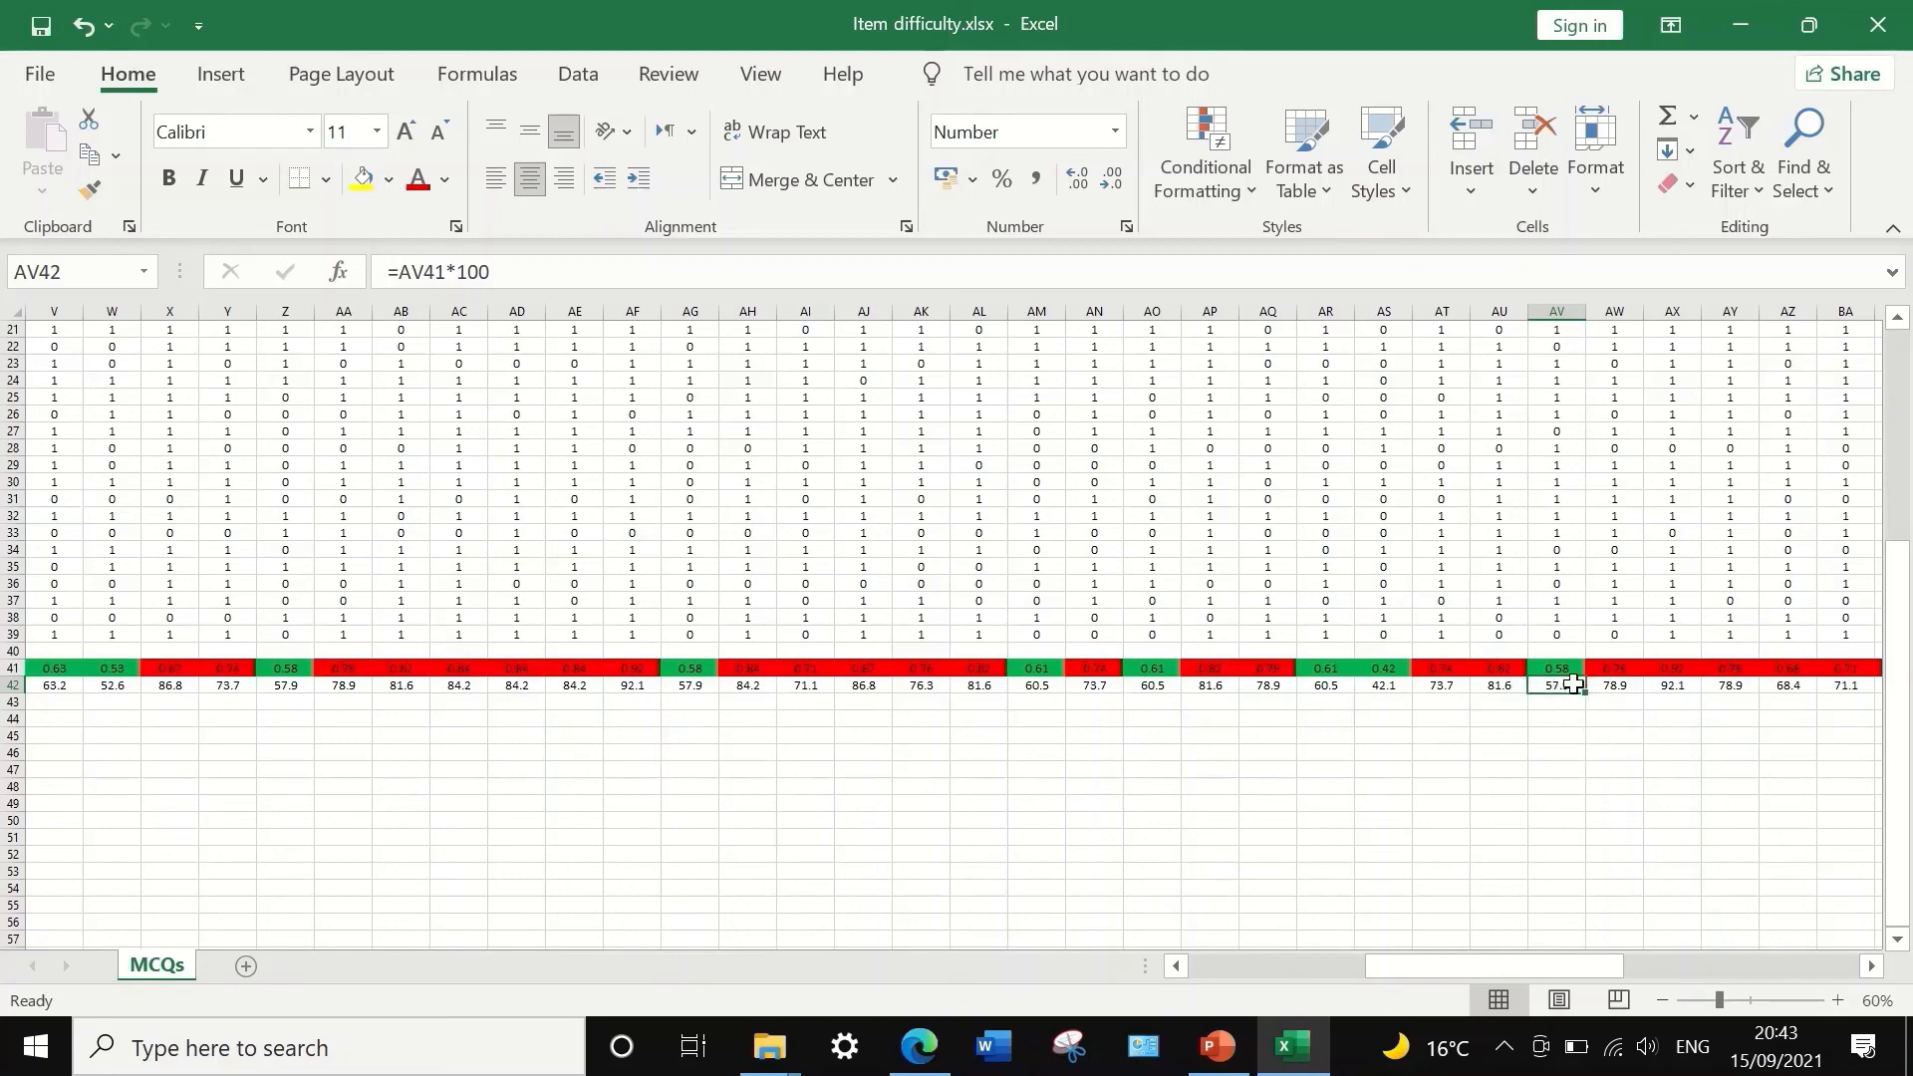
pyautogui.click(1492, 690)
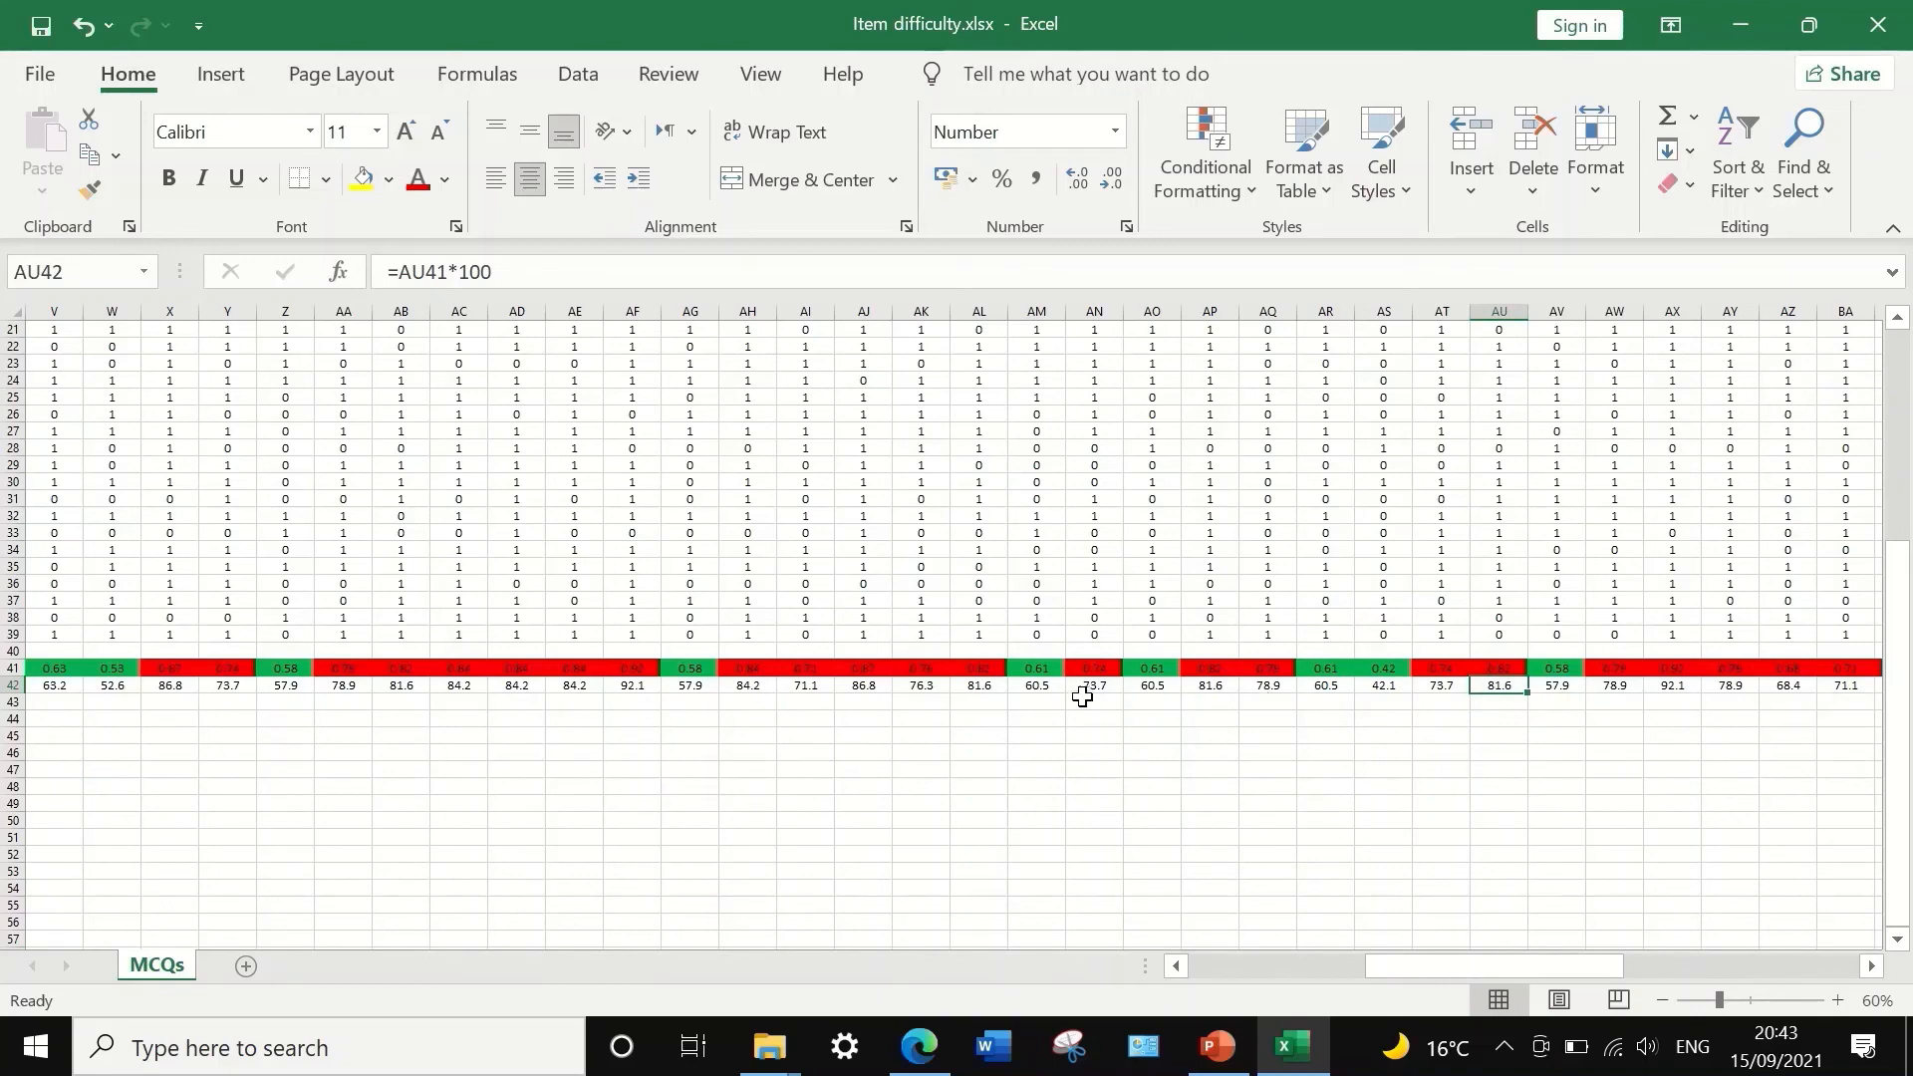
pyautogui.click(1038, 686)
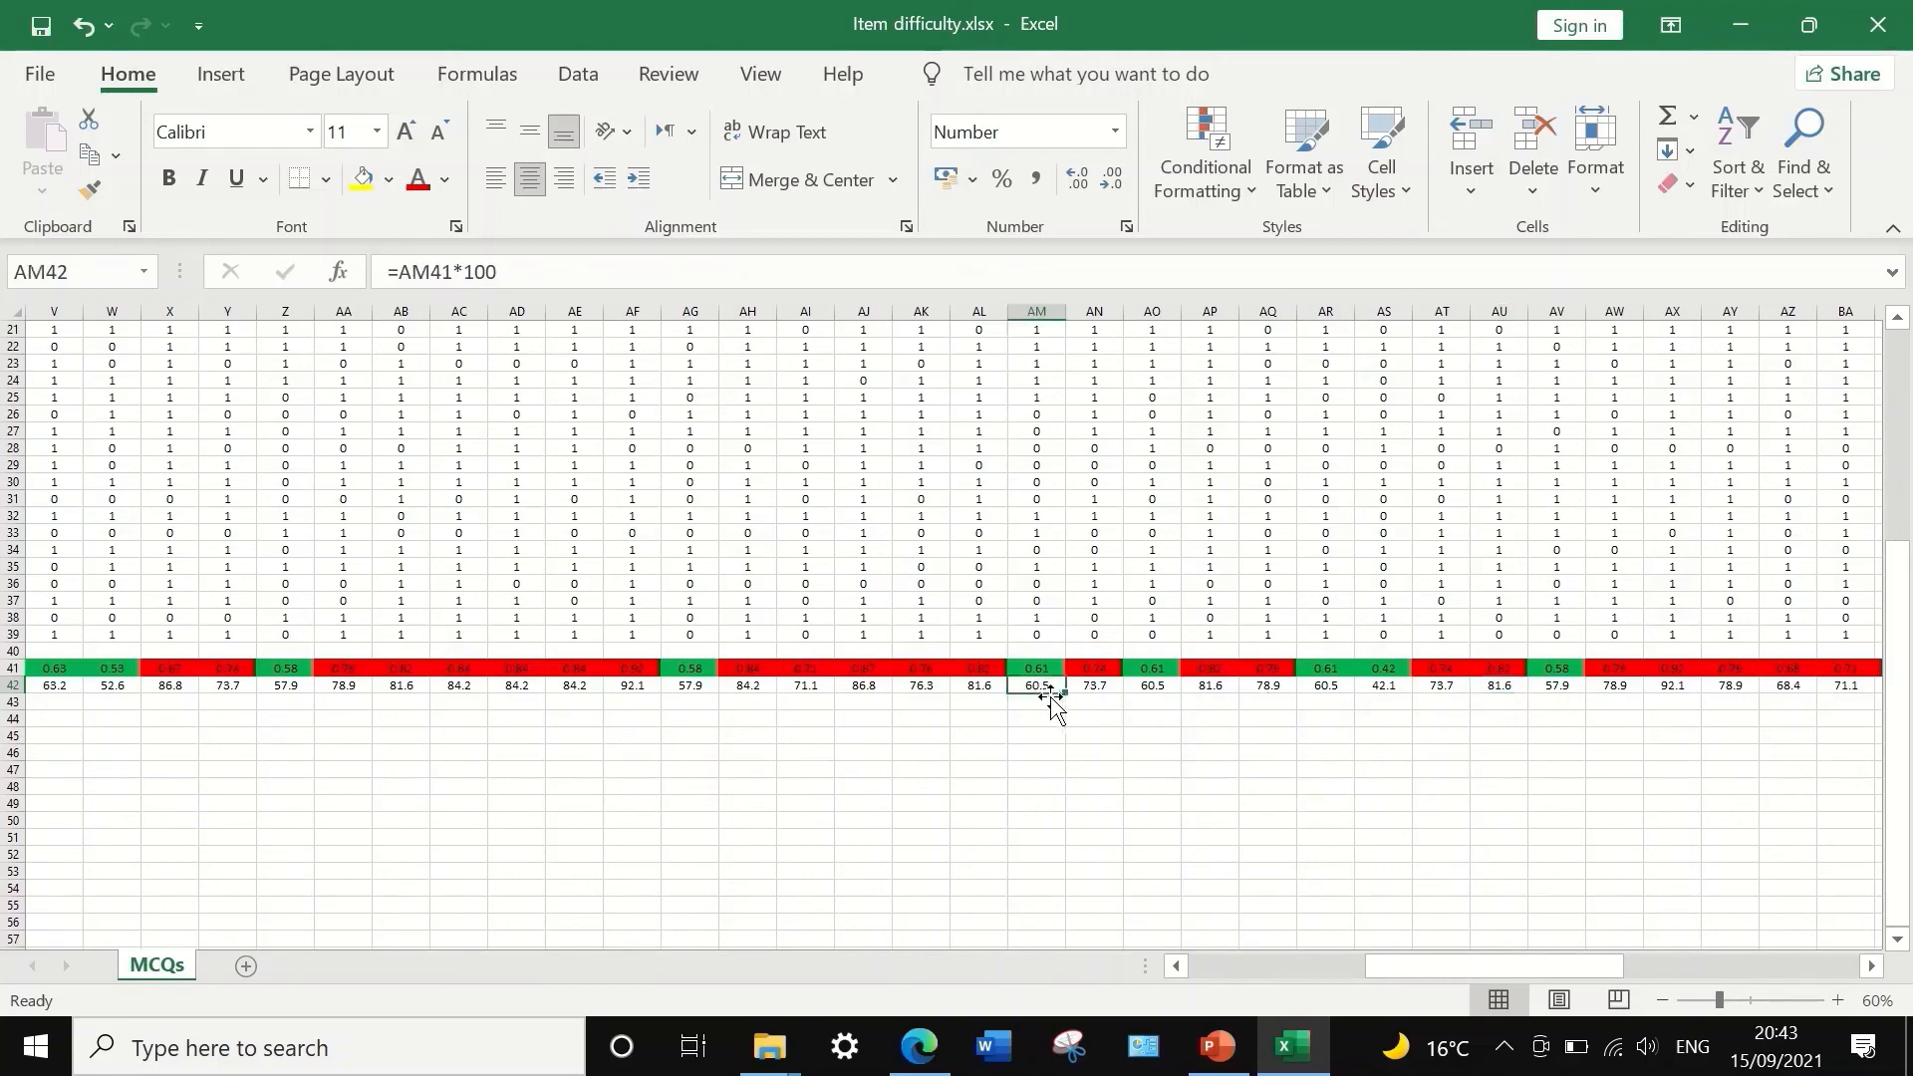
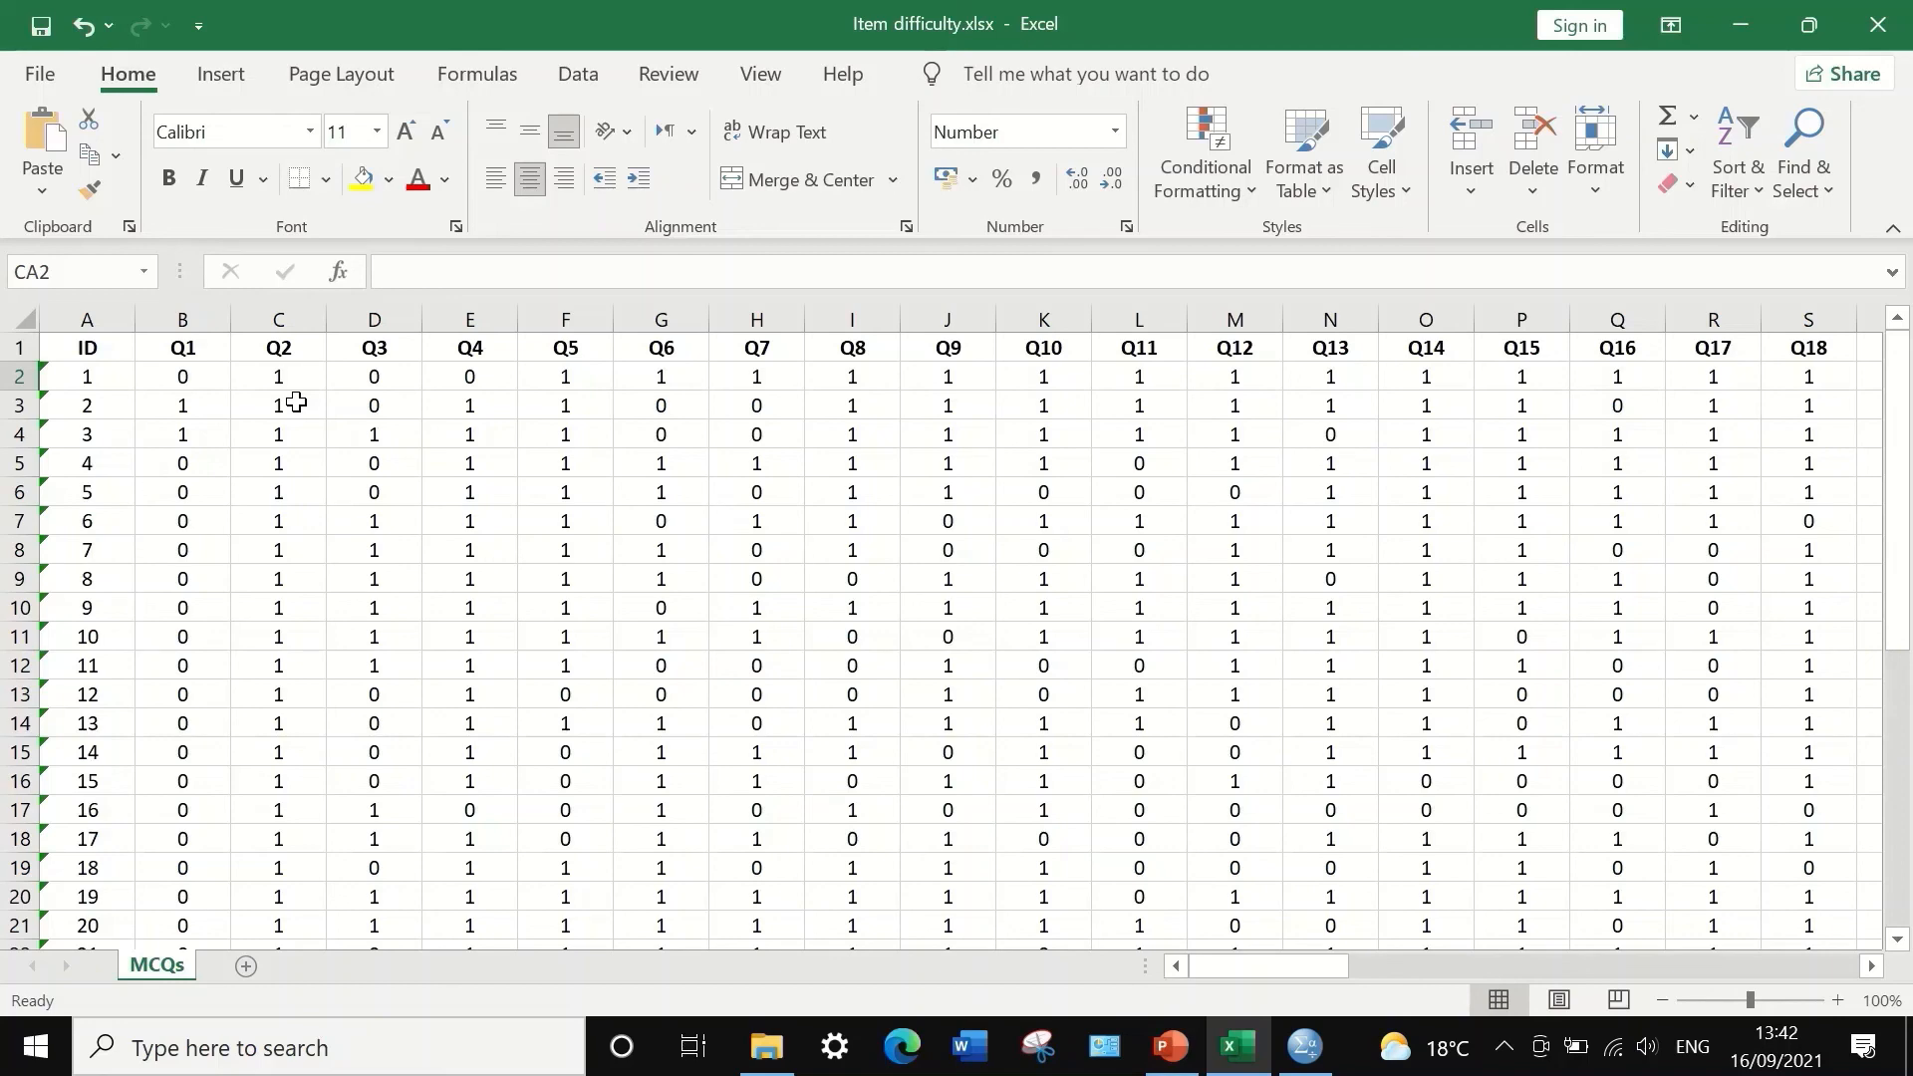
# - Copy the question labels and all responses for Q1 to Q76, from B1 to BY39 on the MCQs sheet
pyautogui.click(192, 350)
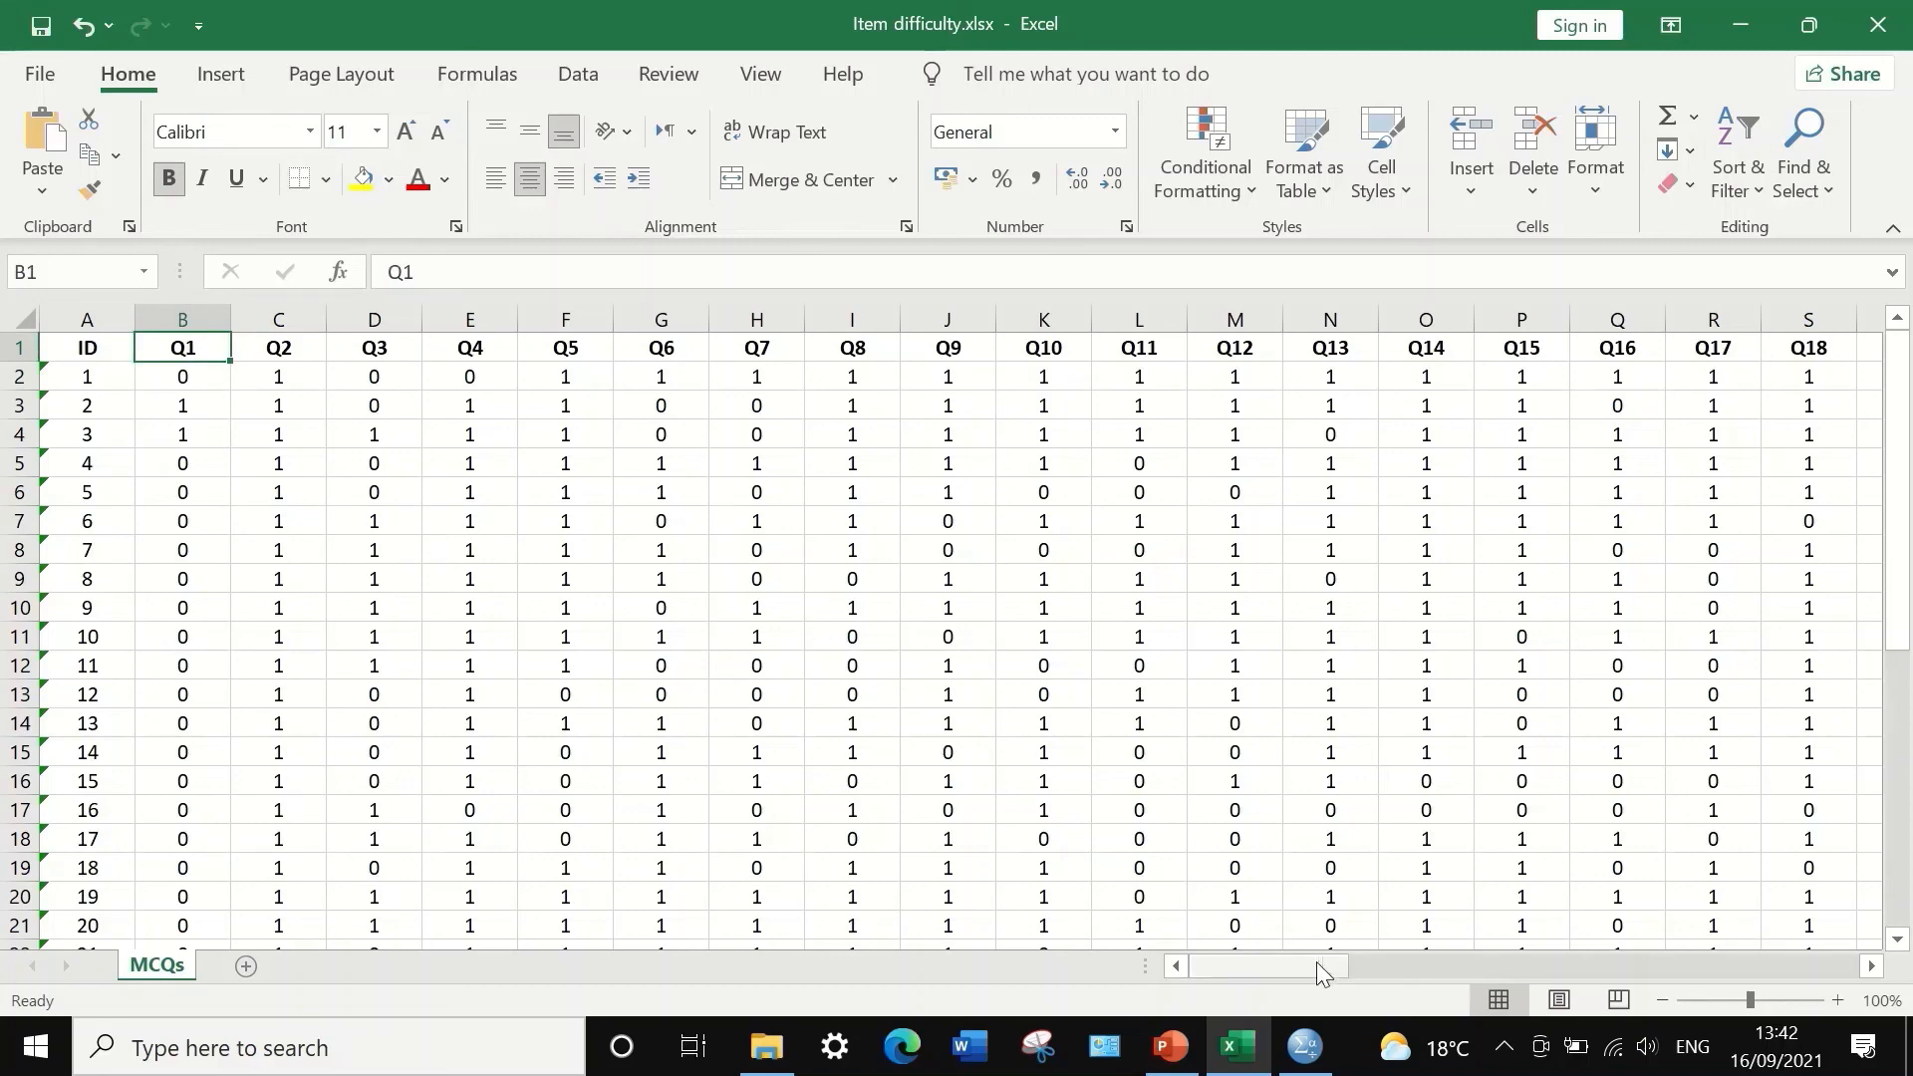
pyautogui.moveTo(1289, 965); pyautogui.dragTo(1798, 943)
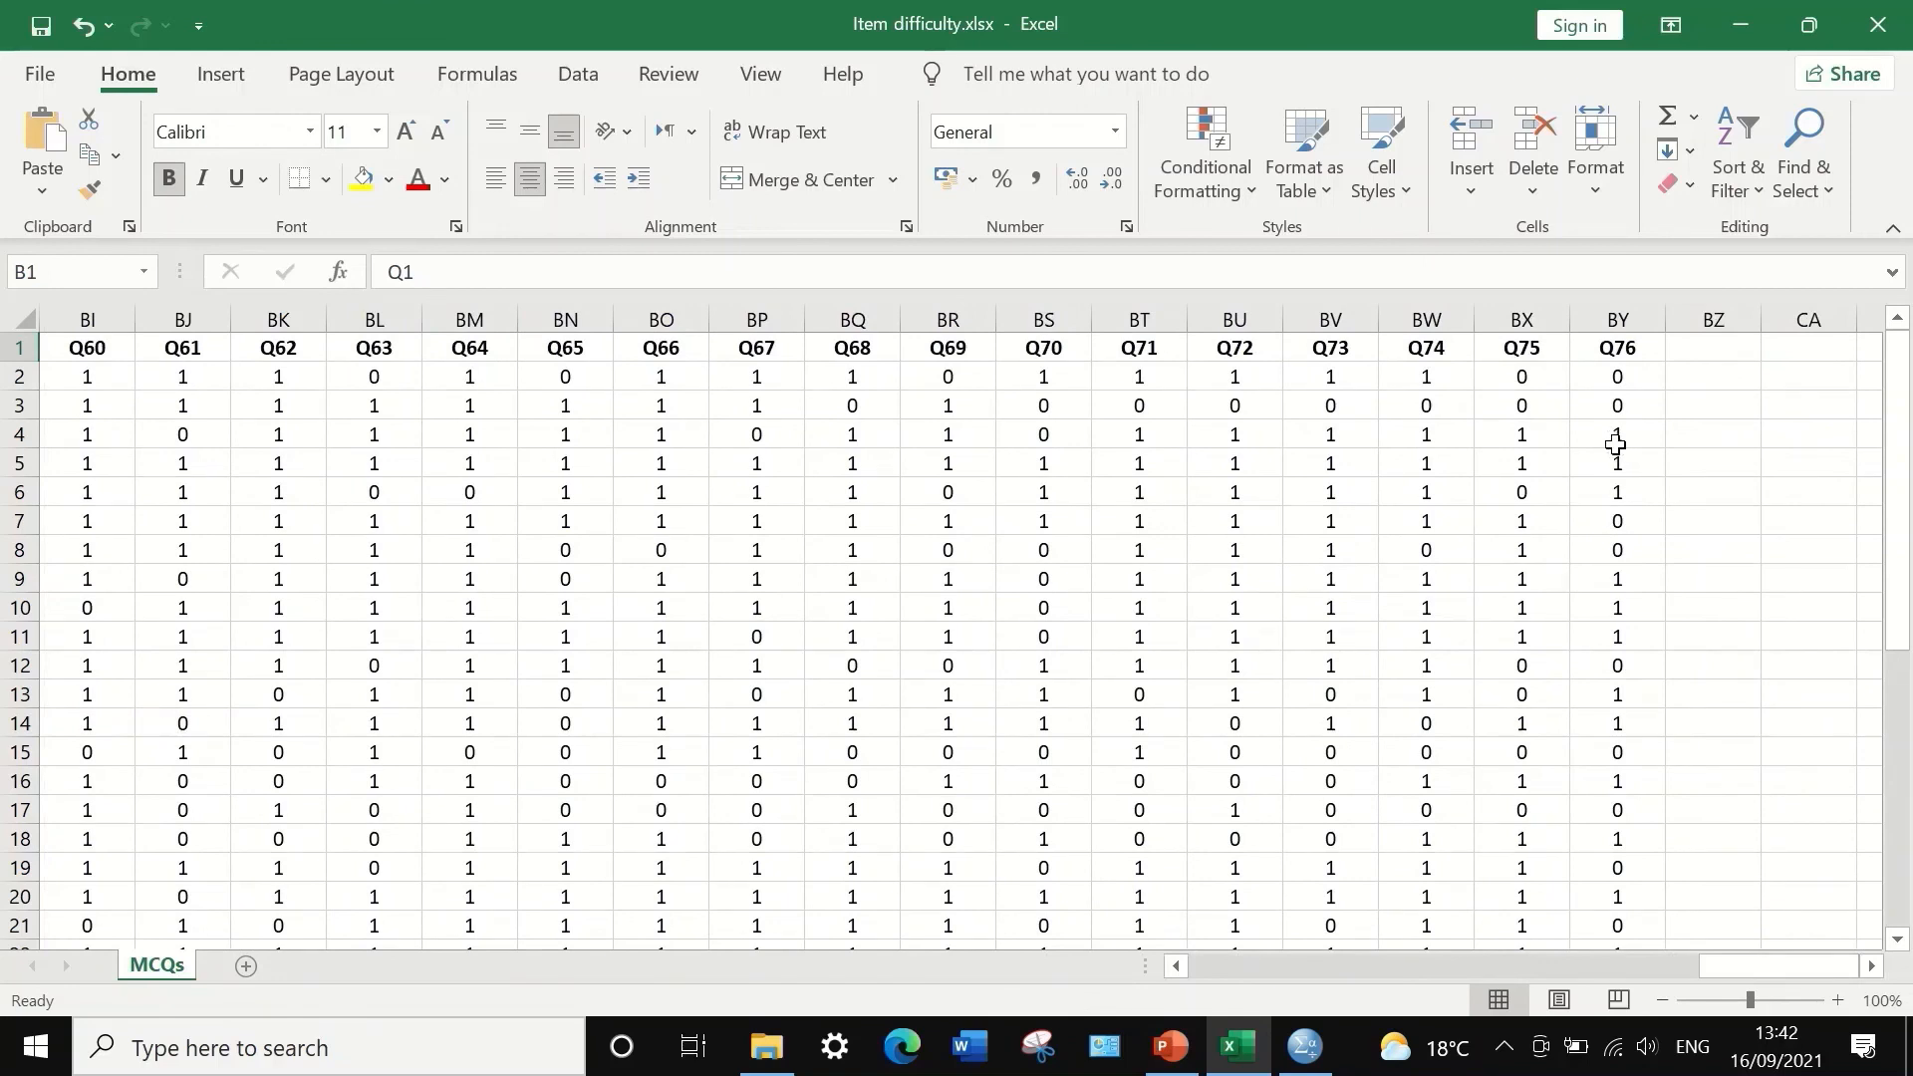
pyautogui.keyDown('shift'); pyautogui.click(1605, 353); pyautogui.keyUp('shift')
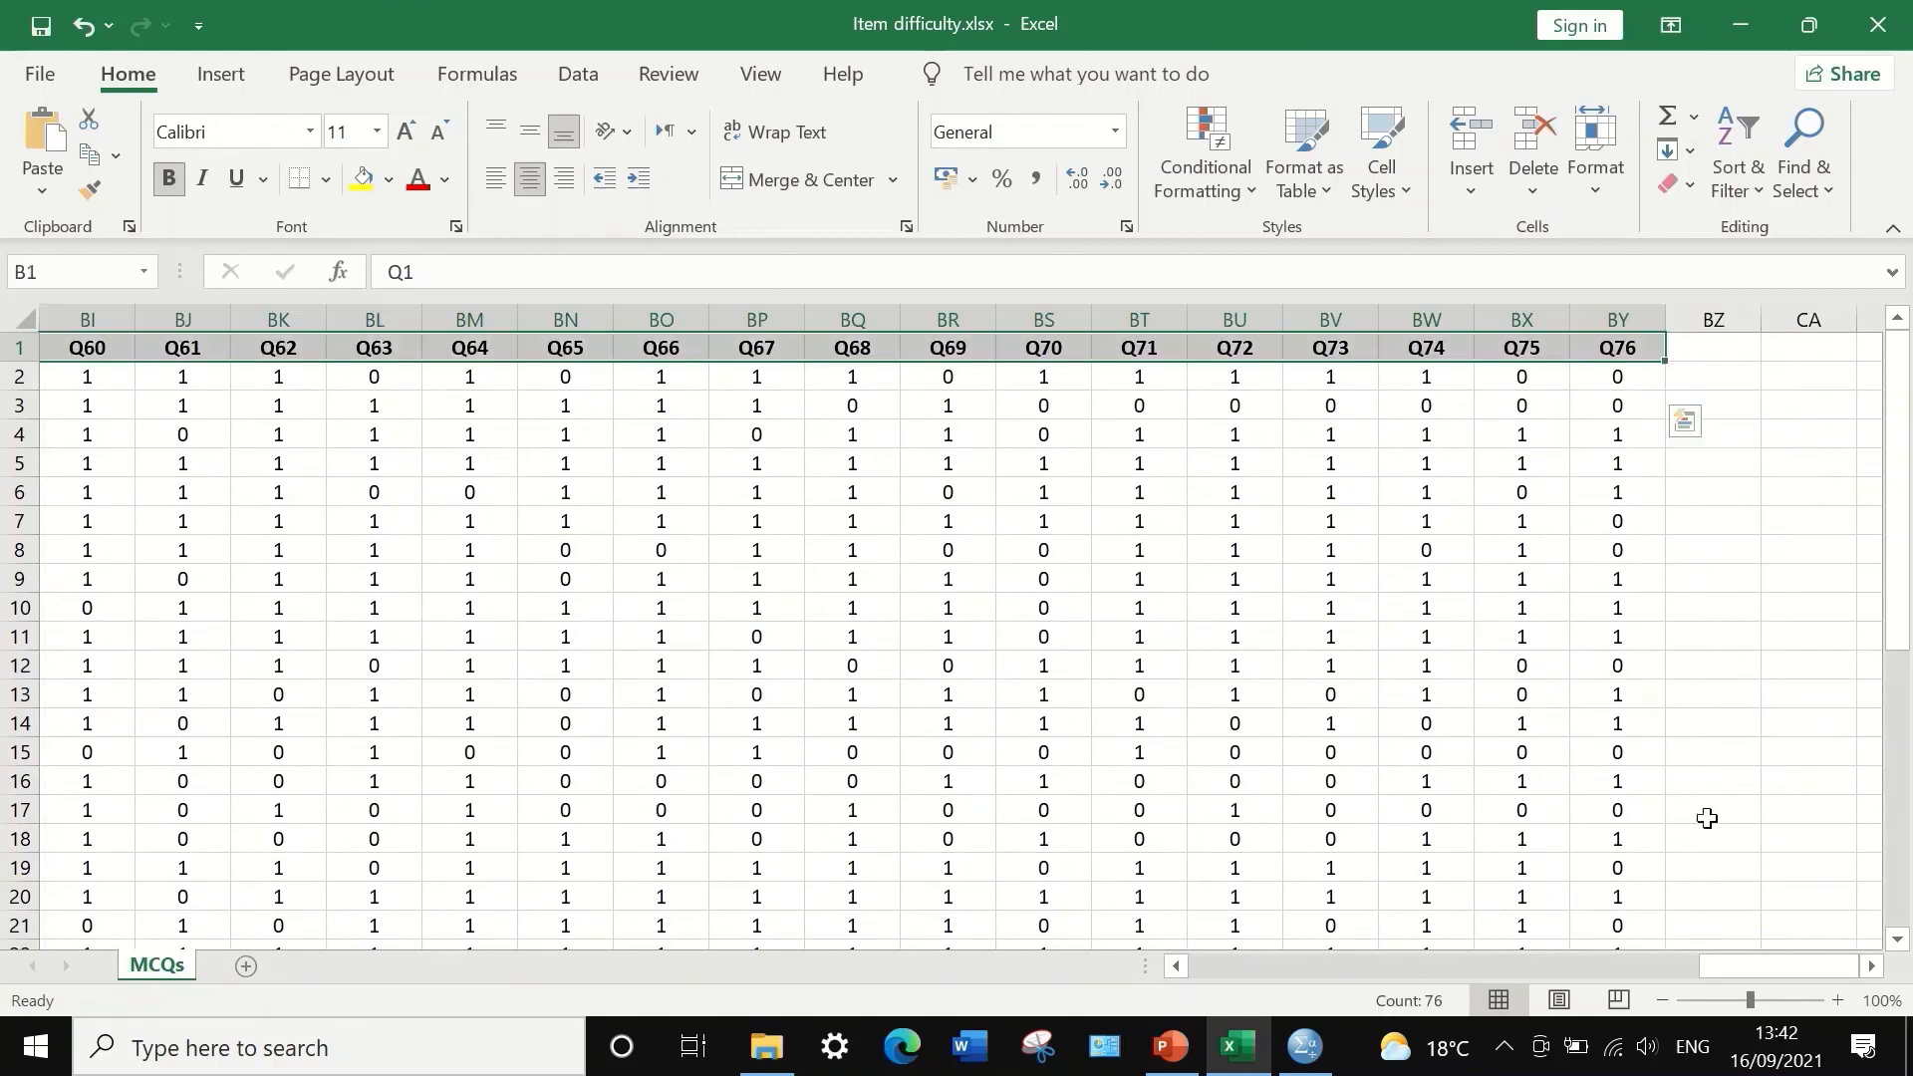
pyautogui.moveTo(1780, 965); pyautogui.dragTo(1255, 916)
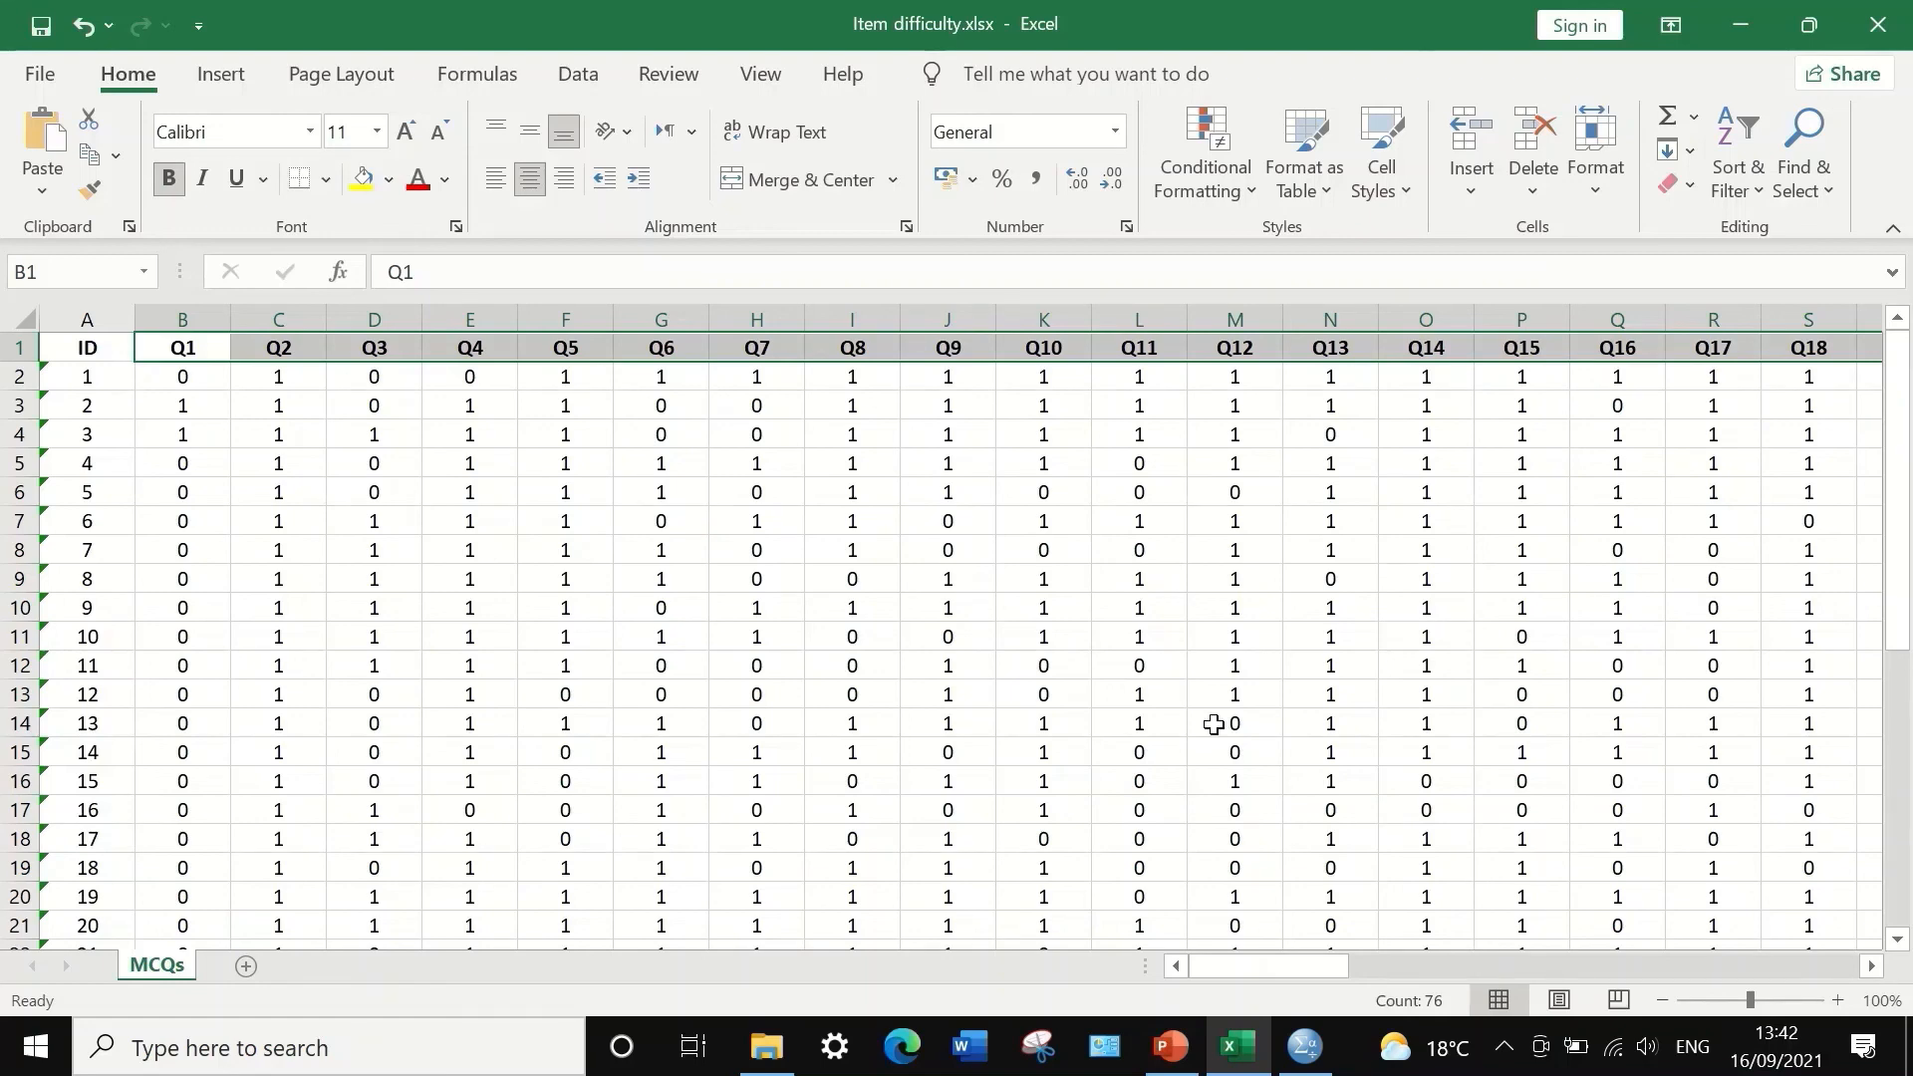
pyautogui.hotkey('ctrl', 'shift', 'Down')
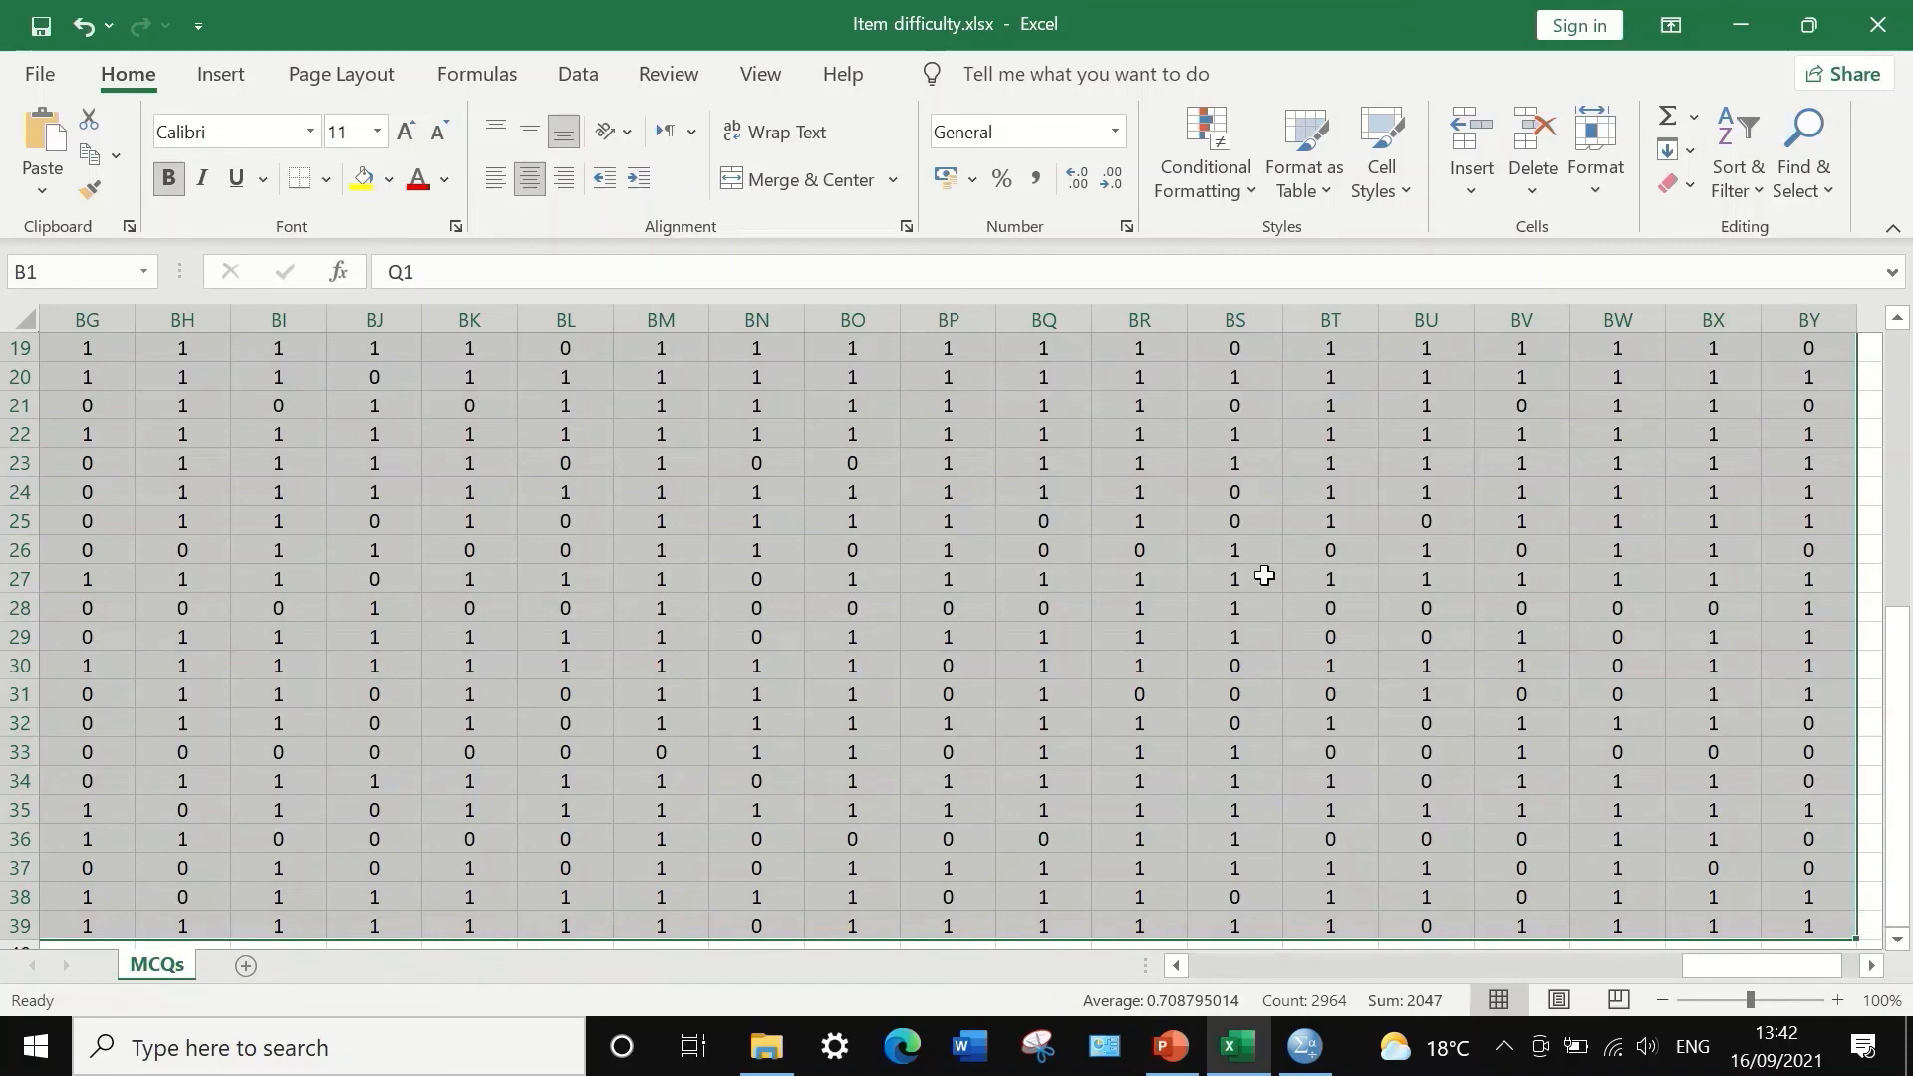
pyautogui.scroll(-2, 1246, 568)
pyautogui.scroll(8, 1247, 602)
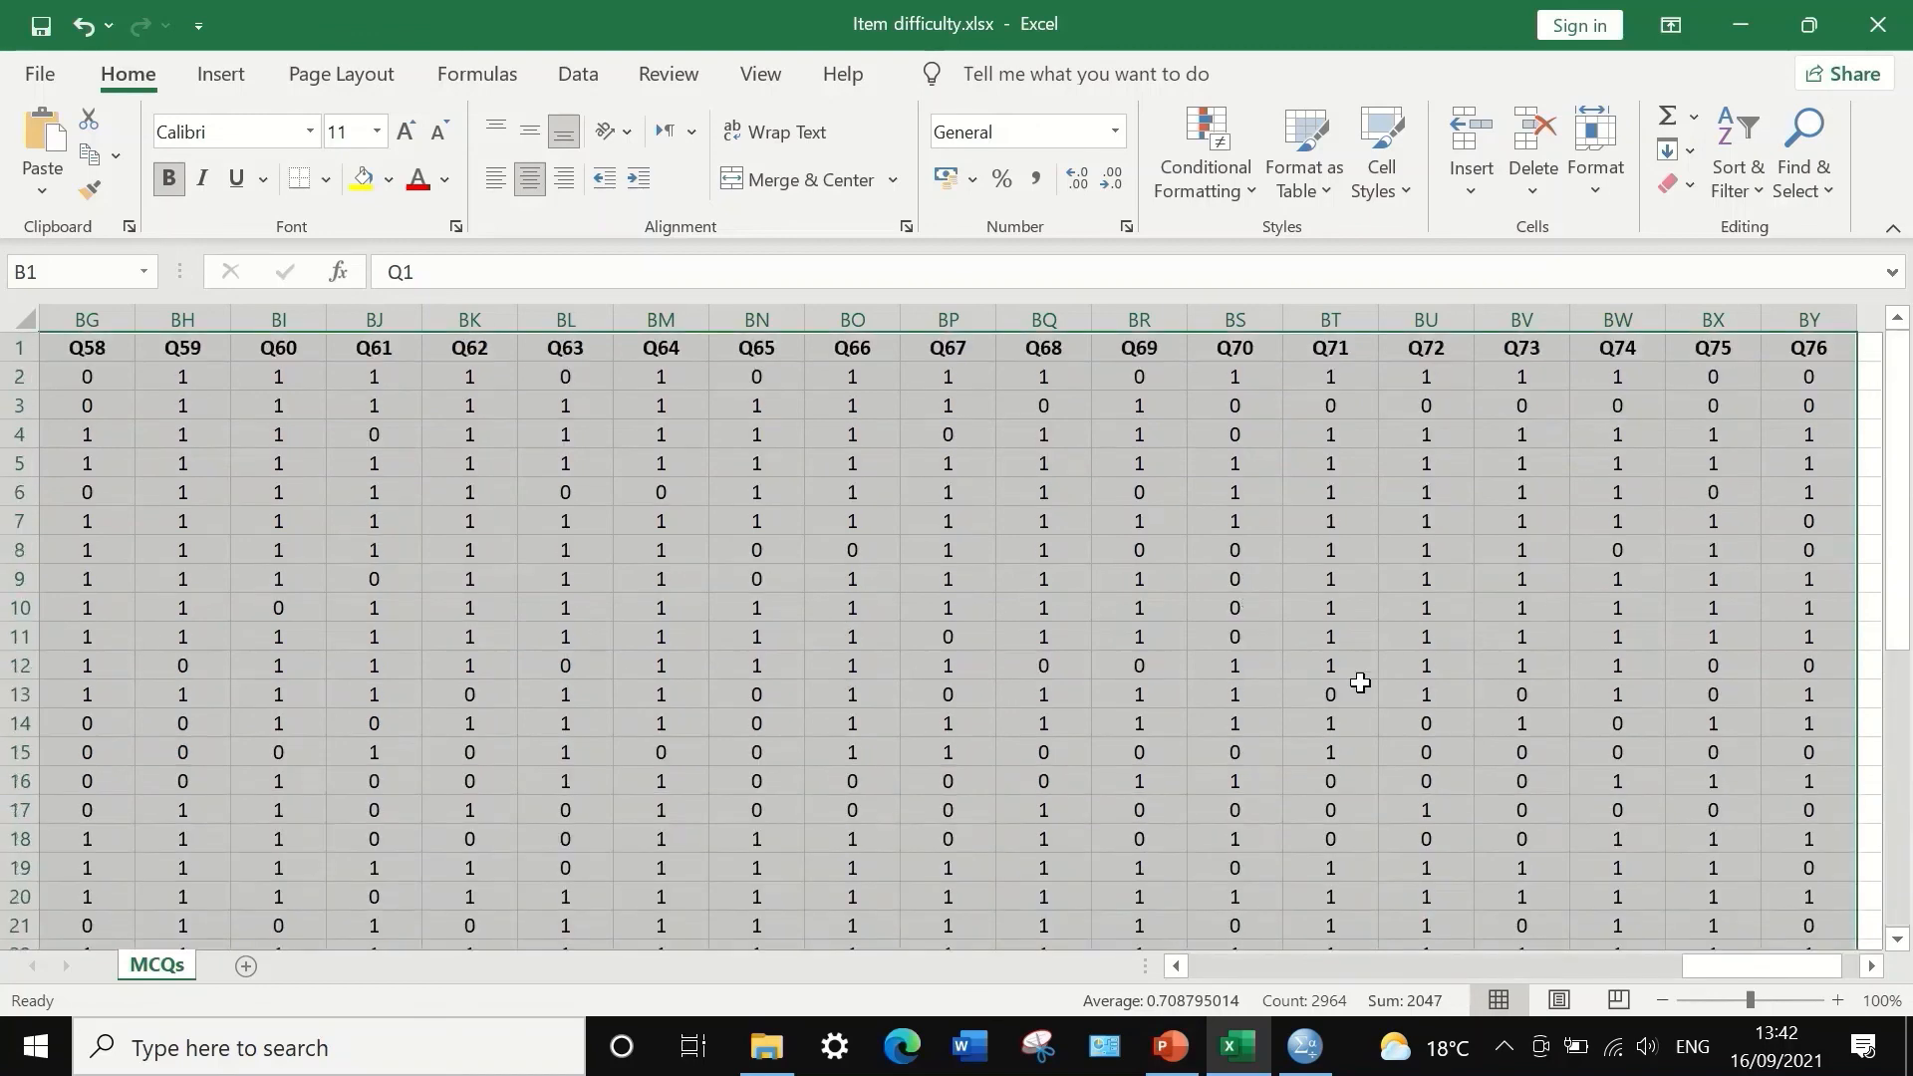
pyautogui.moveTo(1730, 965); pyautogui.dragTo(1146, 816)
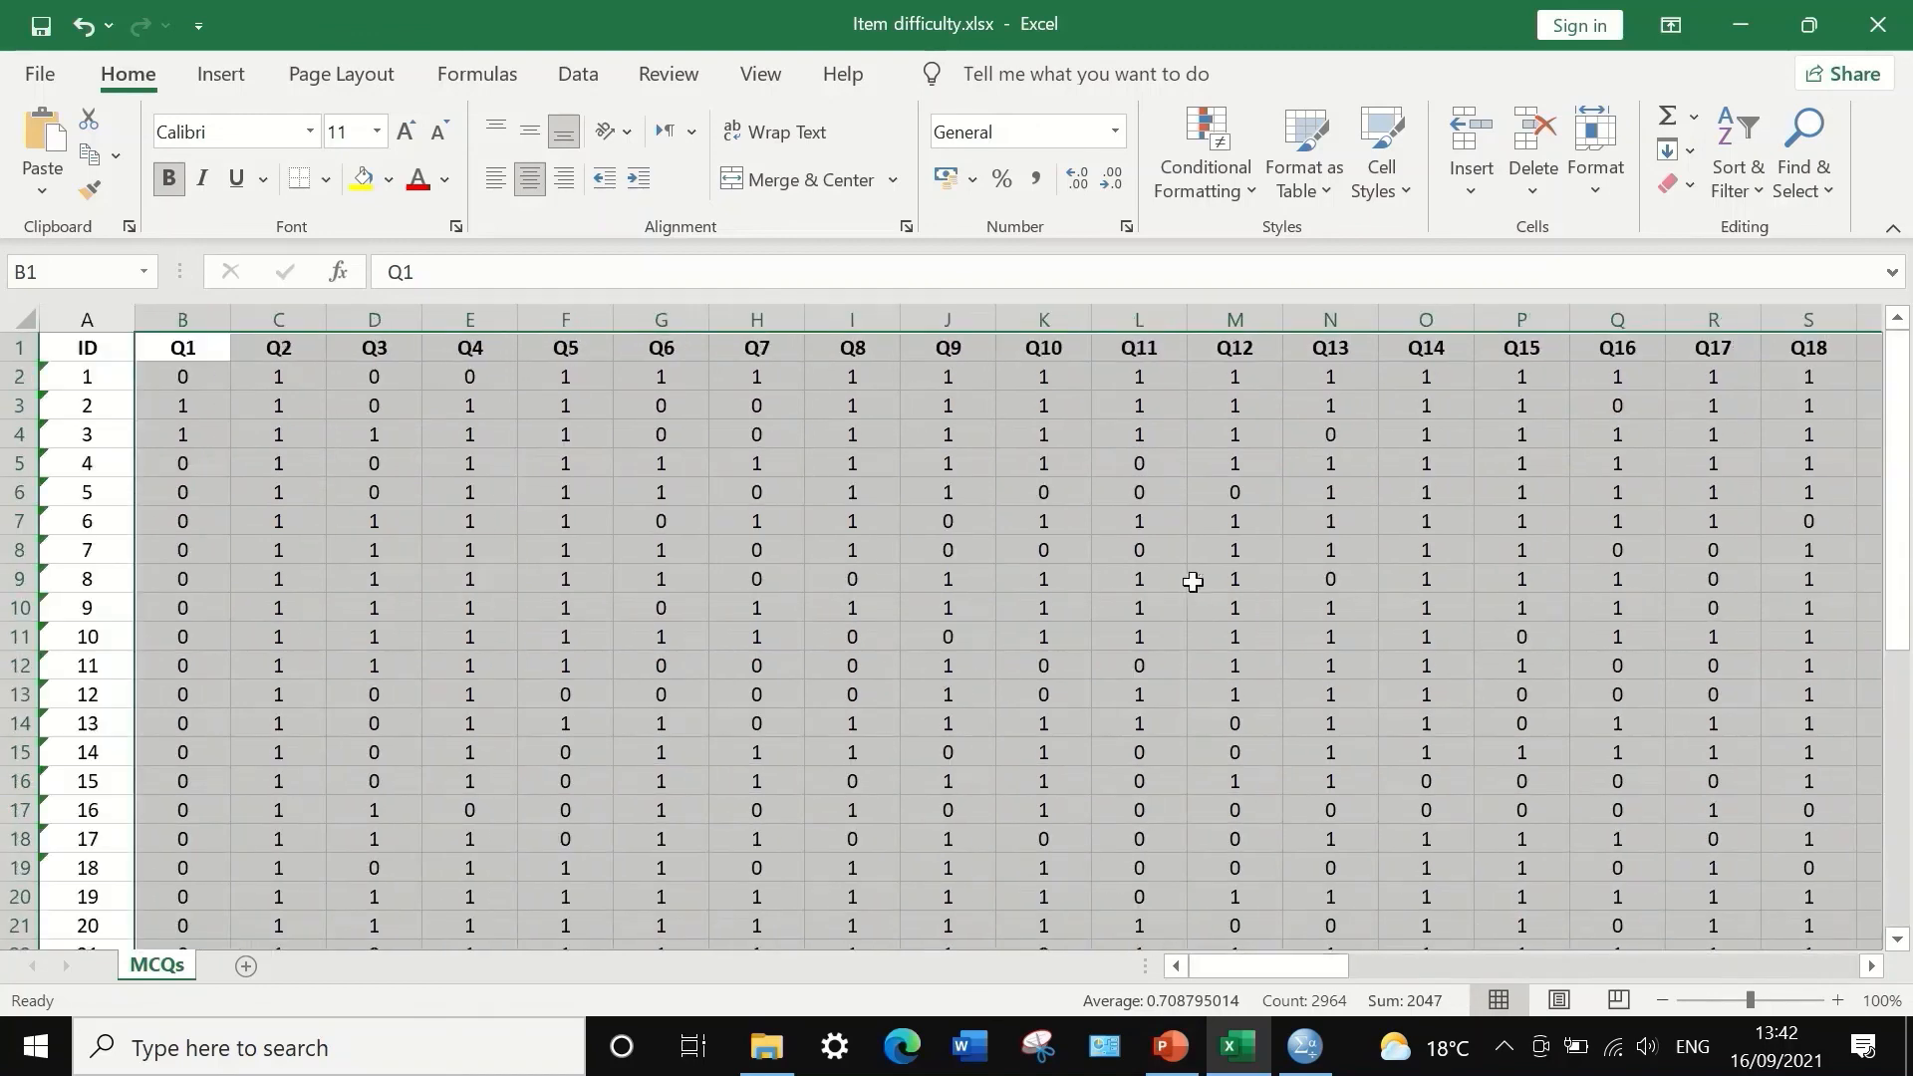
pyautogui.rightClick(983, 466)
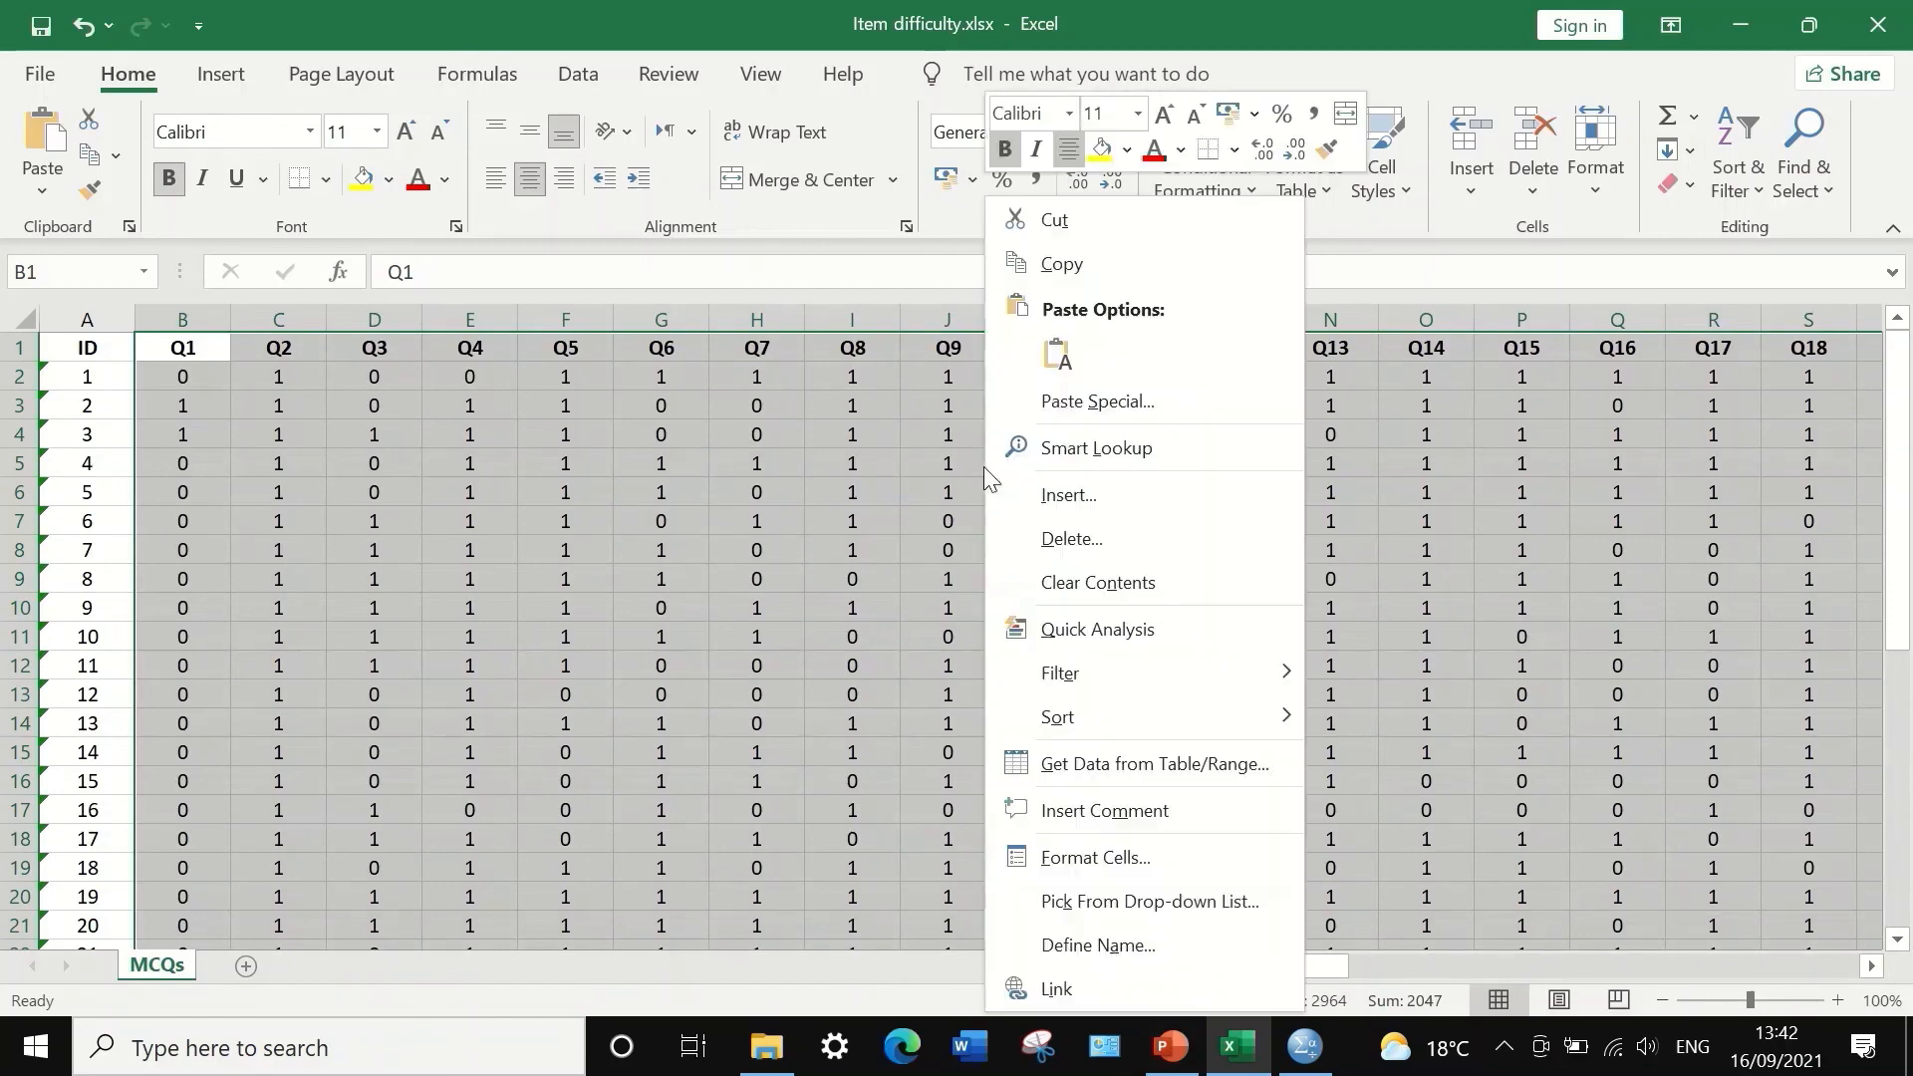
pyautogui.click(1096, 265)
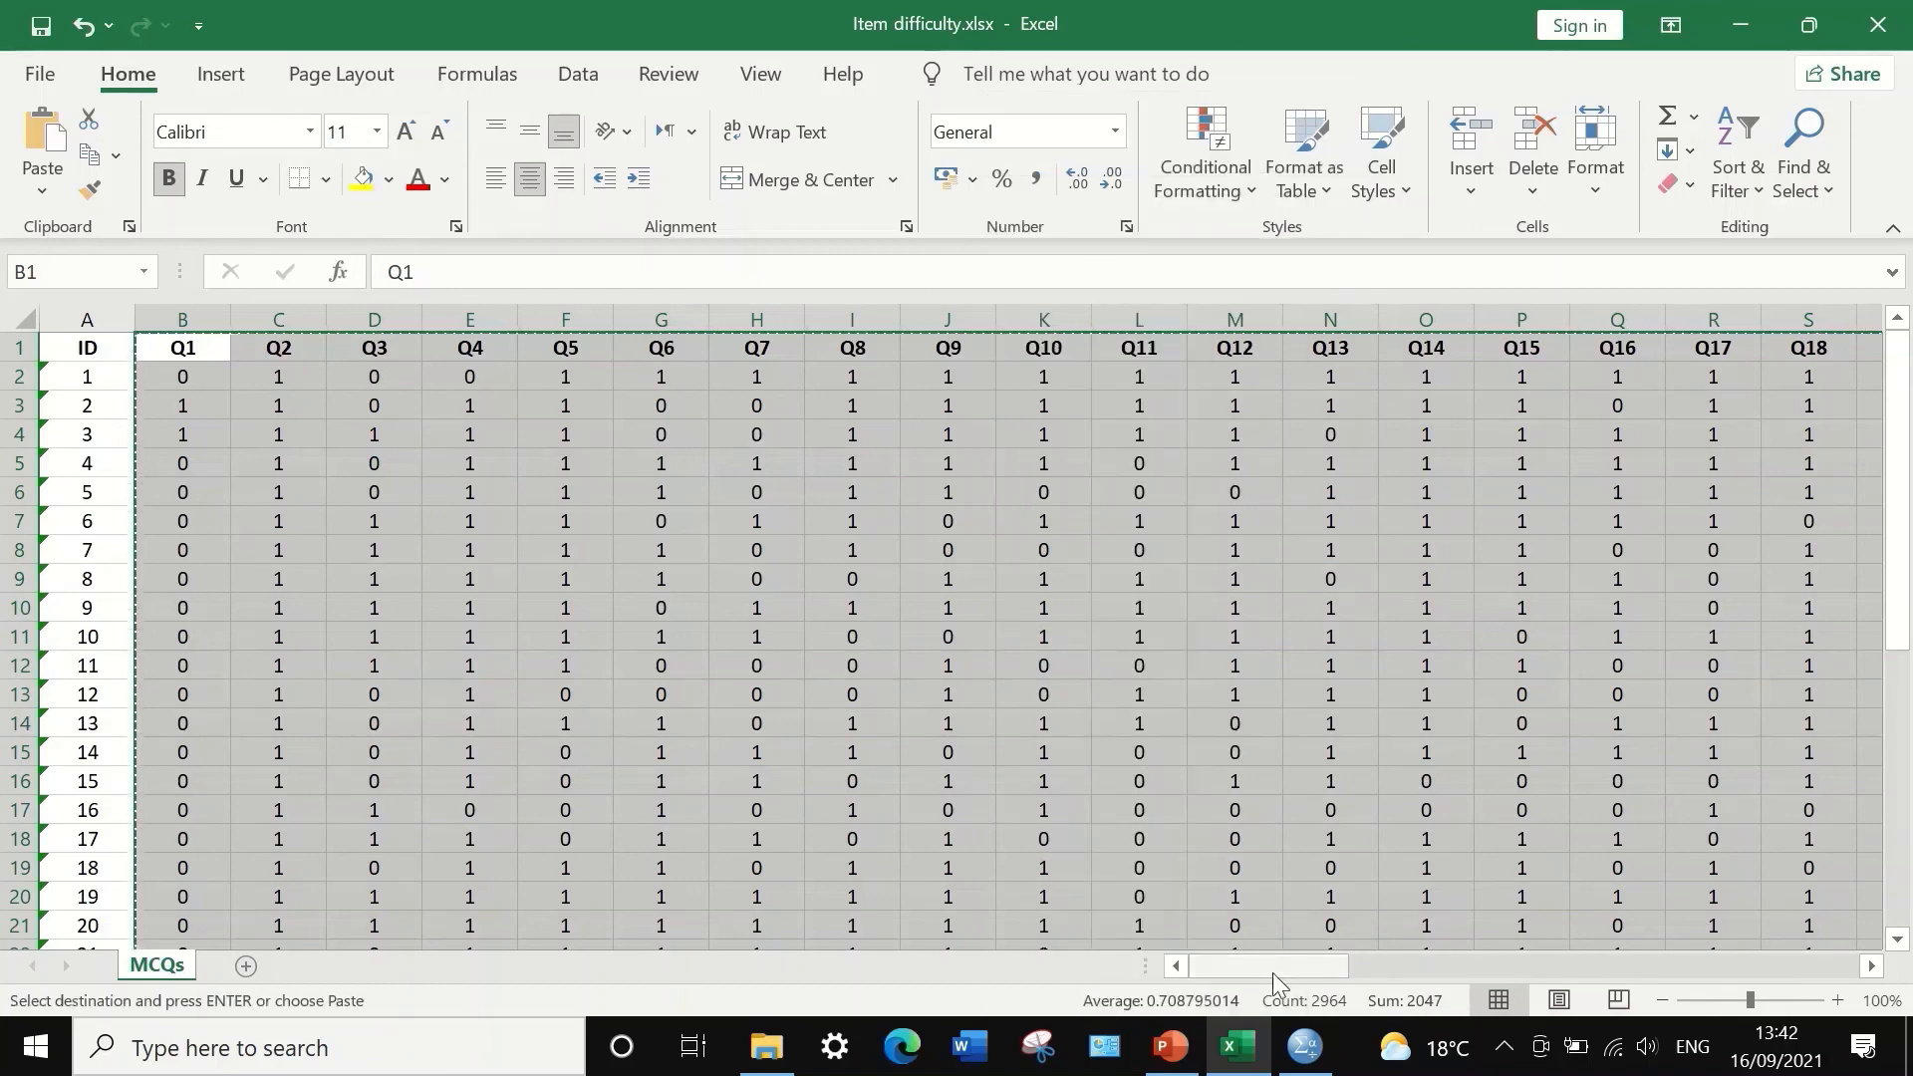
# - Switch to the SPSS Data Editor and paste the copied MCQ data starting at row 1 of the first variable
pyautogui.click(1299, 1054)
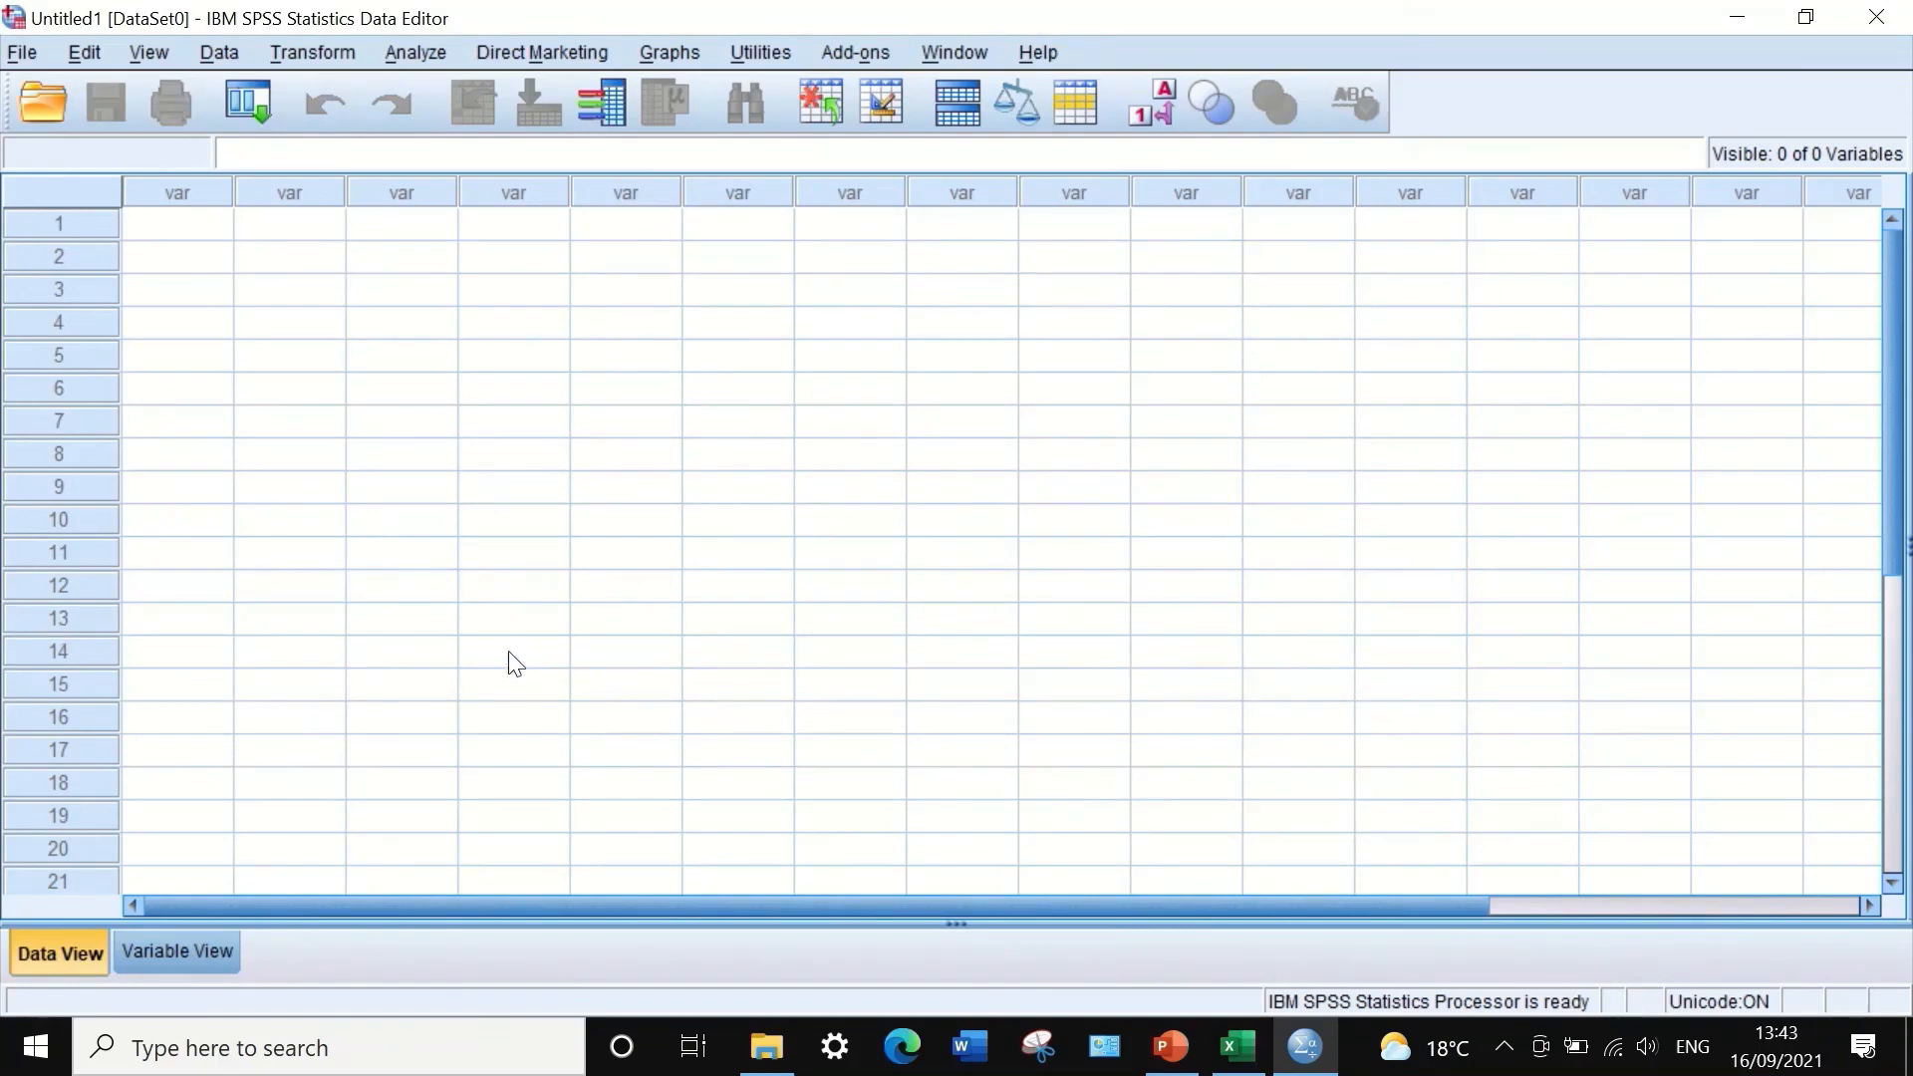
pyautogui.click(191, 223)
pyautogui.rightClick(179, 220)
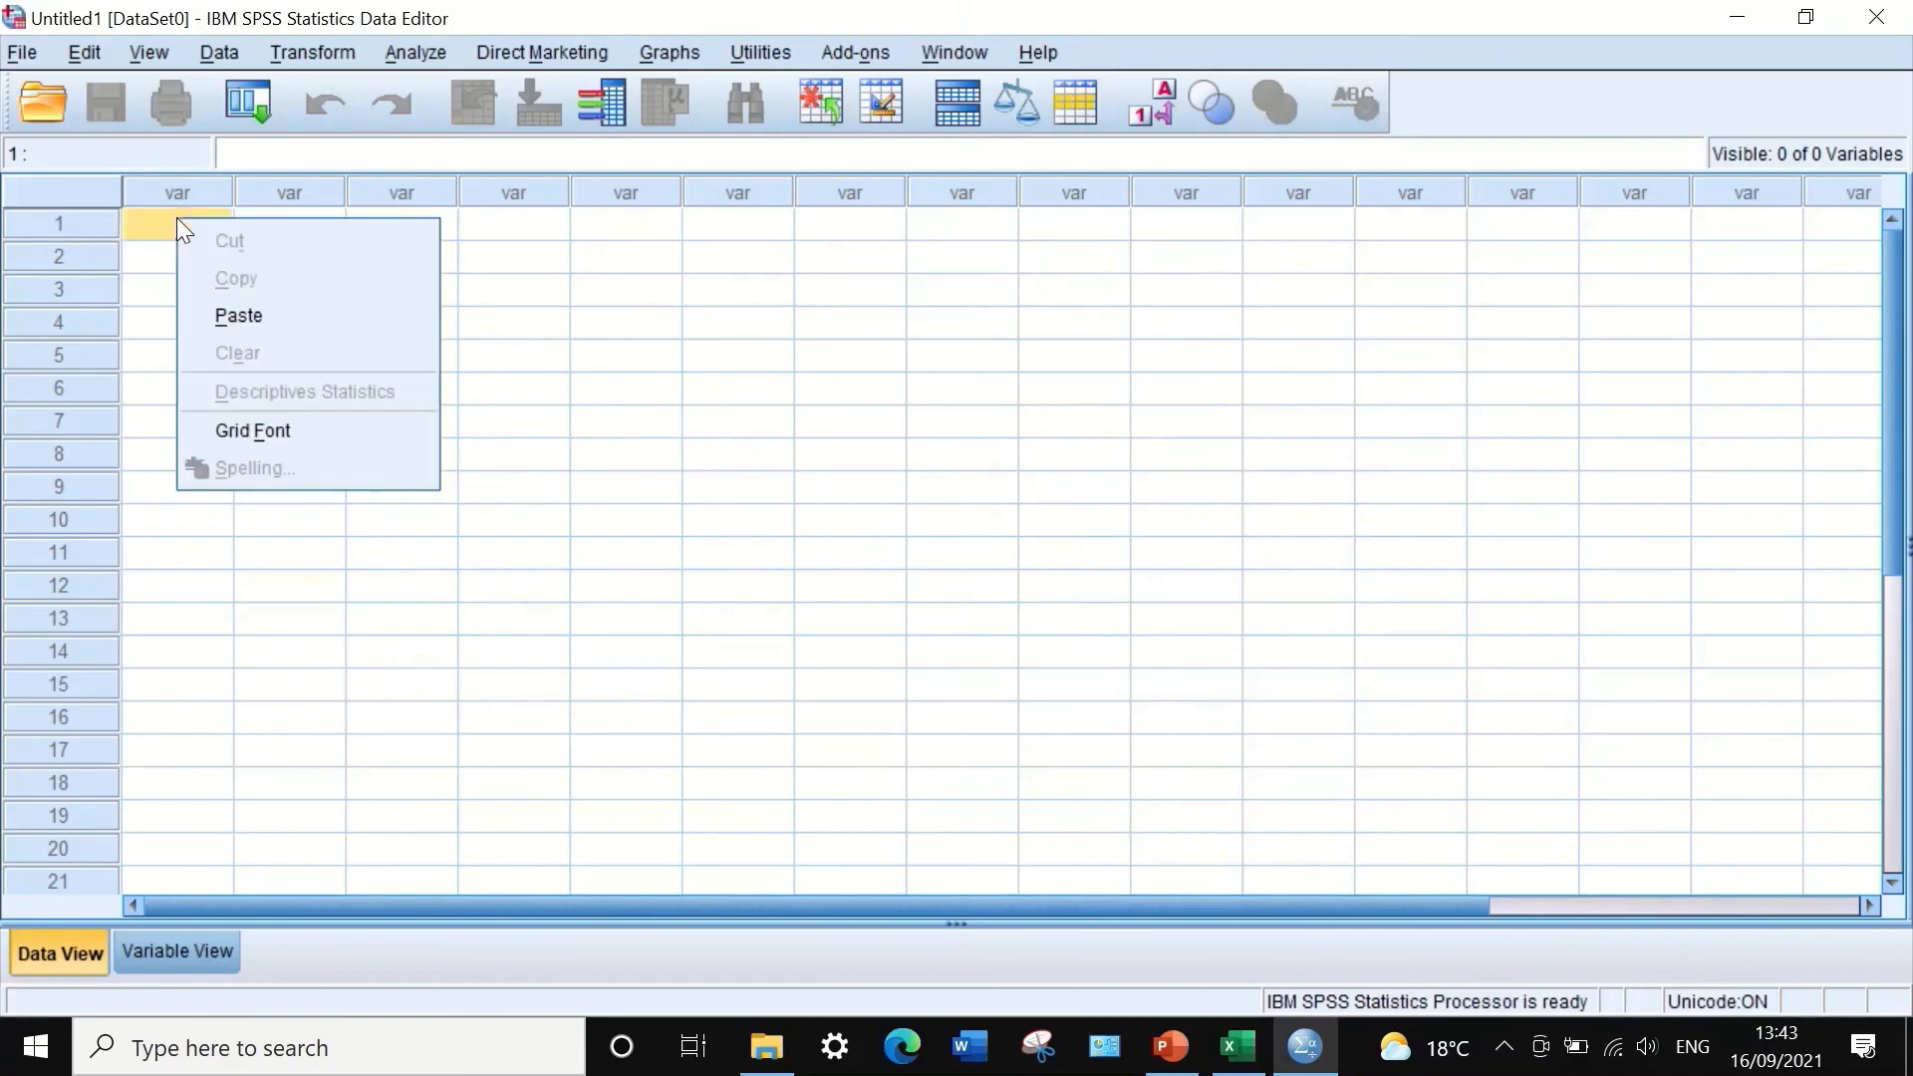
pyautogui.click(241, 315)
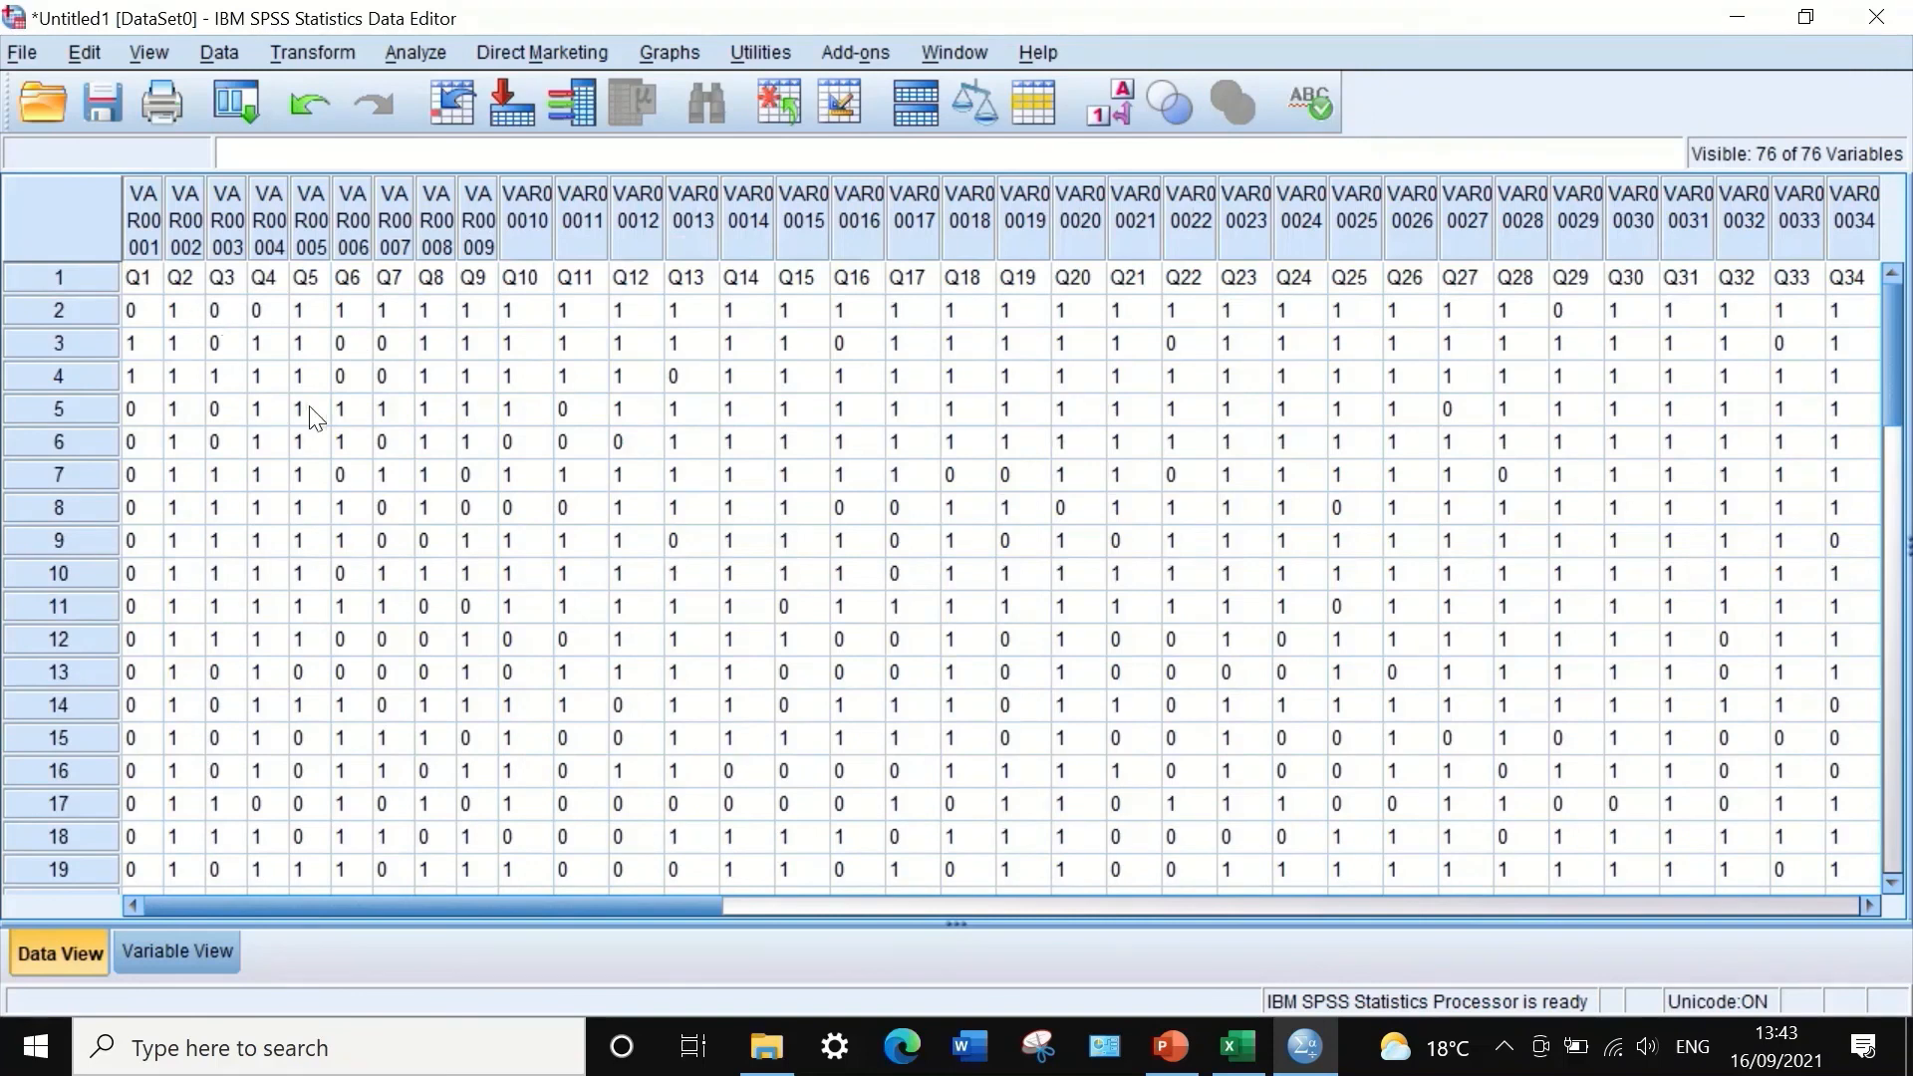
pyautogui.scroll(-4, 261, 543)
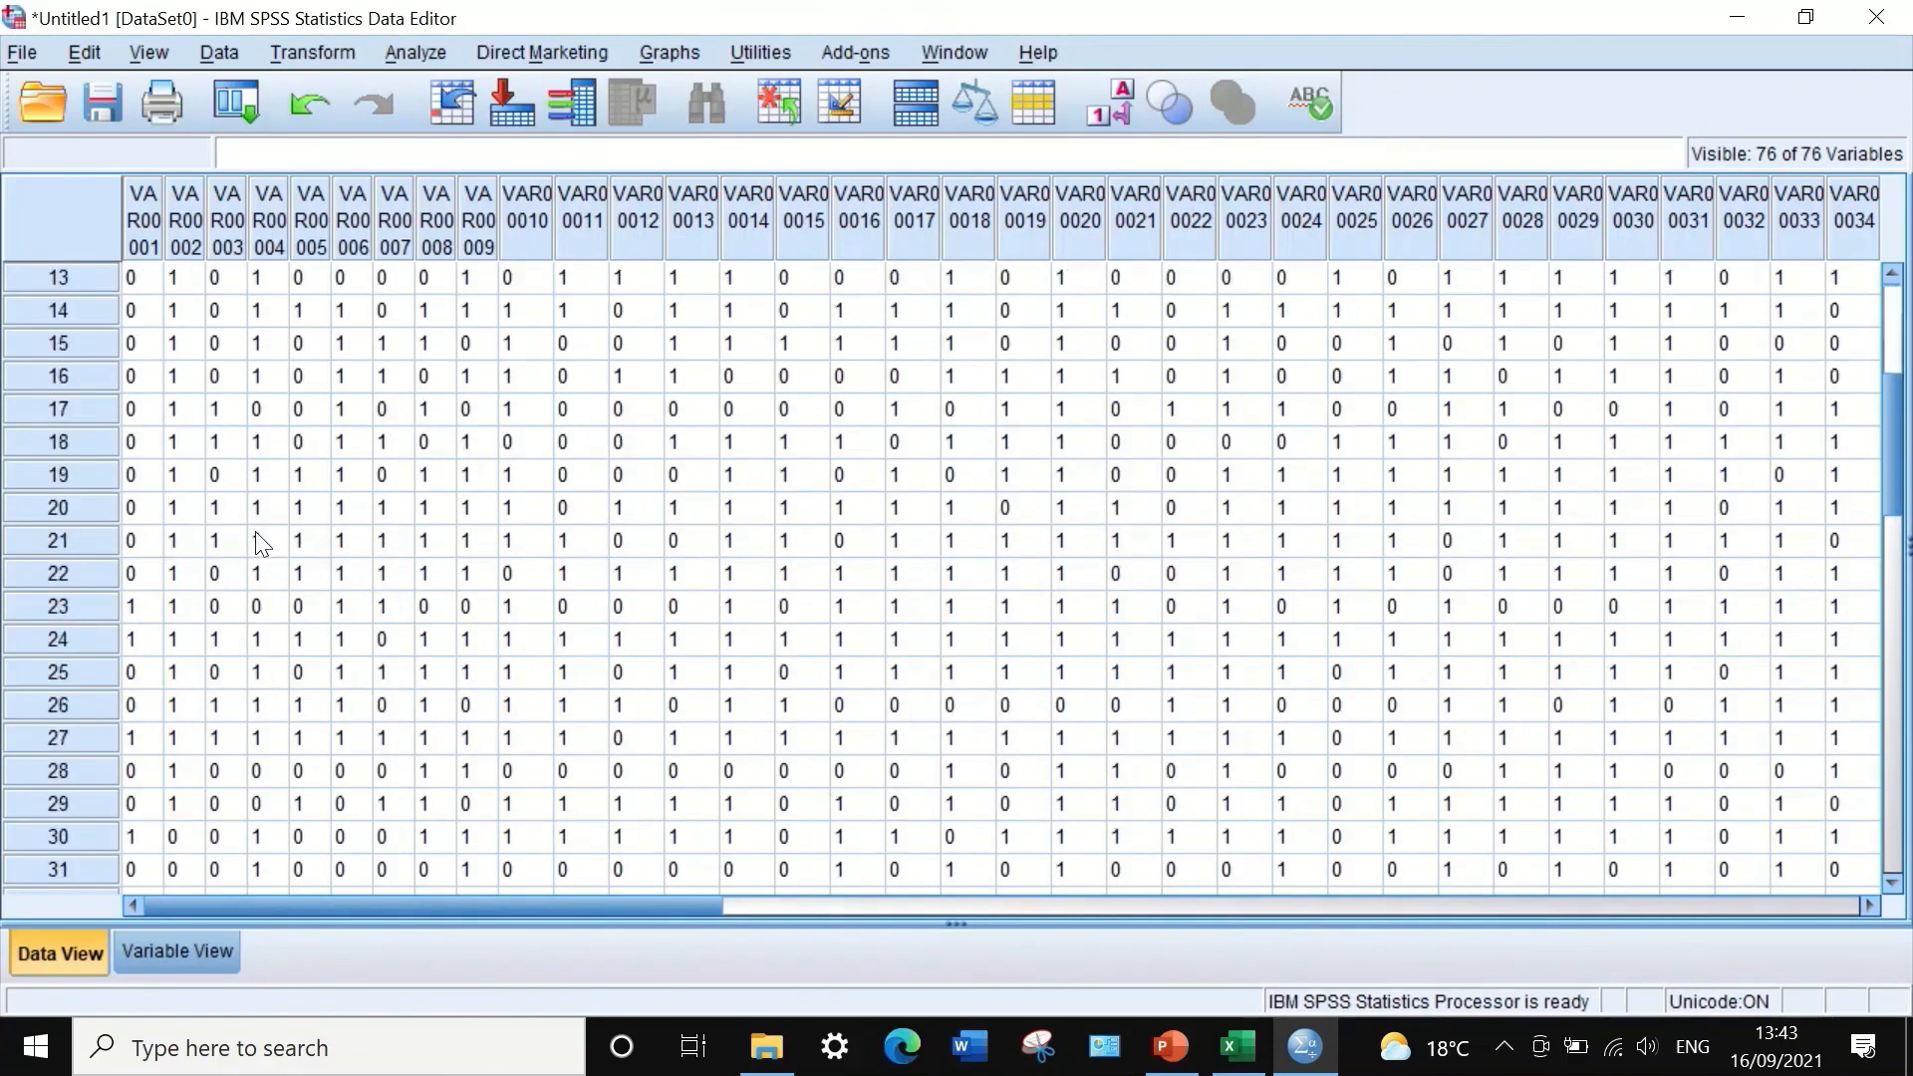
pyautogui.scroll(4, 261, 543)
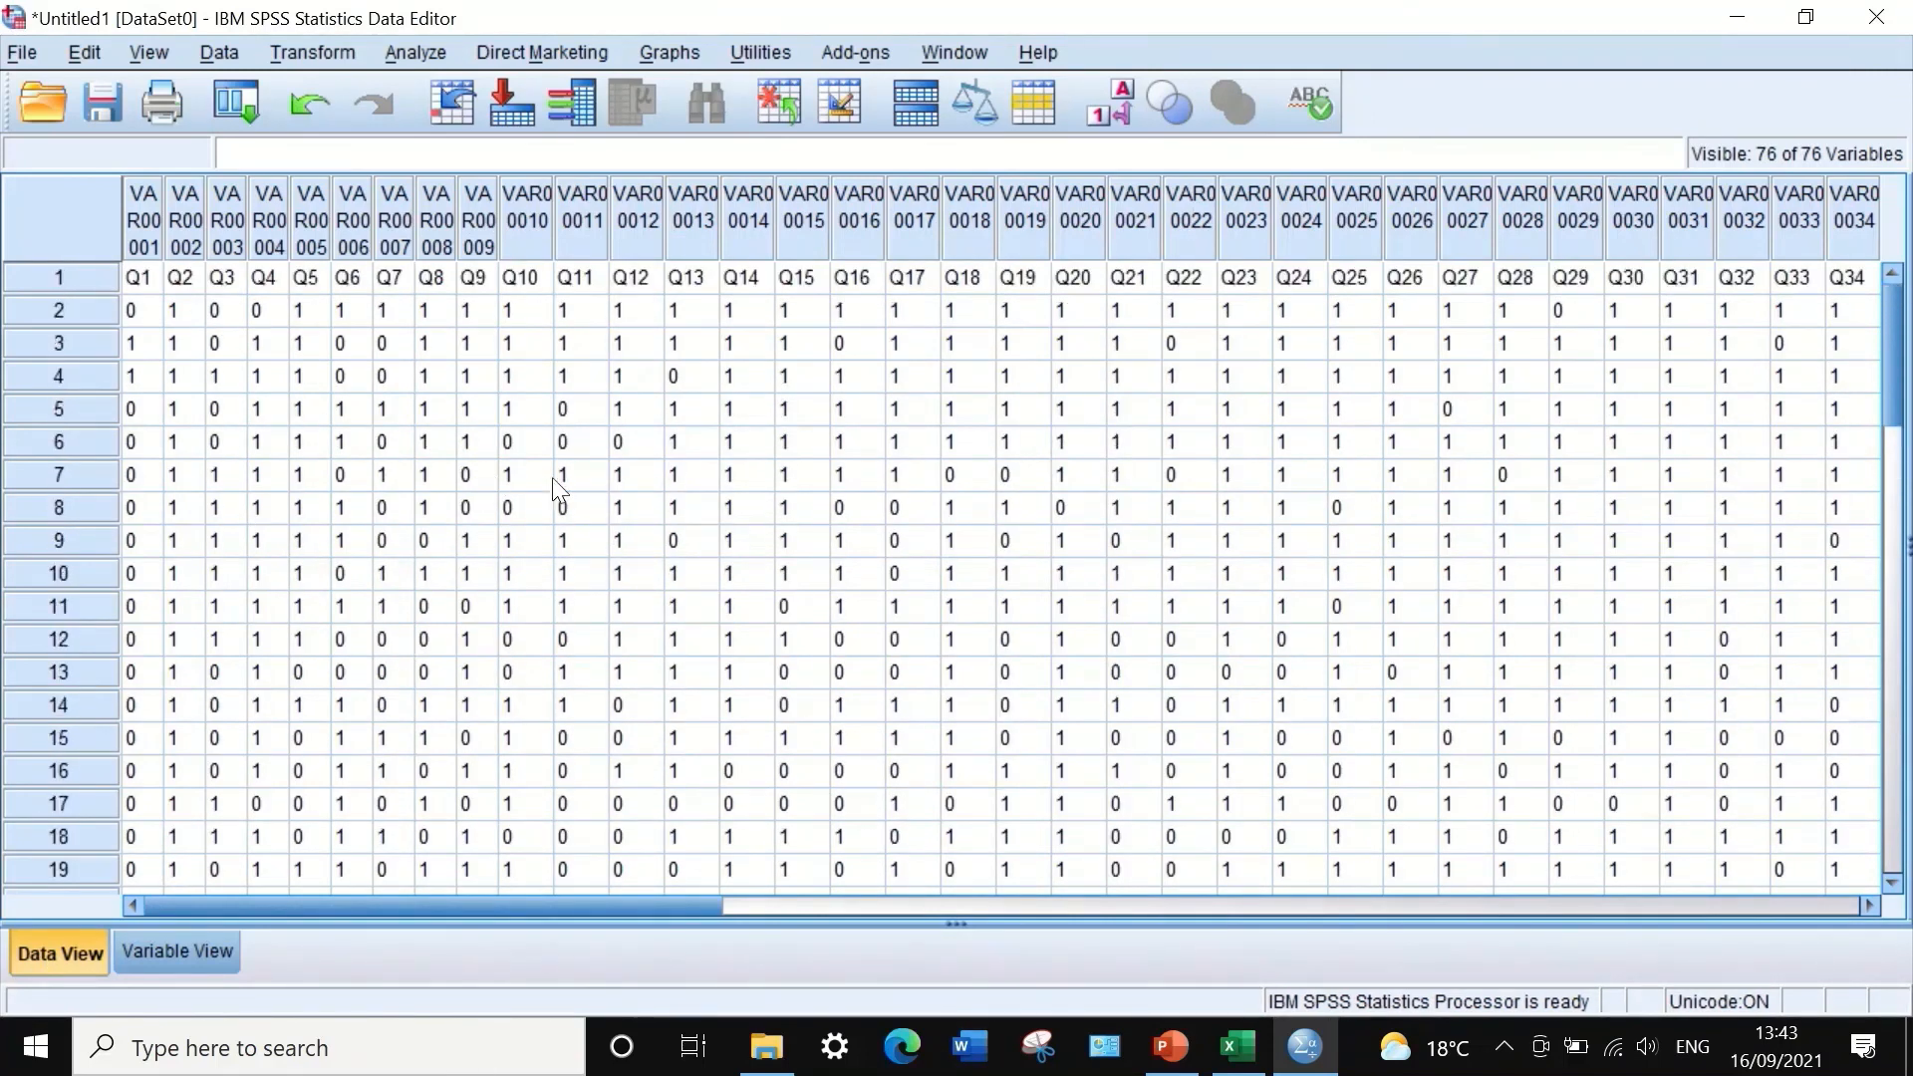
# - Clear the first case row, which holds the question labels Q1 to Q76
pyautogui.click(55, 276)
pyautogui.rightClick(34, 269)
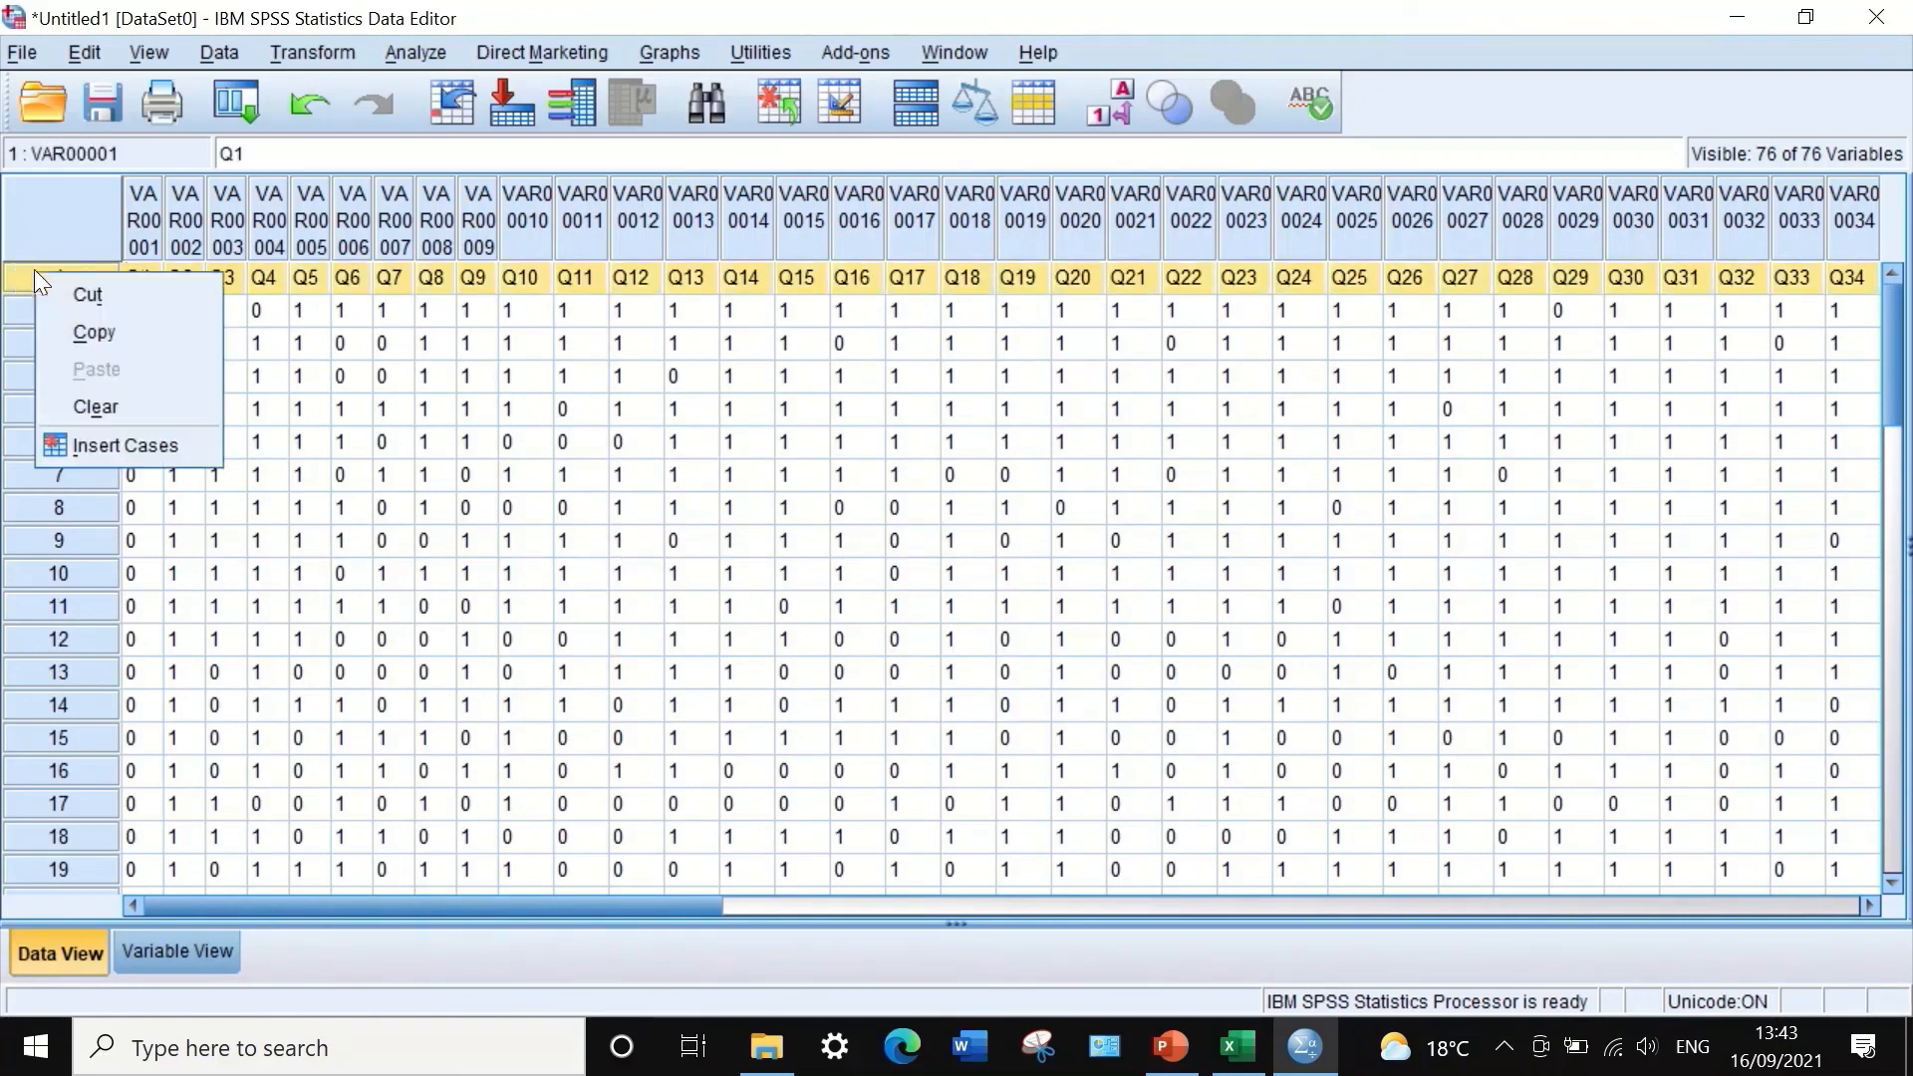
pyautogui.click(147, 397)
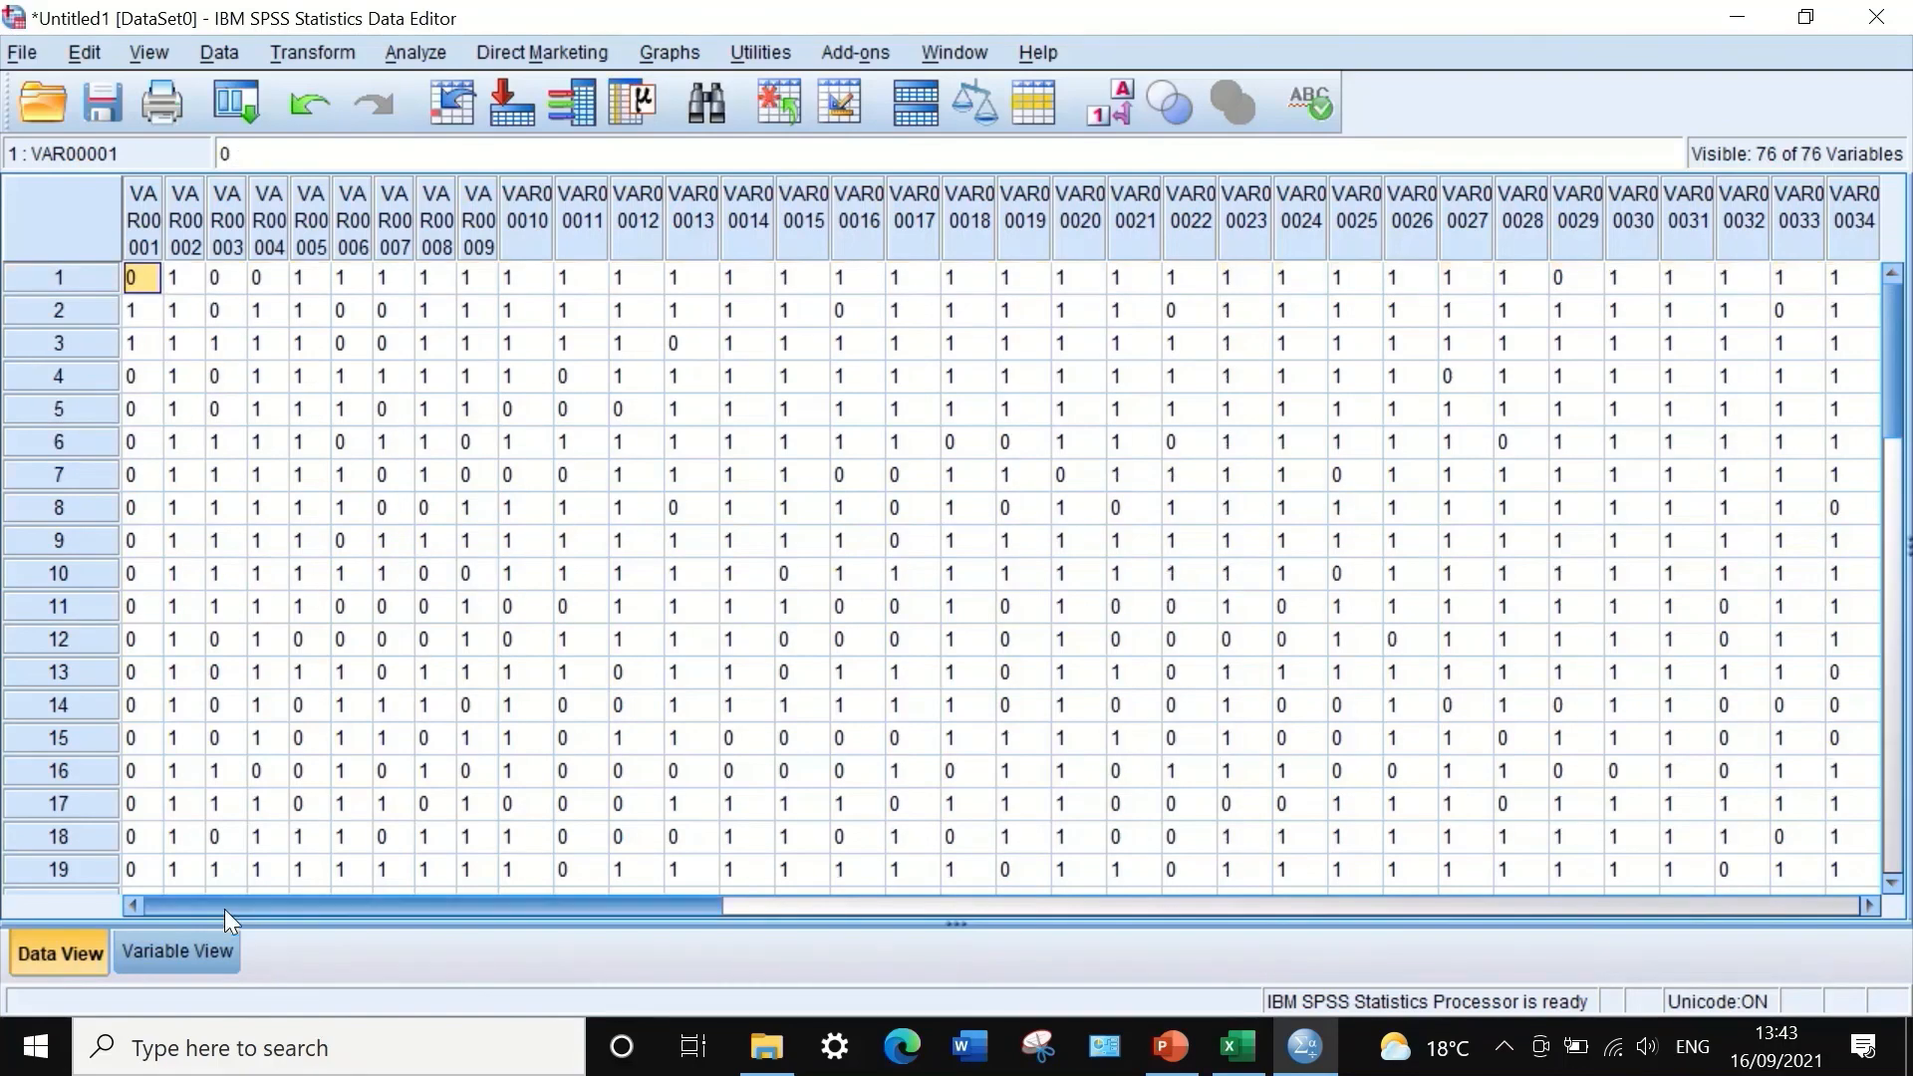
# - Open the variable definitions and set the type of VAR00002 to Numeric with width 2 and 0 decimal places
pyautogui.click(187, 955)
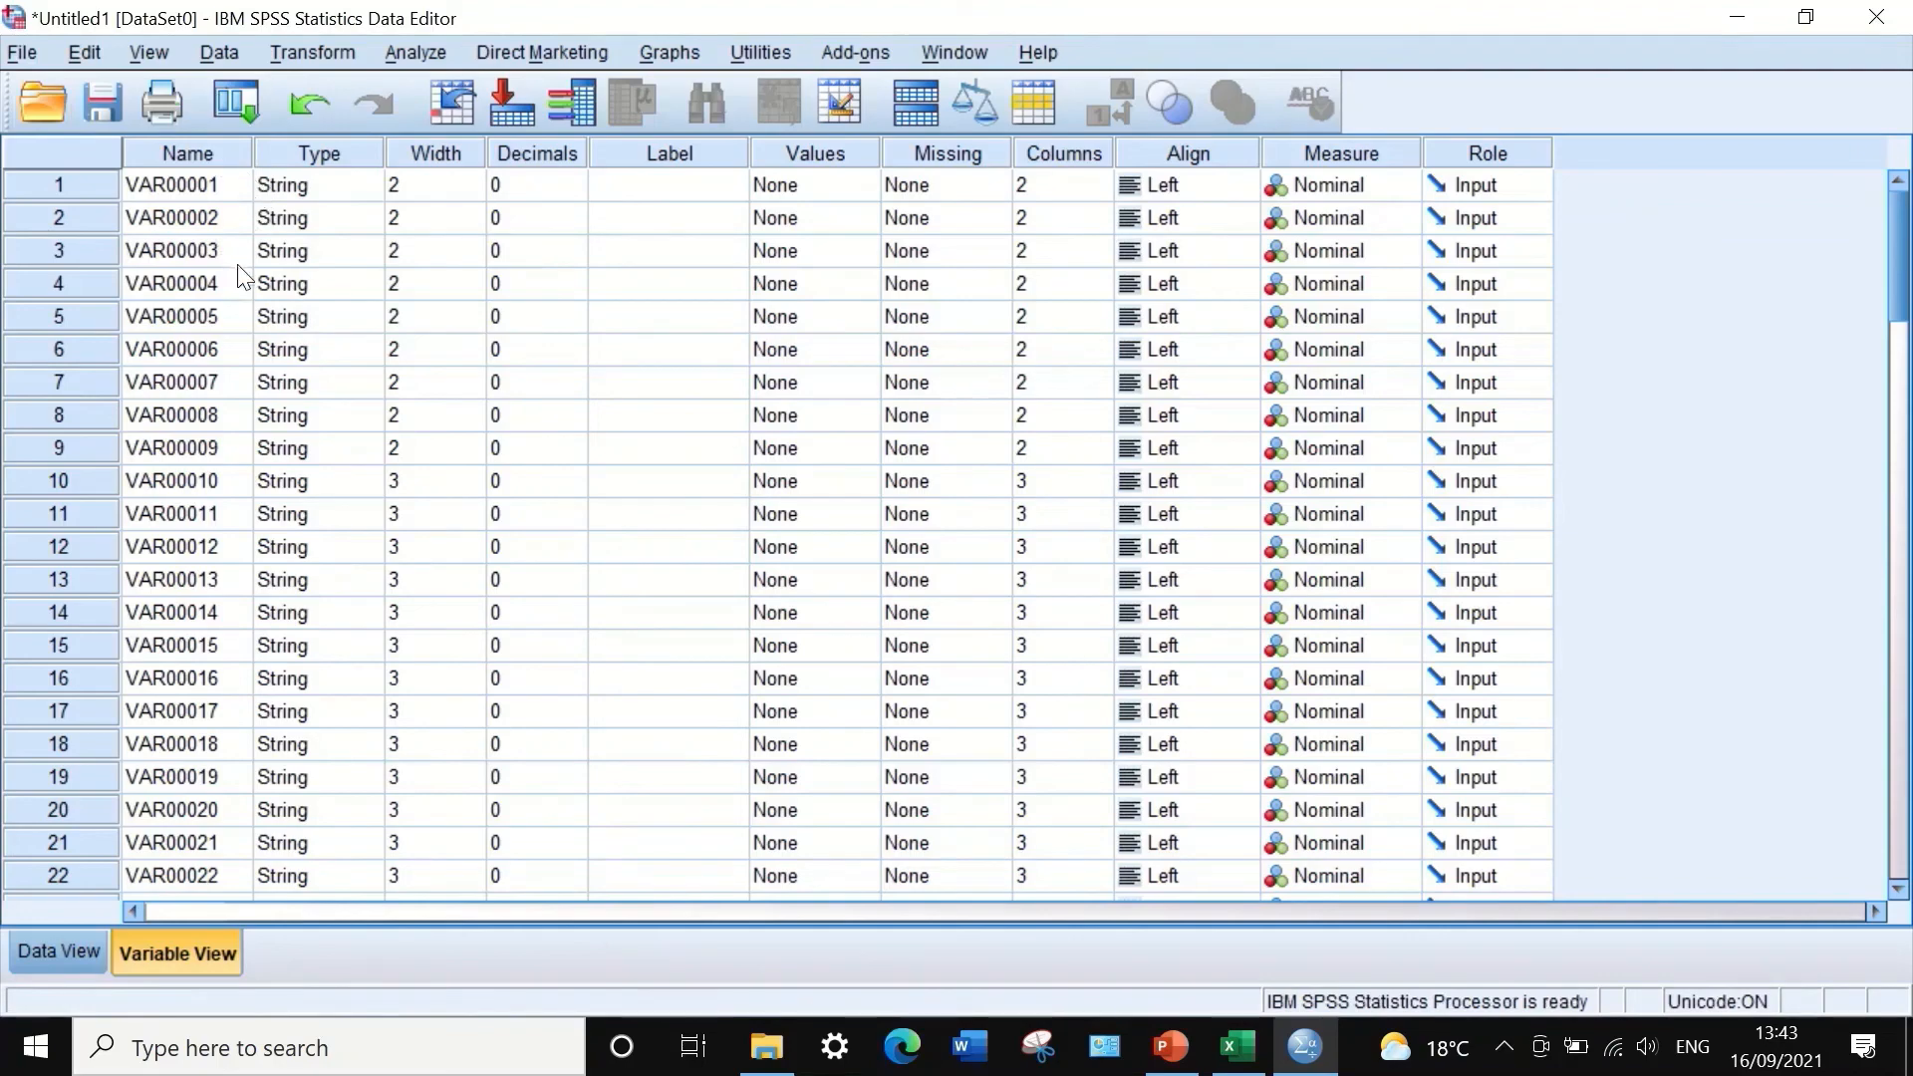
pyautogui.click(341, 191)
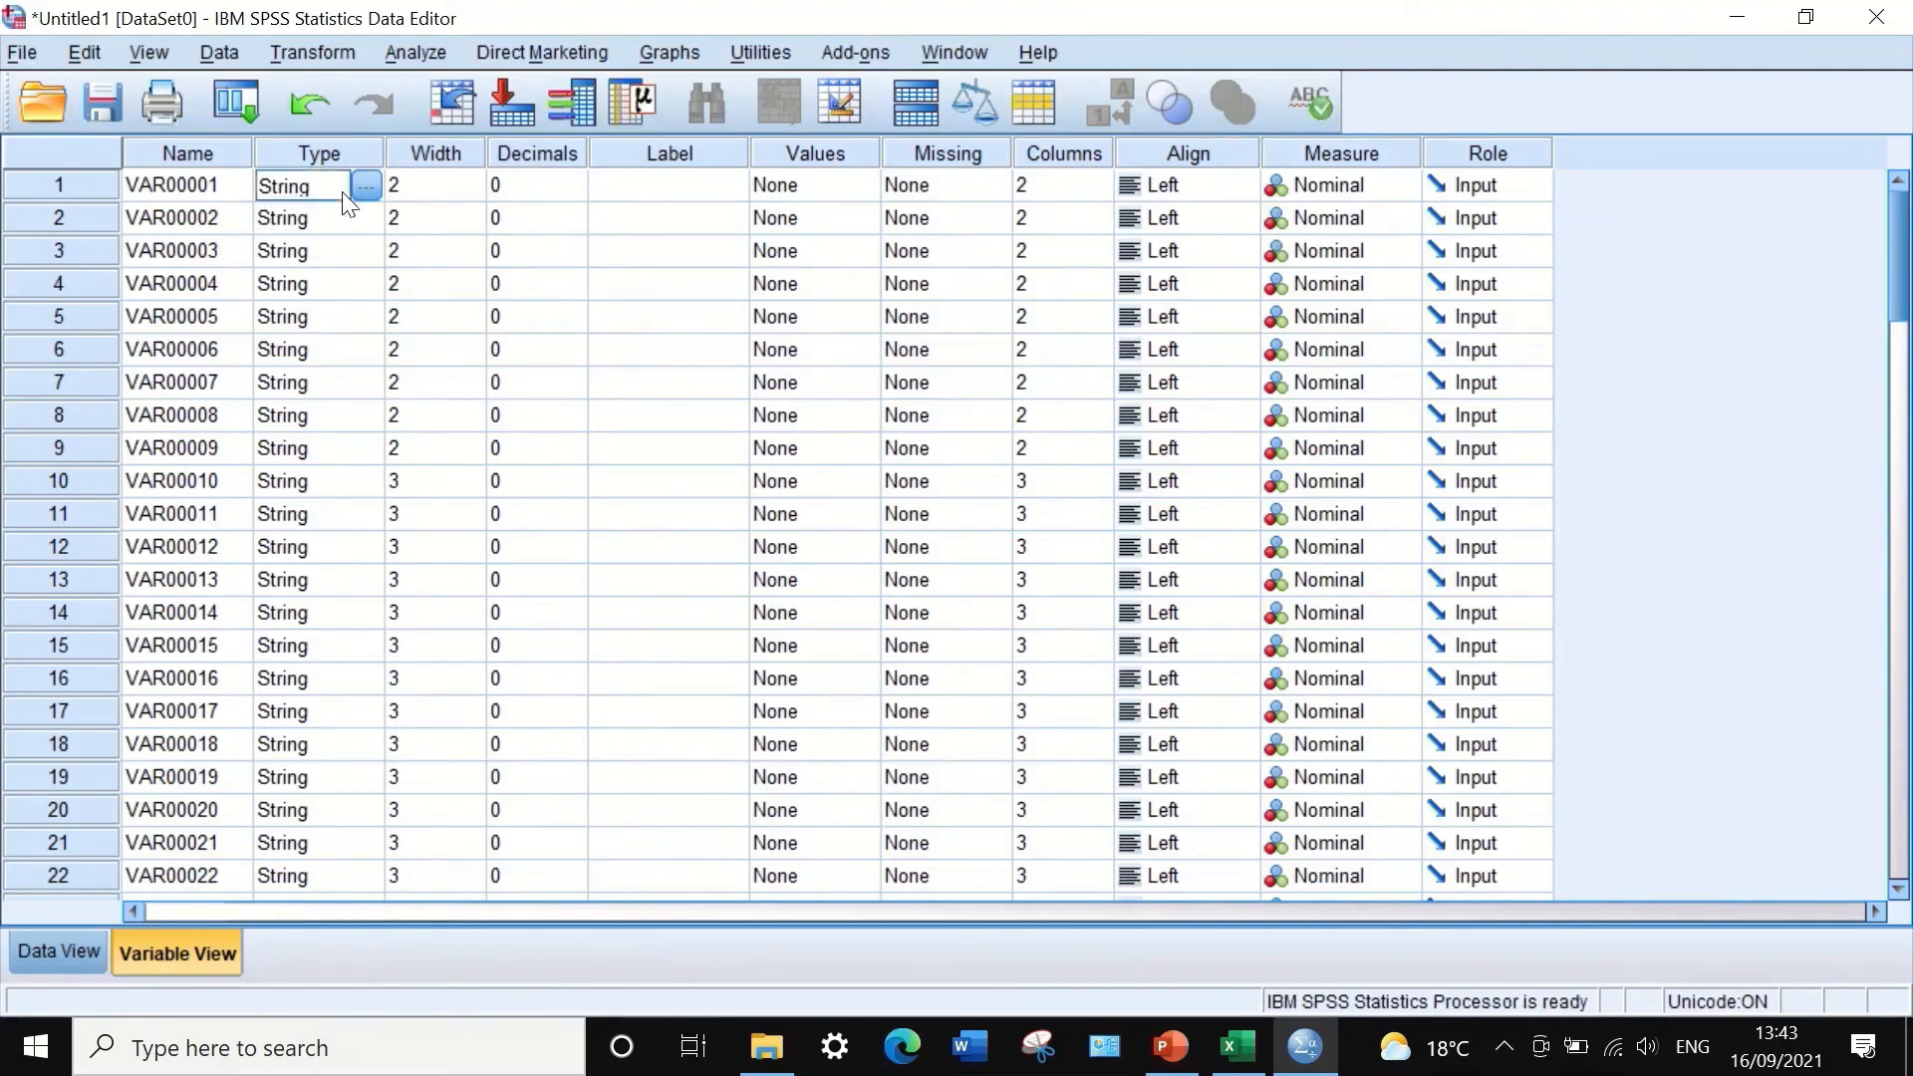
pyautogui.click(30, 952)
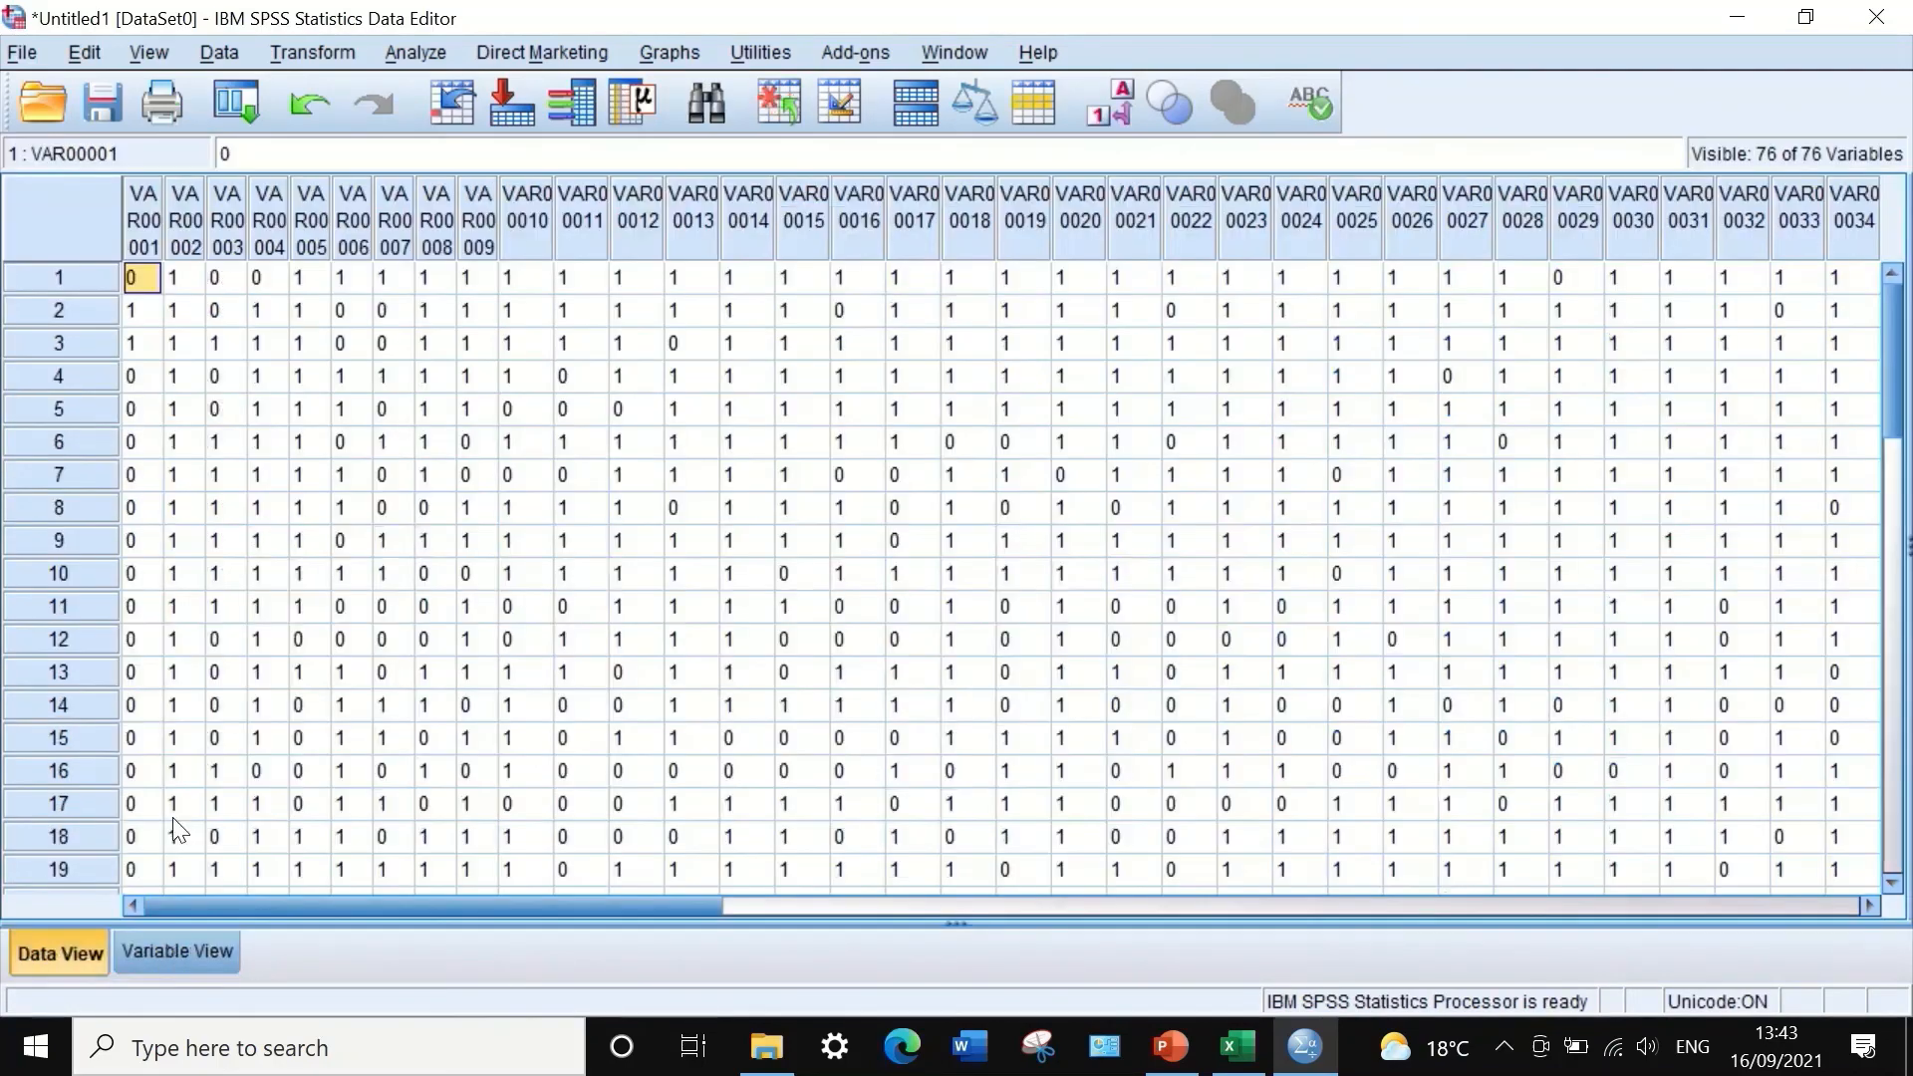
pyautogui.click(169, 951)
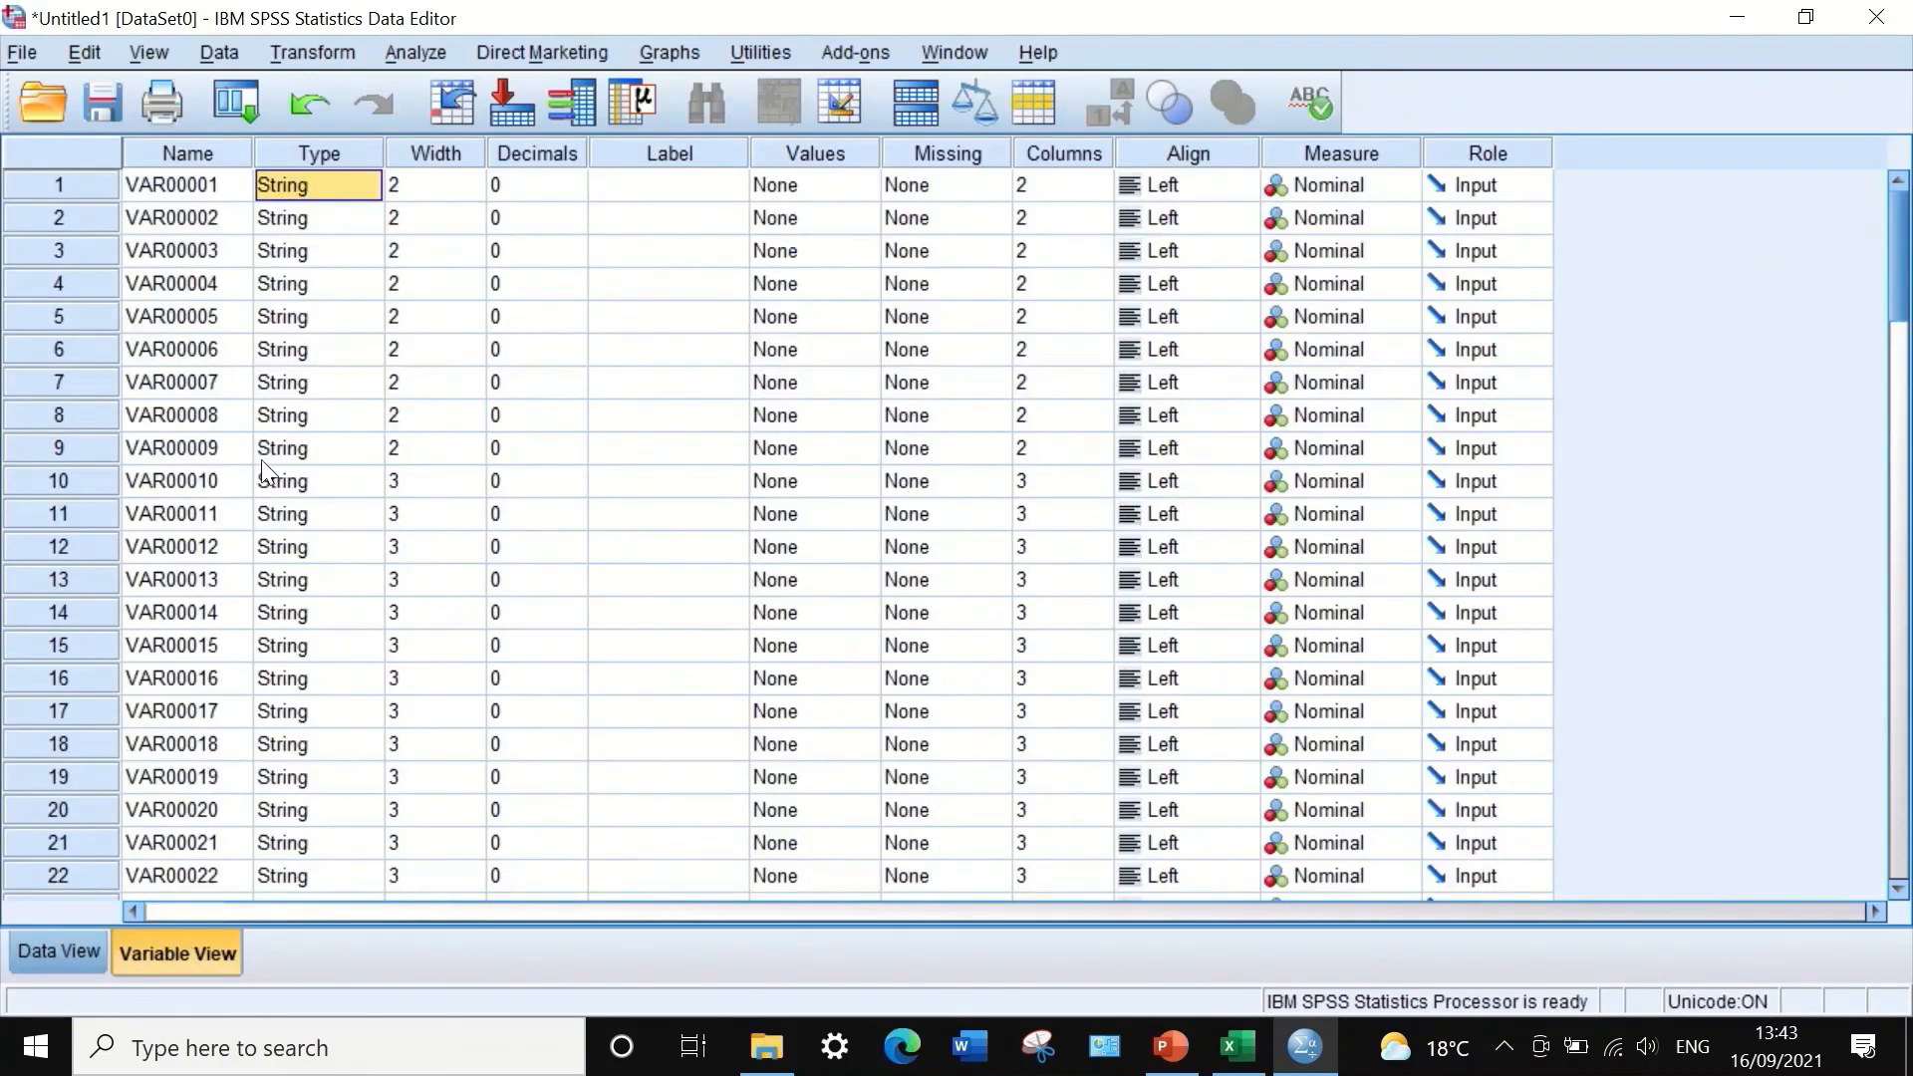
pyautogui.click(365, 182)
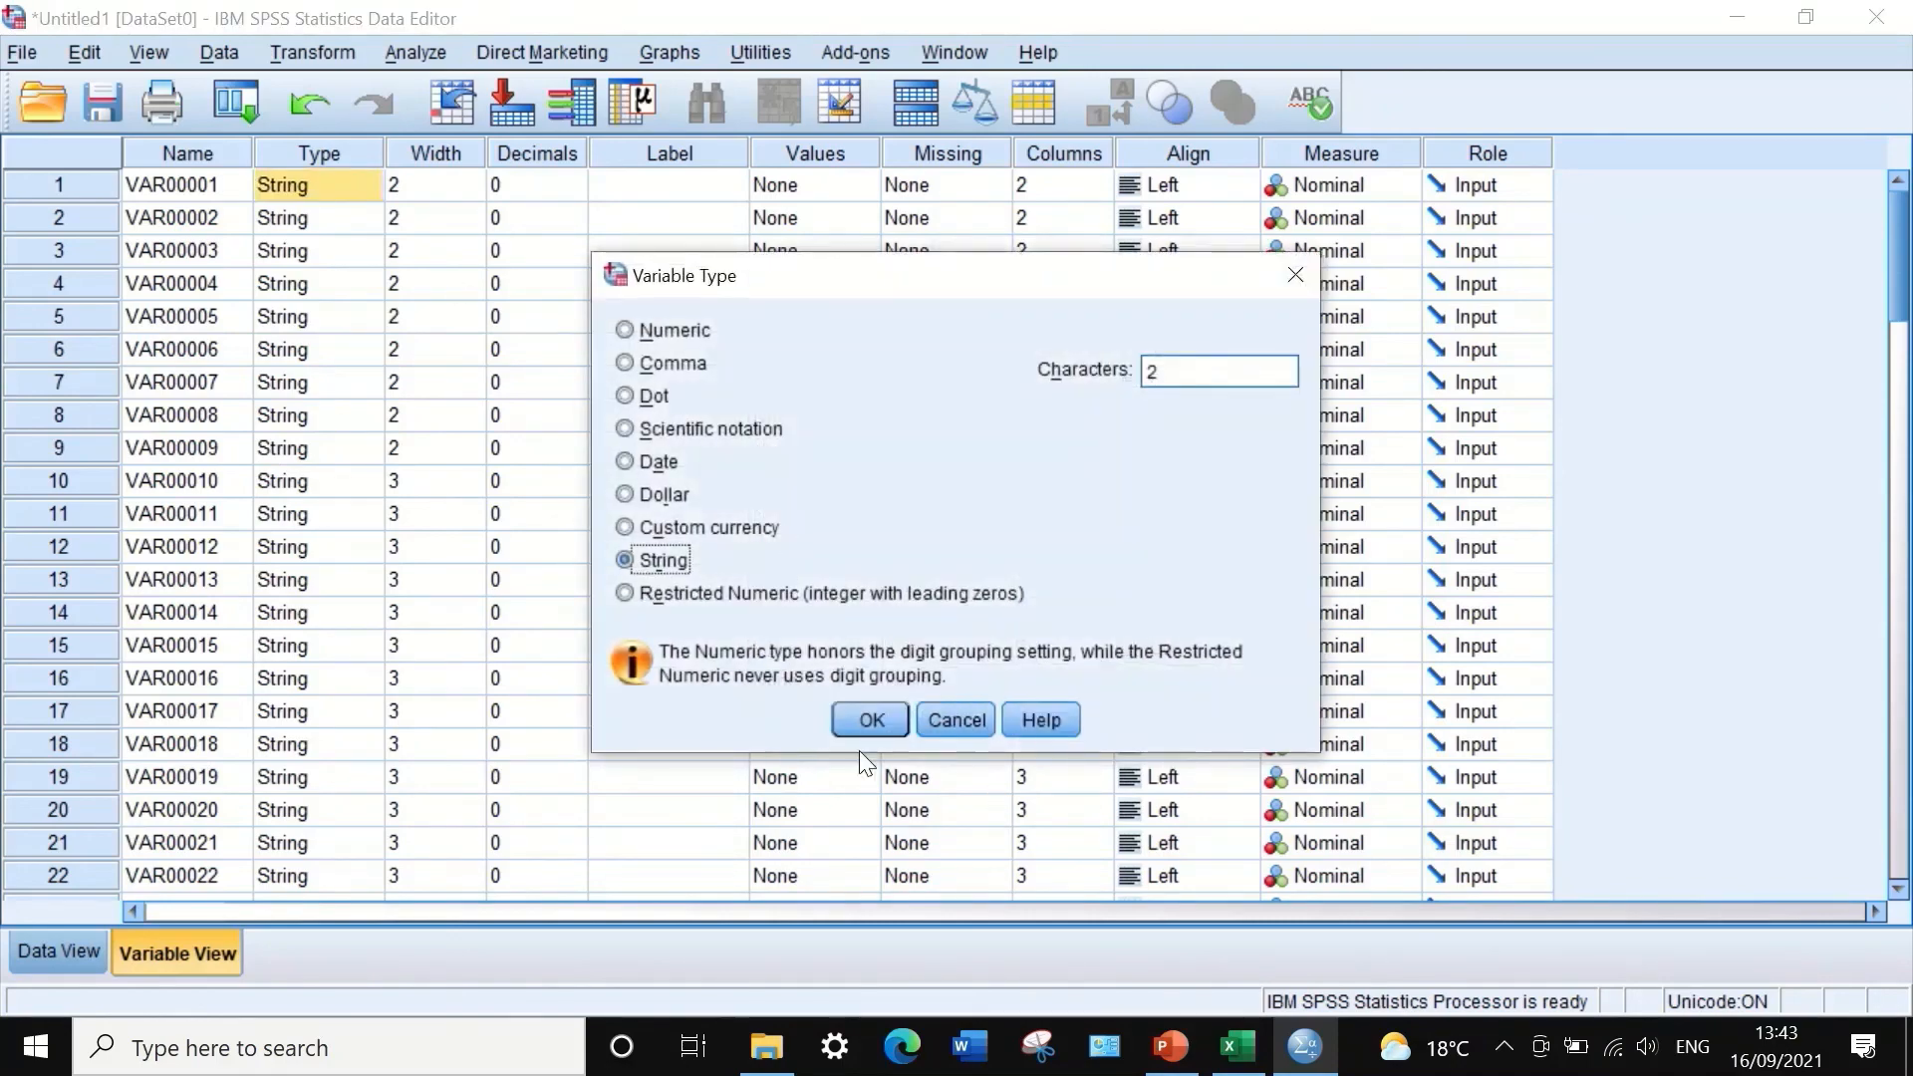
pyautogui.click(857, 724)
pyautogui.click(312, 221)
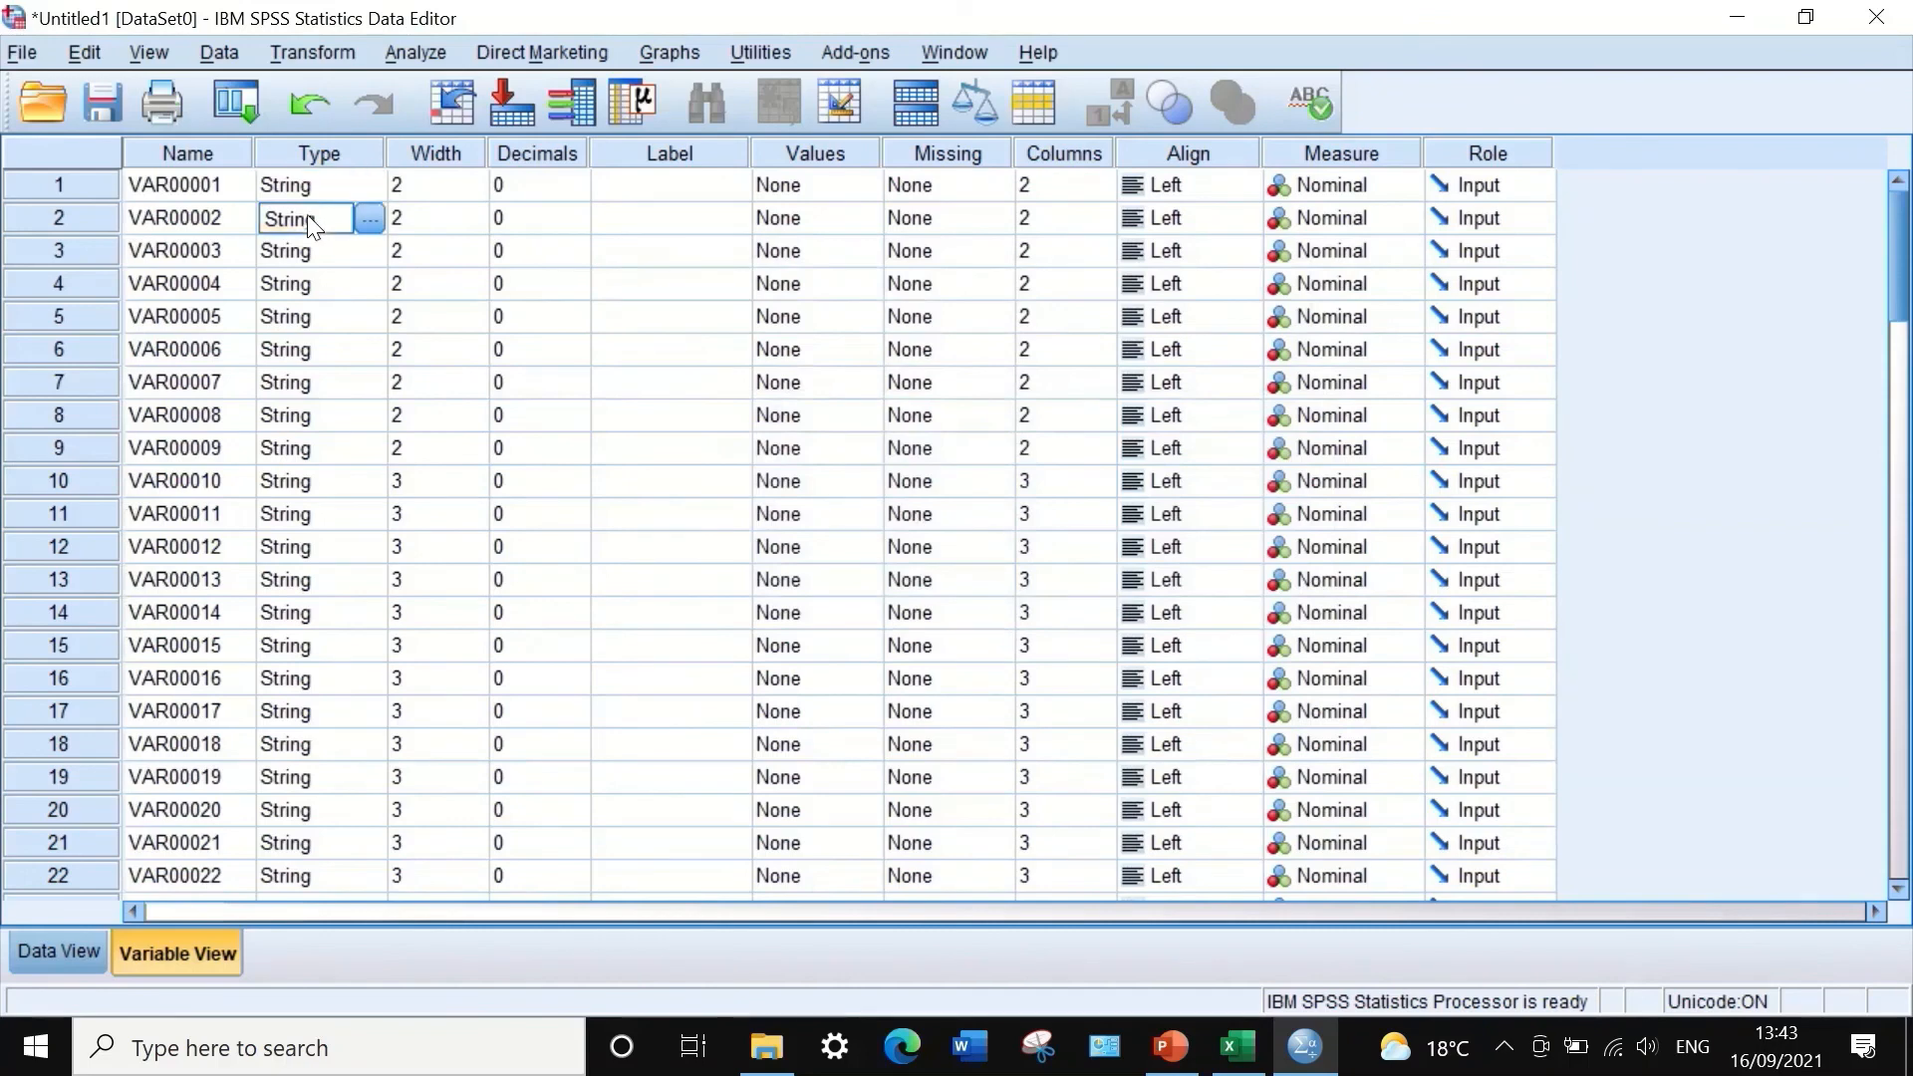
pyautogui.click(371, 221)
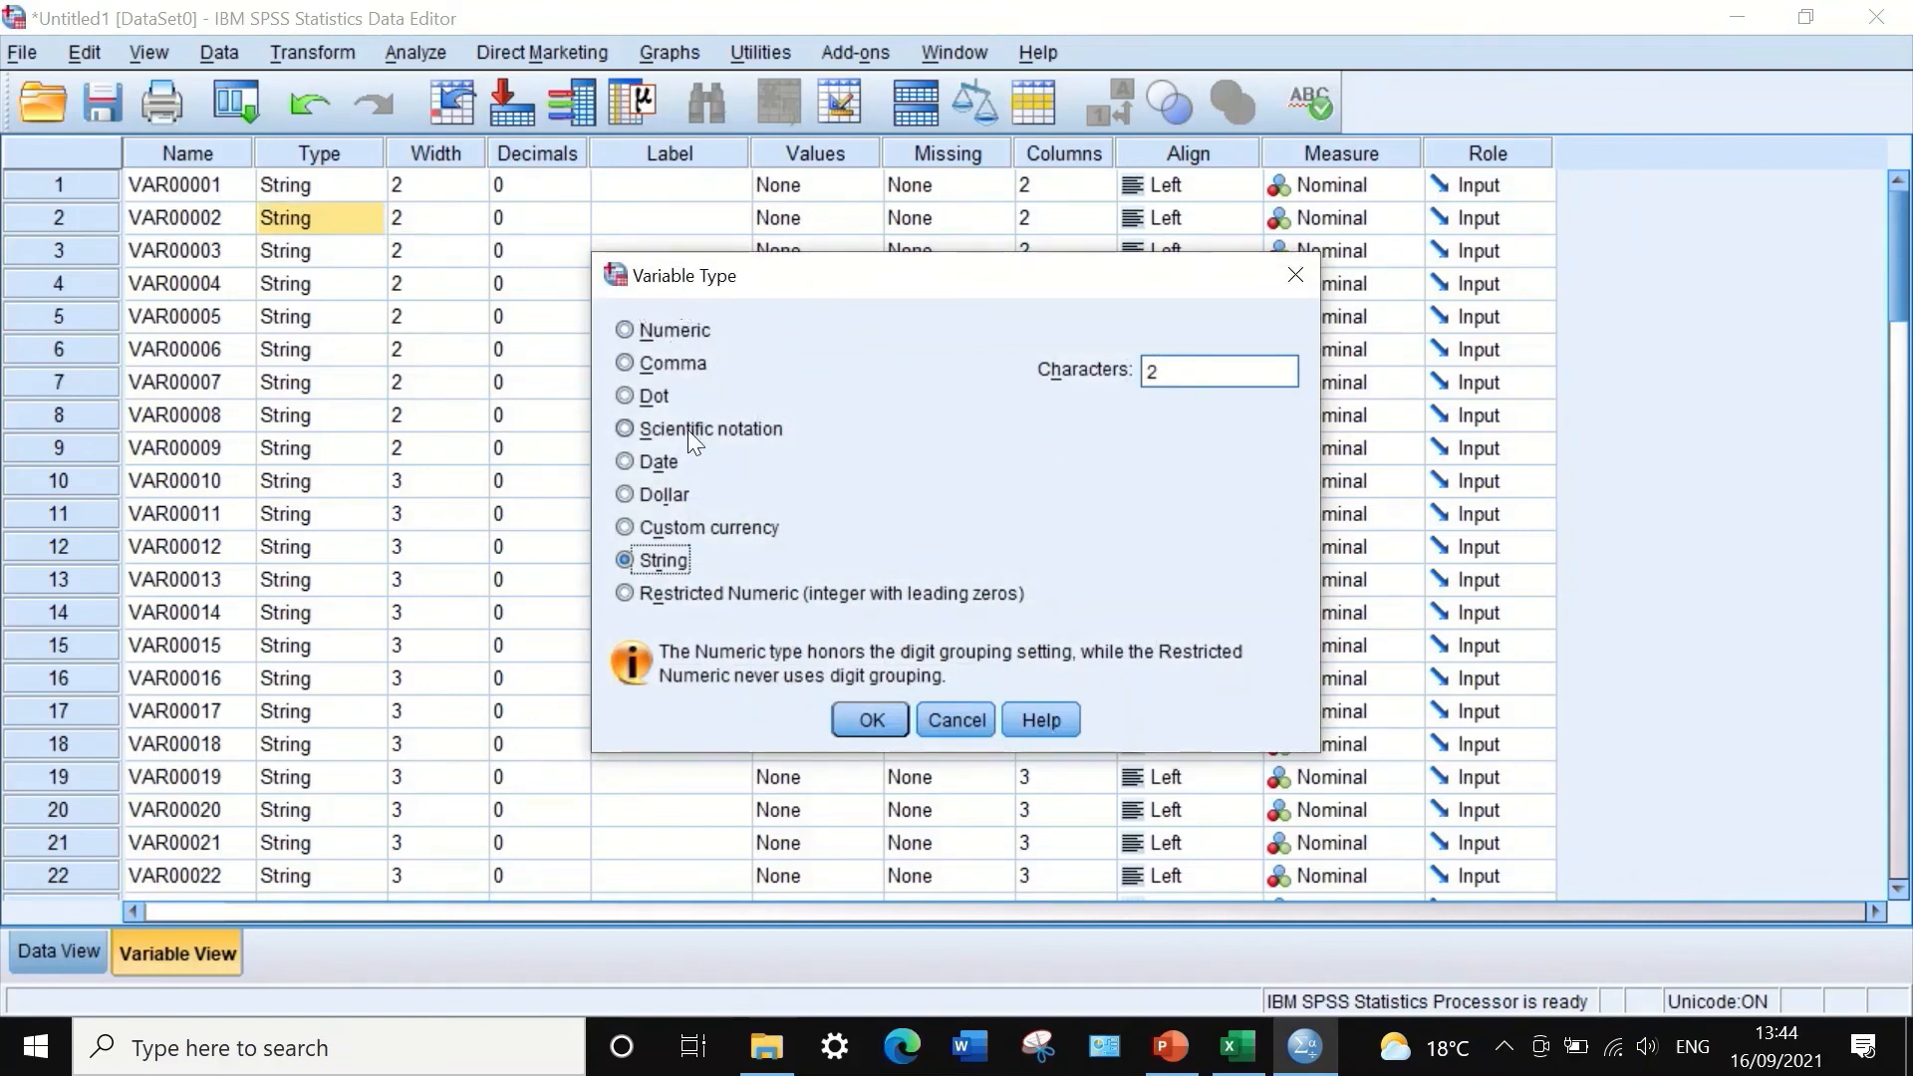
pyautogui.click(678, 331)
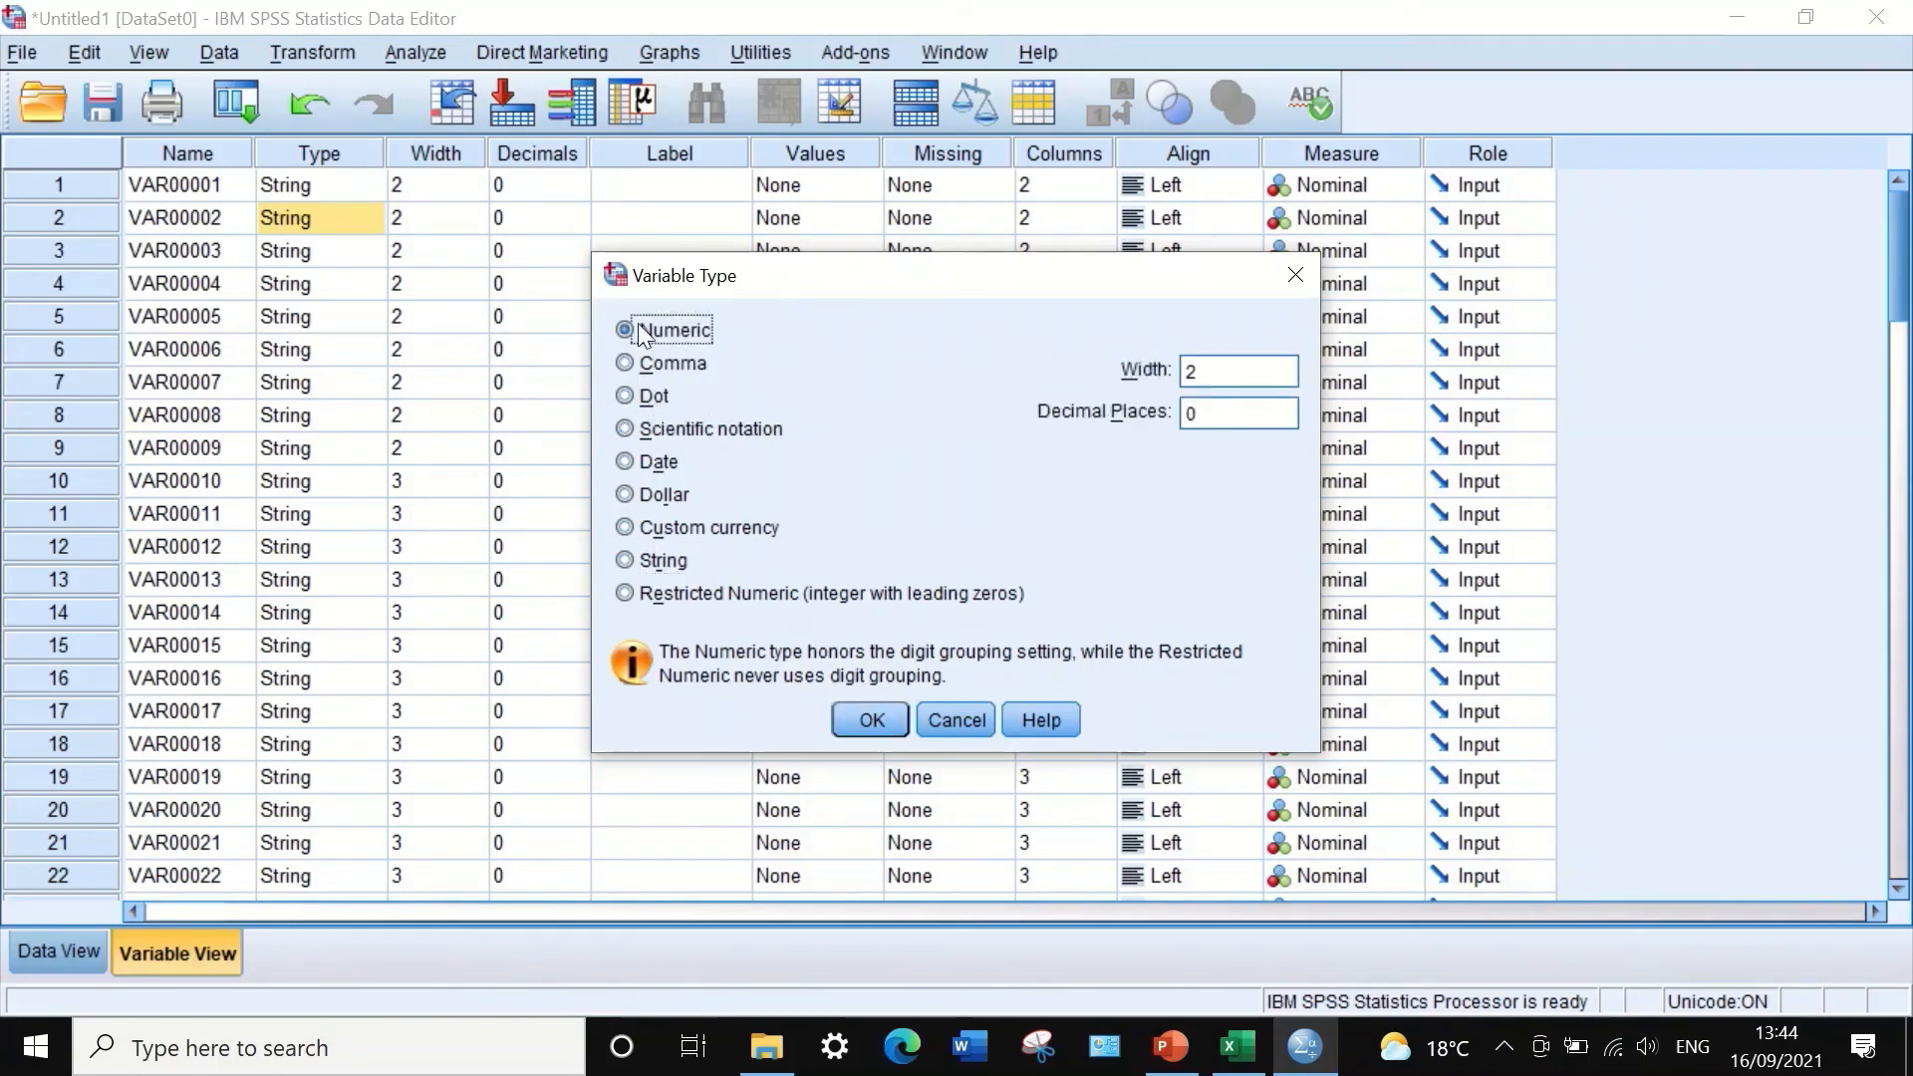
pyautogui.click(879, 720)
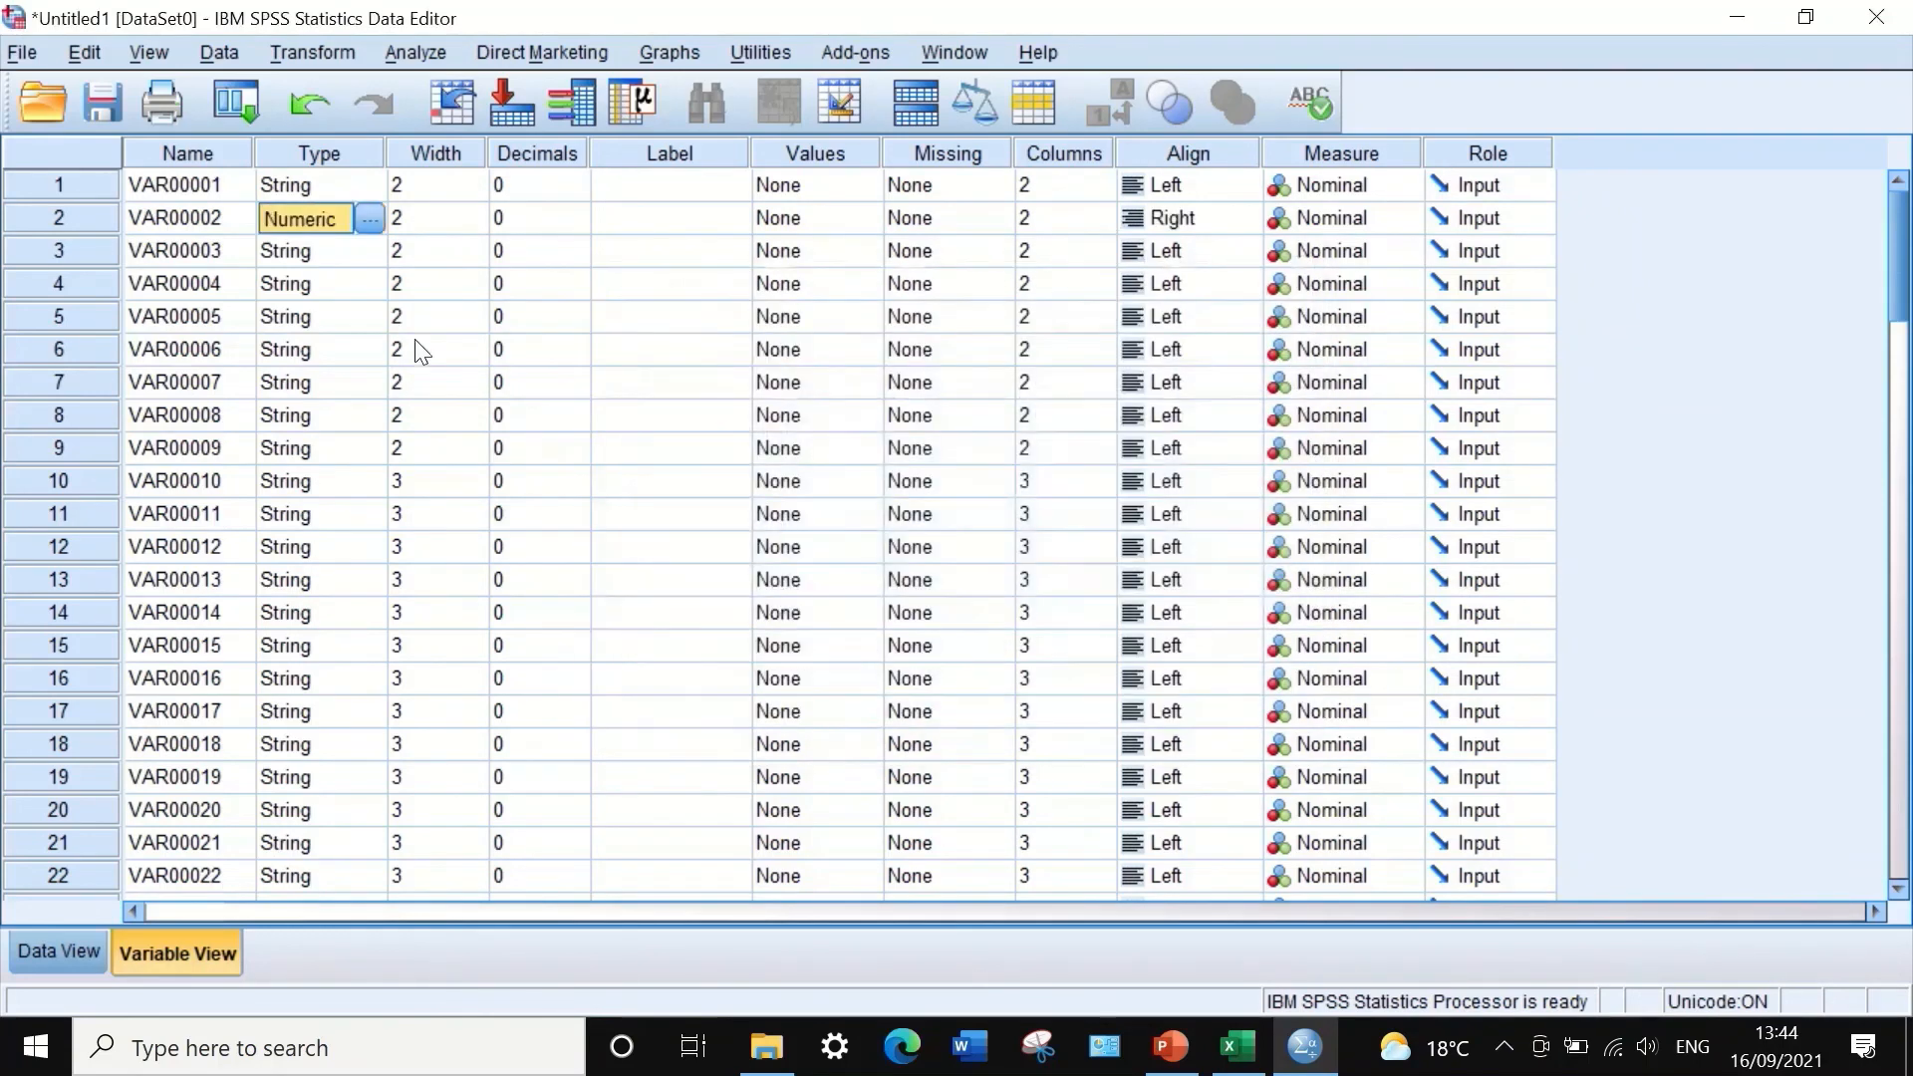
# - Set the types of VAR00003 and VAR00001 to Numeric with width 2 and 0 decimal places
pyautogui.click(319, 252)
pyautogui.click(369, 255)
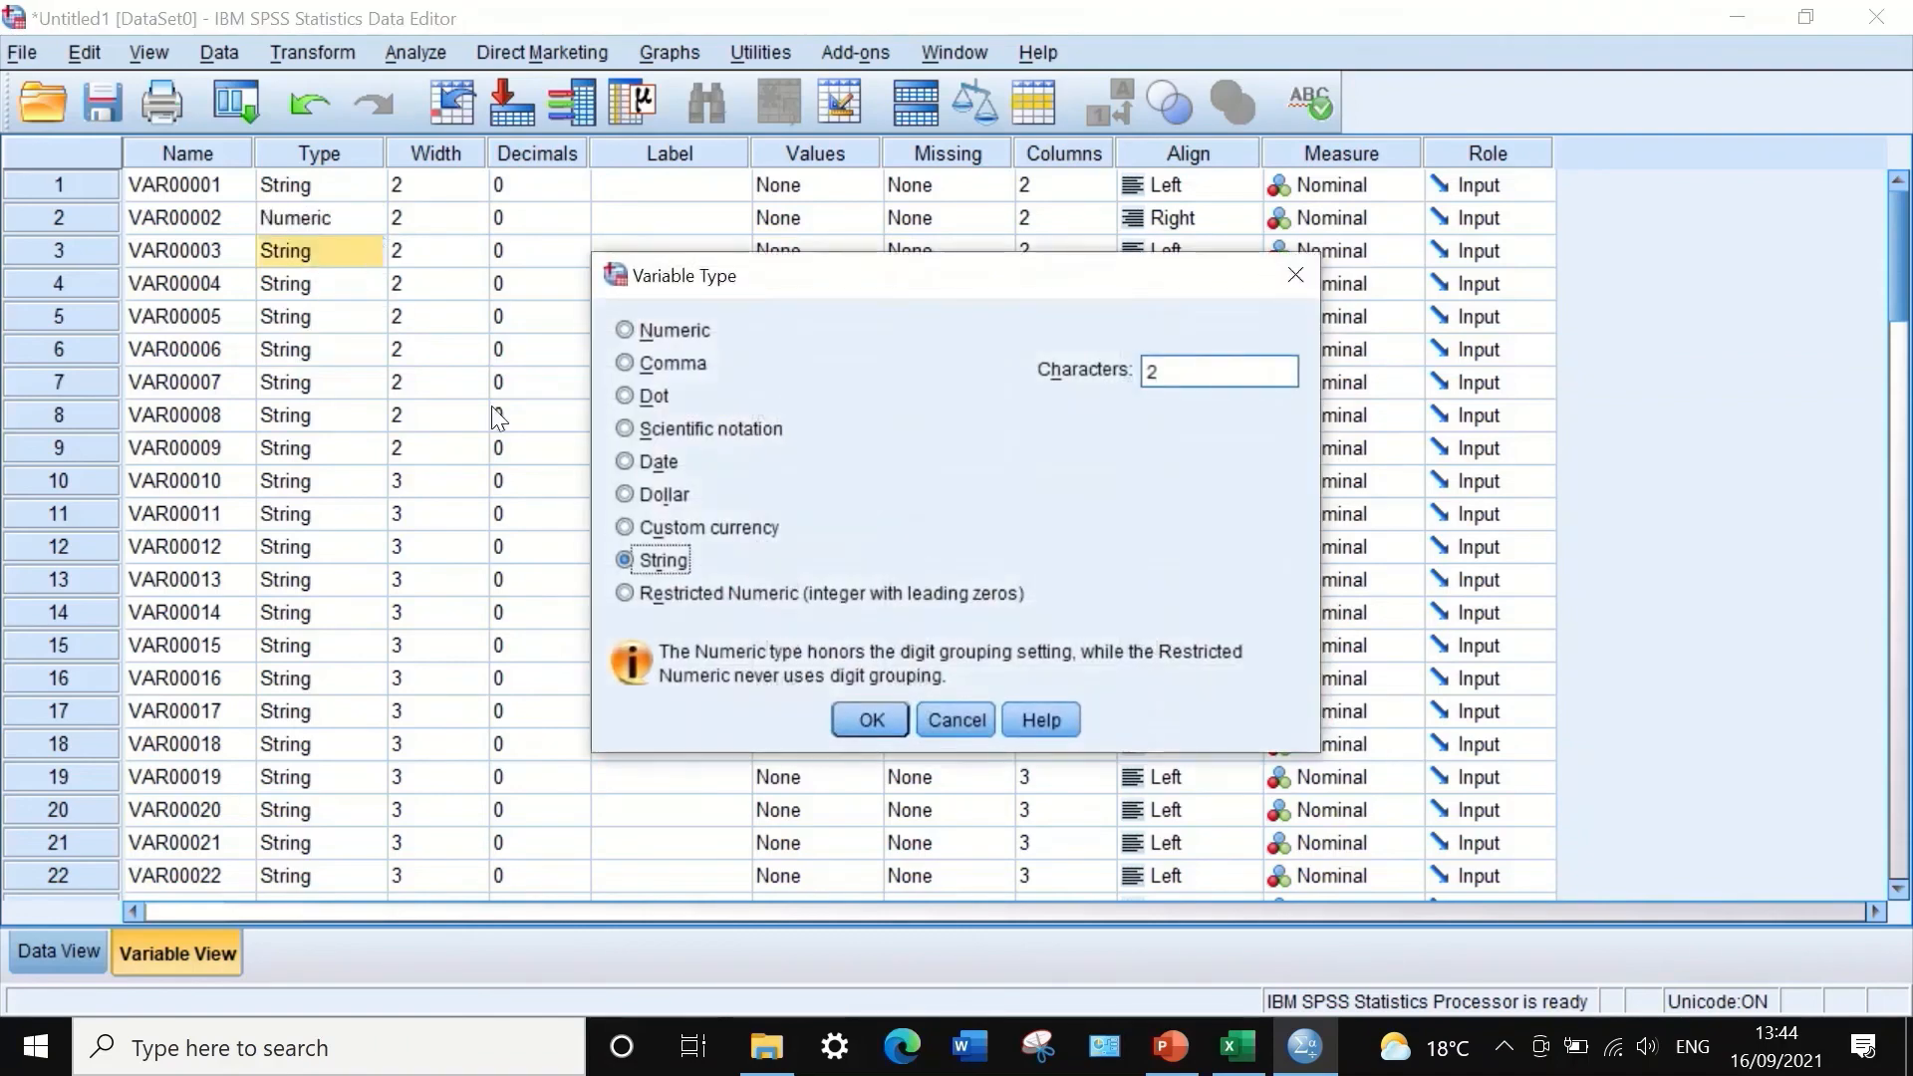
pyautogui.click(646, 330)
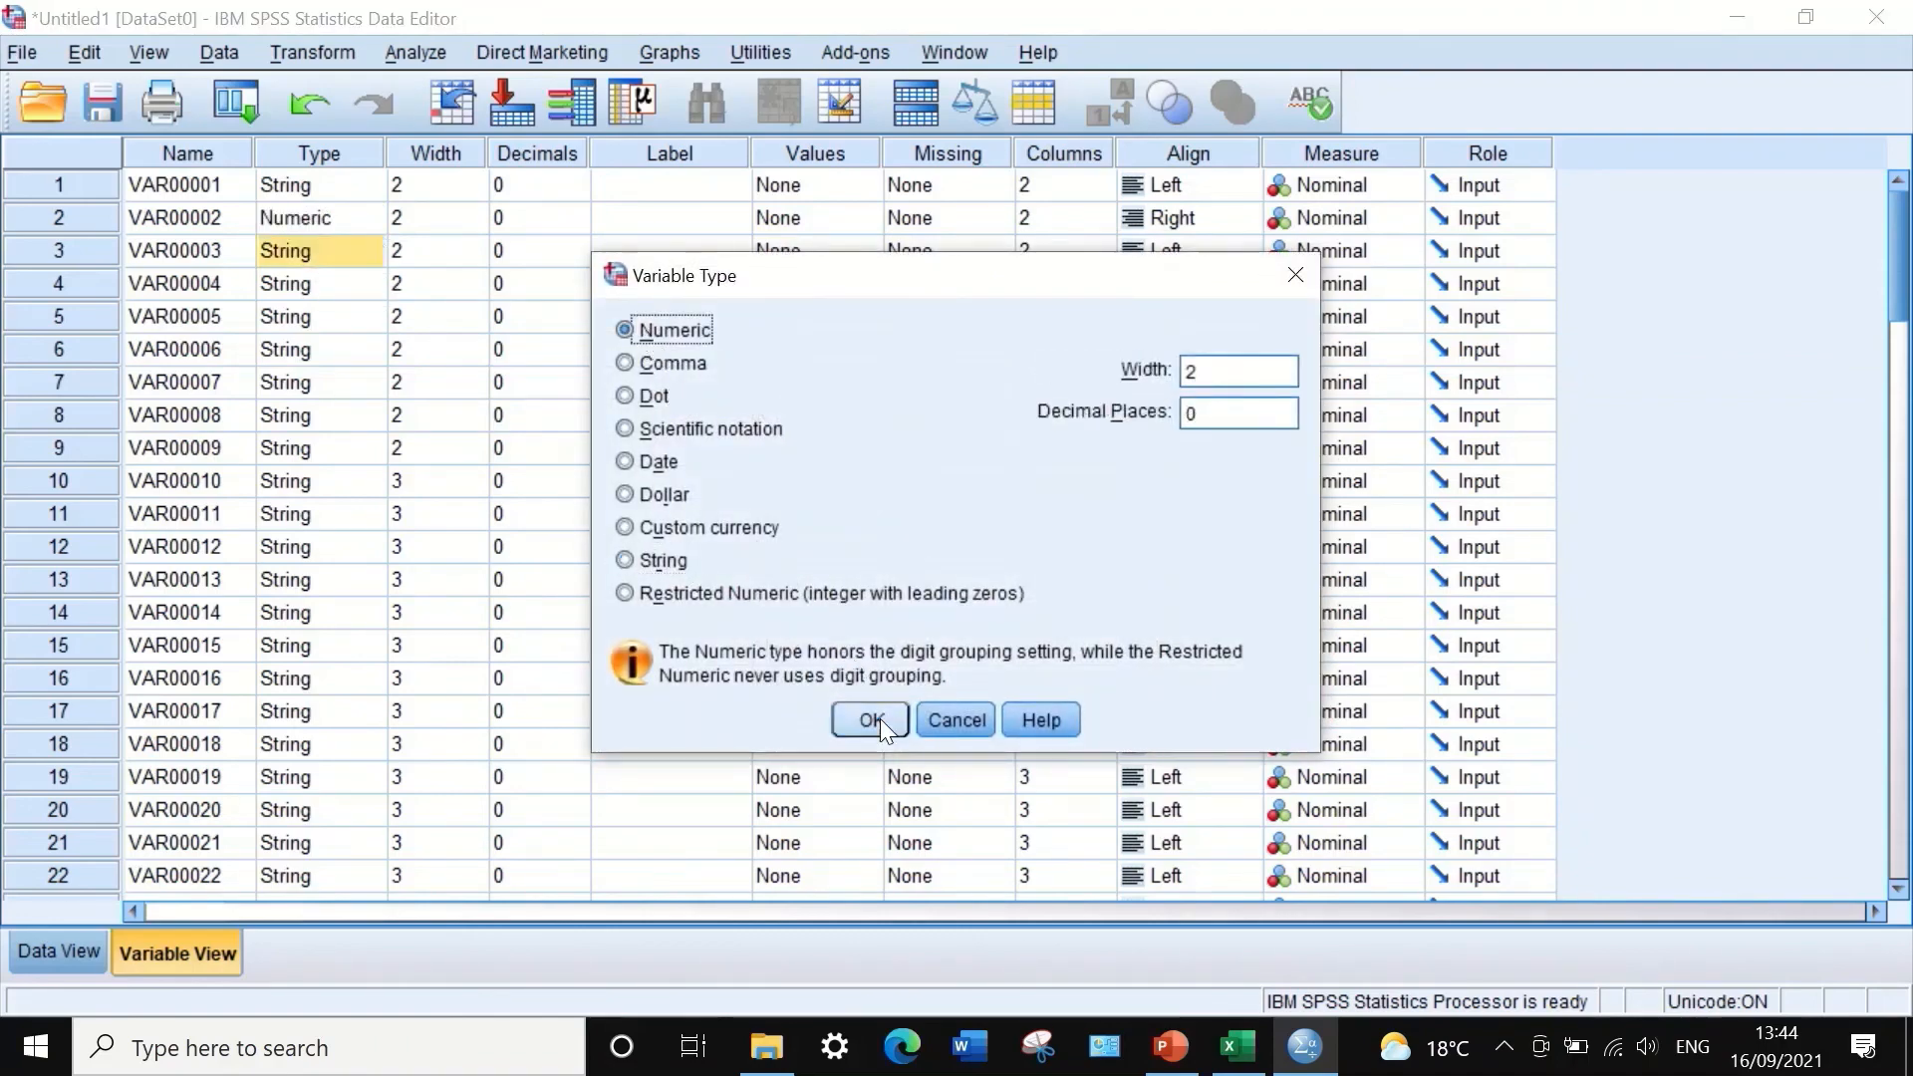
pyautogui.click(881, 720)
pyautogui.click(311, 186)
pyautogui.click(369, 187)
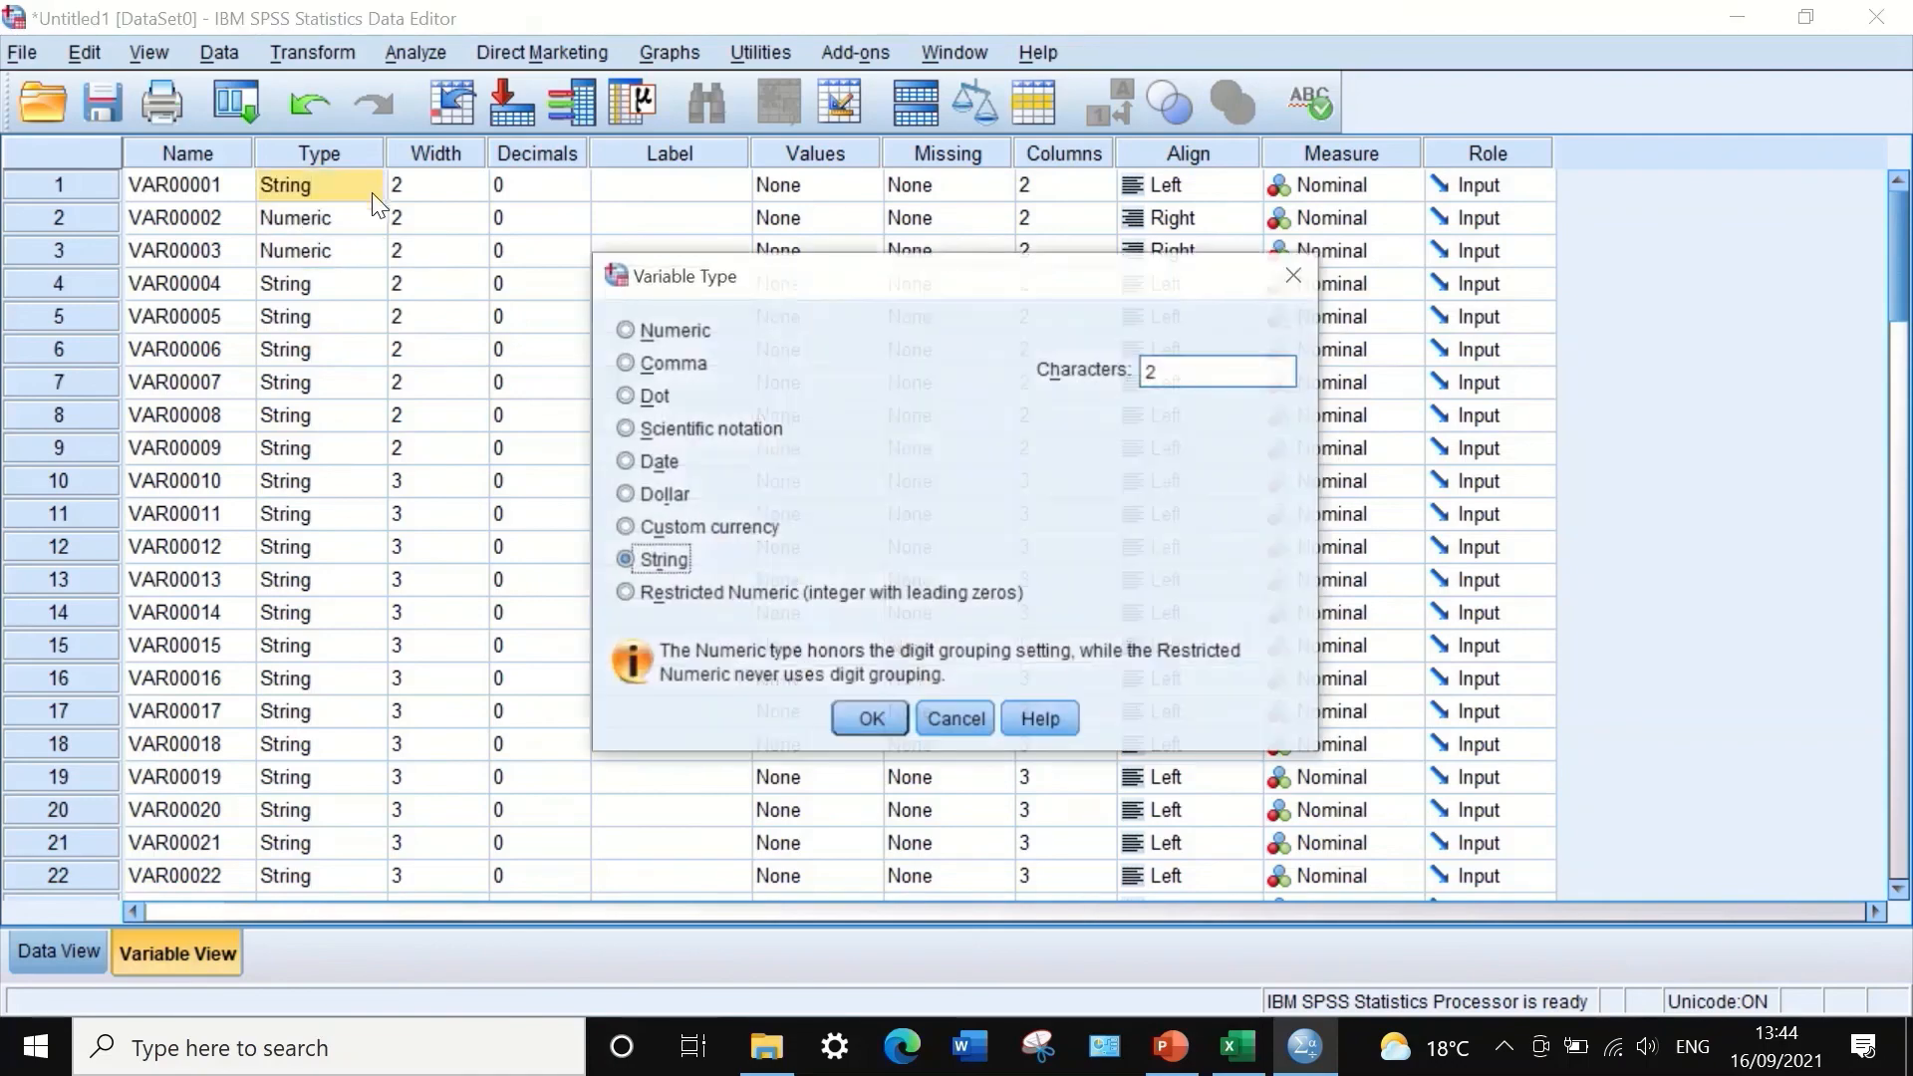
pyautogui.click(636, 328)
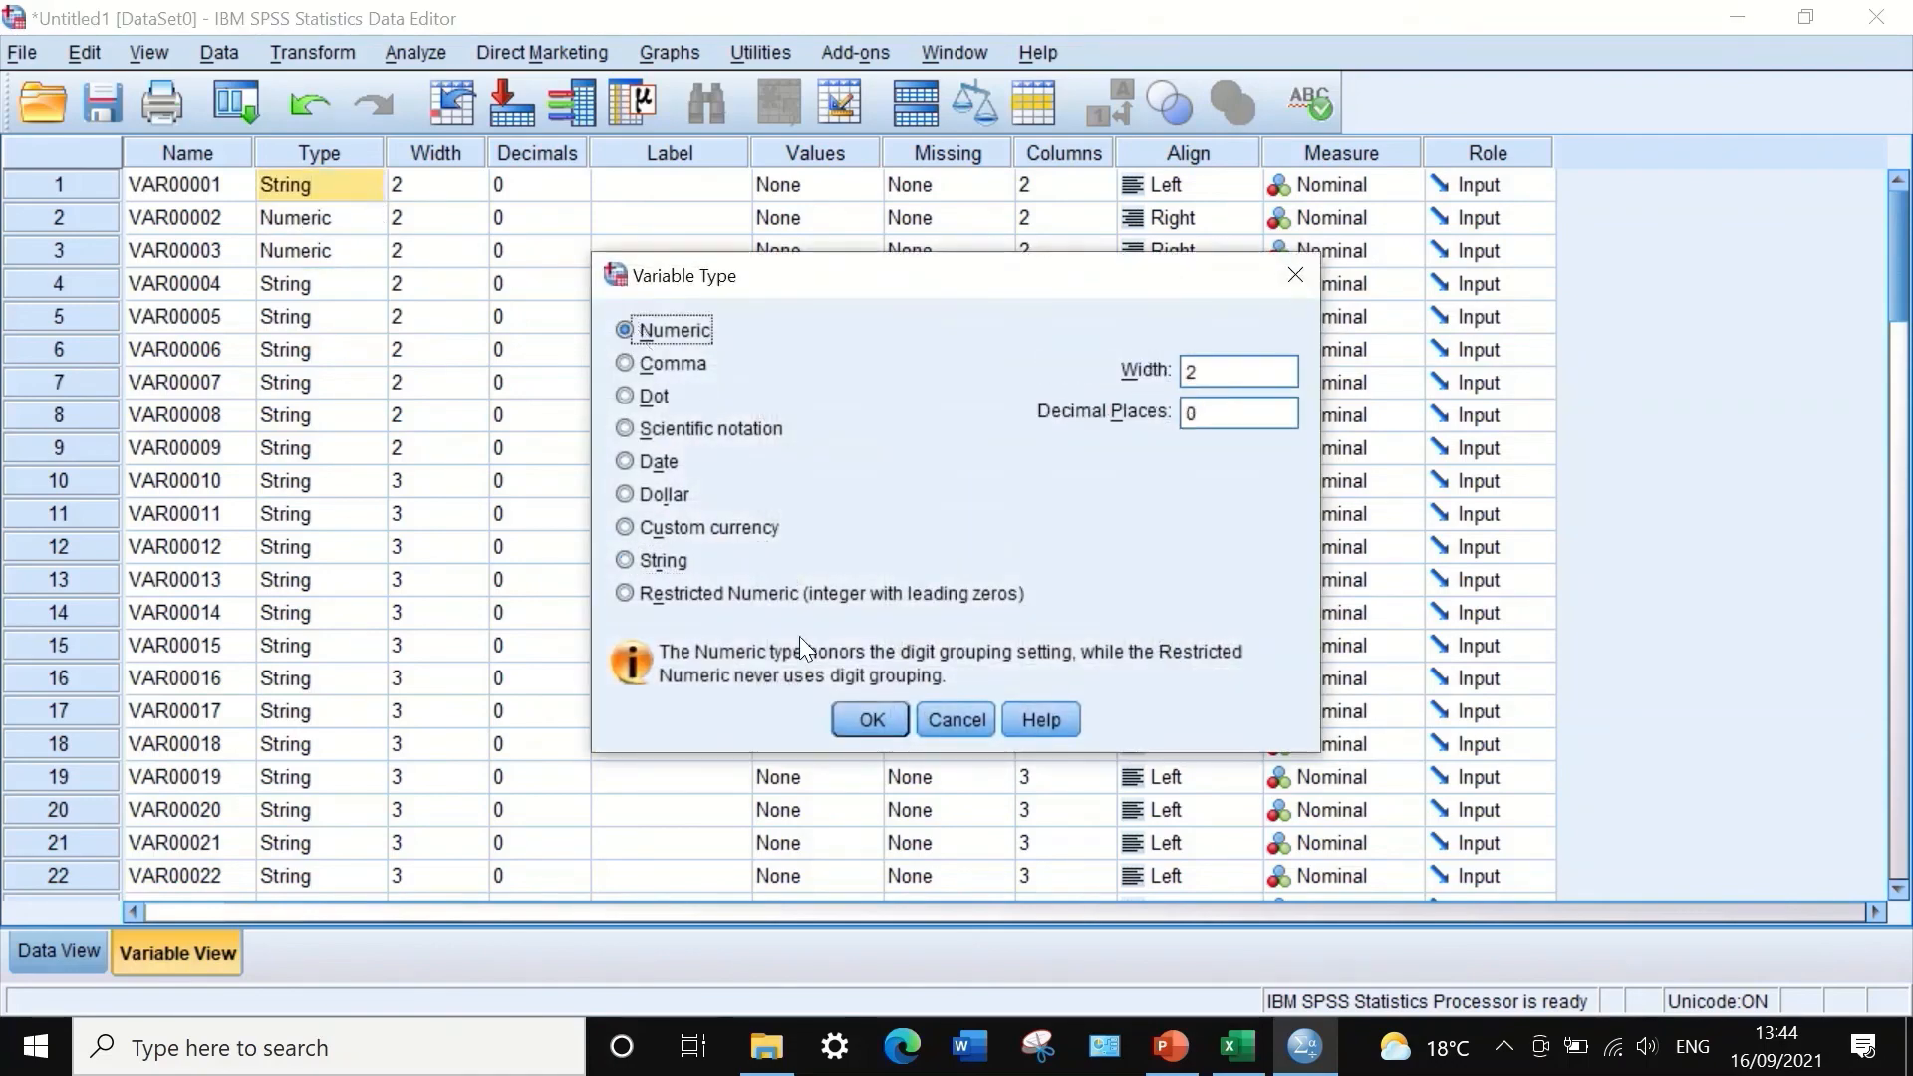
pyautogui.click(872, 710)
# - Copy the Numeric type from VAR00001 and apply it to VAR00004 through VAR00076
pyautogui.click(311, 277)
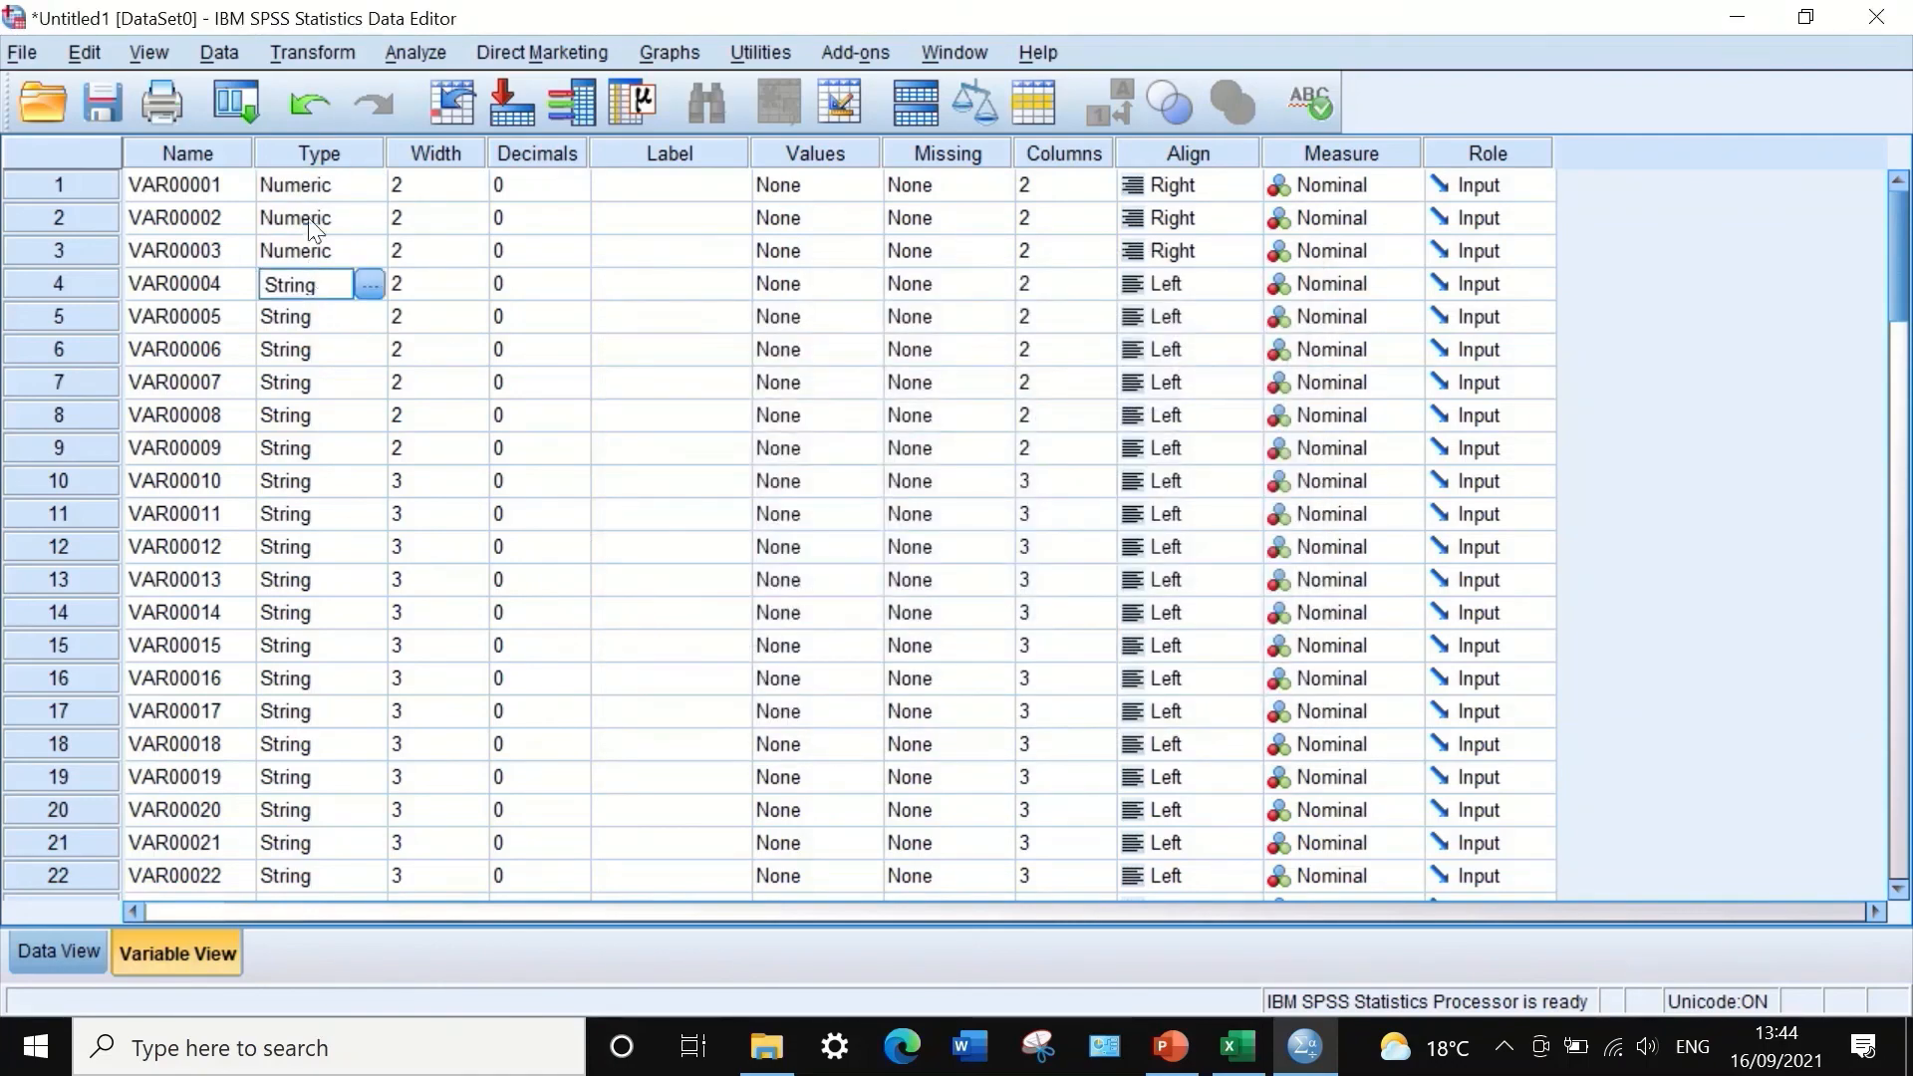
pyautogui.click(313, 186)
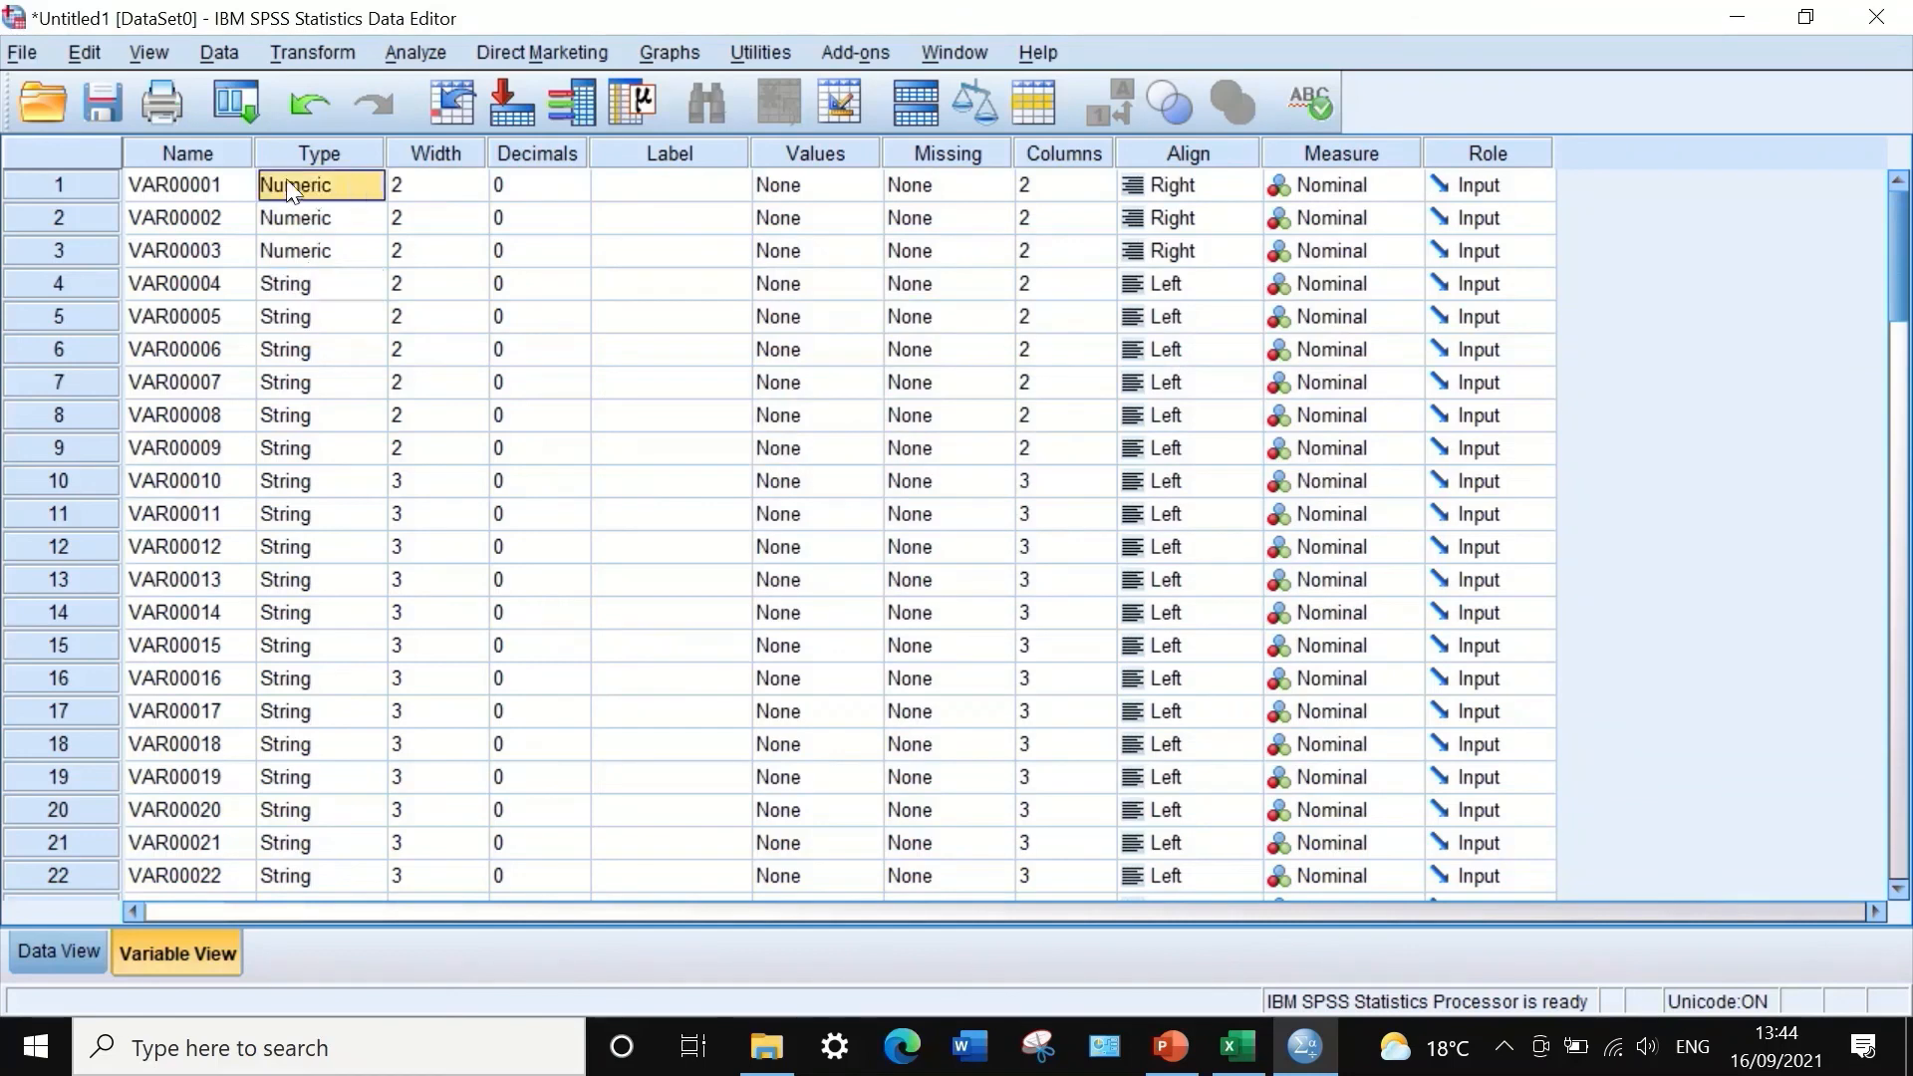
pyautogui.rightClick(344, 187)
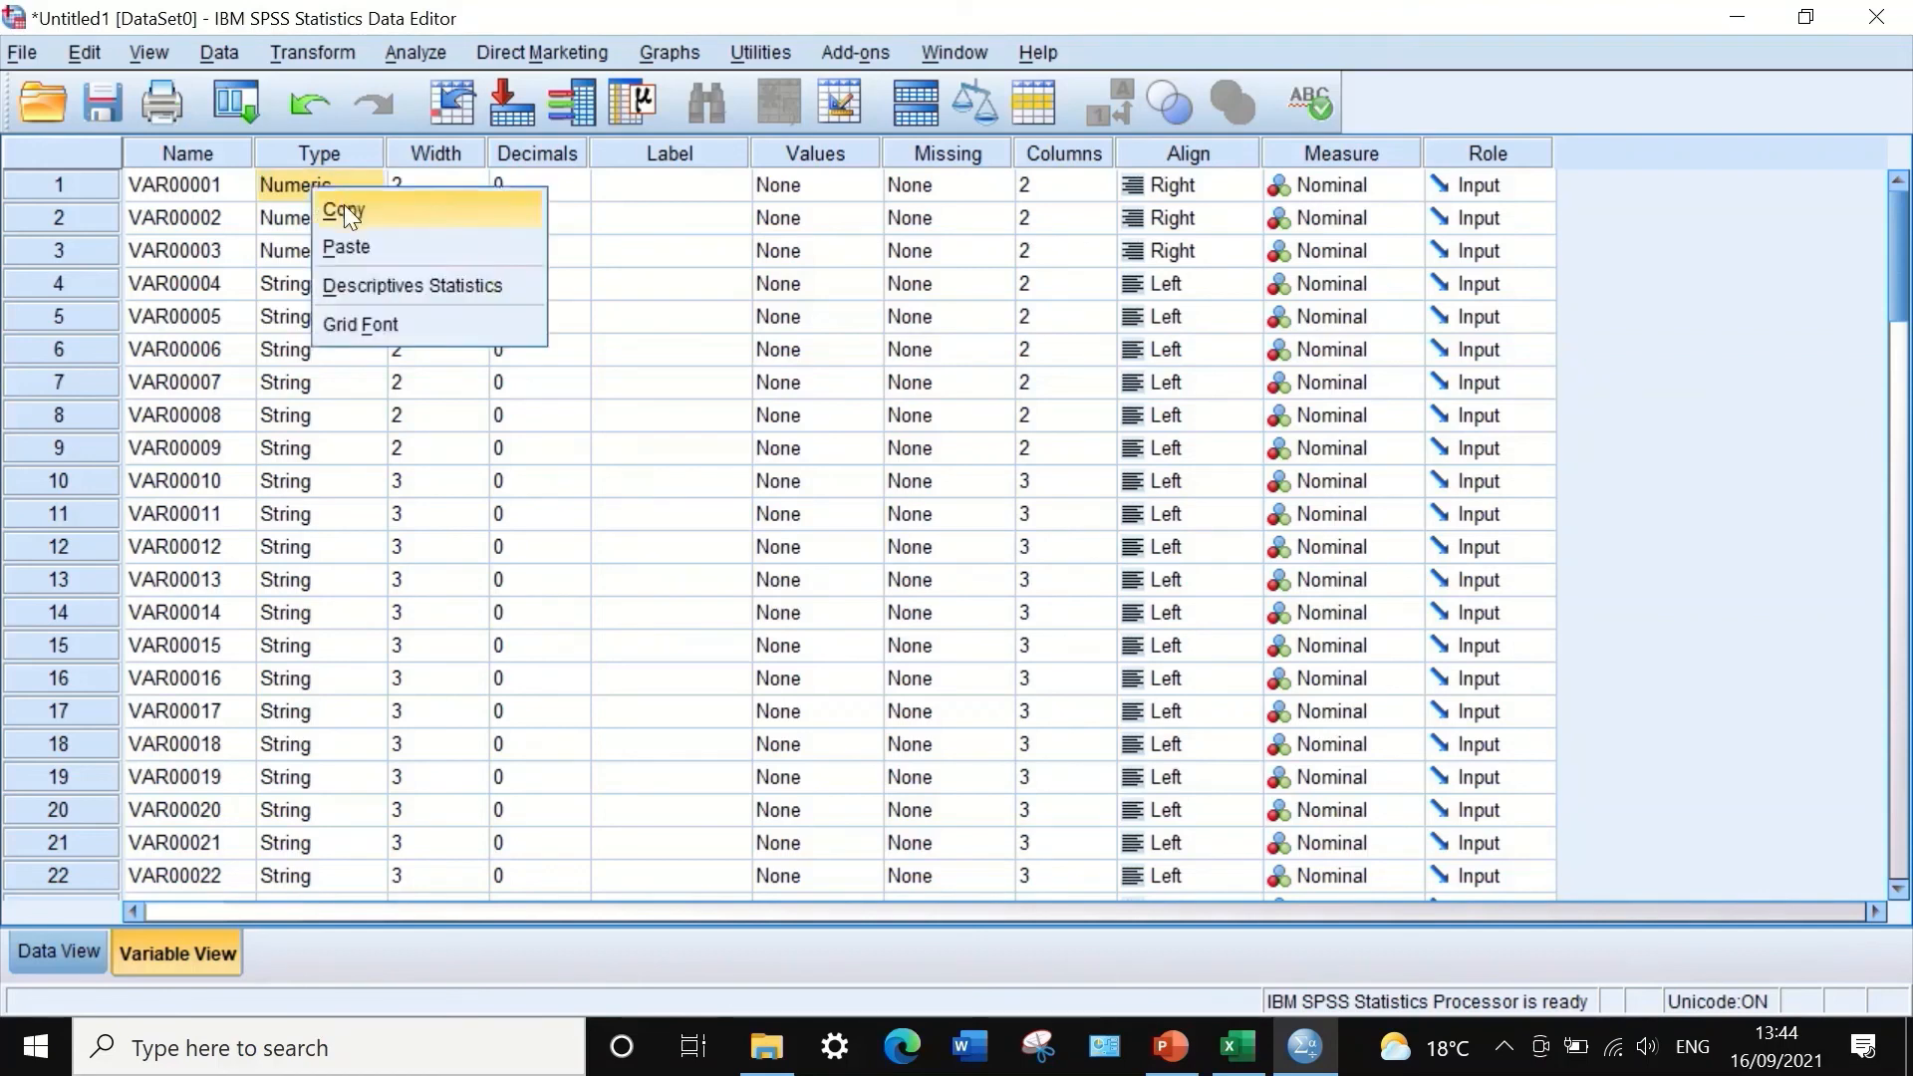
pyautogui.click(343, 209)
pyautogui.moveTo(307, 287); pyautogui.dragTo(353, 510)
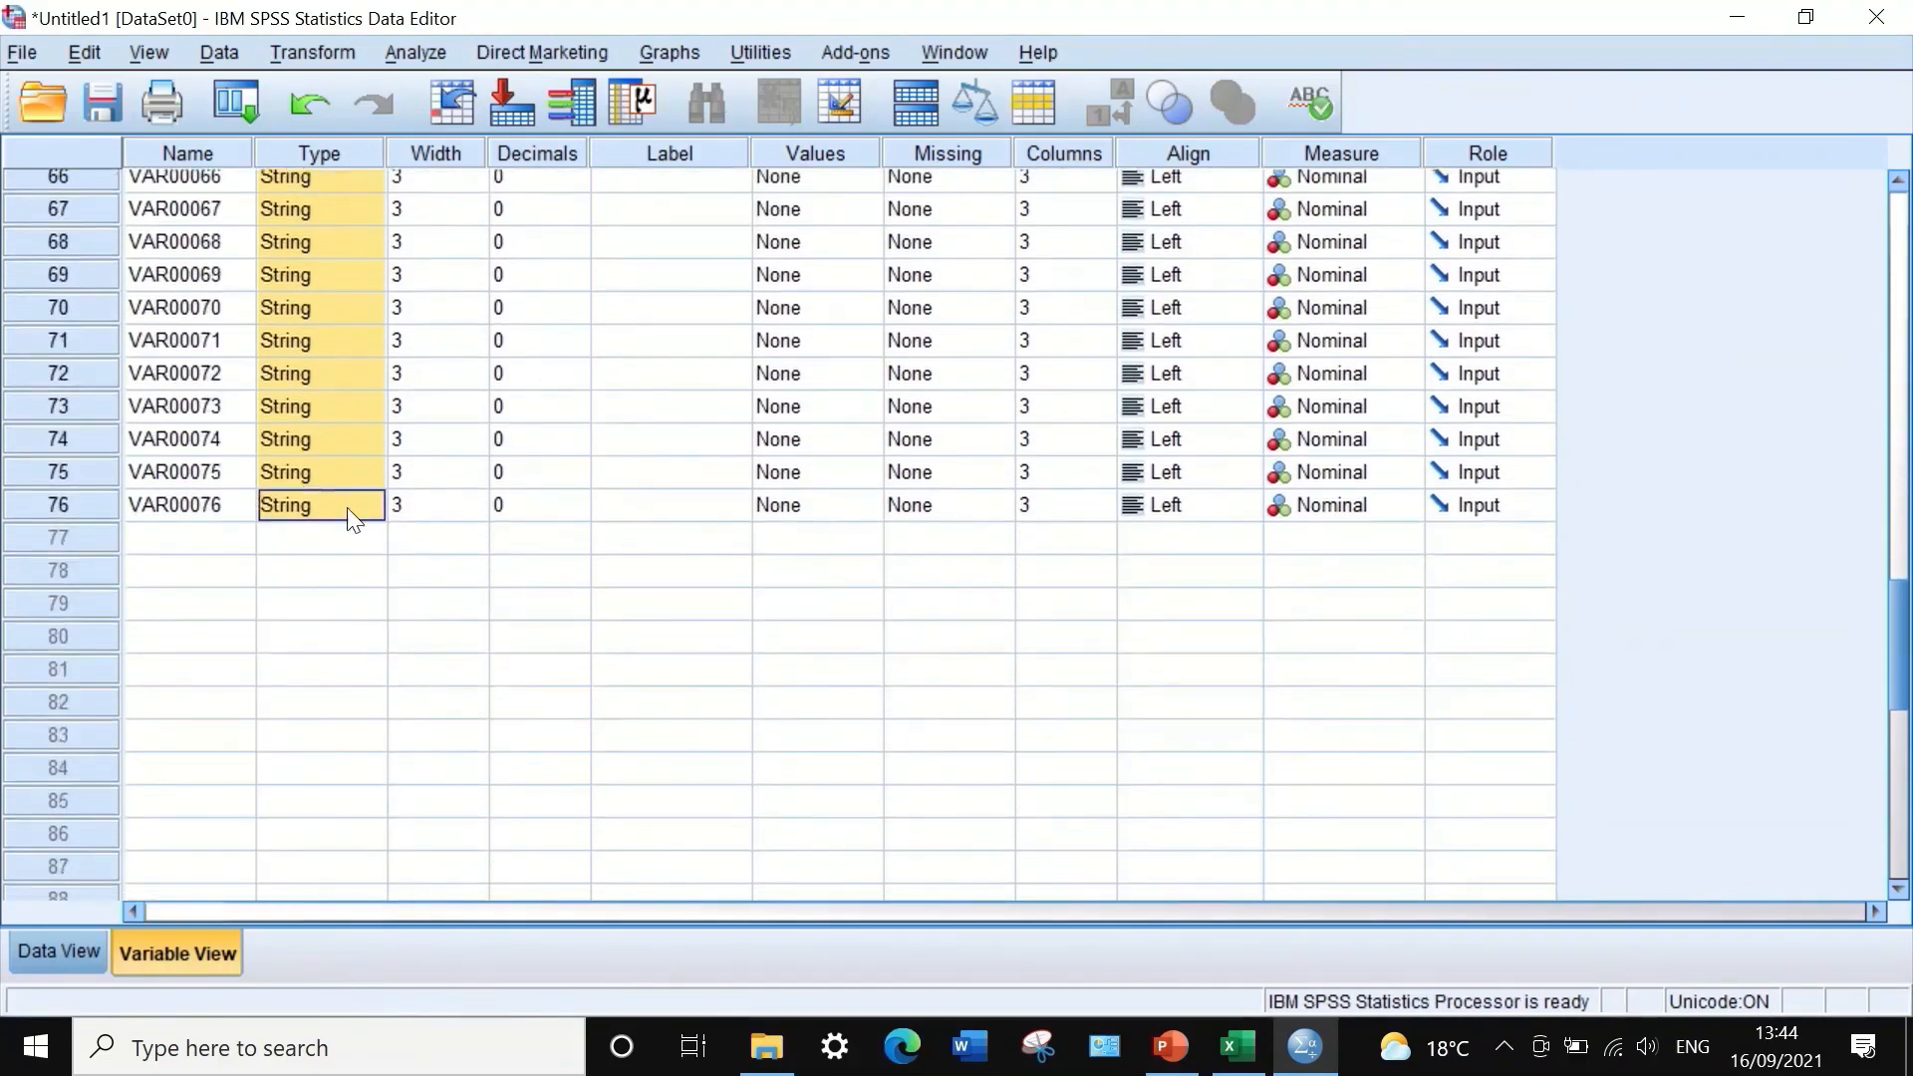
pyautogui.rightClick(332, 327)
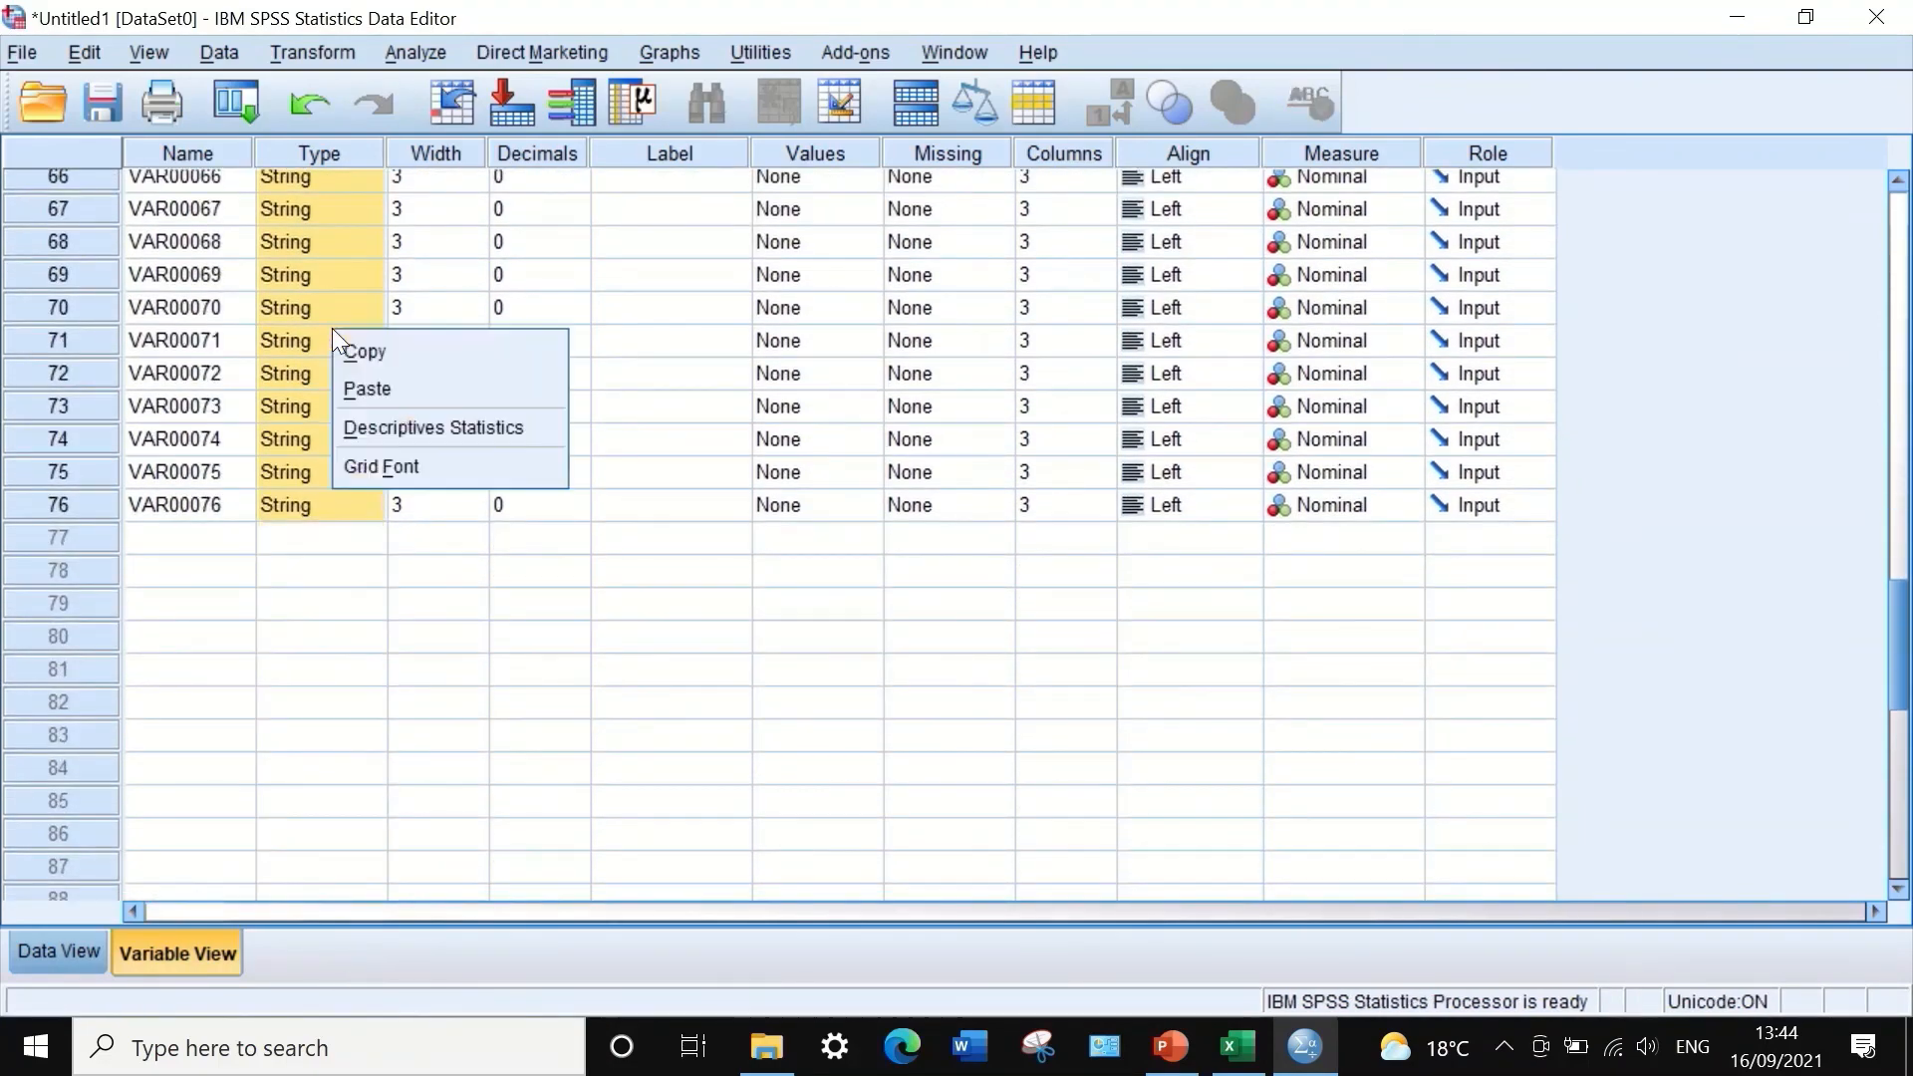
pyautogui.click(357, 389)
pyautogui.scroll(12, 291, 434)
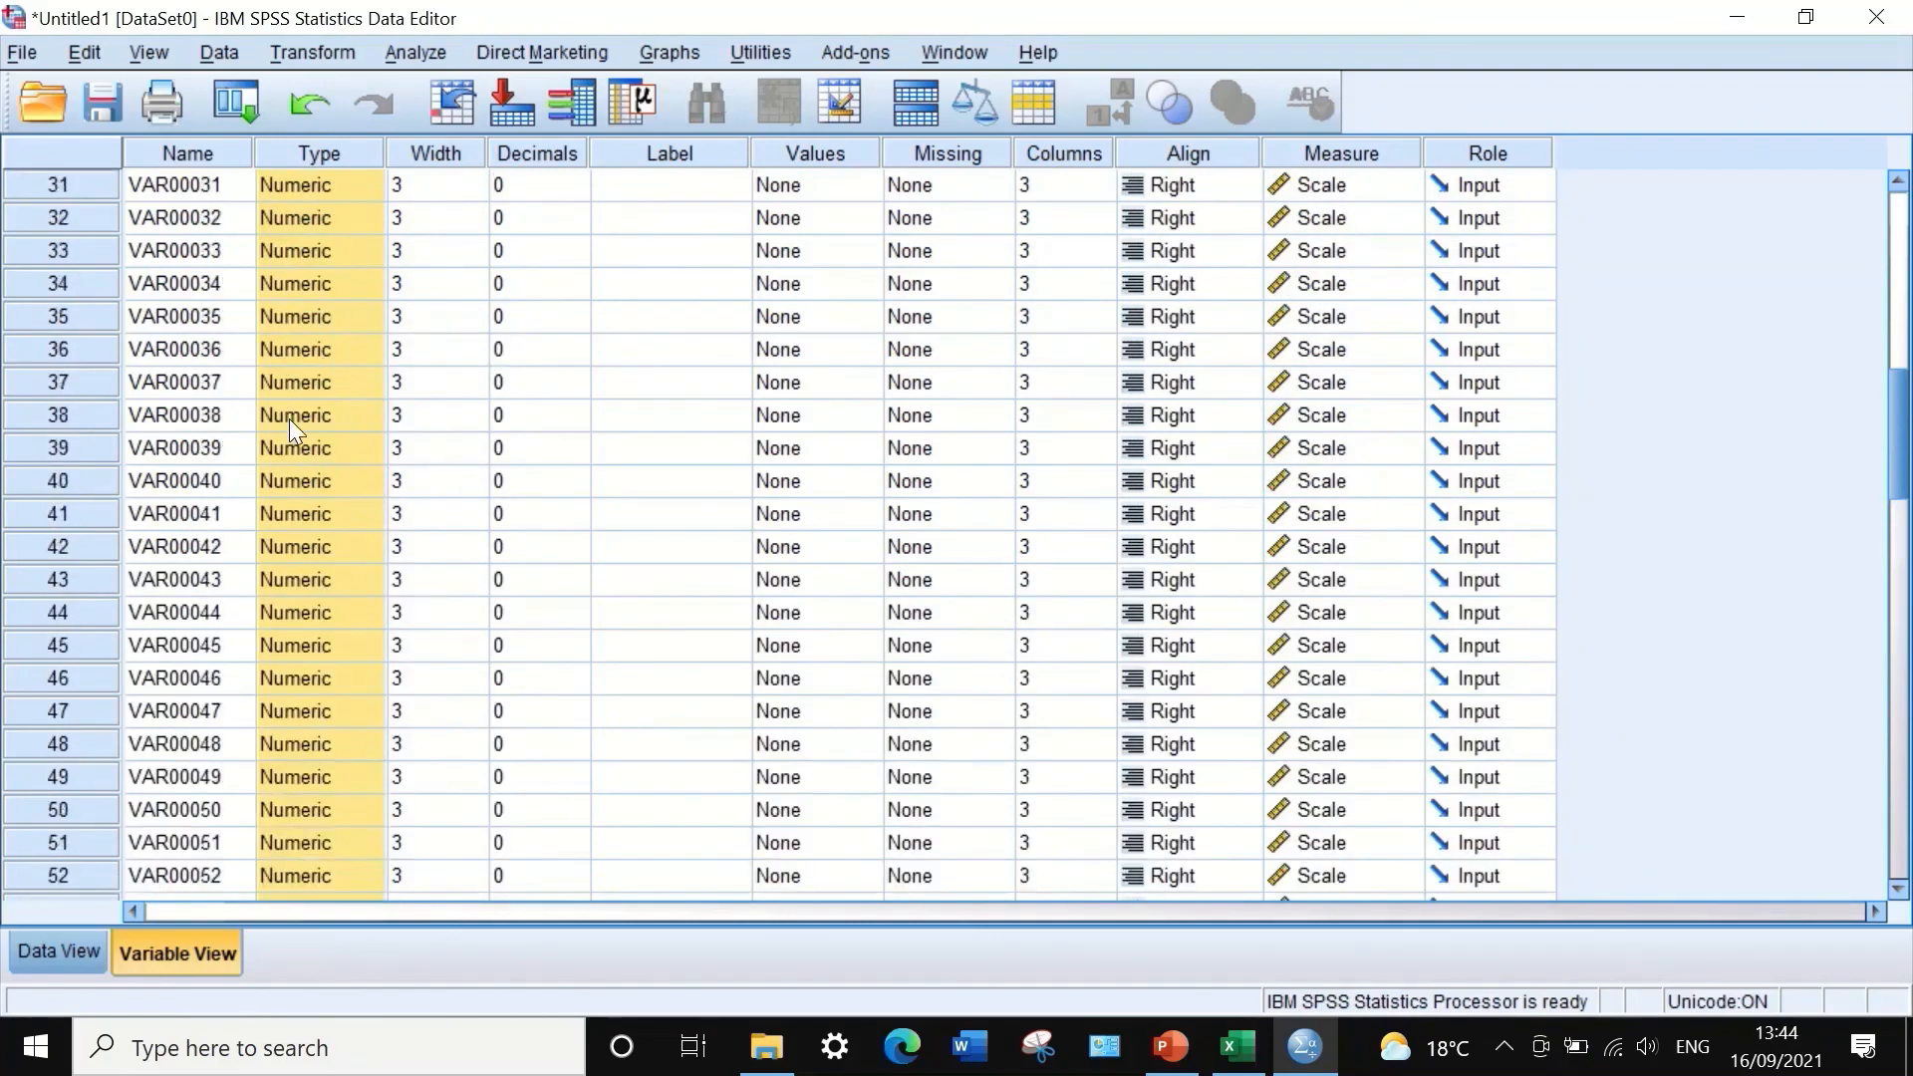
pyautogui.scroll(10, 289, 419)
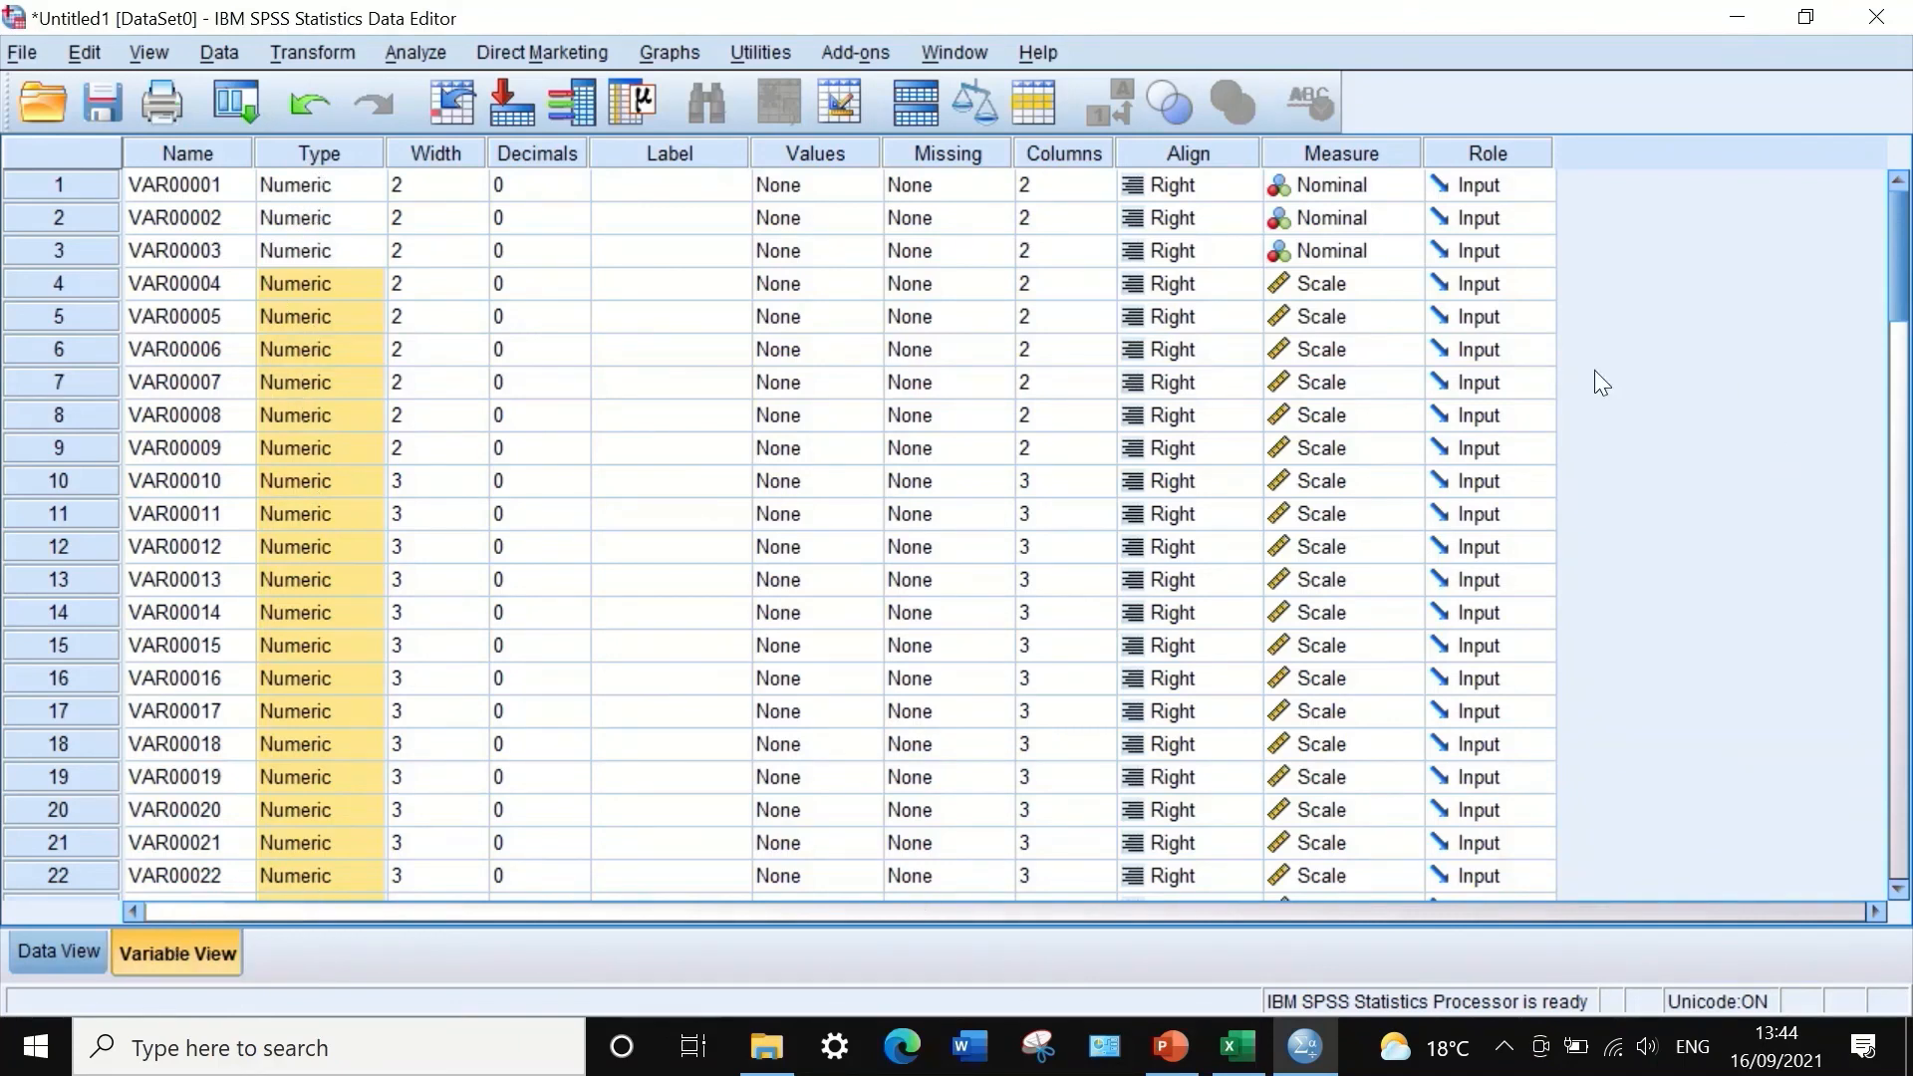
# - Set the alignment of VAR00001, VAR00002 and VAR00003 to Center
pyautogui.click(1204, 187)
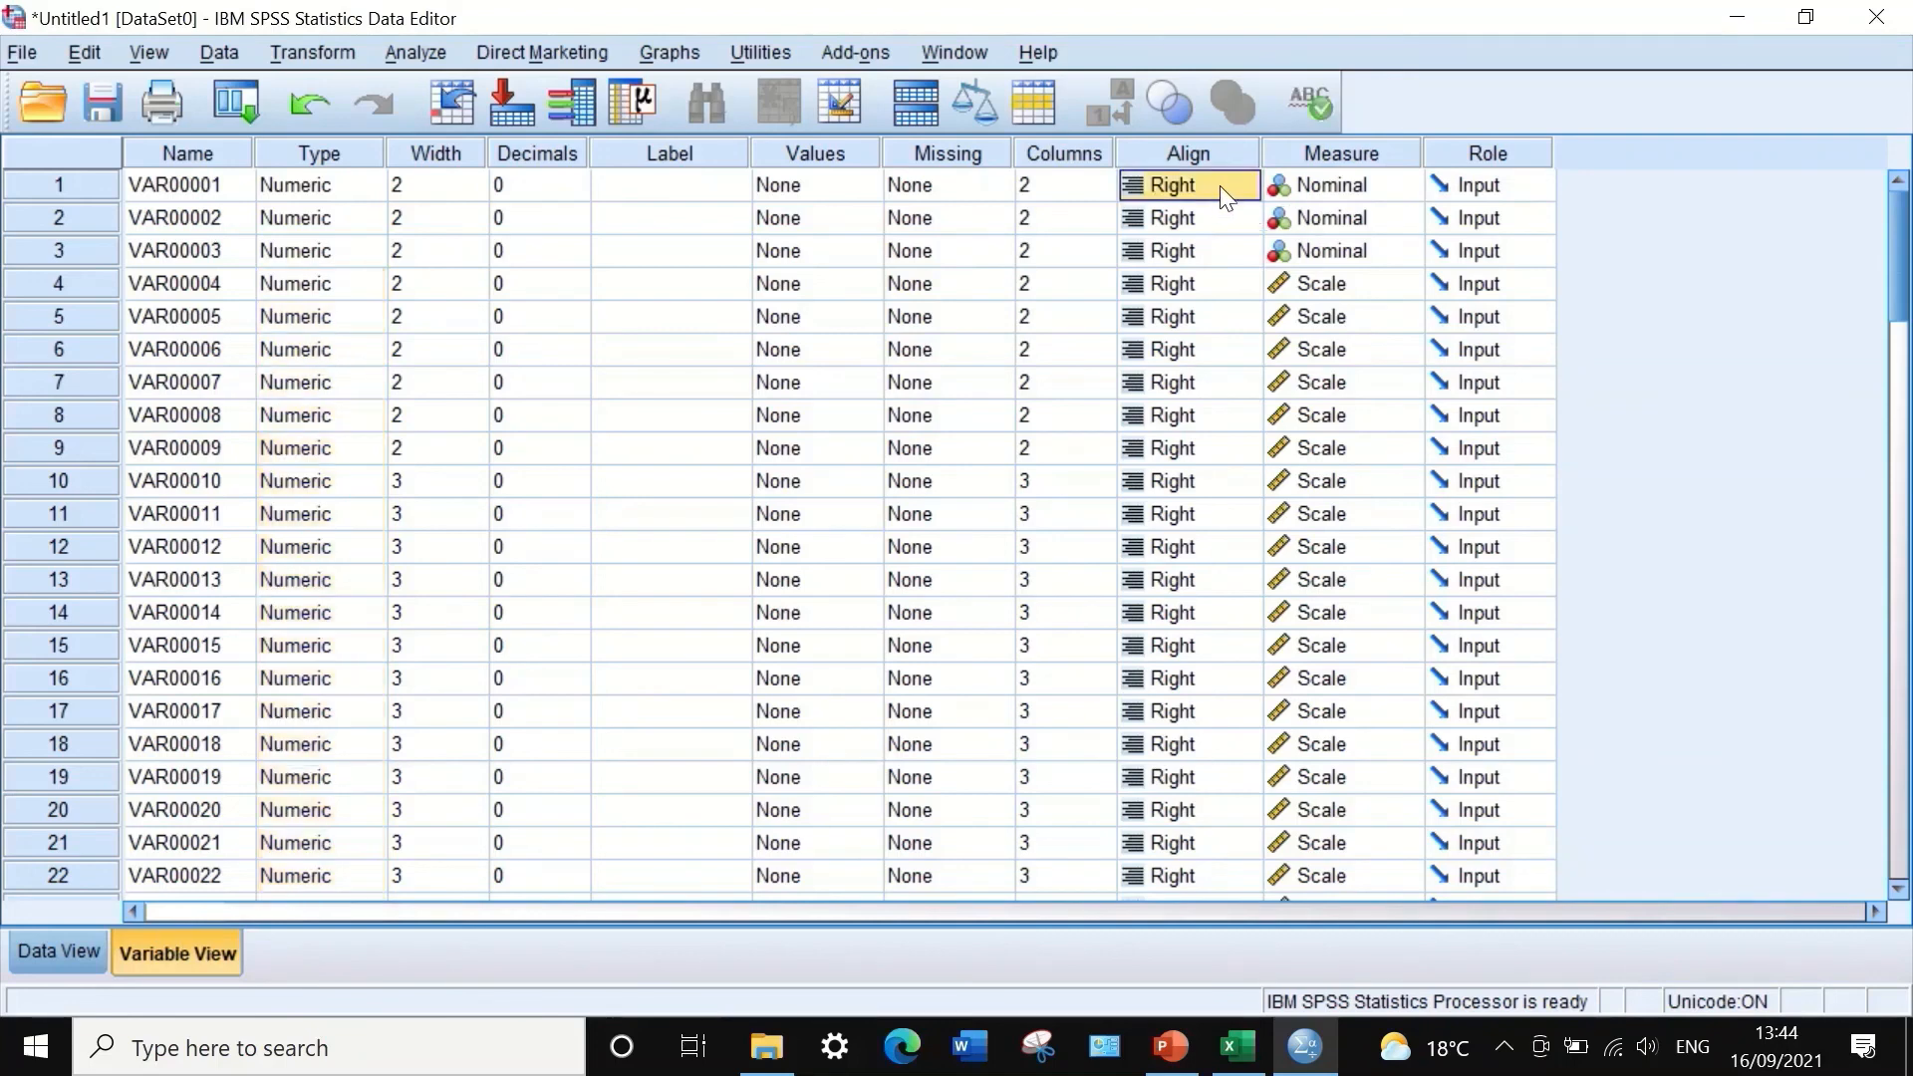
pyautogui.click(1224, 188)
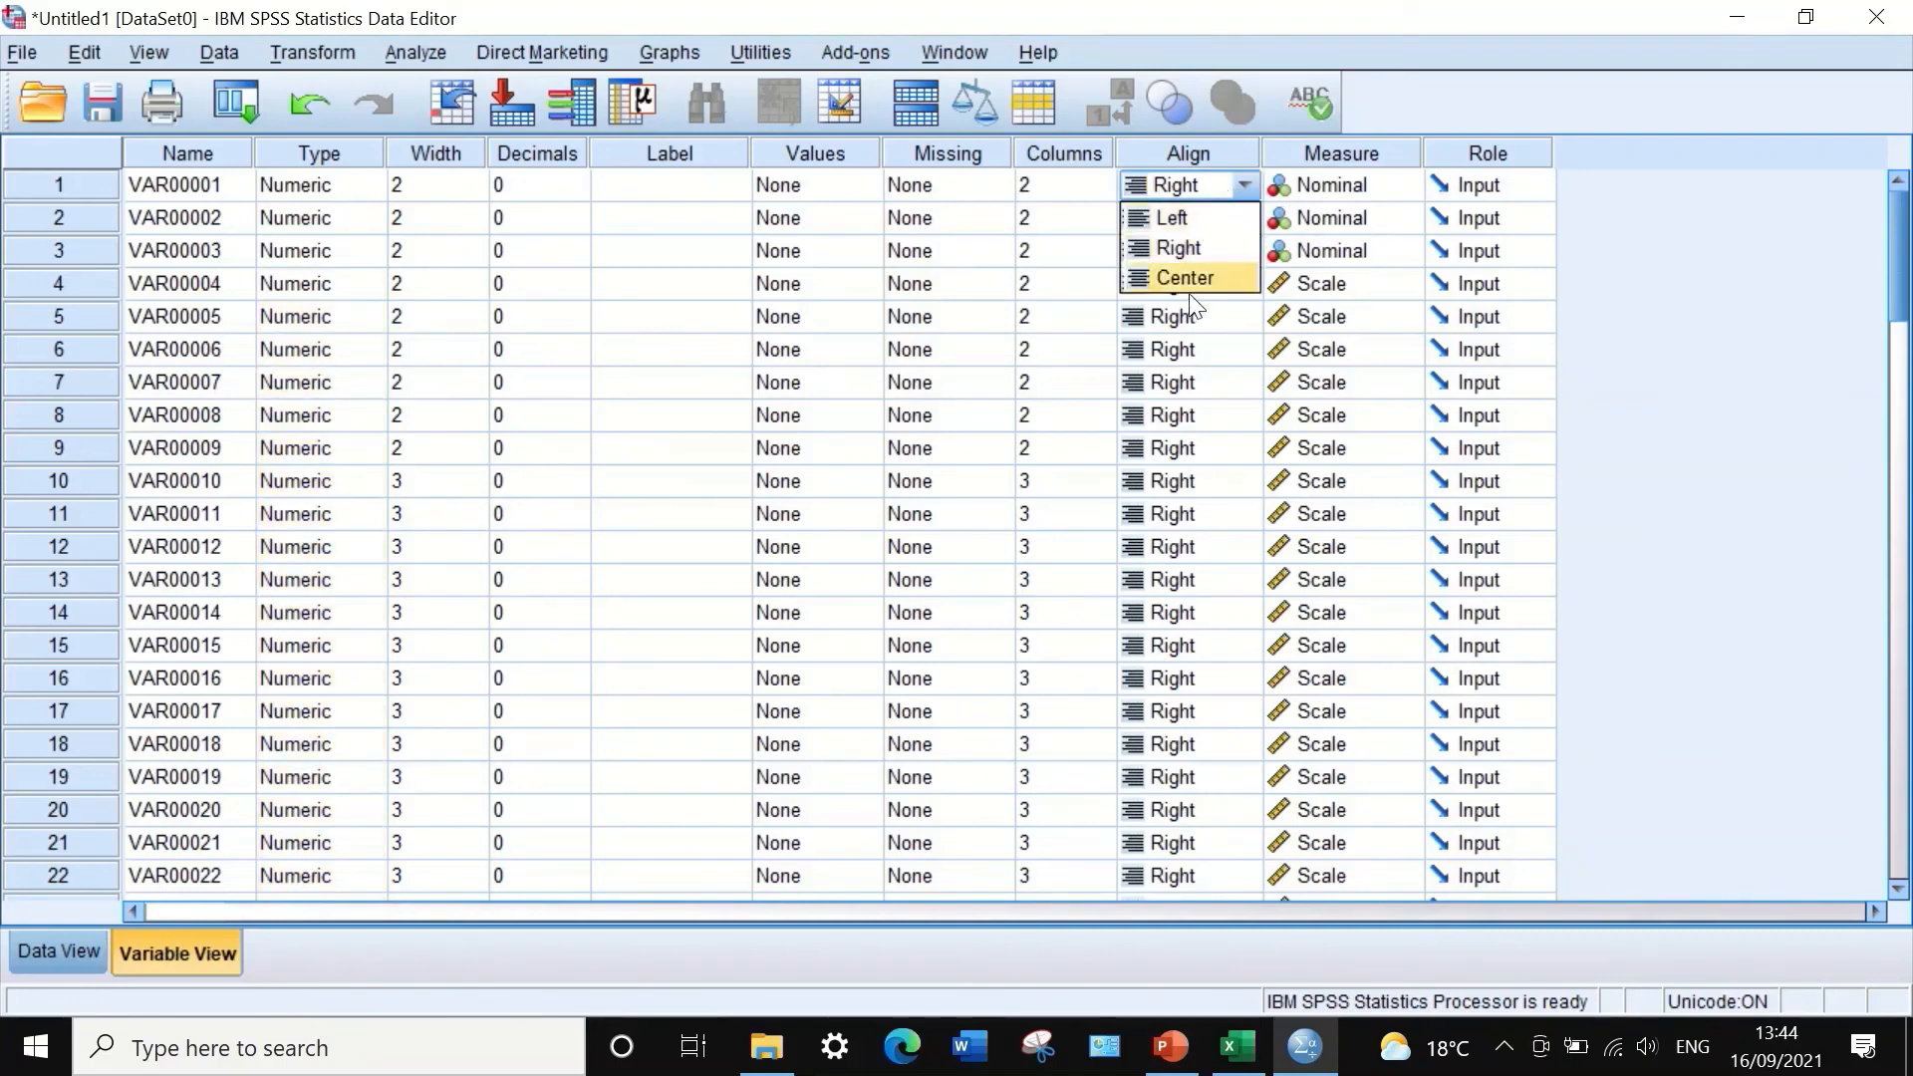
pyautogui.click(1197, 277)
pyautogui.click(1201, 218)
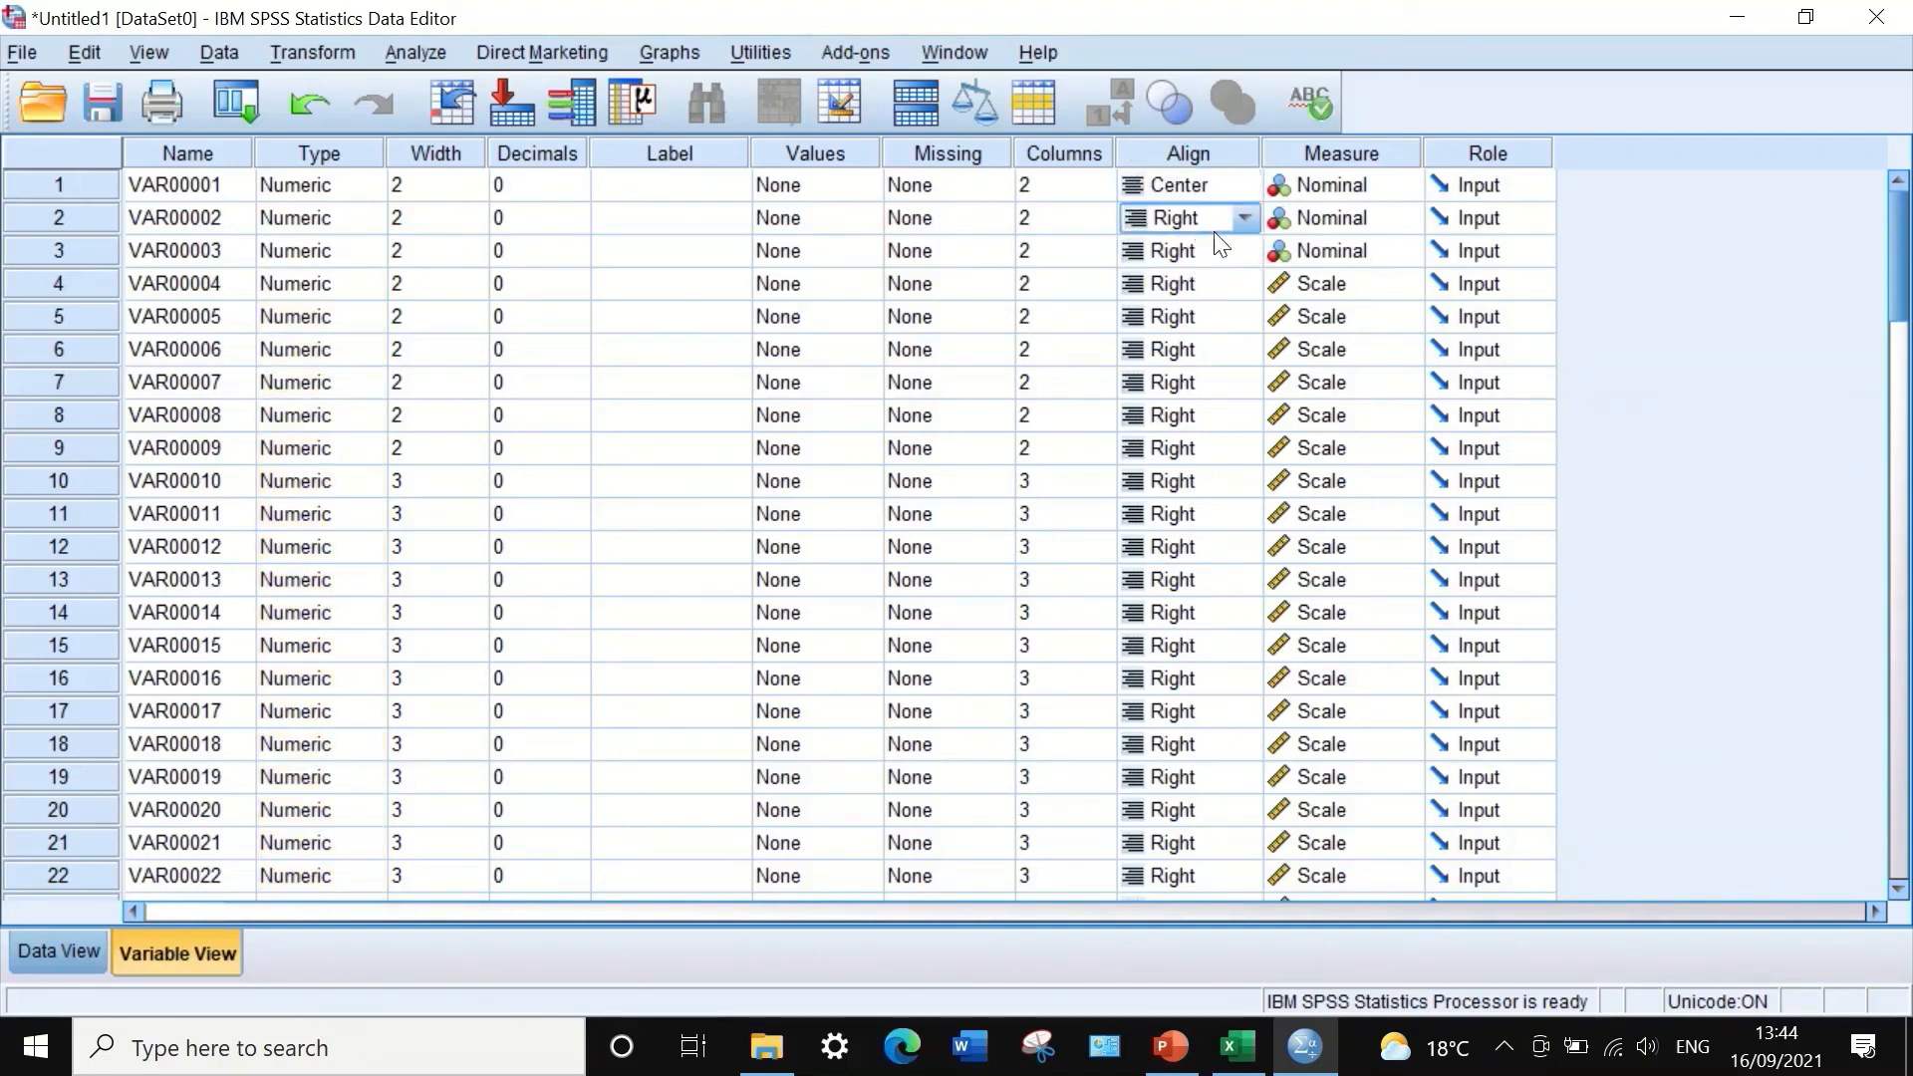
pyautogui.click(1250, 219)
pyautogui.click(1226, 310)
pyautogui.click(1204, 254)
pyautogui.click(1248, 250)
pyautogui.click(1191, 340)
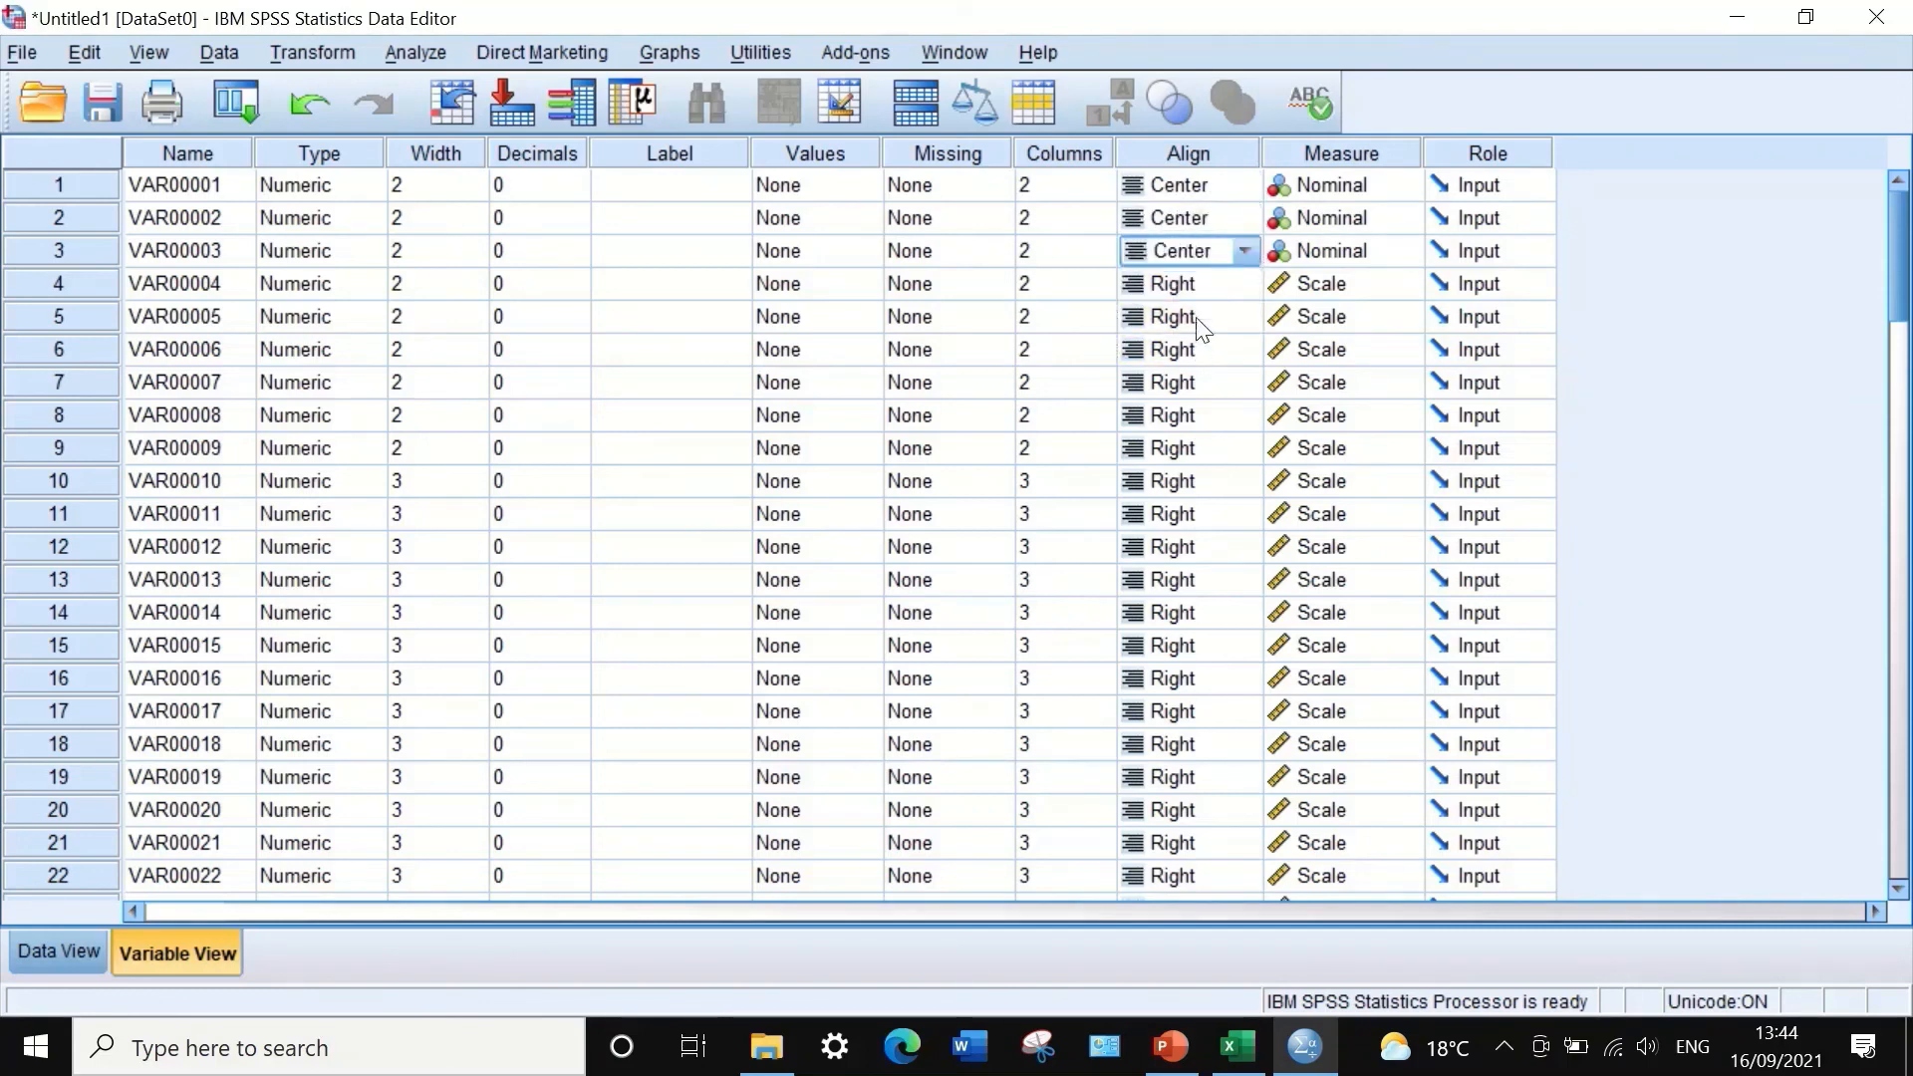
# - Copy the Center alignment from VAR00001 and apply it to VAR00004 through VAR00076
pyautogui.click(1153, 182)
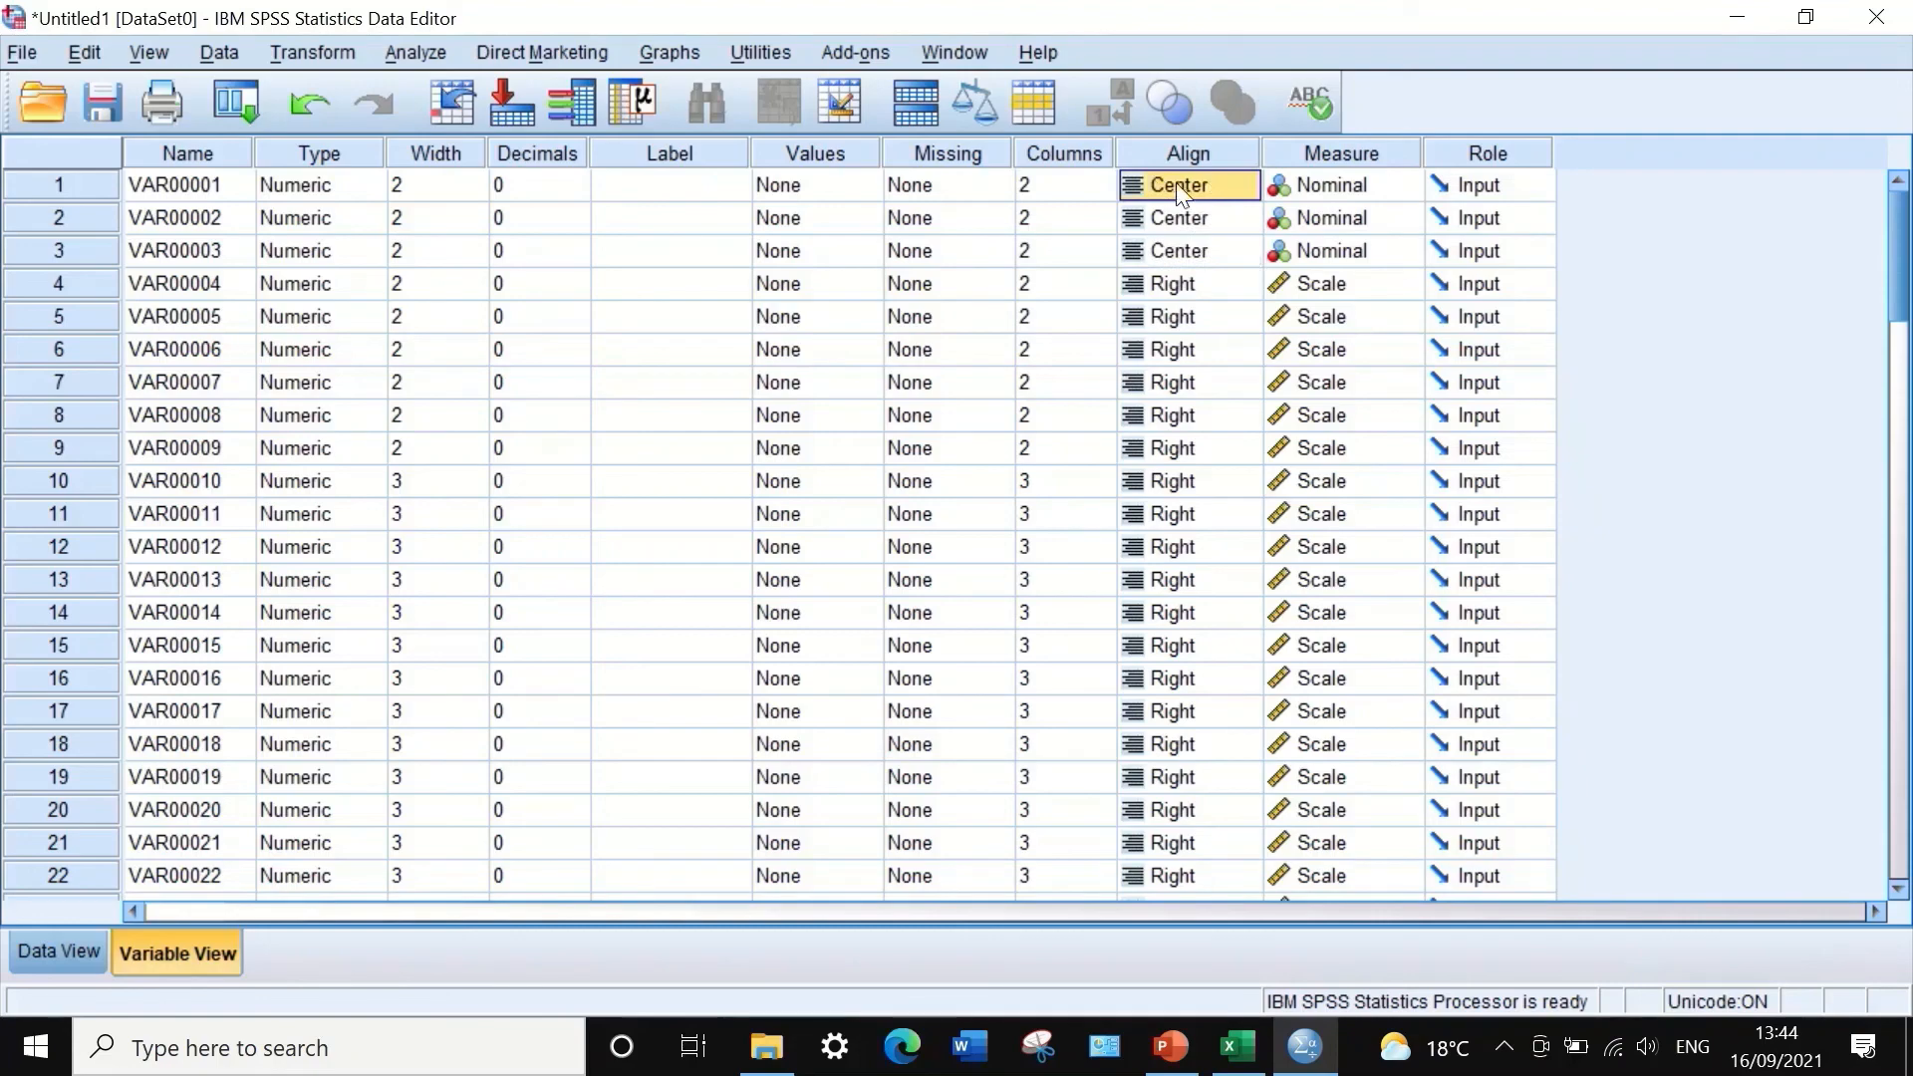
pyautogui.rightClick(1178, 189)
pyautogui.click(1192, 202)
pyautogui.moveTo(1186, 284); pyautogui.dragTo(1238, 610)
pyautogui.rightClick(1193, 391)
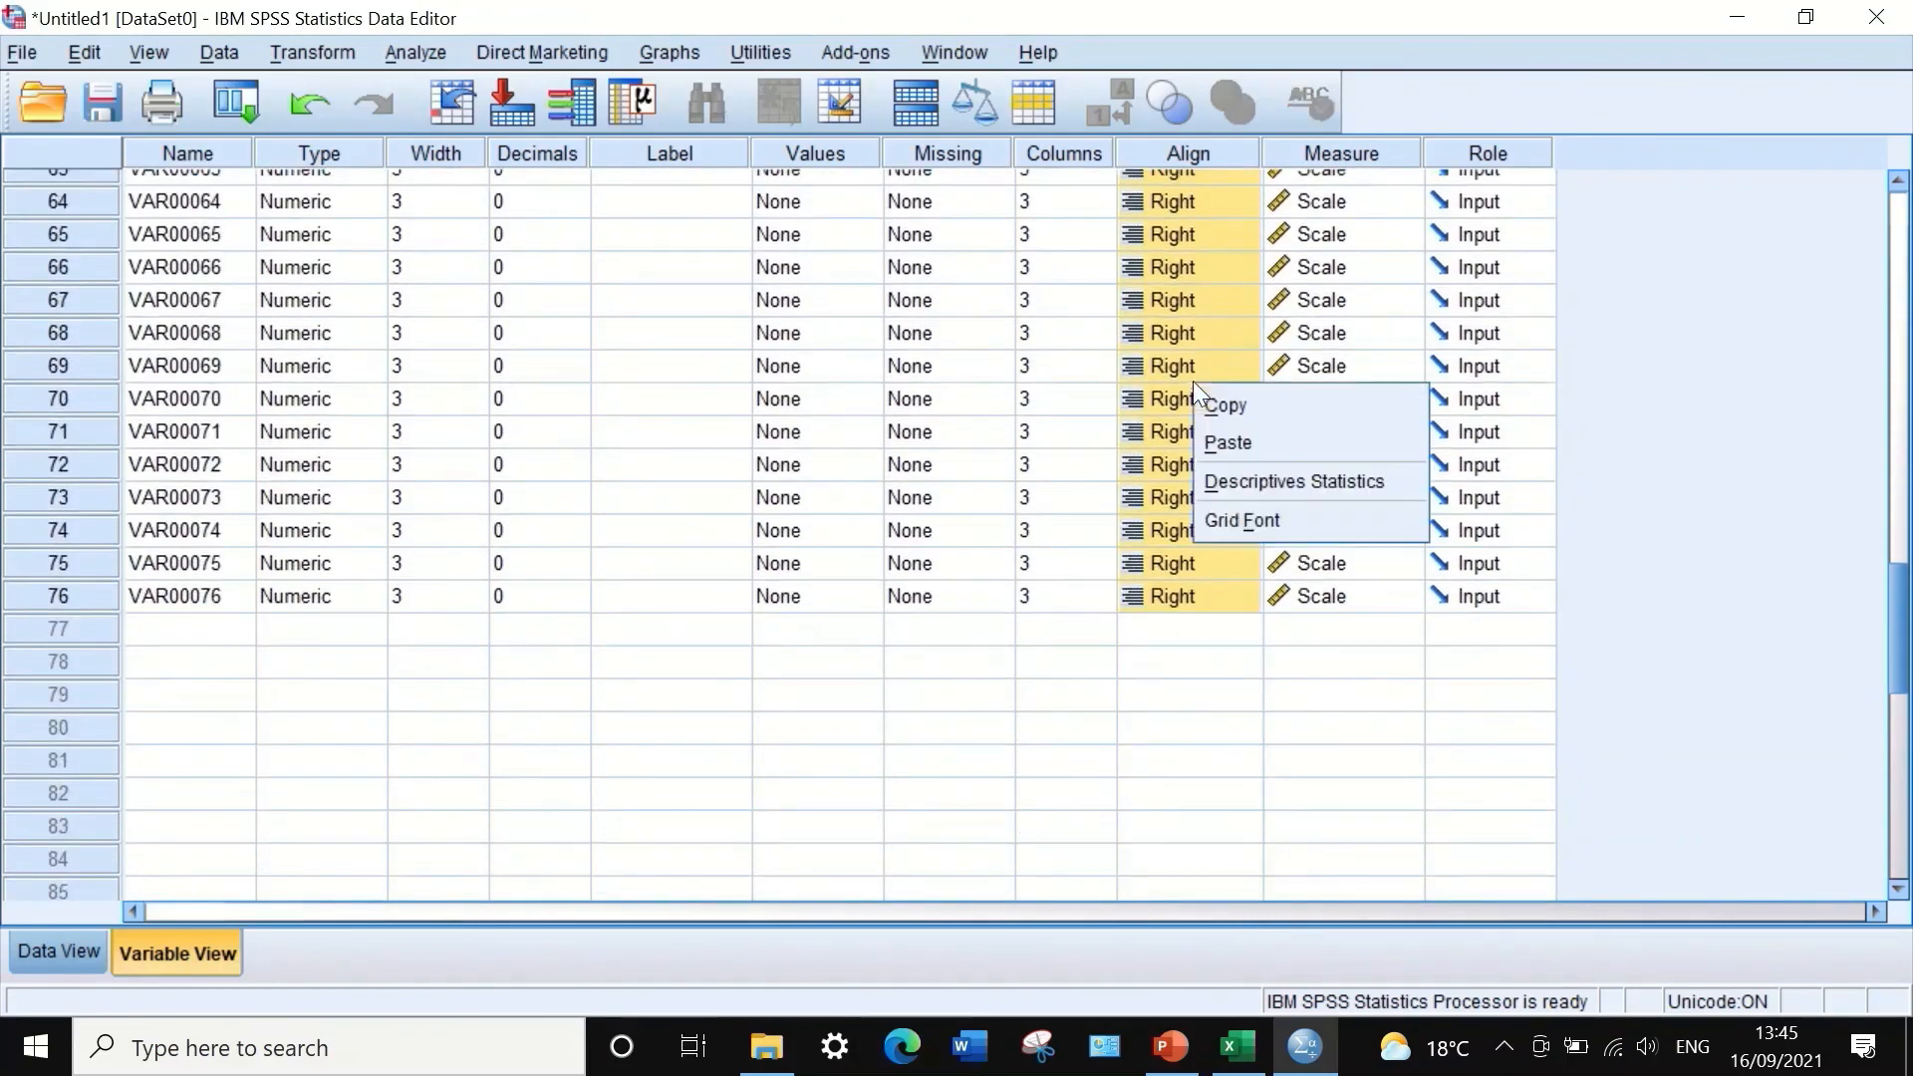
pyautogui.click(1234, 439)
pyautogui.scroll(20, 1281, 563)
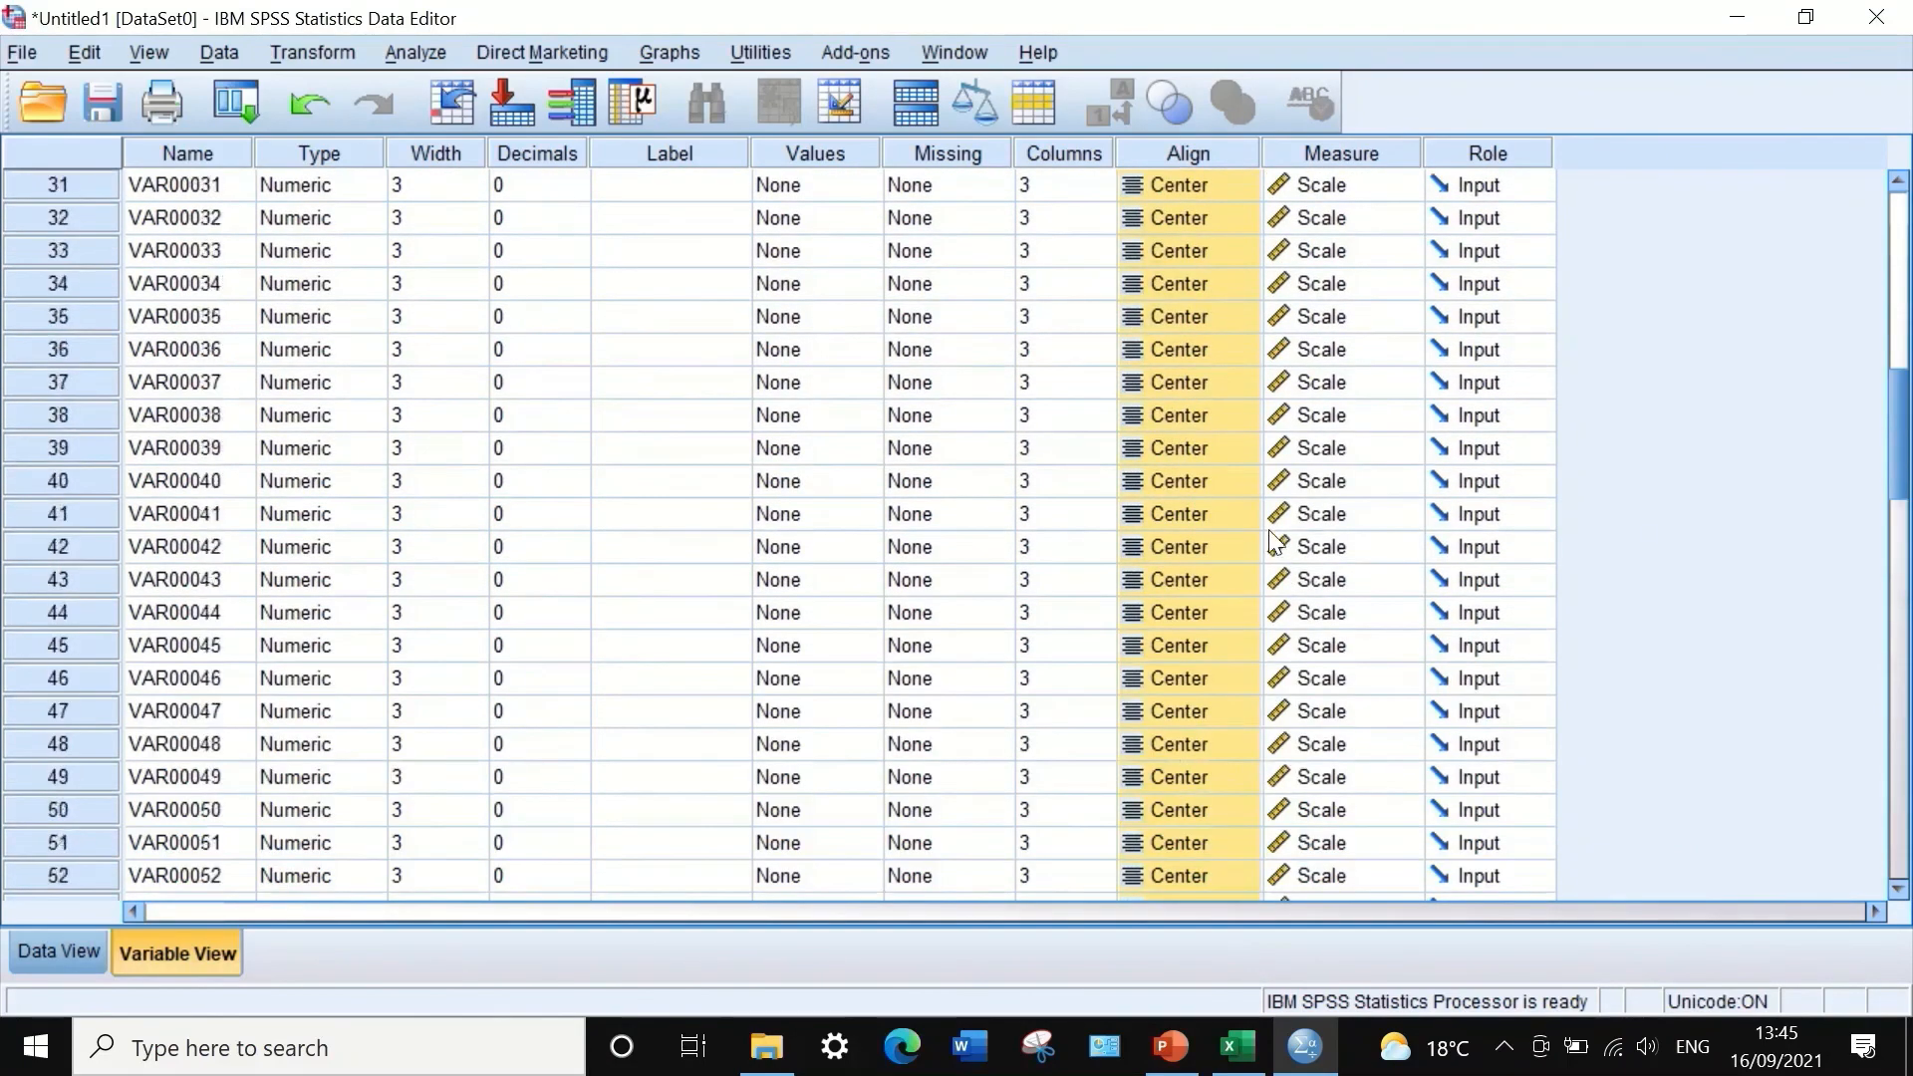
# - Set the measurement level of VAR00001, VAR00002 and VAR00003 to Scale
pyautogui.click(1377, 185)
pyautogui.click(1391, 217)
pyautogui.click(1385, 222)
pyautogui.click(1352, 253)
pyautogui.click(1352, 255)
pyautogui.click(1354, 283)
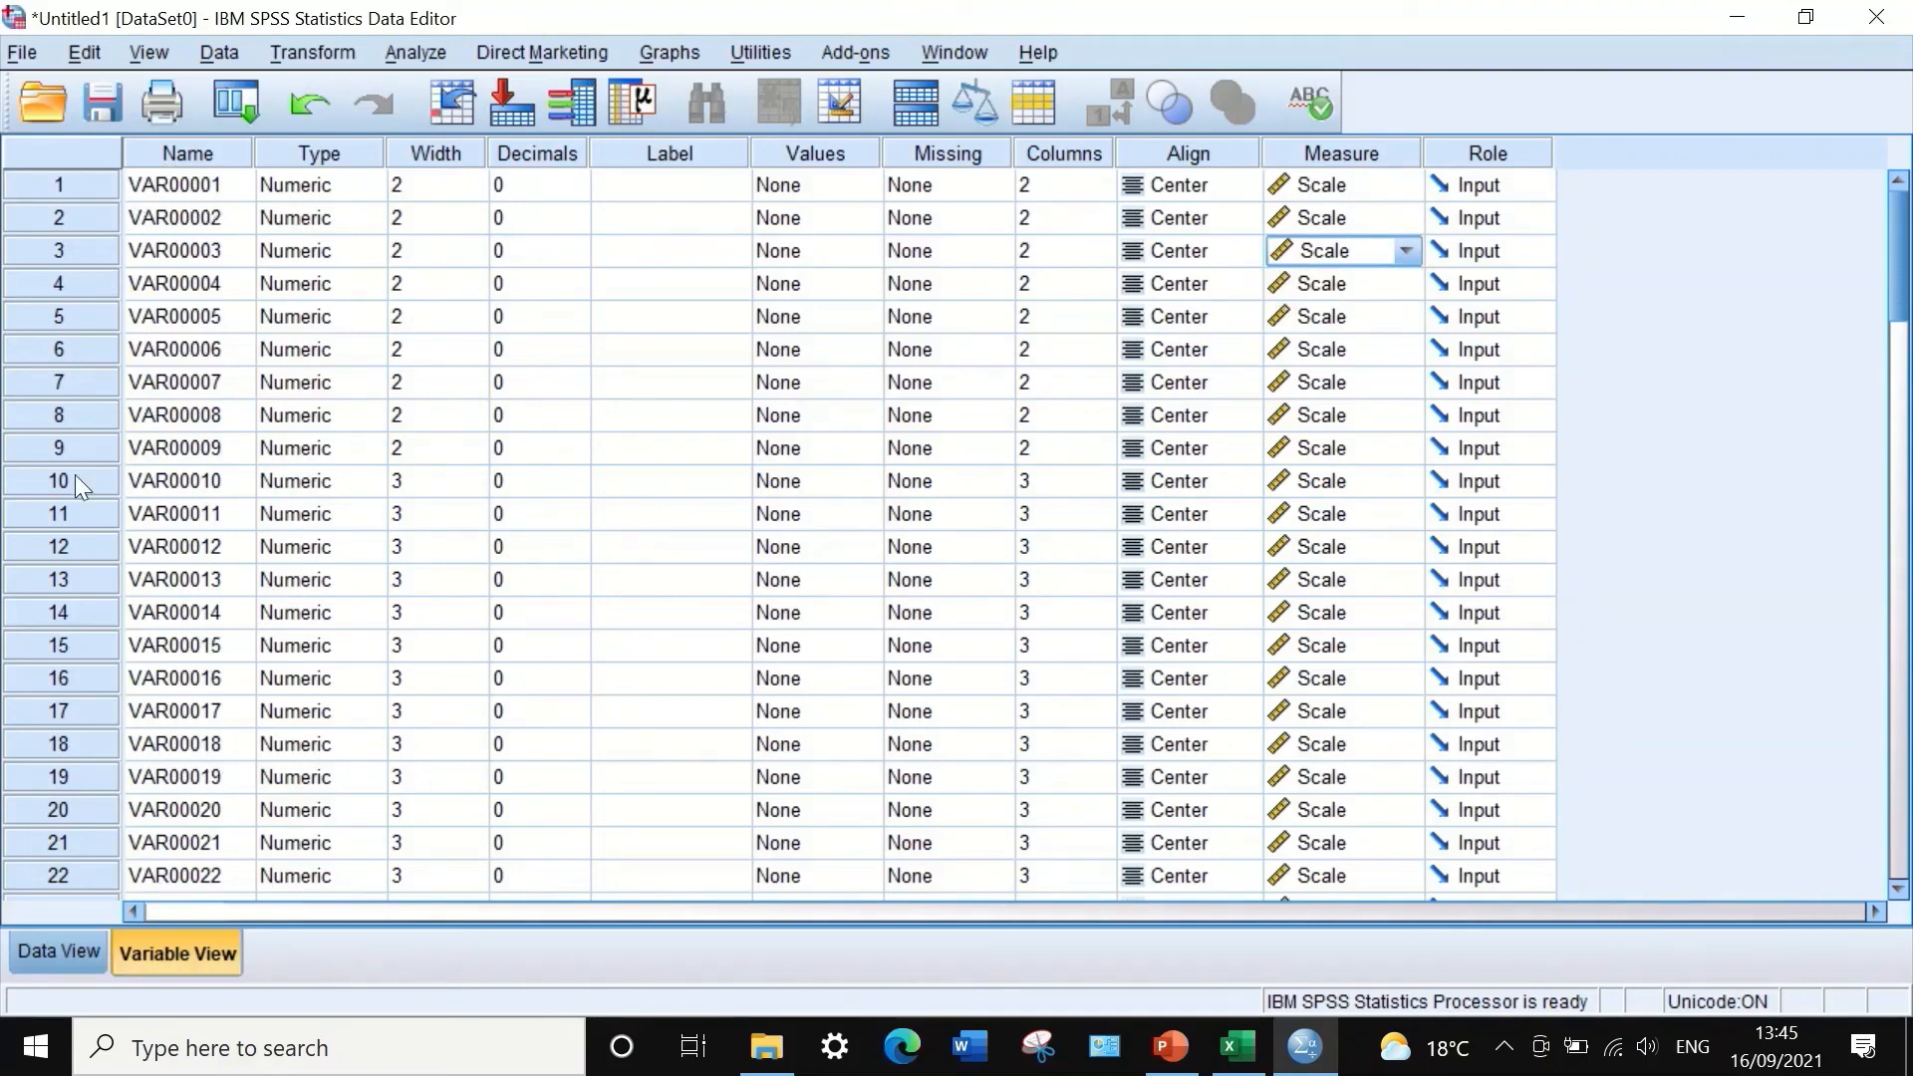
# - Replace VAR000 with Q in all variable names using Find and Replace on the Name column
pyautogui.scroll(-20, 167, 411)
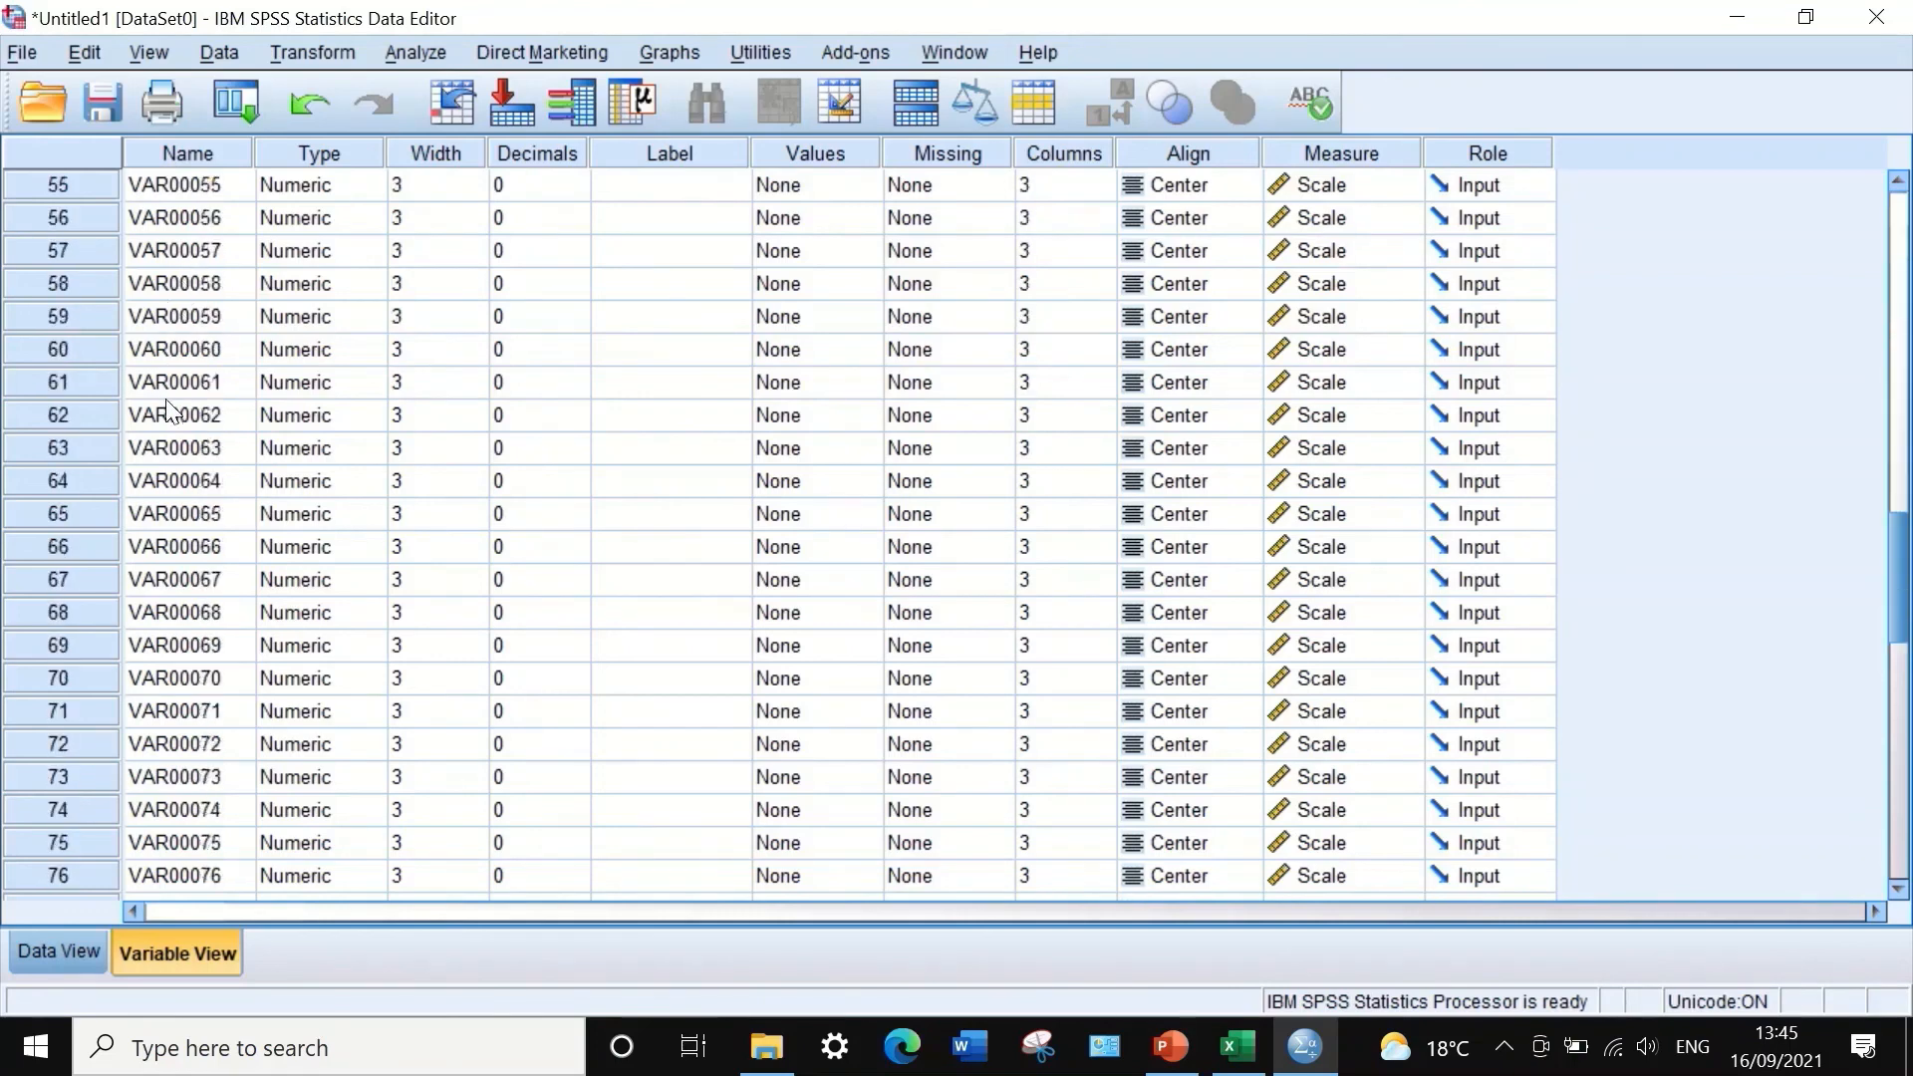
pyautogui.scroll(-3, 167, 403)
pyautogui.scroll(8, 170, 405)
pyautogui.scroll(-5, 171, 407)
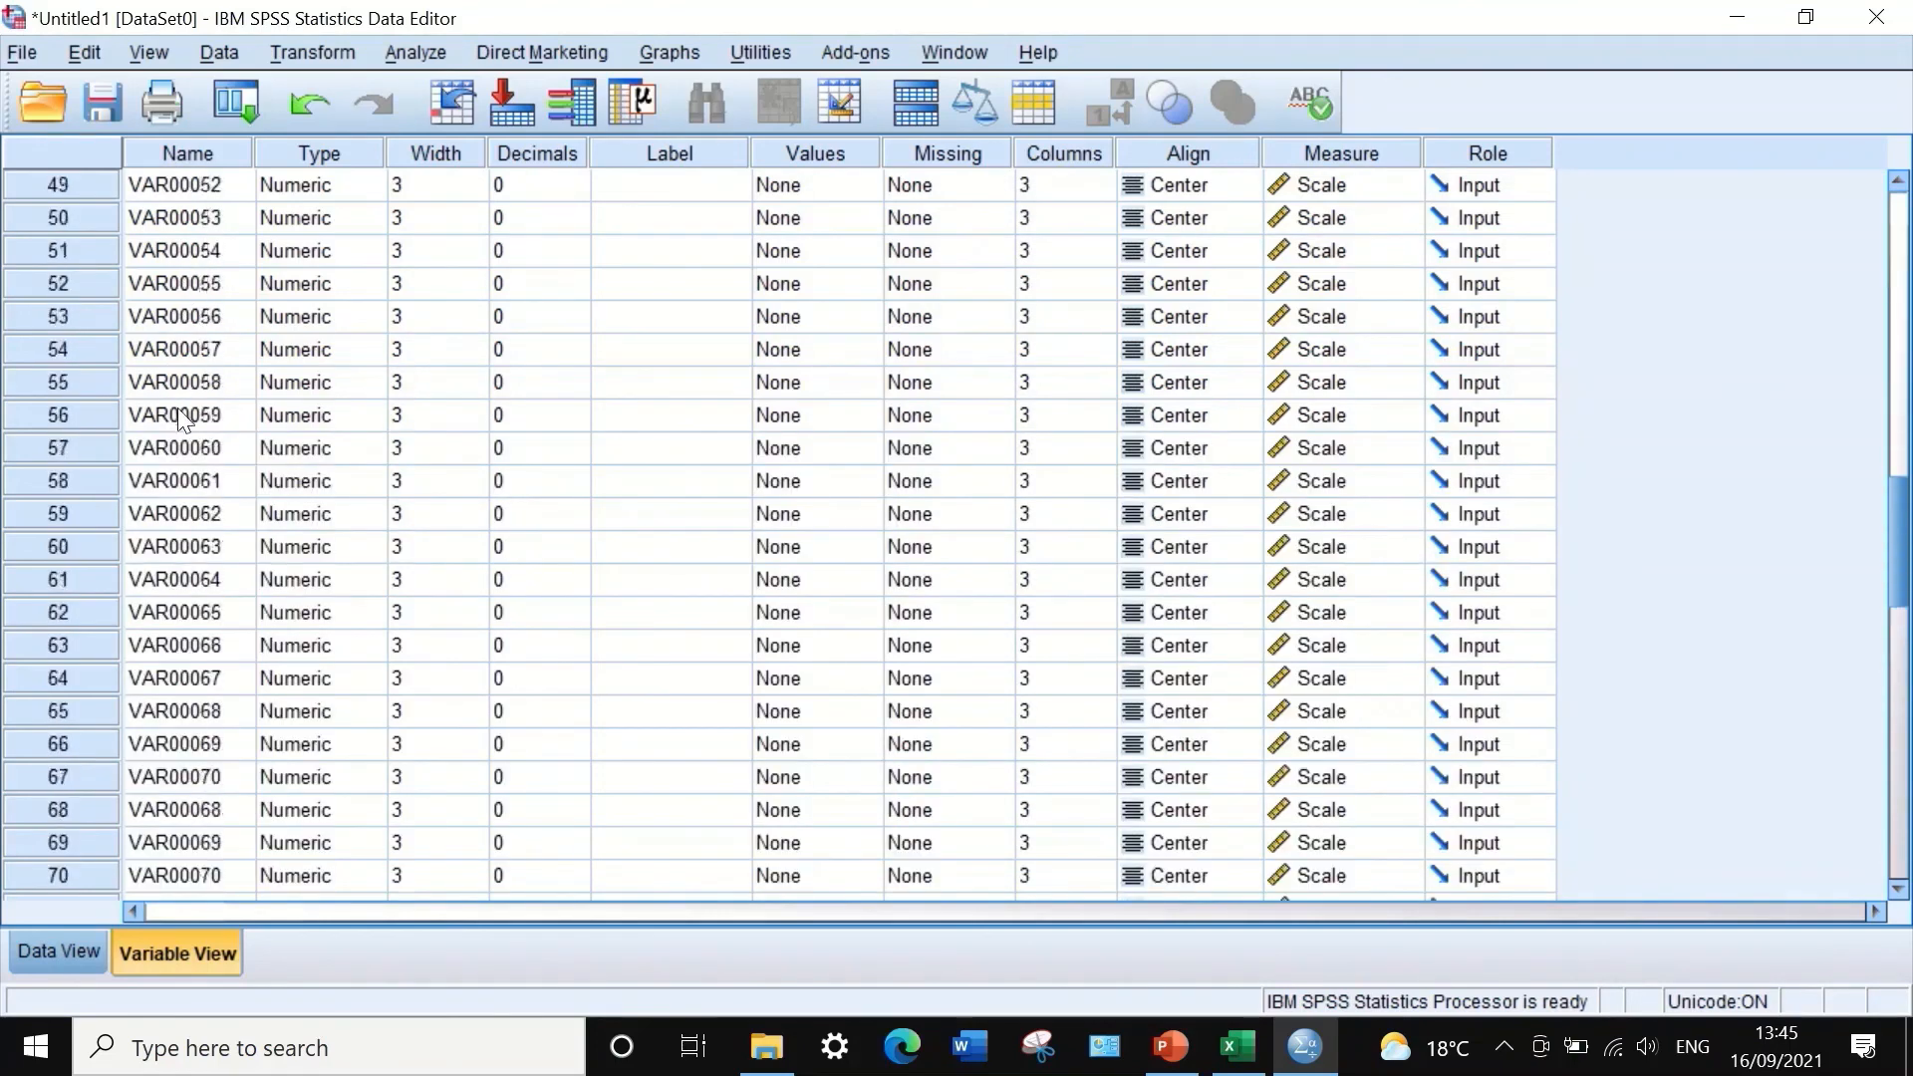
pyautogui.scroll(20, 193, 479)
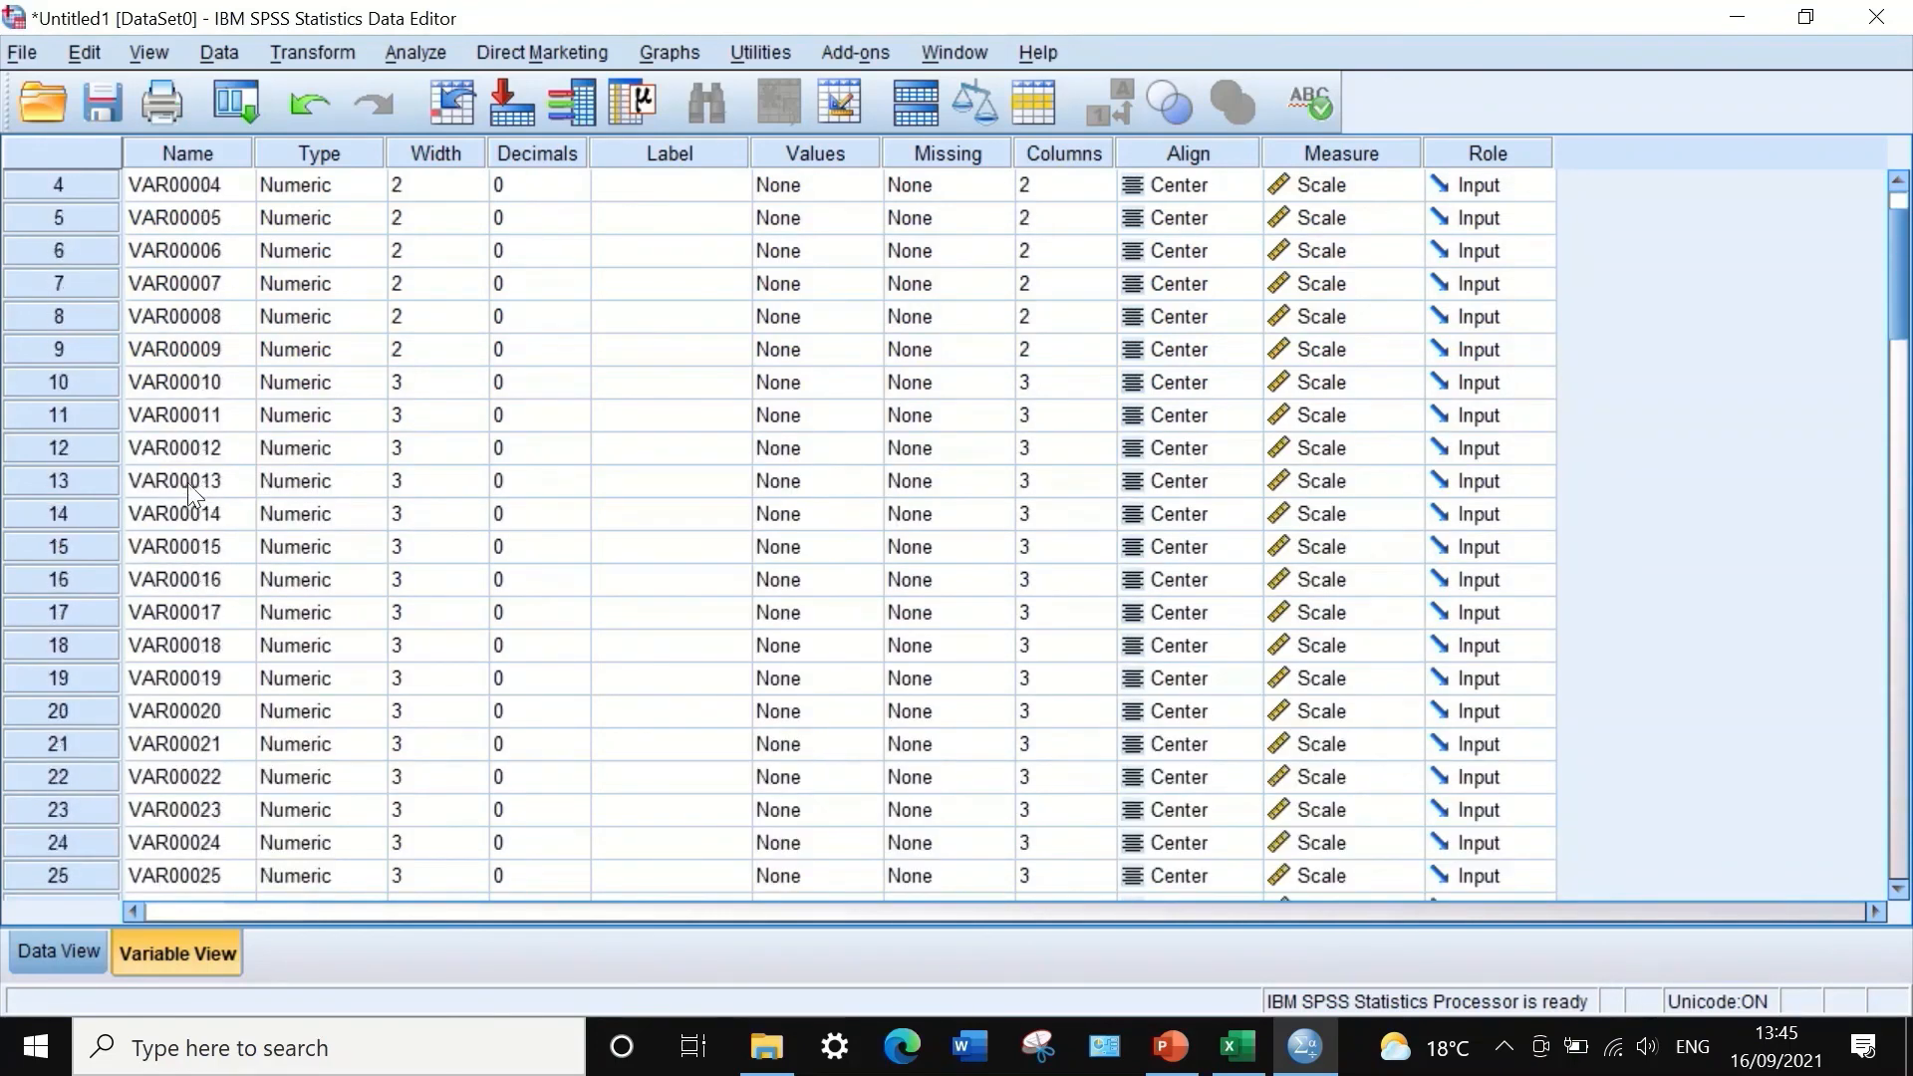
pyautogui.click(183, 151)
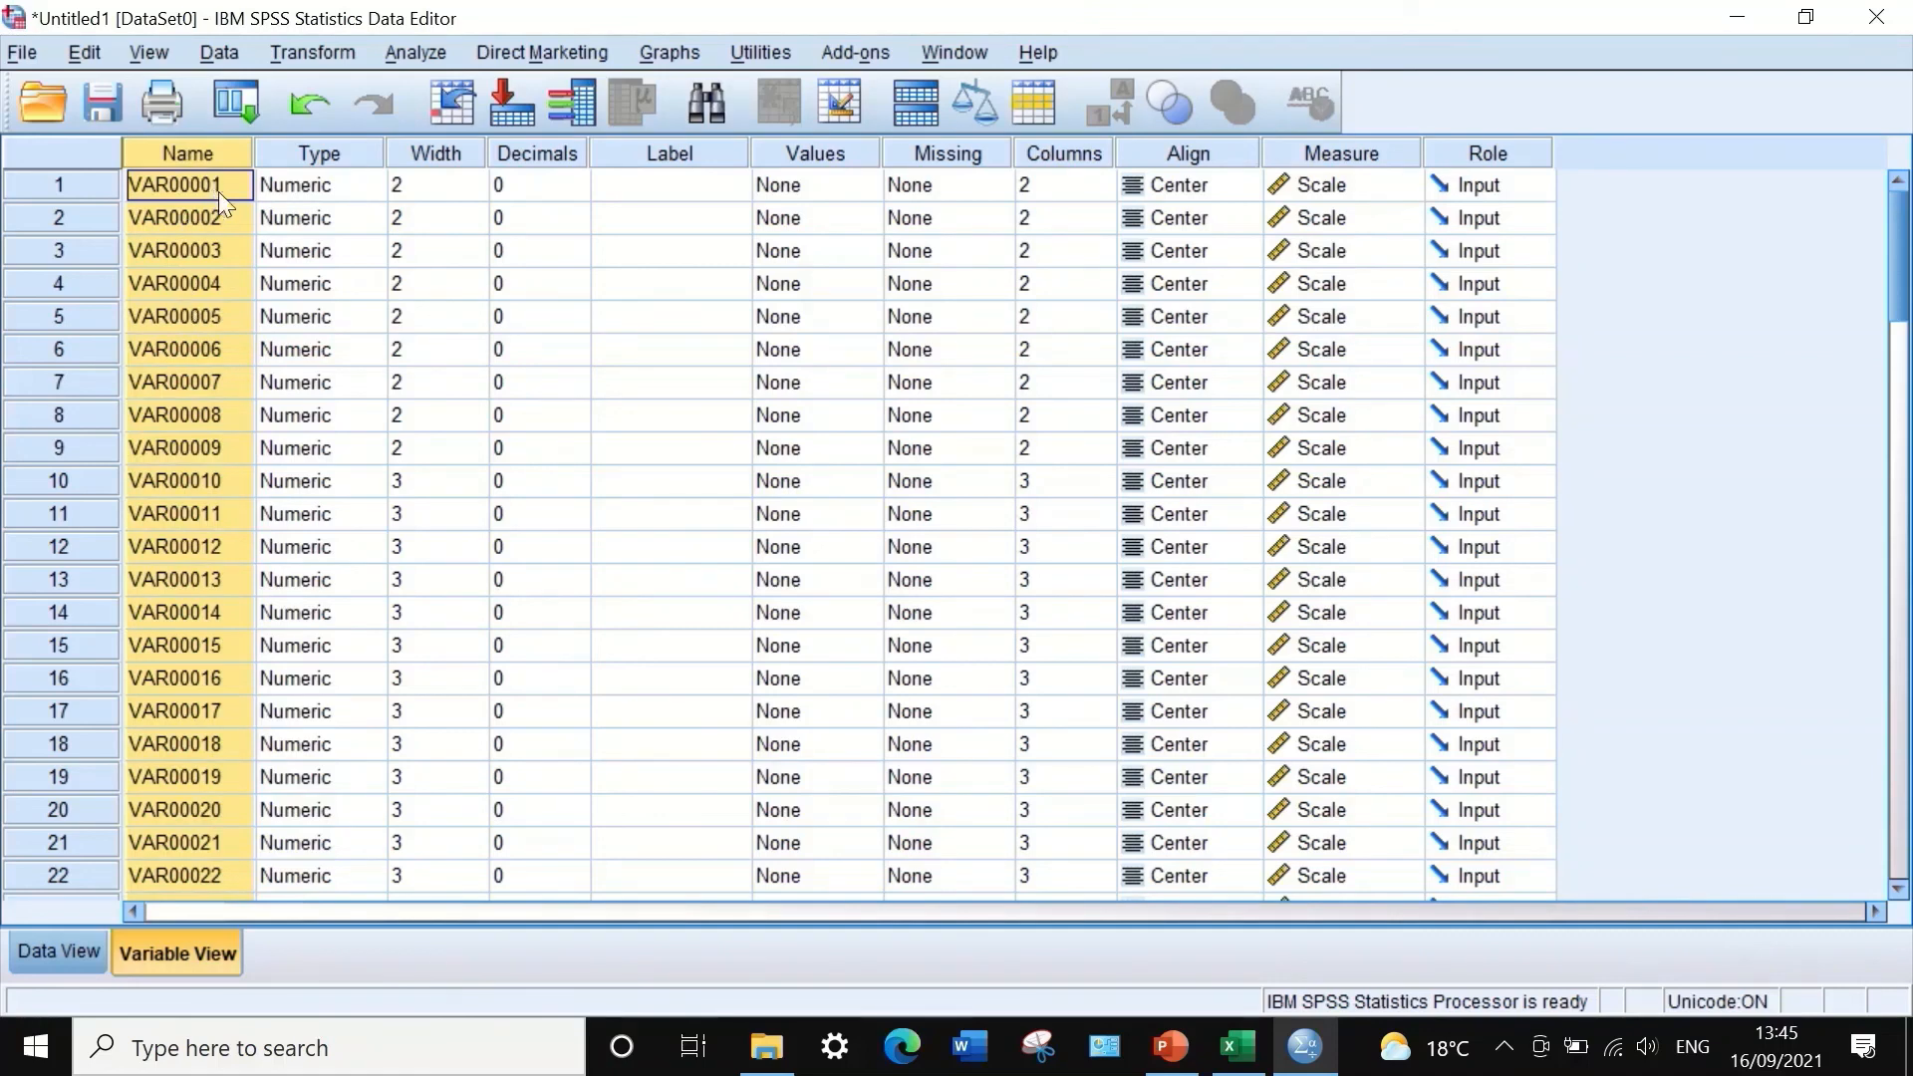
pyautogui.hotkey('ctrl', 'f')
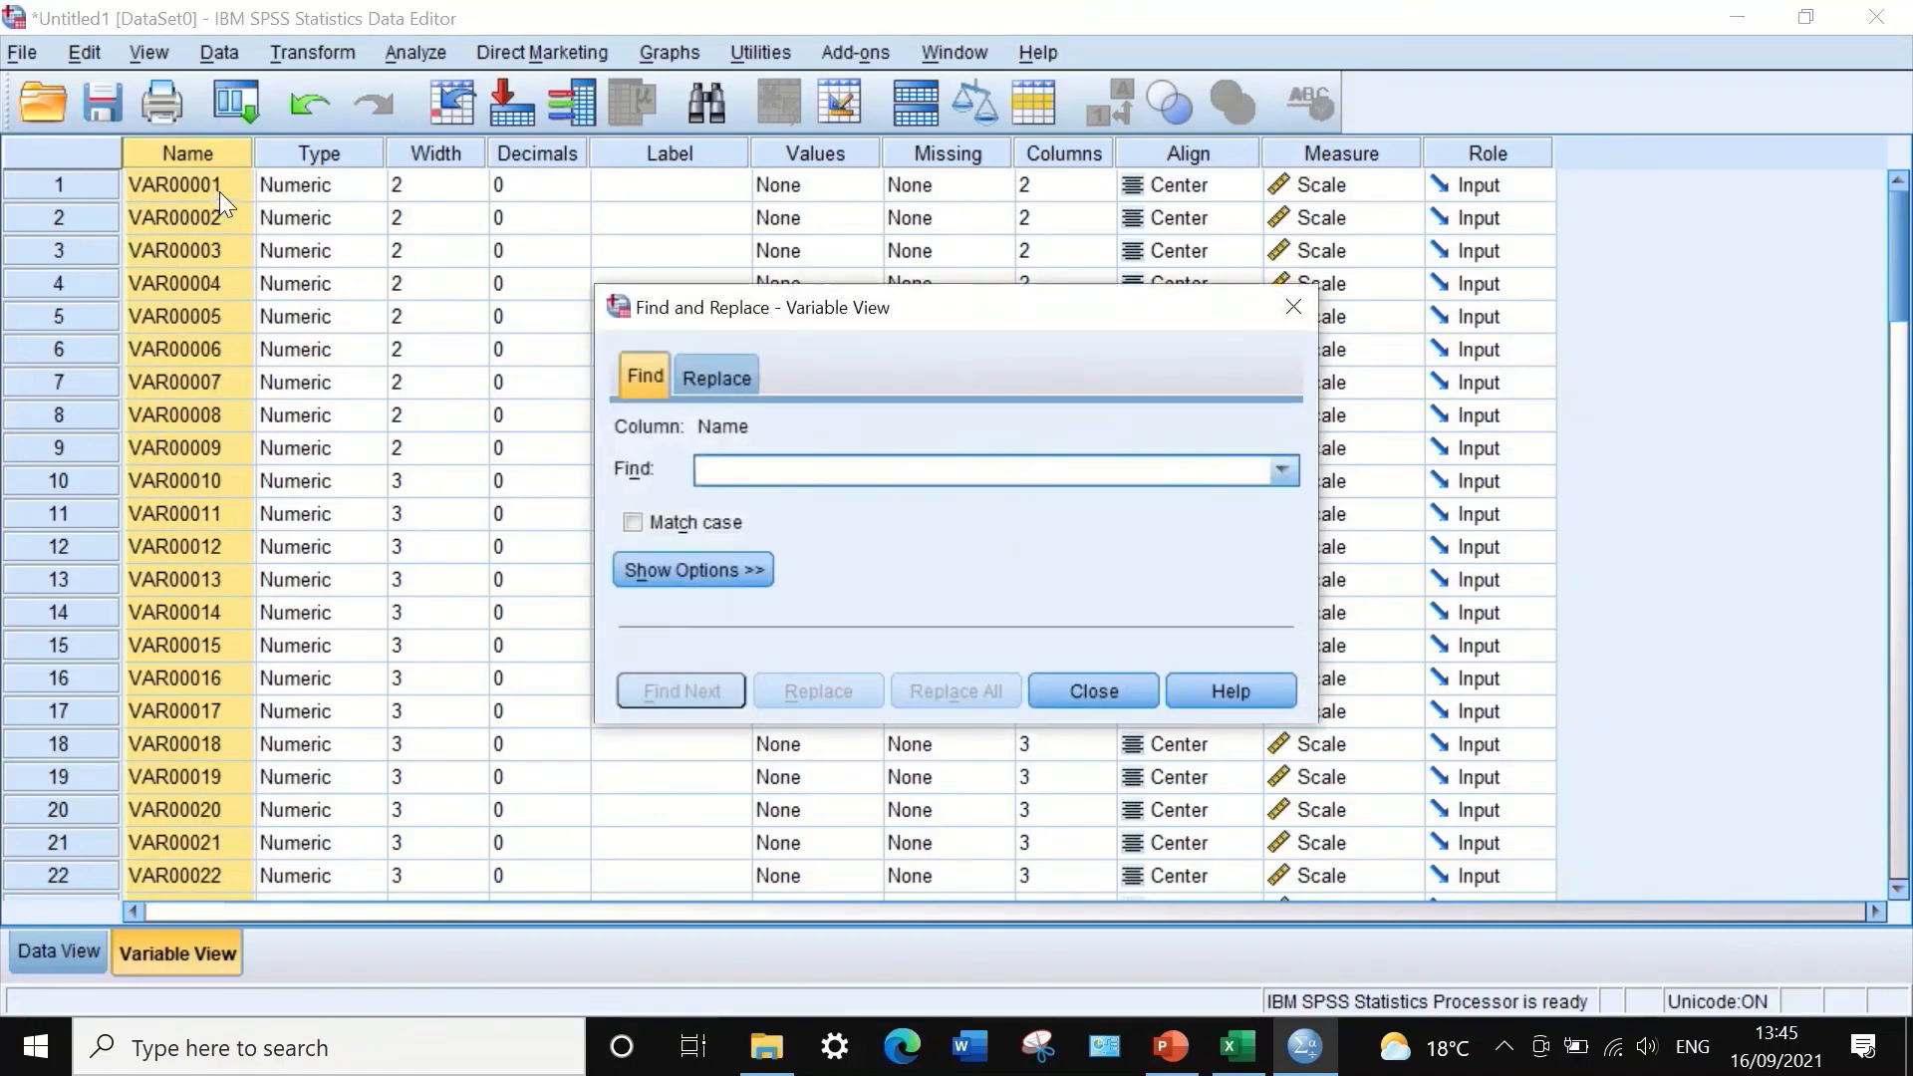
pyautogui.click(715, 376)
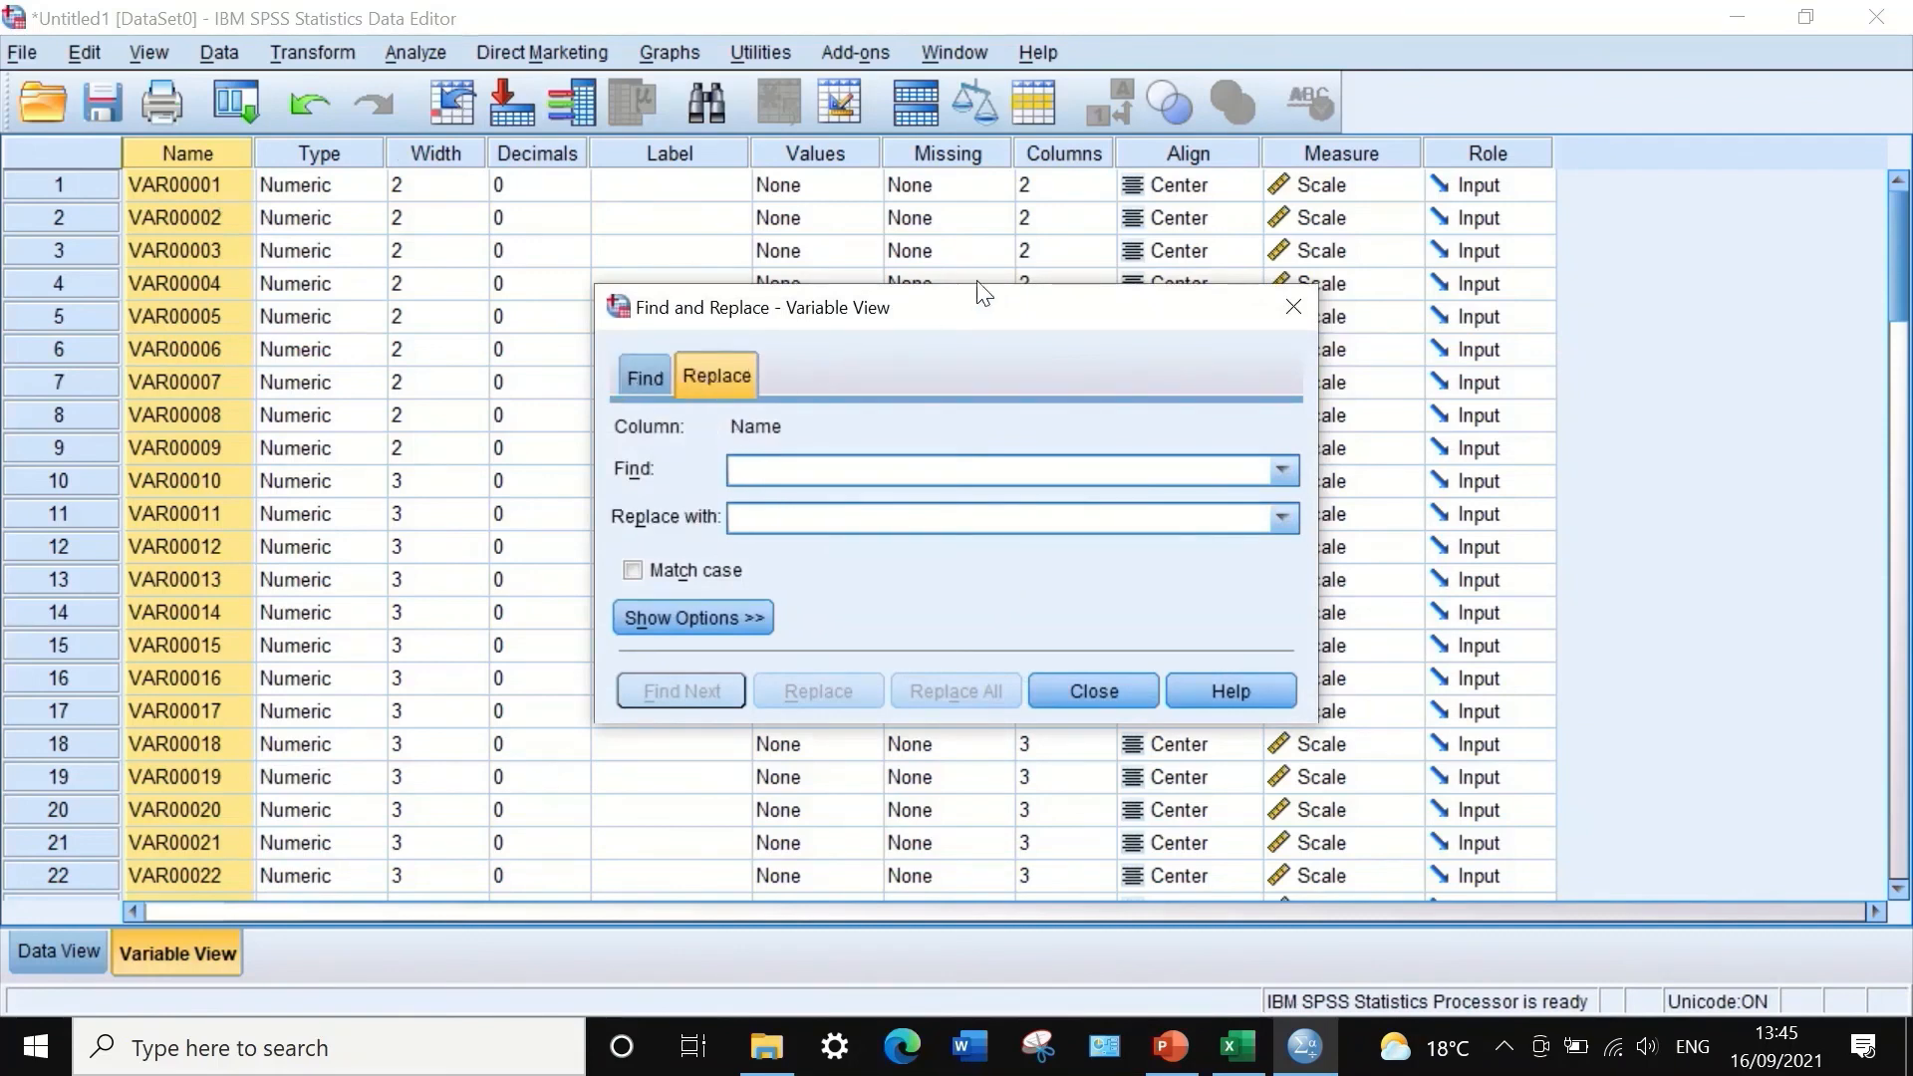
pyautogui.moveTo(999, 317); pyautogui.dragTo(834, 292)
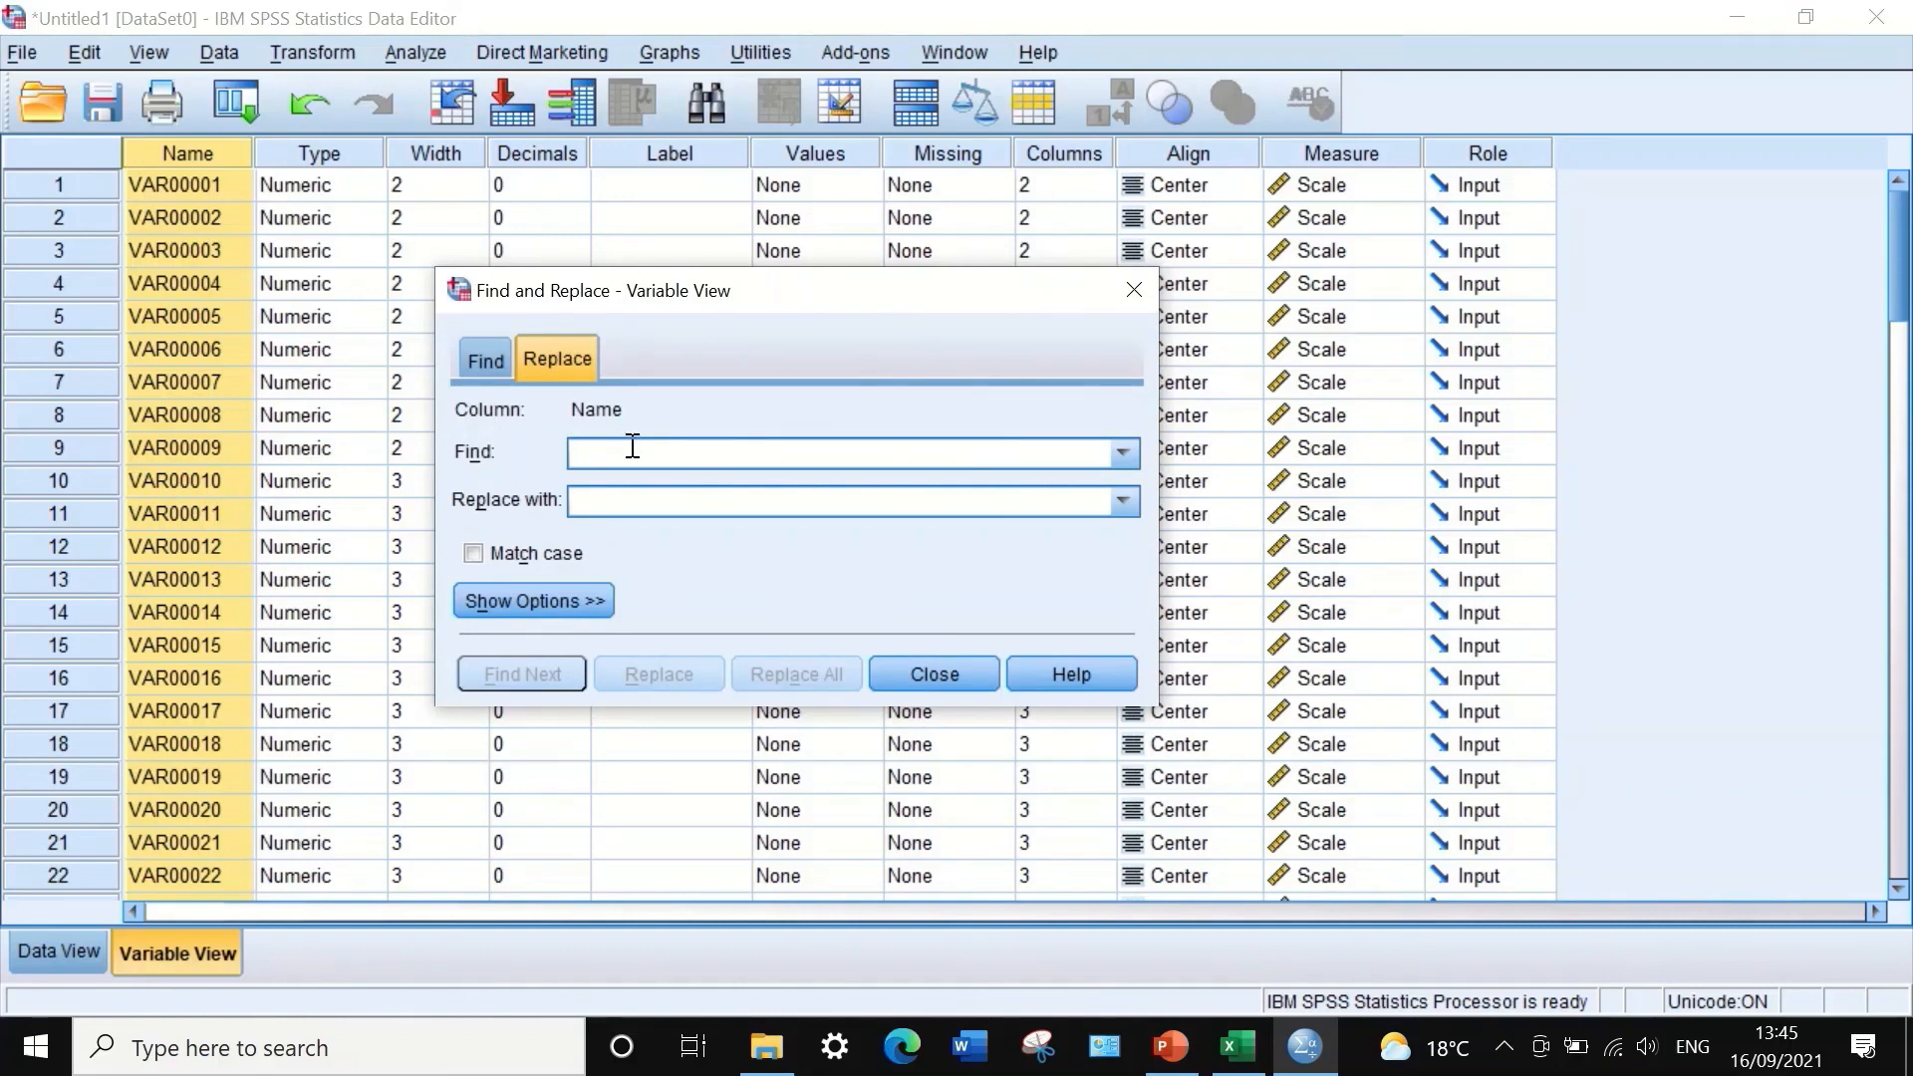
pyautogui.write('VAR000')
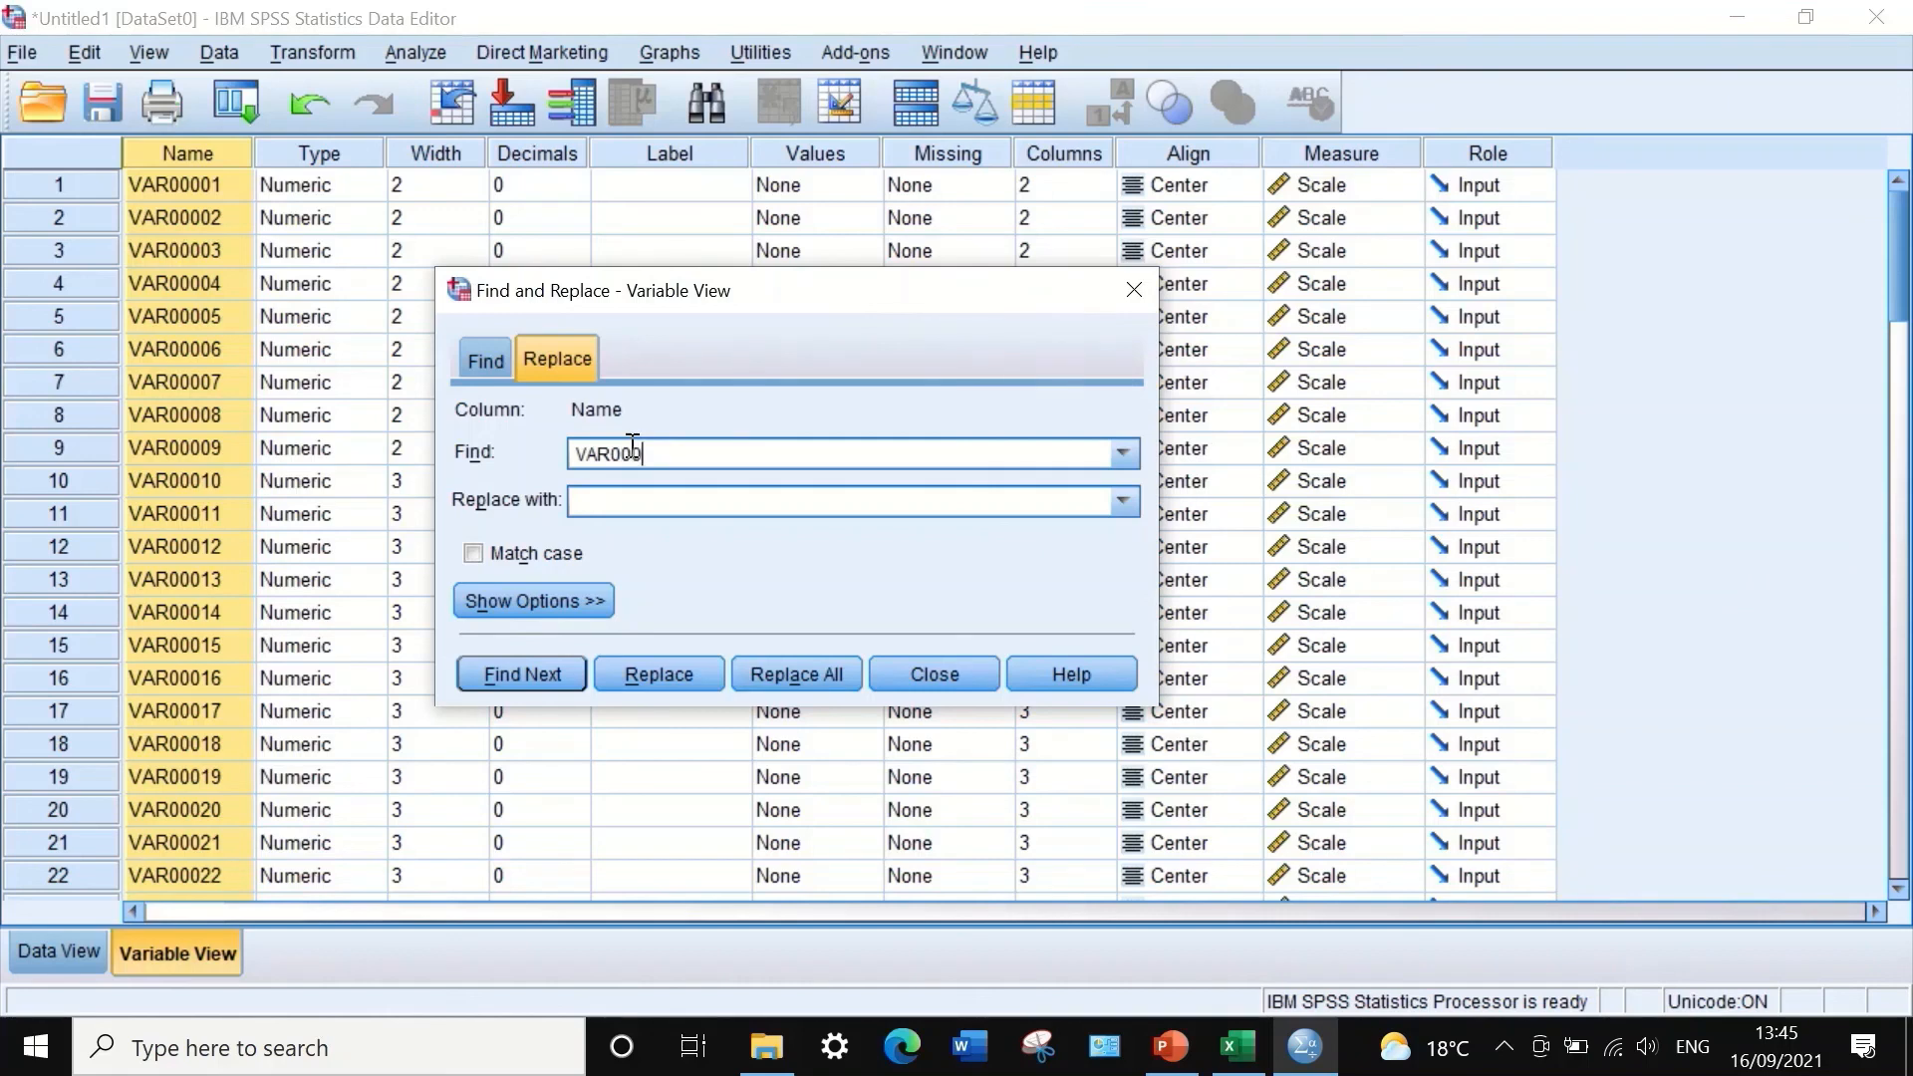
pyautogui.click(608, 501)
pyautogui.write('Q')
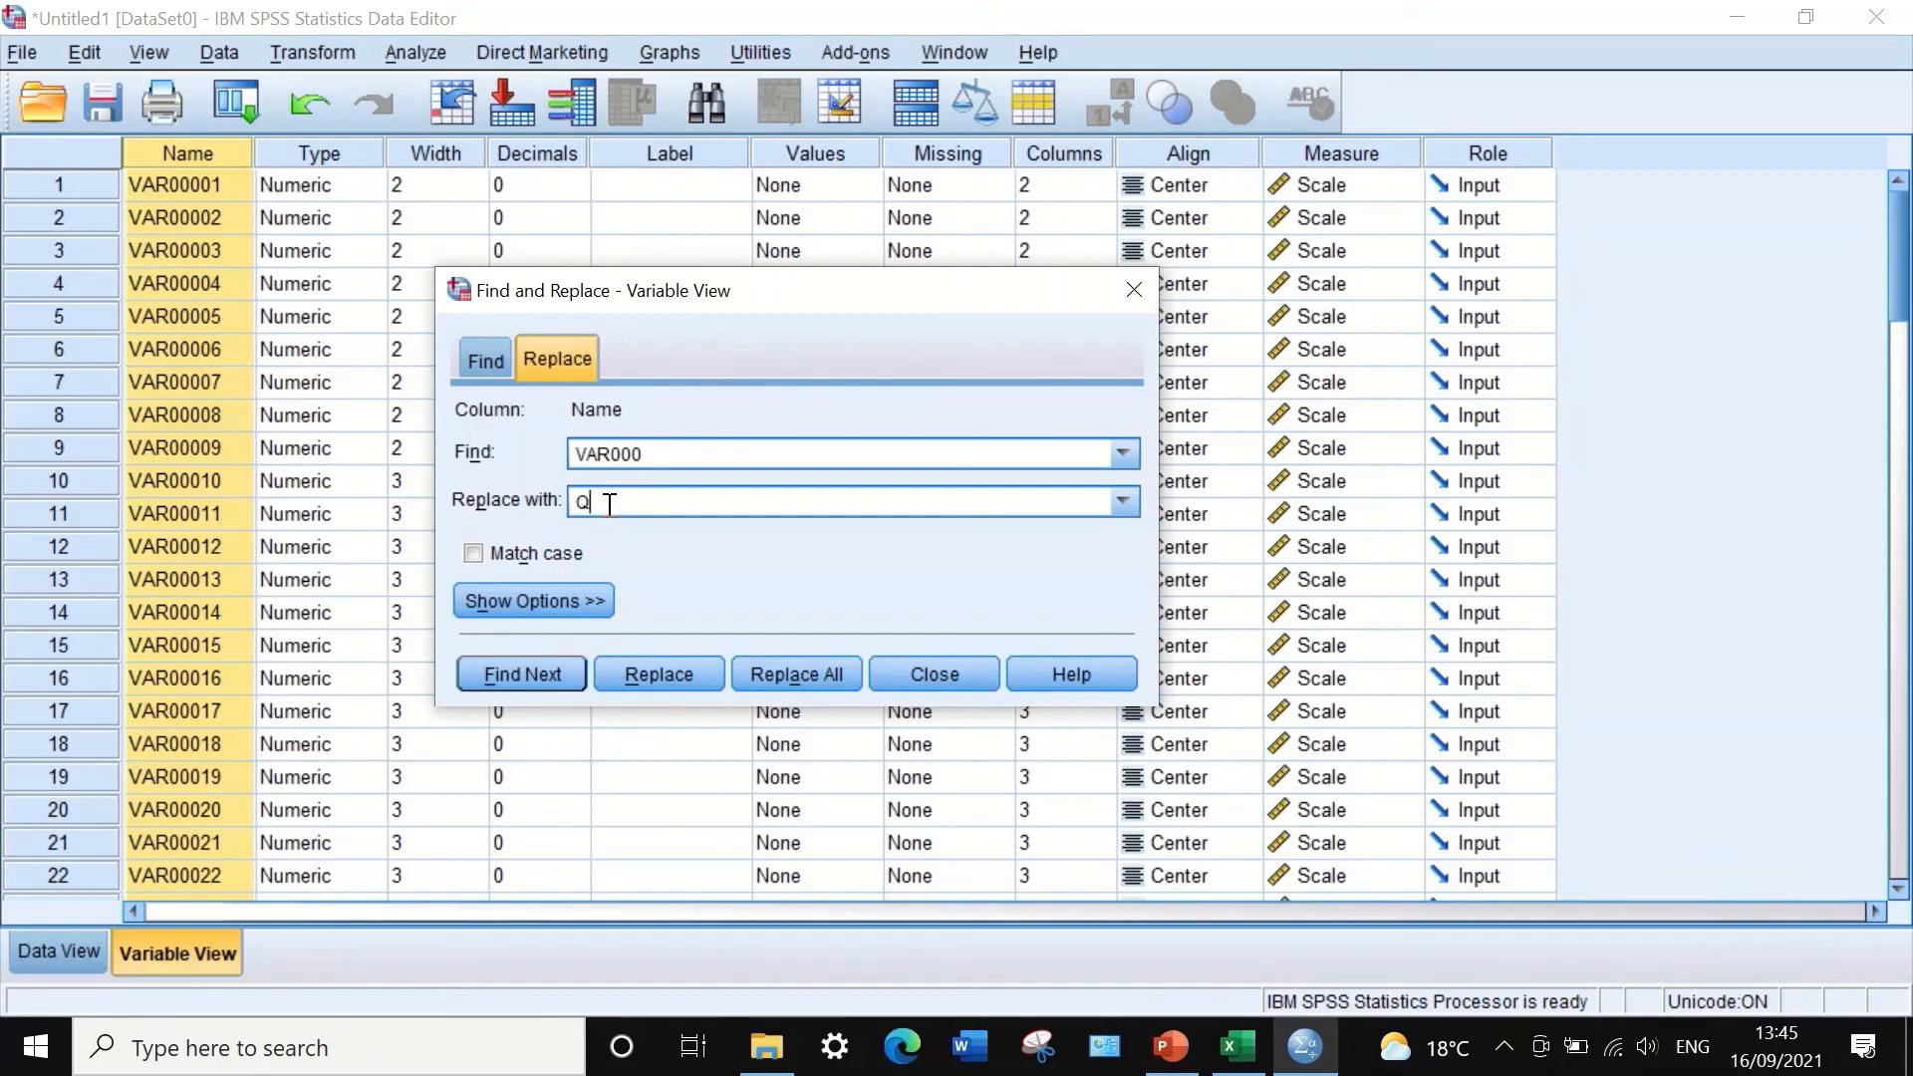
pyautogui.click(799, 675)
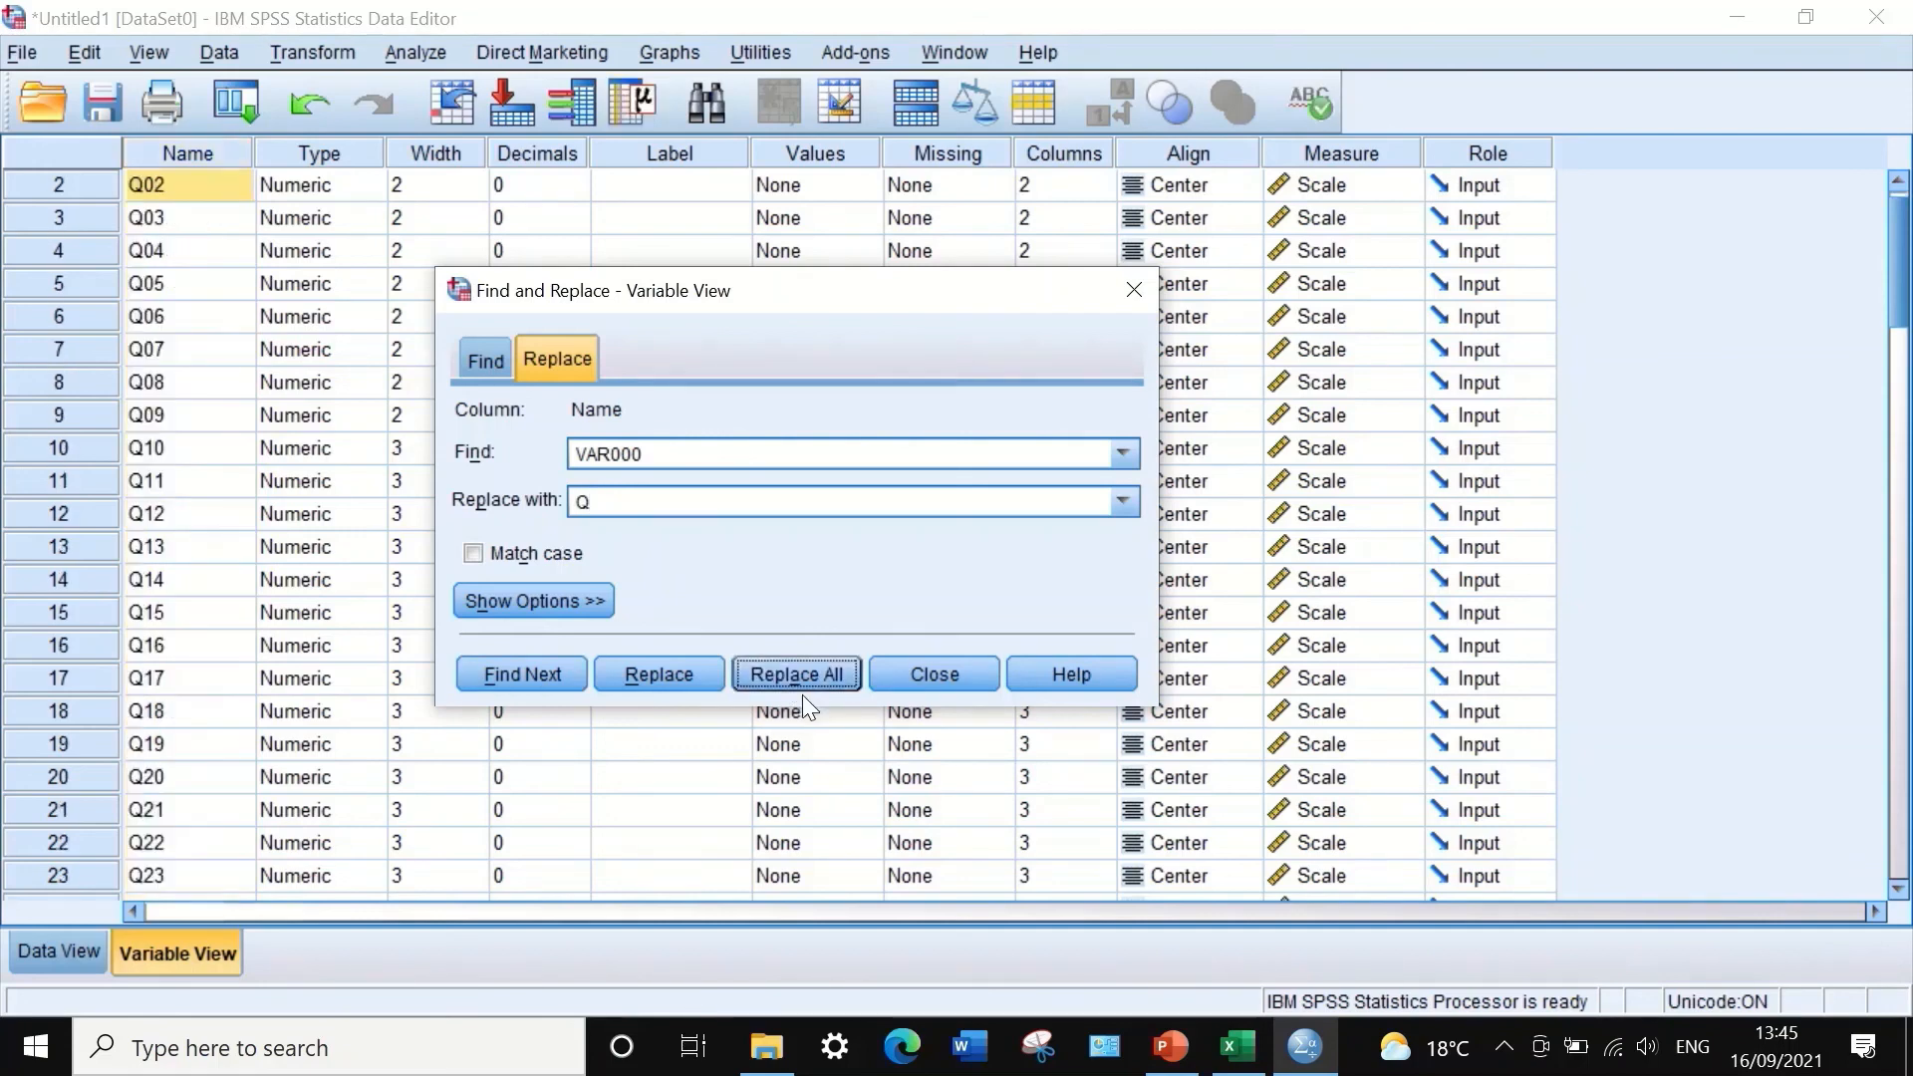
pyautogui.scroll(1, 249, 262)
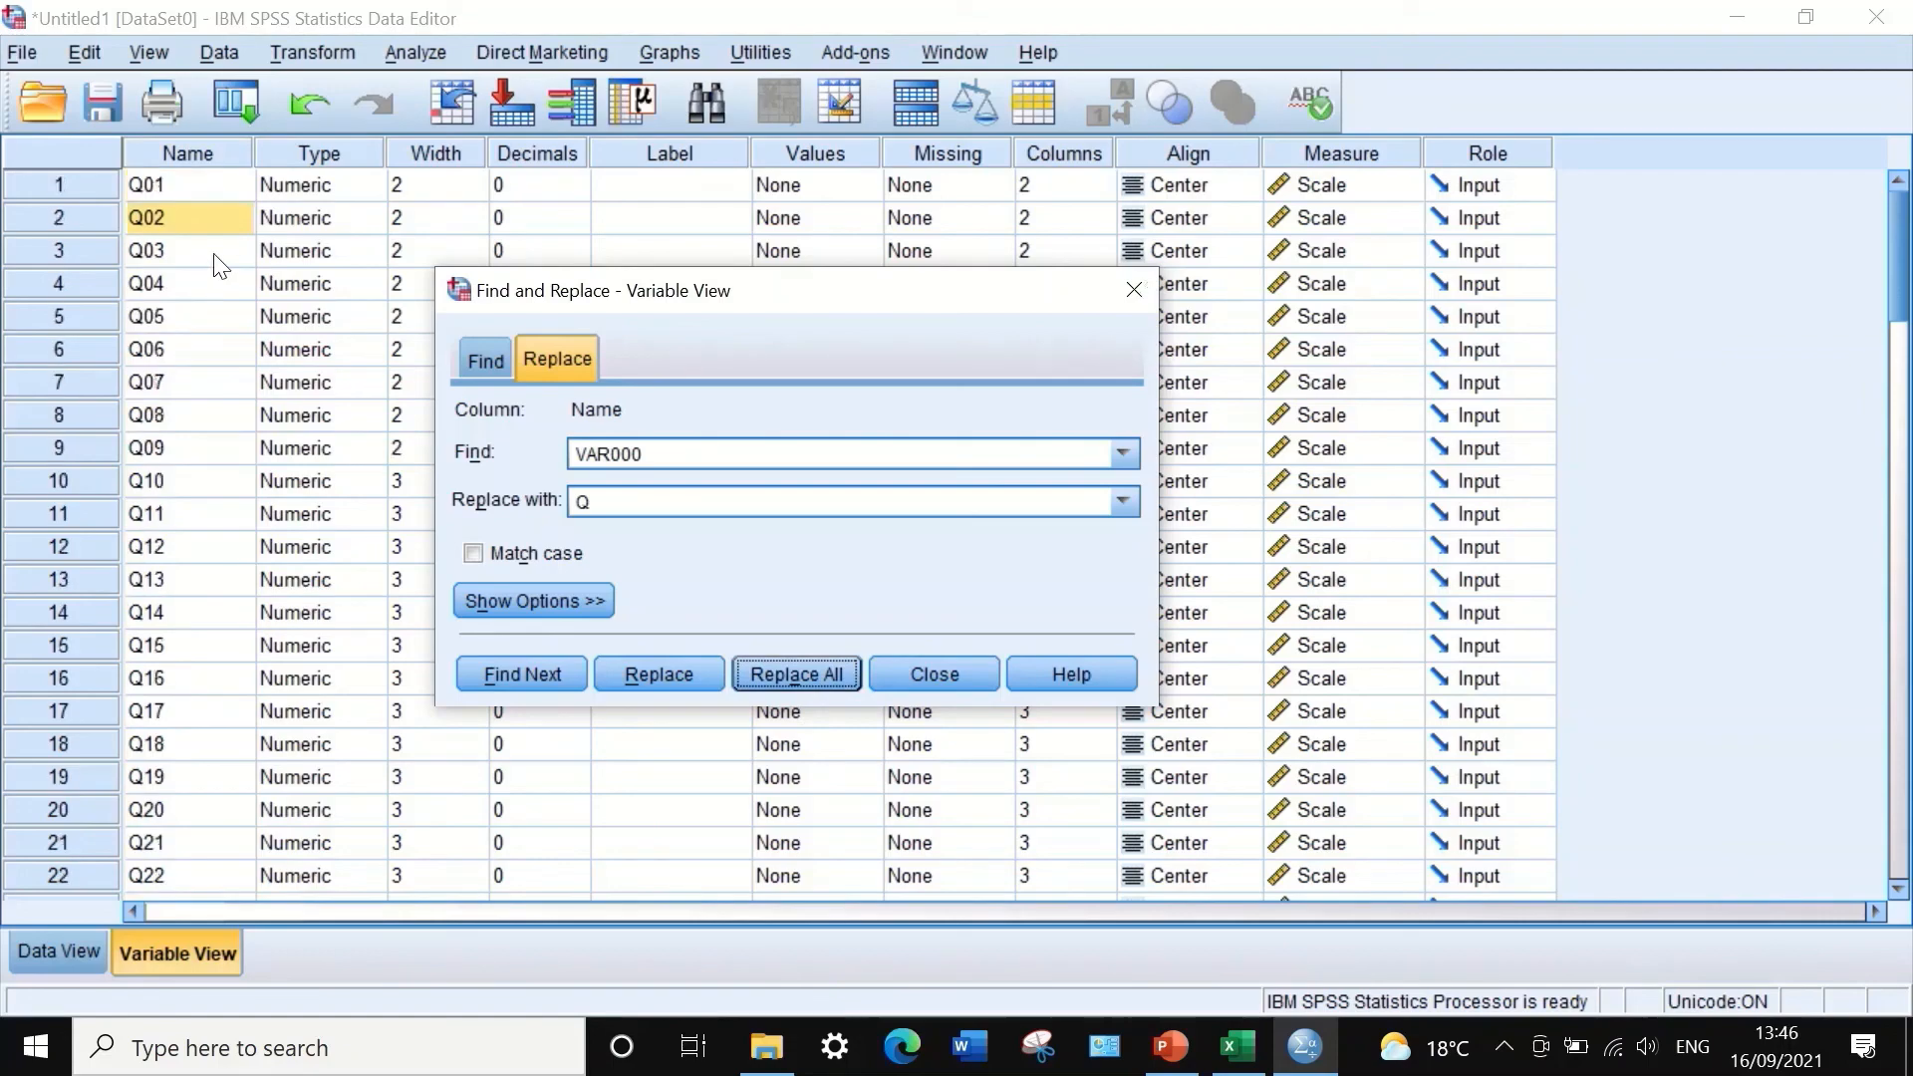
pyautogui.click(934, 675)
# - Look over the renamed variables, then review the response data of all cases in the data view
pyautogui.scroll(-10, 399, 778)
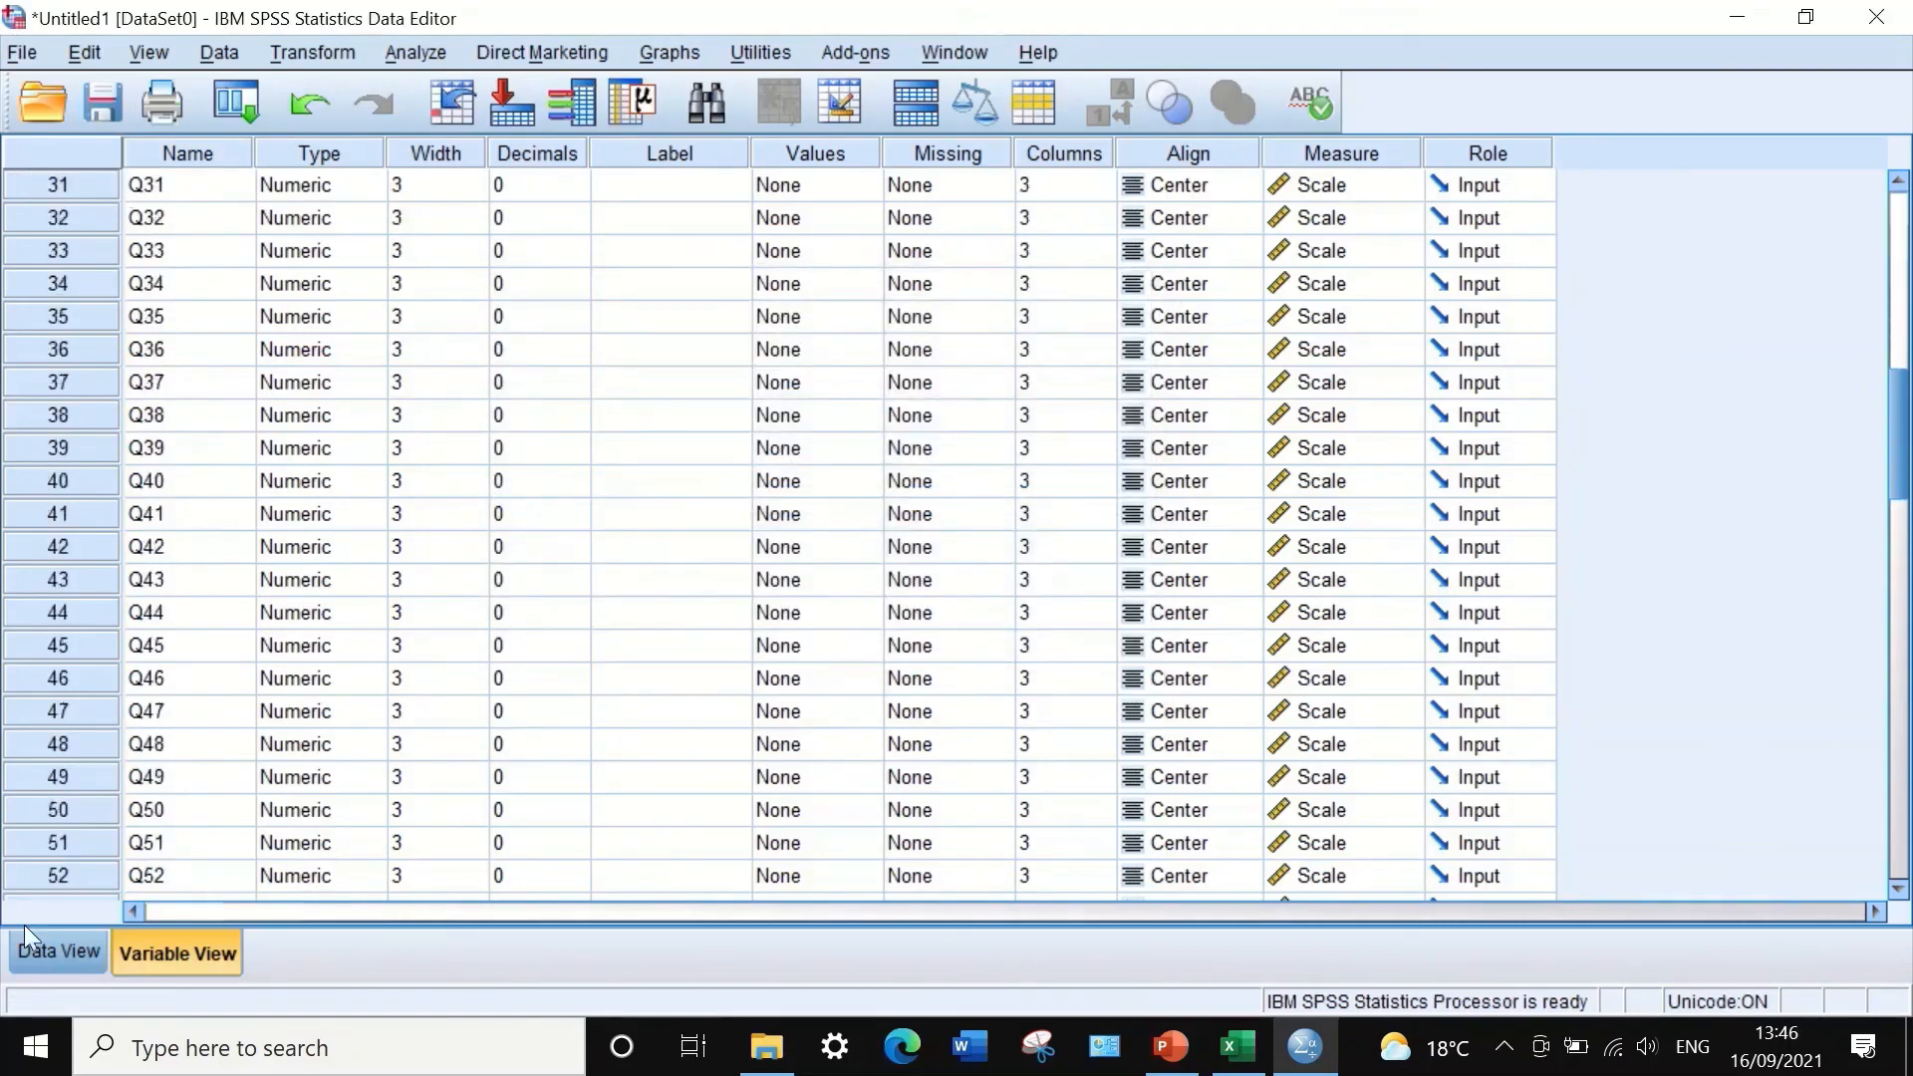
pyautogui.click(32, 946)
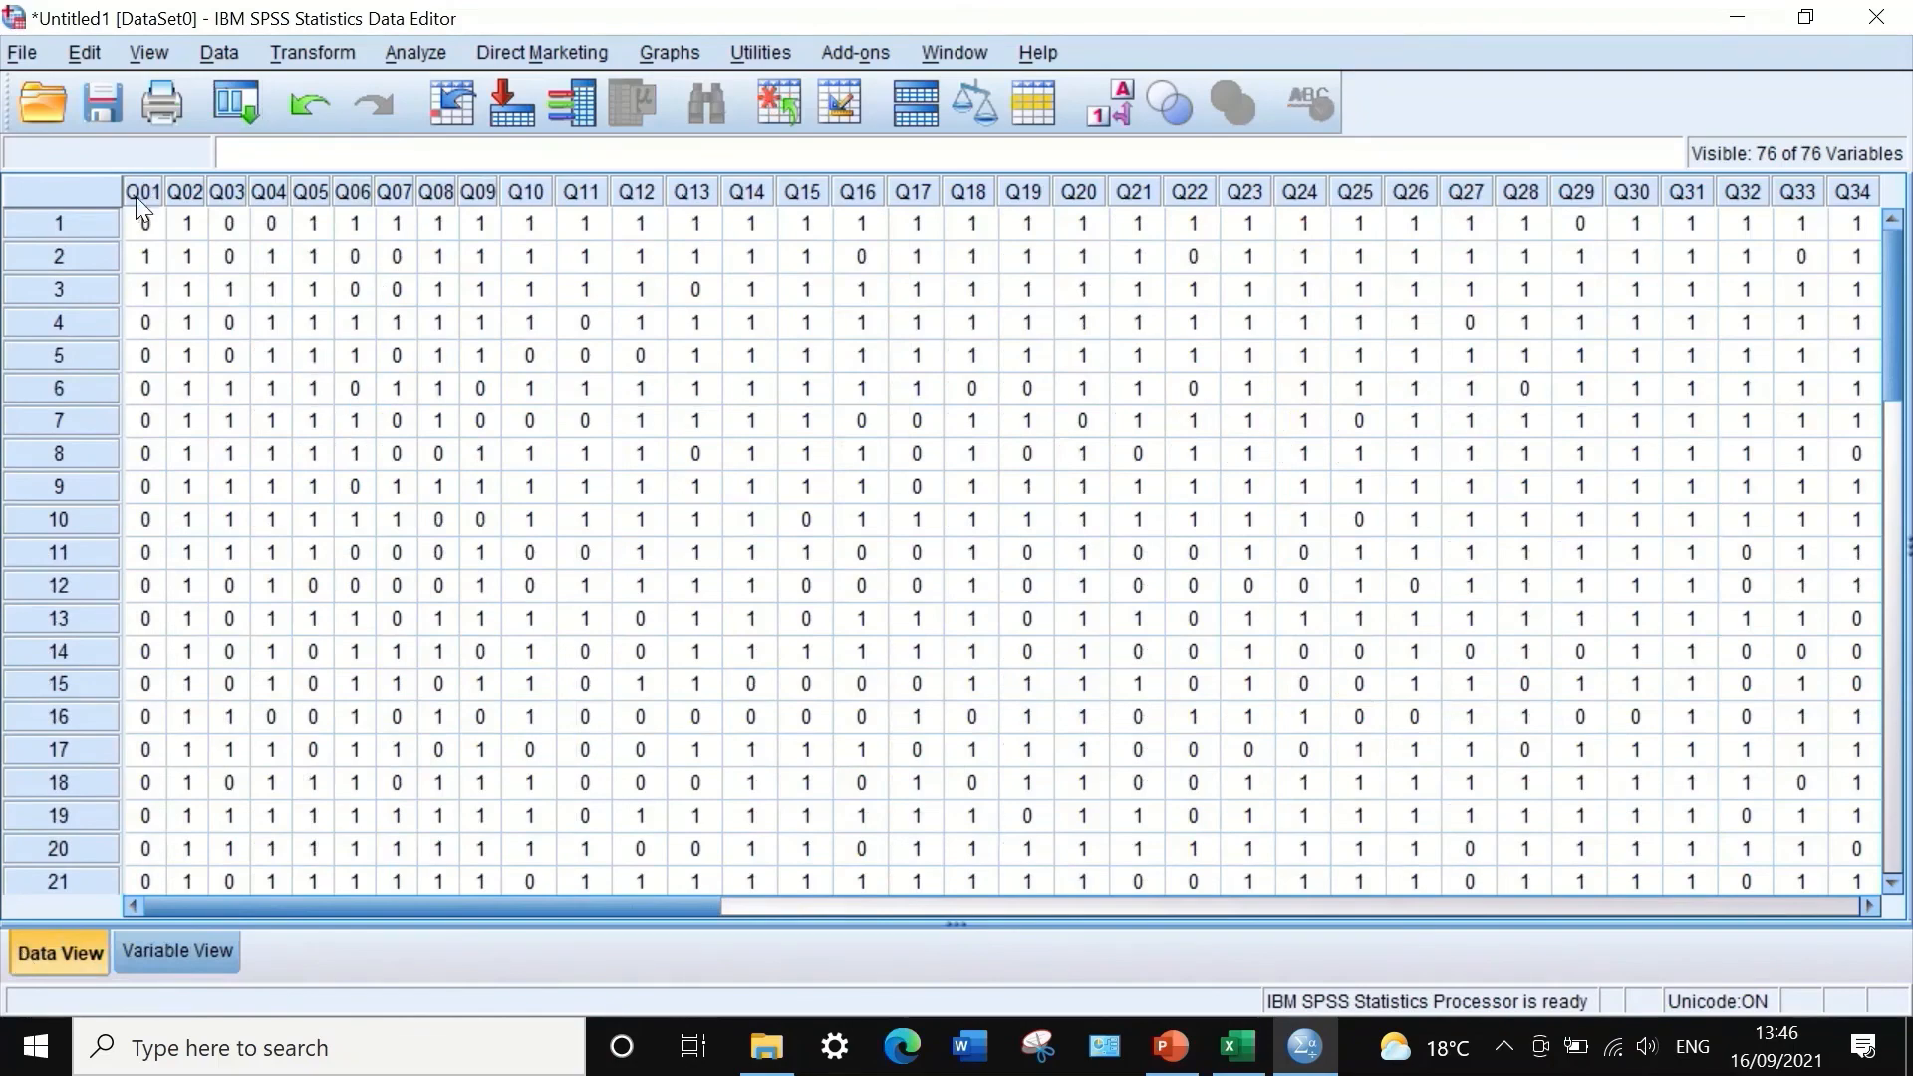
pyautogui.moveTo(342, 905); pyautogui.dragTo(52, 577)
pyautogui.scroll(-10, 52, 577)
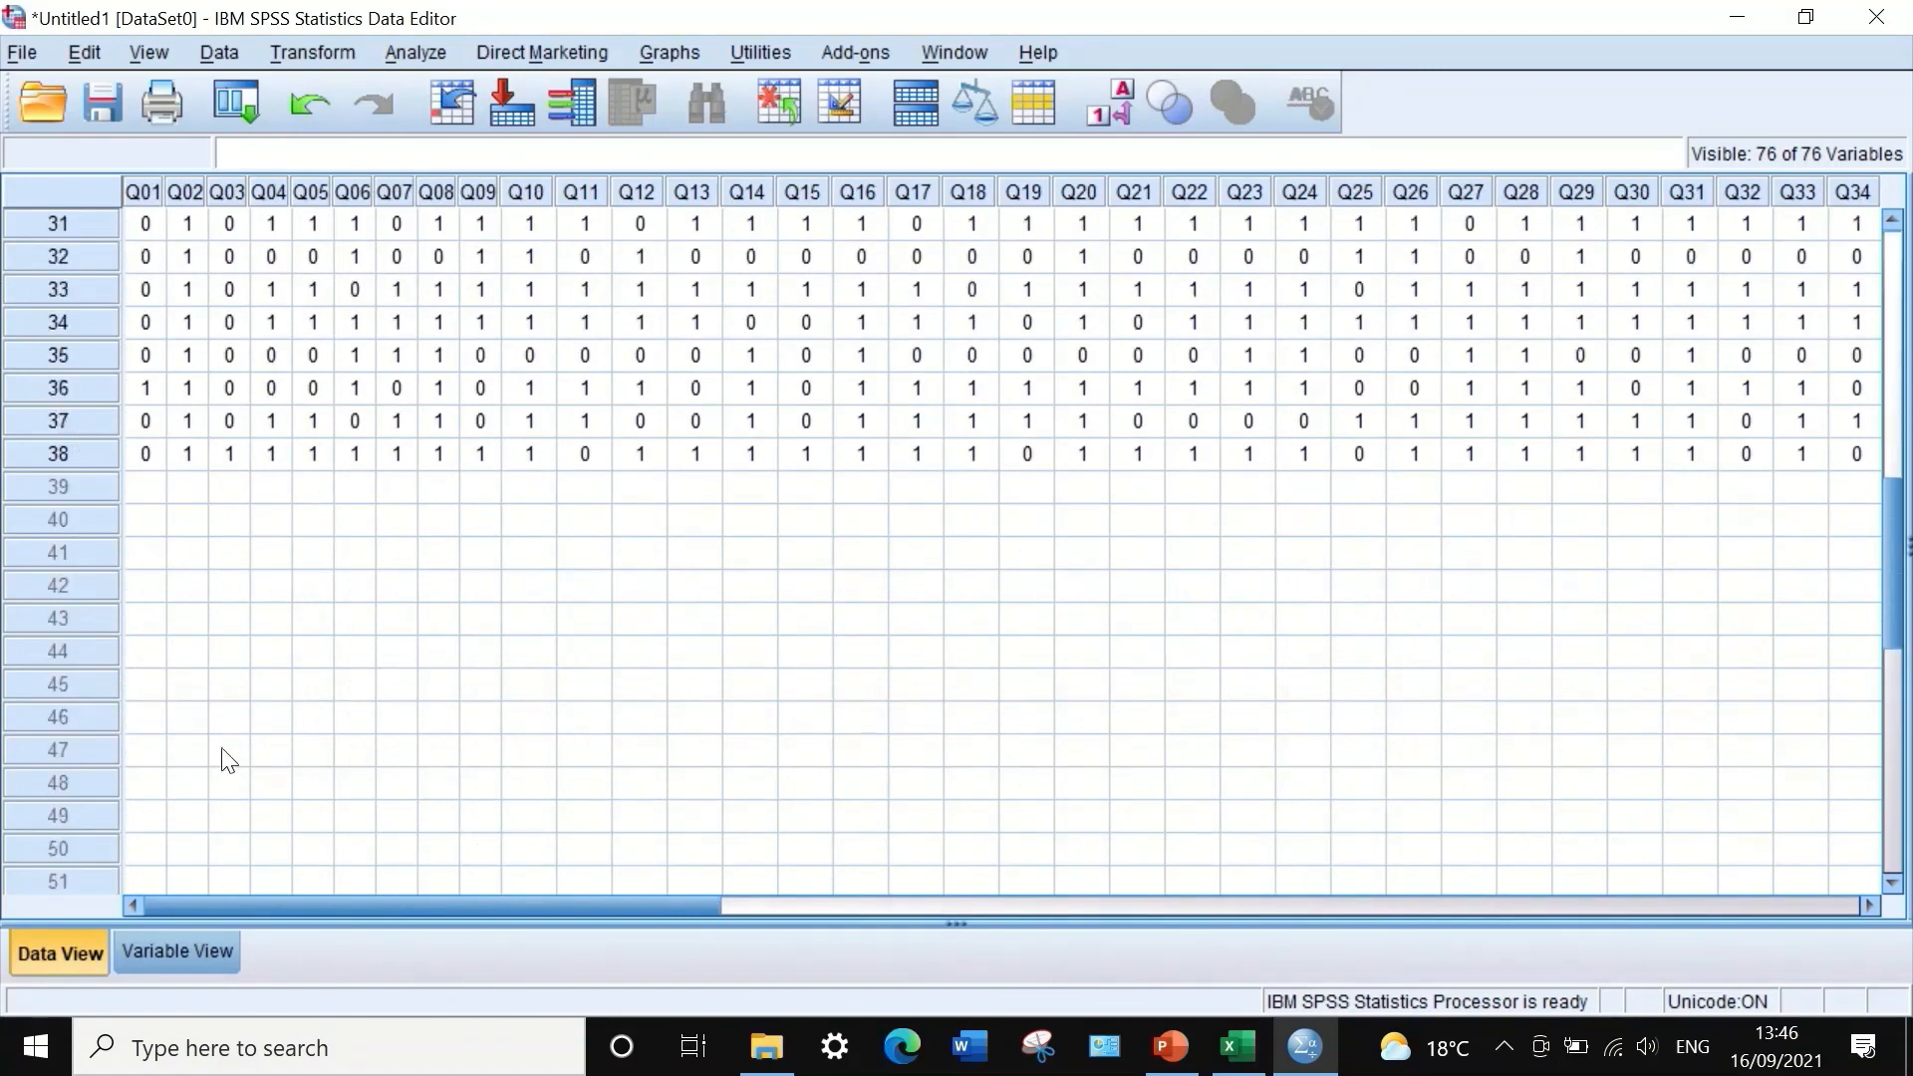
pyautogui.scroll(10, 230, 760)
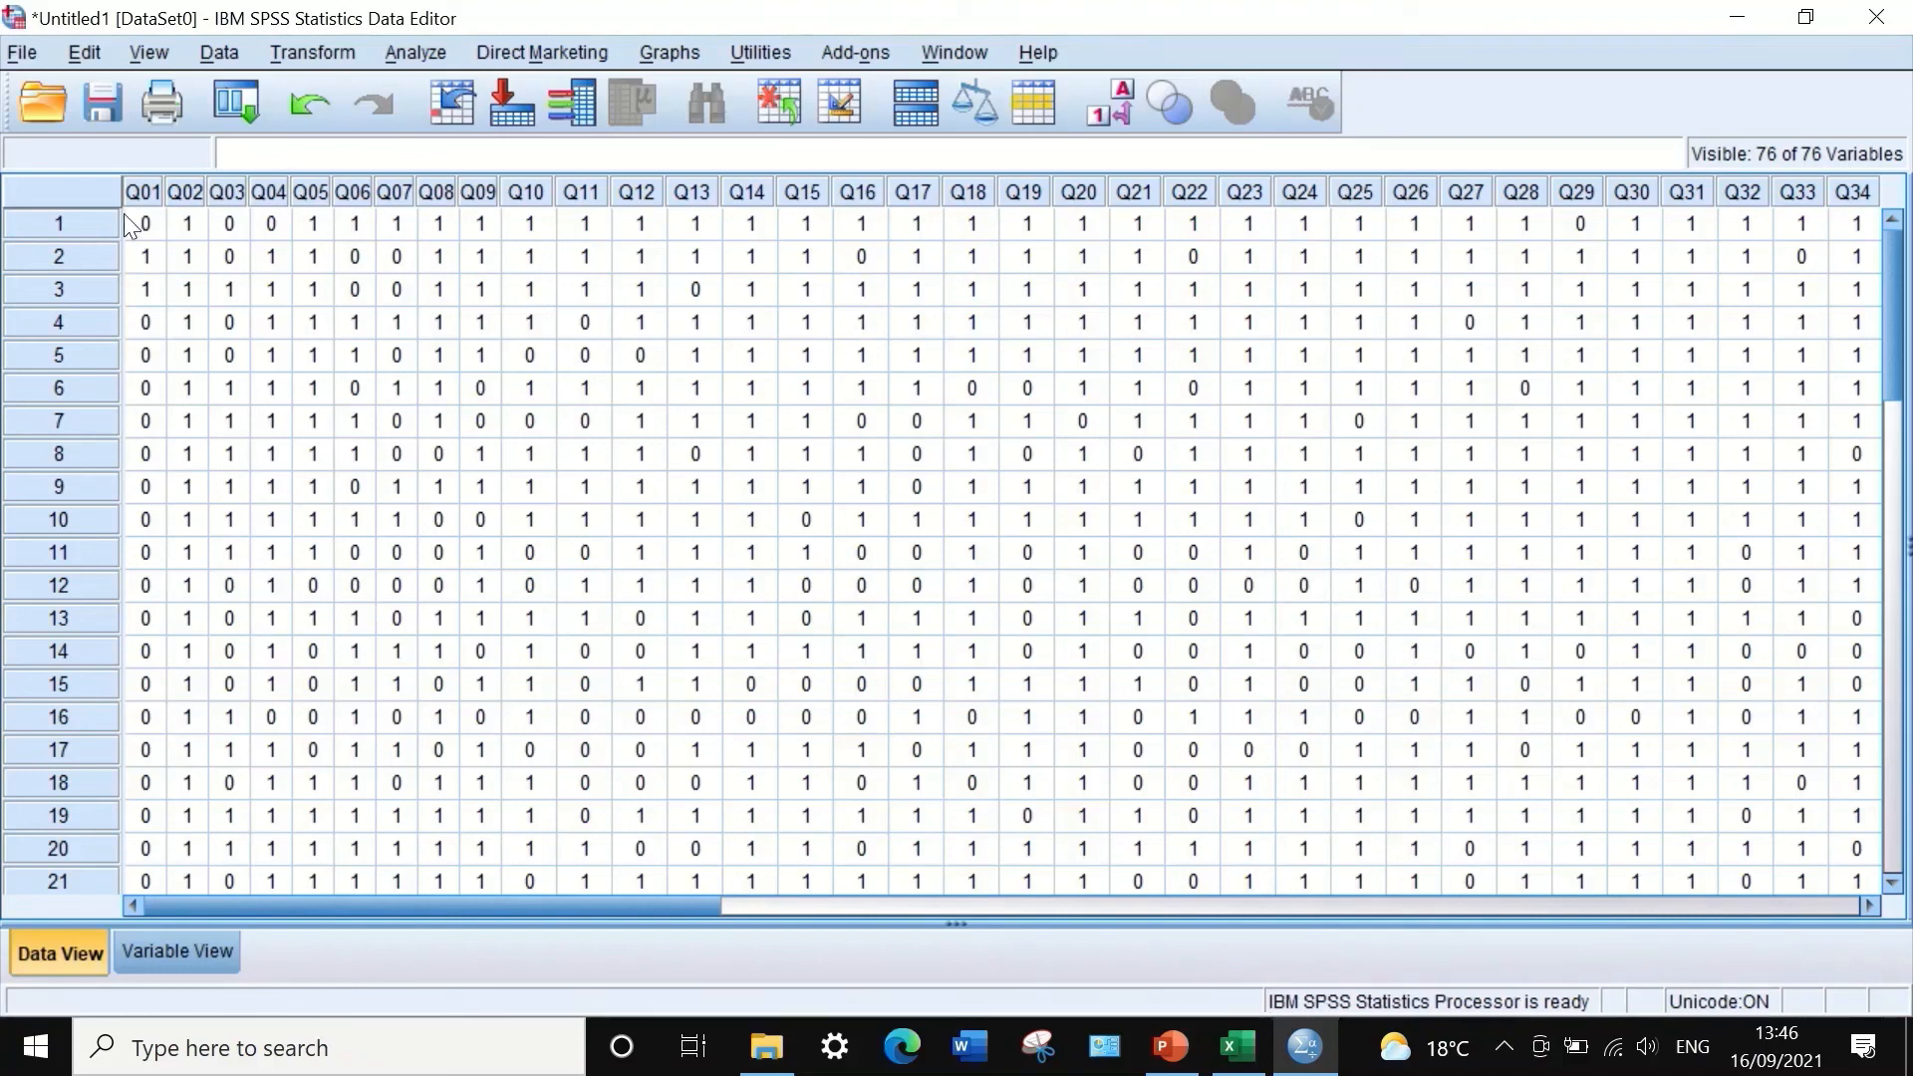
# - Set up a Descriptives analysis with all variables Q01 to Q76 as the analysed variables
pyautogui.click(421, 40)
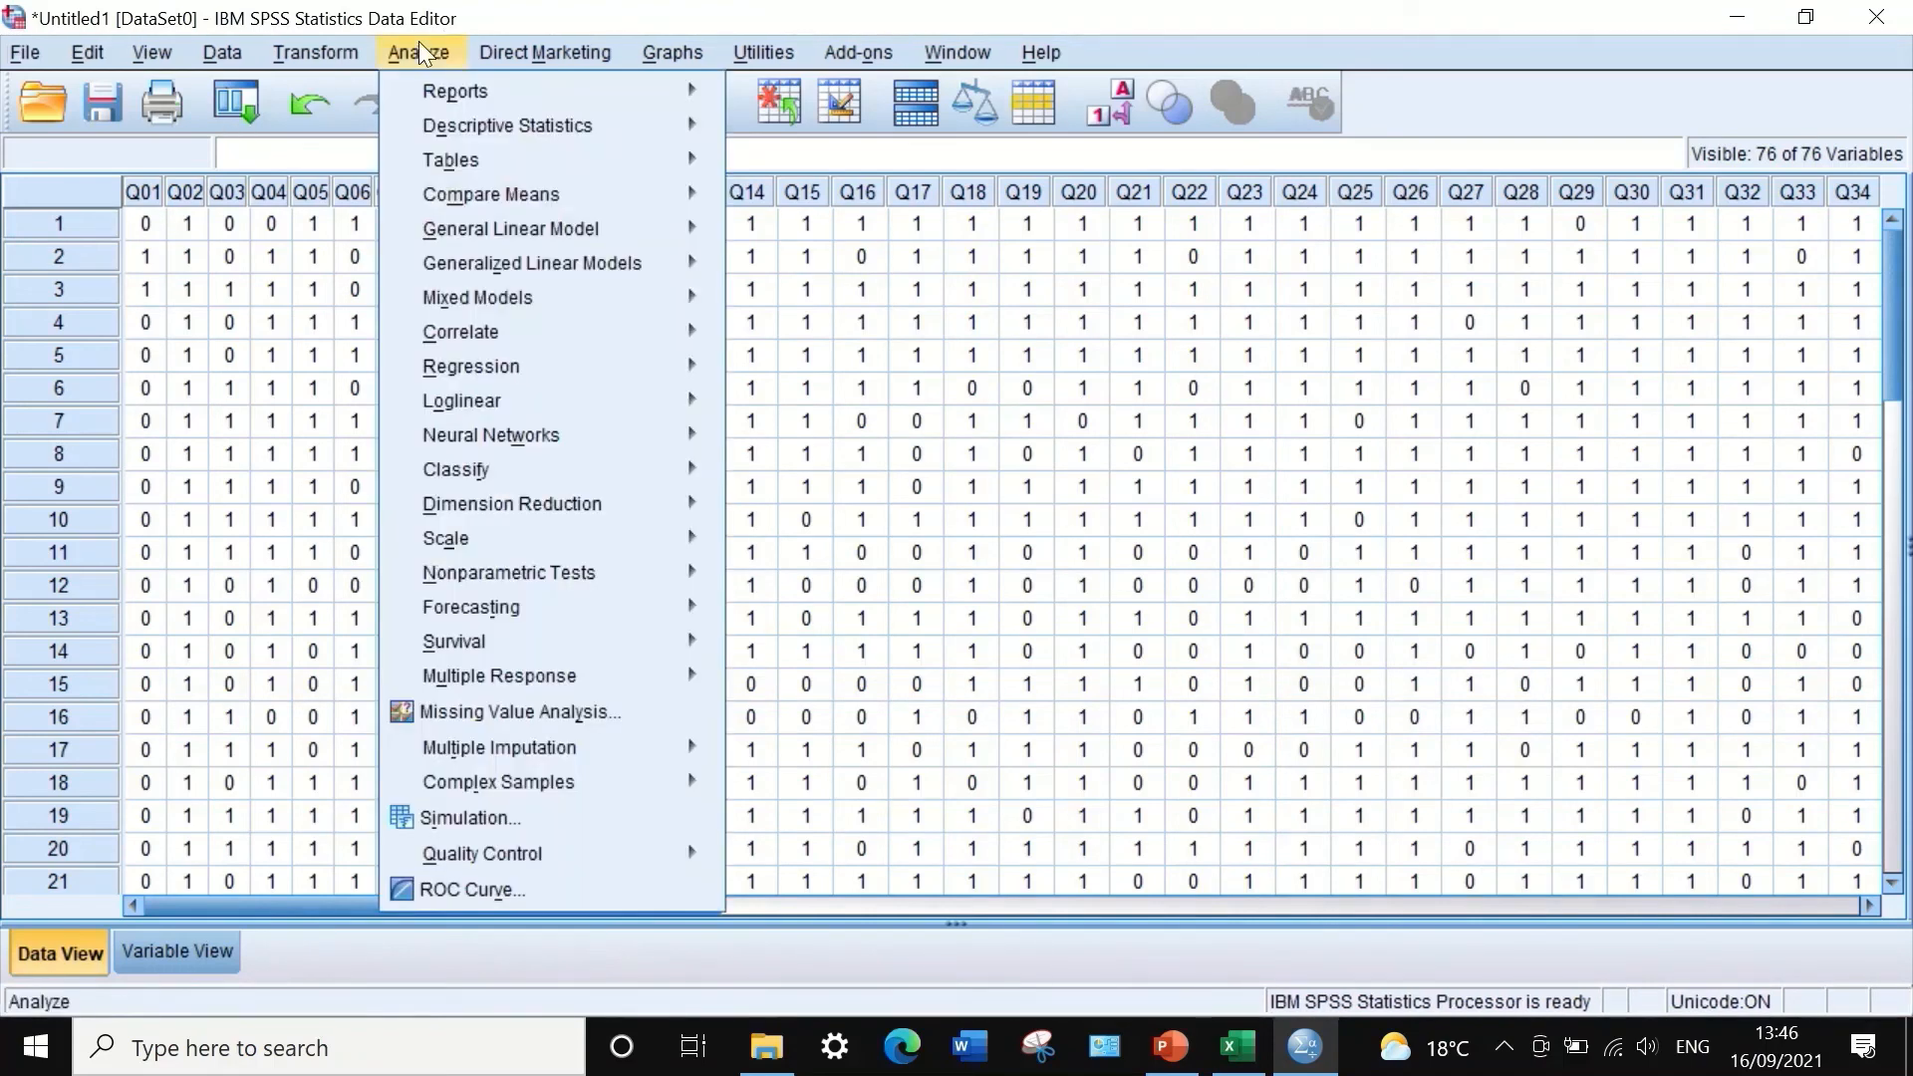
pyautogui.moveTo(455, 130)
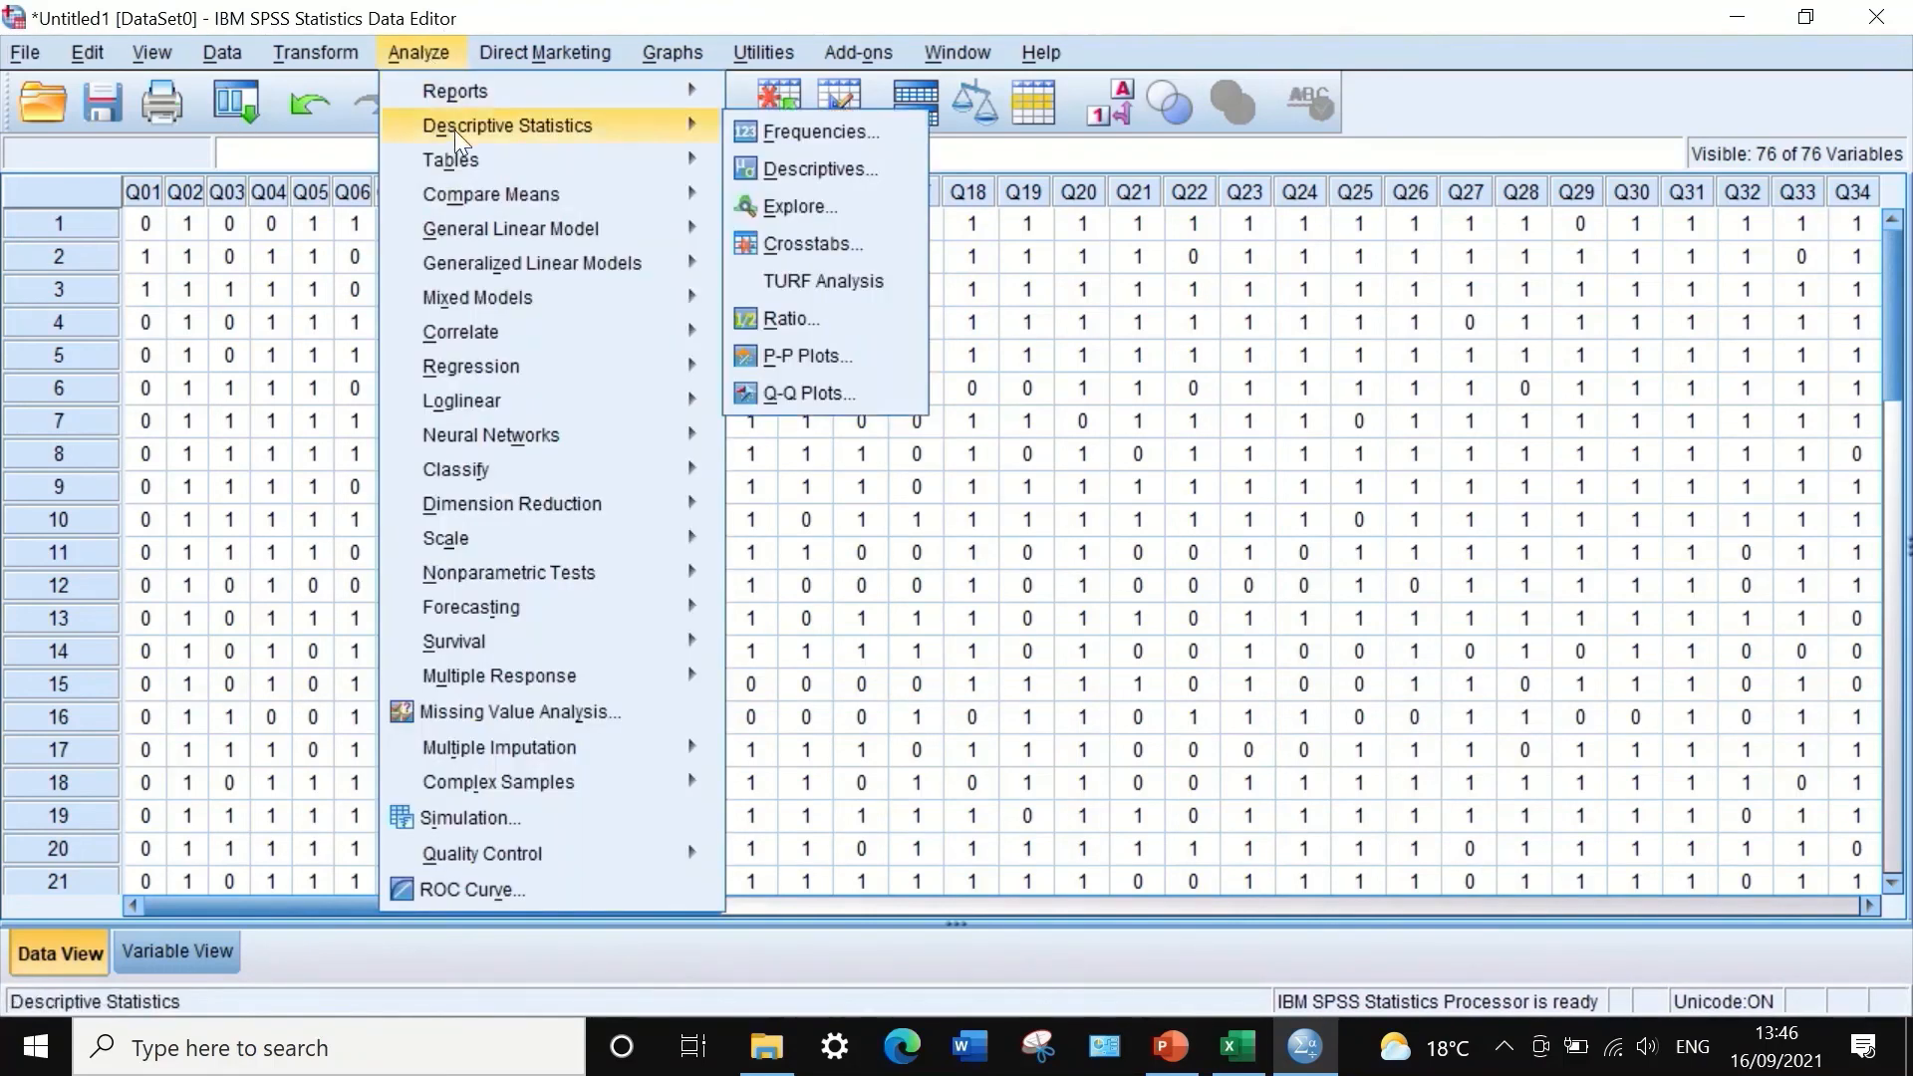
pyautogui.click(863, 176)
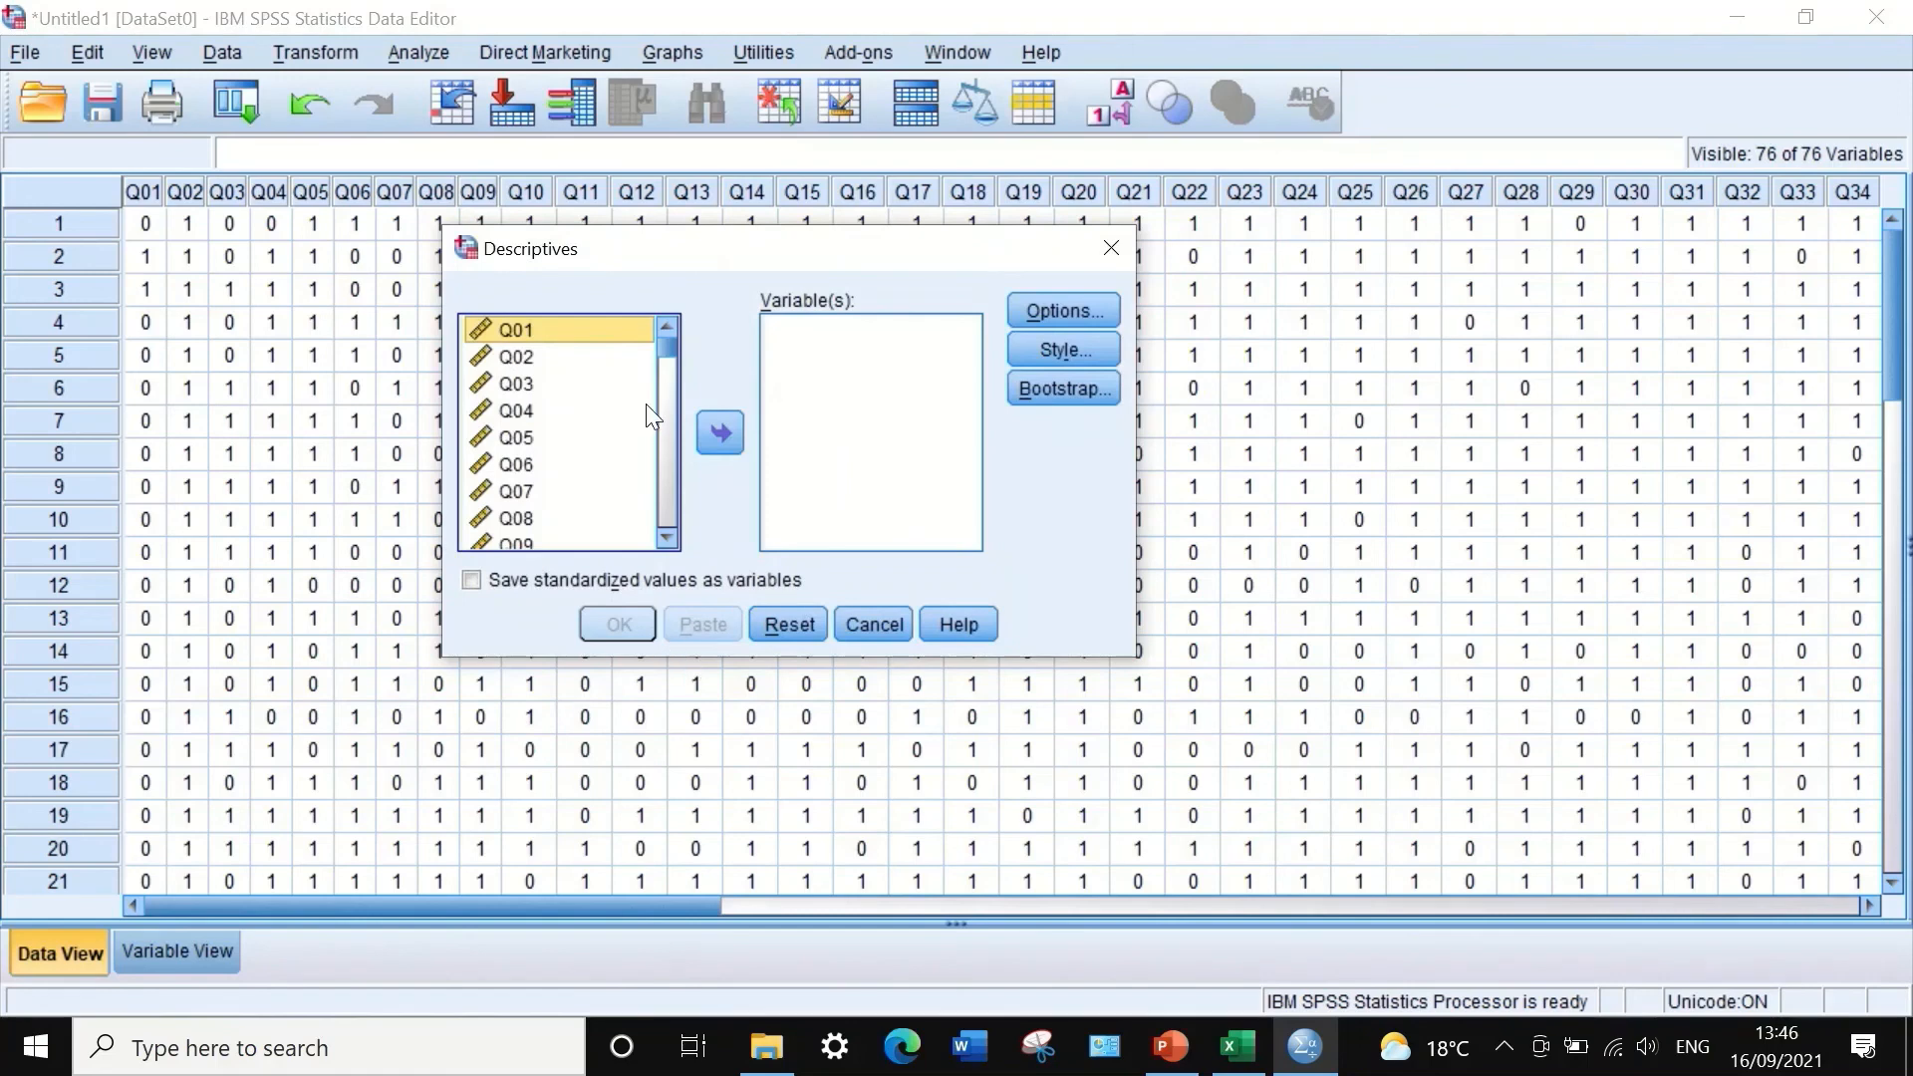
pyautogui.moveTo(667, 345)
pyautogui.mouseDown()
pyautogui.moveTo(662, 541)
pyautogui.moveTo(638, 357)
pyautogui.mouseUp()
pyautogui.hotkey('ctrl', 'a')
pyautogui.click(720, 434)
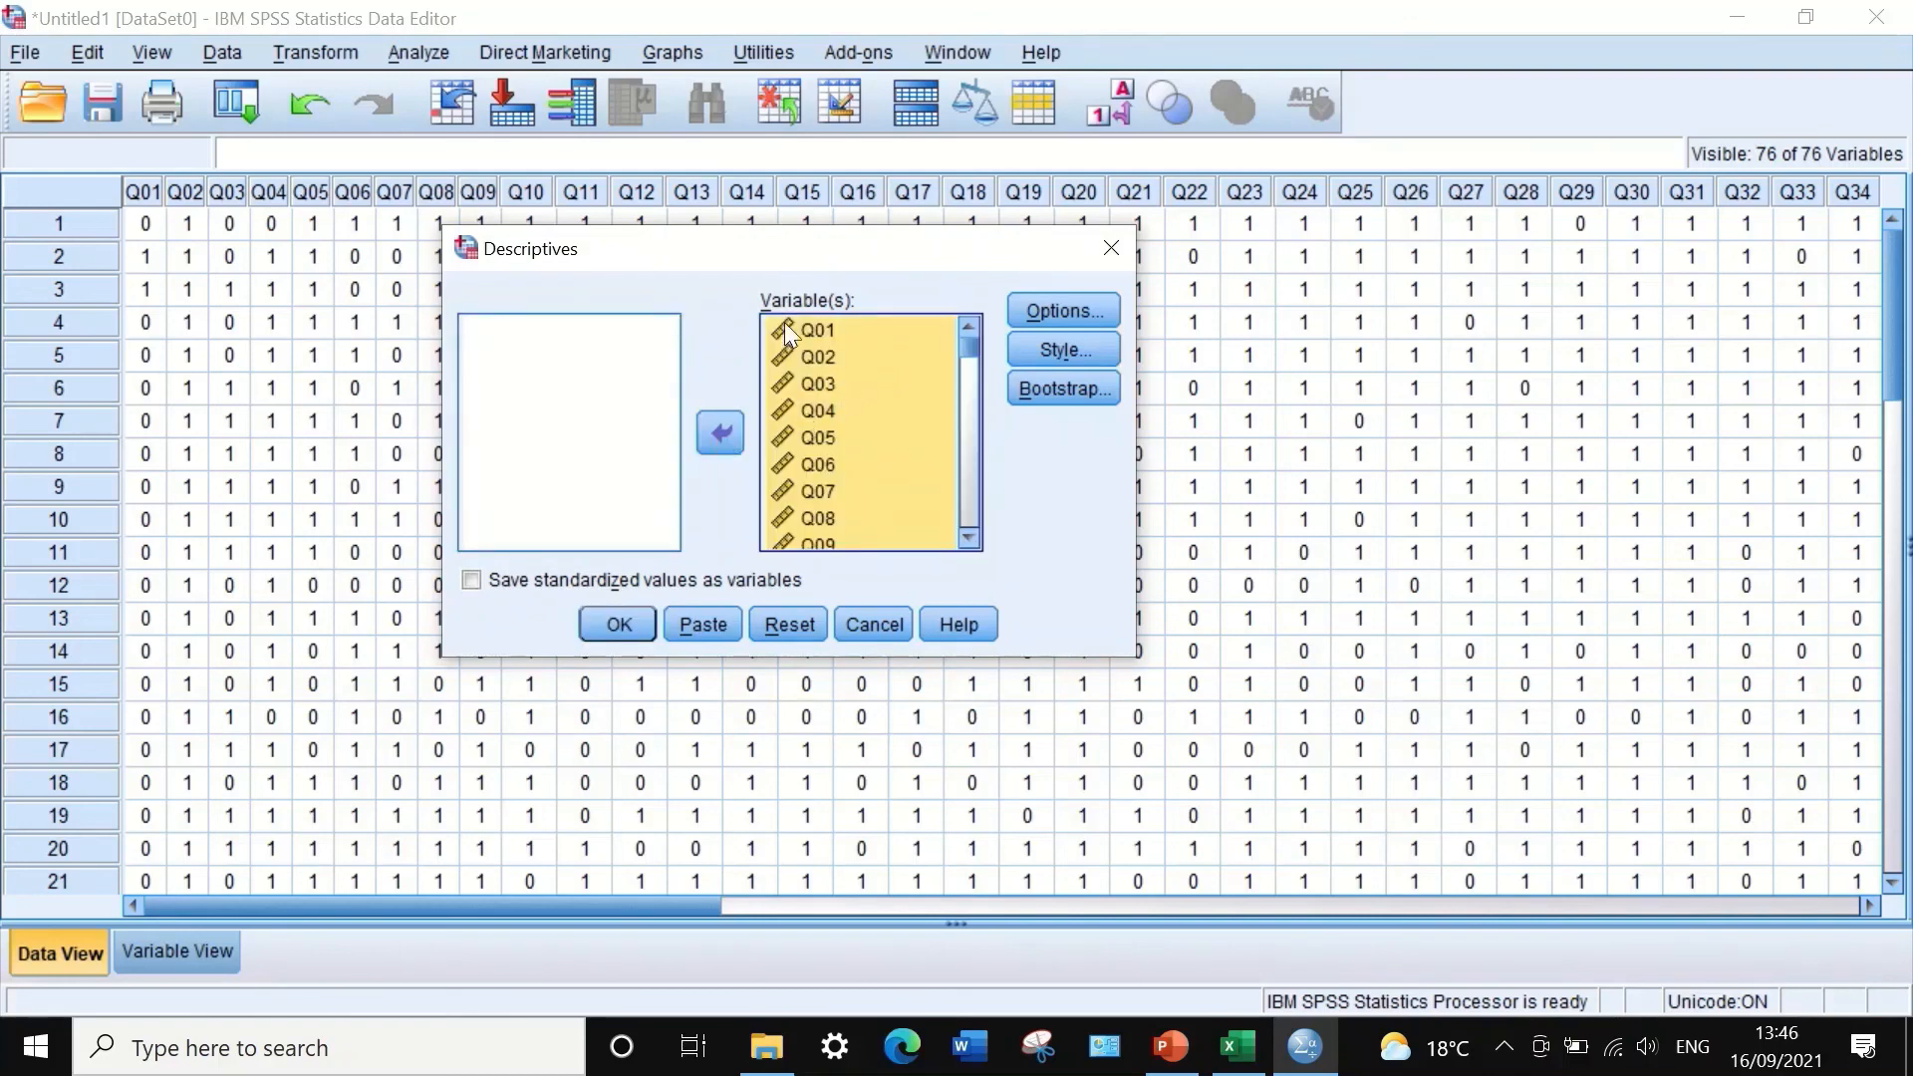
# - Limit the Descriptives options to Mean by turning off minimum, maximum and standard deviation, and run the analysis
pyautogui.click(1040, 308)
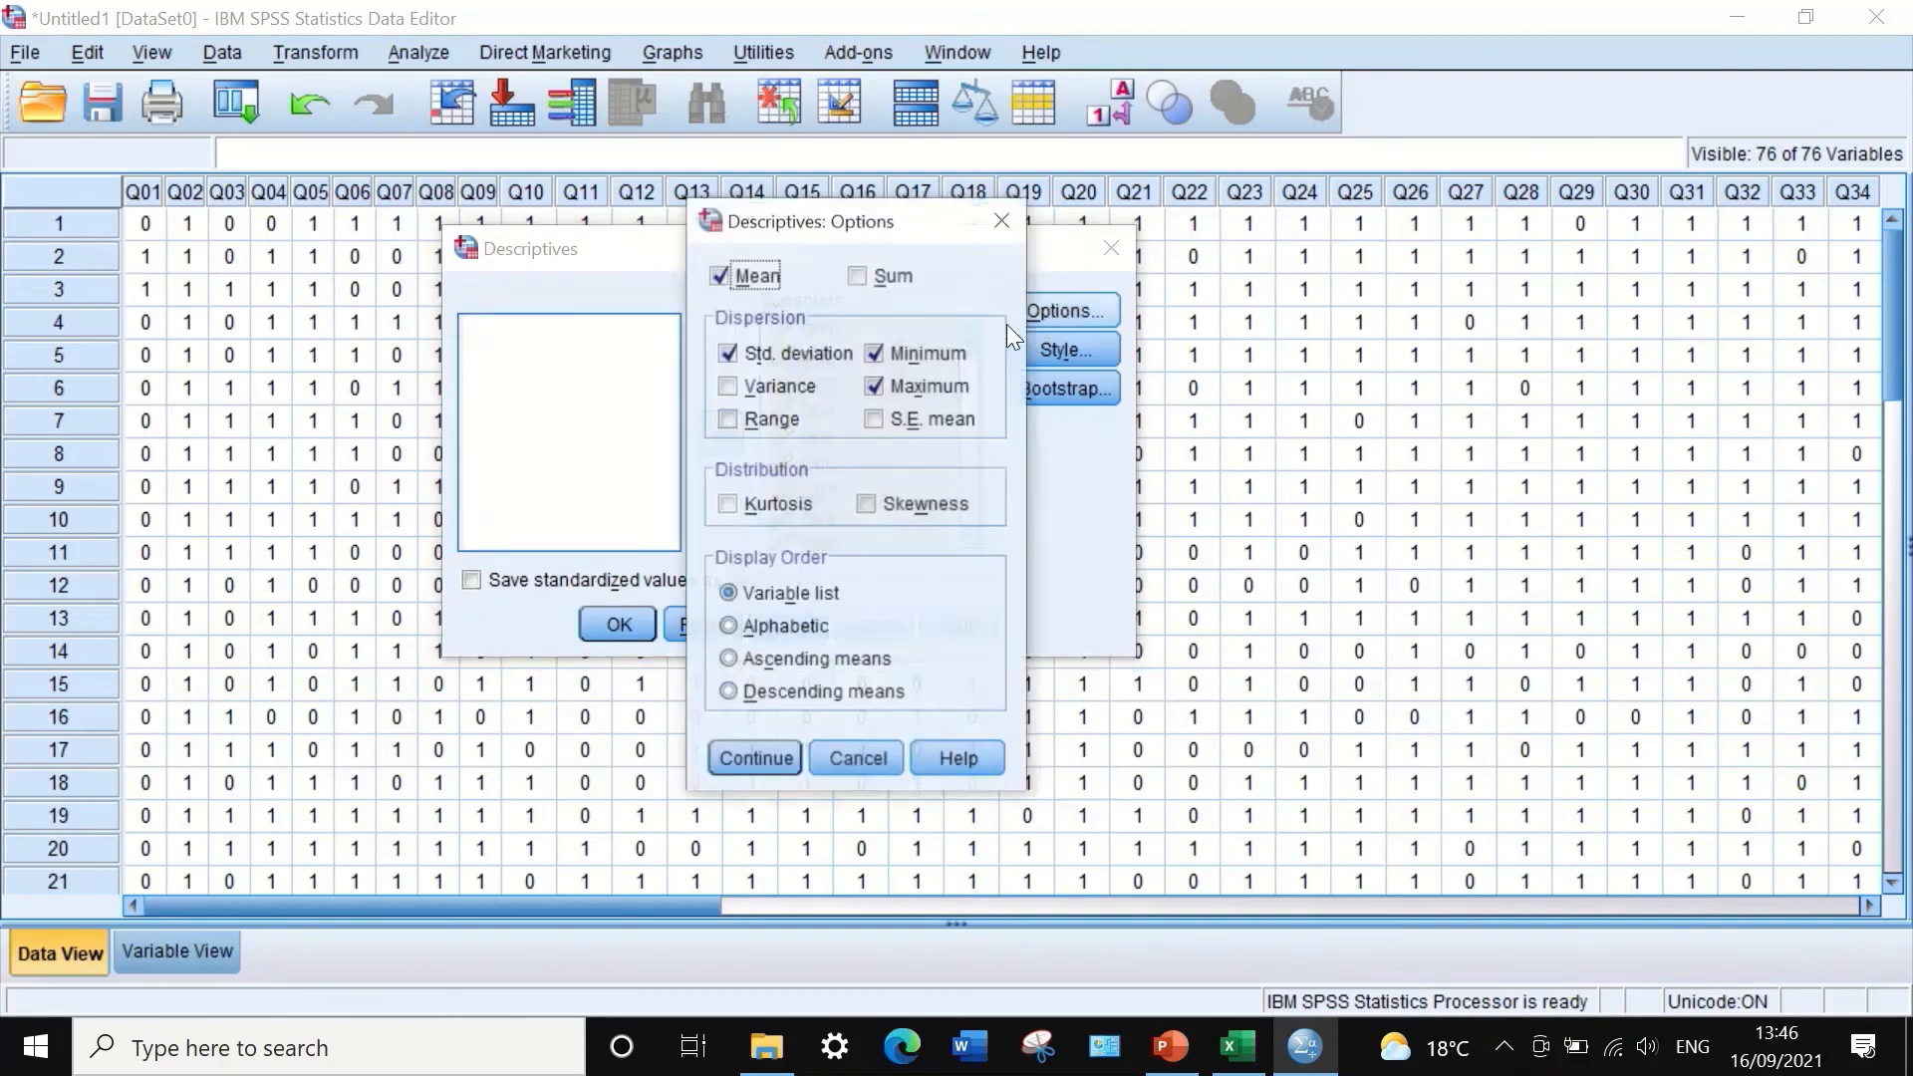
pyautogui.click(875, 353)
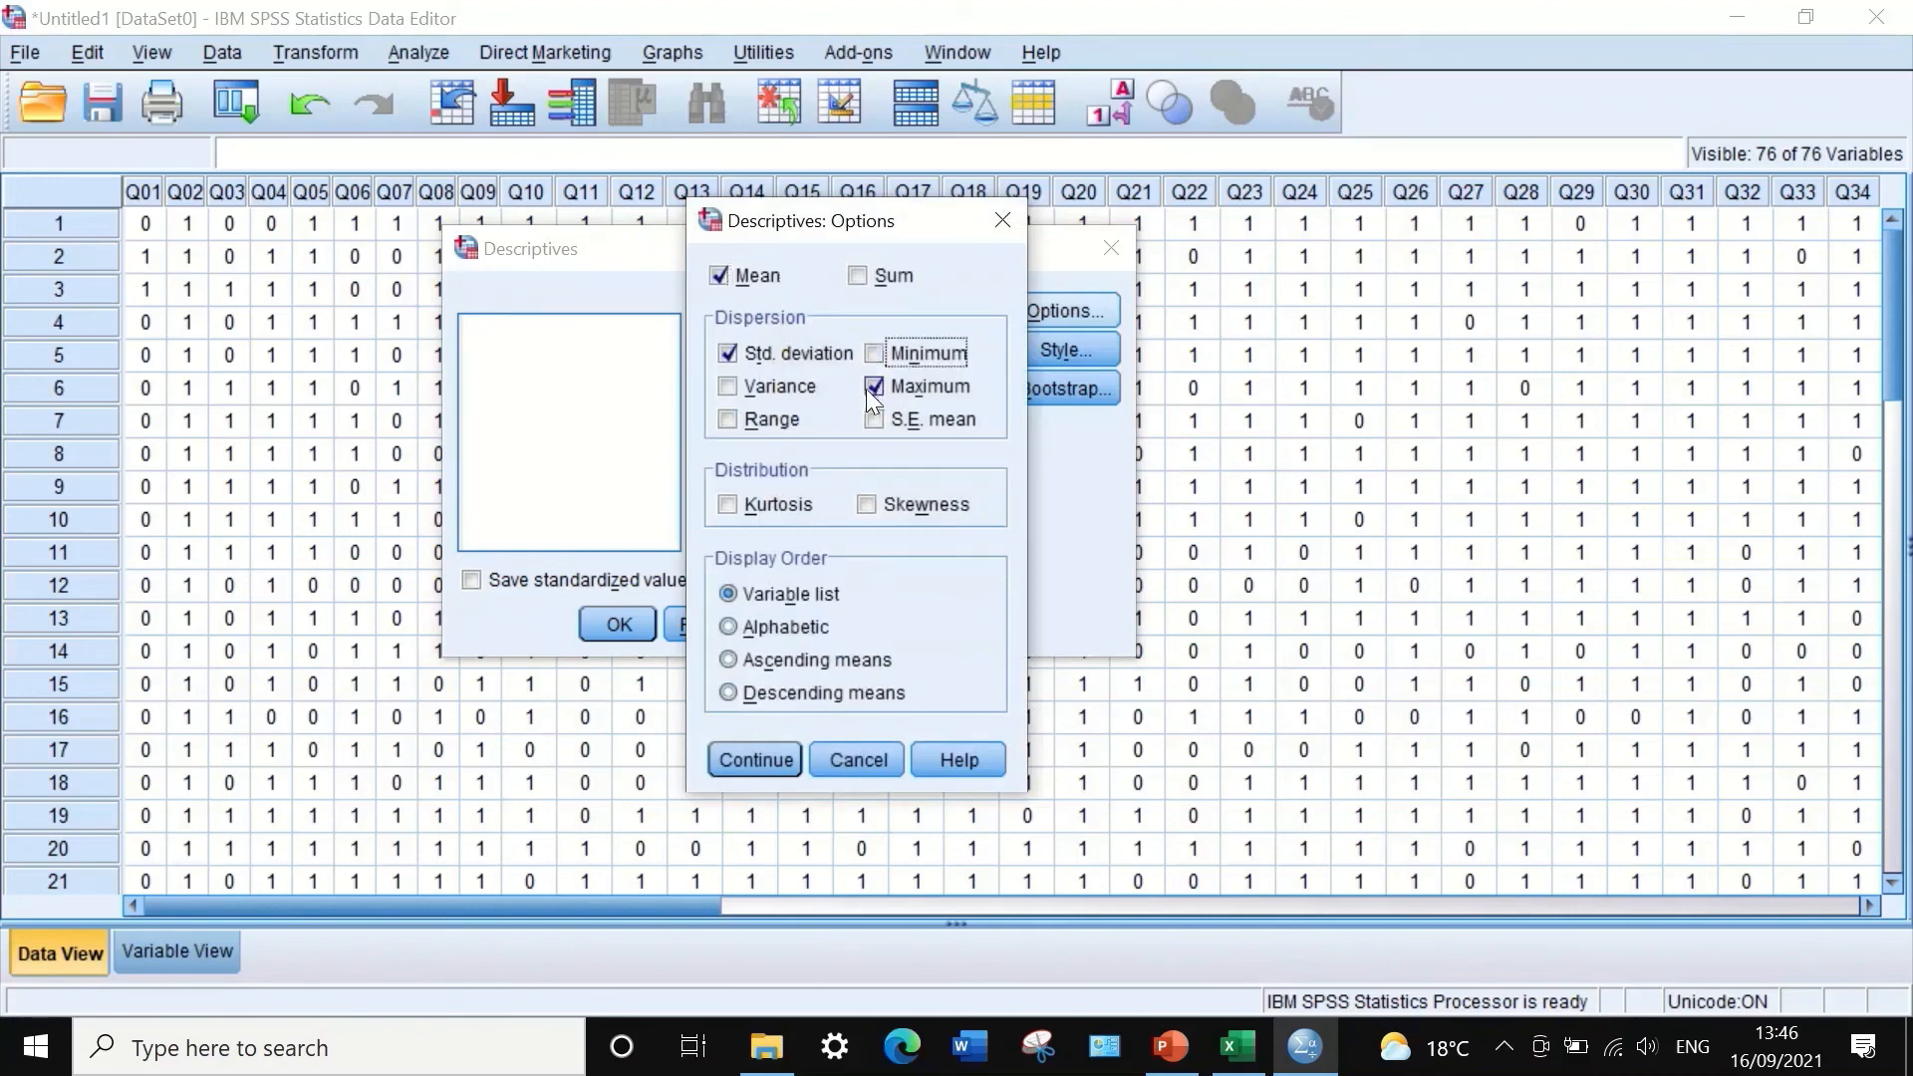
pyautogui.click(877, 385)
pyautogui.click(735, 355)
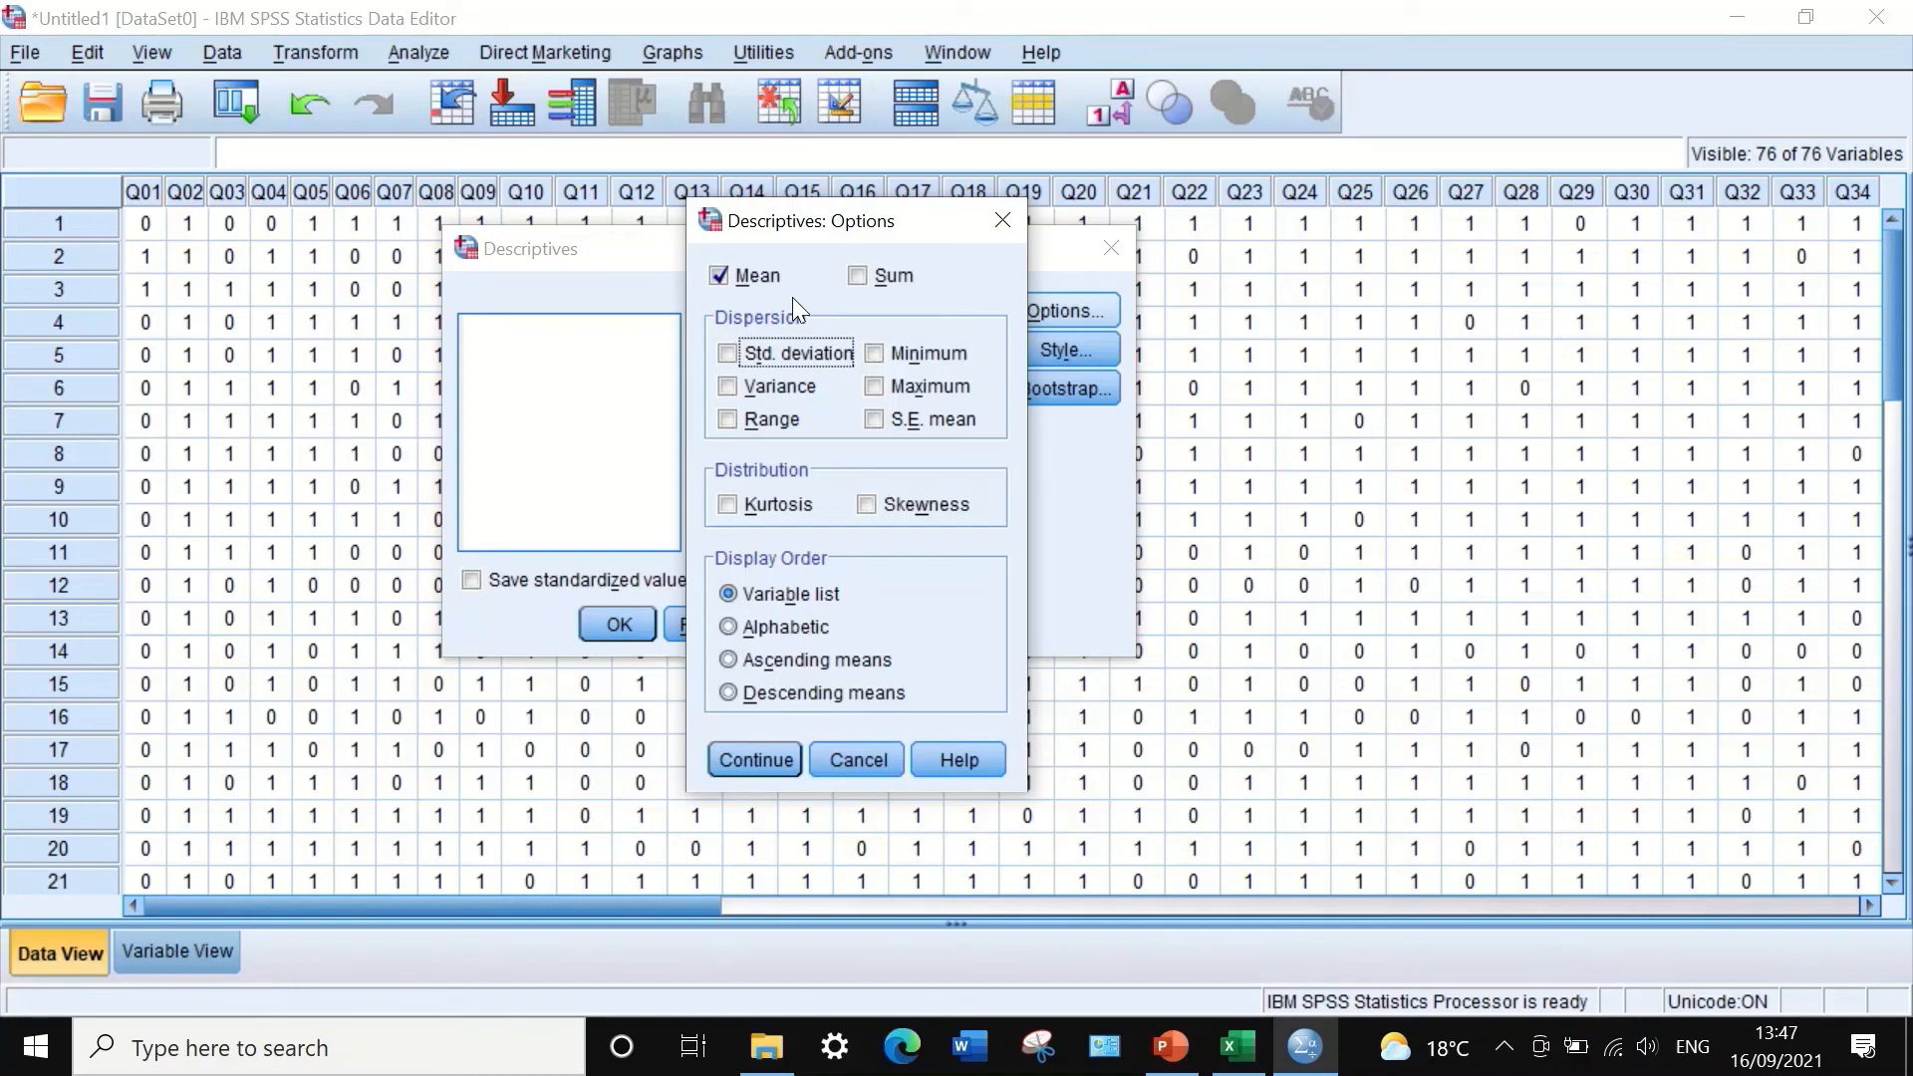
pyautogui.click(728, 763)
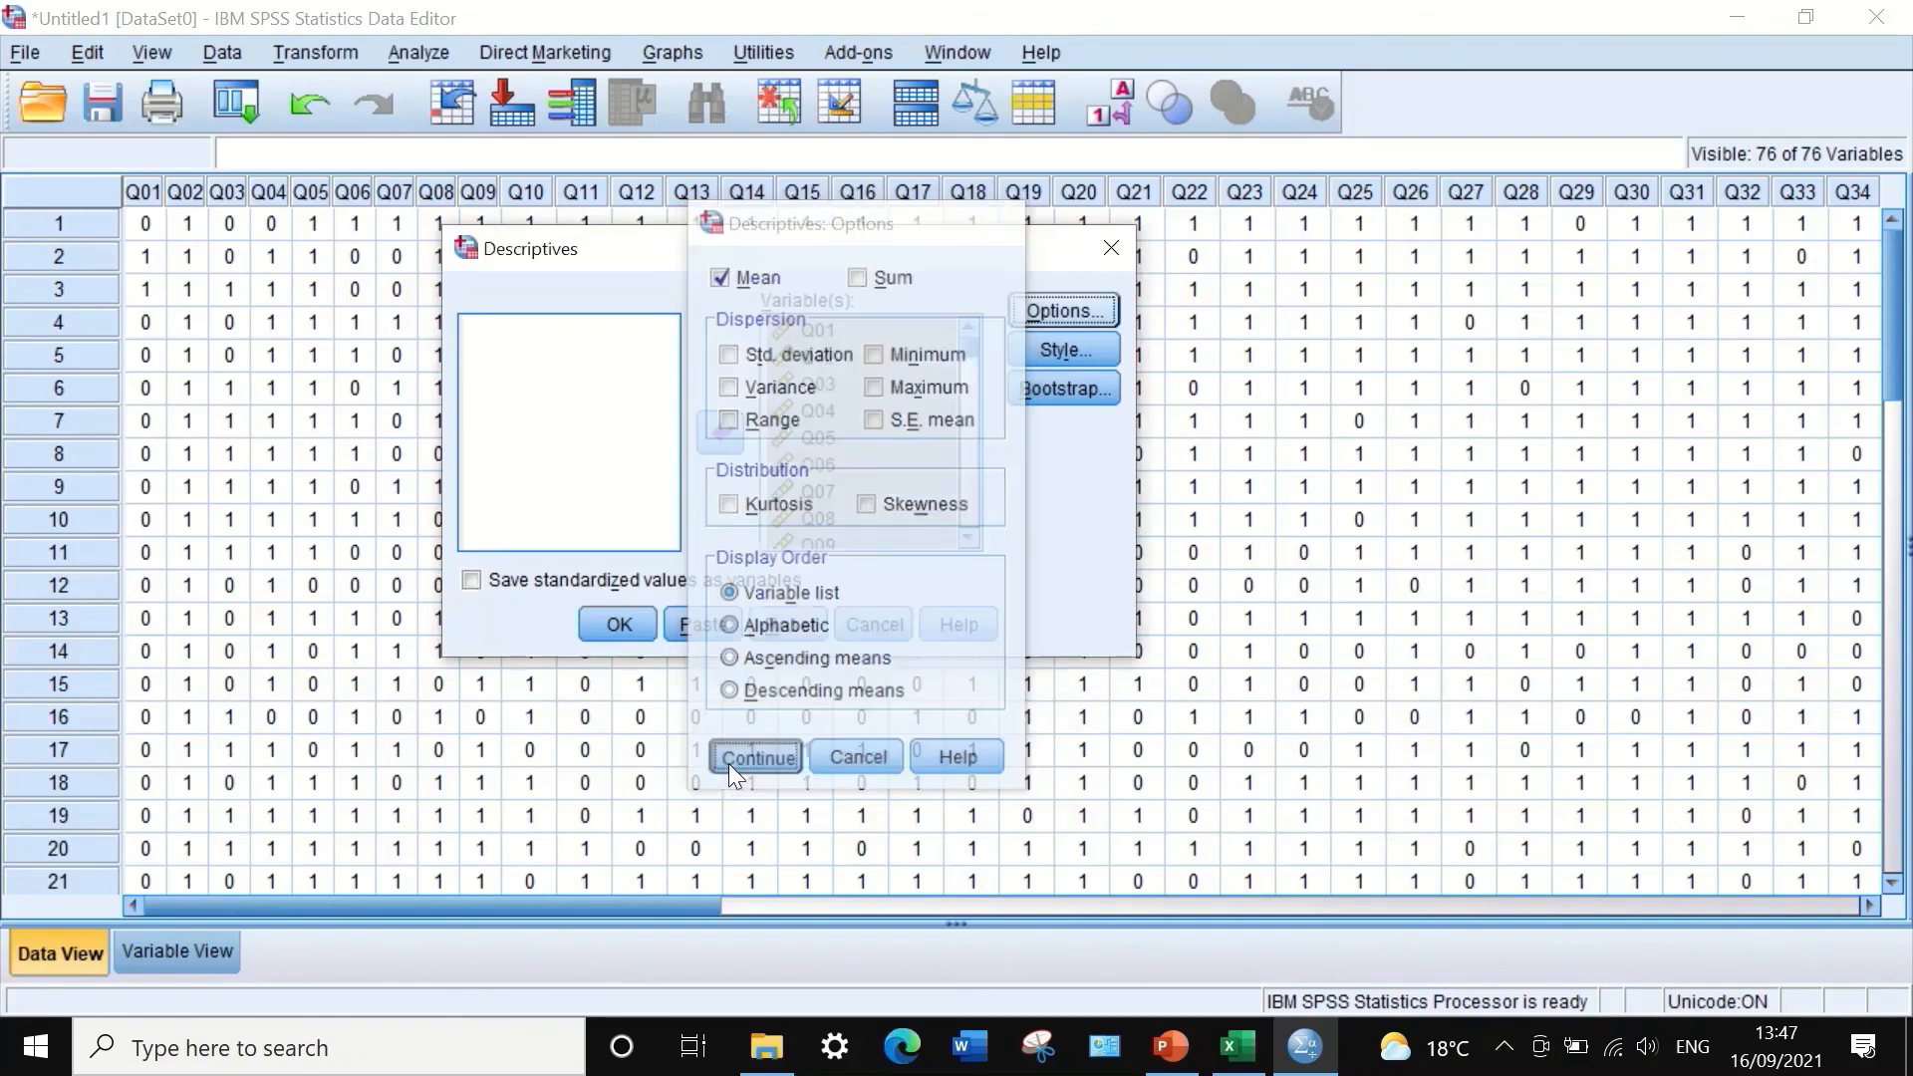
pyautogui.click(618, 623)
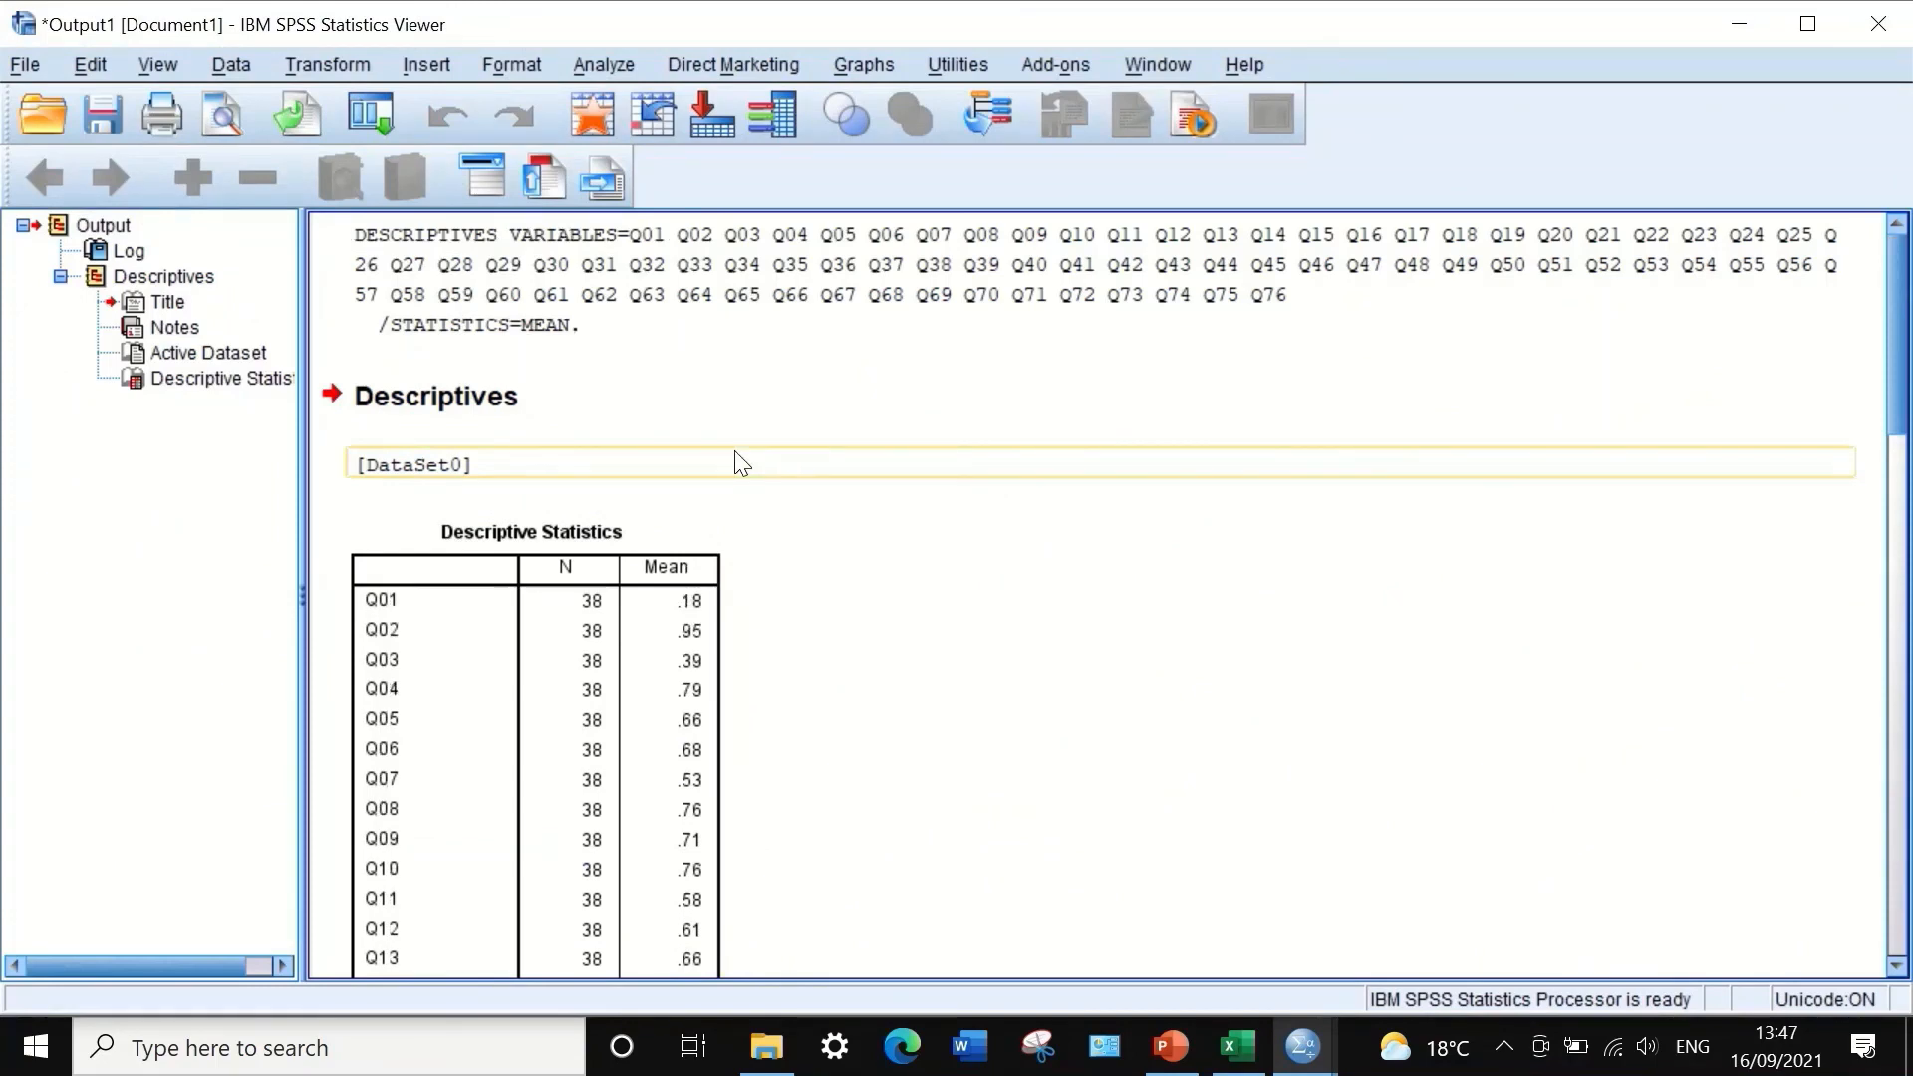
# - Look through the Descriptive Statistics output from Q01 to Q76, examining the number of responses and the mean of each question
pyautogui.scroll(-3, 819, 606)
pyautogui.scroll(3, 817, 606)
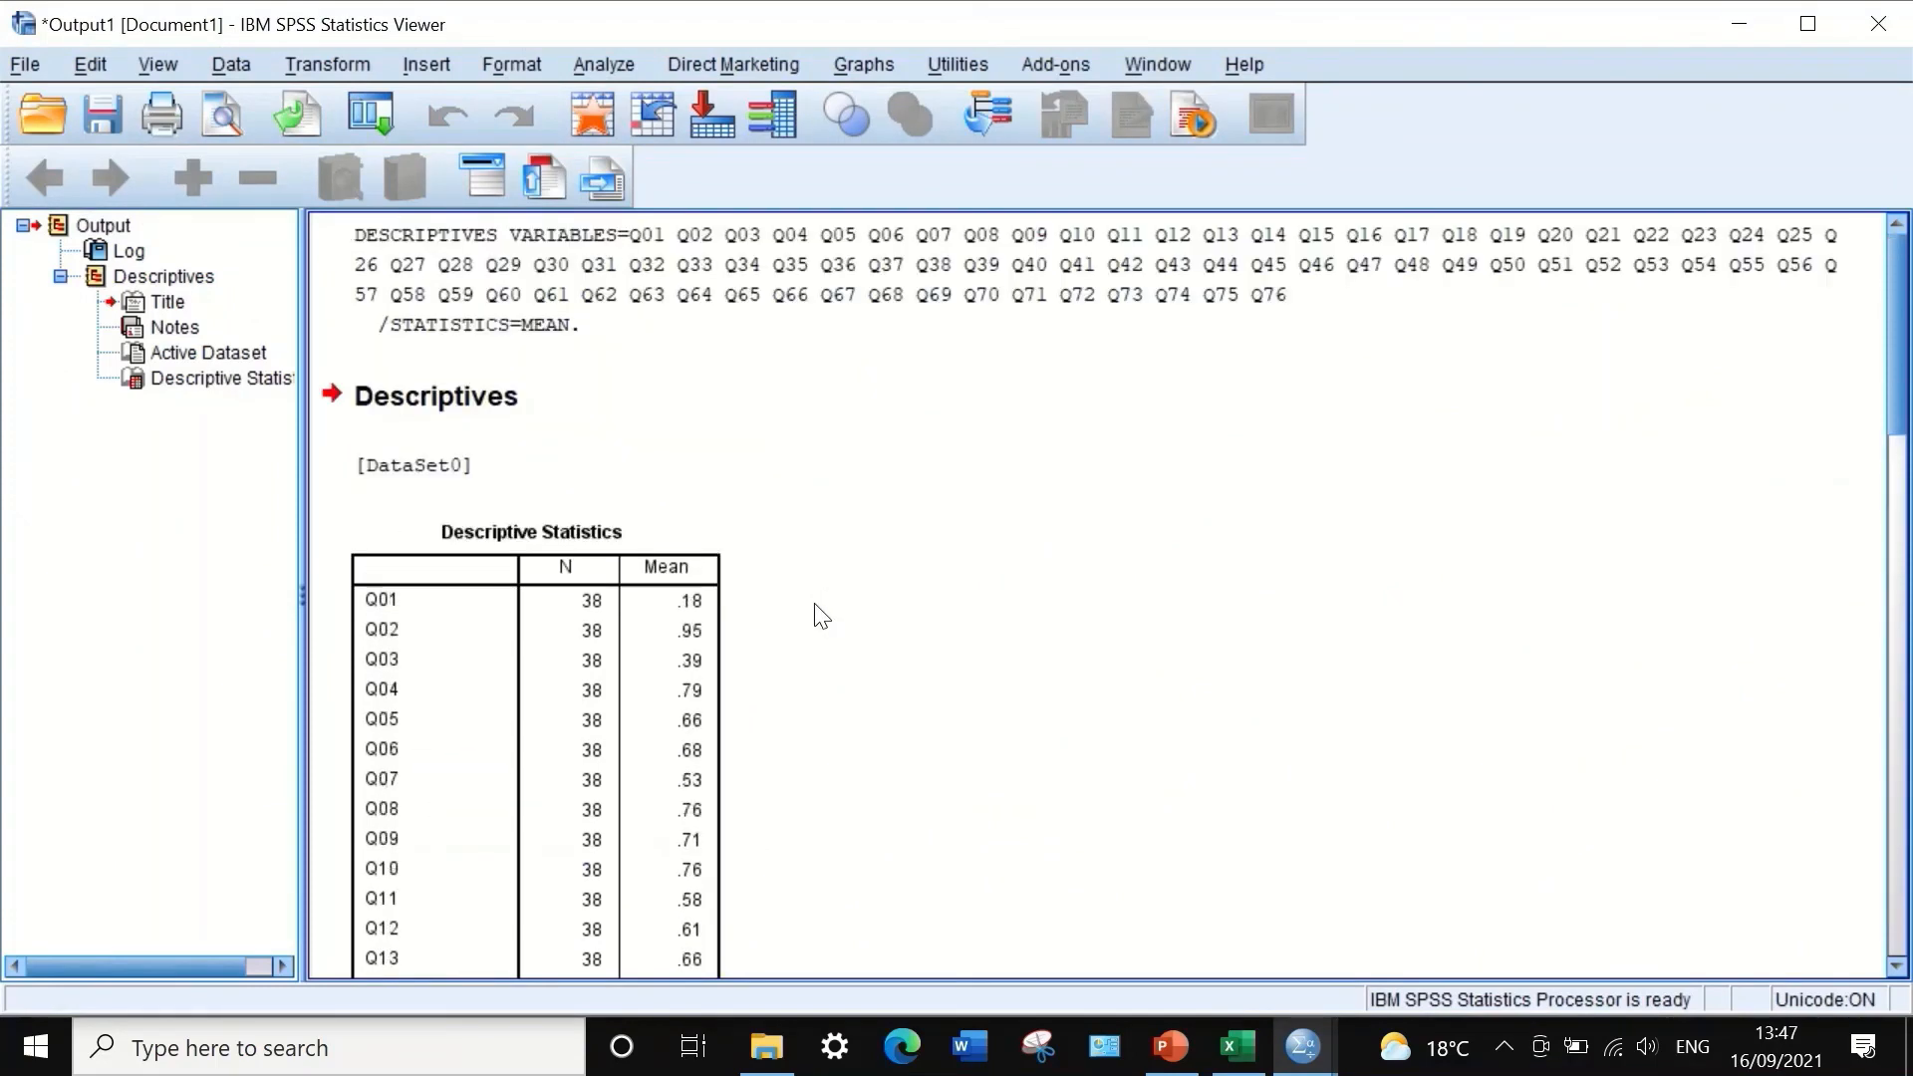
pyautogui.scroll(-5, 803, 592)
pyautogui.scroll(-3, 758, 586)
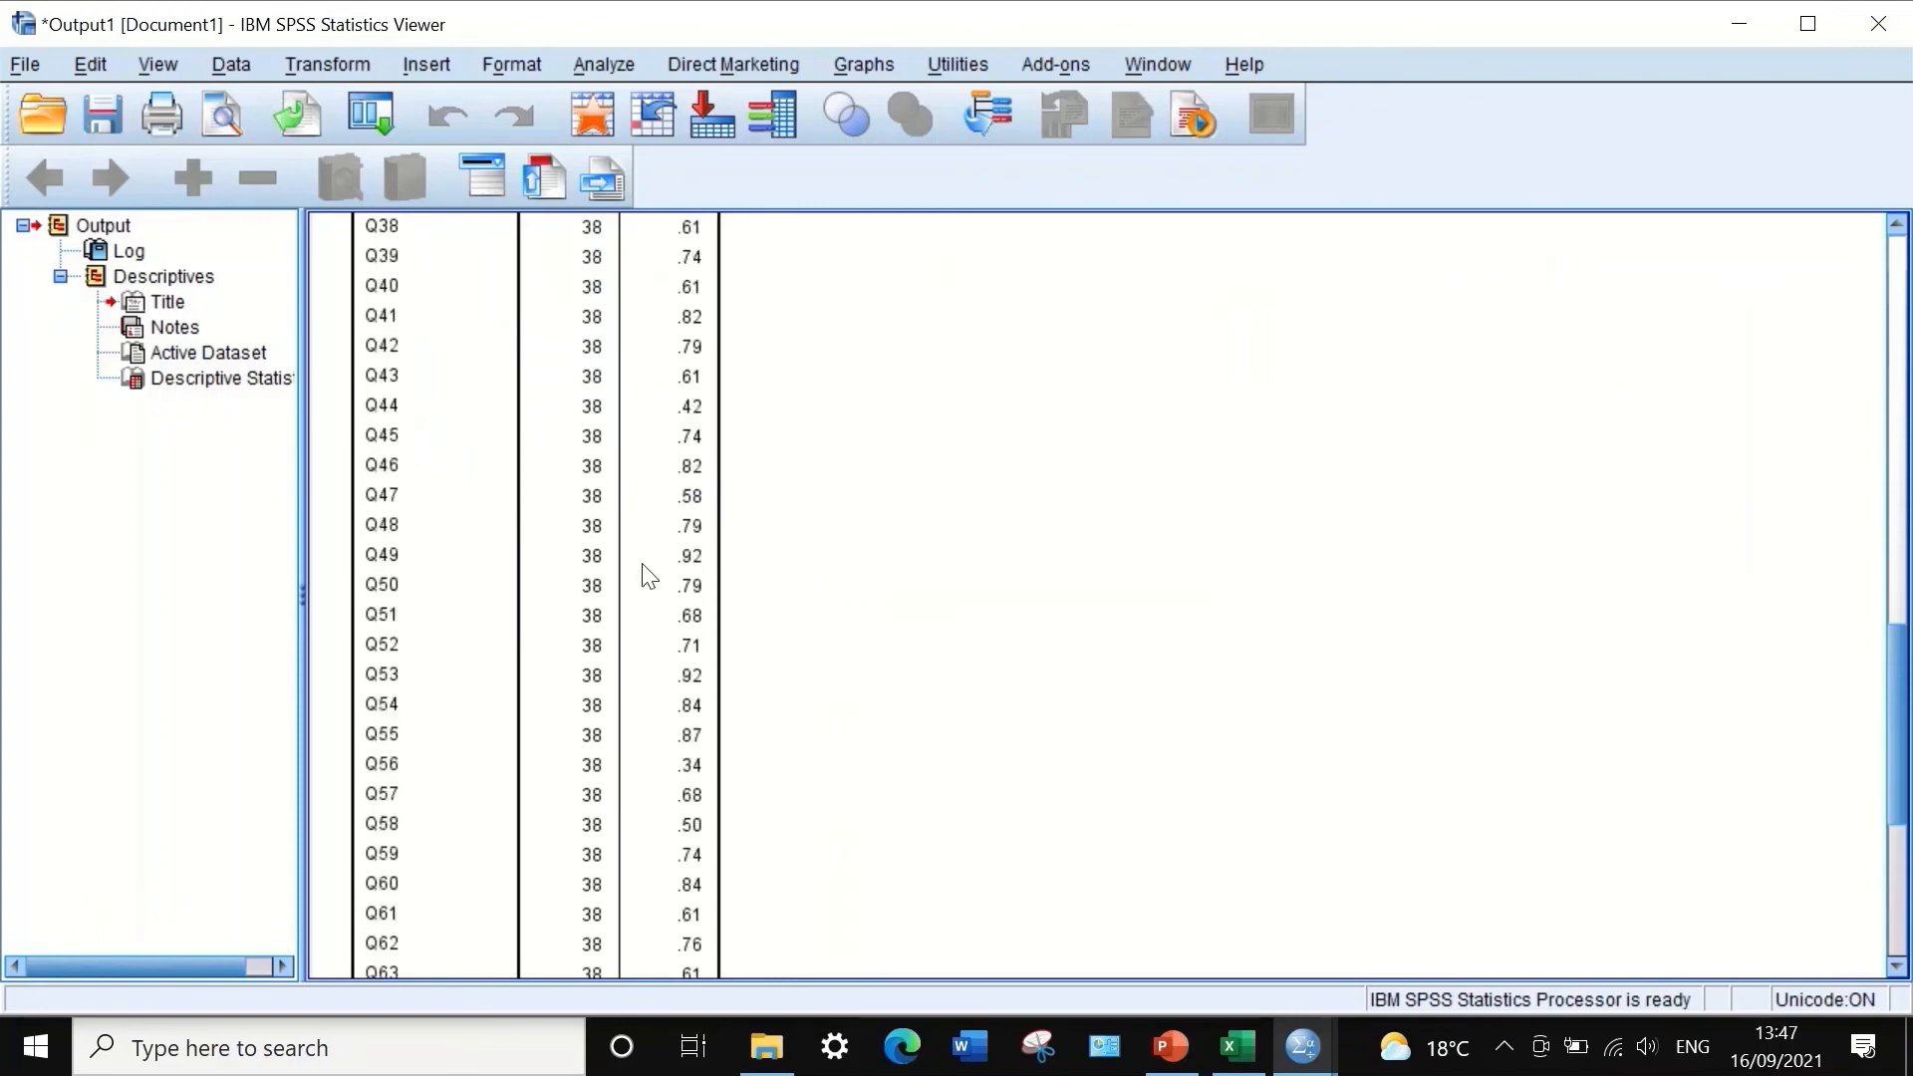
pyautogui.scroll(11, 558, 528)
pyautogui.scroll(-11, 426, 528)
pyautogui.scroll(-5, 428, 560)
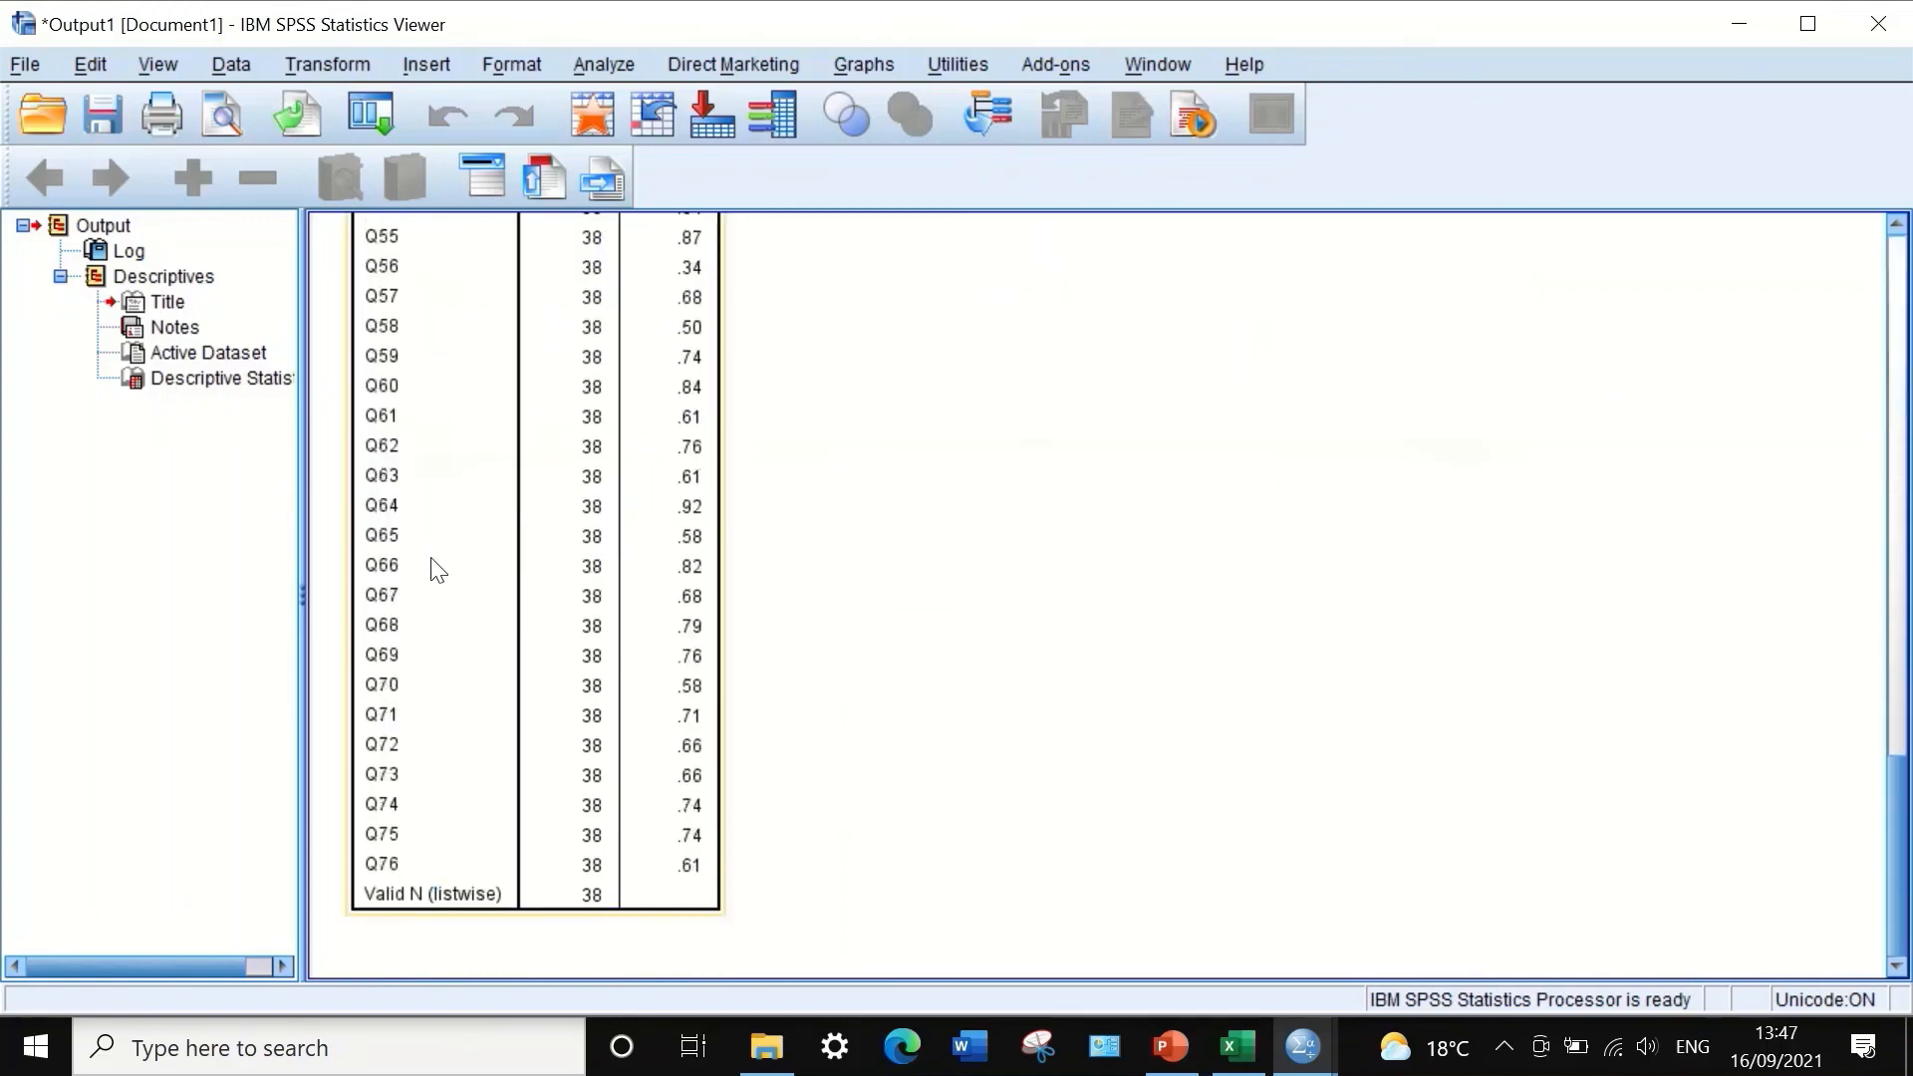
pyautogui.scroll(12, 461, 594)
pyautogui.scroll(-3, 783, 600)
pyautogui.scroll(3, 780, 598)
pyautogui.scroll(-3, 767, 588)
pyautogui.scroll(3, 762, 594)
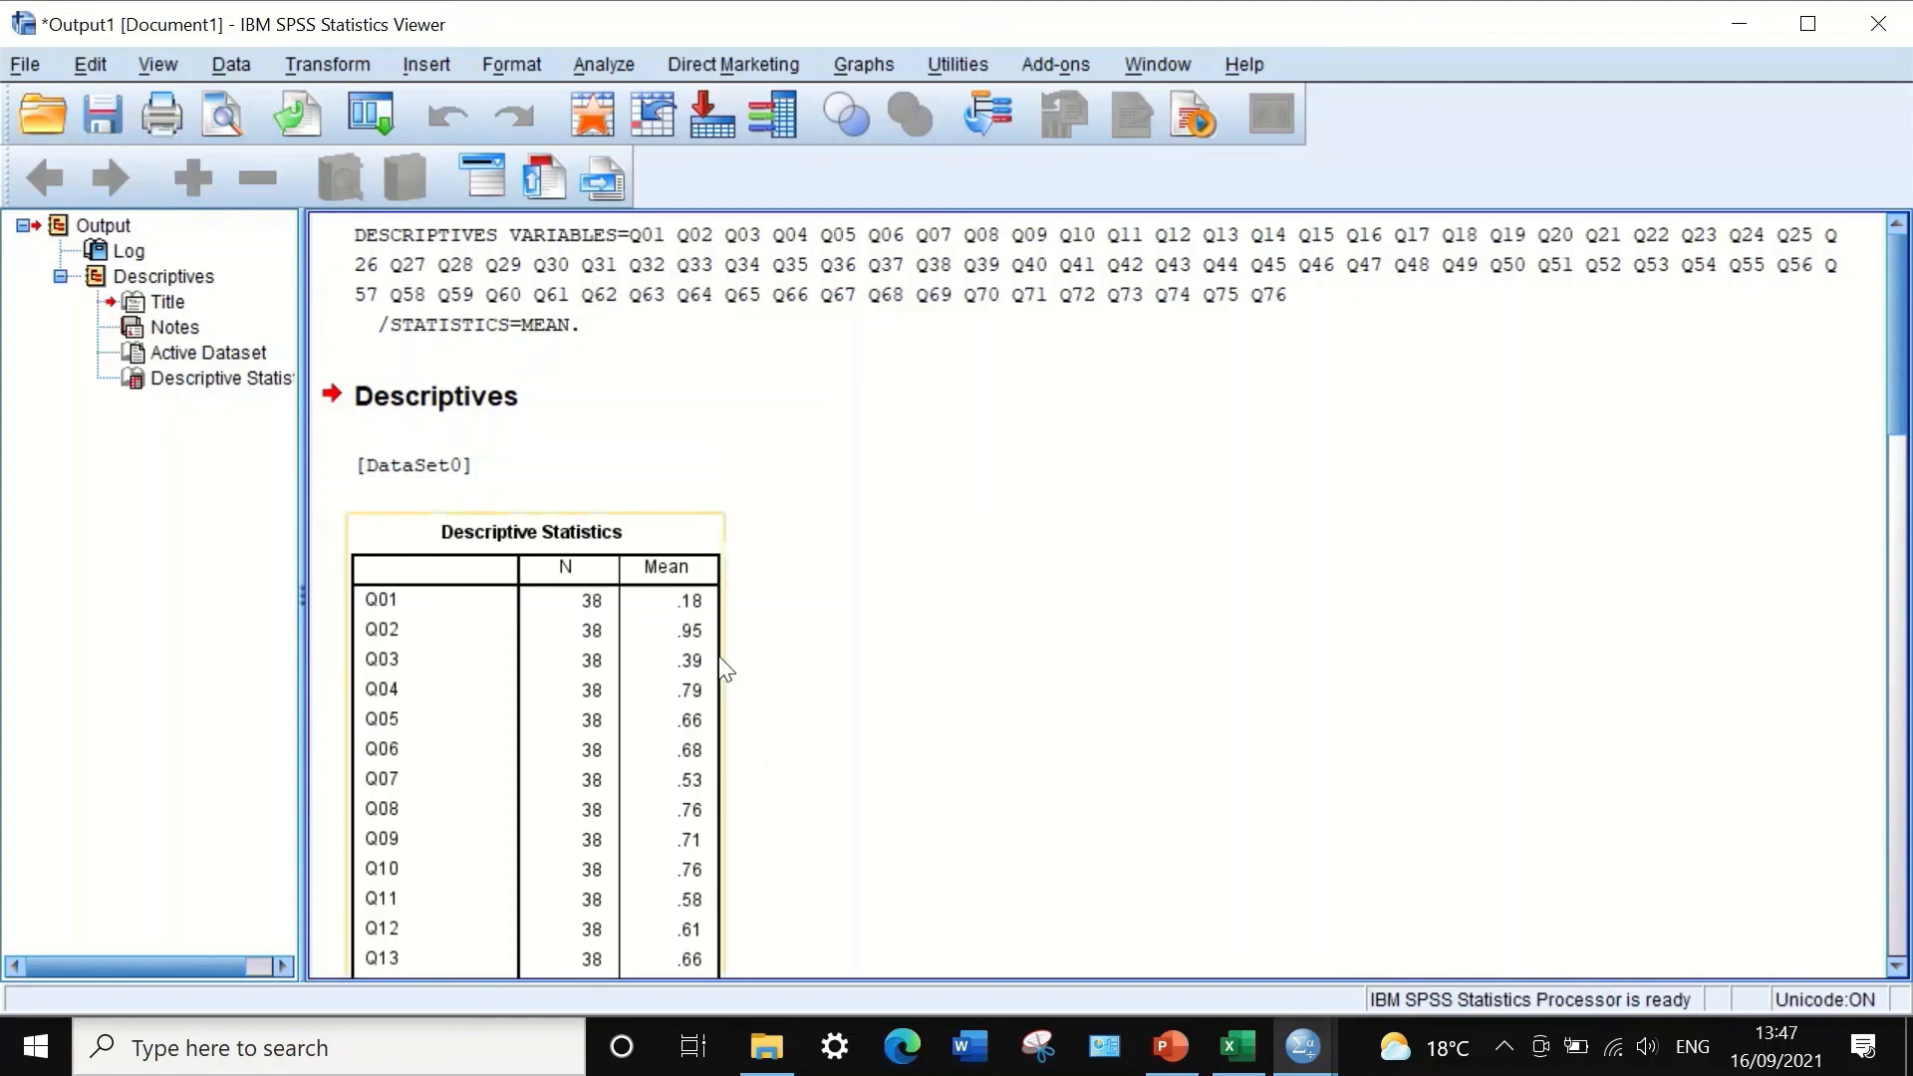
pyautogui.scroll(-1, 764, 649)
pyautogui.scroll(1, 757, 642)
pyautogui.click(624, 601)
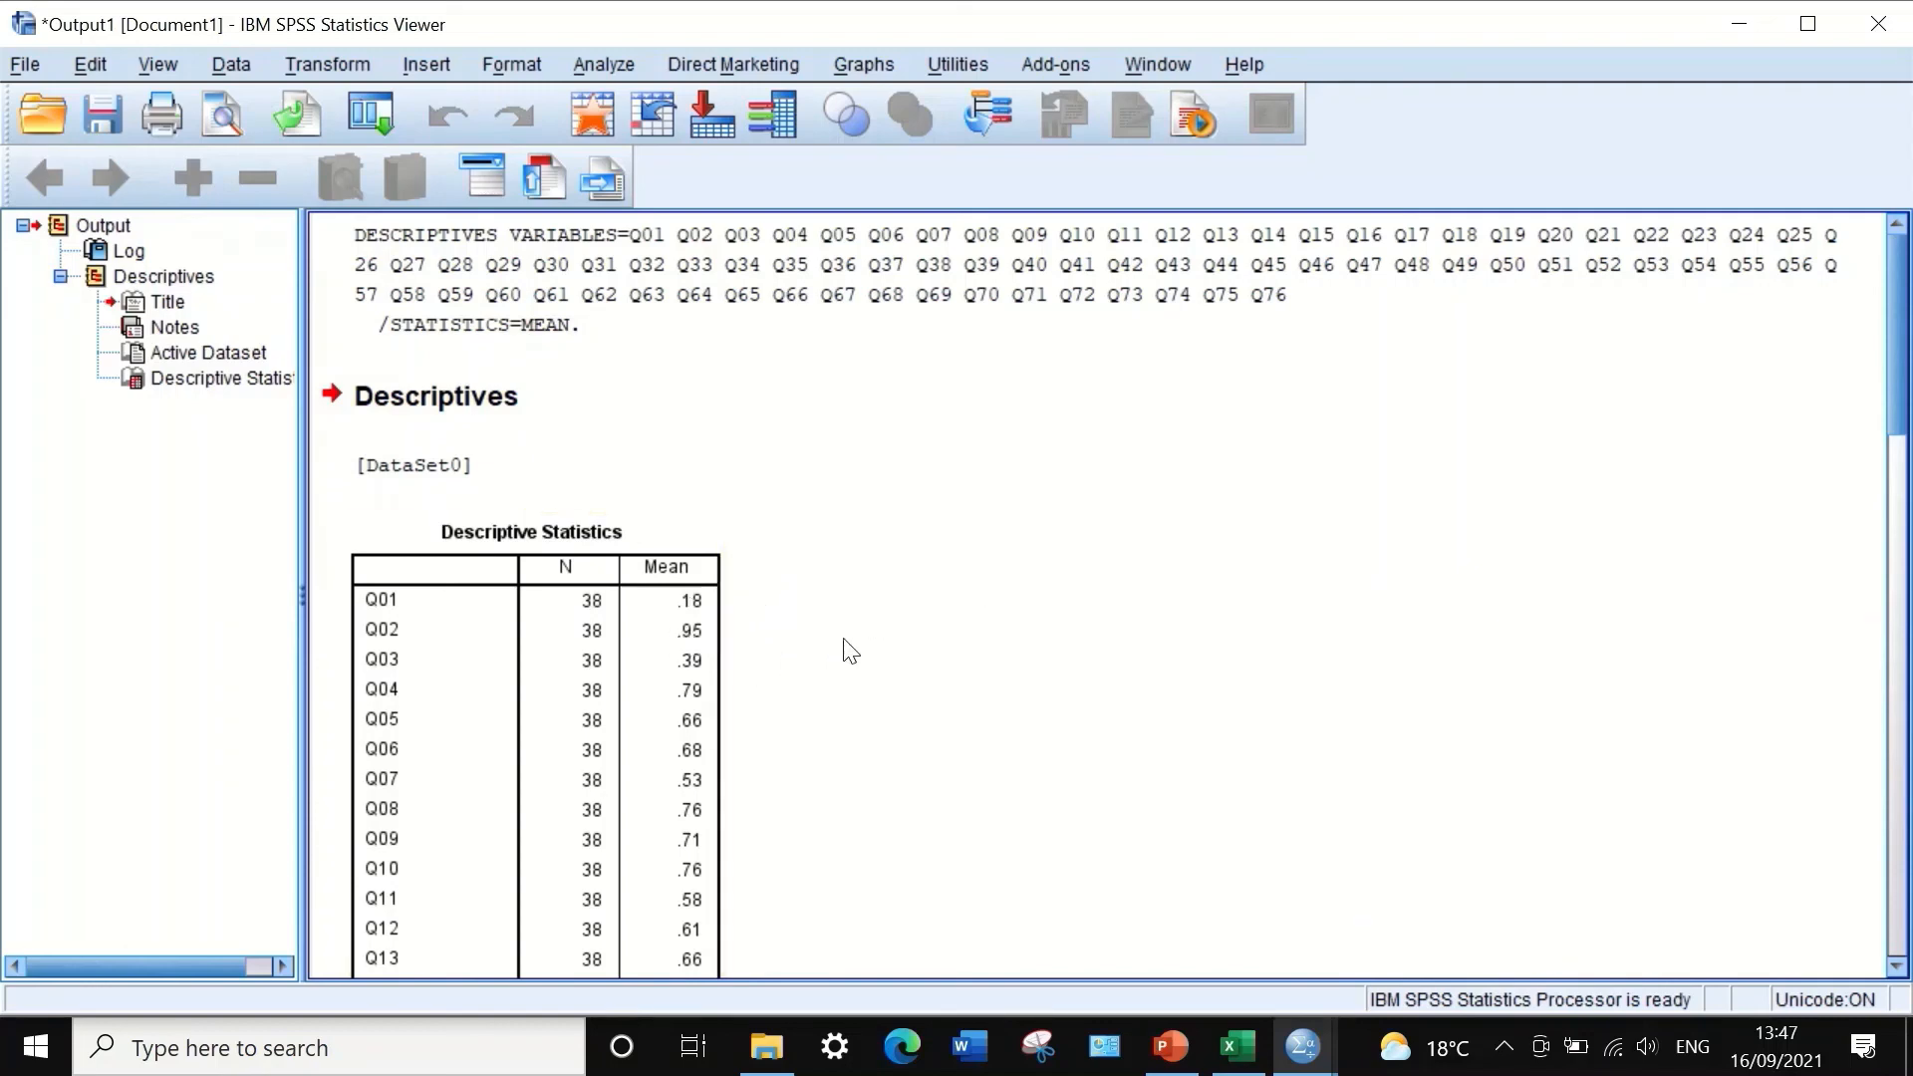
pyautogui.scroll(-2, 884, 662)
pyautogui.scroll(2, 887, 663)
pyautogui.scroll(-4, 890, 666)
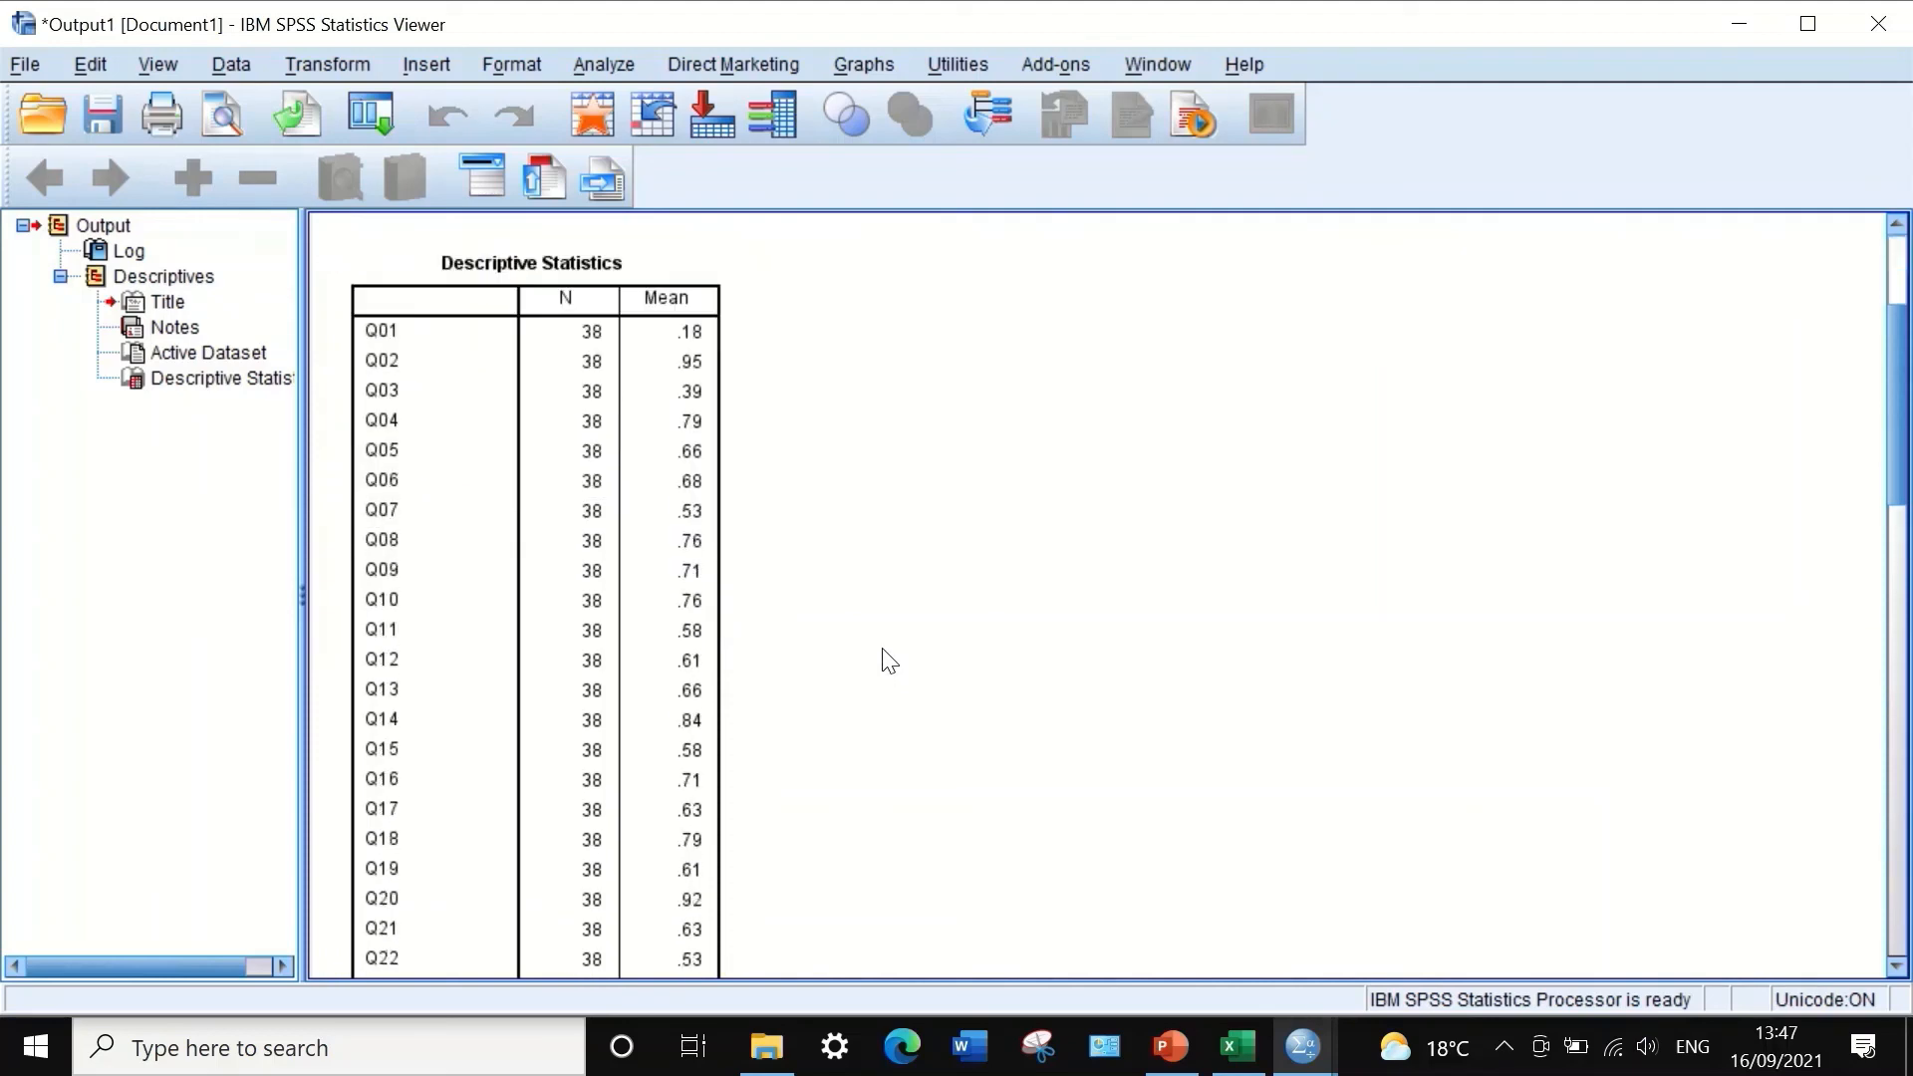
pyautogui.scroll(4, 888, 622)
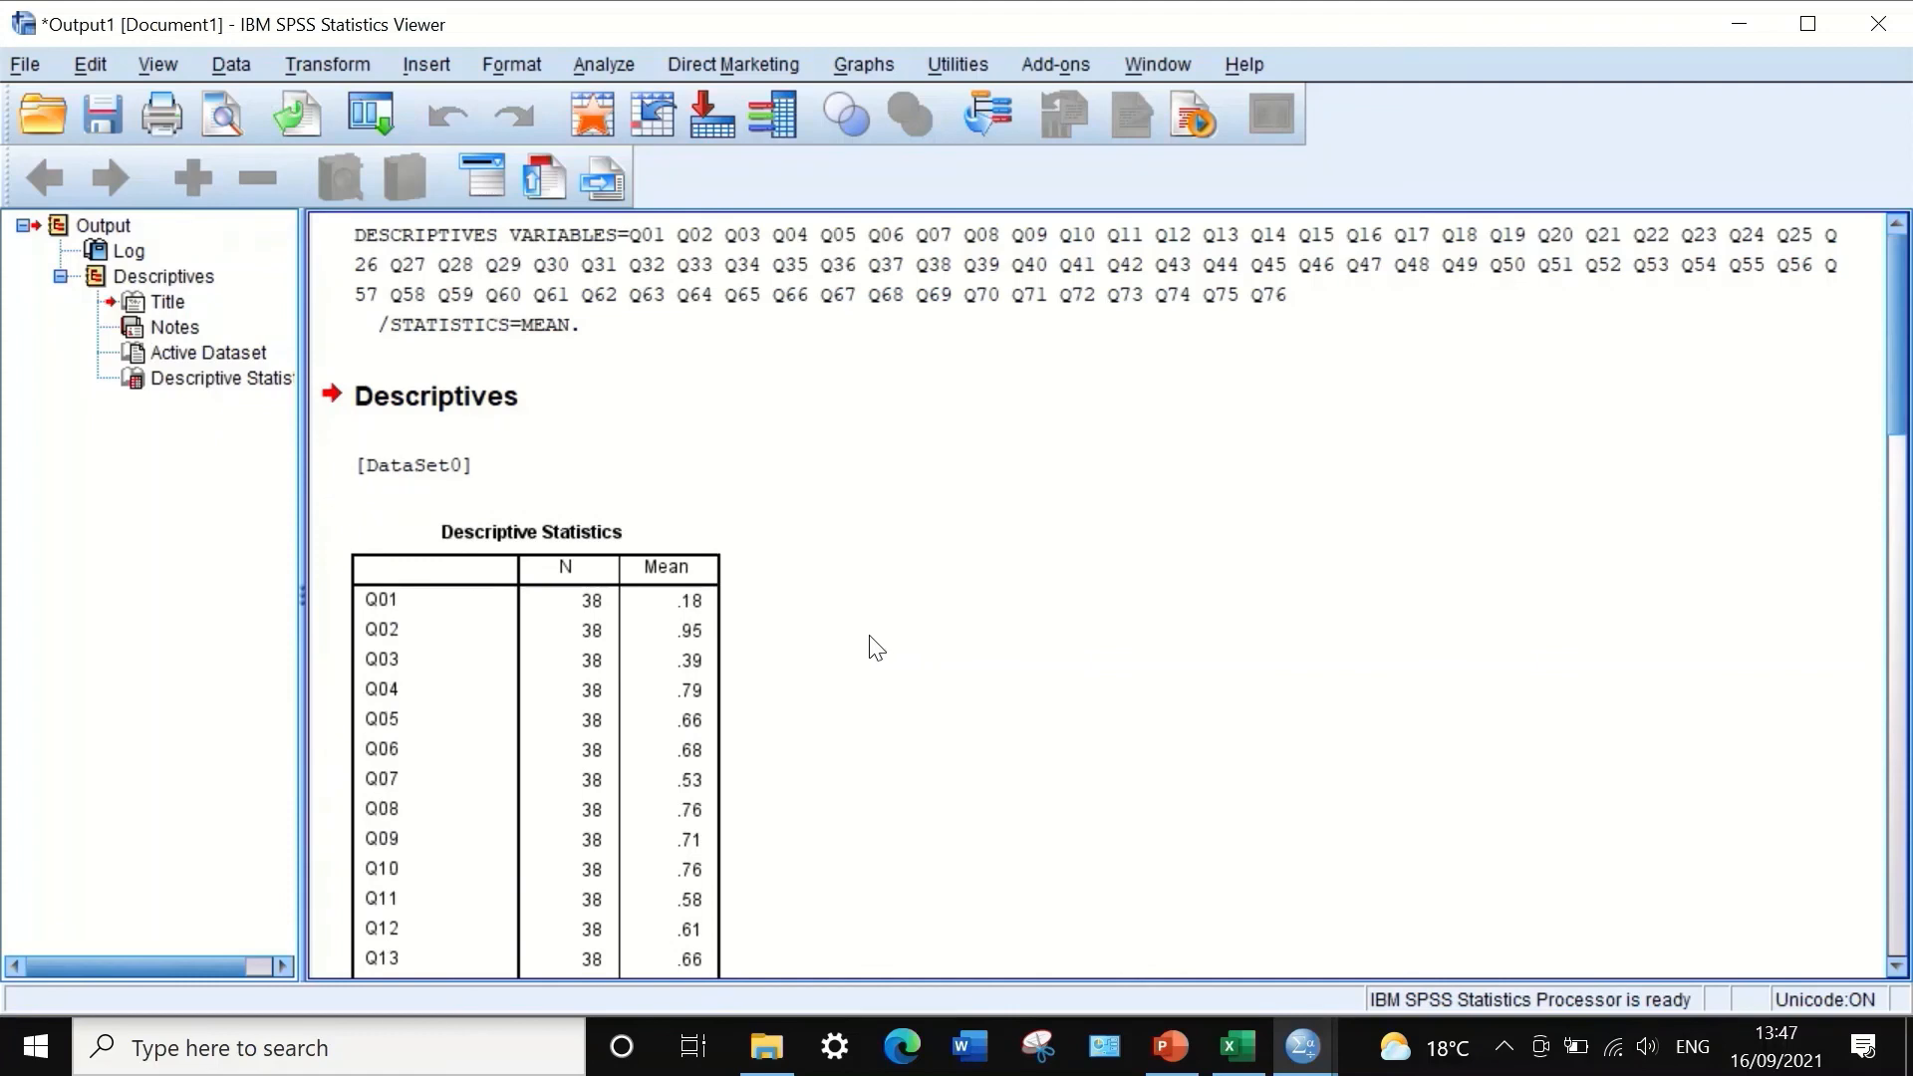
pyautogui.scroll(-4, 881, 660)
pyautogui.scroll(4, 881, 656)
pyautogui.click(484, 685)
pyautogui.scroll(-3, 417, 613)
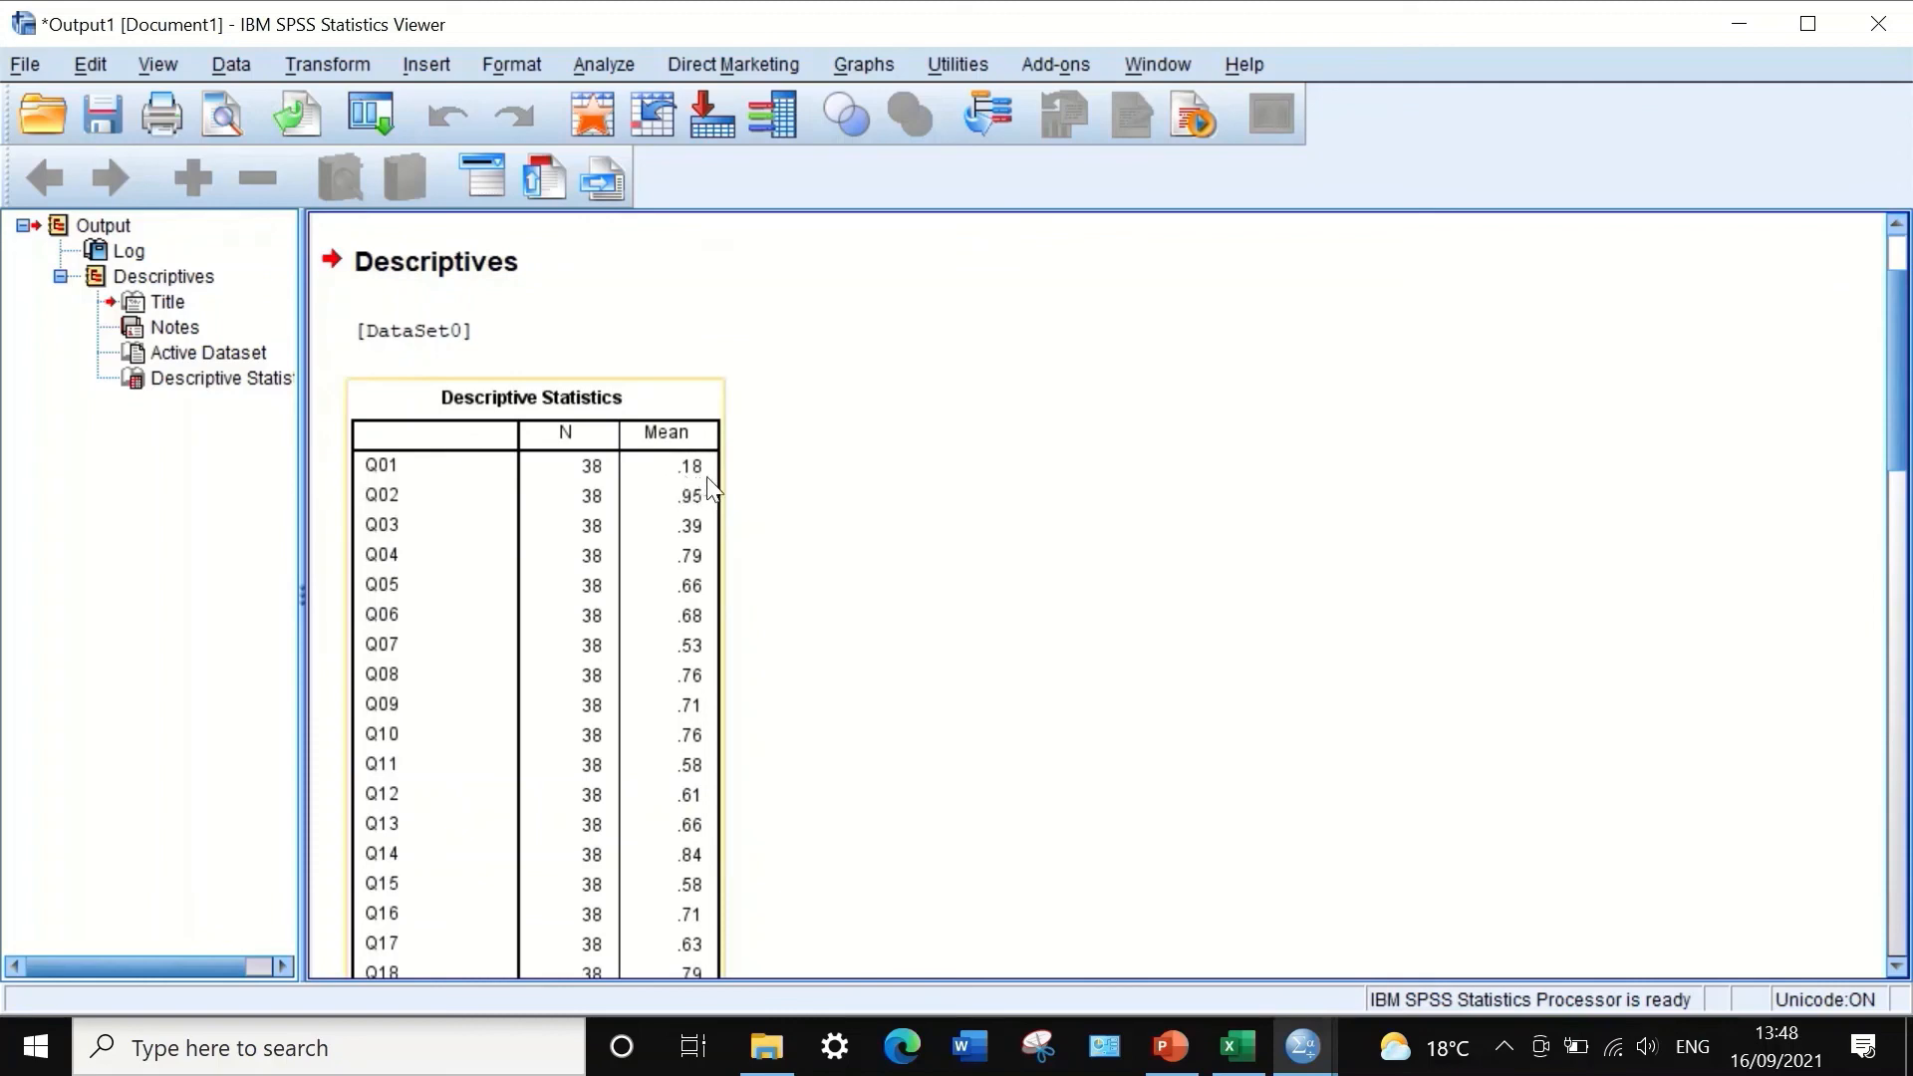
pyautogui.click(794, 485)
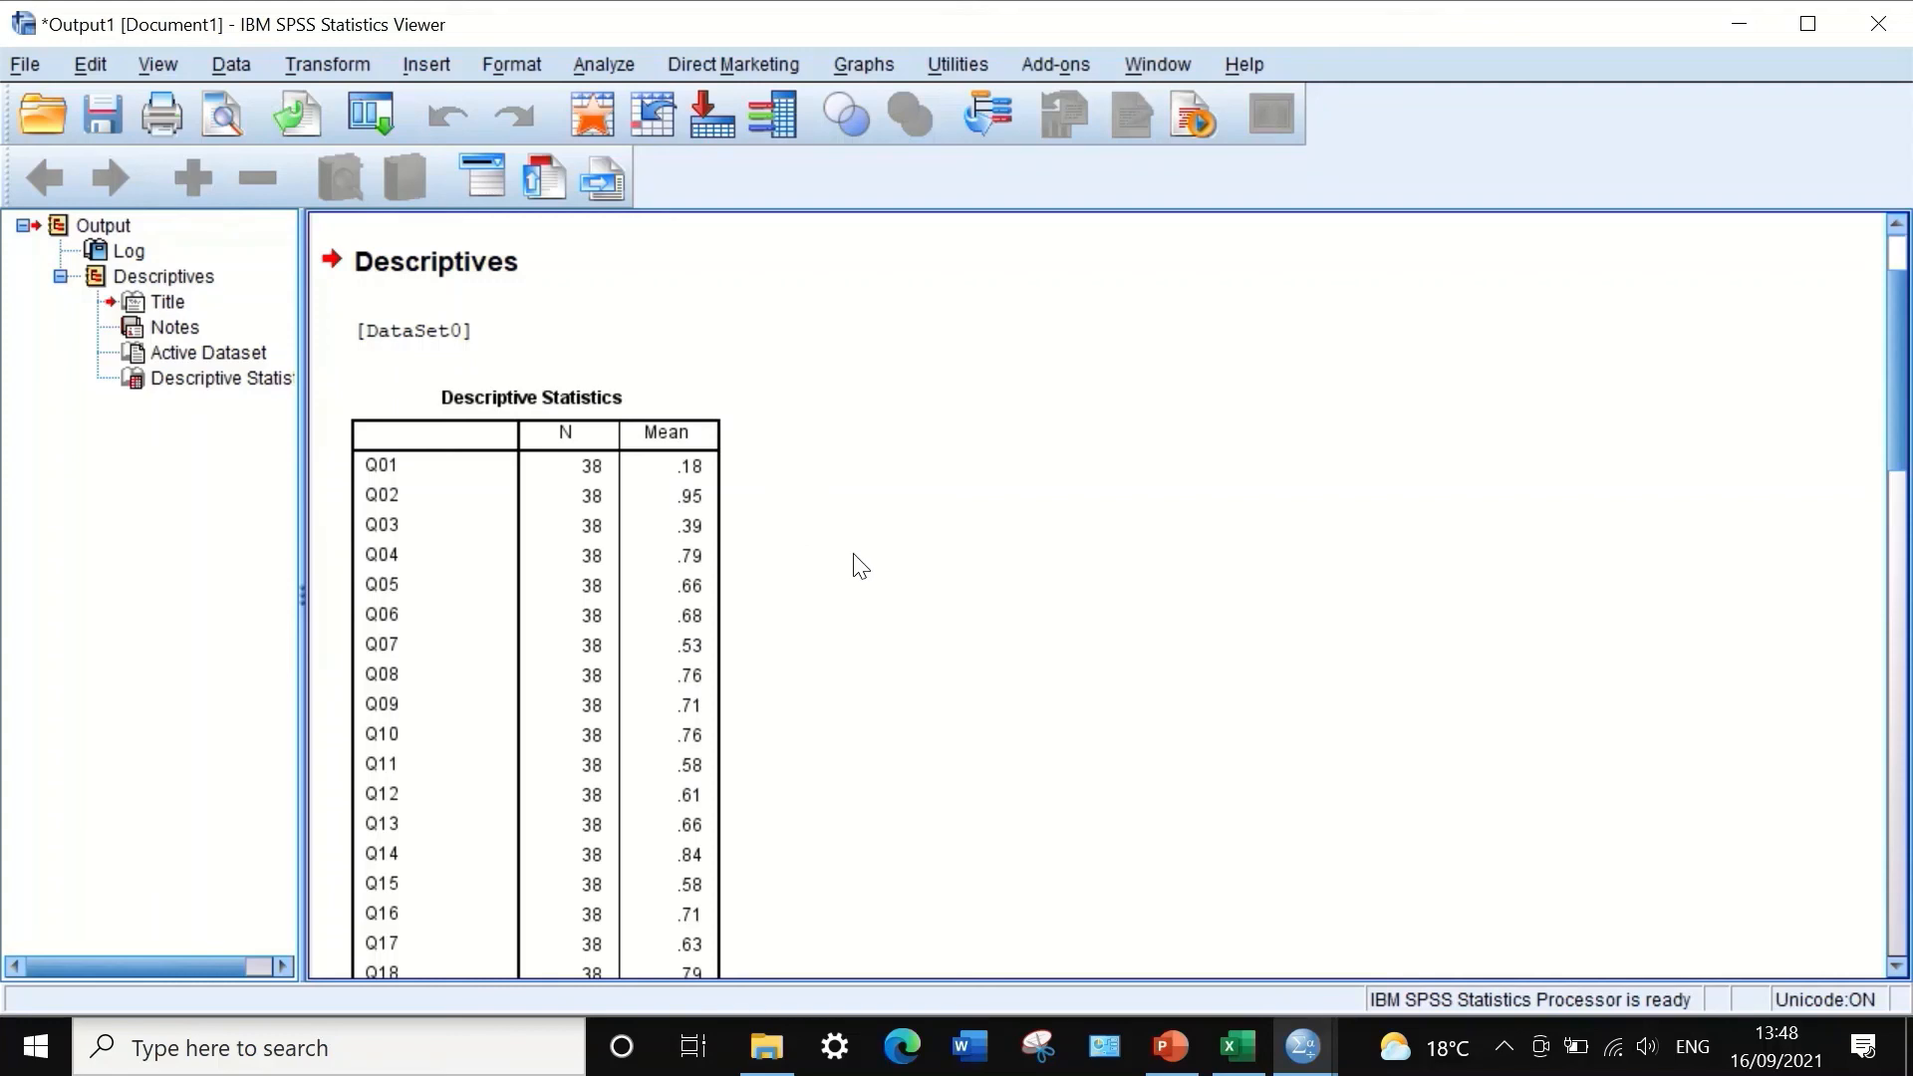
# - Select the Descriptive Statistics table and compare the questions' means to judge the difficulty of the items
pyautogui.click(403, 533)
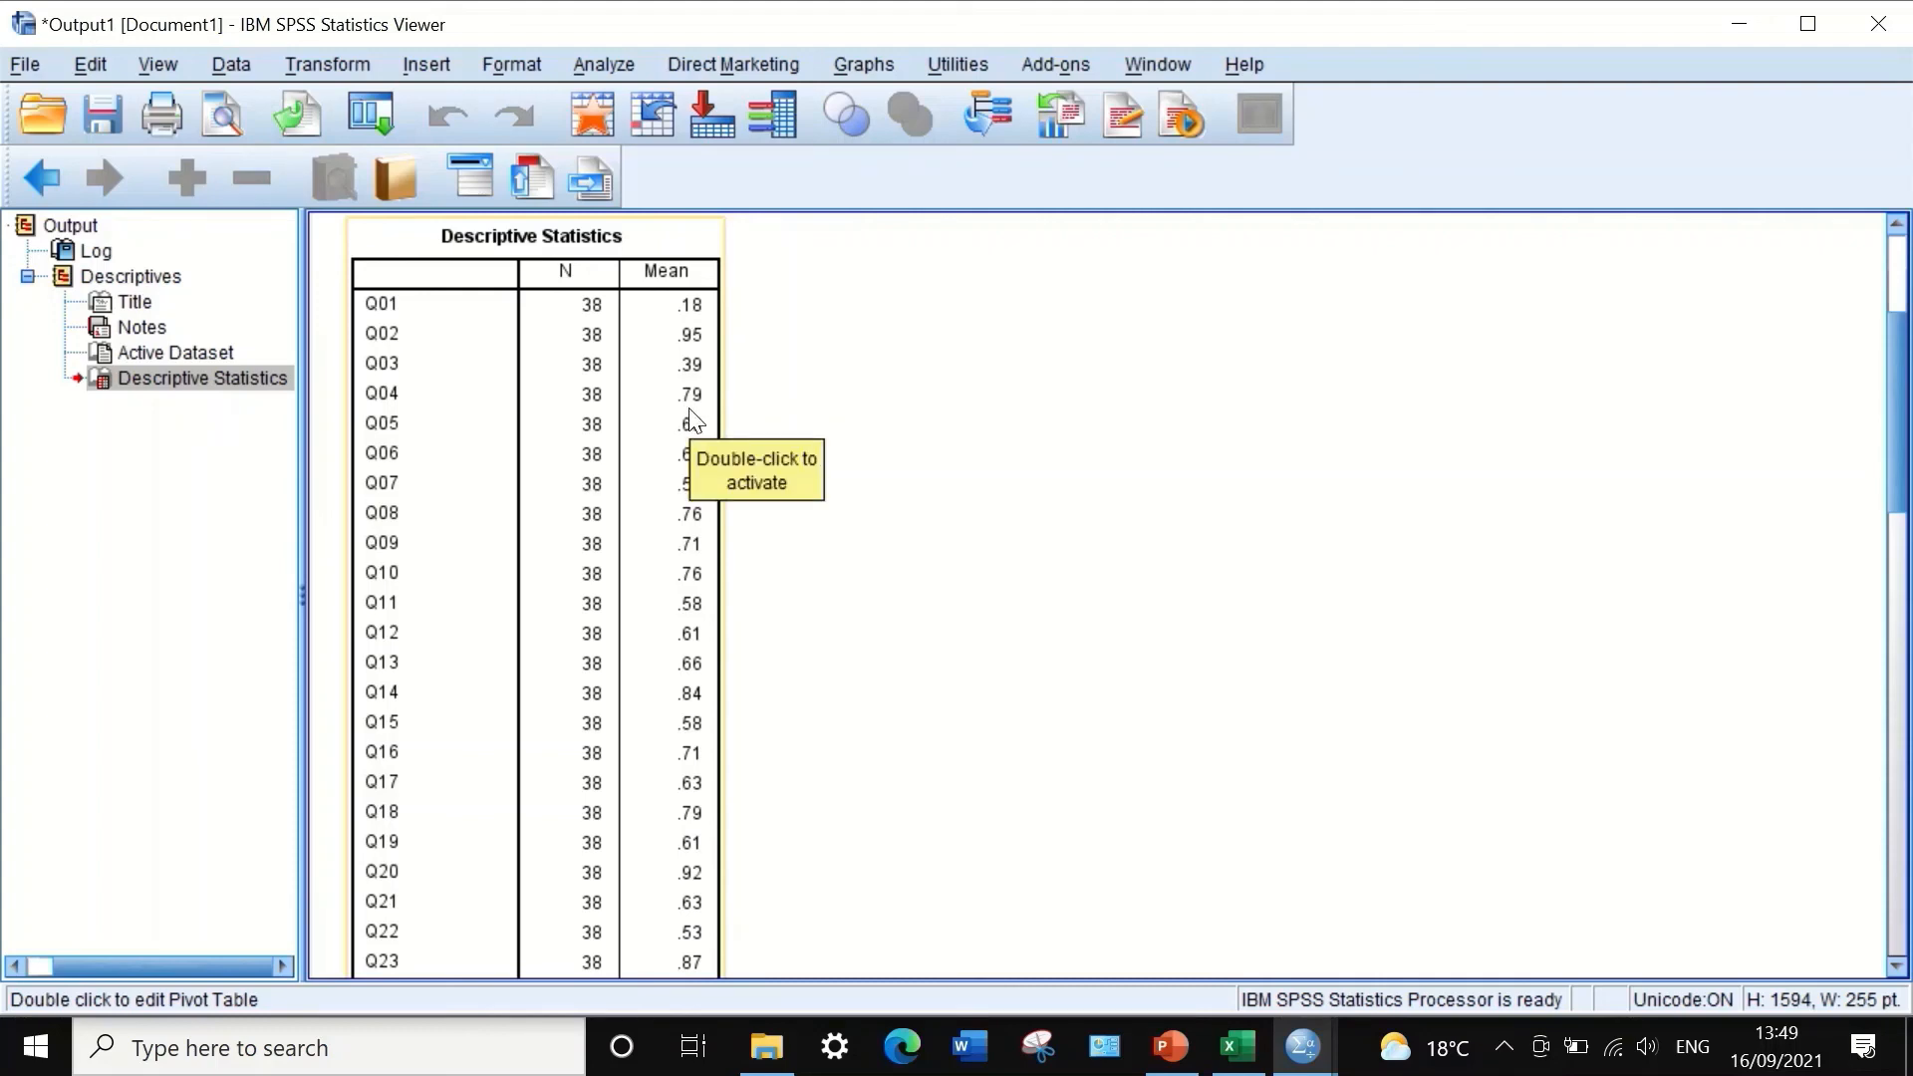
pyautogui.click(715, 391)
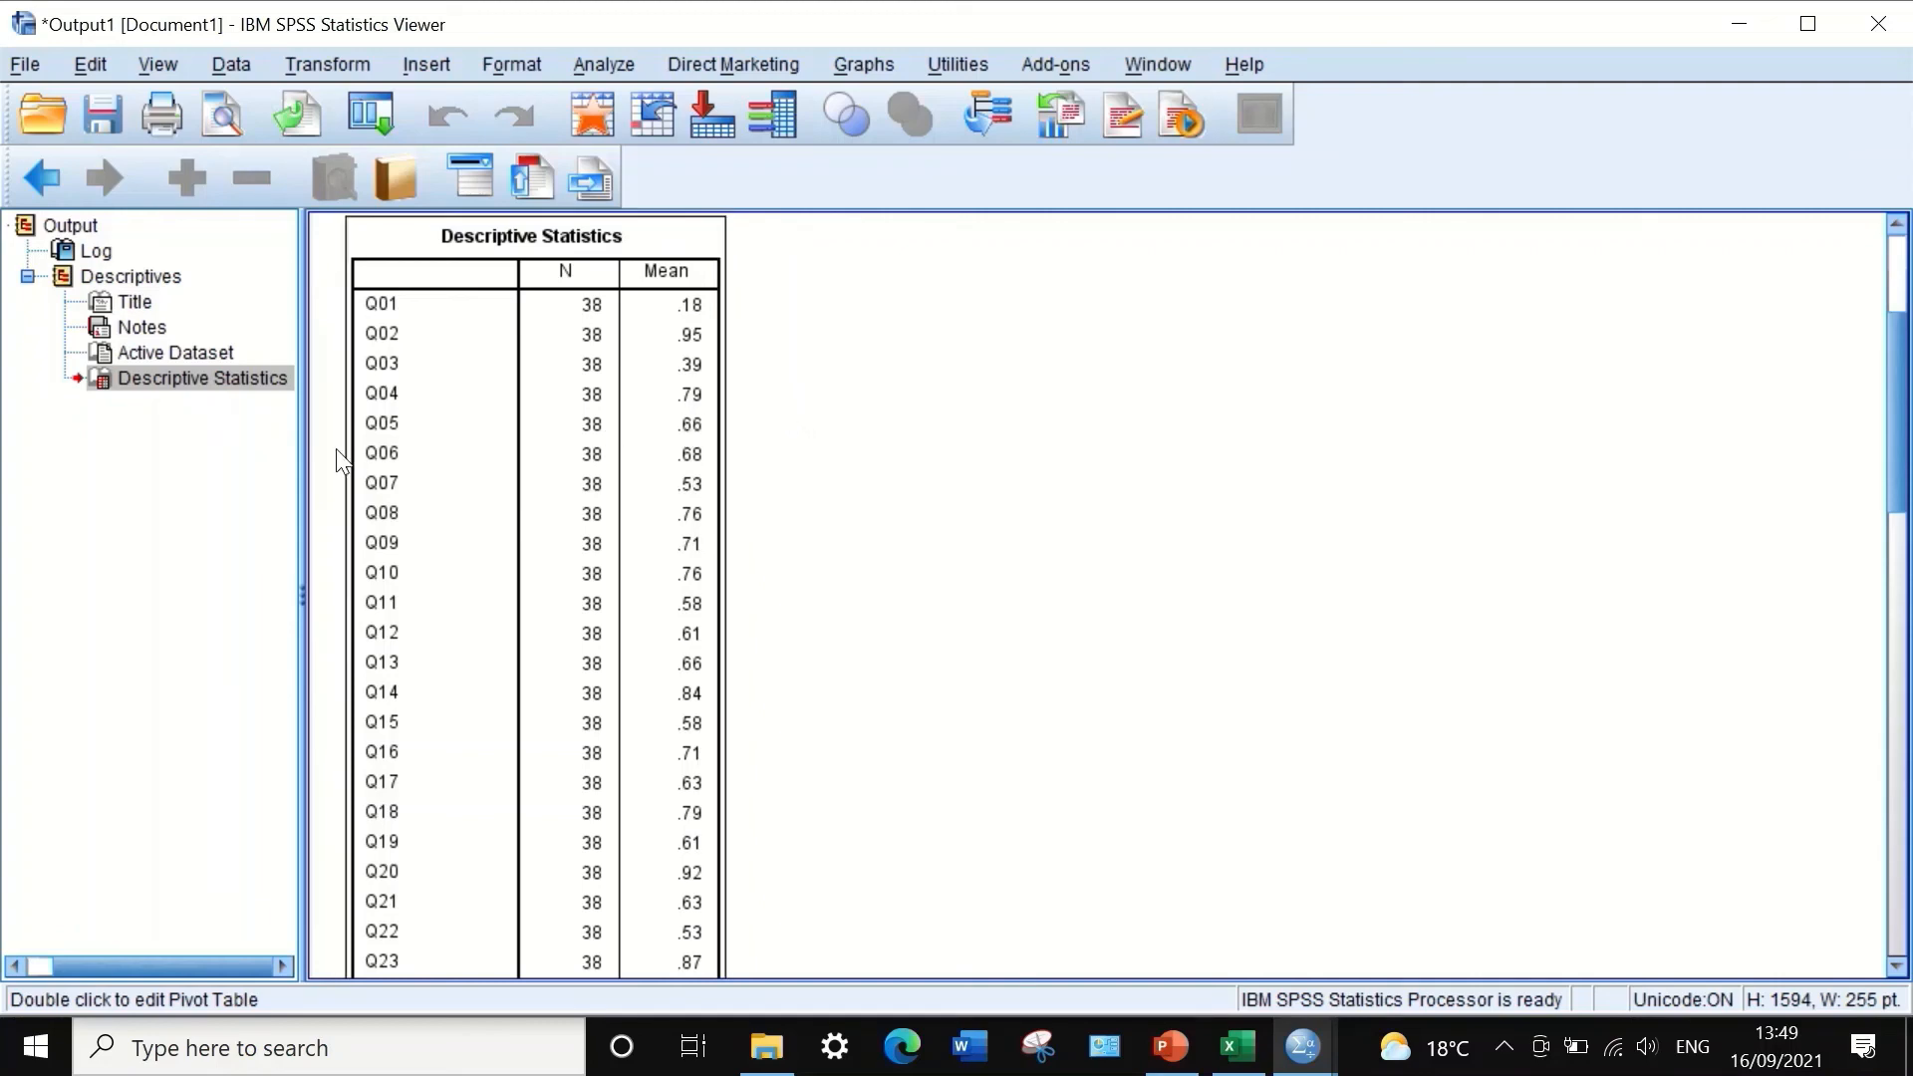
pyautogui.click(702, 435)
pyautogui.scroll(-8, 712, 511)
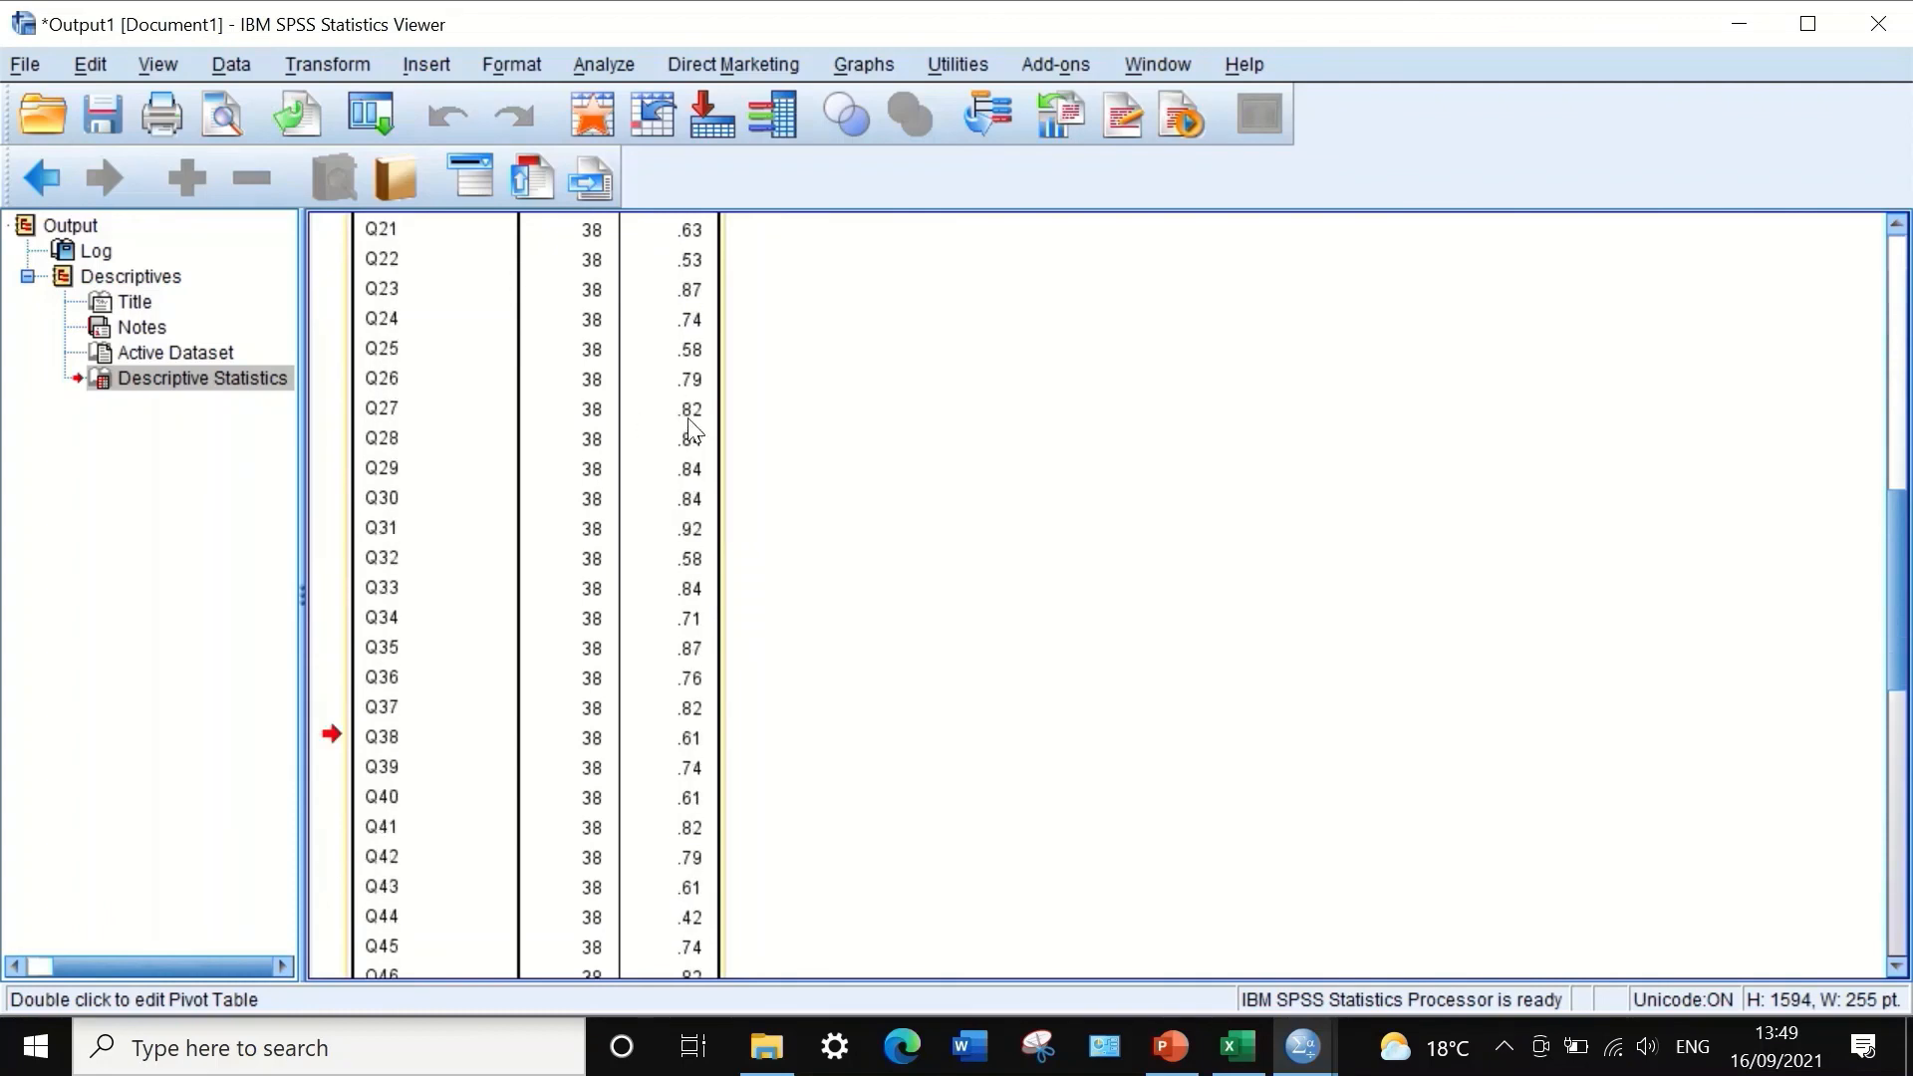
pyautogui.scroll(3, 694, 430)
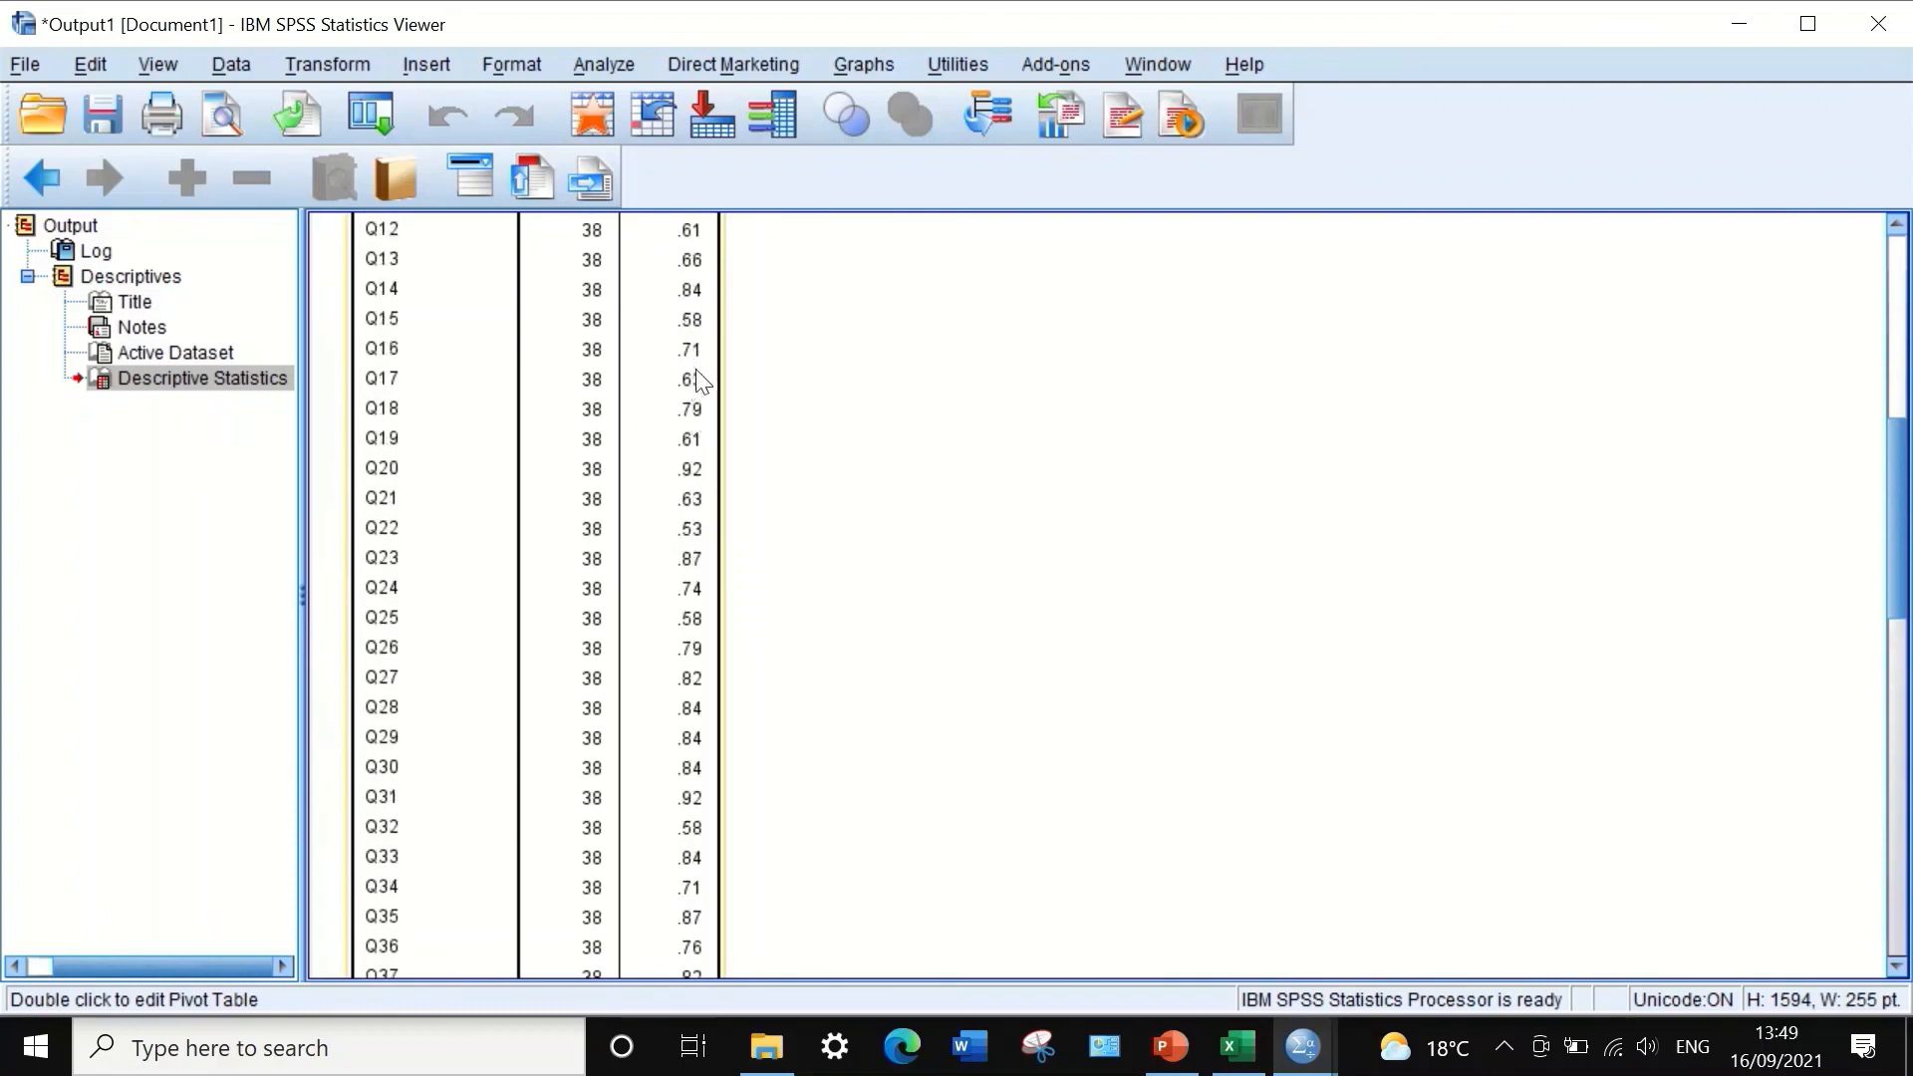
pyautogui.scroll(-3, 710, 495)
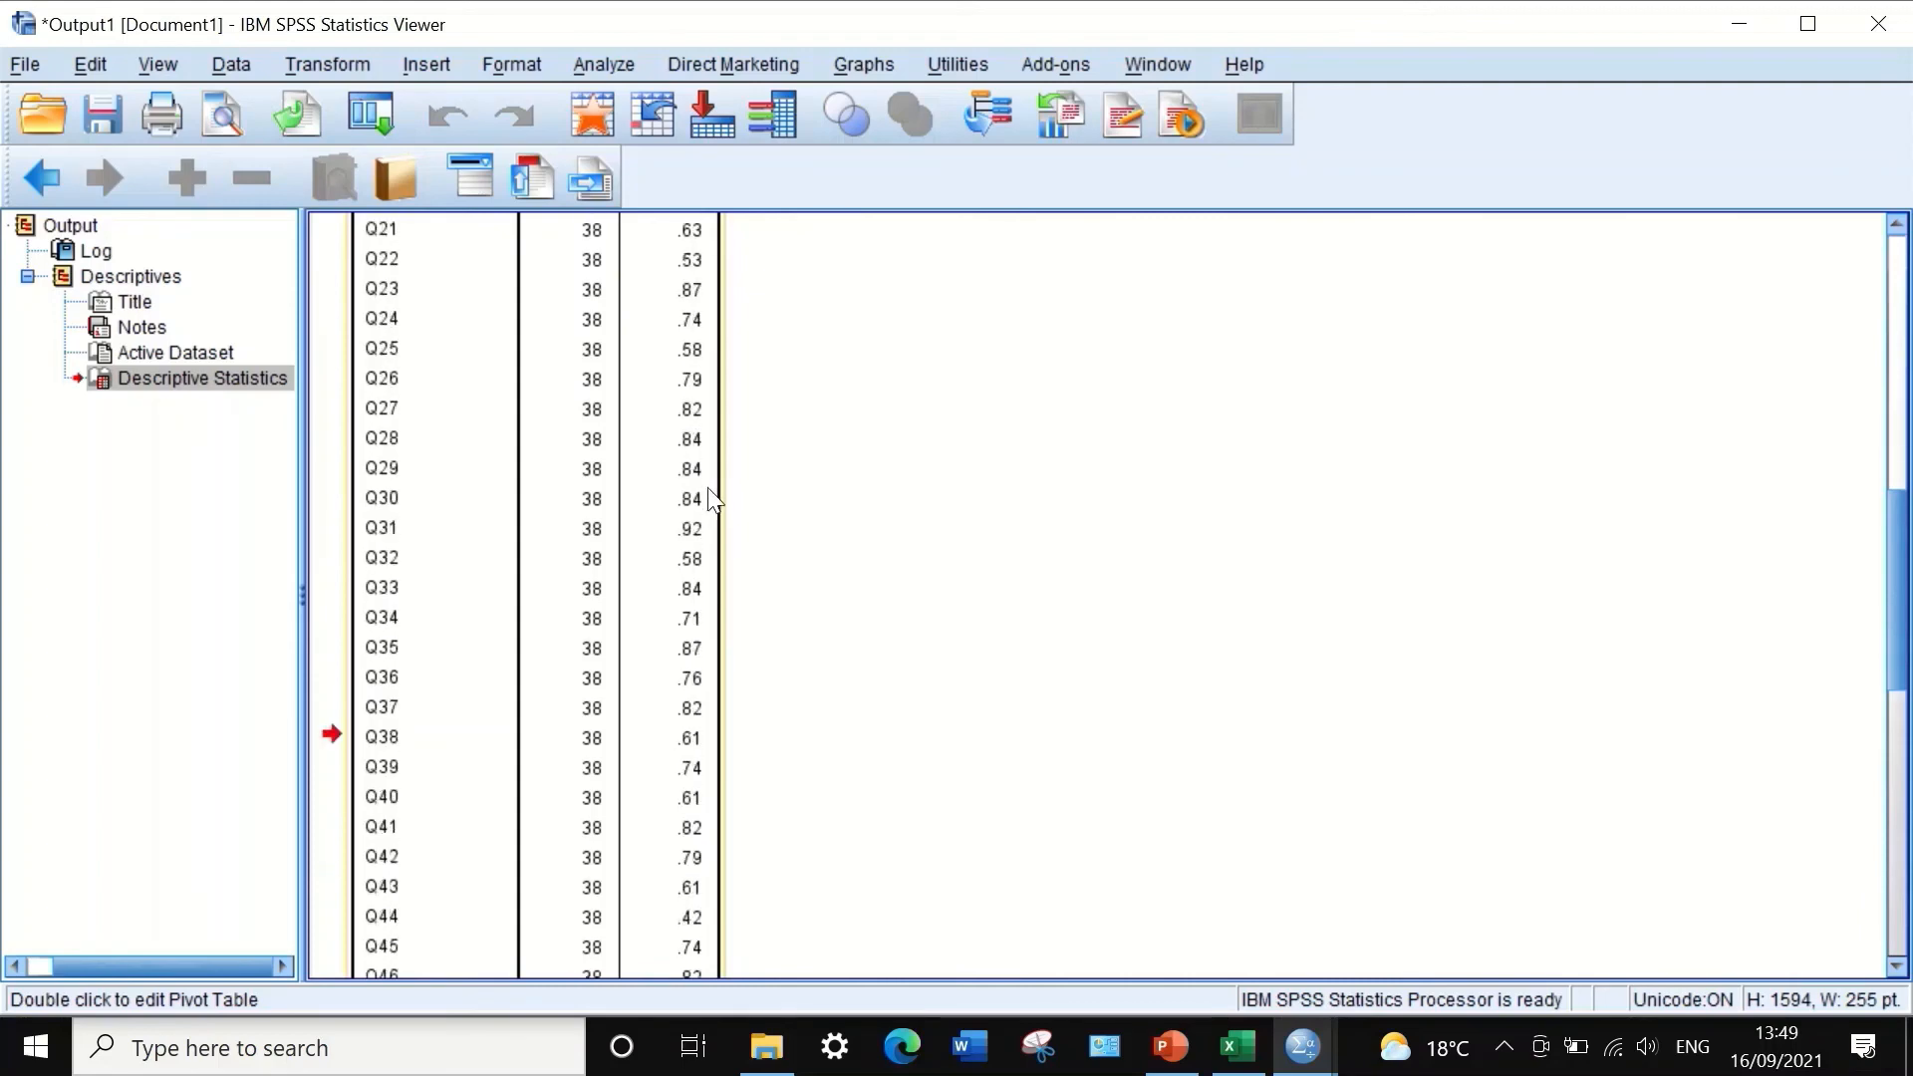
pyautogui.scroll(-5, 732, 758)
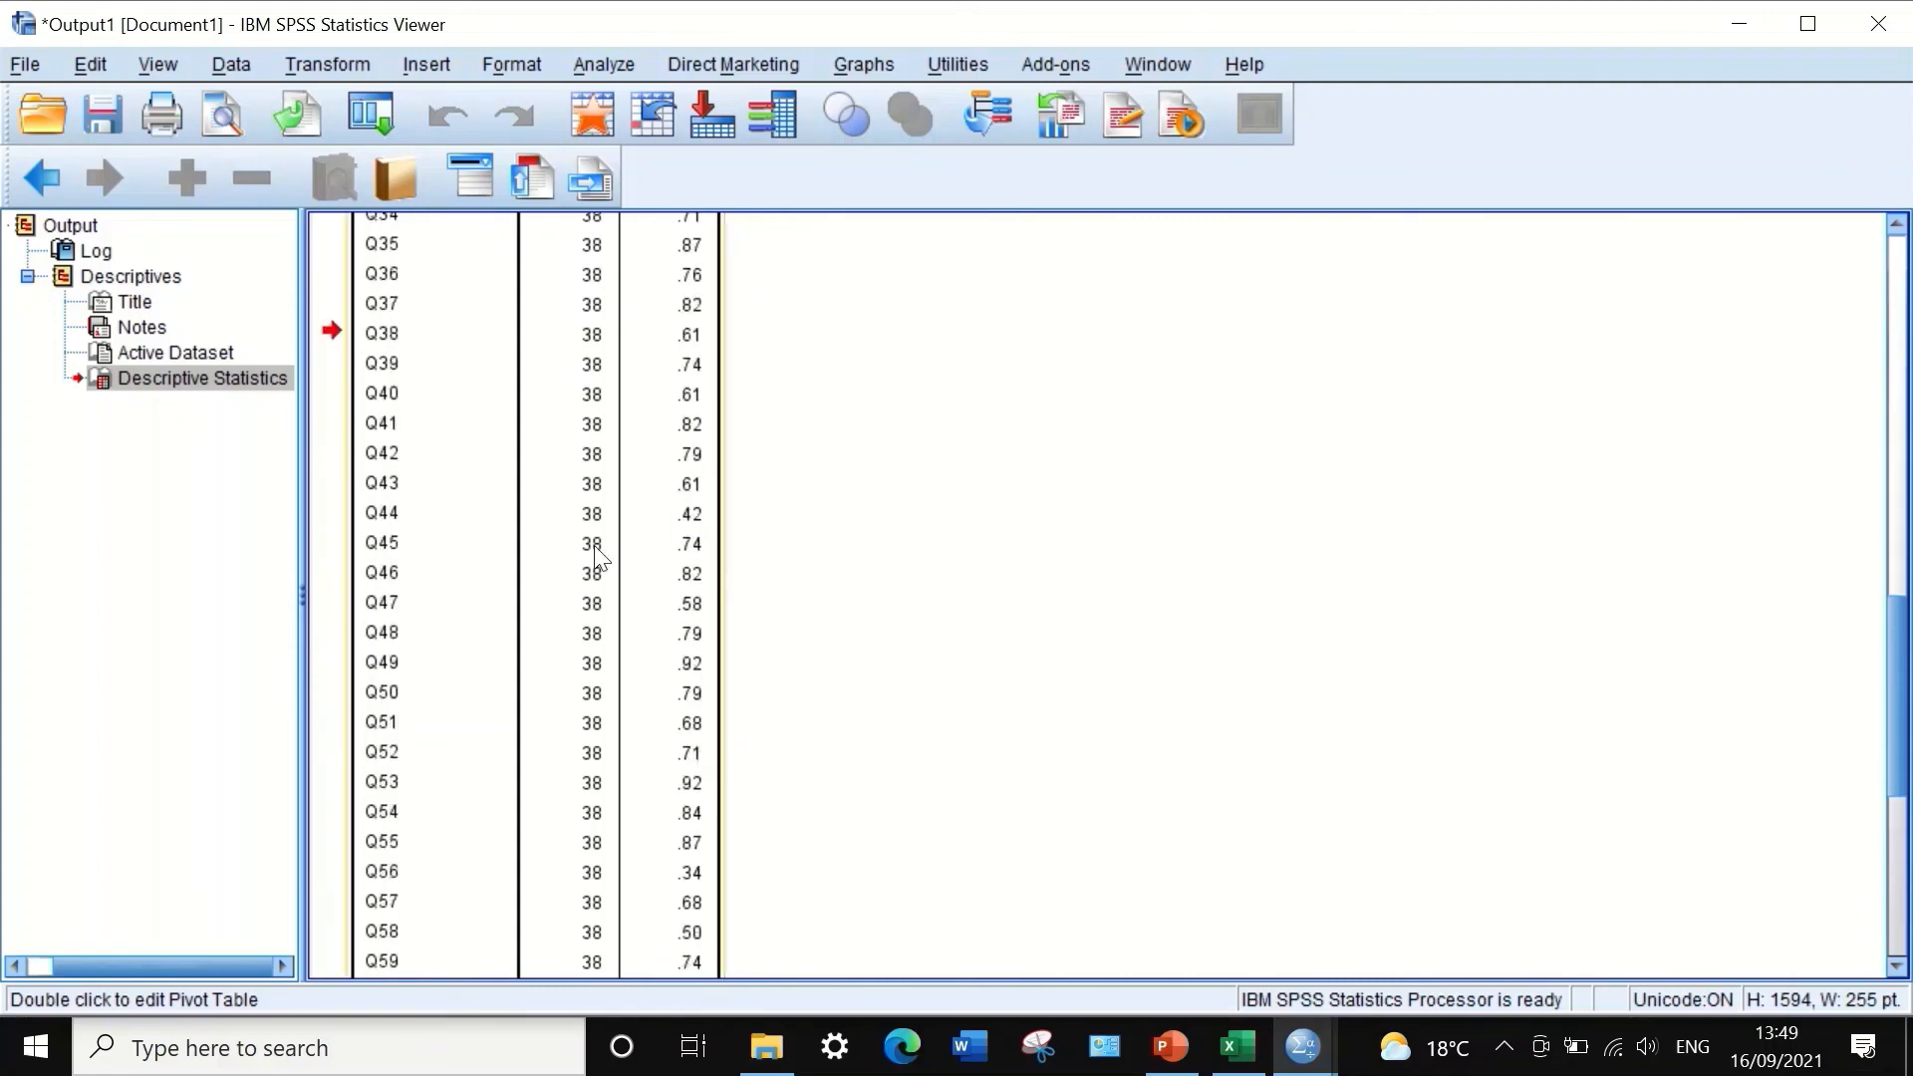
pyautogui.scroll(4, 632, 641)
pyautogui.scroll(6, 648, 623)
pyautogui.scroll(5, 653, 619)
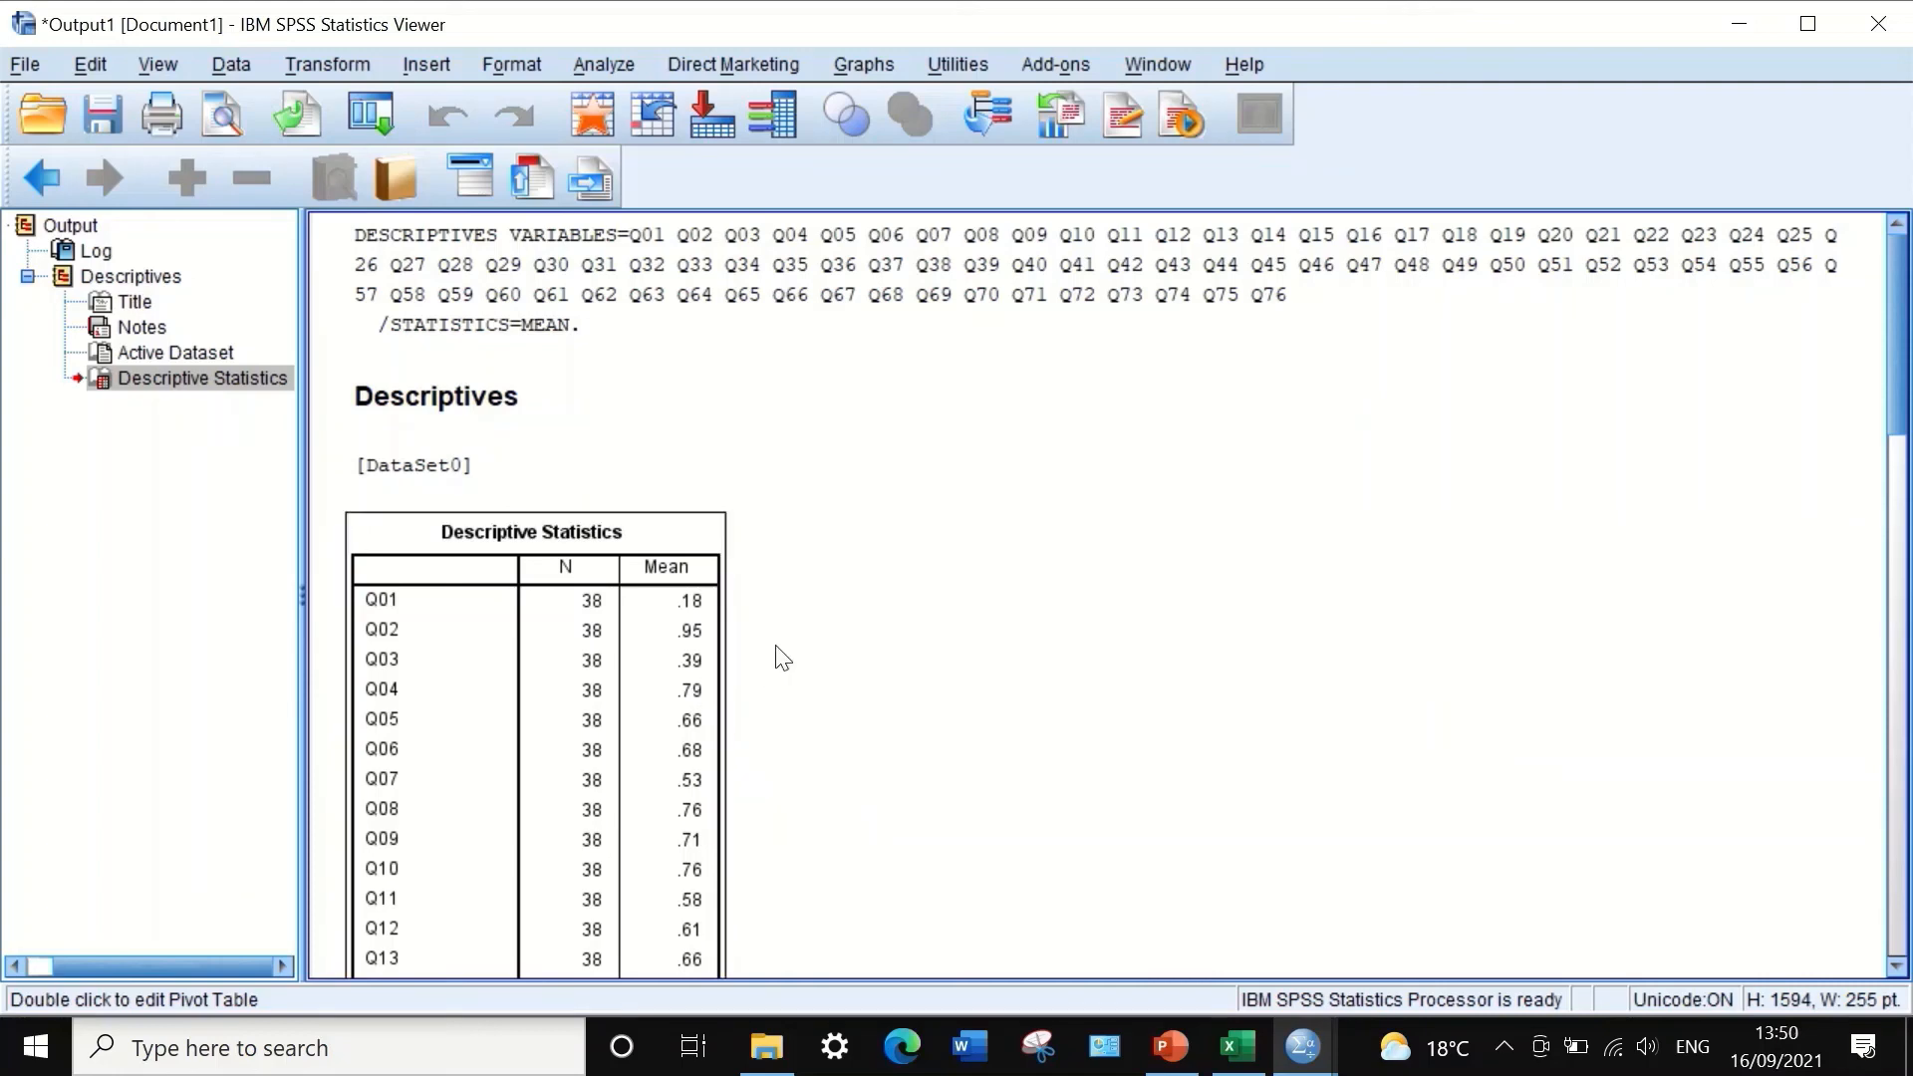
pyautogui.scroll(-3, 779, 648)
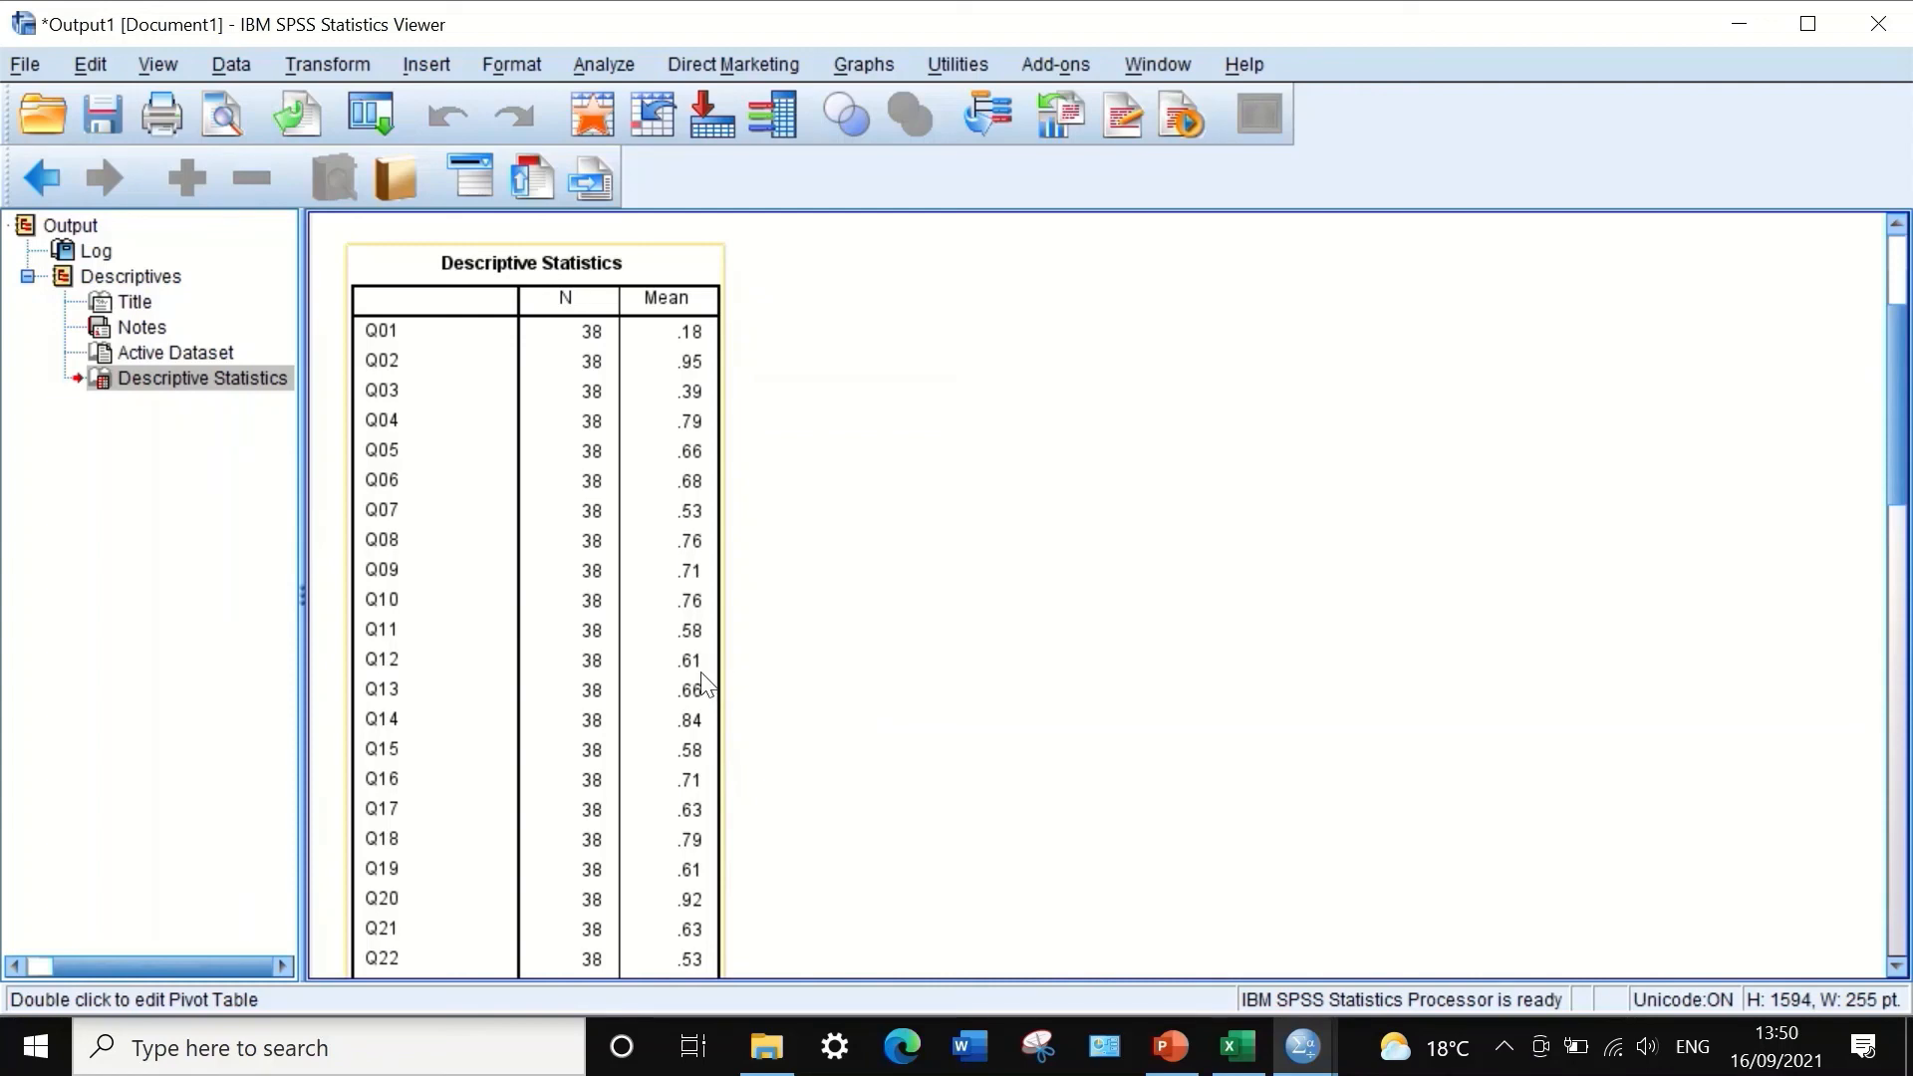
pyautogui.scroll(-3, 929, 531)
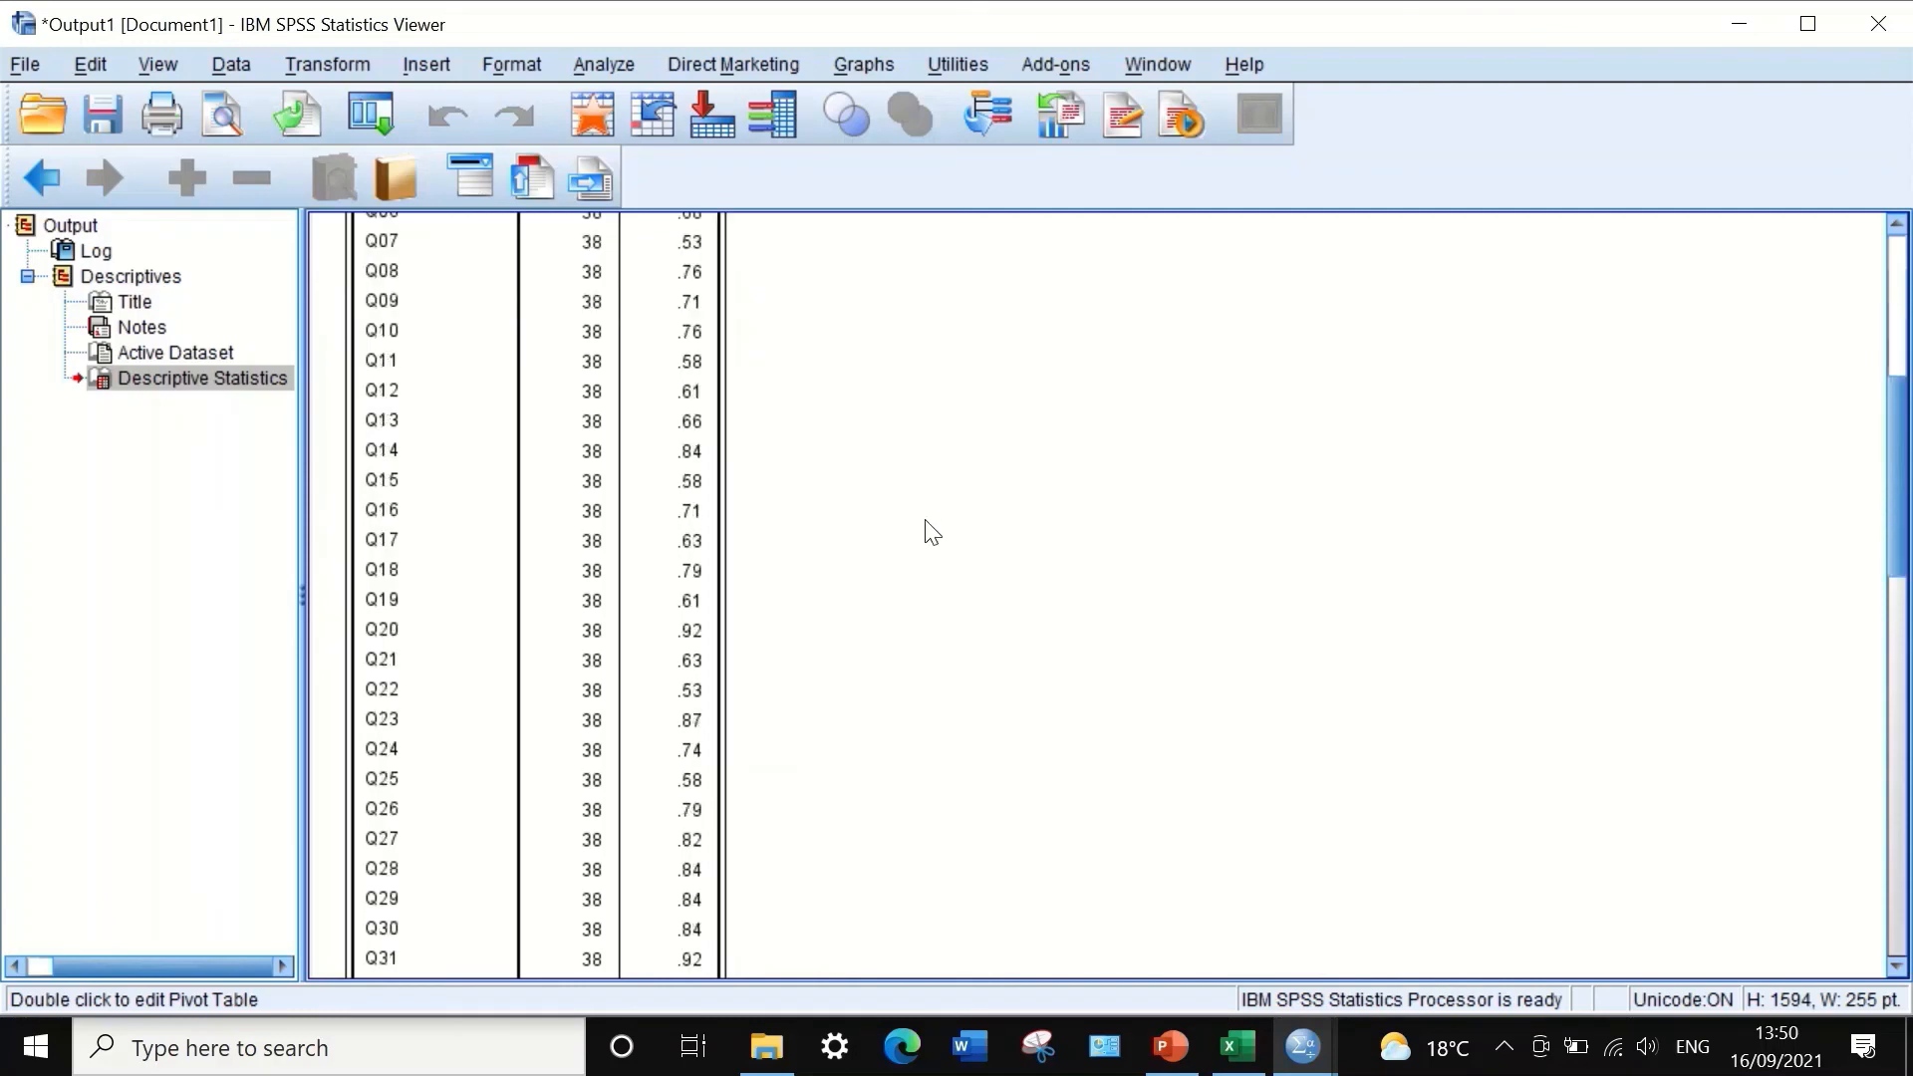
pyautogui.scroll(5, 926, 548)
pyautogui.scroll(2, 922, 556)
pyautogui.scroll(-5, 952, 688)
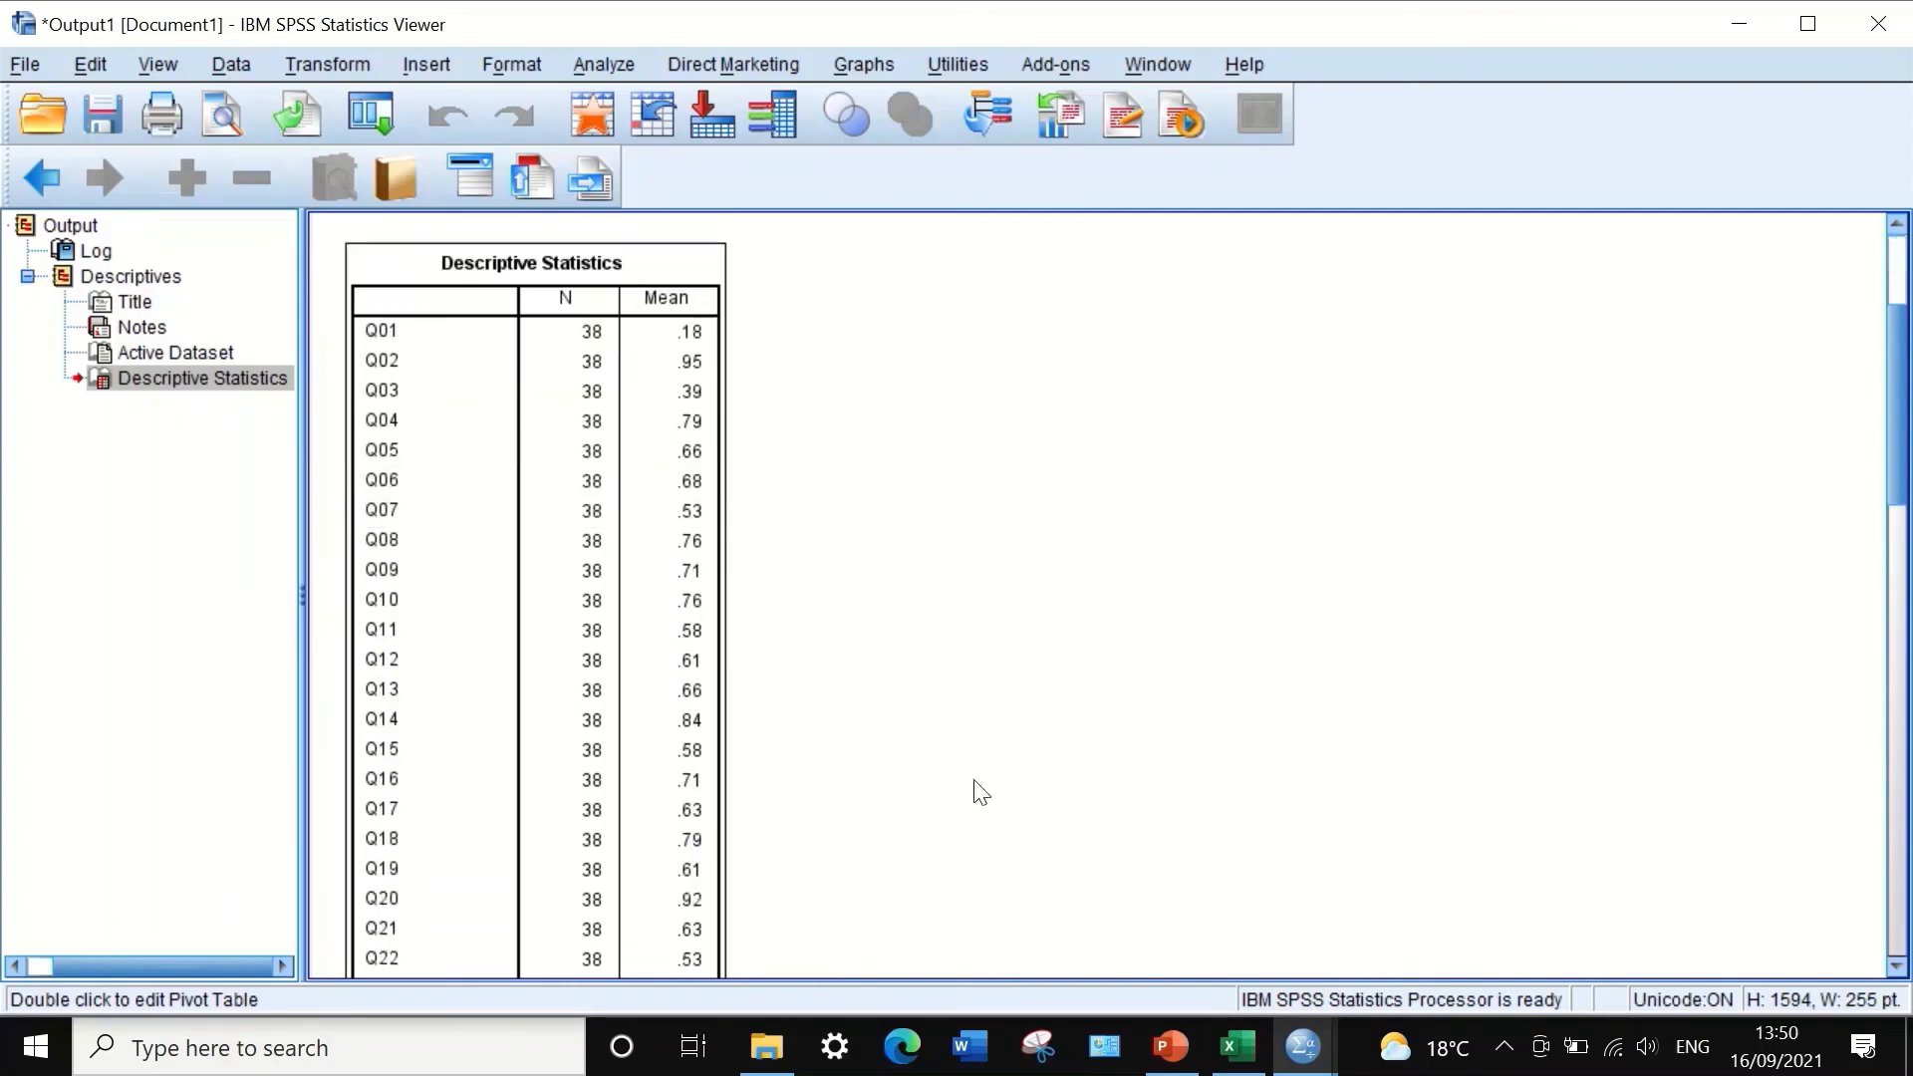
pyautogui.scroll(-10, 1004, 847)
pyautogui.scroll(5, 994, 809)
pyautogui.scroll(8, 992, 802)
pyautogui.scroll(-3, 987, 798)
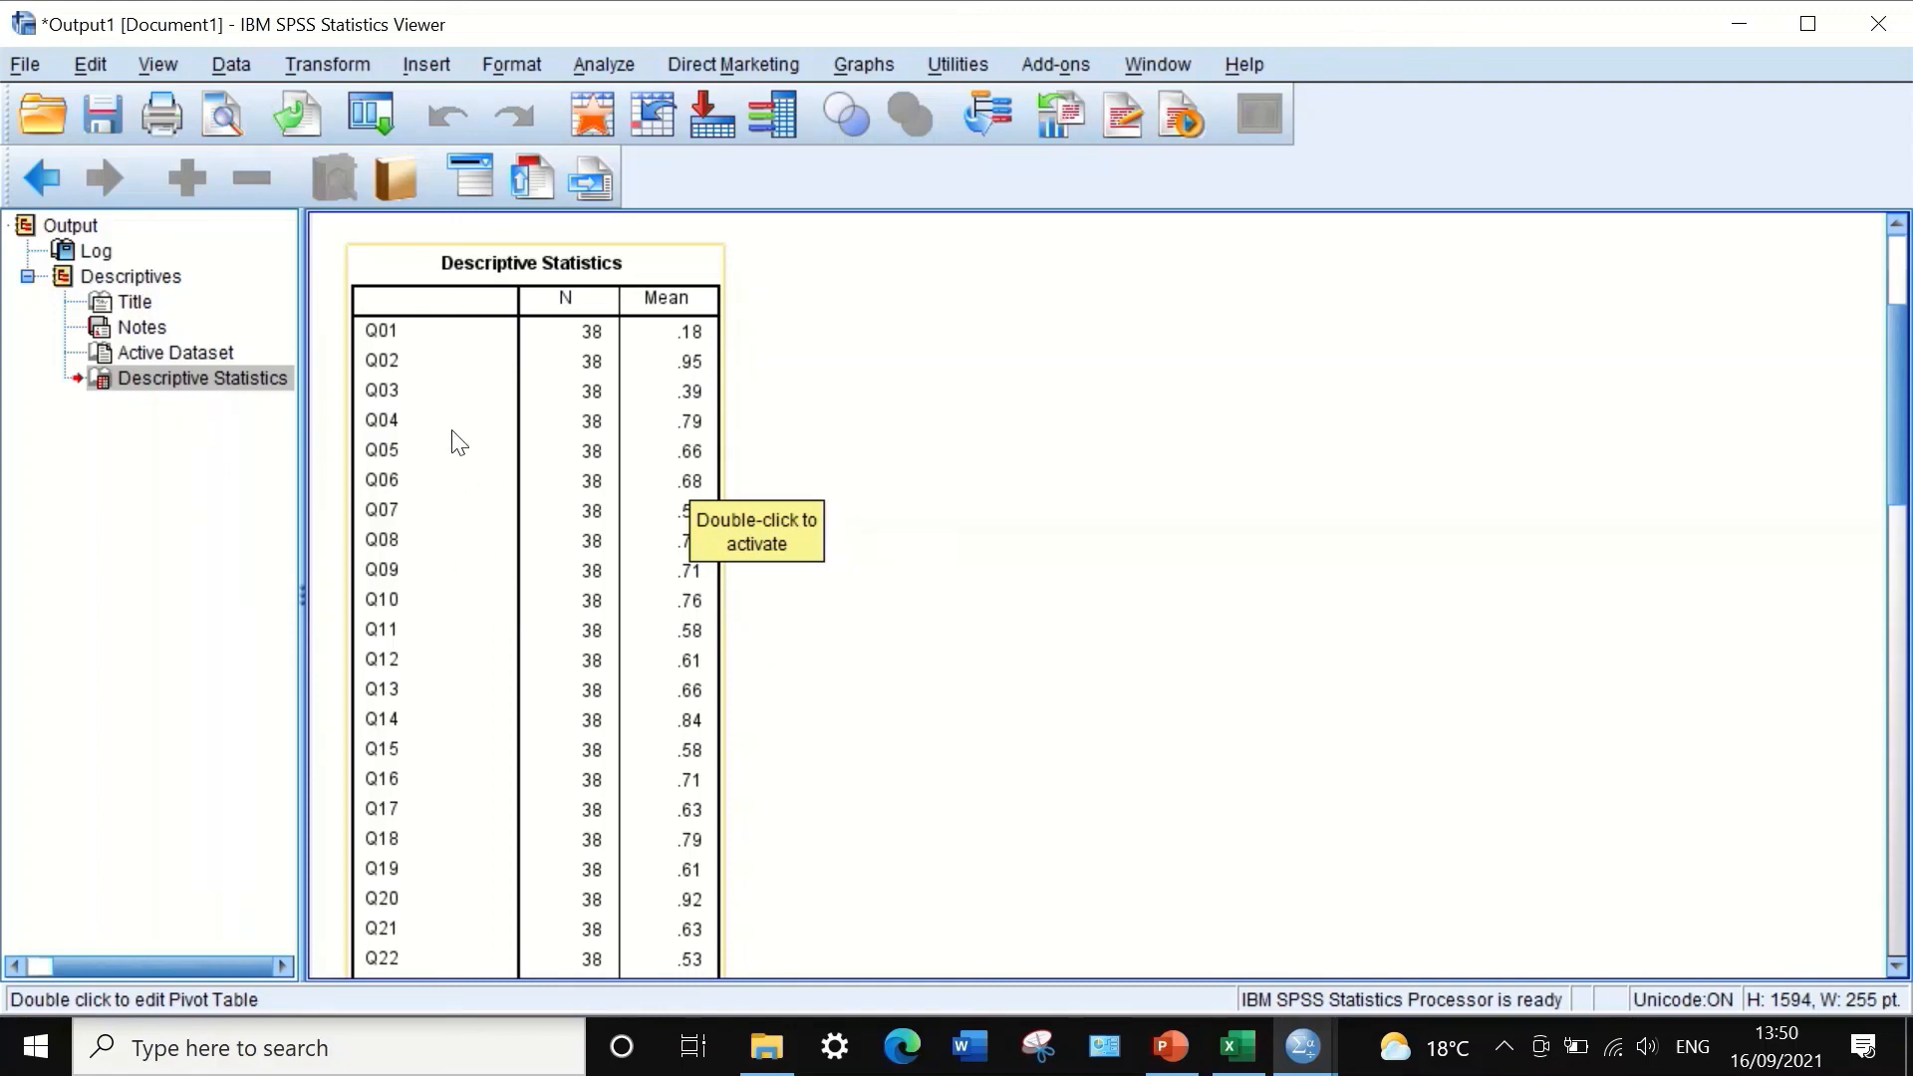
pyautogui.scroll(-1, 448, 444)
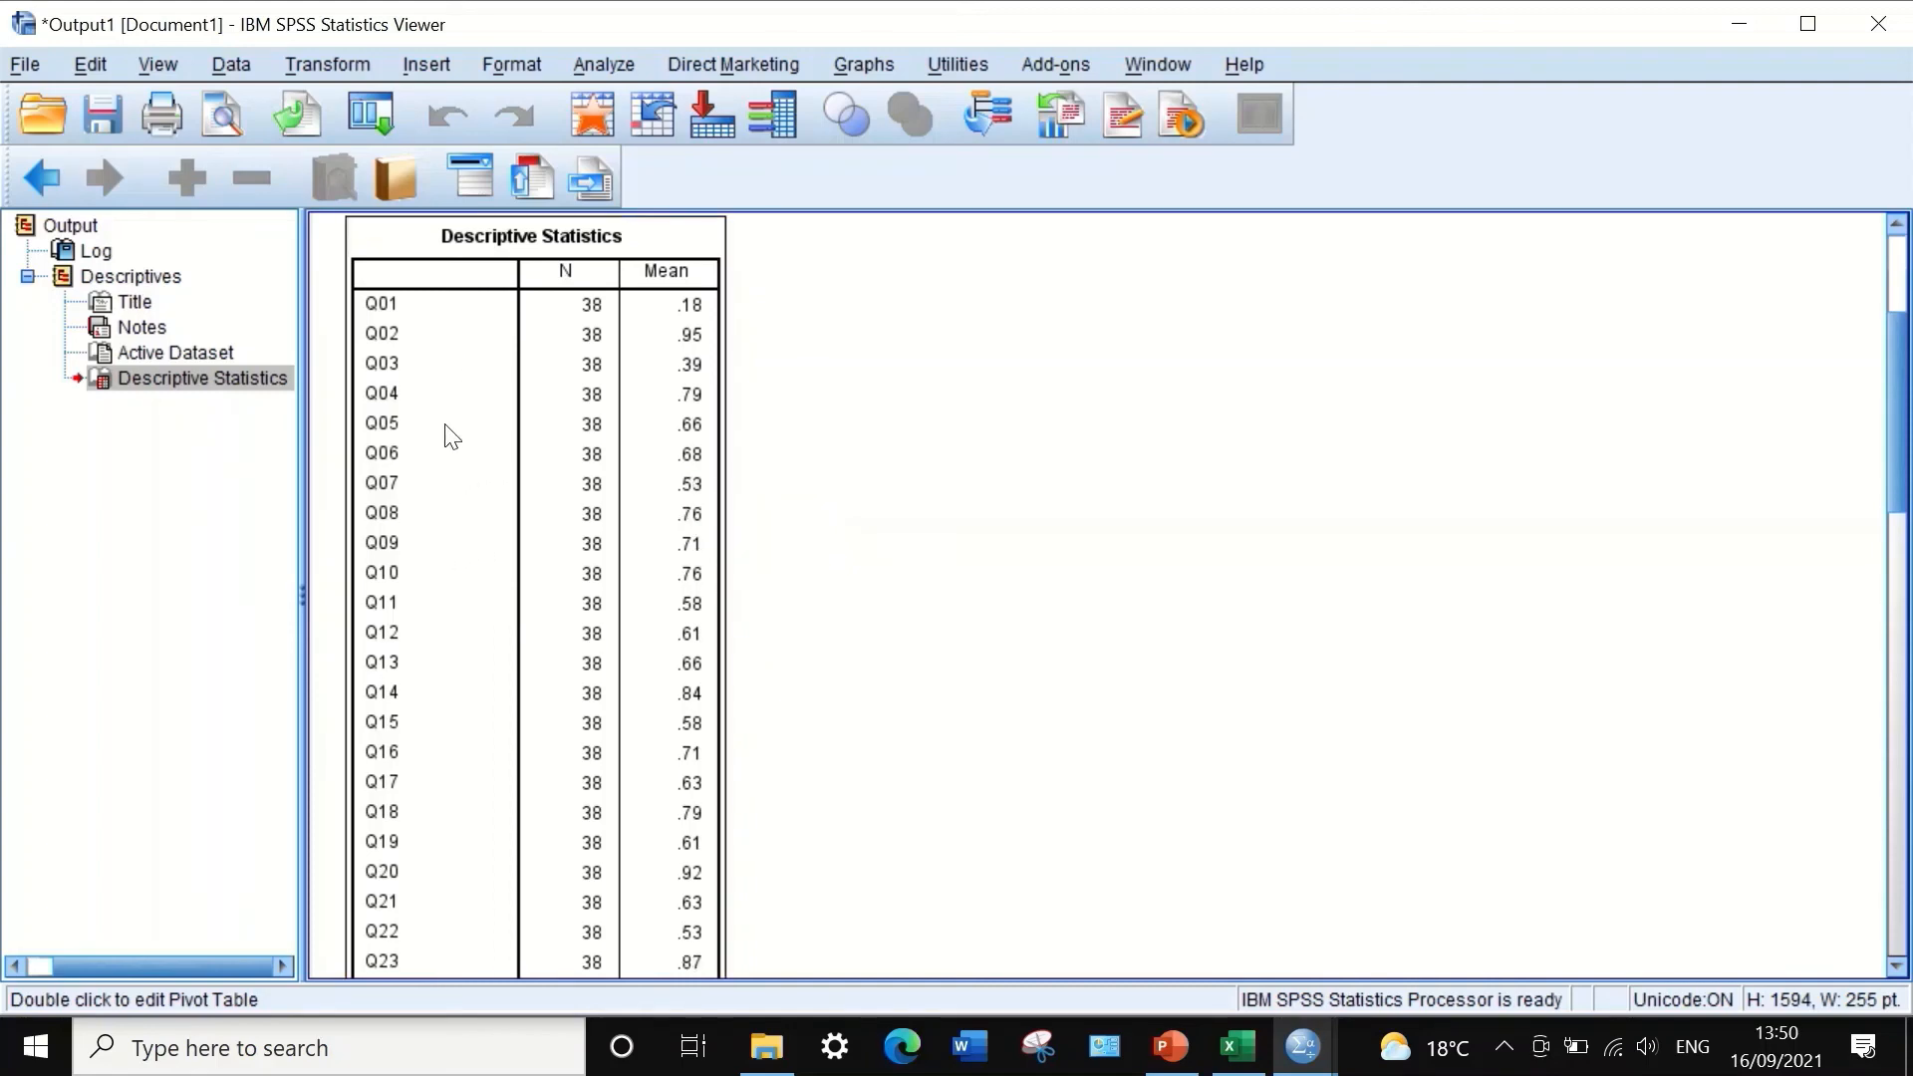
# - Start exporting the selected Descriptive Statistics table with Excel 2007 and Higher (*.xlsx) as the document type
pyautogui.rightClick(357, 449)
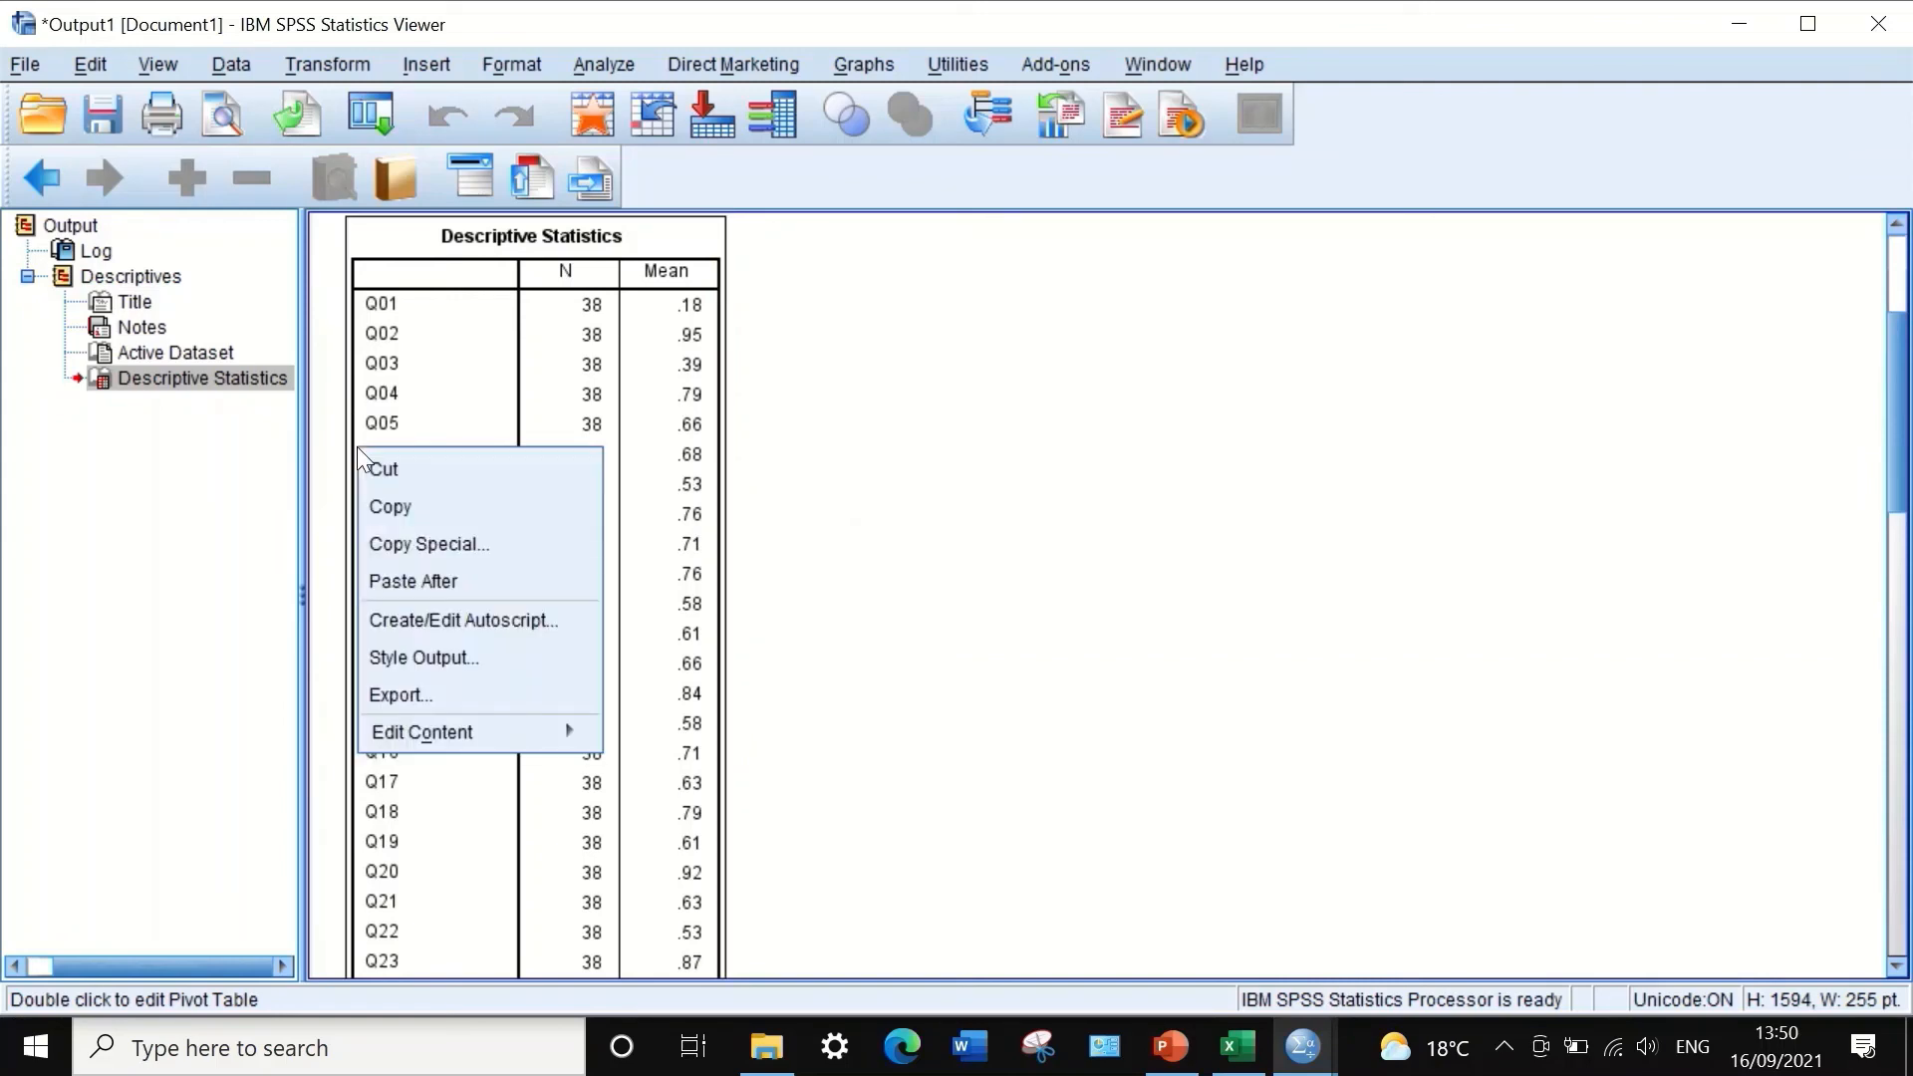
pyautogui.click(440, 698)
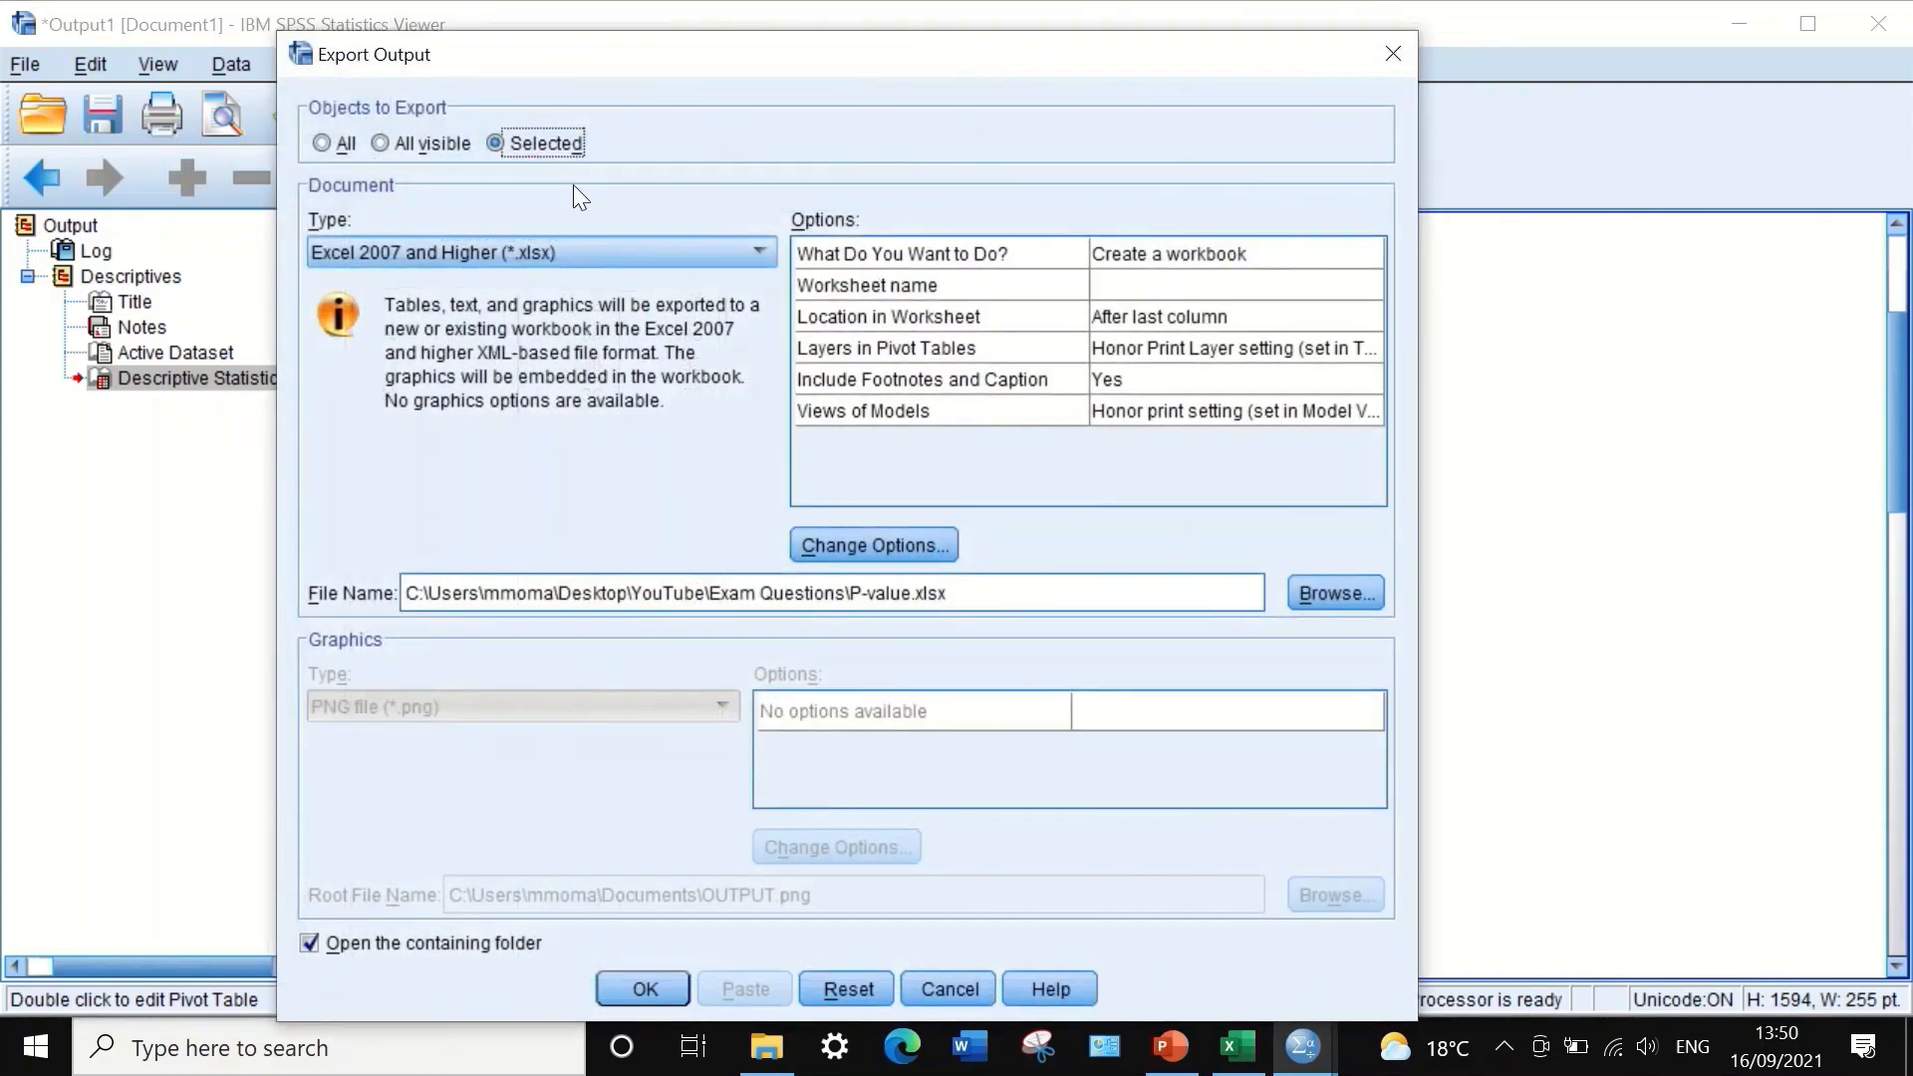
pyautogui.click(639, 253)
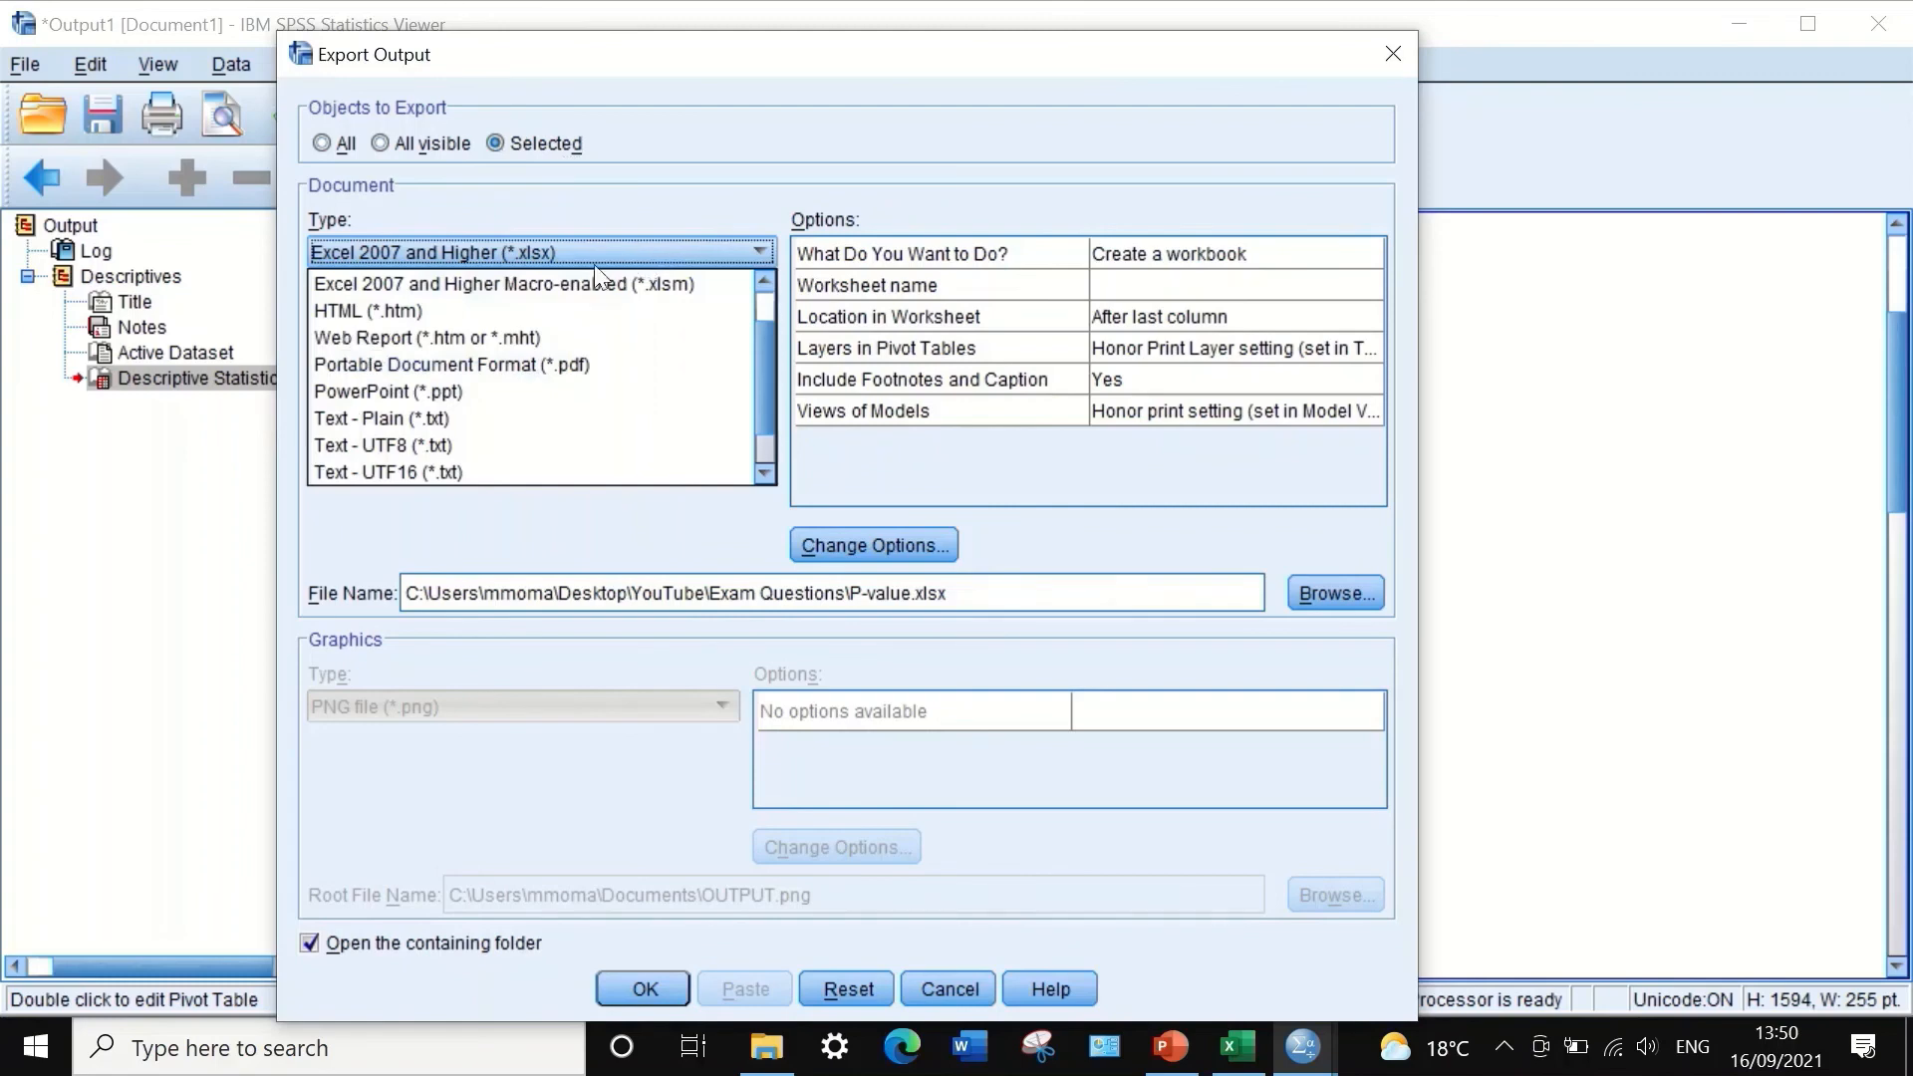
pyautogui.scroll(1, 557, 342)
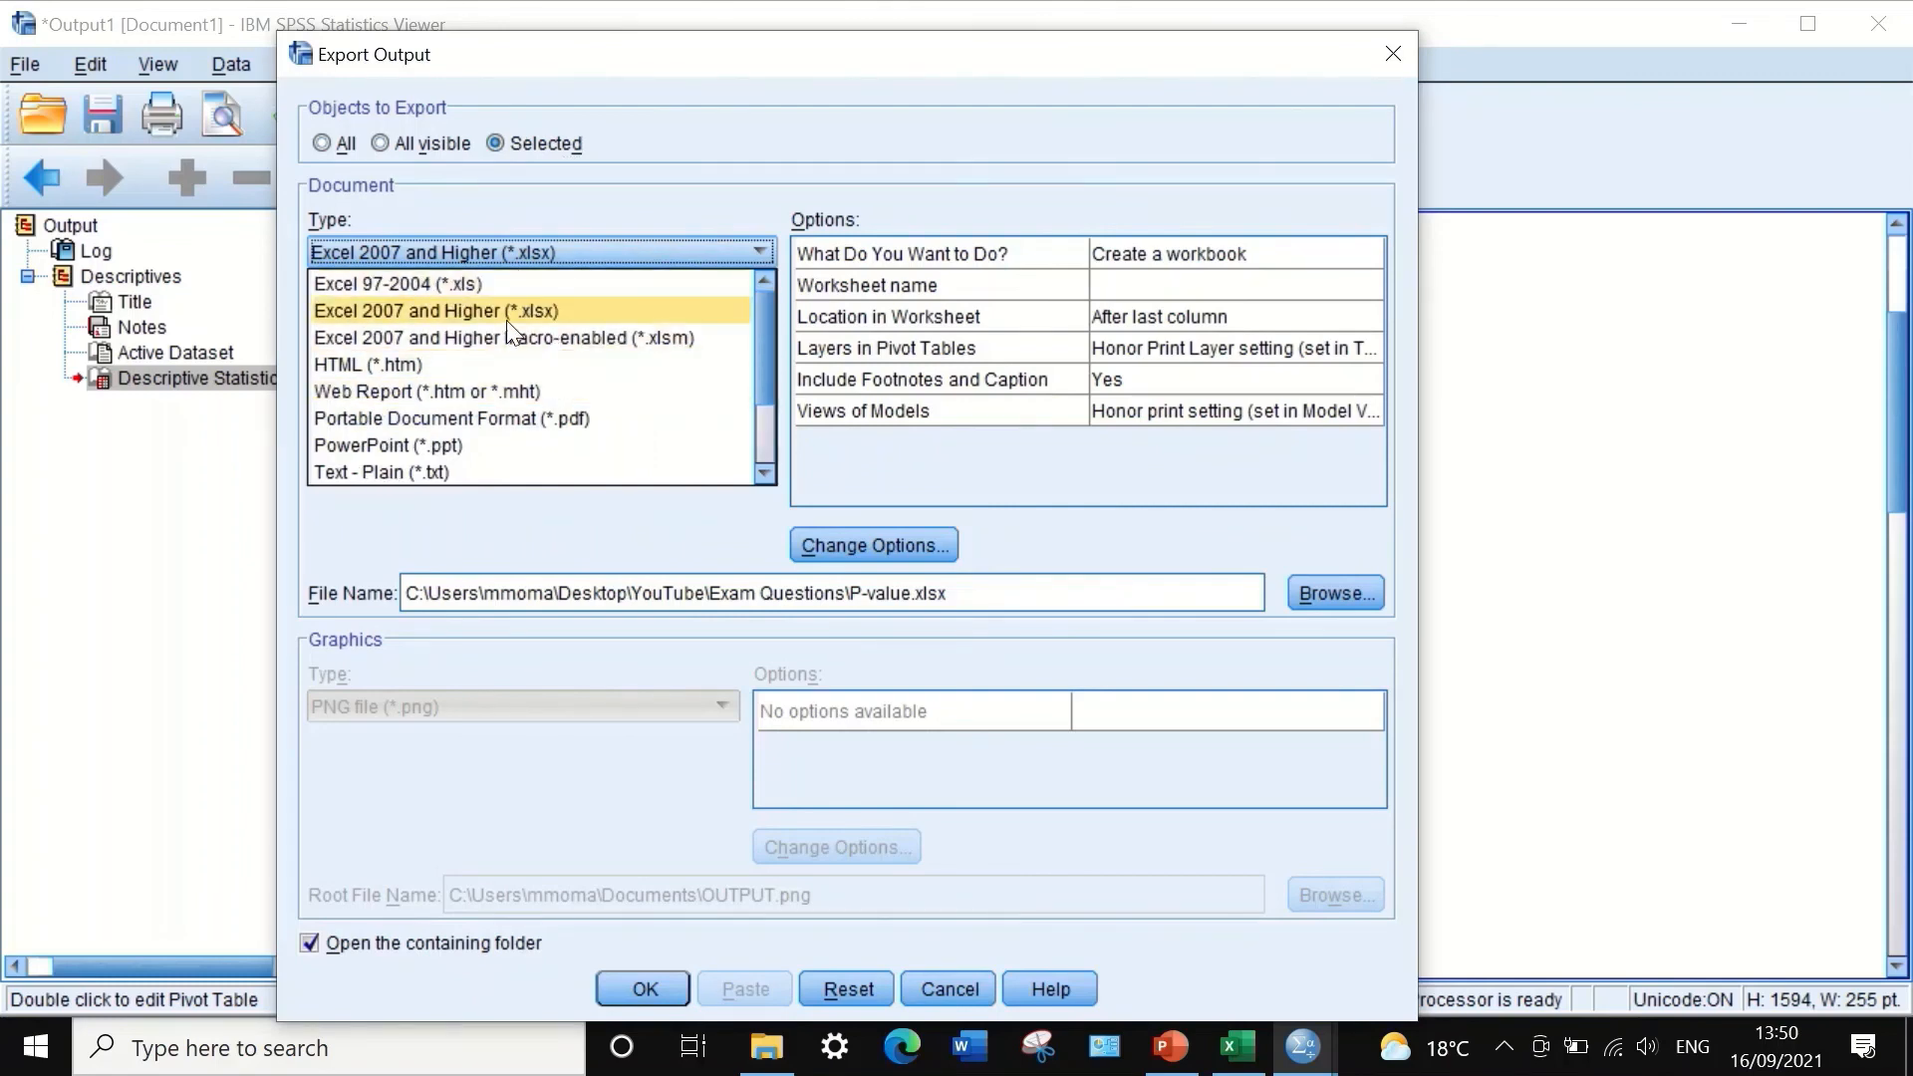
pyautogui.click(508, 319)
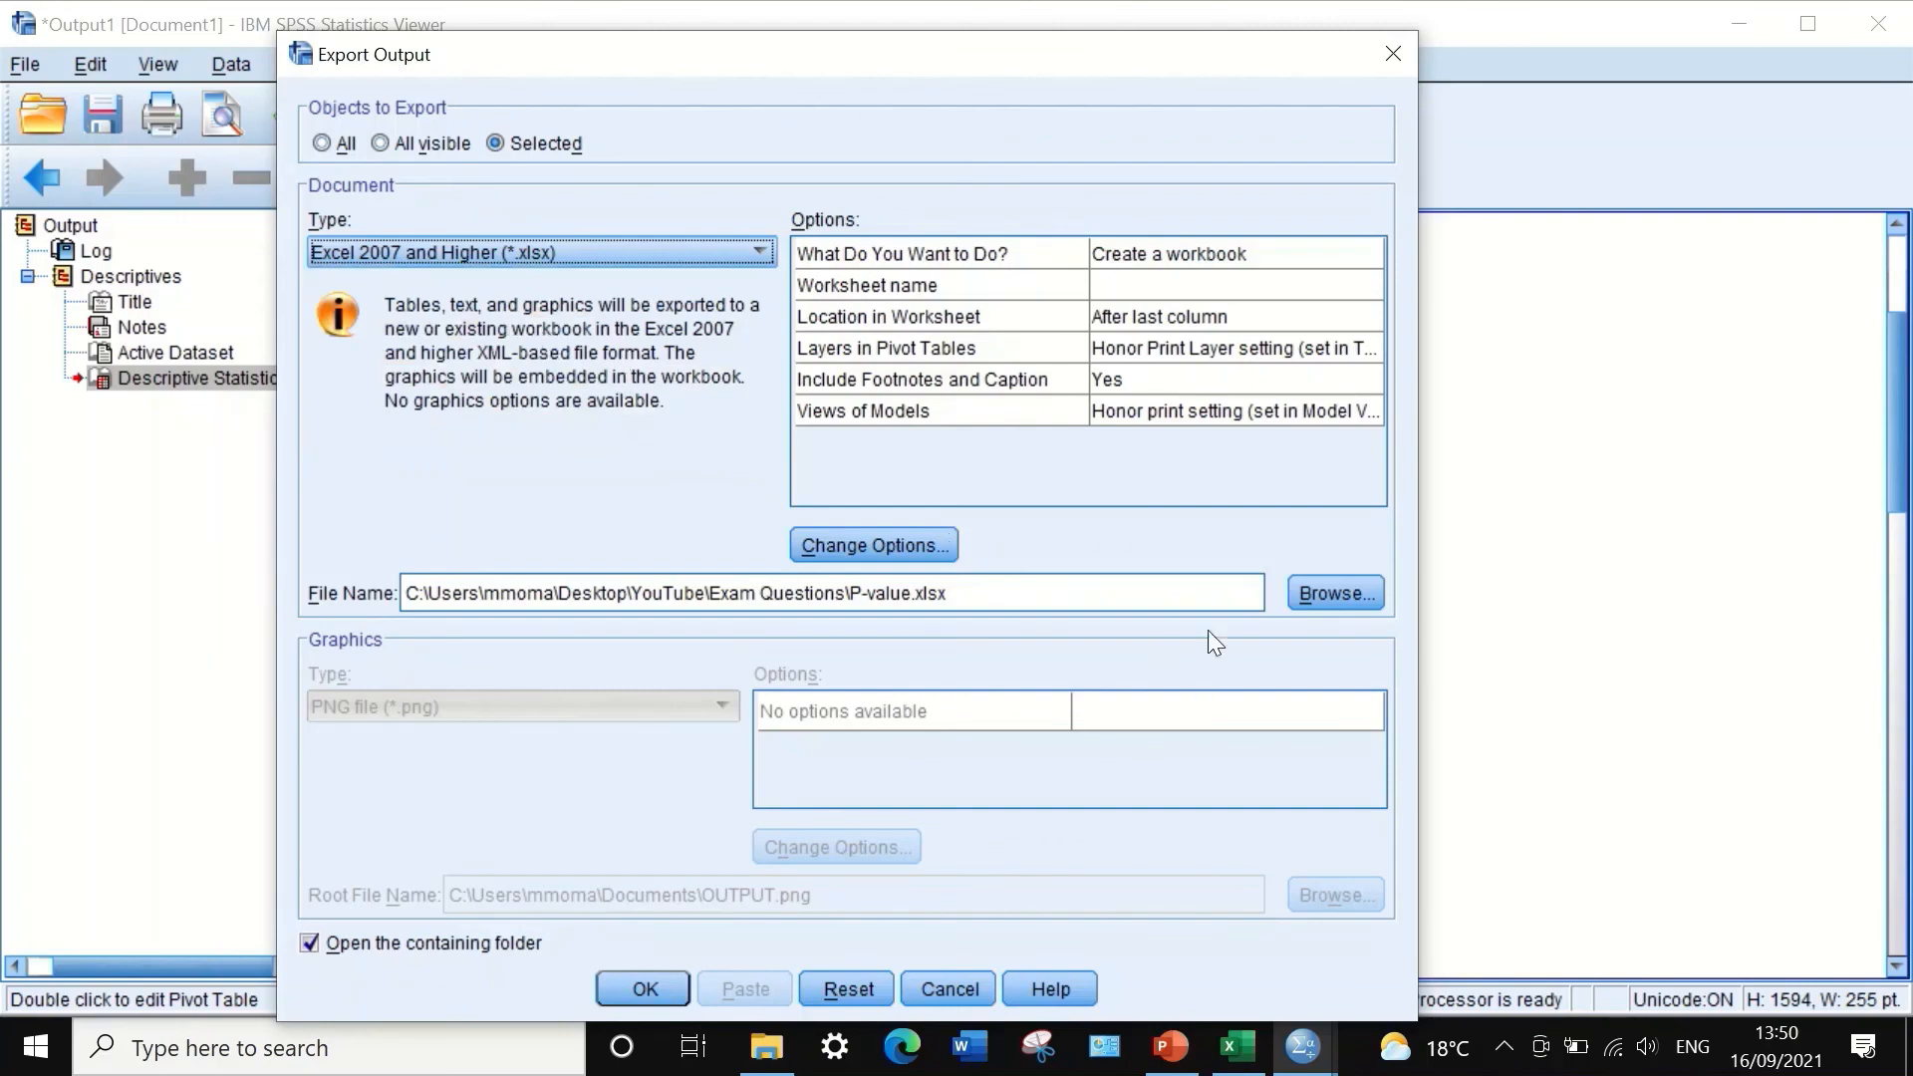
# - Browse for the export file's location and open the Exam Questions folder inside the YouTube folder on the Desktop
pyautogui.click(1333, 594)
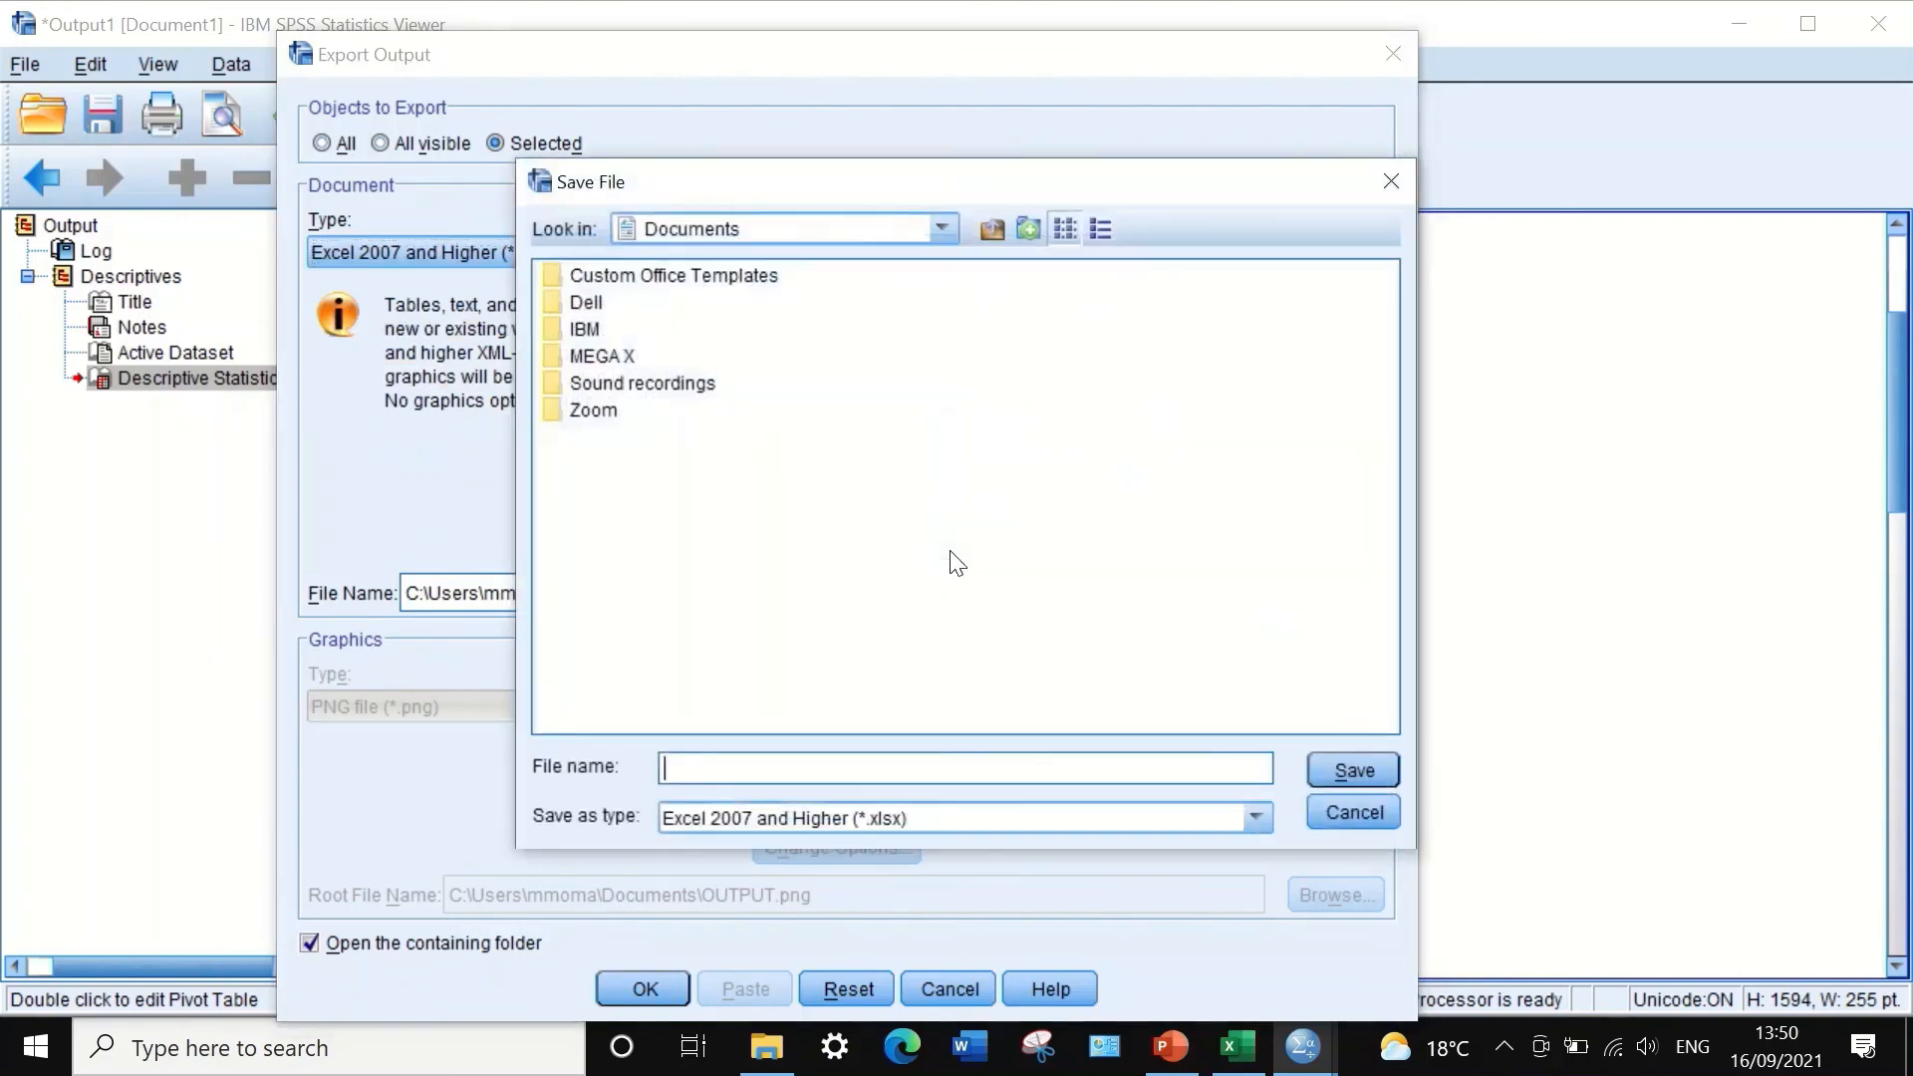
pyautogui.click(709, 229)
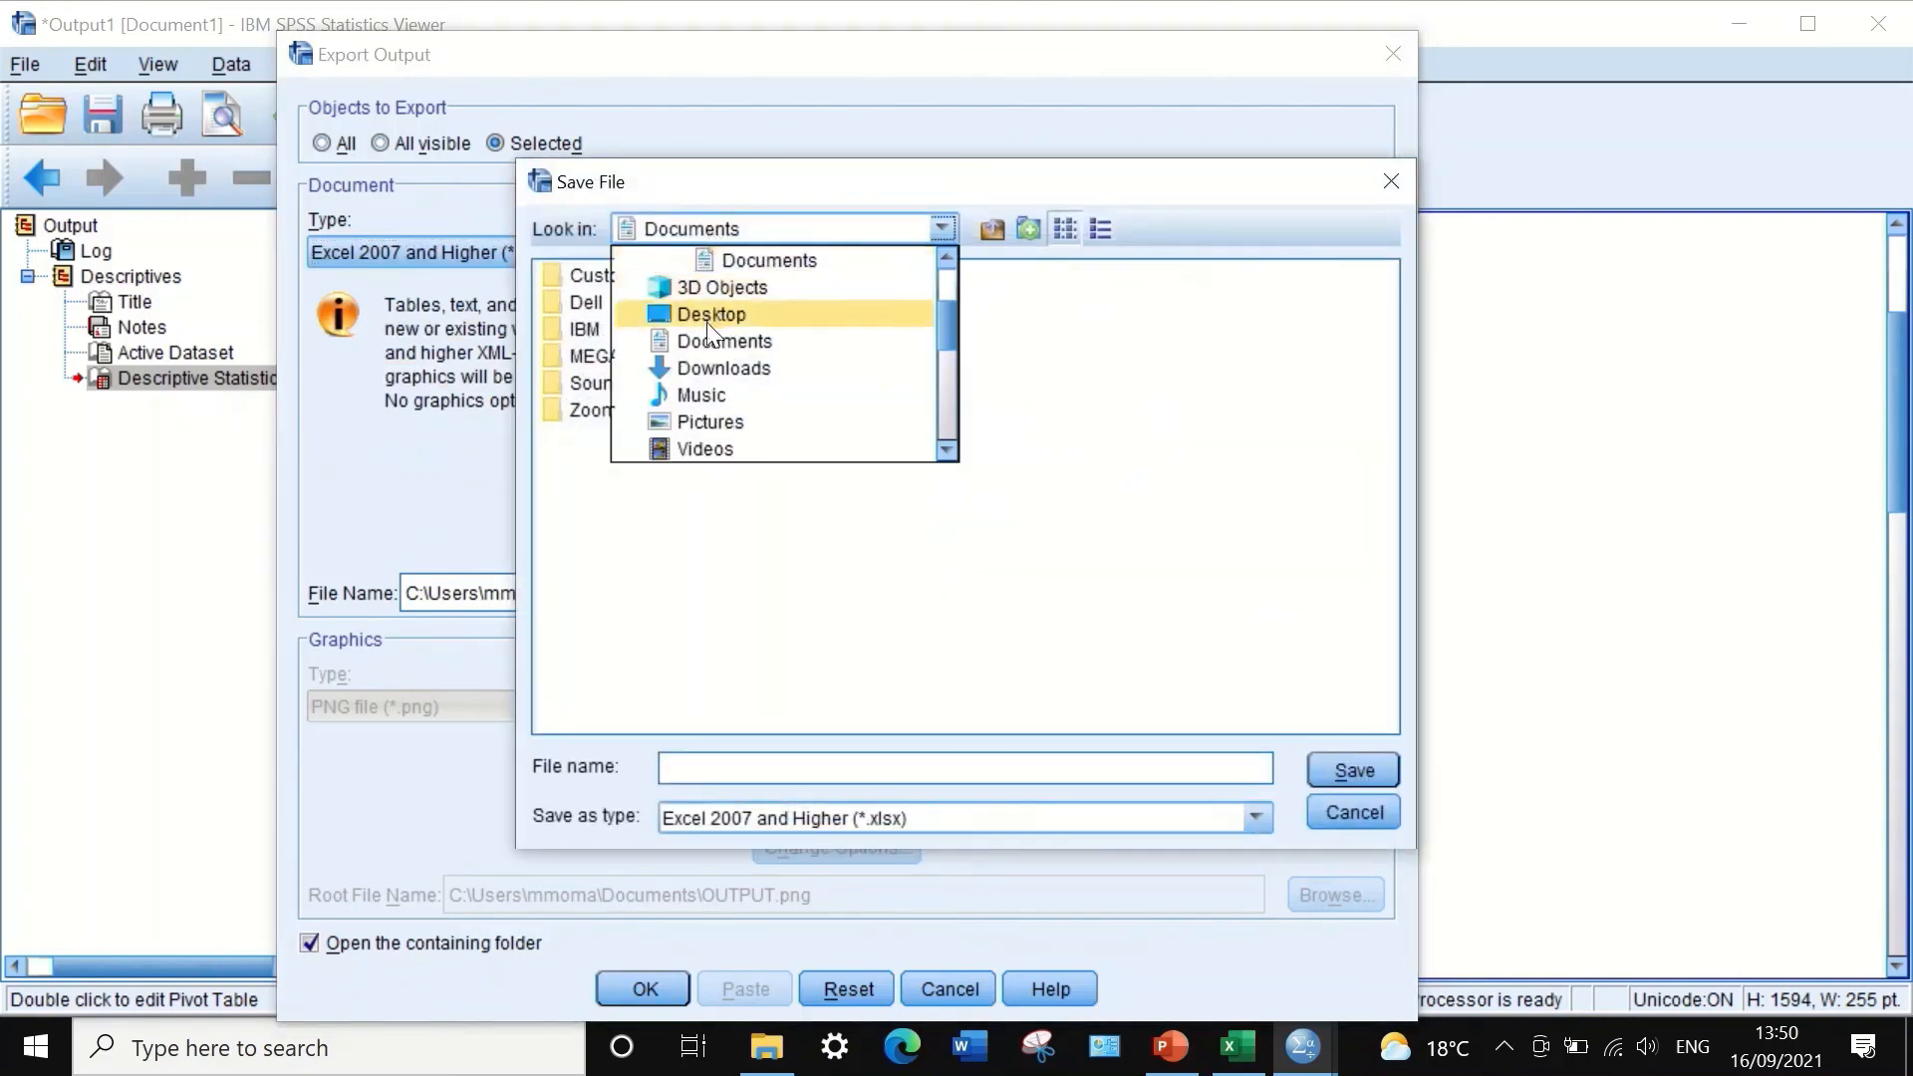
pyautogui.click(710, 316)
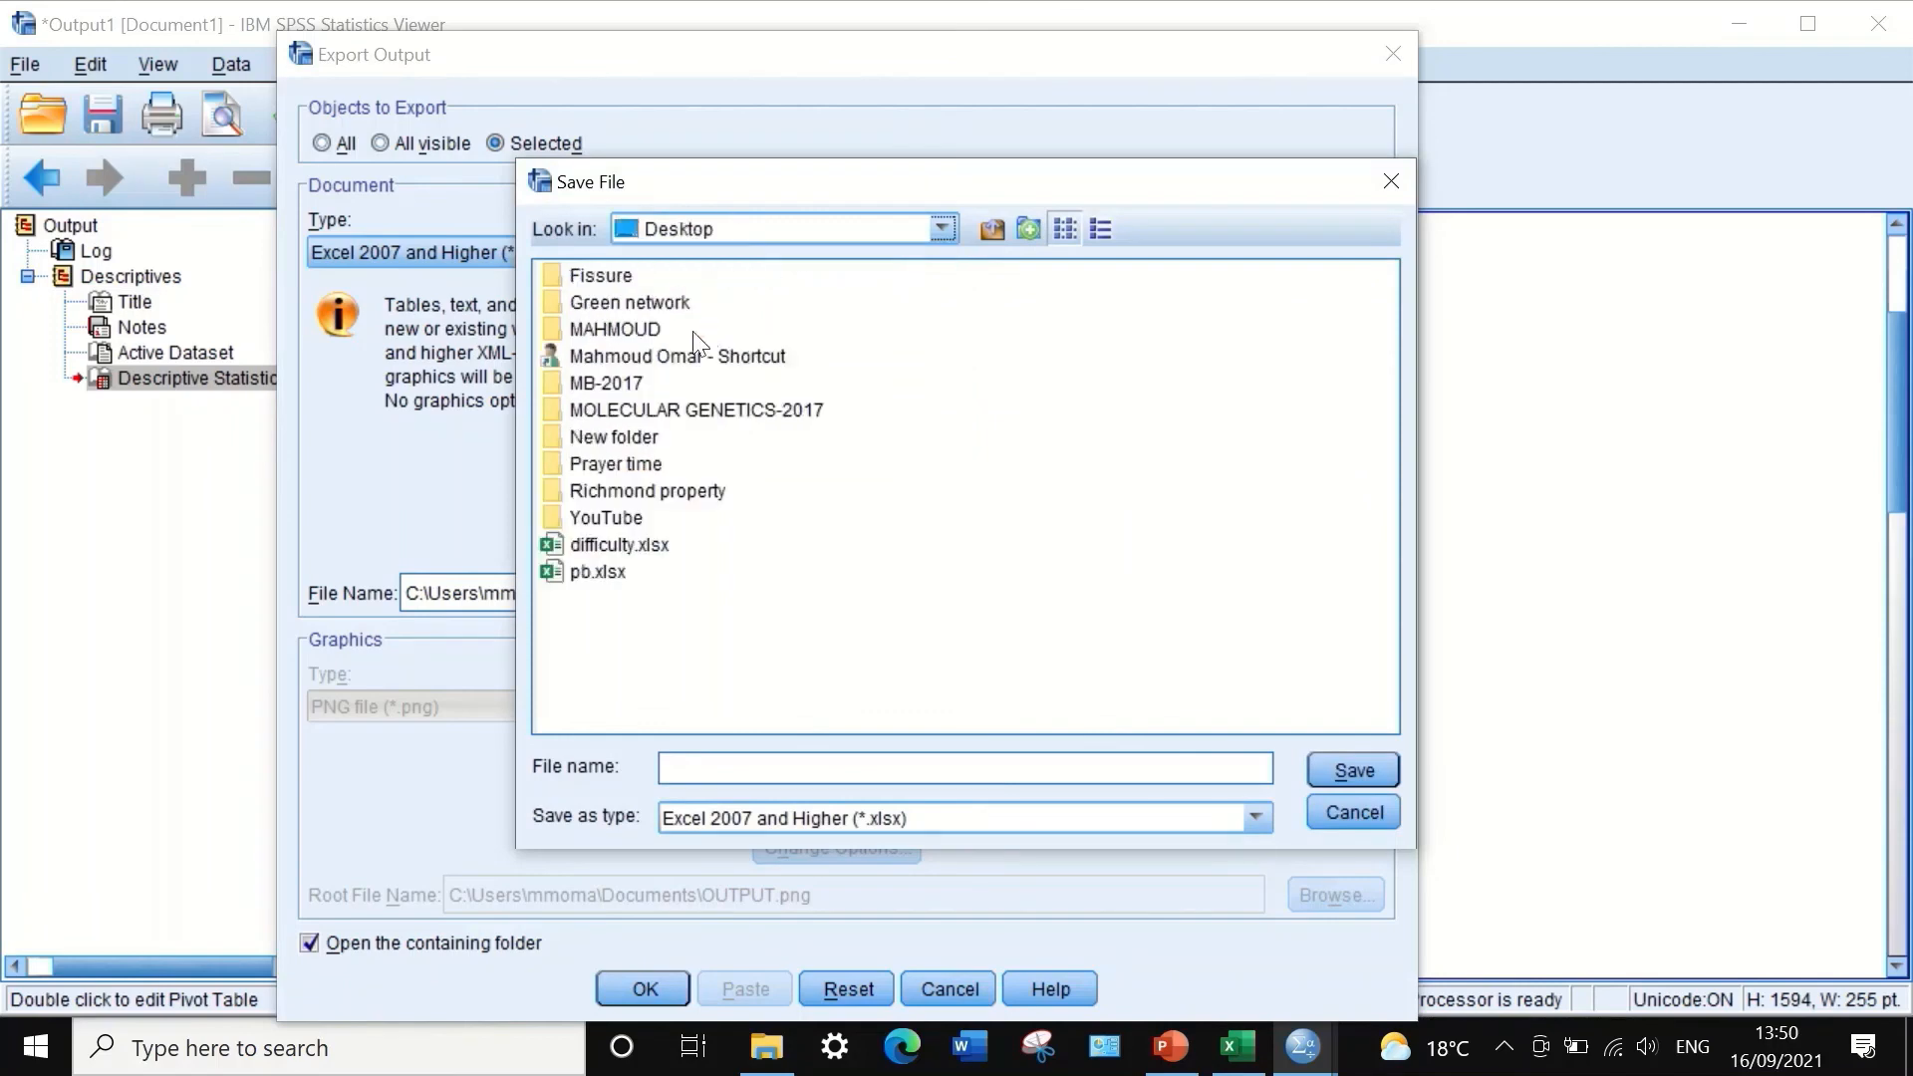
pyautogui.doubleClick(584, 514)
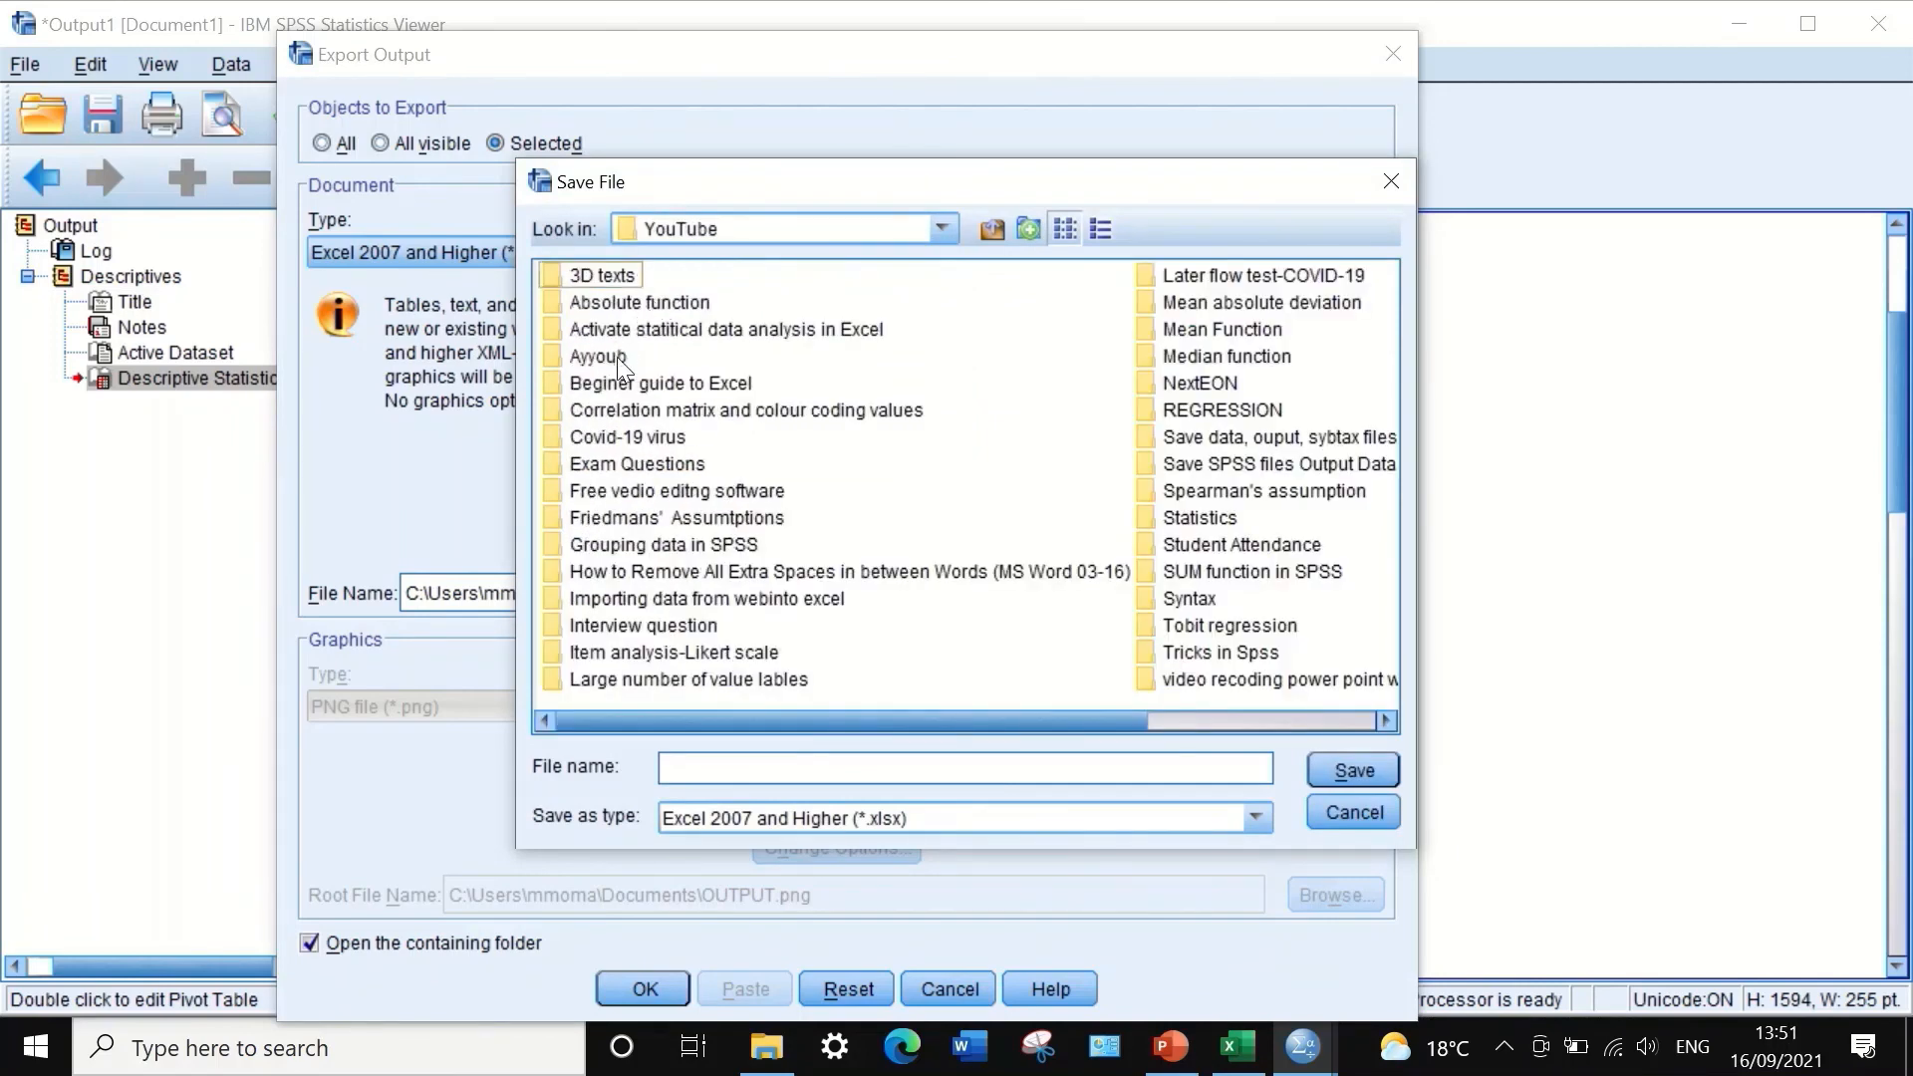
pyautogui.doubleClick(620, 461)
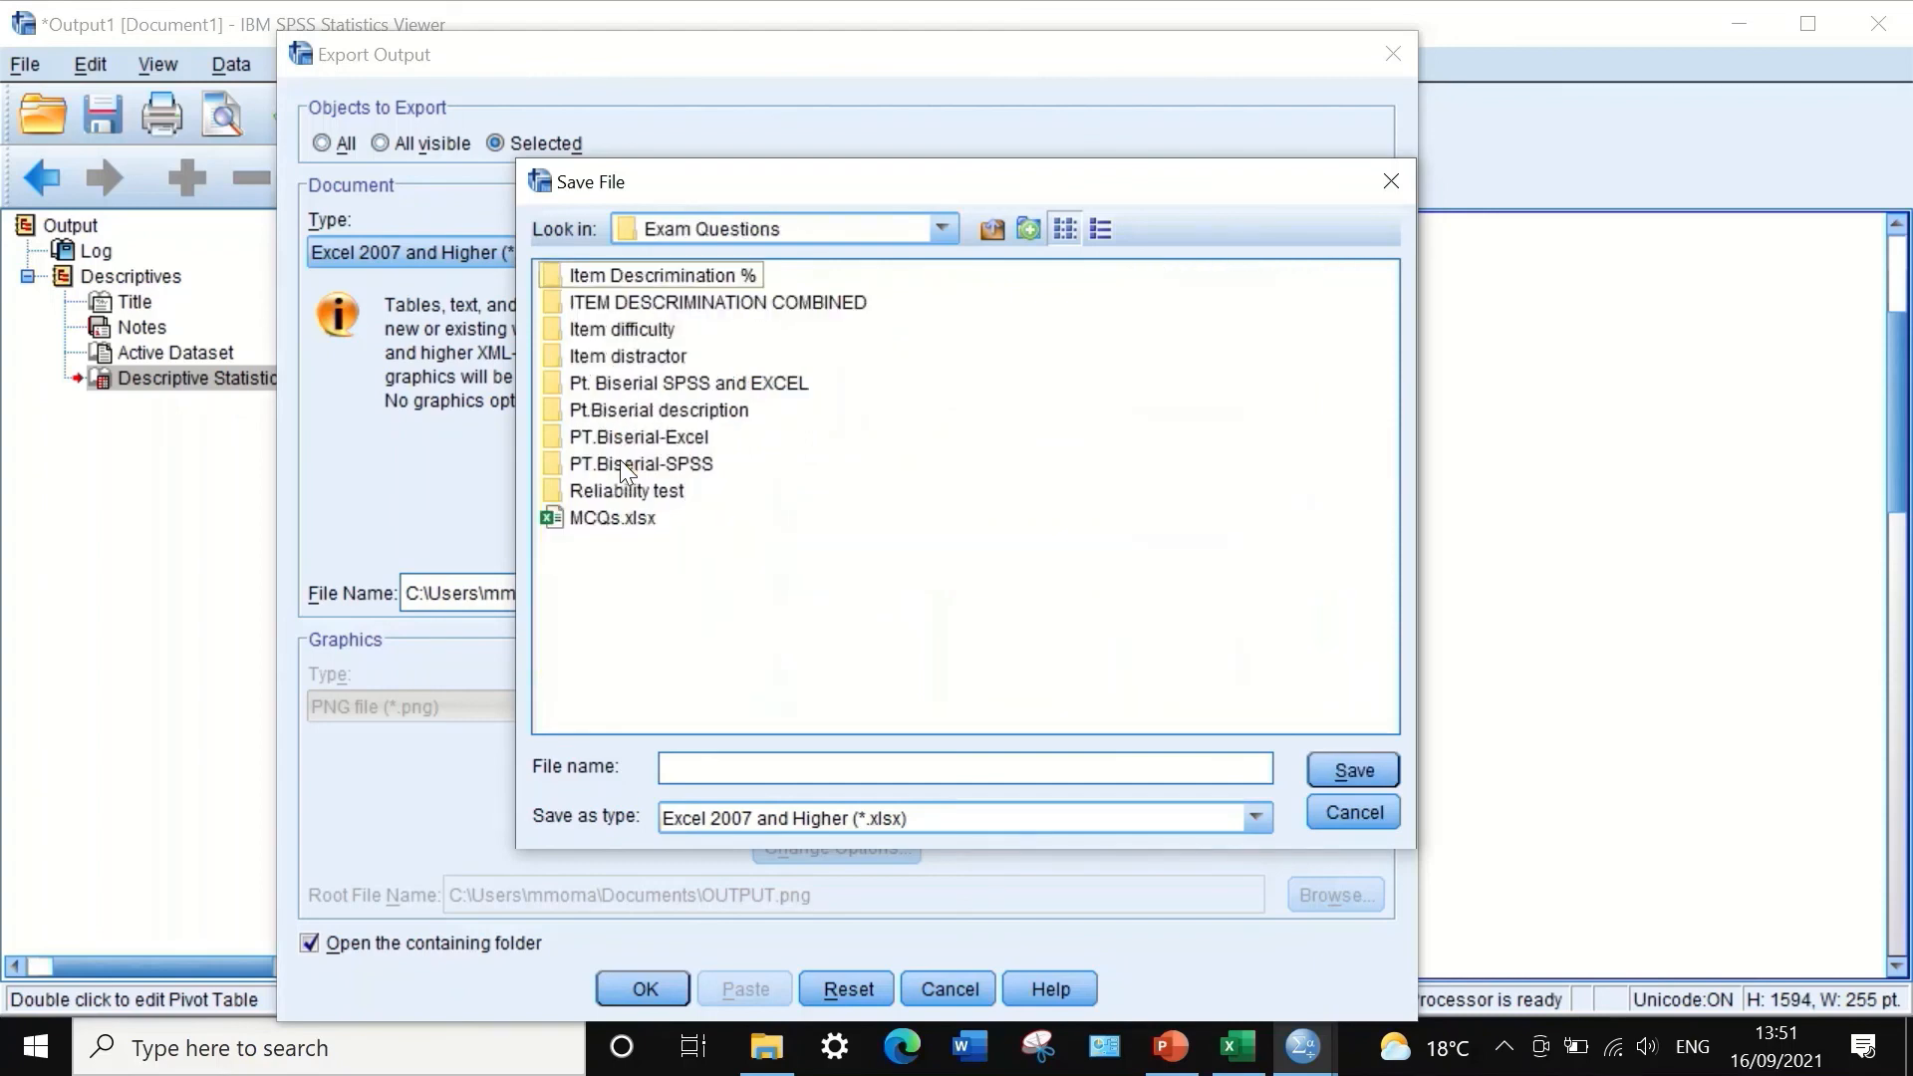
# - Enter Item difficulty as the export file's name and open the Item difficulty folder within Exam Questions
pyautogui.click(745, 770)
pyautogui.write('Item diff')
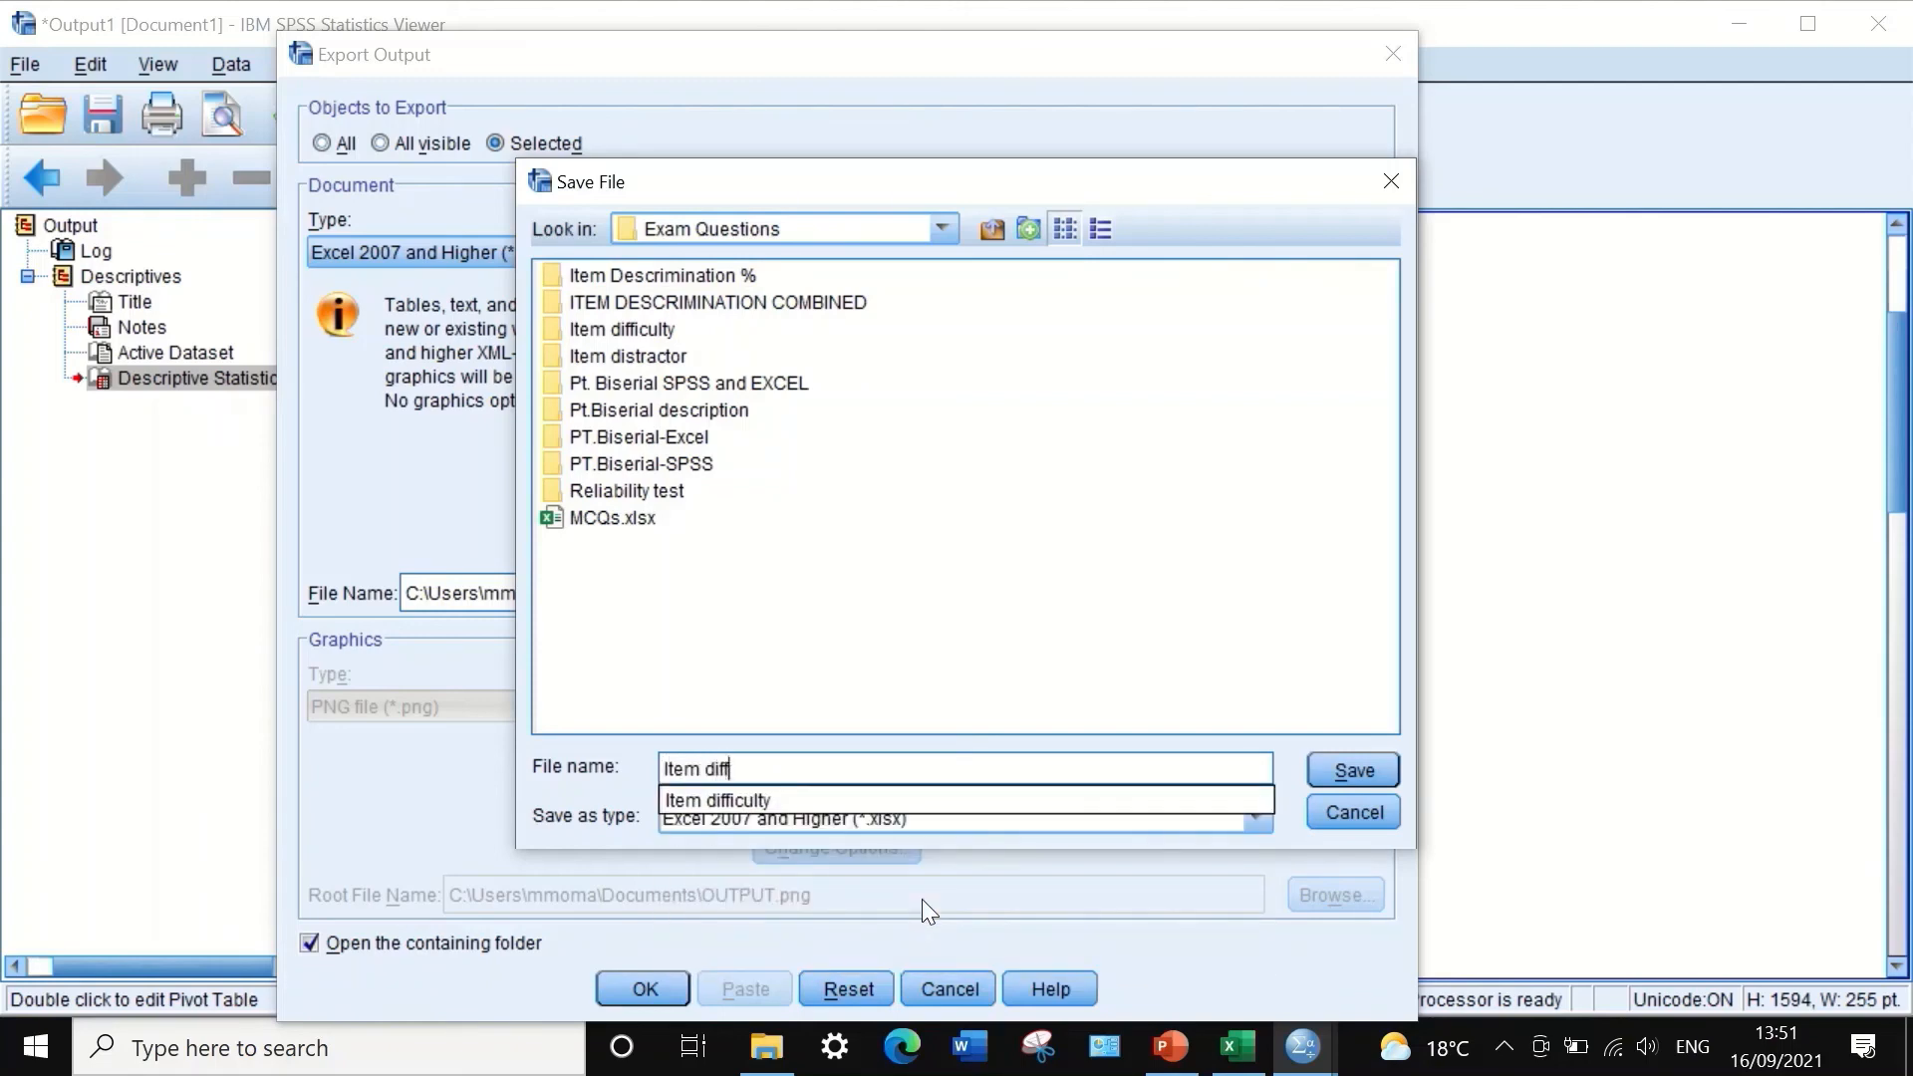
pyautogui.click(785, 802)
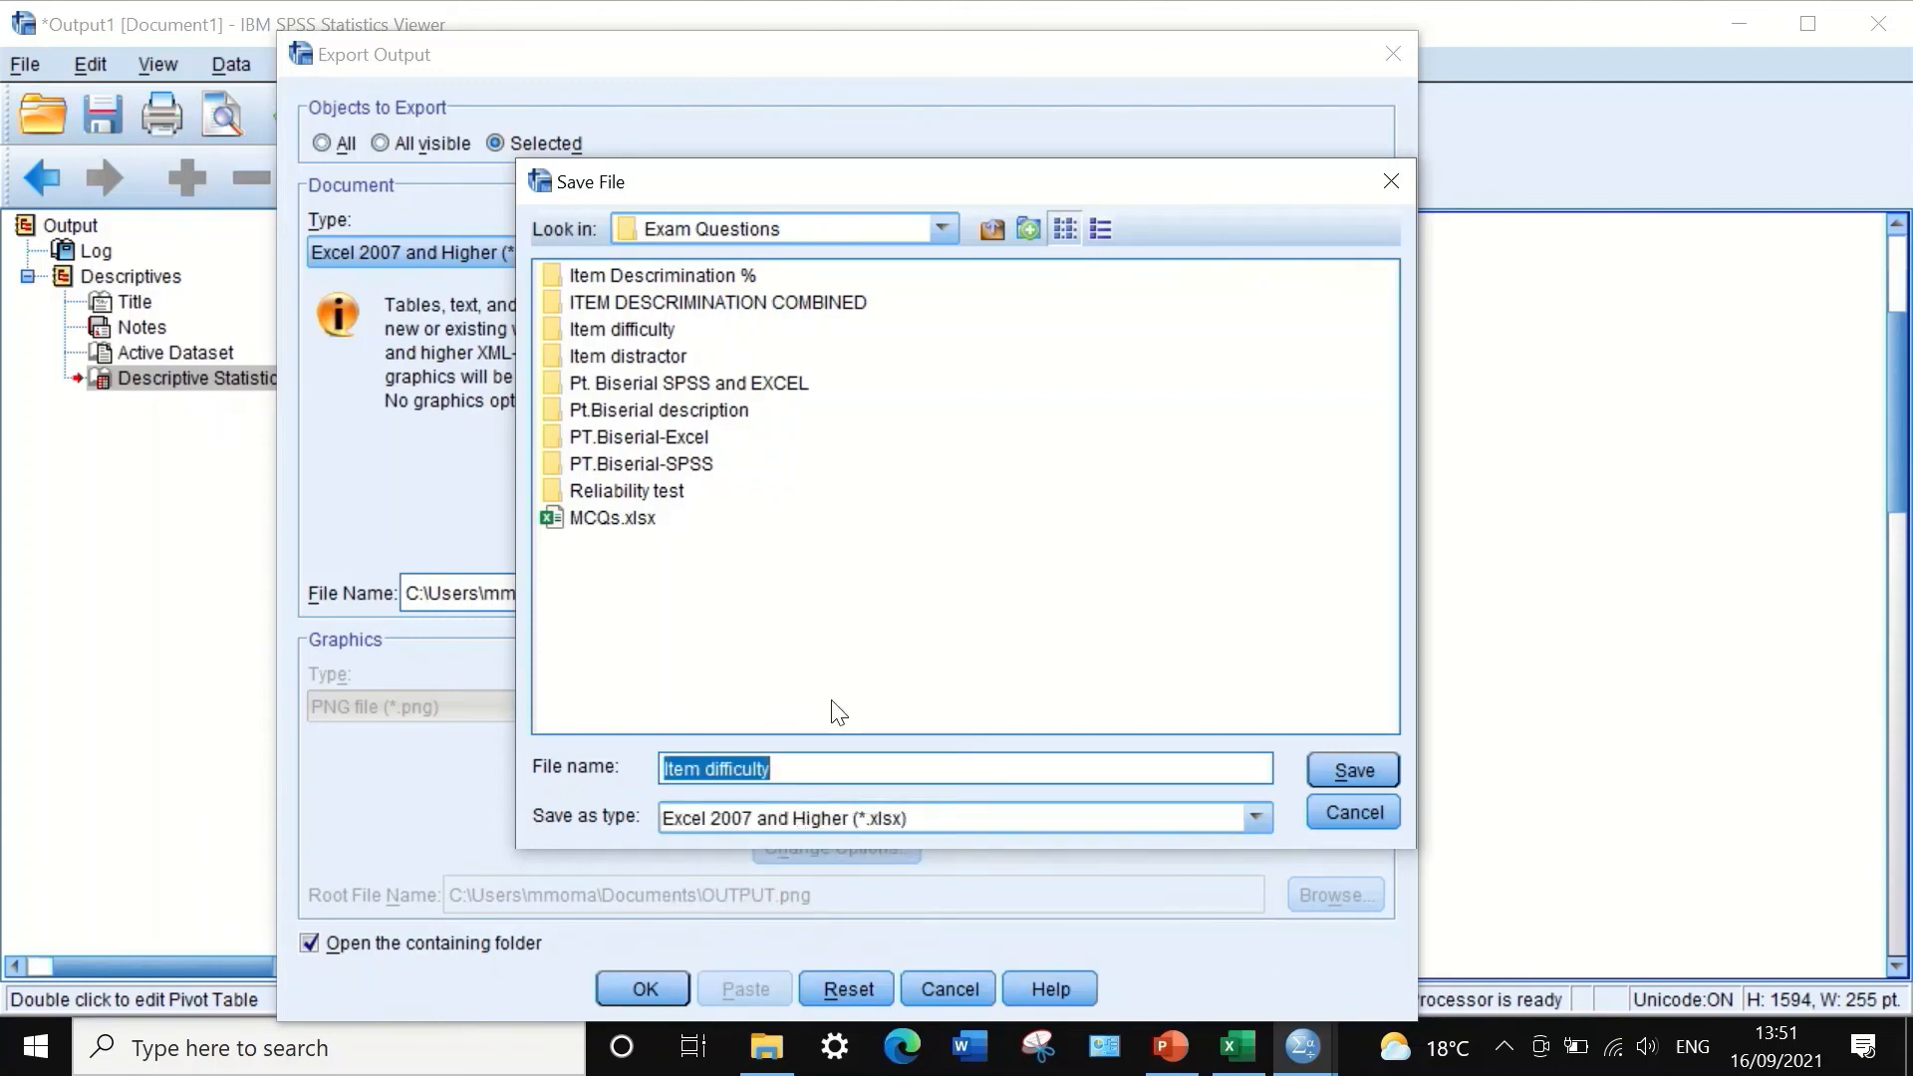
pyautogui.click(1326, 770)
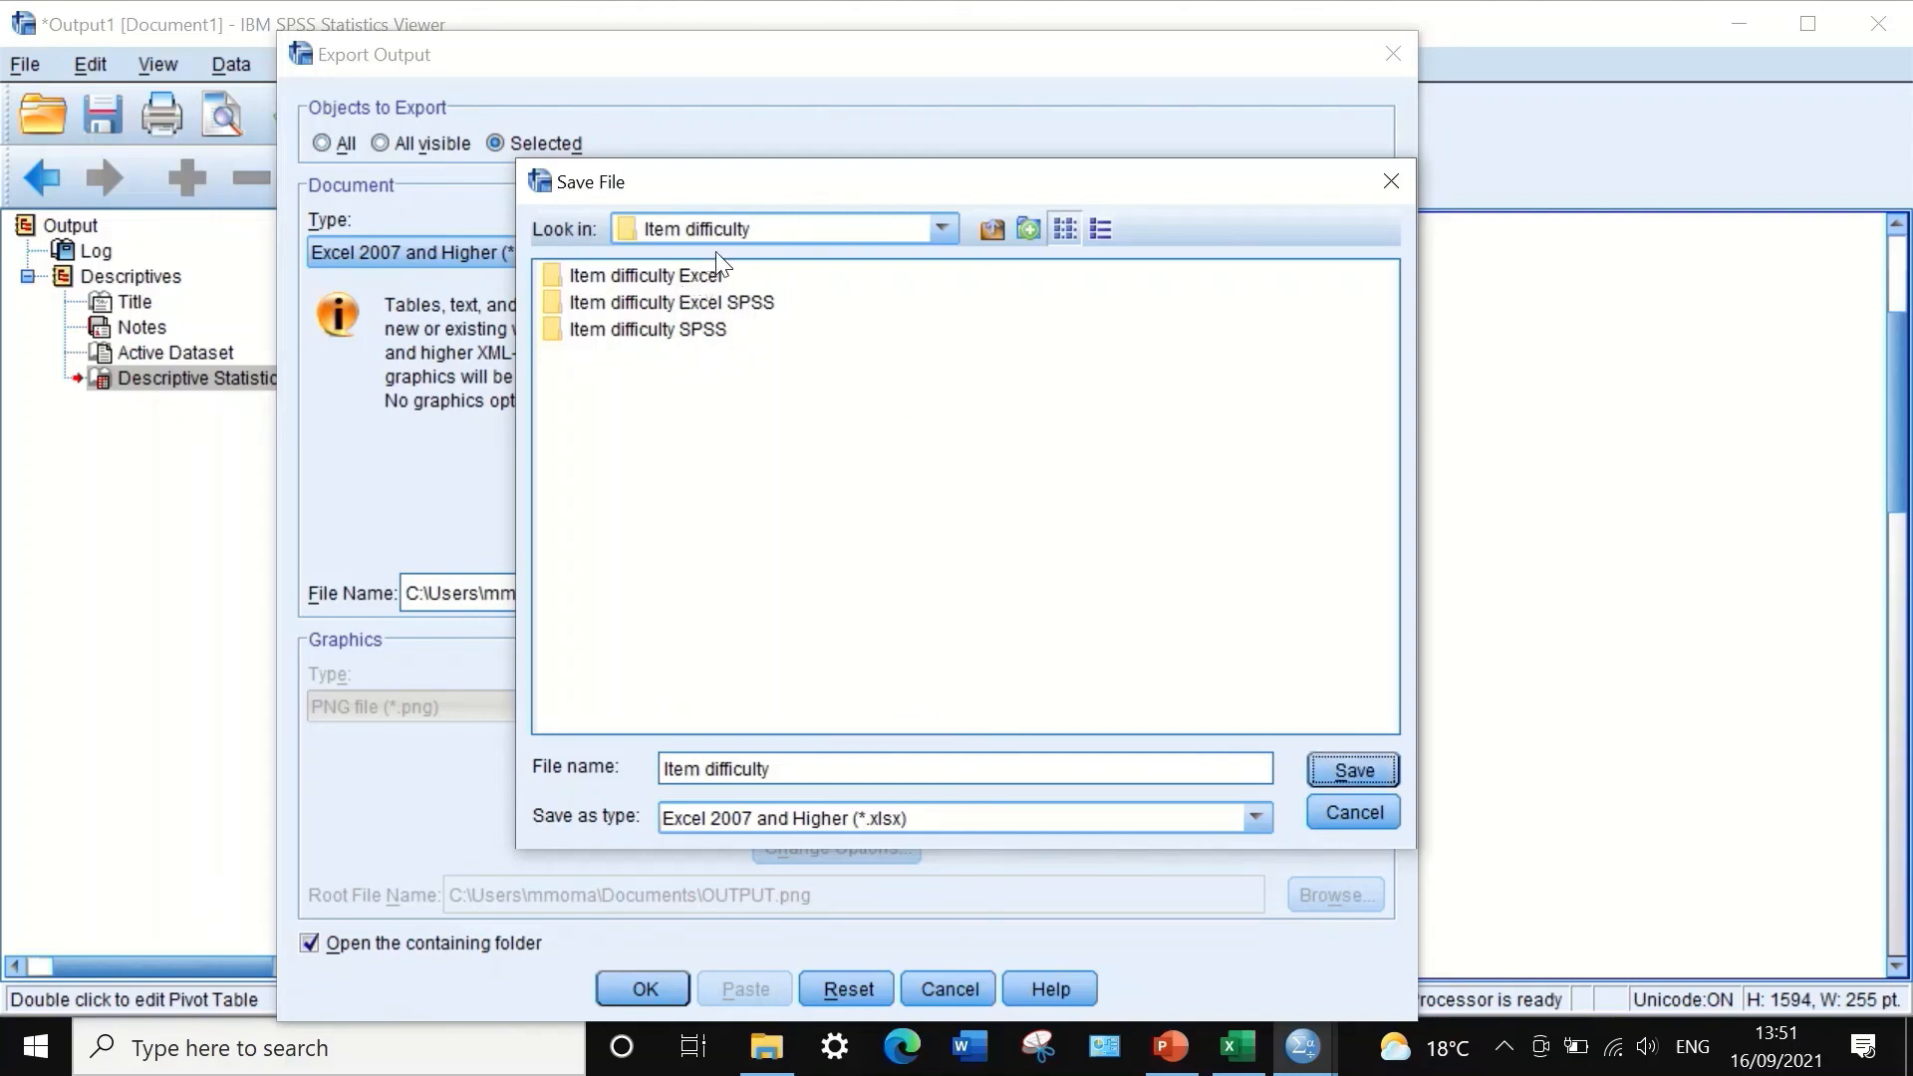
# - Set the Item difficulty folder as the workbook's save location and export the selected Descriptive Statistics table
pyautogui.click(670, 392)
pyautogui.click(921, 232)
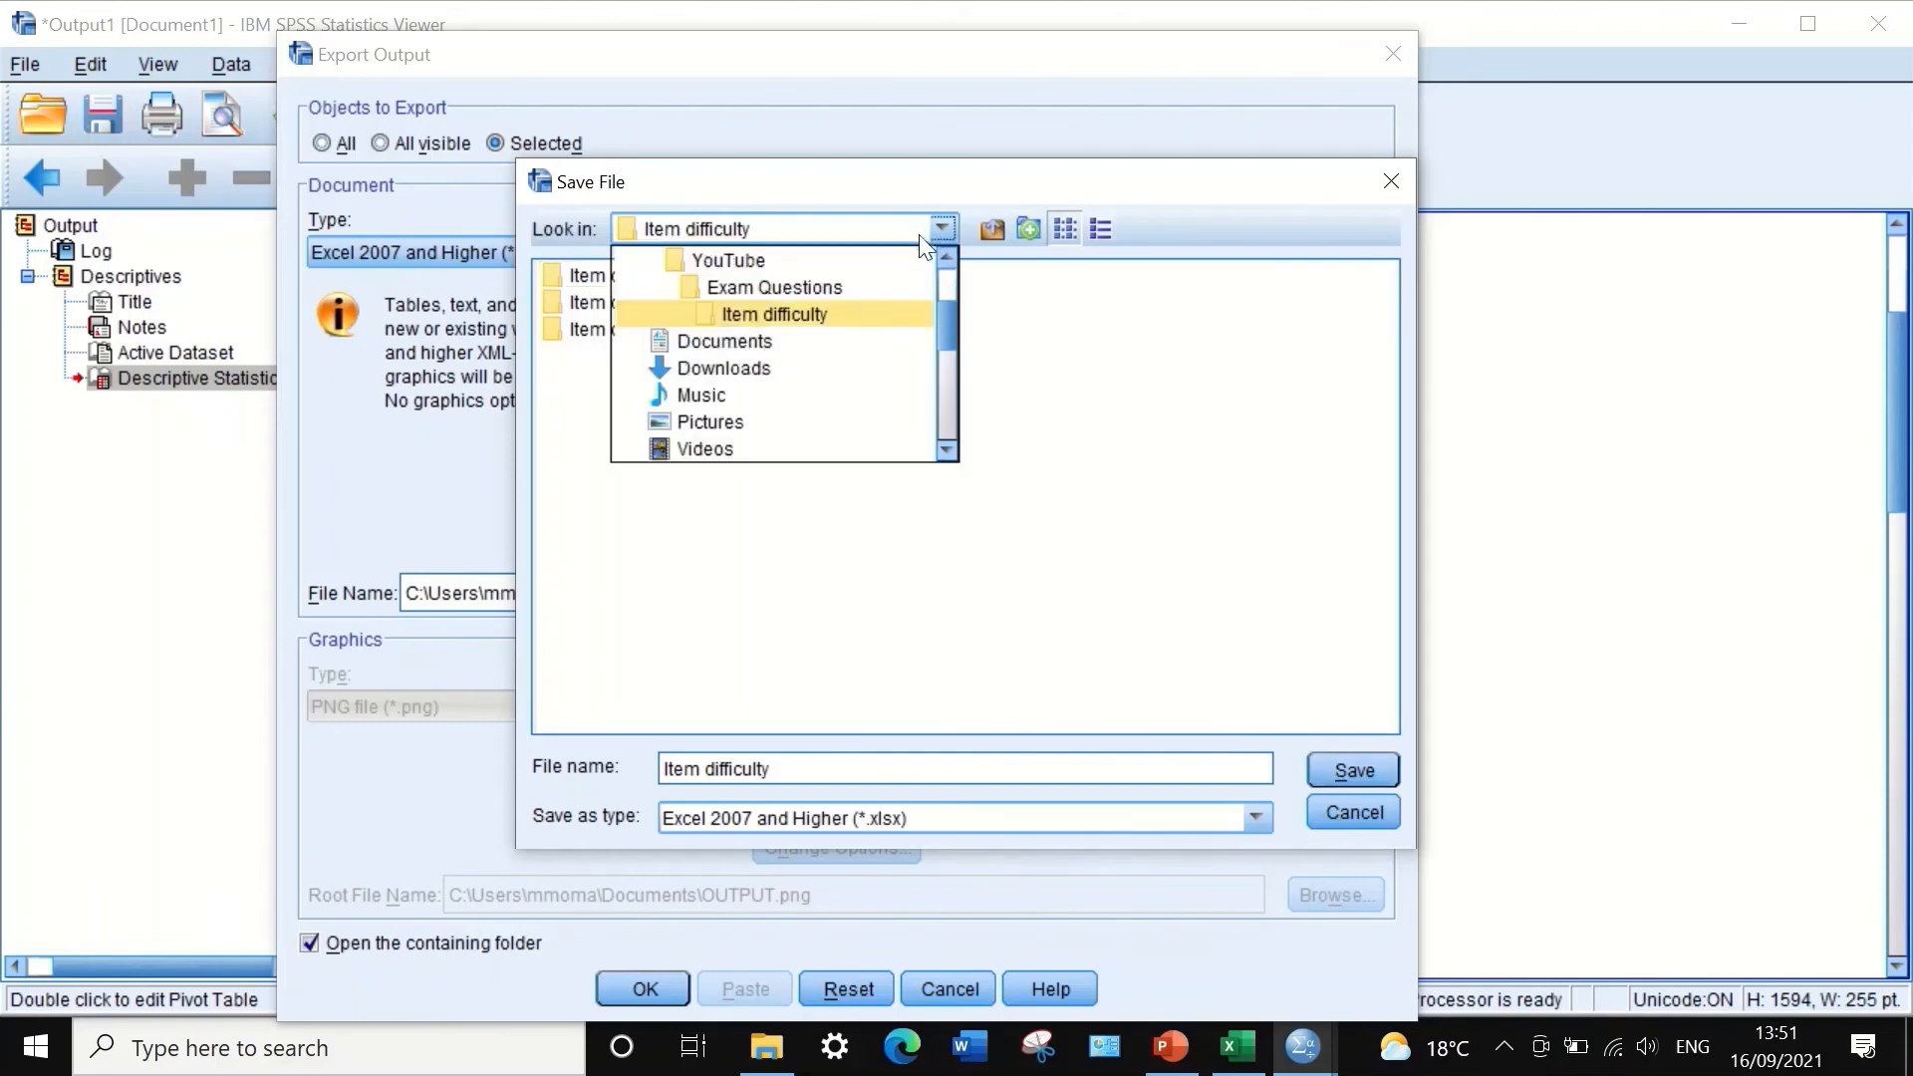
pyautogui.click(815, 311)
pyautogui.click(1342, 767)
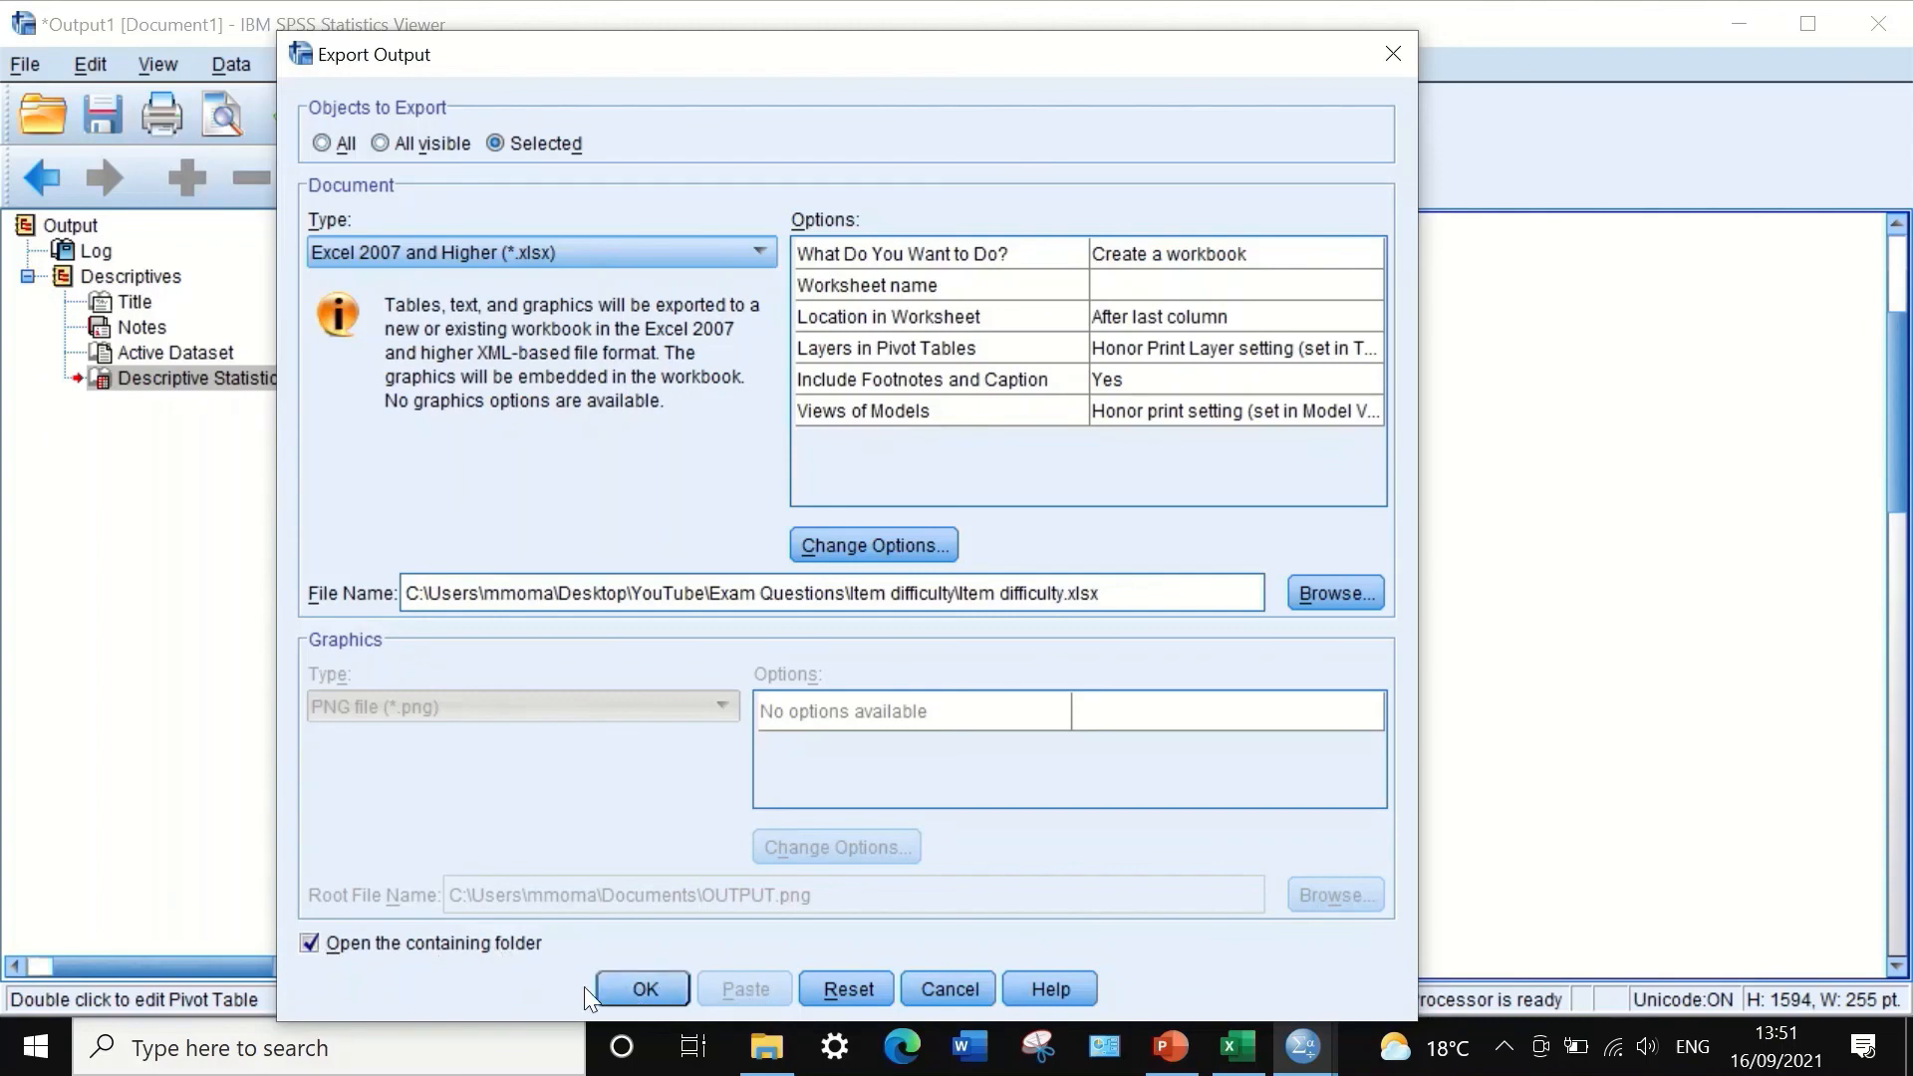
pyautogui.click(618, 987)
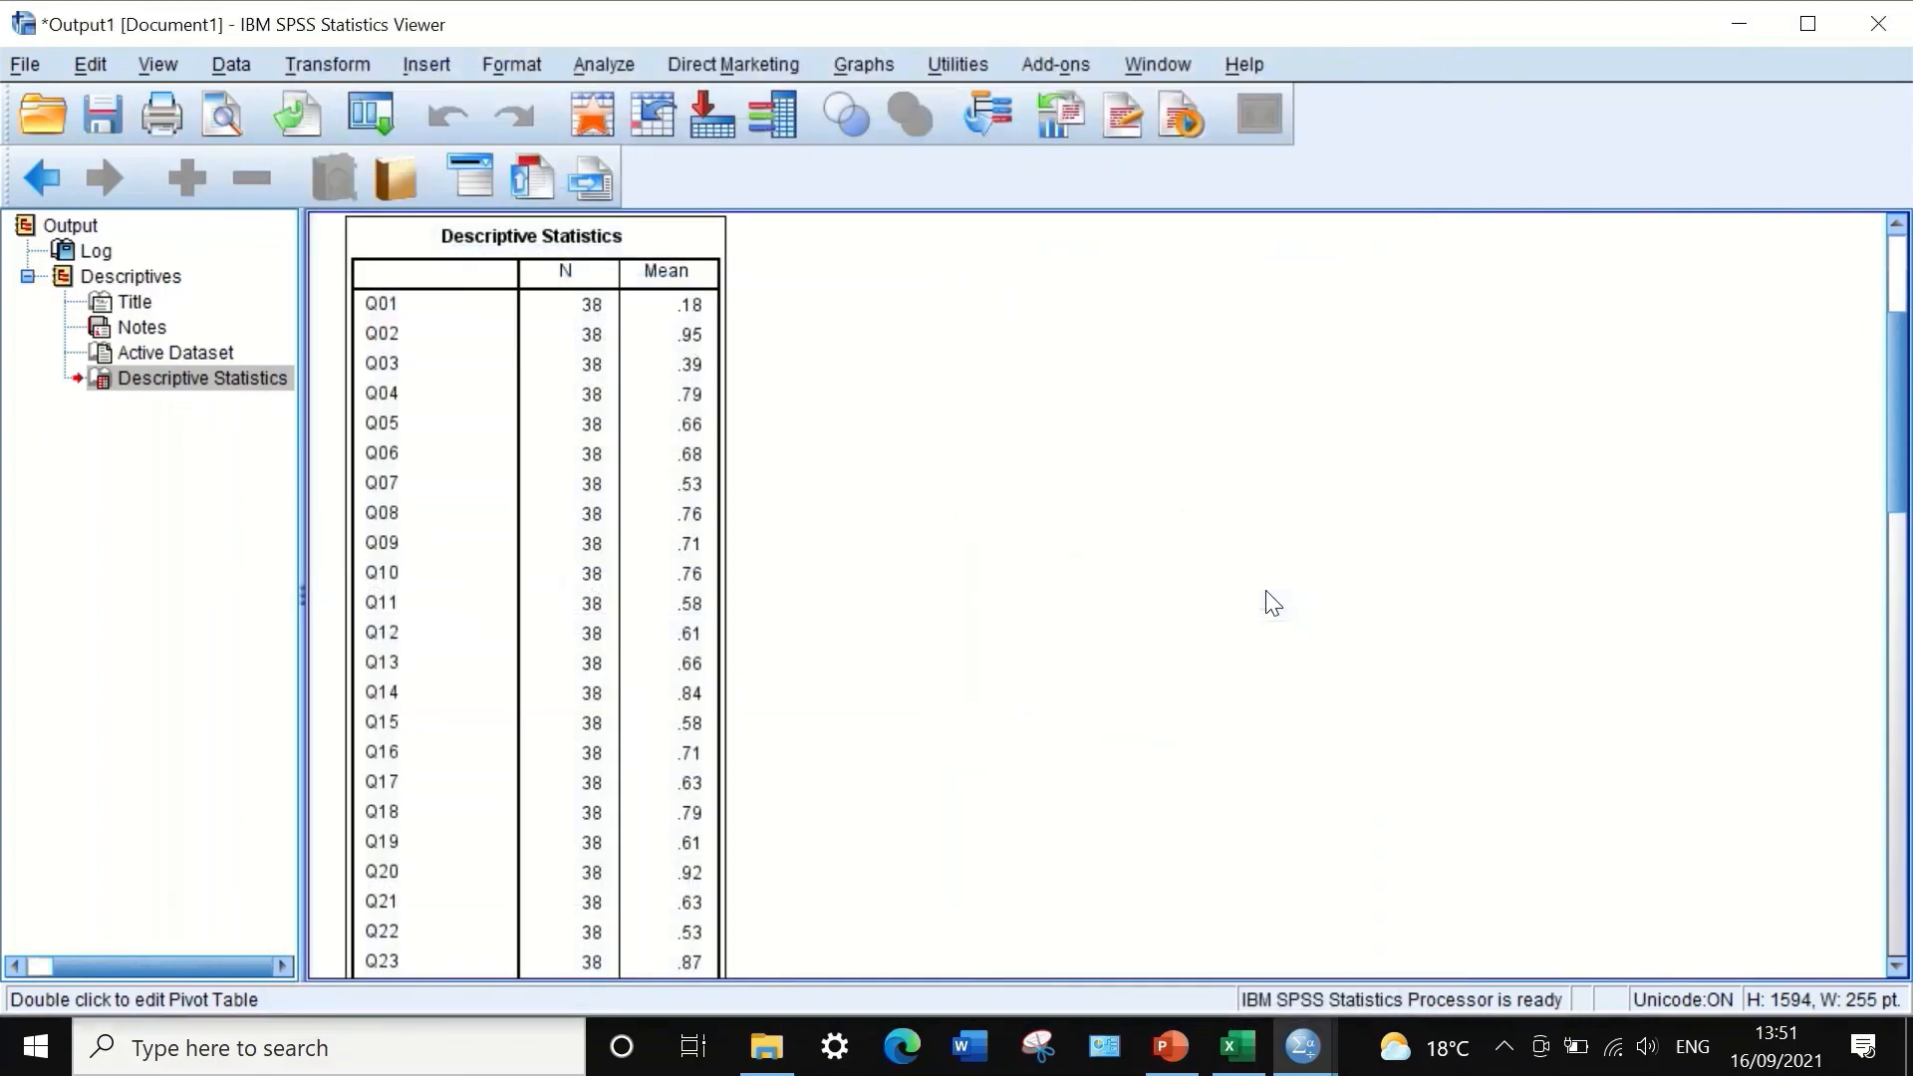